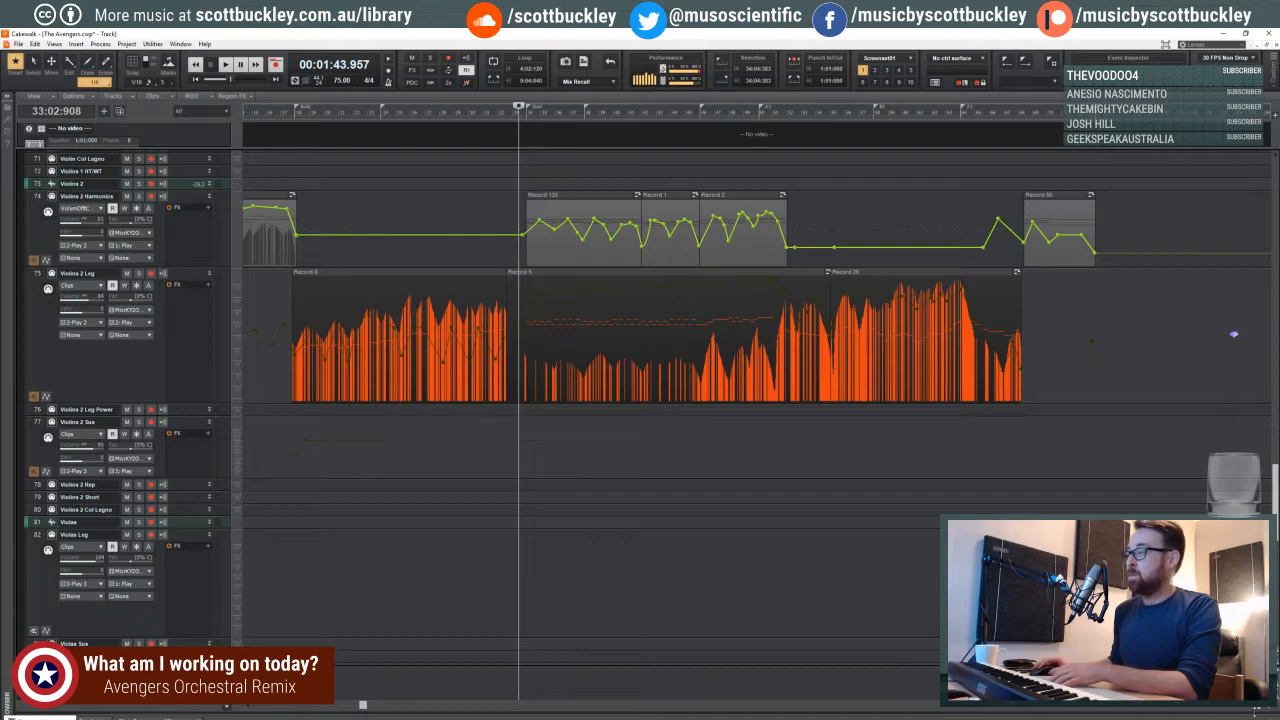
# - Start playback from just before the Start marker at about measure 34
pyautogui.click(1271, 708)
pyautogui.click(1257, 710)
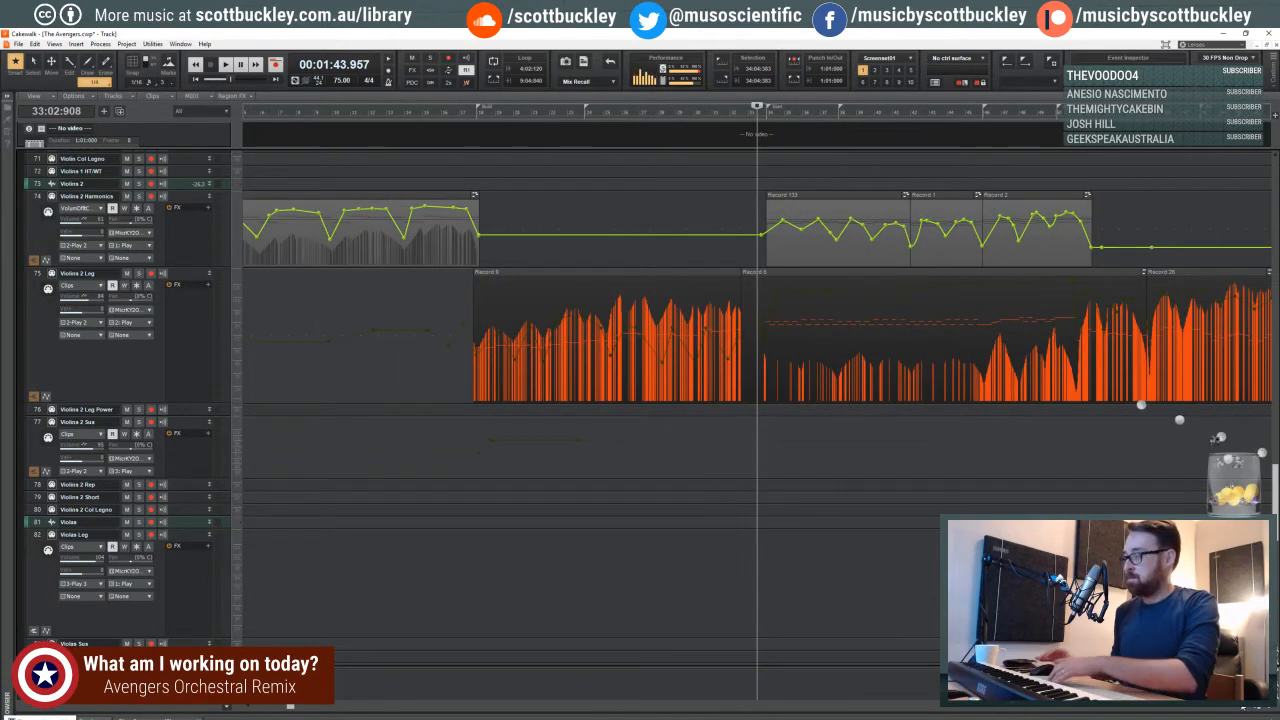
pyautogui.click(752, 115)
pyautogui.click(756, 115)
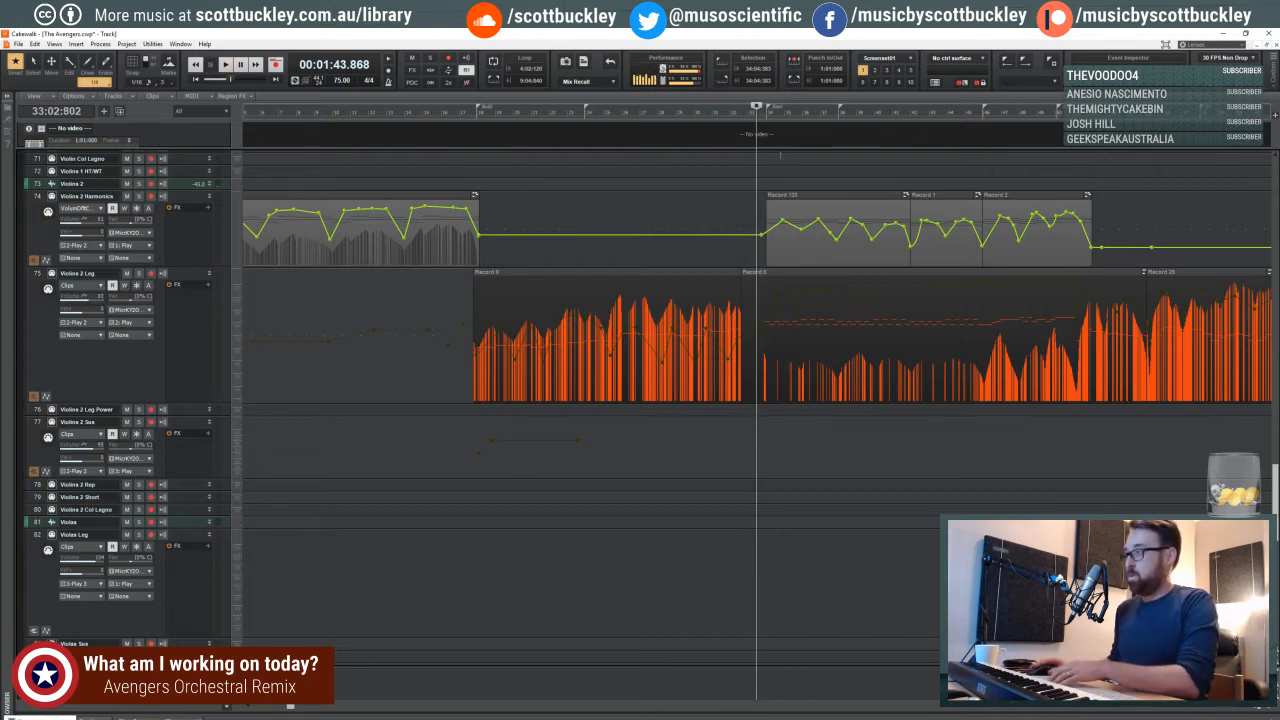
pyautogui.click(765, 116)
pyautogui.press('space')
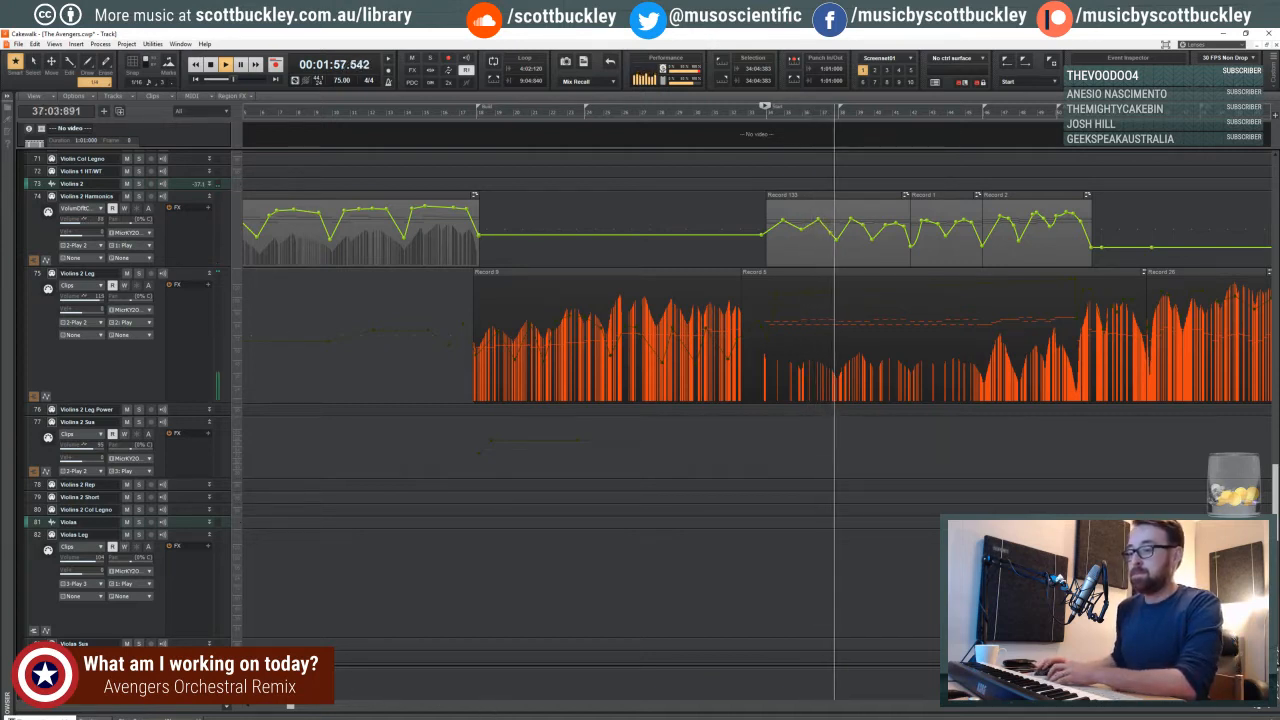
# - Follow the playback while examining the clips on the Violins 2, viola, cello and bass tracks
pyautogui.moveTo(290, 708); pyautogui.dragTo(508, 711)
pyautogui.click(484, 718)
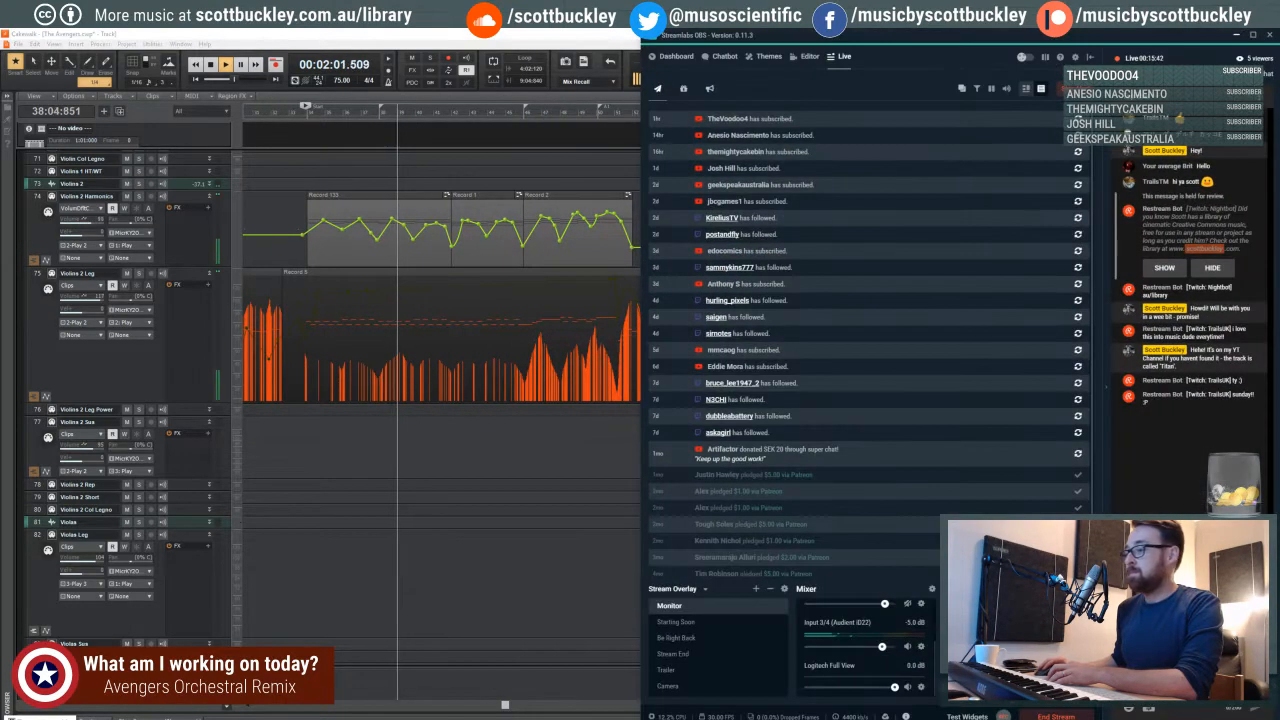
pyautogui.click(484, 718)
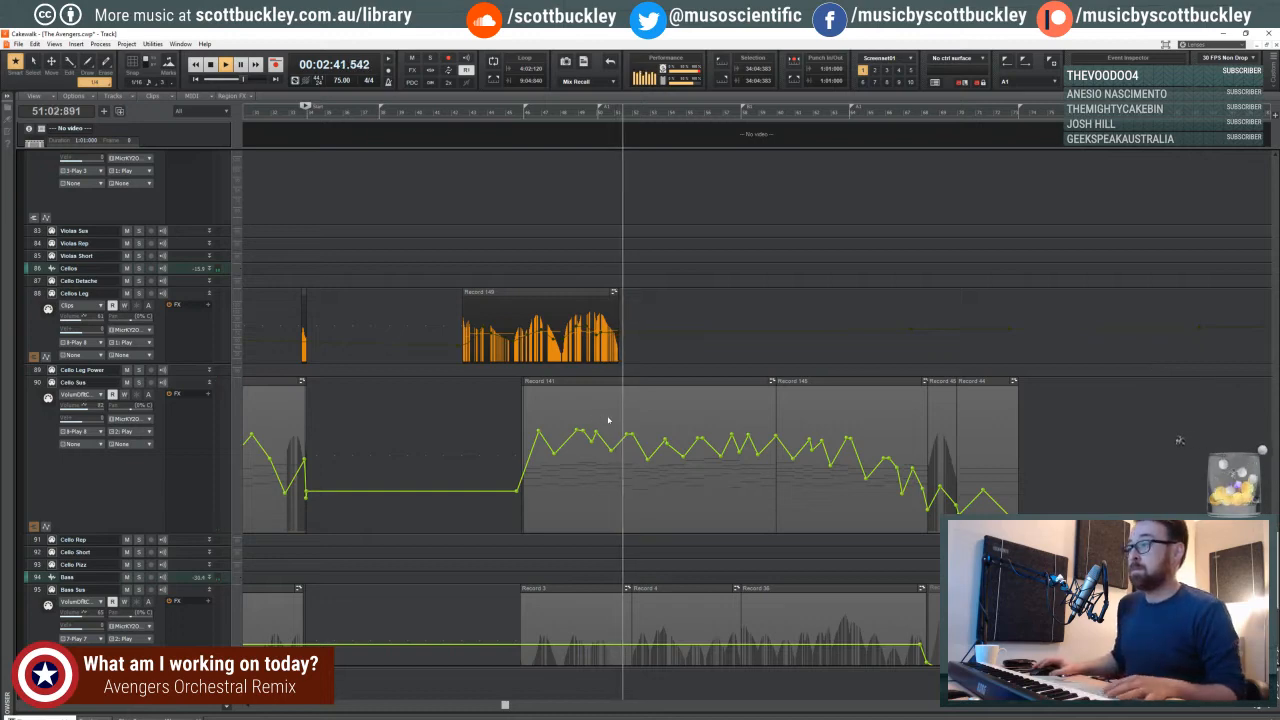
pyautogui.scroll(-5, 608, 420)
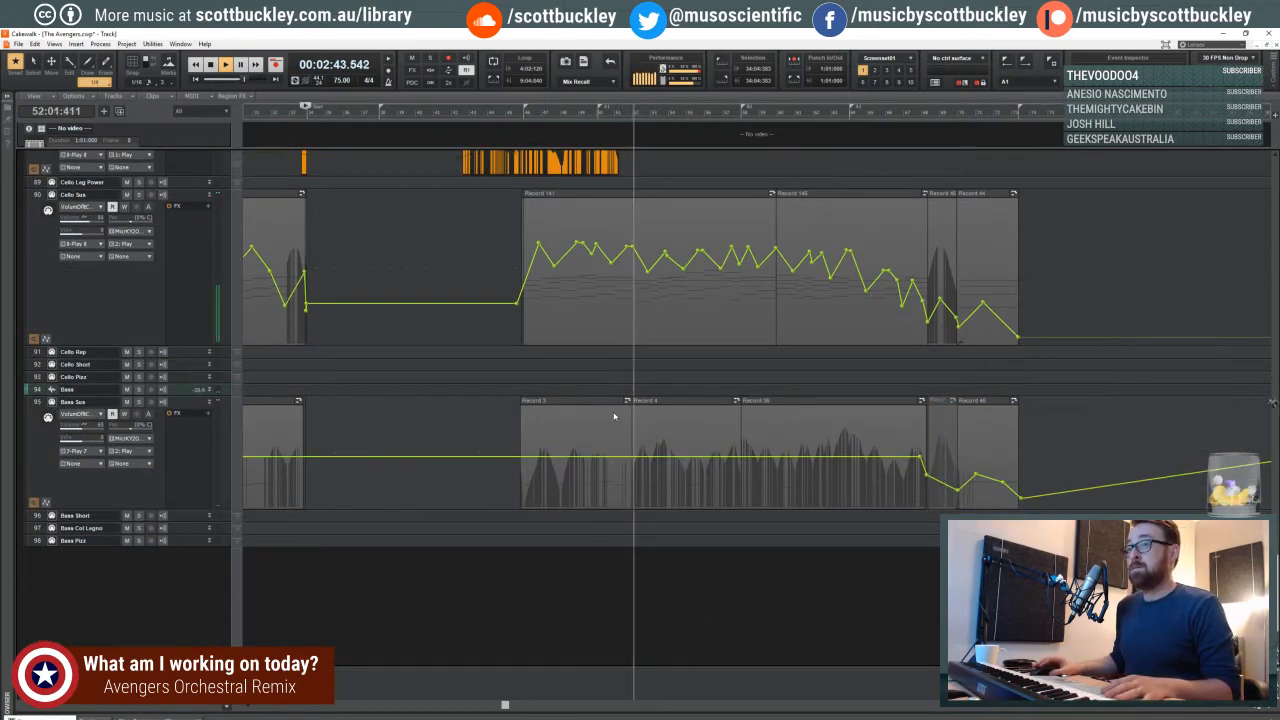
pyautogui.scroll(7, 612, 417)
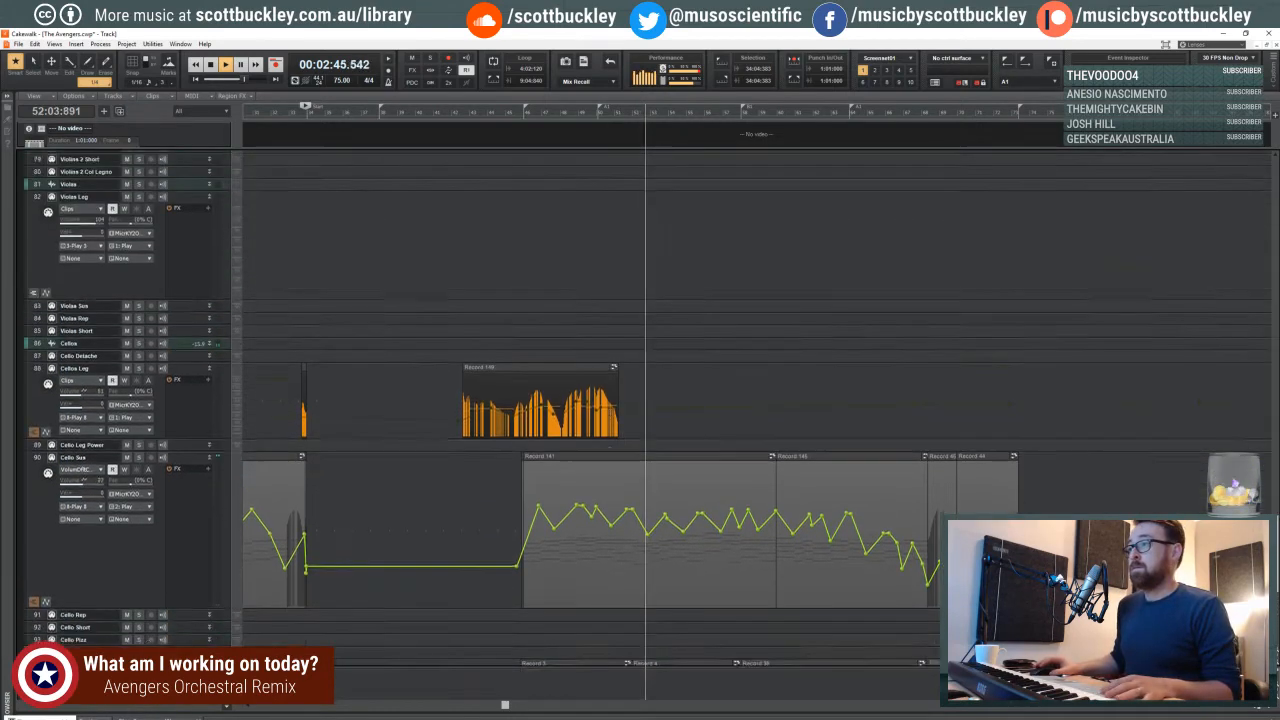
pyautogui.scroll(3, 640, 400)
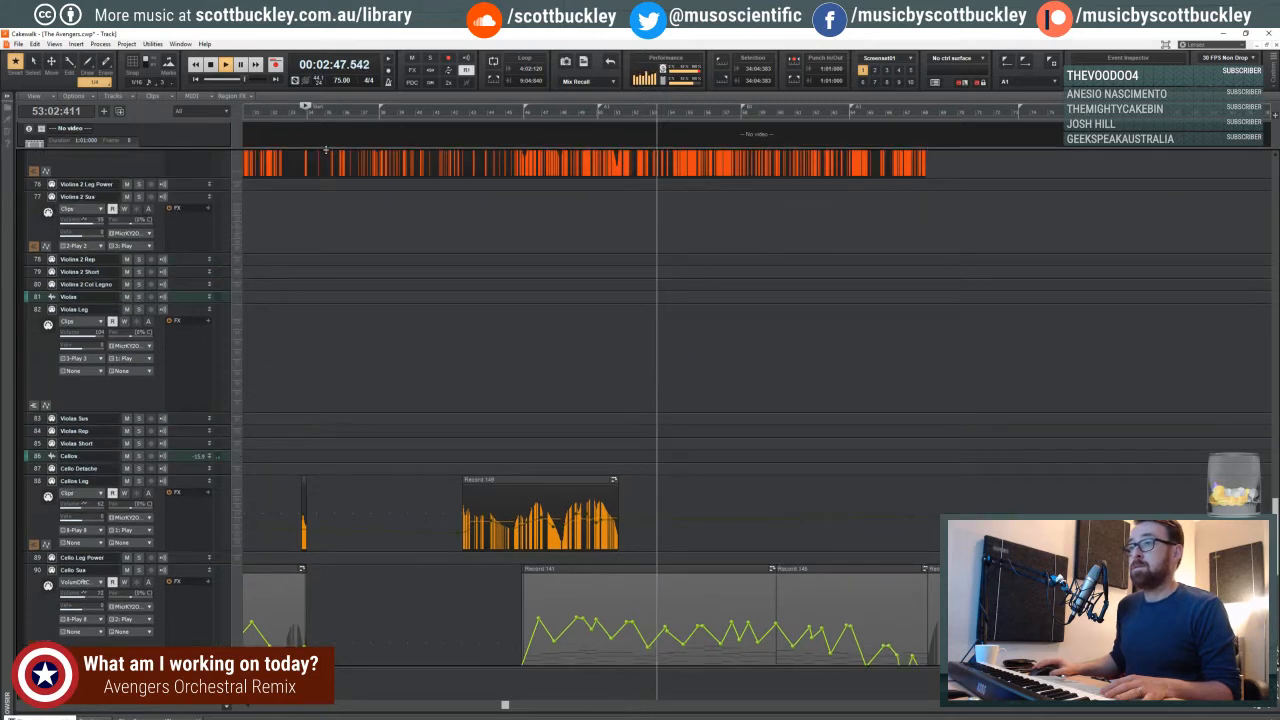
pyautogui.scroll(-1, 325, 150)
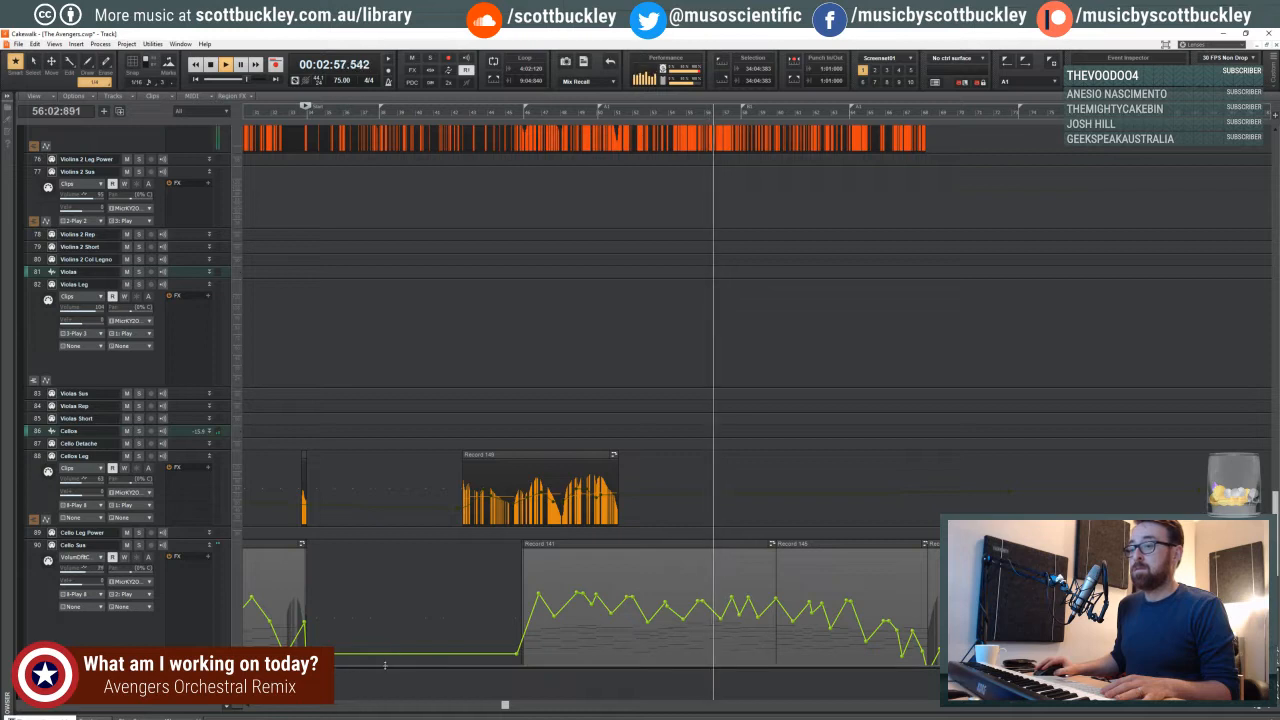
# - Bring the Master and Winds buses into view below the tracks and hide them again
pyautogui.moveTo(384, 665); pyautogui.dragTo(389, 454)
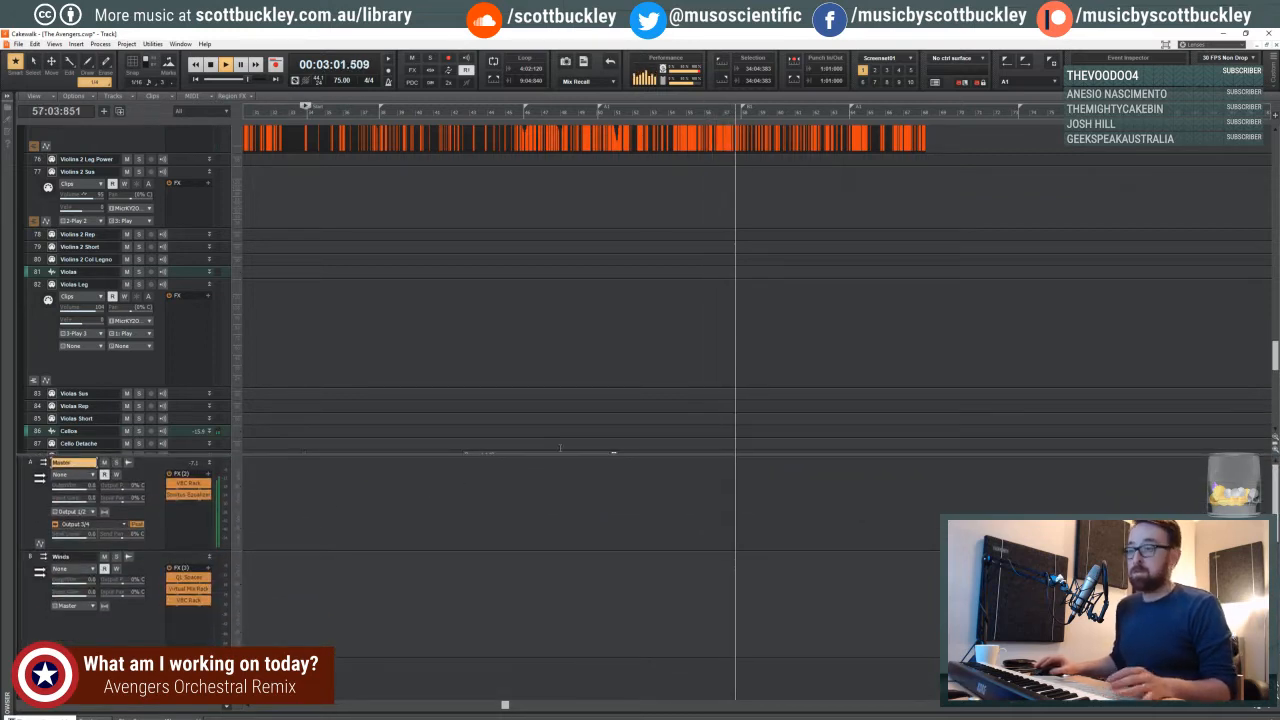
pyautogui.scroll(1, 560, 445)
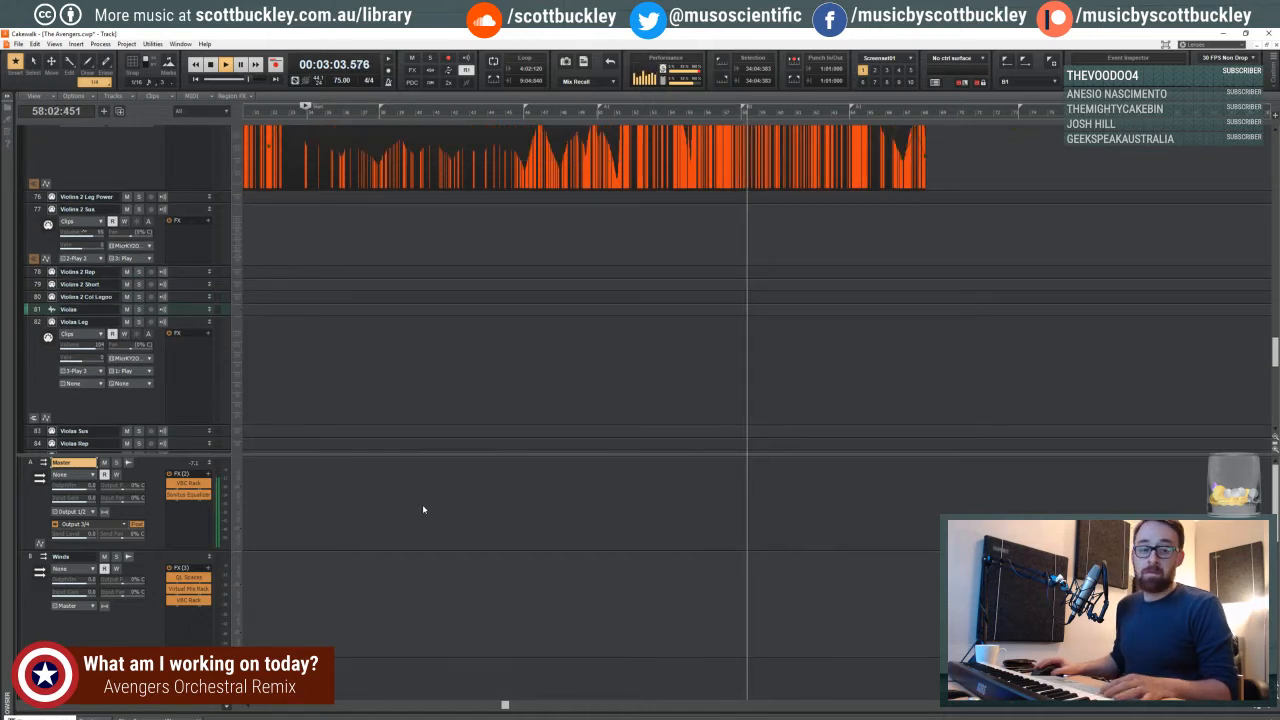
pyautogui.moveTo(349, 456); pyautogui.dragTo(337, 697)
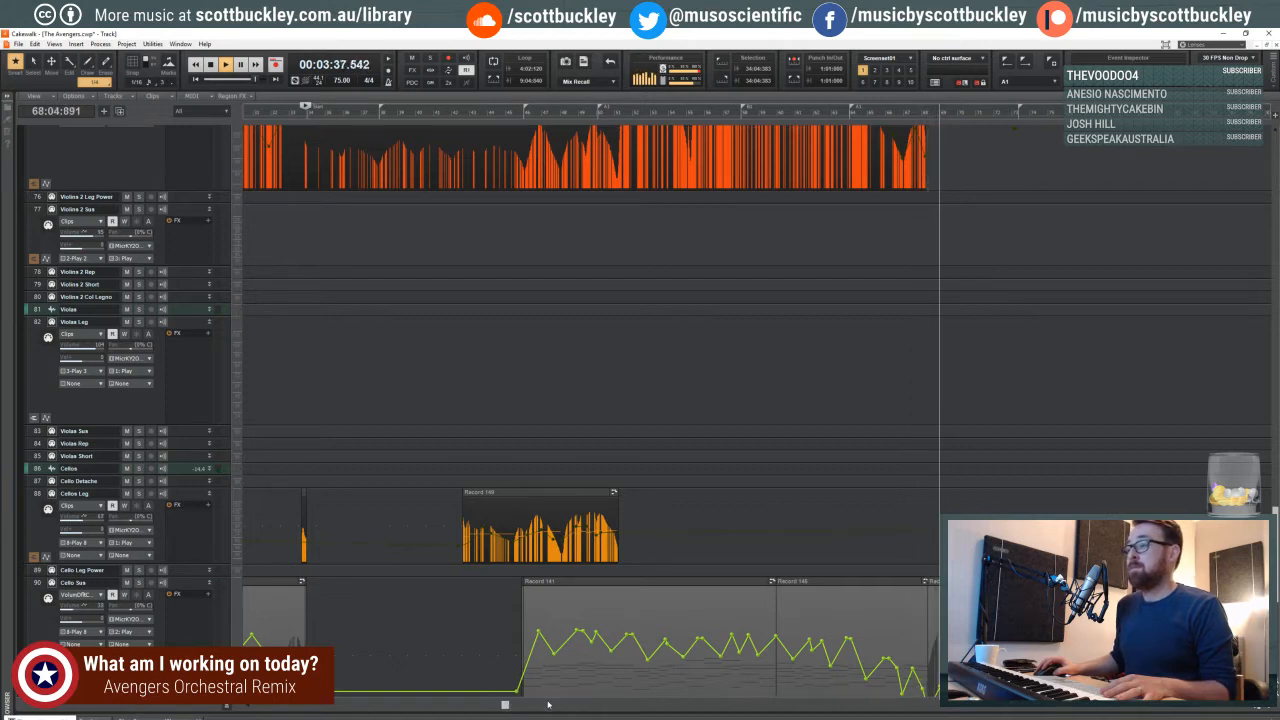
# - Follow the cello and bass parts to the end of their last clips and stop playback
pyautogui.moveTo(504, 706); pyautogui.dragTo(575, 706)
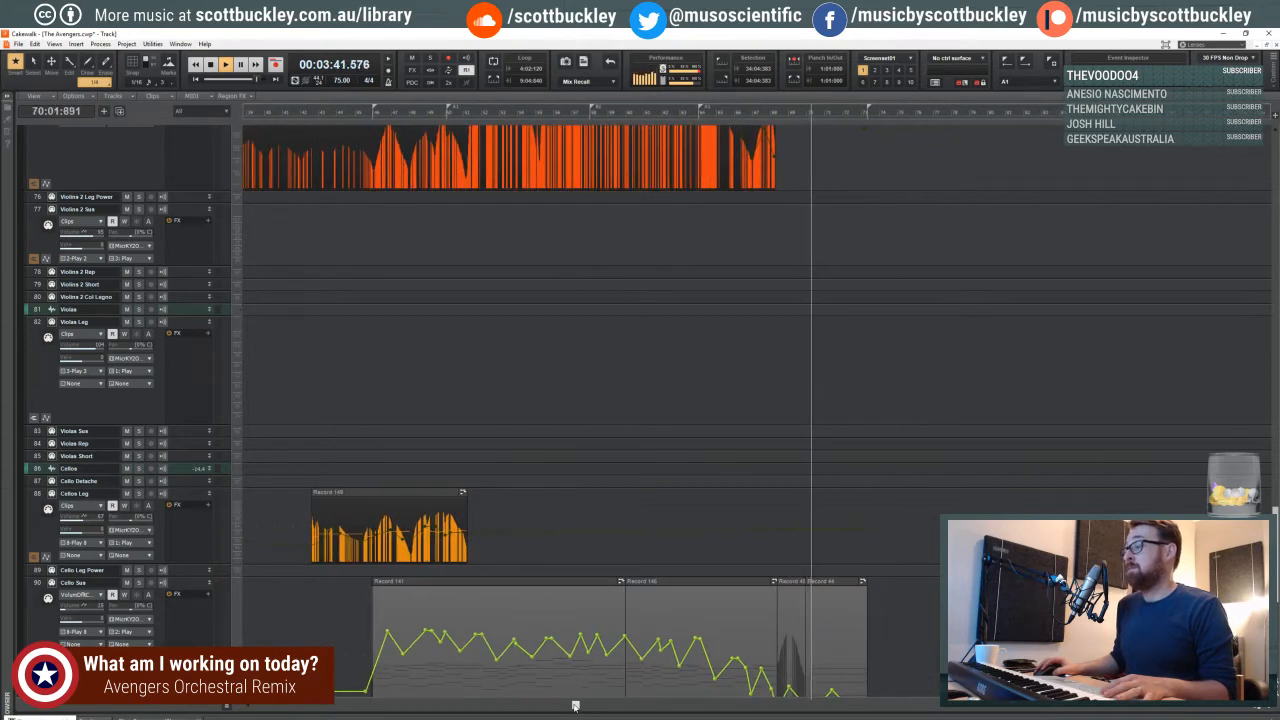
pyautogui.scroll(-2, 825, 500)
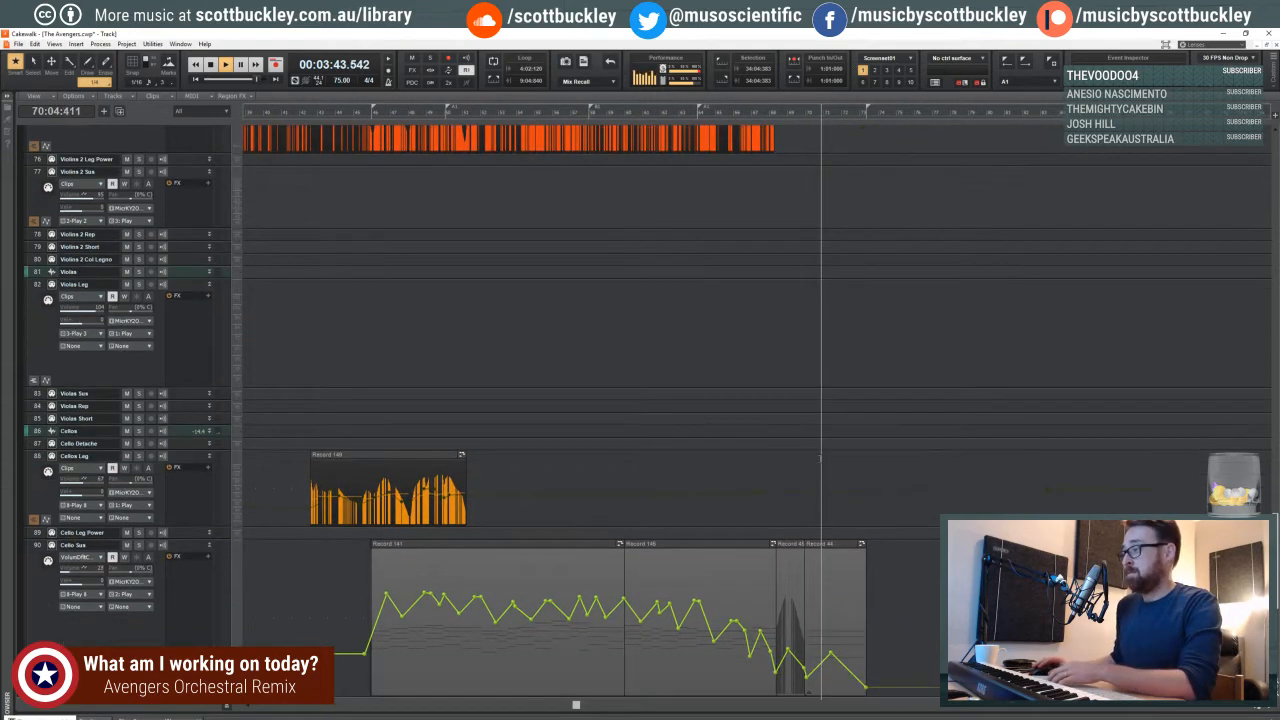
pyautogui.scroll(-4, 818, 445)
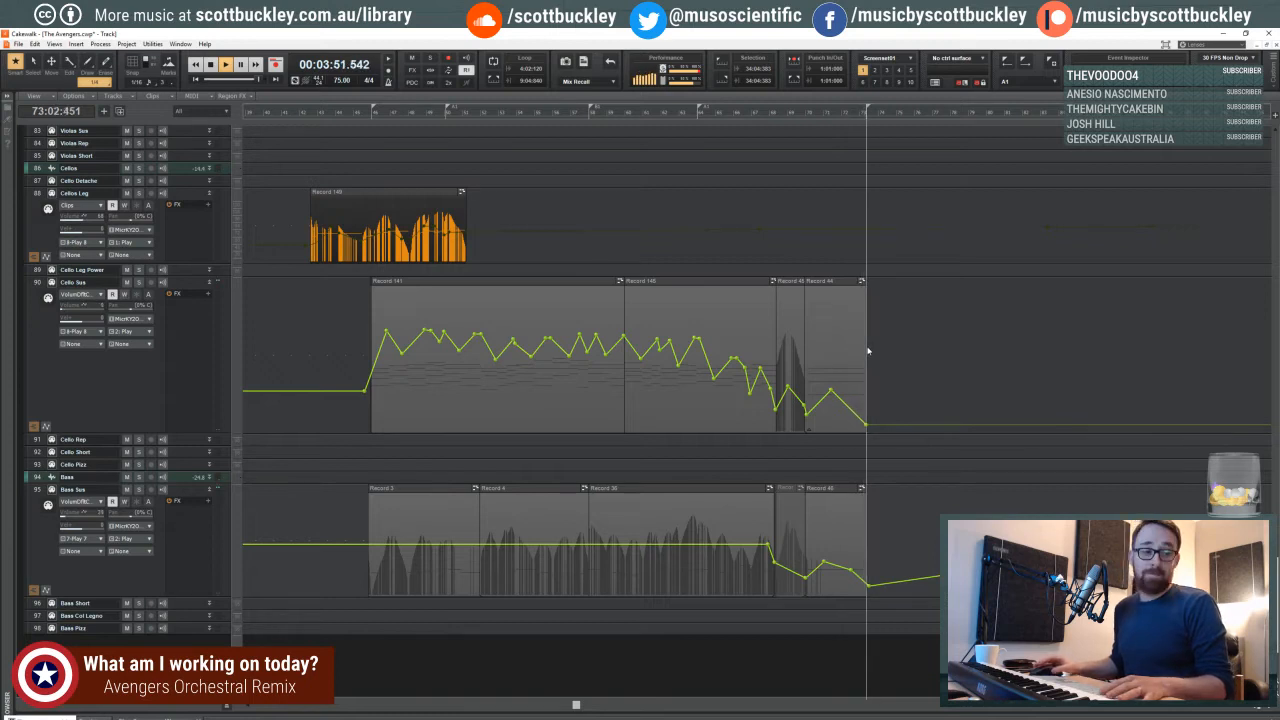
pyautogui.press('space')
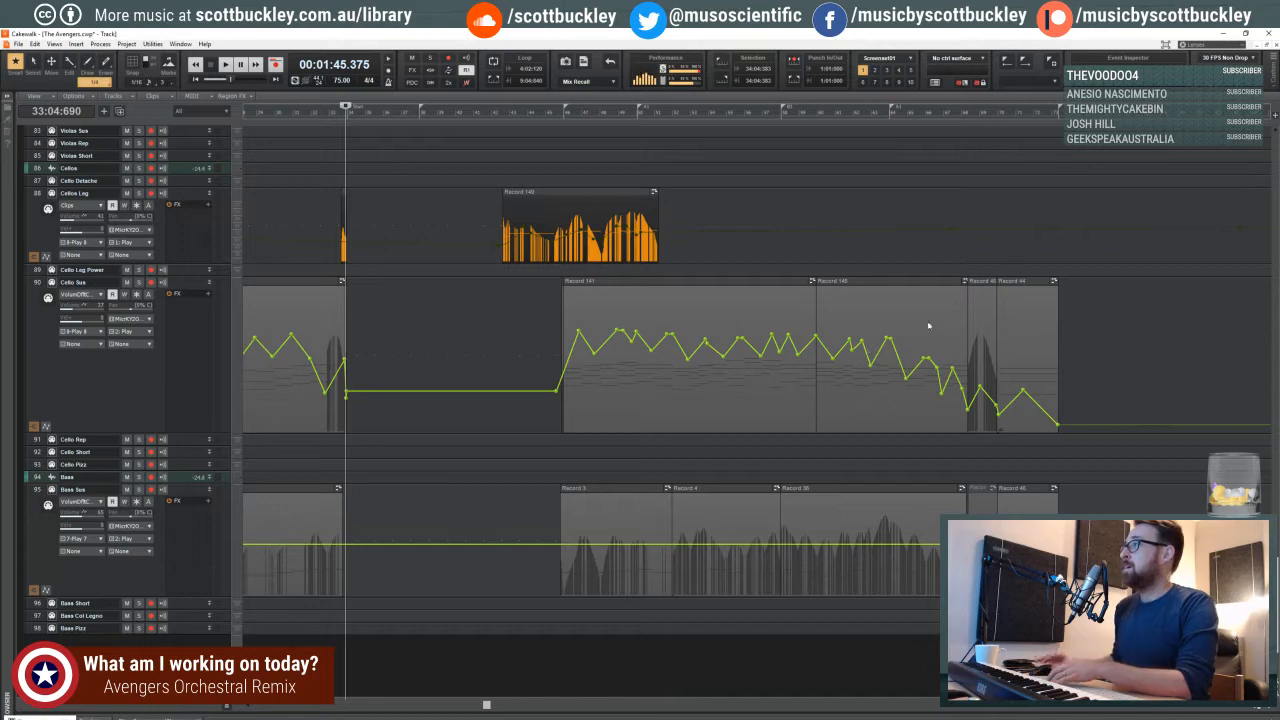
# - Examine the empty Violas Leg track at several points between about measures 40 and 63
pyautogui.scroll(3, 940, 320)
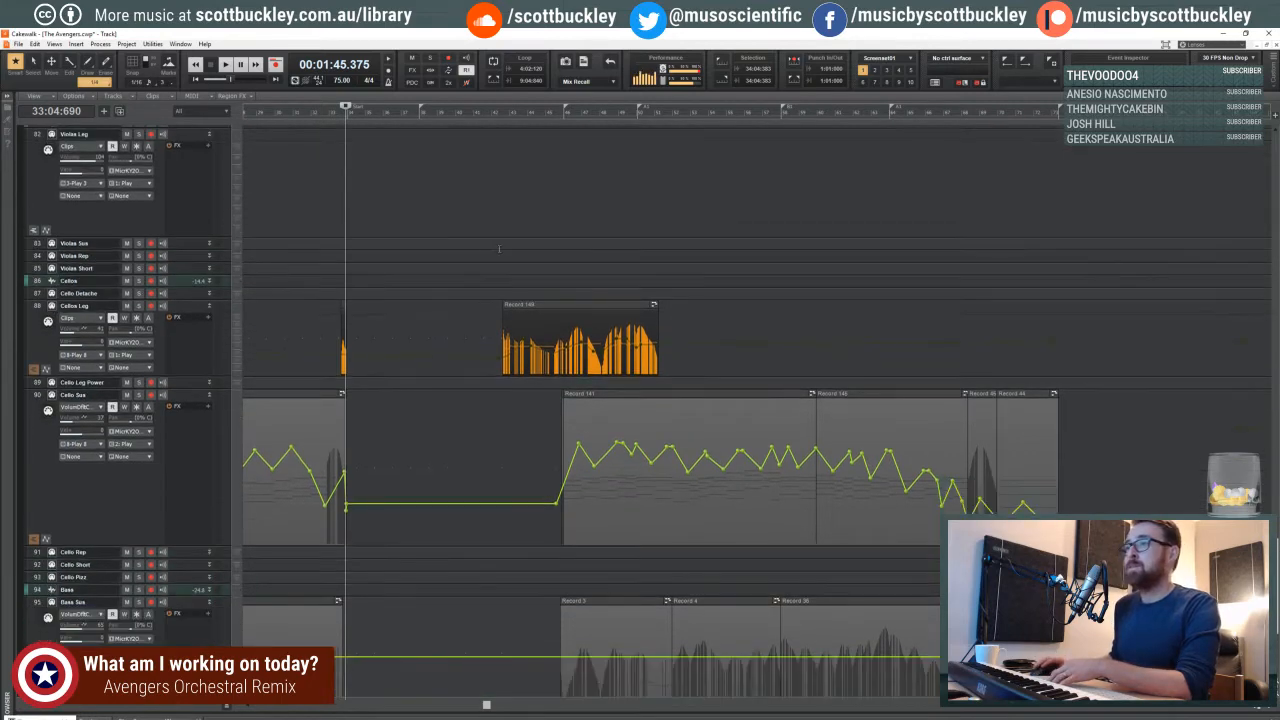
pyautogui.click(492, 224)
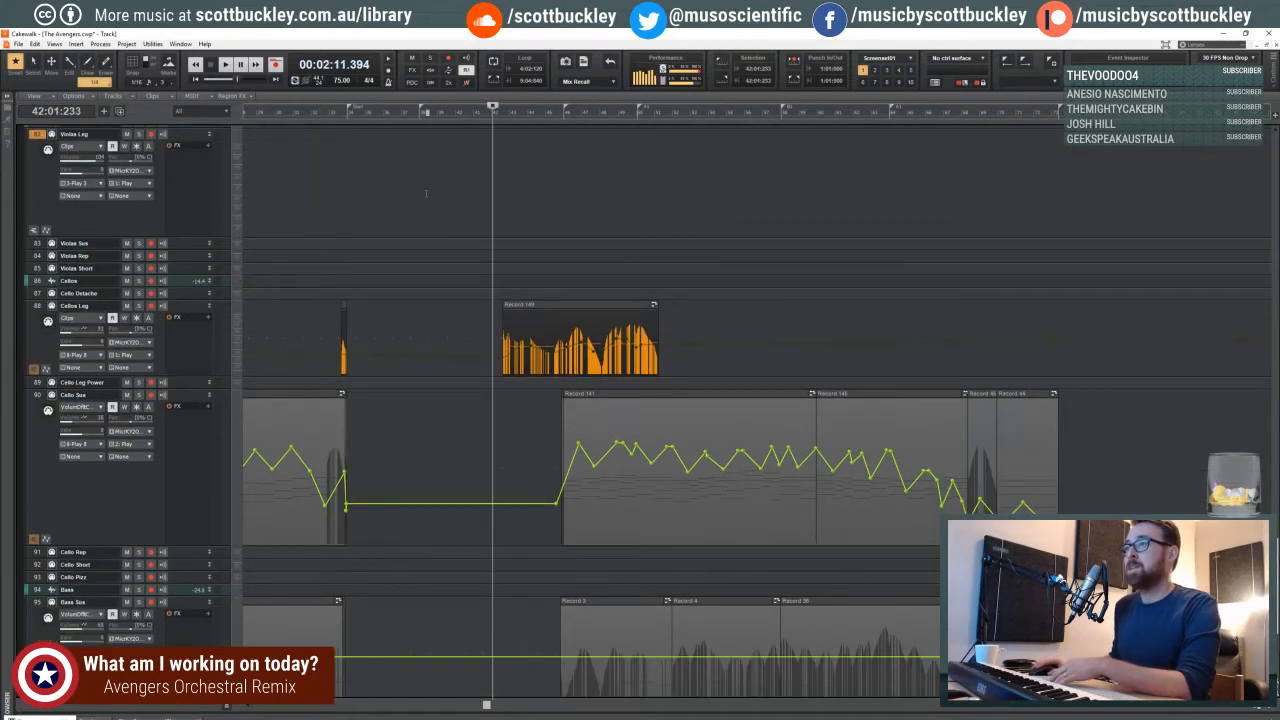
pyautogui.click(401, 198)
pyautogui.click(415, 201)
pyautogui.click(459, 206)
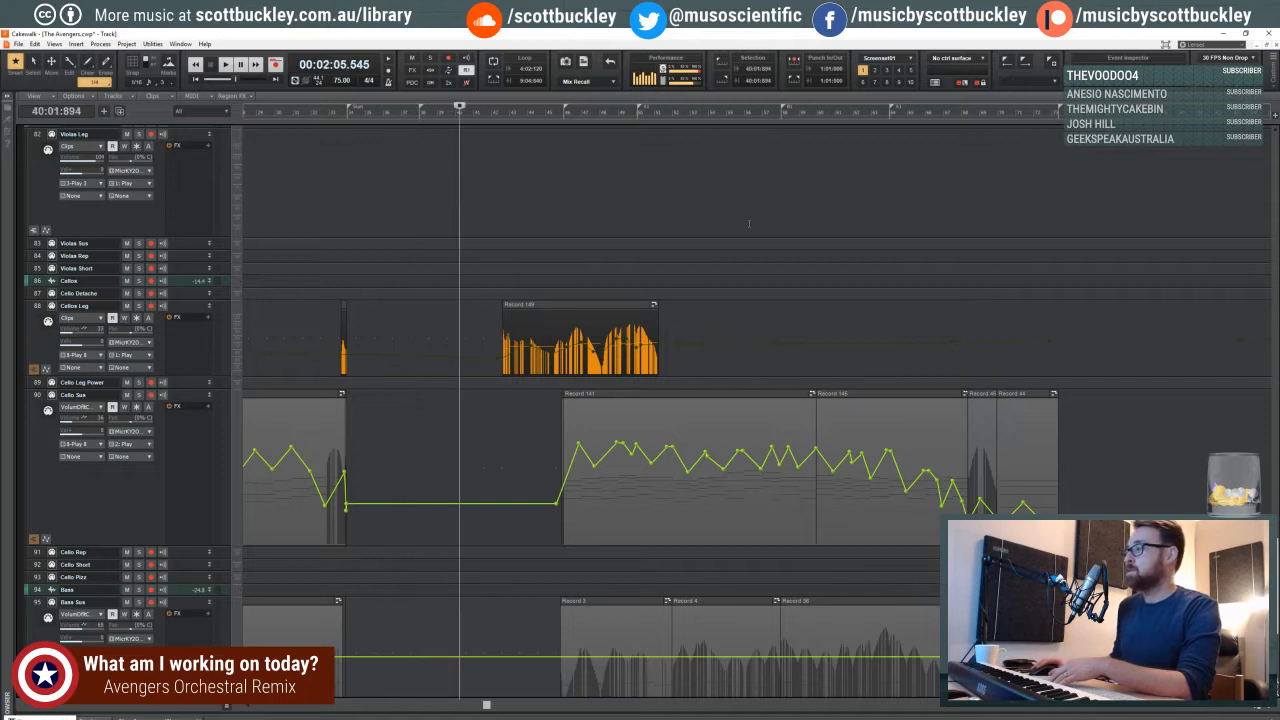
pyautogui.click(793, 214)
pyautogui.click(850, 206)
pyautogui.click(889, 200)
pyautogui.click(881, 190)
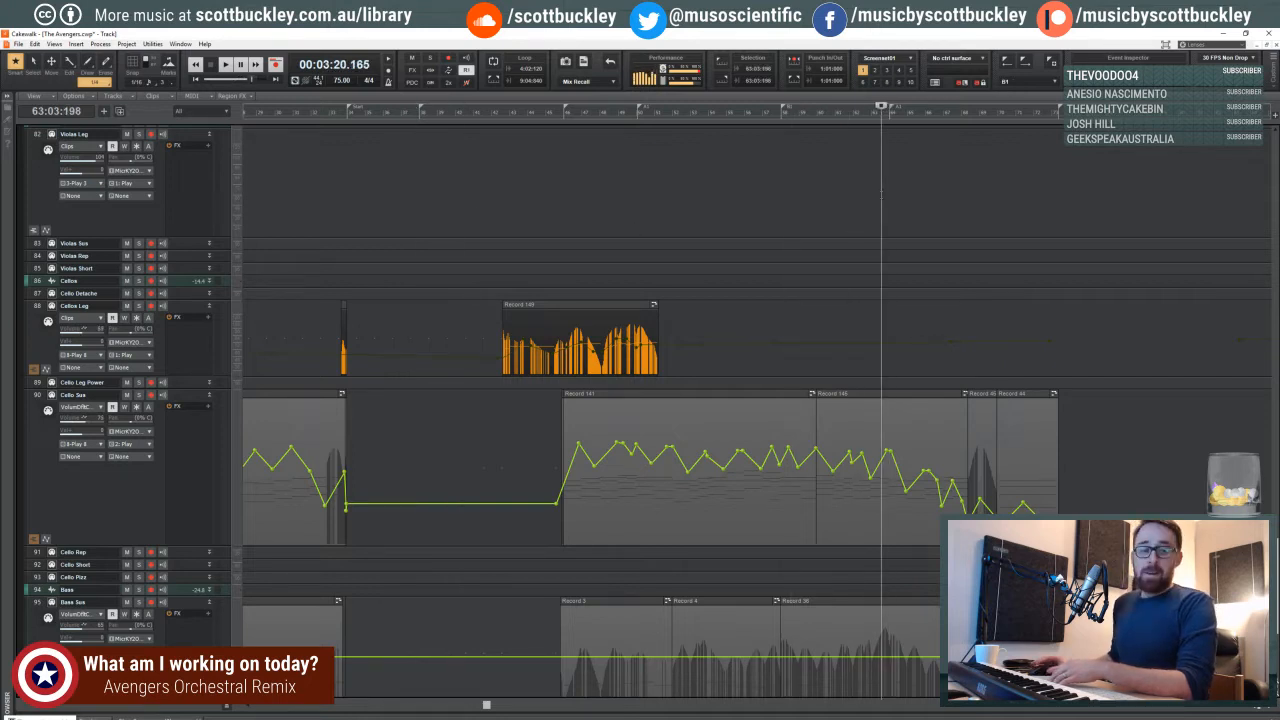
pyautogui.click(849, 210)
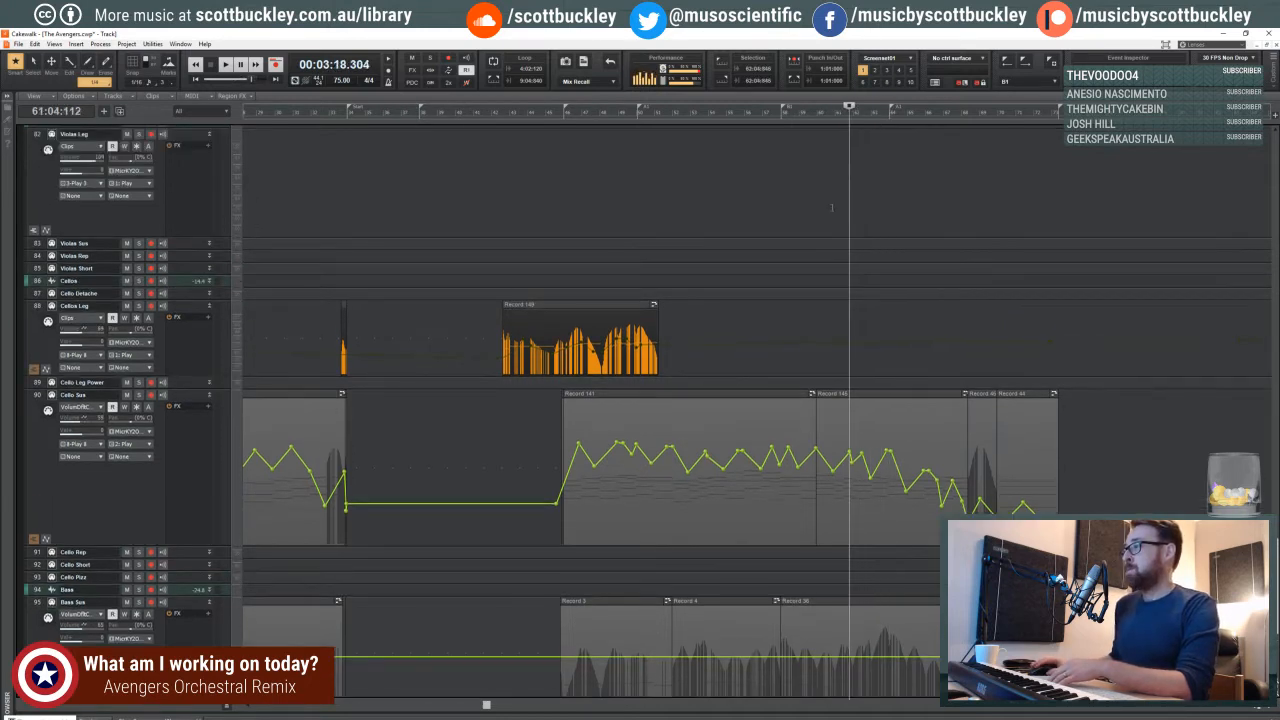
pyautogui.click(818, 210)
pyautogui.click(810, 208)
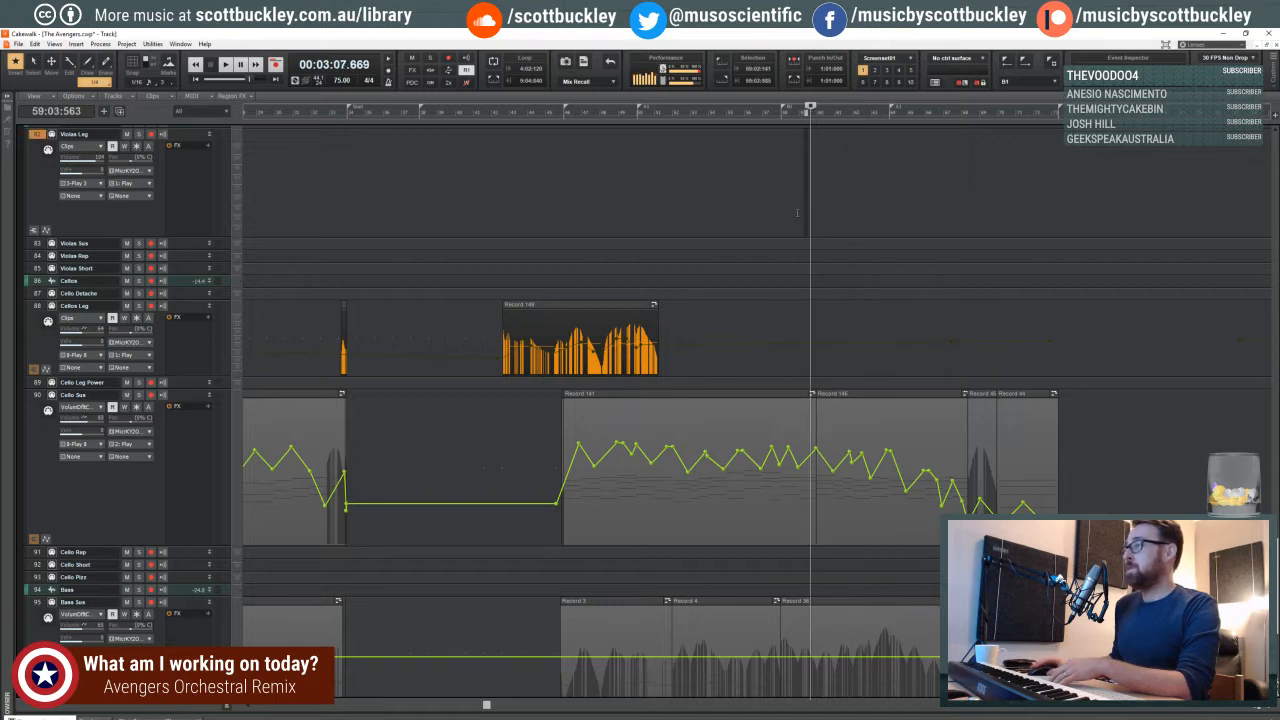
pyautogui.click(797, 213)
pyautogui.click(803, 213)
pyautogui.click(807, 213)
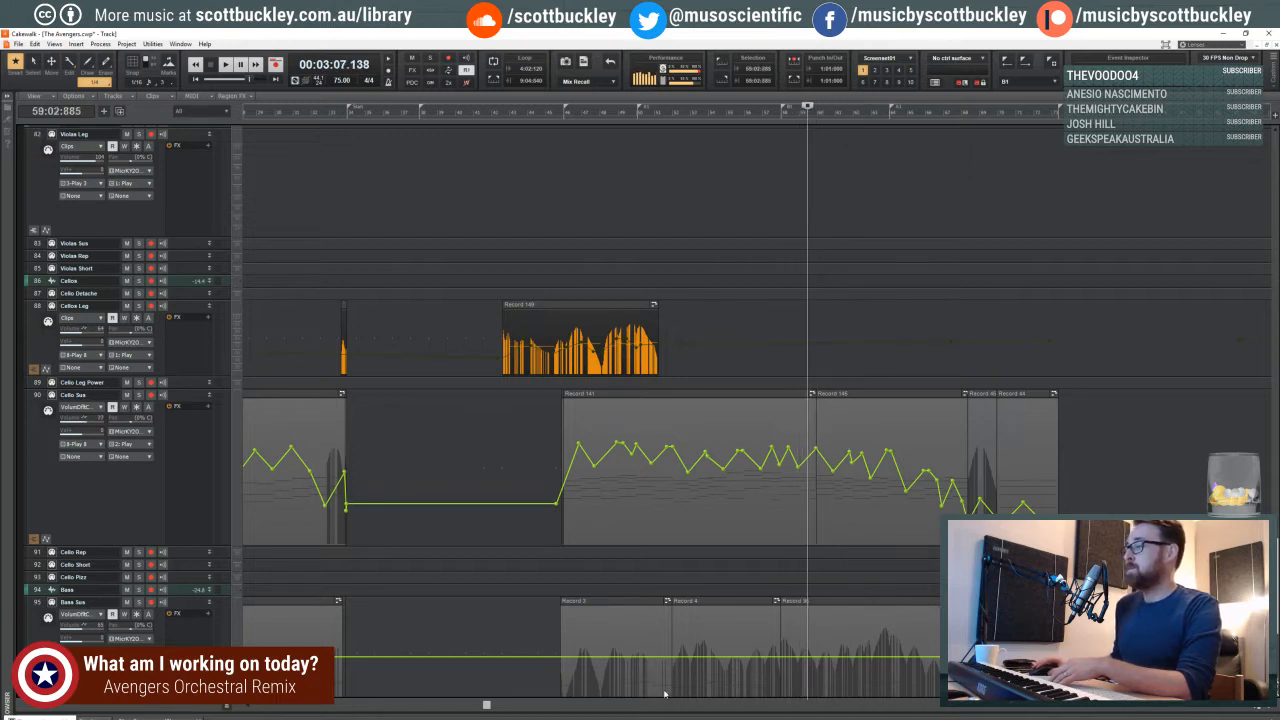
# - Return the playhead to the beginning of the project and play it back
pyautogui.moveTo(504, 700); pyautogui.dragTo(229, 711)
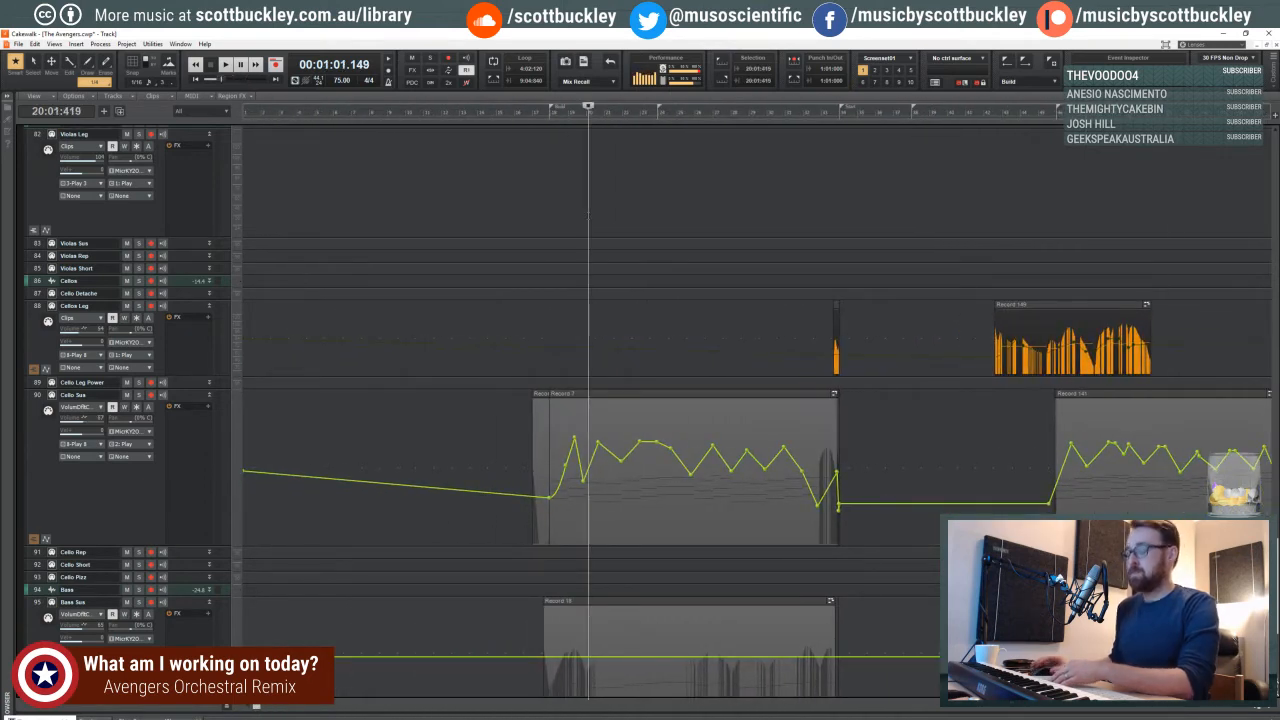
pyautogui.press('w')
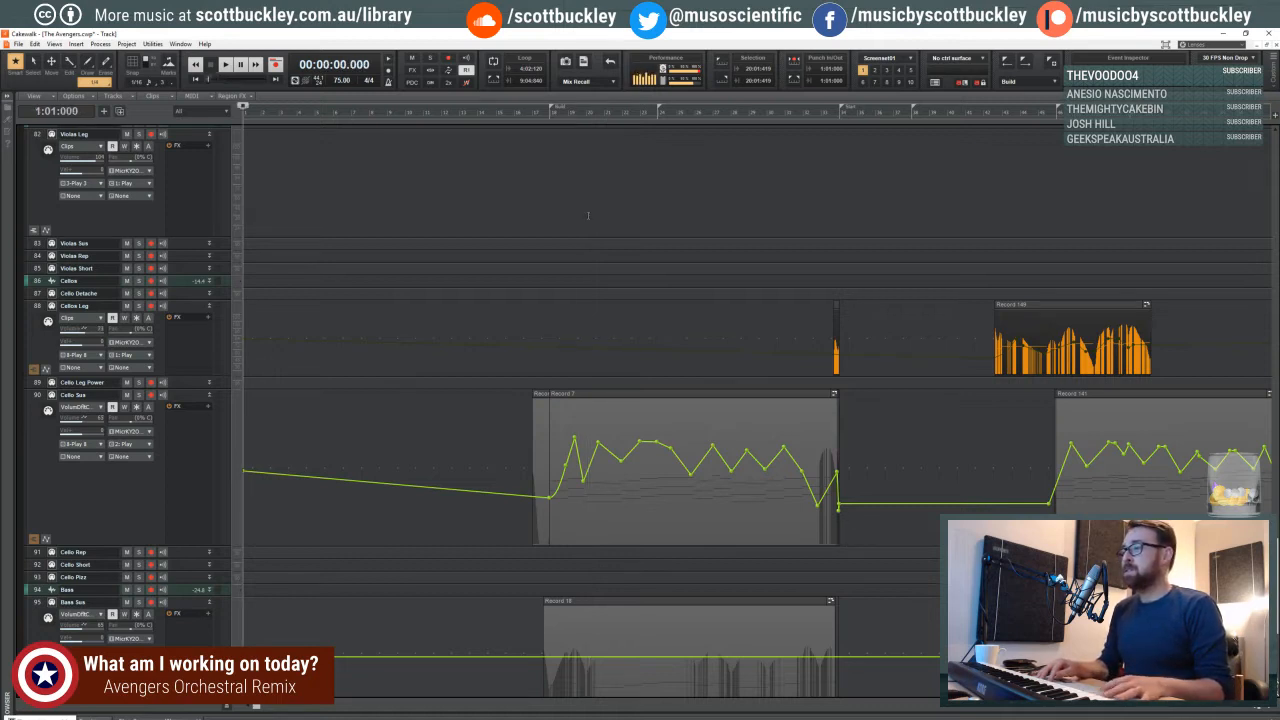
pyautogui.press('space')
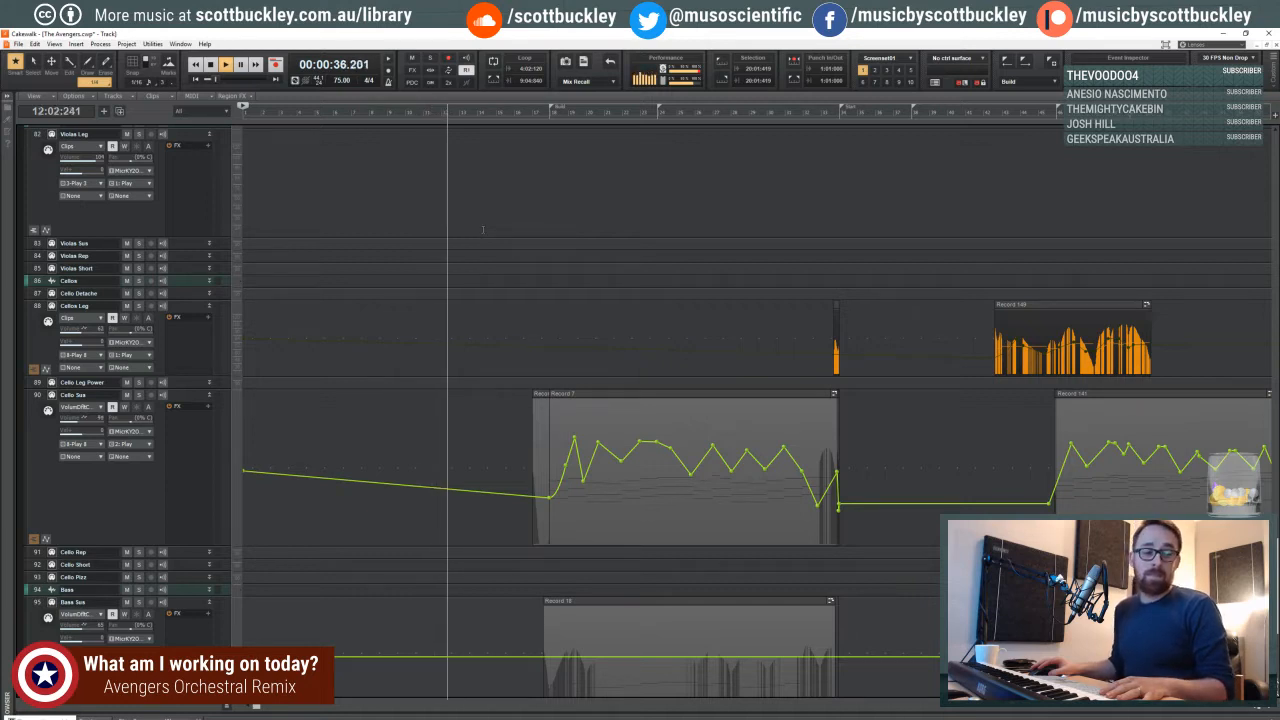
# - Examine the cello, bass, viola and violin clips across the whole timeline while the project plays
pyautogui.scroll(-1, 509, 240)
pyautogui.scroll(1, 509, 240)
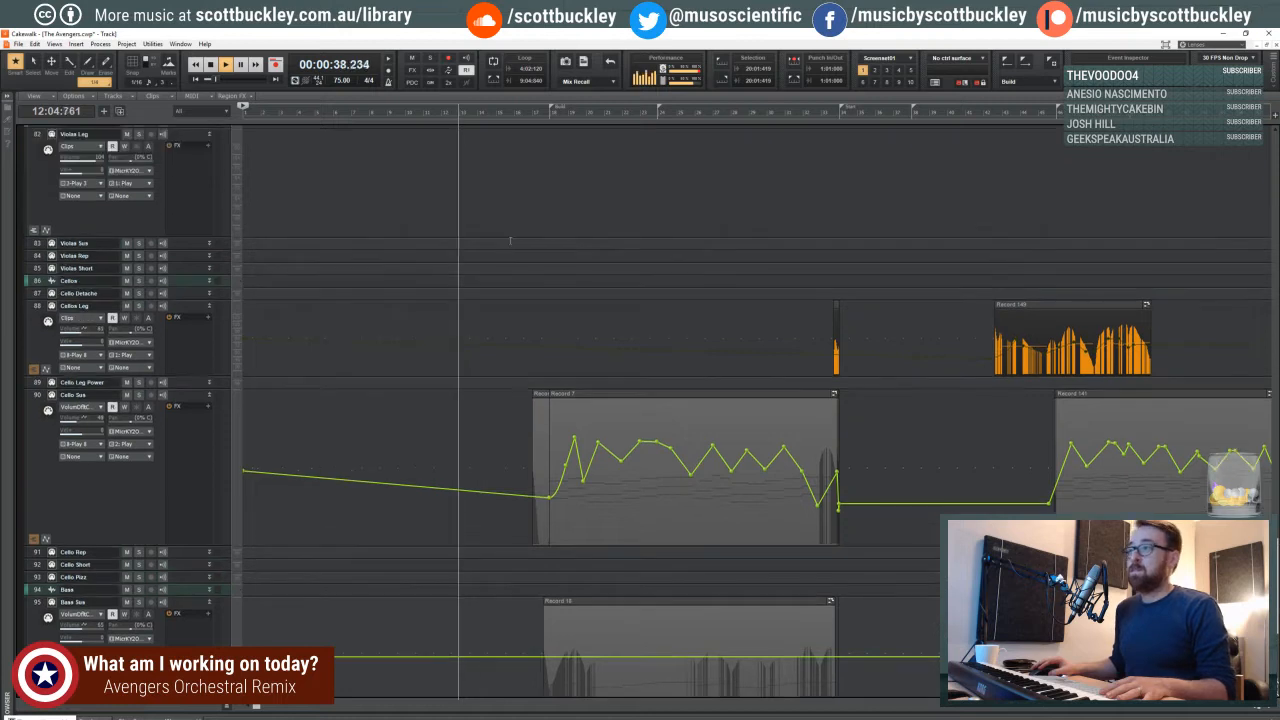
pyautogui.scroll(-2, 510, 240)
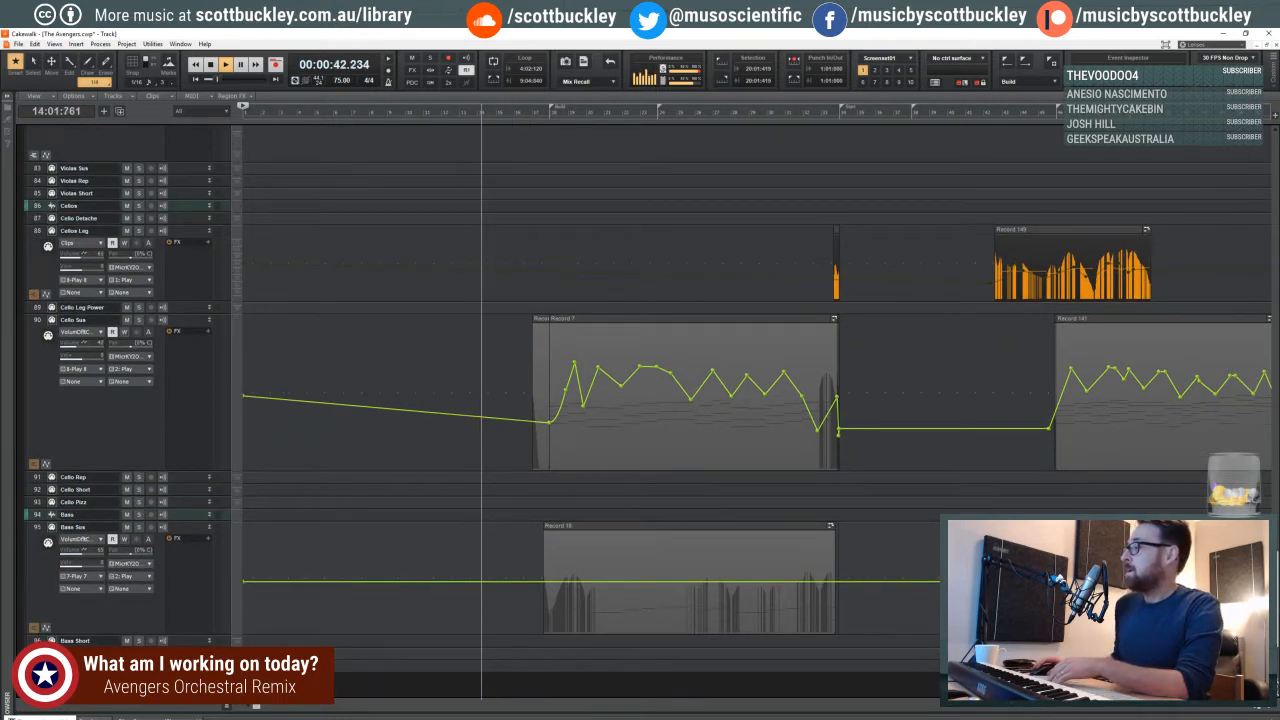
pyautogui.hotkey('ctrl', 'Left')
pyautogui.hotkey('ctrl', 'Left')
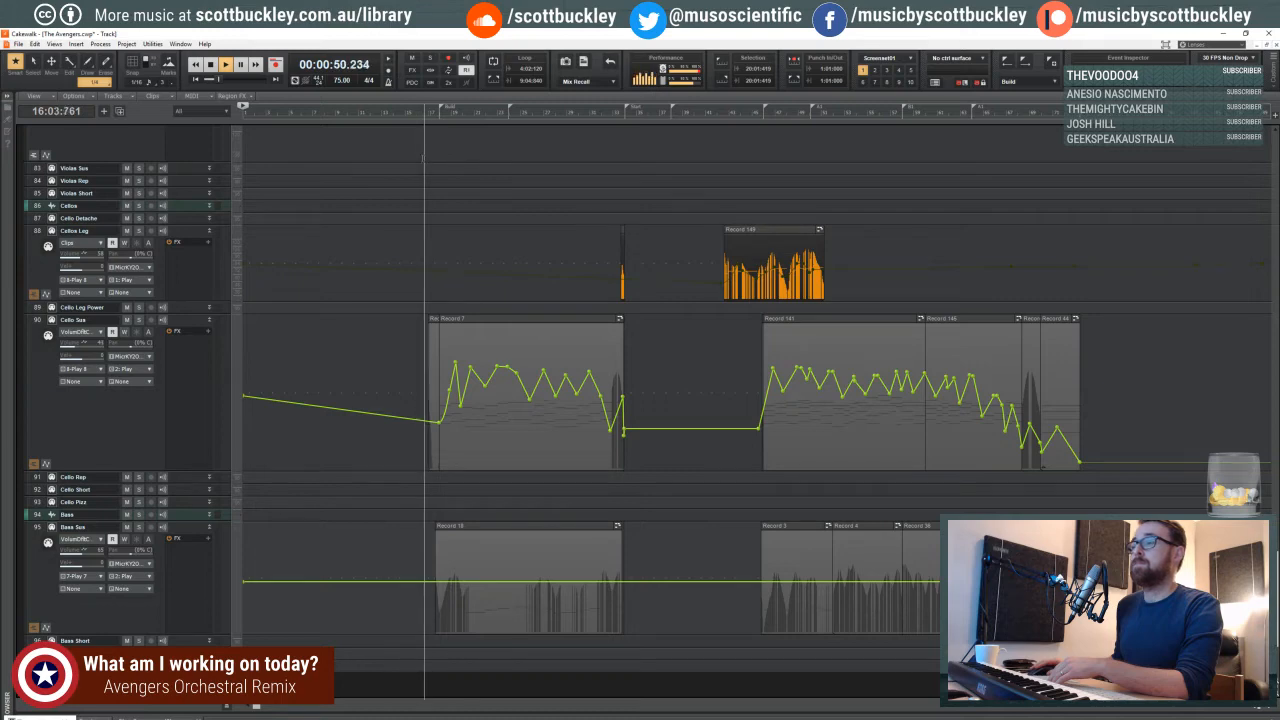
pyautogui.scroll(-2, 420, 210)
pyautogui.scroll(6, 409, 258)
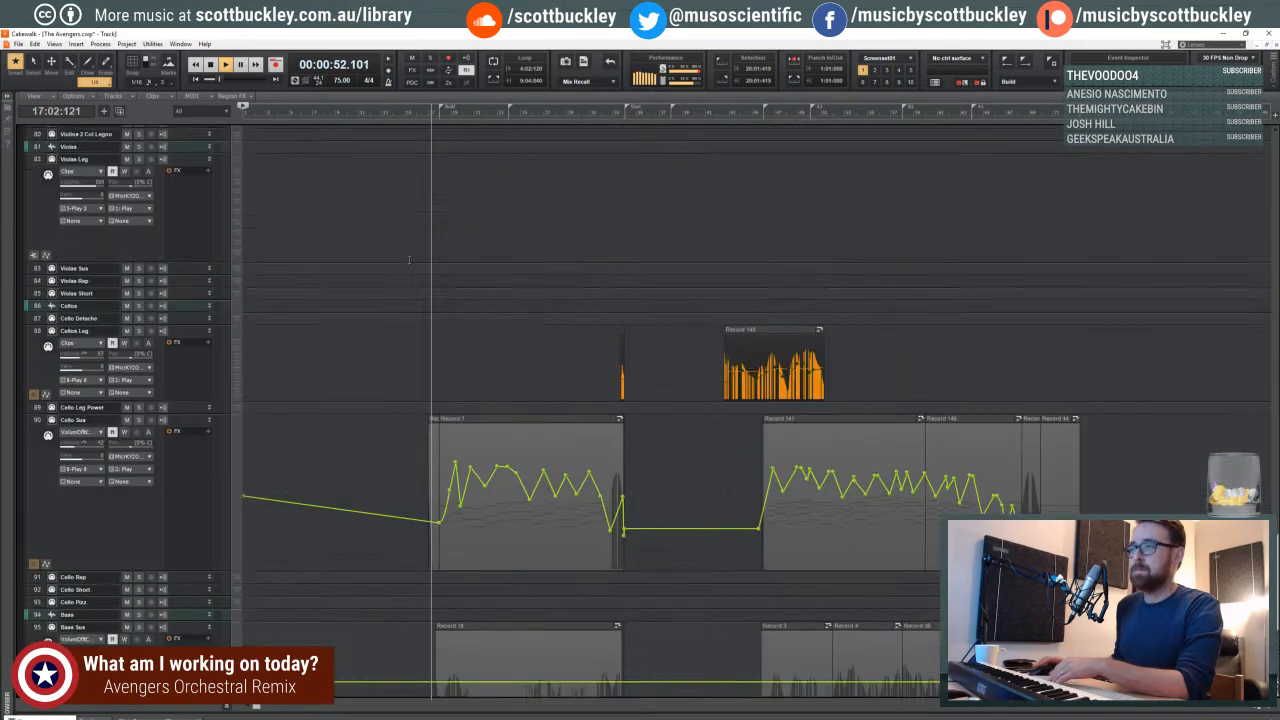
pyautogui.scroll(5, 409, 258)
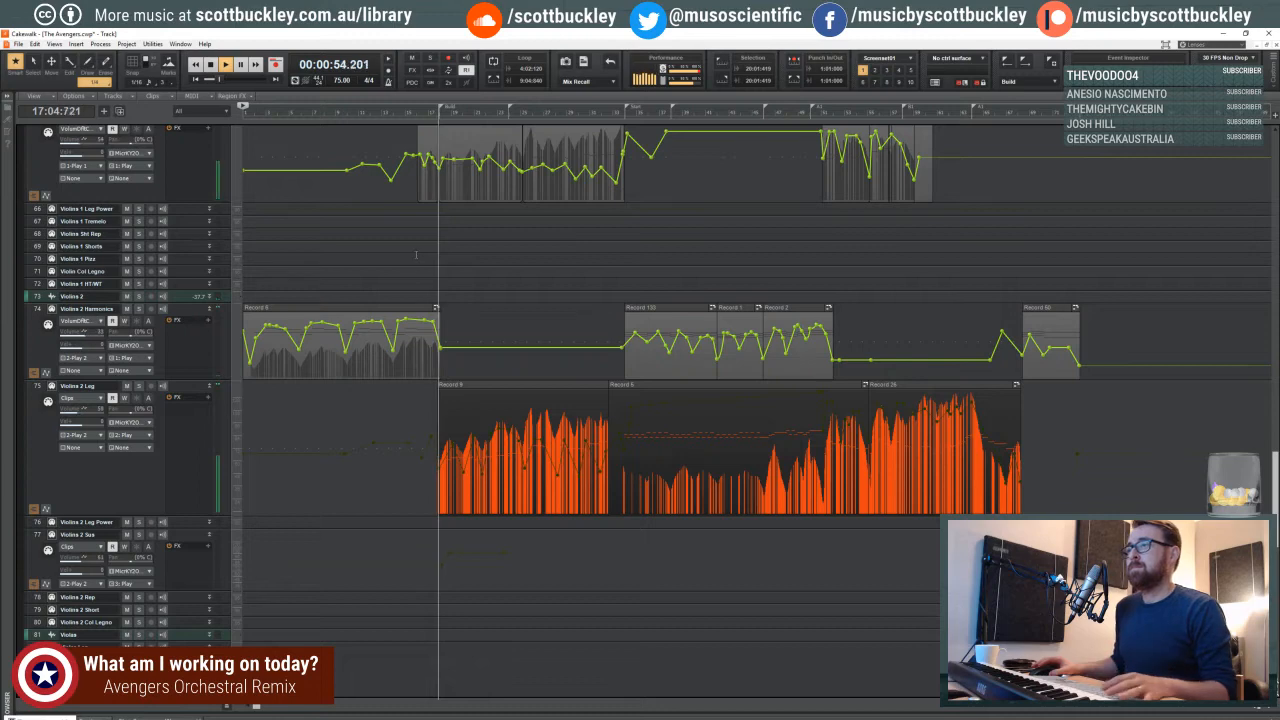
pyautogui.scroll(2, 420, 258)
pyautogui.scroll(1, 420, 258)
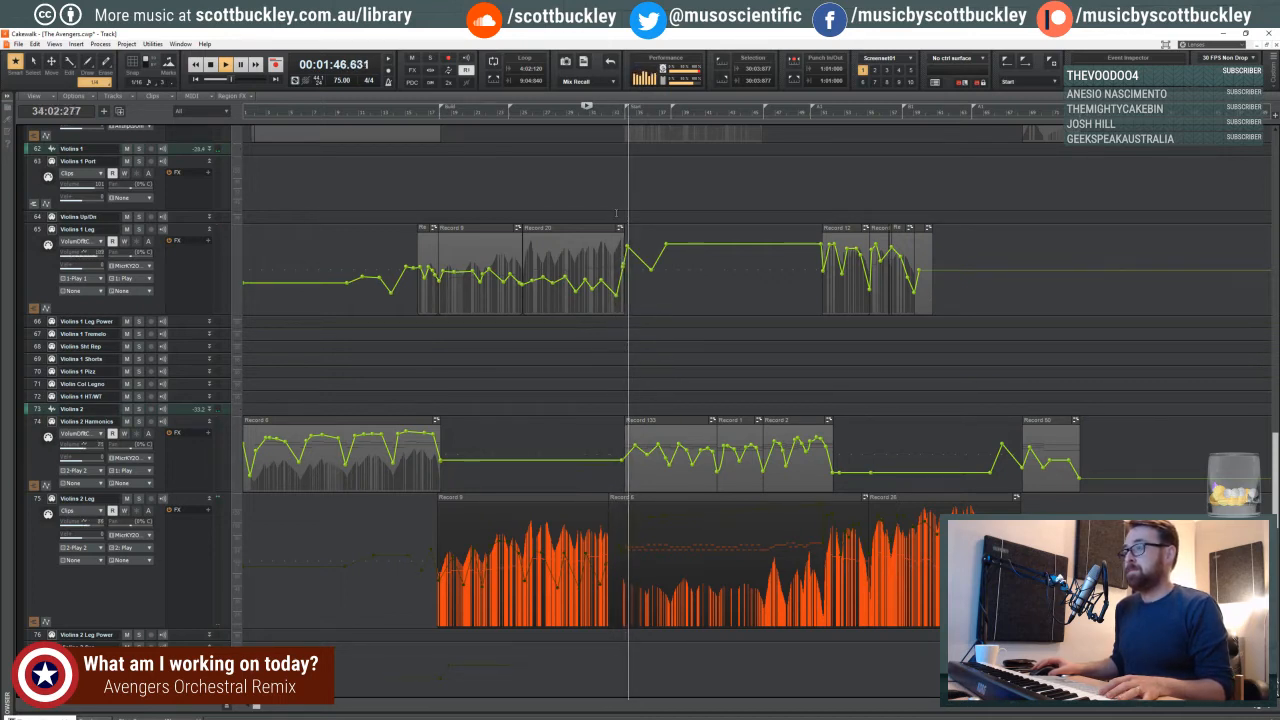
# - Stop playback and show the clips of the Violins 1 Leg track in place of its volume automation
pyautogui.press('space')
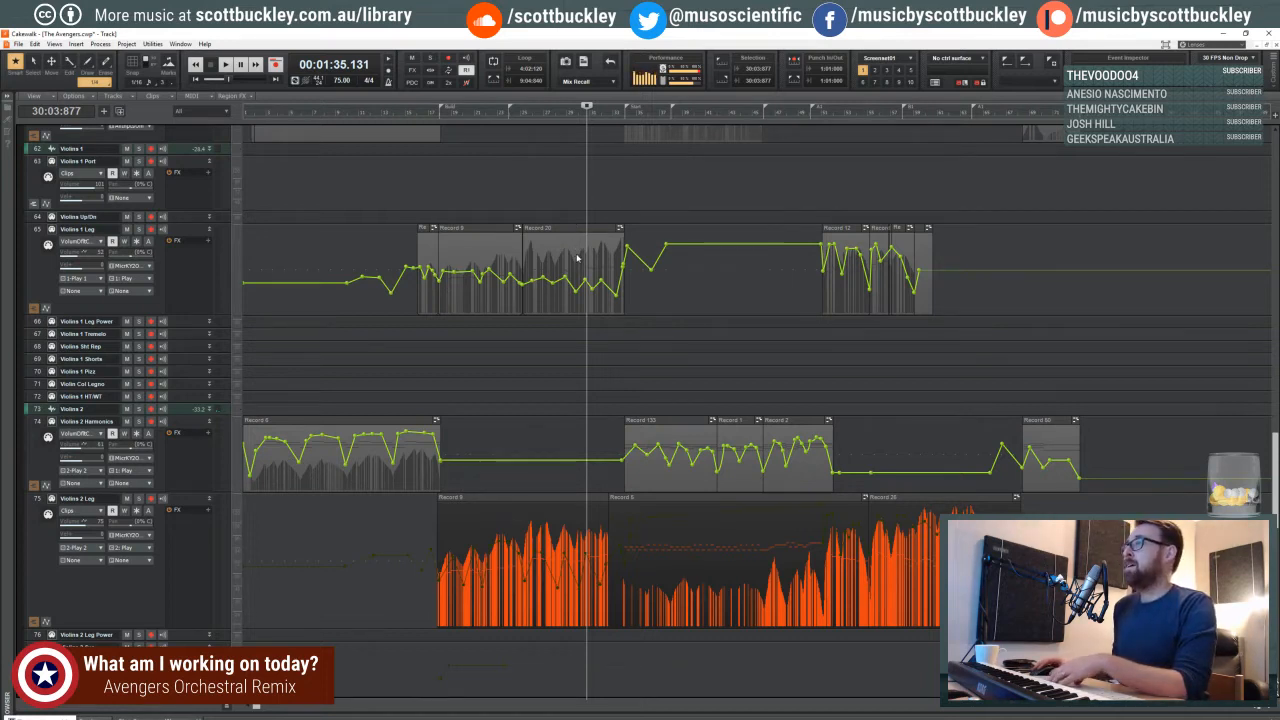
pyautogui.keyDown('shift'); pyautogui.click(577, 258); pyautogui.keyUp('shift')
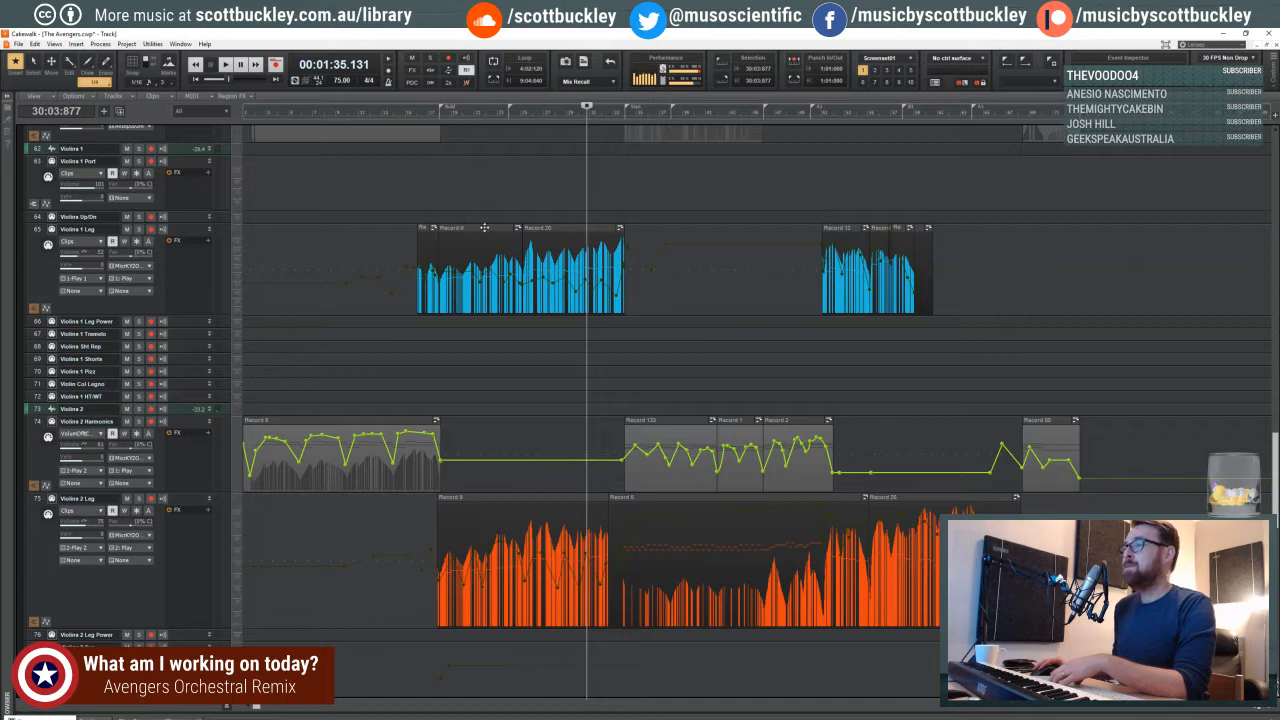
pyautogui.moveTo(537, 210); pyautogui.dragTo(553, 216)
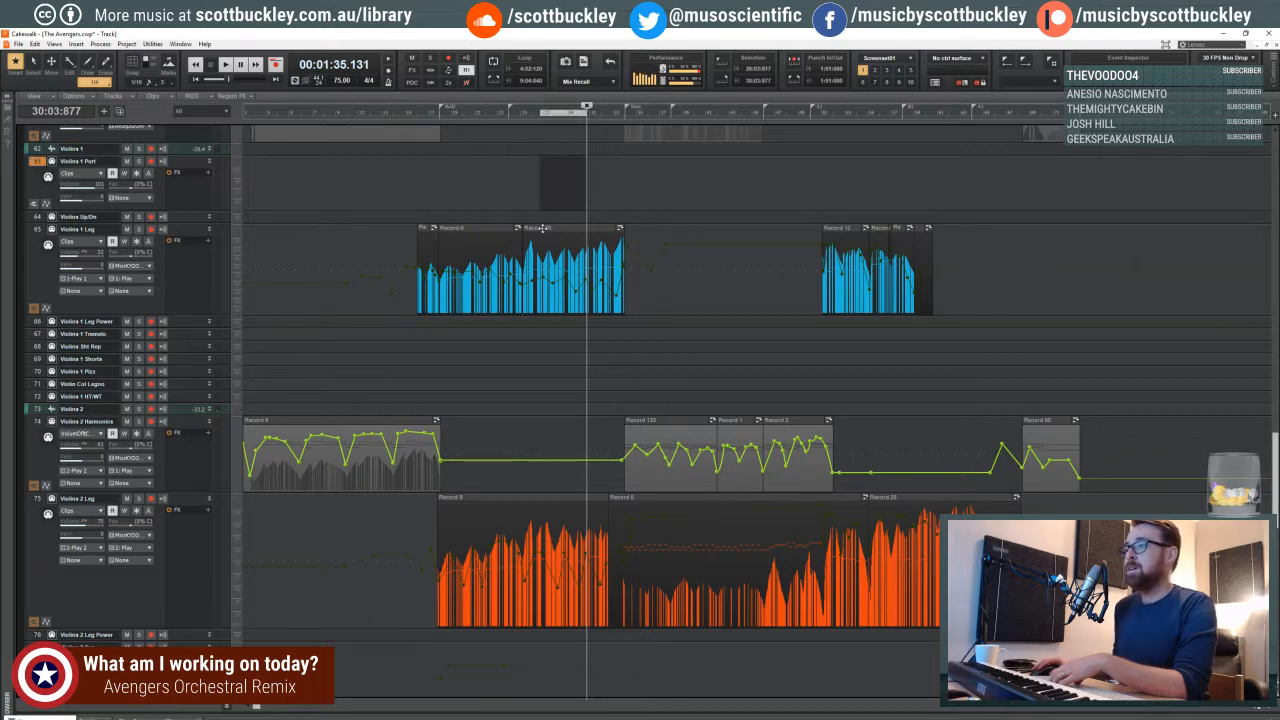
# - Show the clips of the Womens and Mens choir tracks in place of their volume automation
pyautogui.scroll(-5, 524, 343)
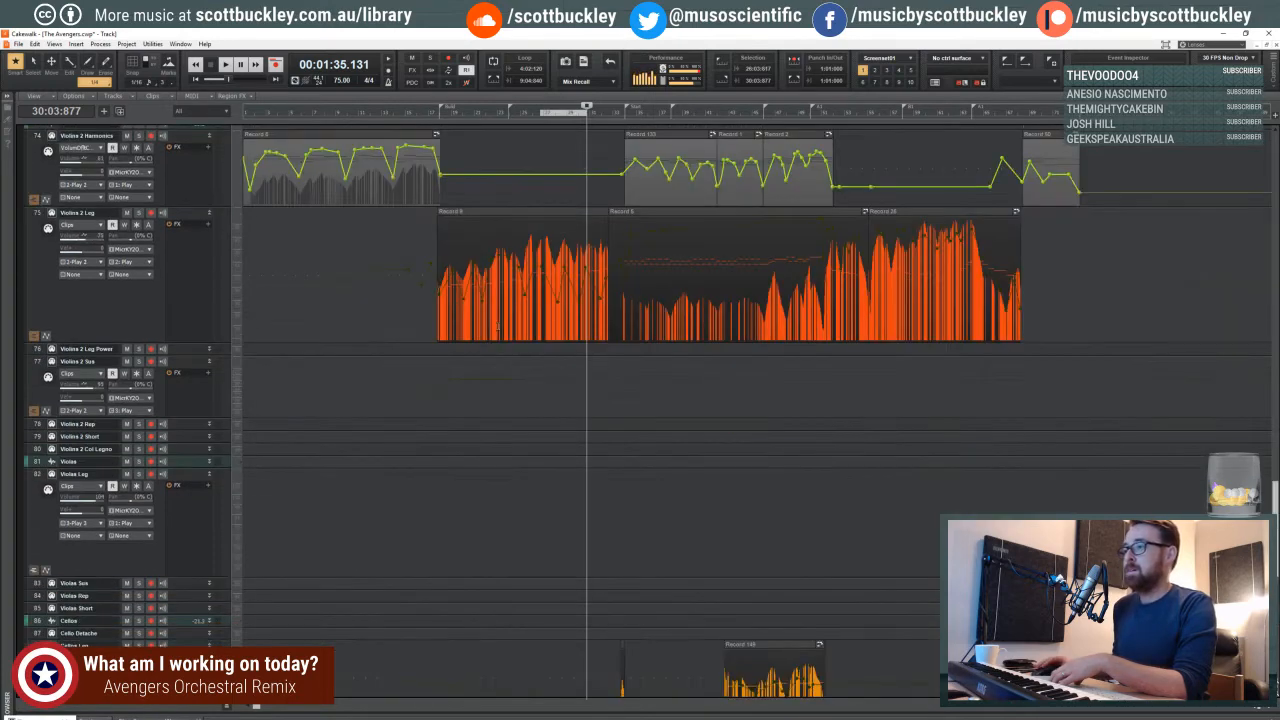
pyautogui.scroll(-9, 509, 323)
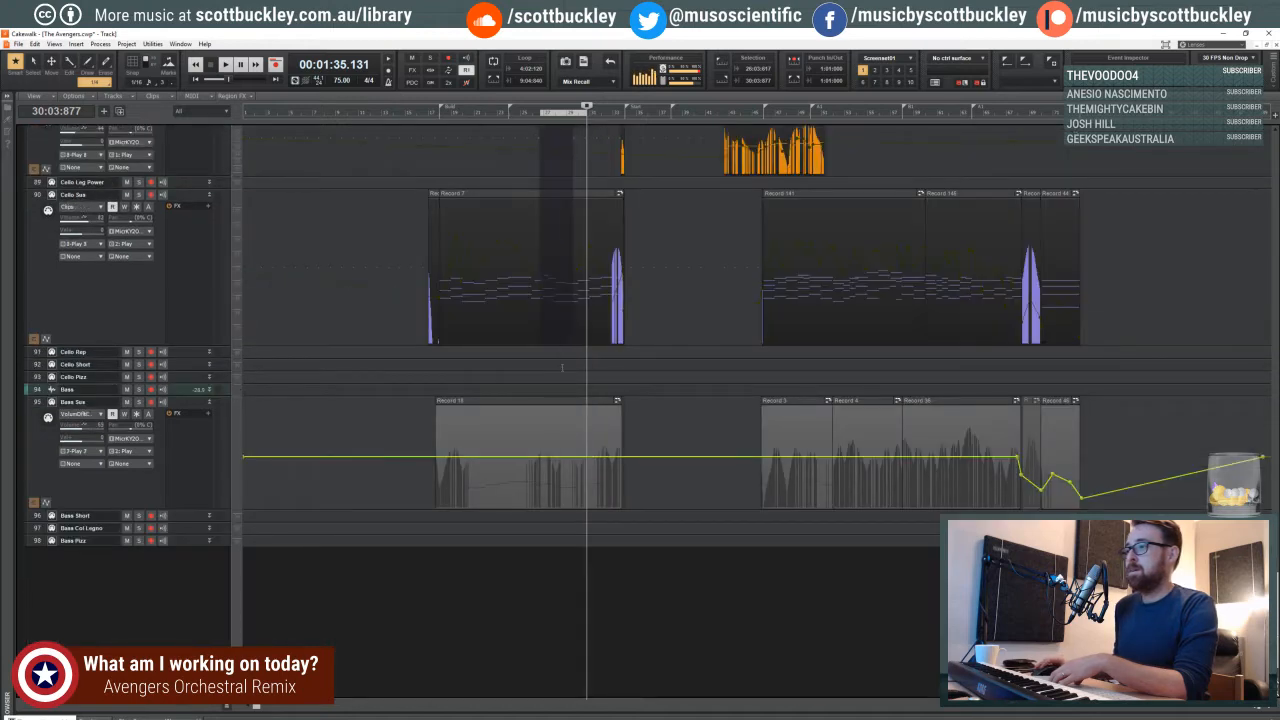
pyautogui.scroll(15, 565, 410)
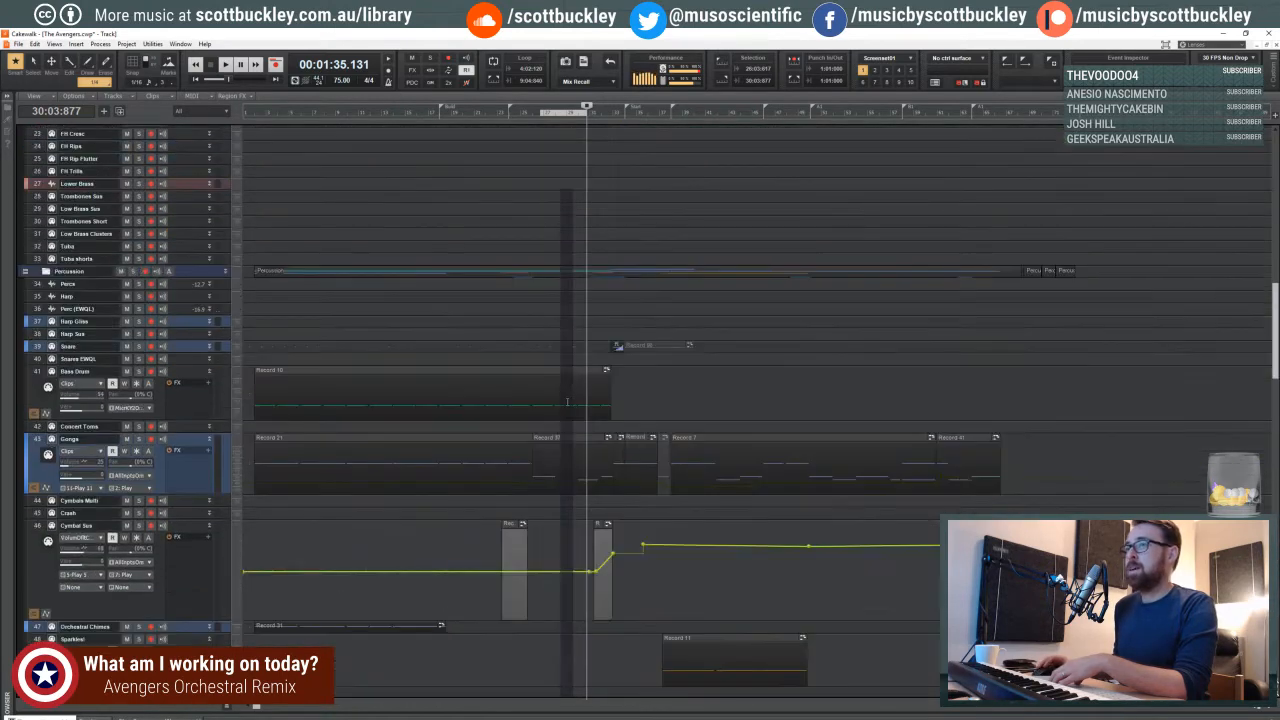
pyautogui.scroll(5, 582, 380)
pyautogui.scroll(-8, 584, 367)
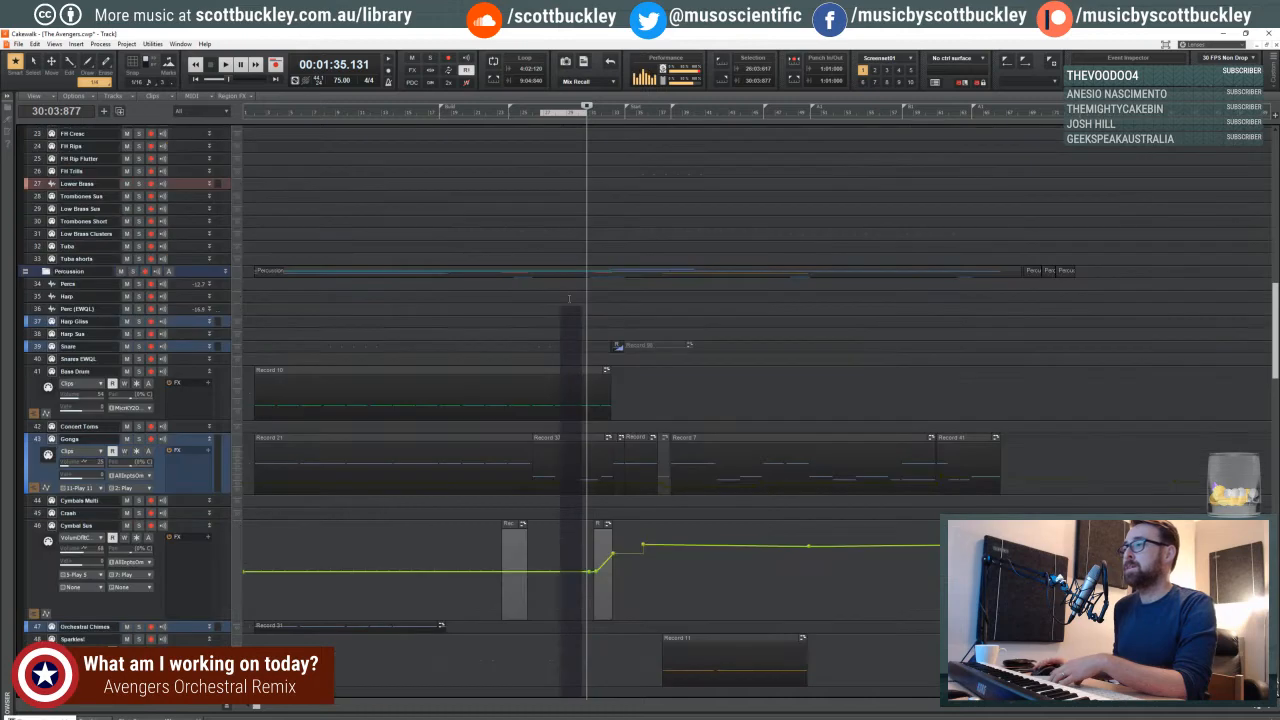
pyautogui.scroll(3, 575, 355)
pyautogui.scroll(6, 568, 340)
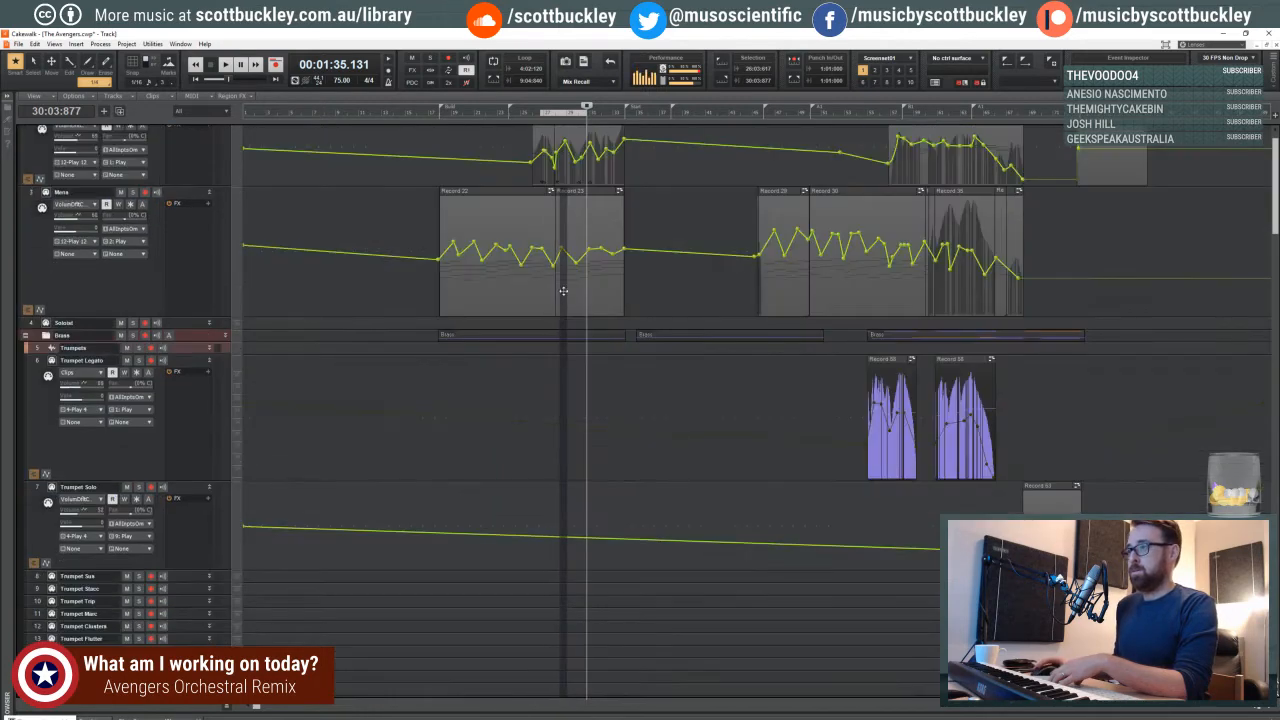
pyautogui.scroll(1, 600, 215)
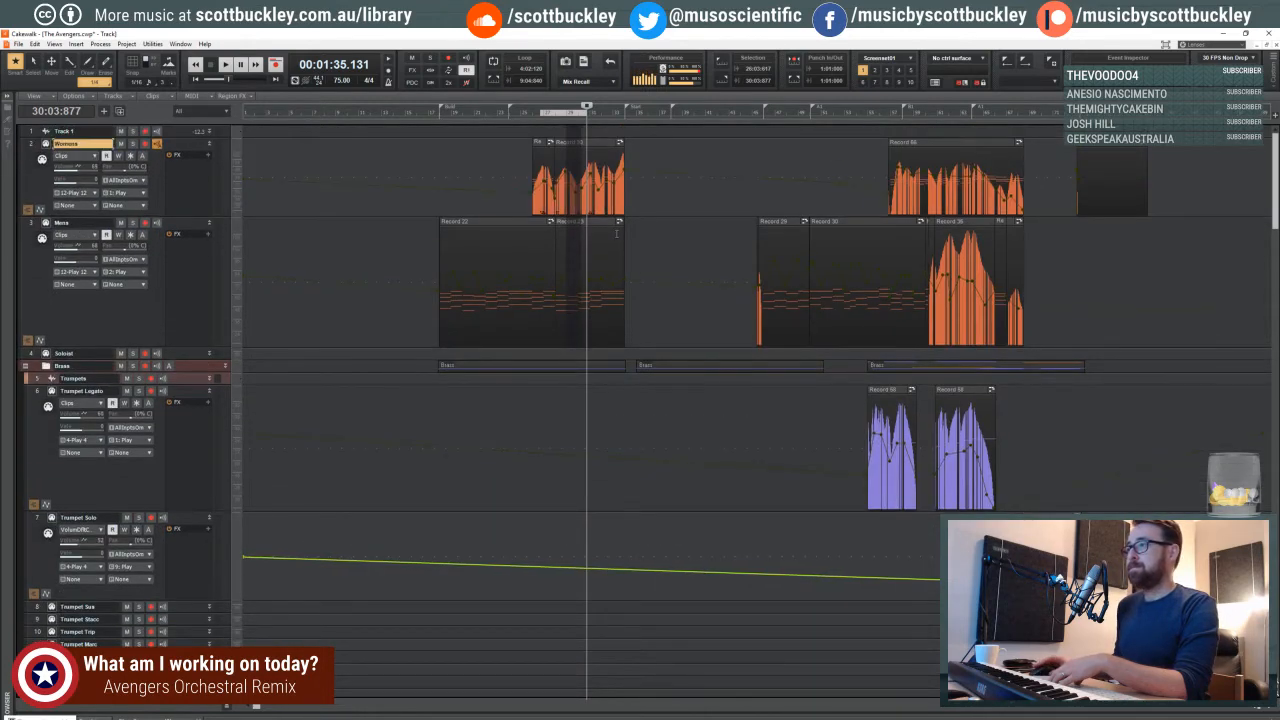
# - Show clips in place of volume automation on the Cymbal Sus, Violins 2 Harmonics and Strings High tracks
pyautogui.scroll(-10, 616, 233)
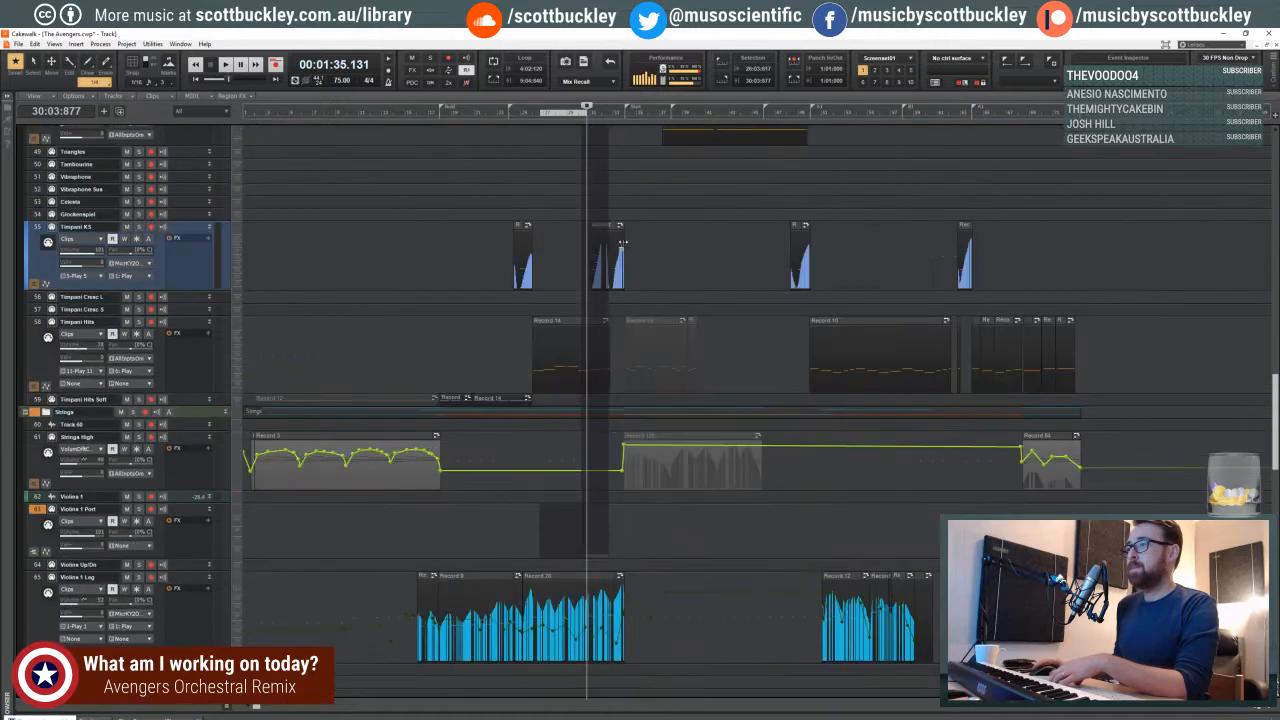
pyautogui.scroll(4, 591, 314)
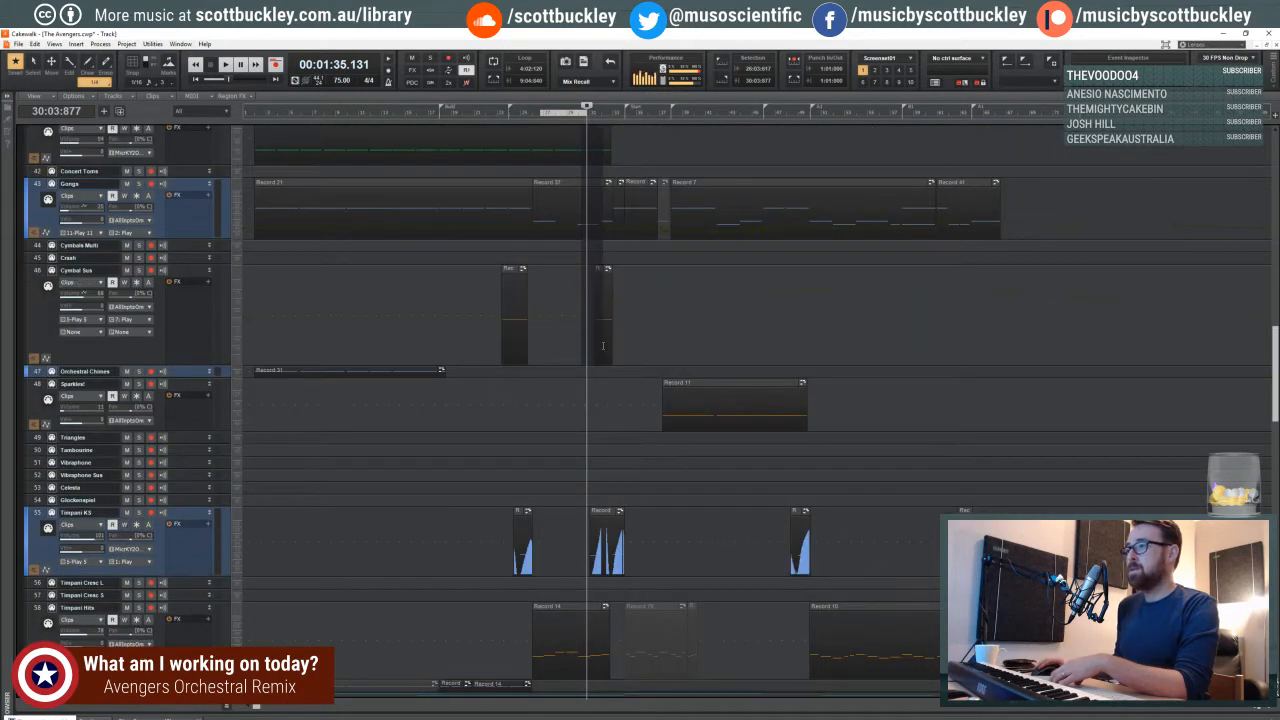
pyautogui.scroll(-5, 605, 464)
pyautogui.scroll(5, 630, 268)
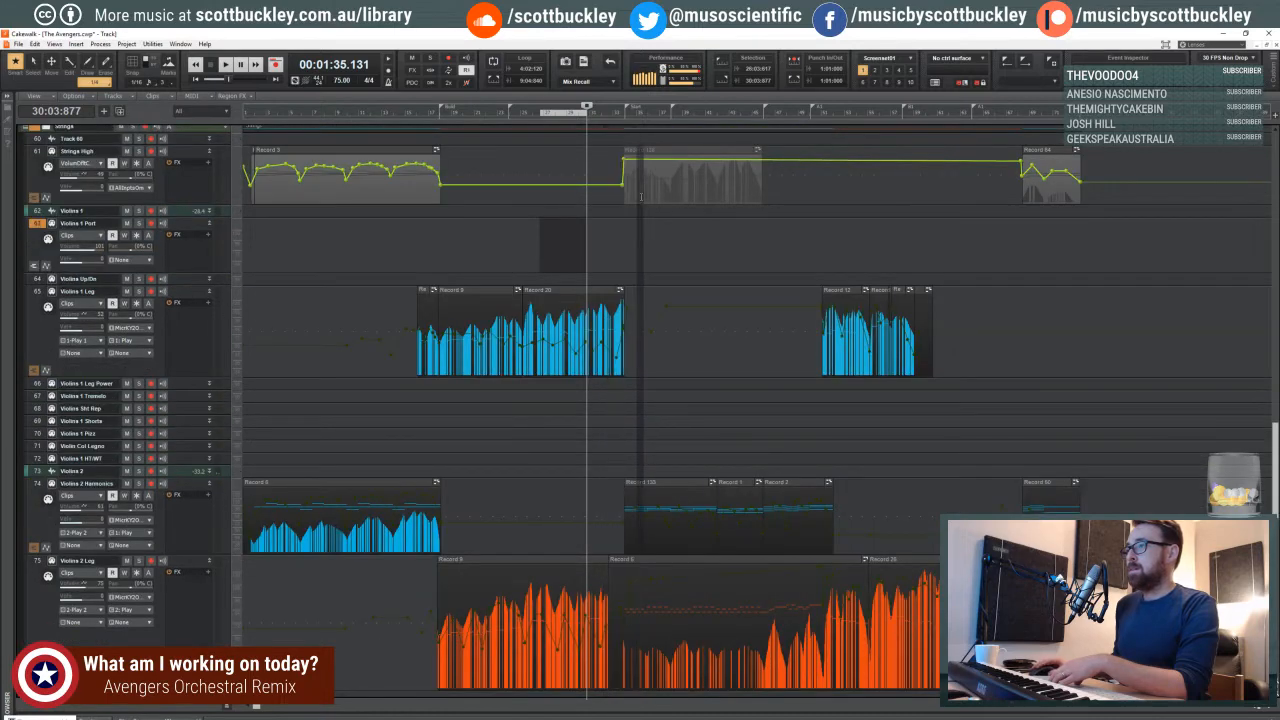
pyautogui.keyDown('shift'); pyautogui.click(592, 168); pyautogui.keyUp('shift')
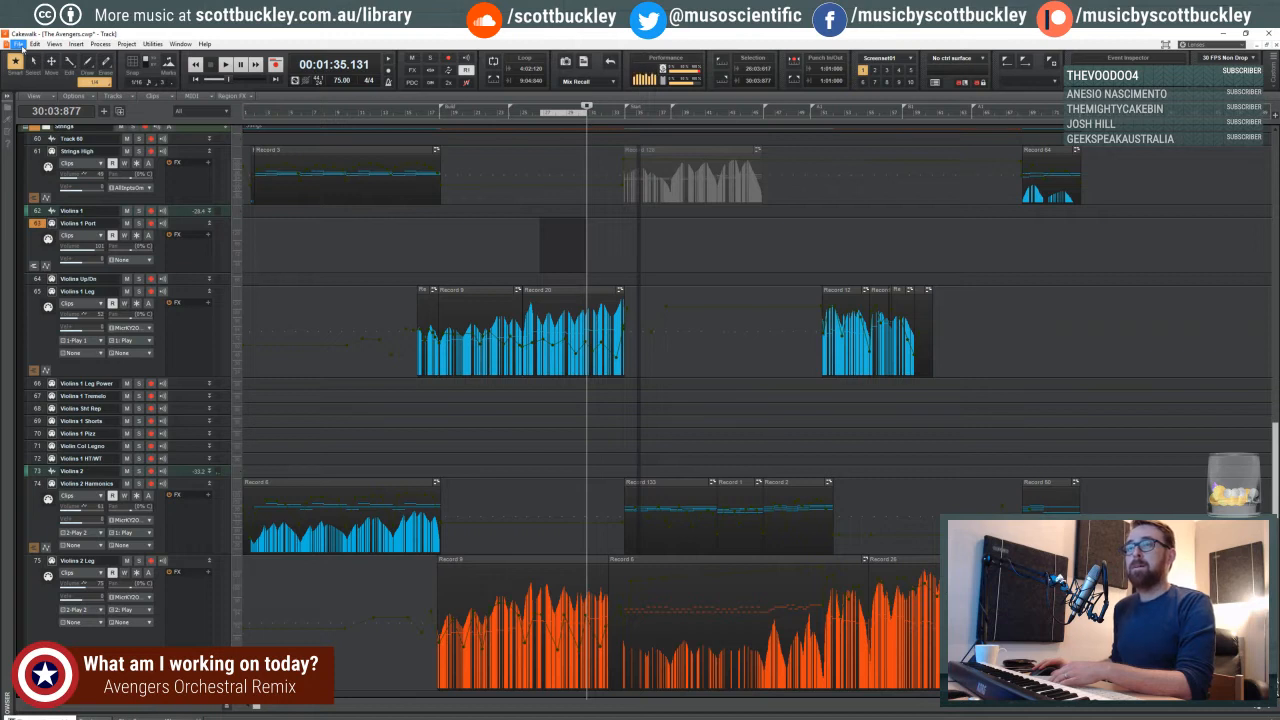
# - Save the project under the new name The Avengers - Draft 2.cwp in the same The Avengers folder
pyautogui.click(18, 44)
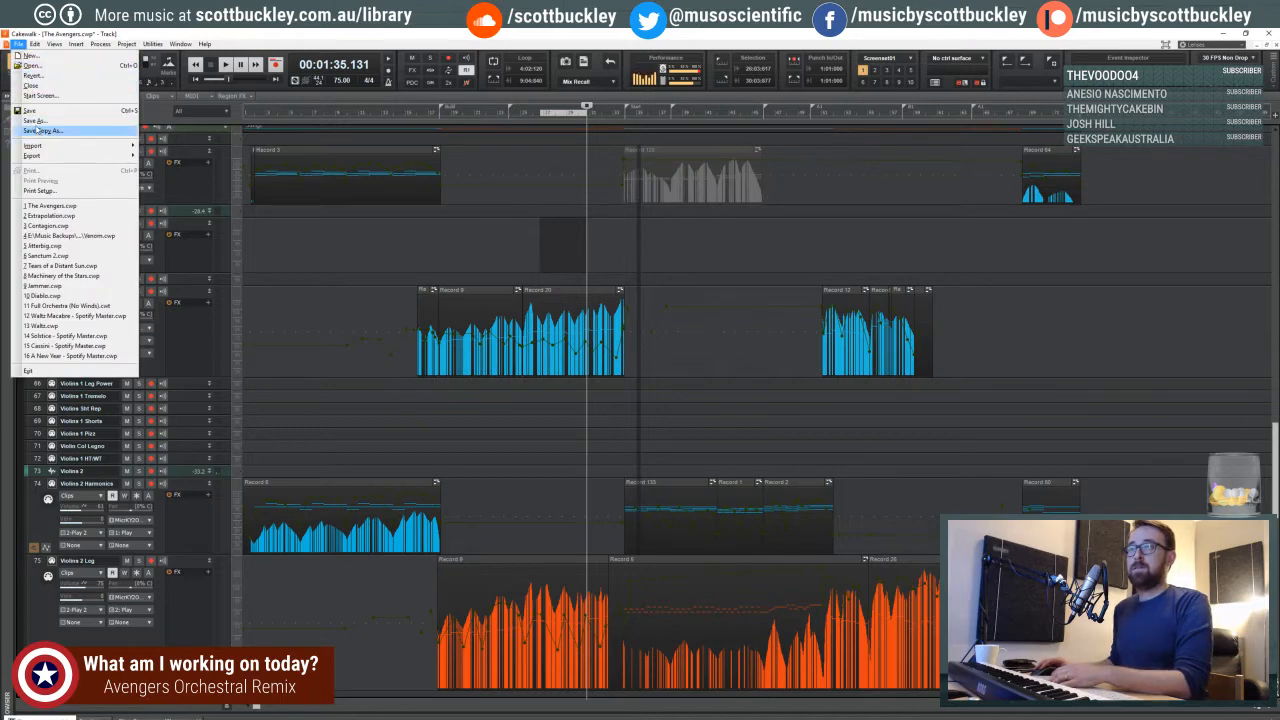
pyautogui.click(35, 120)
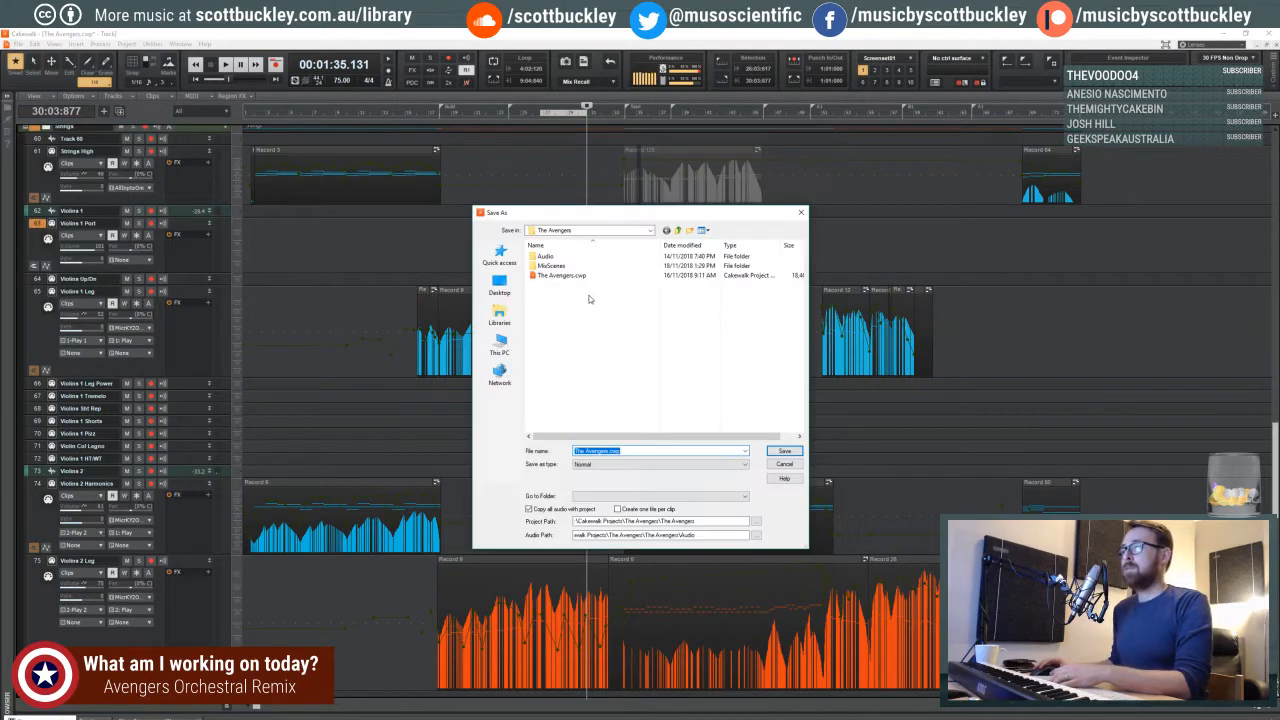
pyautogui.click(607, 451)
pyautogui.write('- Draft 2')
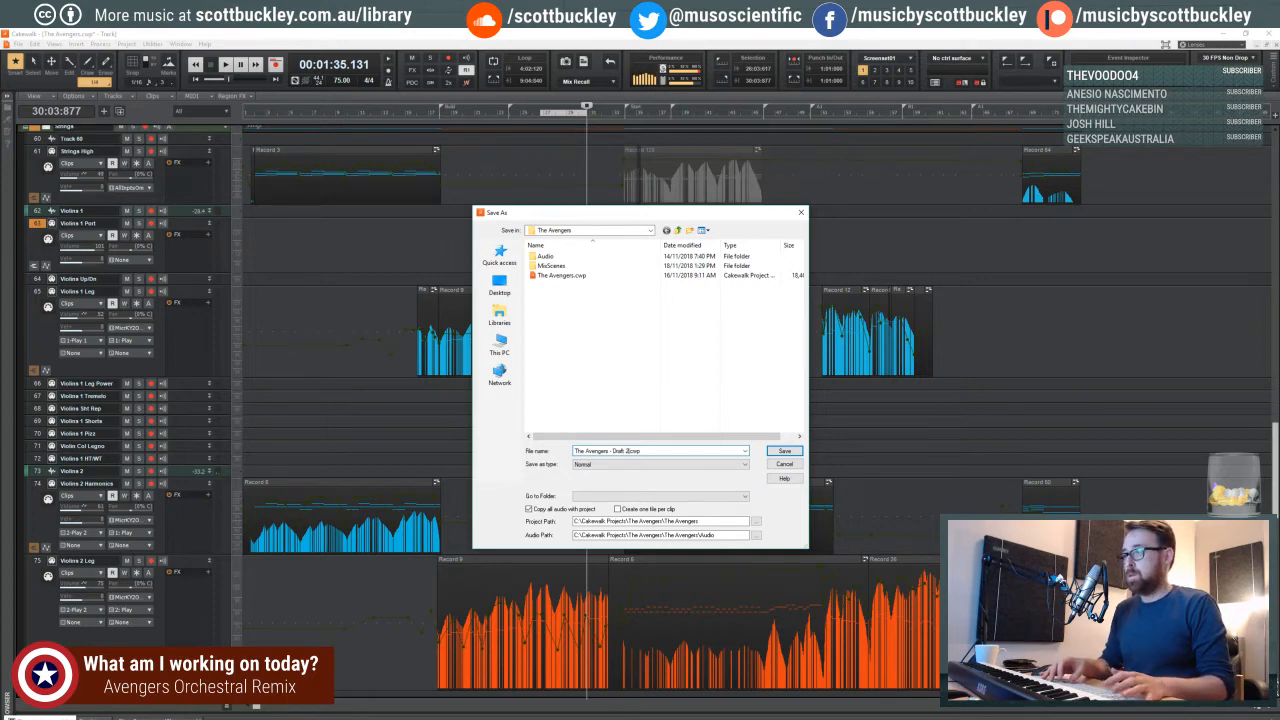
pyautogui.press('Return')
pyautogui.press('Return')
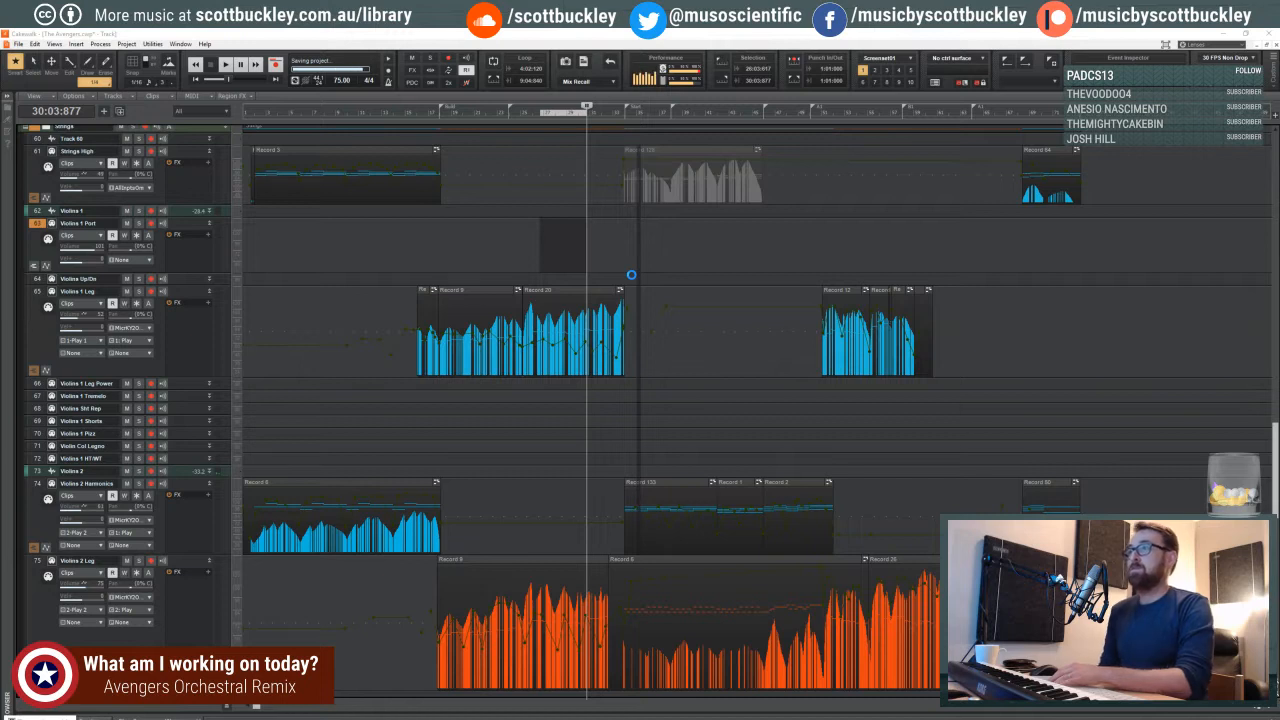
# - Place the playhead at 33:04:361 and select the Violins 2 Leg clip that ends there
pyautogui.click(617, 122)
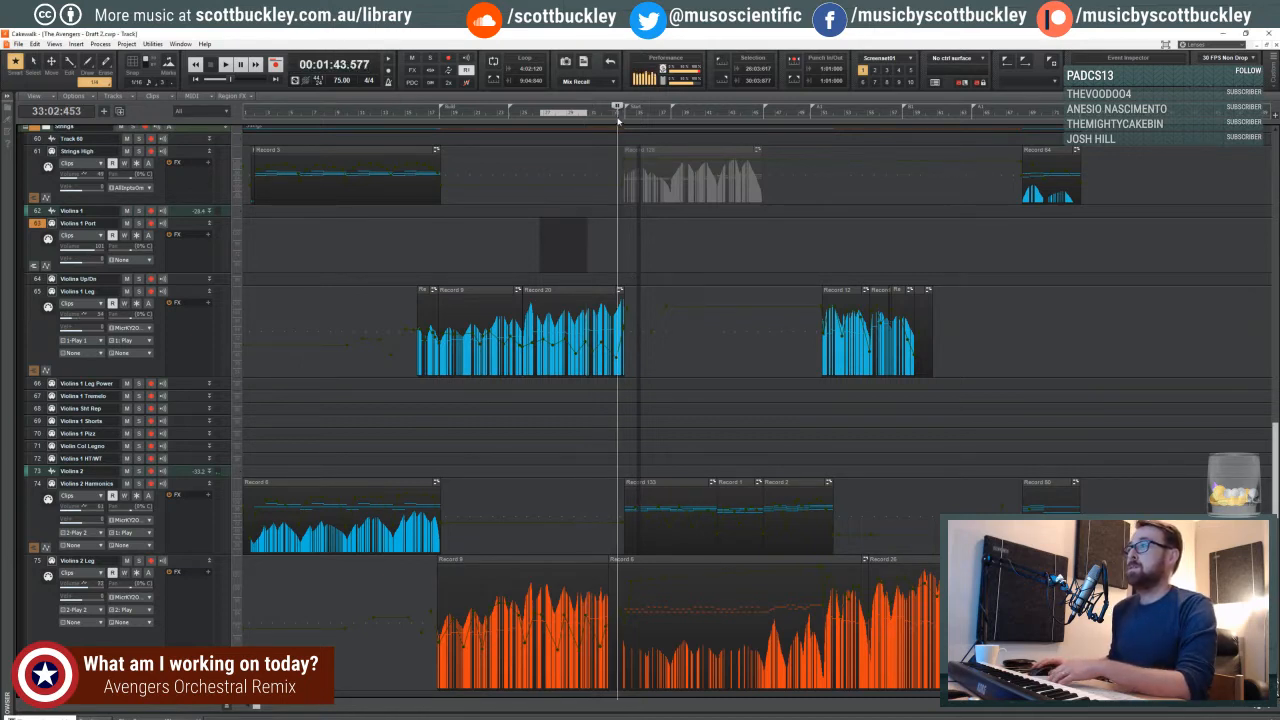
pyautogui.moveTo(617, 112); pyautogui.dragTo(623, 112)
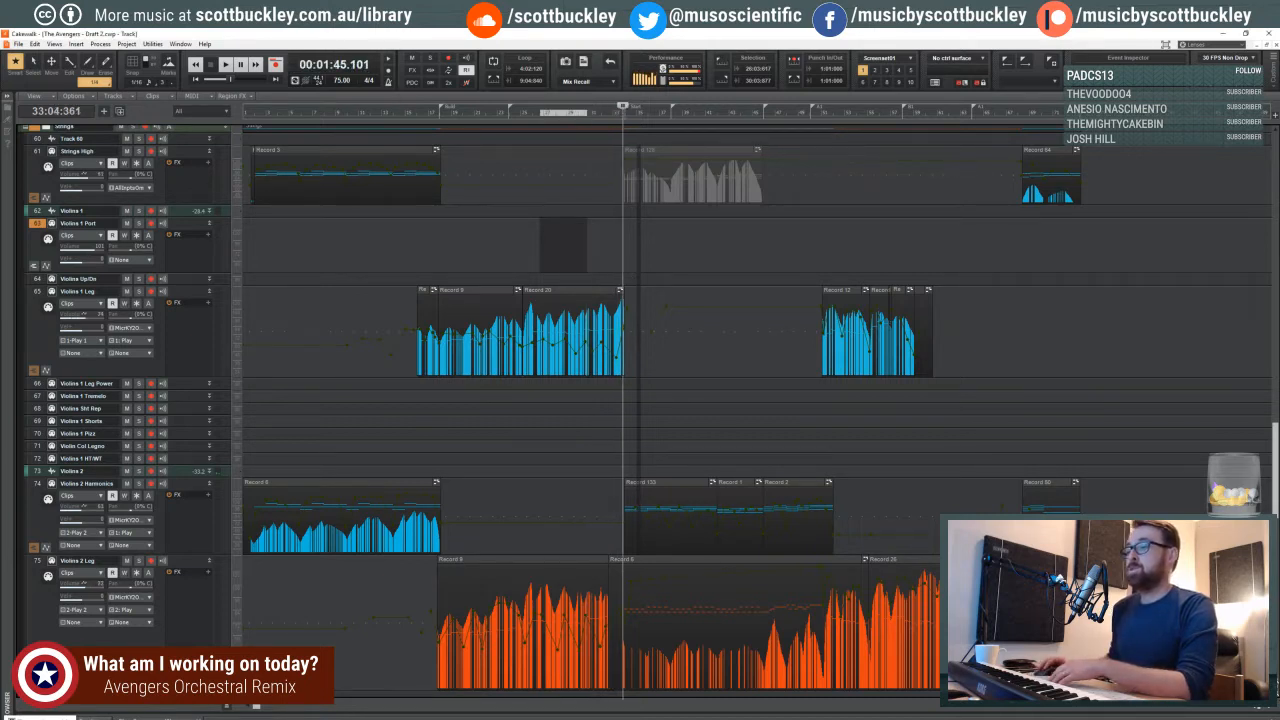
pyautogui.moveTo(256, 708); pyautogui.dragTo(306, 708)
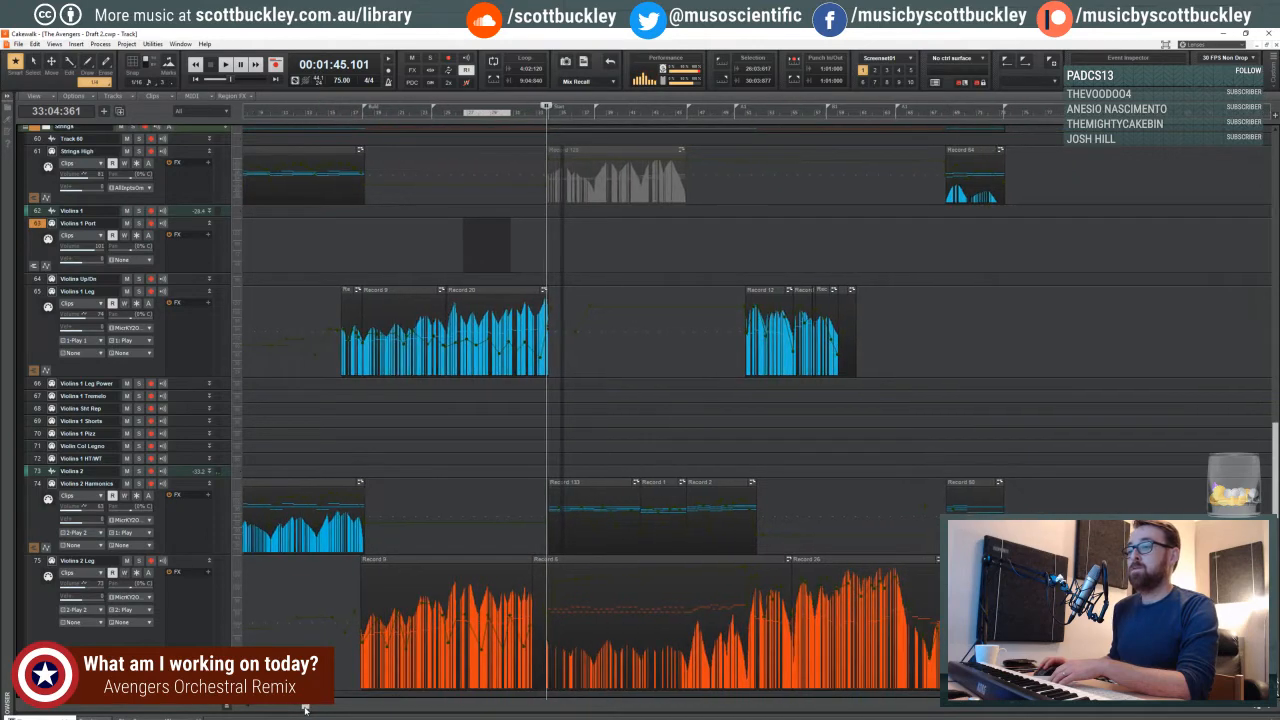
pyautogui.scroll(-2, 345, 605)
pyautogui.scroll(-1, 343, 605)
pyautogui.scroll(1, 502, 566)
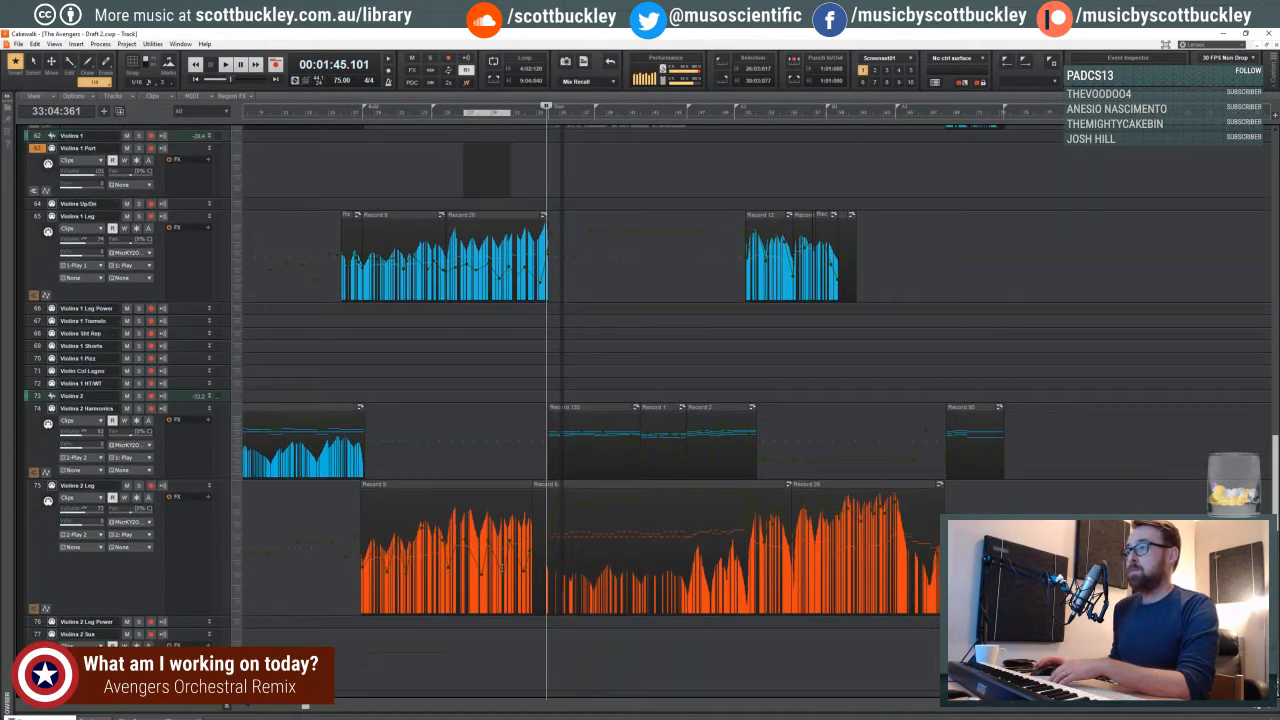
pyautogui.scroll(4, 710, 503)
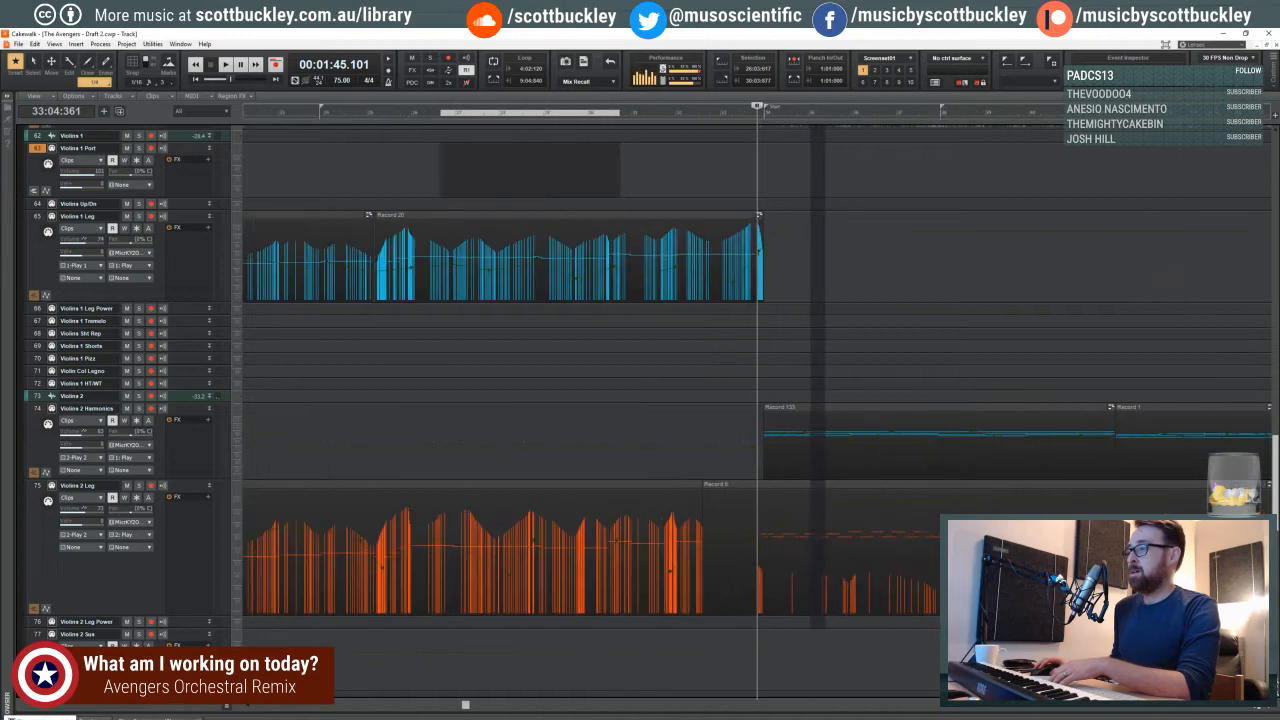
pyautogui.scroll(1, 710, 503)
pyautogui.click(669, 524)
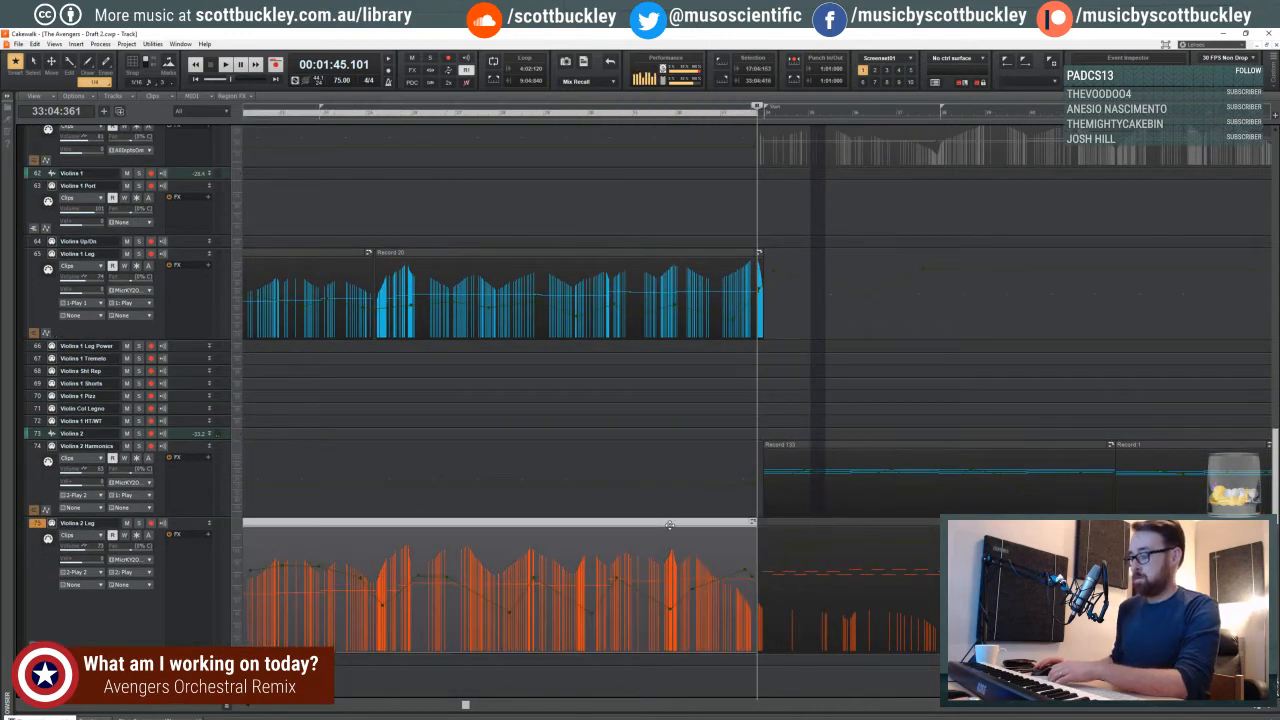
# - Select the Violins 1 Leg clip that ends at the playhead near measure 33
pyautogui.scroll(8, 676, 523)
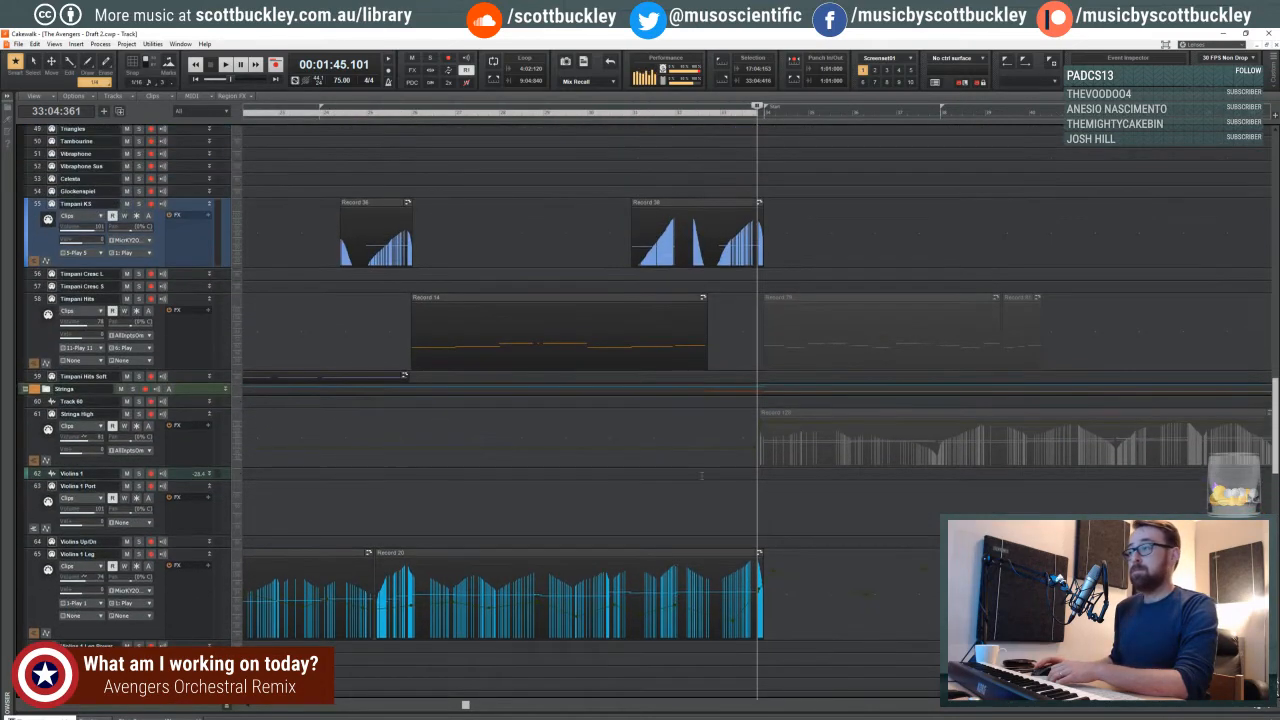
pyautogui.scroll(-4, 577, 500)
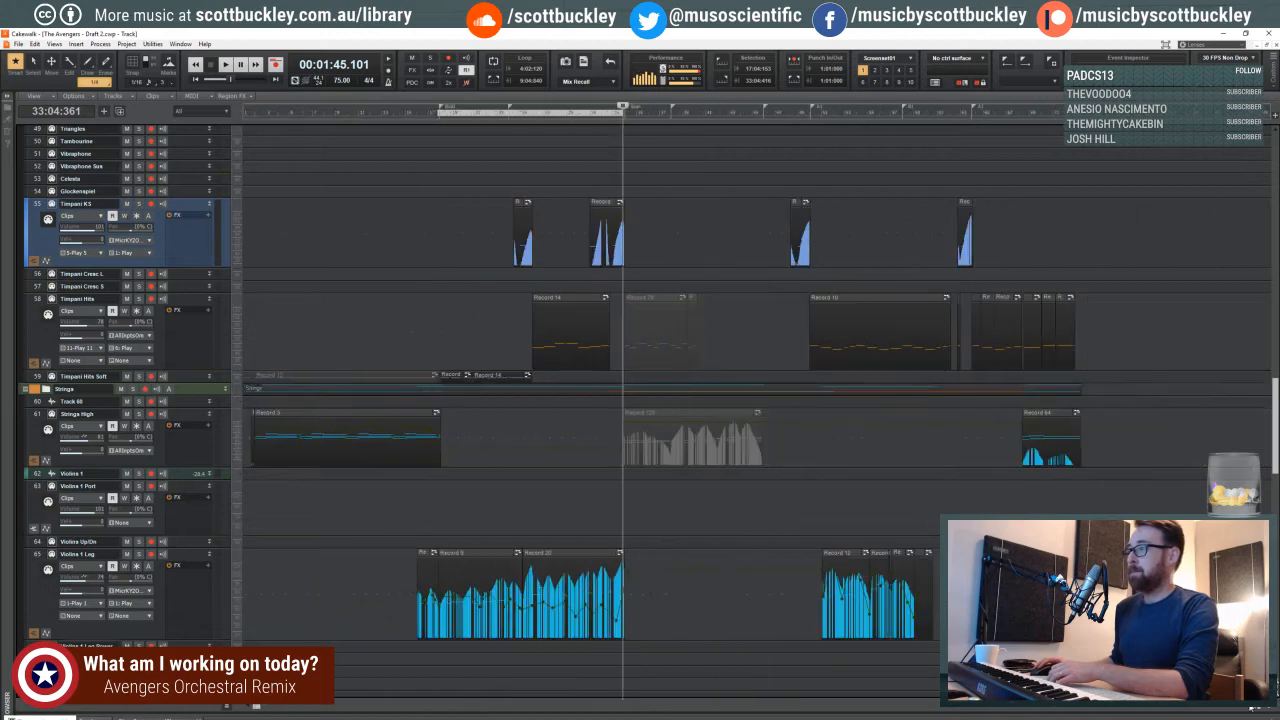
pyautogui.moveTo(262, 707); pyautogui.dragTo(347, 706)
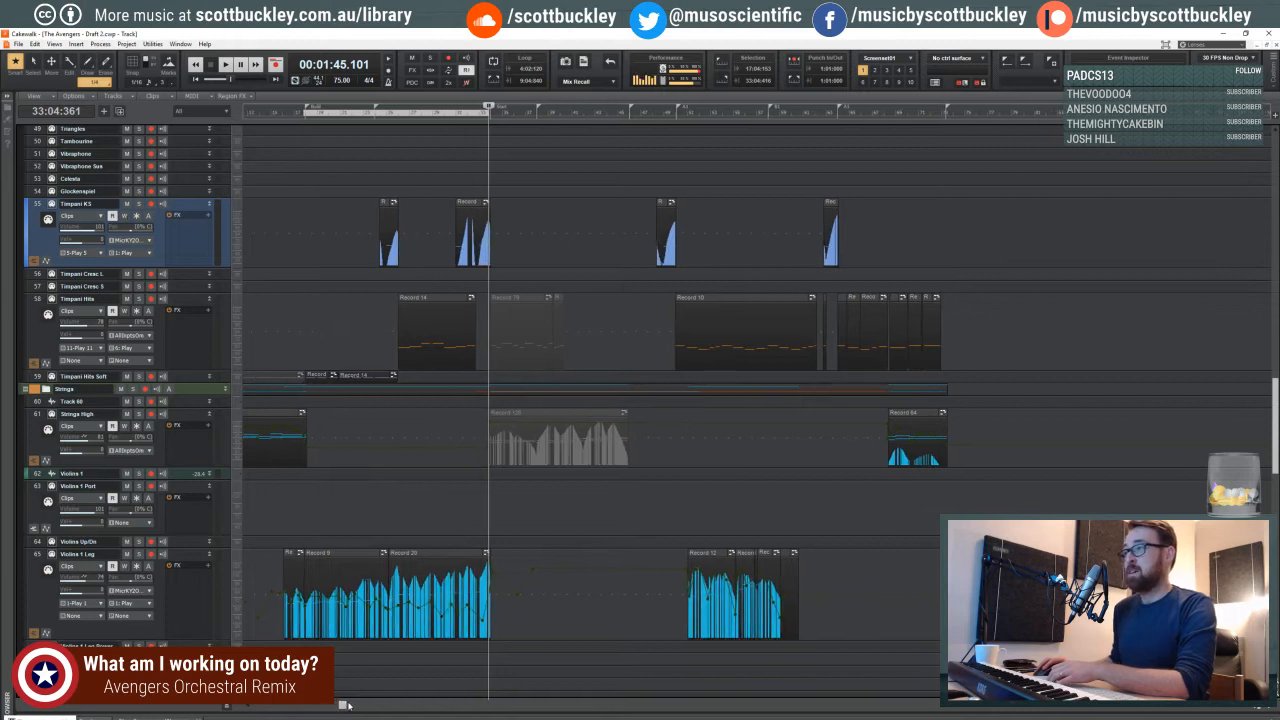
pyautogui.click(438, 554)
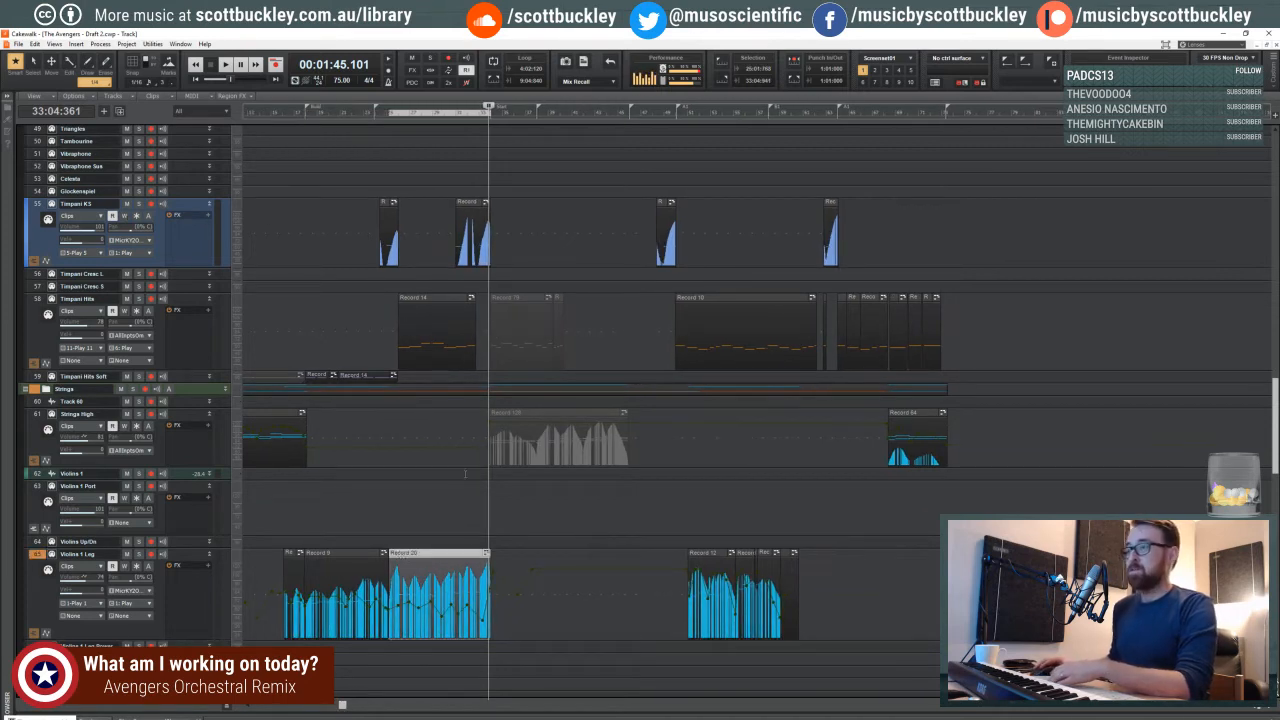
pyautogui.moveTo(341, 707); pyautogui.dragTo(256, 707)
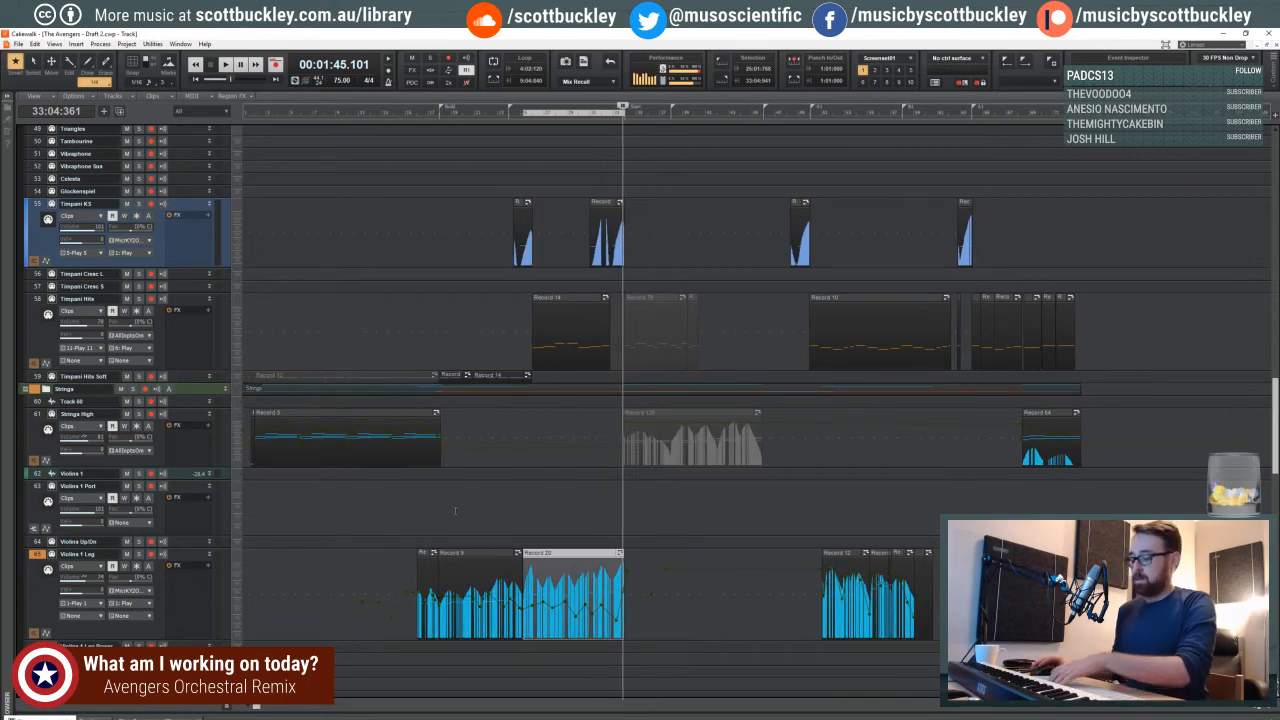
# - Try deleting the first clips of the Violins 2 Harmonics and Violins 2 Leg tracks, and undo the deletion
pyautogui.scroll(-3, 332, 494)
pyautogui.scroll(-15, 508, 510)
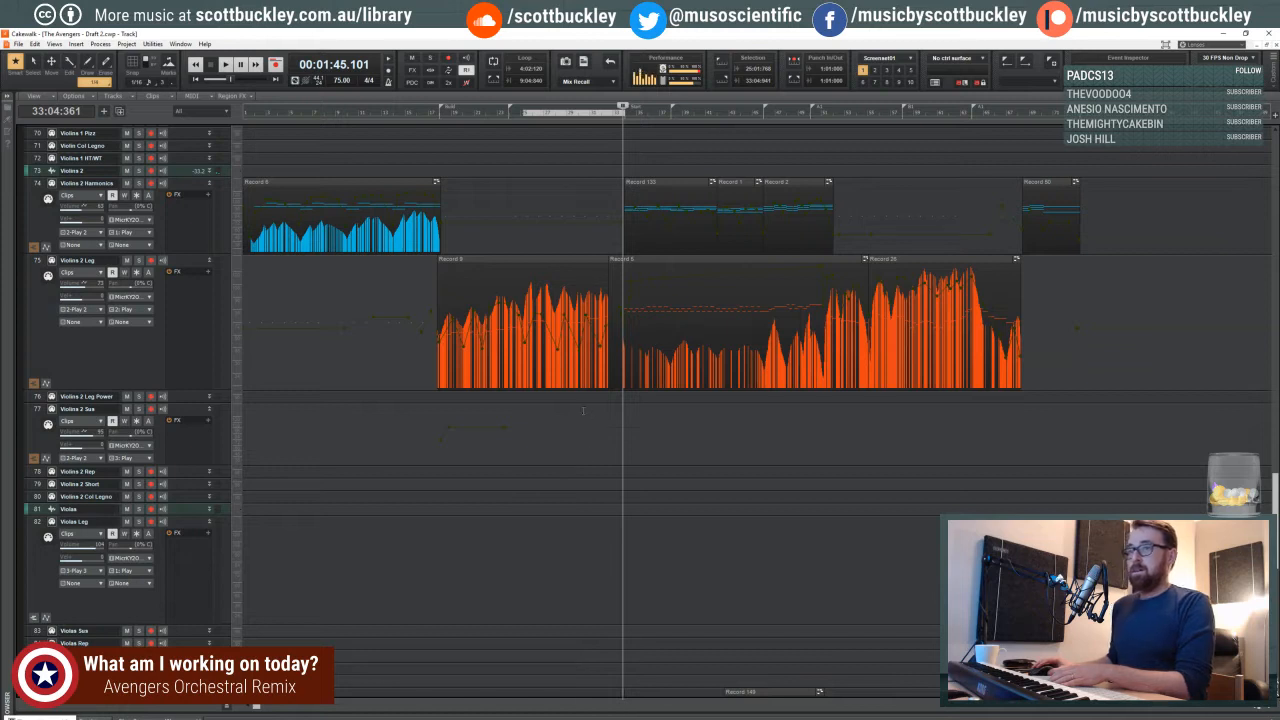
pyautogui.click(562, 271)
pyautogui.keyDown('ctrl'); pyautogui.click(366, 184); pyautogui.keyUp('ctrl')
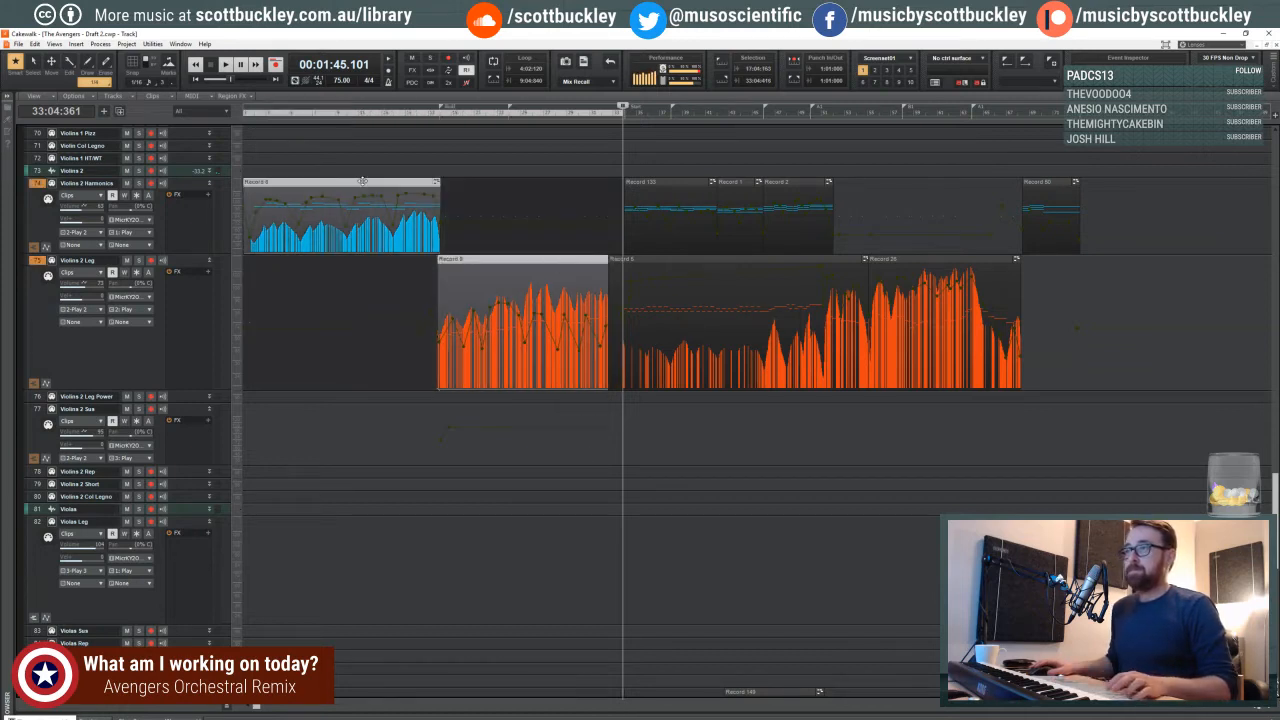
pyautogui.press('Delete')
pyautogui.hotkey('ctrl', 'z')
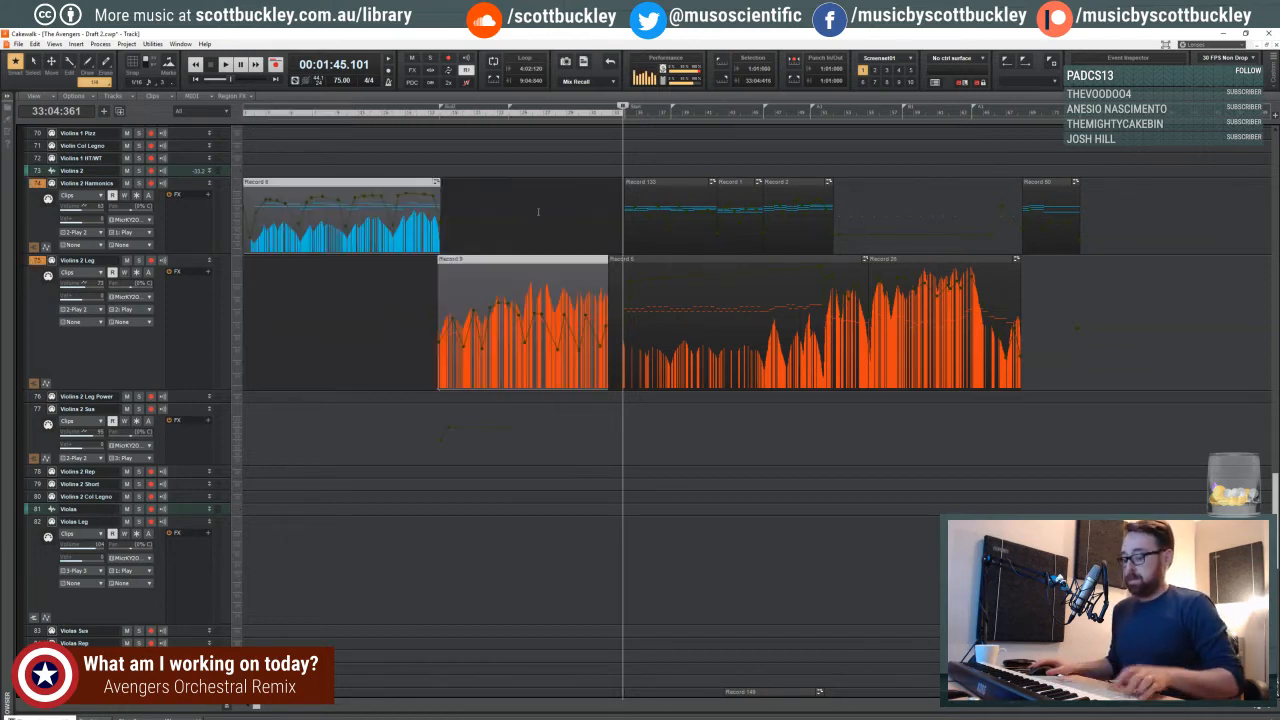
# - Place the playhead at 33:02:453 and delete the material on all tracks from the project start to about measure 33
pyautogui.click(537, 235)
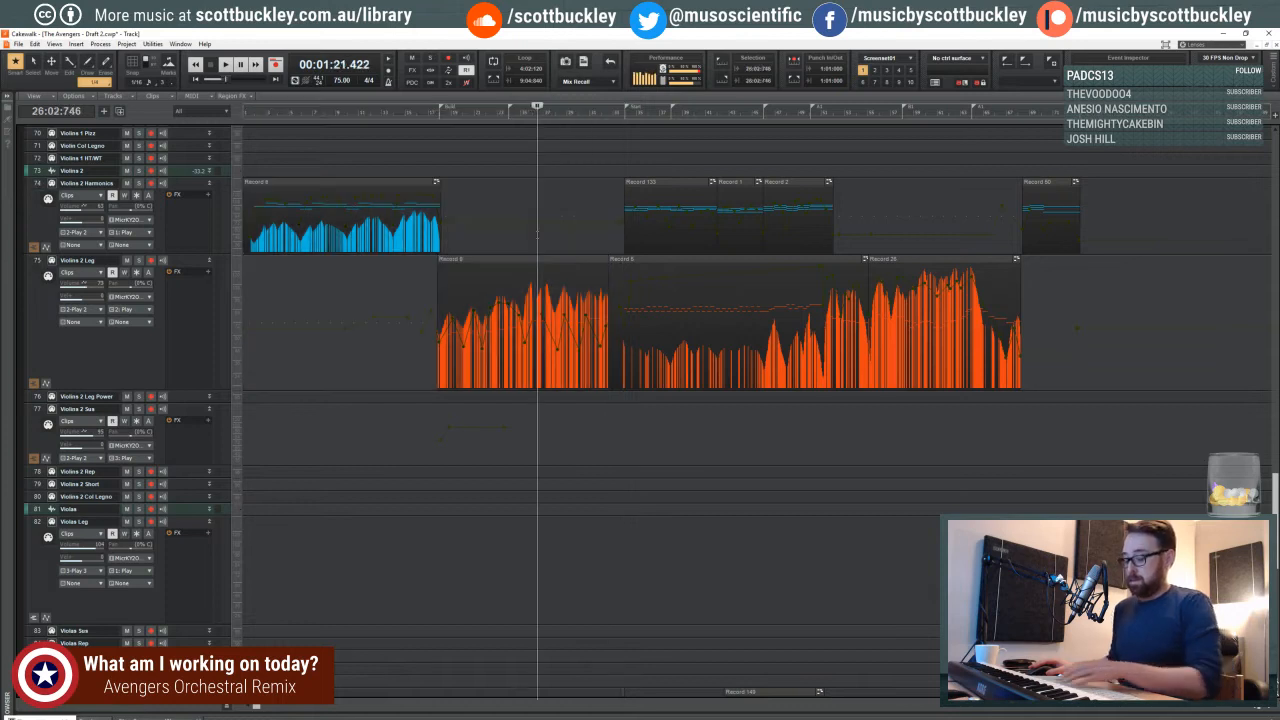
pyautogui.click(606, 119)
pyautogui.click(616, 116)
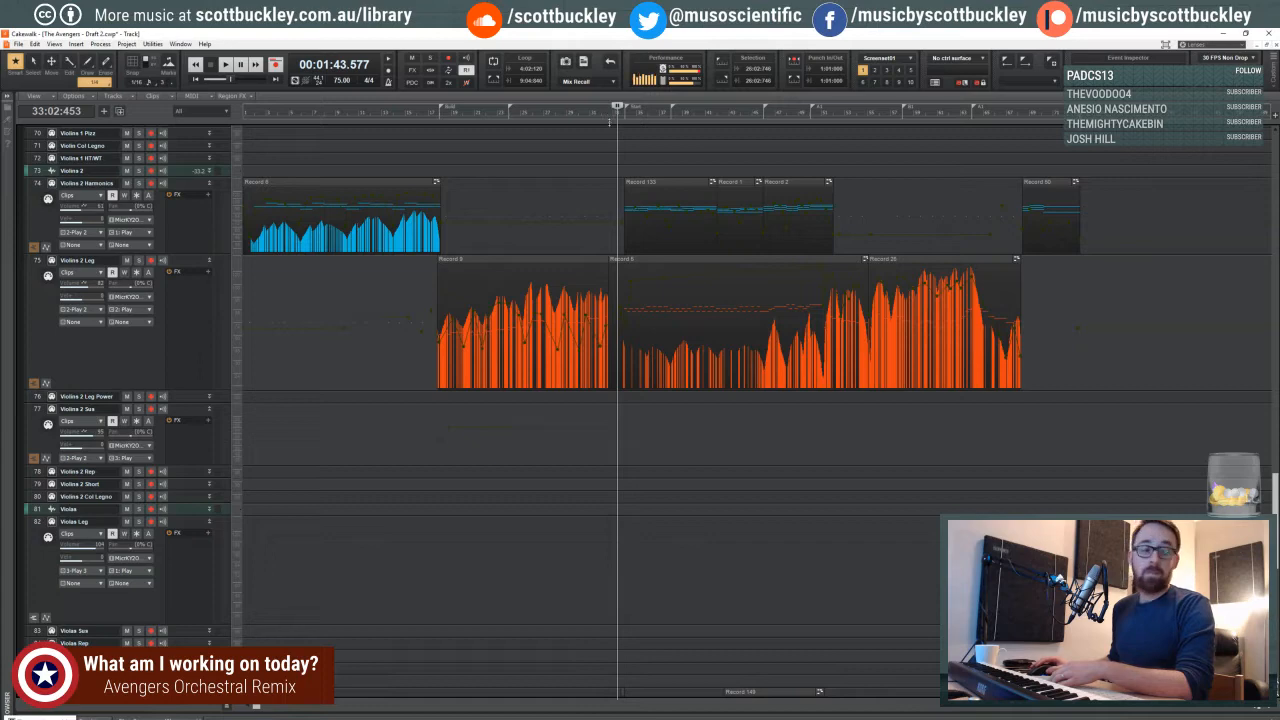
pyautogui.moveTo(621, 116); pyautogui.dragTo(244, 111)
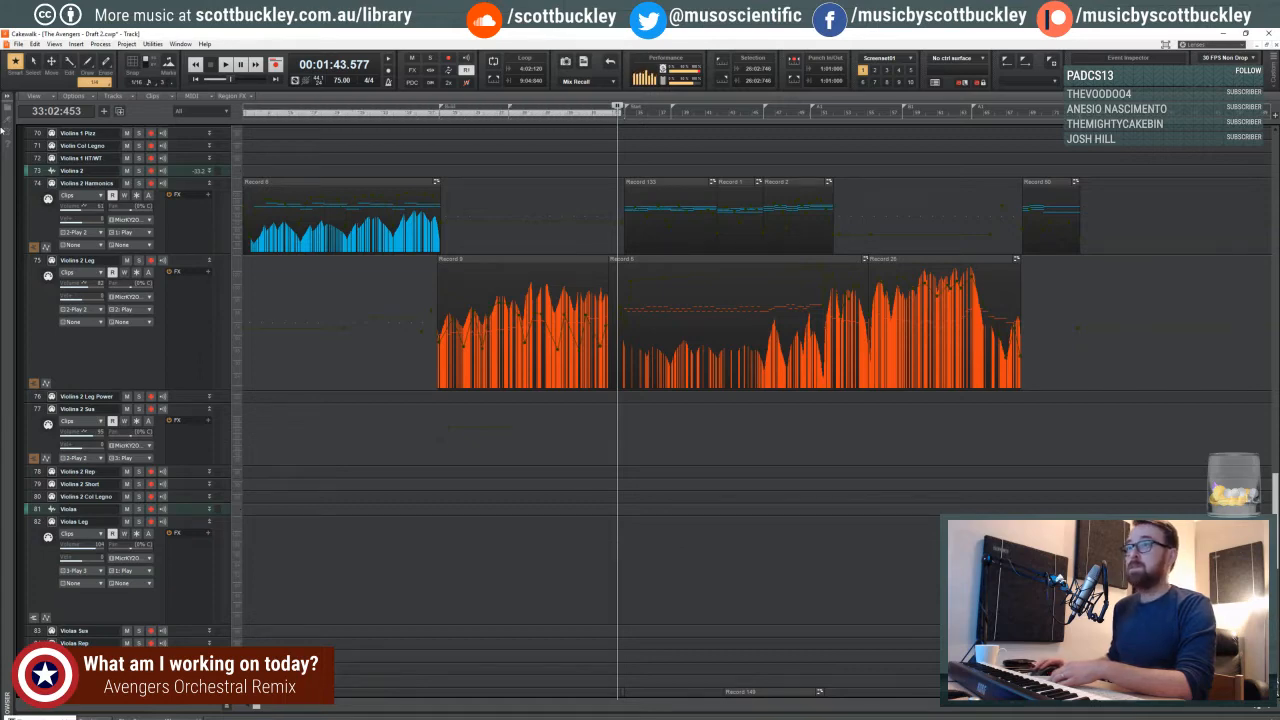
pyautogui.scroll(8, 660, 254)
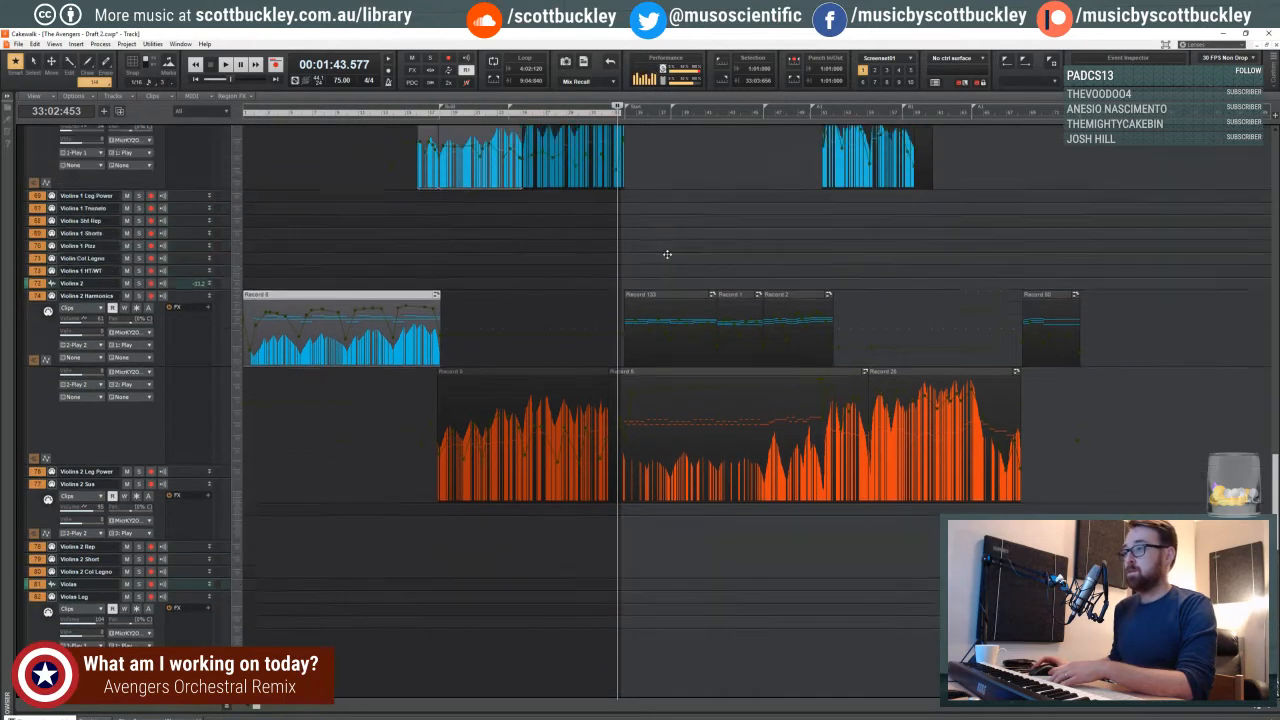
pyautogui.scroll(8, 656, 258)
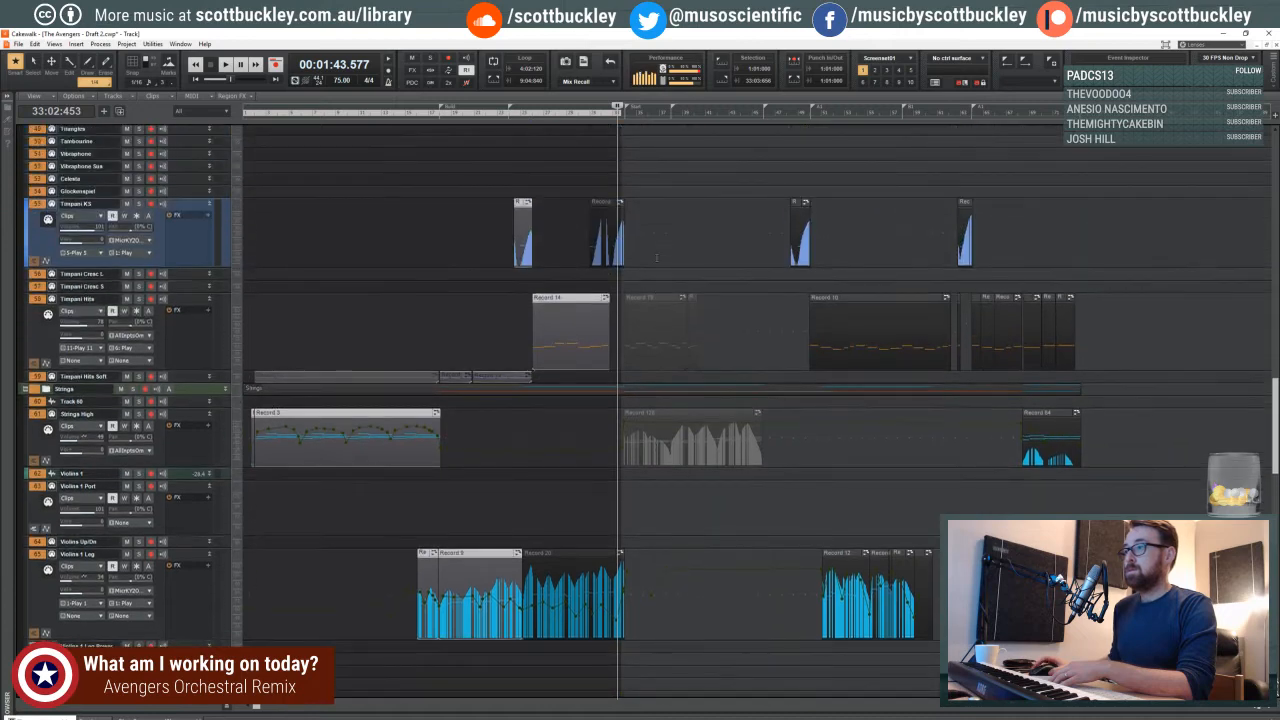
pyautogui.scroll(4, 656, 258)
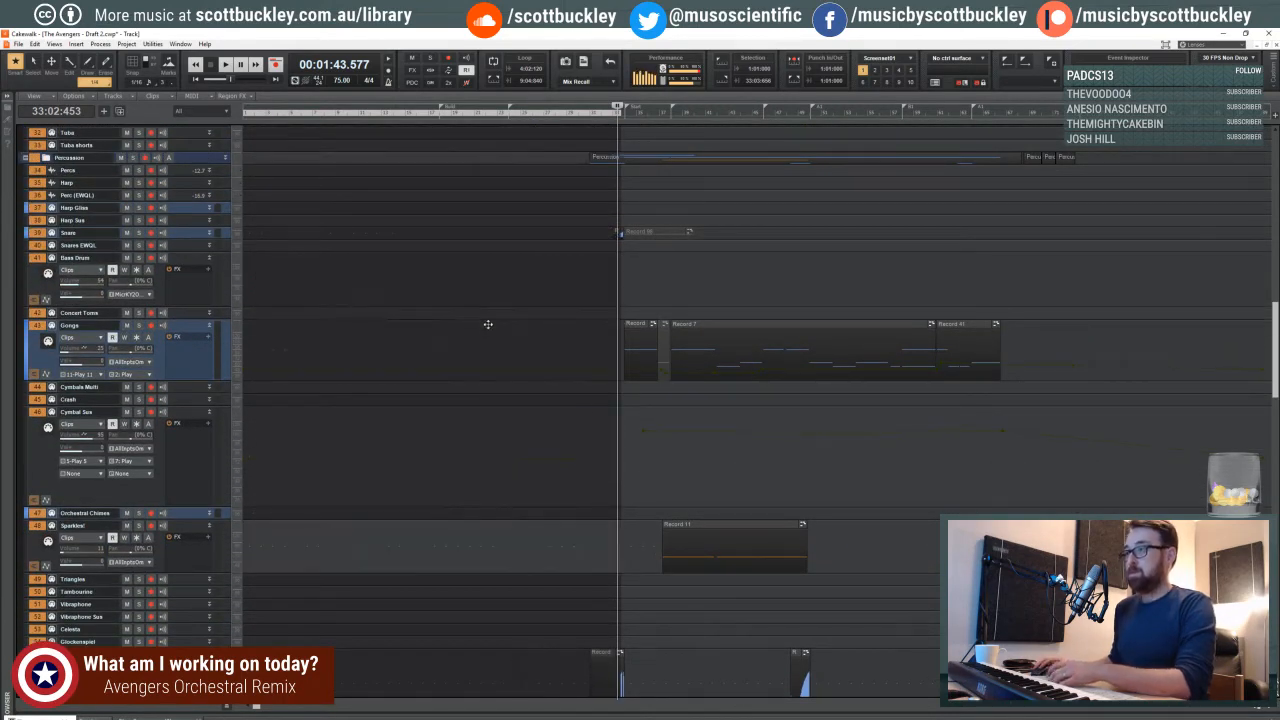
pyautogui.scroll(3, 490, 322)
pyautogui.scroll(3, 514, 313)
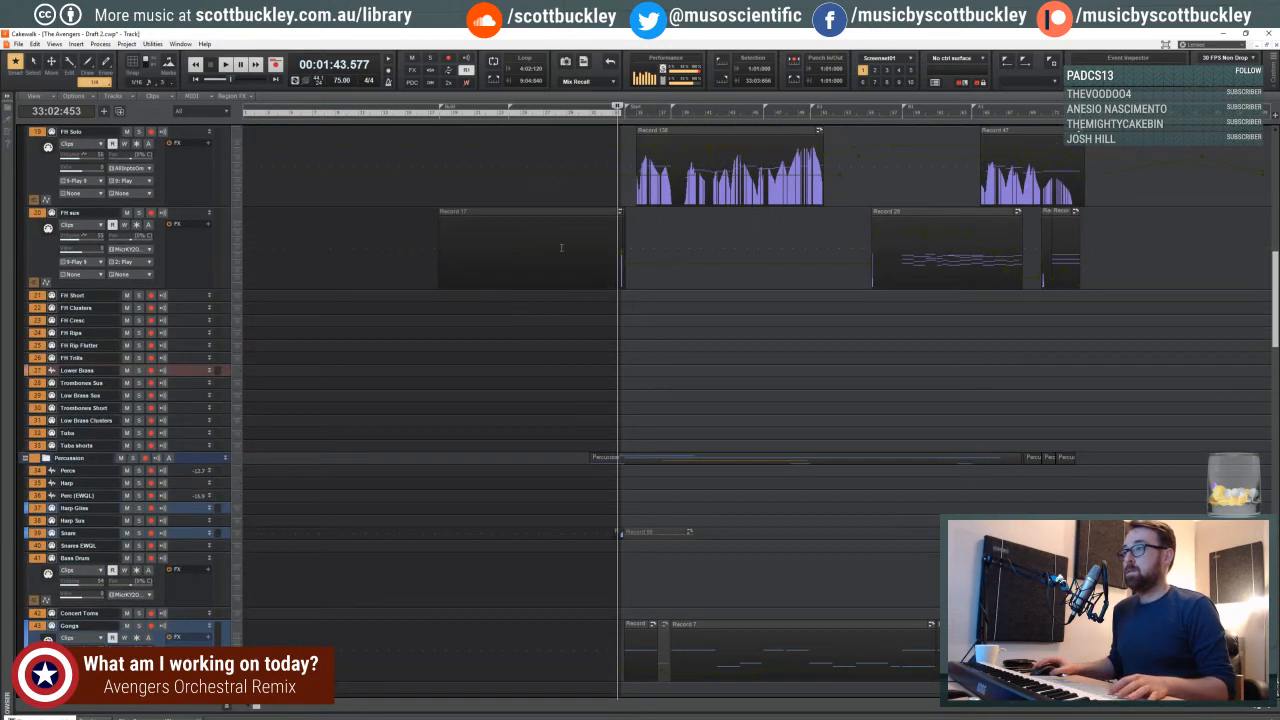
# - Delete the leftover FH sus clip that ends near measure 33 and the Snare clips beside it
pyautogui.click(591, 216)
pyautogui.moveTo(633, 230); pyautogui.dragTo(350, 243)
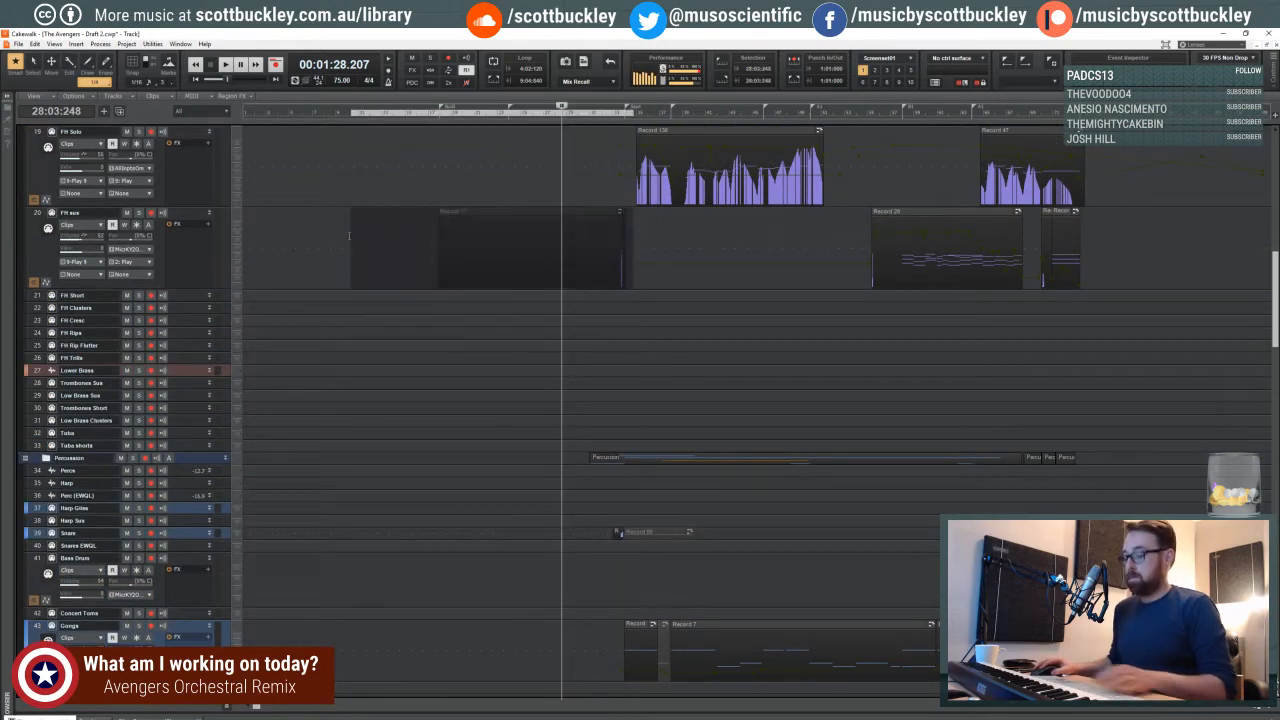
pyautogui.press('Delete')
pyautogui.scroll(-3, 606, 255)
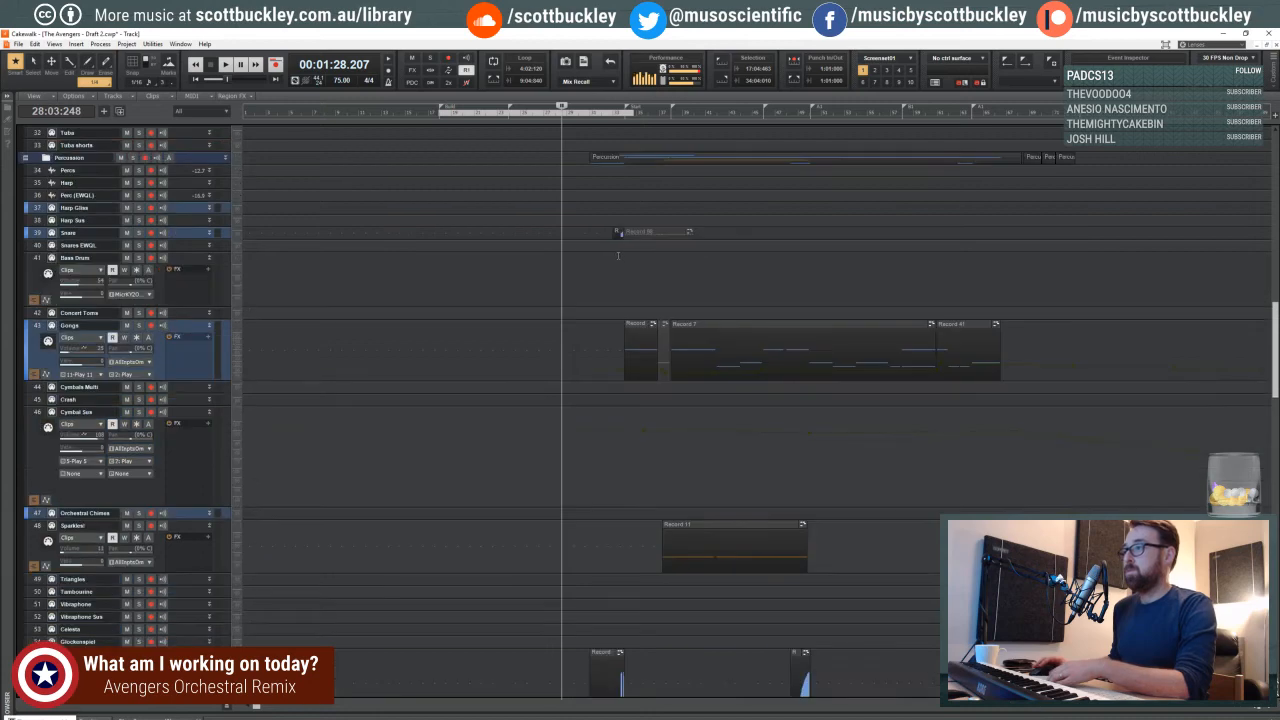
pyautogui.moveTo(690, 233); pyautogui.dragTo(513, 240)
pyautogui.press('Delete')
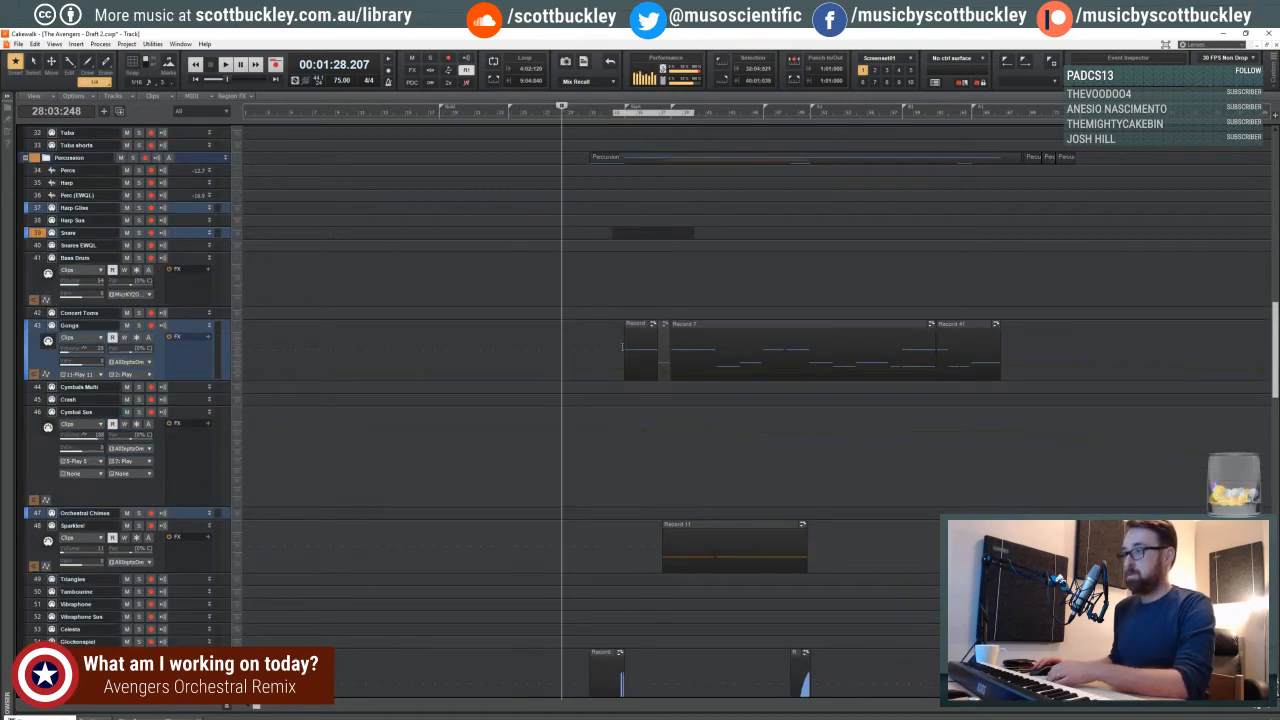
# - Delete the Timpani KS clip that ends near measure 33
pyautogui.scroll(-9, 617, 338)
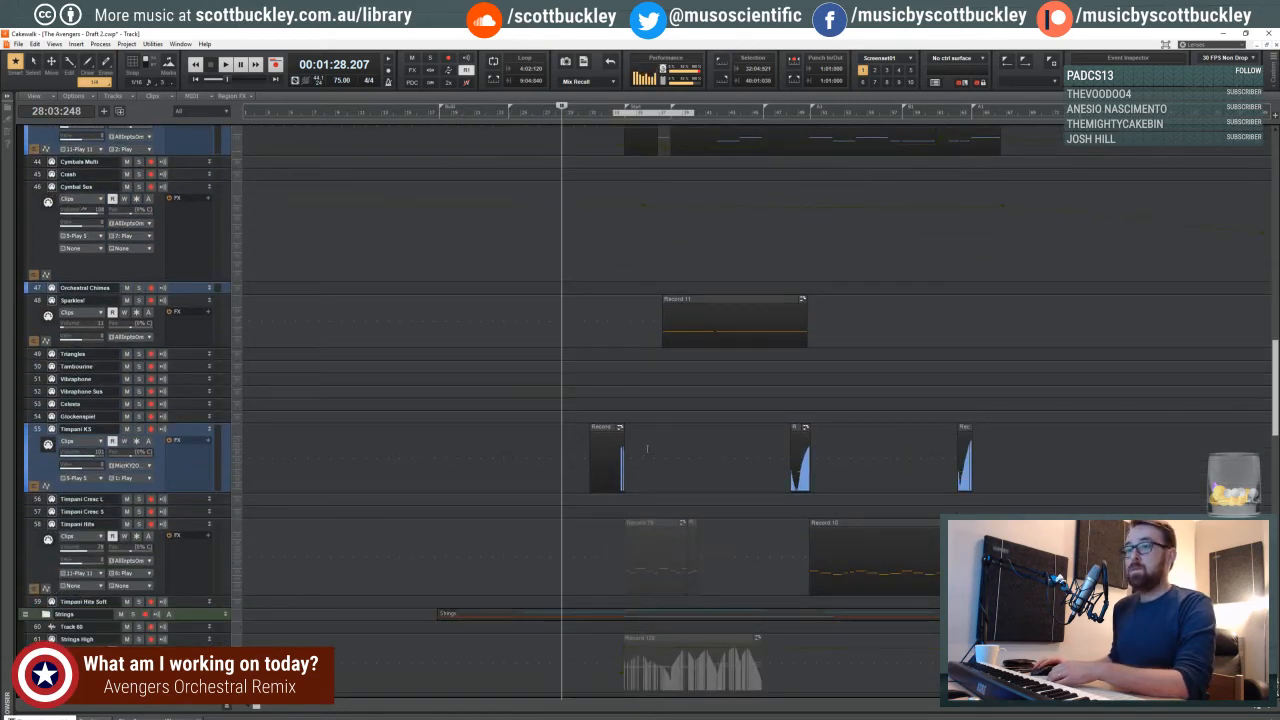
pyautogui.moveTo(647, 449); pyautogui.dragTo(533, 454)
pyautogui.press('Delete')
# - Delete the Violins 1 Leg clip that ends near measure 33 and the first Violins 2 Leg clip
pyautogui.scroll(-7, 621, 374)
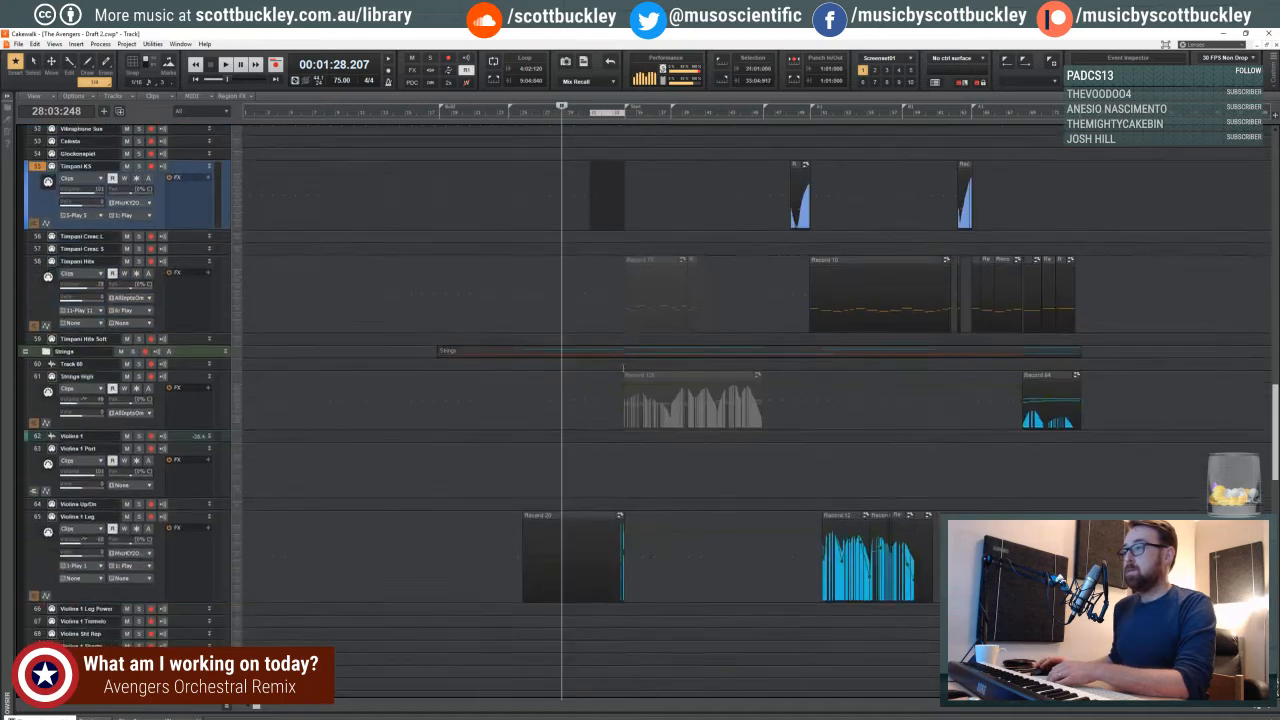
pyautogui.scroll(-9, 624, 380)
pyautogui.scroll(-7, 663, 365)
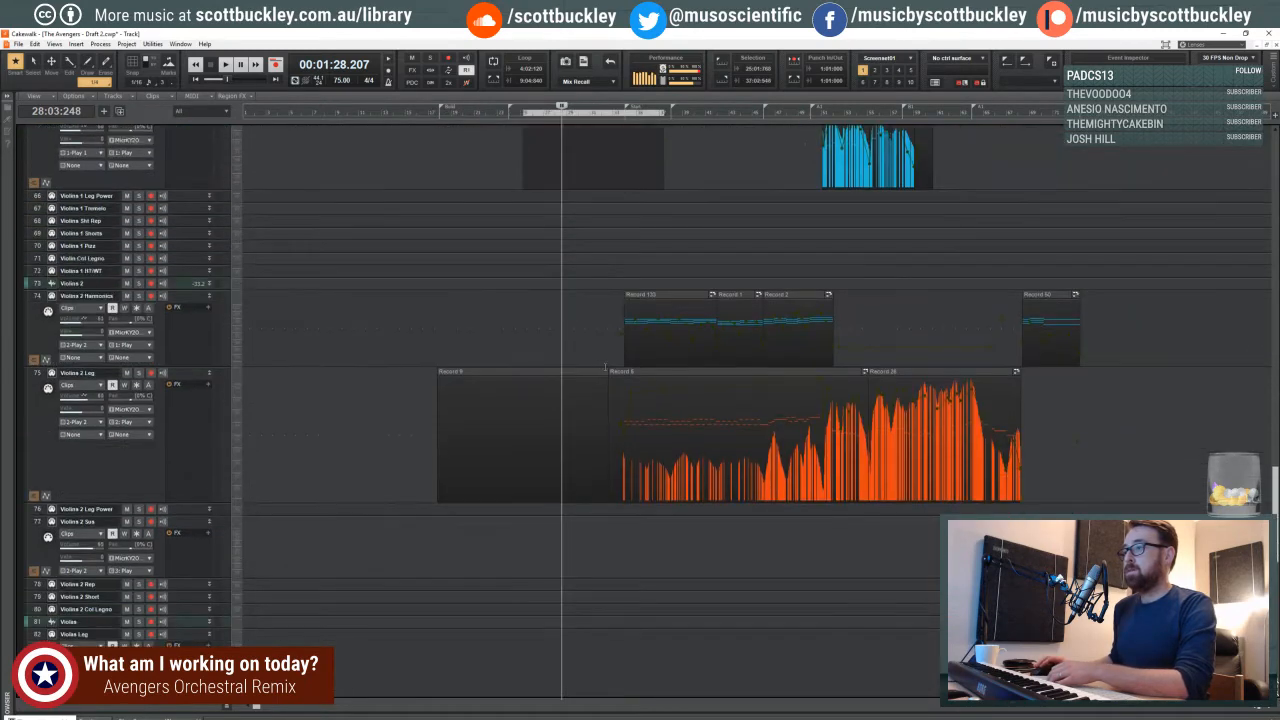
pyautogui.click(580, 296)
pyautogui.press('Delete')
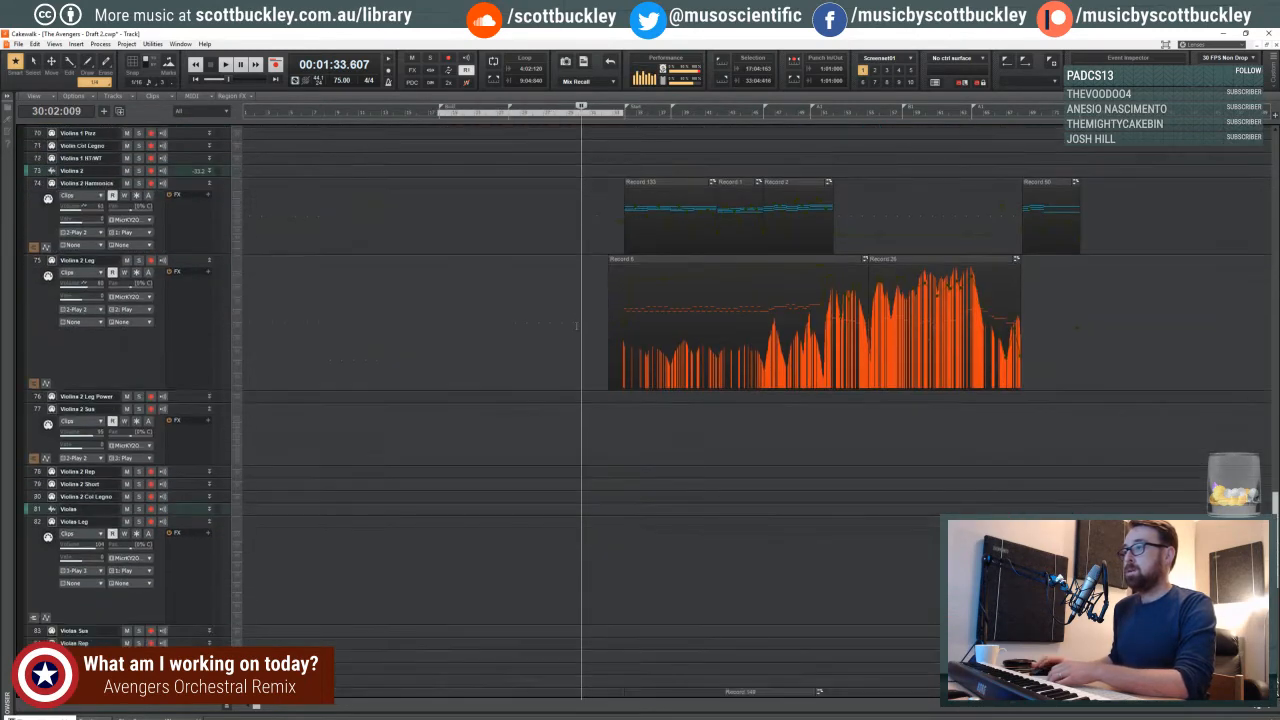
# - Delete the leftover clips around measure 33 on the Cellos Leg, Cello Sus and Bass Sus tracks
pyautogui.scroll(-10, 583, 330)
pyautogui.moveTo(655, 378); pyautogui.dragTo(462, 371)
pyautogui.press('Delete')
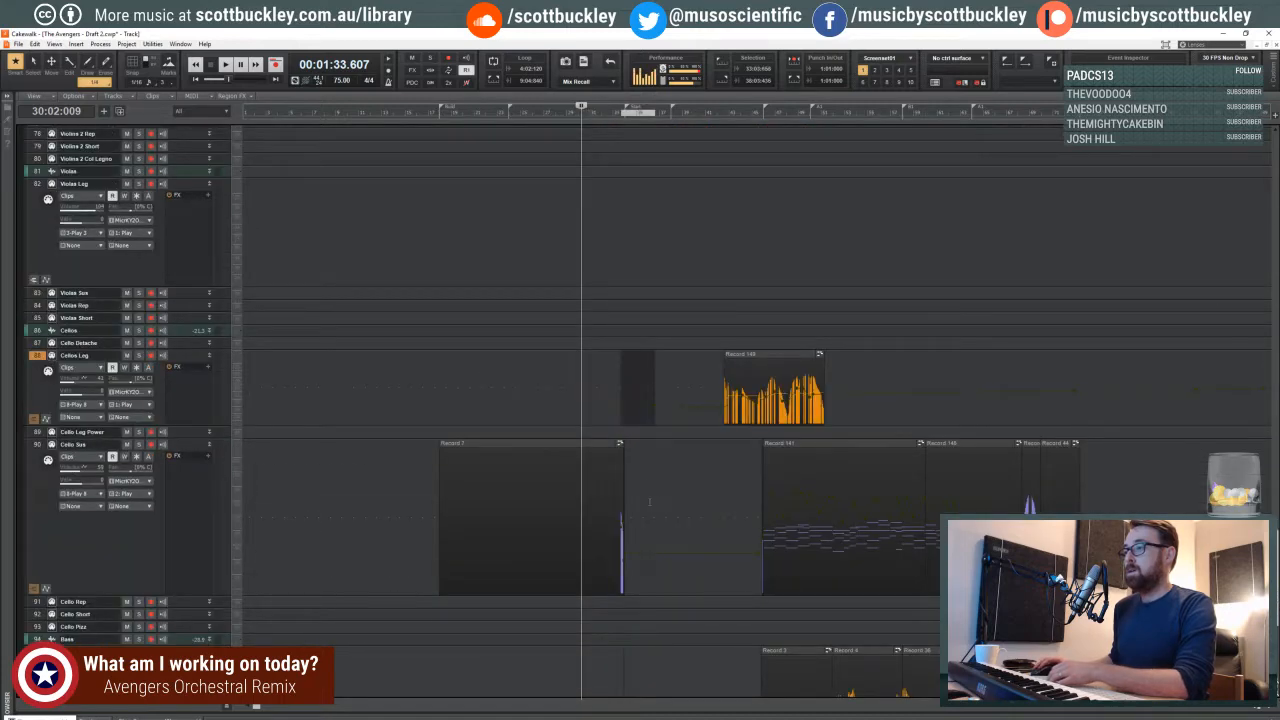
pyautogui.moveTo(655, 475); pyautogui.dragTo(412, 480)
pyautogui.press('Delete')
pyautogui.scroll(-8, 657, 455)
pyautogui.moveTo(691, 452); pyautogui.dragTo(417, 430)
pyautogui.press('Delete')
# - Delete the Womens and Mens choir clips that end near measure 33
pyautogui.scroll(20, 563, 417)
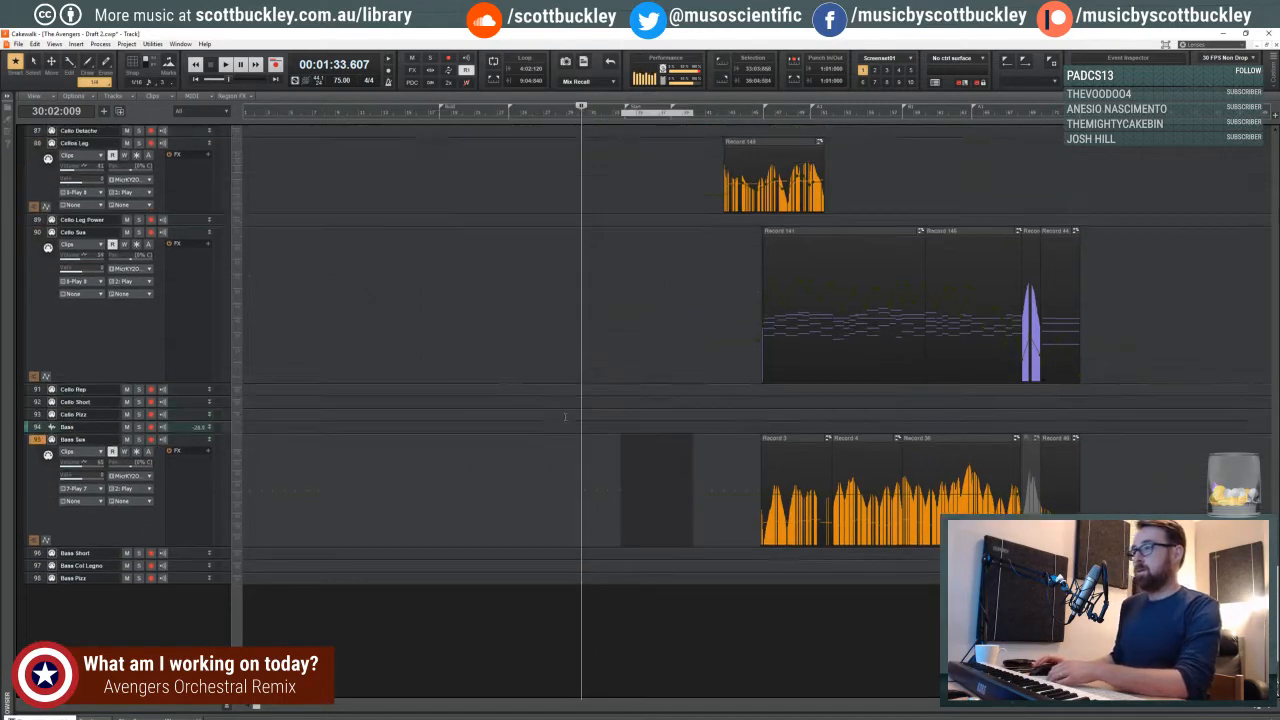
pyautogui.scroll(20, 563, 417)
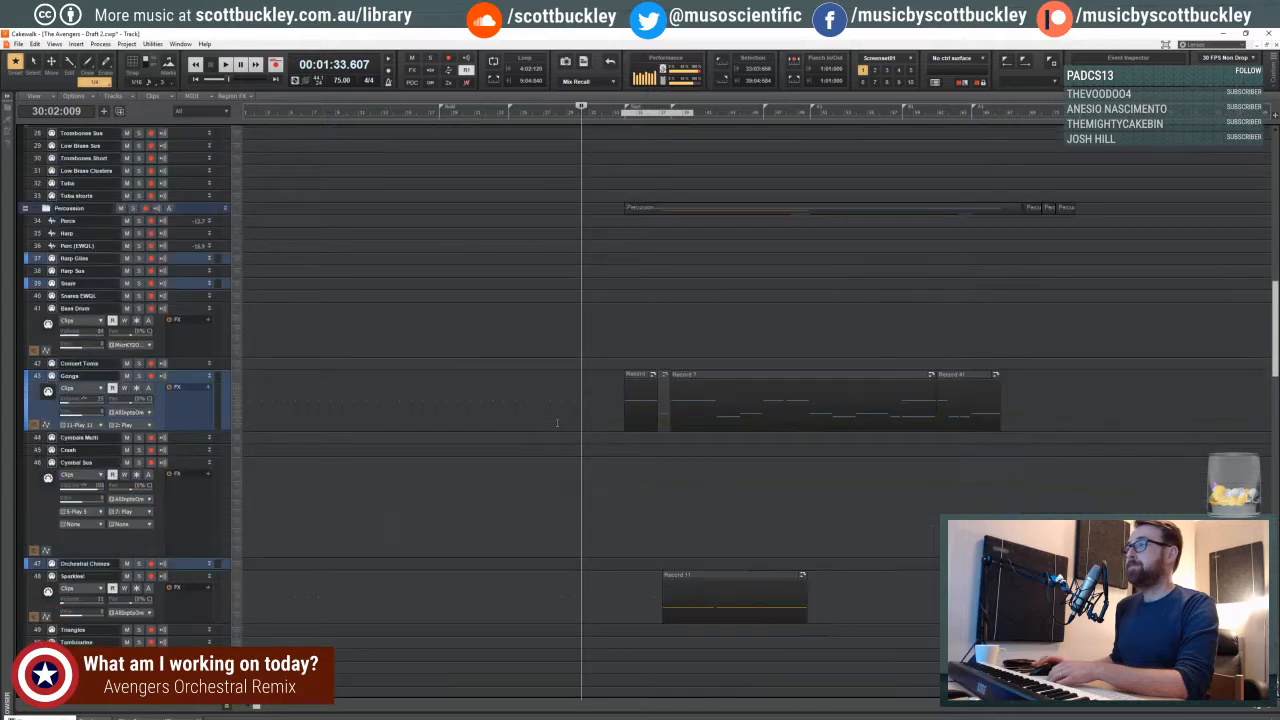
pyautogui.scroll(5, 552, 426)
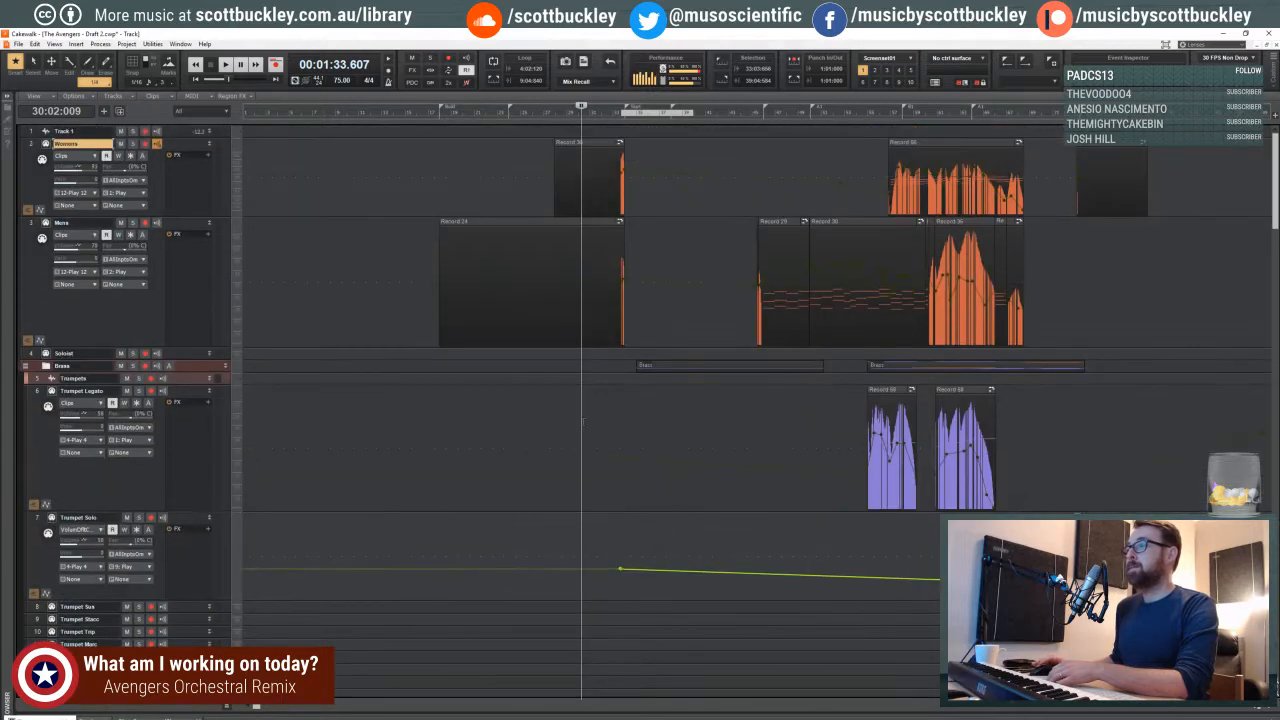
pyautogui.moveTo(669, 296); pyautogui.dragTo(440, 222)
pyautogui.press('Delete')
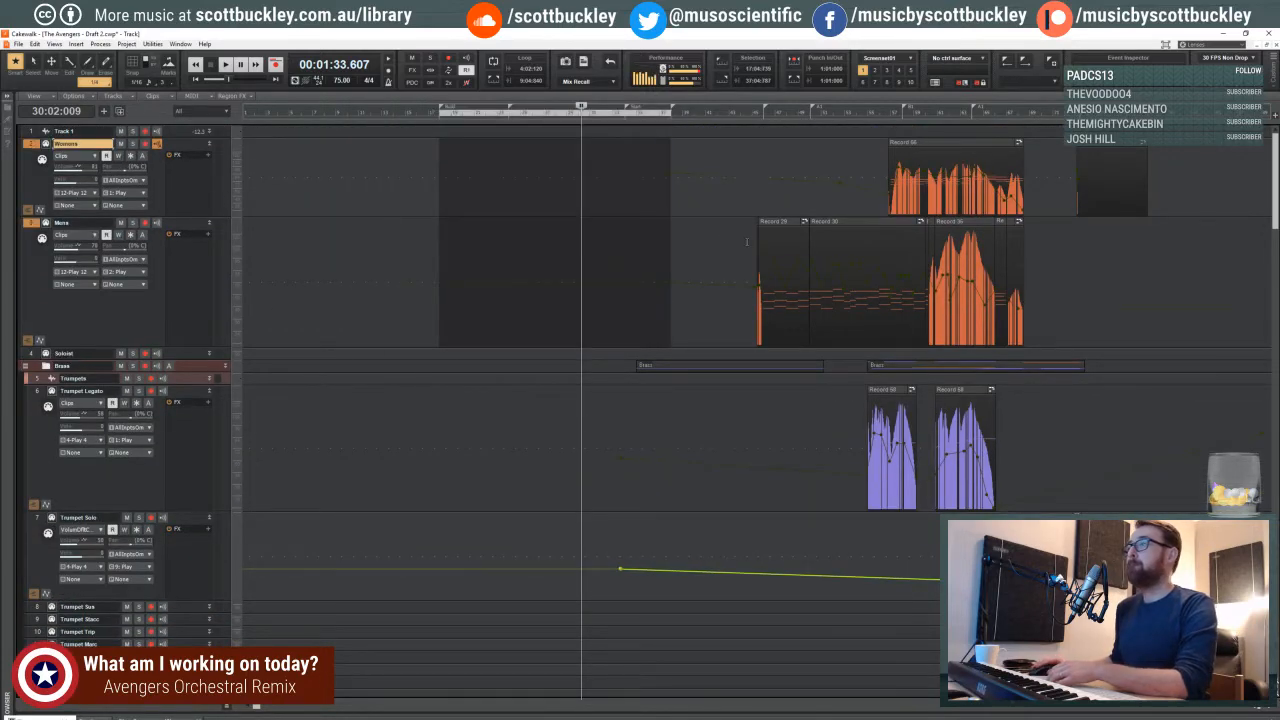
# - Play the remaining arrangement from 33:04:361 and examine the horn and percussion tracks at a closer zoom
pyautogui.click(624, 165)
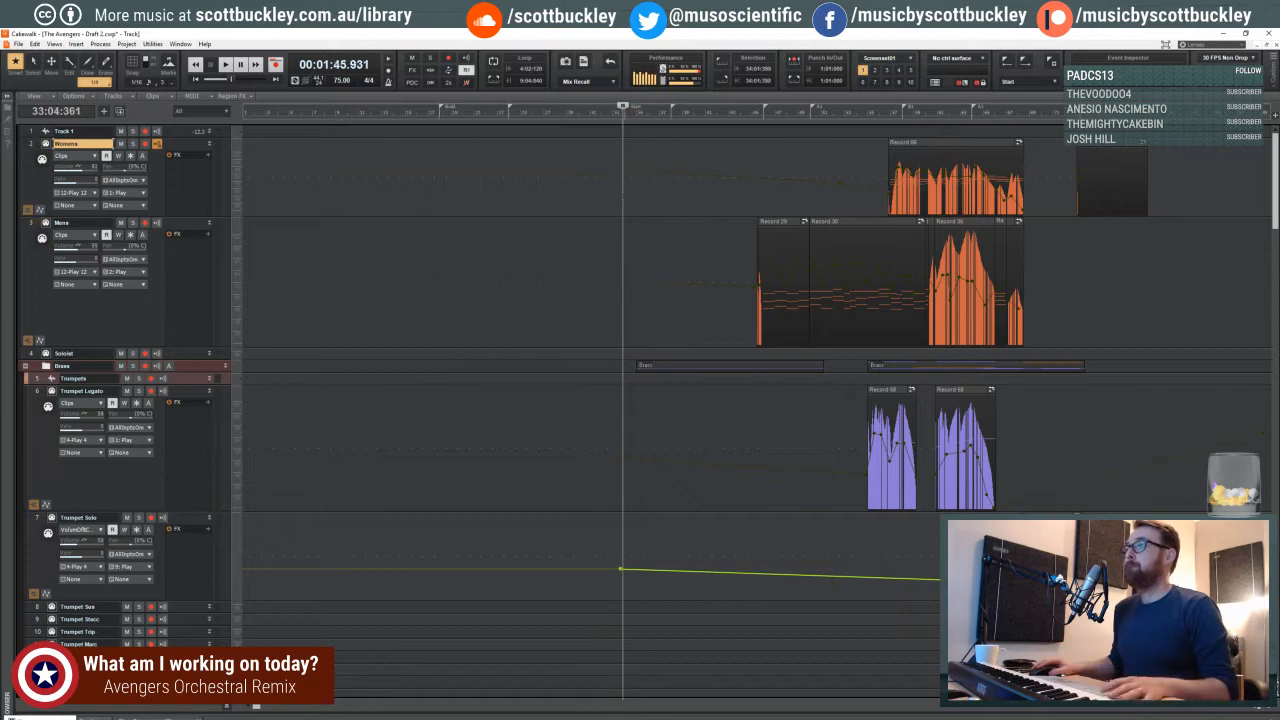
pyautogui.scroll(-10, 620, 200)
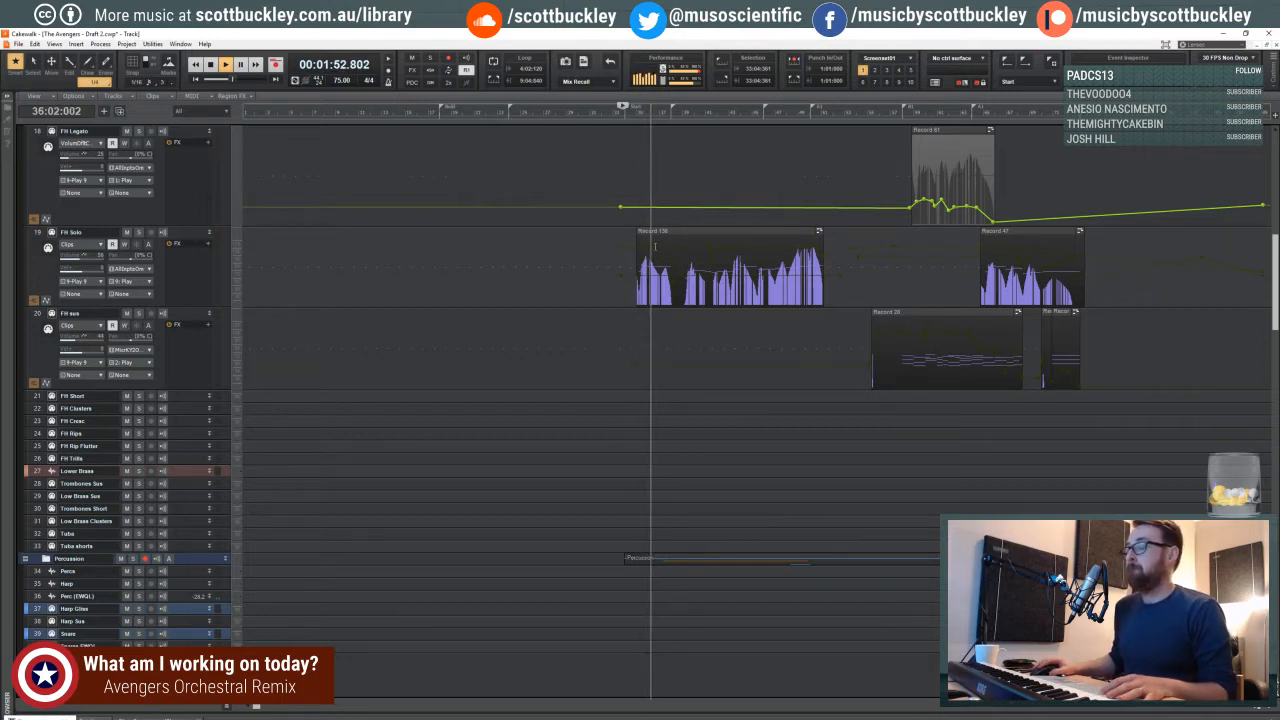
pyautogui.click(1268, 707)
pyautogui.click(1268, 707)
pyautogui.click(1268, 707)
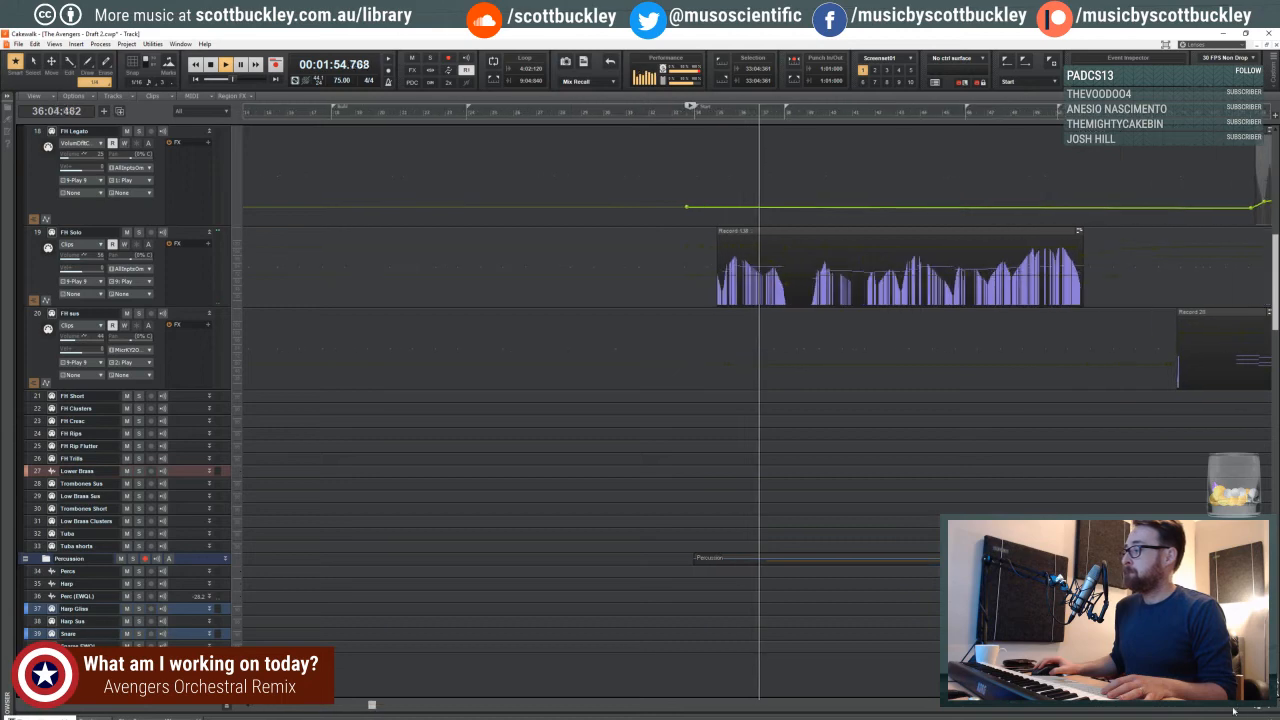
pyautogui.click(1242, 708)
pyautogui.click(1242, 709)
pyautogui.click(1242, 709)
pyautogui.click(1242, 709)
pyautogui.click(1242, 709)
pyautogui.click(1242, 709)
pyautogui.click(1242, 709)
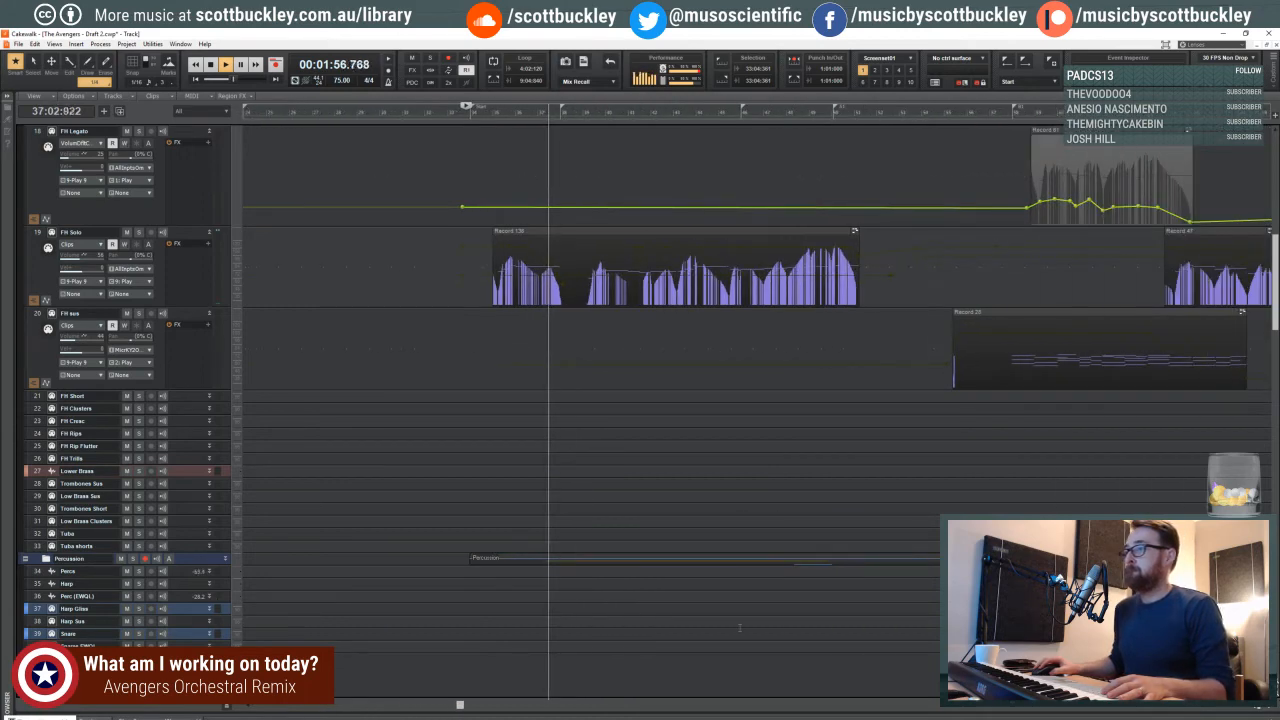
pyautogui.scroll(-4, 566, 403)
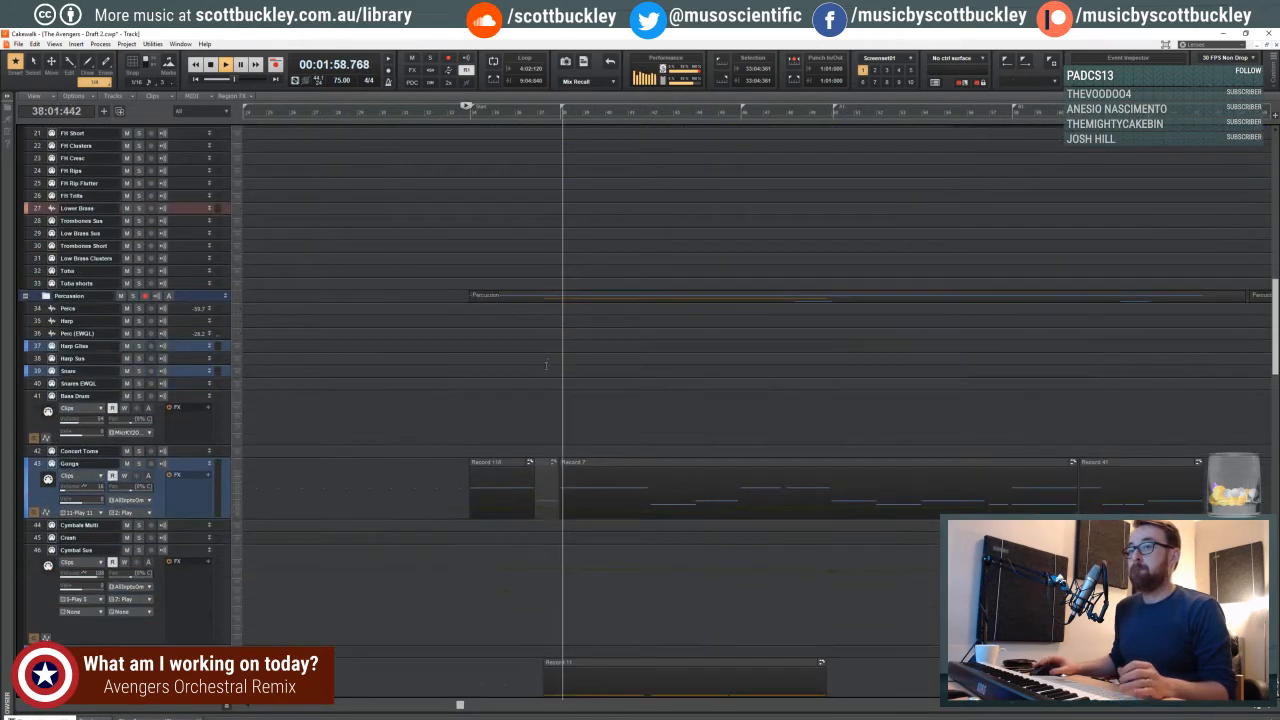
pyautogui.scroll(3, 537, 358)
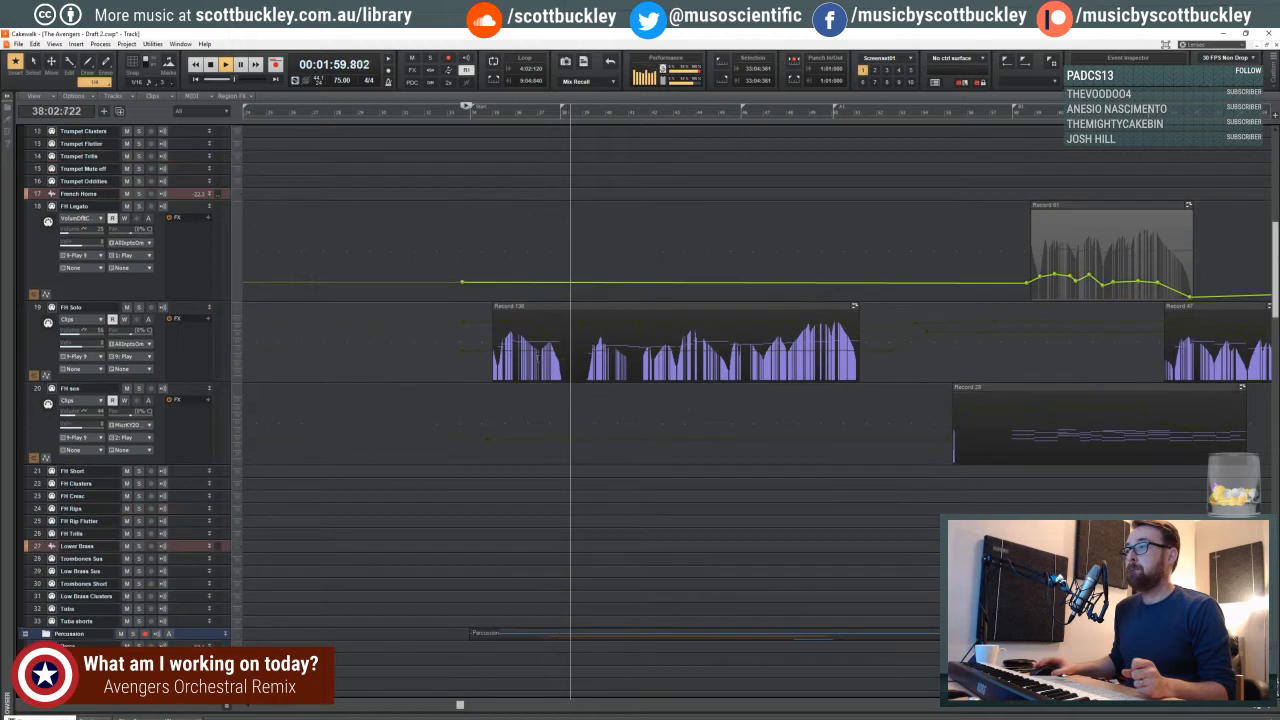
# - Display the Expression (CC 11) envelope on the FH Solo track and examine it around measures 39 to 41 during playback
pyautogui.click(584, 340)
pyautogui.keyDown('shift'); pyautogui.click(591, 331); pyautogui.keyUp('shift')
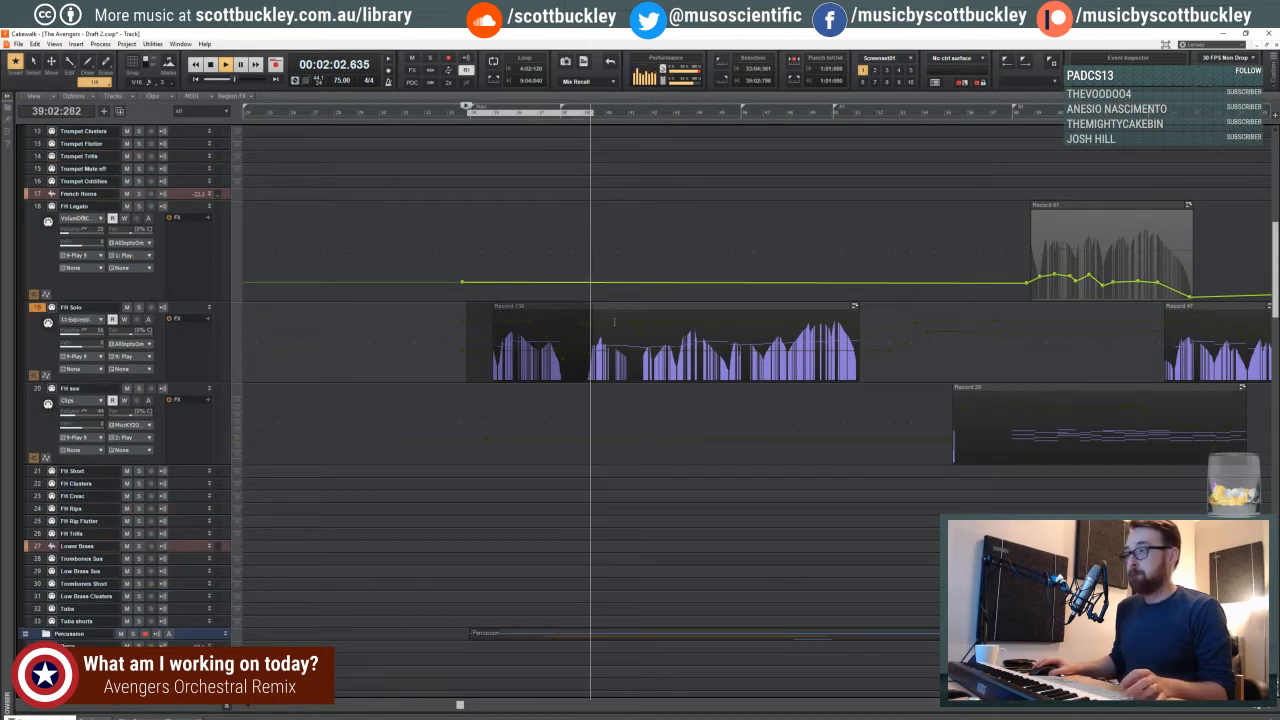
pyautogui.keyDown('shift'); pyautogui.click(610, 321); pyautogui.keyUp('shift')
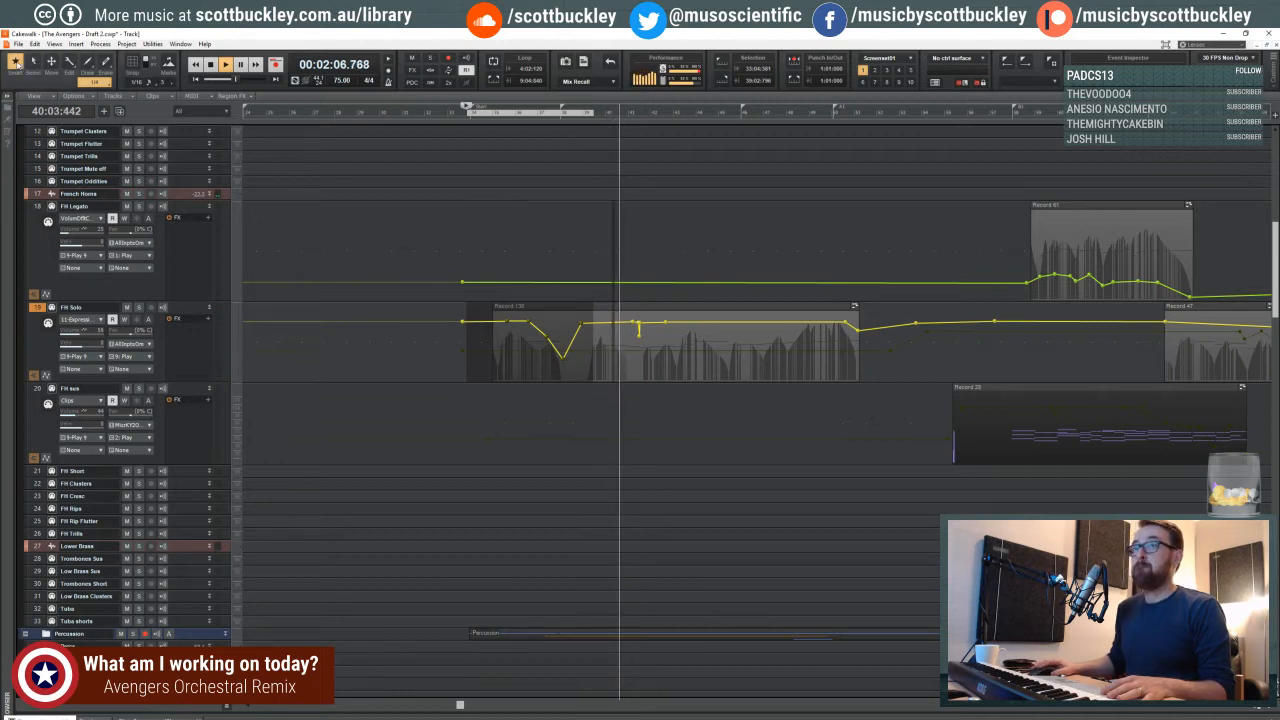
pyautogui.moveTo(615, 222); pyautogui.dragTo(615, 157)
pyautogui.press('space')
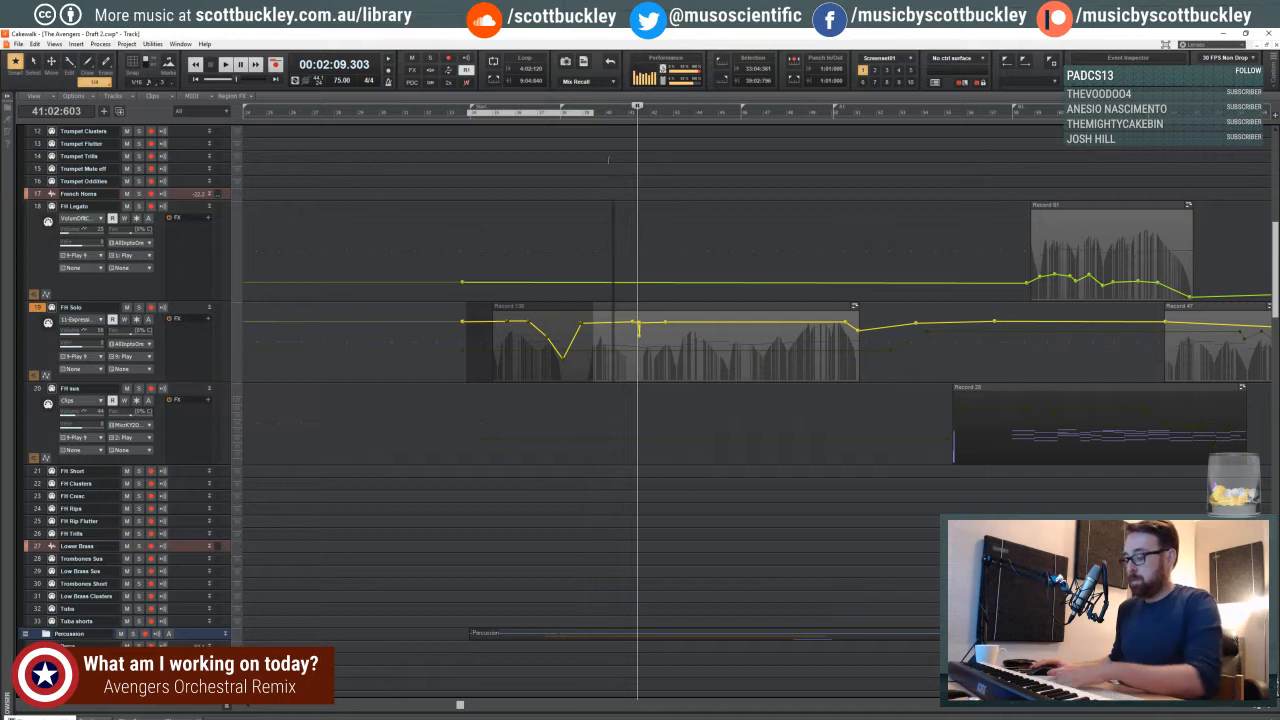
# - Replay from 39:03:262, select the FH Solo Expression envelope points around measure 41, and return the track to its clips view
pyautogui.click(598, 113)
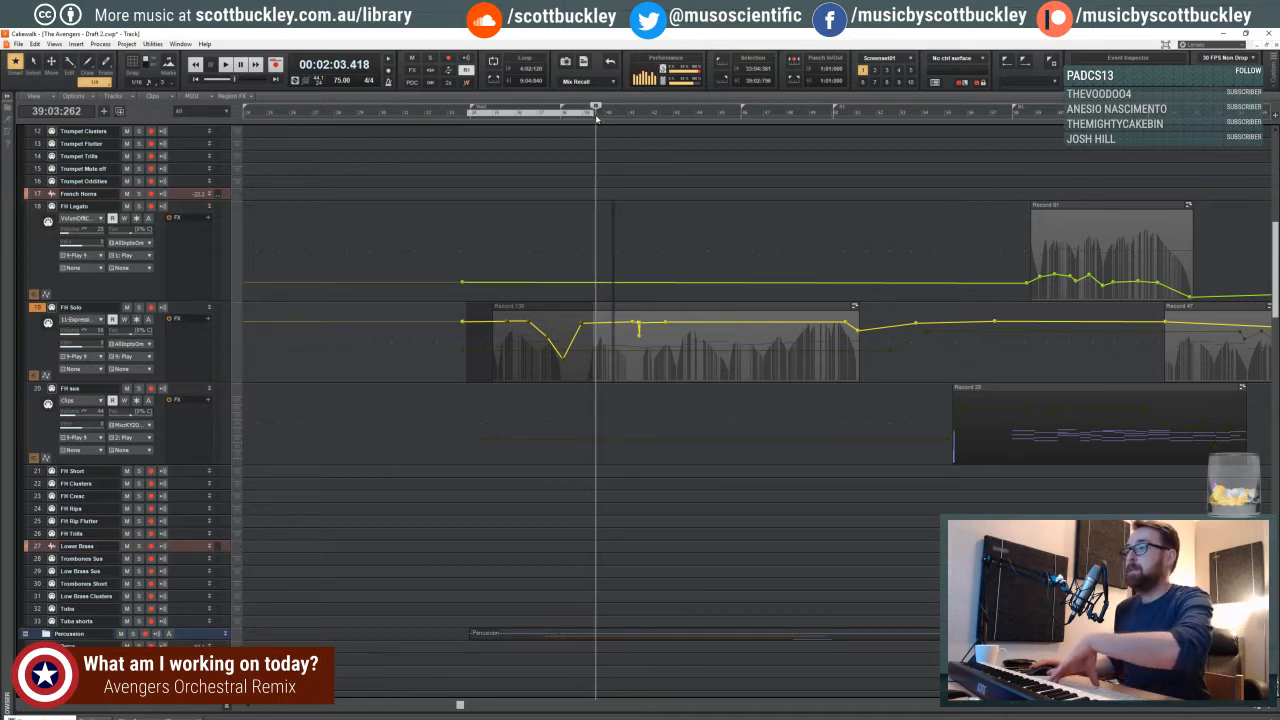
pyautogui.press('space')
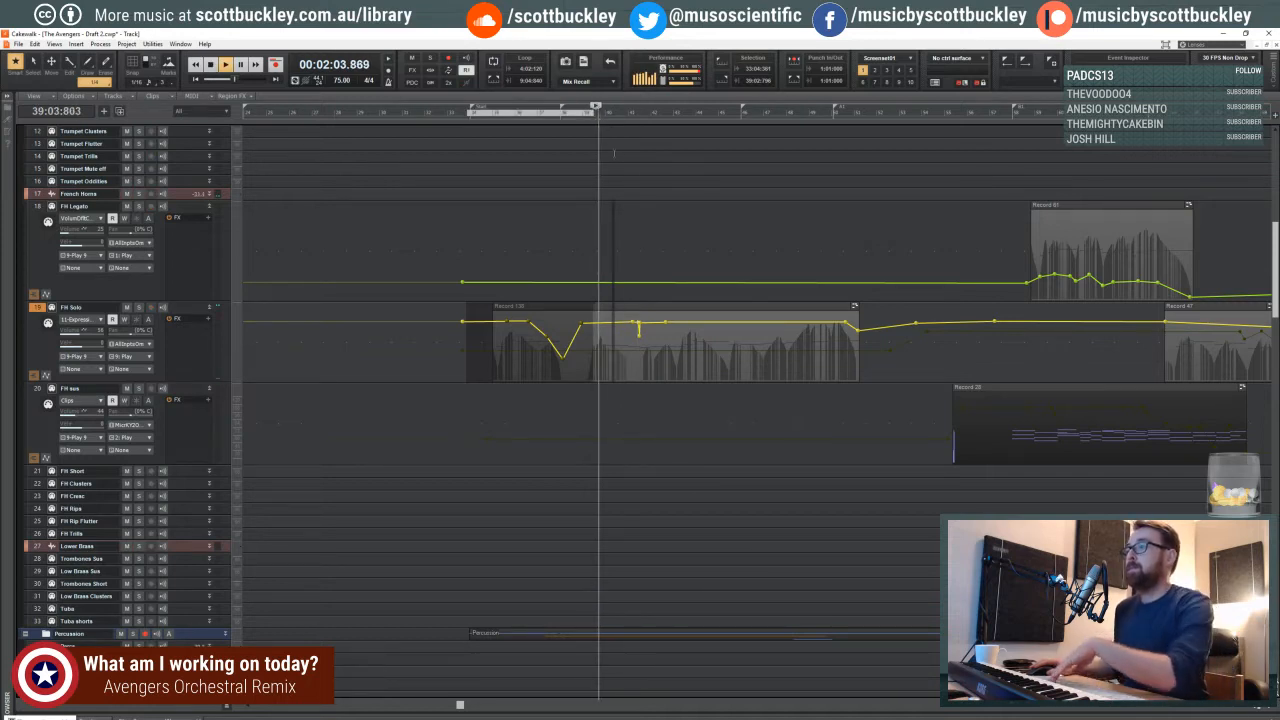
pyautogui.keyDown('shift'); pyautogui.click(641, 347); pyautogui.keyUp('shift')
pyautogui.keyDown('shift'); pyautogui.click(641, 344); pyautogui.keyUp('shift')
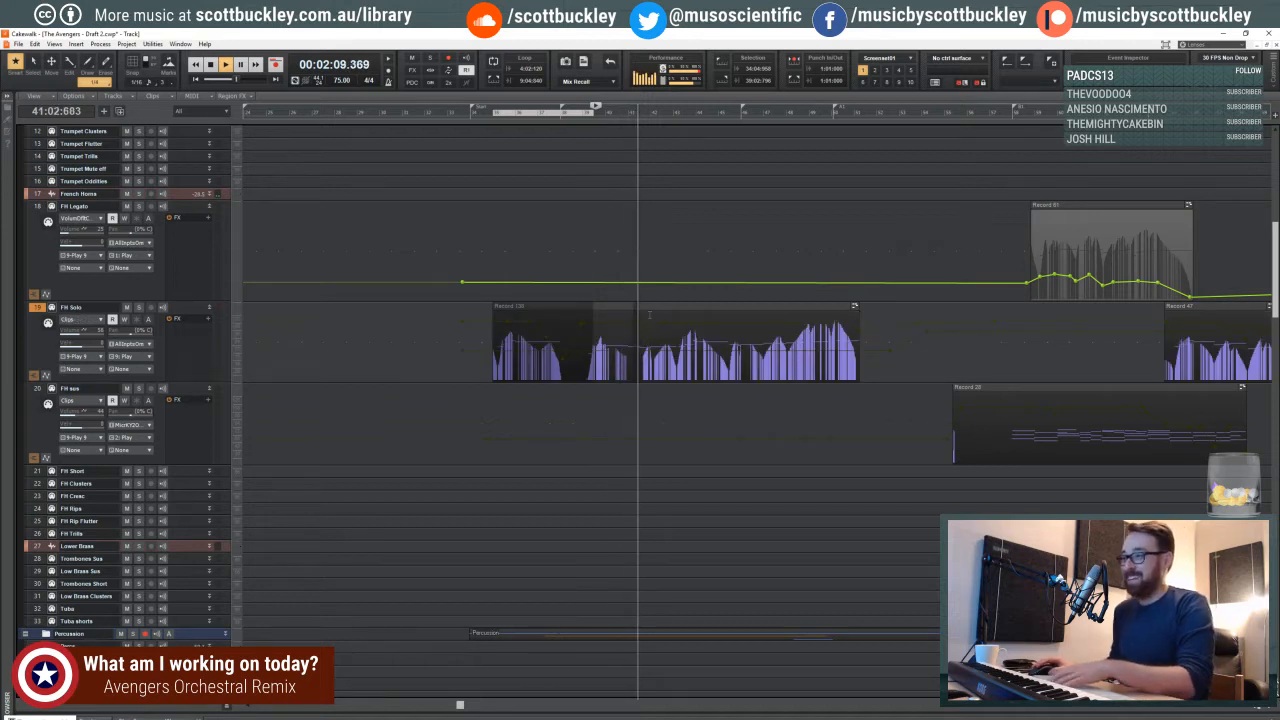
# - Move the playhead back to 38:04:930 and replay the FH Solo passage at a closer zoom
pyautogui.press('space')
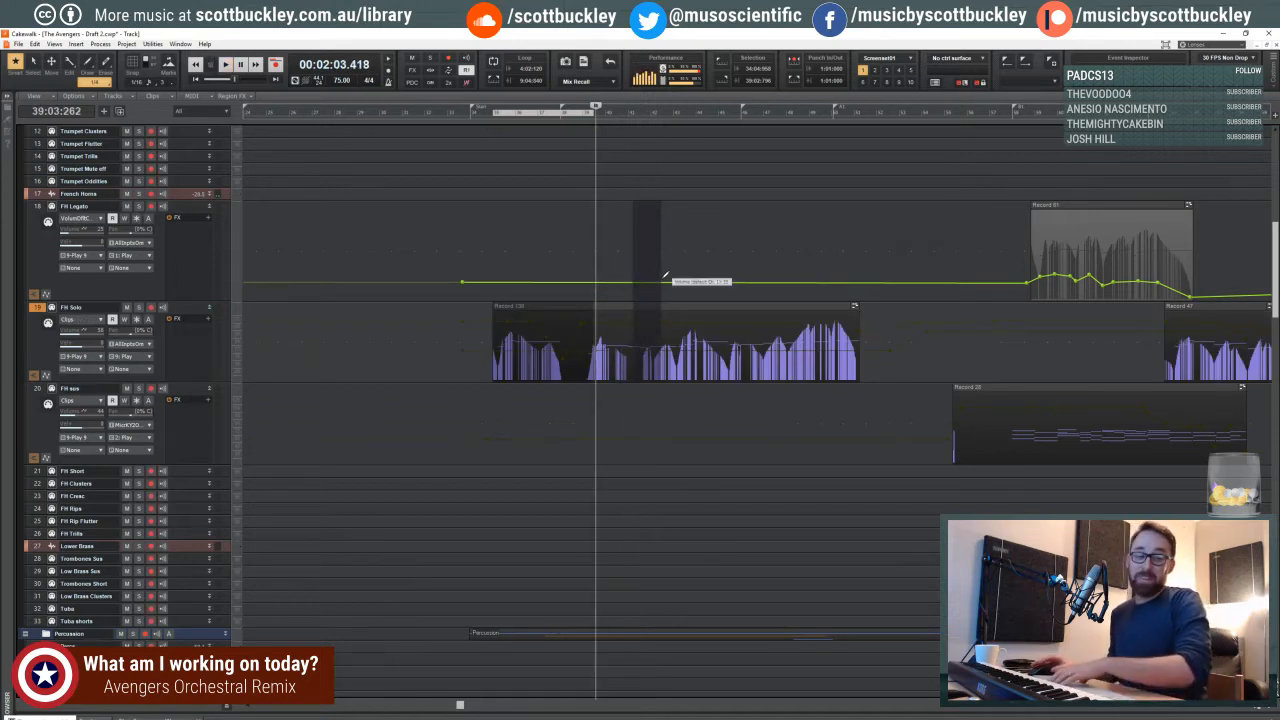
pyautogui.click(581, 113)
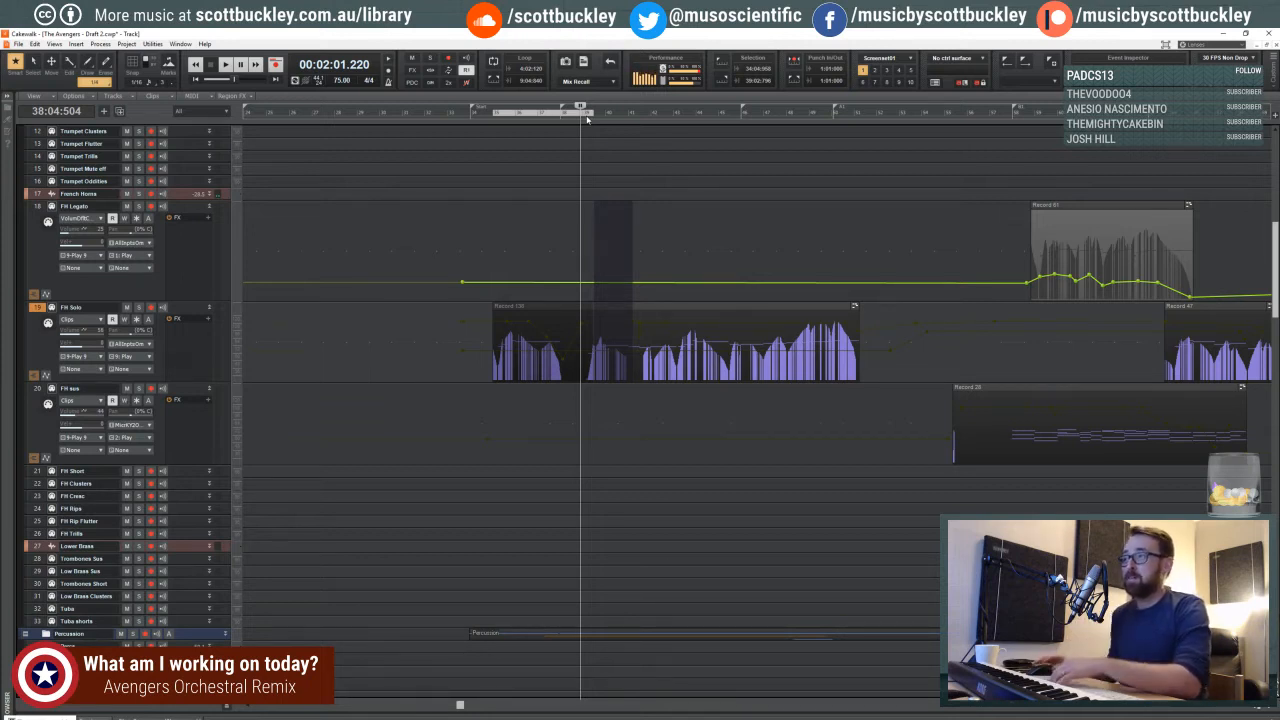
pyautogui.moveTo(580, 117); pyautogui.dragTo(577, 117)
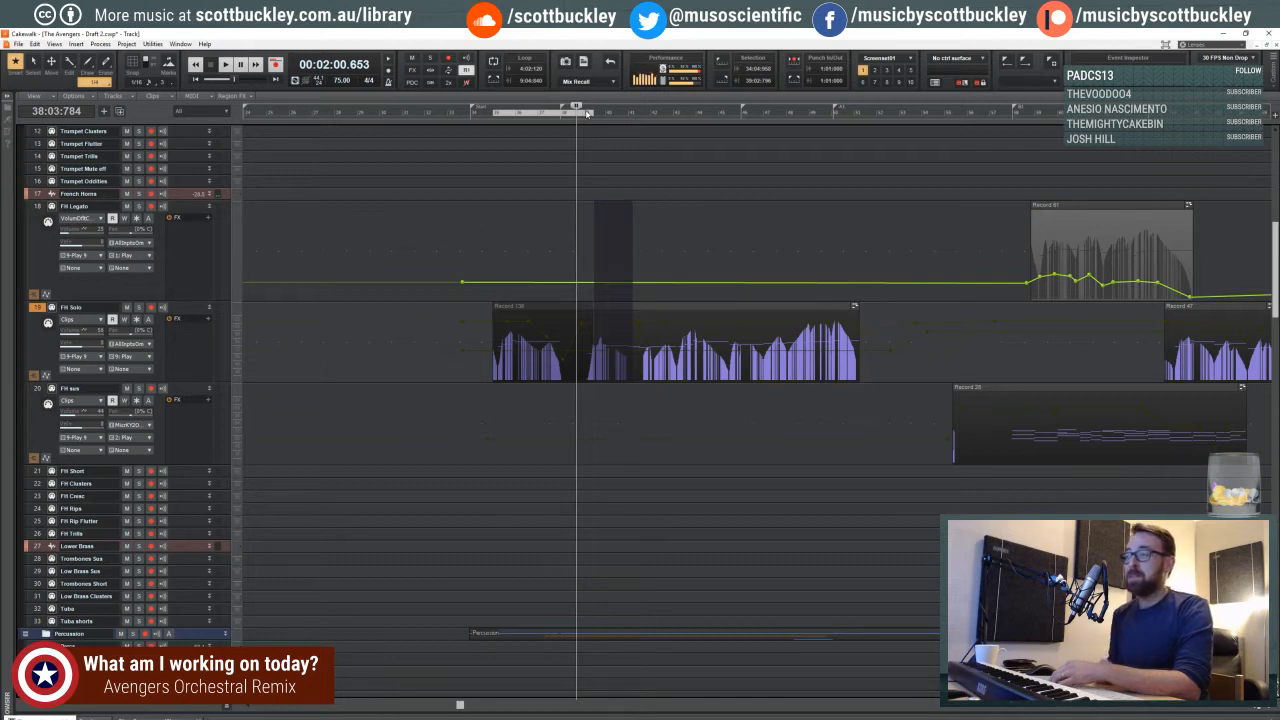
pyautogui.moveTo(580, 115); pyautogui.dragTo(574, 117)
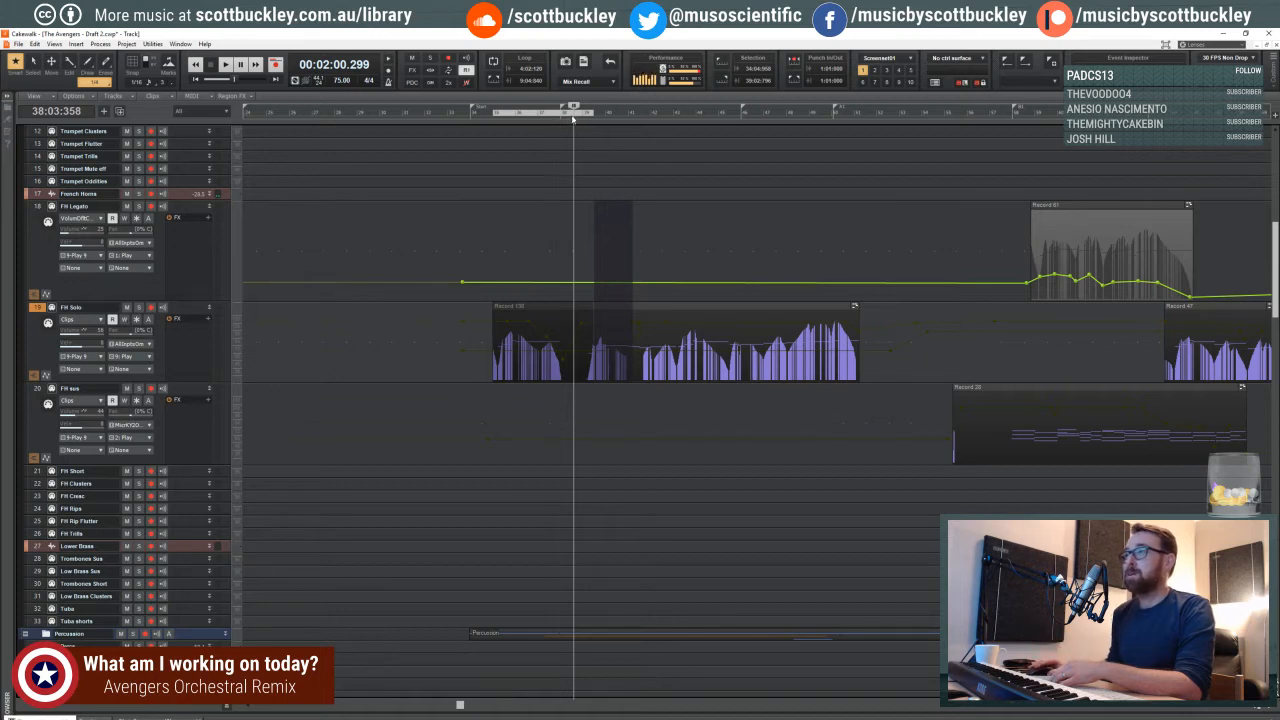
pyautogui.moveTo(573, 117); pyautogui.dragTo(579, 117)
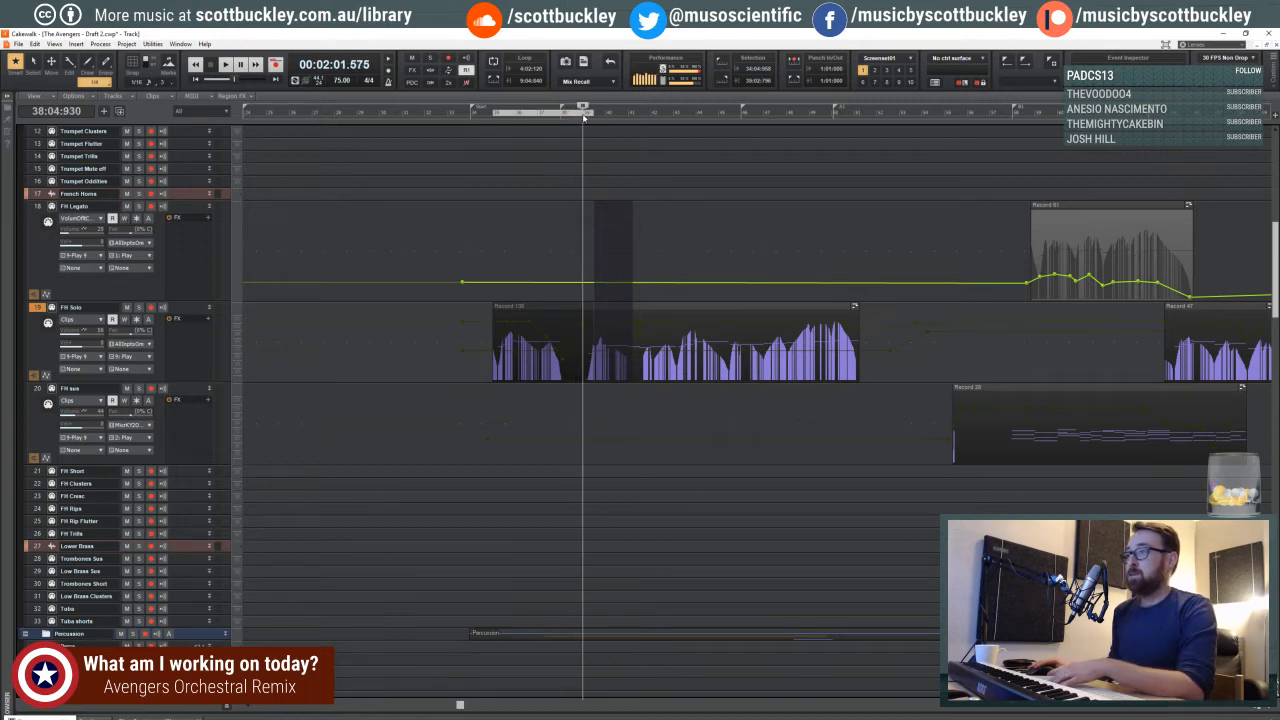
pyautogui.press('space')
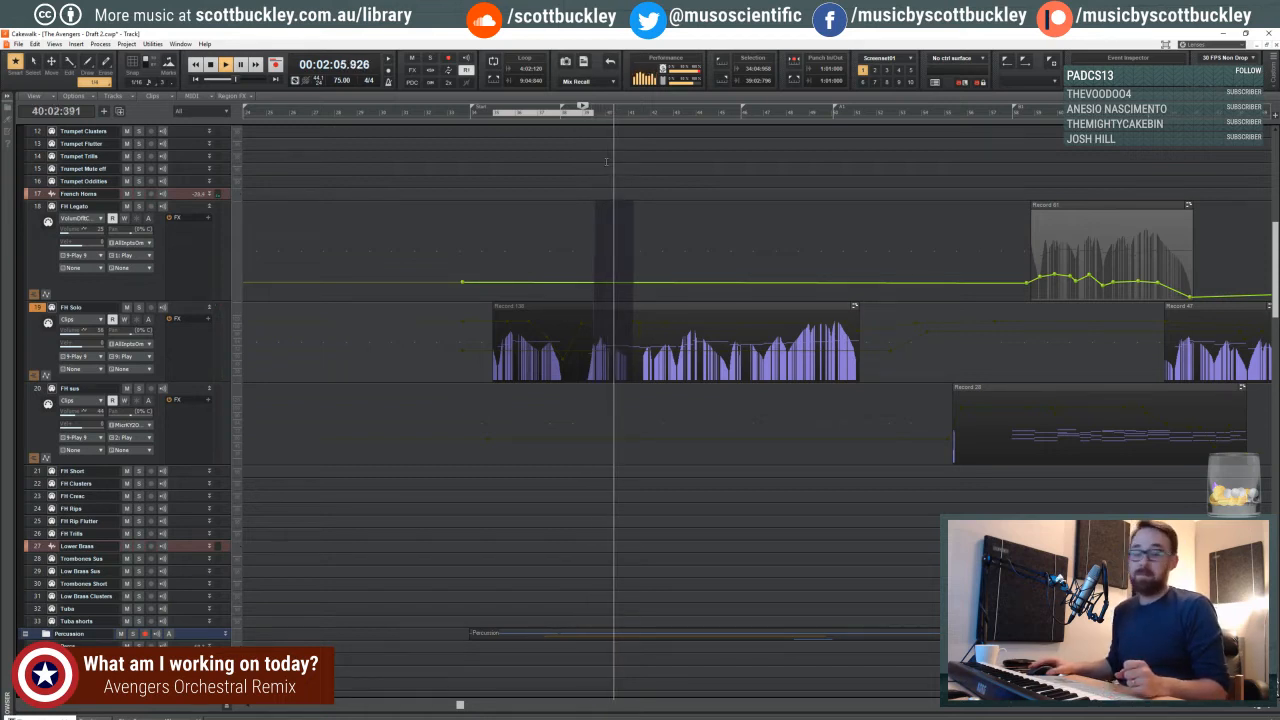
pyautogui.click(1268, 710)
pyautogui.click(1268, 710)
pyautogui.click(1268, 710)
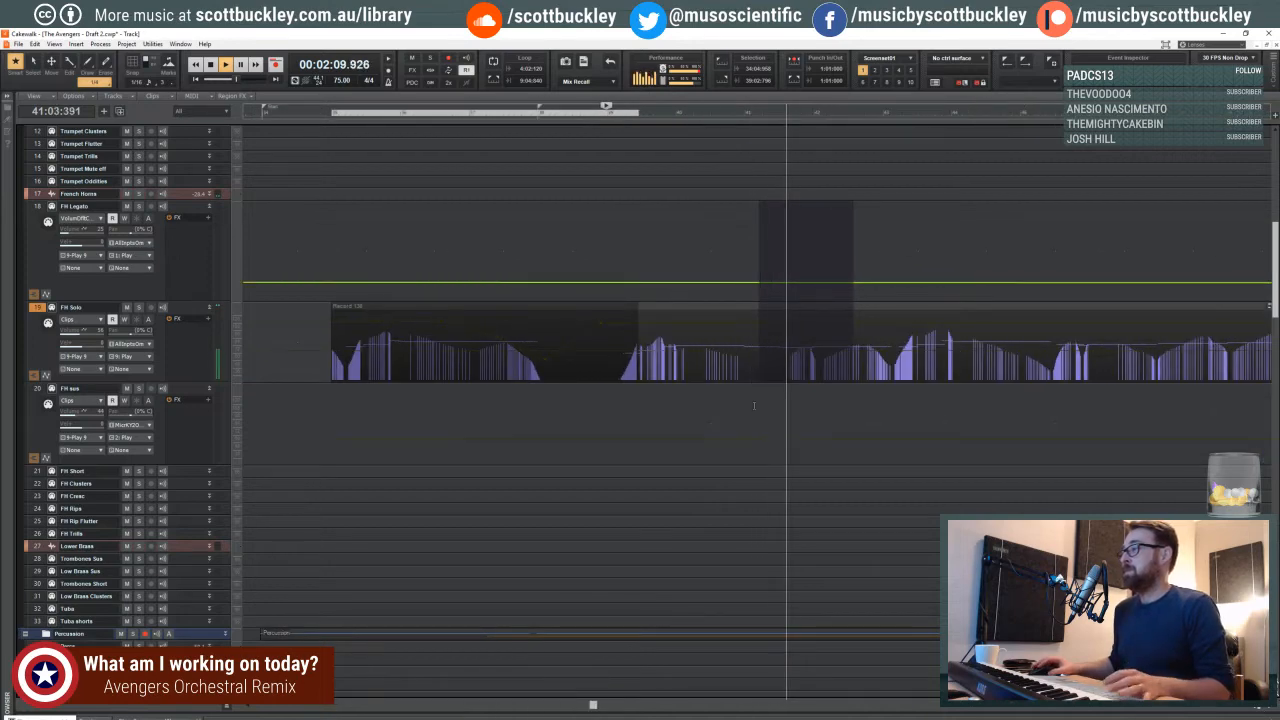
pyautogui.scroll(-6, 878, 308)
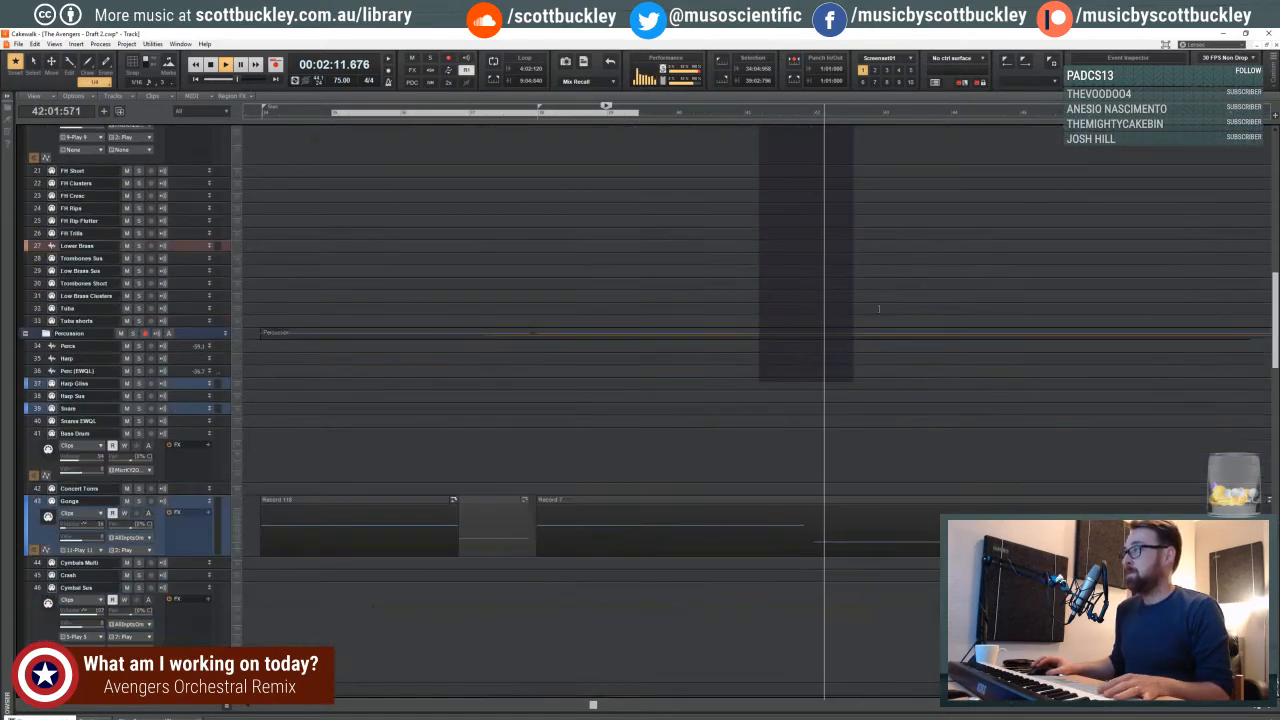
# - Replay from 42:01:113 and examine the percussion, violin, viola and cello tracks during playback
pyautogui.press('space')
pyautogui.click(815, 110)
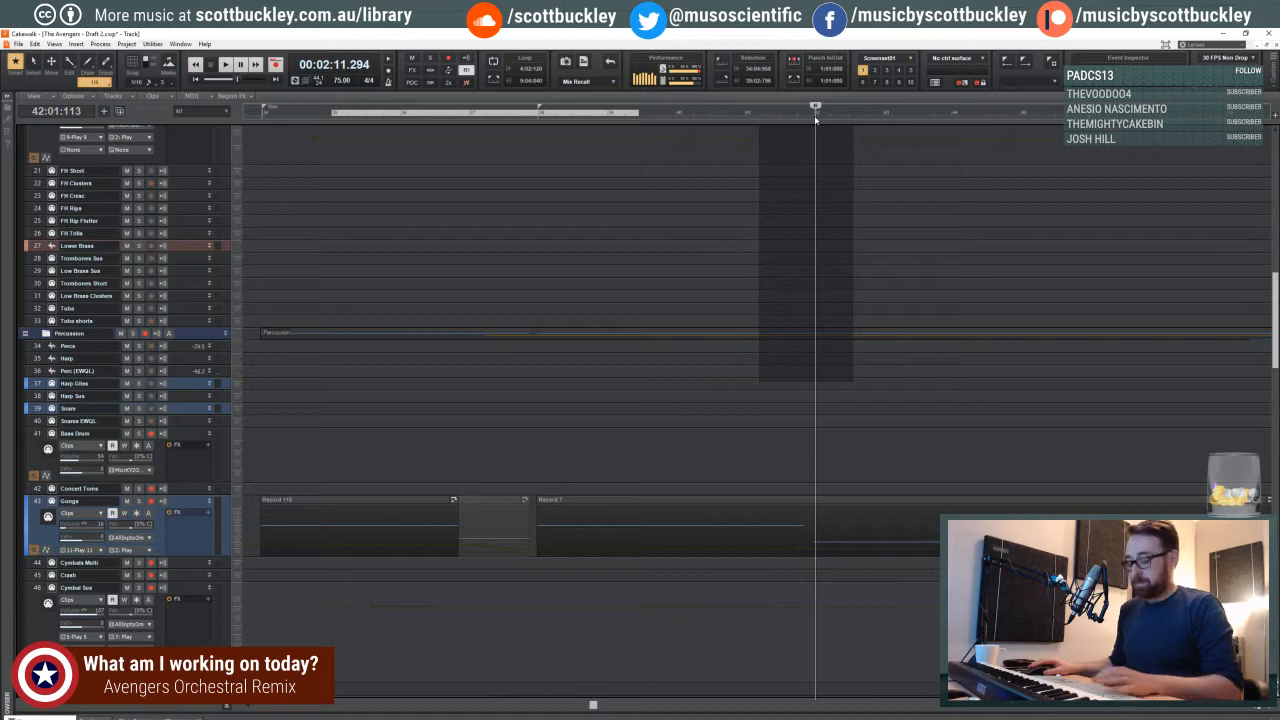
pyautogui.press('space')
pyautogui.scroll(-7, 800, 254)
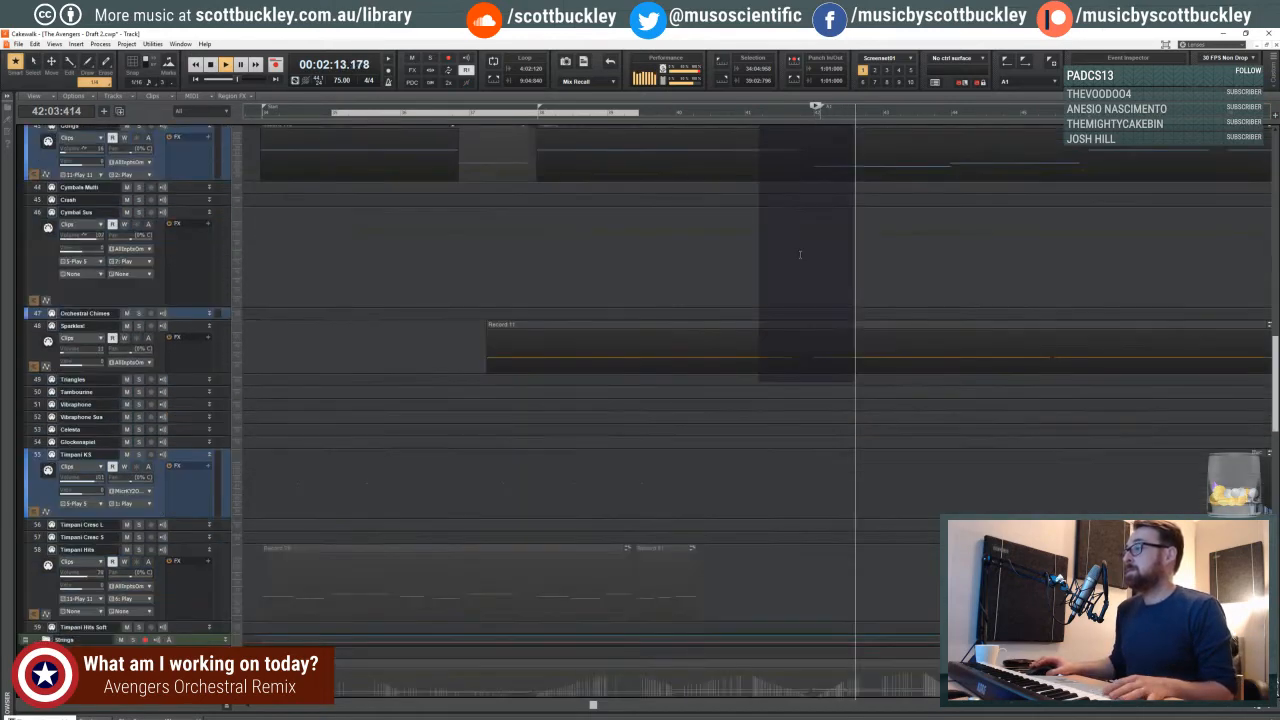
pyautogui.scroll(-7, 800, 254)
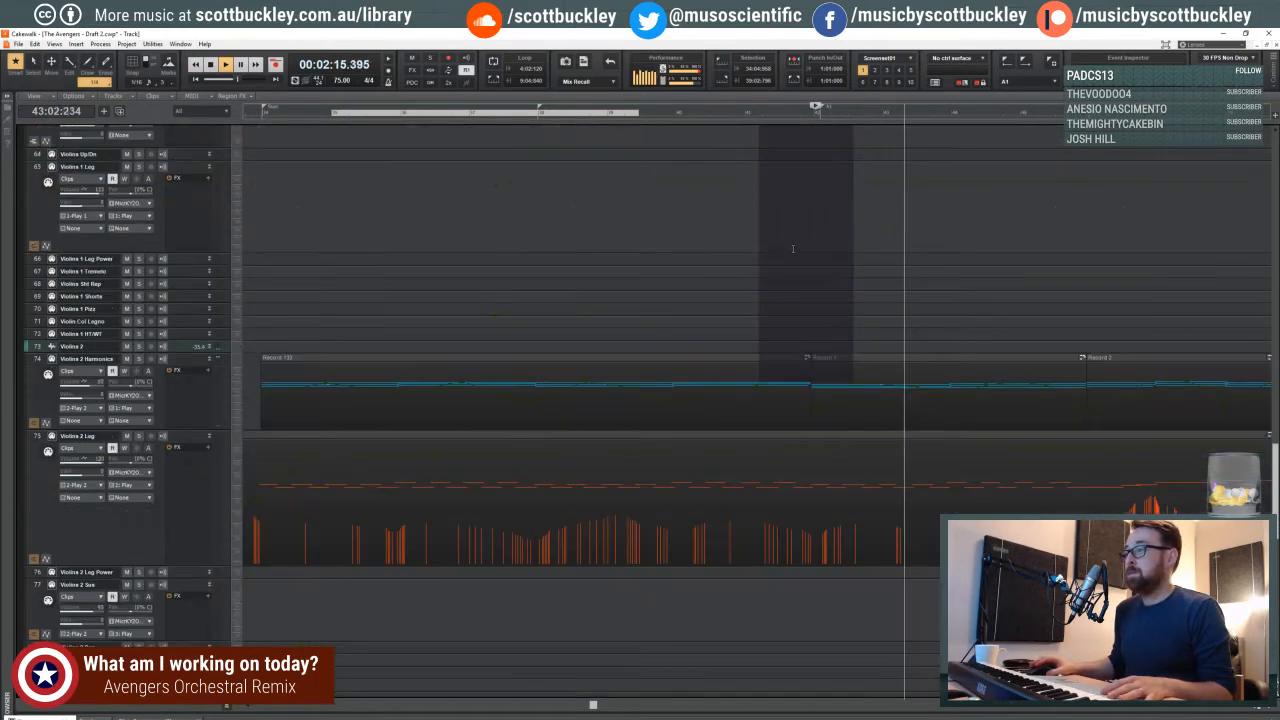
pyautogui.scroll(-6, 793, 249)
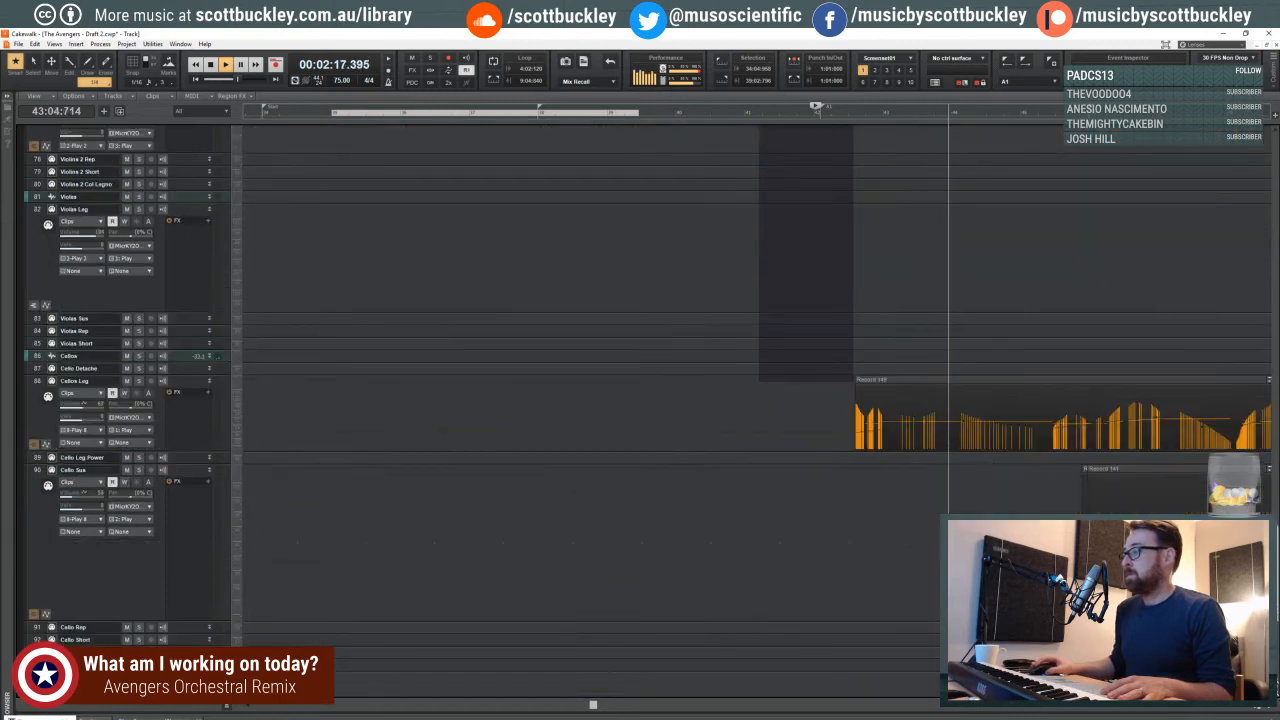
pyautogui.click(1249, 708)
pyautogui.click(1249, 708)
pyautogui.click(1249, 708)
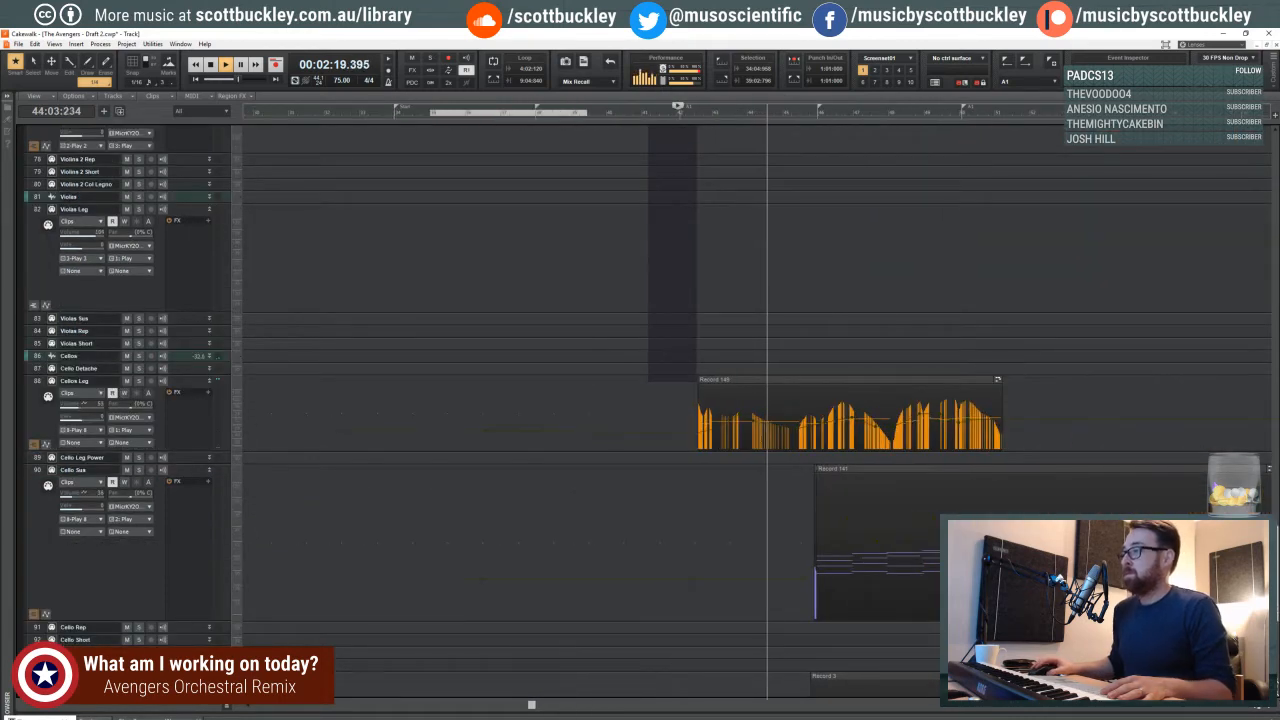
# - Extend the time selection across the string tracks to about measure 45 and examine the Violins 2 clips beyond it during playback
pyautogui.moveTo(697, 382); pyautogui.dragTo(790, 388)
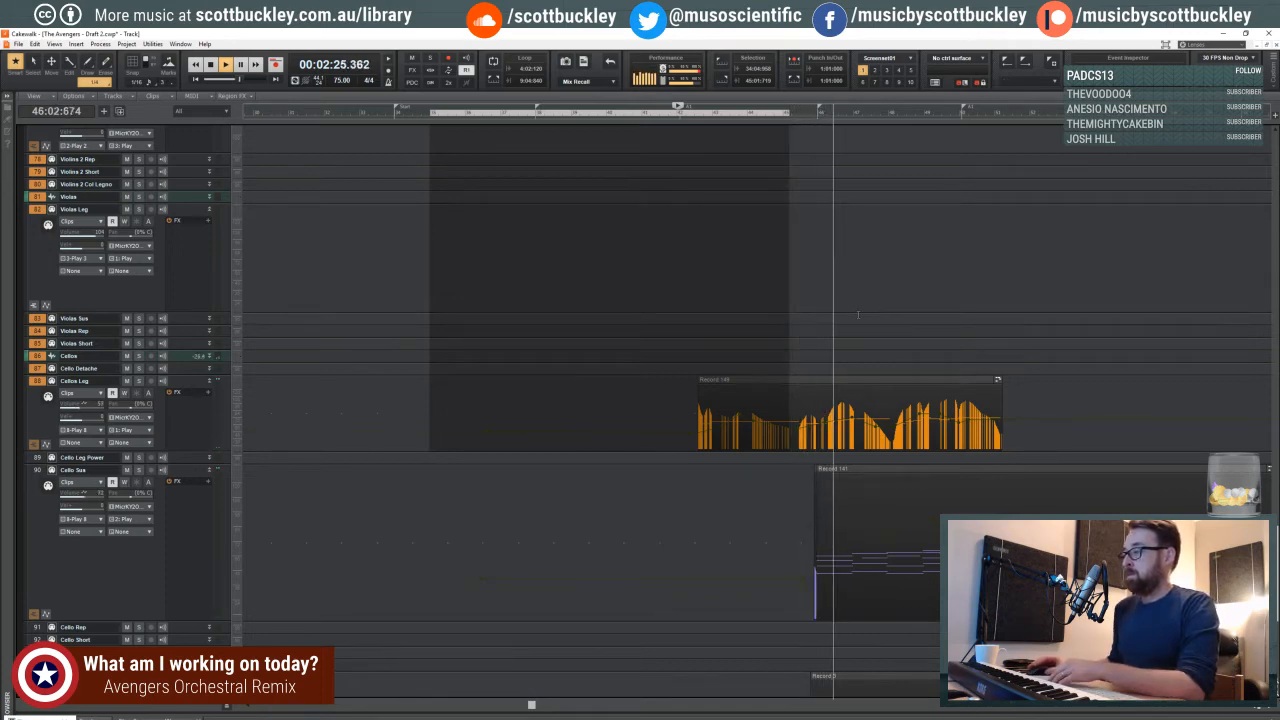
pyautogui.scroll(8, 851, 320)
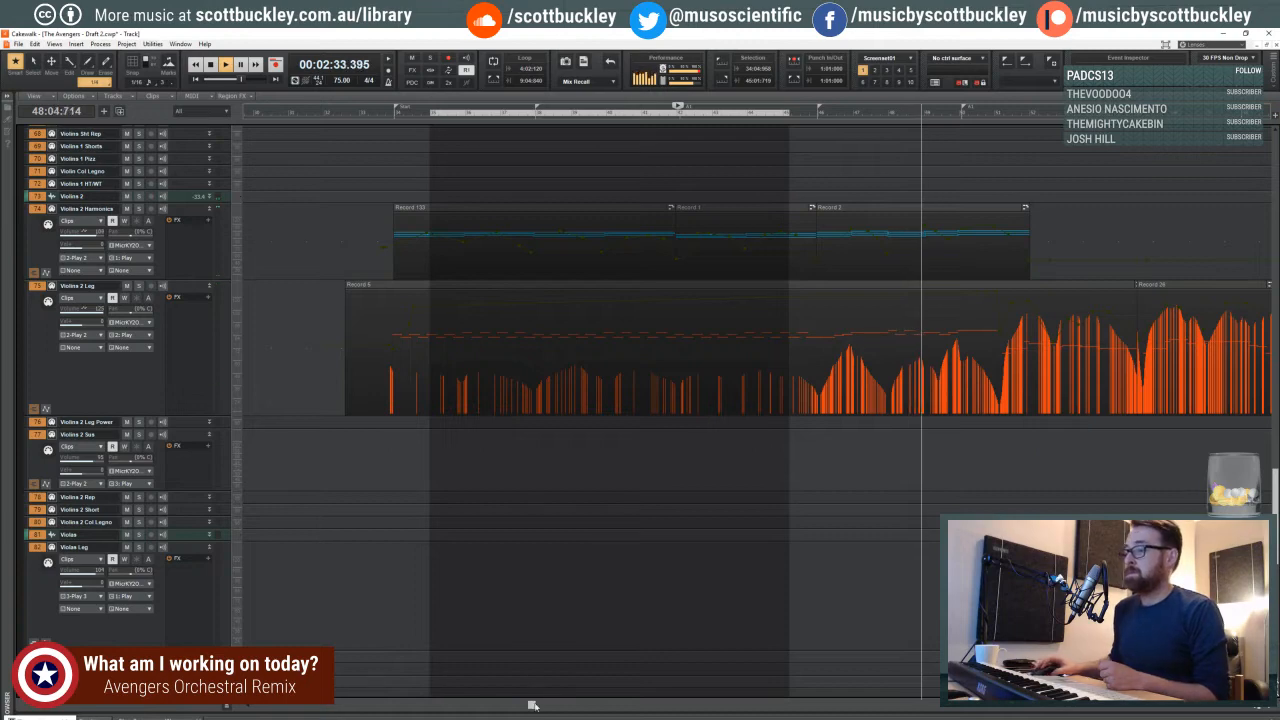
pyautogui.moveTo(531, 706); pyautogui.dragTo(612, 706)
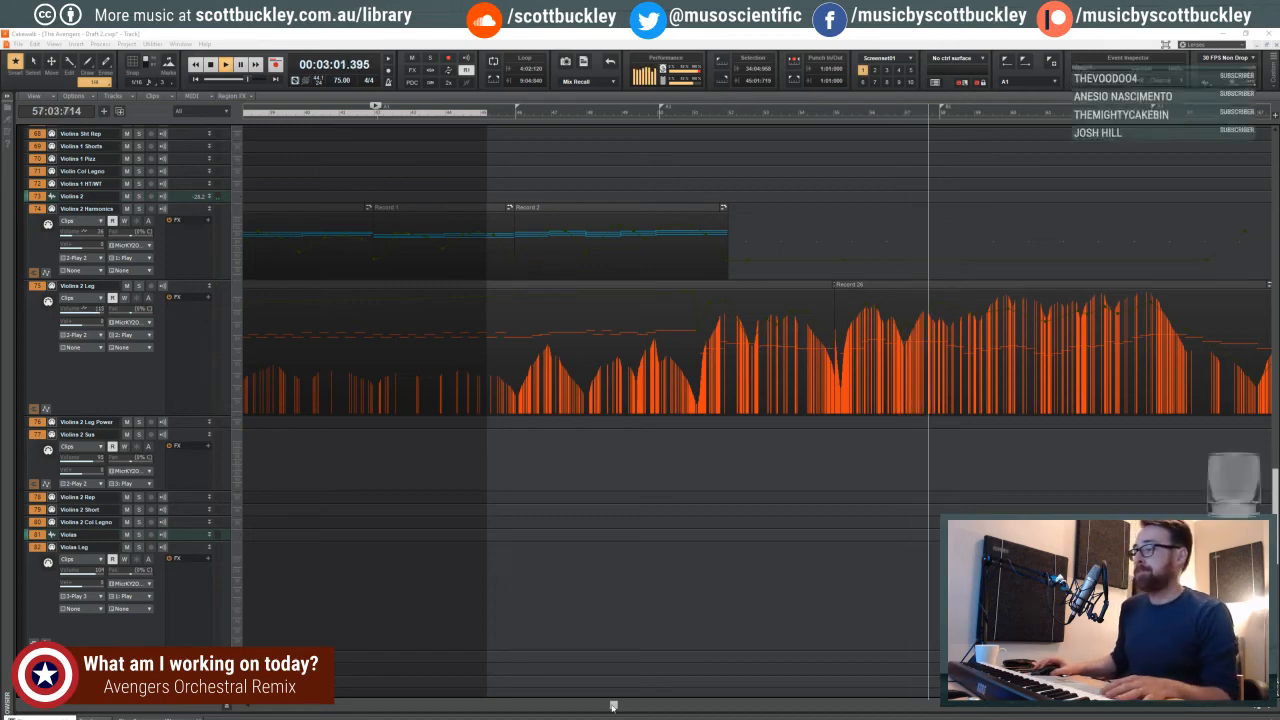
pyautogui.moveTo(613, 706); pyautogui.dragTo(658, 706)
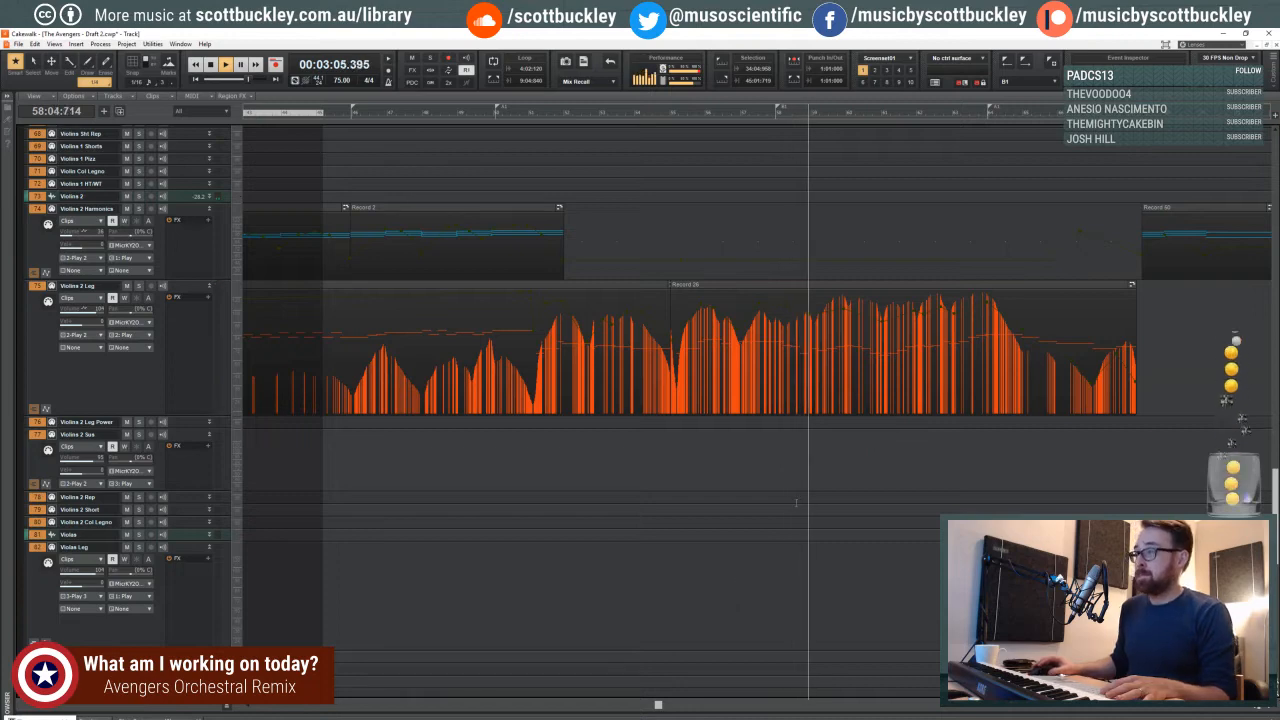
# - Display the volume envelope on the Violins 2 Leg track and stop playback
pyautogui.scroll(2, 796, 495)
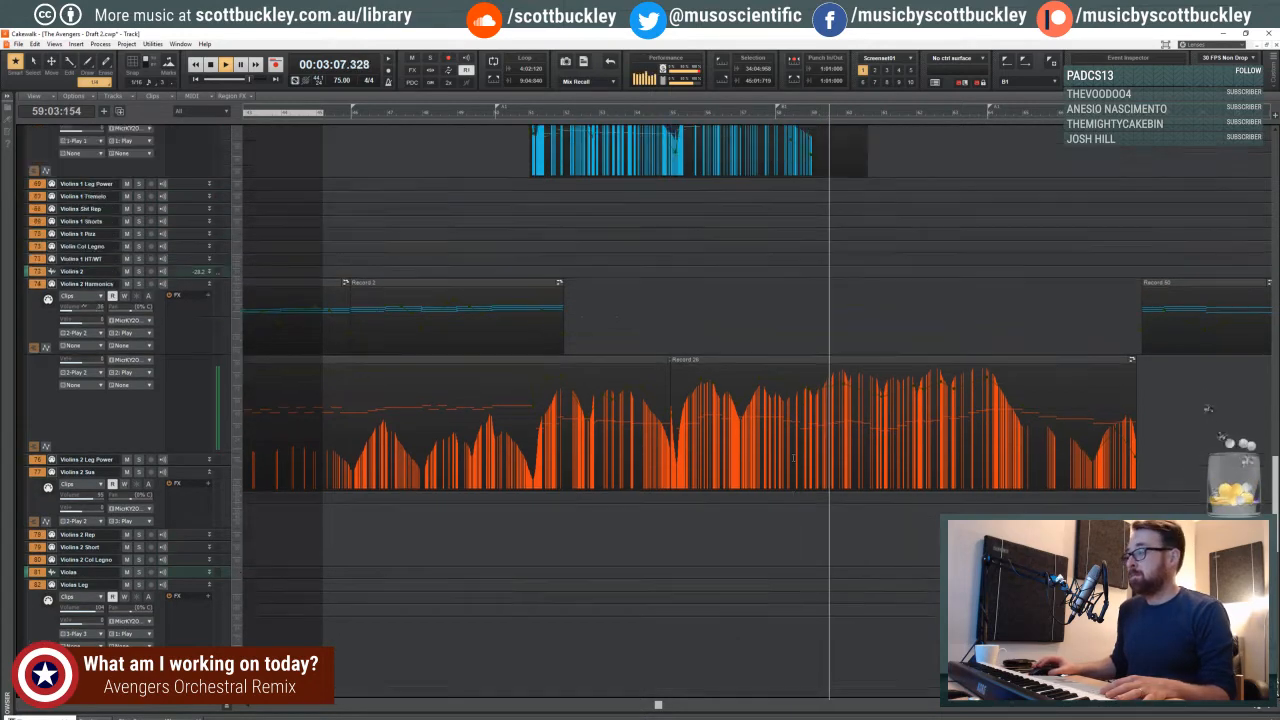
pyautogui.scroll(2, 795, 457)
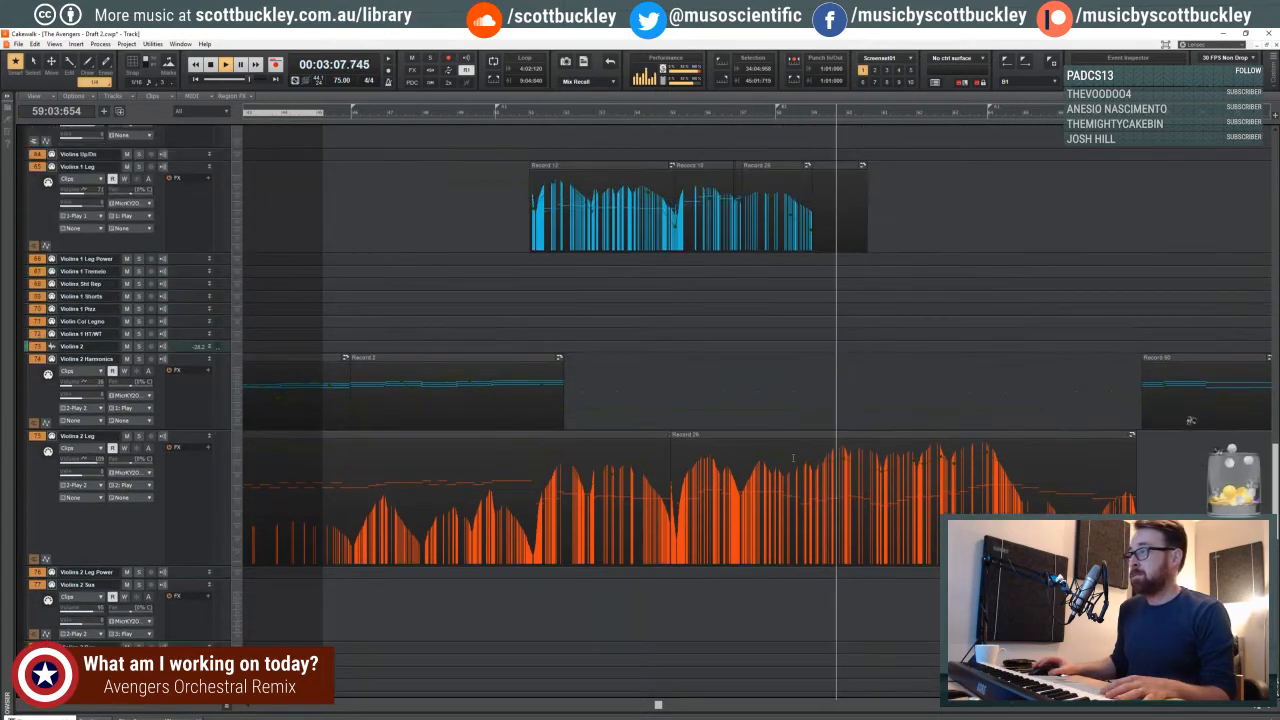
pyautogui.keyDown('shift'); pyautogui.click(844, 460); pyautogui.keyUp('shift')
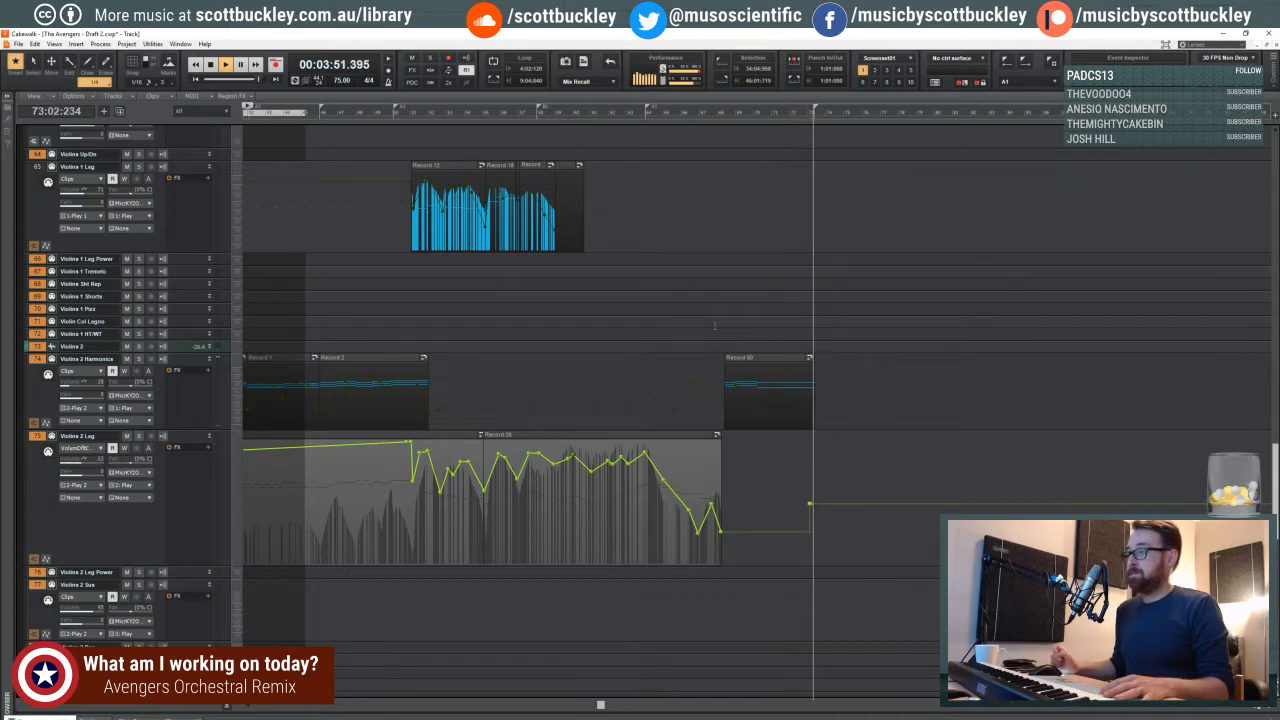
pyautogui.press('space')
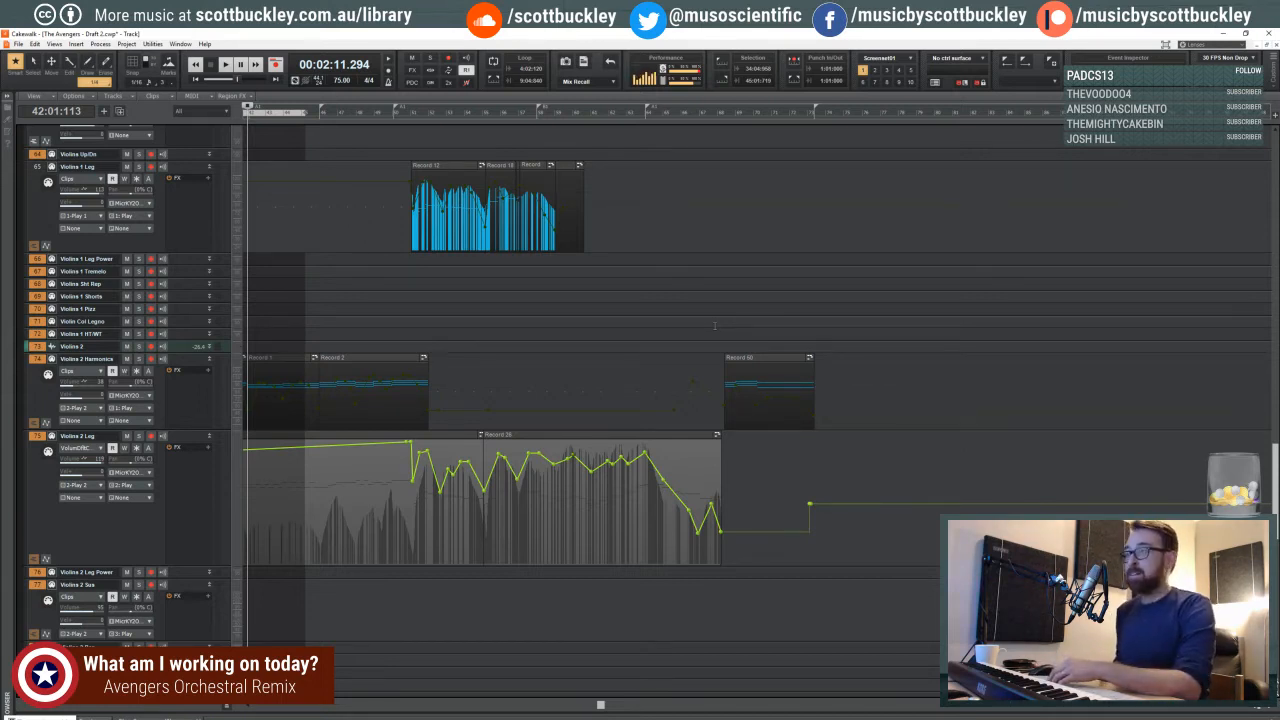
# - Place the playhead at 50:03:021, just before the Violins 1 Leg clips, and examine the surrounding violin passage
pyautogui.click(409, 153)
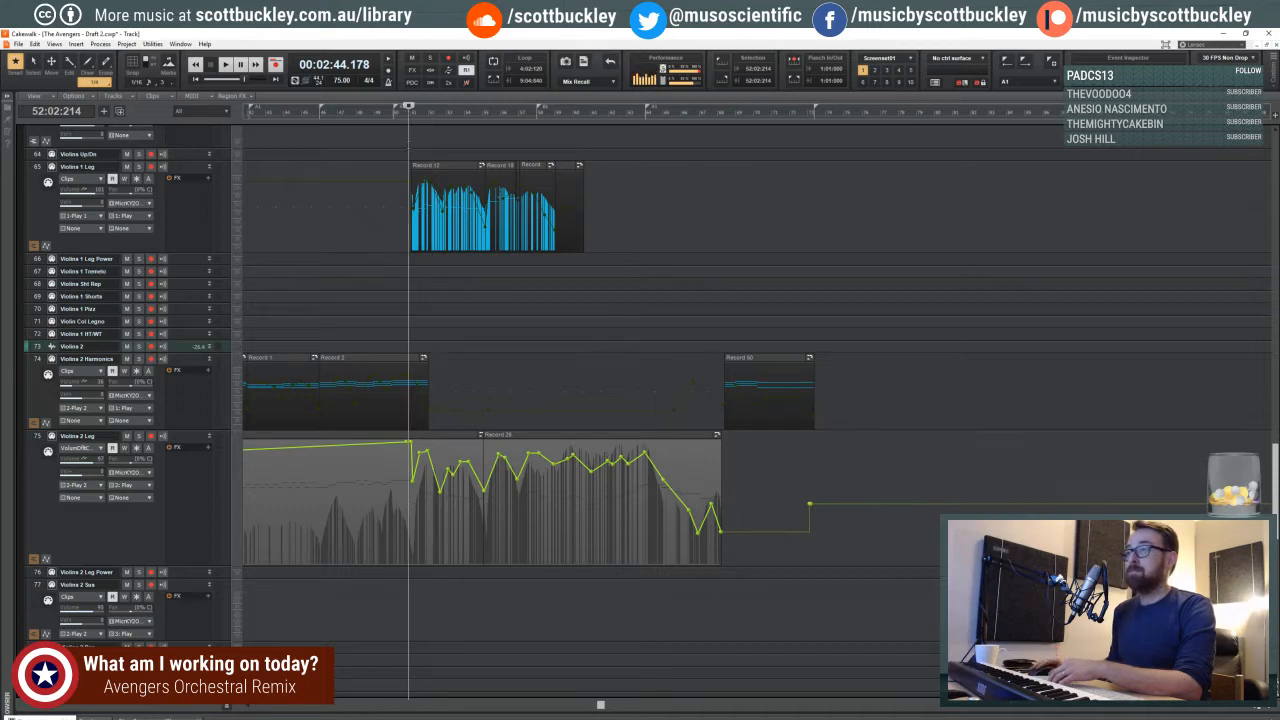
pyautogui.click(398, 150)
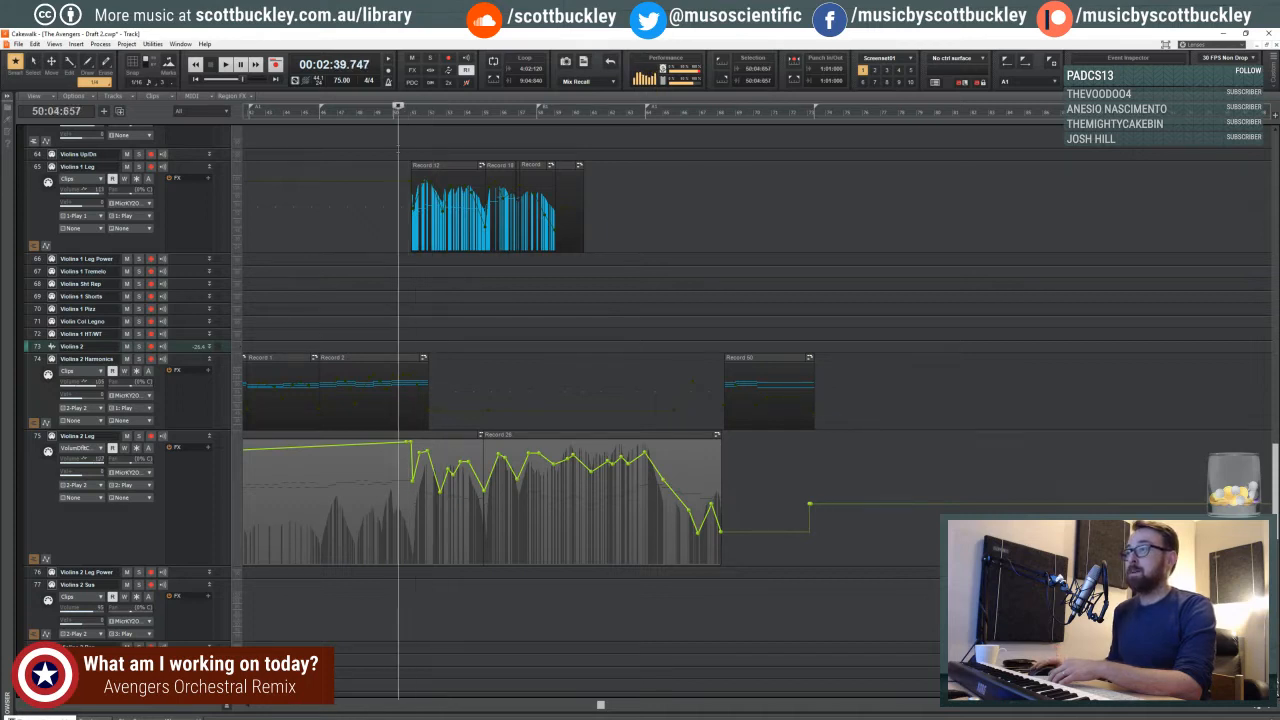
pyautogui.click(404, 148)
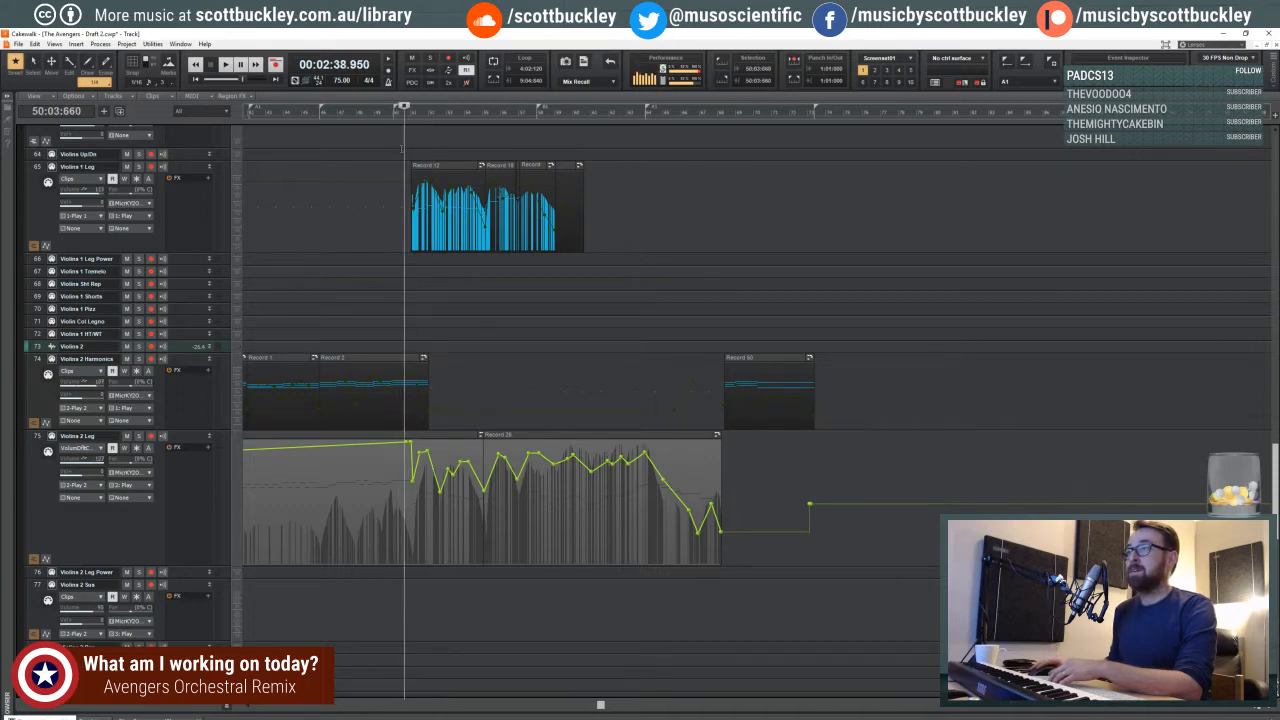
pyautogui.click(401, 148)
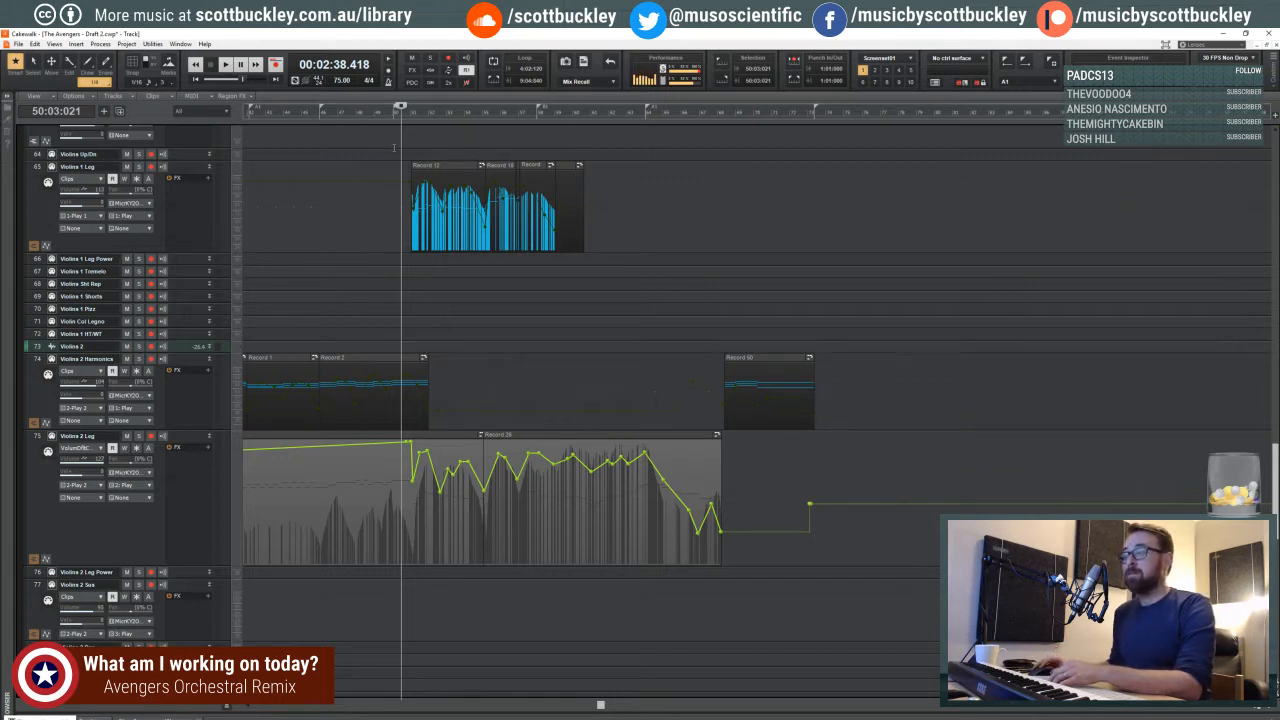
pyautogui.click(1257, 707)
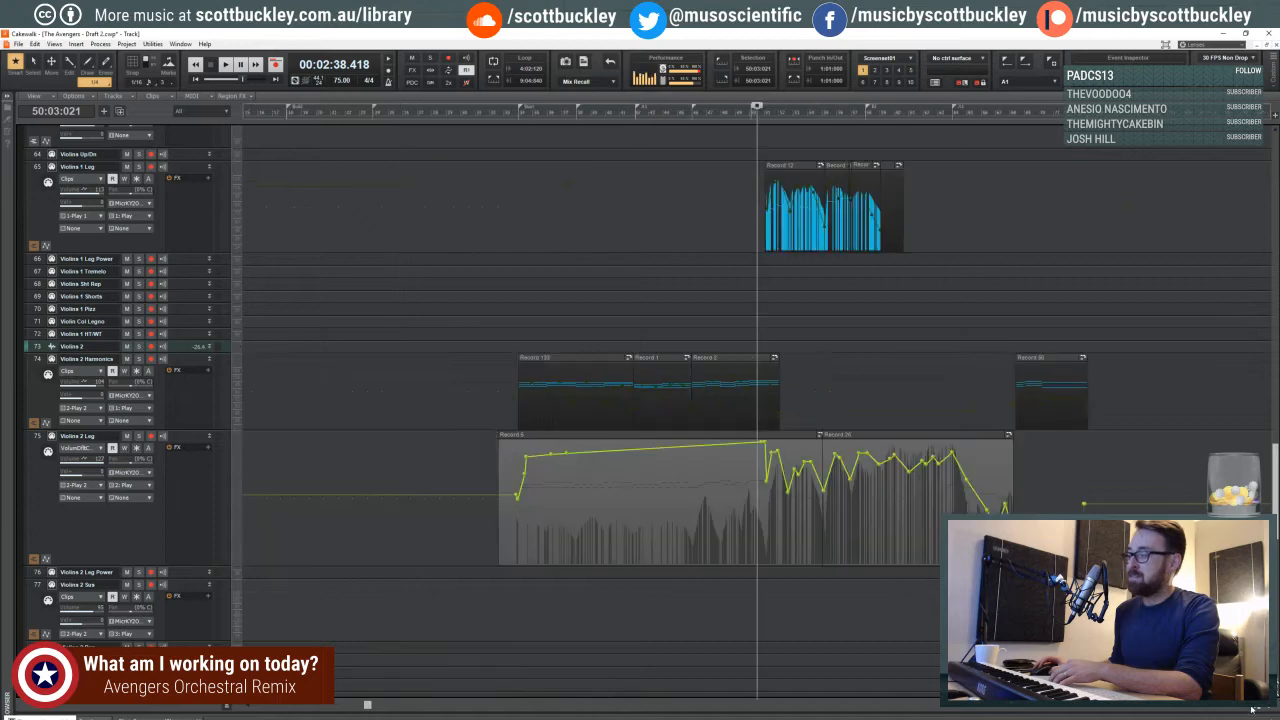
pyautogui.click(1257, 707)
pyautogui.click(1267, 707)
pyautogui.click(1267, 707)
pyautogui.click(1267, 707)
pyautogui.click(1267, 707)
pyautogui.click(1267, 708)
pyautogui.hscroll(3, 903, 710)
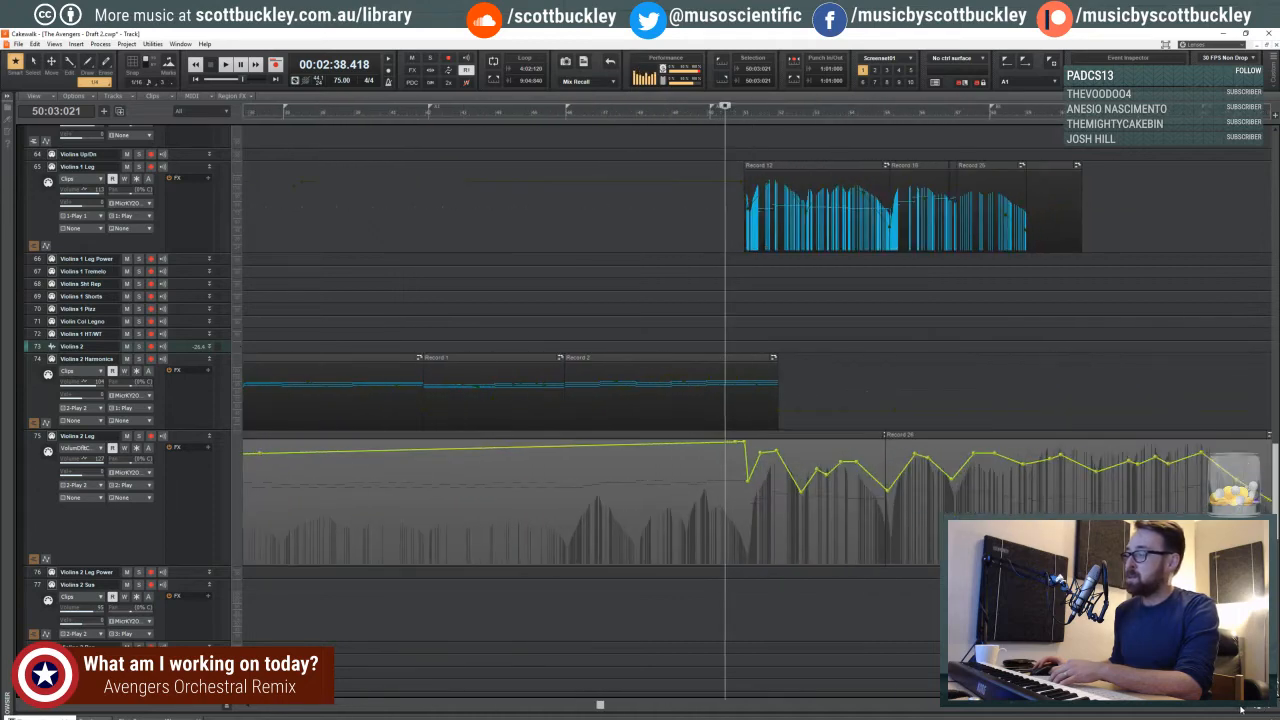
pyautogui.moveTo(617, 703); pyautogui.dragTo(649, 705)
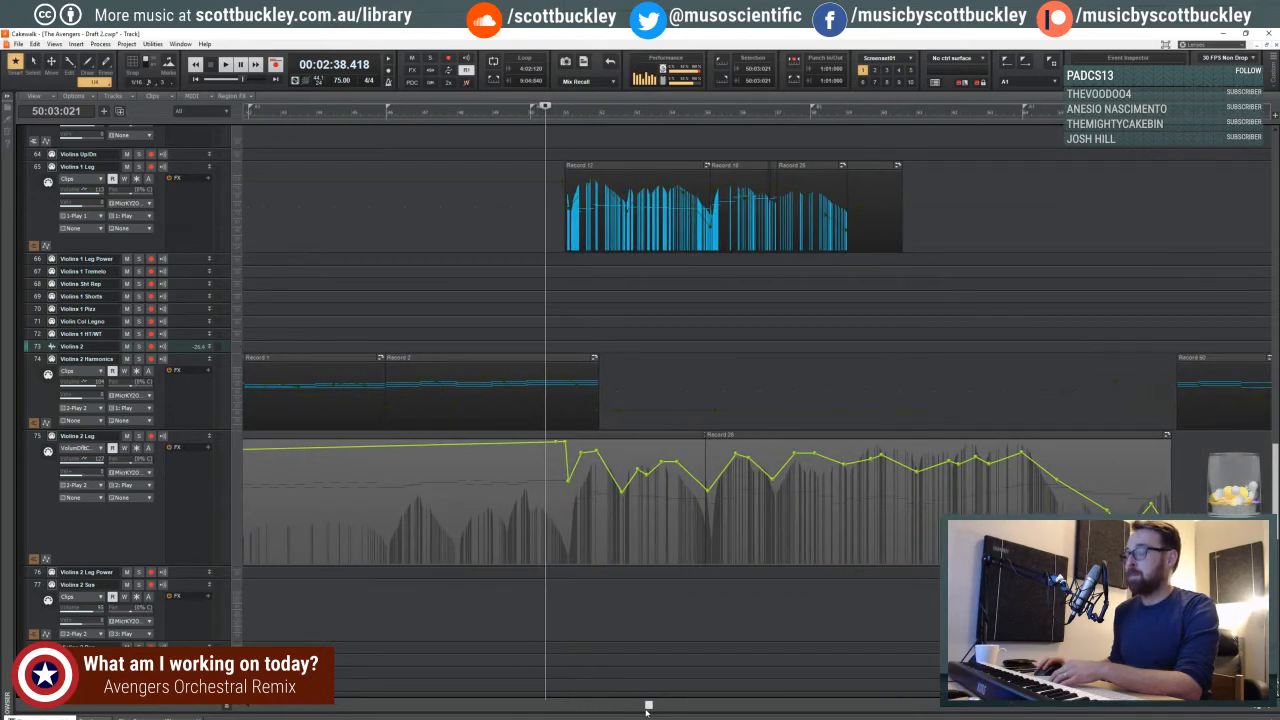
# - Move the playhead back to 45:03:187 and briefly replay the violin passage from there
pyautogui.click(465, 143)
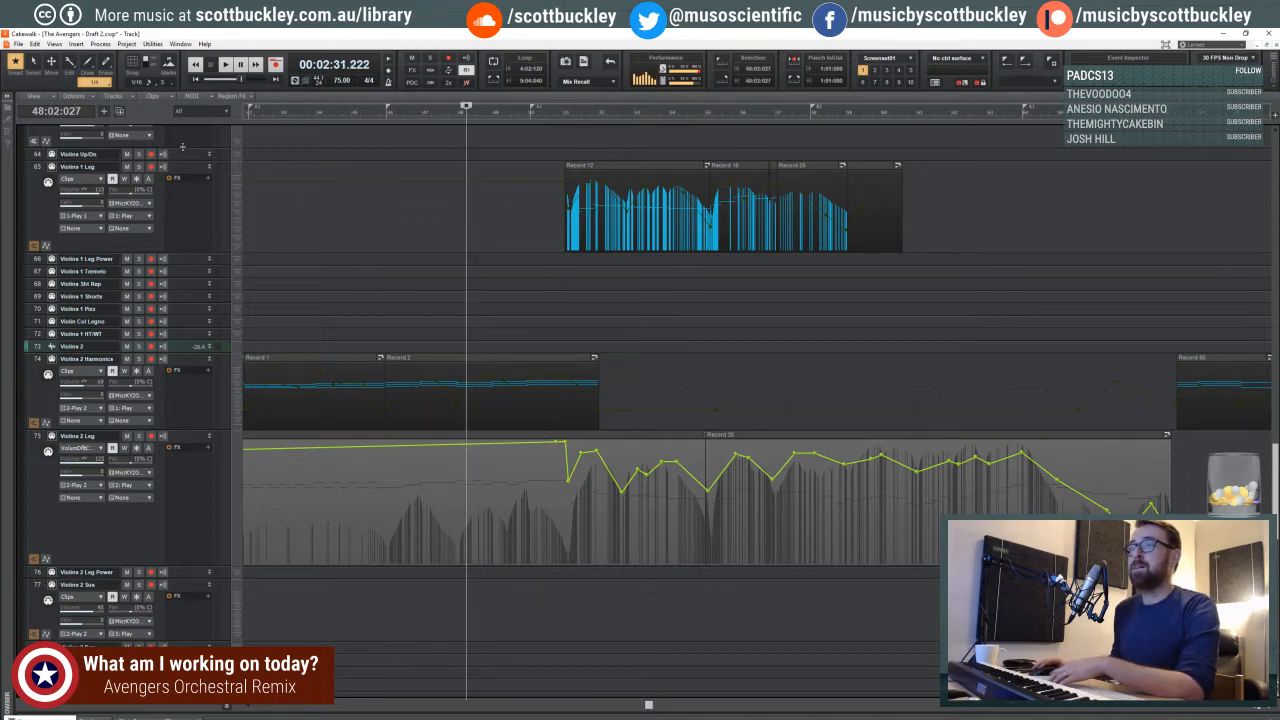
pyautogui.scroll(2, 182, 147)
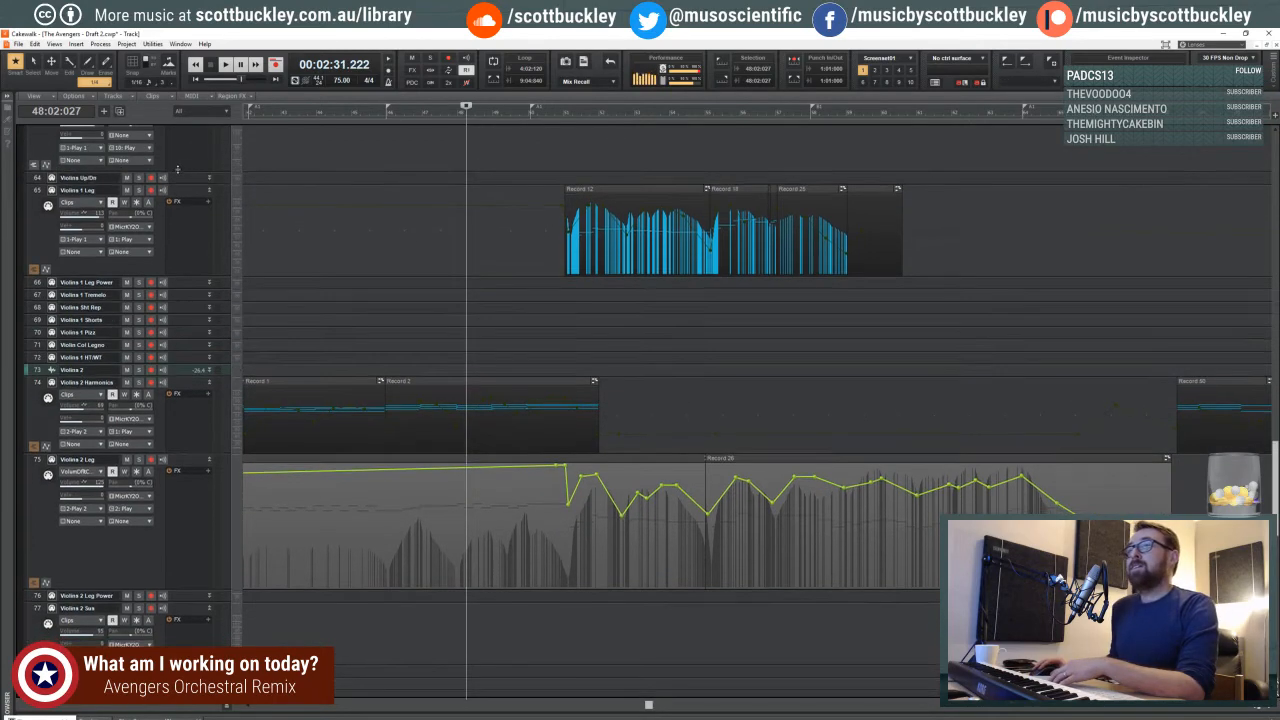
pyautogui.moveTo(178, 170); pyautogui.dragTo(177, 169)
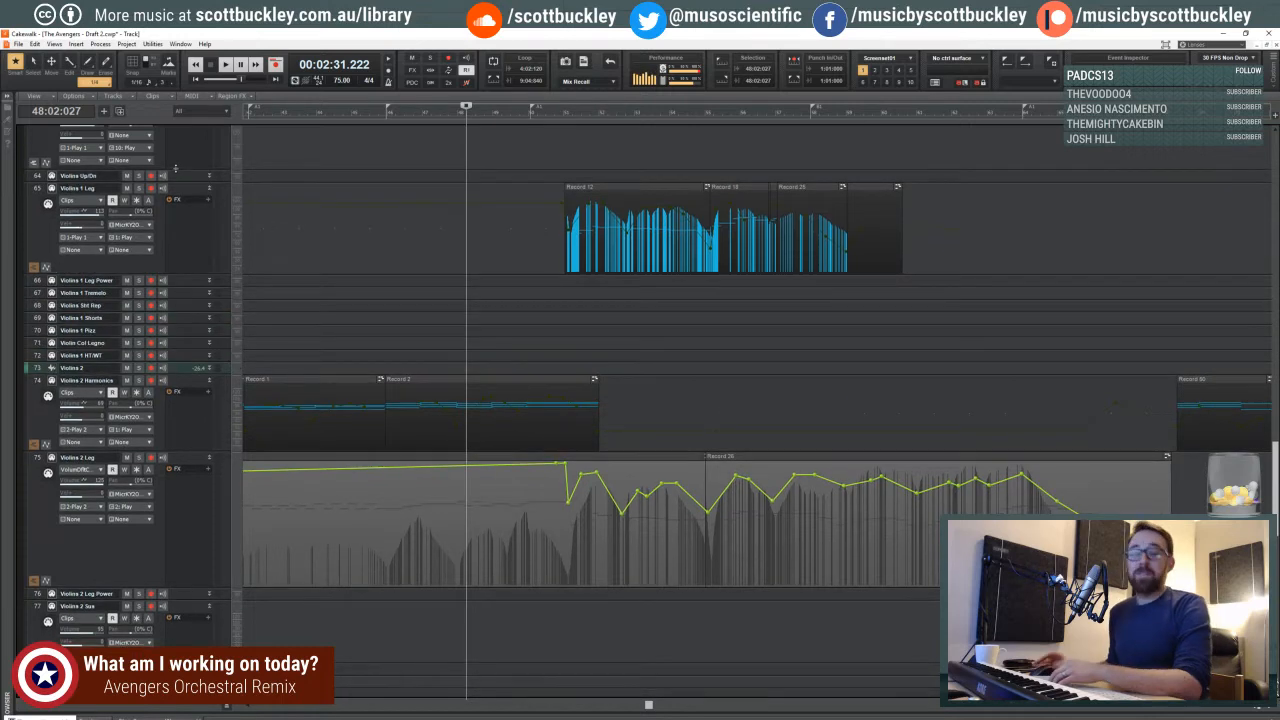
pyautogui.click(523, 137)
pyautogui.click(489, 142)
pyautogui.click(386, 152)
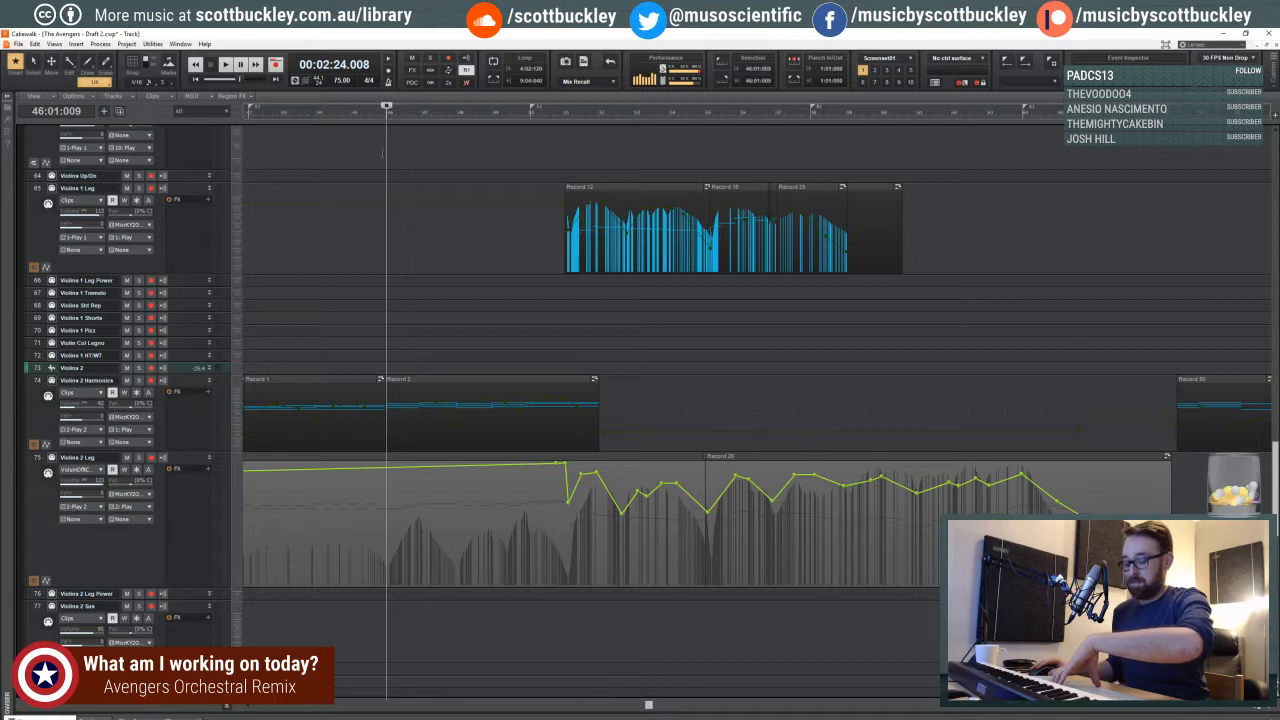
pyautogui.click(382, 153)
pyautogui.click(377, 152)
pyautogui.click(382, 151)
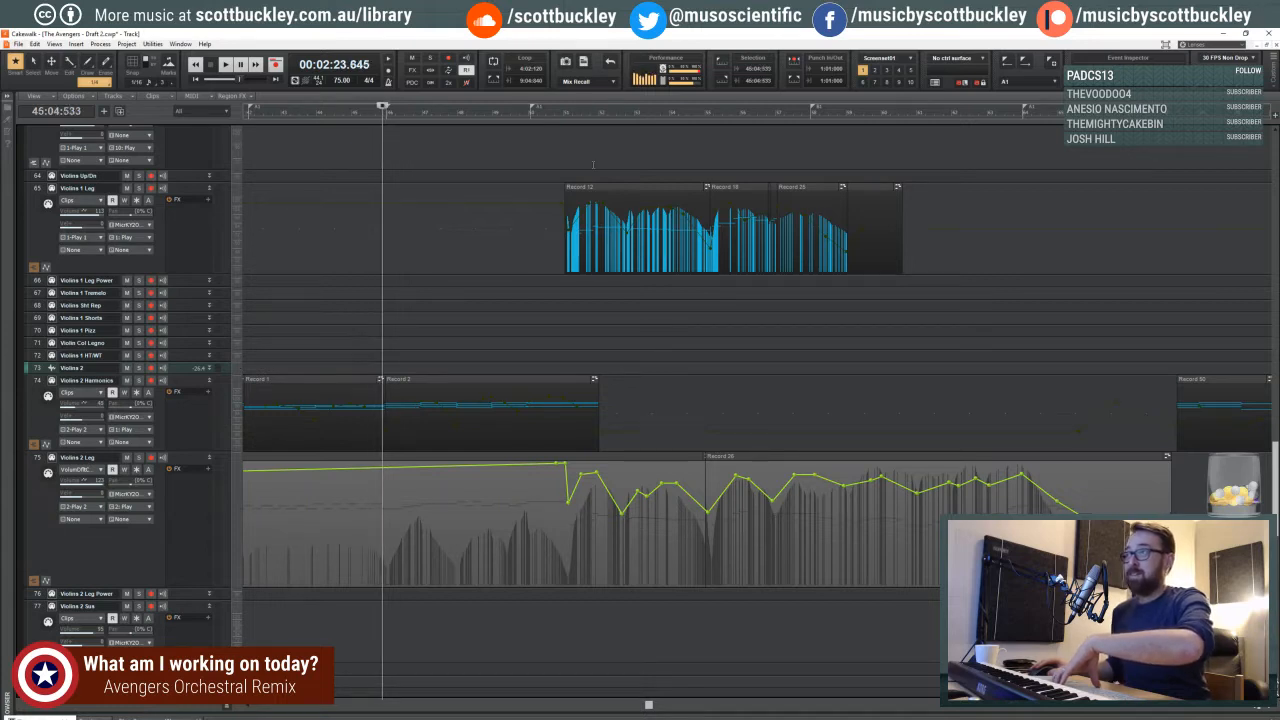
pyautogui.click(560, 154)
pyautogui.click(370, 151)
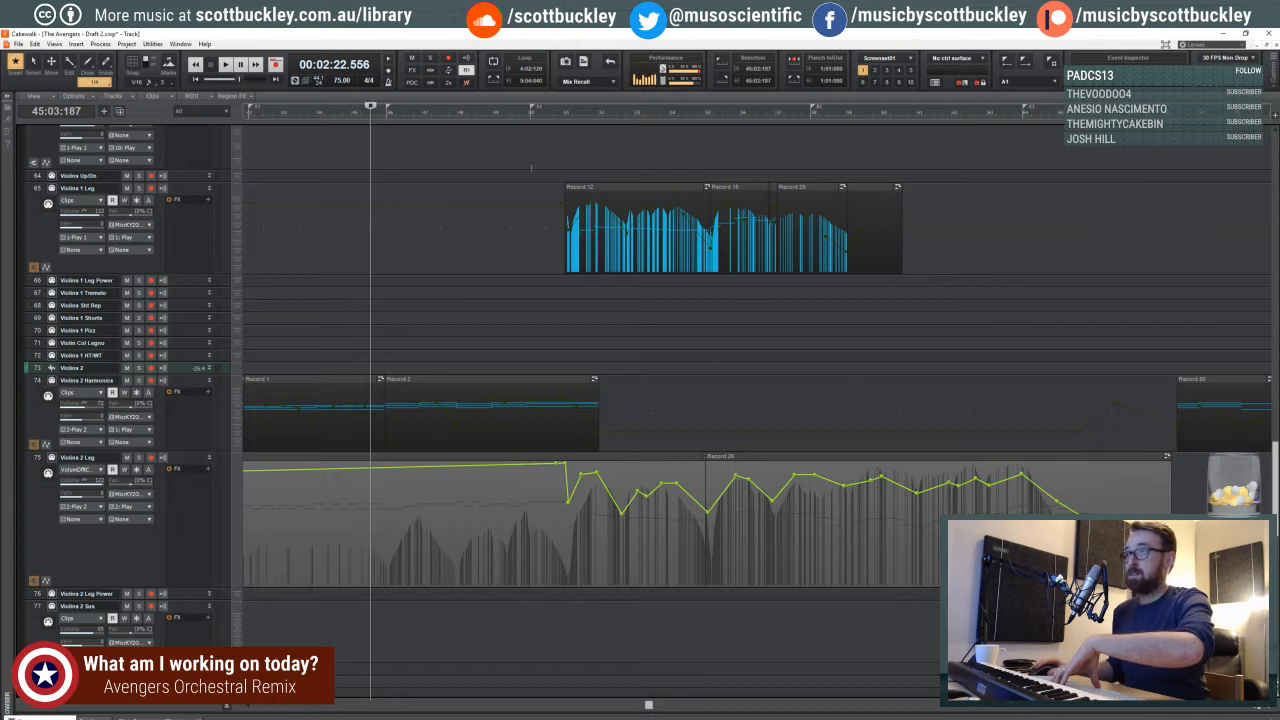
pyautogui.press('space')
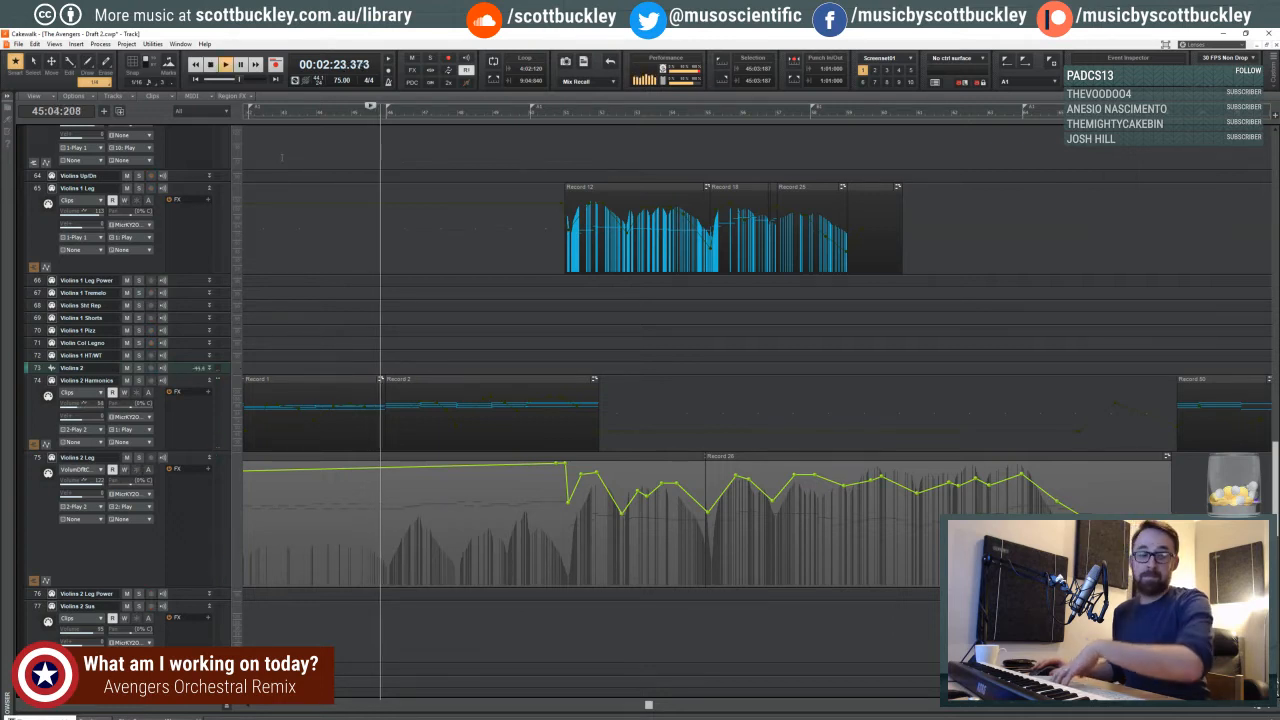
pyautogui.press('space')
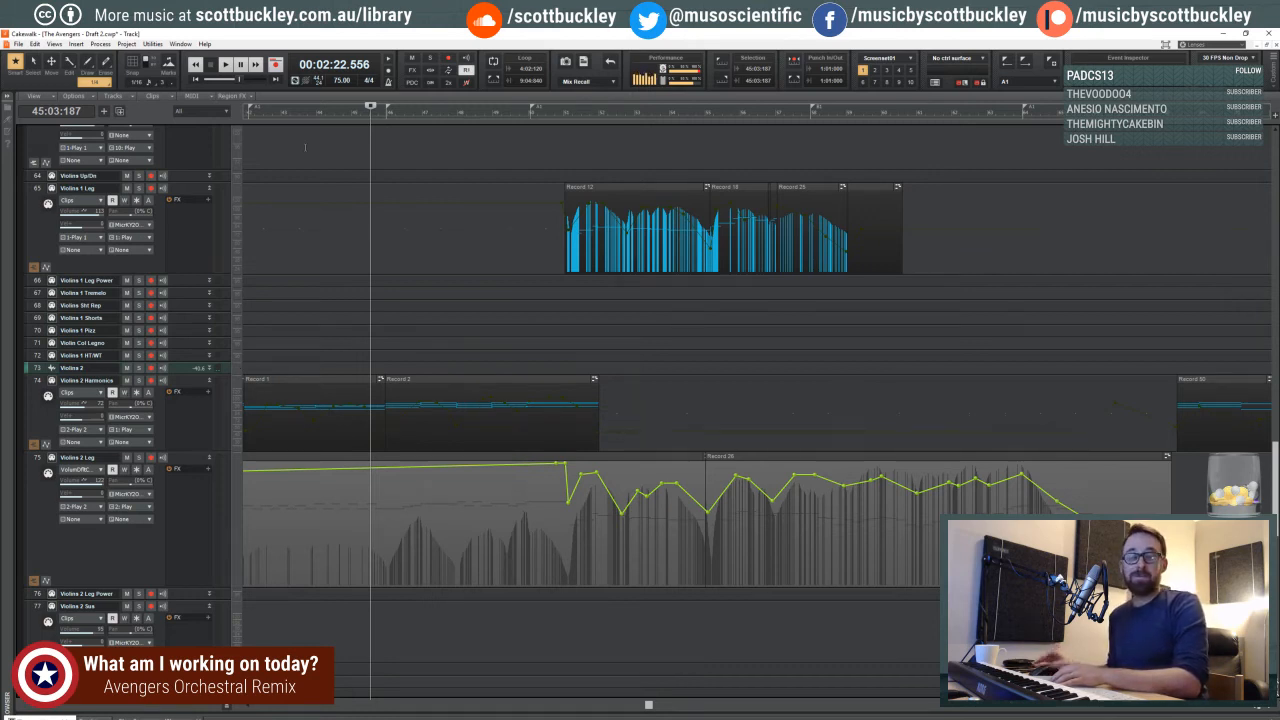
# - Move the playhead to 33:03:139, just before the Violins 2 Harmonics clips, and start playback
pyautogui.click(1252, 709)
pyautogui.click(1252, 709)
pyautogui.click(1252, 709)
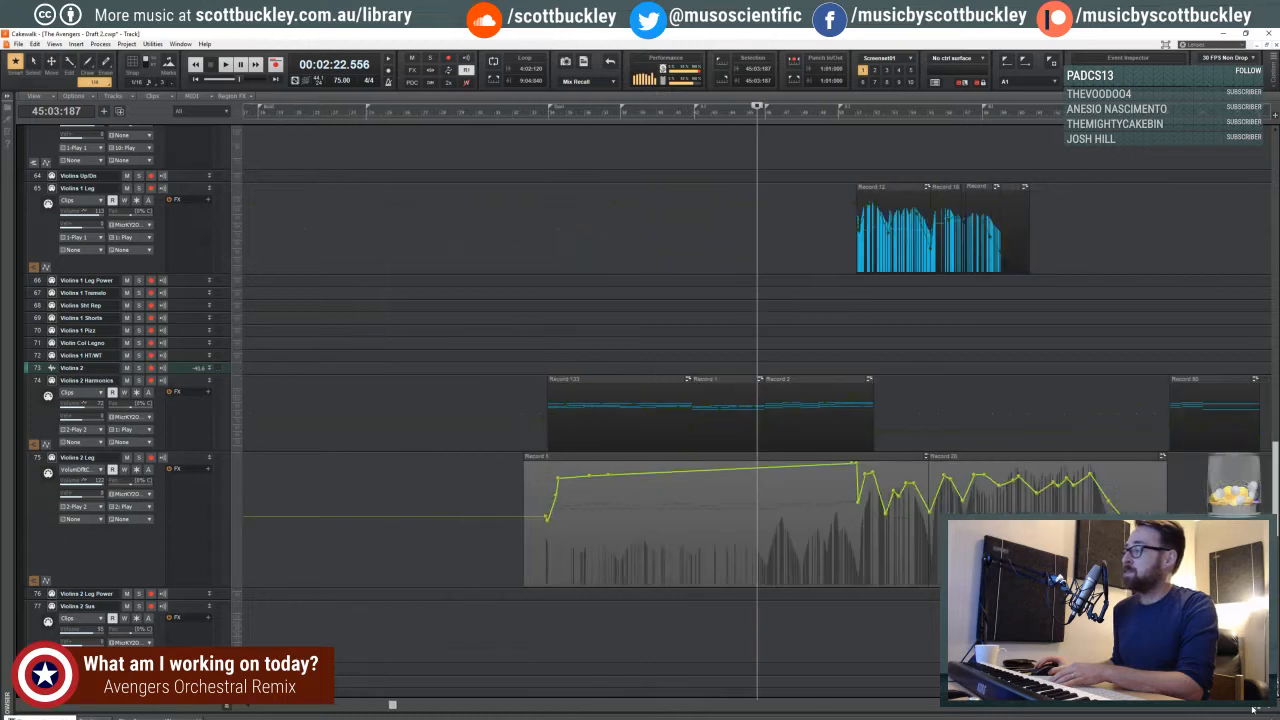
pyautogui.click(1252, 709)
pyautogui.click(583, 154)
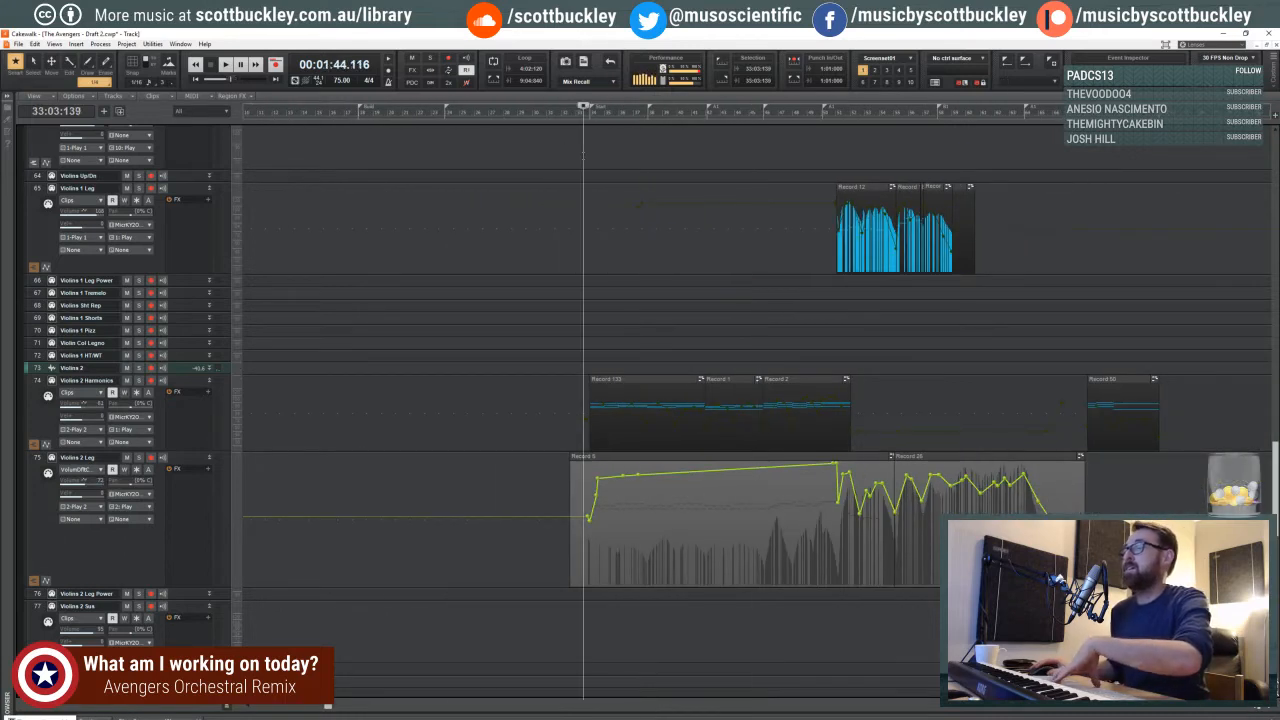
pyautogui.click(1265, 709)
pyautogui.click(1265, 709)
pyautogui.click(1265, 709)
pyautogui.click(1265, 709)
pyautogui.click(1241, 709)
pyautogui.click(1241, 709)
pyautogui.click(1241, 709)
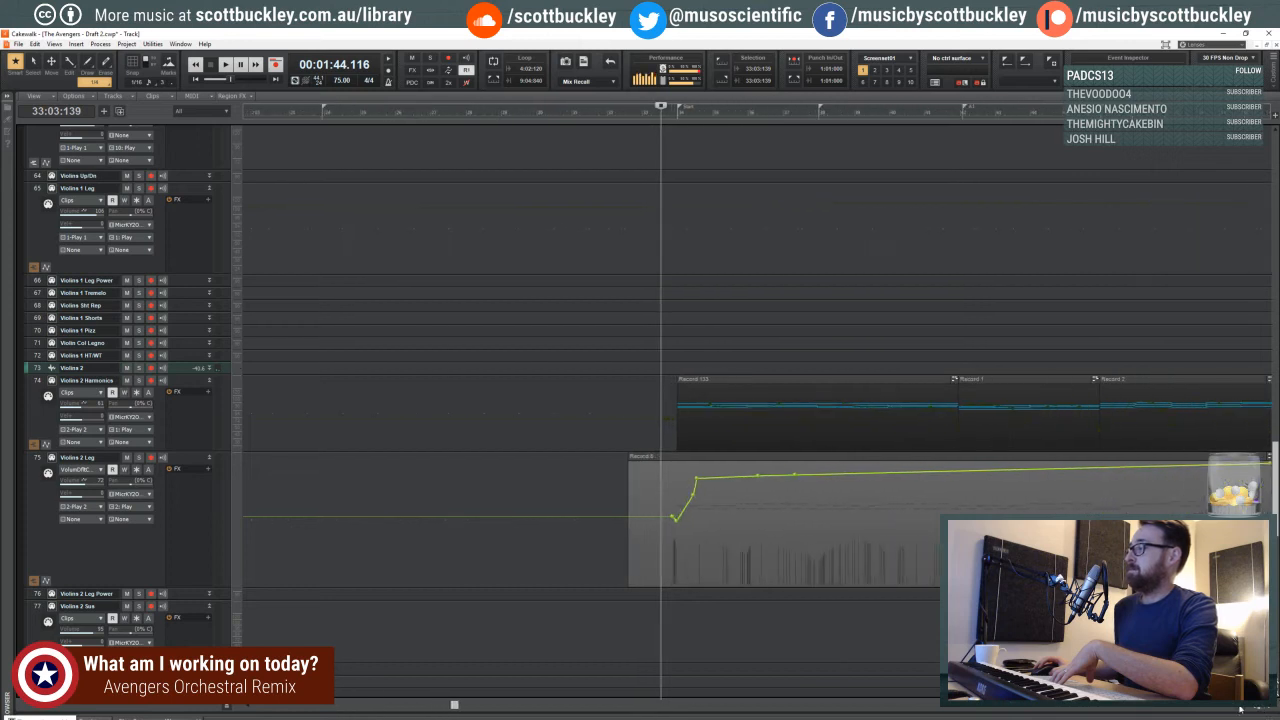
pyautogui.click(1241, 709)
pyautogui.click(1241, 709)
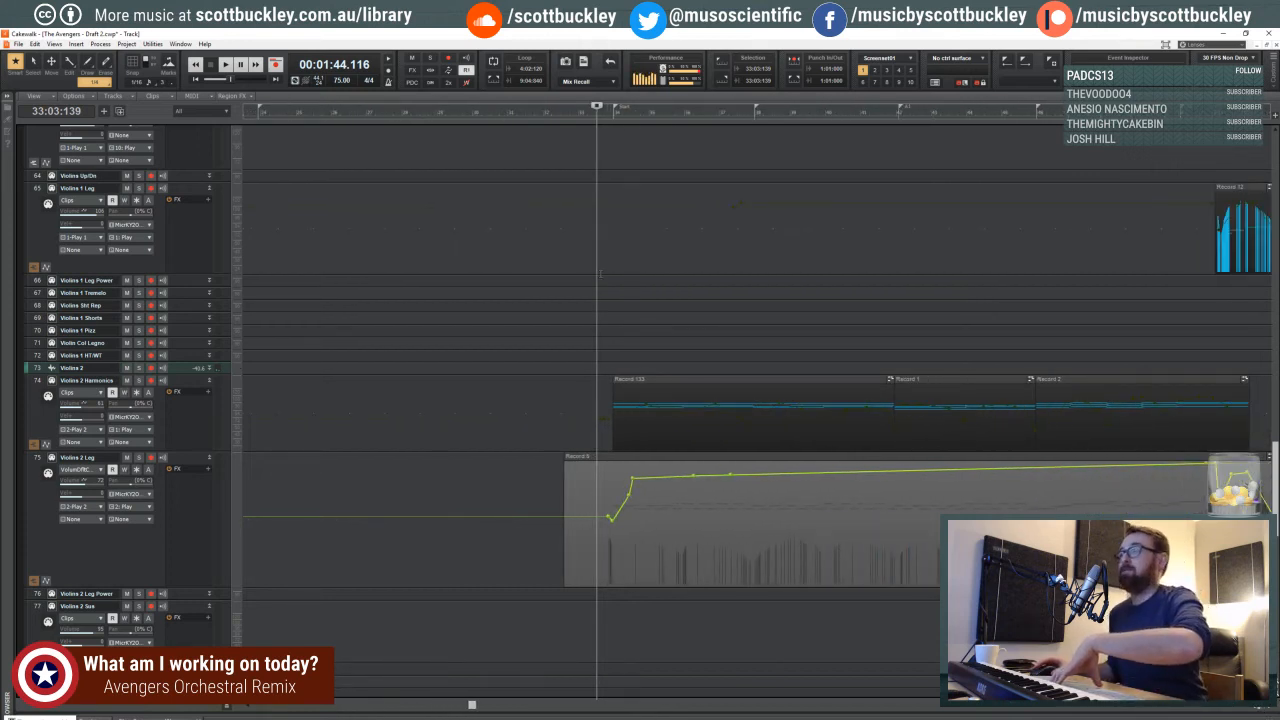
pyautogui.press('space')
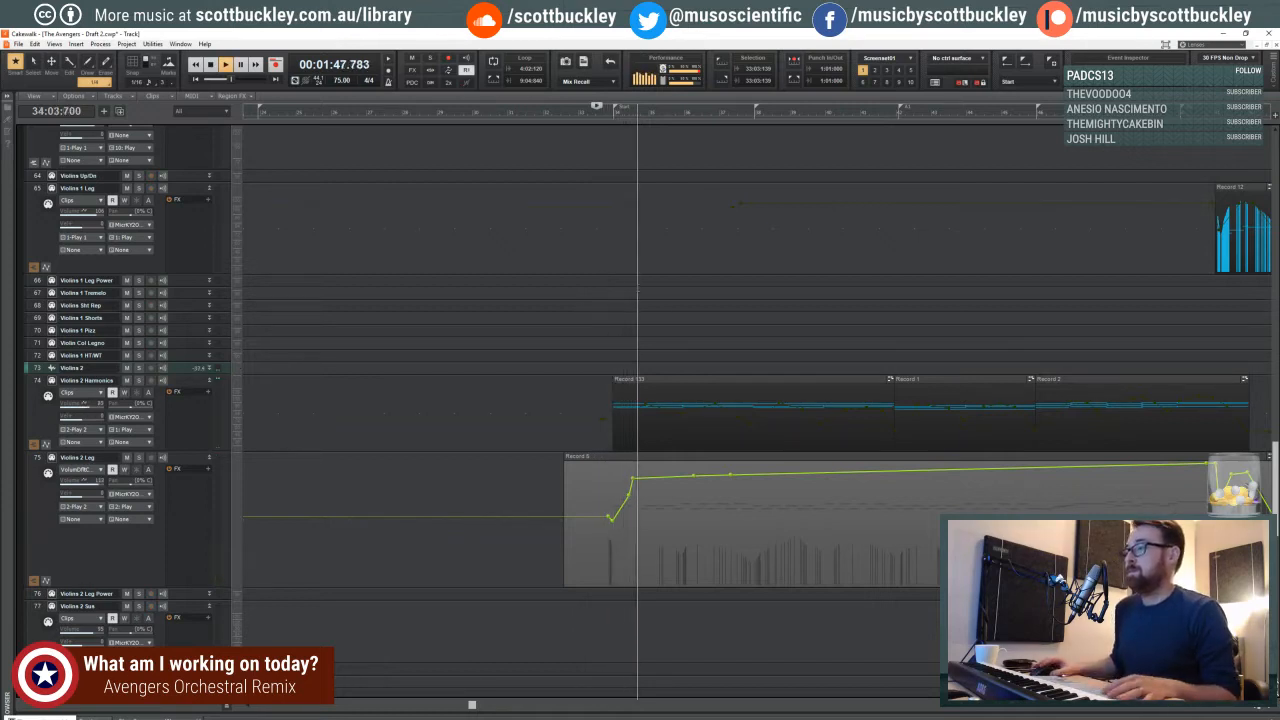
# - Display the volume envelope on the Violins 2 Harmonics track and stop playback
pyautogui.scroll(-1, 638, 291)
pyautogui.keyDown('shift'); pyautogui.click(618, 377); pyautogui.keyUp('shift')
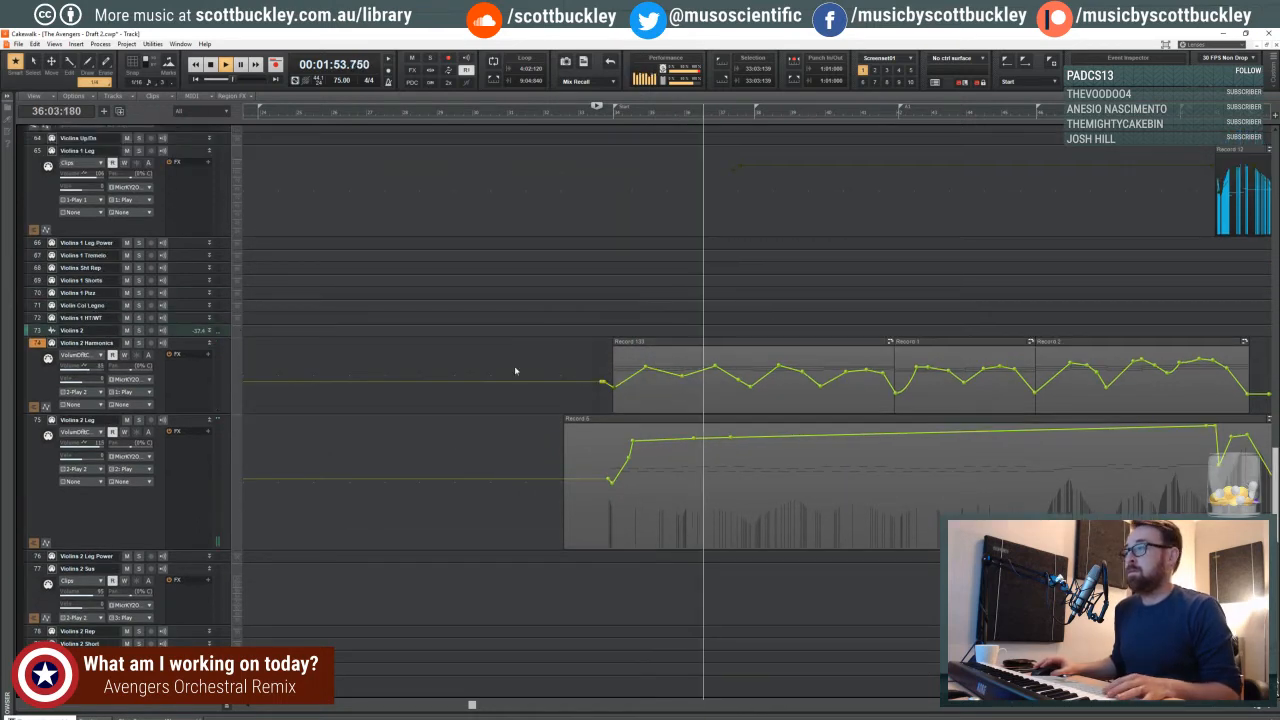
pyautogui.press('space')
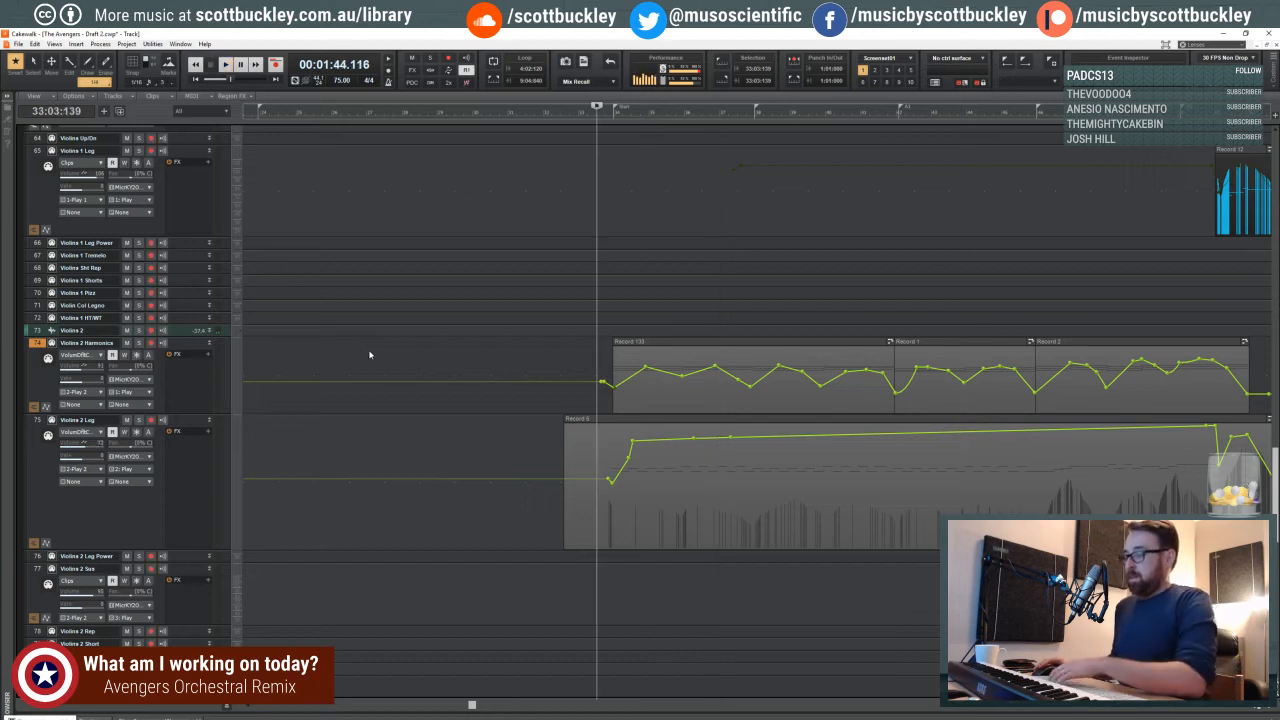
pyautogui.click(1254, 708)
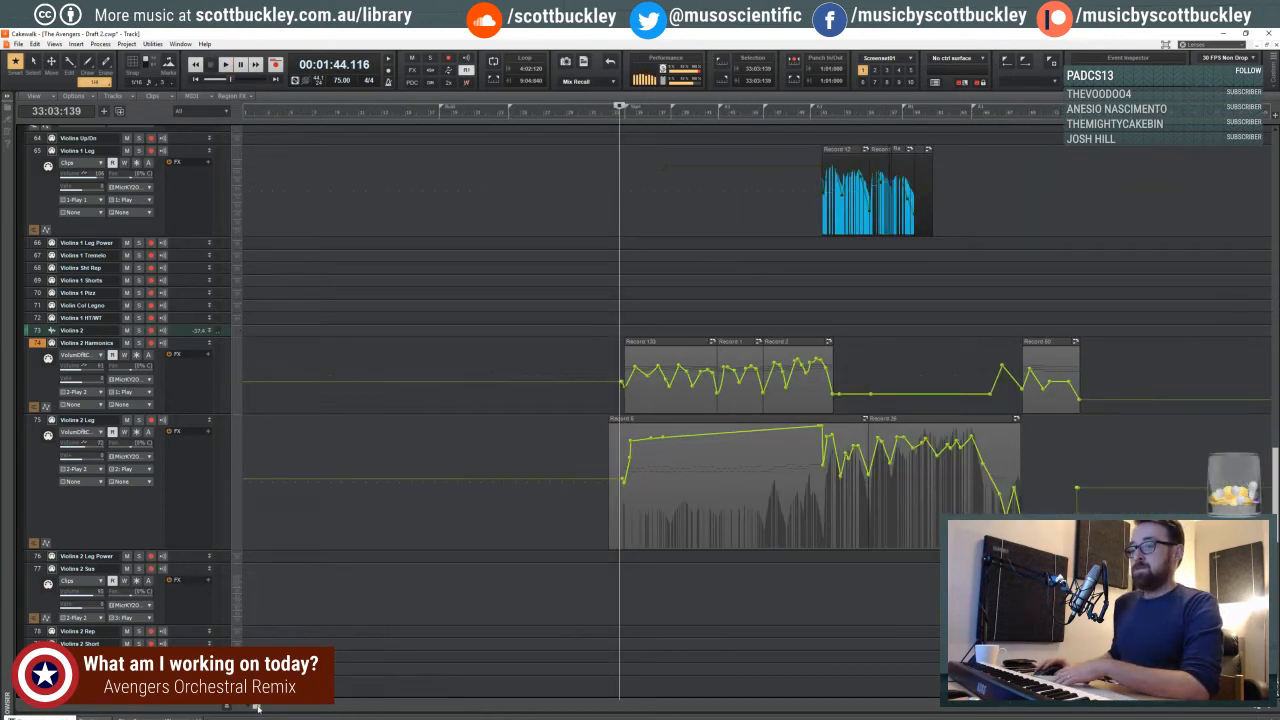
# - Add volume envelope nodes ahead of the first Violins 2 Harmonics clip, raising the lead-in level before it dips into the clip
pyautogui.moveTo(256, 707); pyautogui.dragTo(333, 702)
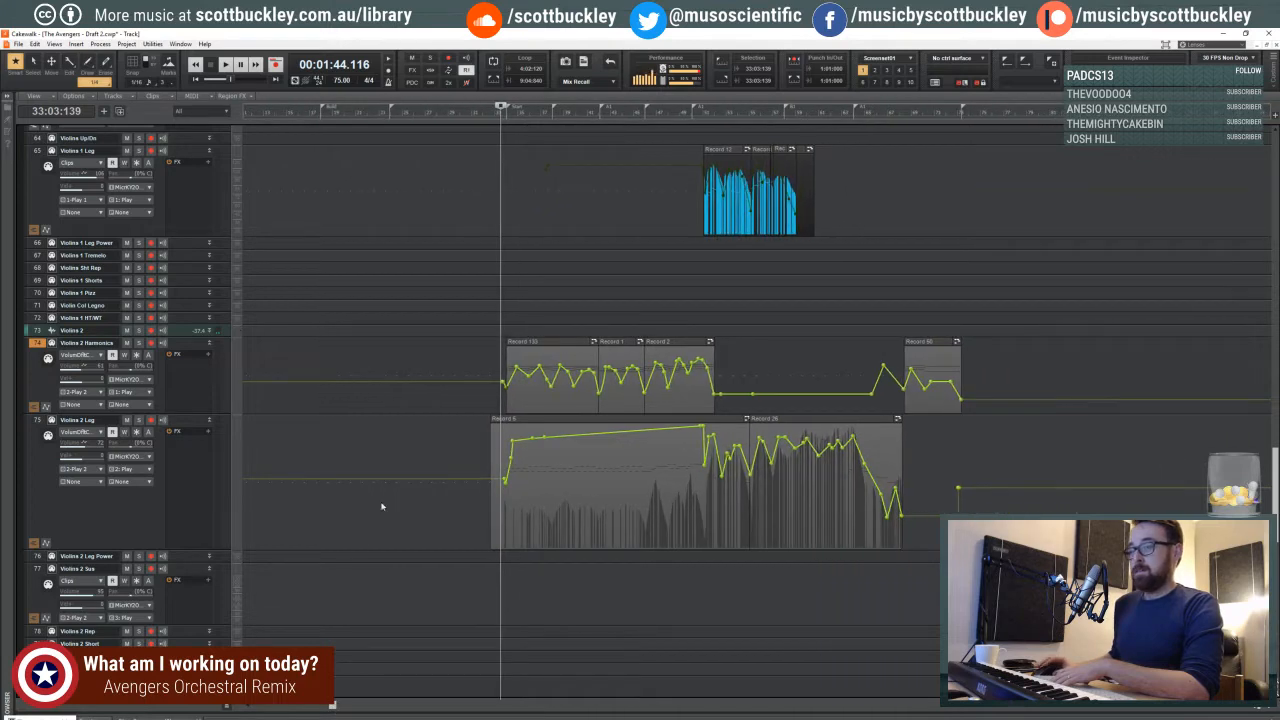
pyautogui.scroll(-3, 381, 506)
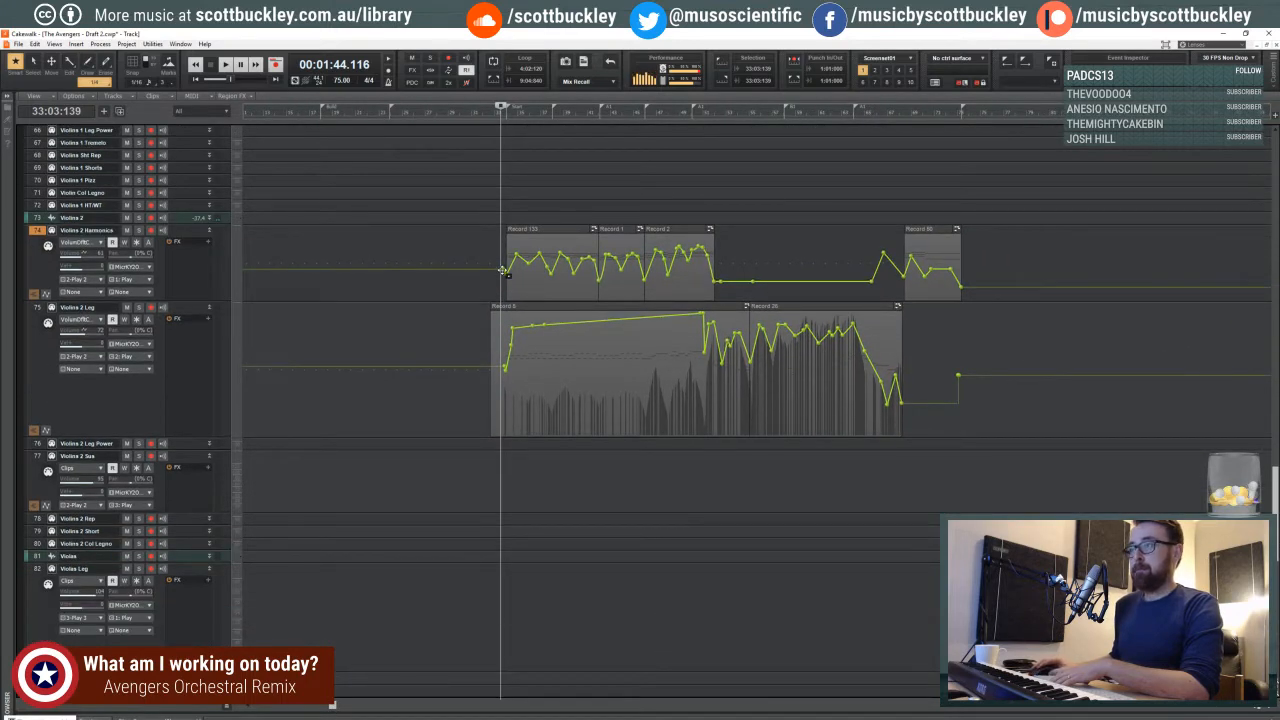
pyautogui.moveTo(502, 270); pyautogui.dragTo(395, 263)
pyautogui.click(464, 262)
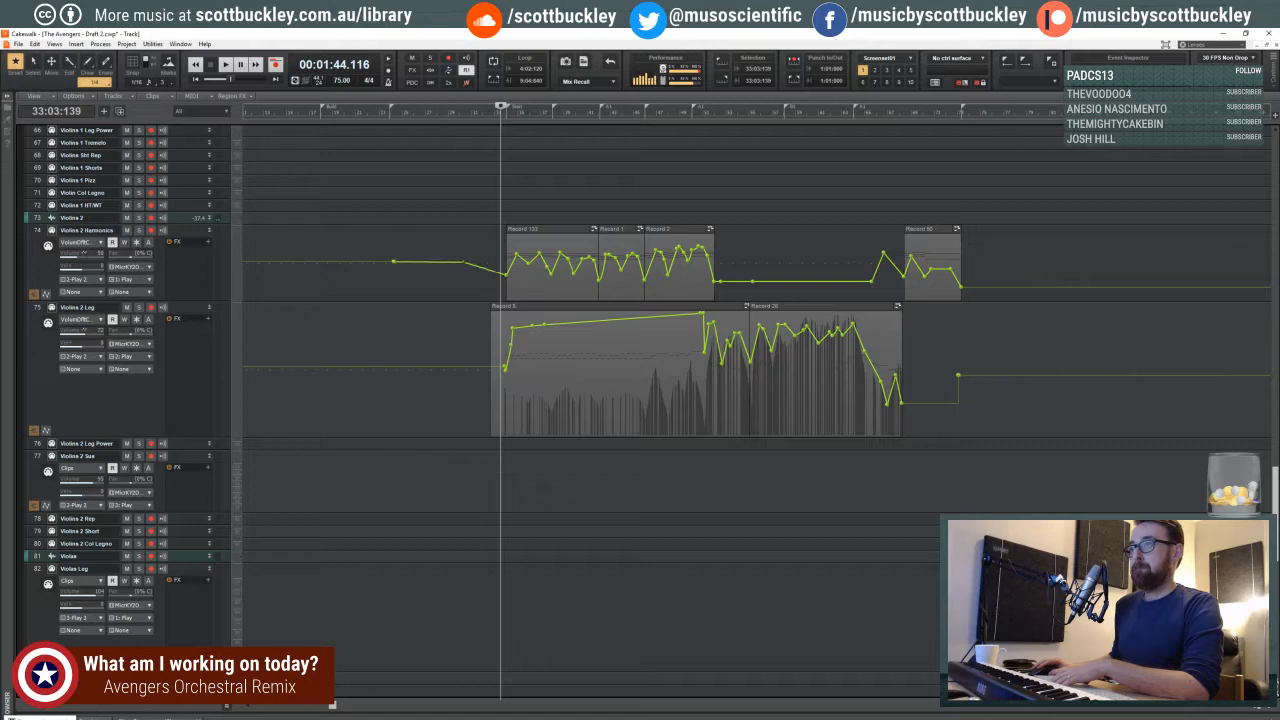
# - Place the playhead at 23:03:460 and make Violins 2 Harmonics the active track with input echo on for live playing
pyautogui.click(387, 121)
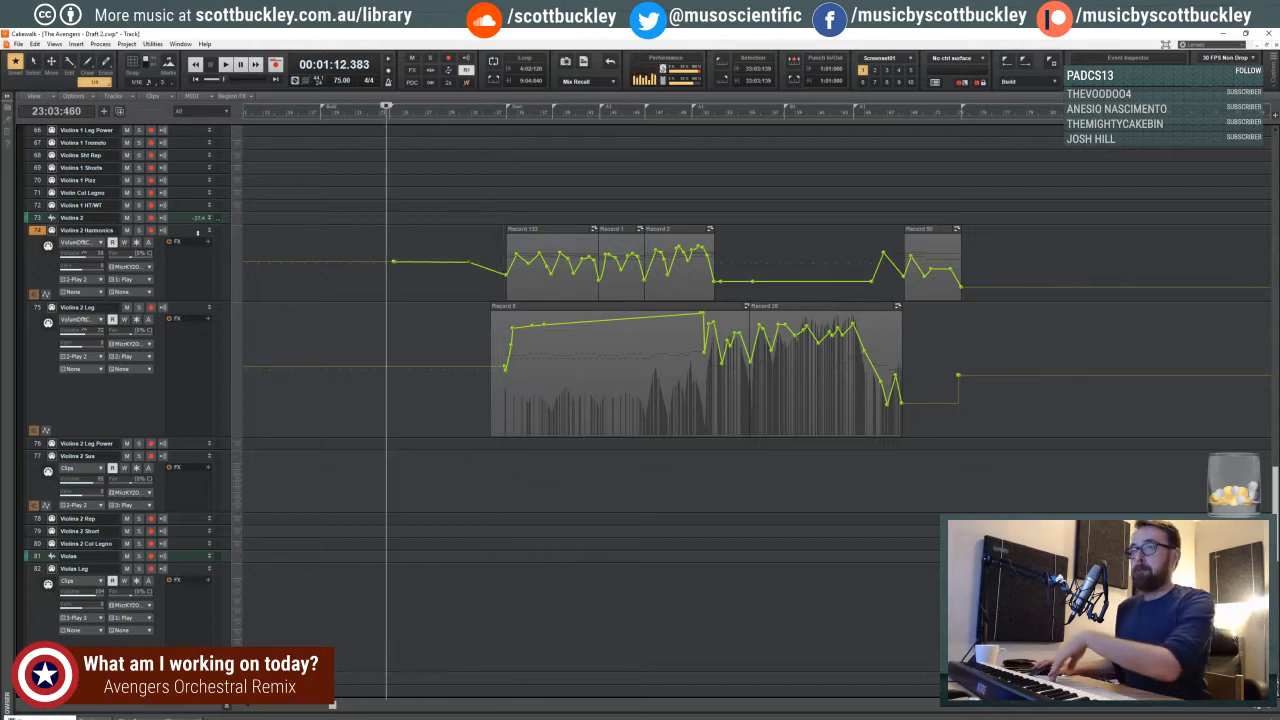
pyautogui.click(190, 230)
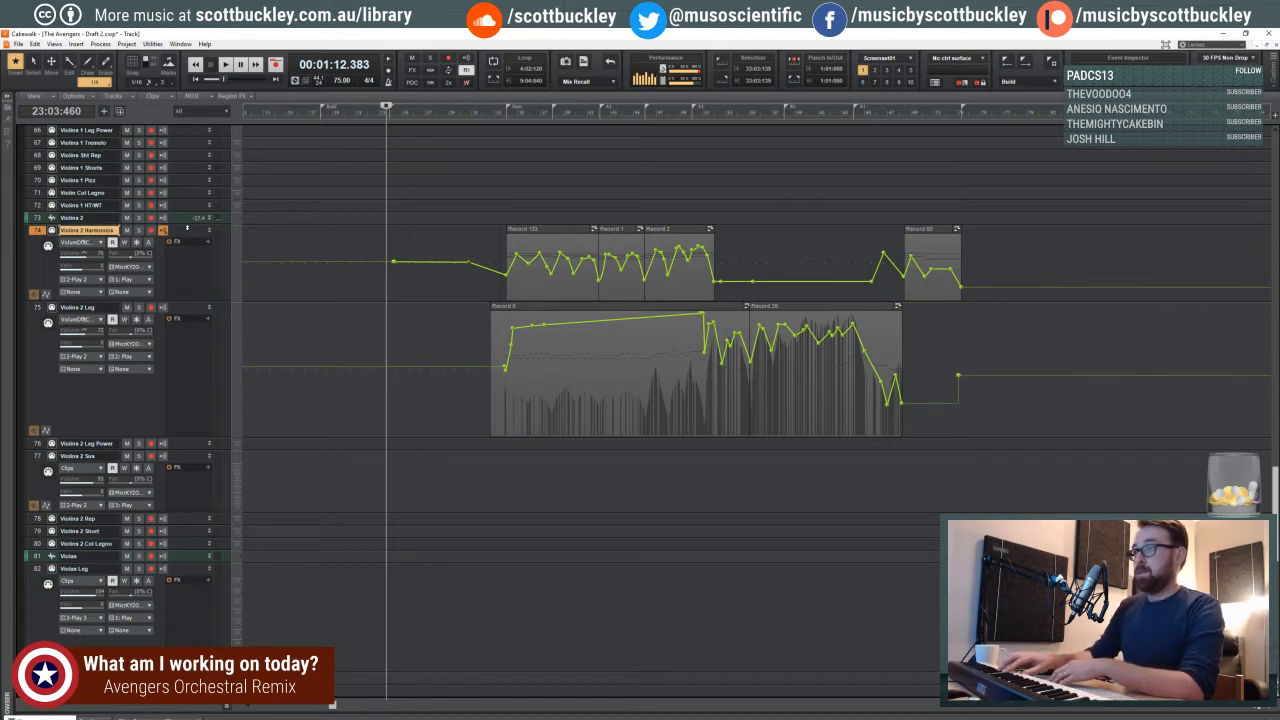
pyautogui.press('space')
# - Place the playhead at 28:04:074 and briefly play the lead-in to the Violins 2 clips
pyautogui.click(464, 112)
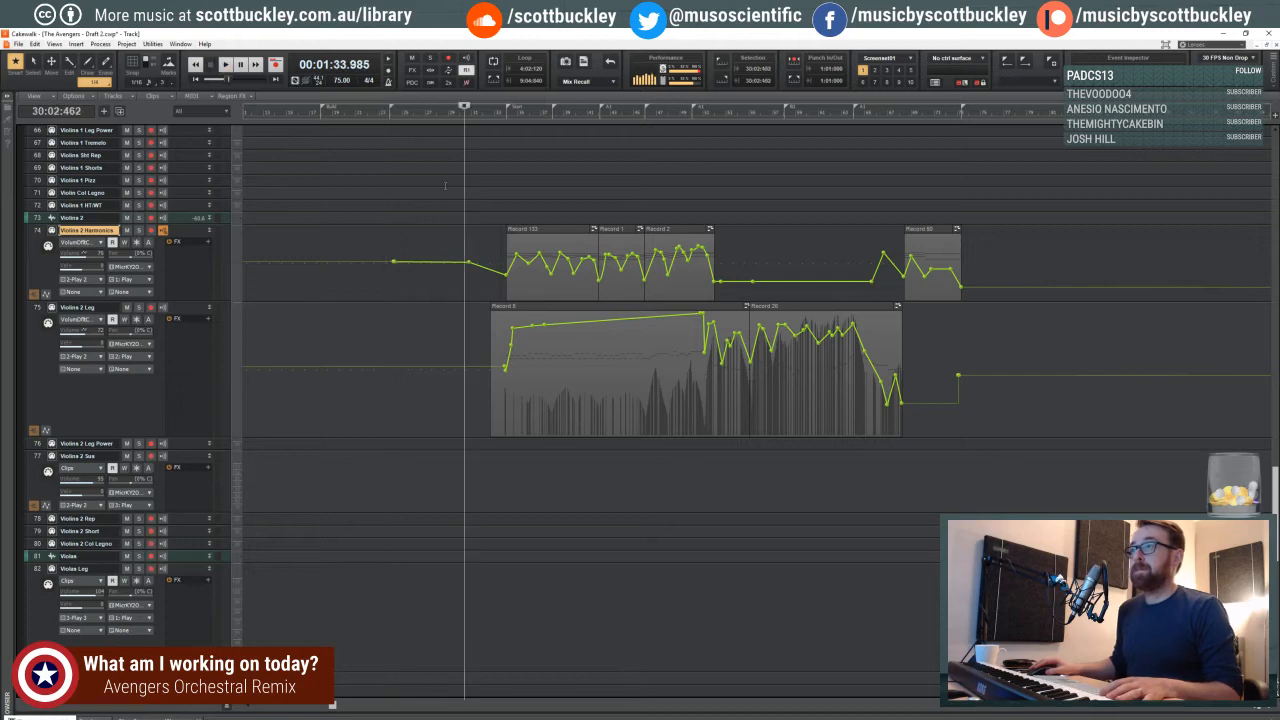
pyautogui.click(445, 186)
pyautogui.press('space')
pyautogui.click(1267, 708)
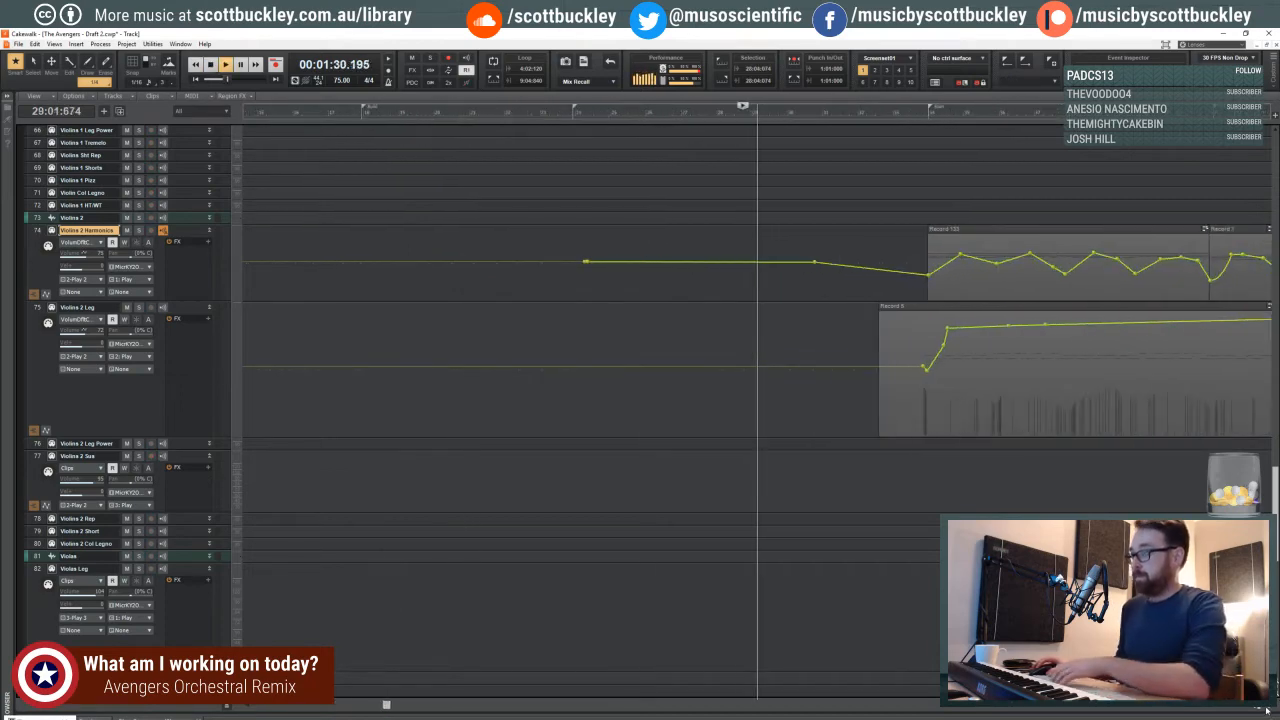
pyautogui.scroll(-1, 893, 282)
pyautogui.scroll(2, 895, 286)
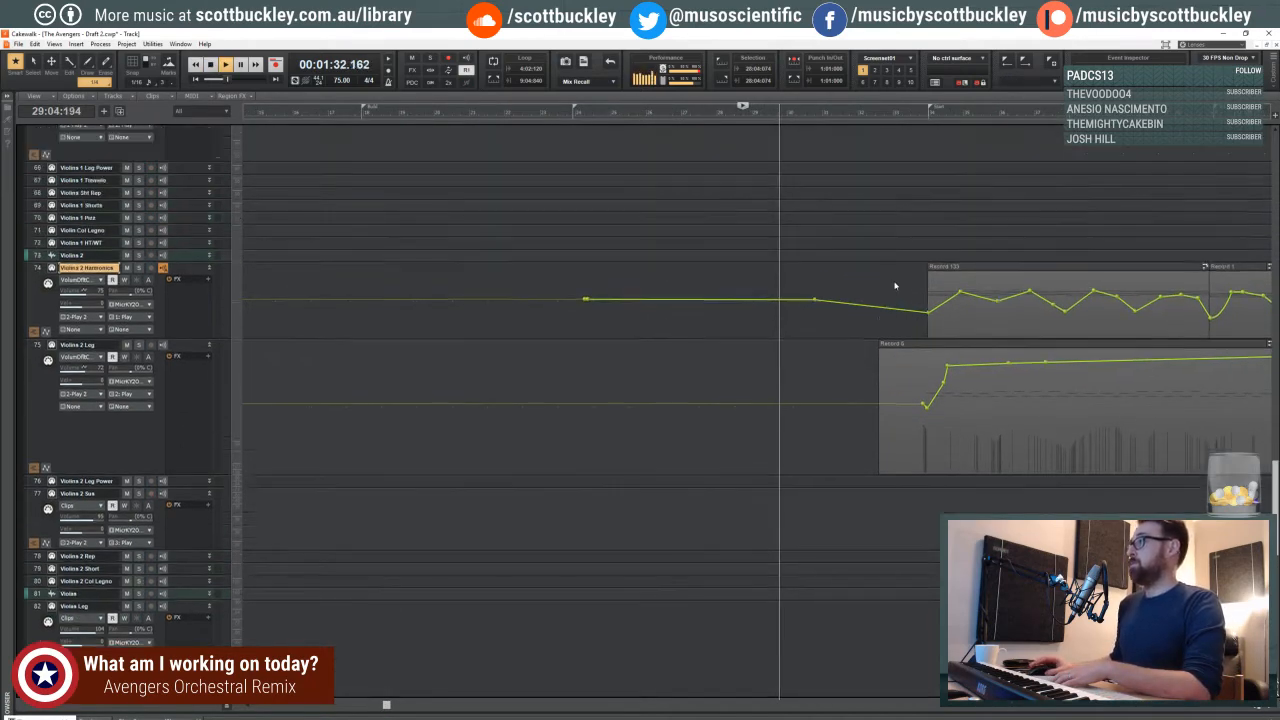
pyautogui.scroll(1, 895, 286)
pyautogui.press('space')
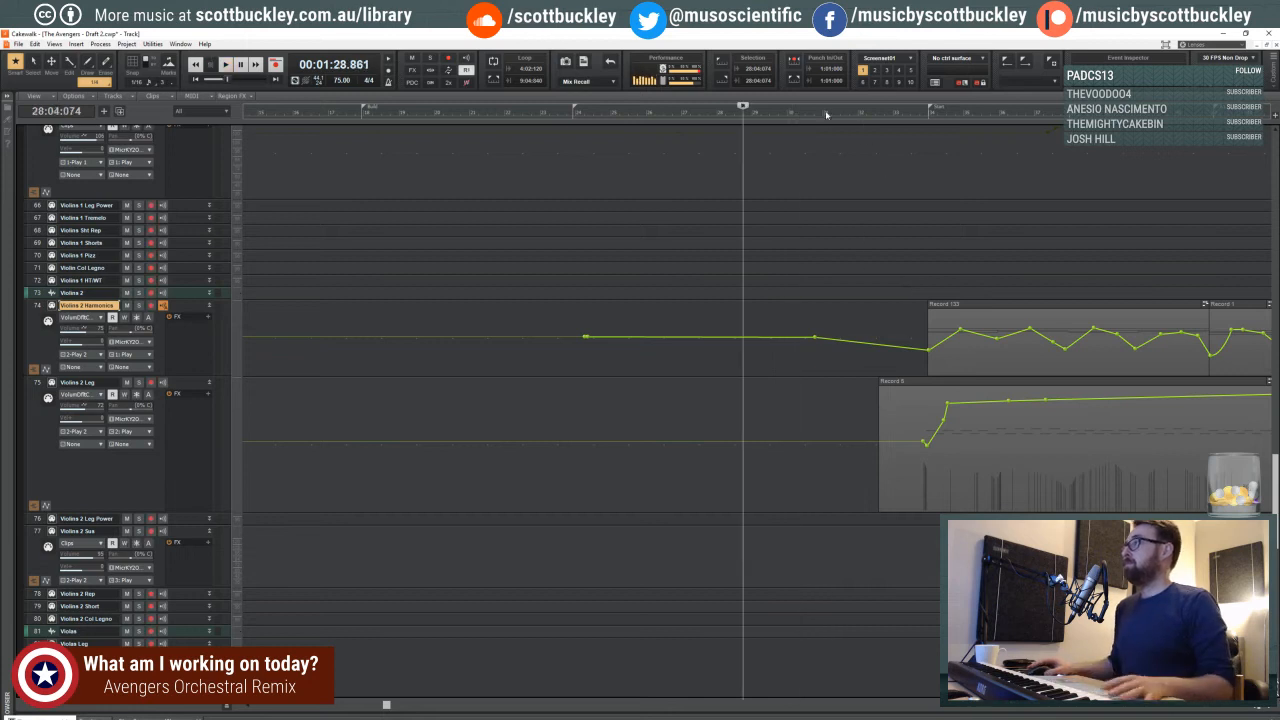
# - Move the playhead to 33:04:085 and play through the Violins 2 Harmonics and Violins 2 Leg passage
pyautogui.click(800, 118)
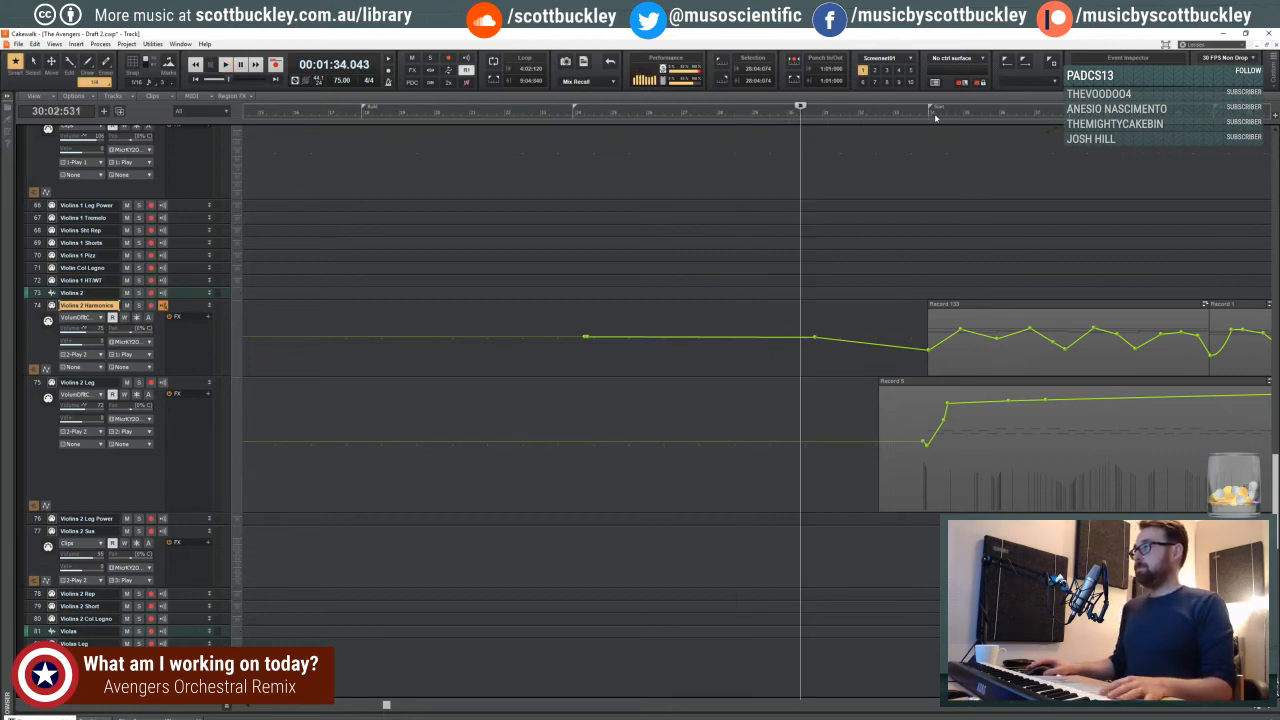
pyautogui.click(928, 114)
pyautogui.press('space')
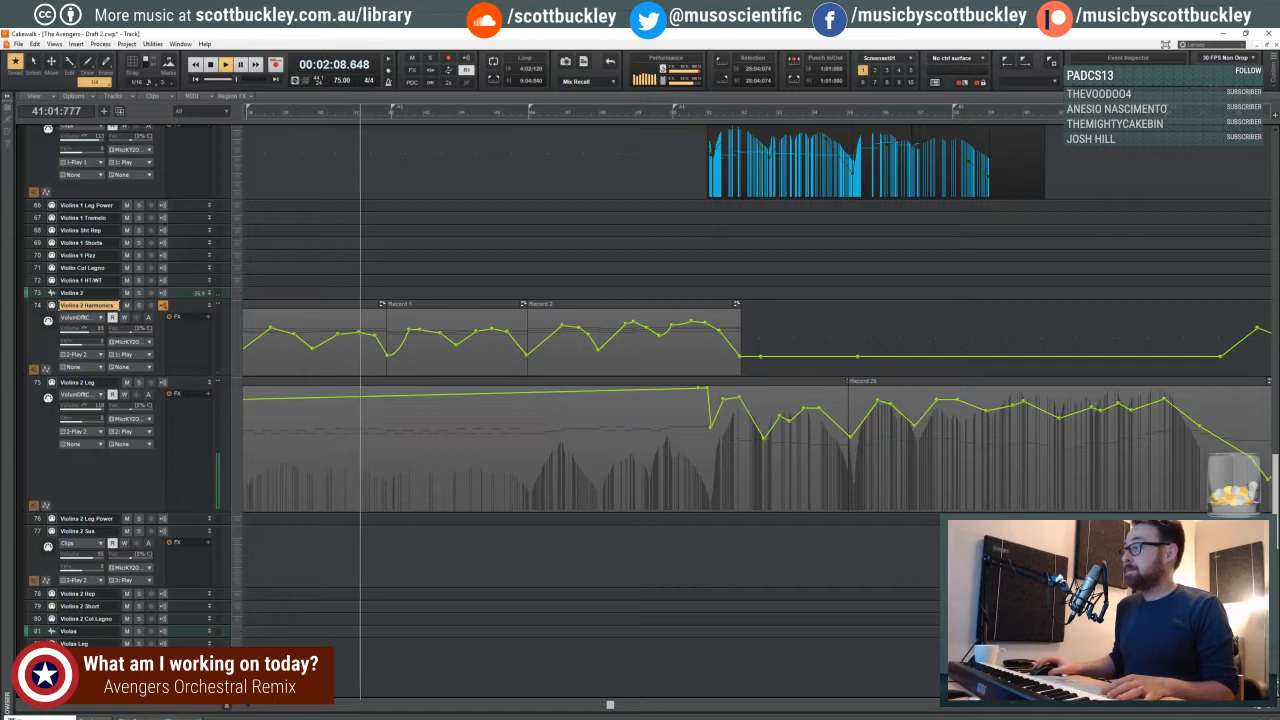
pyautogui.hotkey('ctrl', 'Left')
pyautogui.hotkey('ctrl', 'Left')
pyautogui.hotkey('ctrl', 'Left')
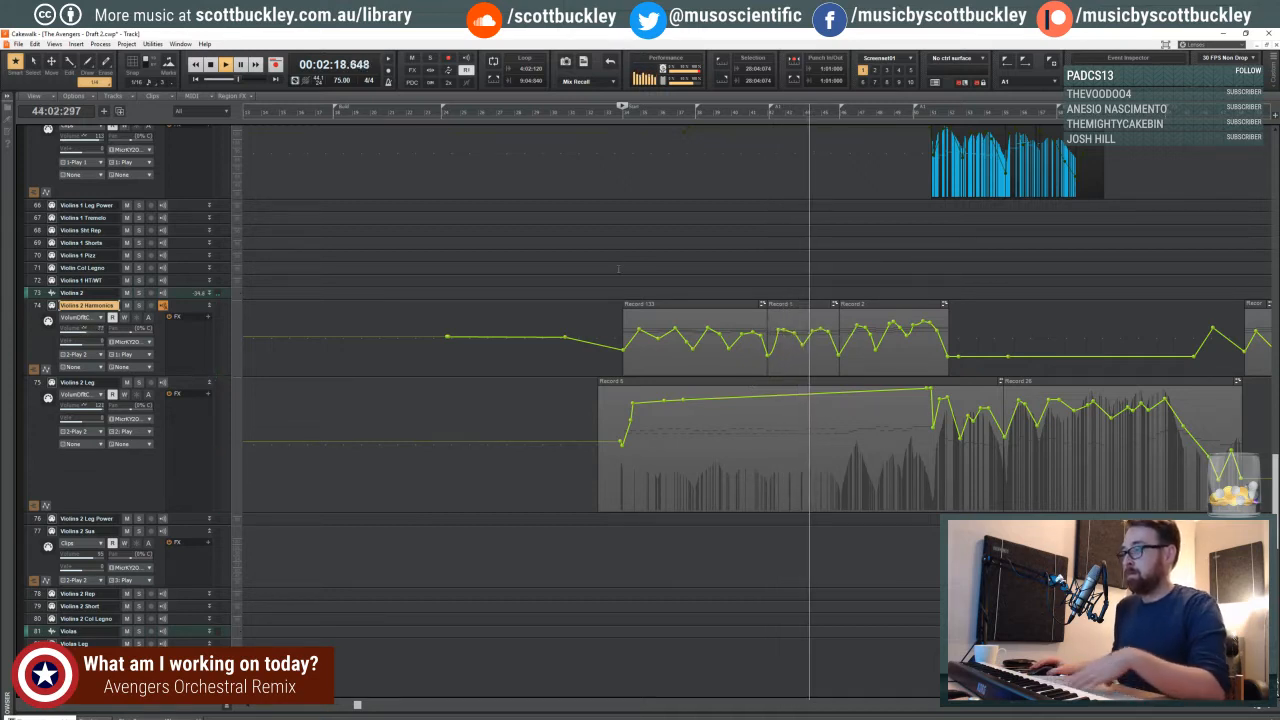
pyautogui.press('space')
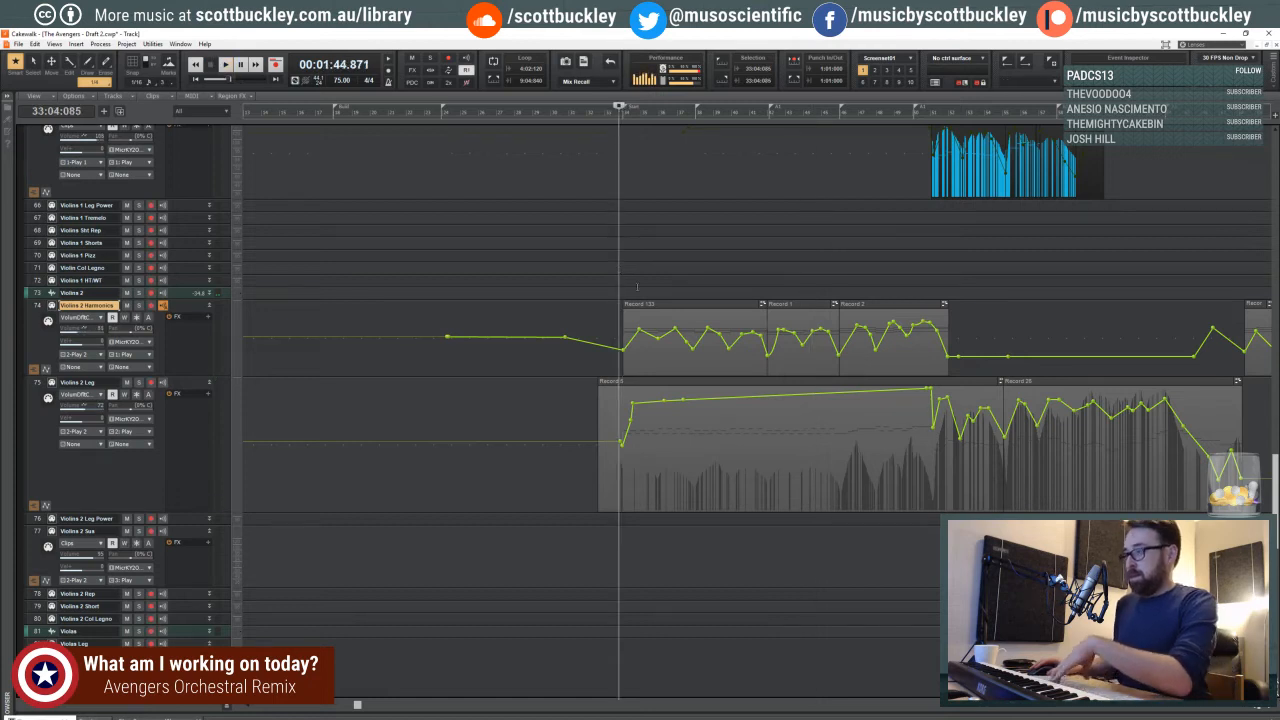
# - Replay the opening measures of the Violins 2 clips from 33:04:085 at closer detail
pyautogui.click(1265, 708)
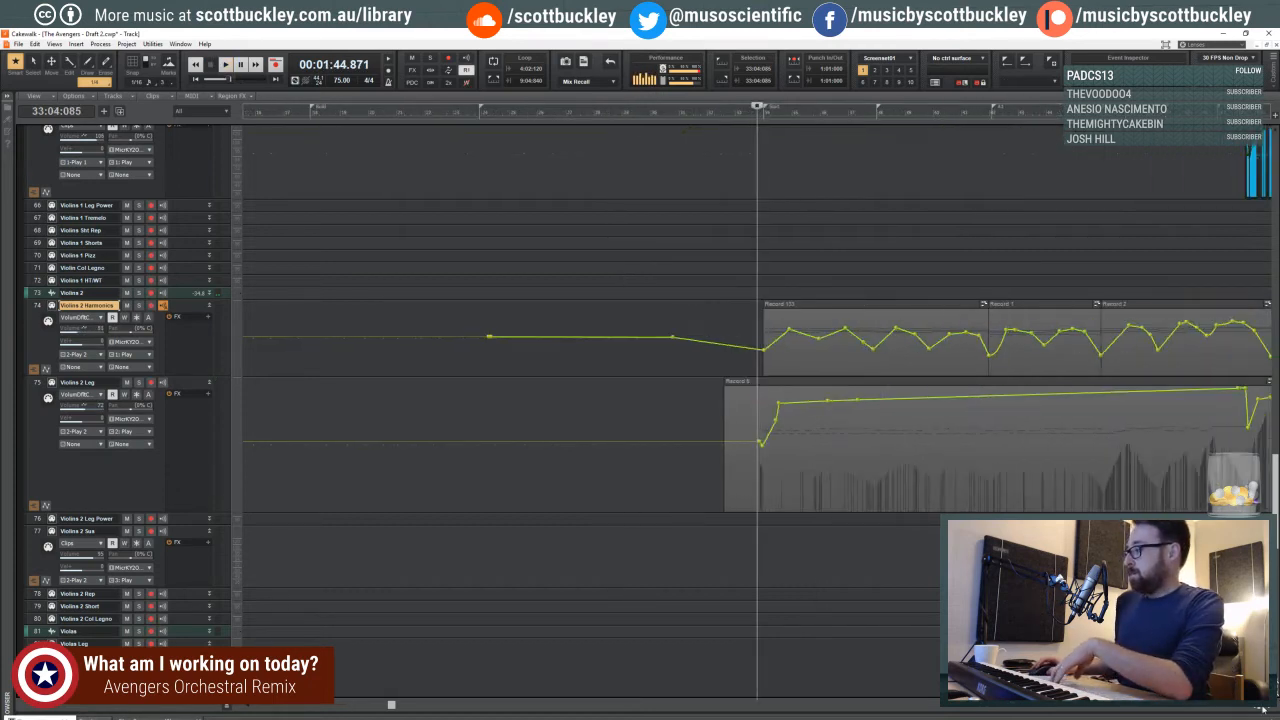
pyautogui.click(1265, 708)
pyautogui.click(1265, 708)
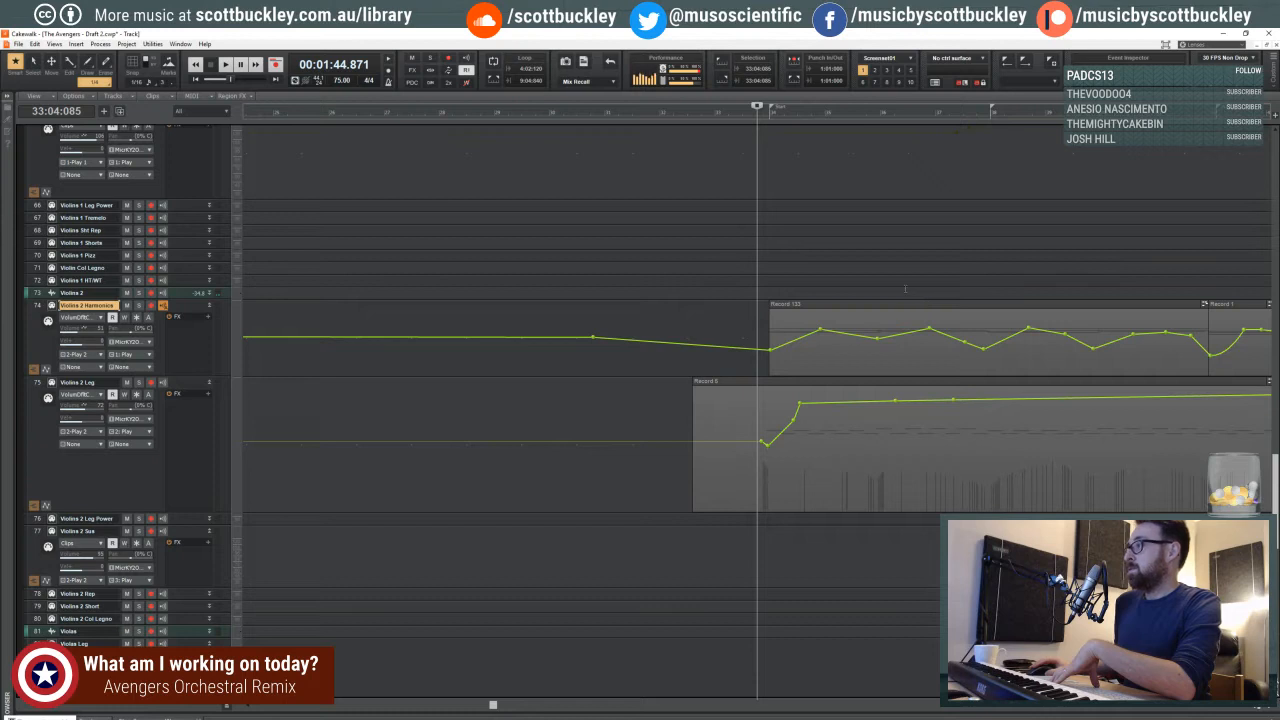
pyautogui.press('space')
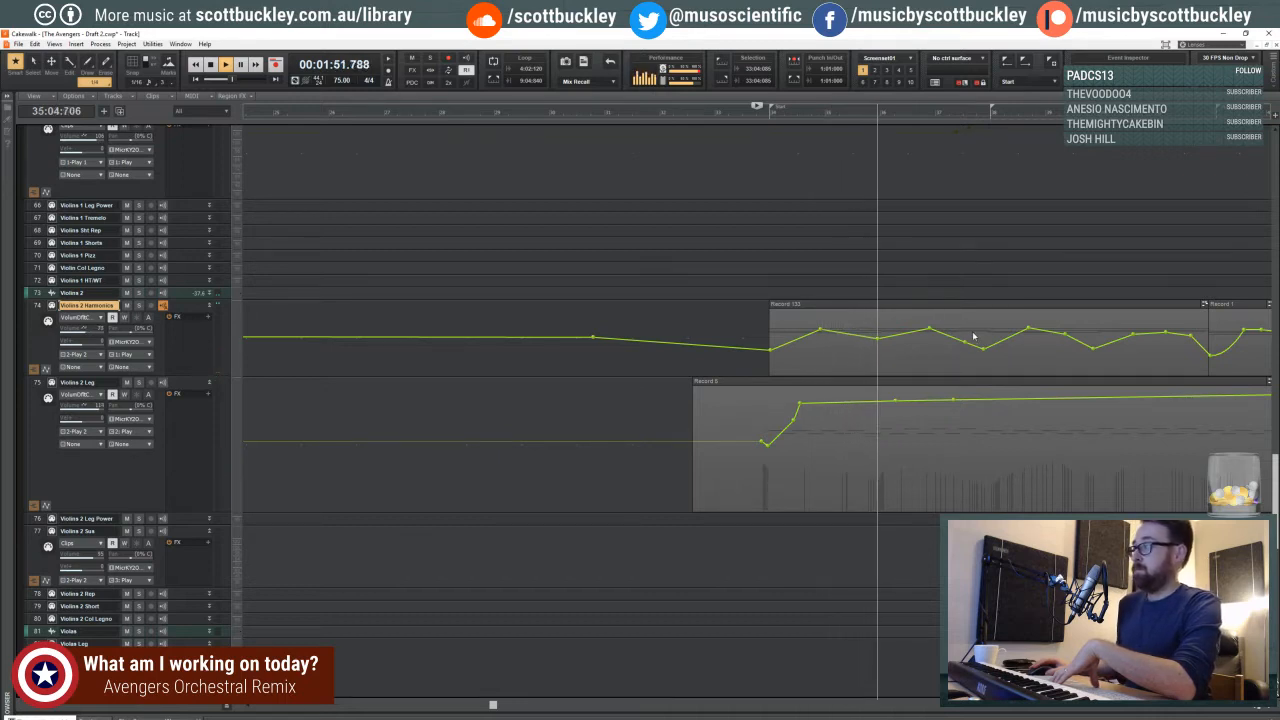
pyautogui.press('space')
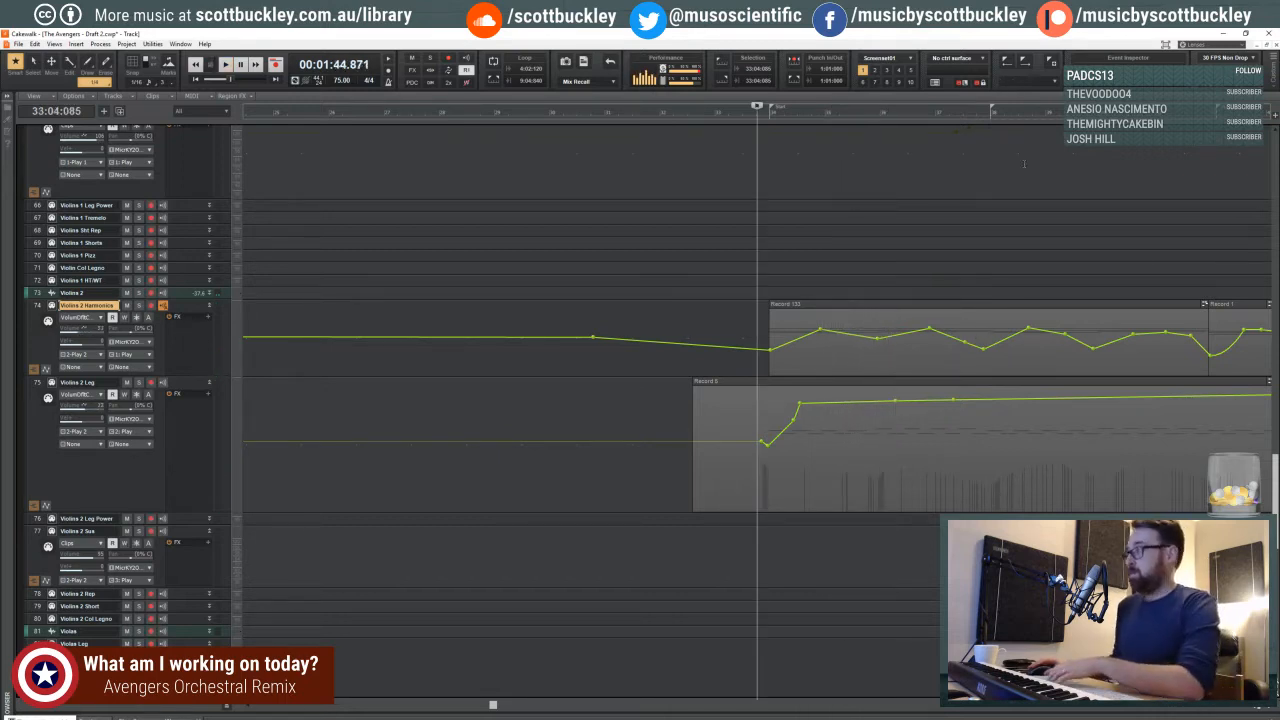
# - Select the time range from measure 34 to 38, clear the selection and place the playhead at 28:03:103
pyautogui.moveTo(771, 112); pyautogui.dragTo(993, 114)
pyautogui.click(991, 111)
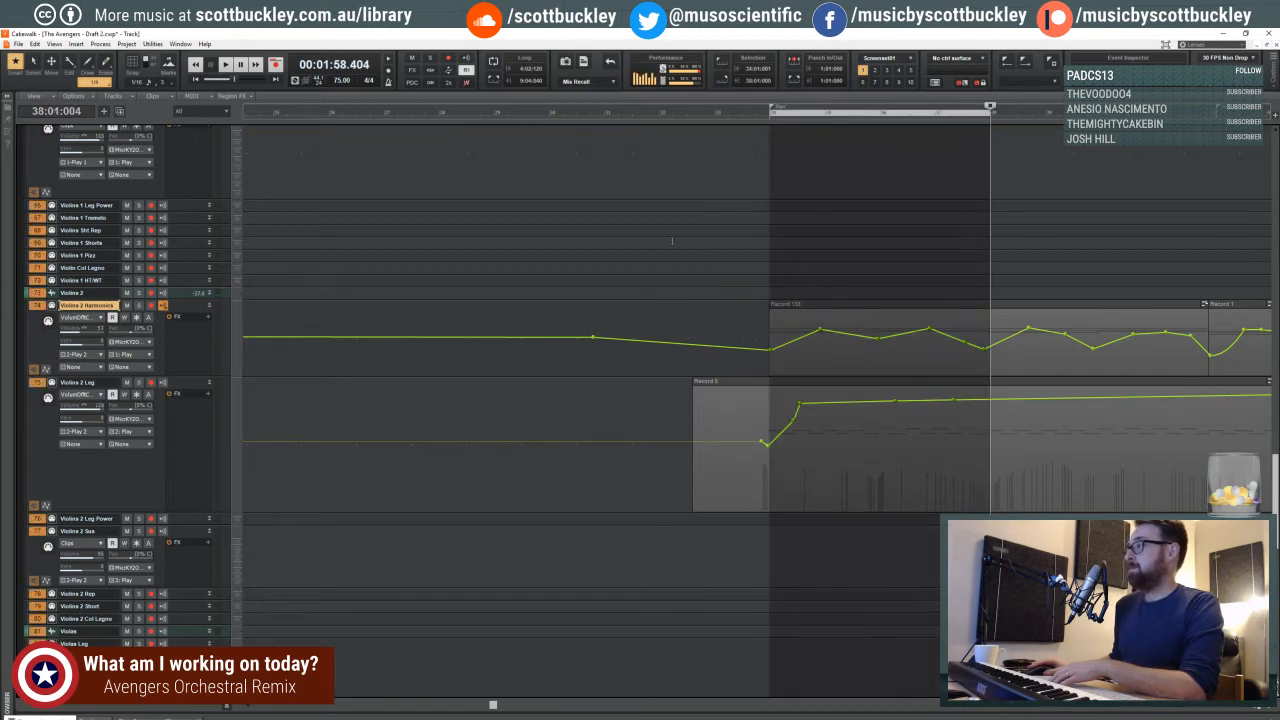
pyautogui.click(606, 229)
pyautogui.click(467, 229)
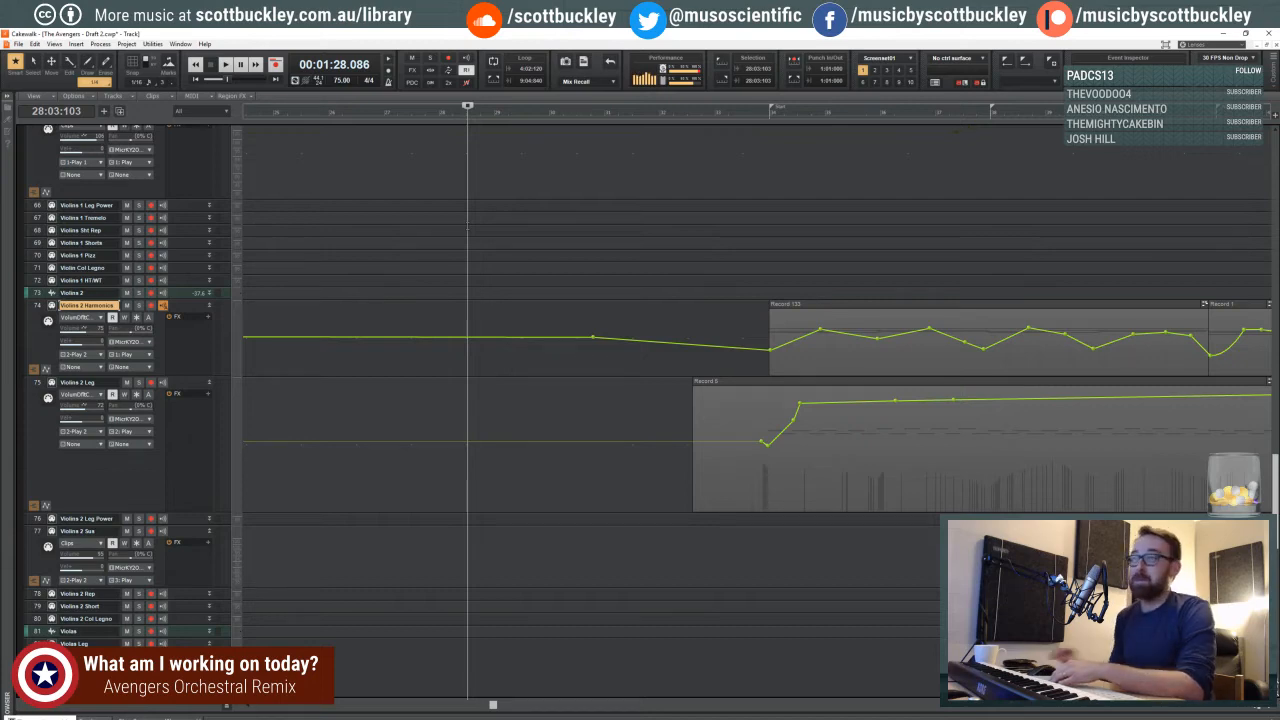
# - Examine the percussion, French horn and lower brass tracks above the strings for clips around the Start marker
pyautogui.click(1256, 709)
pyautogui.click(1256, 709)
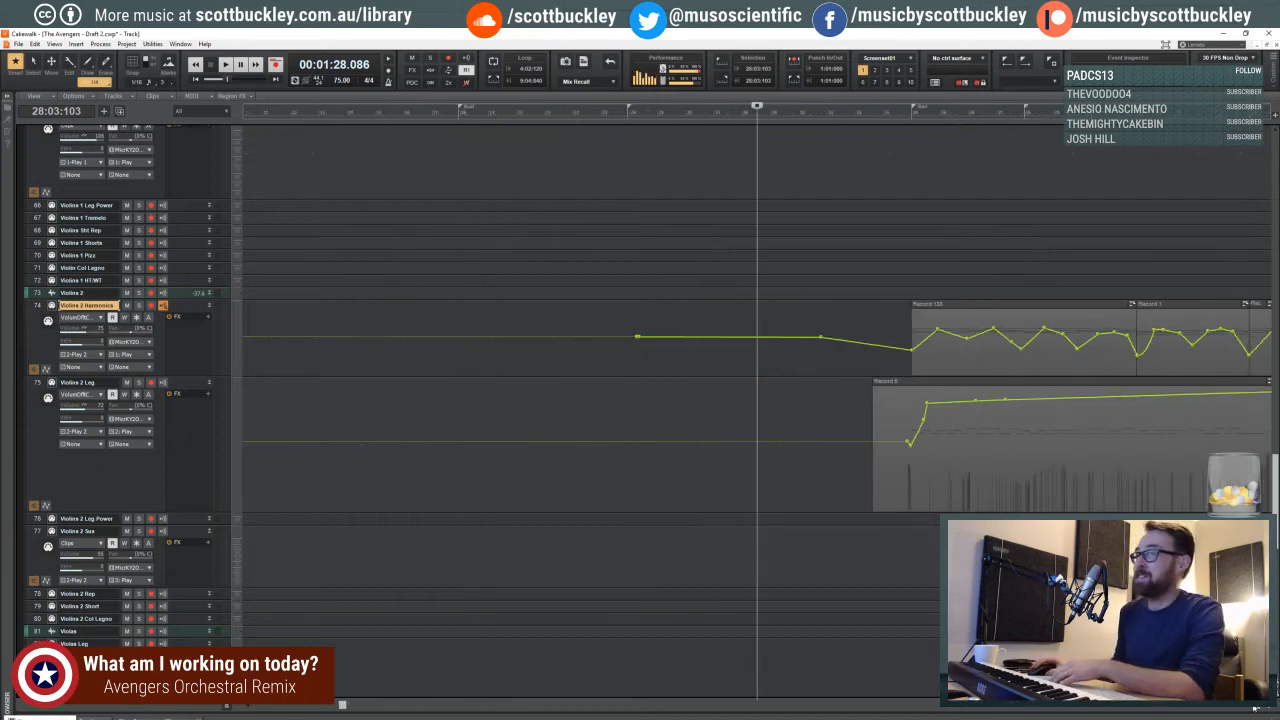
pyautogui.click(1256, 709)
pyautogui.click(1256, 709)
pyautogui.scroll(-1, 603, 362)
pyautogui.scroll(8, 602, 360)
pyautogui.scroll(15, 602, 358)
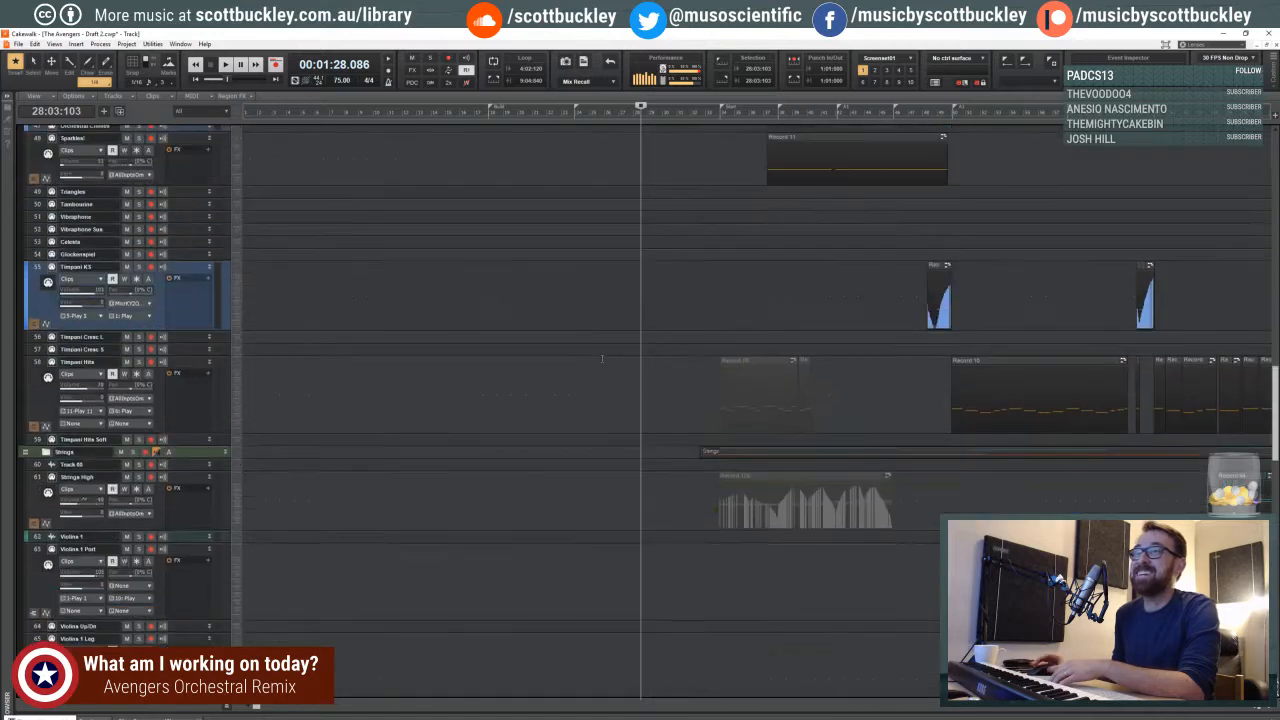
pyautogui.scroll(2, 601, 351)
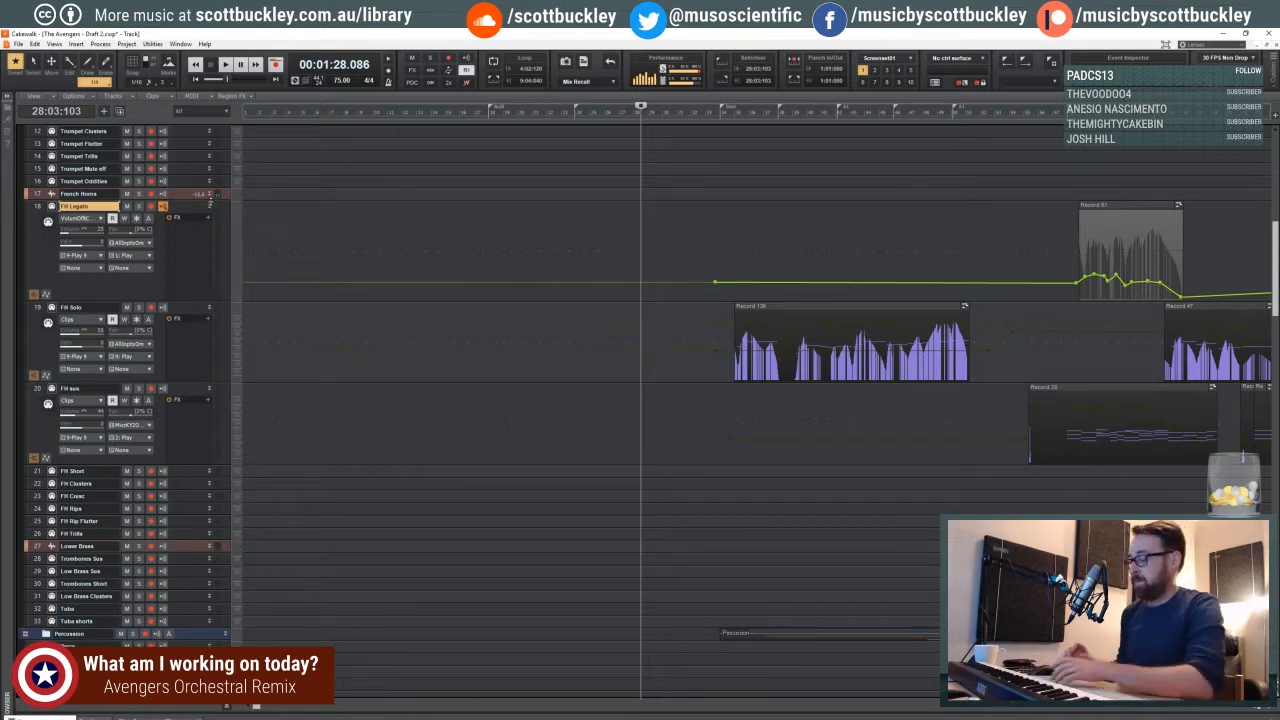
pyautogui.scroll(-5, 222, 197)
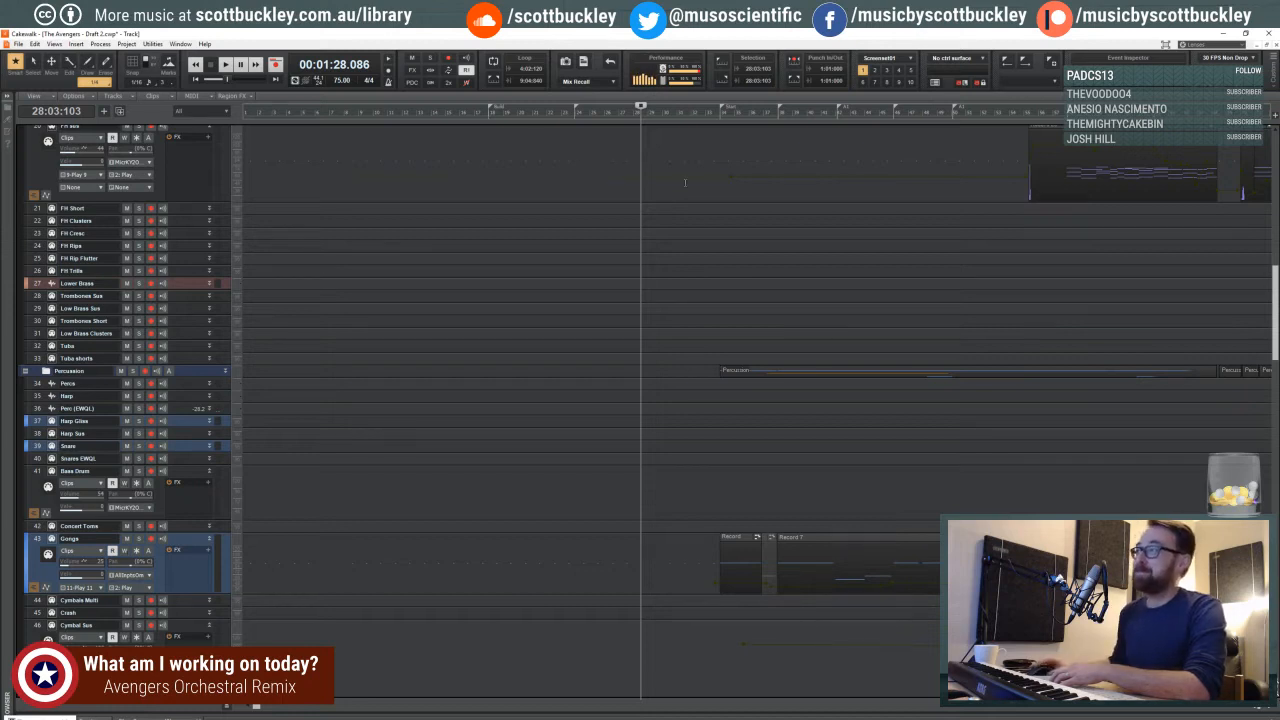
# - Place the playhead at 33:01:615 and survey the French horn and percussion clips from there to the end of the piece
pyautogui.click(707, 143)
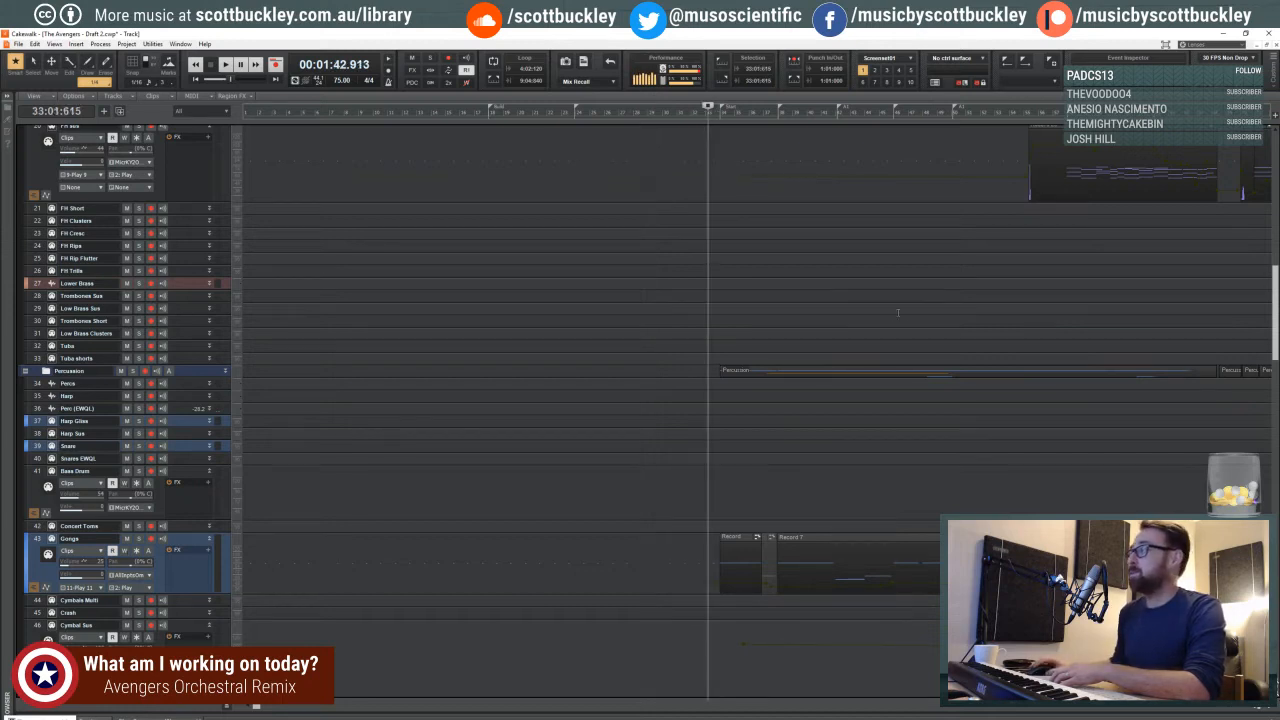
pyautogui.click(1251, 708)
pyautogui.click(1251, 708)
pyautogui.click(1251, 708)
pyautogui.click(1267, 708)
pyautogui.click(1267, 708)
pyautogui.click(1267, 708)
pyautogui.click(1267, 708)
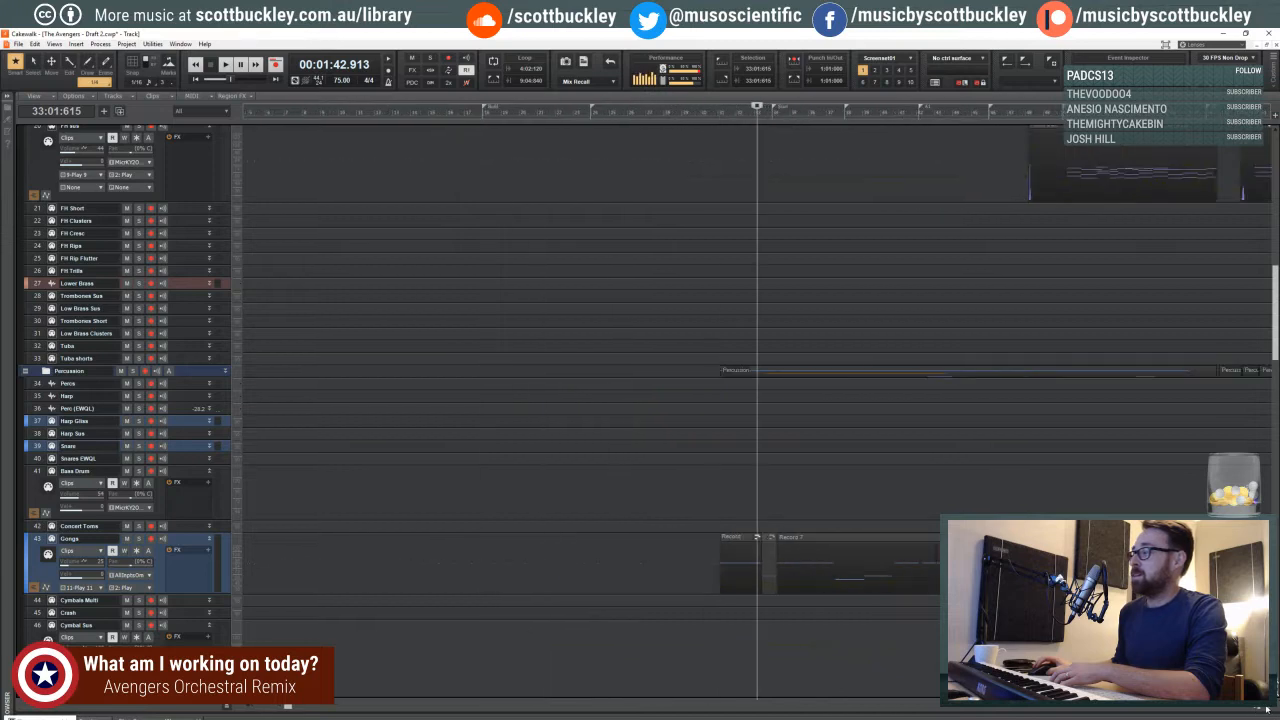
pyautogui.click(1248, 708)
pyautogui.click(1248, 708)
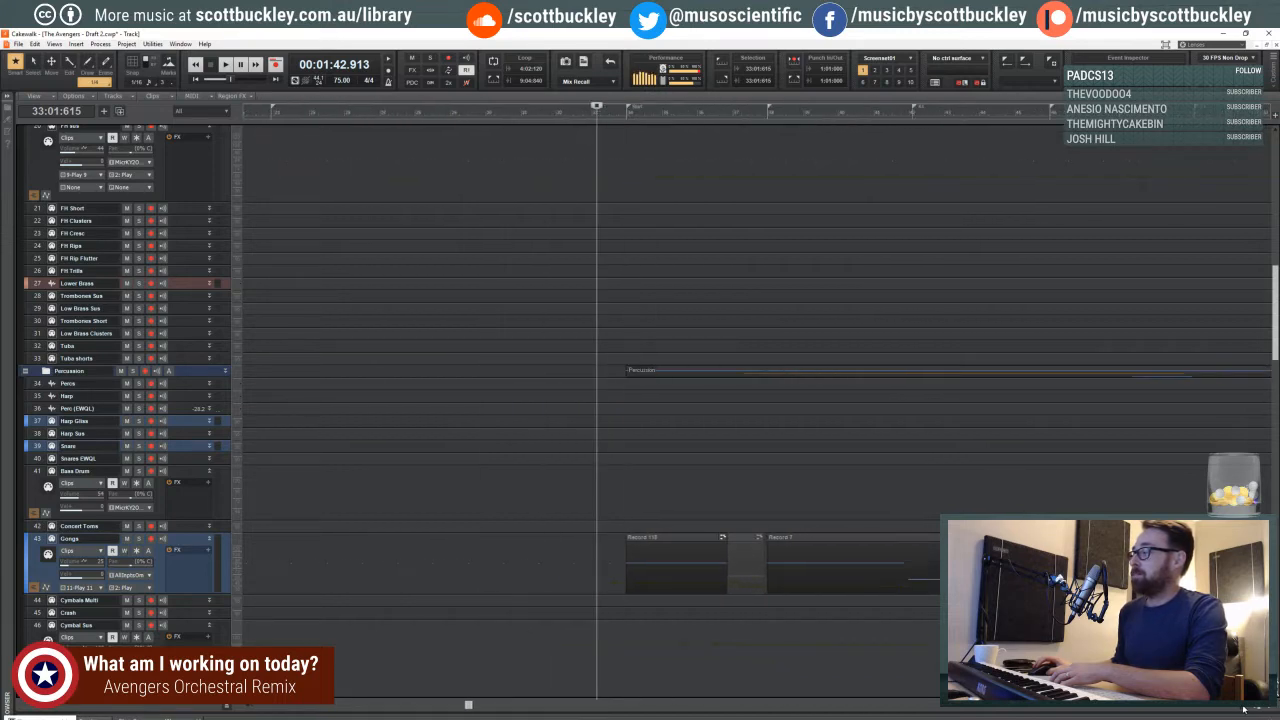
pyautogui.click(1244, 709)
pyautogui.click(1244, 709)
pyautogui.click(1244, 709)
pyautogui.click(1244, 709)
pyautogui.click(1244, 709)
pyautogui.click(1244, 709)
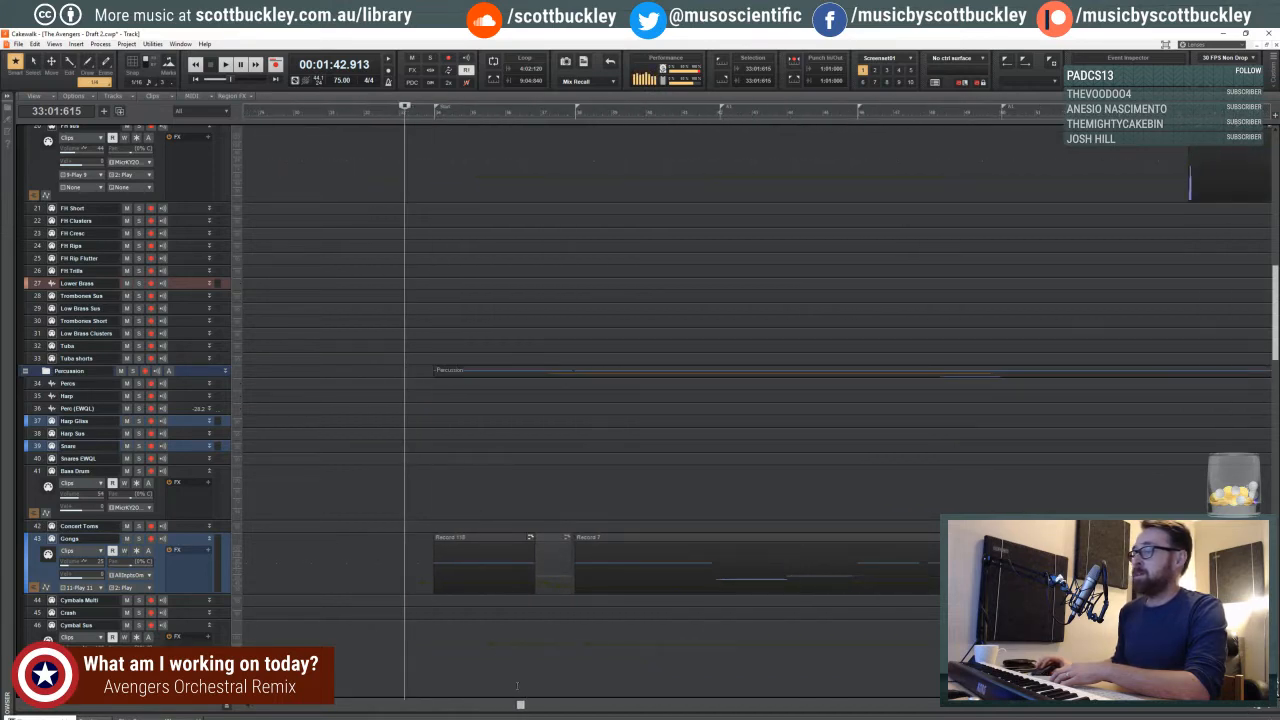
pyautogui.moveTo(520, 707); pyautogui.dragTo(797, 706)
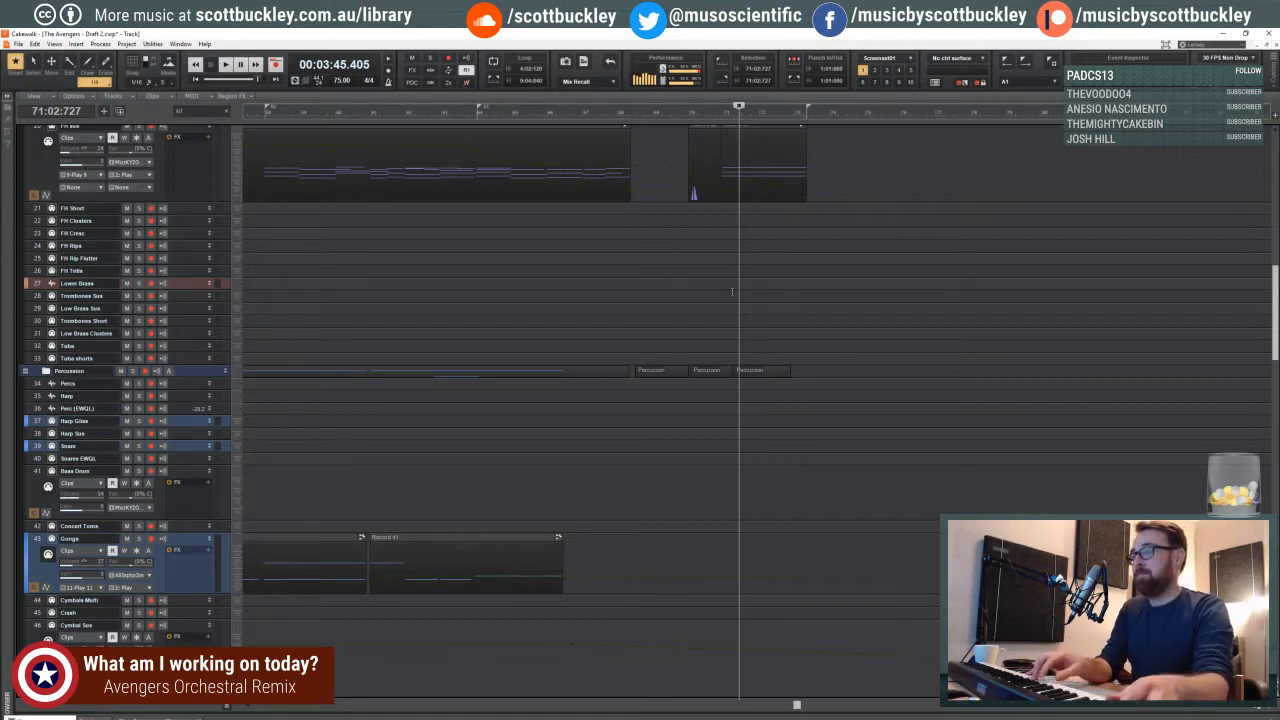
# - Examine the closing French horn clips and place the playhead at 57:03:003, just before the FH Legato clip
pyautogui.scroll(3, 732, 292)
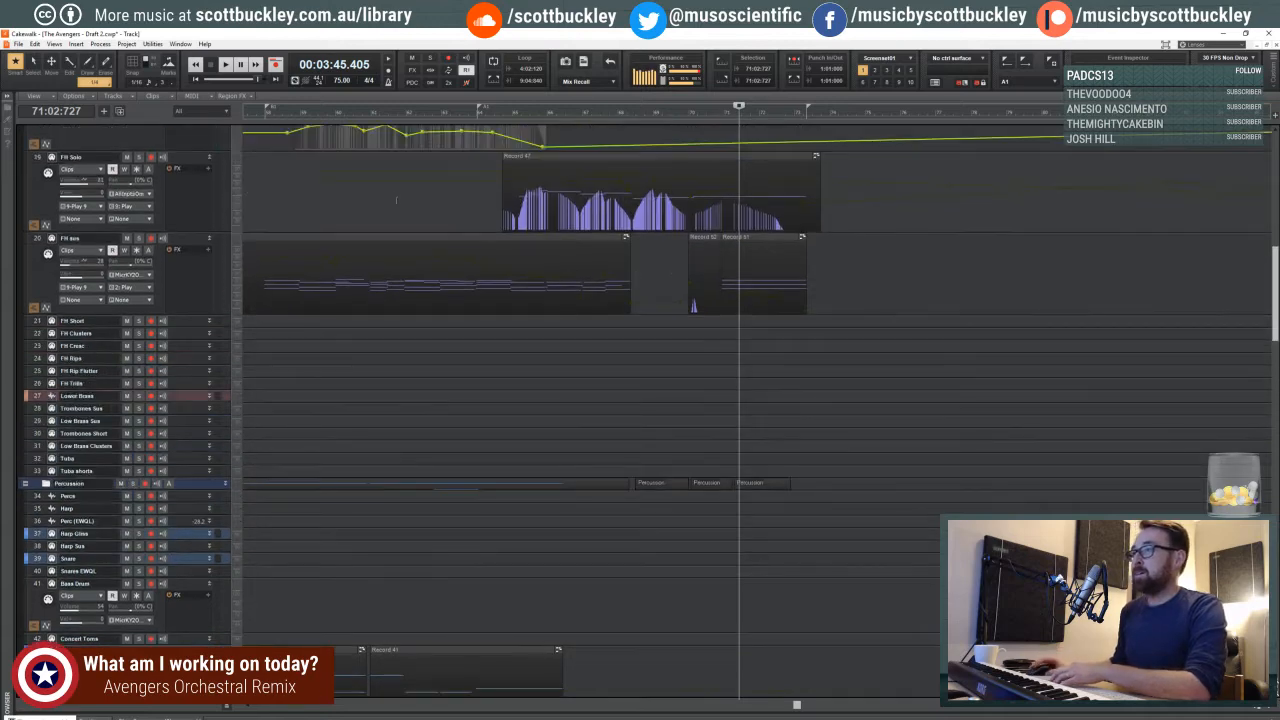
pyautogui.click(396, 270)
pyautogui.scroll(4, 377, 243)
pyautogui.scroll(3, 377, 243)
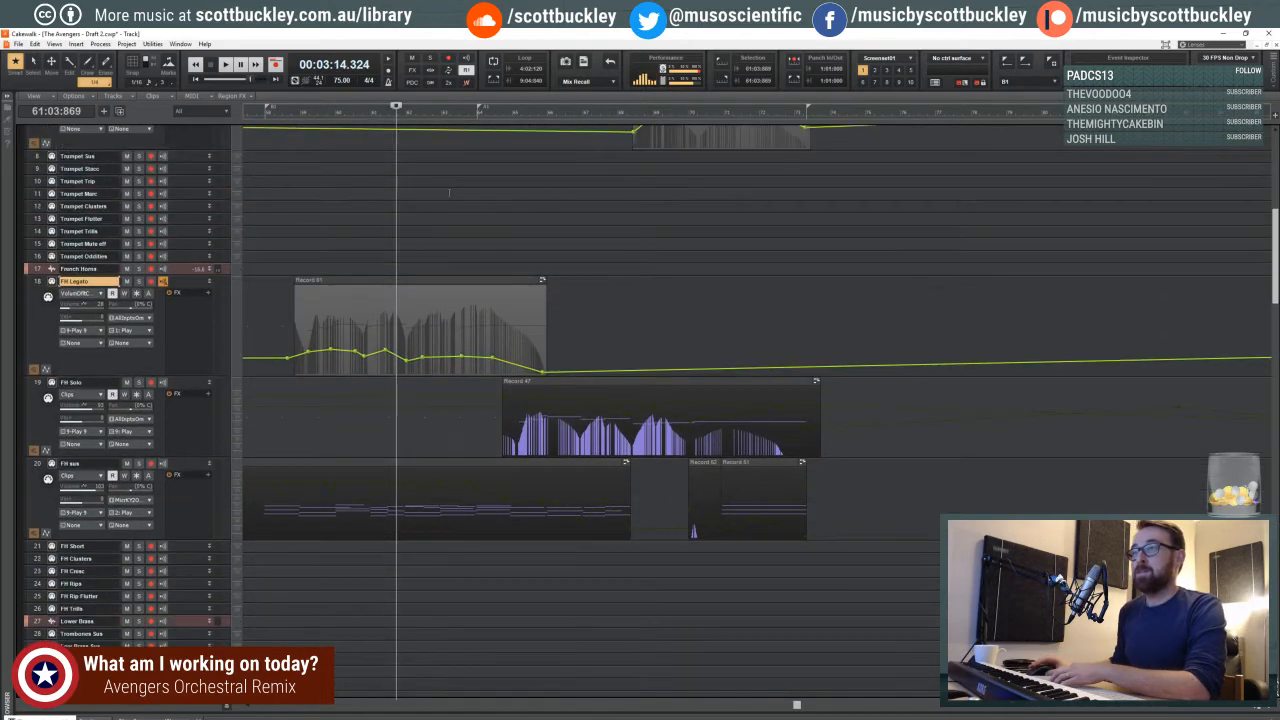
pyautogui.click(302, 192)
pyautogui.click(288, 193)
pyautogui.click(268, 195)
pyautogui.click(247, 198)
pyautogui.scroll(-1, 247, 198)
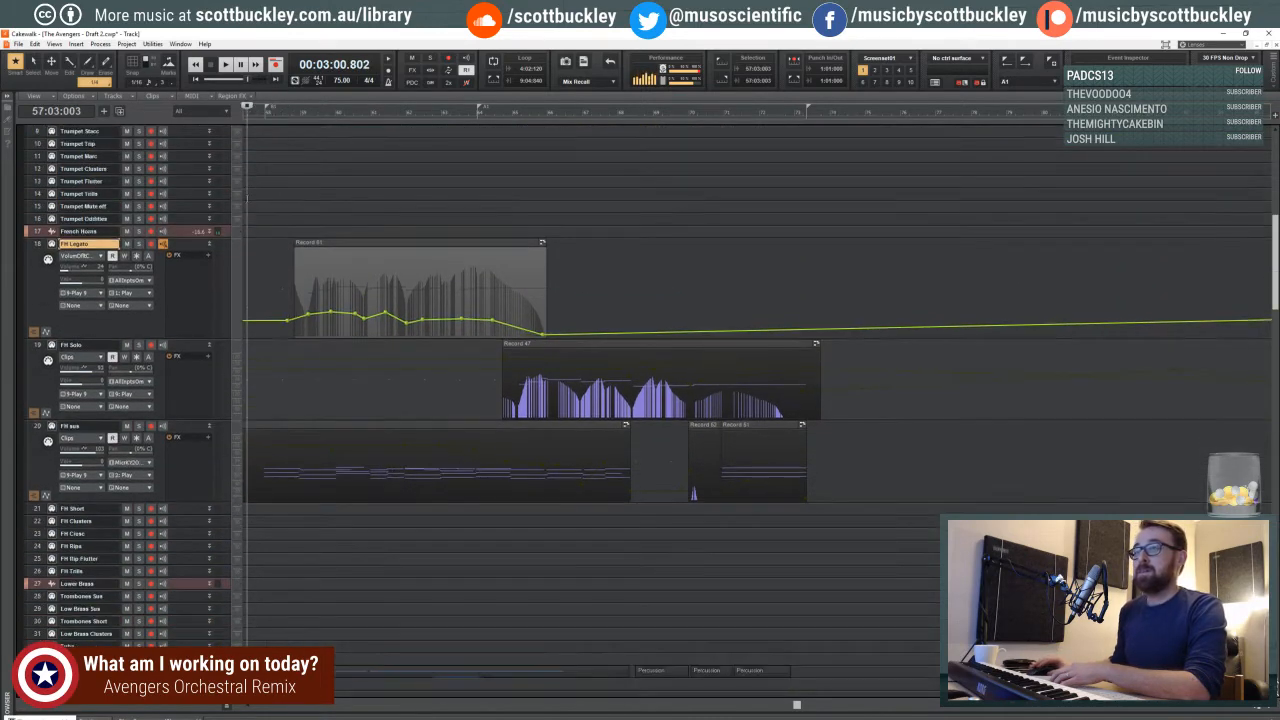
# - Return the playhead to 33:04:475, just before the first FH Solo clip, and inspect the start of the horn passage
pyautogui.scroll(-8, 247, 198)
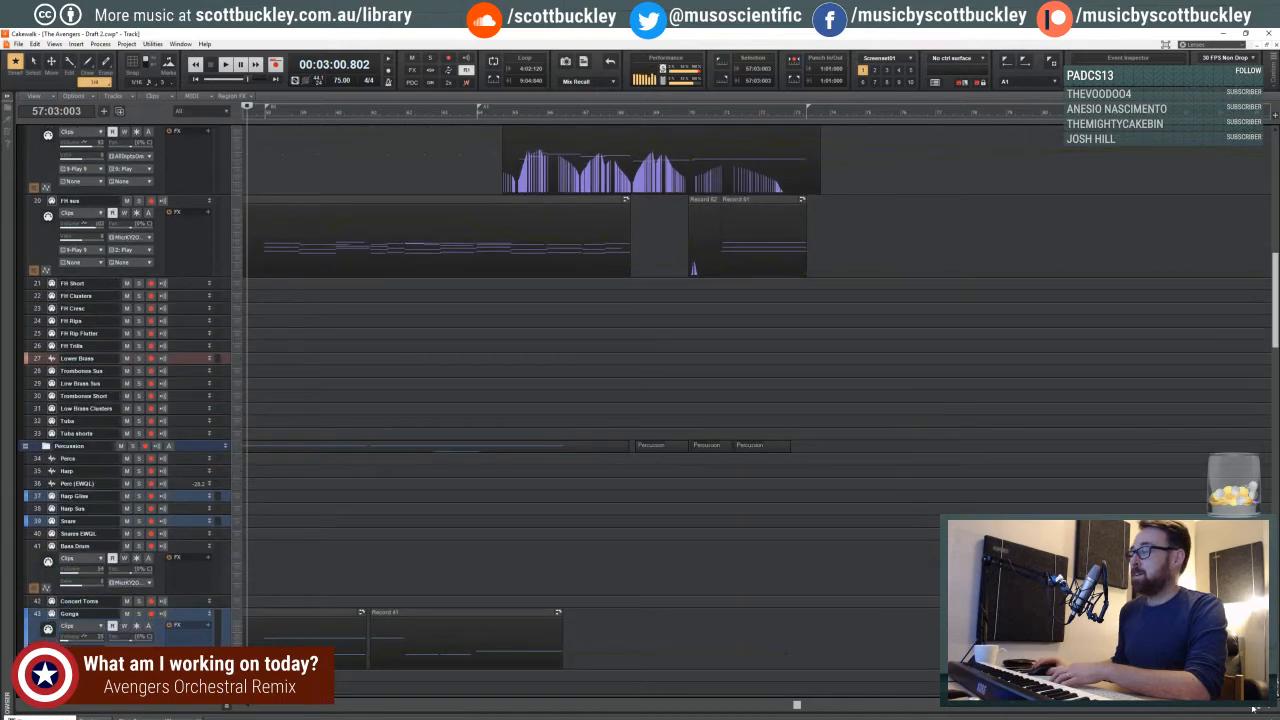
pyautogui.click(1252, 708)
pyautogui.click(1252, 708)
pyautogui.click(1252, 708)
pyautogui.click(1252, 708)
pyautogui.click(1252, 708)
pyautogui.click(499, 244)
pyautogui.click(482, 245)
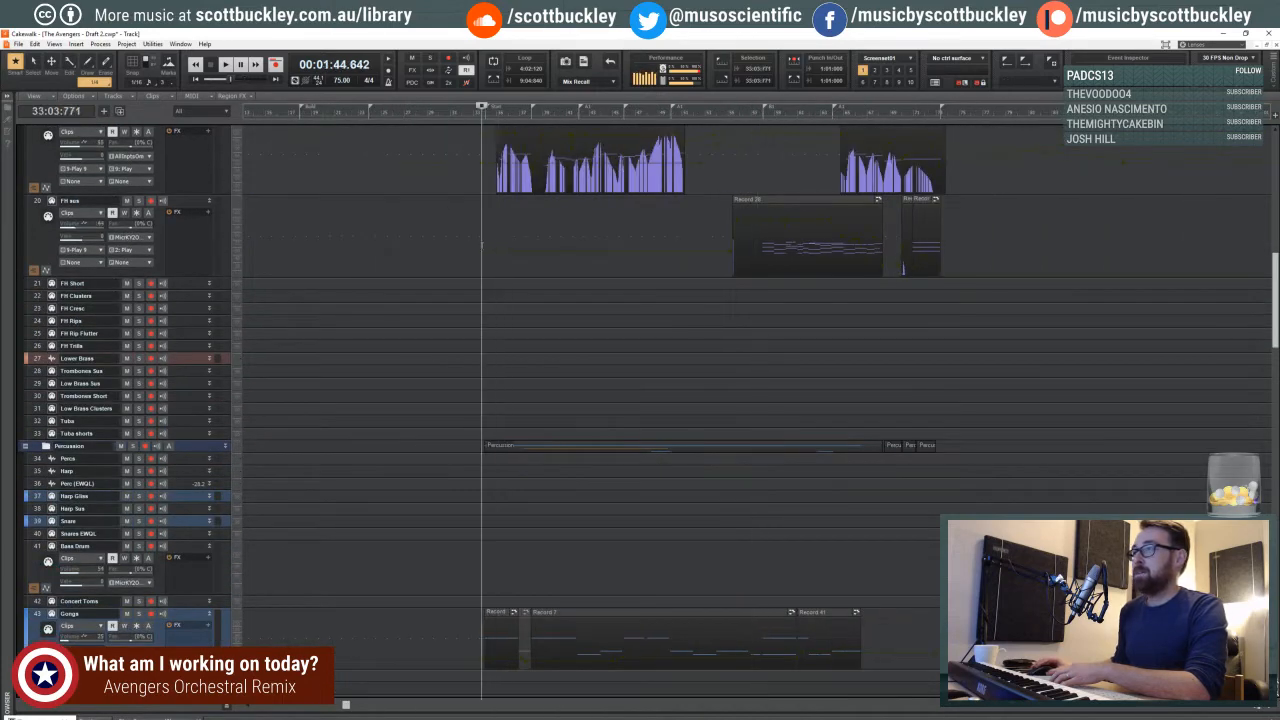
pyautogui.hotkey('ctrl', 'Right')
pyautogui.hotkey('ctrl', 'Right')
pyautogui.hotkey('ctrl', 'Right')
pyautogui.hotkey('ctrl', 'Right')
pyautogui.hotkey('ctrl', 'Right')
pyautogui.hotkey('ctrl', 'Right')
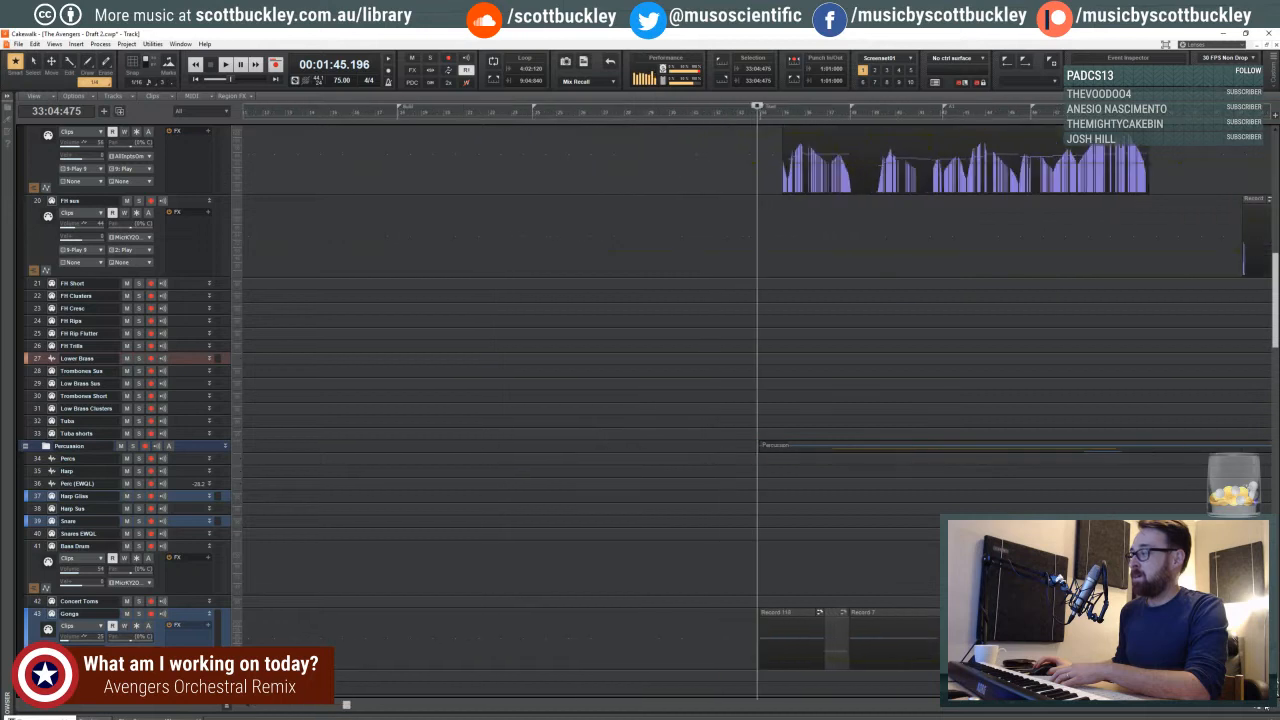
pyautogui.scroll(2, 237, 317)
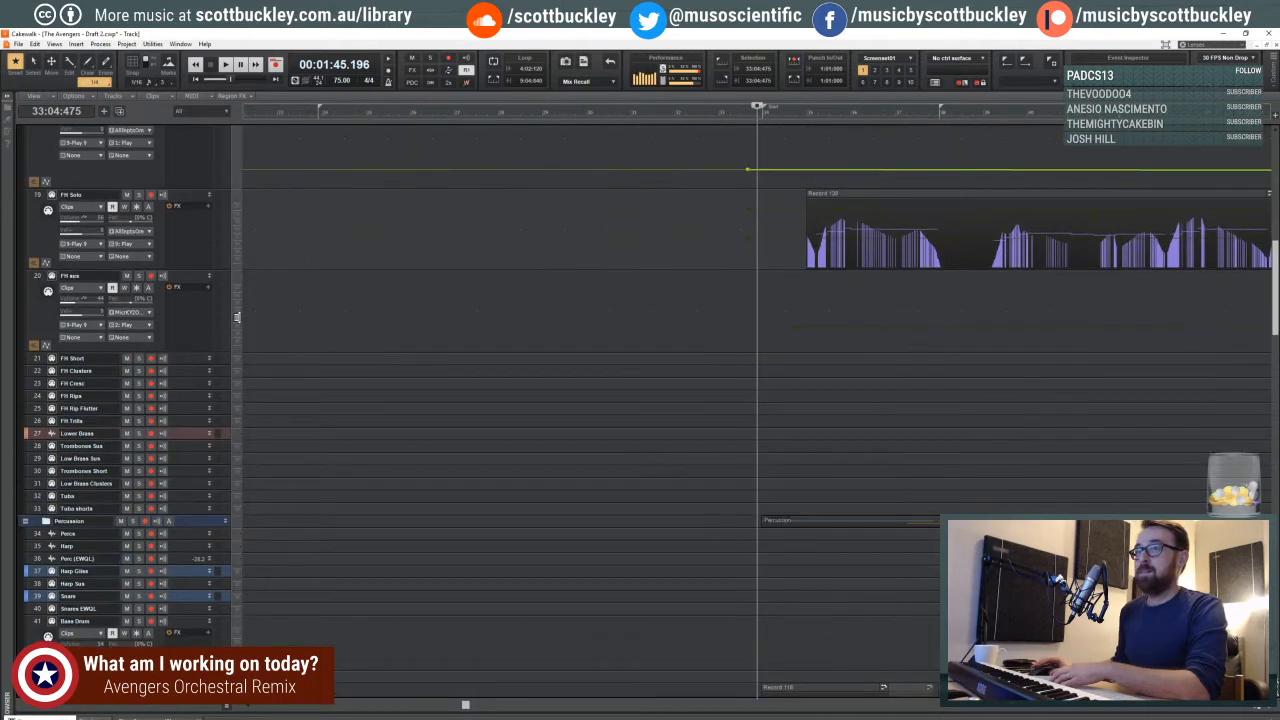
# - Play the passage from 33:04:475 and examine the lower brass and percussion tracks, including the Gongs clips
pyautogui.press('space')
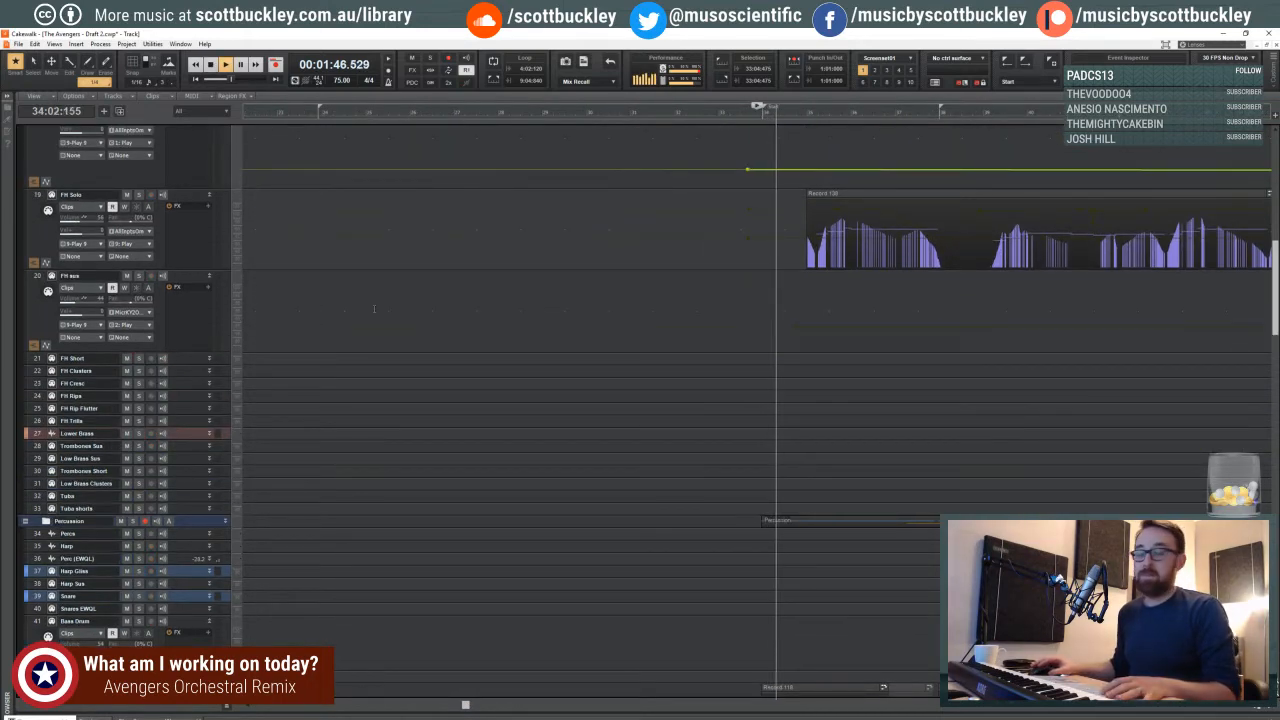
pyautogui.scroll(-4, 742, 309)
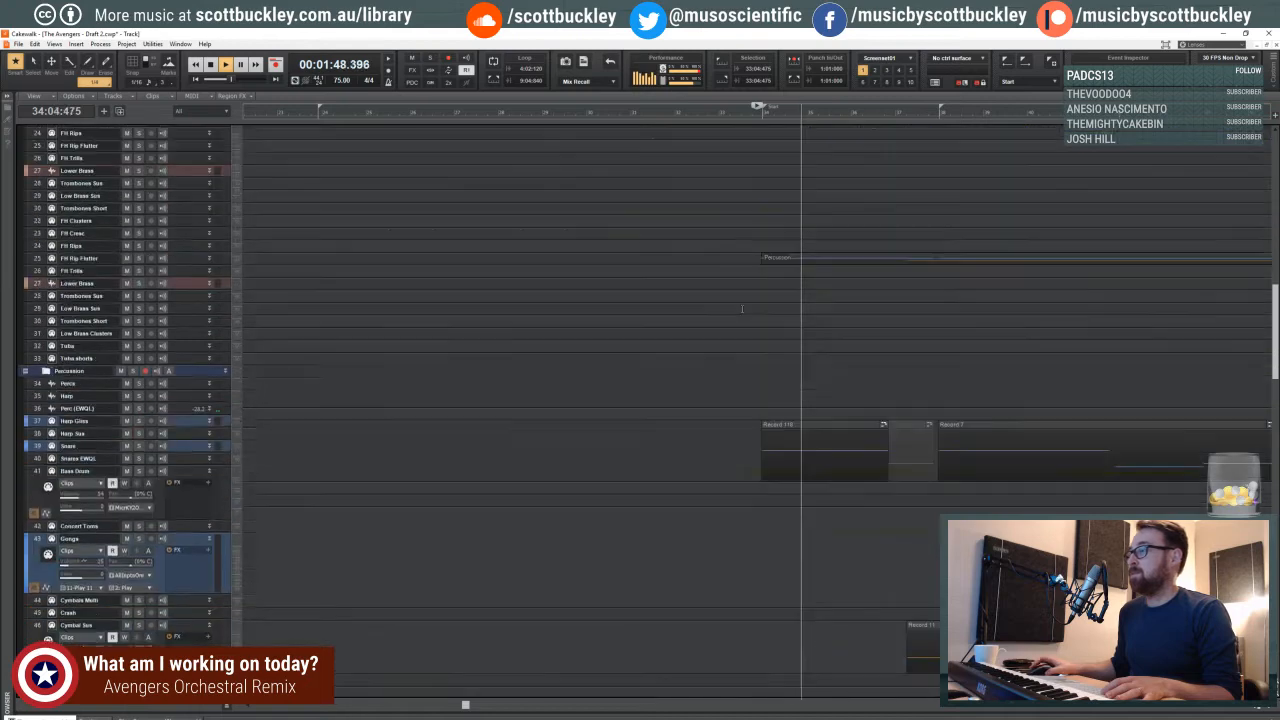
pyautogui.scroll(-3, 742, 309)
pyautogui.press('space')
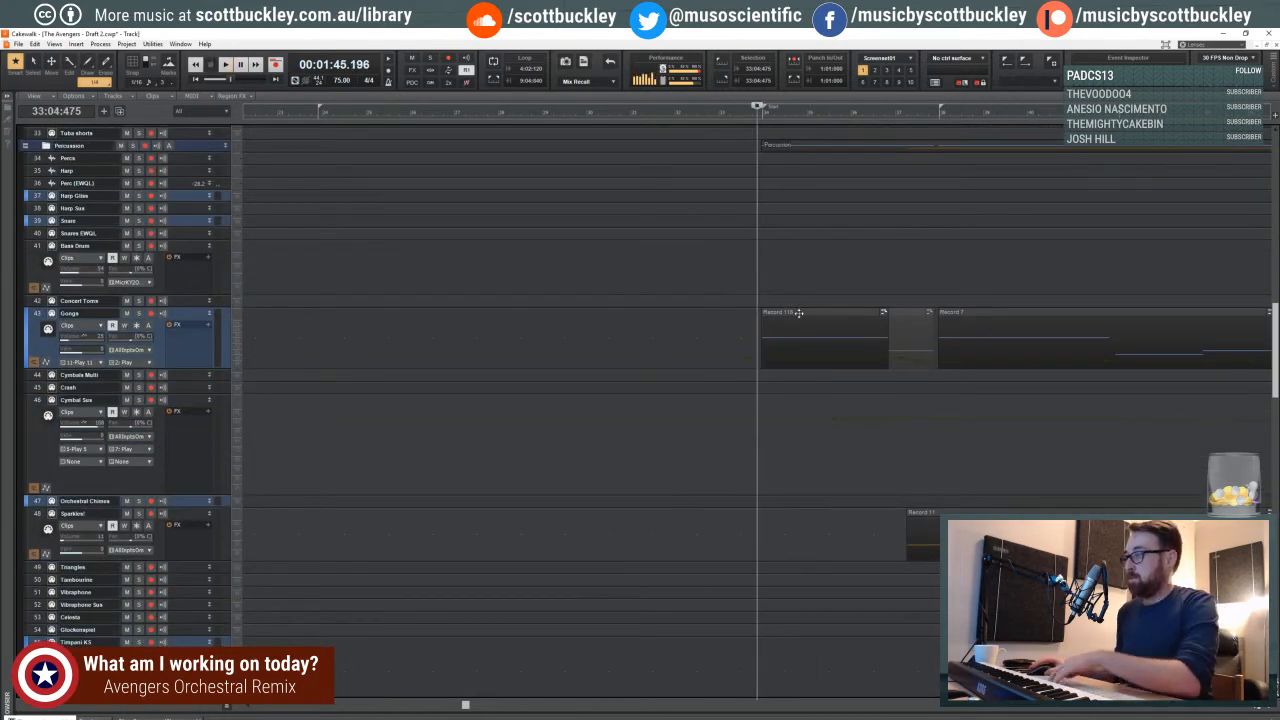
# - Audition the Record 118 clip on the Gongs track from 33:04:475 and delete that clip
pyautogui.click(799, 312)
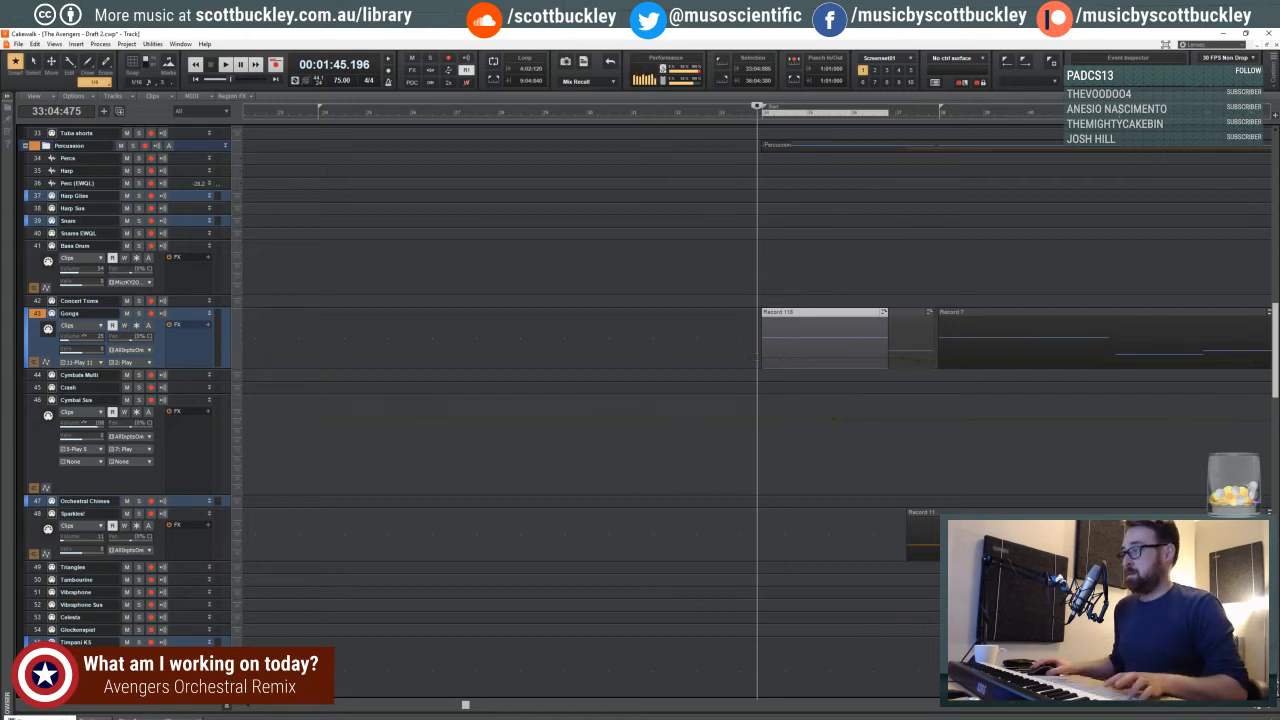
pyautogui.keyDown('shift'); pyautogui.click(755, 357); pyautogui.keyUp('shift')
pyautogui.press('space')
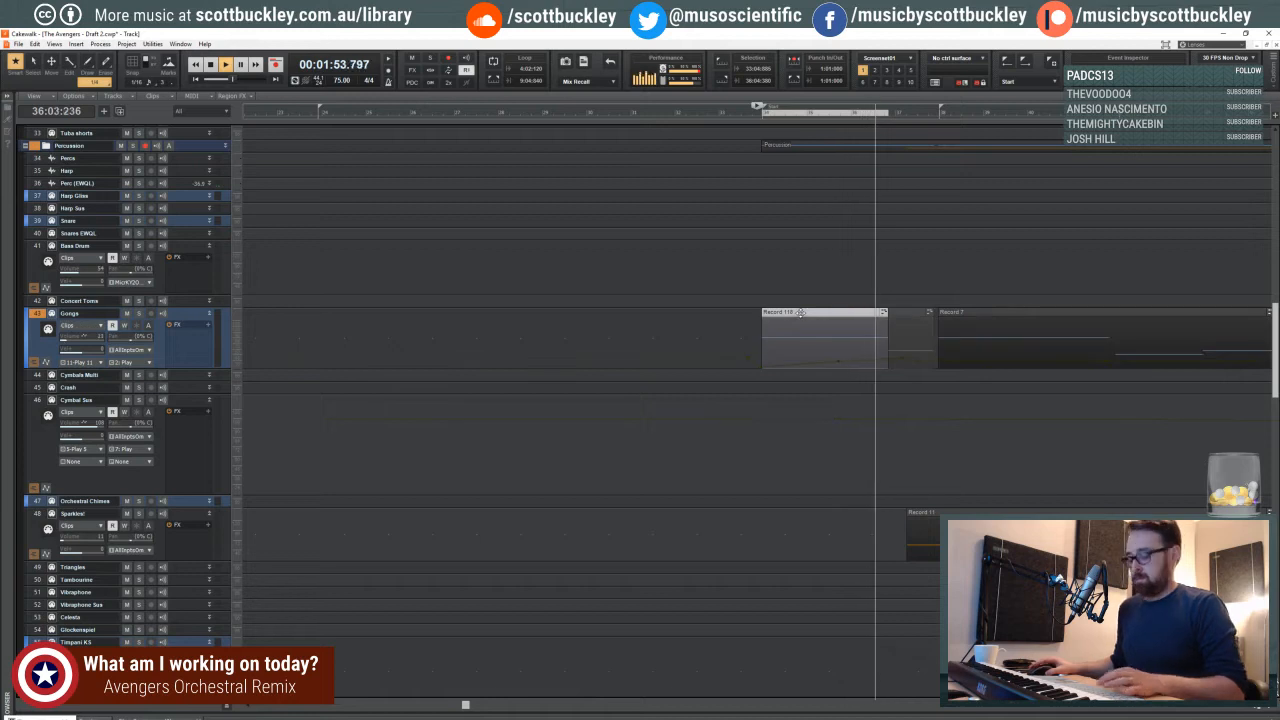
pyautogui.scroll(-2, 667, 309)
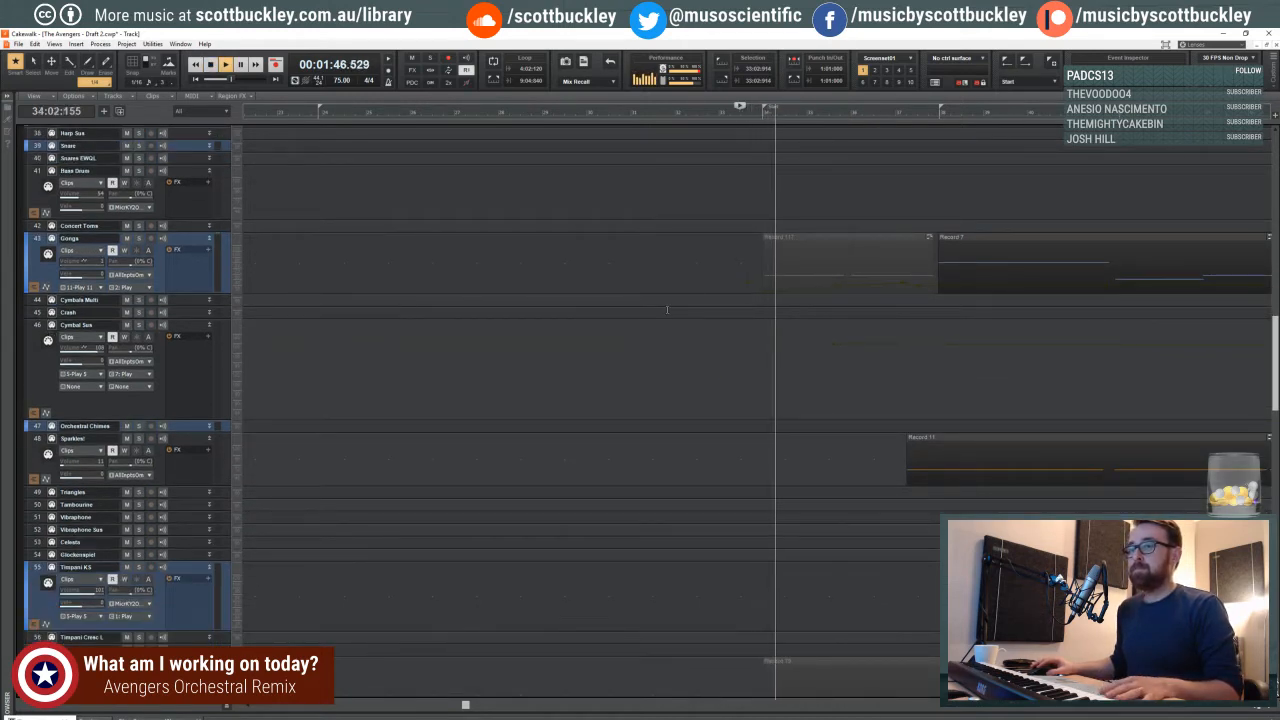
# - Show the Expression envelope on the FH Solo track and pull it down to a low point at the start of the first clip
pyautogui.scroll(-3, 667, 309)
pyautogui.scroll(-7, 683, 330)
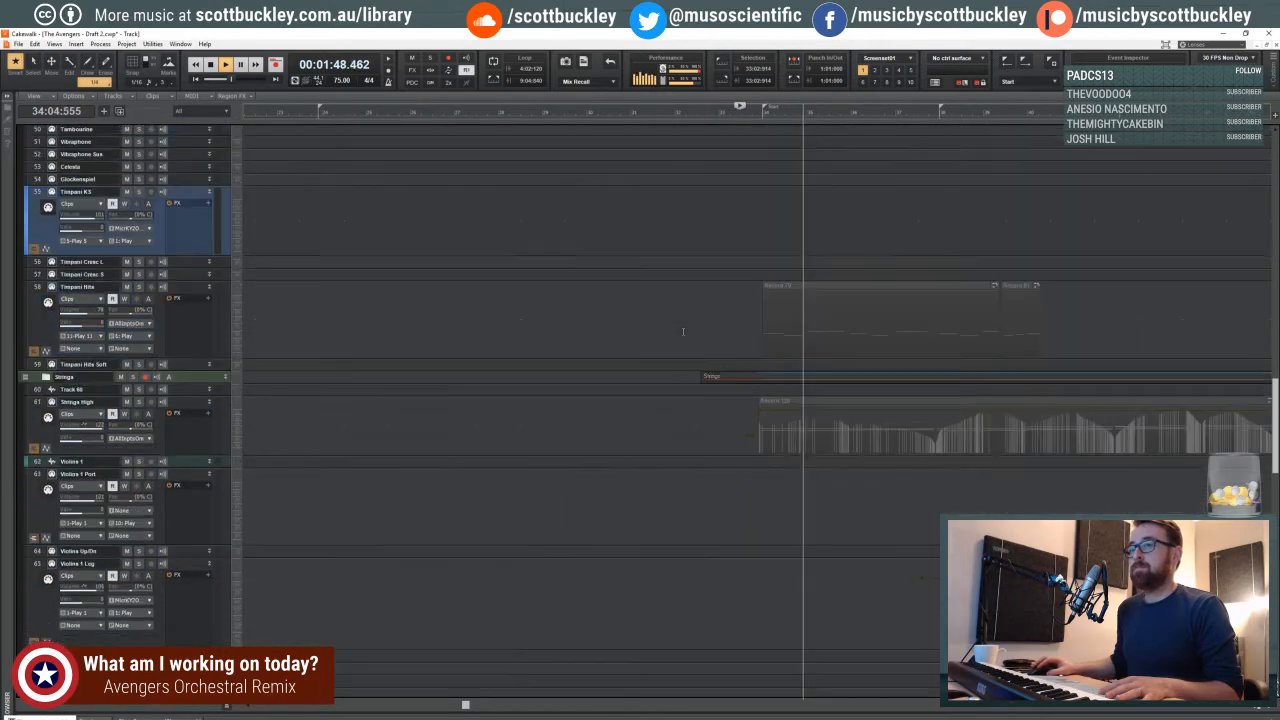
pyautogui.scroll(18, 683, 330)
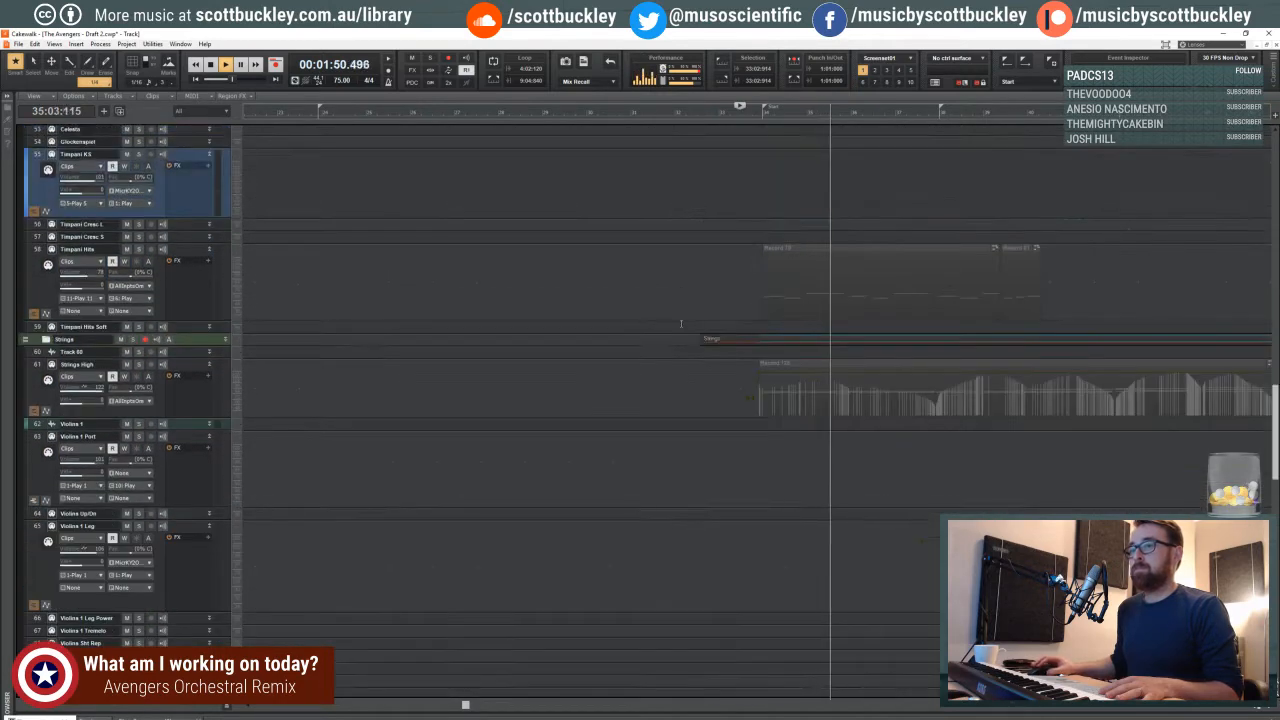
pyautogui.scroll(14, 680, 323)
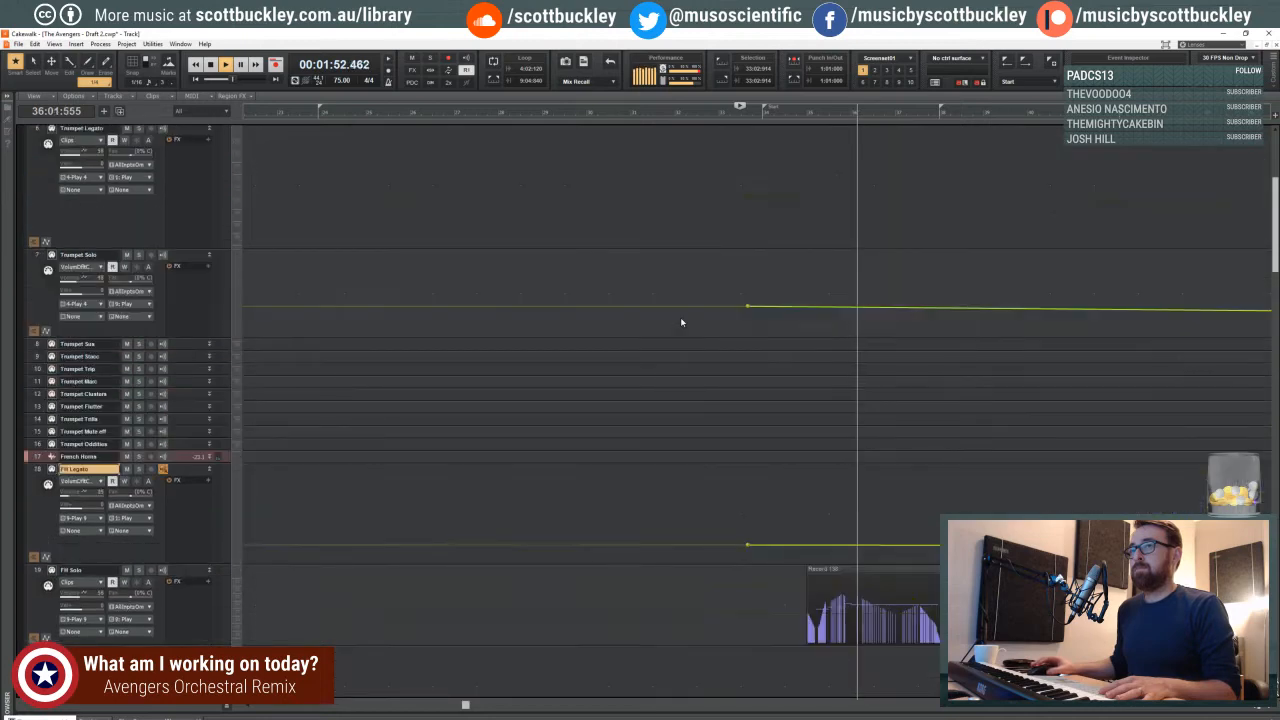
pyautogui.scroll(-8, 680, 318)
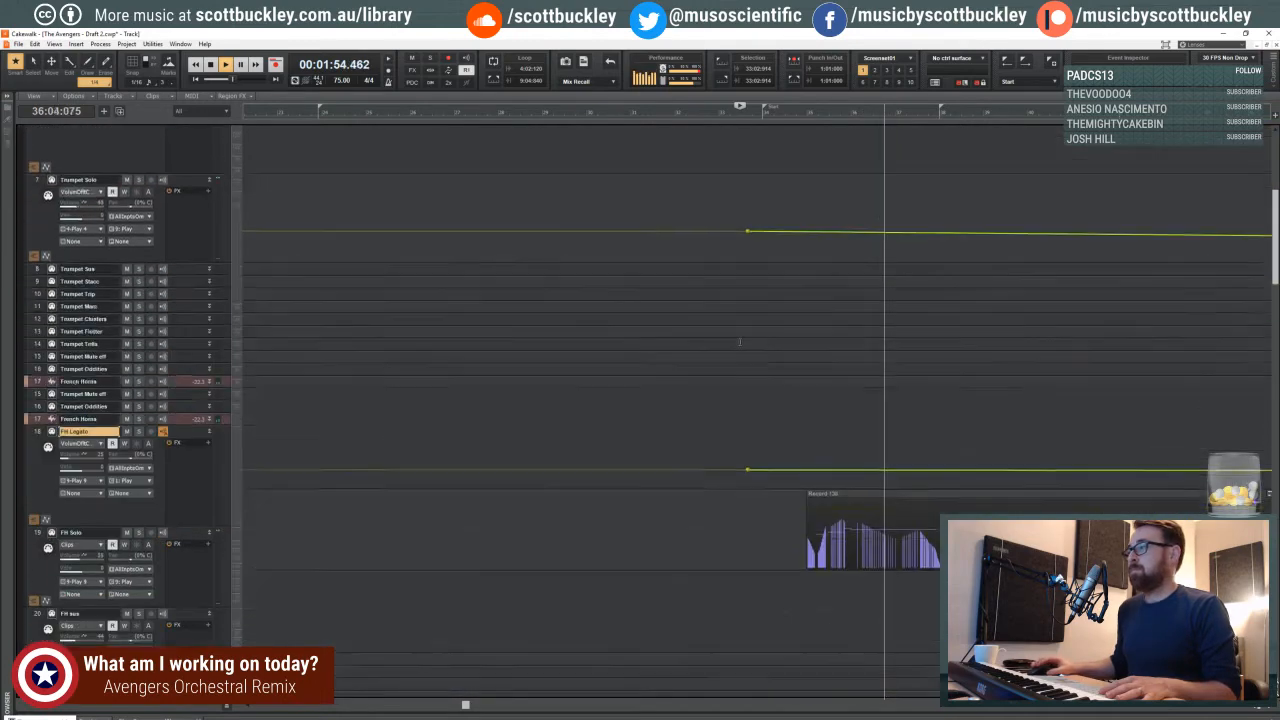
pyautogui.keyDown('shift'); pyautogui.click(830, 500); pyautogui.keyUp('shift')
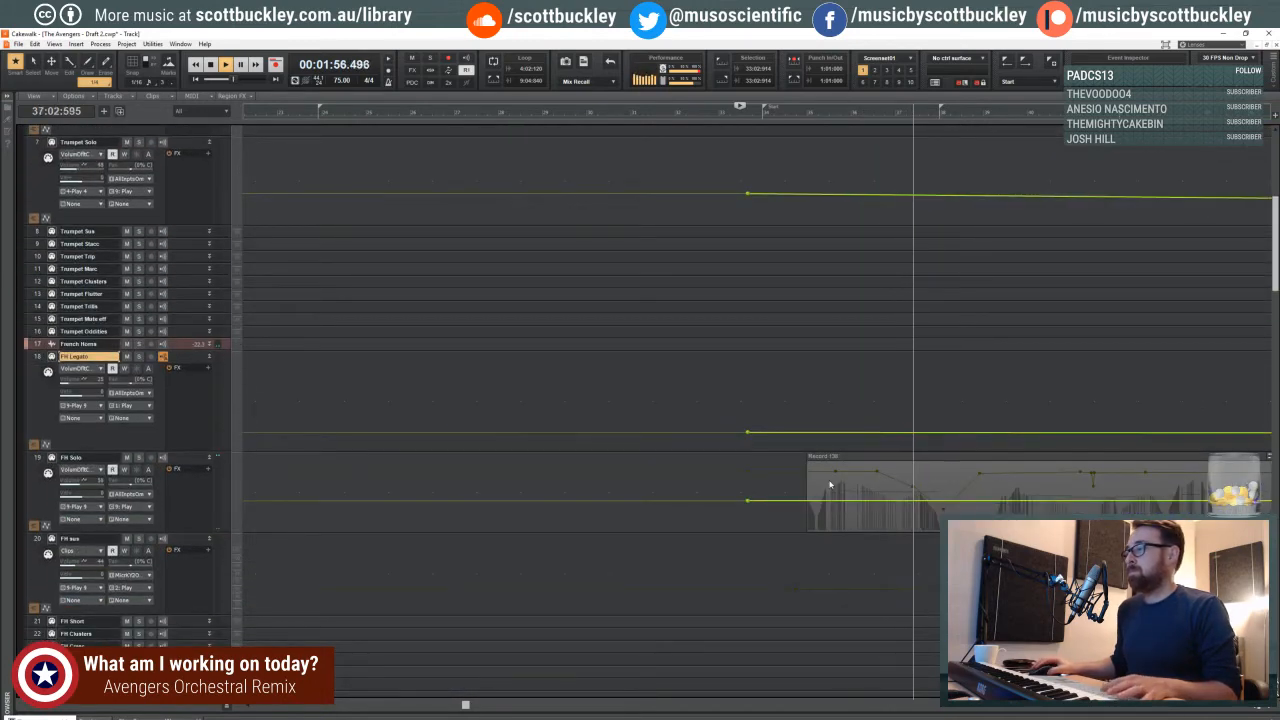
pyautogui.click(826, 476)
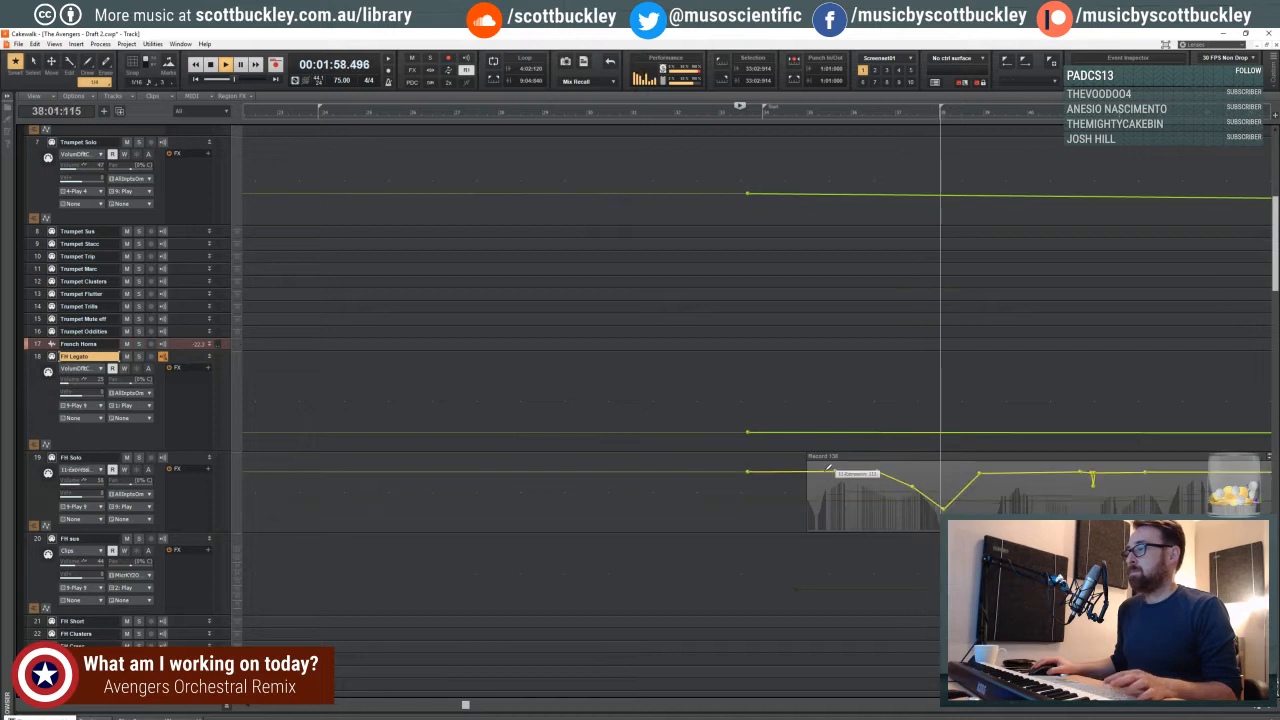
pyautogui.moveTo(814, 479); pyautogui.dragTo(815, 514)
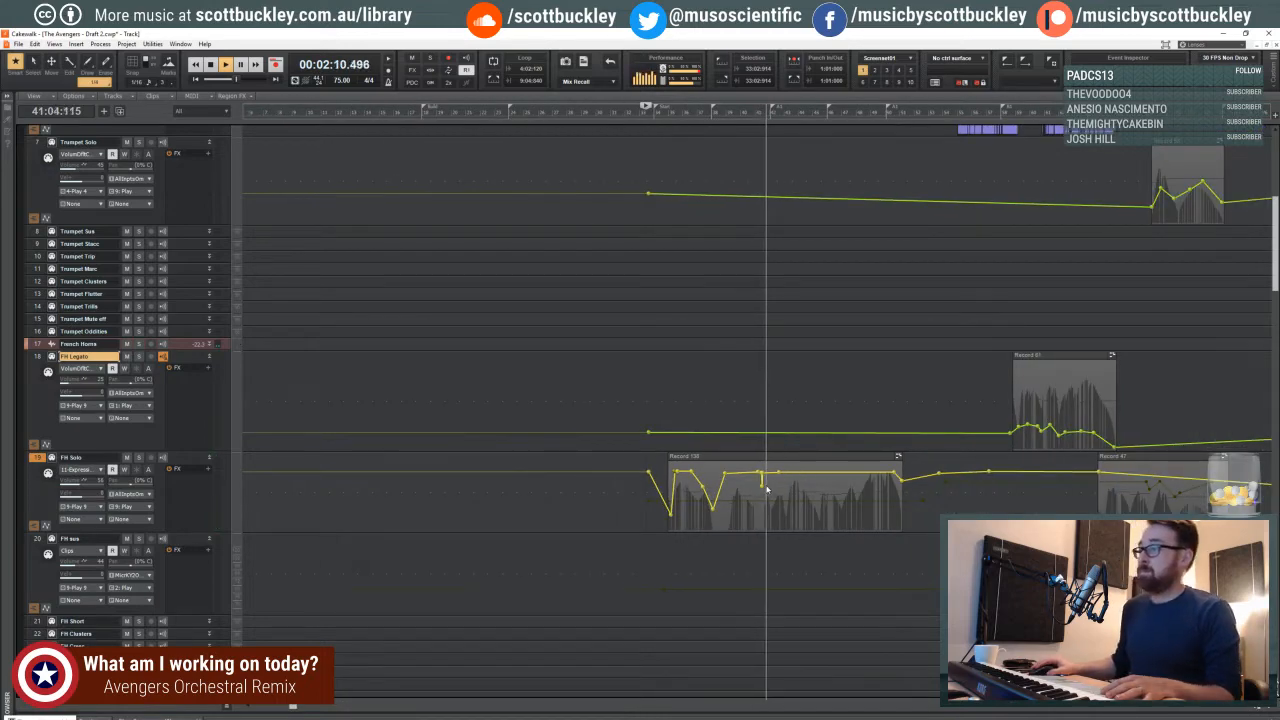
# - Follow the playback through the French horn, percussion, violin, cello and bass tracks, examining their clips and volume envelopes
pyautogui.scroll(-4, 768, 487)
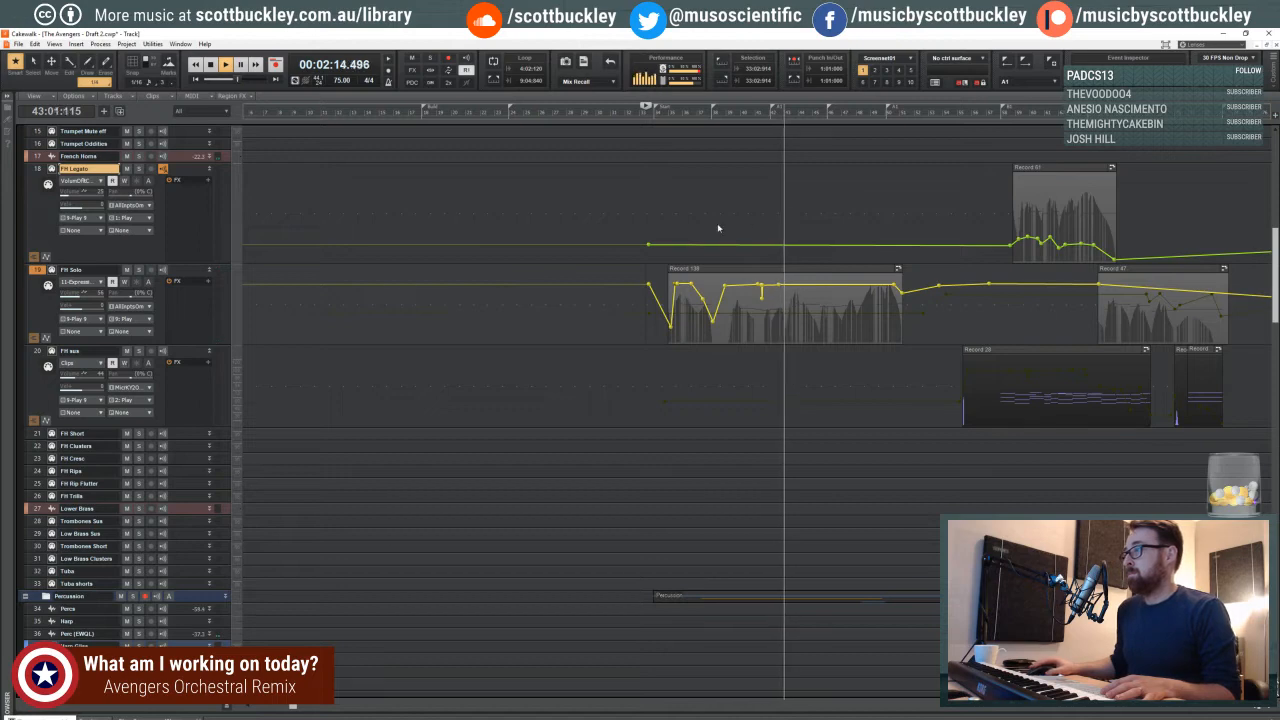
pyautogui.scroll(-1, 763, 226)
pyautogui.scroll(-20, 760, 230)
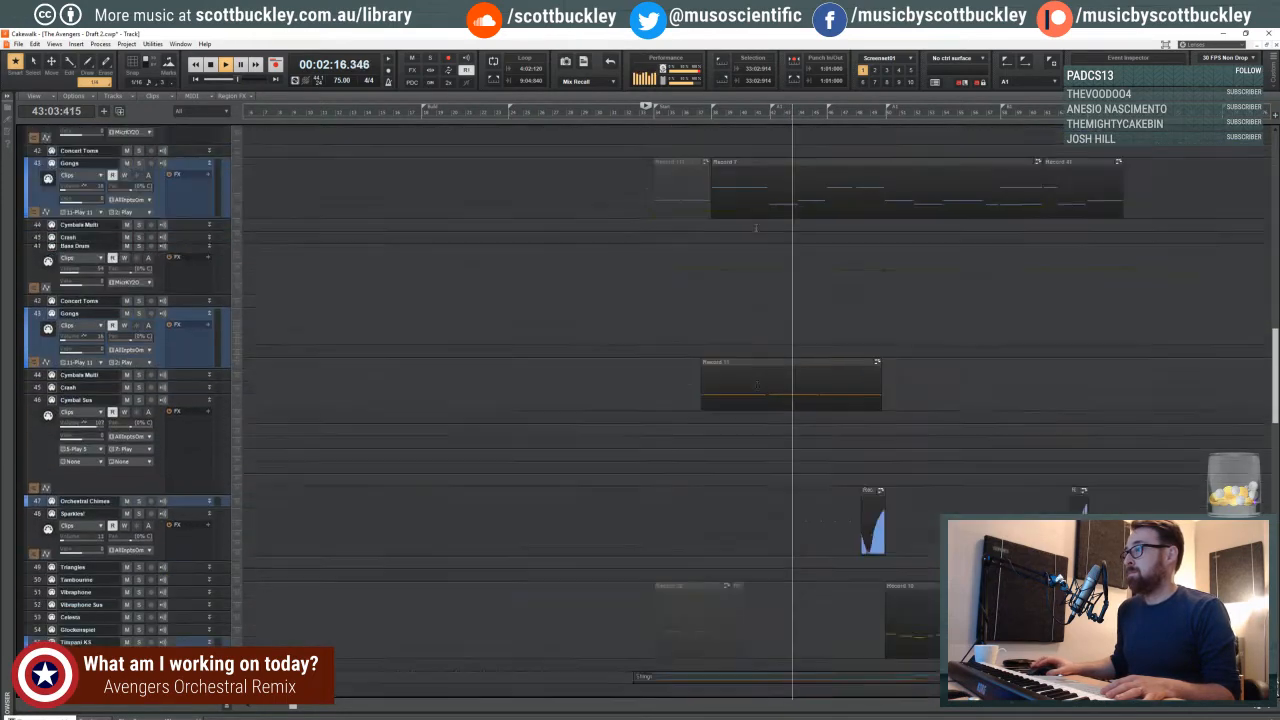
pyautogui.scroll(-13, 760, 250)
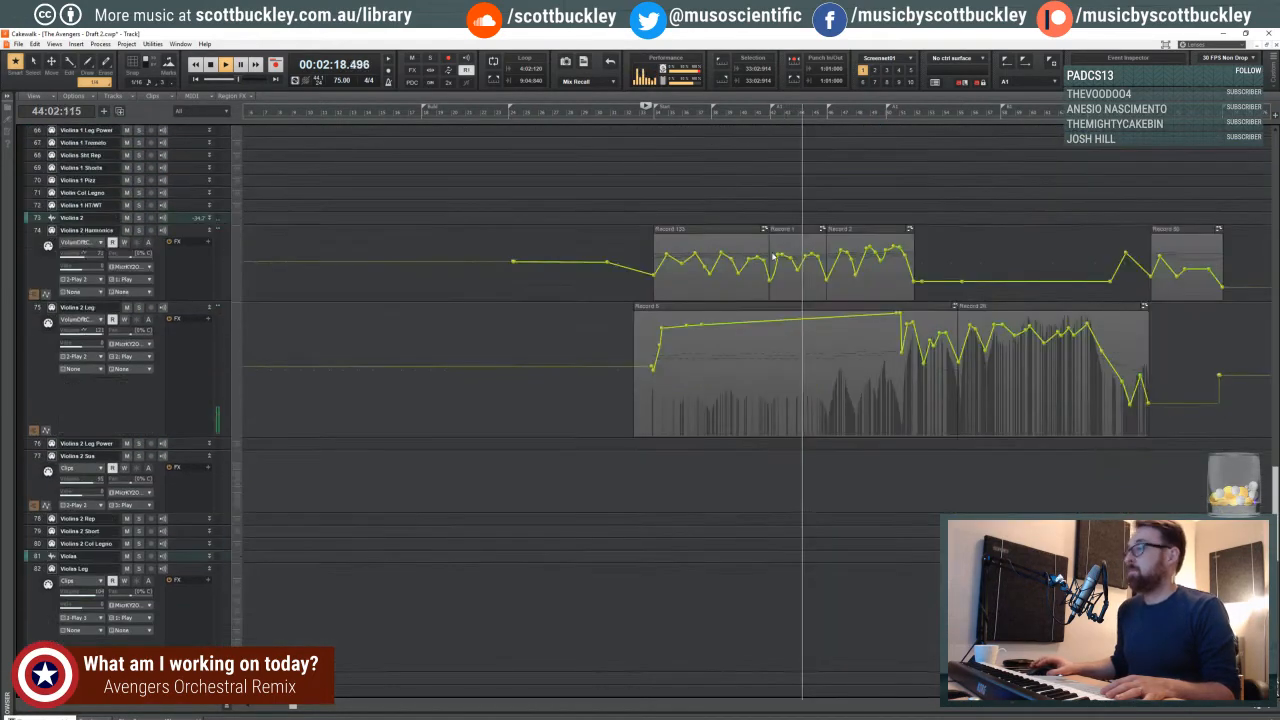
pyautogui.moveTo(896, 241)
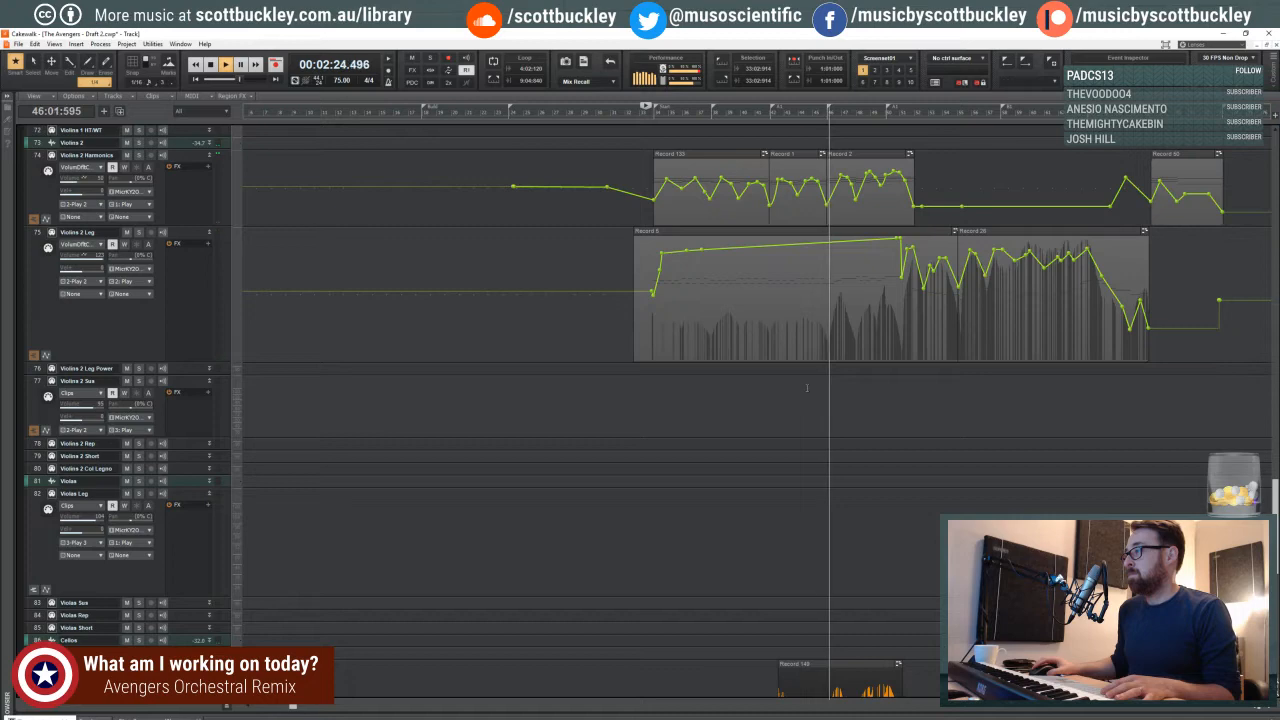
pyautogui.scroll(-5, 804, 386)
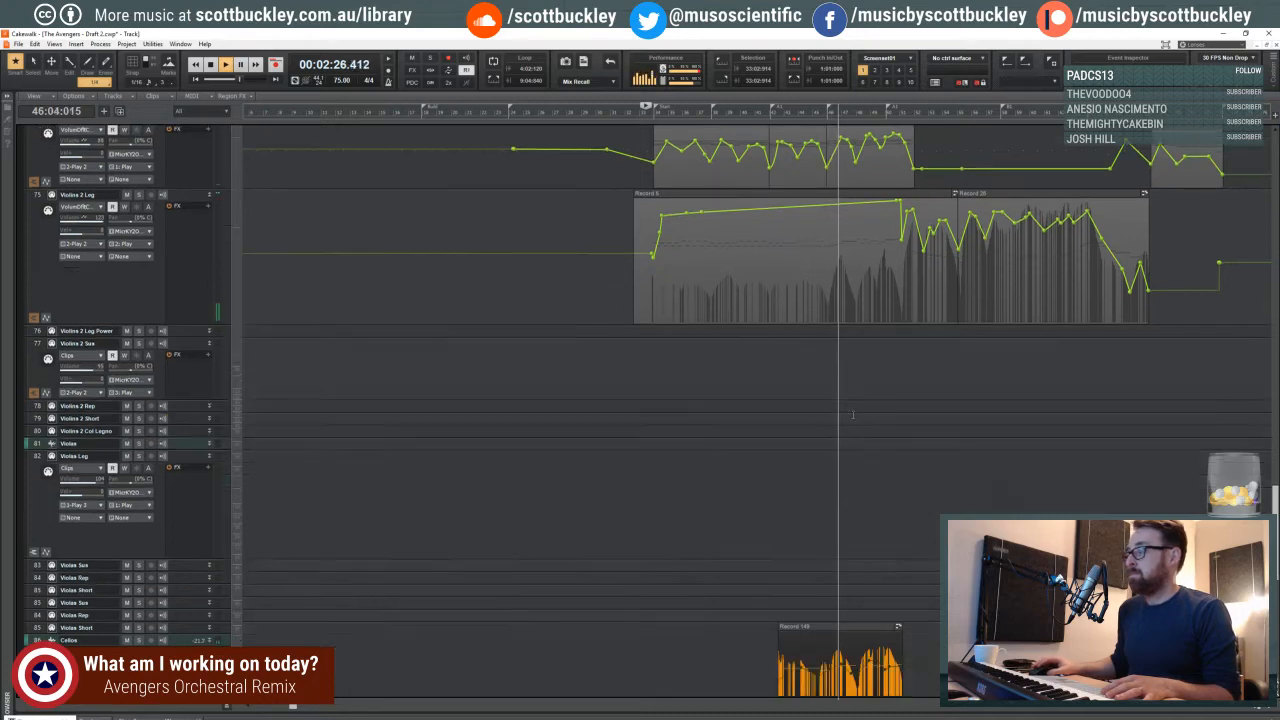
pyautogui.scroll(-4, 829, 400)
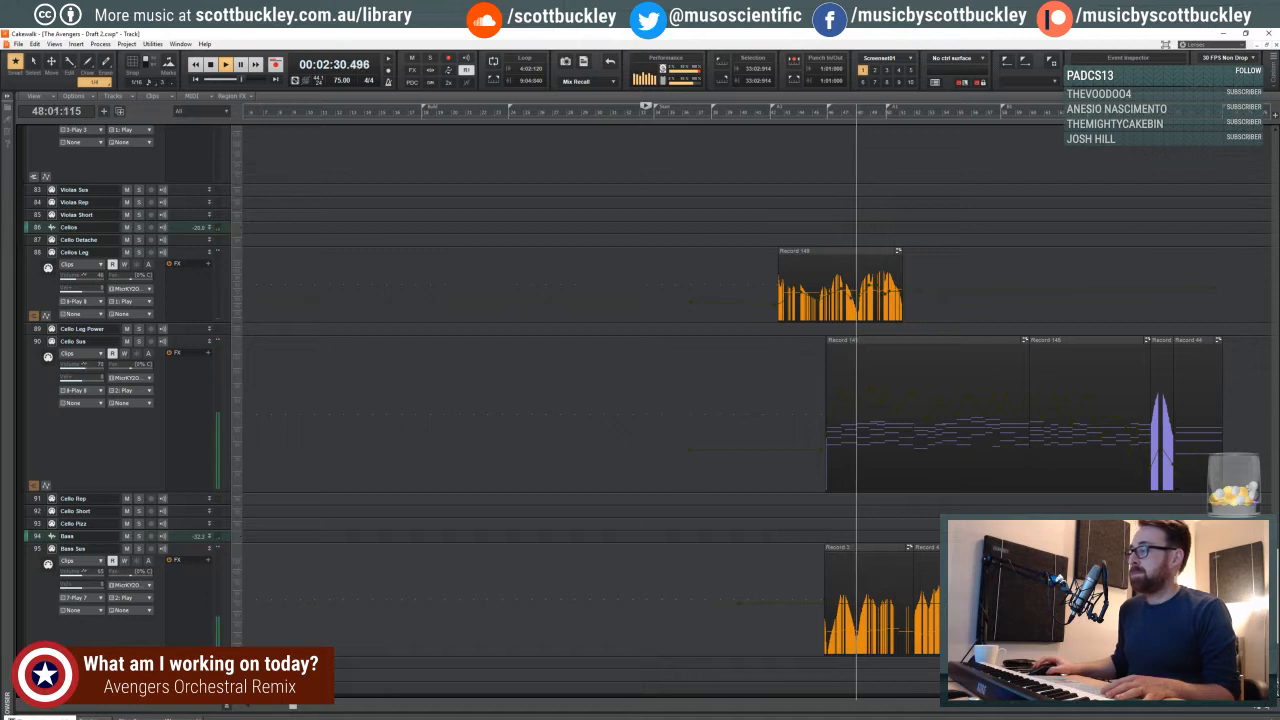
# - Examine the string, choir, trumpet and French horn clips more closely around measures 46 to 54 during playback
pyautogui.click(1270, 709)
pyautogui.click(1270, 709)
pyautogui.click(1270, 709)
pyautogui.click(1270, 709)
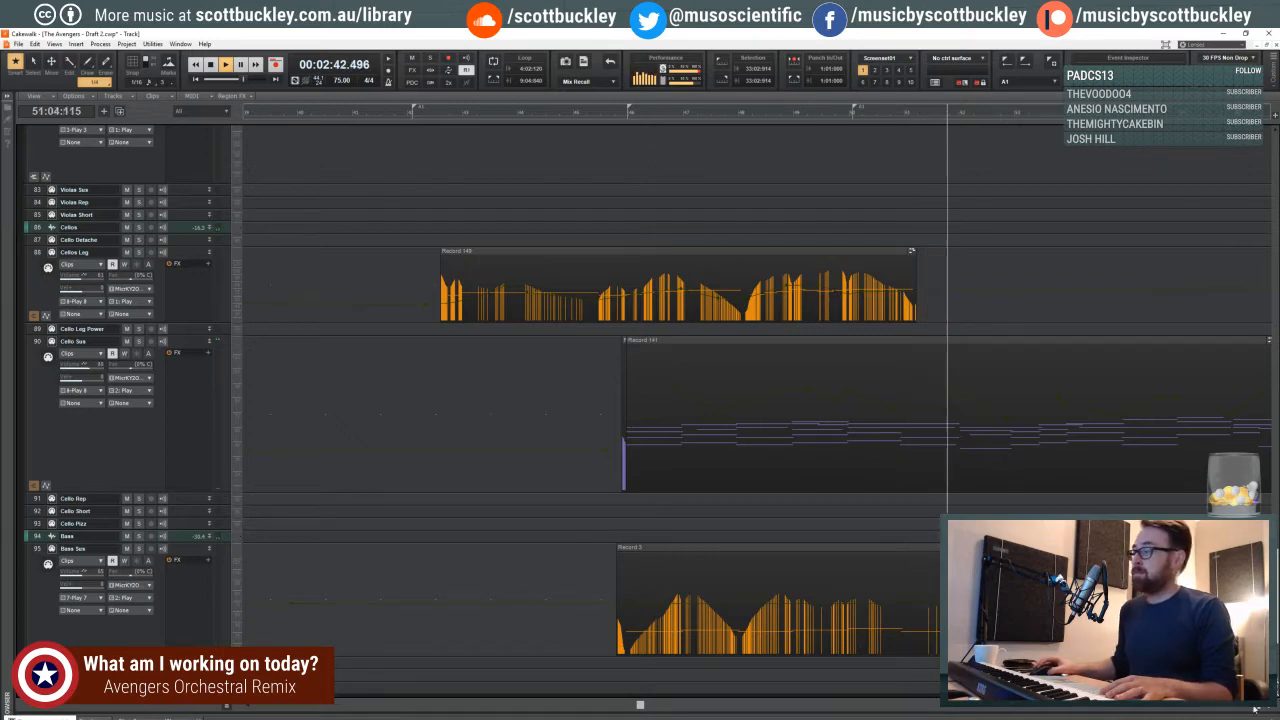
pyautogui.scroll(10, 556, 366)
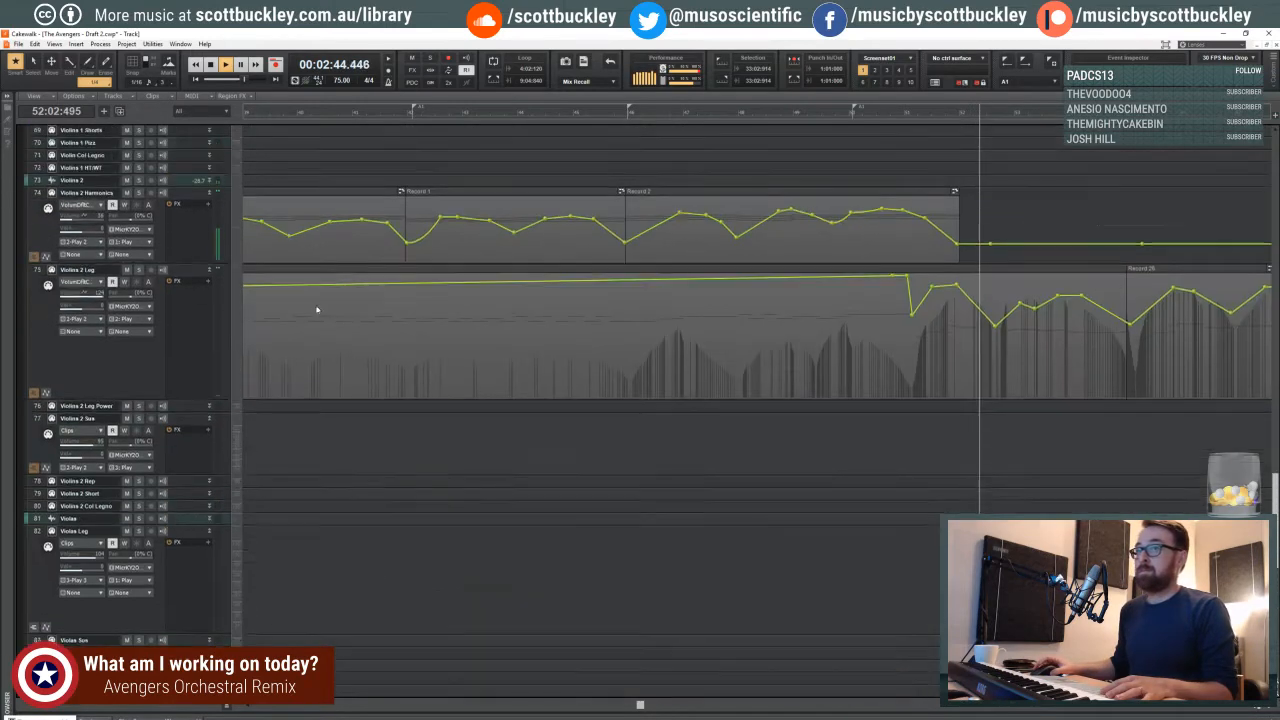
pyautogui.scroll(15, 257, 290)
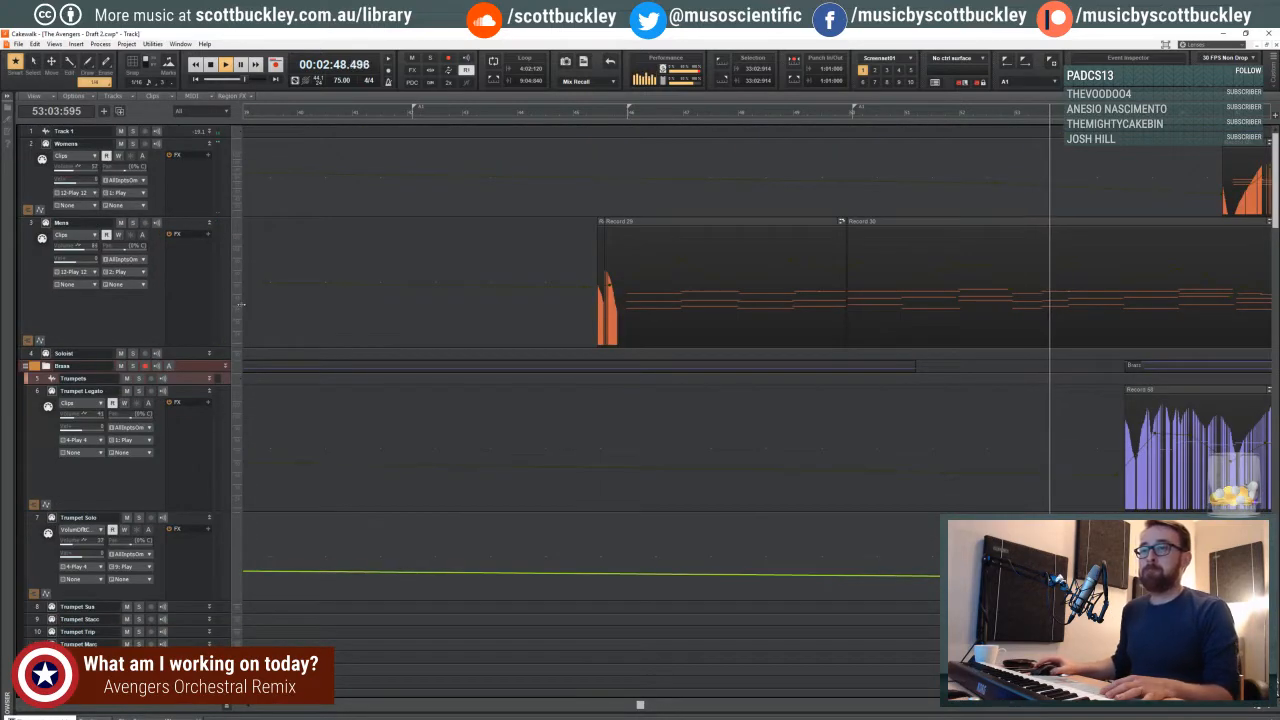
pyautogui.scroll(-5, 220, 340)
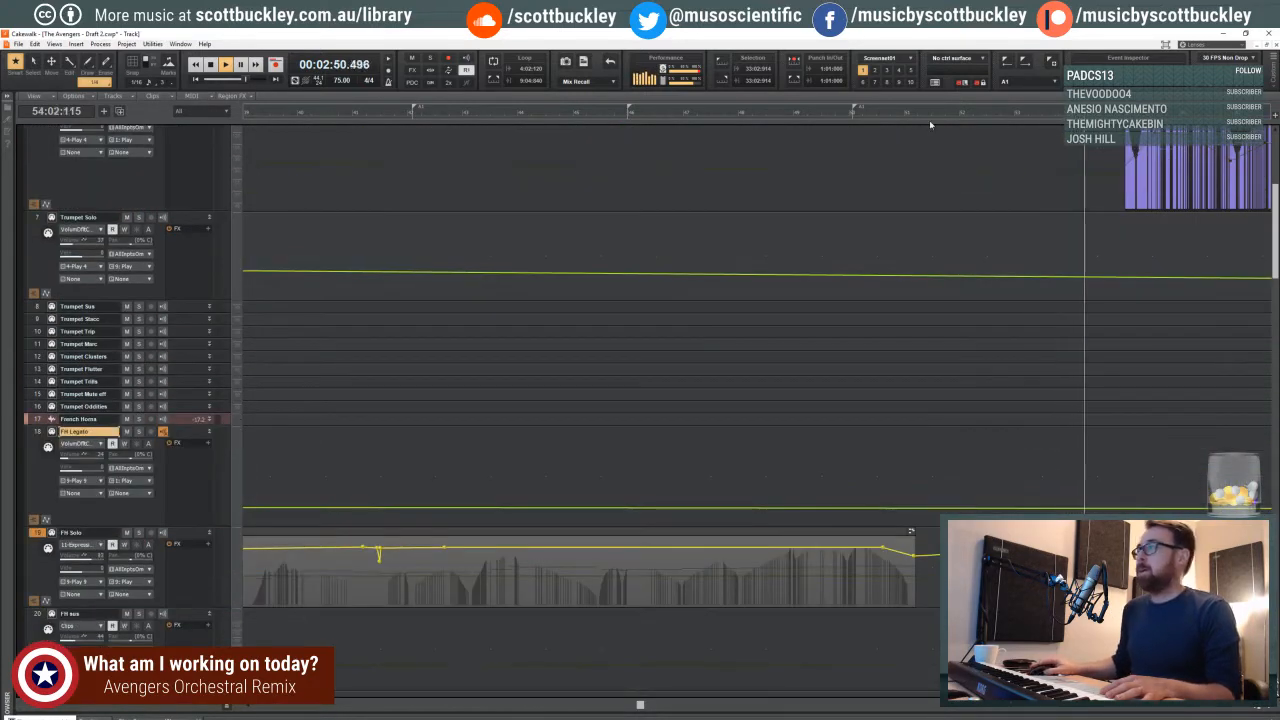
# - Place the playhead at 57:03:865, just before the FH Legato clip, and briefly audition that spot
pyautogui.click(836, 115)
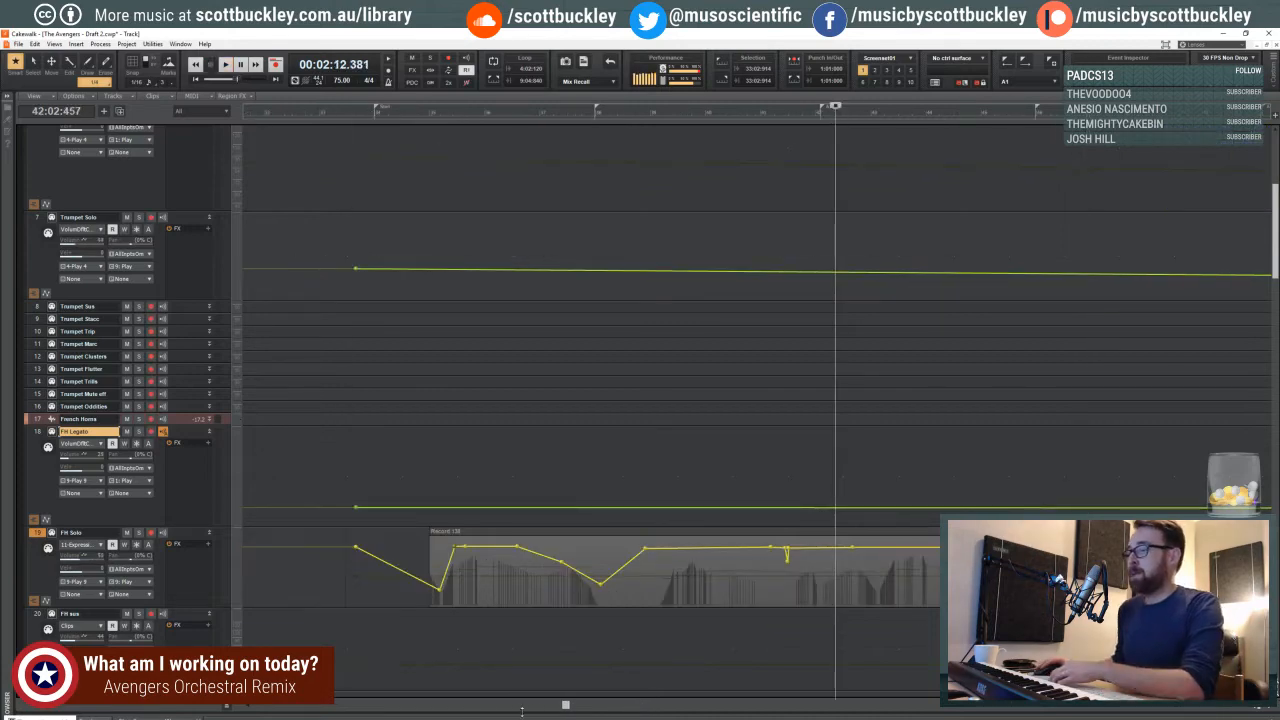
pyautogui.moveTo(567, 705); pyautogui.dragTo(762, 705)
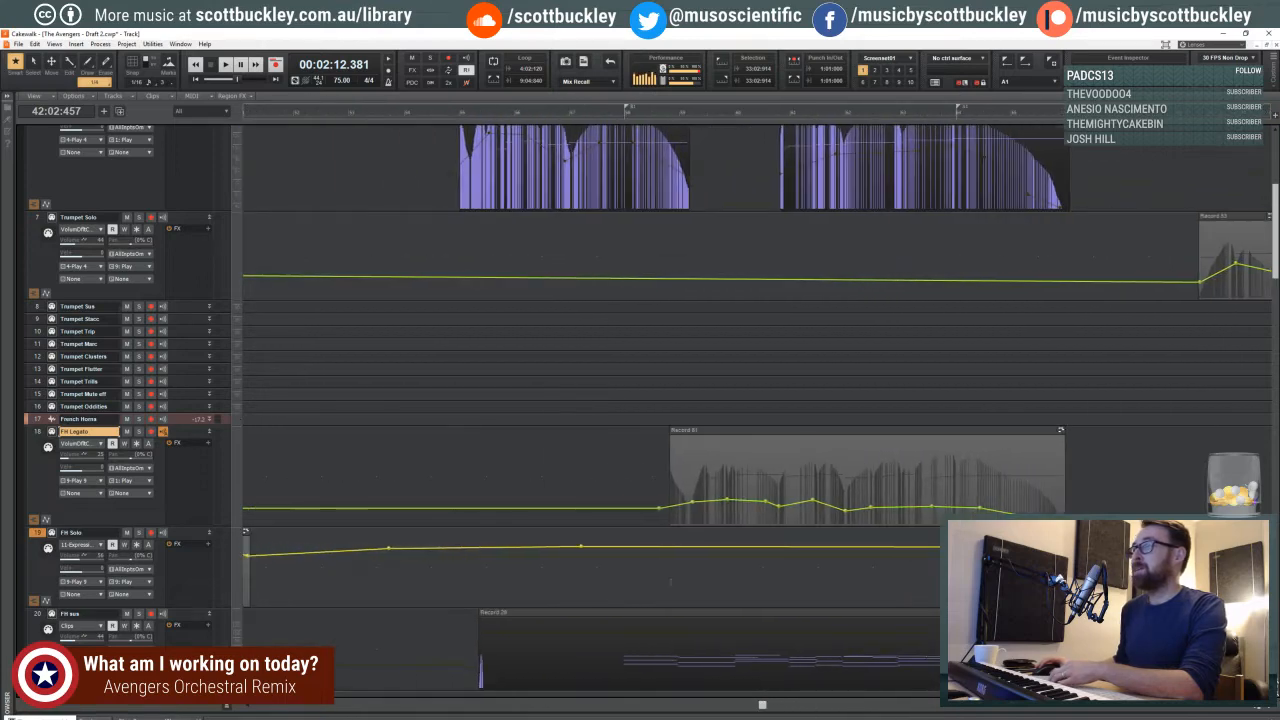
pyautogui.click(609, 252)
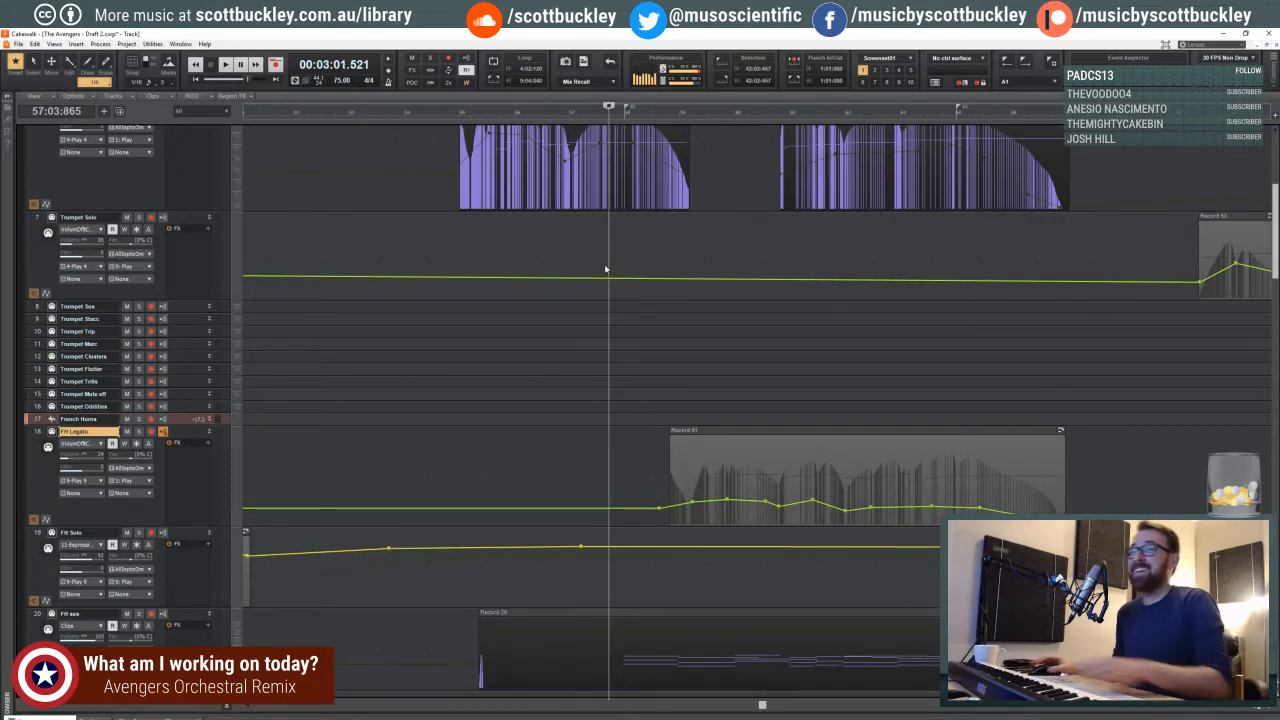
pyautogui.press('space')
pyautogui.press('space')
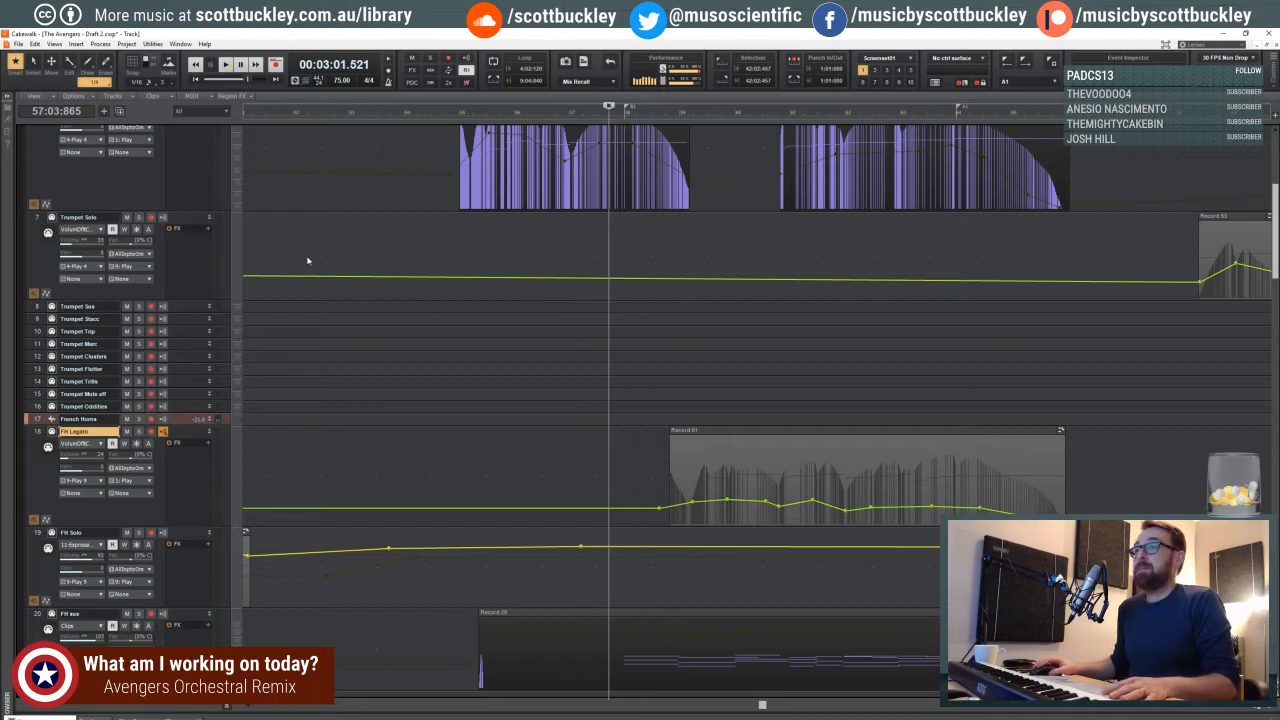
# - Move the playhead back to 49:03:880, near the end of the first FH Solo clip, and start playback
pyautogui.click(307, 261)
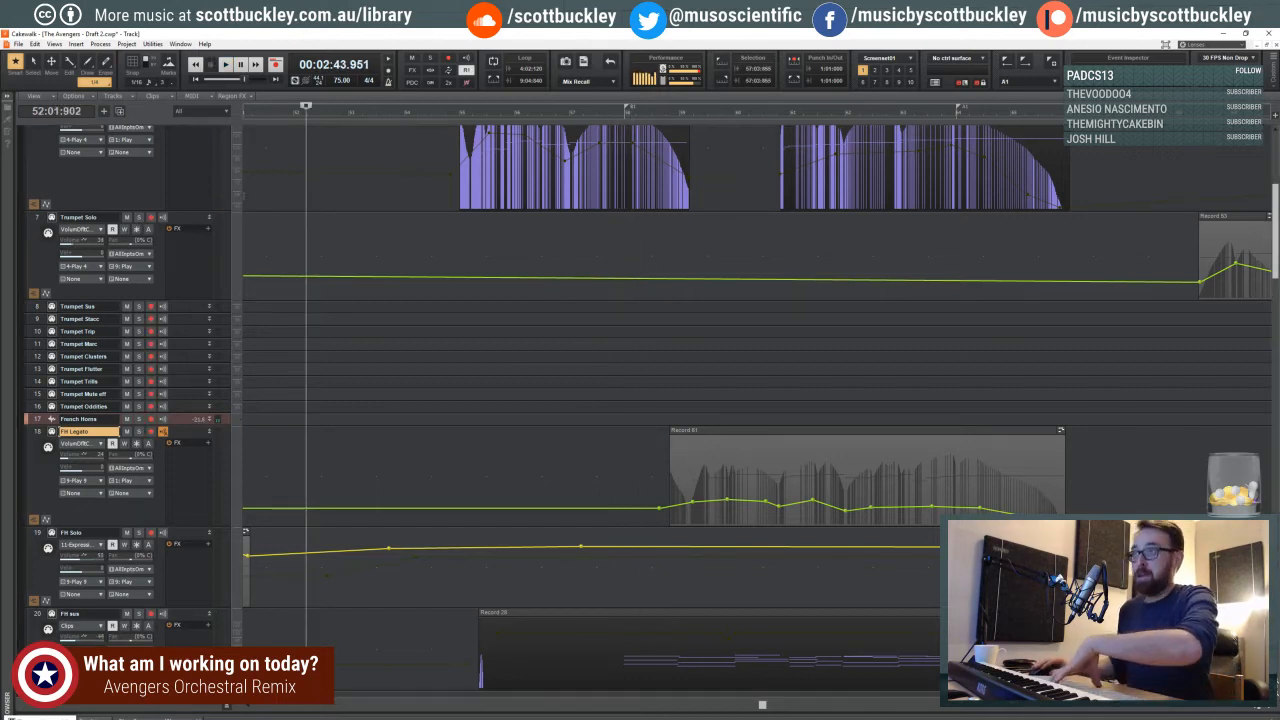
pyautogui.moveTo(763, 705); pyautogui.dragTo(690, 705)
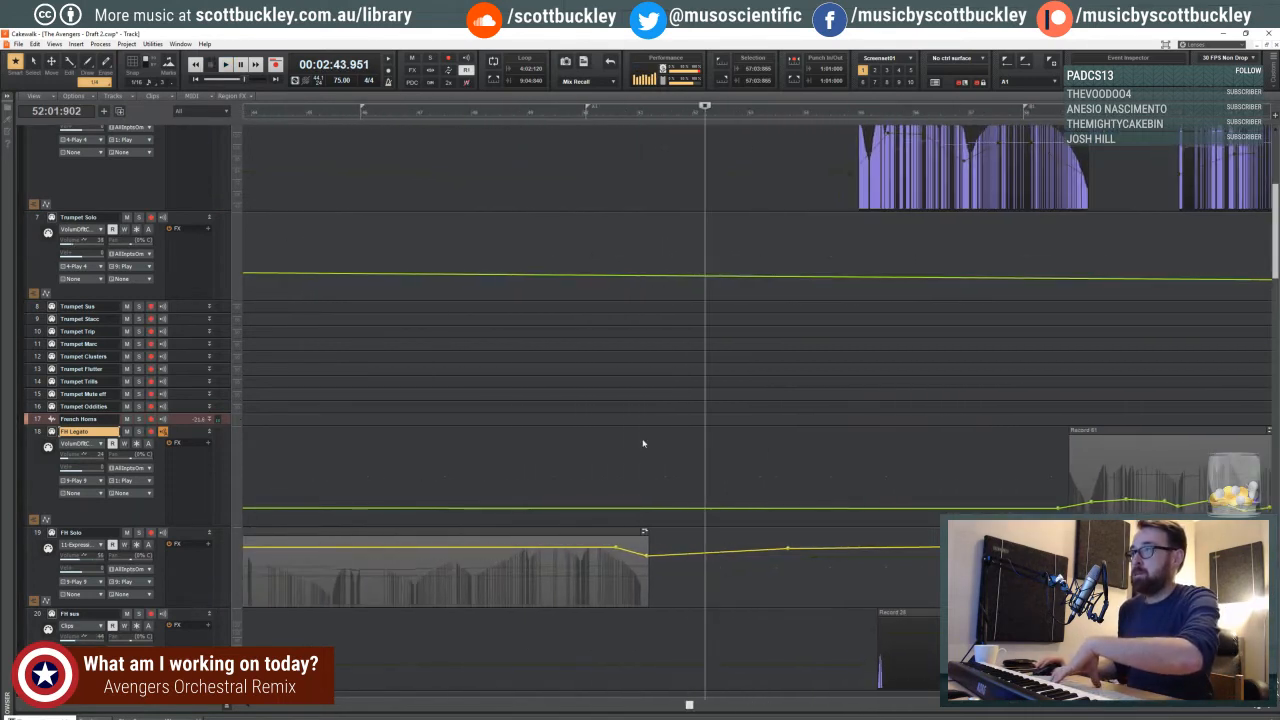
pyautogui.click(570, 236)
pyautogui.click(565, 215)
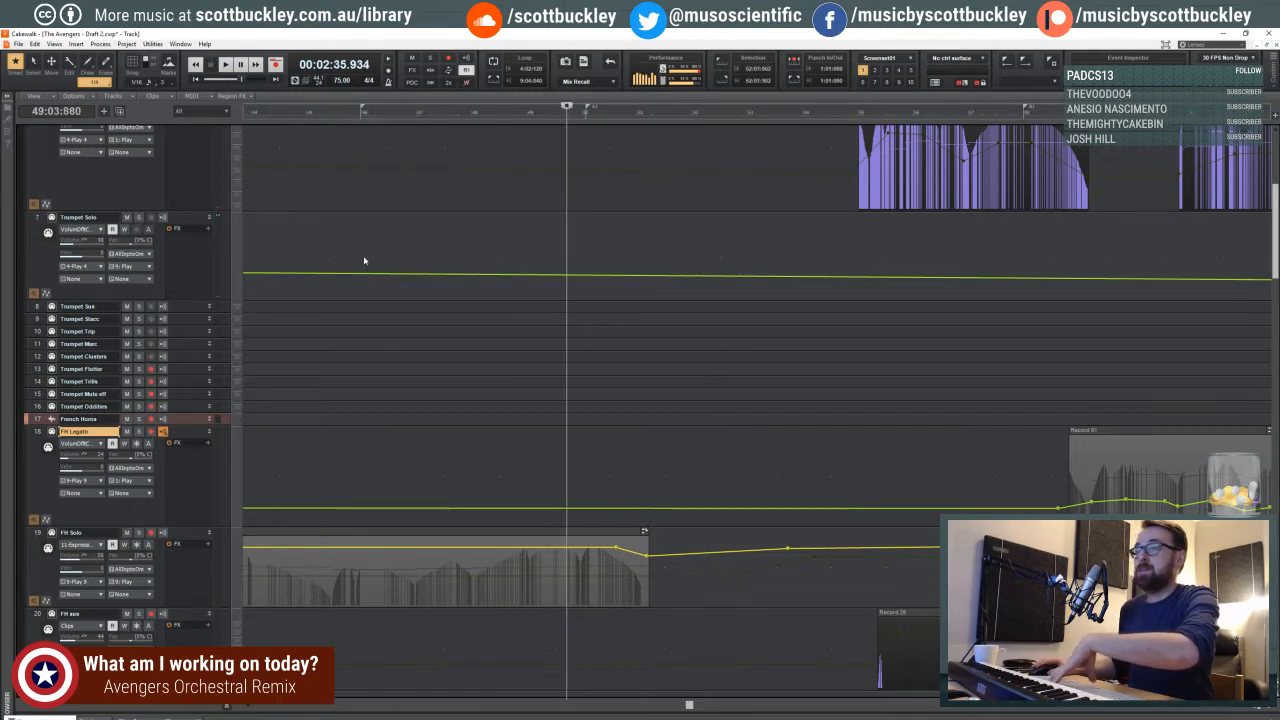
pyautogui.press('space')
# - Compare the trumpet and French horn clips during playback, then place the playhead at 50:04:297 and inspect the percussion tracks there
pyautogui.scroll(-2, 178, 347)
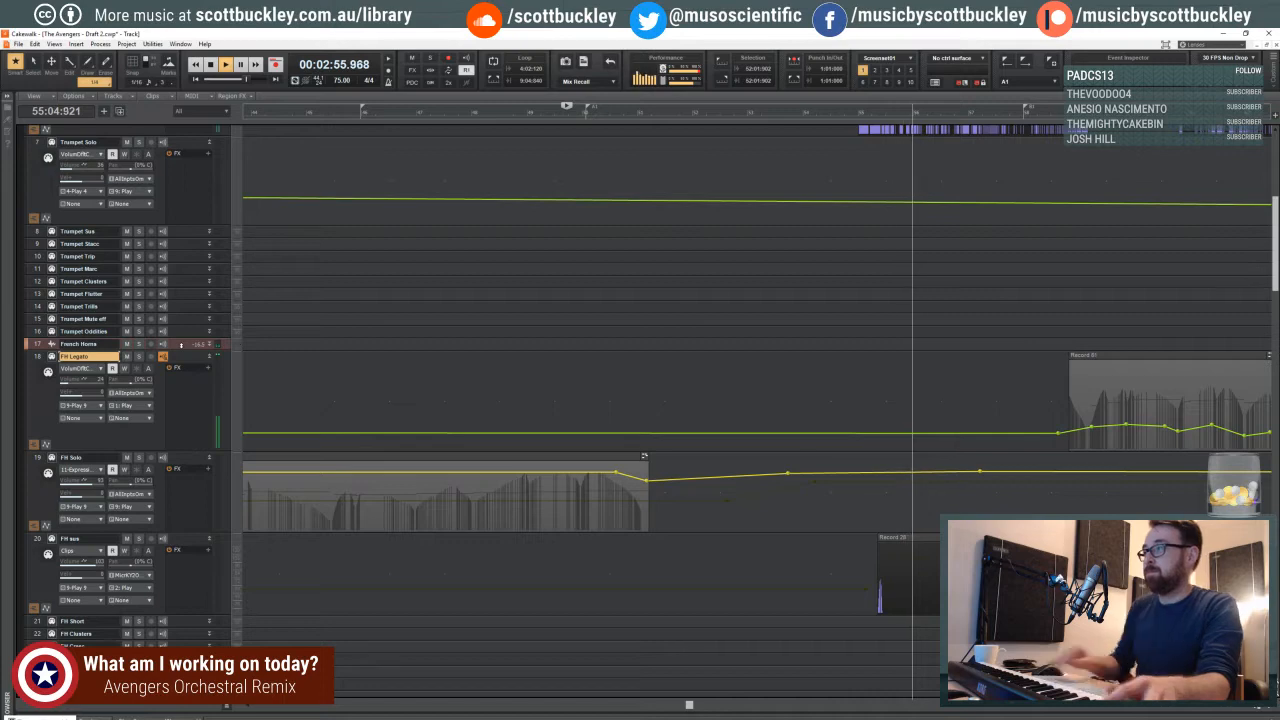
pyautogui.scroll(5, 322, 262)
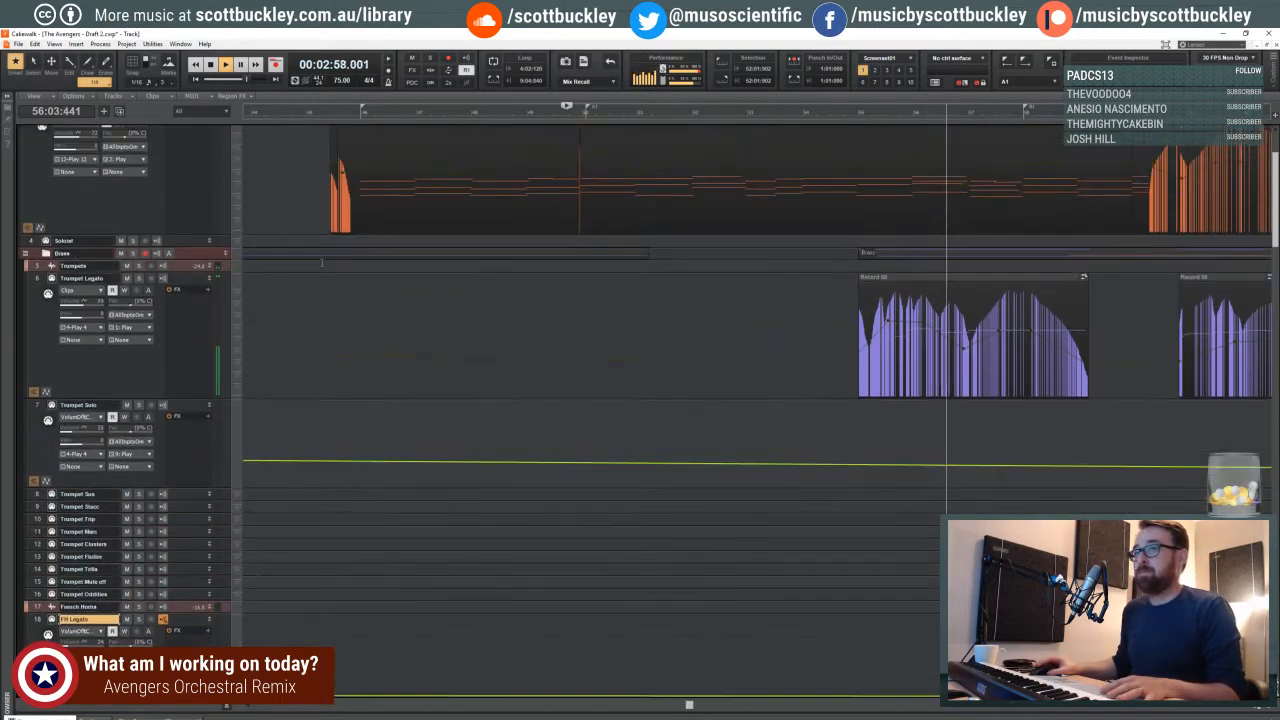
pyautogui.scroll(-5, 322, 262)
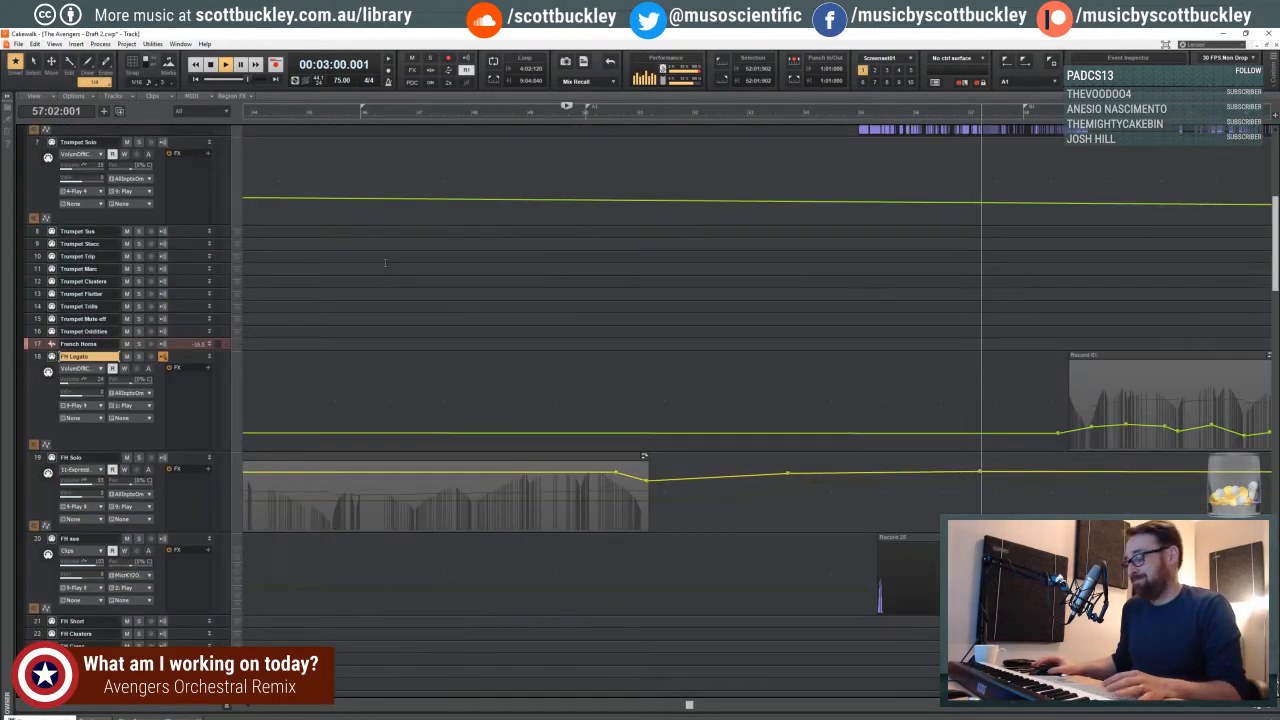
pyautogui.scroll(-2, 384, 262)
pyautogui.click(627, 236)
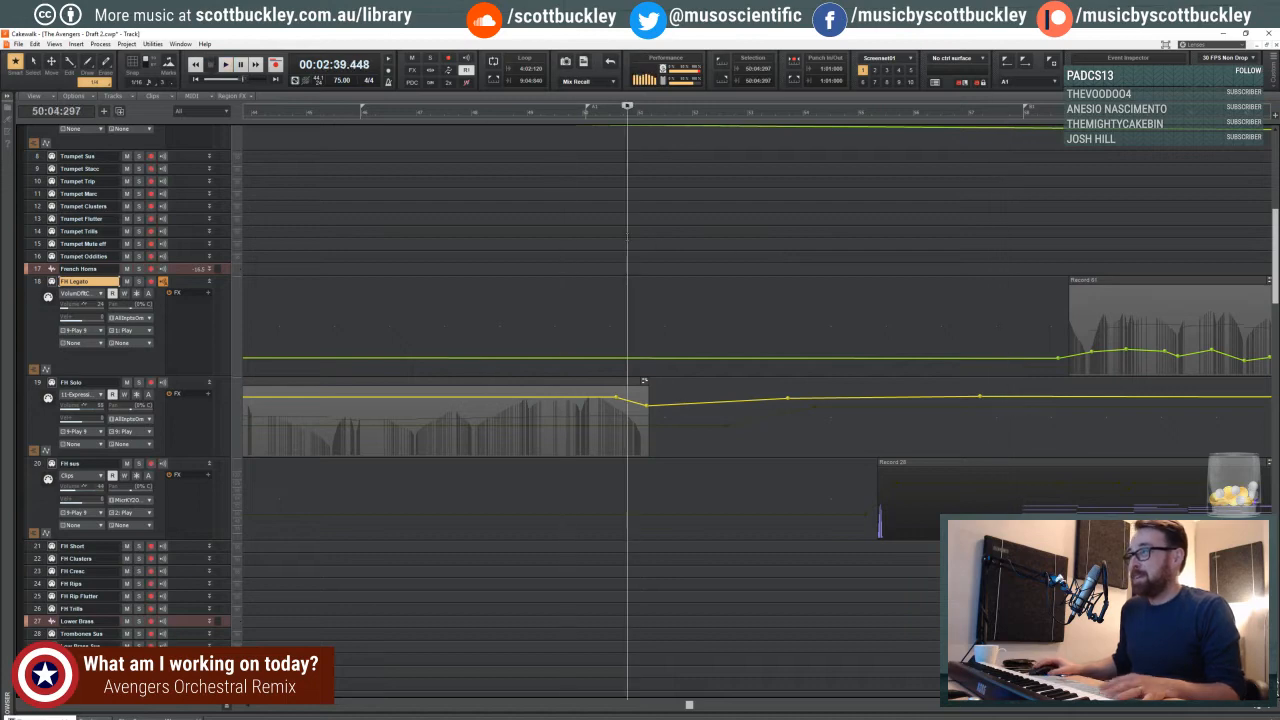
pyautogui.scroll(-10, 628, 238)
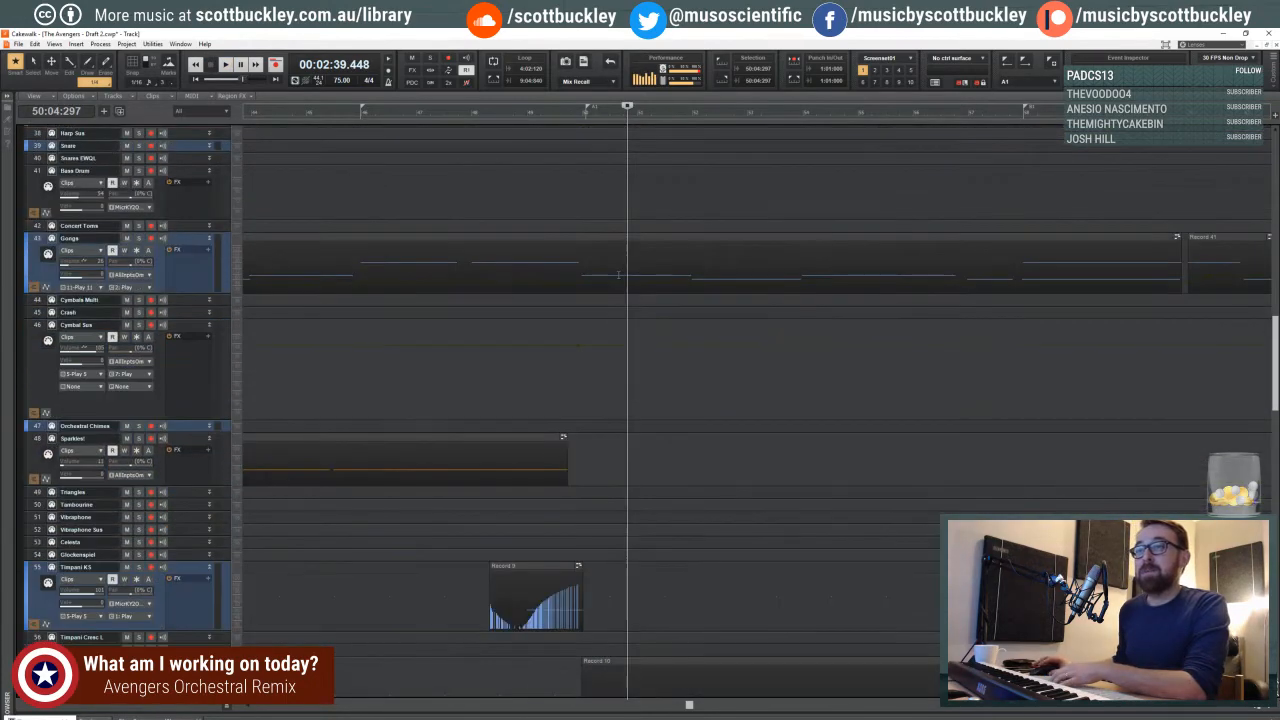
# - Play from 50:04:297 and examine the French horn, timpani and violin clips through the following measures, then stop playback
pyautogui.scroll(10, 619, 273)
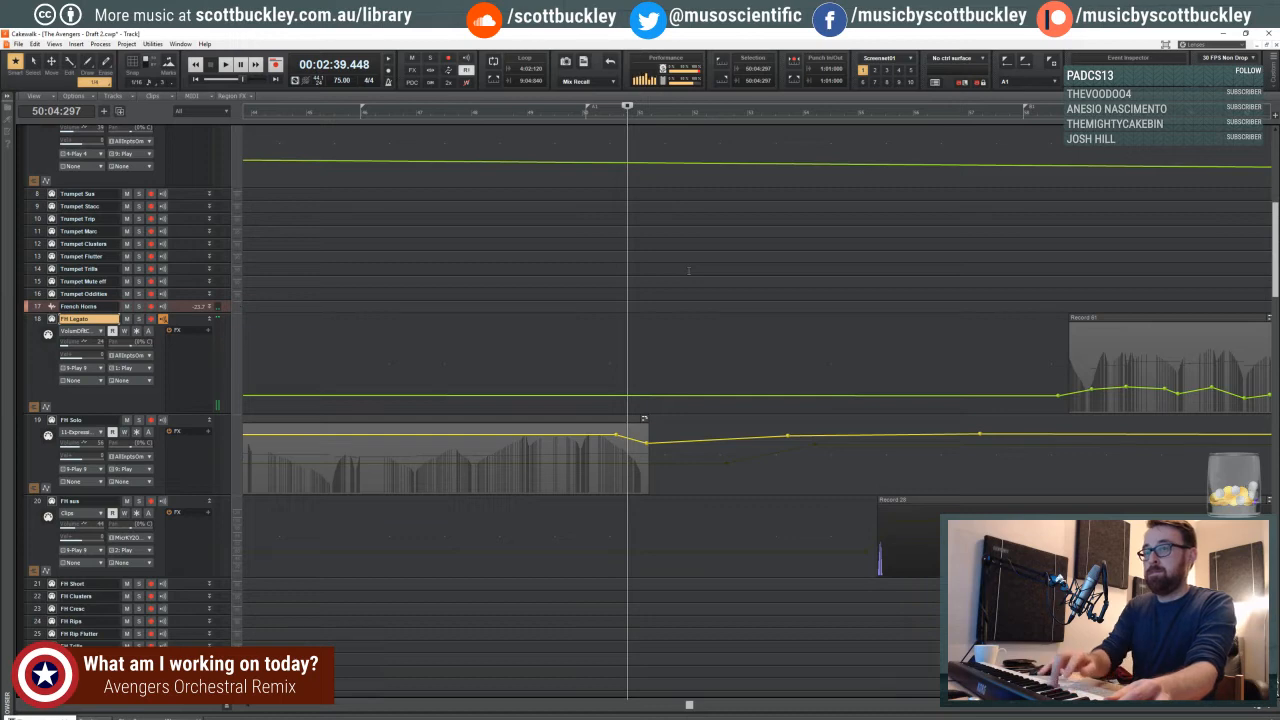
pyautogui.press('space')
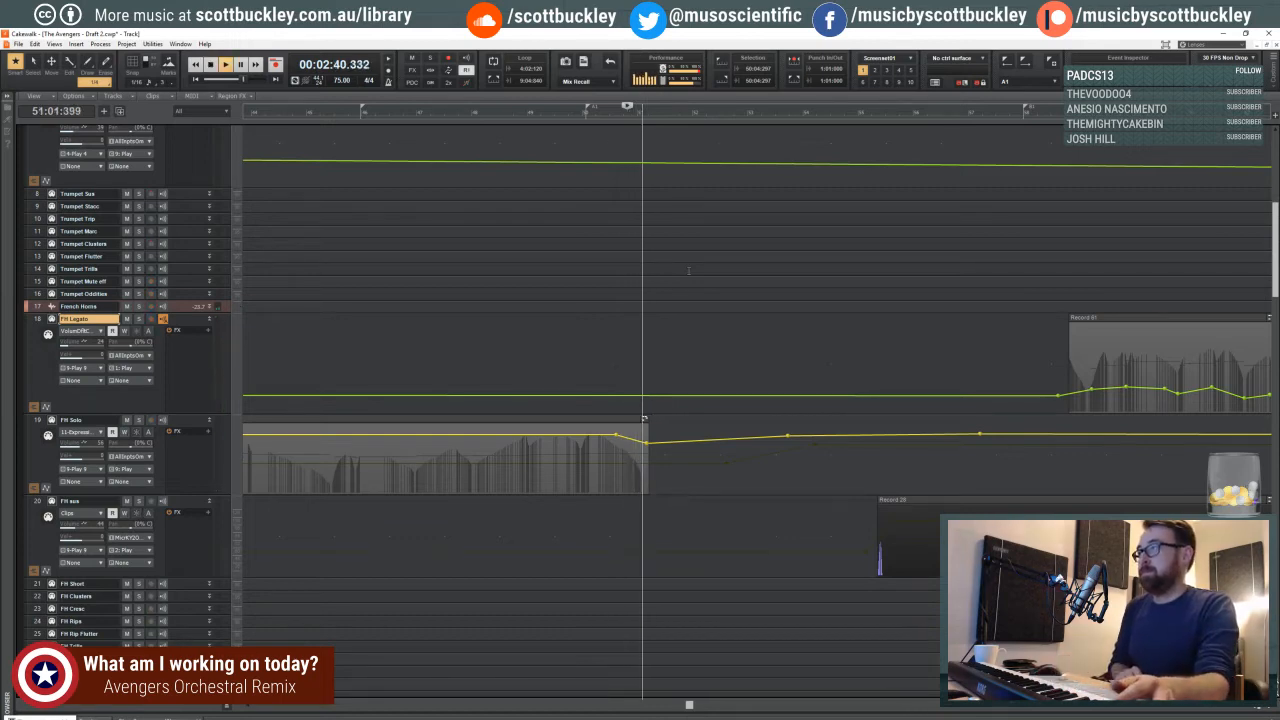
pyautogui.scroll(-10, 670, 295)
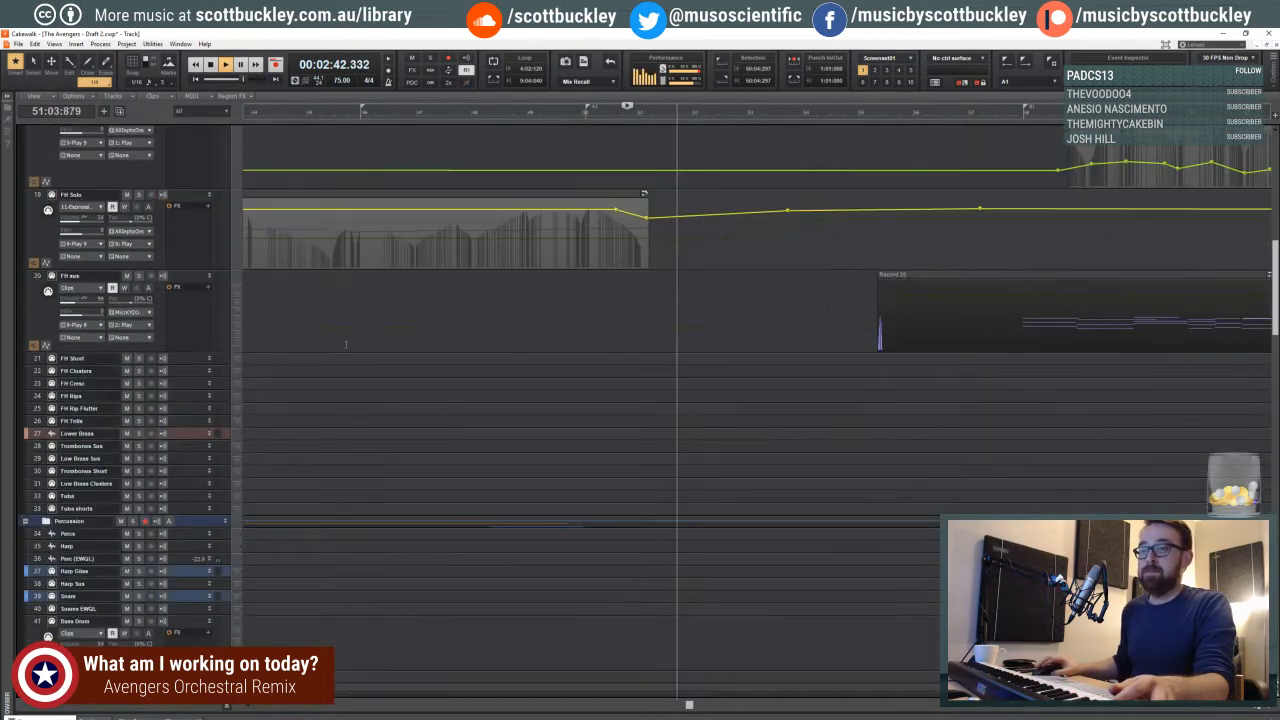
pyautogui.scroll(-20, 291, 348)
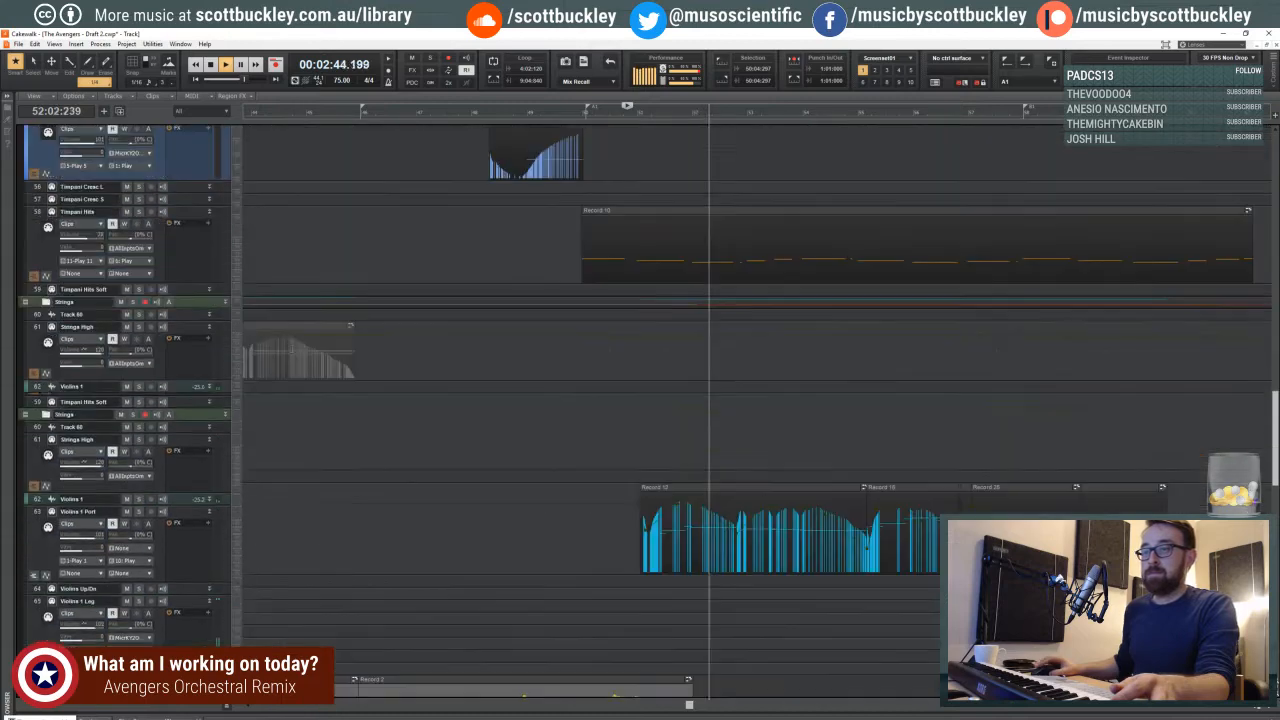
pyautogui.scroll(-3, 291, 348)
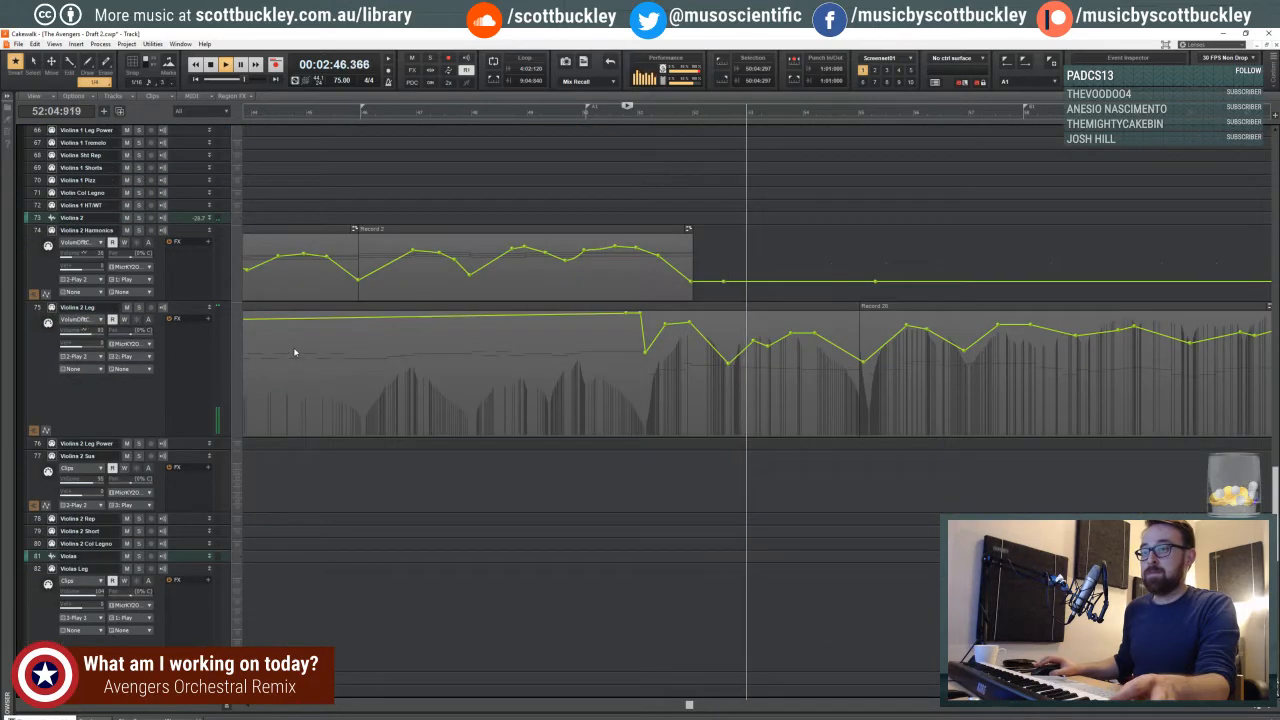
pyautogui.scroll(3, 293, 347)
pyautogui.scroll(10, 293, 347)
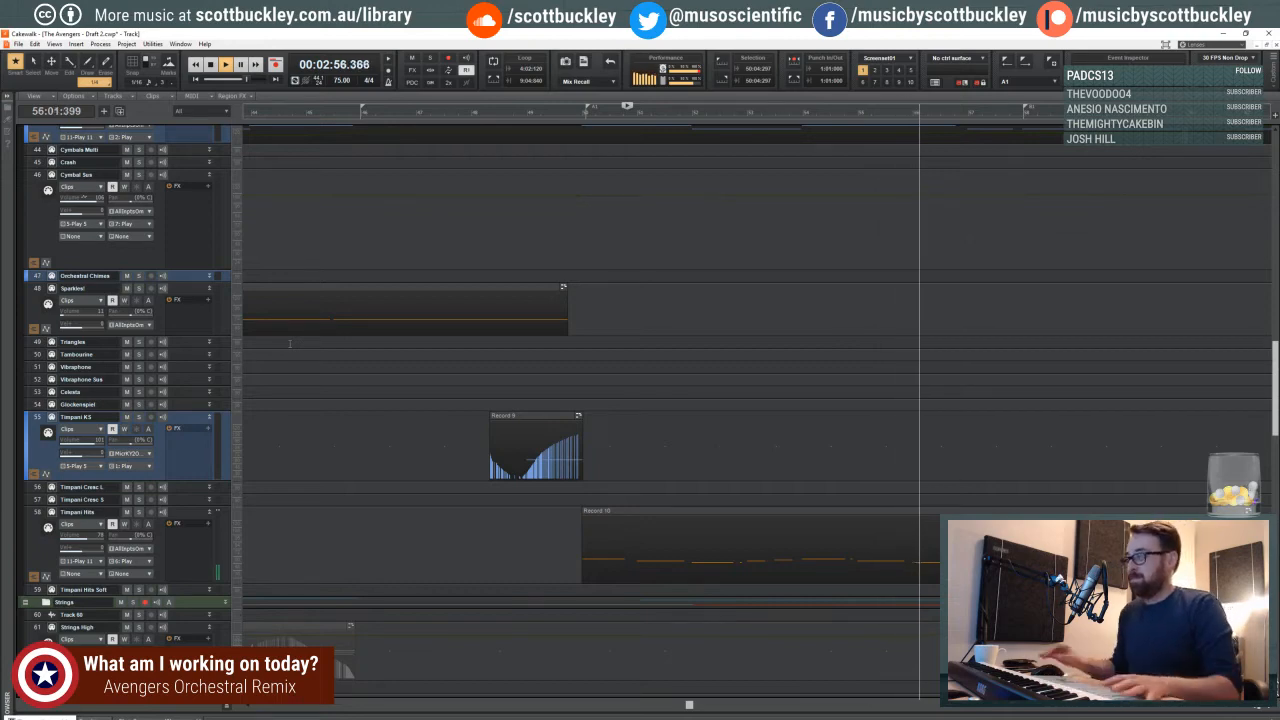
pyautogui.press('space')
# - Move the playhead back to 49:02:865 and play the passage while inspecting the Violins 1 and Violins 2 tracks
pyautogui.scroll(-1, 358, 241)
pyautogui.scroll(-5, 358, 241)
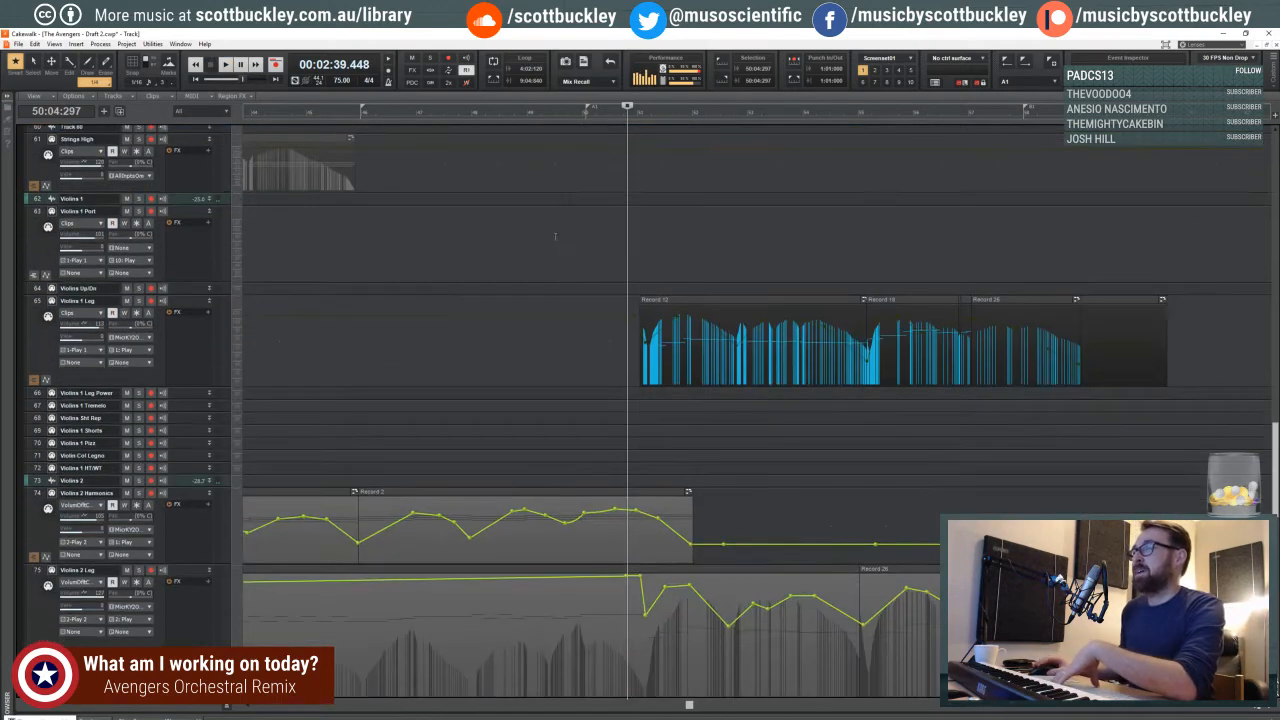
pyautogui.click(562, 228)
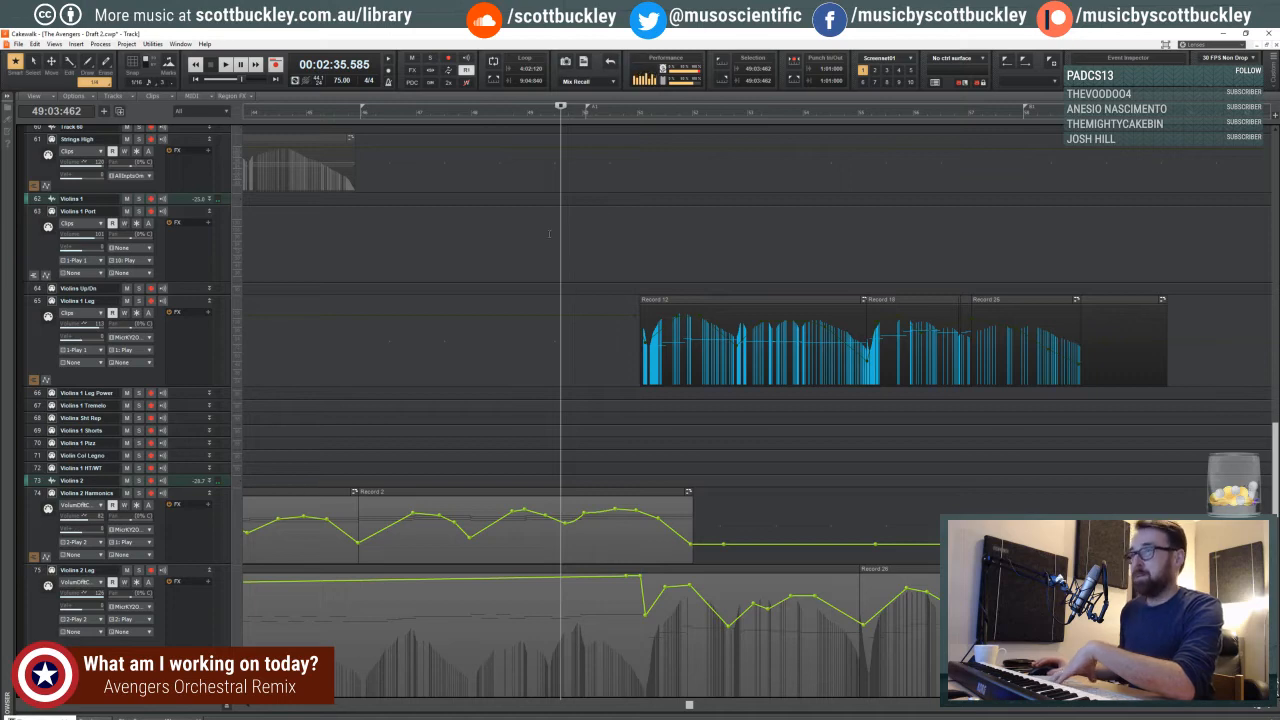
pyautogui.scroll(-1, 549, 234)
pyautogui.click(552, 200)
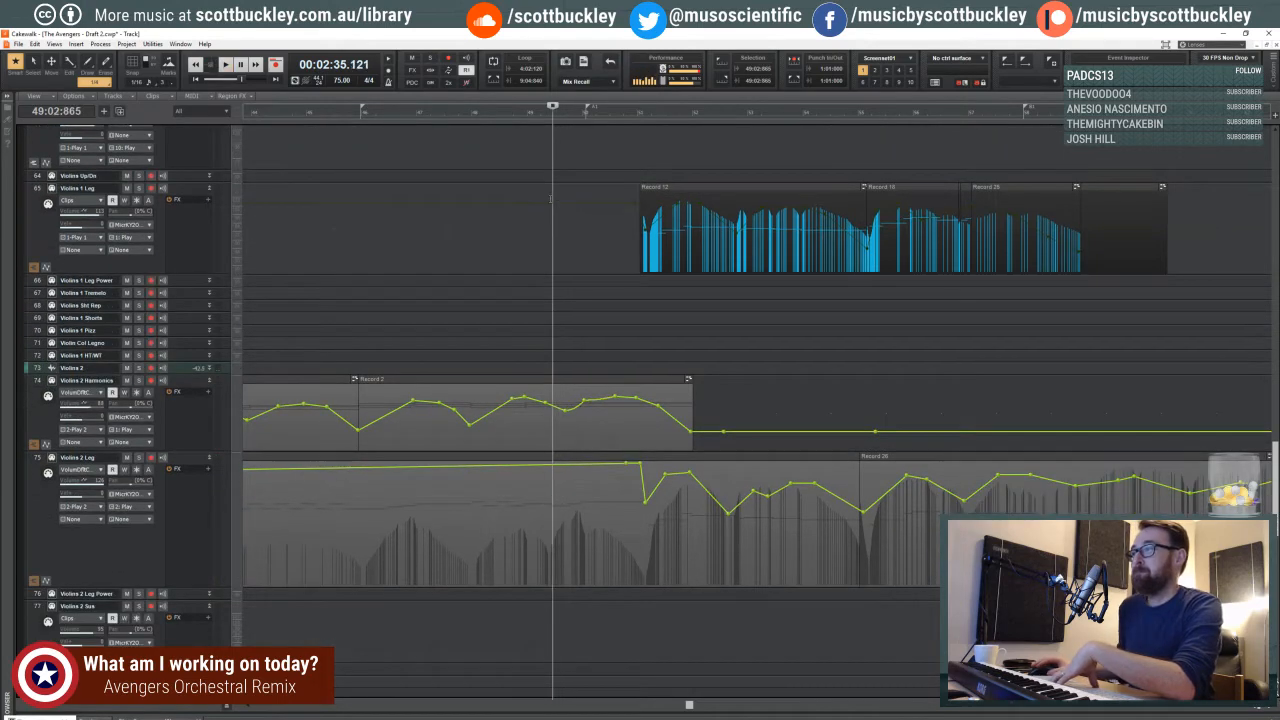
pyautogui.scroll(-1, 551, 199)
pyautogui.press('space')
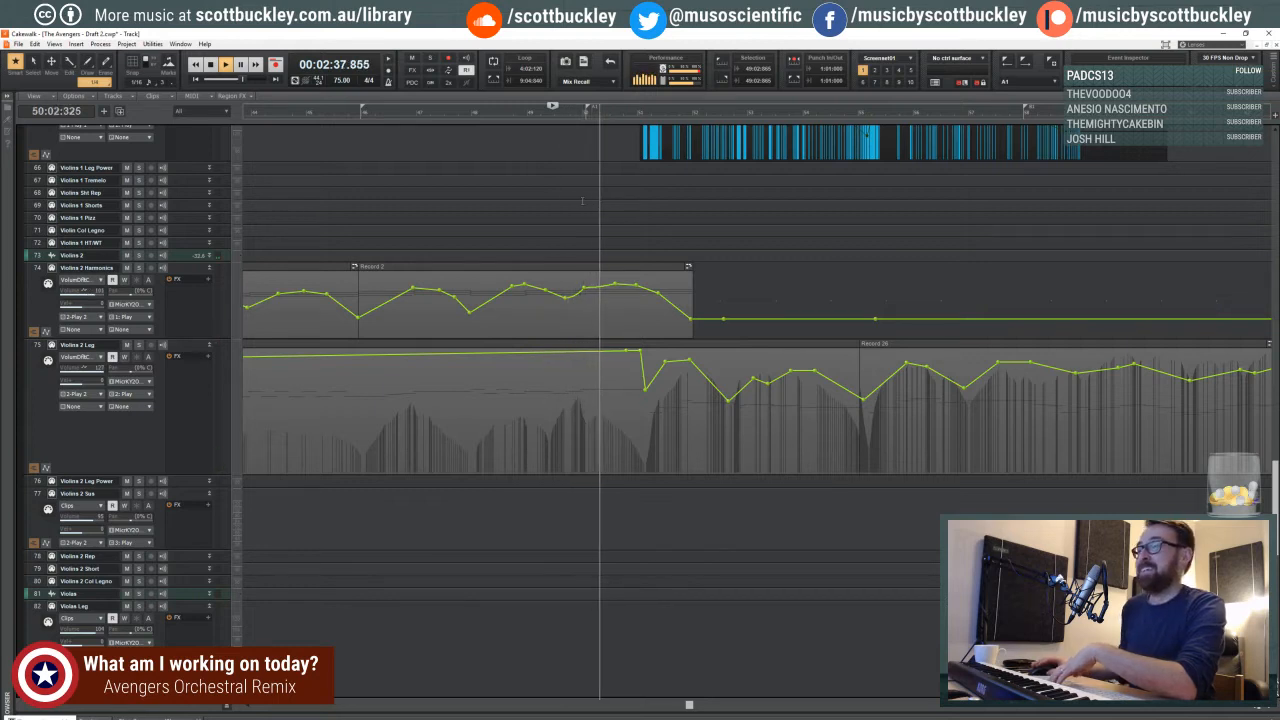
pyautogui.scroll(-1, 588, 199)
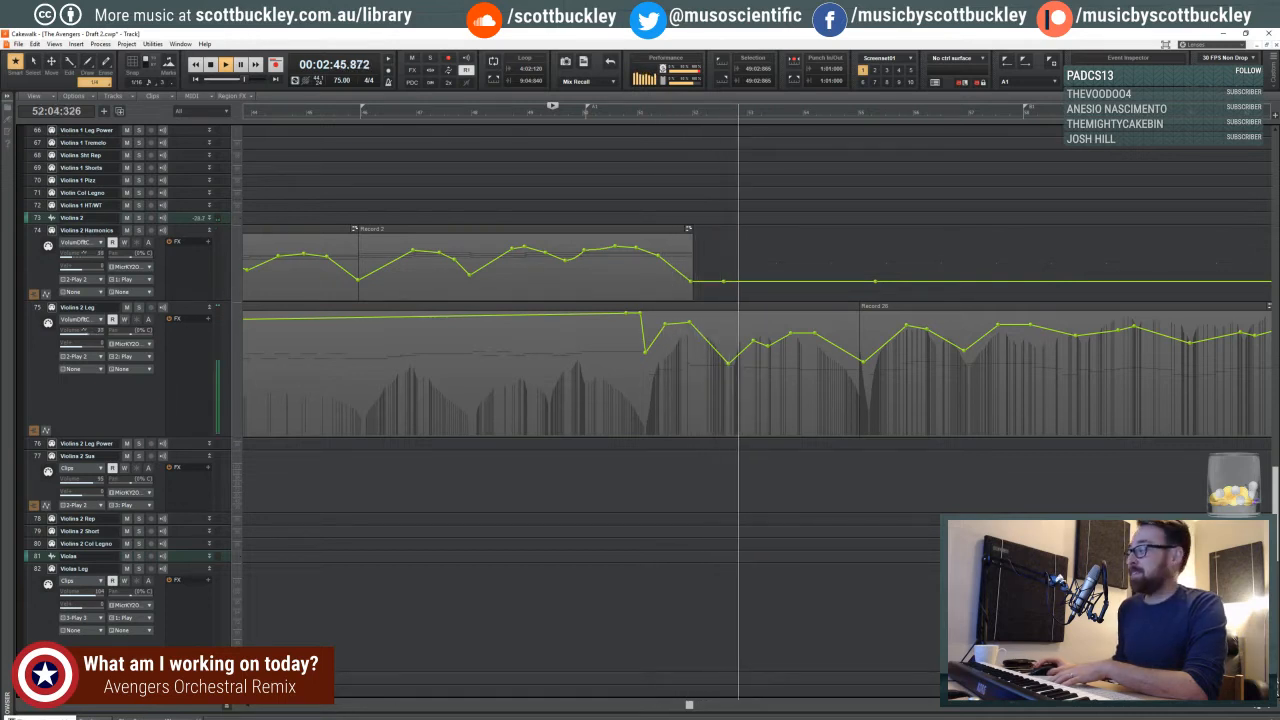
# - Show a wider span of the timeline and compare the violin clips with the timpani clips during playback
pyautogui.hotkey('ctrl', 'Left')
pyautogui.hotkey('ctrl', 'Left')
pyautogui.hotkey('ctrl', 'Left')
pyautogui.hotkey('ctrl', 'Left')
pyautogui.hotkey('ctrl', 'Left')
pyautogui.hotkey('ctrl', 'Left')
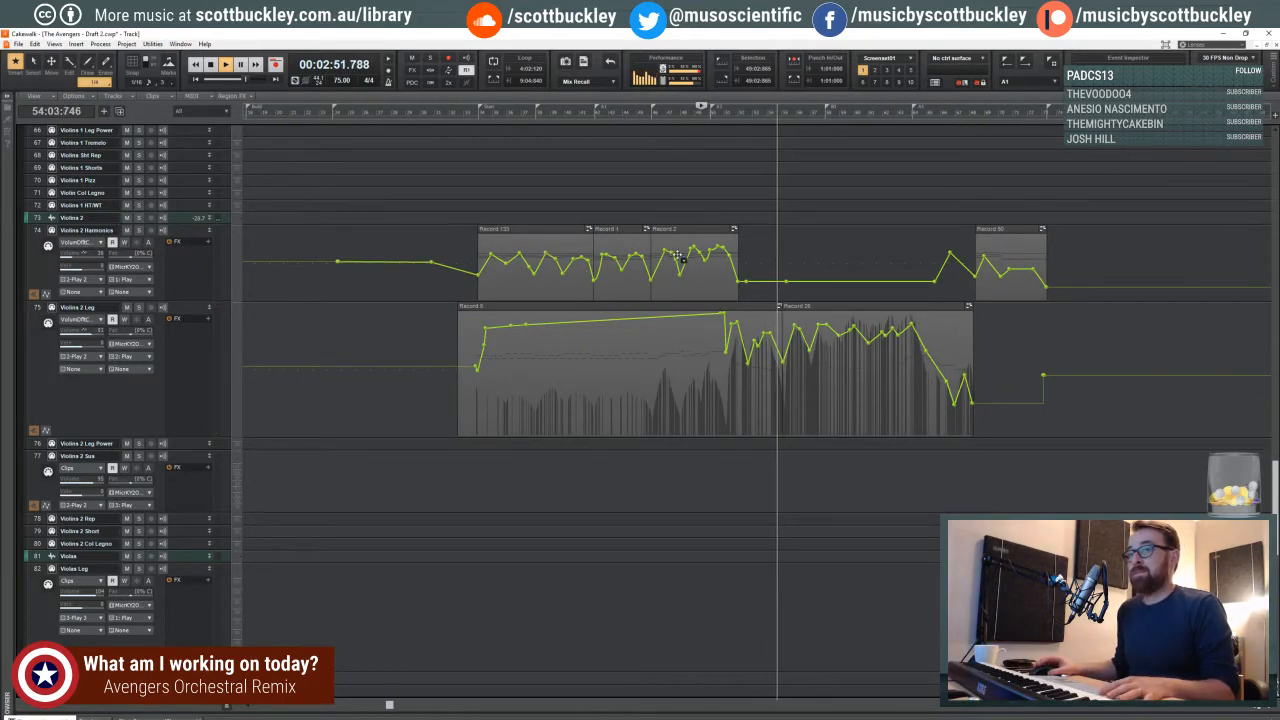
pyautogui.scroll(5, 744, 289)
pyautogui.scroll(7, 743, 288)
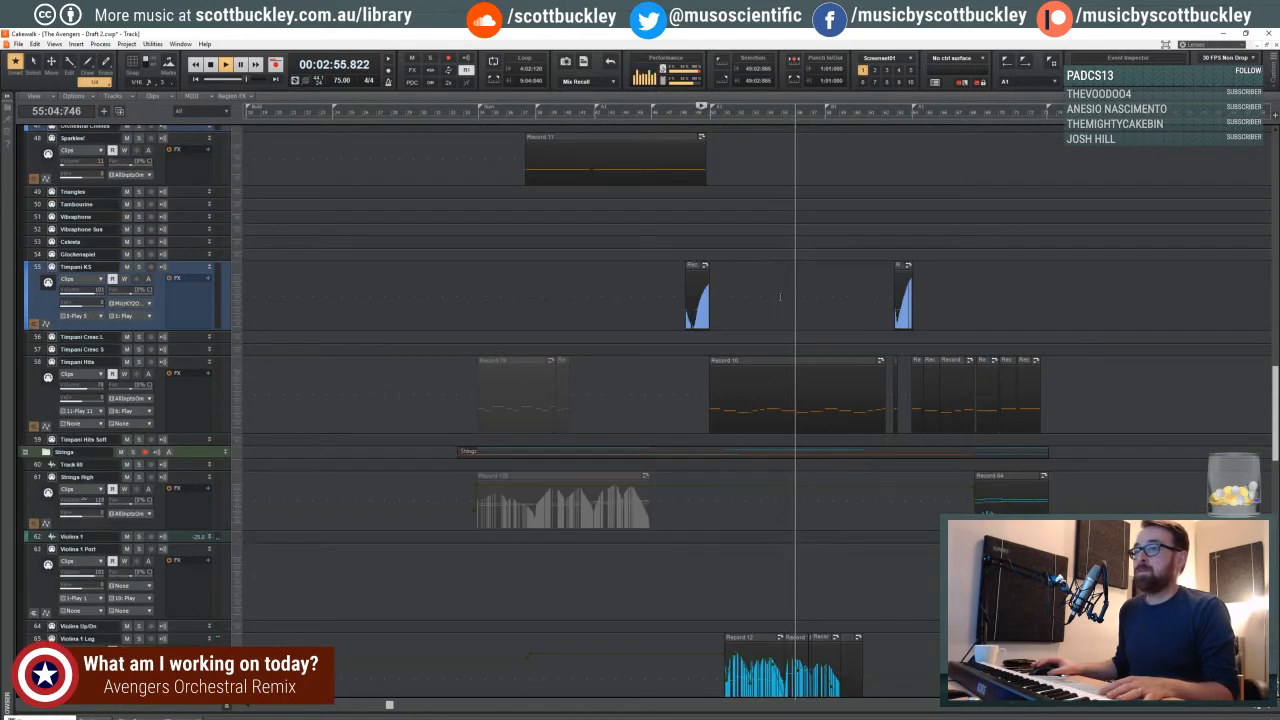
pyautogui.scroll(-10, 780, 296)
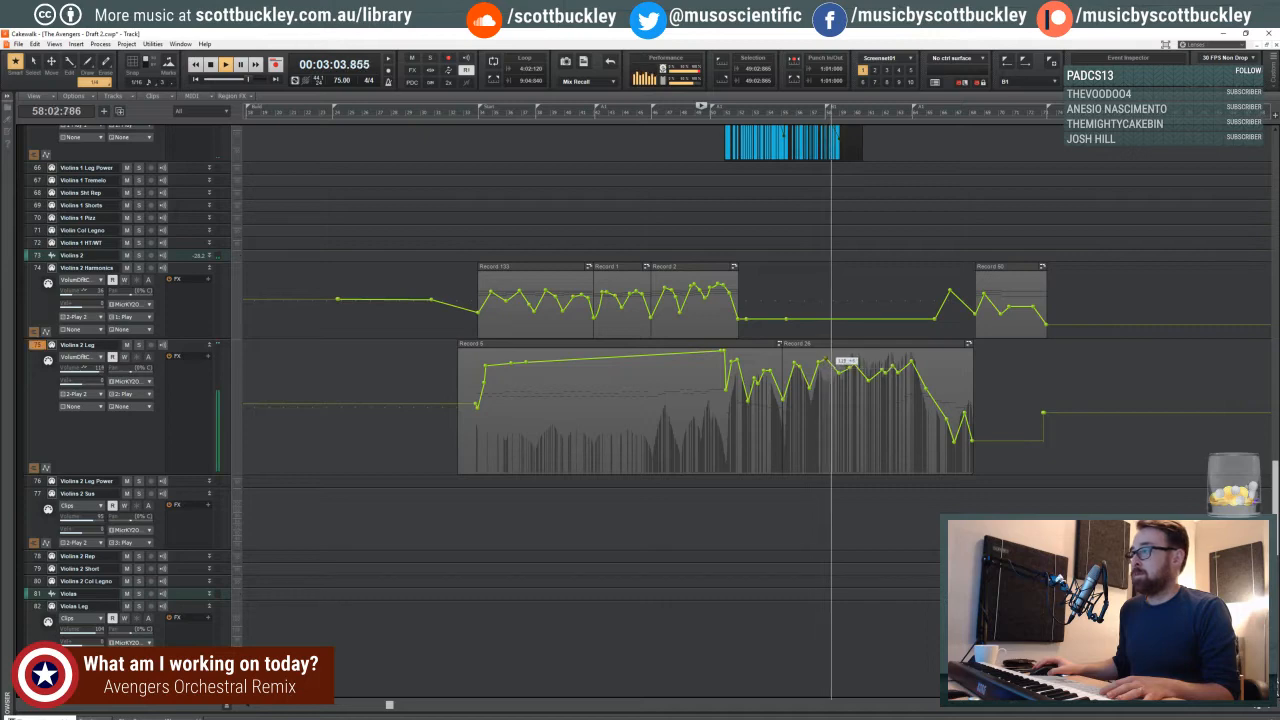
# - Follow playback through measures 64 to 69 on the violin, high strings and timpani tracks, then stop it
pyautogui.scroll(3, 835, 345)
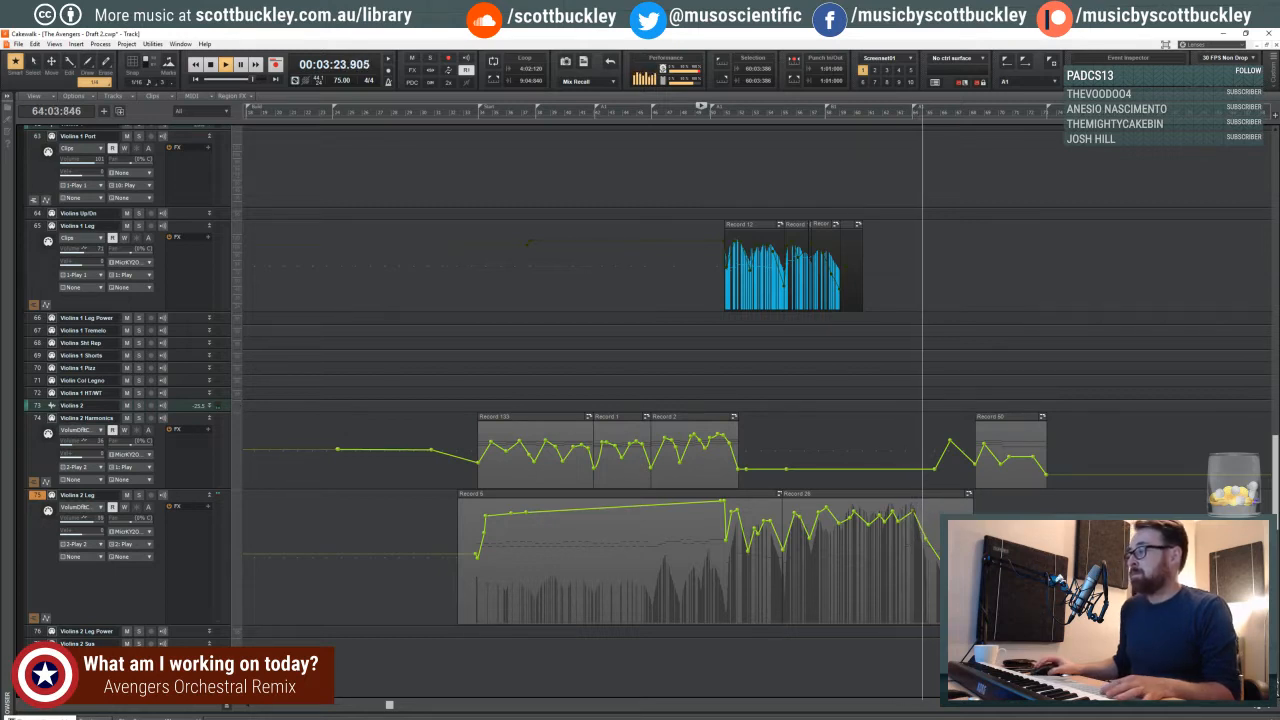
pyautogui.scroll(5, 714, 433)
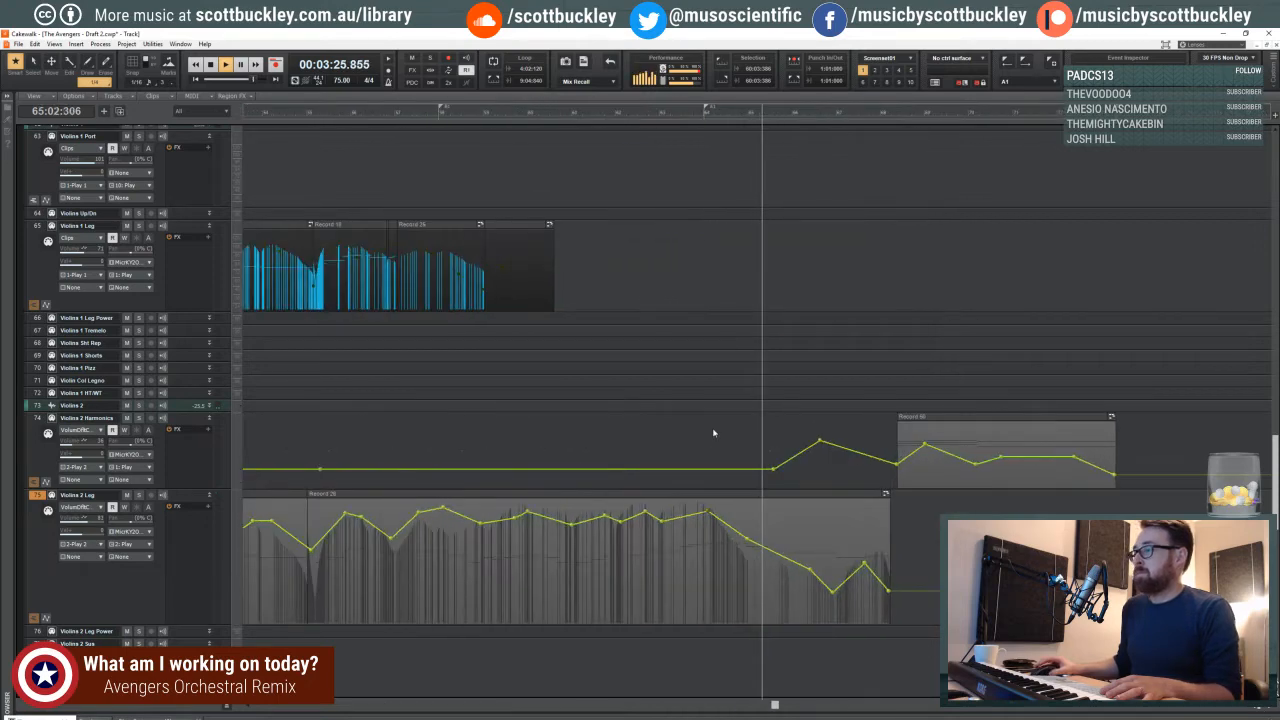
pyautogui.scroll(2, 413, 217)
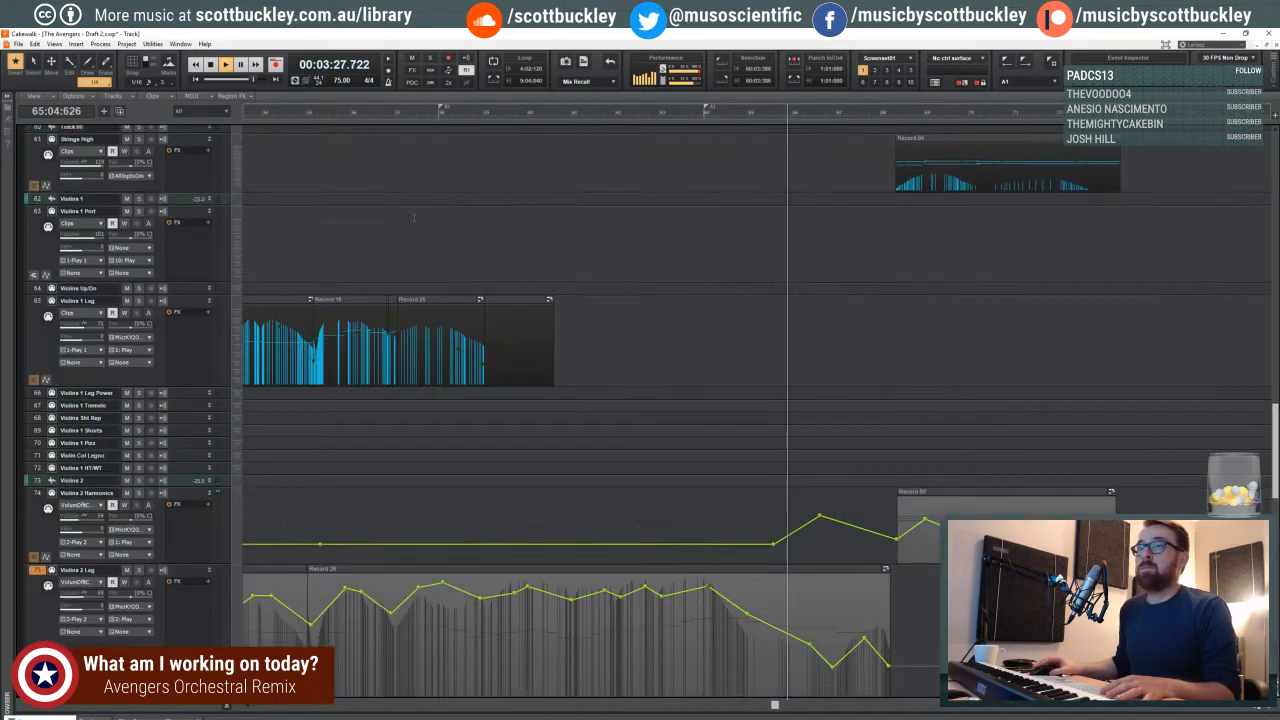
pyautogui.scroll(10, 413, 217)
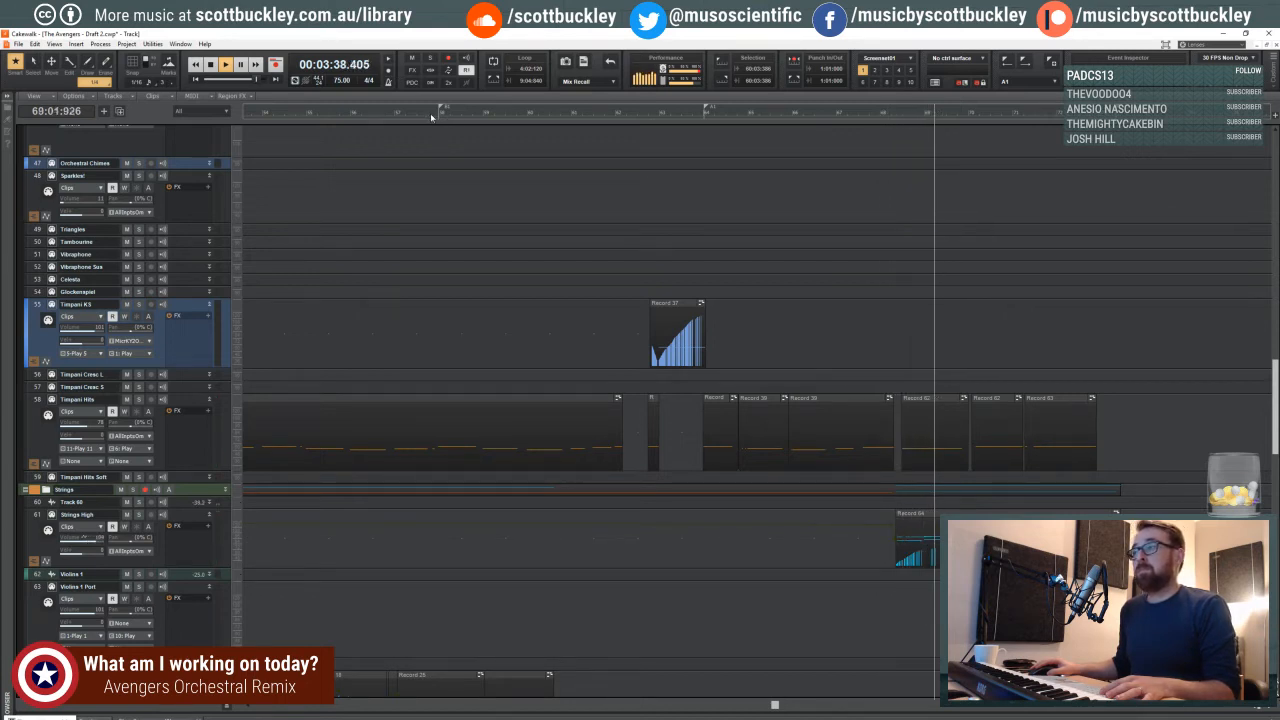
pyautogui.press('space')
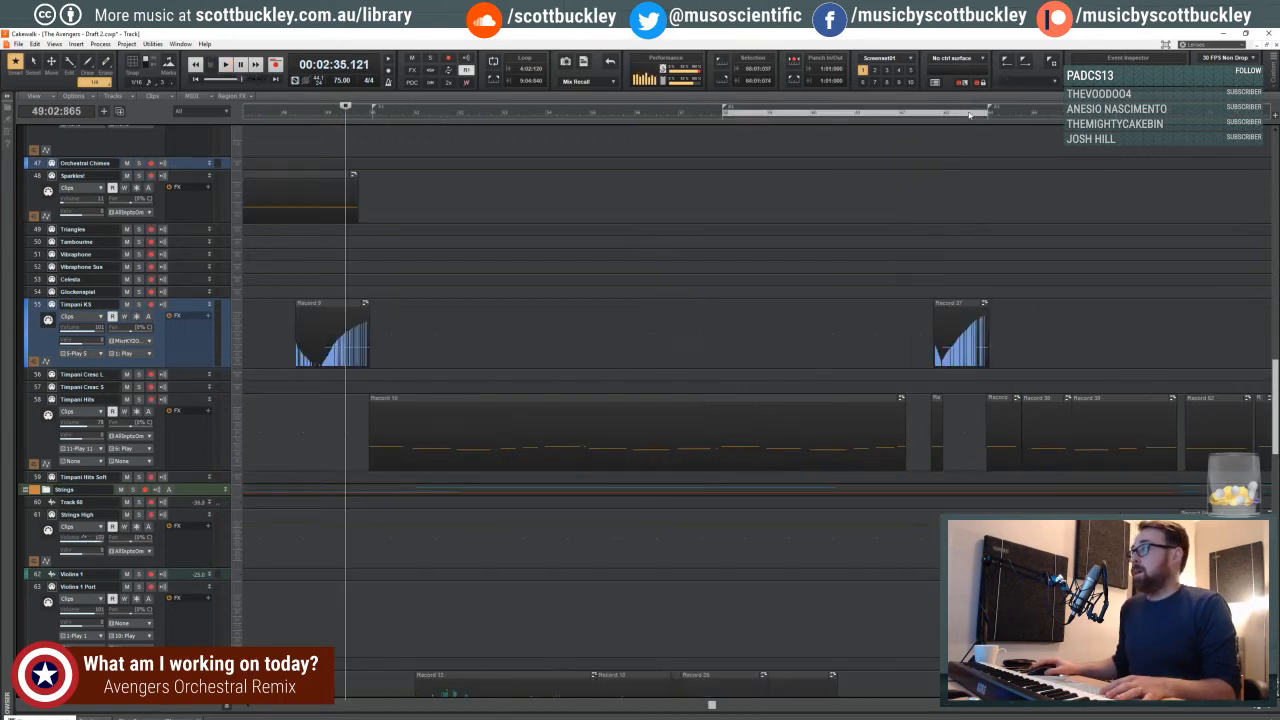
# - Audition the passage from 61:04:284, then record a new Timpani Hits part in measure 63
pyautogui.click(970, 117)
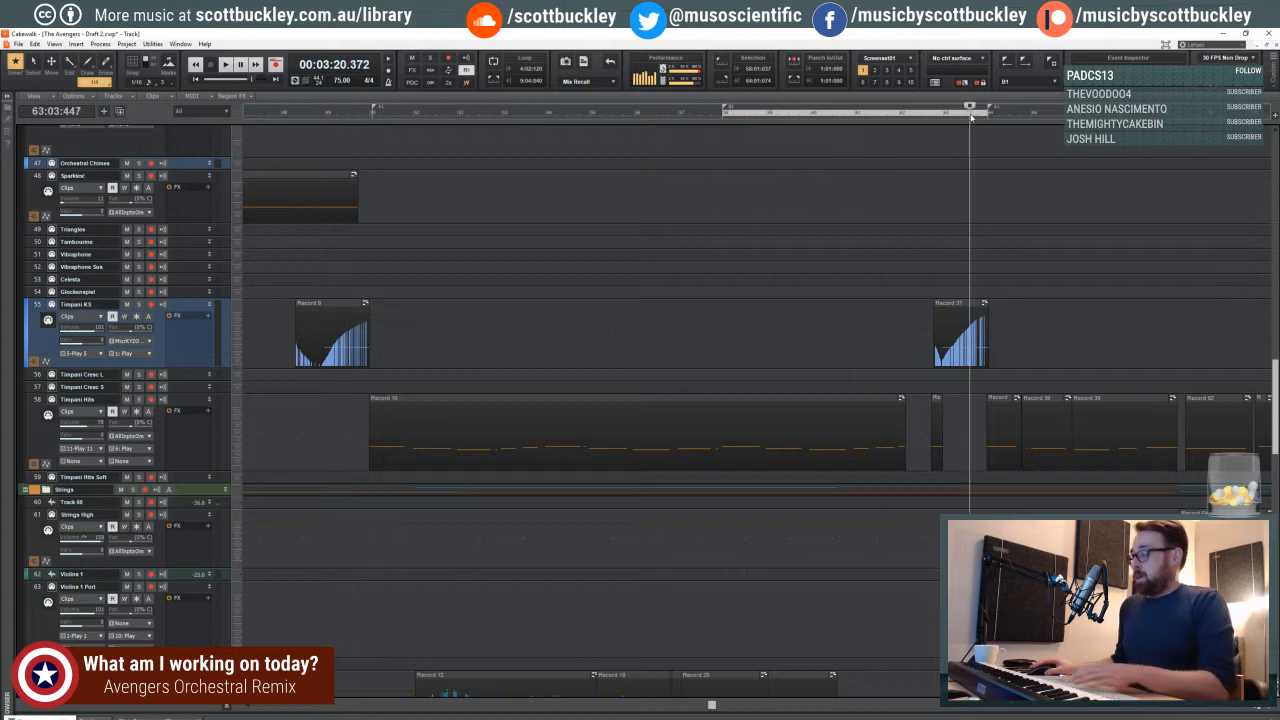
pyautogui.click(809, 118)
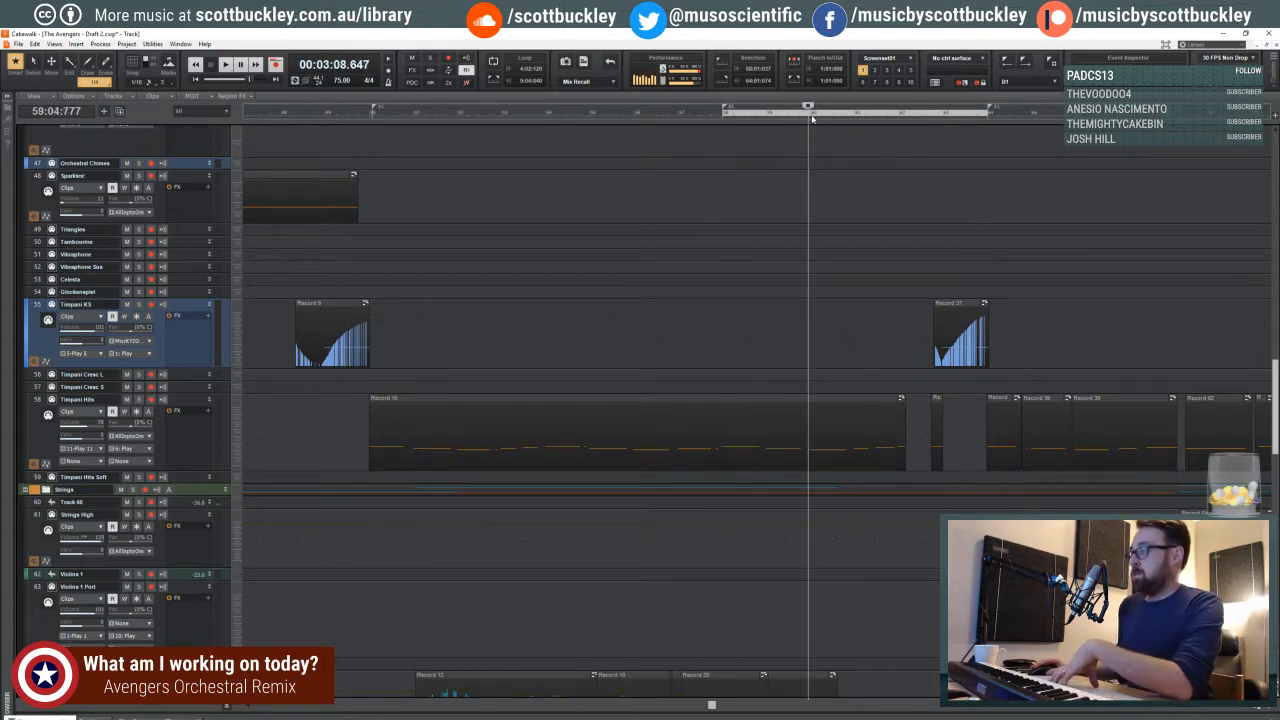
pyautogui.click(891, 118)
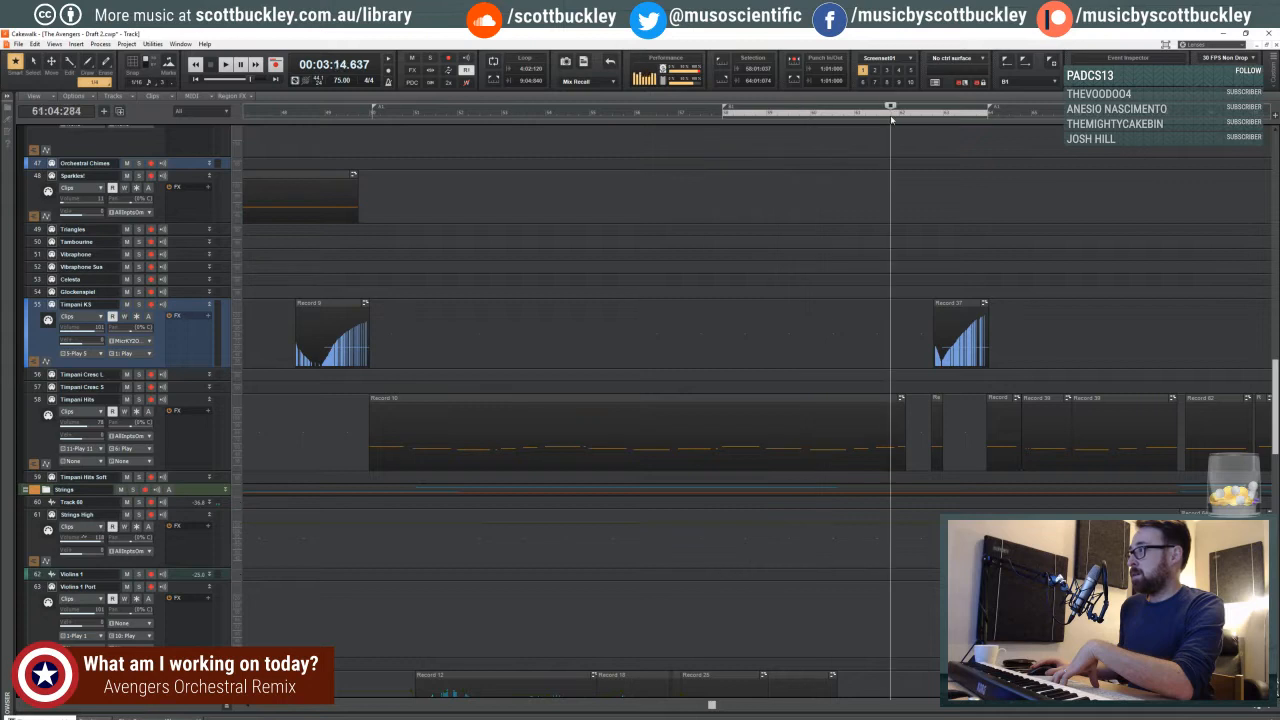
pyautogui.press('space')
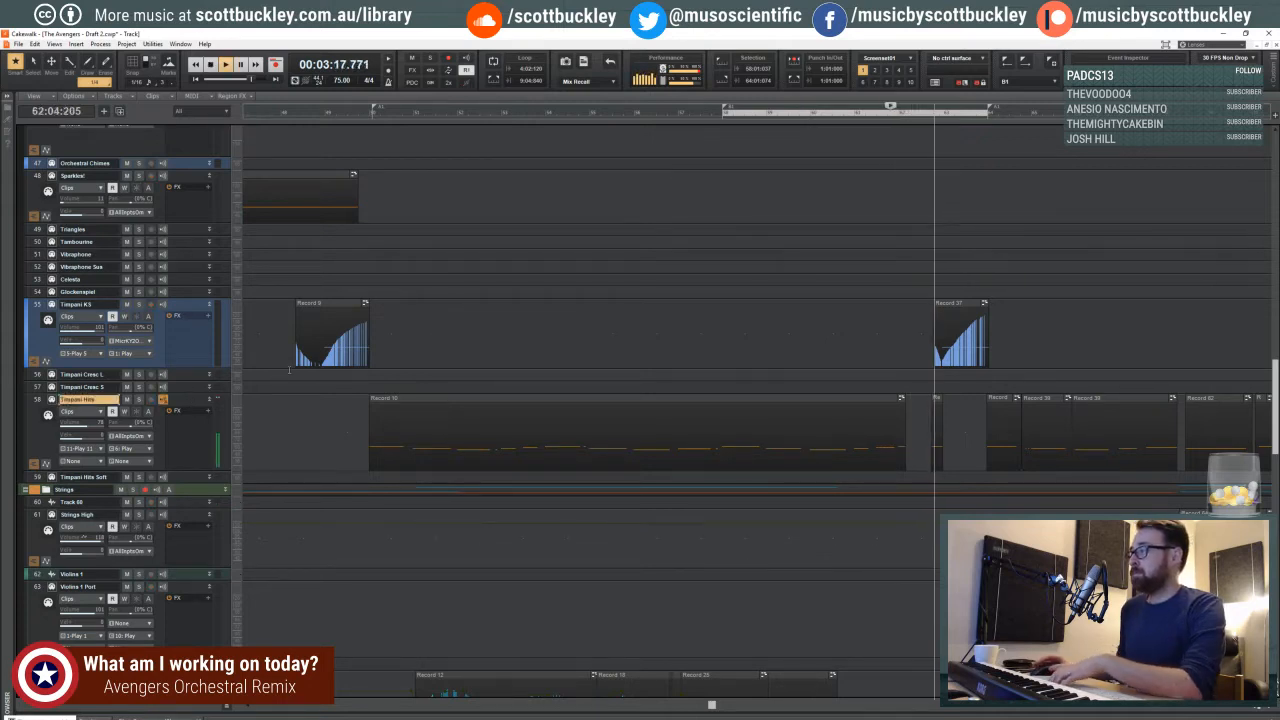
pyautogui.press('space')
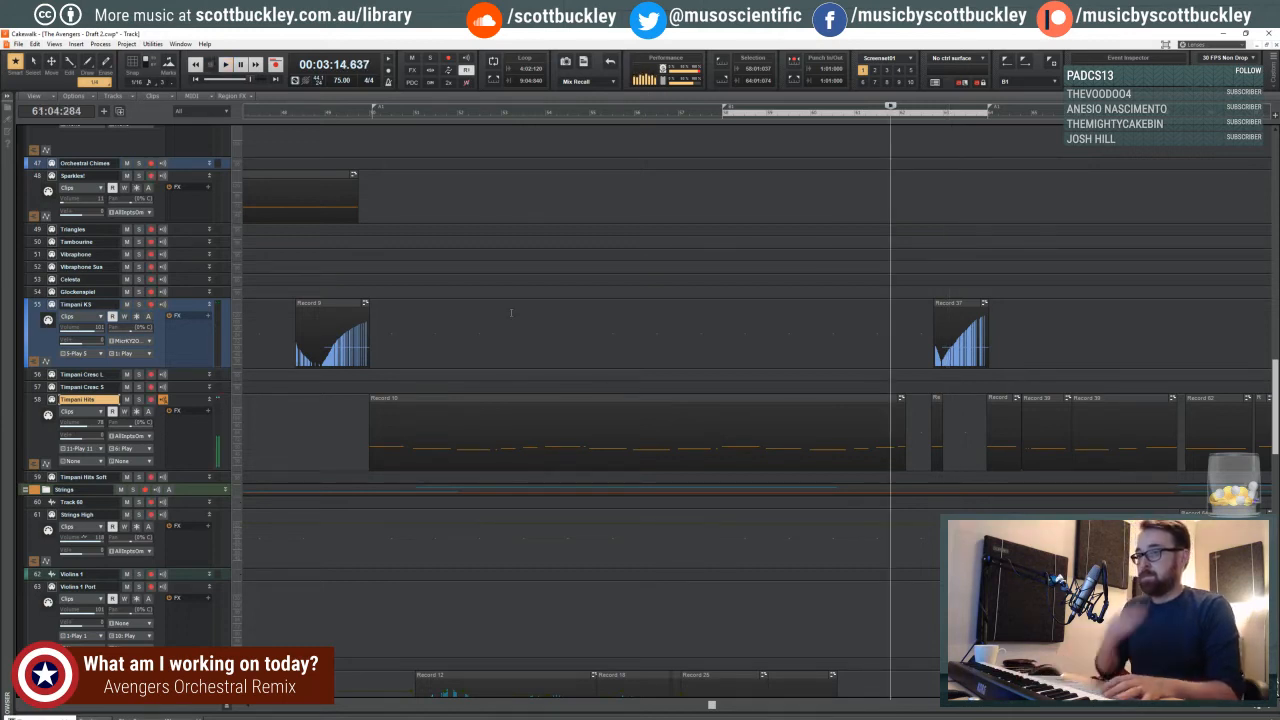
pyautogui.press('r')
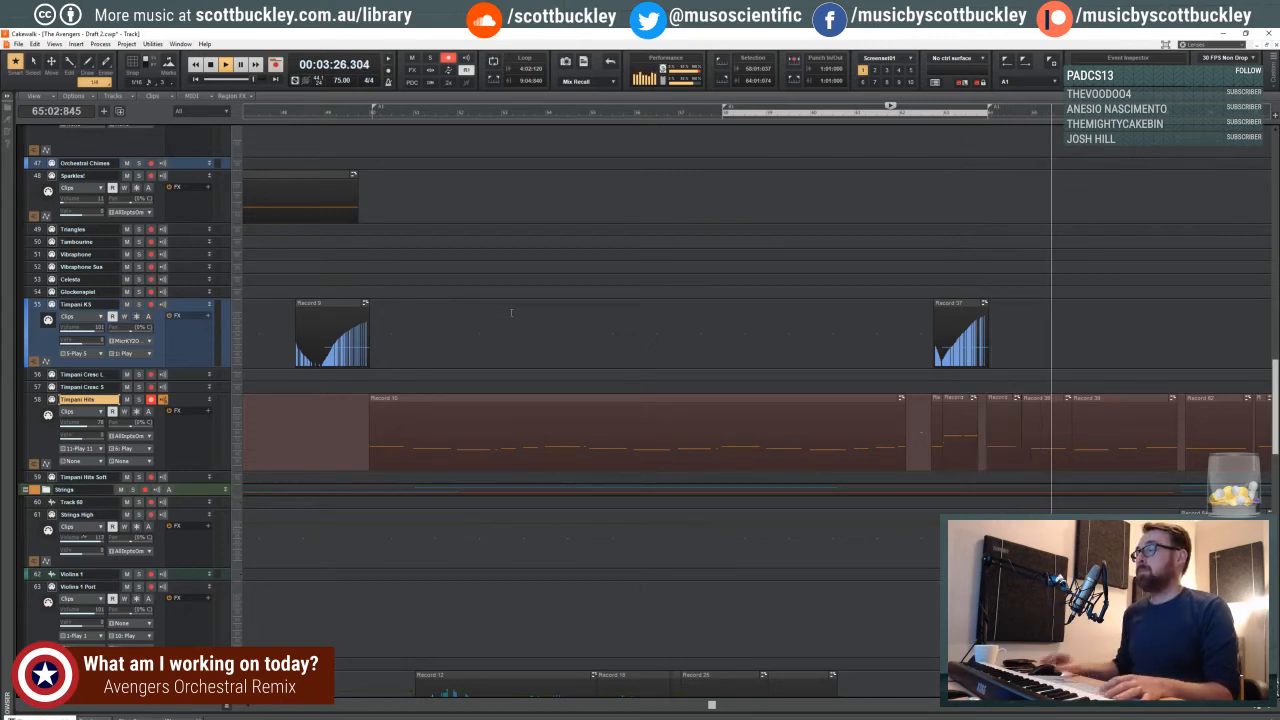
pyautogui.press('space')
# - Quantize the newly recorded Timpani Hits clip in measure 63 to a 1/8 duration
pyautogui.click(960, 399)
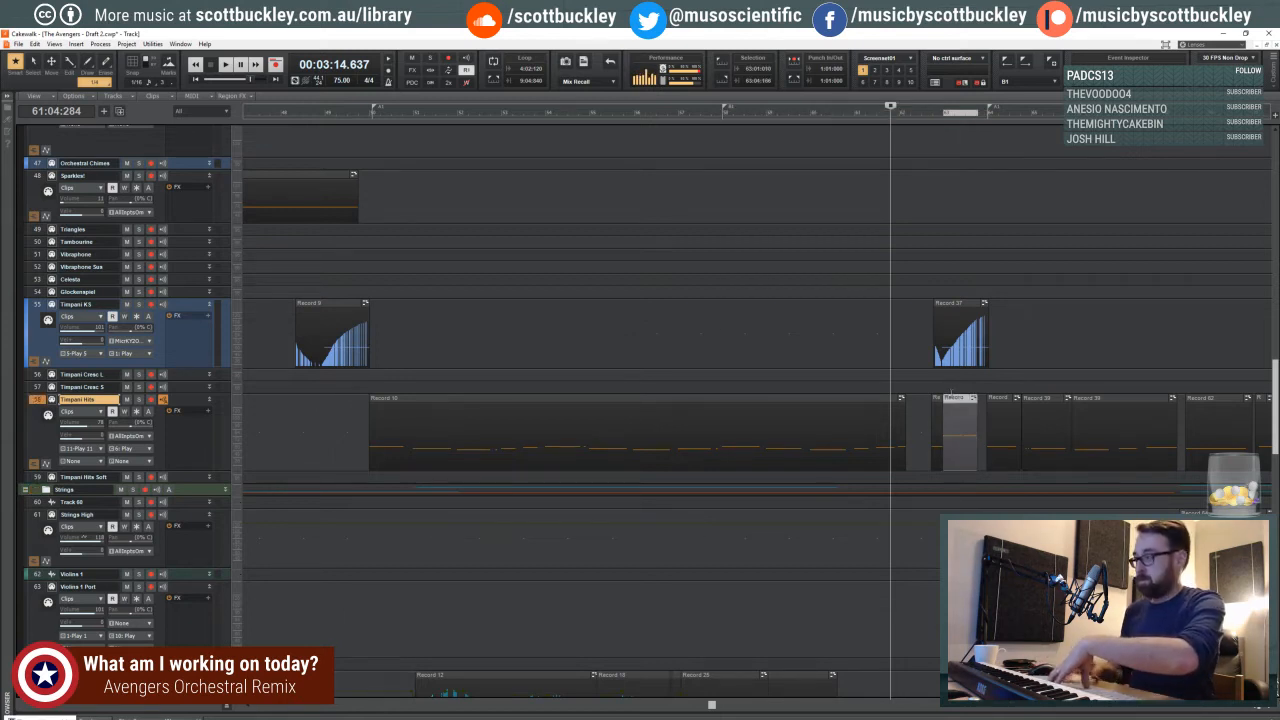
pyautogui.press('q')
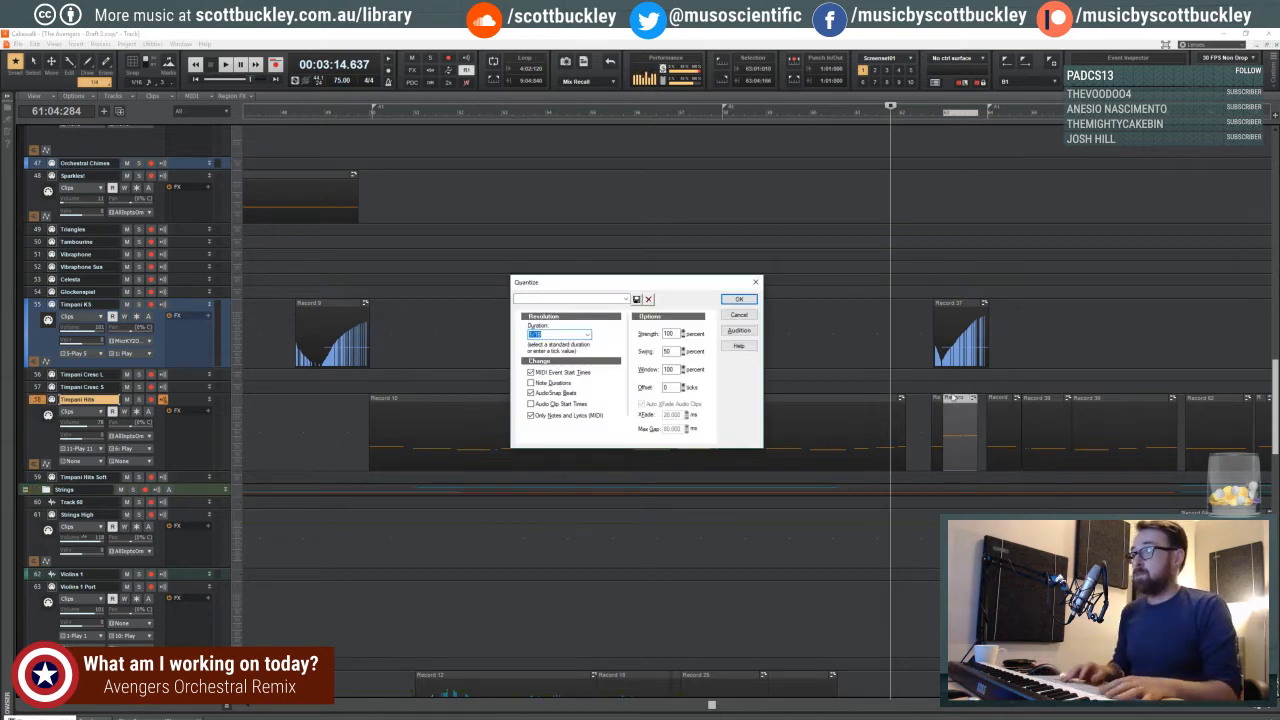
pyautogui.click(567, 338)
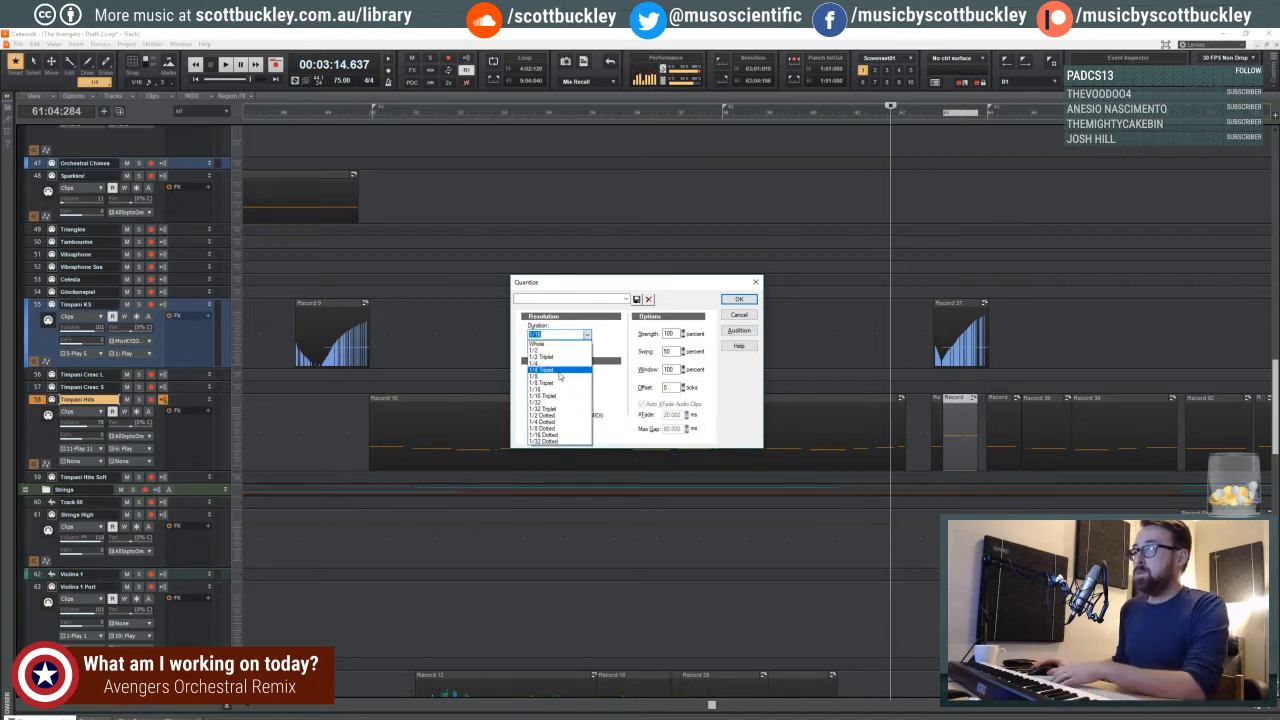
pyautogui.click(567, 379)
pyautogui.click(741, 301)
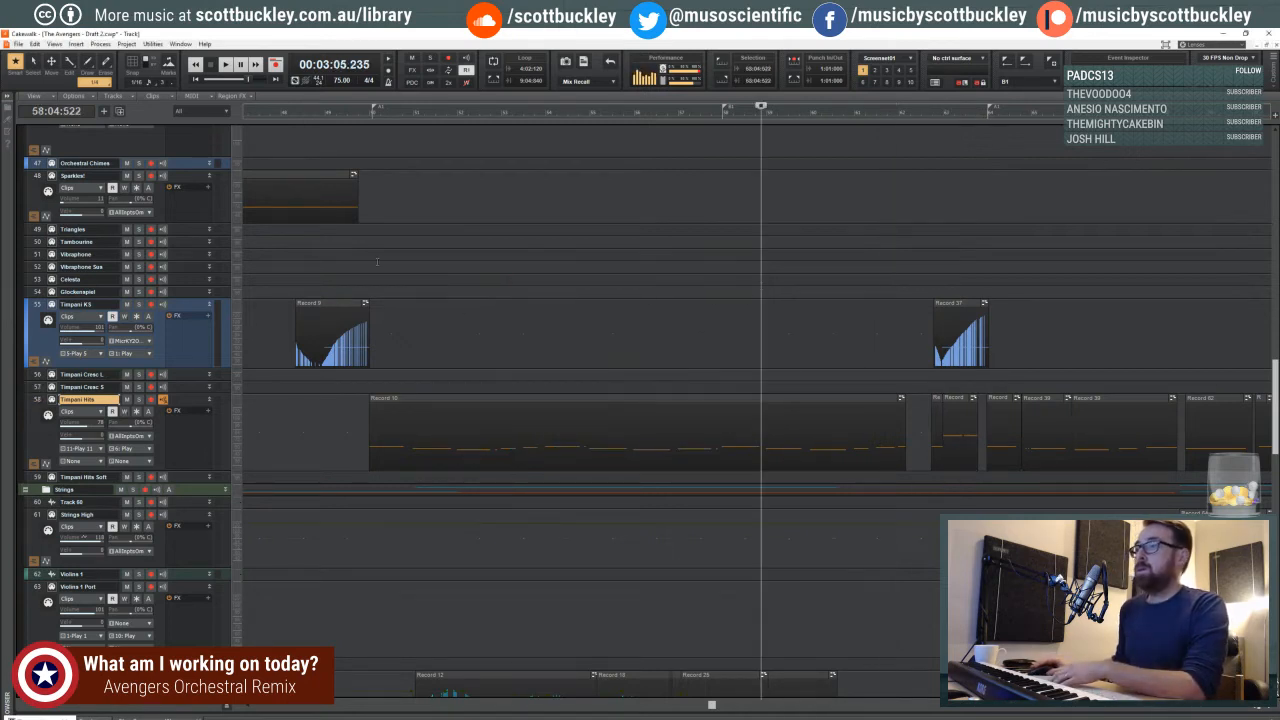
# - Return to the earlier section on the Violins 2 tracks and place the playhead at 37:02:700
pyautogui.click(338, 263)
pyautogui.scroll(-5, 360, 280)
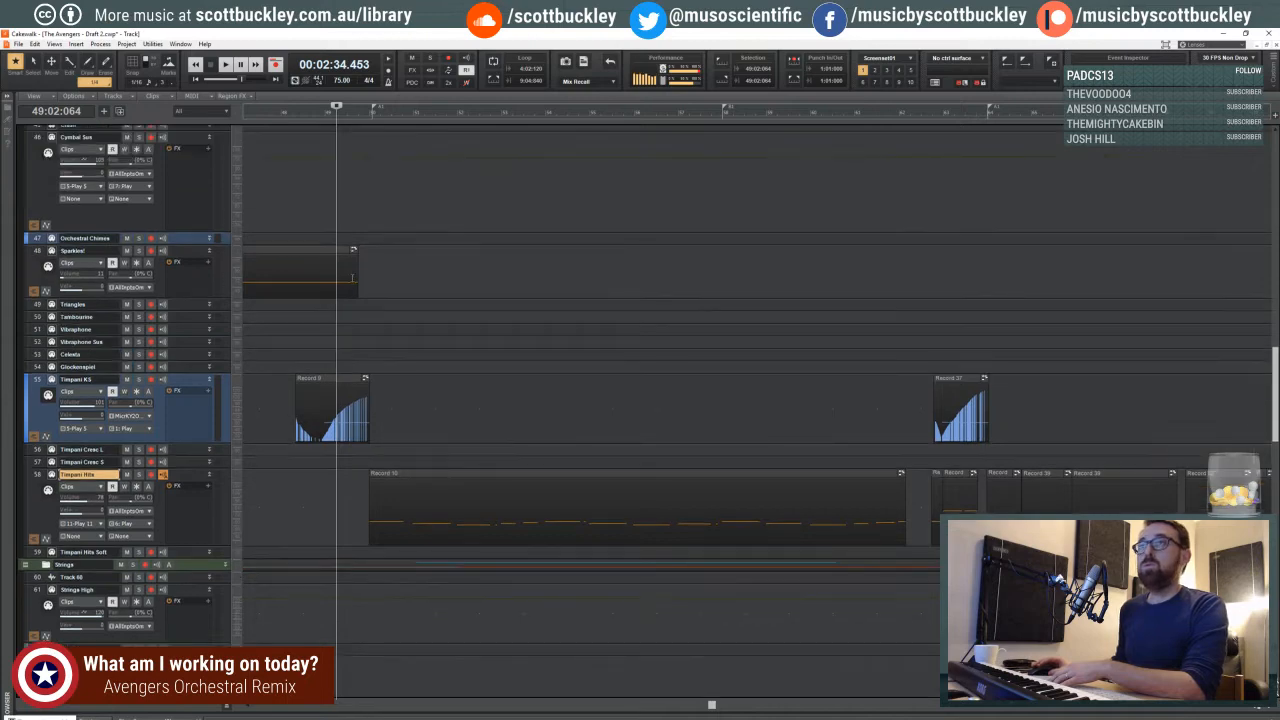
pyautogui.scroll(-3, 344, 336)
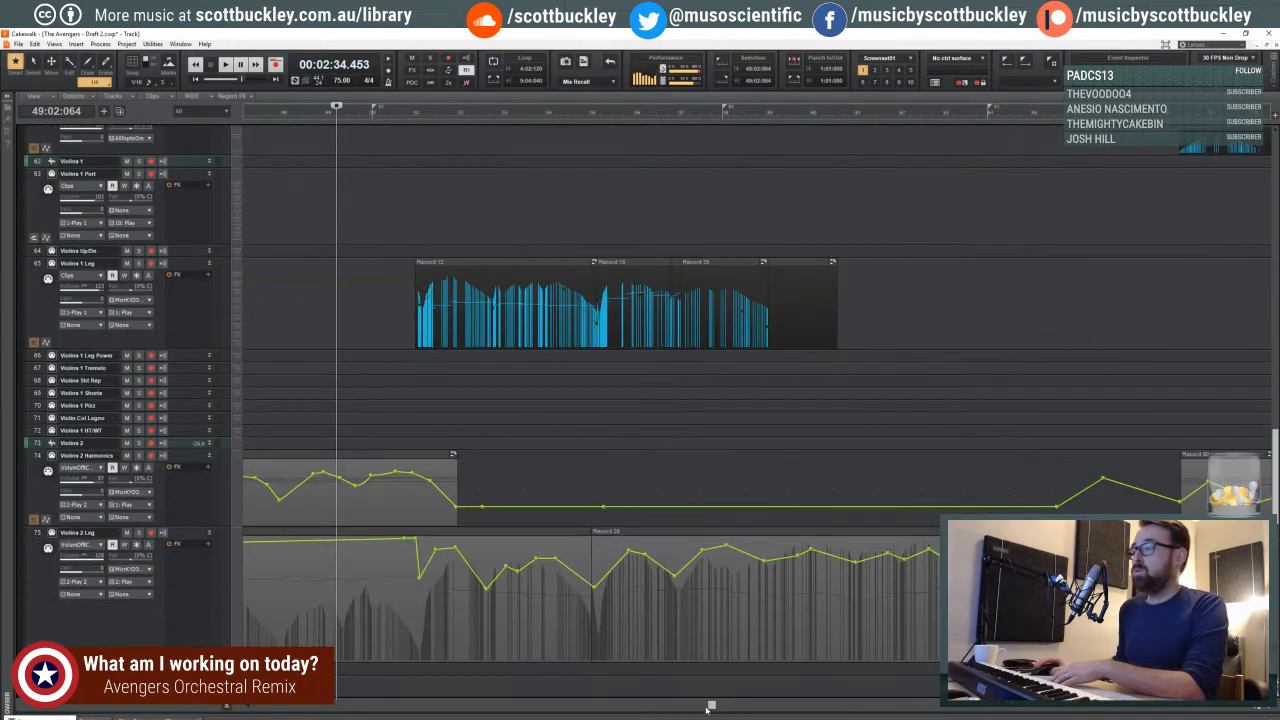
pyautogui.moveTo(706, 708); pyautogui.dragTo(523, 688)
pyautogui.scroll(-3, 624, 471)
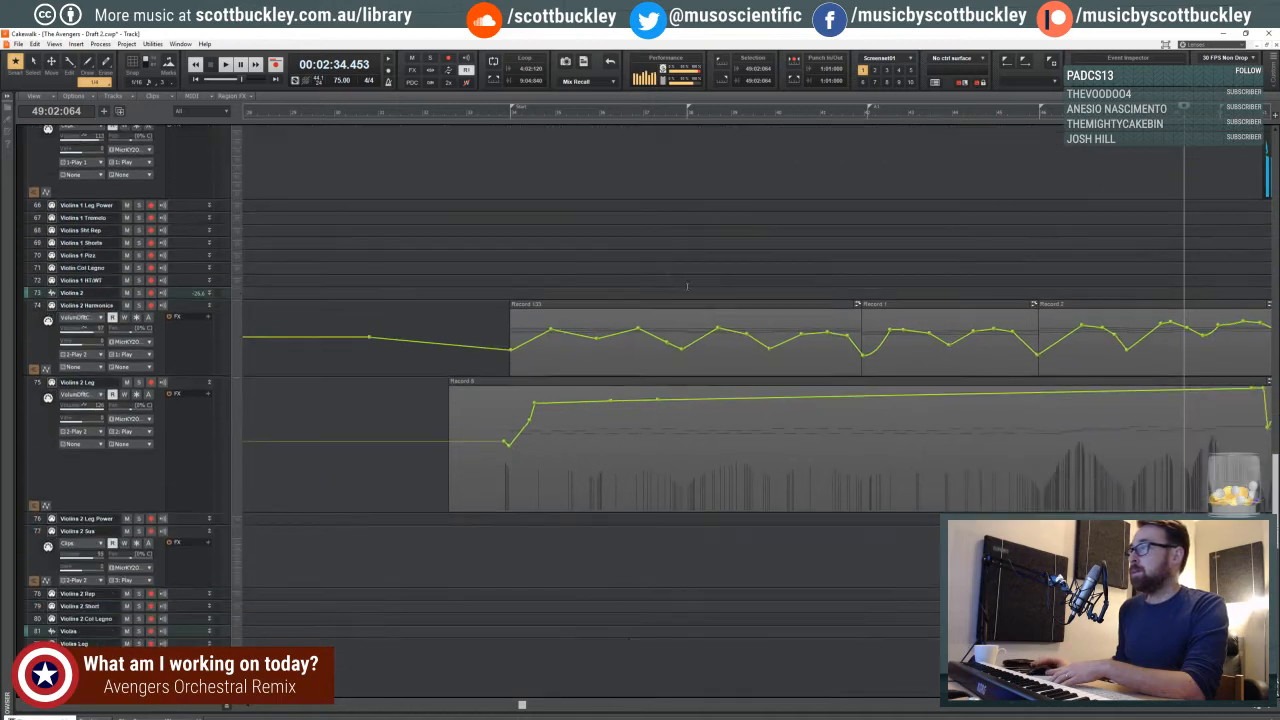
pyautogui.click(660, 320)
# - Inspect the viola, cello and bass tracks around measure 37 and place the playhead at 37:03:873
pyautogui.scroll(-2, 656, 318)
pyautogui.scroll(-10, 656, 318)
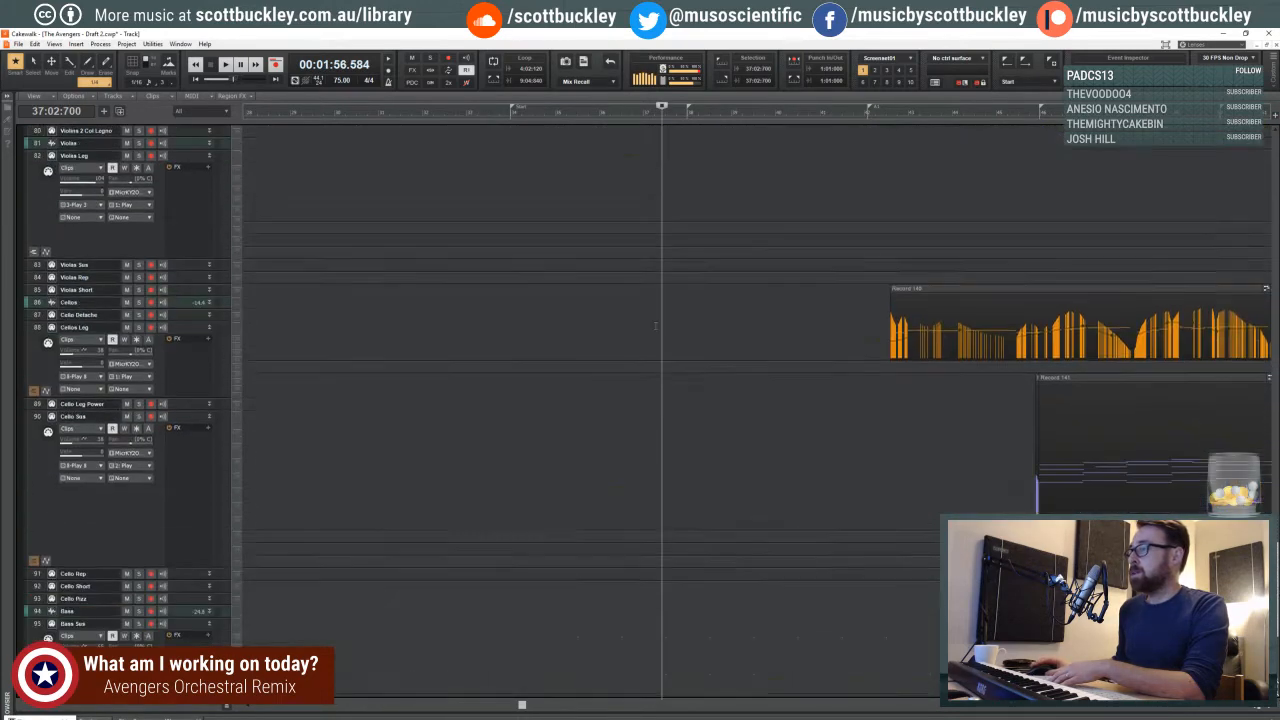
pyautogui.scroll(3, 656, 327)
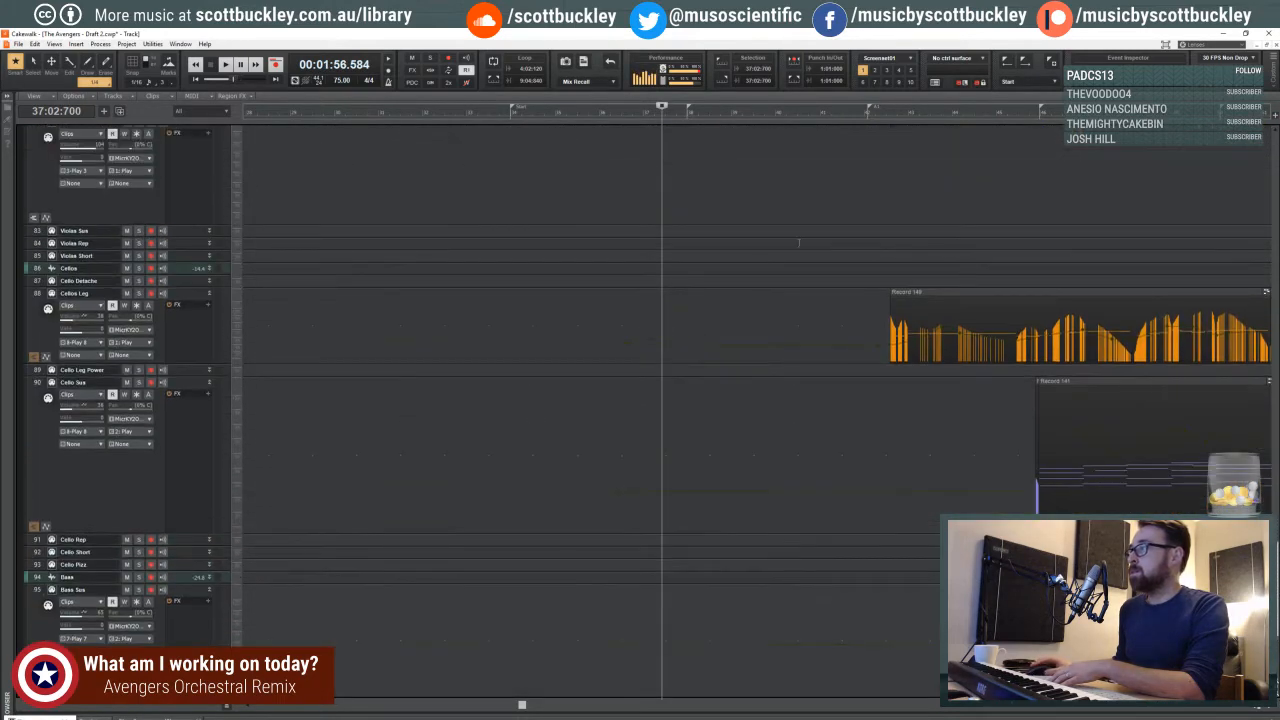
pyautogui.click(796, 188)
pyautogui.click(694, 176)
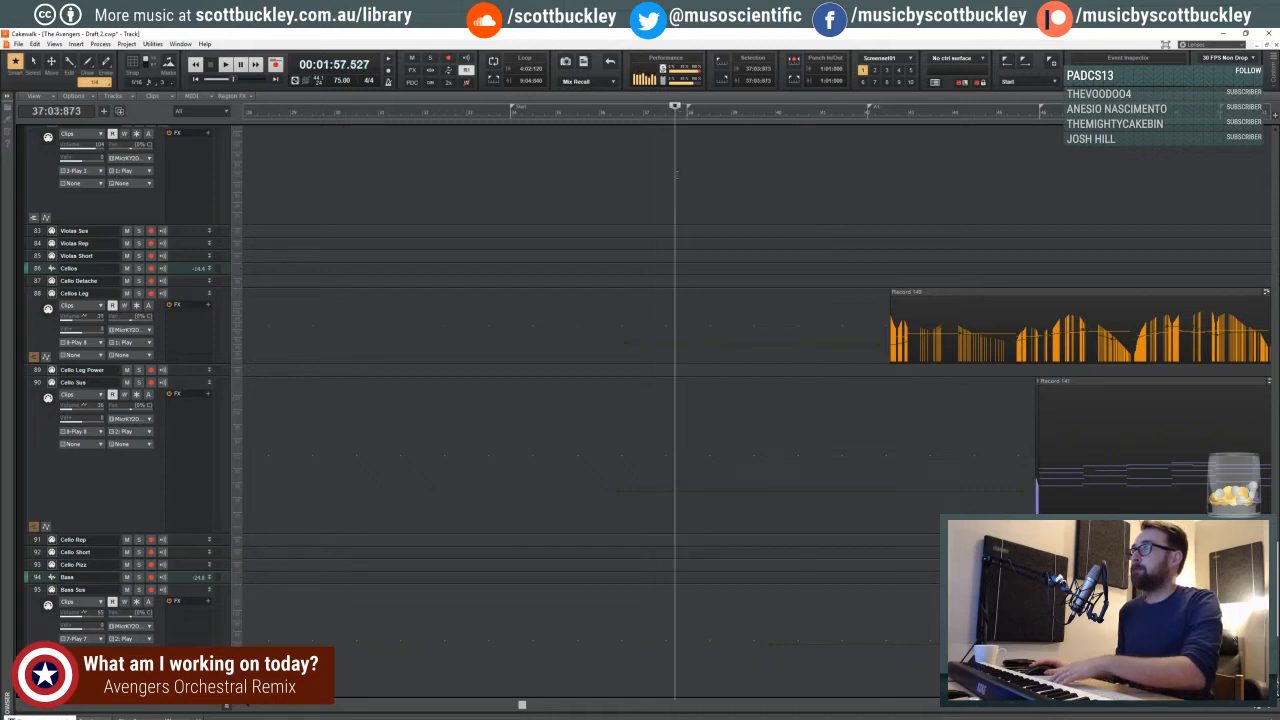
# - Play the passage from measure 37 and open the Cellos Leg clip in the piano roll while auditioning
pyautogui.press('space')
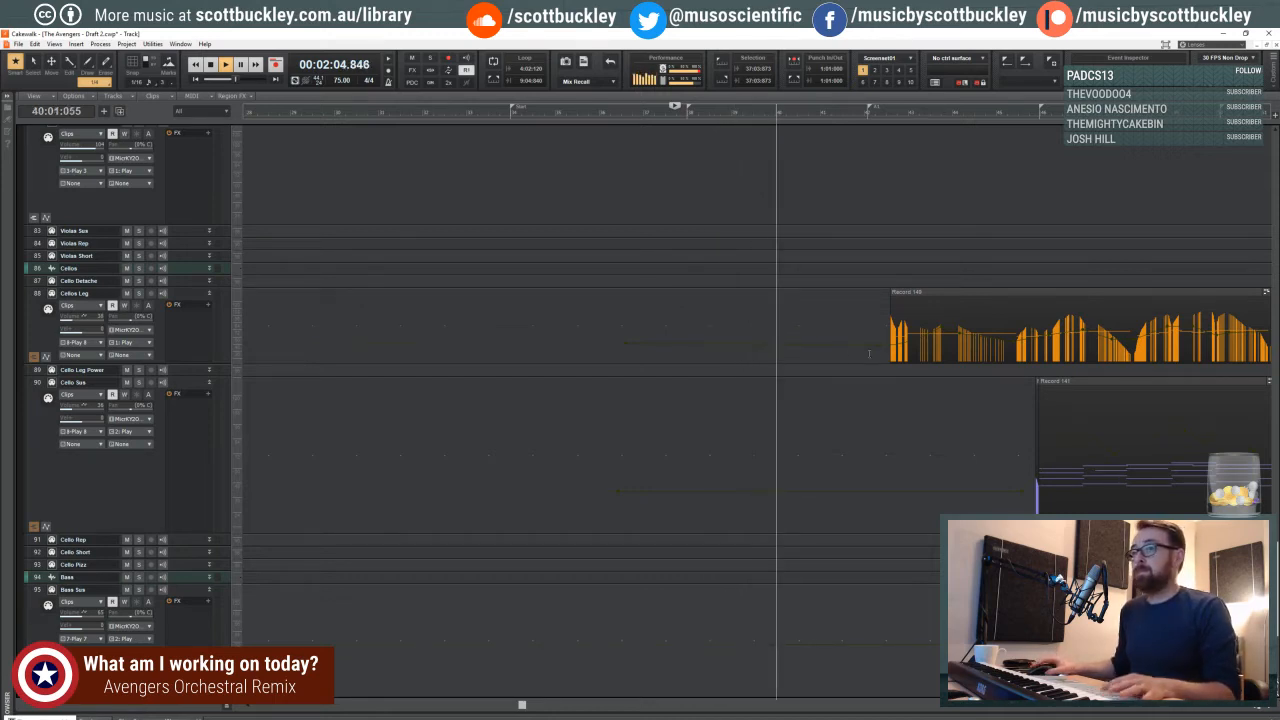
pyautogui.doubleClick(914, 292)
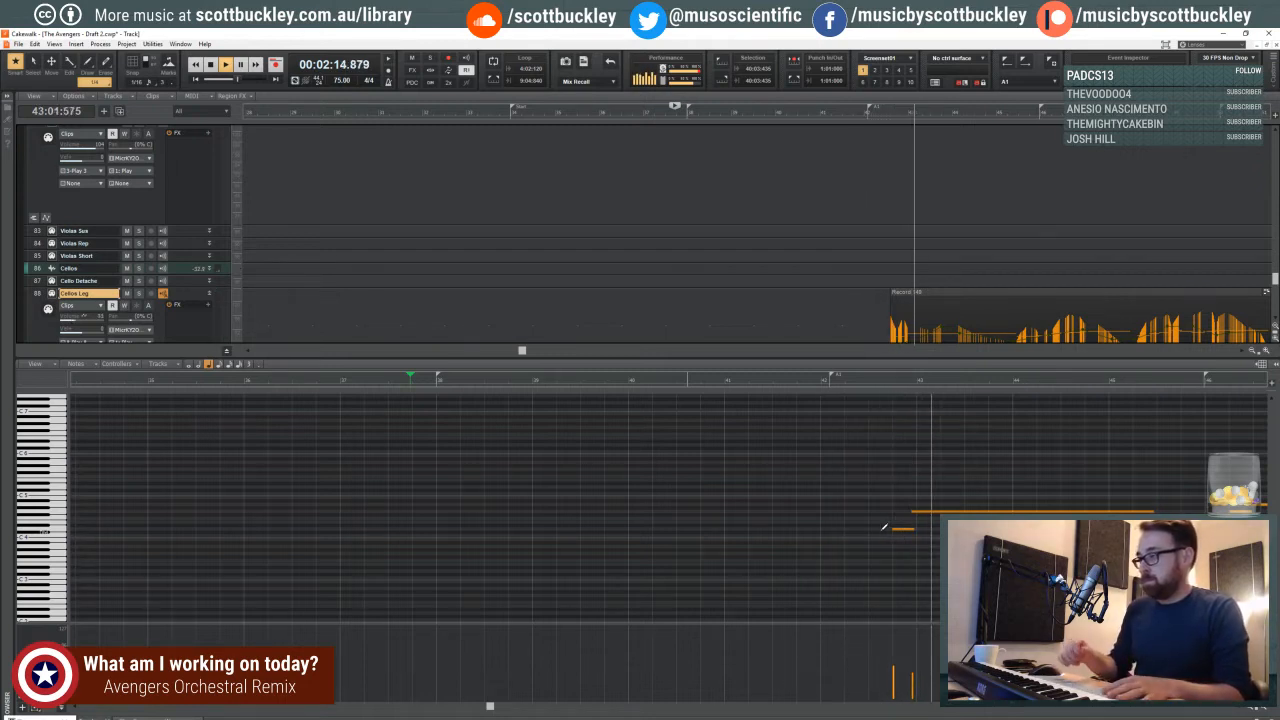
pyautogui.press('space')
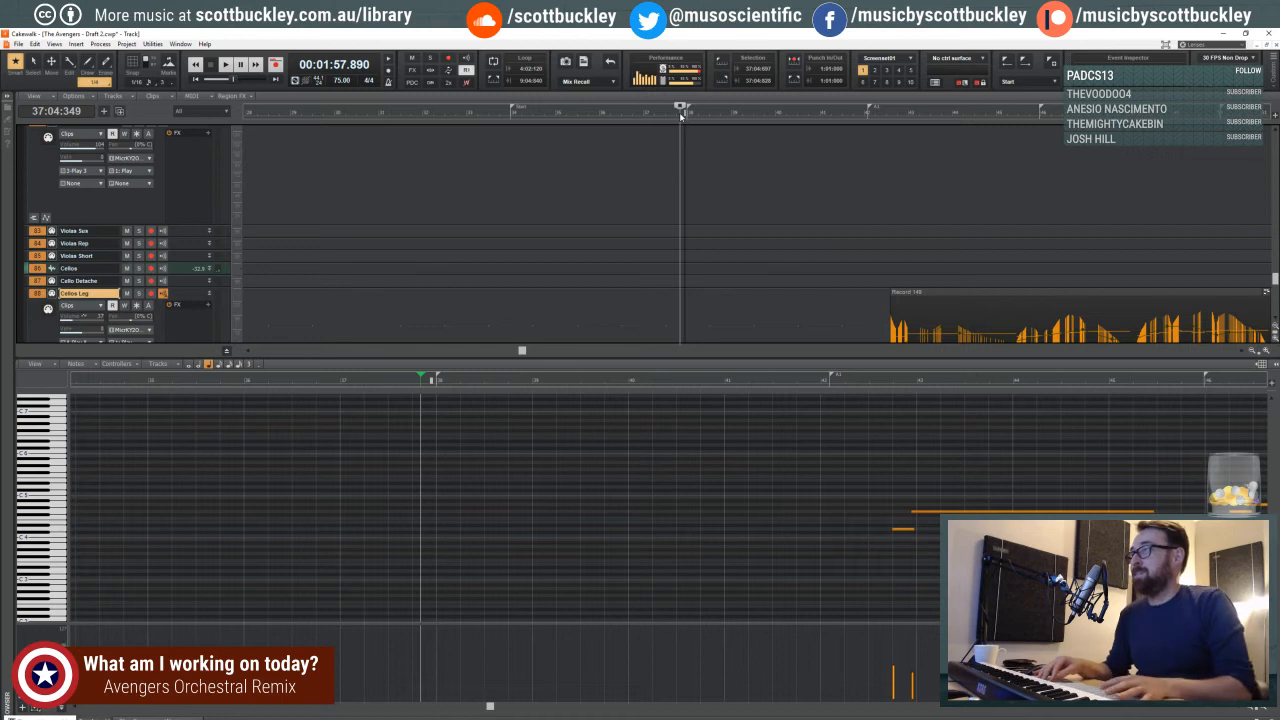
pyautogui.press('space')
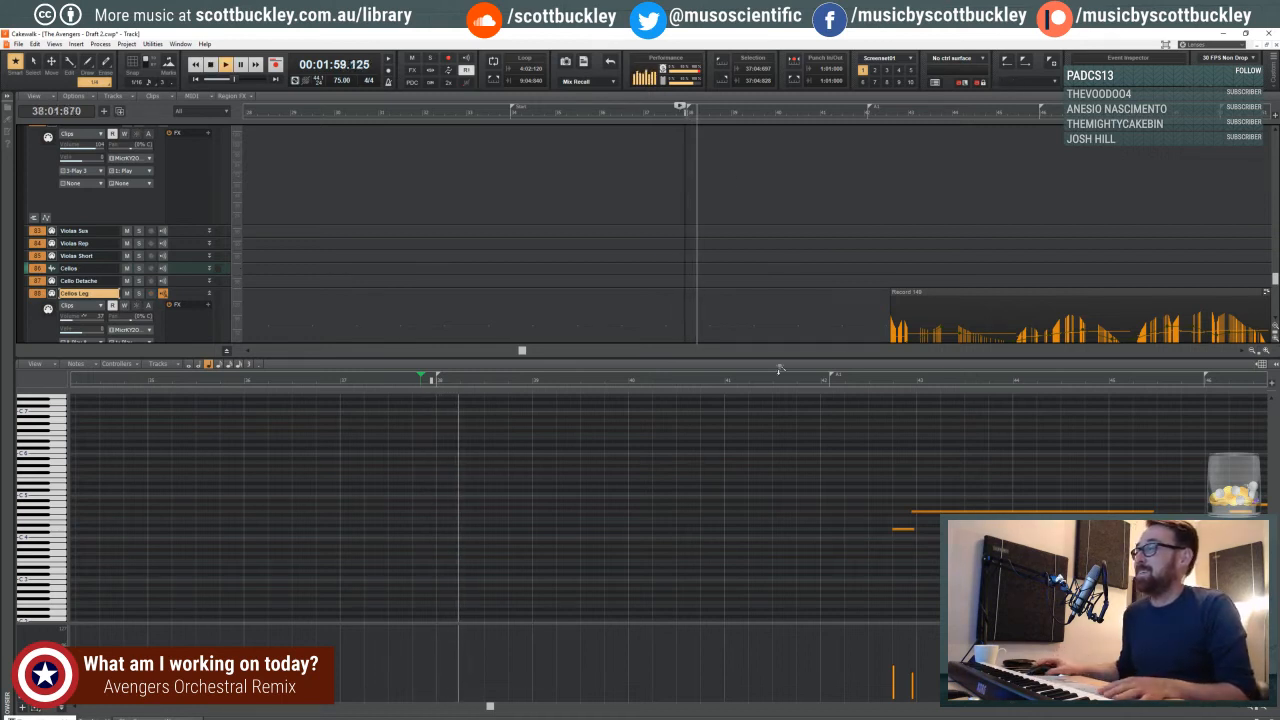
# - Audition the cello entry in measures 42 and 43, starting from 41:04:299
pyautogui.click(737, 383)
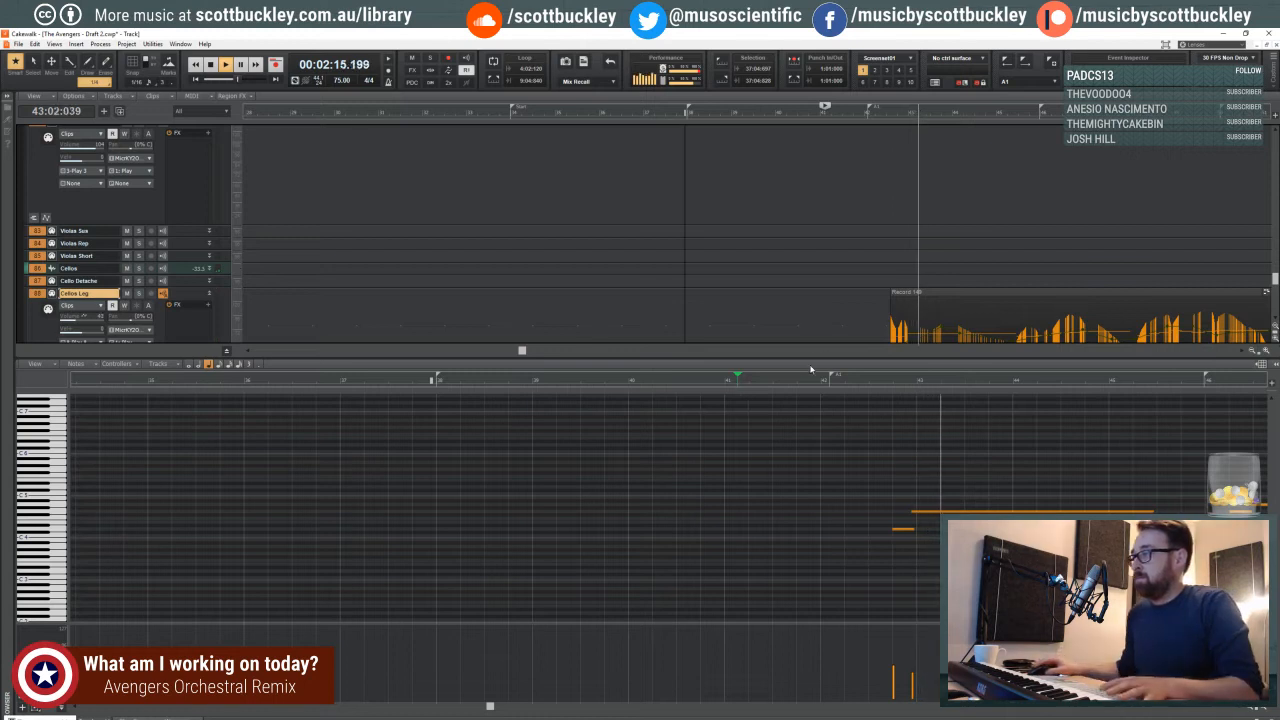
pyautogui.click(803, 378)
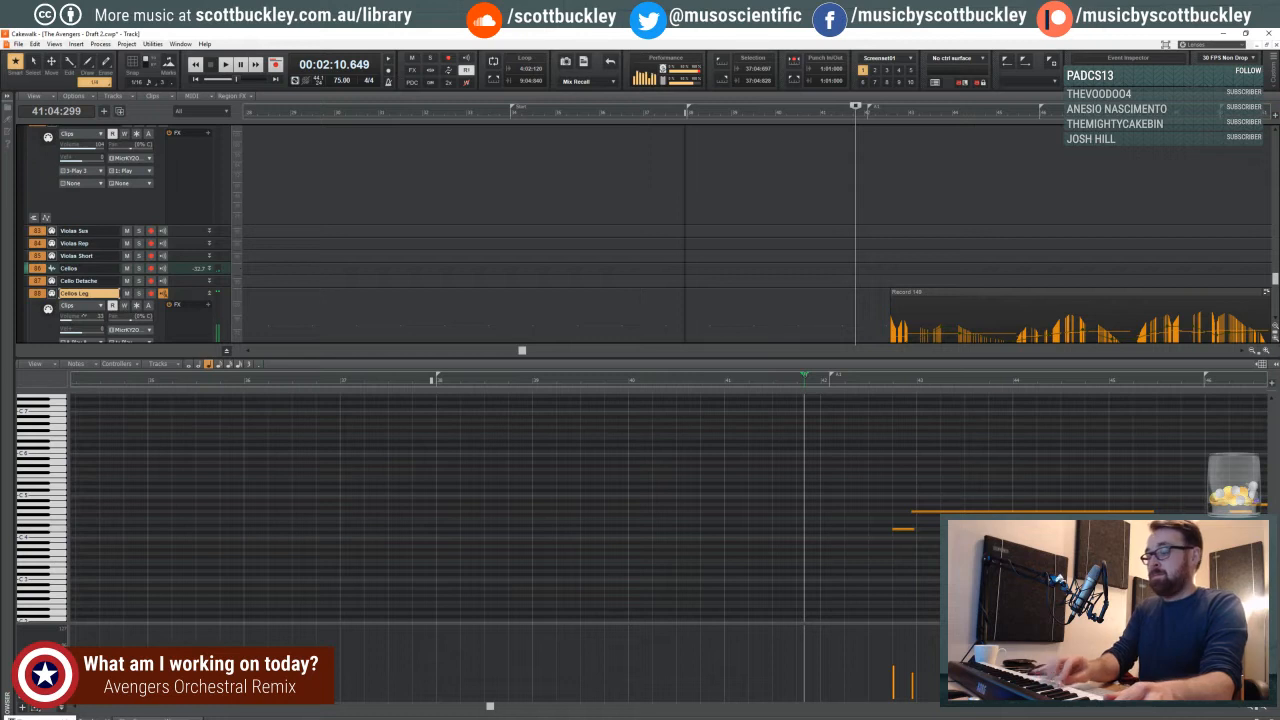
pyautogui.press('space')
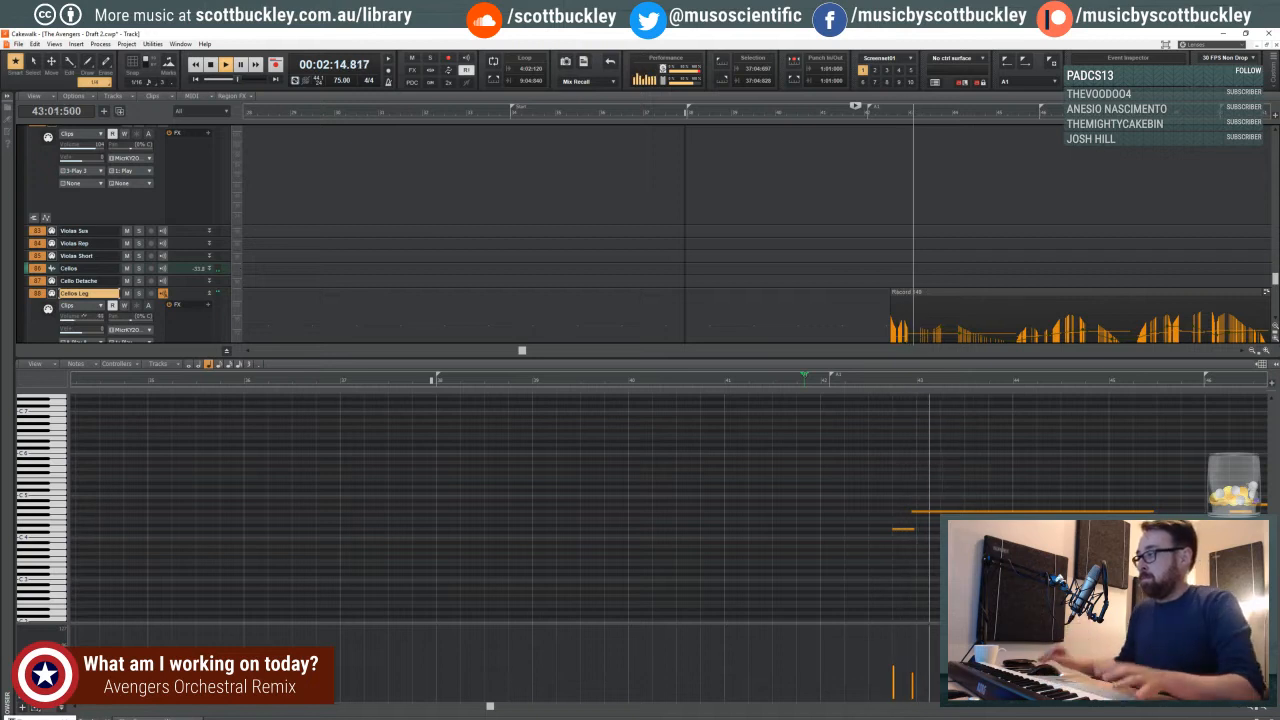
# - Record two pickup notes in measure 42 on Cellos Leg and play the passage back from 40:04:339
pyautogui.click(773, 380)
pyautogui.press('r')
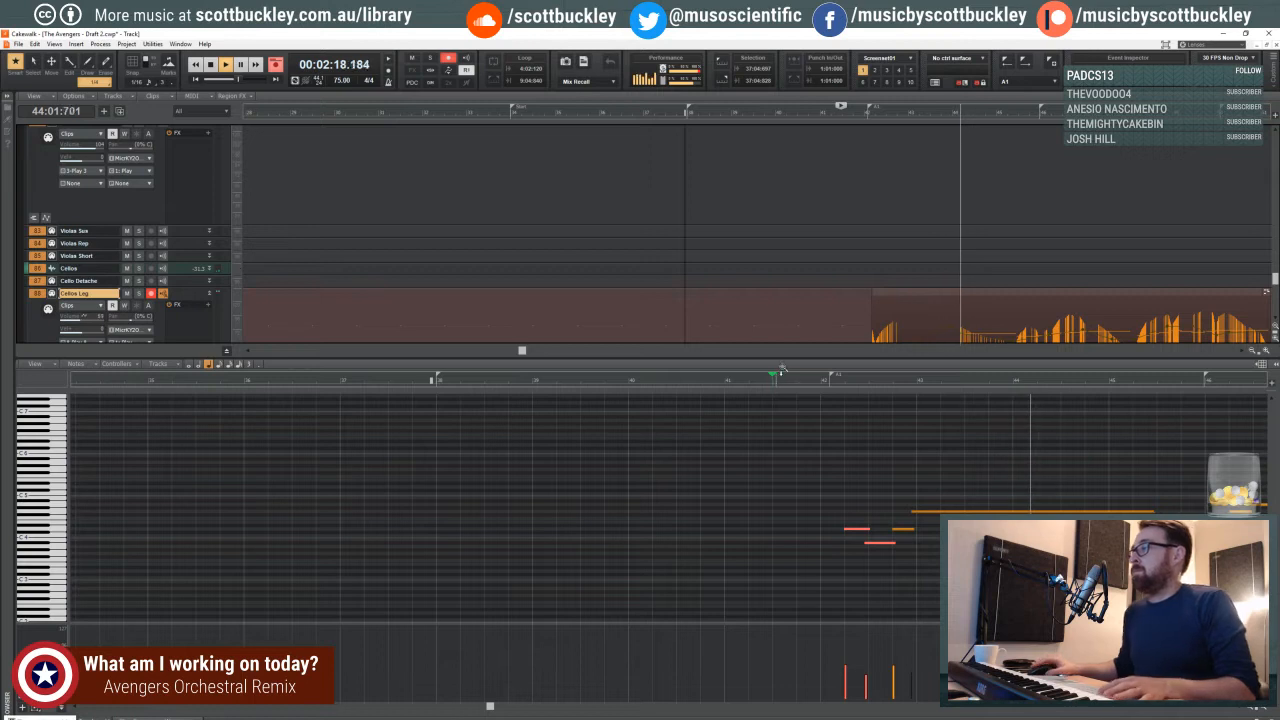
pyautogui.press('space')
pyautogui.click(711, 384)
pyautogui.press('space')
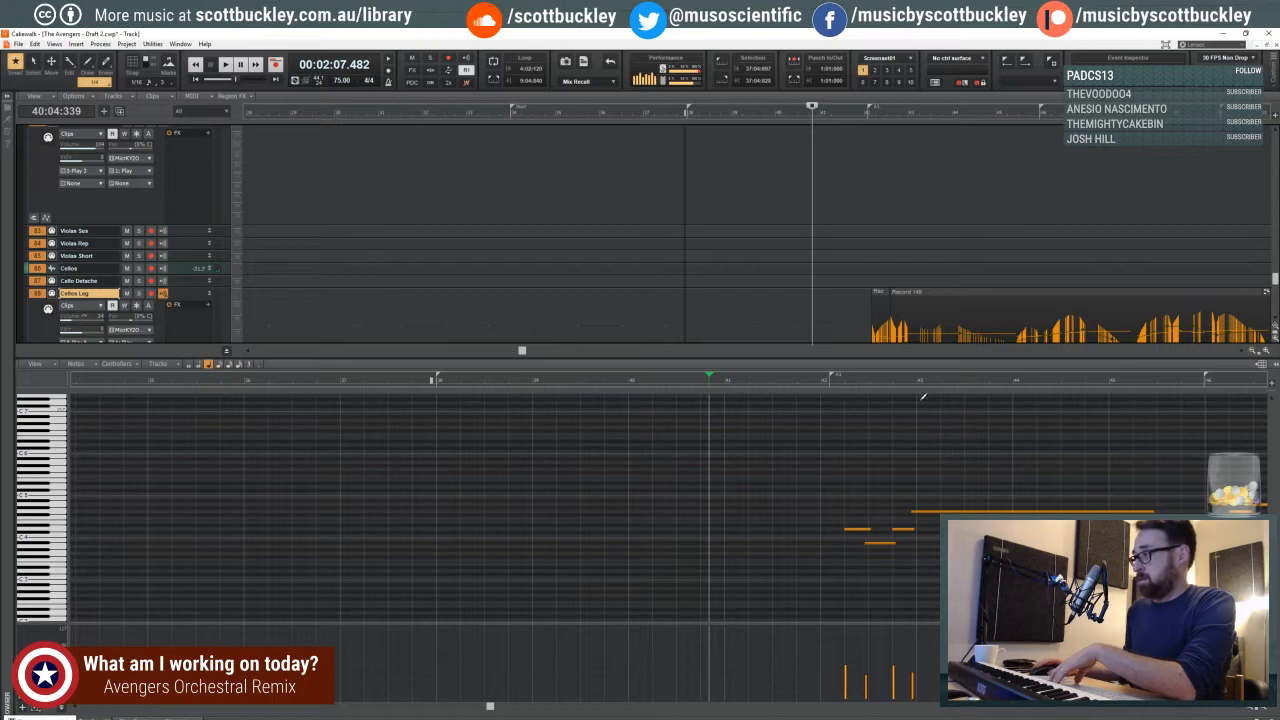
# - Audition the extended cello phrase from 41:04:862
pyautogui.moveTo(490, 706); pyautogui.dragTo(564, 704)
pyautogui.scroll(-2, 322, 410)
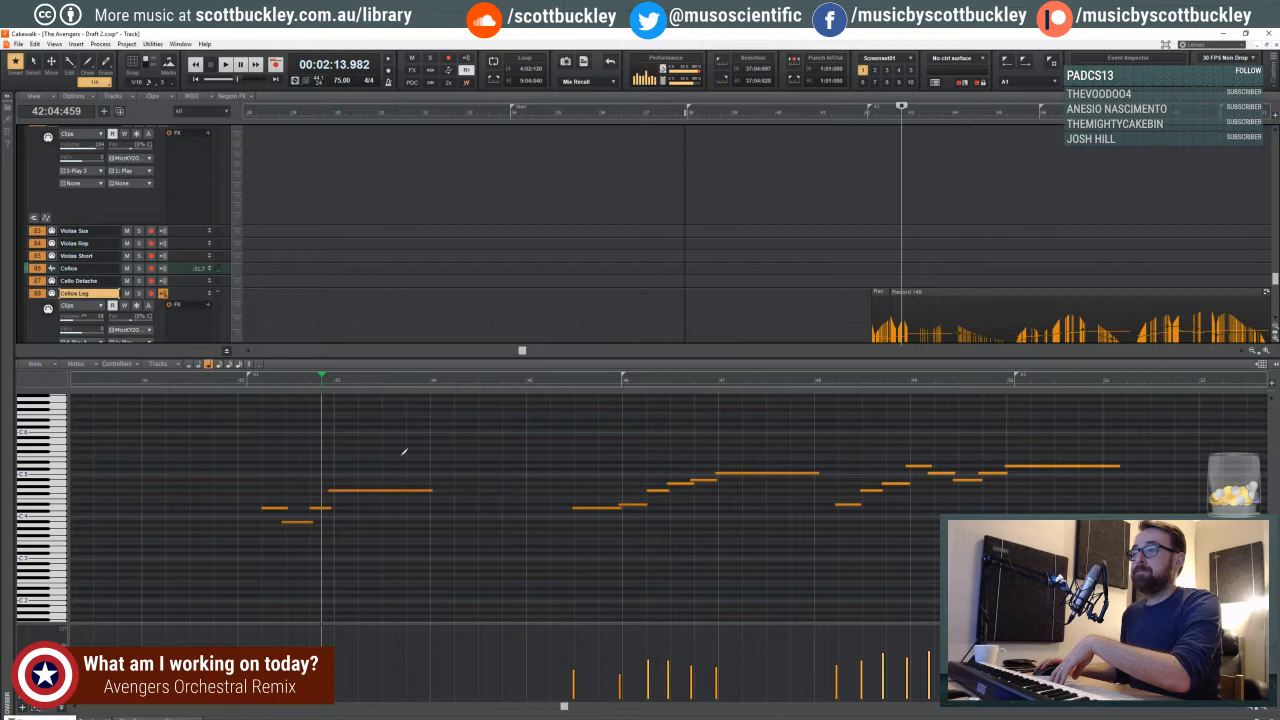
pyautogui.click(237, 380)
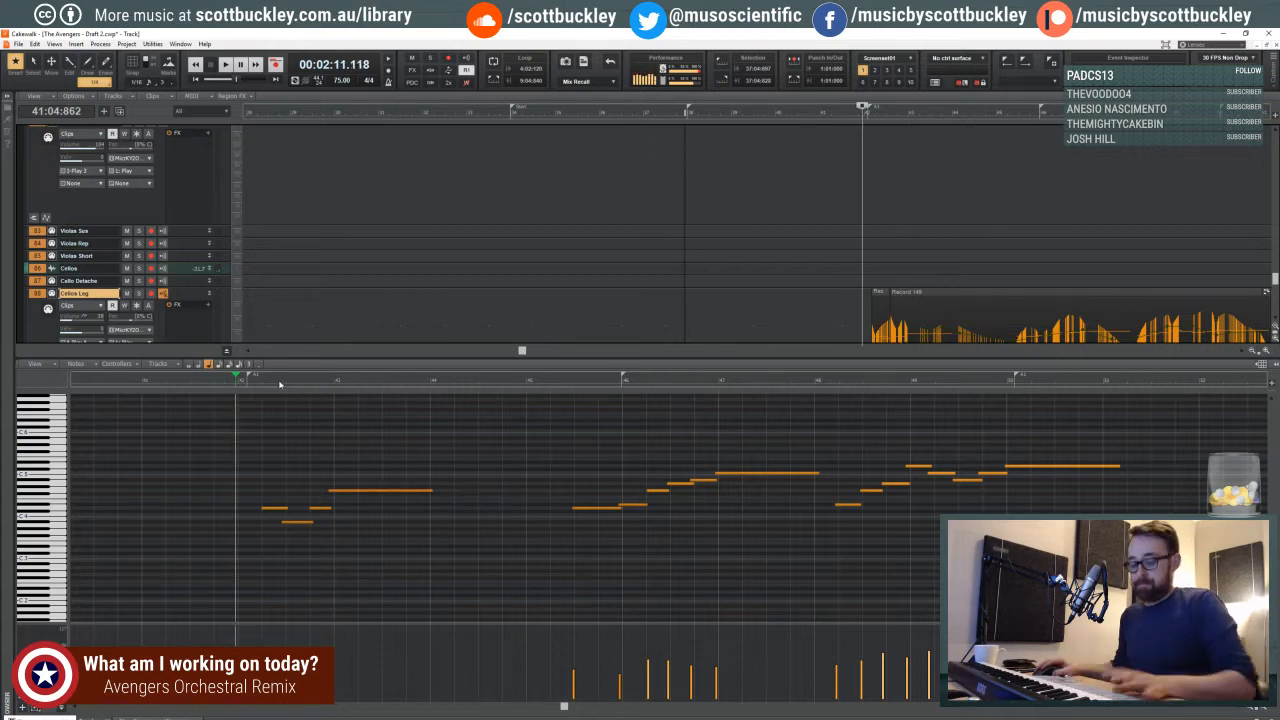
pyautogui.press('space')
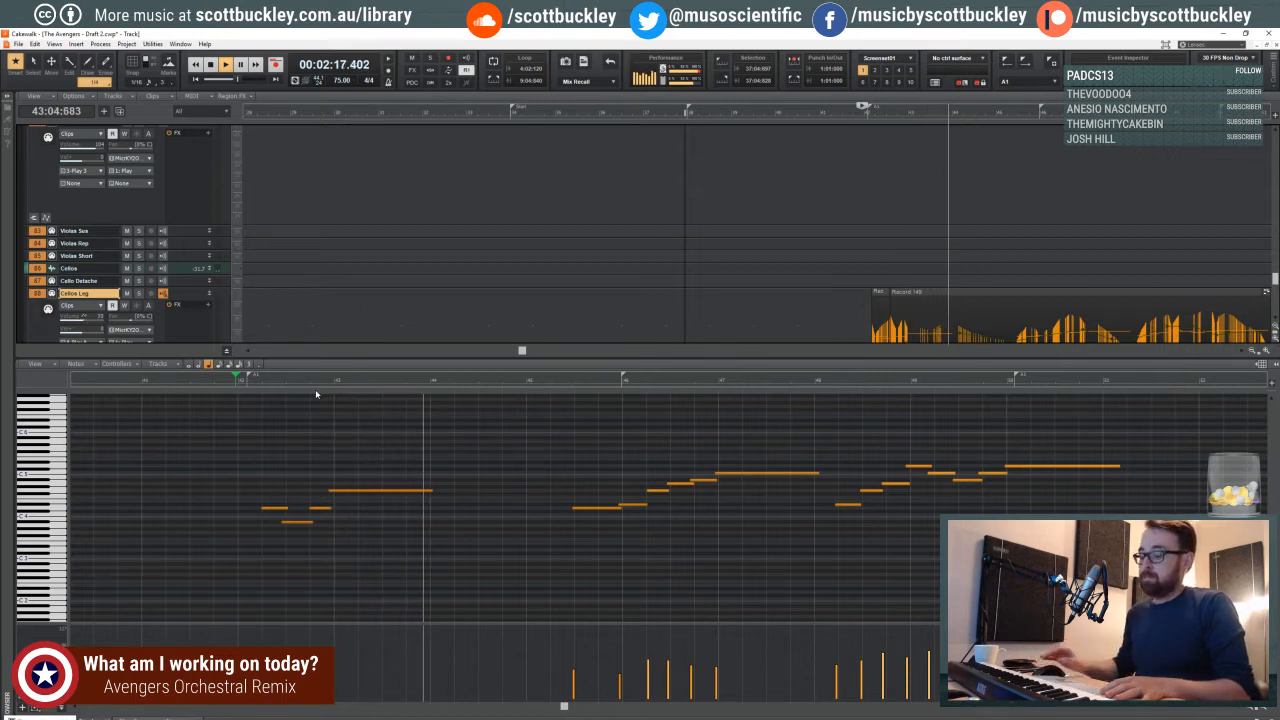
pyautogui.press('space')
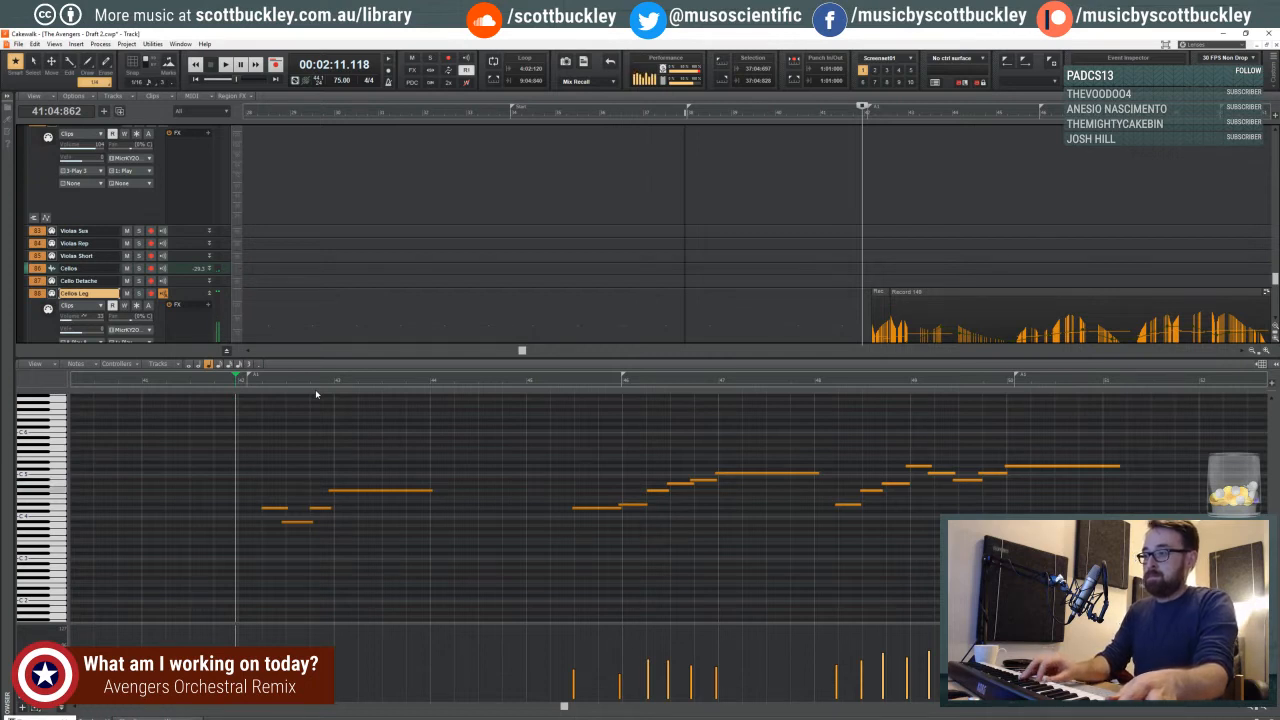
# - Audition the gap between the cello phrases in measures 44 and 45, setting the playback start to 42:04:762
pyautogui.click(524, 379)
pyautogui.press('space')
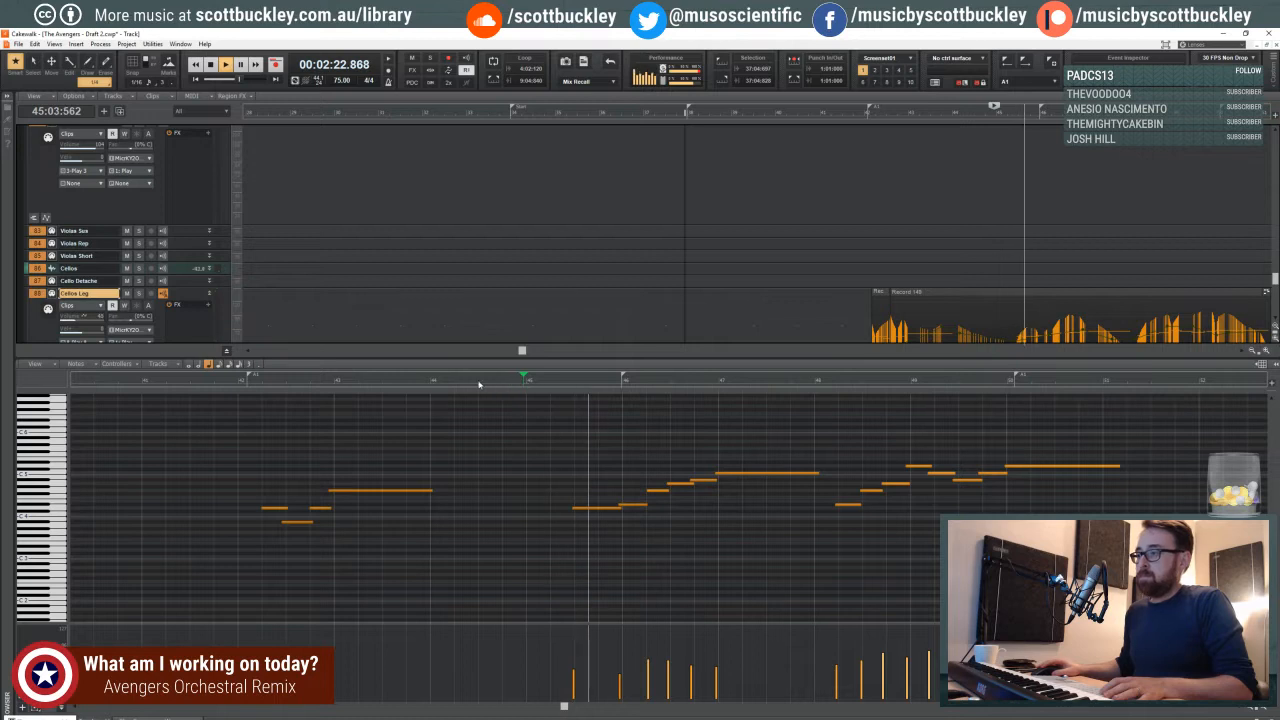
pyautogui.click(422, 379)
pyautogui.click(328, 379)
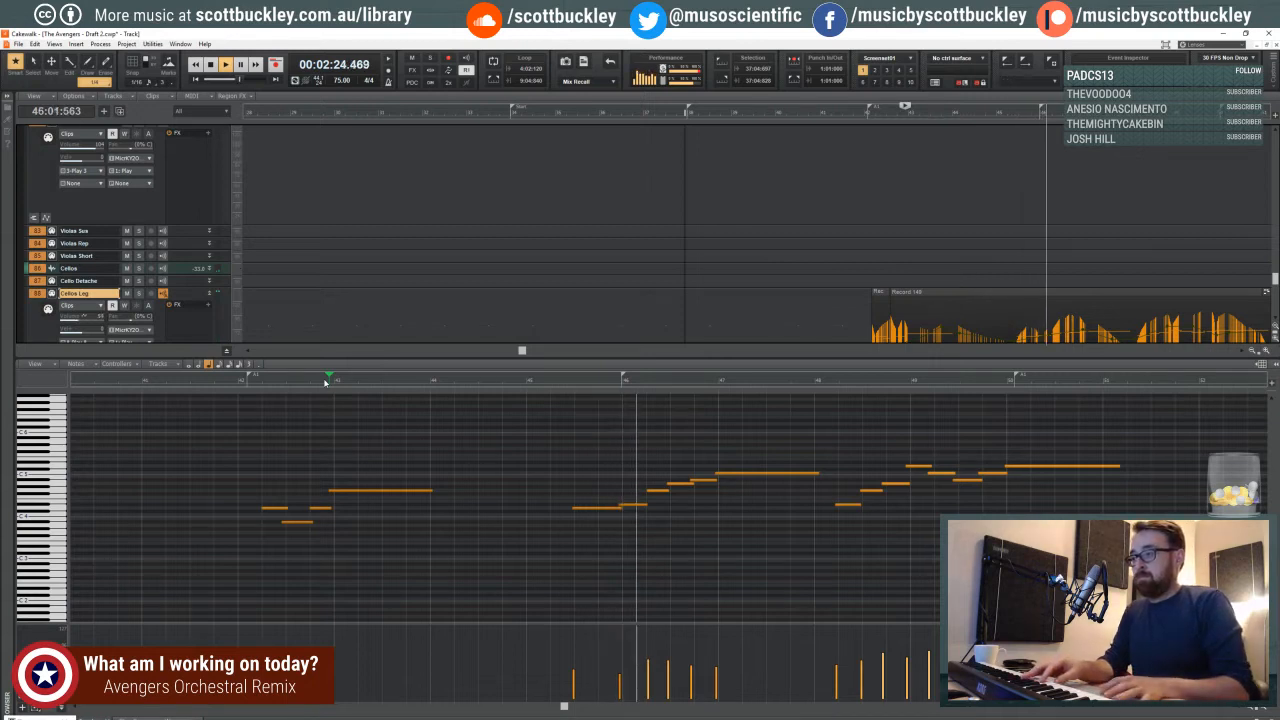
pyautogui.click(324, 382)
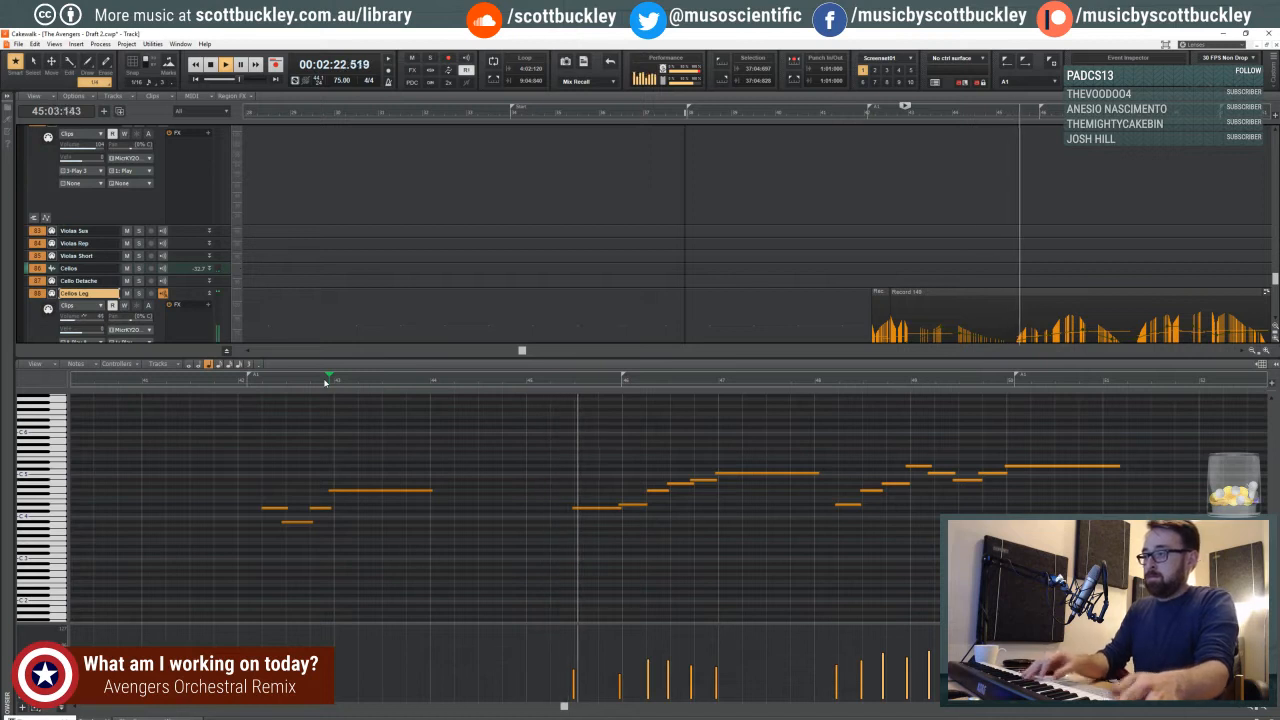
# - Try to record a cello line filling the gap in measure 44, starting from 42:04:762
pyautogui.press('space')
pyautogui.press('r')
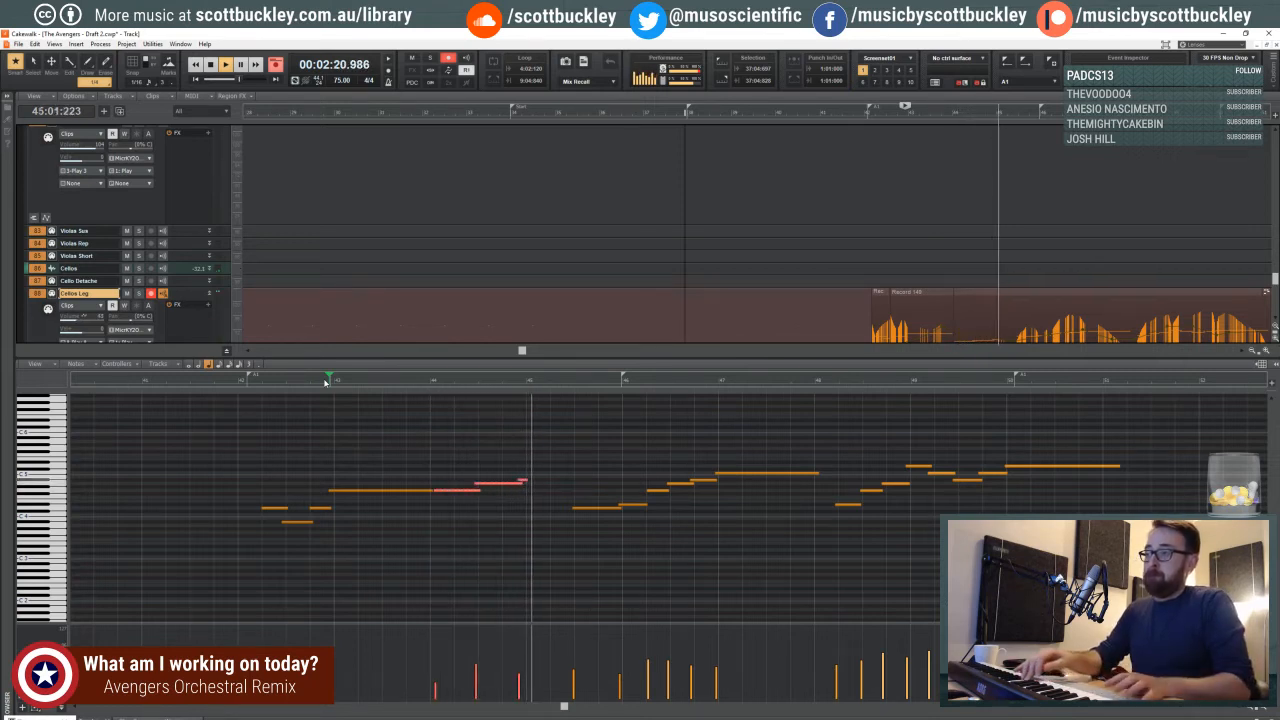
pyautogui.press('space')
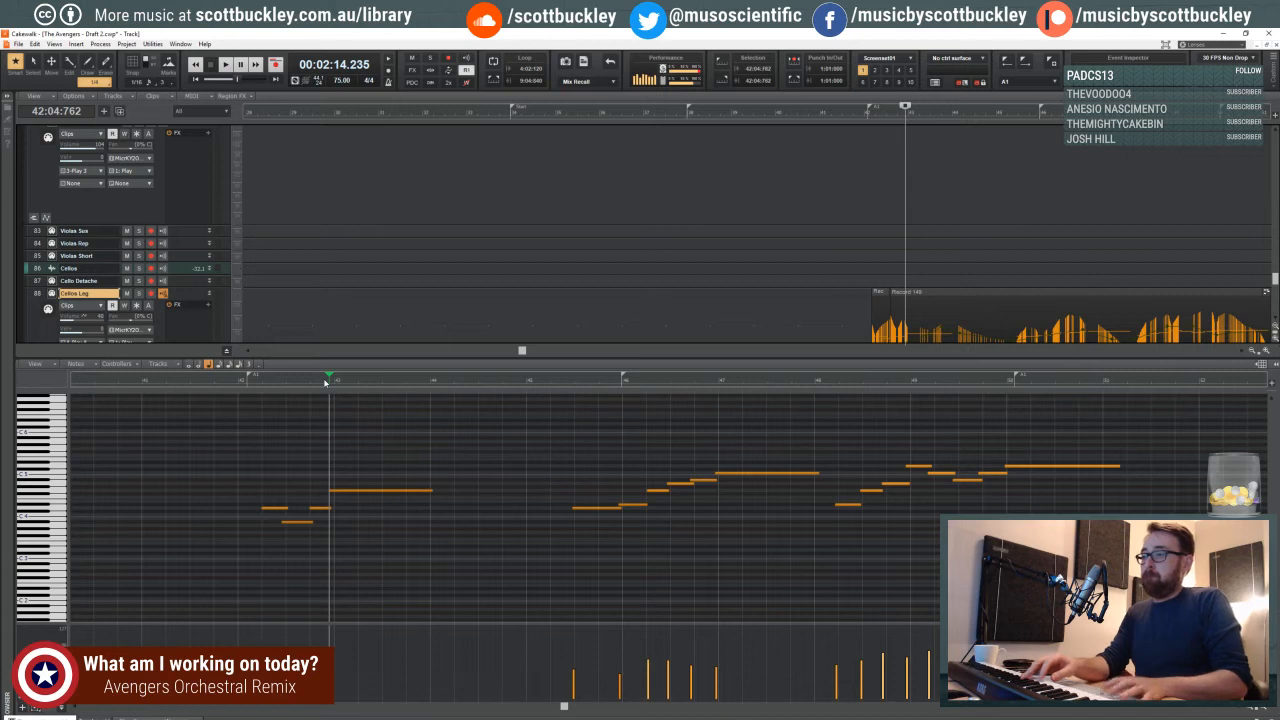
pyautogui.press('r')
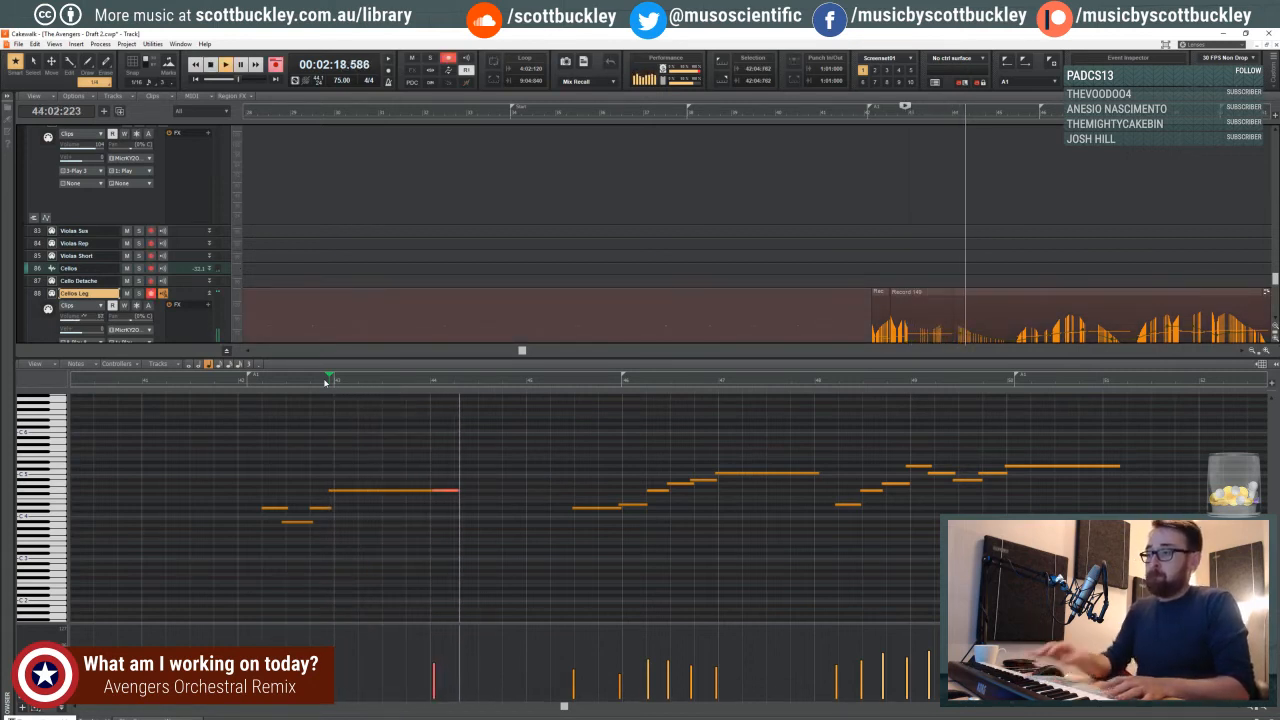
pyautogui.press('space')
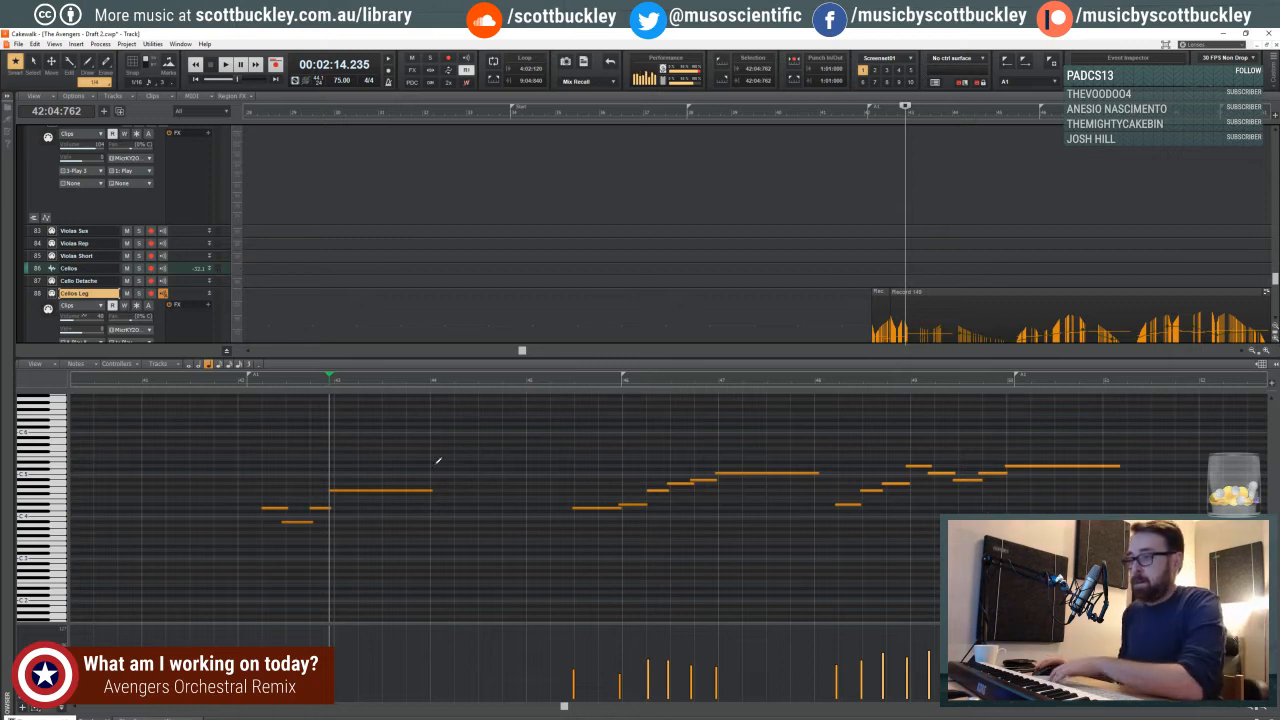
# - Shorten the long cello note in measure 43 slightly and erase the controller events through measure 44
pyautogui.moveTo(432, 492); pyautogui.dragTo(428, 494)
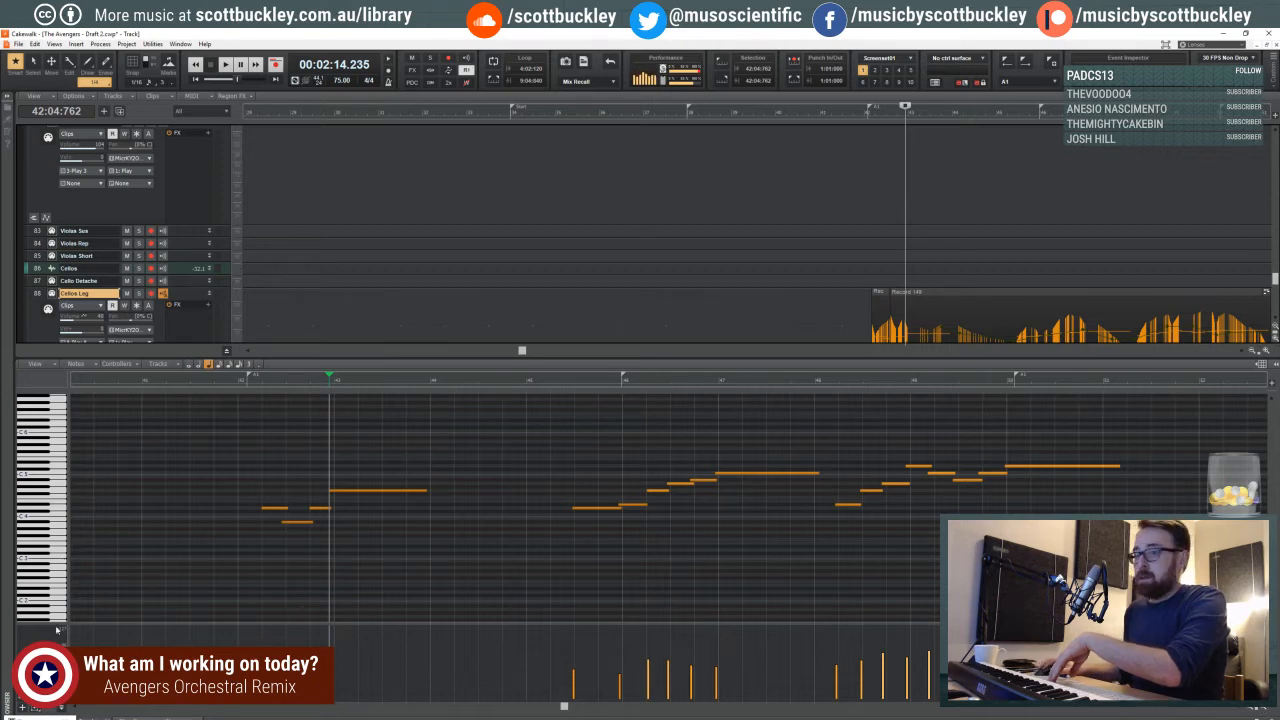
pyautogui.click(56, 660)
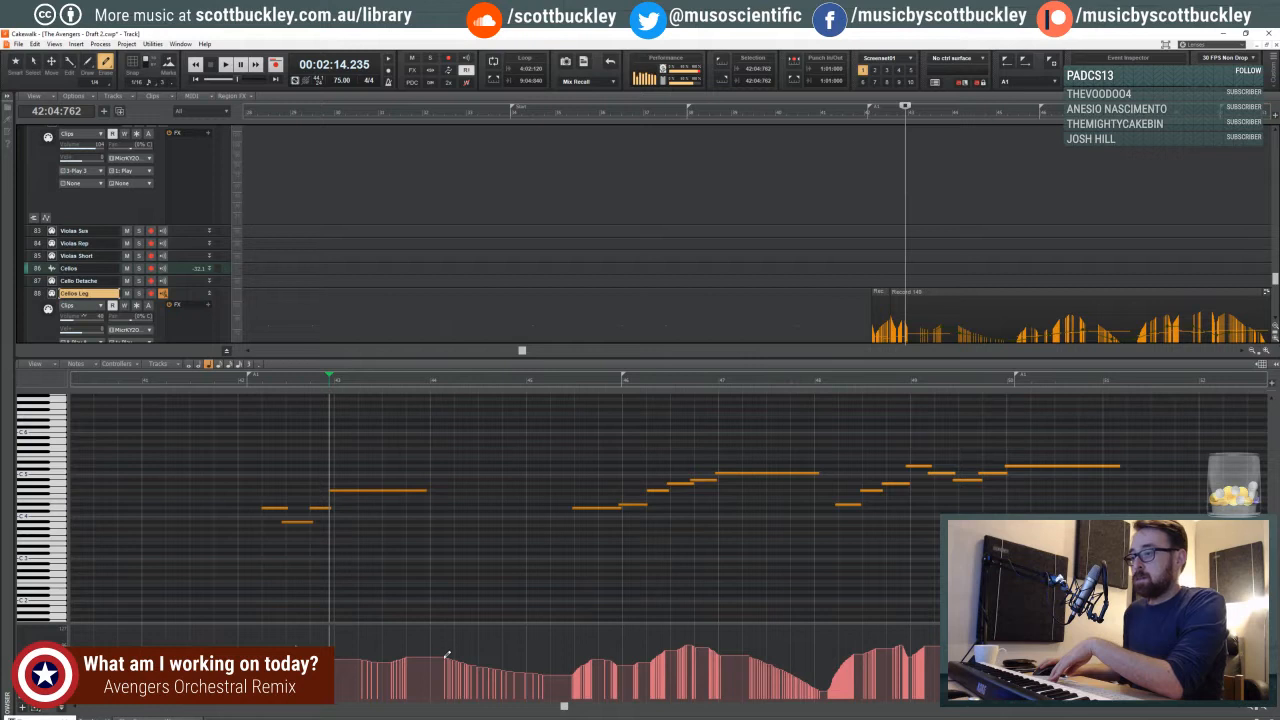
pyautogui.moveTo(556, 681); pyautogui.dragTo(556, 681)
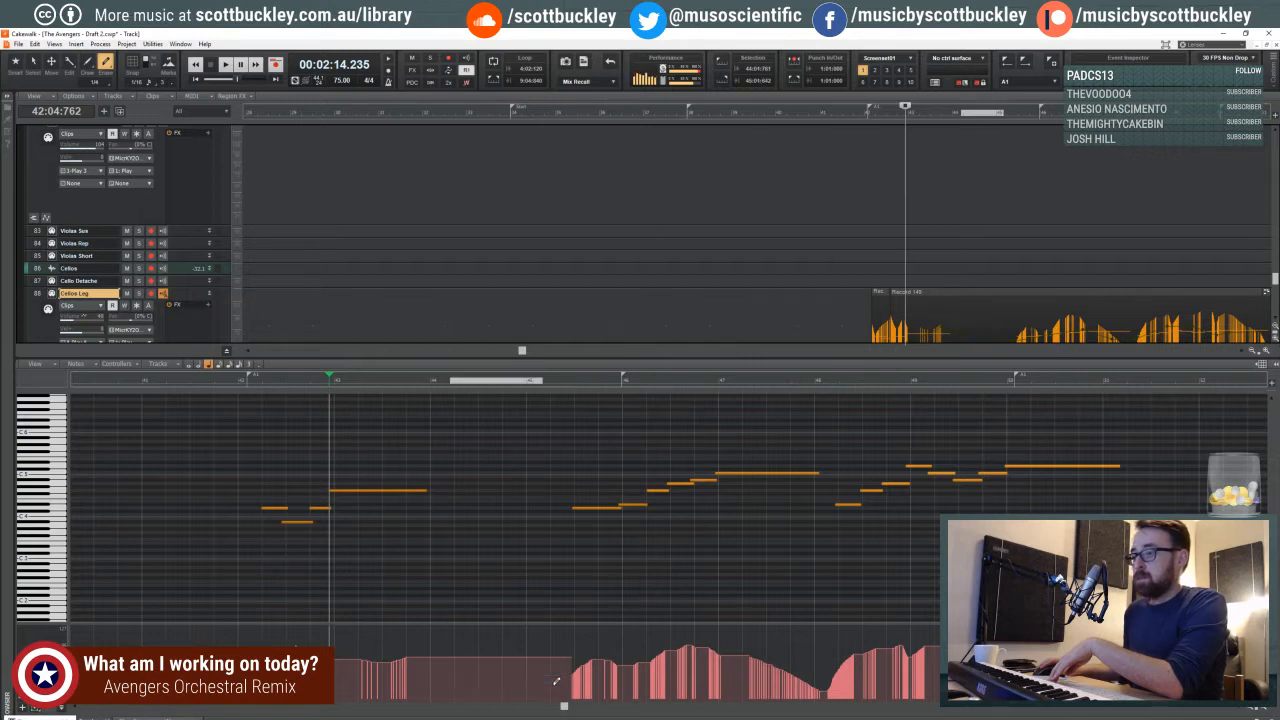
pyautogui.press('d')
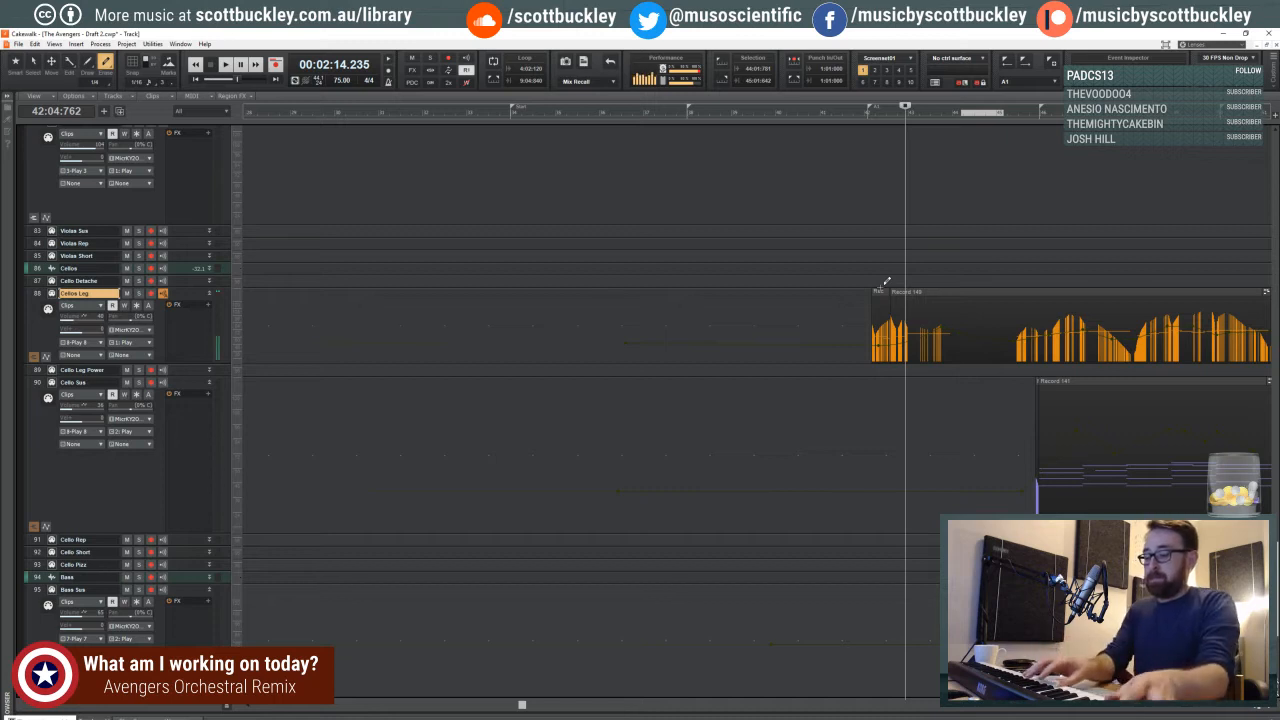
# - Try again to record a connecting Cellos Leg part with fresh expression through measures 44 to 46
pyautogui.press('r')
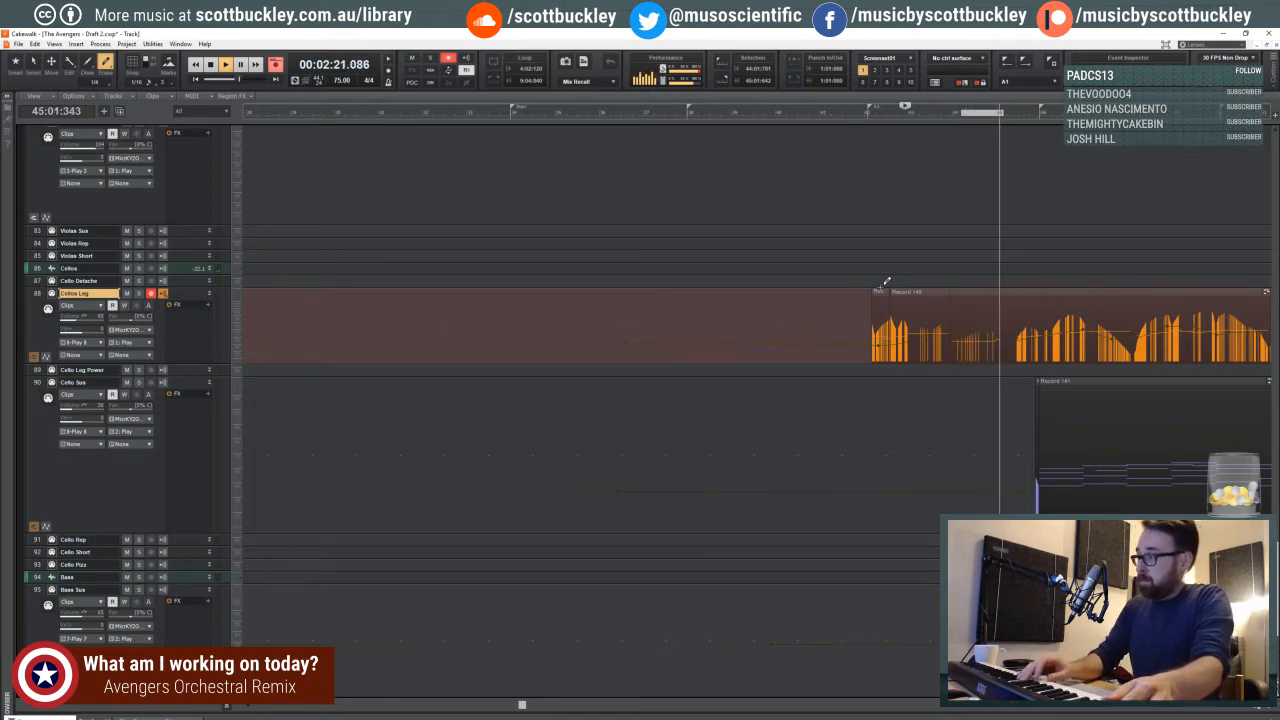
pyautogui.press('space')
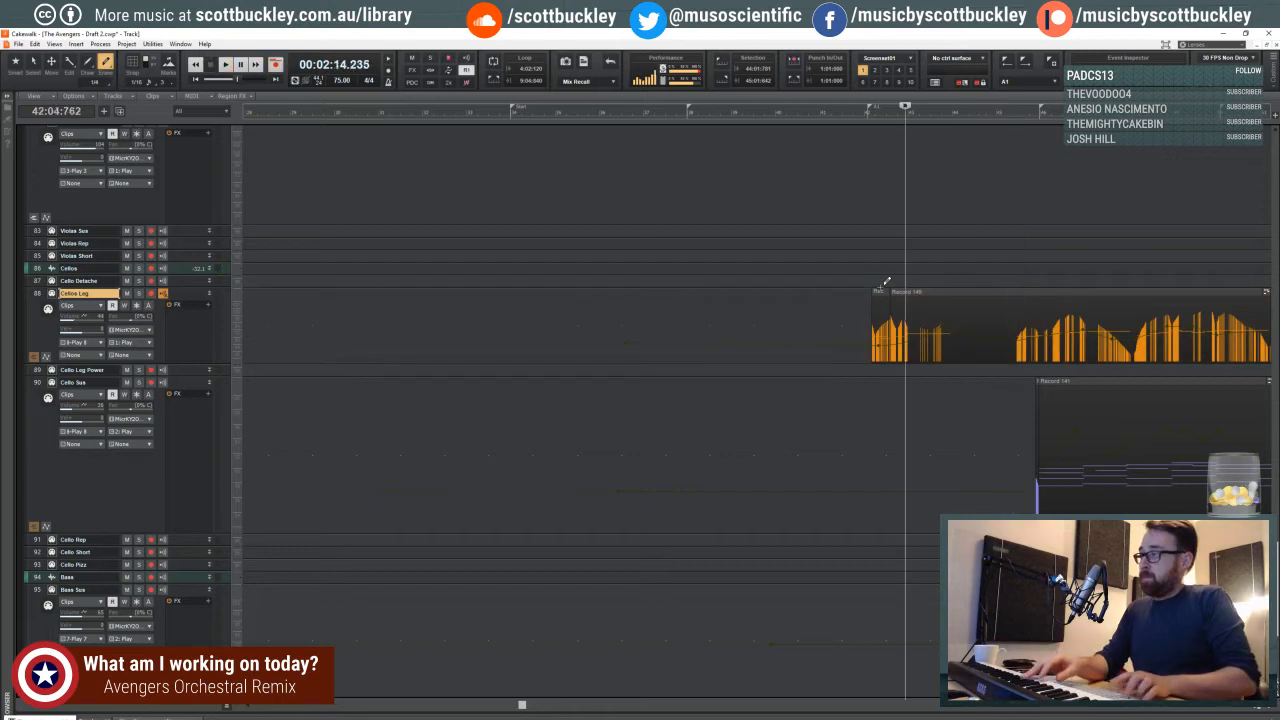
pyautogui.press('r')
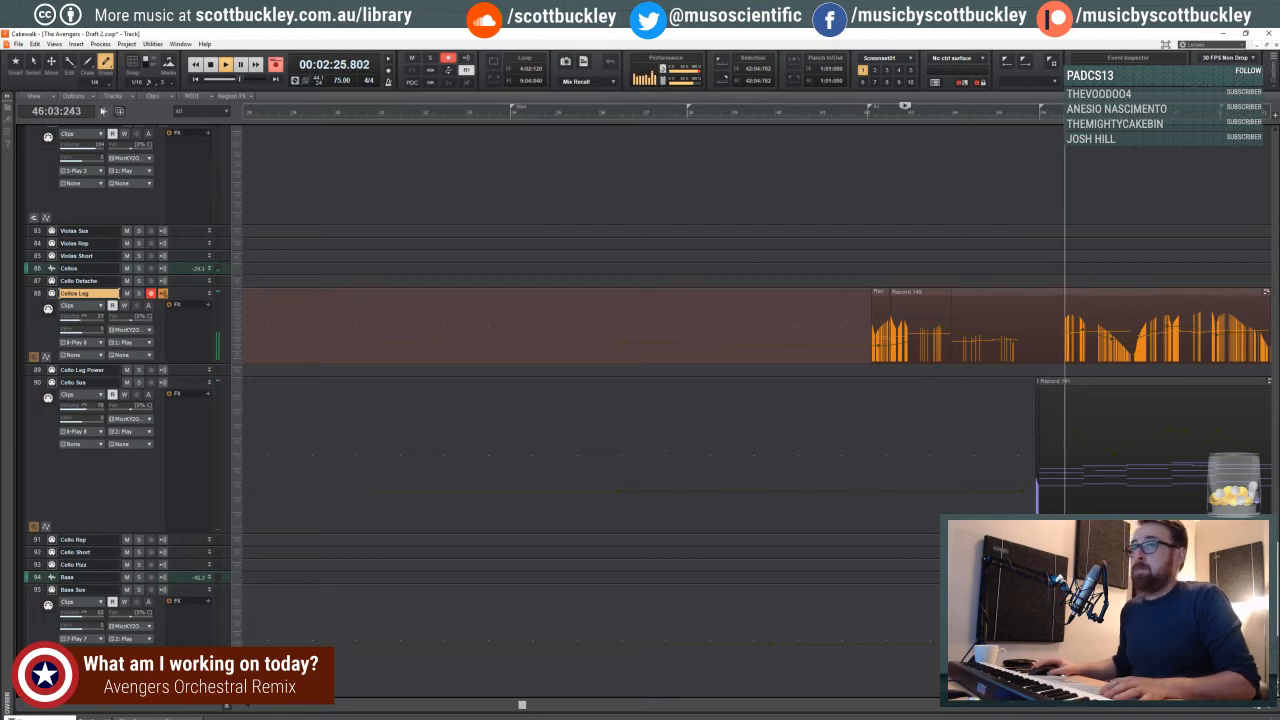
pyautogui.press('F5')
pyautogui.press('space')
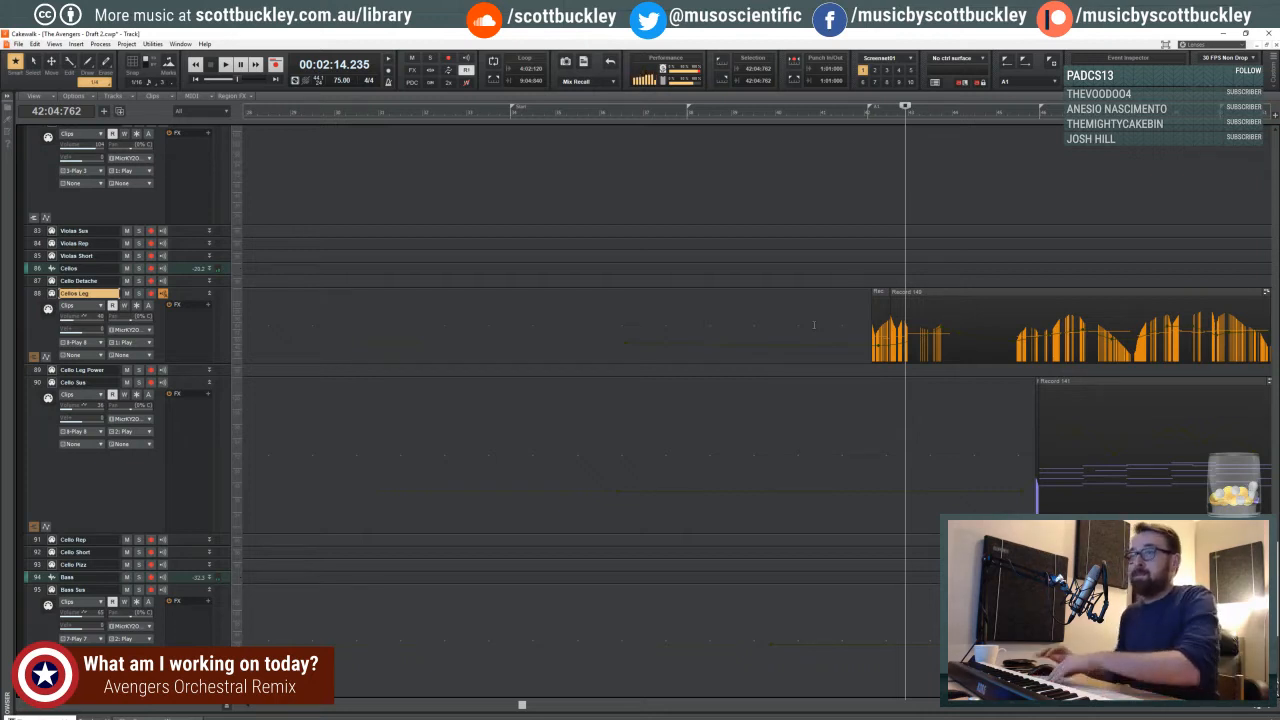
# - Audition the cellos from just before measure 42 and display the Cellos Leg volume envelope
pyautogui.click(18, 44)
pyautogui.click(95, 36)
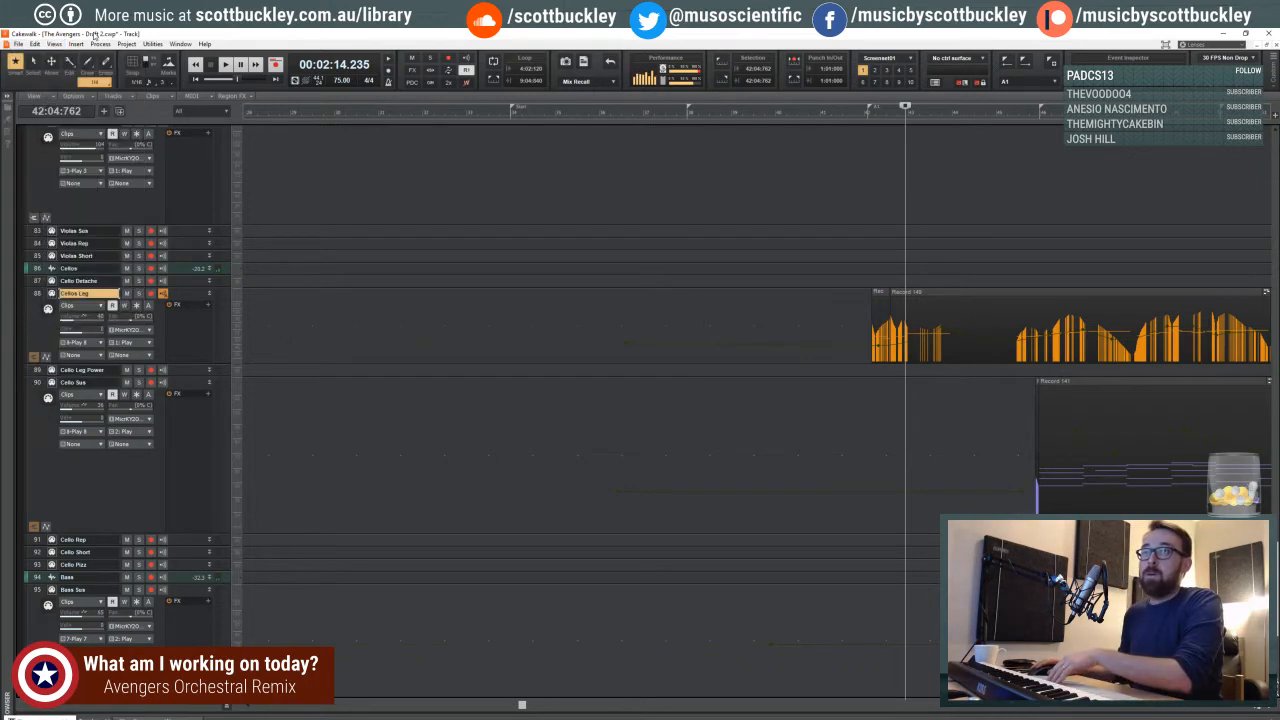
pyautogui.click(863, 112)
pyautogui.press('space')
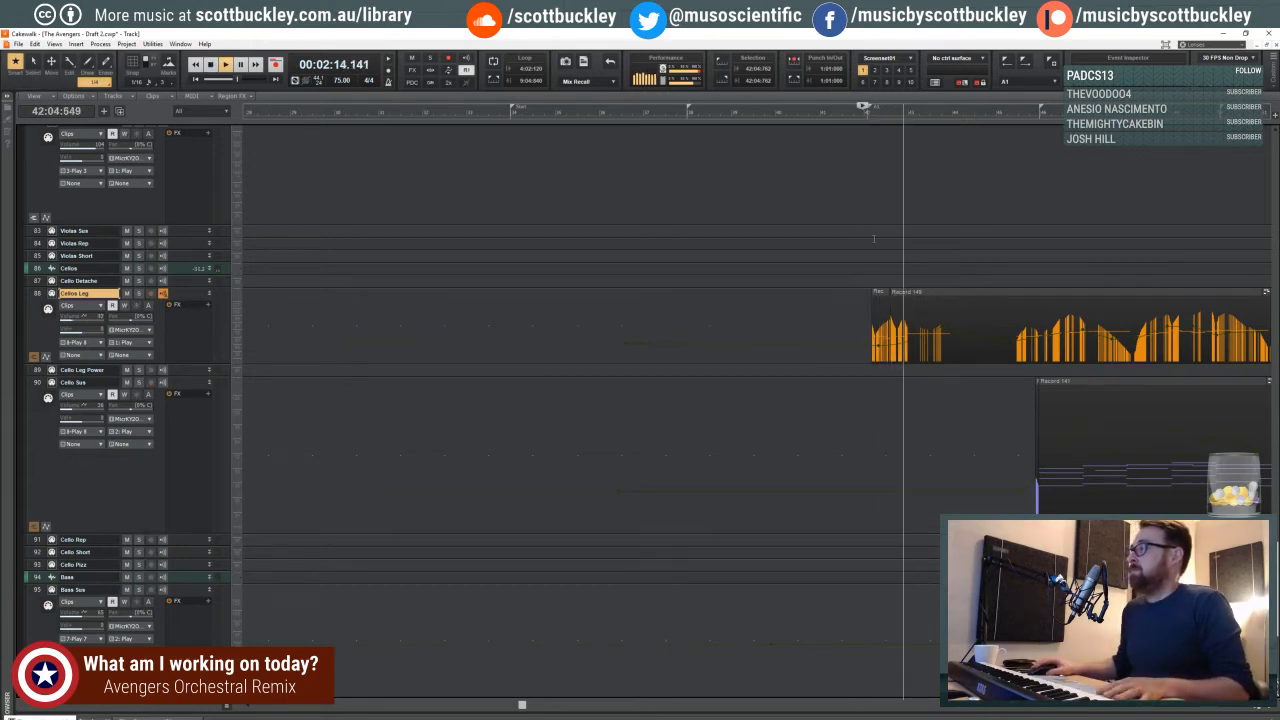
pyautogui.keyDown('shift'); pyautogui.click(893, 346); pyautogui.keyUp('shift')
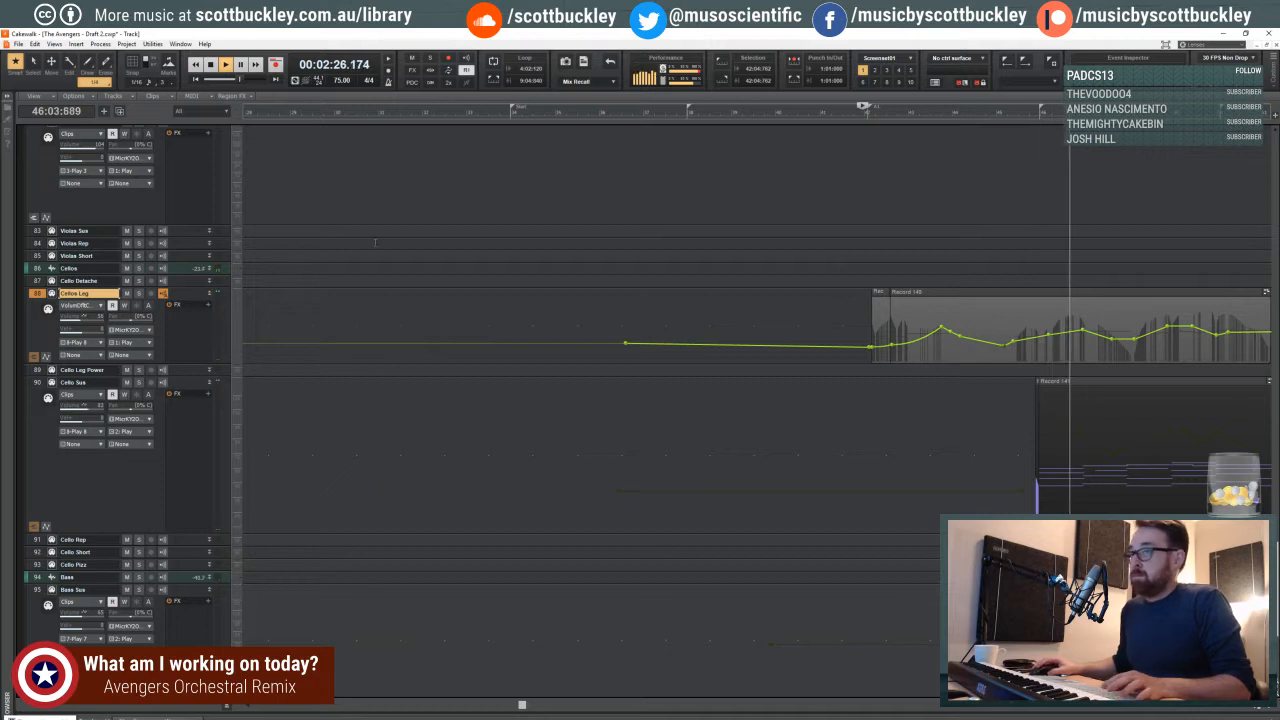
# - Move the last node of the Cellos Leg volume envelope to the clip's end near measure 51, slightly lower
pyautogui.click(1258, 708)
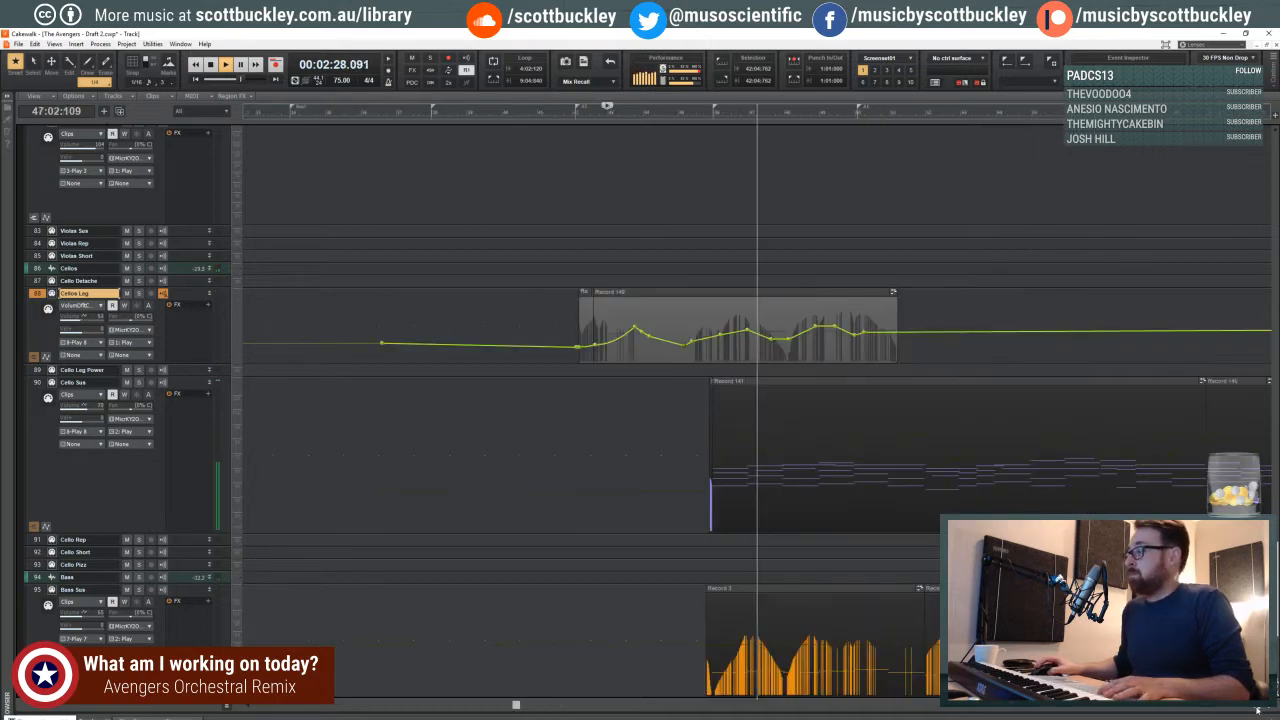
pyautogui.click(1258, 708)
pyautogui.moveTo(515, 706)
pyautogui.mouseDown()
pyautogui.moveTo(556, 705)
pyautogui.moveTo(508, 705)
pyautogui.mouseUp()
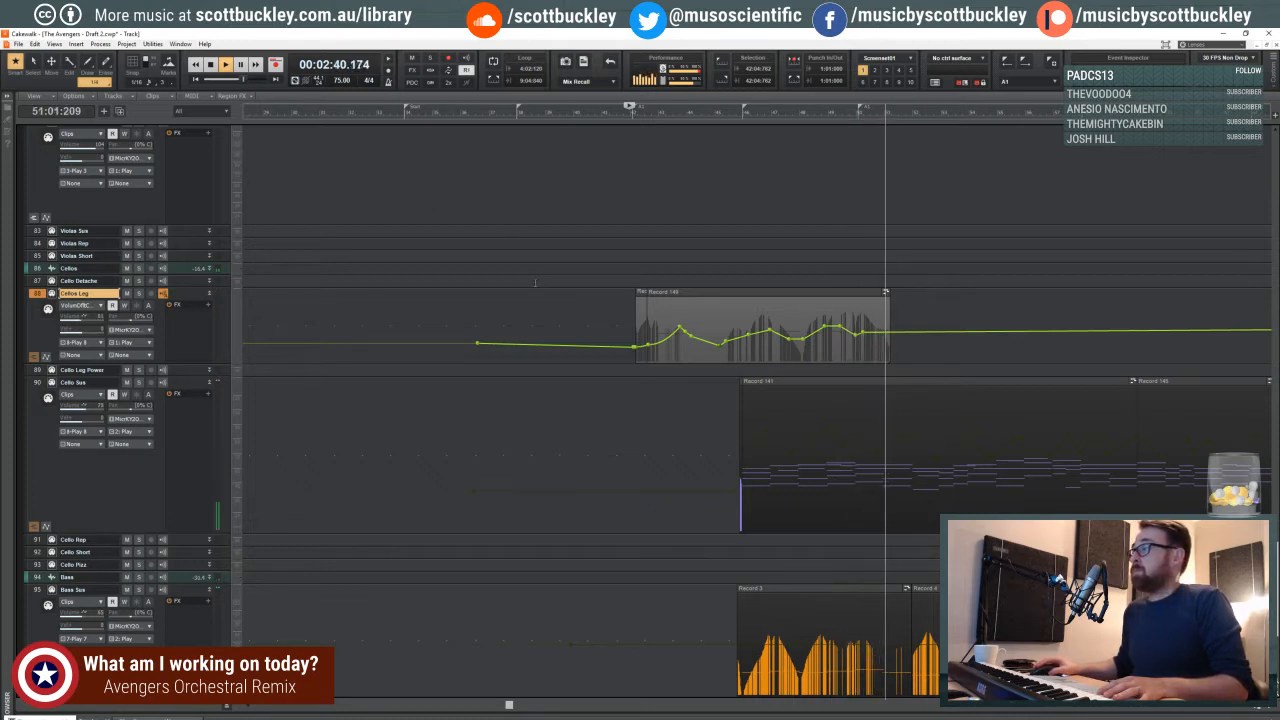
pyautogui.moveTo(866, 330); pyautogui.dragTo(890, 335)
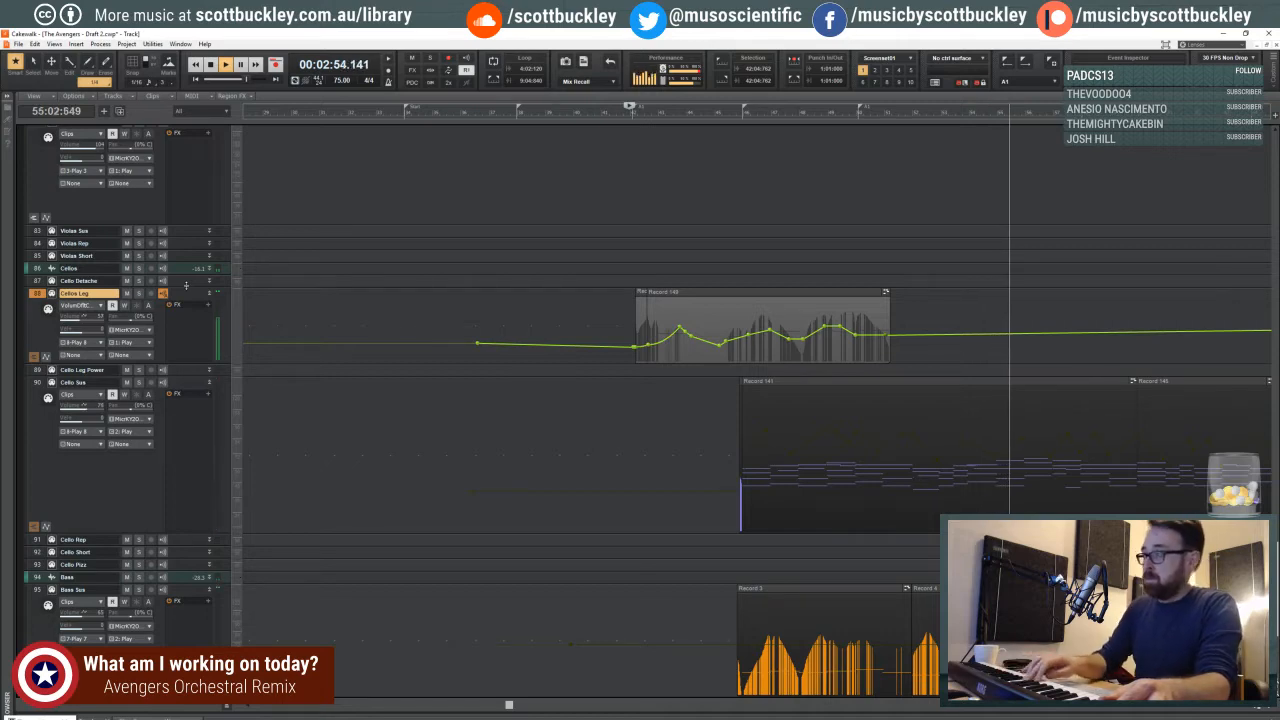
# - Review the viola, violin and timpani tracks around measures 56 to 62 during playback
pyautogui.scroll(5, 188, 287)
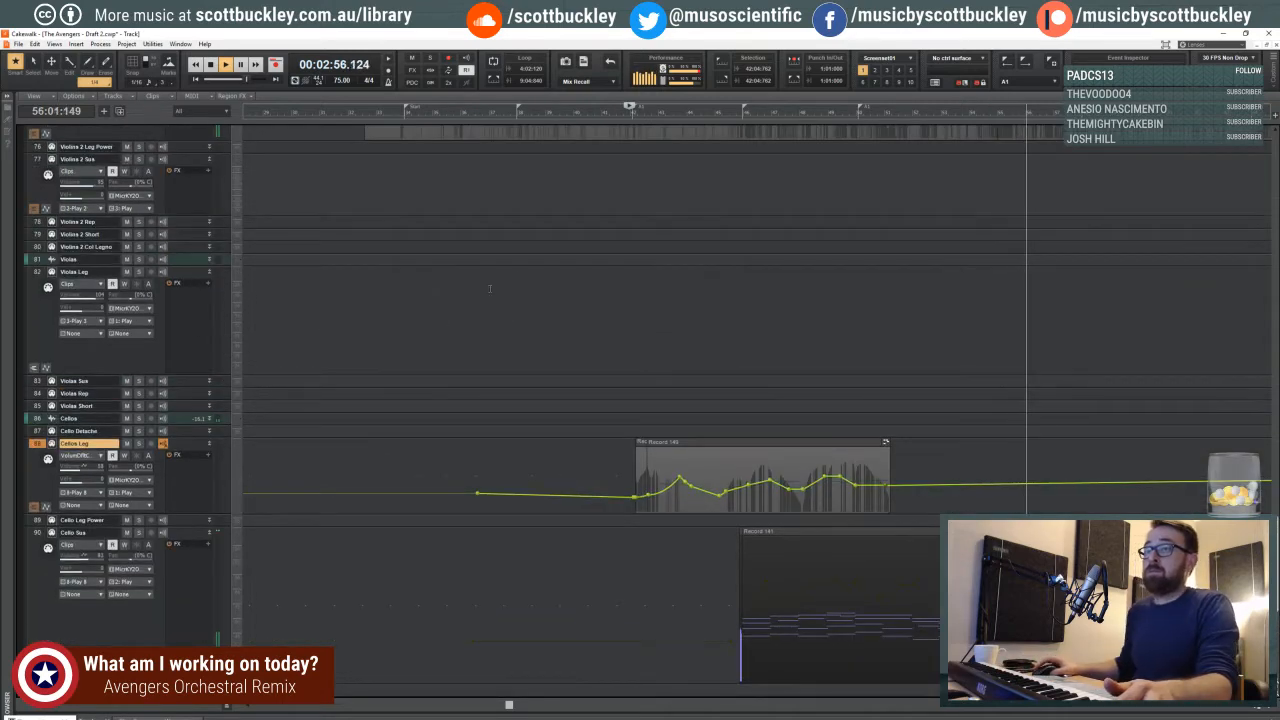
pyautogui.scroll(6, 489, 289)
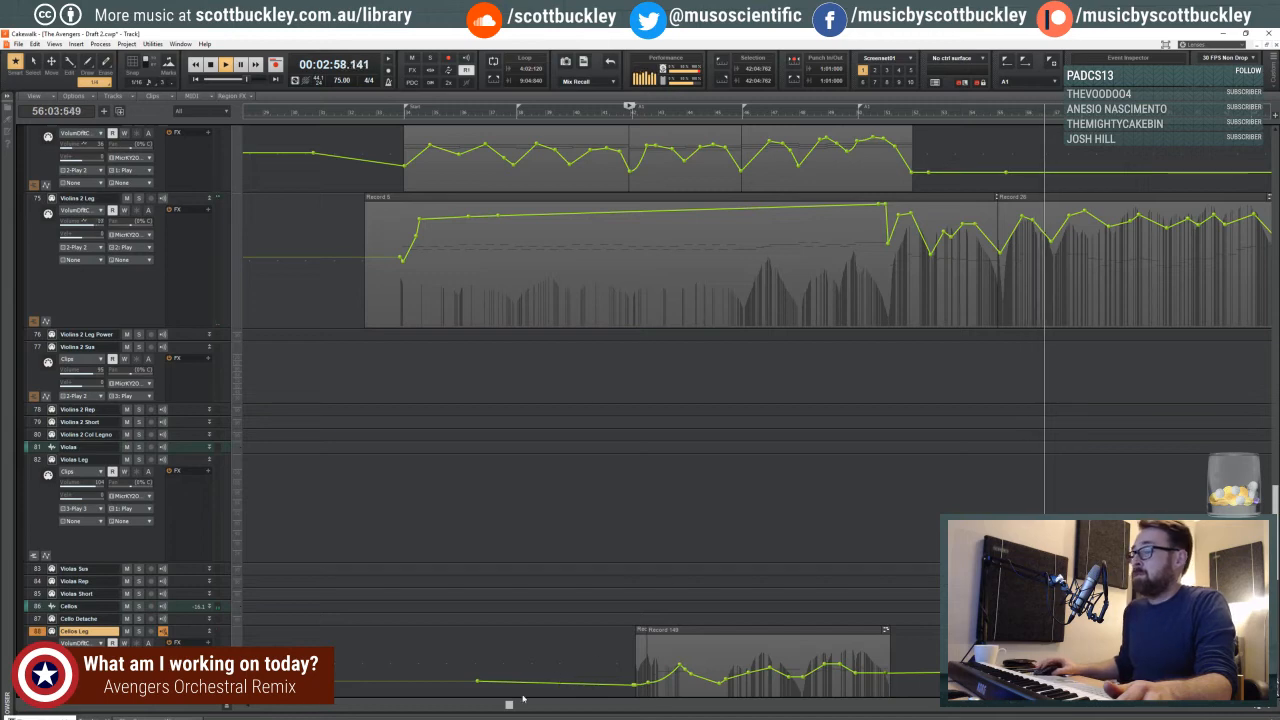
pyautogui.moveTo(511, 706); pyautogui.dragTo(656, 690)
pyautogui.scroll(2, 681, 509)
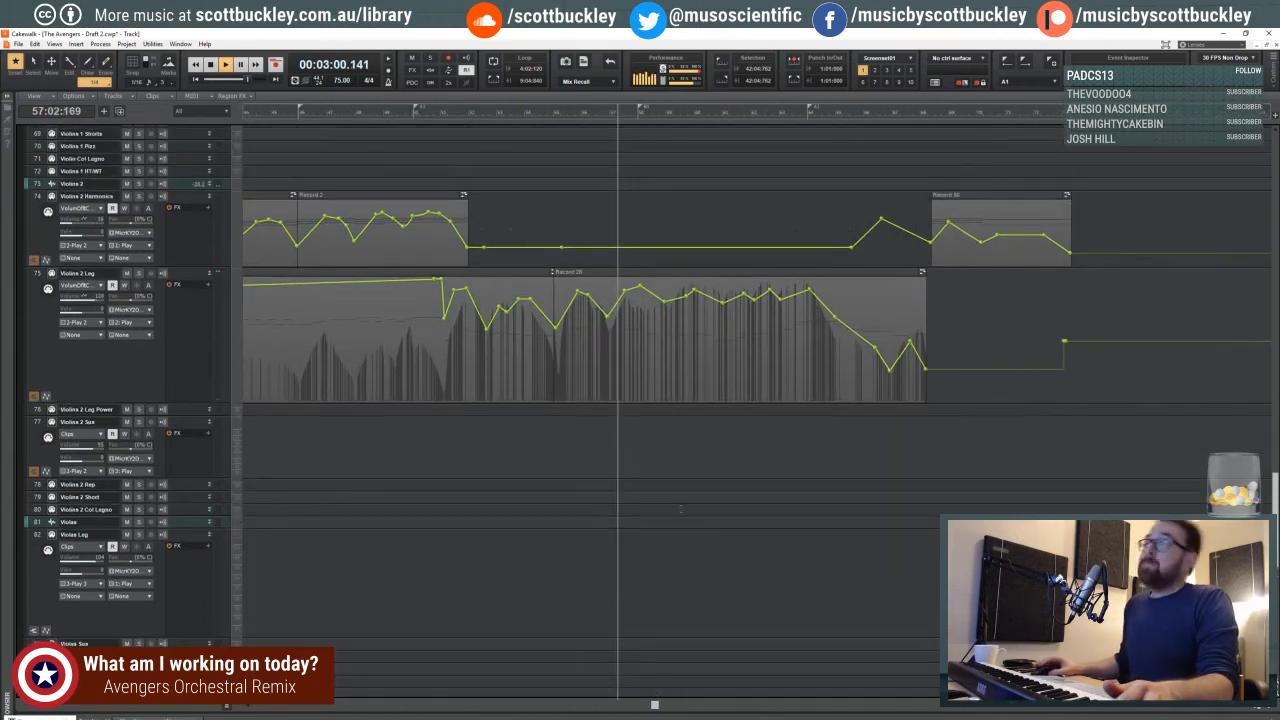
pyautogui.scroll(2, 681, 509)
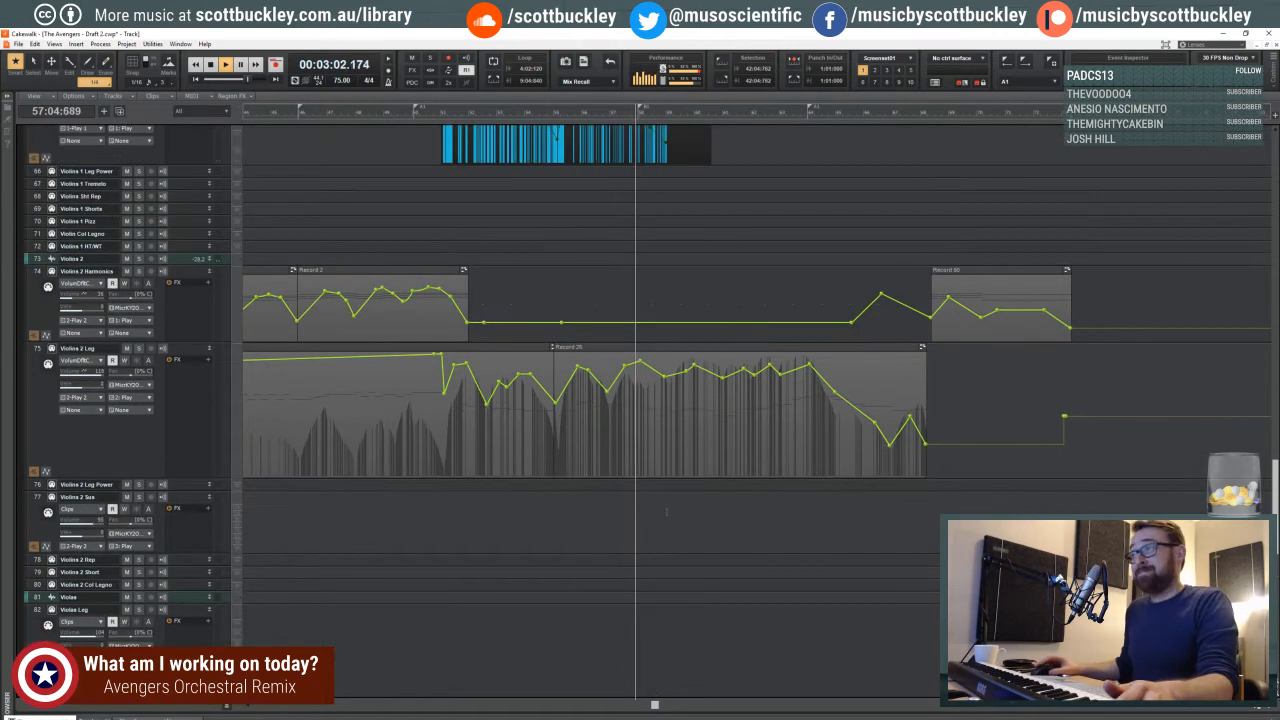
pyautogui.scroll(2, 603, 409)
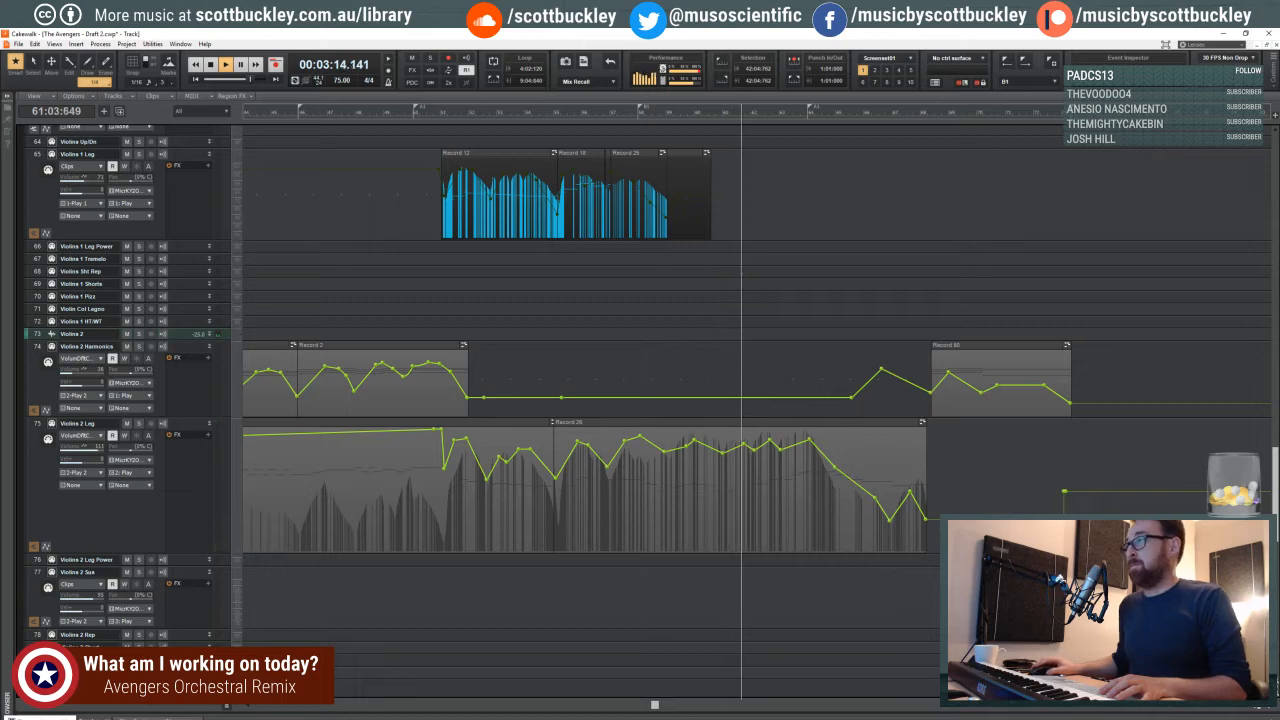
pyautogui.scroll(10, 747, 253)
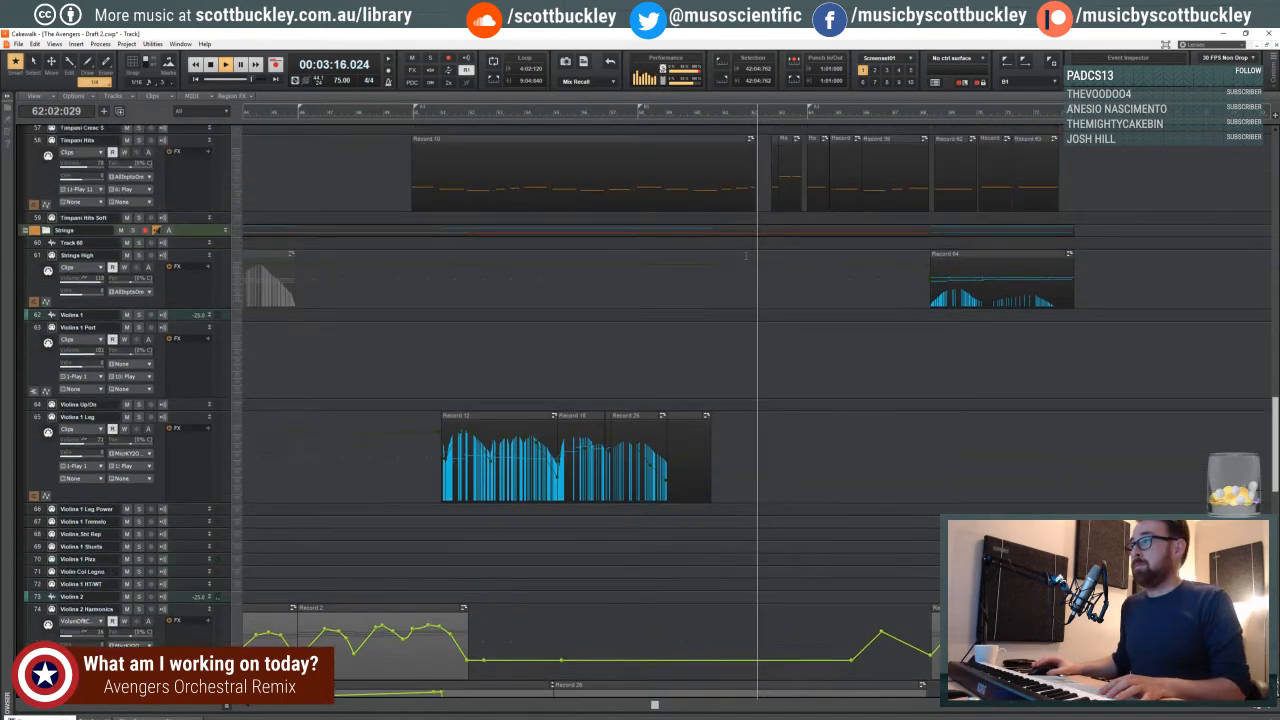
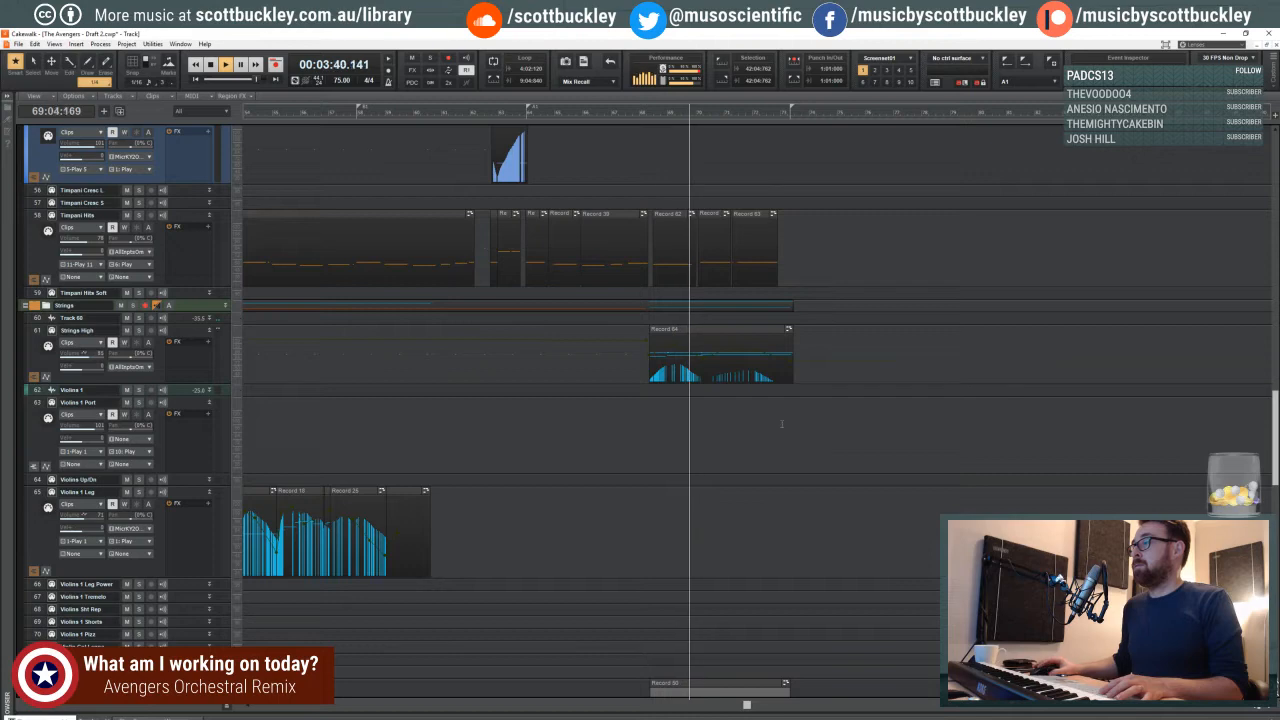
# - Review the percussion, timpani and Strings High tracks around measures 69 to 72 during playback
pyautogui.scroll(5, 667, 262)
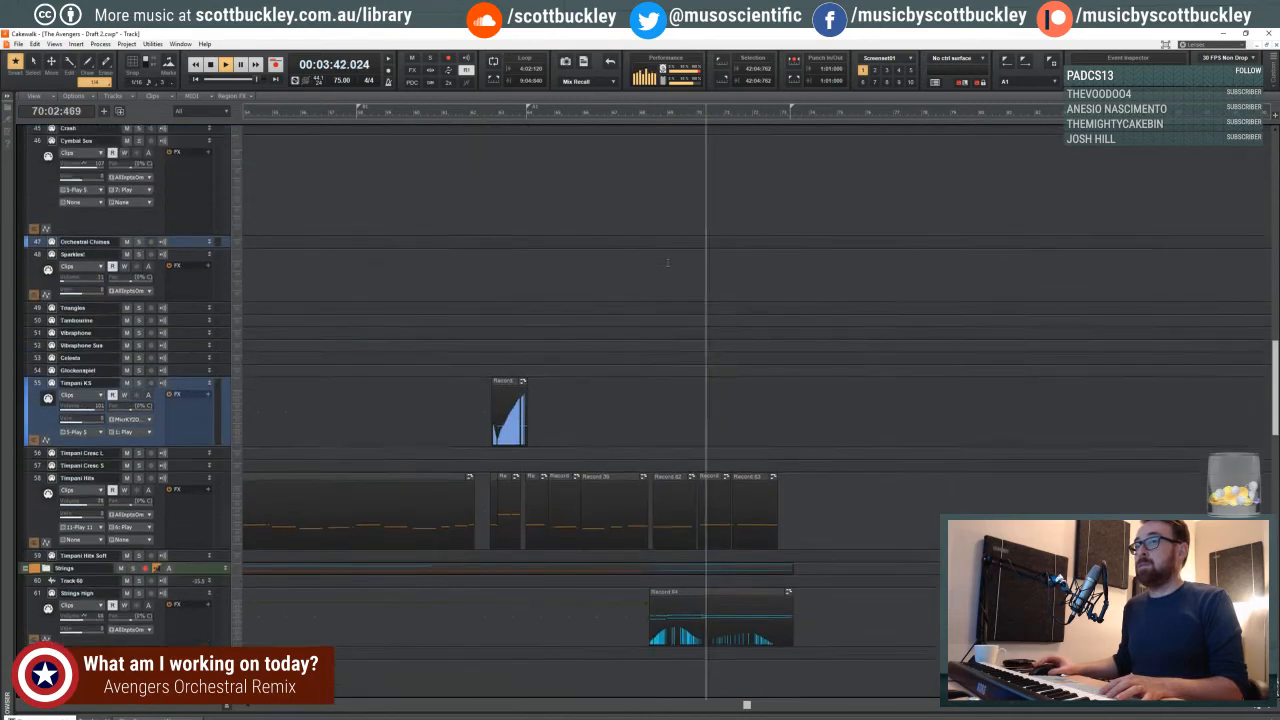
pyautogui.scroll(5, 667, 262)
pyautogui.scroll(-6, 643, 252)
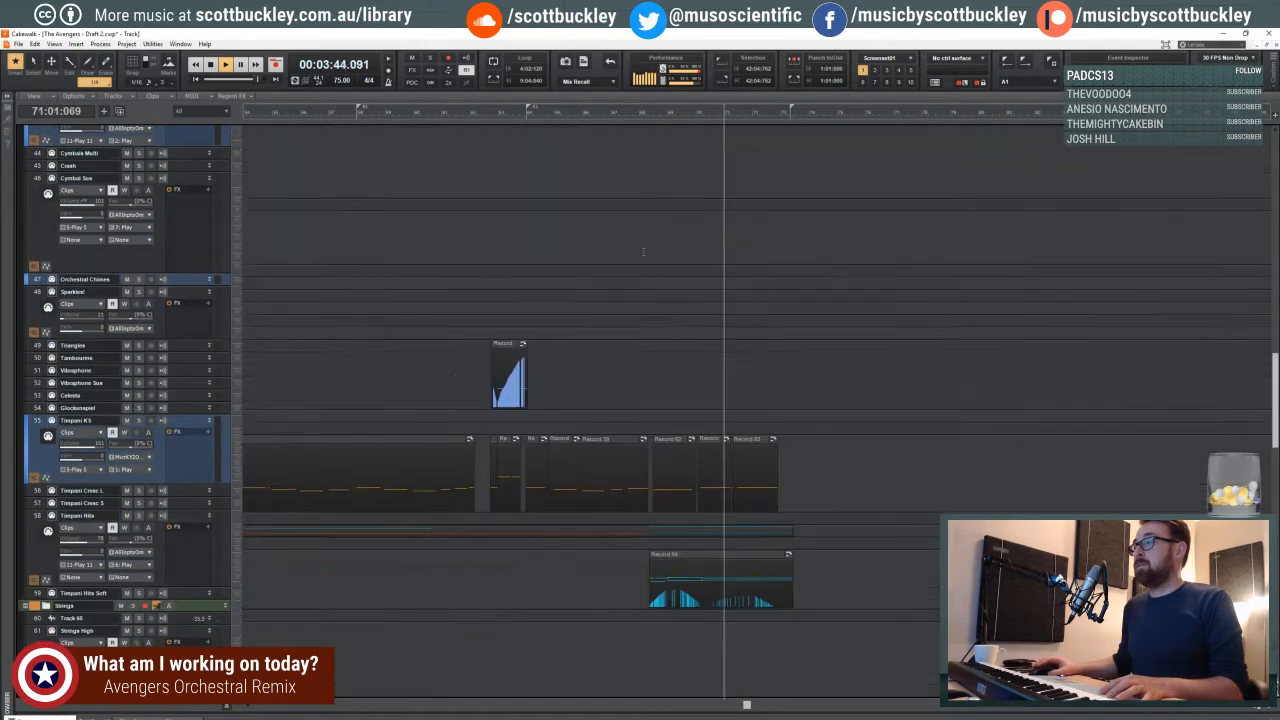
pyautogui.scroll(-3, 643, 252)
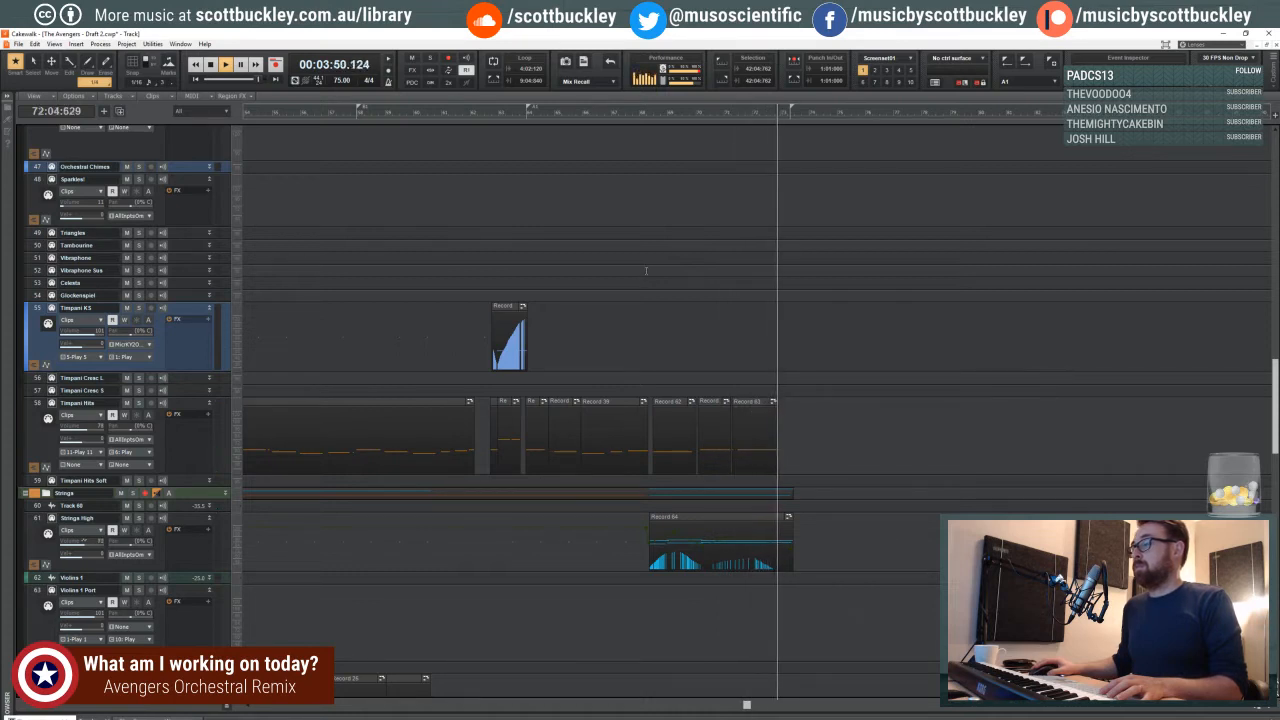
pyautogui.press('space')
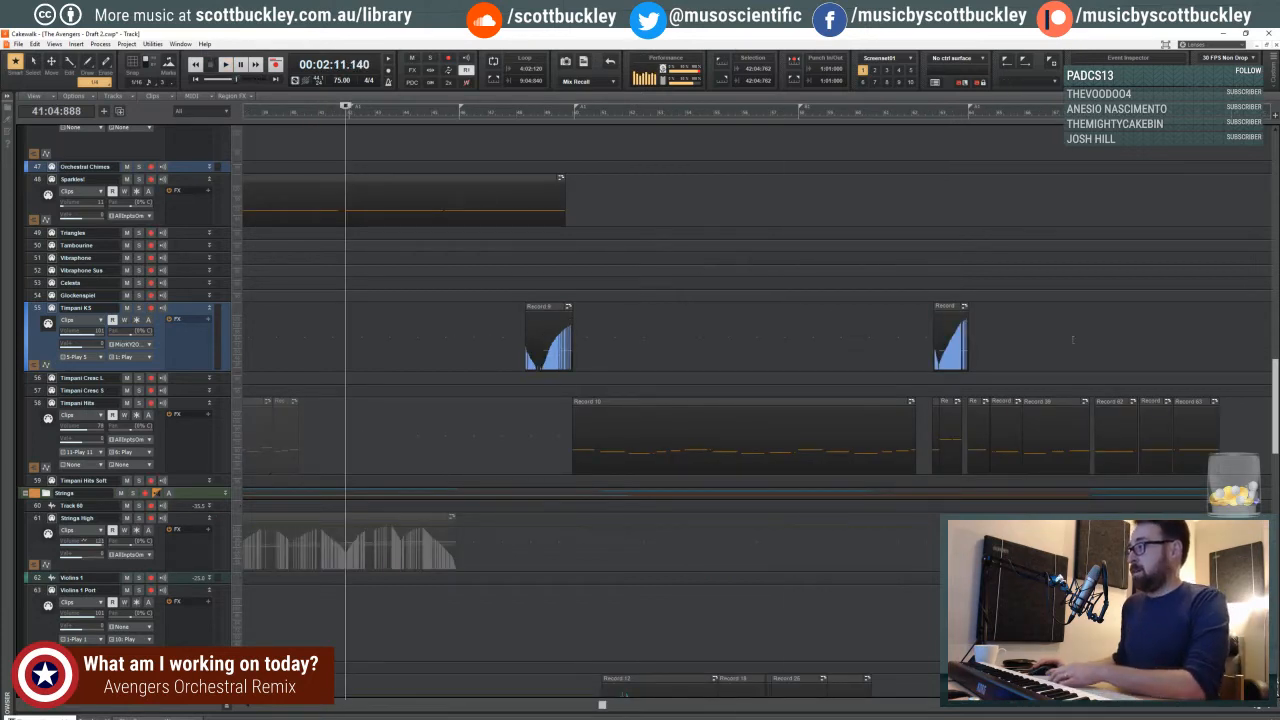
# - Audition the full arrangement from measure 68 to about measure 70
pyautogui.click(1073, 338)
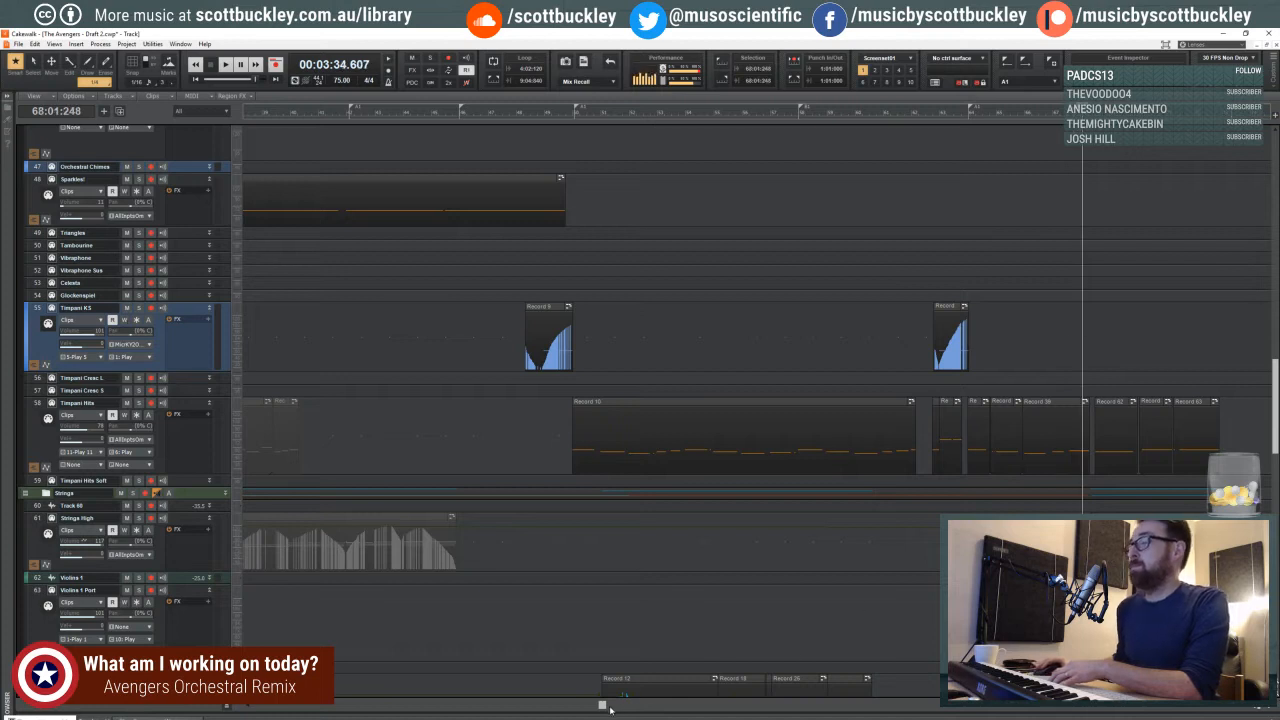
pyautogui.moveTo(610, 708); pyautogui.dragTo(745, 708)
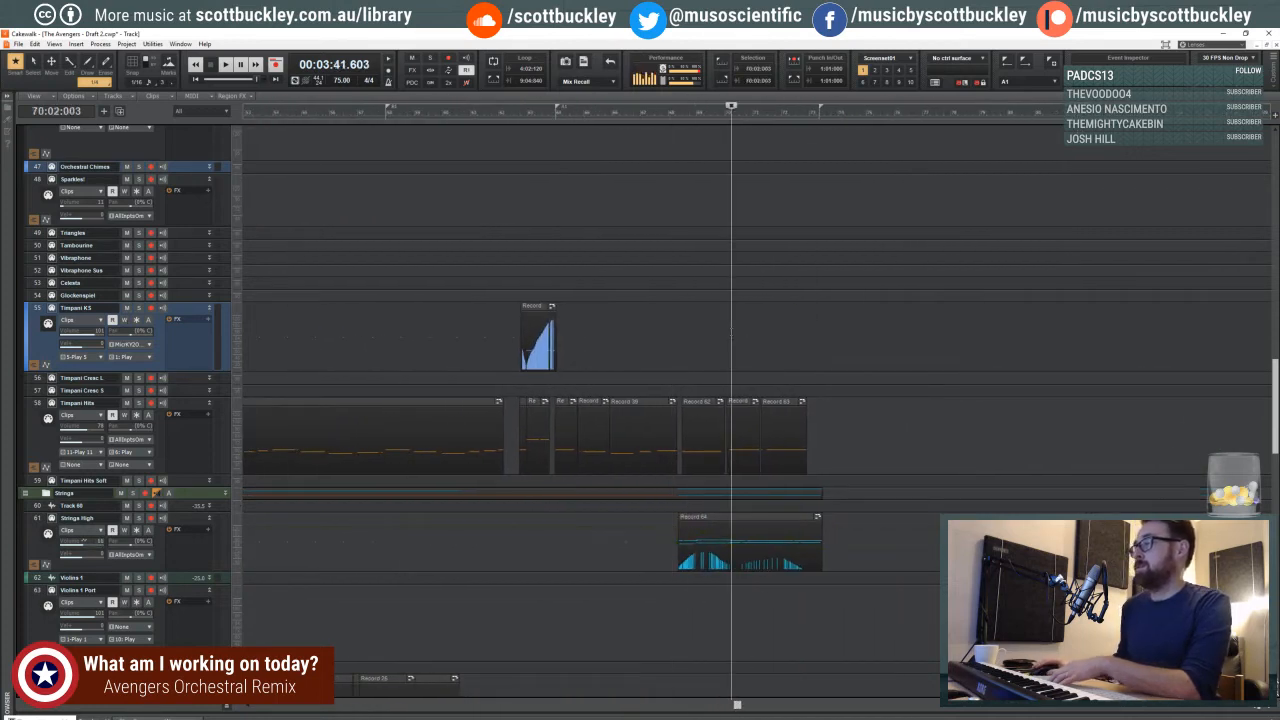
pyautogui.click(676, 332)
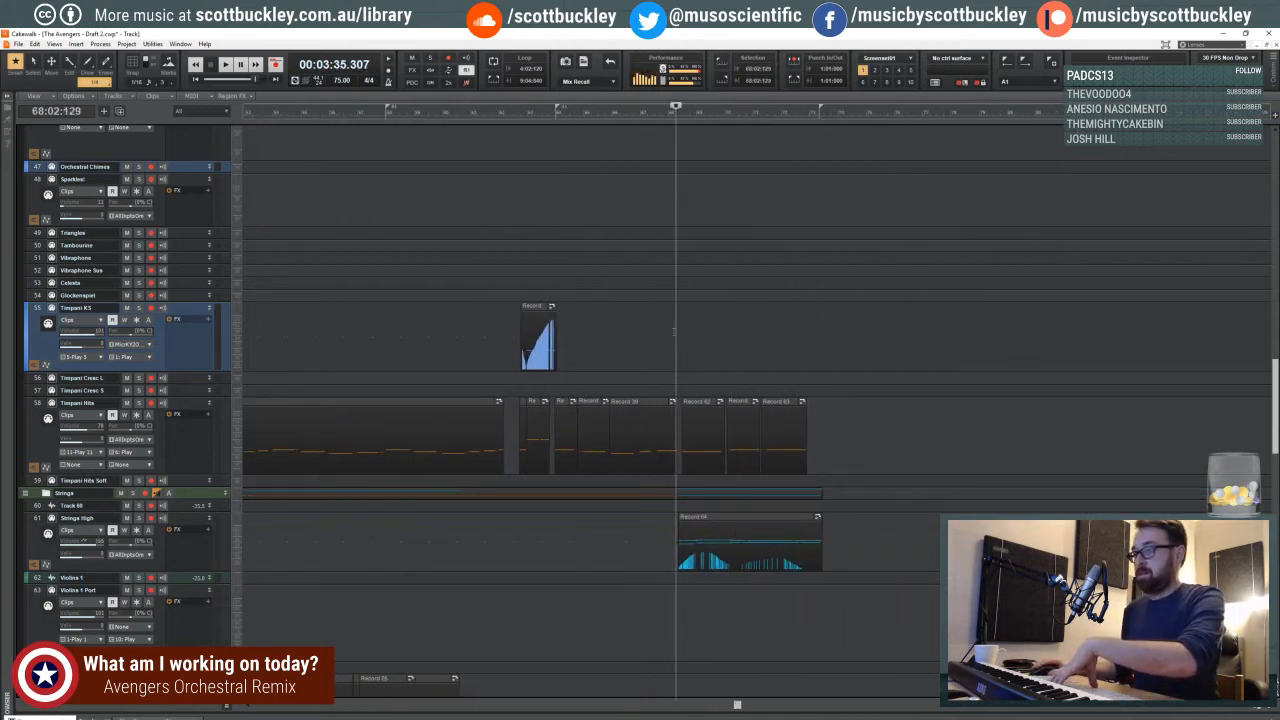
pyautogui.press('space')
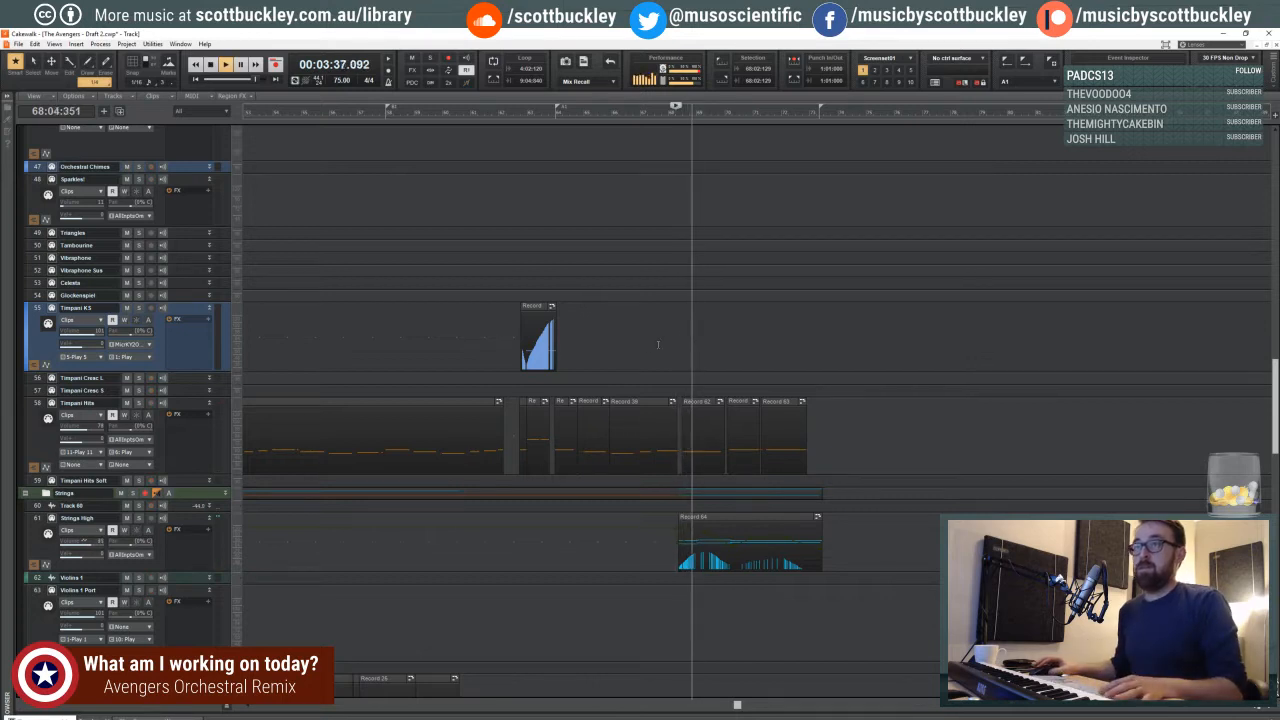
pyautogui.scroll(-3, 764, 355)
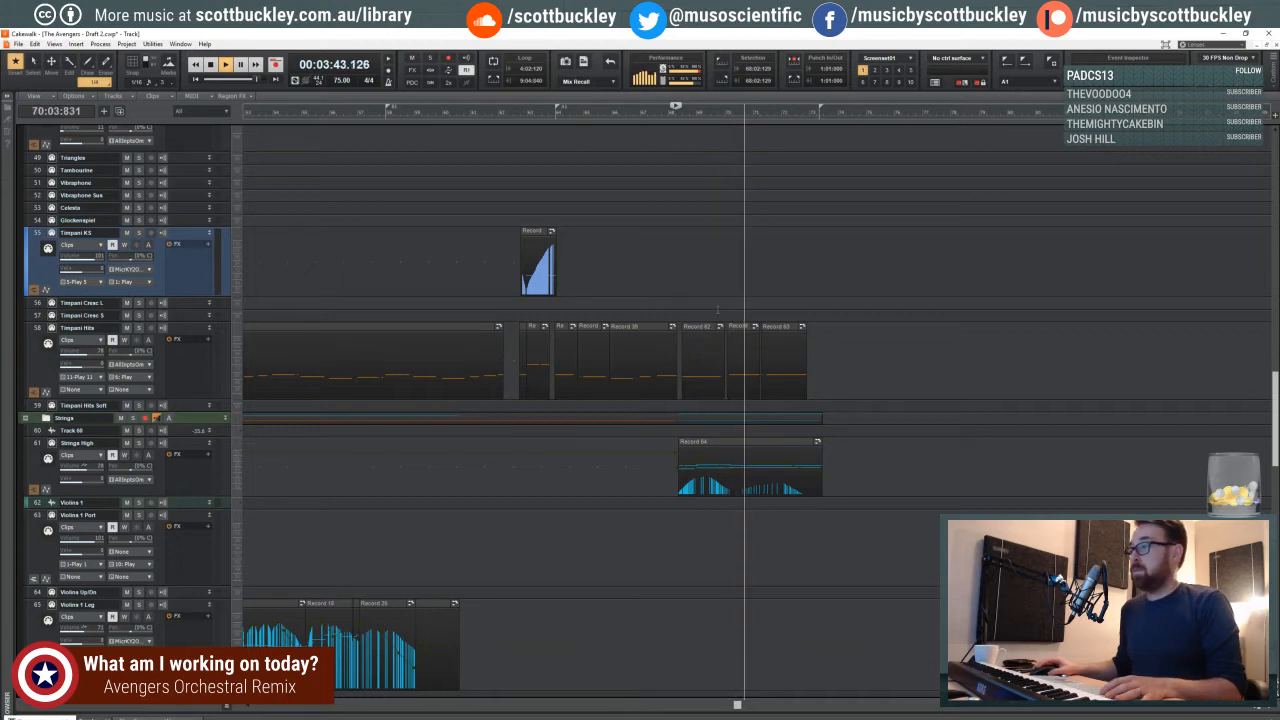
pyautogui.press('space')
# - Audition the passage from measures 69 and 68, soloing the Strings High track to check its part
pyautogui.click(719, 451)
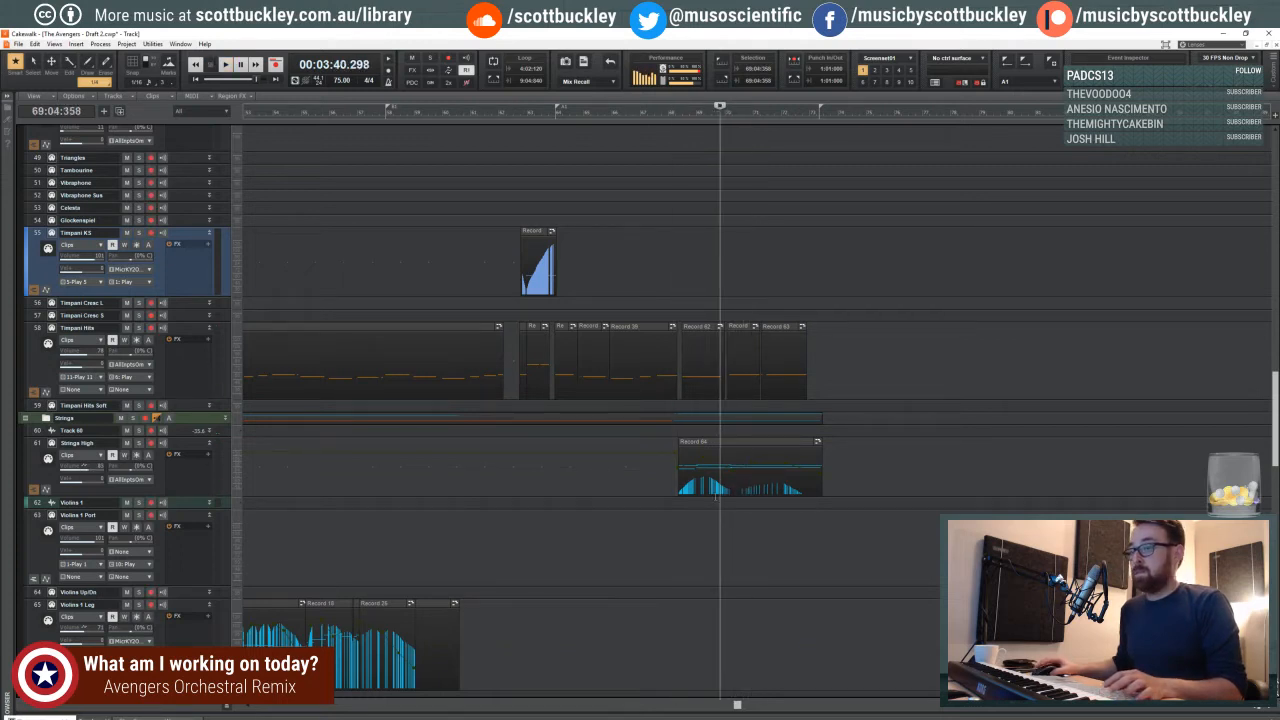
pyautogui.scroll(-3, 700, 450)
pyautogui.press('space')
pyautogui.click(138, 330)
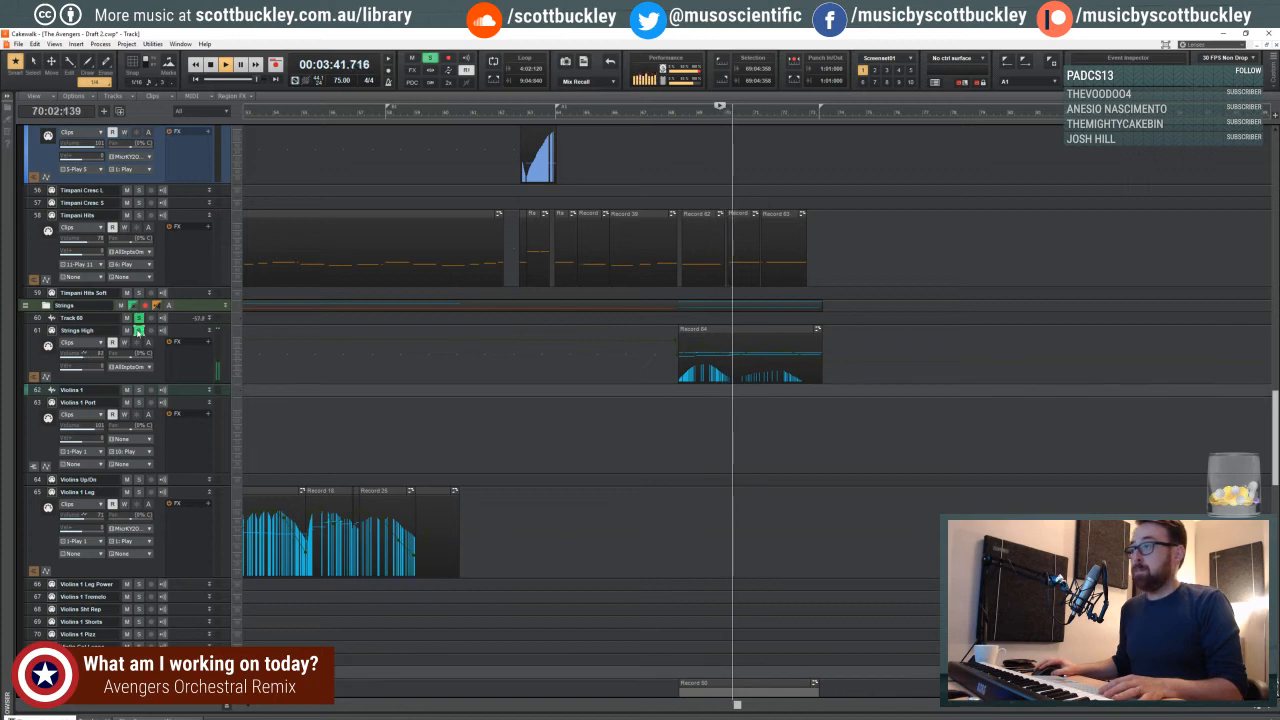
pyautogui.click(138, 330)
pyautogui.press('space')
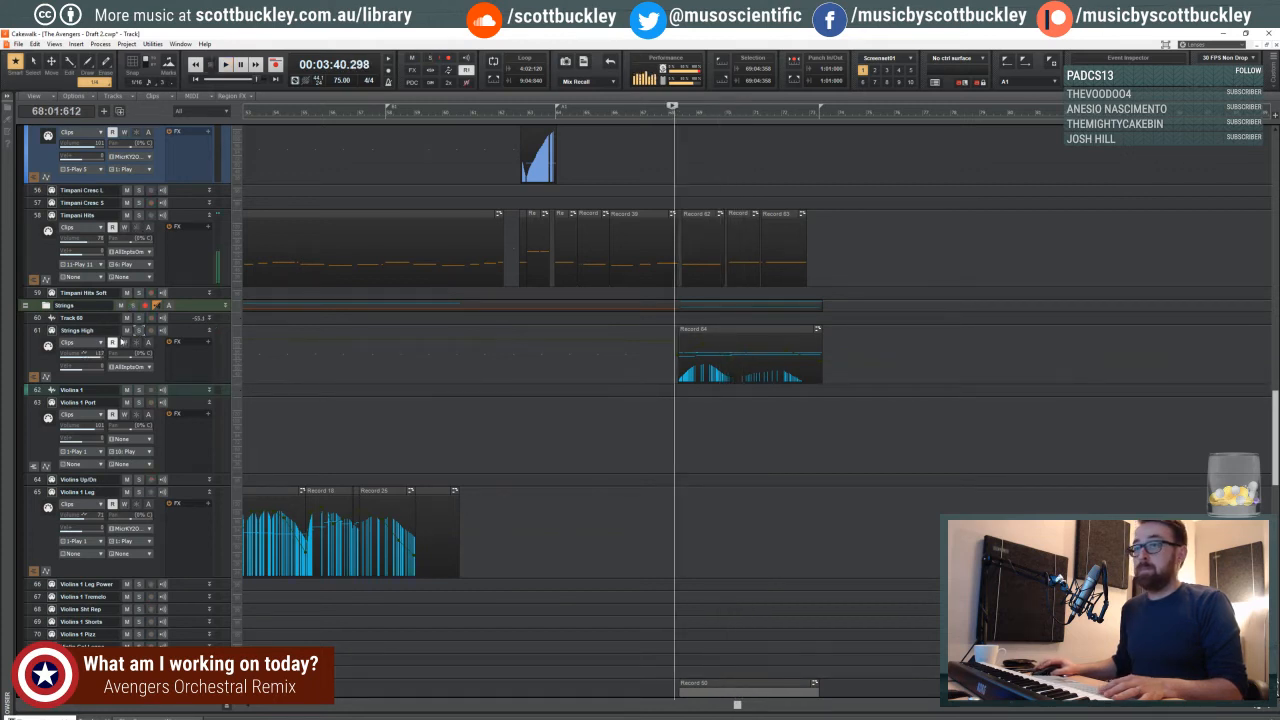
pyautogui.press('space')
pyautogui.click(138, 330)
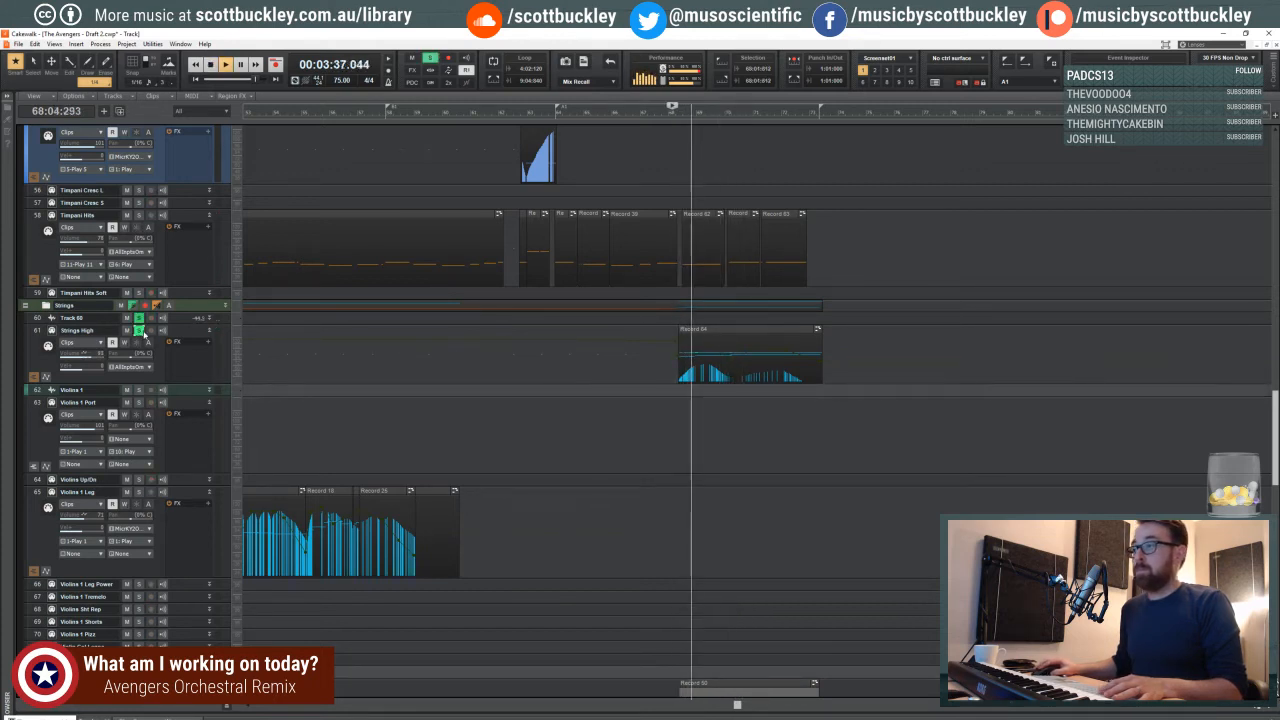
# - Display the Strings High volume envelope over its clip across measures 68 to 73
pyautogui.hotkey('ctrl', 'Right')
pyautogui.hotkey('ctrl', 'Right')
pyautogui.hotkey('ctrl', 'Right')
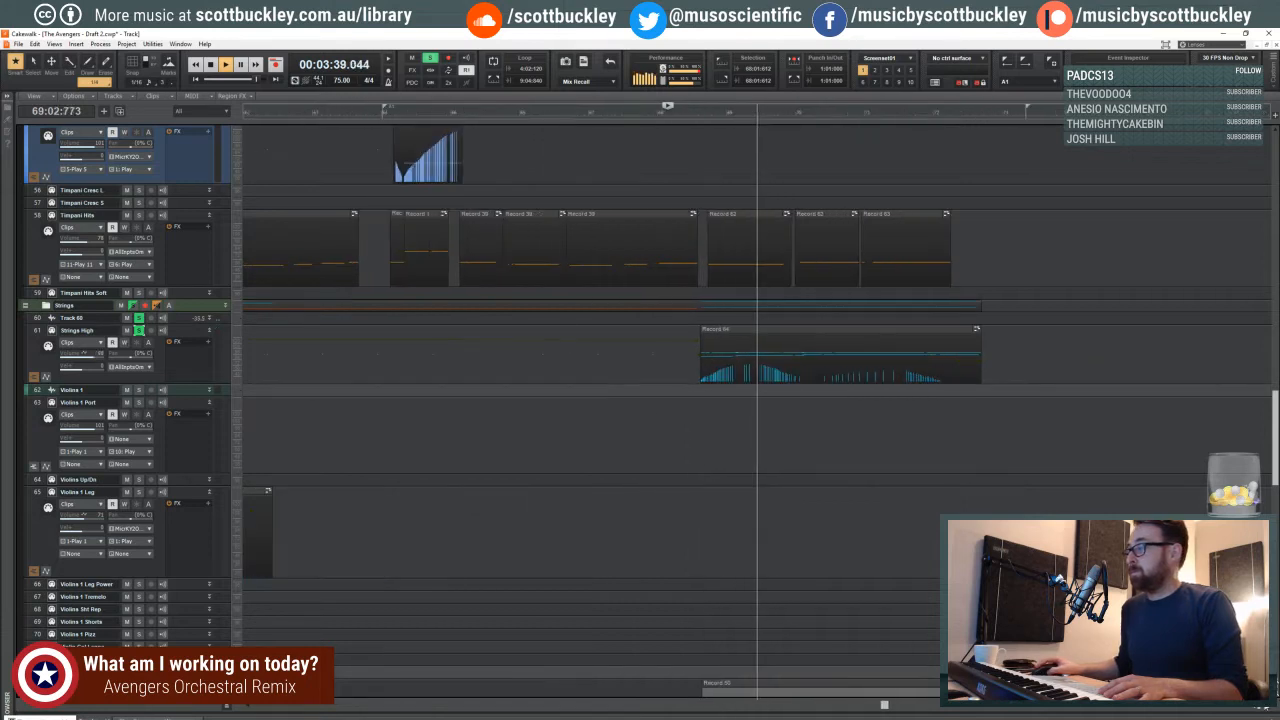
pyautogui.hotkey('ctrl', 'Right')
pyautogui.hotkey('ctrl', 'Right')
pyautogui.keyDown('shift'); pyautogui.click(808, 356); pyautogui.keyUp('shift')
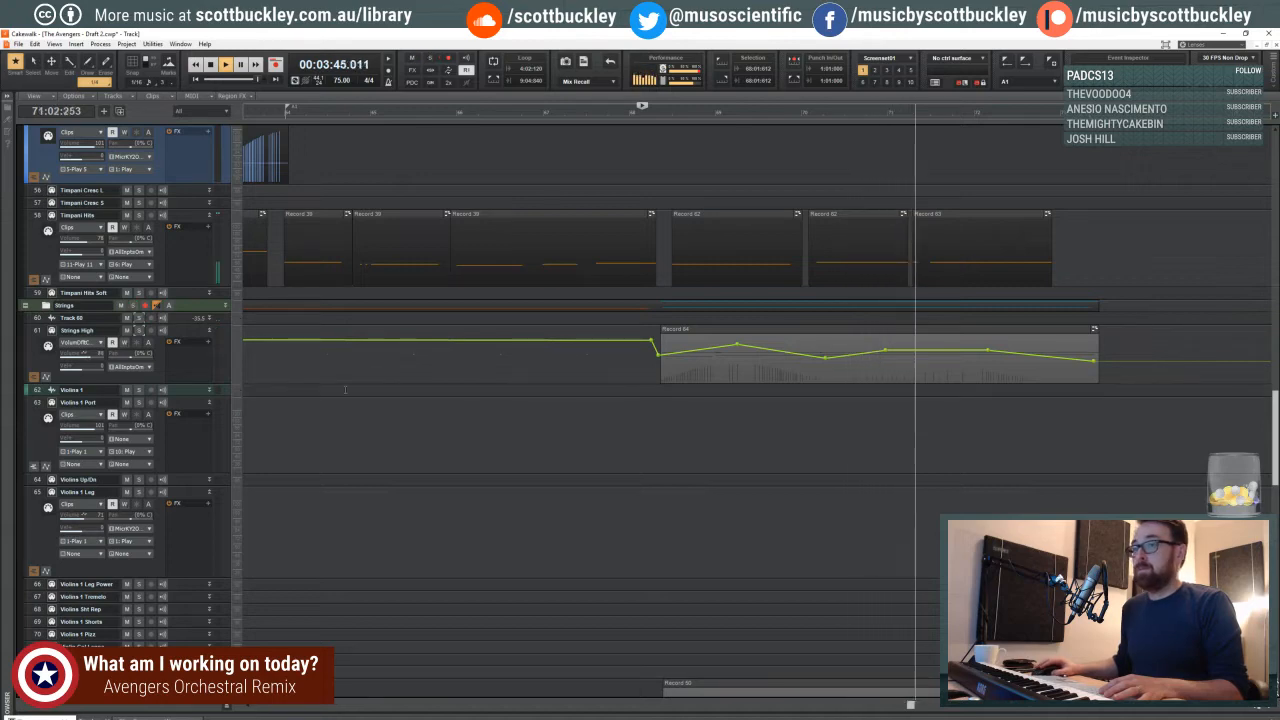
# - Nudge the Violins 2 Harmonics volume dip at measure 70 slightly later, with the preceding node slightly earlier, and replay the passage from measure 68
pyautogui.scroll(-5, 345, 389)
pyautogui.press('space')
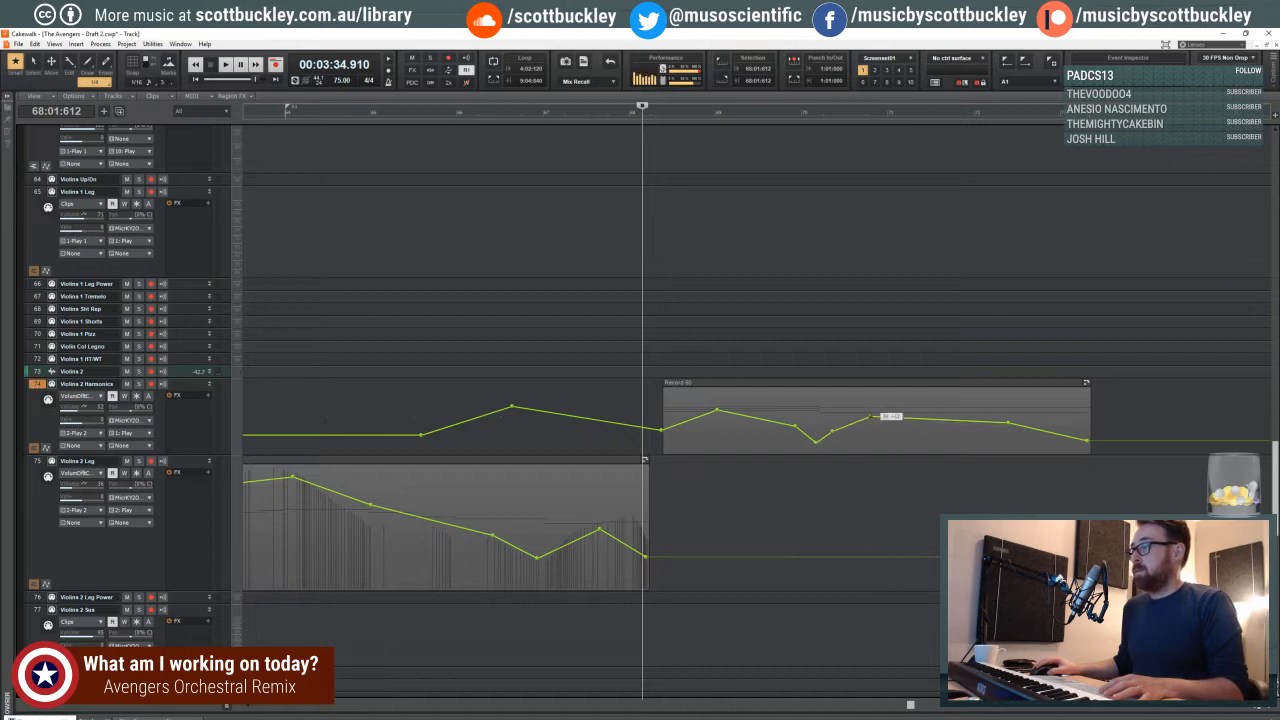
pyautogui.press('space')
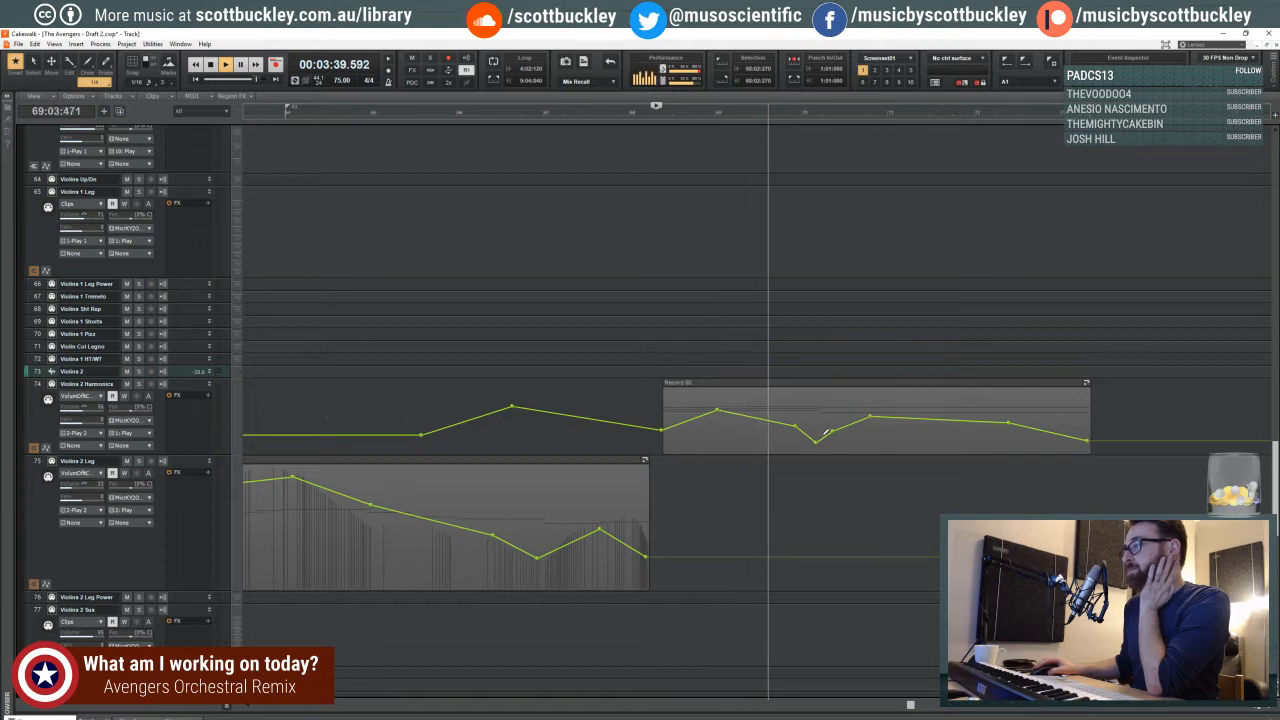
pyautogui.moveTo(816, 441); pyautogui.dragTo(819, 441)
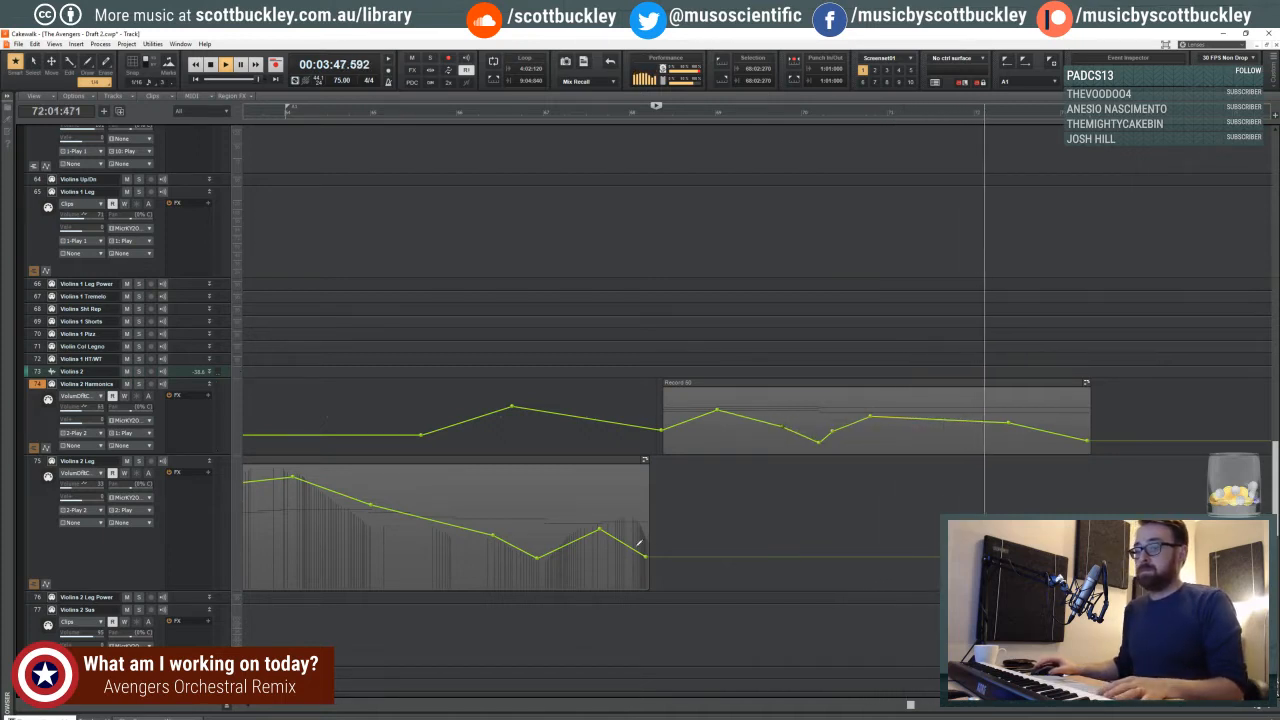
pyautogui.scroll(-5, 840, 397)
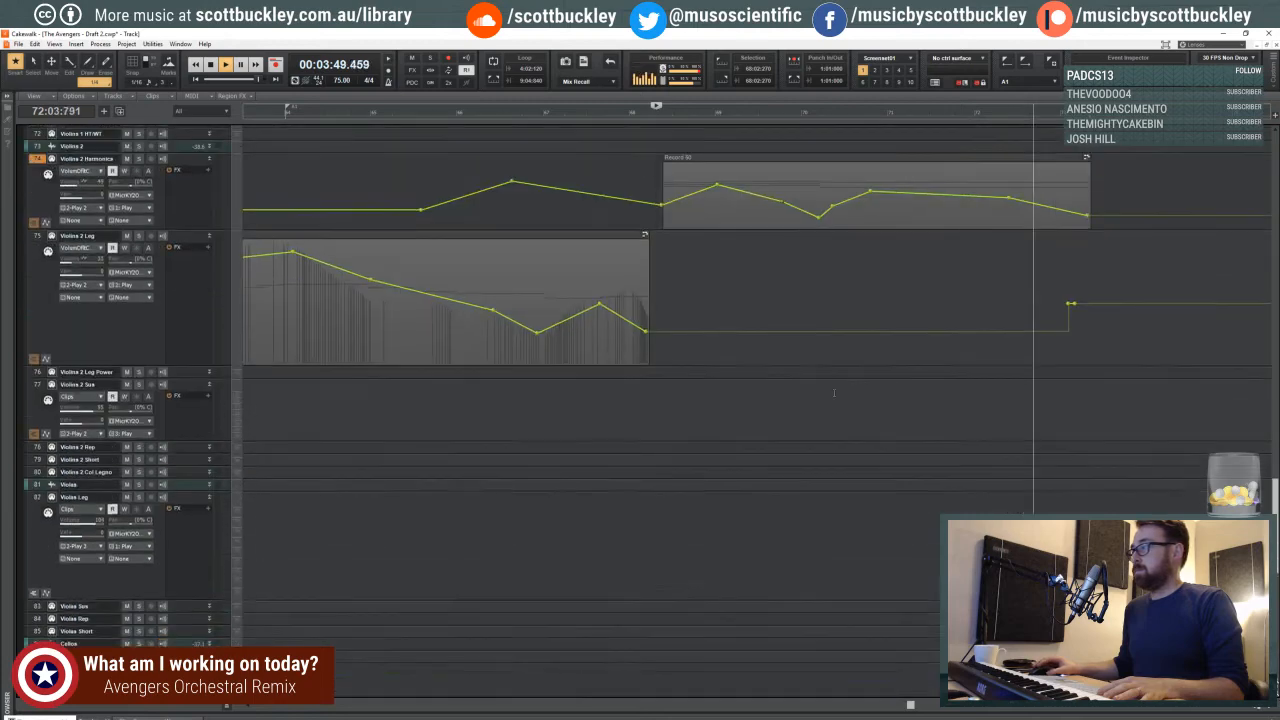
pyautogui.scroll(3, 837, 400)
pyautogui.press('space')
pyautogui.press('space')
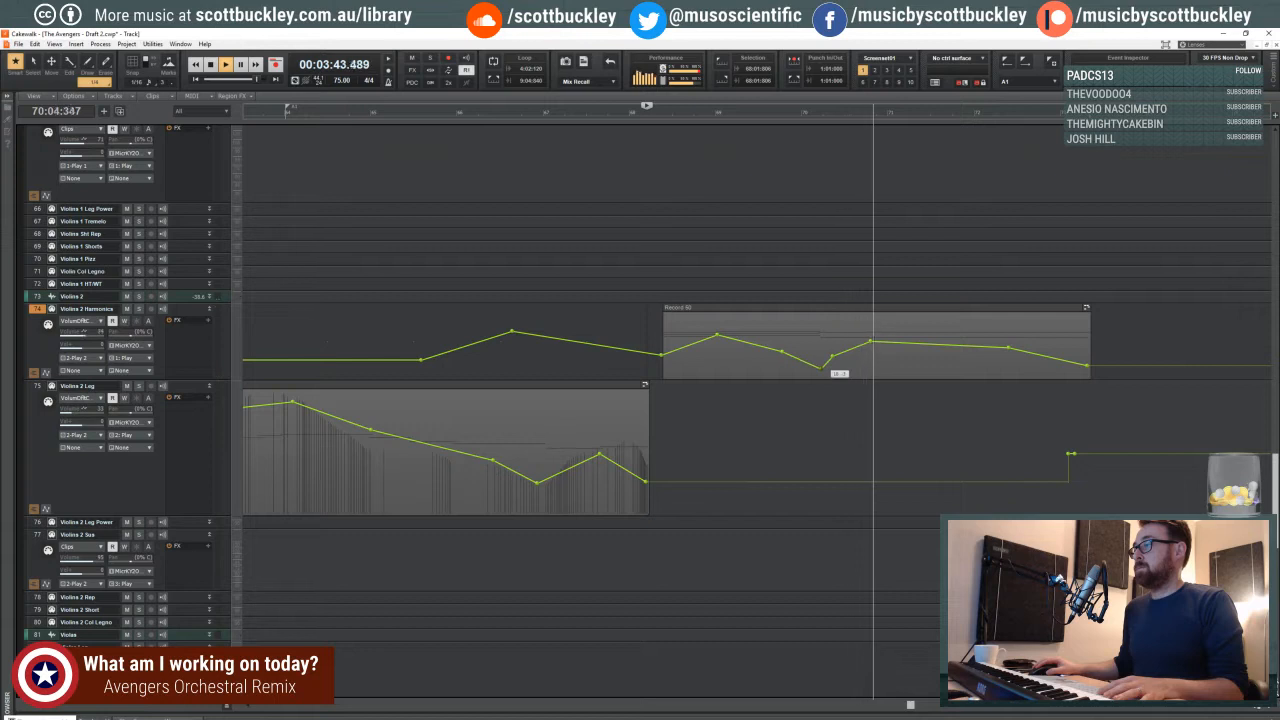
# - Move the Violins 2 Harmonics volume peak to the start of measure 71 and lower the final node at the clip's end in measure 73
pyautogui.moveTo(870, 341); pyautogui.dragTo(901, 337)
pyautogui.click(816, 321)
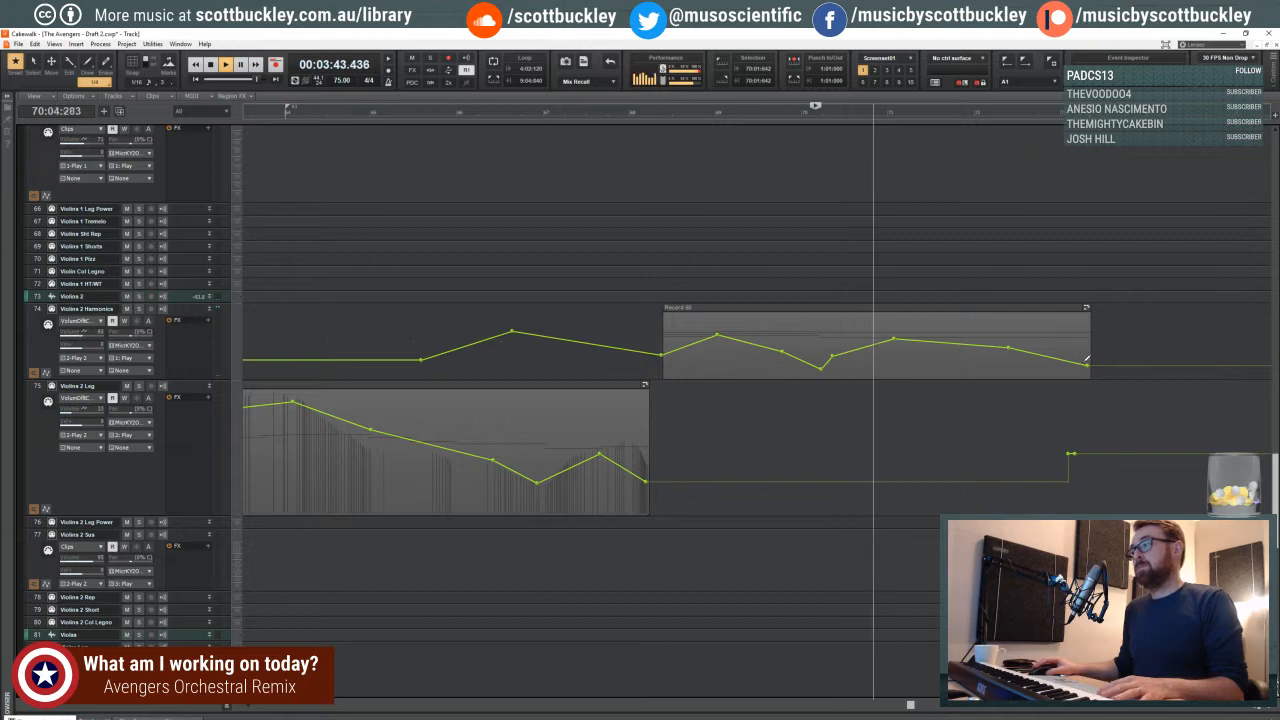
pyautogui.moveTo(1087, 365); pyautogui.dragTo(1088, 373)
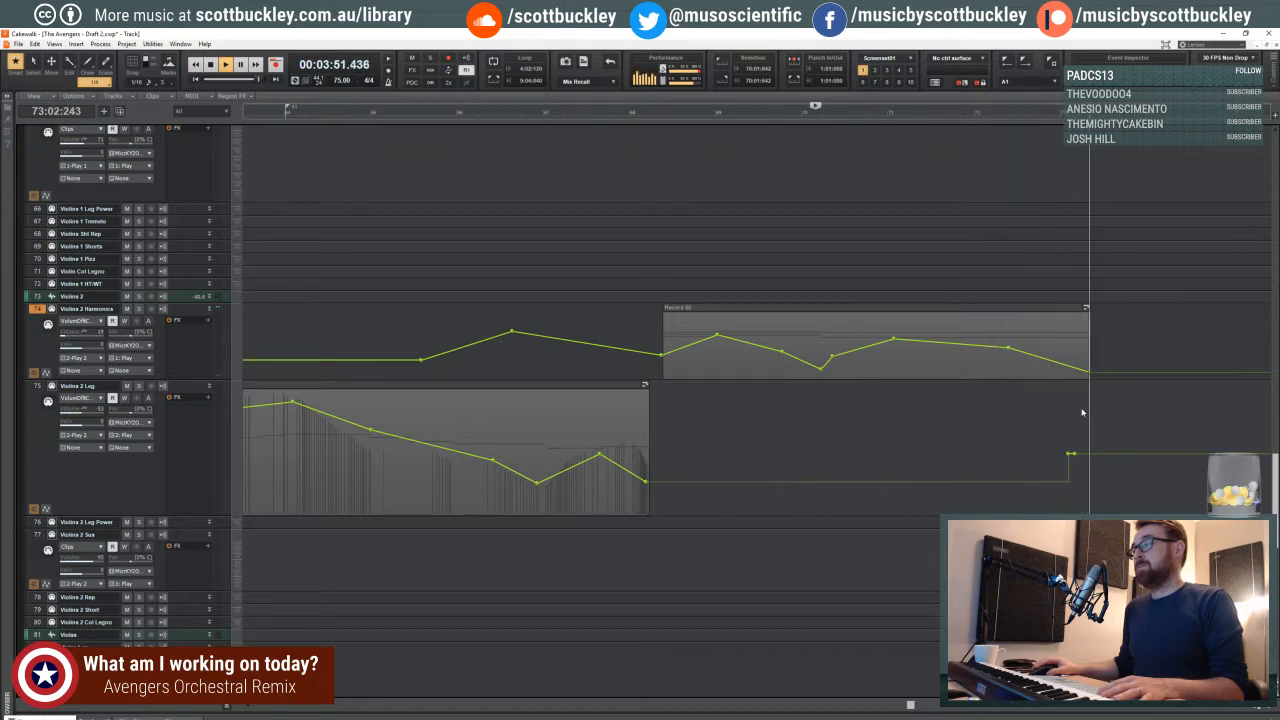
pyautogui.press('space')
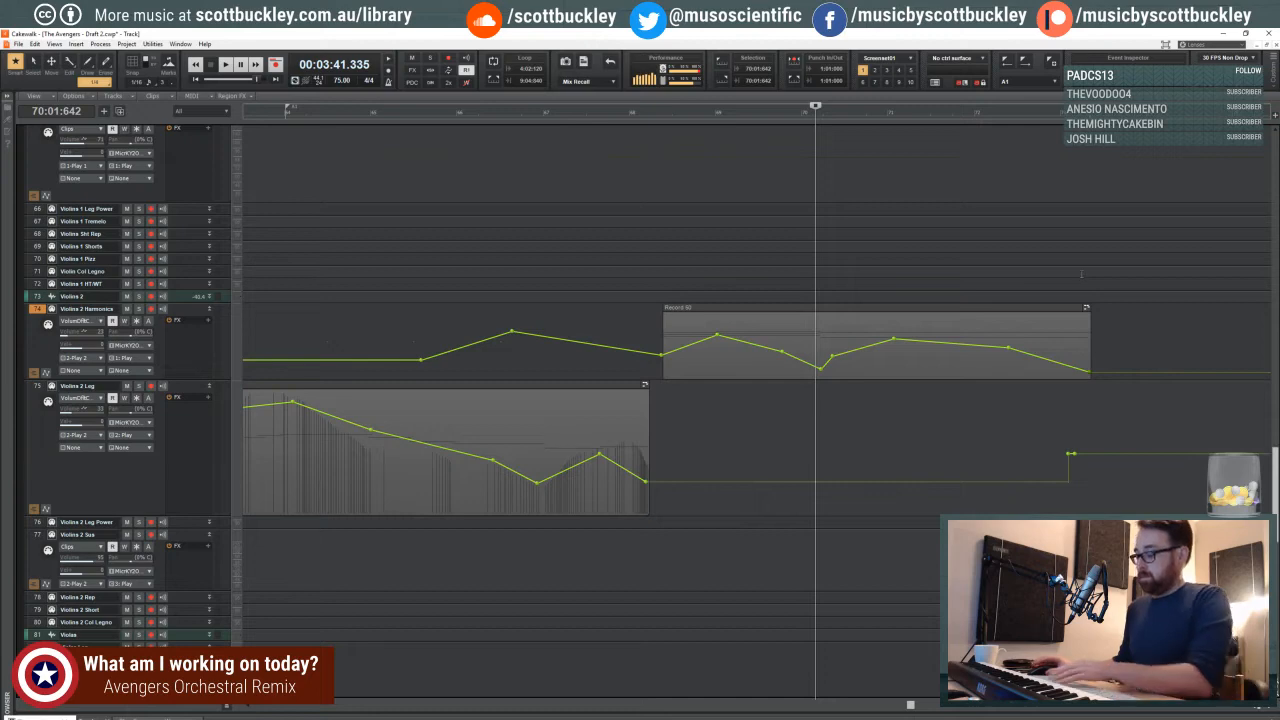
# - Display the FH Sus volume envelope over the French horn clips around measures 68 to 73
pyautogui.scroll(5, 1076, 281)
pyautogui.scroll(10, 1076, 281)
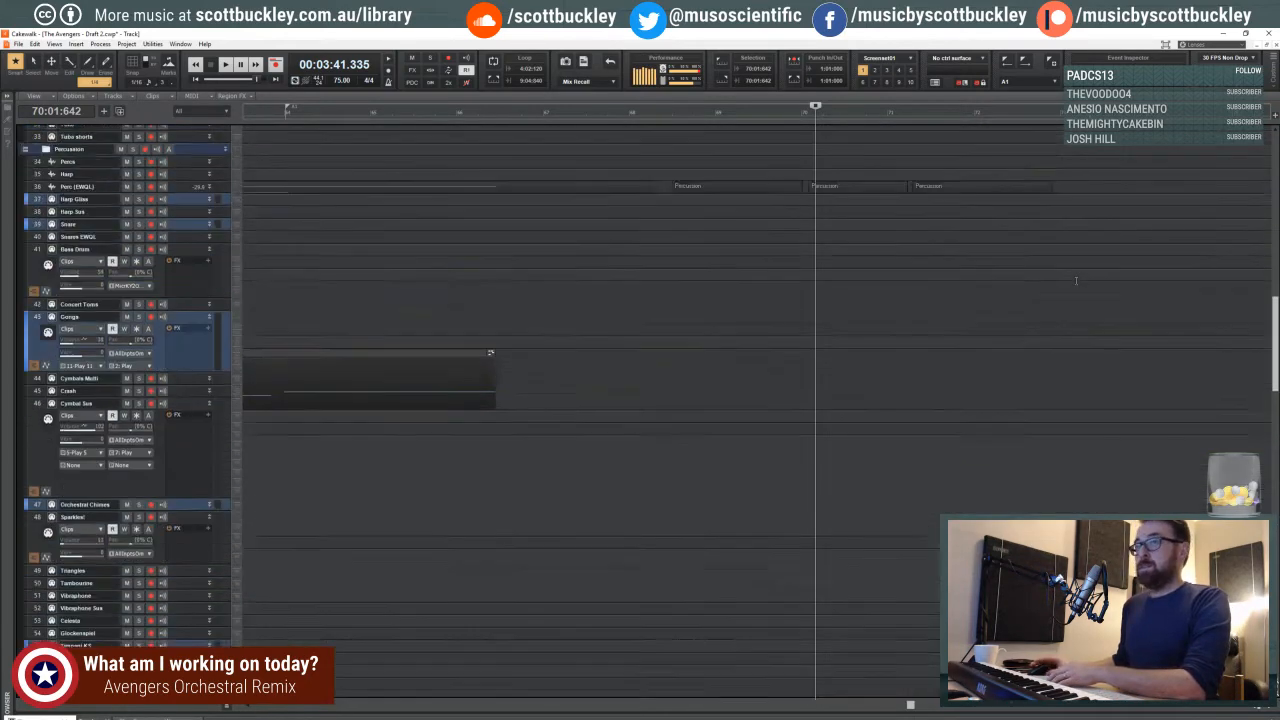
pyautogui.scroll(4, 1077, 285)
pyautogui.scroll(-5, 1079, 402)
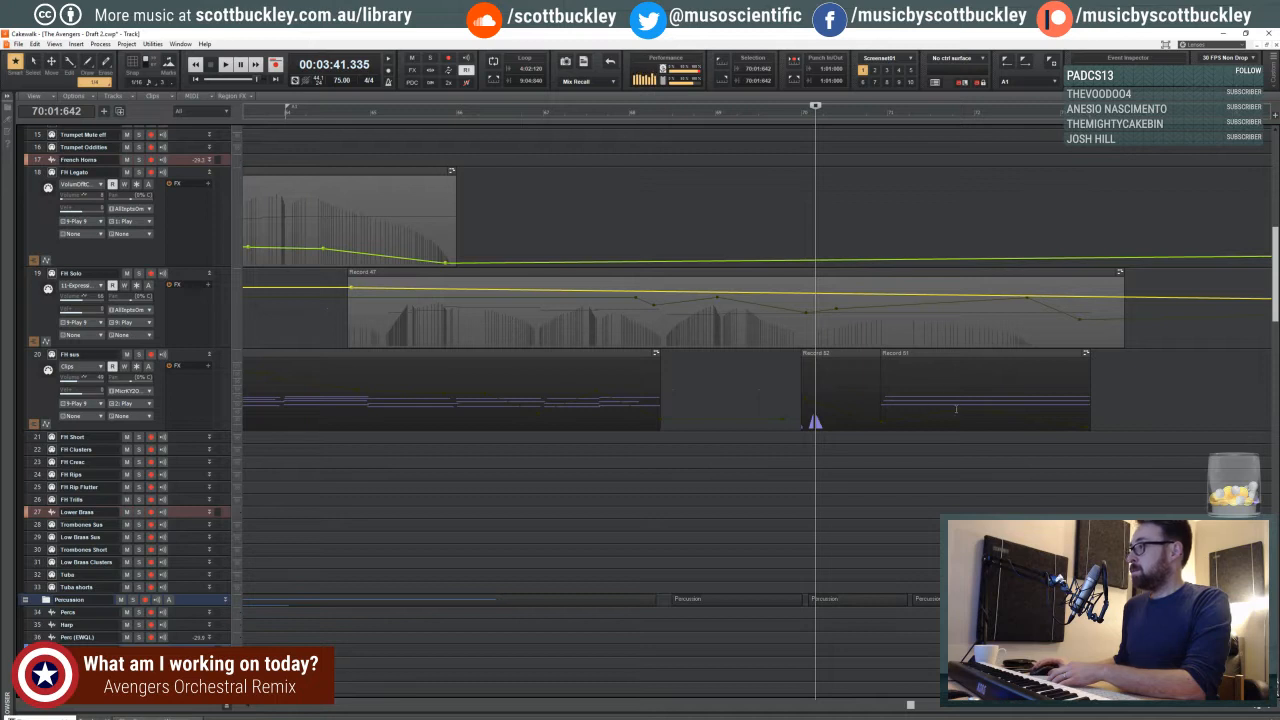
pyautogui.keyDown('shift'); pyautogui.click(954, 409); pyautogui.keyUp('shift')
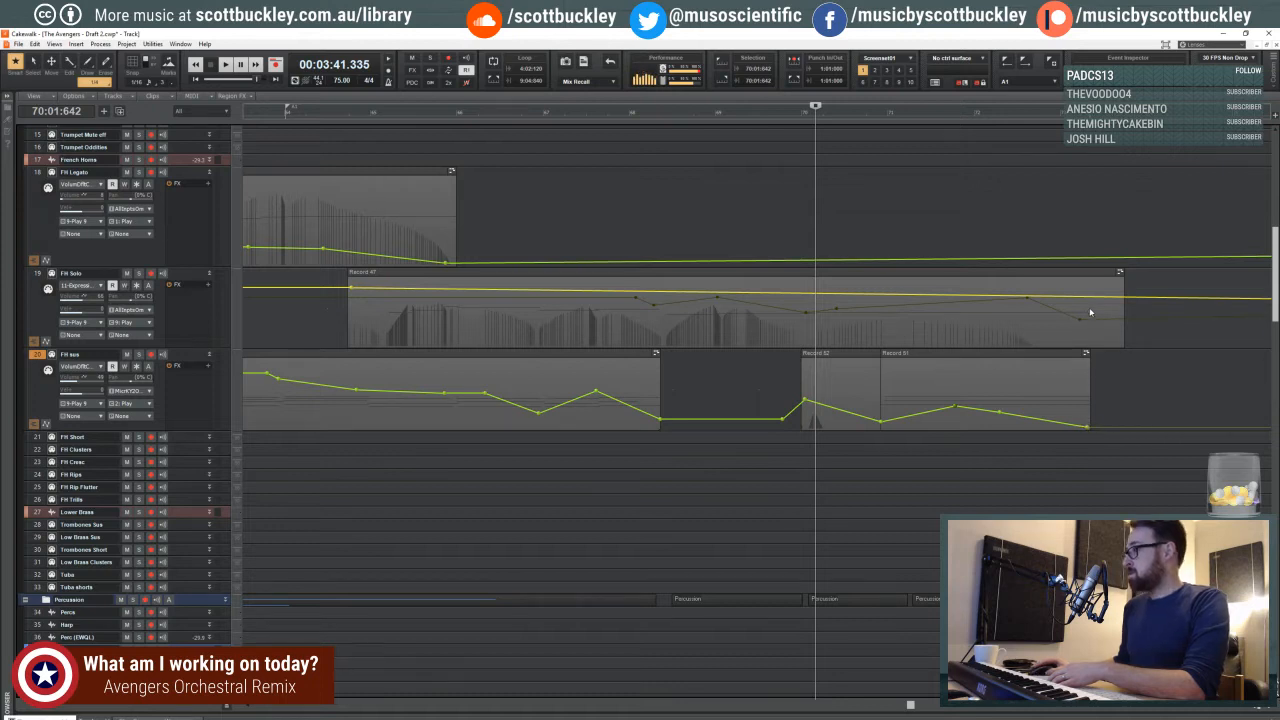
# - Switch FH Solo to its volume envelope and add a lower closing node near the clip's end in measure 73
pyautogui.keyDown('shift'); pyautogui.click(1068, 326); pyautogui.keyUp('shift')
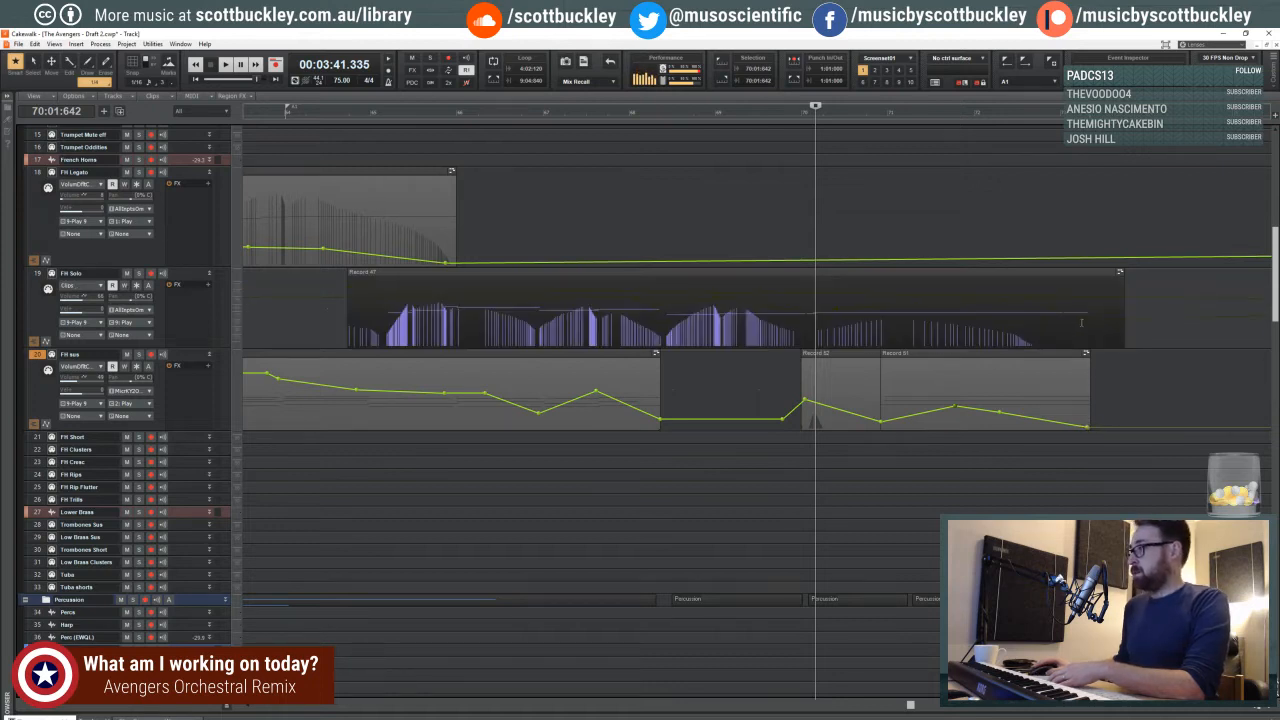
pyautogui.click(1080, 321)
pyautogui.keyDown('shift'); pyautogui.click(1085, 321); pyautogui.keyUp('shift')
pyautogui.moveTo(1087, 319); pyautogui.dragTo(1088, 327)
pyautogui.hotkey('ctrl', 'z')
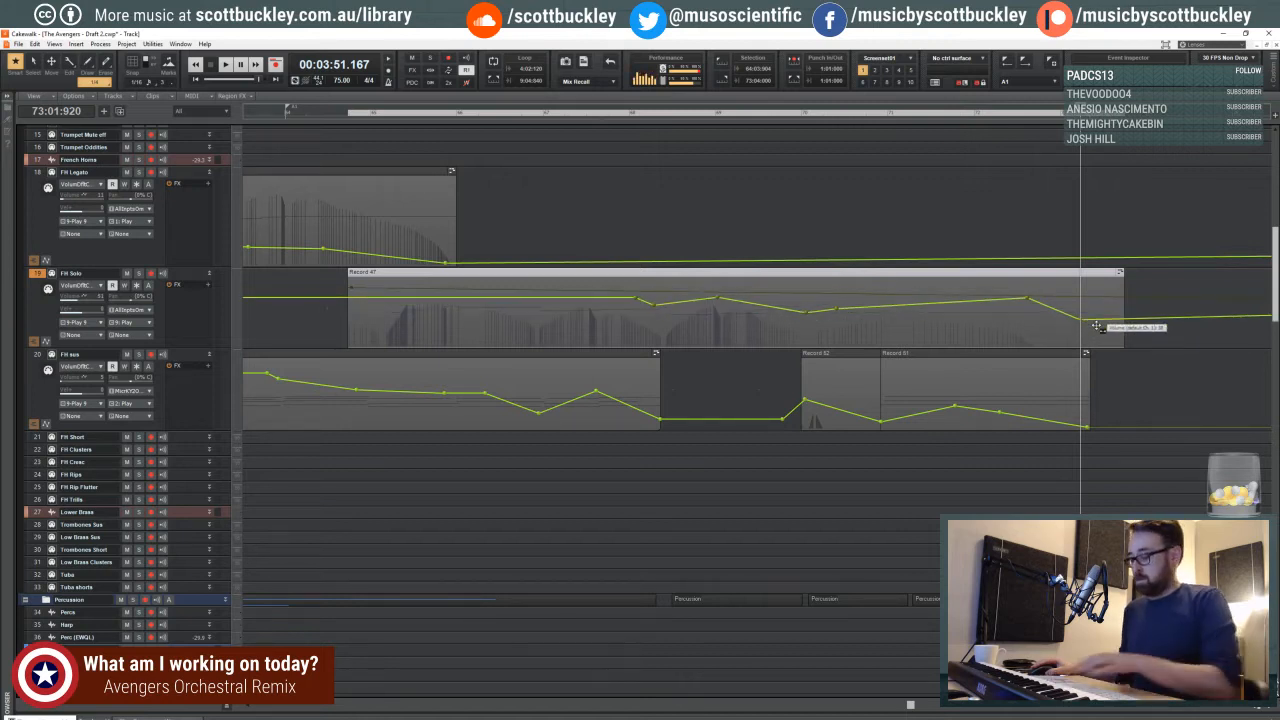
pyautogui.click(1114, 366)
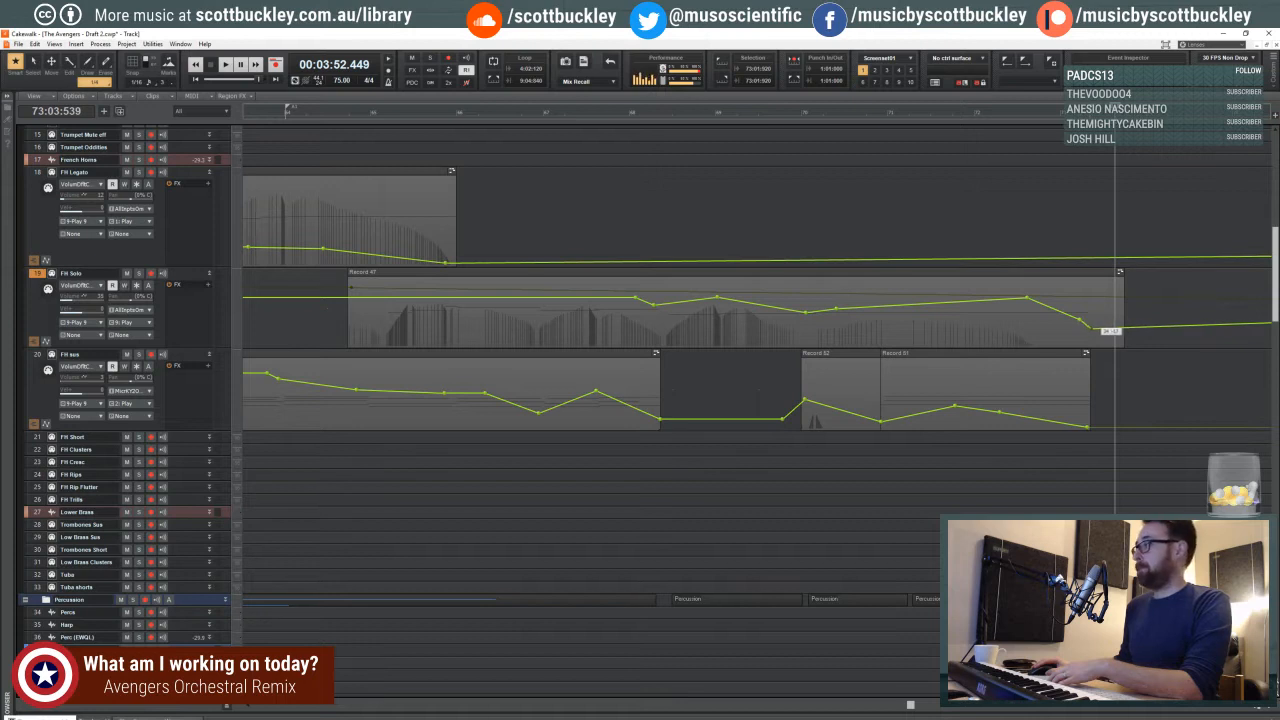
# - Dip the FH Solo volume envelope across measures 68 to 70 and fine-tune its nodes while auditioning from measure 66
pyautogui.click(647, 237)
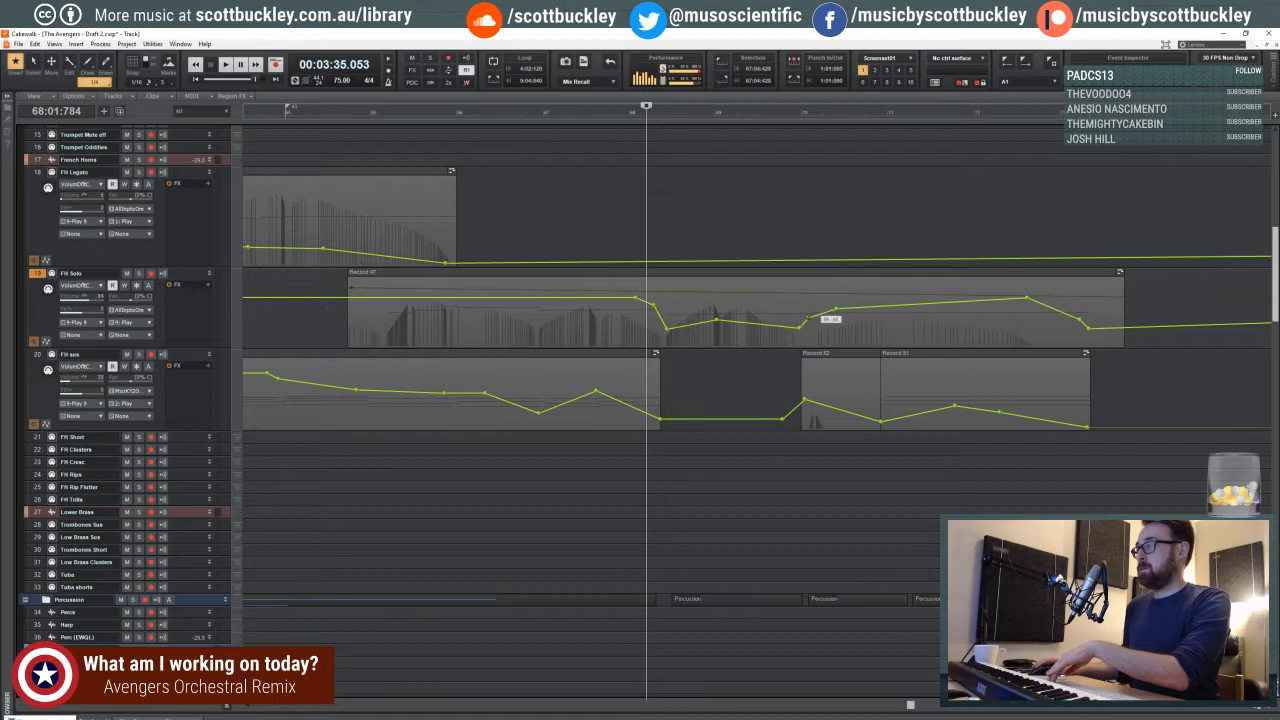
pyautogui.click(532, 218)
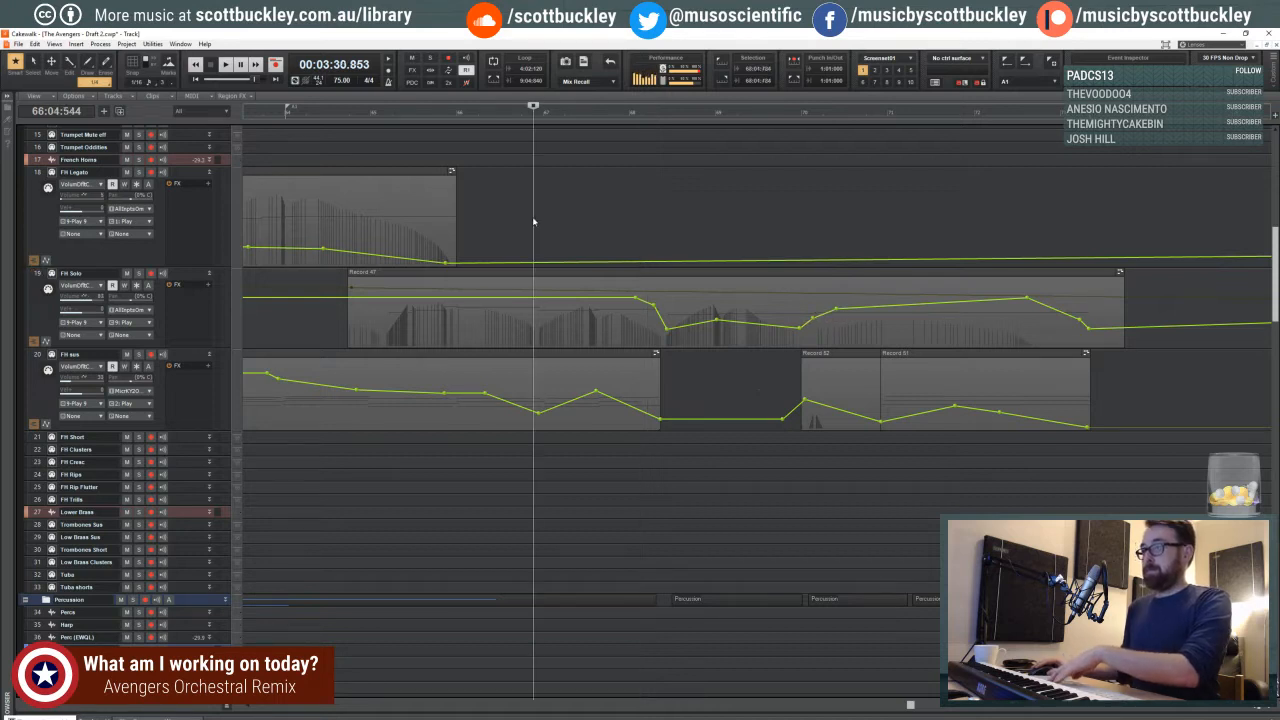
pyautogui.press('space')
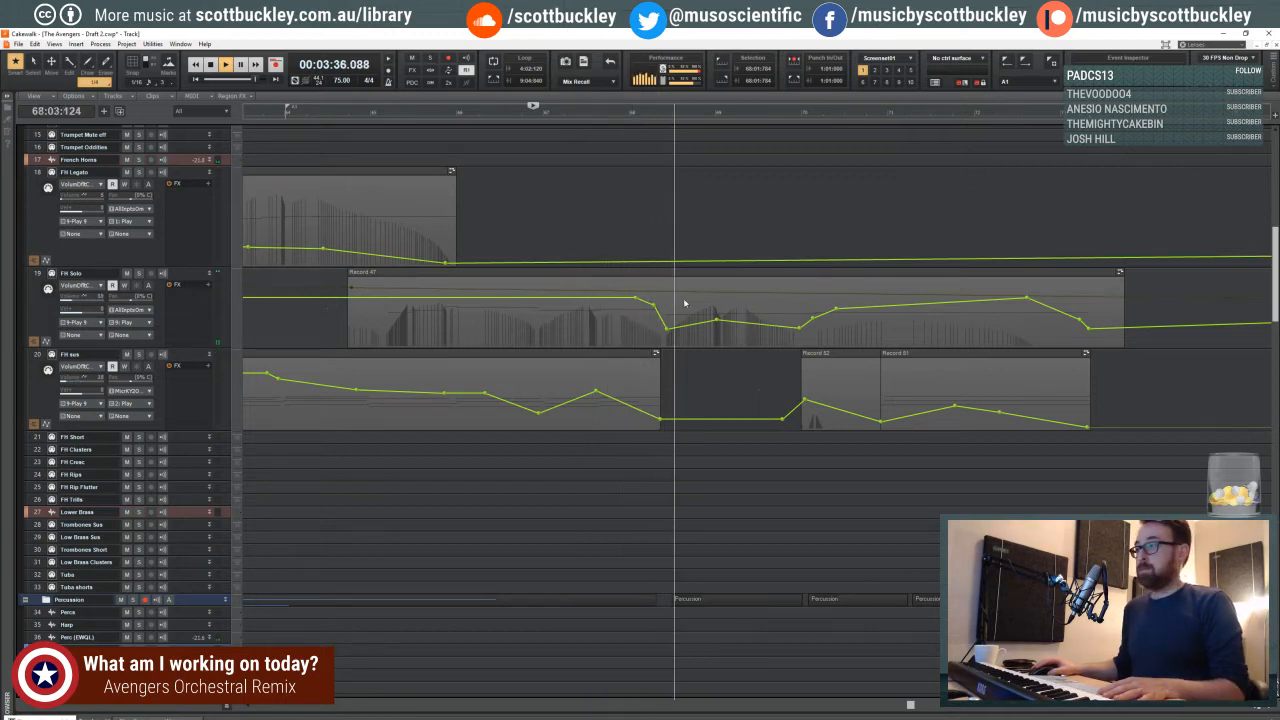
pyautogui.moveTo(716, 320); pyautogui.dragTo(718, 322)
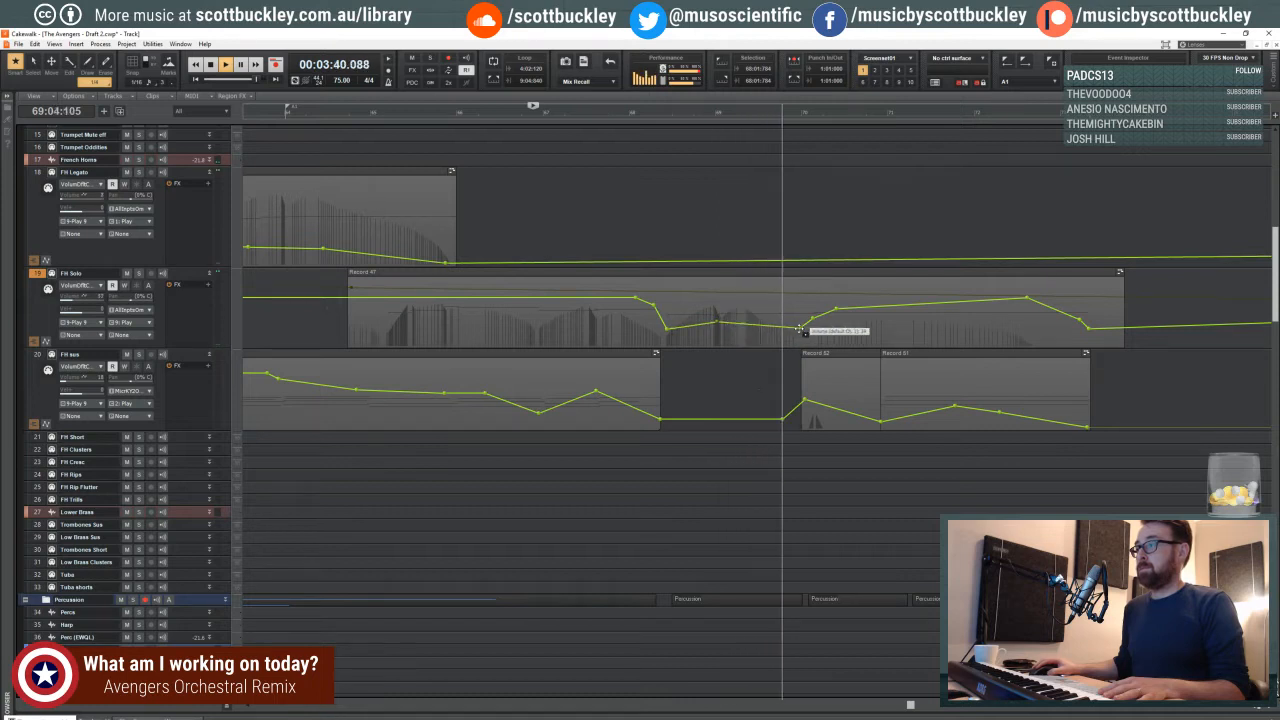
pyautogui.moveTo(801, 327); pyautogui.dragTo(816, 317)
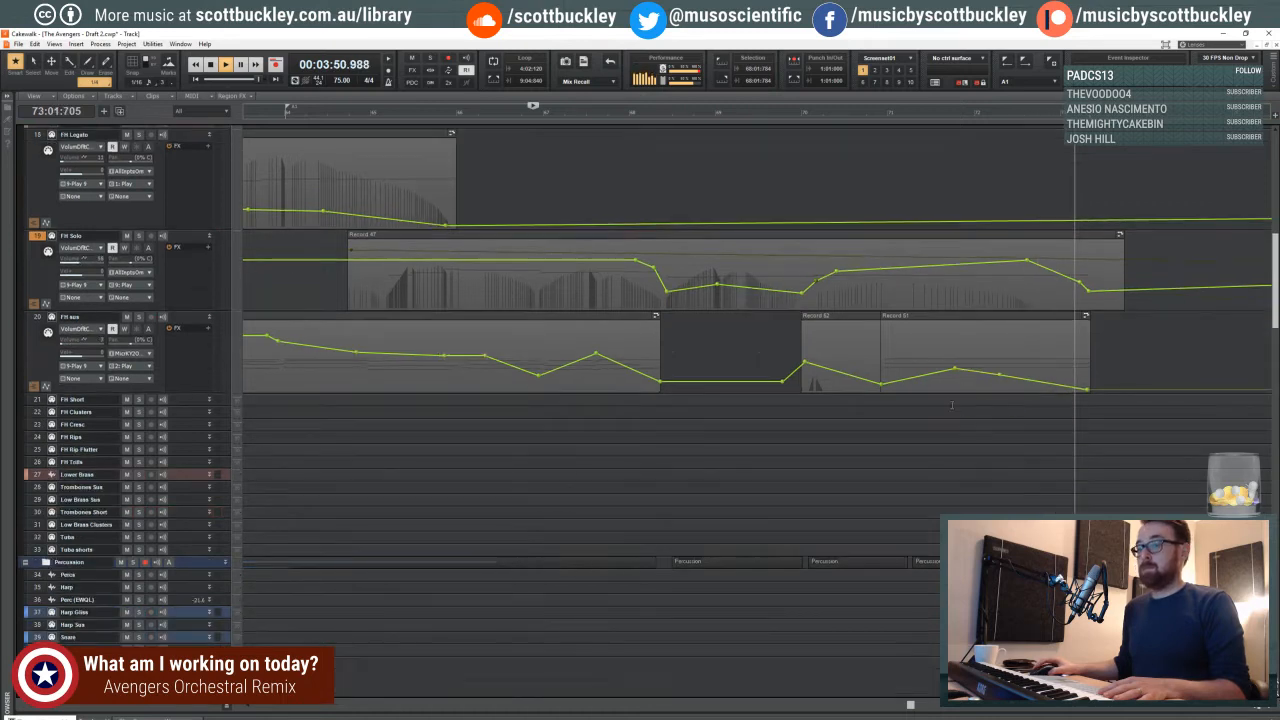
pyautogui.press('space')
pyautogui.scroll(-1, 954, 400)
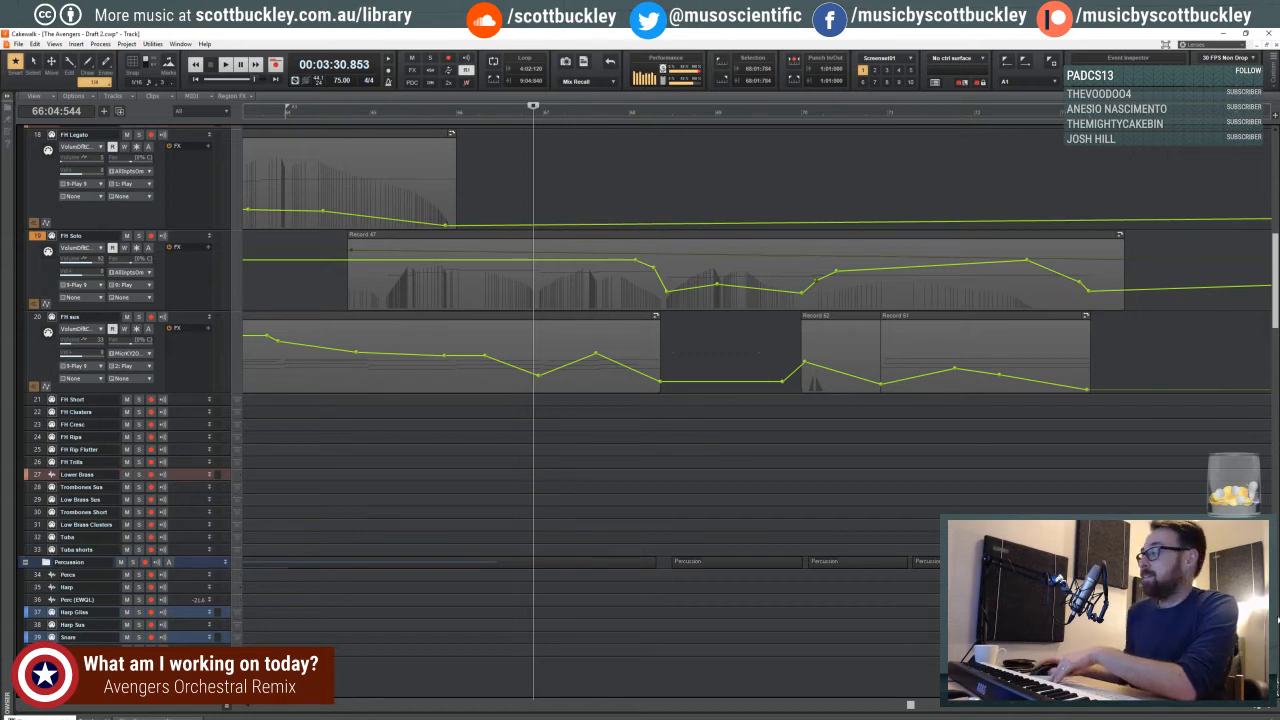
# - Look over the horn, low brass and percussion tracks between measures 57 and 69, ending with the playback position in measure 64
pyautogui.scroll(-3, 864, 108)
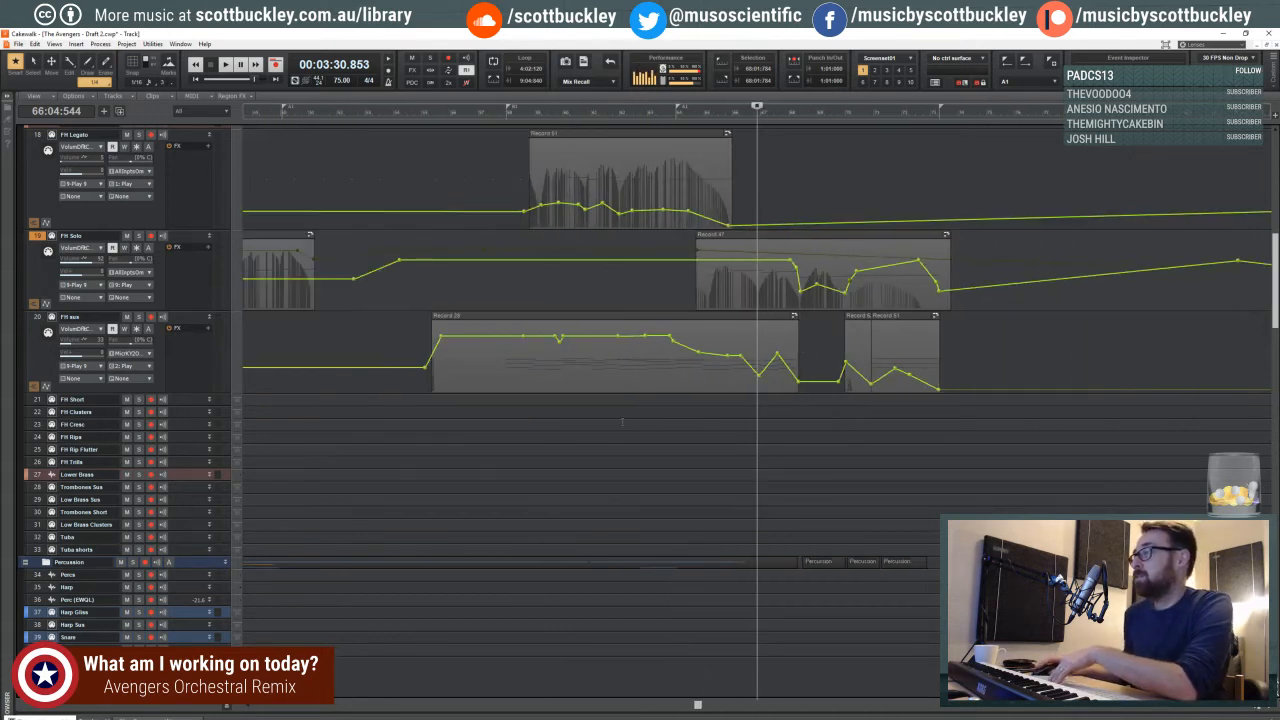
pyautogui.click(505, 437)
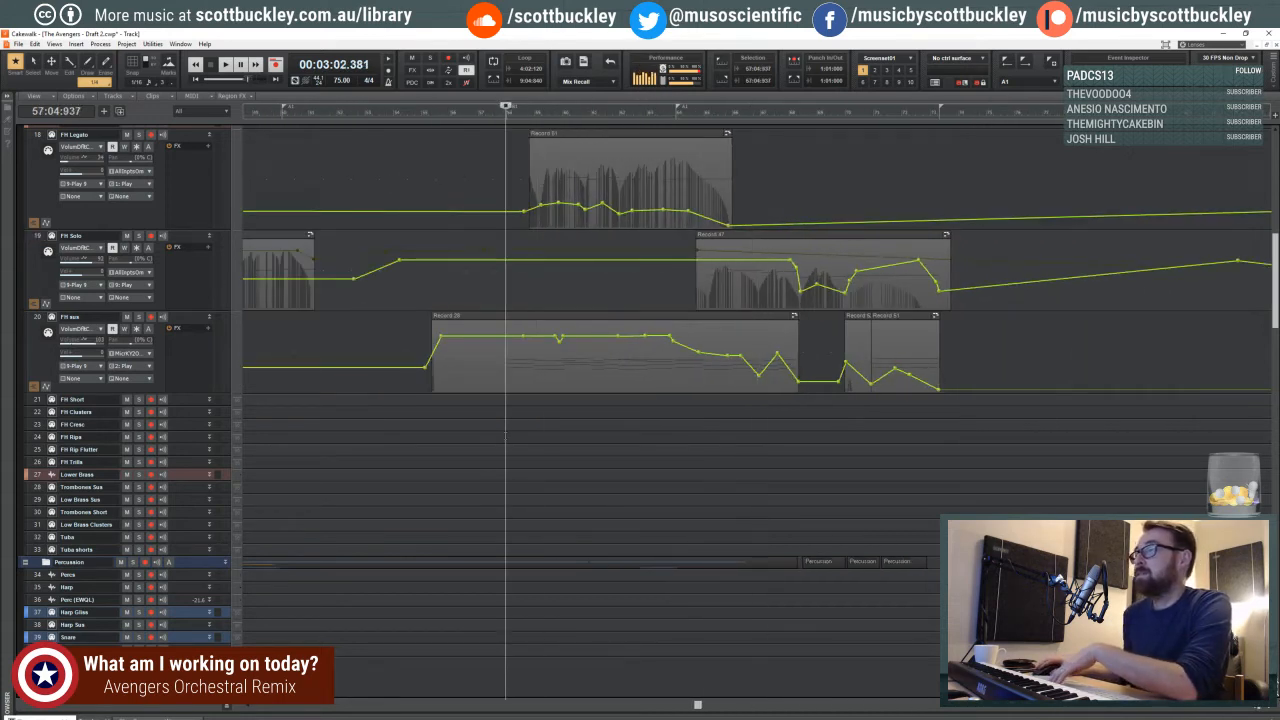
pyautogui.click(697, 440)
pyautogui.click(828, 430)
pyautogui.scroll(-3, 831, 424)
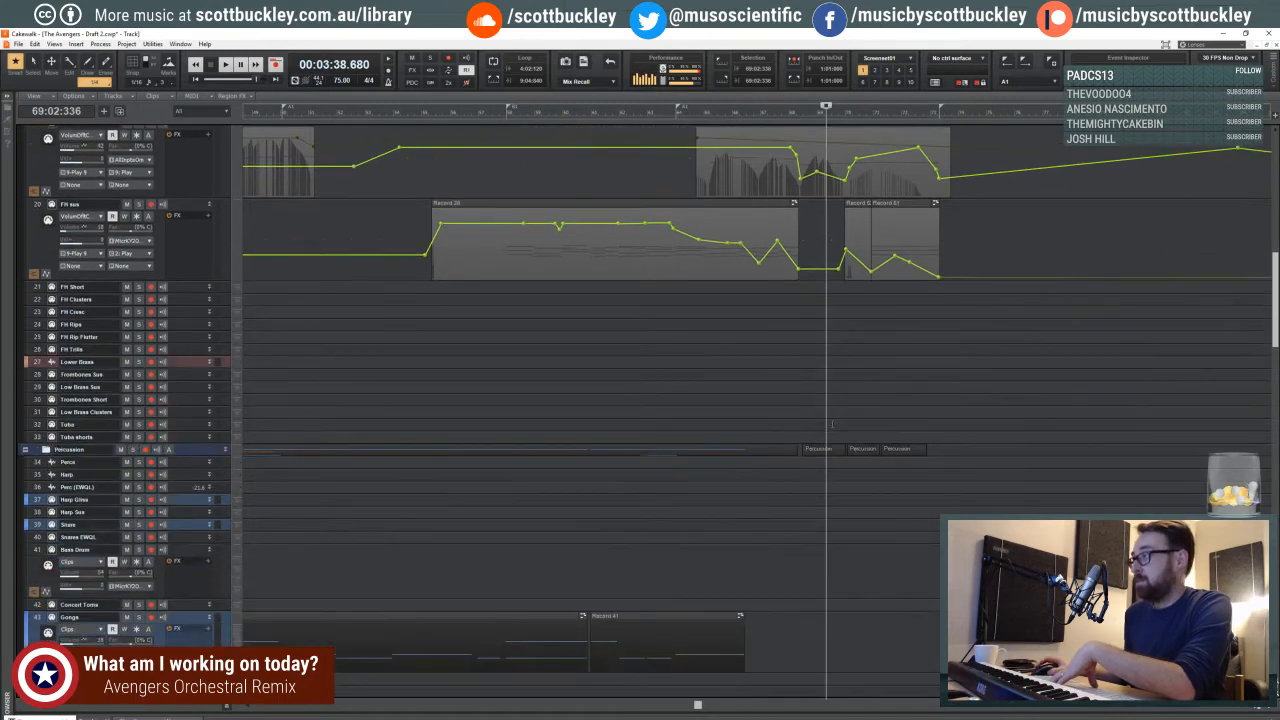
pyautogui.scroll(-3, 831, 424)
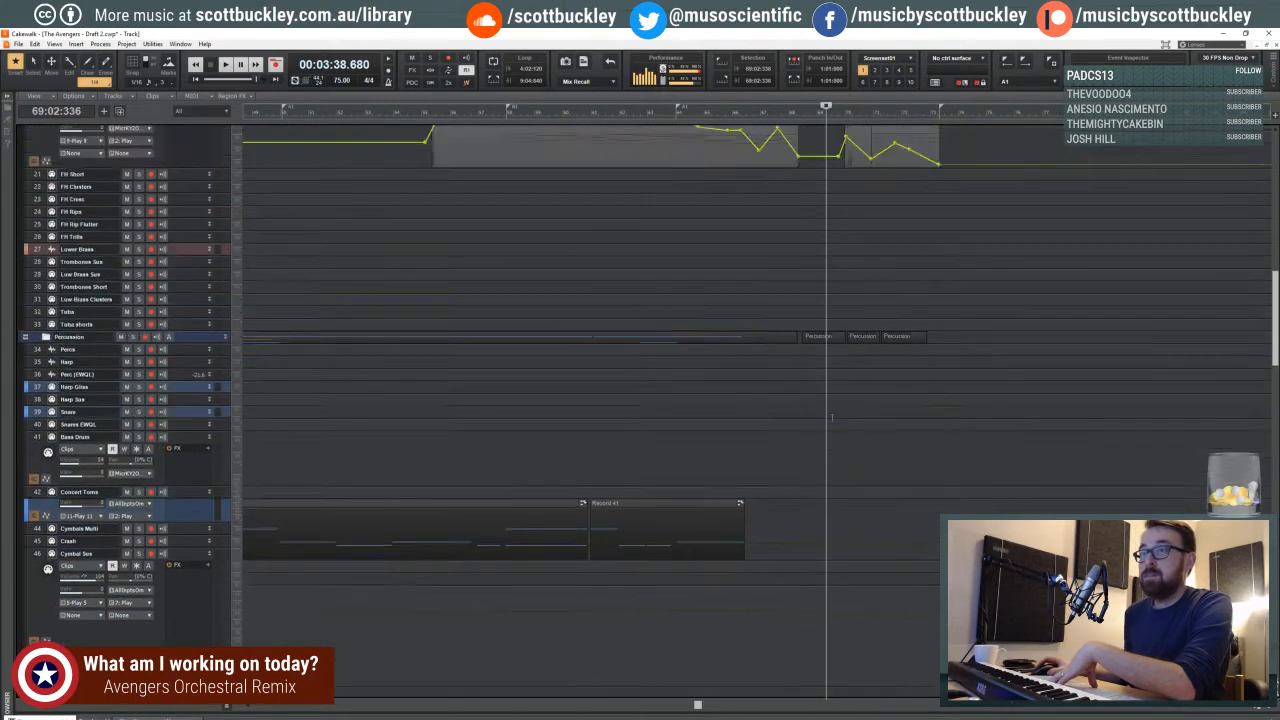
pyautogui.scroll(-4, 831, 418)
pyautogui.click(789, 314)
pyautogui.scroll(4, 788, 312)
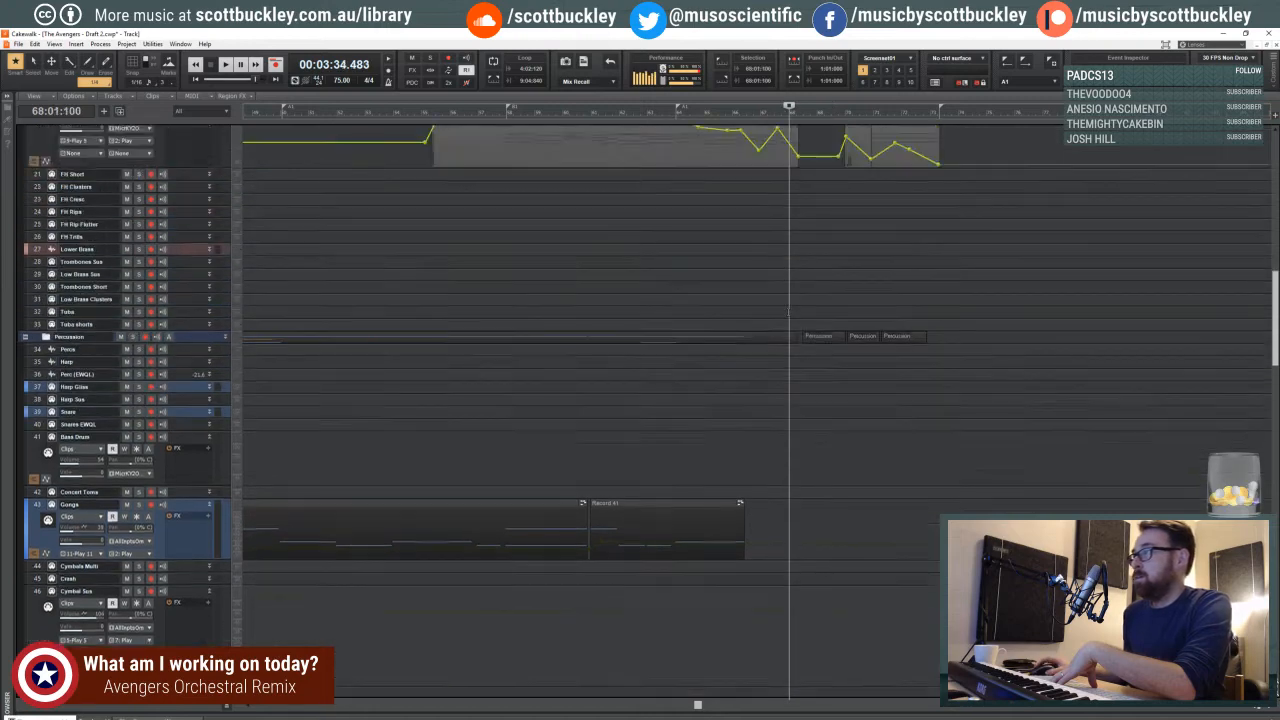
pyautogui.scroll(3, 789, 312)
pyautogui.click(828, 326)
pyautogui.click(823, 328)
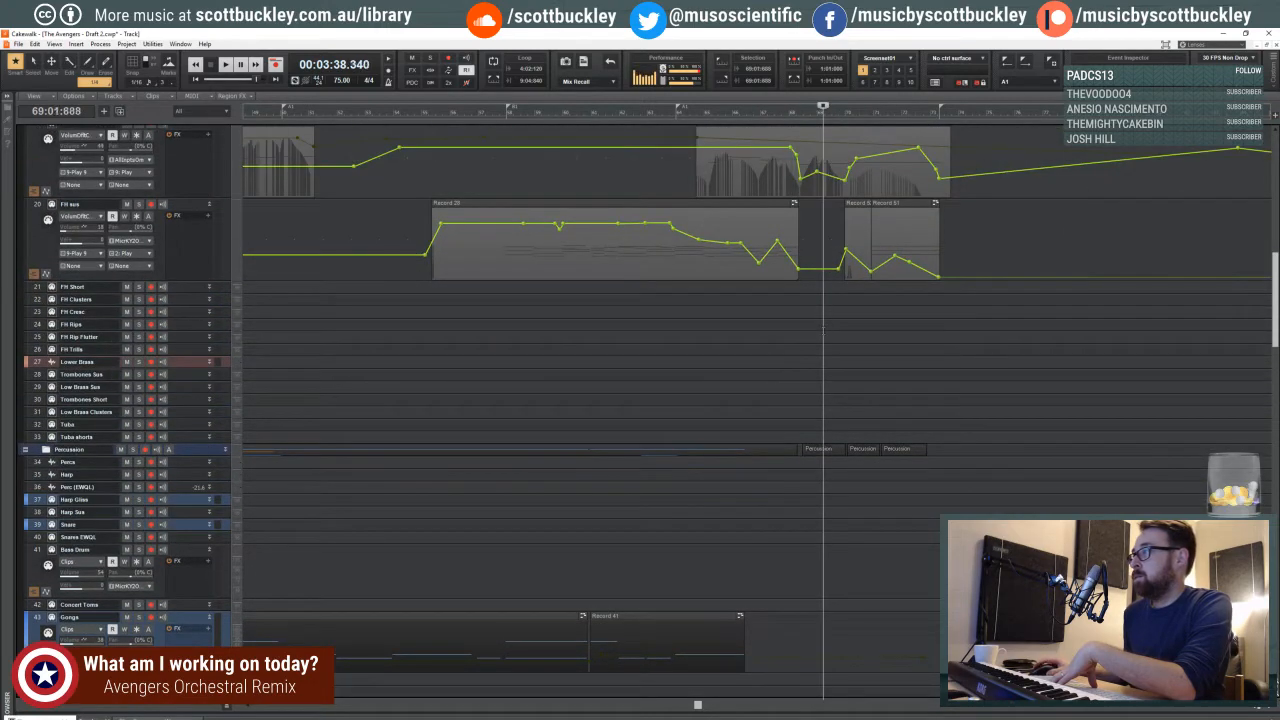
pyautogui.click(702, 326)
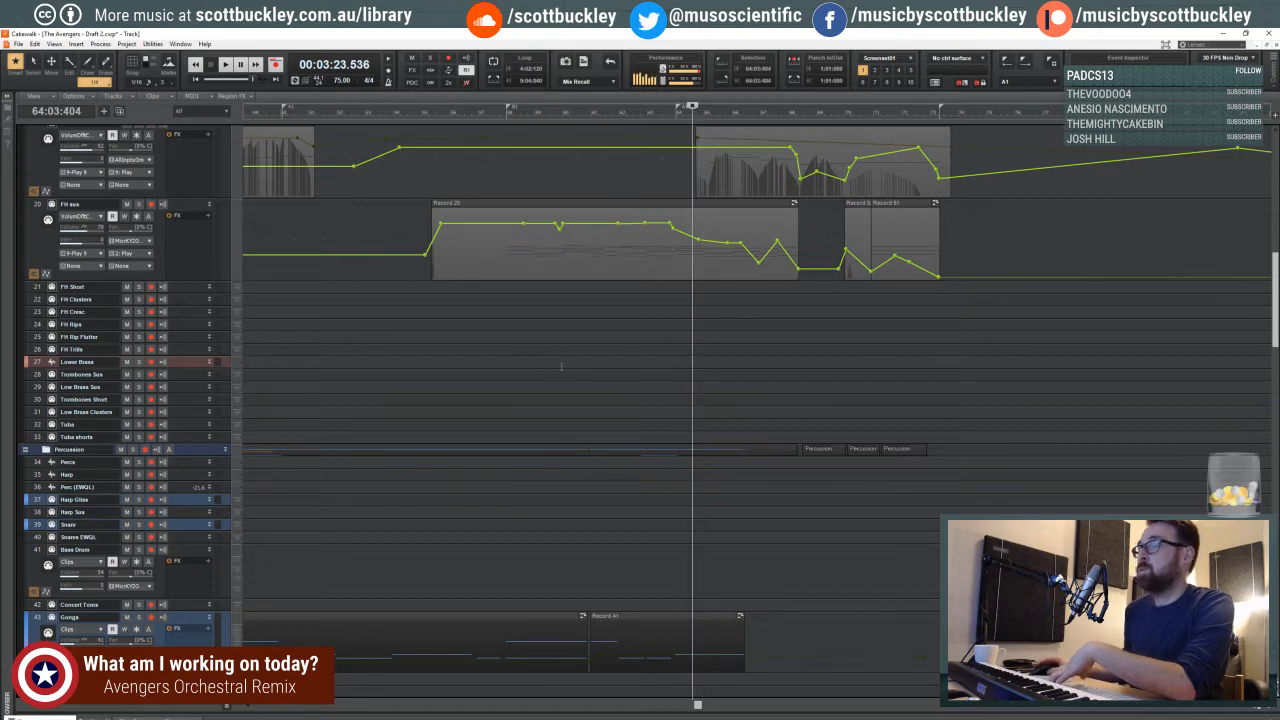
# - Select the Trombones Sus track and place the playback position on beat 4 of measure 64
pyautogui.click(184, 375)
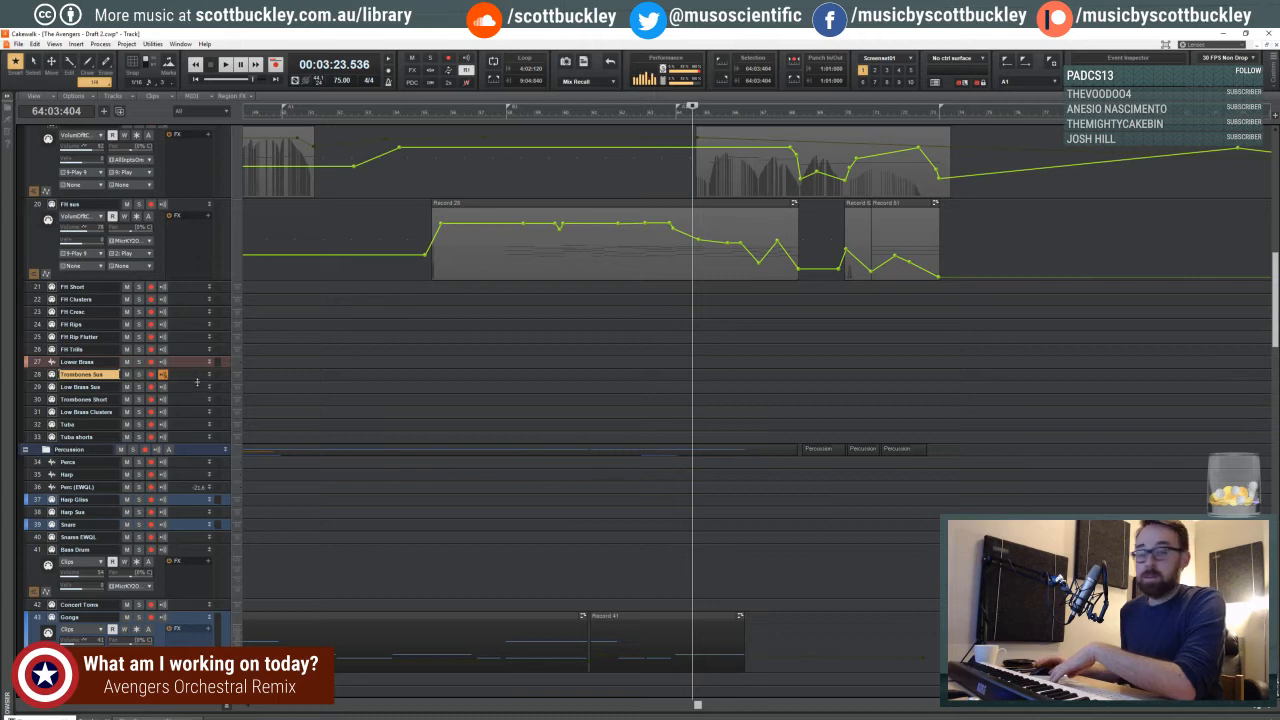
pyautogui.click(671, 335)
pyautogui.click(682, 328)
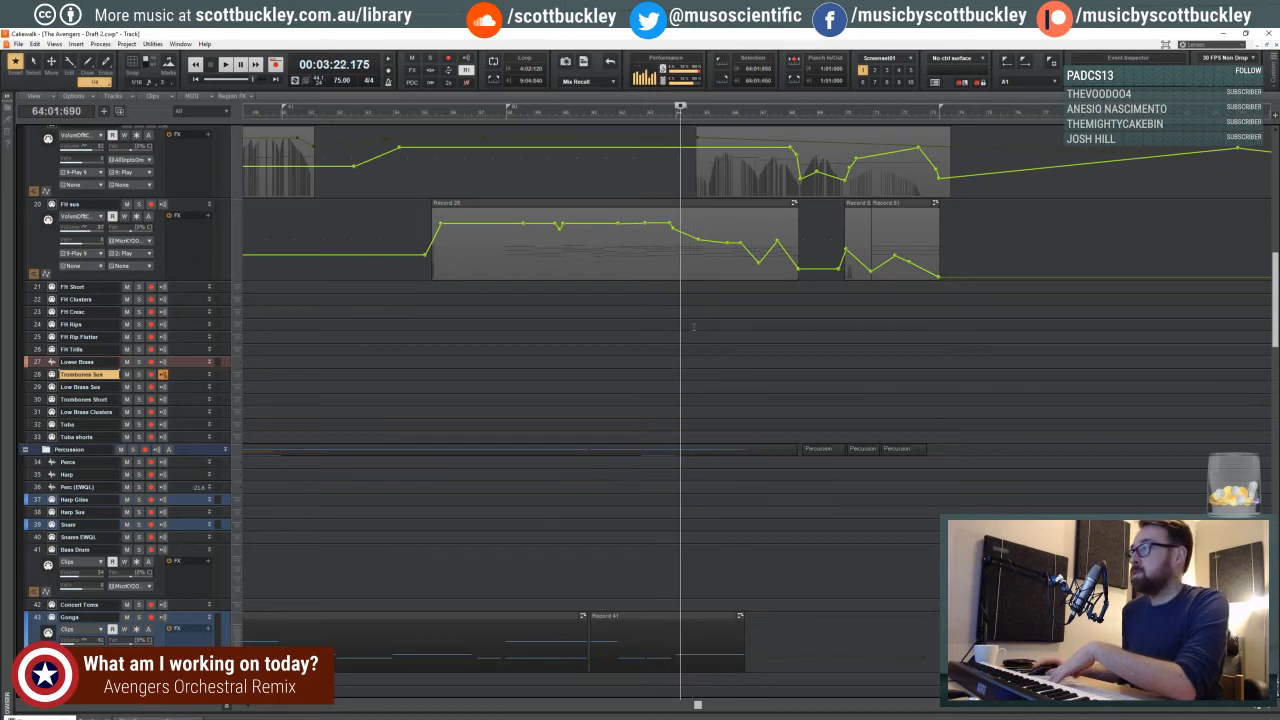
pyautogui.click(695, 326)
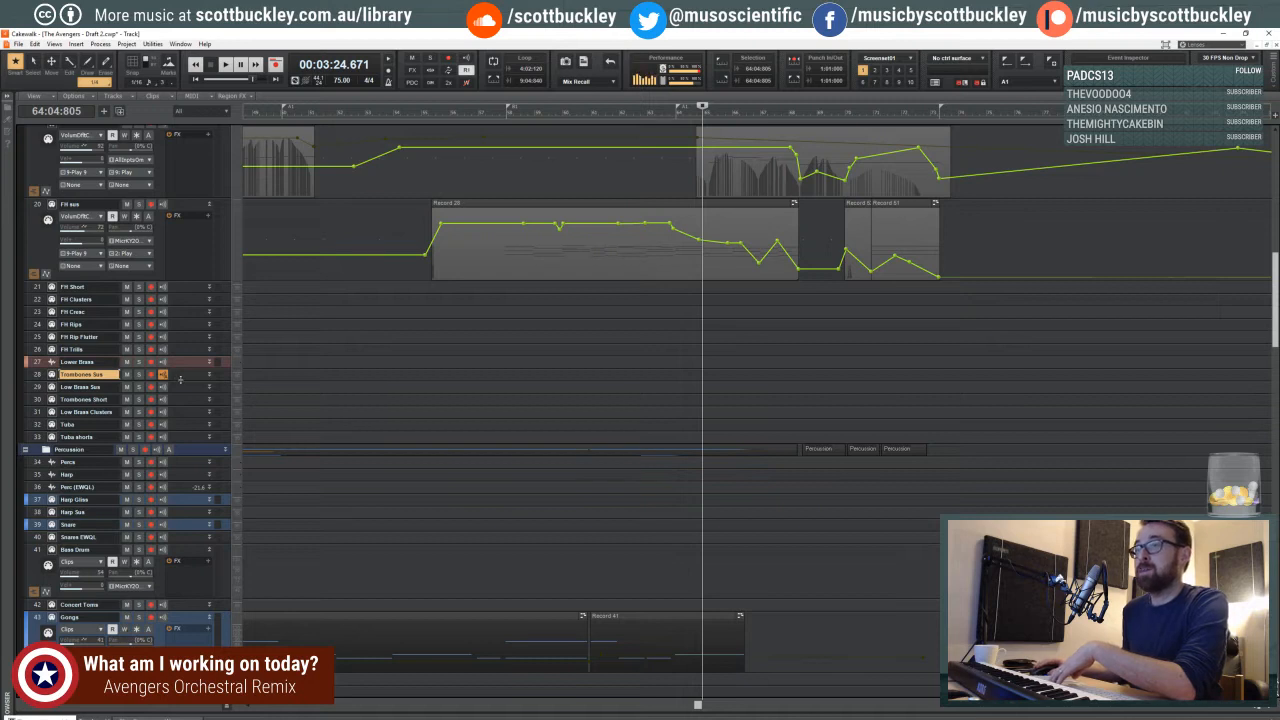
pyautogui.scroll(-1, 718, 331)
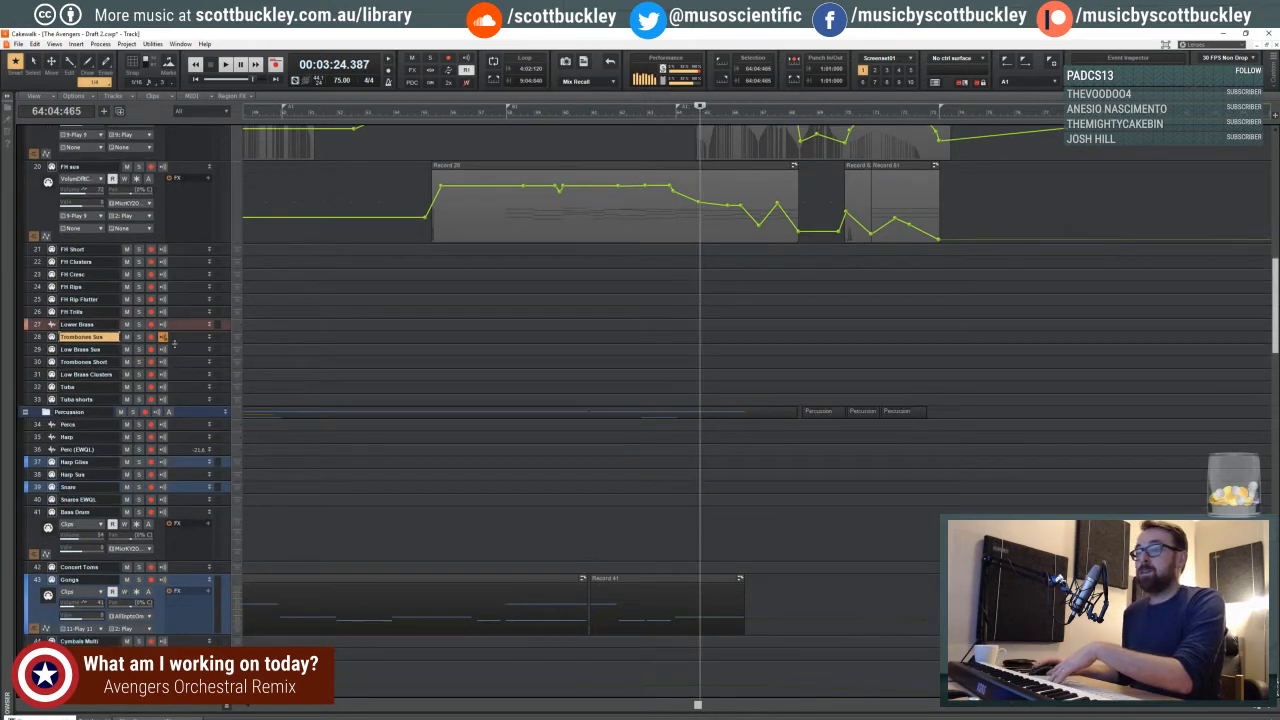
pyautogui.scroll(-1, 189, 337)
pyautogui.scroll(2, 195, 345)
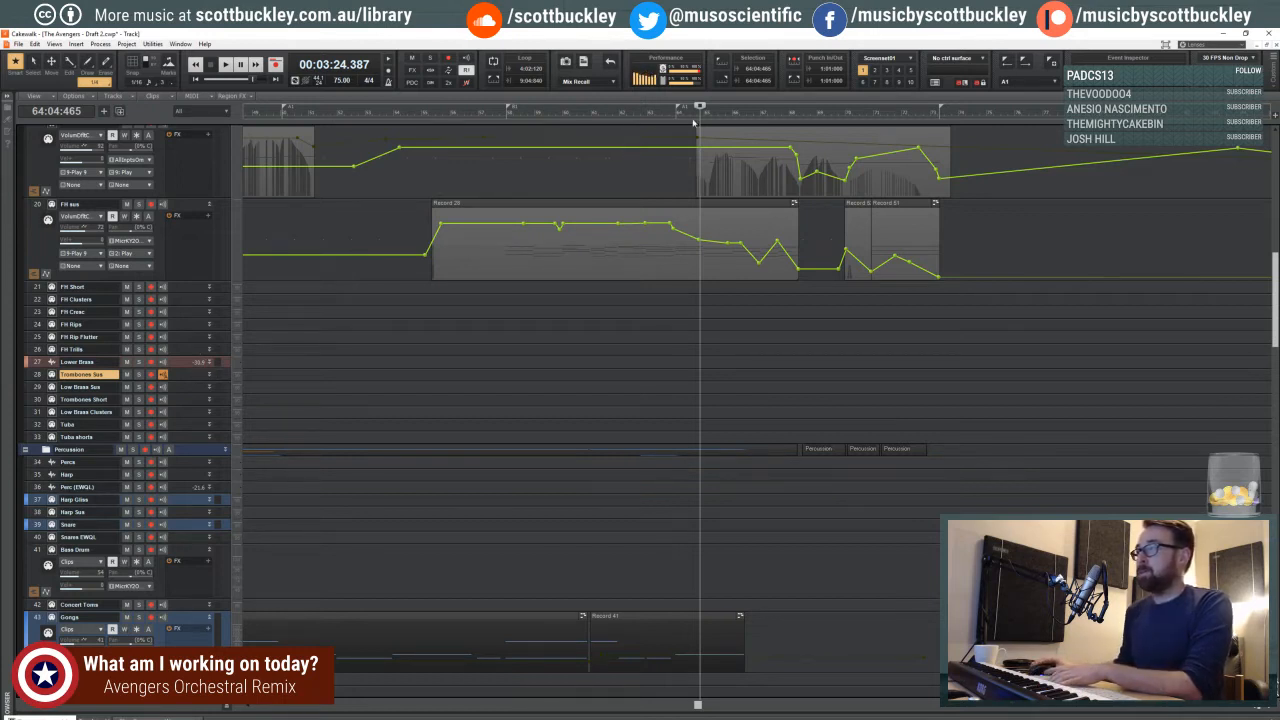
# - Enlarge the timeline around measure 64 and set the playback position to beat 4 of measure 63
pyautogui.click(1272, 709)
pyautogui.click(1272, 709)
pyautogui.click(1272, 709)
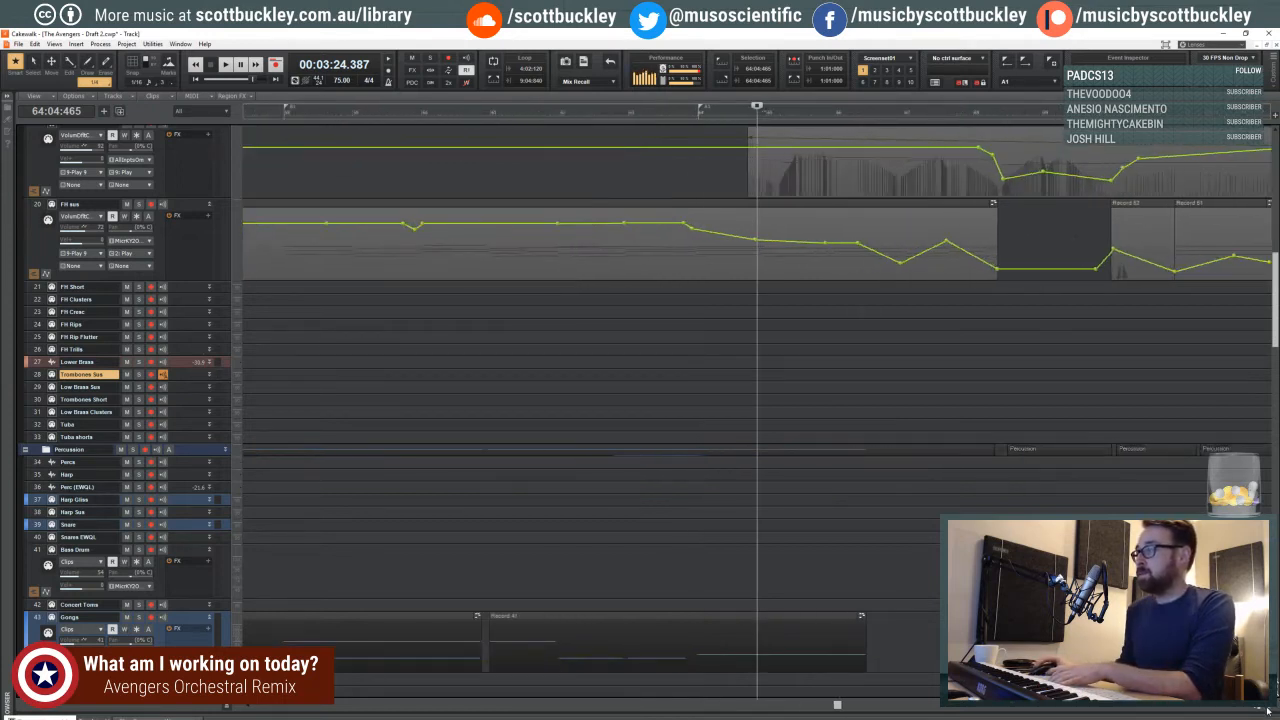
pyautogui.click(1272, 709)
pyautogui.click(1252, 711)
pyautogui.click(1243, 709)
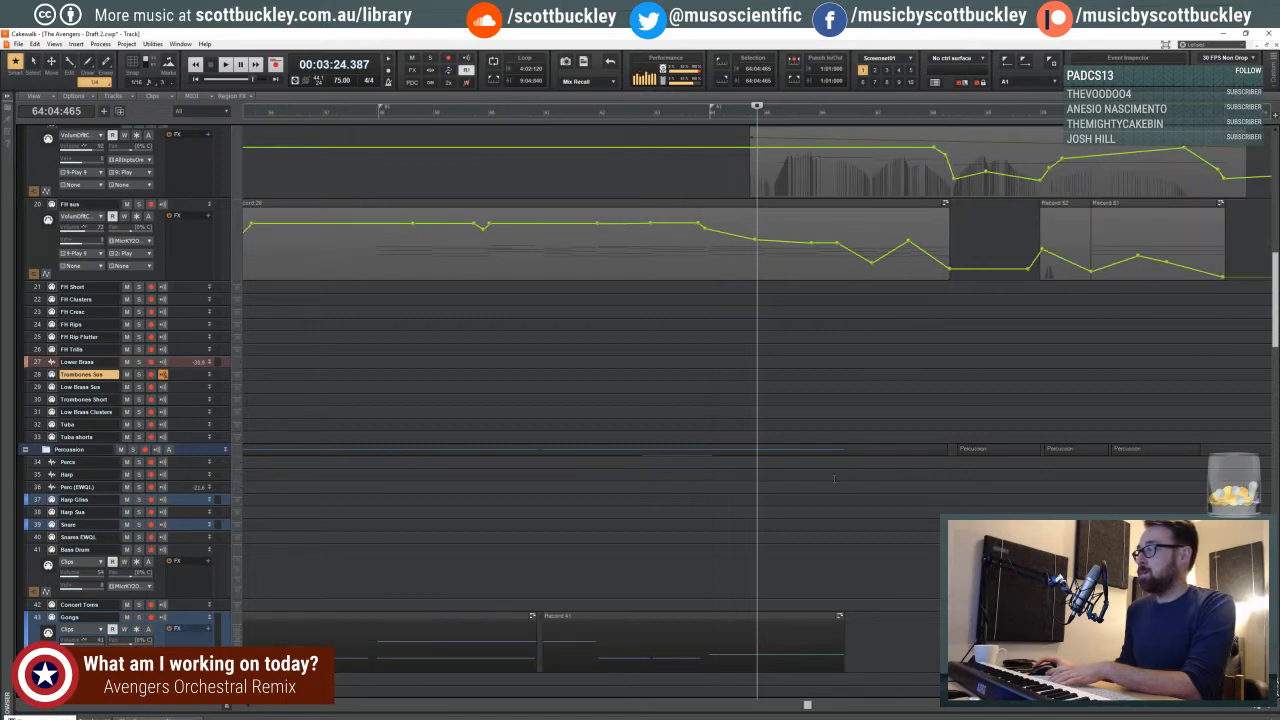
pyautogui.scroll(3, 834, 479)
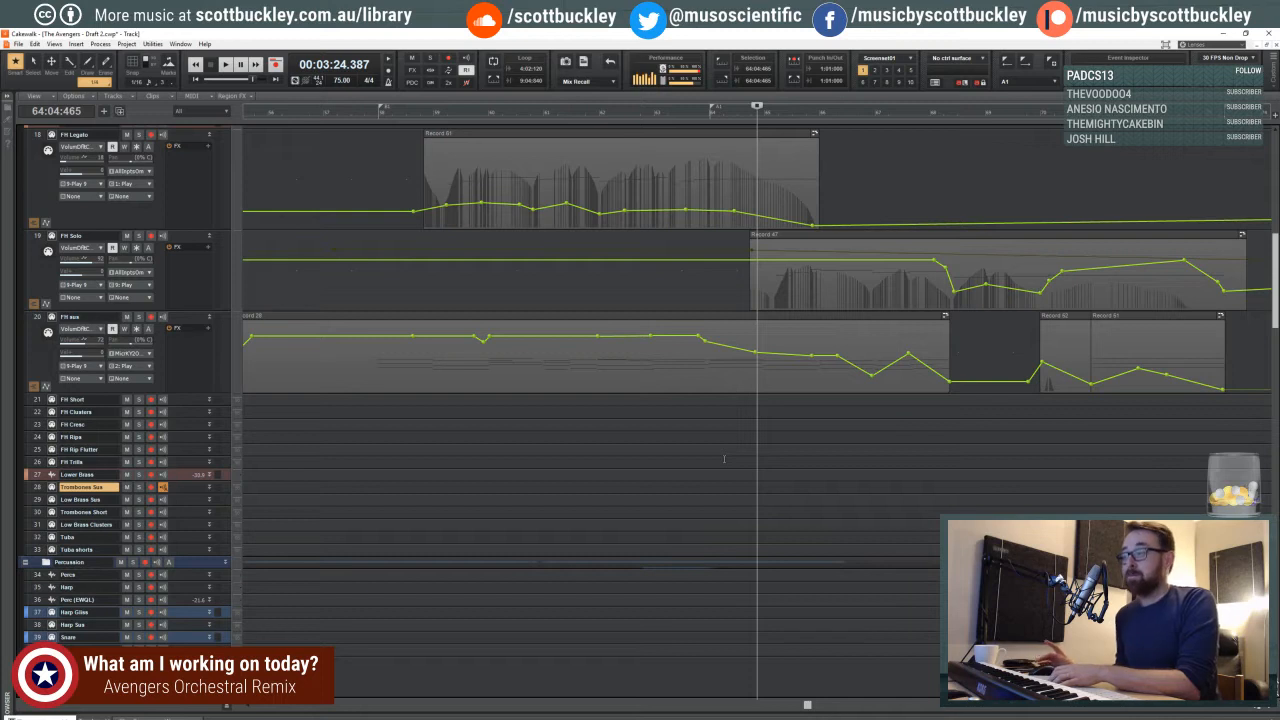
pyautogui.click(706, 460)
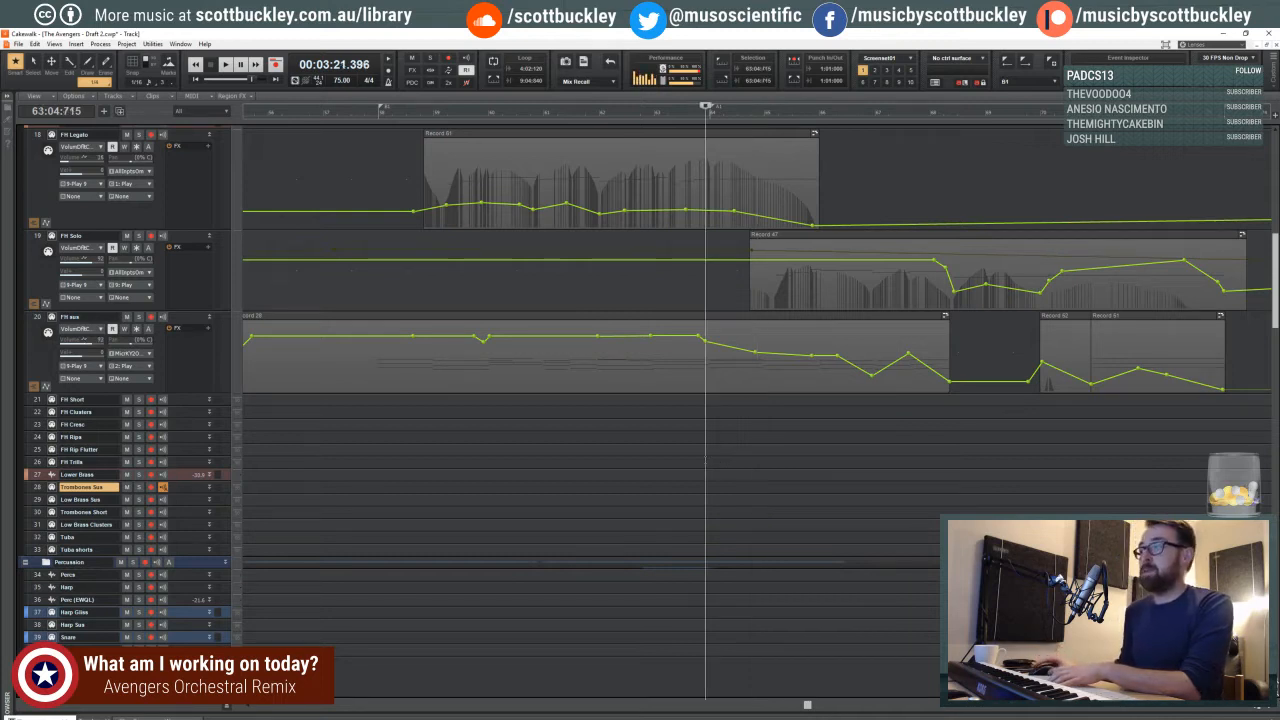
pyautogui.click(749, 420)
pyautogui.click(754, 428)
pyautogui.click(693, 432)
pyautogui.click(705, 434)
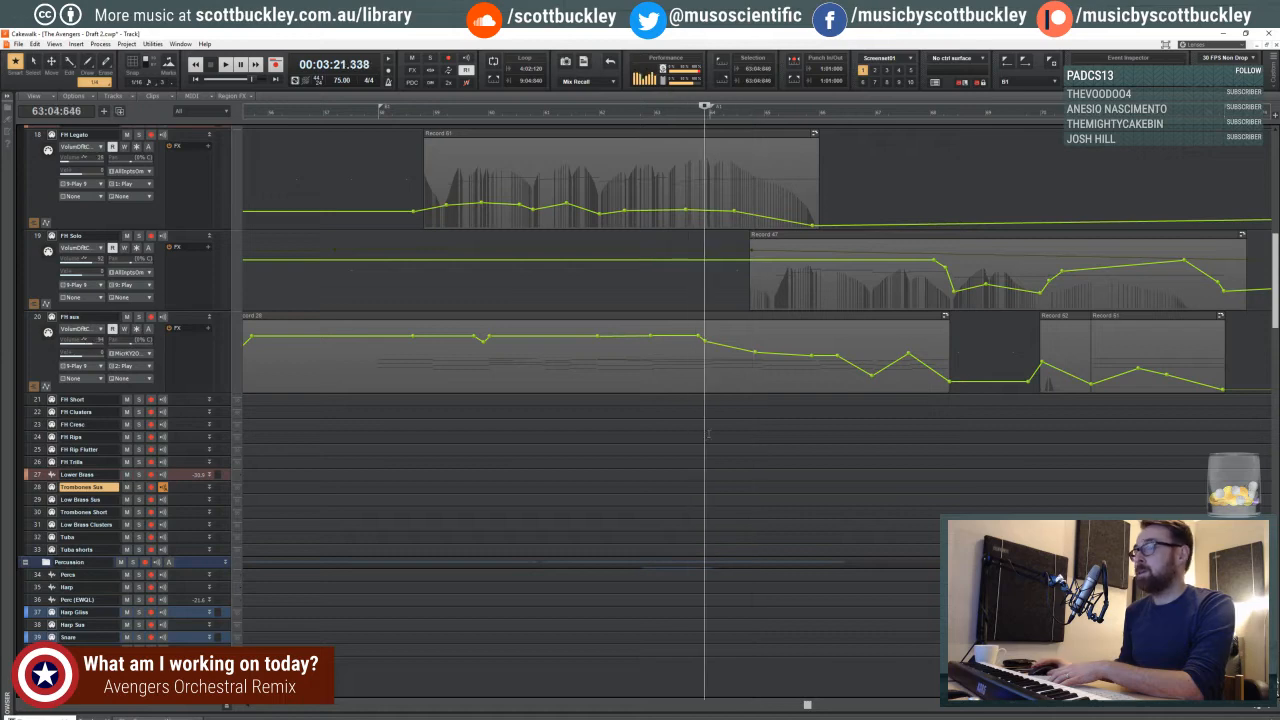
# - Try the Tuba track, return to Trombones Sus and expand that track to show its controls
pyautogui.scroll(-2, 441, 416)
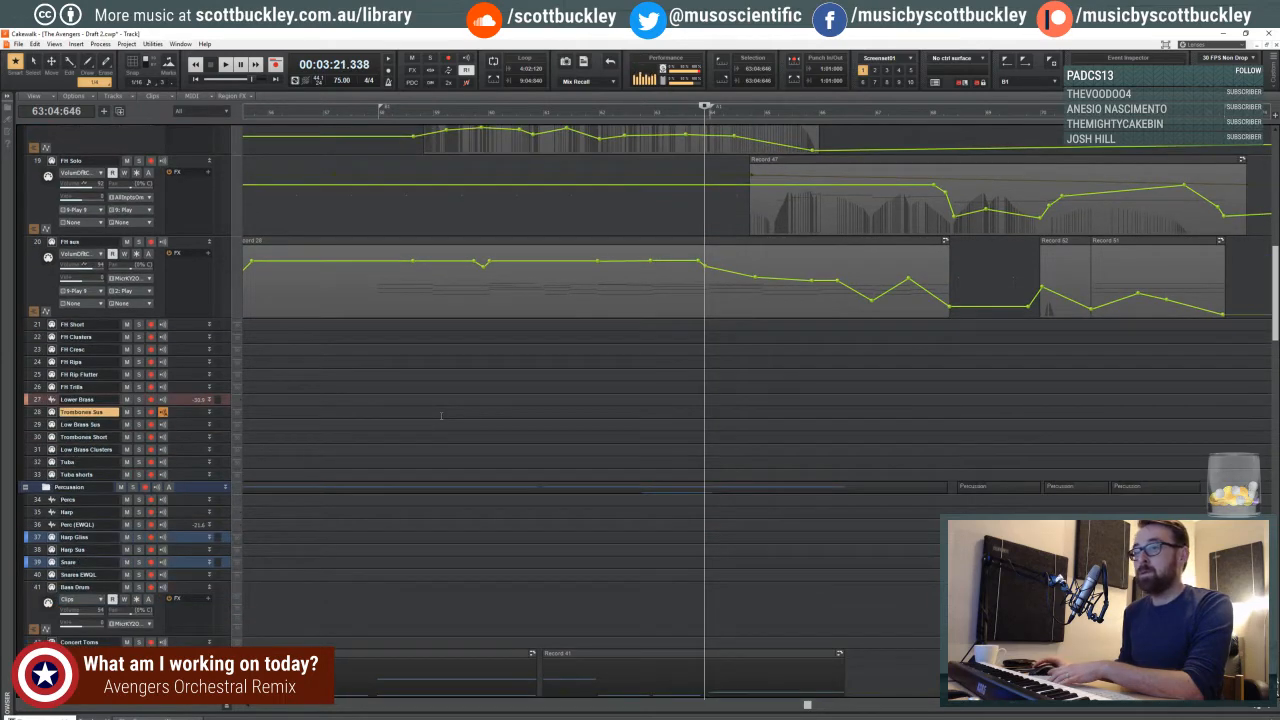
pyautogui.scroll(1, 441, 416)
pyautogui.click(193, 498)
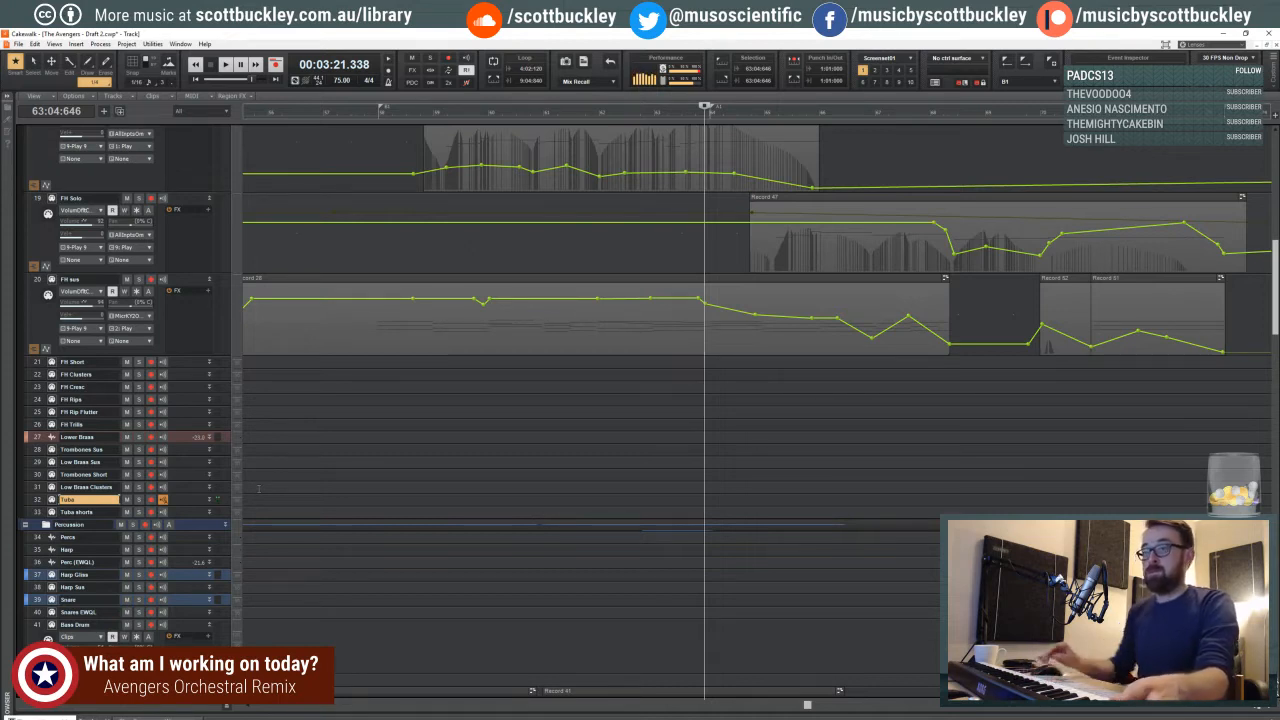
pyautogui.click(193, 453)
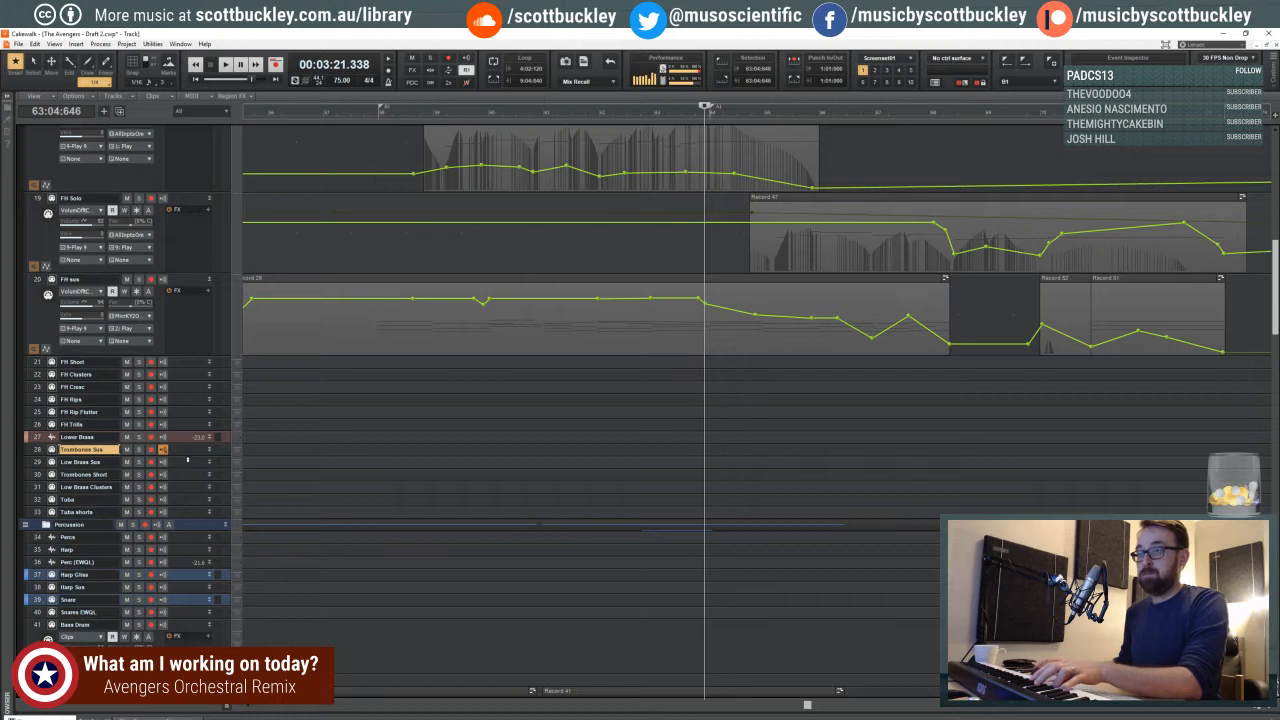
pyautogui.moveTo(184, 456); pyautogui.dragTo(148, 491)
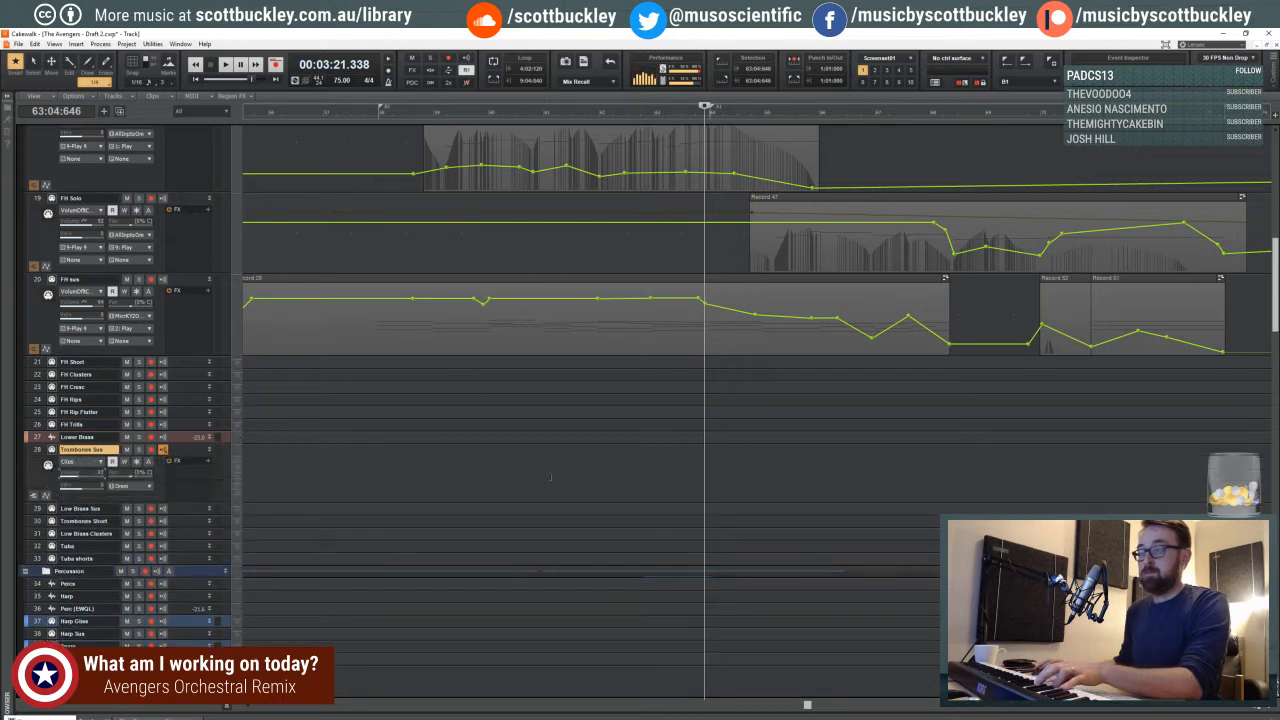
# - Play the passage through to measure 73 and return the playback position to beat 3 of measure 63
pyautogui.press('space')
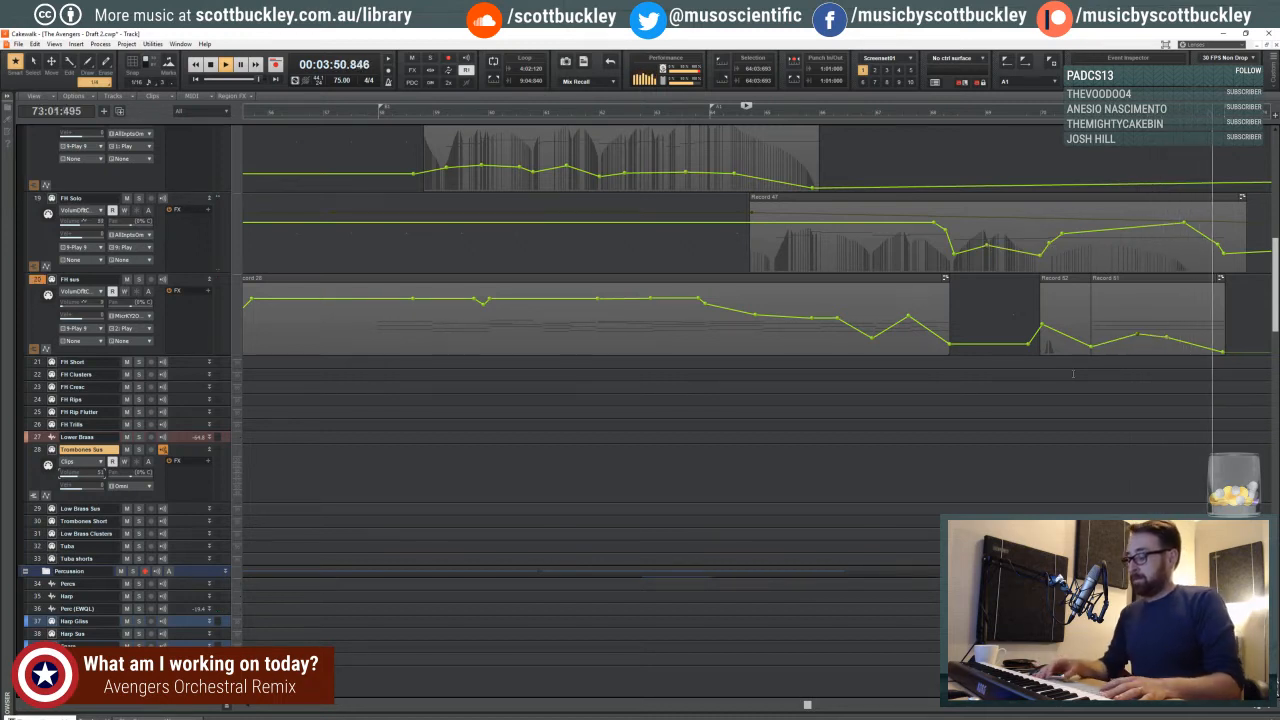
pyautogui.press('space')
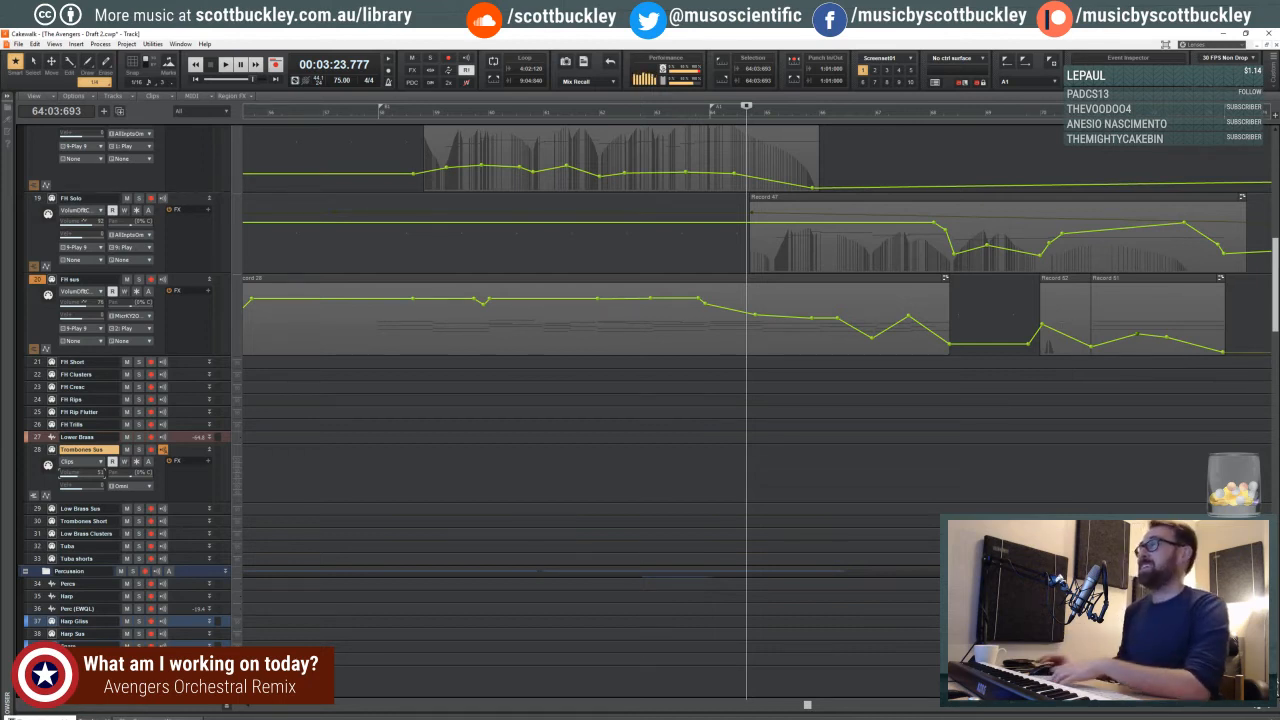
pyautogui.click(717, 117)
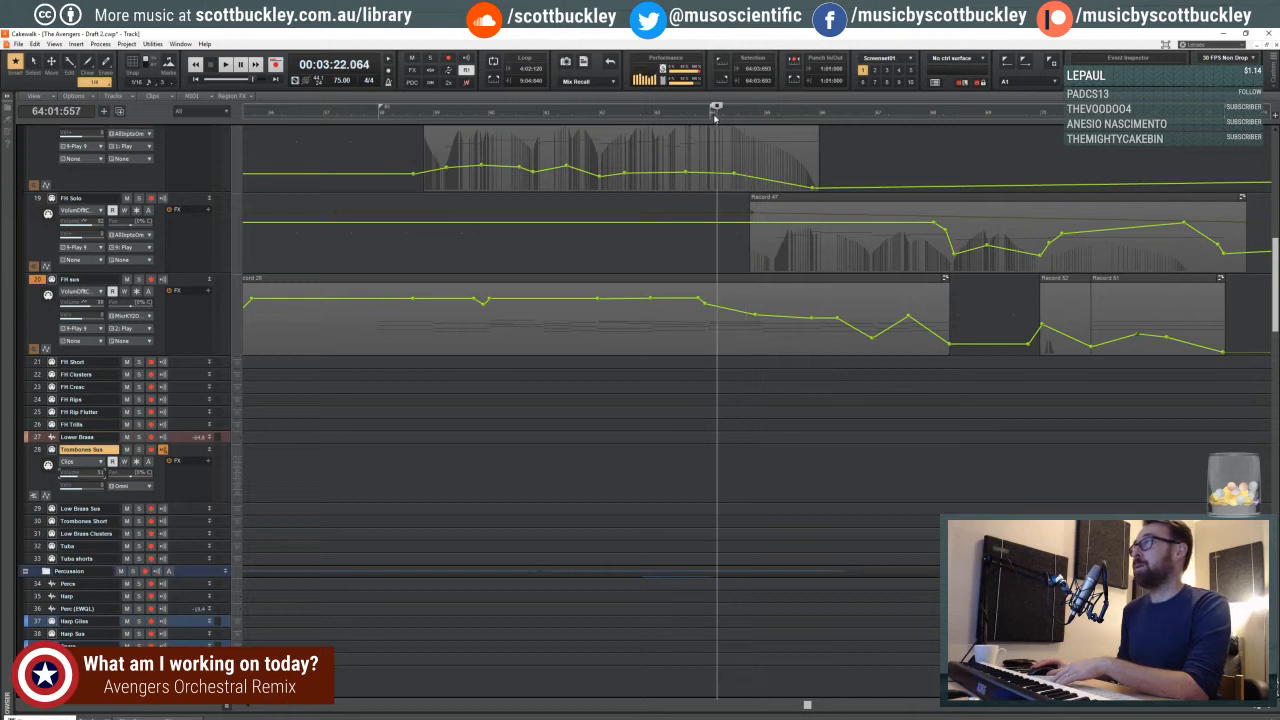
pyautogui.moveTo(714, 117); pyautogui.dragTo(703, 120)
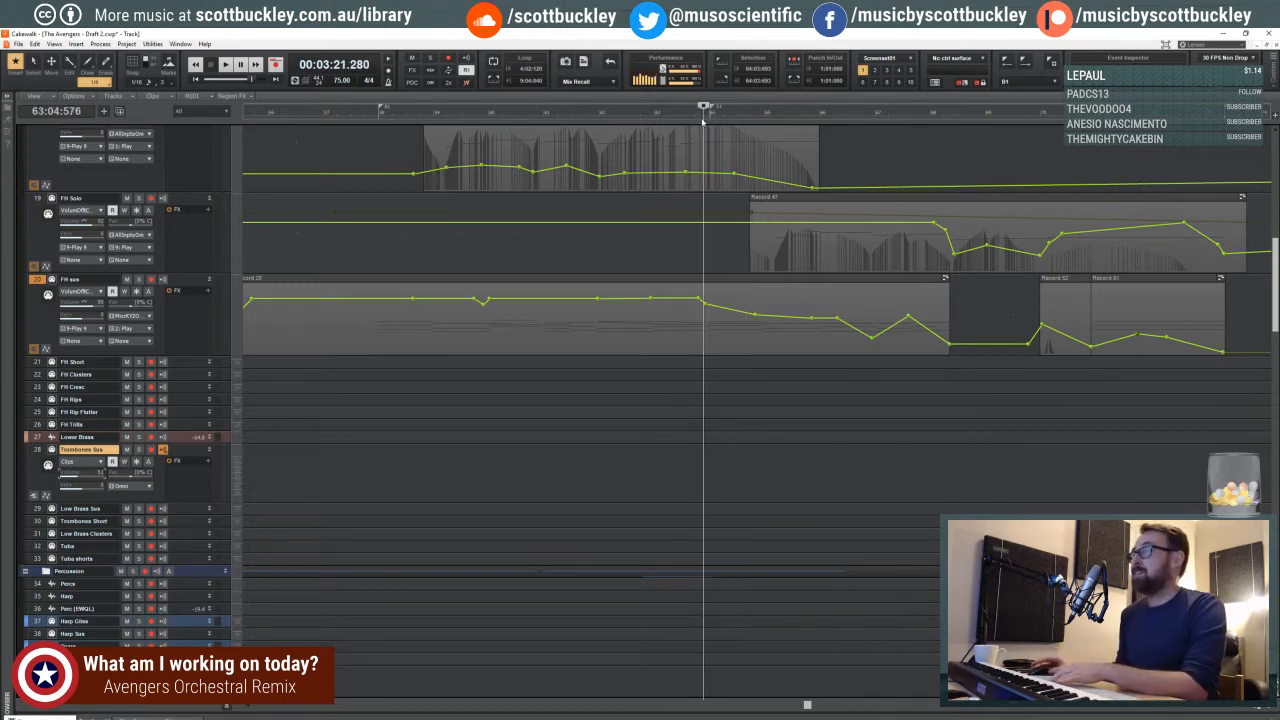
pyautogui.click(688, 118)
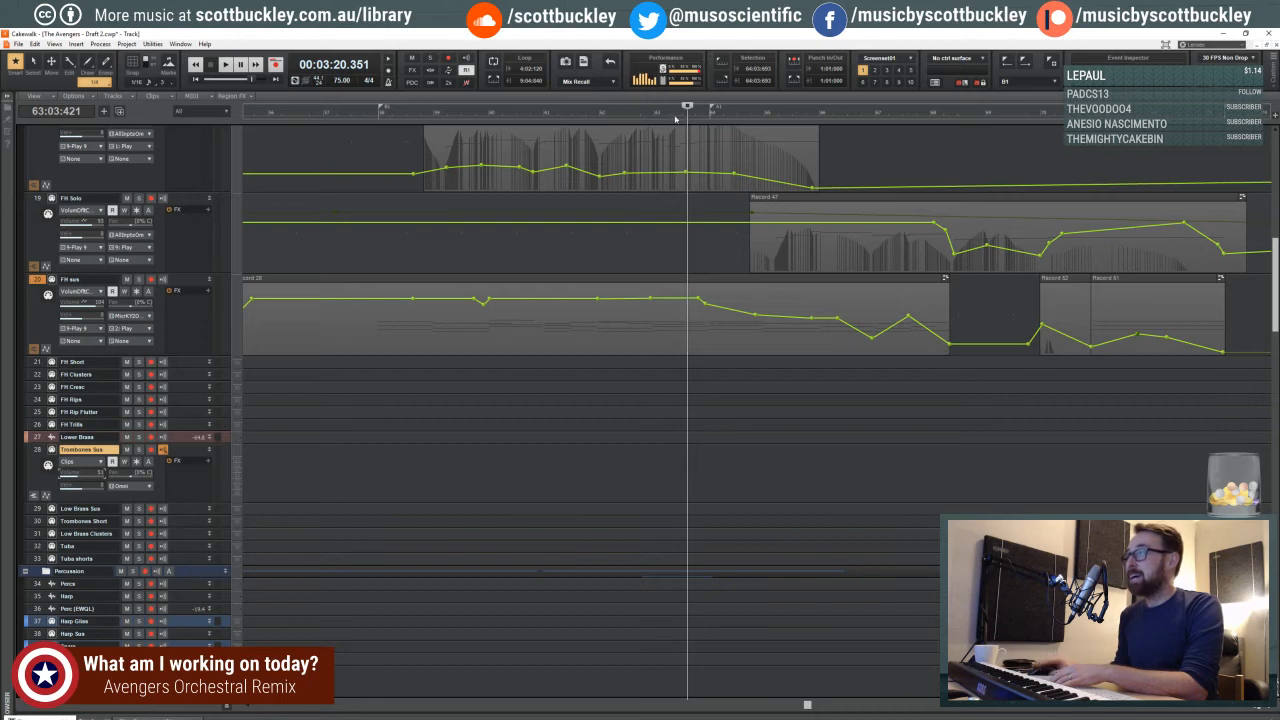
pyautogui.click(689, 118)
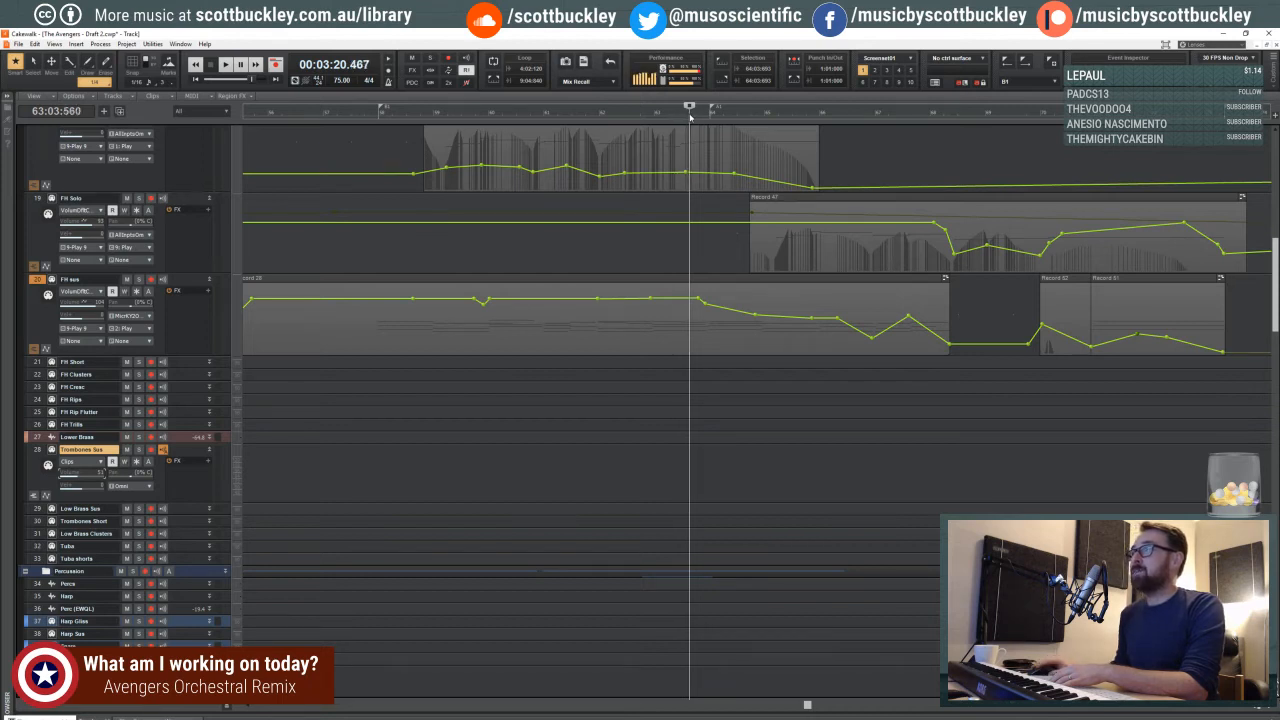
pyautogui.click(688, 116)
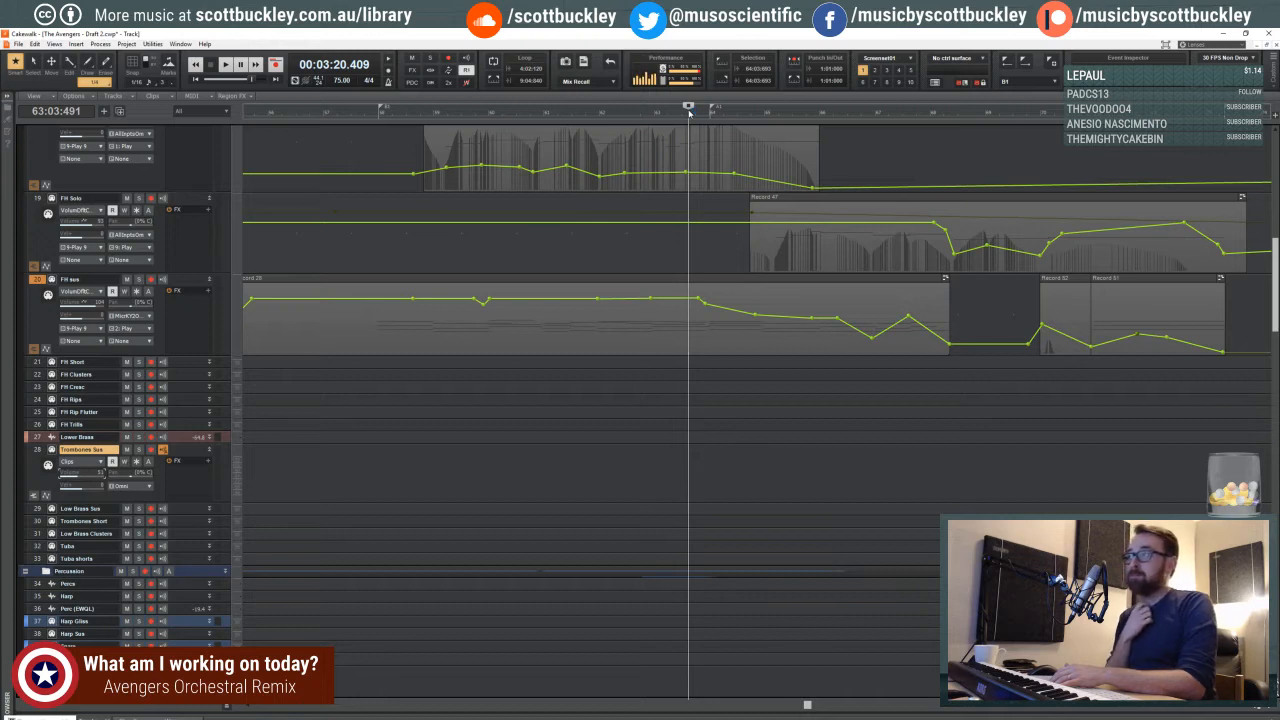
# - Move the playback start to the beginning of measure 63 and audition the passage from there
pyautogui.click(674, 117)
pyautogui.click(662, 114)
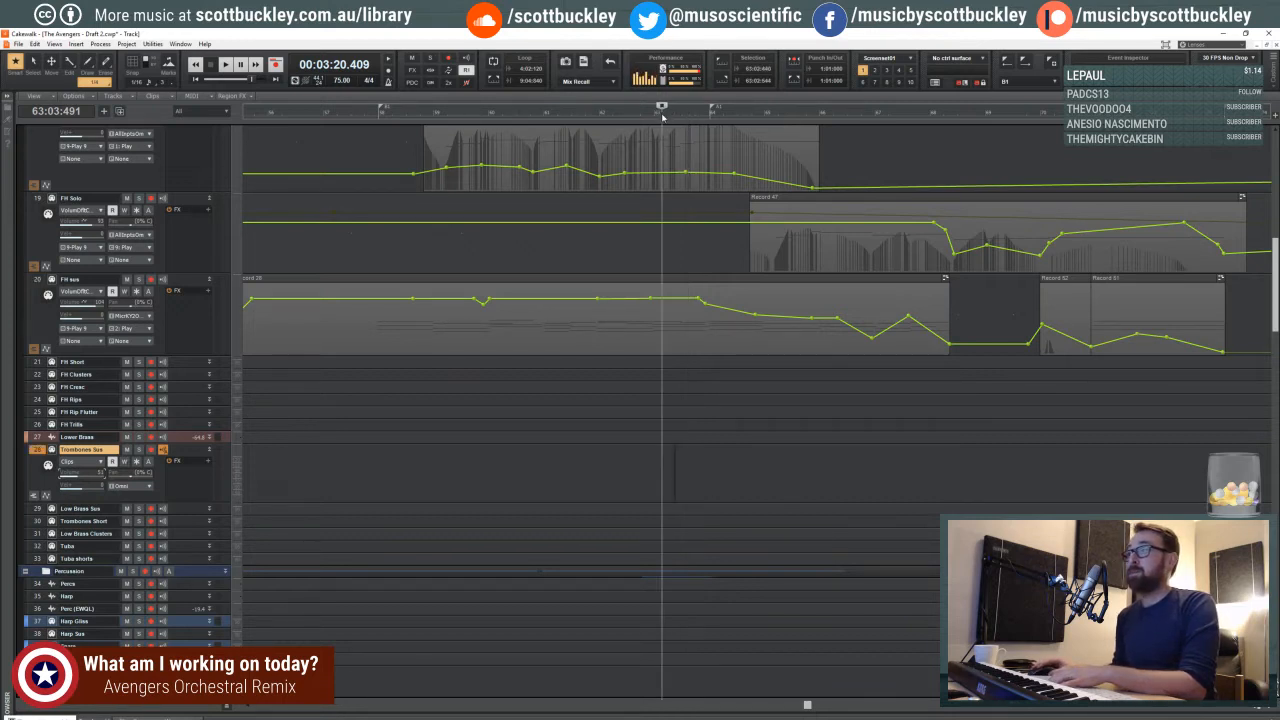
pyautogui.press('space')
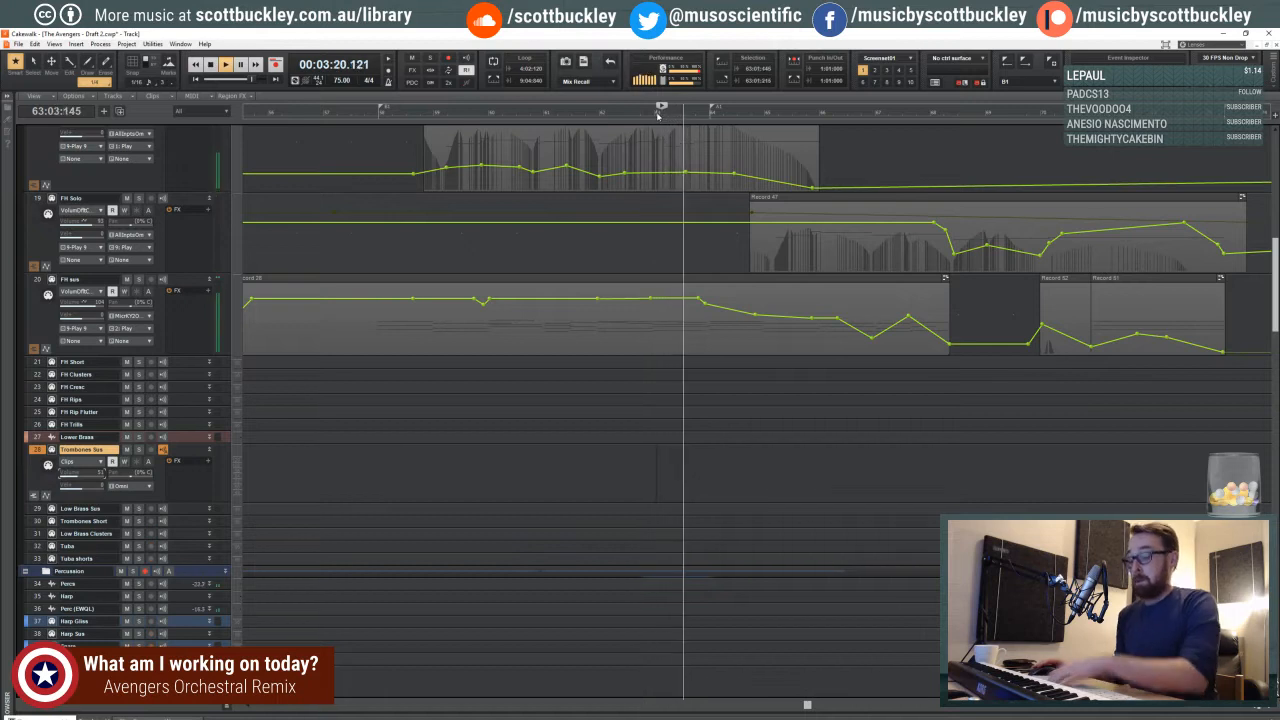
pyautogui.press('space')
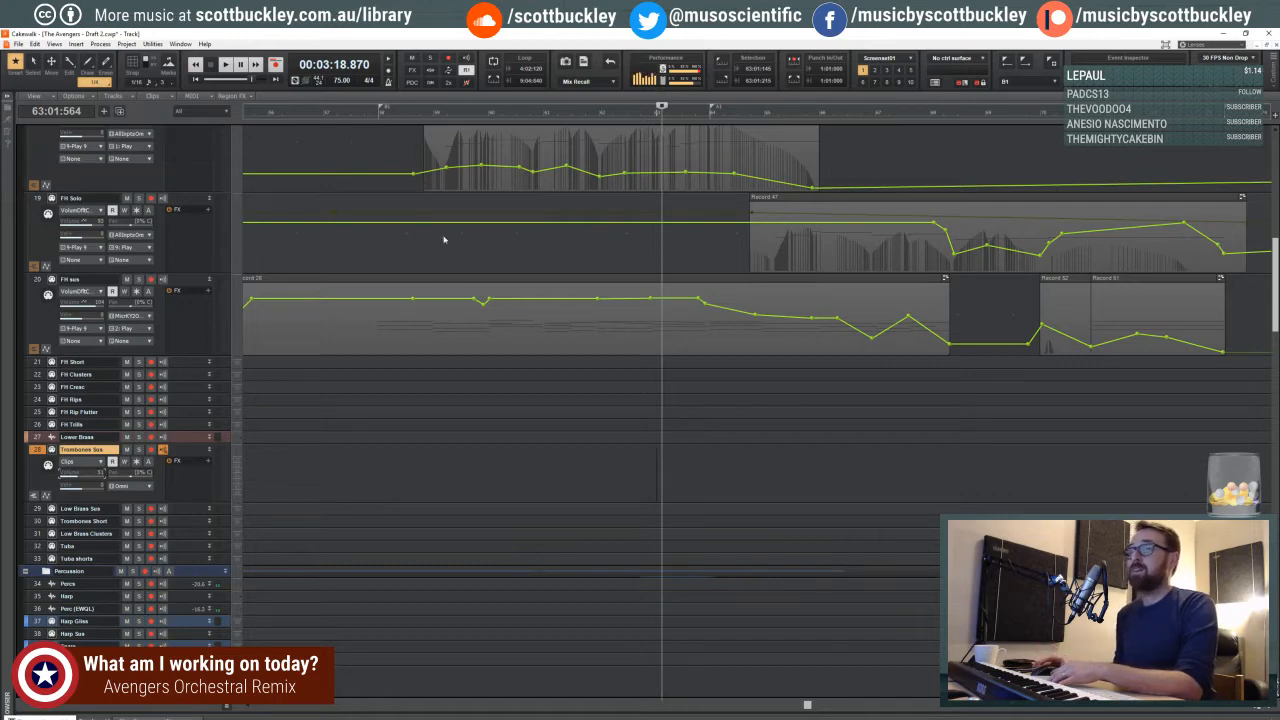
# - Collapse the FH Solo track to minimal height among the French horn tracks
pyautogui.scroll(9, 444, 239)
pyautogui.scroll(-4, 455, 234)
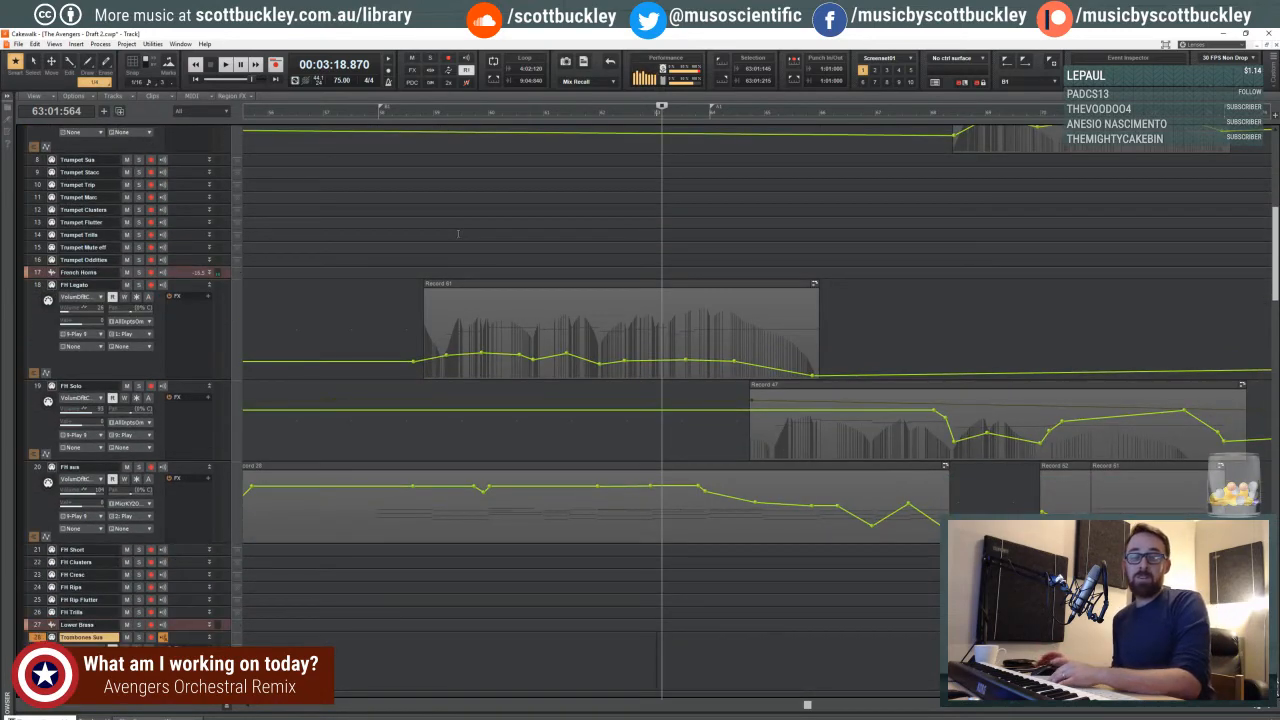
pyautogui.scroll(-5, 455, 235)
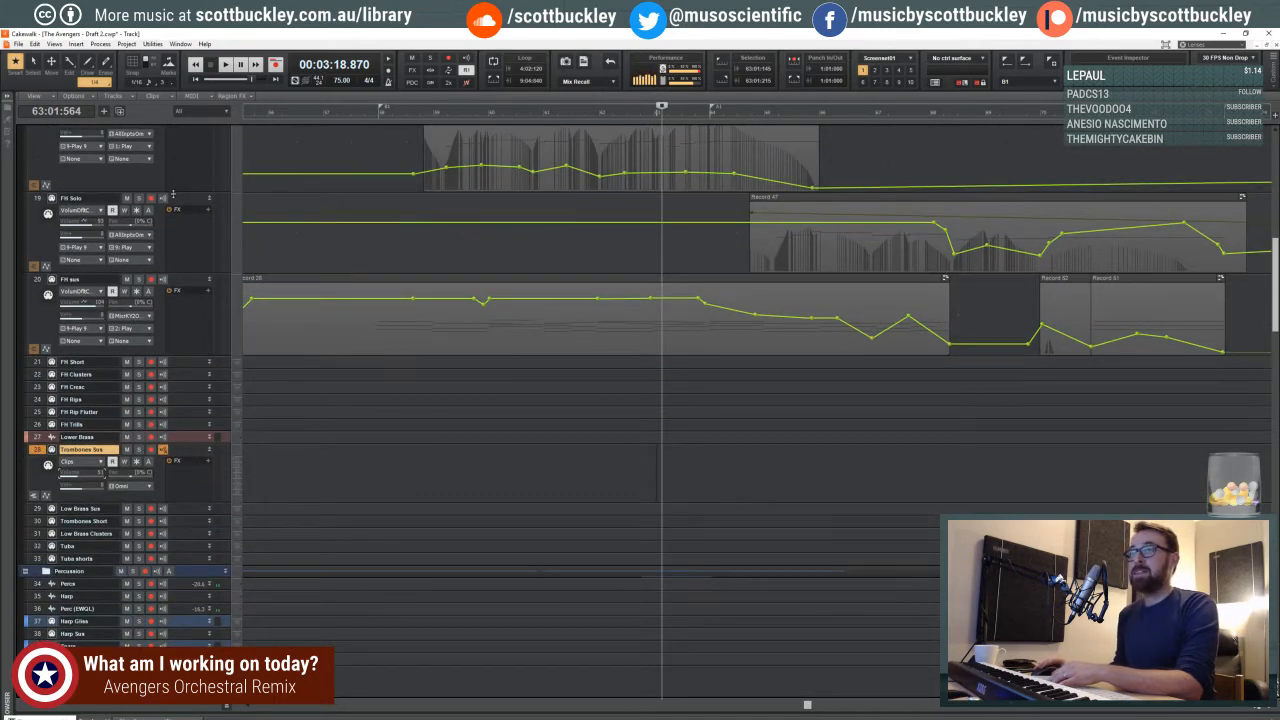
pyautogui.scroll(1, 176, 210)
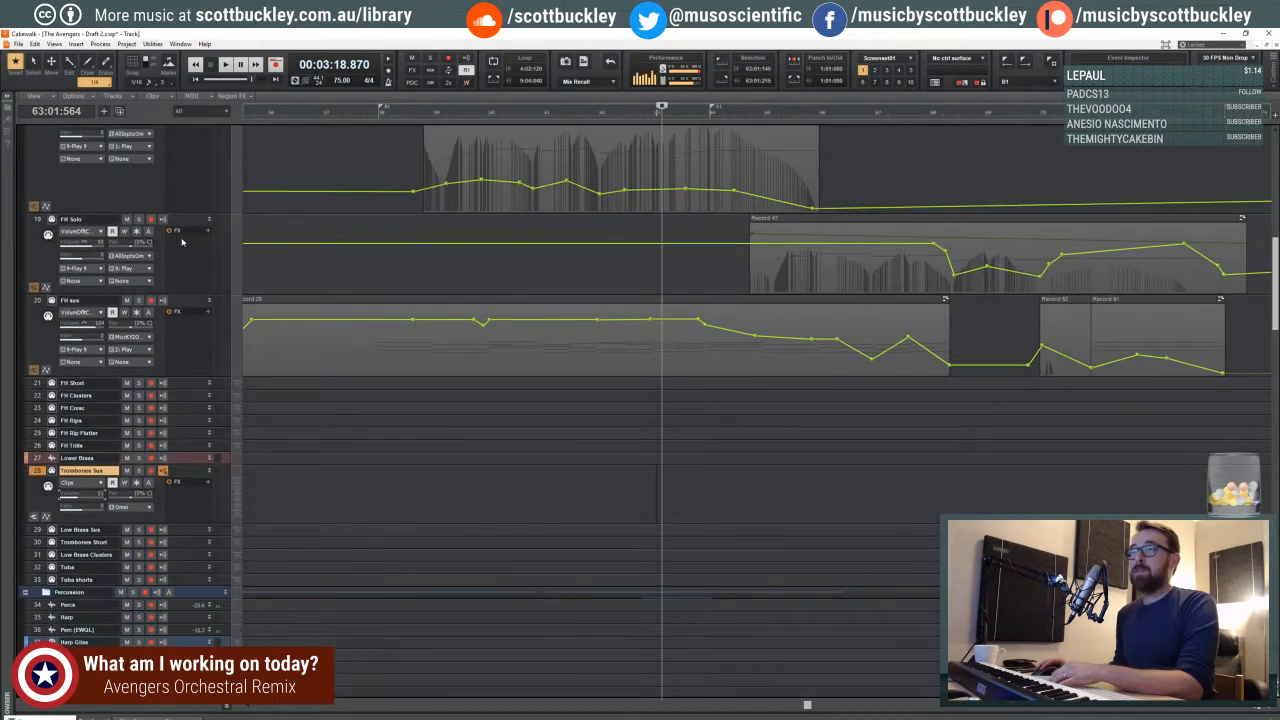
pyautogui.moveTo(174, 292); pyautogui.dragTo(173, 232)
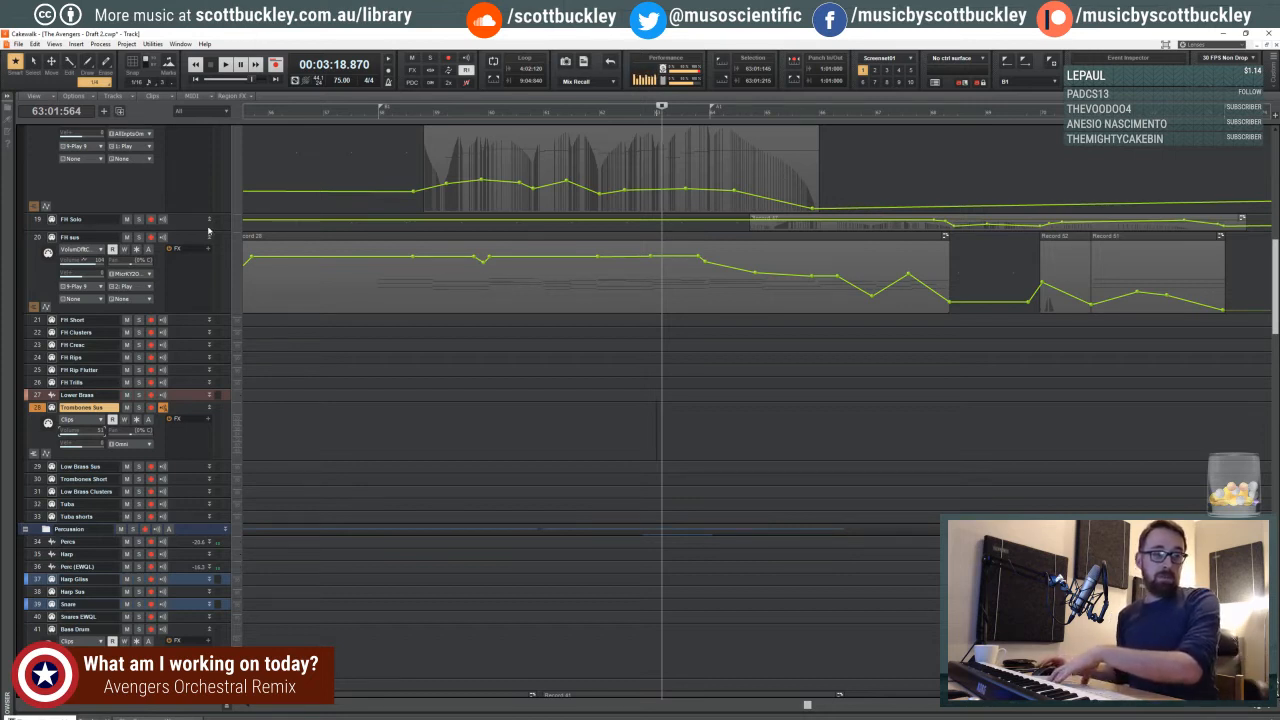
# - Move the playback start back from measure 62 through measures 61 and 58 to beat 4 of measure 57
pyautogui.click(622, 351)
pyautogui.click(646, 353)
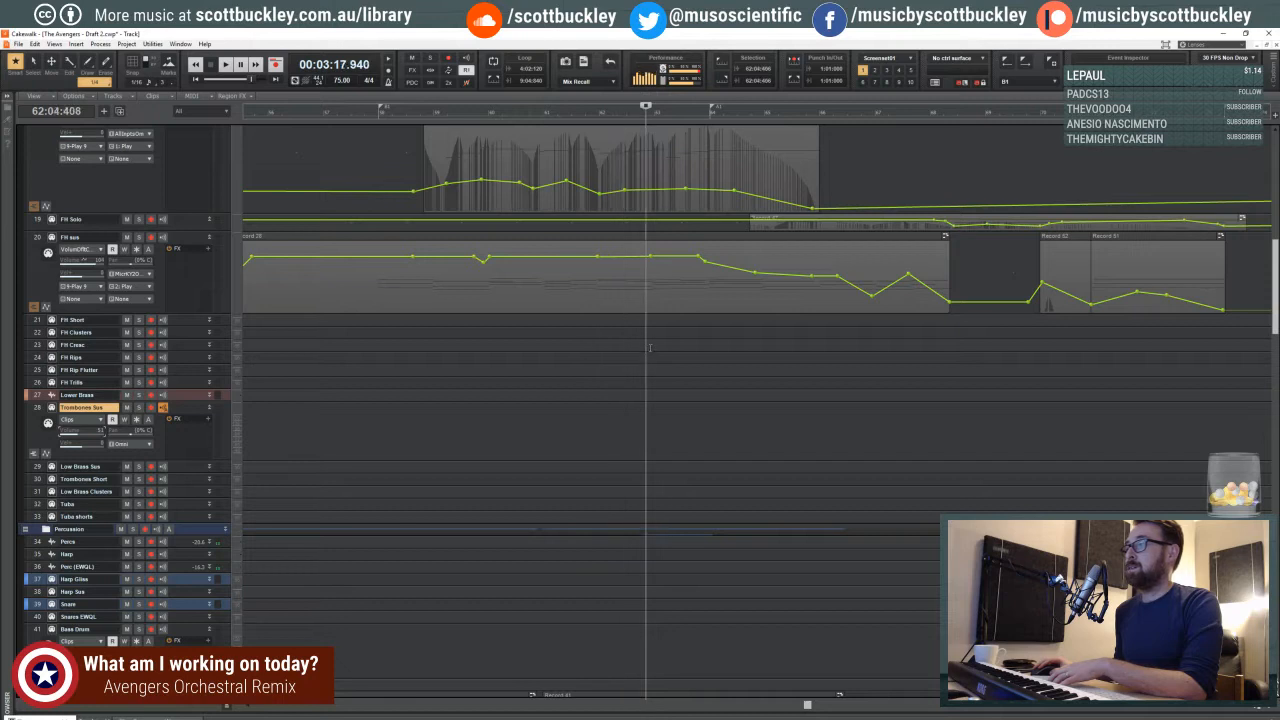
pyautogui.click(650, 346)
pyautogui.click(592, 340)
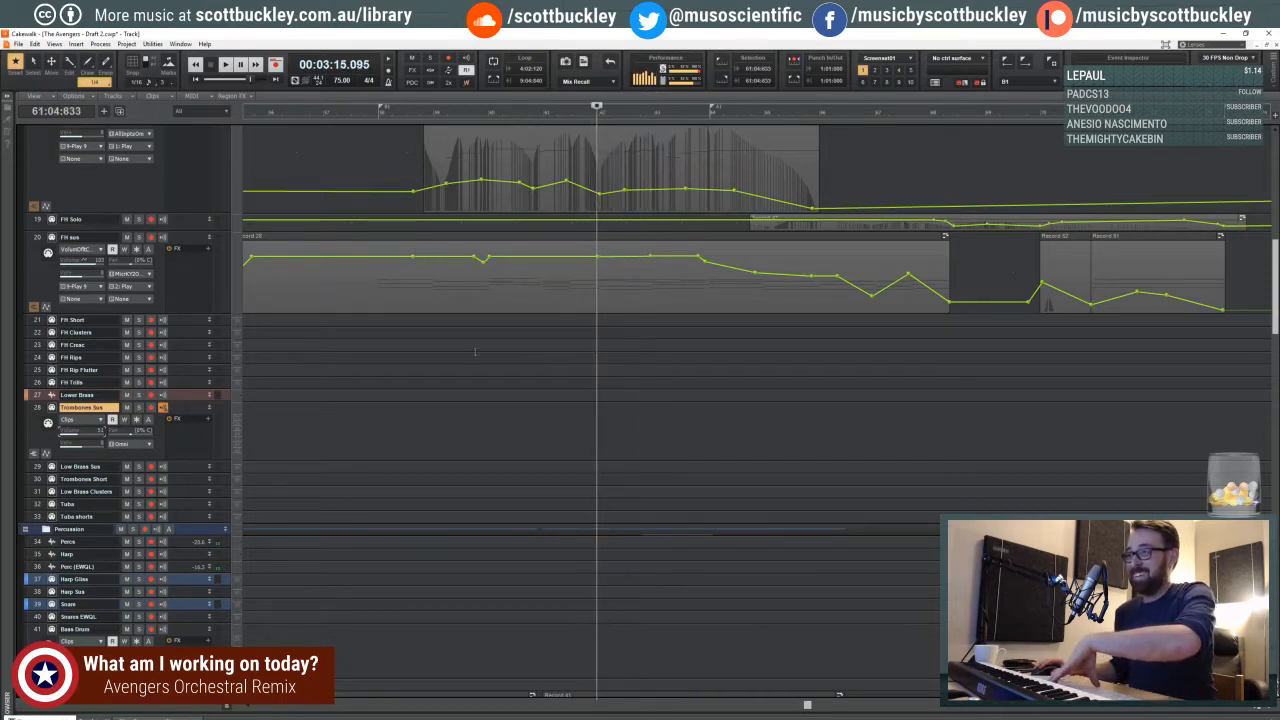
pyautogui.click(418, 352)
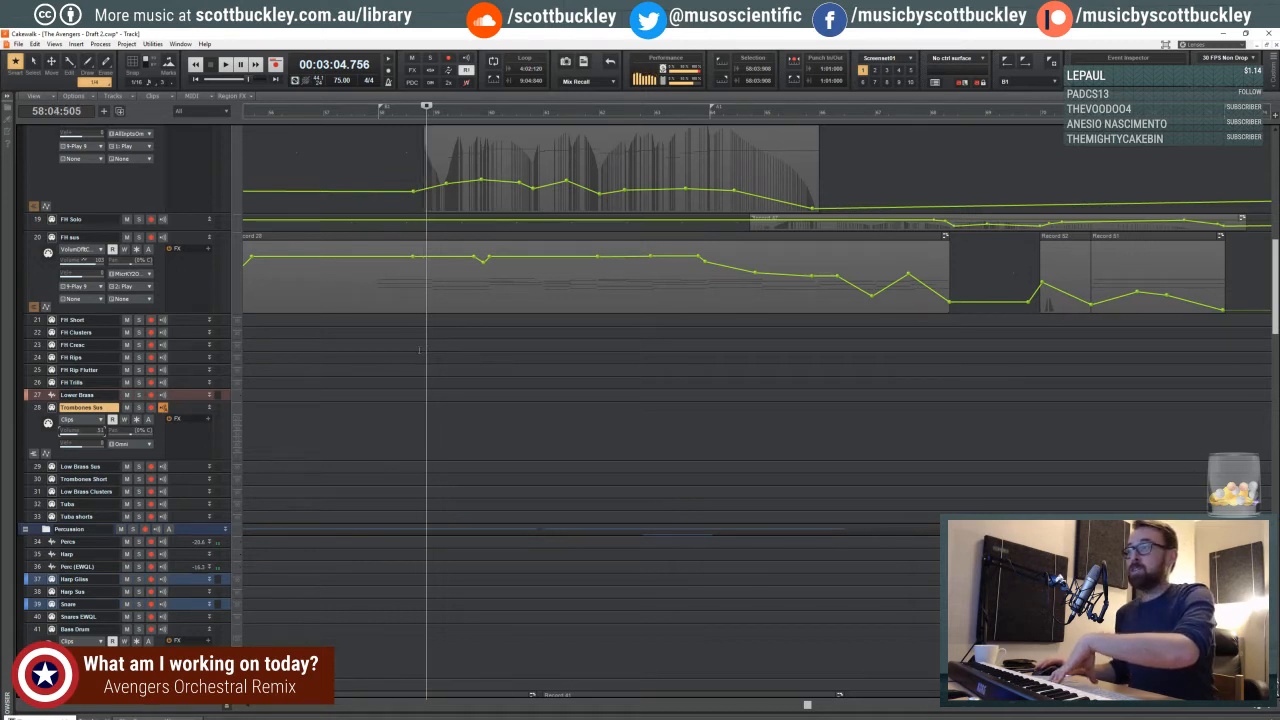
pyautogui.click(367, 346)
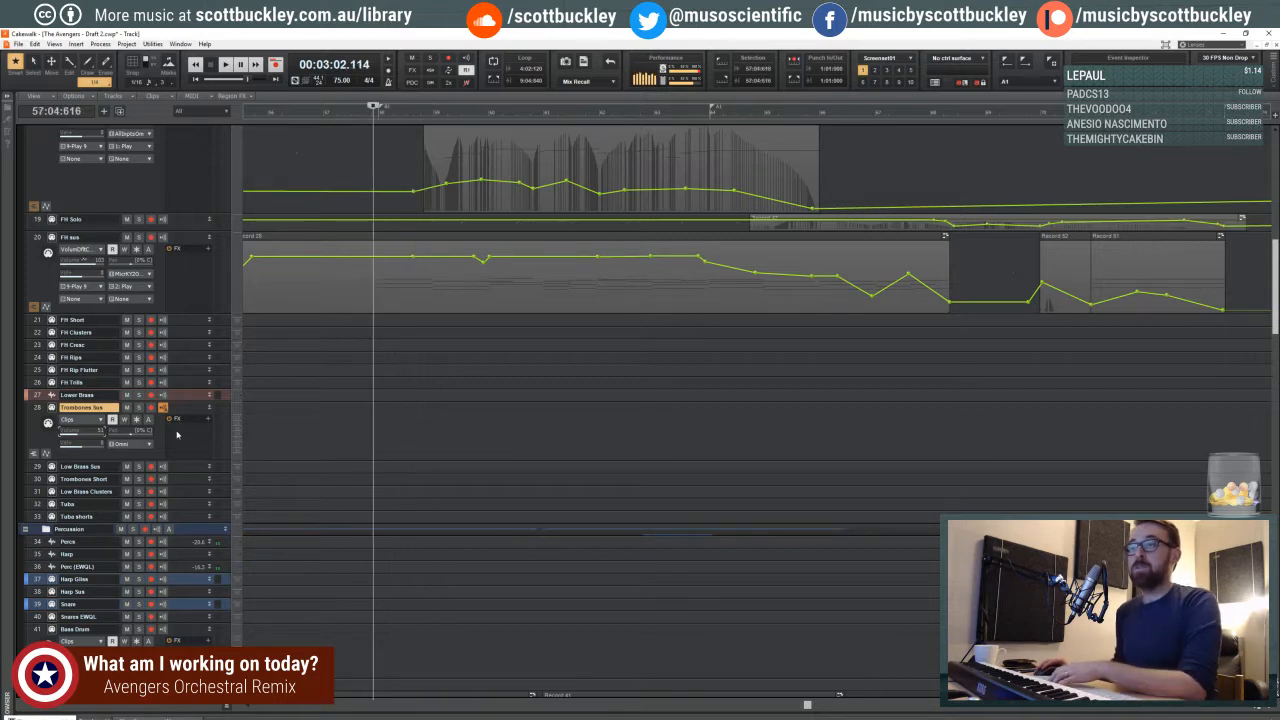
# - Collapse the Trombones Sus track to minimal height
pyautogui.moveTo(178, 460); pyautogui.dragTo(182, 404)
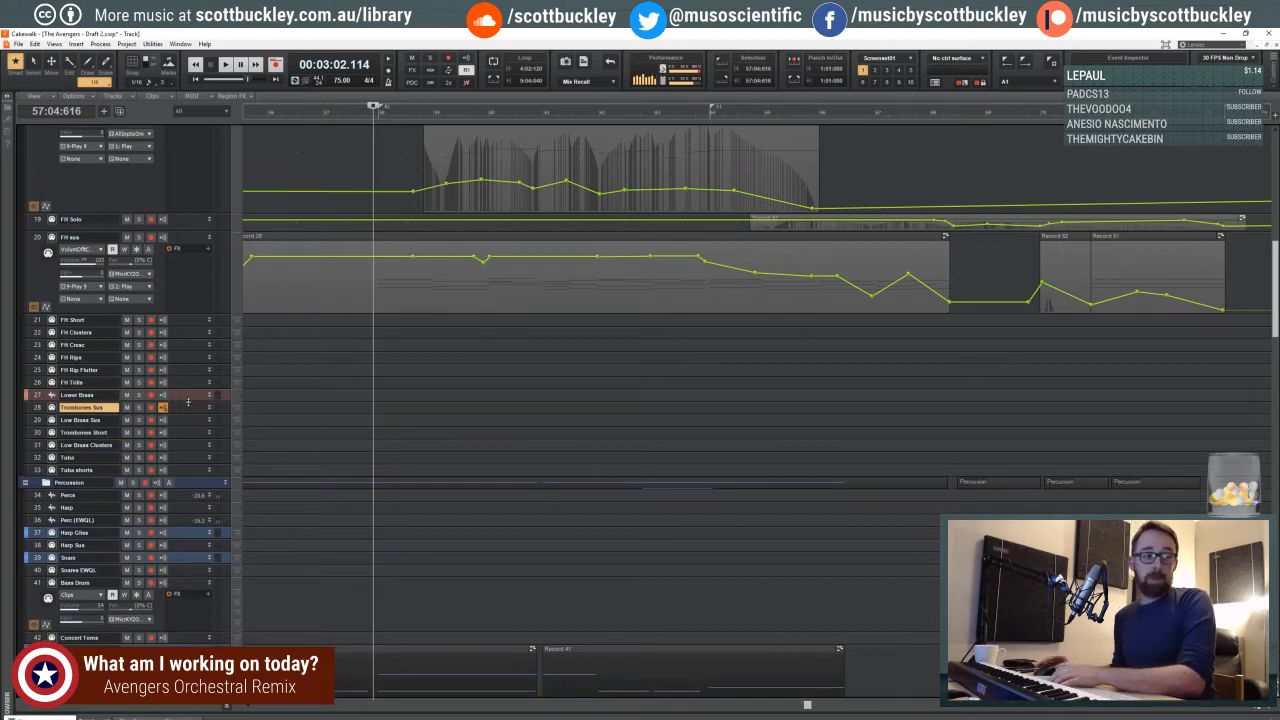
pyautogui.moveTo(186, 401)
pyautogui.mouseDown()
pyautogui.moveTo(180, 425)
pyautogui.moveTo(179, 395)
pyautogui.mouseUp()
# - Place the playback start at beat 4 of measure 56, where the Womens clip begins
pyautogui.scroll(10, 257, 391)
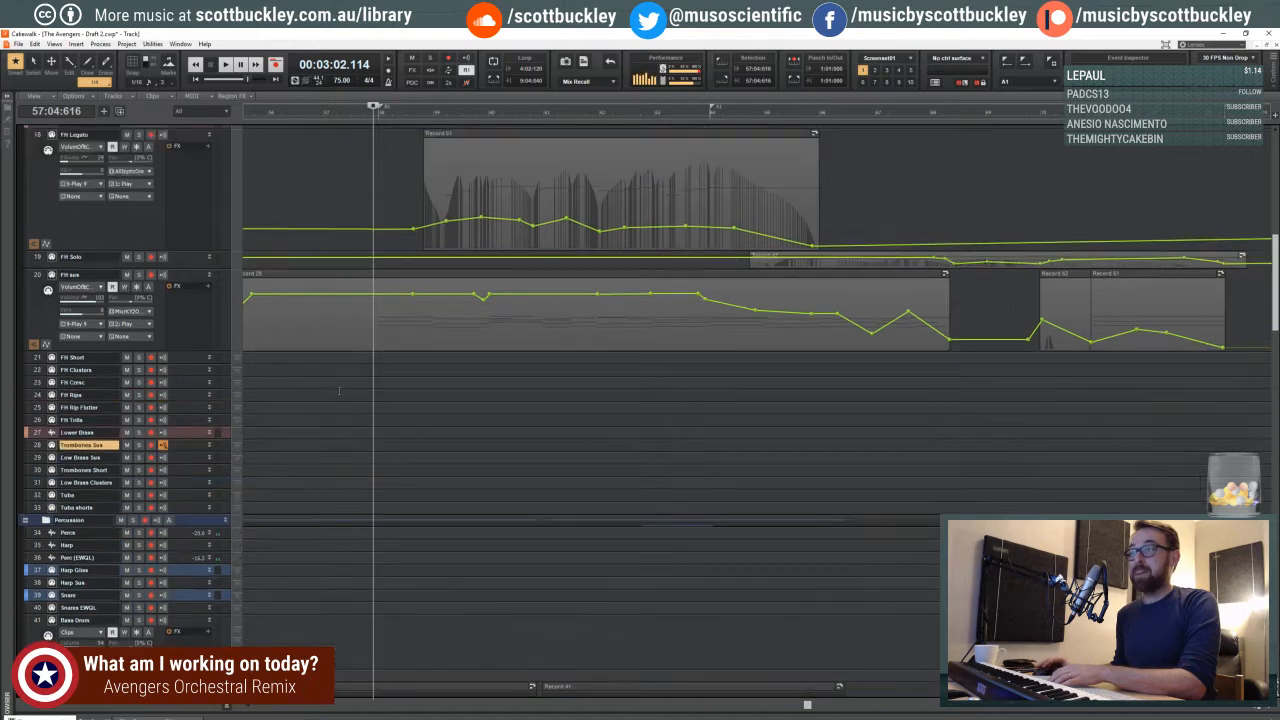
pyautogui.scroll(4, 345, 386)
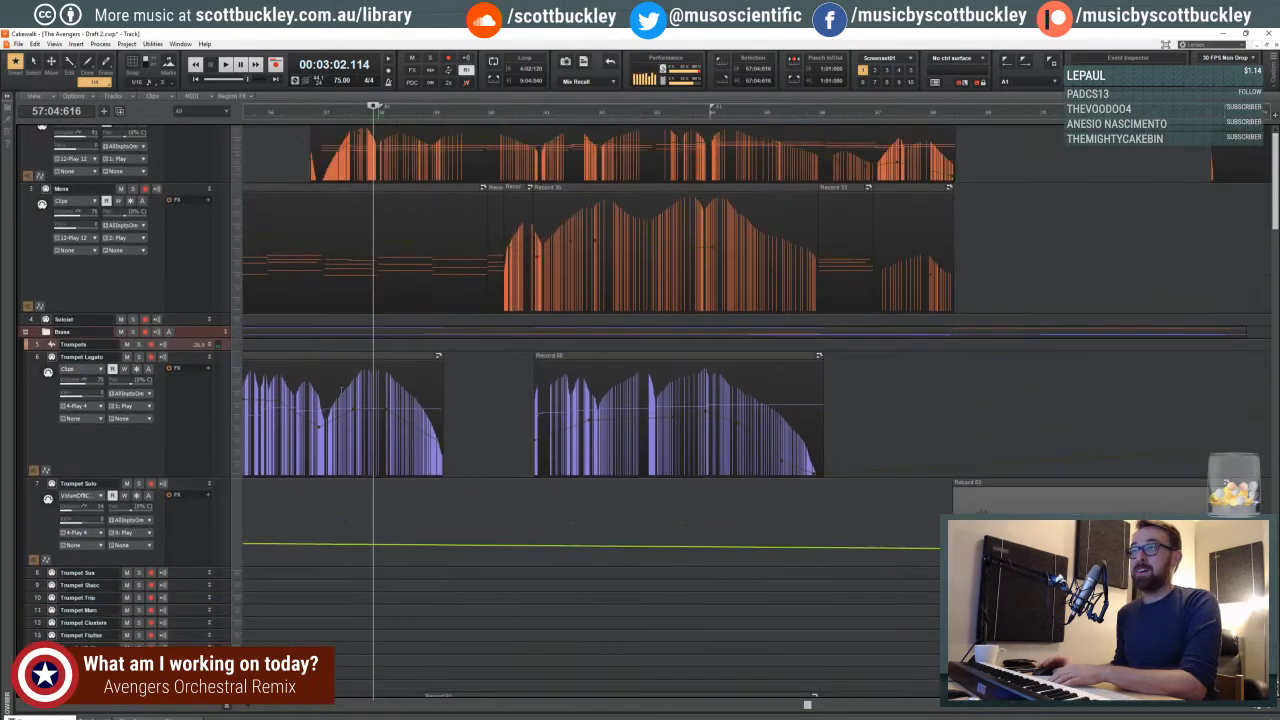
pyautogui.click(309, 113)
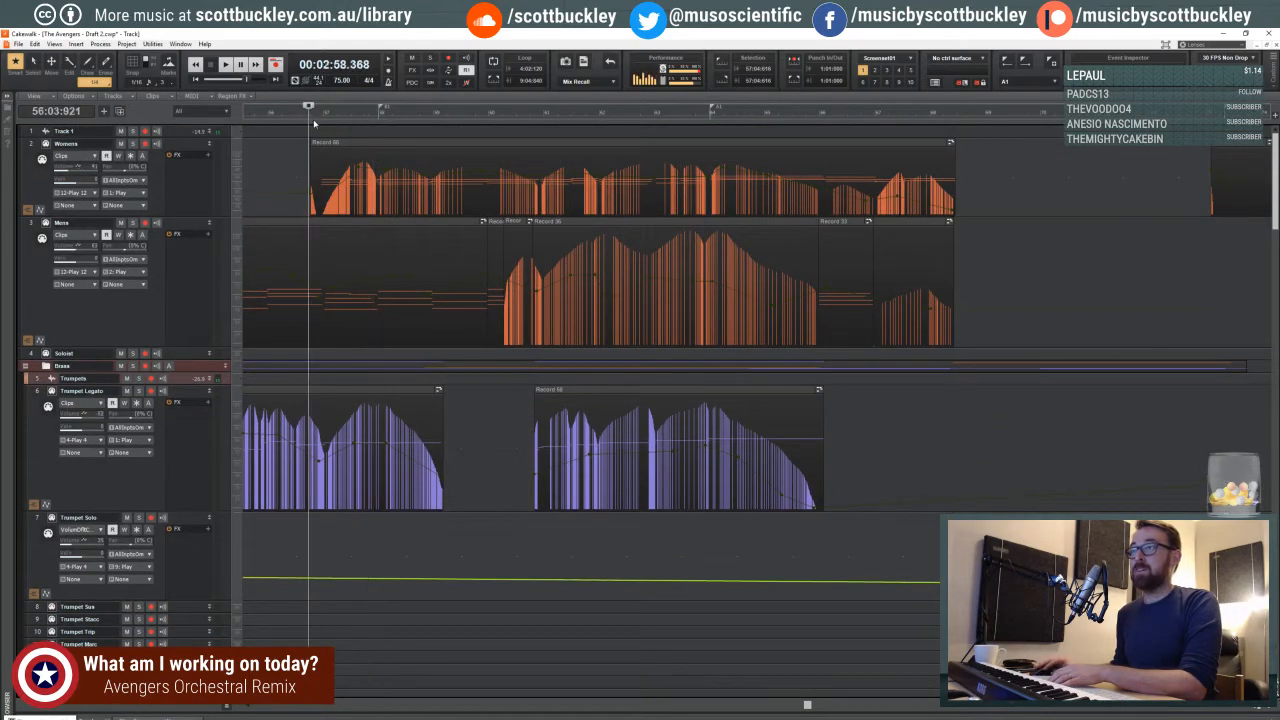
pyautogui.click(310, 113)
pyautogui.click(311, 113)
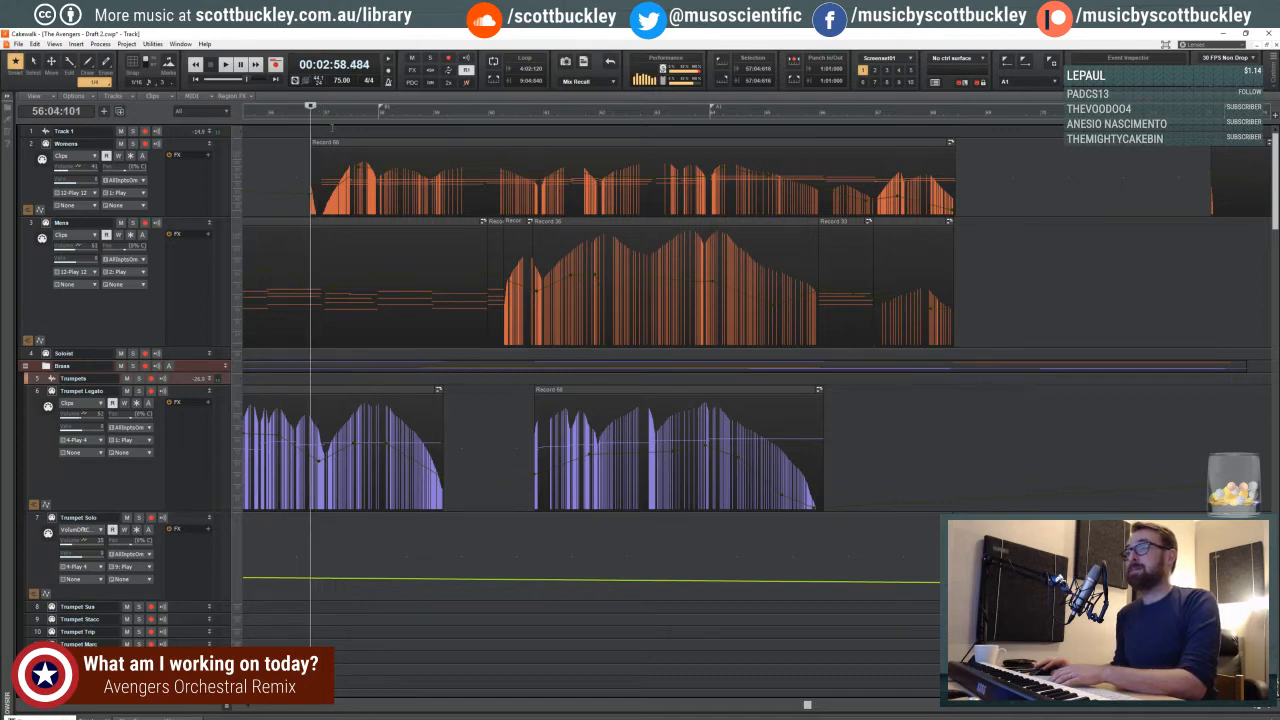
# - Show more of the timeline and move the playback start back to beat 3 of measure 55
pyautogui.hotkey('ctrl', 'Left')
pyautogui.hotkey('ctrl', 'Left')
pyautogui.hotkey('ctrl', 'Left')
pyautogui.hotkey('ctrl', 'Left')
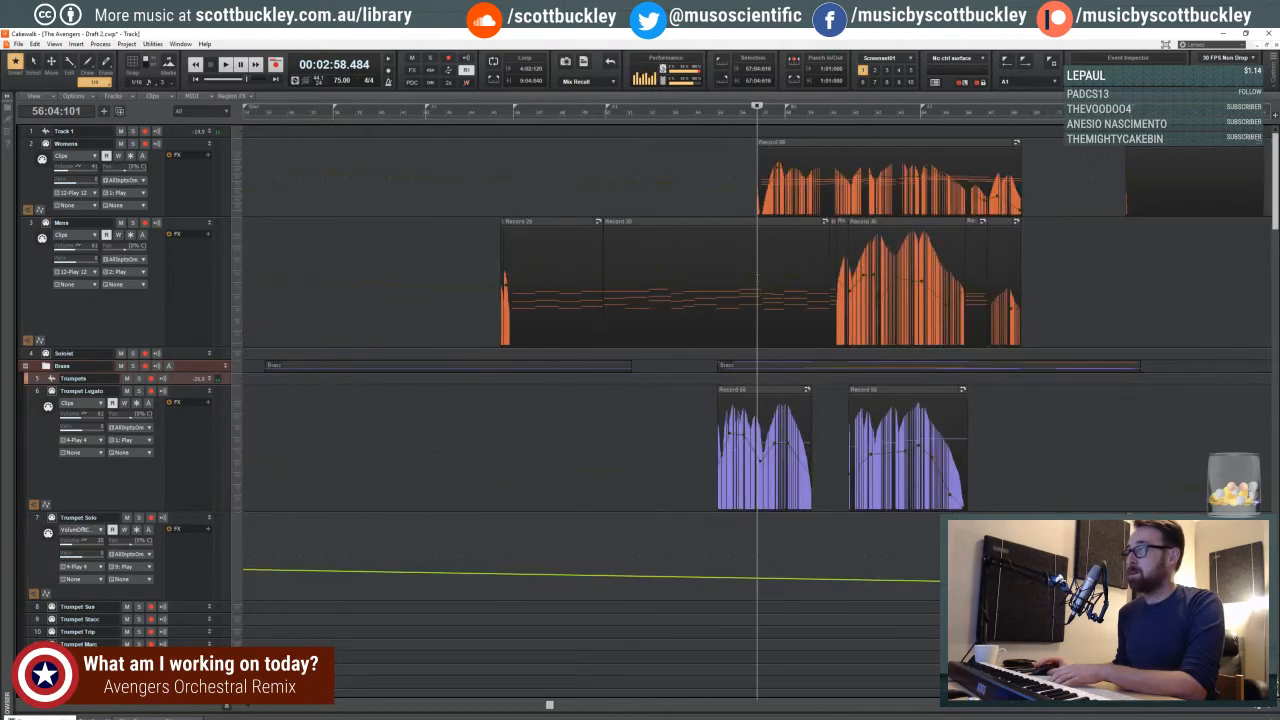
pyautogui.click(752, 114)
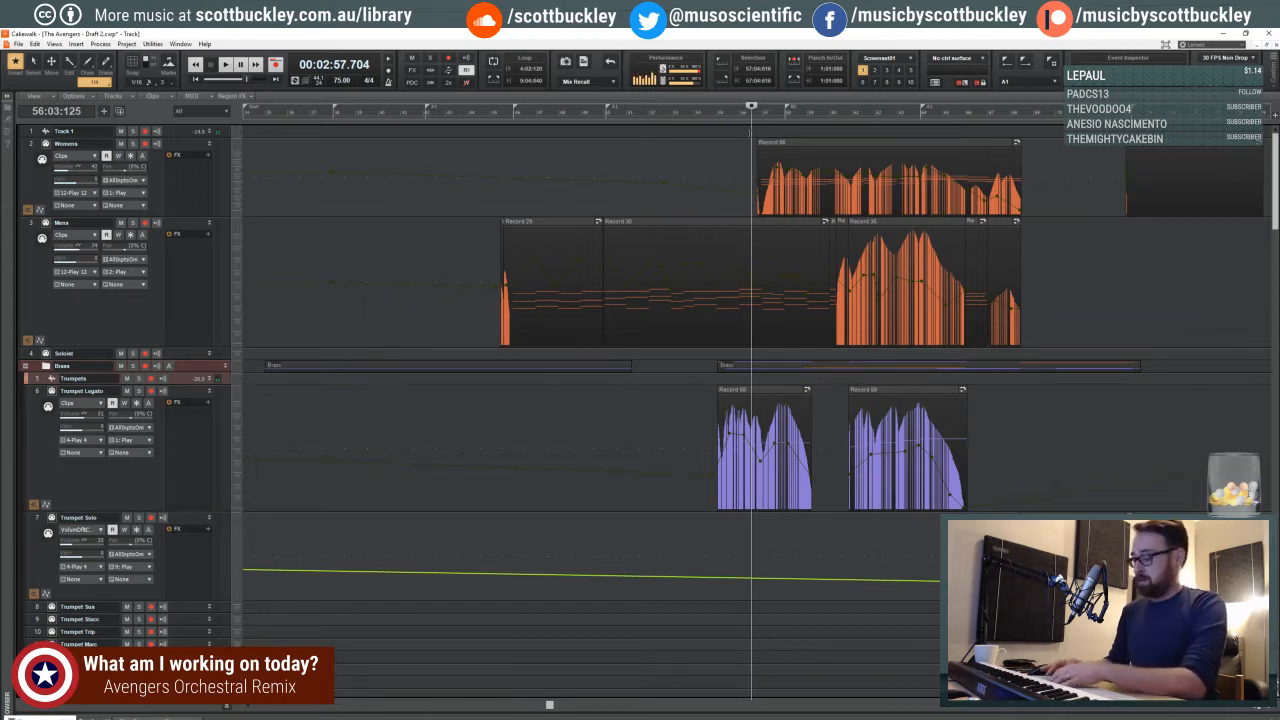
pyautogui.click(743, 116)
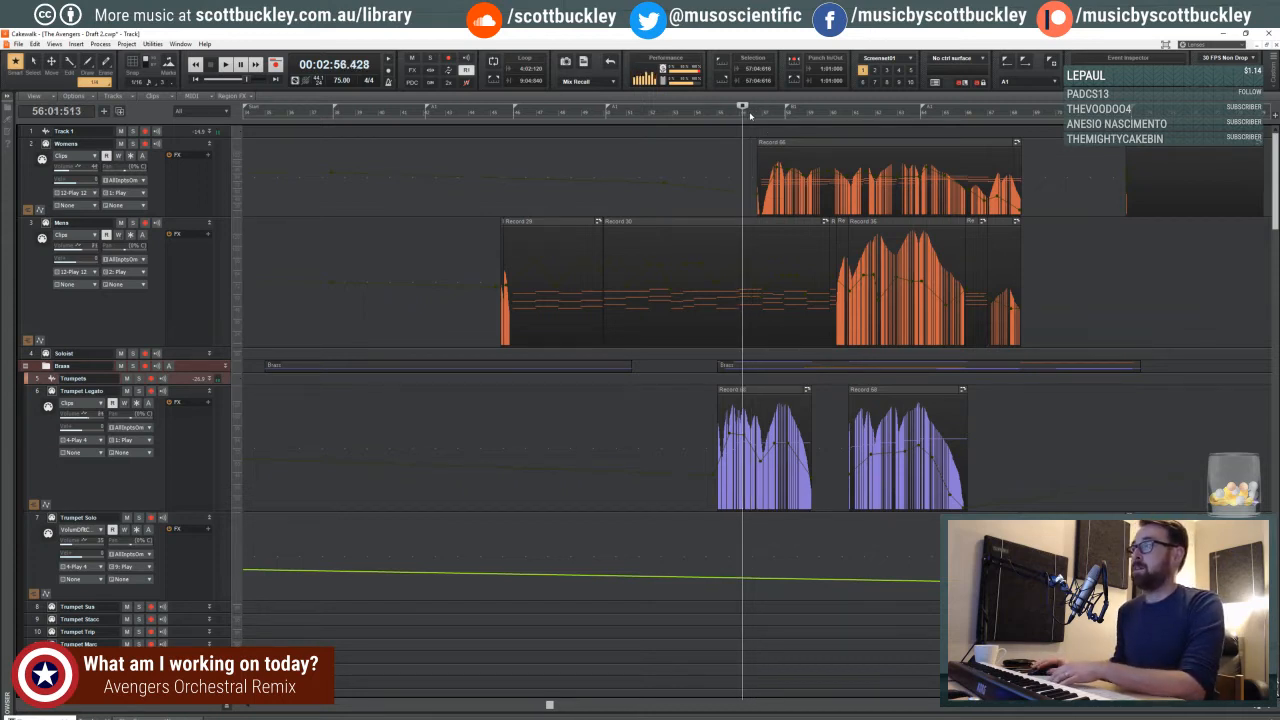
pyautogui.click(749, 117)
pyautogui.click(738, 117)
pyautogui.click(734, 118)
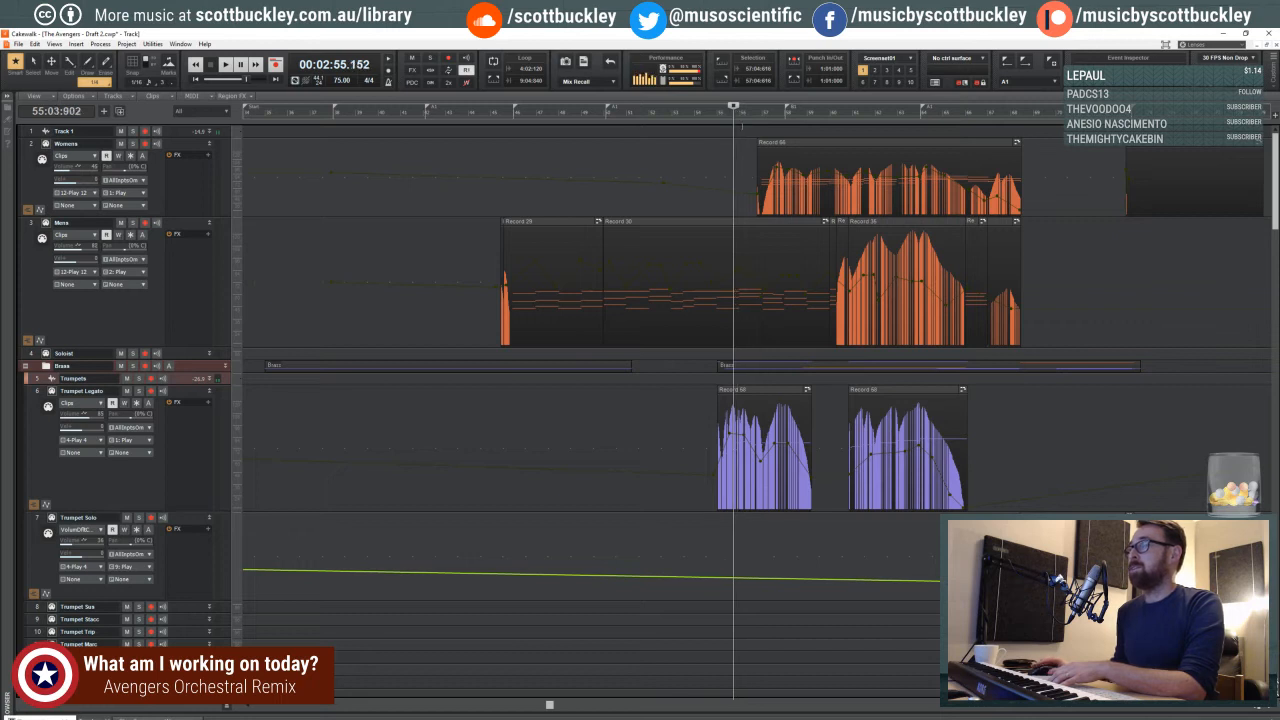
# - Move the playback start to measure 34, then try start points around measure 42, ending on its beat 2
pyautogui.click(248, 116)
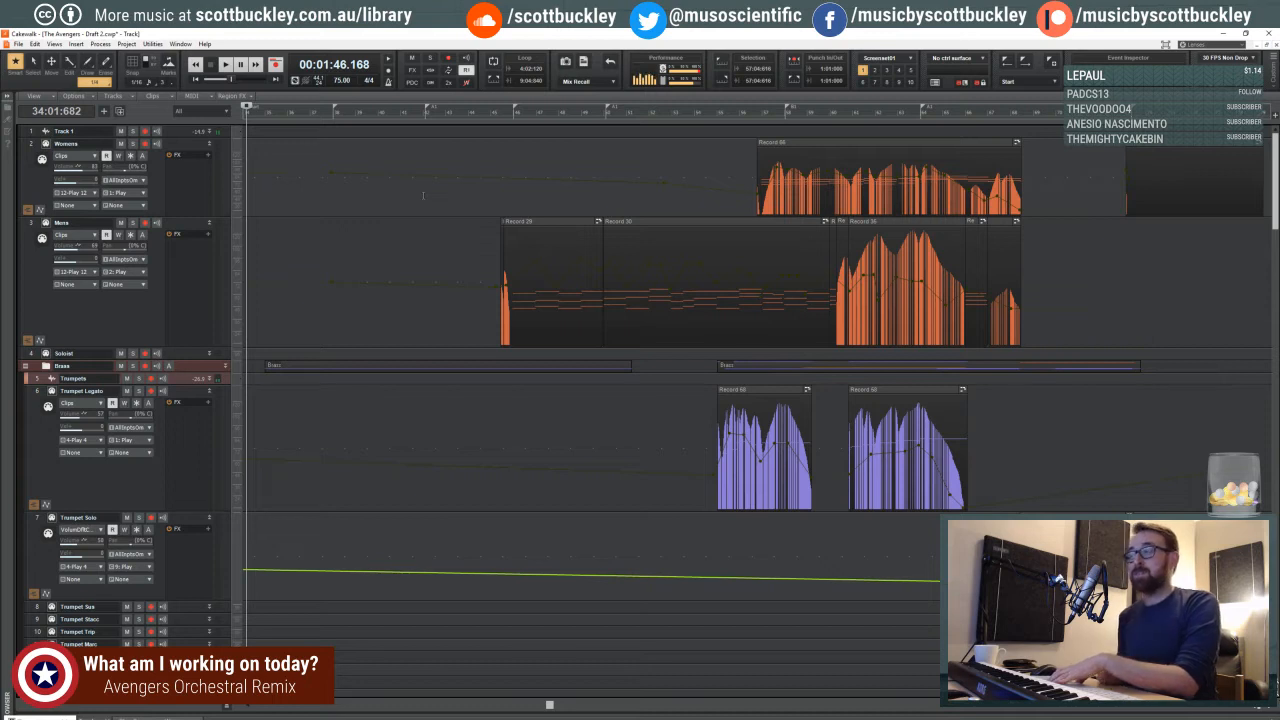
pyautogui.click(444, 194)
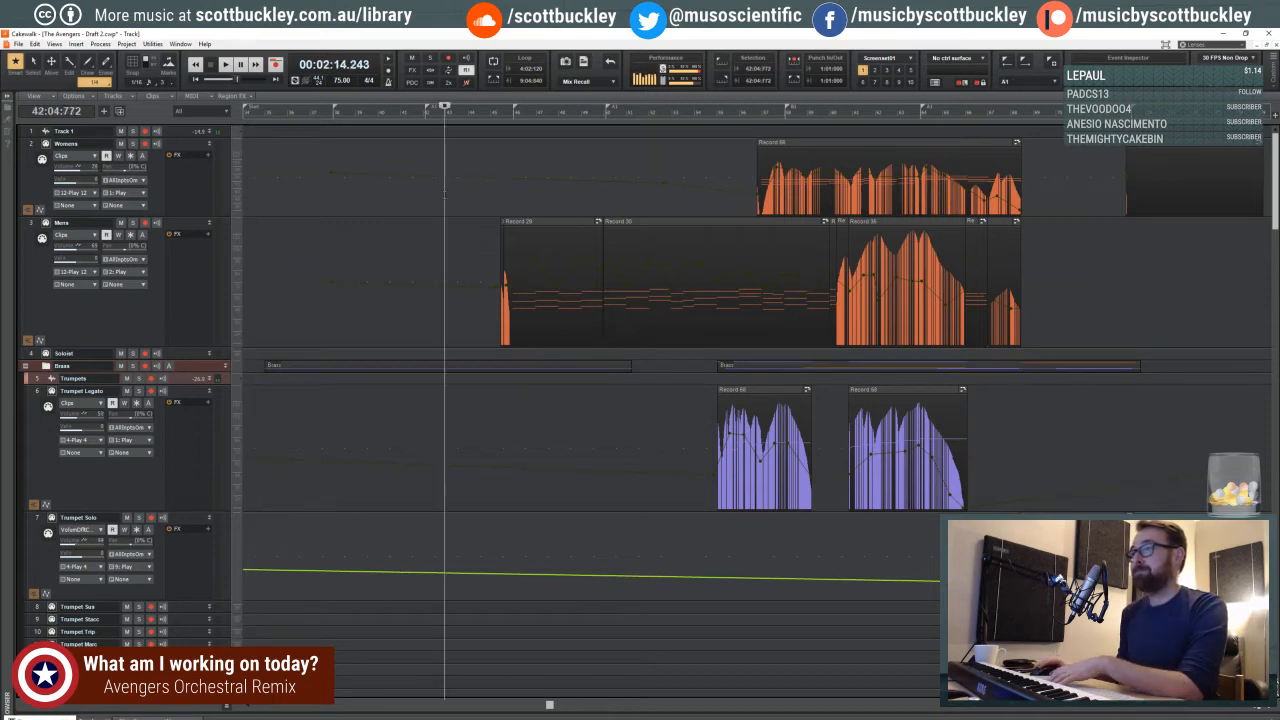
pyautogui.click(455, 196)
pyautogui.click(446, 197)
pyautogui.click(441, 197)
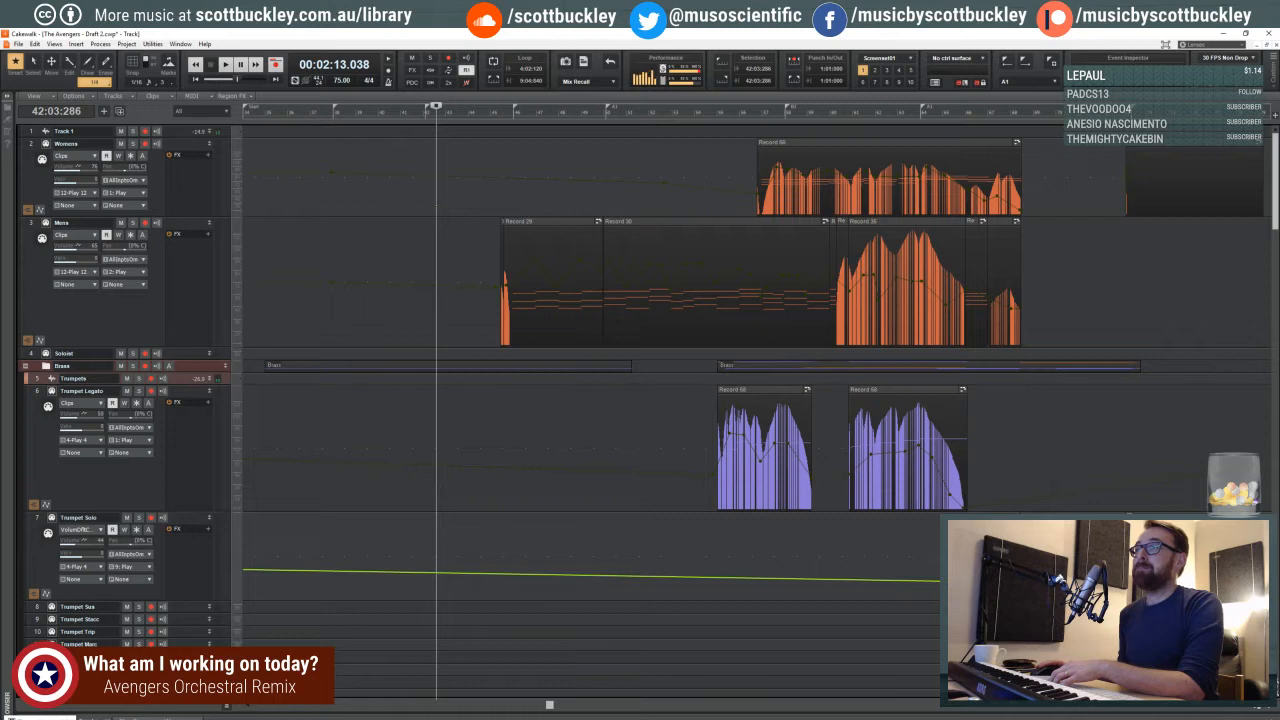
pyautogui.click(435, 204)
pyautogui.click(434, 204)
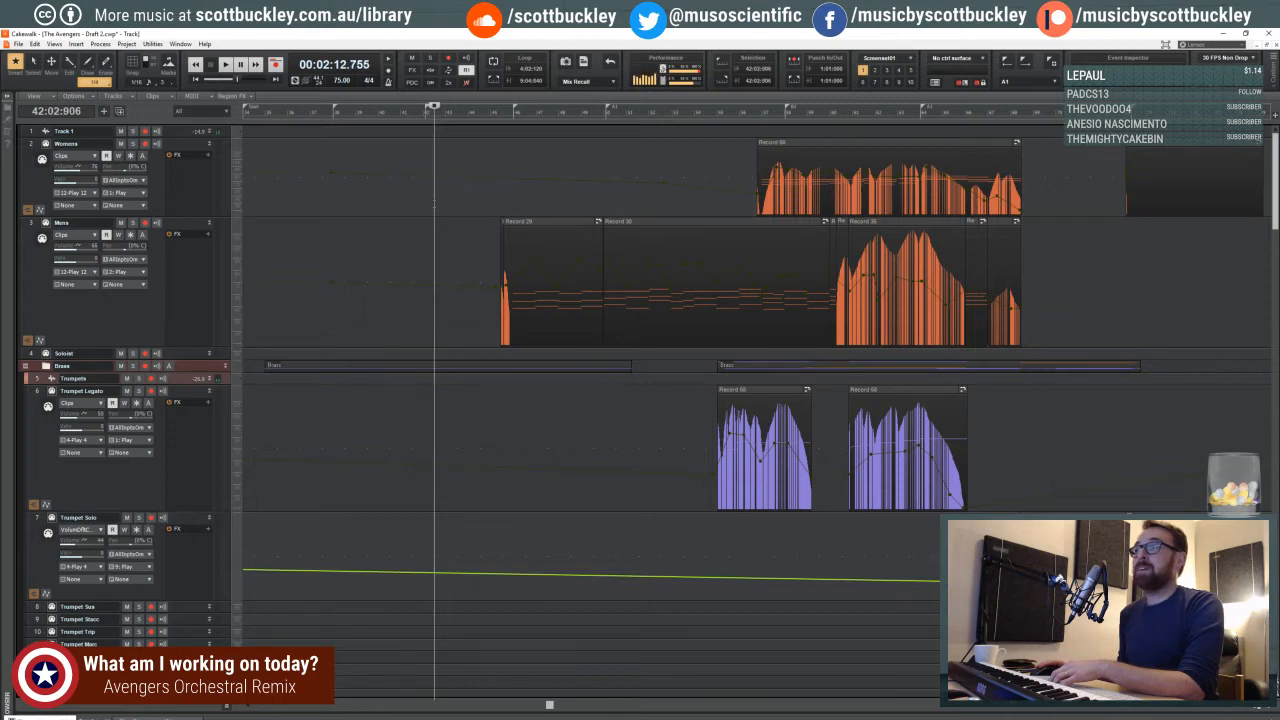
pyautogui.click(432, 204)
pyautogui.click(430, 205)
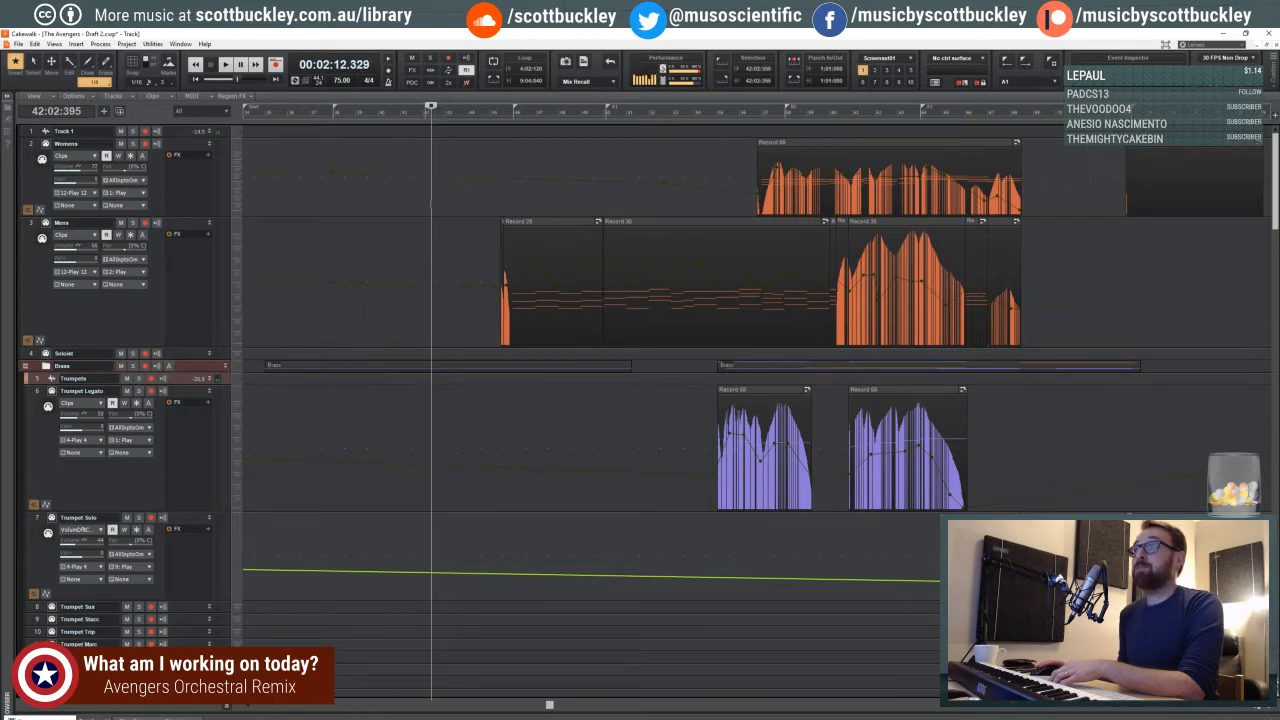
pyautogui.click(443, 118)
pyautogui.click(434, 118)
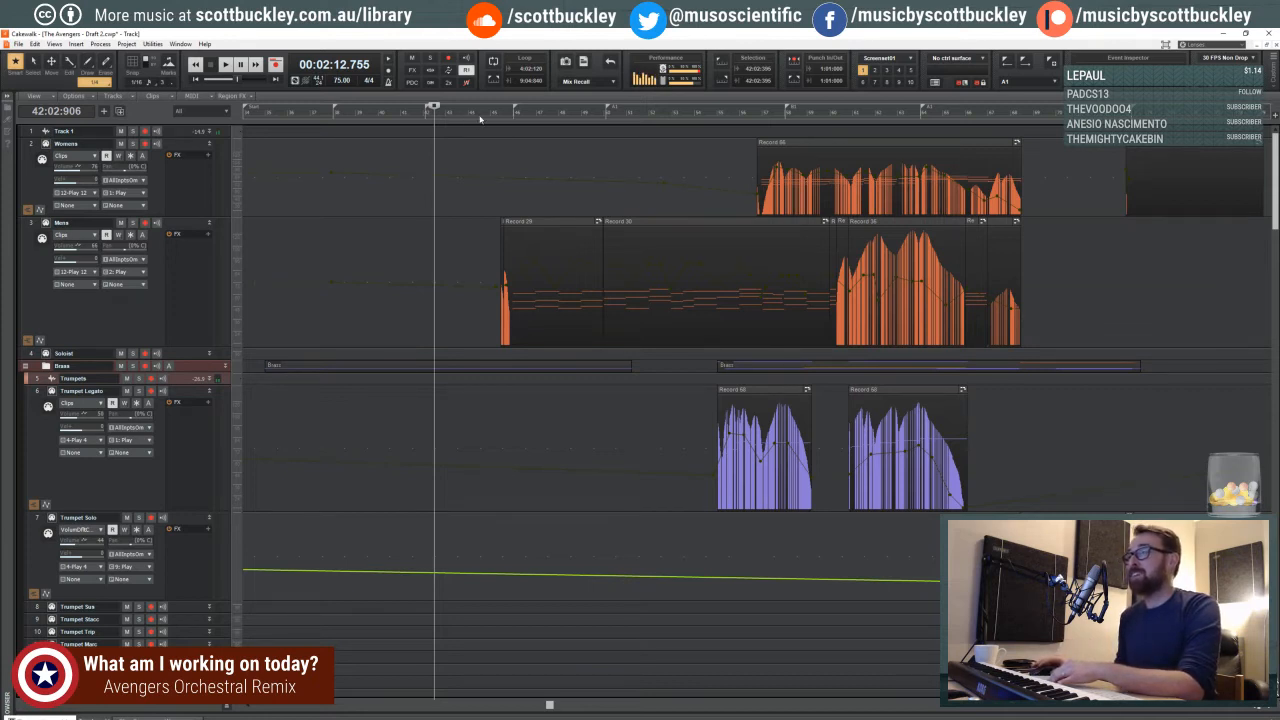
# - Move the playback start to the beginning of measure 45, just before the first Mens clip
pyautogui.click(497, 112)
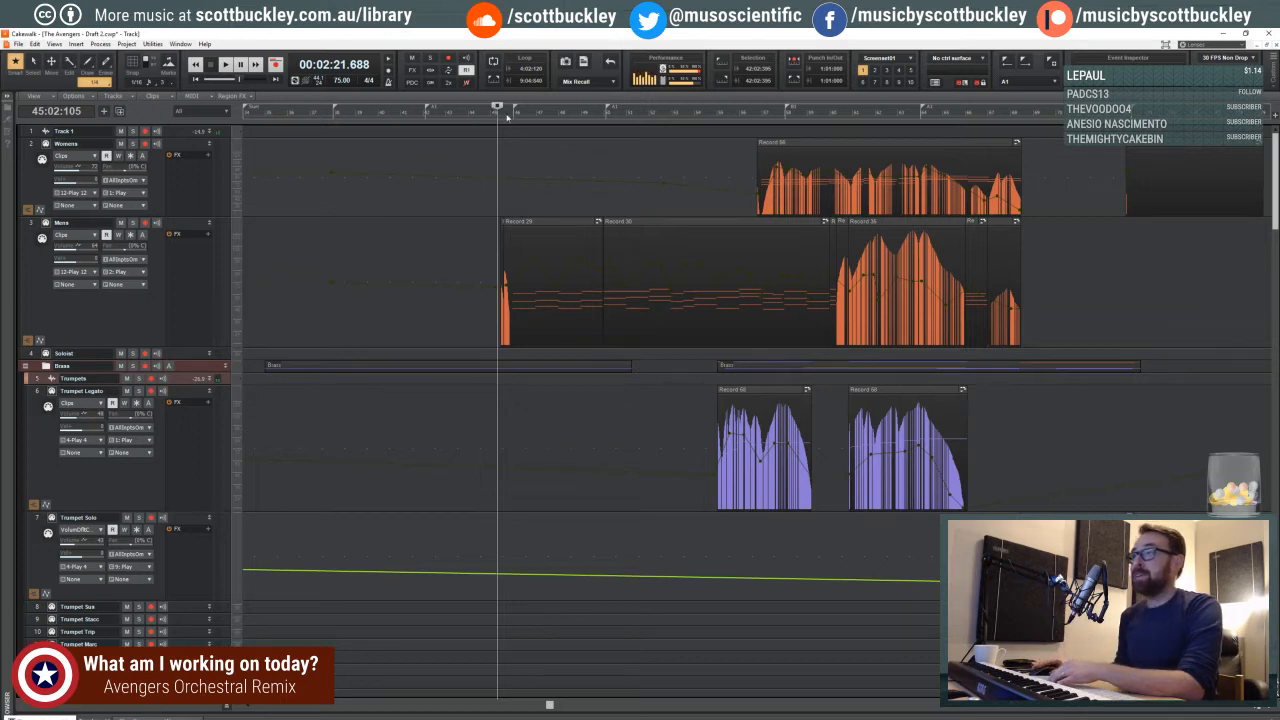
pyautogui.click(495, 116)
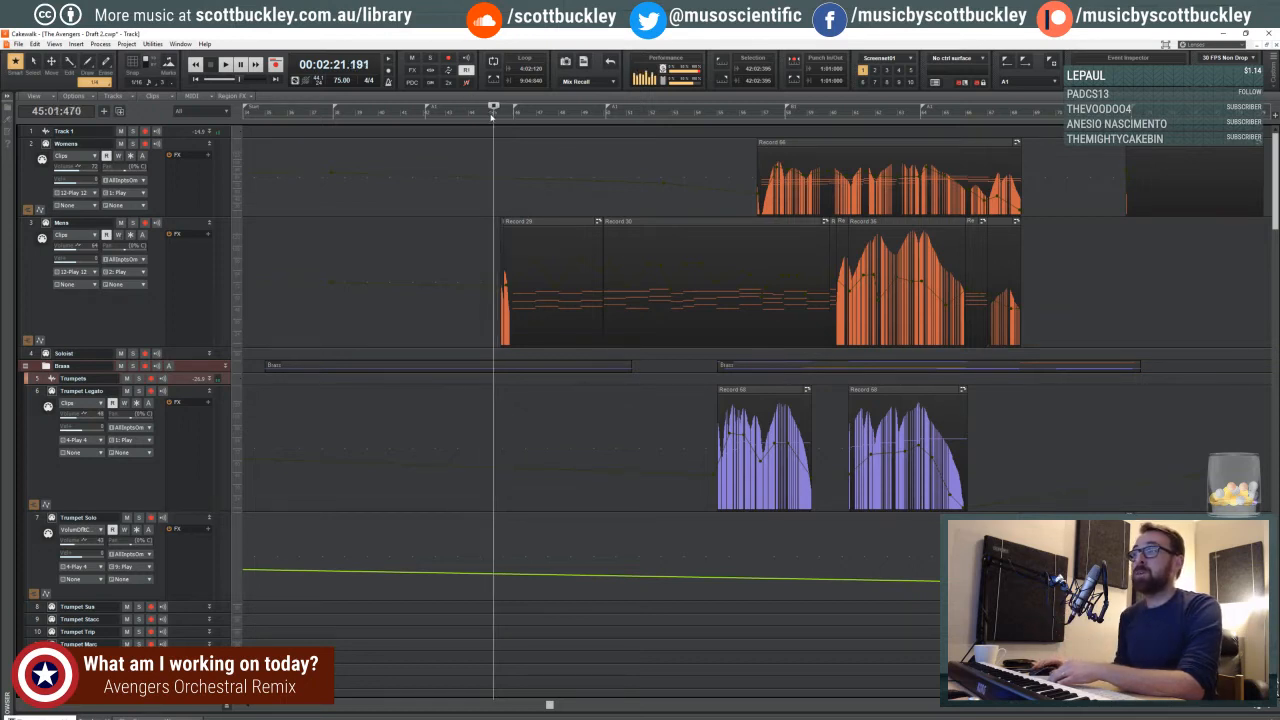
pyautogui.click(490, 116)
pyautogui.click(491, 116)
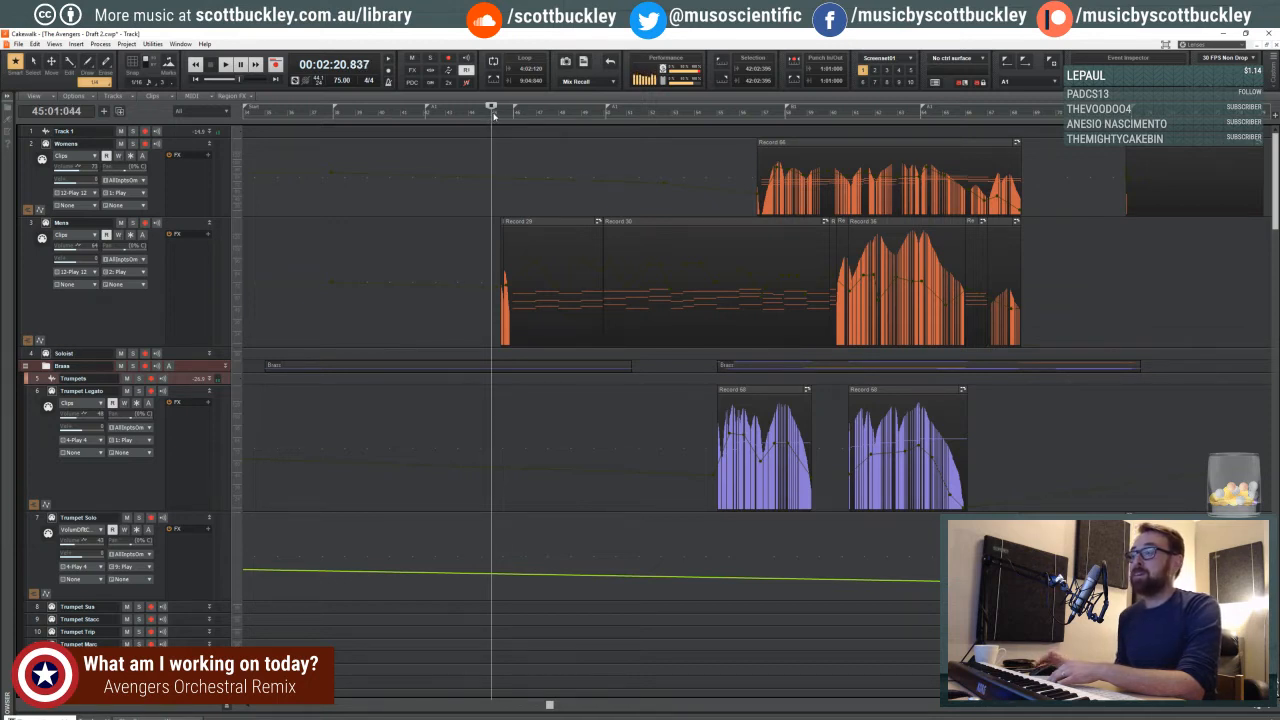
# - Bring the passage after measure 45 into view and move the playback start to beat 3 of measure 54
pyautogui.moveTo(549, 705); pyautogui.dragTo(614, 705)
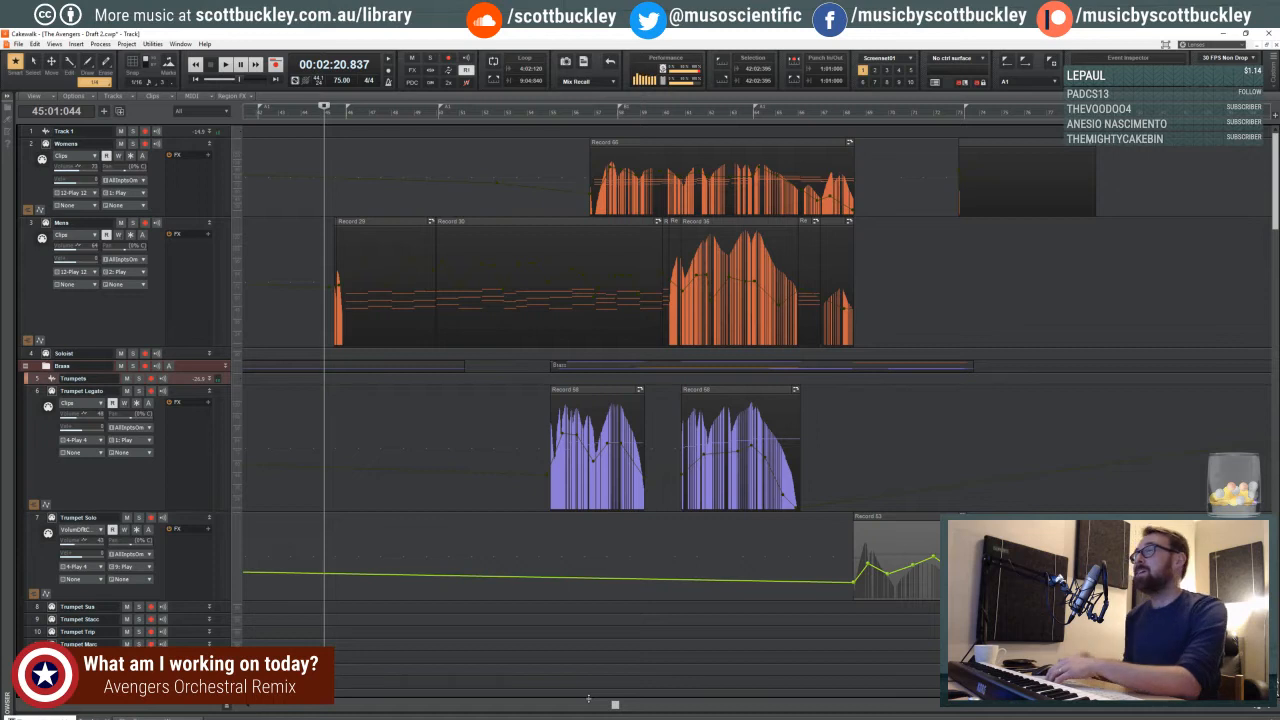
pyautogui.moveTo(616, 706); pyautogui.dragTo(619, 706)
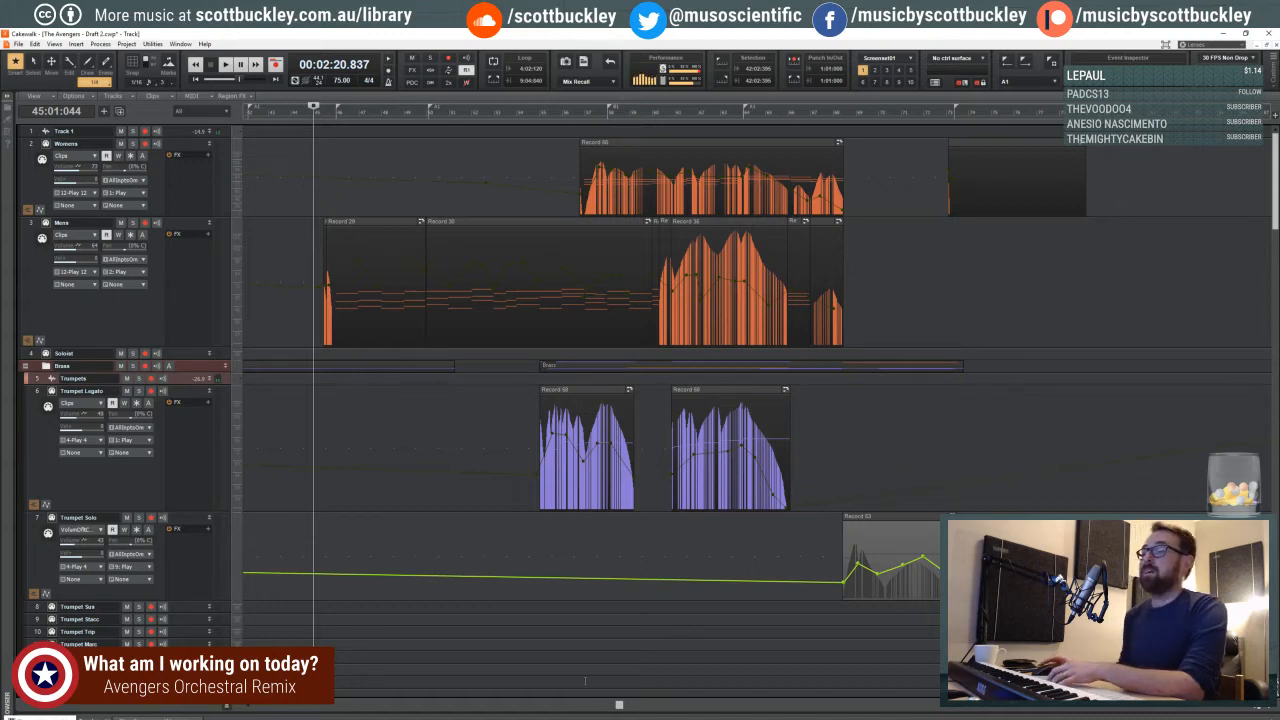
pyautogui.moveTo(619, 706)
pyautogui.mouseDown()
pyautogui.moveTo(582, 706)
pyautogui.moveTo(598, 706)
pyautogui.mouseUp()
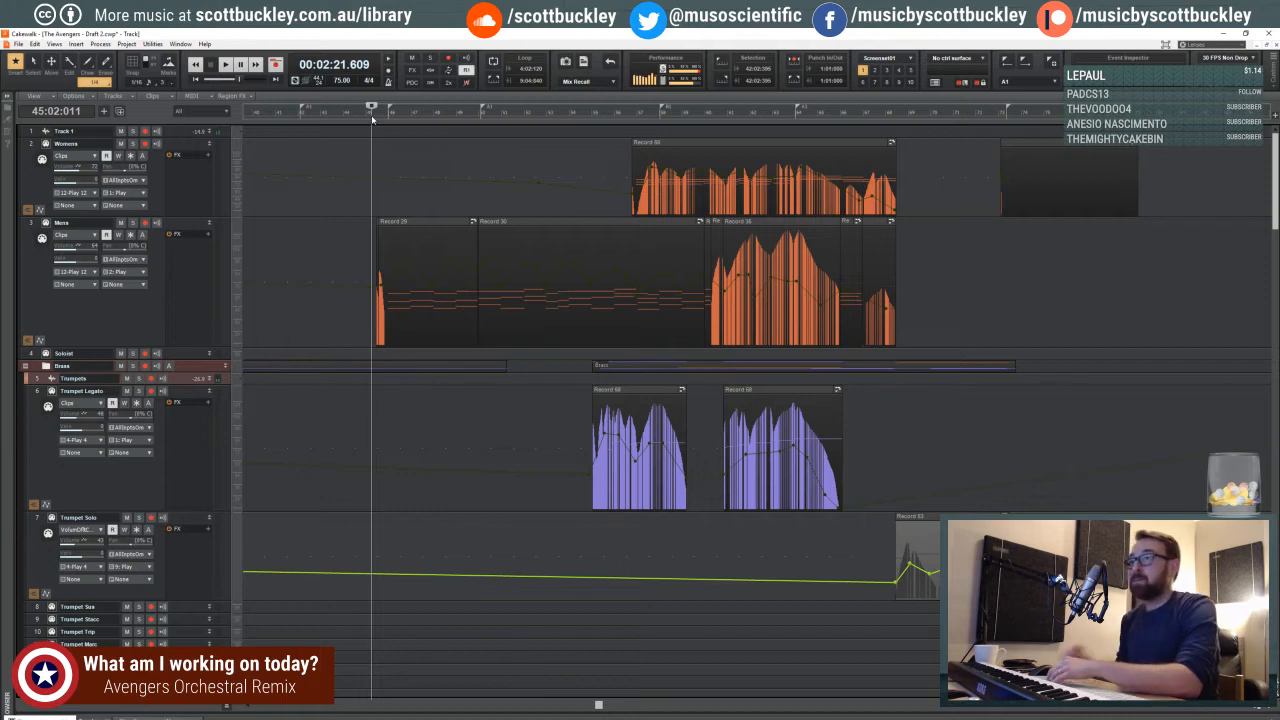
pyautogui.click(389, 116)
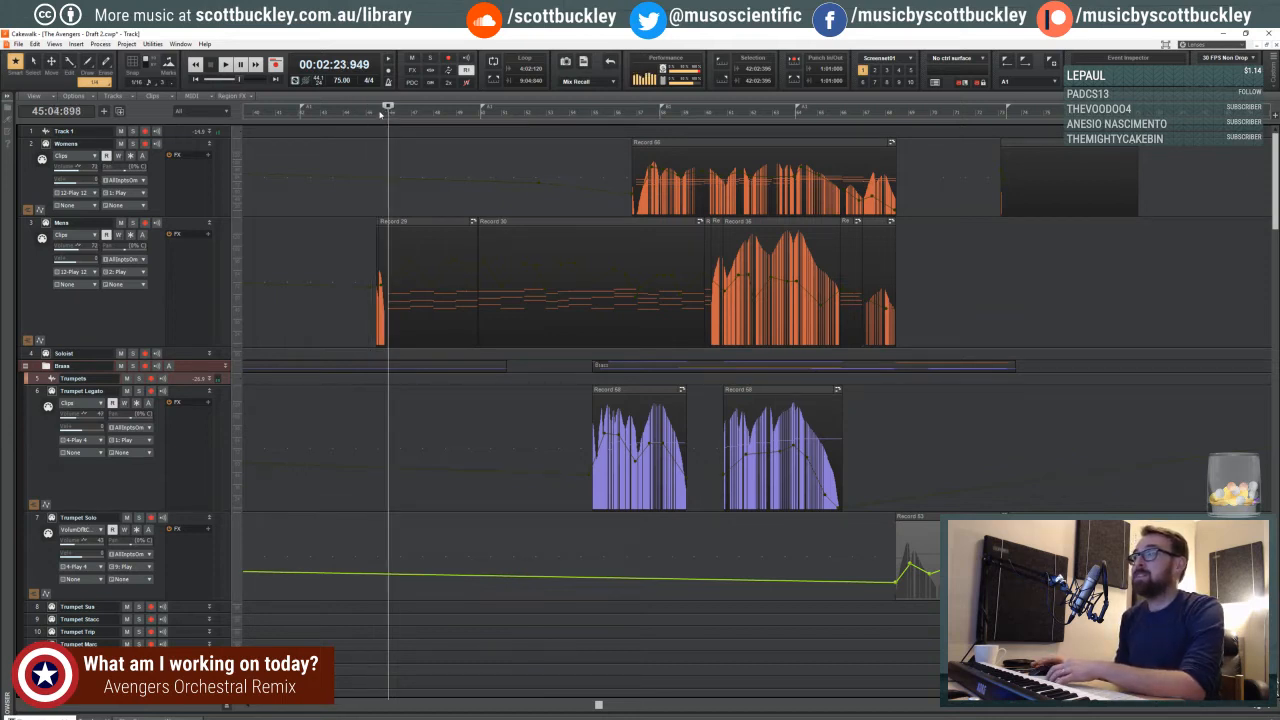
pyautogui.click(595, 113)
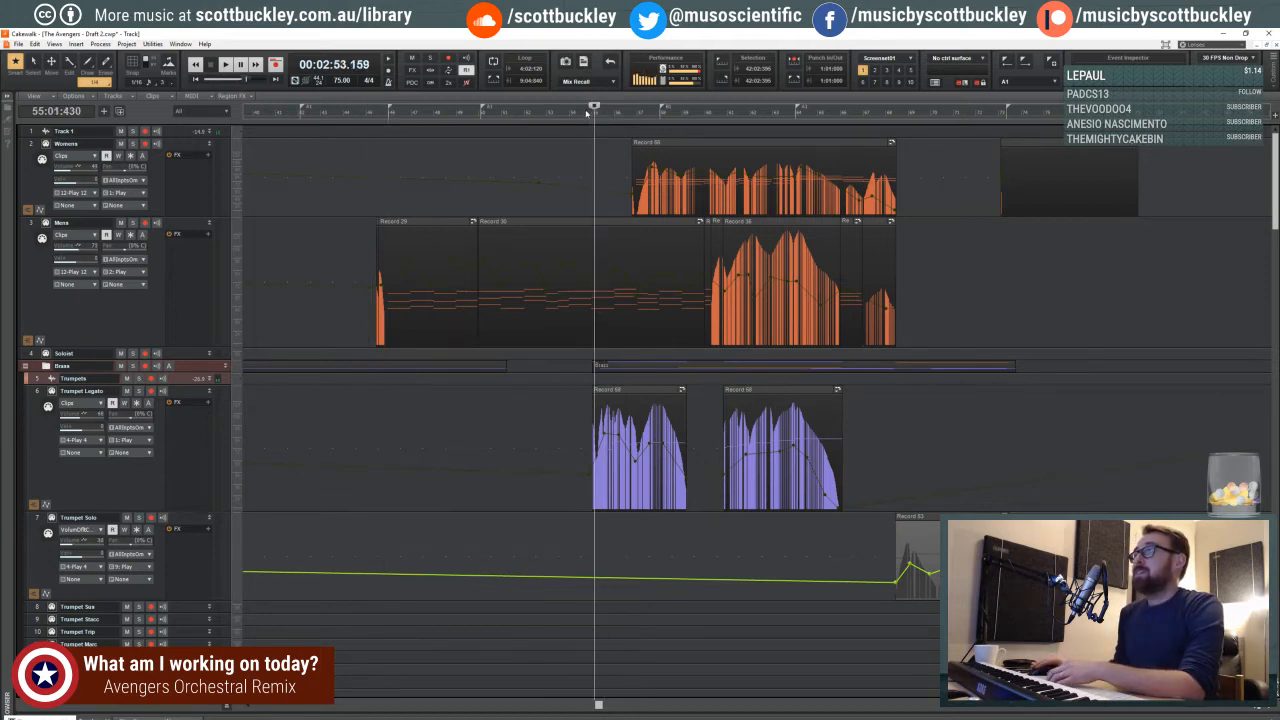
pyautogui.click(586, 113)
# - Play from beat 2 of measure 57 and add a lowered volume envelope node on FH sus around the start of measure 58
pyautogui.scroll(-10, 603, 295)
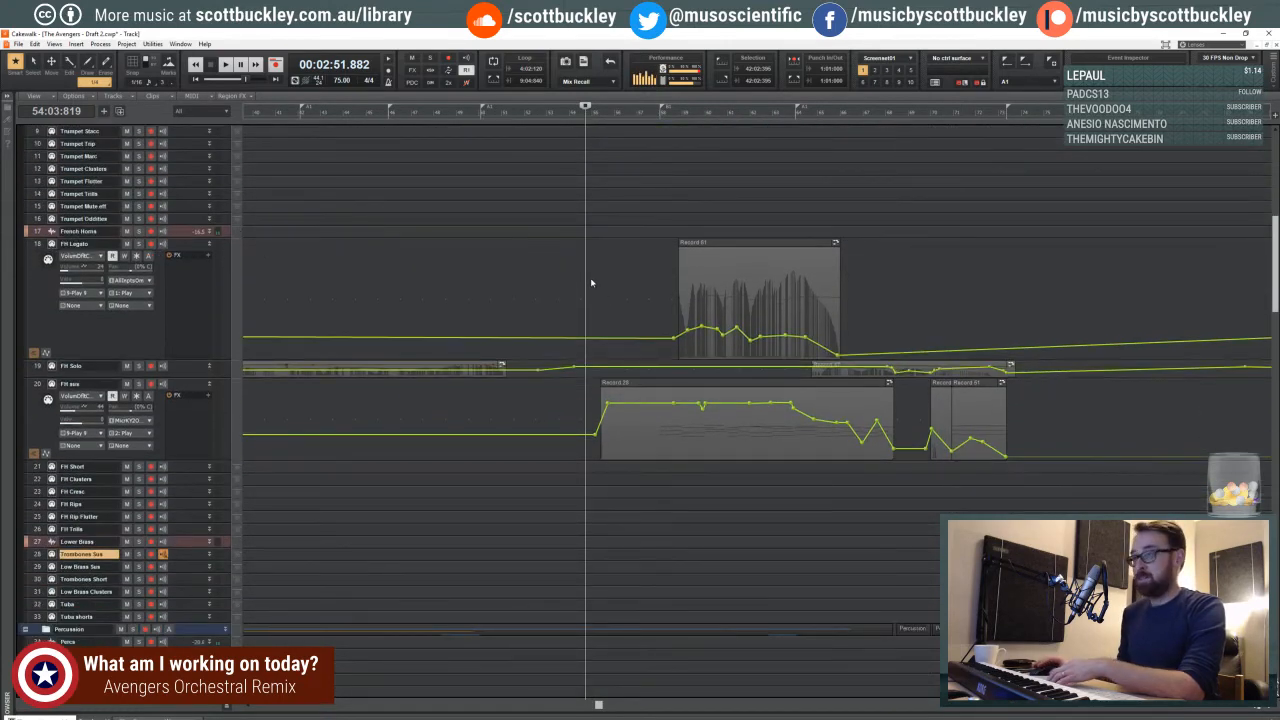
pyautogui.scroll(-3, 591, 283)
pyautogui.click(645, 210)
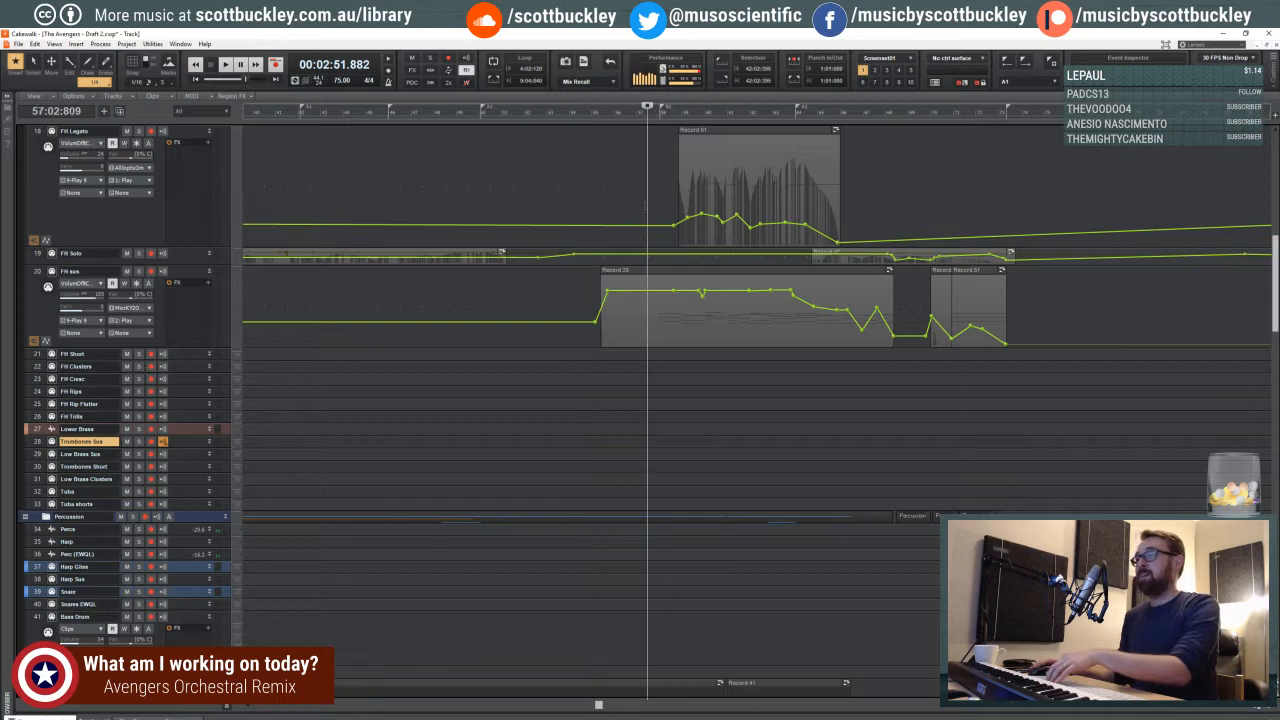
pyautogui.press('space')
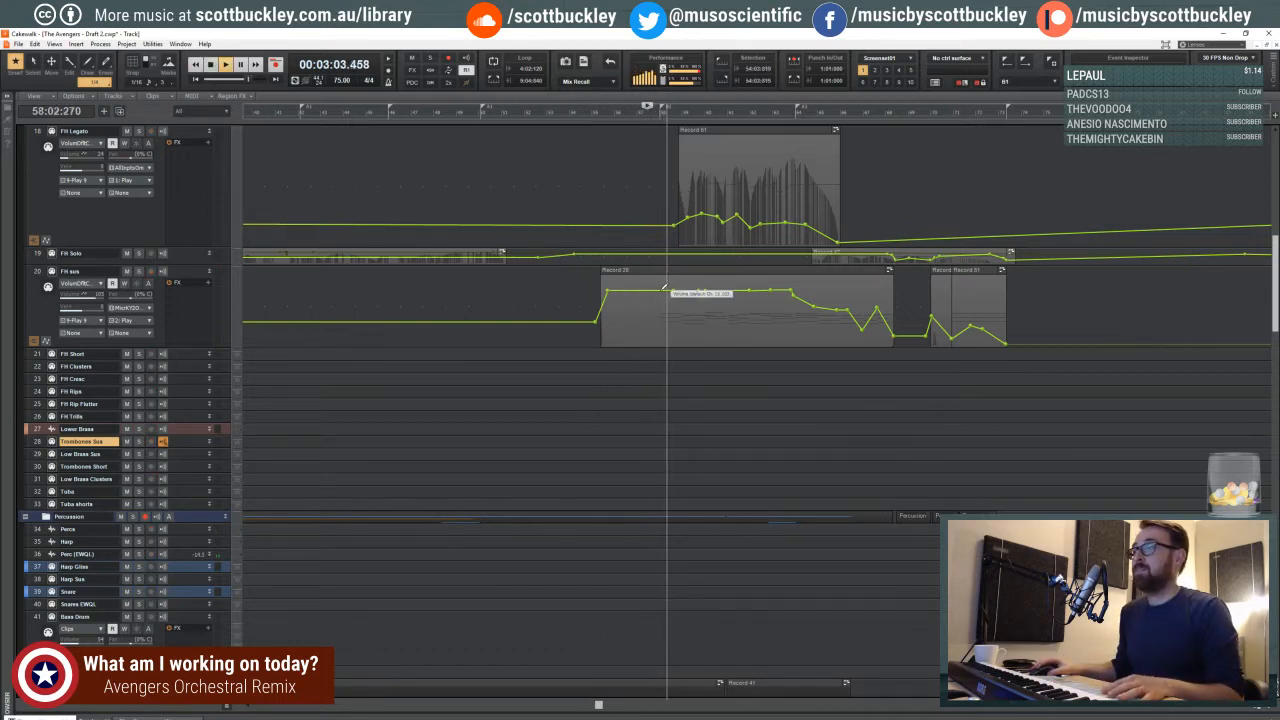
pyautogui.click(663, 290)
pyautogui.moveTo(659, 290); pyautogui.dragTo(660, 301)
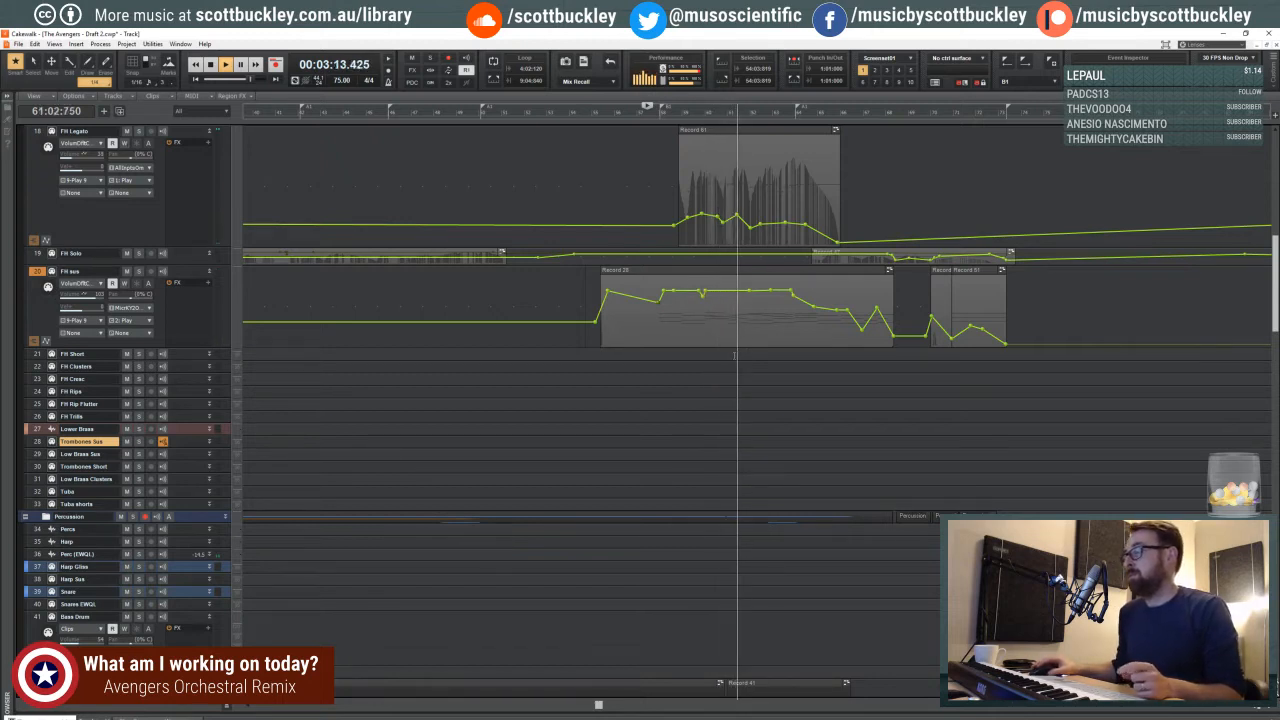
# - Review the lower brass and percussion tracks during playback, then expand the FH Solo track to show its envelope
pyautogui.scroll(-3, 749, 351)
pyautogui.scroll(-9, 749, 351)
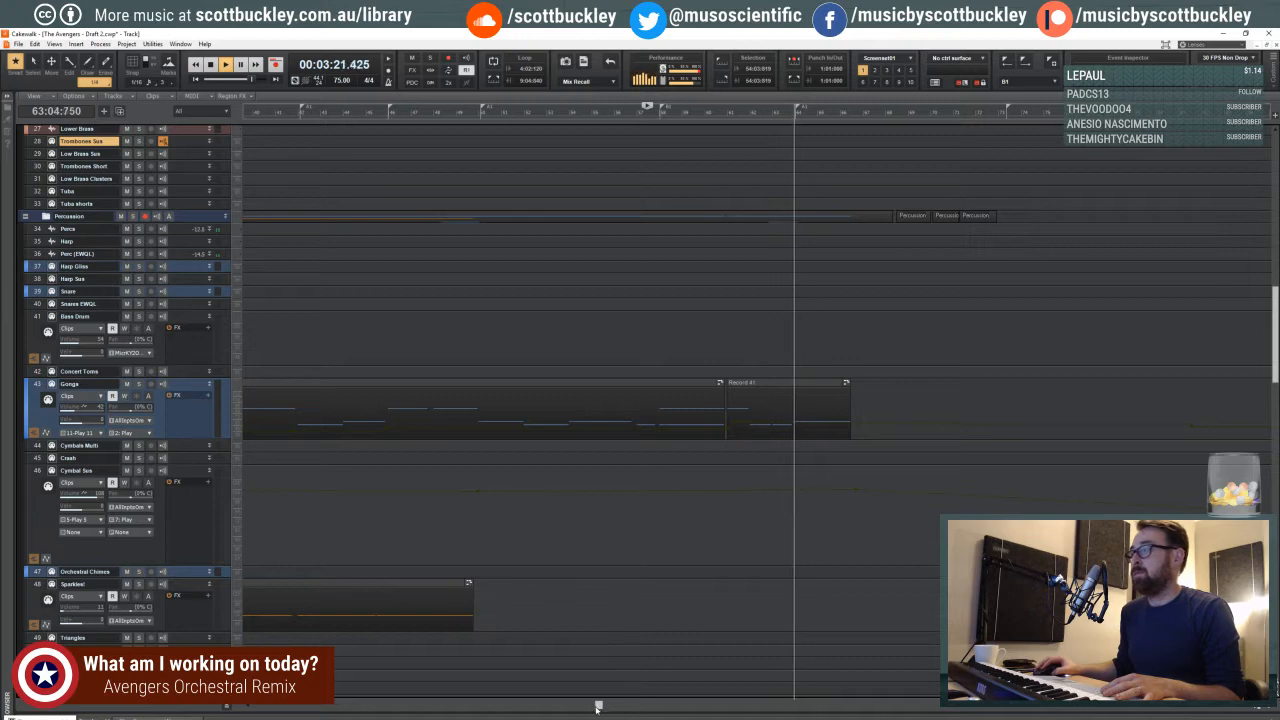
pyautogui.scroll(4, 826, 379)
pyautogui.scroll(8, 826, 379)
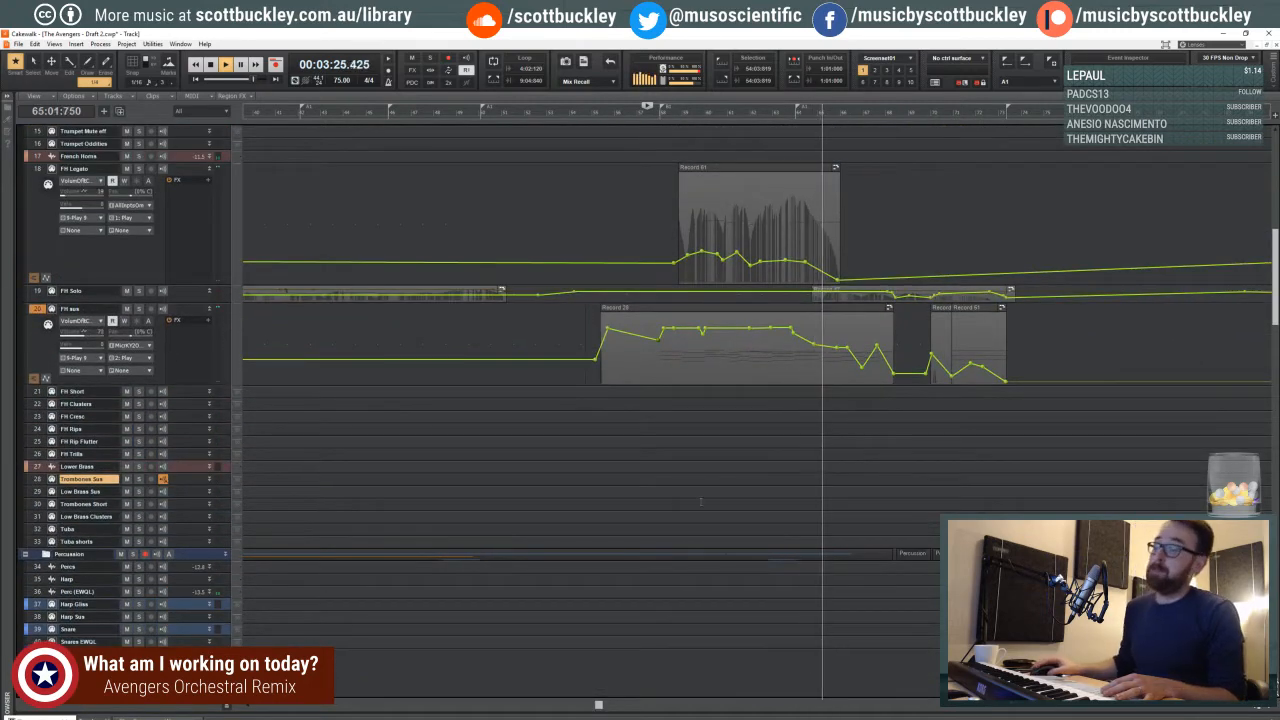
pyautogui.moveTo(598, 706); pyautogui.dragTo(651, 706)
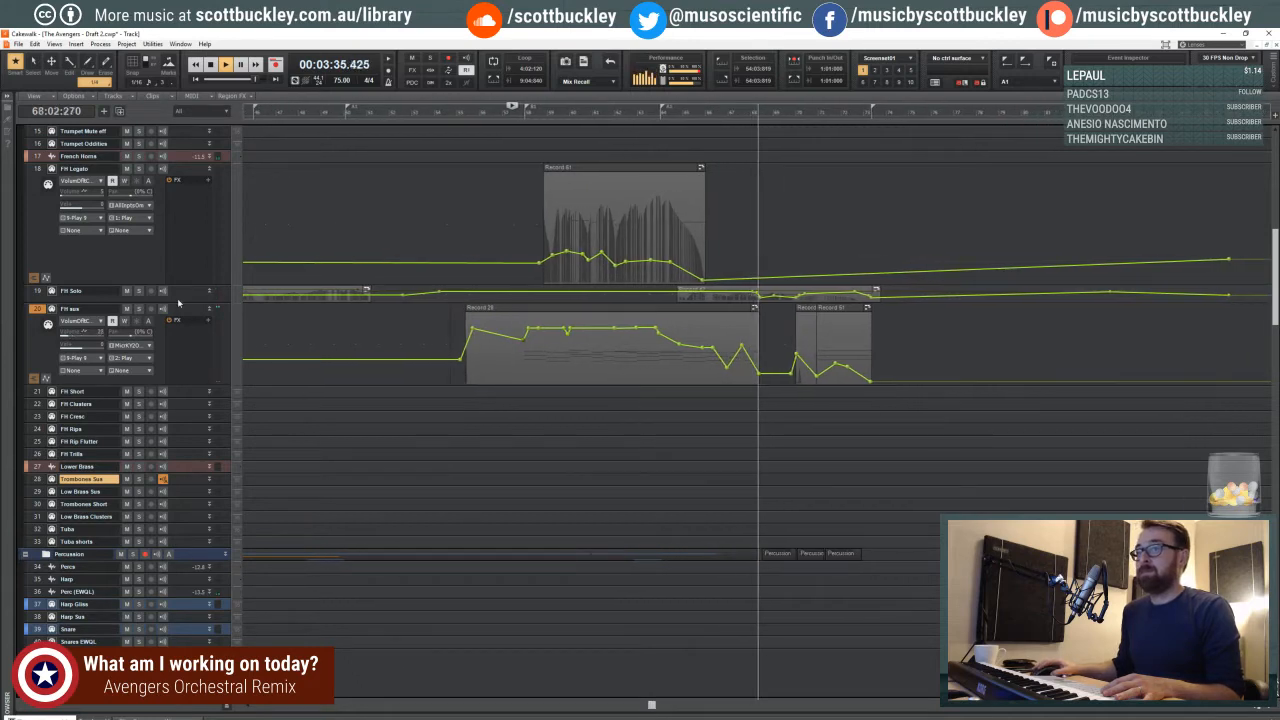
pyautogui.moveTo(173, 301); pyautogui.dragTo(178, 425)
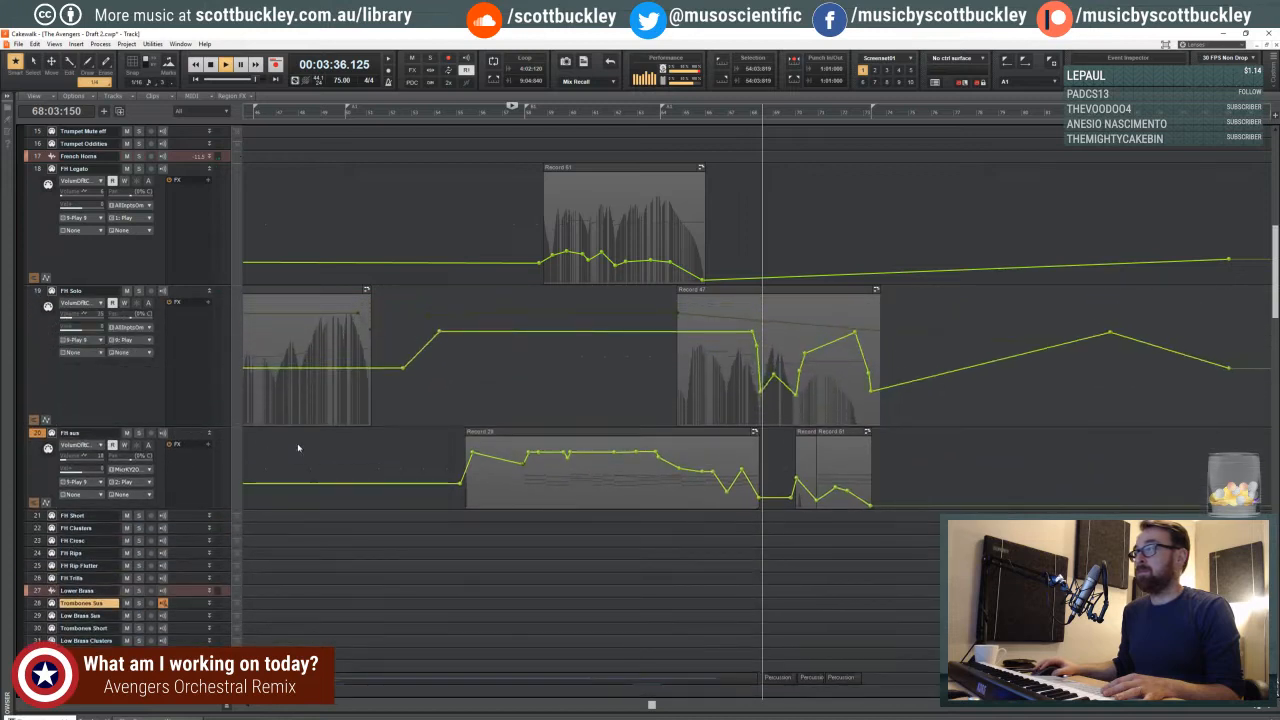
# - Round off the FH Solo volume swell with an added envelope node near measure 71 and a slightly lowered peak in measure 72
pyautogui.moveTo(774, 377)
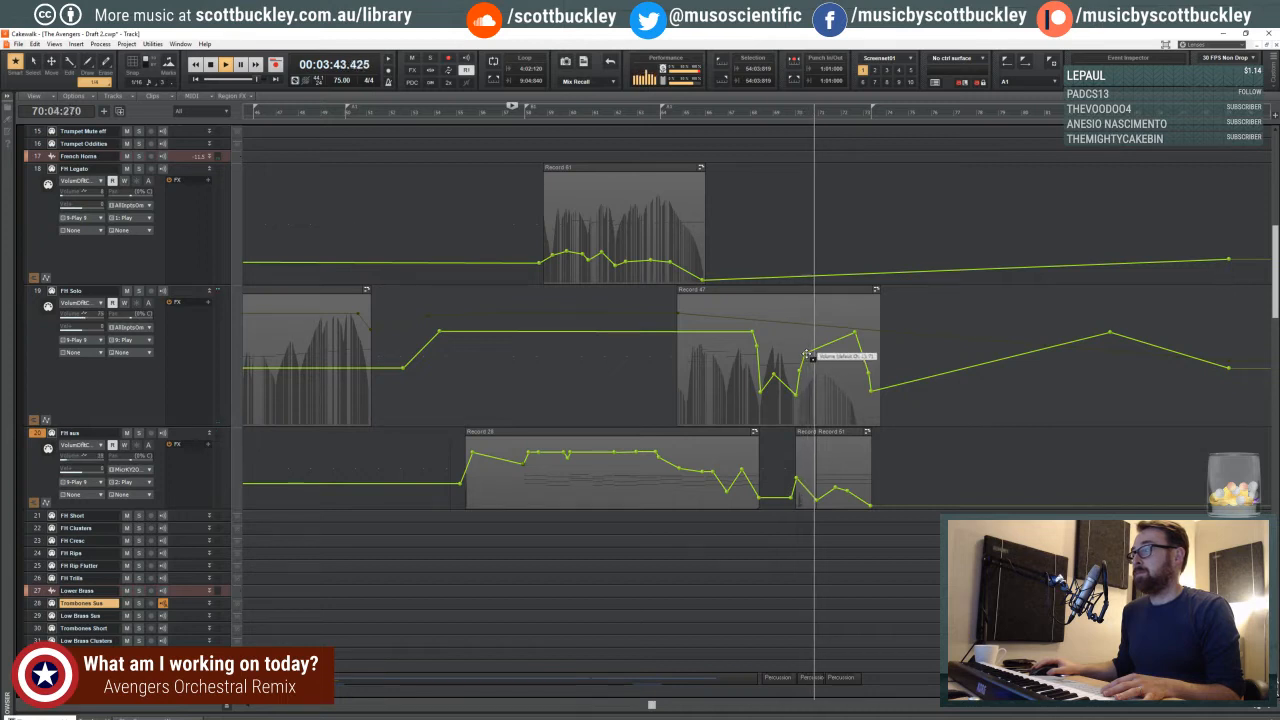
pyautogui.moveTo(825, 344); pyautogui.dragTo(853, 336)
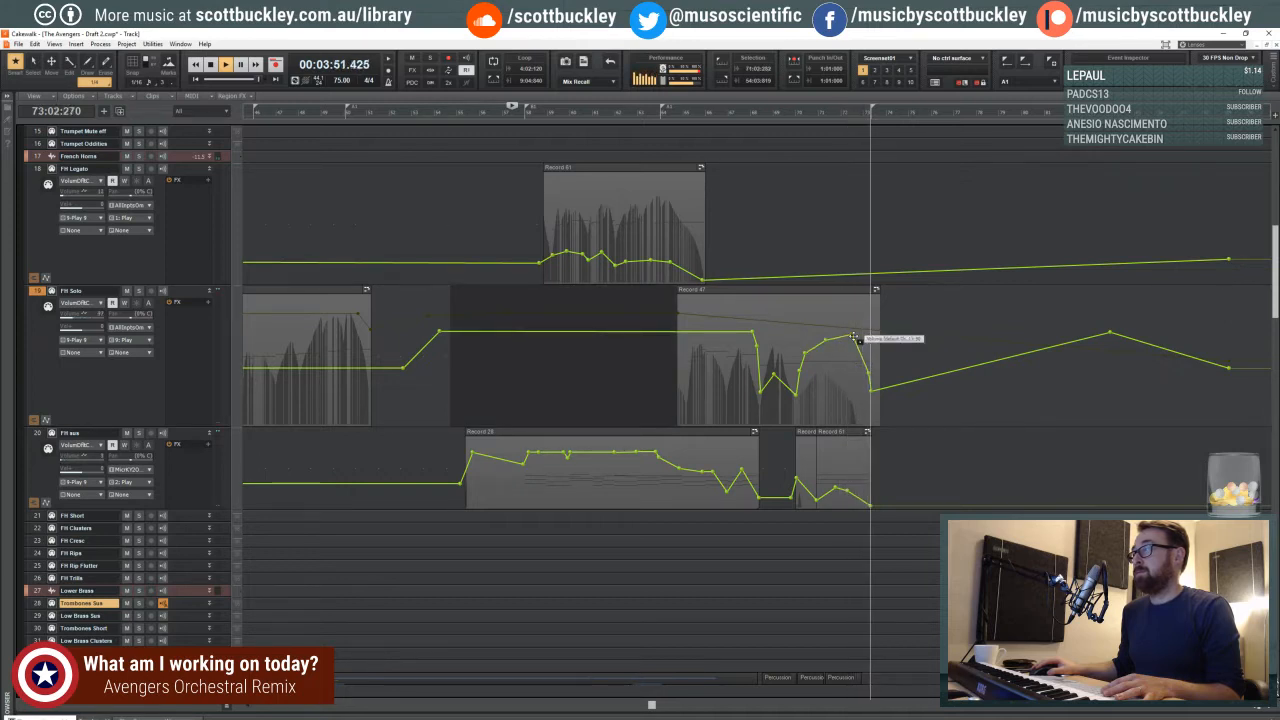
pyautogui.press('space')
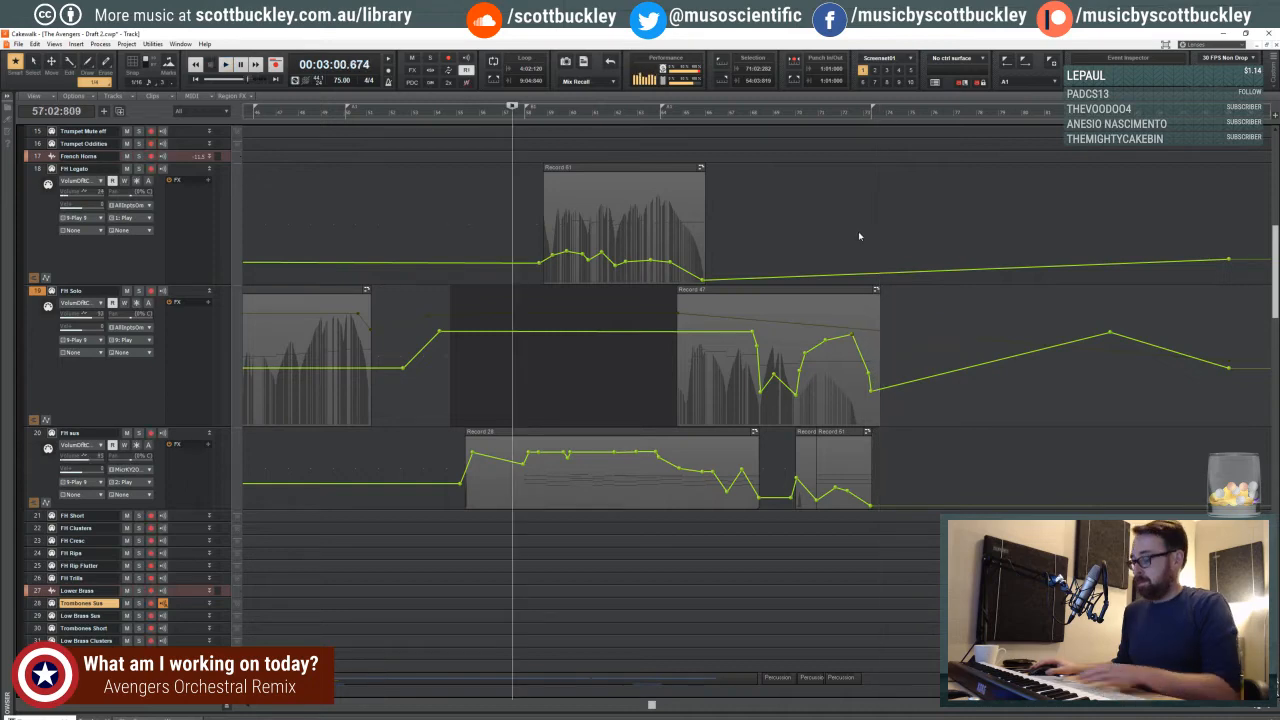
# - Reshape the end of the Trumpet Solo volume envelope with an extra node and a lower final node around beat 2 of measure 73
pyautogui.click(859, 233)
pyautogui.scroll(-1, 840, 255)
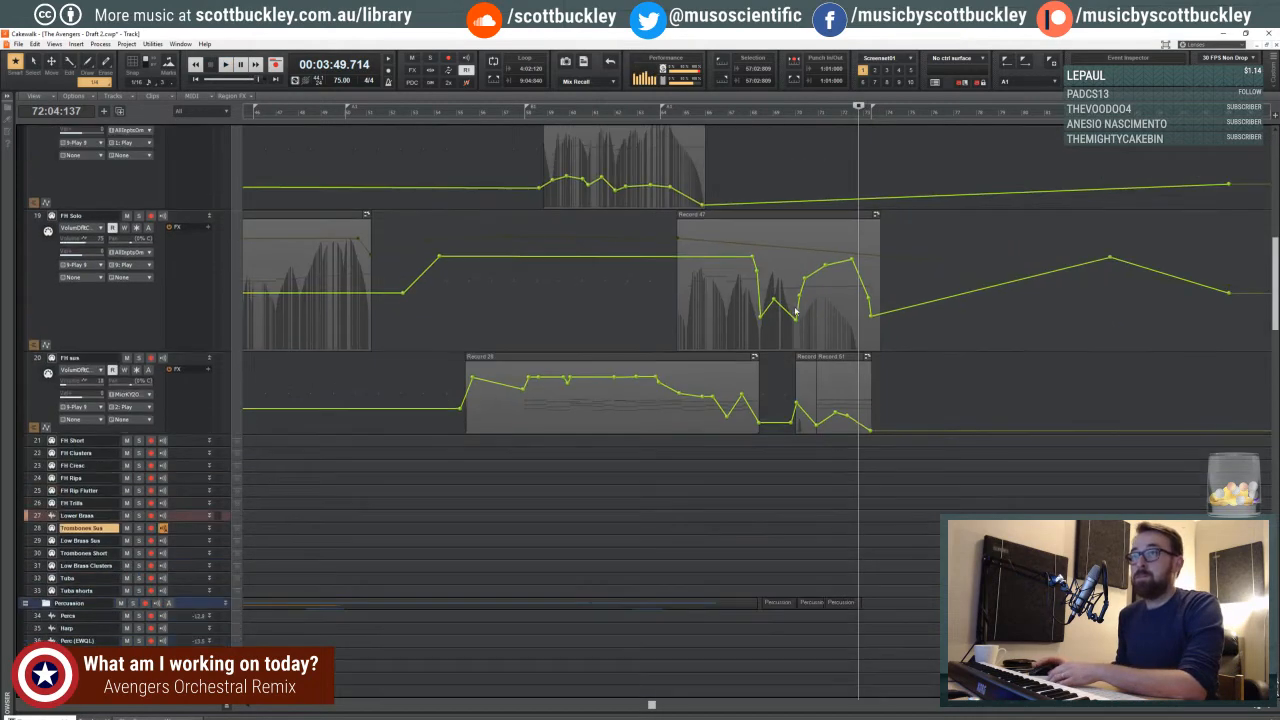
pyautogui.scroll(5, 824, 296)
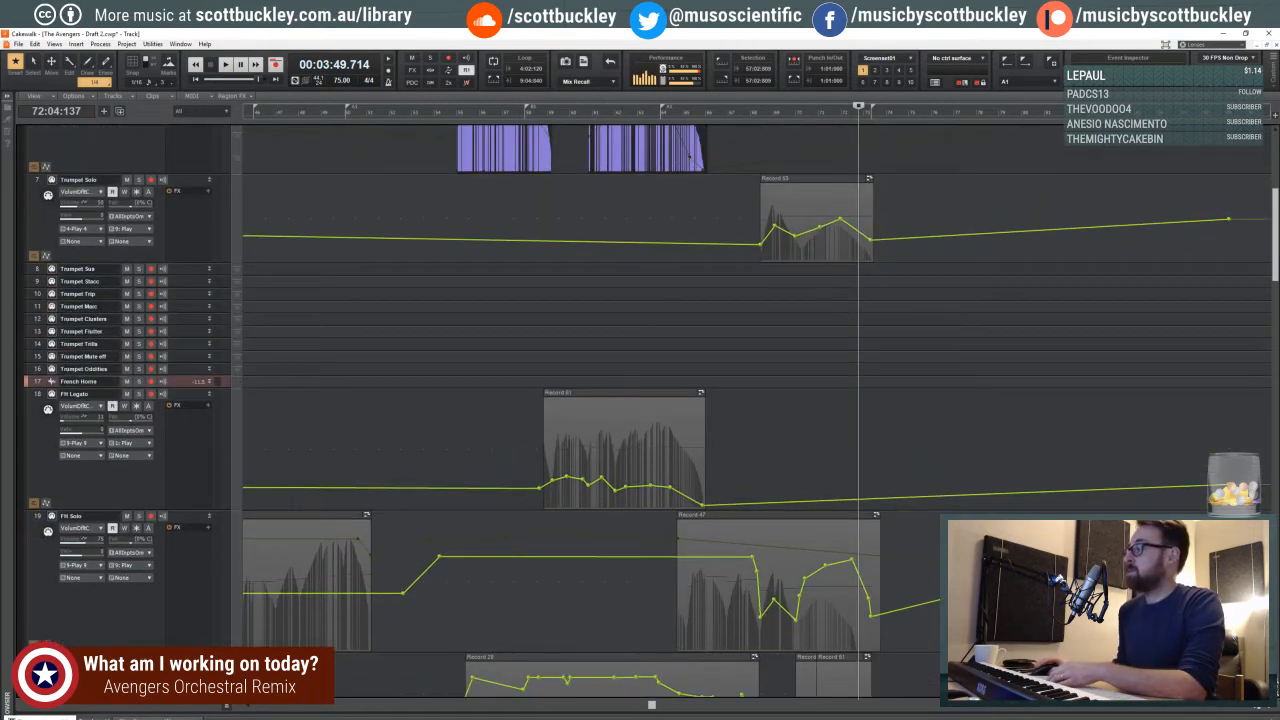
pyautogui.scroll(6, 802, 274)
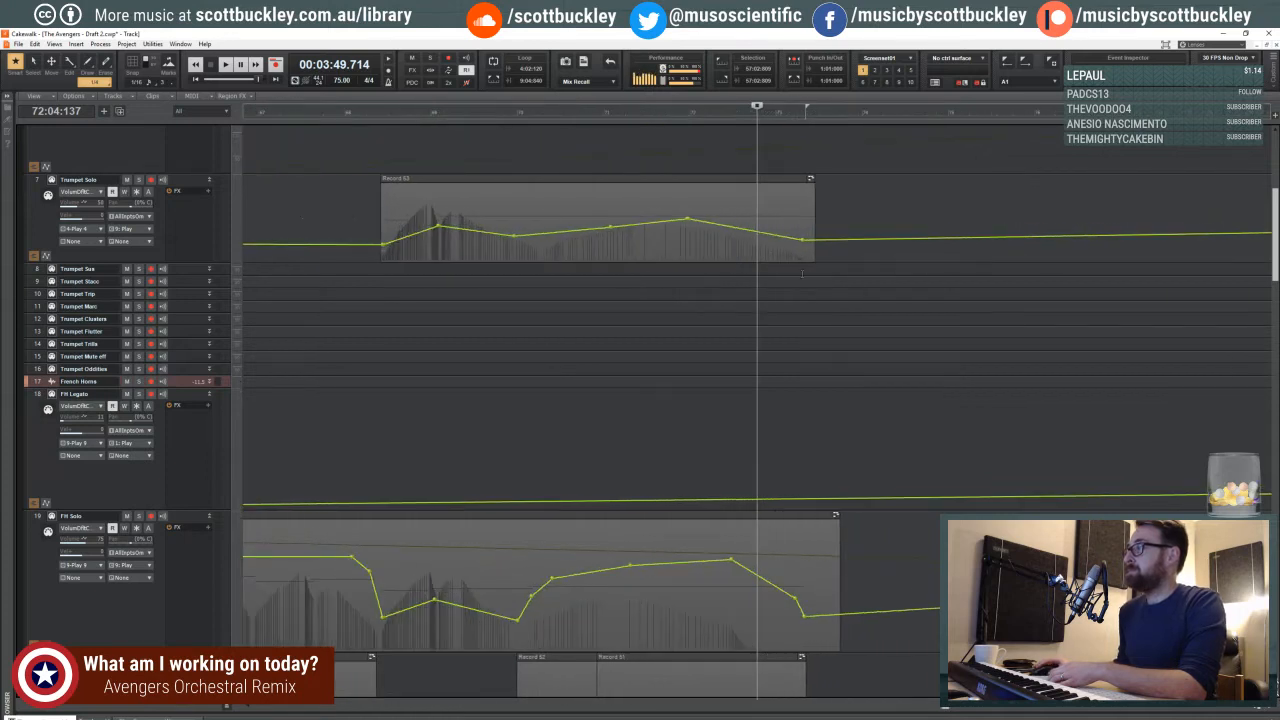
pyautogui.moveTo(812, 242); pyautogui.dragTo(812, 253)
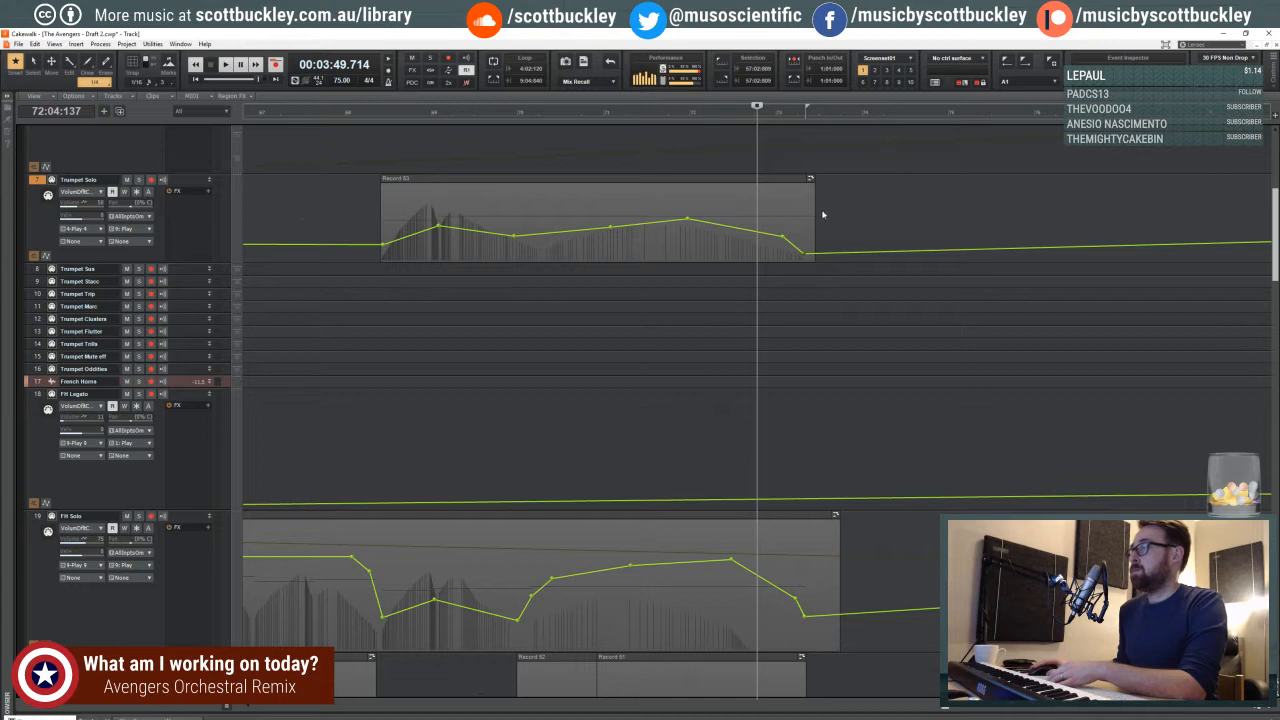
pyautogui.click(797, 152)
pyautogui.click(802, 149)
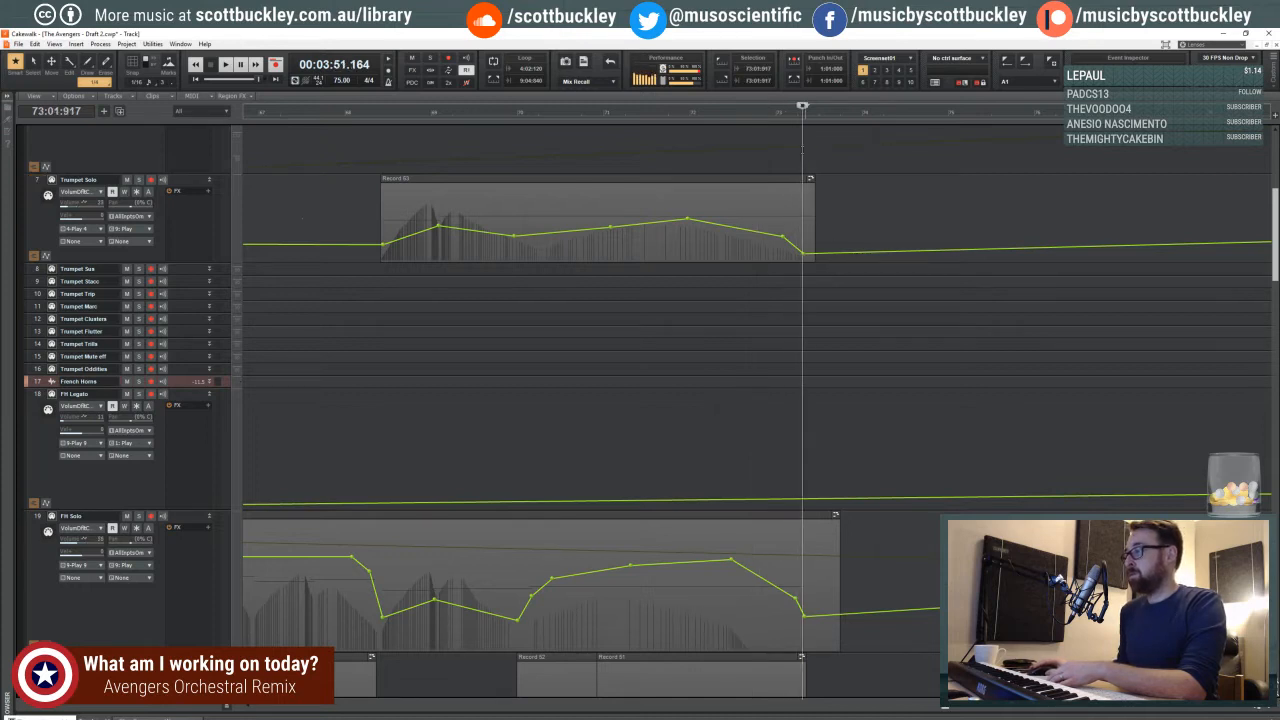
# - Open the Trumpet Solo clip's notes, shorten the long note to end at about beat 2 of measure 73, and play from measure 69
pyautogui.keyDown('shift'); pyautogui.click(794, 217); pyautogui.keyUp('shift')
pyautogui.click(793, 180)
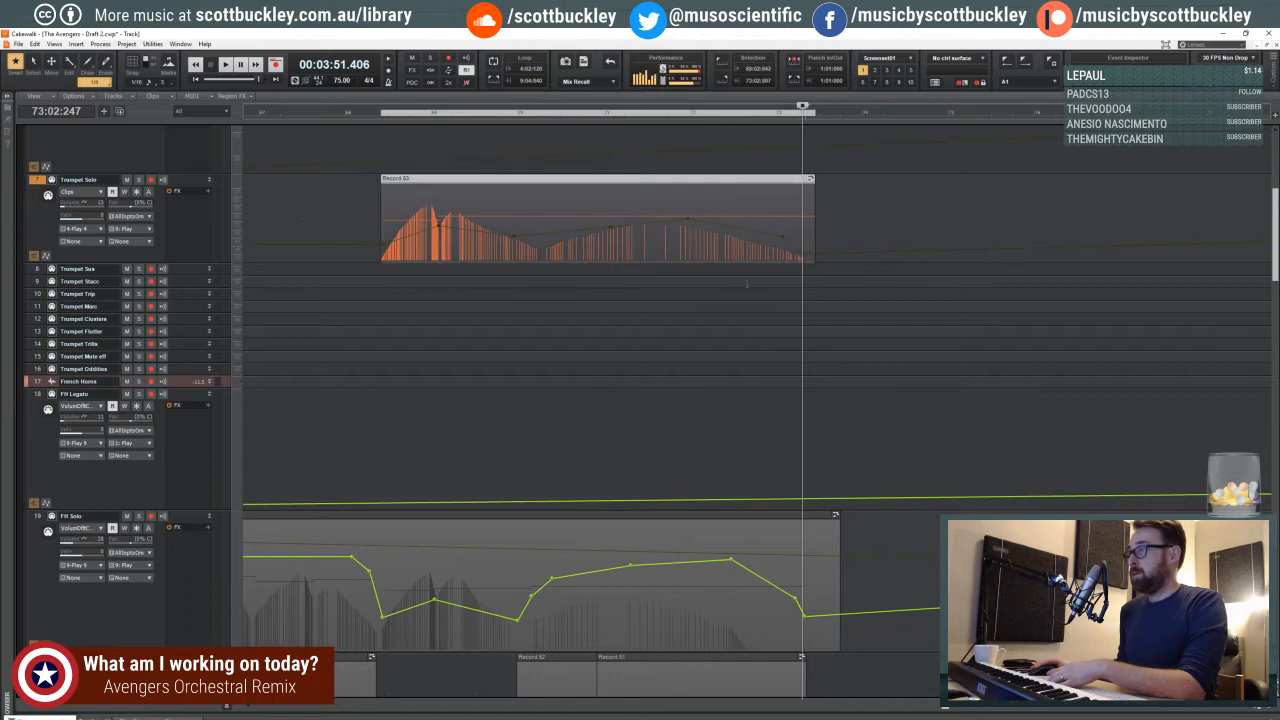
pyautogui.doubleClick(714, 180)
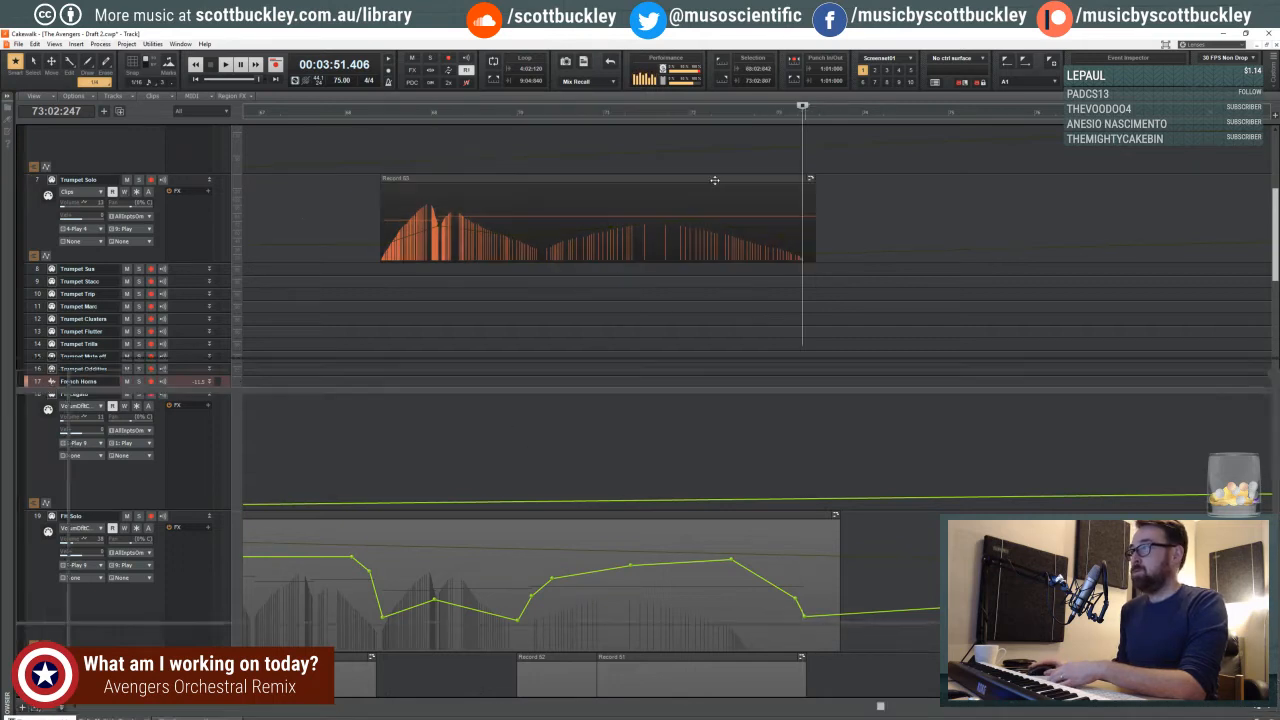
pyautogui.moveTo(781, 497); pyautogui.dragTo(767, 504)
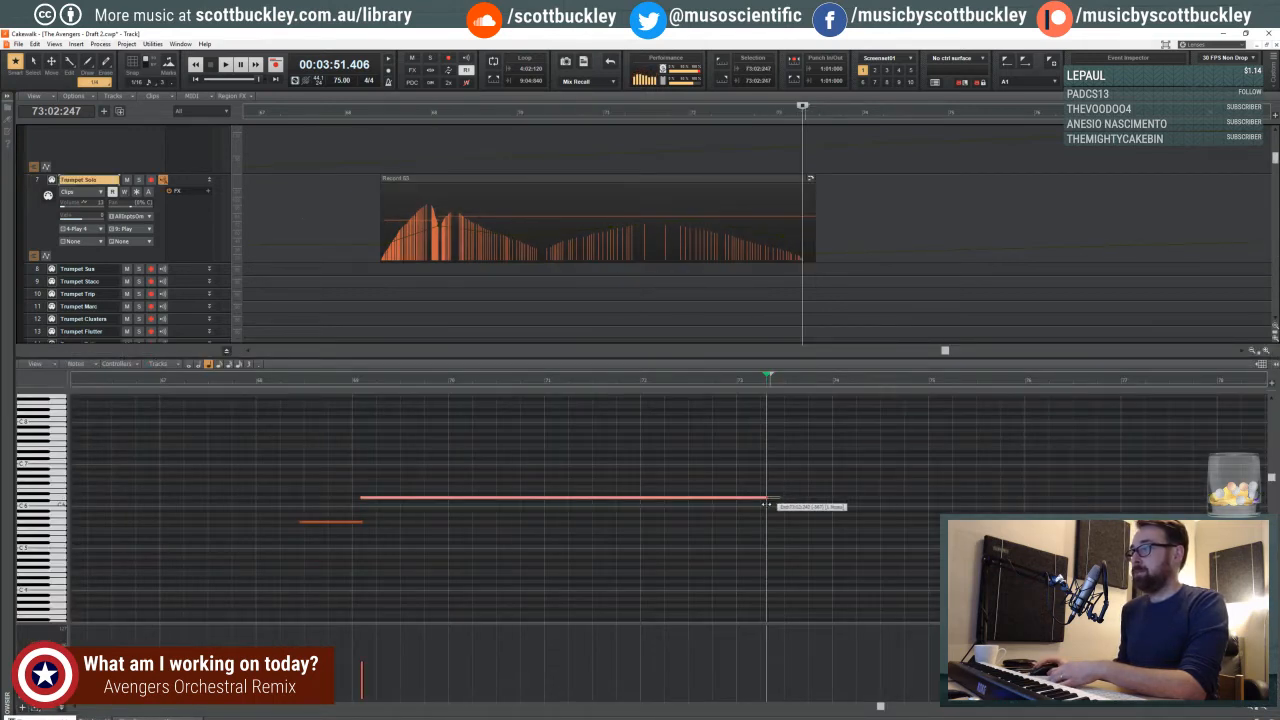
pyautogui.click(362, 380)
pyautogui.press('space')
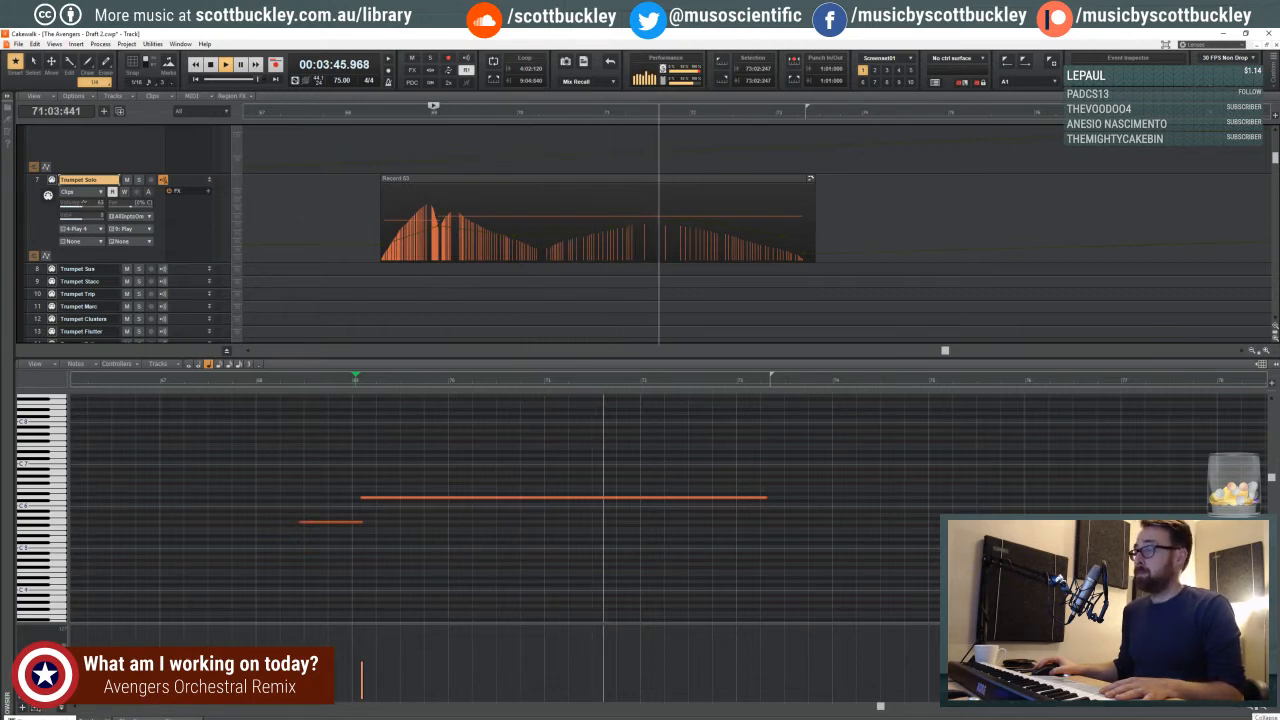
# - Cut the final note of the last Timpani Hits clip to a short hit and add another near beat 4 of measure 71
pyautogui.press('d')
pyautogui.scroll(-15, 700, 433)
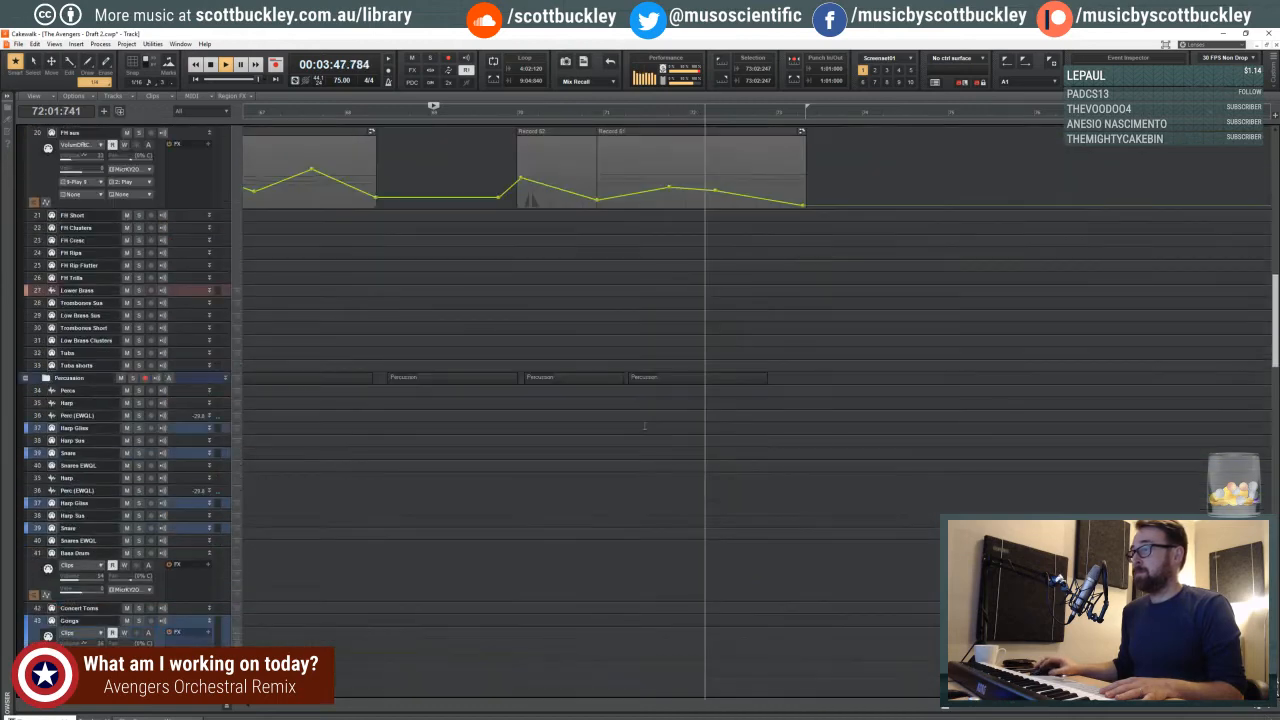
pyautogui.scroll(-3, 634, 421)
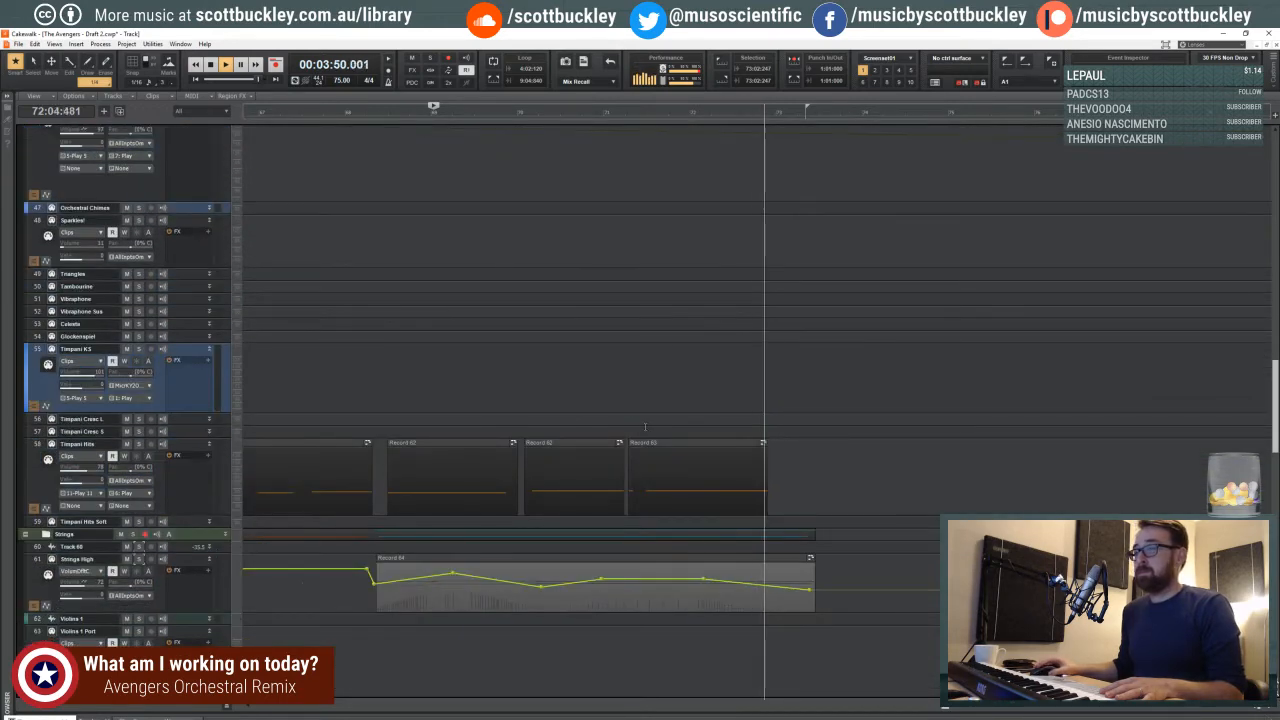
pyautogui.click(647, 447)
pyautogui.press('d')
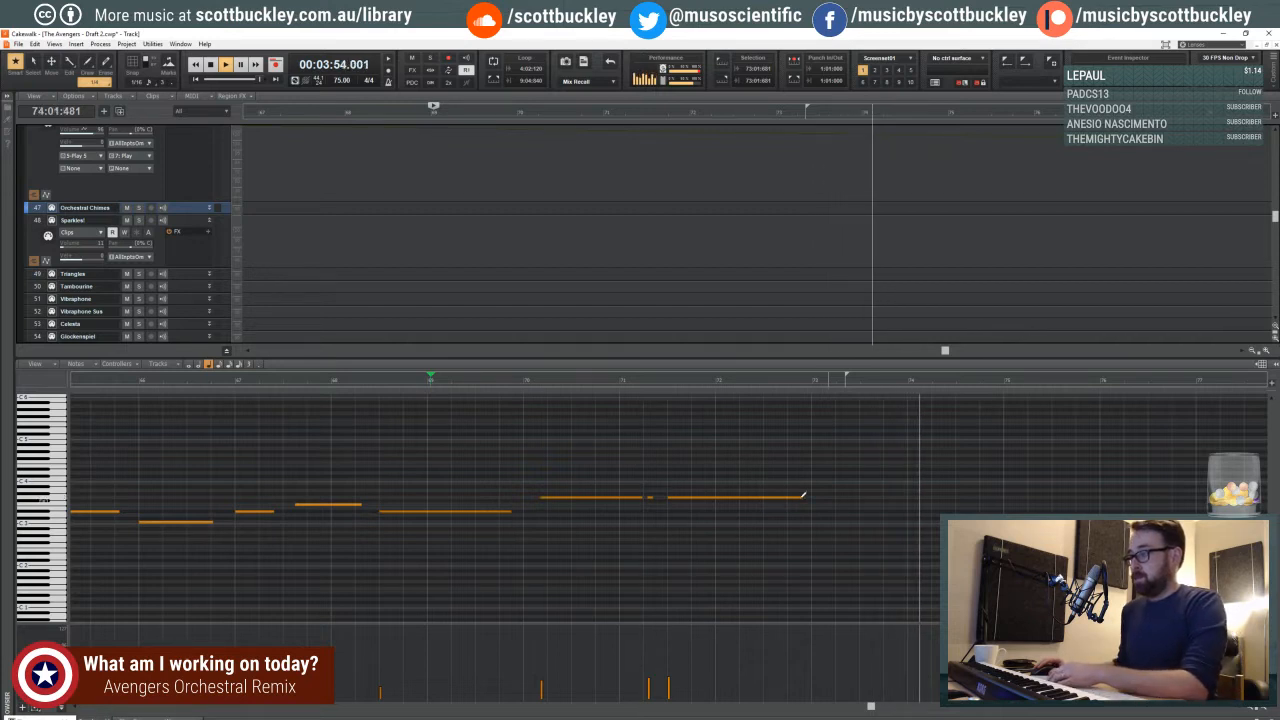
pyautogui.moveTo(800, 498); pyautogui.dragTo(677, 498)
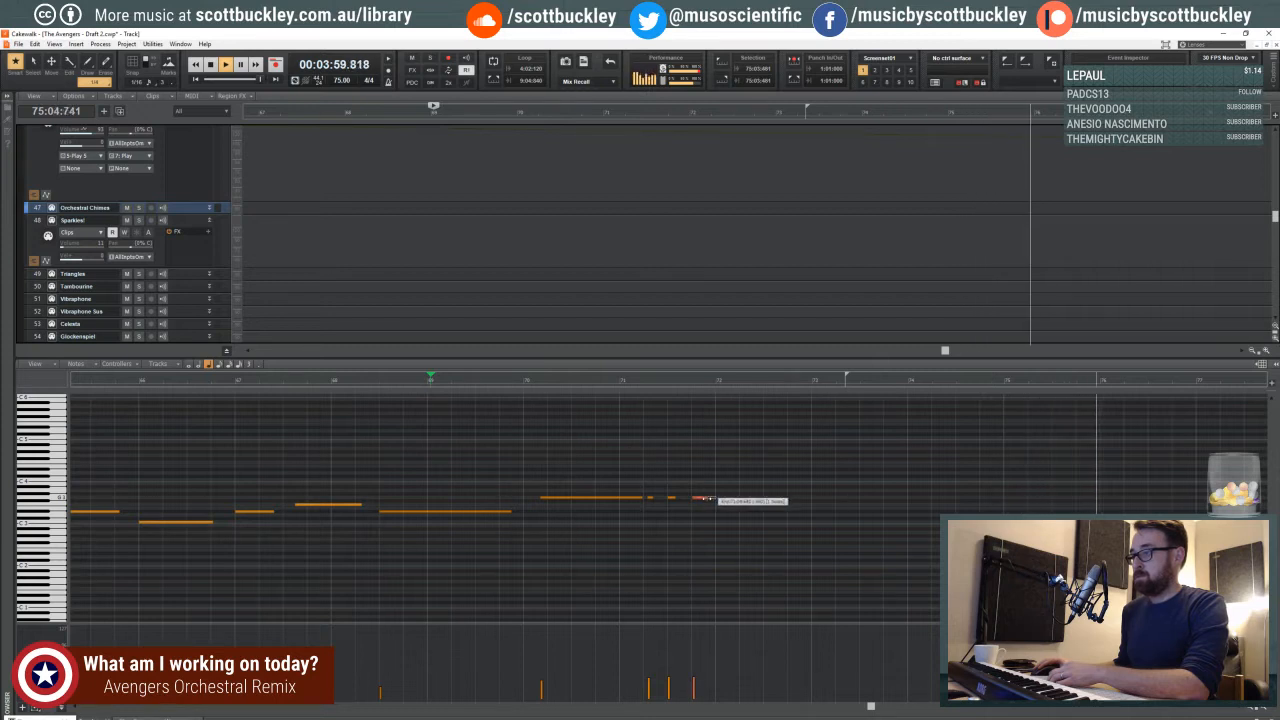
pyautogui.moveTo(700, 499); pyautogui.dragTo(701, 498)
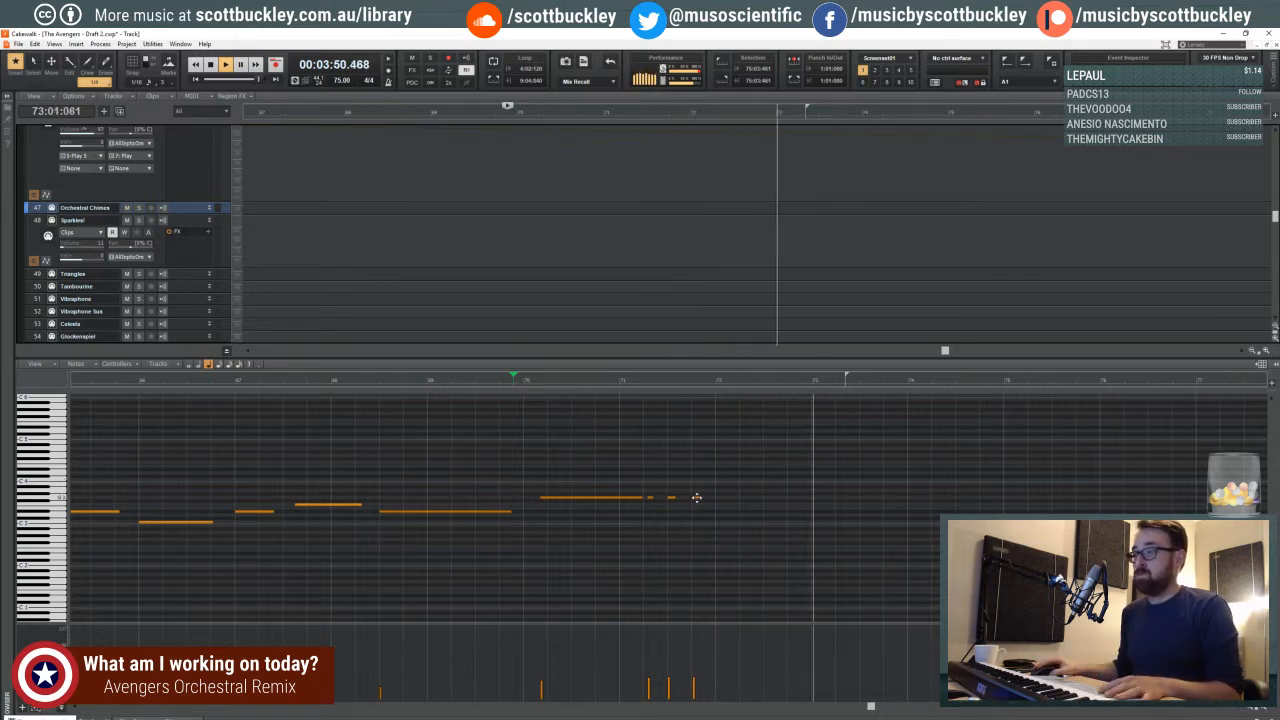
# - Adjust the spacing of the closing timpani hits in measure 71, play from measure 68, and close the note editor
pyautogui.press('space')
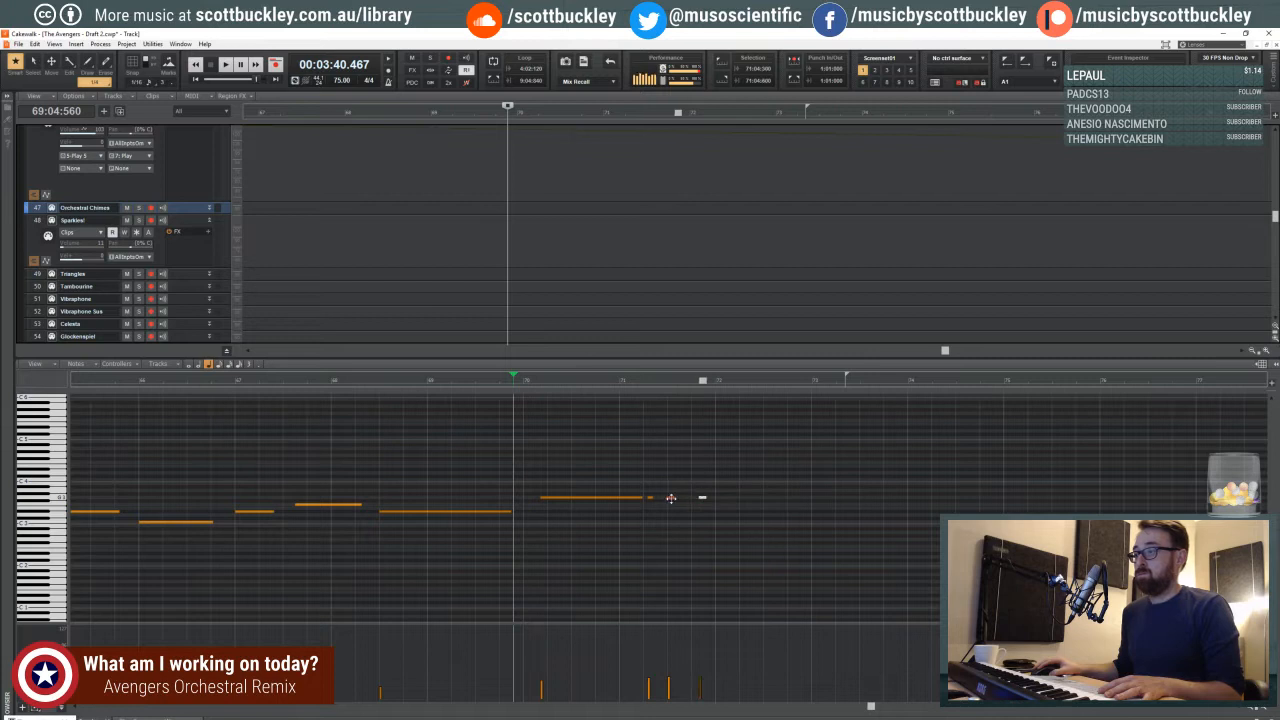
pyautogui.click(356, 380)
pyautogui.press('space')
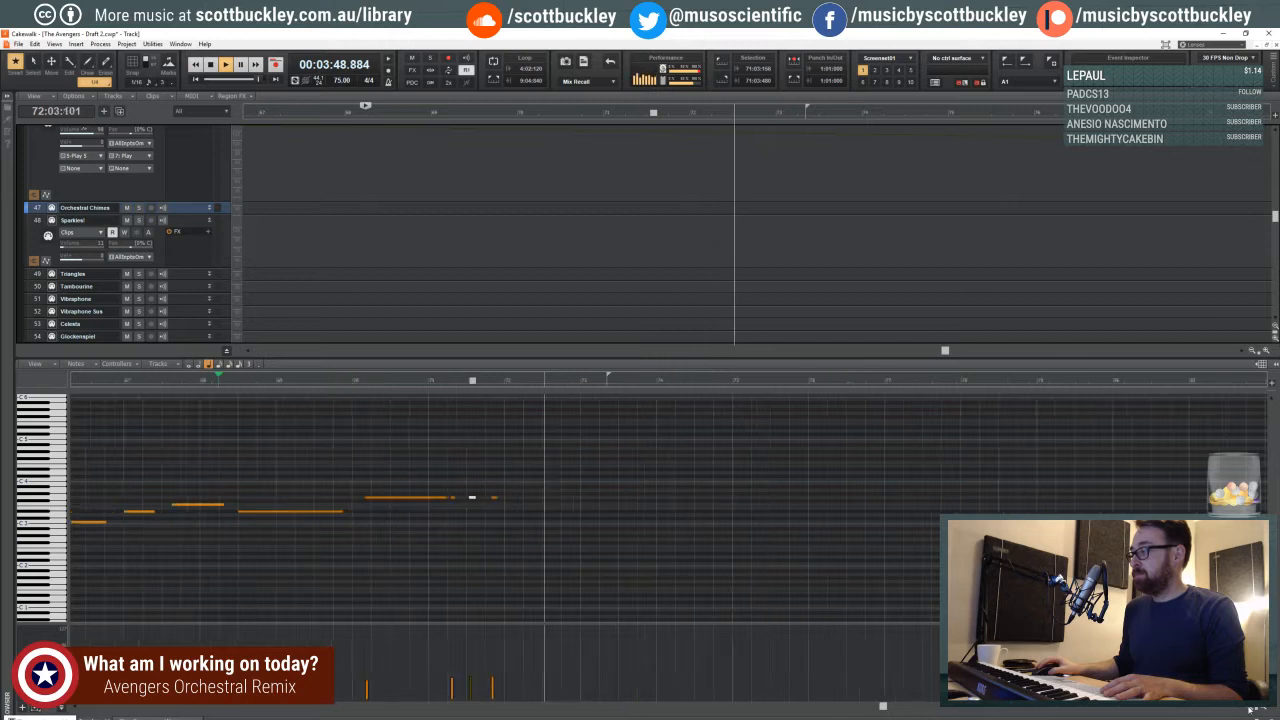
pyautogui.press('d')
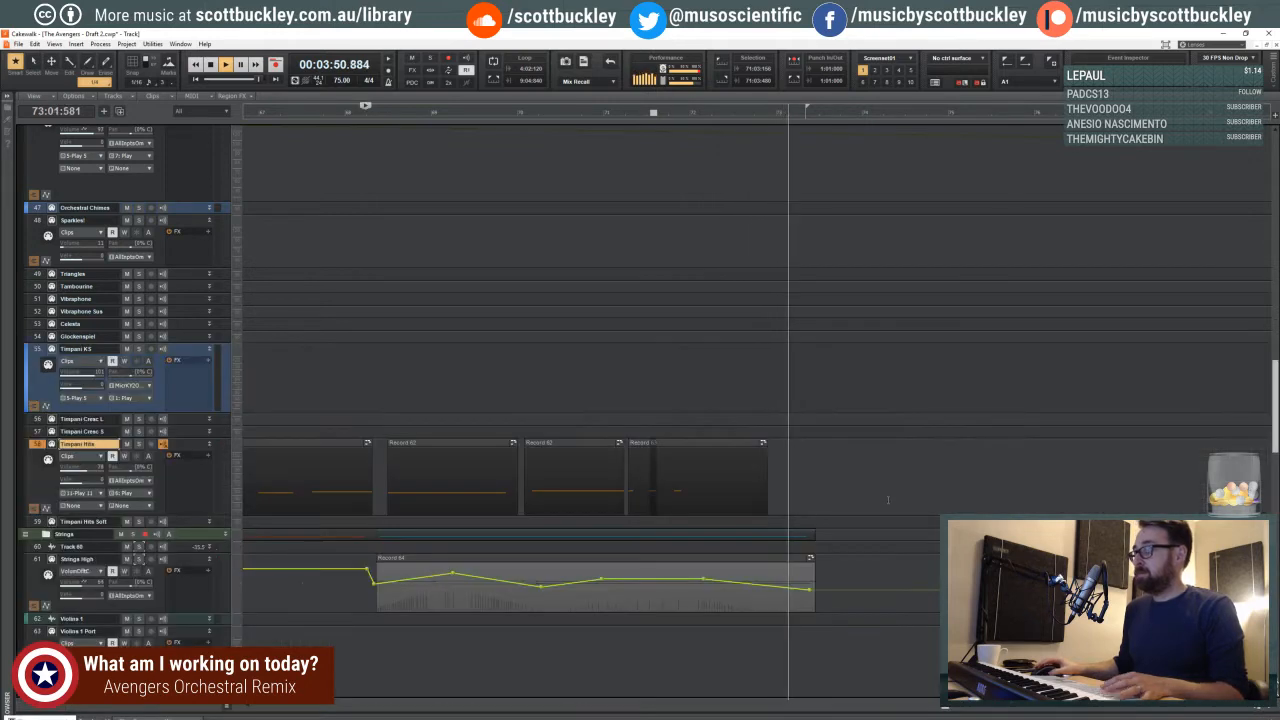
pyautogui.press('space')
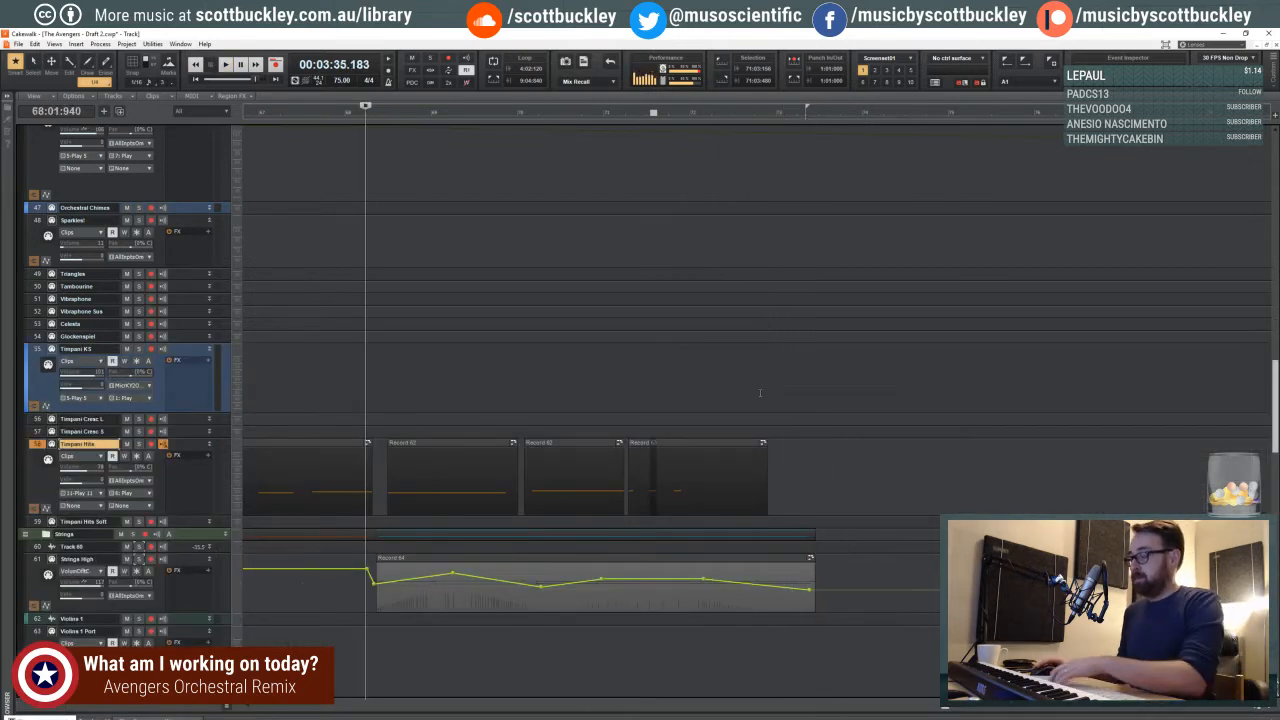
# - Show a wider stretch of the arrangement and move the playback start back to beat 4 of measure 56
pyautogui.hotkey('ctrl', 'Left')
pyautogui.hotkey('ctrl', 'Left')
pyautogui.hotkey('ctrl', 'Left')
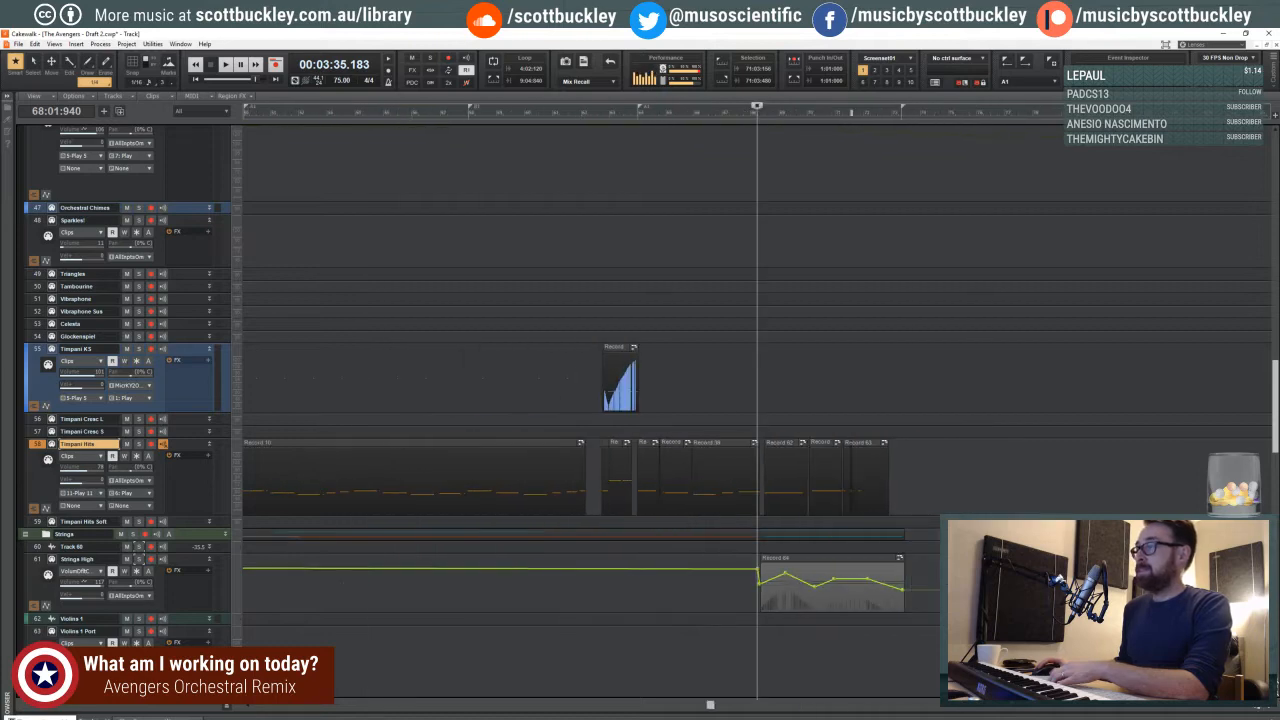
pyautogui.moveTo(558, 250); pyautogui.dragTo(566, 250)
pyautogui.scroll(1, 562, 252)
pyautogui.click(543, 260)
pyautogui.scroll(4, 500, 290)
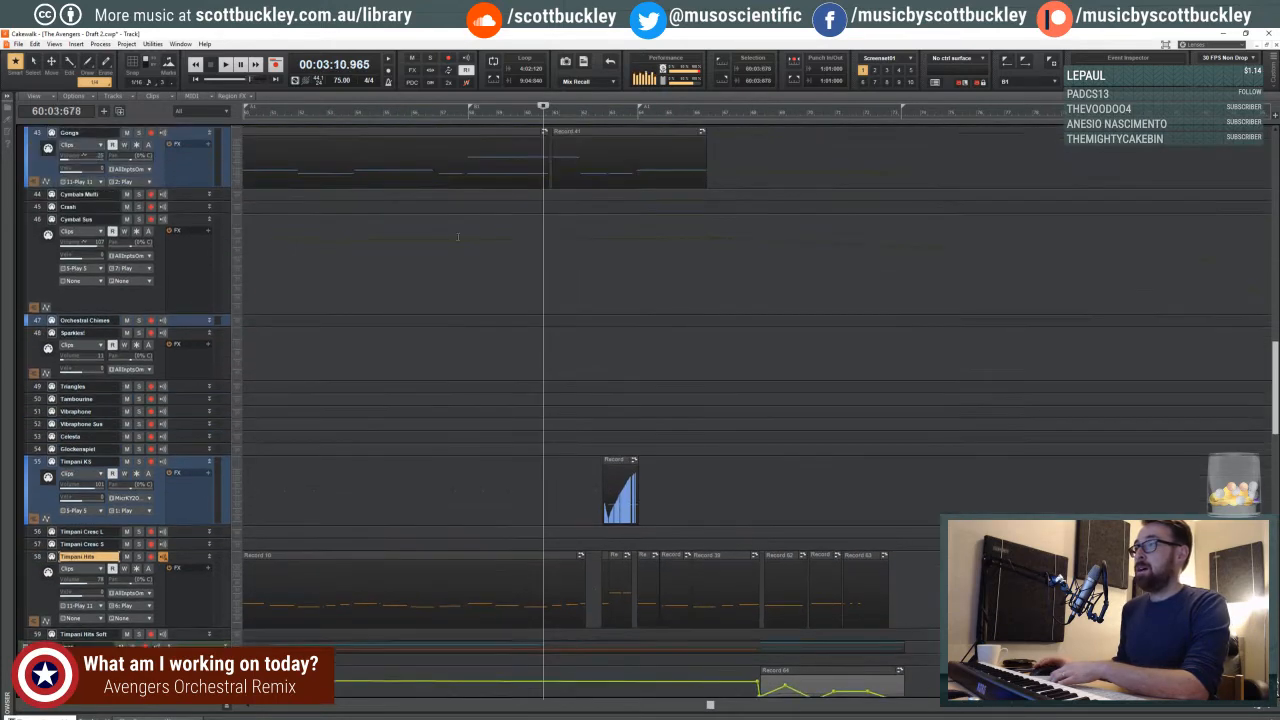
pyautogui.click(436, 324)
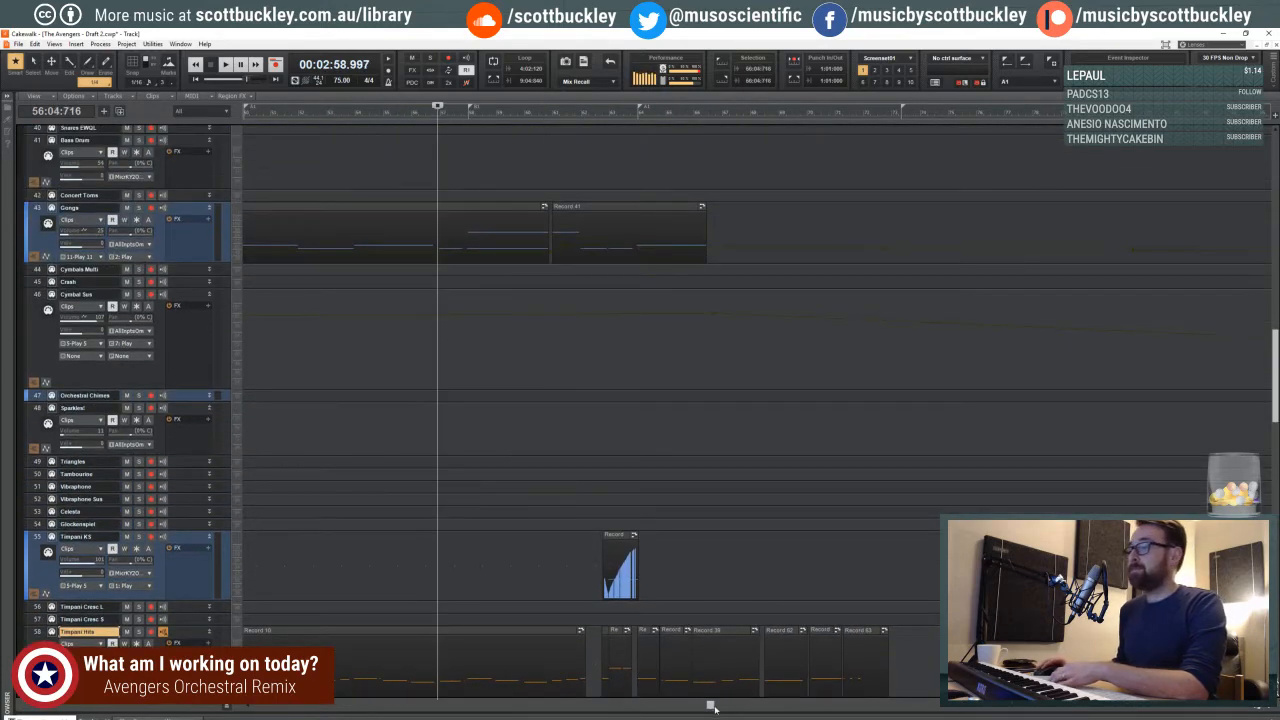
# - Play from just before measure 34 and make the Strings High volume rise at the start of its clip more gradual
pyautogui.moveTo(712, 707); pyautogui.dragTo(485, 705)
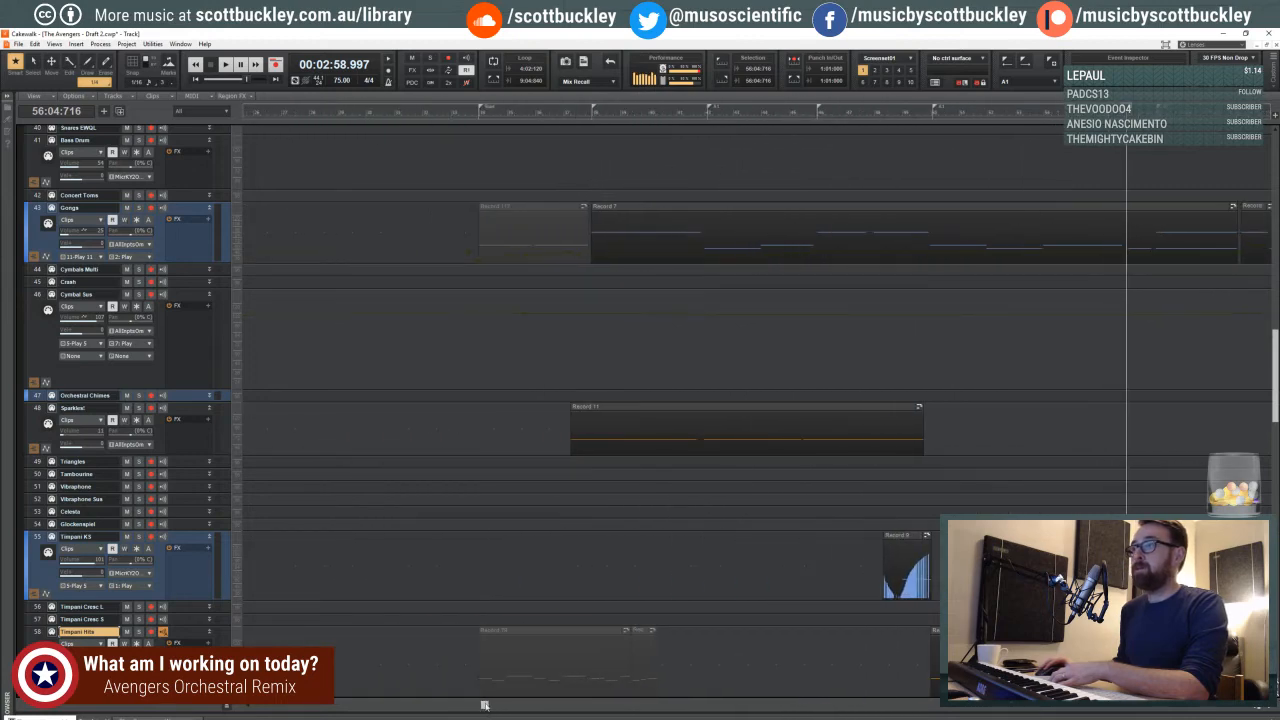
pyautogui.scroll(-4, 423, 367)
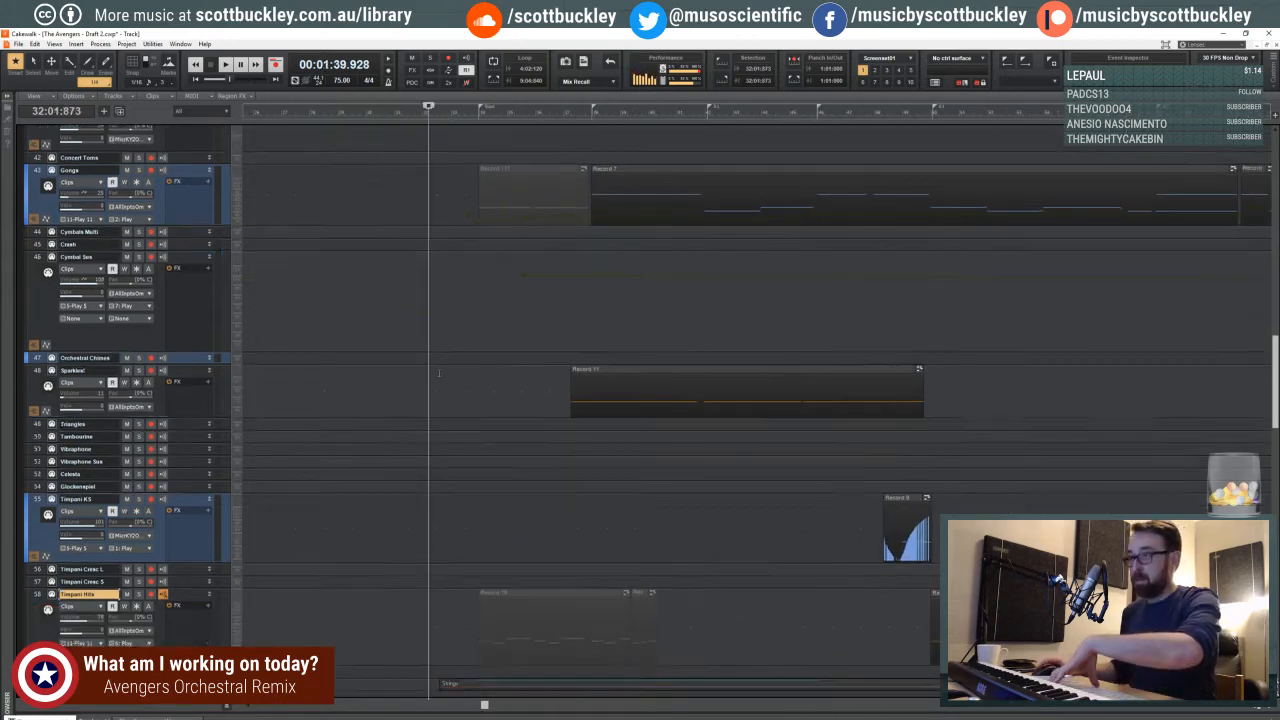
pyautogui.click(421, 301)
pyautogui.press('space')
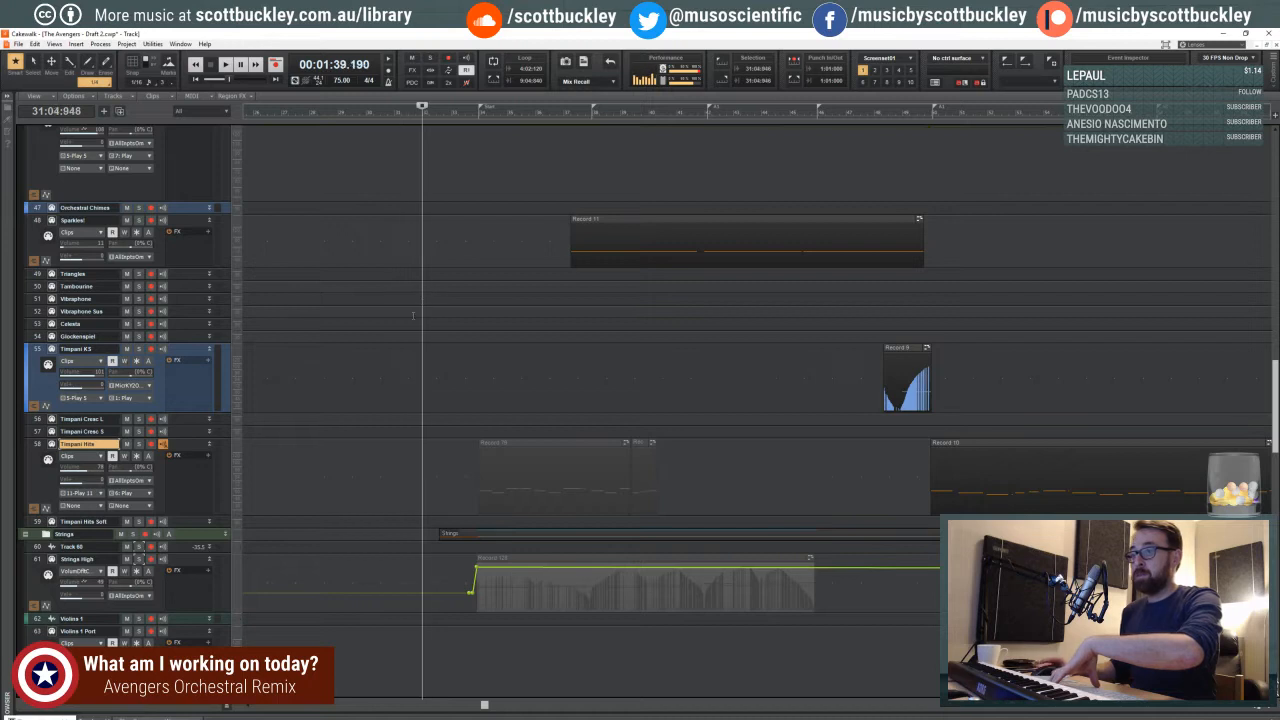
pyautogui.scroll(-3, 425, 310)
pyautogui.press('space')
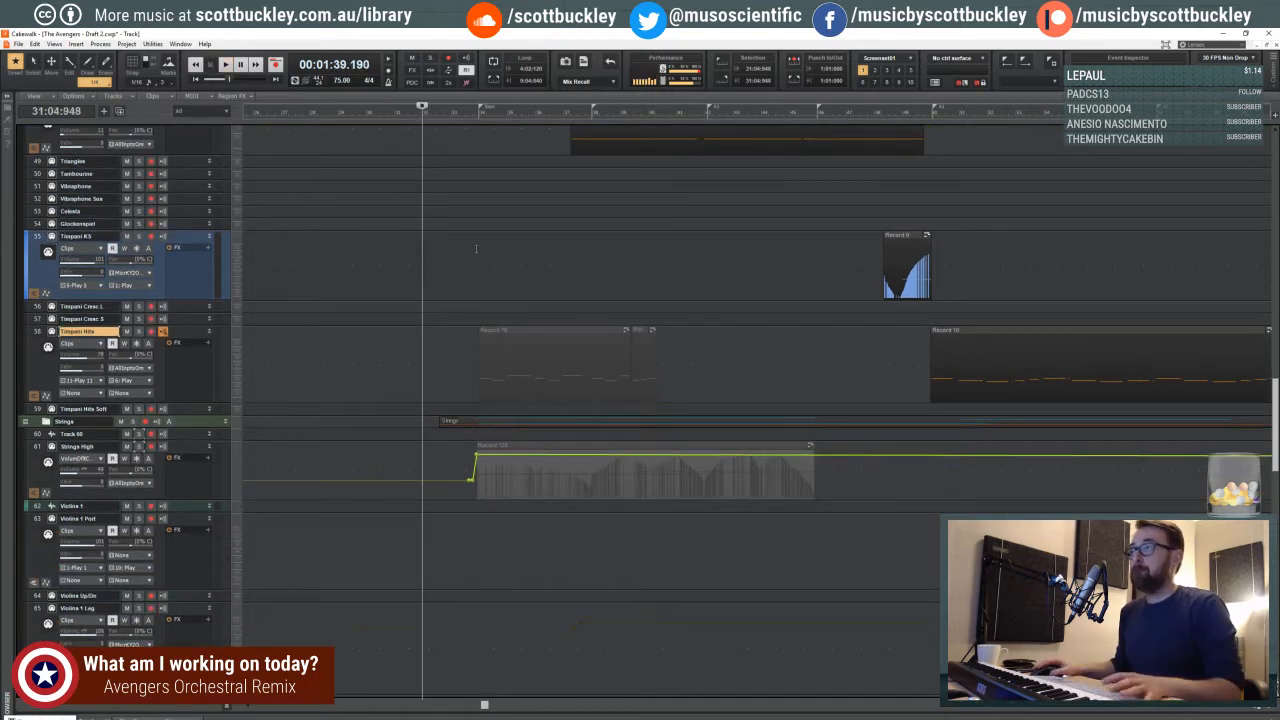
pyautogui.click(477, 372)
pyautogui.press('space')
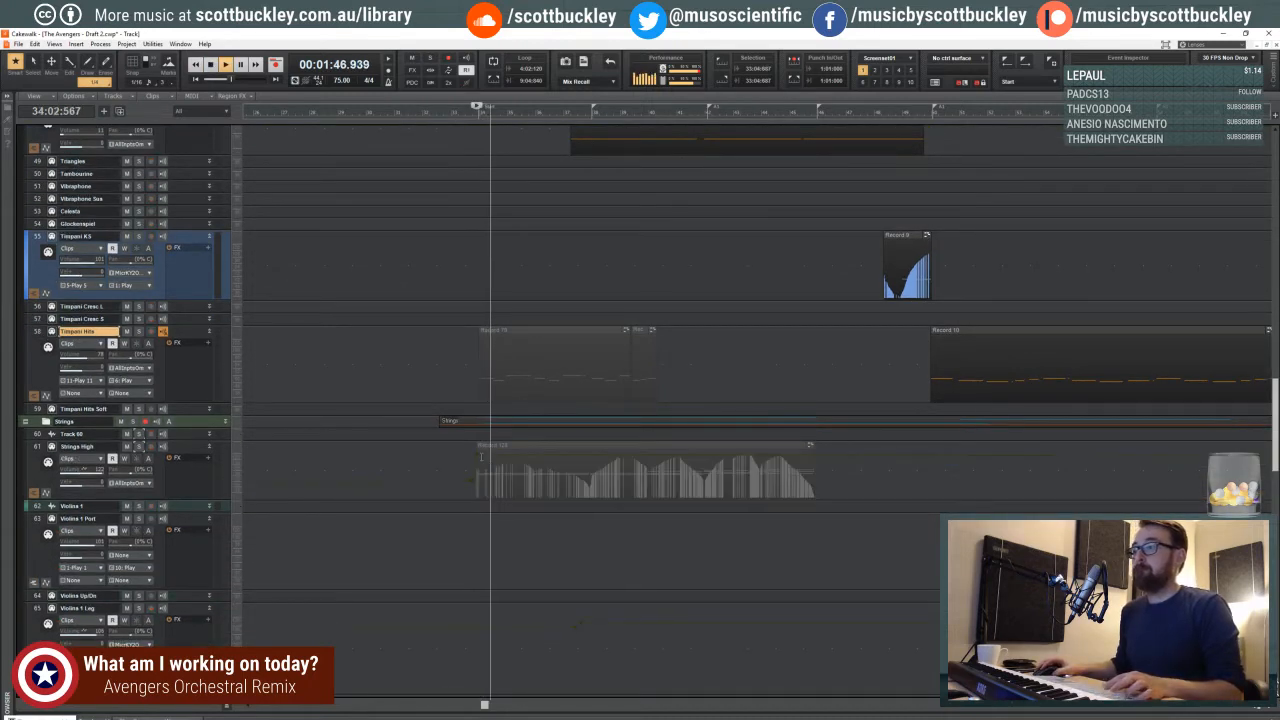
pyautogui.moveTo(478, 455); pyautogui.dragTo(487, 455)
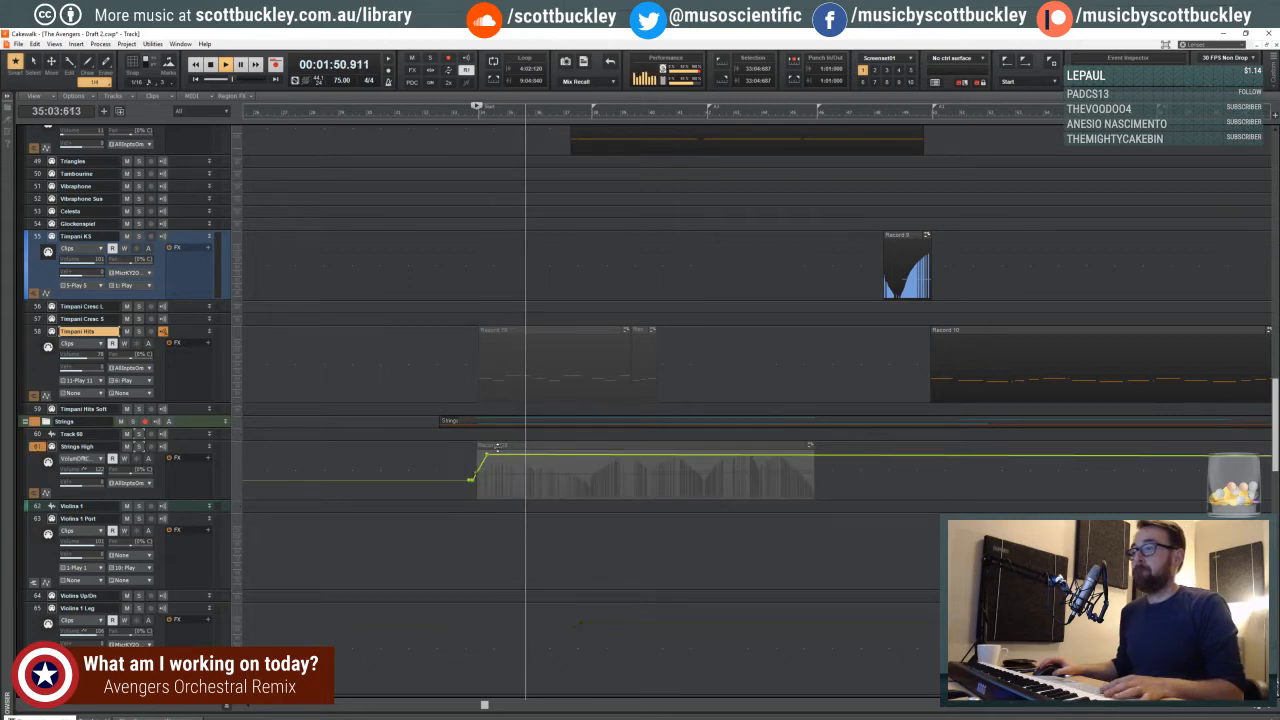
# - Add a short volume dip to the FH Solo envelope around the start of measure 38
pyautogui.scroll(-8, 580, 447)
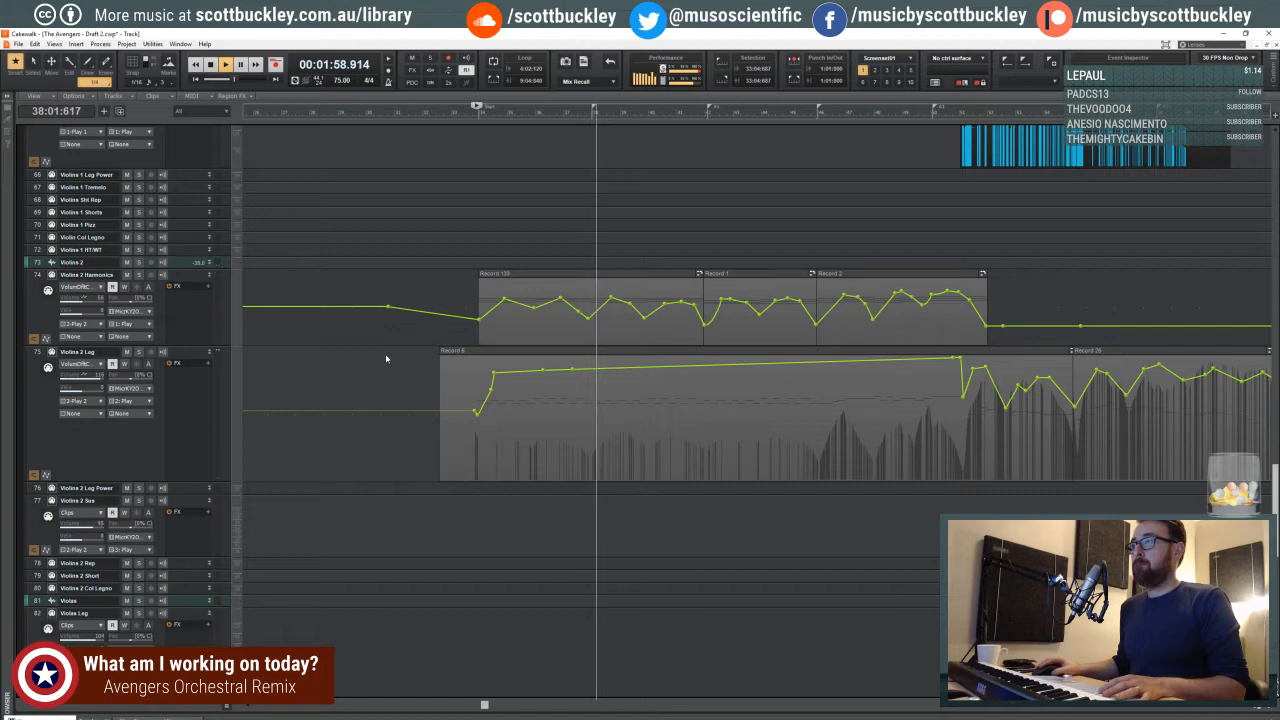
pyautogui.scroll(1, 515, 300)
pyautogui.scroll(15, 515, 300)
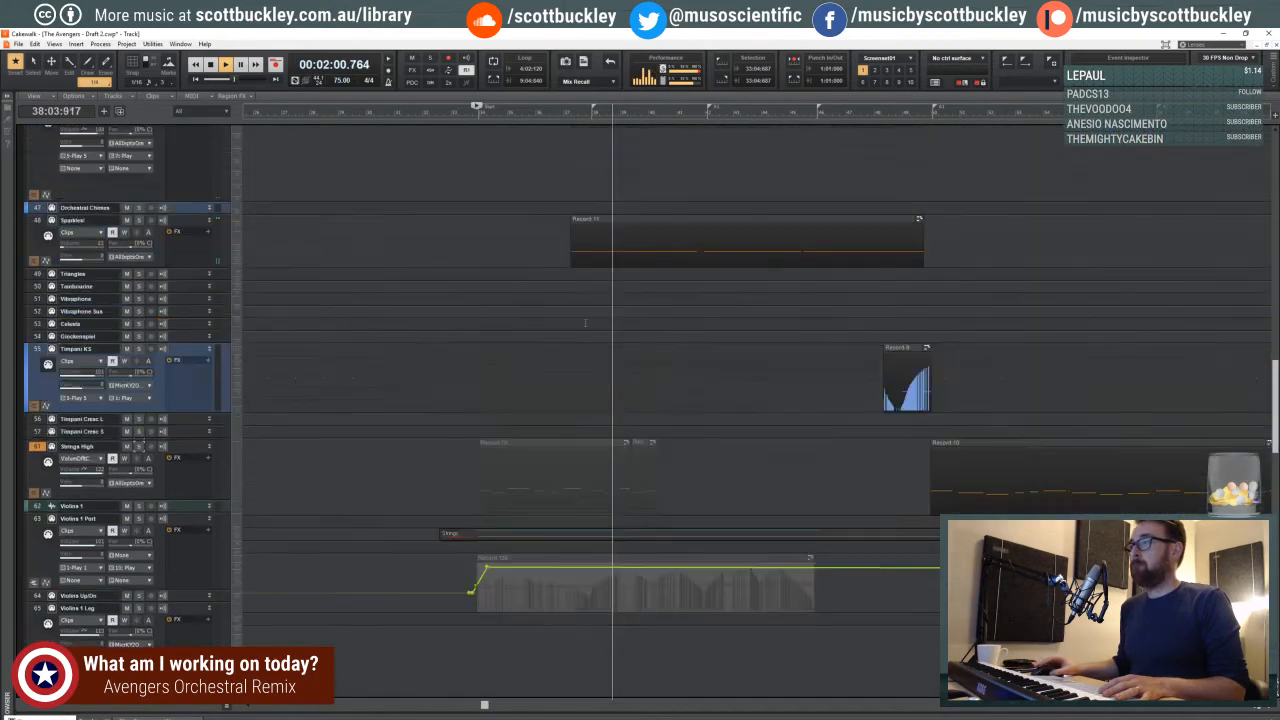
pyautogui.scroll(10, 595, 324)
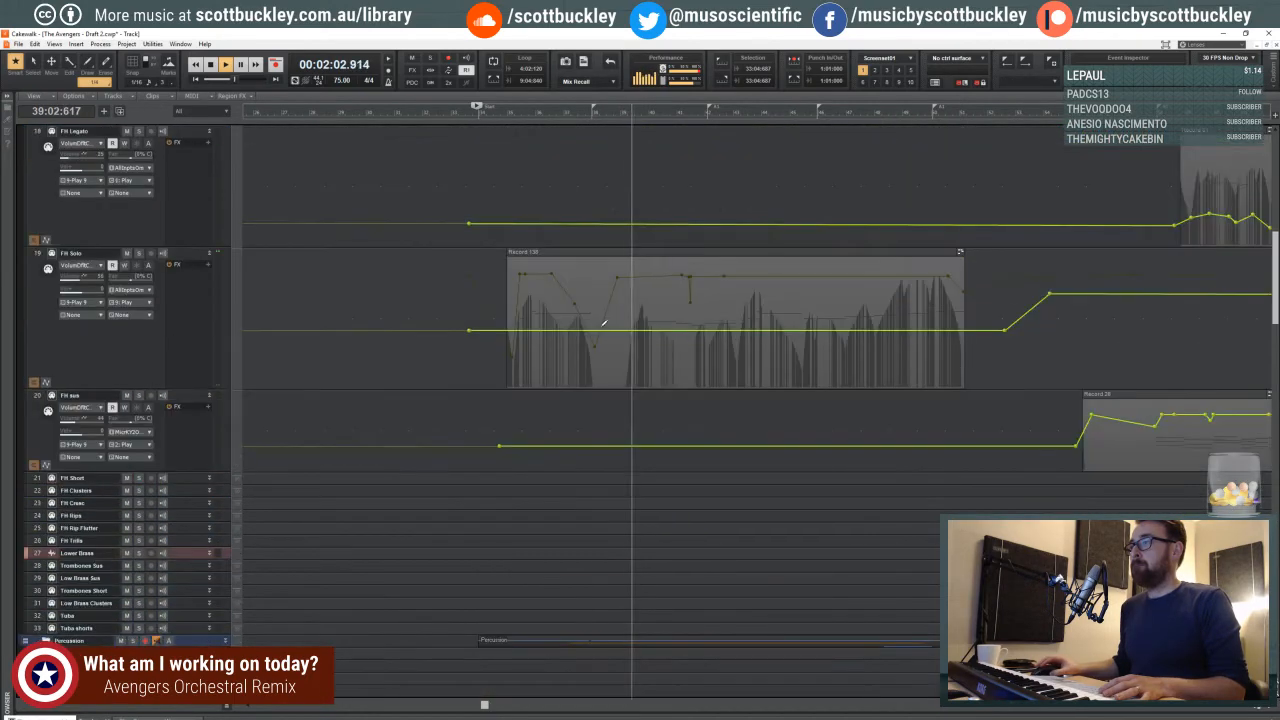
pyautogui.keyDown('shift'); pyautogui.click(586, 330); pyautogui.keyUp('shift')
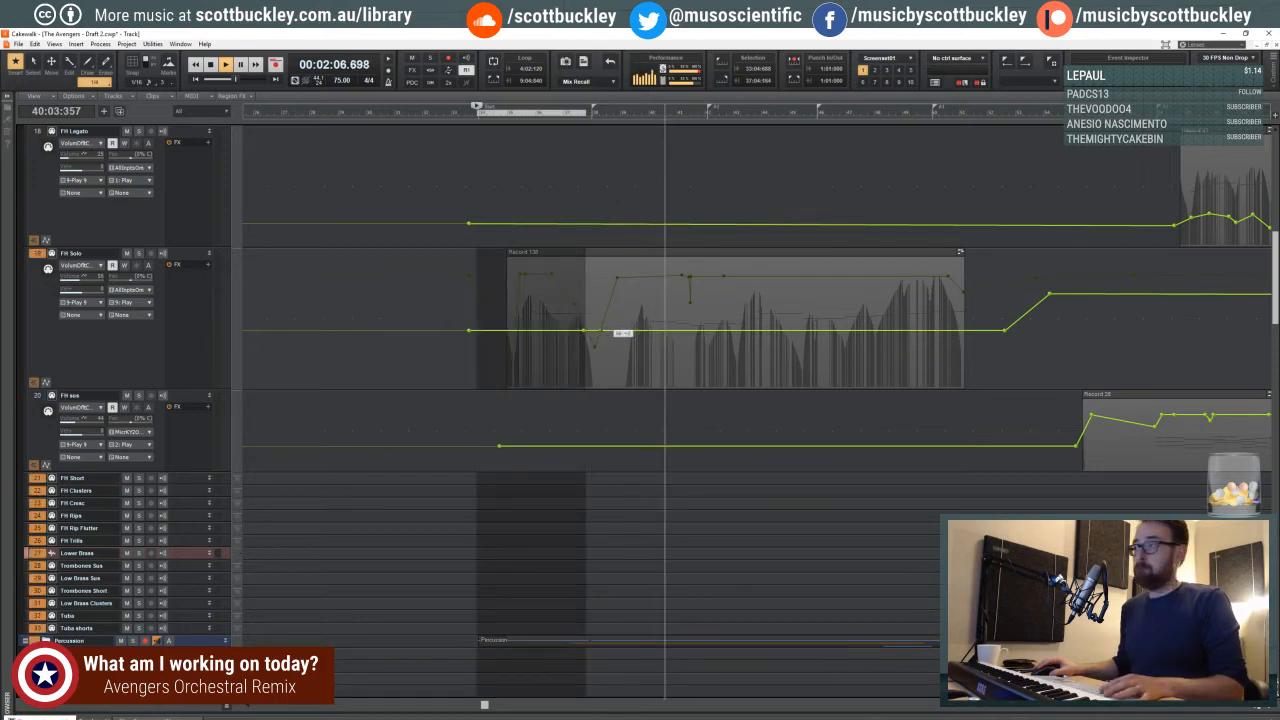
pyautogui.moveTo(597, 327); pyautogui.dragTo(594, 354)
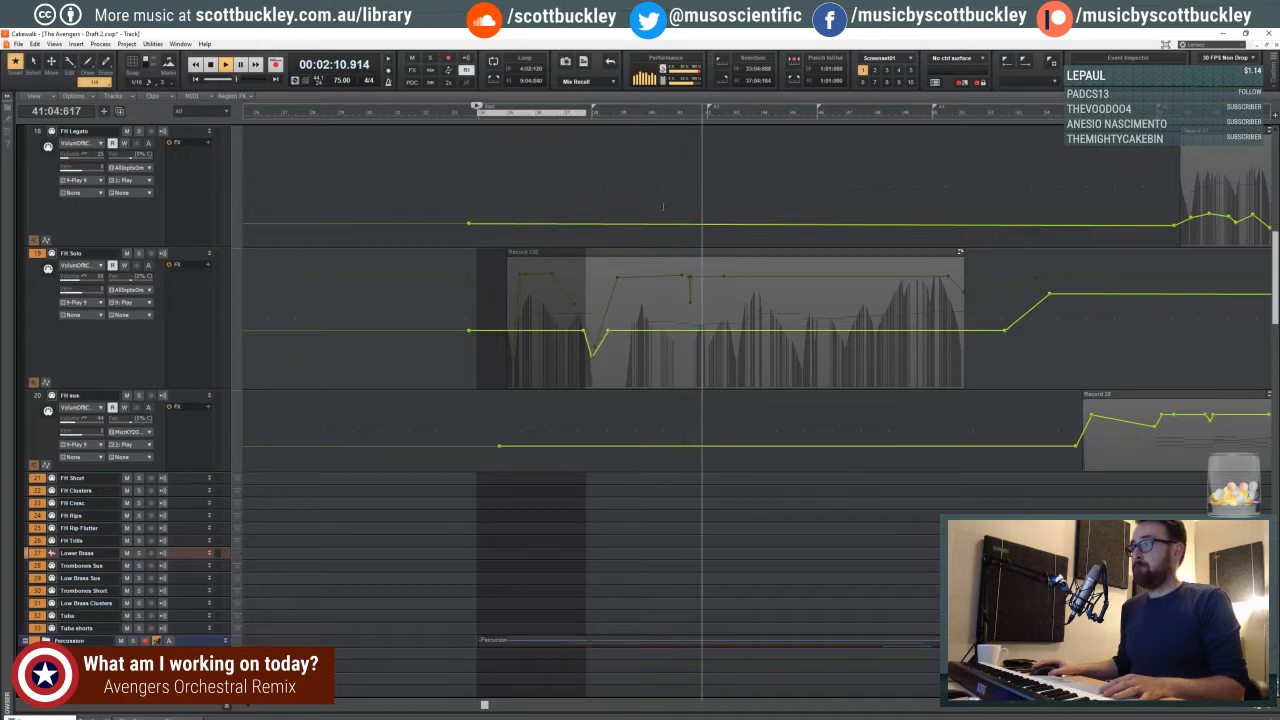
# - Stop playback and open the FH Solo clip's notes in the note editor, focused on measures 38 to 41
pyautogui.press('space')
pyautogui.click(663, 205)
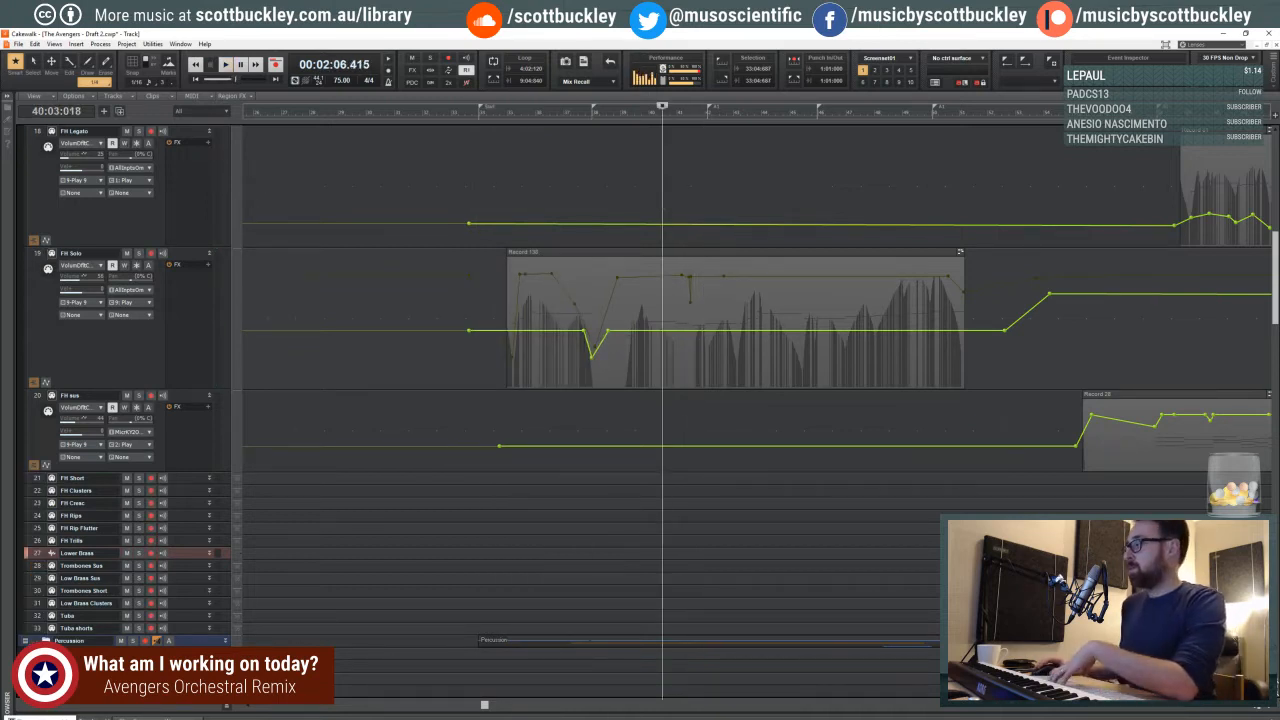
pyautogui.click(1267, 708)
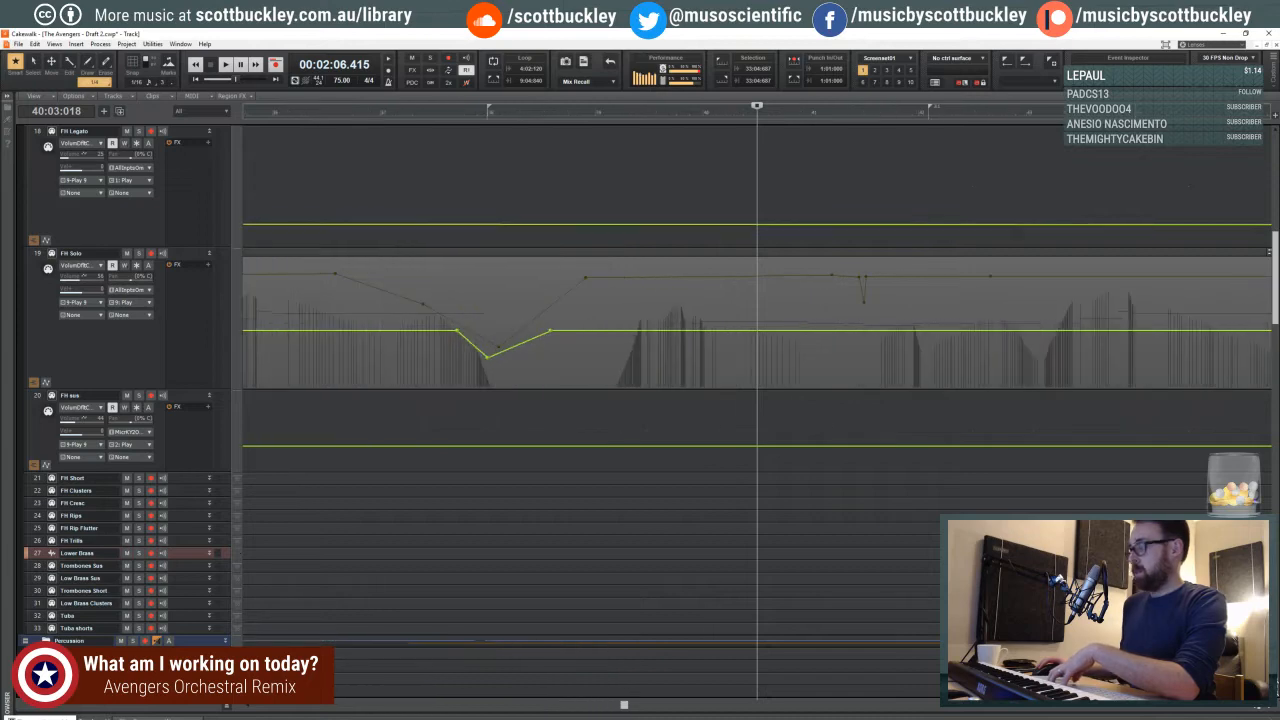
pyautogui.keyDown('shift'); pyautogui.click(840, 355); pyautogui.keyUp('shift')
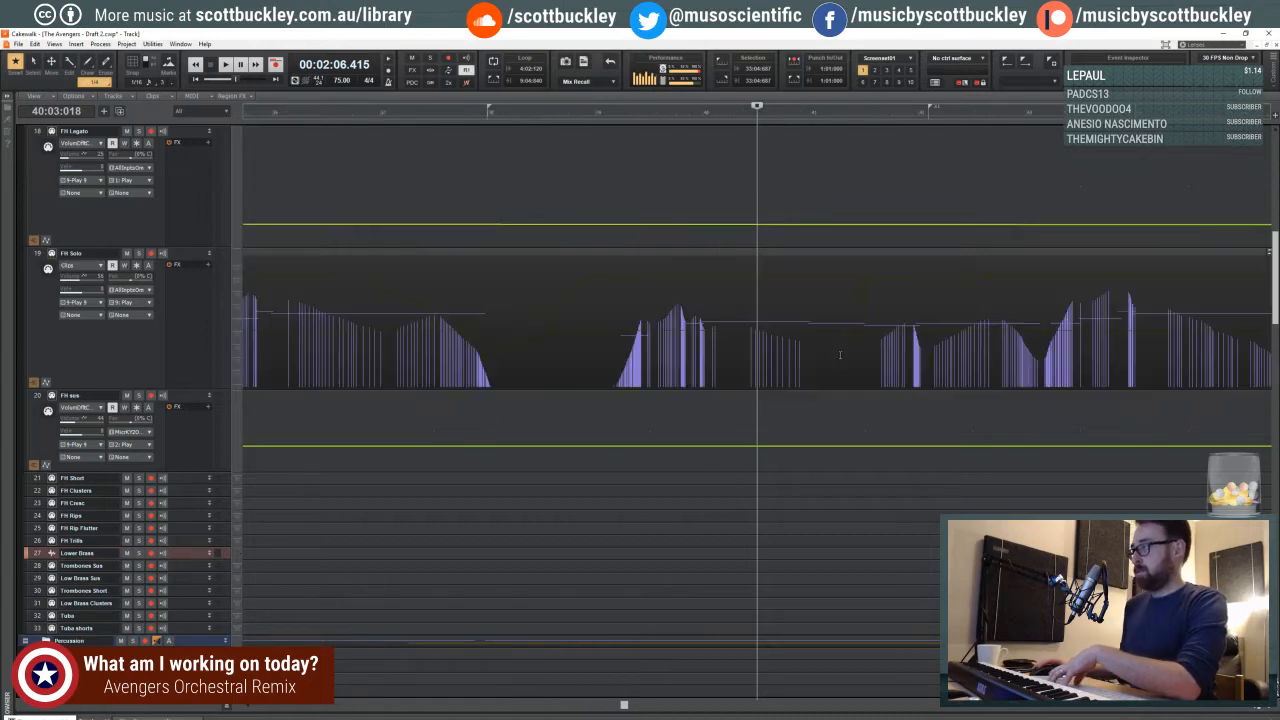
pyautogui.doubleClick(840, 251)
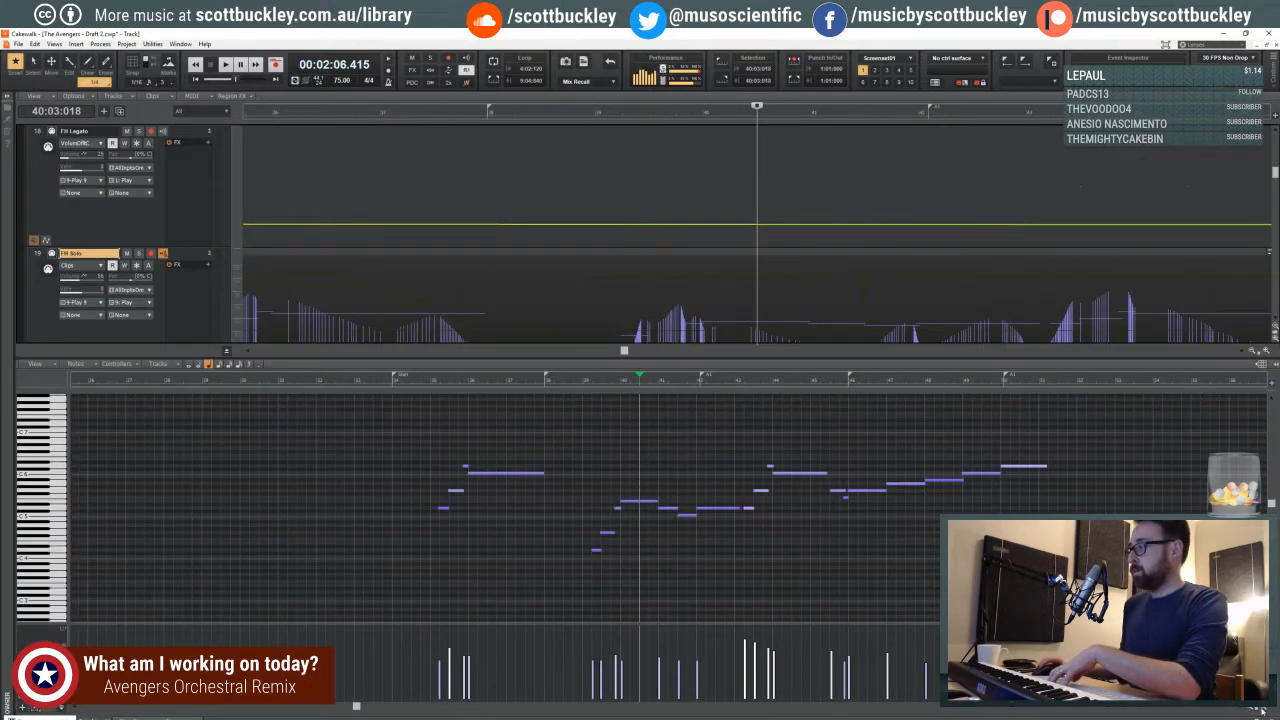
pyautogui.click(1262, 709)
pyautogui.click(1262, 709)
pyautogui.click(1262, 709)
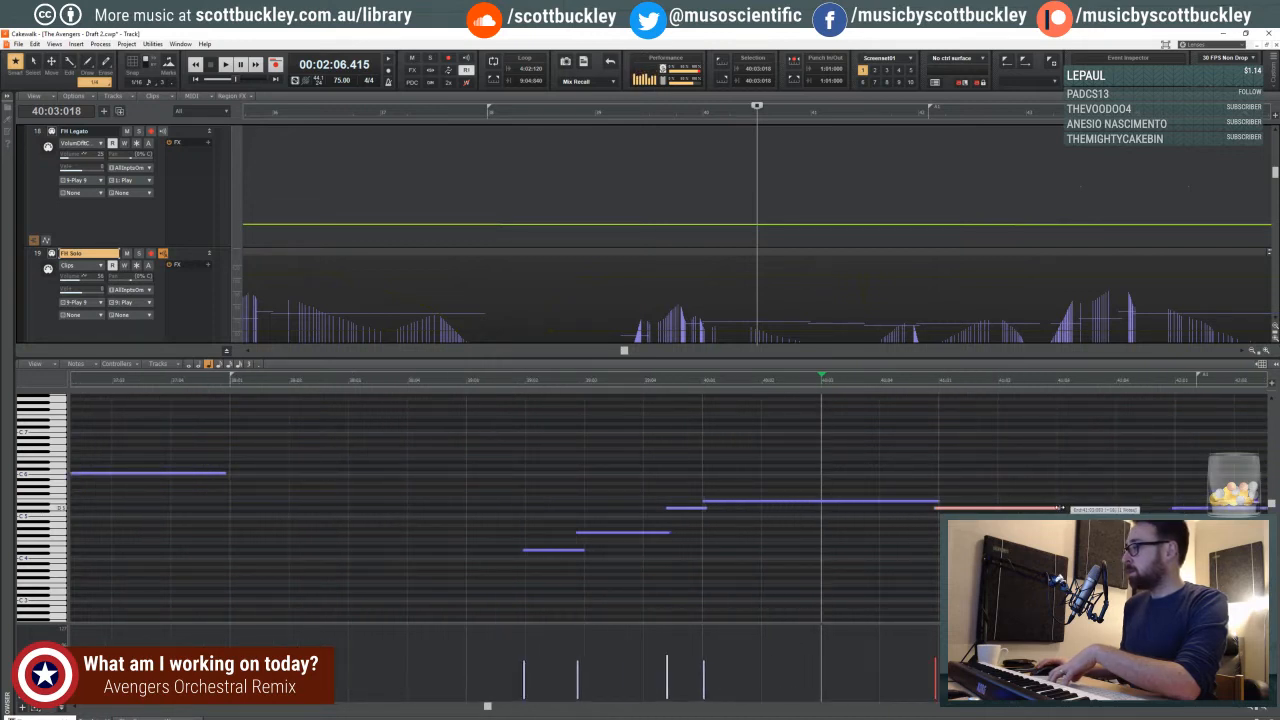
# - Play from beat 4 of measure 39, start the FH Solo note at beat 3 of measure 41 slightly earlier, and replay from just before measure 41
pyautogui.click(689, 381)
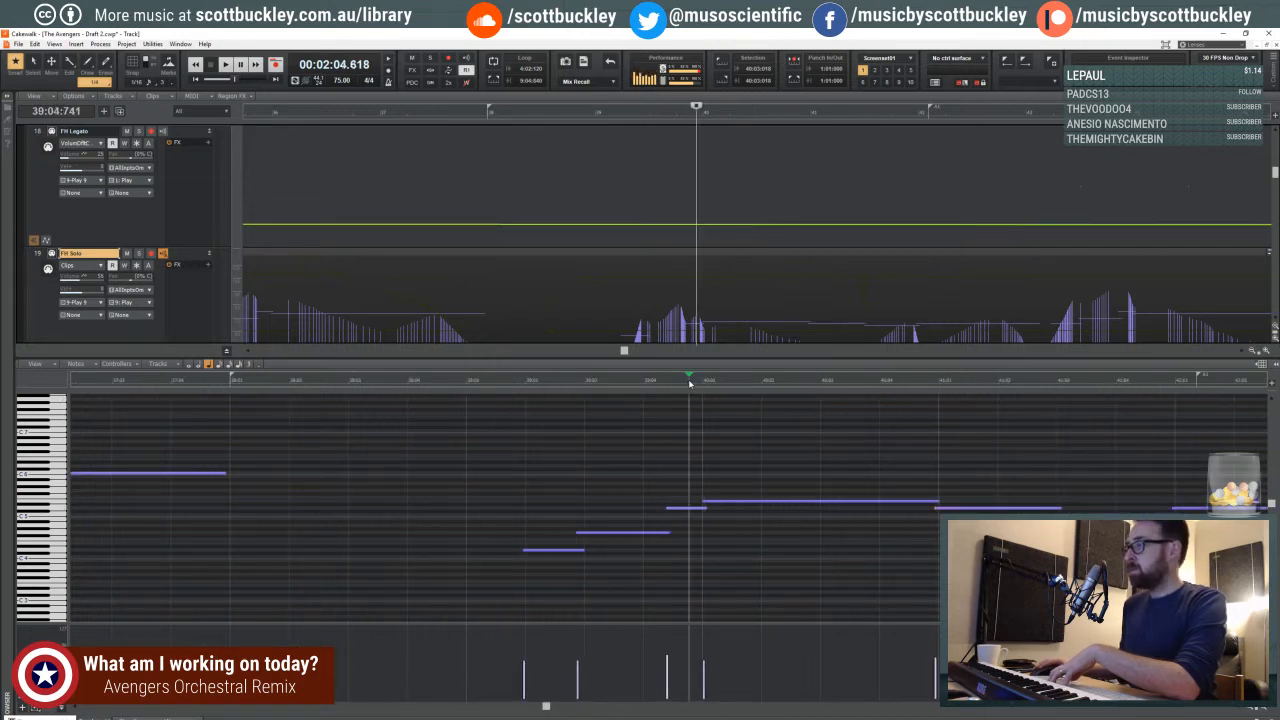
pyautogui.press('space')
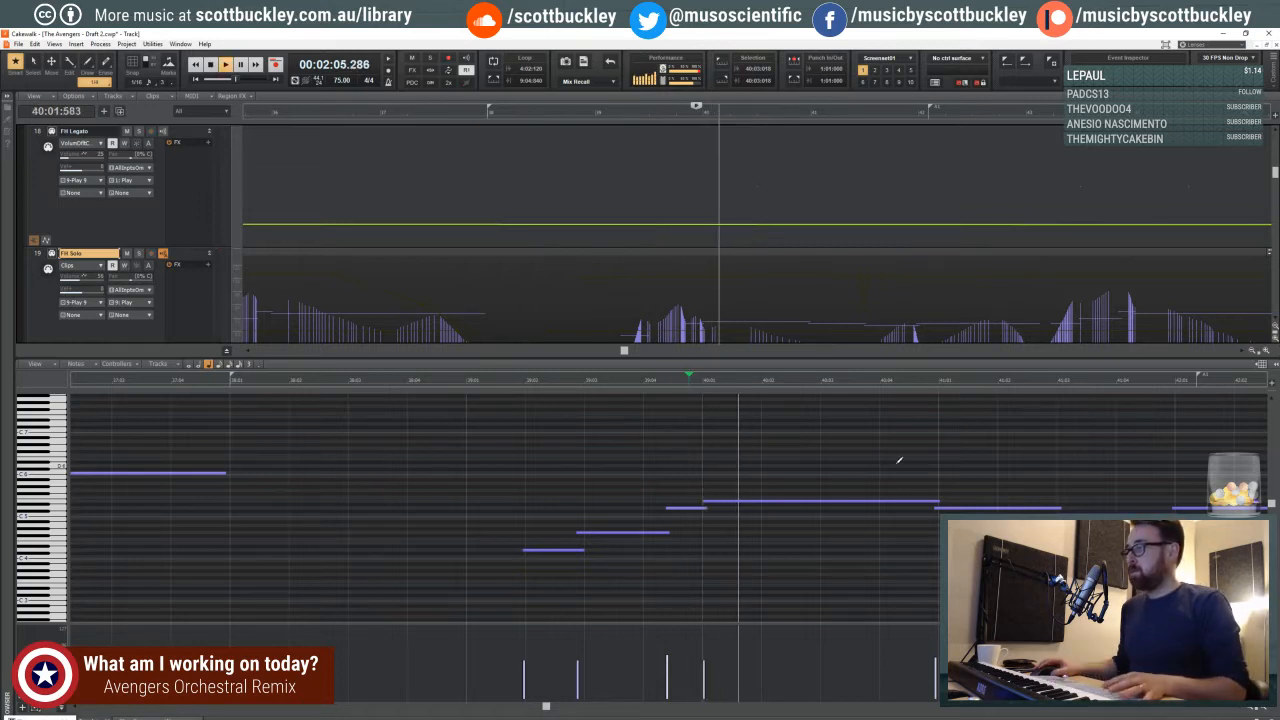
pyautogui.moveTo(546, 707); pyautogui.dragTo(573, 707)
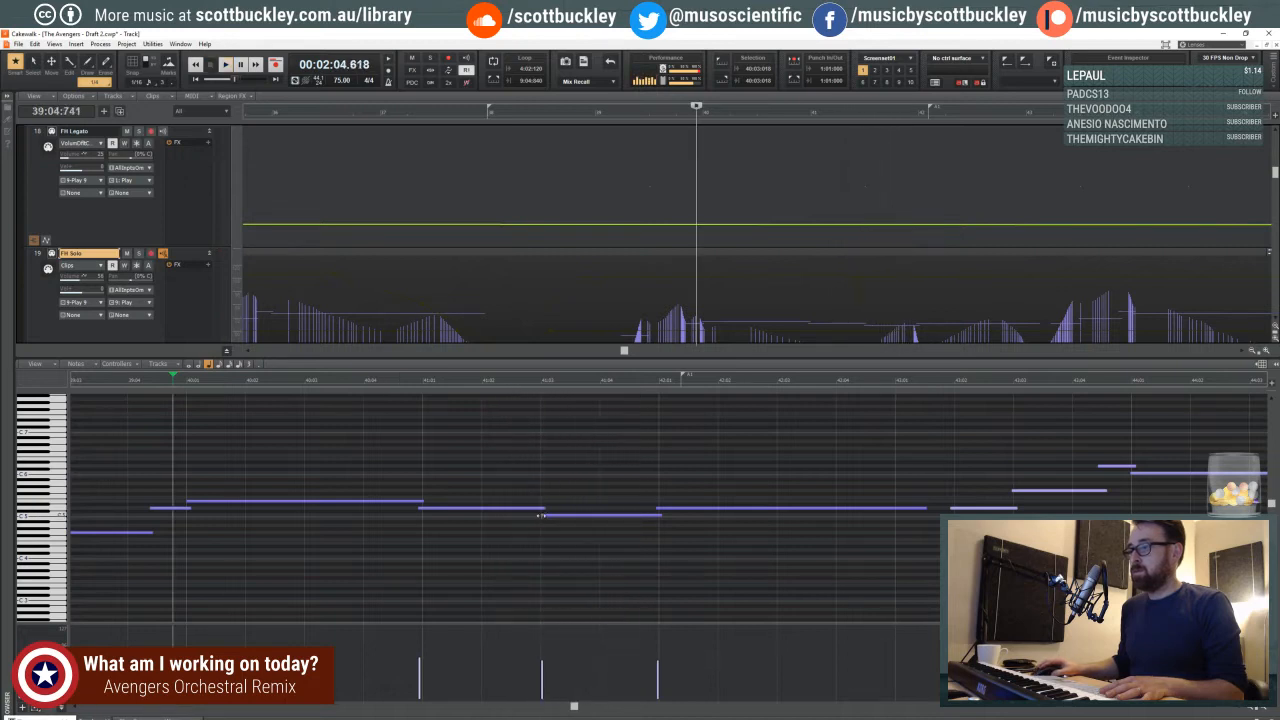
pyautogui.press('space')
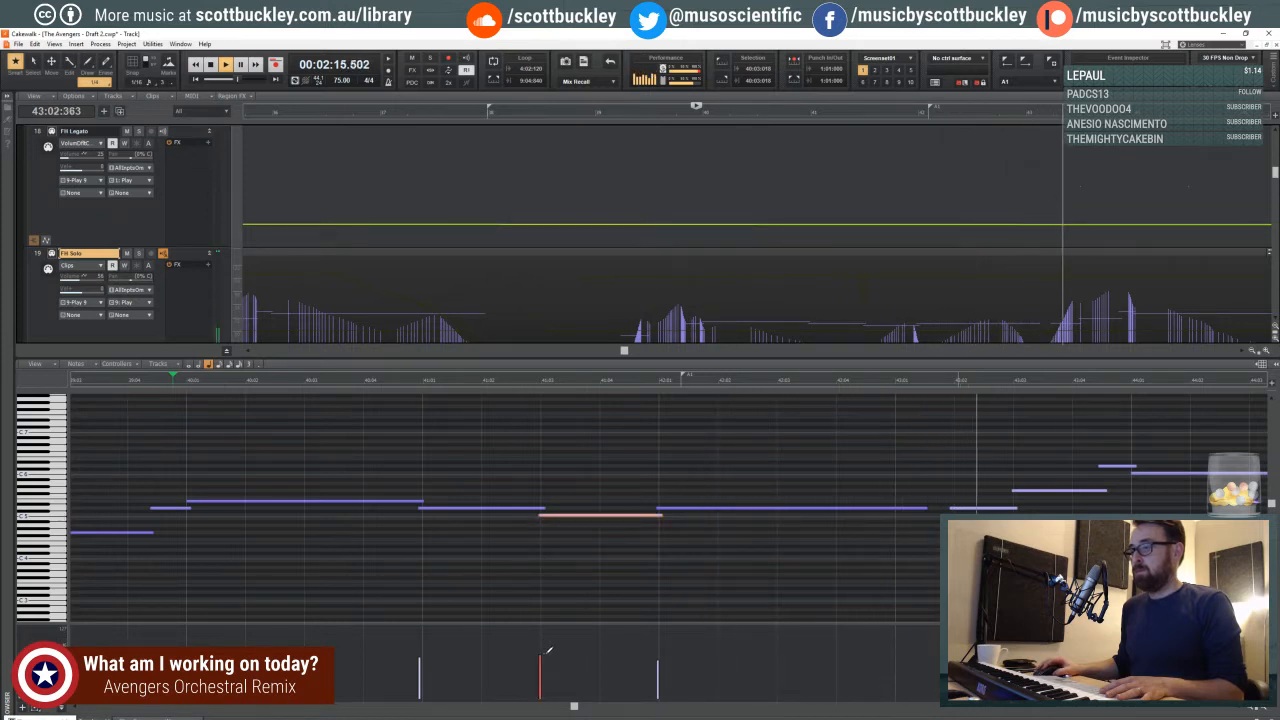
pyautogui.press('space')
pyautogui.click(409, 381)
pyautogui.press('space')
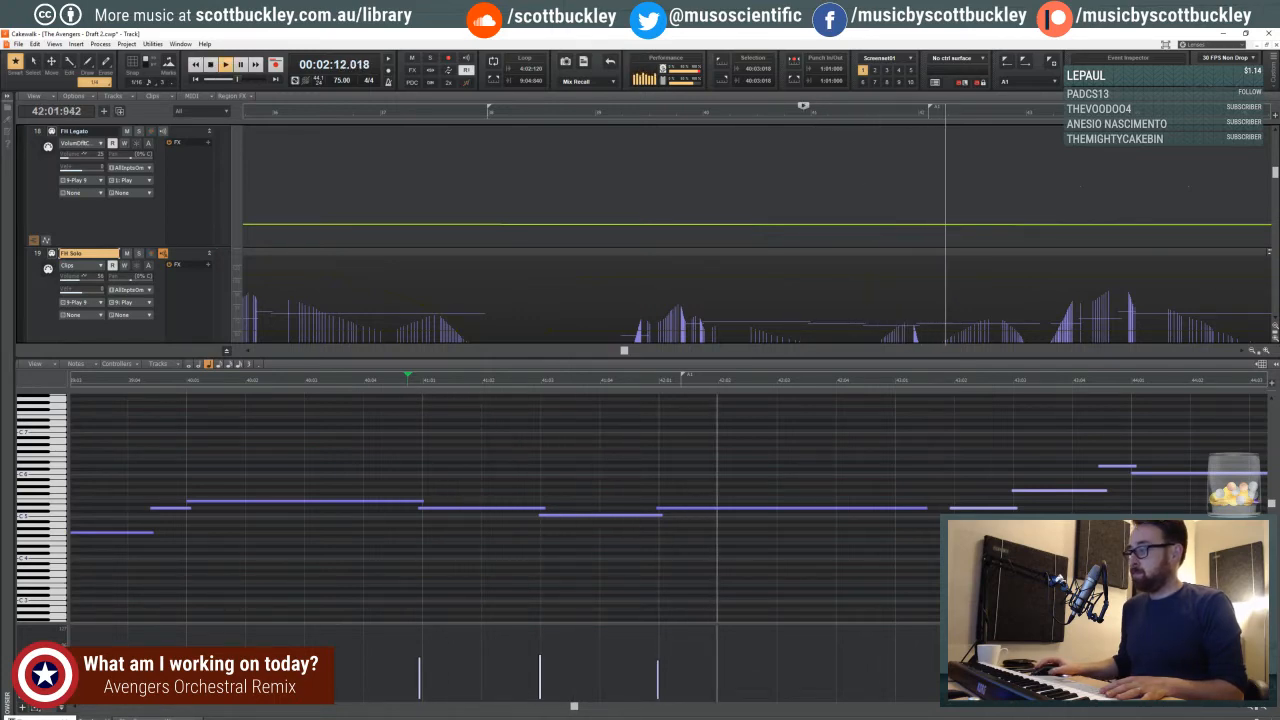
# - Close the note editor and slightly lower the Cellos Leg volume node in the middle of measure 42
pyautogui.press('d')
pyautogui.scroll(-8, 722, 442)
pyautogui.scroll(-15, 723, 442)
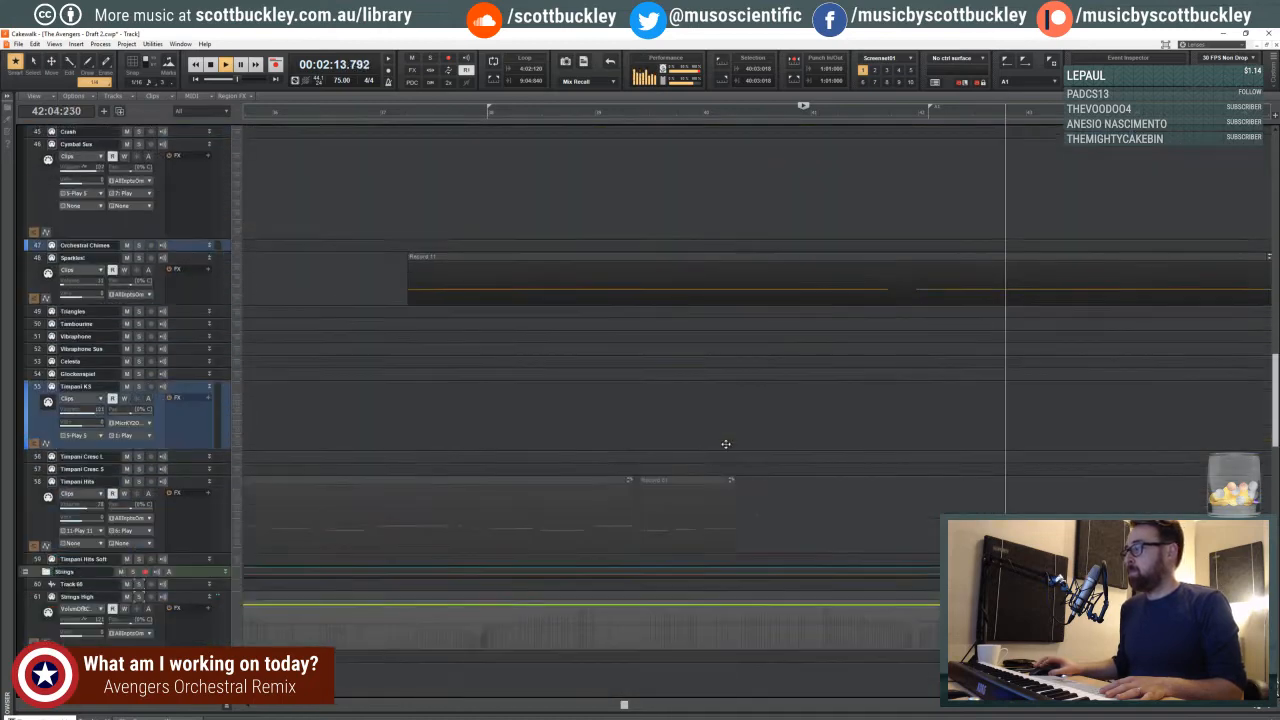
pyautogui.scroll(-4, 820, 458)
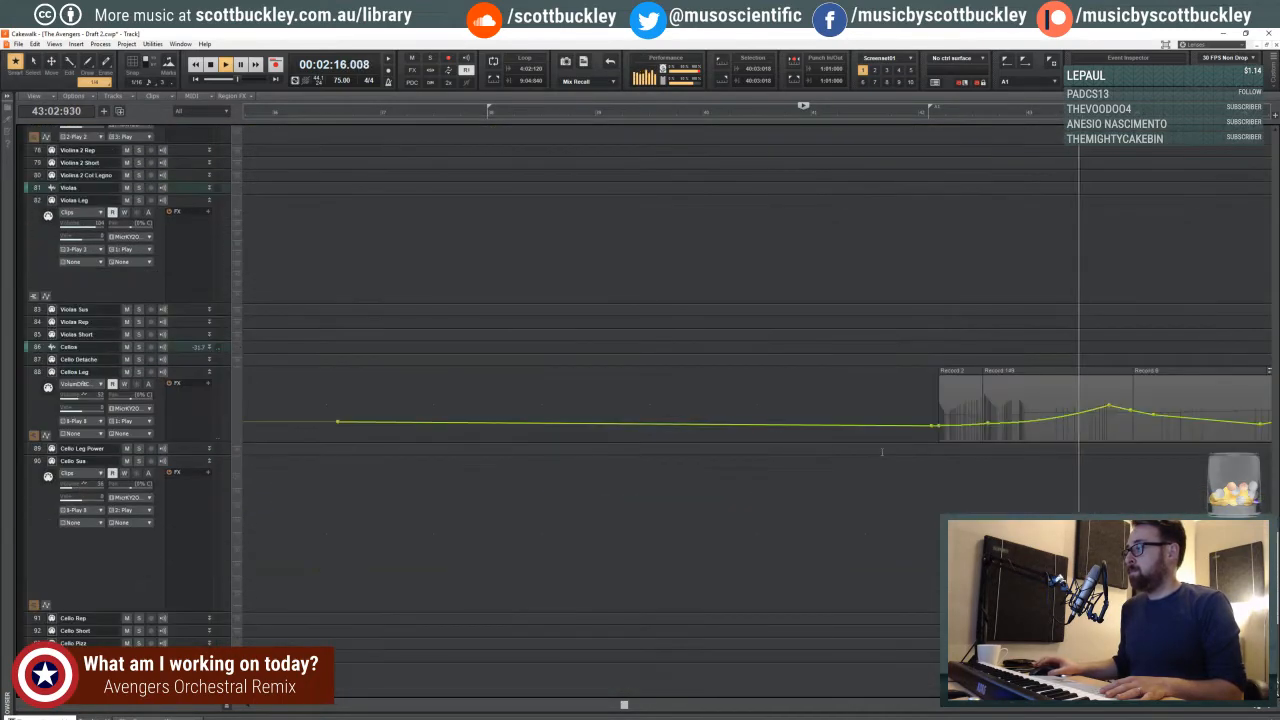
pyautogui.moveTo(990, 422); pyautogui.dragTo(989, 425)
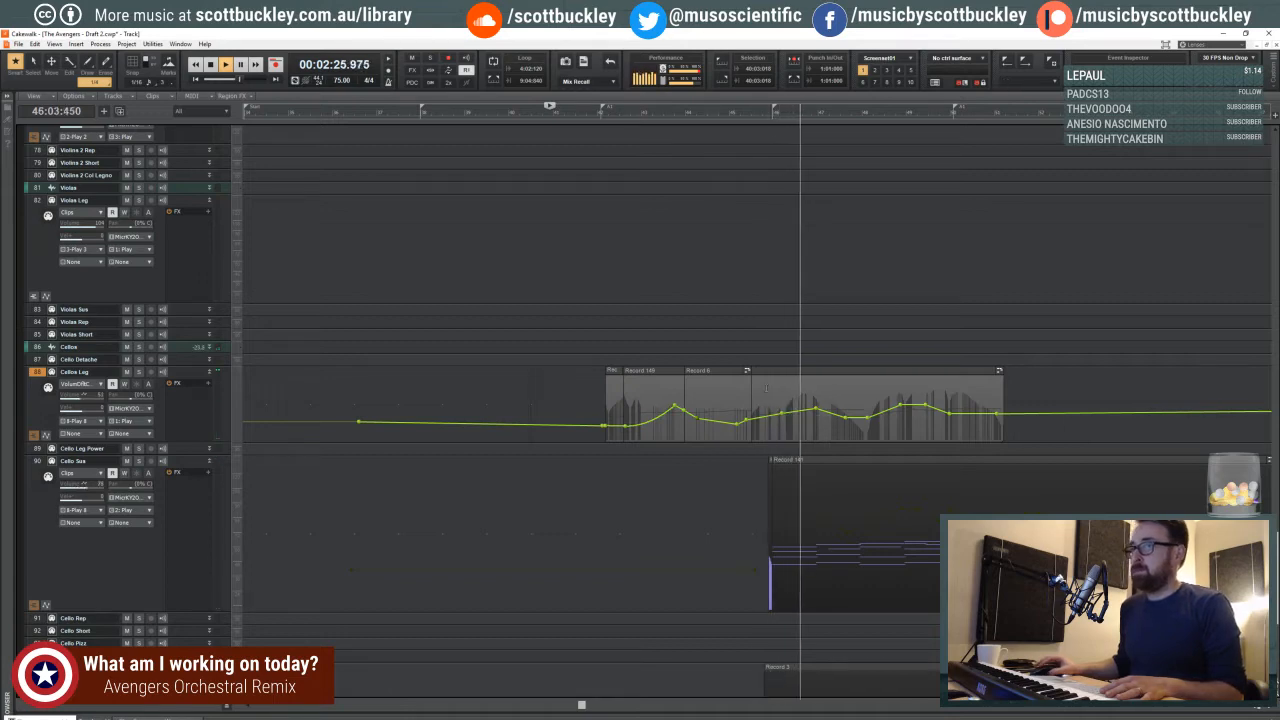
# - Show the Violins 1 Leg volume envelope and move its last node lower and later, to about the start of measure 60
pyautogui.scroll(3, 766, 388)
pyautogui.scroll(2, 769, 395)
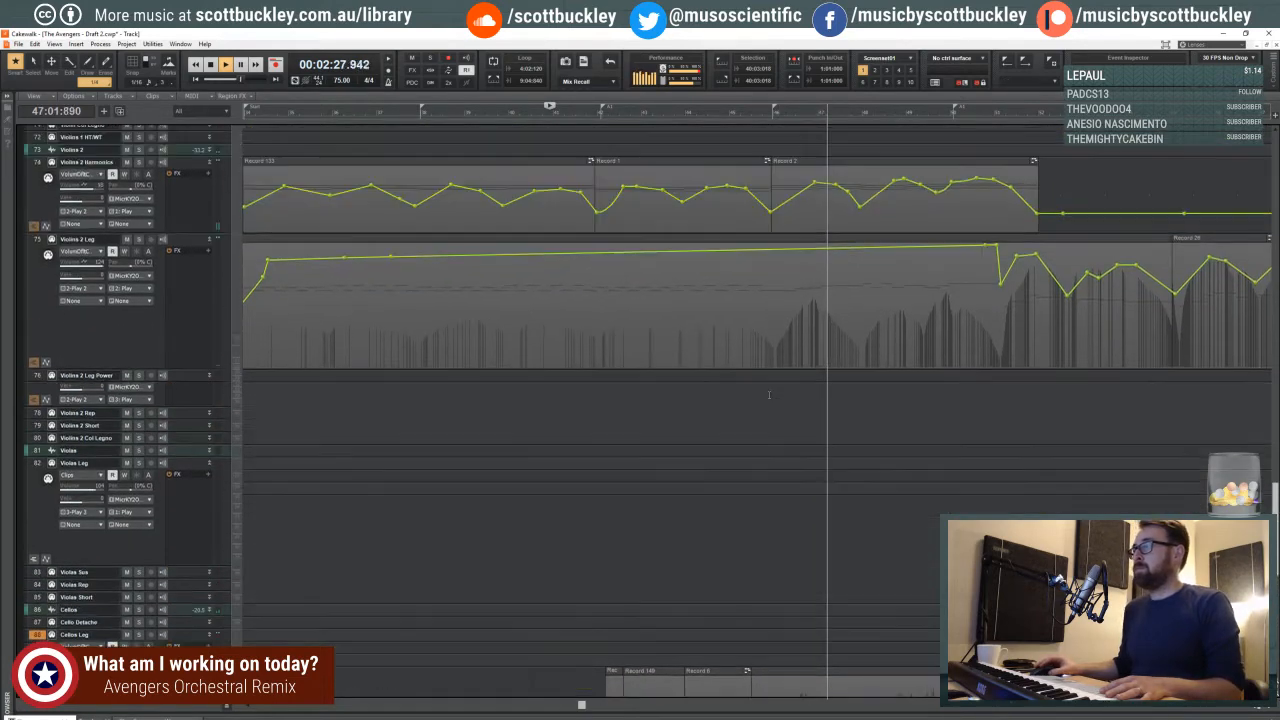
pyautogui.scroll(5, 769, 395)
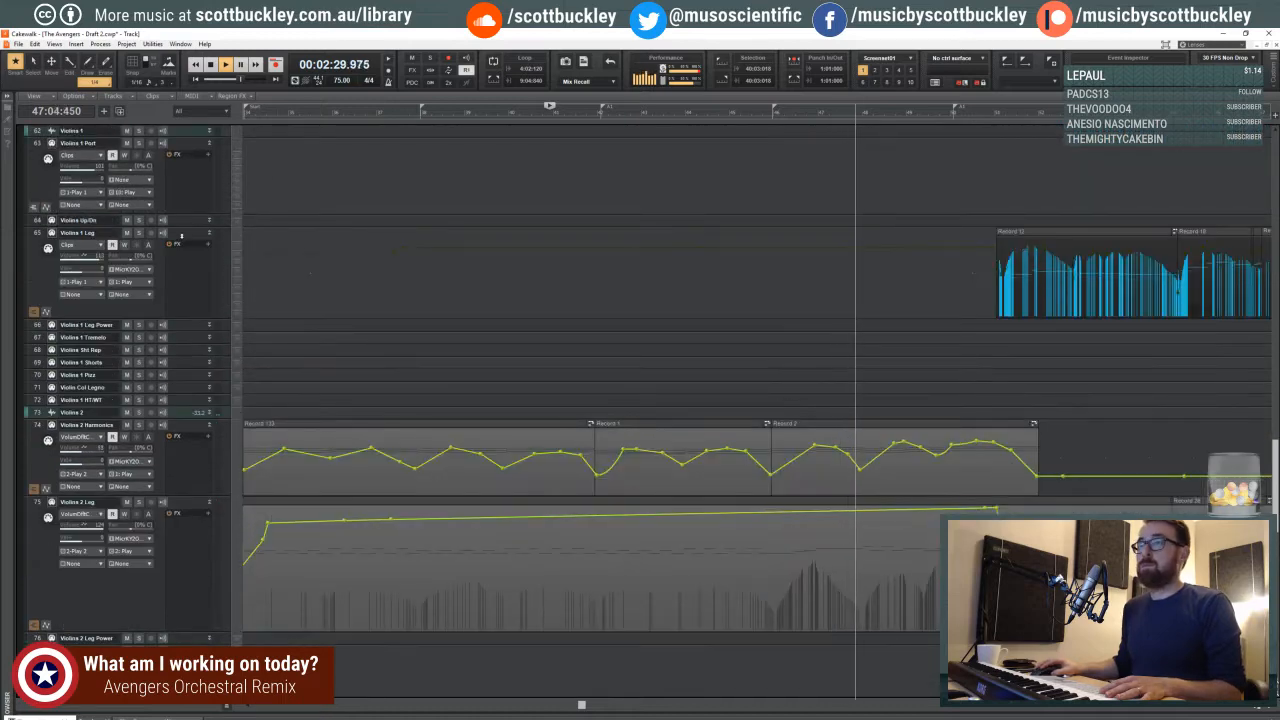
pyautogui.click(181, 236)
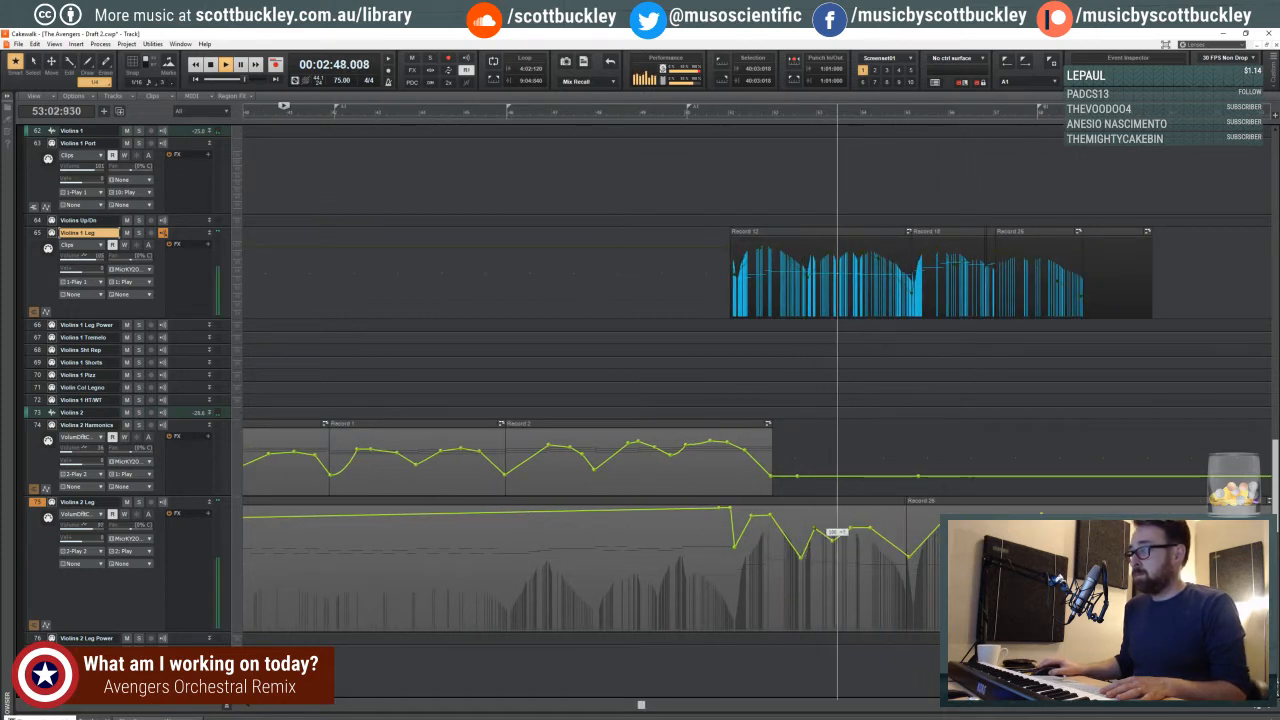
pyautogui.keyDown('shift'); pyautogui.click(825, 312); pyautogui.keyUp('shift')
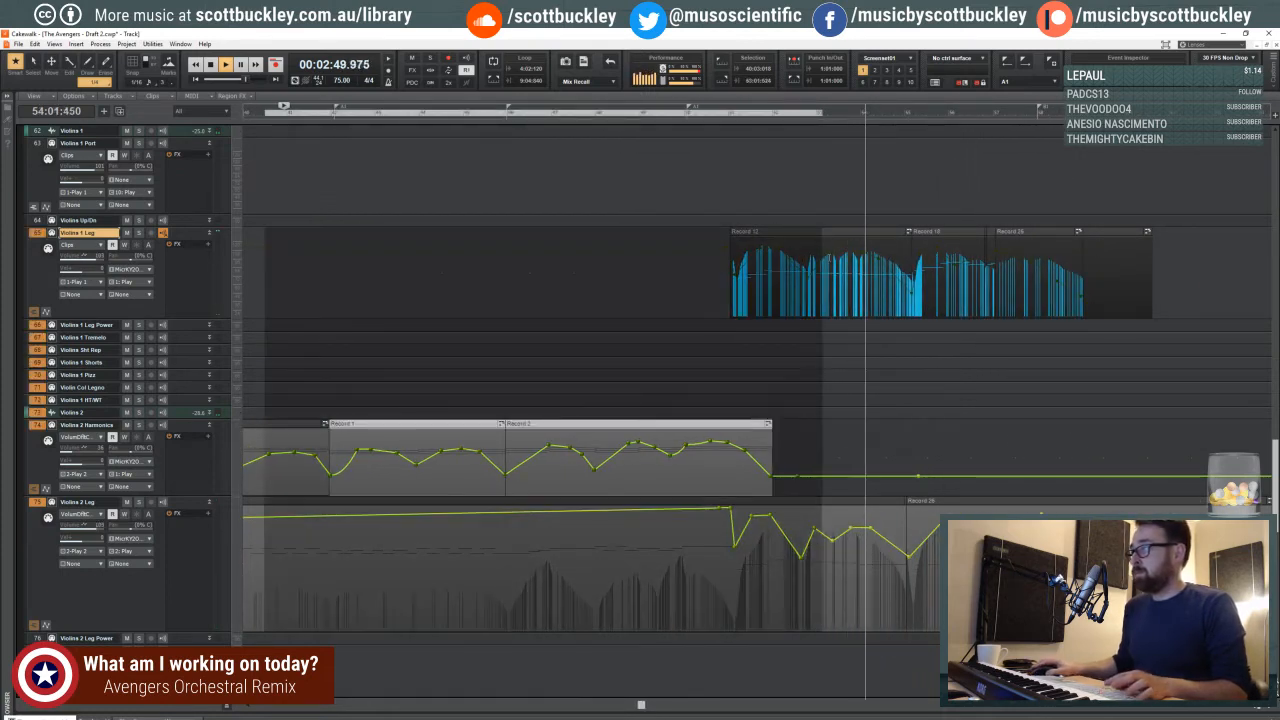
pyautogui.keyDown('shift'); pyautogui.click(829, 312); pyautogui.keyUp('shift')
pyautogui.moveTo(885, 300); pyautogui.dragTo(976, 240)
pyautogui.keyDown('shift'); pyautogui.click(829, 252); pyautogui.keyUp('shift')
pyautogui.click(977, 197)
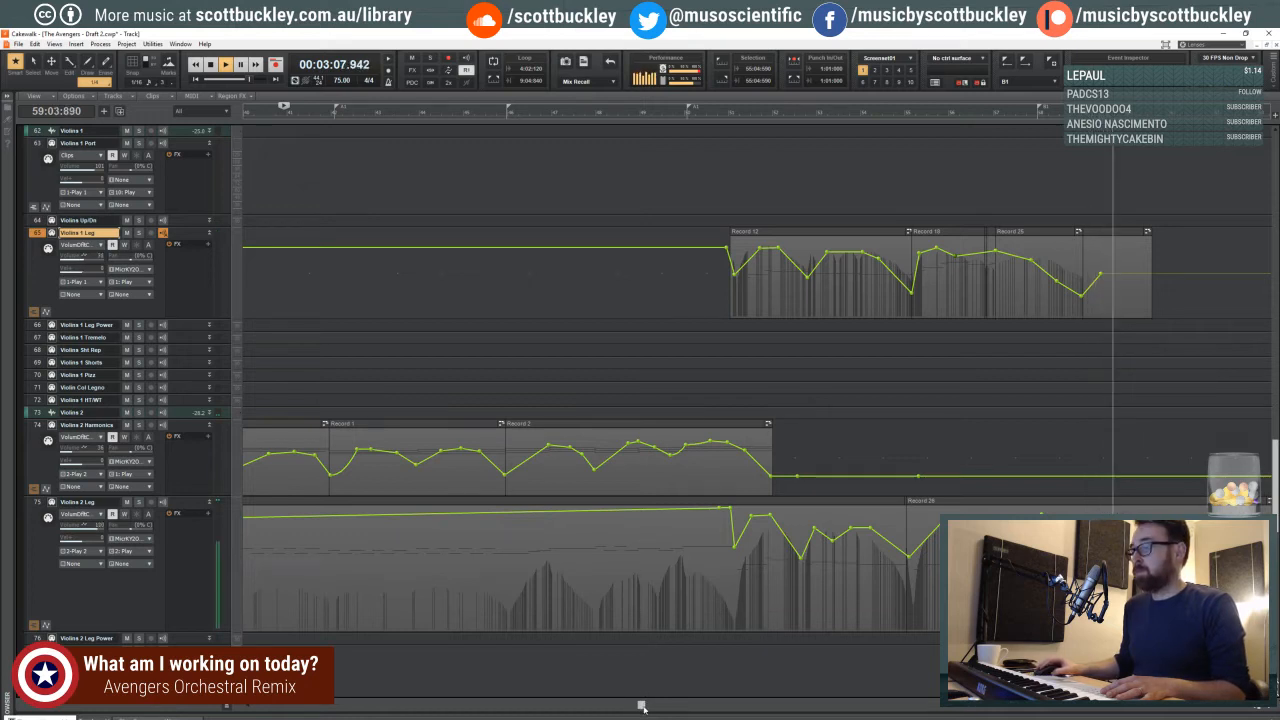
pyautogui.moveTo(642, 707); pyautogui.dragTo(715, 707)
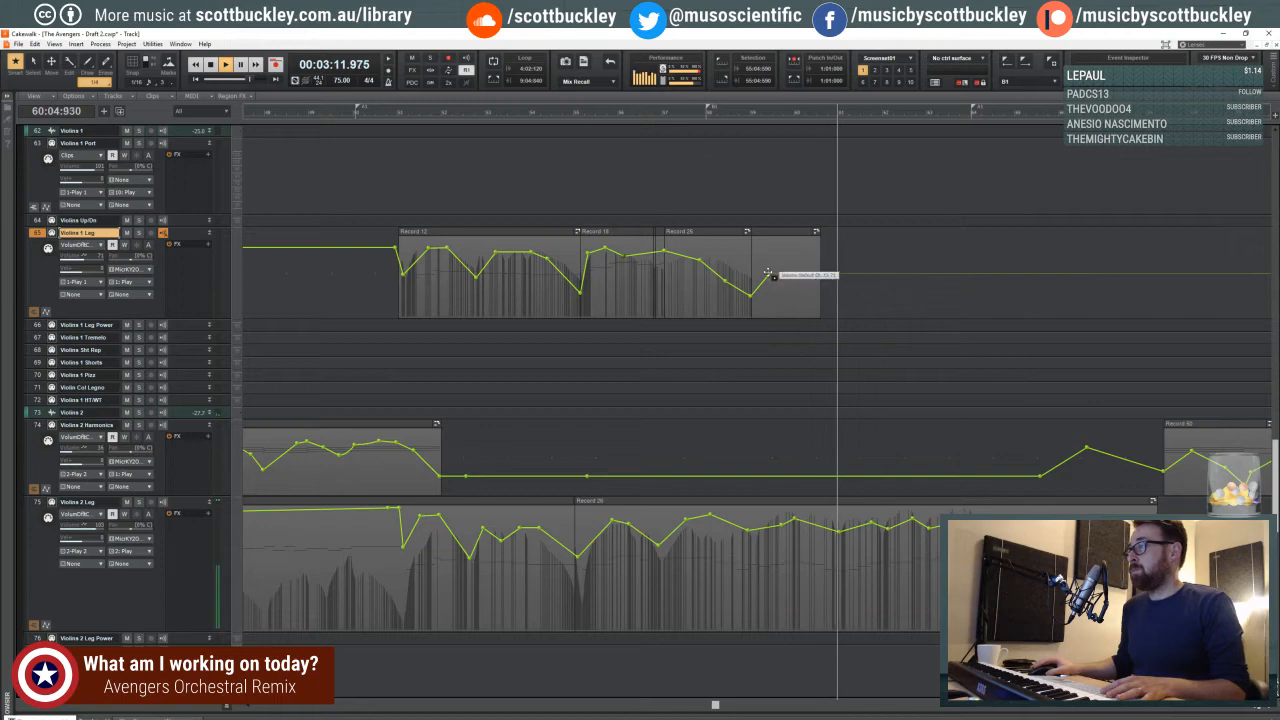
pyautogui.moveTo(768, 273); pyautogui.dragTo(803, 300)
# - Listen through to the ending, delete the Timpani Hits clip spanning measures 68 and 69, and stop playback
pyautogui.scroll(6, 789, 336)
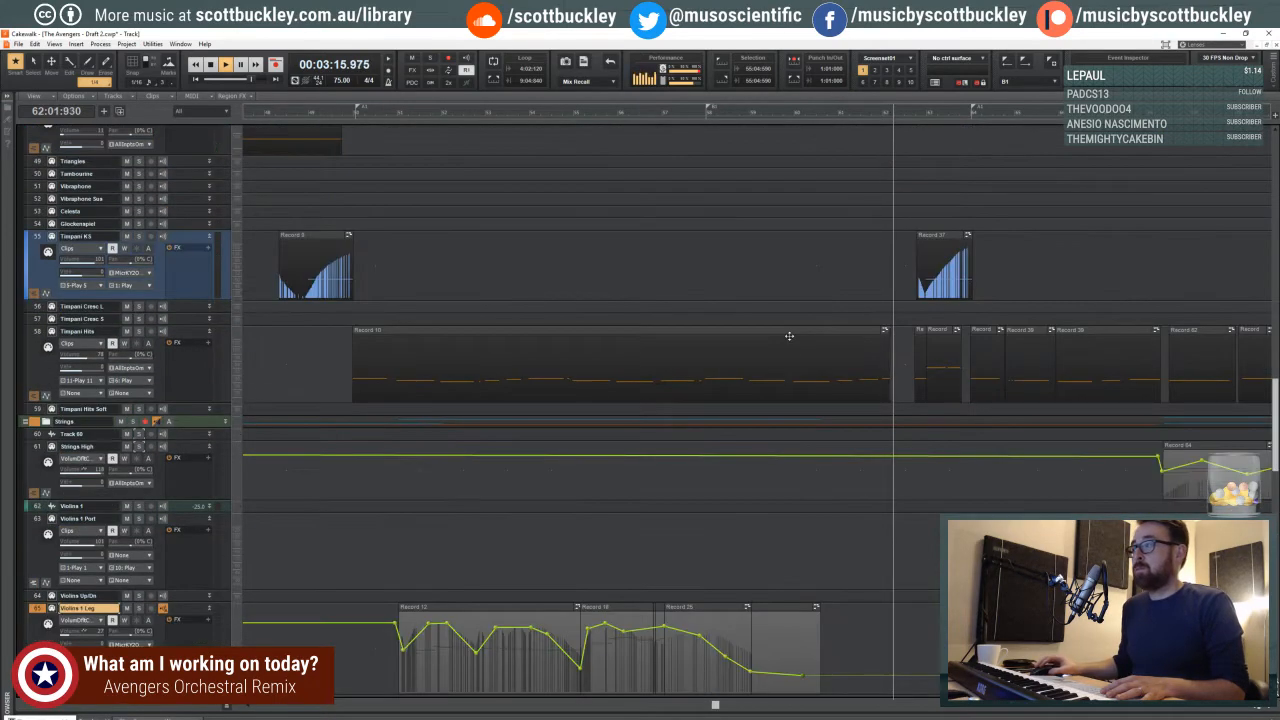
pyautogui.scroll(4, 789, 336)
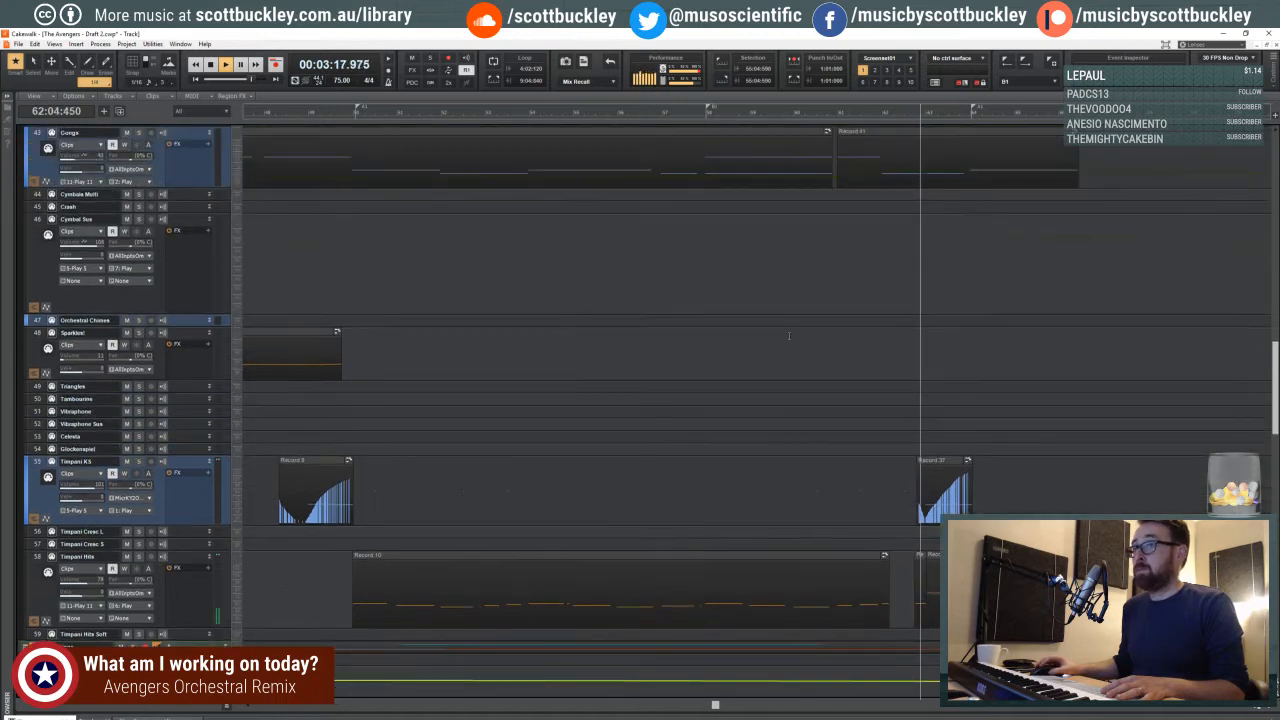
pyautogui.scroll(-2, 855, 280)
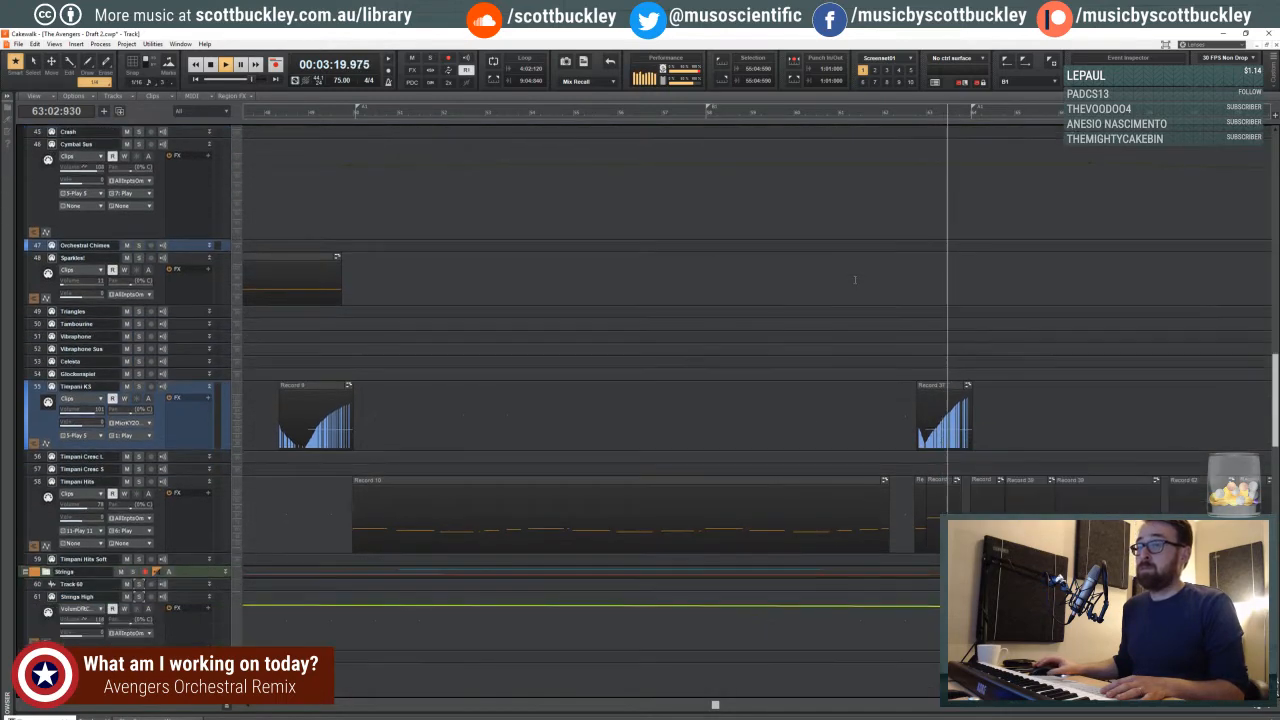
pyautogui.scroll(-1, 855, 280)
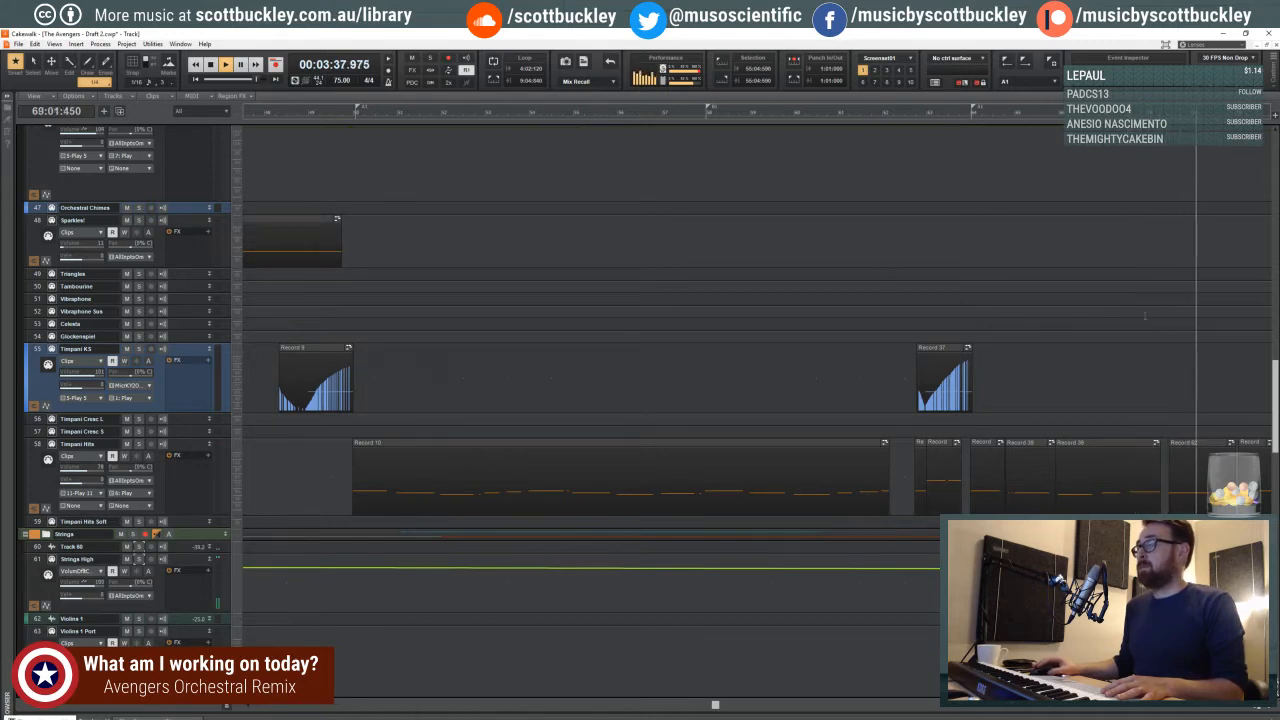
pyautogui.scroll(-15, 1145, 316)
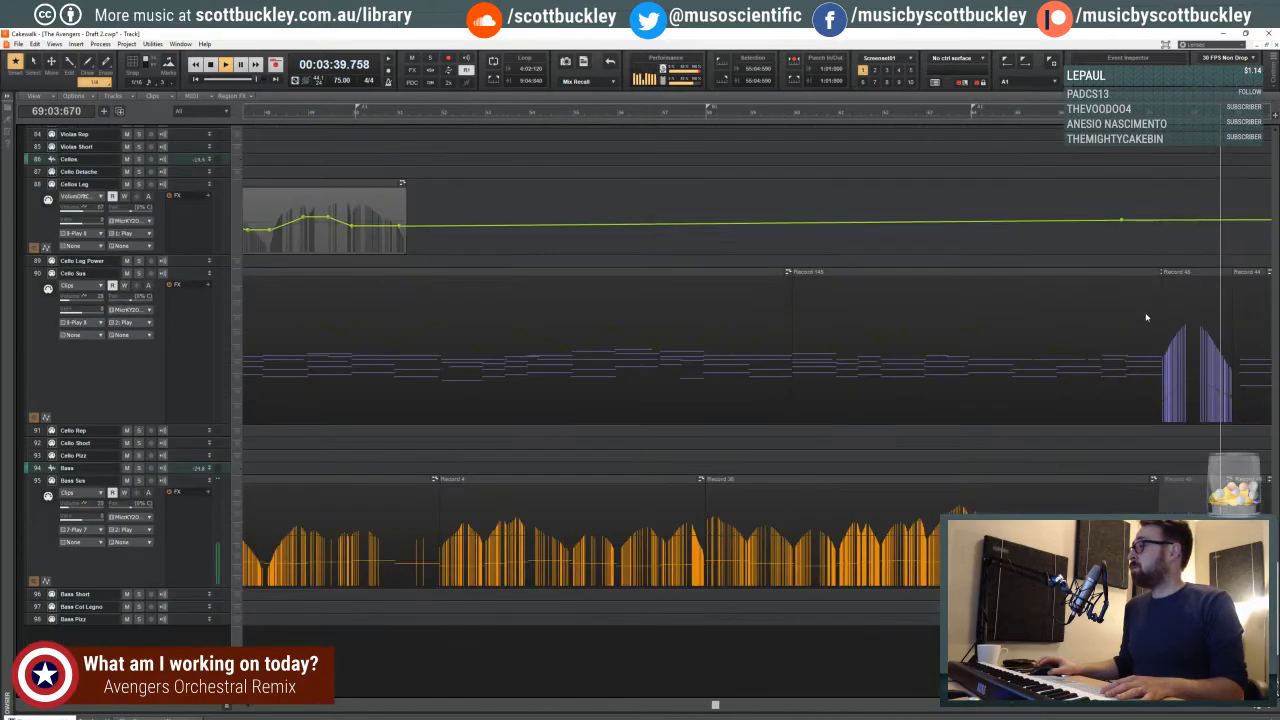
pyautogui.scroll(8, 1142, 325)
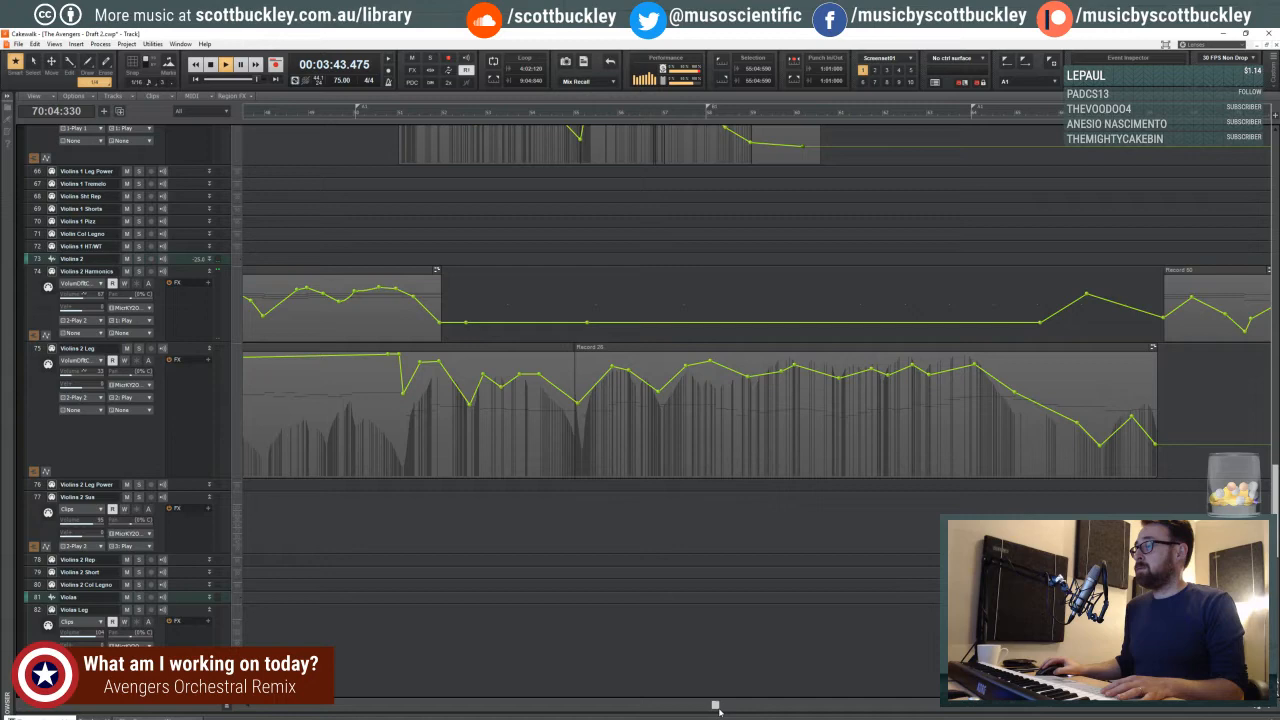
pyautogui.moveTo(717, 708); pyautogui.dragTo(780, 706)
pyautogui.scroll(8, 876, 297)
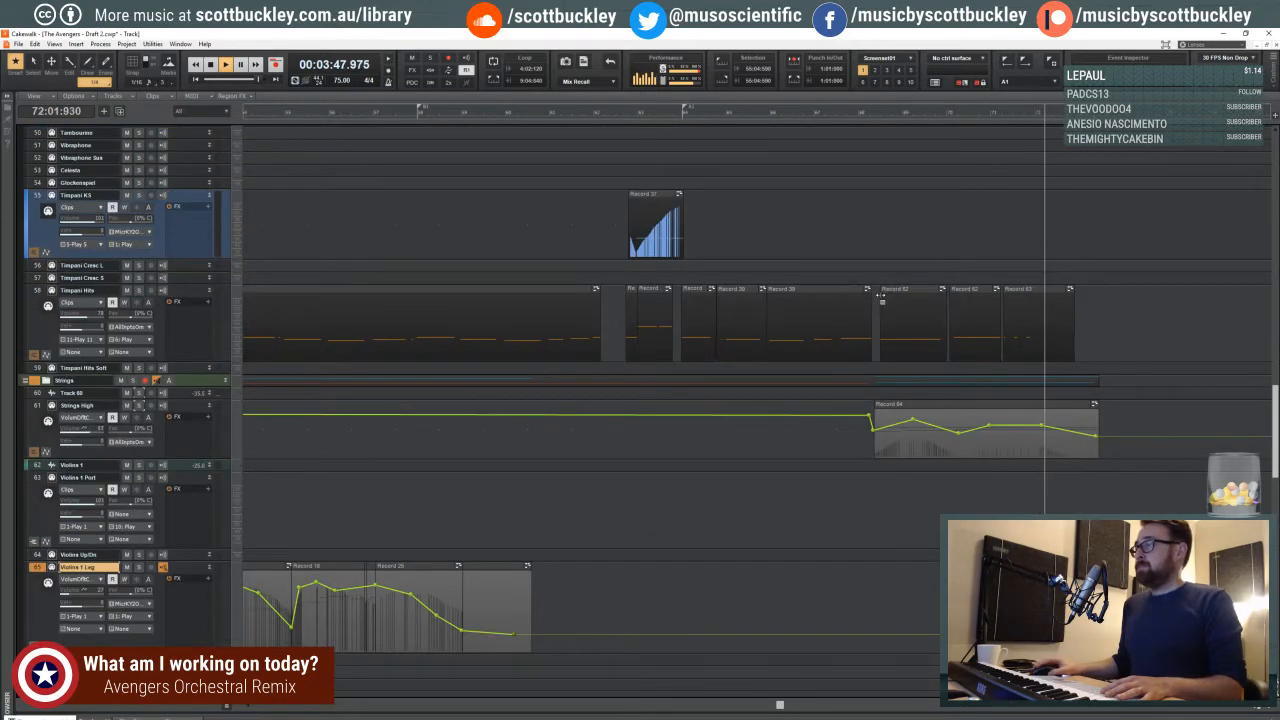
pyautogui.click(887, 317)
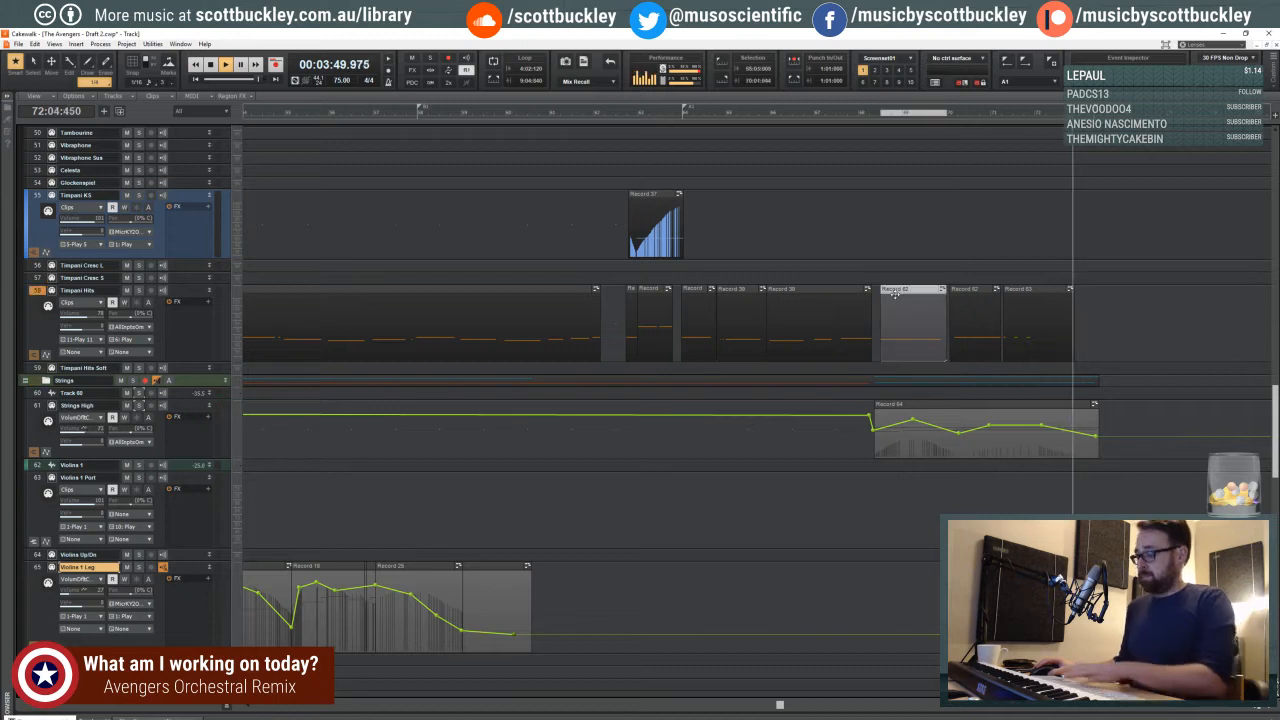
pyautogui.press('Delete')
pyautogui.press('space')
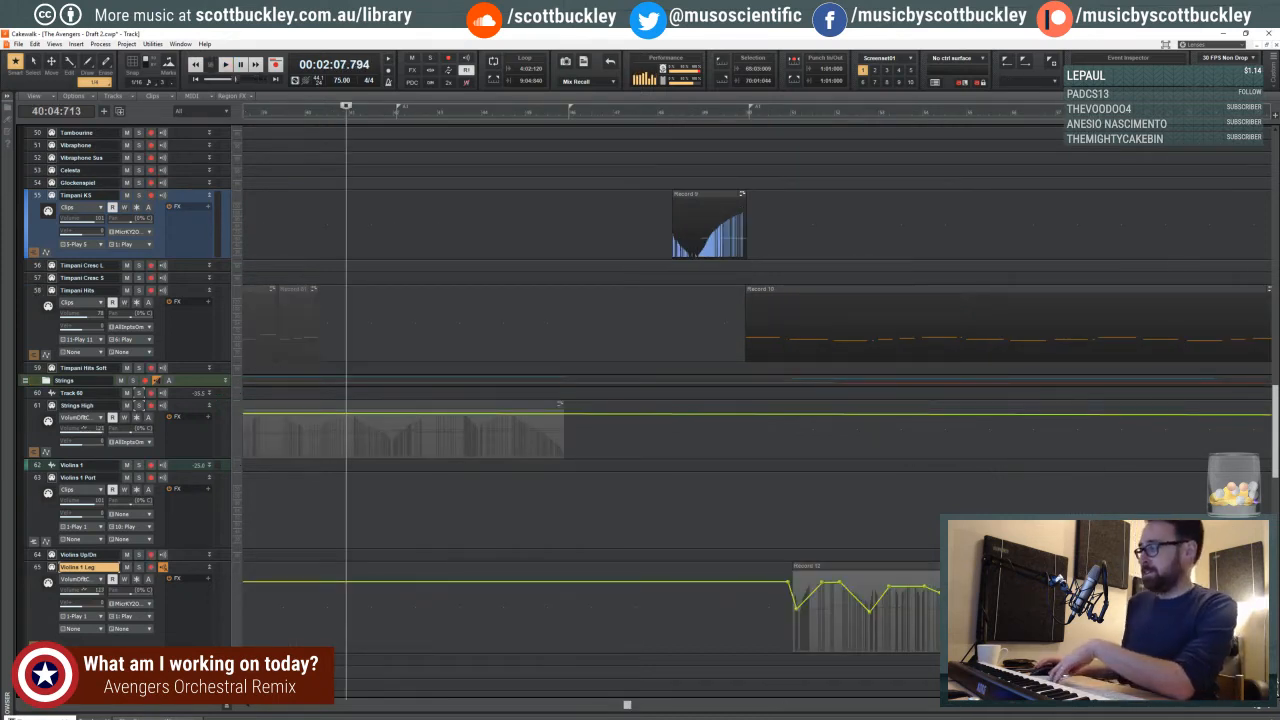
# - Show the whole arrangement, set the playback start to beat 2 of measure 33, and play from there
pyautogui.hotkey('ctrl', 'Left')
pyautogui.hotkey('ctrl', 'Left')
pyautogui.hotkey('ctrl', 'Left')
pyautogui.hotkey('ctrl', 'Left')
pyautogui.hotkey('ctrl', 'Left')
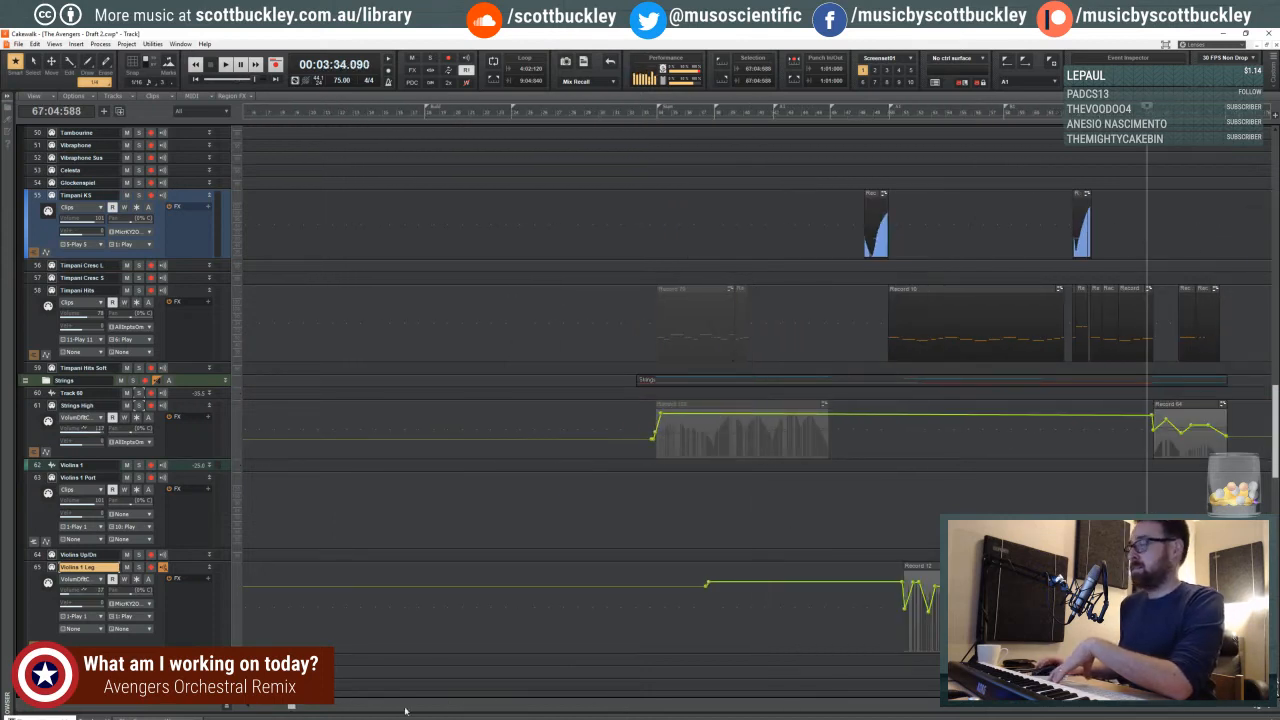
pyautogui.moveTo(294, 706); pyautogui.dragTo(322, 706)
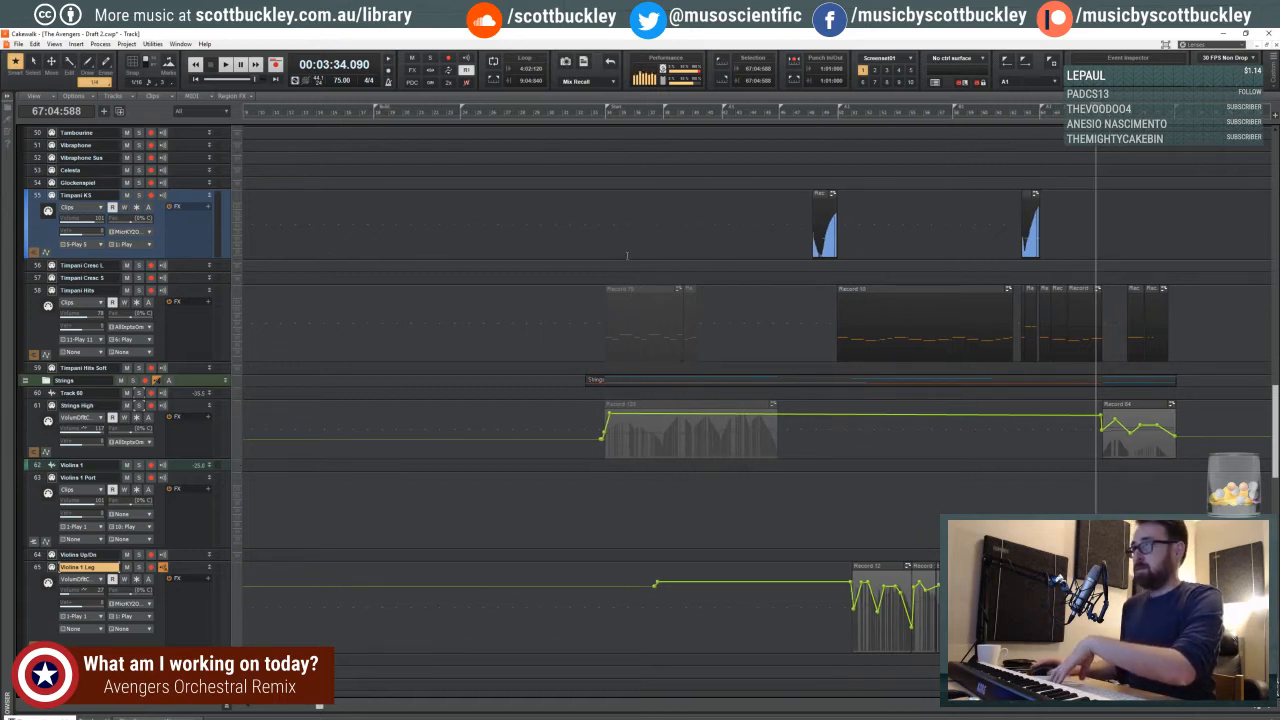
pyautogui.click(607, 214)
pyautogui.click(601, 211)
pyautogui.click(587, 214)
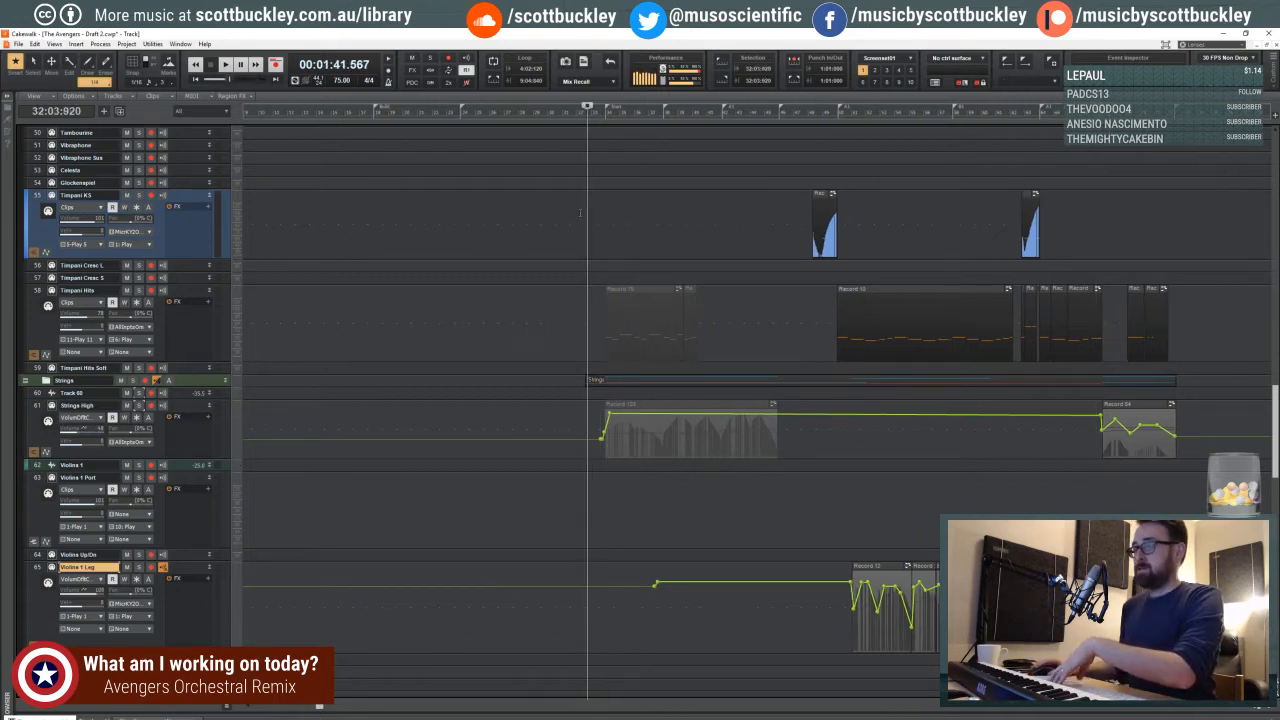
pyautogui.click(575, 214)
pyautogui.click(597, 205)
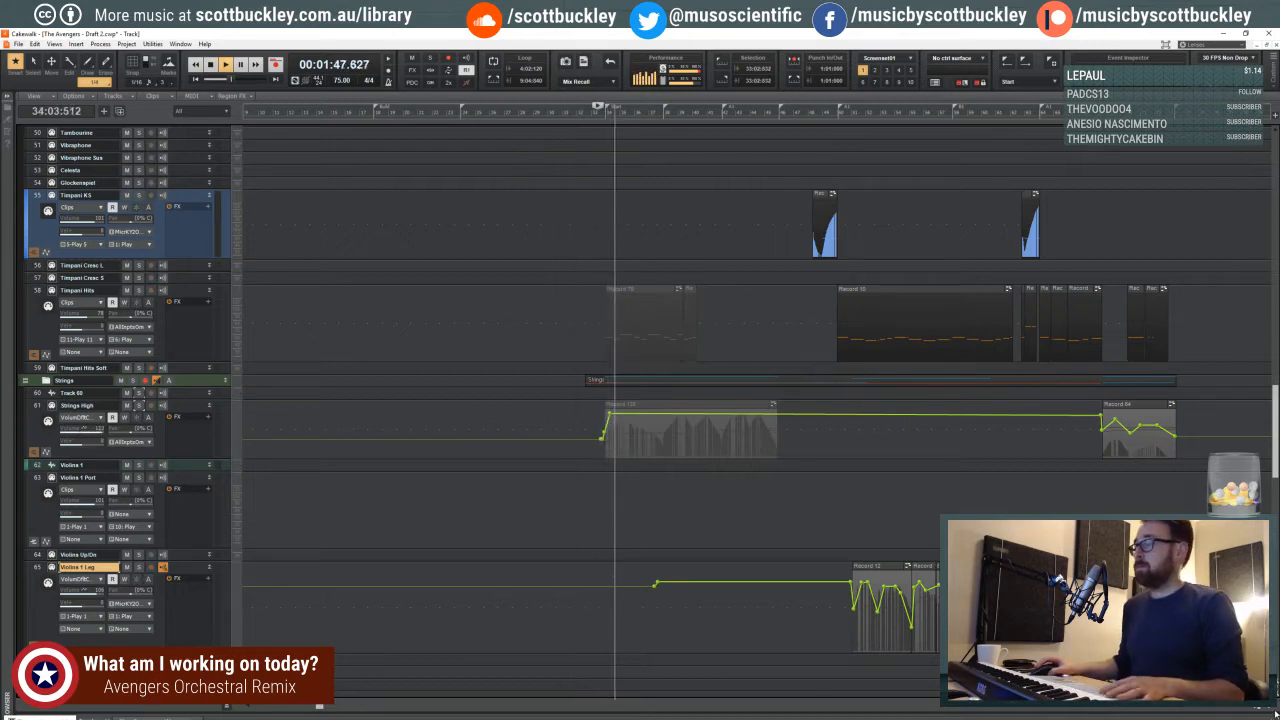
# - Review the arrangement from measure 33 during playback and examine the FH Solo clip around measure 38
pyautogui.hotkey('ctrl', 'Right')
pyautogui.hotkey('ctrl', 'Right')
pyautogui.hotkey('ctrl', 'Right')
pyautogui.hotkey('ctrl', 'Right')
pyautogui.hotkey('ctrl', 'Right')
pyautogui.hotkey('ctrl', 'Right')
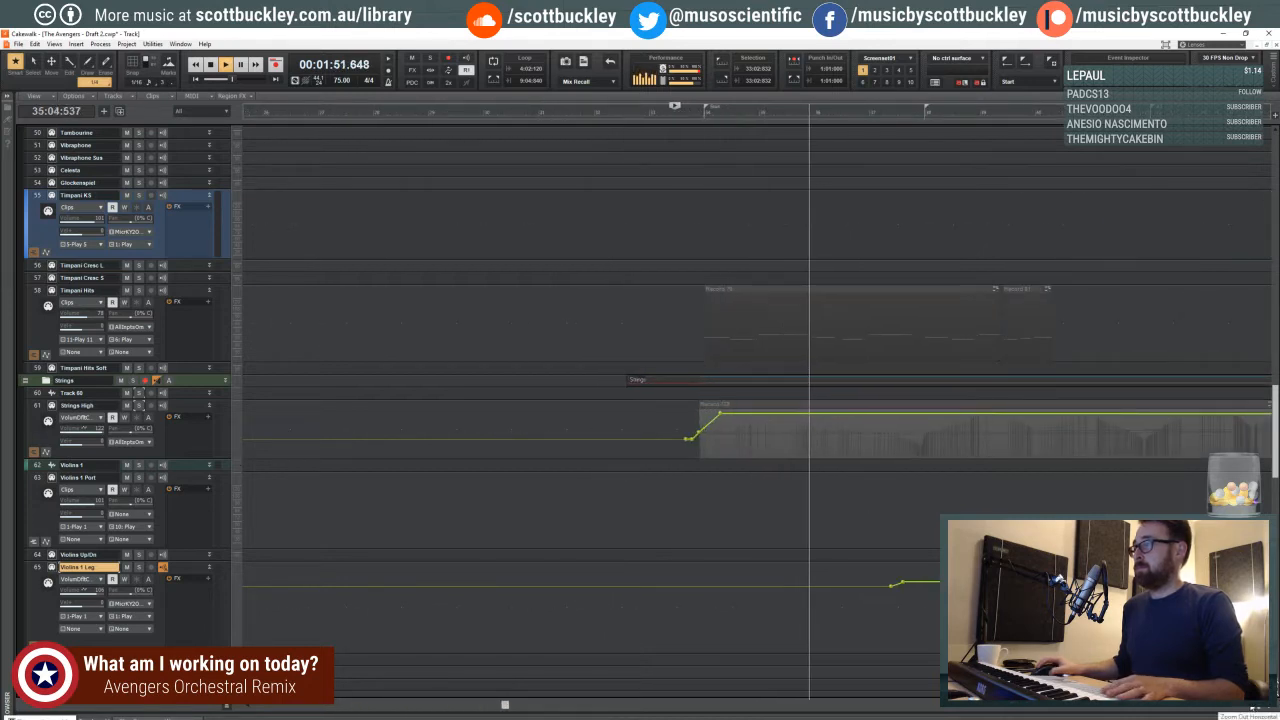
pyautogui.hotkey('ctrl', 'Left')
pyautogui.hotkey('ctrl', 'Left')
pyautogui.hotkey('ctrl', 'Left')
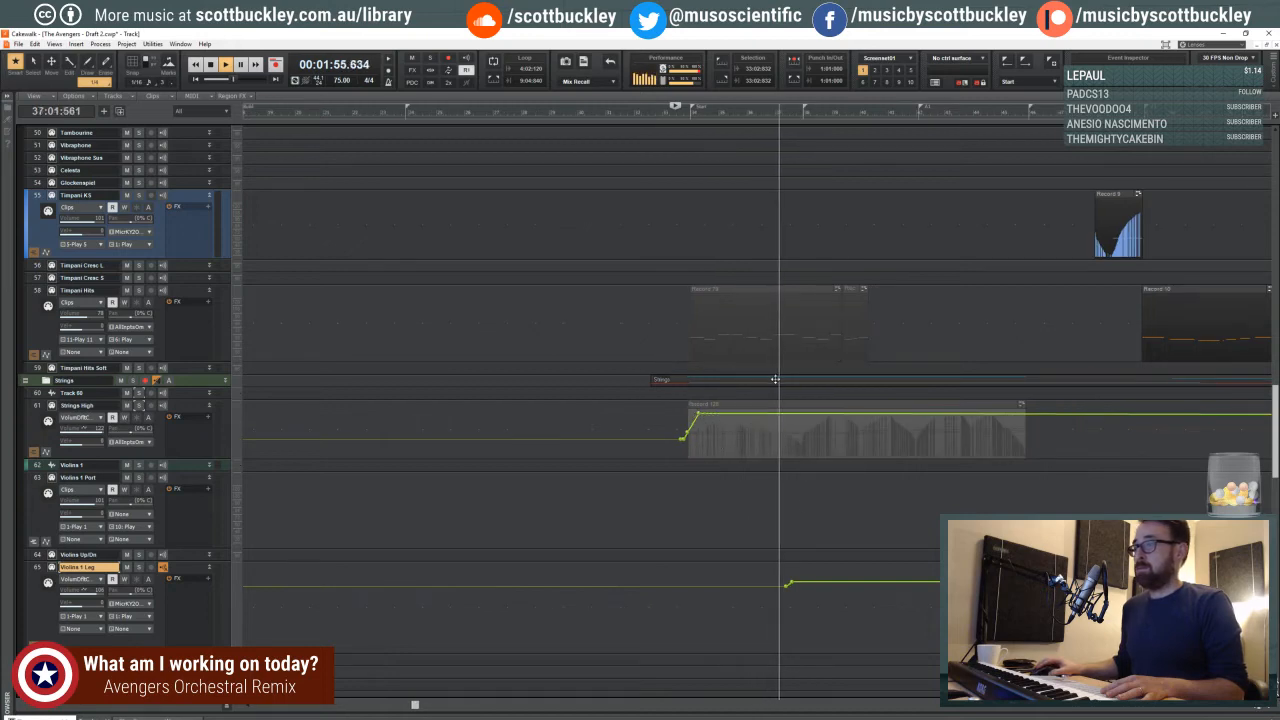
pyautogui.scroll(10, 792, 408)
pyautogui.scroll(5, 792, 408)
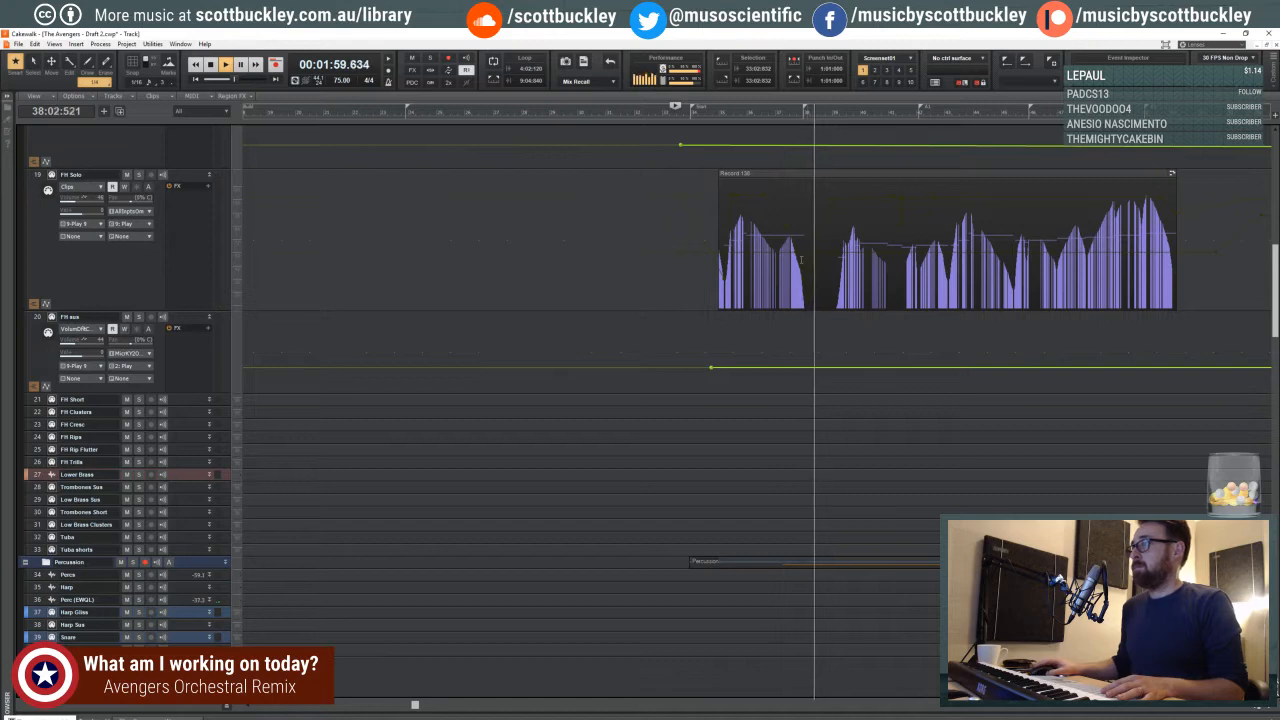
# - Look over the percussion and timpani tracks during playback, stop playback, and select the Bass Drum track
pyautogui.scroll(-10, 790, 368)
pyautogui.scroll(-5, 790, 368)
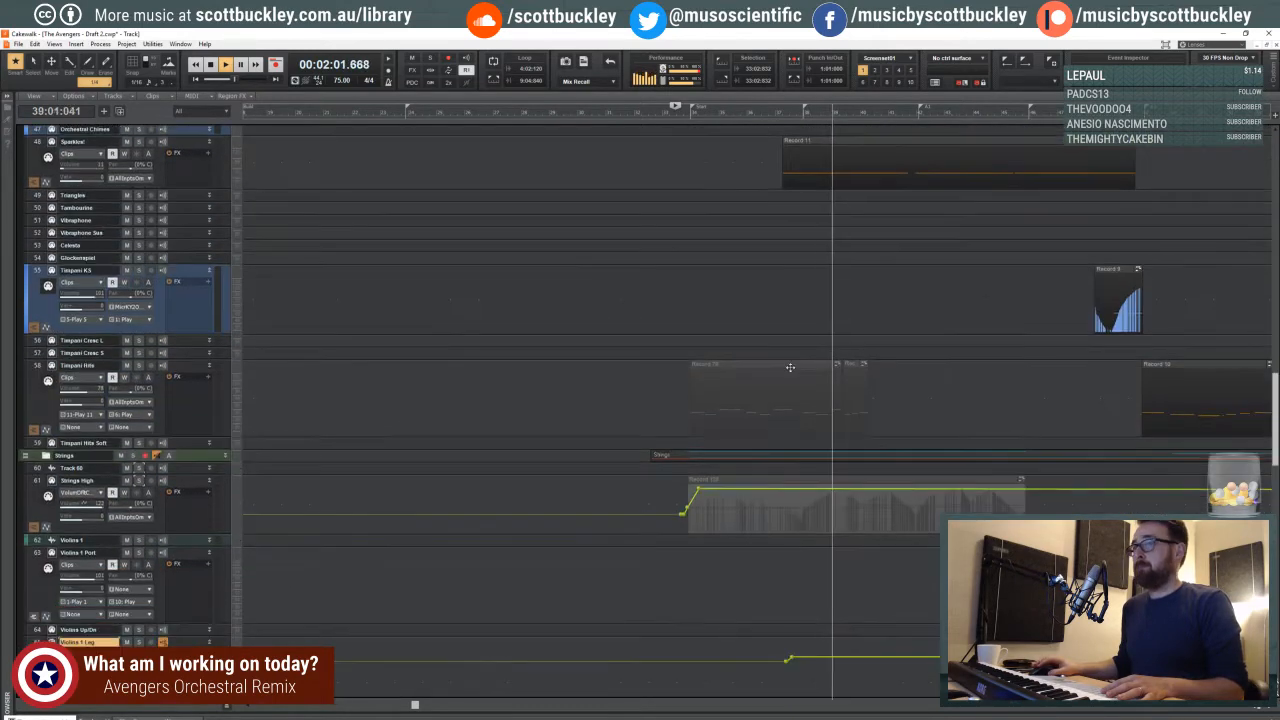
pyautogui.scroll(4, 790, 368)
pyautogui.scroll(5, 408, 317)
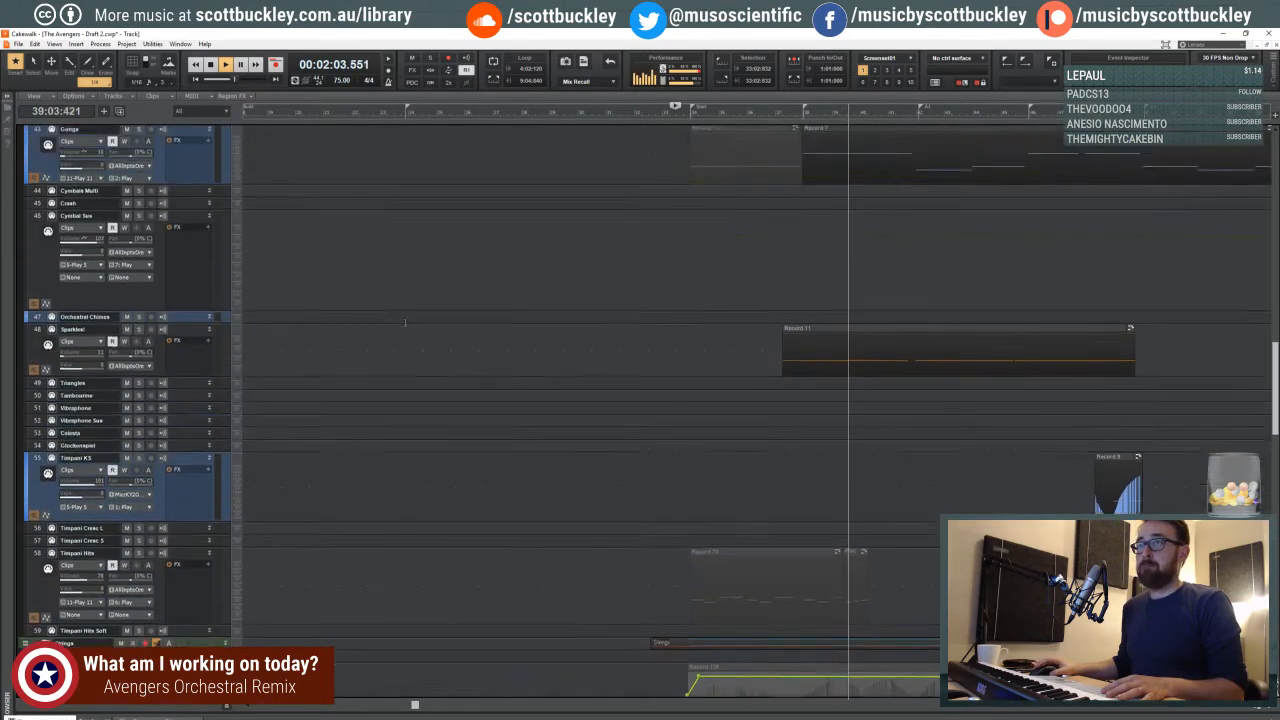
pyautogui.press('space')
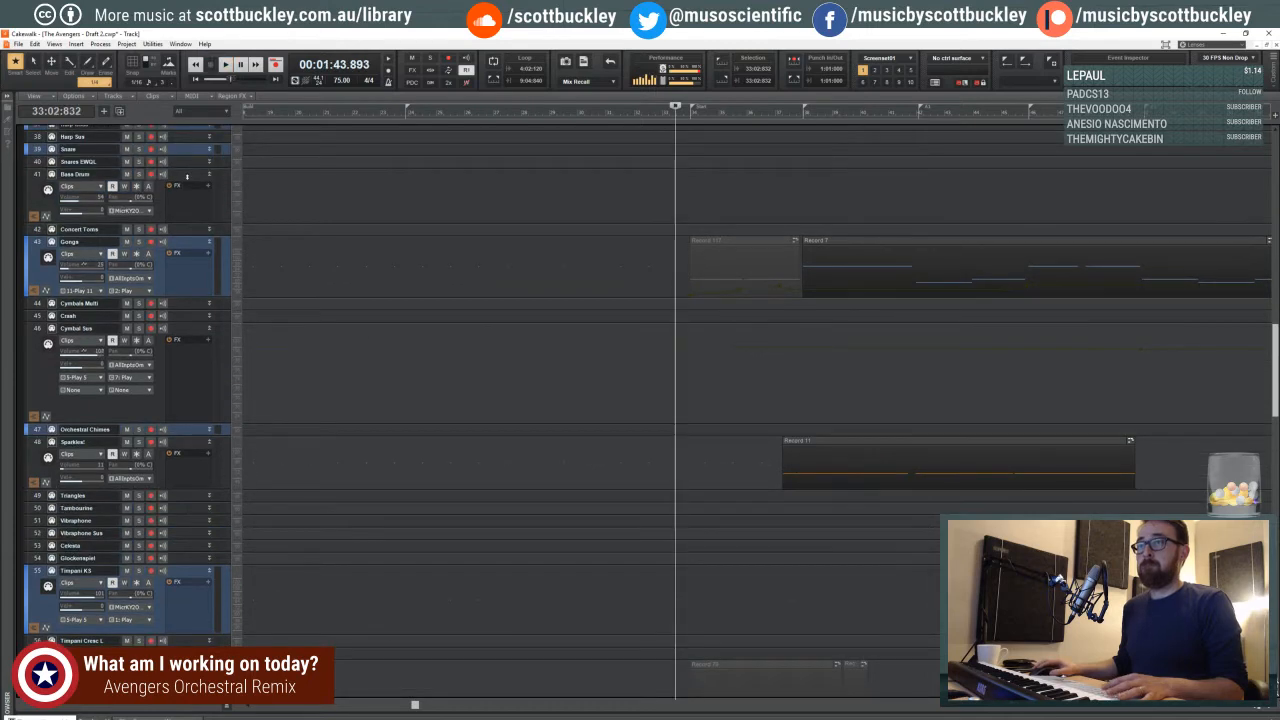
pyautogui.click(186, 176)
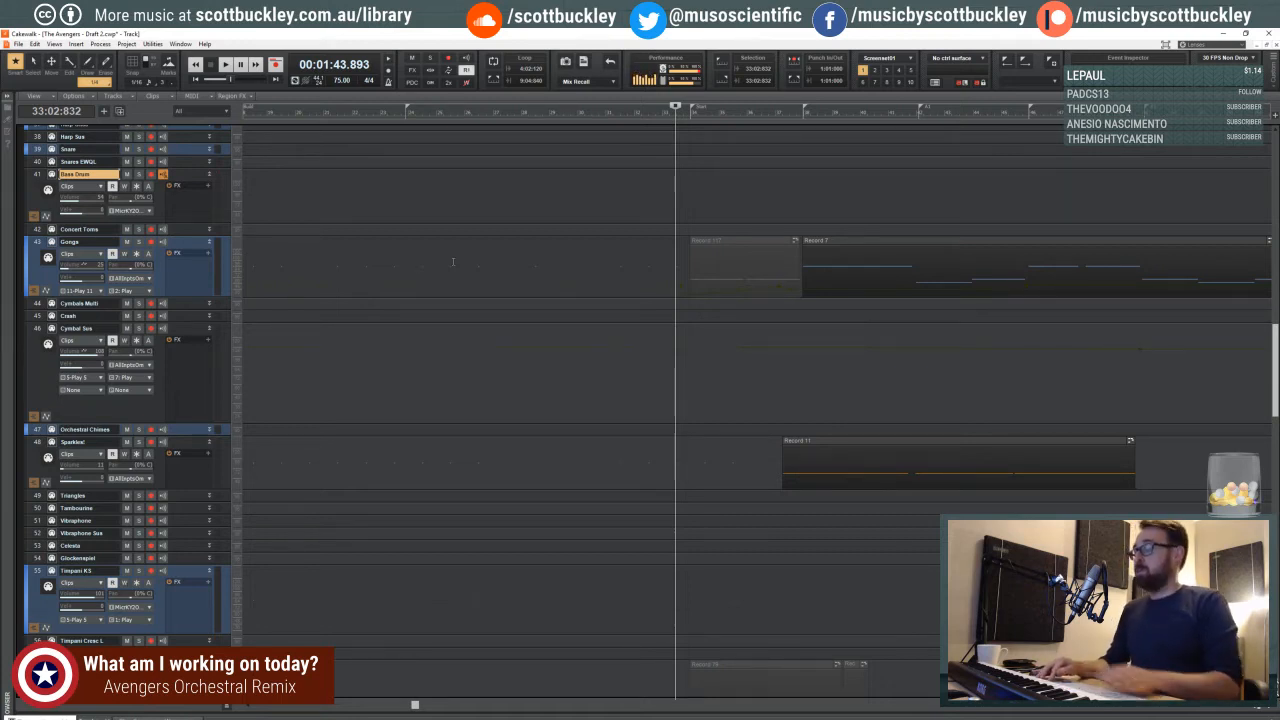
# - Zoom the timeline out, set the playback start to beat 3 of measure 37, and listen to the passage from there
pyautogui.click(795, 120)
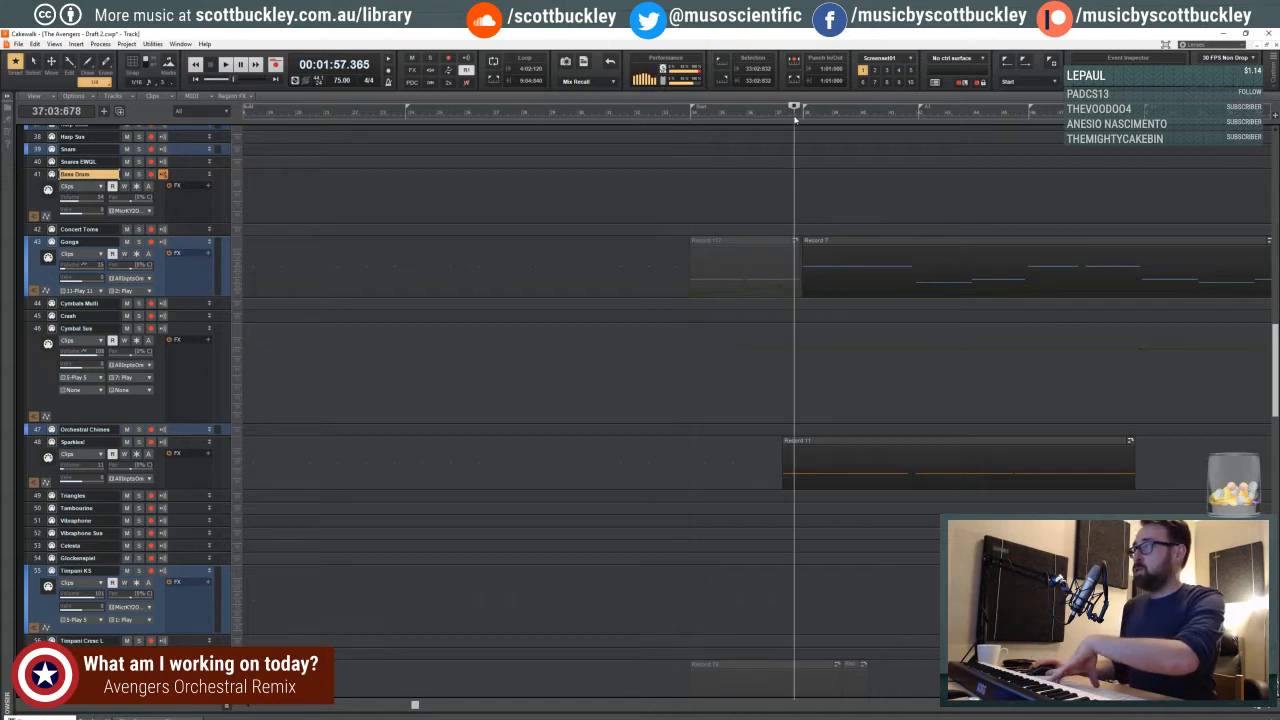
pyautogui.click(1248, 710)
pyautogui.hscroll(3, 859, 478)
pyautogui.scroll(1, 859, 478)
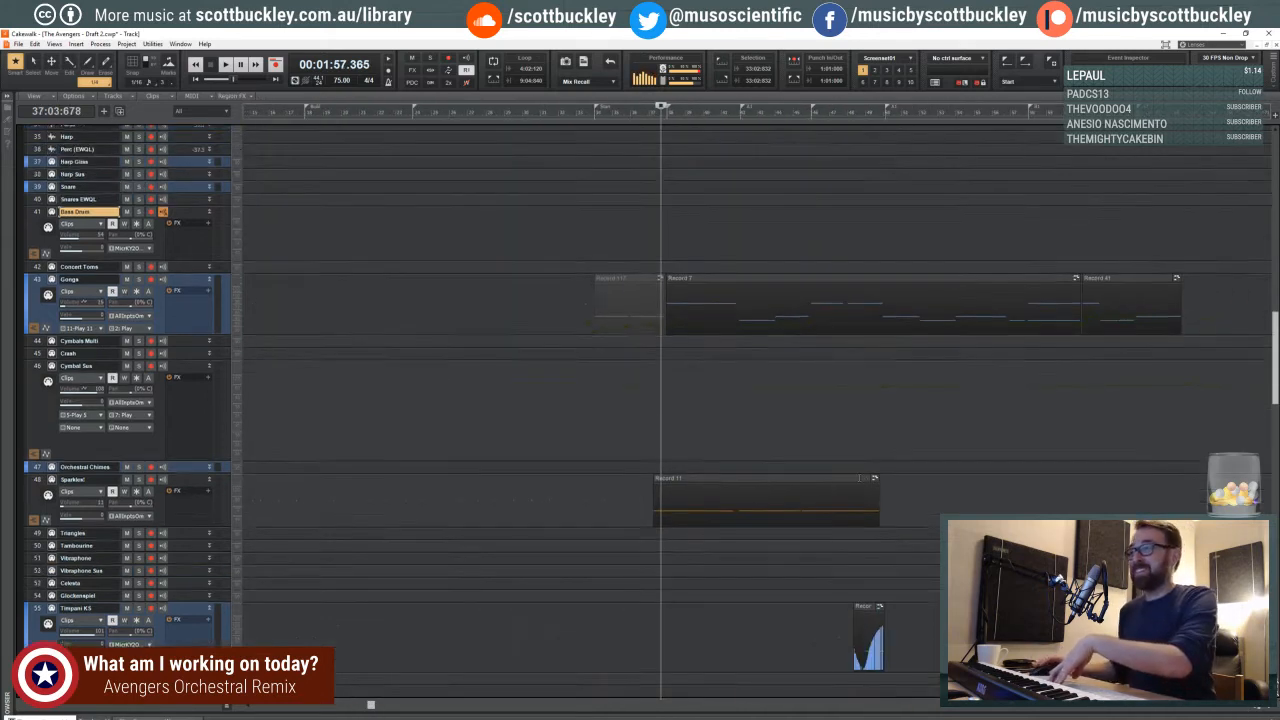
pyautogui.scroll(3, 780, 450)
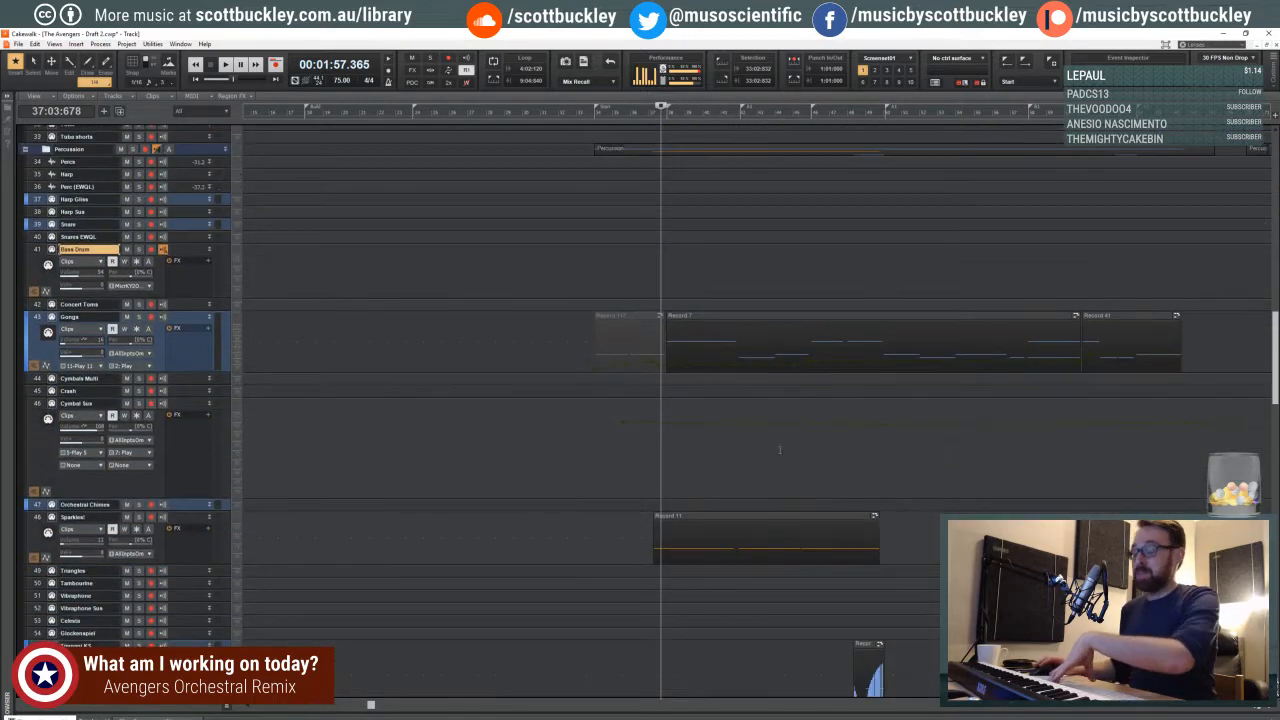
pyautogui.scroll(-3, 780, 450)
pyautogui.scroll(3, 677, 383)
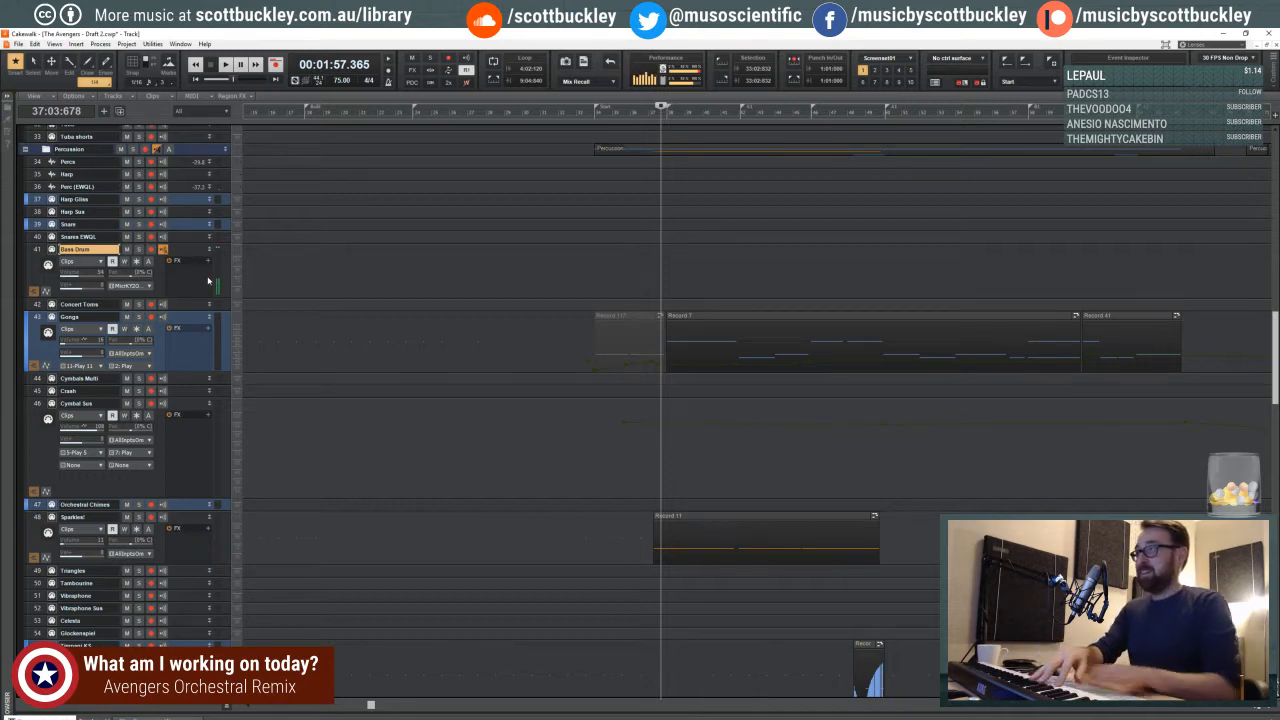
pyautogui.press('space')
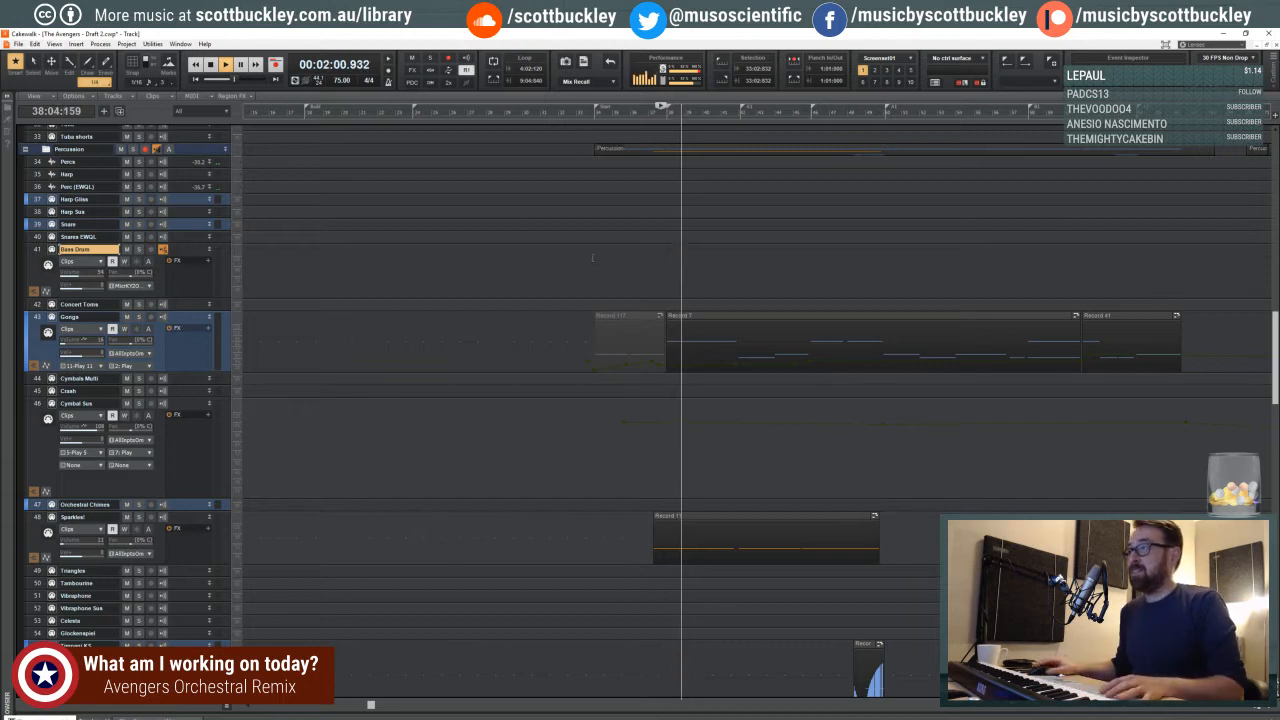
pyautogui.press('space')
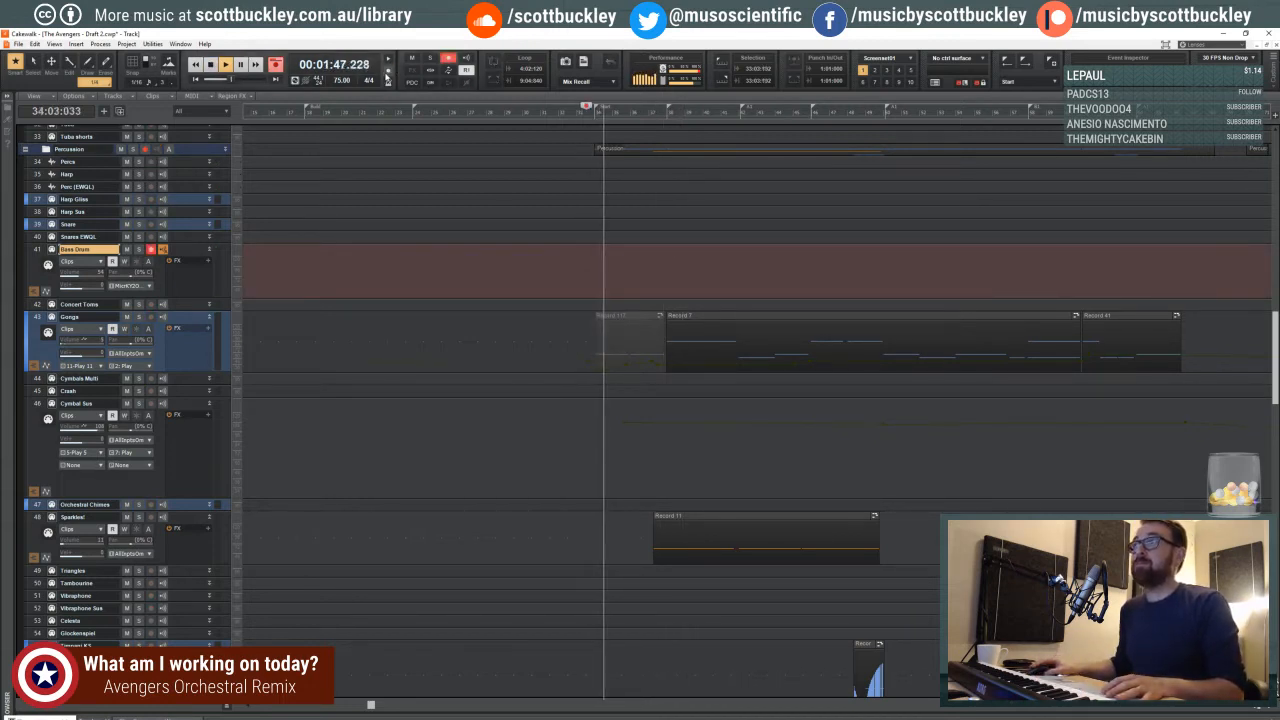
# - Record a new part on the Bass Drum track, starting from beat 2 of measure 33 and stopping at about measure 47
pyautogui.press('space')
pyautogui.click(577, 256)
pyautogui.press('r')
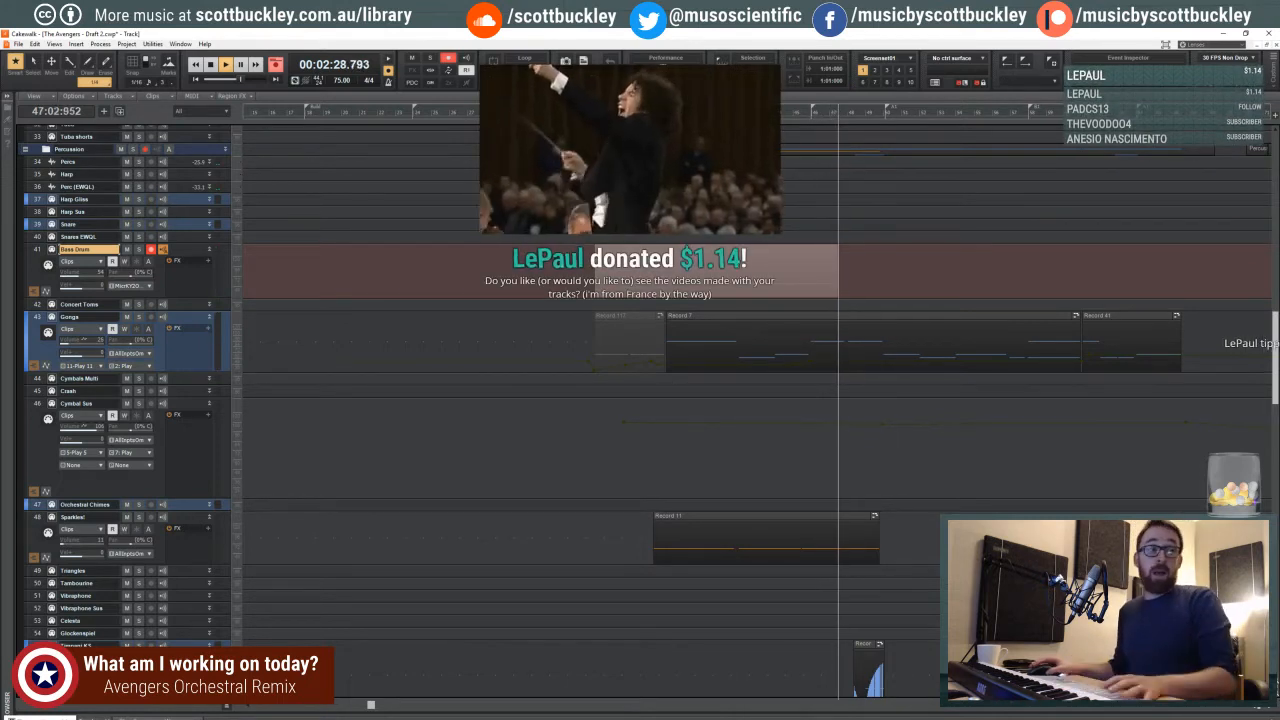
pyautogui.press('space')
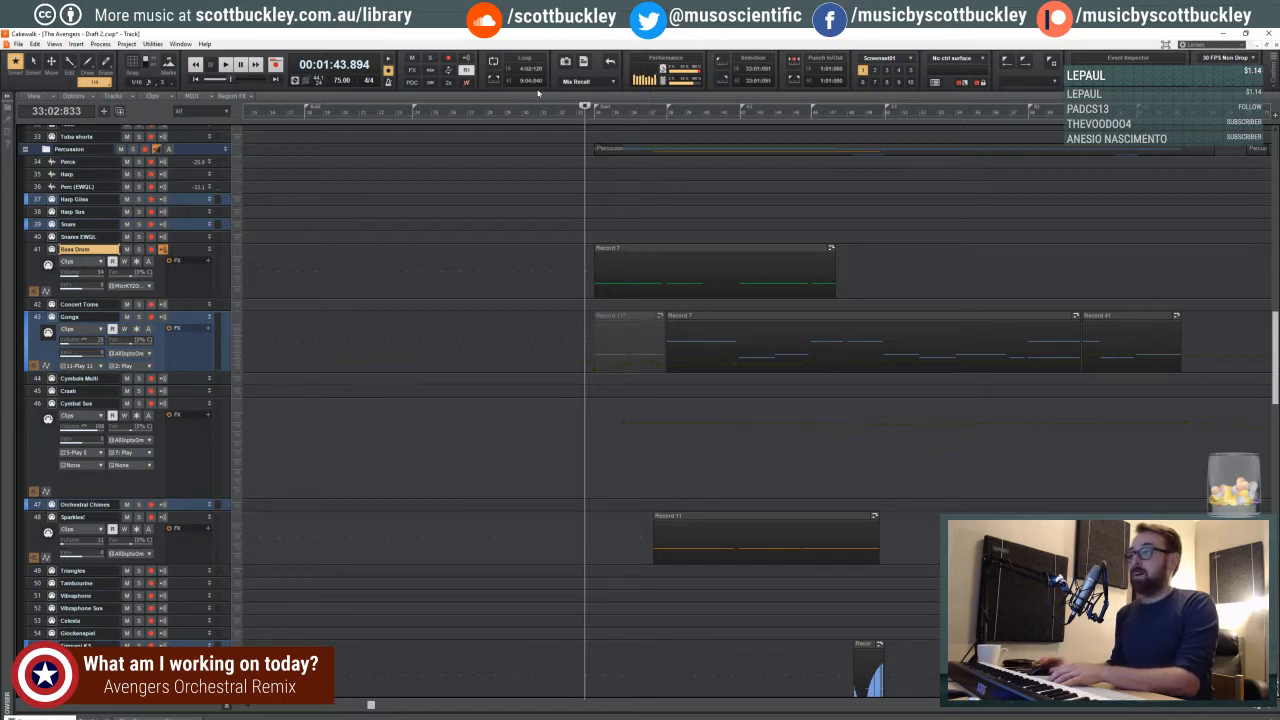
# - Play back the recorded bass drum part from beat 3 of measure 32 and examine its first notes in the piano roll
pyautogui.click(575, 104)
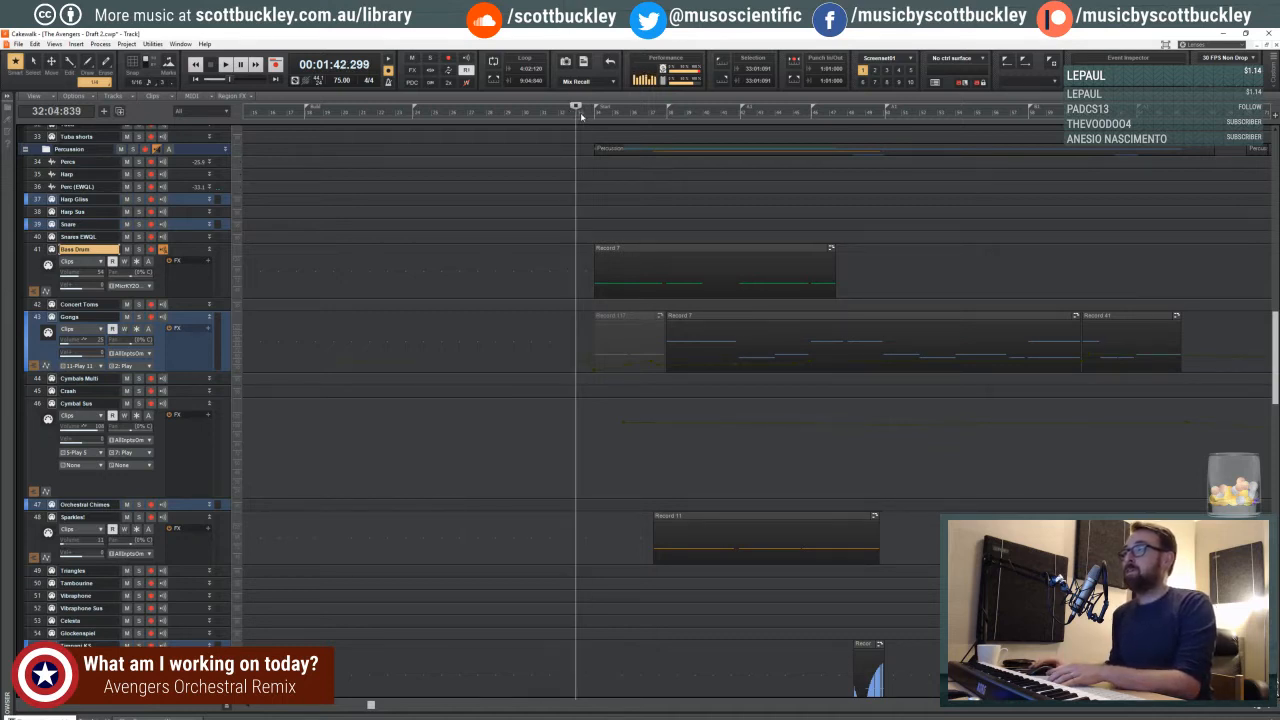
pyautogui.click(587, 115)
pyautogui.click(584, 115)
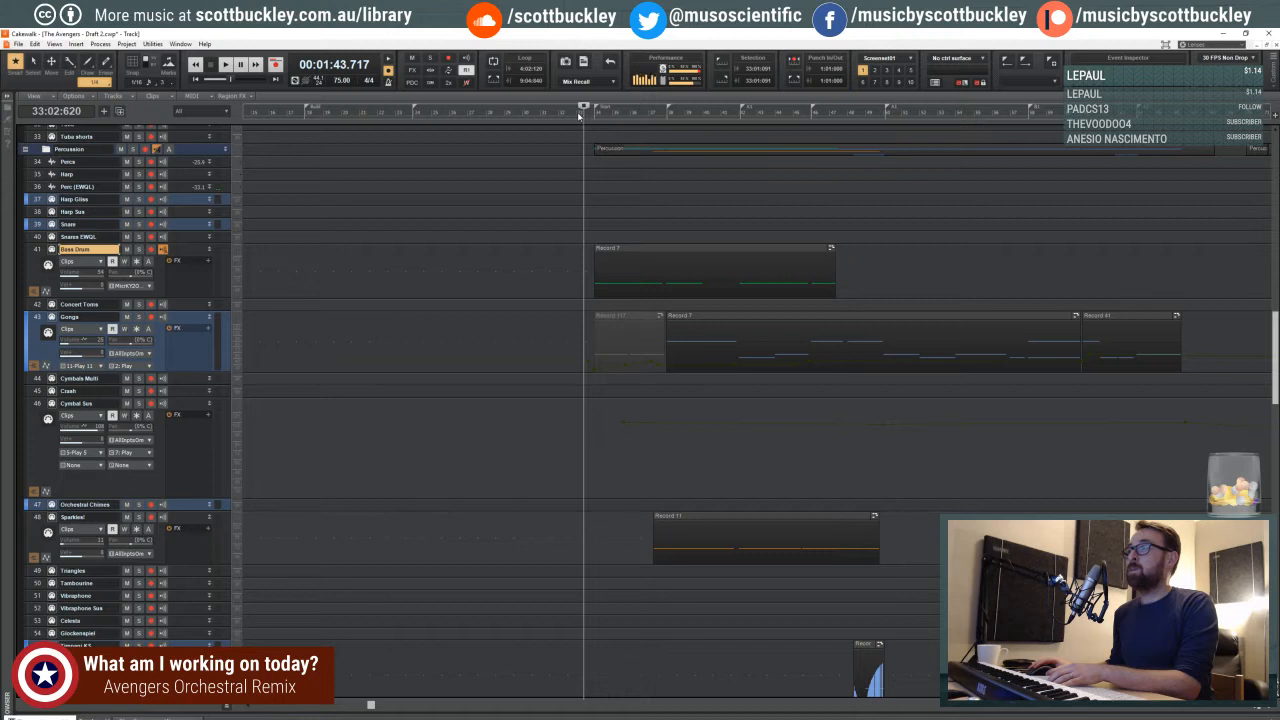
pyautogui.click(570, 114)
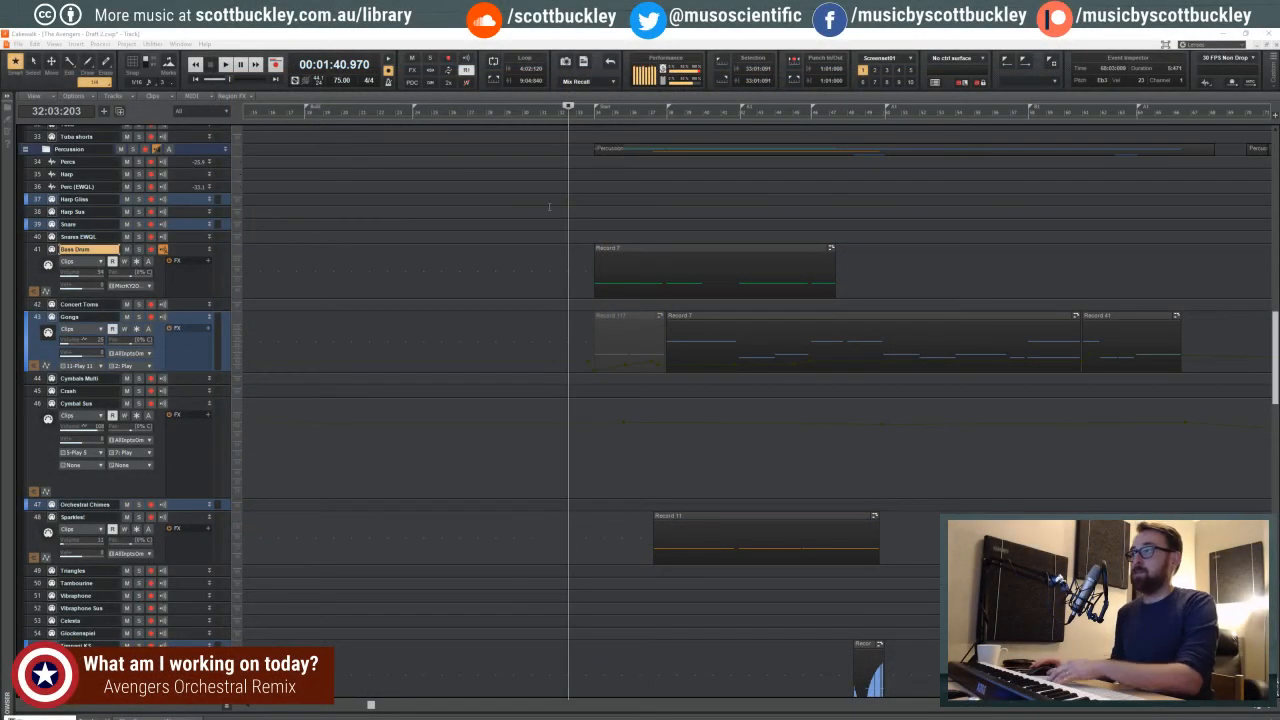
pyautogui.click(550, 205)
pyautogui.click(575, 203)
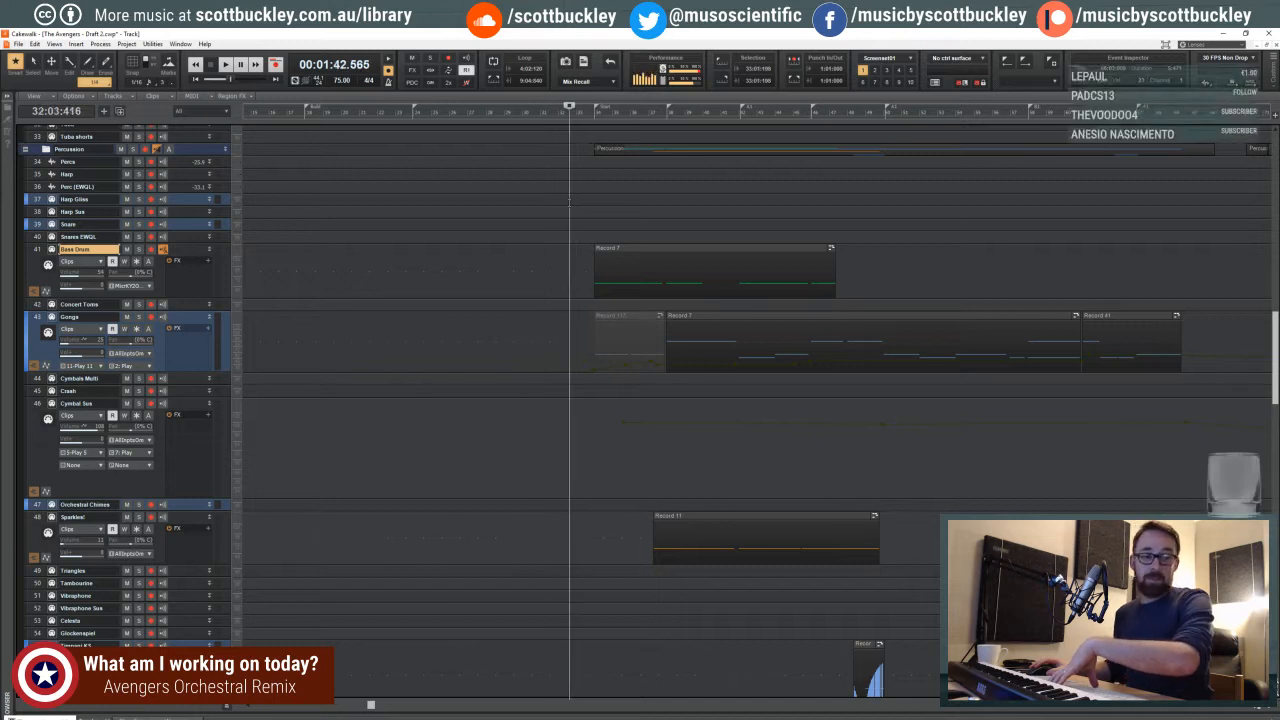
pyautogui.press('space')
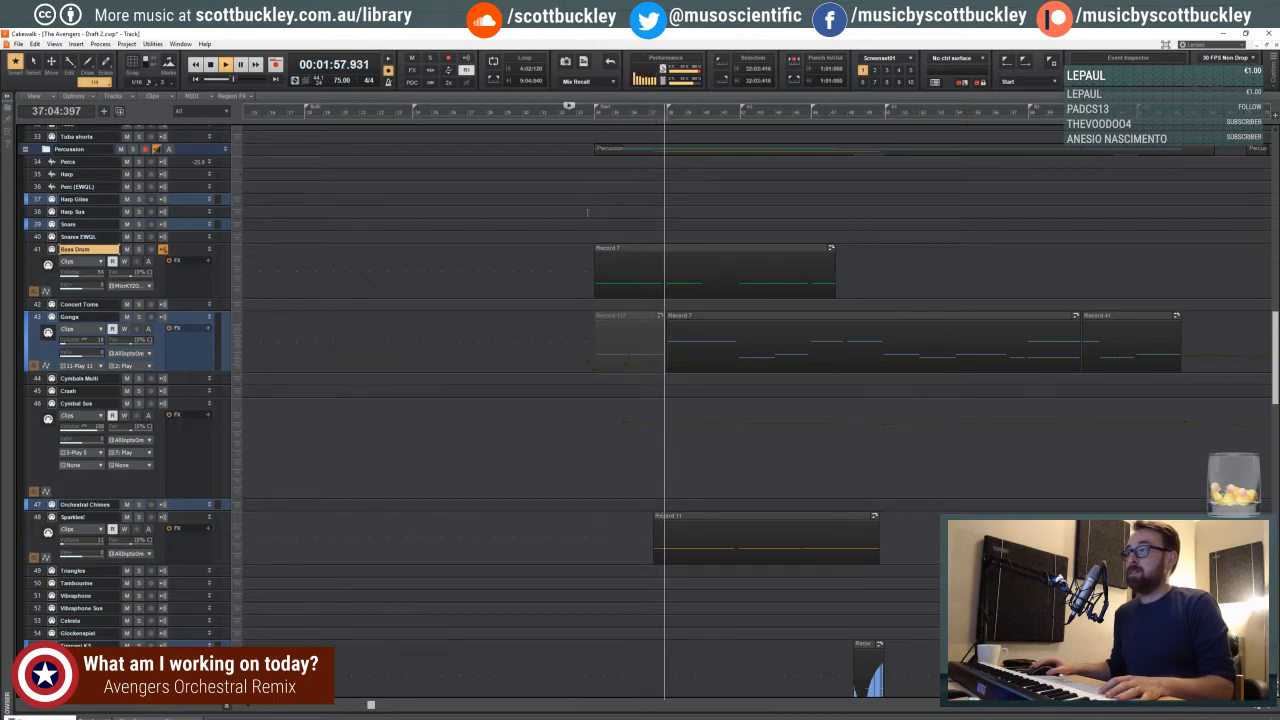
pyautogui.press('space')
pyautogui.doubleClick(621, 251)
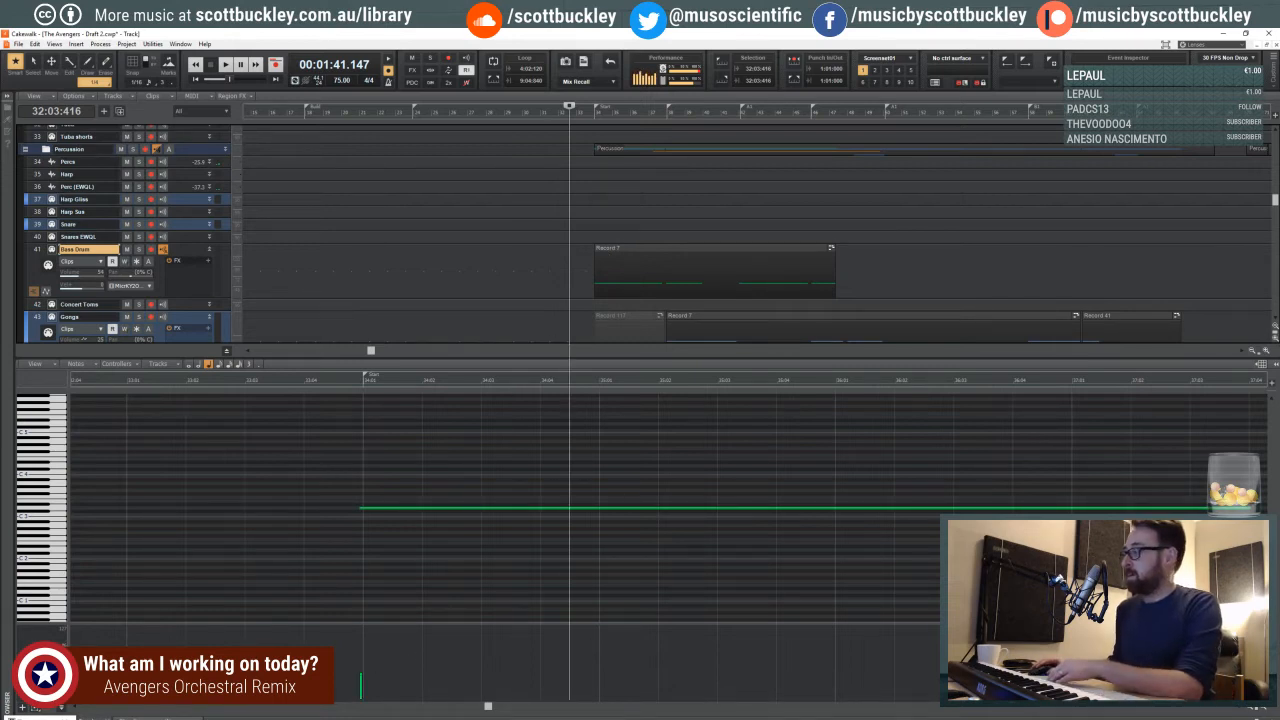
pyautogui.press('d')
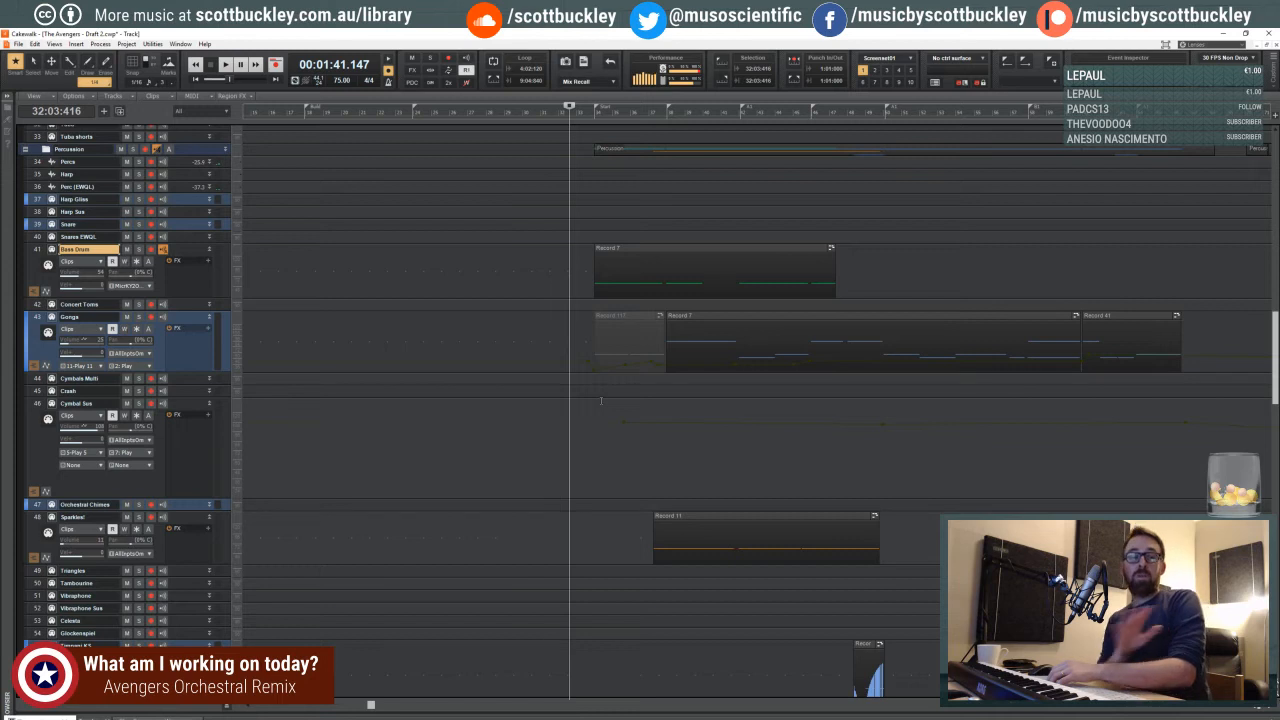
# - Increase the height of the Bass Drum track and zoom the timeline in on its recorded clip
pyautogui.scroll(2, 419, 291)
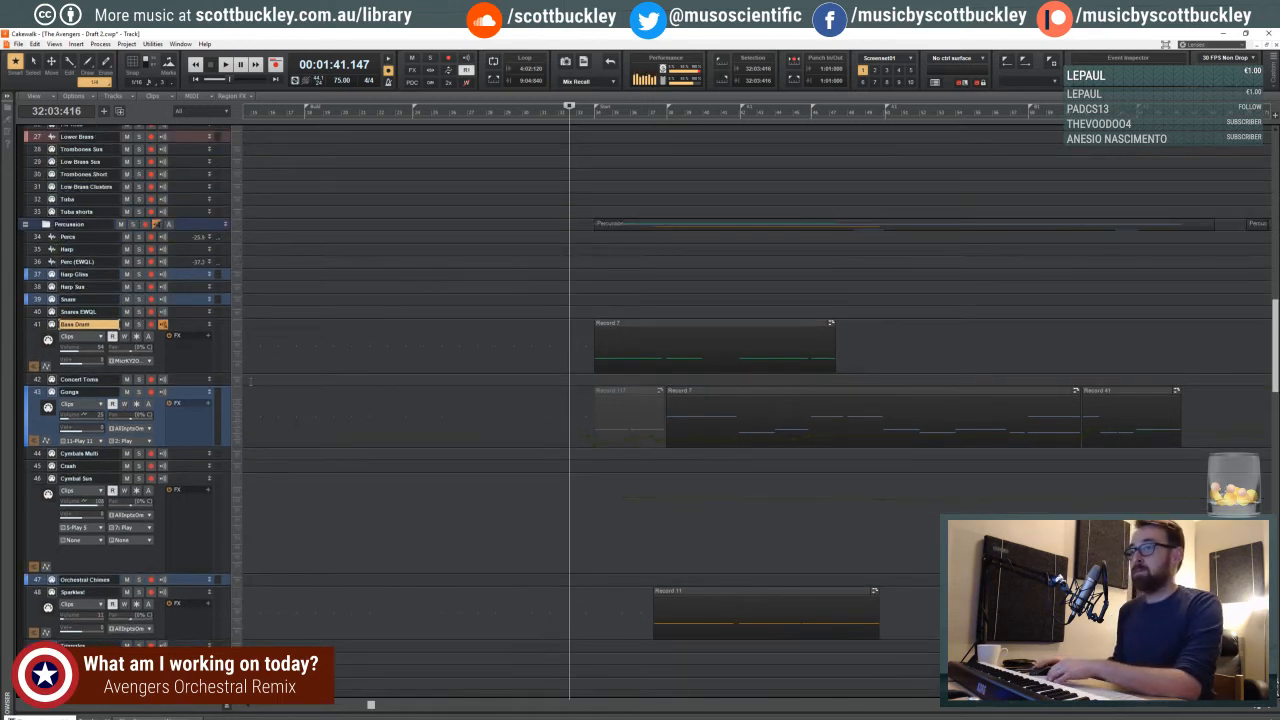
pyautogui.moveTo(185, 375); pyautogui.dragTo(163, 396)
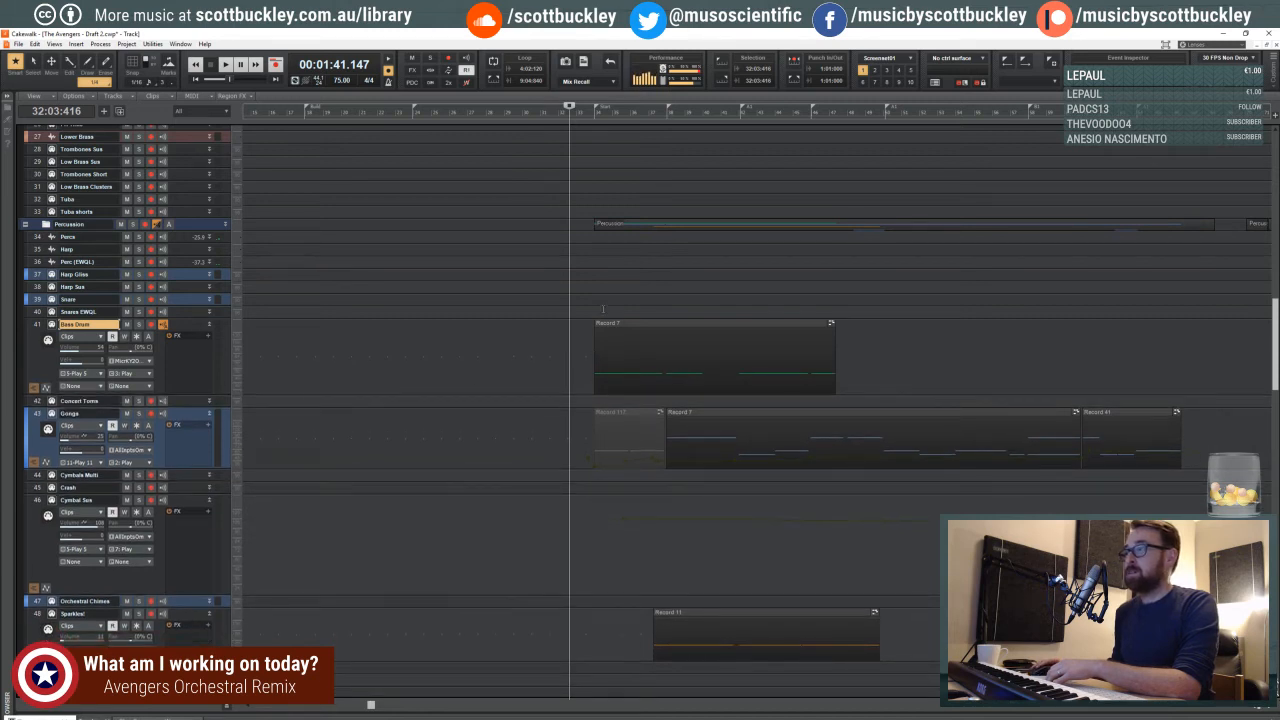
pyautogui.click(1266, 709)
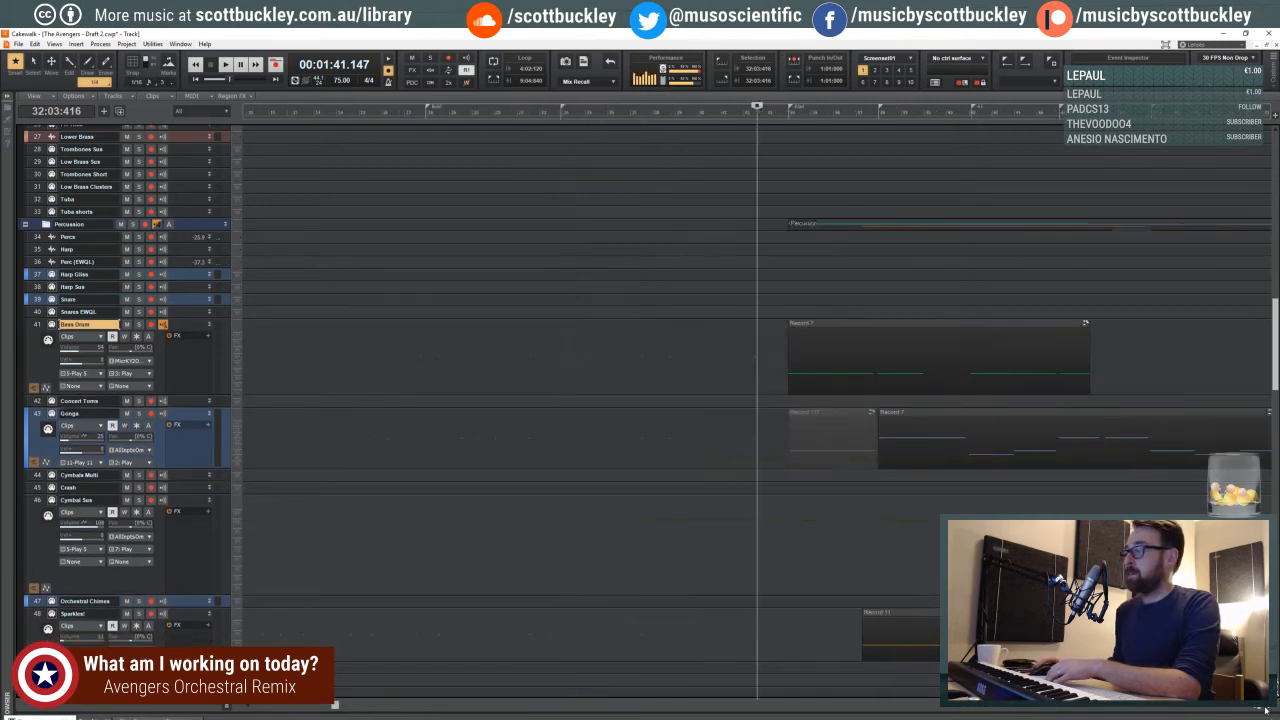
pyautogui.click(1266, 709)
pyautogui.click(1266, 709)
pyautogui.moveTo(421, 706); pyautogui.dragTo(511, 695)
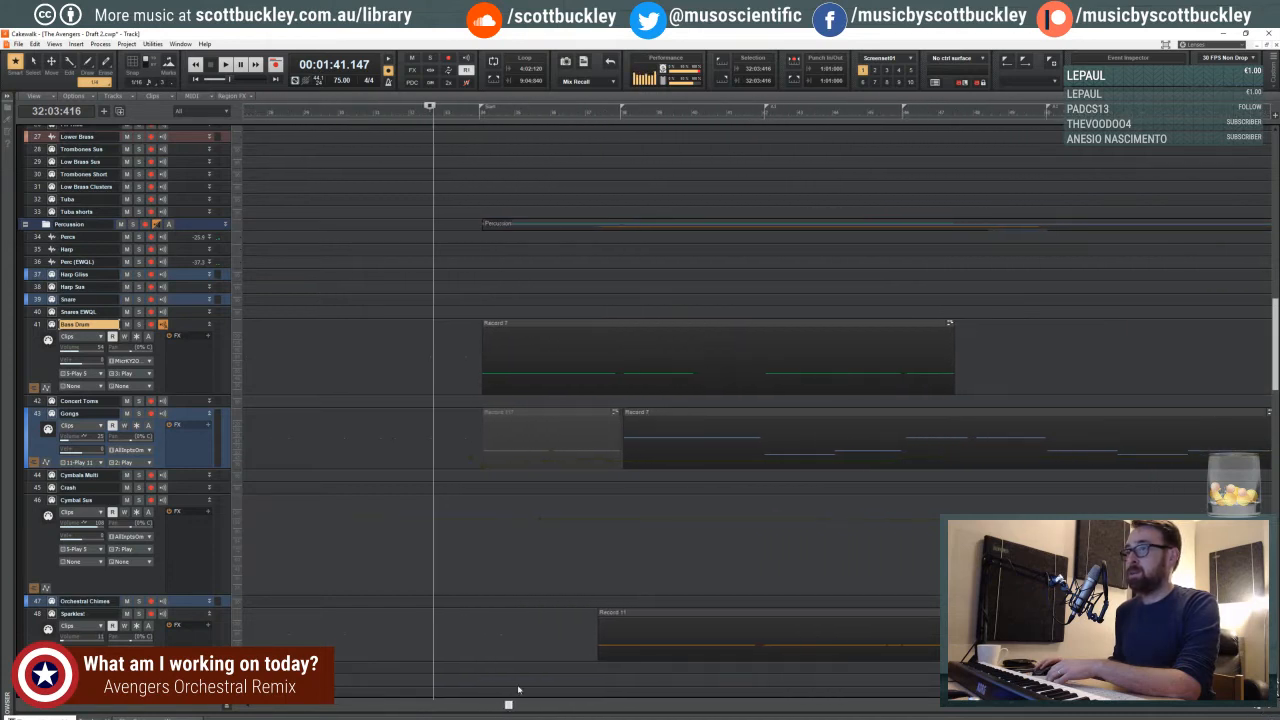
# - Try several playback start points around beat 2 of measure 33, and one at beat 4 of measure 31
pyautogui.click(453, 114)
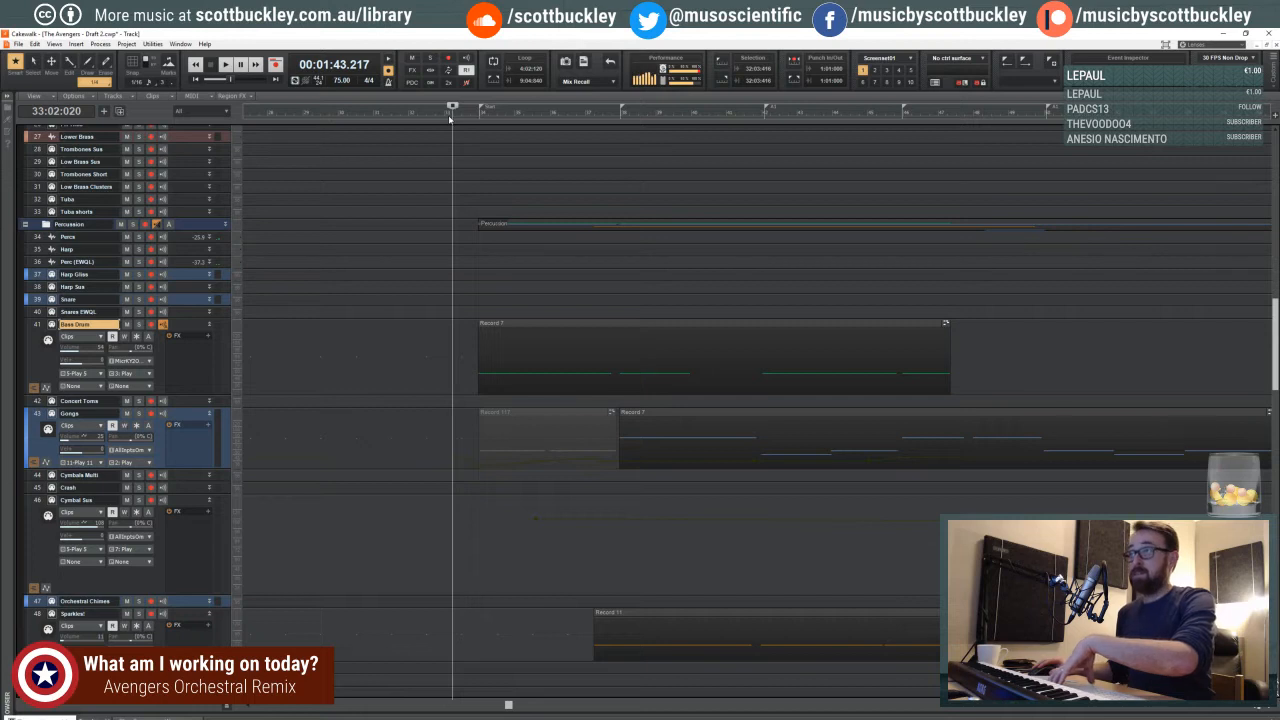
pyautogui.click(463, 119)
pyautogui.click(458, 119)
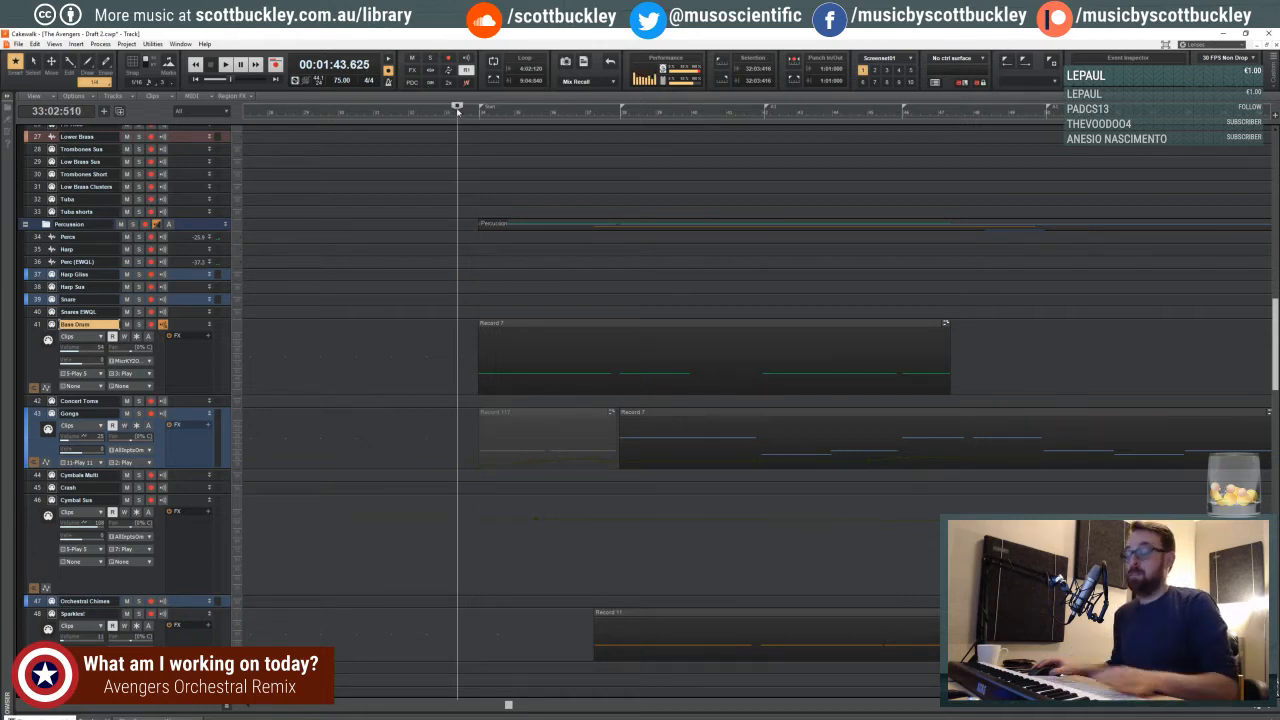
pyautogui.scroll(3, 458, 121)
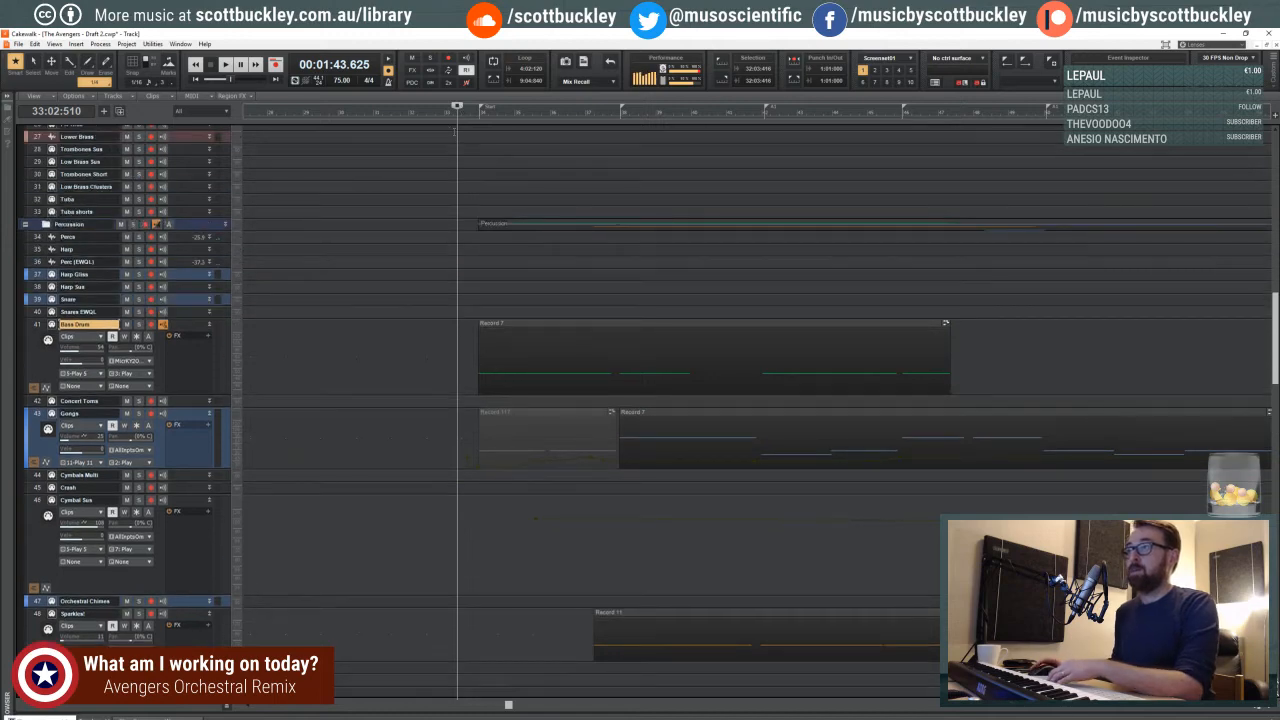
pyautogui.press('space')
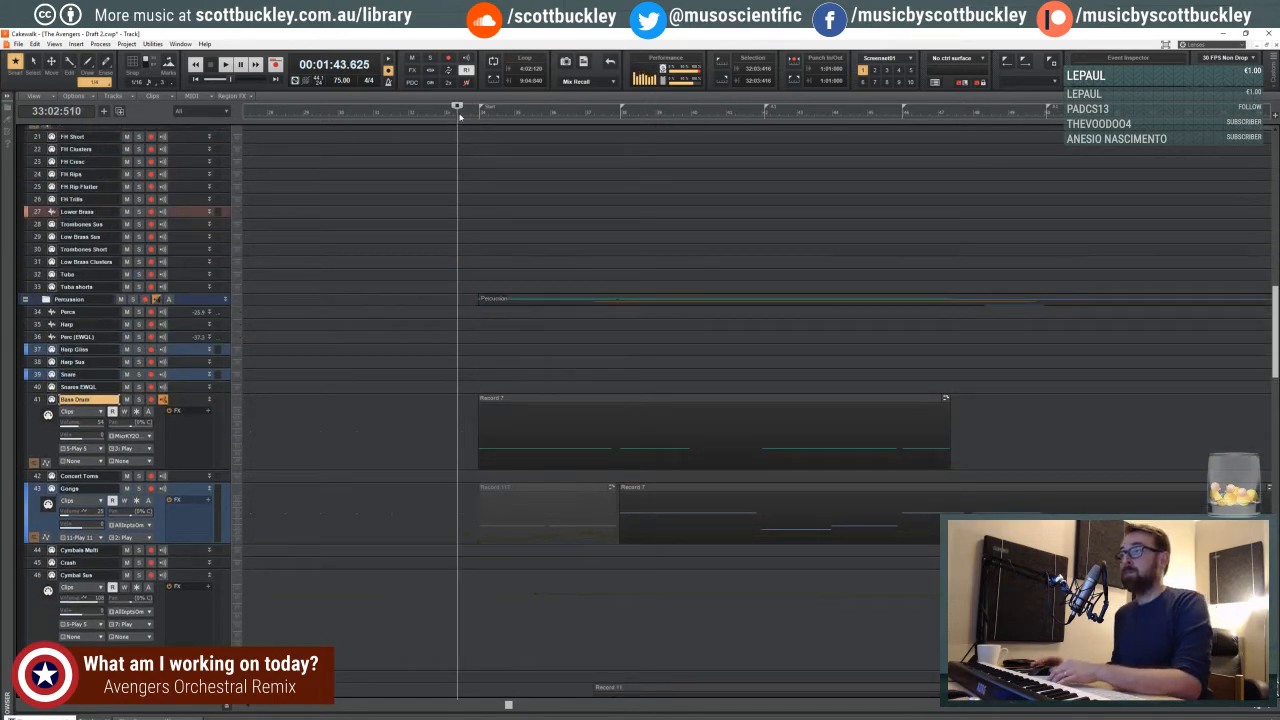
pyautogui.scroll(2, 467, 174)
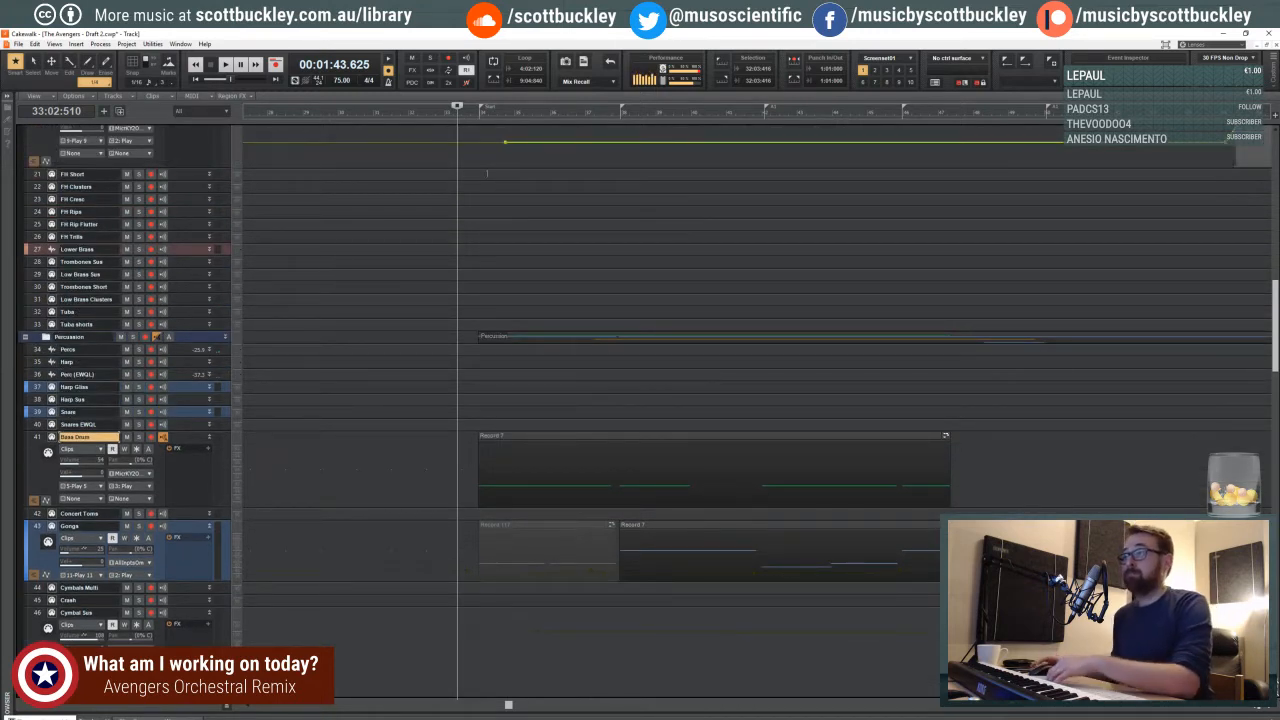
pyautogui.click(449, 117)
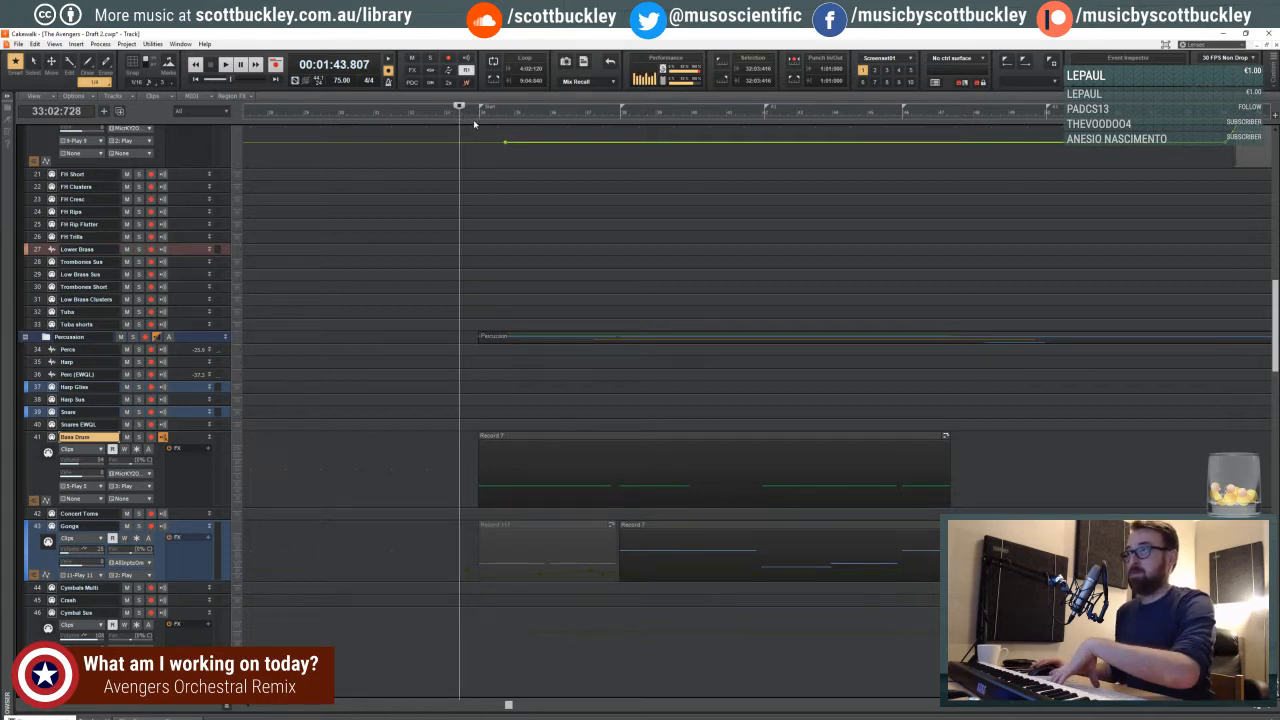
pyautogui.click(456, 116)
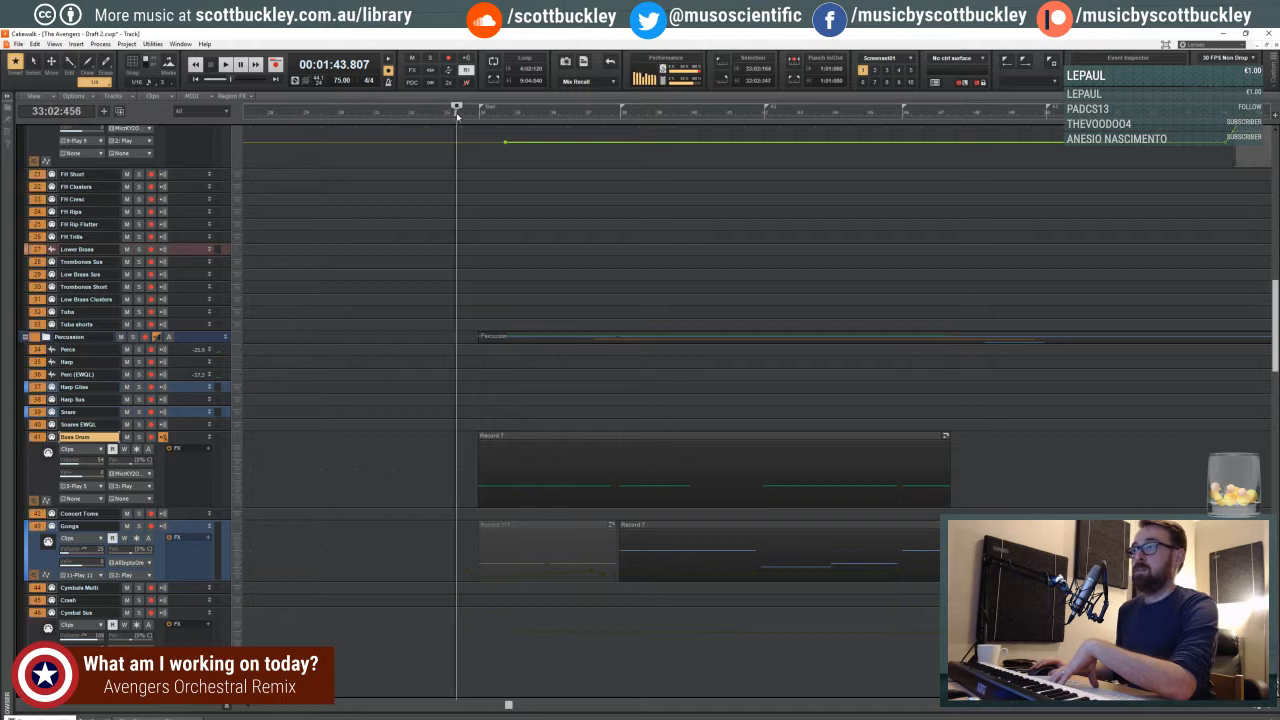
pyautogui.click(444, 131)
pyautogui.click(455, 117)
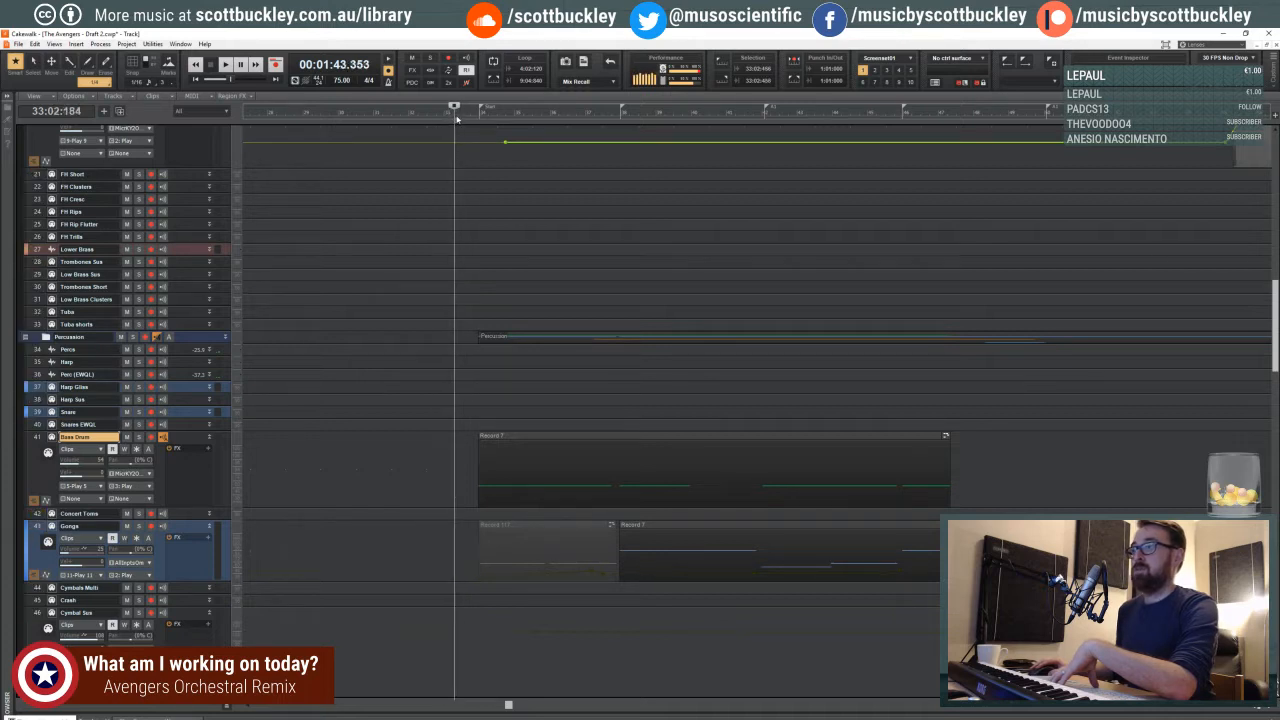
pyautogui.click(459, 117)
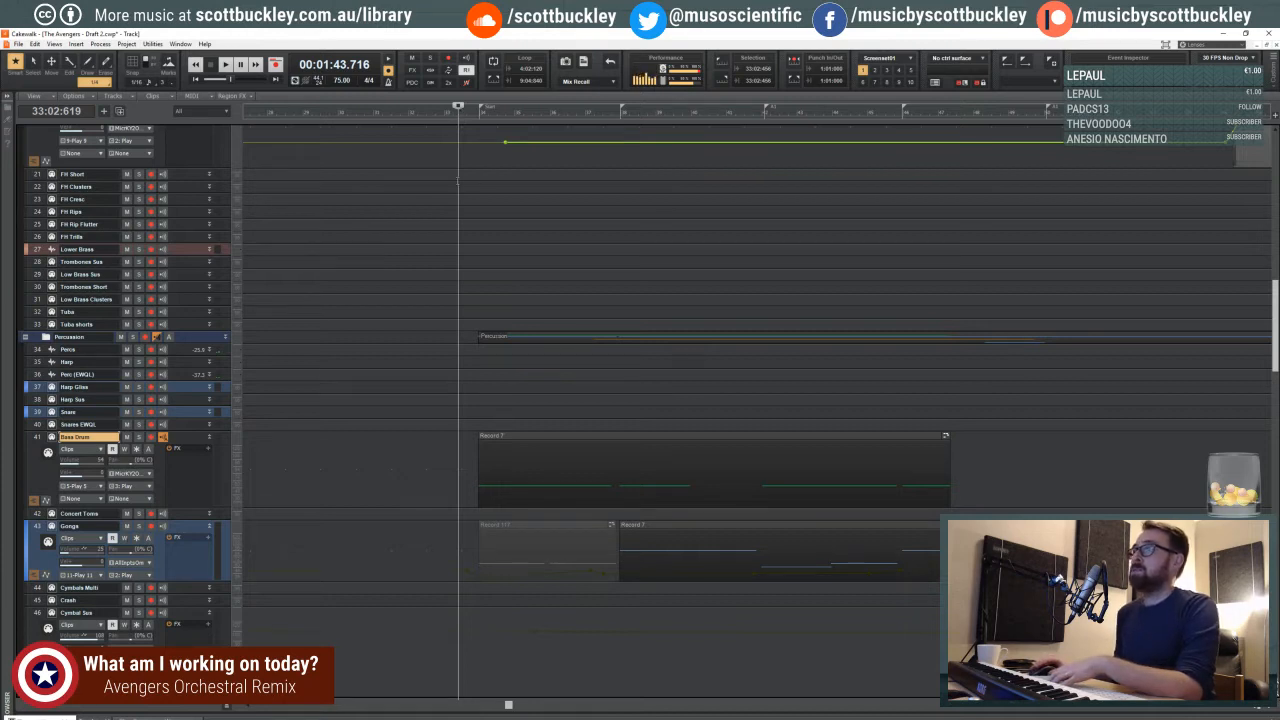
pyautogui.click(400, 117)
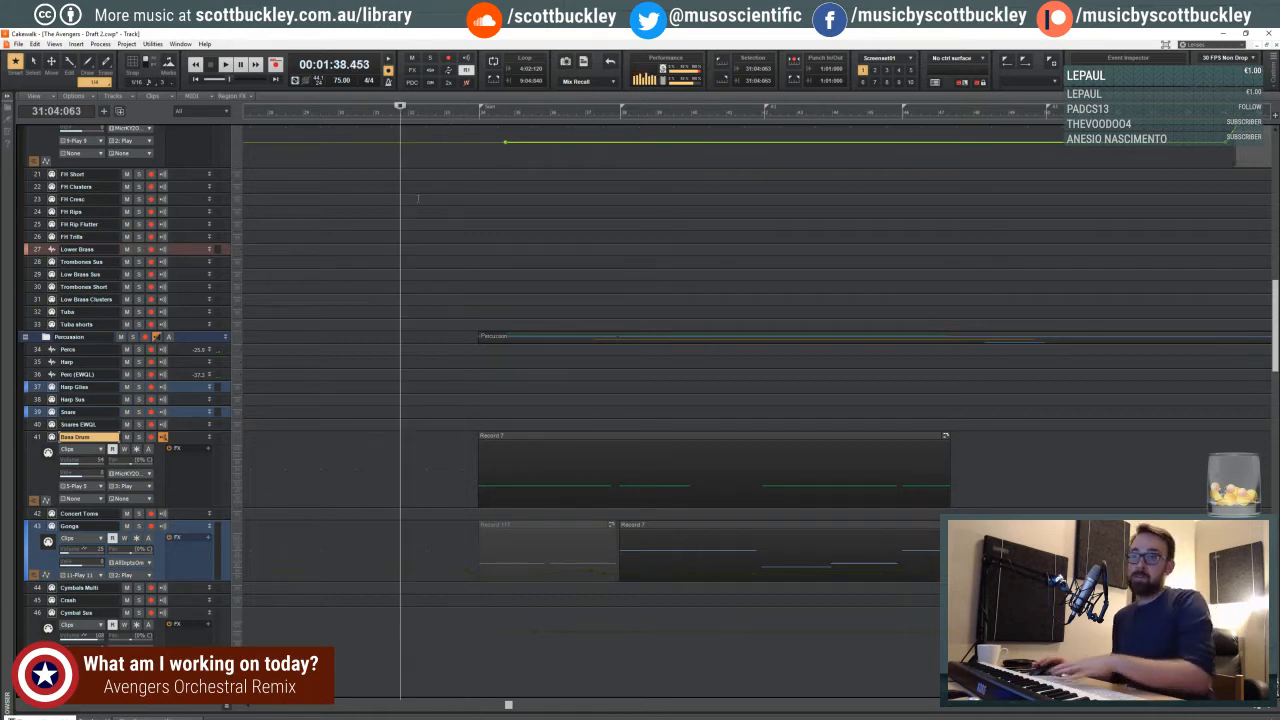
# - Play from just before measure 34 while examining the Bass Drum clip's notes in the piano roll and the neighbouring percussion tracks
pyautogui.click(475, 108)
pyautogui.click(477, 117)
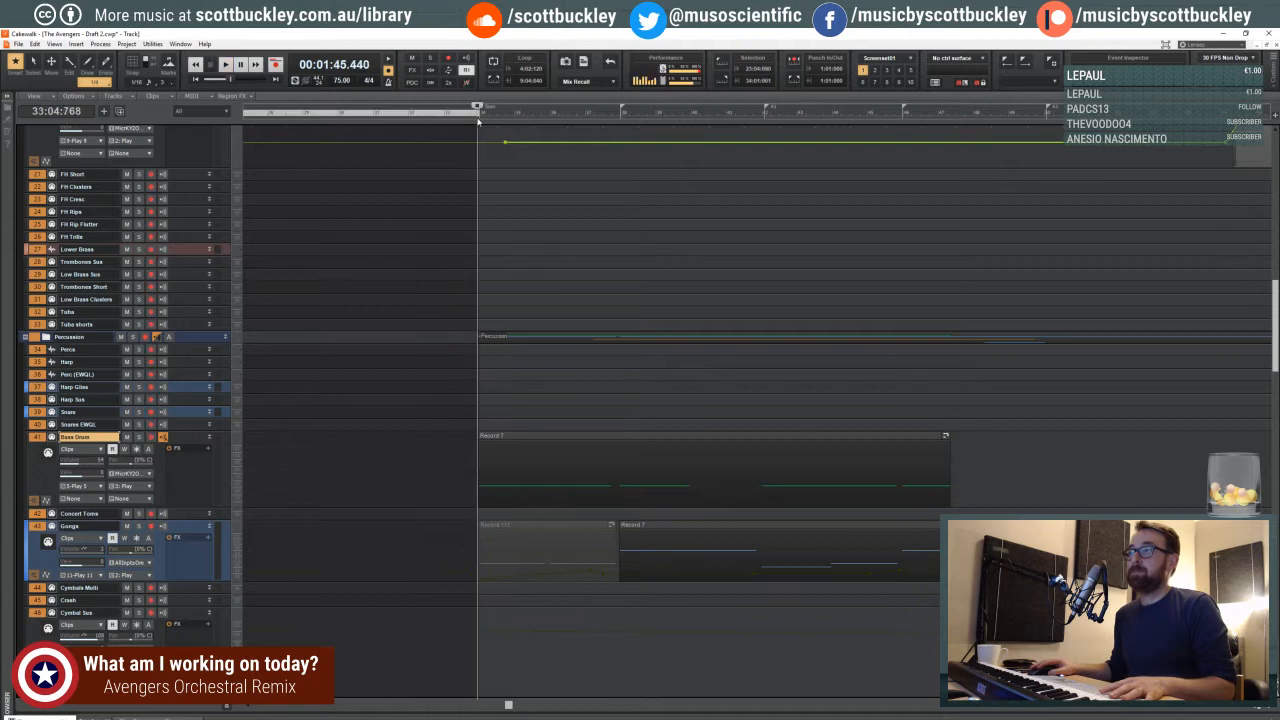
pyautogui.doubleClick(512, 440)
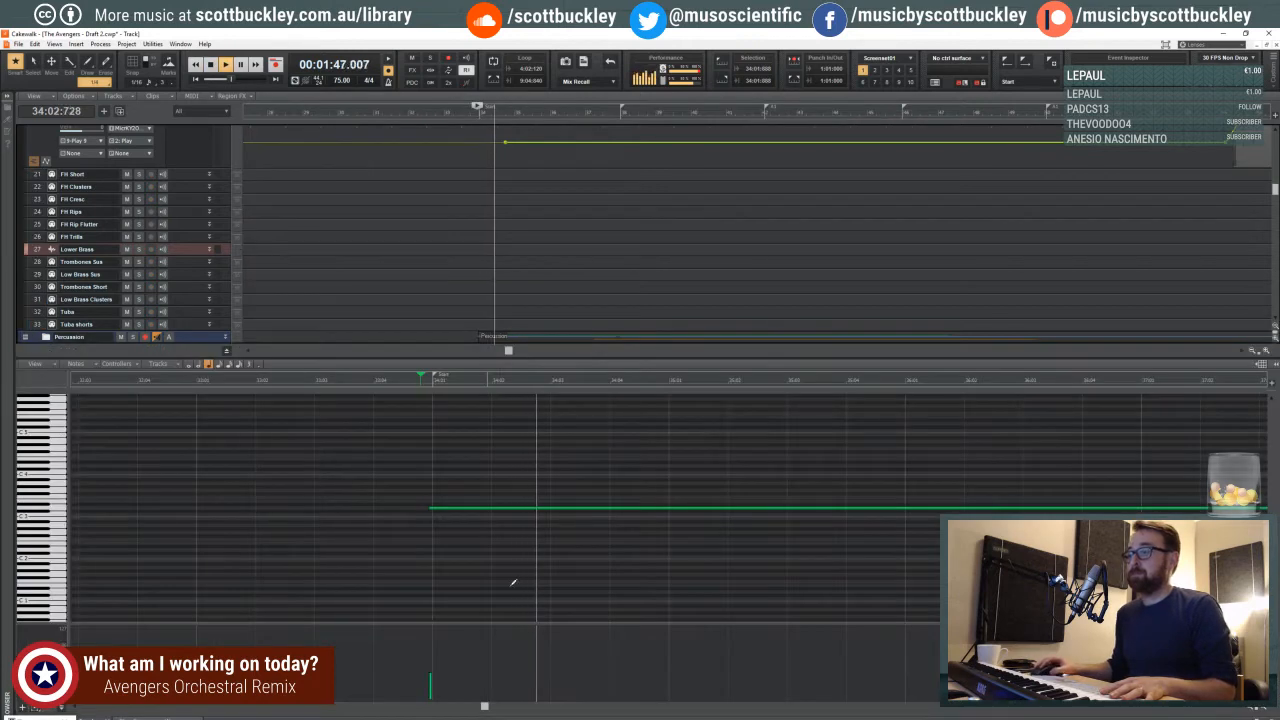
pyautogui.scroll(-6, 514, 450)
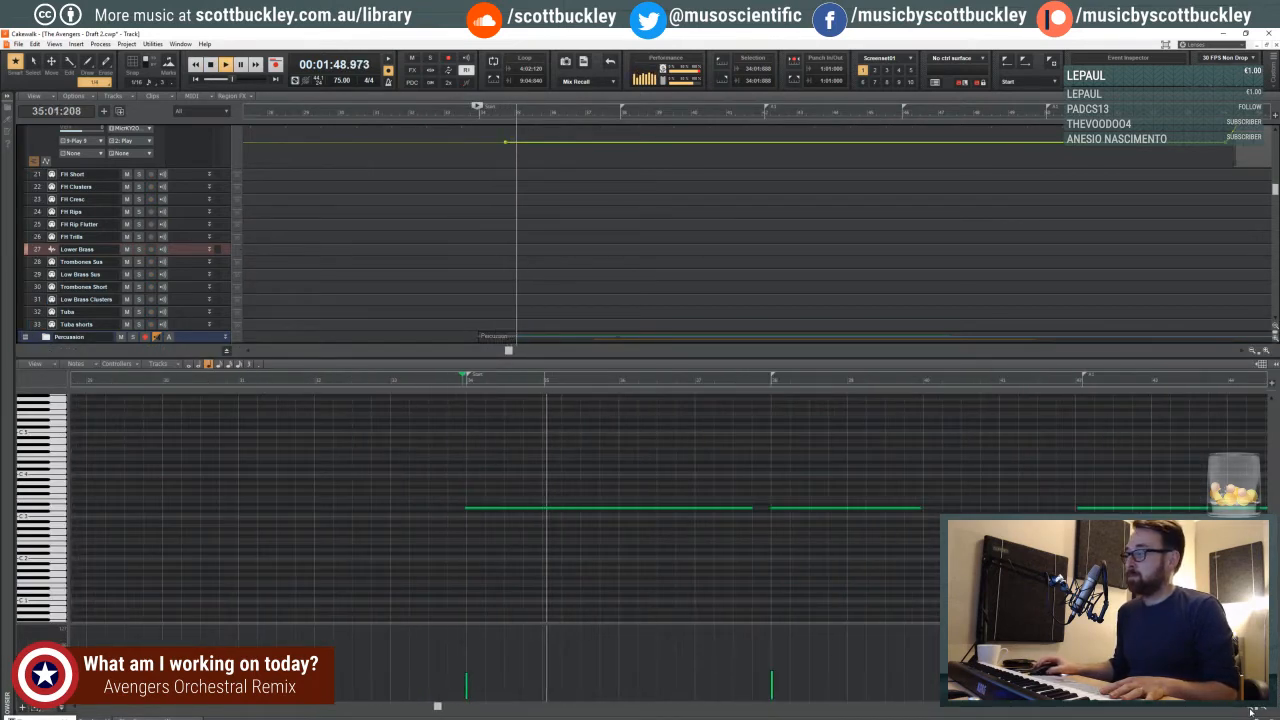
pyautogui.press('d')
pyautogui.scroll(1, 330, 396)
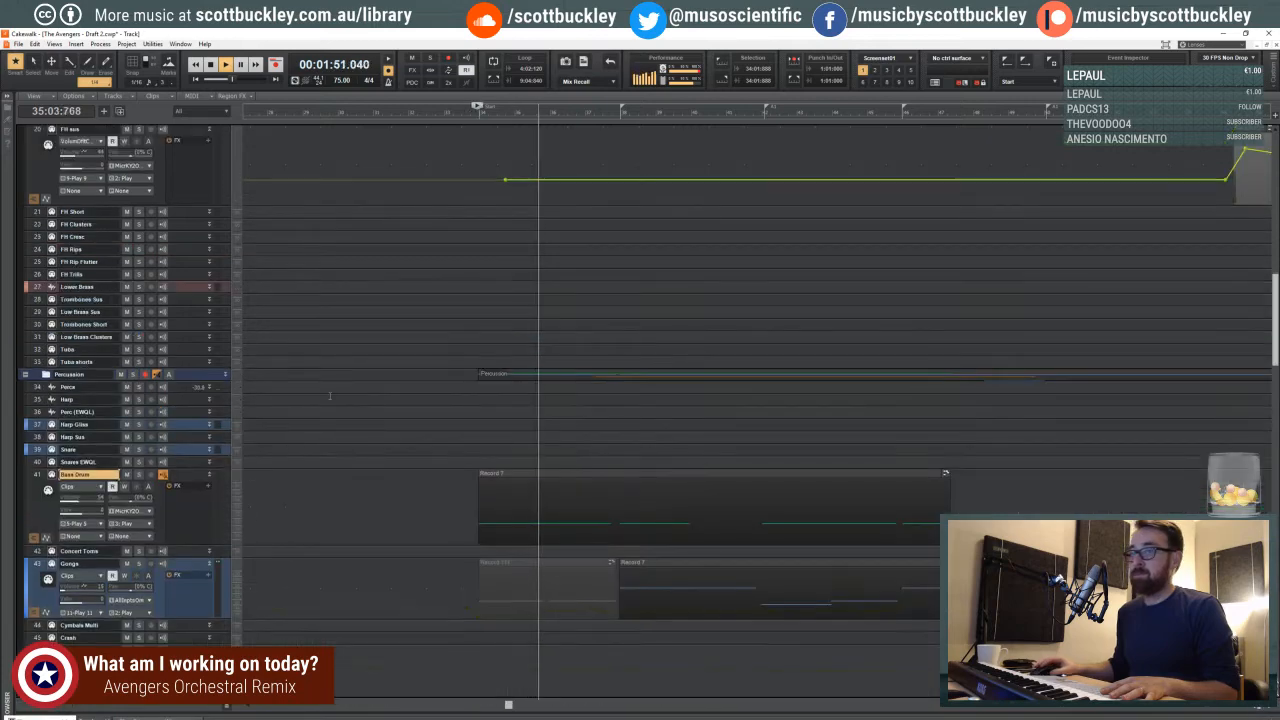
pyautogui.scroll(-5, 300, 392)
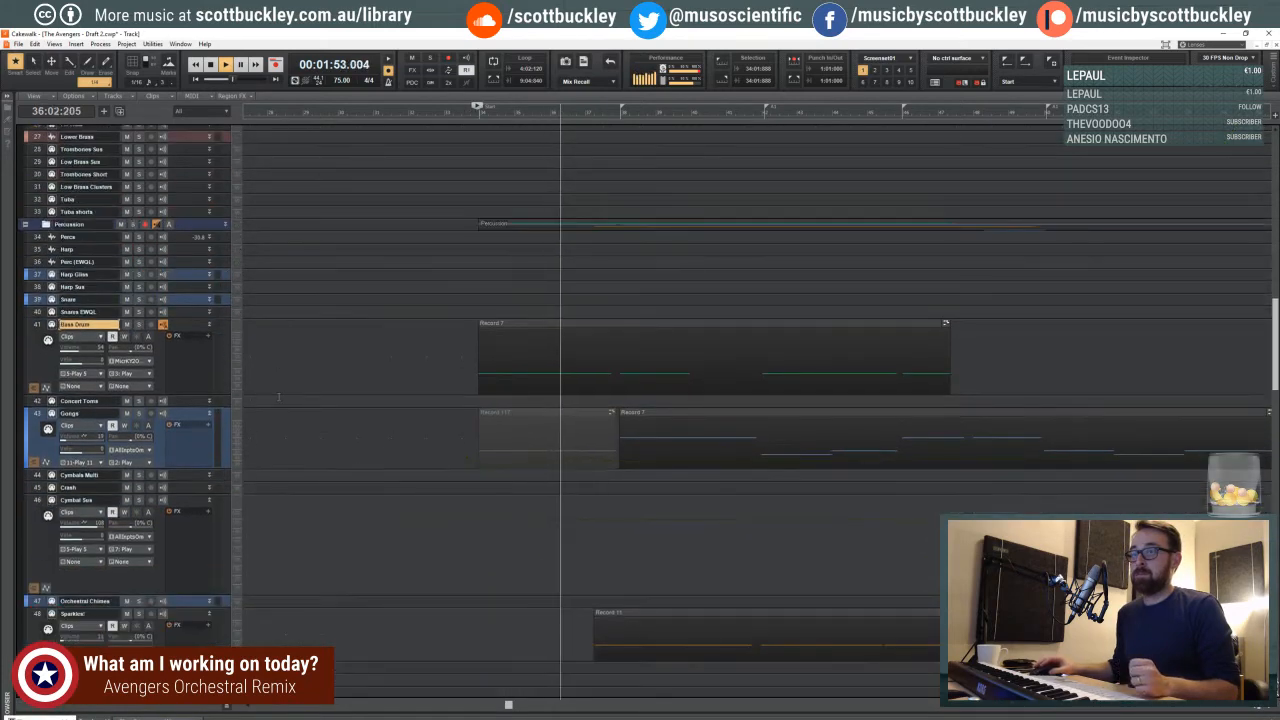
pyautogui.scroll(-1, 278, 394)
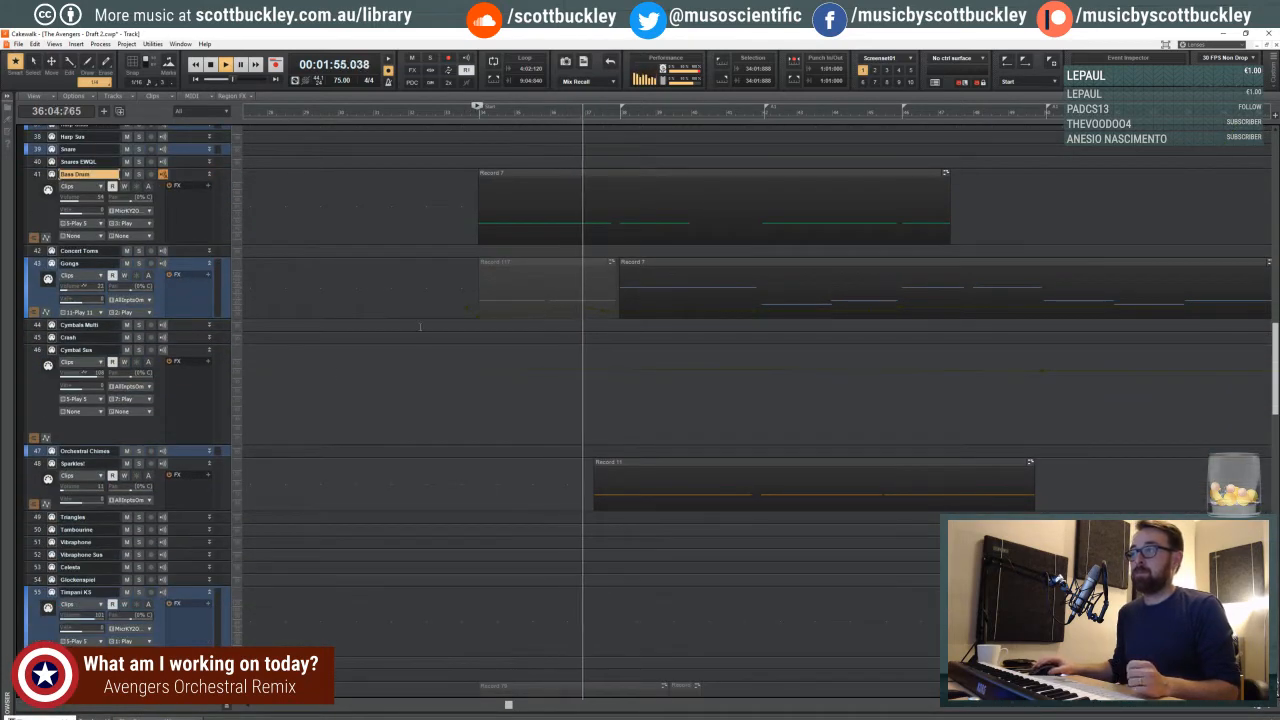
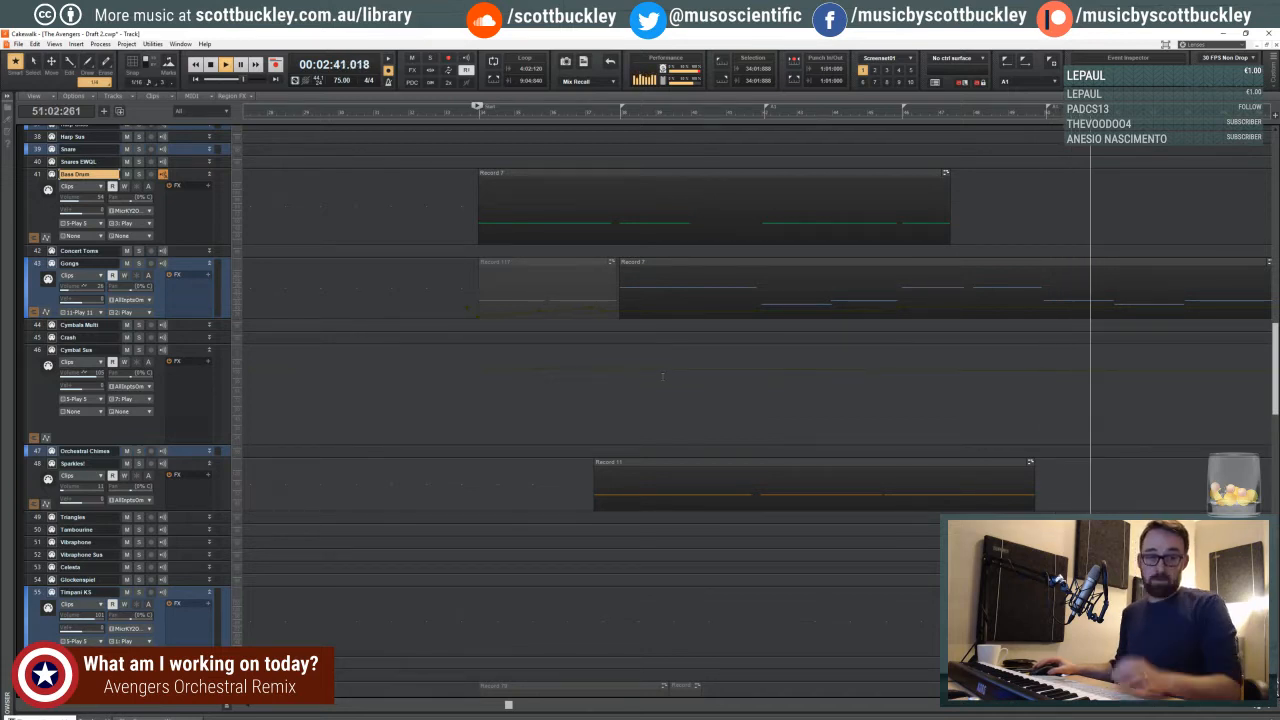
# - Keep playback running while examining the percussion, horn and string tracks, down to the cellos and basses
pyautogui.scroll(-4, 837, 399)
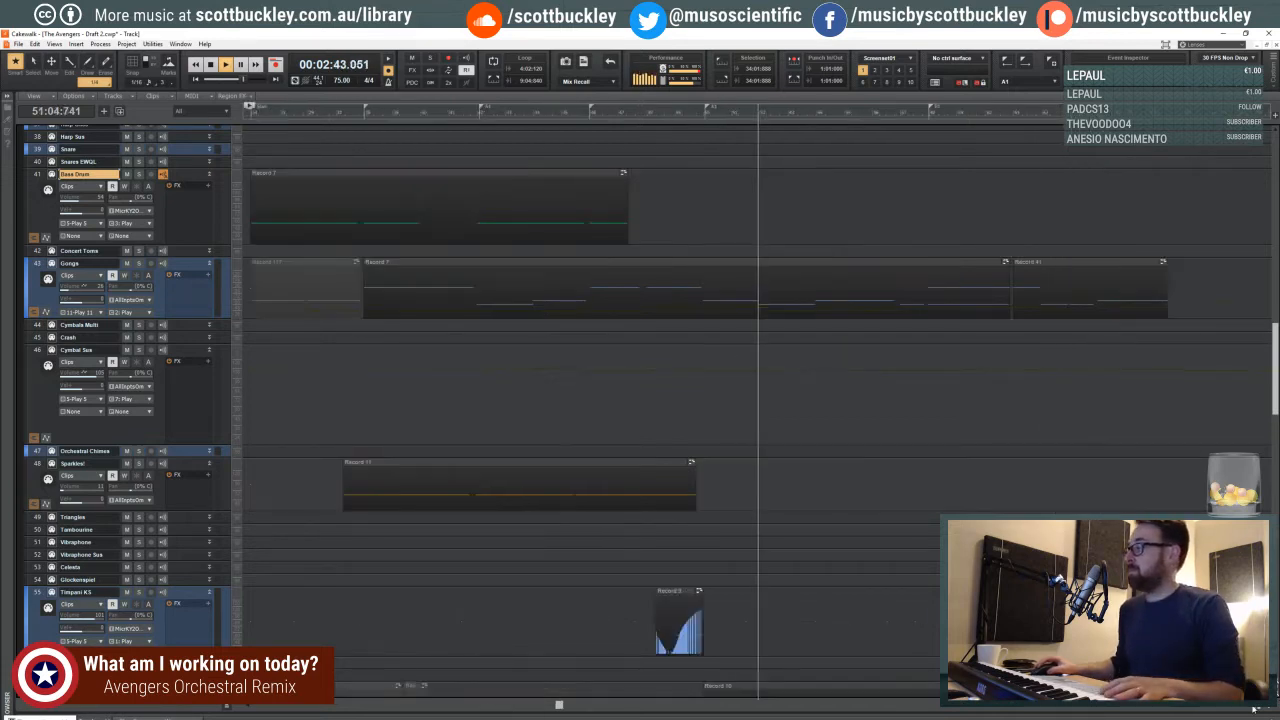
pyautogui.scroll(9, 837, 399)
pyautogui.scroll(4, 837, 399)
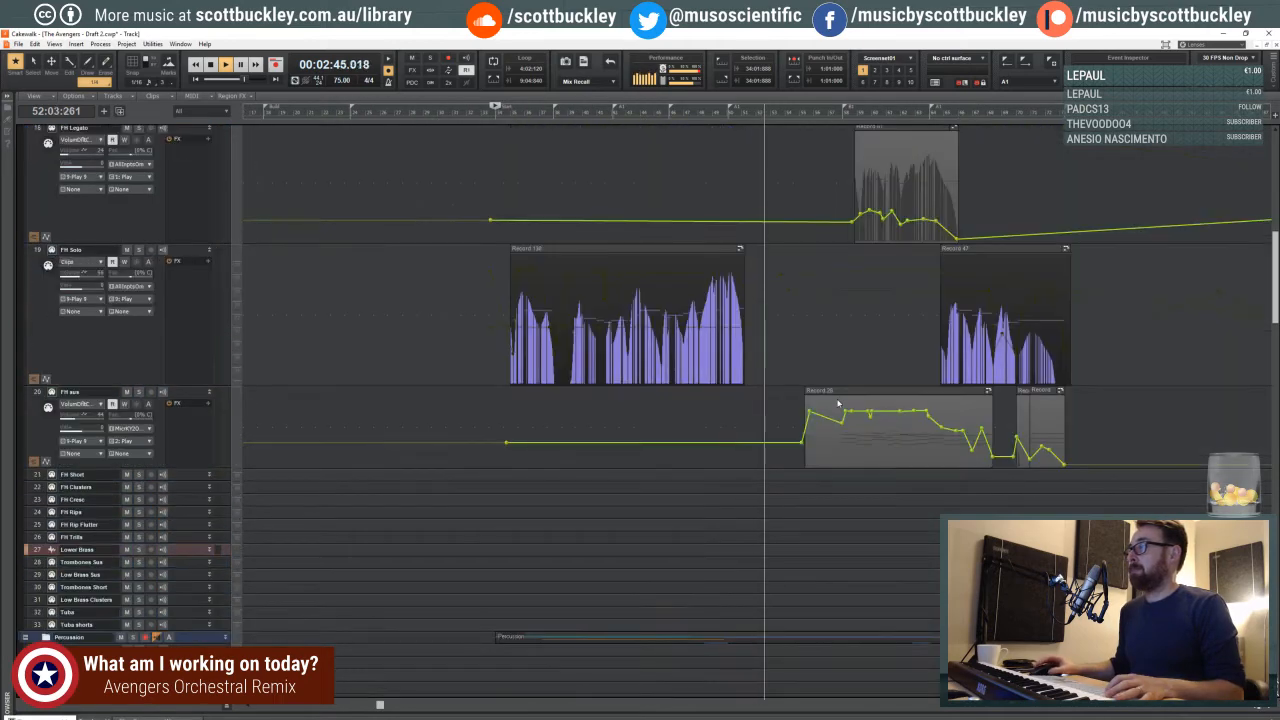
pyautogui.press('f')
pyautogui.scroll(-15, 727, 350)
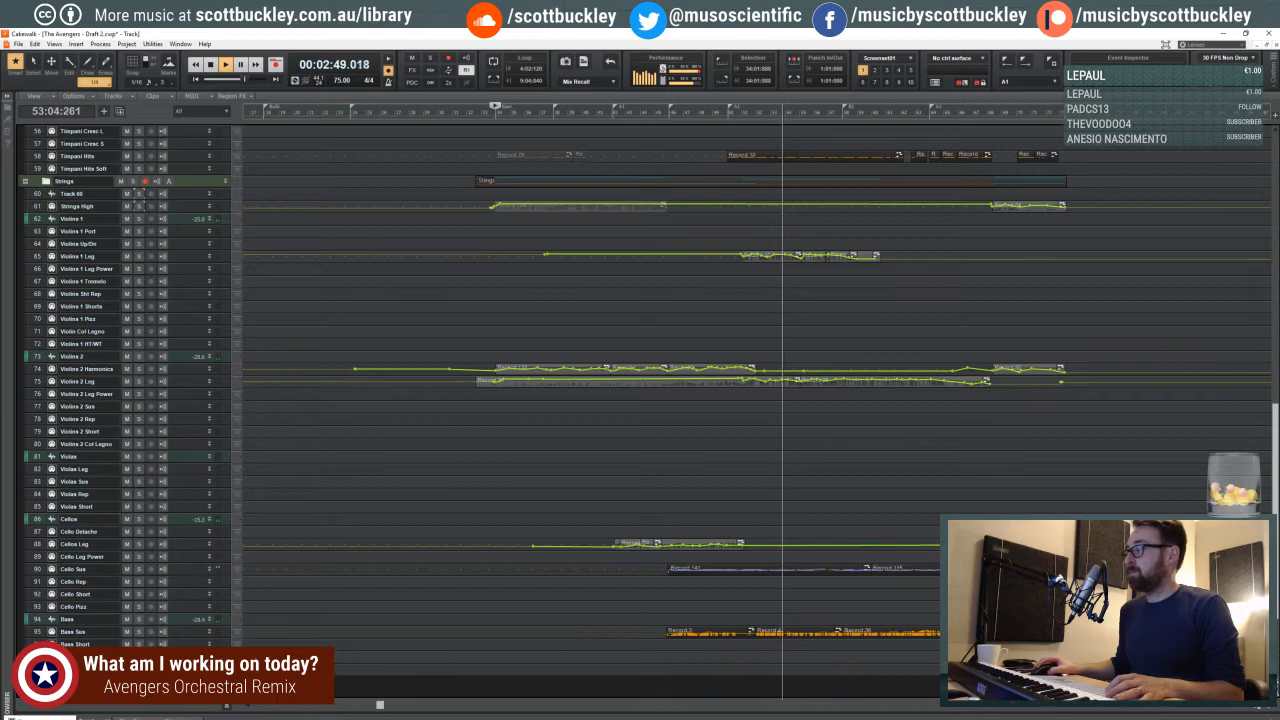
pyautogui.click(1271, 705)
pyautogui.click(1271, 705)
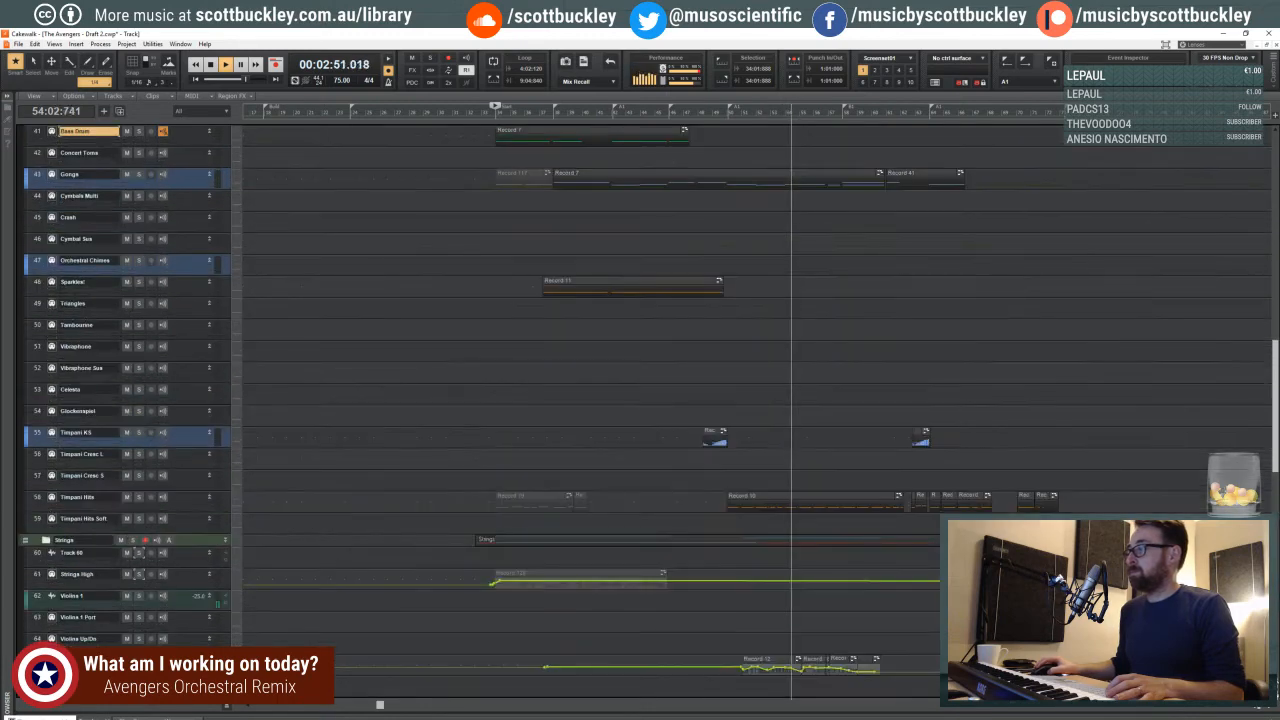
pyautogui.scroll(-2, 807, 385)
pyautogui.scroll(-5, 807, 385)
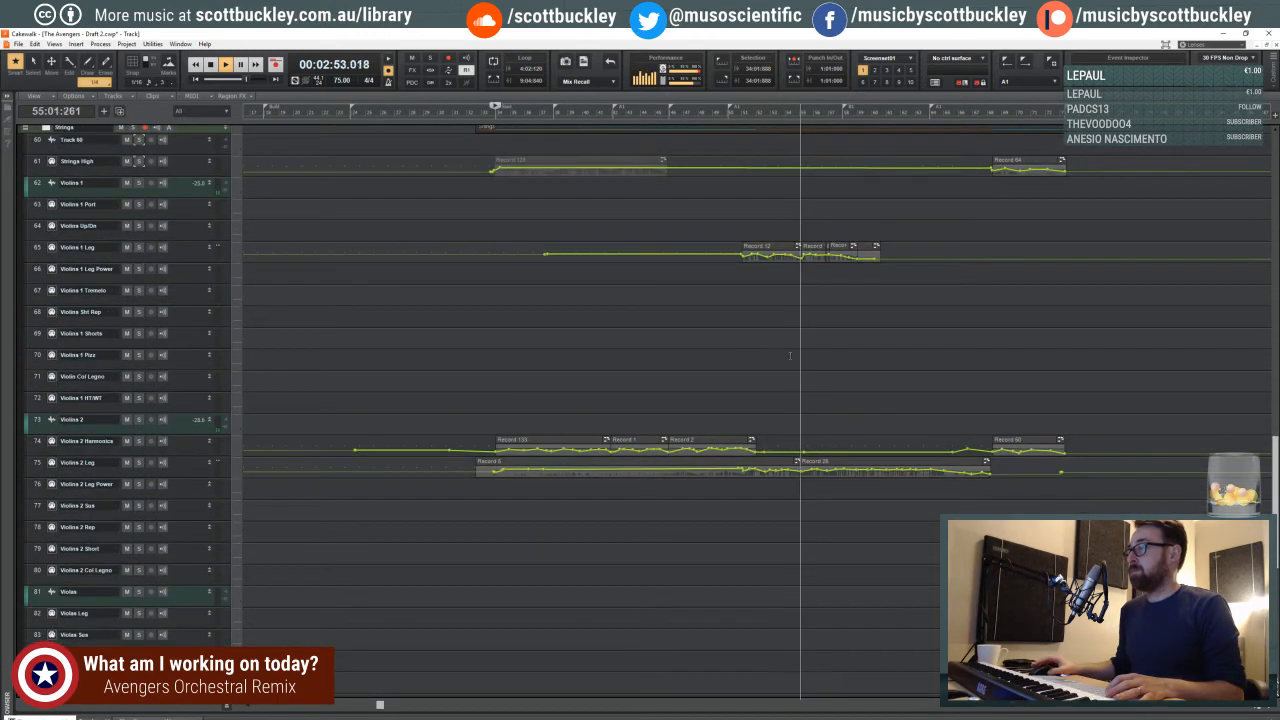
pyautogui.scroll(-6, 763, 359)
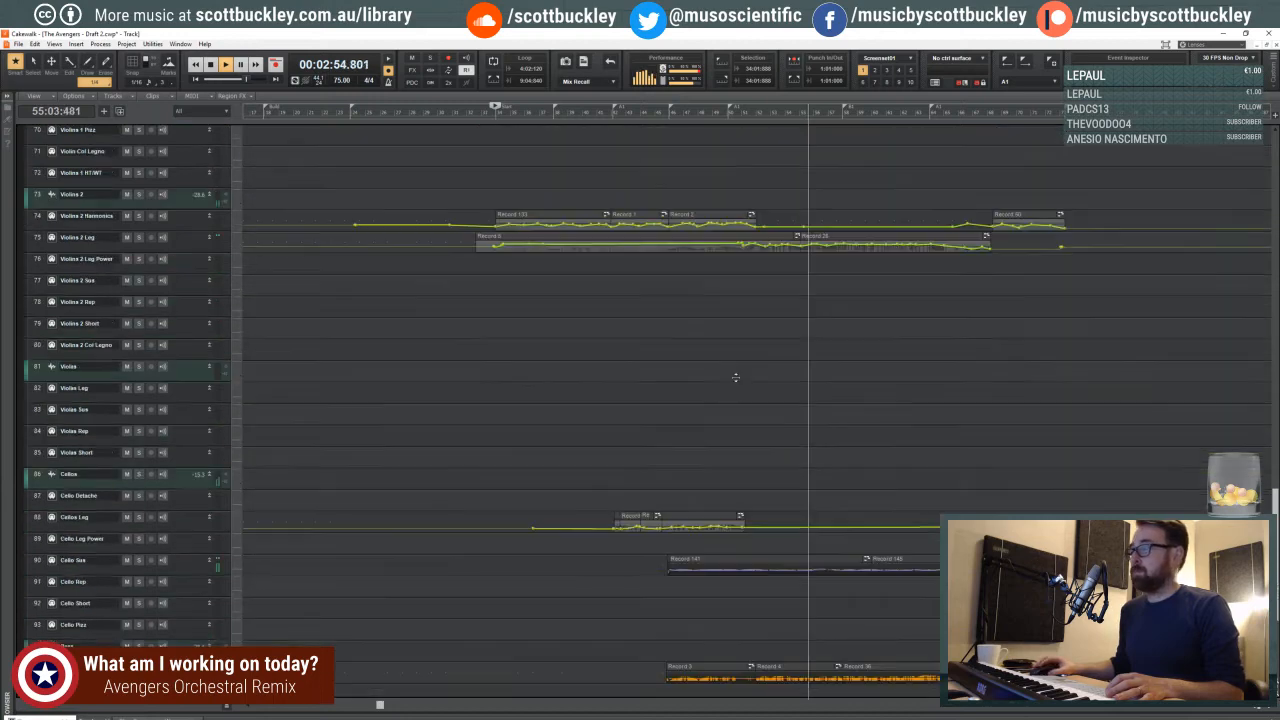
pyautogui.scroll(-1, 758, 369)
pyautogui.scroll(2, 763, 370)
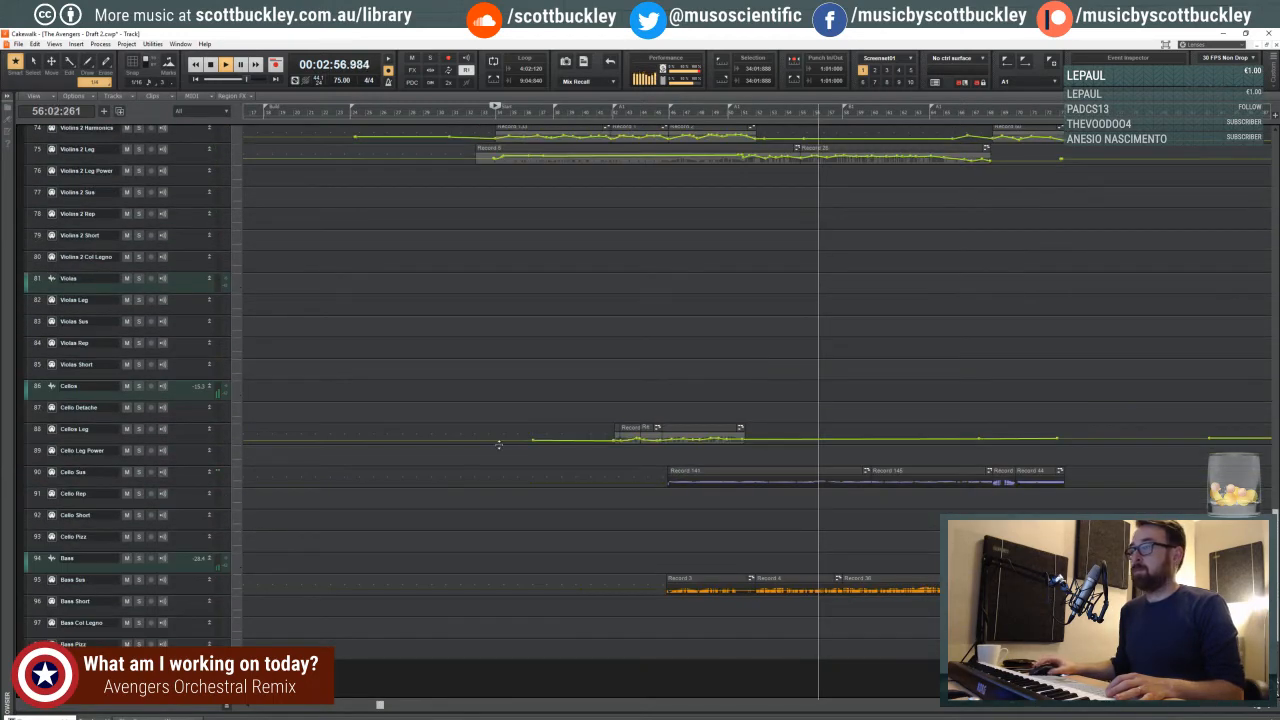
# - Increase the heights of the Cello Sus and Cellos Leg tracks and examine their clips during playback
pyautogui.moveTo(188, 486); pyautogui.dragTo(188, 593)
pyautogui.scroll(-2, 760, 437)
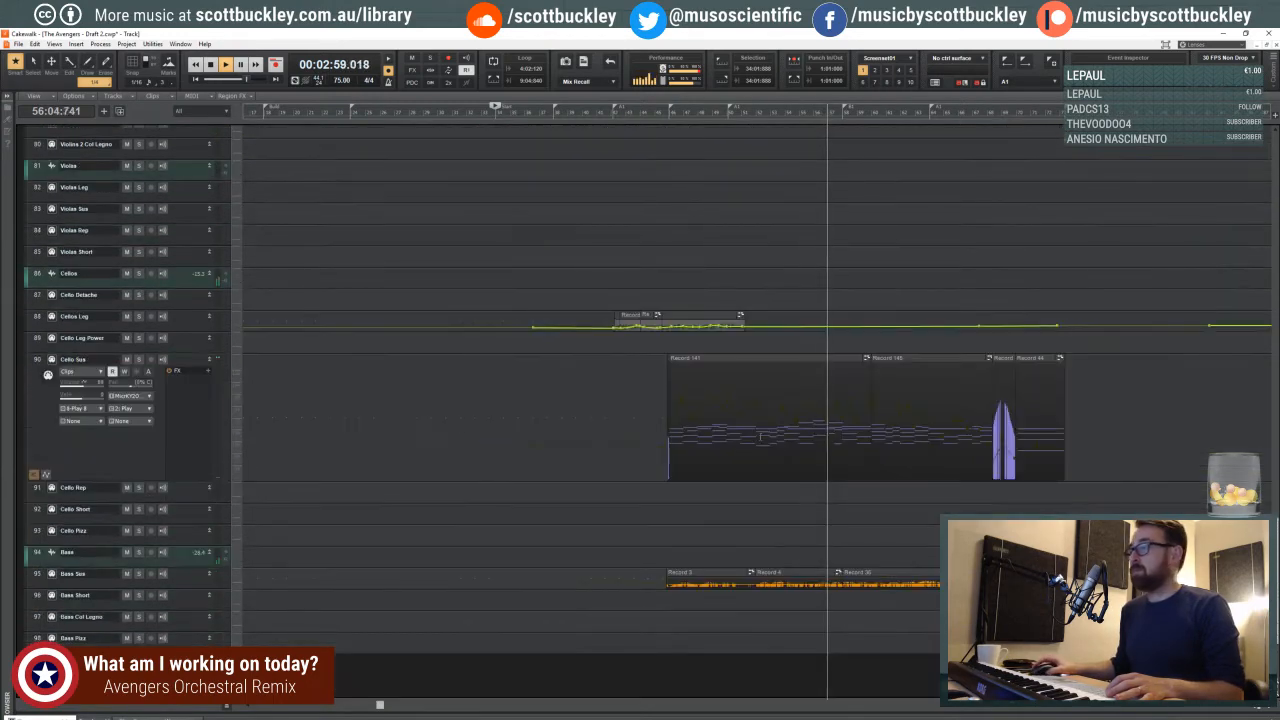
pyautogui.moveTo(175, 333); pyautogui.dragTo(175, 434)
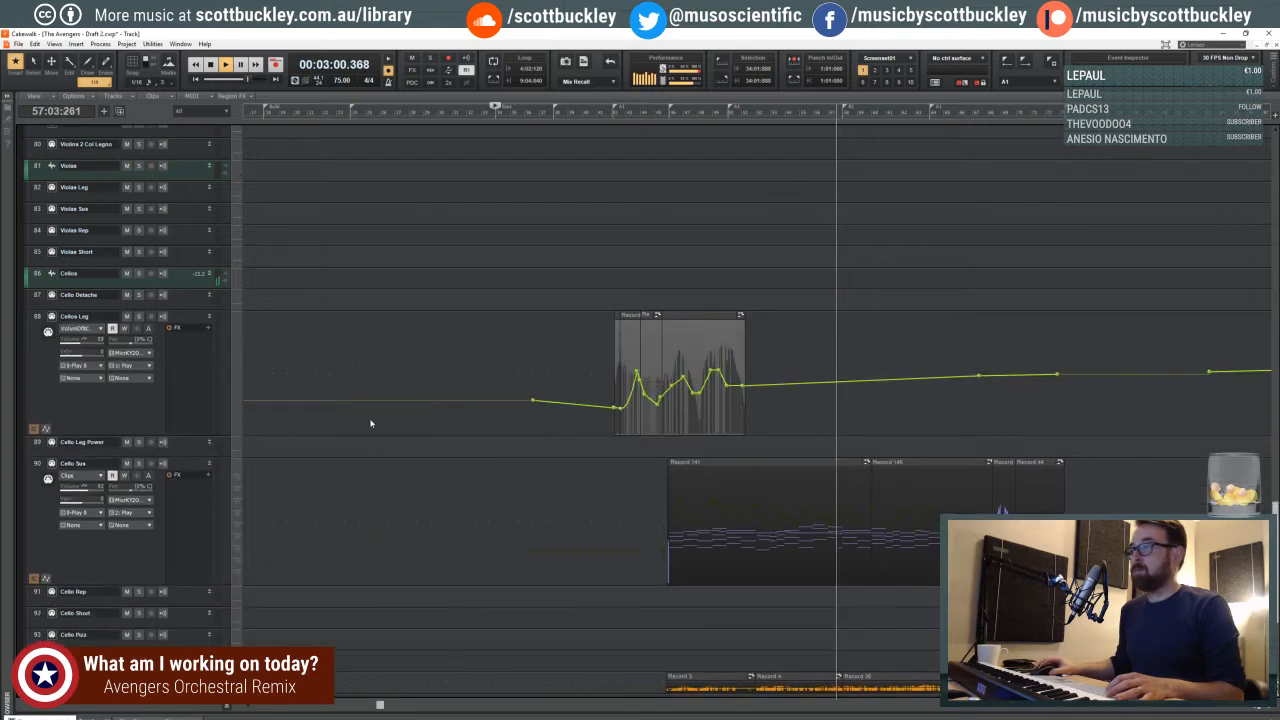
pyautogui.scroll(-1, 592, 383)
pyautogui.scroll(-2, 849, 374)
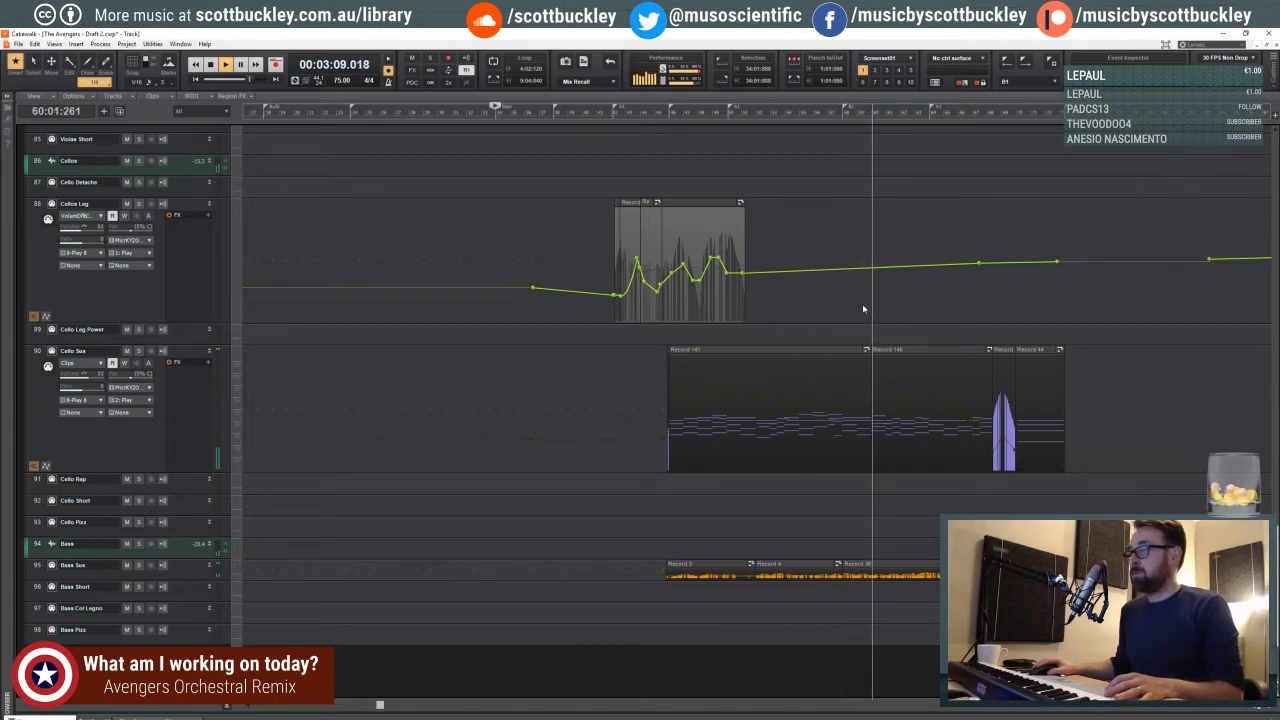
pyautogui.scroll(5, 860, 314)
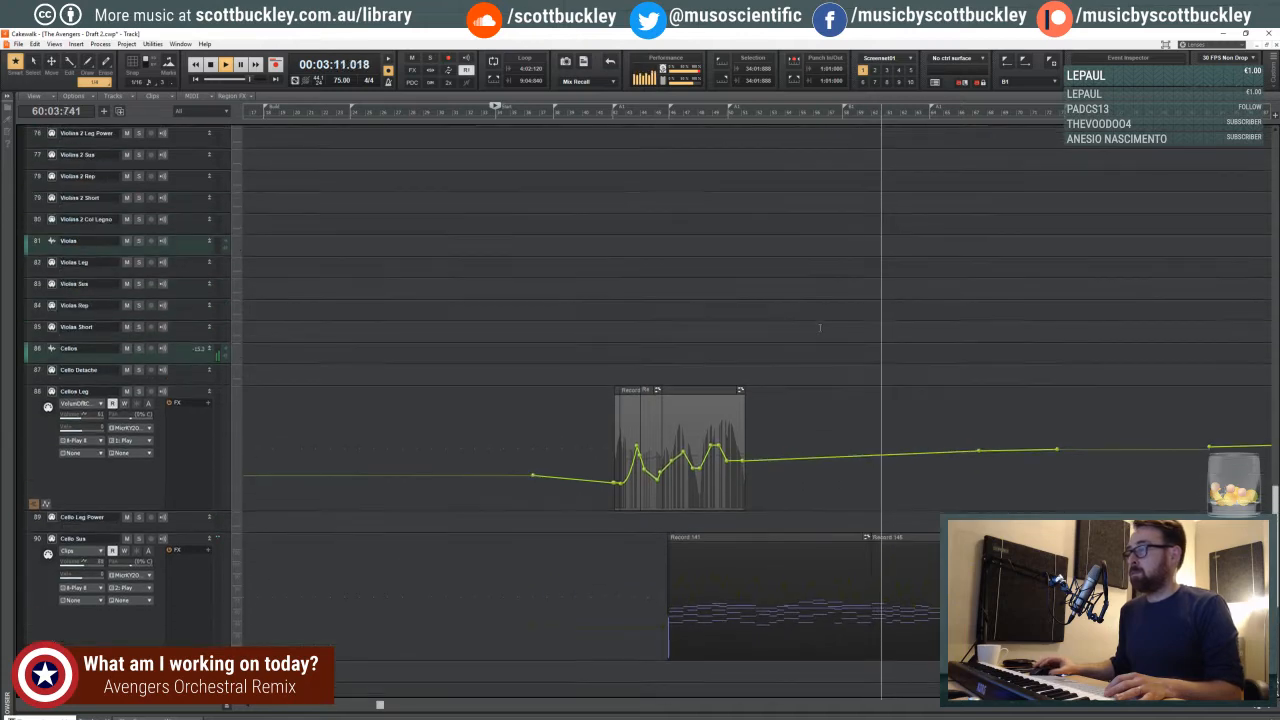
pyautogui.scroll(1, 820, 327)
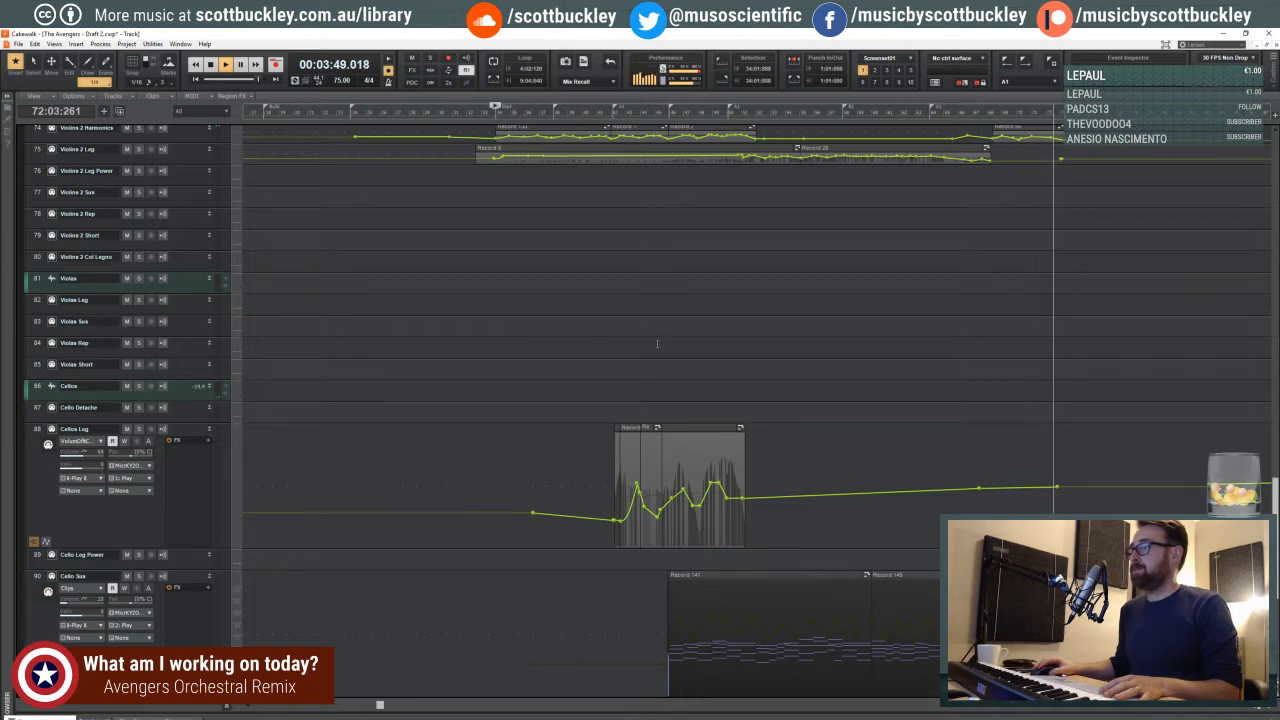
# - Stop playback, return the play position to beat 1 of measure 33, and increase the height of the Strings High track
pyautogui.press('space')
pyautogui.click(655, 343)
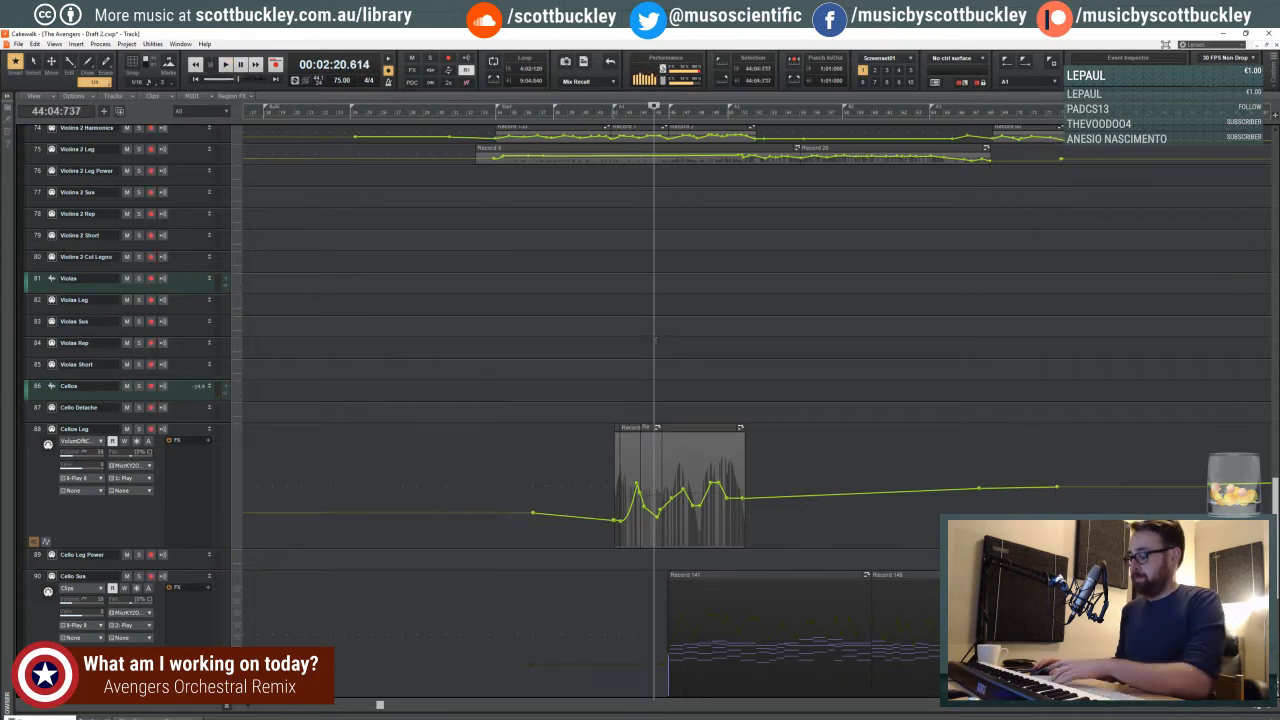
pyautogui.click(526, 290)
pyautogui.click(483, 288)
pyautogui.scroll(7, 483, 288)
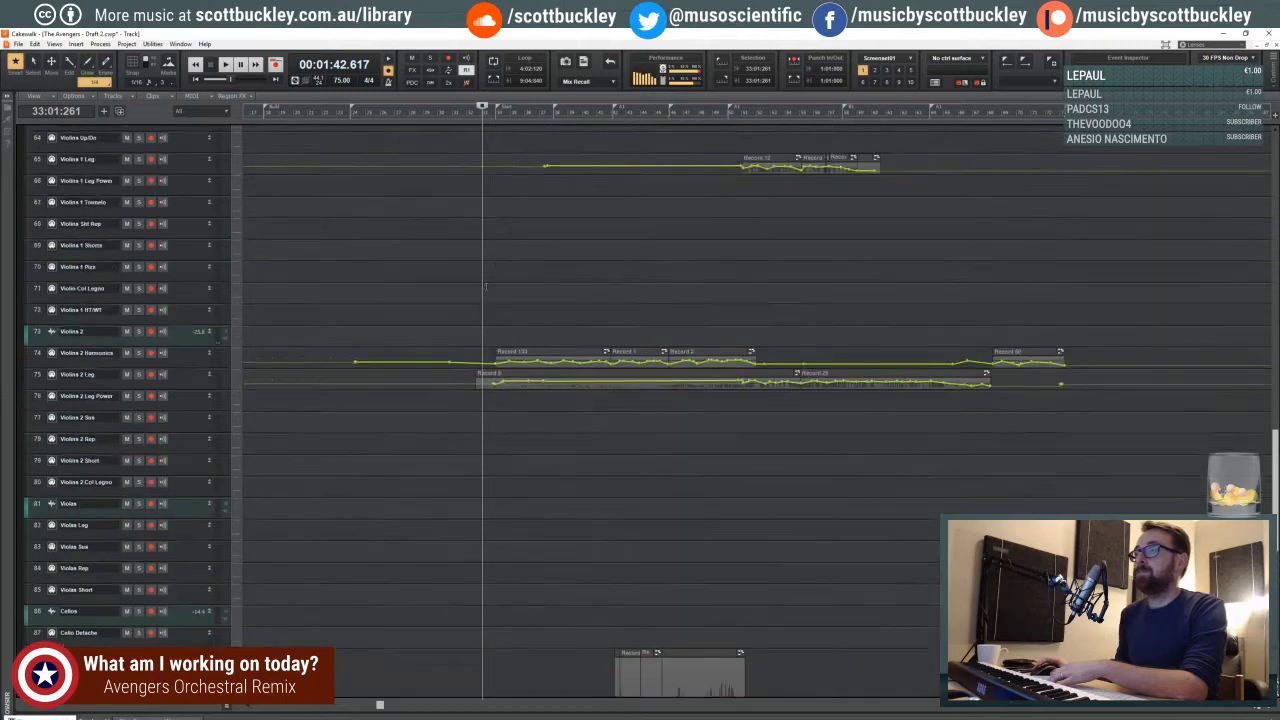
pyautogui.scroll(6, 483, 288)
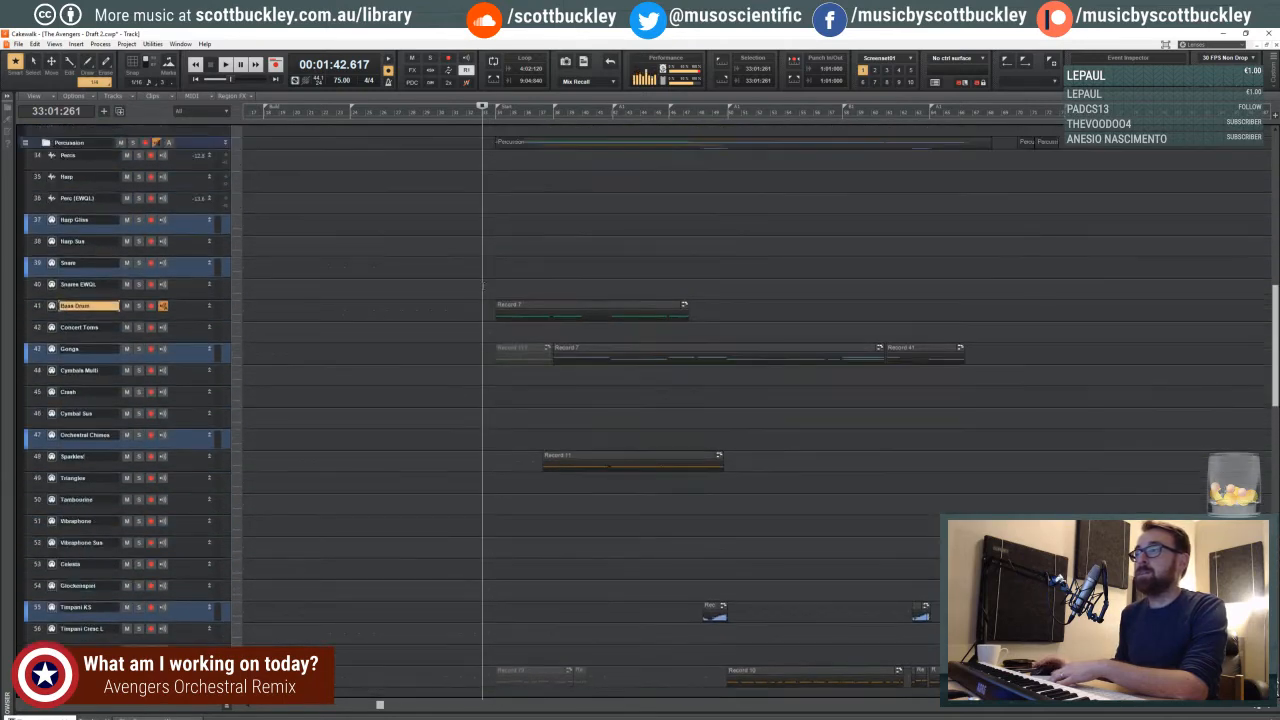
pyautogui.scroll(-6, 285, 327)
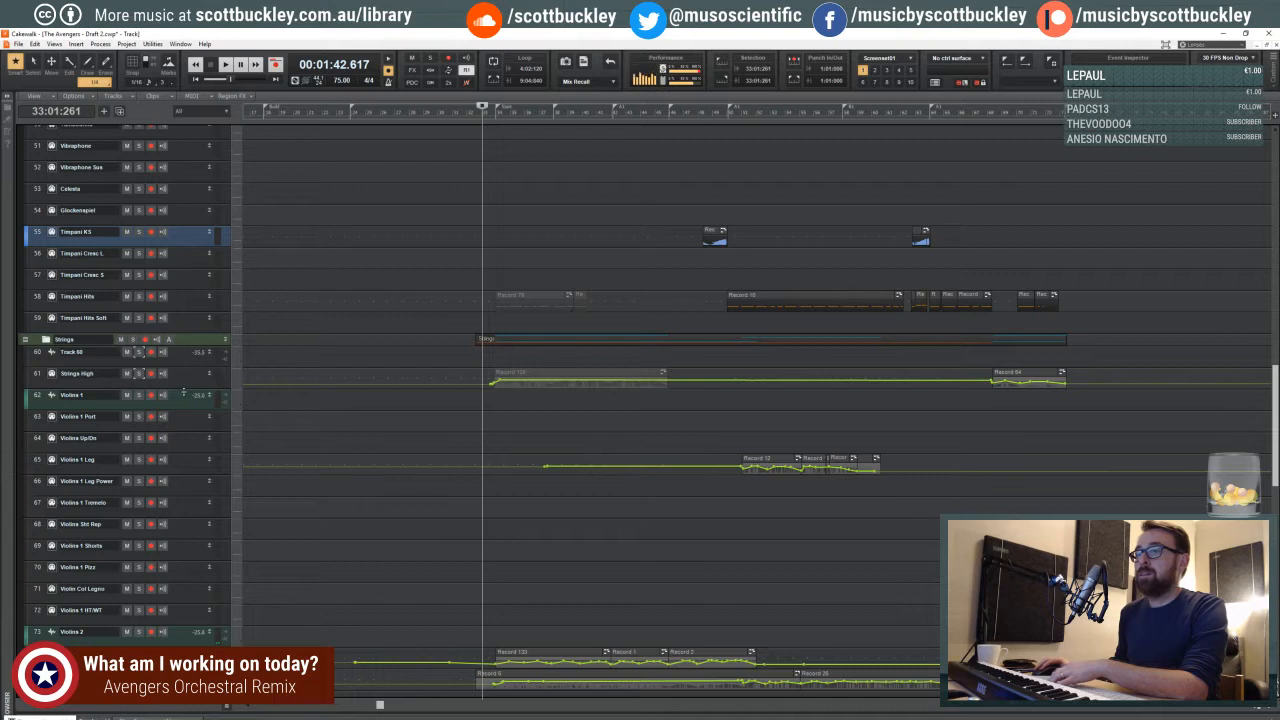
pyautogui.moveTo(183, 385); pyautogui.dragTo(186, 474)
# - Unmute the first Strings High clip to audition it from beat 2 of measure 33, and mute it again
pyautogui.keyDown('shift'); pyautogui.click(520, 455); pyautogui.keyUp('shift')
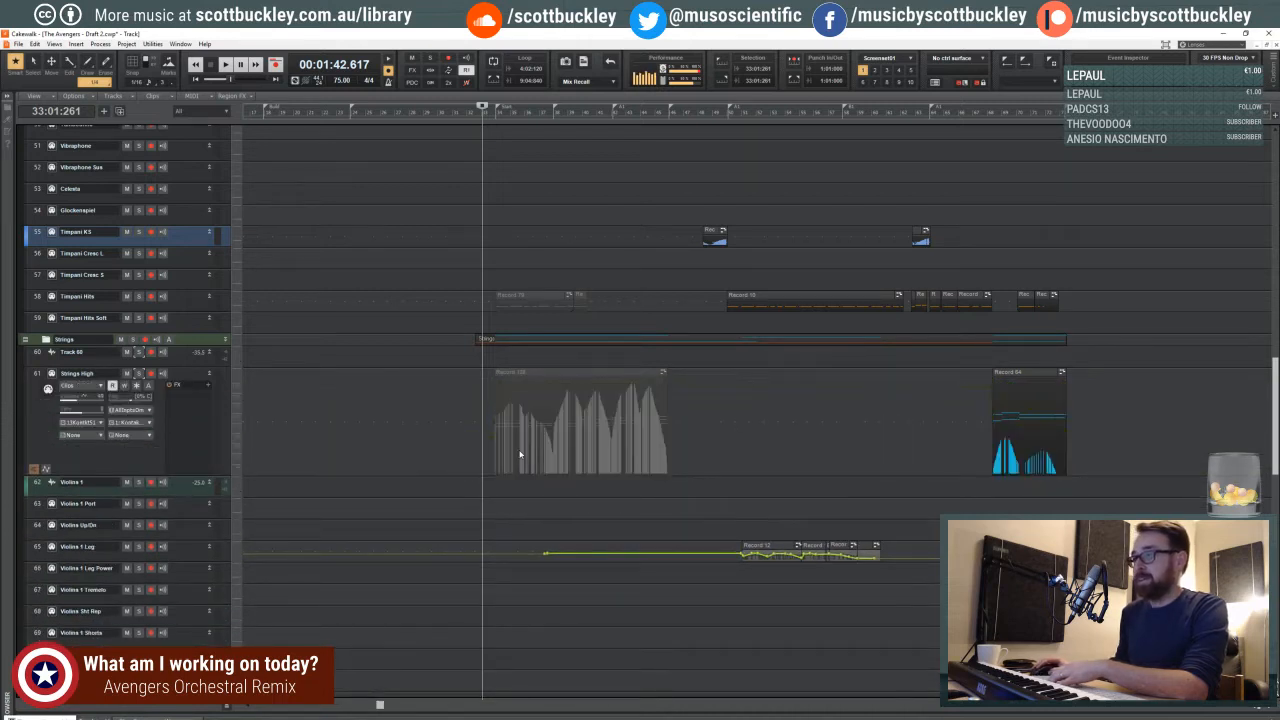
pyautogui.click(535, 395)
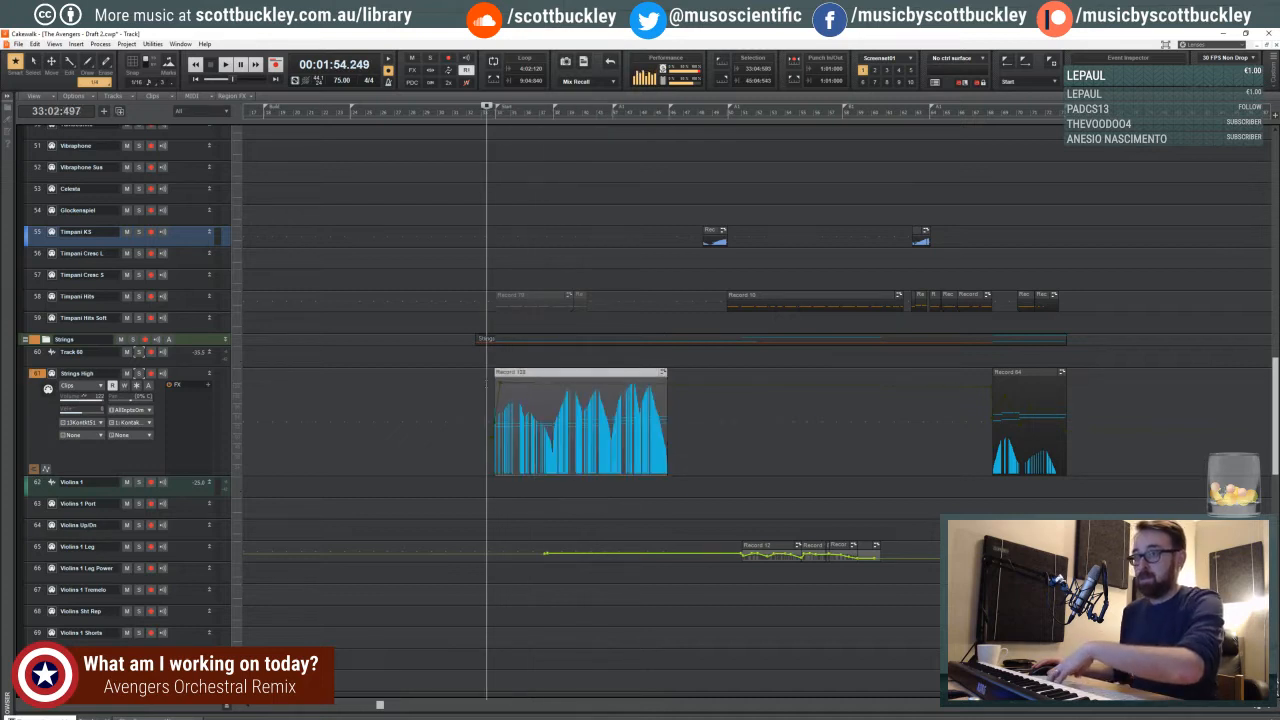
pyautogui.click(487, 388)
pyautogui.click(1273, 706)
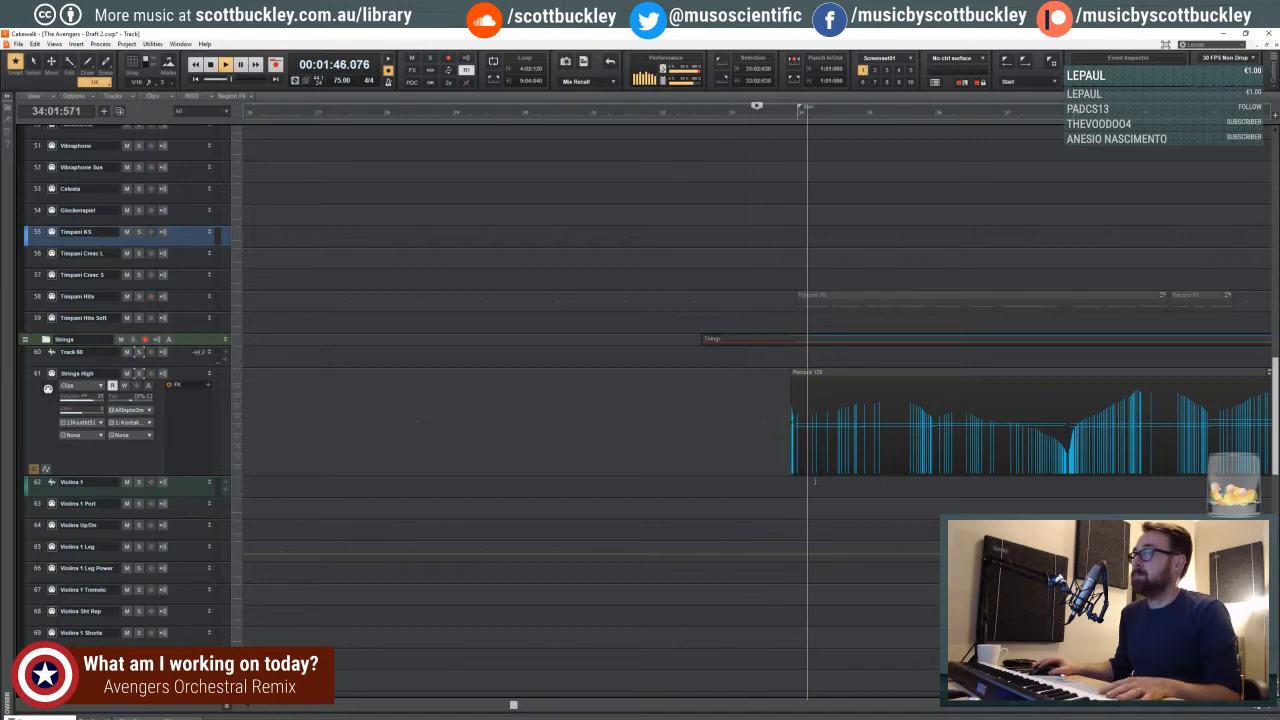
pyautogui.click(857, 382)
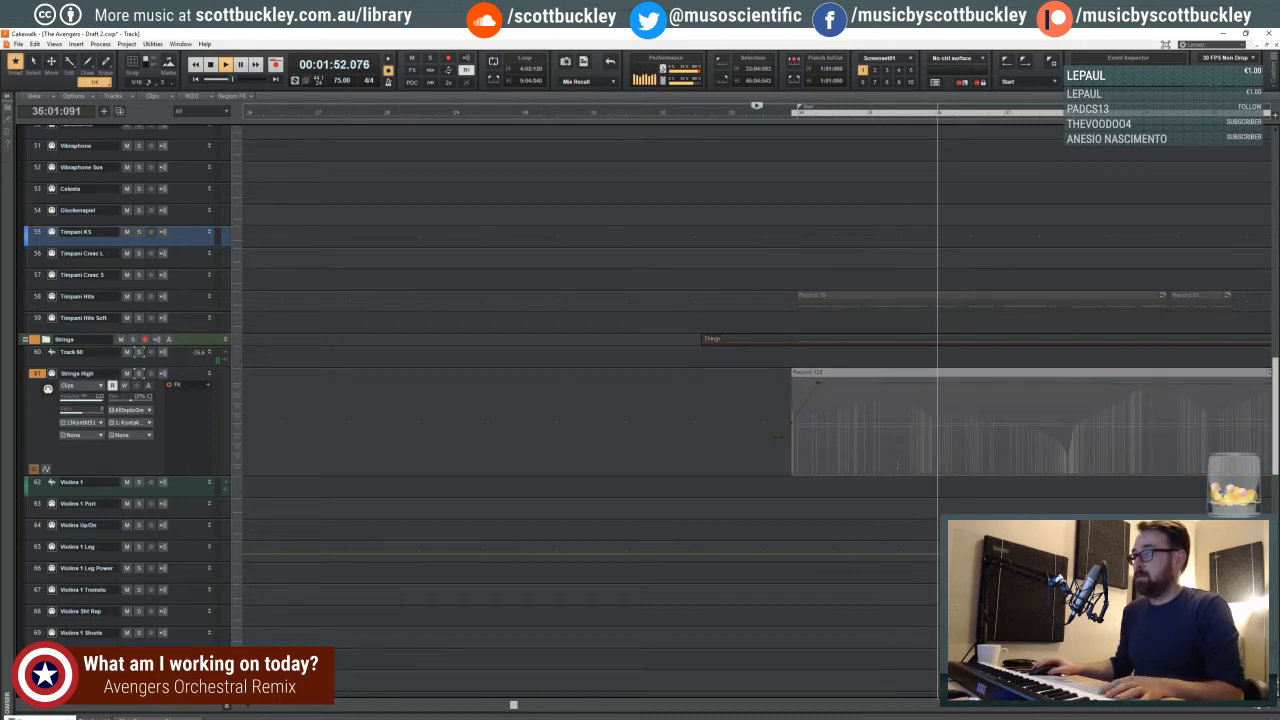
pyautogui.hotkey('ctrl', 'Left')
pyautogui.hotkey('ctrl', 'Left')
pyautogui.hotkey('ctrl', 'Left')
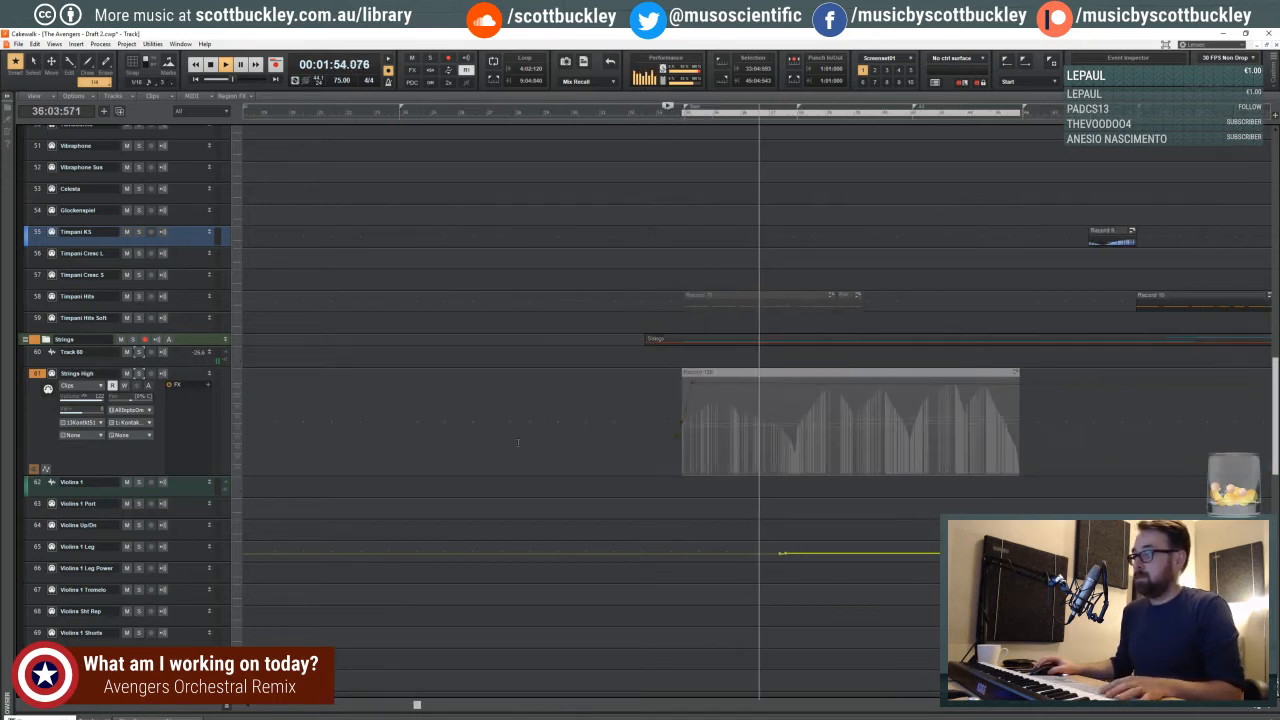
# - Lower the Strings High volume envelope node near the start of the muted clip and shift it to a slightly later position
pyautogui.click(190, 380)
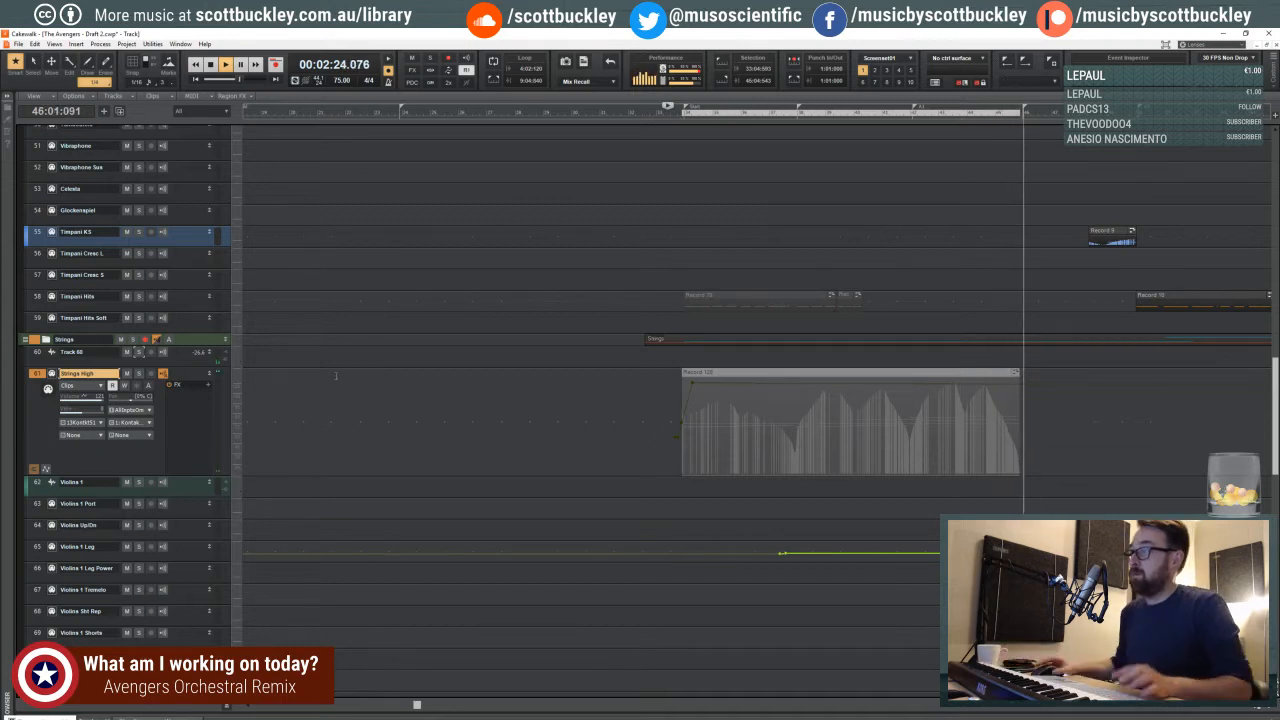
pyautogui.click(690, 384)
pyautogui.moveTo(690, 384); pyautogui.dragTo(727, 425)
pyautogui.click(706, 432)
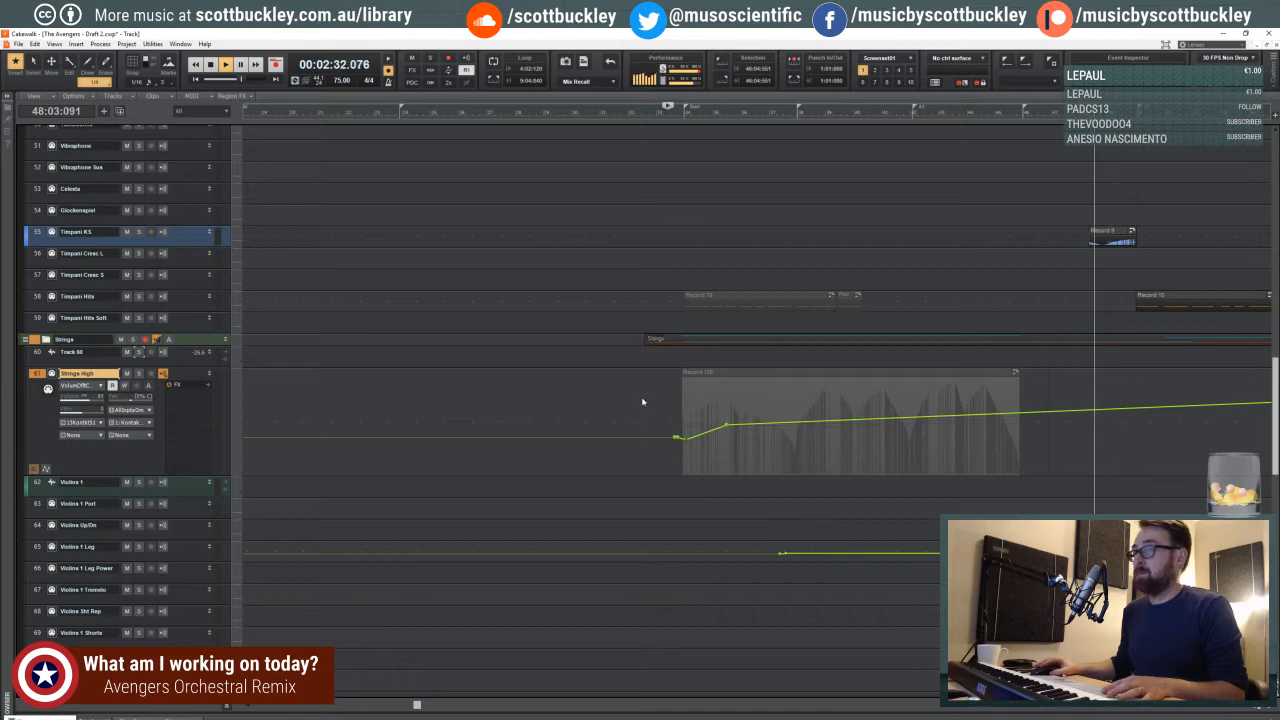
# - Make Timpani KS the active track and play from beat 3 of measure 32
pyautogui.scroll(-3, 642, 402)
pyautogui.scroll(4, 640, 402)
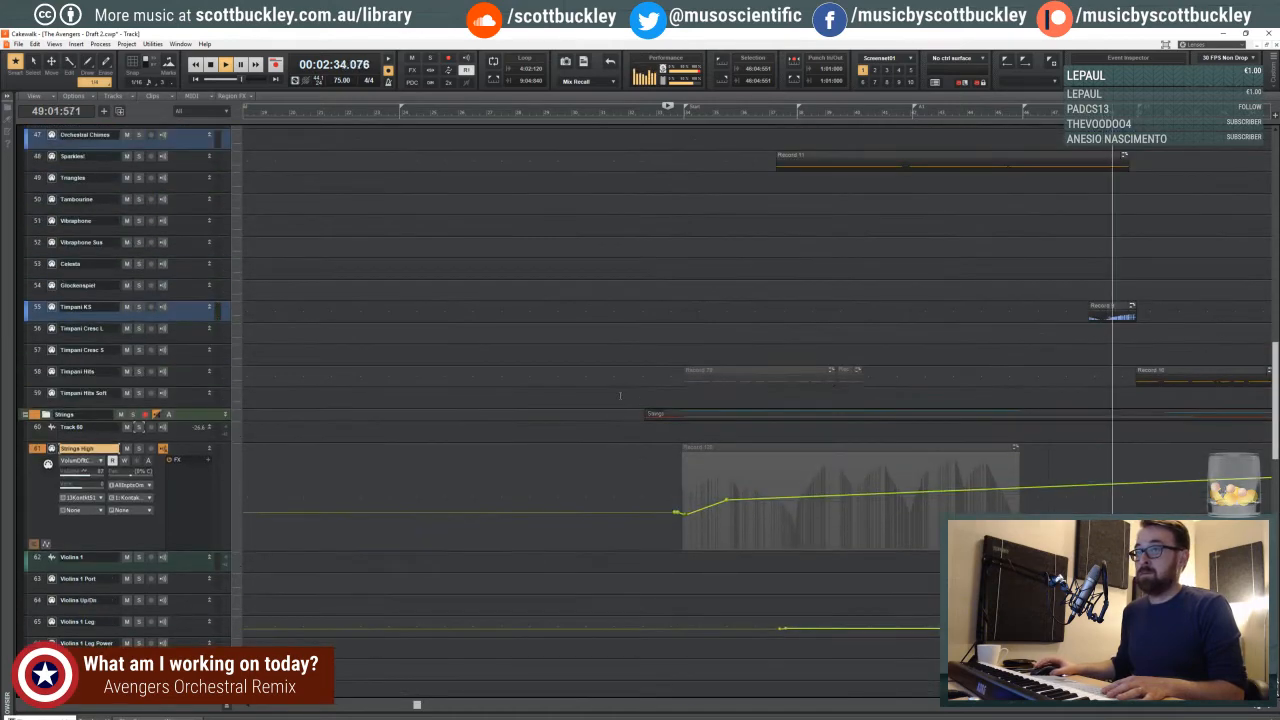
pyautogui.click(642, 305)
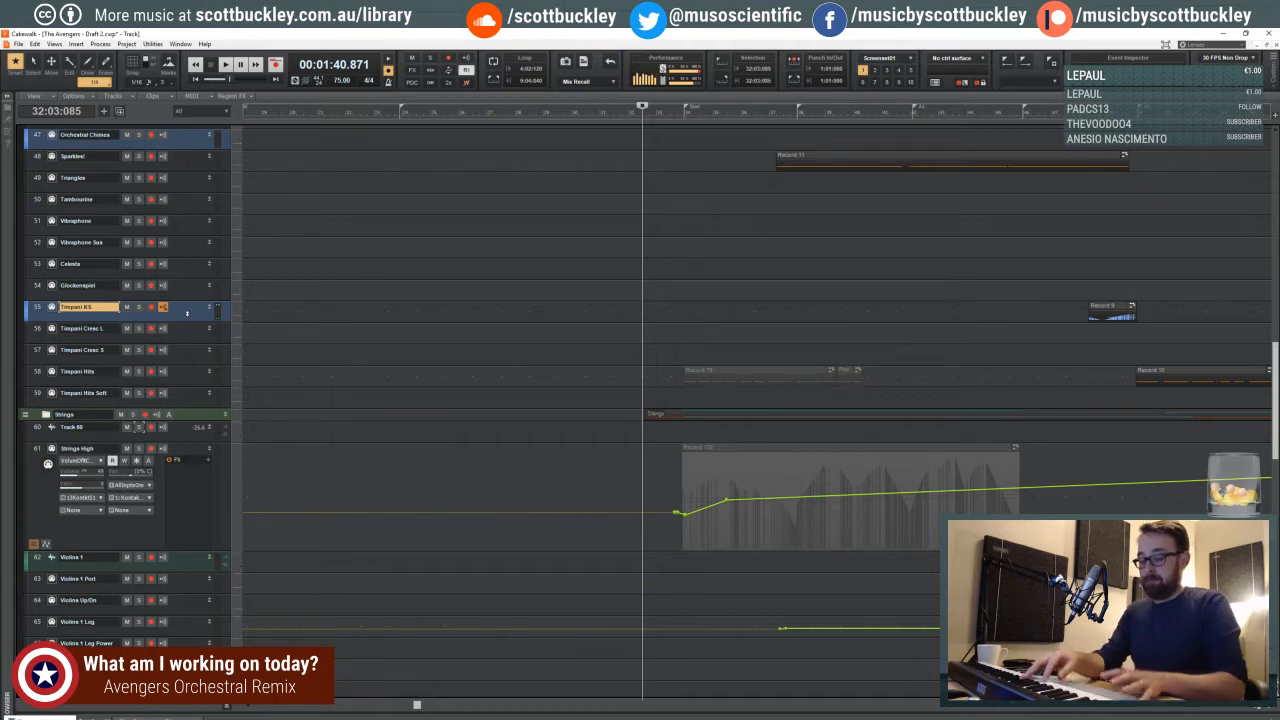
pyautogui.press('space')
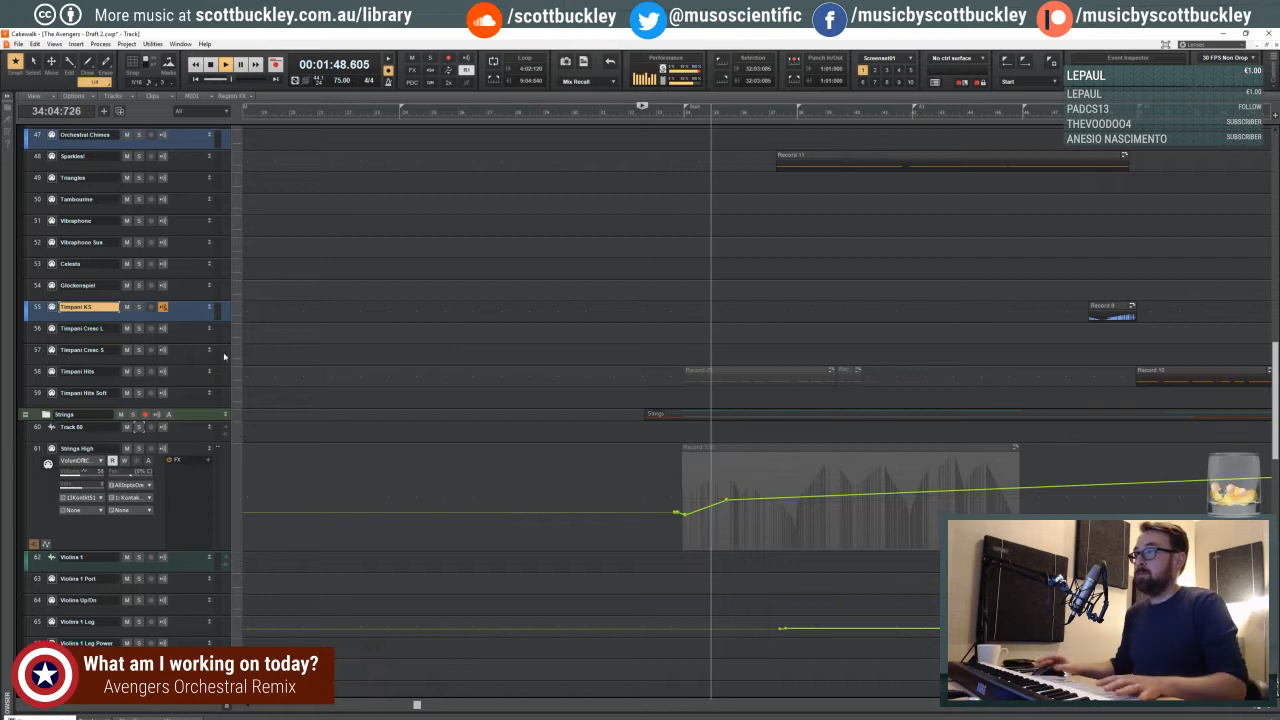
# - Record a short timpani part leading into measure 34 on the Timpani KS track, starting from beat 4 of measure 32 and redoing takes
pyautogui.press('space')
pyautogui.click(653, 255)
pyautogui.press('r')
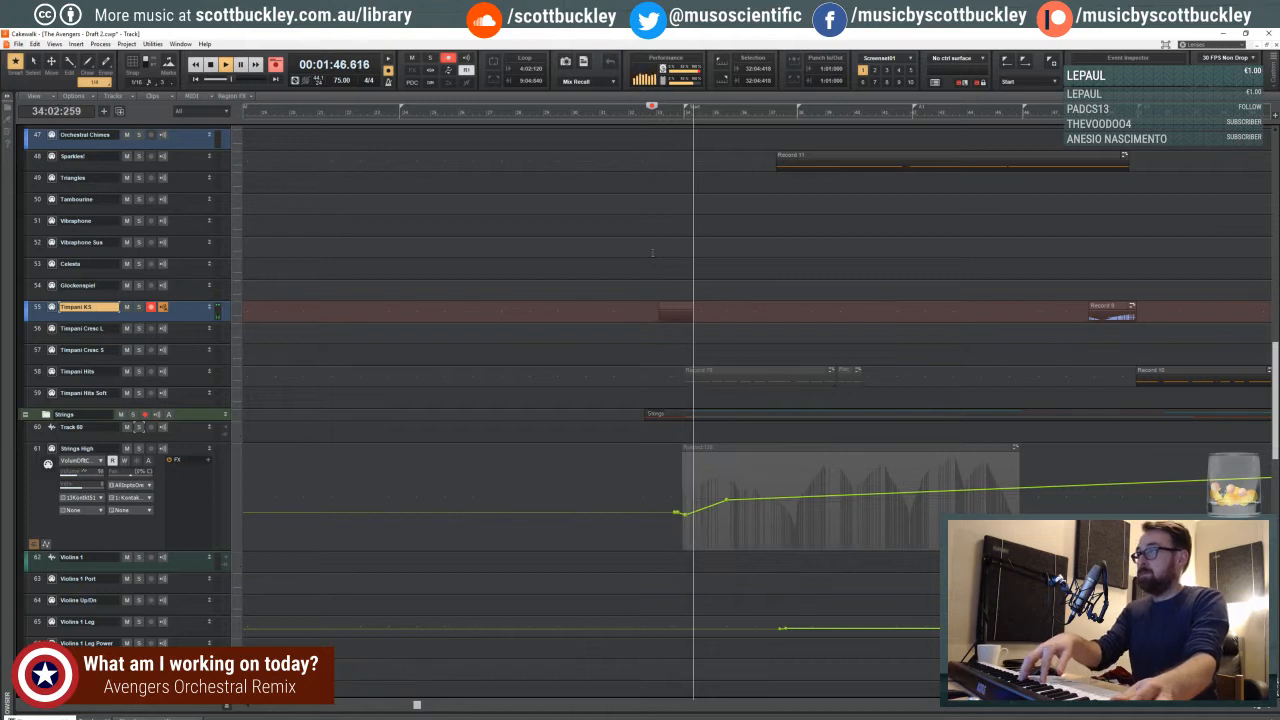
pyautogui.press('space')
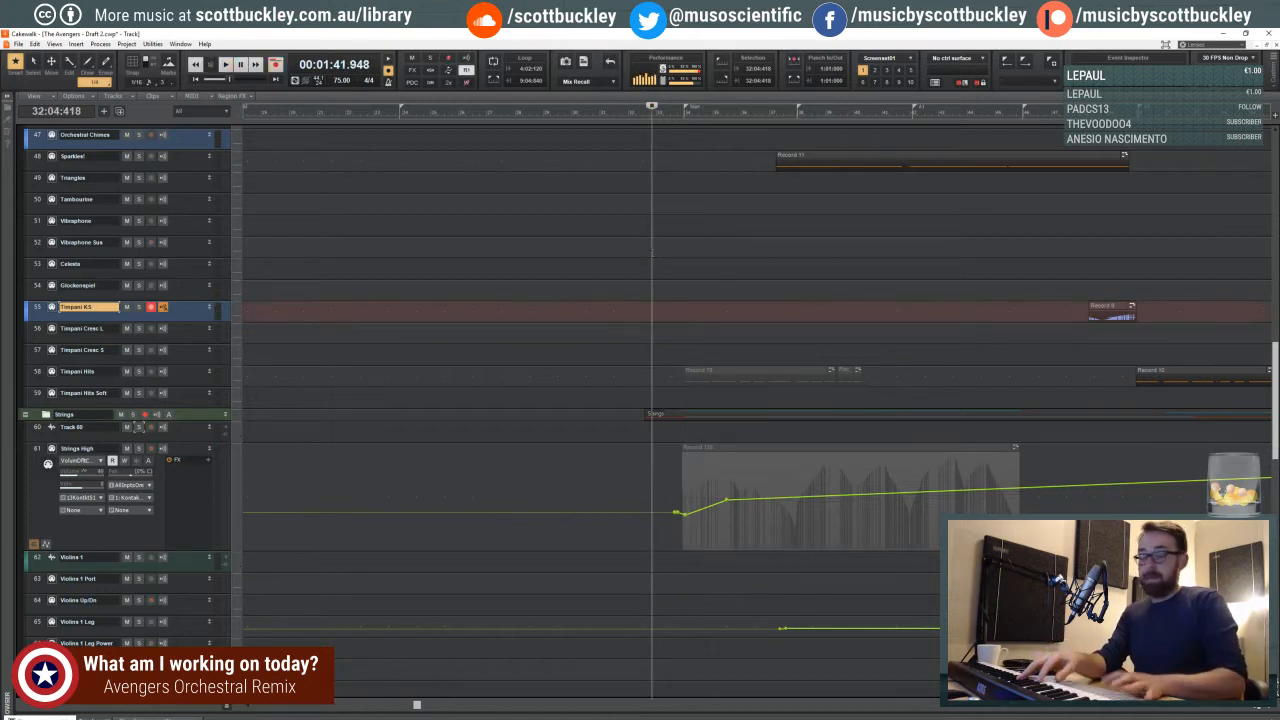
pyautogui.press('r')
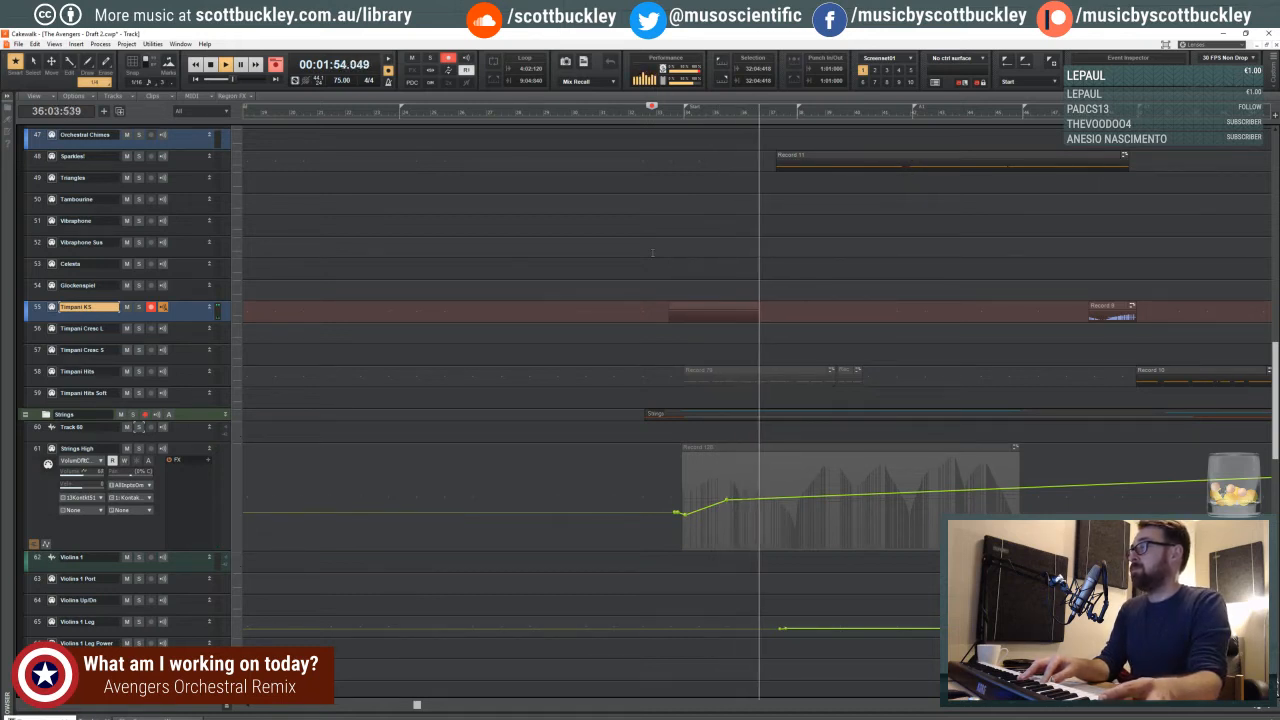
pyautogui.press('space')
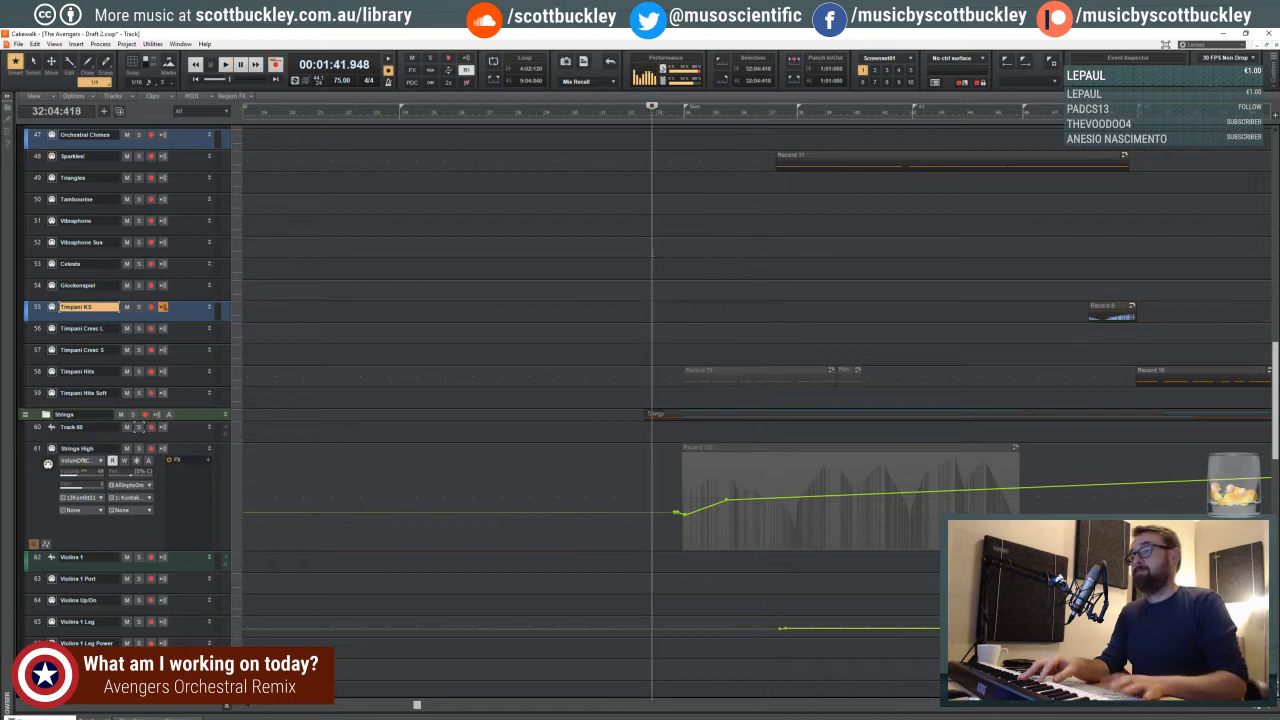
pyautogui.press('r')
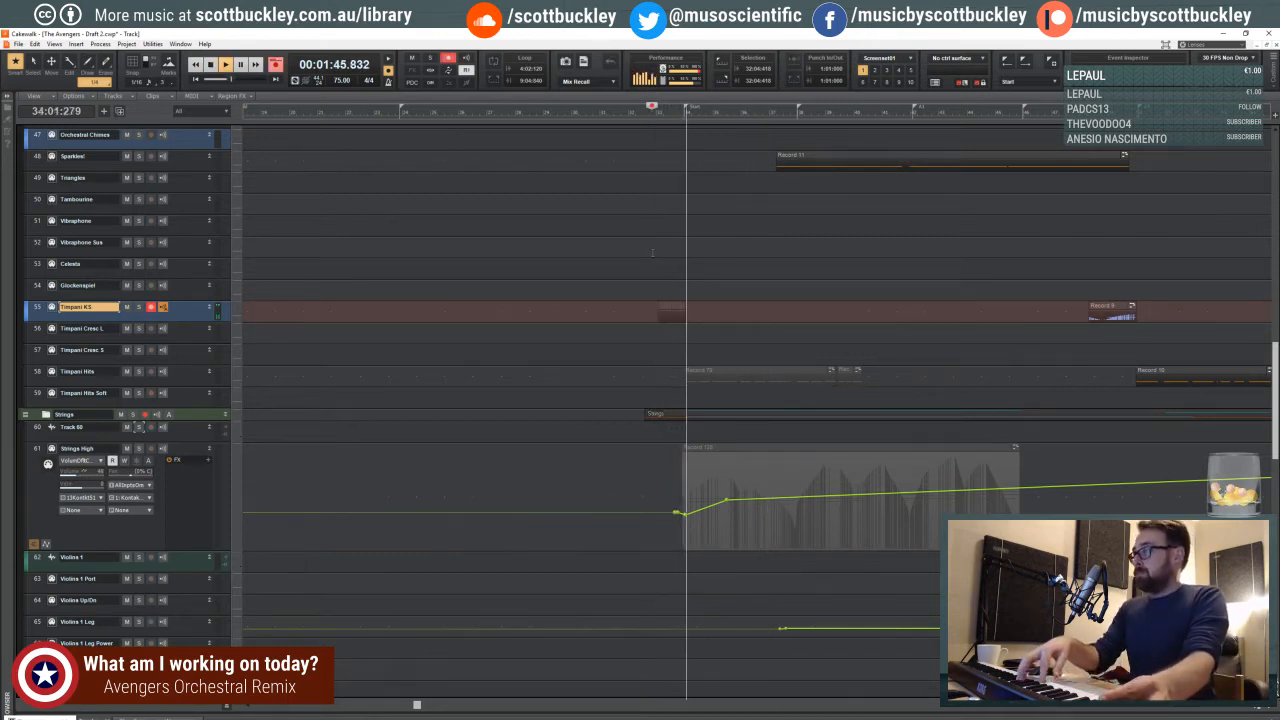
pyautogui.press('space')
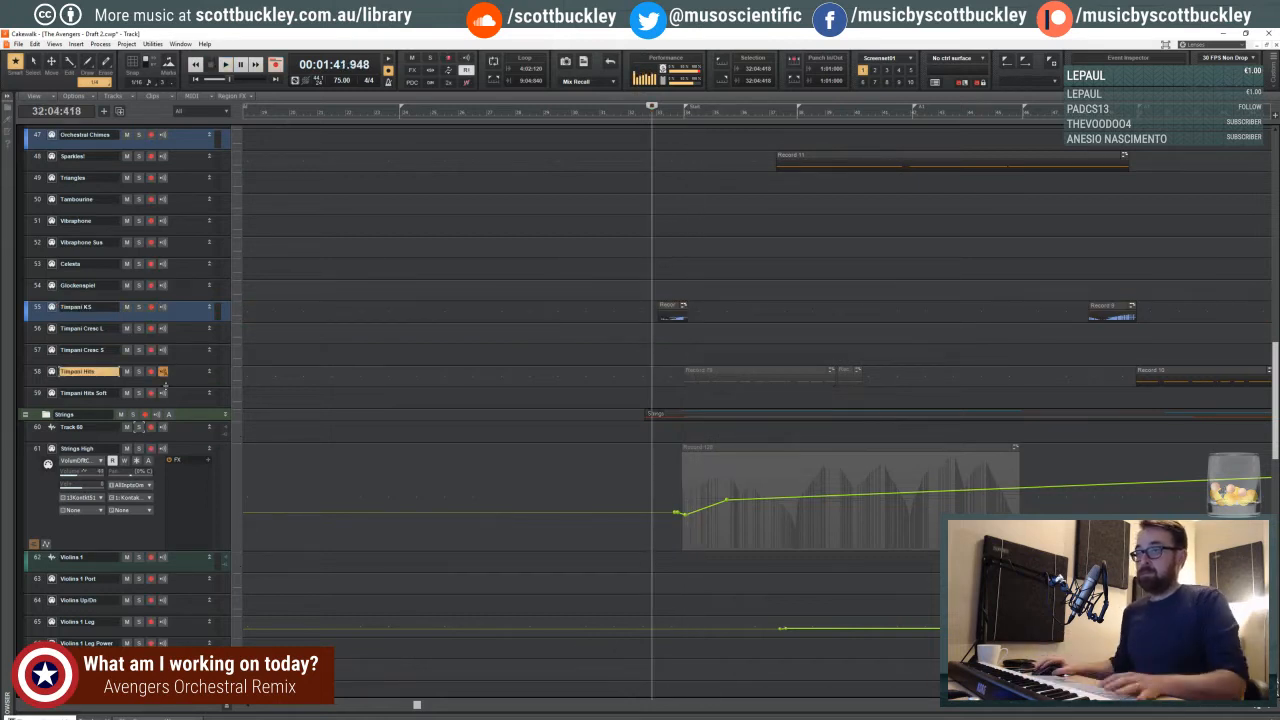
# - Try a take on the Timpani Hits track, and record a short part at measure 34 on the Timpani Hits Soft track instead
pyautogui.press('r')
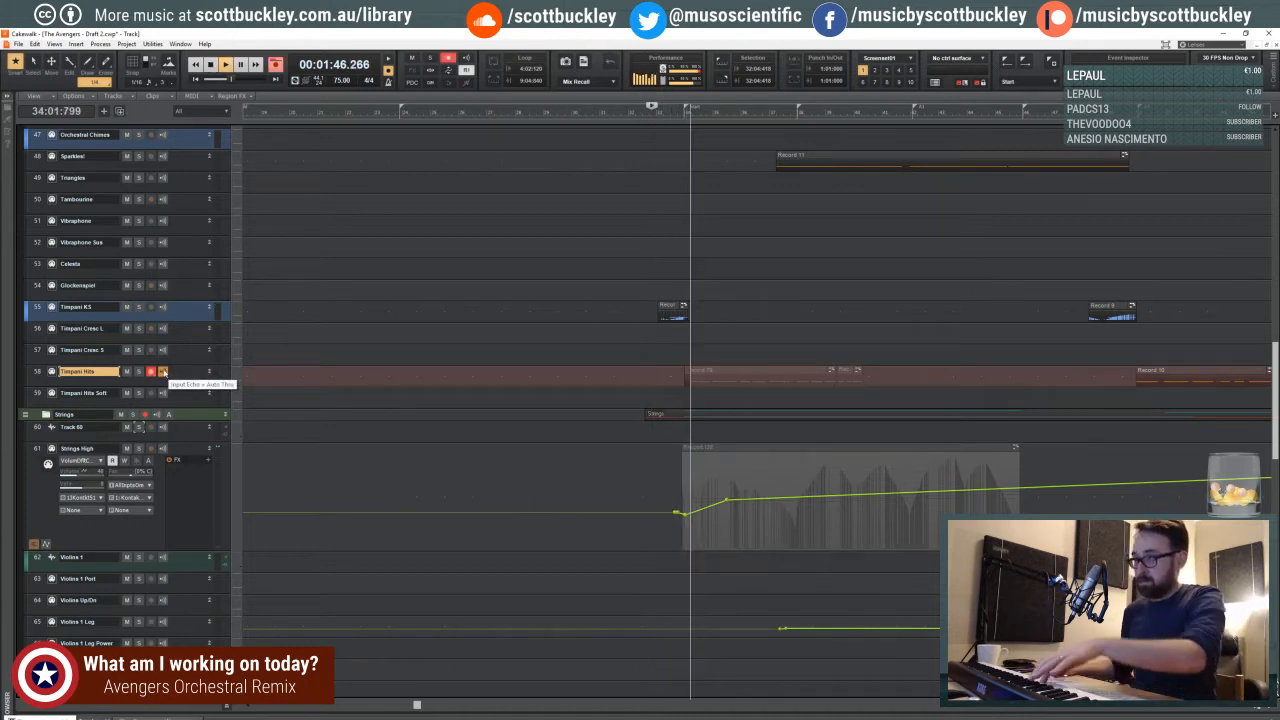
pyautogui.press('space')
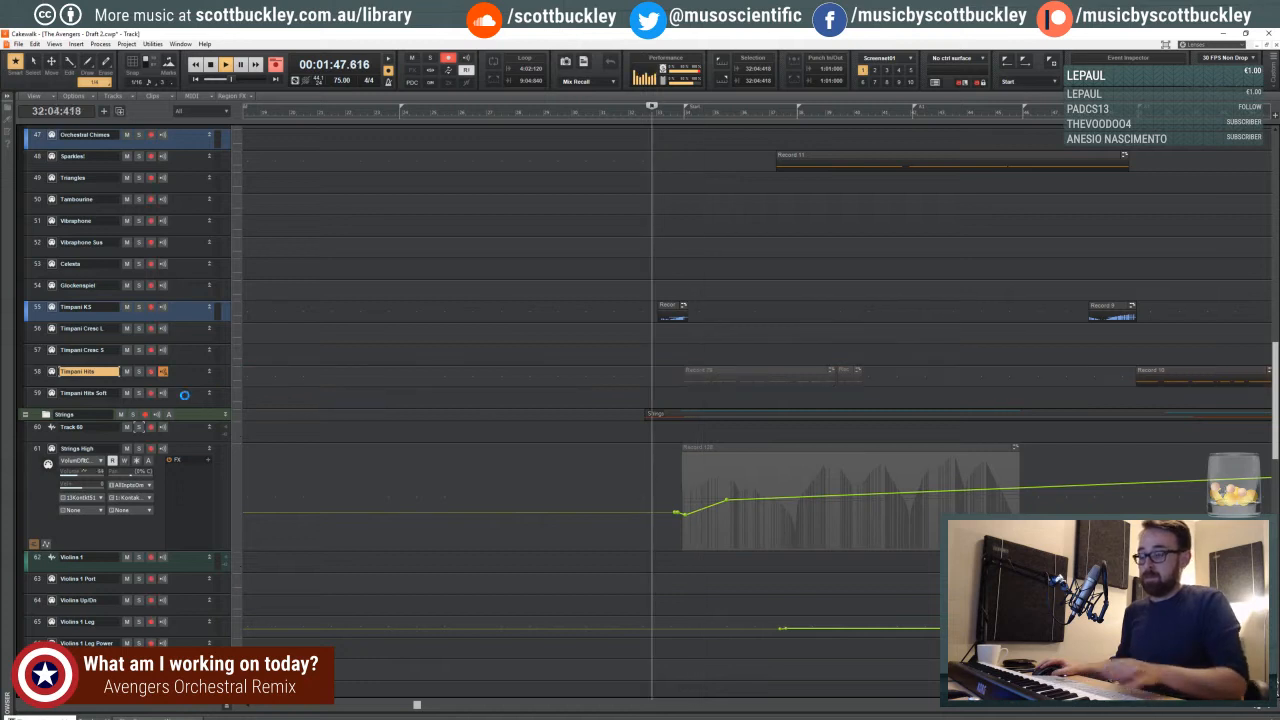
pyautogui.click(186, 394)
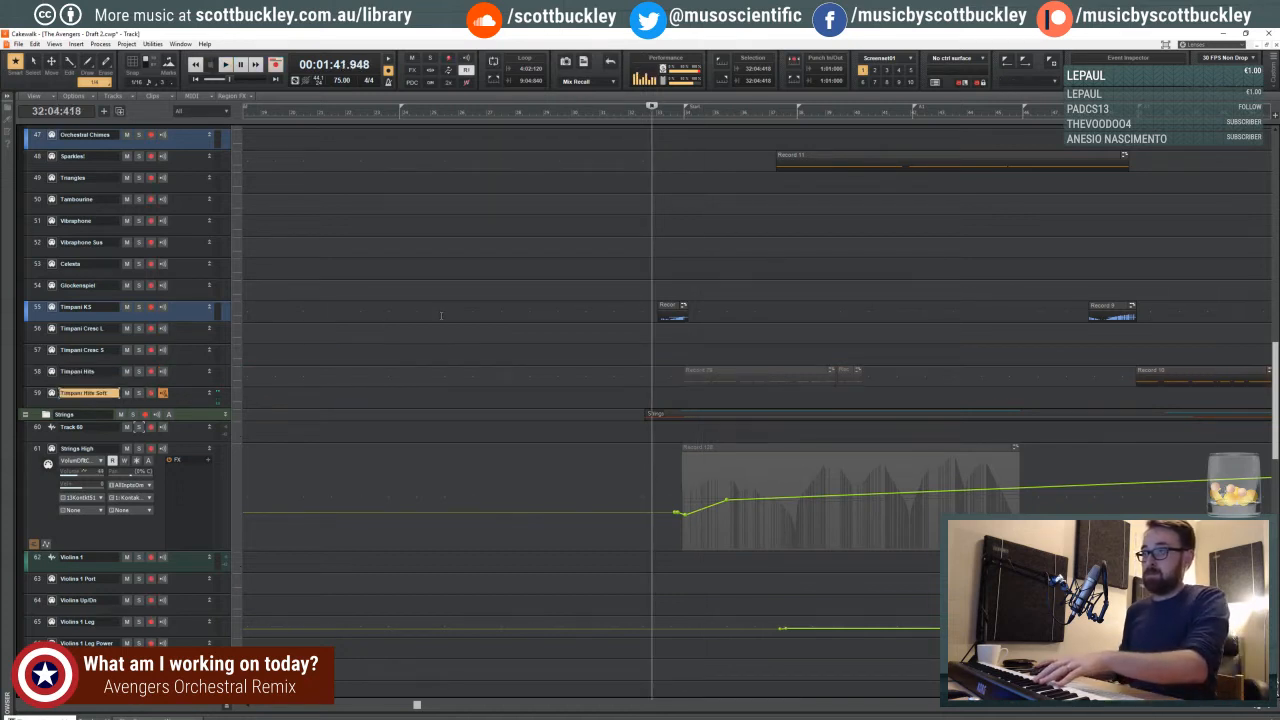
pyautogui.press('r')
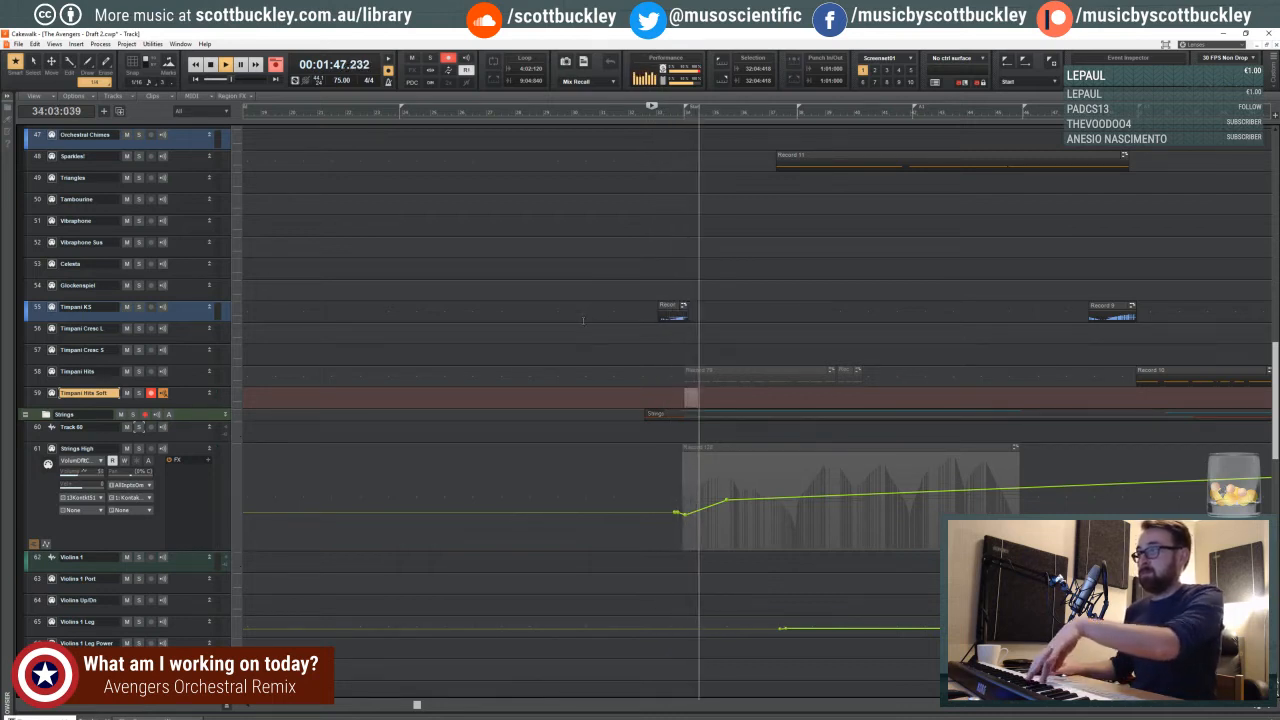
pyautogui.press('space')
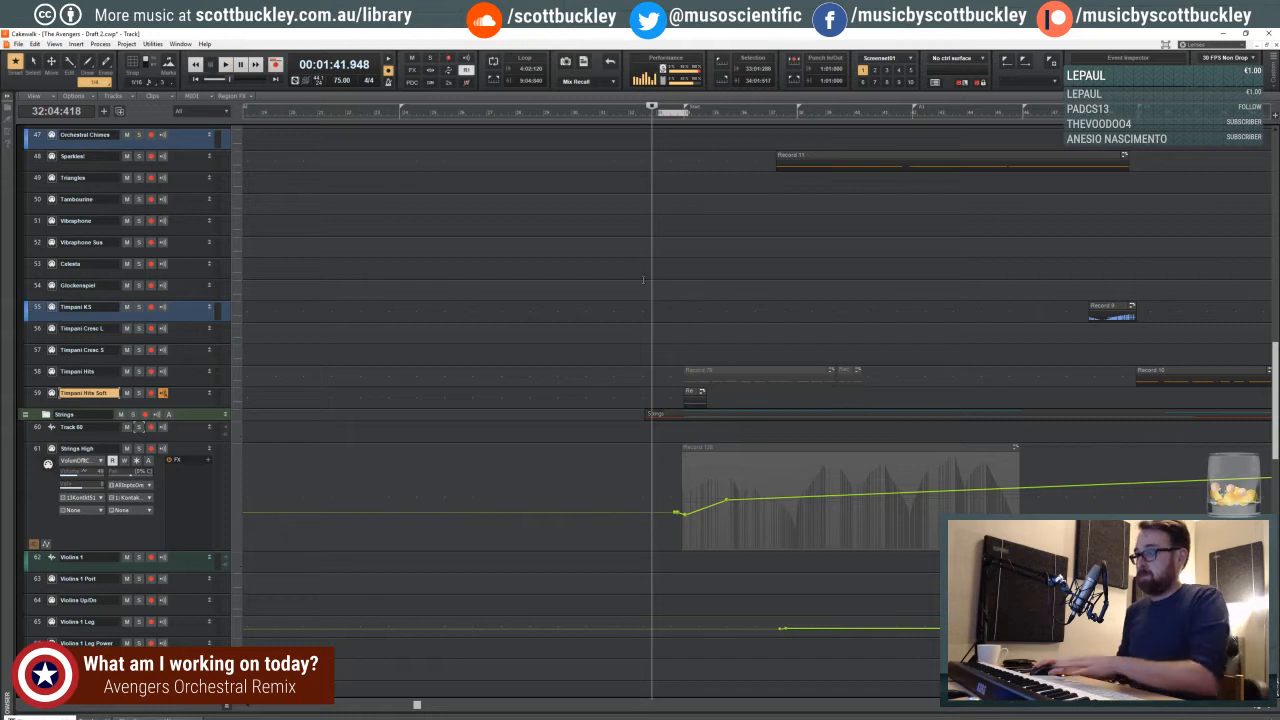
# - Record a replacement timpani part around measure 34 on the Timpani KS track, starting from beat 3 of measure 32
pyautogui.click(643, 280)
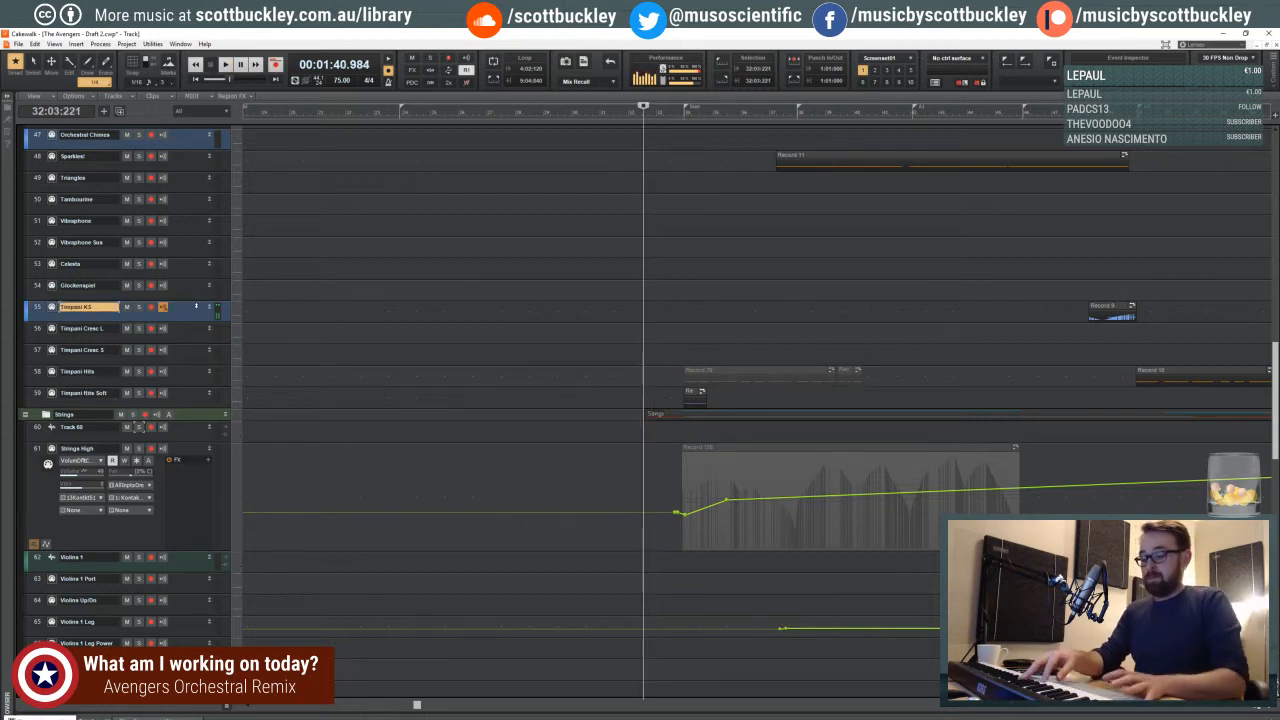
pyautogui.press('r')
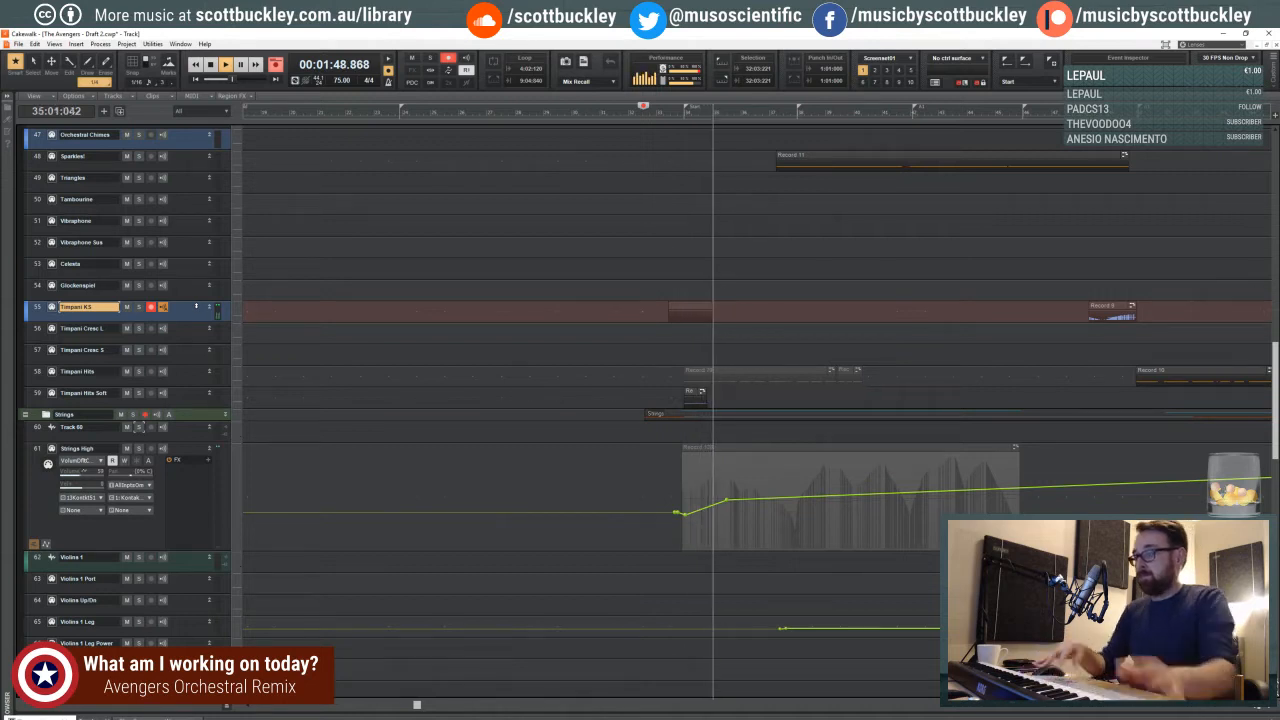
pyautogui.press('space')
# - Enlarge the Timpani KS track and display its volume automation envelope
pyautogui.scroll(-1, 173, 325)
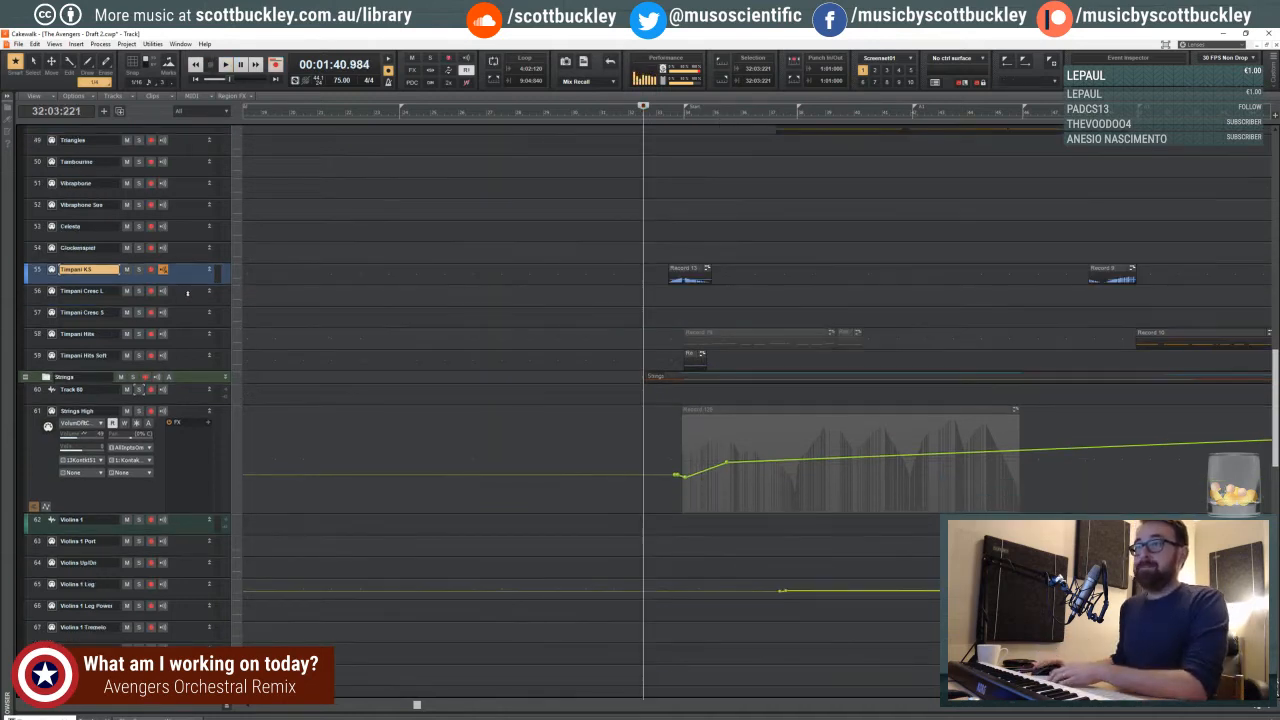
pyautogui.moveTo(187, 287); pyautogui.dragTo(187, 373)
pyautogui.click(104, 292)
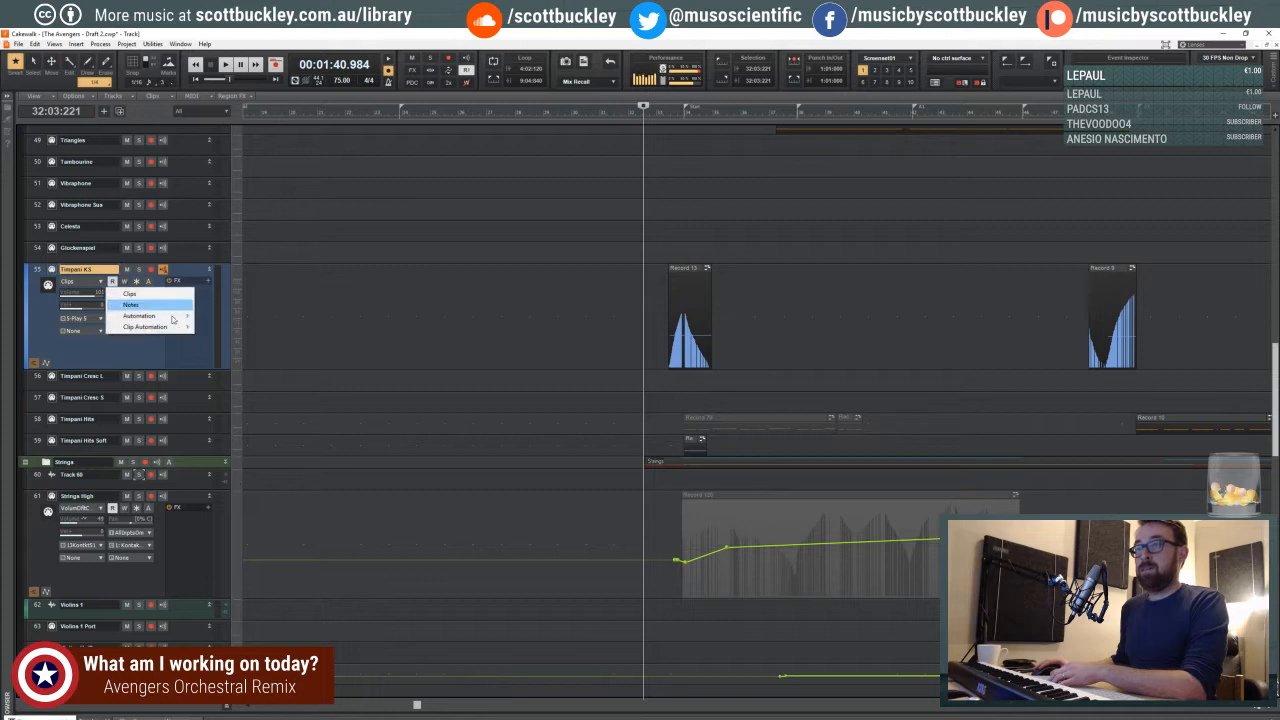
pyautogui.moveTo(180, 316)
pyautogui.click(255, 381)
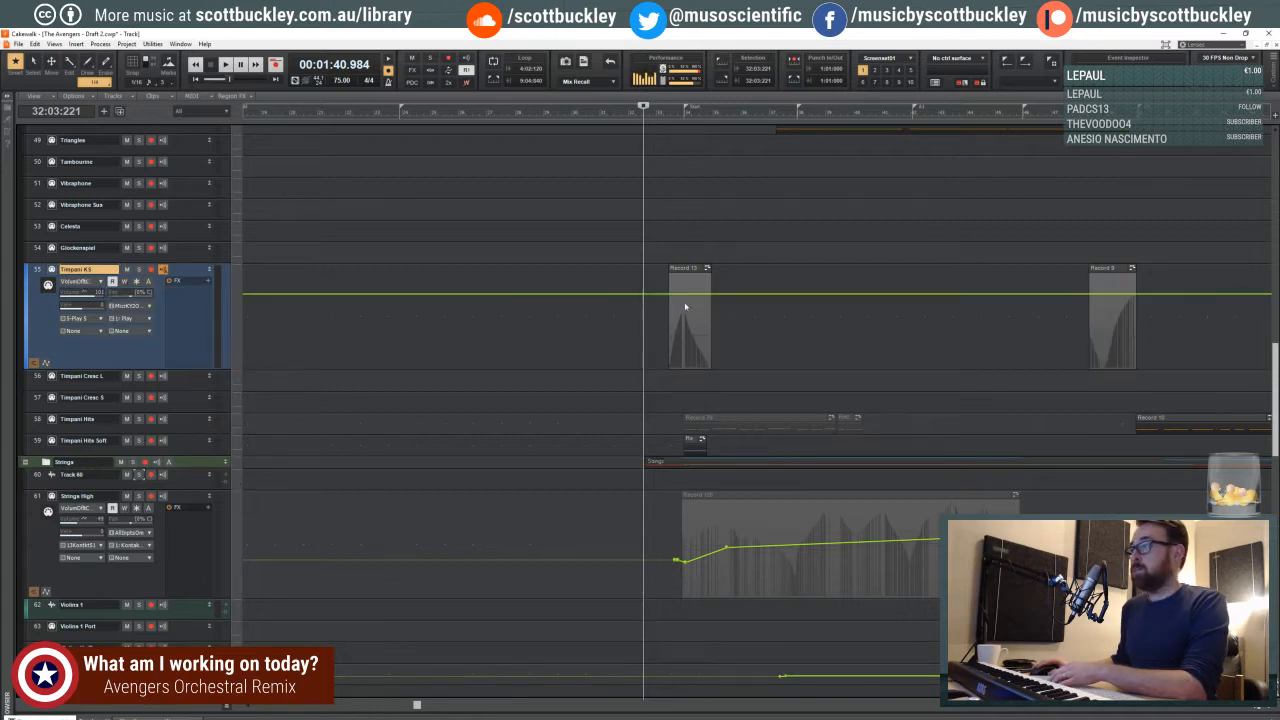
# - Lower the Timpani KS volume envelope under the new clip, with a small peak at measure 34 and a dip right after, during playback
pyautogui.moveTo(673, 292); pyautogui.dragTo(668, 343)
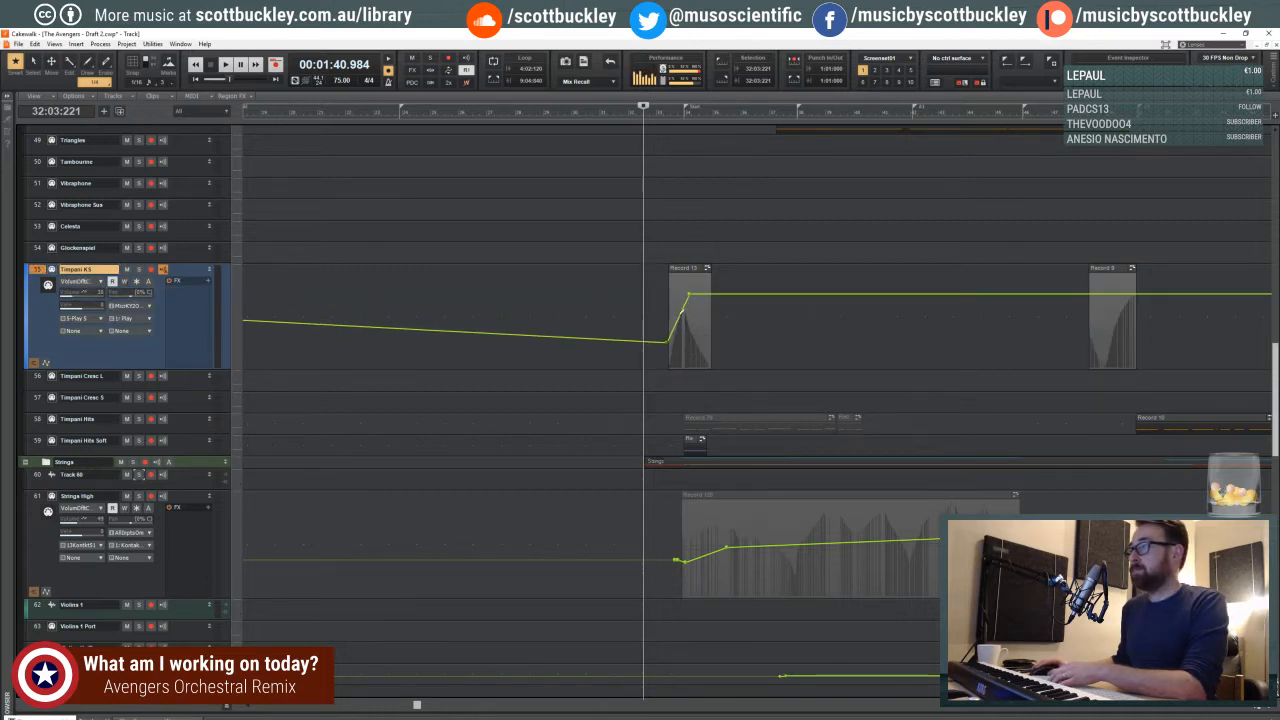
pyautogui.moveTo(689, 295); pyautogui.dragTo(813, 290)
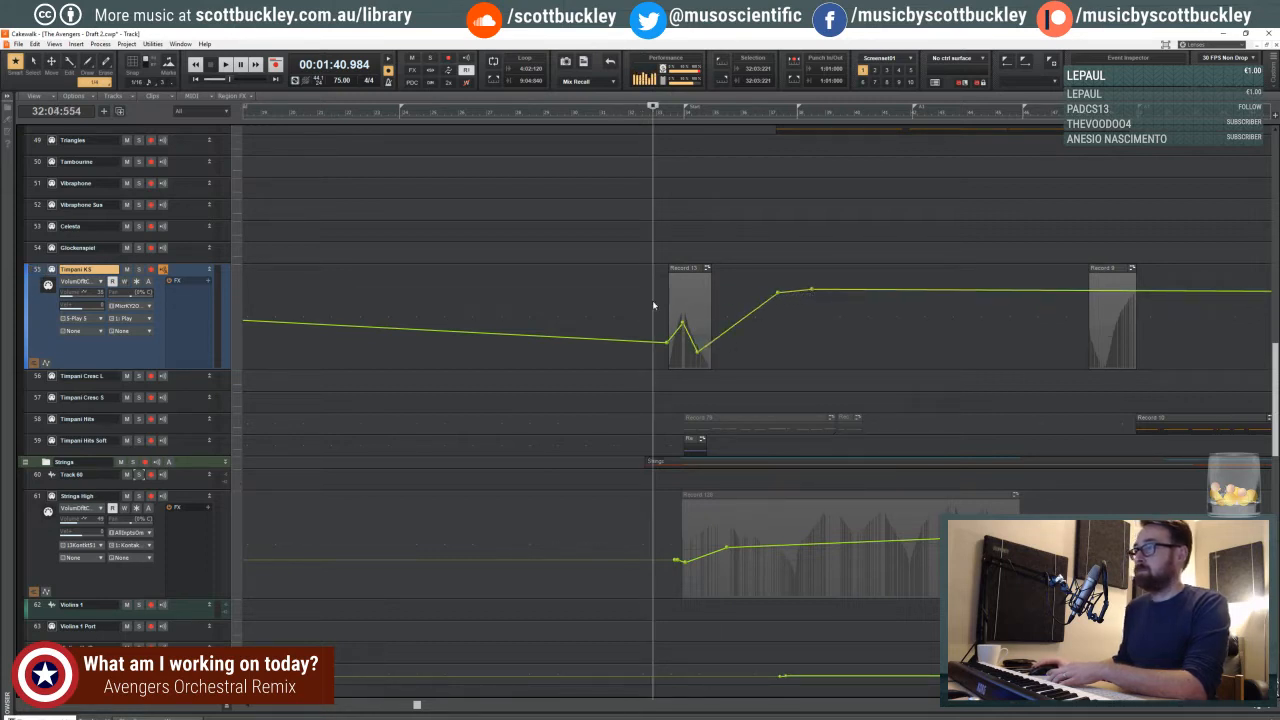
pyautogui.press('space')
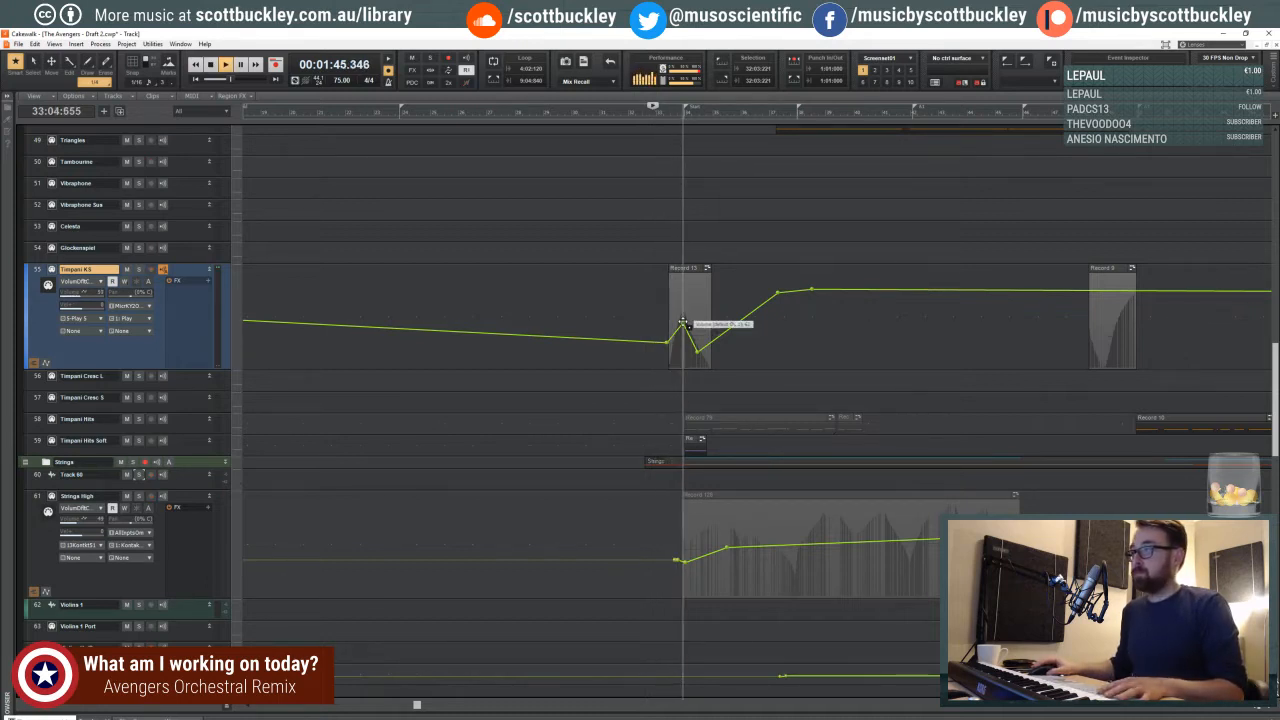
pyautogui.moveTo(684, 322); pyautogui.dragTo(691, 352)
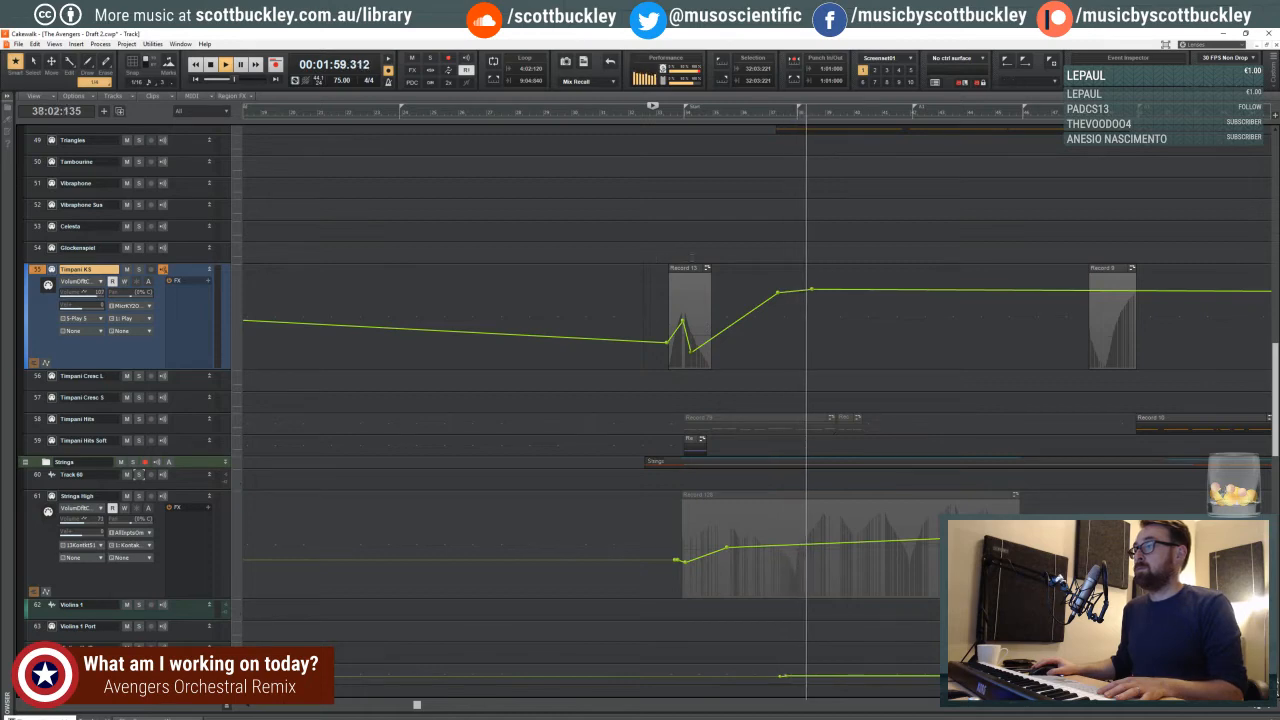
pyautogui.press('space')
# - Play from beat 3 of measure 32, and record a short part on the Sparkles track ahead of its existing clip
pyautogui.click(641, 255)
pyautogui.scroll(5, 641, 255)
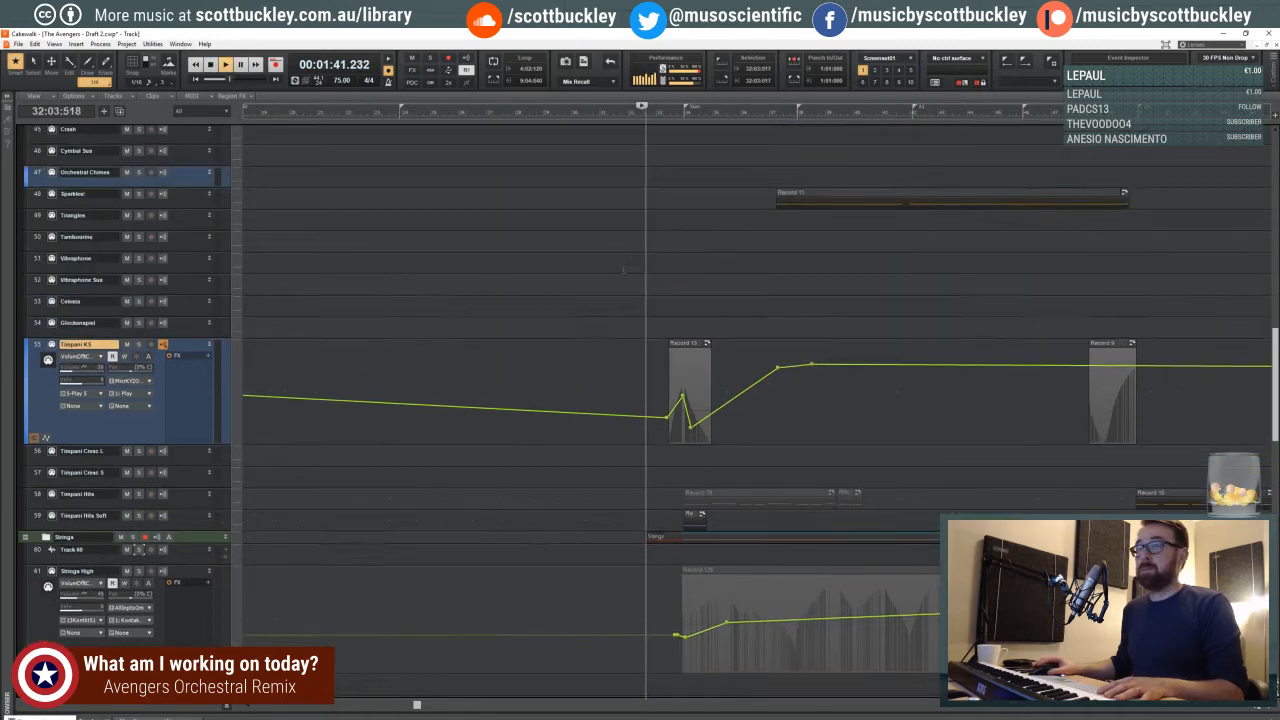
pyautogui.press('space')
pyautogui.click(182, 273)
pyautogui.scroll(3, 182, 273)
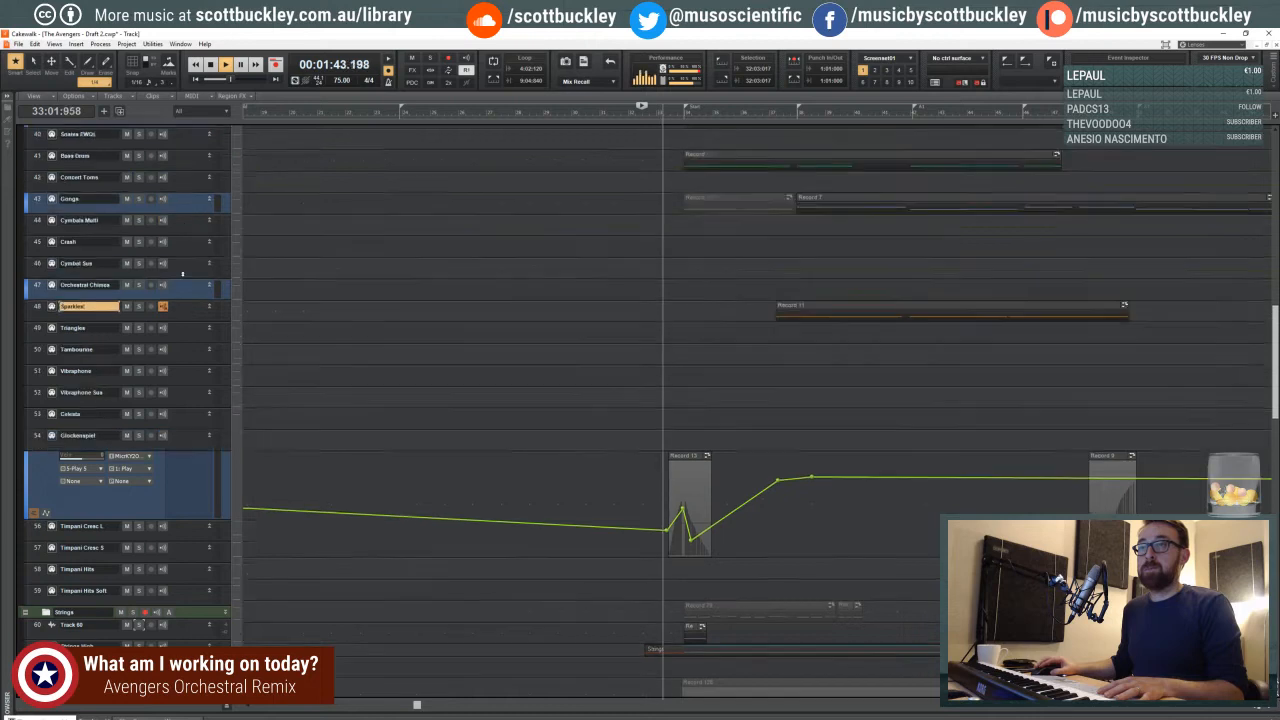
pyautogui.press('space')
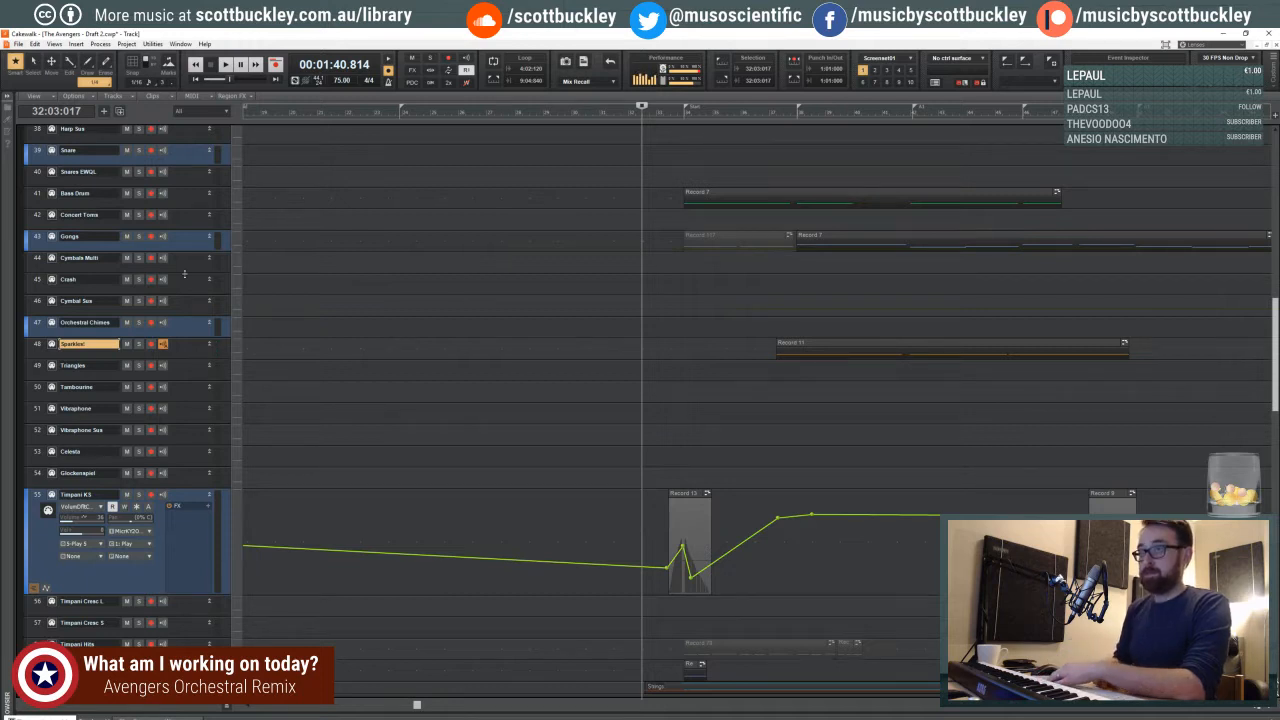
pyautogui.press('r')
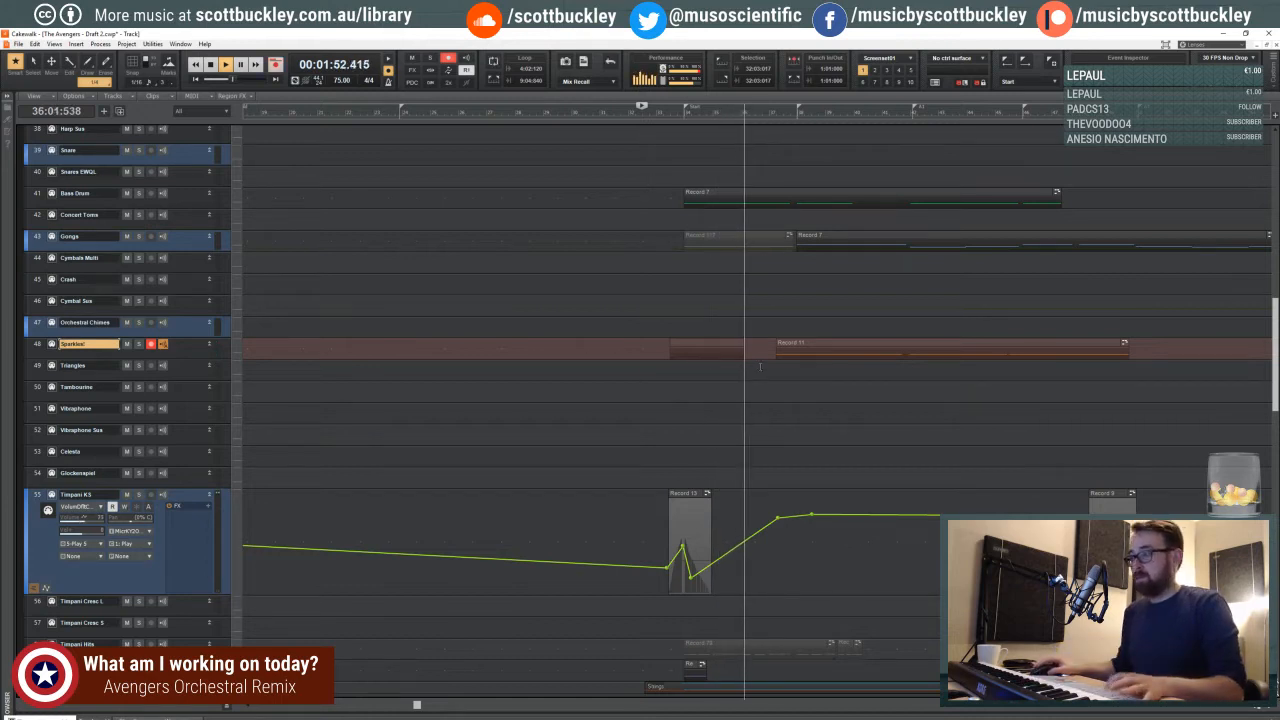
pyautogui.press('space')
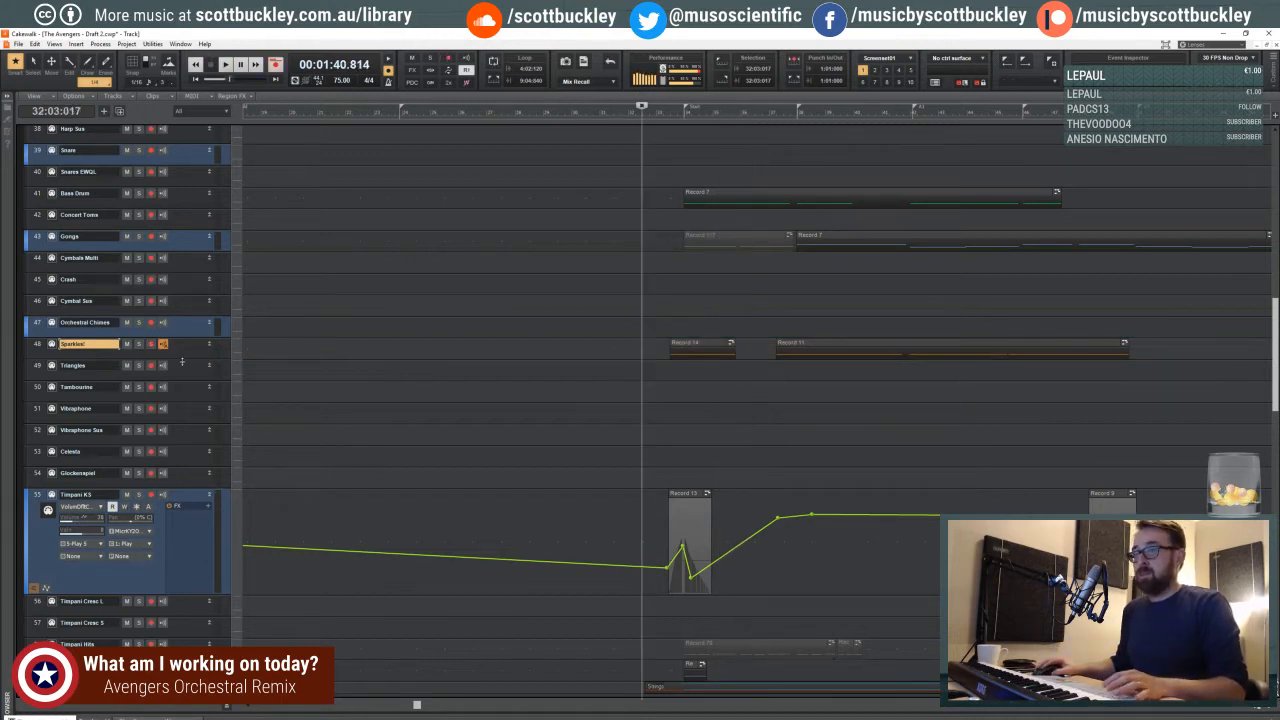
# - Display the volume envelope on an enlarged Sparkles track and slightly lower its level up to just past the new clip
pyautogui.moveTo(182, 360); pyautogui.dragTo(192, 407)
pyautogui.click(88, 358)
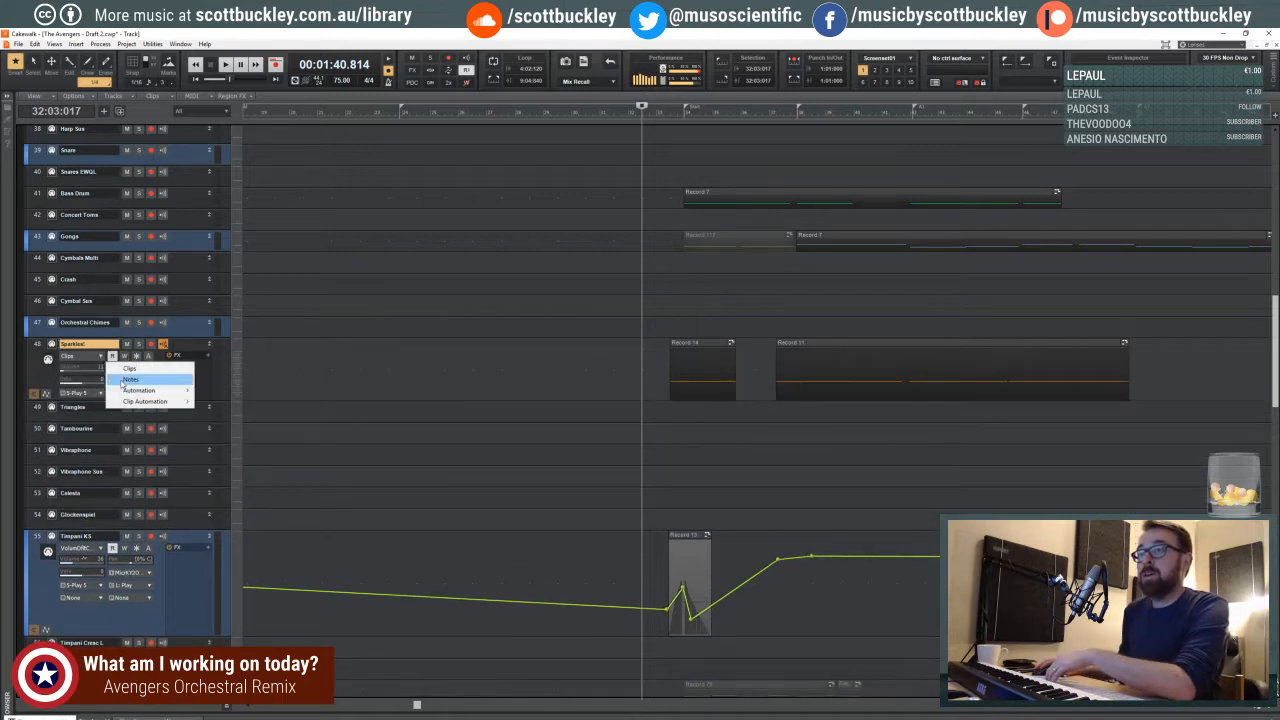
pyautogui.moveTo(150, 388)
pyautogui.click(250, 455)
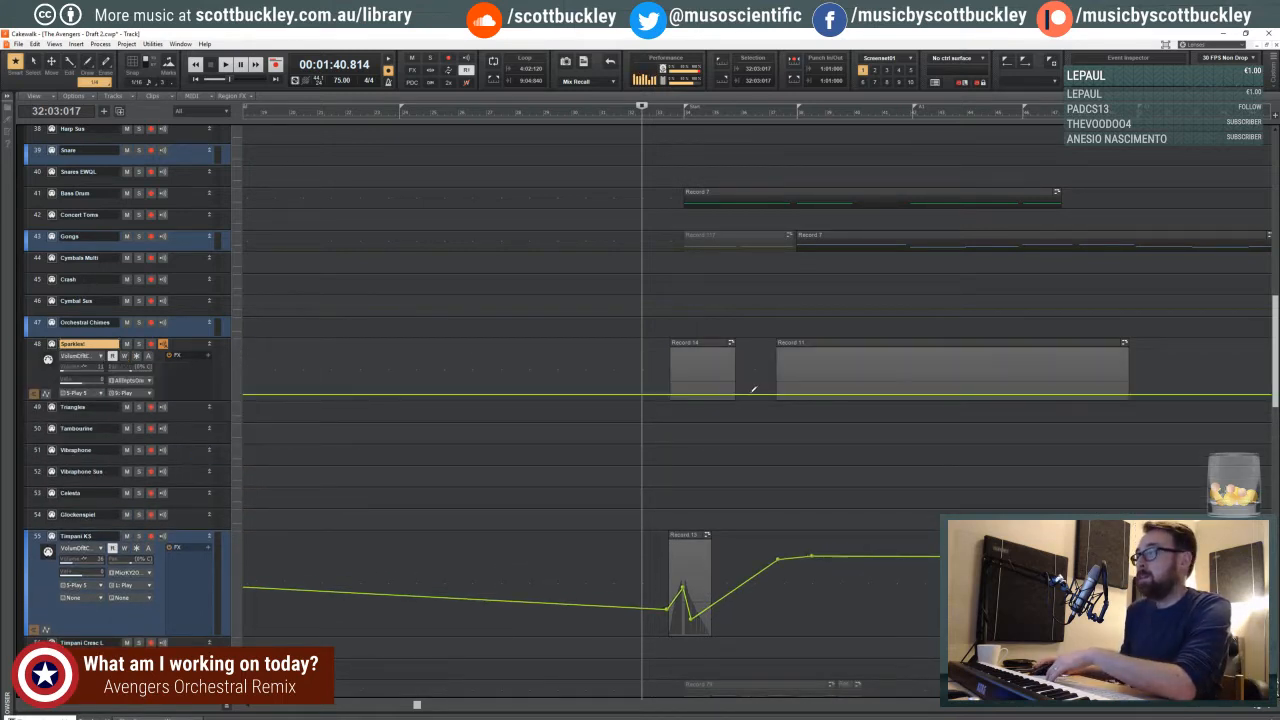
pyautogui.moveTo(192, 402); pyautogui.dragTo(192, 439)
pyautogui.click(51, 66)
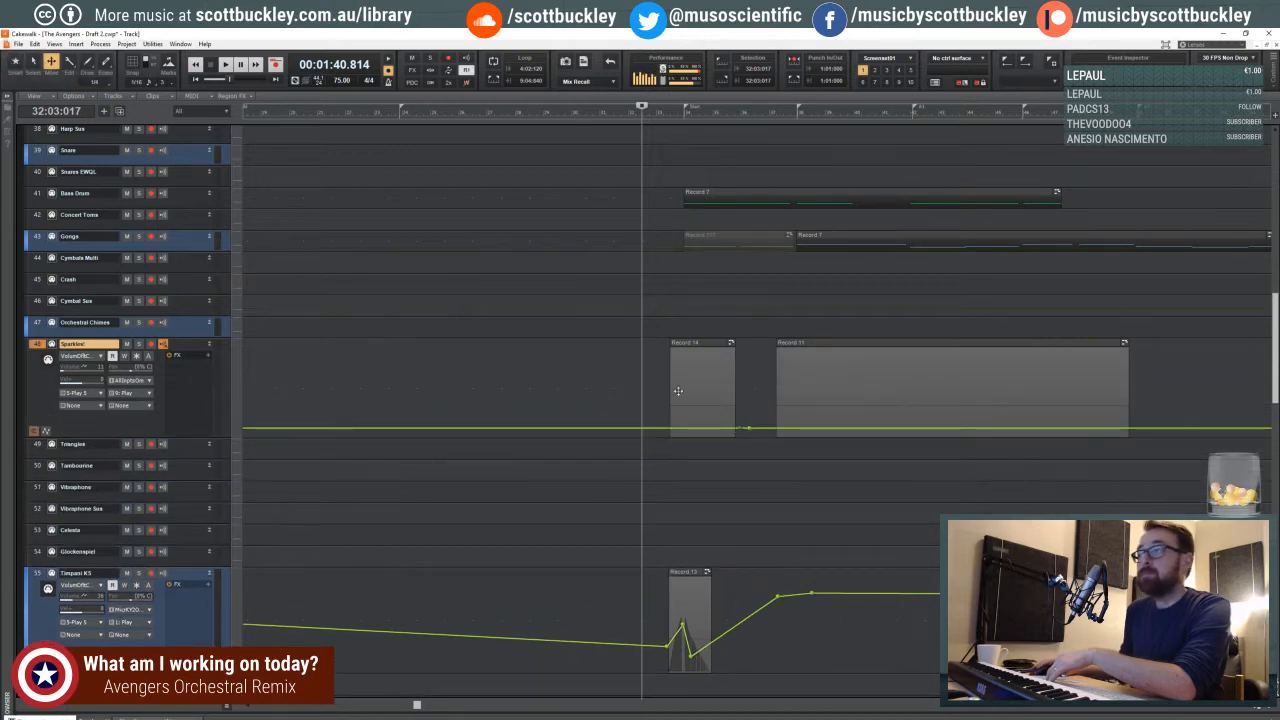
pyautogui.moveTo(658, 430); pyautogui.dragTo(658, 434)
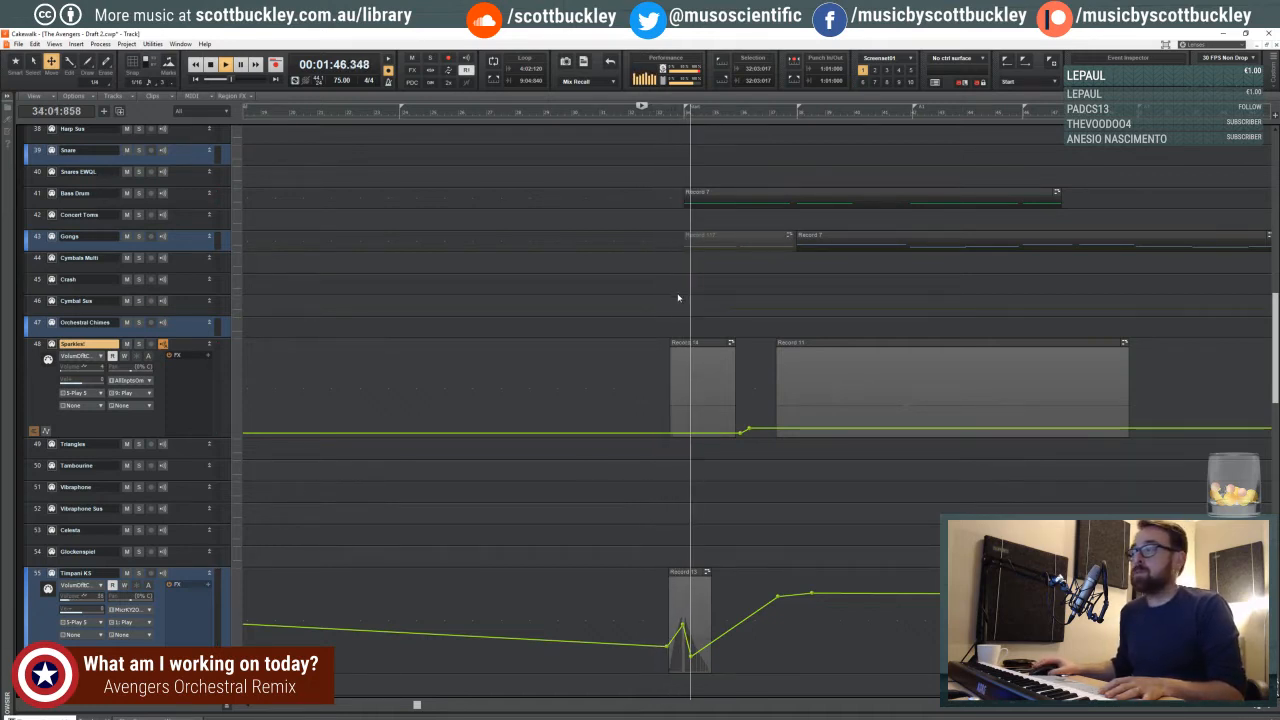
# - Lower the Timpani KS volume envelope nodes at the new clip's start and at its peak near measure 34
pyautogui.scroll(-5, 705, 374)
pyautogui.press('space')
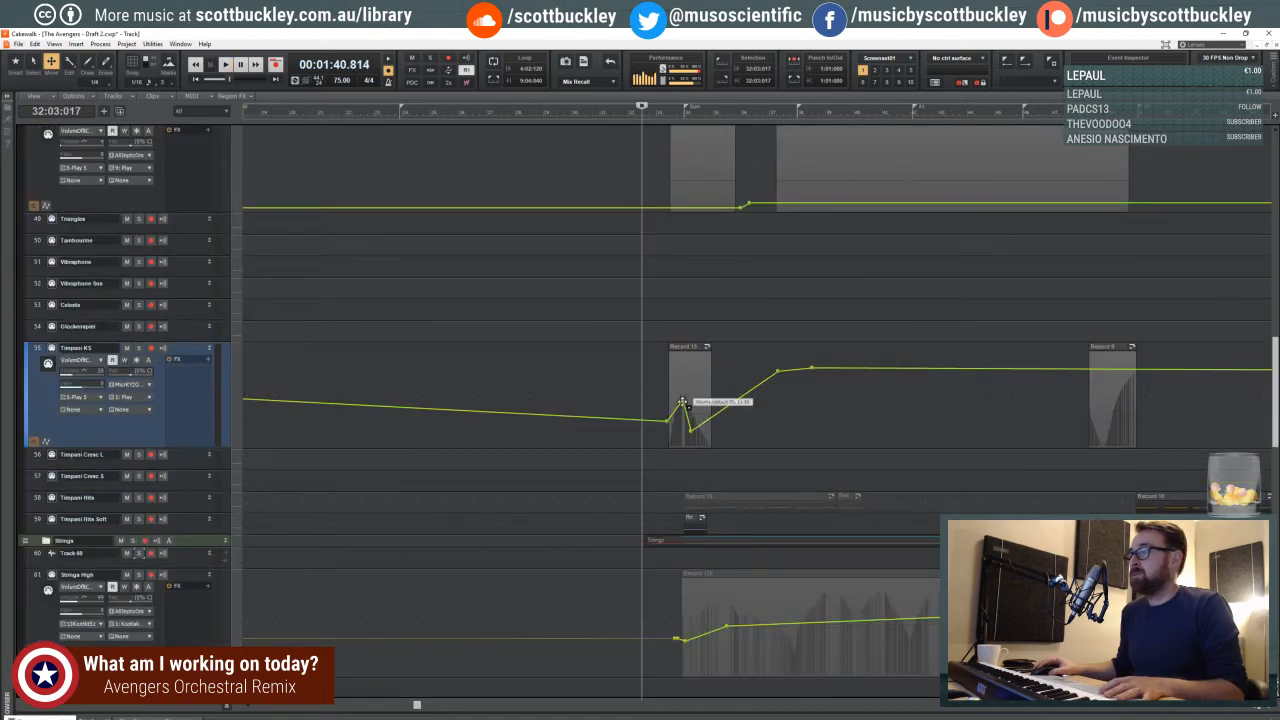
pyautogui.moveTo(681, 402); pyautogui.dragTo(668, 438)
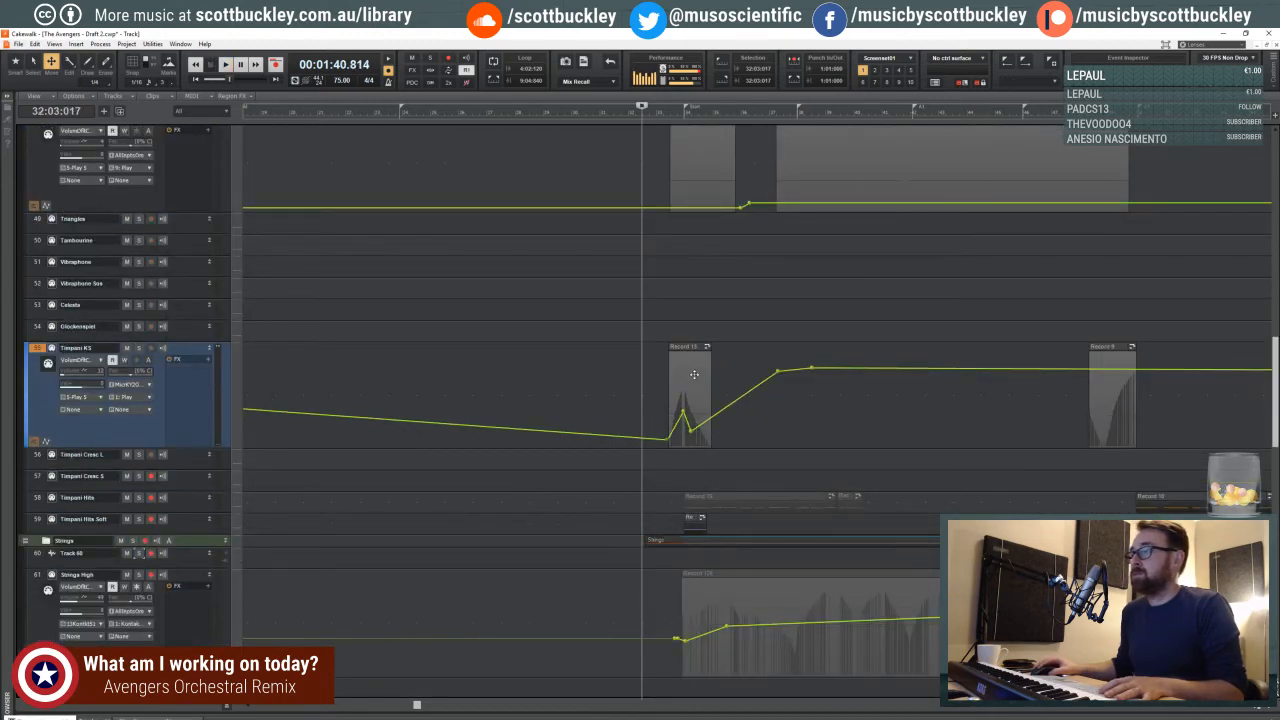
# - Play from beat 2 of measure 33, solo Timpani KS to audition its part, and clear the solo
pyautogui.press('space')
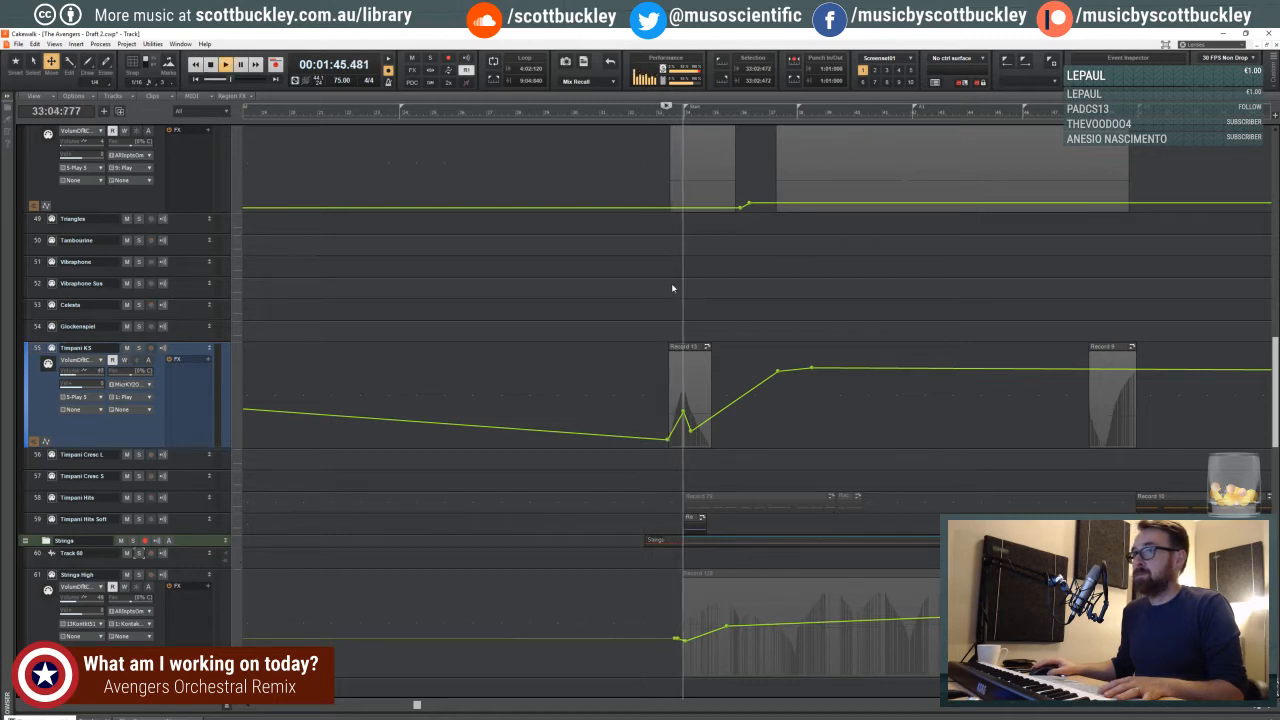
pyautogui.click(139, 348)
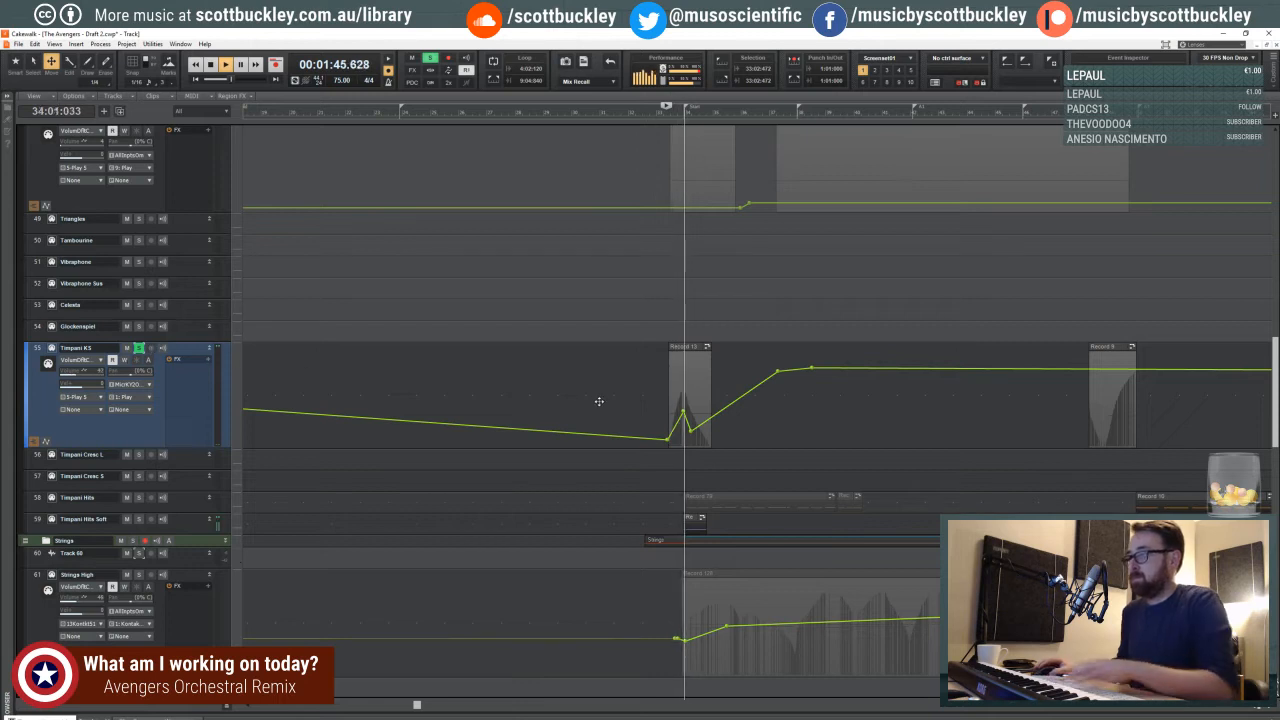
pyautogui.press('space')
pyautogui.click(139, 348)
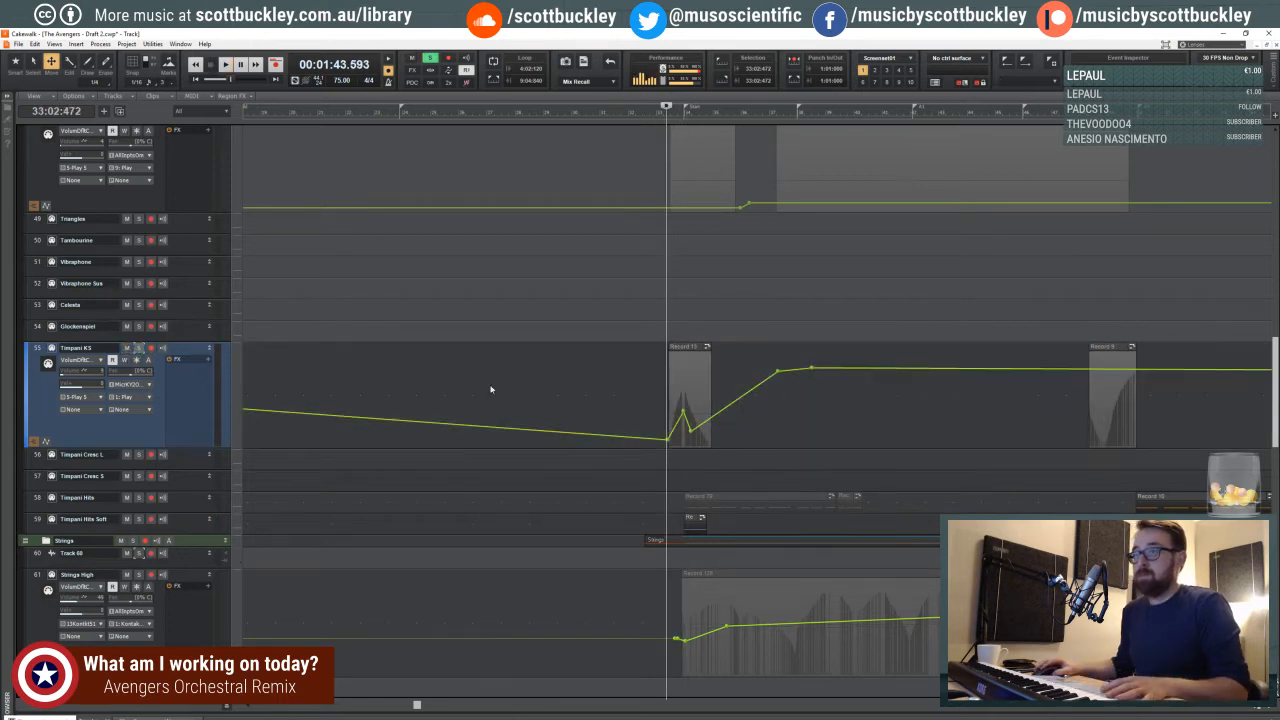
# - Lower the Timpani KS volume envelope's peak node and shift it earlier, ahead of measure 34, checking against playback
pyautogui.press('space')
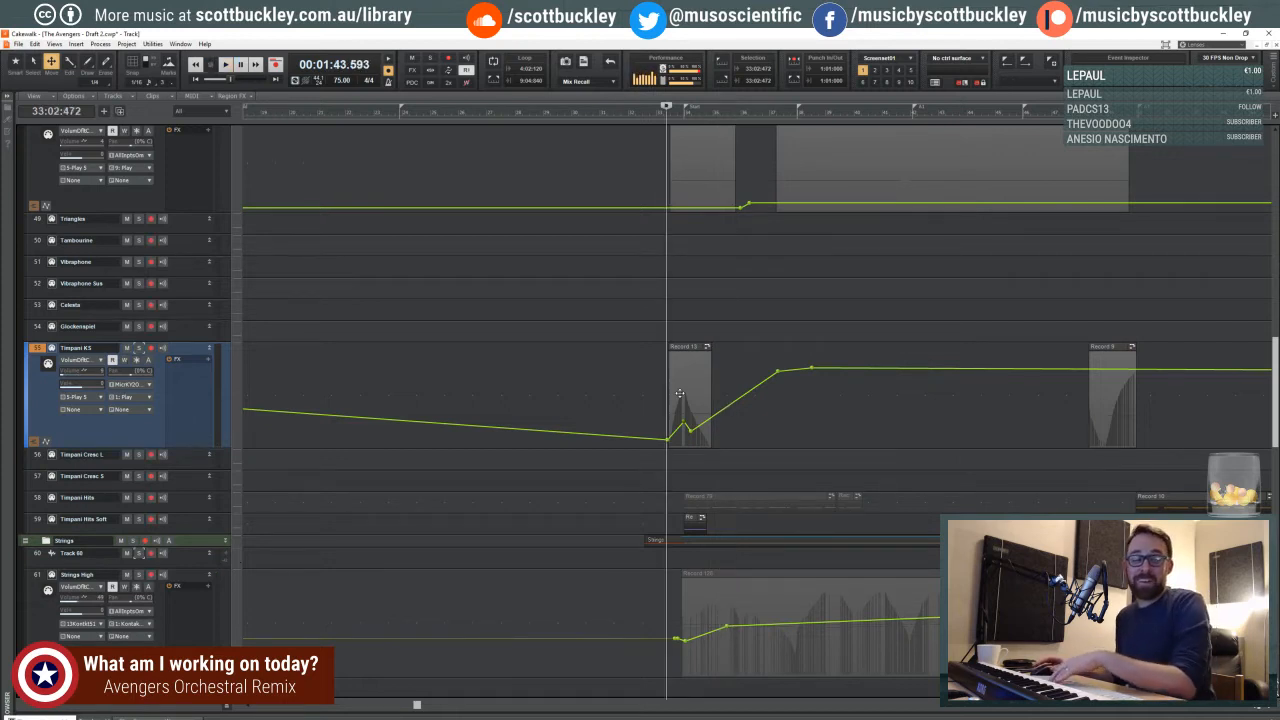
pyautogui.hotkey('ctrl', 'Right')
pyautogui.hotkey('ctrl', 'Right')
pyautogui.hotkey('ctrl', 'Right')
pyautogui.hotkey('ctrl', 'Right')
pyautogui.hotkey('ctrl', 'Right')
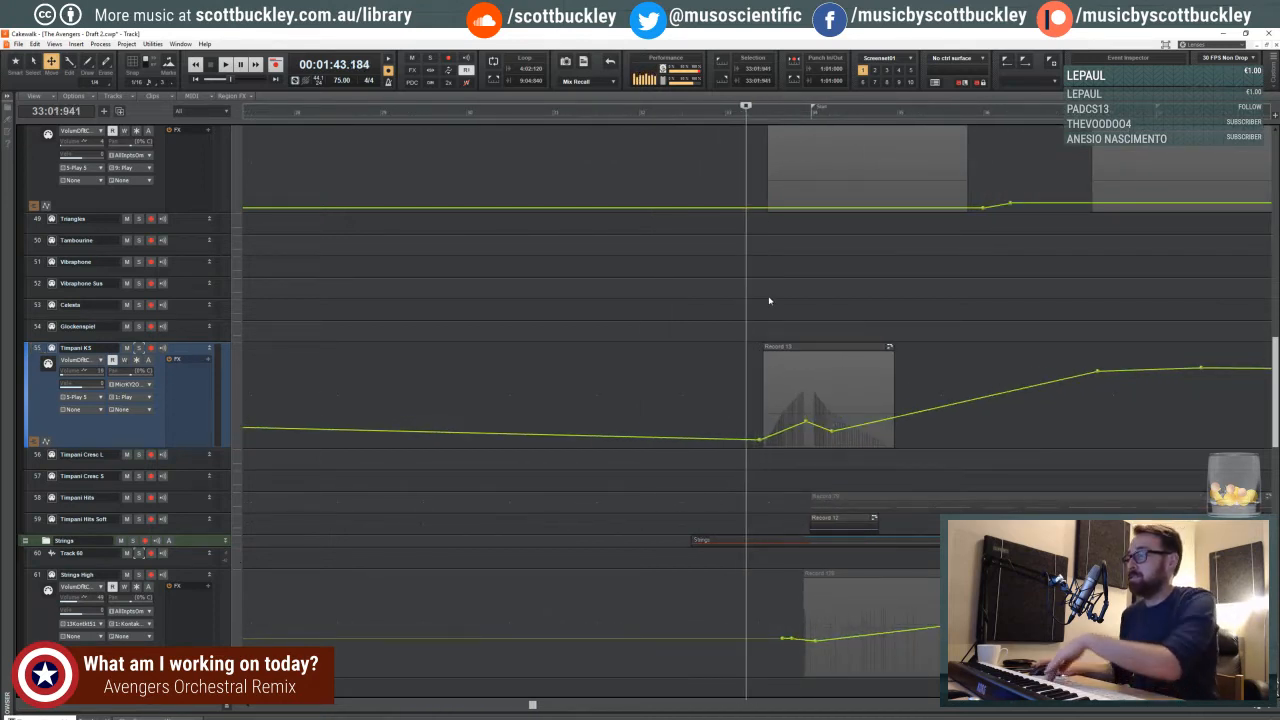
pyautogui.press('space')
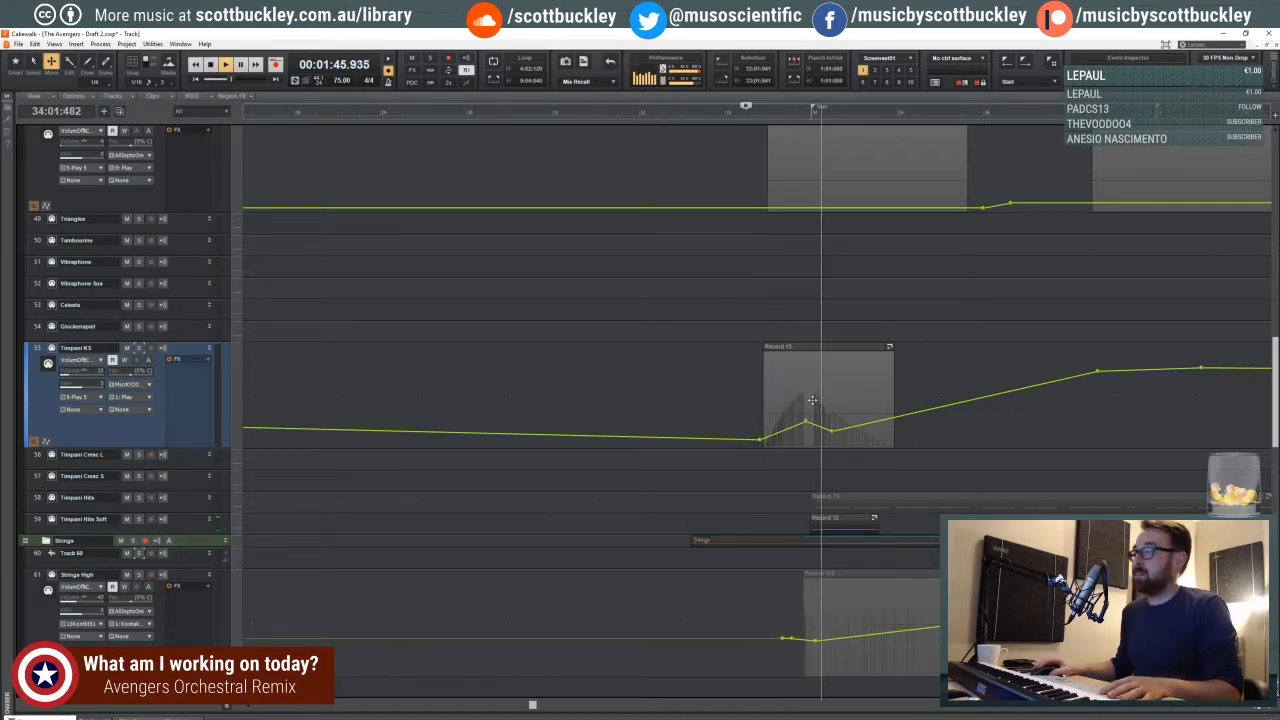
pyautogui.moveTo(806, 420); pyautogui.dragTo(790, 425)
pyautogui.press('space')
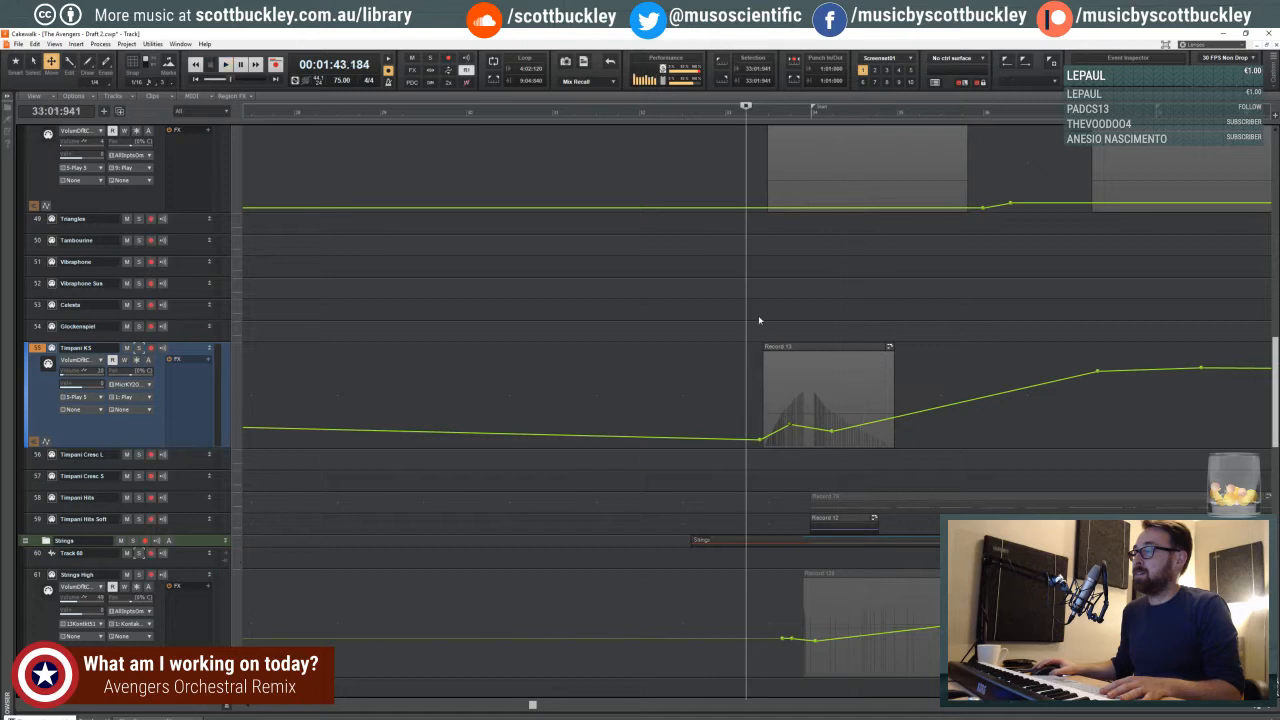
# - Move the Timpani KS envelope's dip to the end of the new clip, add a node just after measure 34, and replay the passage
pyautogui.press('space')
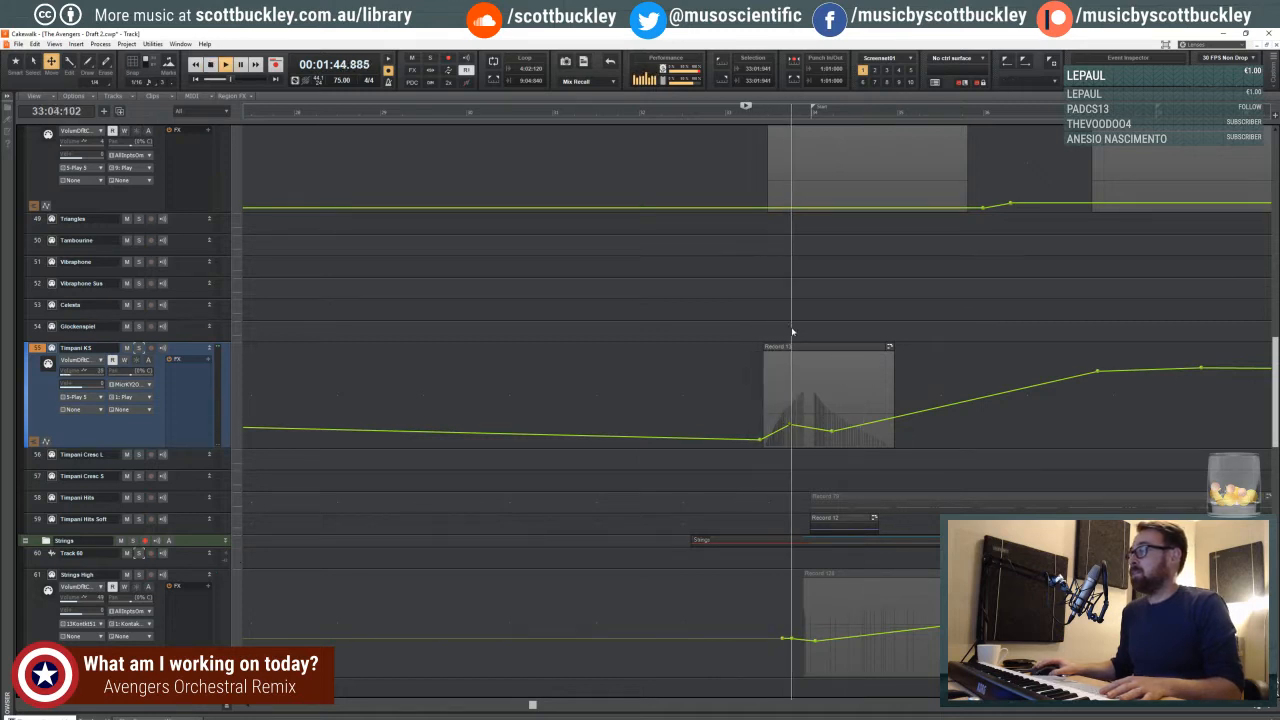
pyautogui.moveTo(832, 431); pyautogui.dragTo(897, 433)
pyautogui.doubleClick(844, 417)
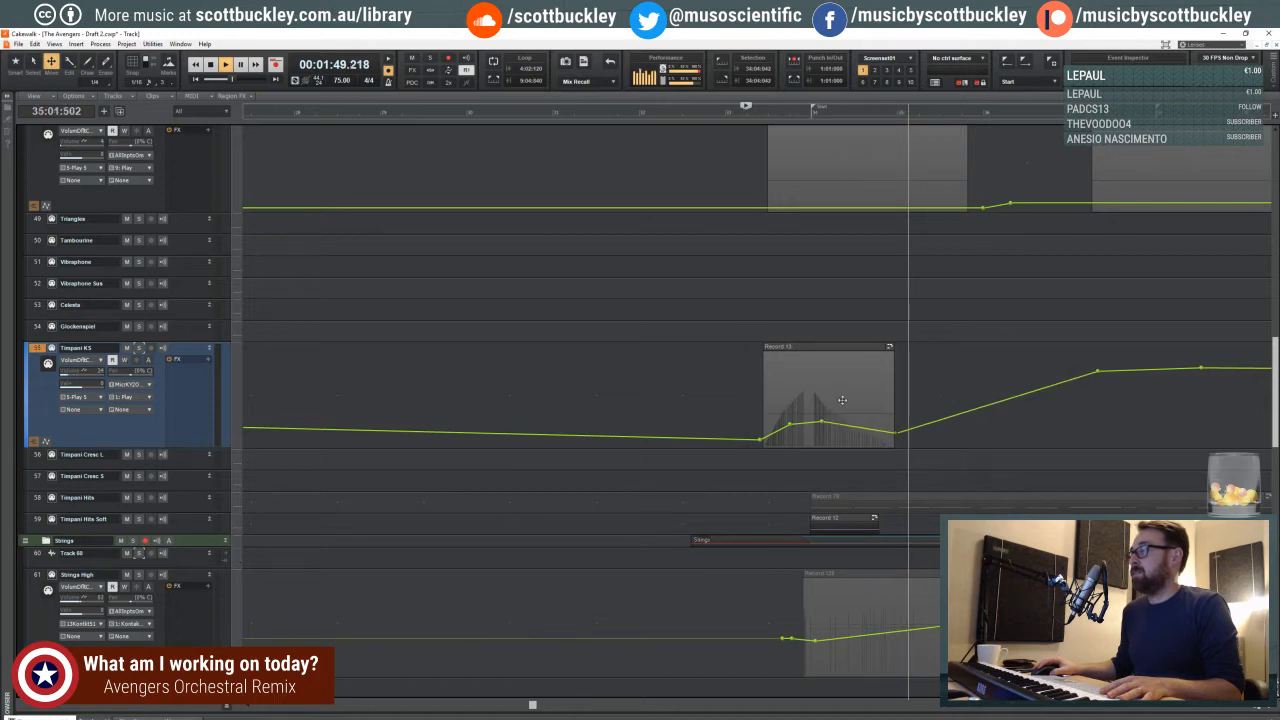
pyautogui.click(746, 303)
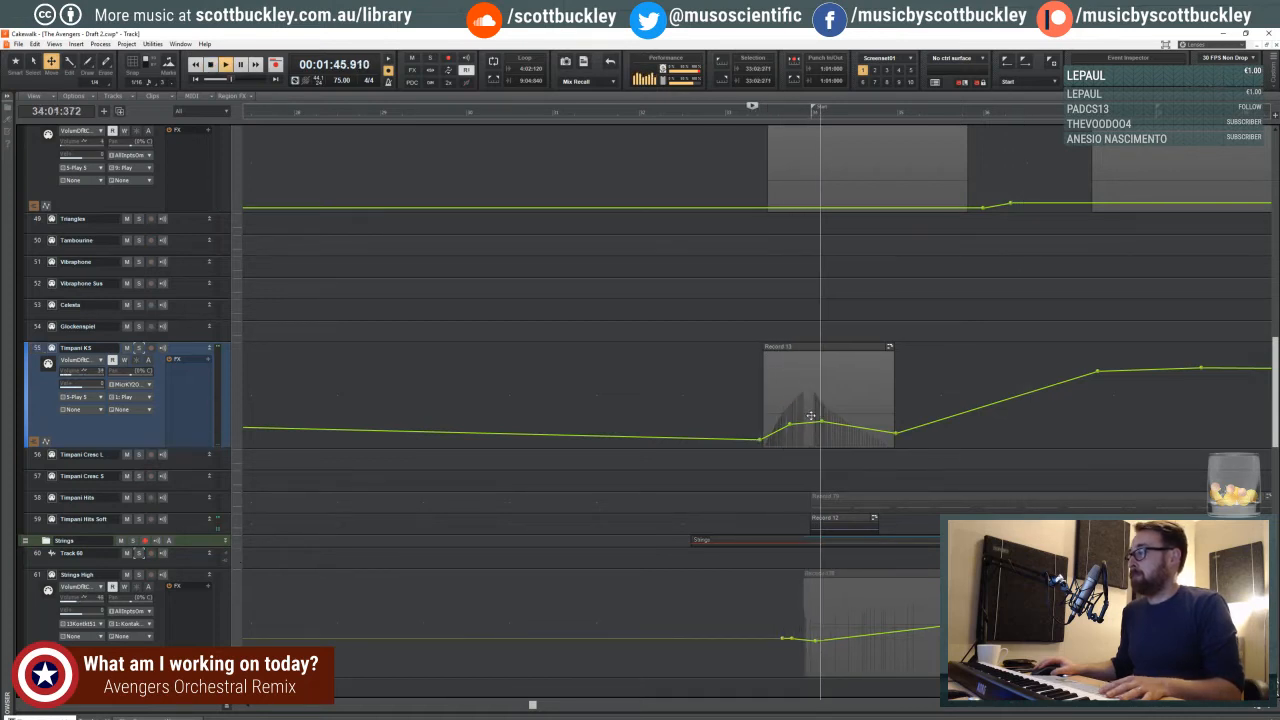
# - Raise the Timpani KS volume envelope's peak node ahead of measure 34 and replay the passage
pyautogui.moveTo(794, 425); pyautogui.dragTo(792, 415)
pyautogui.press('space')
pyautogui.press('space')
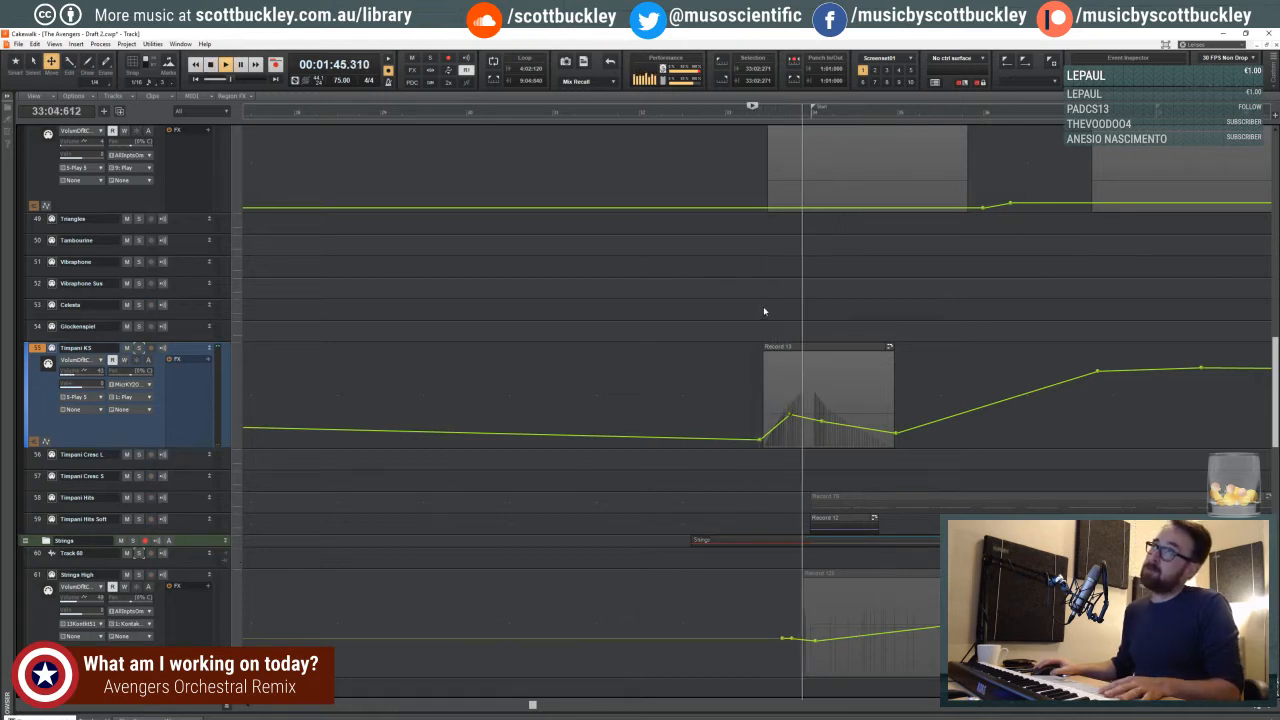
pyautogui.press('space')
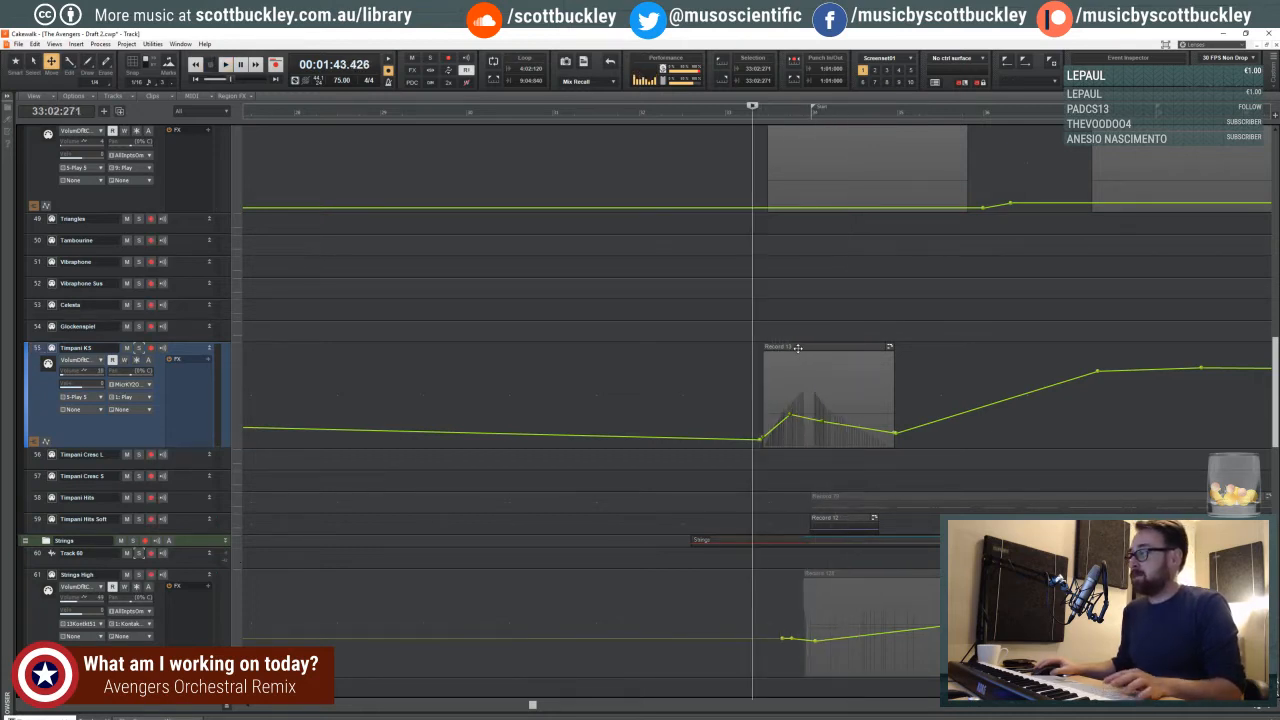
# - Open the Timpani KS clip in the piano roll, redraw its controller swell freehand with a lower, rounder peak, and play it back
pyautogui.doubleClick(794, 365)
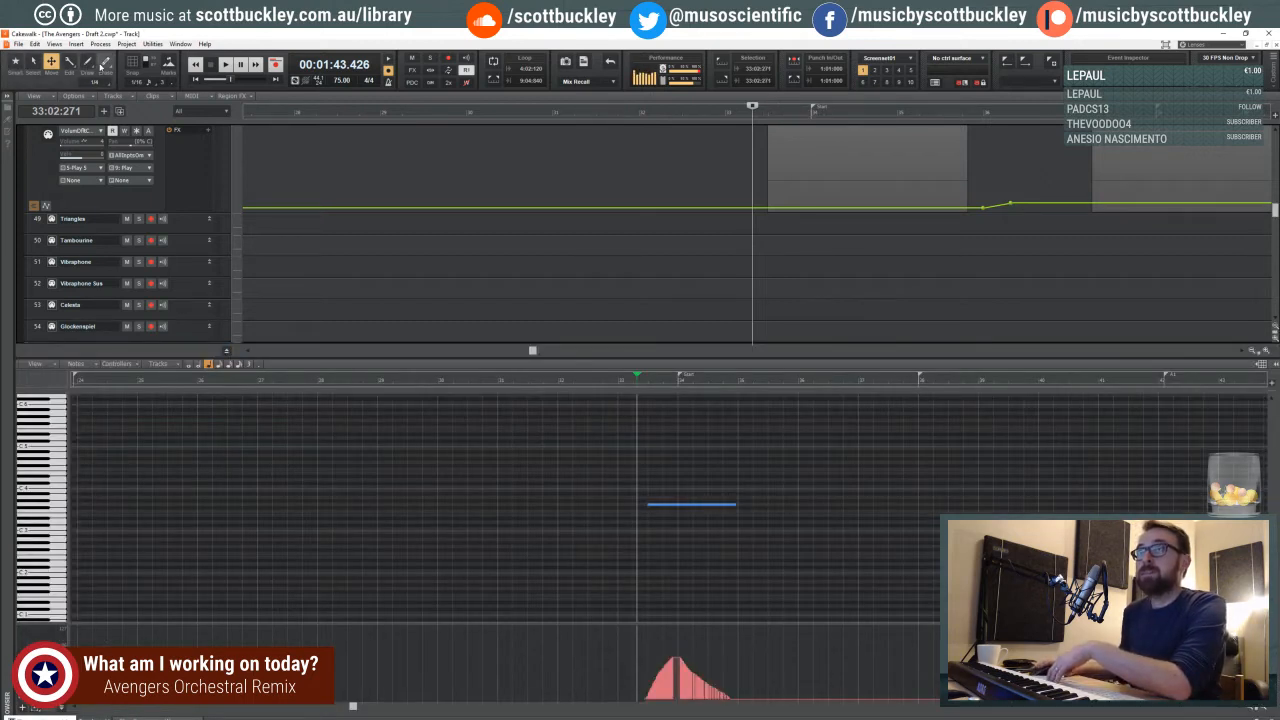
pyautogui.click(88, 62)
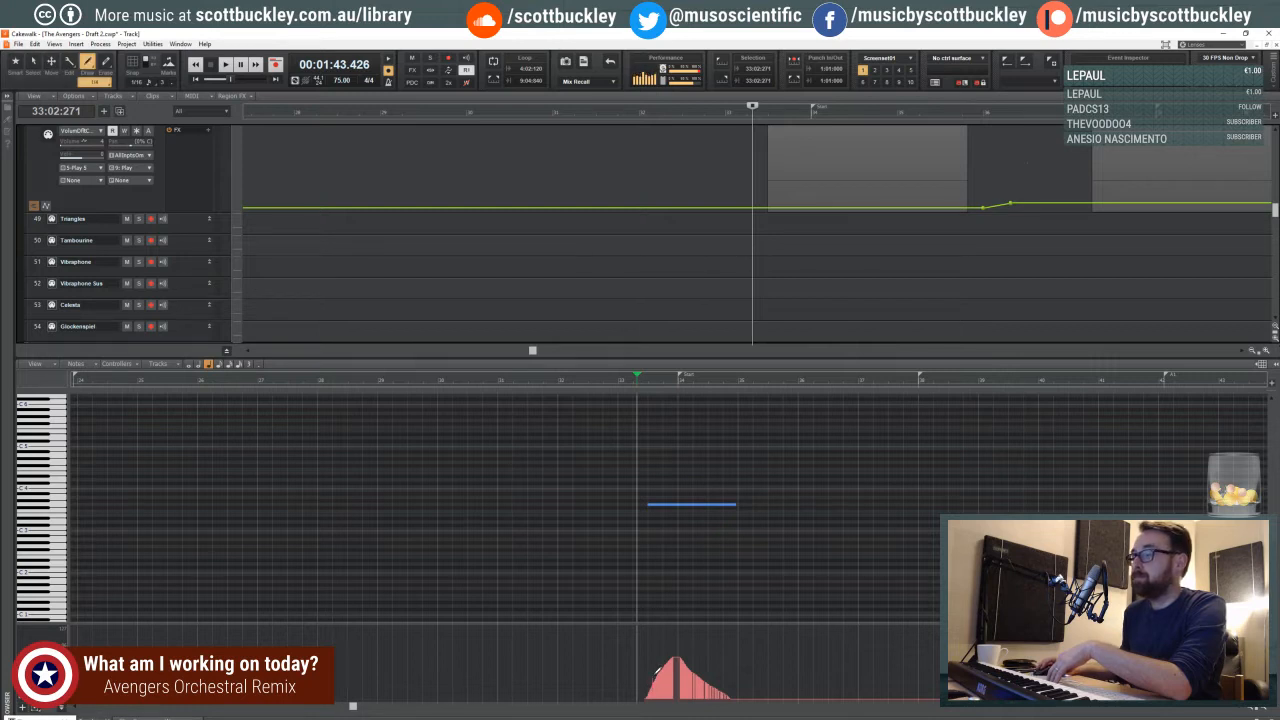
pyautogui.moveTo(727, 689); pyautogui.dragTo(661, 675)
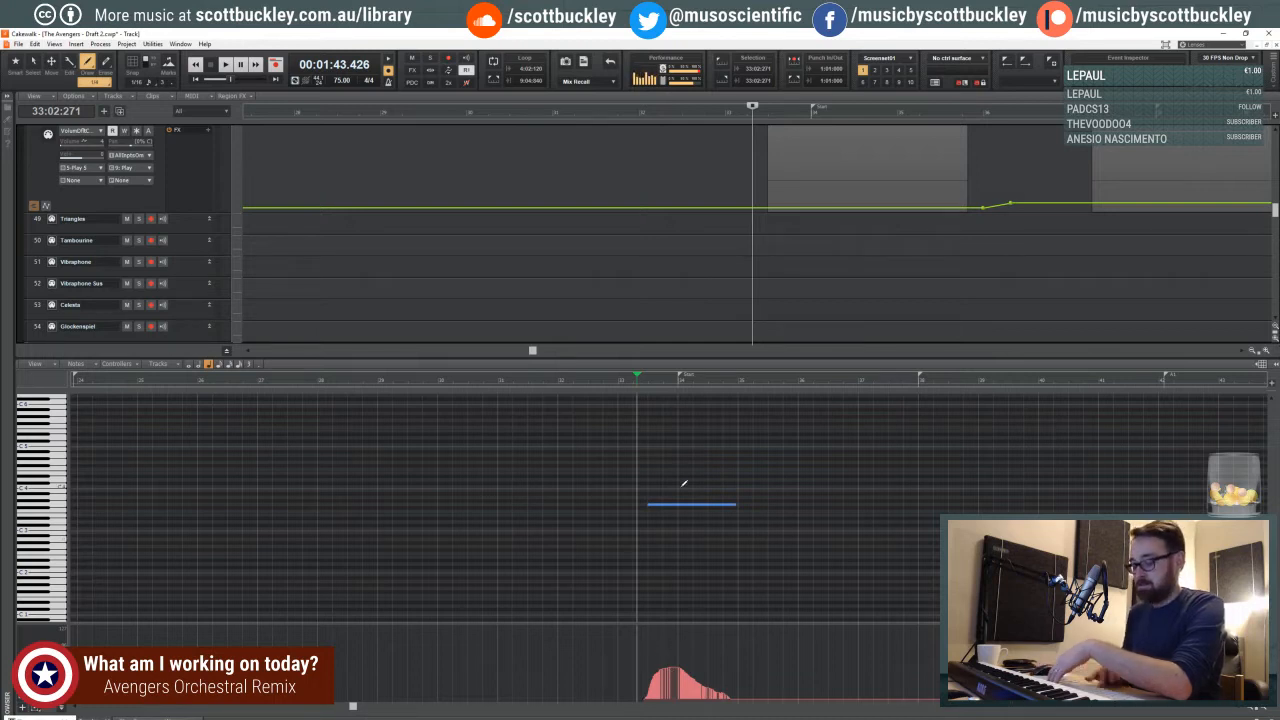
pyautogui.press('space')
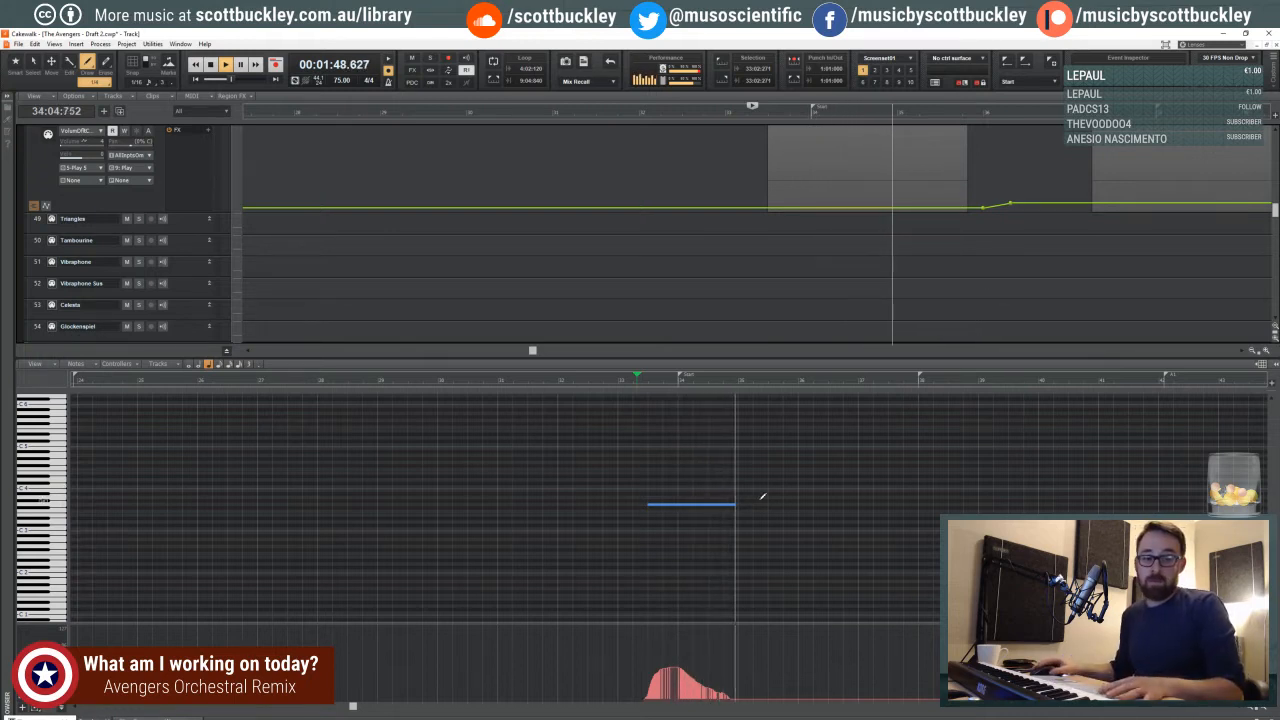
pyautogui.press('space')
pyautogui.press('d')
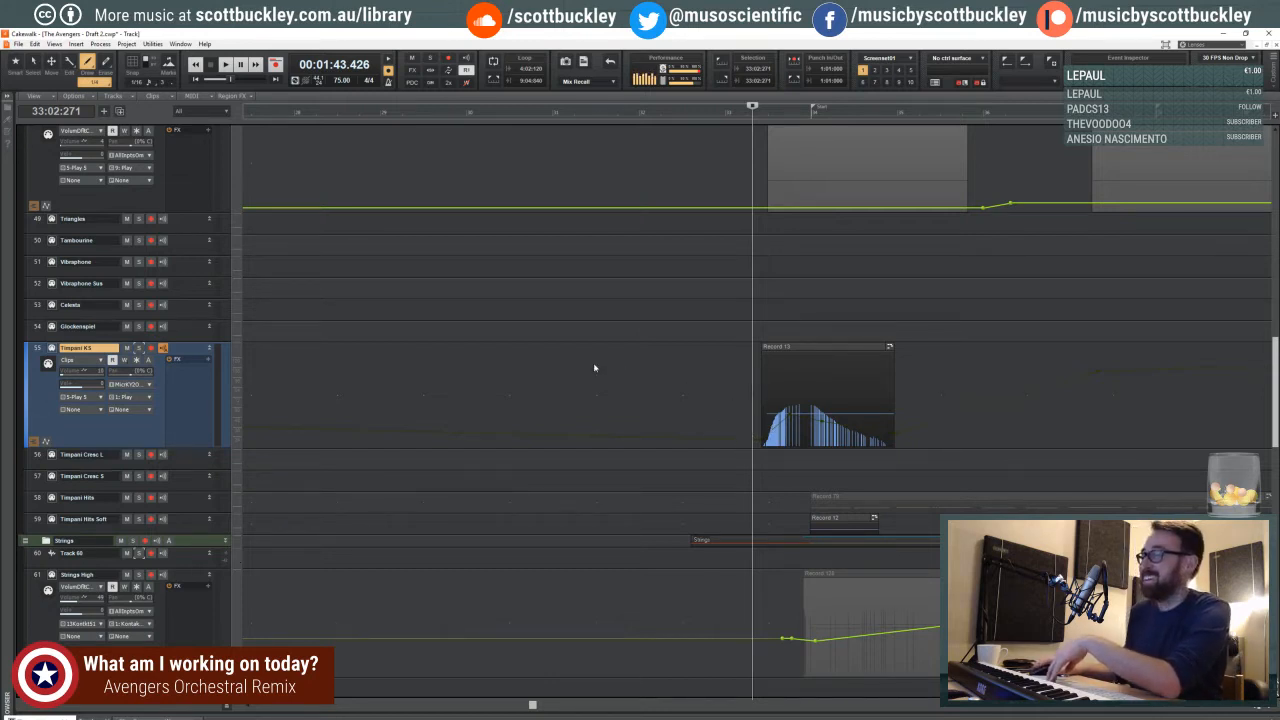
# - Raise the Timpani KS volume envelope's peak node, lower the node at the clip's end, and check against playback
pyautogui.keyDown('shift'); pyautogui.click(776, 424); pyautogui.keyUp('shift')
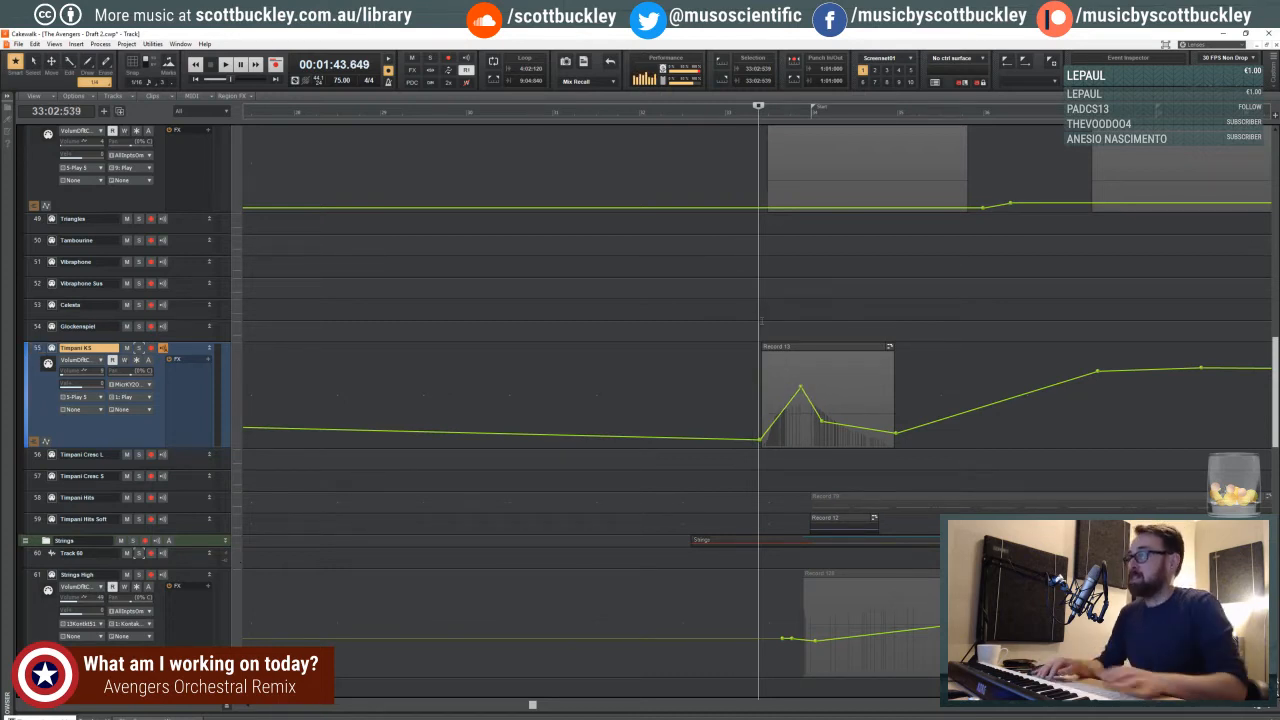
pyautogui.press('space')
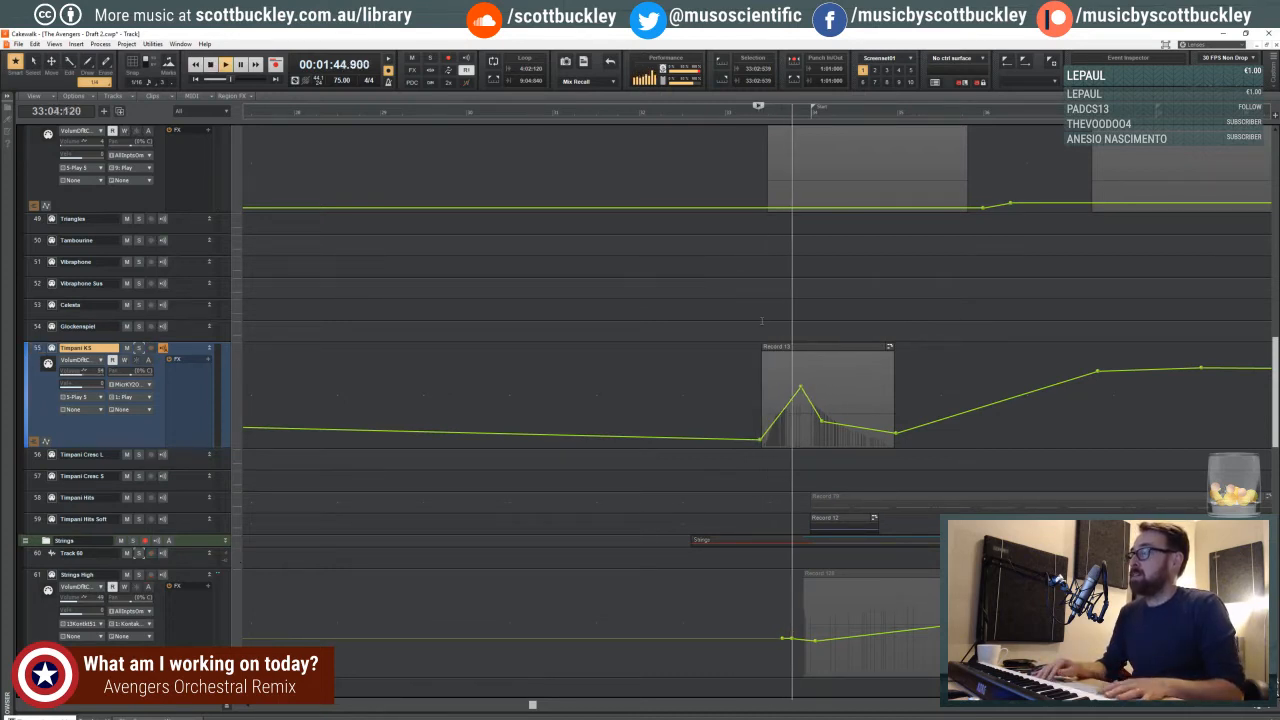
pyautogui.press('space')
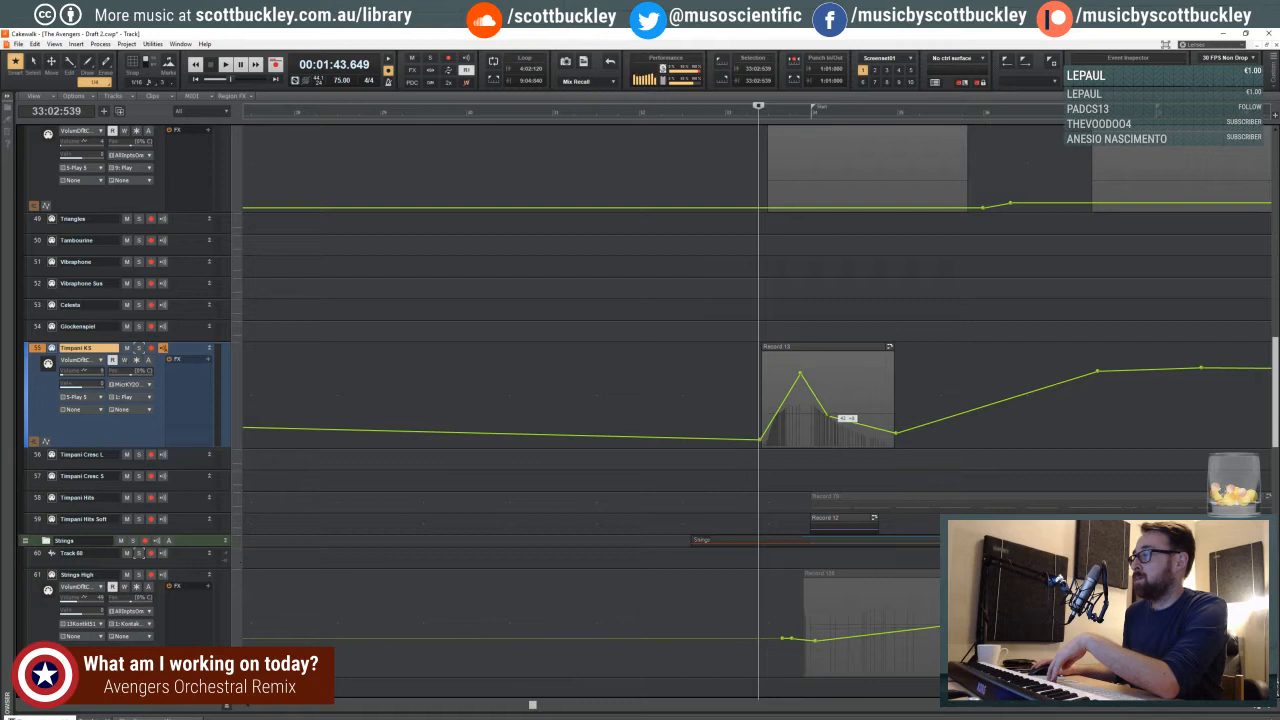
pyautogui.moveTo(898, 433); pyautogui.dragTo(896, 438)
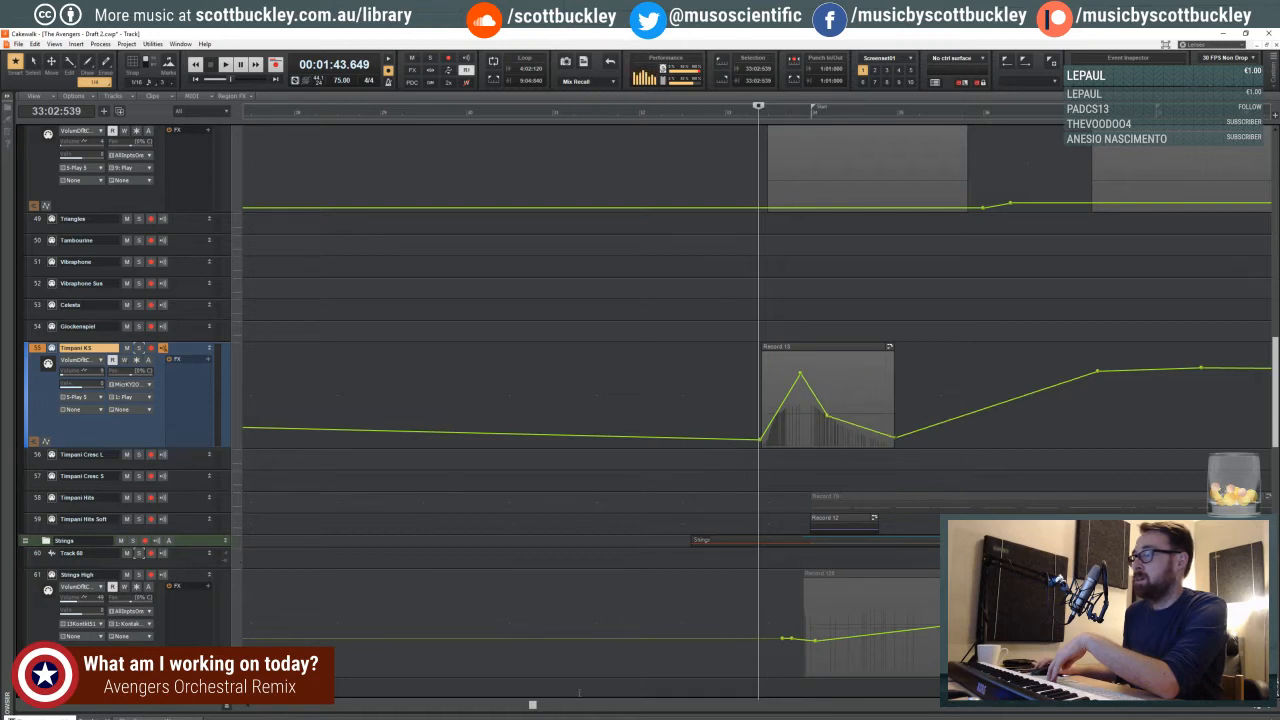
# - Add a node on the rising part of the Timpani KS volume envelope and place the playback start just before the clip
pyautogui.moveTo(532, 707); pyautogui.dragTo(566, 706)
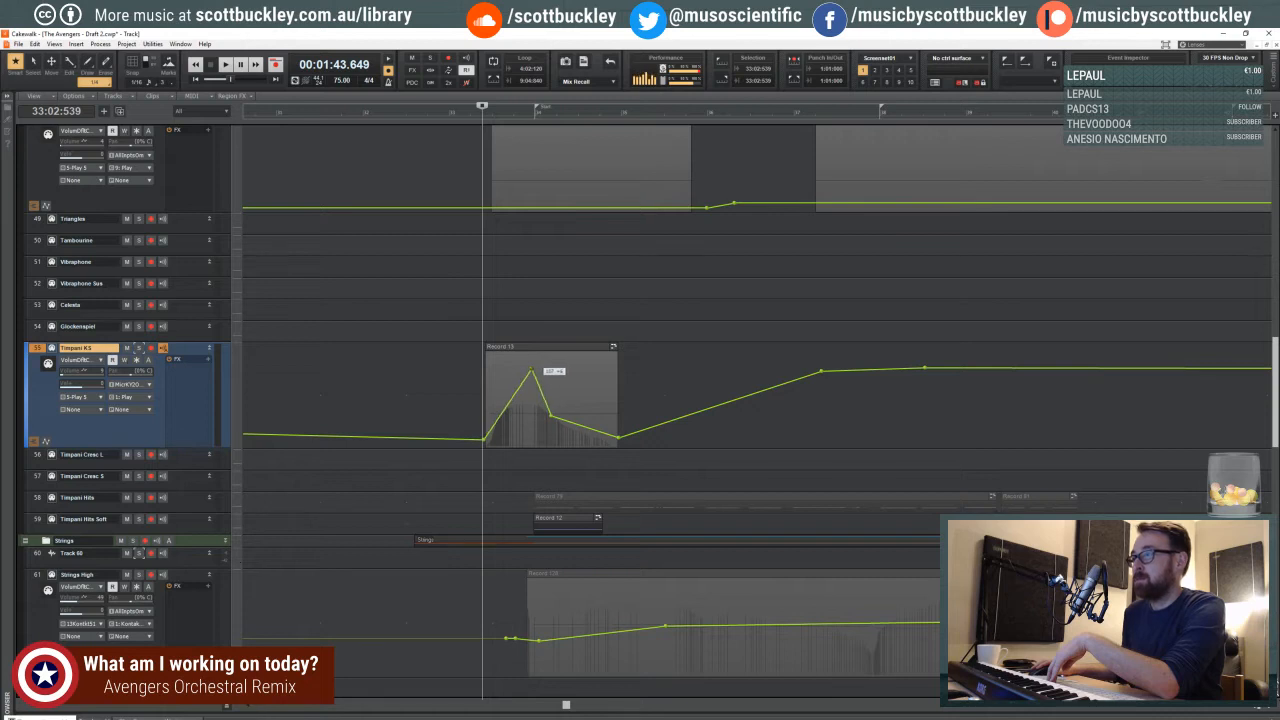
pyautogui.rightClick(510, 400)
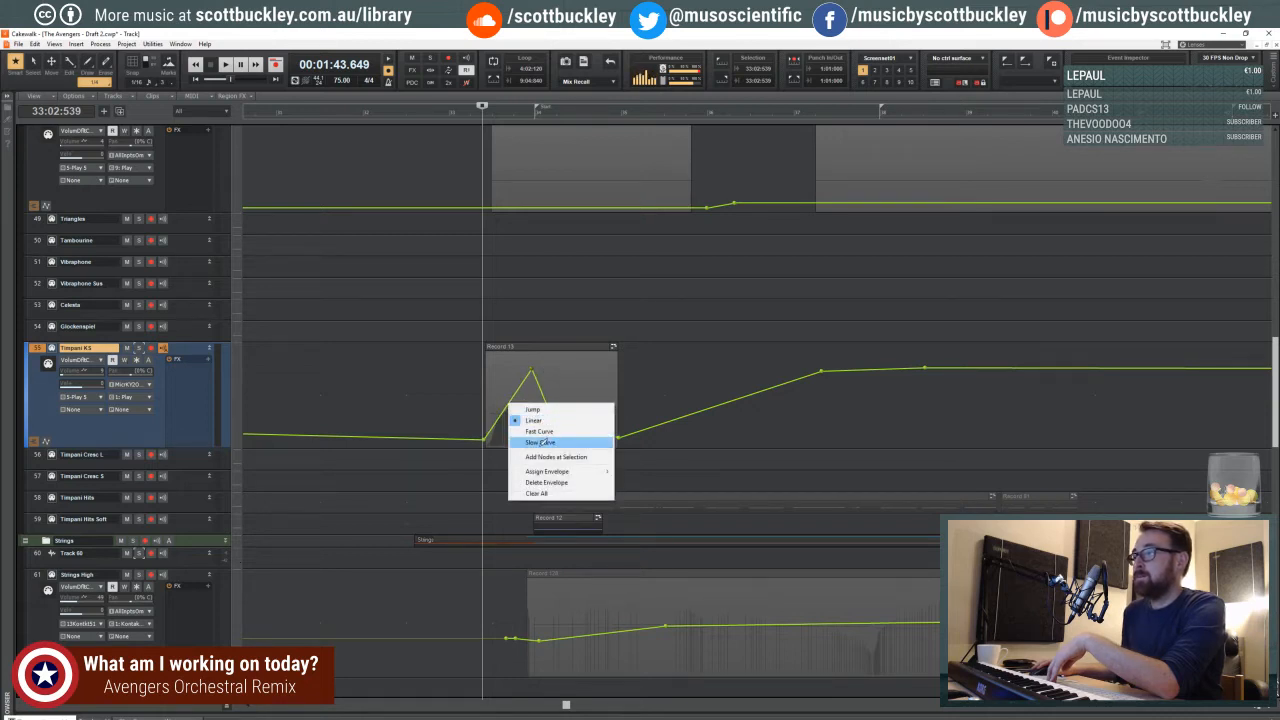
pyautogui.click(481, 337)
pyautogui.click(467, 336)
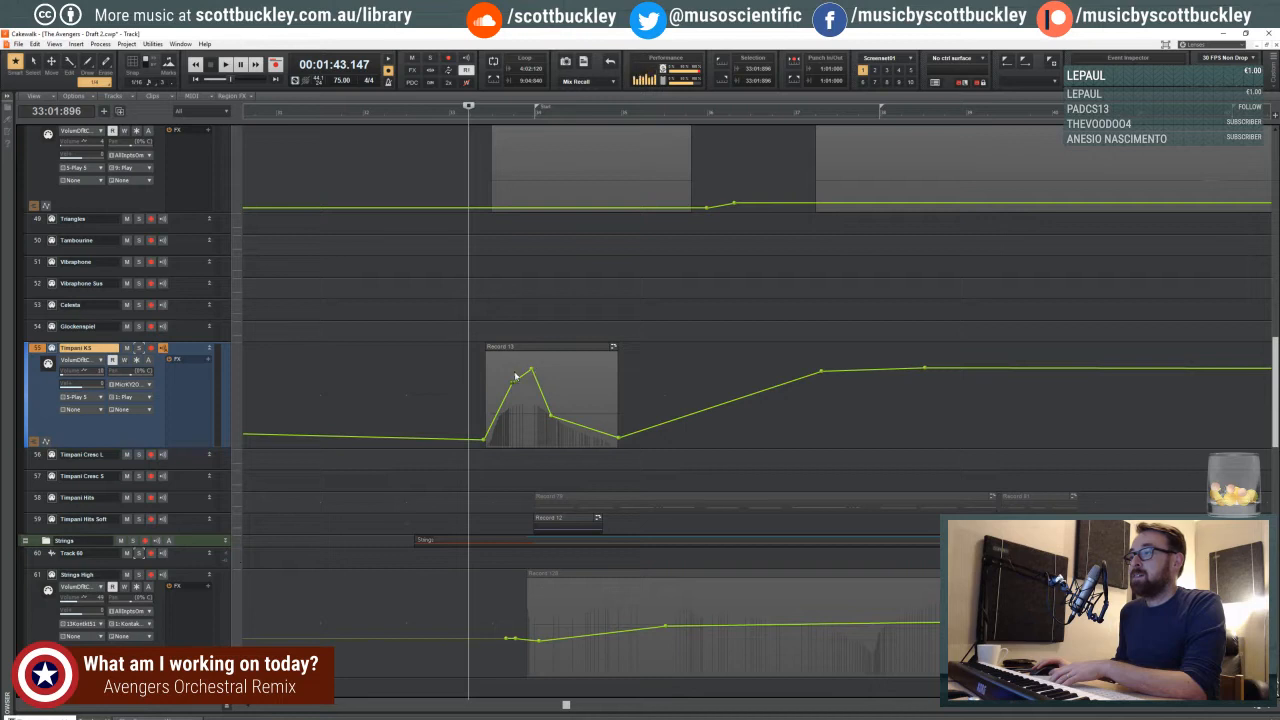
# - Open the Timpani KS clip in the piano roll, redraw its controller swell freehand with a sharper peak near measure 34, and replay
pyautogui.click(524, 403)
pyautogui.doubleClick(524, 403)
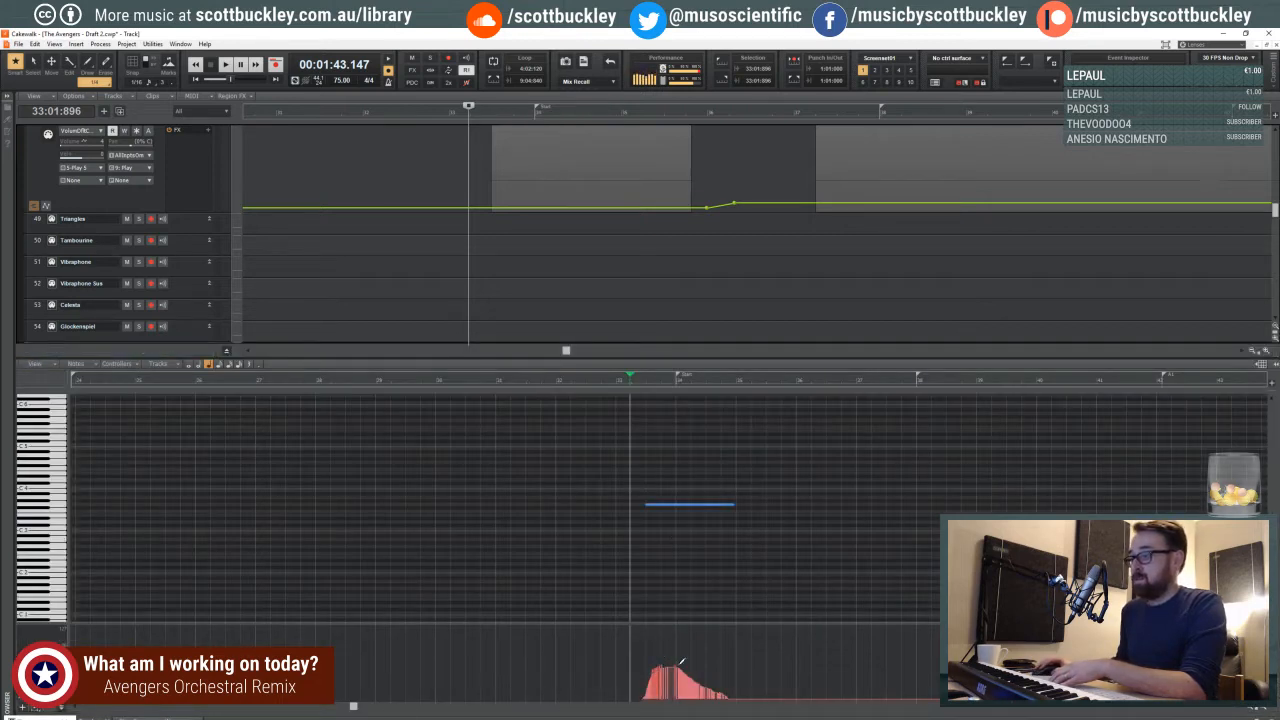
pyautogui.click(642, 701)
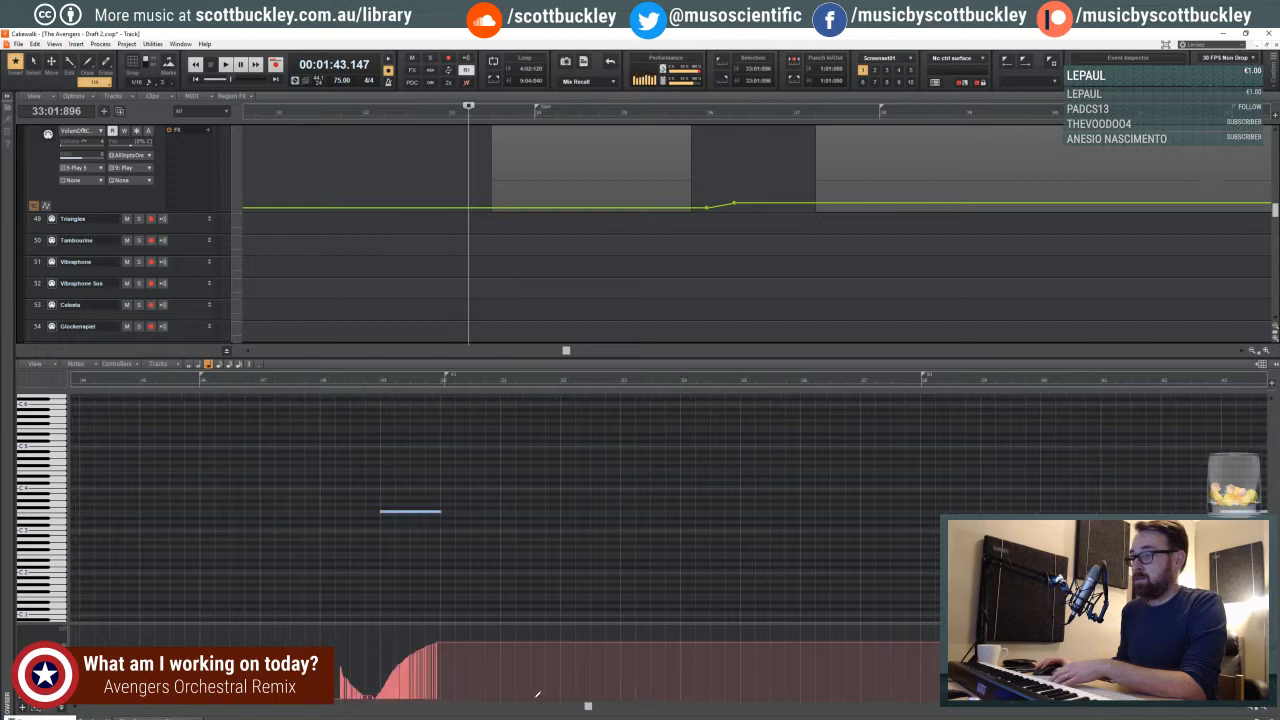
pyautogui.moveTo(588, 707); pyautogui.dragTo(372, 706)
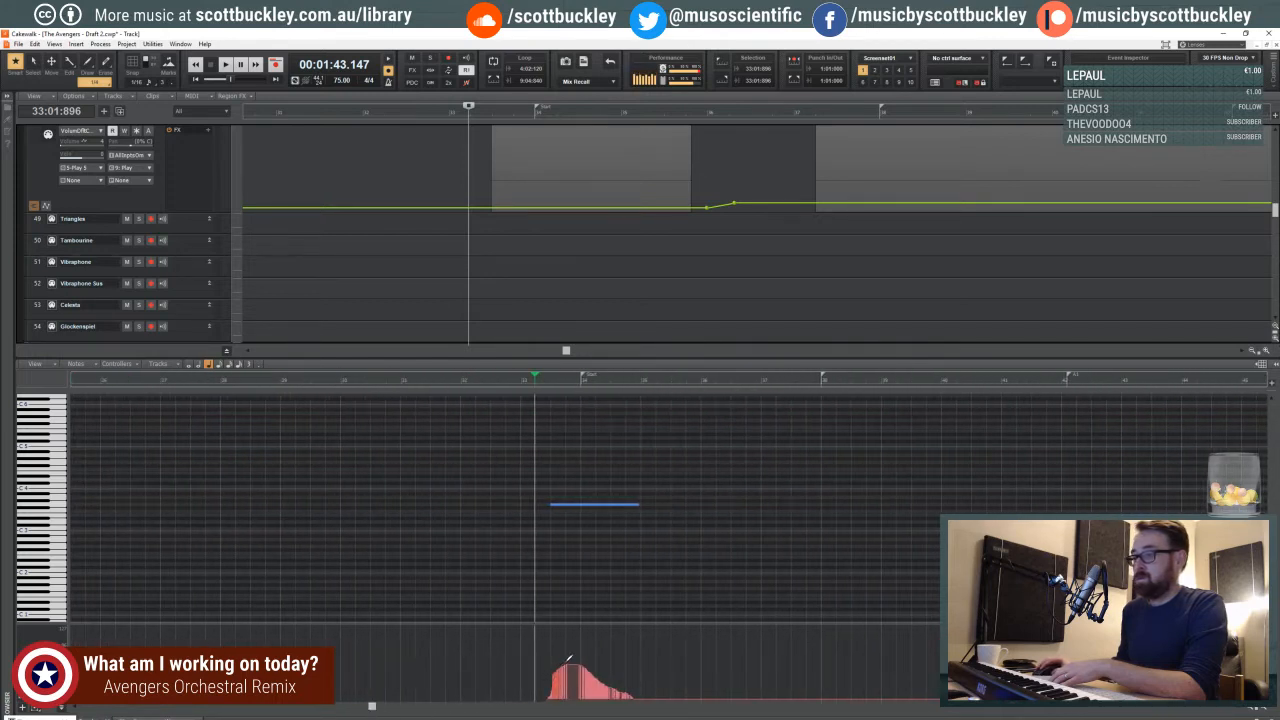
pyautogui.moveTo(611, 683); pyautogui.dragTo(557, 672)
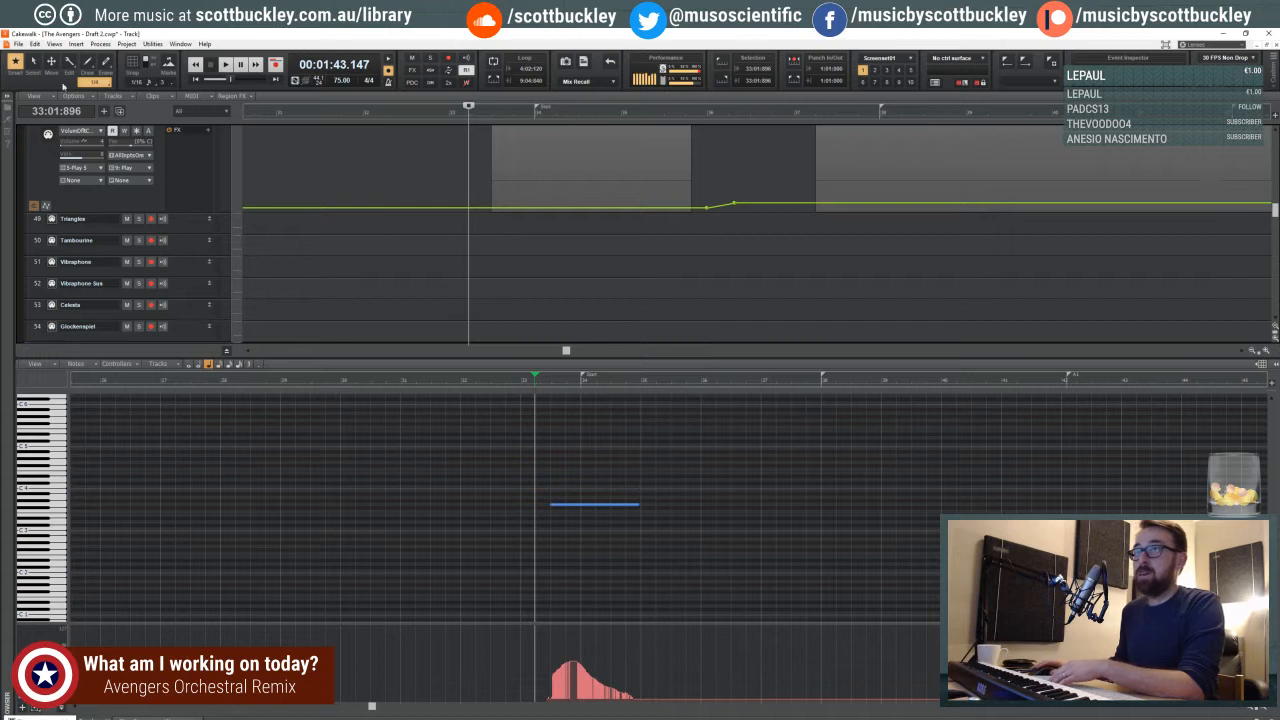
pyautogui.click(33, 61)
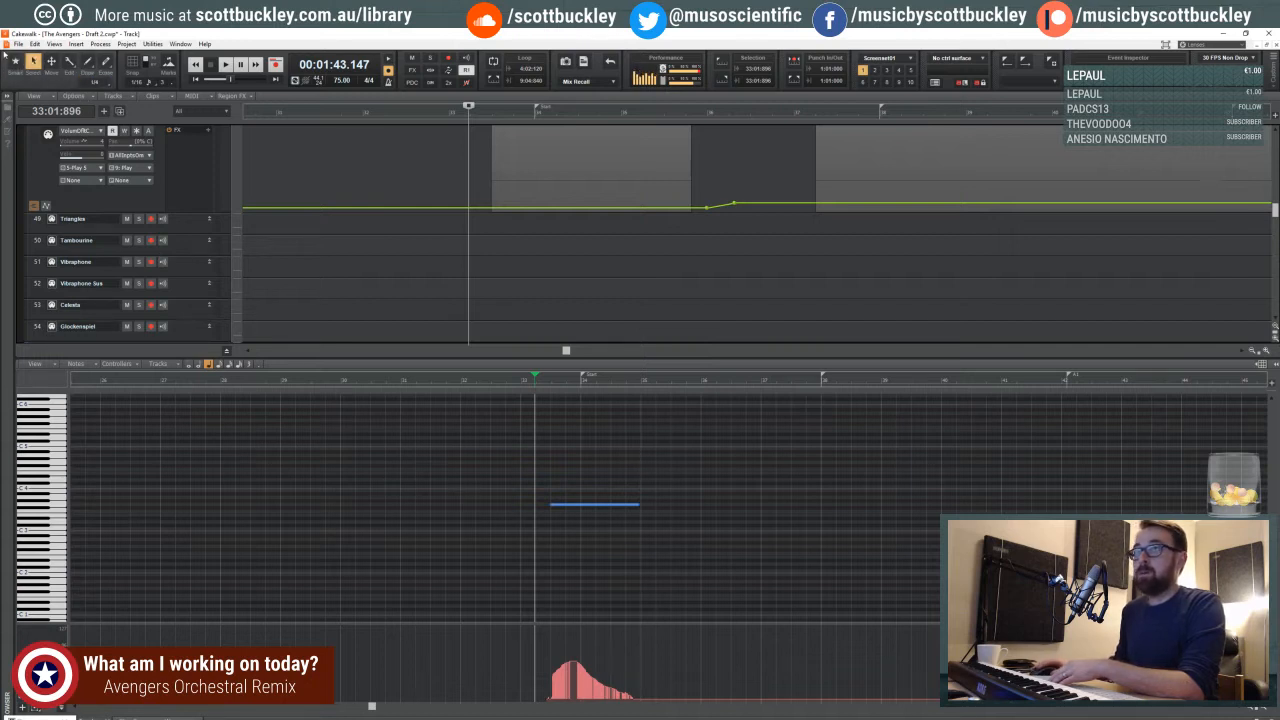
pyautogui.click(15, 61)
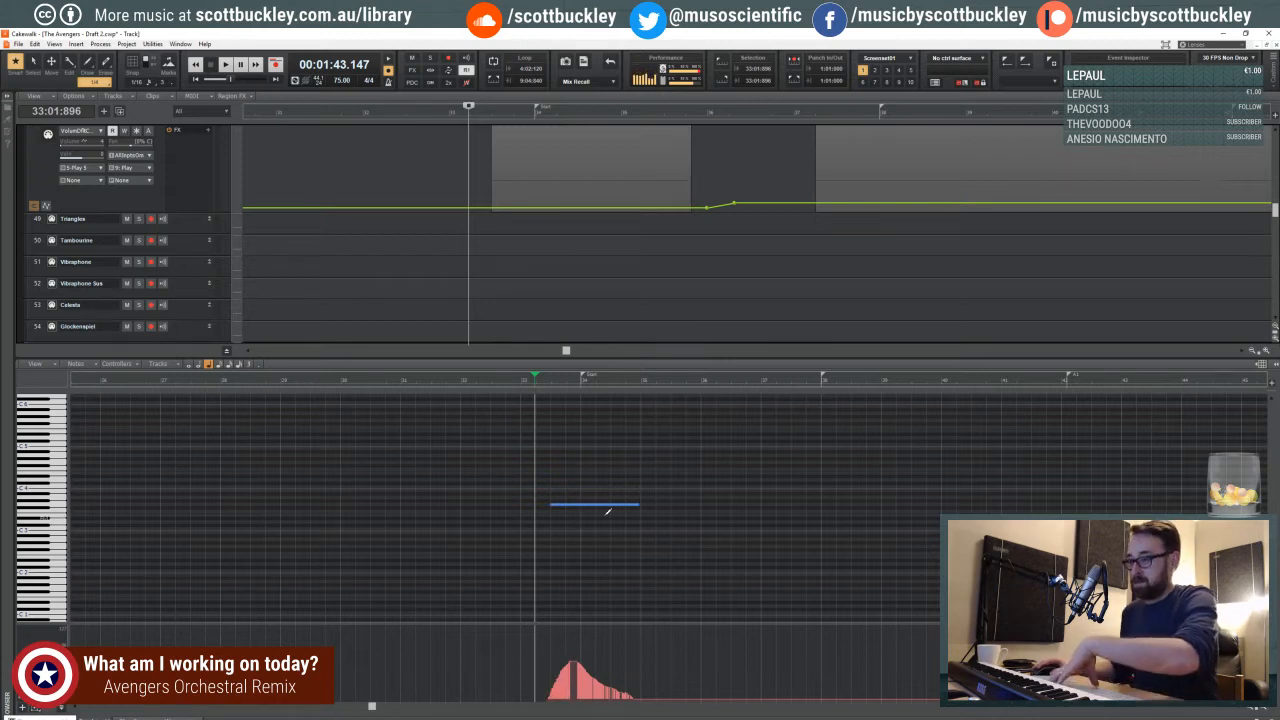
pyautogui.press('space')
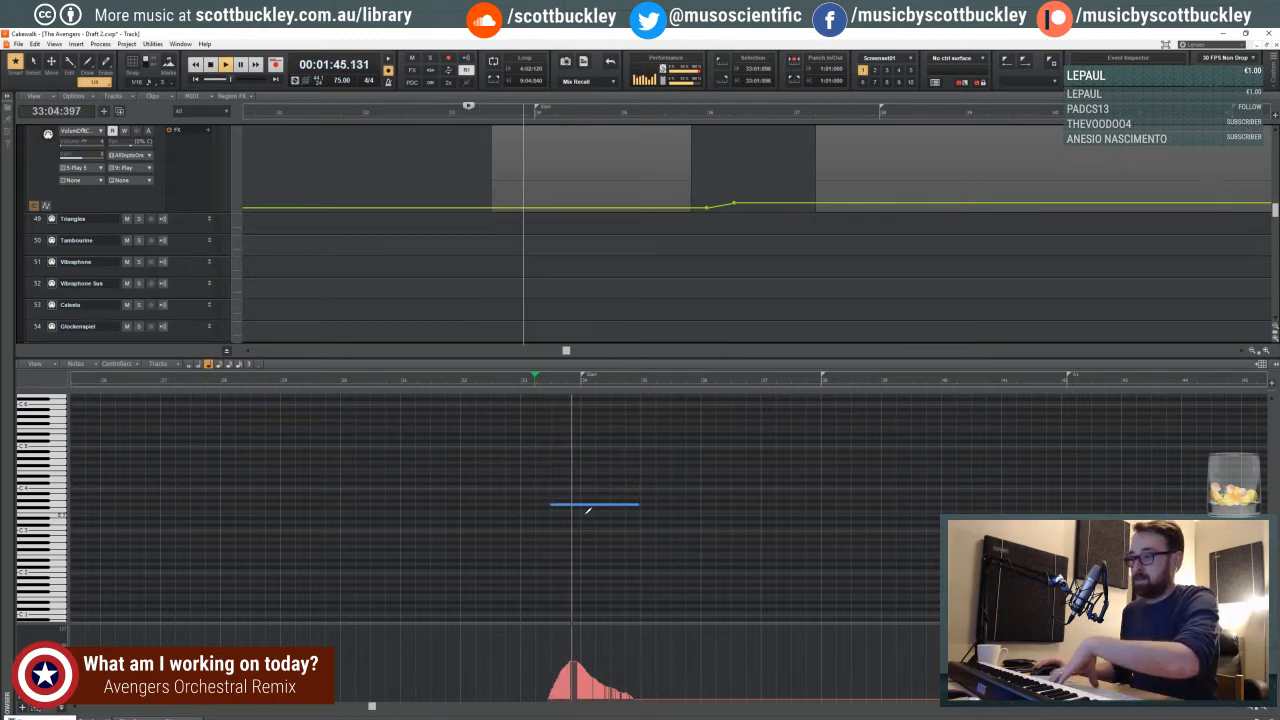
pyautogui.press('space')
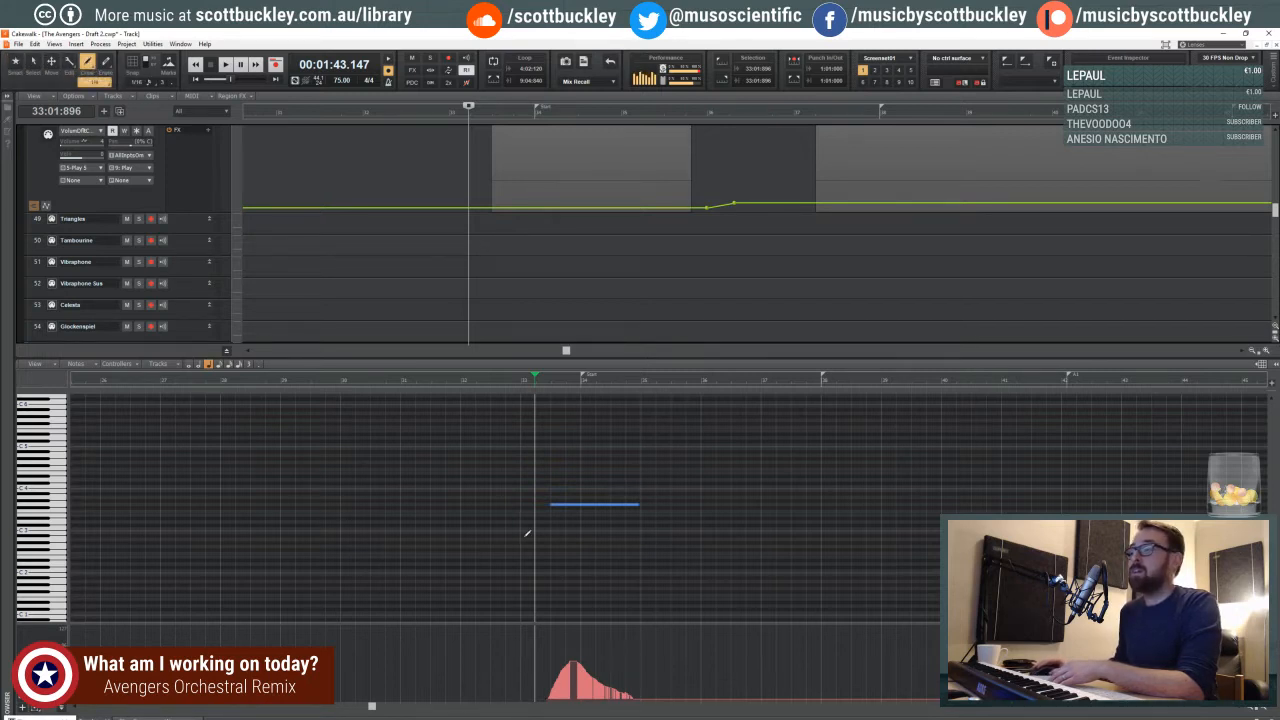
# - Use the Line draw tool to reshape the timpani controller swell into a straight rise and fall around measure 34, and play it
pyautogui.click(86, 62)
pyautogui.click(102, 98)
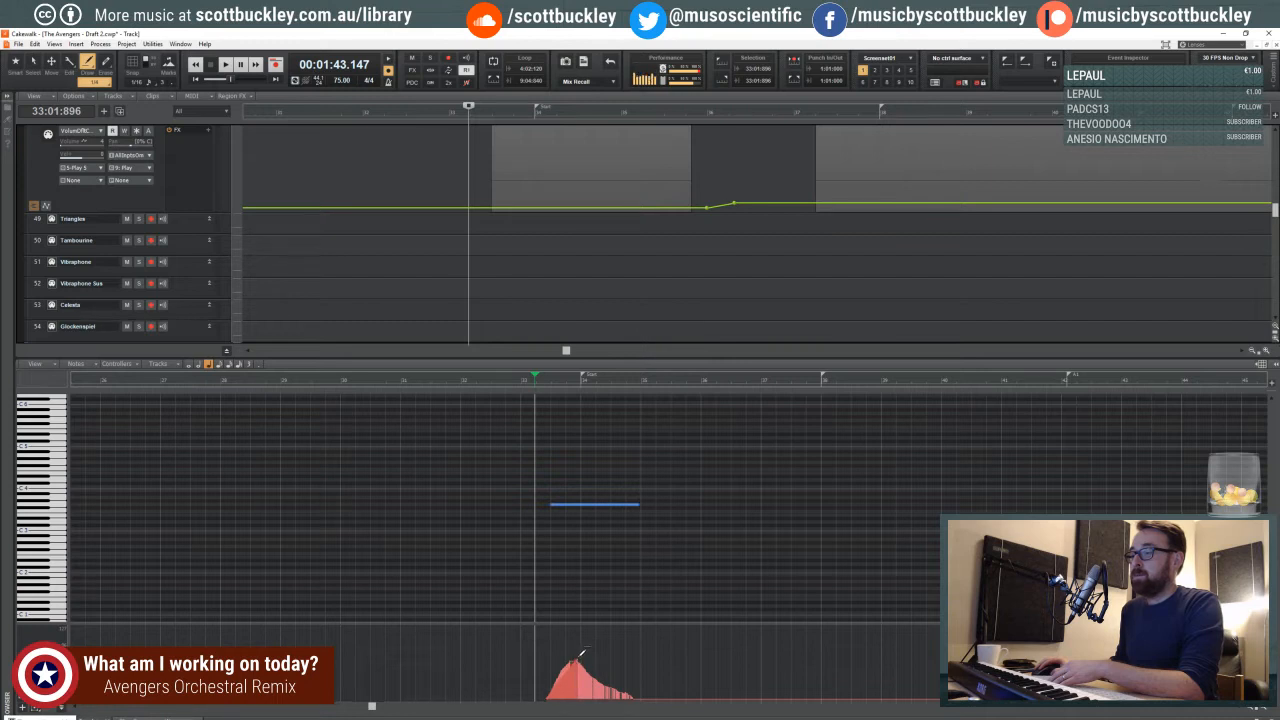
pyautogui.moveTo(615, 676); pyautogui.dragTo(648, 694)
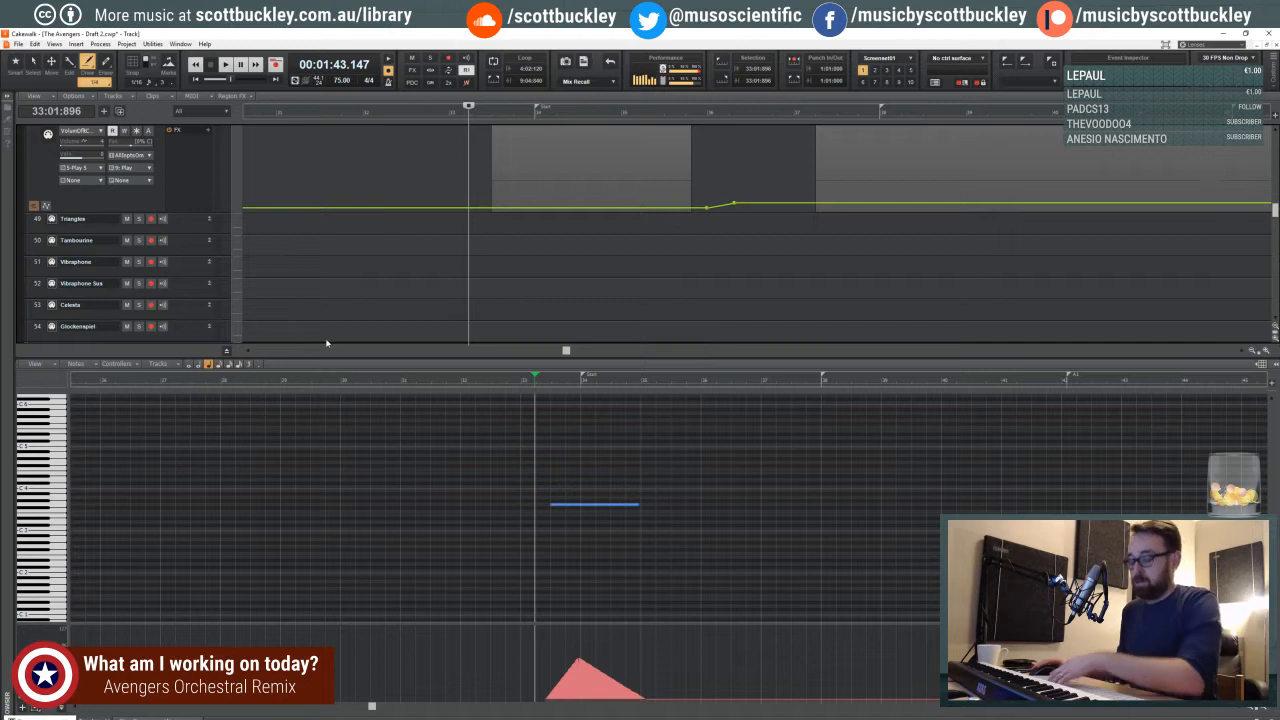
pyautogui.press('space')
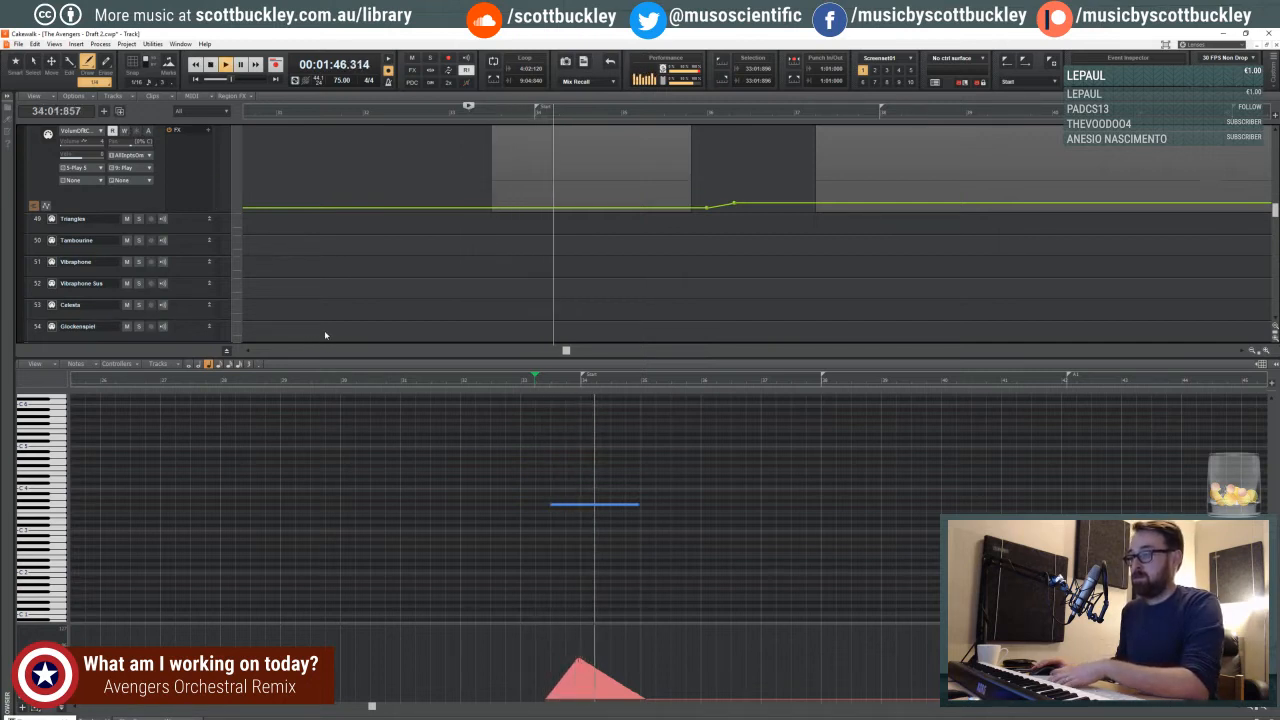
pyautogui.press('space')
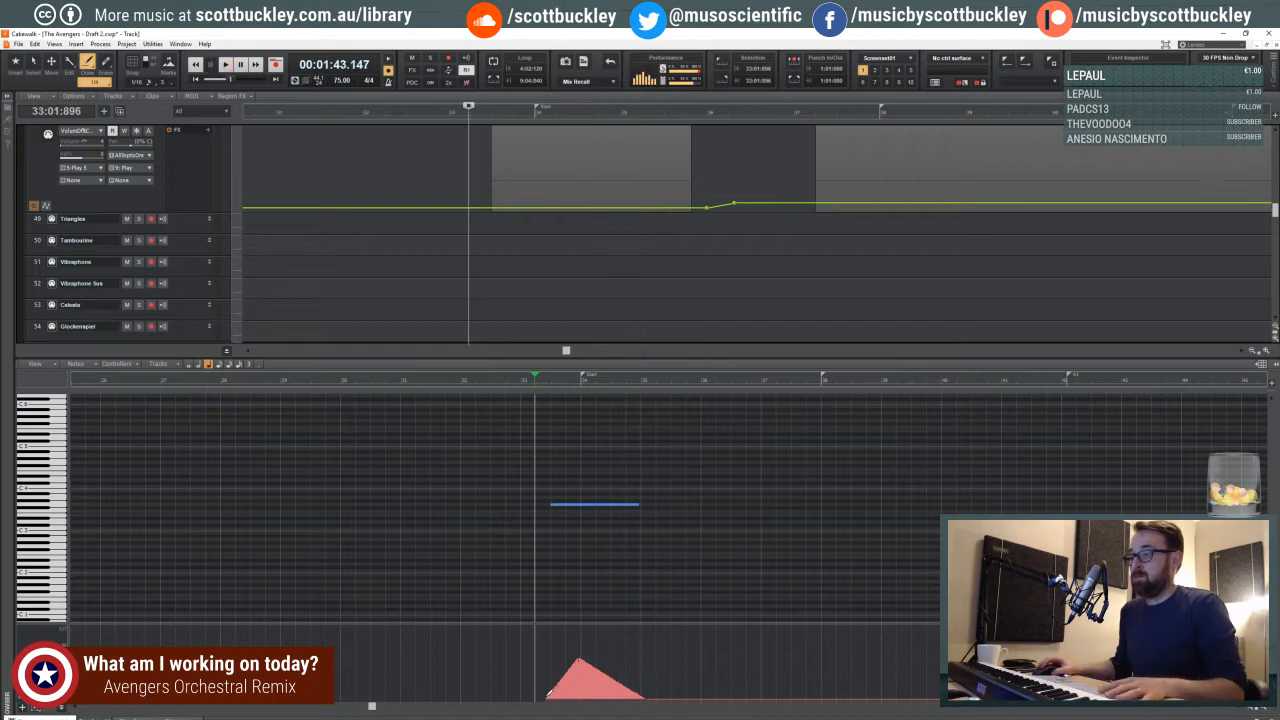
# - Redraw both timpani controller ramps with a lower peak, switch the draw tool to Pattern, and start playback
pyautogui.moveTo(577, 667); pyautogui.dragTo(645, 696)
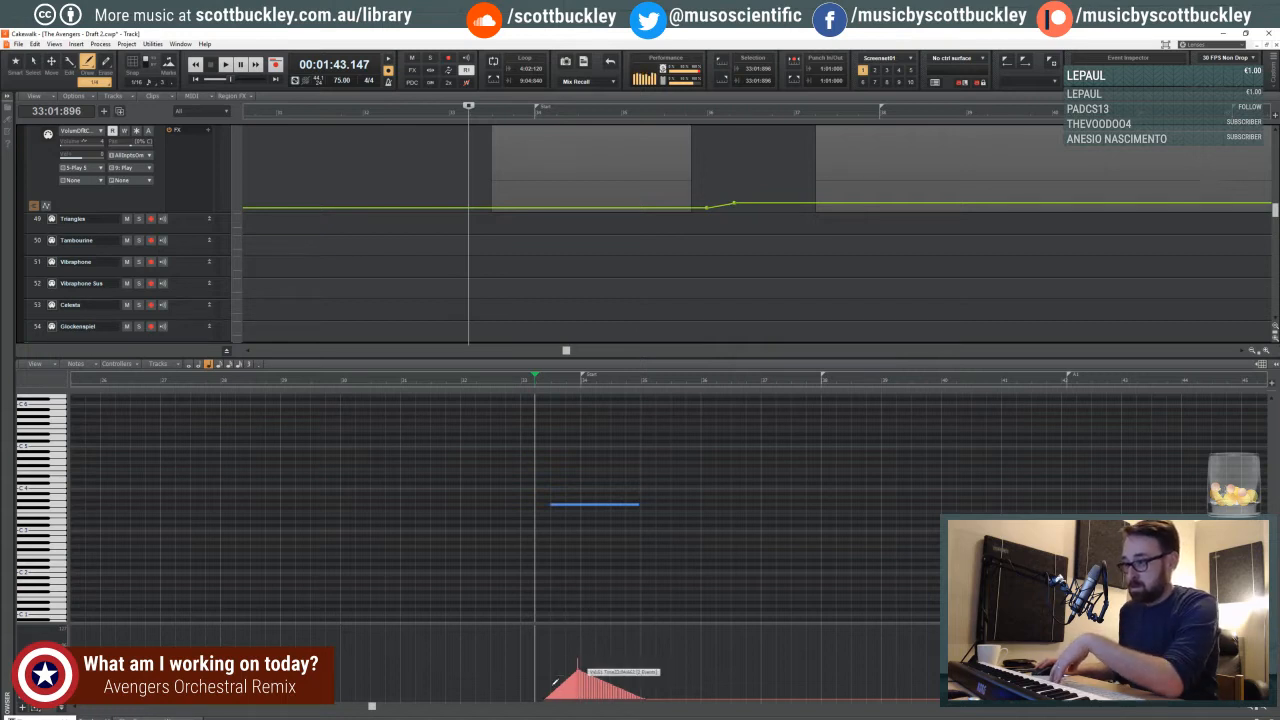
pyautogui.moveTo(555, 683)
pyautogui.mouseDown()
pyautogui.moveTo(540, 697)
pyautogui.moveTo(579, 669)
pyautogui.mouseUp()
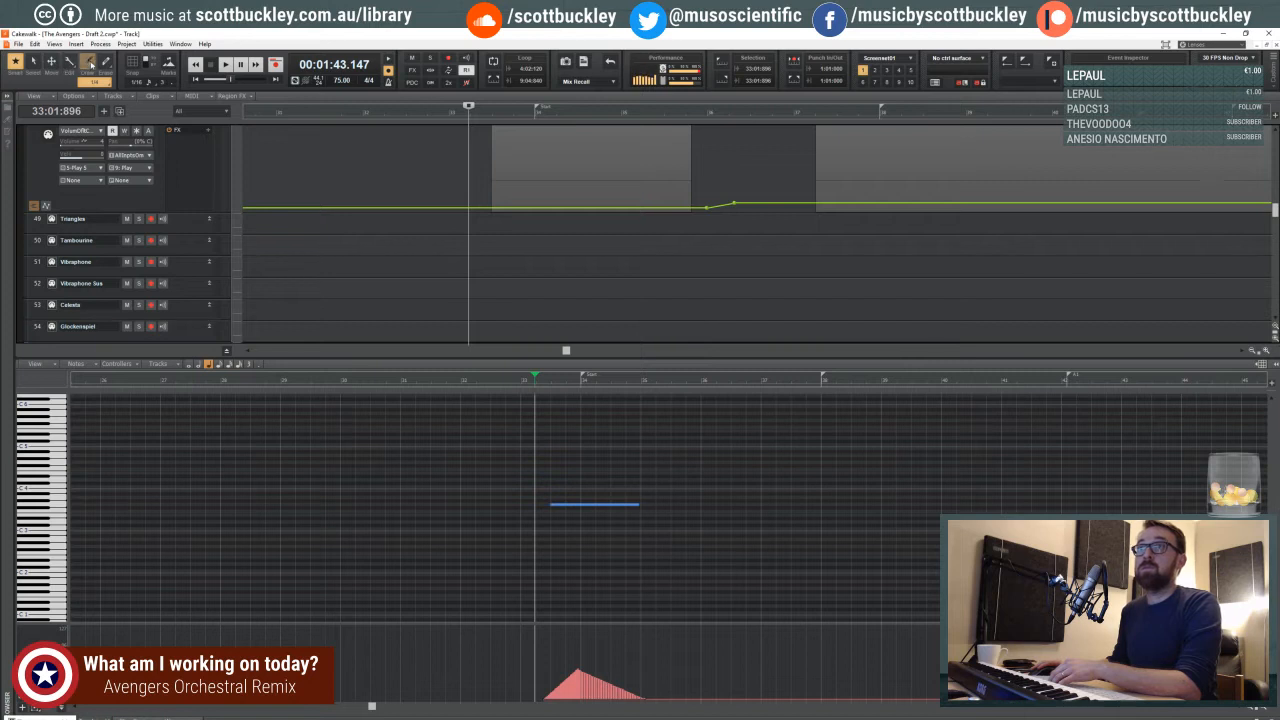
pyautogui.click(93, 70)
pyautogui.click(100, 76)
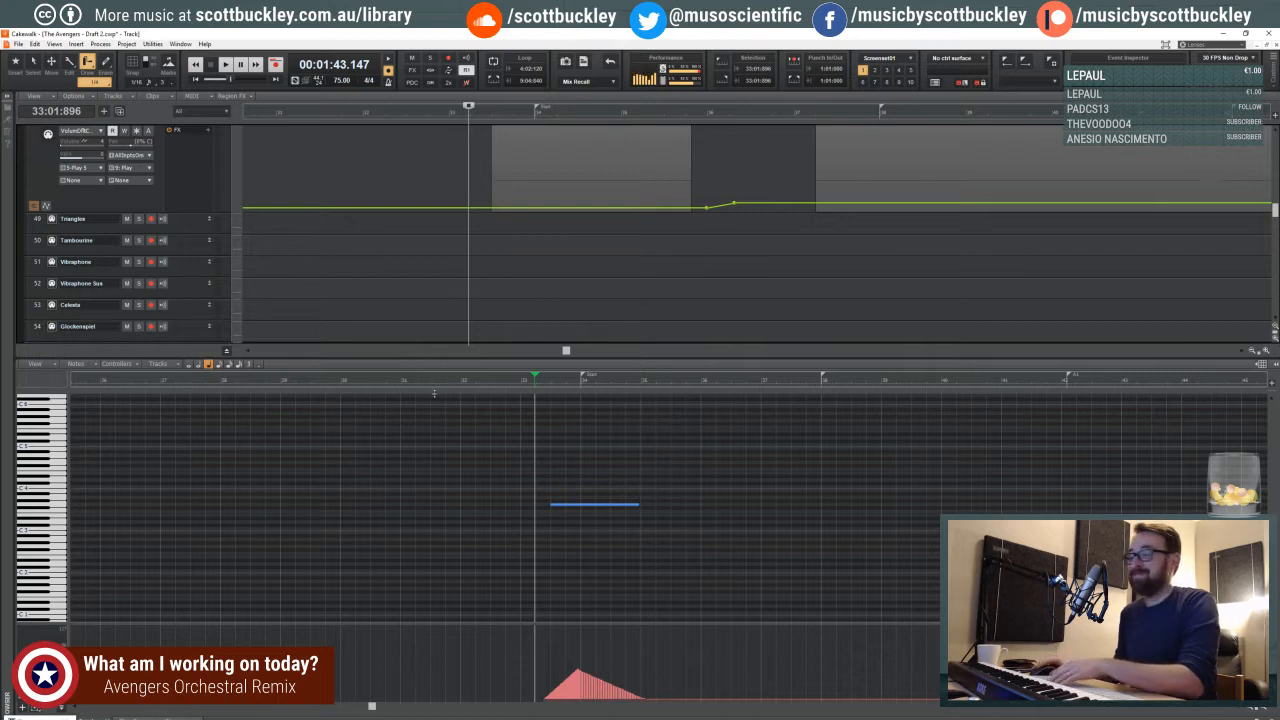
pyautogui.press('space')
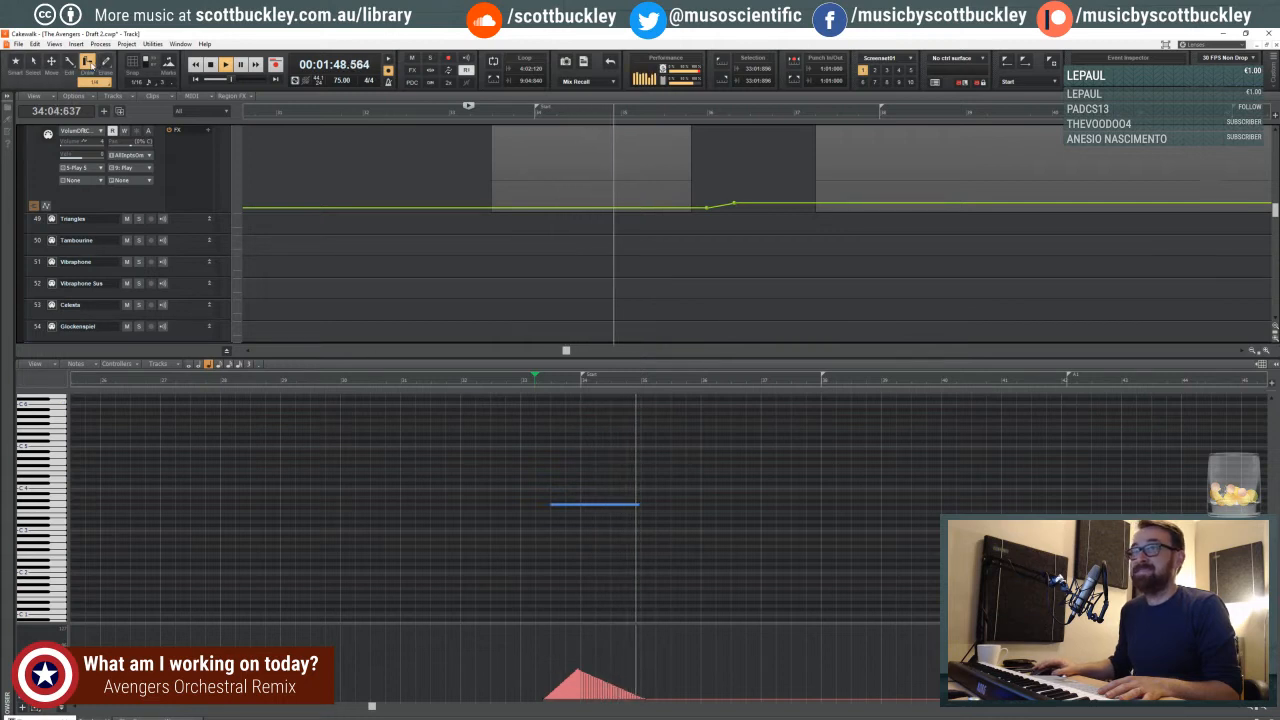
# - With the Line draw tool, redraw the timpani controller ramps to peak at measure 34 and fall past the note's end, and stop playback
pyautogui.click(92, 66)
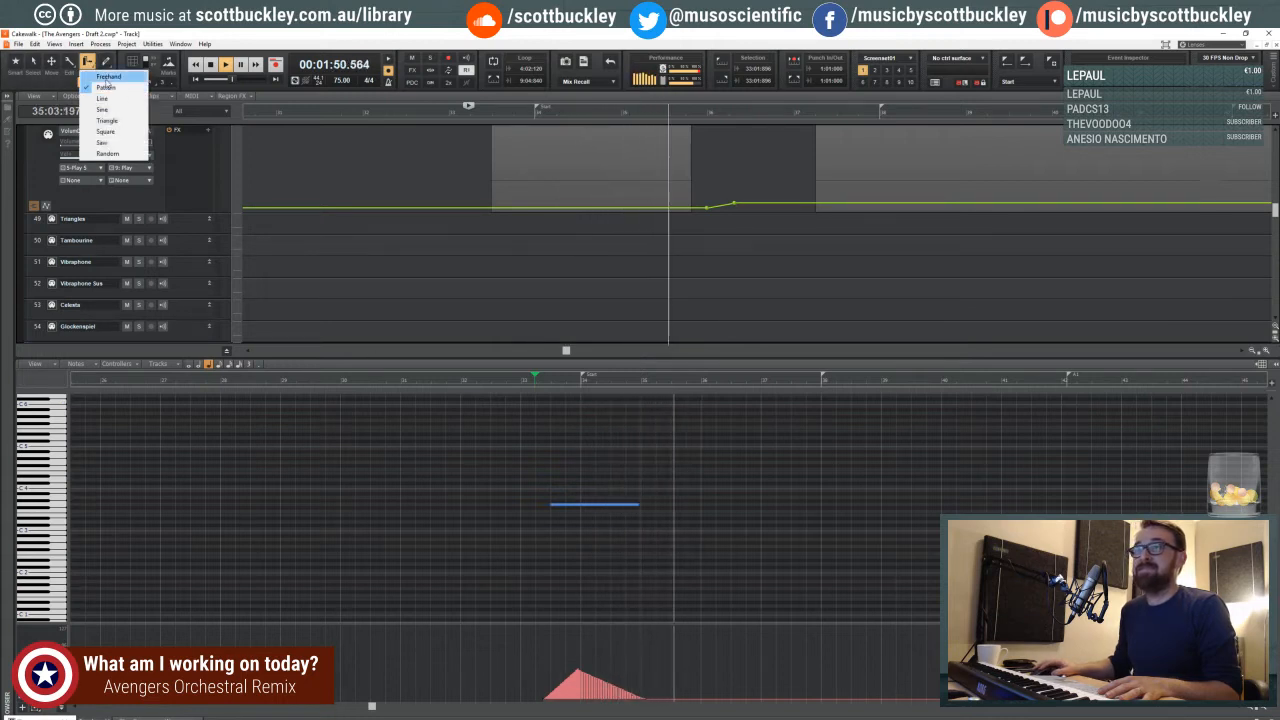
pyautogui.click(102, 99)
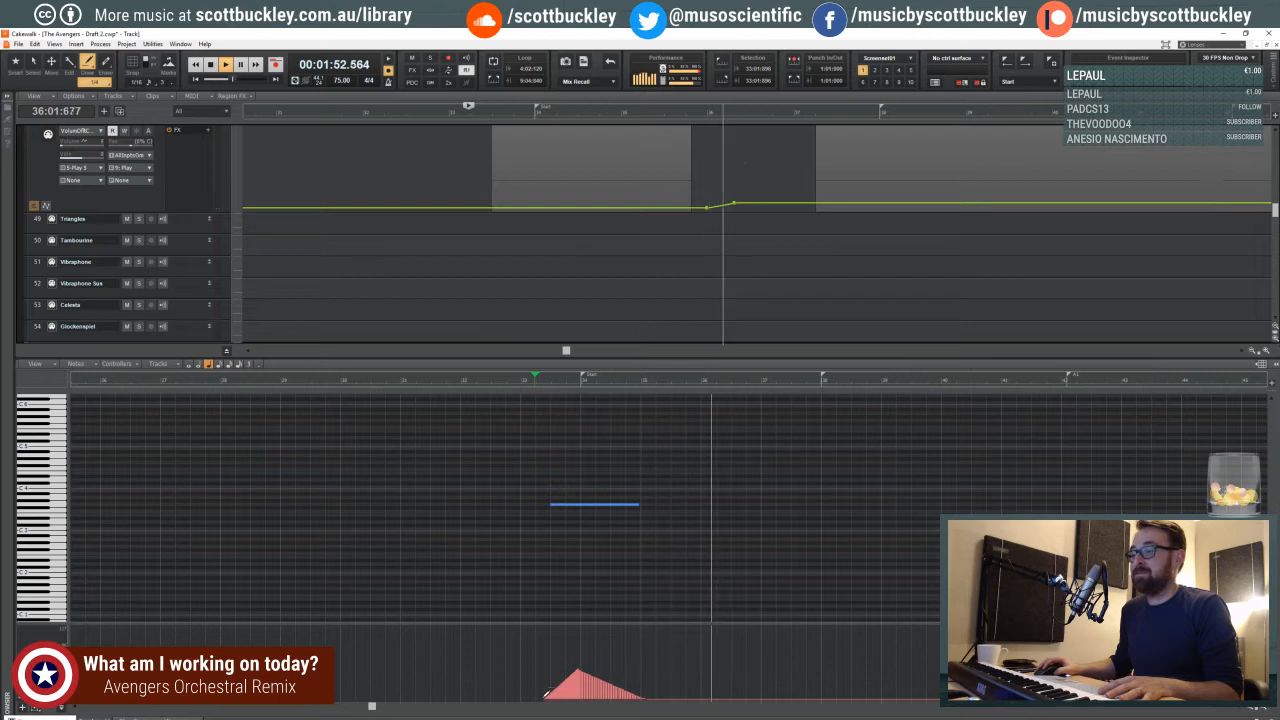
pyautogui.moveTo(567, 675)
pyautogui.mouseDown()
pyautogui.moveTo(588, 664)
pyautogui.moveTo(651, 697)
pyautogui.mouseUp()
pyautogui.press('space')
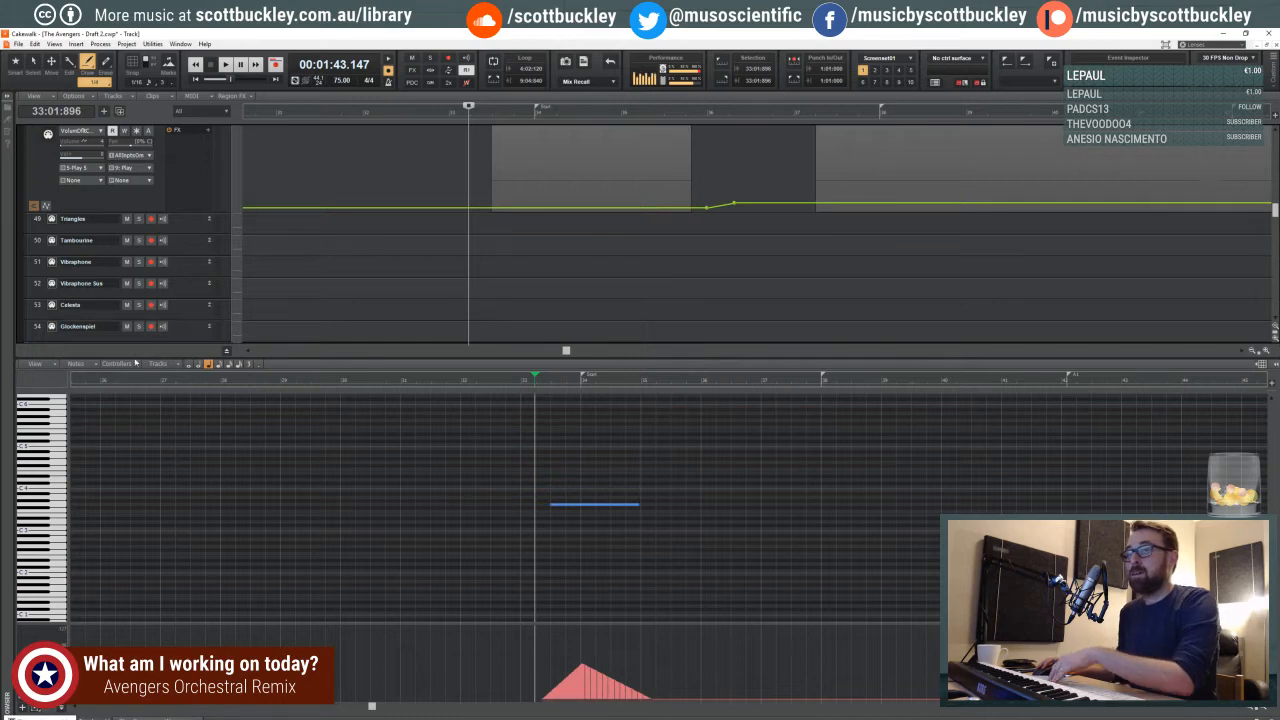
# - Enlarge the track view above the piano roll and examine the reshaped Timpani KS clip
pyautogui.moveTo(146, 352); pyautogui.dragTo(146, 456)
pyautogui.scroll(-6, 352, 310)
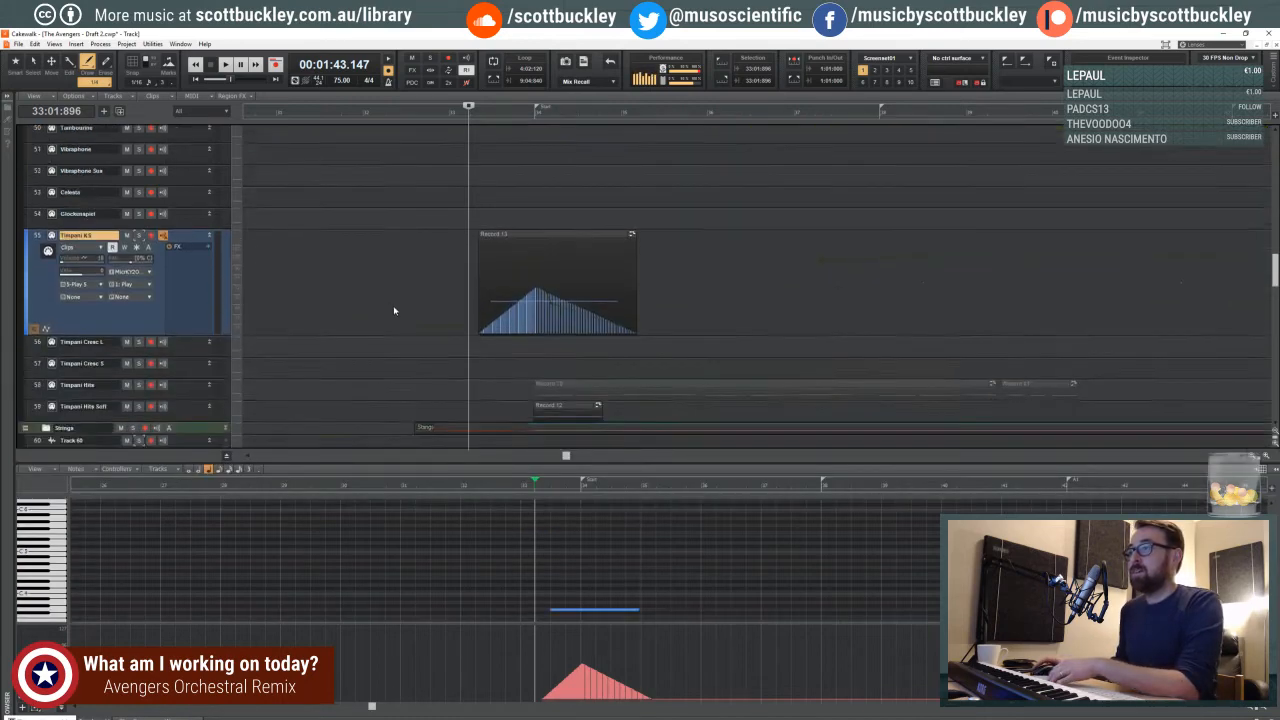
pyautogui.scroll(6, 440, 329)
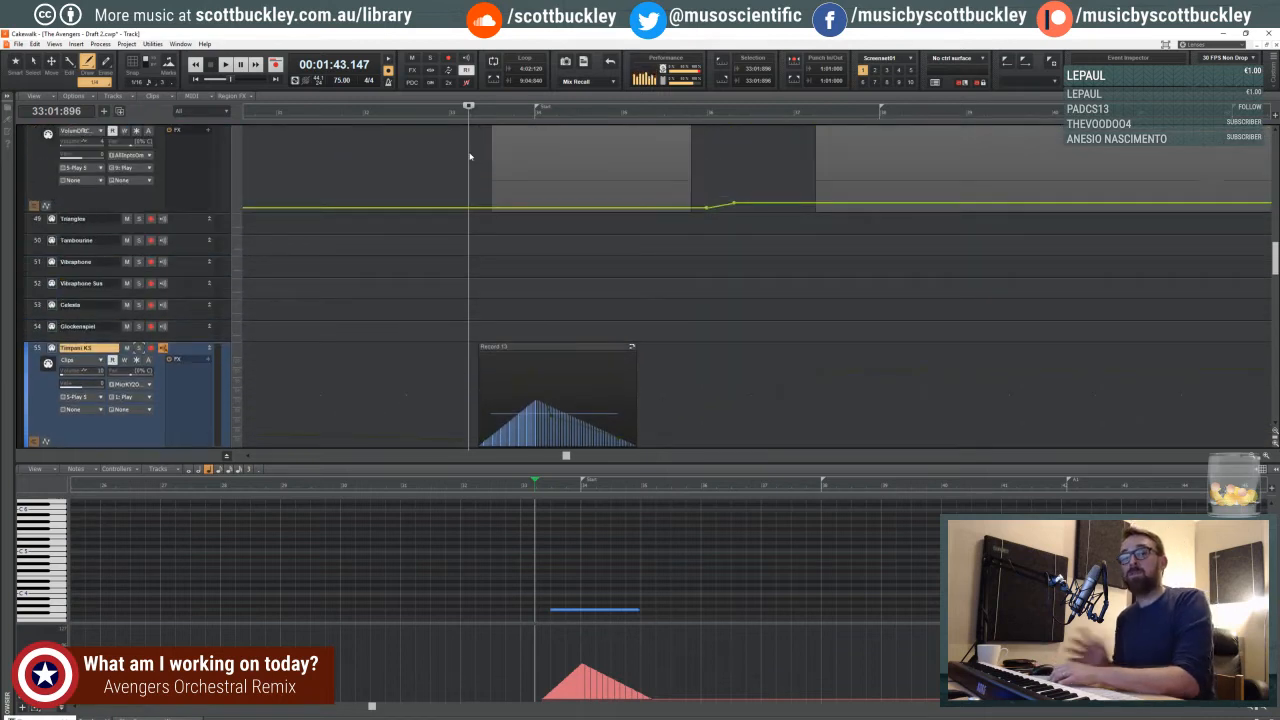
# - Set the play position early in measure 33, just before the Timpani KS clip, and play through the reshaped swell
pyautogui.click(462, 117)
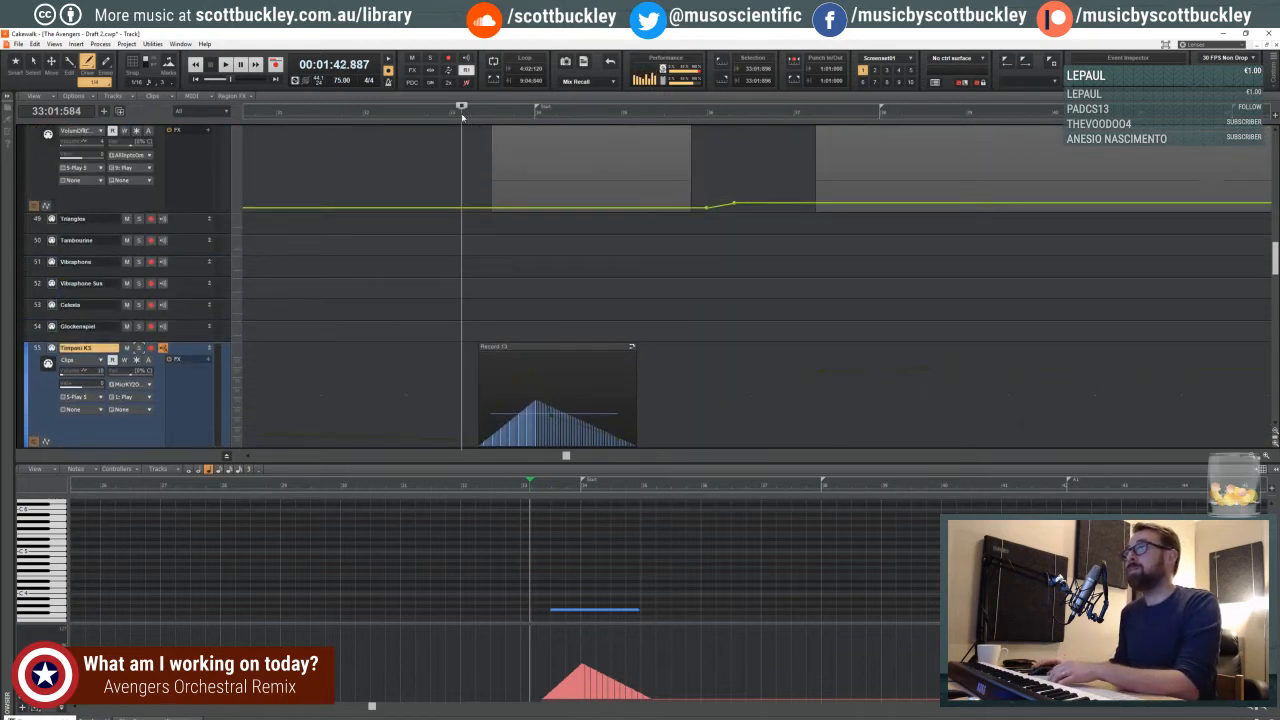
pyautogui.click(449, 117)
pyautogui.click(461, 116)
pyautogui.click(460, 116)
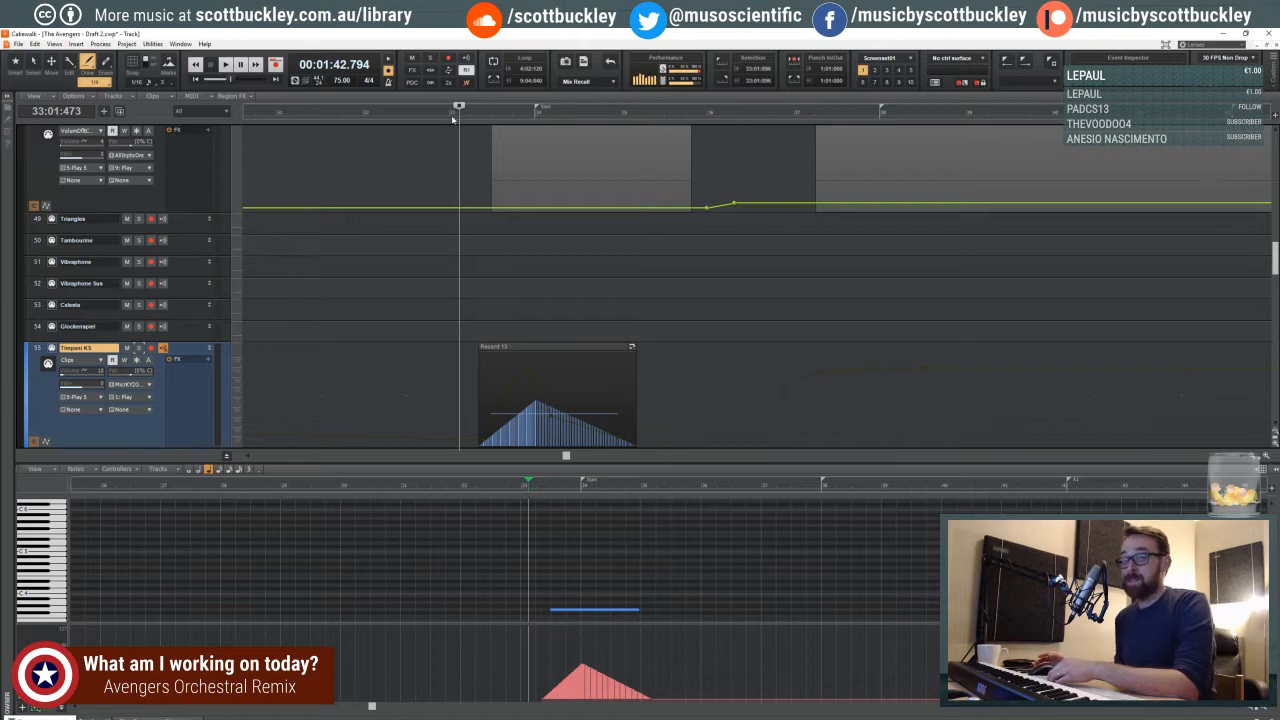
pyautogui.moveTo(461, 117); pyautogui.dragTo(464, 117)
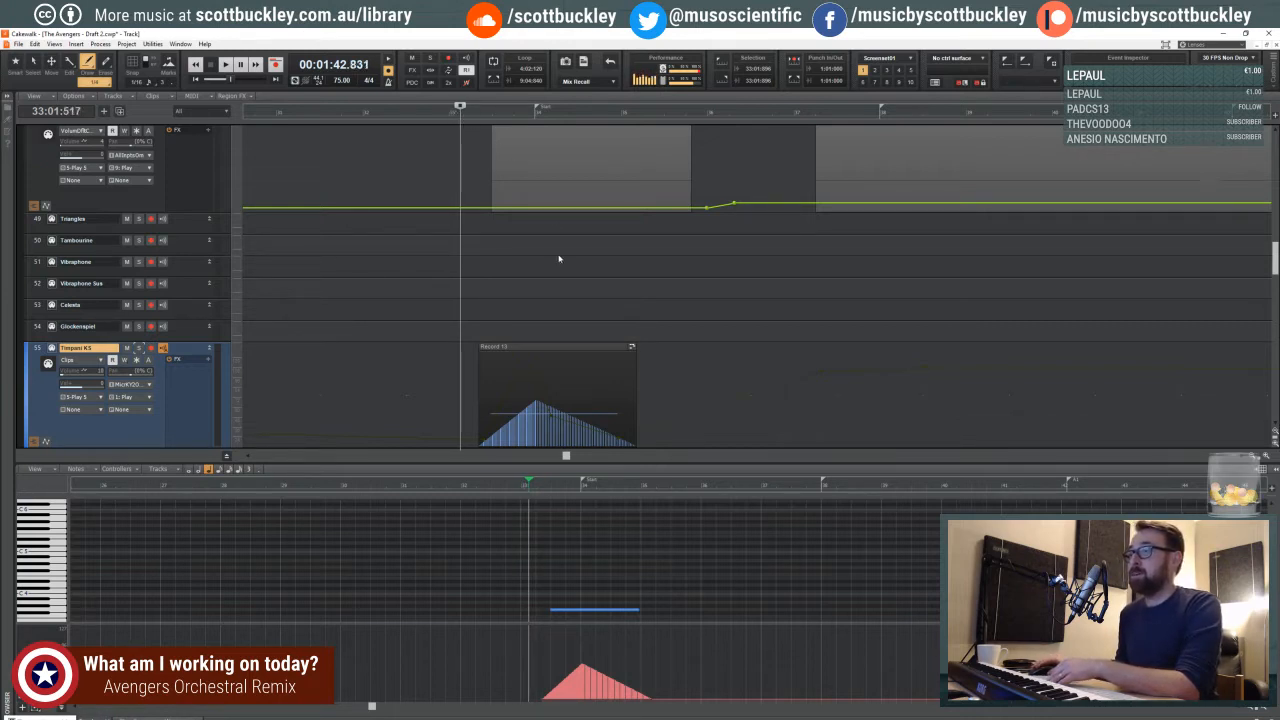
pyautogui.moveTo(533, 491)
pyautogui.mouseDown()
pyautogui.moveTo(549, 490)
pyautogui.moveTo(532, 488)
pyautogui.mouseUp()
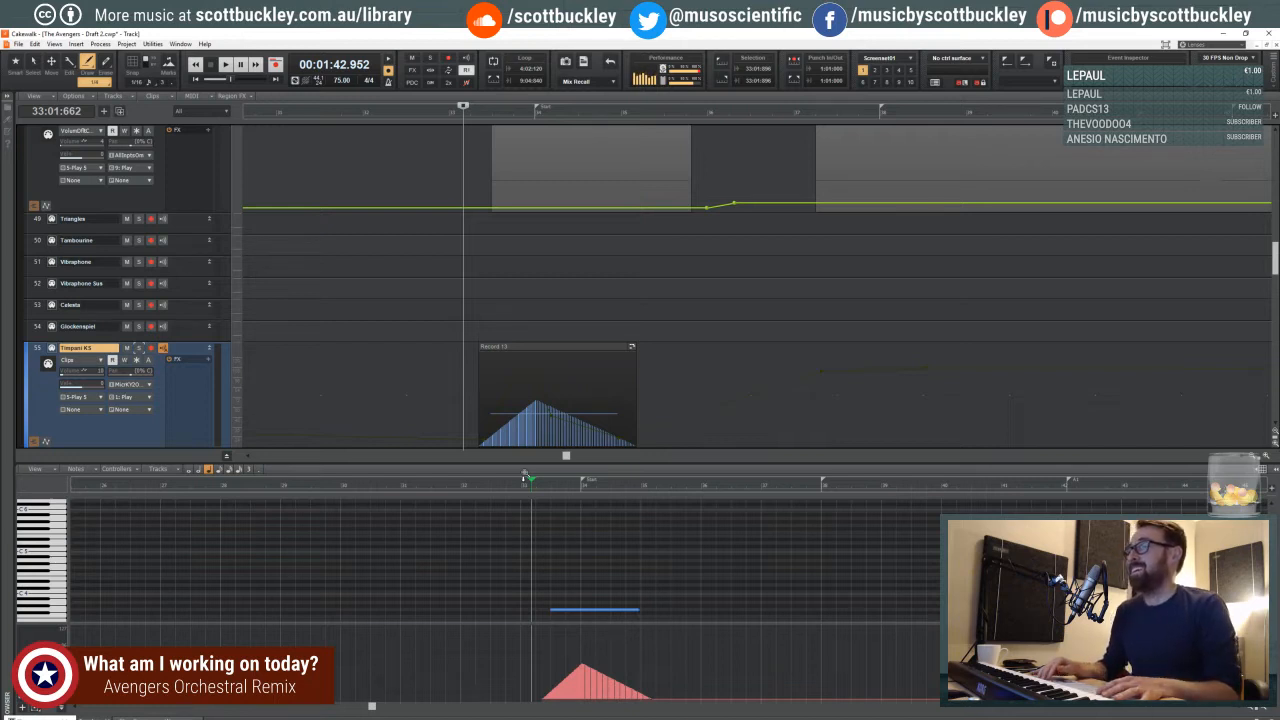
pyautogui.press('space')
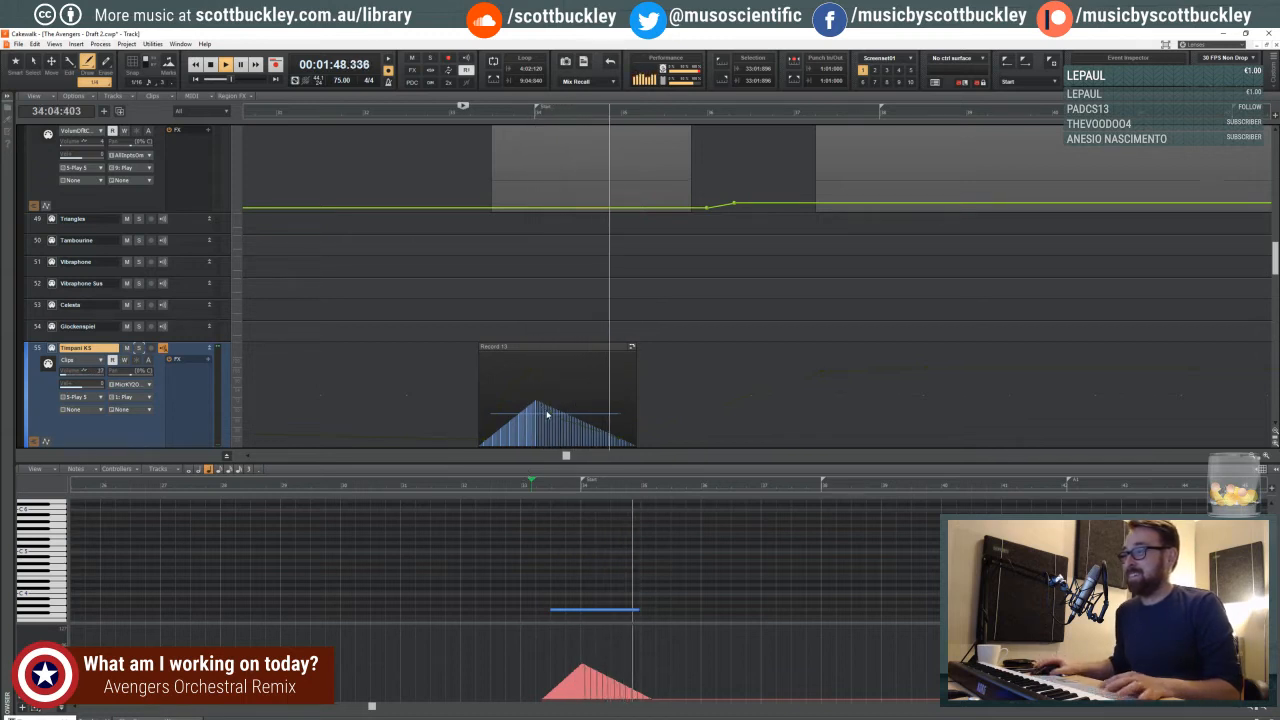
pyautogui.press('space')
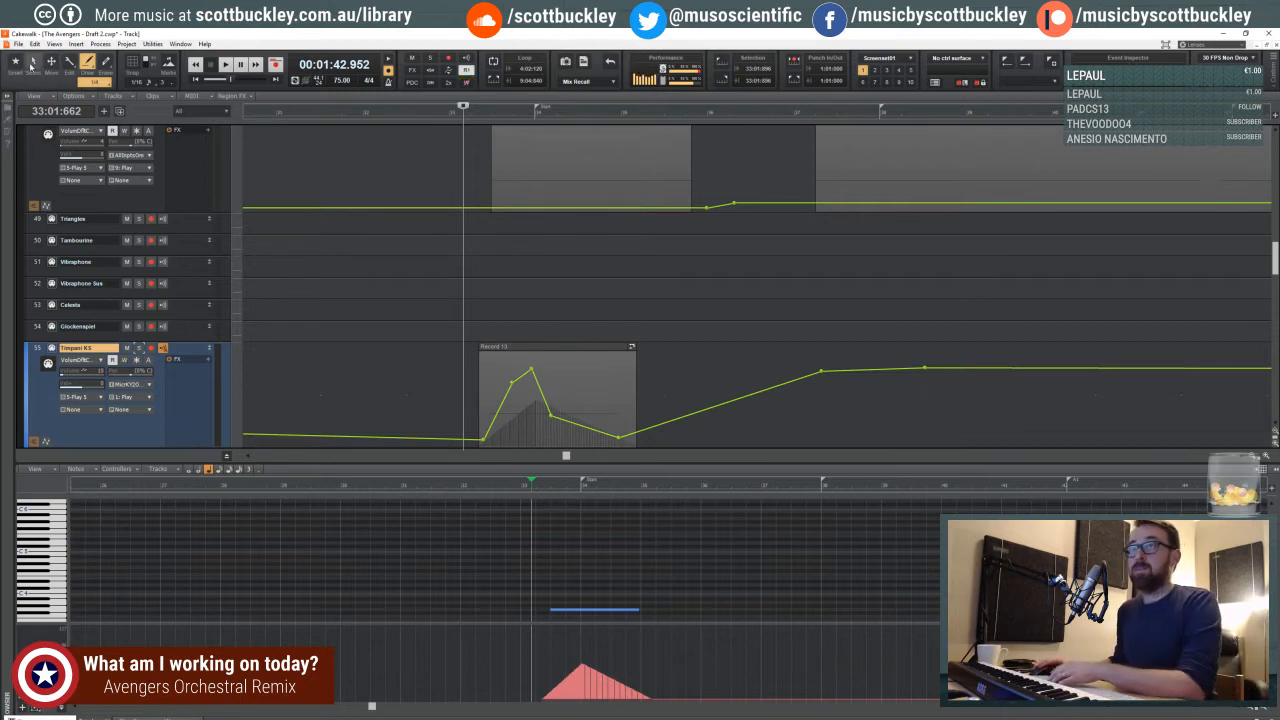
# - With the Smart tool, move the Timpani KS volume envelope's peak up to the start of measure 34 and raise the following node
pyautogui.press('F5')
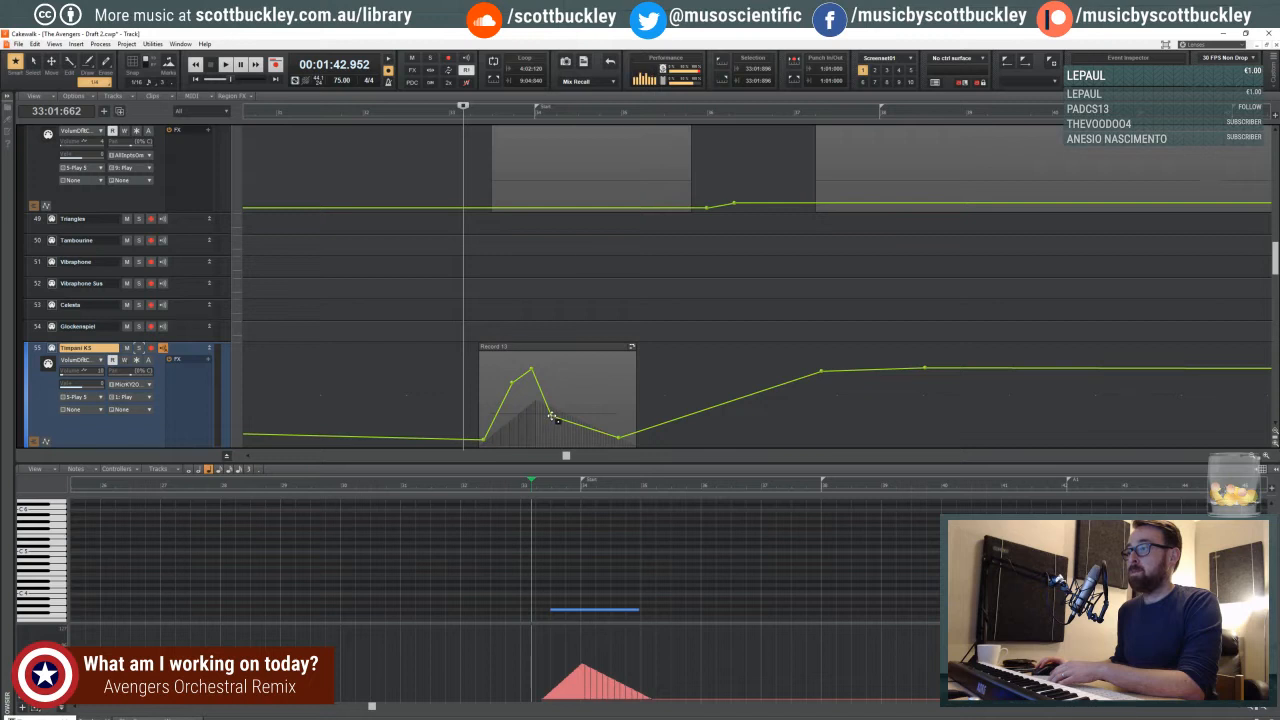
pyautogui.moveTo(551, 416); pyautogui.dragTo(537, 365)
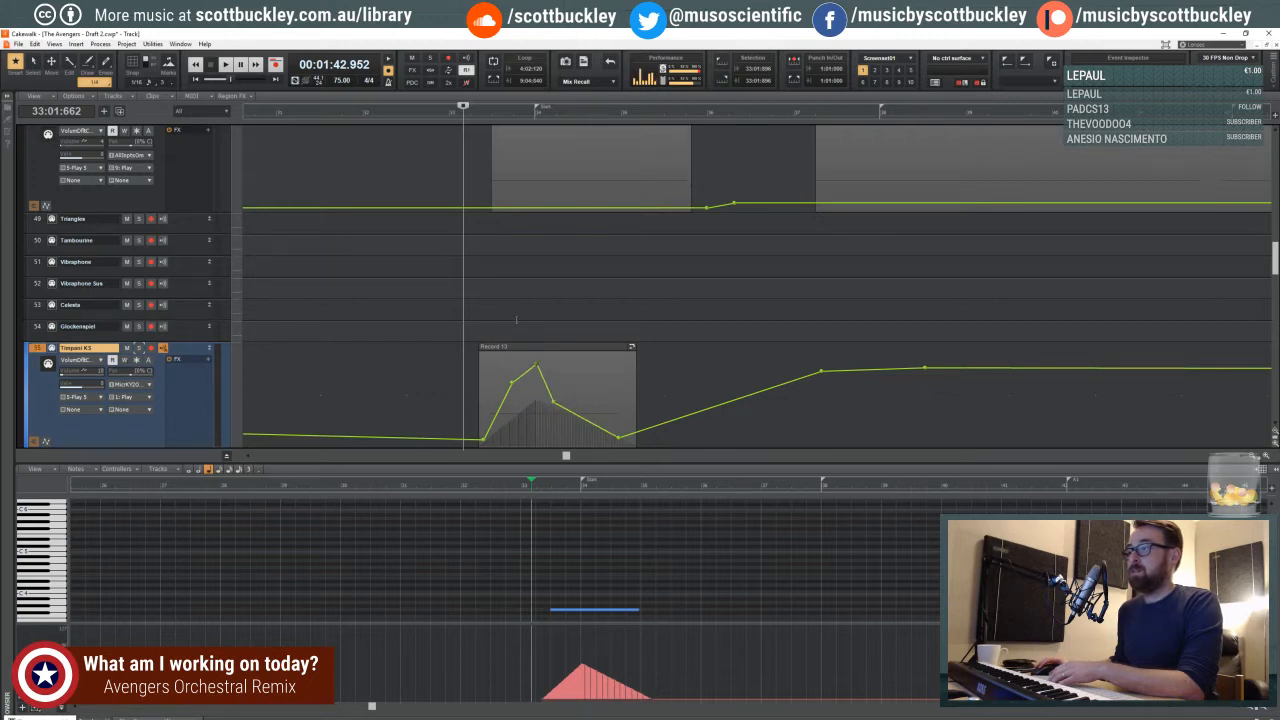
pyautogui.moveTo(555, 402); pyautogui.dragTo(553, 398)
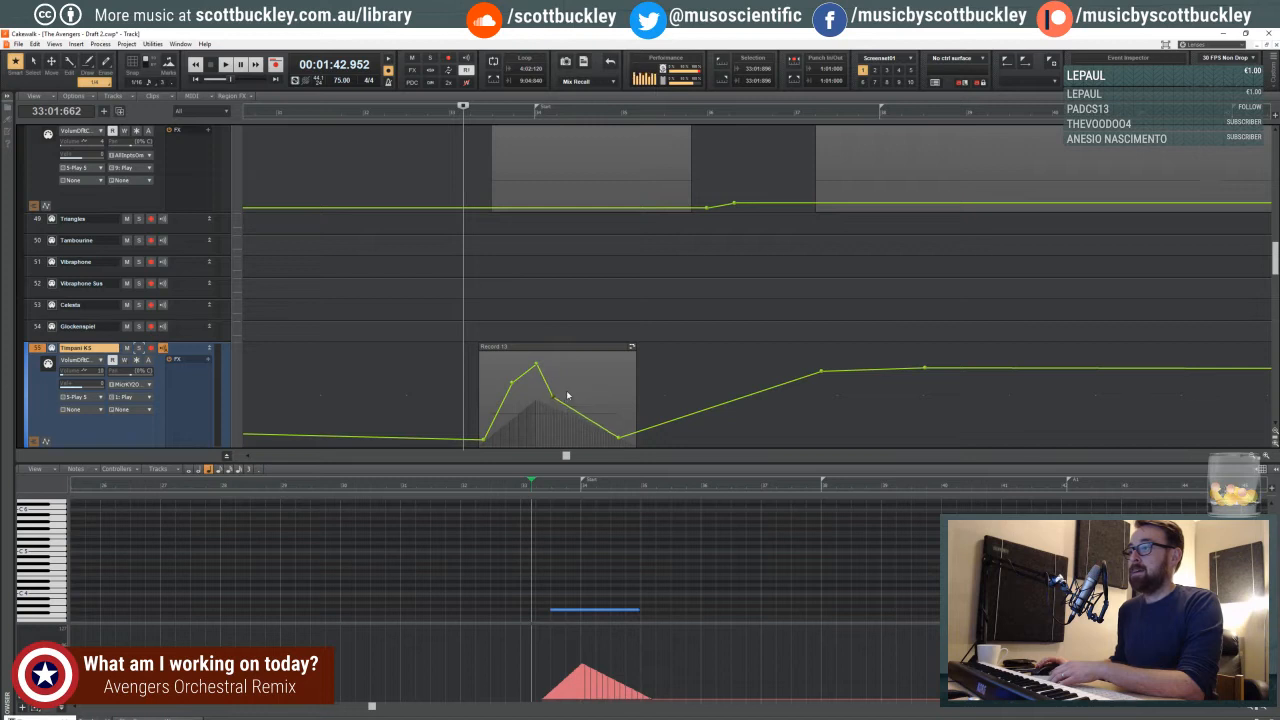
# - Hide the piano roll, zoom the track view in on the Timpani KS clip, and play the adjusted swell
pyautogui.click(1254, 710)
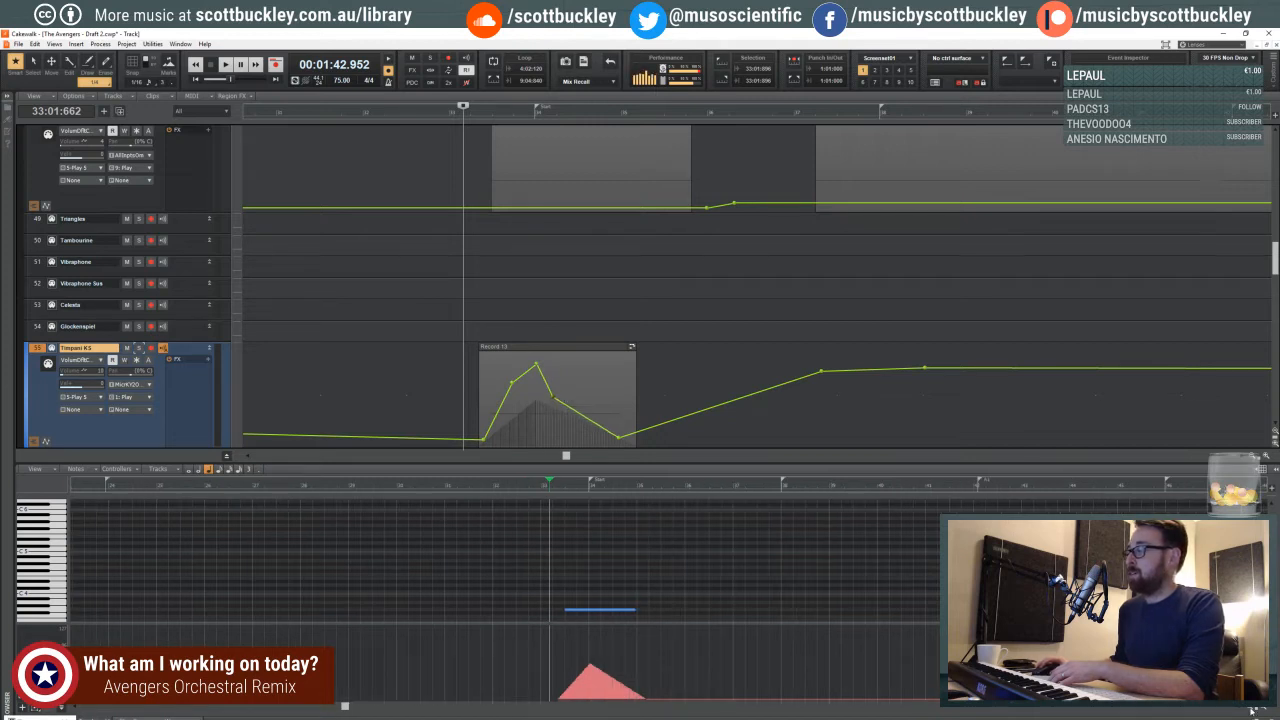
pyautogui.click(1255, 458)
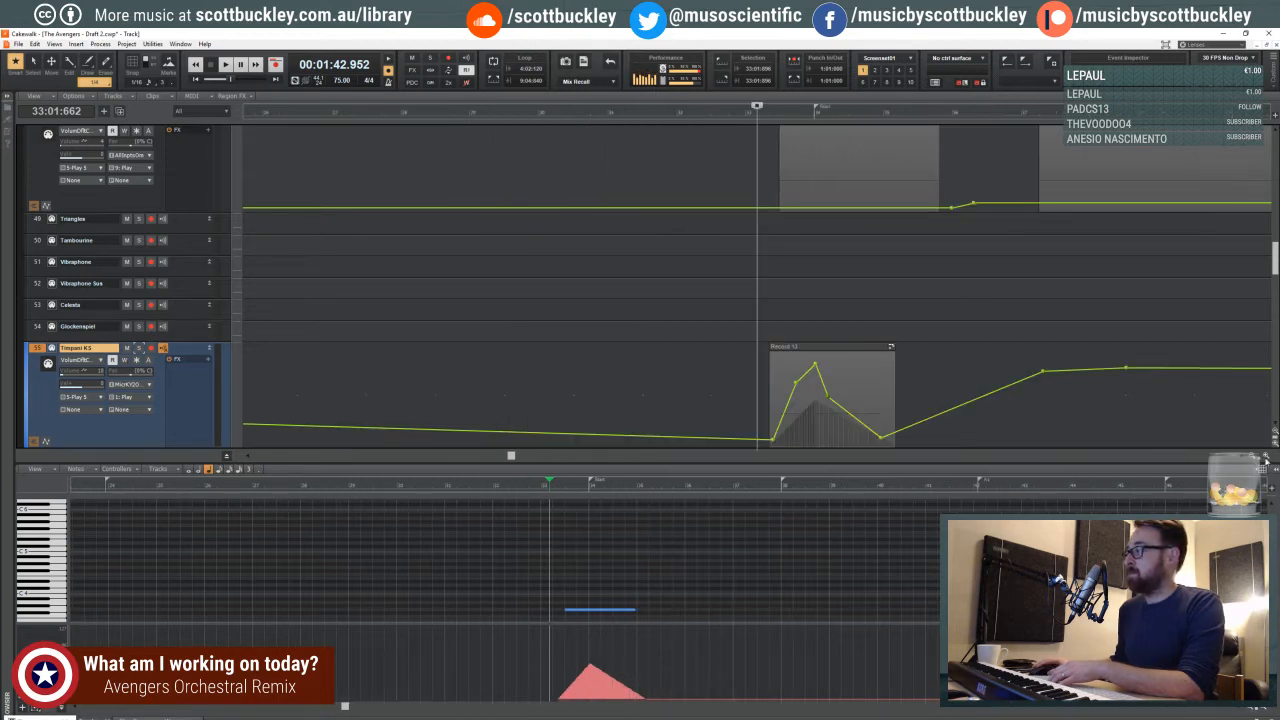
pyautogui.click(1265, 457)
pyautogui.click(1238, 711)
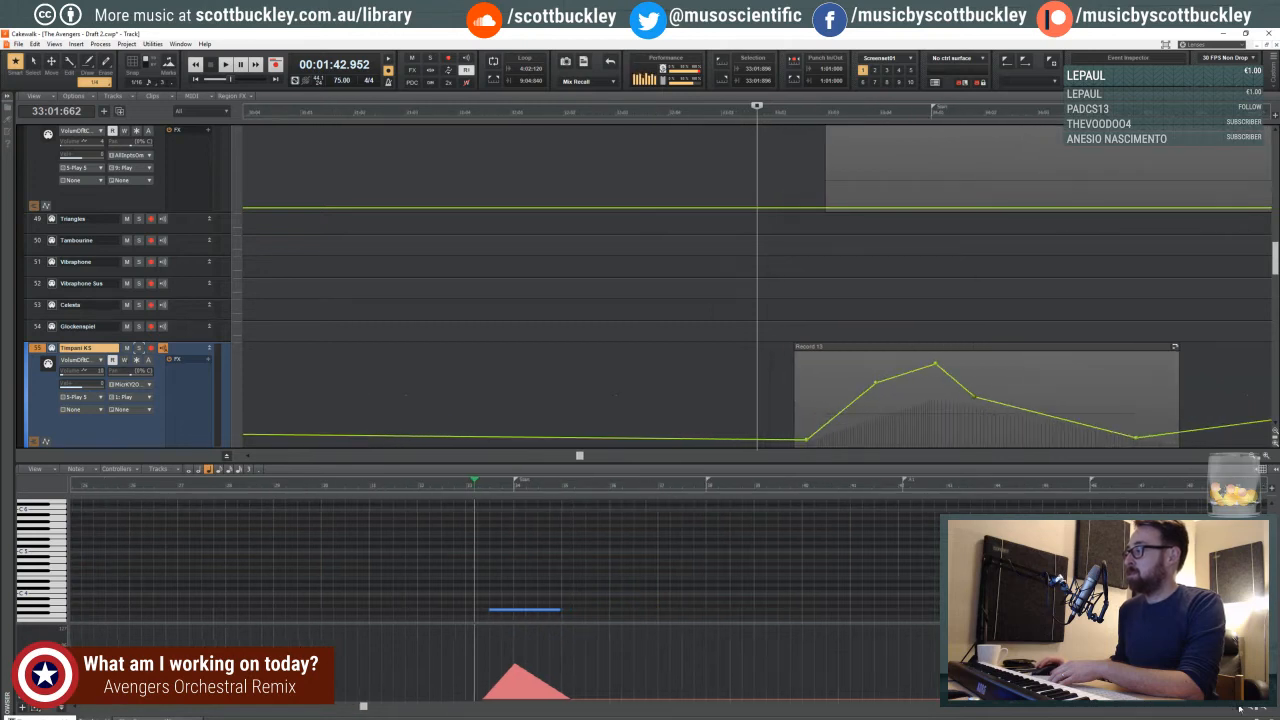
pyautogui.press('d')
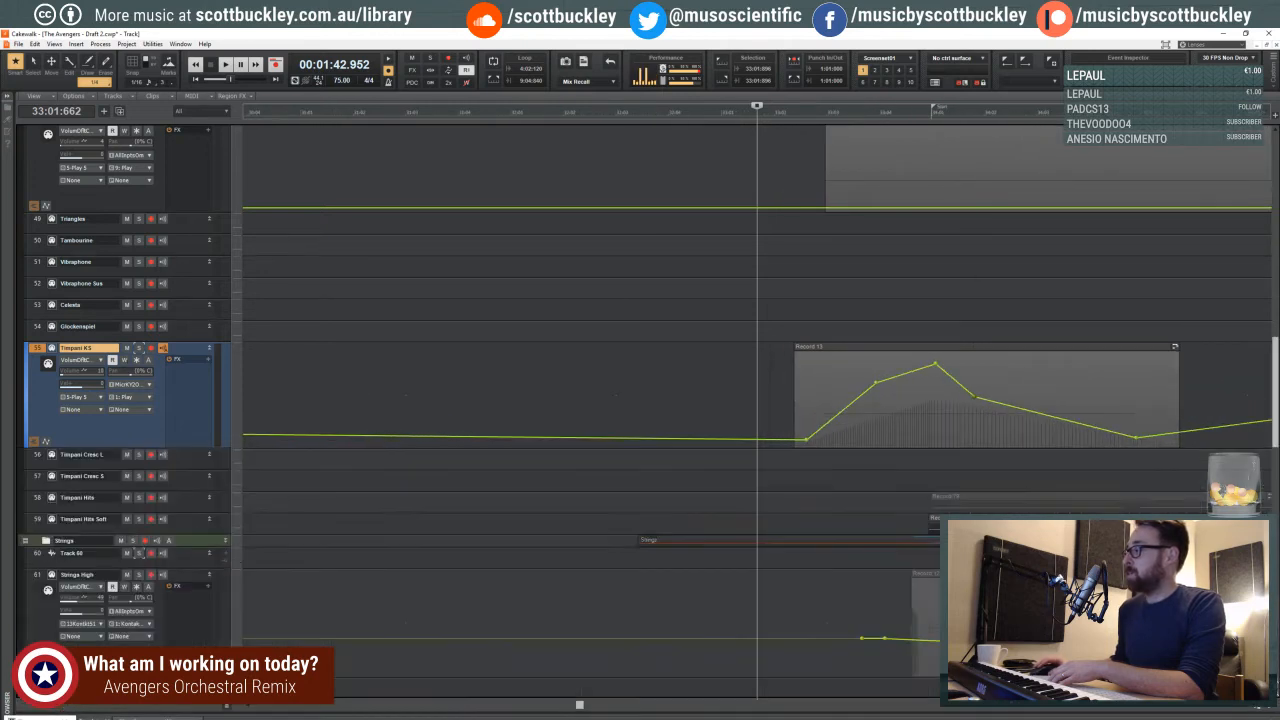
pyautogui.moveTo(585, 706)
pyautogui.mouseDown()
pyautogui.moveTo(608, 705)
pyautogui.moveTo(593, 707)
pyautogui.mouseUp()
pyautogui.press('space')
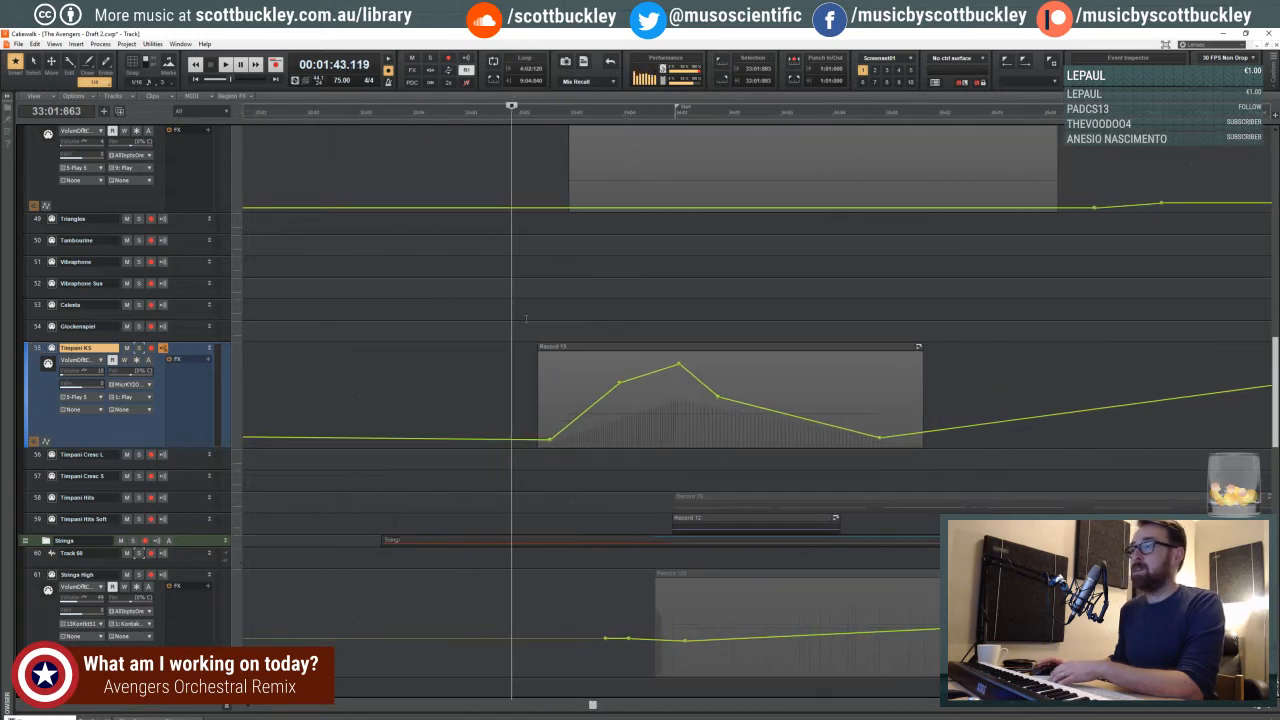
pyautogui.press('space')
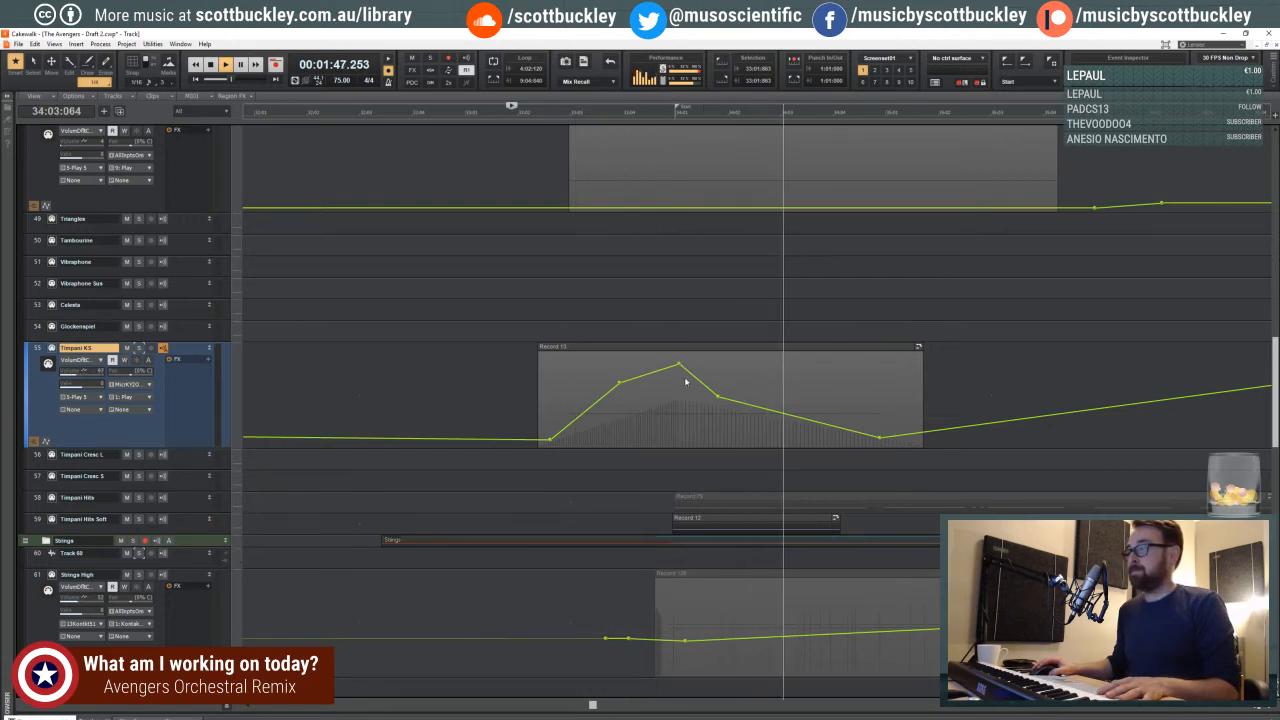
pyautogui.press('space')
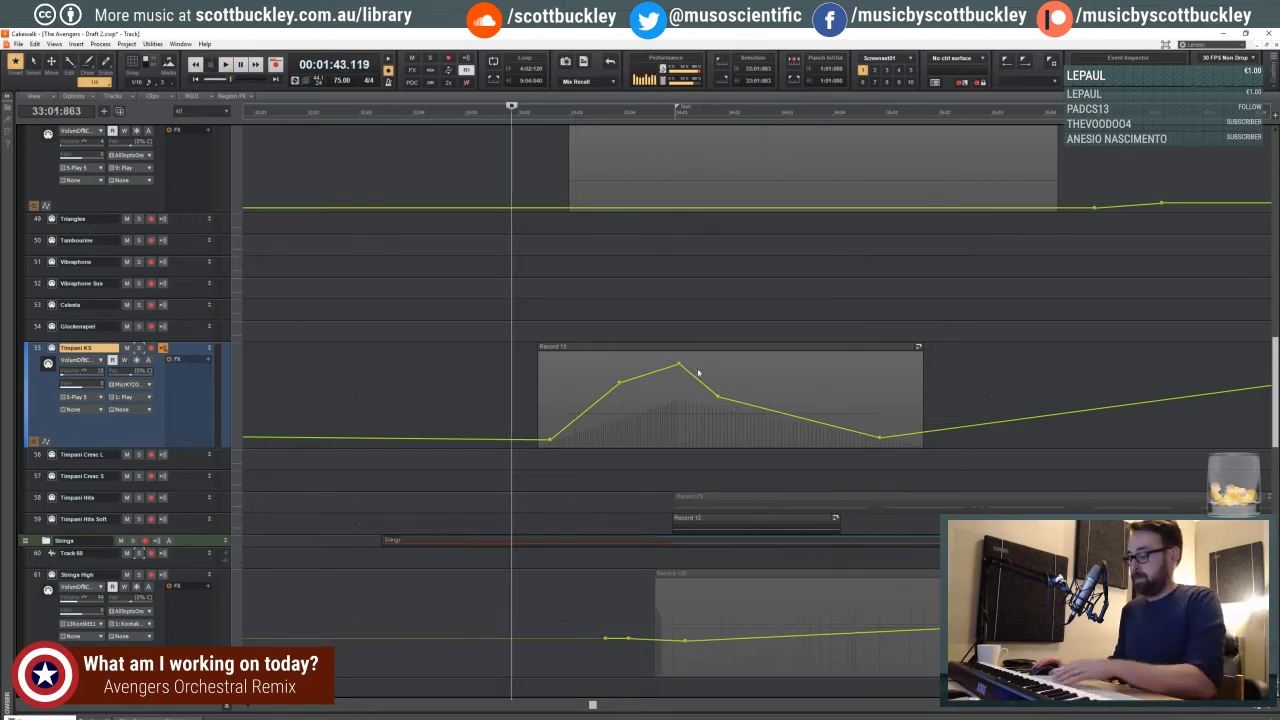
# - Open the Timpani KS clip in the piano roll to edit its controller swell
pyautogui.keyDown('shift'); pyautogui.click(697, 371); pyautogui.keyUp('shift')
pyautogui.click(685, 351)
pyautogui.doubleClick(685, 351)
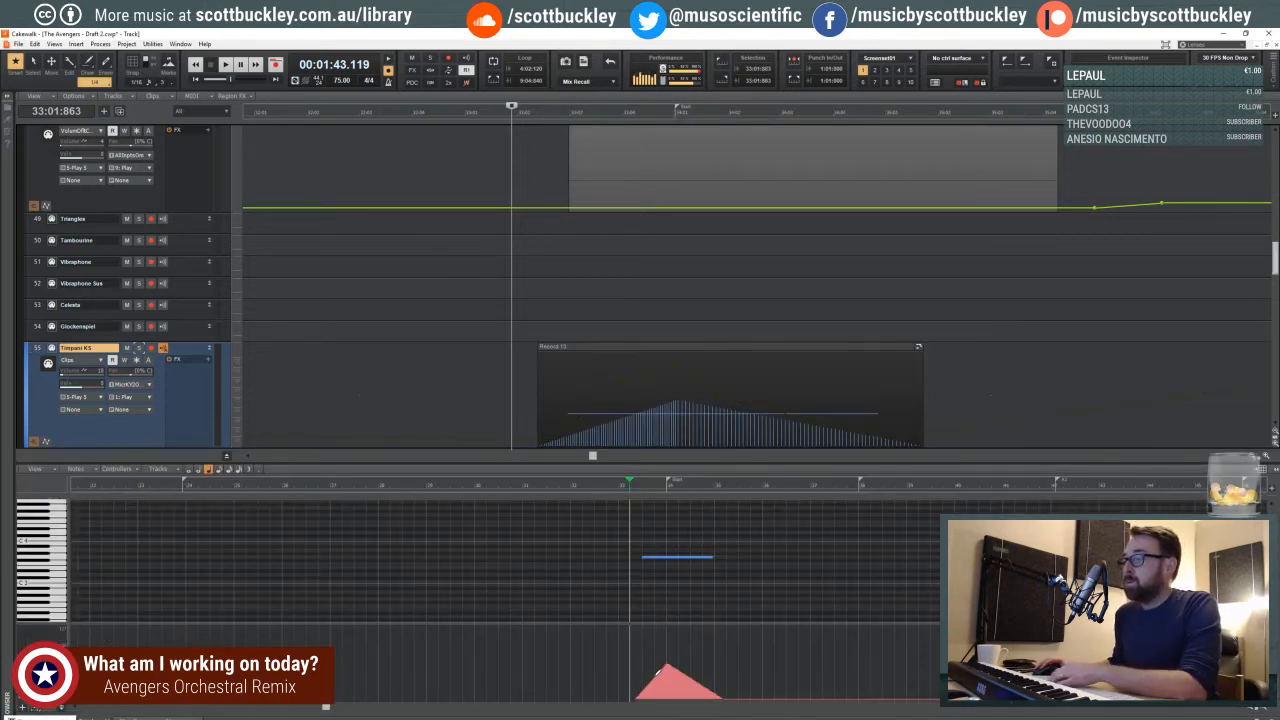
# - Try redrawing the timpani controller swell with a higher peak near measure 34, play it, and undo the change
pyautogui.moveTo(666, 654); pyautogui.dragTo(690, 671)
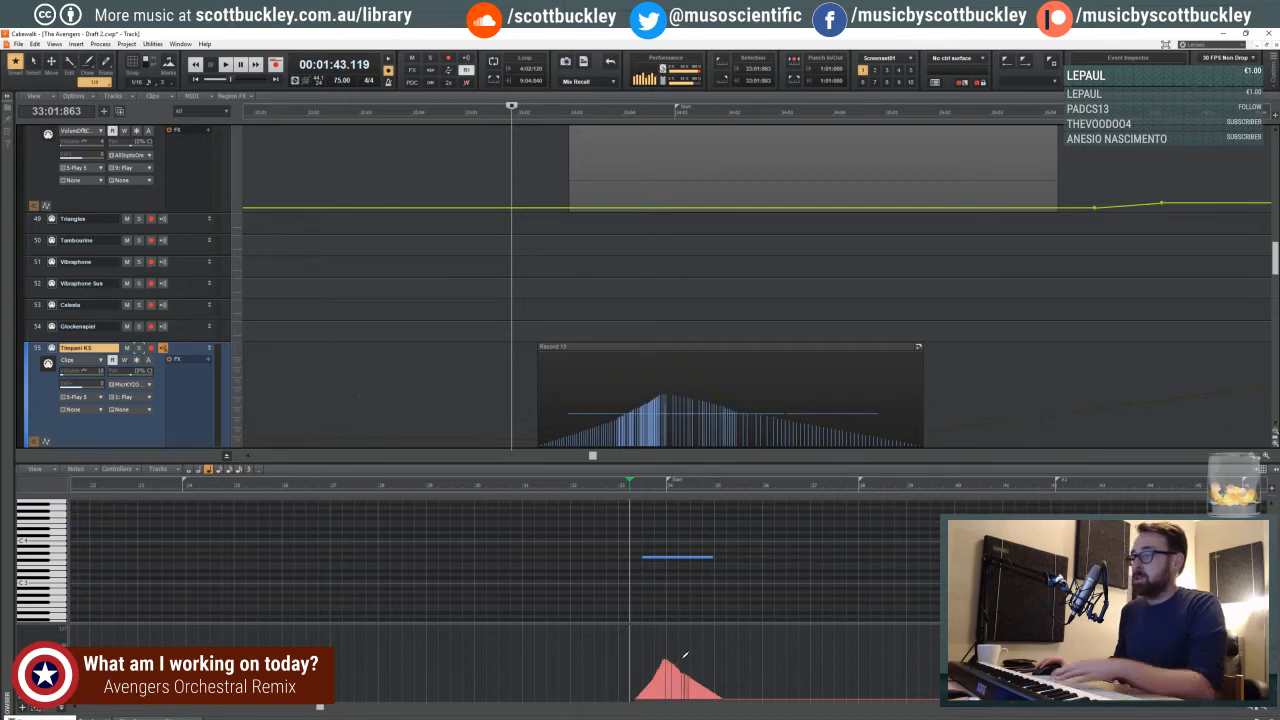
pyautogui.press('space')
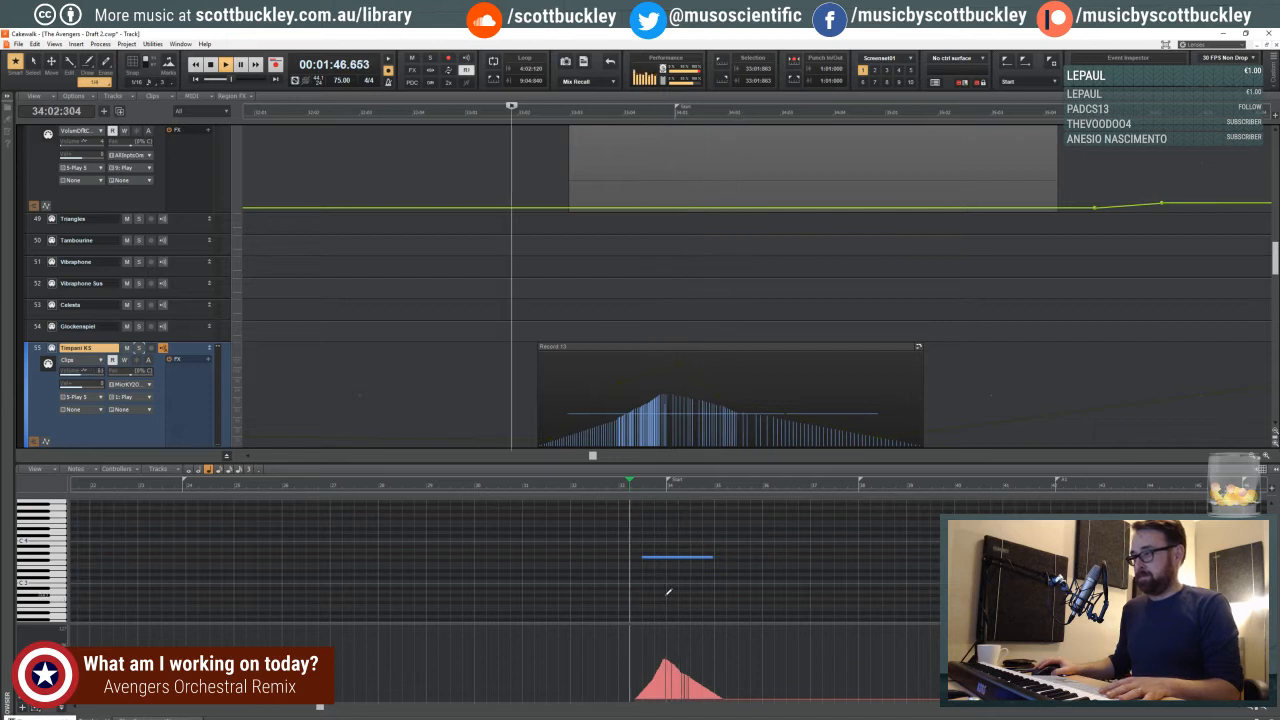
pyautogui.press('space')
pyautogui.hotkey('ctrl', 'z')
pyautogui.hotkey('ctrl', 'z')
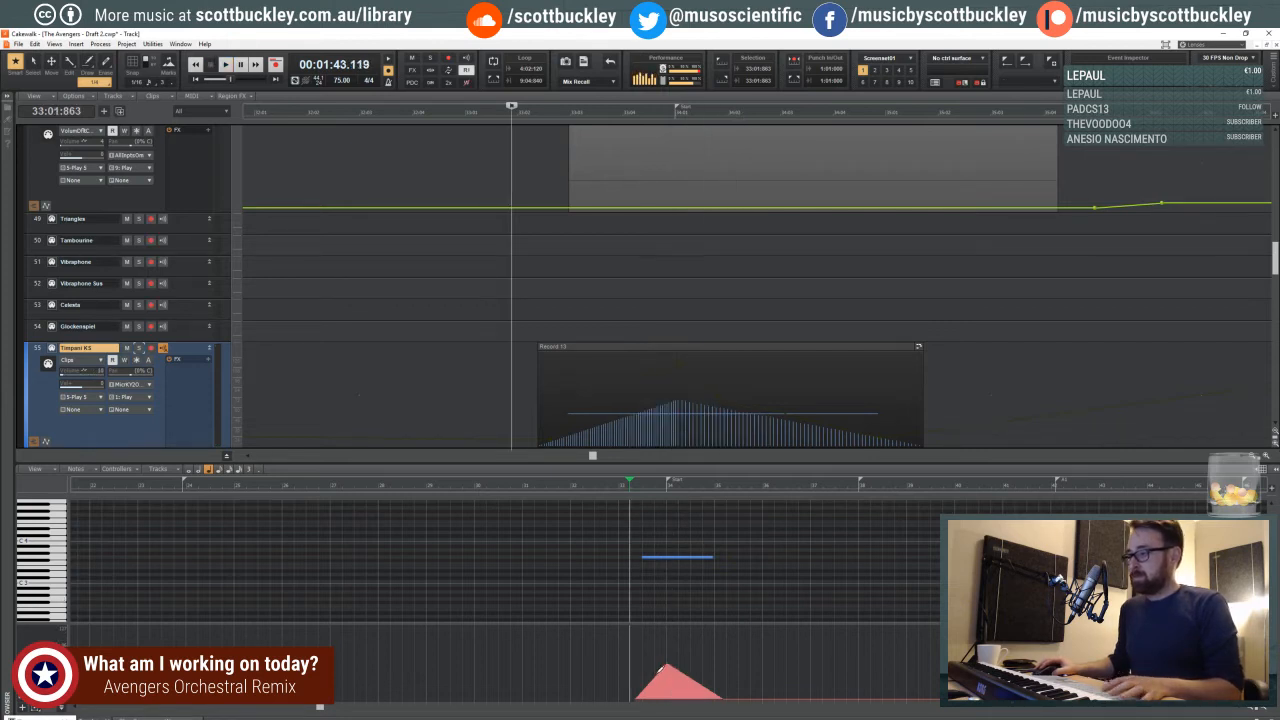
pyautogui.hotkey('ctrl', 'z')
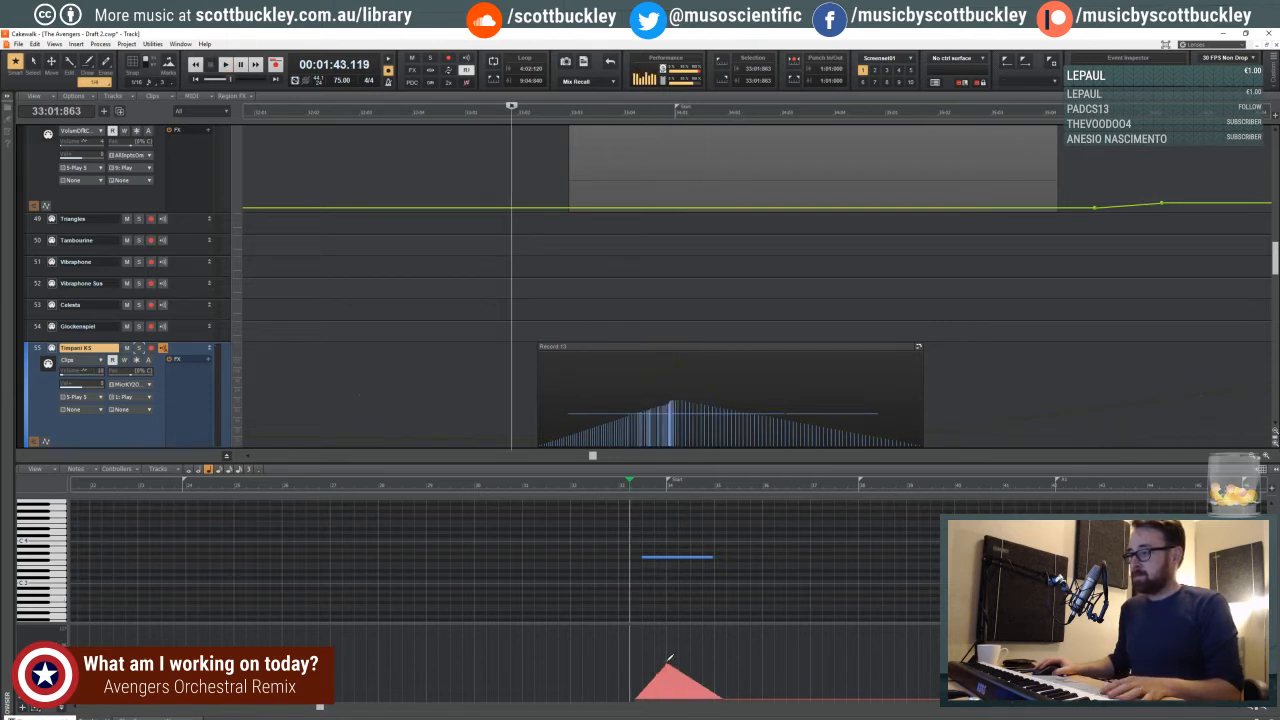
# - Redraw the timpani controller slope just after the start of measure 34 and play the swell
pyautogui.moveTo(679, 668); pyautogui.dragTo(684, 669)
pyautogui.press('space')
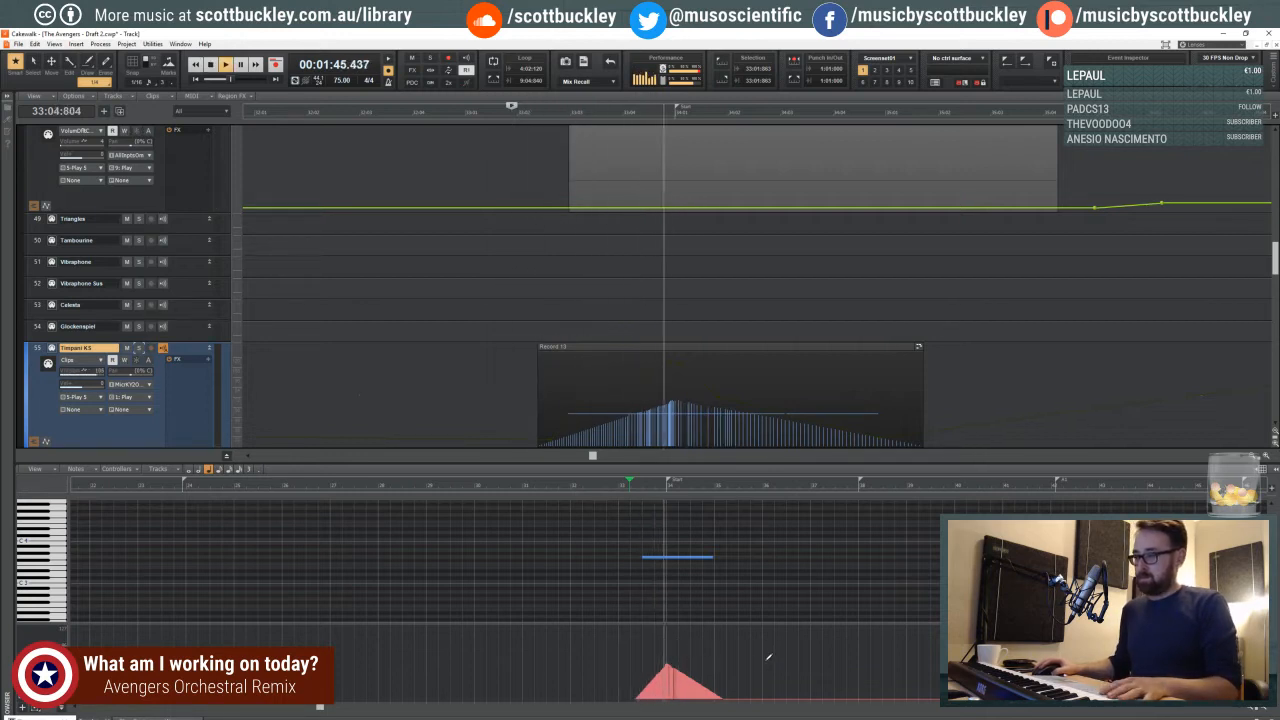
pyautogui.press('space')
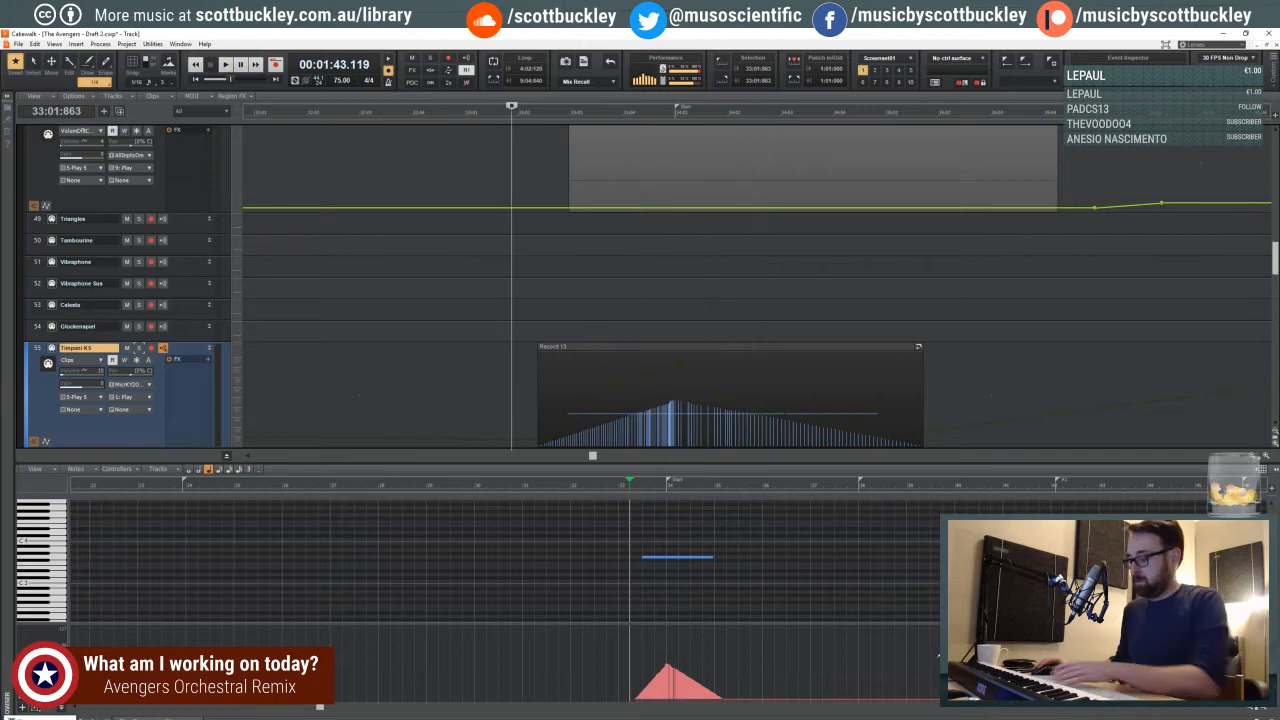
# - Hide the piano roll, lower the Timpani KS volume envelope's peak and rising node before measure 34, and play it
pyautogui.press('d')
pyautogui.scroll(-4, 663, 340)
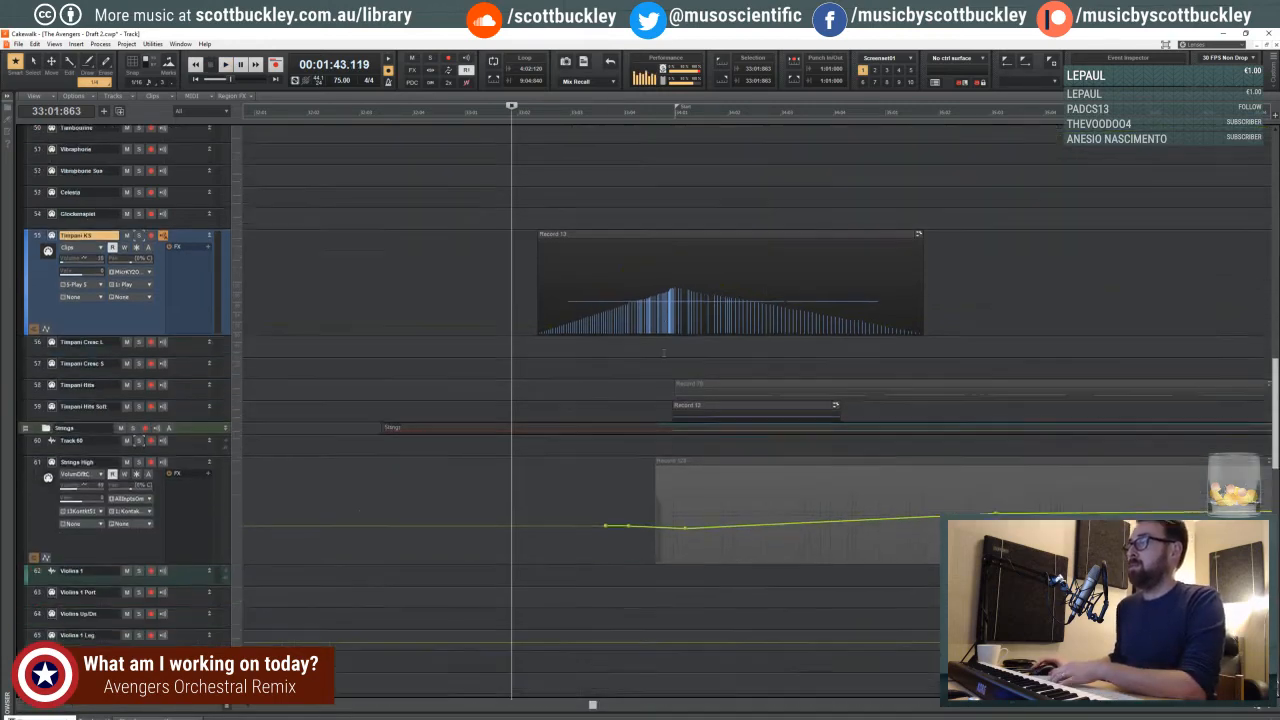
pyautogui.keyDown('shift'); pyautogui.click(621, 156); pyautogui.keyUp('shift')
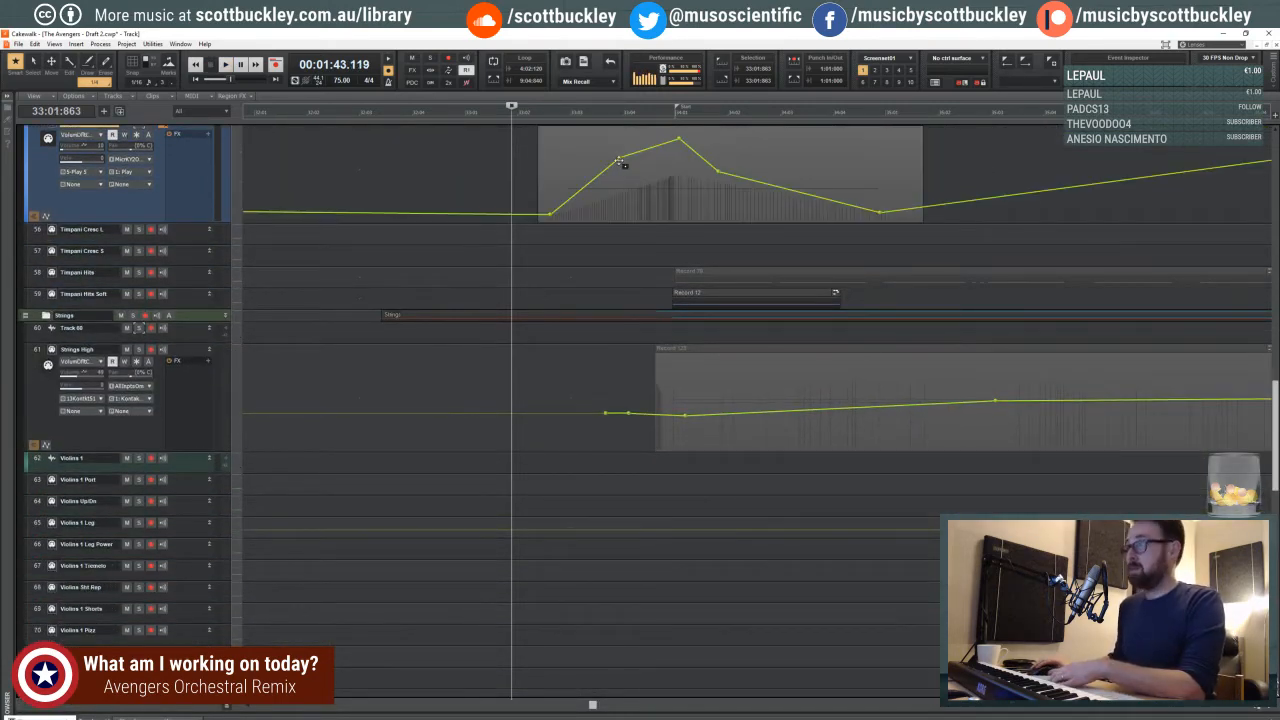
pyautogui.moveTo(621, 156); pyautogui.dragTo(672, 155)
pyautogui.press('space')
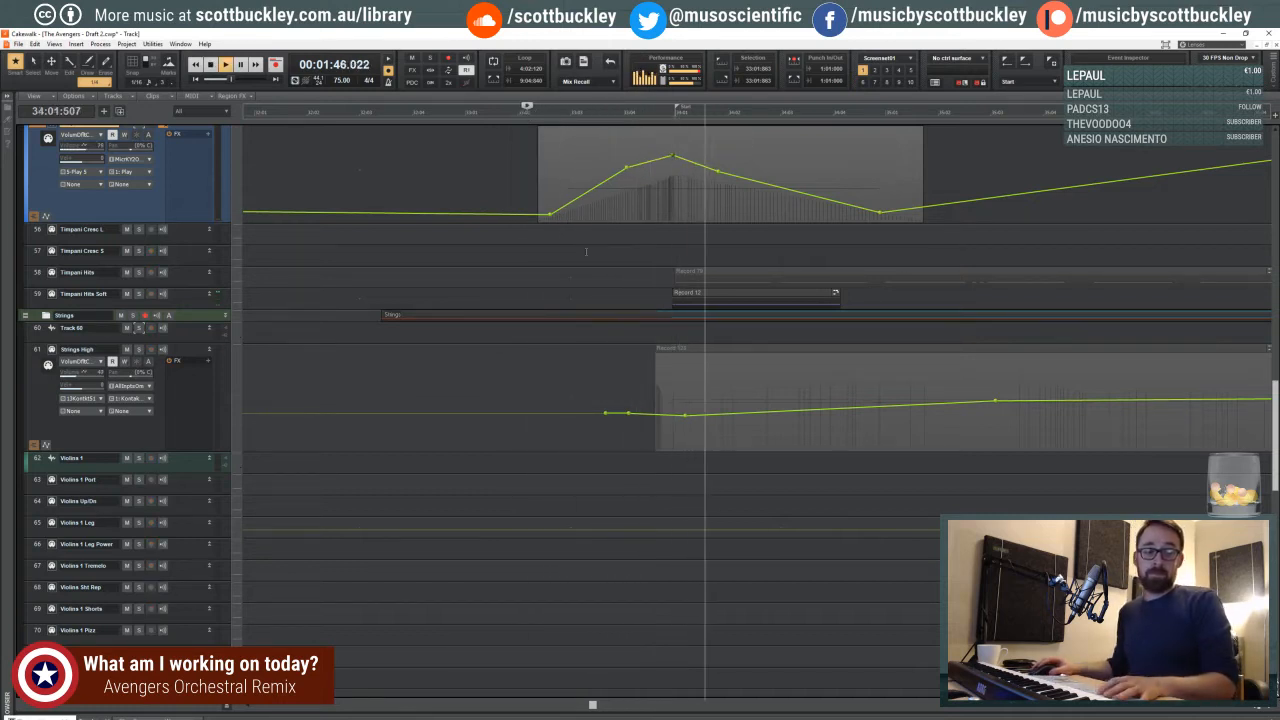
pyautogui.press('space')
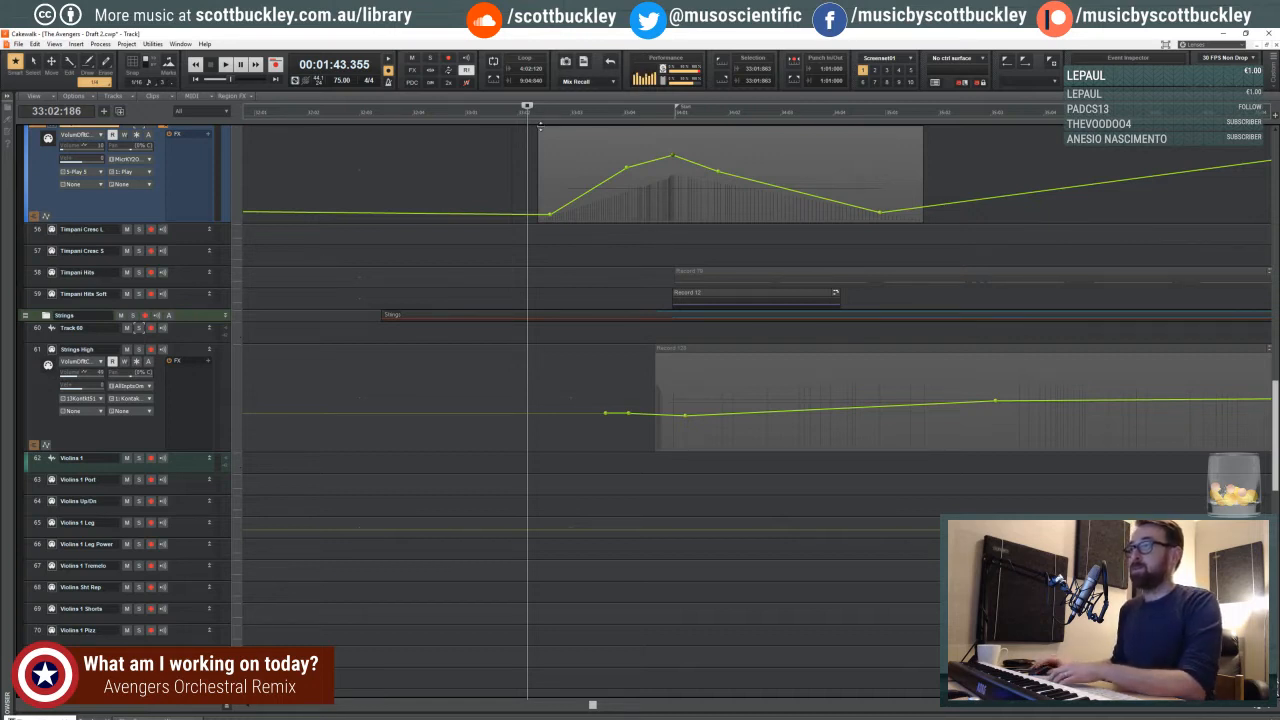
# - Set the play position near the start of the timpani clip, lower the volume peak slightly, and move the falling node later
pyautogui.click(518, 112)
pyautogui.click(512, 112)
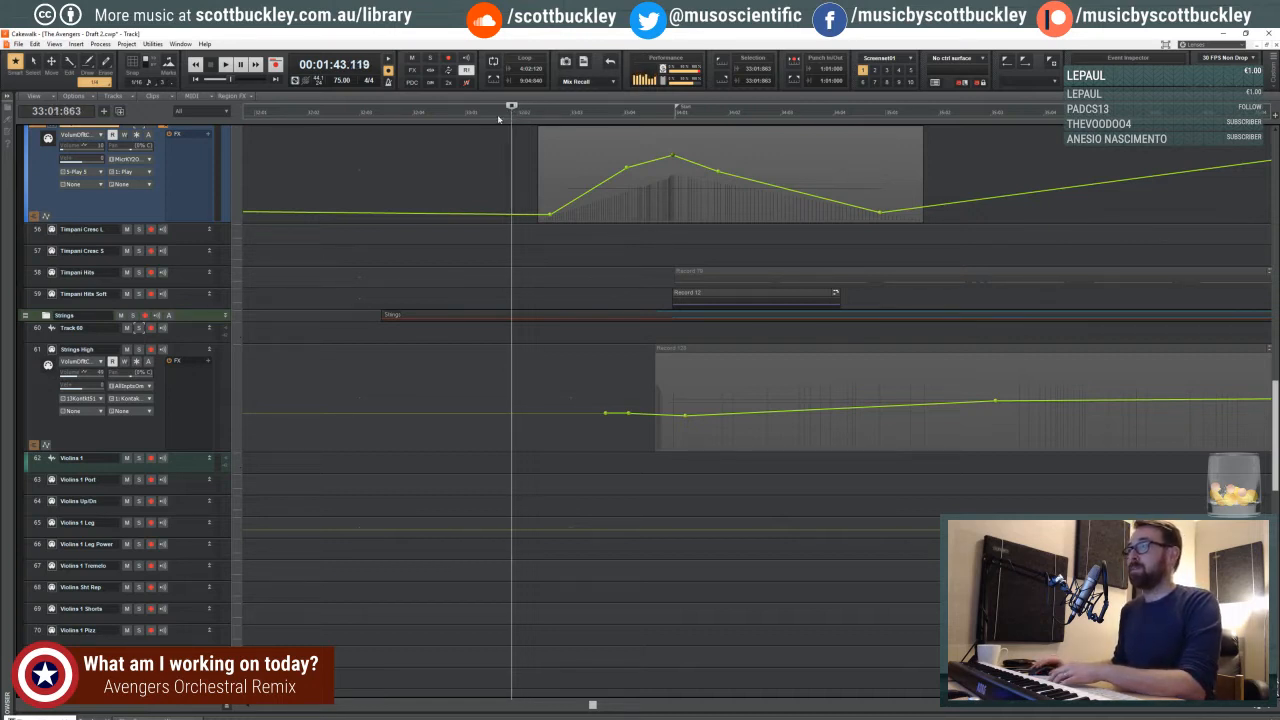
pyautogui.click(490, 112)
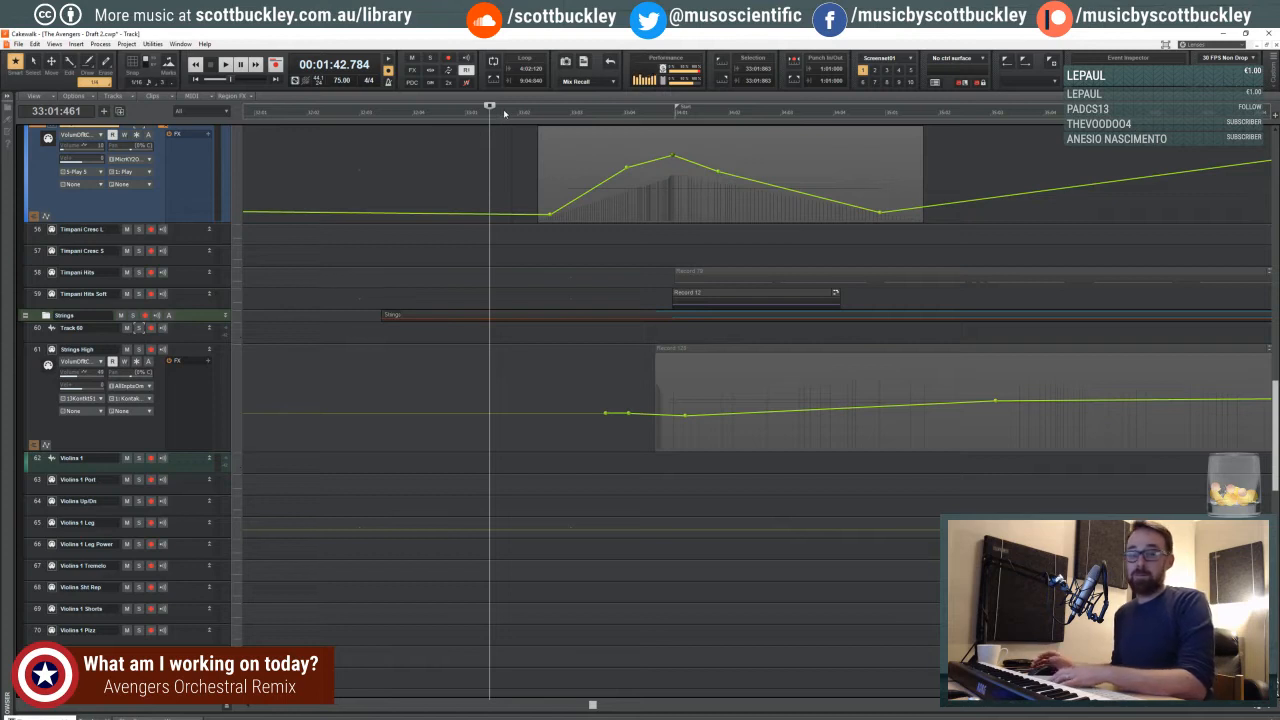
pyautogui.click(506, 112)
pyautogui.click(492, 112)
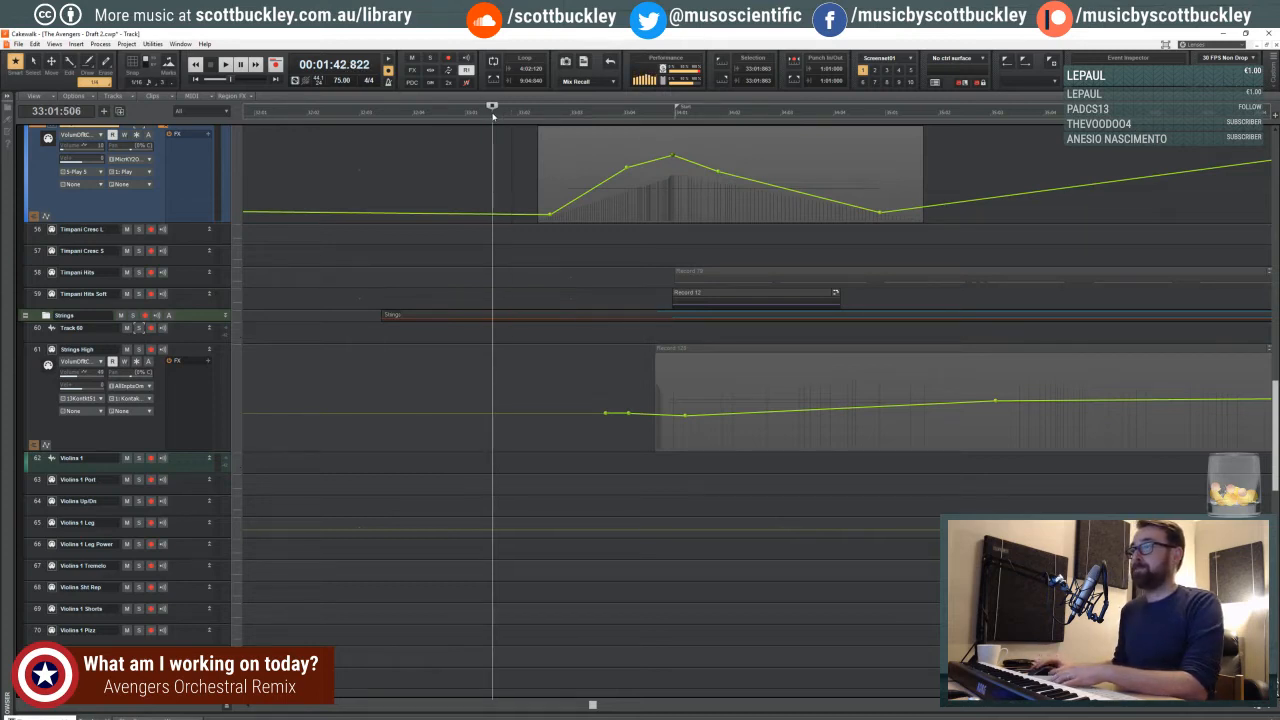
pyautogui.click(535, 120)
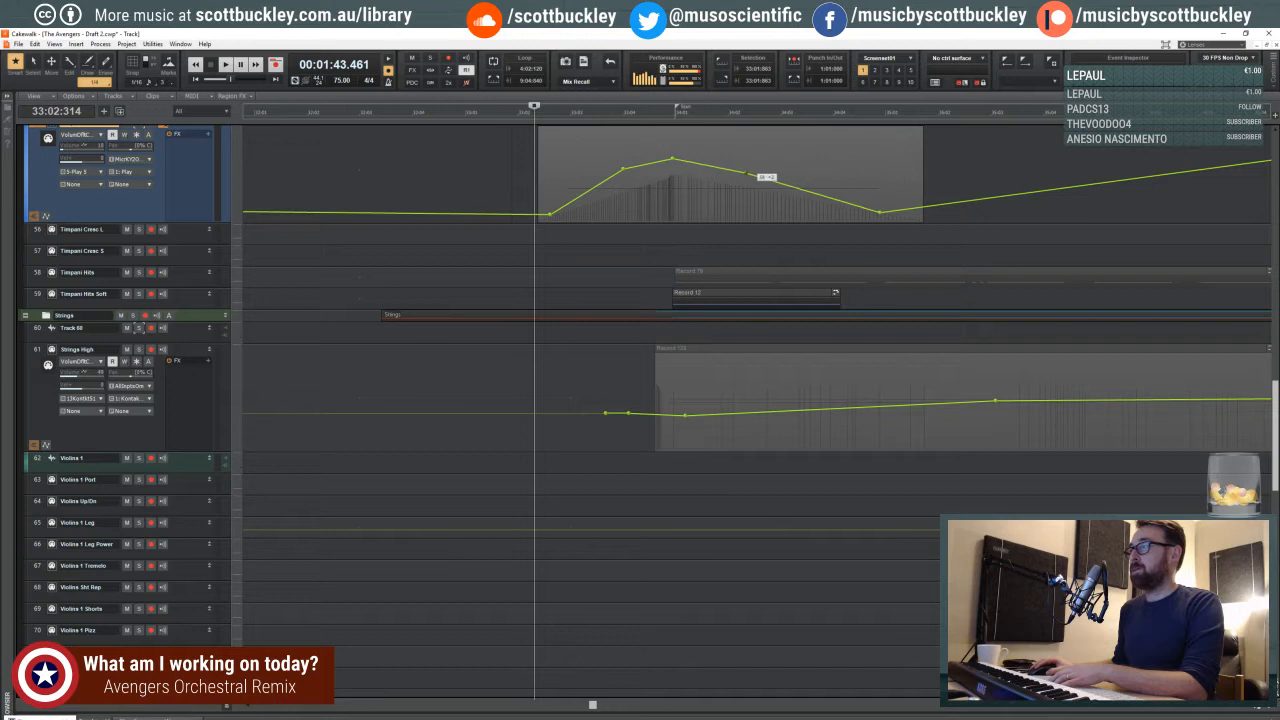
# - Zoom out the track view around the Timpani KS clip and set the play position just before it
pyautogui.scroll(-1, 709, 226)
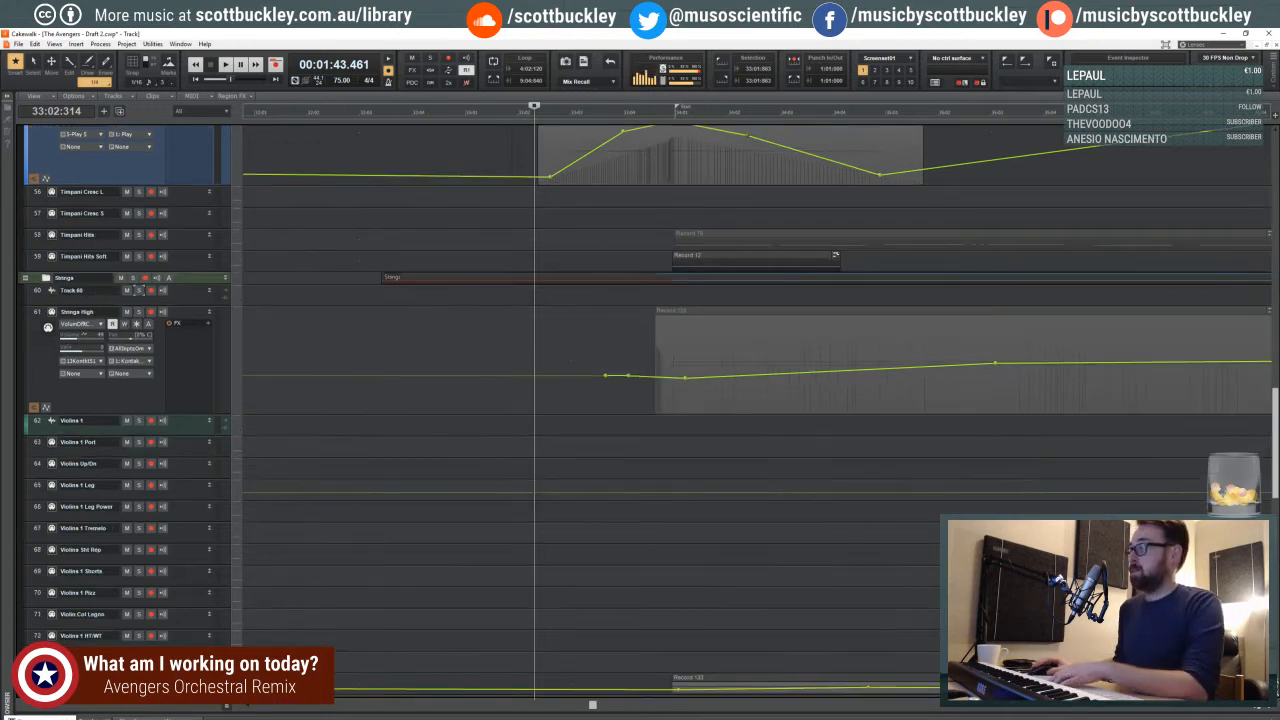
pyautogui.scroll(1, 709, 226)
pyautogui.click(1256, 709)
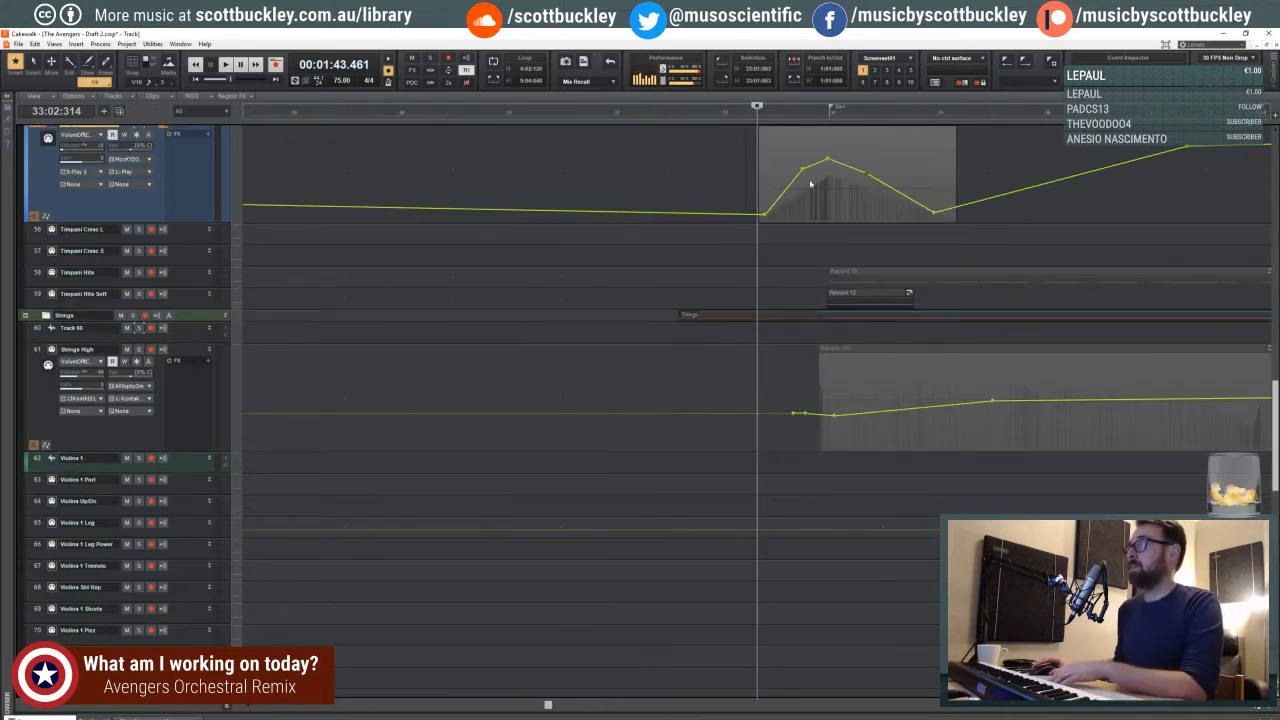
pyautogui.click(751, 120)
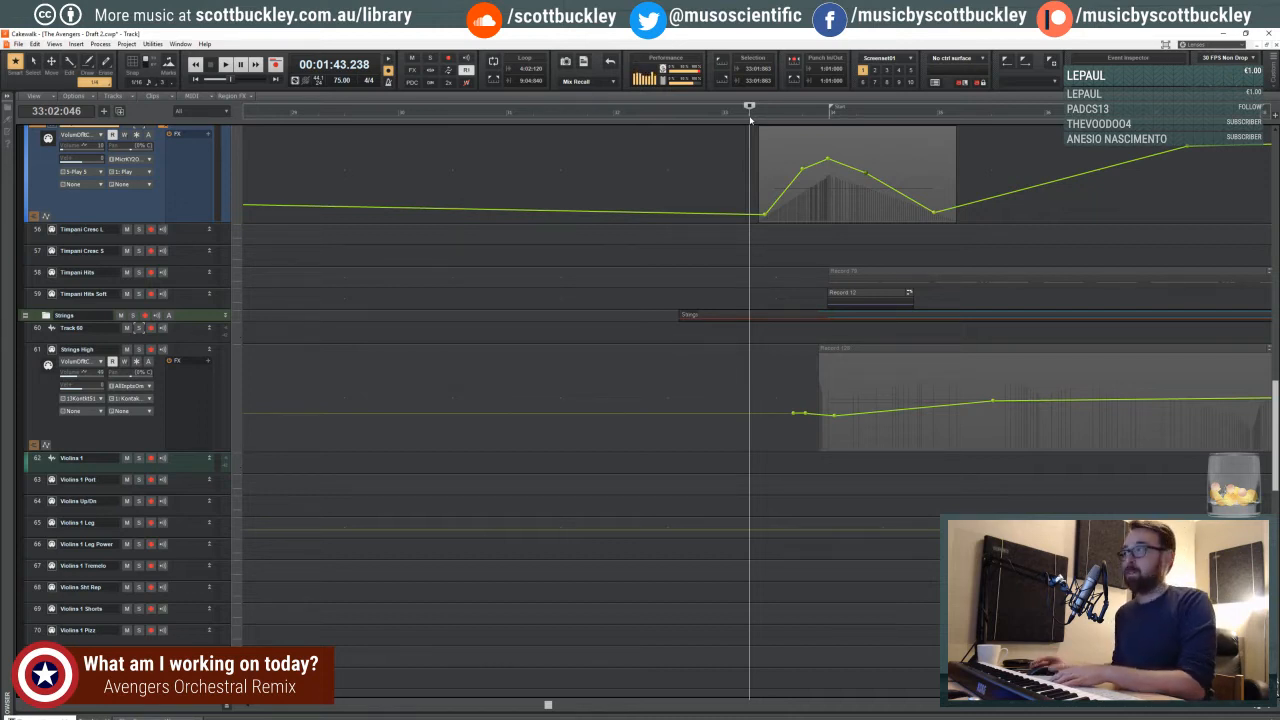
pyautogui.scroll(8, 993, 413)
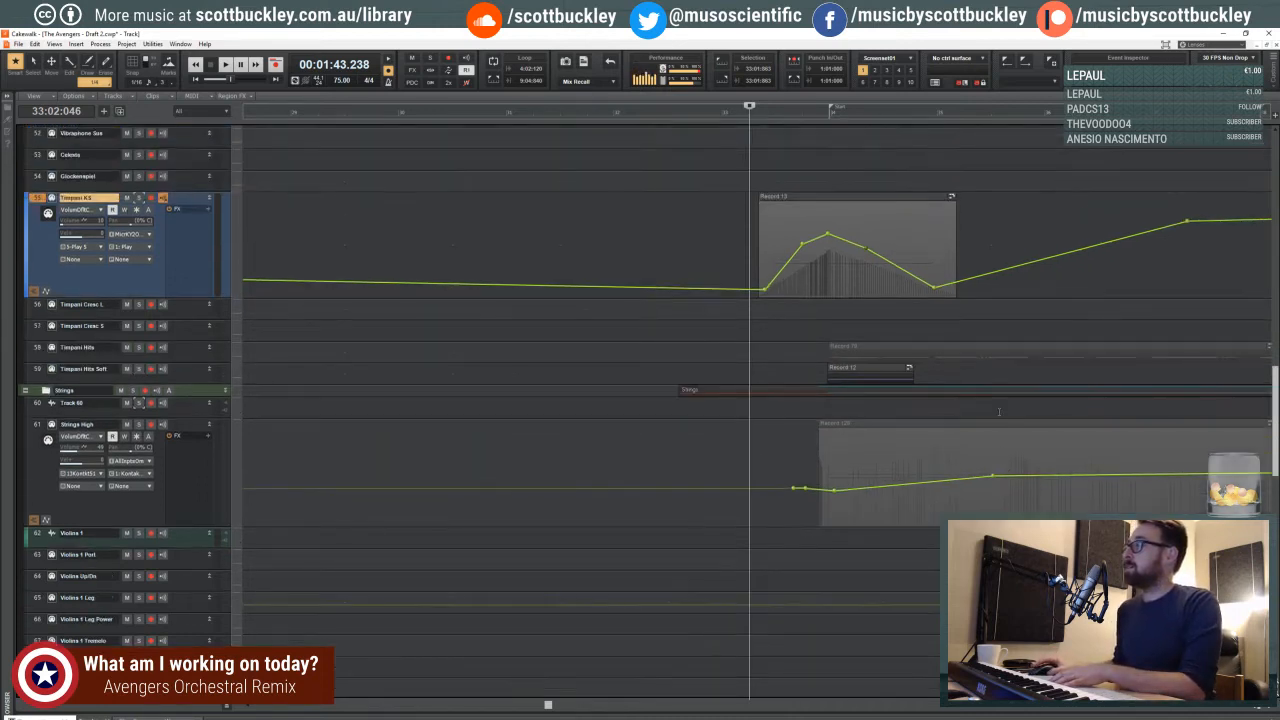
# - Enlarge the Bass Drum track in the percussion section and the FH Solo track in the brass section
pyautogui.scroll(10, 993, 413)
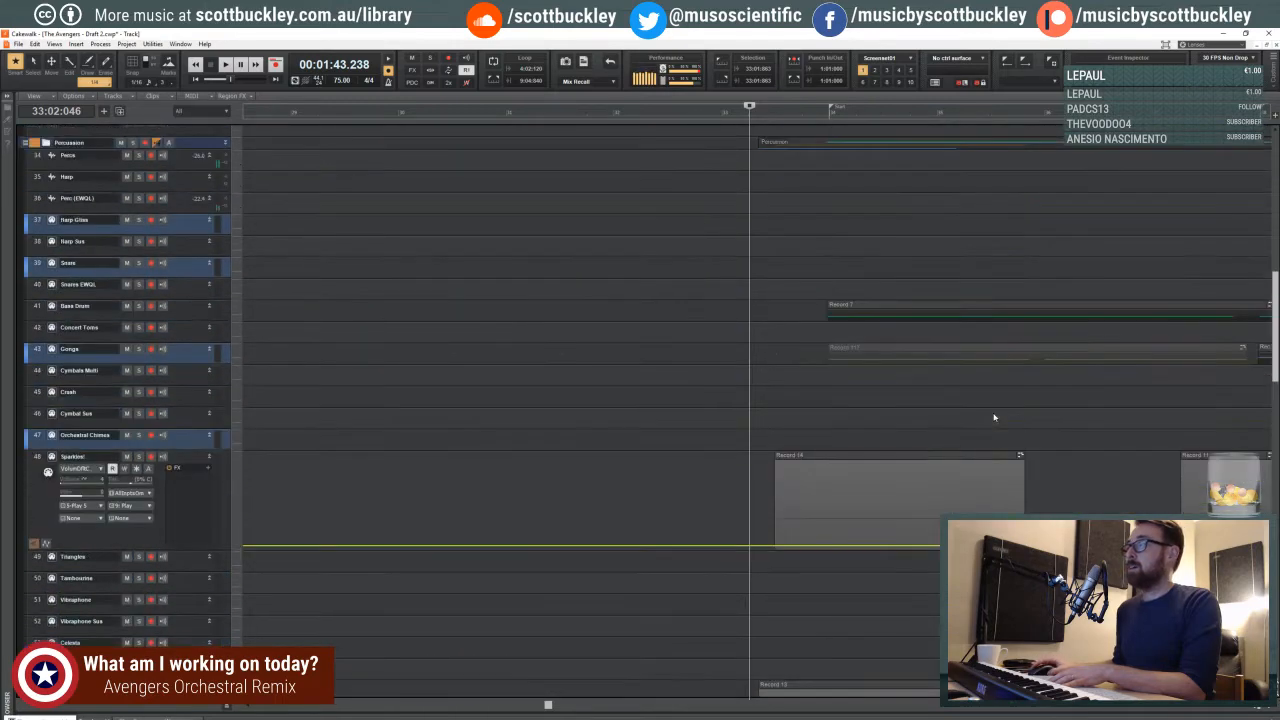
pyautogui.moveTo(214, 397); pyautogui.dragTo(214, 475)
pyautogui.scroll(2, 286, 284)
pyautogui.scroll(13, 286, 284)
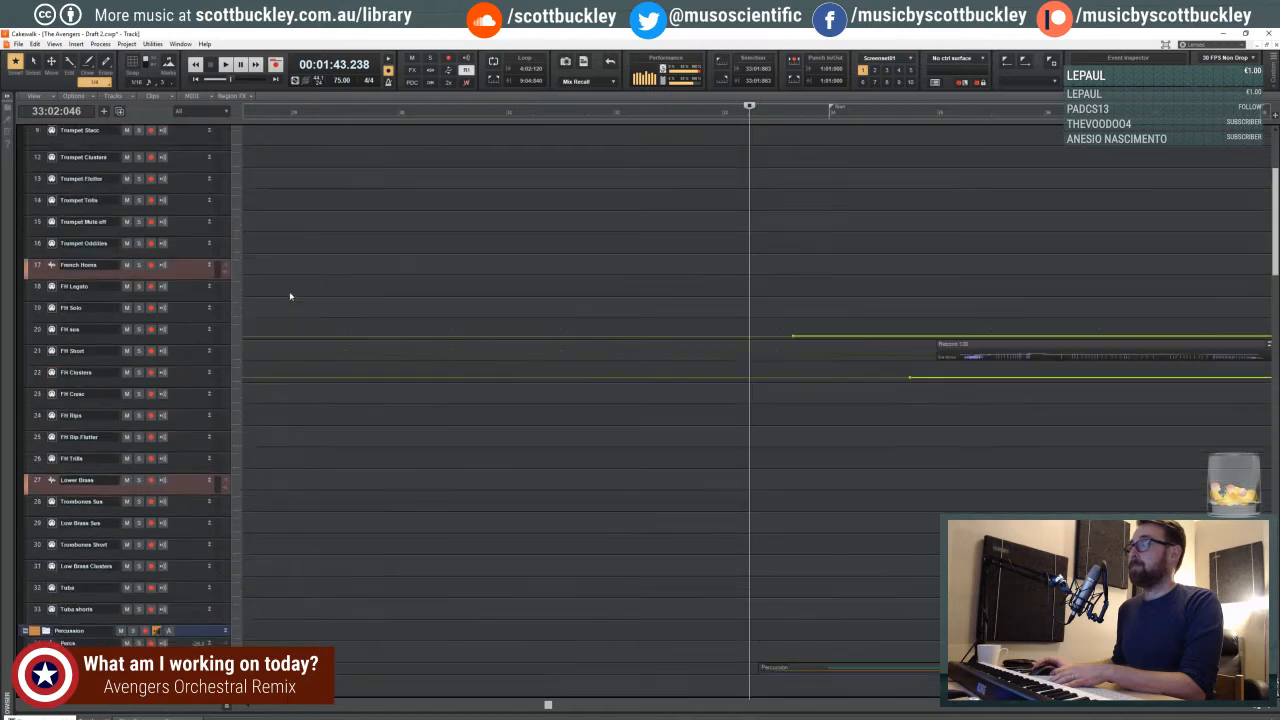
pyautogui.moveTo(181, 357); pyautogui.dragTo(192, 473)
pyautogui.scroll(2, 198, 359)
pyautogui.scroll(8, 198, 359)
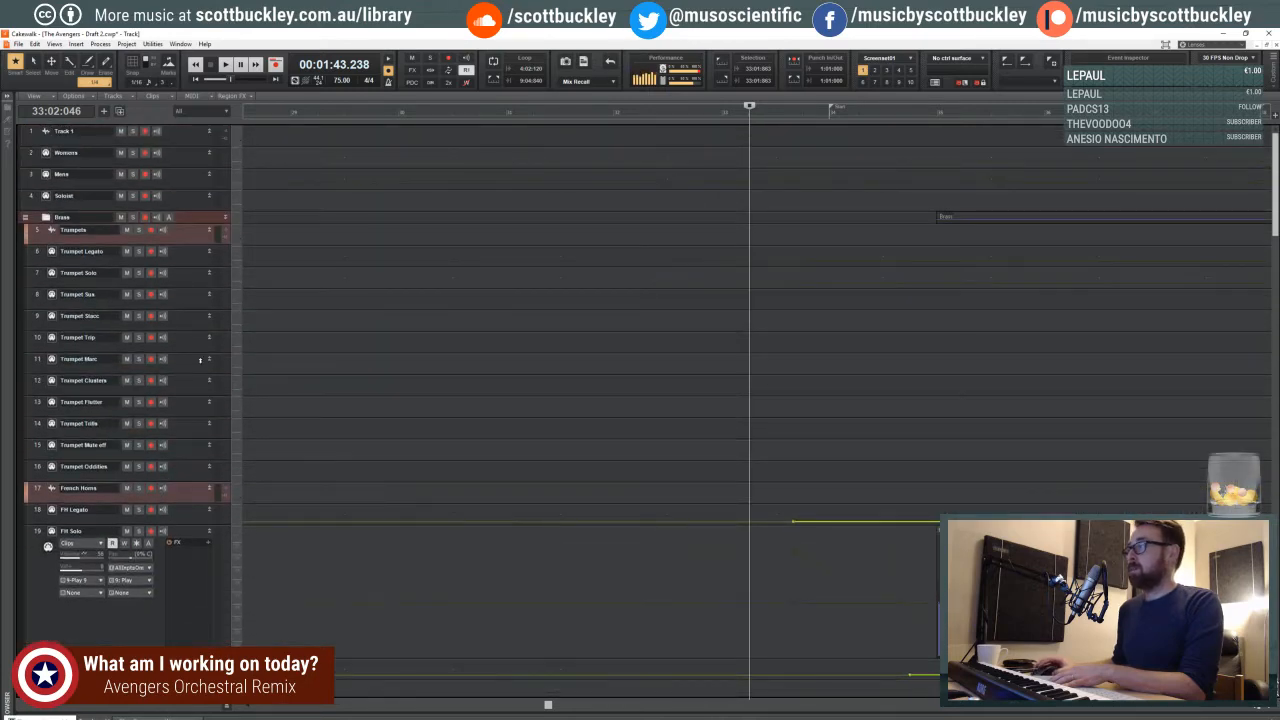
pyautogui.scroll(-20, 521, 342)
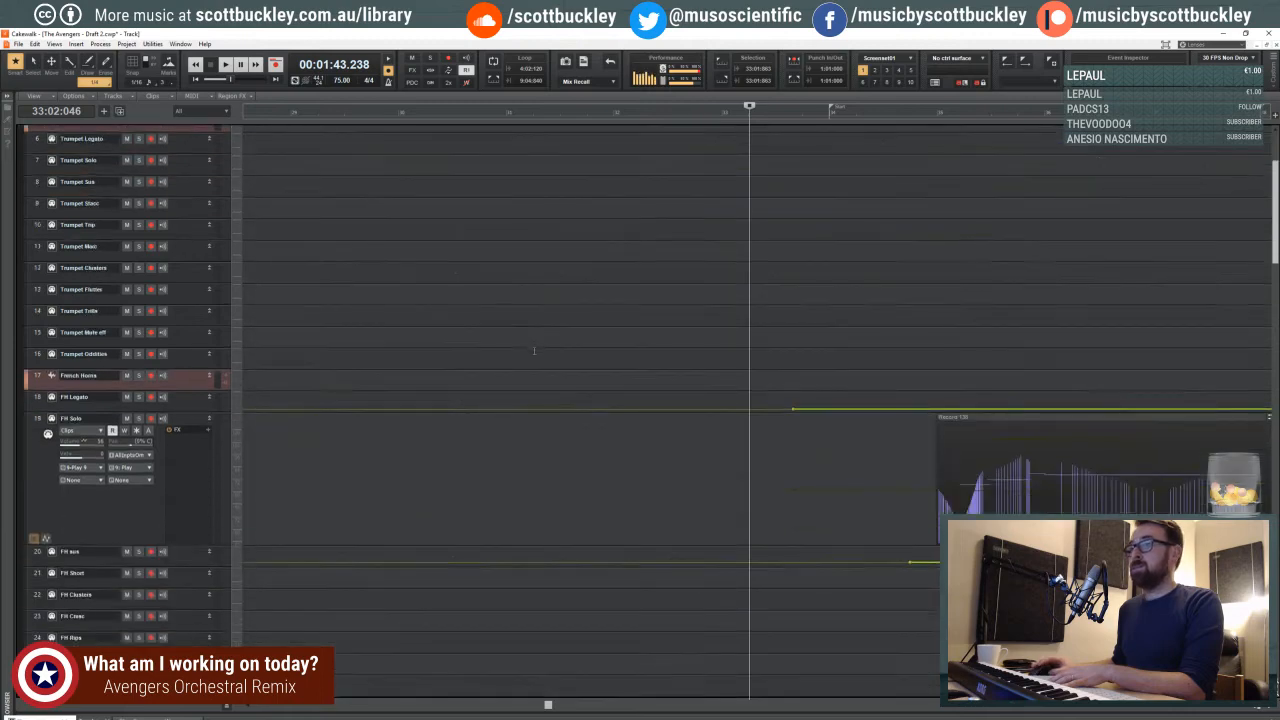
pyautogui.scroll(-4, 537, 359)
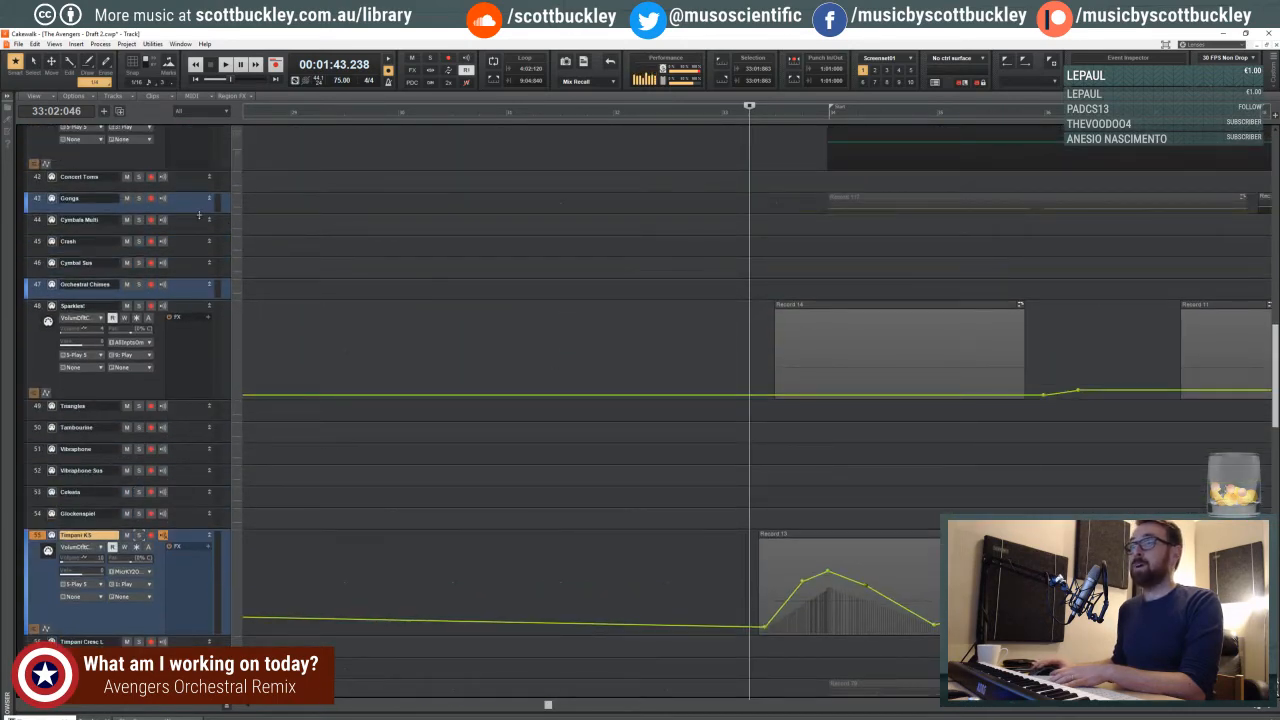
# - Enlarge the Gongs track and the Timpani Hits track
pyautogui.moveTo(199, 214); pyautogui.dragTo(204, 326)
pyautogui.scroll(-20, 640, 340)
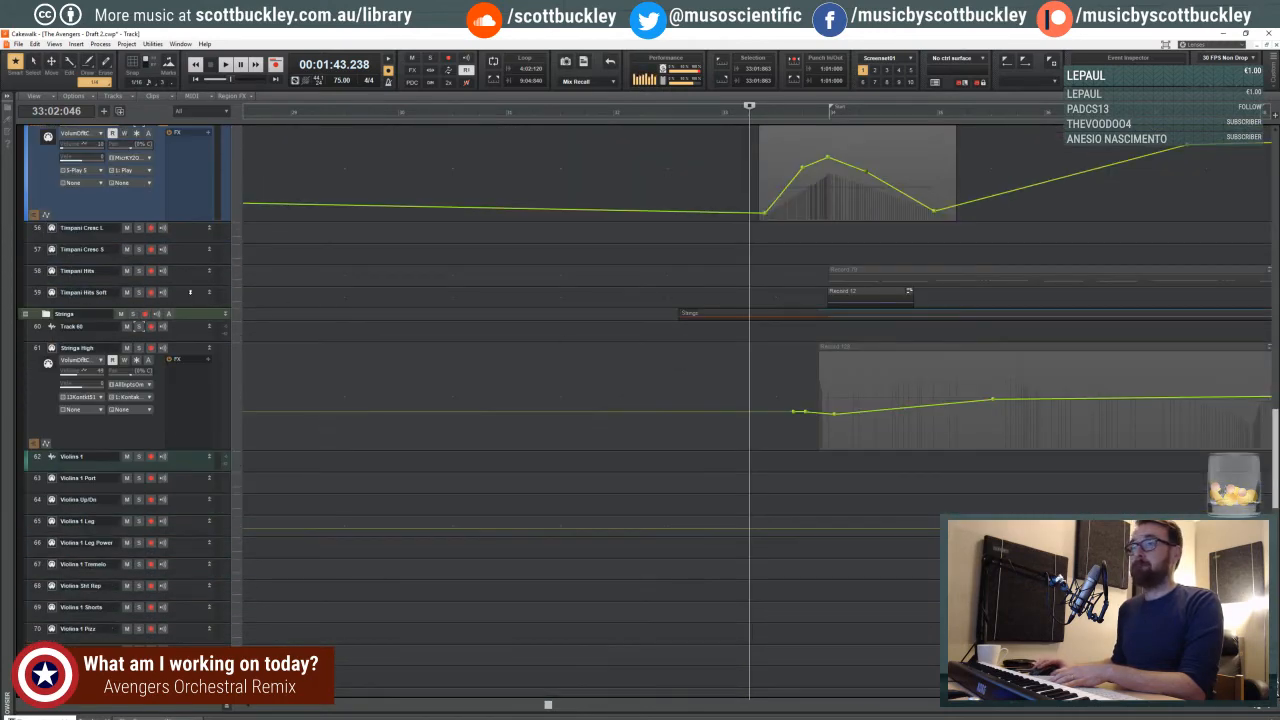
pyautogui.moveTo(182, 287); pyautogui.dragTo(184, 339)
pyautogui.scroll(-6, 494, 385)
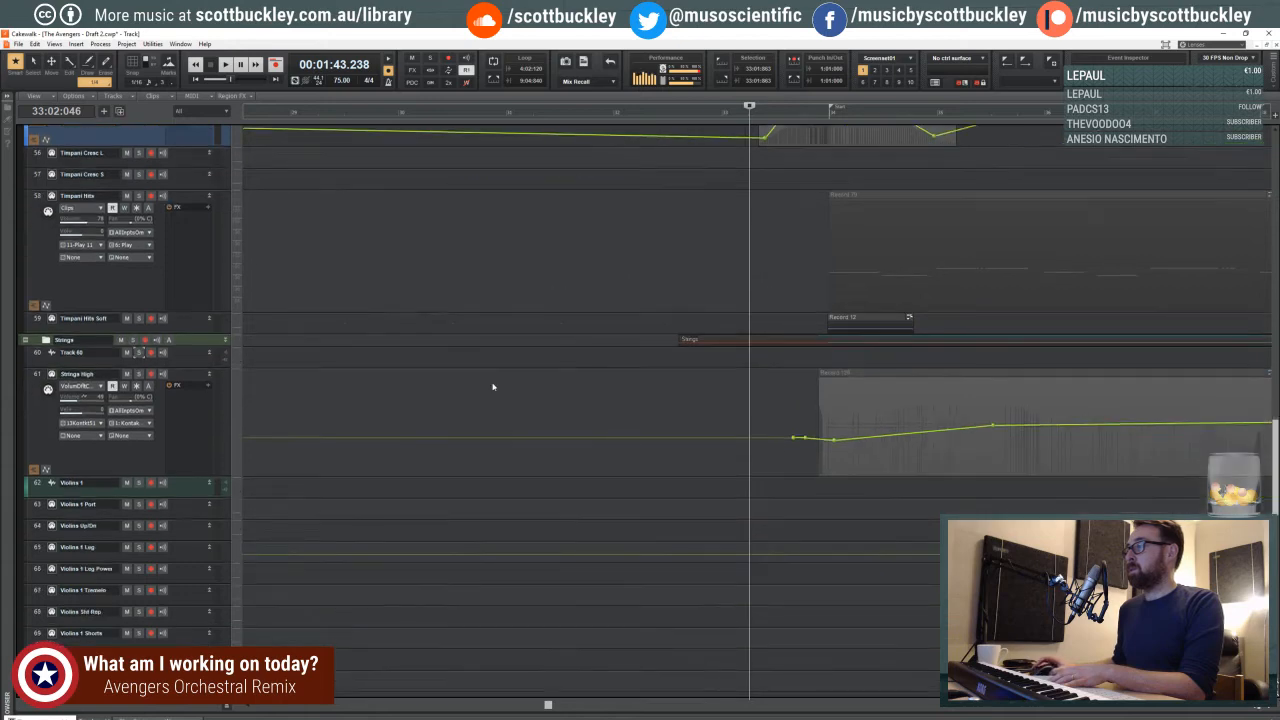
pyautogui.scroll(-12, 520, 398)
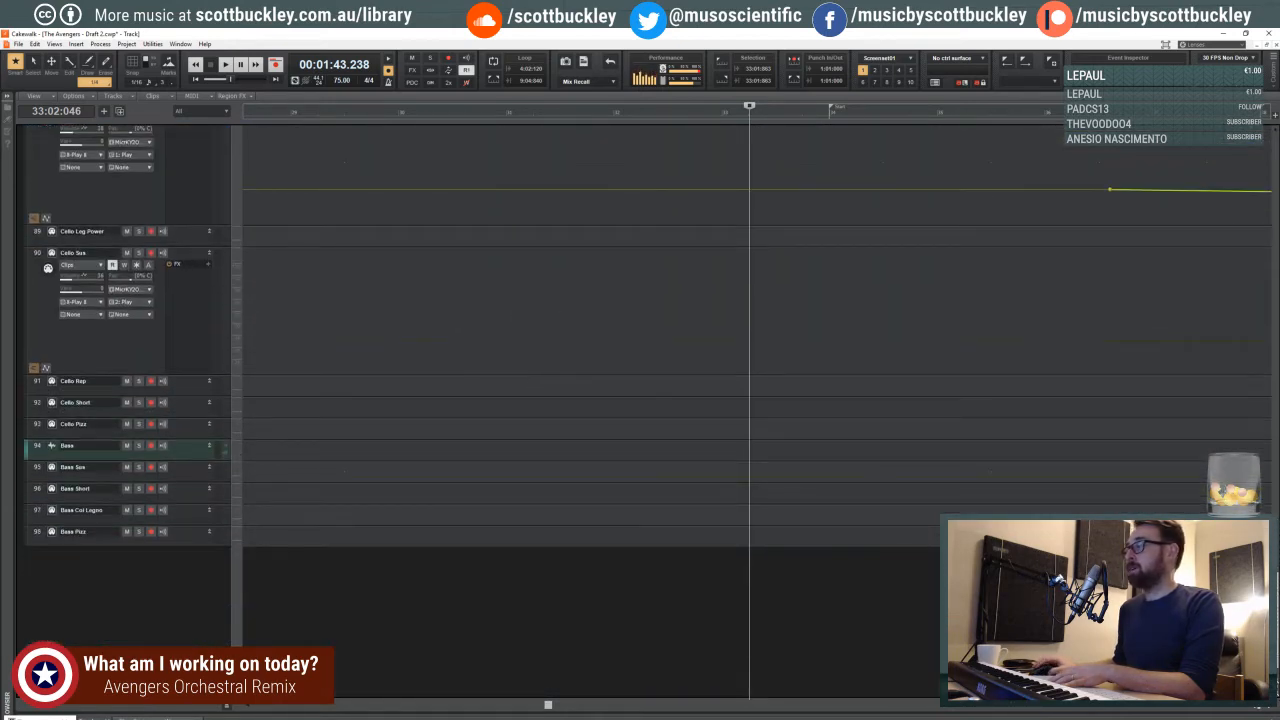
# - Zoom out the timeline, set the play position just before measure 34, and play the passage
pyautogui.click(1250, 709)
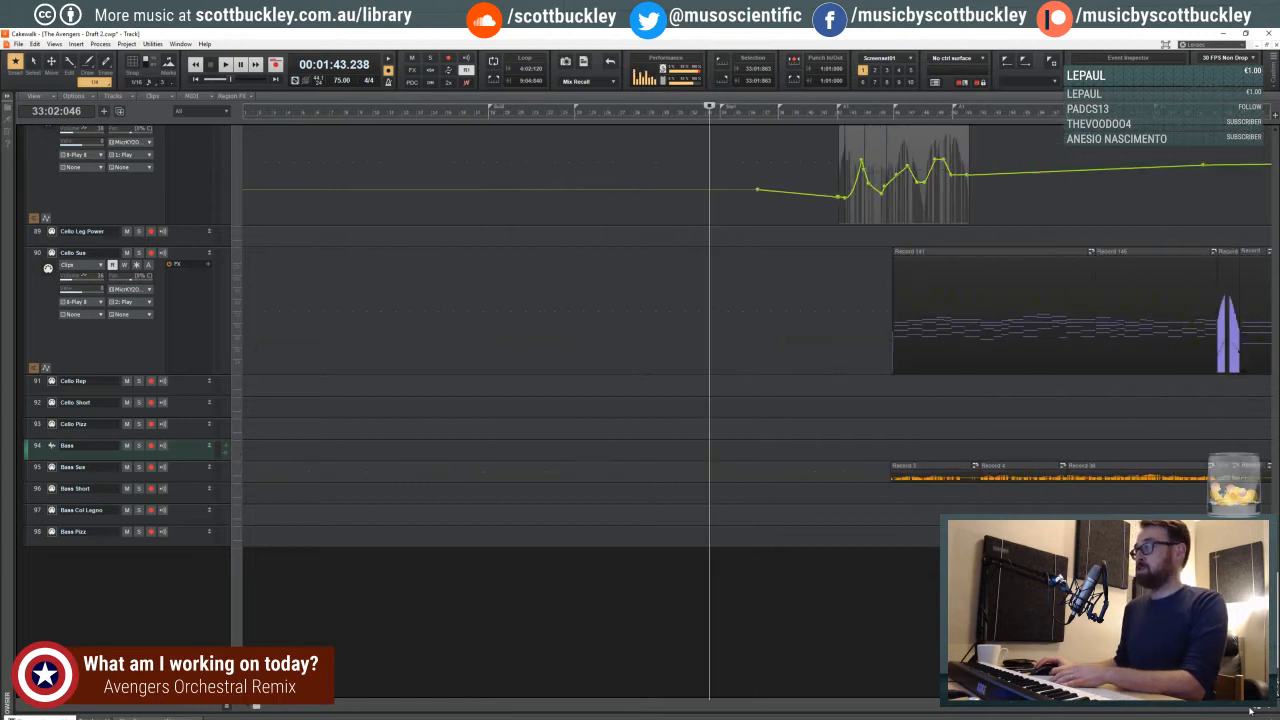
pyautogui.moveTo(253, 707); pyautogui.dragTo(318, 707)
pyautogui.click(615, 136)
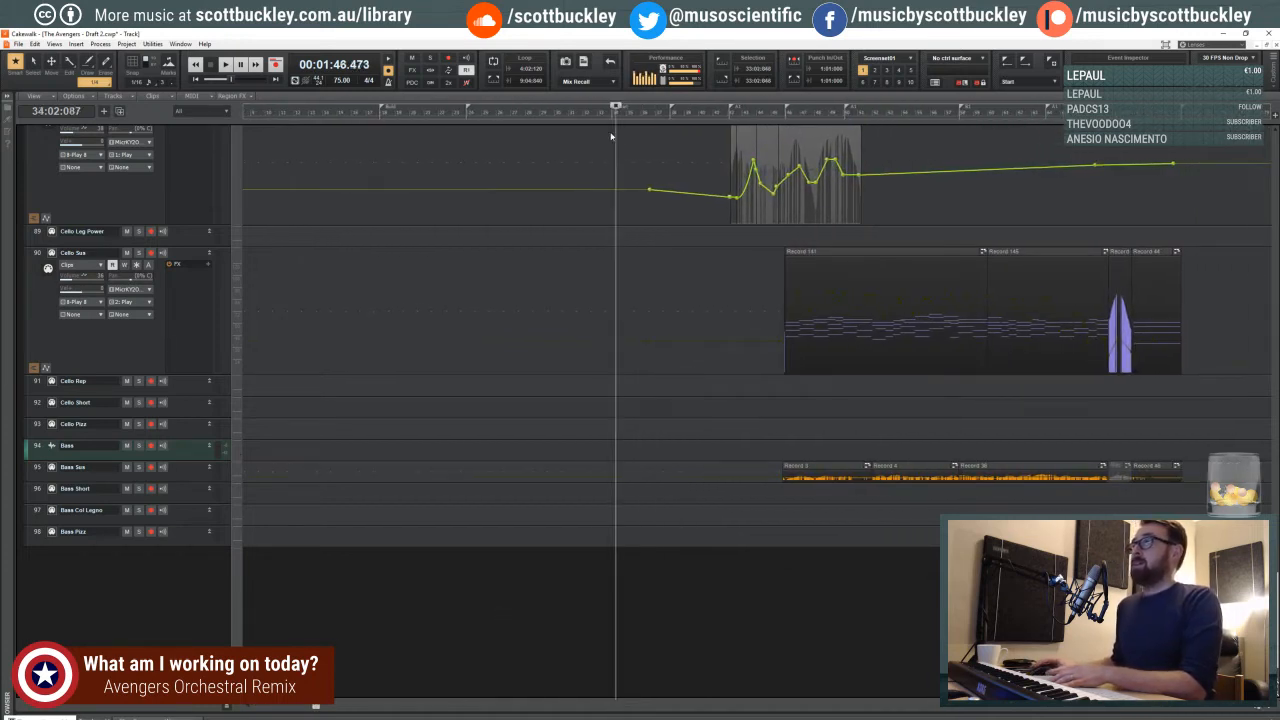
pyautogui.click(611, 136)
pyautogui.scroll(2, 622, 153)
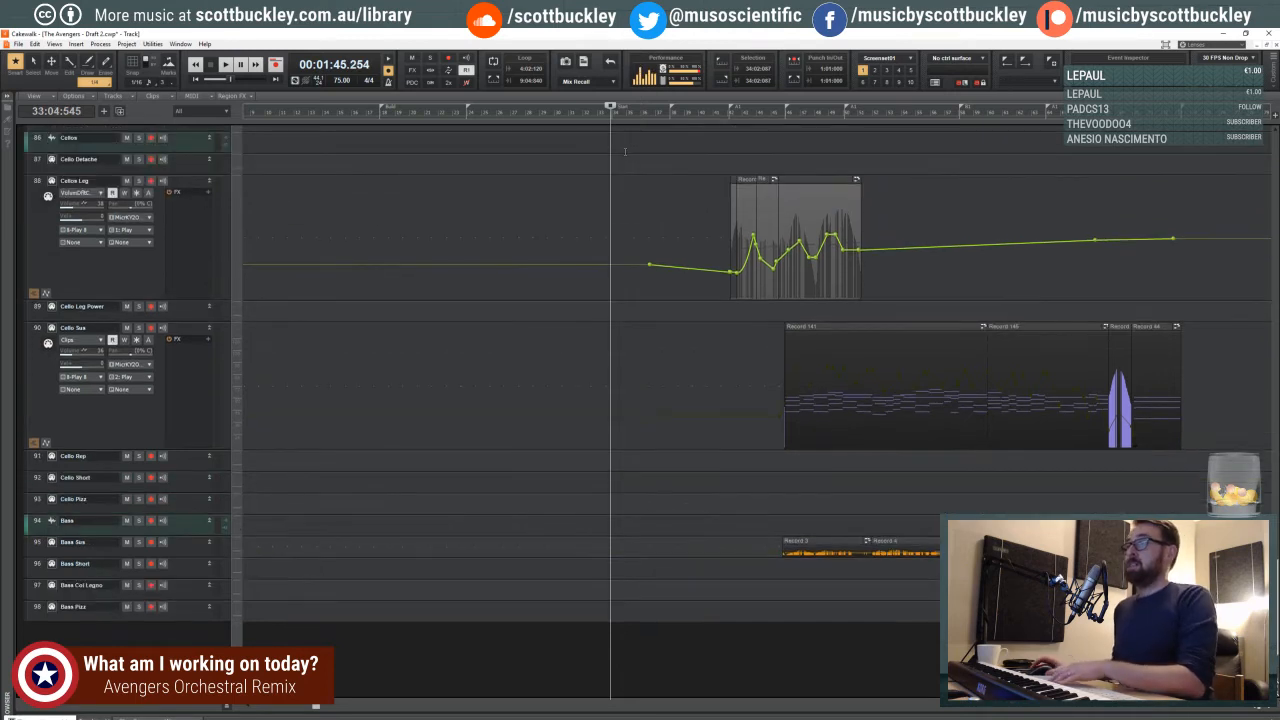
pyautogui.press('space')
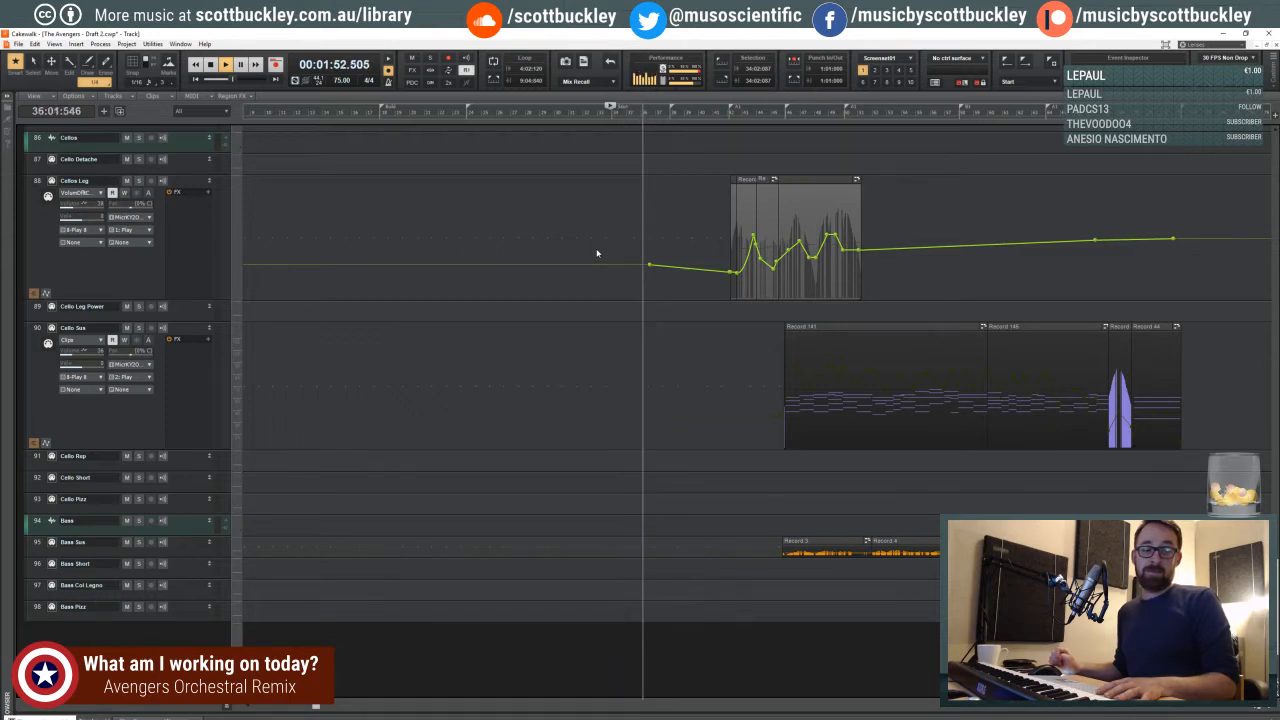
pyautogui.press('space')
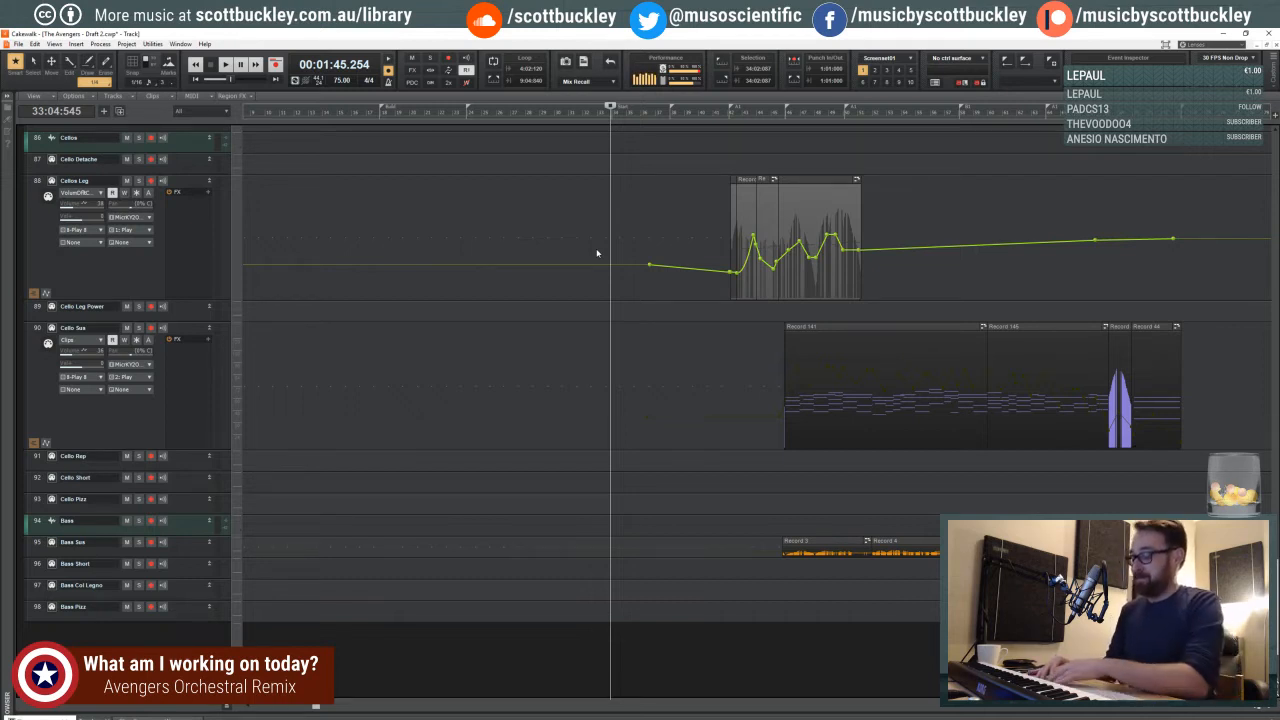
# - Play from around beat 3 of measure 33, and move the play position to beat 3 of measure 34
pyautogui.click(604, 117)
pyautogui.press('space')
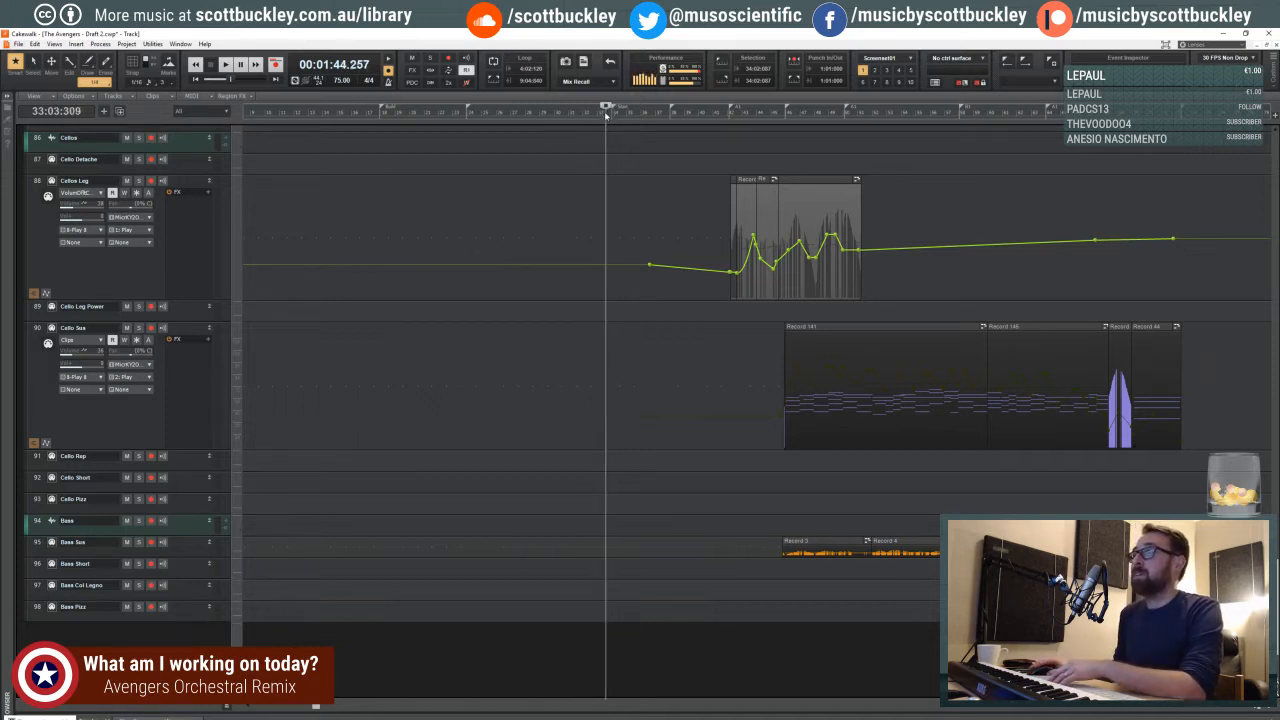
pyautogui.click(605, 116)
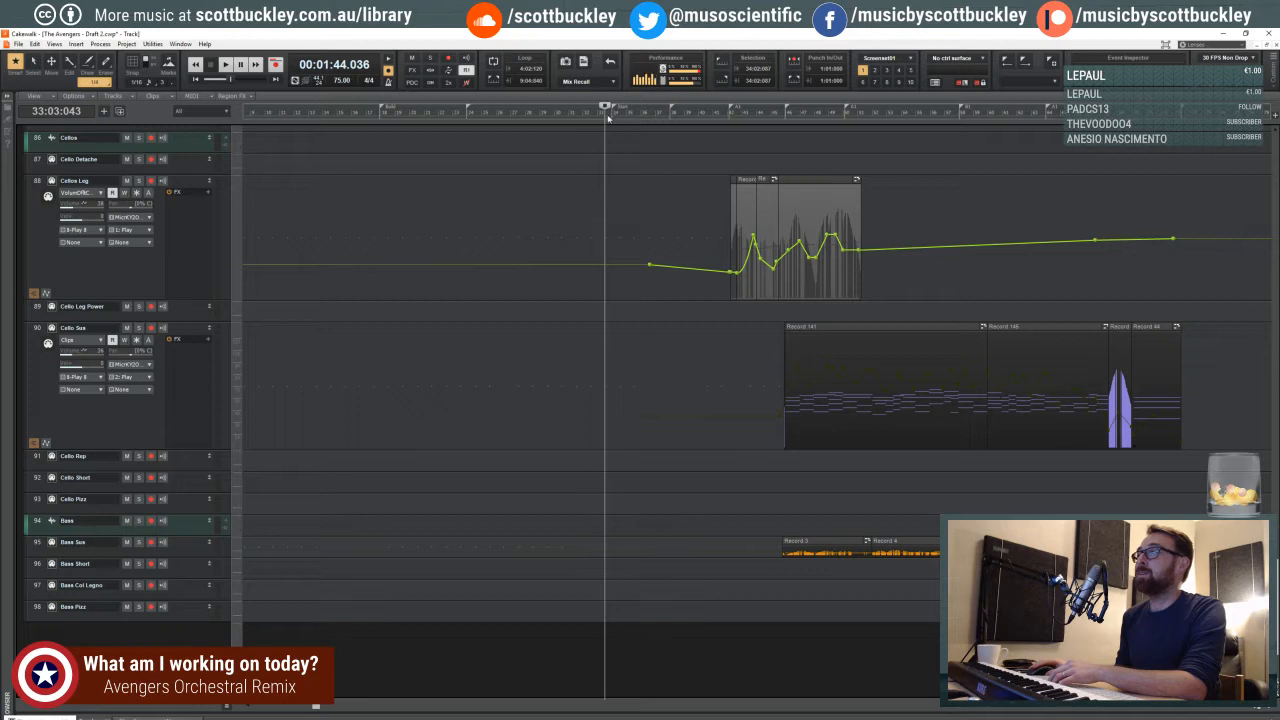
pyautogui.click(607, 116)
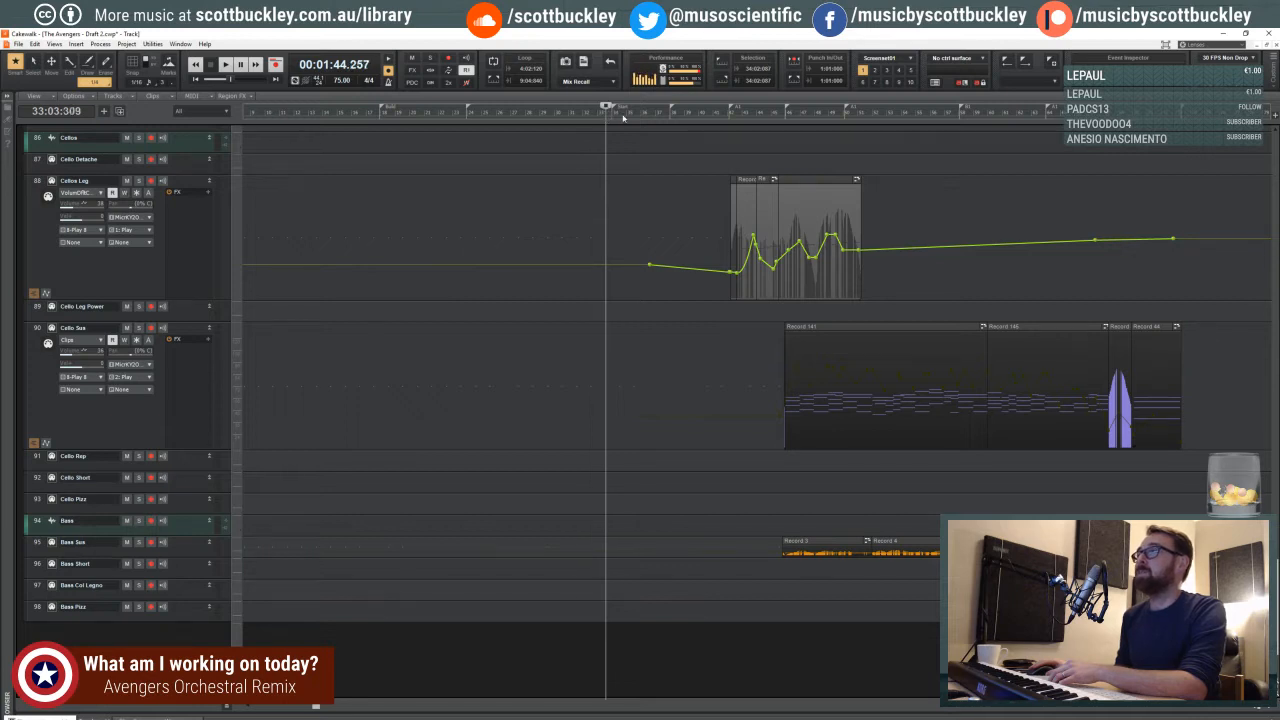
pyautogui.click(620, 116)
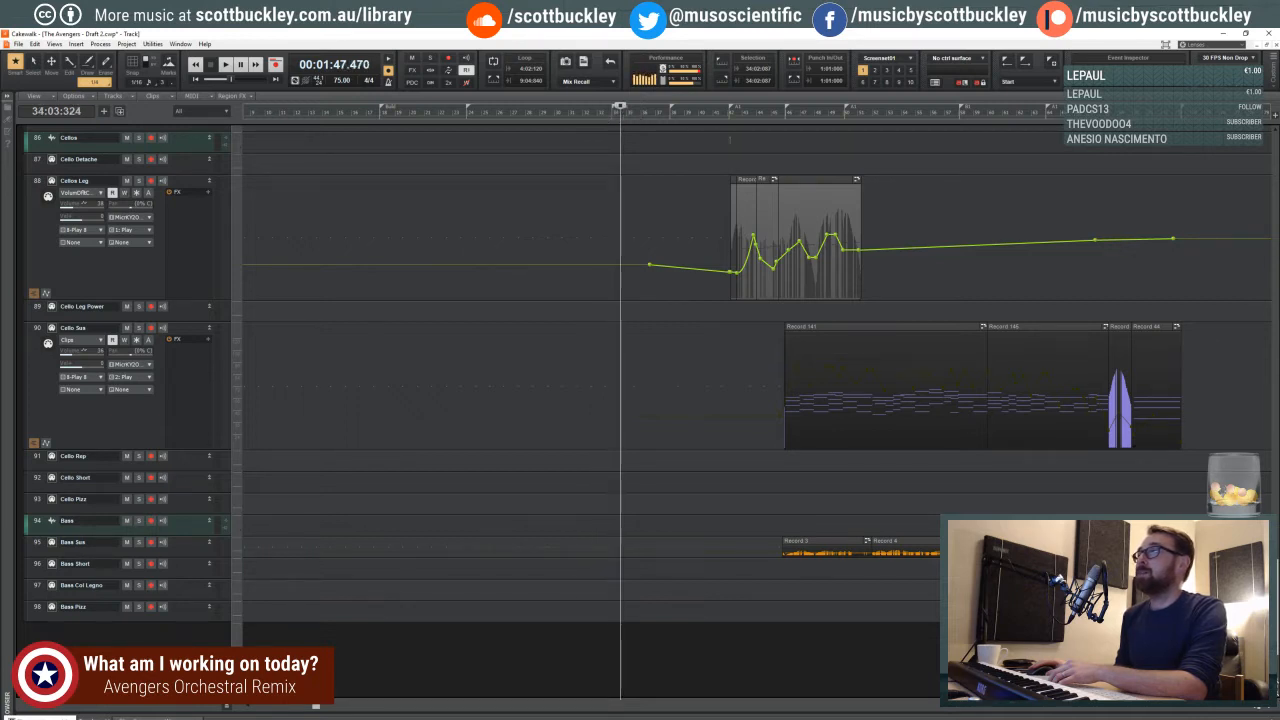
pyautogui.scroll(-3, 837, 361)
pyautogui.scroll(10, 836, 357)
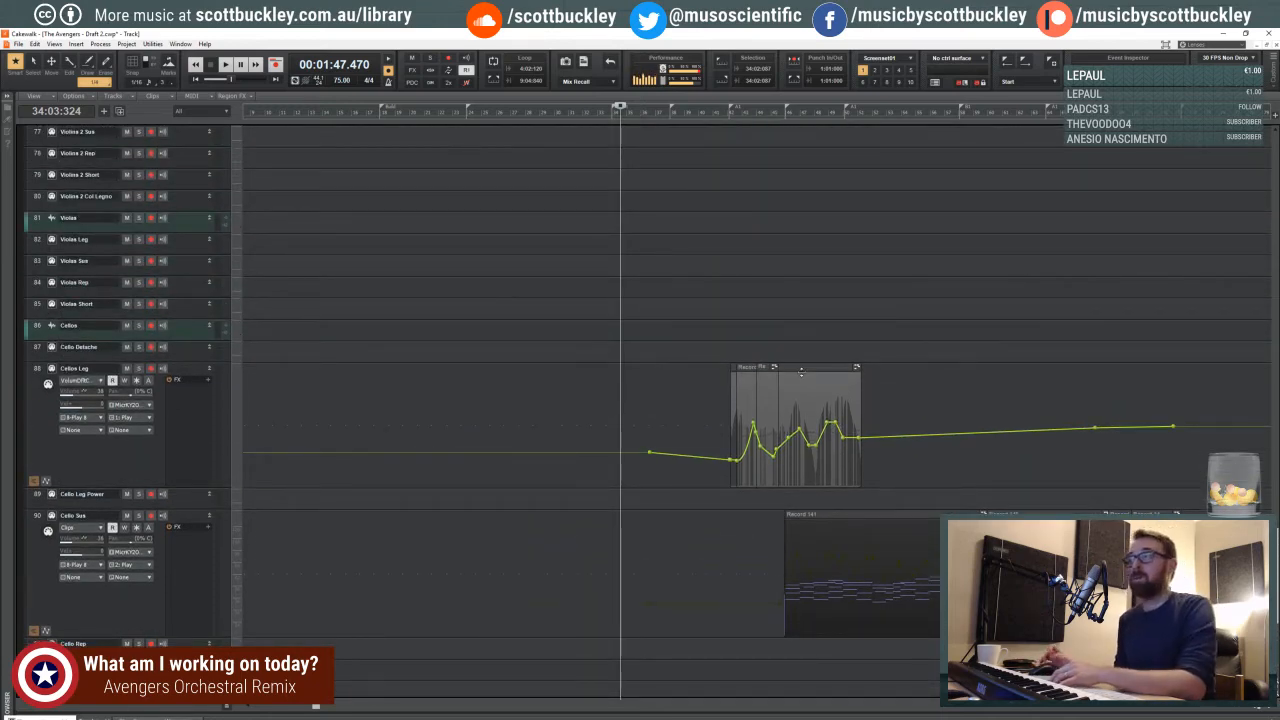
# - Return the play position to beat 3 of measure 33, zoom in the timeline, and play while reviewing the strings and percussion tracks
pyautogui.click(605, 116)
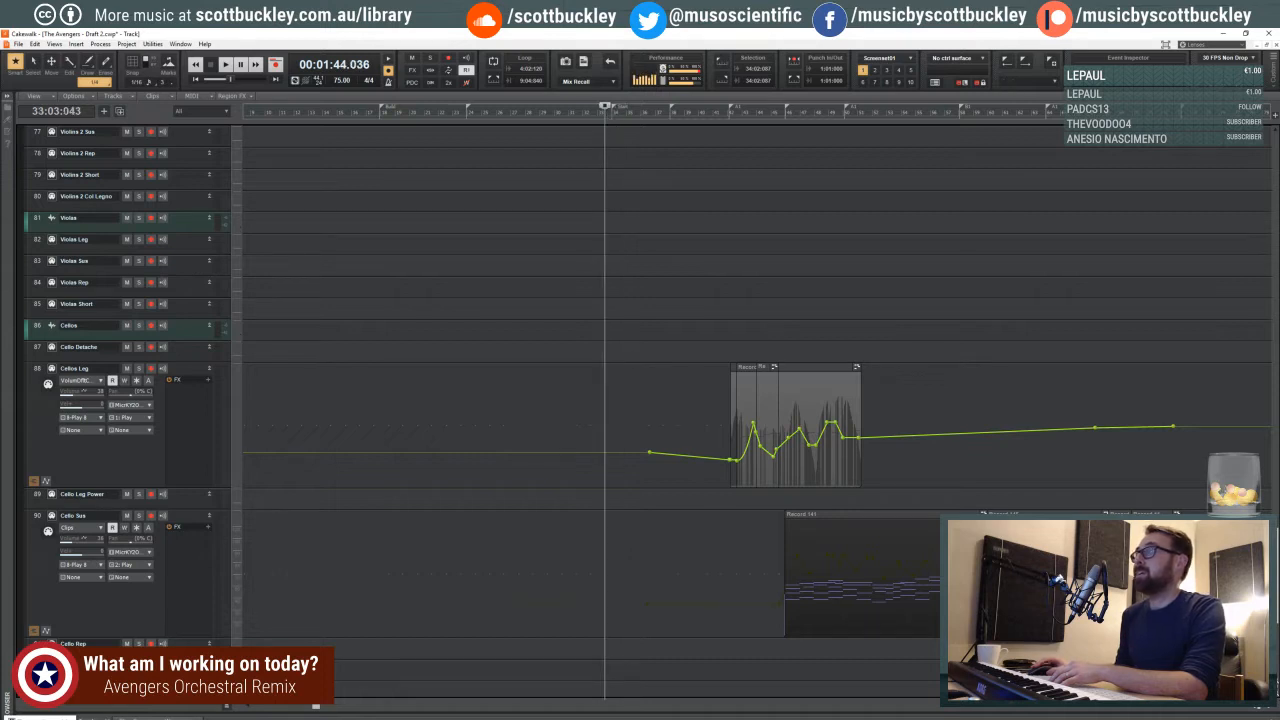
pyautogui.click(1266, 708)
pyautogui.click(1266, 708)
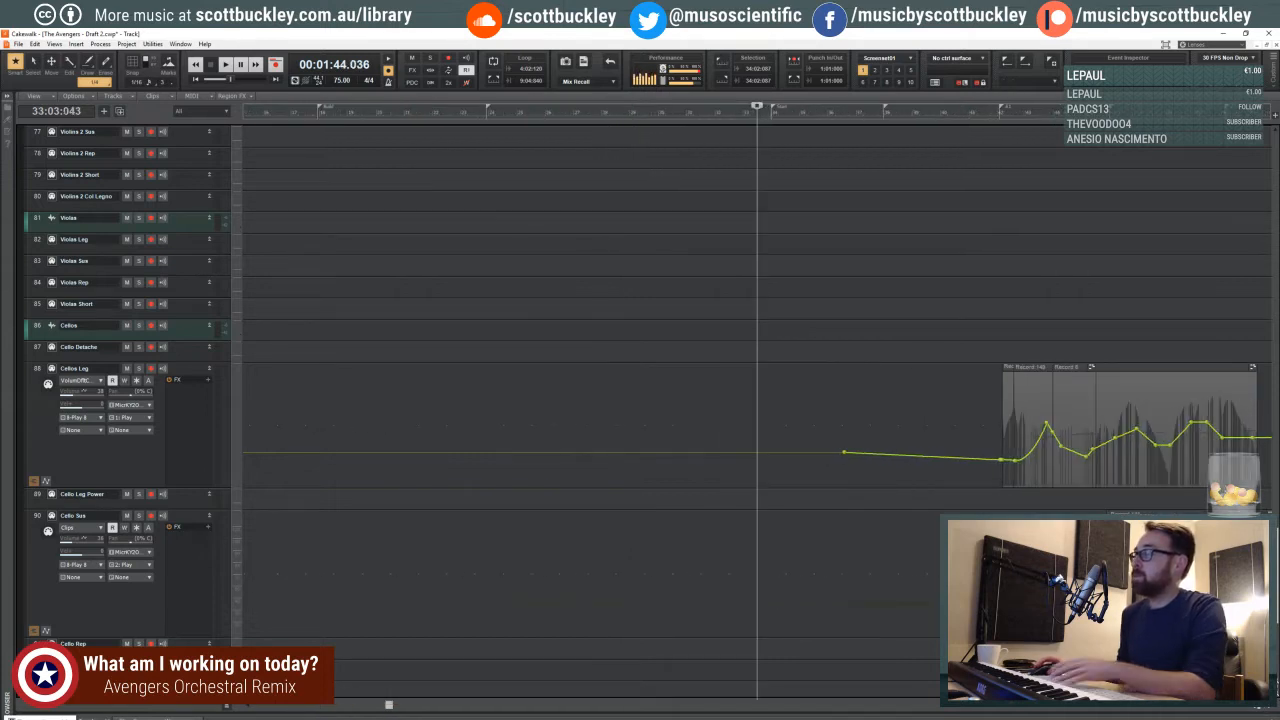
pyautogui.press('space')
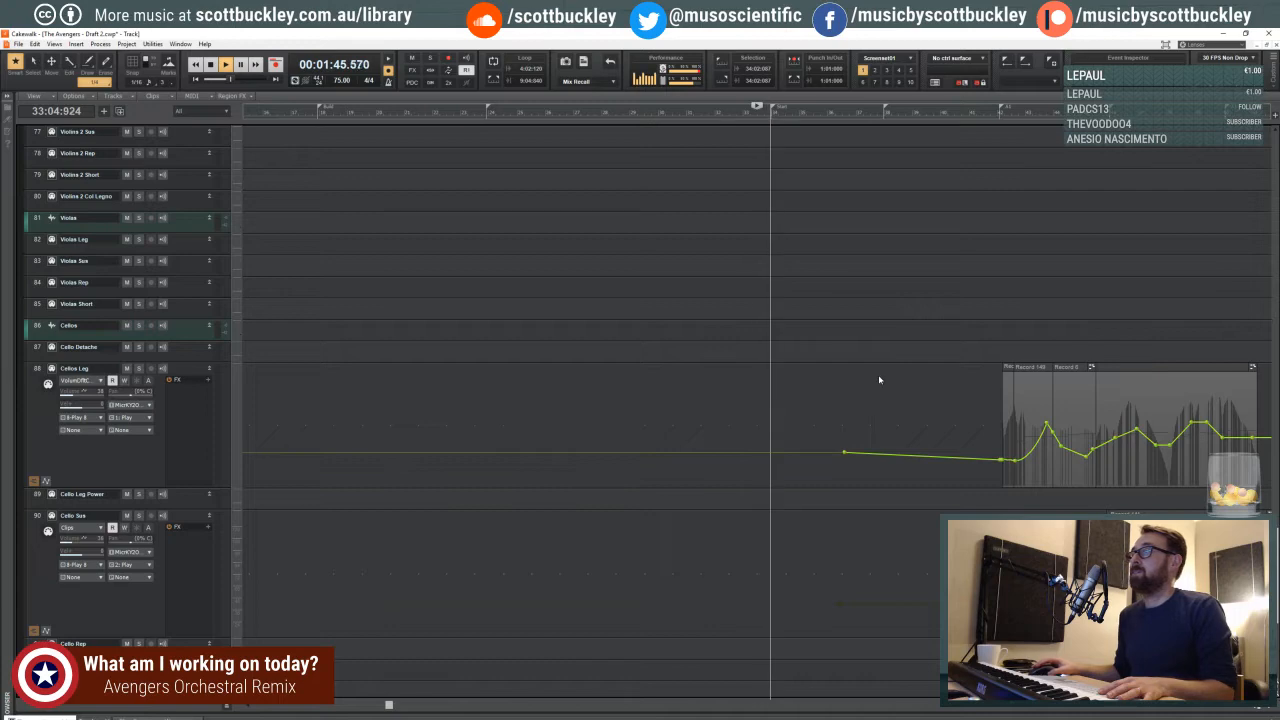
pyautogui.moveTo(391, 705); pyautogui.dragTo(428, 706)
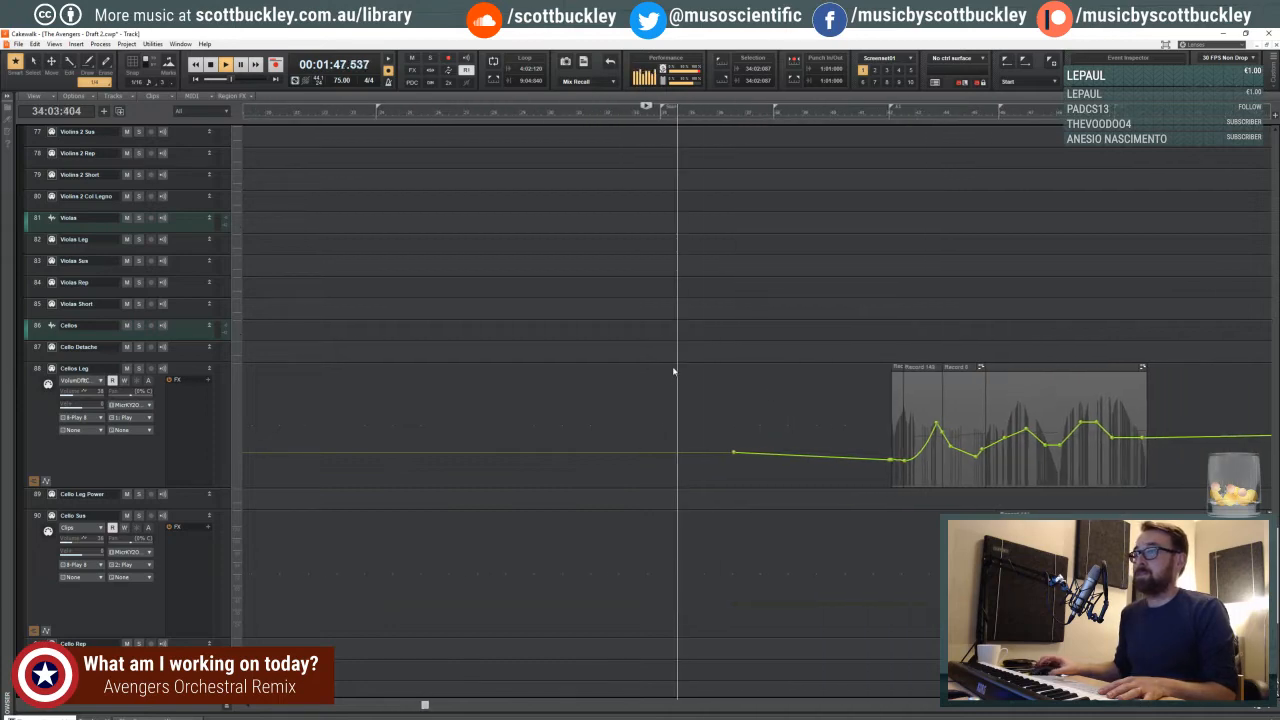
pyautogui.scroll(5, 660, 384)
pyautogui.scroll(6, 649, 390)
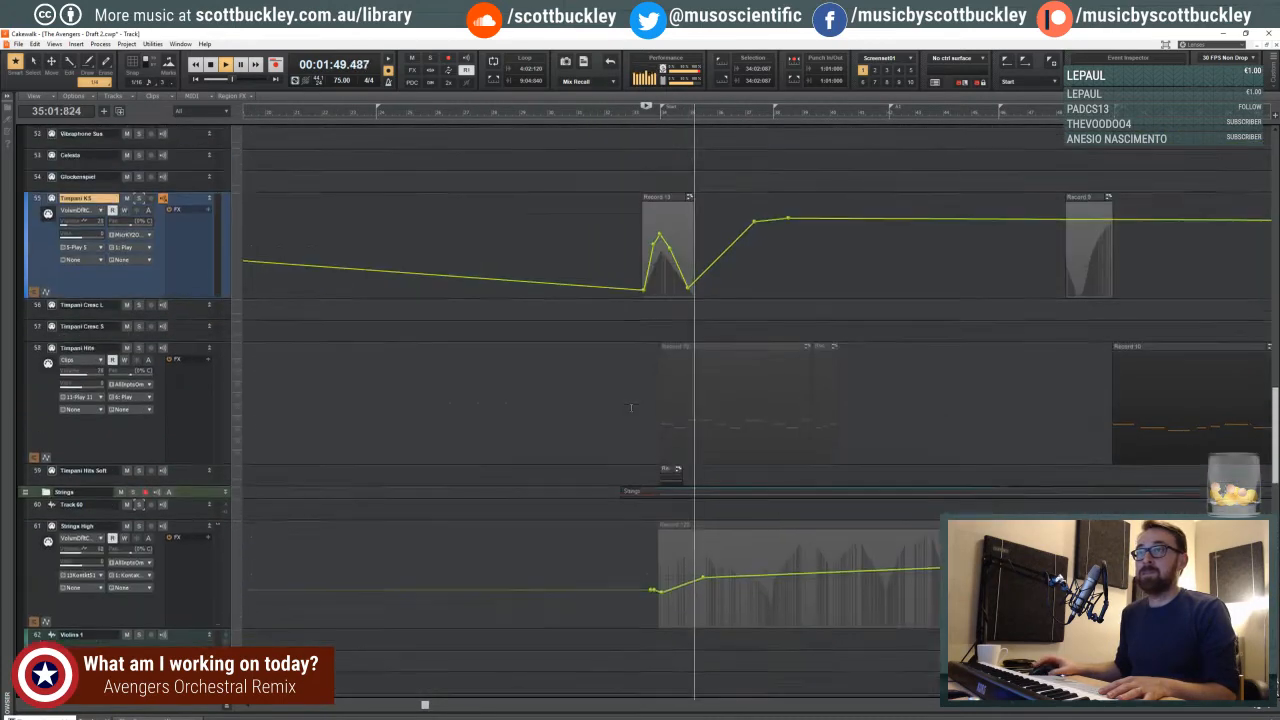
pyautogui.scroll(3, 620, 420)
pyautogui.press('space')
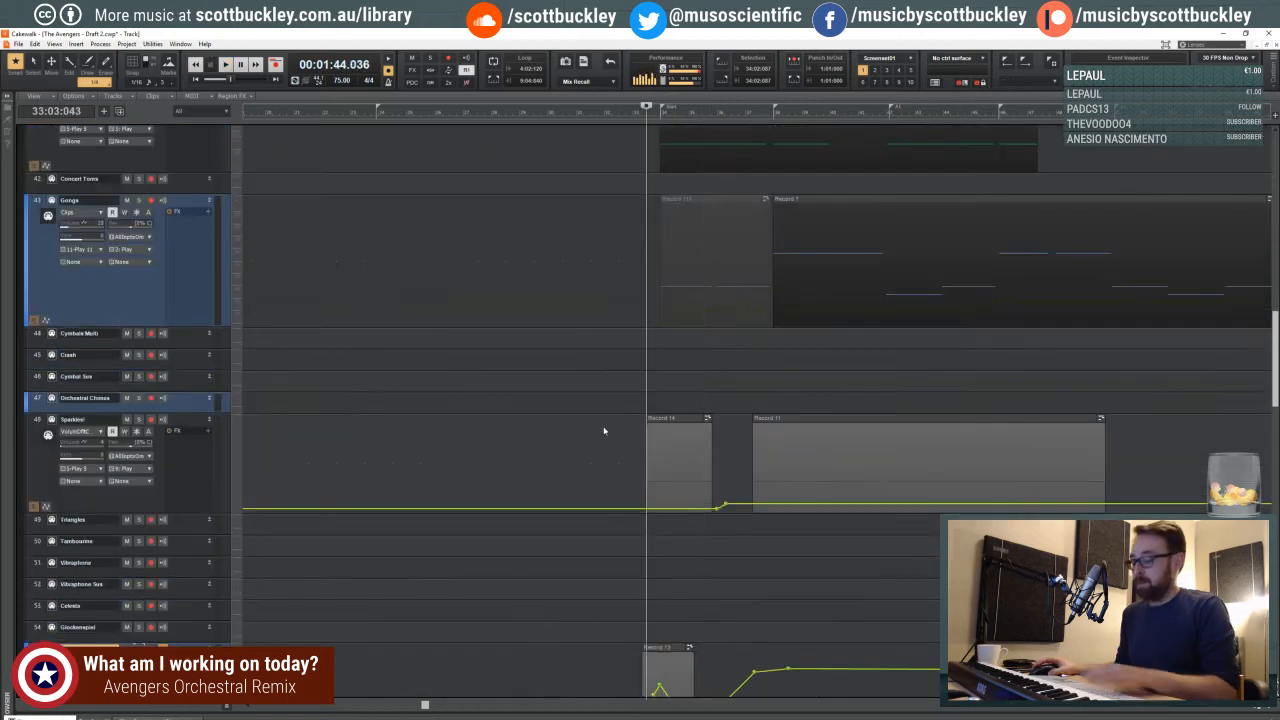
# - Enlarge the Cymbal Sus track and record a suspended cymbal part from the start of measure 33
pyautogui.moveTo(183, 397); pyautogui.dragTo(189, 451)
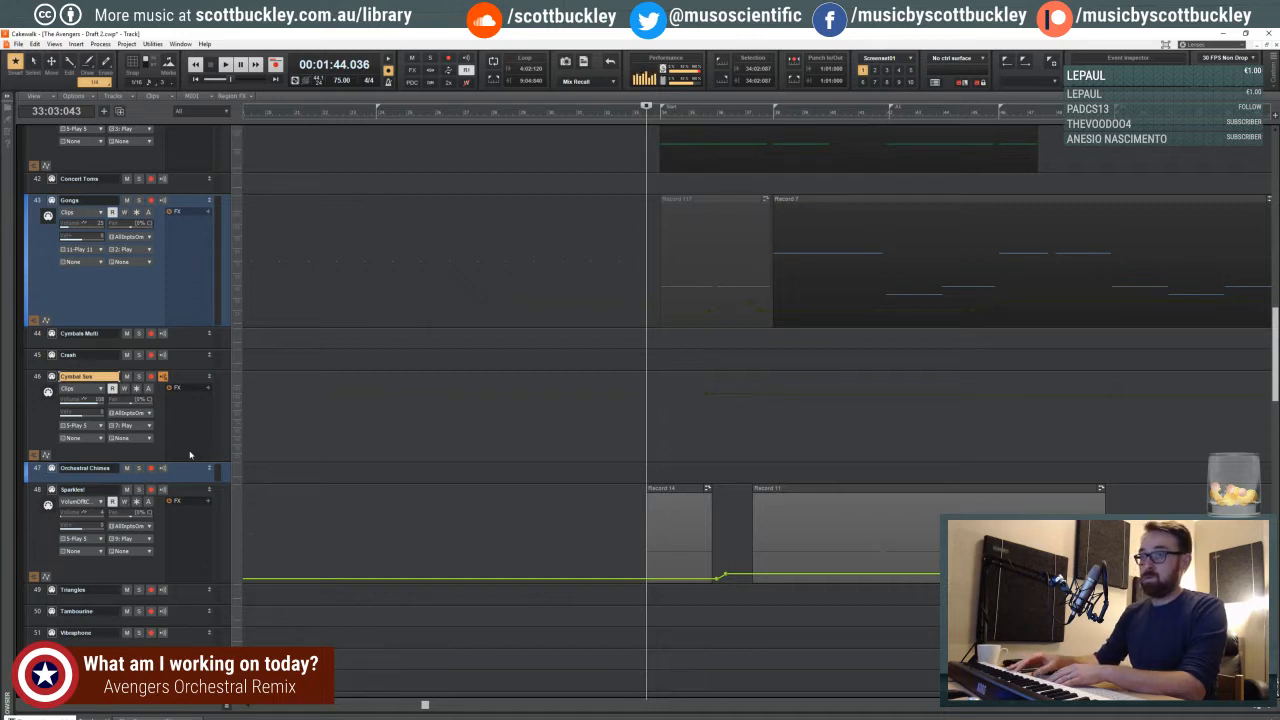
pyautogui.press('r')
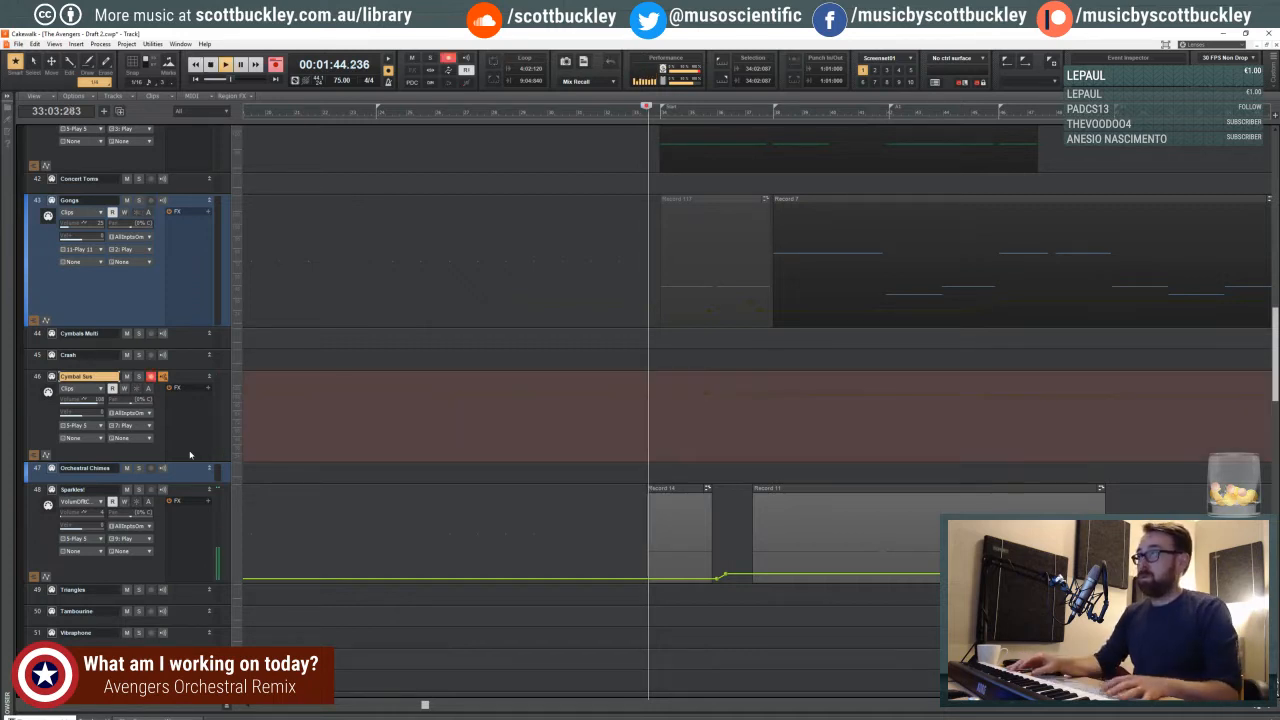
pyautogui.press('space')
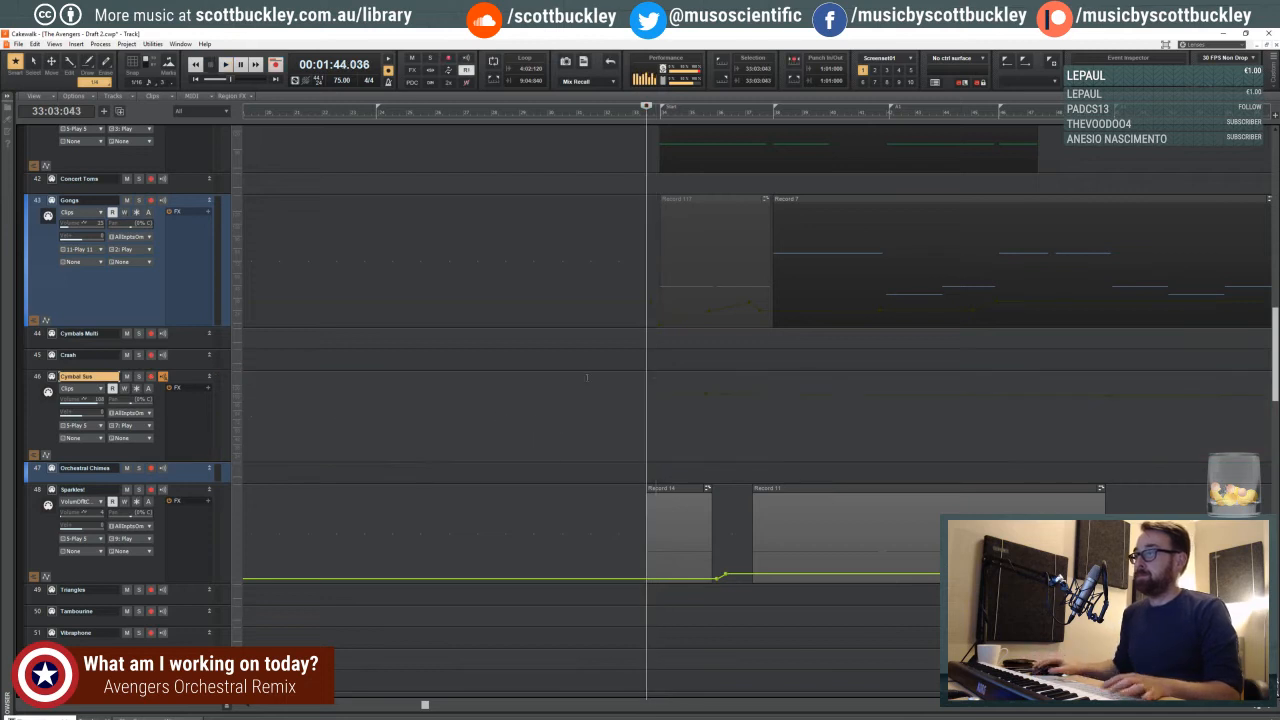
pyautogui.press('r')
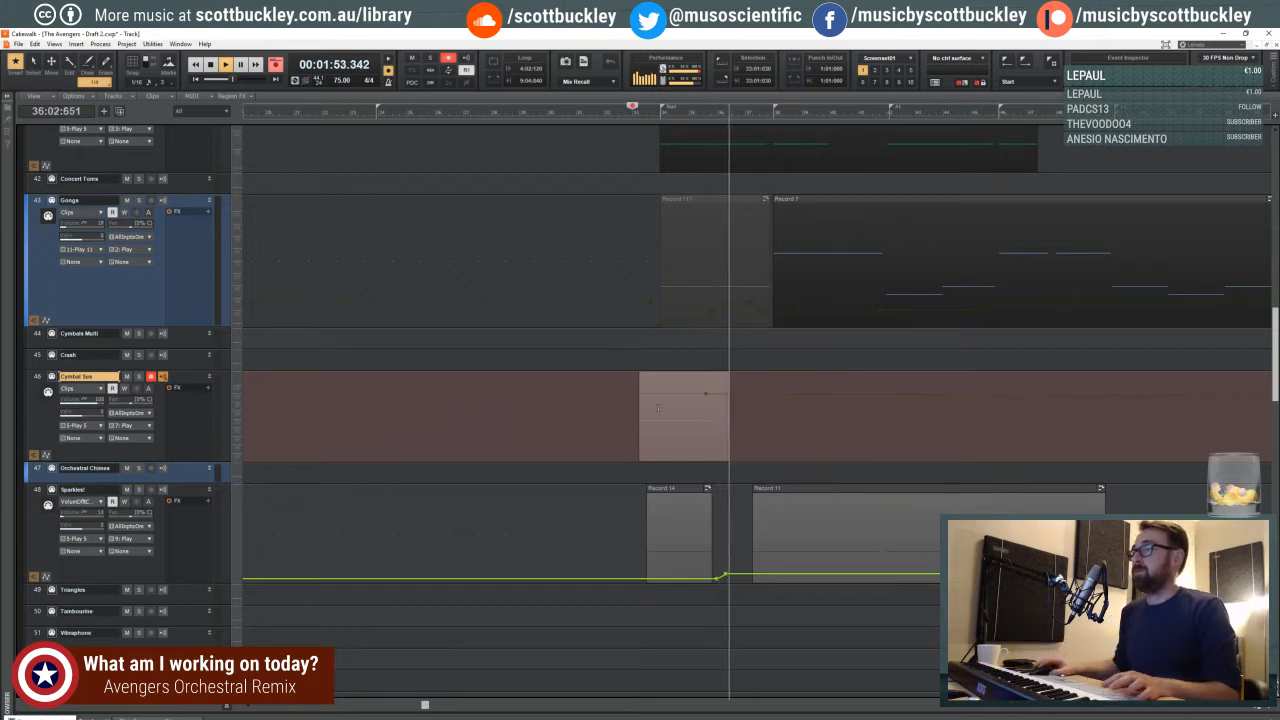
pyautogui.press('space')
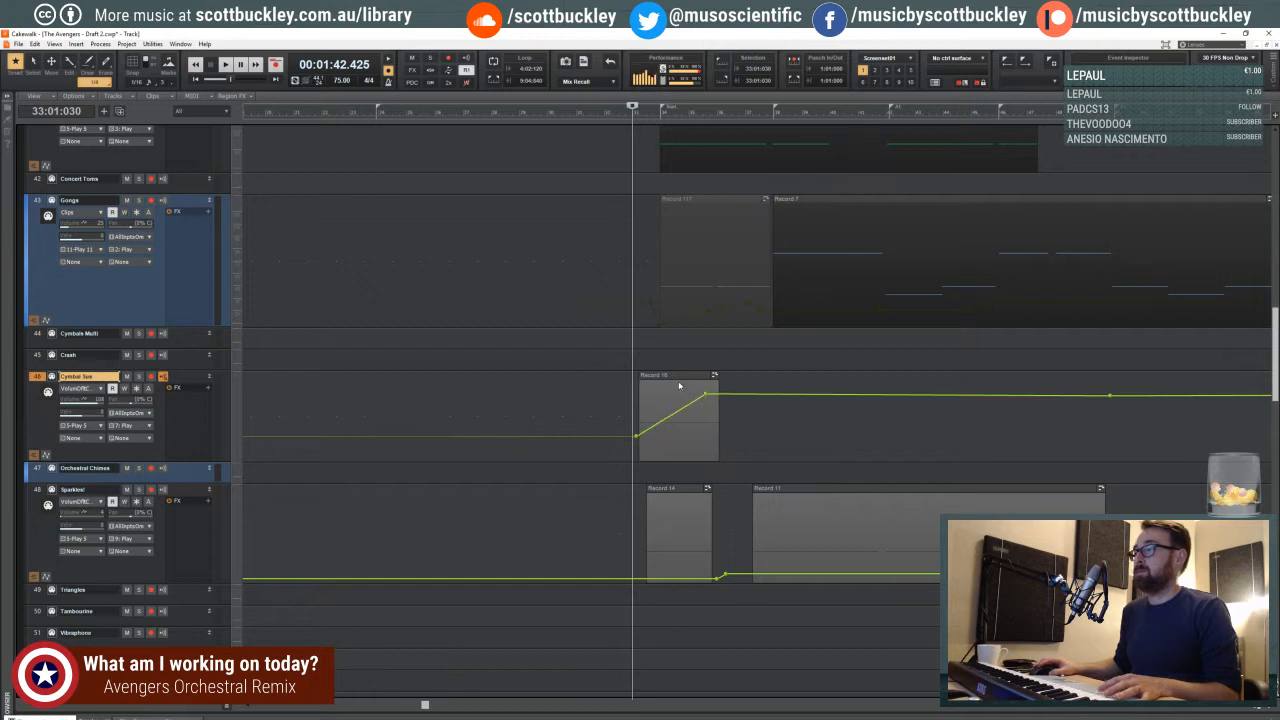
# - Play the new Cymbal Sus clip, add a volume node near its start, and lower the envelope's peak node
pyautogui.press('space')
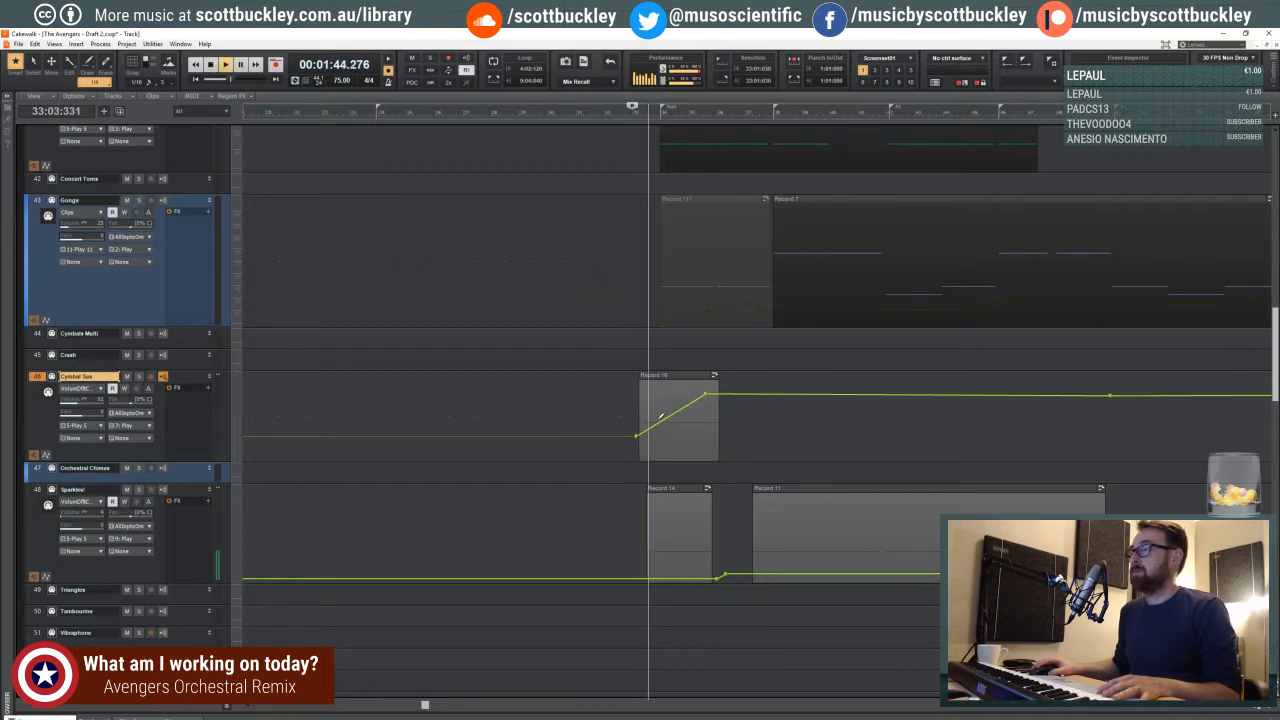
pyautogui.click(658, 423)
pyautogui.moveTo(706, 394); pyautogui.dragTo(700, 422)
pyautogui.press('space')
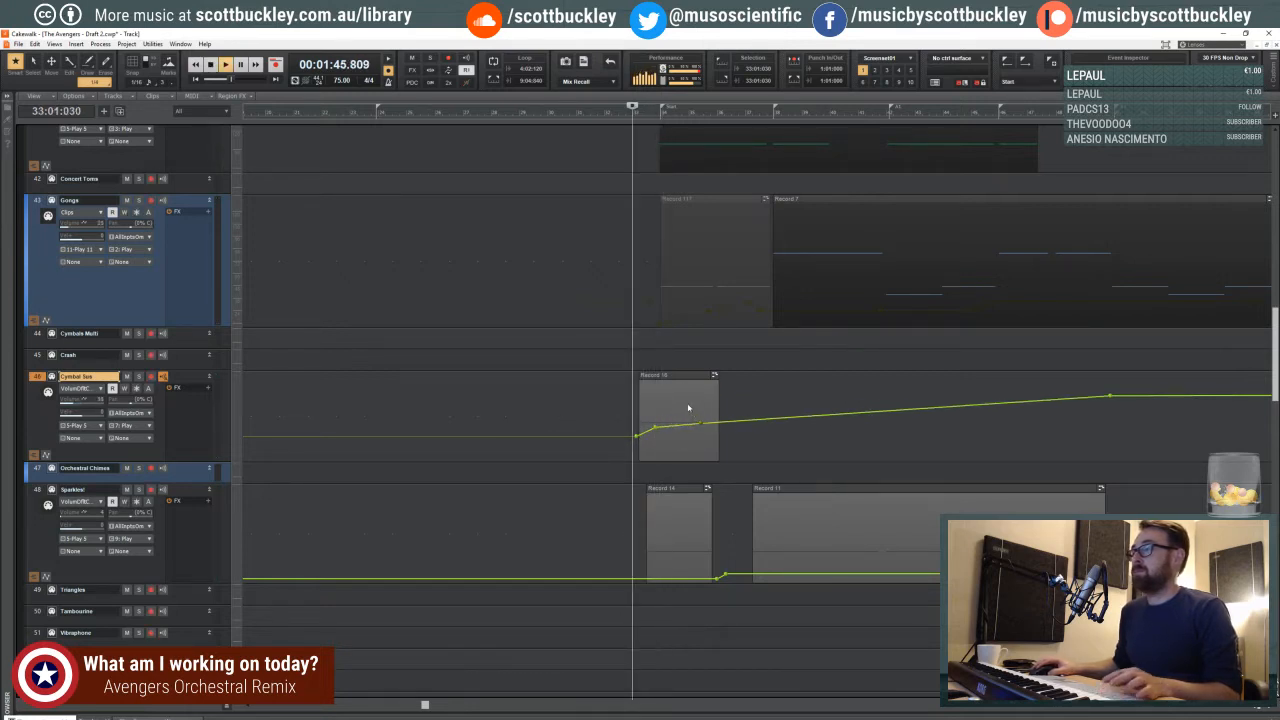
# - Move the Cymbal Sus clip slightly later to about beat 3 of measure 33, and play it from just before its start
pyautogui.keyDown('shift'); pyautogui.click(687, 407); pyautogui.keyUp('shift')
pyautogui.click(675, 375)
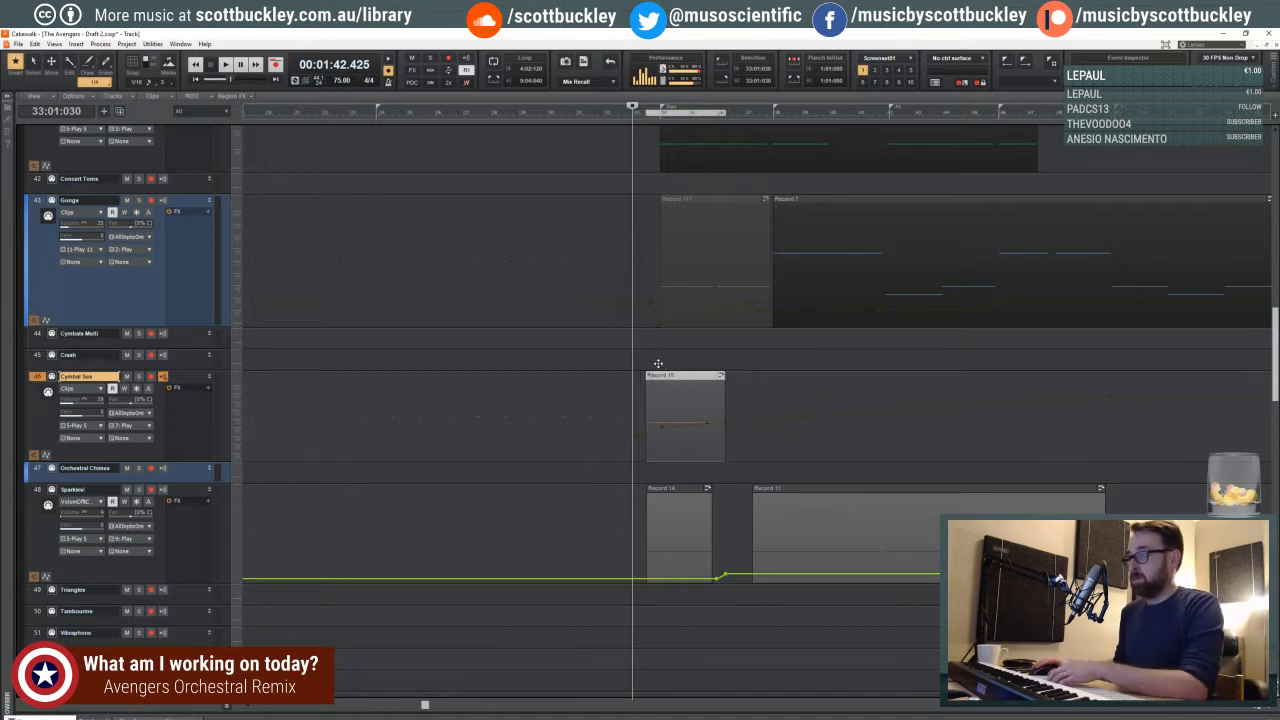
pyautogui.click(640, 354)
pyautogui.press('space')
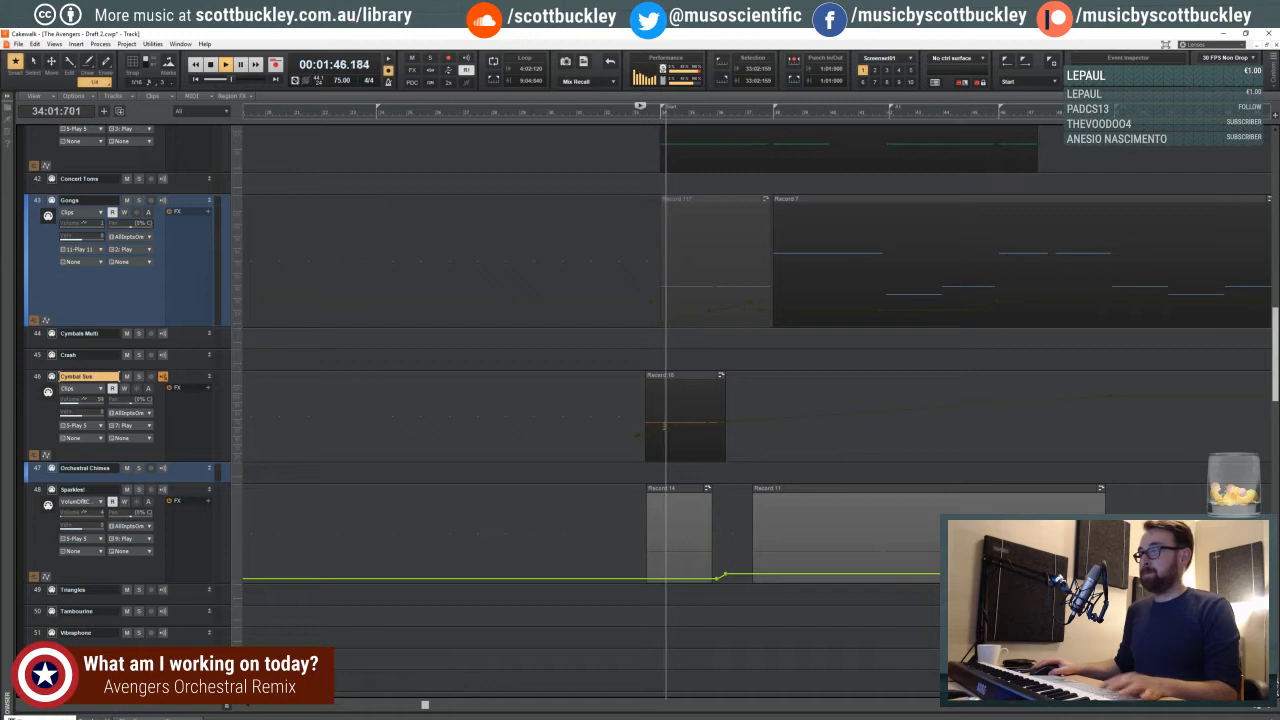
# - Lower the start of the Cymbal Sus volume envelope for a steep rise into measure 34, and play from before the clip
pyautogui.keyDown('shift'); pyautogui.click(660, 430); pyautogui.keyUp('shift')
pyautogui.moveTo(661, 429); pyautogui.dragTo(646, 448)
pyautogui.press('space')
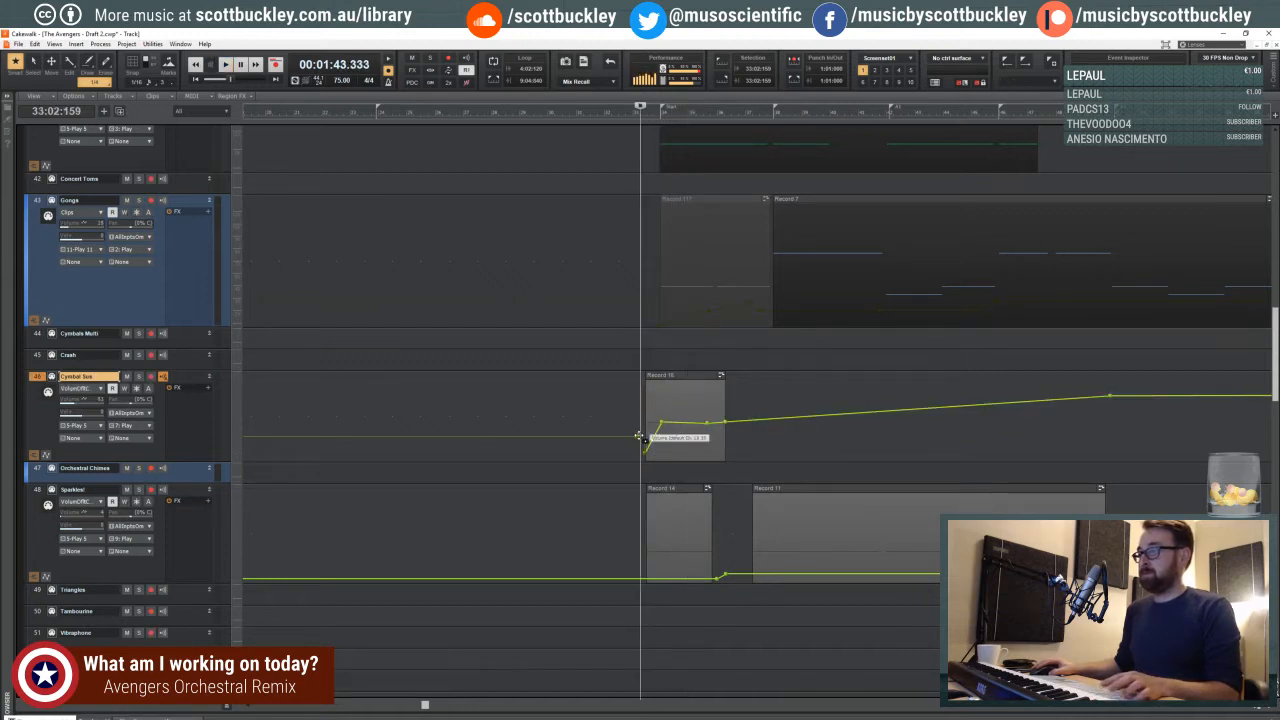
pyautogui.click(619, 417)
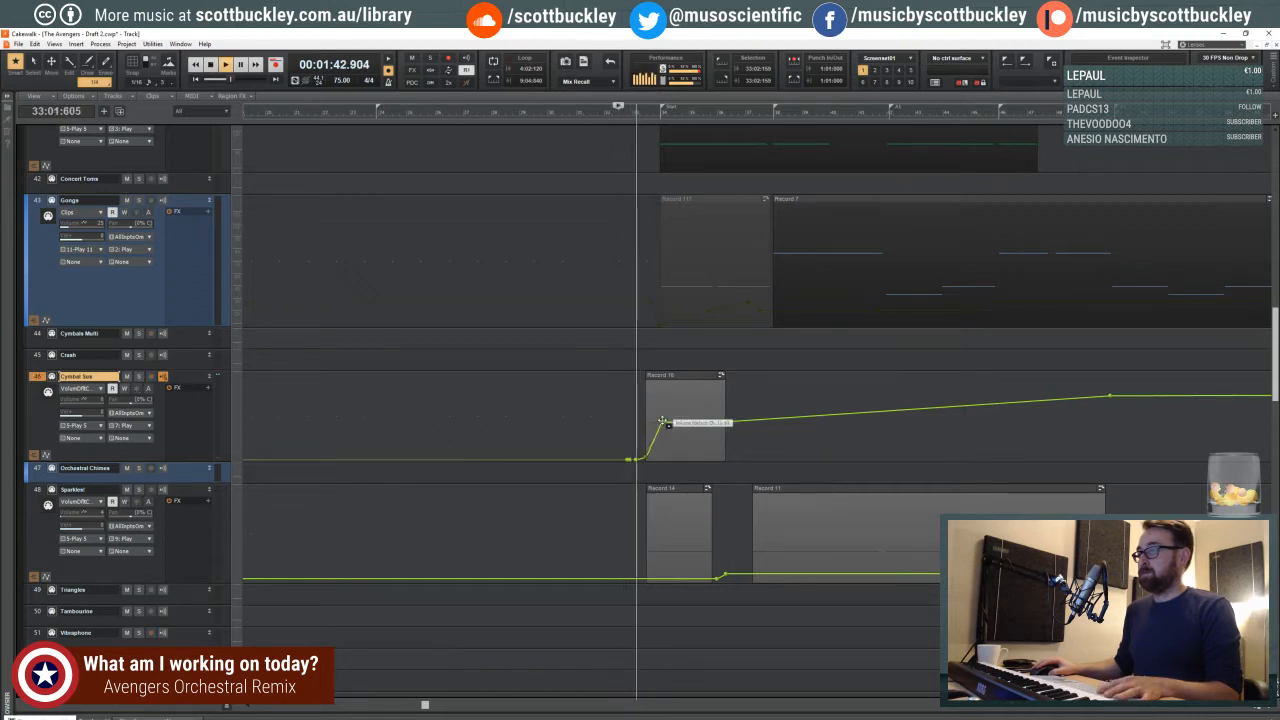
# - Lower the Cymbal Sus volume node at measure 34 and play the swell from about beat 2 of measure 33
pyautogui.moveTo(662, 421); pyautogui.dragTo(665, 434)
pyautogui.press('space')
pyautogui.press('space')
pyautogui.click(644, 357)
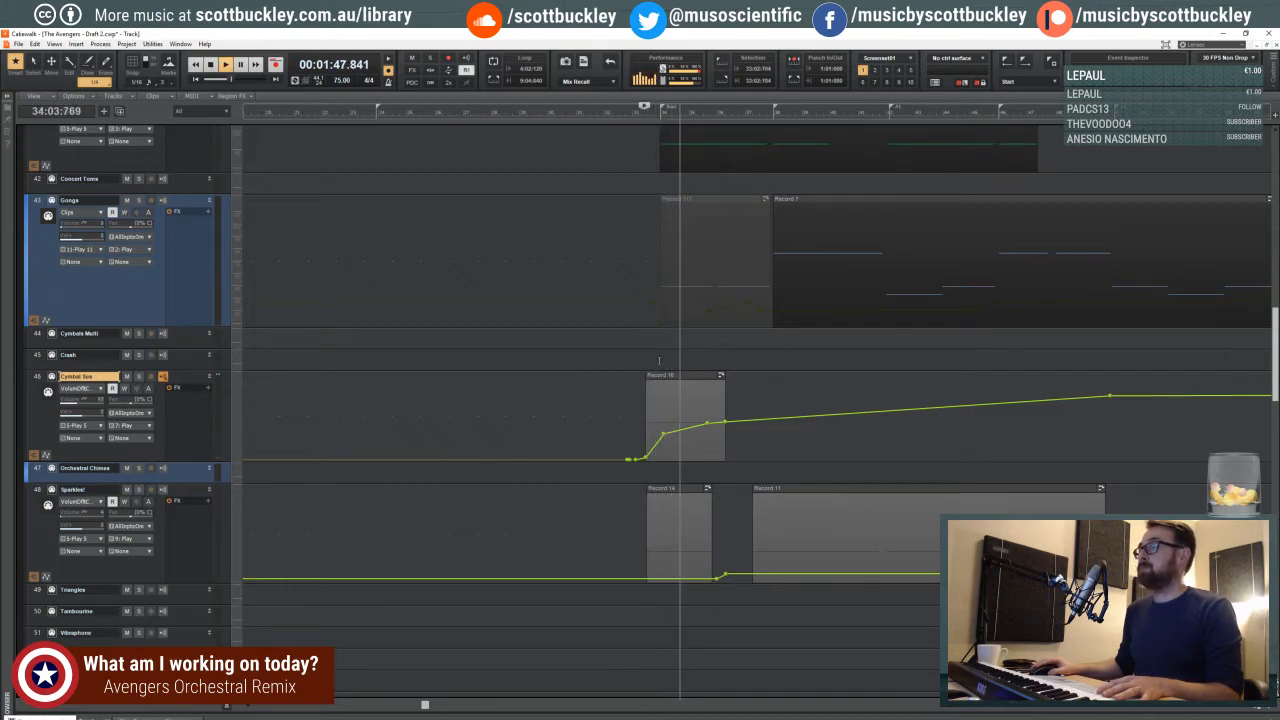
# - Enlarge the Timpani Hits Soft track and lower its volume while playing from beat 2 of measure 33
pyautogui.scroll(-5, 659, 361)
pyautogui.press('space')
pyautogui.scroll(-2, 666, 388)
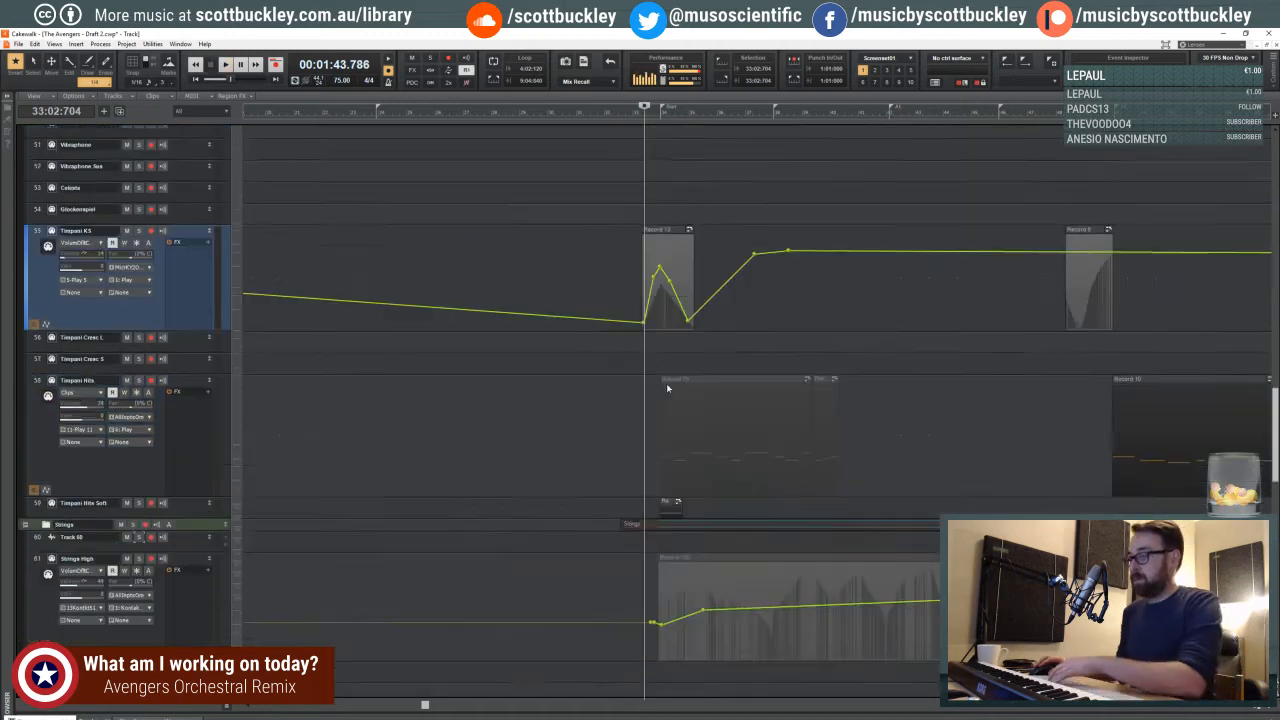
pyautogui.scroll(-6, 670, 384)
pyautogui.scroll(4, 700, 385)
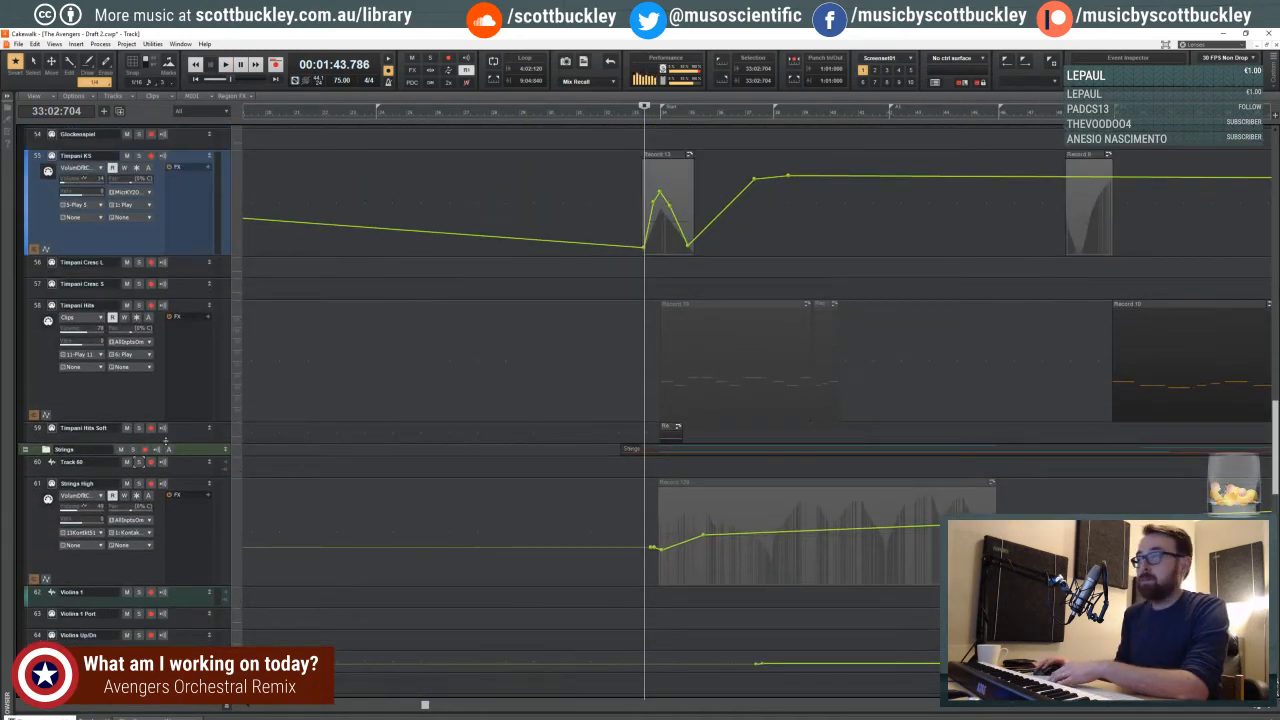
pyautogui.moveTo(164, 443); pyautogui.dragTo(162, 524)
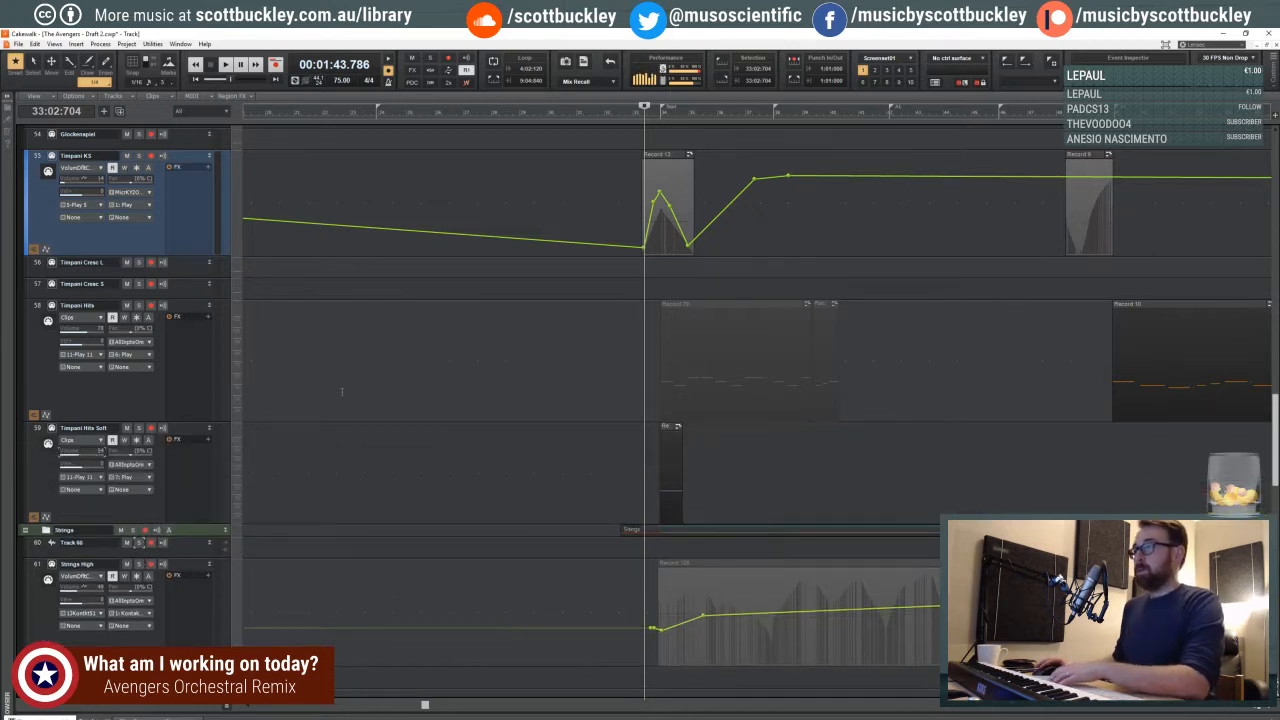
pyautogui.press('space')
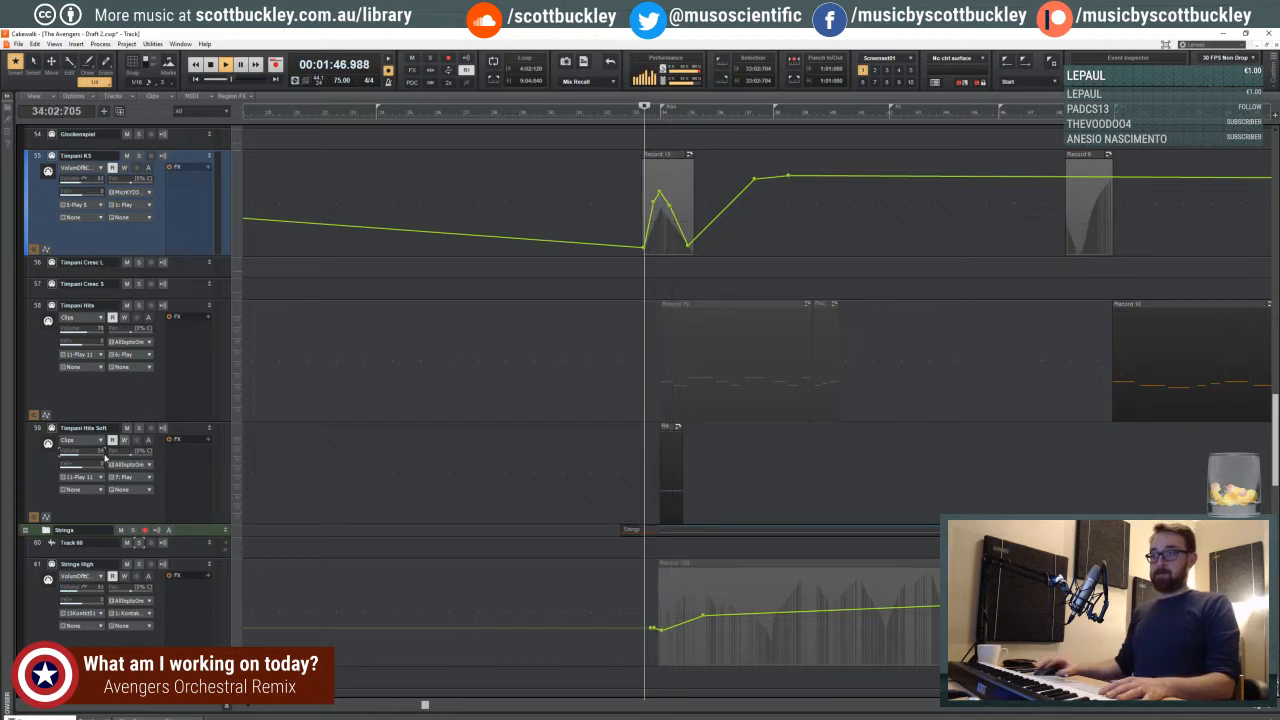
pyautogui.press('space')
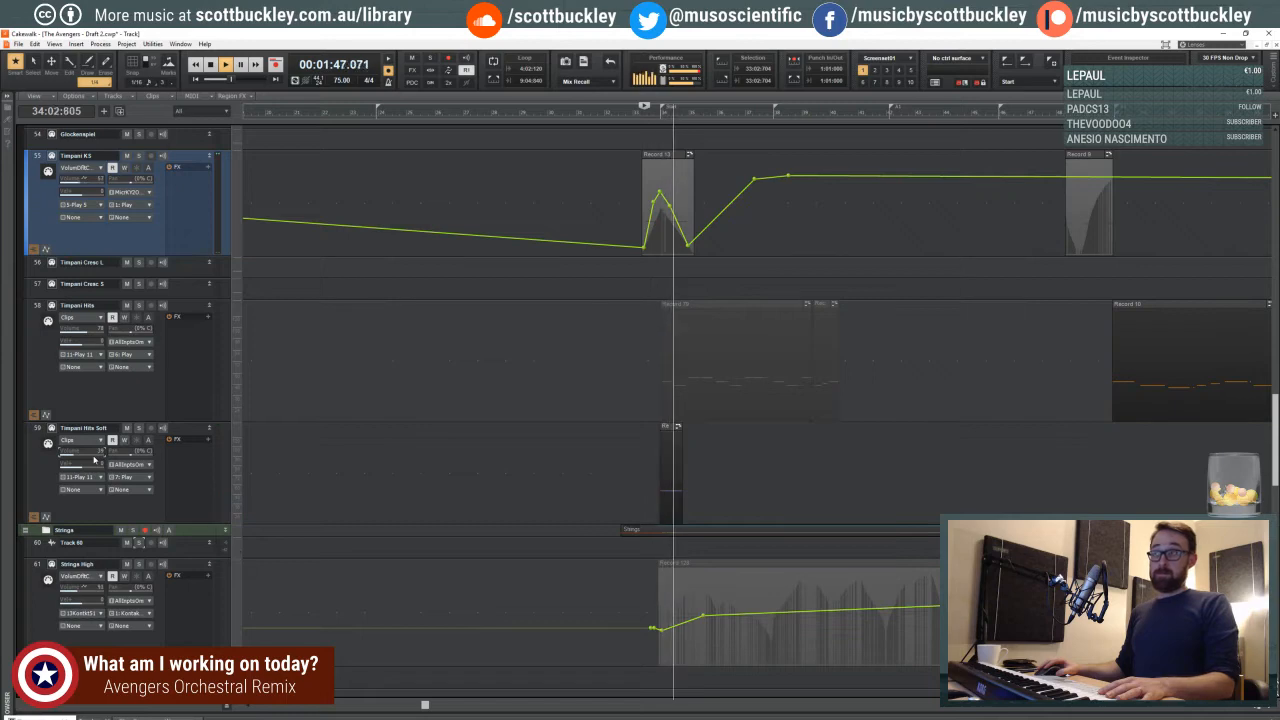
# - Show the Bass Drum track's channel 1 volume automation and draw a small dip at measure 34 between two surrounding nodes
pyautogui.scroll(1, 535, 405)
pyautogui.scroll(6, 540, 407)
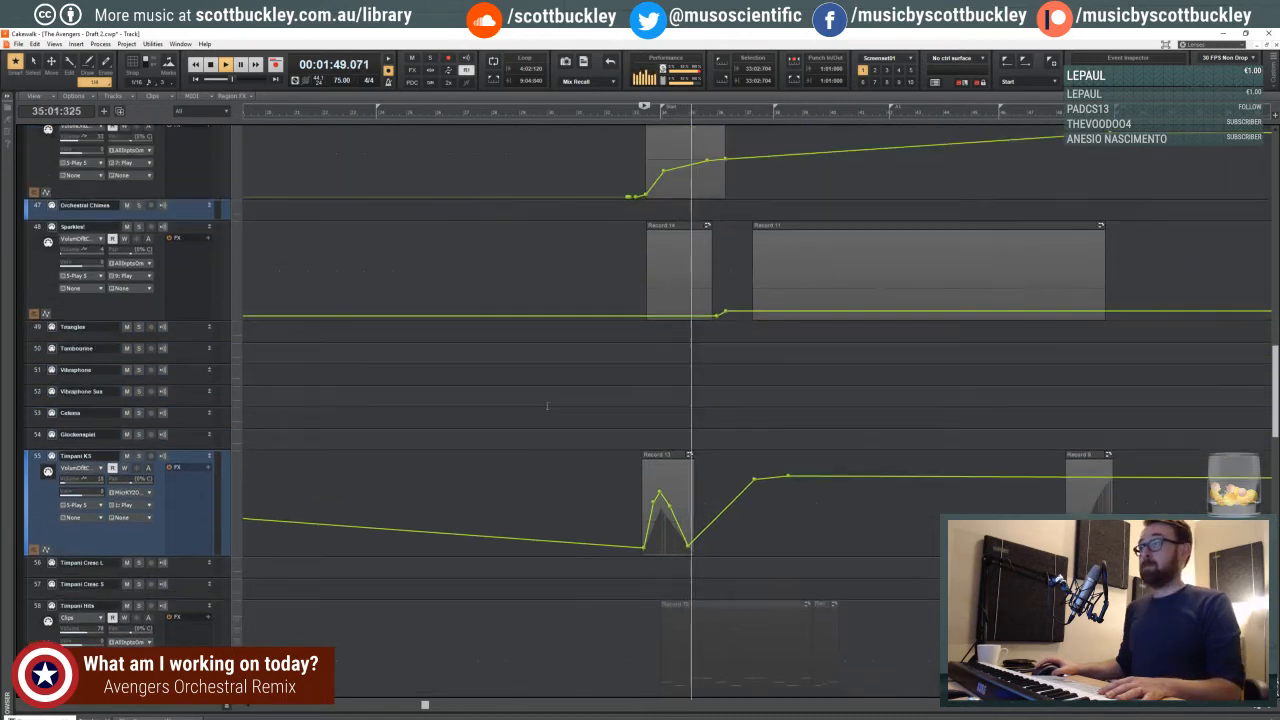
pyautogui.scroll(2, 601, 413)
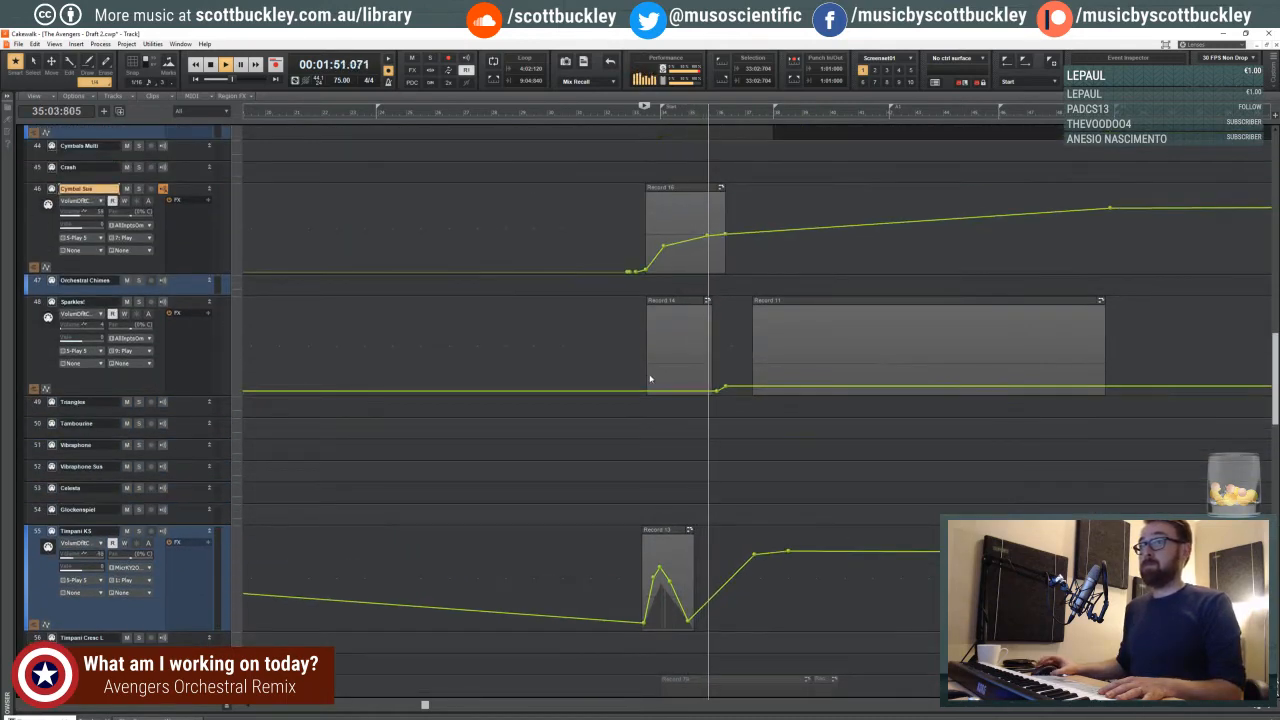
pyautogui.scroll(4, 640, 385)
pyautogui.scroll(5, 653, 375)
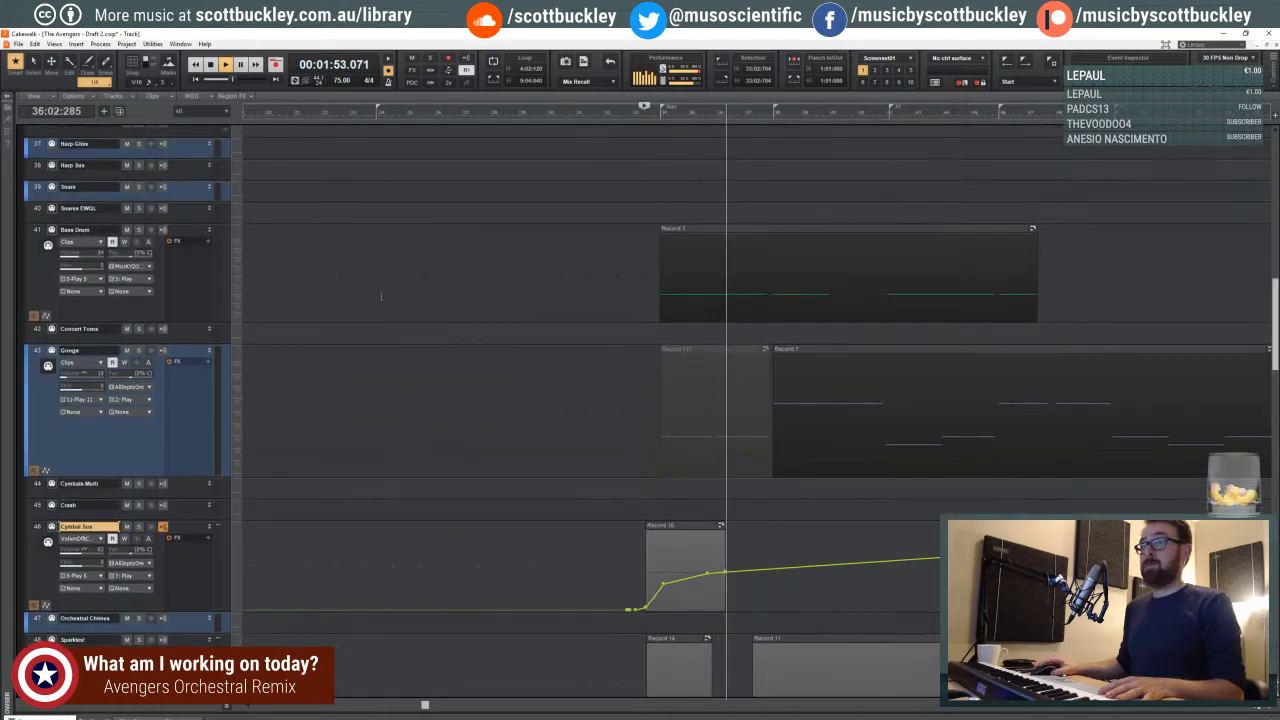
pyautogui.click(100, 243)
pyautogui.moveTo(157, 274)
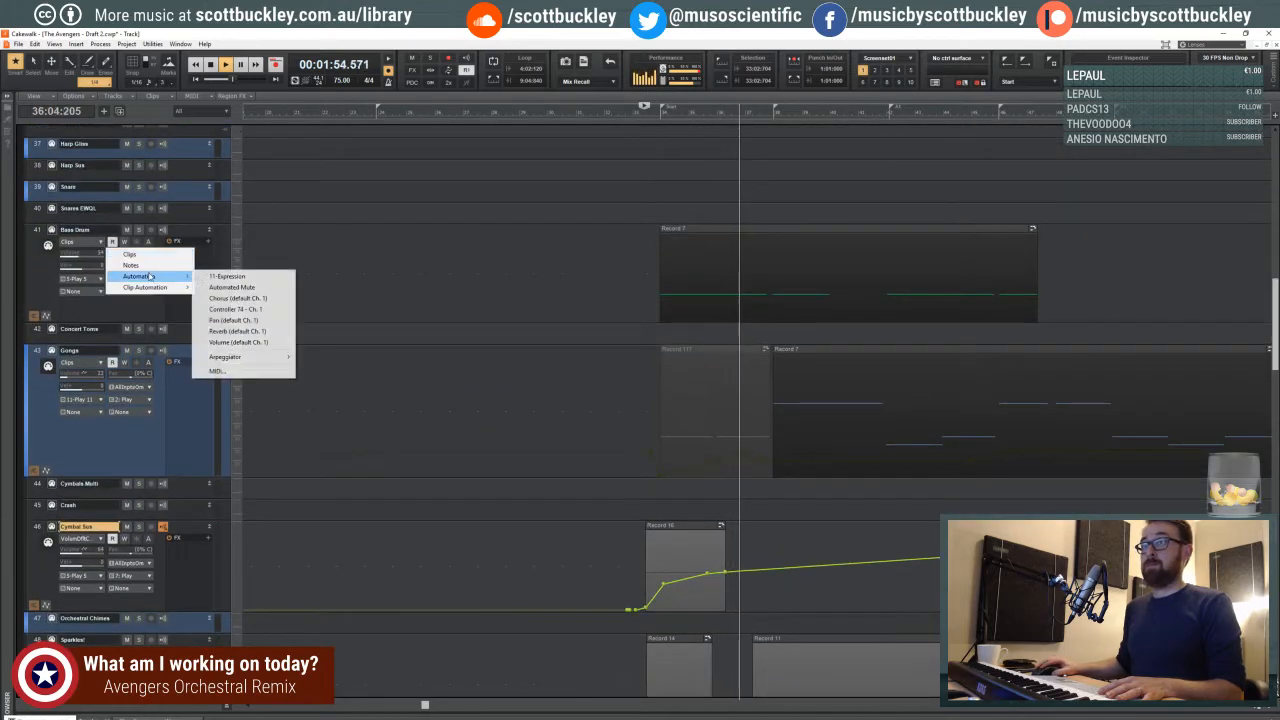
pyautogui.click(243, 342)
pyautogui.click(702, 284)
pyautogui.click(651, 284)
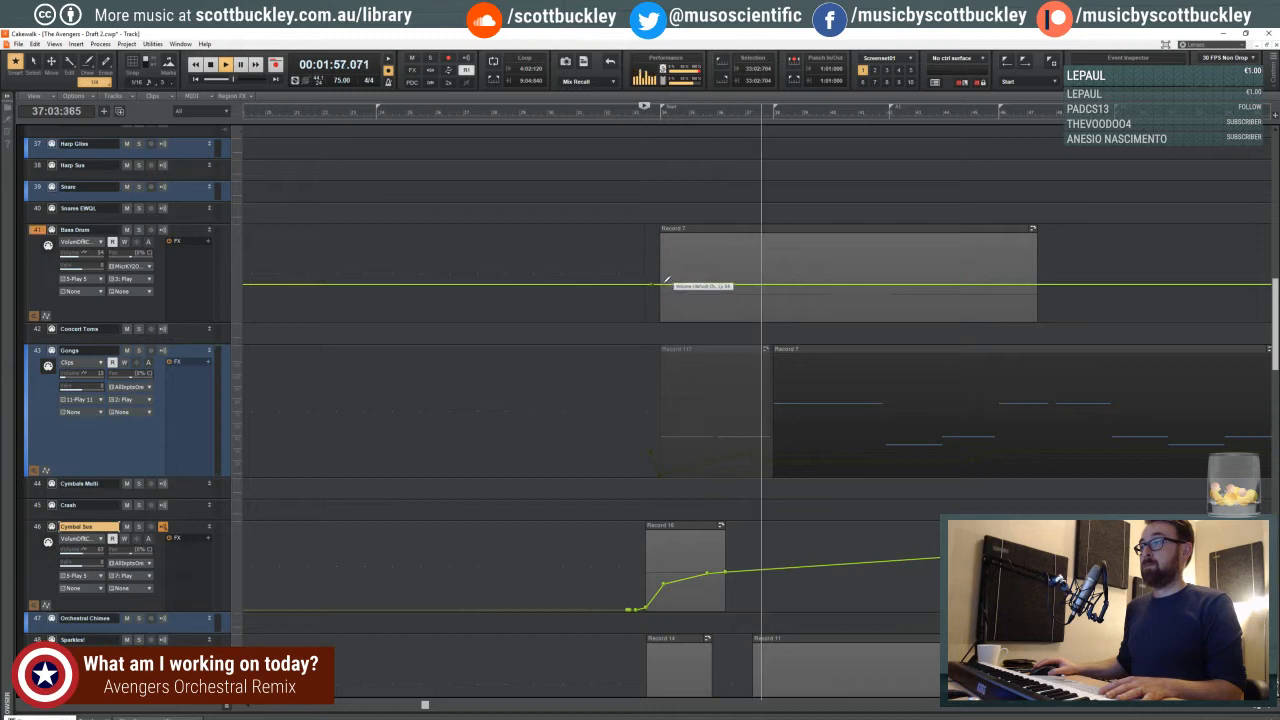
pyautogui.moveTo(662, 285); pyautogui.dragTo(661, 297)
# - Play the Bass Drum entry from measure 33 and inspect its first clip's notes in the piano roll
pyautogui.click(636, 223)
pyautogui.moveTo(637, 225); pyautogui.dragTo(706, 229)
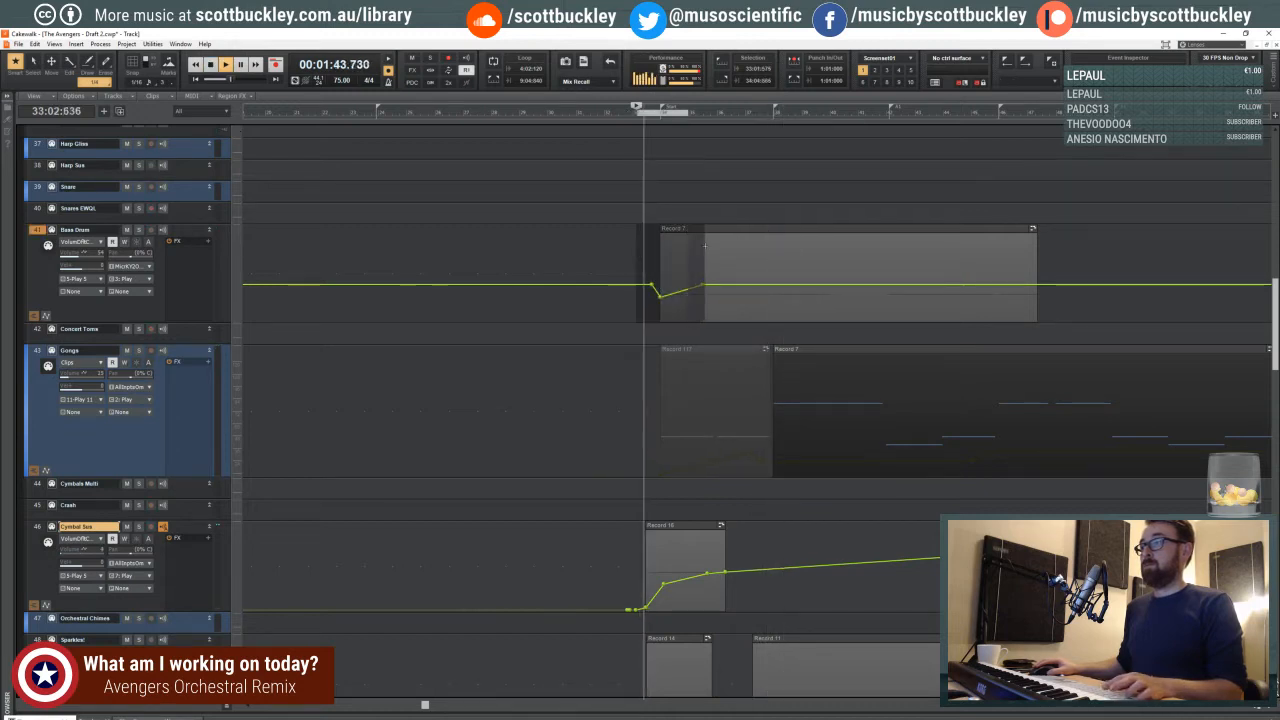
pyautogui.click(708, 229)
pyautogui.click(708, 229)
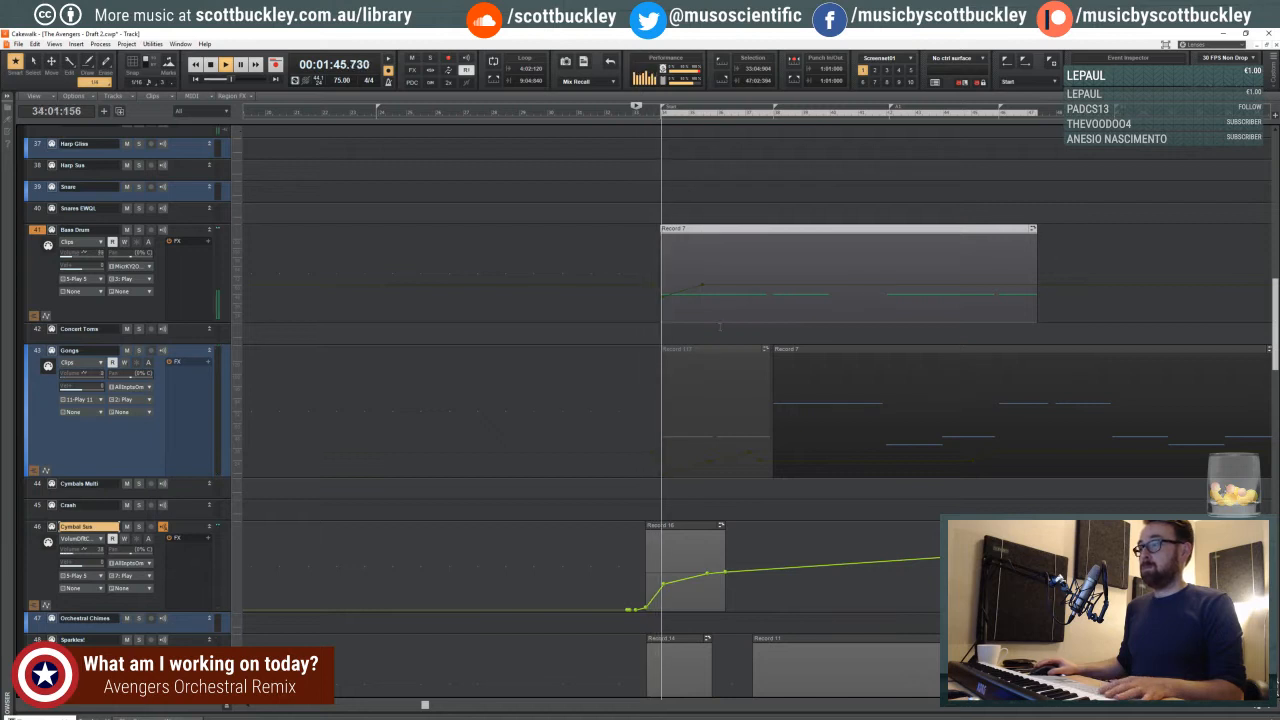
pyautogui.doubleClick(720, 228)
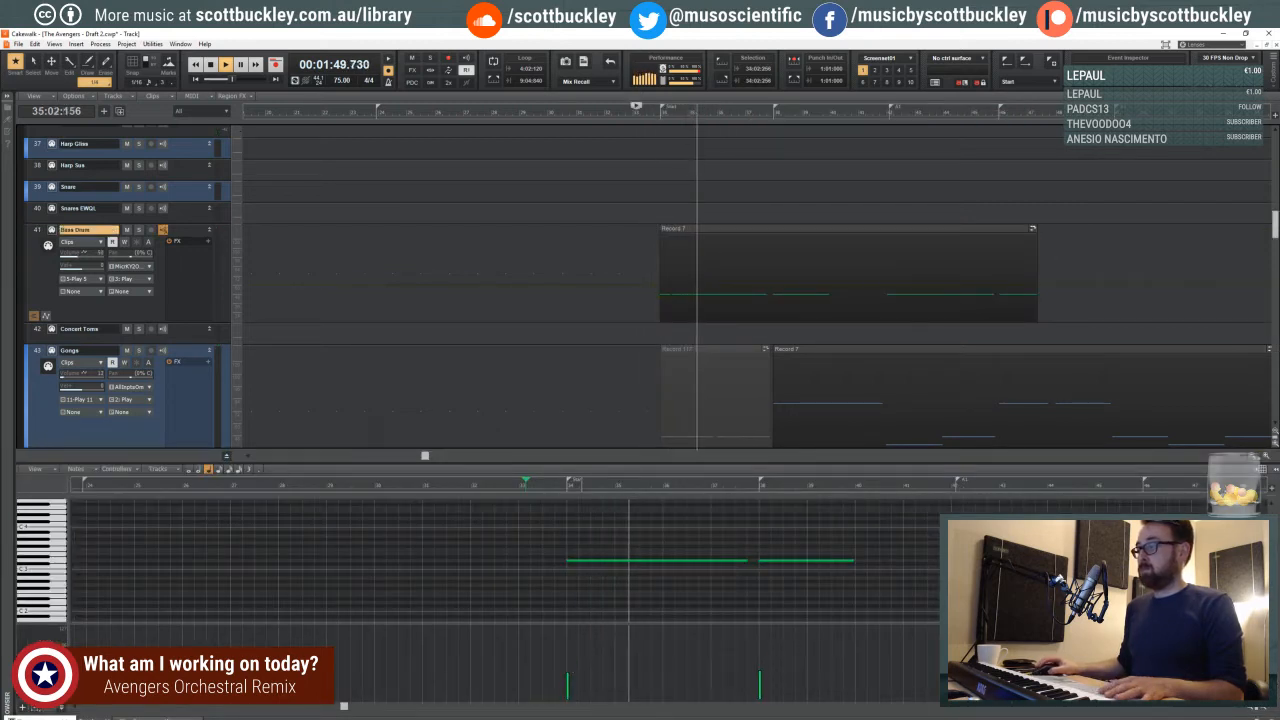
pyautogui.press('d')
# - Listen on from measure 35 while examining the percussion, timpani and French horn tracks for the following section
pyautogui.scroll(-5, 606, 300)
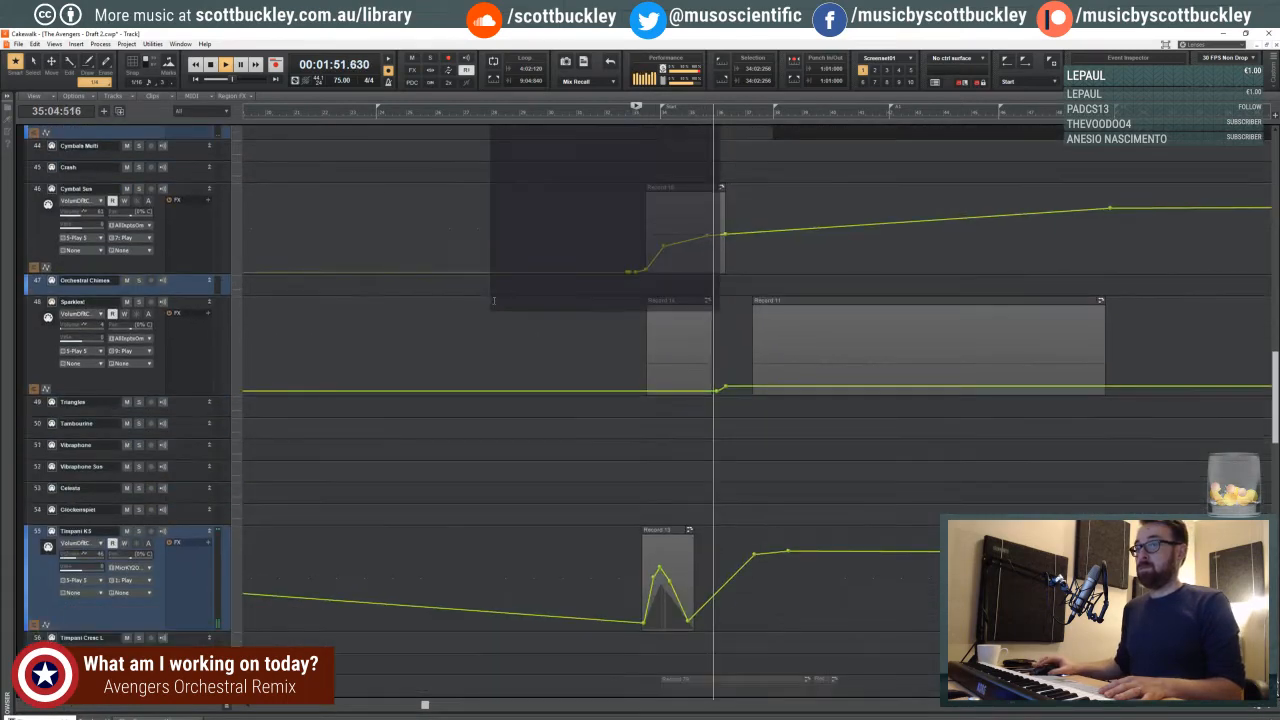
pyautogui.scroll(-3, 494, 301)
pyautogui.click(600, 311)
pyautogui.scroll(2, 680, 334)
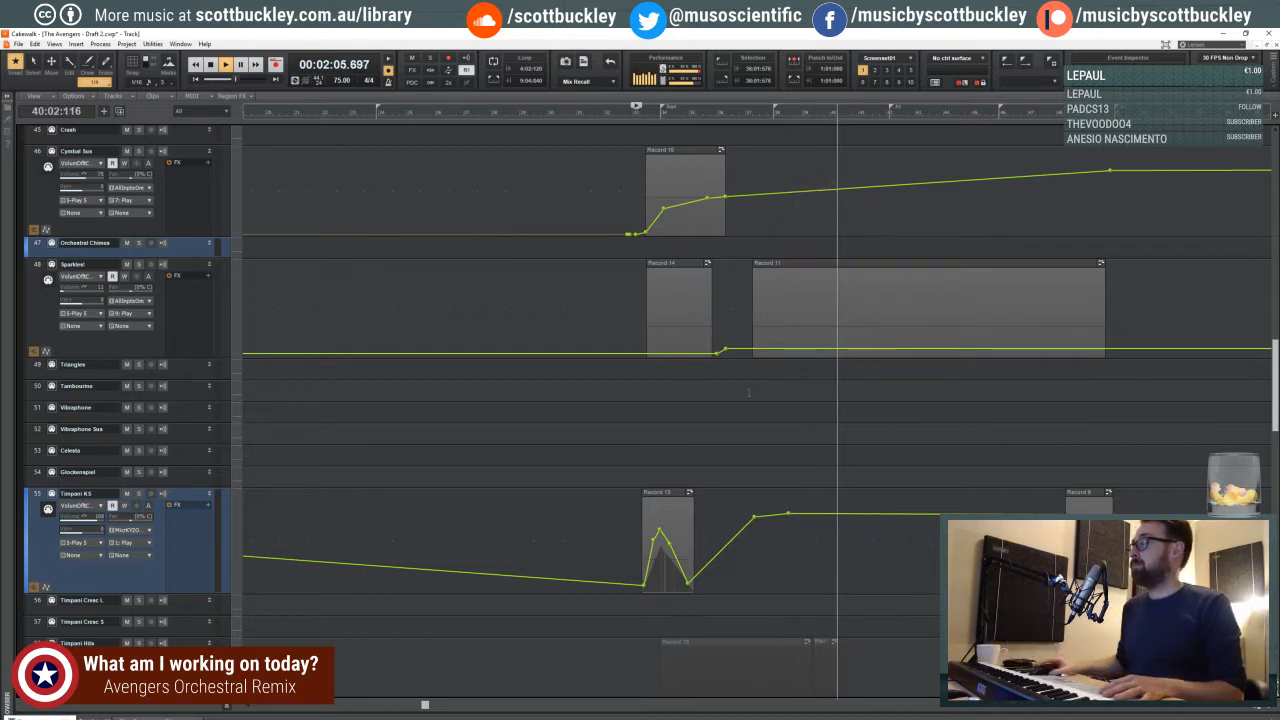
pyautogui.scroll(-4, 600, 620)
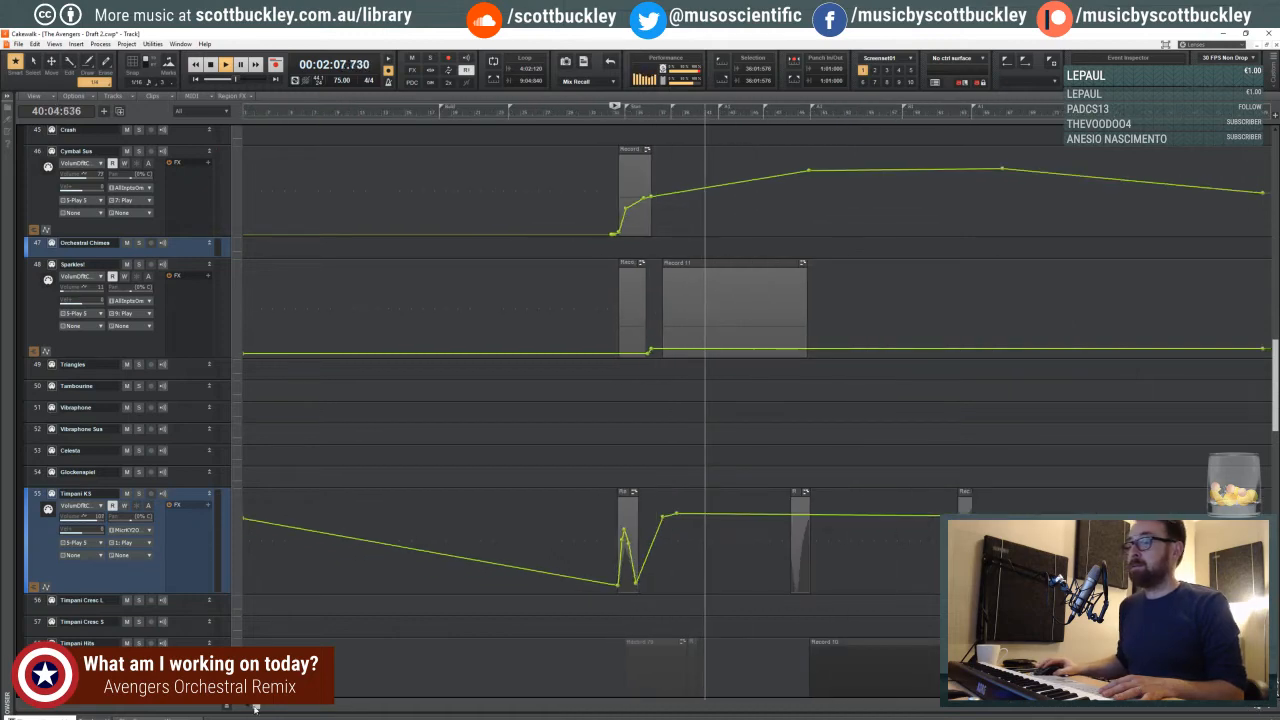
pyautogui.moveTo(255, 708); pyautogui.dragTo(383, 703)
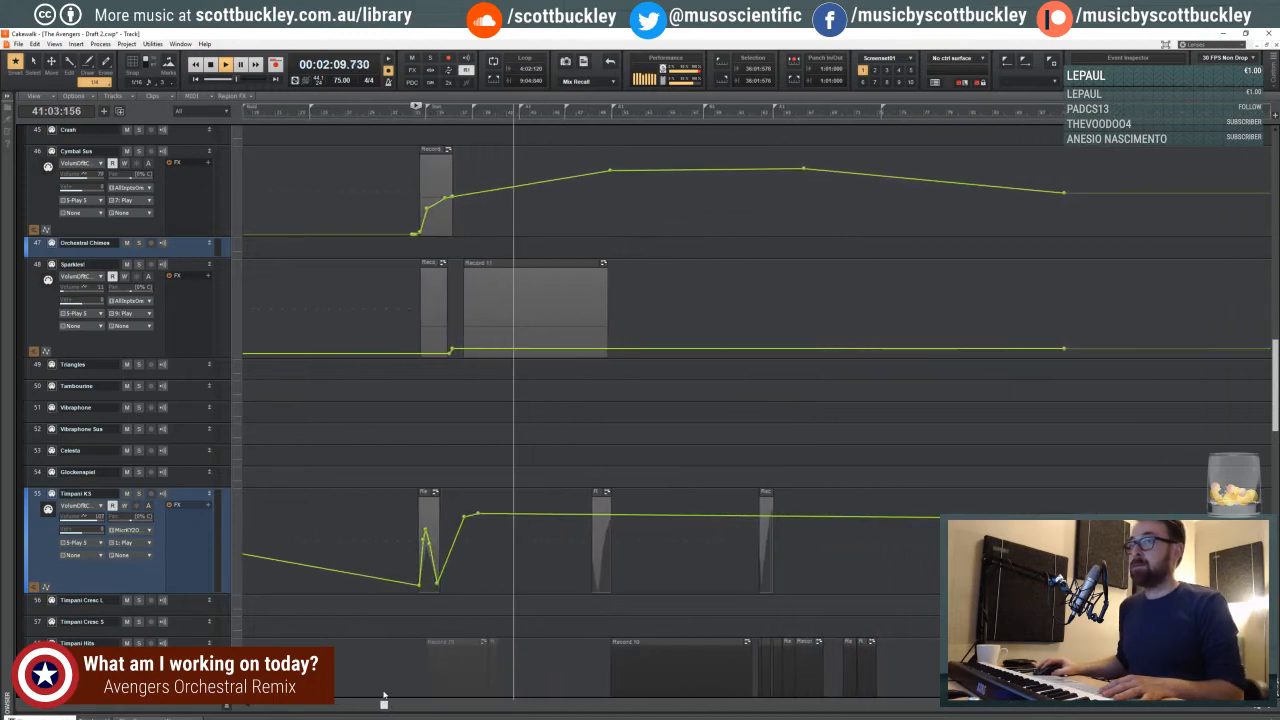
pyautogui.scroll(15, 471, 537)
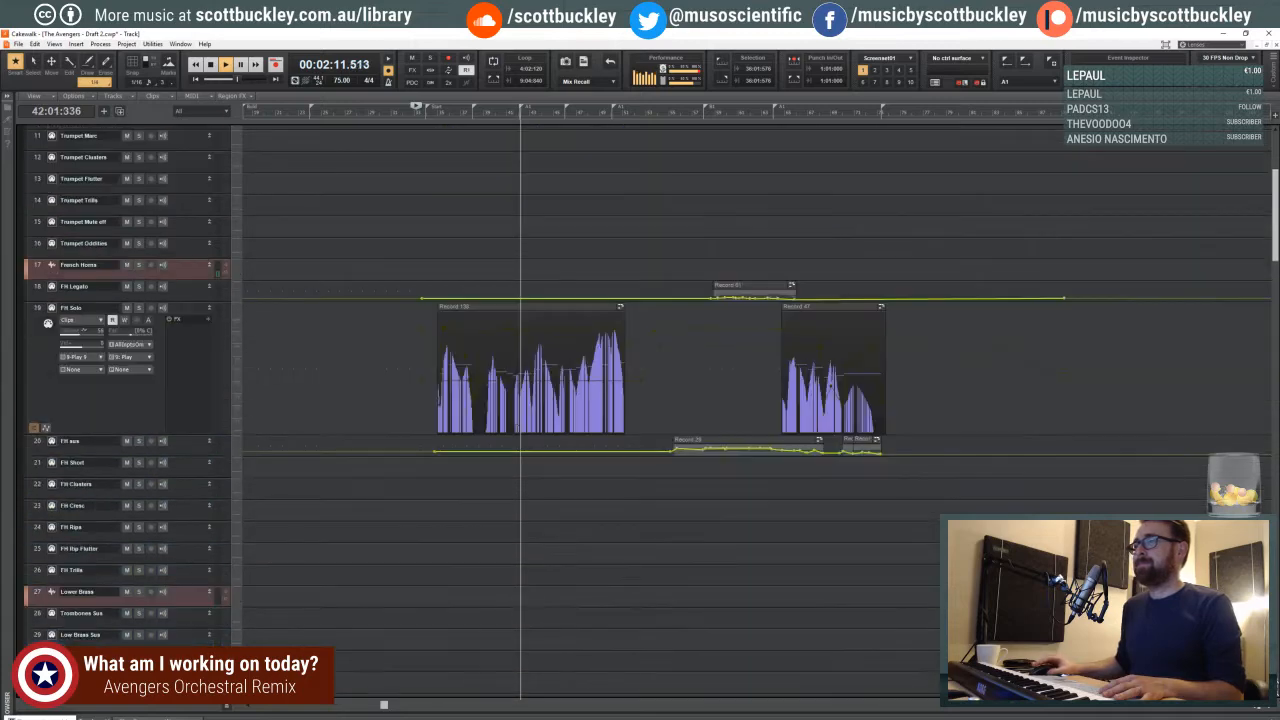
pyautogui.scroll(3, 516, 428)
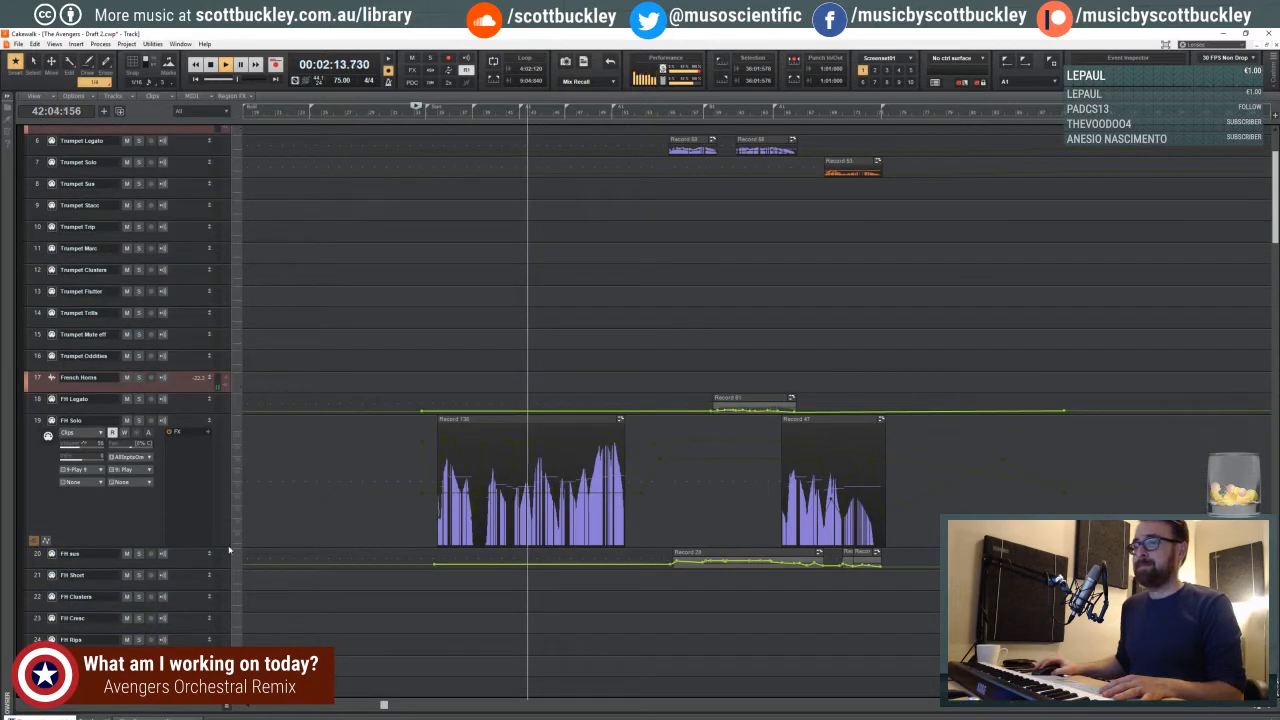
pyautogui.scroll(-4, 475, 477)
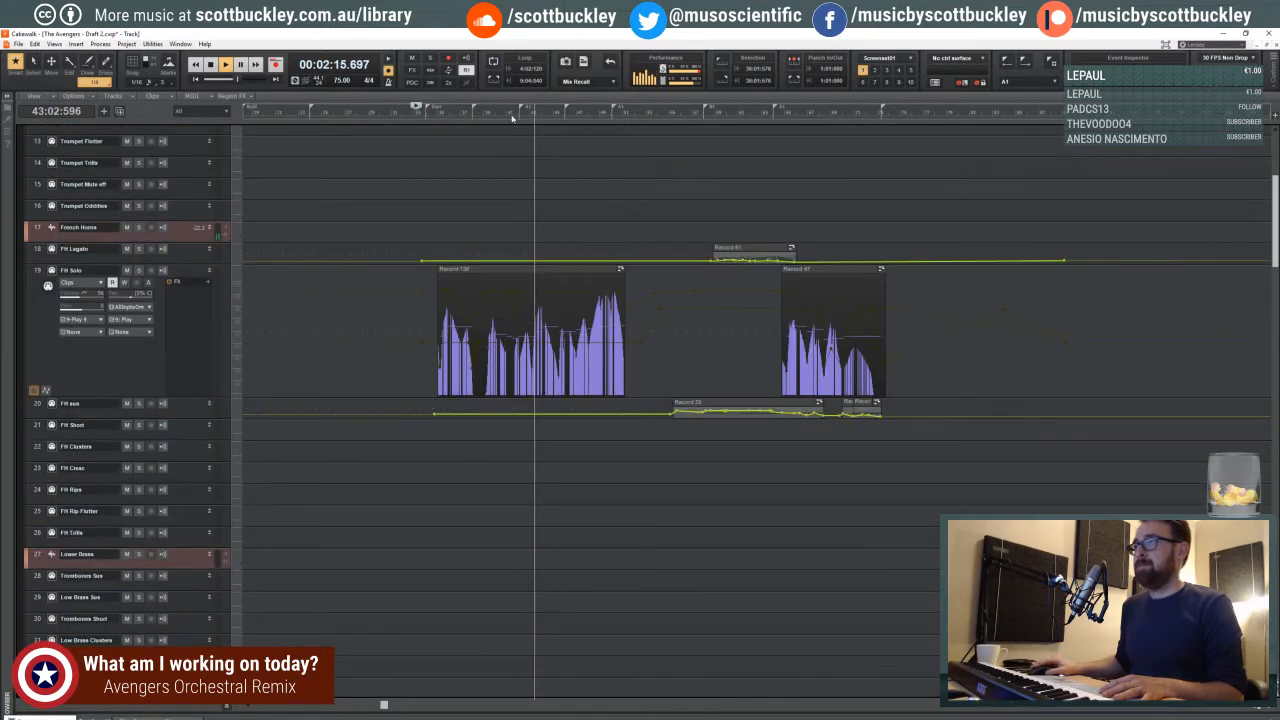
pyautogui.click(1269, 709)
pyautogui.click(1269, 709)
pyautogui.click(1269, 709)
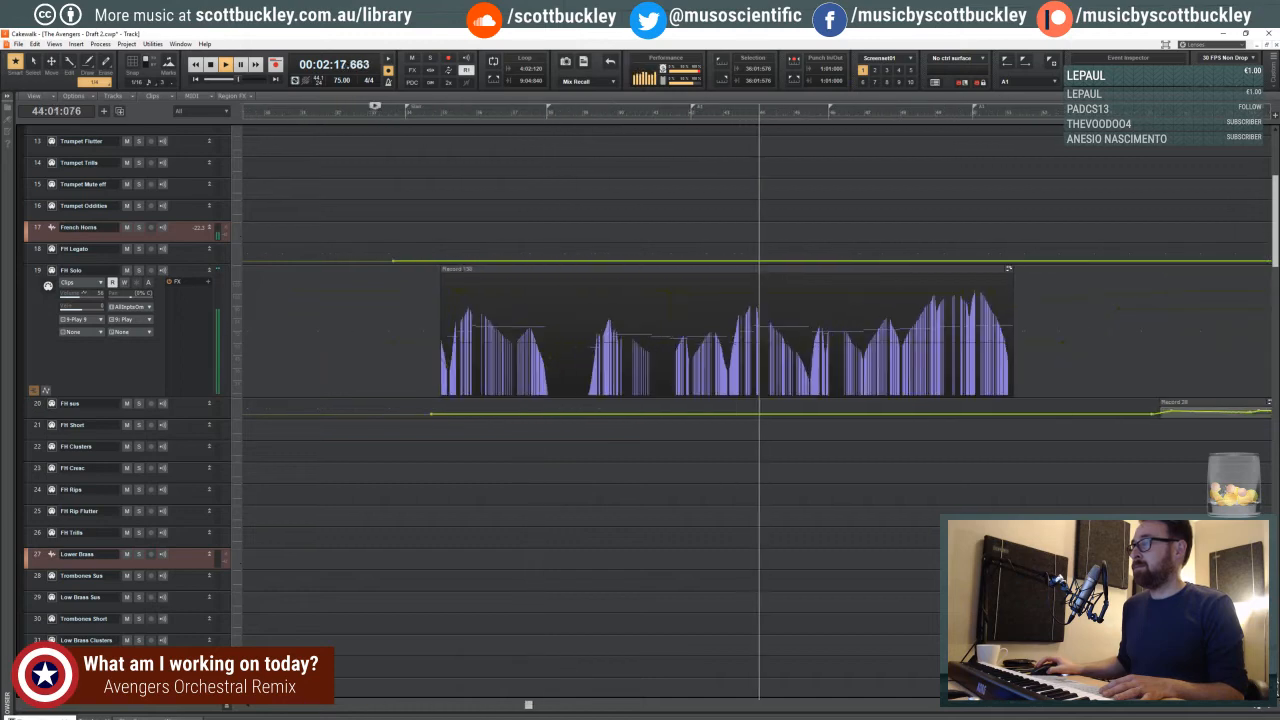
# - Reshape the Cellos Leg volume envelope around measures 43 to 45 by softening the first peak and deepening the dip after it
pyautogui.scroll(-7, 709, 360)
pyautogui.scroll(-10, 717, 372)
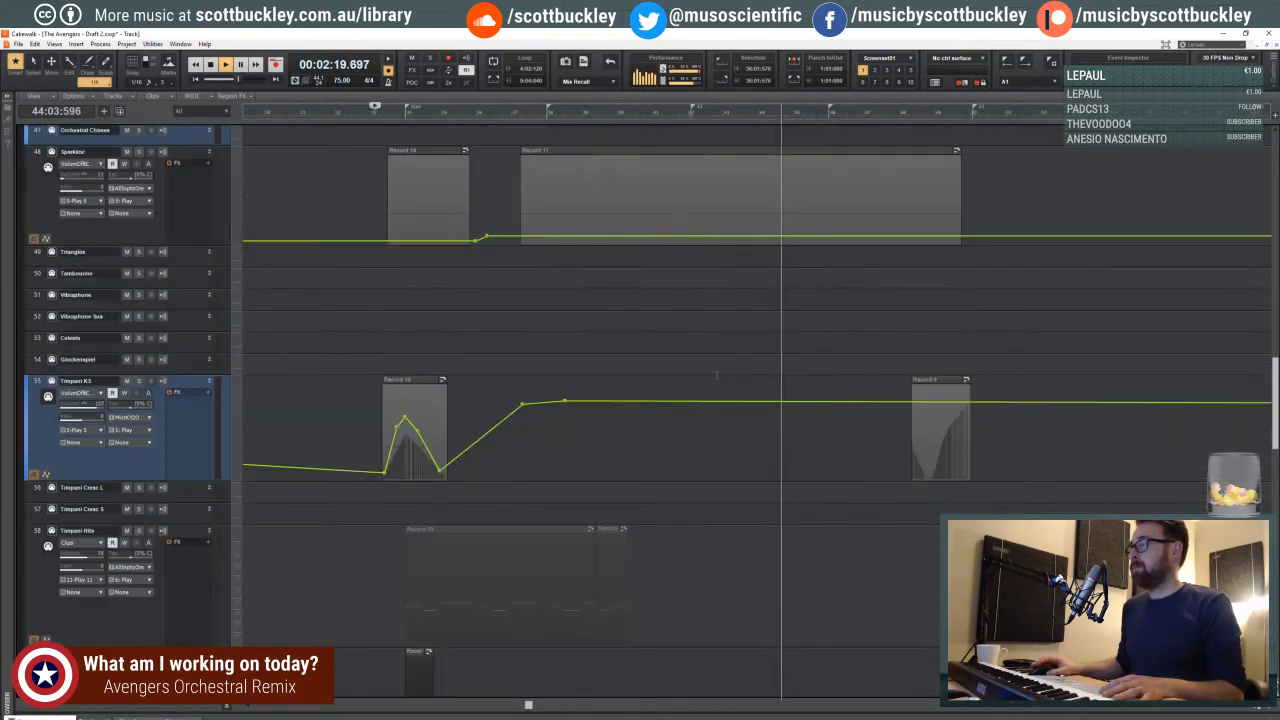
pyautogui.scroll(-6, 712, 379)
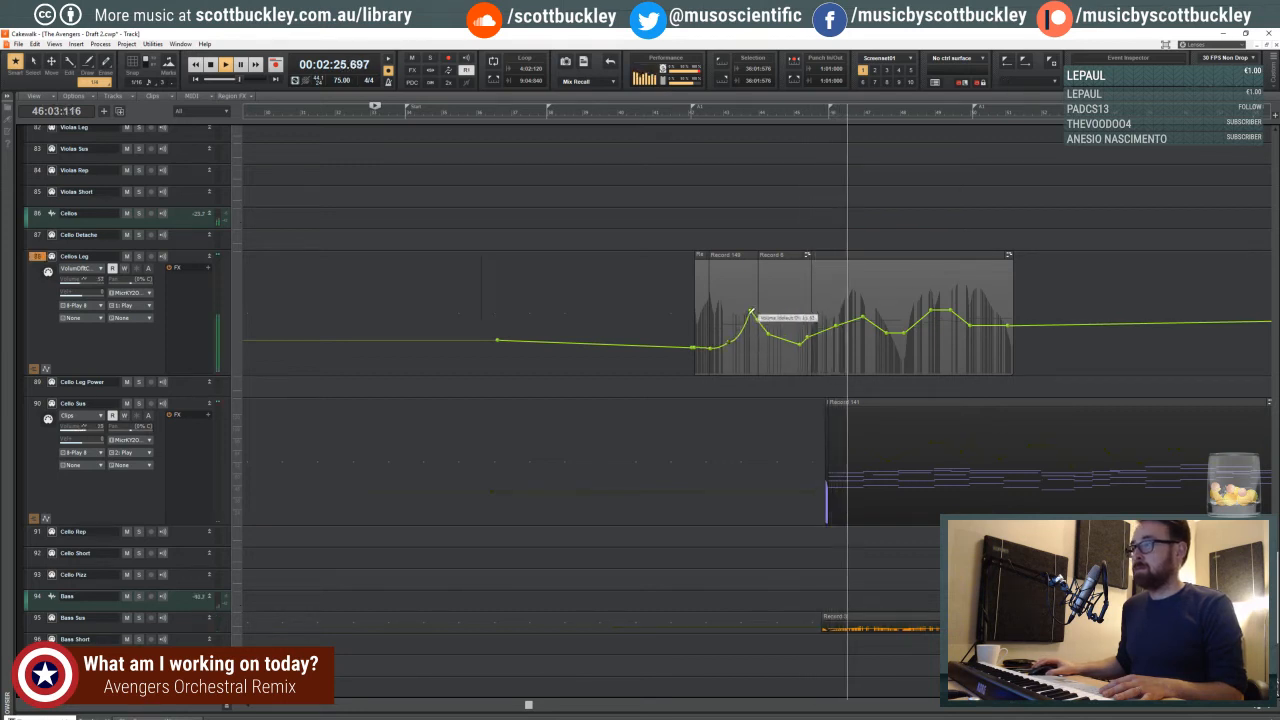
pyautogui.moveTo(750, 310); pyautogui.dragTo(797, 348)
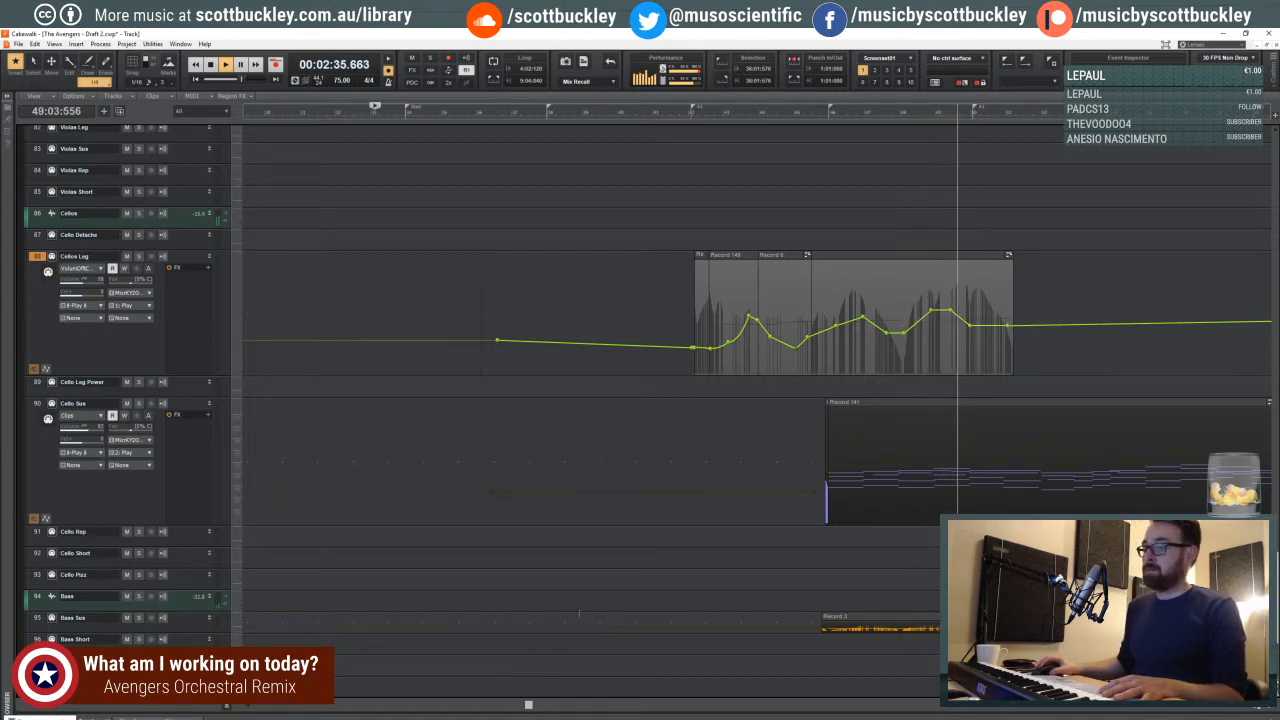
# - Enlarge the Violins 1 Leg track to expose its volume envelope while playback continues past measure 51
pyautogui.moveTo(529, 706); pyautogui.dragTo(594, 705)
pyautogui.scroll(3, 707, 539)
pyautogui.scroll(4, 707, 539)
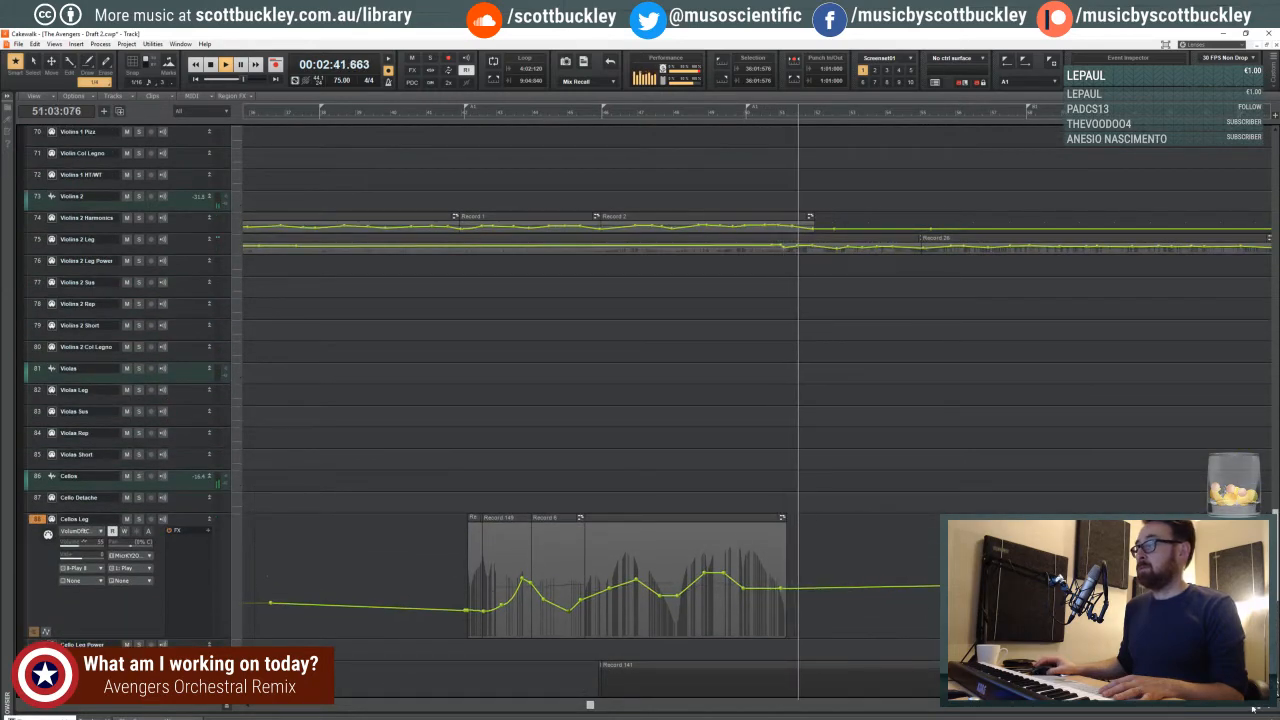
pyautogui.scroll(-2, 646, 451)
pyautogui.scroll(6, 646, 451)
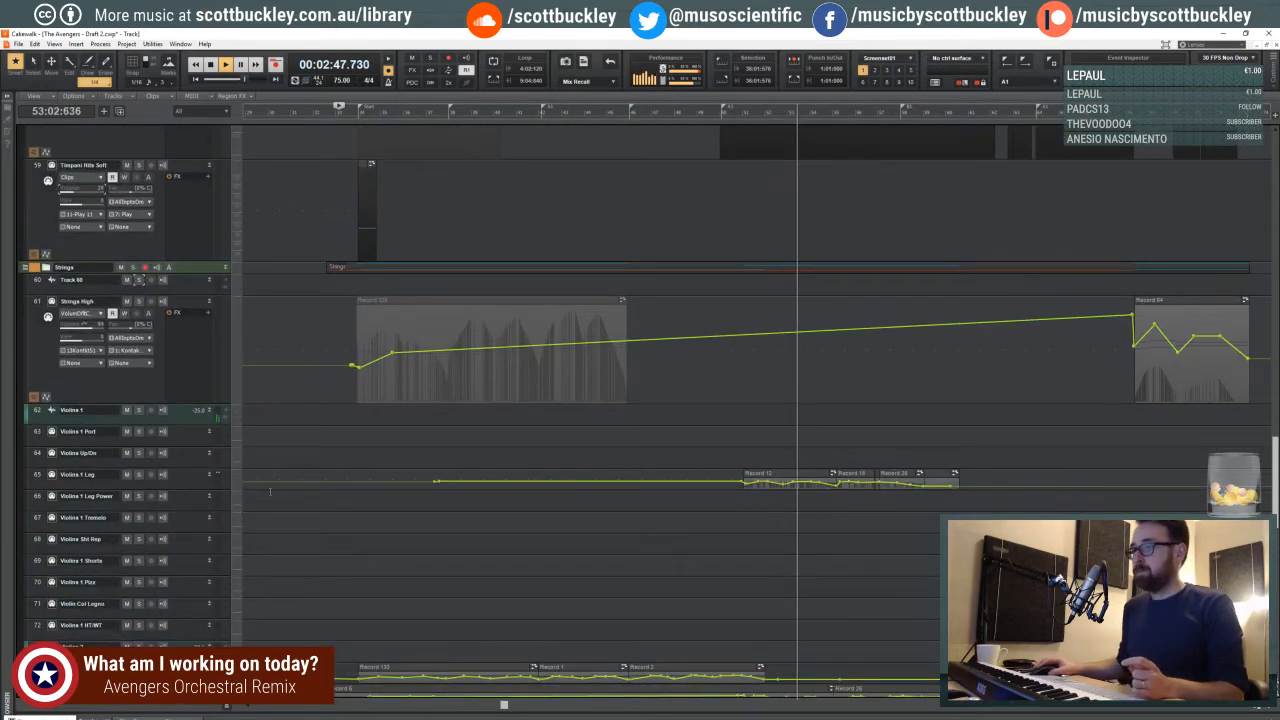
pyautogui.moveTo(201, 489); pyautogui.dragTo(201, 536)
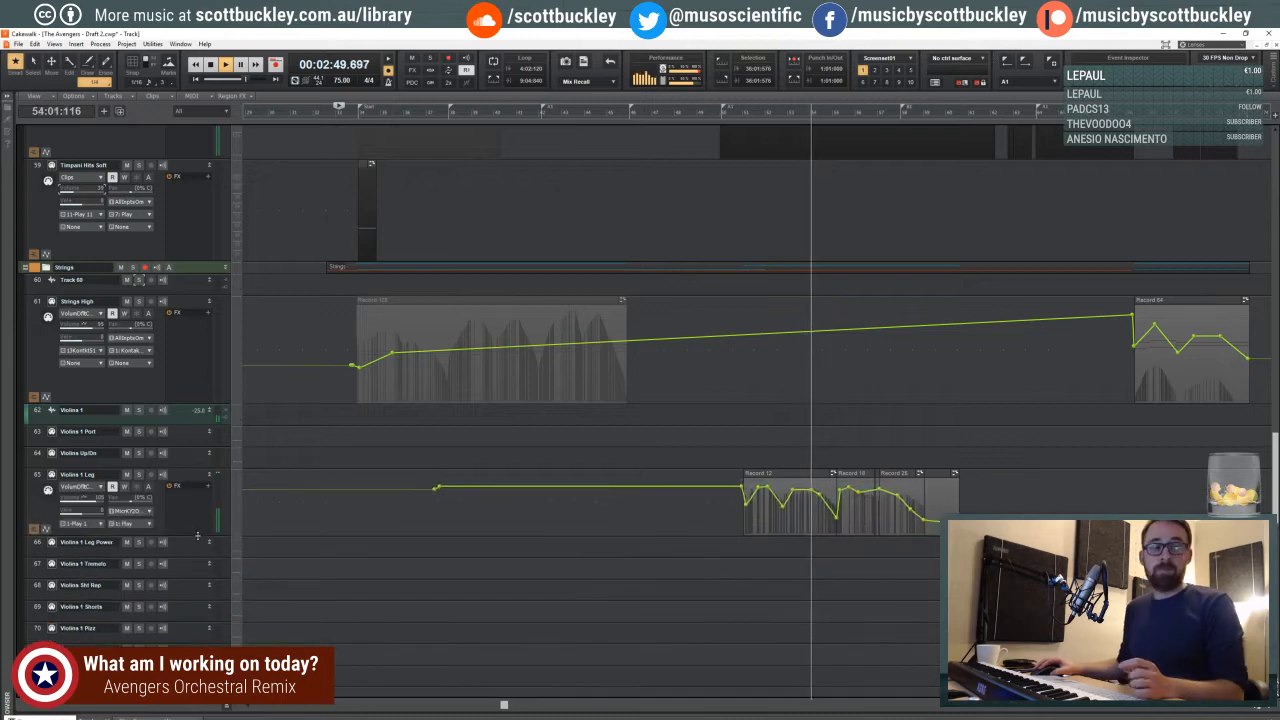
# - Enlarge the FH sus and FH Legato tracks to expose their volume envelopes during playback
pyautogui.scroll(5, 706, 524)
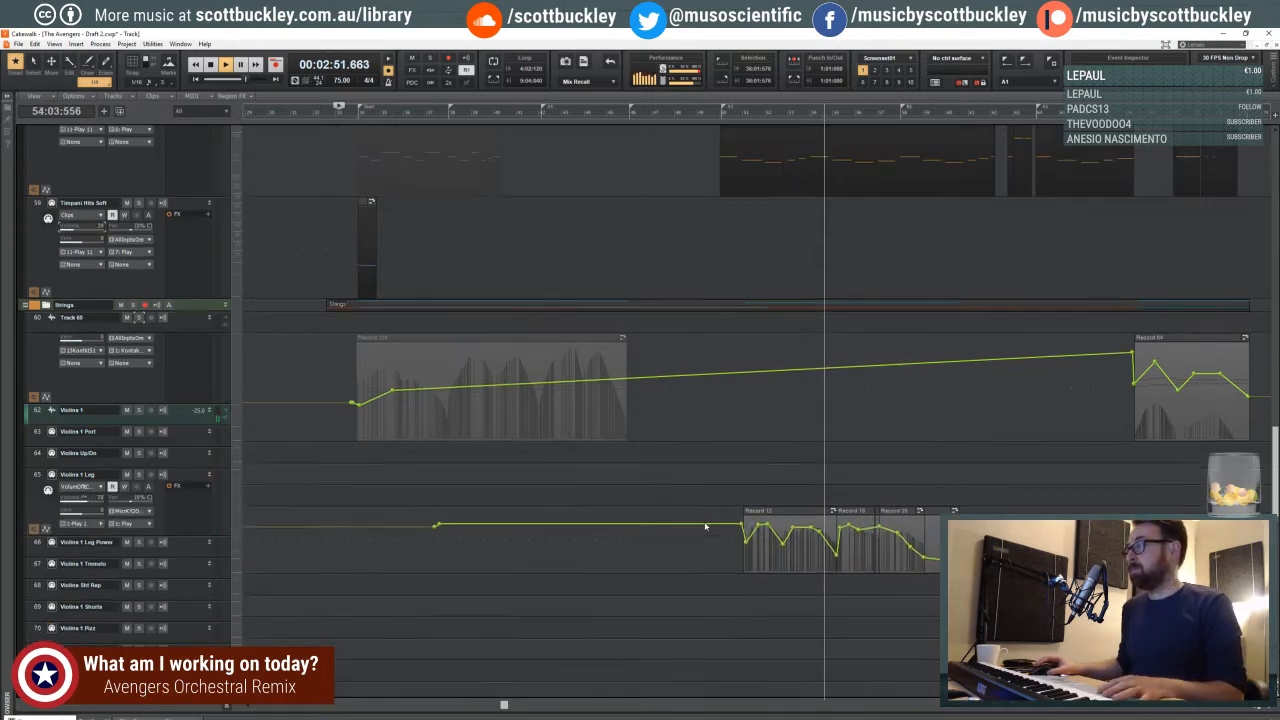
pyautogui.scroll(3, 704, 521)
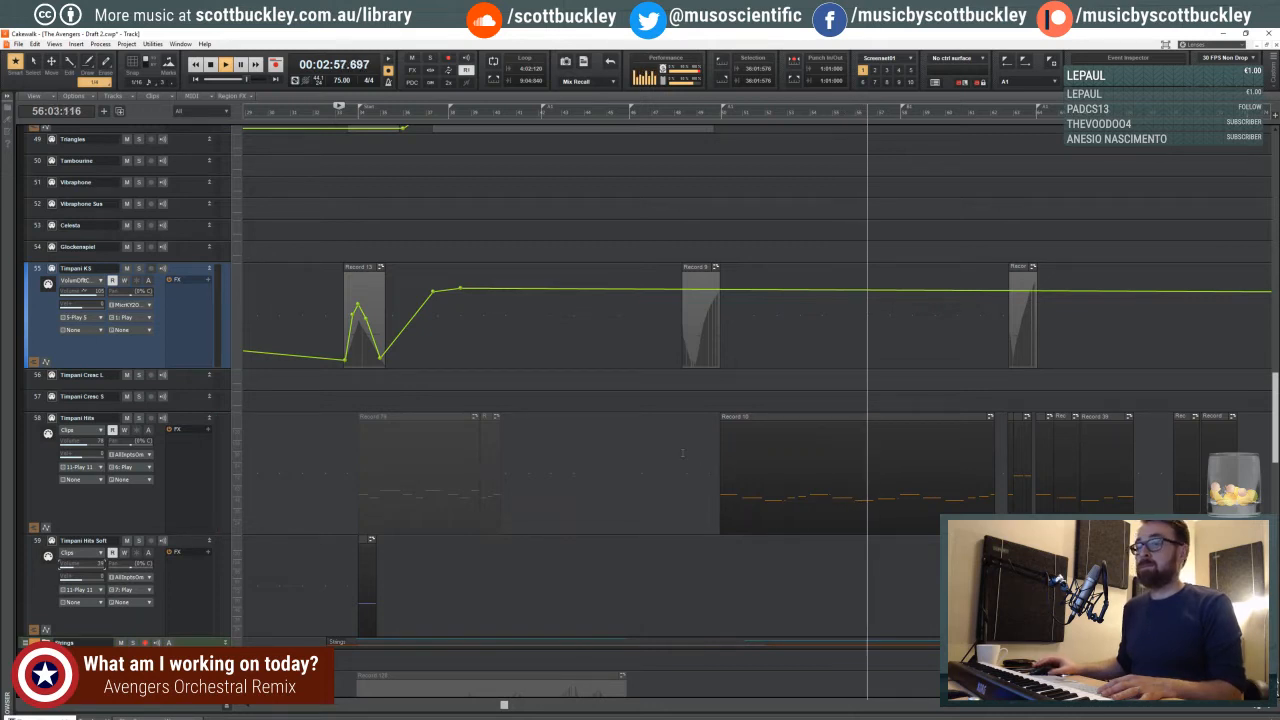
pyautogui.scroll(-3, 695, 455)
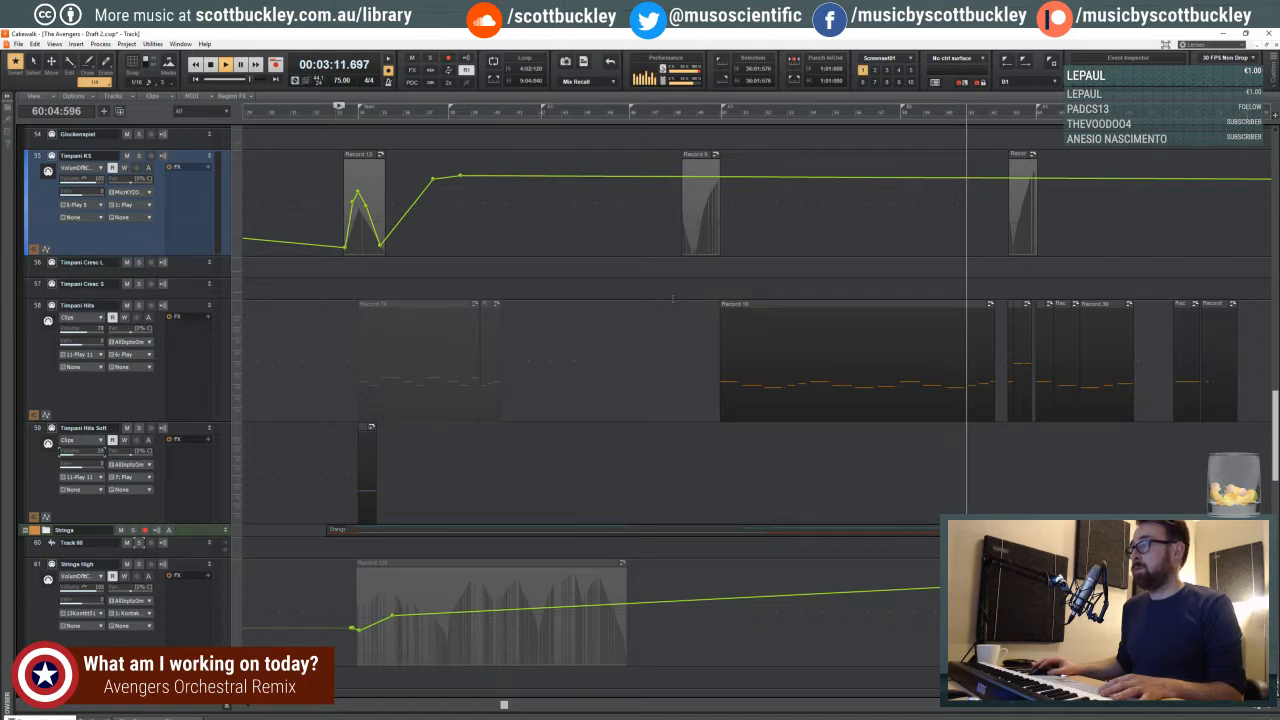
pyautogui.scroll(10, 711, 320)
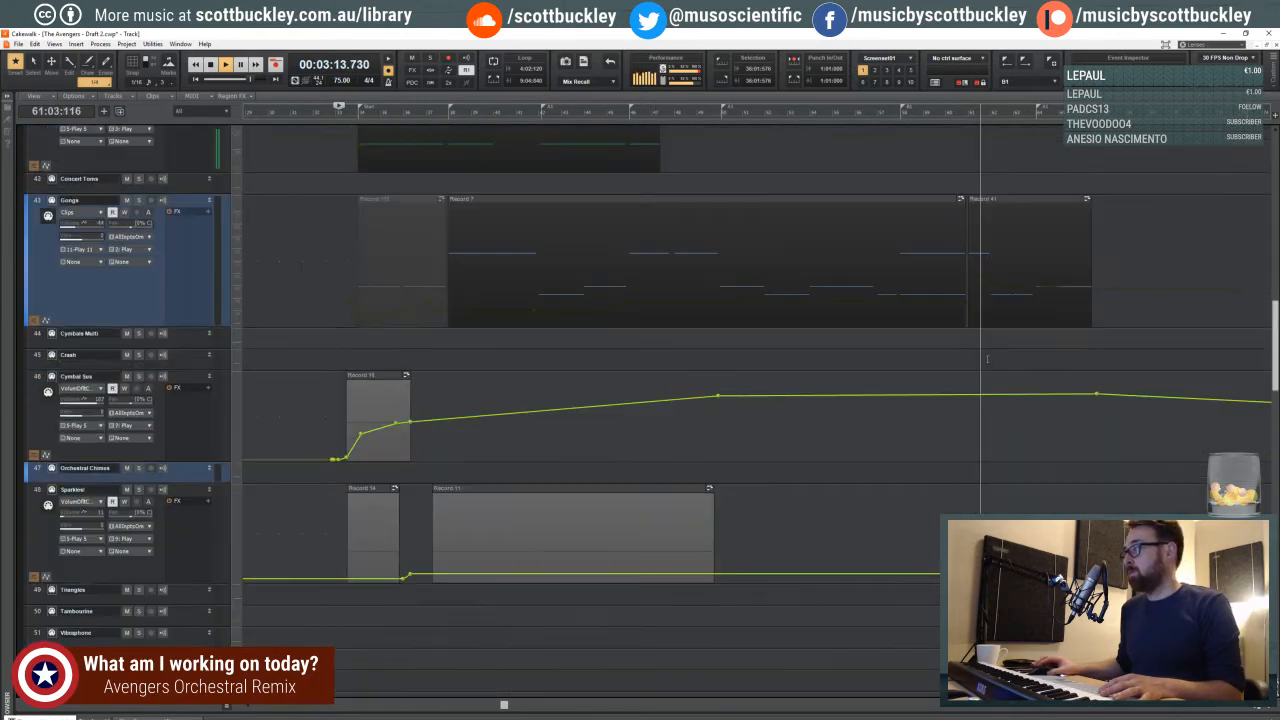
pyautogui.scroll(10, 985, 362)
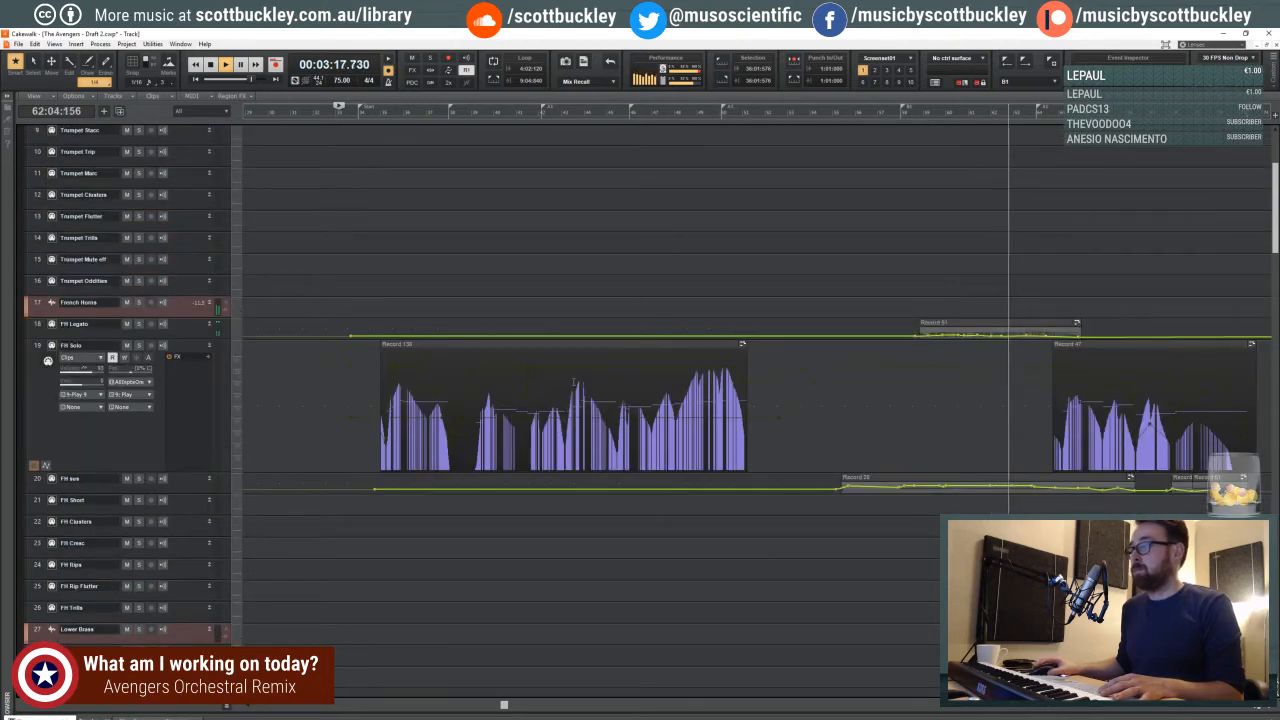
pyautogui.moveTo(174, 491); pyautogui.dragTo(174, 604)
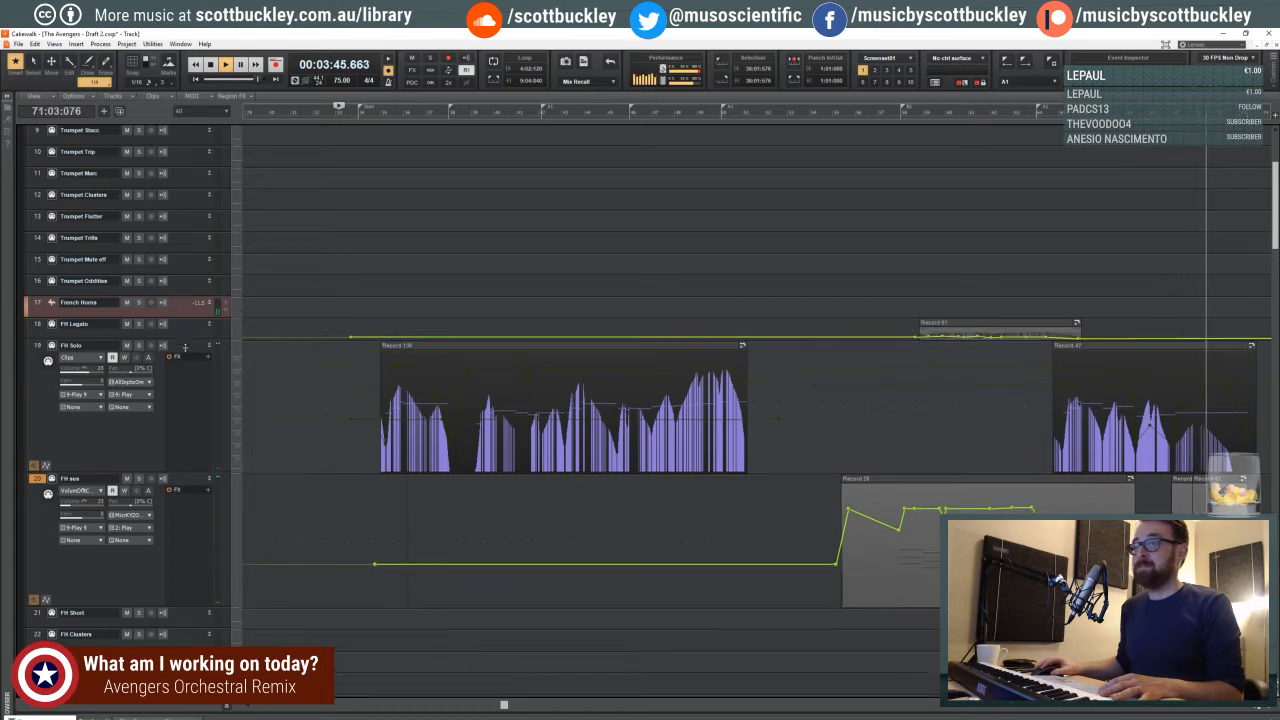
pyautogui.moveTo(188, 335); pyautogui.dragTo(190, 466)
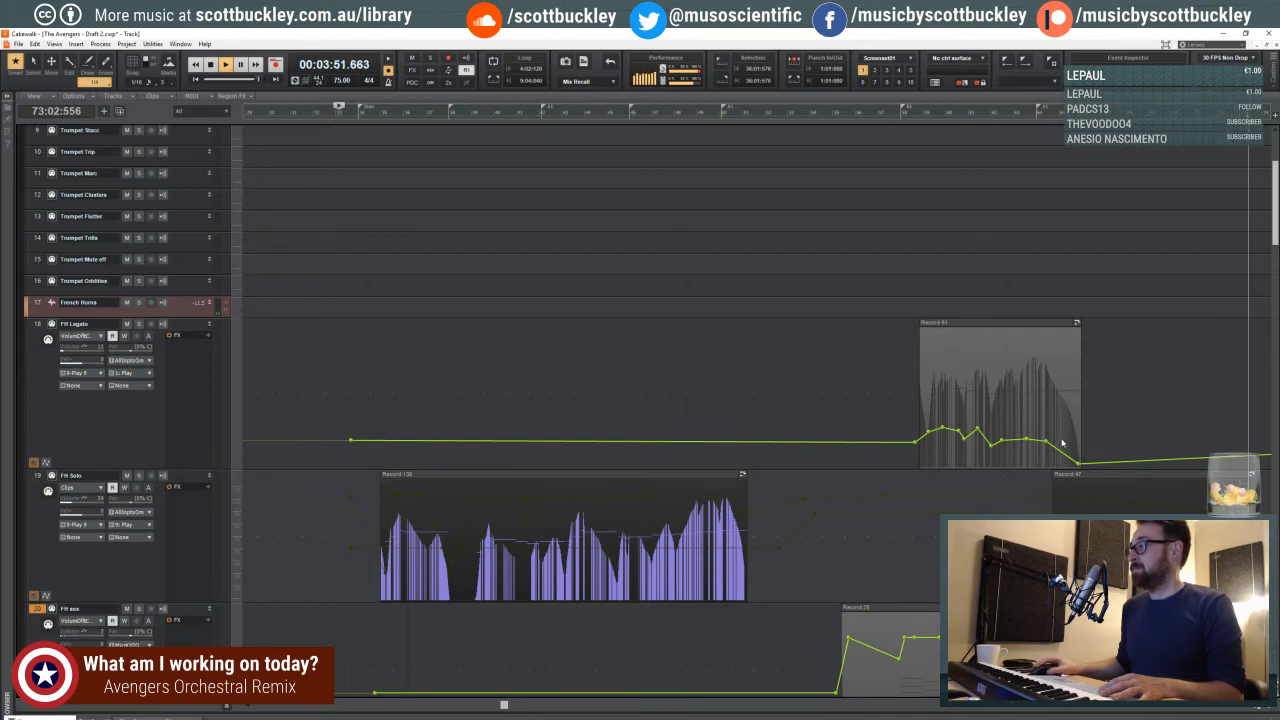
# - Stop playback and restart it from the last beat of measure 44, just before the Mens entry
pyautogui.press('space')
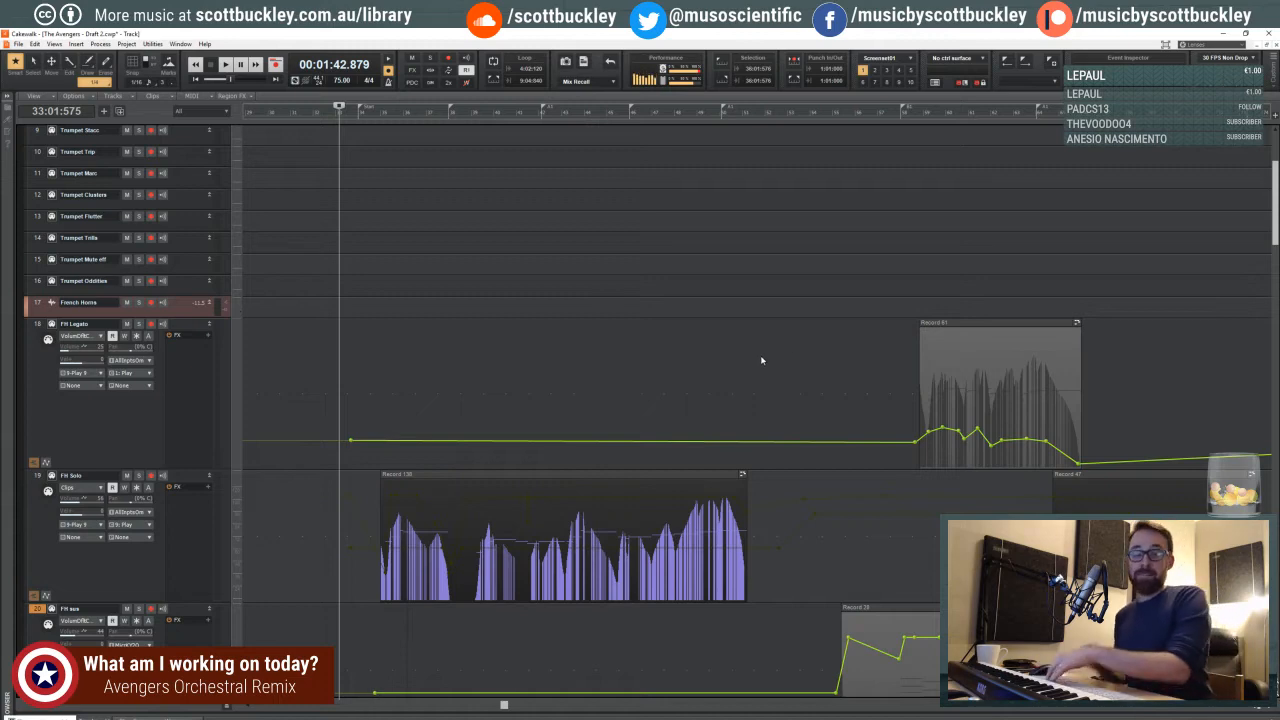
pyautogui.click(605, 194)
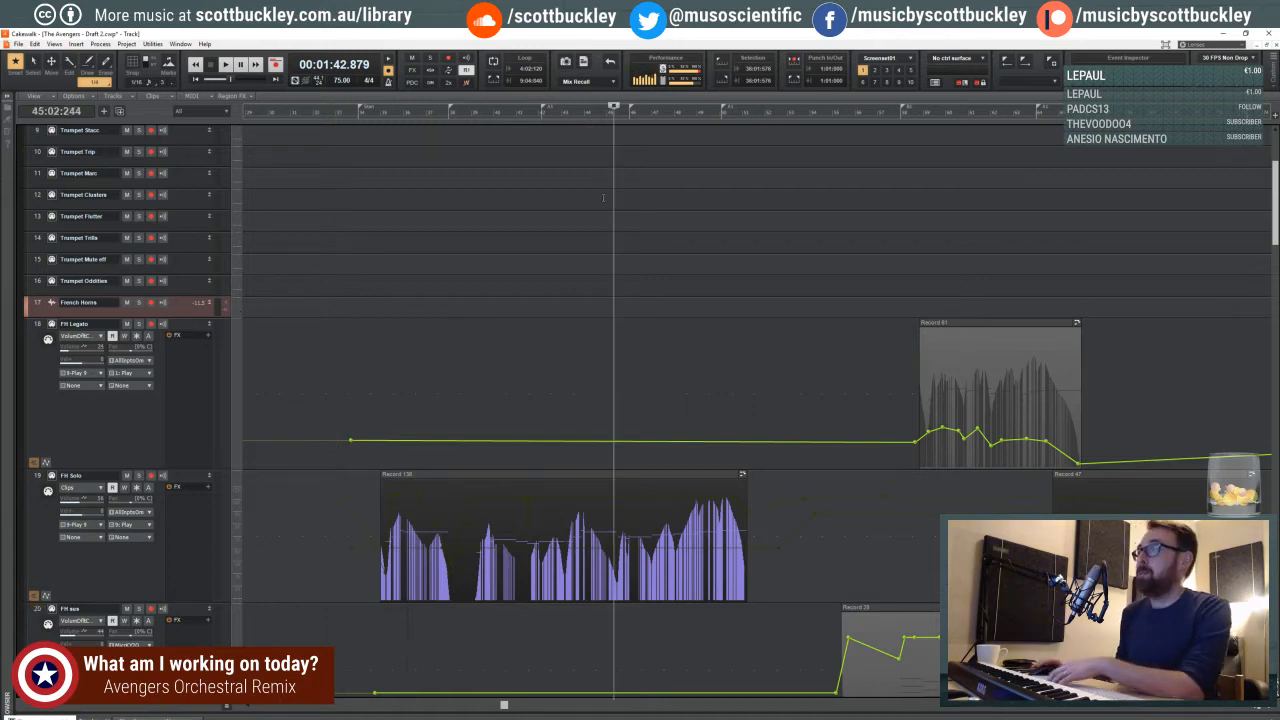
pyautogui.scroll(5, 617, 201)
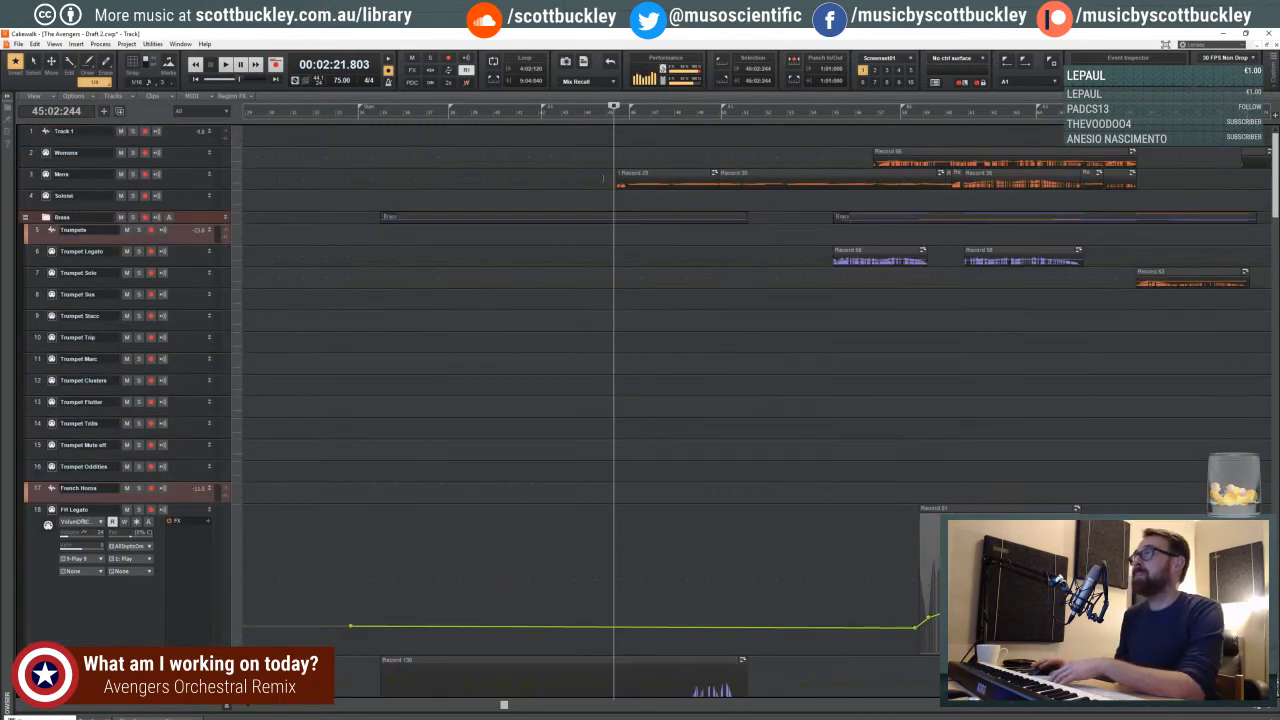
pyautogui.click(621, 160)
pyautogui.click(614, 150)
pyautogui.click(606, 143)
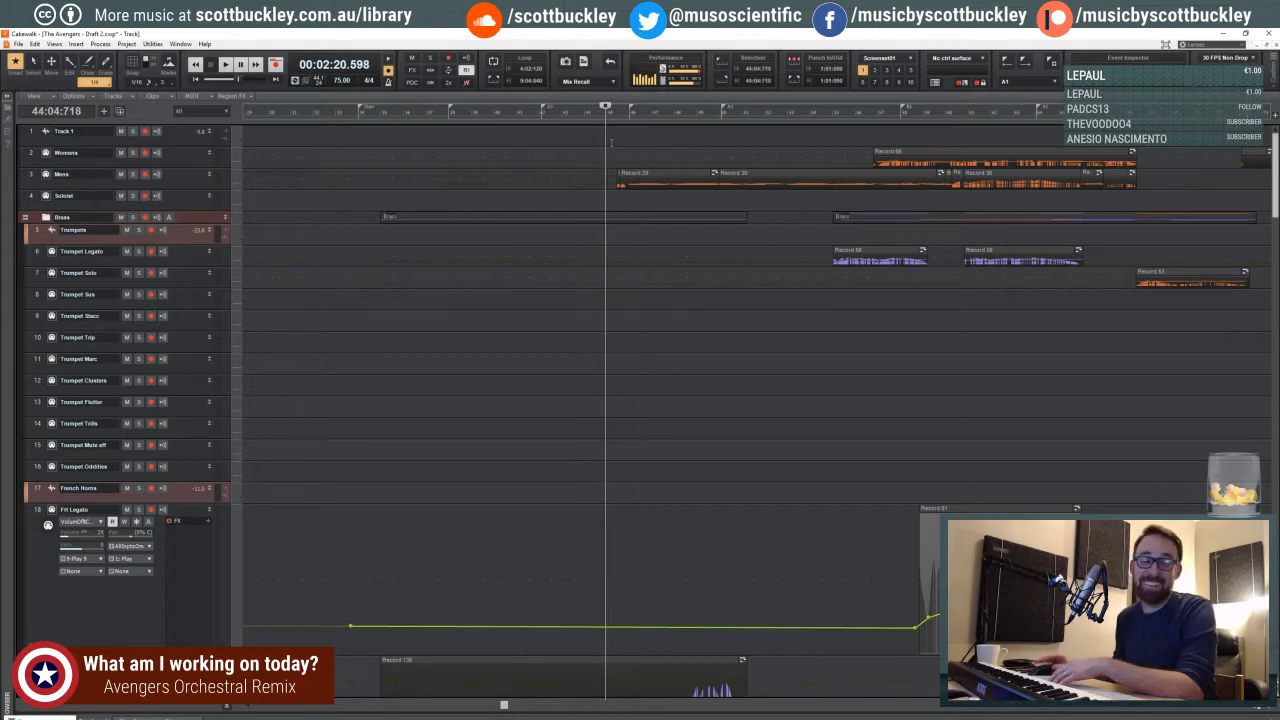
pyautogui.click(607, 140)
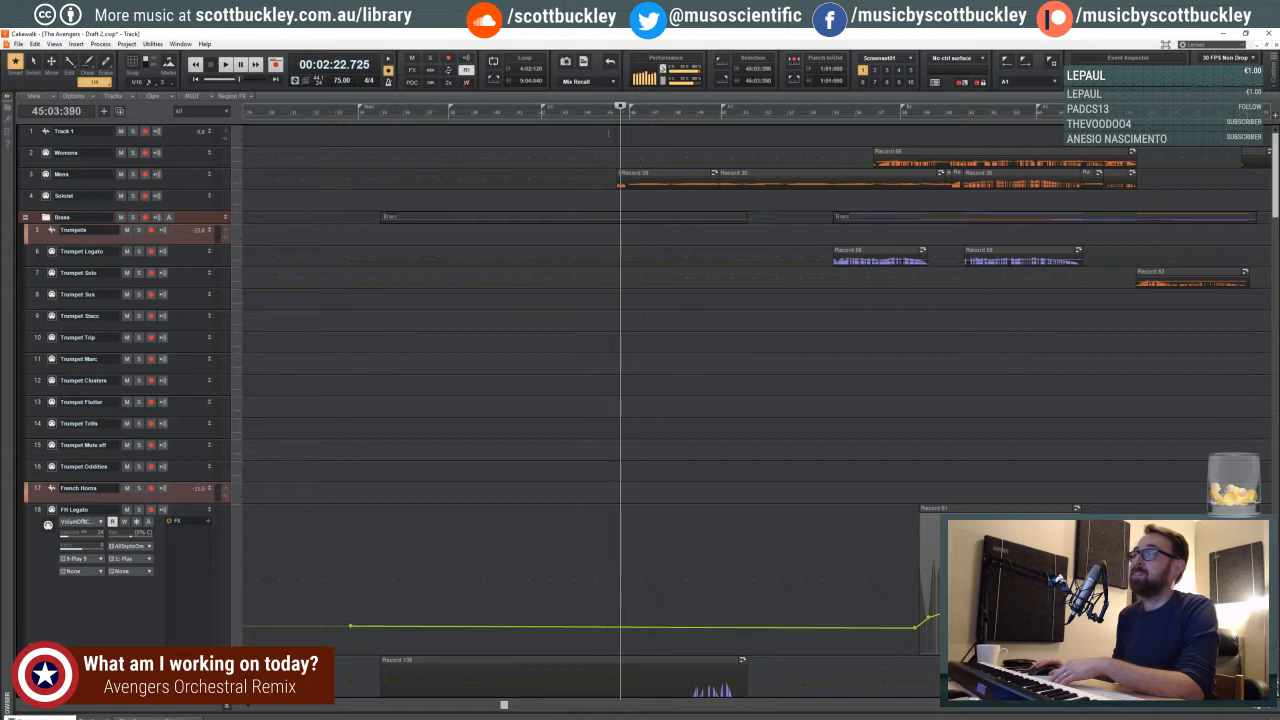
pyautogui.press('space')
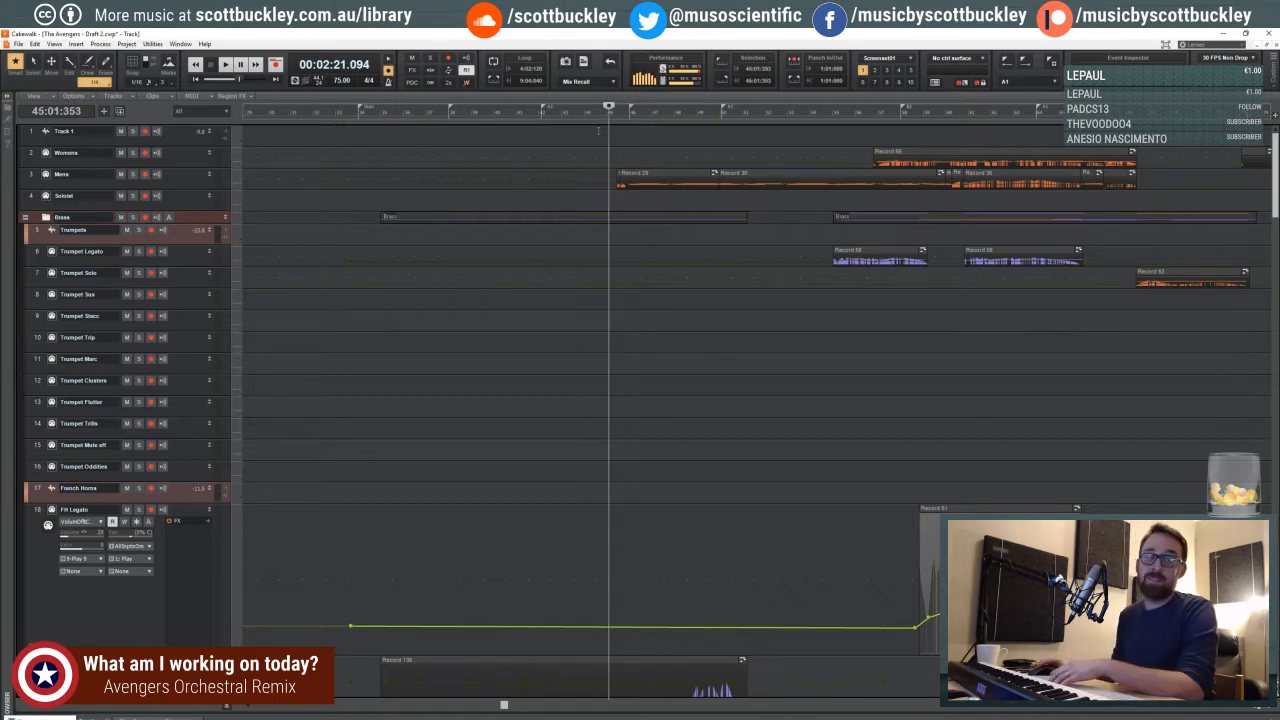
pyautogui.click(604, 136)
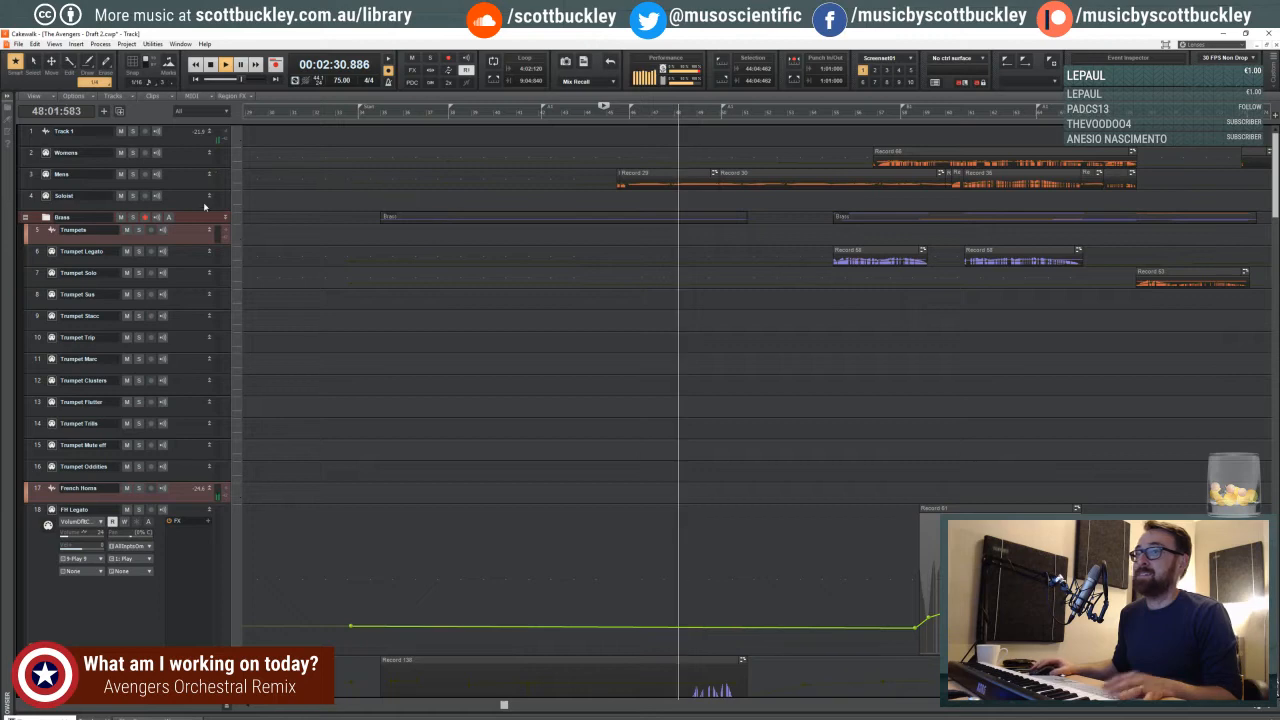
# - Enlarge the Mens track to expose its clip contents while checking the French horn tracks during playback
pyautogui.moveTo(168, 186); pyautogui.dragTo(290, 288)
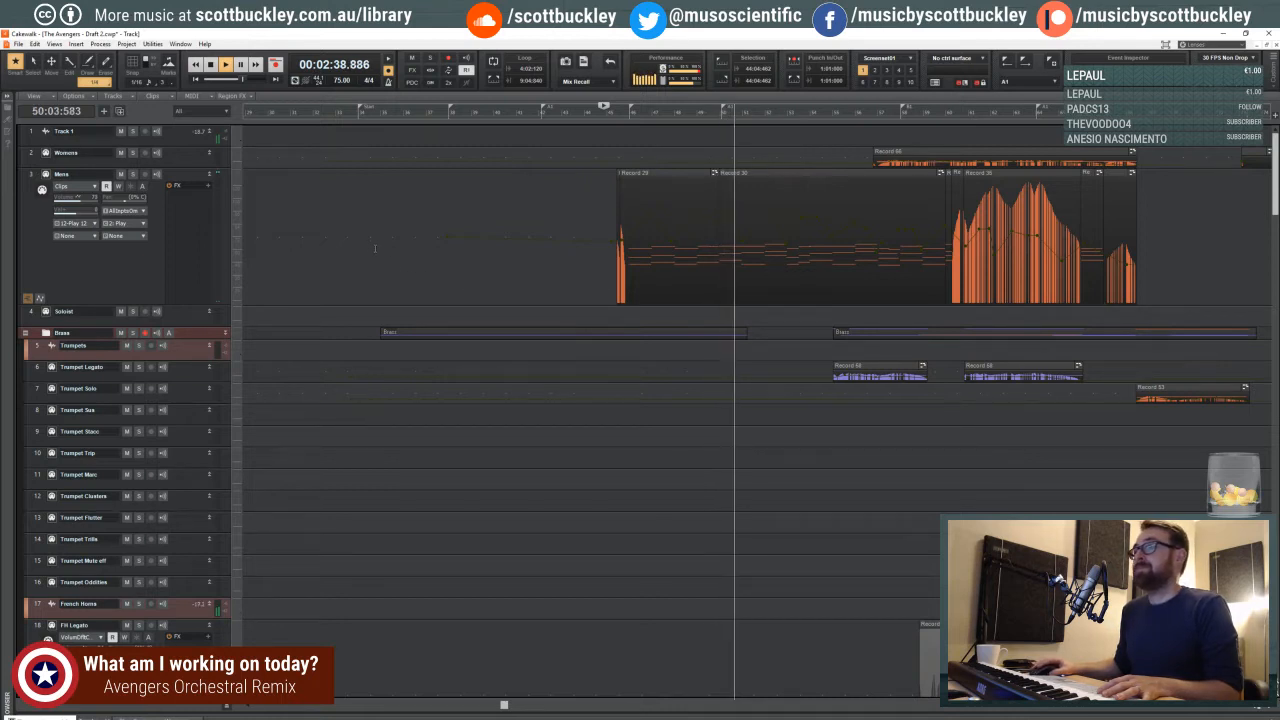
pyautogui.scroll(-6, 375, 244)
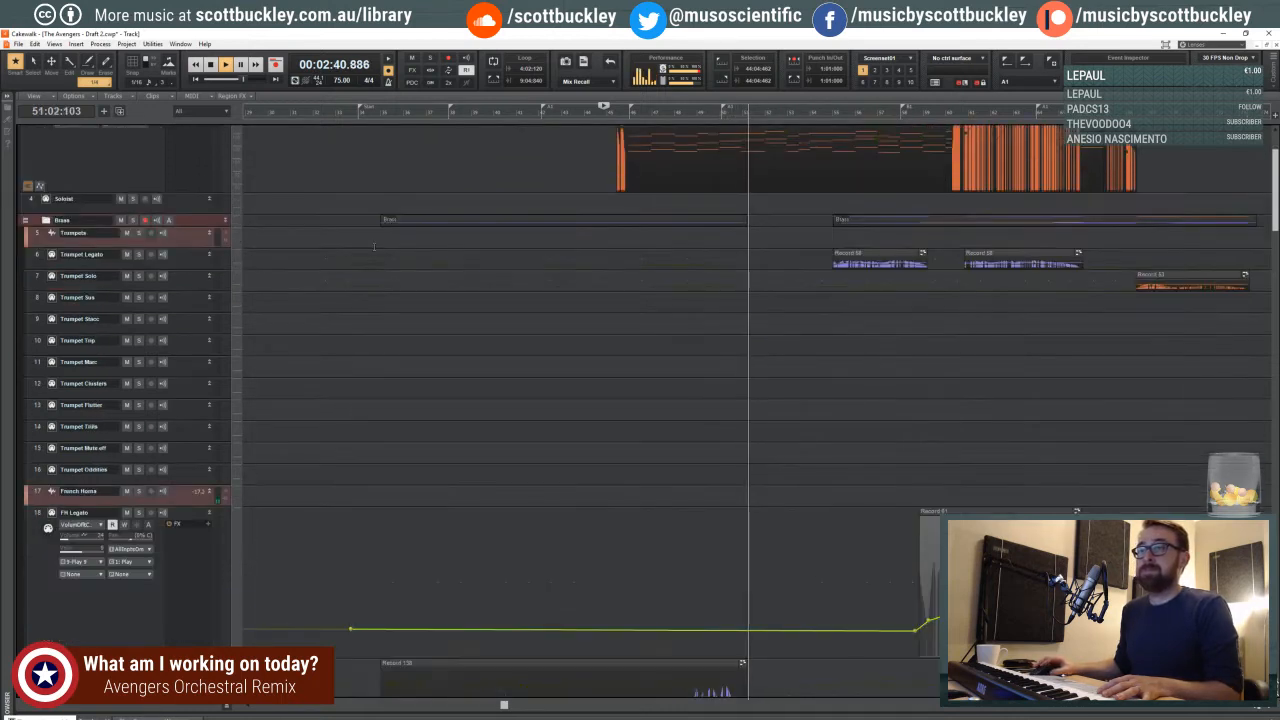
pyautogui.scroll(-4, 377, 248)
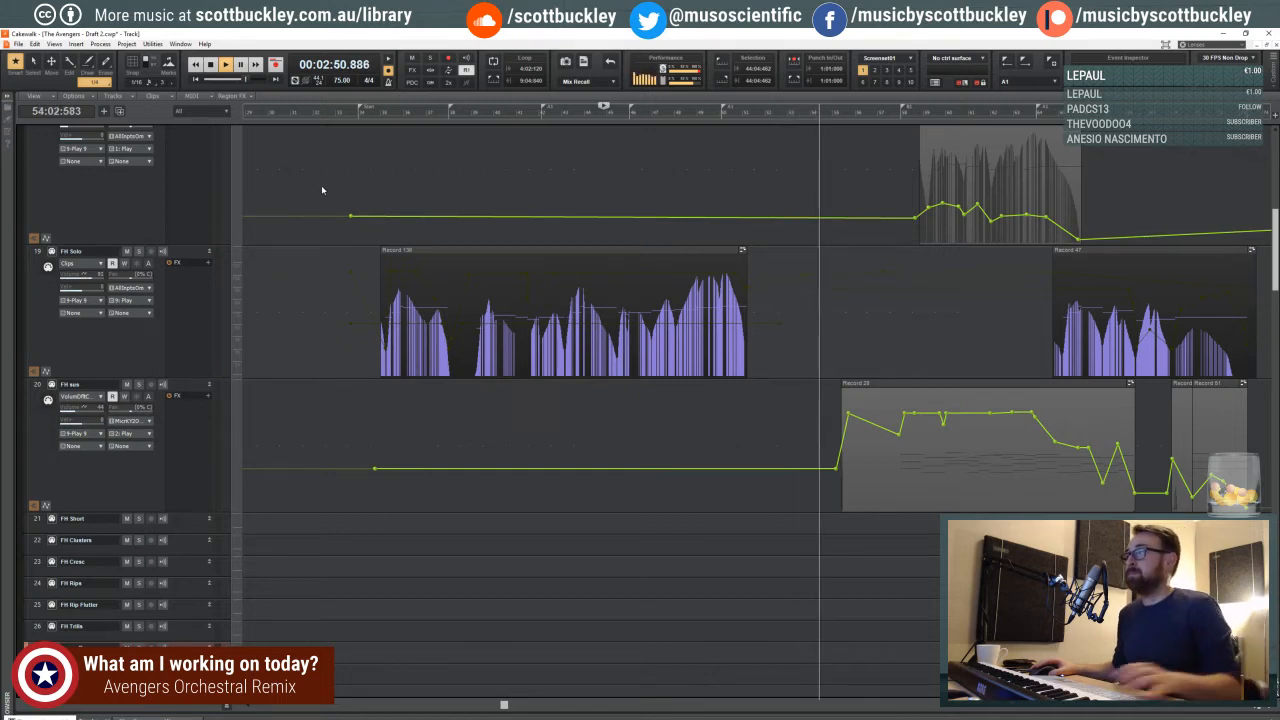
pyautogui.scroll(5, 443, 239)
pyautogui.scroll(4, 453, 241)
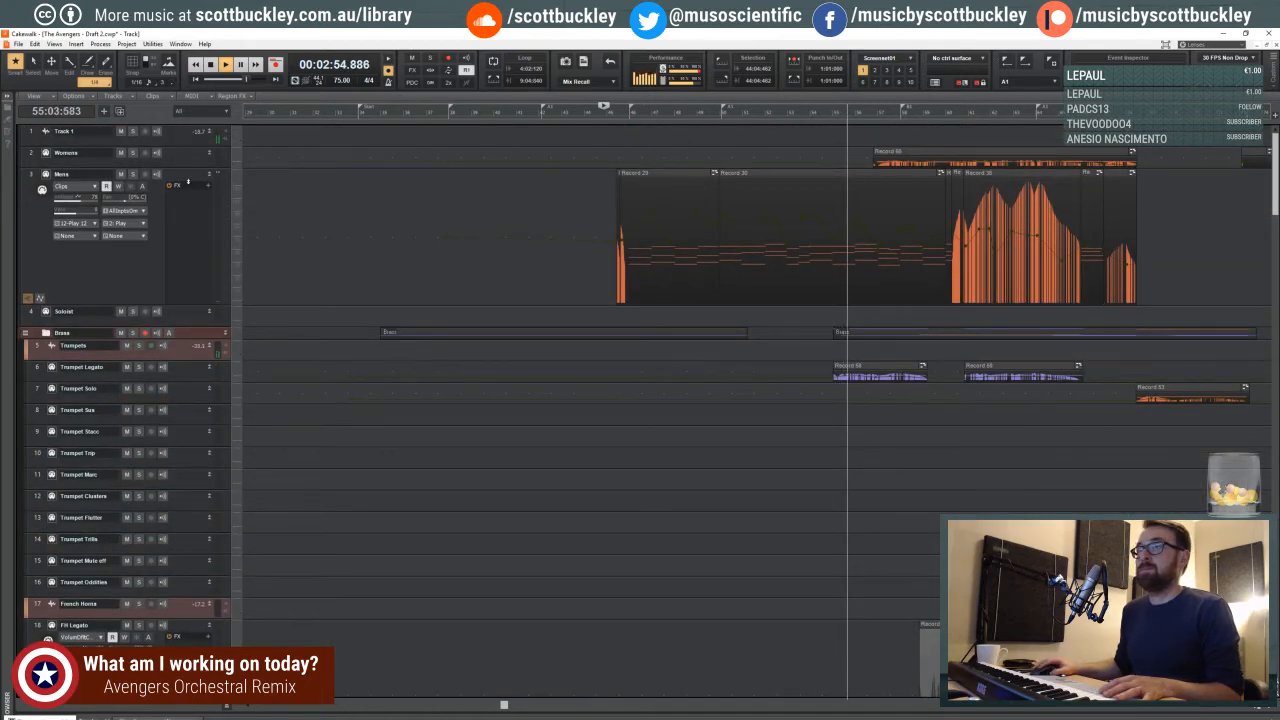
# - Make Trombones Sus the active track for live input, play along with the section past measure 58, and stop playback
pyautogui.scroll(-3, 224, 318)
pyautogui.scroll(-5, 226, 310)
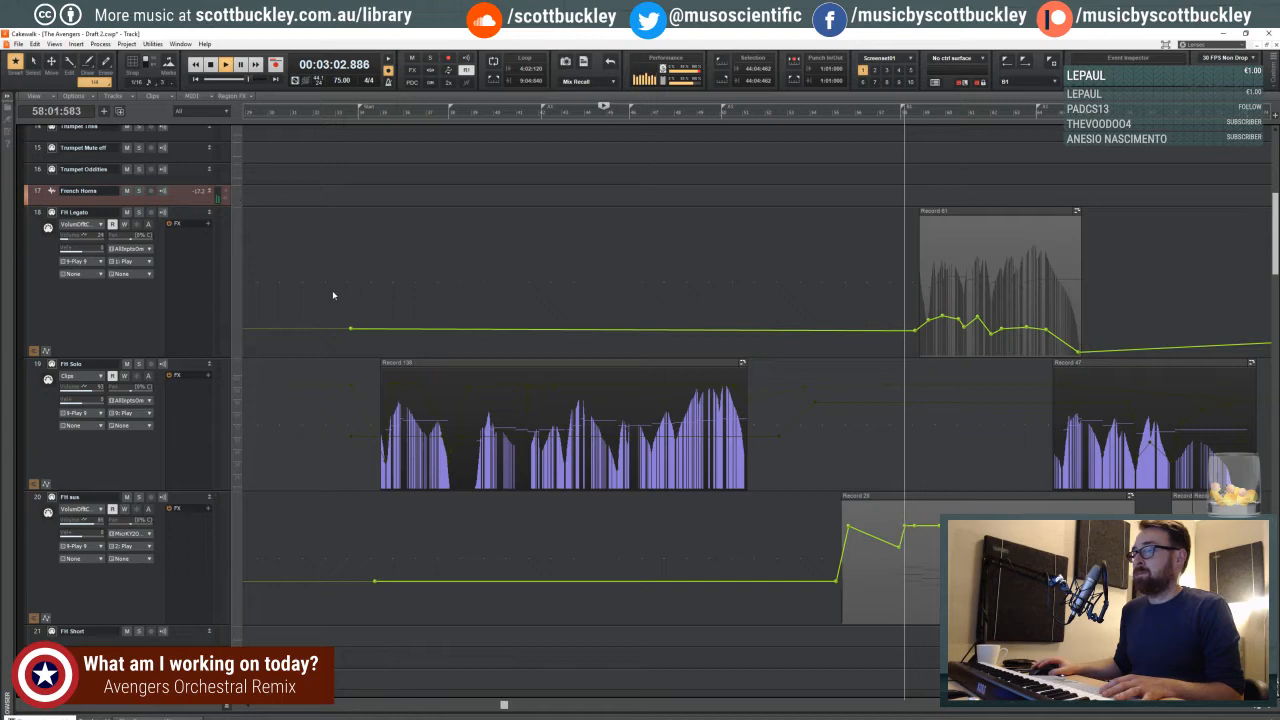
pyautogui.scroll(-6, 414, 314)
pyautogui.scroll(-1, 484, 327)
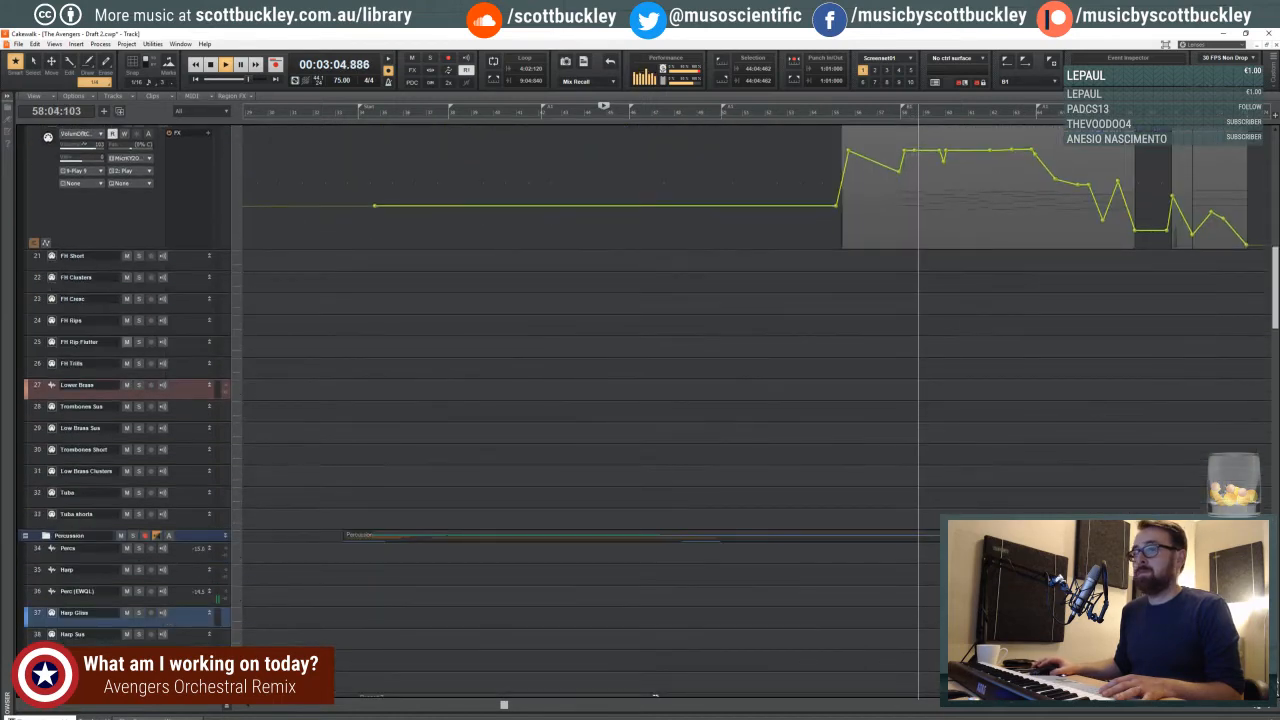
pyautogui.click(231, 401)
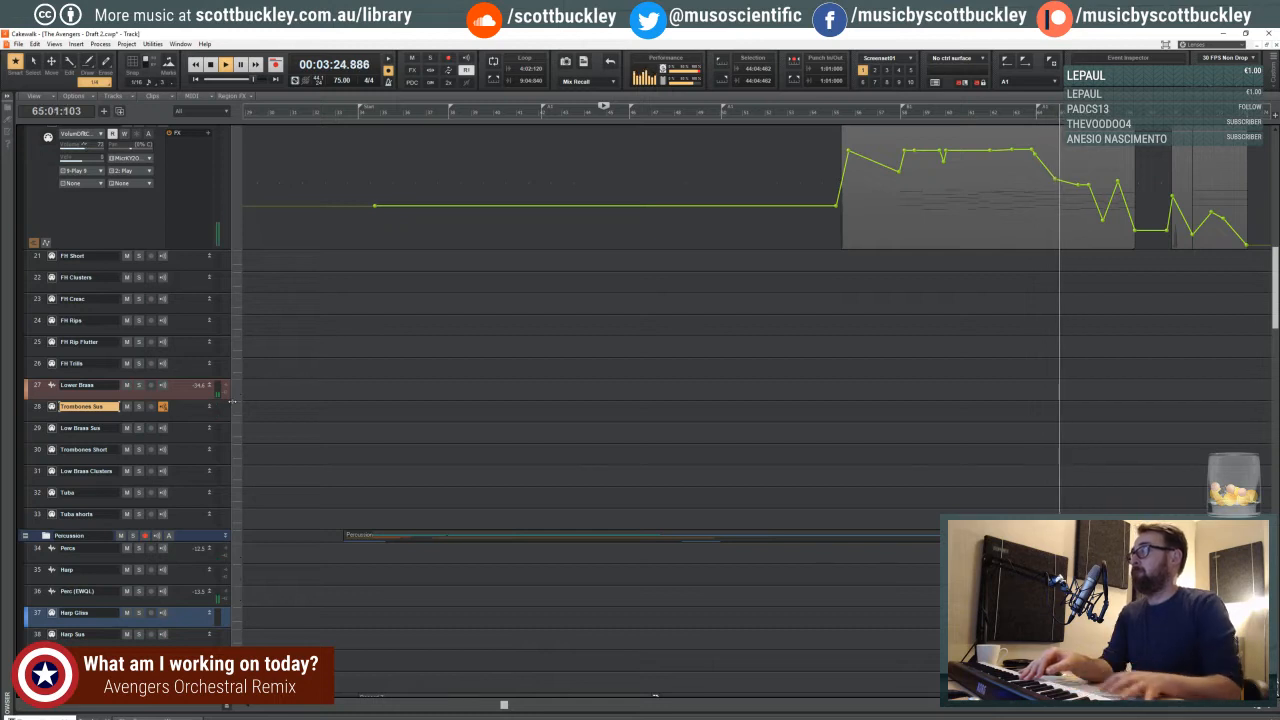
pyautogui.press('space')
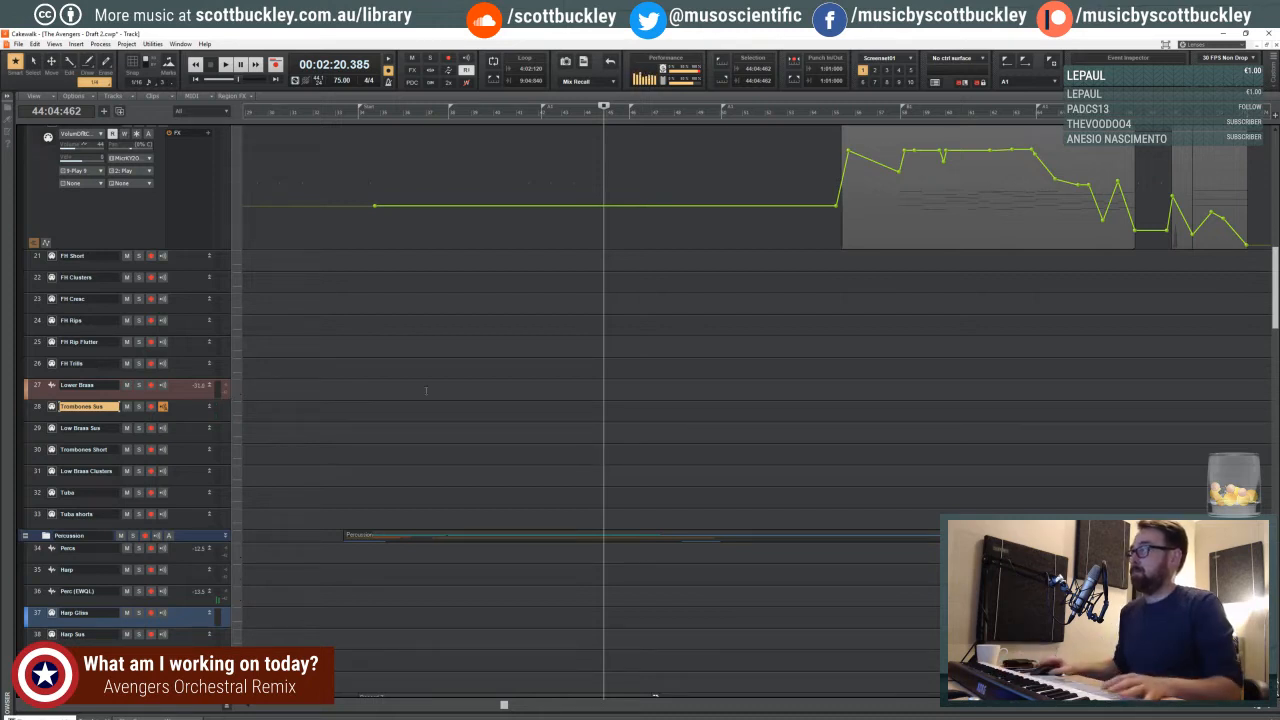
# - Rehearse a sustained trombone part on Trombones Sus against playback from the third beat of measure 57
pyautogui.click(892, 112)
pyautogui.press('space')
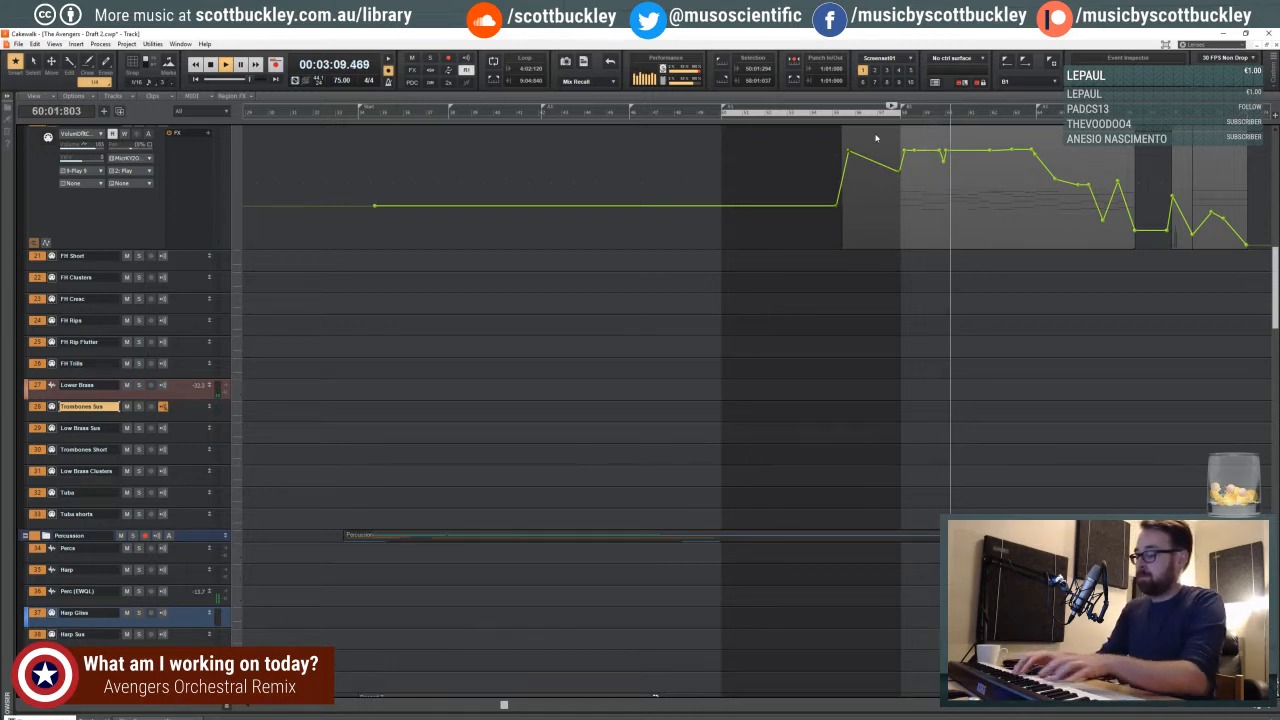
pyautogui.press('space')
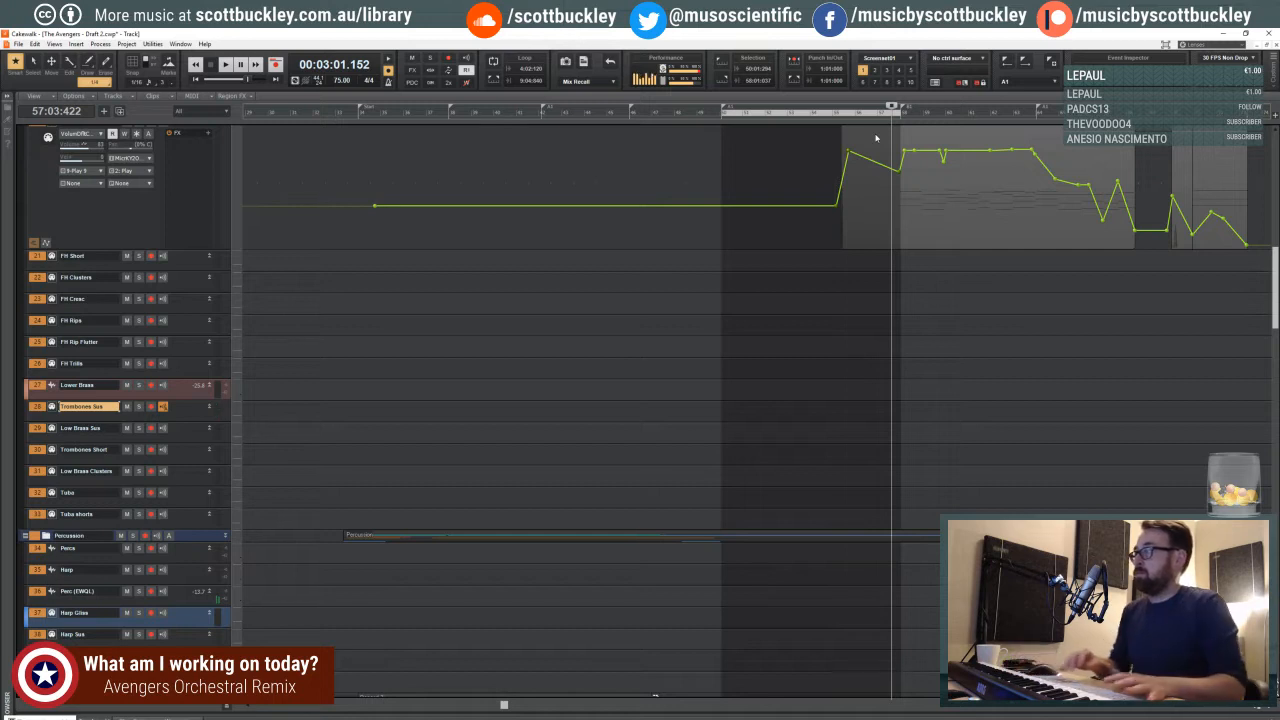
pyautogui.press('space')
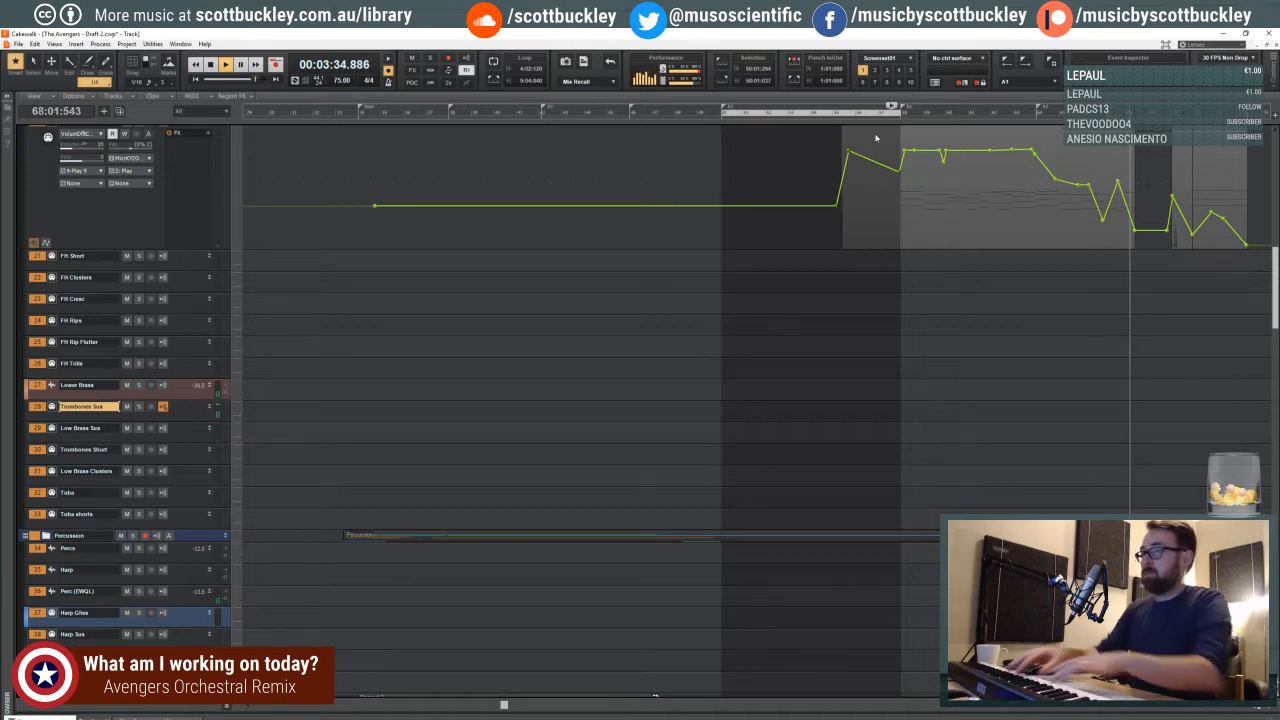
# - Arm Trombones Sus and record the trombone part, restarting the take from about the start of measure 57
pyautogui.press('space')
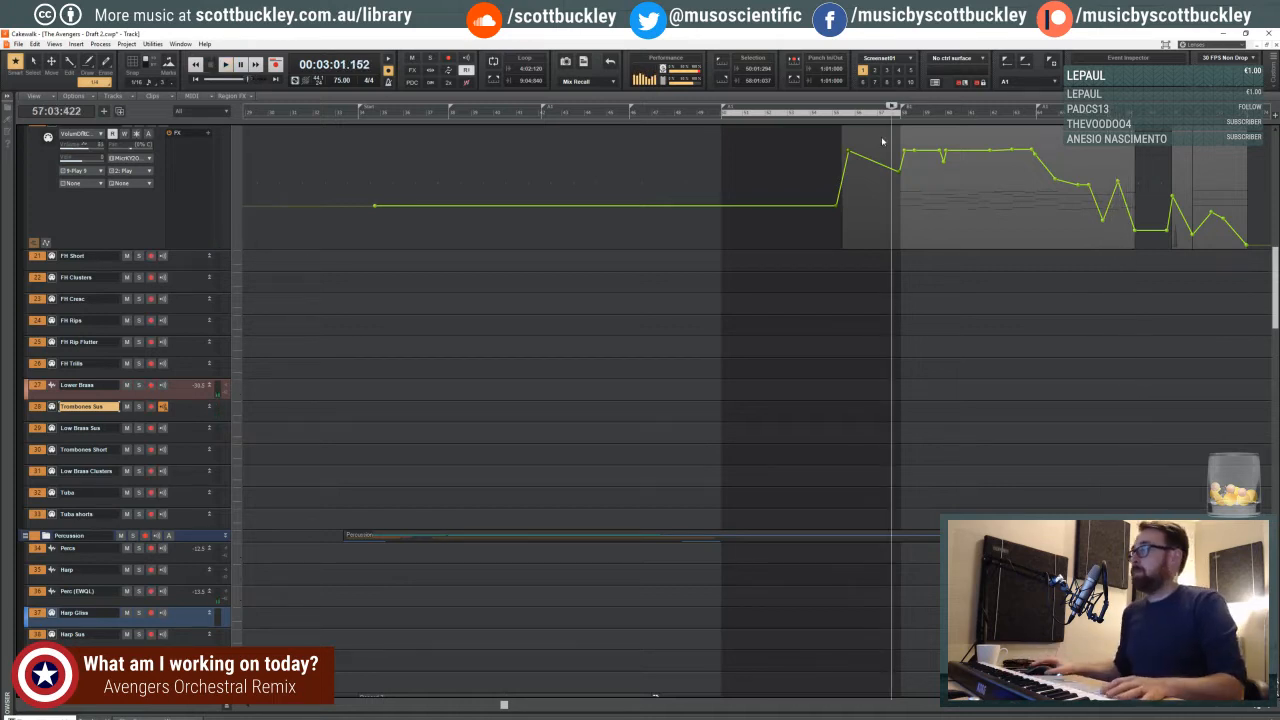
pyautogui.press('space')
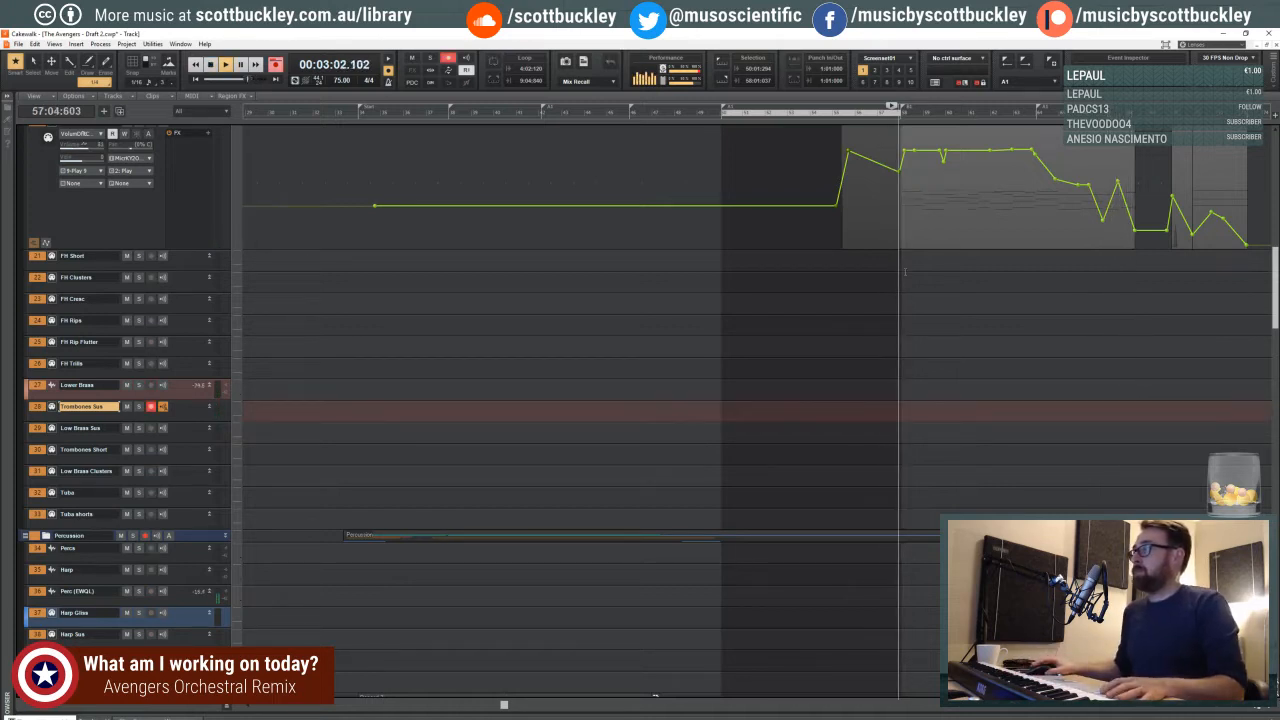
pyautogui.press('space')
pyautogui.click(872, 268)
pyautogui.press('space')
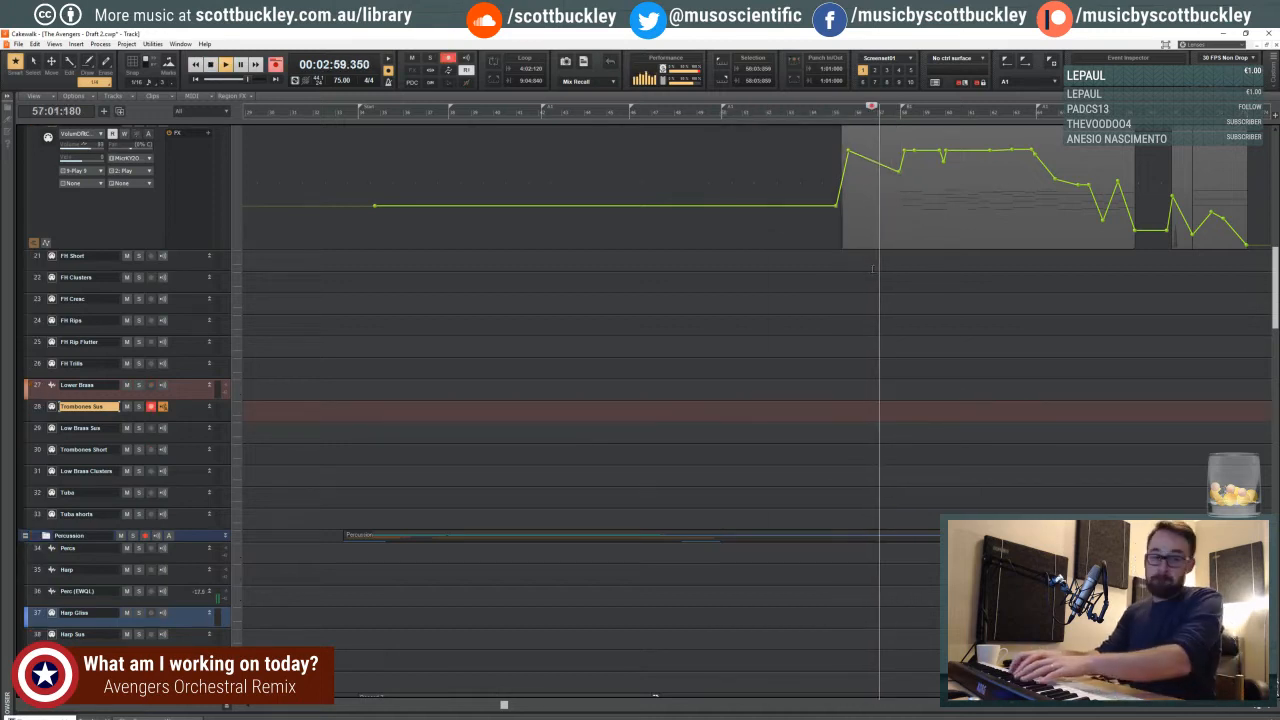
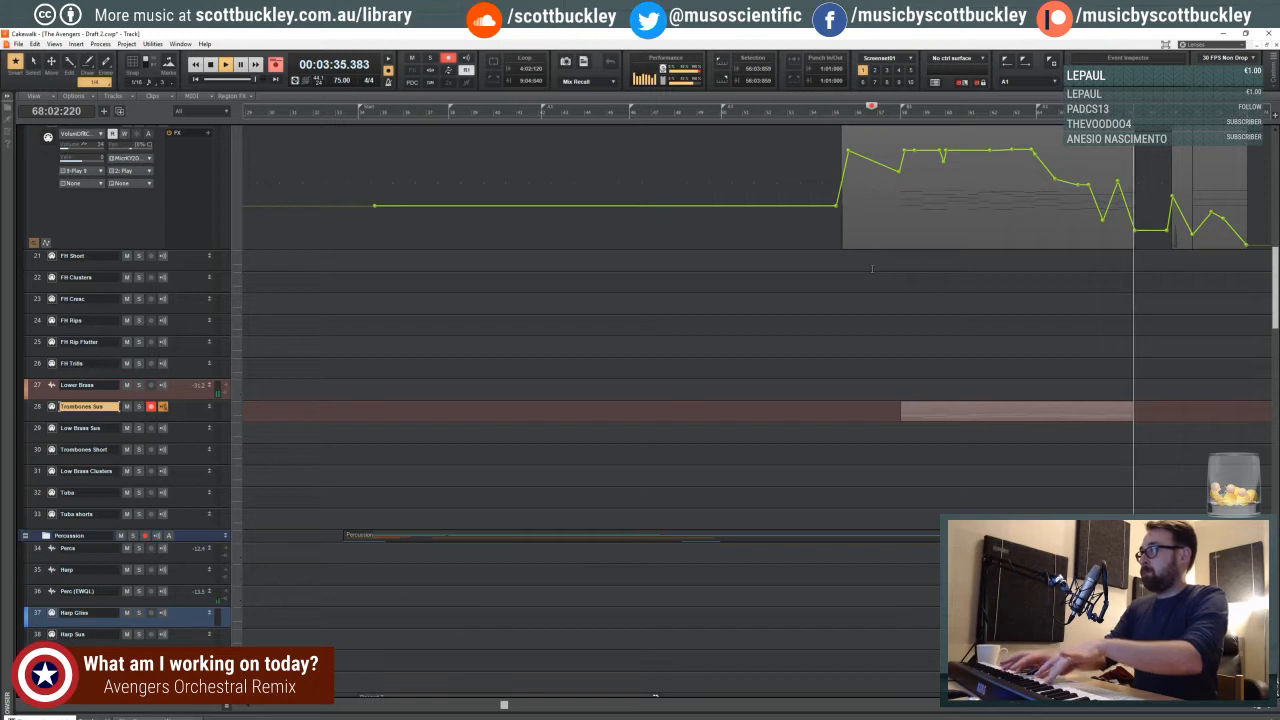
# - End the trombone take and enlarge the Trombones Sus track to show the recorded notes from measure 58 onward
pyautogui.press('space')
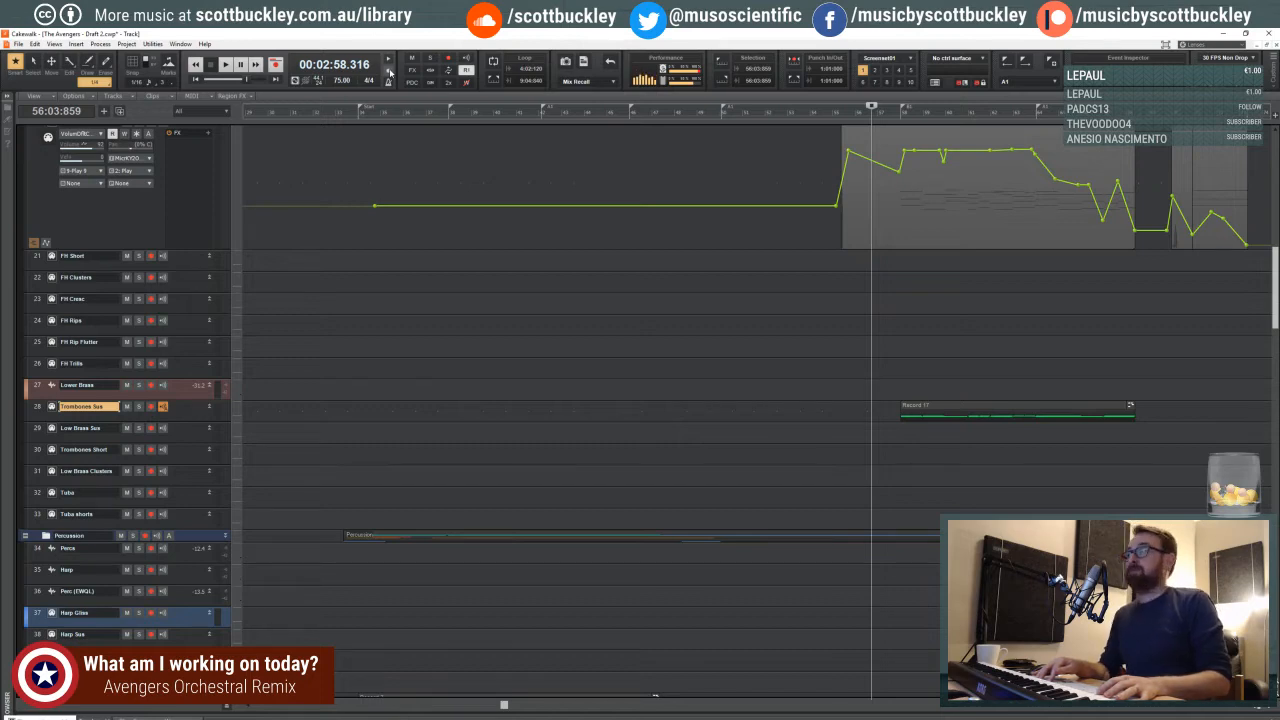
pyautogui.scroll(3, 781, 270)
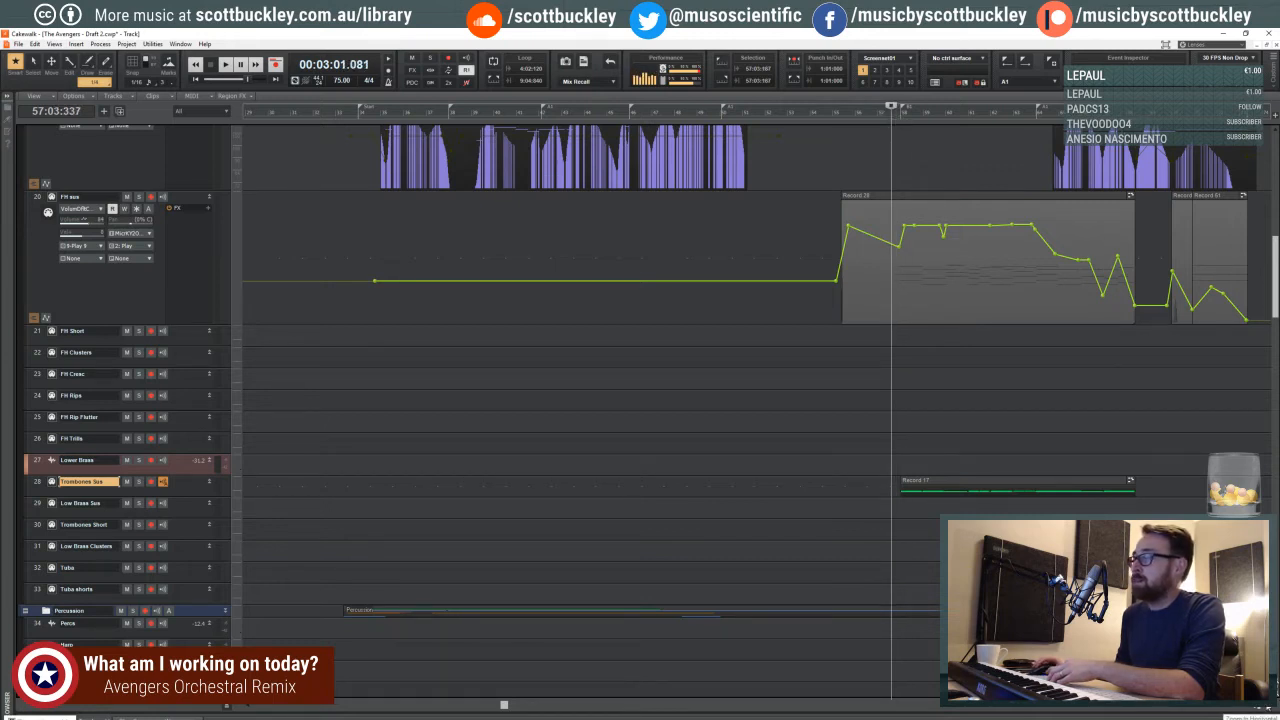
pyautogui.moveTo(189, 497); pyautogui.dragTo(189, 588)
pyautogui.hotkey('ctrl', 'Right')
pyautogui.hotkey('ctrl', 'Right')
pyautogui.hotkey('ctrl', 'Right')
pyautogui.hotkey('ctrl', 'Right')
pyautogui.hotkey('ctrl', 'Right')
pyautogui.hotkey('ctrl', 'Right')
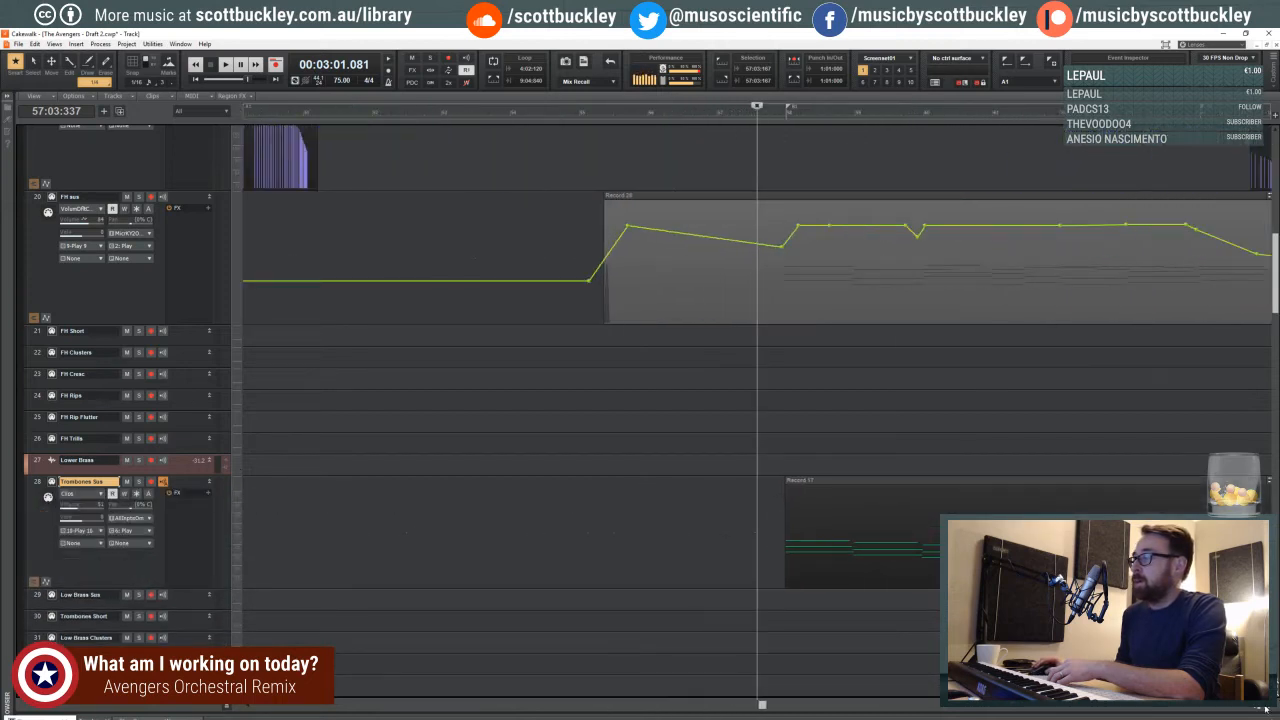
pyautogui.moveTo(787, 709); pyautogui.dragTo(821, 705)
pyautogui.click(1258, 709)
pyautogui.click(1258, 709)
pyautogui.click(1258, 709)
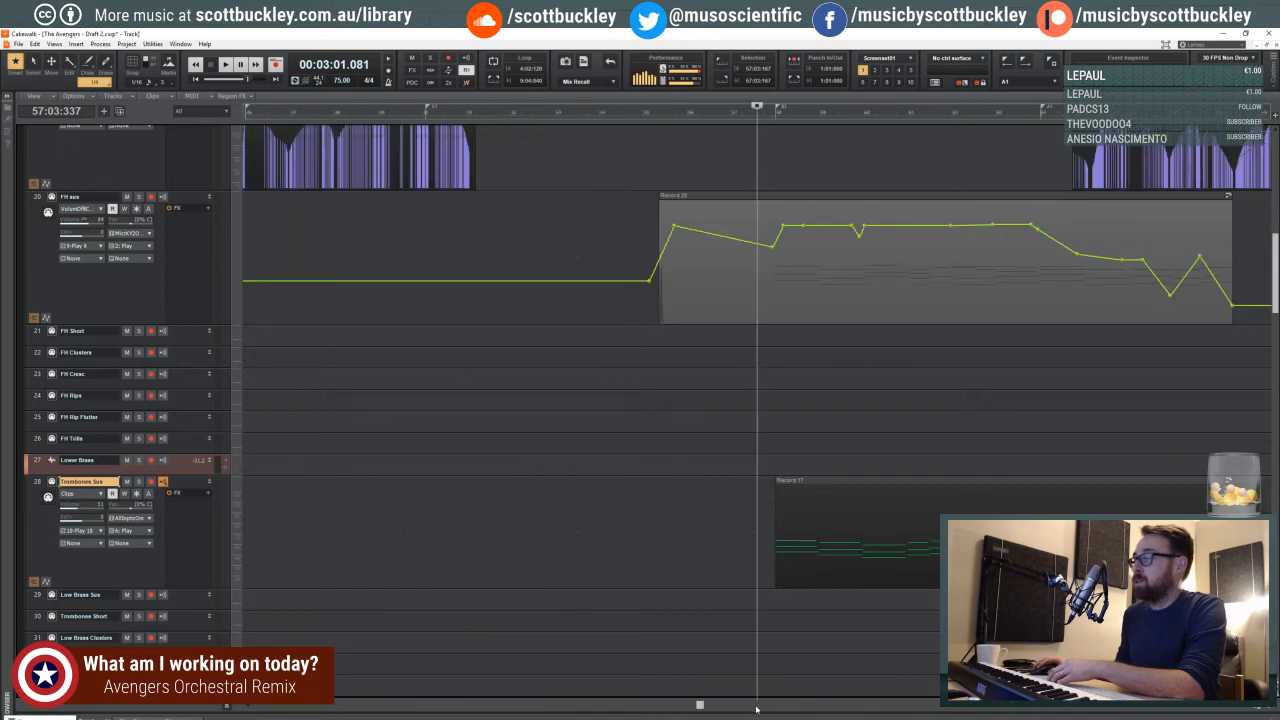
pyautogui.moveTo(703, 708); pyautogui.dragTo(740, 698)
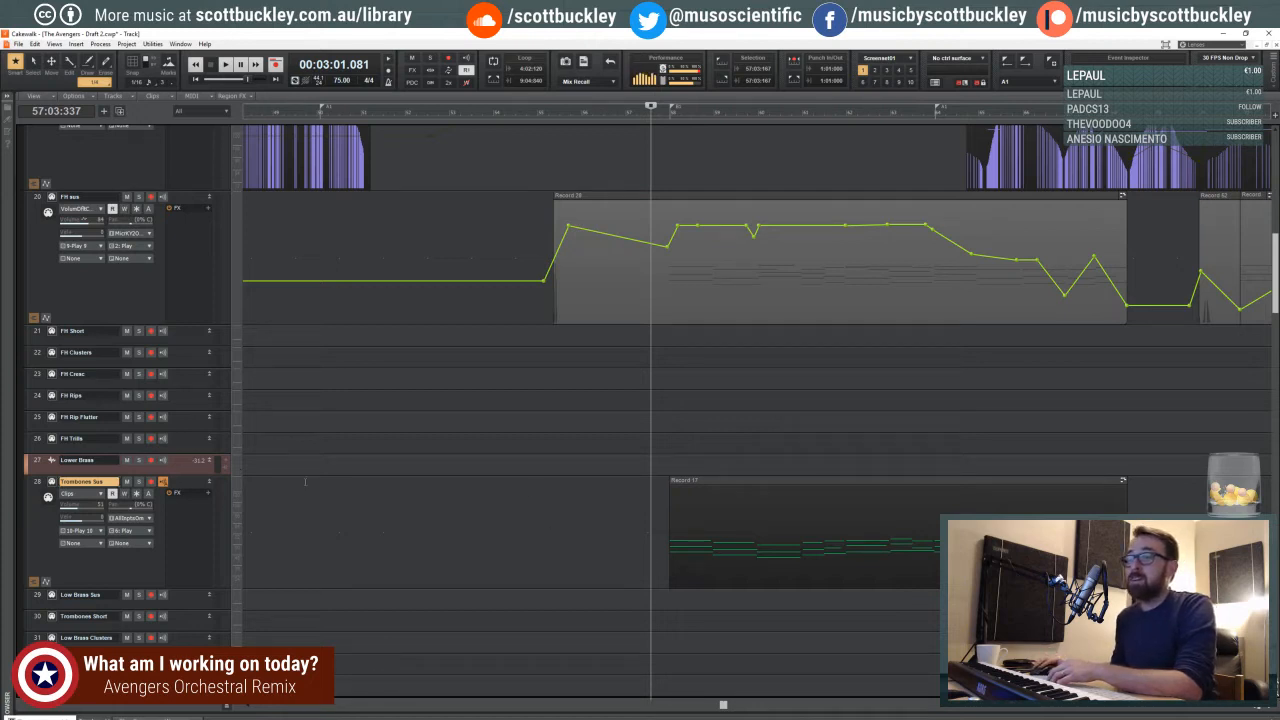
pyautogui.click(661, 436)
pyautogui.click(646, 457)
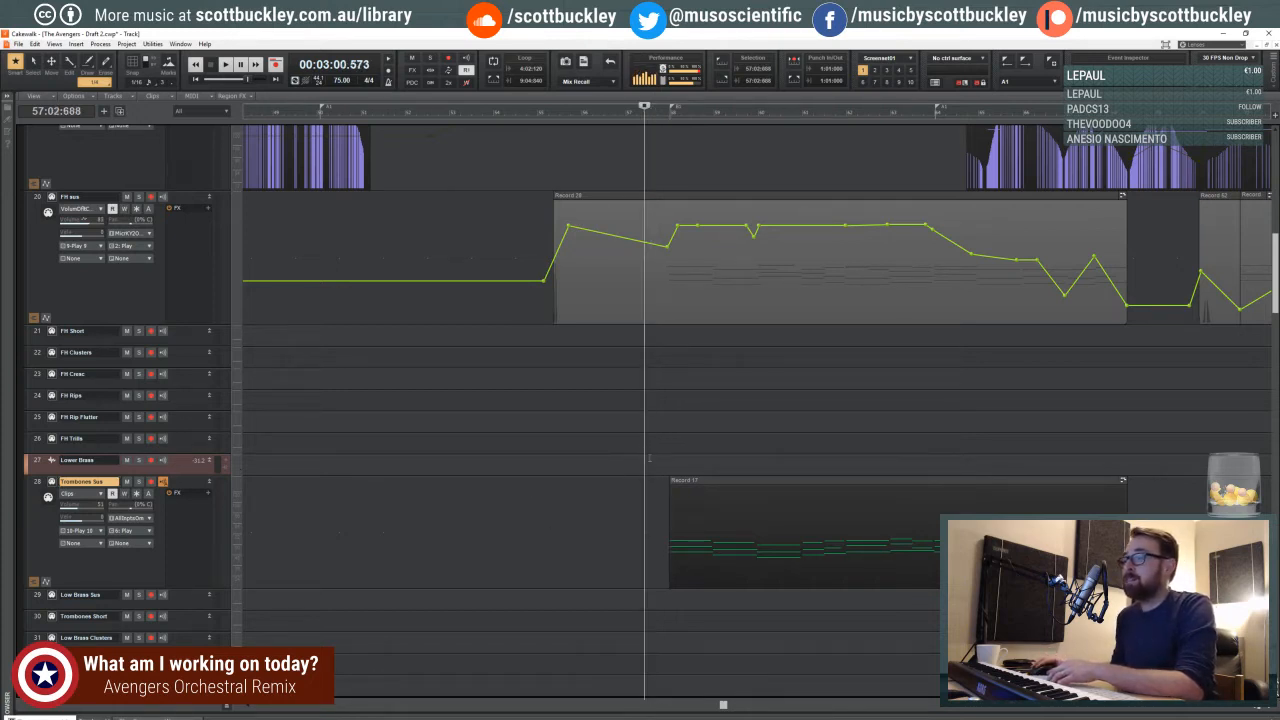
pyautogui.click(1272, 706)
pyautogui.click(1272, 706)
pyautogui.click(1272, 706)
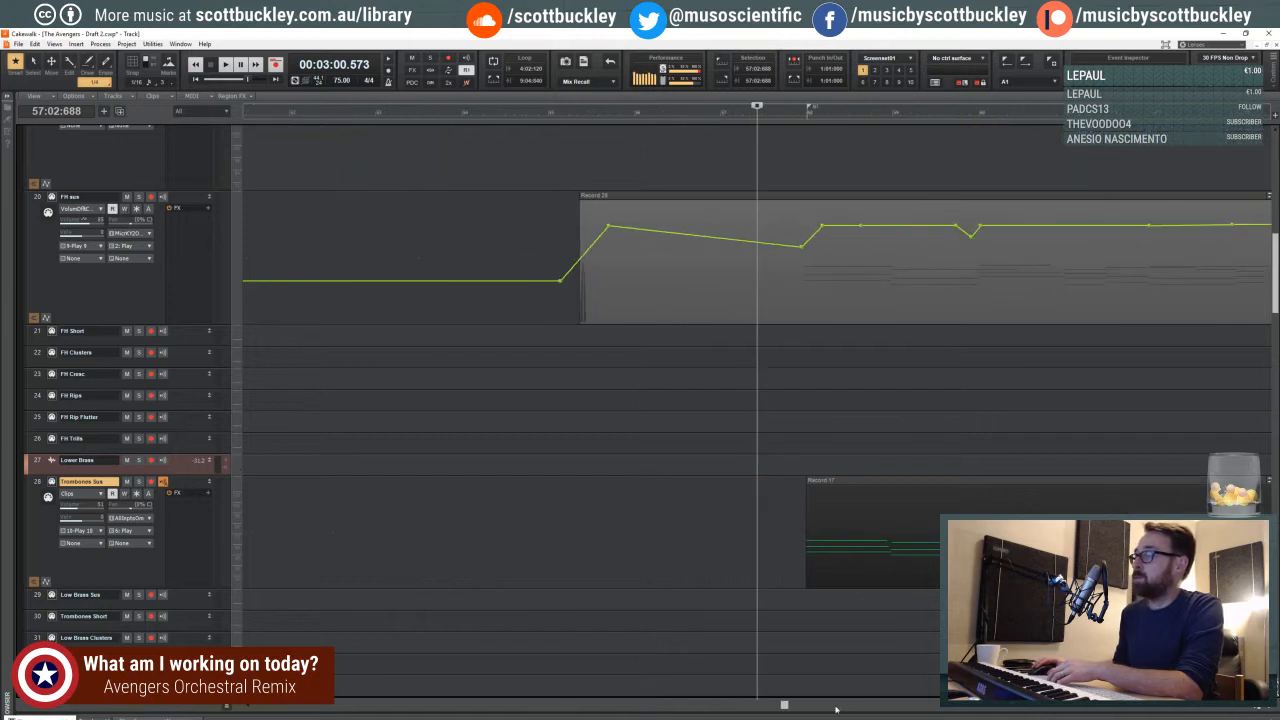
pyautogui.moveTo(786, 706); pyautogui.dragTo(819, 707)
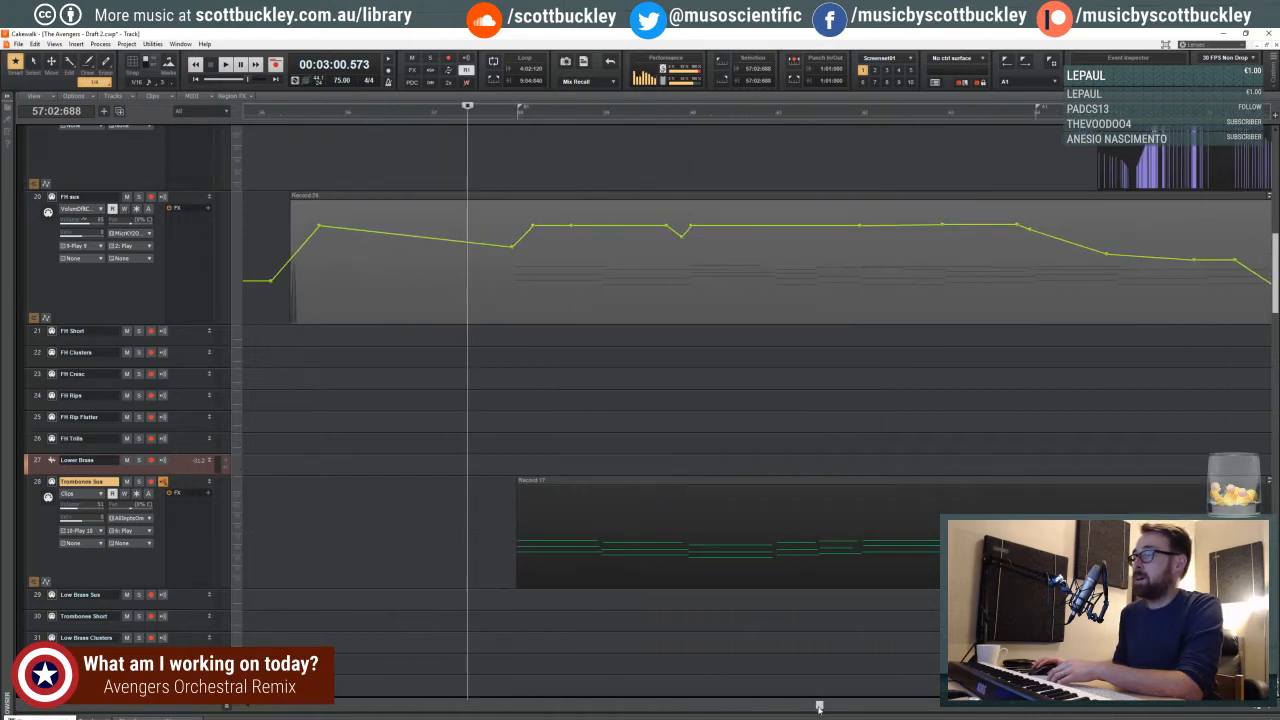
pyautogui.click(491, 469)
pyautogui.click(498, 465)
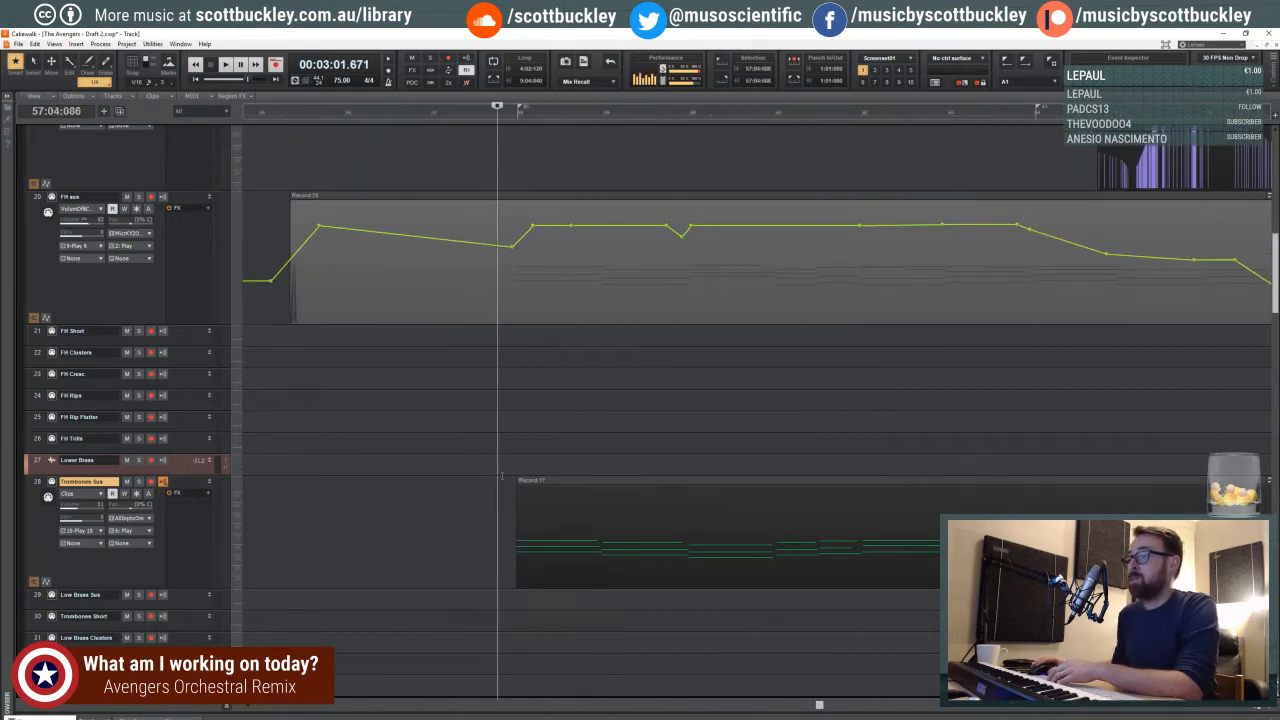
pyautogui.click(494, 463)
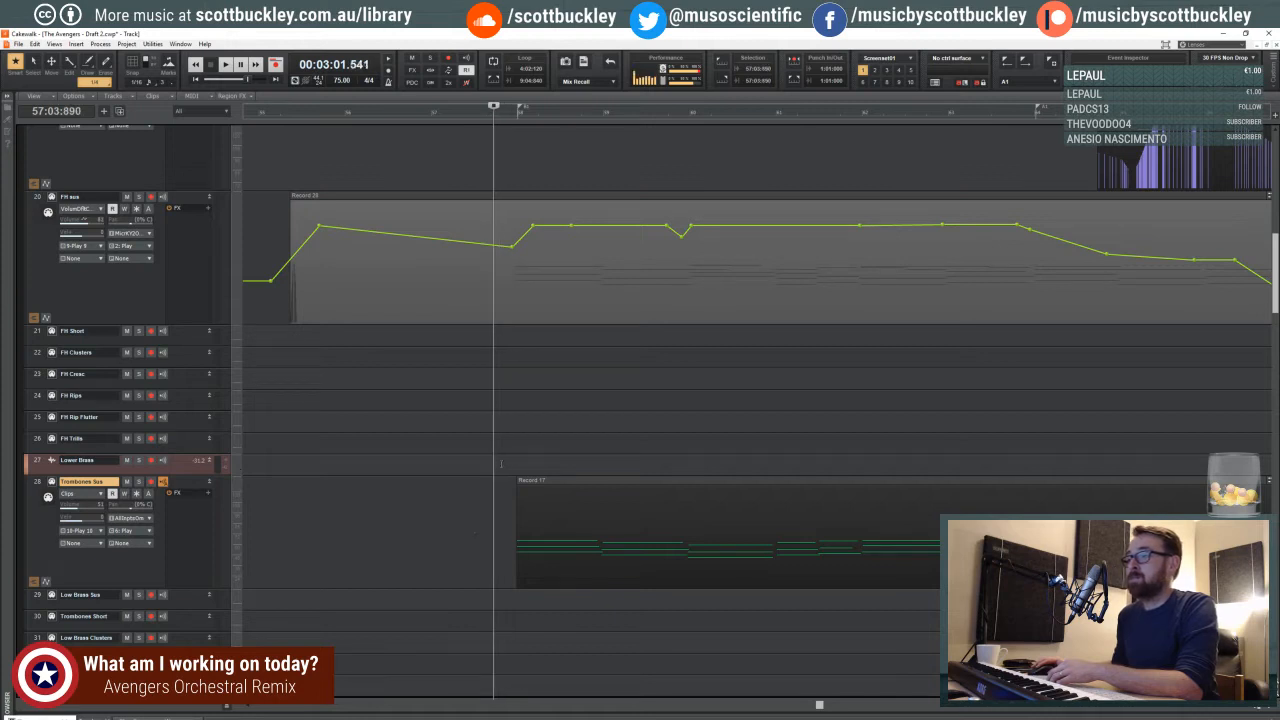
pyautogui.click(495, 465)
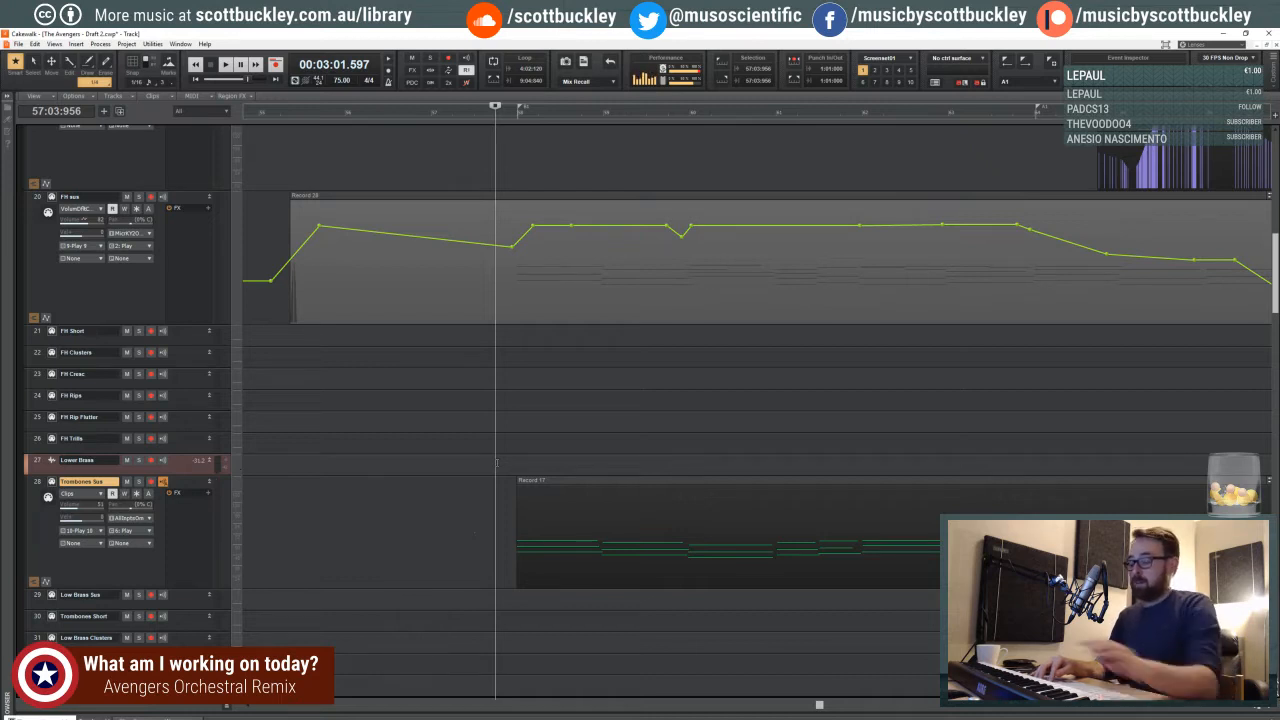
pyautogui.click(1256, 709)
pyautogui.click(1256, 709)
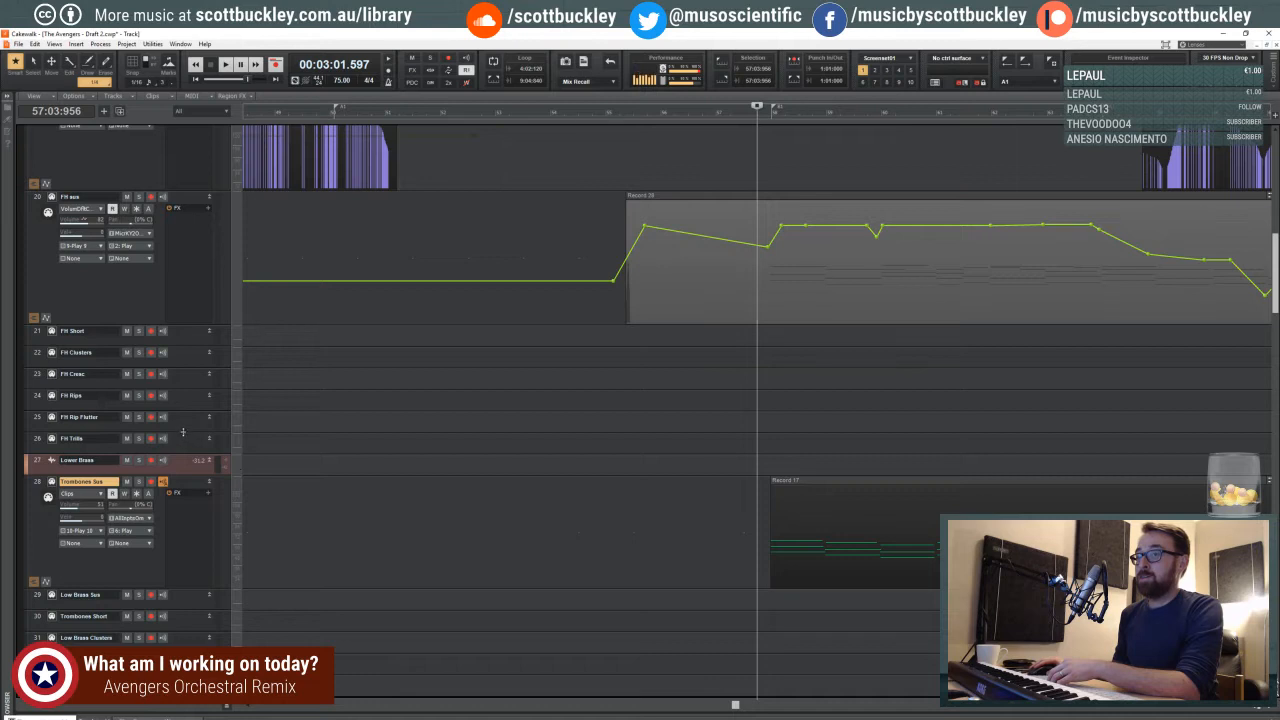
pyautogui.moveTo(183, 431); pyautogui.dragTo(232, 429)
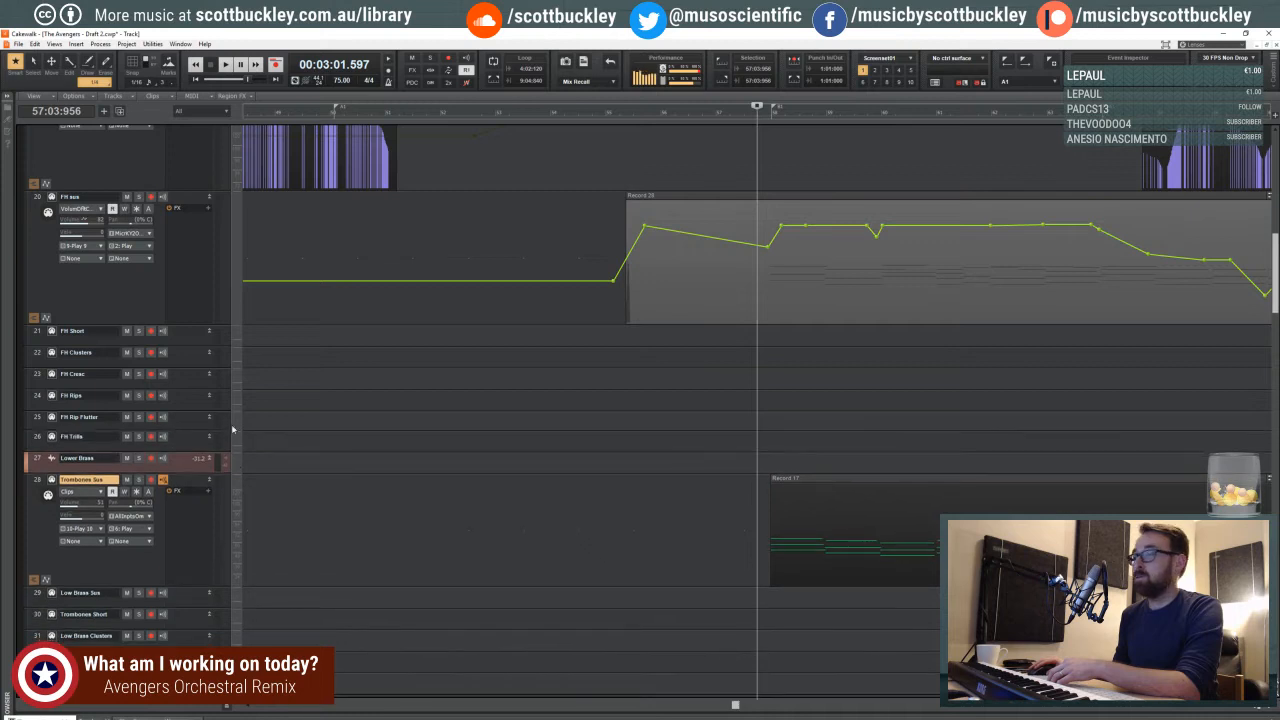
# - Play back the recorded trombone part from the second beat of measure 57
pyautogui.click(720, 374)
pyautogui.click(742, 378)
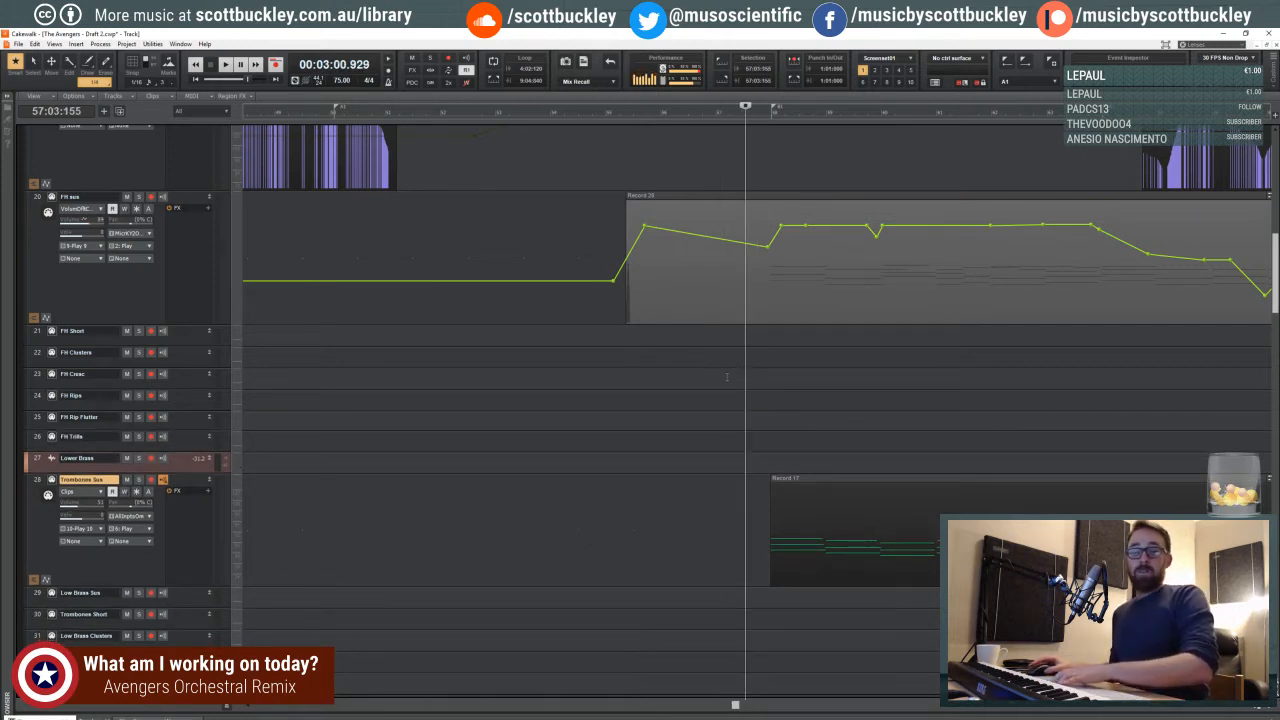
pyautogui.click(733, 362)
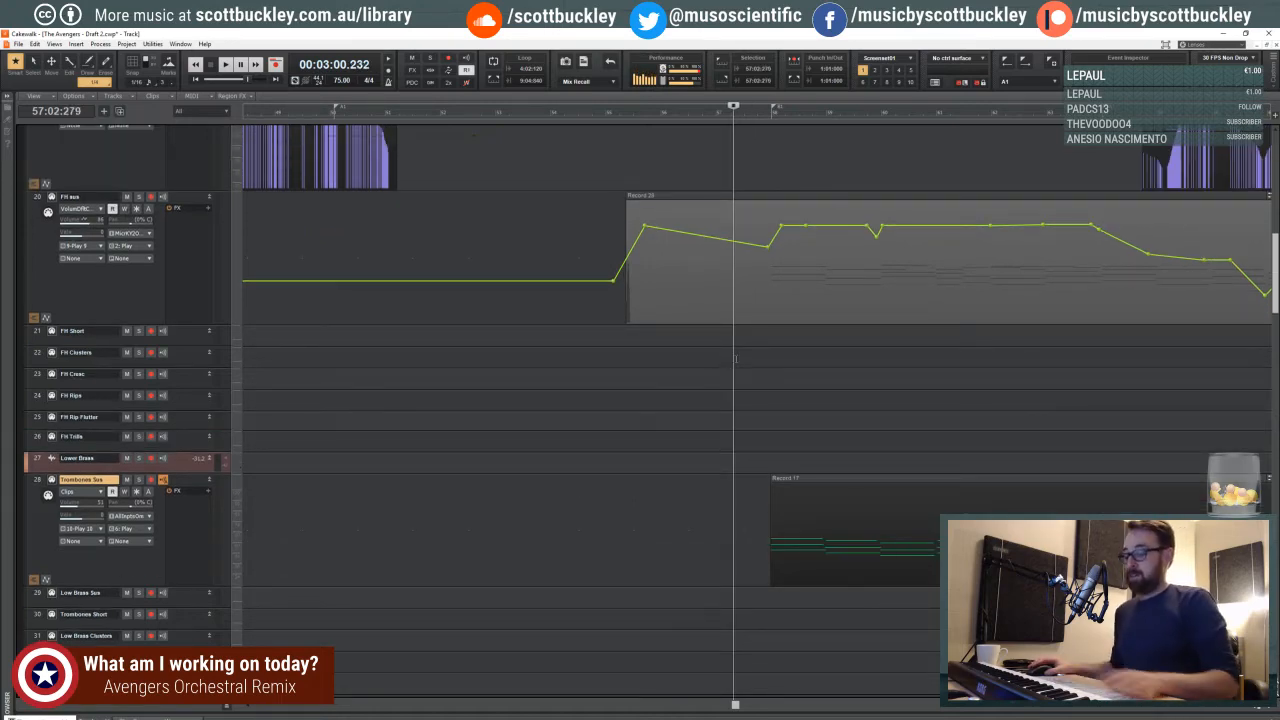
pyautogui.scroll(-3, 733, 363)
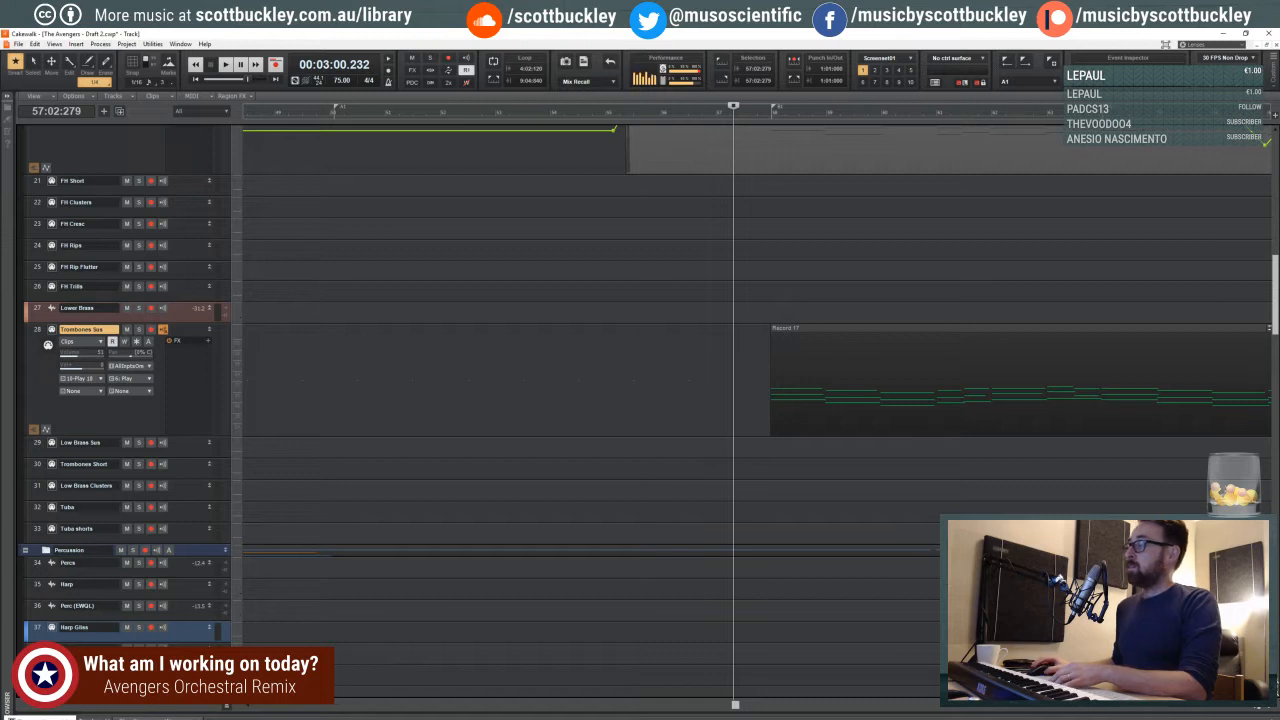
pyautogui.click(1268, 709)
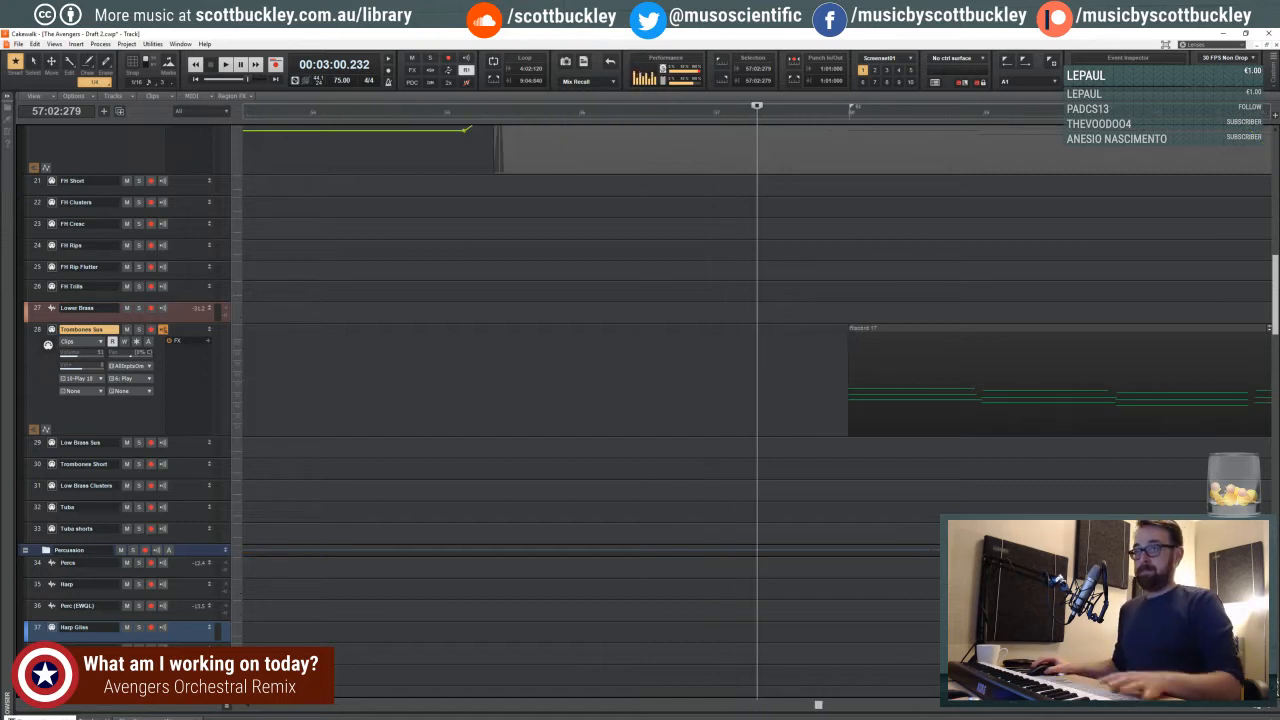
pyautogui.press('space')
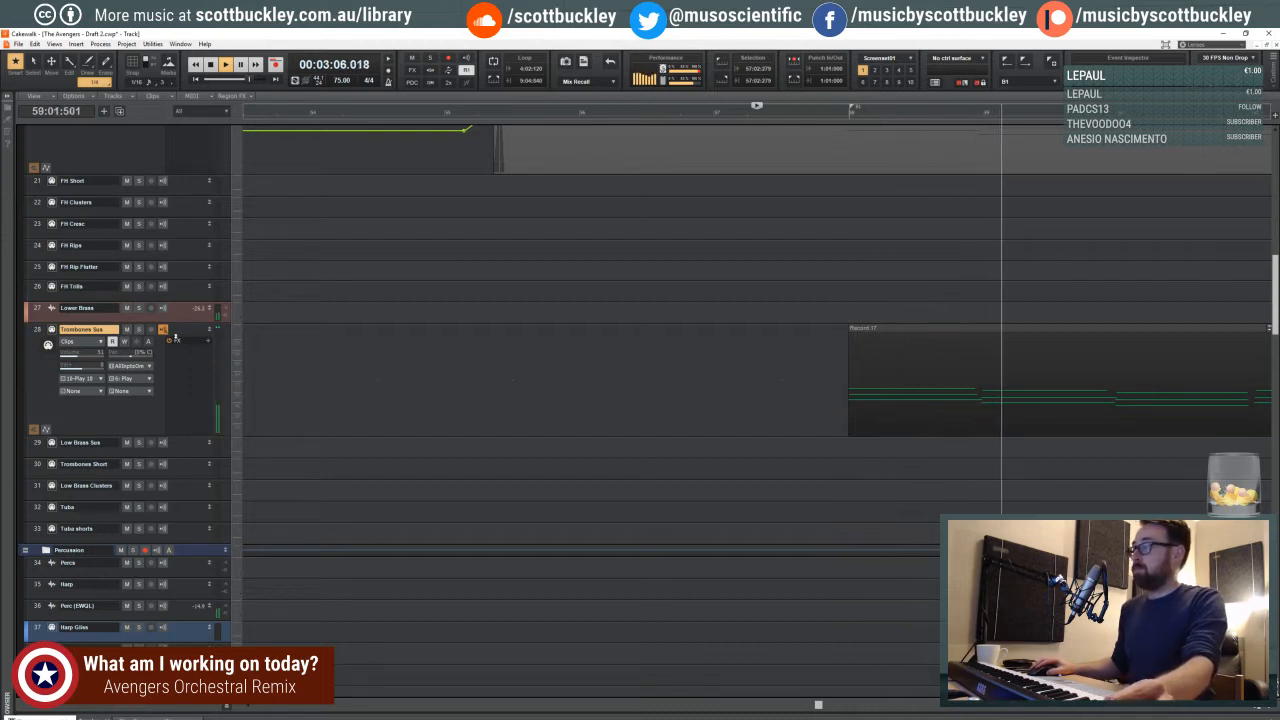
pyautogui.click(1242, 710)
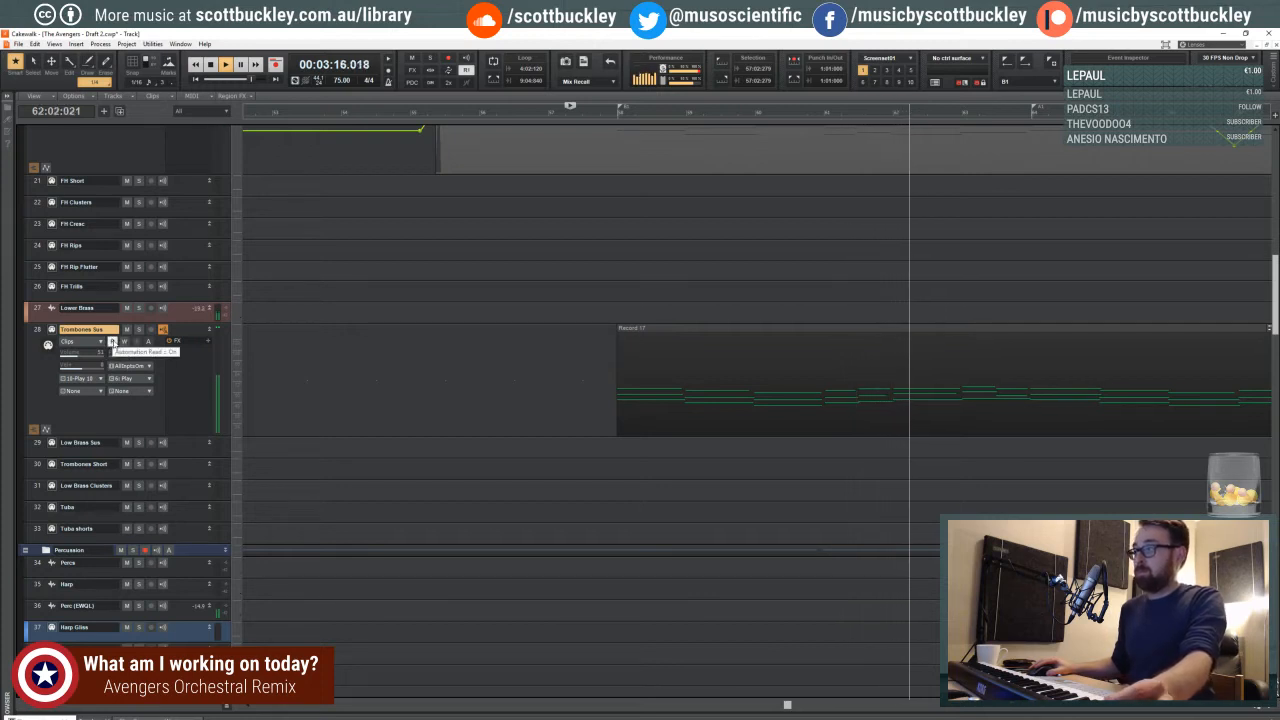
# - Solo Trombones Sus and record a pass of controller data over the part from late measure 57 into measure 68
pyautogui.click(139, 329)
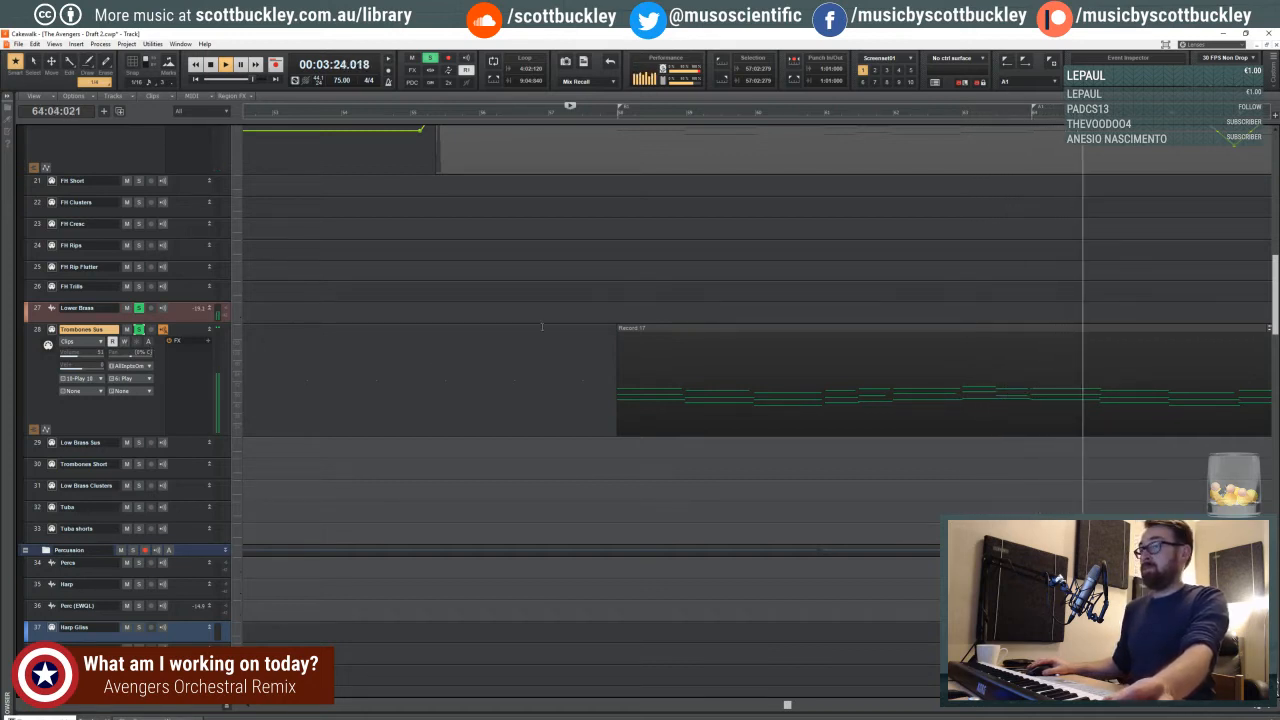
pyautogui.press('space')
pyautogui.press('r')
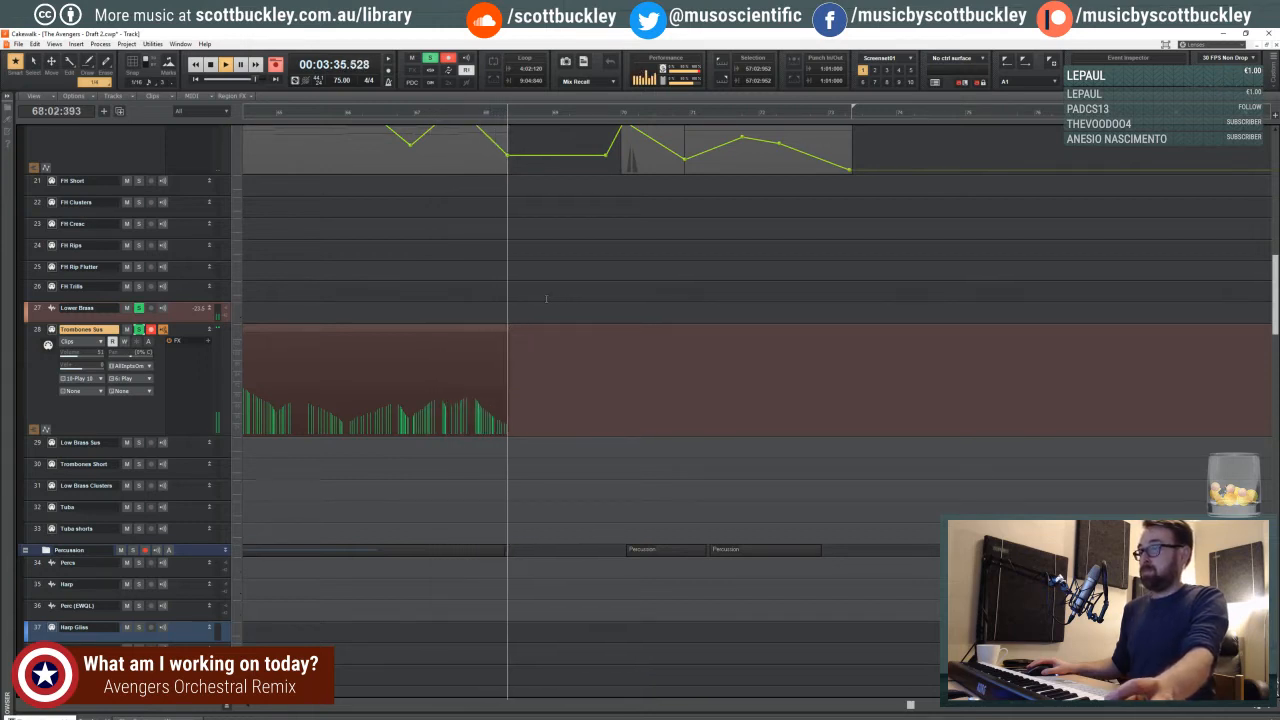
pyautogui.press('space')
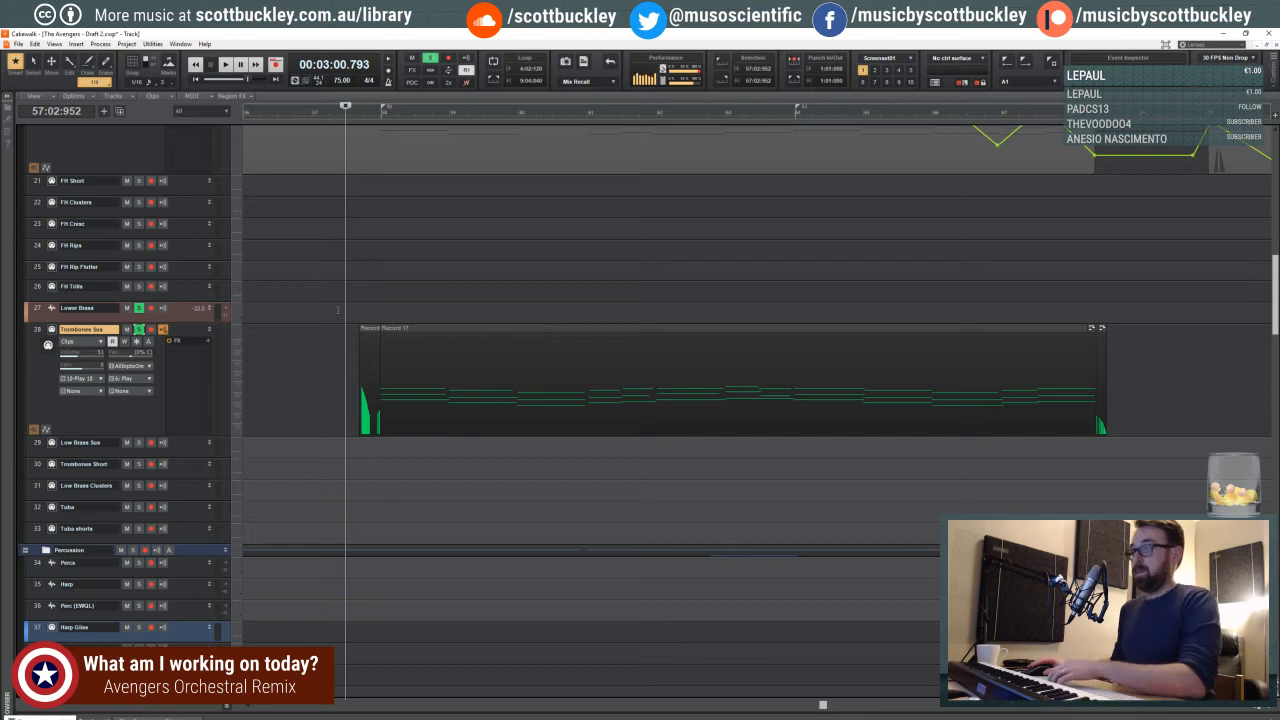
# - Unsolo Trombones Sus and display its Volume automation while playing from the second beat of measure 57
pyautogui.click(139, 330)
pyautogui.click(341, 290)
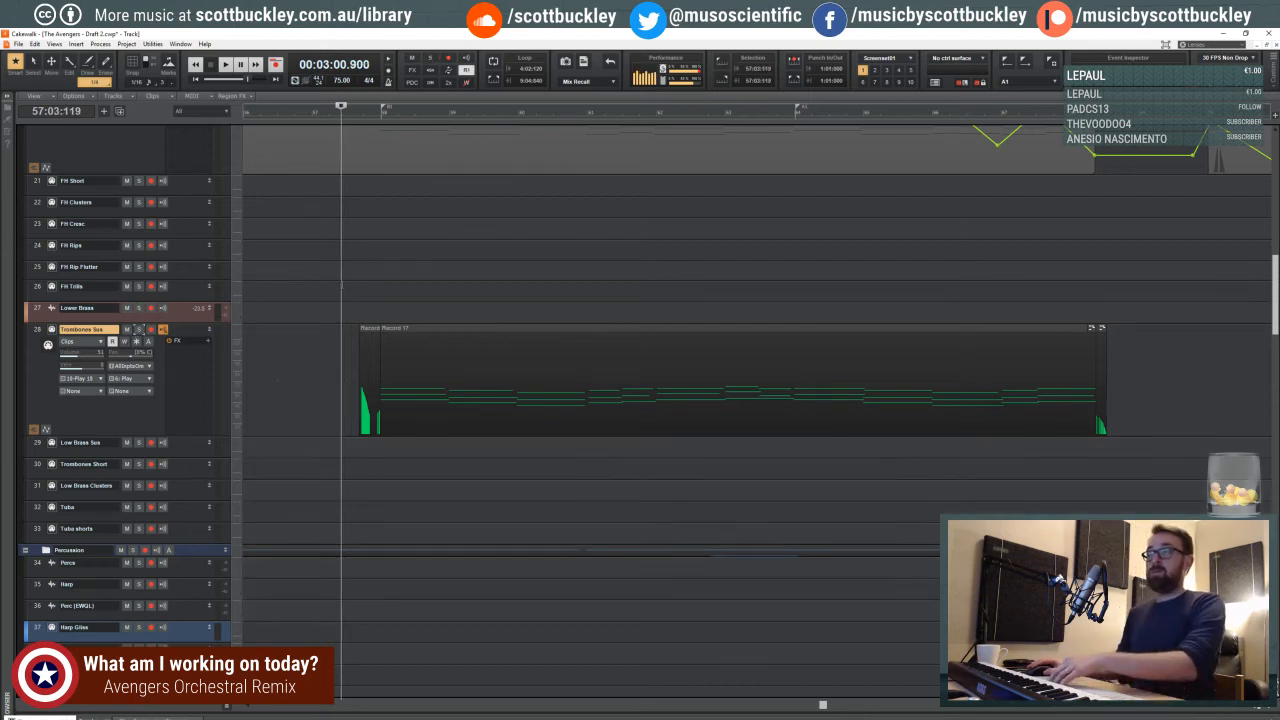
pyautogui.scroll(3, 352, 295)
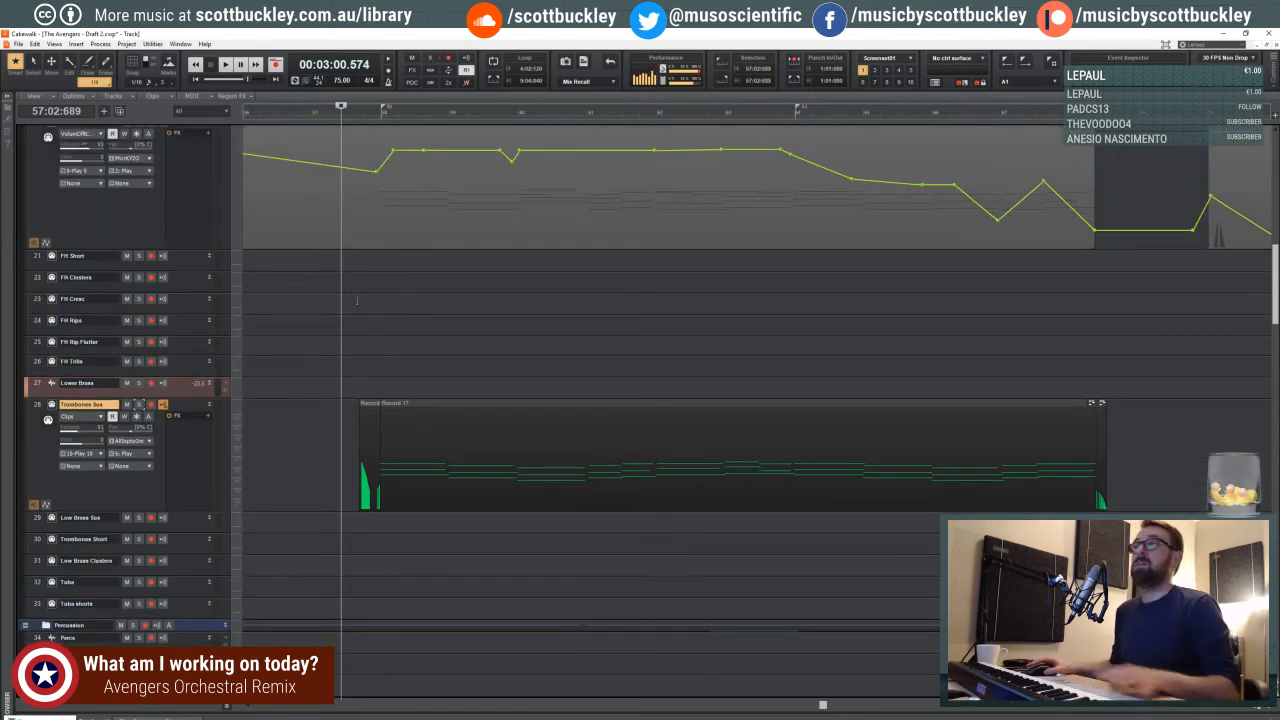
pyautogui.press('space')
pyautogui.click(70, 416)
pyautogui.moveTo(138, 451)
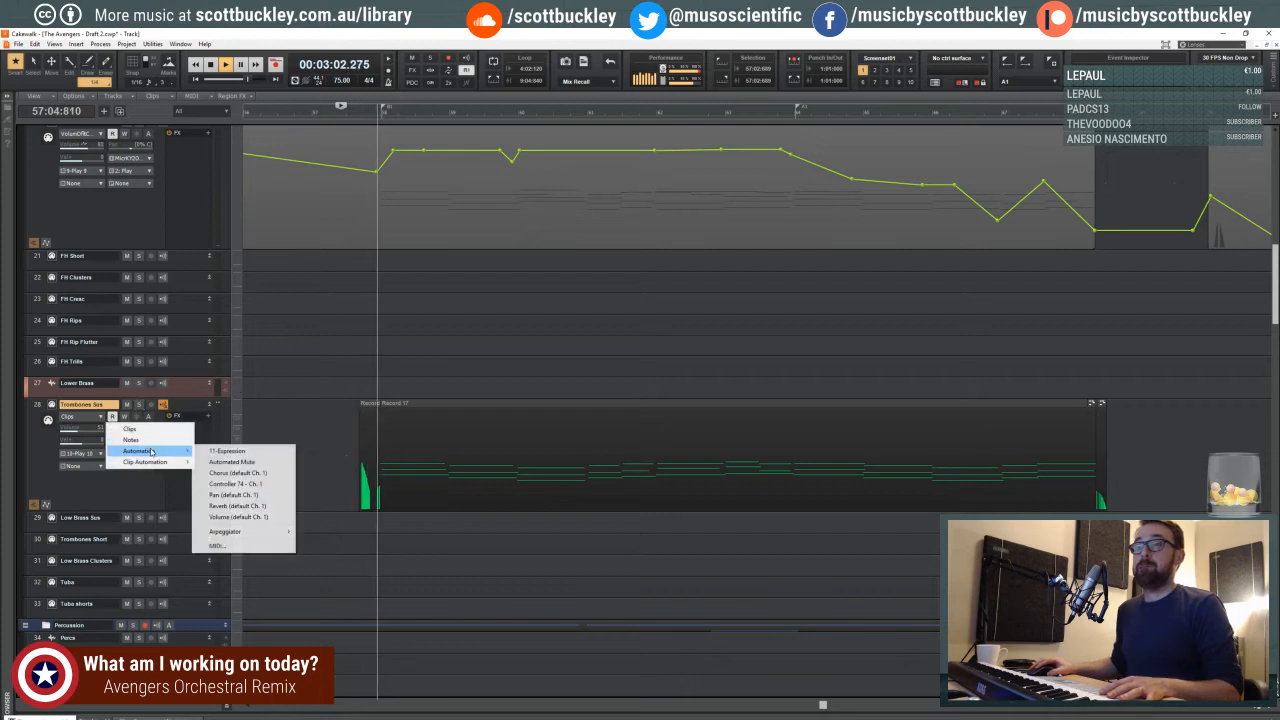
pyautogui.click(245, 512)
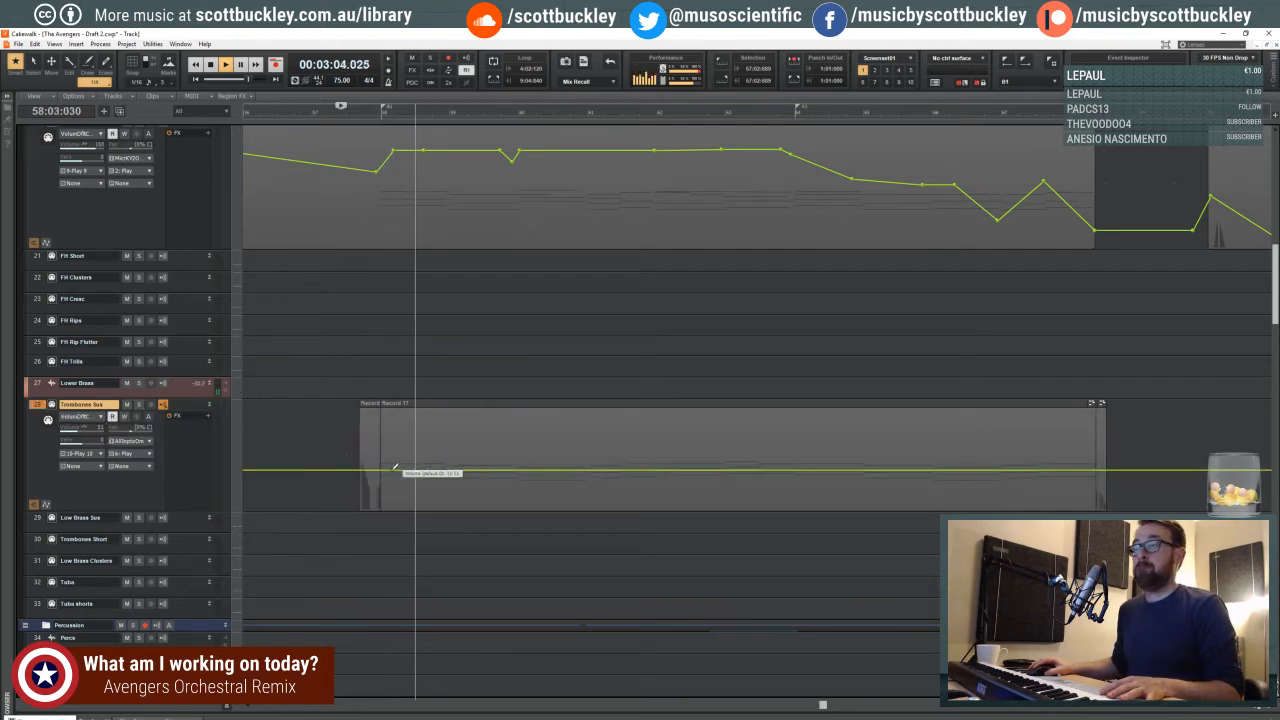
# - Shape the Trombones Sus volume envelope with swells and dips from about measure 58, fading it down into measure 68
pyautogui.click(415, 470)
pyautogui.moveTo(374, 470); pyautogui.dragTo(1101, 509)
pyautogui.click(684, 469)
pyautogui.click(781, 474)
pyautogui.click(805, 475)
pyautogui.click(1057, 496)
pyautogui.press('space')
# - Open the recorded trombone clip in an enlarged piano roll and listen to its closing chords around measure 67
pyautogui.click(1041, 426)
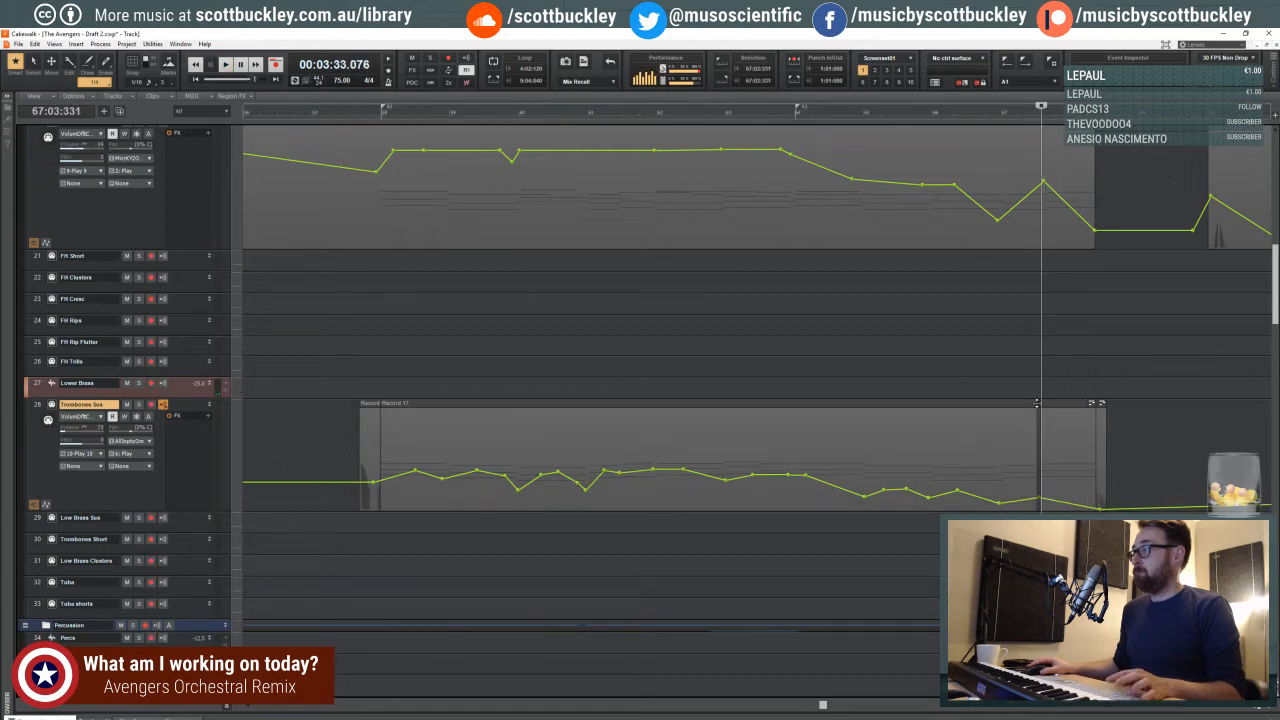
pyautogui.keyDown('shift'); pyautogui.click(1038, 425); pyautogui.keyUp('shift')
pyautogui.doubleClick(1044, 428)
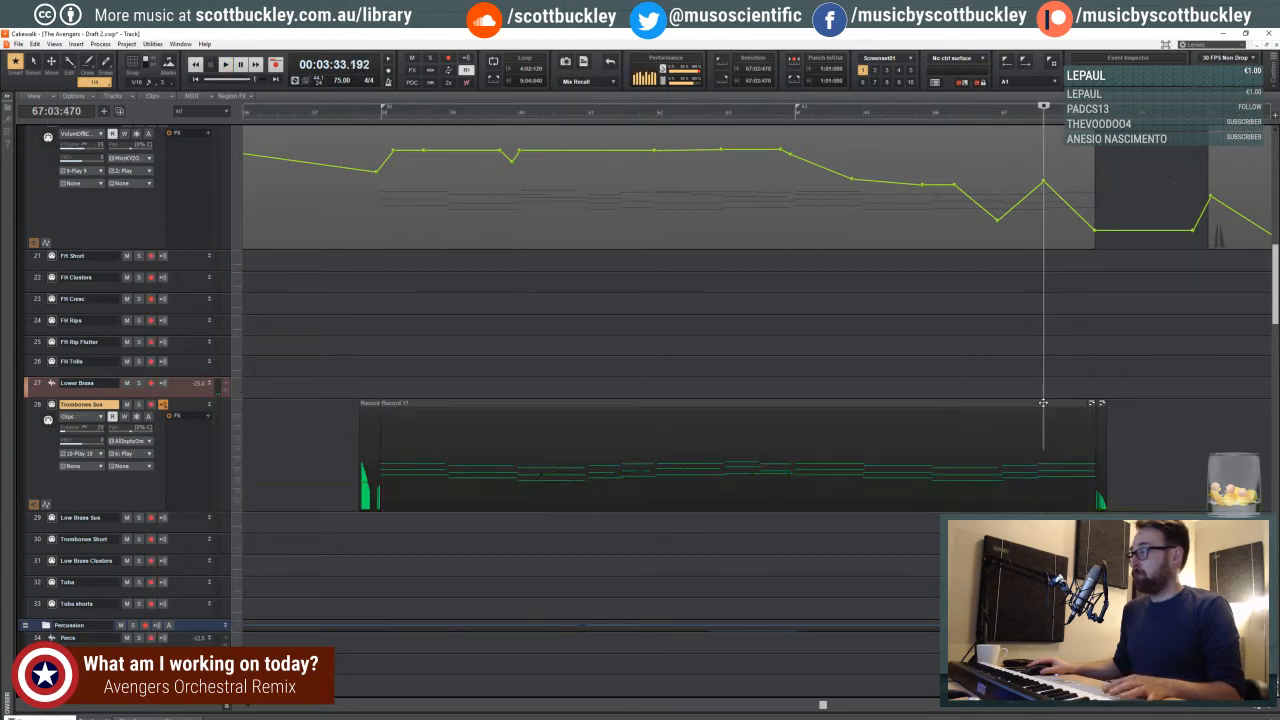
pyautogui.click(659, 492)
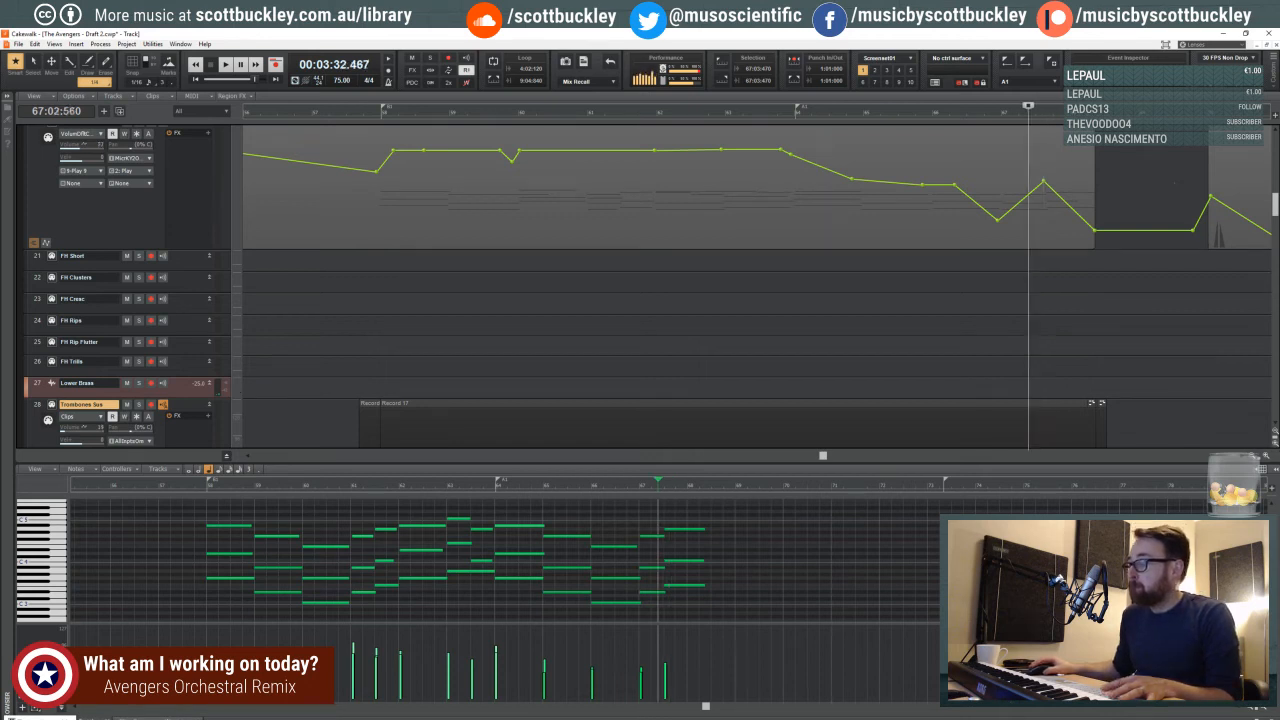
pyautogui.press('space')
pyautogui.scroll(2, 900, 518)
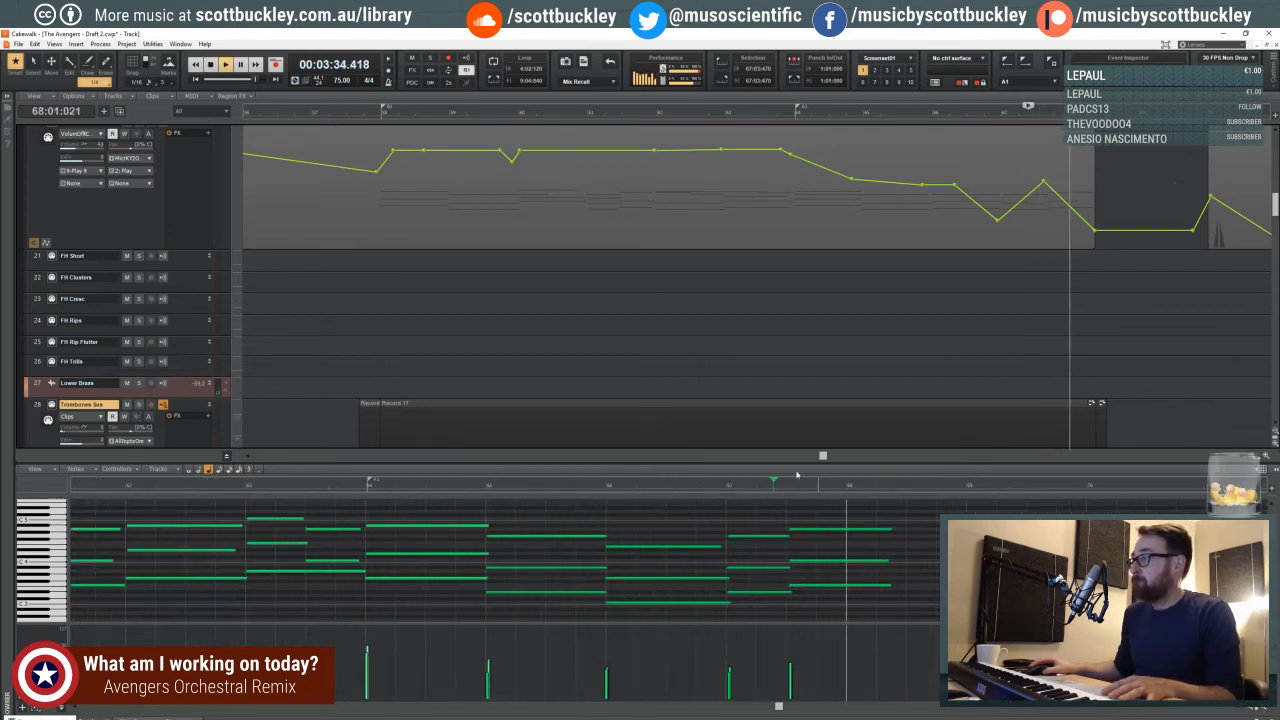
pyautogui.moveTo(735, 462); pyautogui.dragTo(733, 268)
pyautogui.press('space')
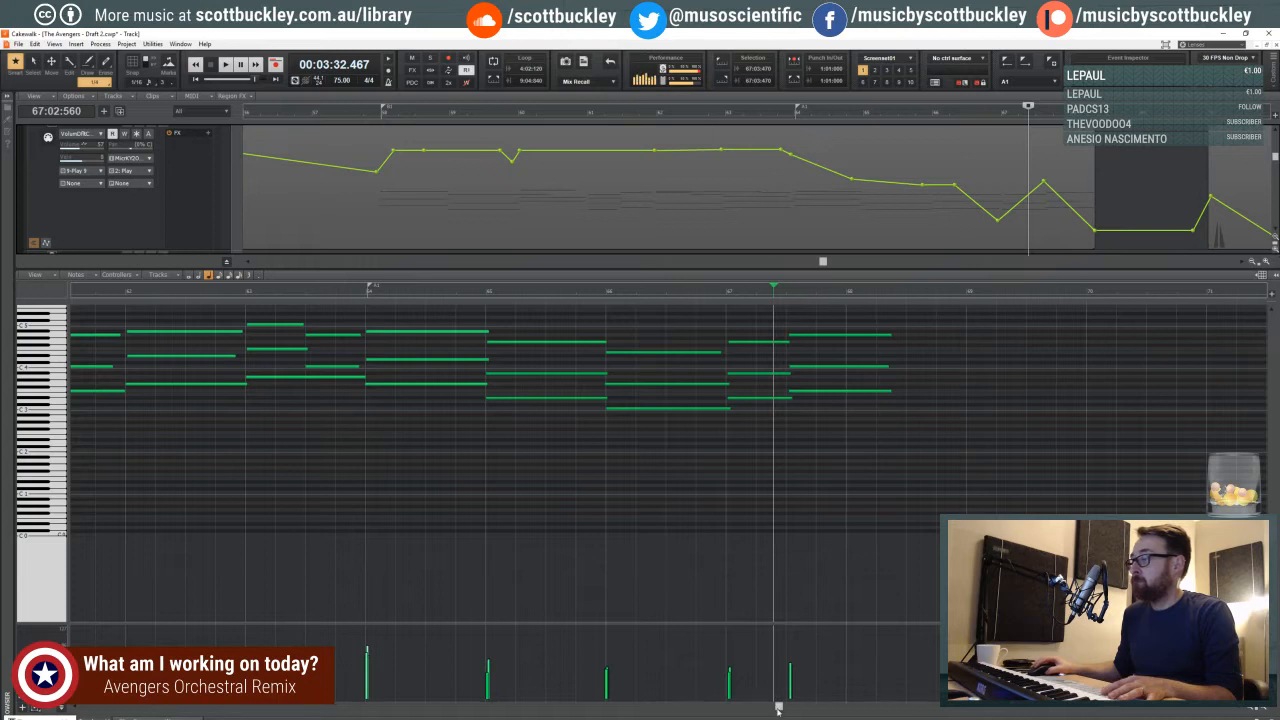
# - Delay the start of the final trombone chord in measure 67, extend the preceding chord to meet it, and replay from just before that measure
pyautogui.moveTo(778, 708); pyautogui.dragTo(810, 707)
pyautogui.press('space')
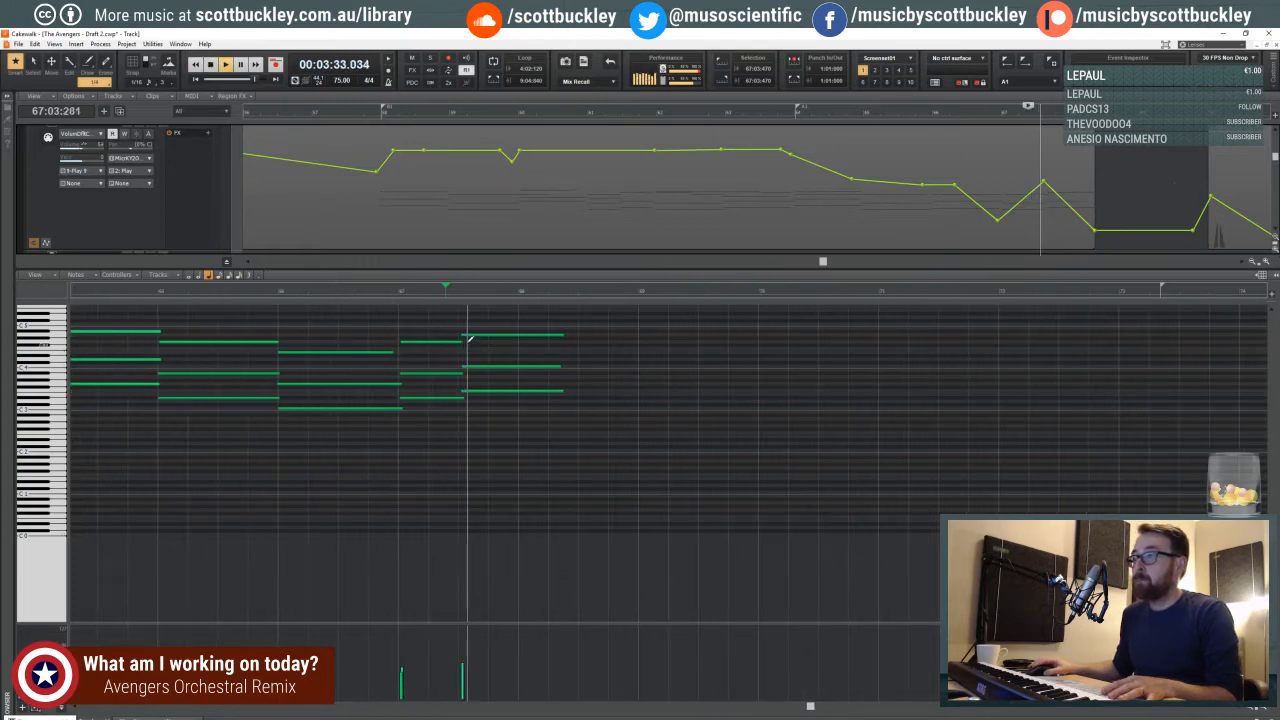
pyautogui.press('space')
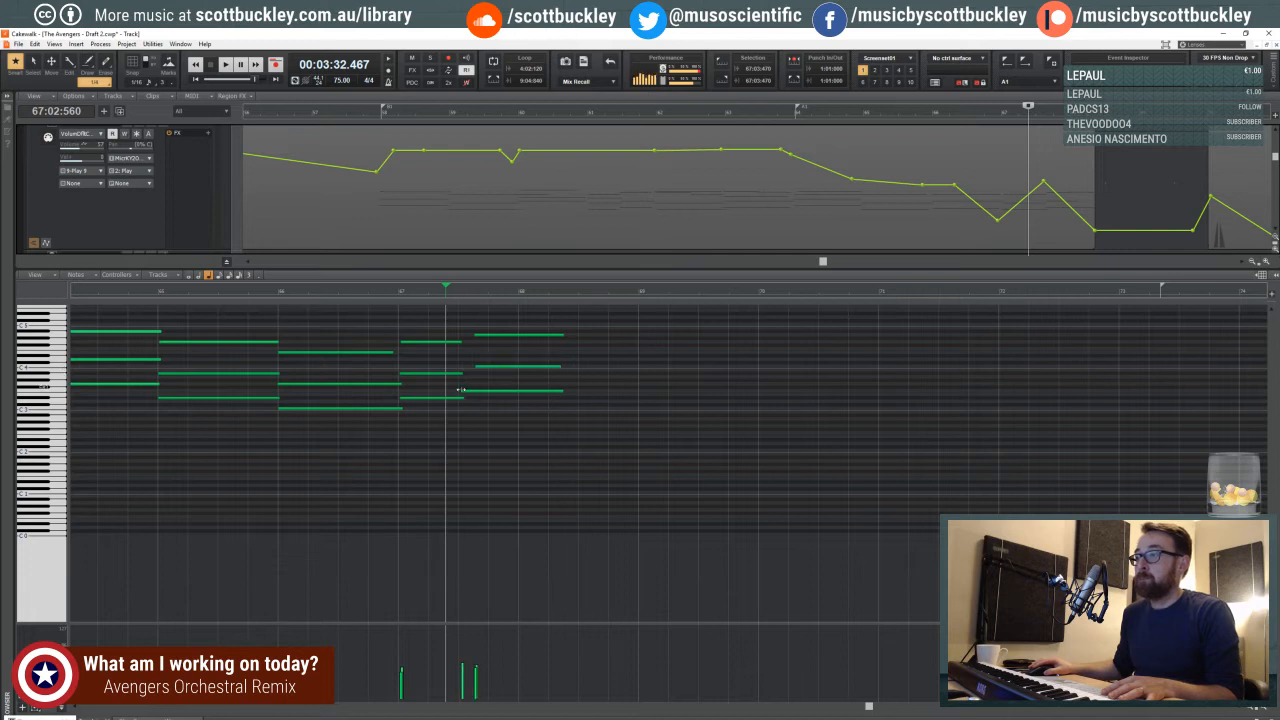
pyautogui.moveTo(460, 389); pyautogui.dragTo(490, 395)
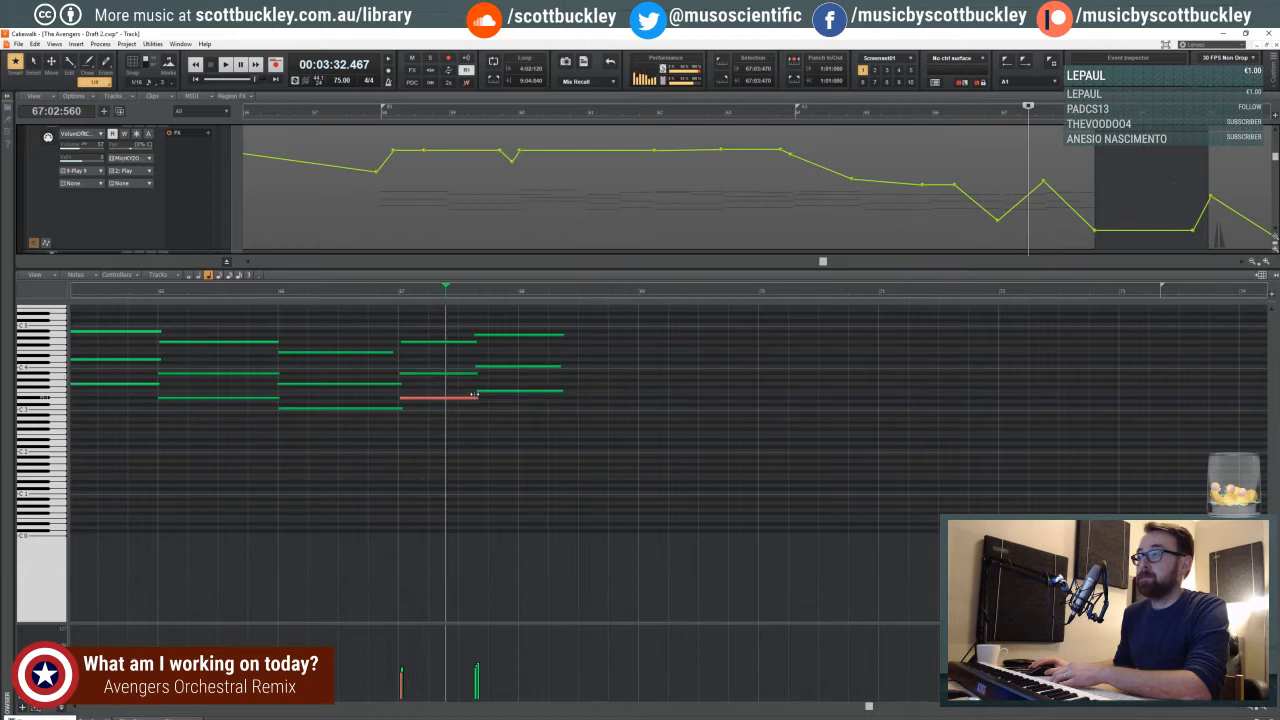
pyautogui.click(394, 294)
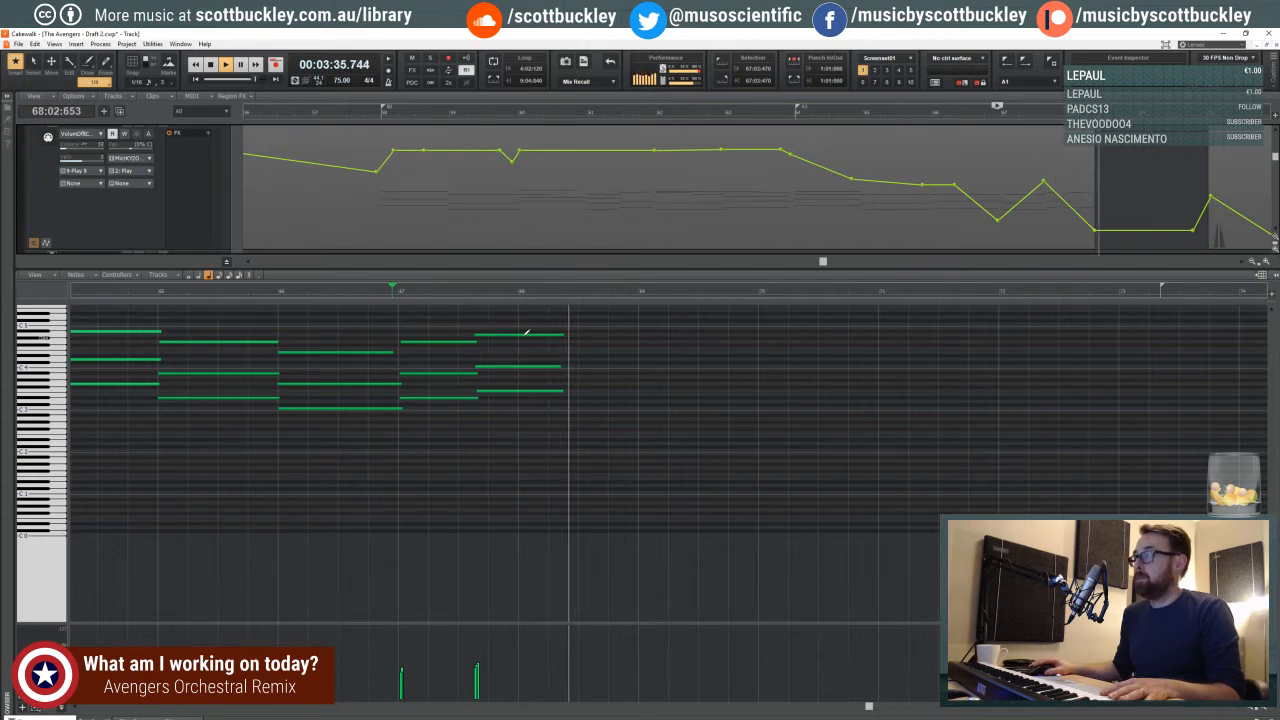
# - Close the piano roll and listen through measure 71 with the FH sus and Trombones Sus tracks in view
pyautogui.press('d')
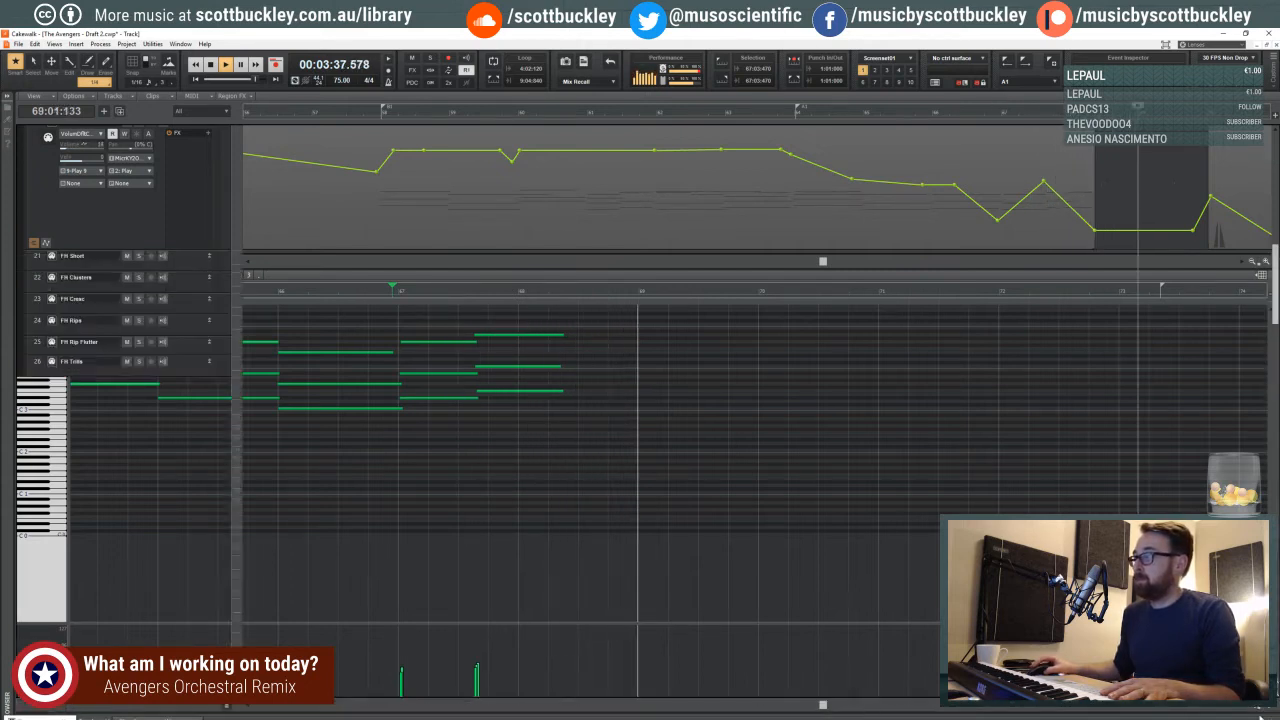
pyautogui.scroll(1, 828, 683)
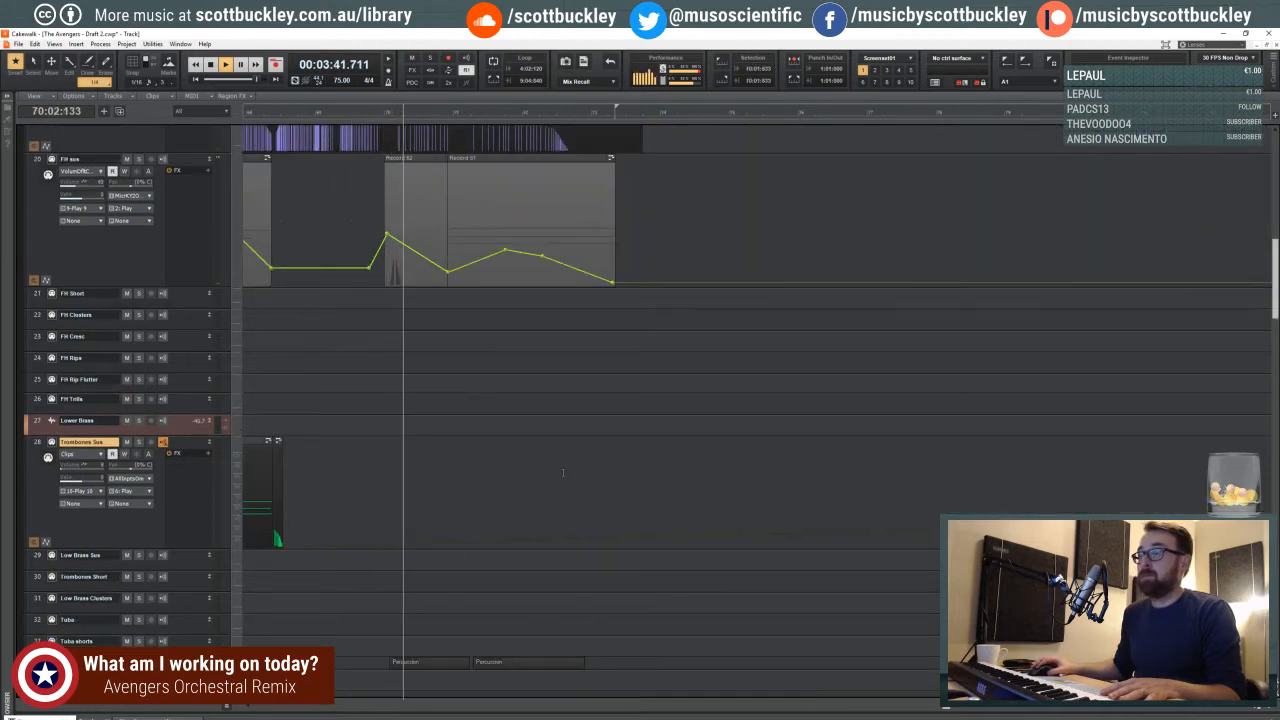
pyautogui.moveTo(946, 708); pyautogui.dragTo(898, 709)
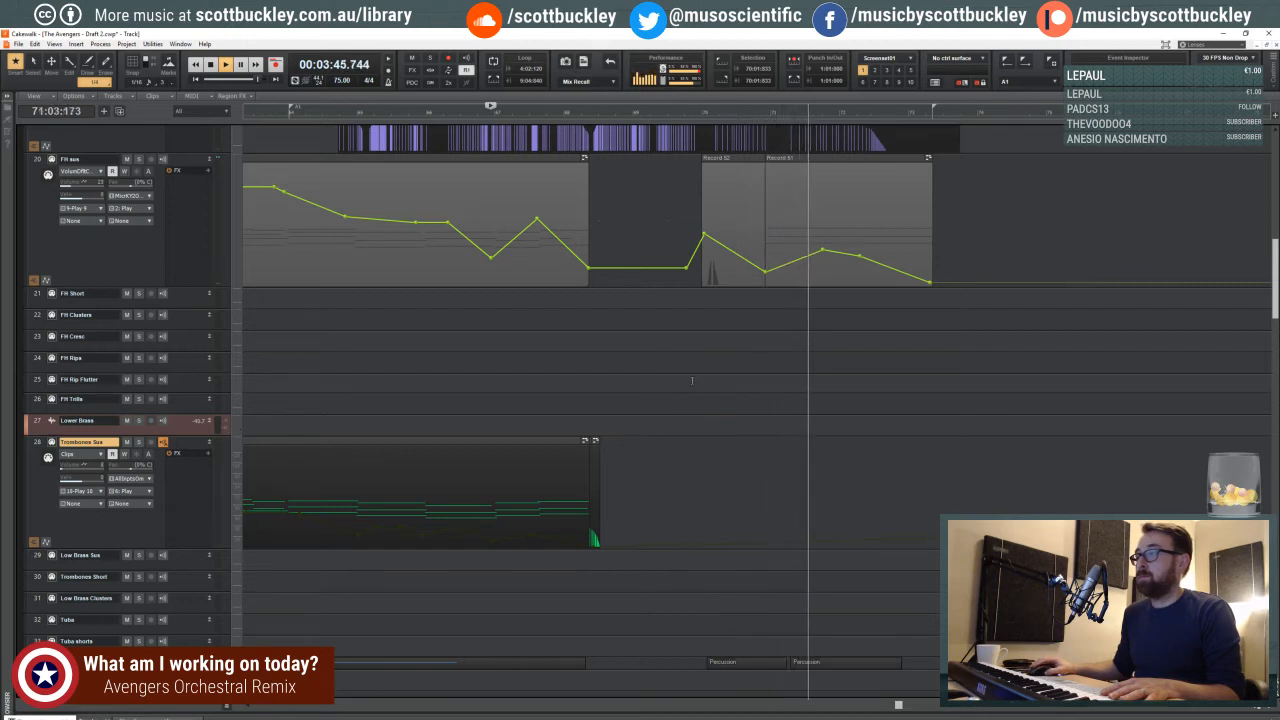
pyautogui.press('space')
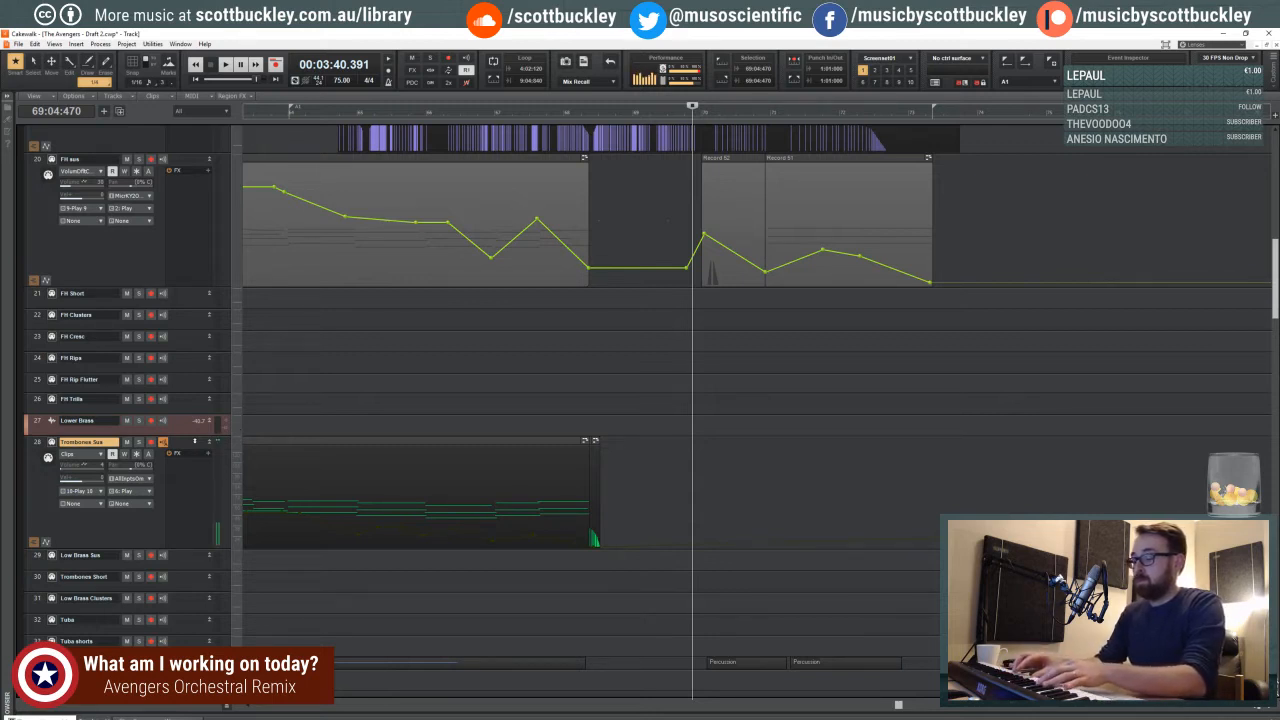
# - Raise the Trombones Sus volume envelope in measure 69 and record a closing trombone phrase from that measure's last beat into measure 73
pyautogui.keyDown('shift'); pyautogui.click(657, 543); pyautogui.keyUp('shift')
pyautogui.moveTo(657, 540); pyautogui.dragTo(653, 514)
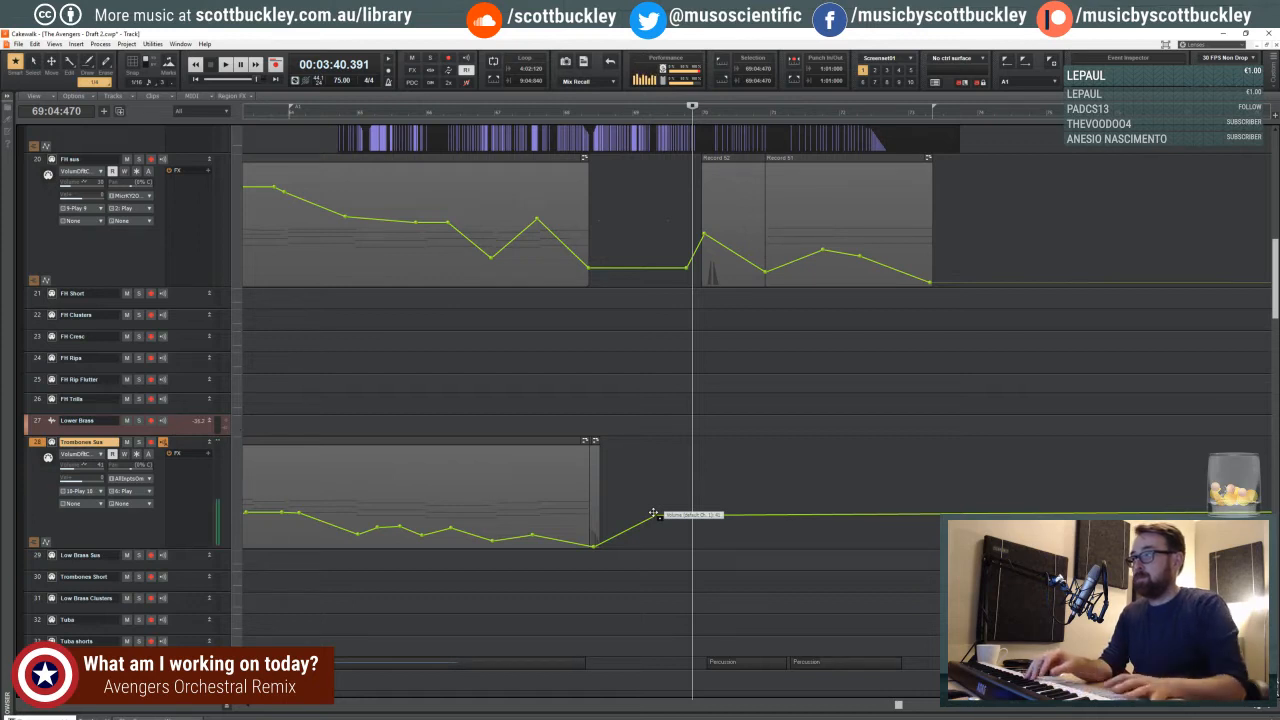
pyautogui.press('r')
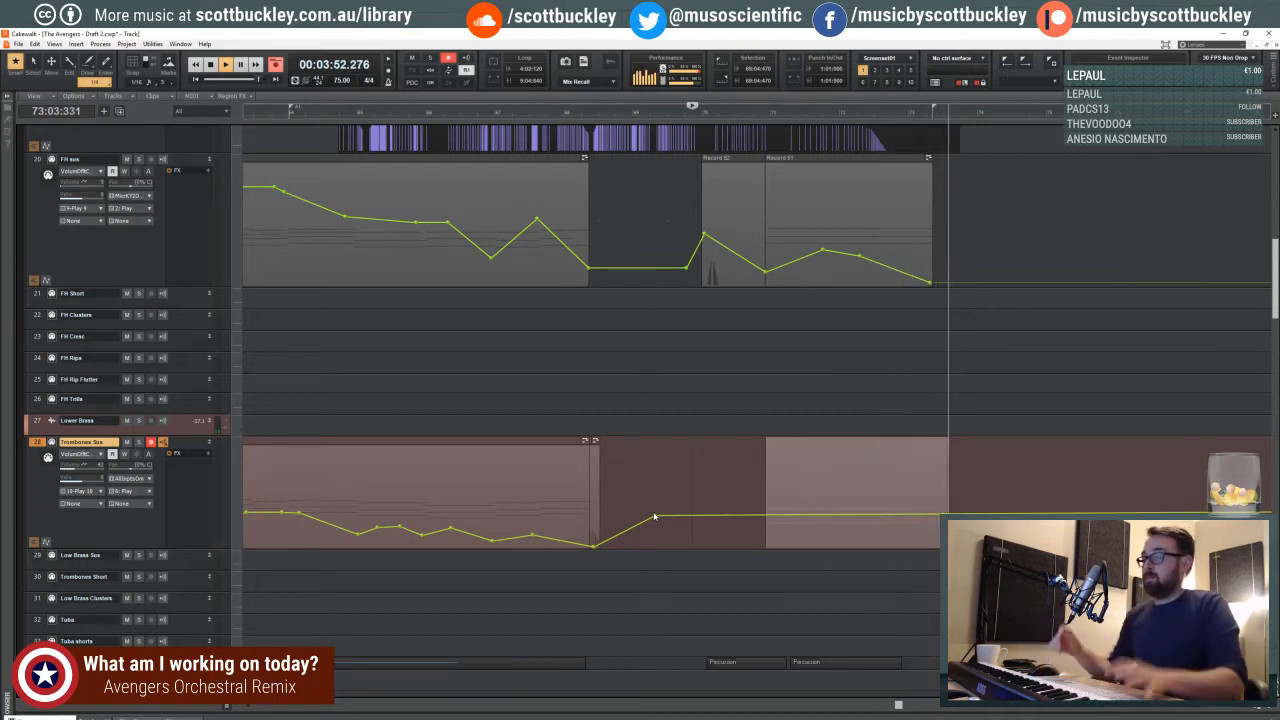
pyautogui.press('space')
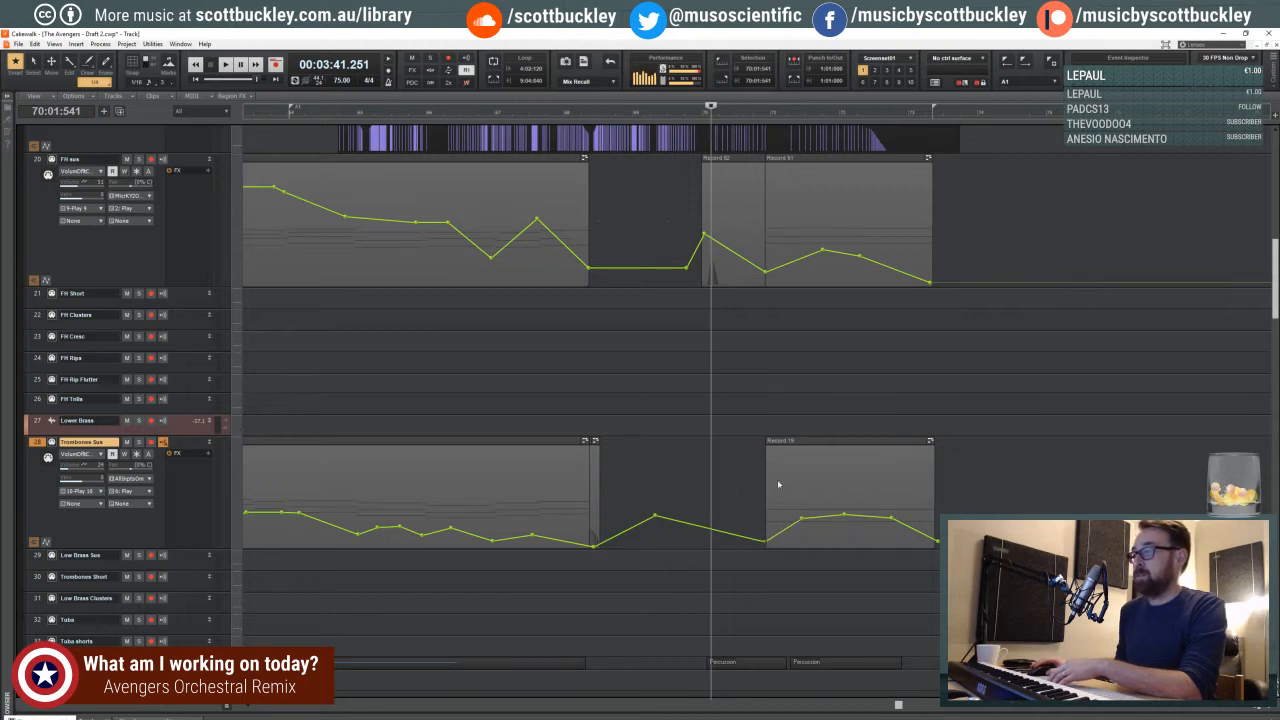
# - Replay from the last beat of measure 70 and slightly lower the middle volume peak over the new trombone clip
pyautogui.click(758, 410)
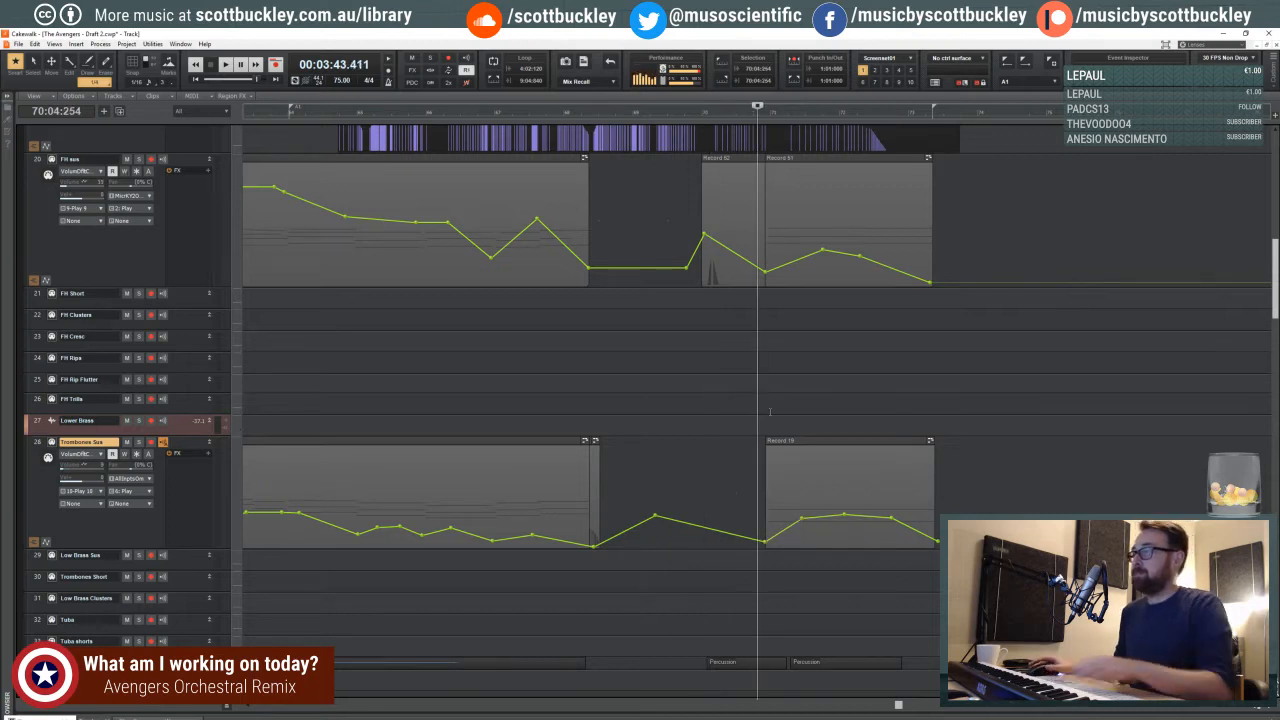
pyautogui.press('space')
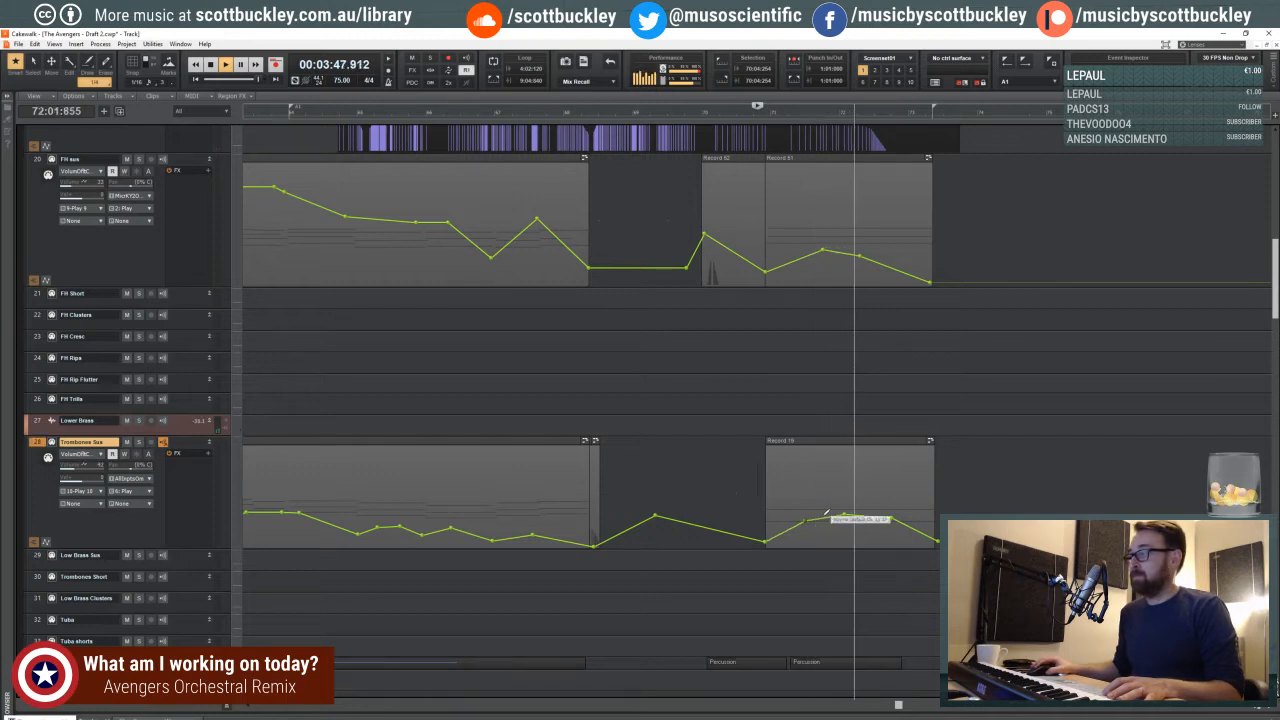
pyautogui.moveTo(843, 516); pyautogui.dragTo(843, 521)
pyautogui.press('space')
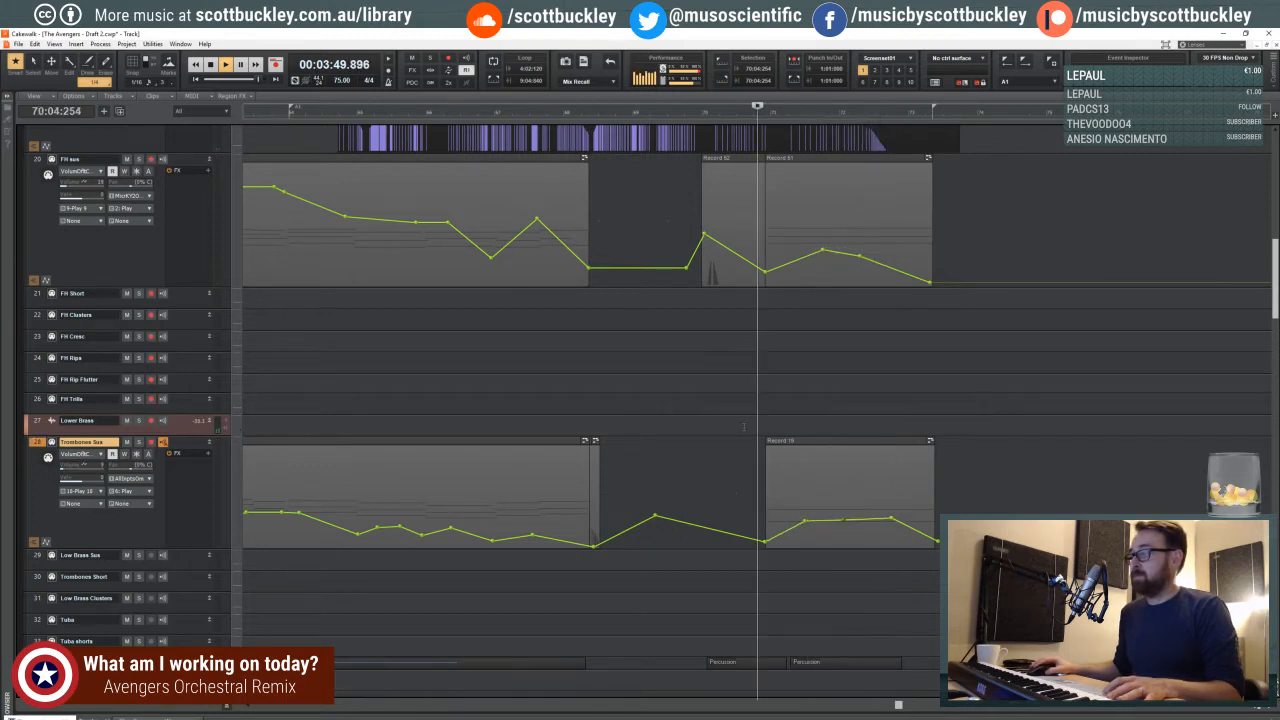
# - Record another Trombones Sus pass from the third beat of measure 70 into measure 73 and taper its volume earlier towards the end
pyautogui.click(743, 459)
pyautogui.press('r')
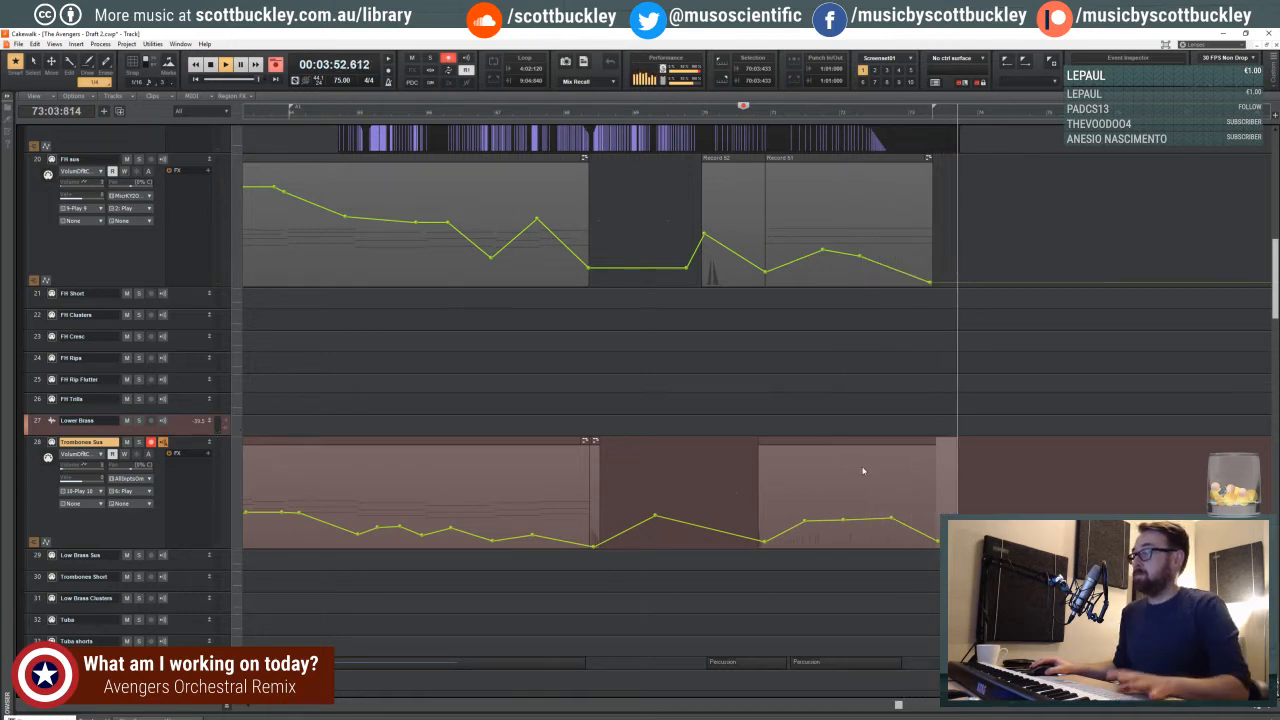
pyautogui.press('space')
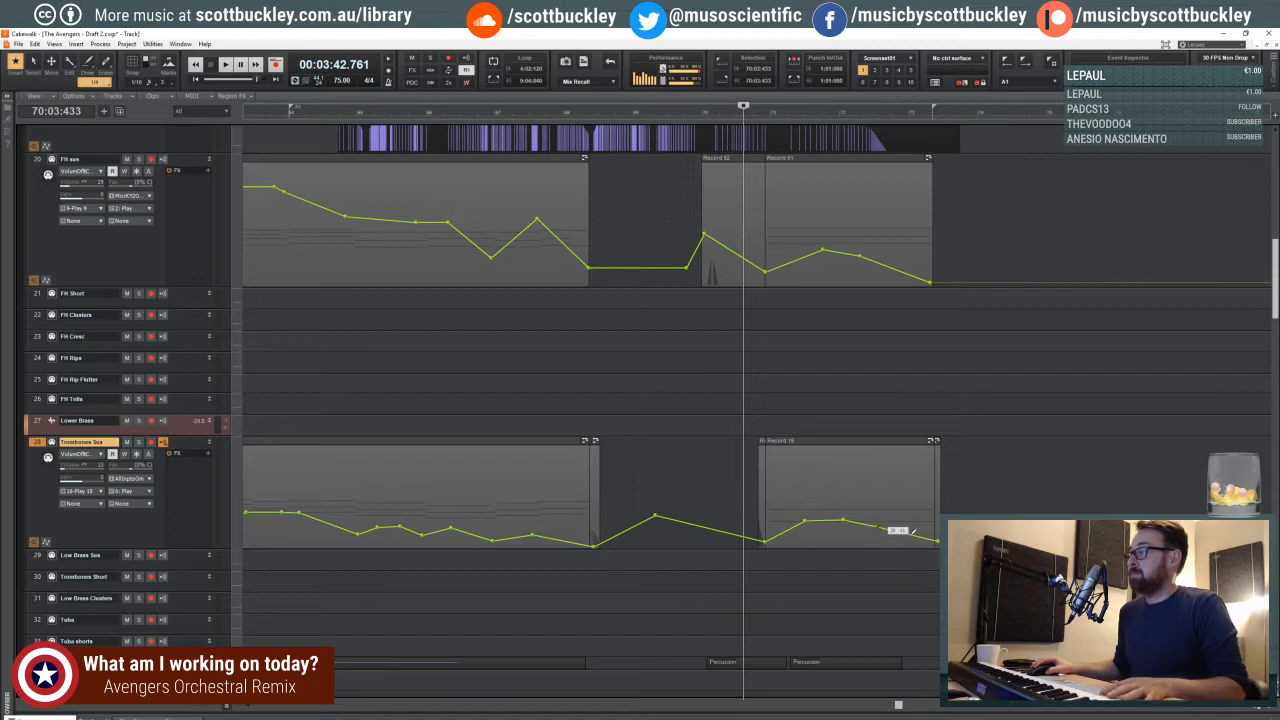
# - Play from the start of measure 67 and review the trombone clips against the FH sus, FH Solo and FH Legato tracks
pyautogui.click(500, 363)
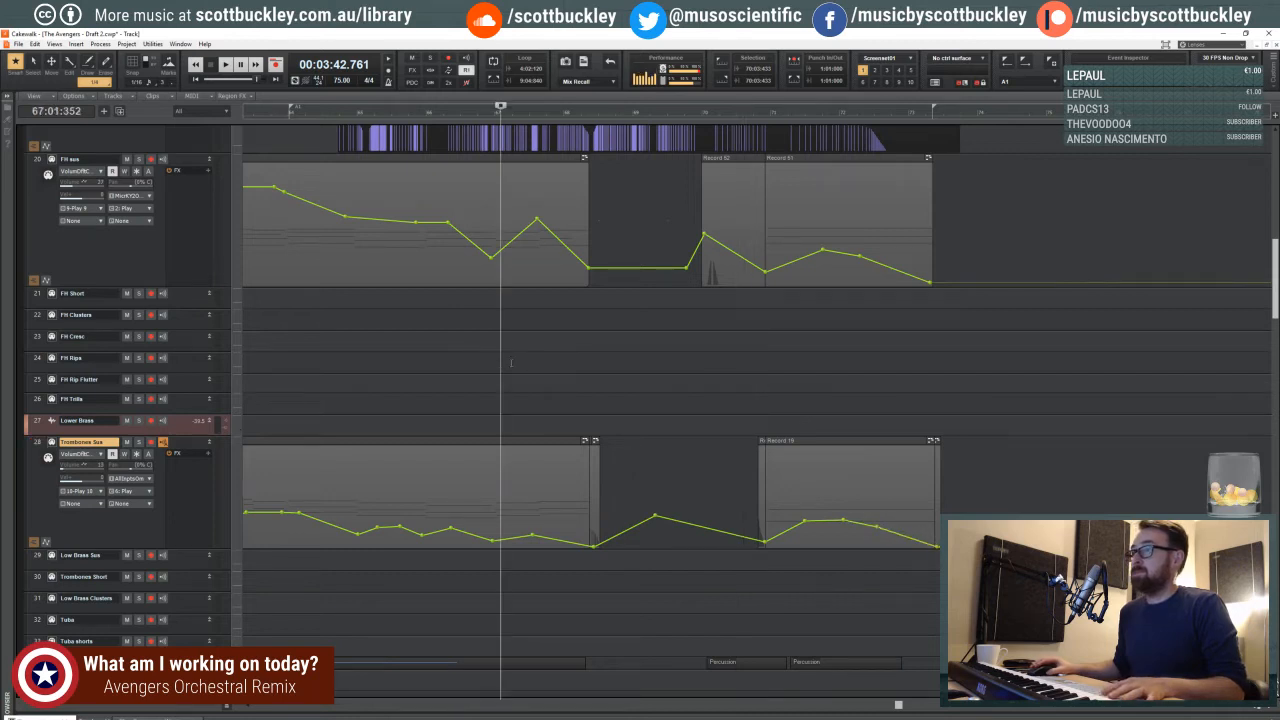
pyautogui.press('space')
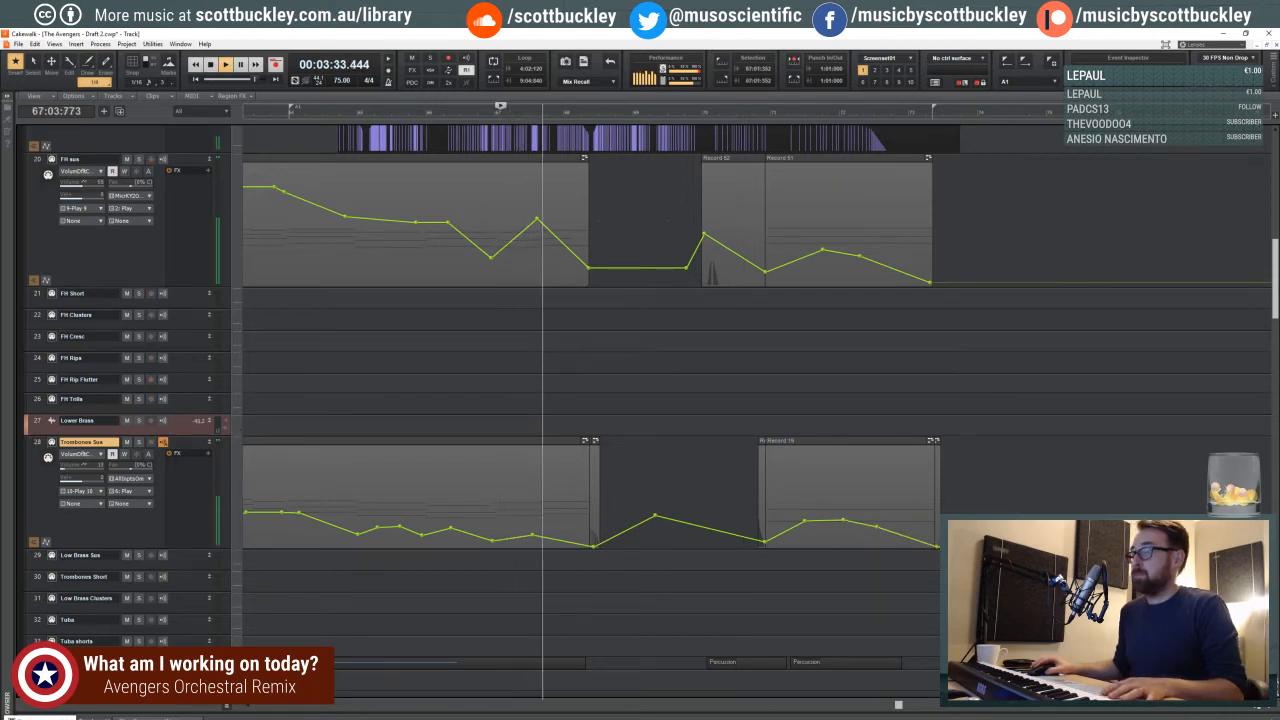
pyautogui.hotkey('ctrl', 'Left')
pyautogui.hotkey('ctrl', 'Left')
pyautogui.hotkey('ctrl', 'Left')
pyautogui.hotkey('ctrl', 'Left')
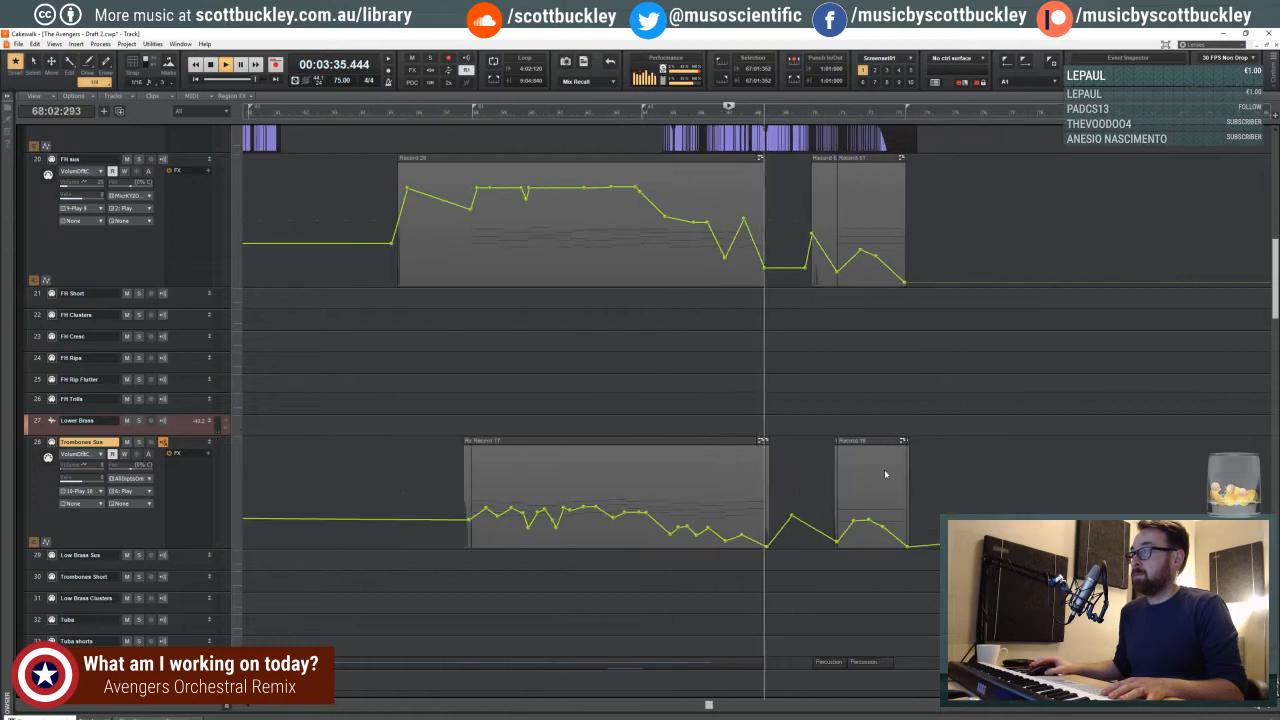
pyautogui.scroll(1, 781, 415)
pyautogui.scroll(6, 781, 415)
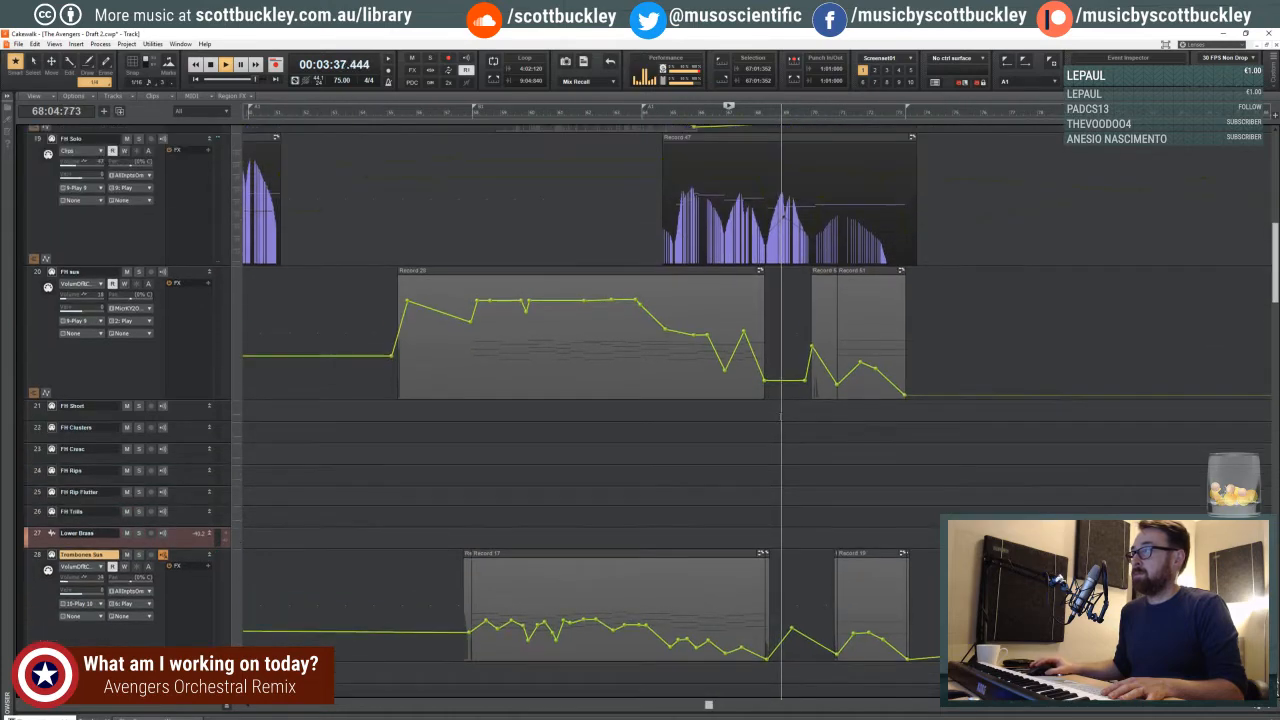
pyautogui.press('space')
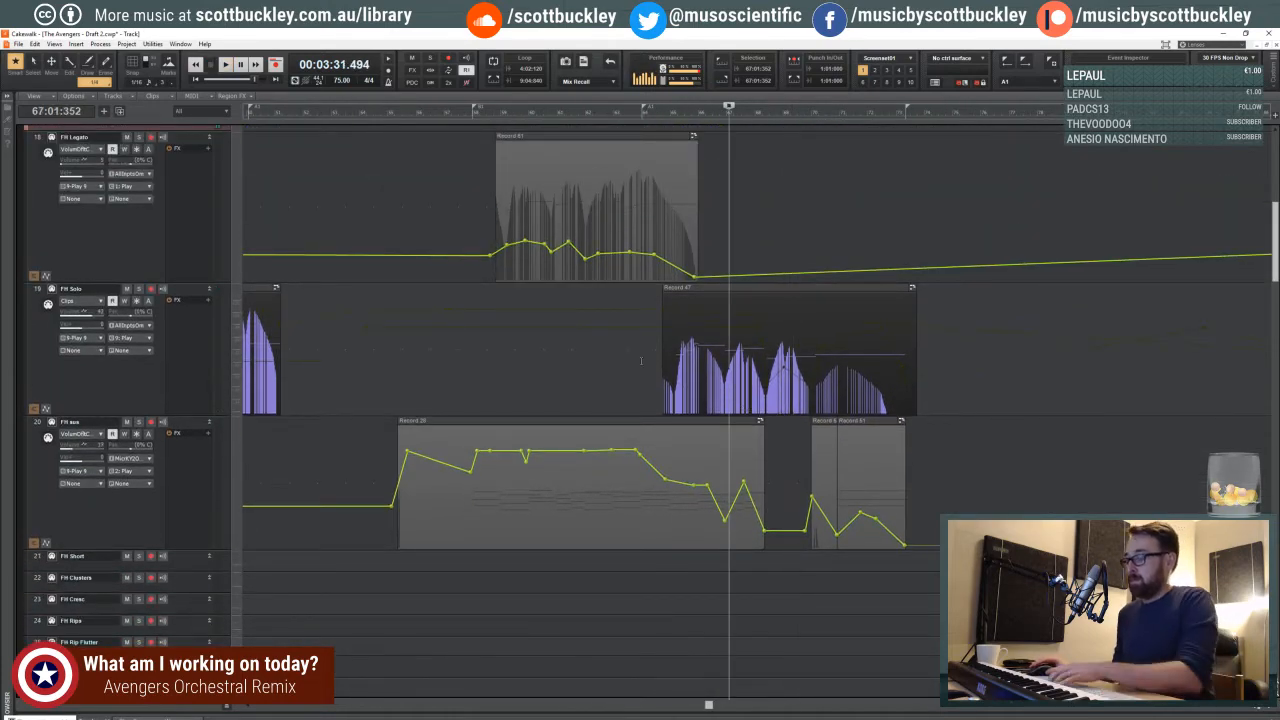
pyautogui.click(416, 230)
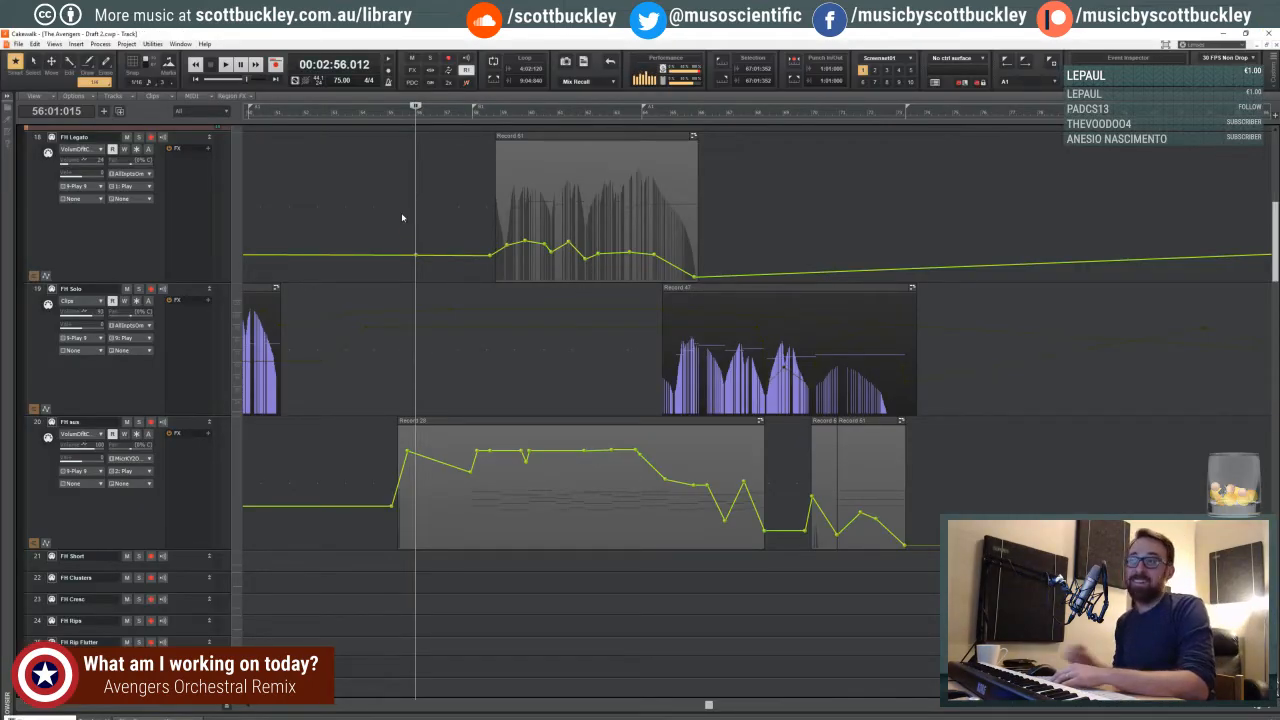
pyautogui.click(332, 204)
pyautogui.scroll(-3, 319, 204)
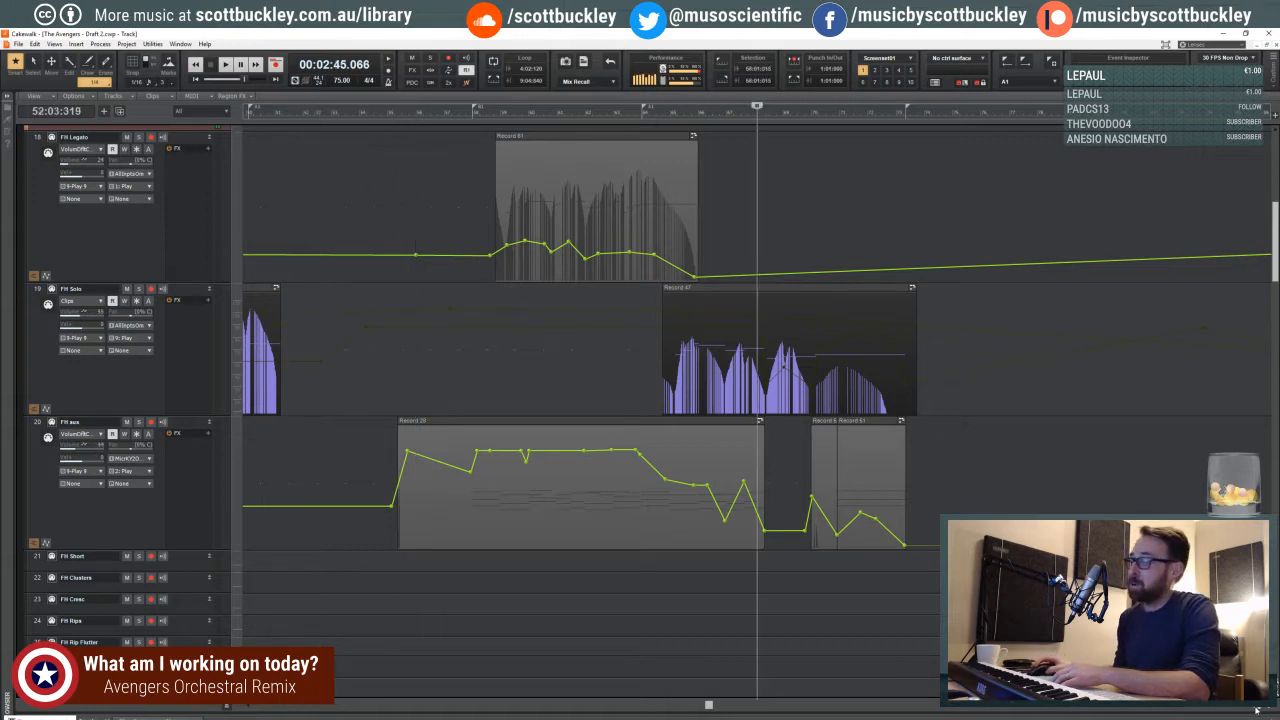
pyautogui.click(716, 201)
pyautogui.scroll(1, 720, 203)
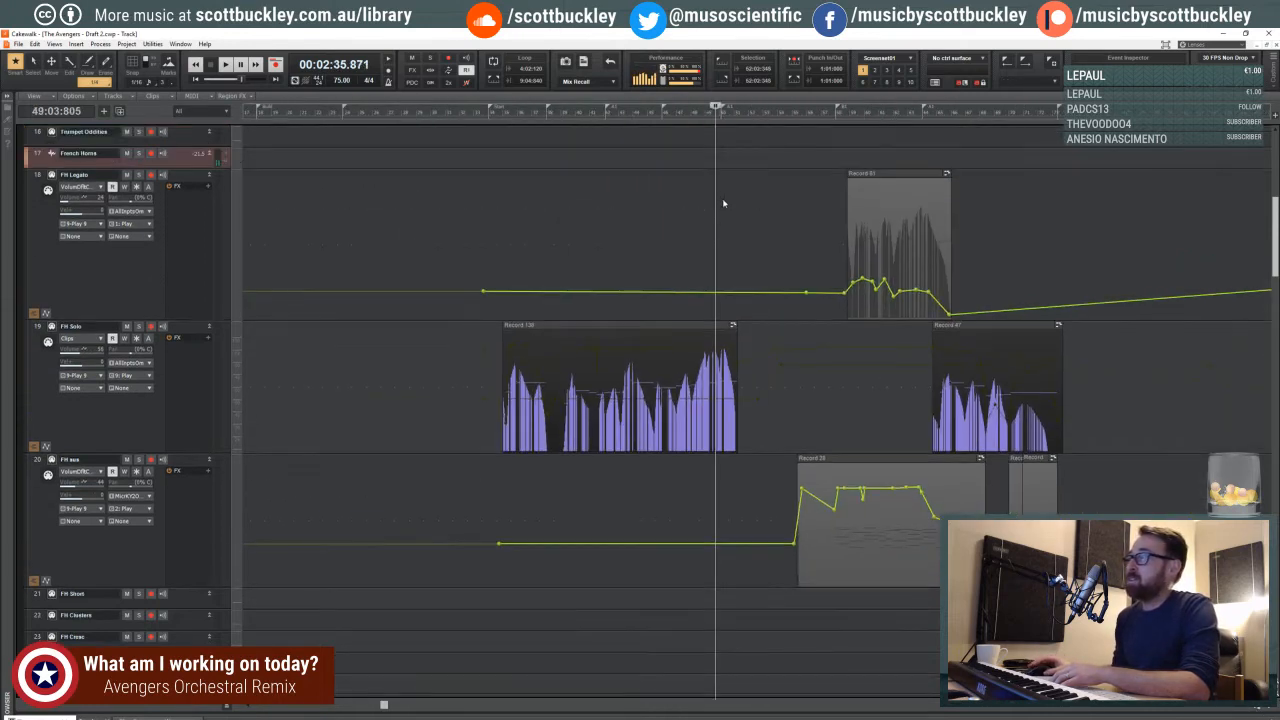
pyautogui.click(755, 240)
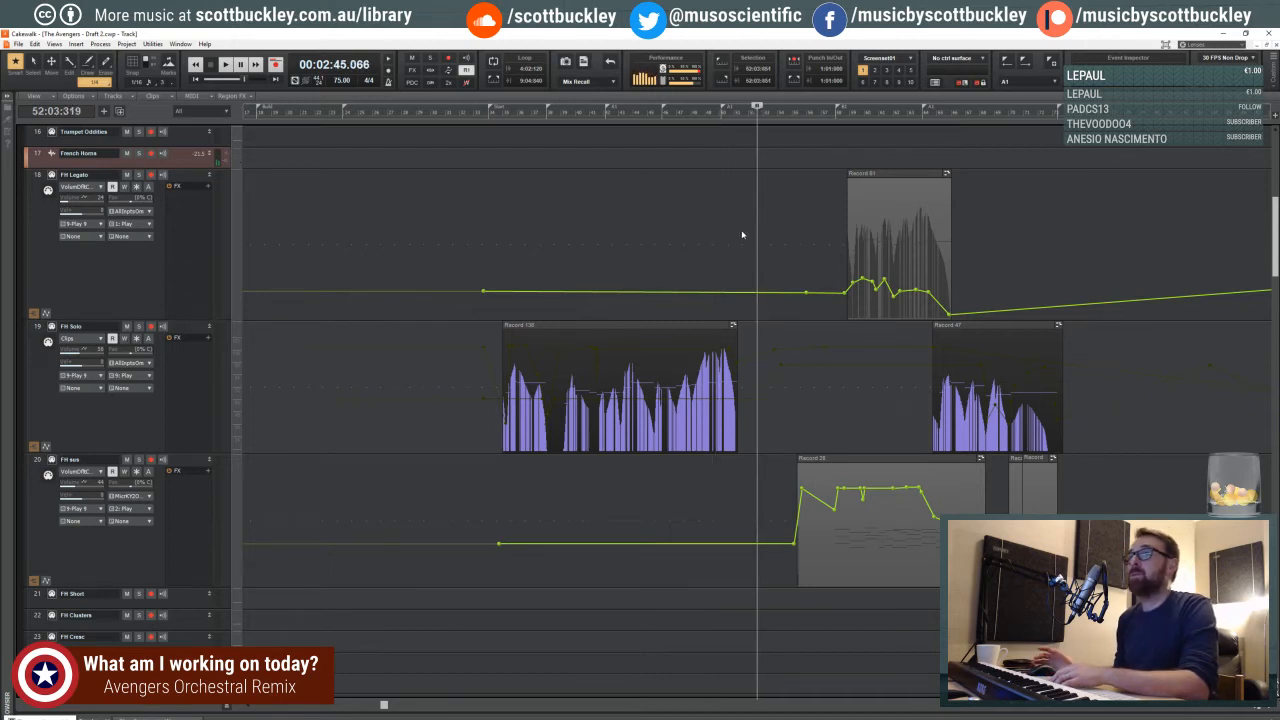
pyautogui.click(682, 234)
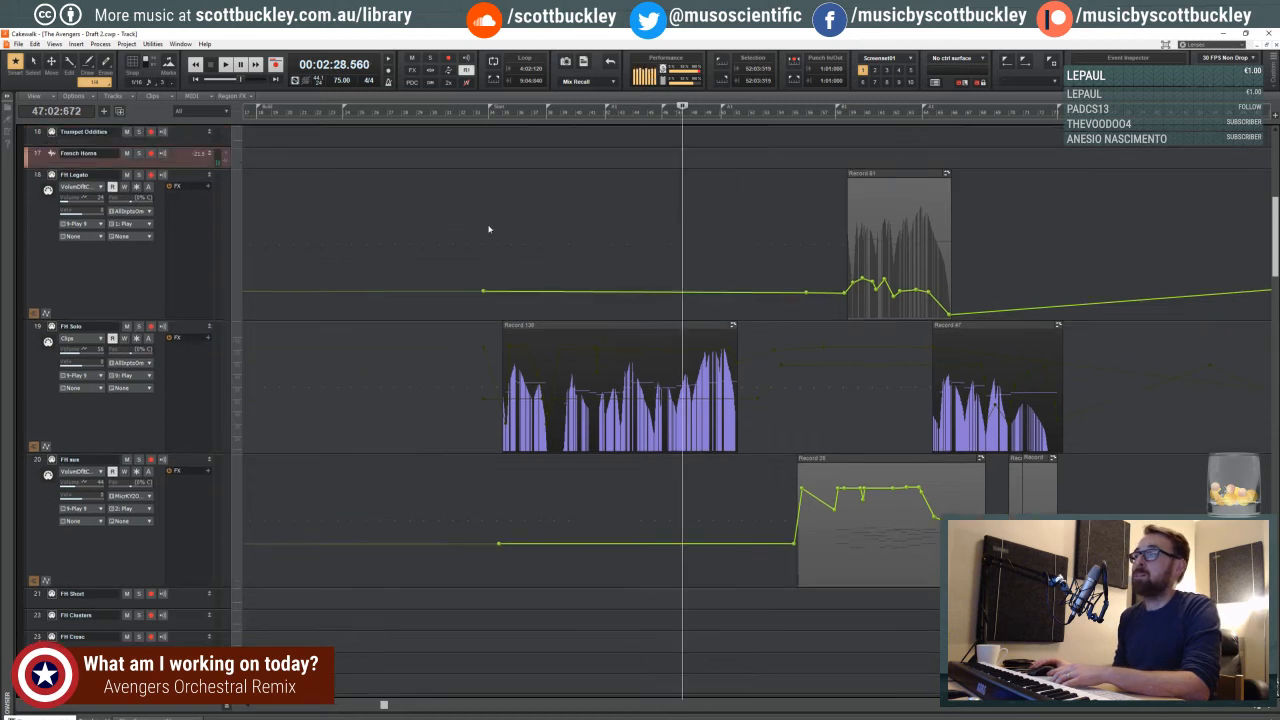
pyautogui.click(487, 234)
pyautogui.click(490, 236)
pyautogui.click(490, 242)
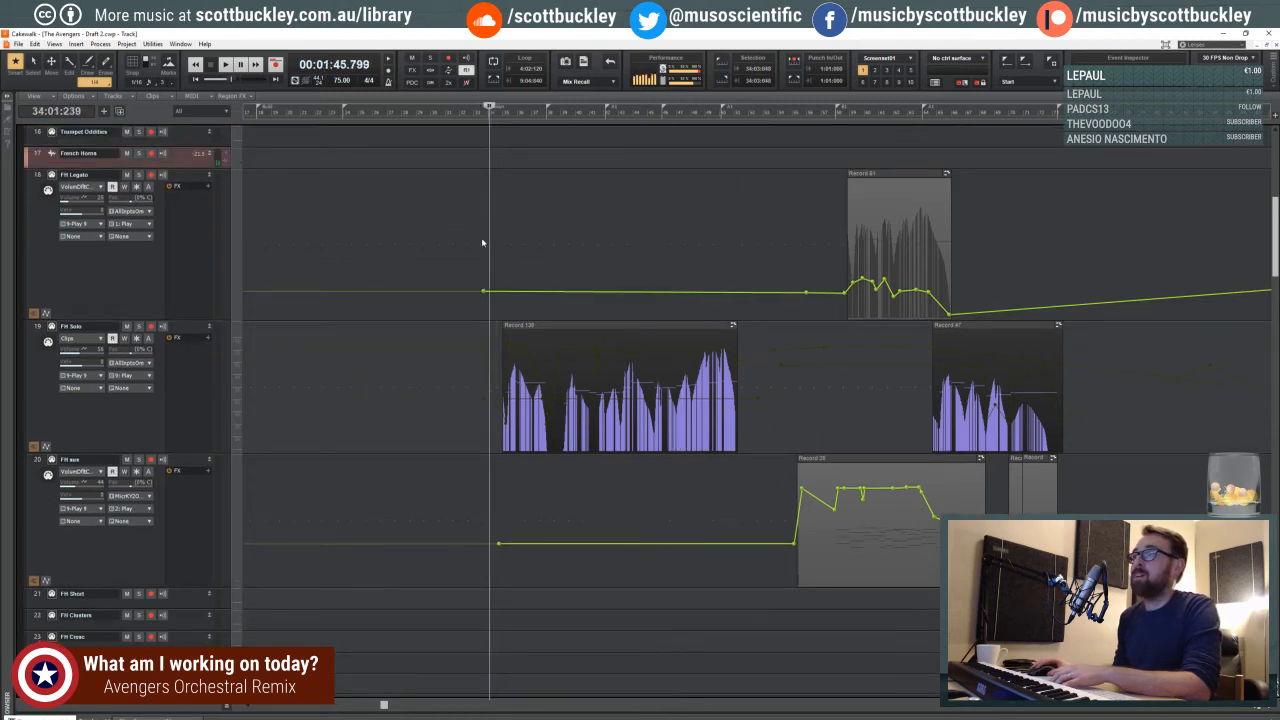
pyautogui.click(481, 237)
pyautogui.click(470, 238)
pyautogui.click(432, 240)
pyautogui.click(440, 246)
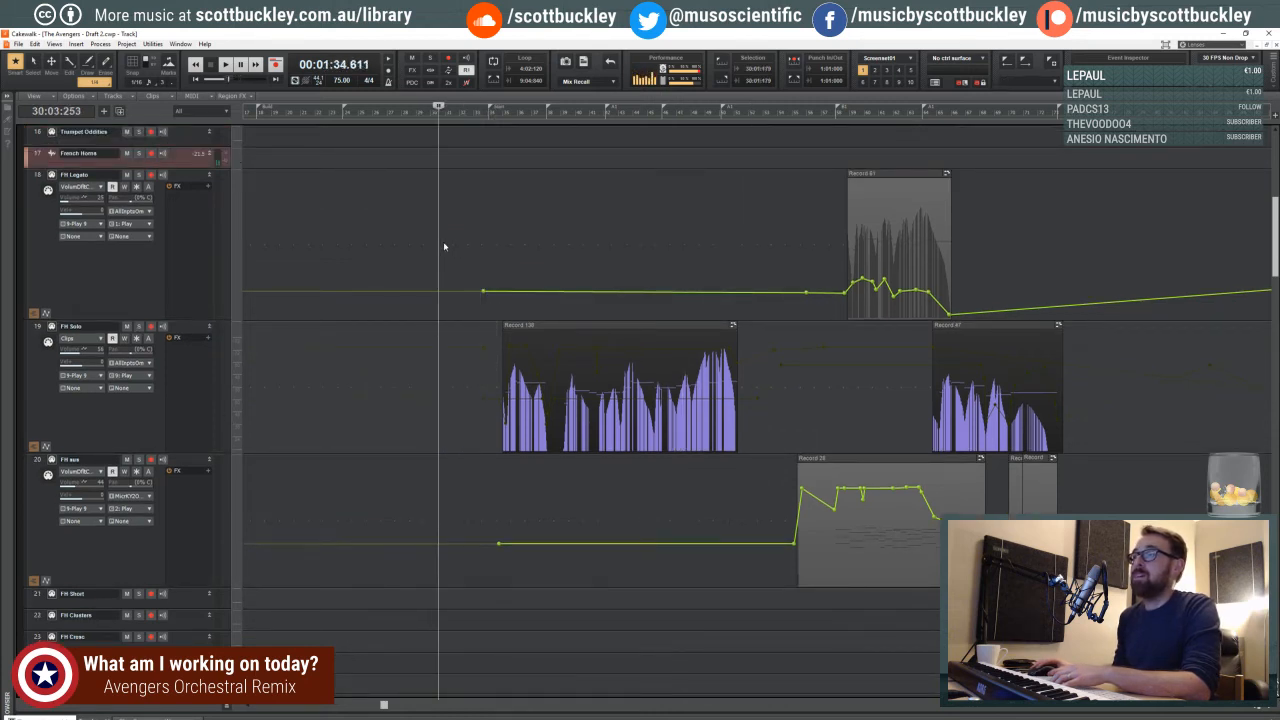
pyautogui.click(454, 248)
pyautogui.click(476, 251)
pyautogui.click(487, 249)
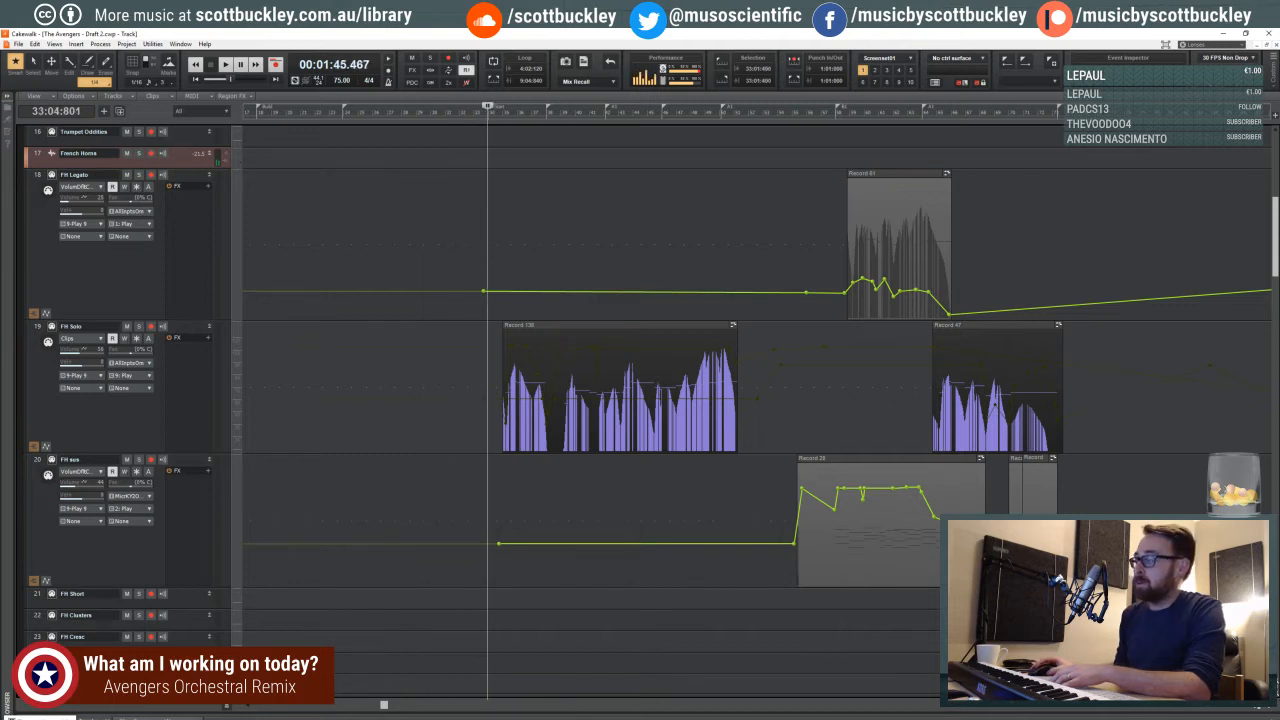
# - Reduce the height of the FH Solo track and play from the last beat of measure 32 with the percussion tracks in view
pyautogui.moveTo(383, 705); pyautogui.dragTo(548, 706)
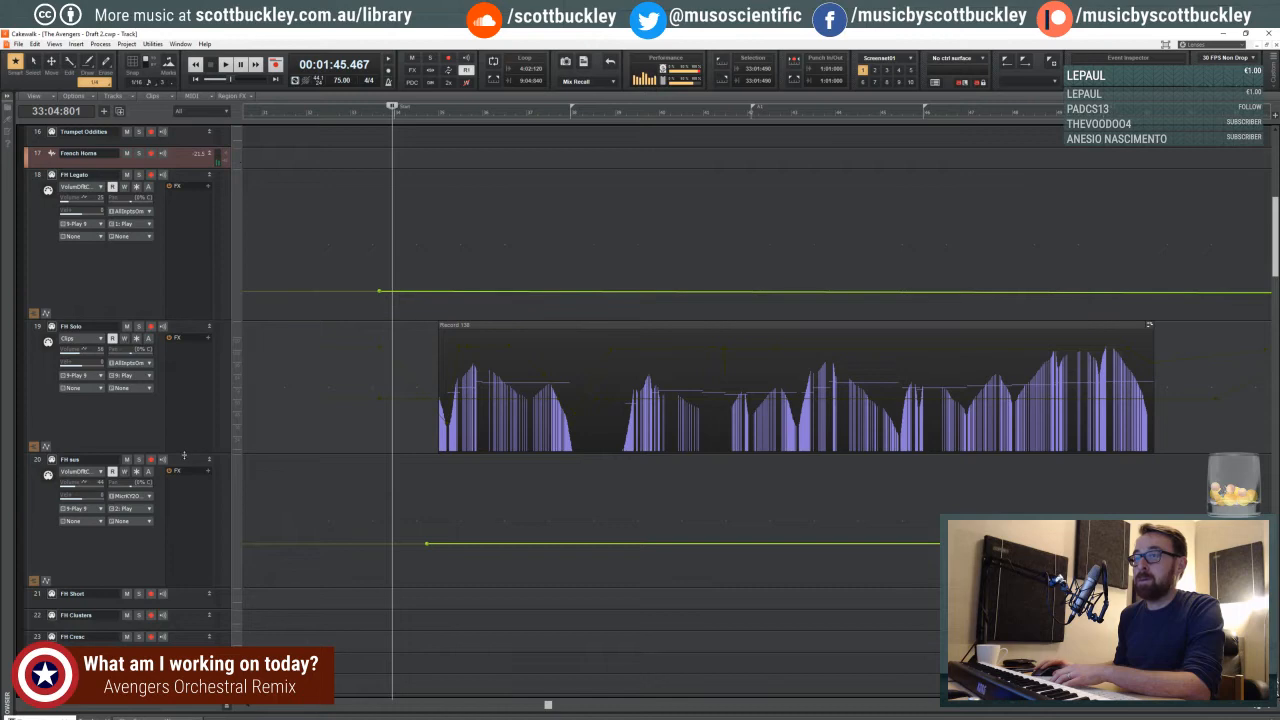
pyautogui.moveTo(184, 456); pyautogui.dragTo(184, 403)
pyautogui.scroll(-3, 405, 437)
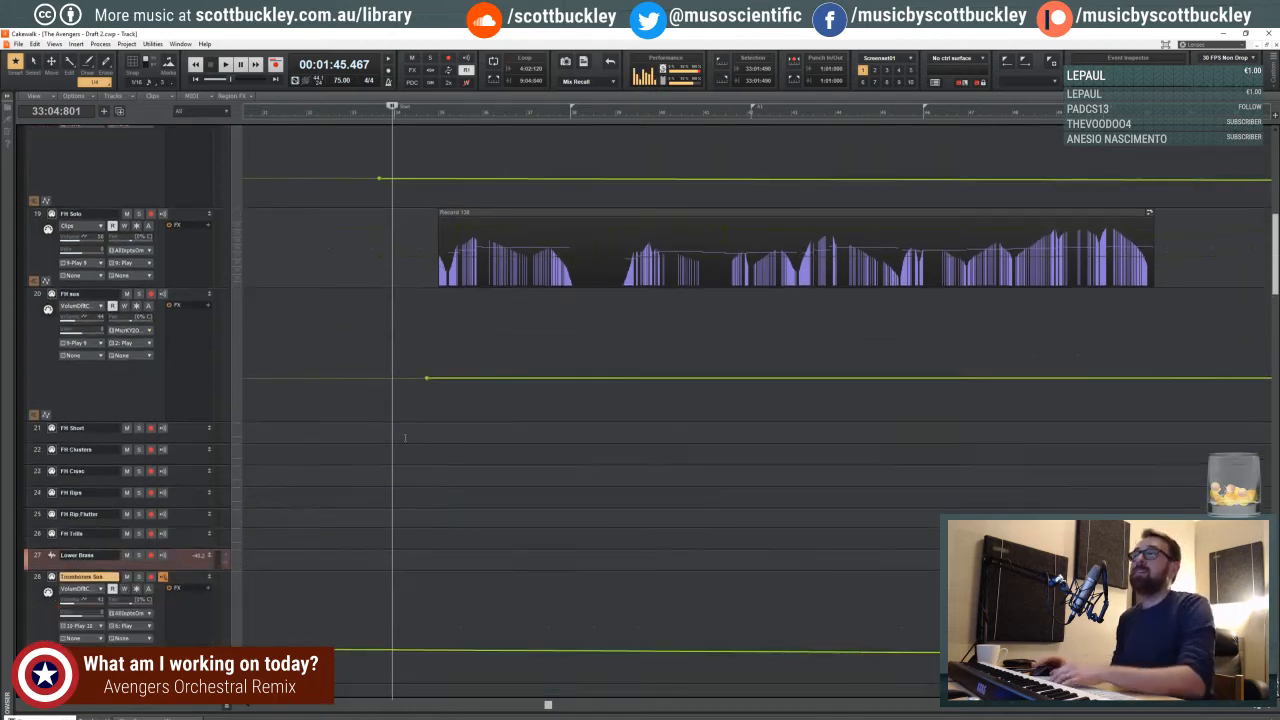
pyautogui.scroll(-12, 405, 437)
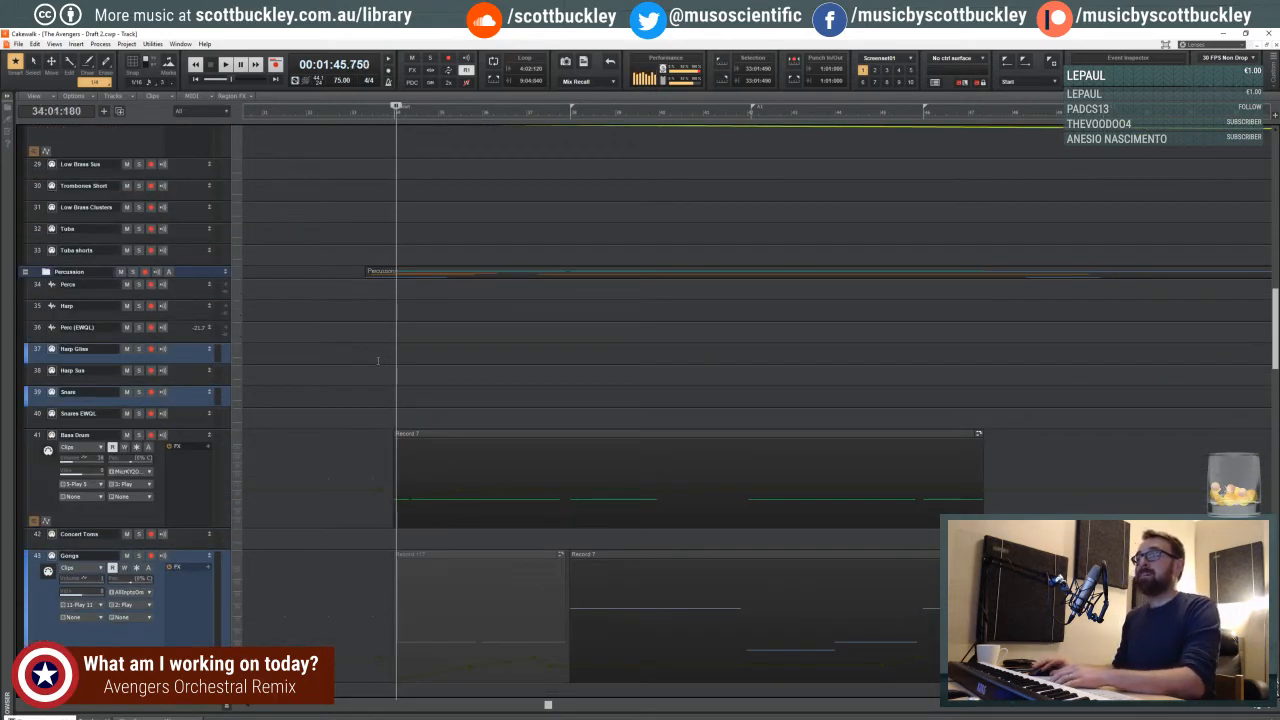
pyautogui.click(381, 361)
pyautogui.click(339, 358)
pyautogui.hotkey('ctrl', 'Left')
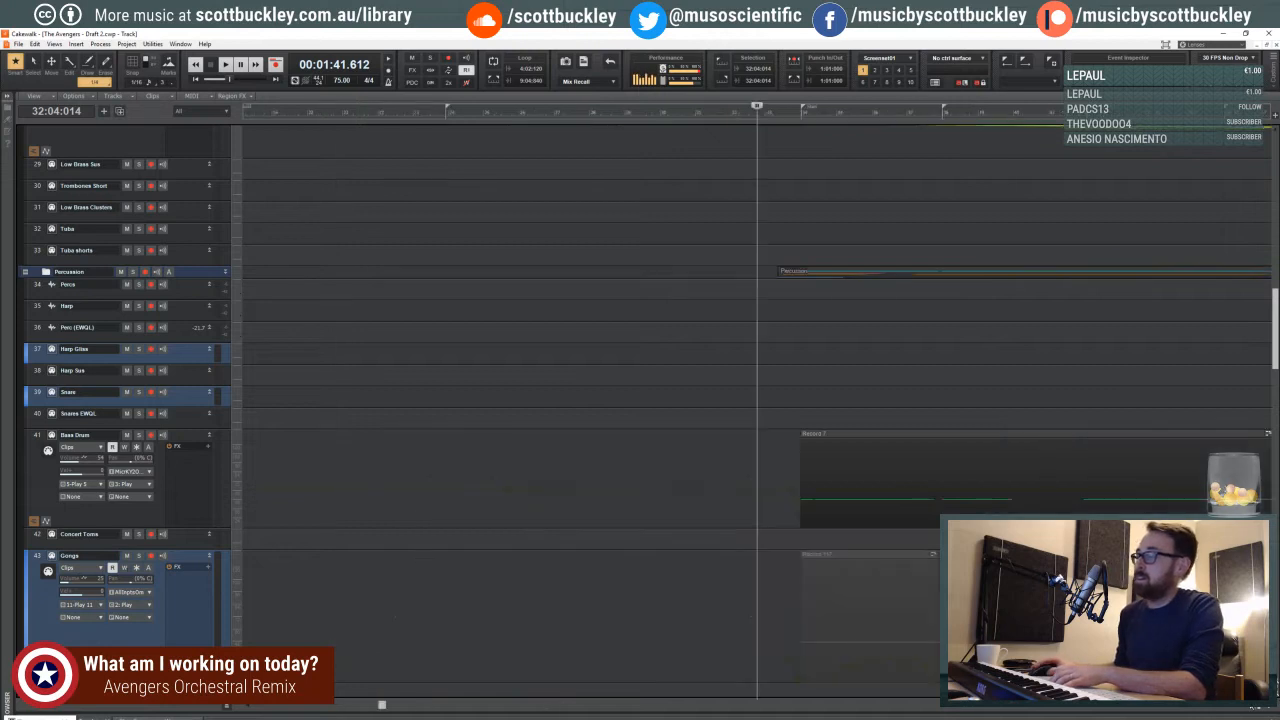
pyautogui.press('space')
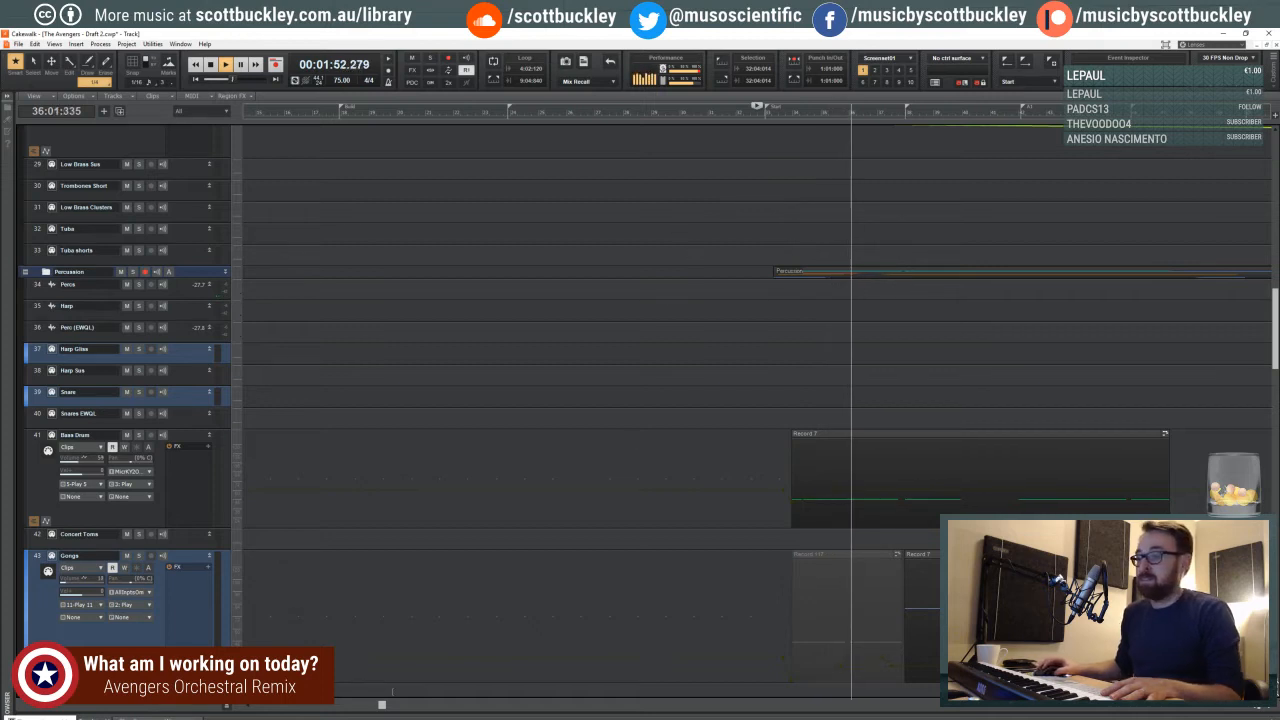
# - Lower the volume swell over the Timpani KS clip around measure 34 while the percussion section plays
pyautogui.moveTo(382, 705); pyautogui.dragTo(514, 704)
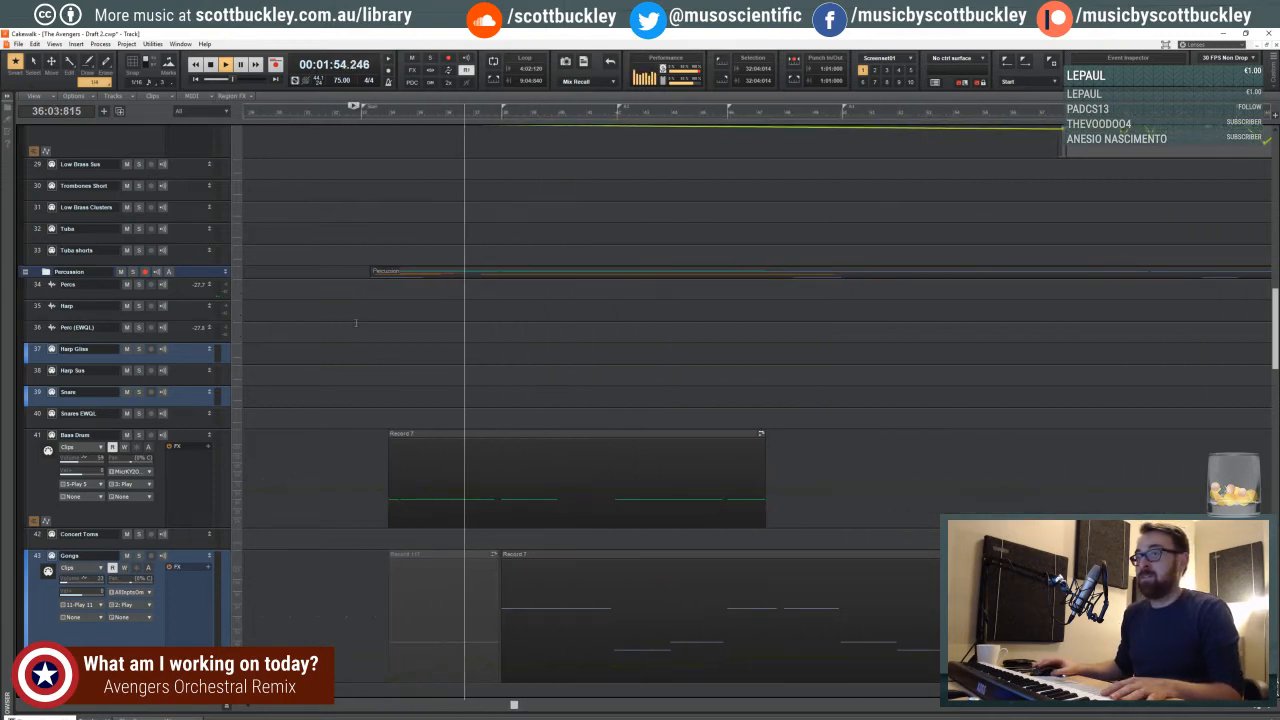
pyautogui.scroll(-3, 355, 322)
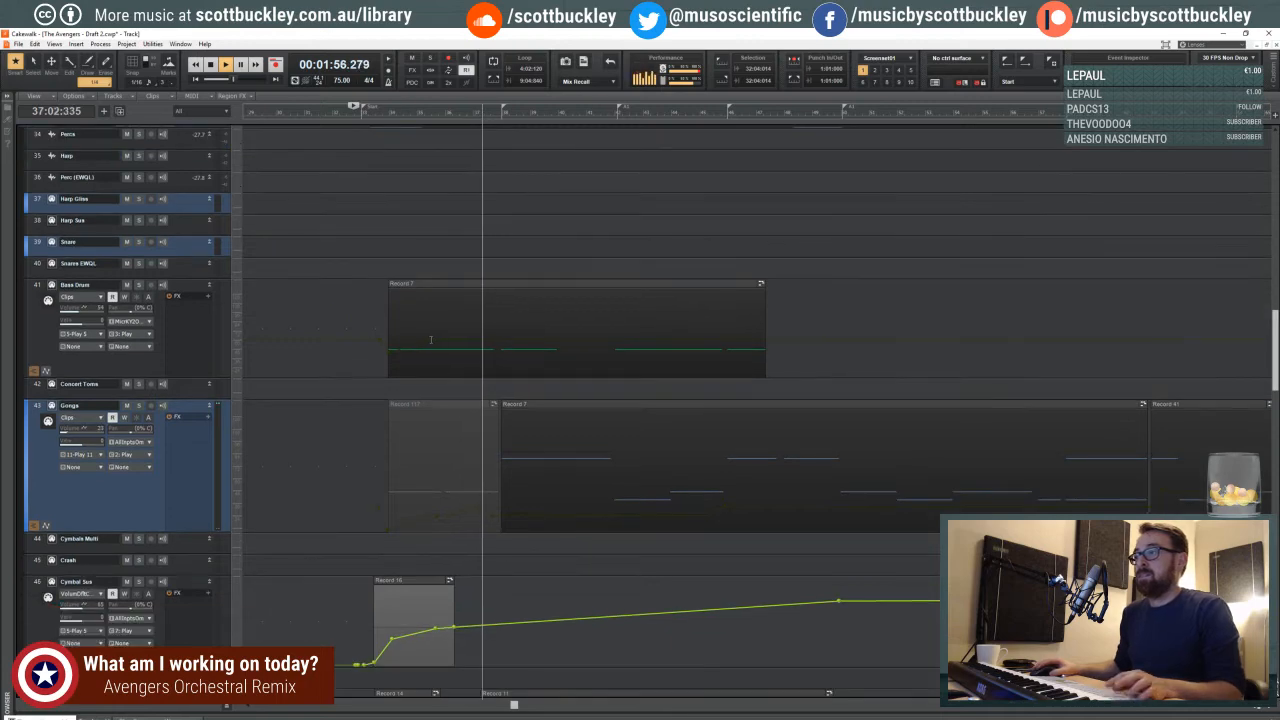
pyautogui.scroll(-4, 414, 387)
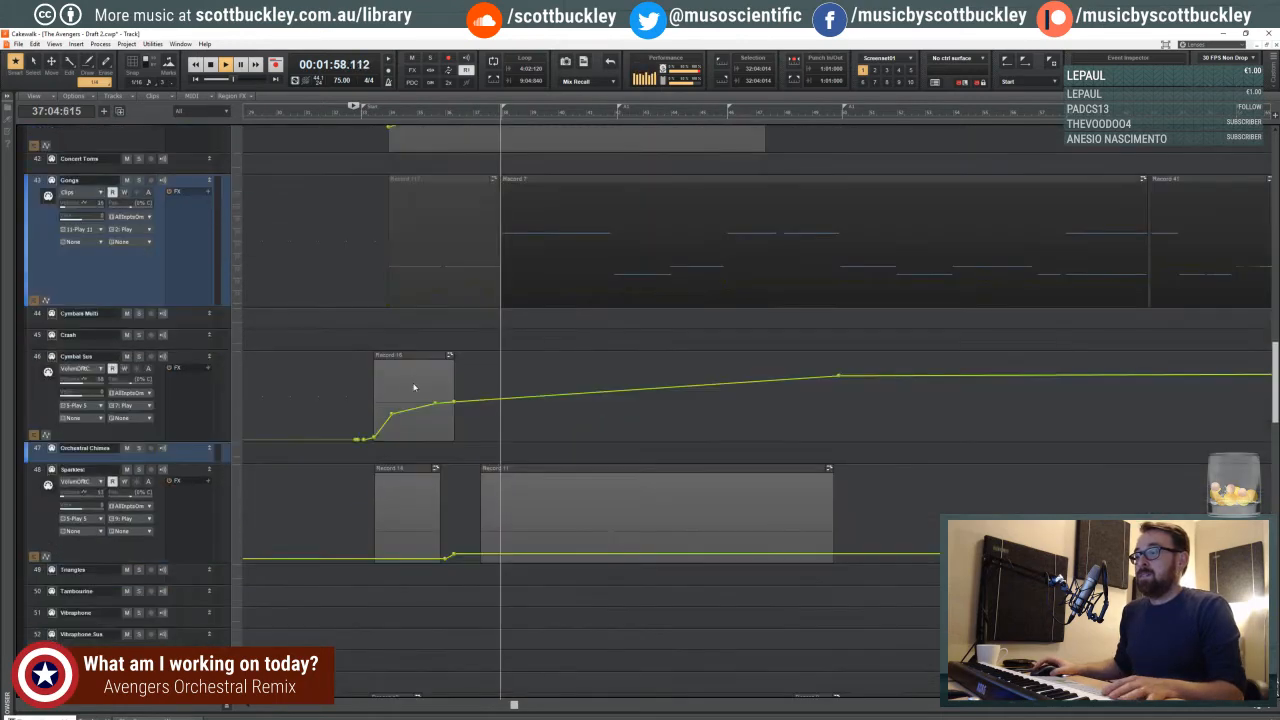
pyautogui.scroll(-3, 414, 387)
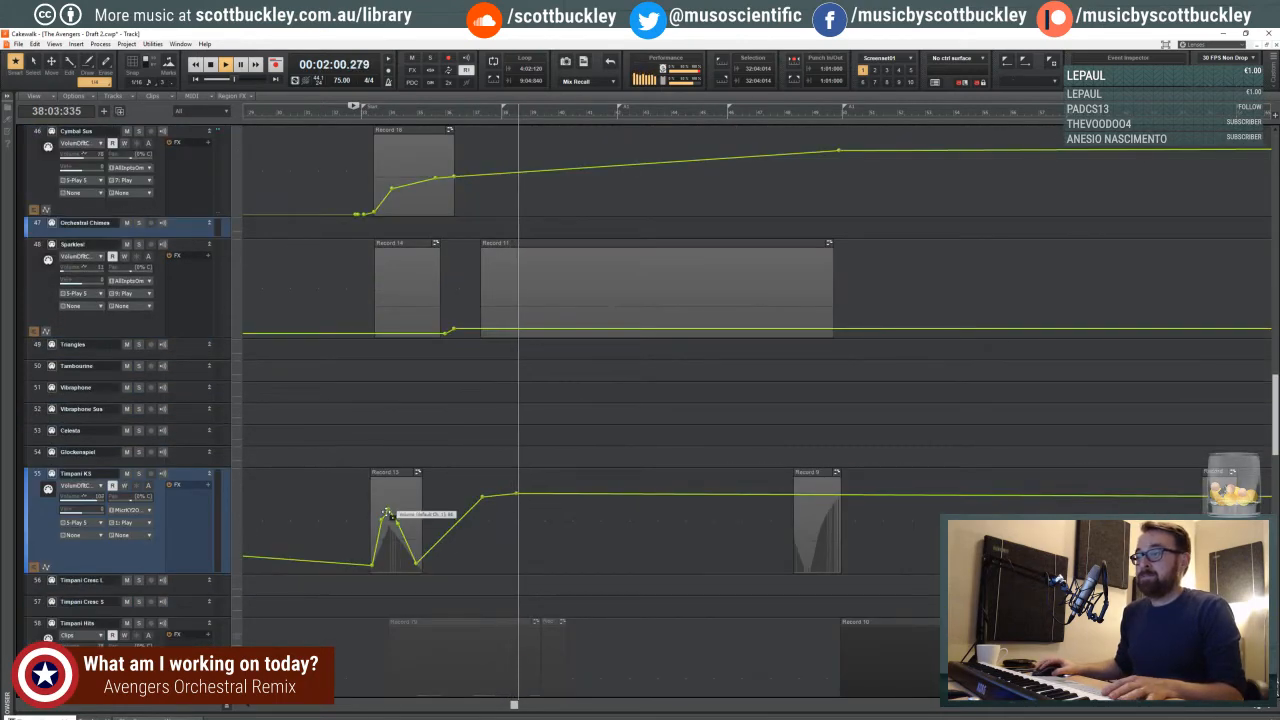
pyautogui.moveTo(386, 513); pyautogui.dragTo(400, 538)
pyautogui.scroll(-2, 472, 488)
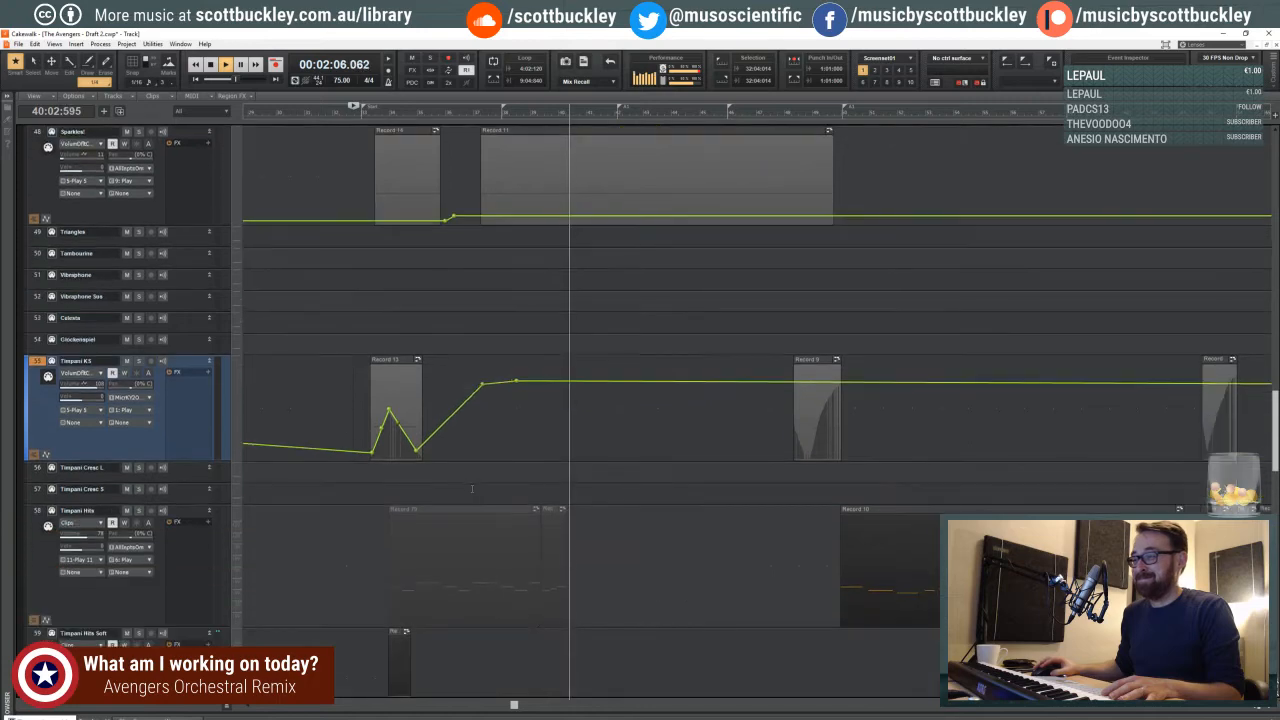
pyautogui.scroll(-2, 472, 488)
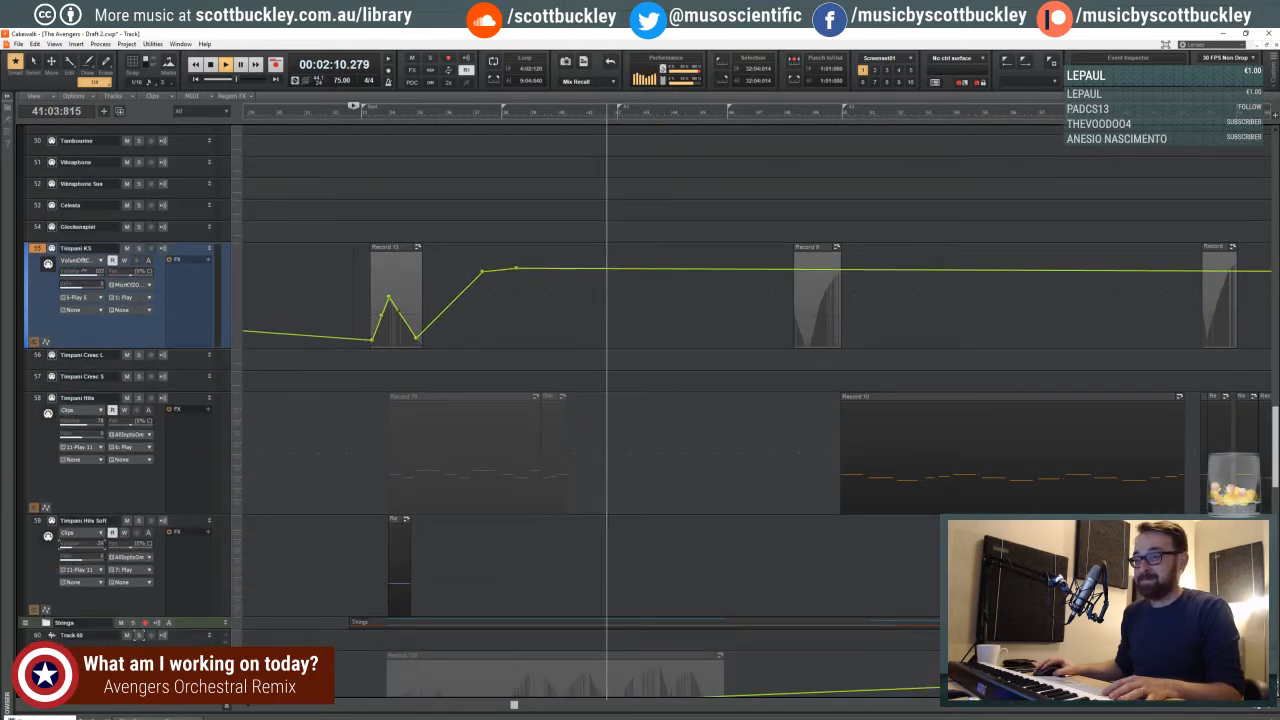
# - Stop playback and open the FH Solo clip that starts before measure 36 in the piano roll
pyautogui.scroll(9, 640, 297)
pyautogui.press('space')
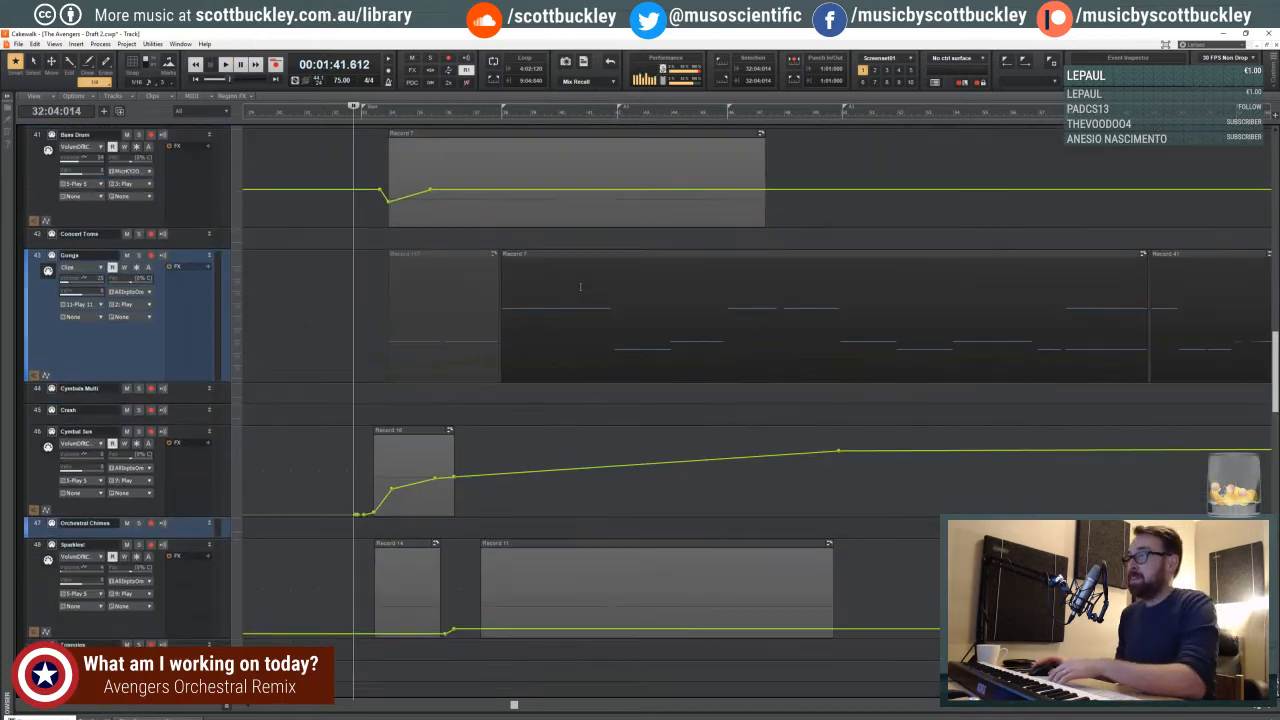
pyautogui.scroll(15, 579, 287)
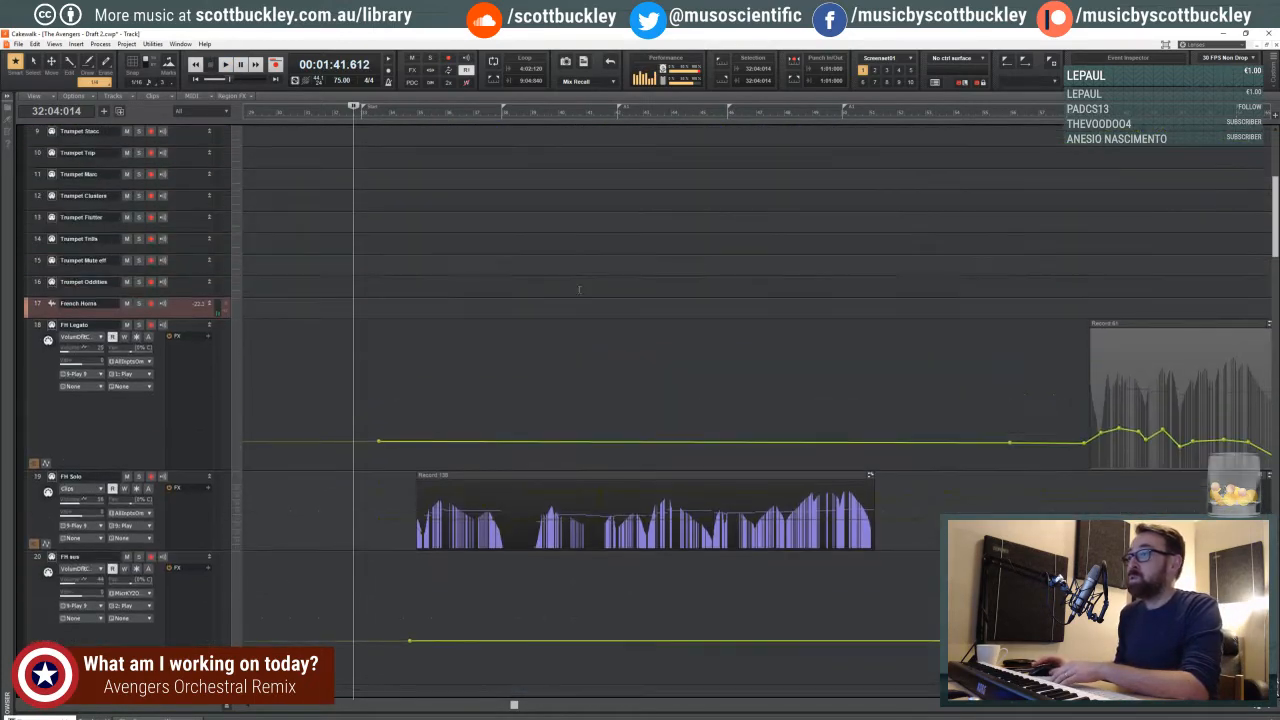
pyautogui.scroll(-3, 575, 292)
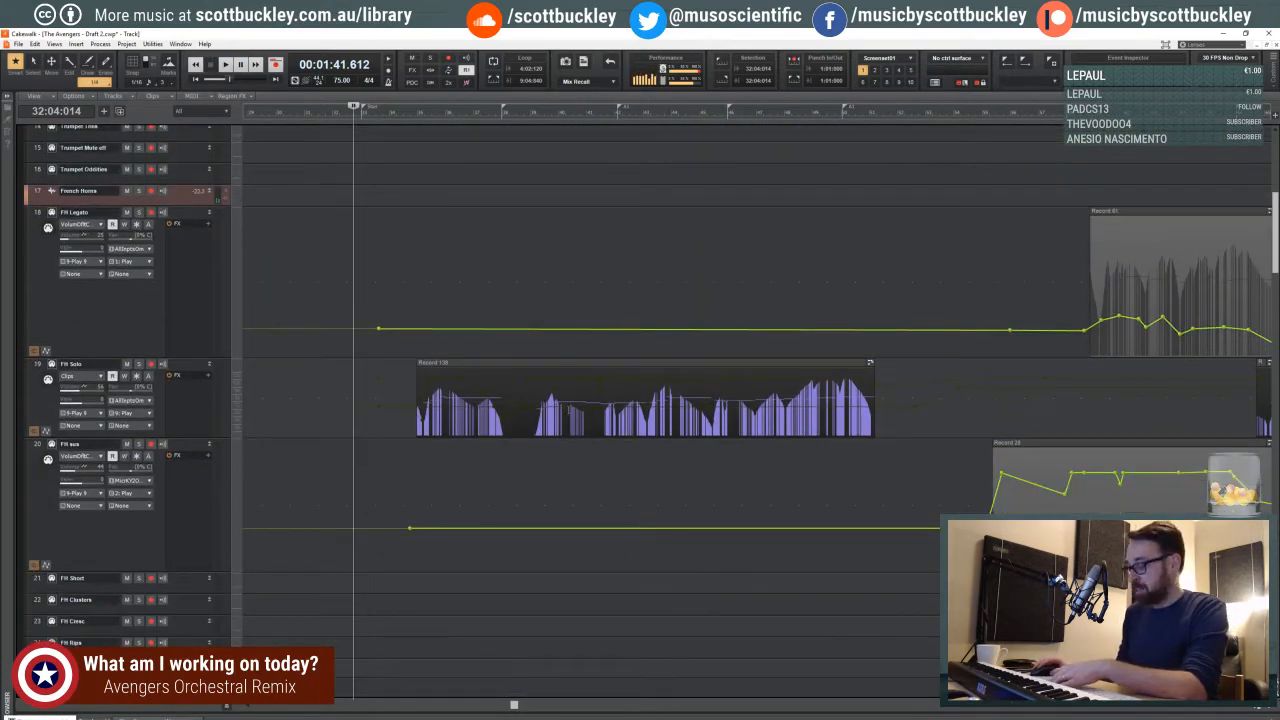
pyautogui.keyDown('shift'); pyautogui.click(598, 403); pyautogui.keyUp('shift')
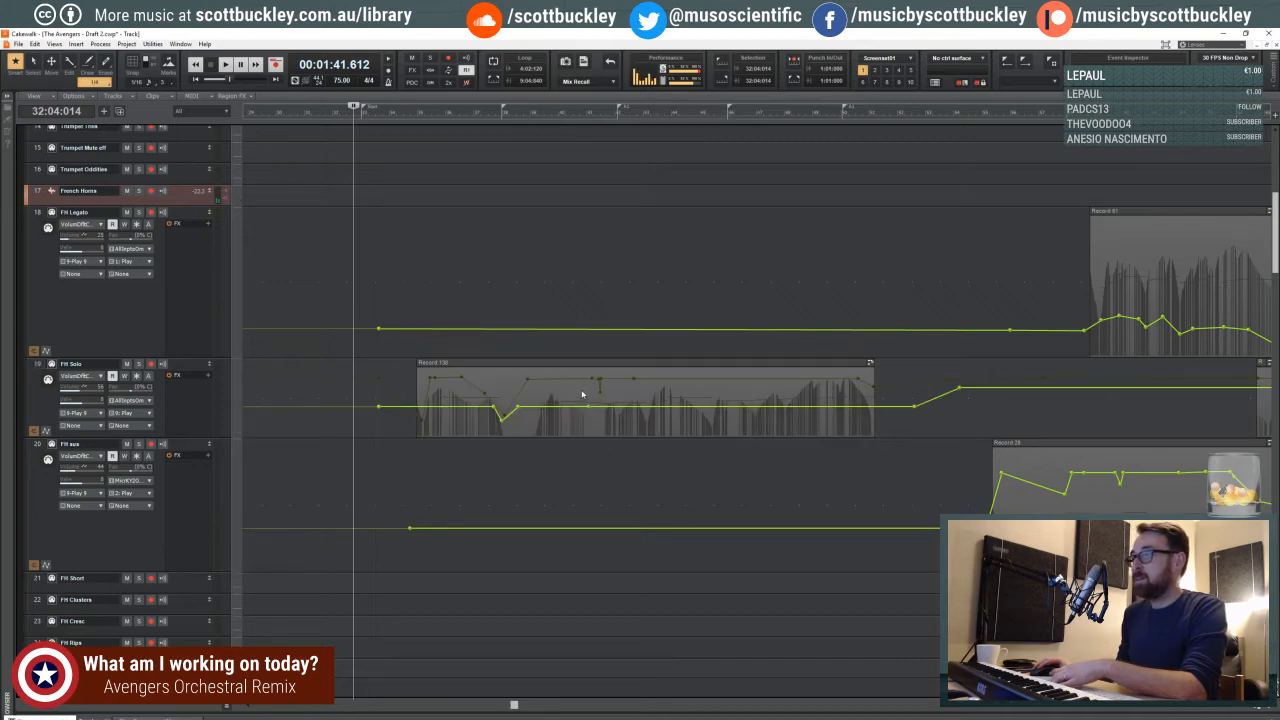
pyautogui.doubleClick(588, 366)
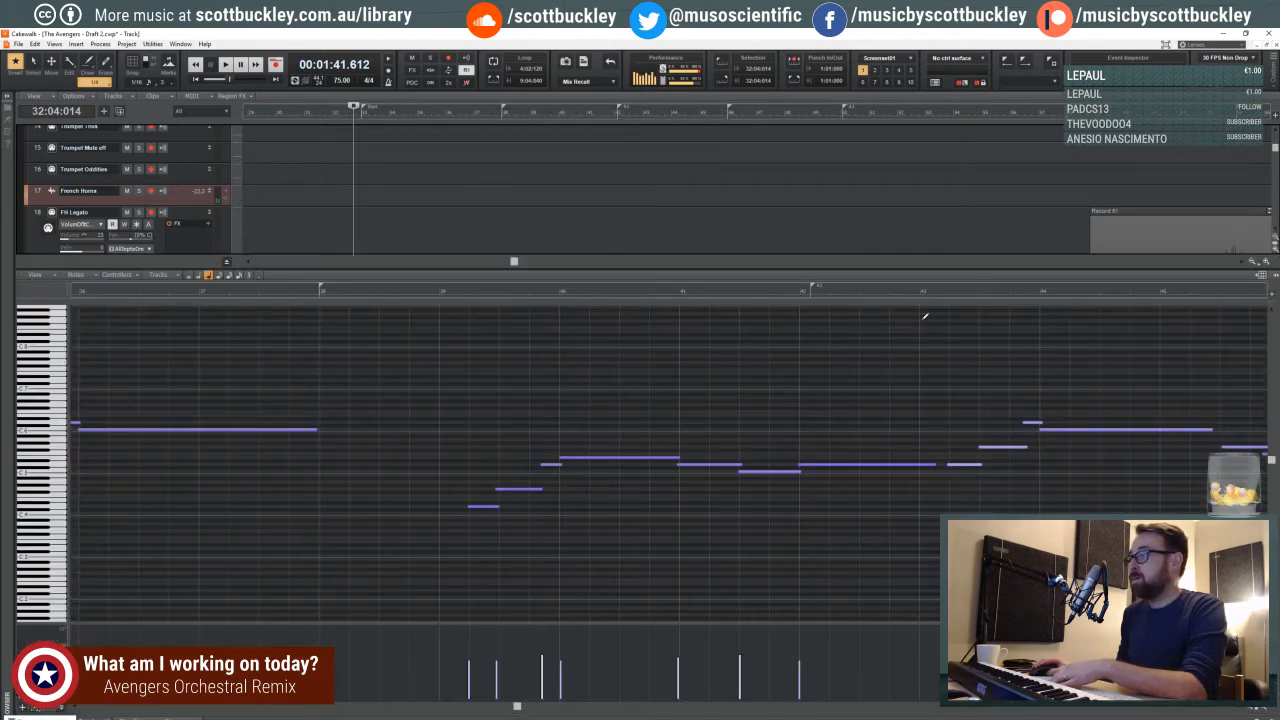
# - Play the FH Solo melody from the fourth beat of measure 39 into measure 41
pyautogui.moveTo(518, 707)
pyautogui.mouseDown()
pyautogui.moveTo(545, 706)
pyautogui.moveTo(466, 706)
pyautogui.moveTo(538, 706)
pyautogui.mouseUp()
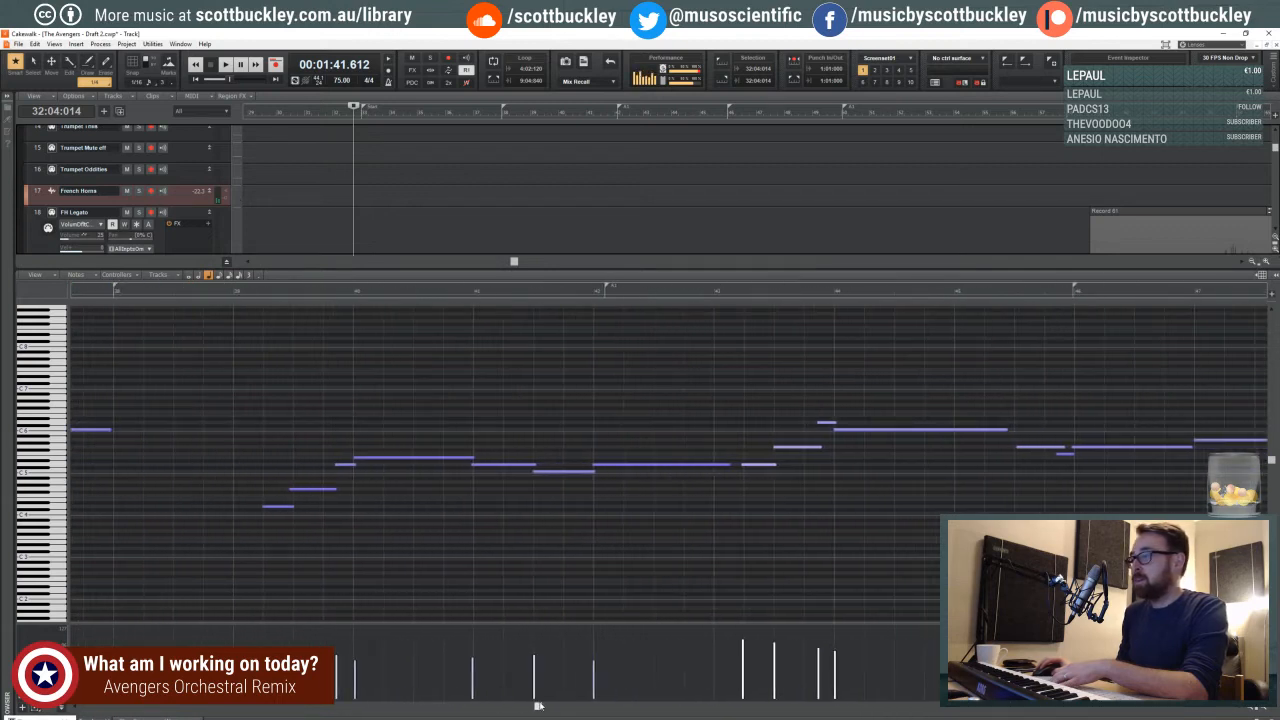
pyautogui.click(462, 290)
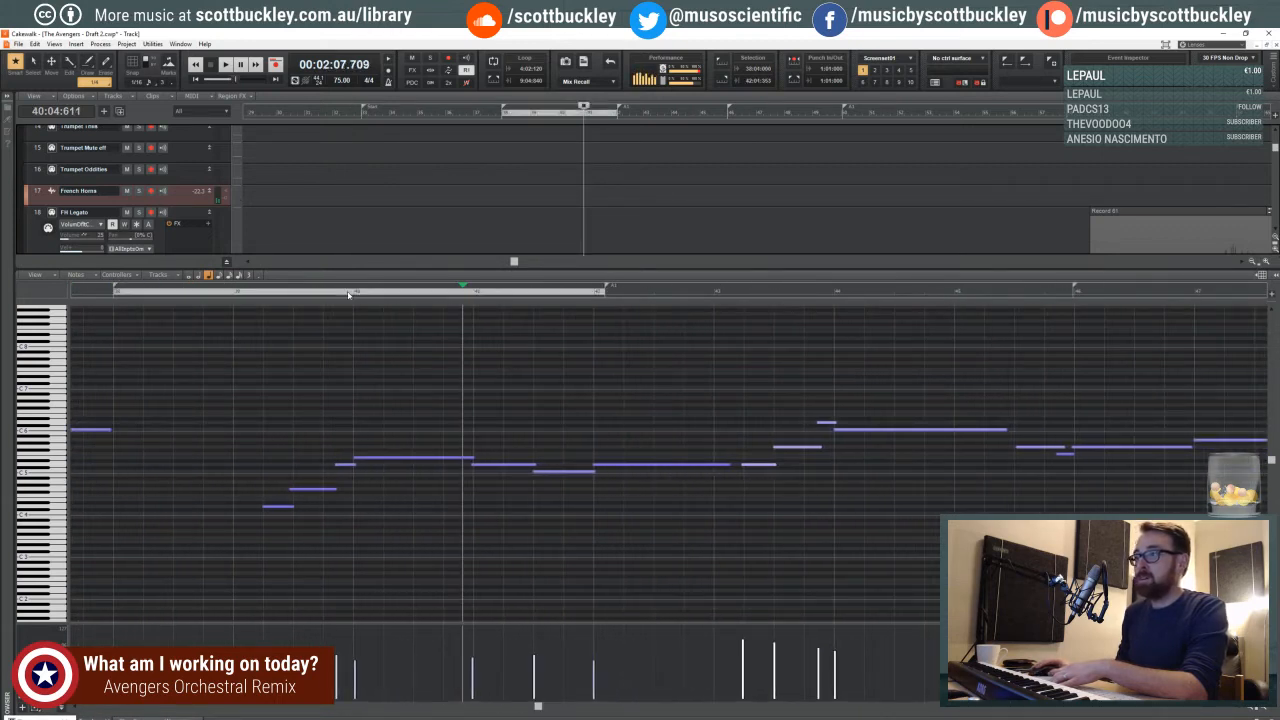
pyautogui.click(348, 291)
pyautogui.press('space')
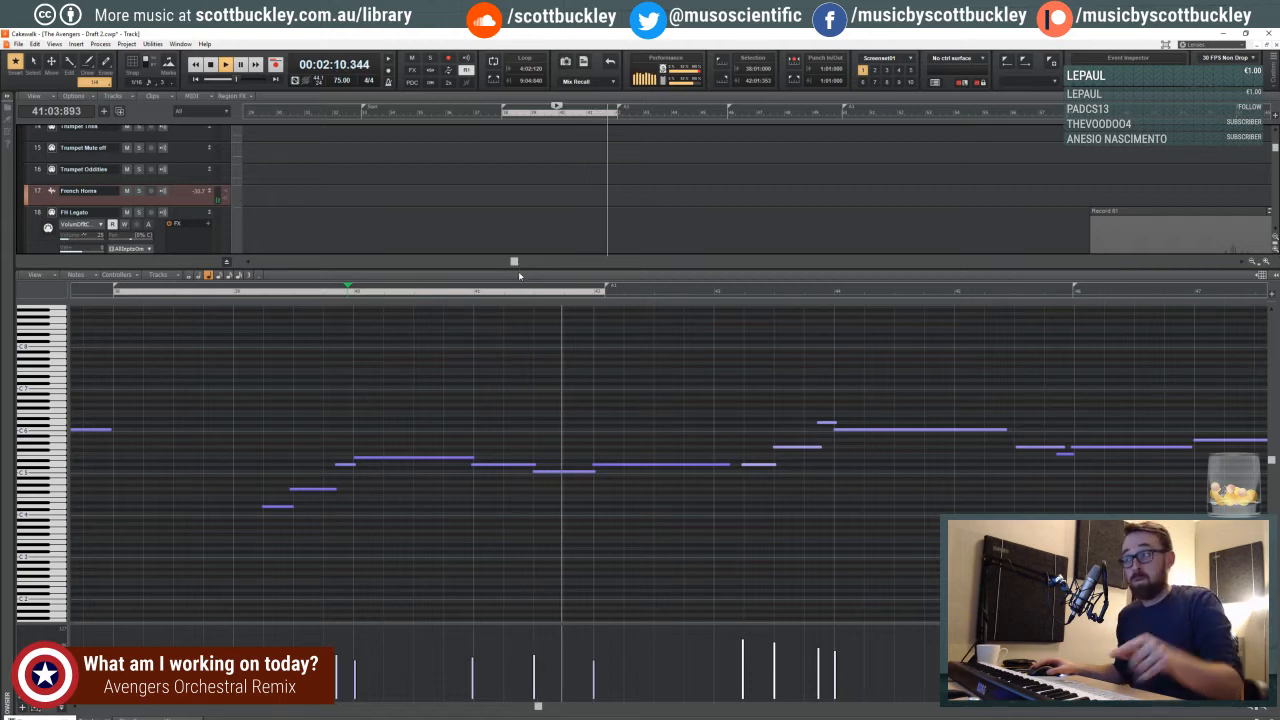
pyautogui.press('space')
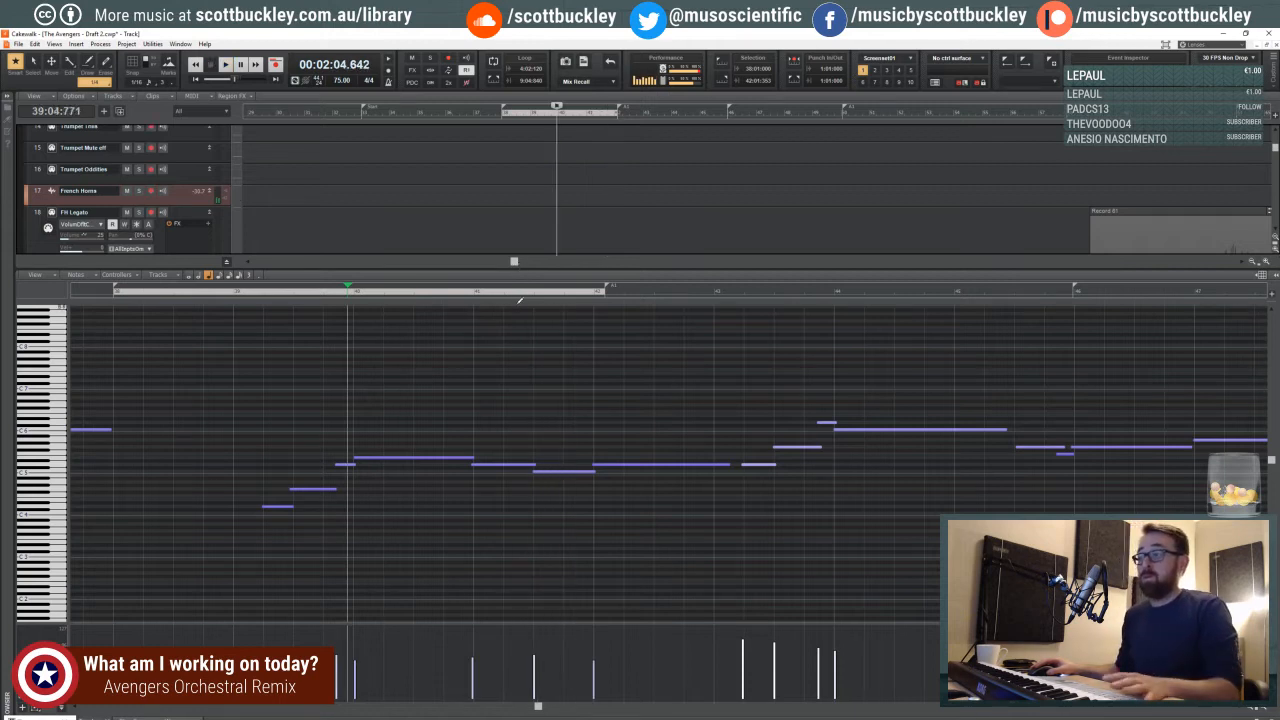
# - Display the FH Solo clip's controller curve beneath the notes and set the playhead on the fourth beat of measure 40
pyautogui.scroll(-1, 480, 480)
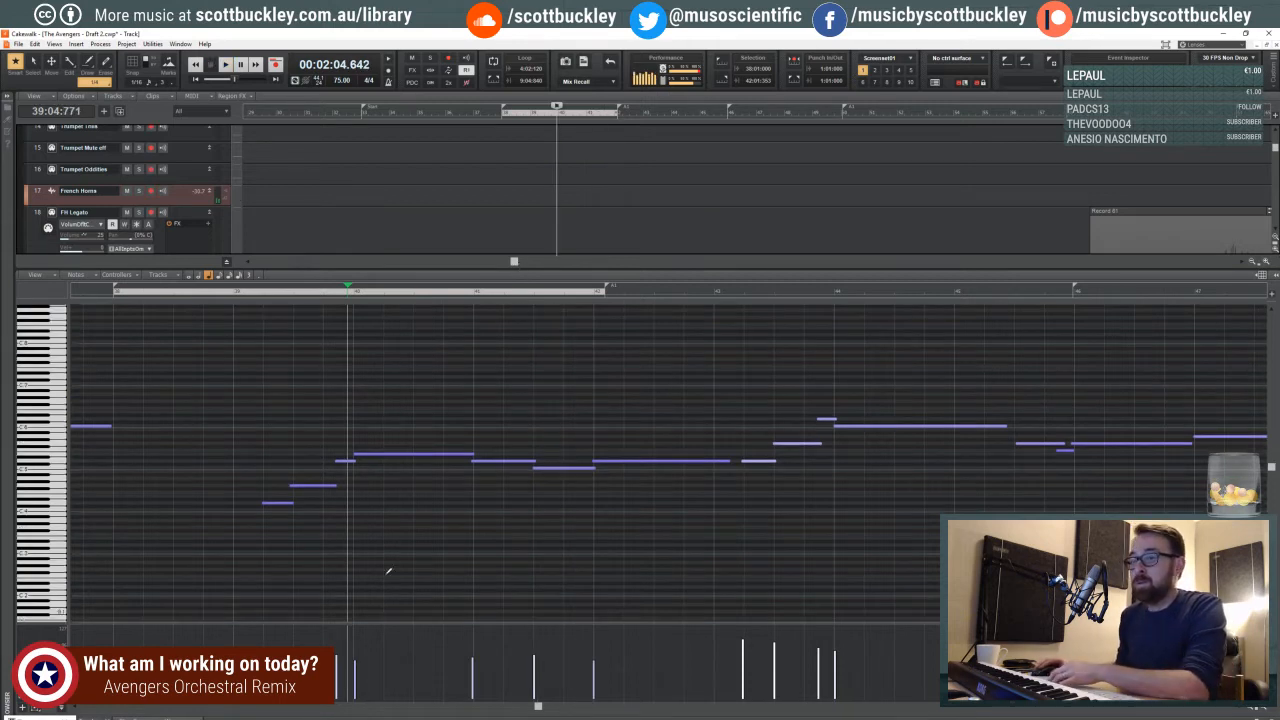
pyautogui.click(80, 684)
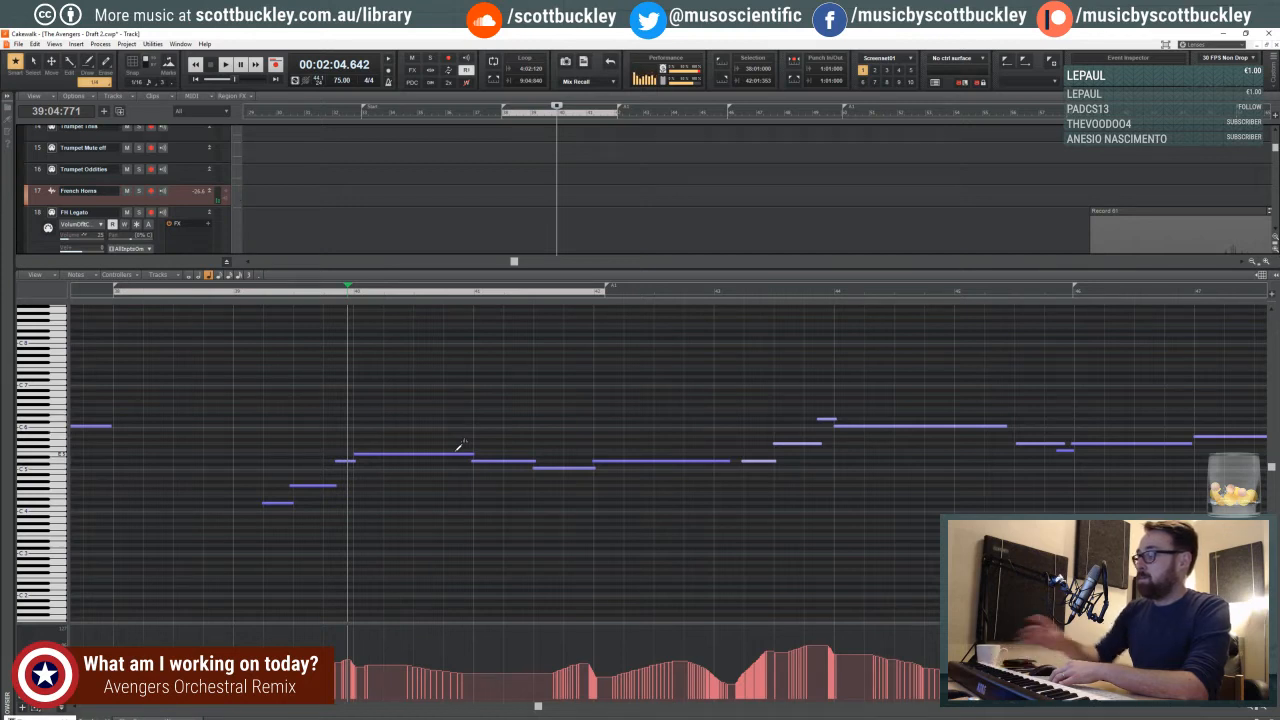
pyautogui.click(471, 291)
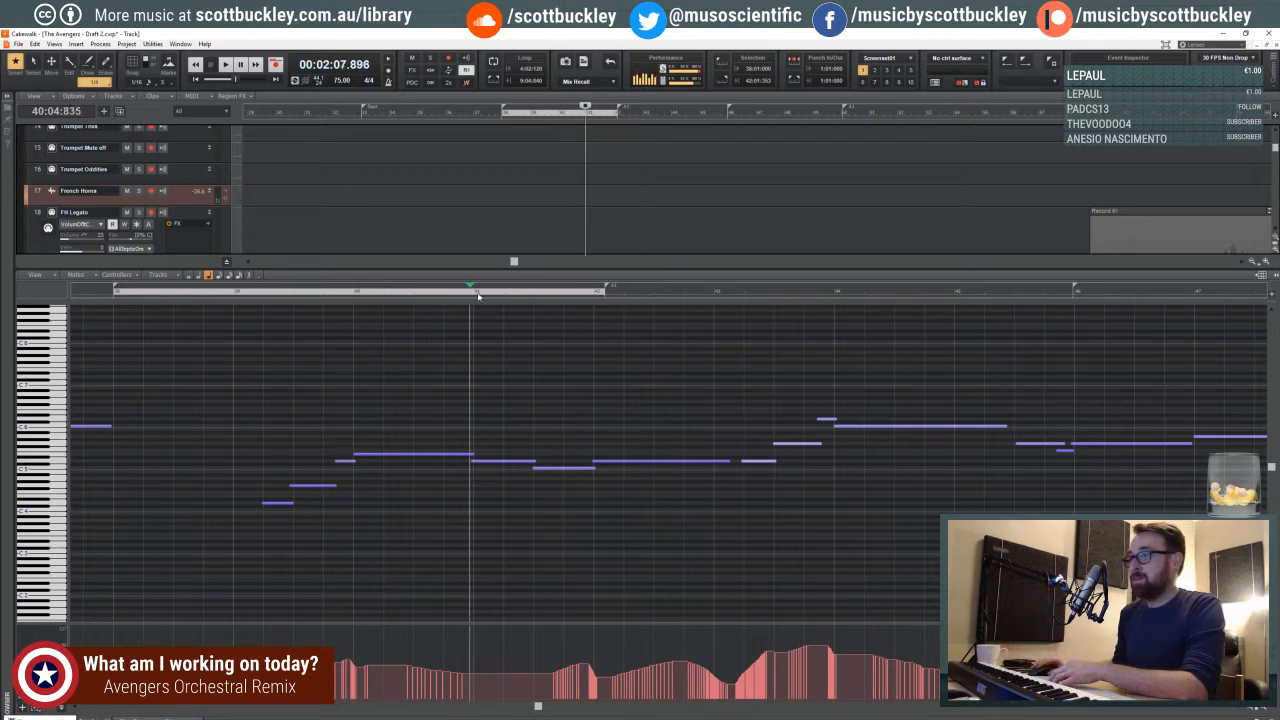
pyautogui.click(467, 294)
pyautogui.click(460, 293)
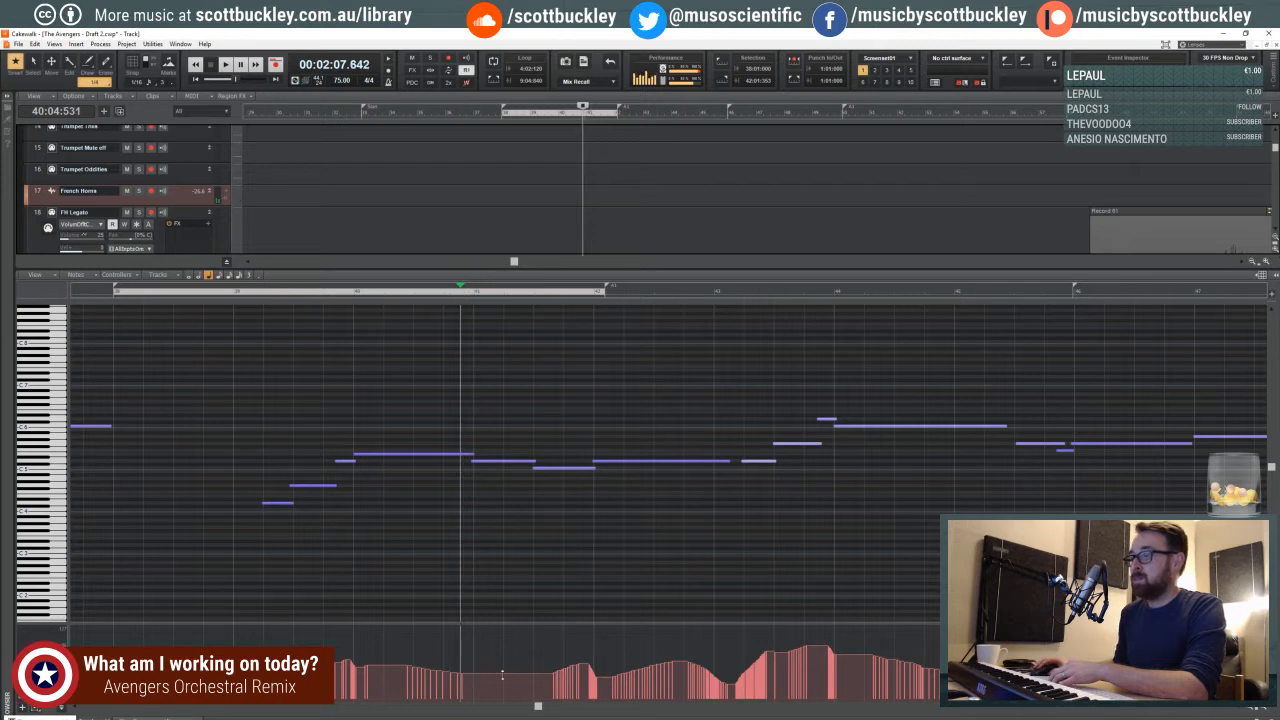
# - Redraw the controller dip around the third beat of measure 41 with the Line draw tool, play the passage and close the piano roll
pyautogui.moveTo(532, 711); pyautogui.dragTo(549, 709)
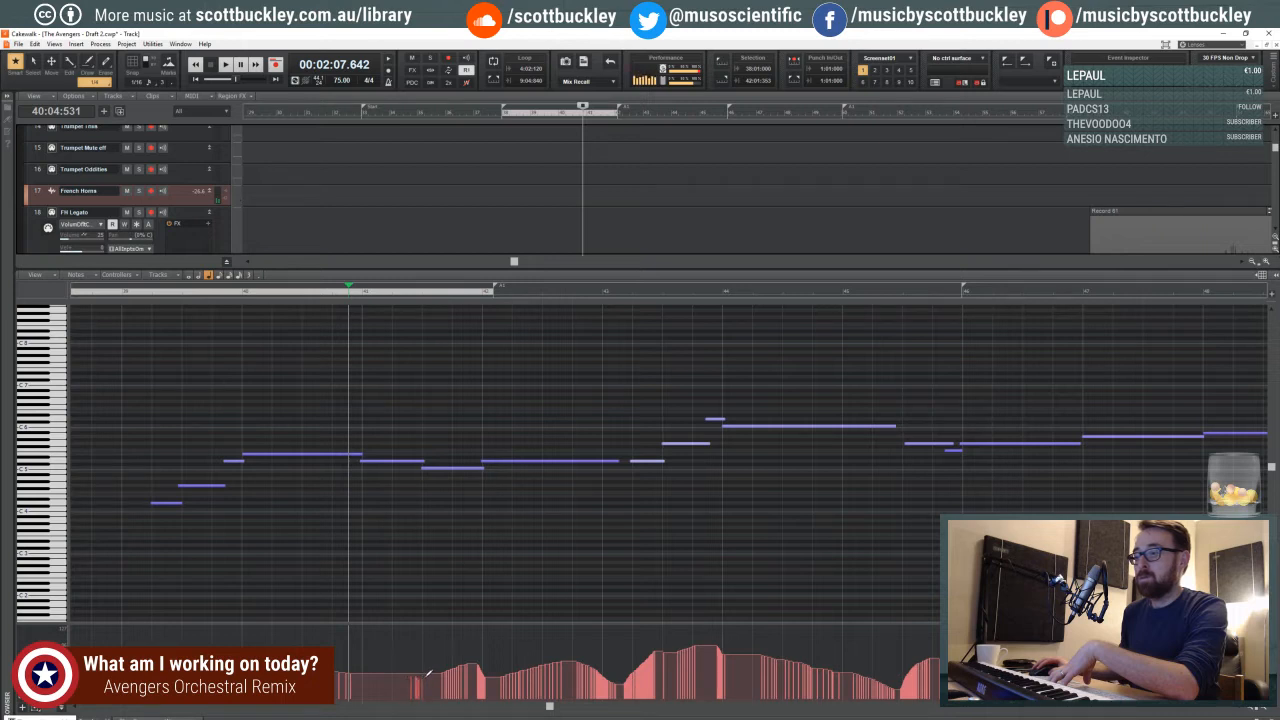
pyautogui.moveTo(427, 676); pyautogui.dragTo(430, 673)
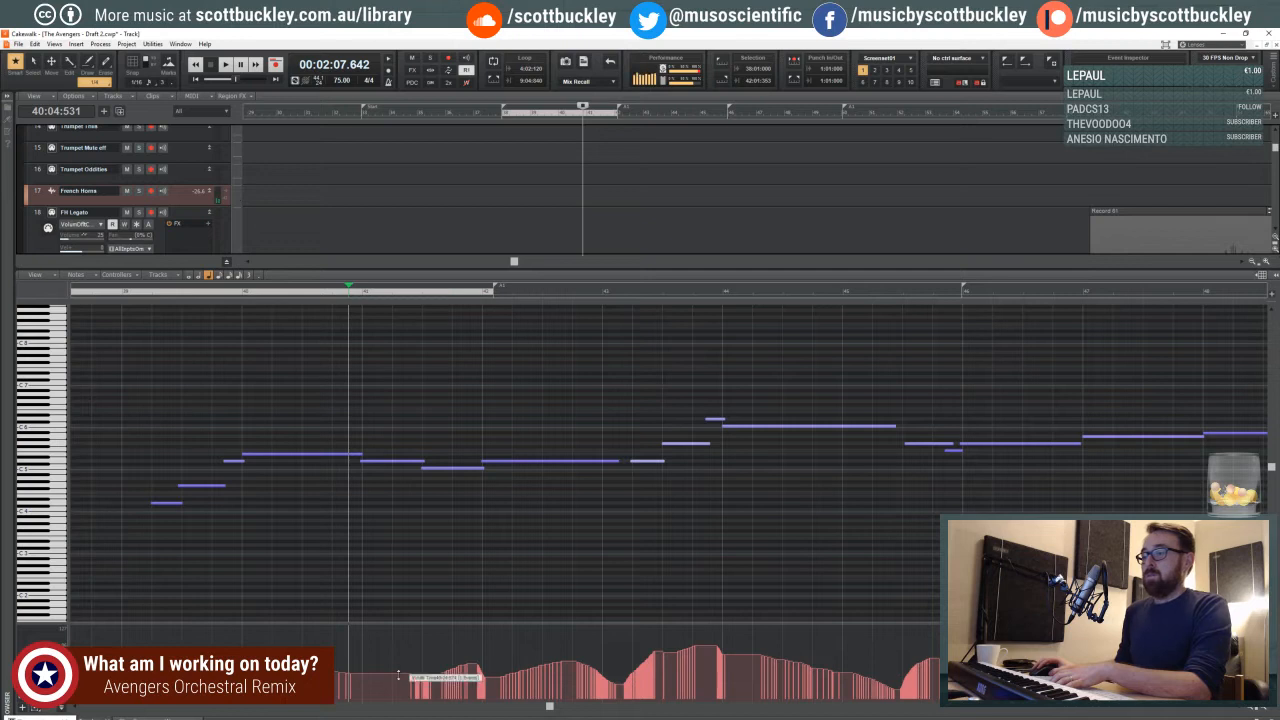
pyautogui.moveTo(414, 674); pyautogui.dragTo(400, 670)
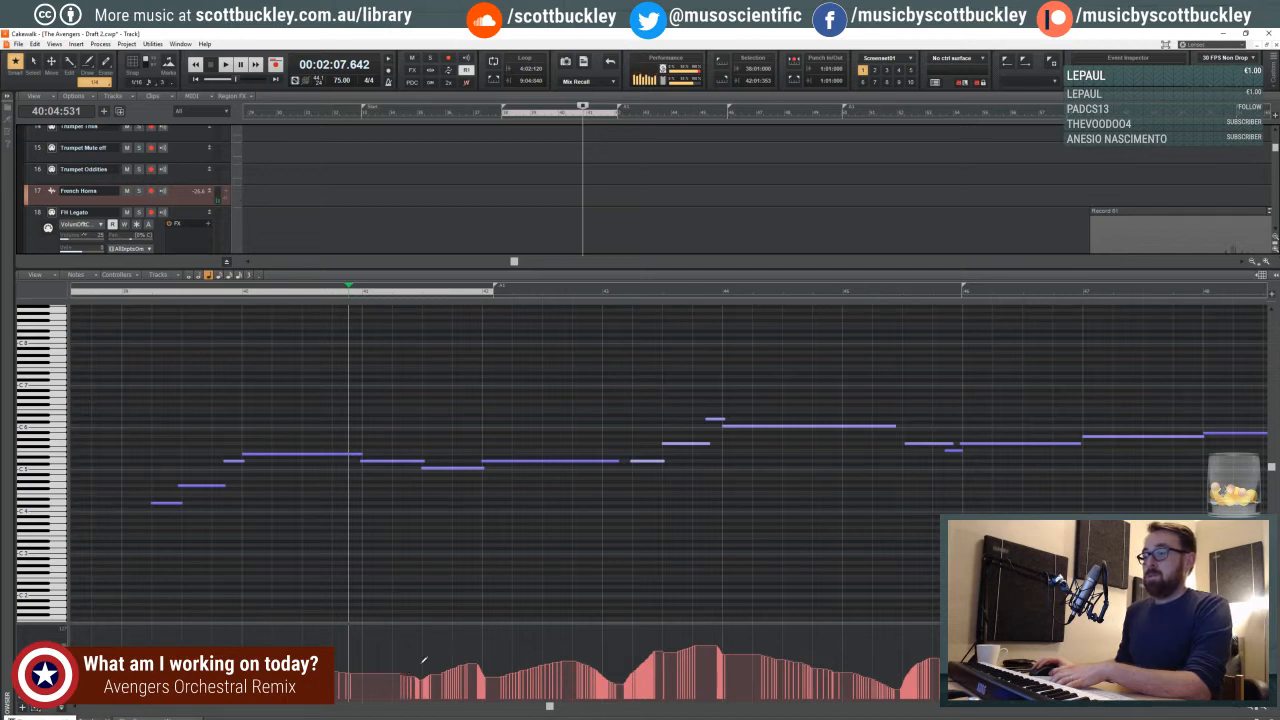
pyautogui.press('space')
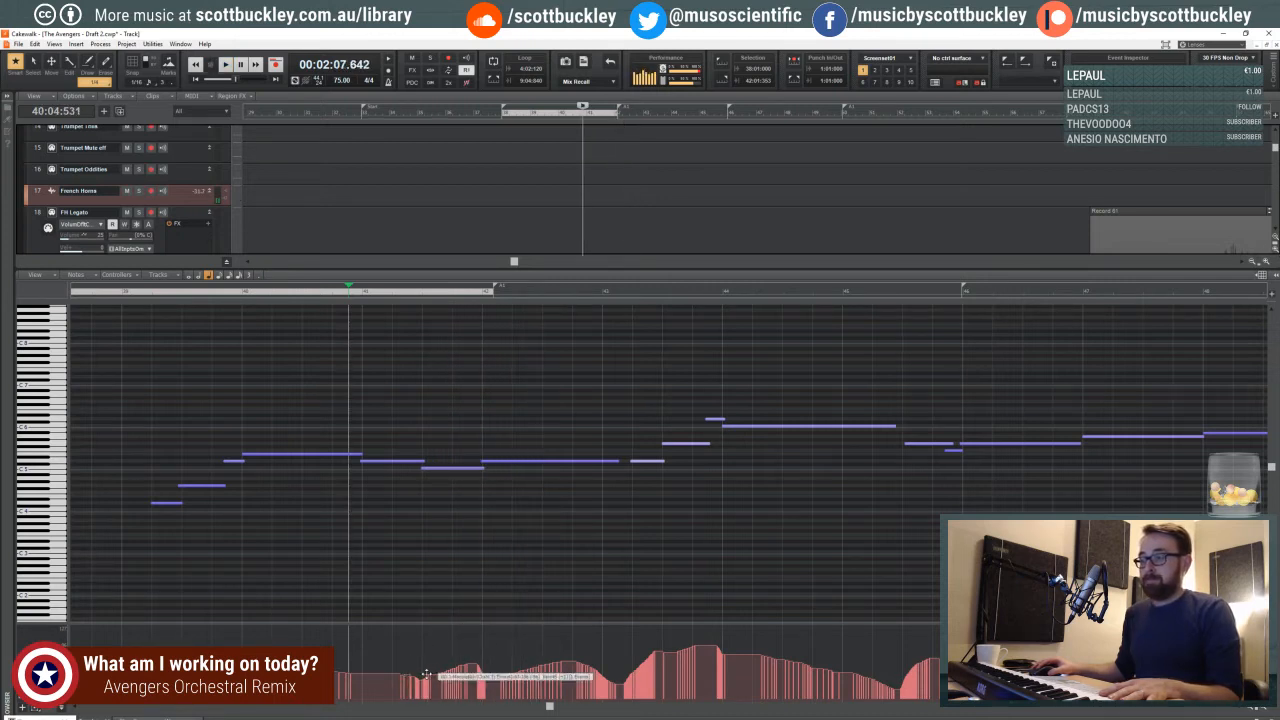
pyautogui.click(88, 62)
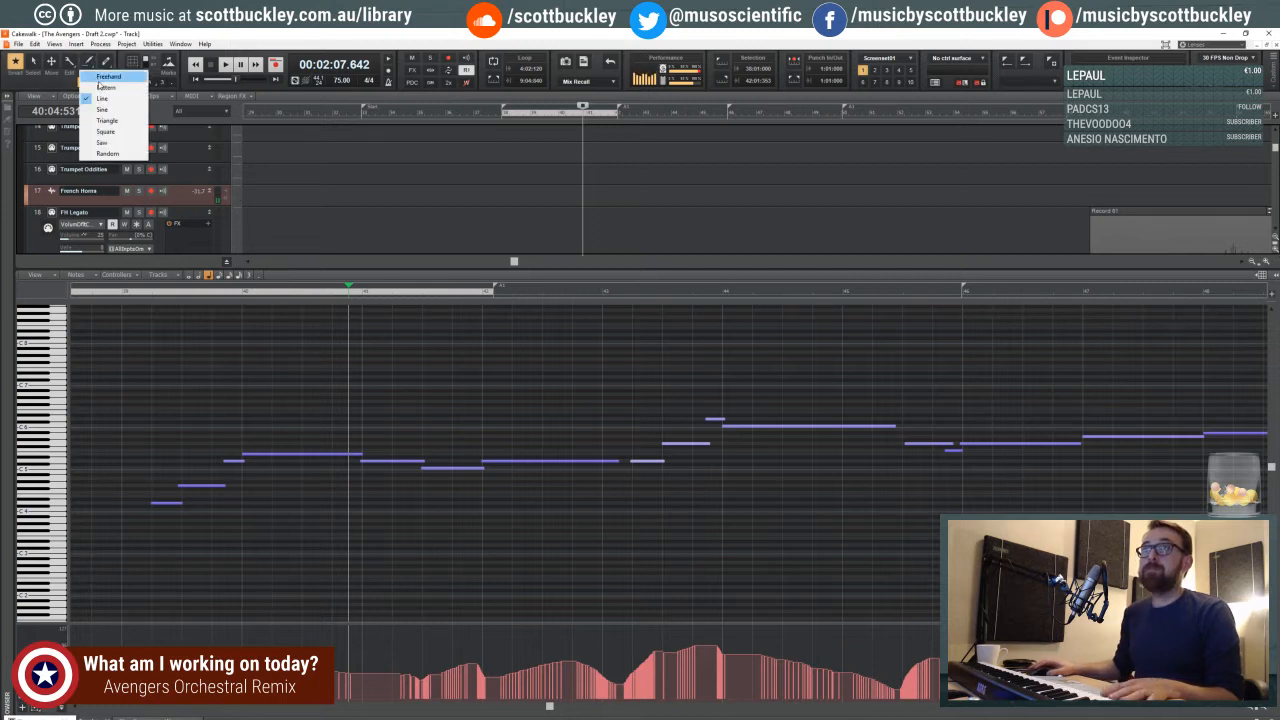
pyautogui.click(101, 98)
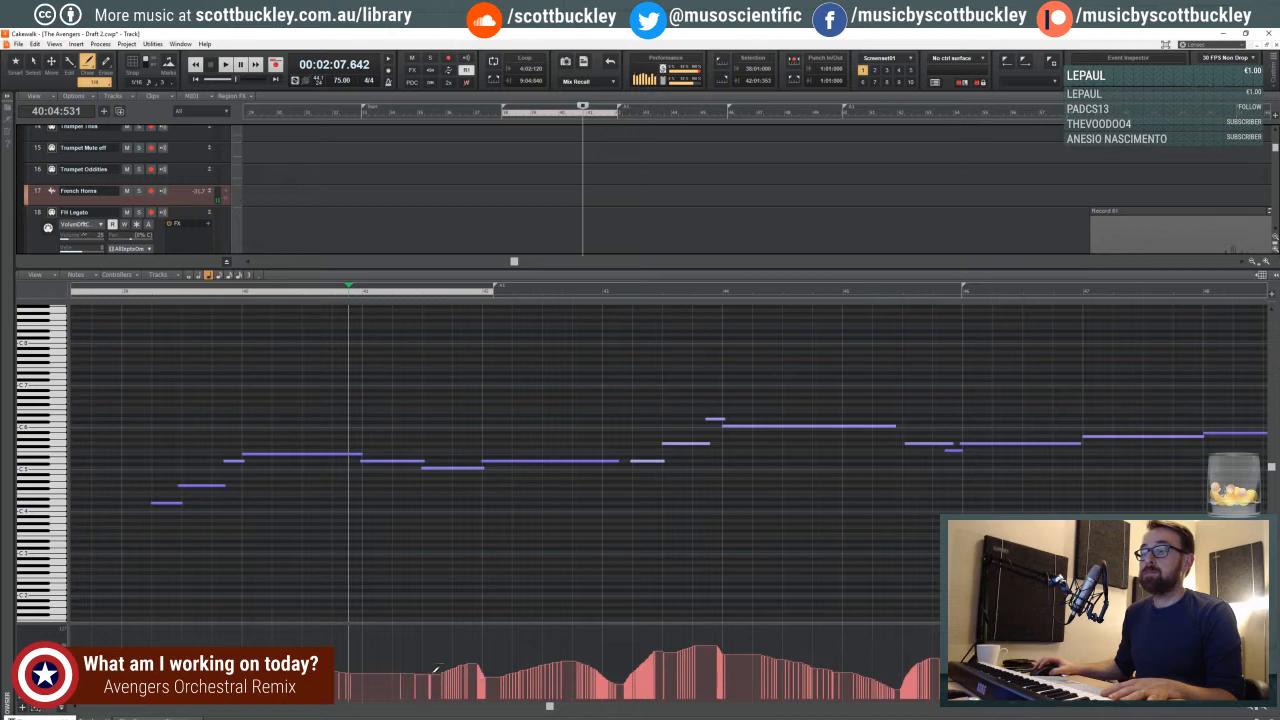
pyautogui.press('space')
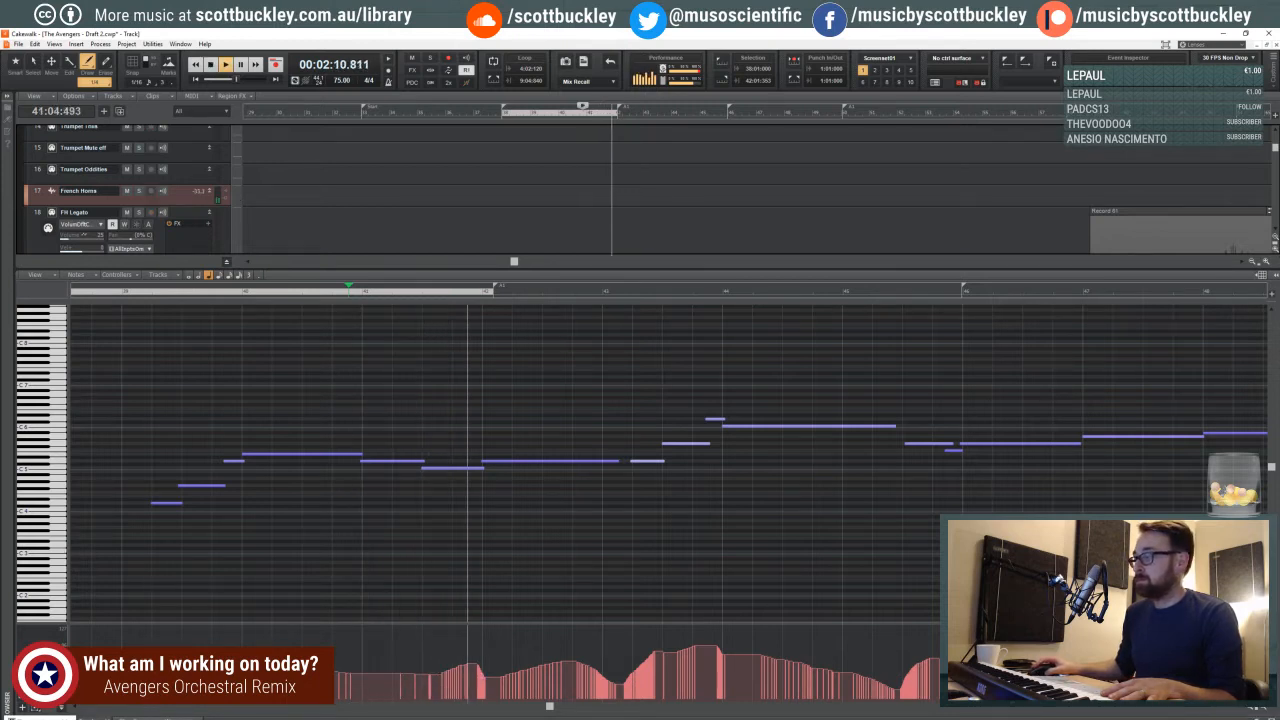
pyautogui.click(1267, 716)
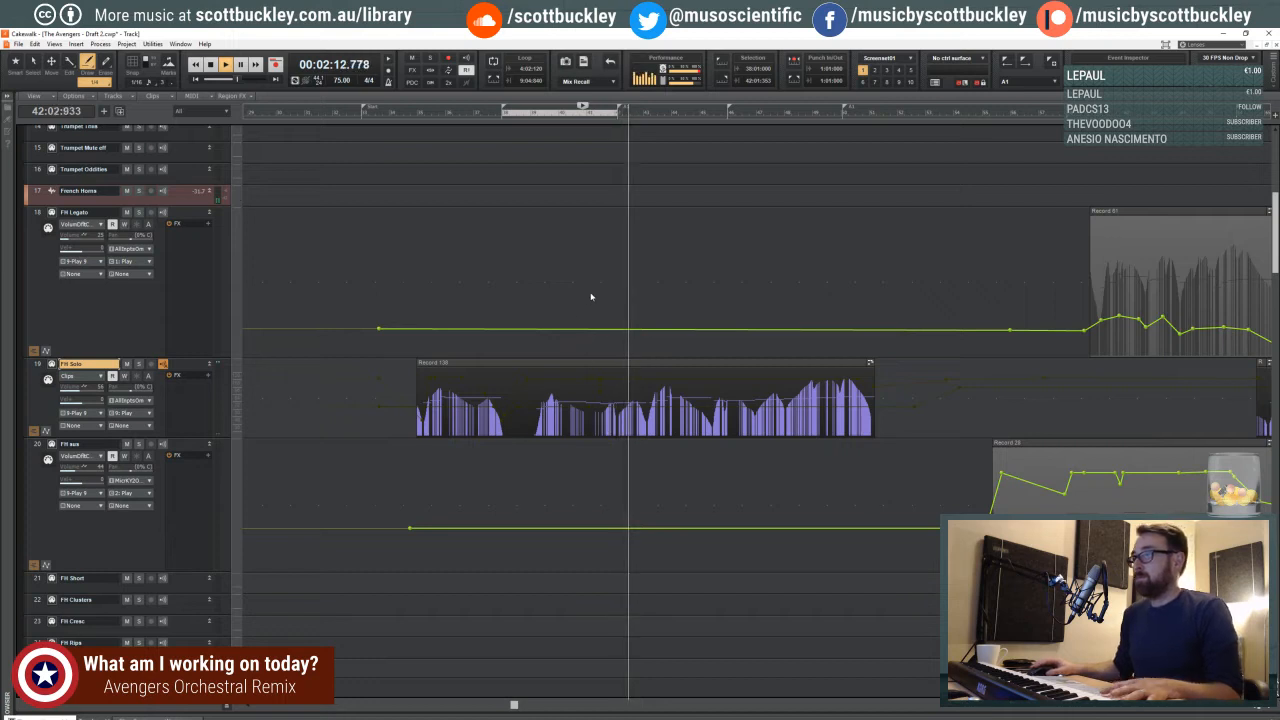
pyautogui.press('space')
# - Undo the stray FH Legato volume spike and draw a short volume dip on FH Solo just before the third beat of measure 41
pyautogui.click(593, 290)
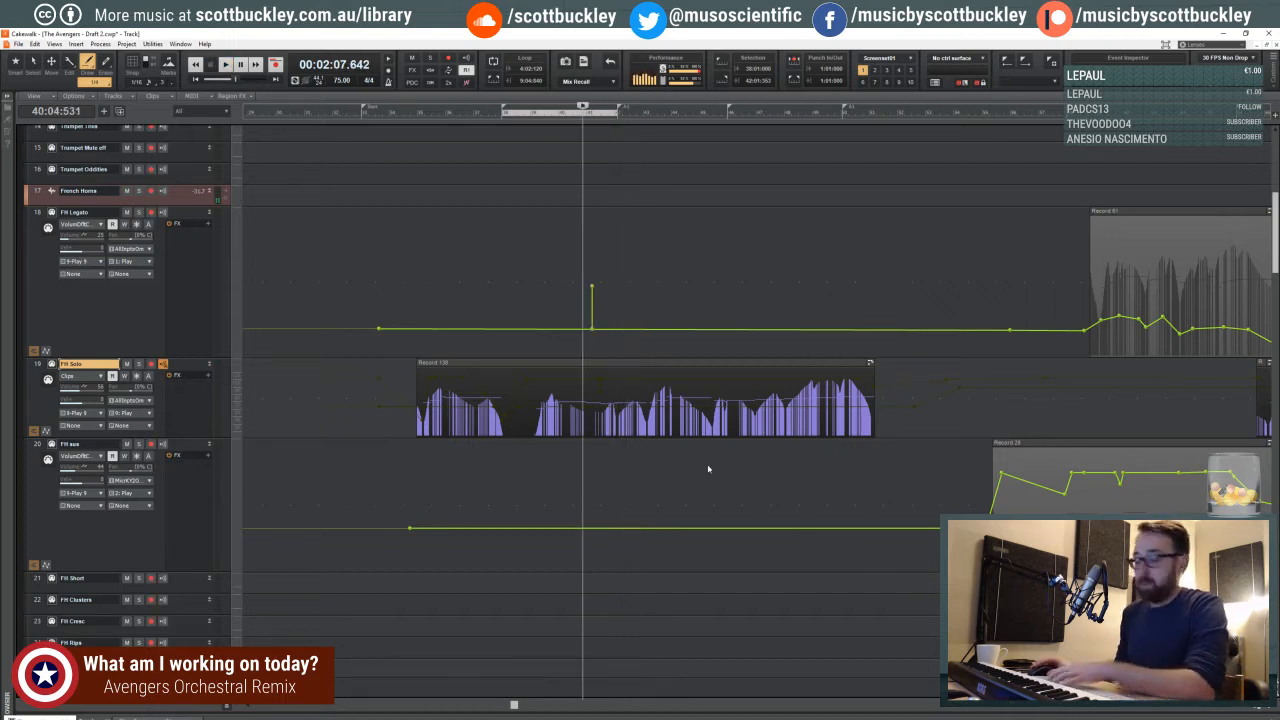
pyautogui.hotkey('ctrl', 'z')
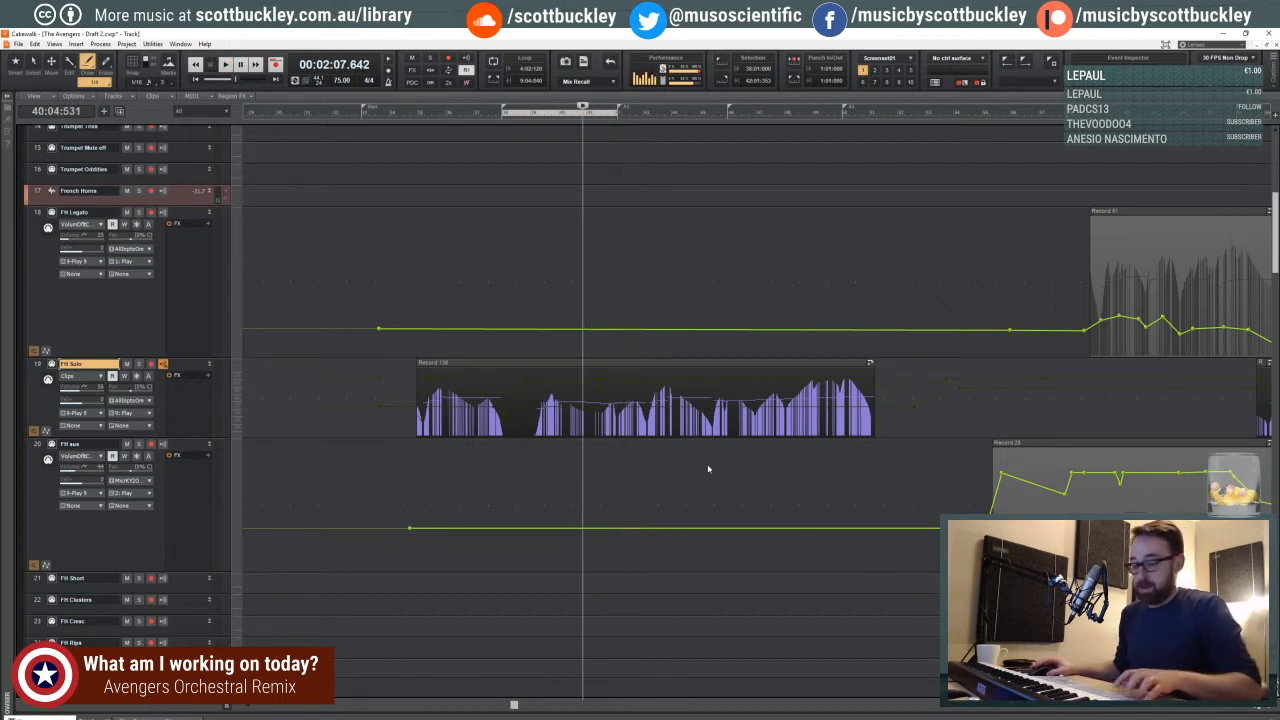
pyautogui.click(1270, 711)
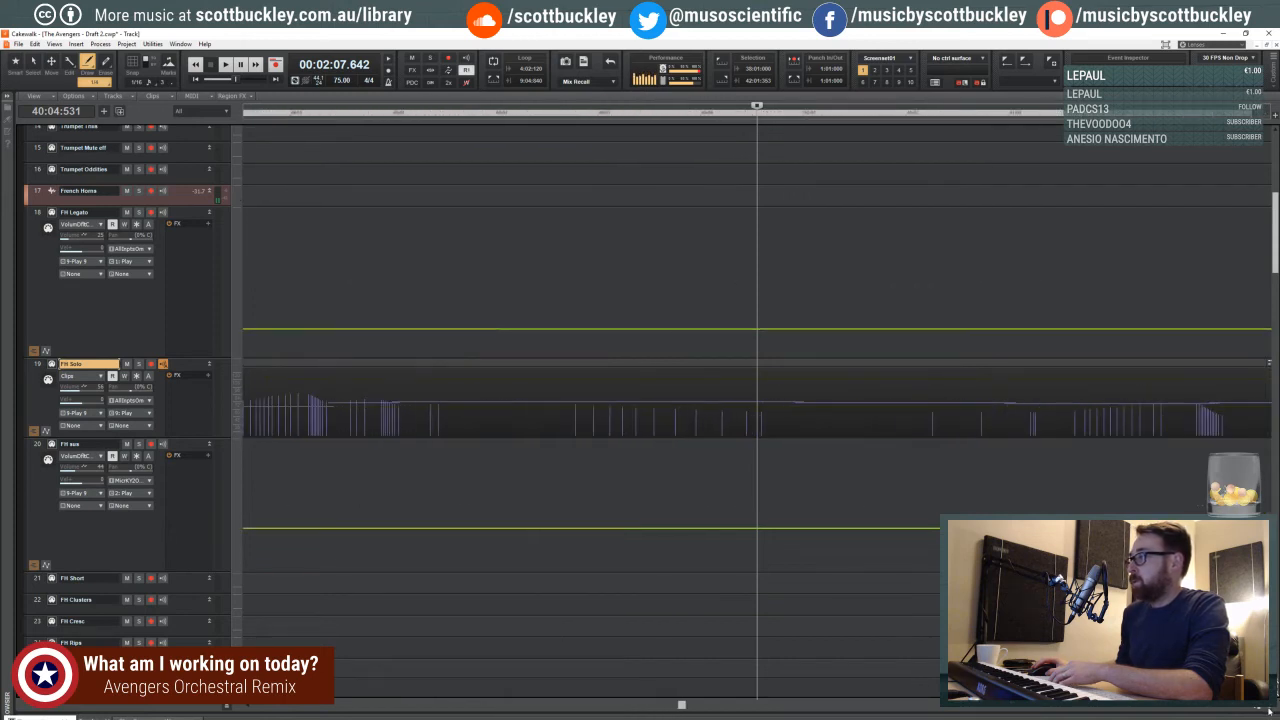
pyautogui.keyDown('shift'); pyautogui.click(1013, 392); pyautogui.keyUp('shift')
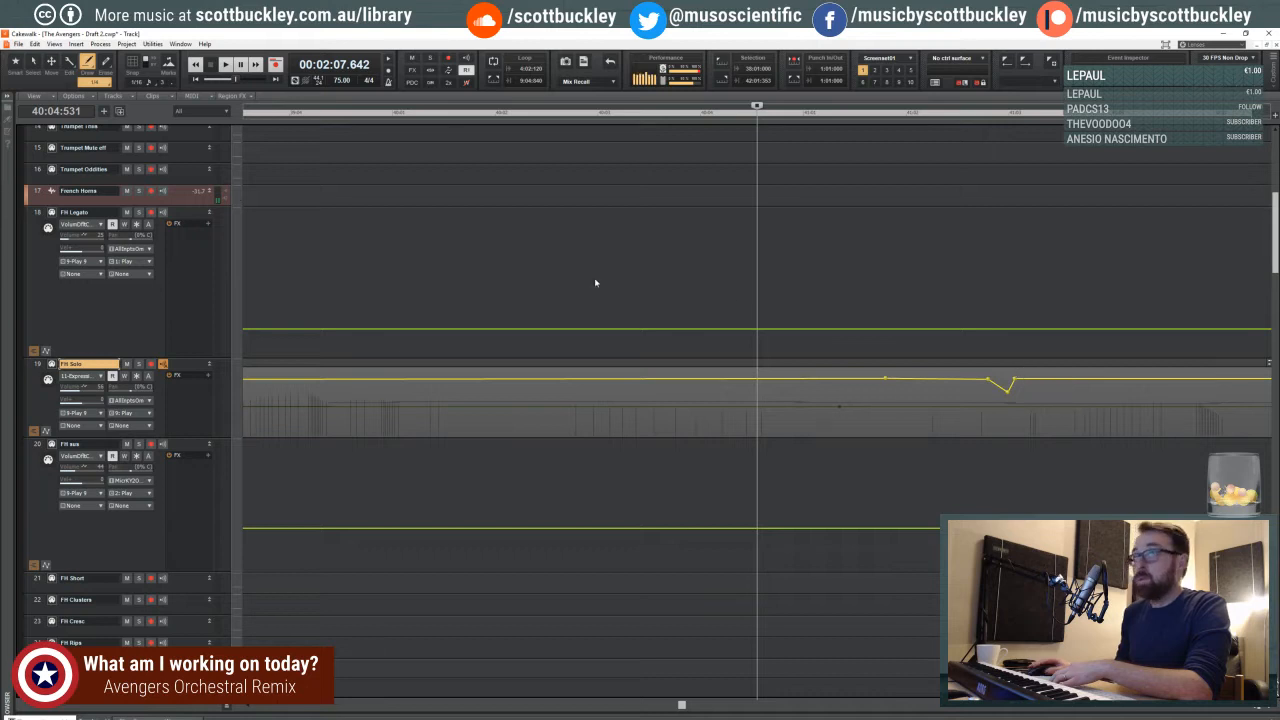
pyautogui.moveTo(681, 706); pyautogui.dragTo(692, 706)
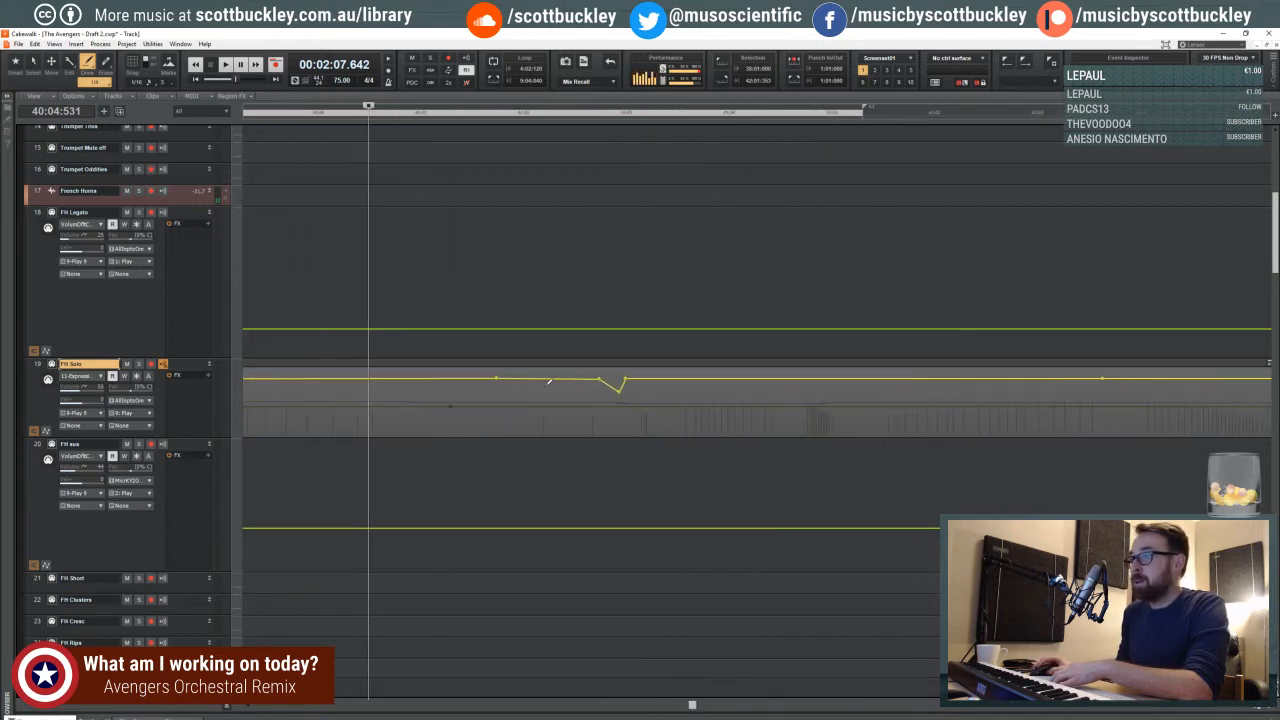
pyautogui.click(601, 405)
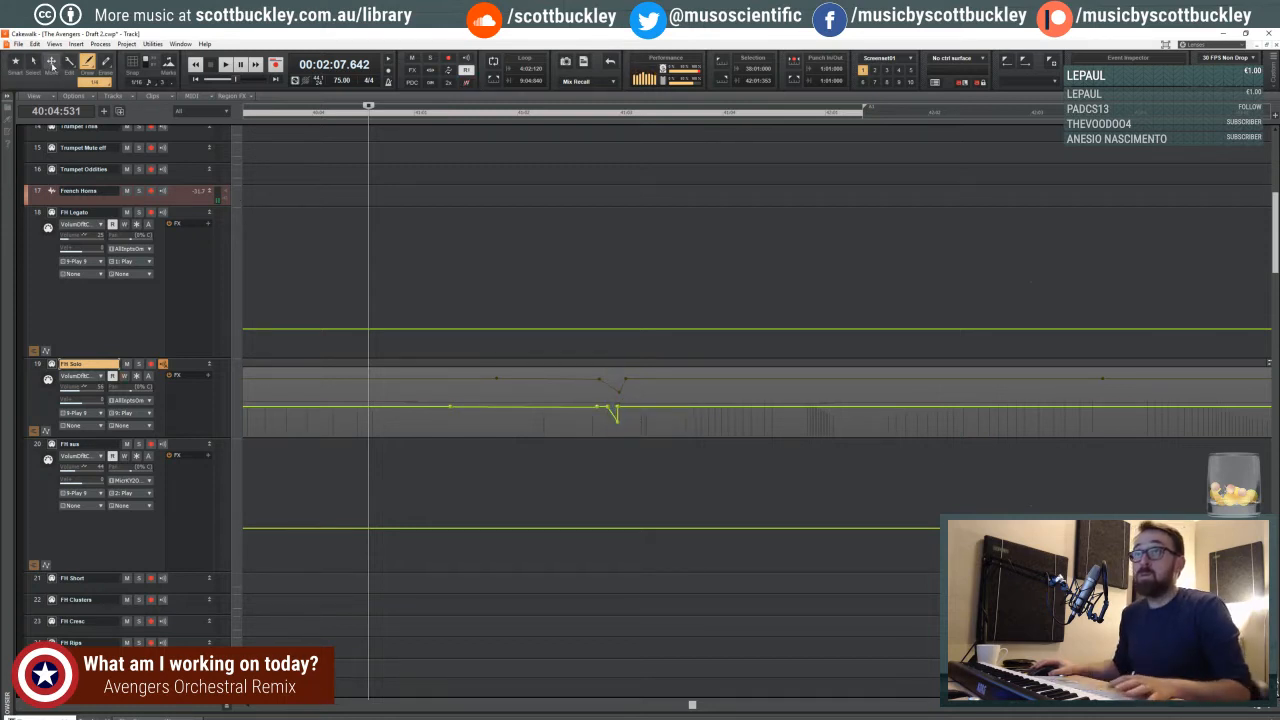
# - Try to shift the recovery node of the FH Solo volume dip with the Move tool
pyautogui.click(51, 63)
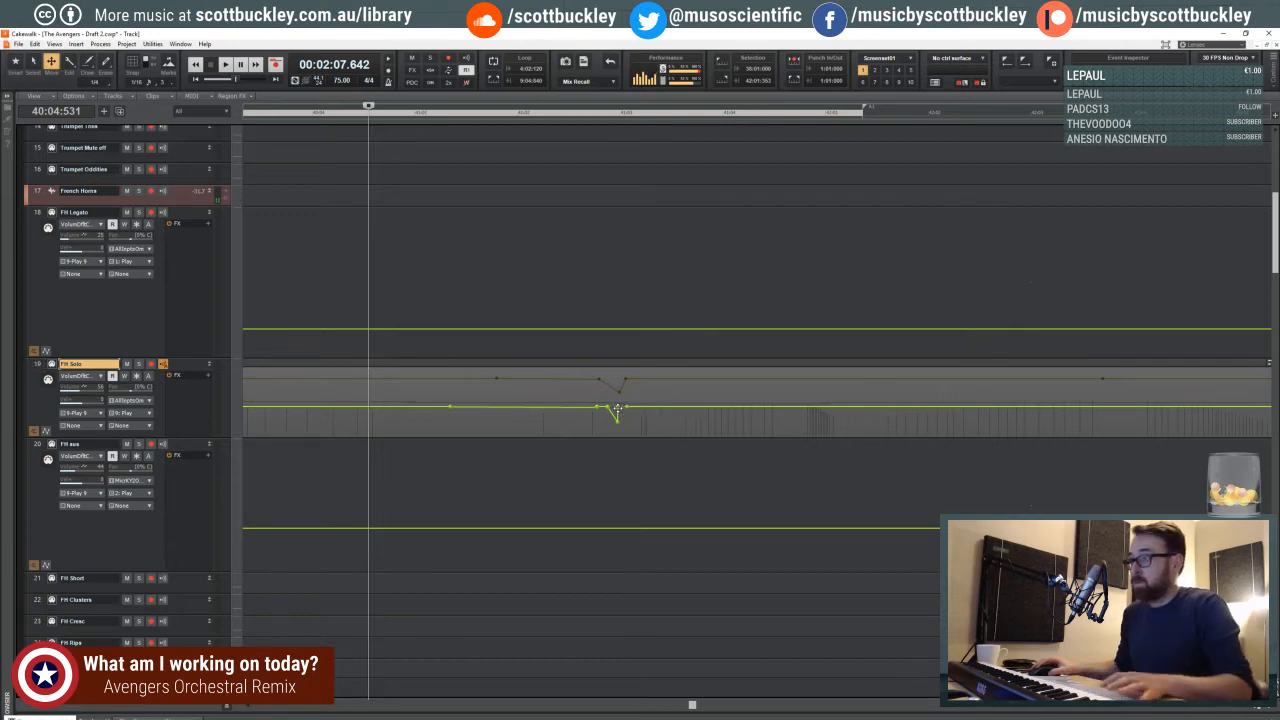
pyautogui.click(638, 456)
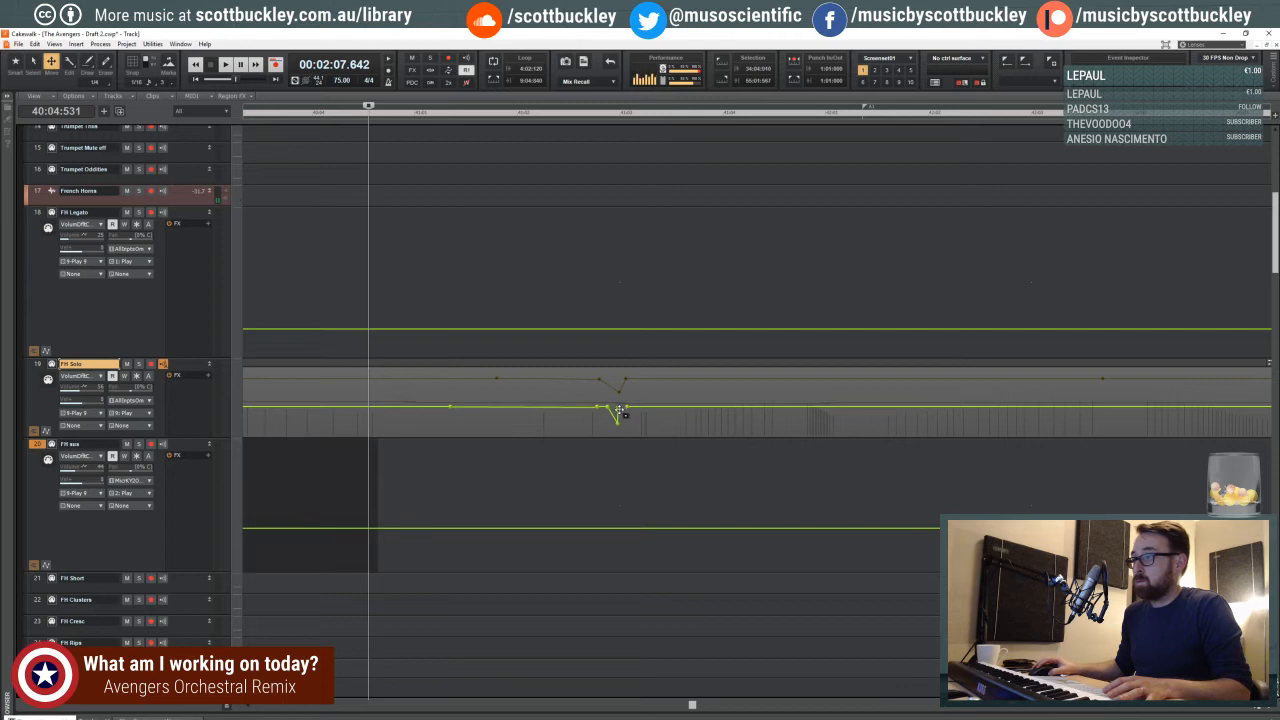
pyautogui.click(620, 413)
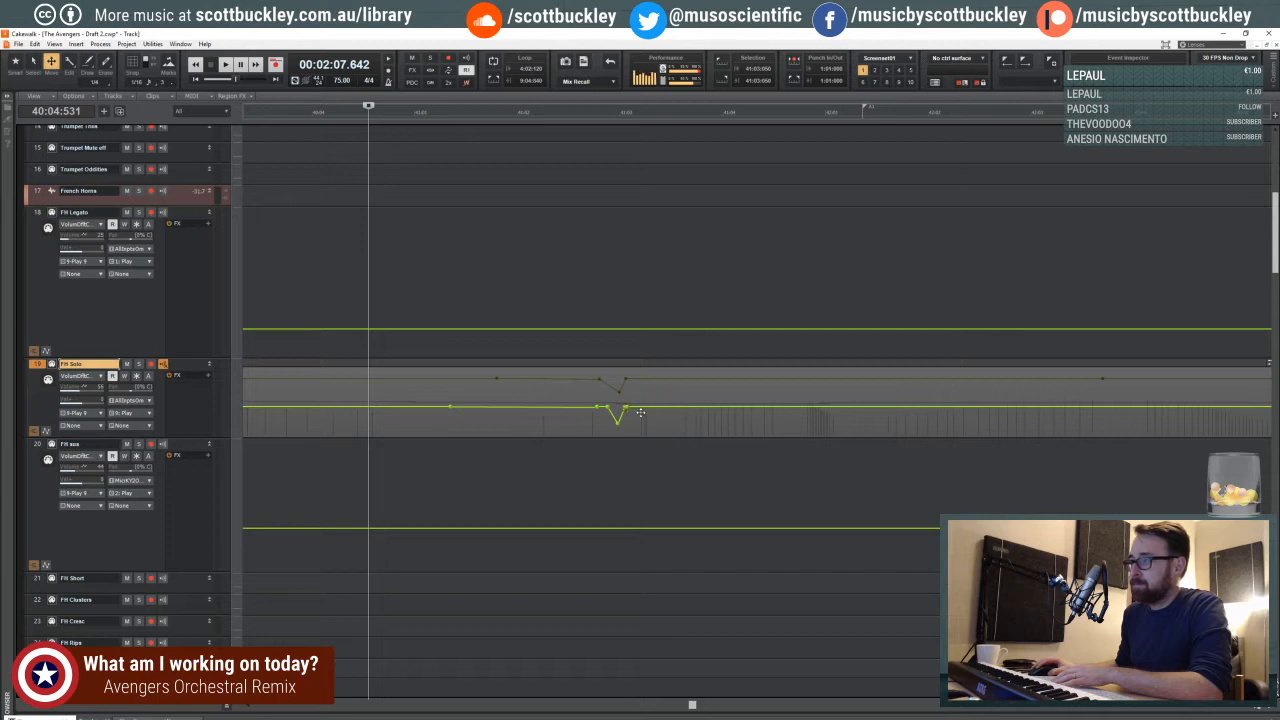
pyautogui.click(627, 414)
pyautogui.moveTo(626, 407); pyautogui.dragTo(626, 410)
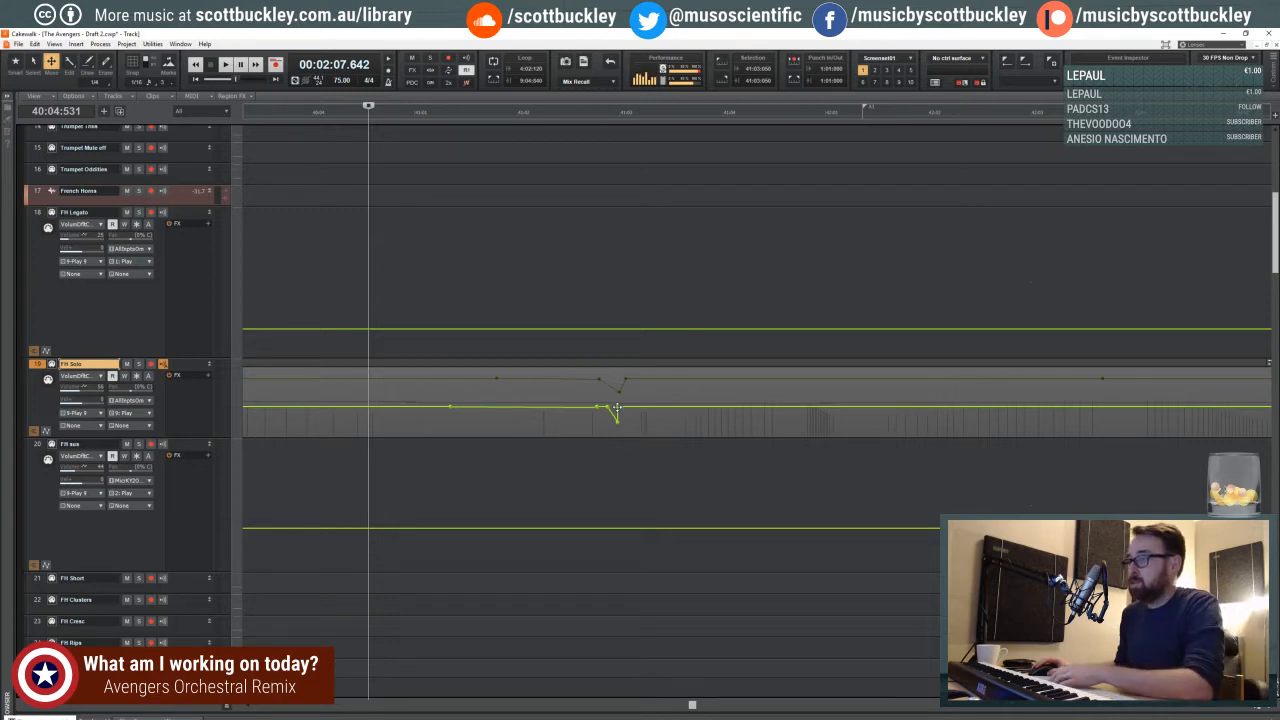
pyautogui.moveTo(618, 406); pyautogui.dragTo(618, 409)
pyautogui.hotkey('ctrl', 'z')
pyautogui.hotkey('ctrl', 'z')
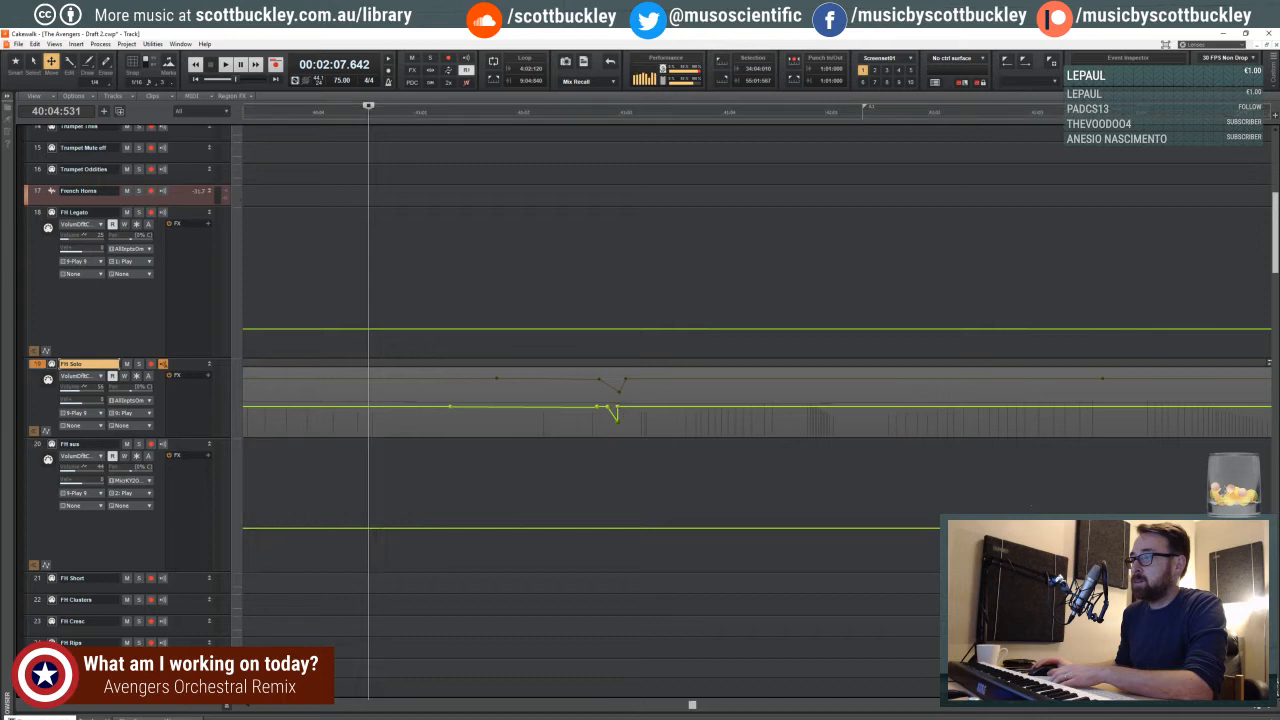
pyautogui.moveTo(617, 408); pyautogui.dragTo(618, 410)
pyautogui.hotkey('ctrl', 'z')
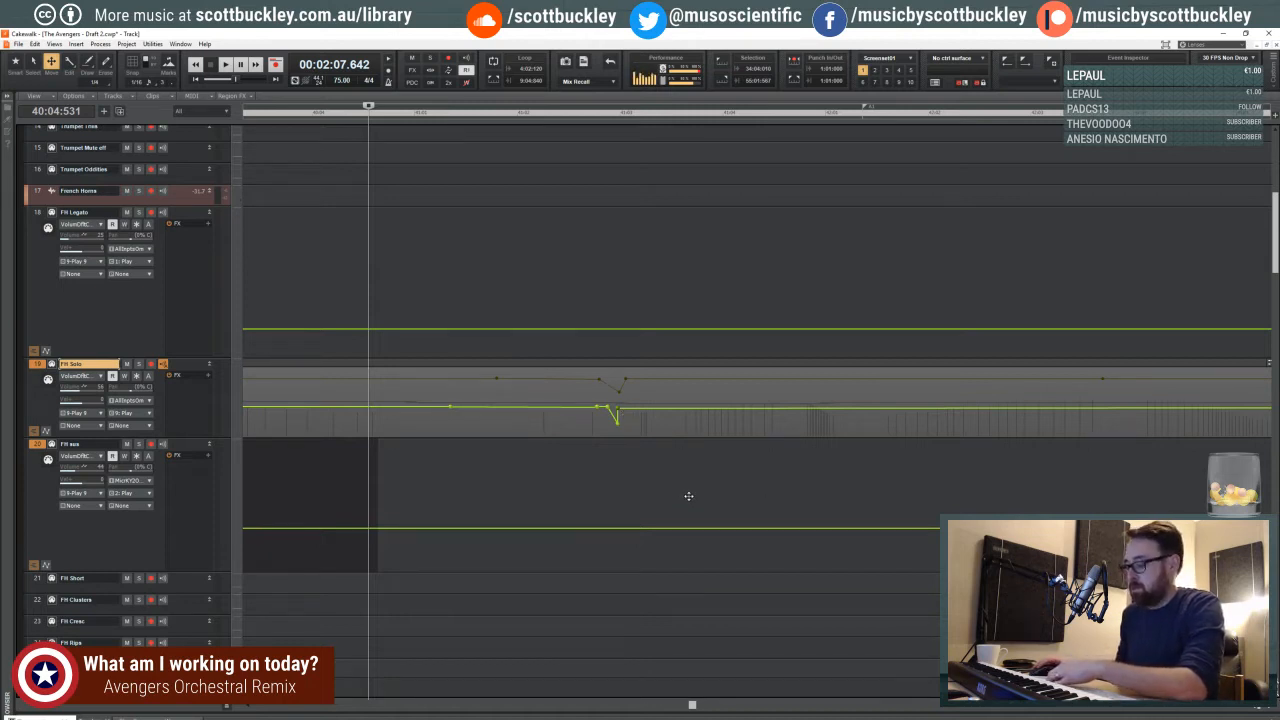
# - Reshape the FH Solo volume dip at the third beat of measure 41 into a narrow V and delete the surplus node
pyautogui.click(633, 427)
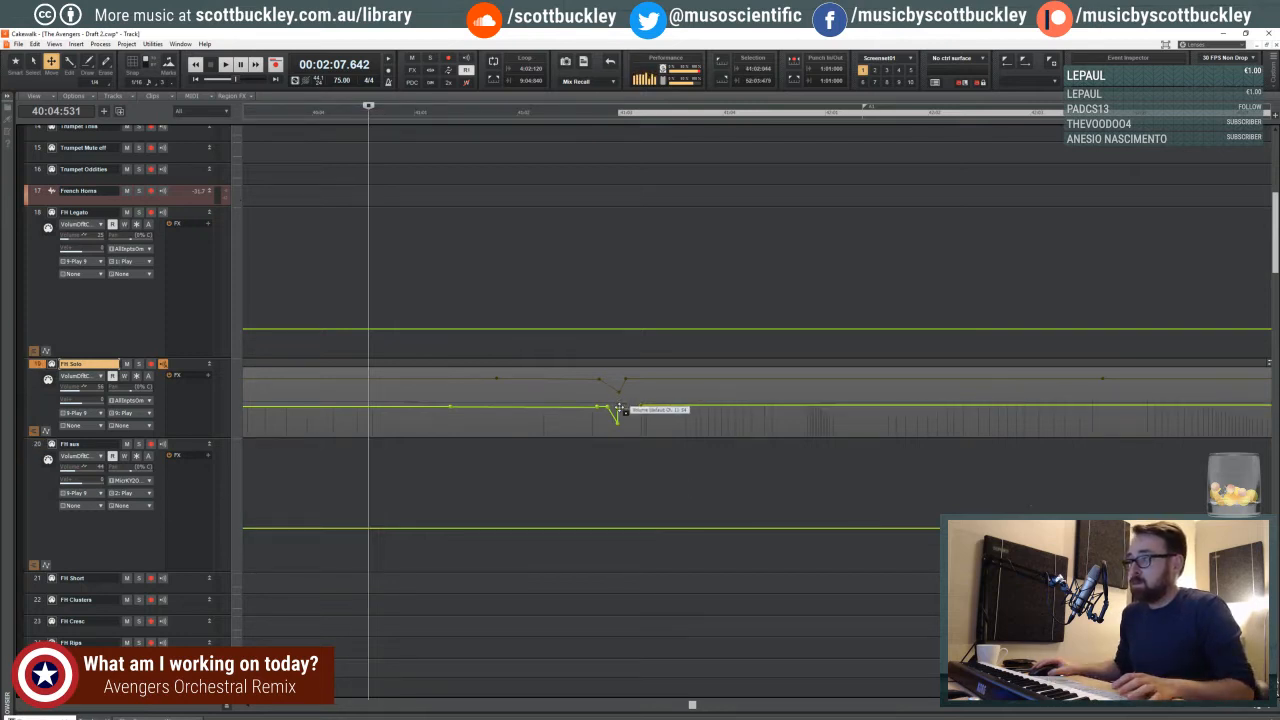
pyautogui.click(633, 417)
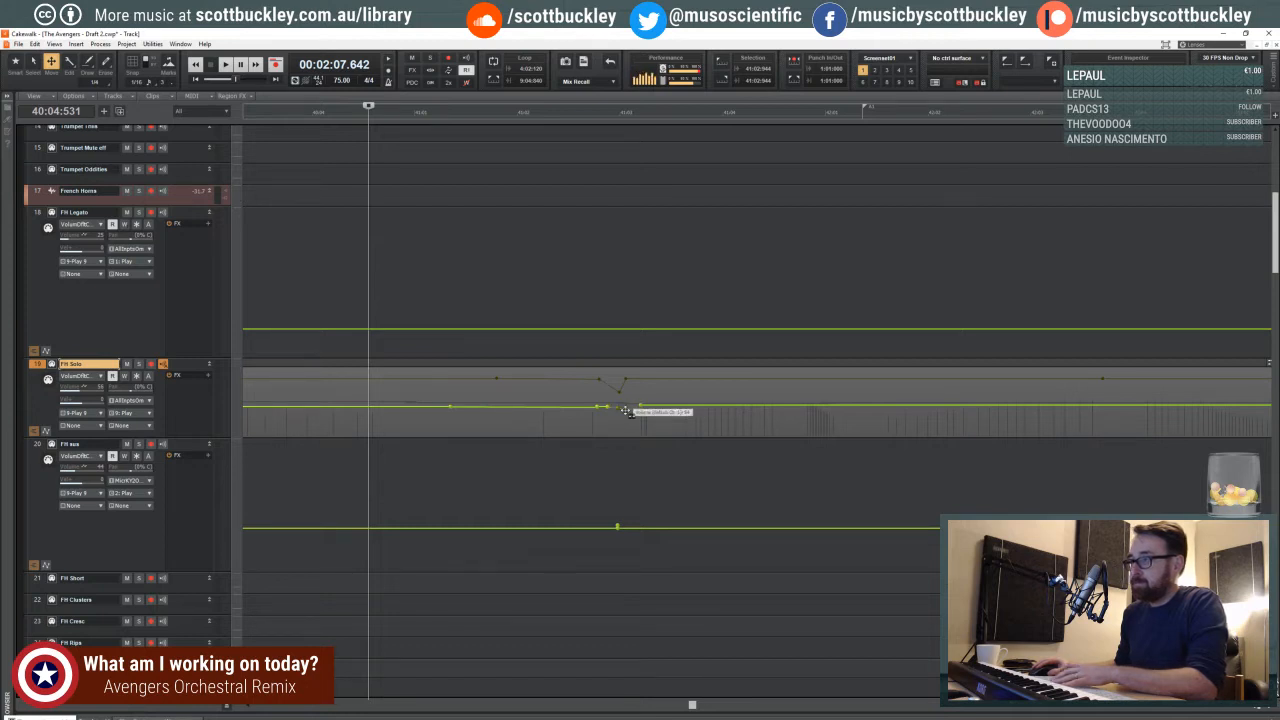
pyautogui.rightClick(628, 414)
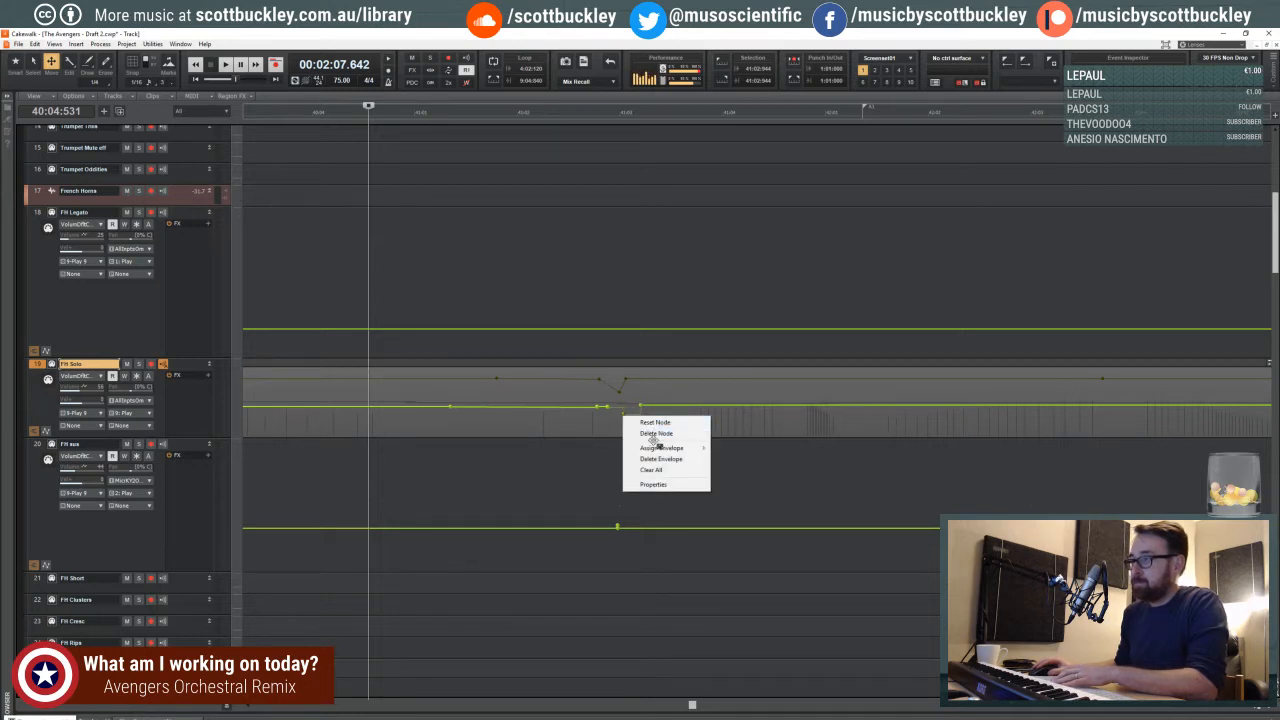
pyautogui.click(656, 434)
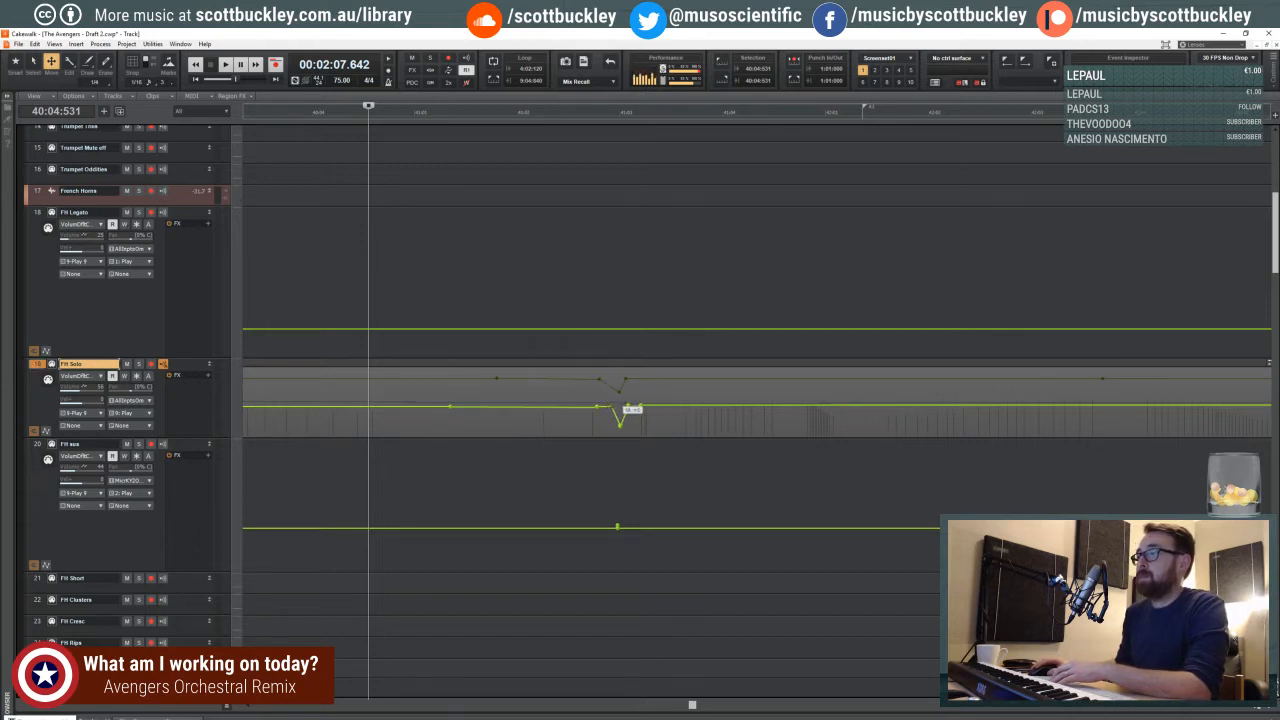
# - Play the passage from the fourth beat of measure 40 to check the reshaped FH Solo volume dip
pyautogui.click(549, 114)
pyautogui.click(390, 113)
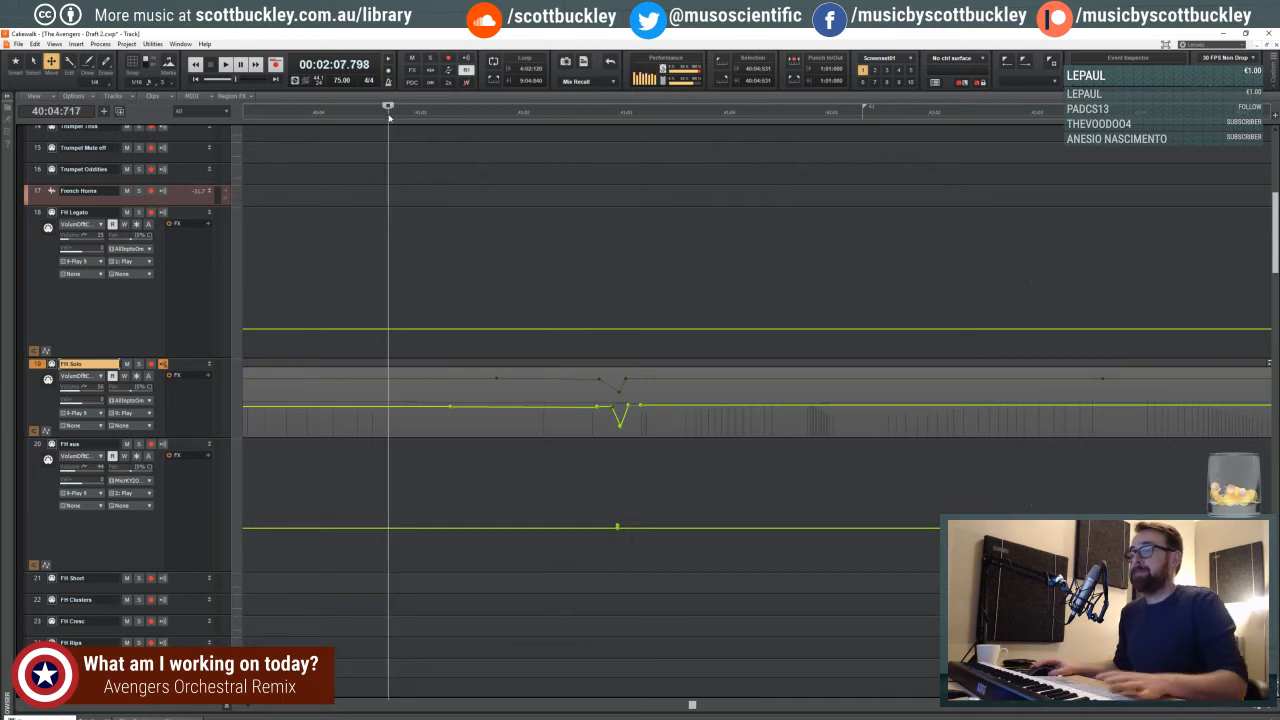
pyautogui.press('space')
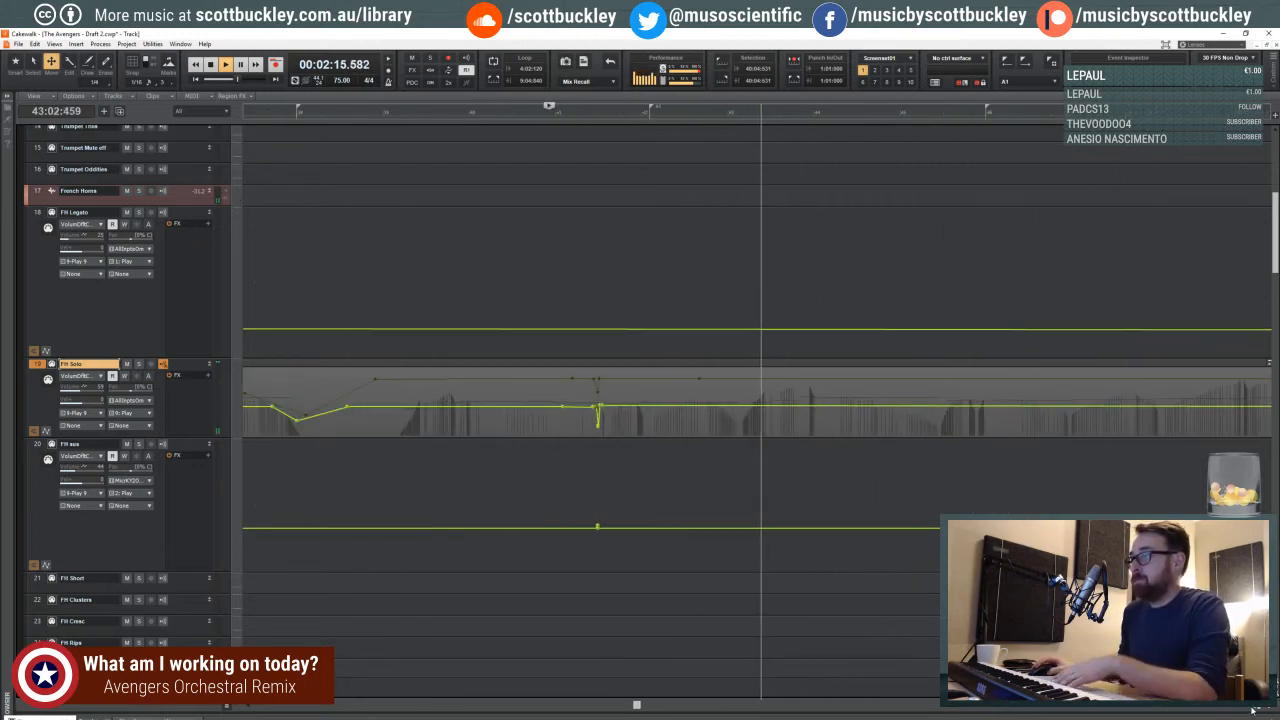
pyautogui.scroll(-1, 720, 408)
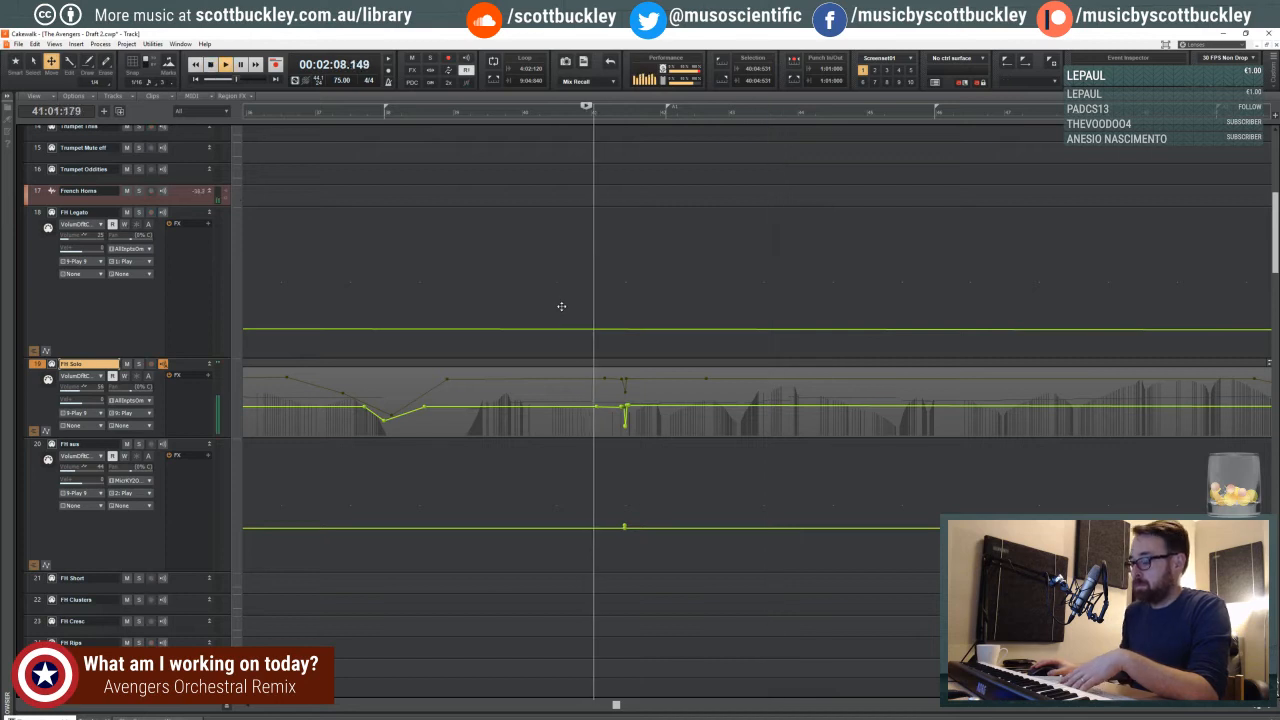
pyautogui.press('space')
pyautogui.click(500, 270)
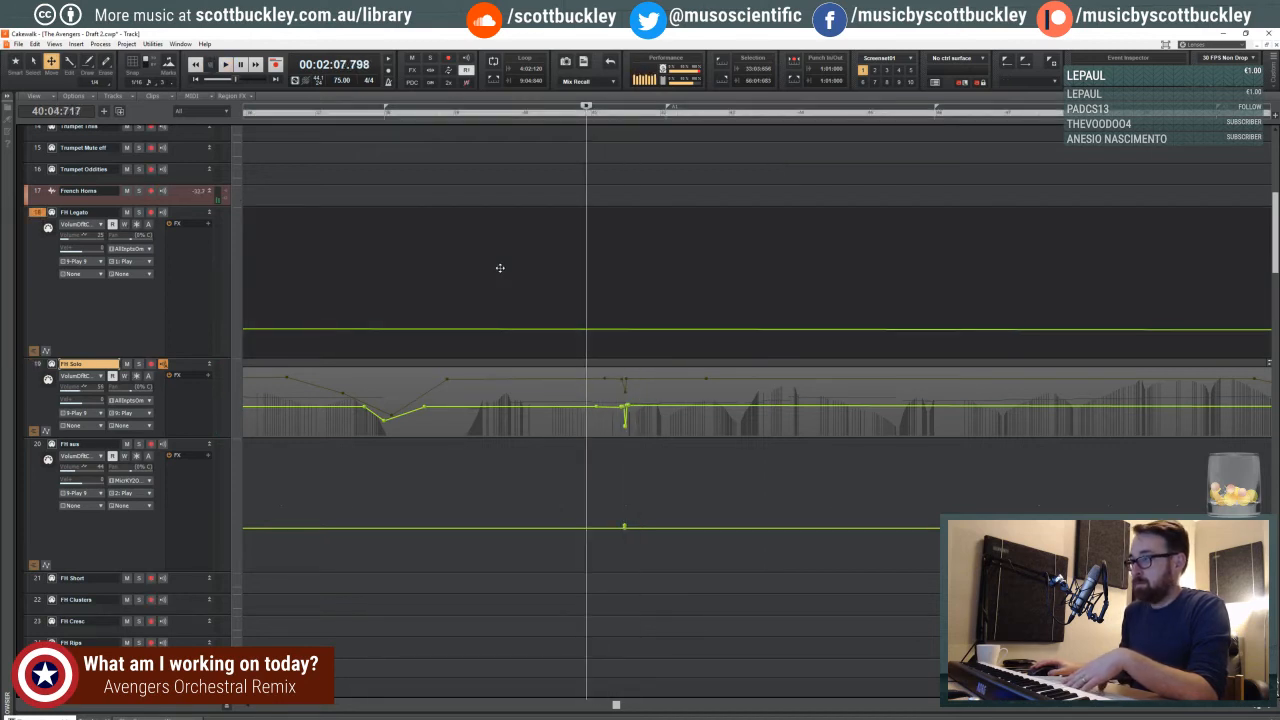
# - Play the passage from the start of measure 39 through measure 42 to hear the FH Solo dip in context
pyautogui.click(468, 118)
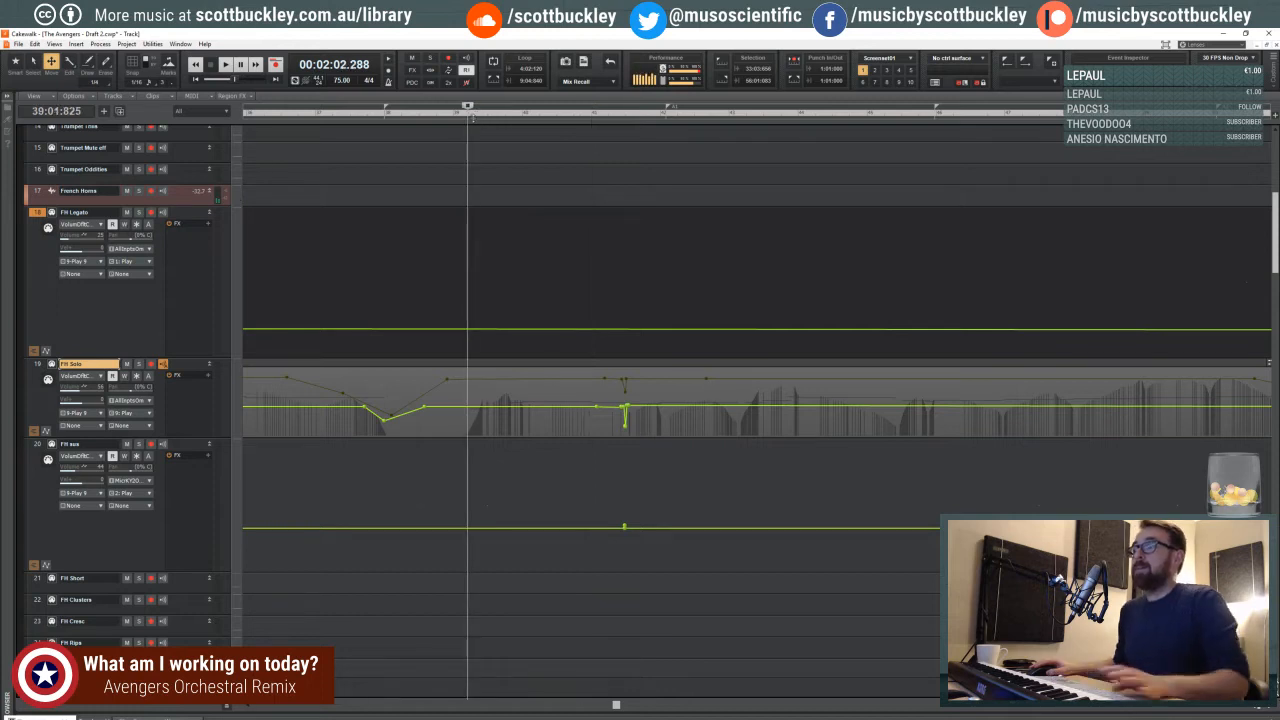
pyautogui.press('space')
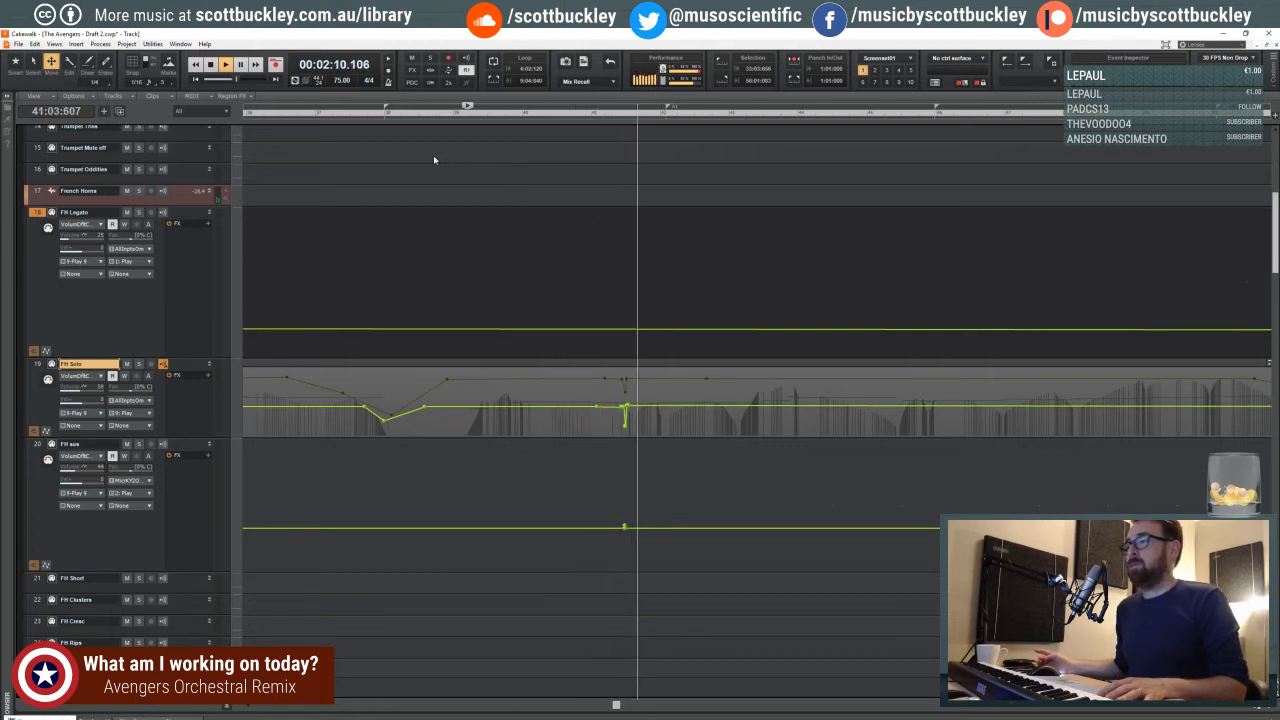
pyautogui.hotkey('ctrl', 'Right')
pyautogui.hotkey('ctrl', 'Right')
pyautogui.hotkey('ctrl', 'Right')
pyautogui.hotkey('ctrl', 'Right')
pyautogui.hotkey('ctrl', 'Right')
pyautogui.hotkey('ctrl', 'Right')
pyautogui.hotkey('ctrl', 'Right')
pyautogui.hotkey('ctrl', 'Right')
pyautogui.hotkey('ctrl', 'Right')
pyautogui.hotkey('ctrl', 'Right')
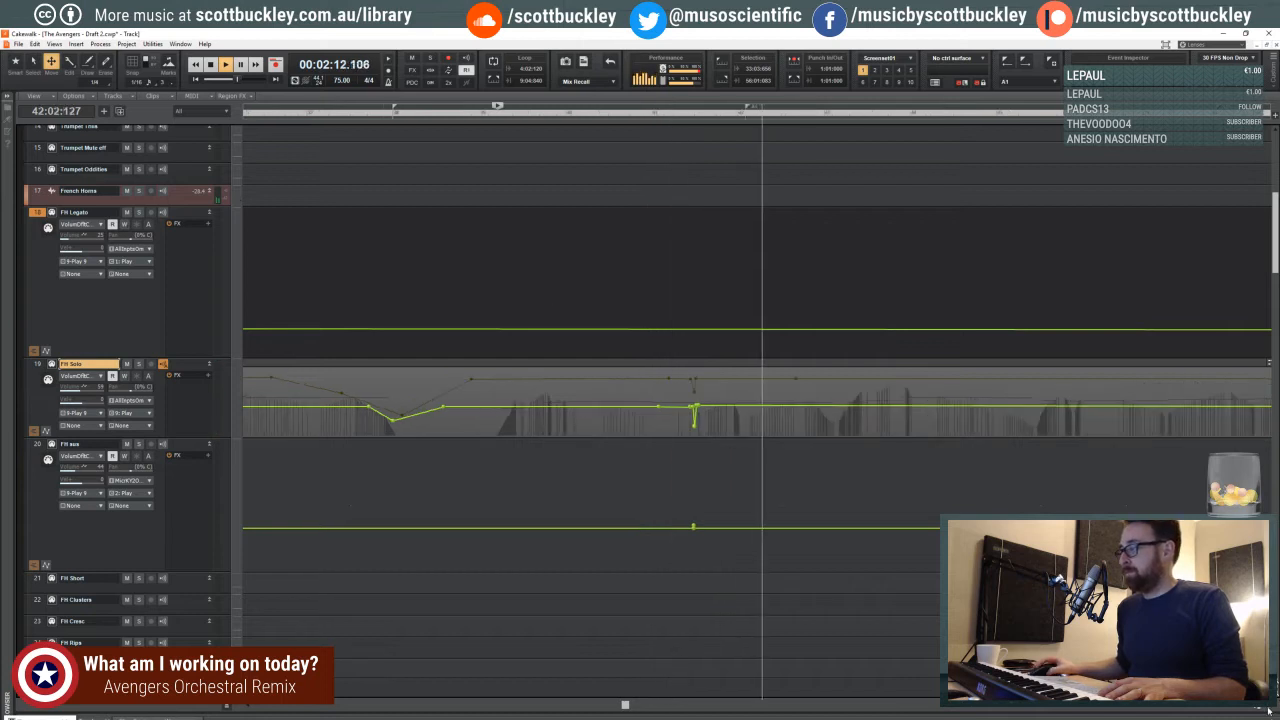
pyautogui.press('space')
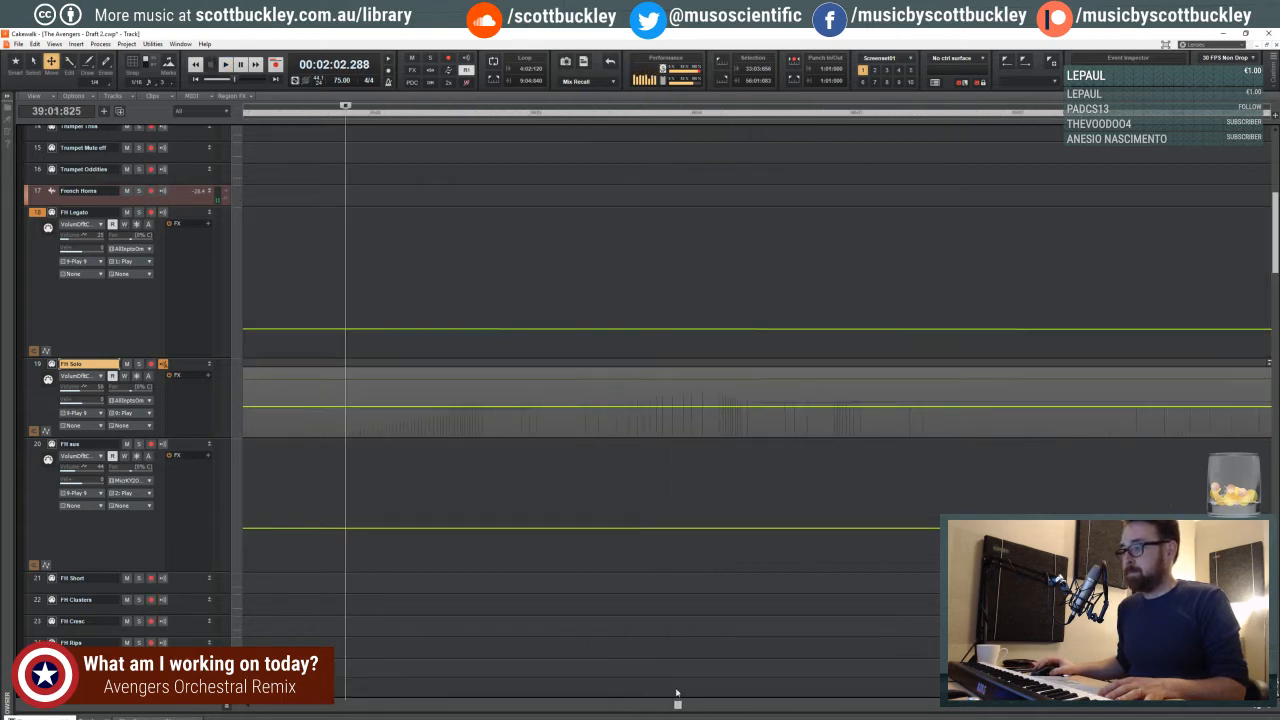
# - Widen the bottom of the FH Solo volume dip at the third beat of measure 41 and play on from measure 39
pyautogui.moveTo(677, 704); pyautogui.dragTo(708, 706)
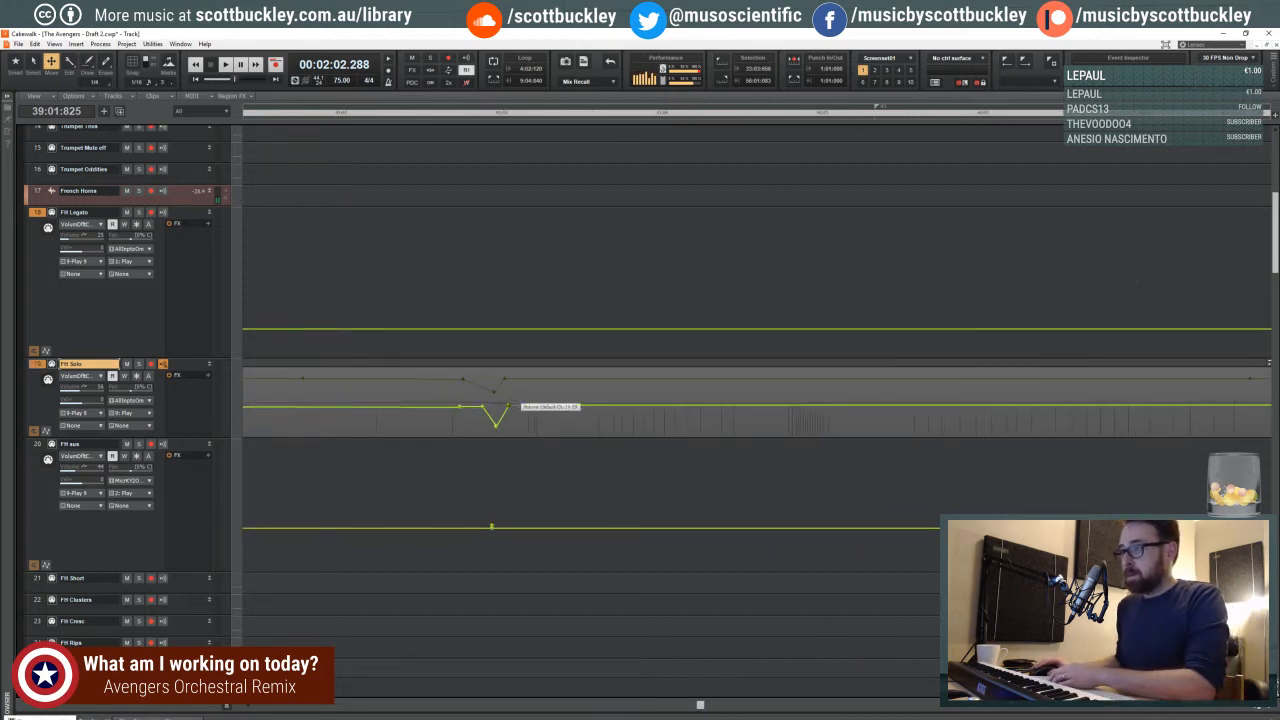
pyautogui.click(499, 424)
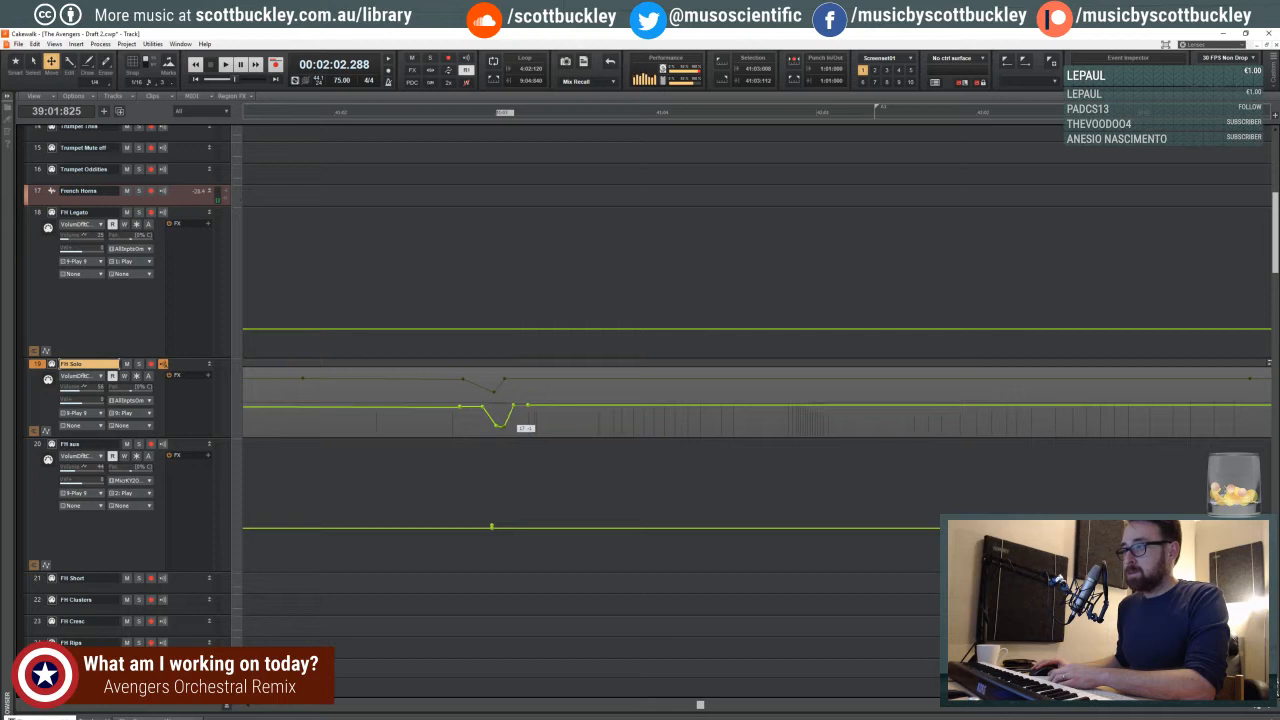
pyautogui.press('space')
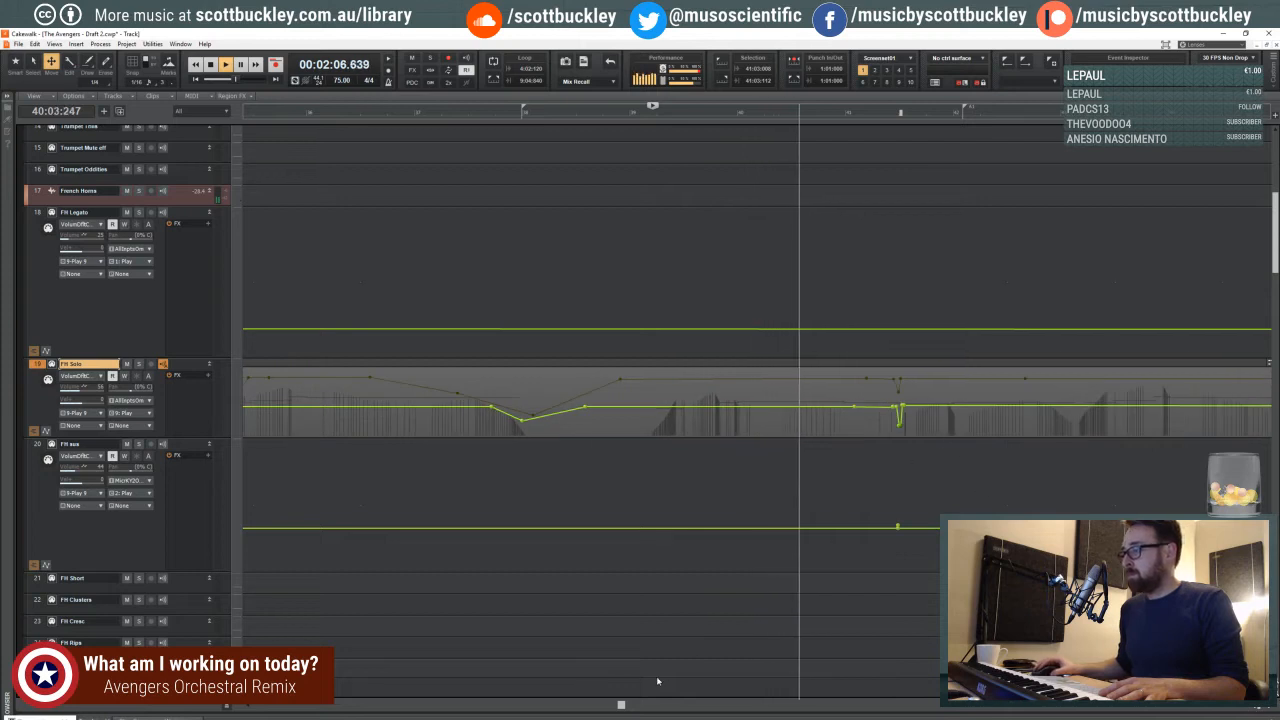
pyautogui.moveTo(621, 706); pyautogui.dragTo(638, 706)
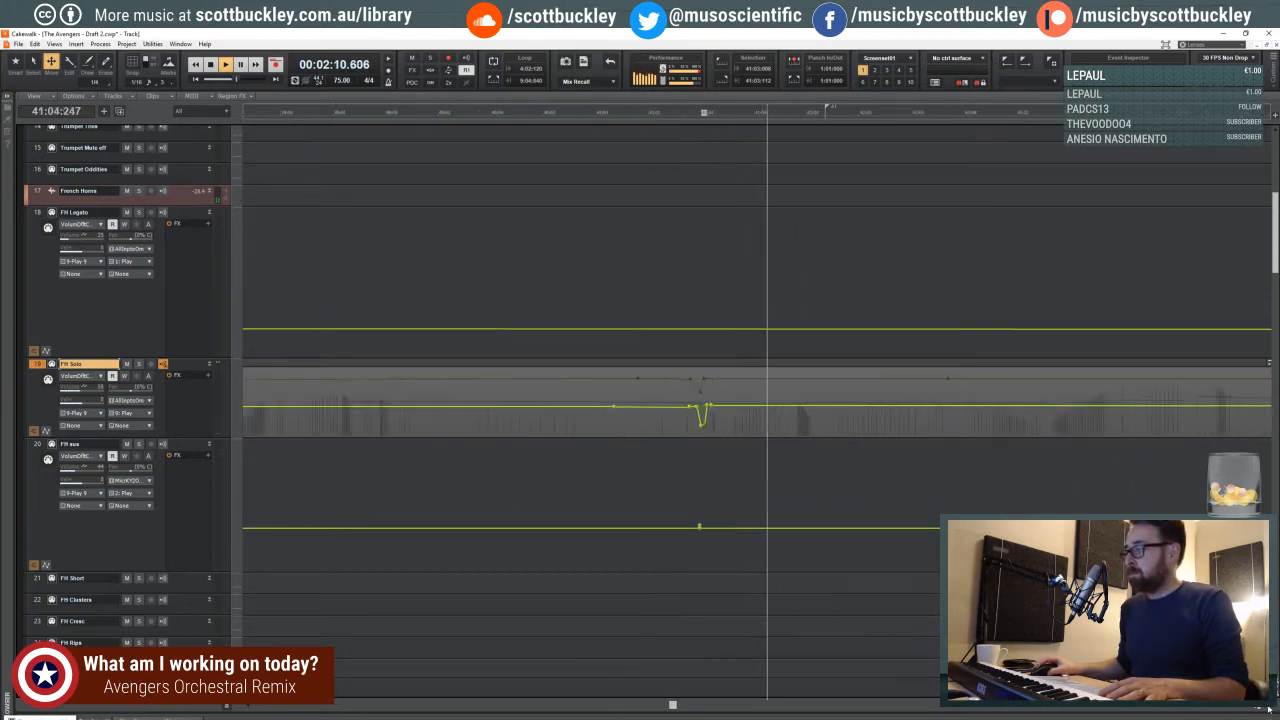
pyautogui.moveTo(638, 706); pyautogui.dragTo(706, 706)
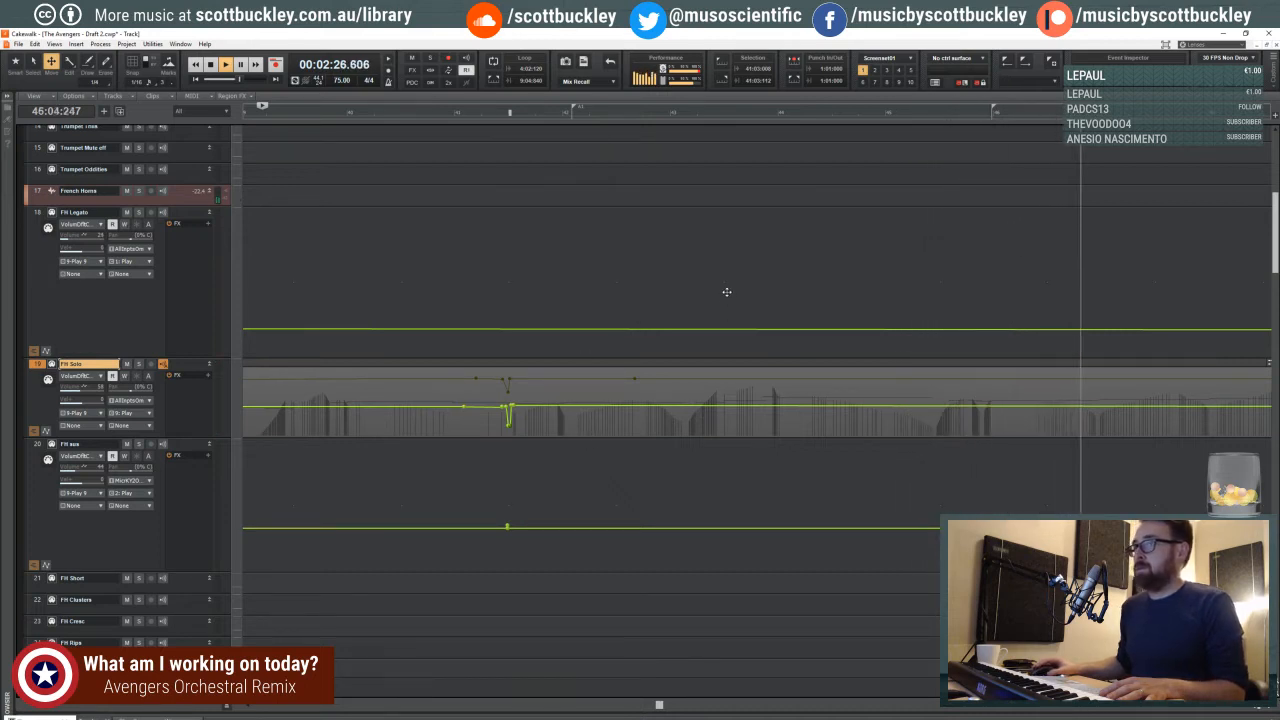
pyautogui.click(1256, 708)
pyautogui.click(1256, 708)
pyautogui.press('space')
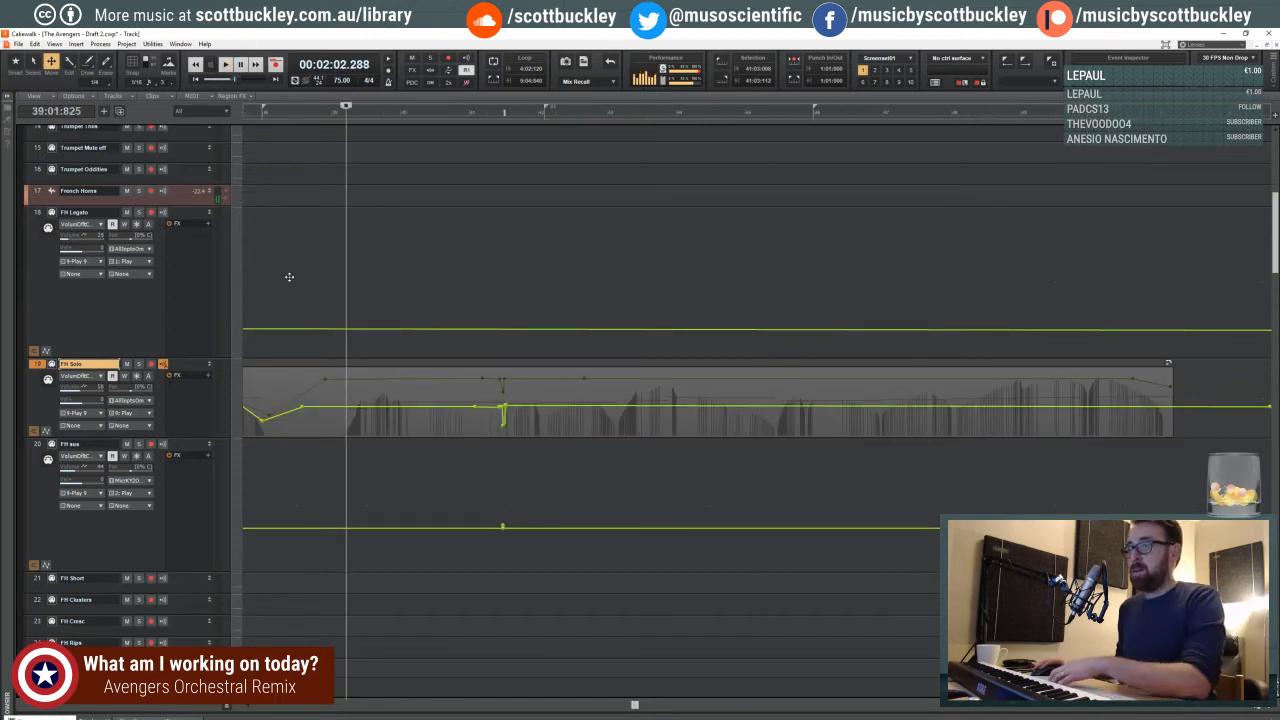
# - Play the piece from the third beat of measure 38 into measure 54, reviewing the percussion and violin tracks along the way
pyautogui.click(289, 276)
pyautogui.click(301, 117)
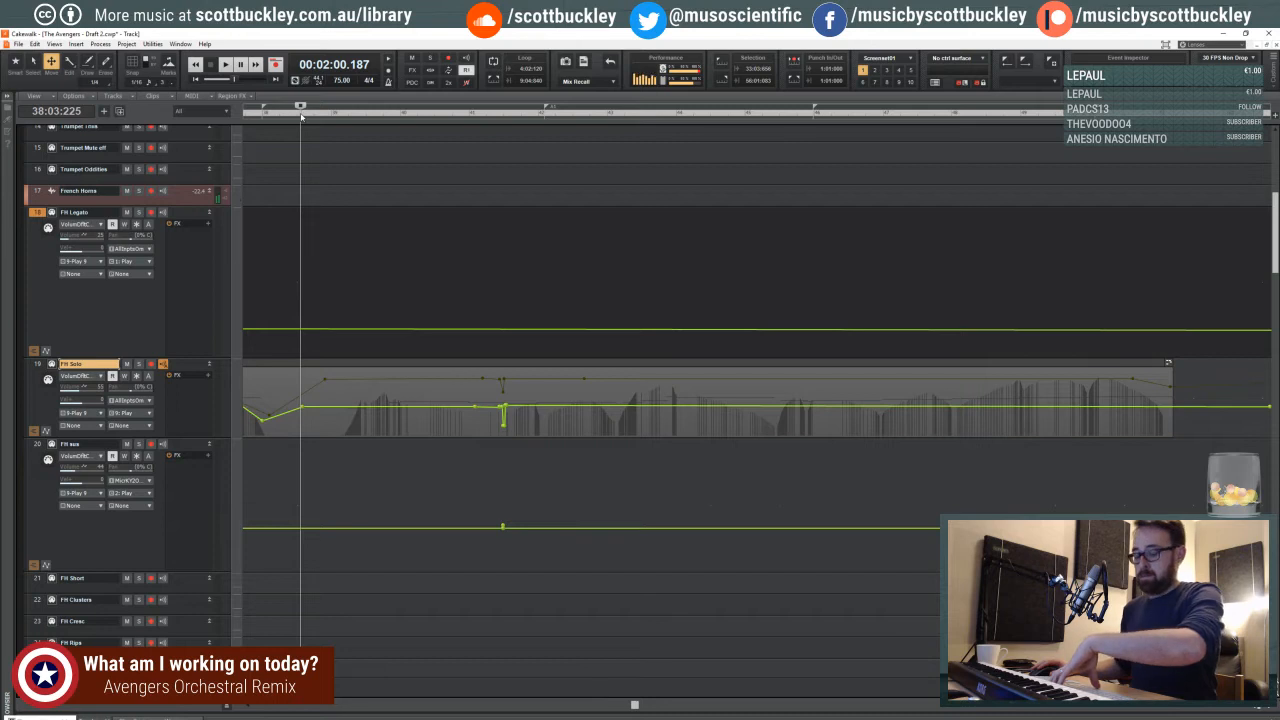
pyautogui.press('space')
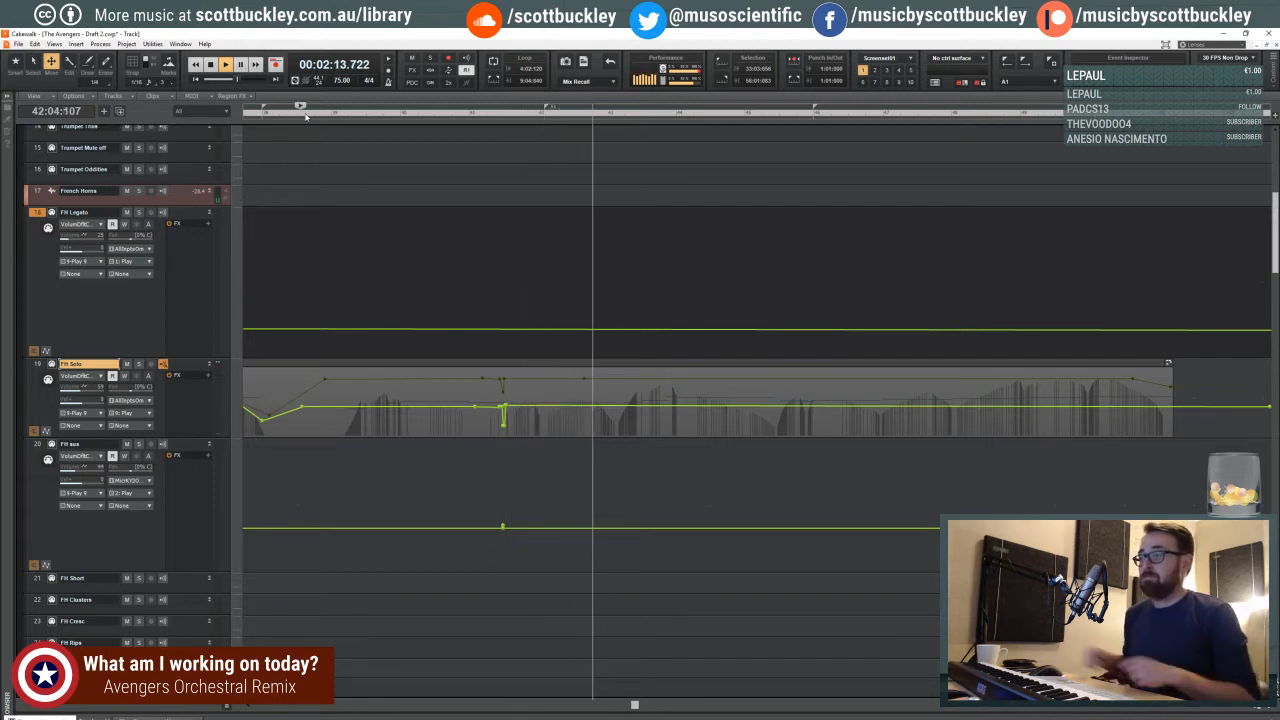
pyautogui.scroll(-5, 471, 283)
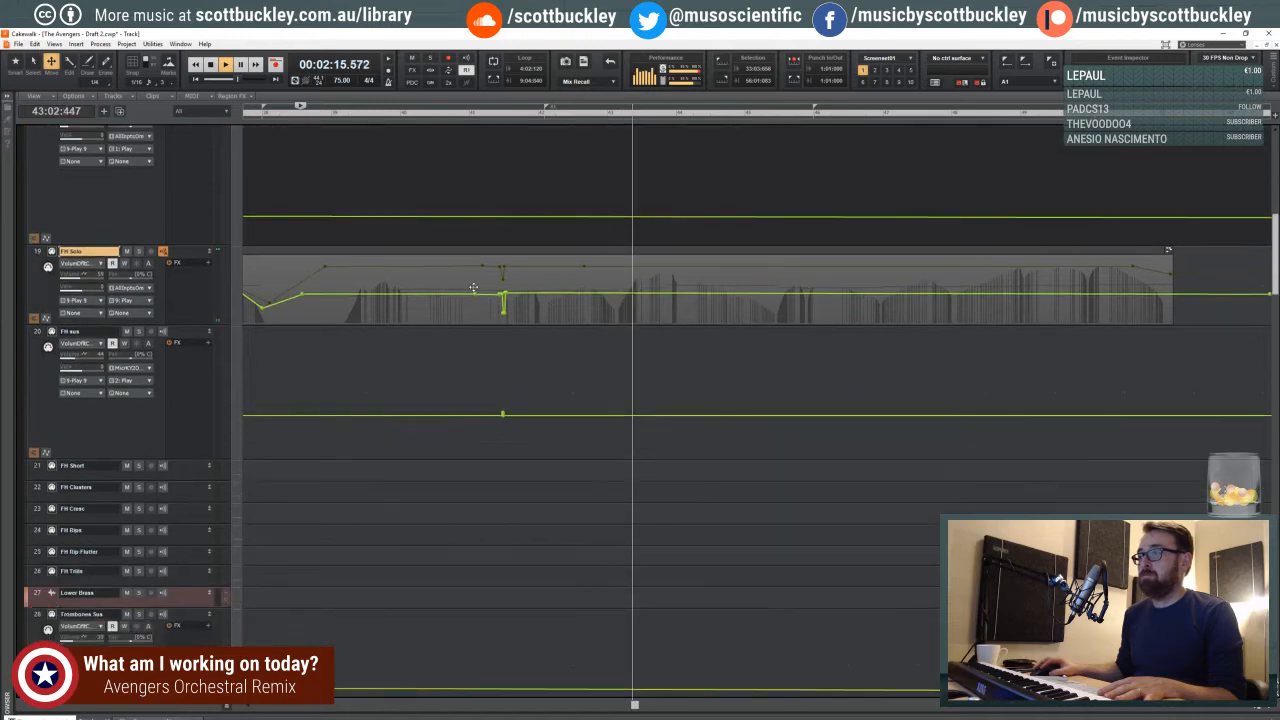
pyautogui.scroll(-9, 473, 287)
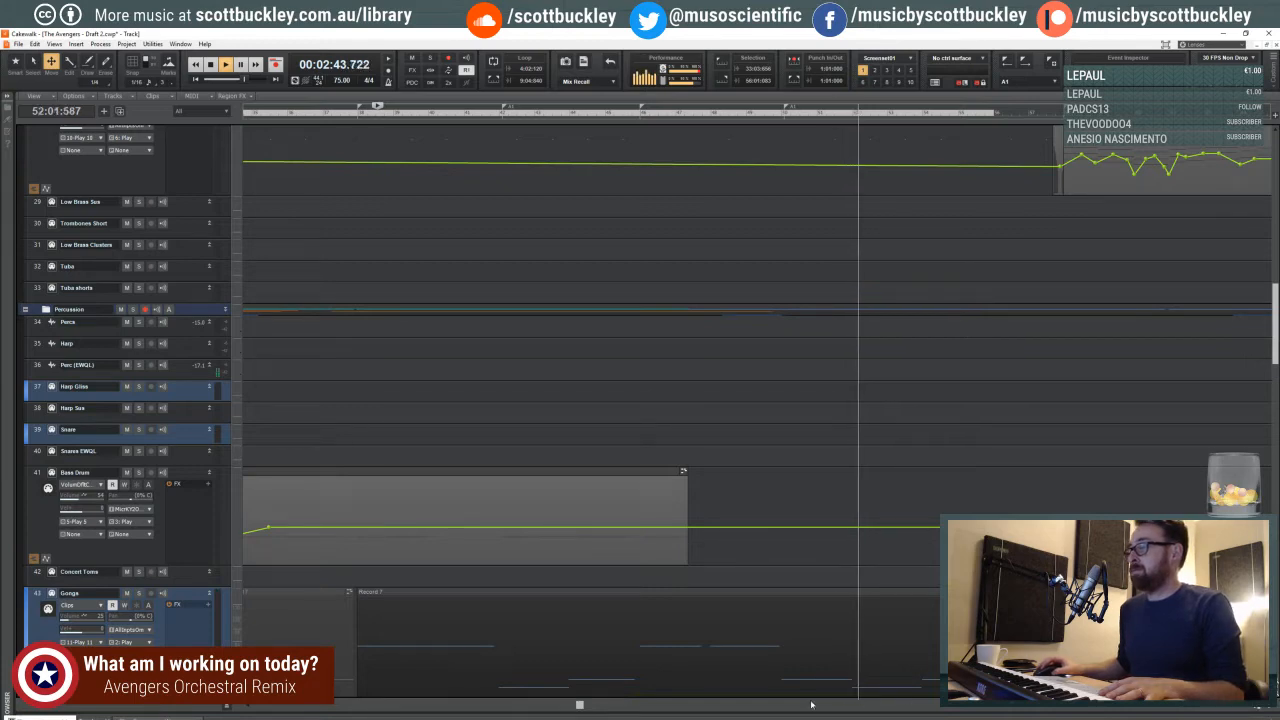
pyautogui.moveTo(580, 706); pyautogui.dragTo(650, 706)
pyautogui.scroll(-10, 580, 352)
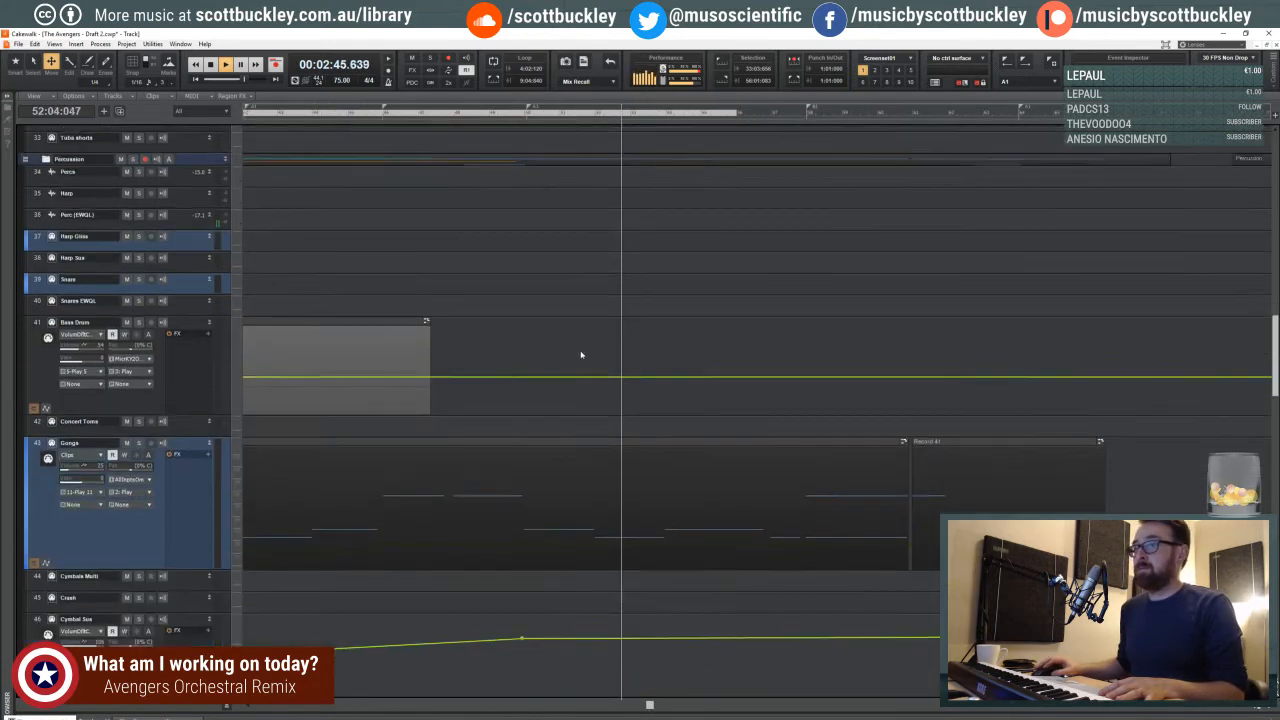
pyautogui.scroll(-10, 576, 345)
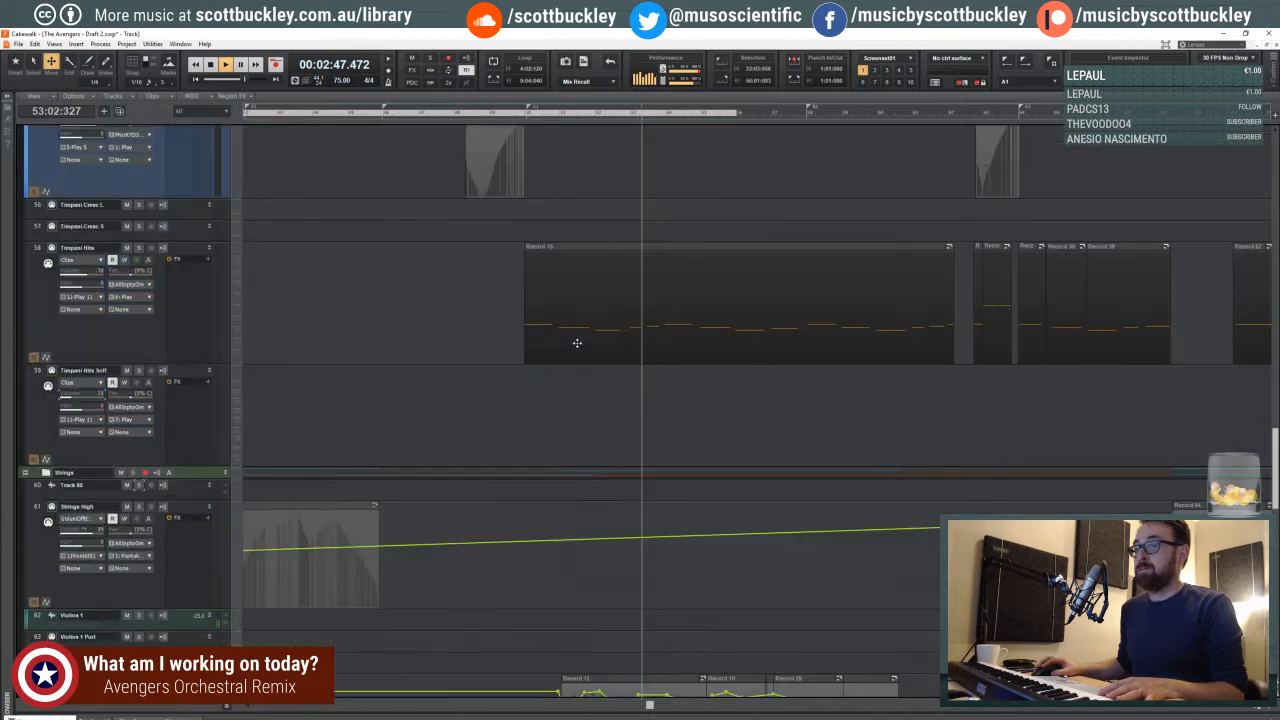
# - Add a node to the Violins 1 Leg volume curve's rise in measure 51 and lower the dip at the measure's start
pyautogui.click(545, 112)
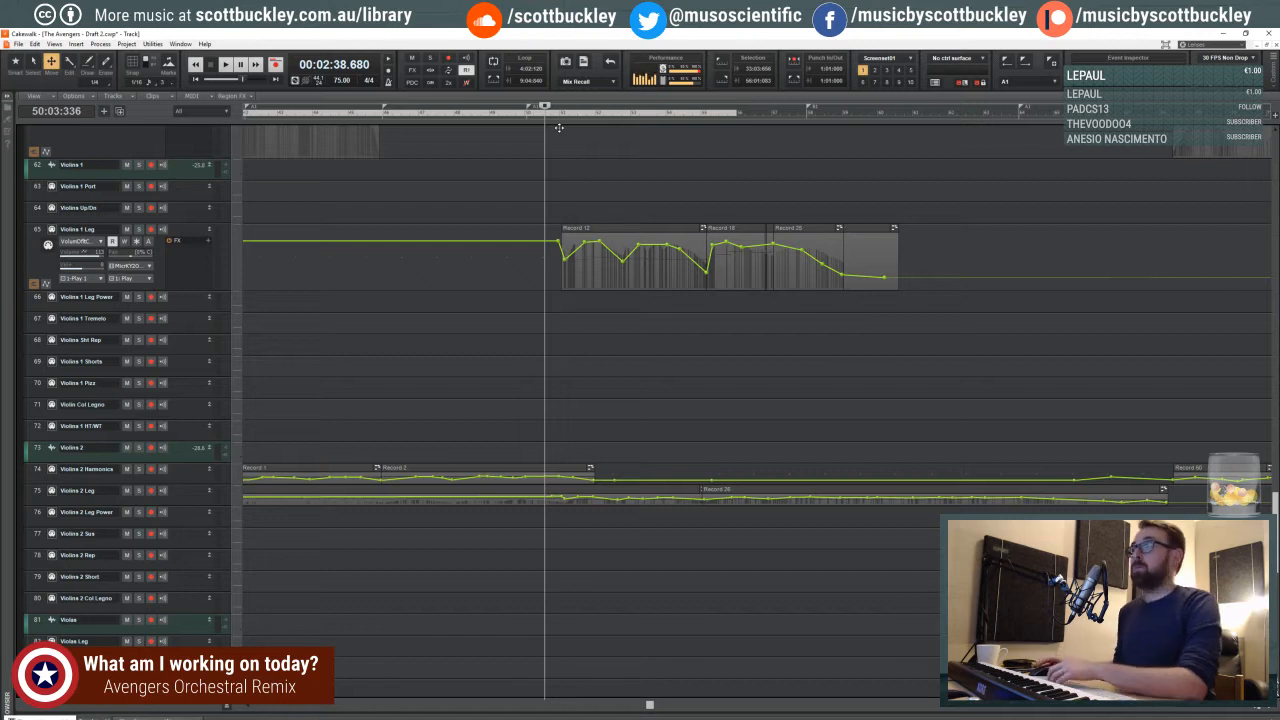
pyautogui.click(554, 116)
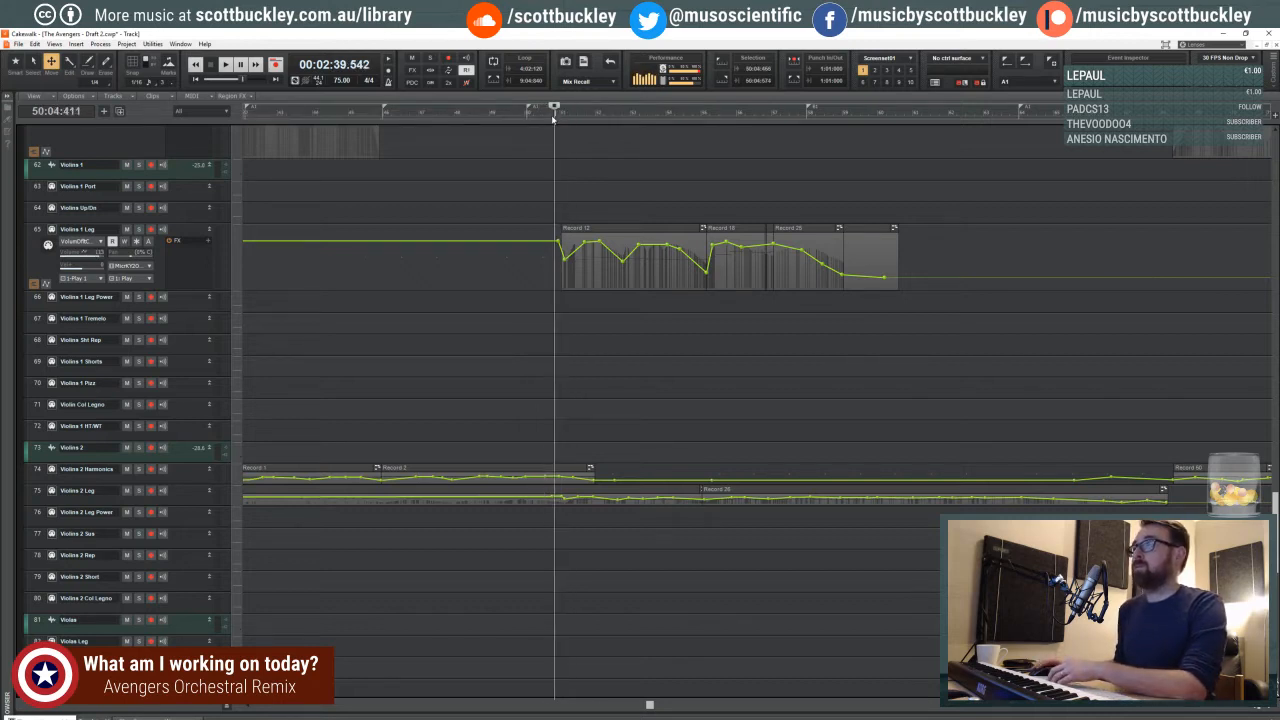
pyautogui.click(1243, 709)
pyautogui.click(1243, 709)
pyautogui.click(1243, 709)
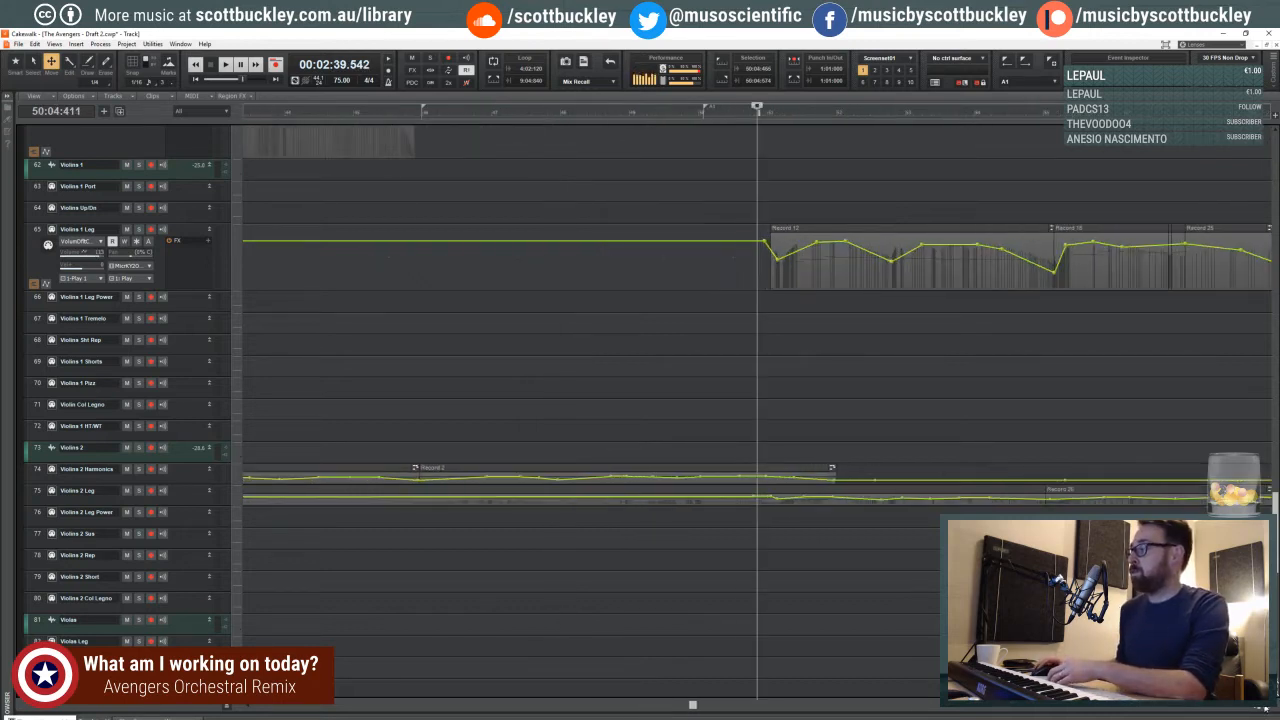
pyautogui.click(1243, 709)
pyautogui.click(1243, 709)
pyautogui.click(1228, 706)
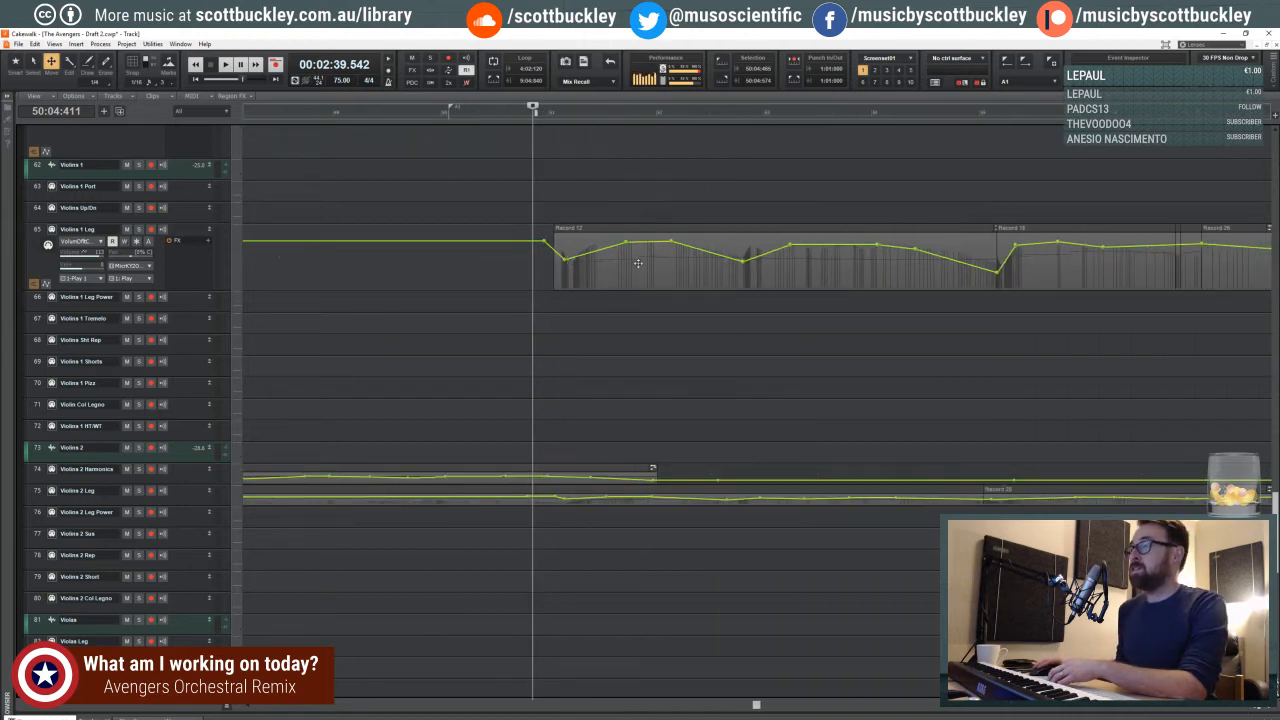
pyautogui.click(581, 314)
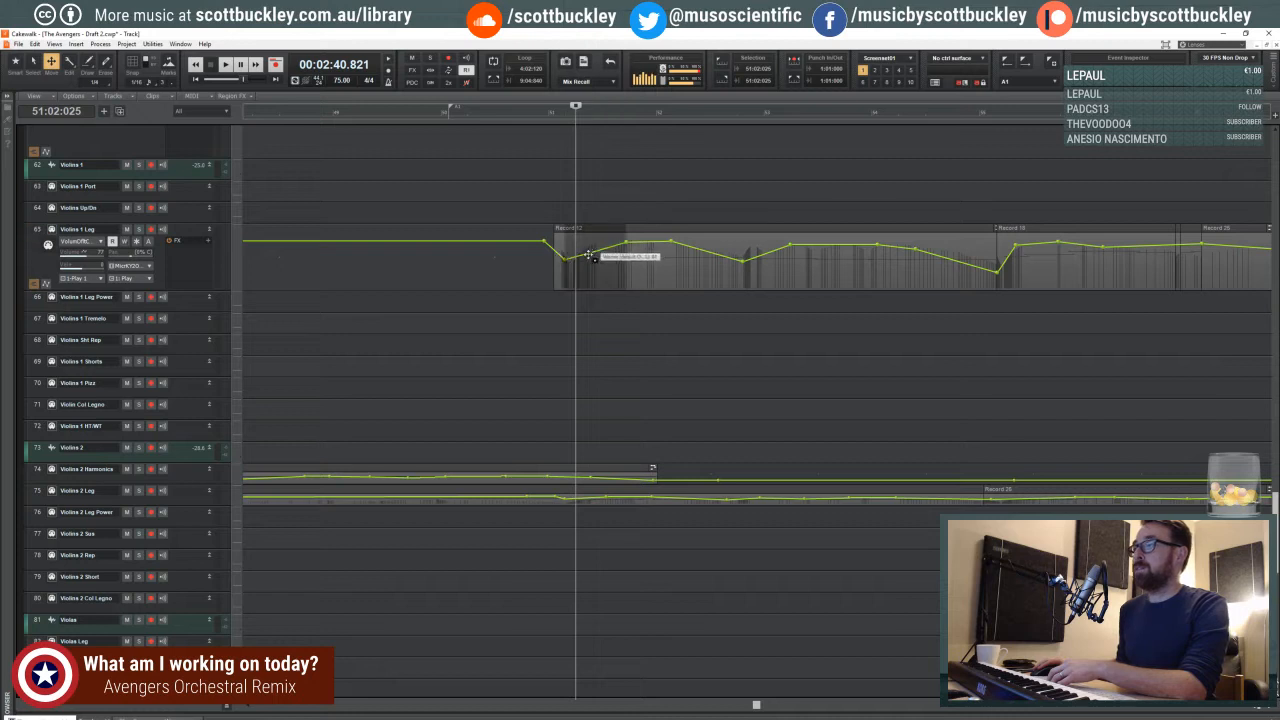
pyautogui.moveTo(565, 260); pyautogui.dragTo(566, 270)
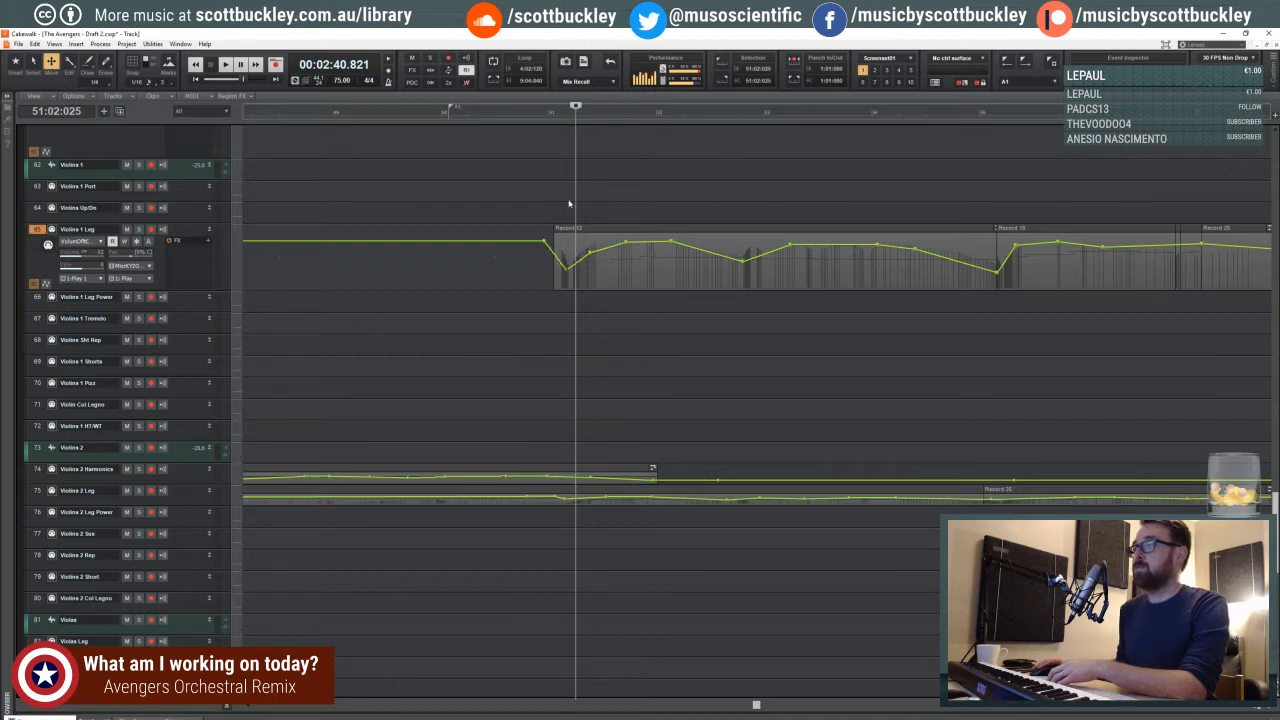
# - Set the playhead at the start of measure 51, just before the Violins 1 Leg entry
pyautogui.click(568, 203)
pyautogui.click(552, 201)
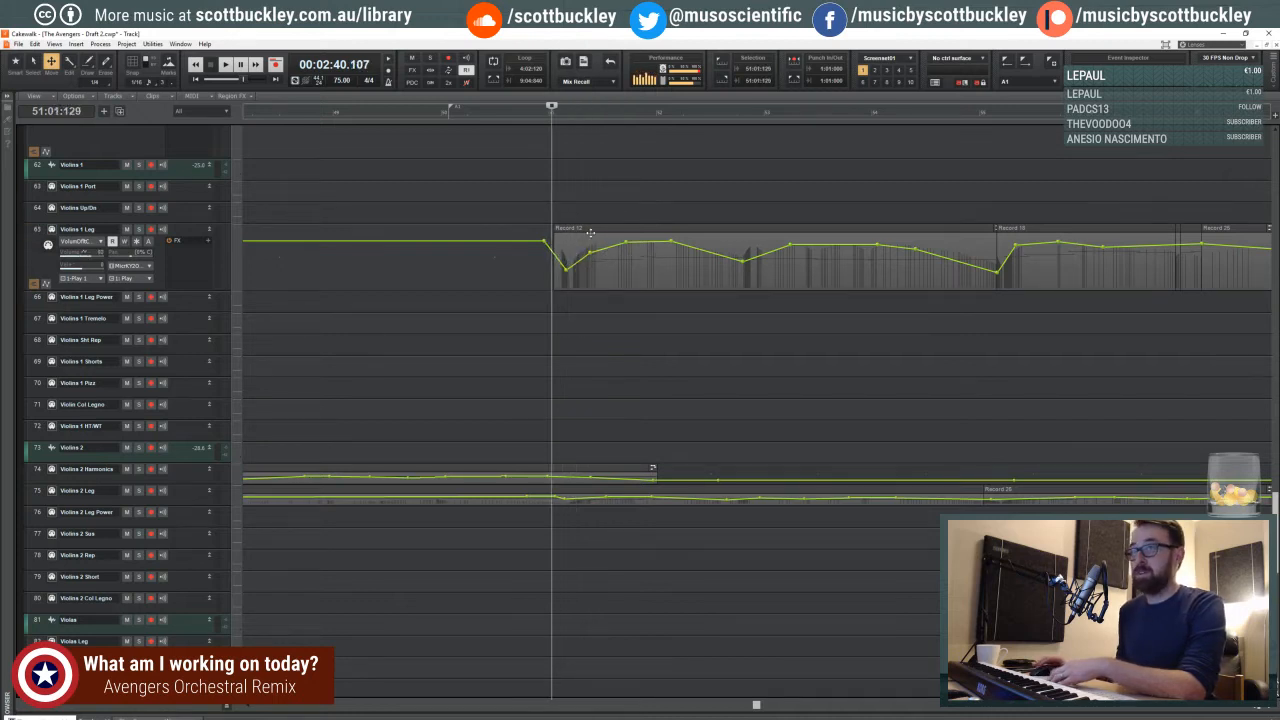
pyautogui.scroll(-2, 575, 243)
pyautogui.scroll(2, 583, 245)
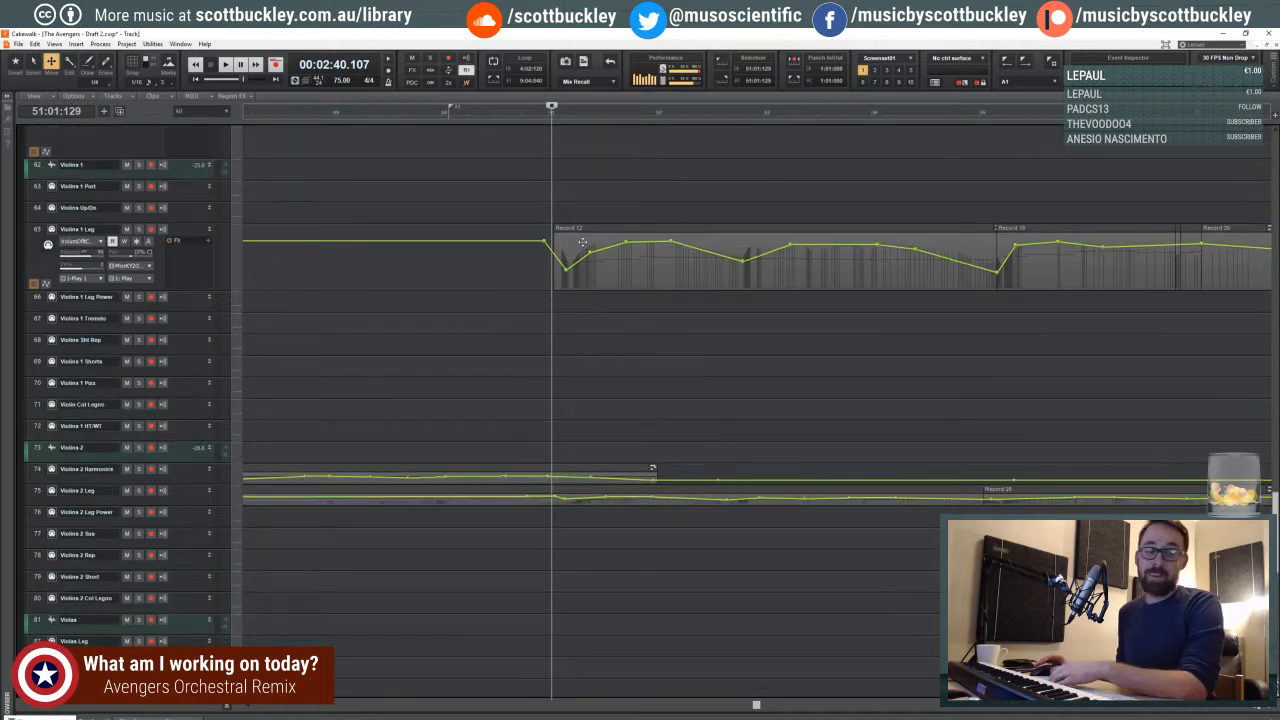
pyautogui.click(555, 193)
pyautogui.click(550, 193)
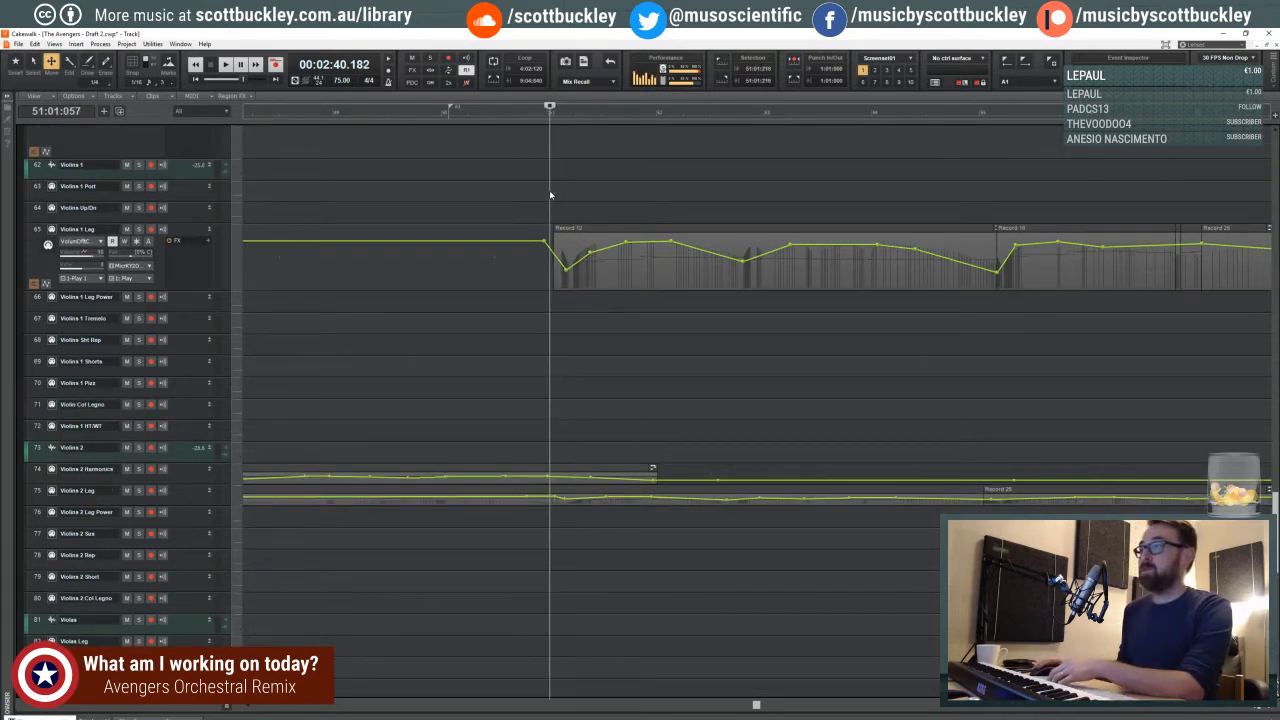
pyautogui.moveTo(1259, 707); pyautogui.dragTo(1123, 710)
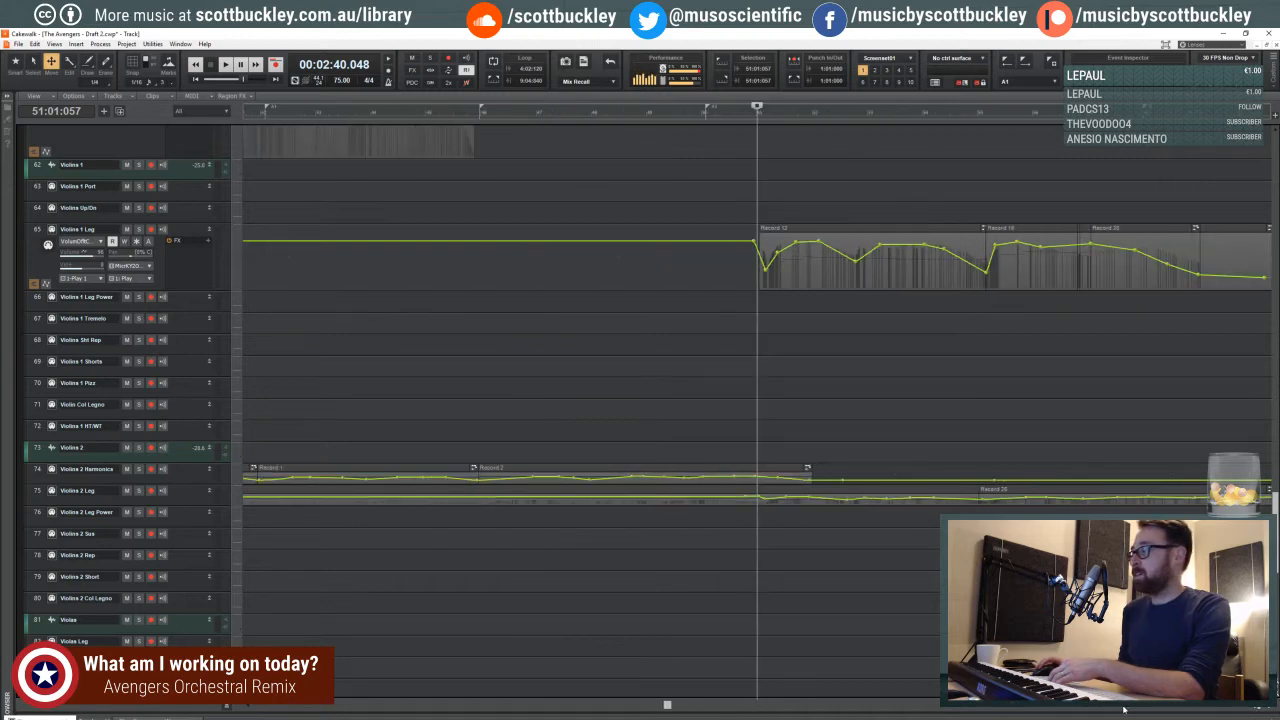
pyautogui.scroll(-5, 551, 340)
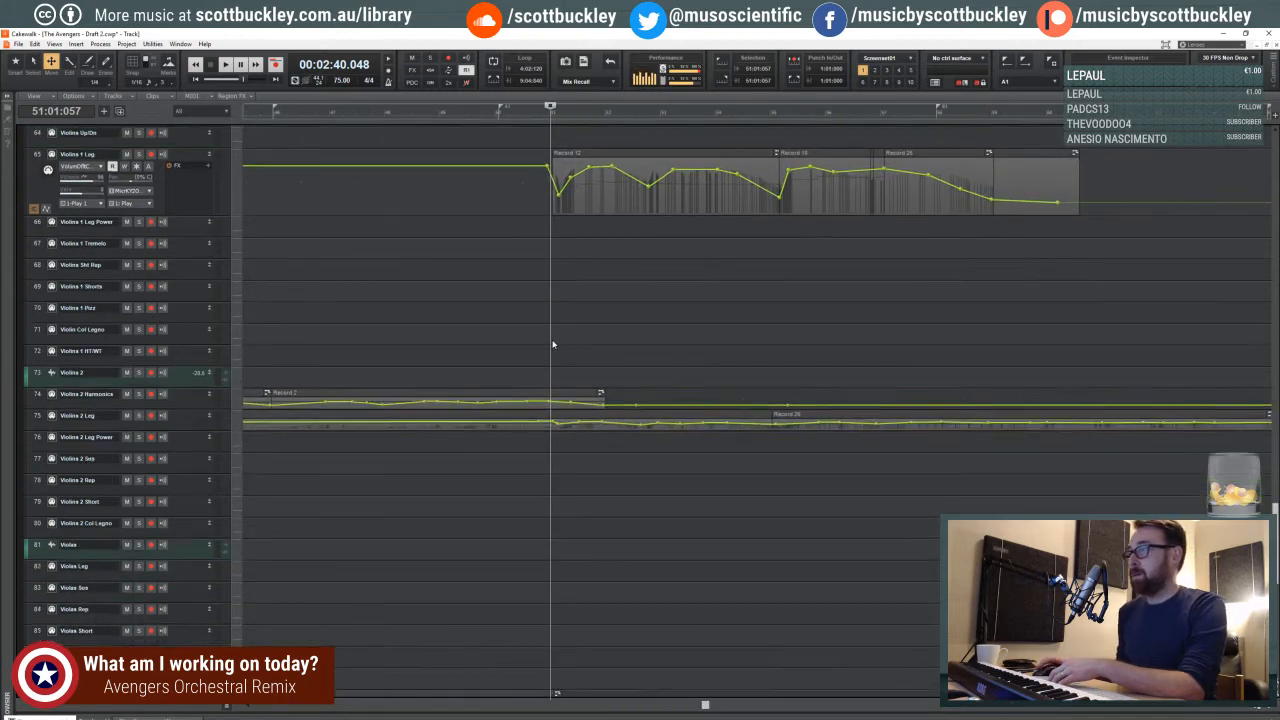
# - Play from the start of measure 51 while reviewing the cello, viola and Violins 2 tracks
pyautogui.scroll(-12, 551, 340)
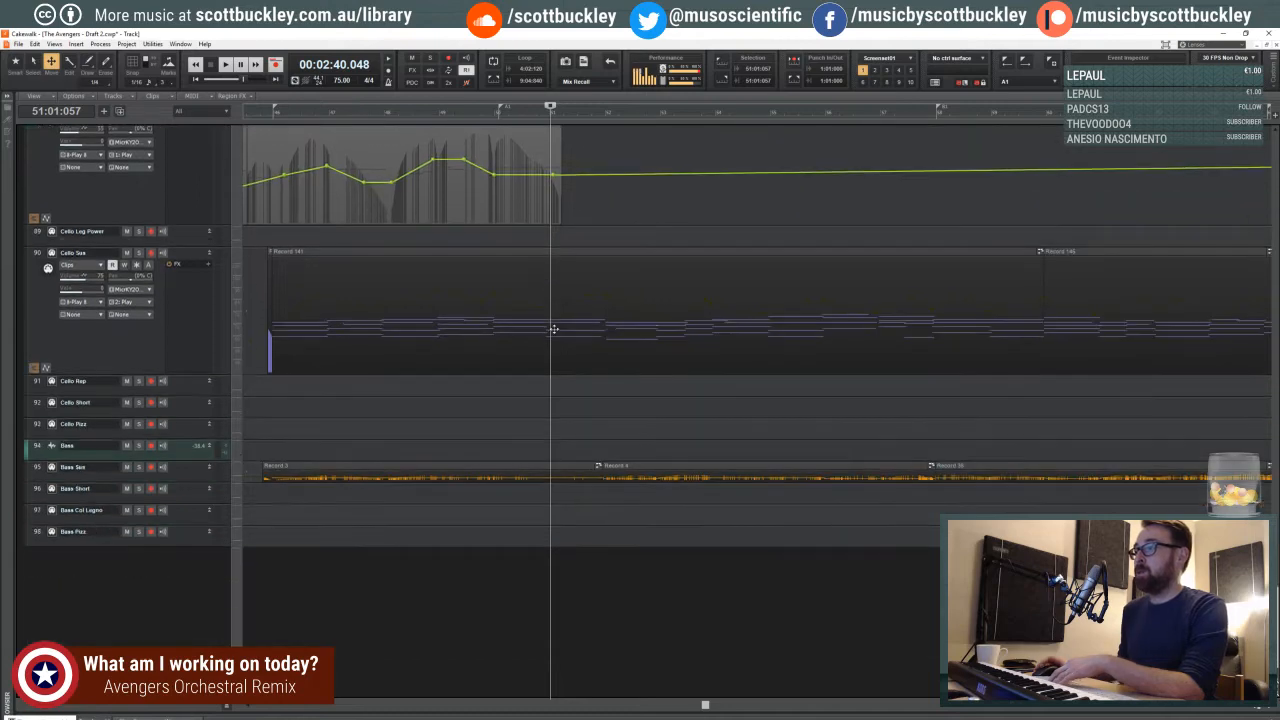
pyautogui.press('space')
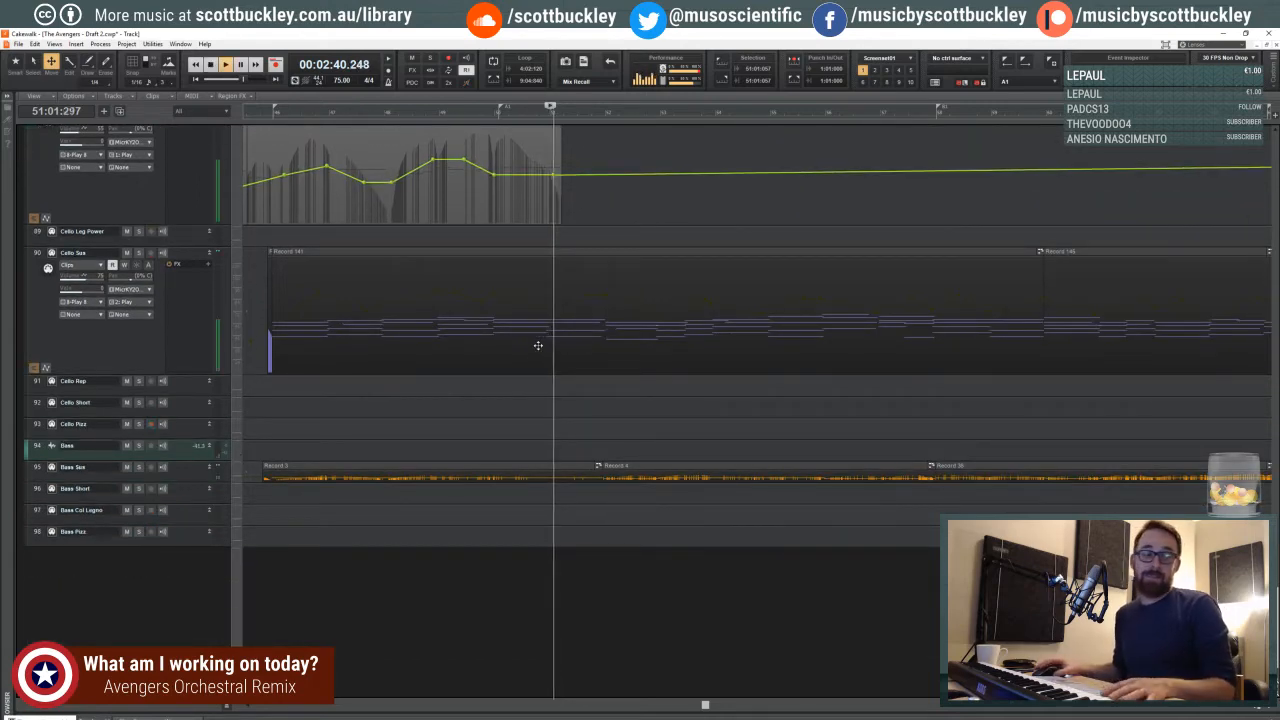
pyautogui.scroll(12, 537, 357)
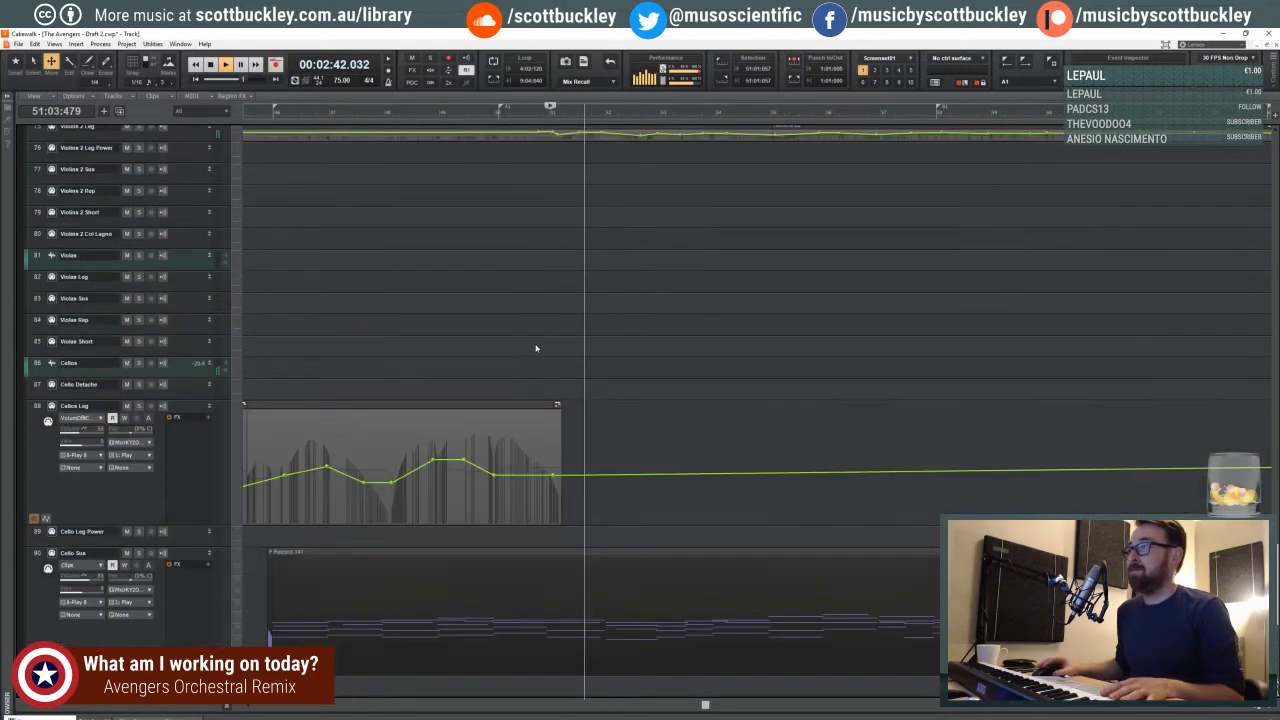
pyautogui.scroll(1, 536, 349)
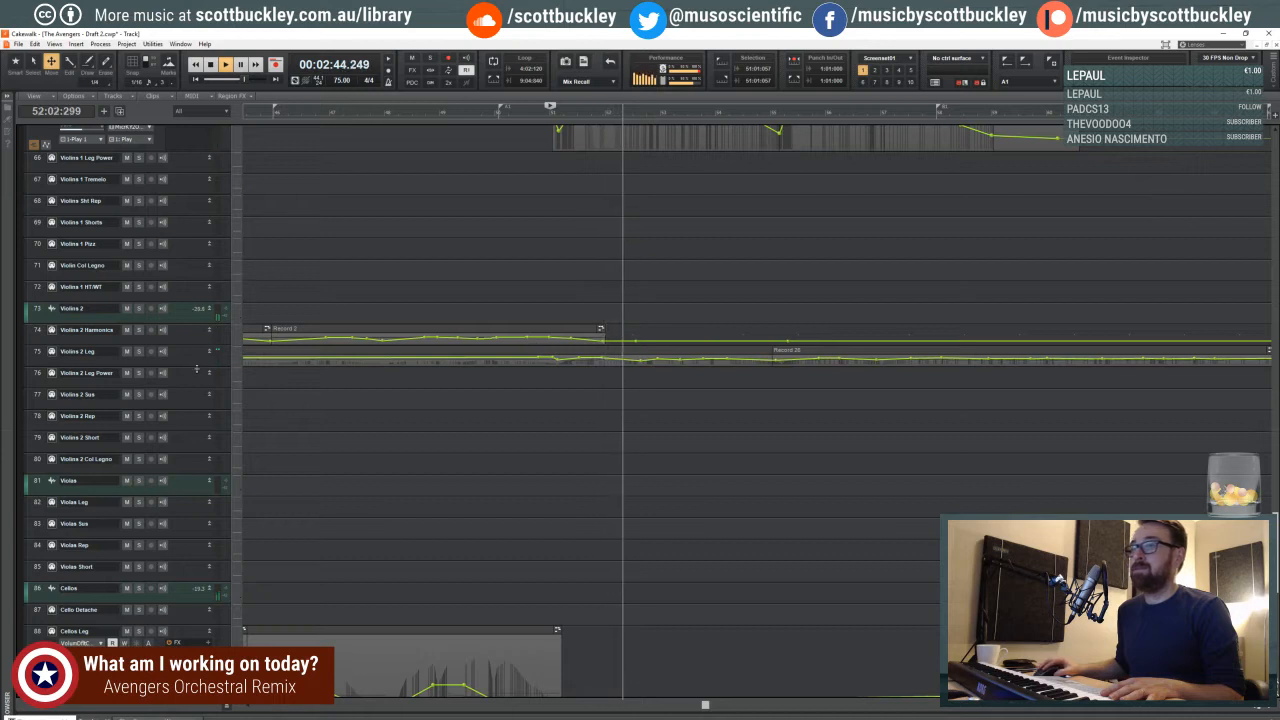
# - Enlarge the Violins 2 Leg track, slightly raise its volume node near the end of measure 53, and stop playback
pyautogui.moveTo(197, 363); pyautogui.dragTo(197, 512)
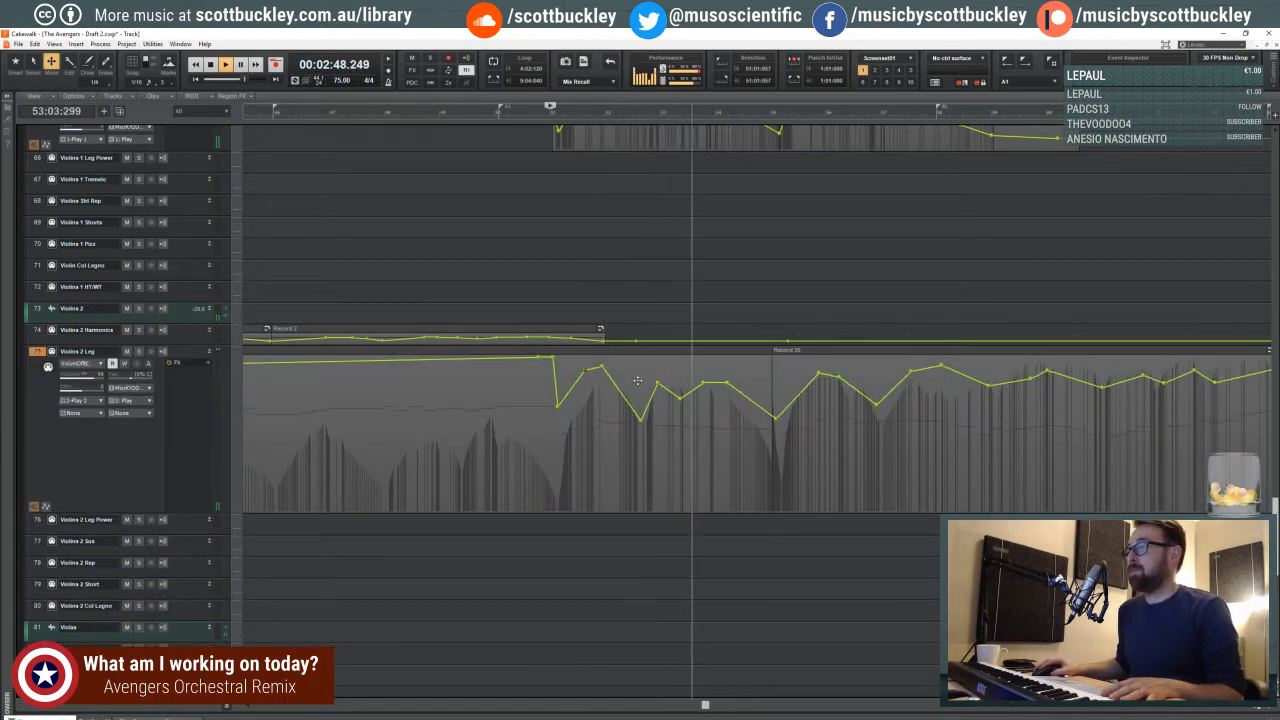
pyautogui.moveTo(707, 382); pyautogui.dragTo(706, 377)
pyautogui.press('space')
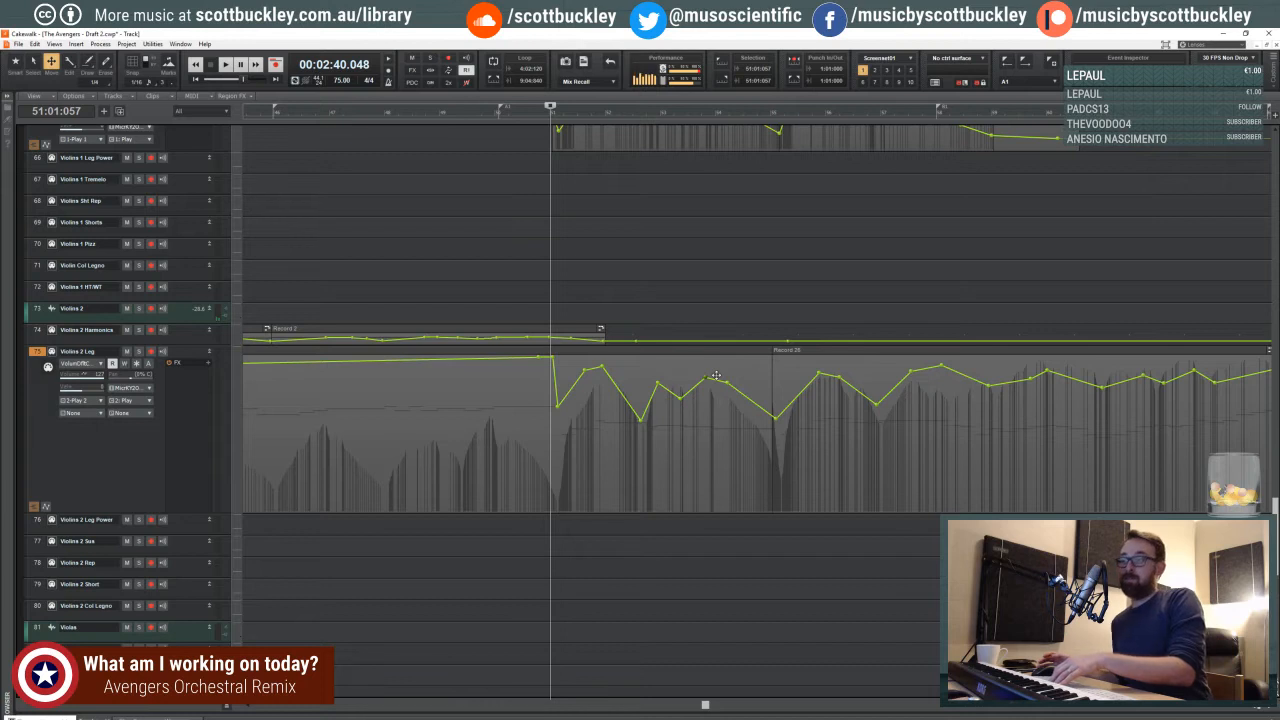
# - Set the playhead at the third beat of measure 50 and play through the violin entry at measure 51
pyautogui.click(588, 289)
pyautogui.click(549, 209)
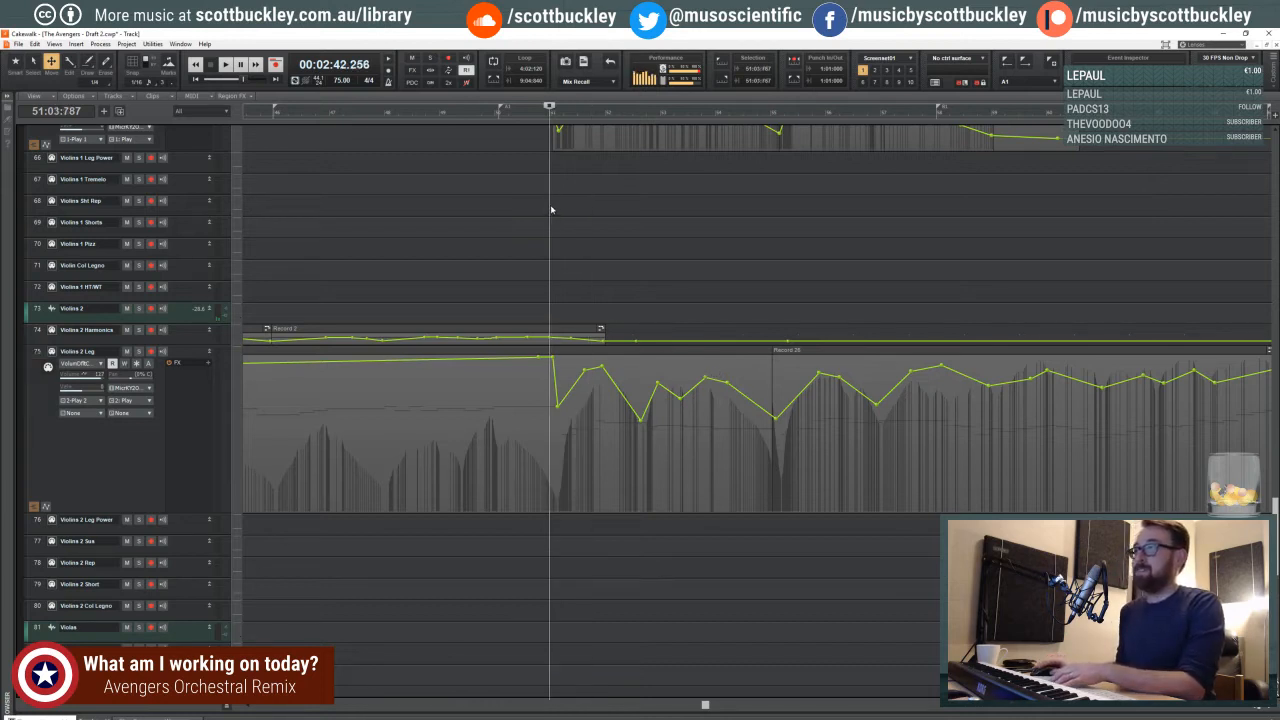
pyautogui.click(544, 118)
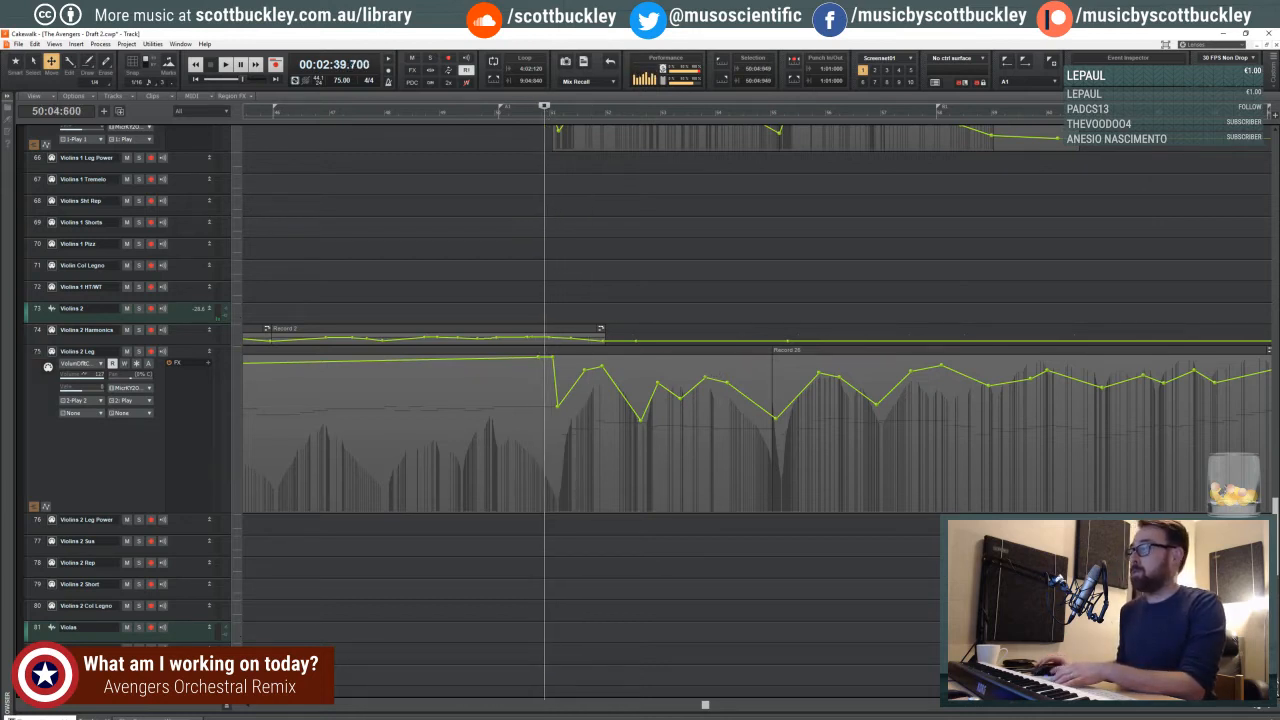
pyautogui.hotkey('ctrl', 'Right')
pyautogui.hotkey('ctrl', 'Right')
pyautogui.hotkey('ctrl', 'Right')
pyautogui.hotkey('ctrl', 'Left')
pyautogui.hotkey('ctrl', 'Left')
pyautogui.hotkey('ctrl', 'Left')
pyautogui.hotkey('ctrl', 'Left')
pyautogui.hotkey('ctrl', 'Left')
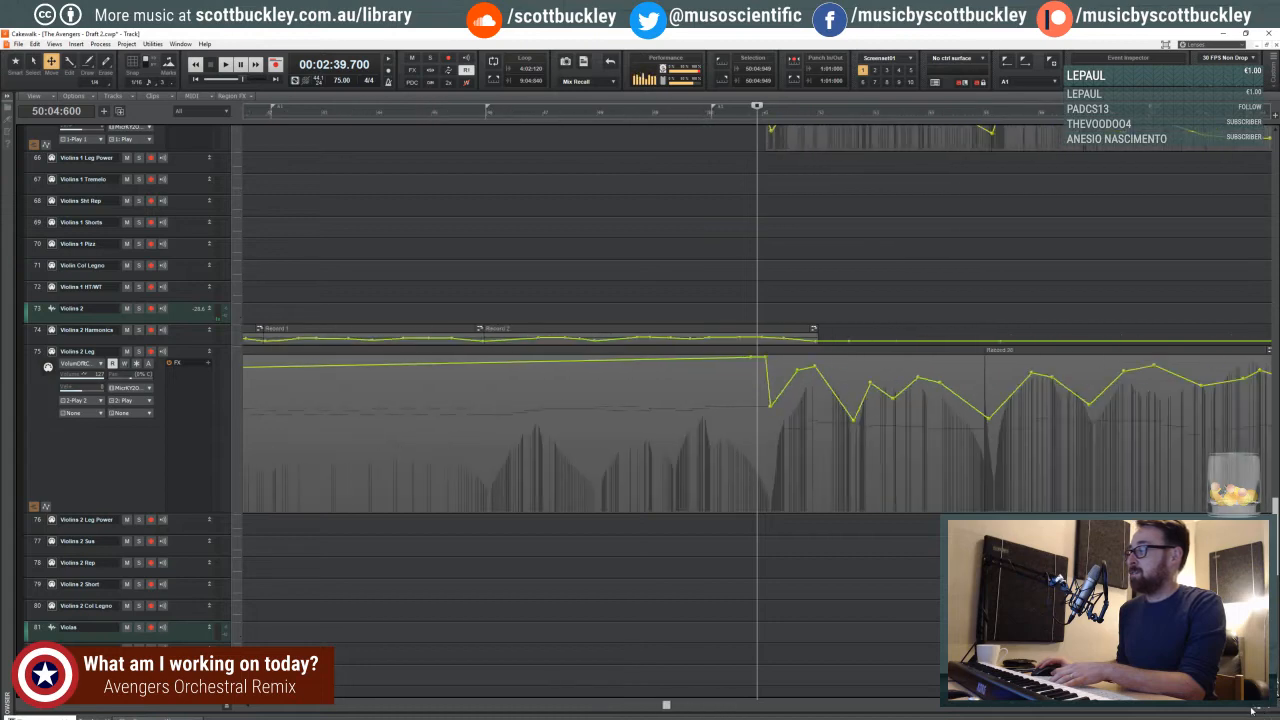
pyautogui.moveTo(597, 706); pyautogui.dragTo(645, 709)
pyautogui.click(565, 239)
pyautogui.click(582, 229)
pyautogui.click(570, 222)
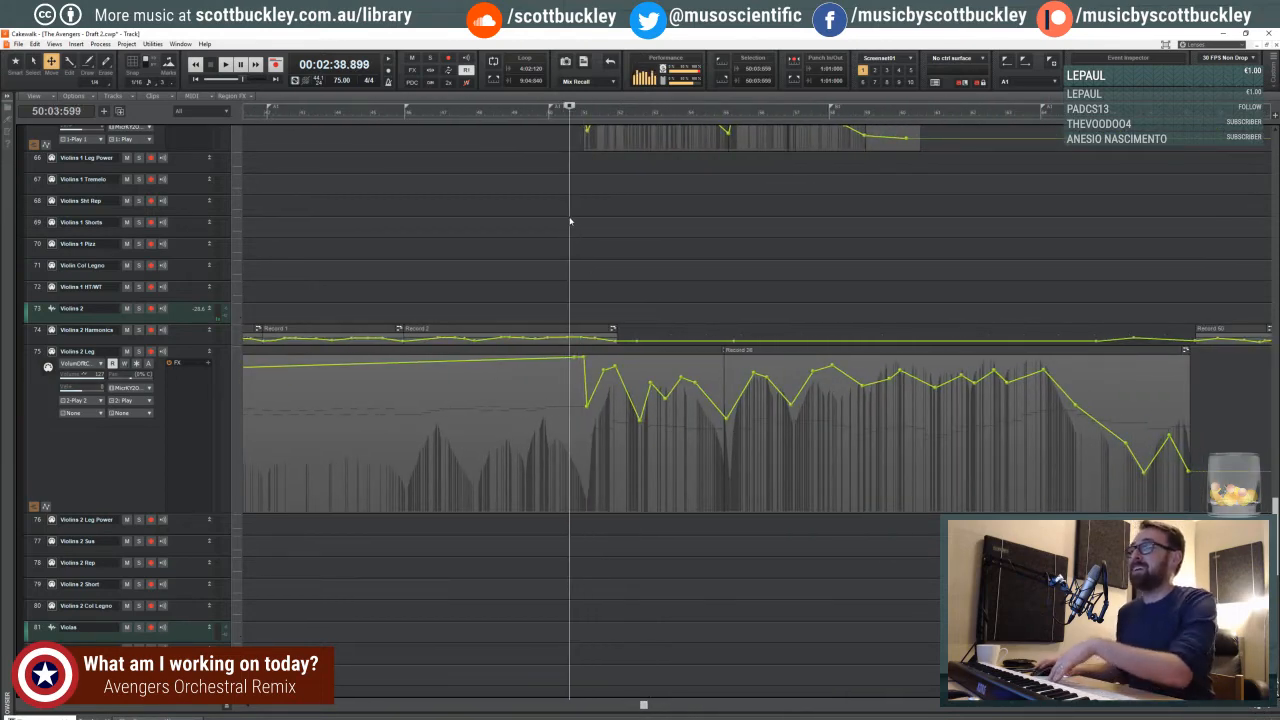
pyautogui.press('space')
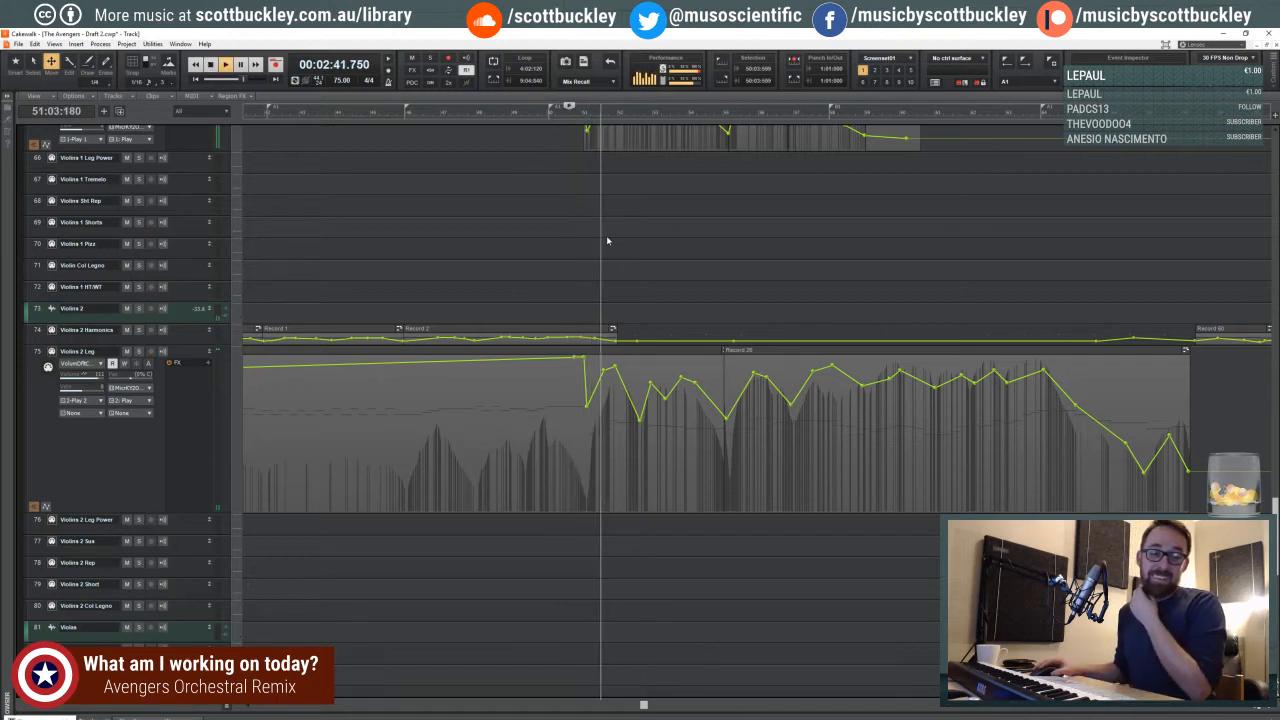
pyautogui.press('space')
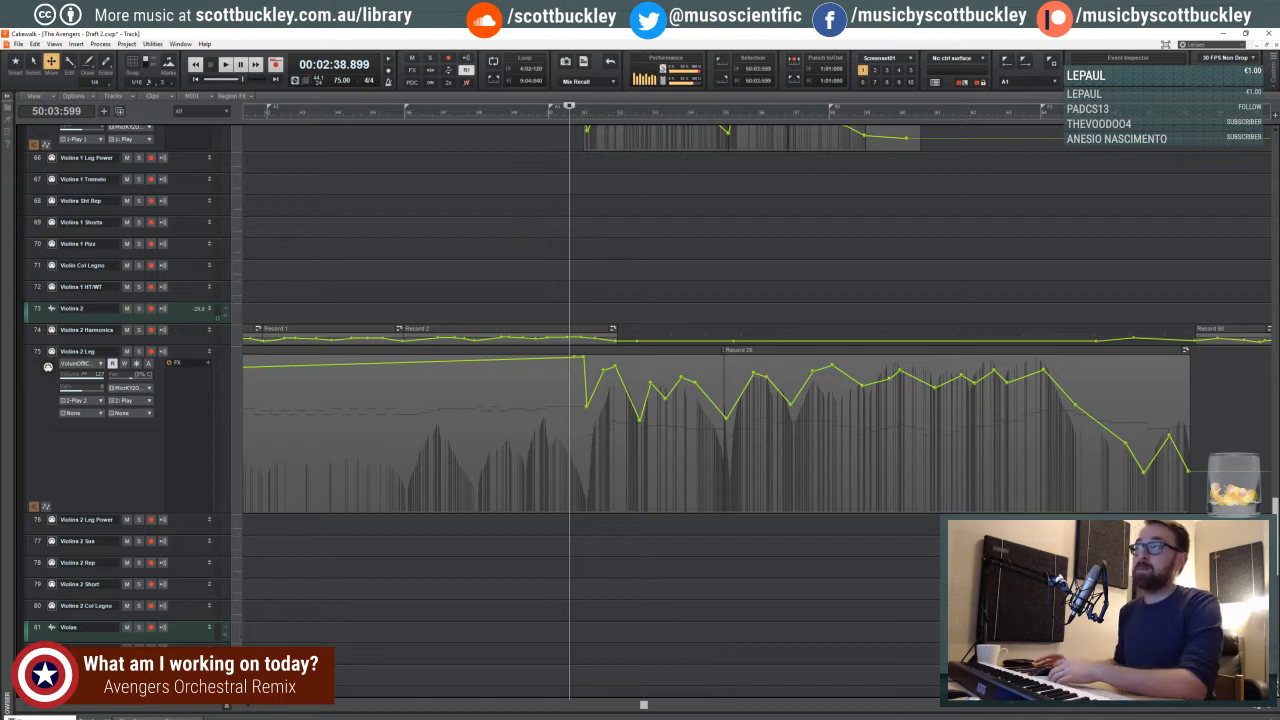
# - Position the playhead within the fourth beat of measure 50, just before the Violins 1 Leg entry, and compare both violin volume curves
pyautogui.click(575, 197)
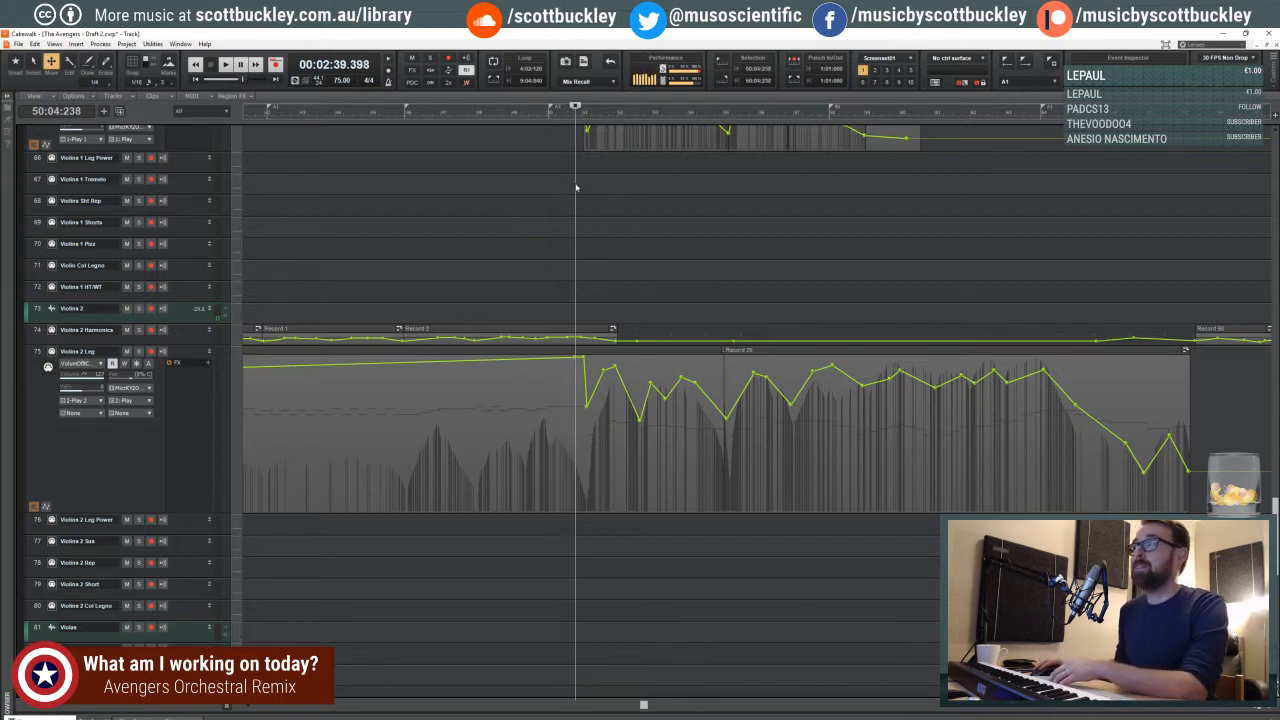
pyautogui.click(578, 184)
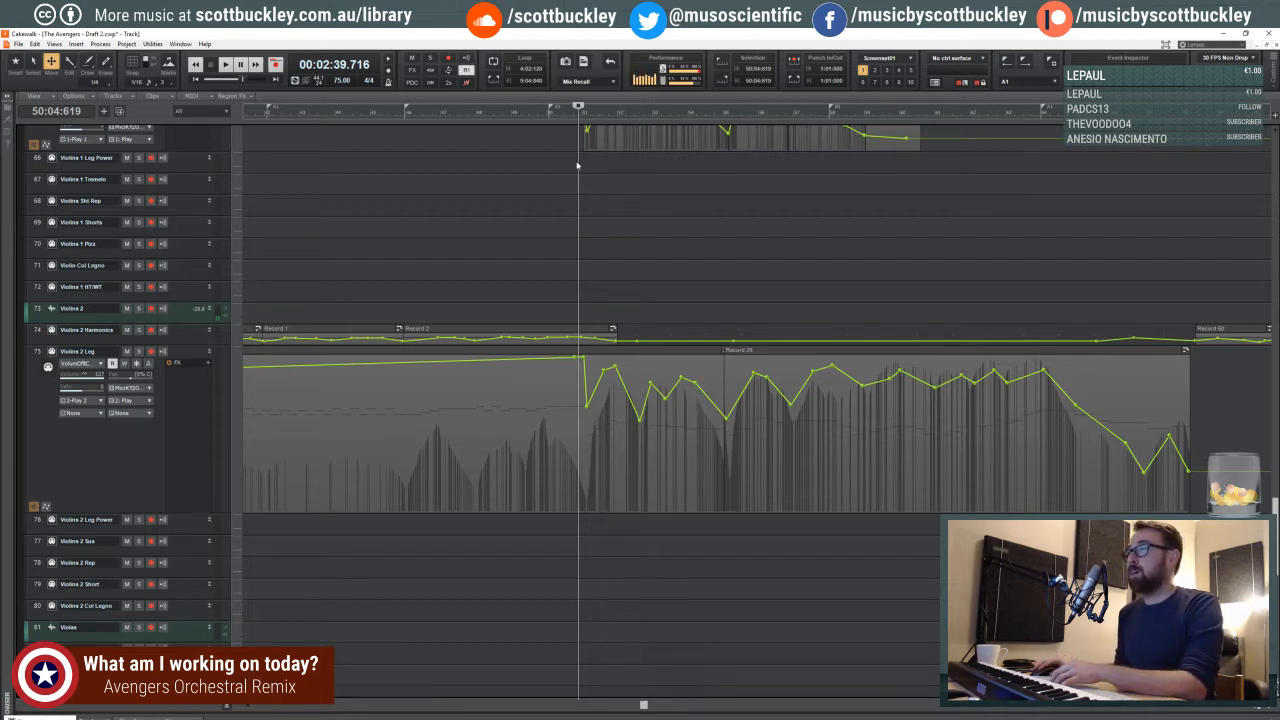
pyautogui.click(576, 165)
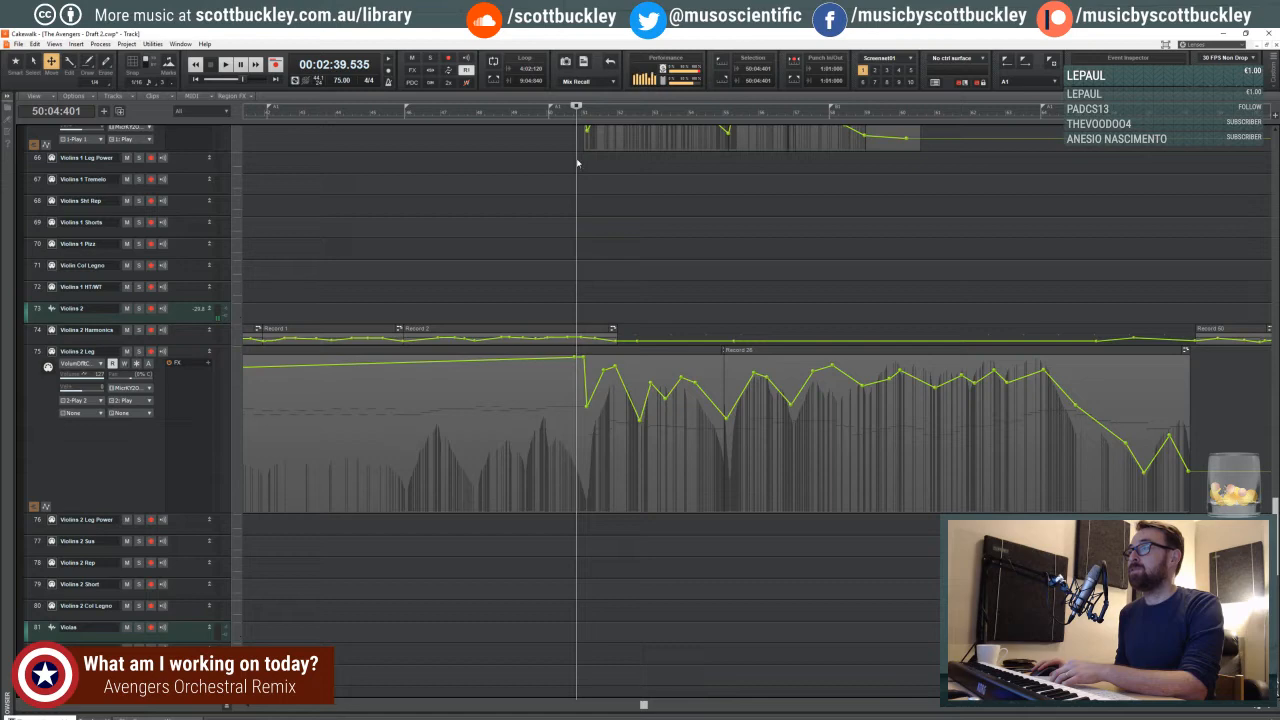
pyautogui.click(1266, 709)
pyautogui.click(1266, 709)
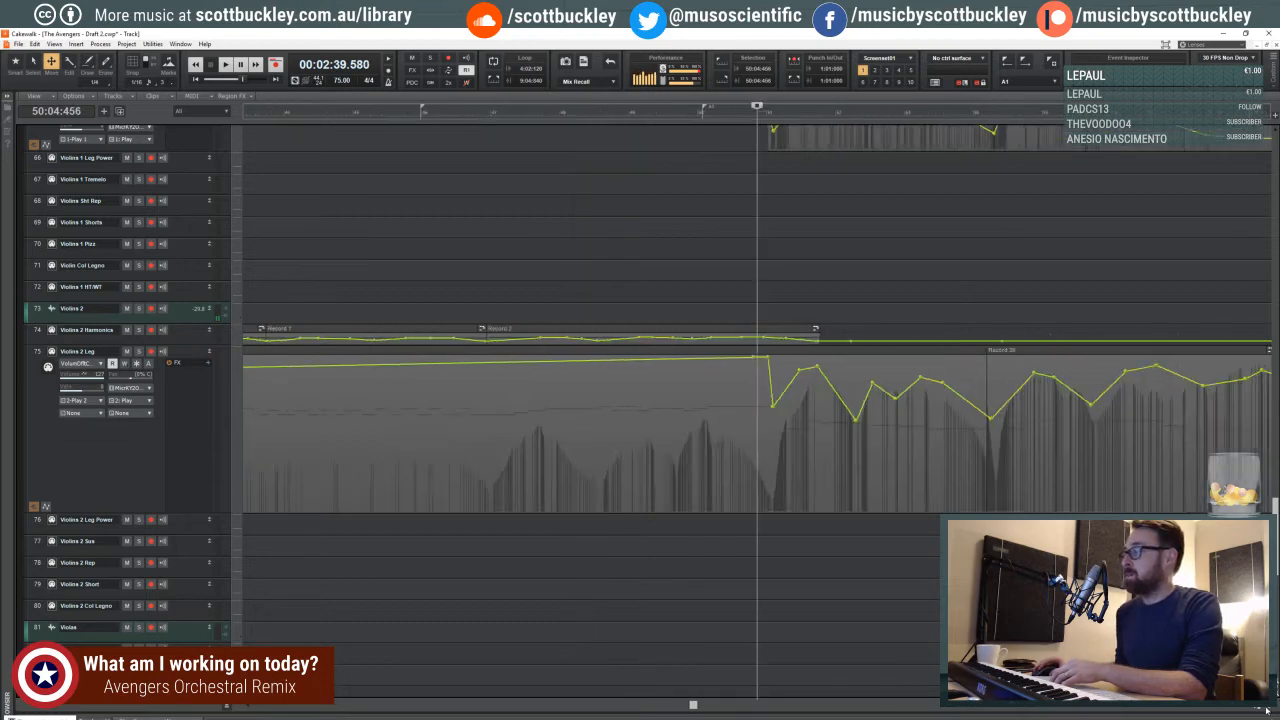
pyautogui.click(1266, 709)
pyautogui.click(1266, 709)
pyautogui.scroll(3, 834, 305)
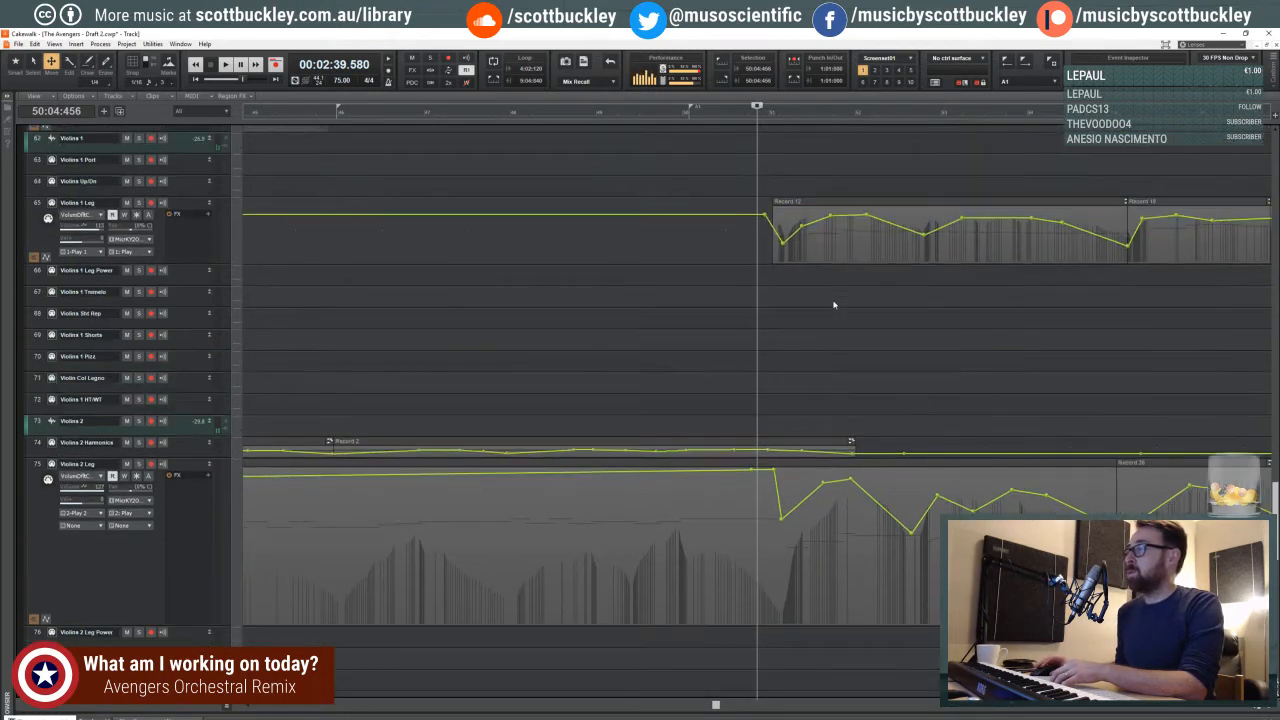
pyautogui.scroll(-2, 780, 308)
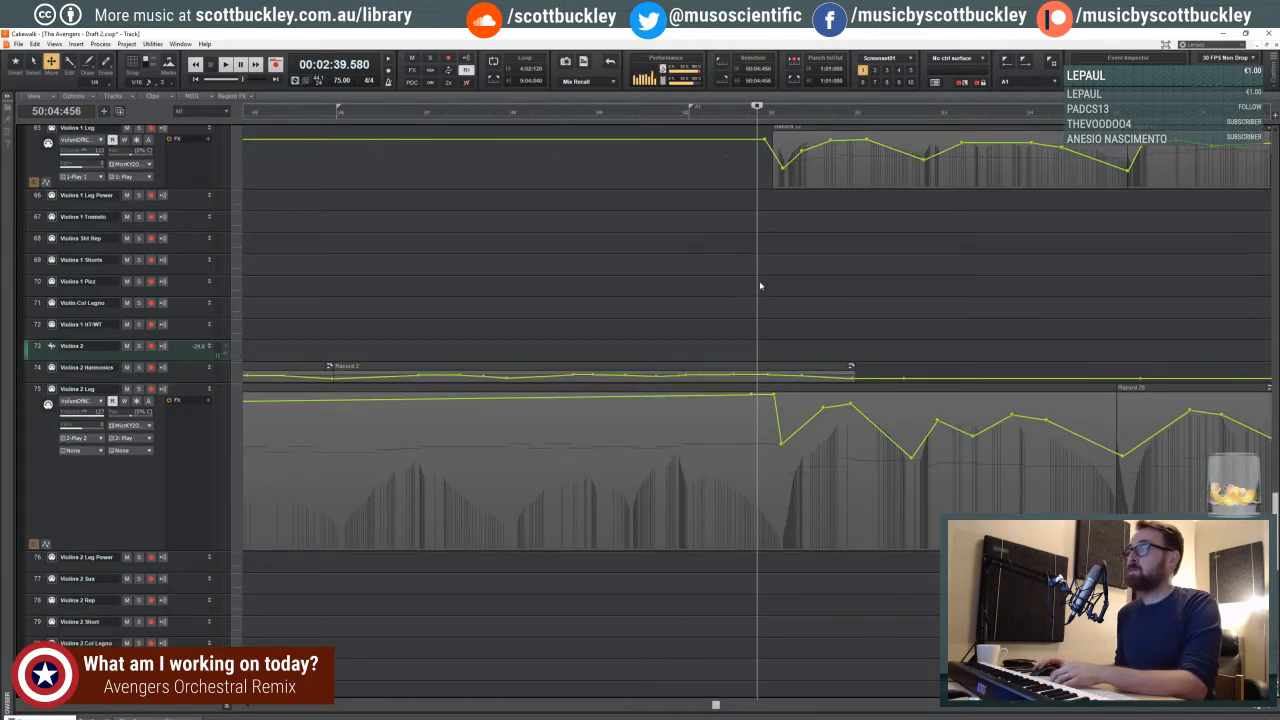
pyautogui.click(756, 288)
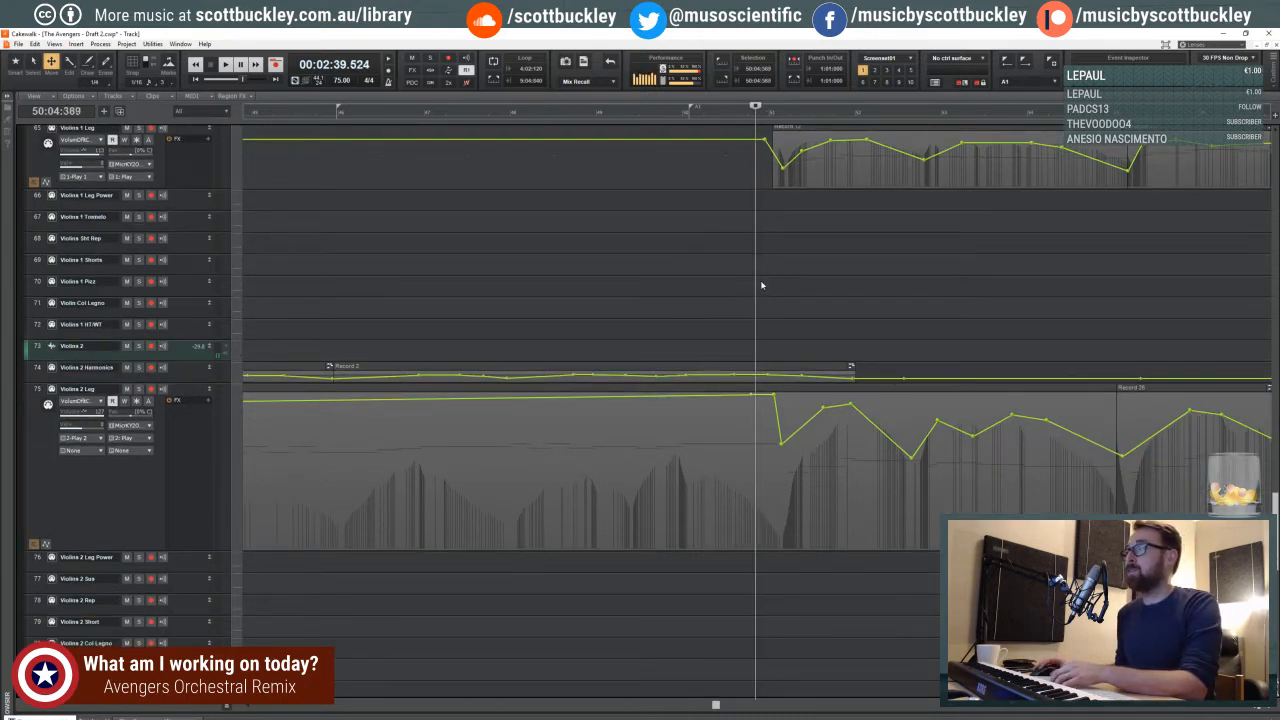
pyautogui.click(757, 284)
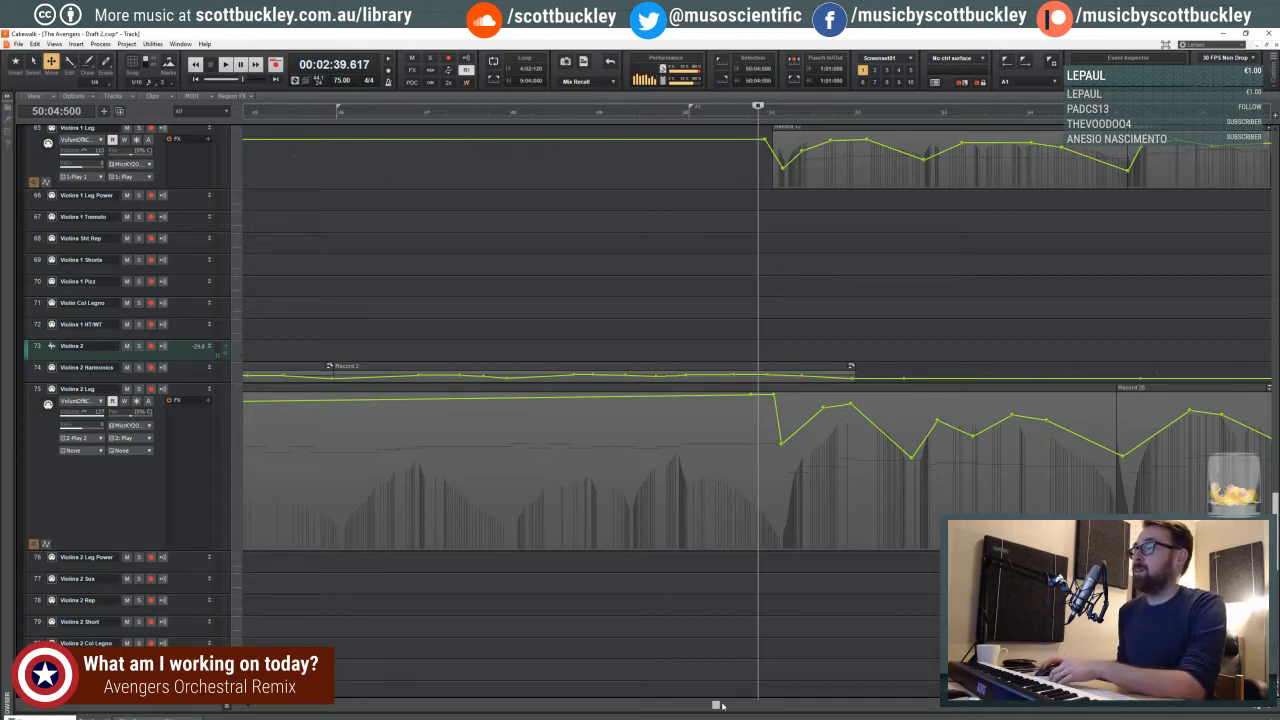
pyautogui.moveTo(720, 706); pyautogui.dragTo(745, 705)
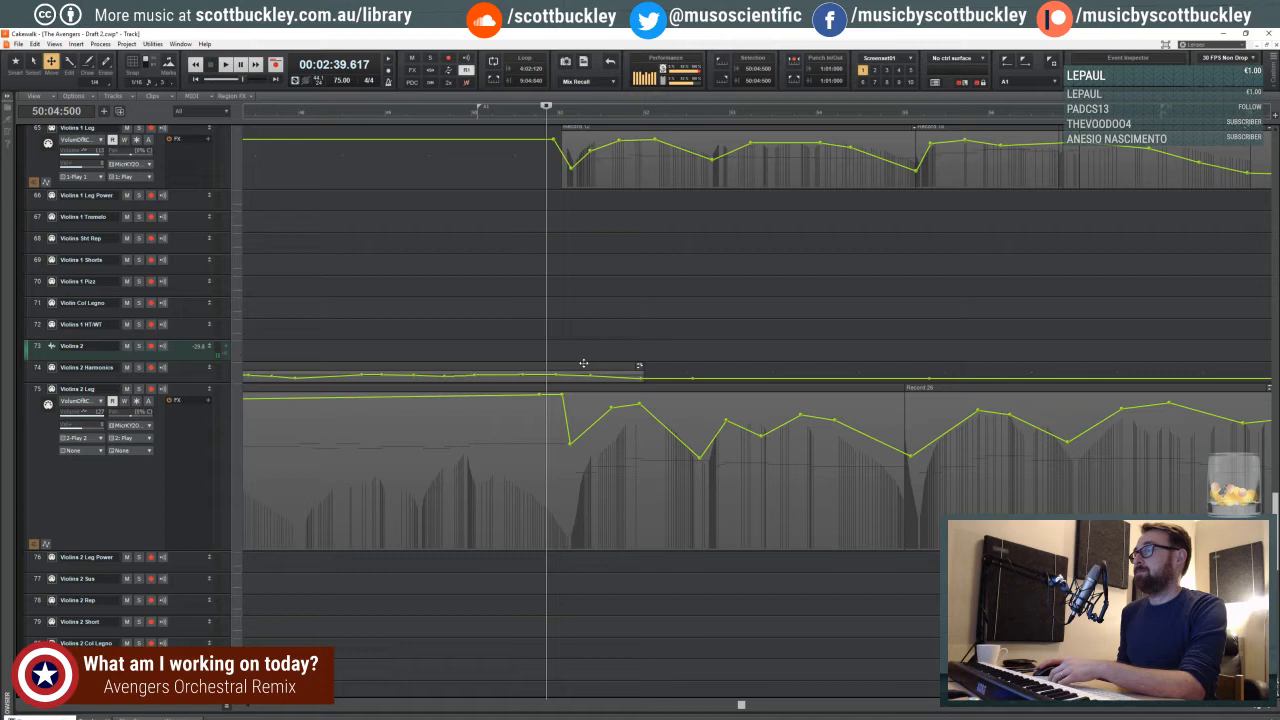
pyautogui.click(554, 287)
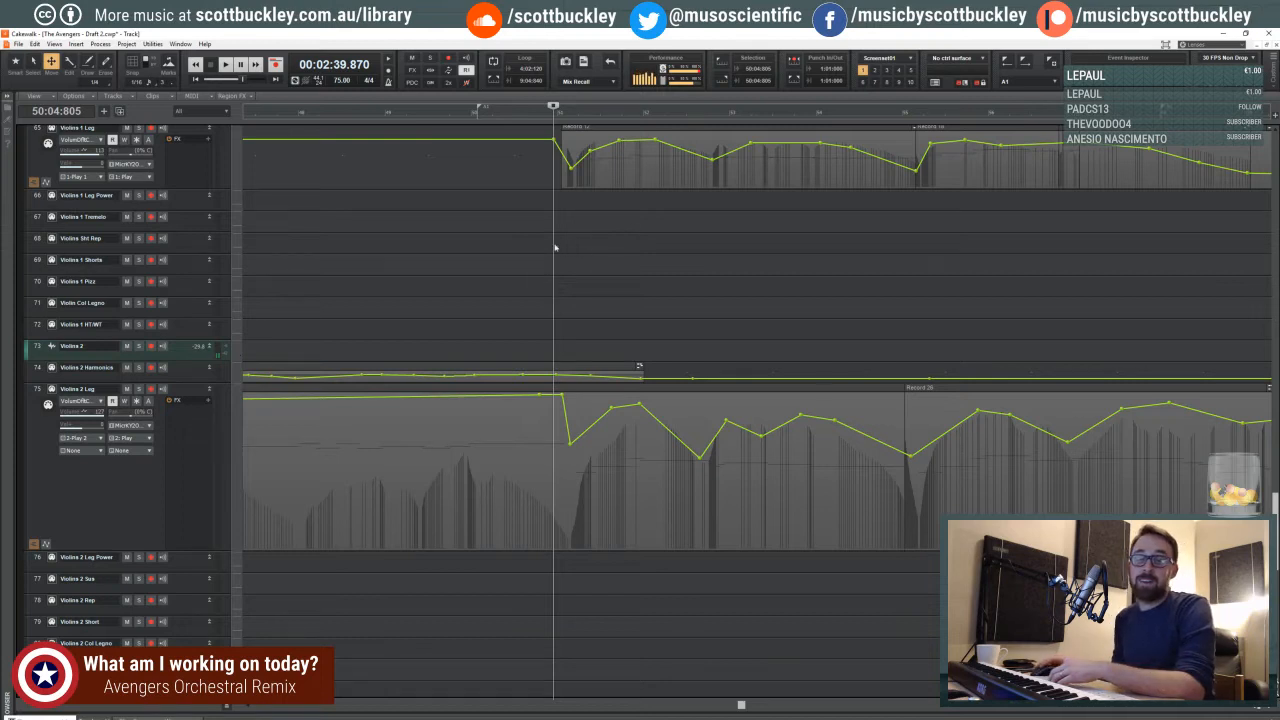
# - Step the playhead from the last beat of measure 49 through the first three beats of measure 50
pyautogui.click(461, 117)
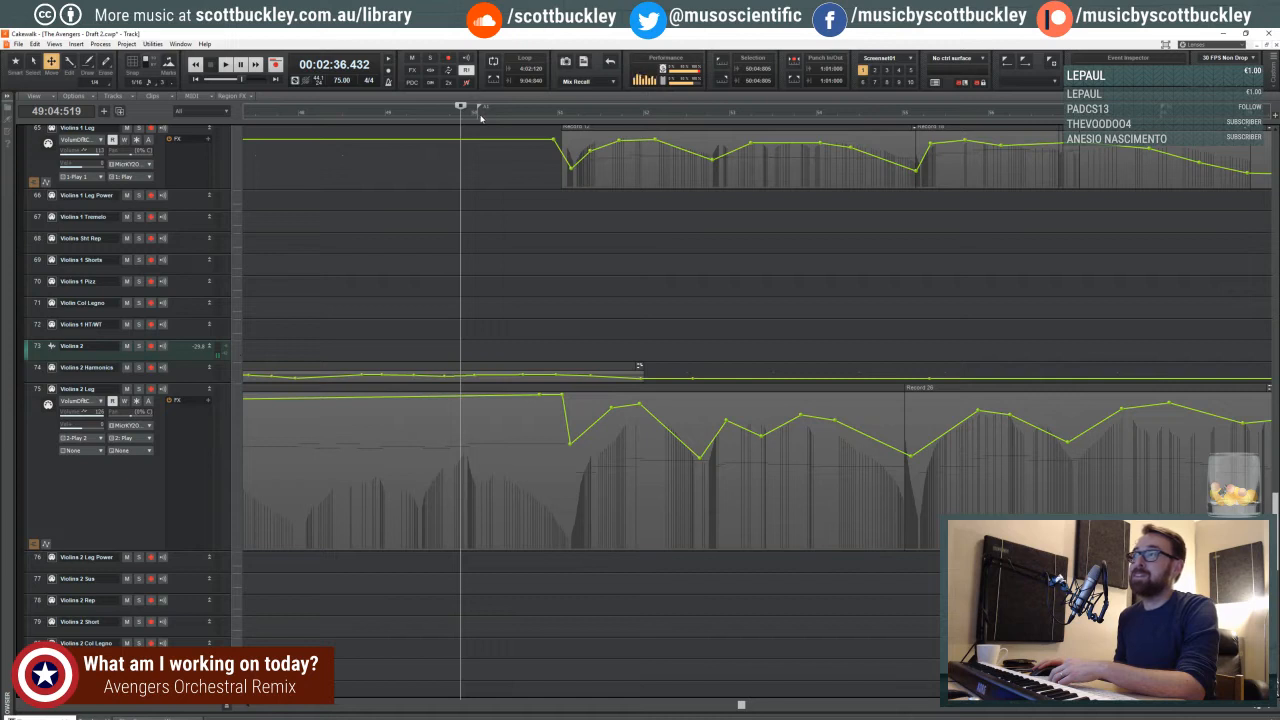
pyautogui.click(481, 117)
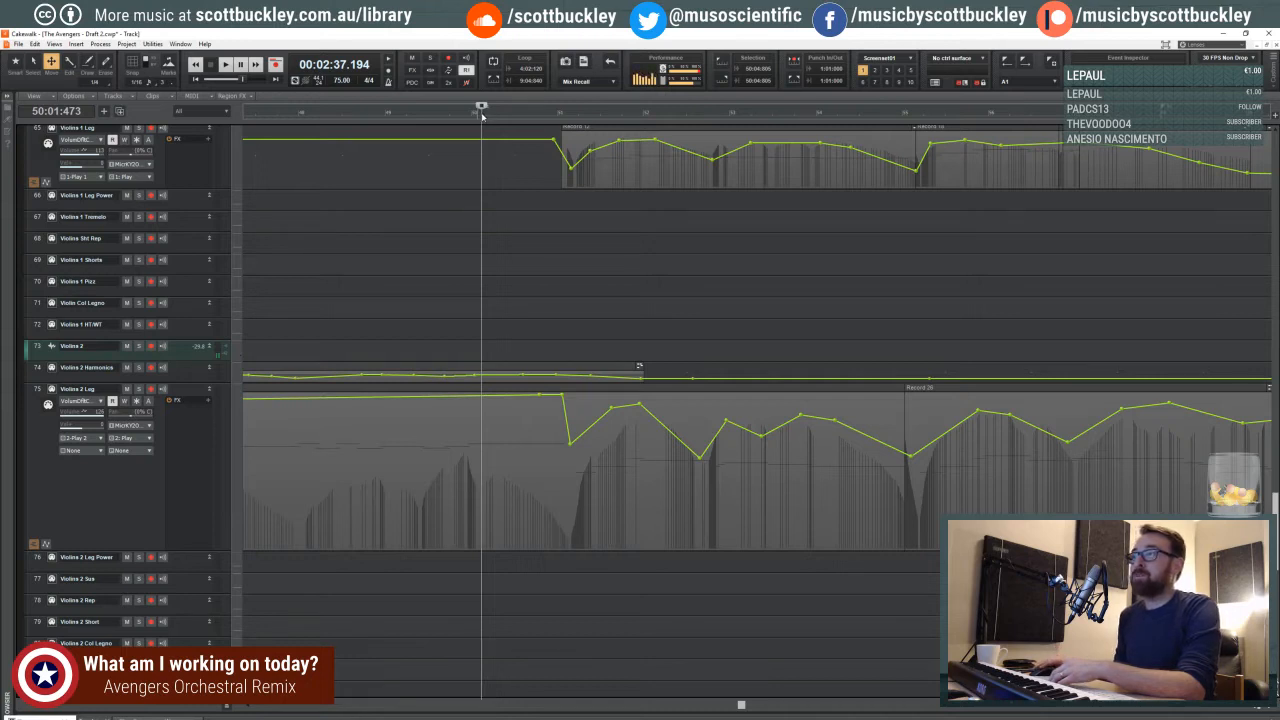
pyautogui.click(482, 117)
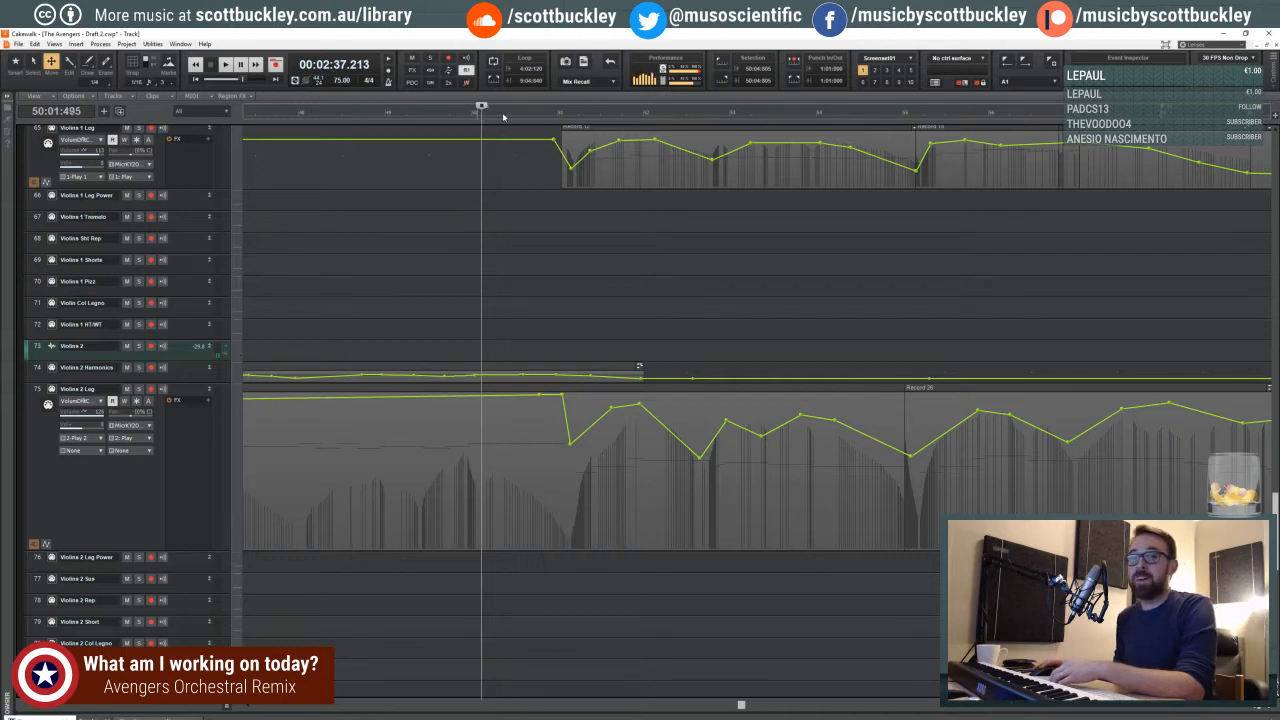
pyautogui.click(503, 117)
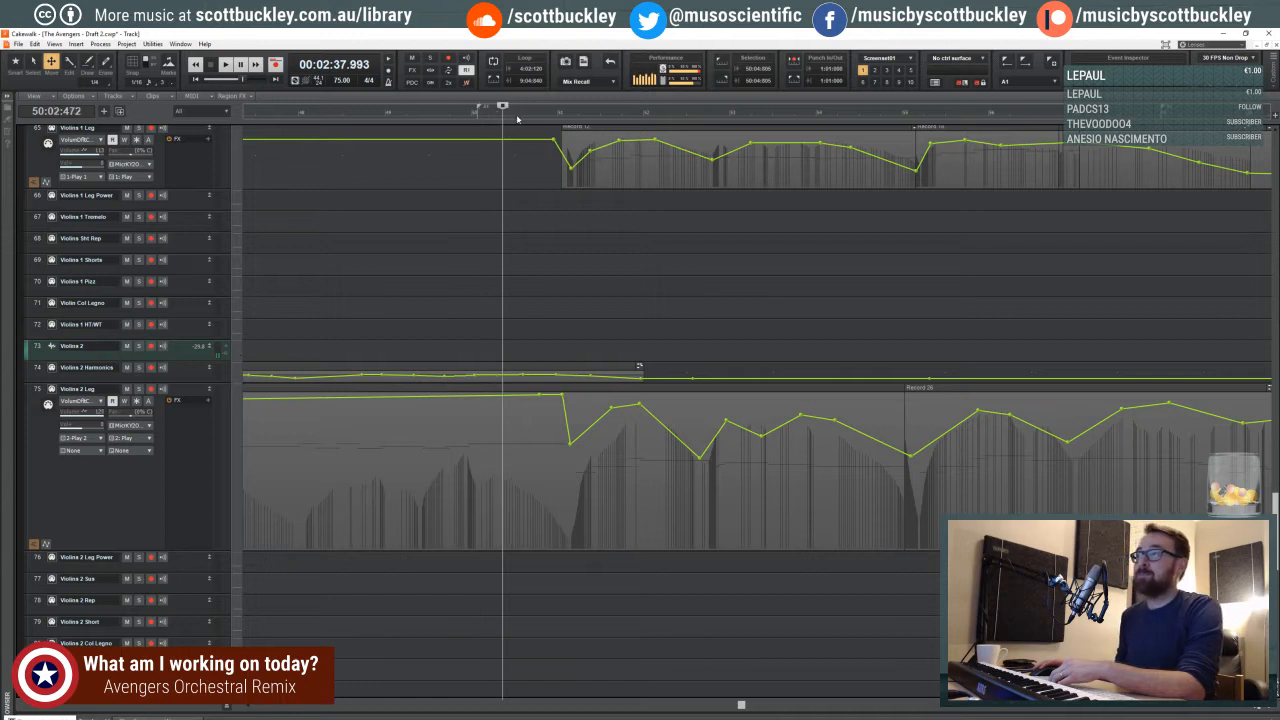
pyautogui.click(526, 117)
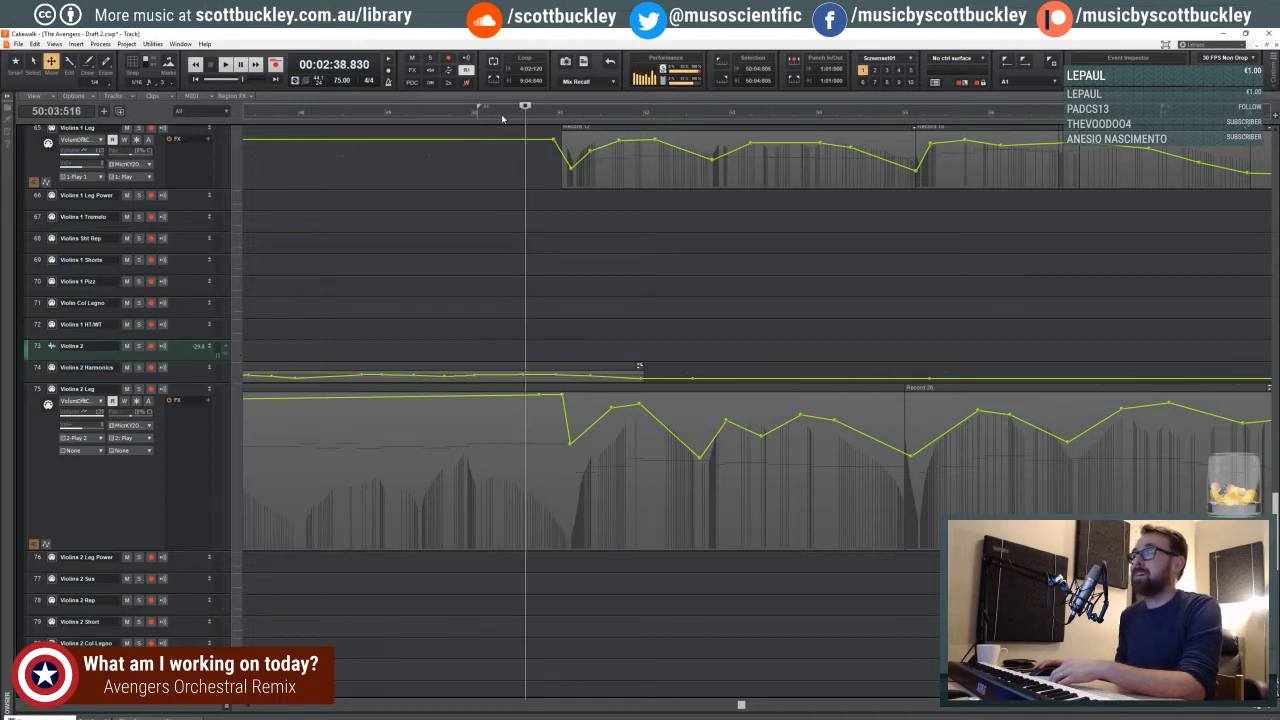
# - Examine the violin entry at measure 51 more closely with the playhead placed in the second beat of measure 50
pyautogui.click(1257, 709)
pyautogui.click(1257, 709)
pyautogui.click(1257, 709)
pyautogui.click(1257, 709)
pyautogui.click(1257, 709)
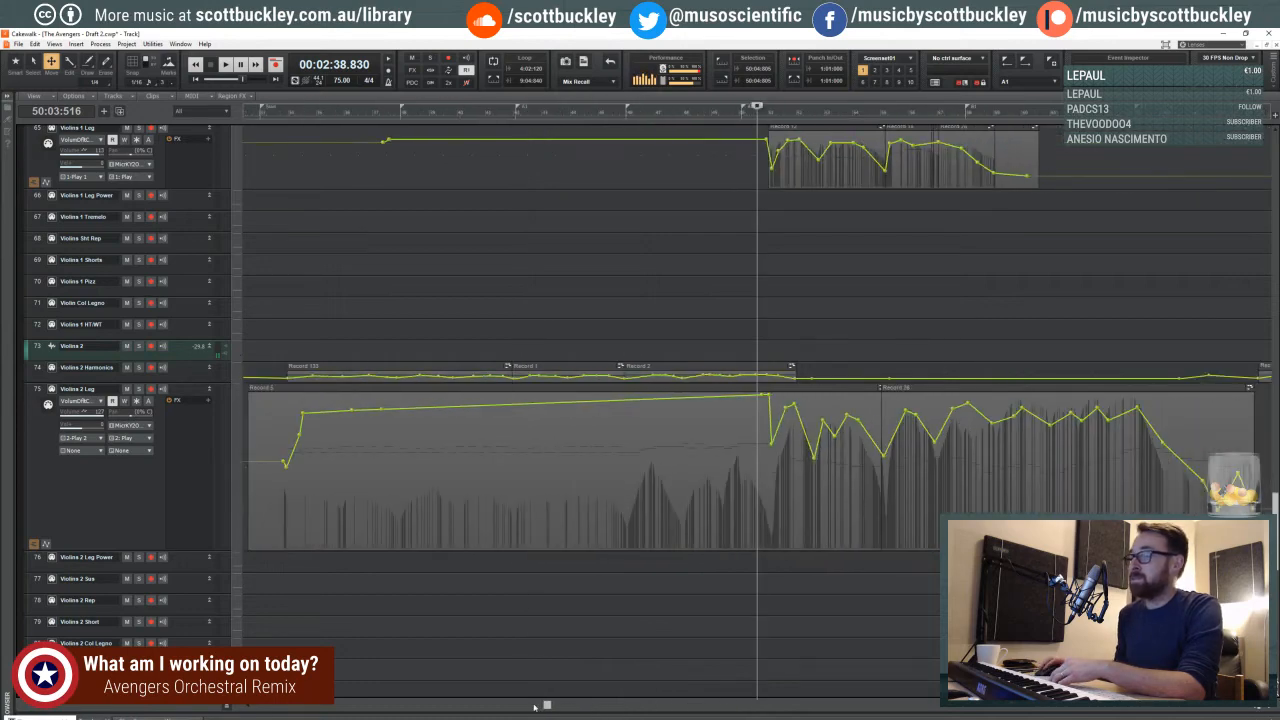
pyautogui.moveTo(547, 706); pyautogui.dragTo(592, 705)
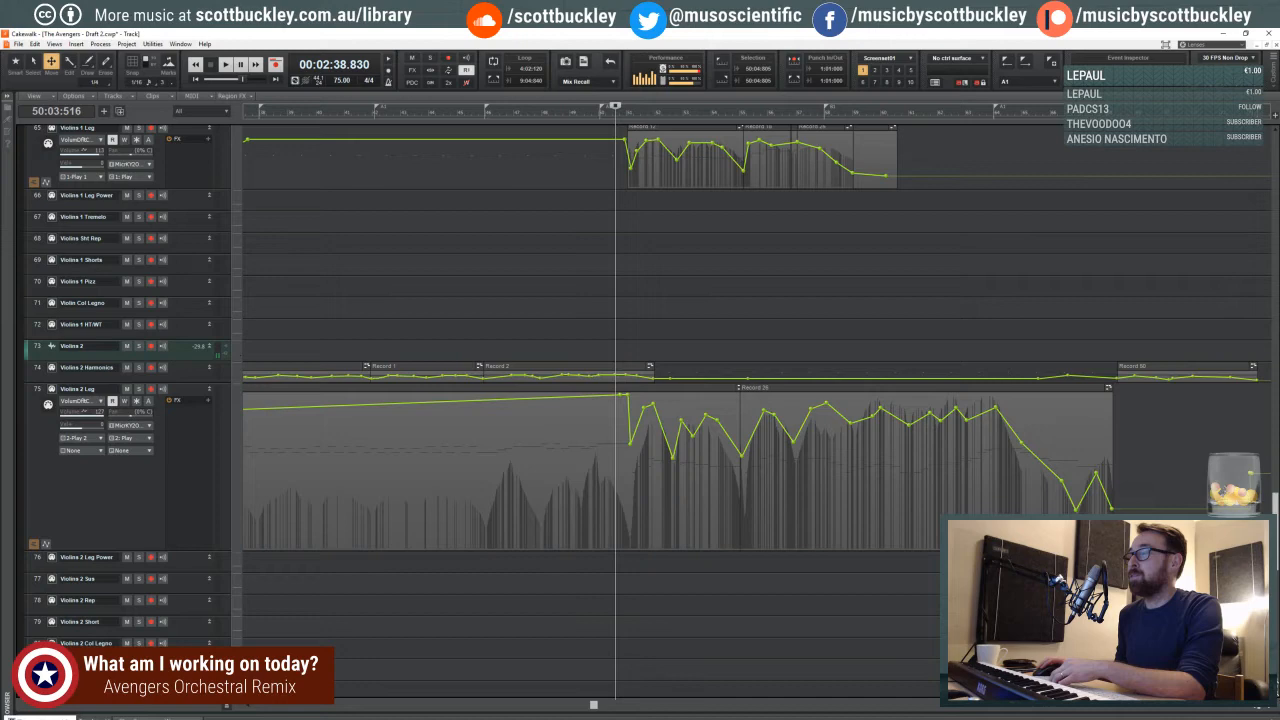
pyautogui.click(1268, 708)
pyautogui.click(1268, 708)
pyautogui.click(1268, 708)
pyautogui.click(1268, 708)
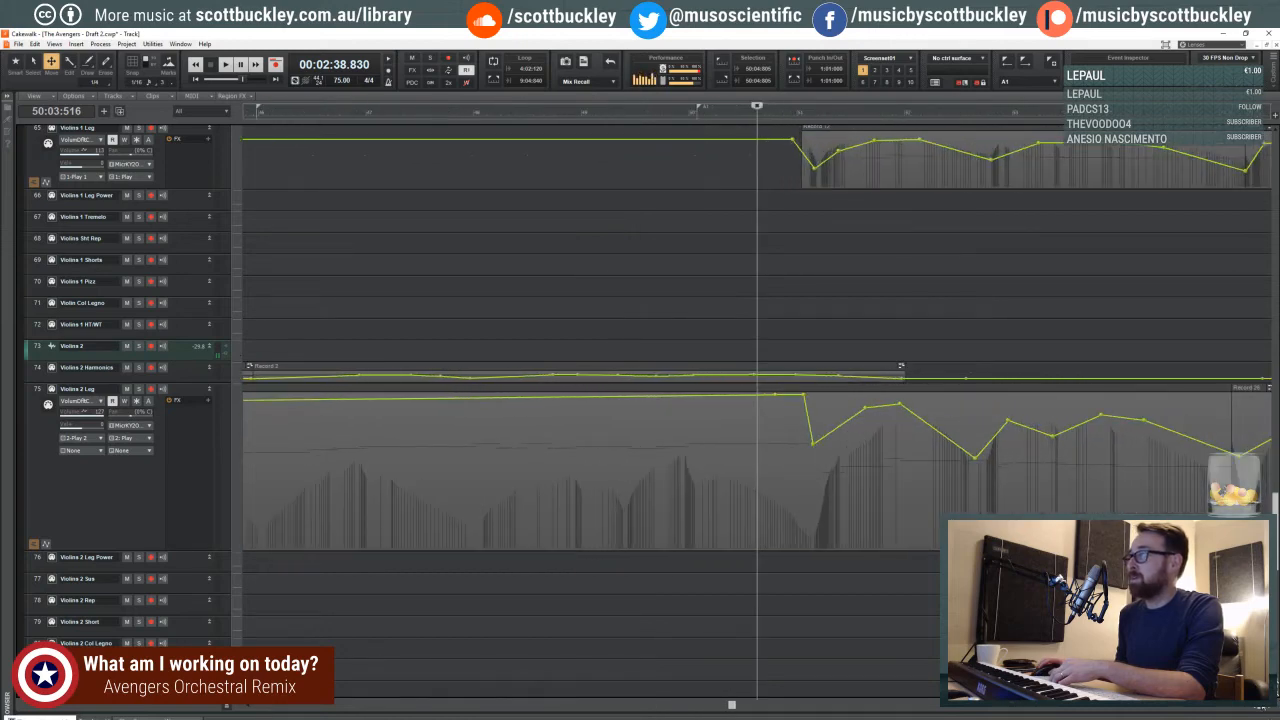
pyautogui.click(725, 283)
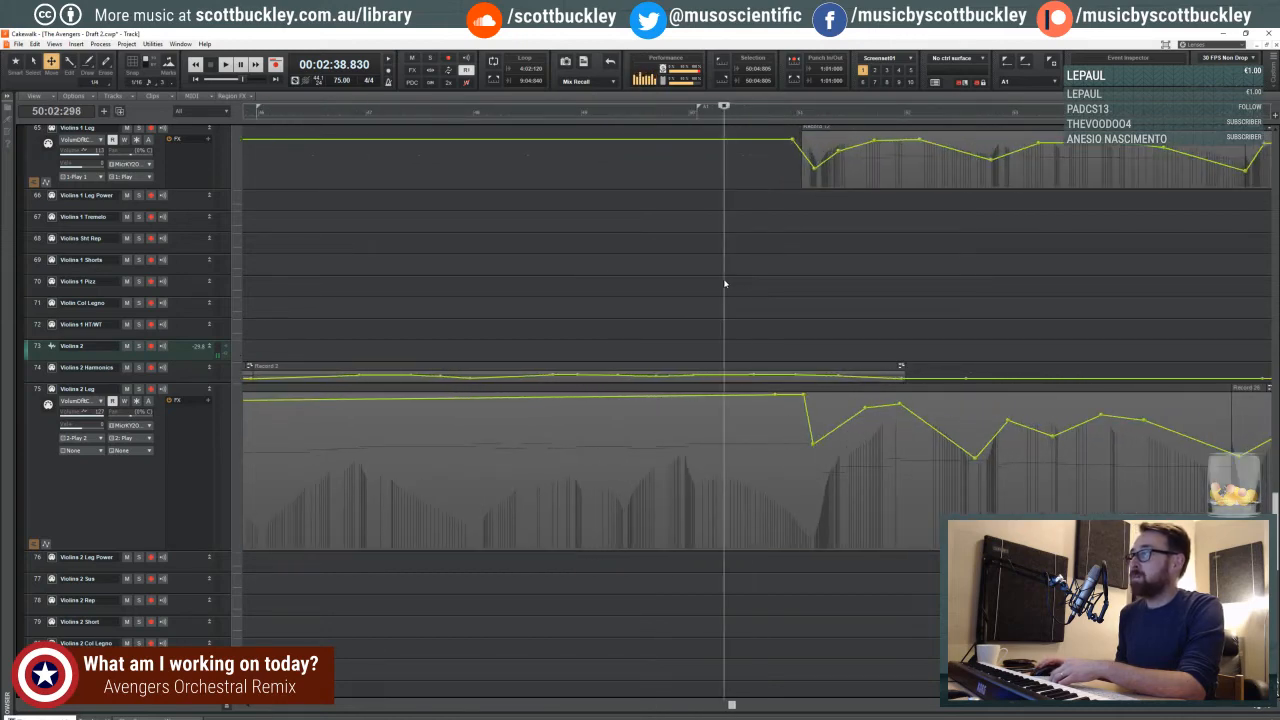
pyautogui.click(739, 283)
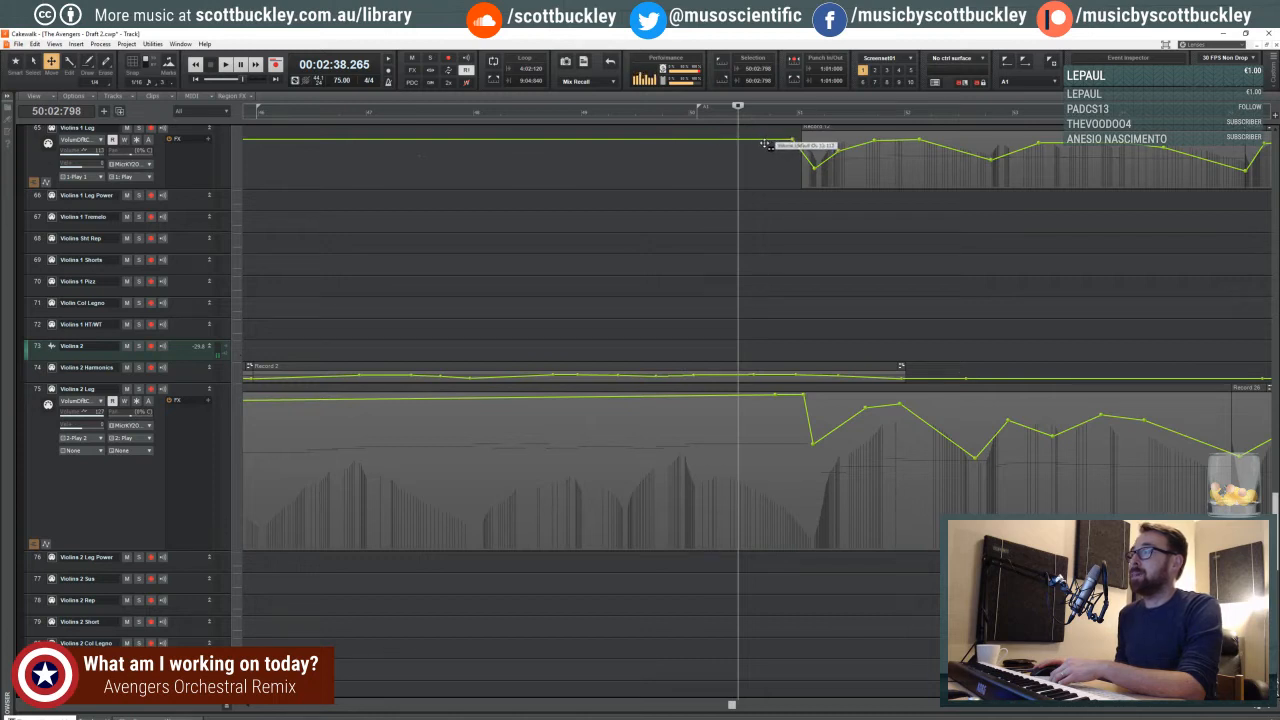
# - Select the flat Violins 1 Leg volume segment before measure 51 and move the playhead to the last beat of measure 49
pyautogui.click(676, 167)
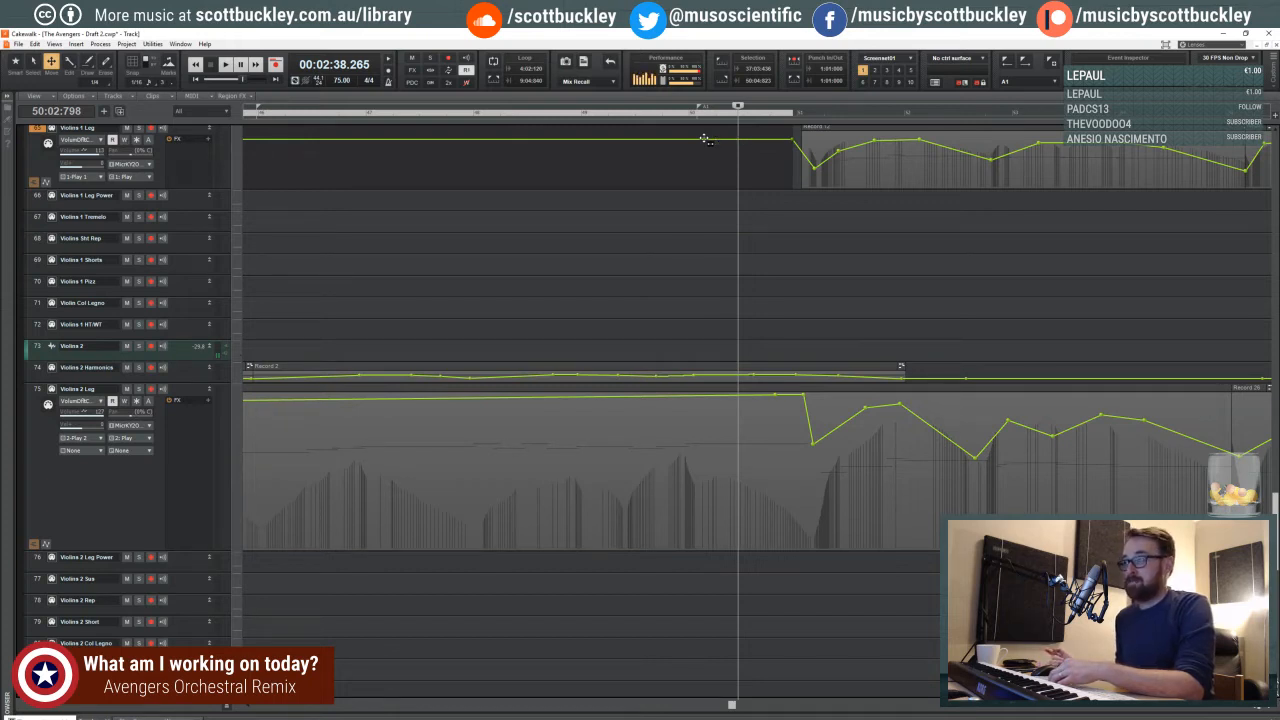
pyautogui.click(677, 116)
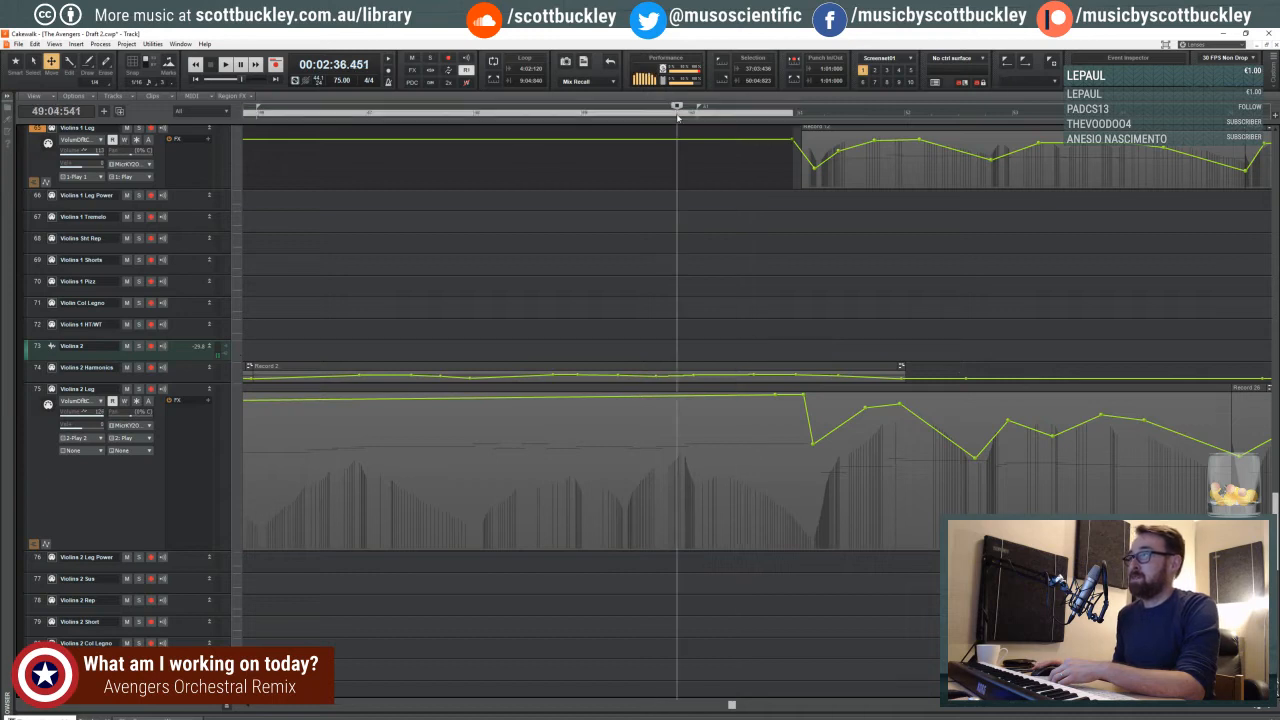
pyautogui.click(682, 117)
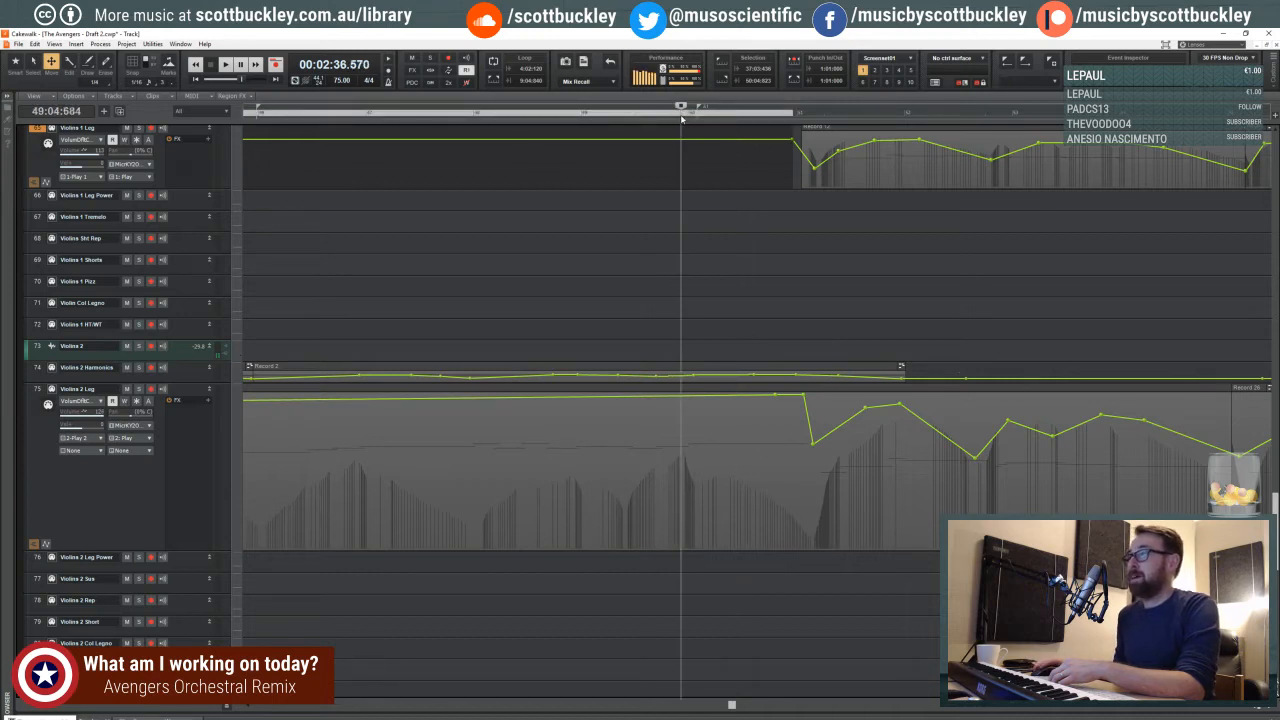
# - Fine-tune the playhead position around the middle of measure 49's last beat, ahead of the violin entry
pyautogui.click(684, 117)
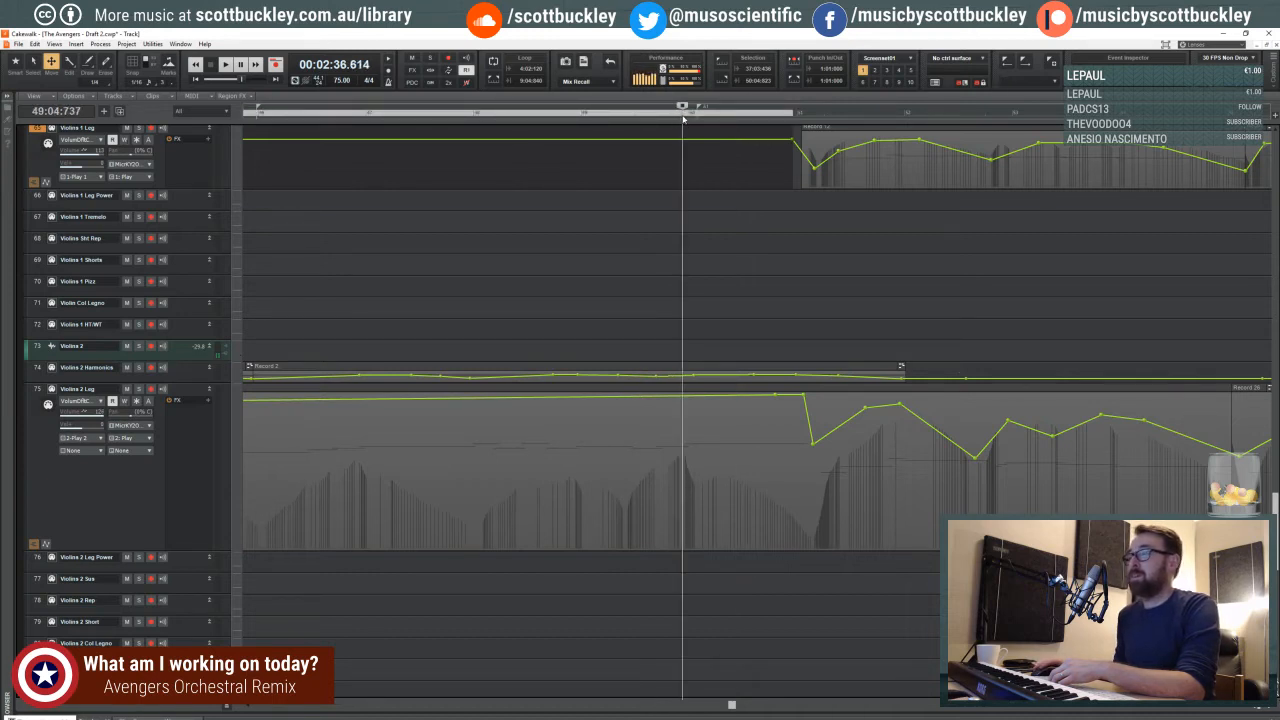
pyautogui.click(689, 118)
pyautogui.click(680, 118)
pyautogui.click(675, 118)
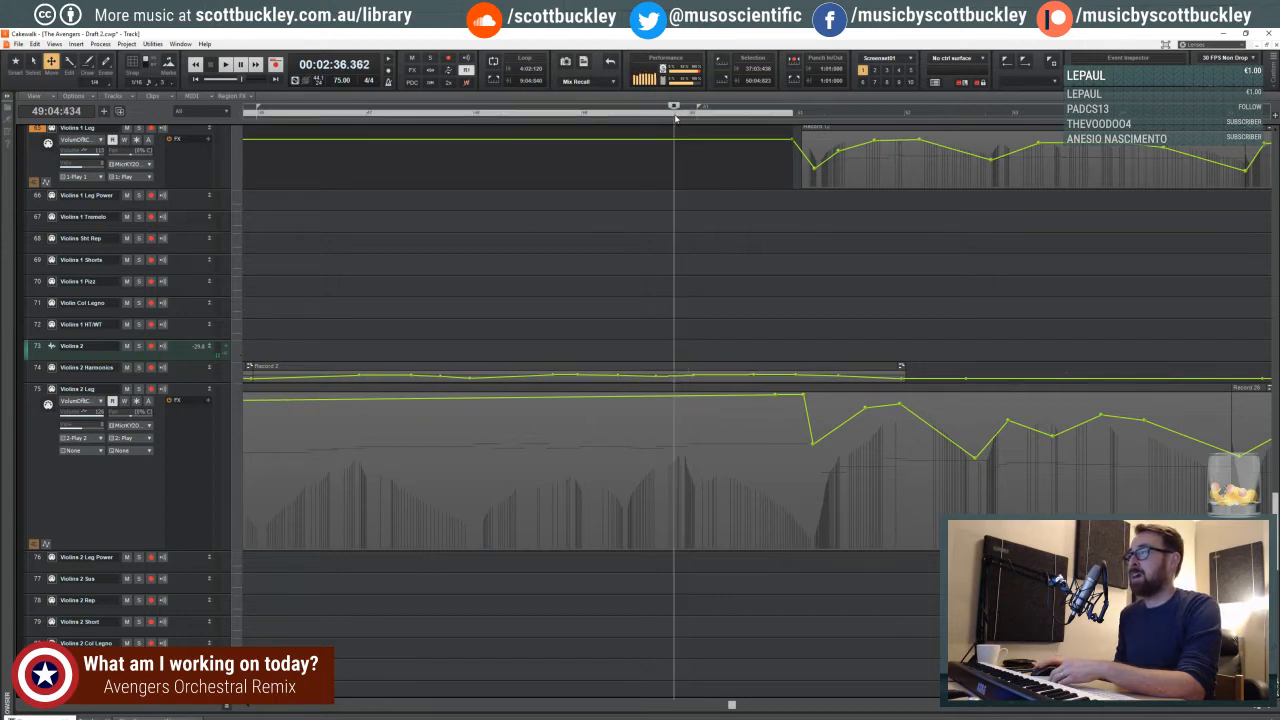
pyautogui.click(676, 118)
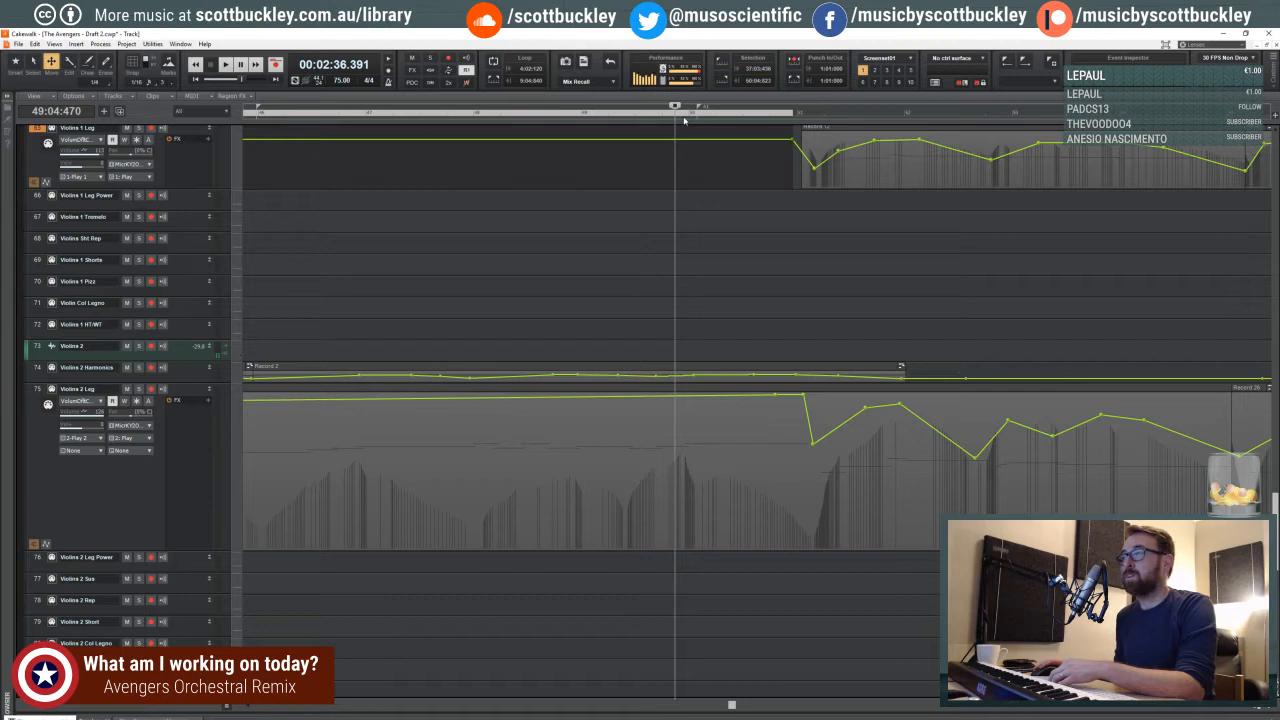
pyautogui.click(679, 117)
pyautogui.click(678, 117)
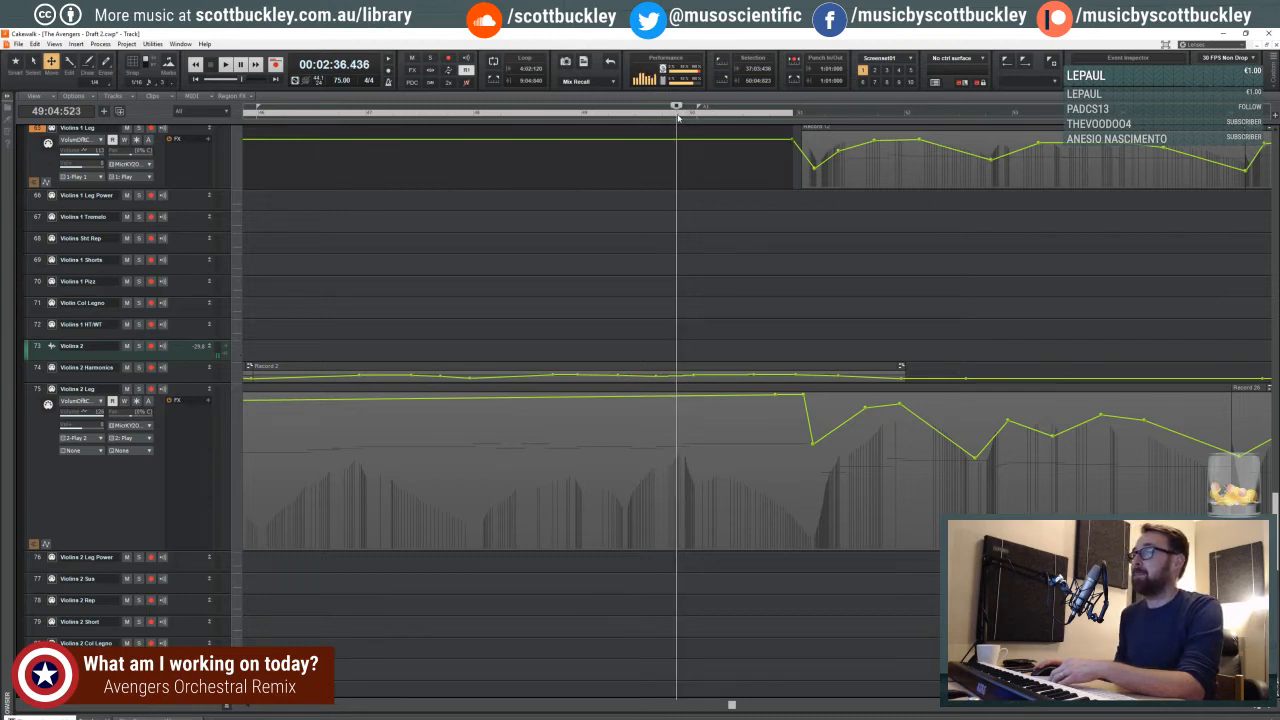
# - Examine the violin volume curves past measure 51 and the cello, timpani, percussion and trombone tracks around measure 50
pyautogui.click(1245, 708)
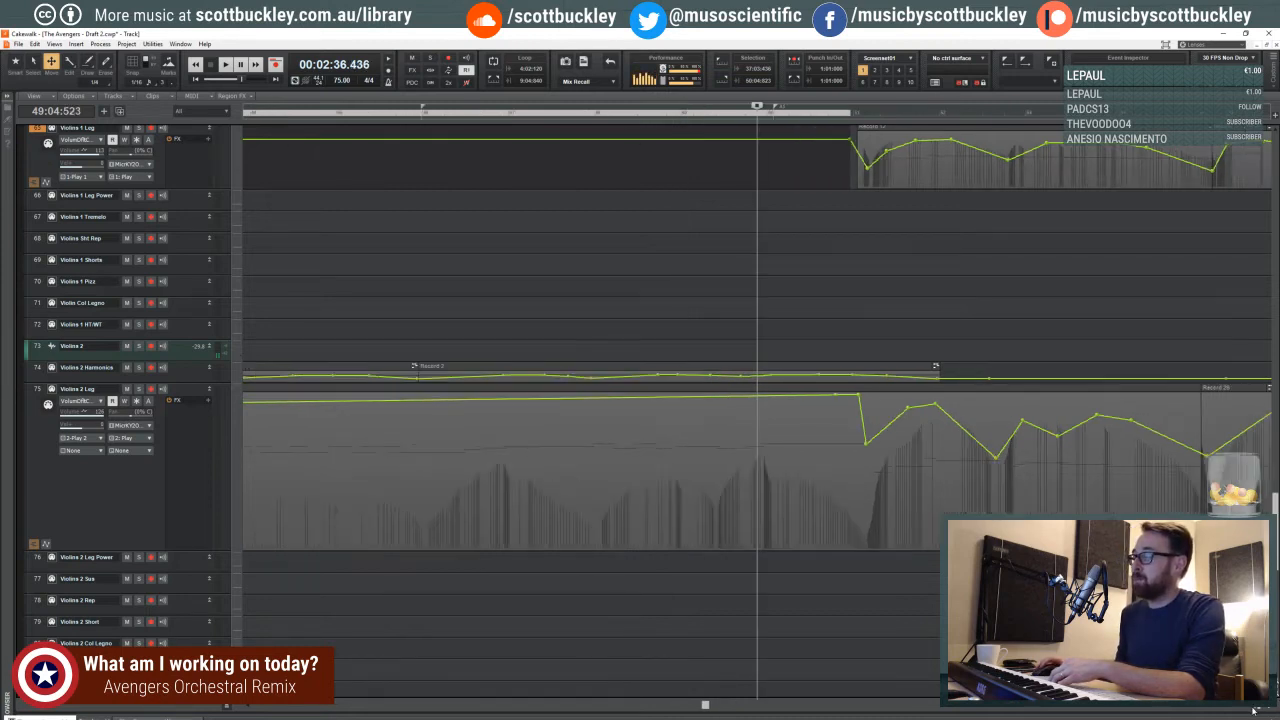
pyautogui.click(1245, 708)
pyautogui.click(1245, 708)
pyautogui.click(1245, 708)
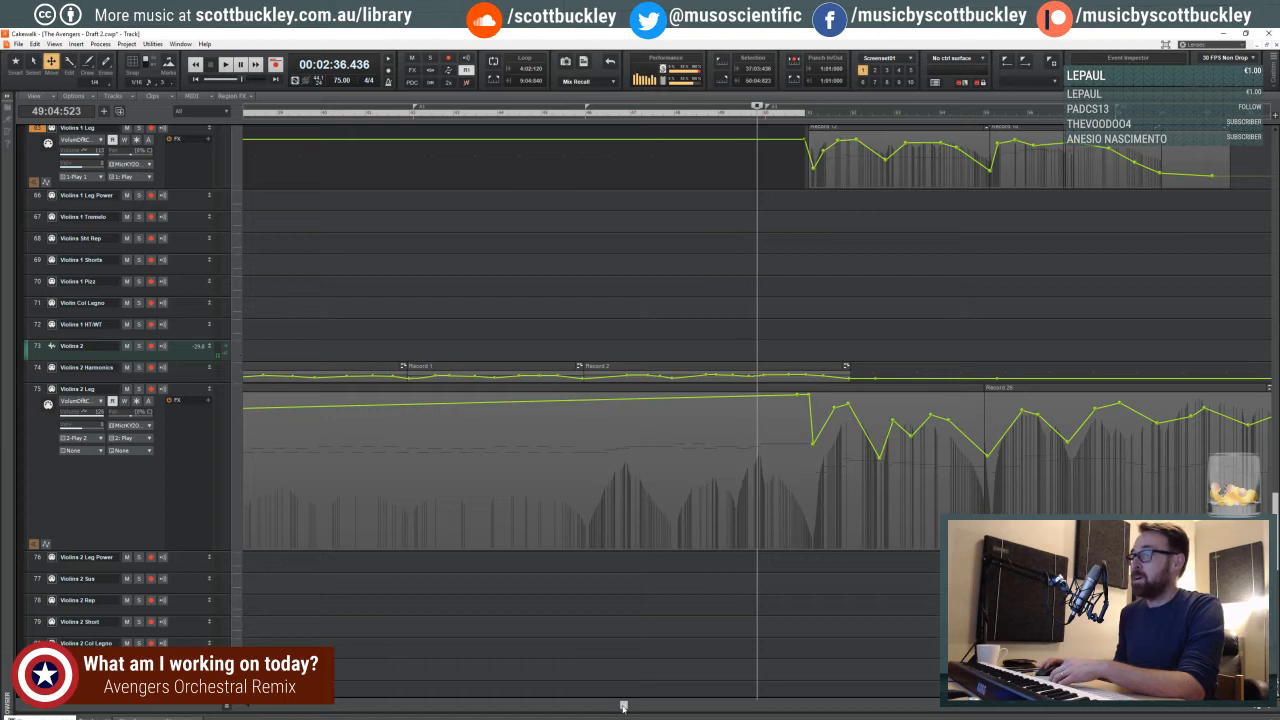
pyautogui.moveTo(623, 706); pyautogui.dragTo(651, 677)
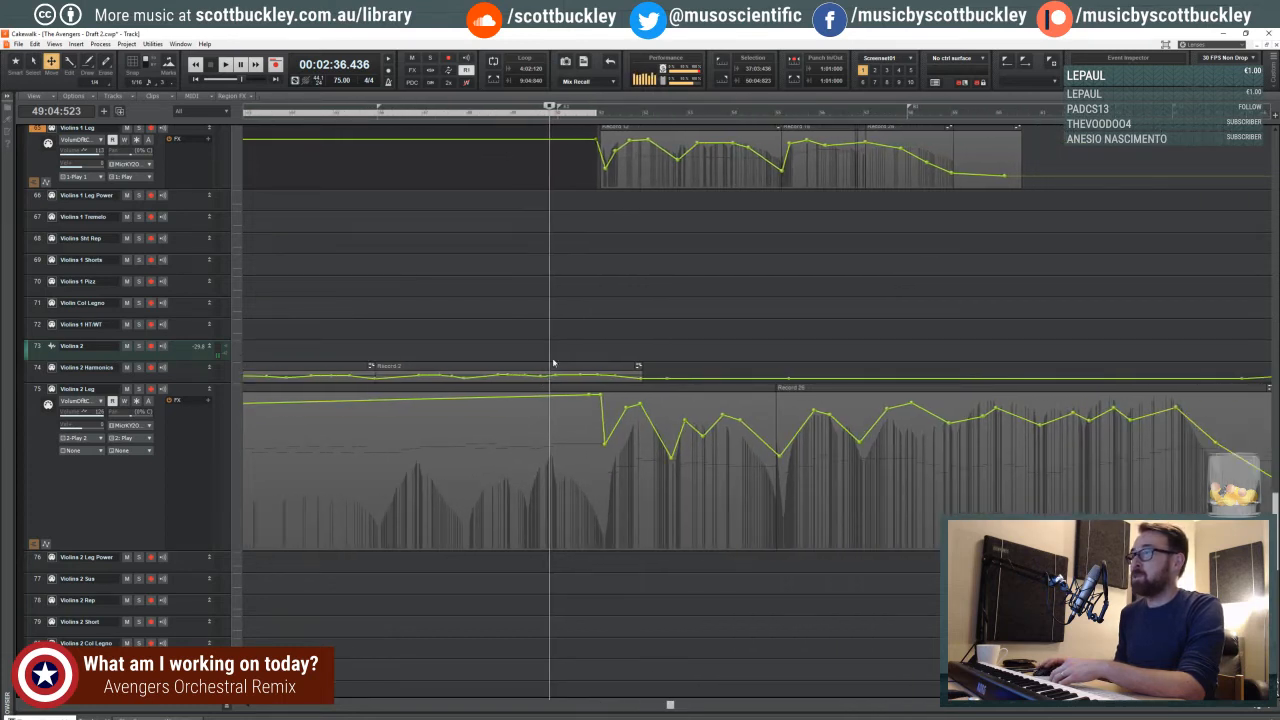
pyautogui.scroll(-2, 553, 363)
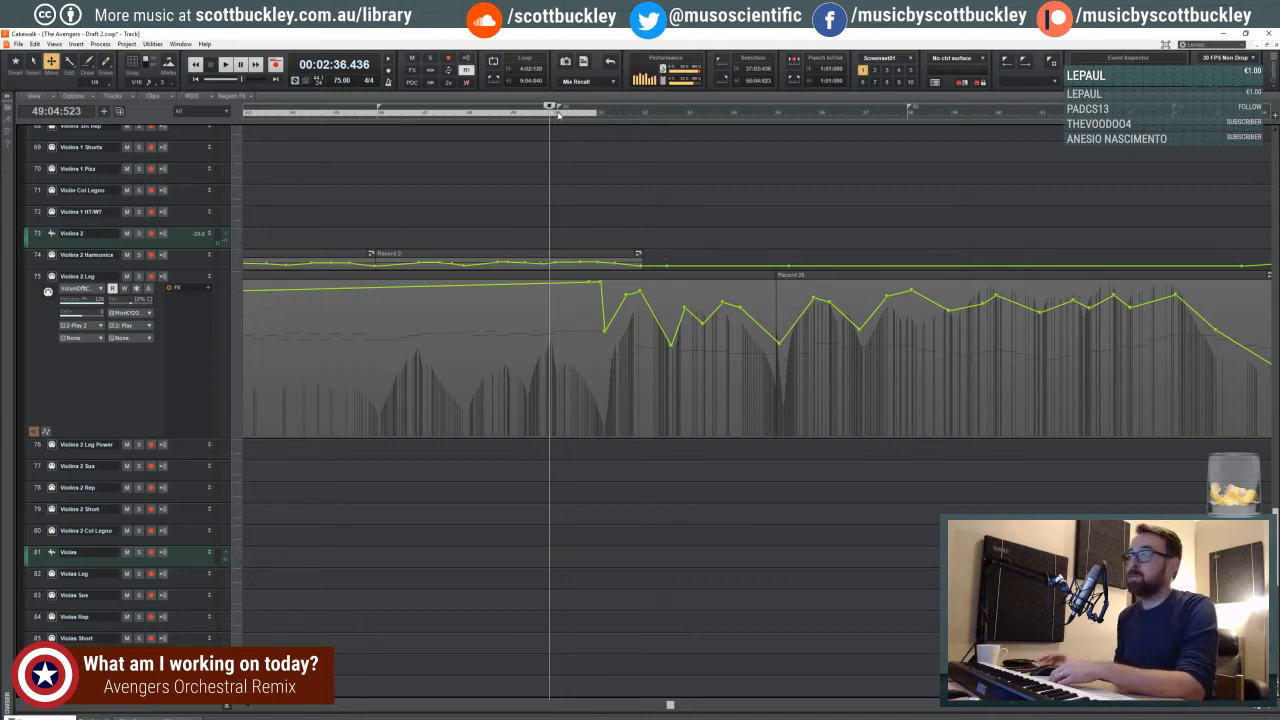
pyautogui.scroll(1, 432, 261)
pyautogui.scroll(-6, 440, 257)
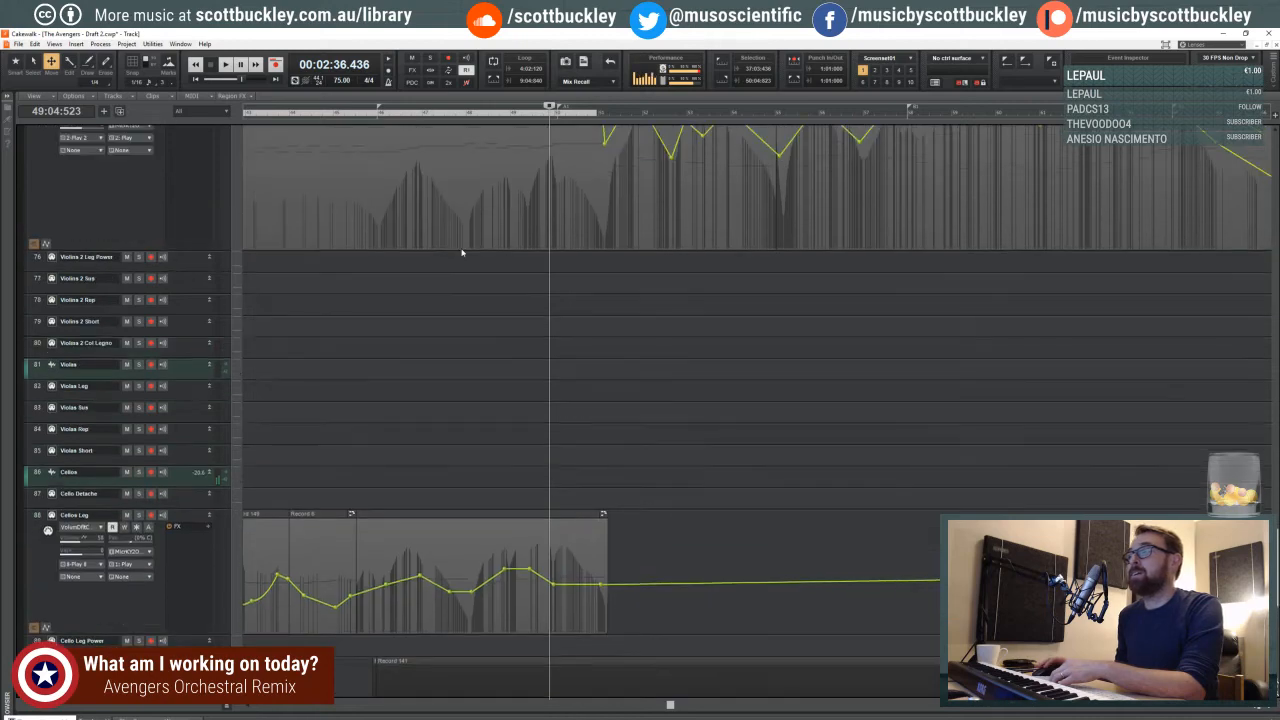
pyautogui.scroll(5, 462, 253)
pyautogui.scroll(10, 462, 253)
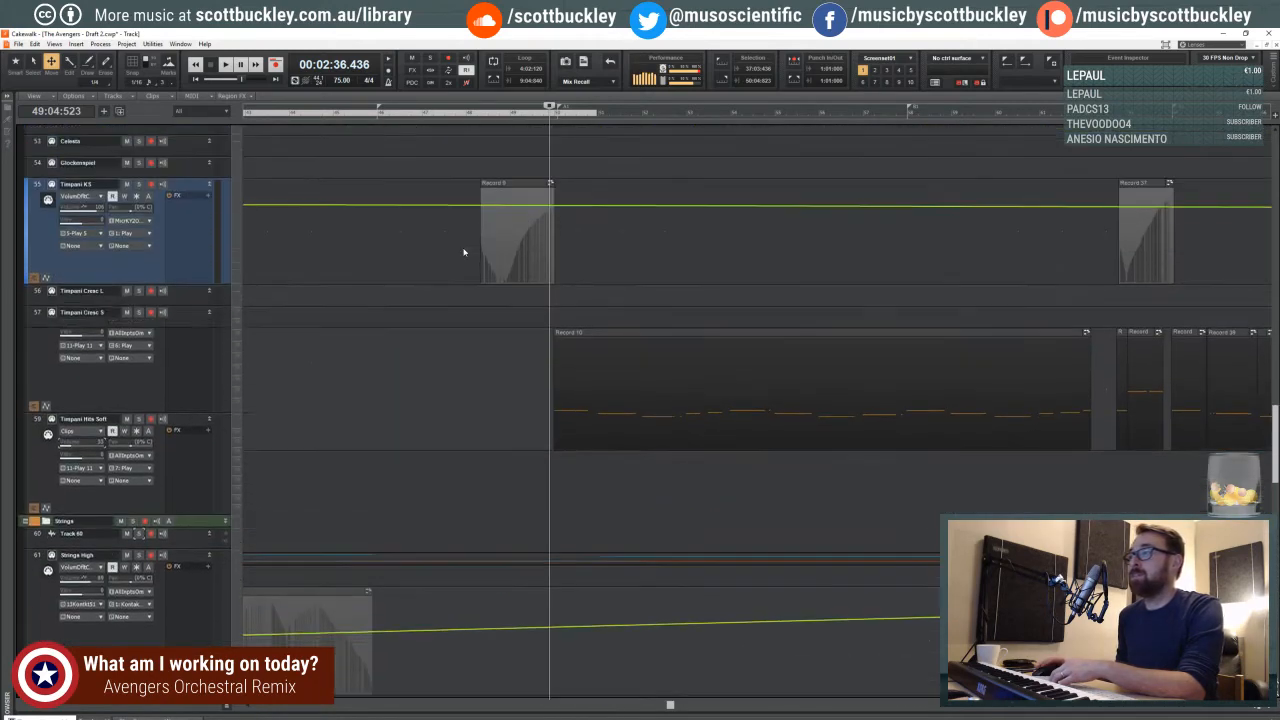
pyautogui.scroll(8, 463, 247)
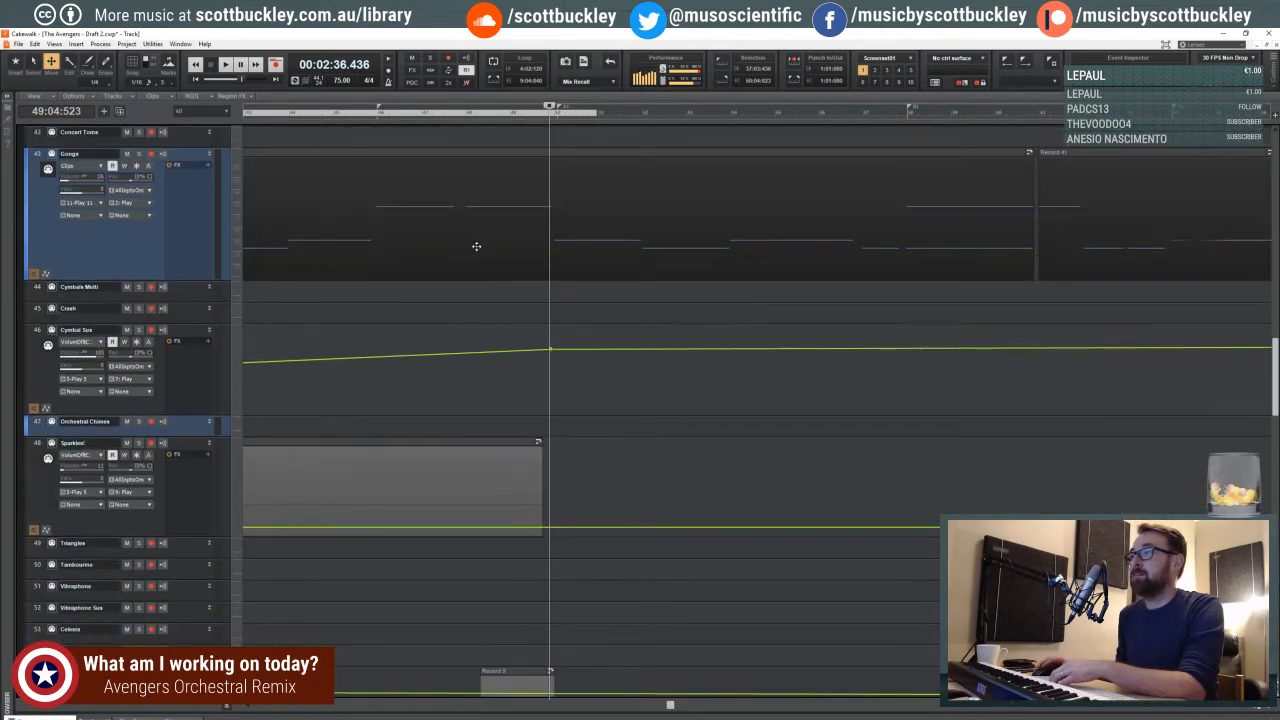
pyautogui.scroll(6, 477, 246)
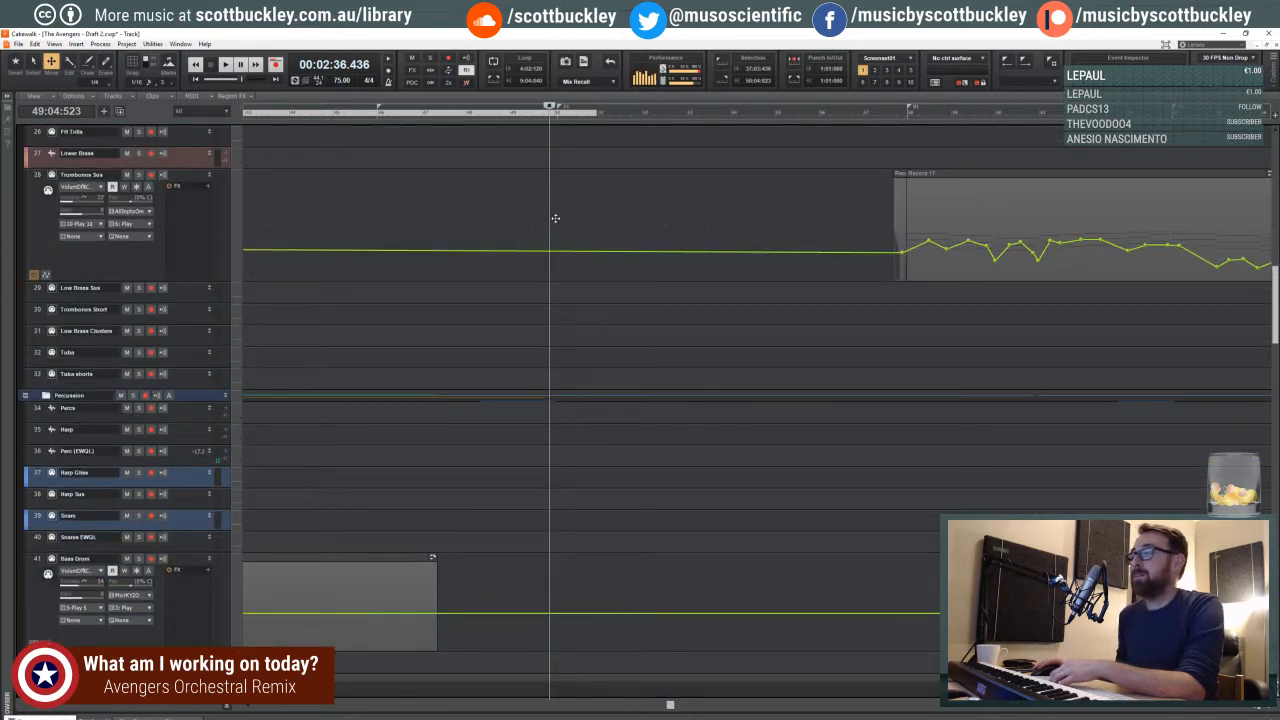
# - Select the Trombones Sus track and place the playhead in the third beat of measure 49
pyautogui.click(1268, 707)
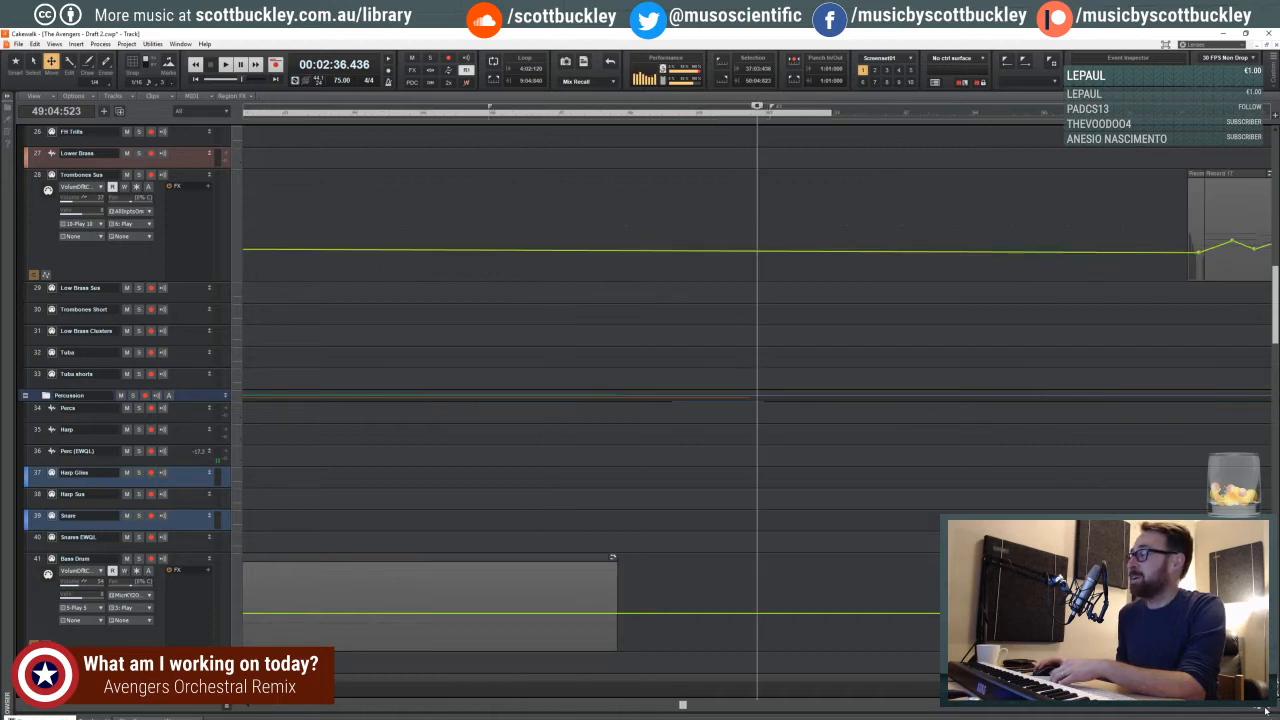
pyautogui.click(1268, 707)
pyautogui.click(1268, 707)
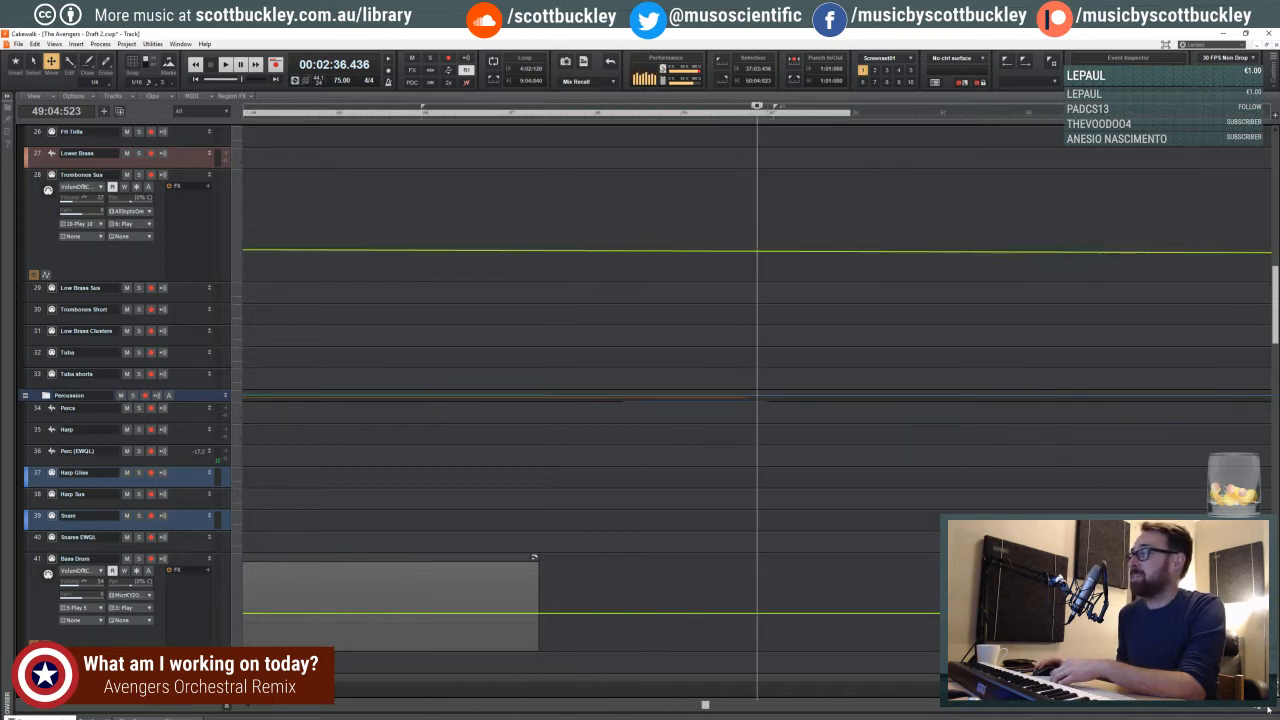
pyautogui.click(727, 190)
pyautogui.click(734, 117)
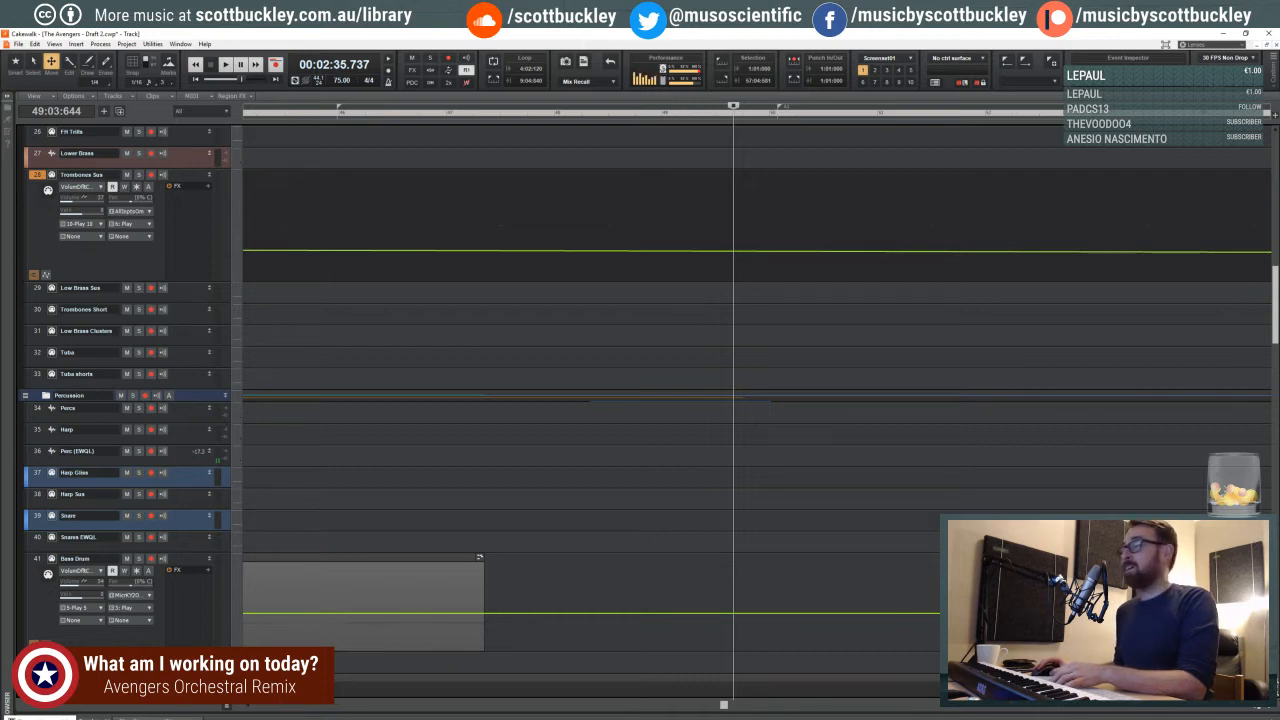
# - Move the playhead back to the last beat of measure 32, just before the percussion entry
pyautogui.hotkey('ctrl', 'Left')
pyautogui.hotkey('ctrl', 'Left')
pyautogui.hotkey('ctrl', 'Left')
pyautogui.hotkey('ctrl', 'Left')
pyautogui.hotkey('ctrl', 'Left')
pyautogui.hotkey('ctrl', 'Left')
pyautogui.hotkey('ctrl', 'Left')
pyautogui.hotkey('ctrl', 'Left')
pyautogui.hotkey('ctrl', 'Left')
pyautogui.hotkey('ctrl', 'Left')
pyautogui.hotkey('ctrl', 'Left')
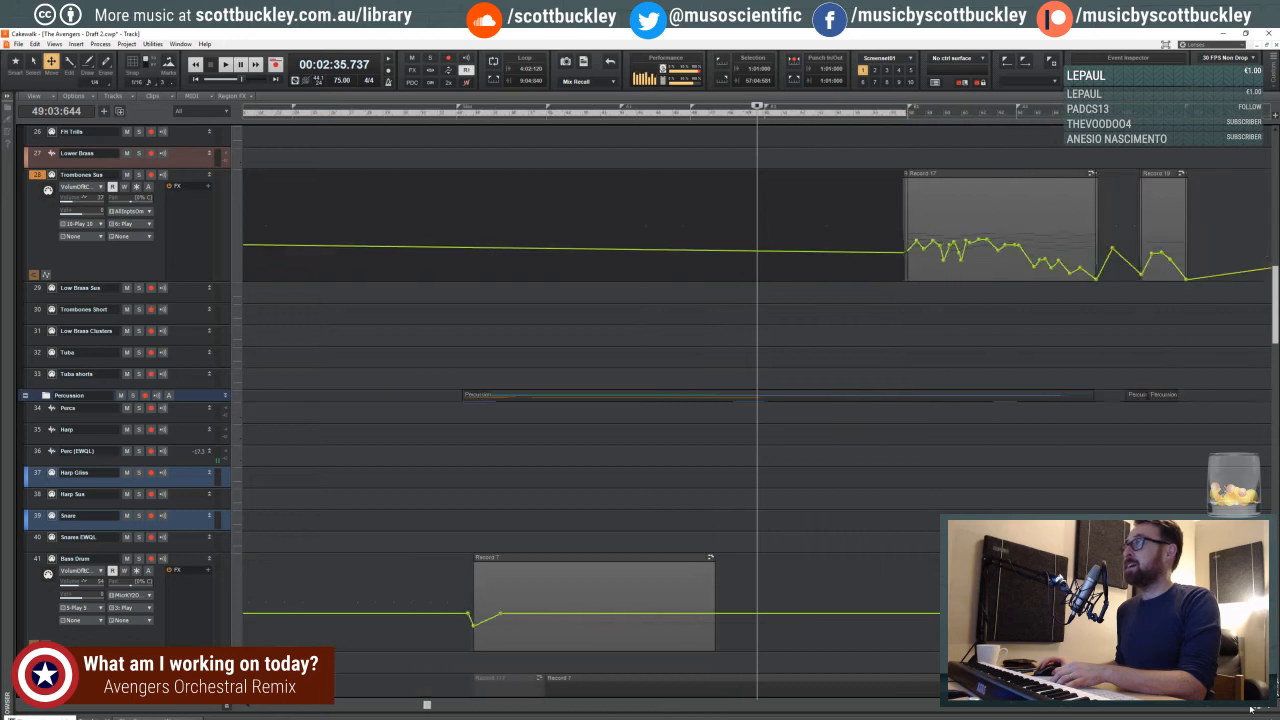
pyautogui.click(539, 110)
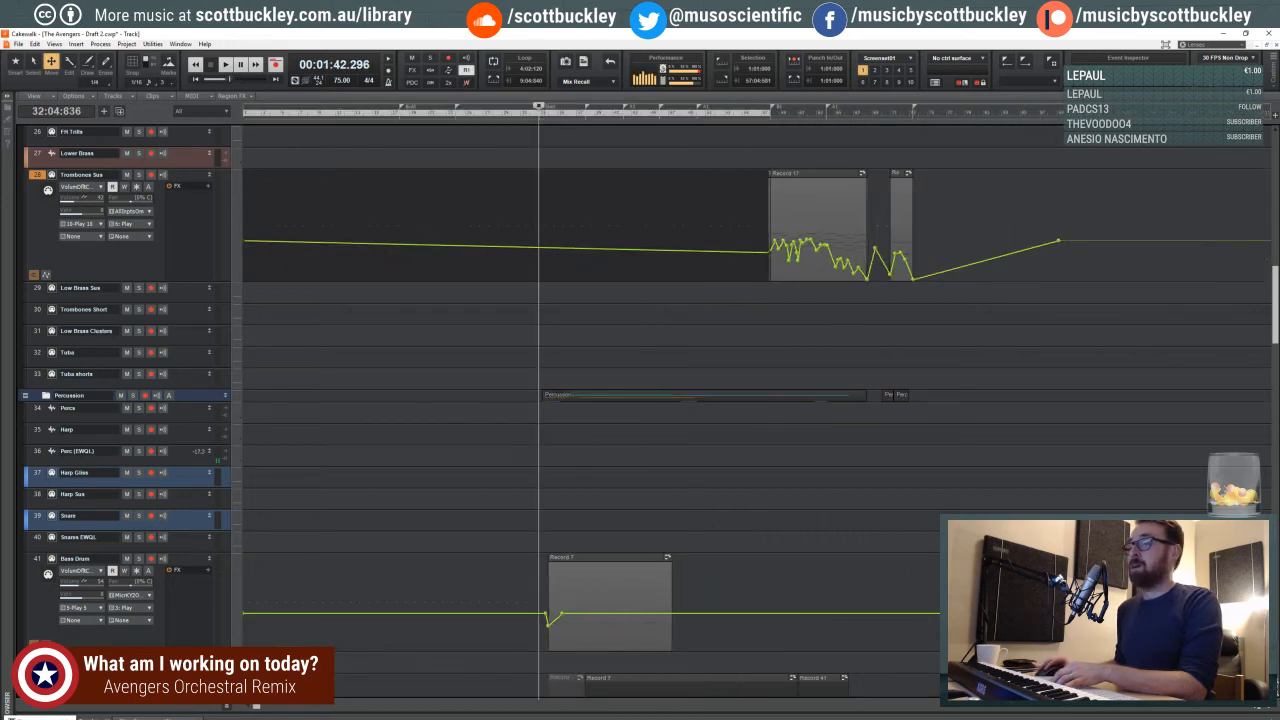
pyautogui.moveTo(256, 707); pyautogui.dragTo(372, 707)
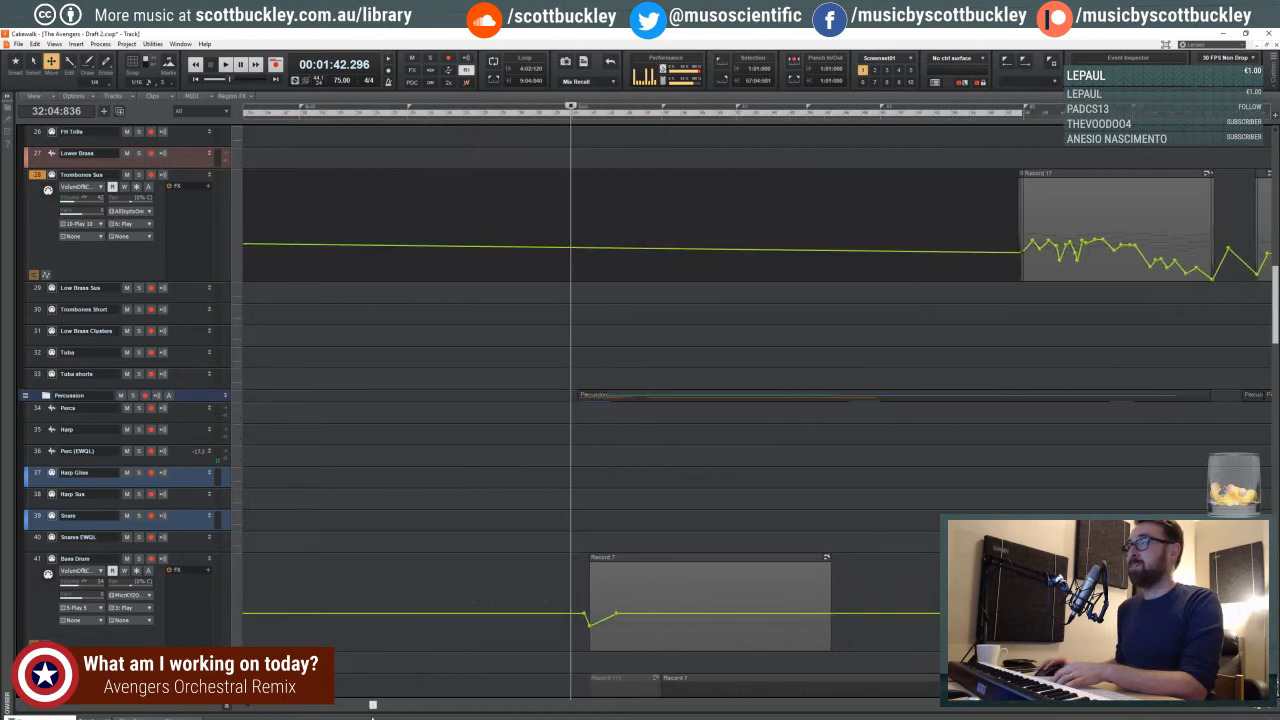
pyautogui.click(572, 117)
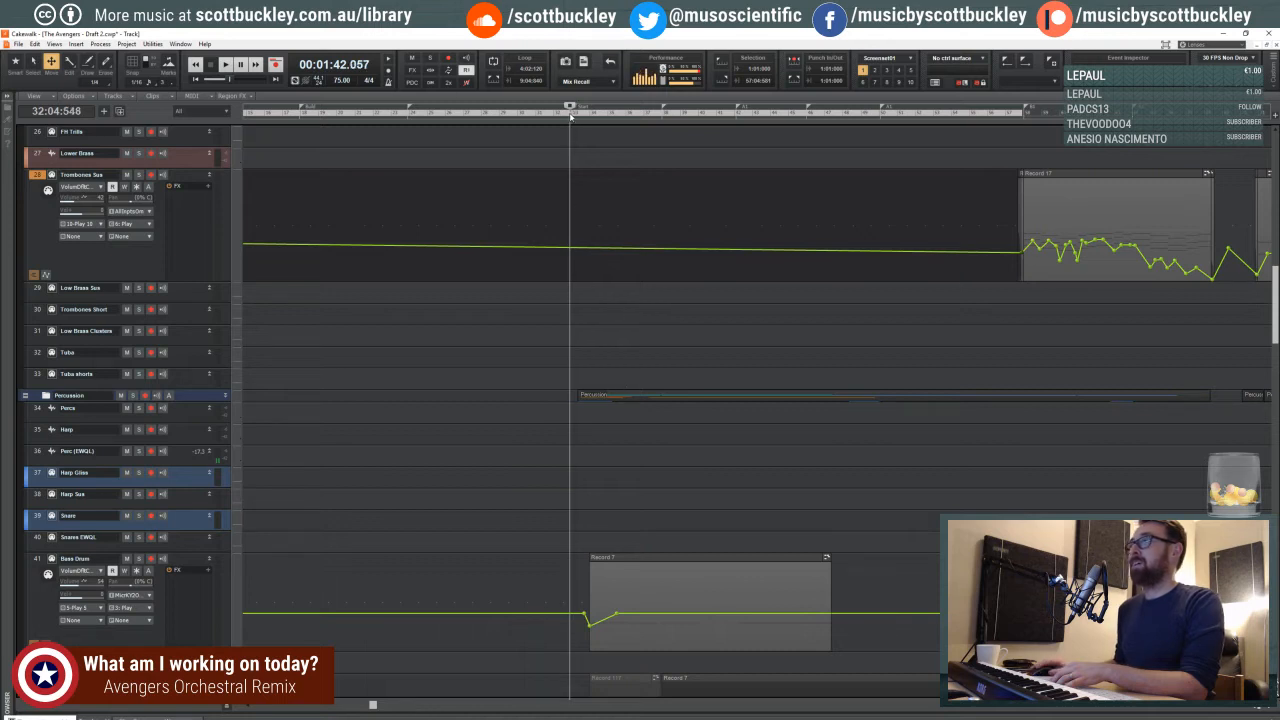
# - Take a closer view of the measures before the Bass Drum clip and set the playhead to the third beat of measure 32
pyautogui.click(1257, 711)
pyautogui.click(1257, 711)
pyautogui.click(1250, 710)
pyautogui.click(1251, 710)
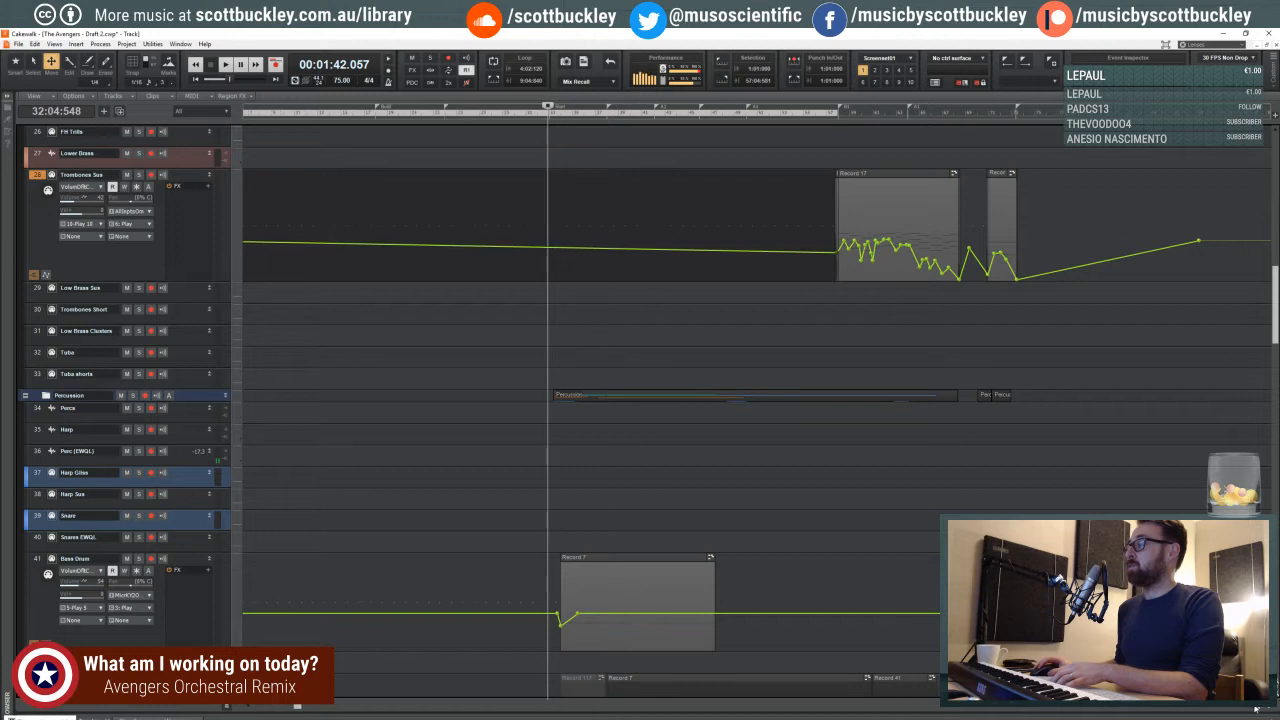
pyautogui.click(1264, 709)
pyautogui.click(1264, 709)
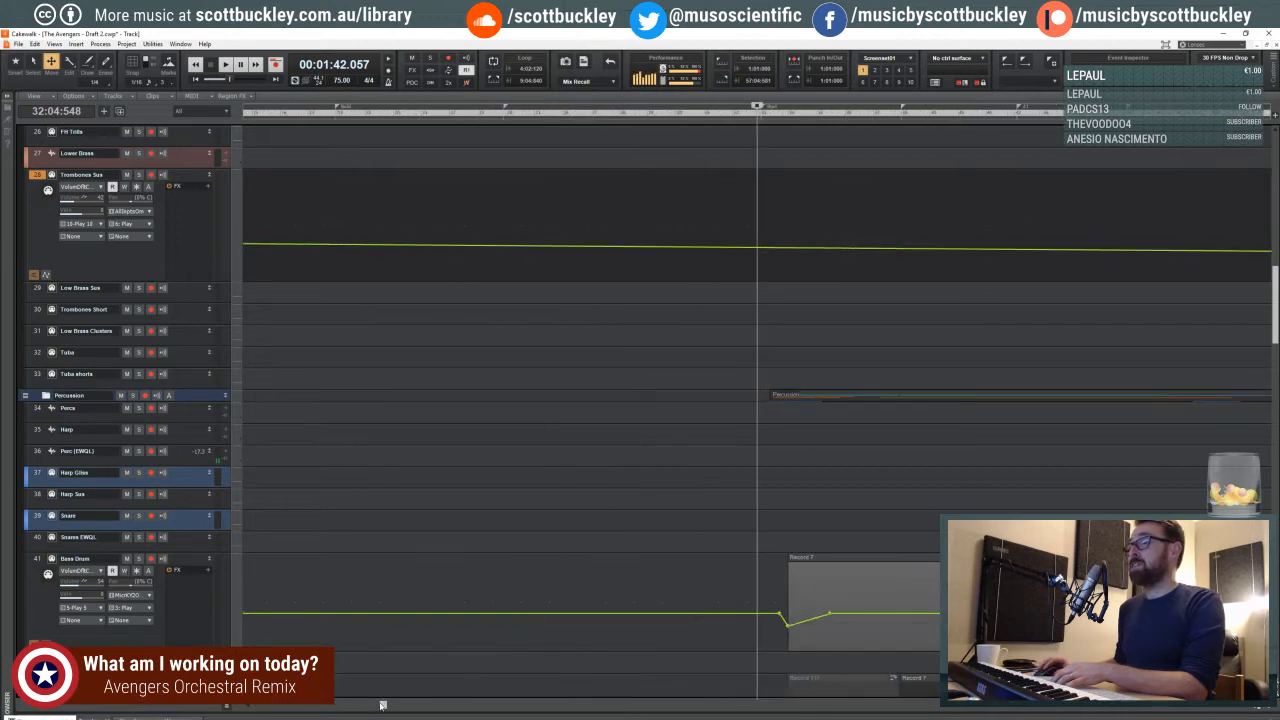
pyautogui.moveTo(382, 706); pyautogui.dragTo(495, 705)
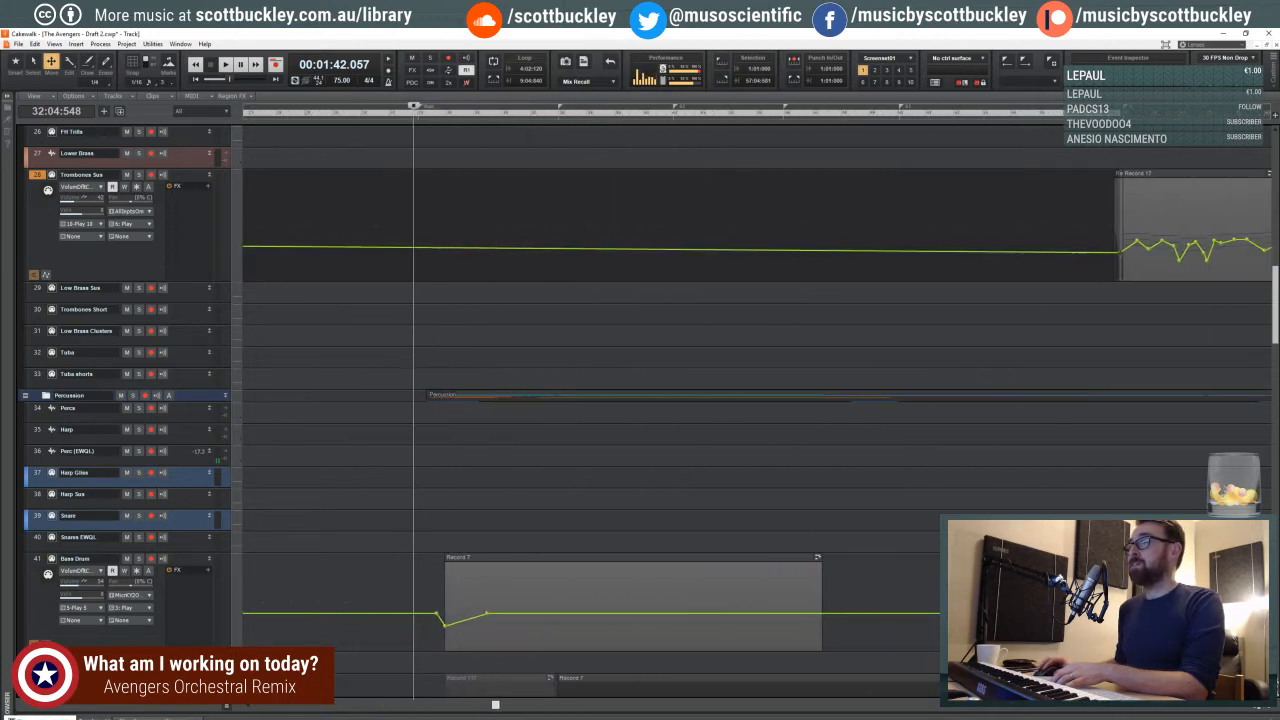
pyautogui.click(410, 115)
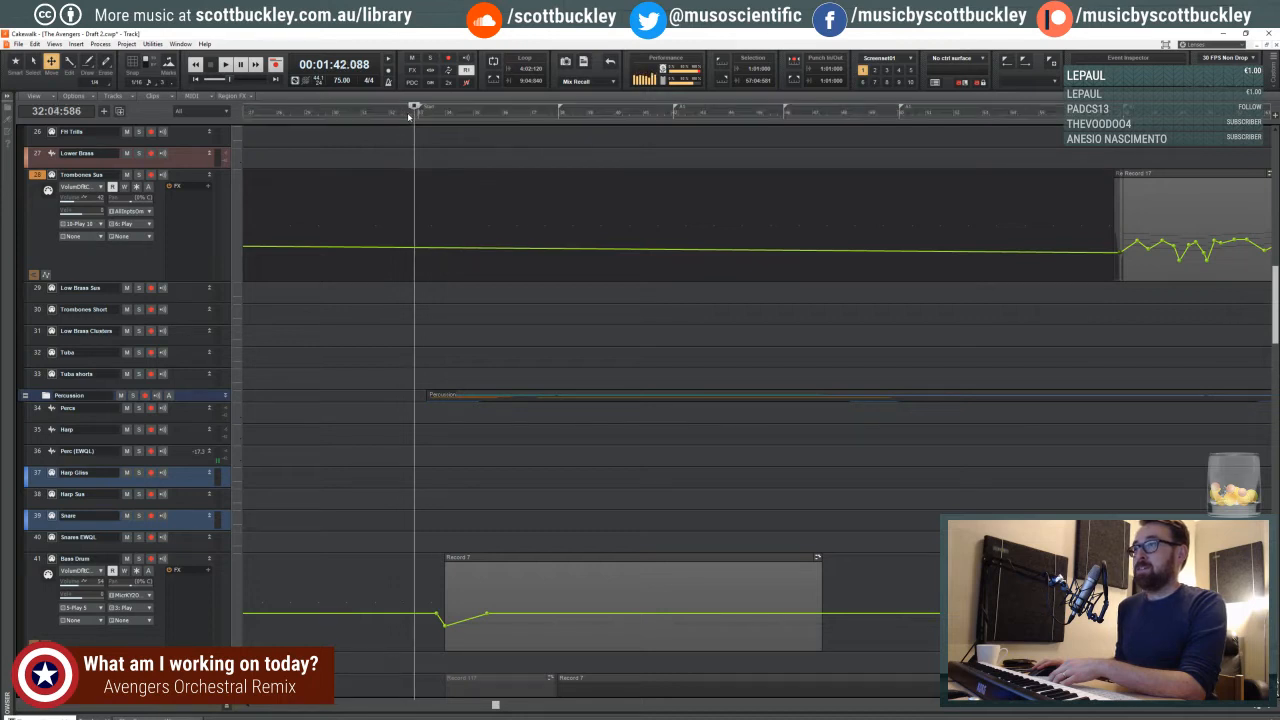
pyautogui.click(408, 116)
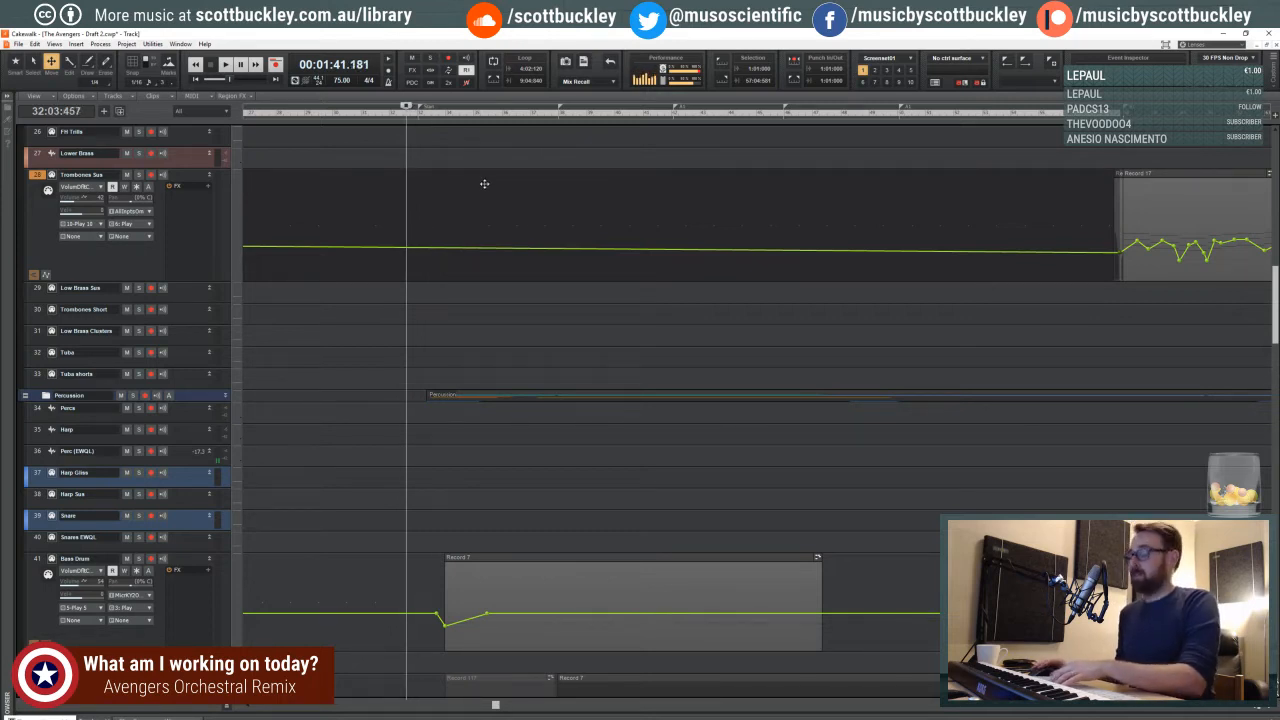
# - Play from measure 32 and slightly lower the Cymbal Sus volume points near measures 34 and 36
pyautogui.press('space')
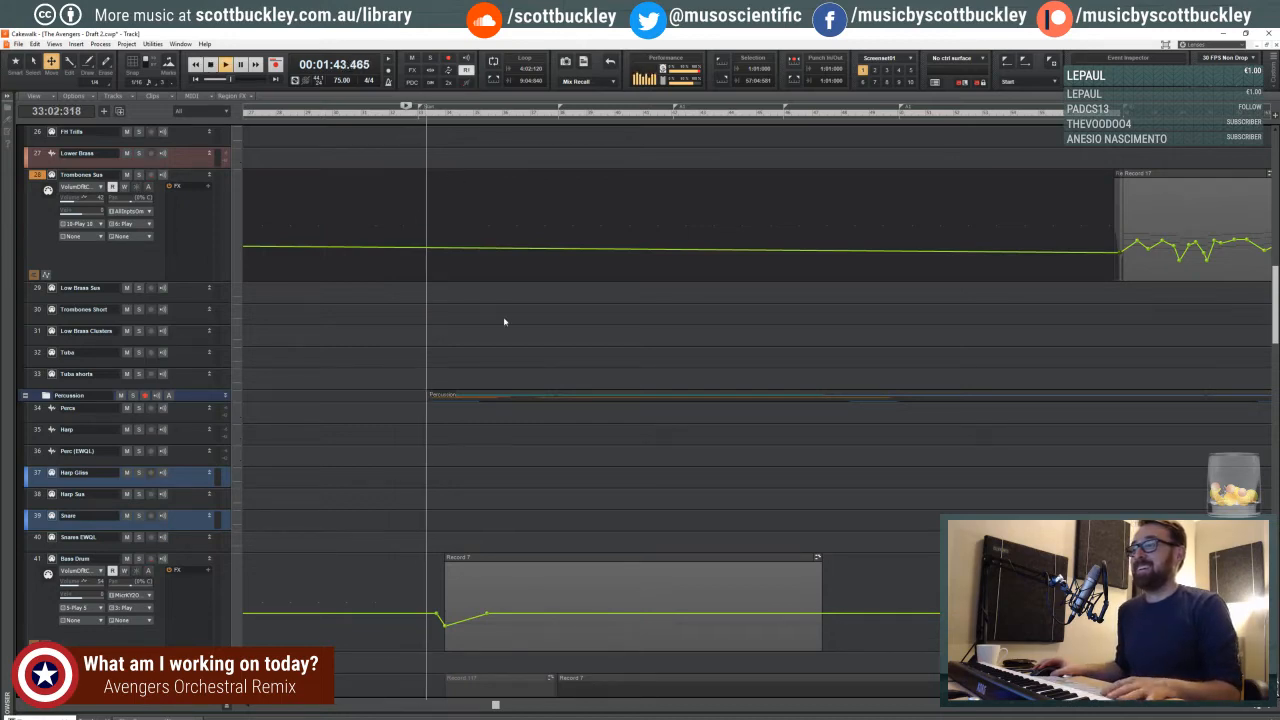
pyautogui.scroll(-1, 508, 325)
pyautogui.scroll(-3, 510, 324)
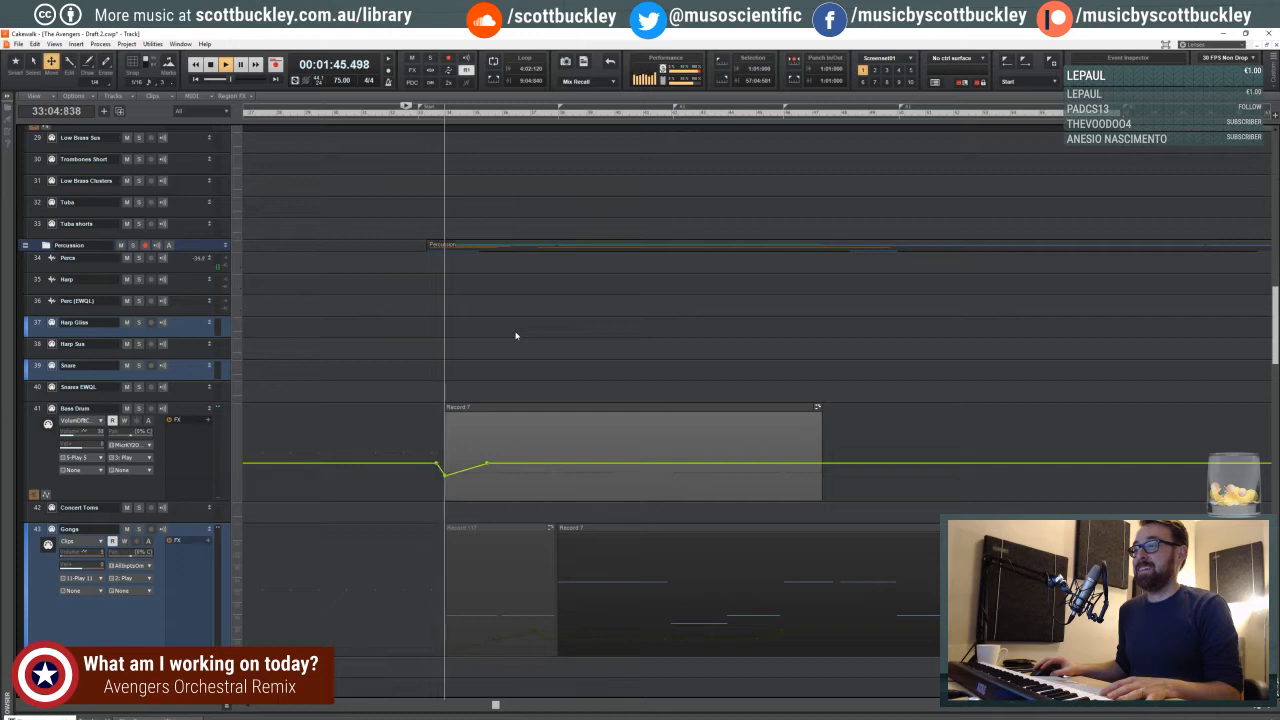
pyautogui.scroll(-12, 410, 334)
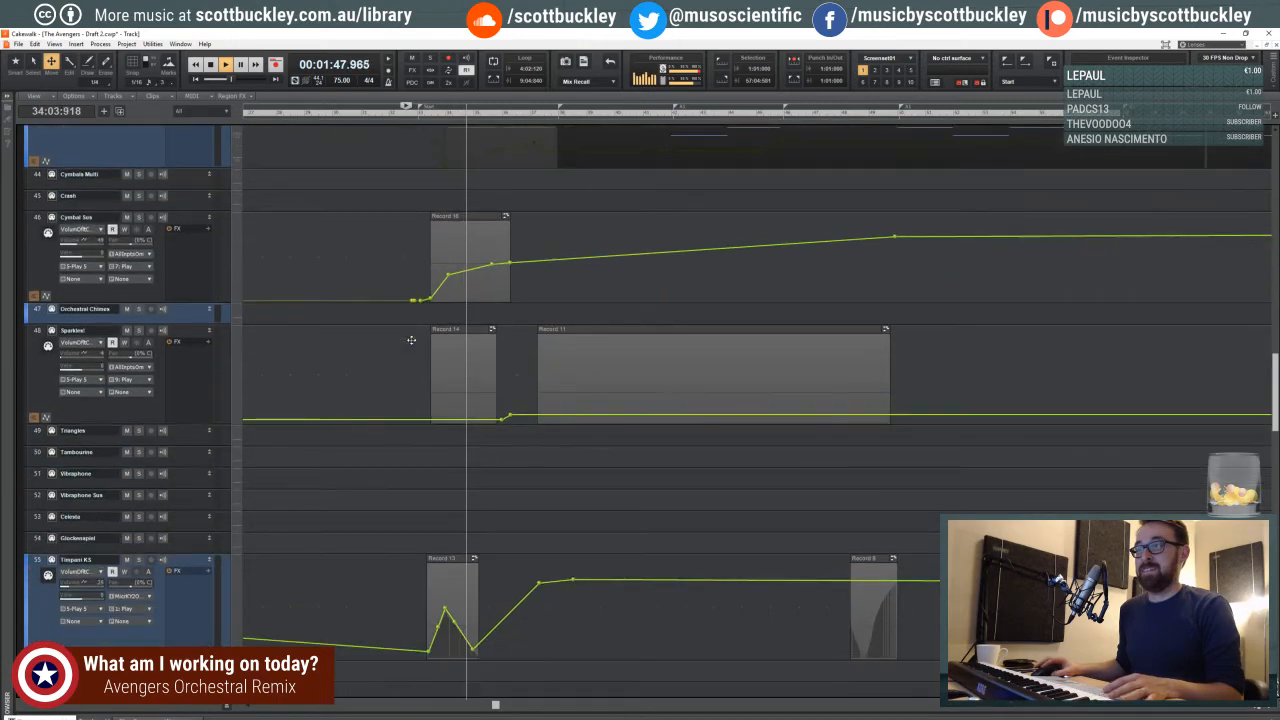
pyautogui.click(458, 276)
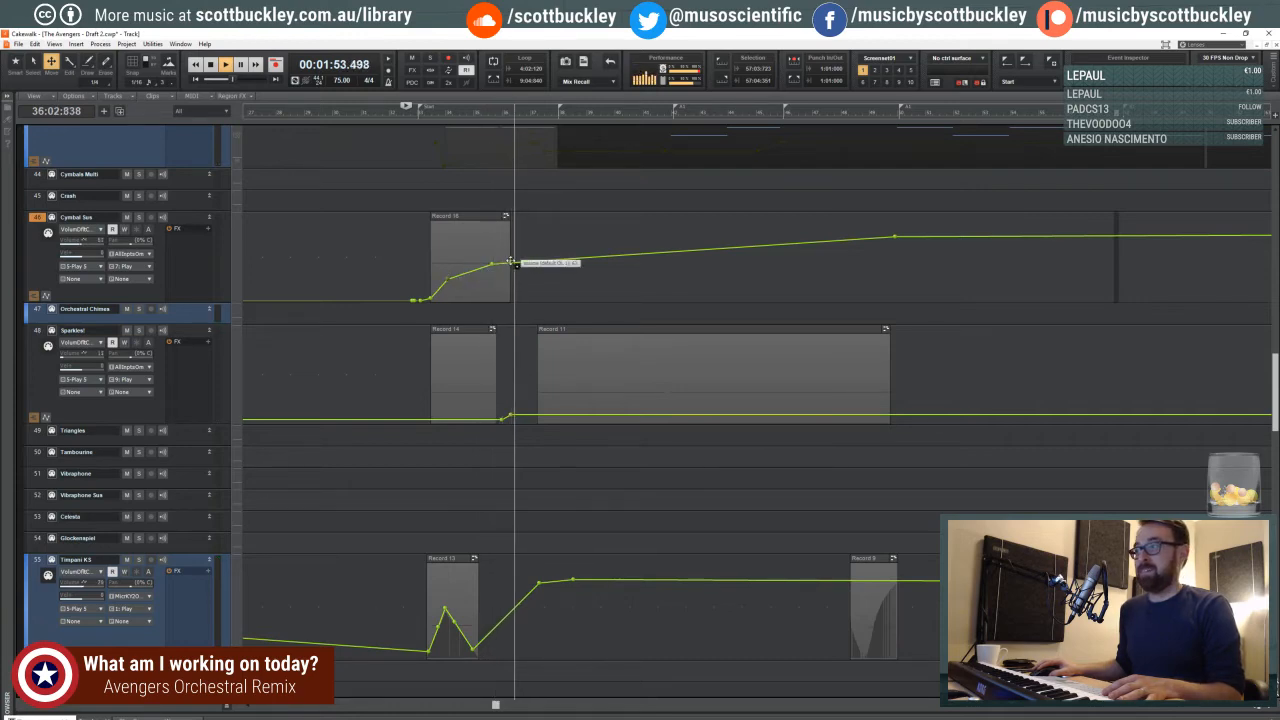
# - Examine the percussion, brass and string tracks as playback continues from measure 36, and stop playback at measure 40
pyautogui.scroll(-5, 514, 323)
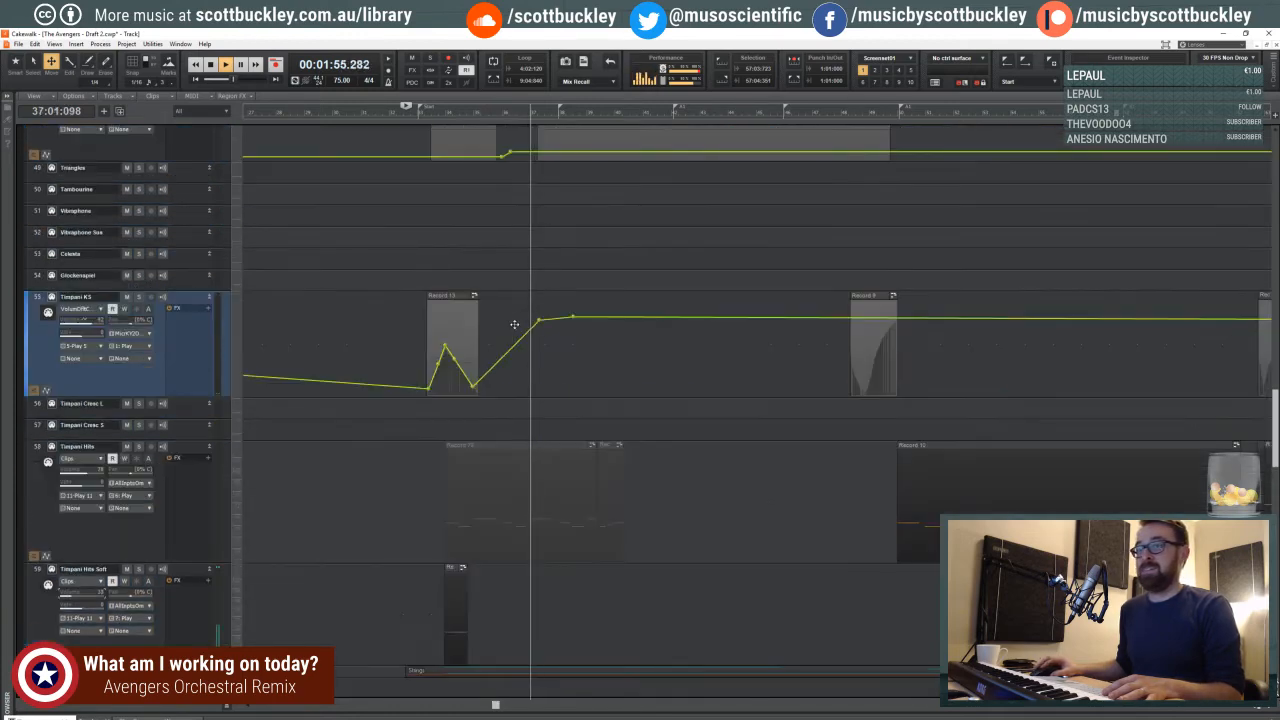
pyautogui.scroll(15, 537, 325)
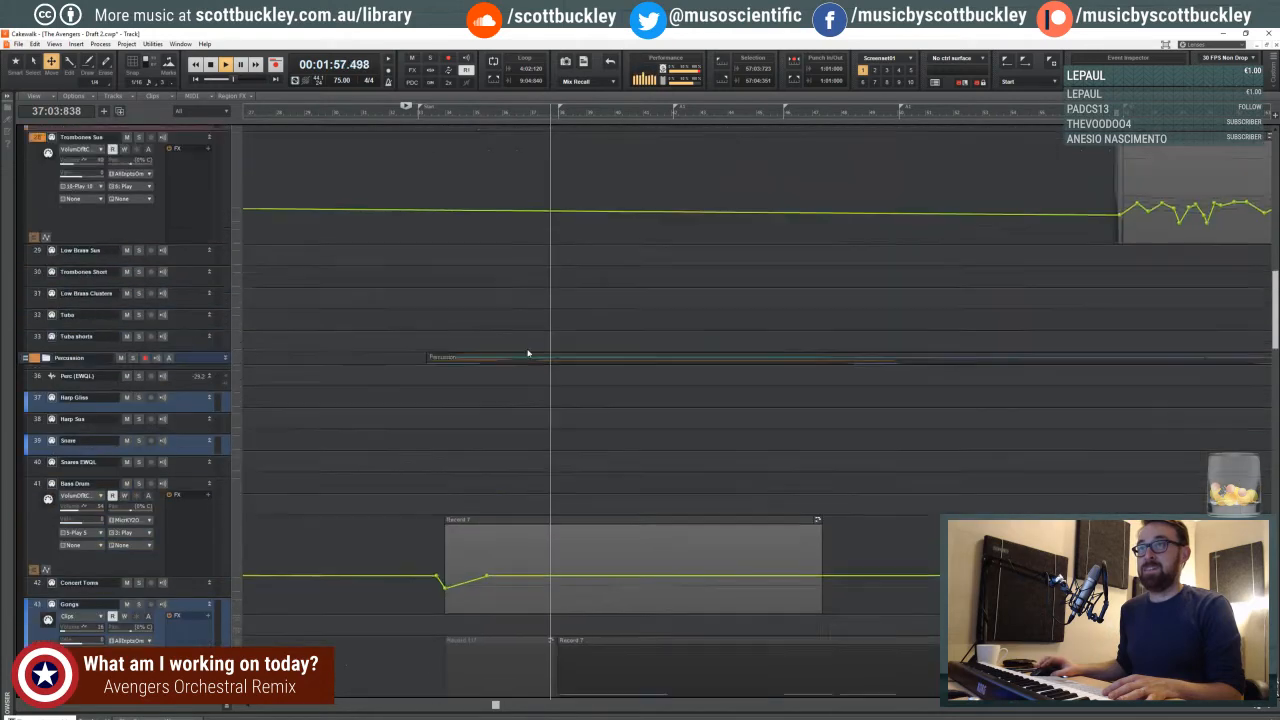
pyautogui.scroll(5, 350, 363)
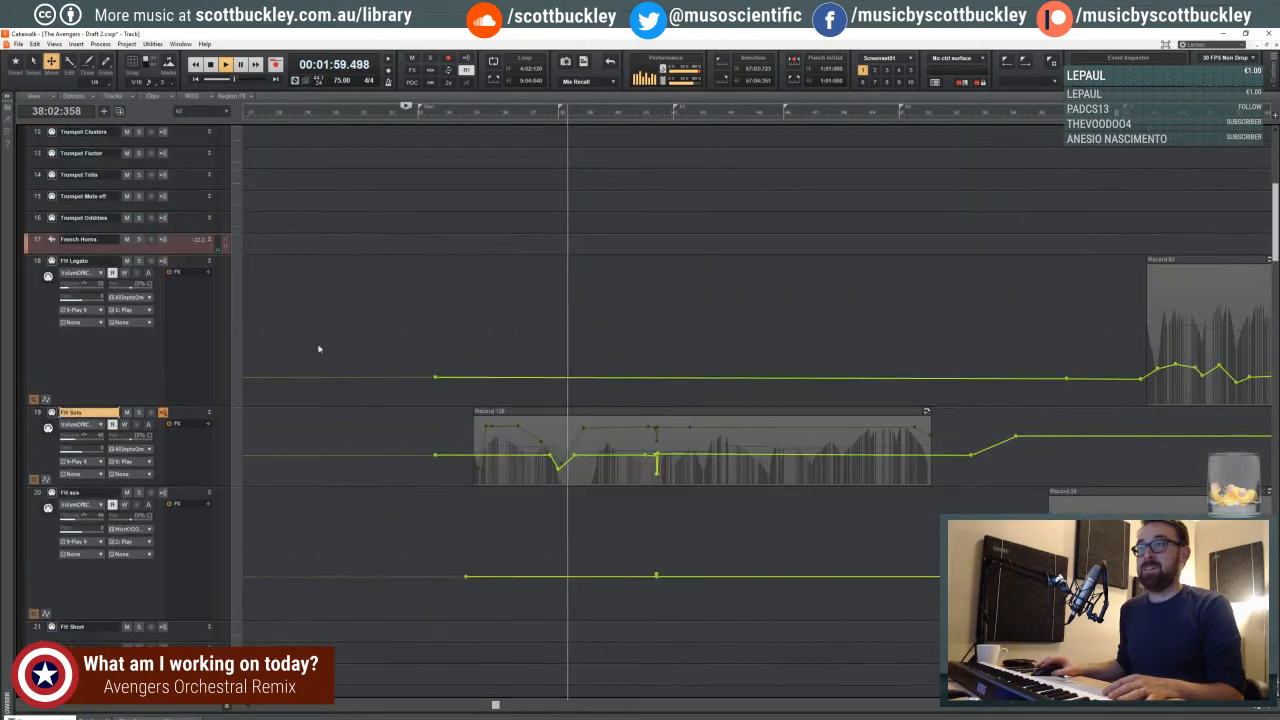
pyautogui.scroll(3, 277, 345)
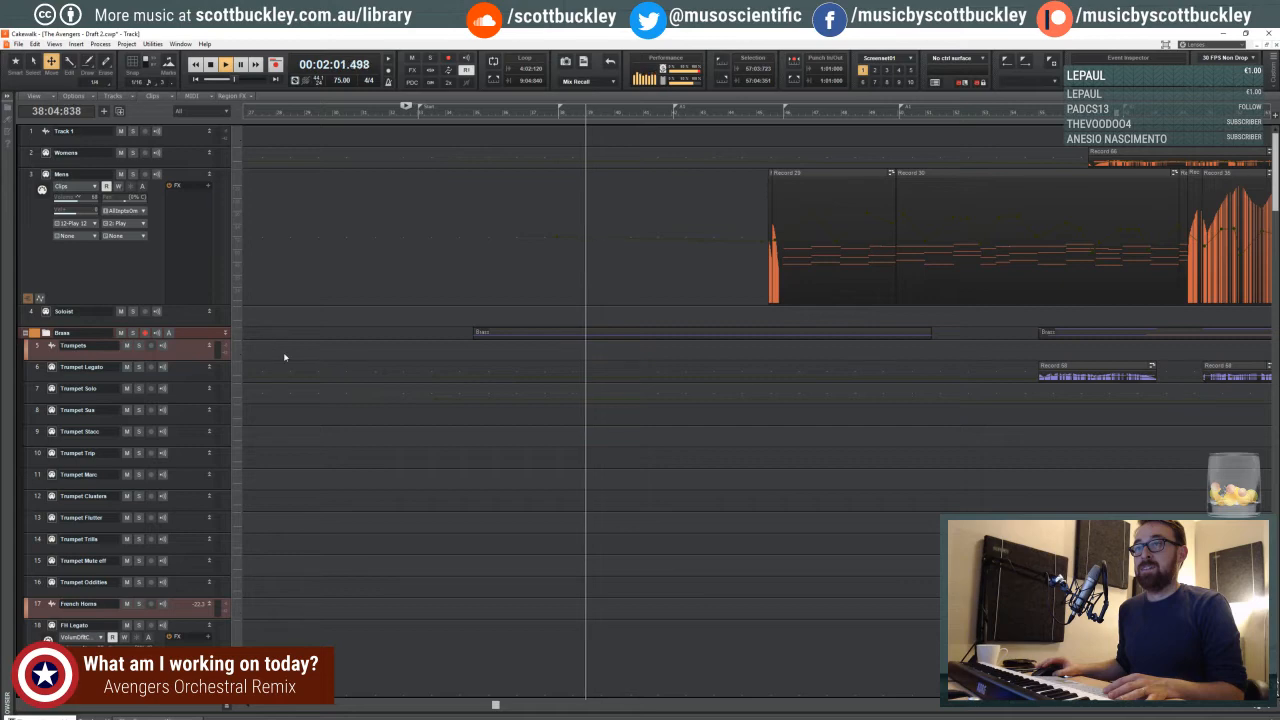
pyautogui.scroll(-5, 440, 374)
pyautogui.scroll(-6, 396, 396)
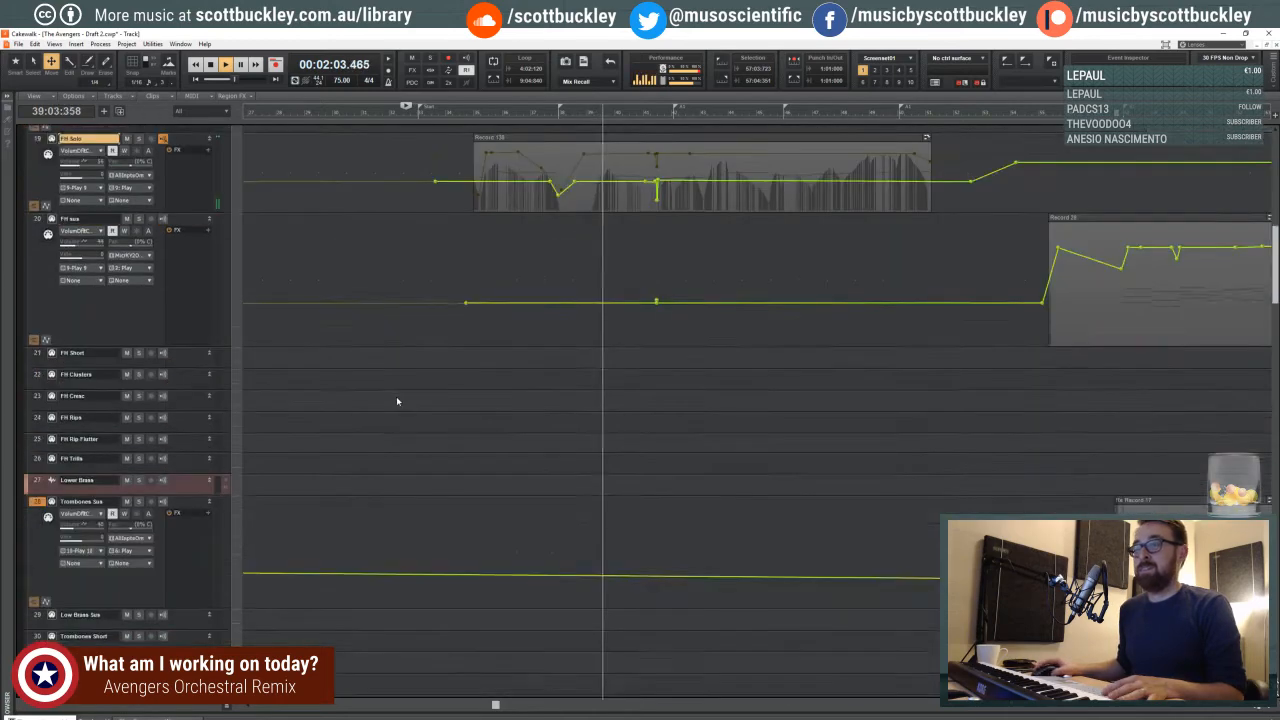
pyautogui.scroll(-10, 402, 405)
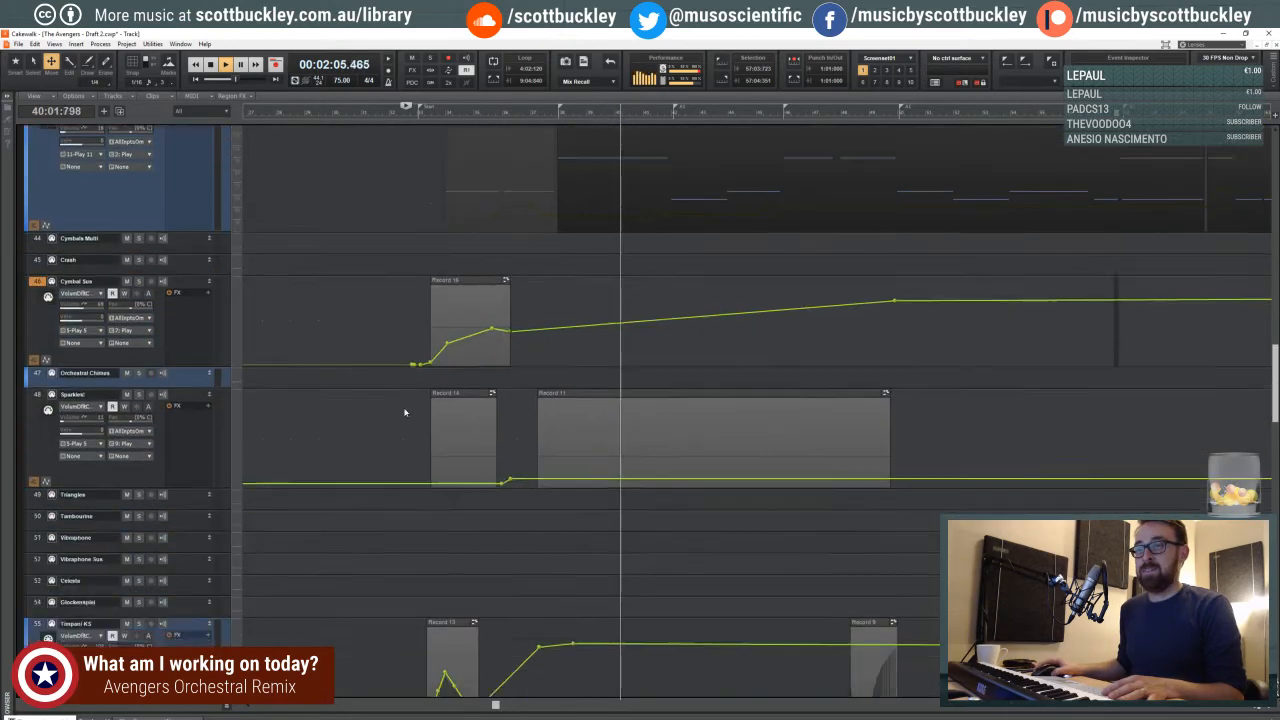
pyautogui.scroll(-8, 404, 412)
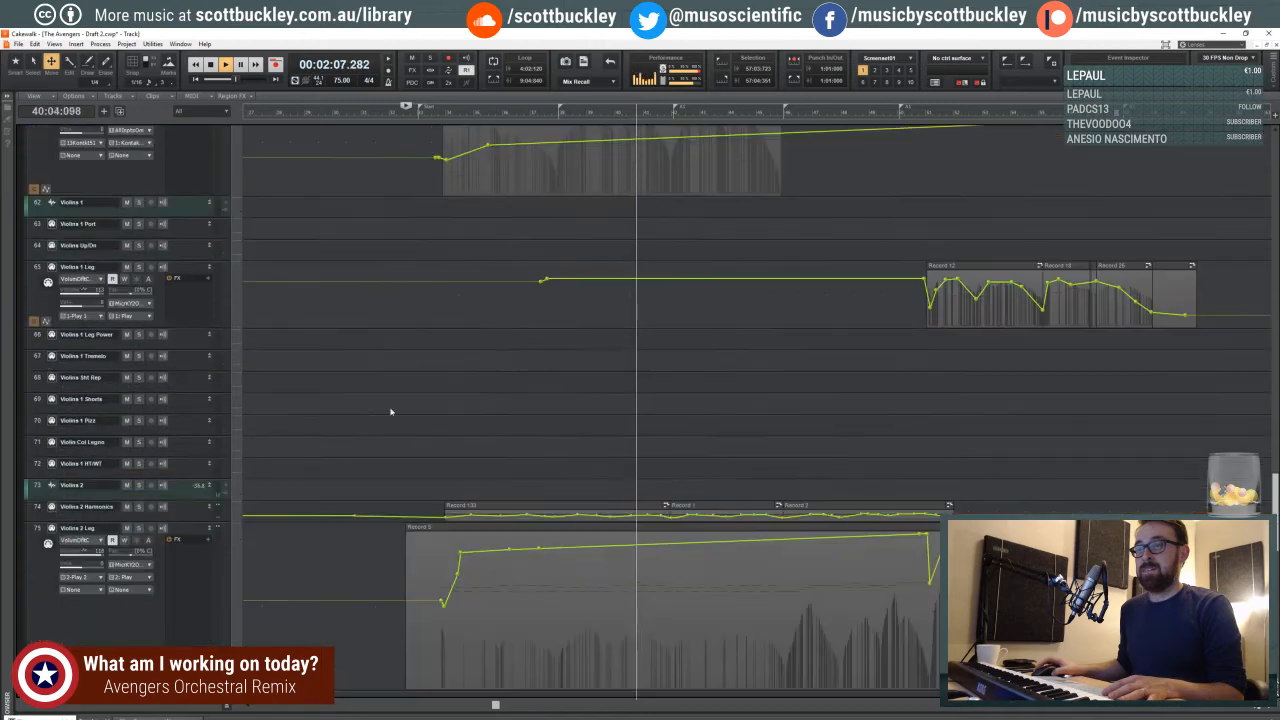
pyautogui.press('space')
# - Select the Violins 1 Shorts track and place the playhead on the fourth beat of measure 32
pyautogui.scroll(-4, 329, 394)
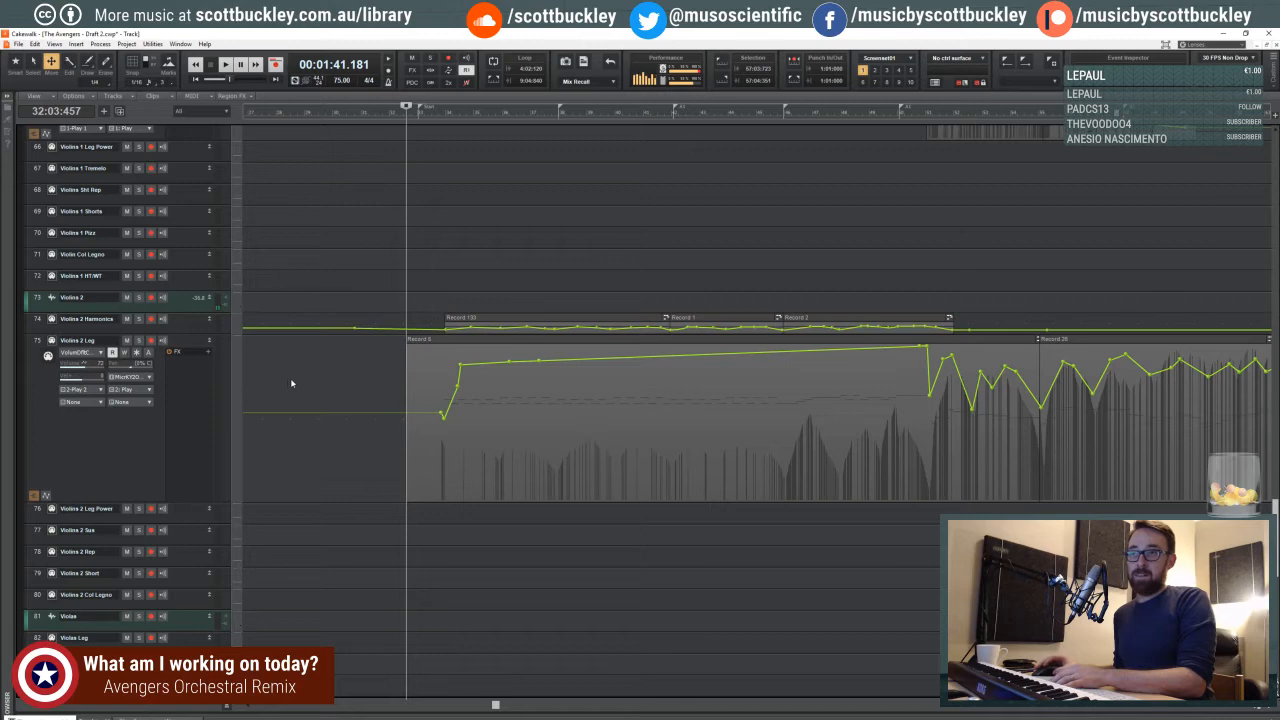
pyautogui.scroll(4, 291, 383)
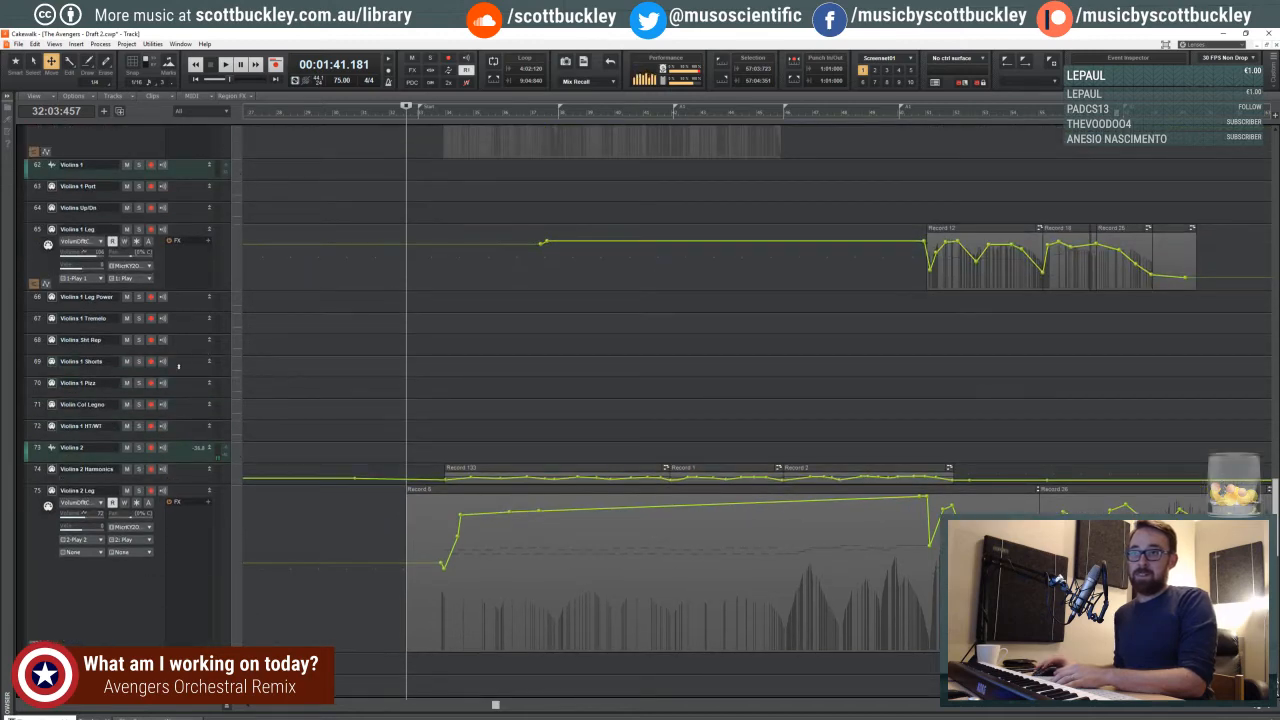
pyautogui.click(177, 368)
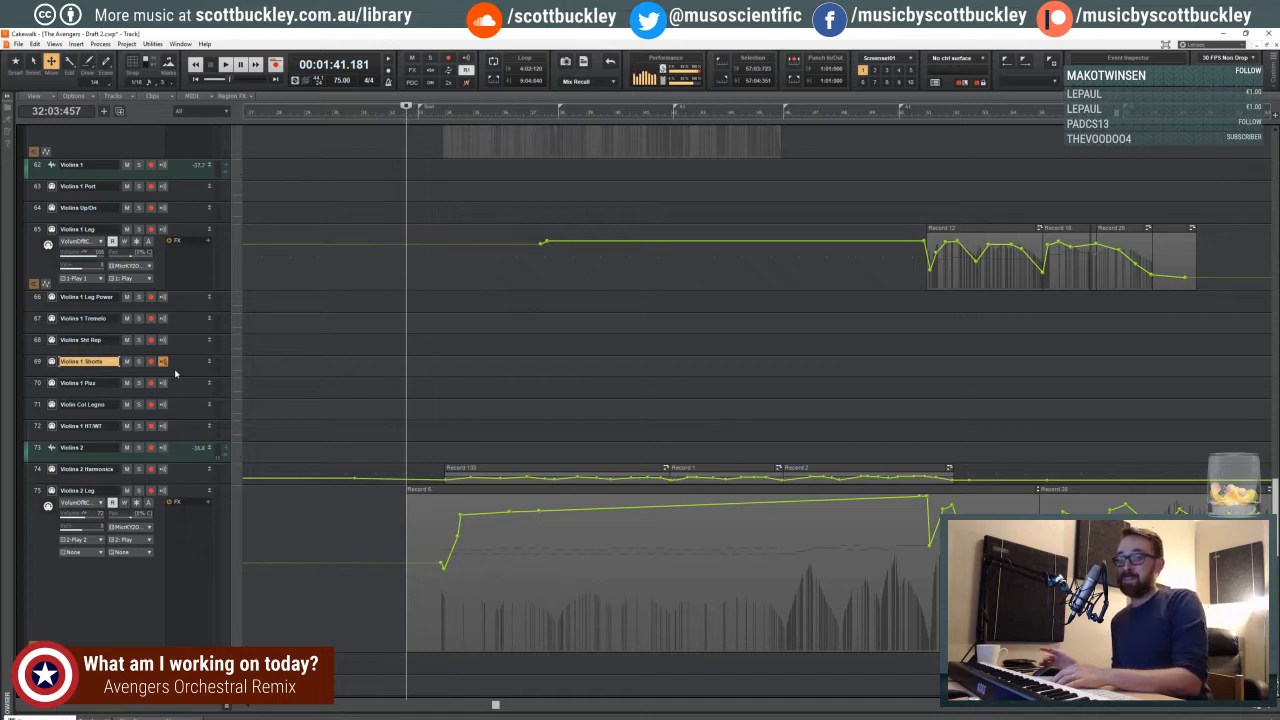
pyautogui.click(390, 238)
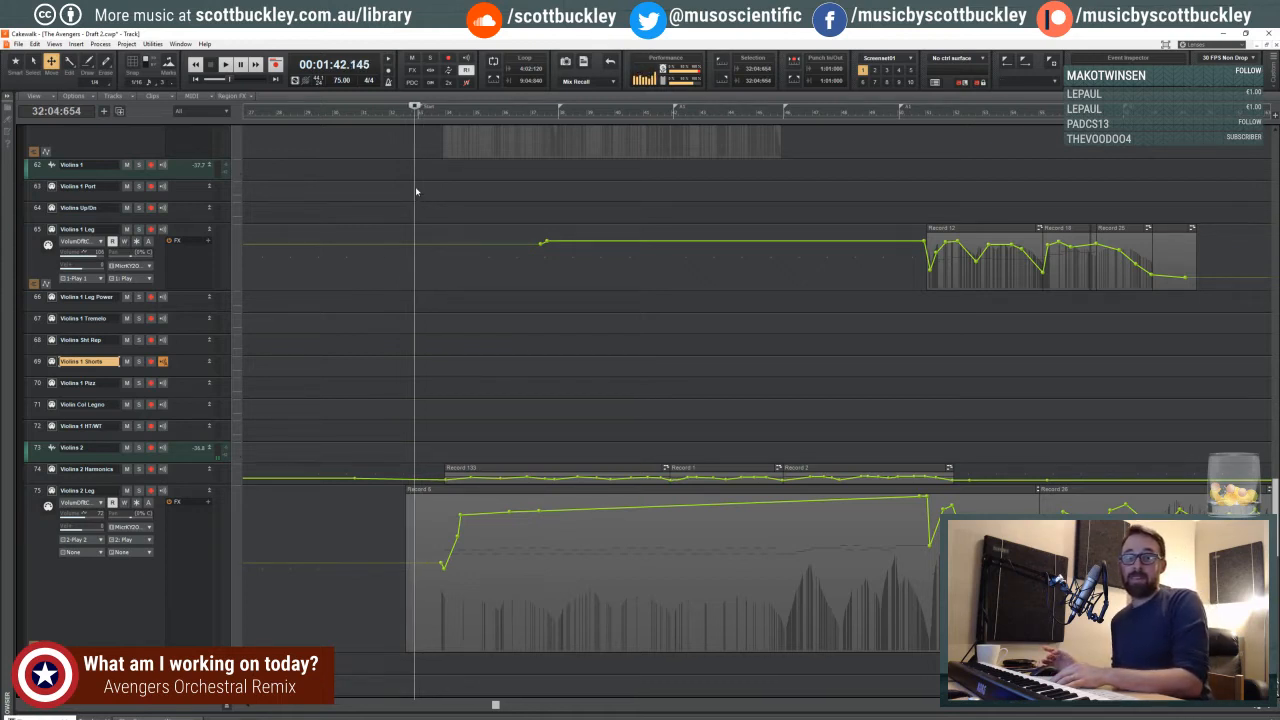
# - Select the Cello Short track to make it the live instrument for the keyboard
pyautogui.scroll(-1, 418, 220)
pyautogui.scroll(2, 409, 236)
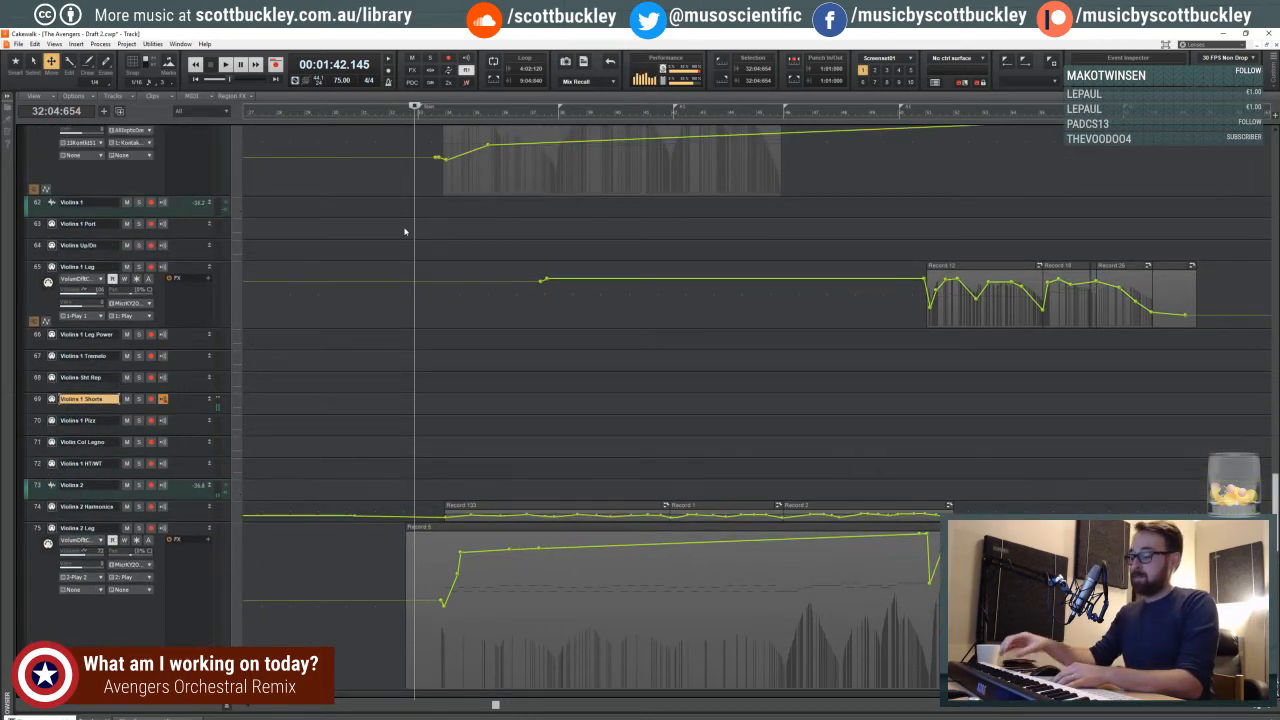
pyautogui.scroll(-10, 405, 232)
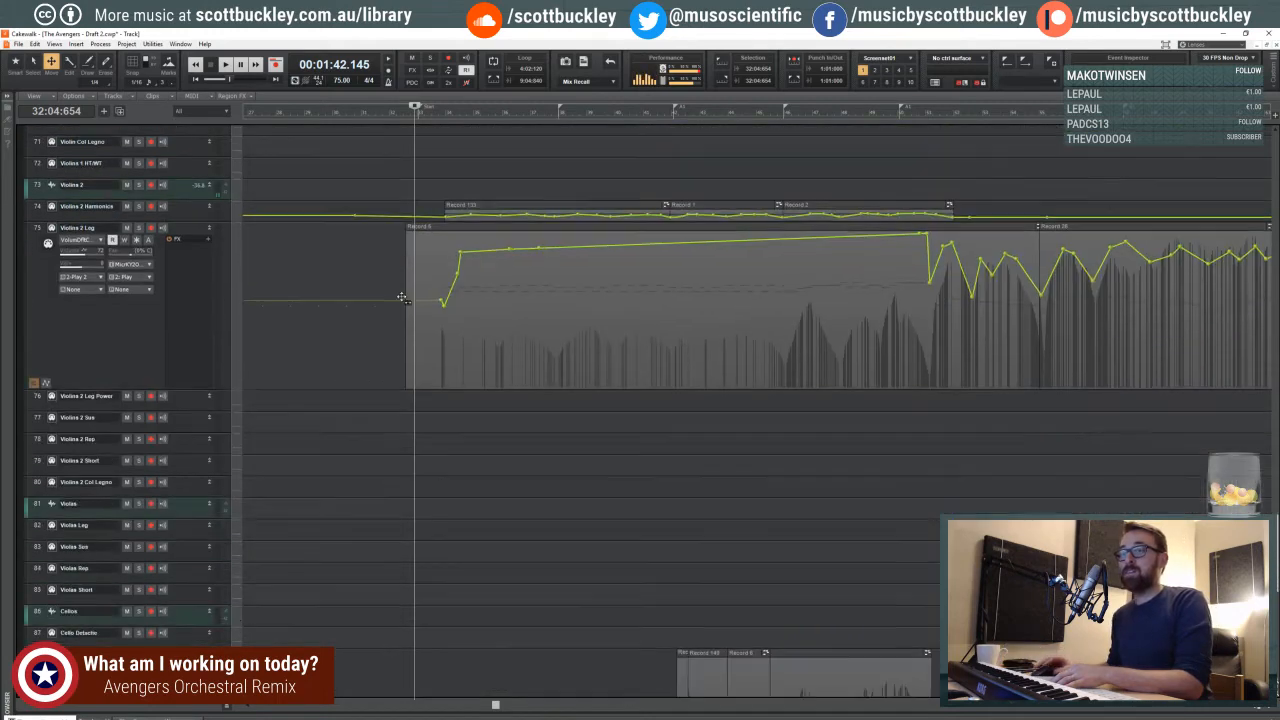
pyautogui.scroll(-2, 188, 409)
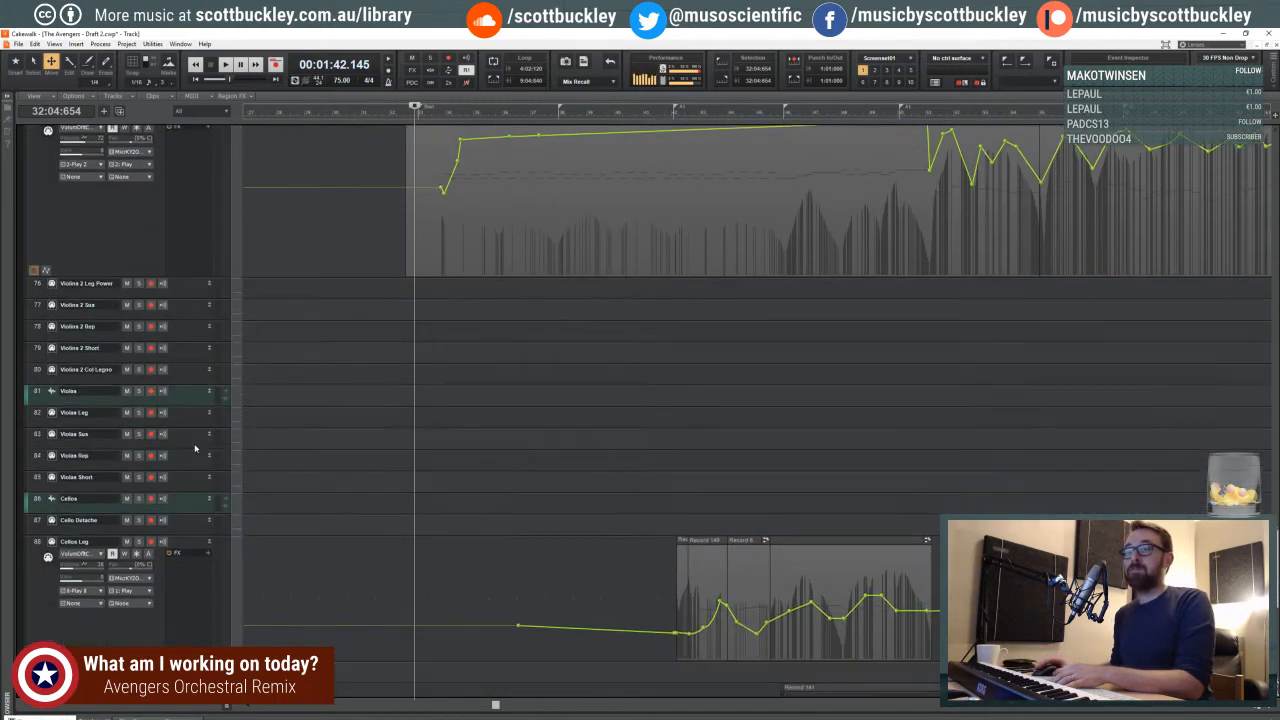
pyautogui.scroll(-3, 177, 490)
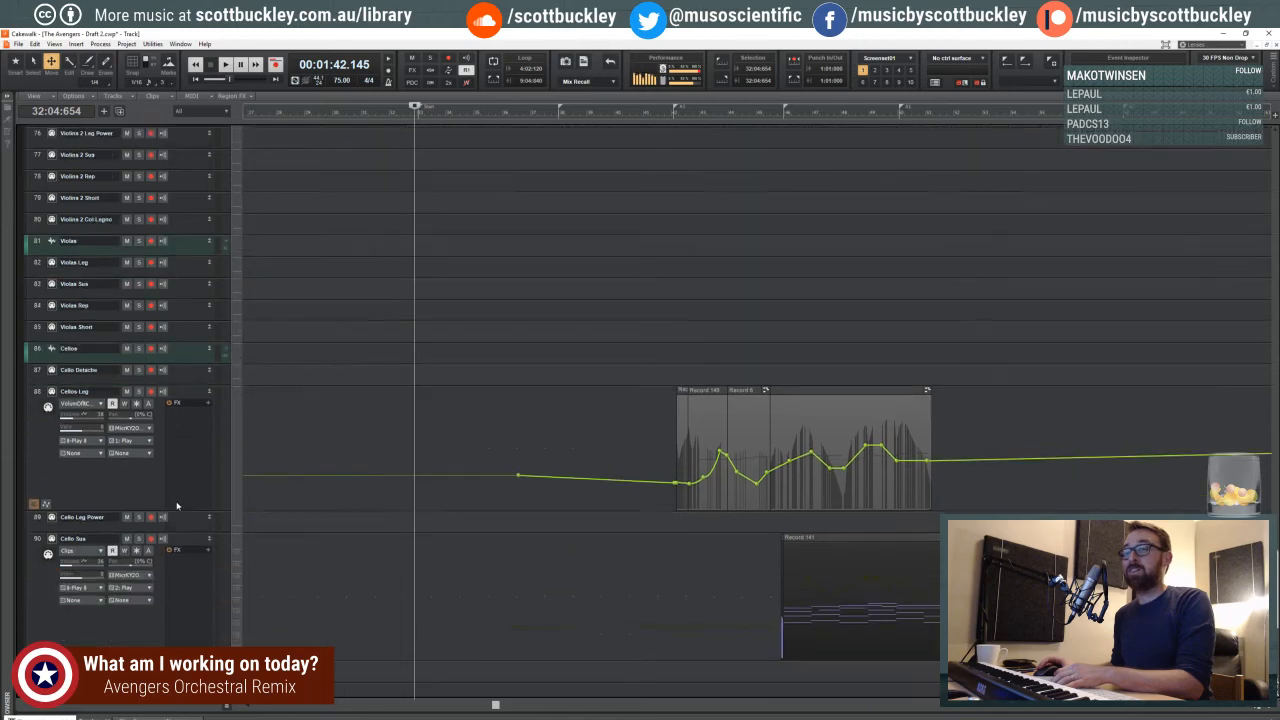
pyautogui.scroll(-4, 179, 505)
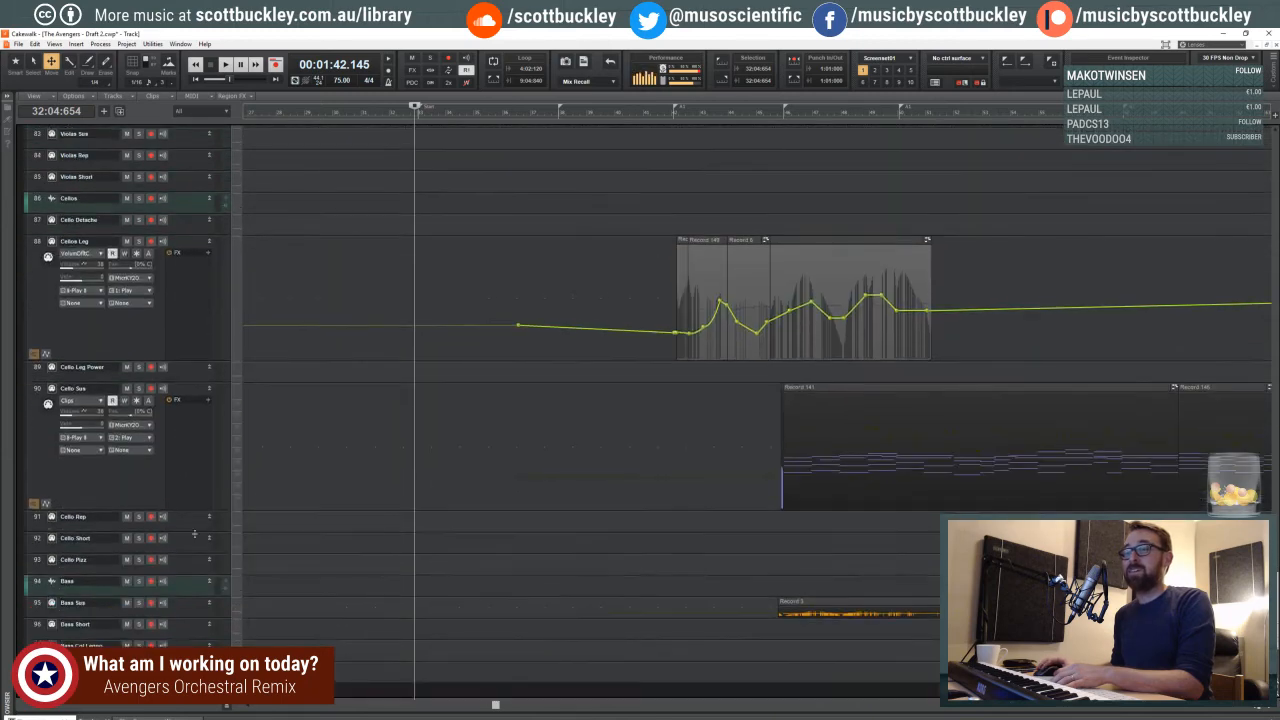
pyautogui.click(193, 542)
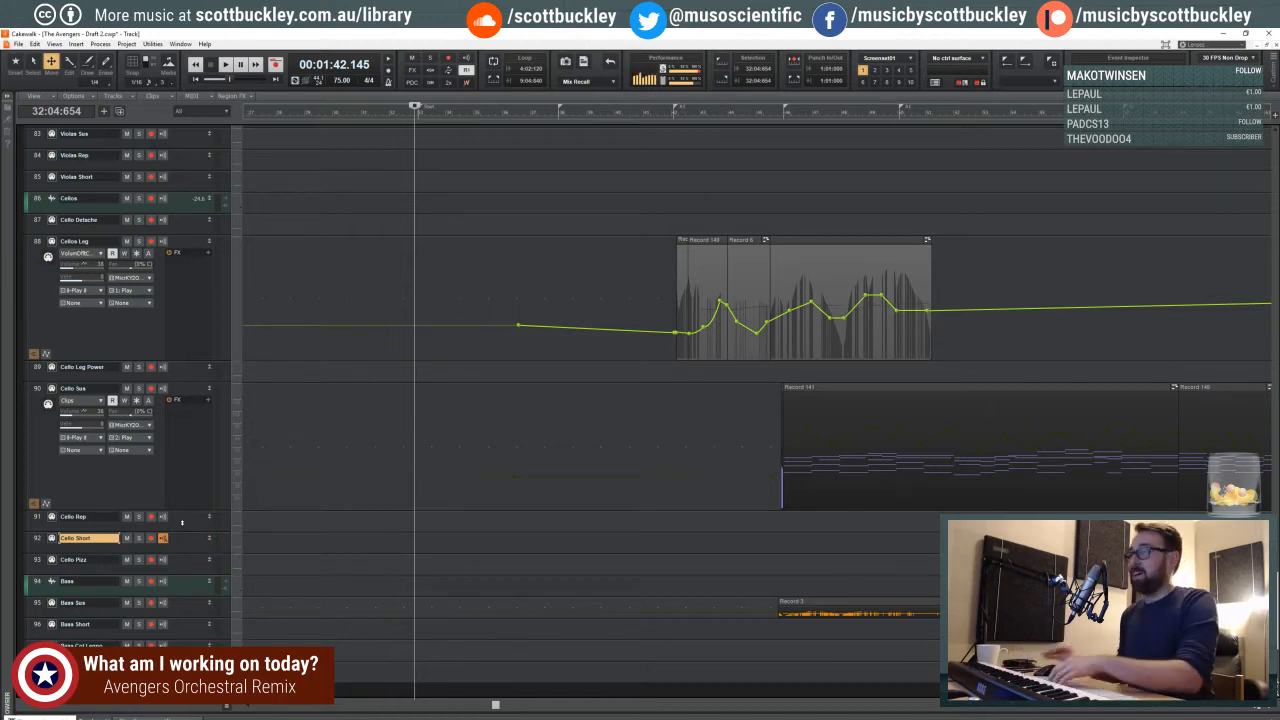
# - Move the playhead forward to the third beat of measure 37
pyautogui.scroll(-3, 349, 375)
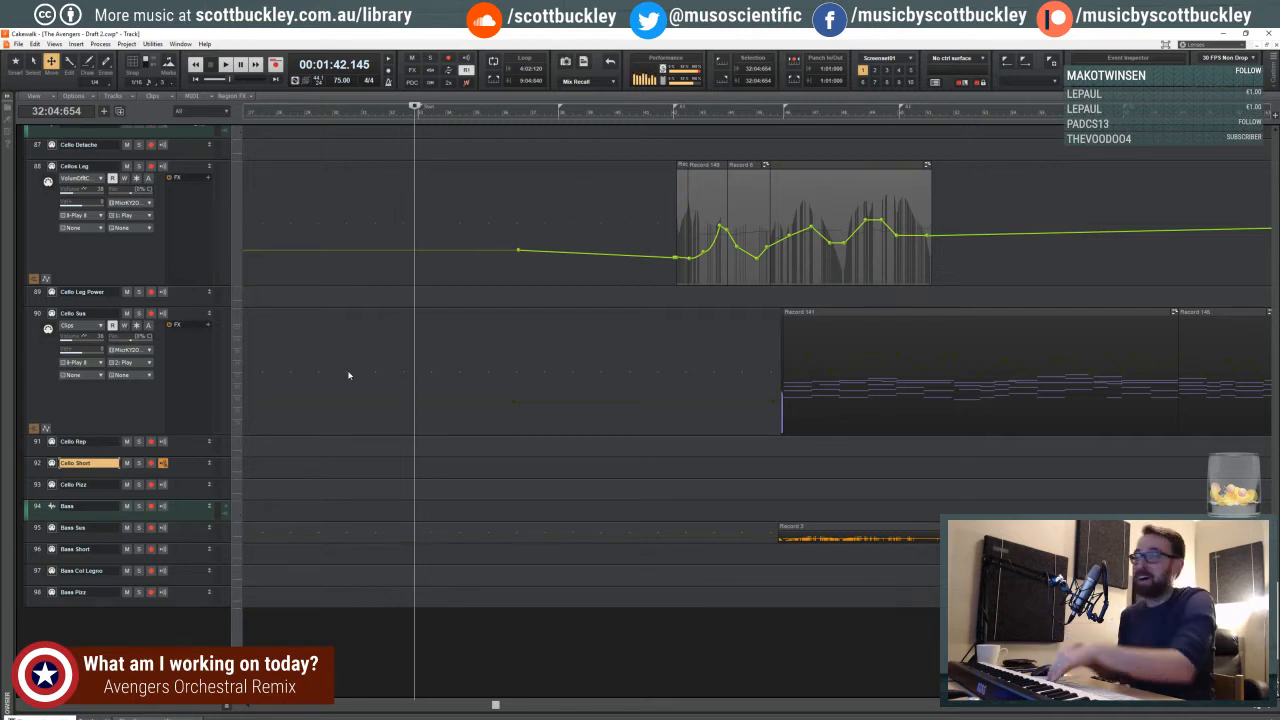
pyautogui.scroll(5, 562, 229)
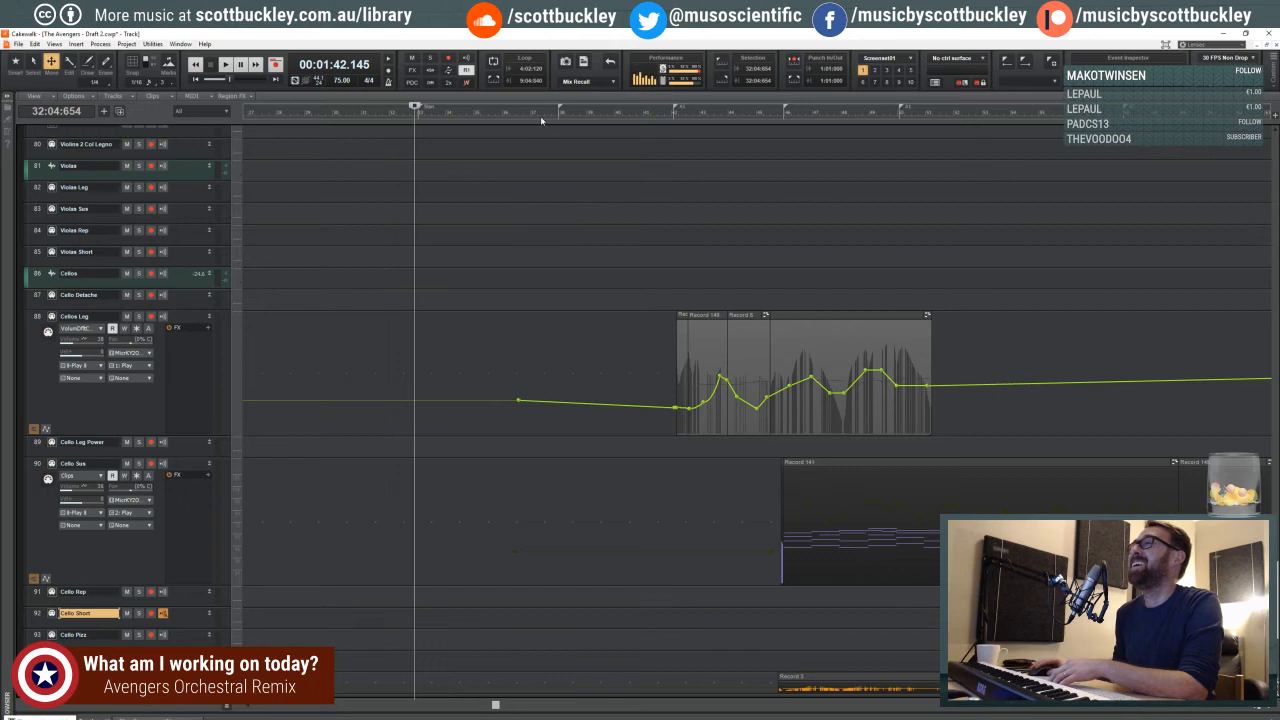
pyautogui.click(544, 117)
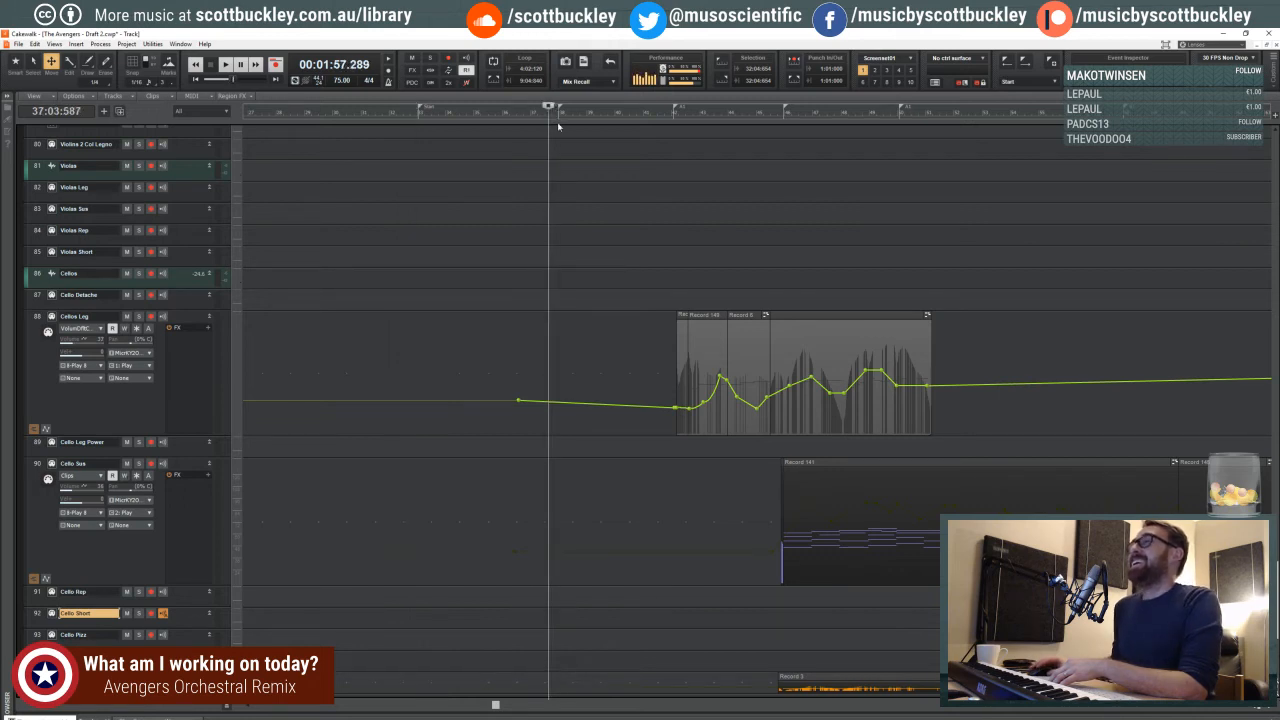
pyautogui.scroll(-7, 586, 190)
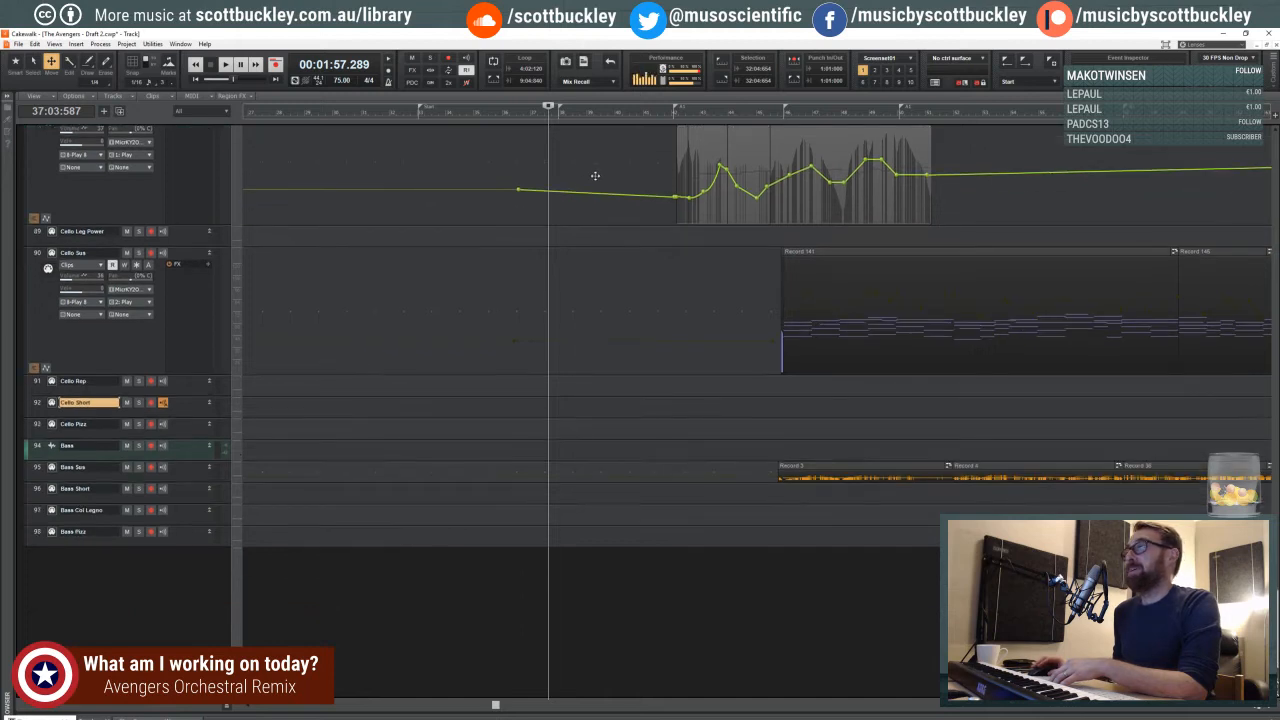
pyautogui.scroll(5, 600, 176)
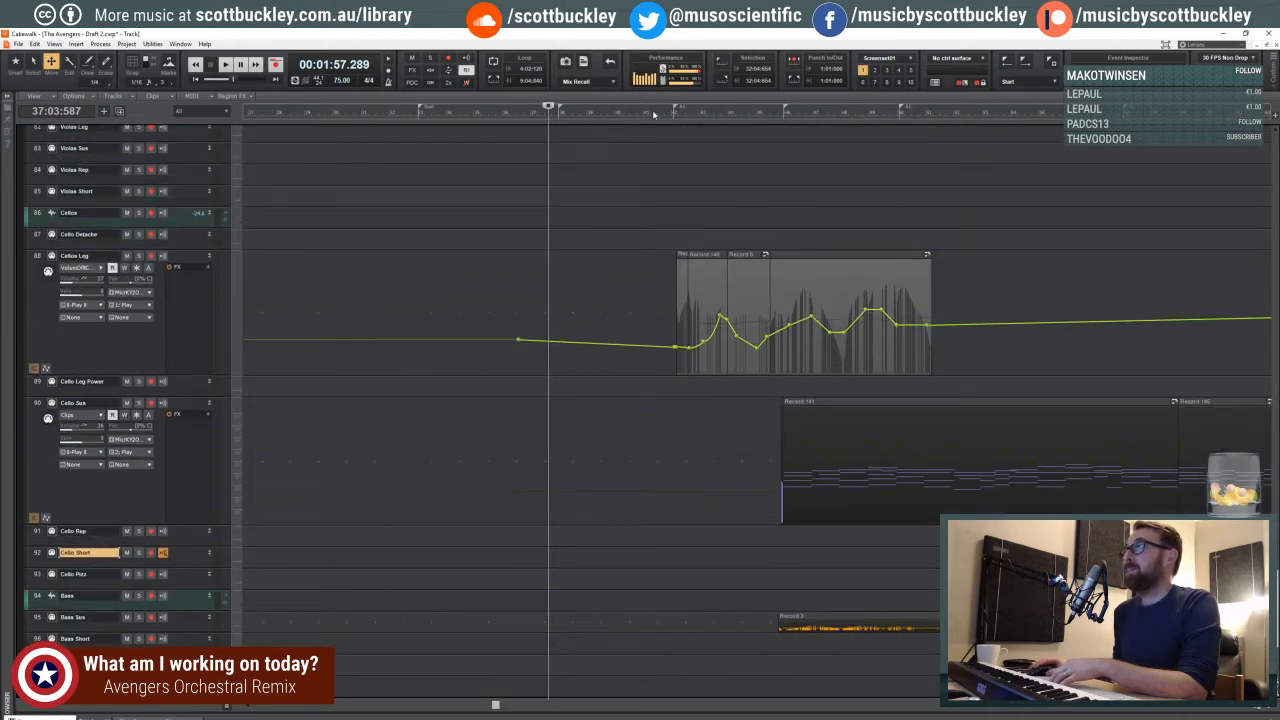
# - Take a closer view around the Cellos Leg clips and start playback from the second beat of measure 41
pyautogui.click(653, 110)
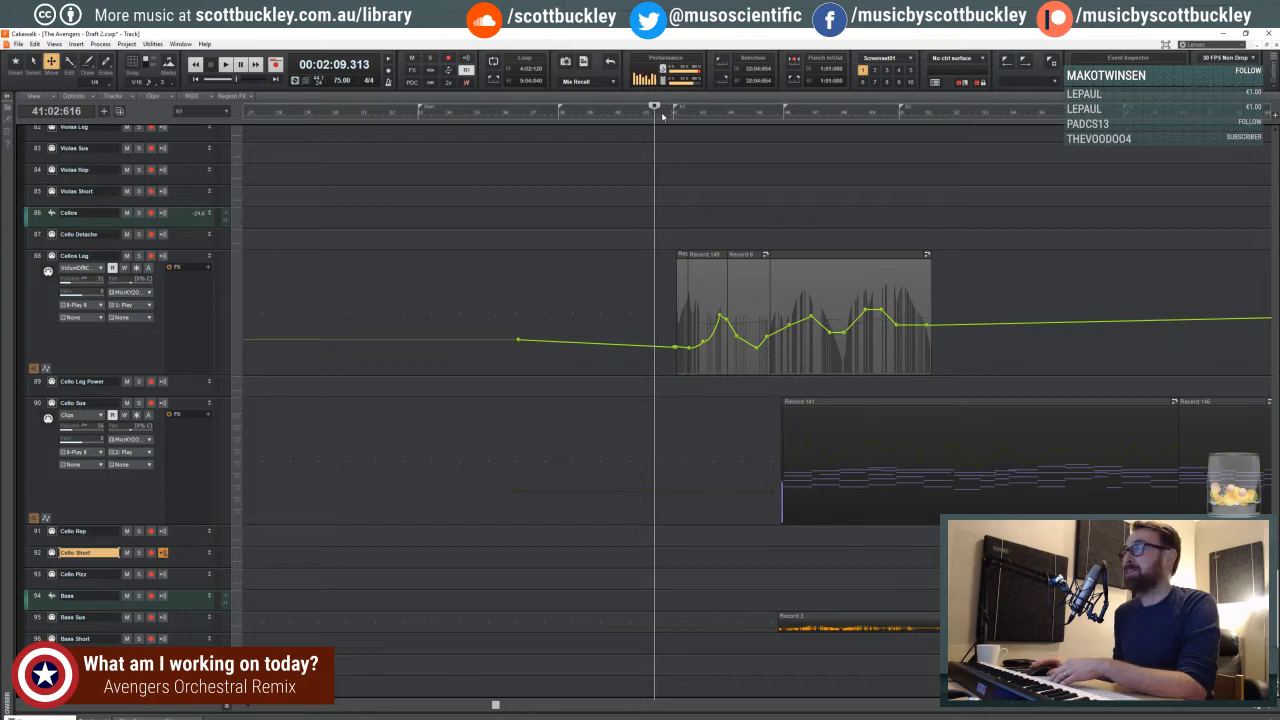
pyautogui.click(662, 114)
pyautogui.click(668, 116)
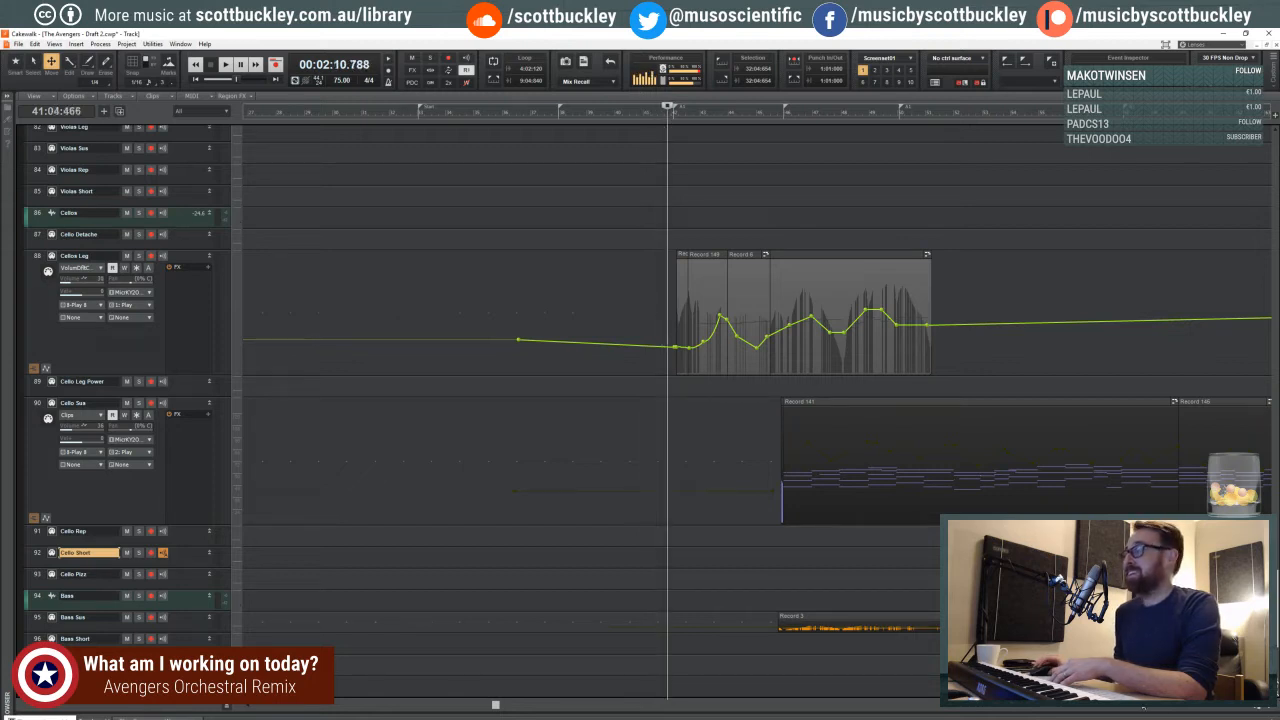
pyautogui.click(1266, 709)
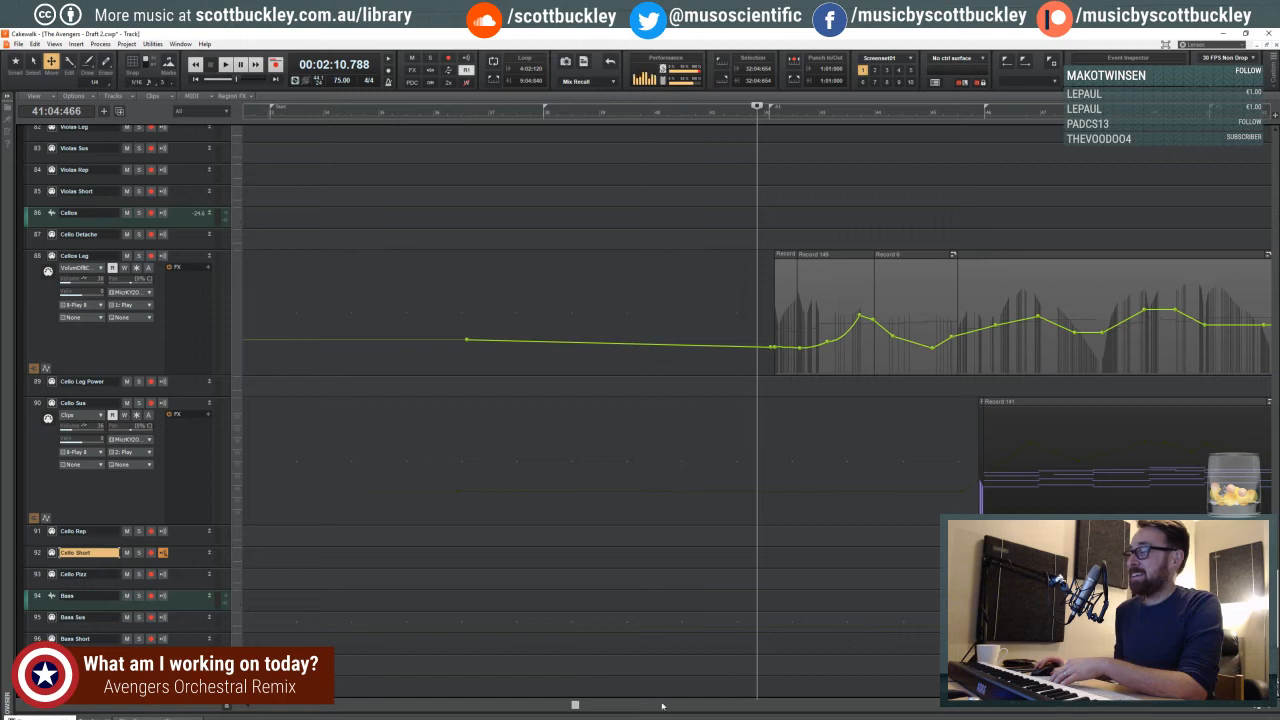
pyautogui.moveTo(583, 708); pyautogui.dragTo(632, 708)
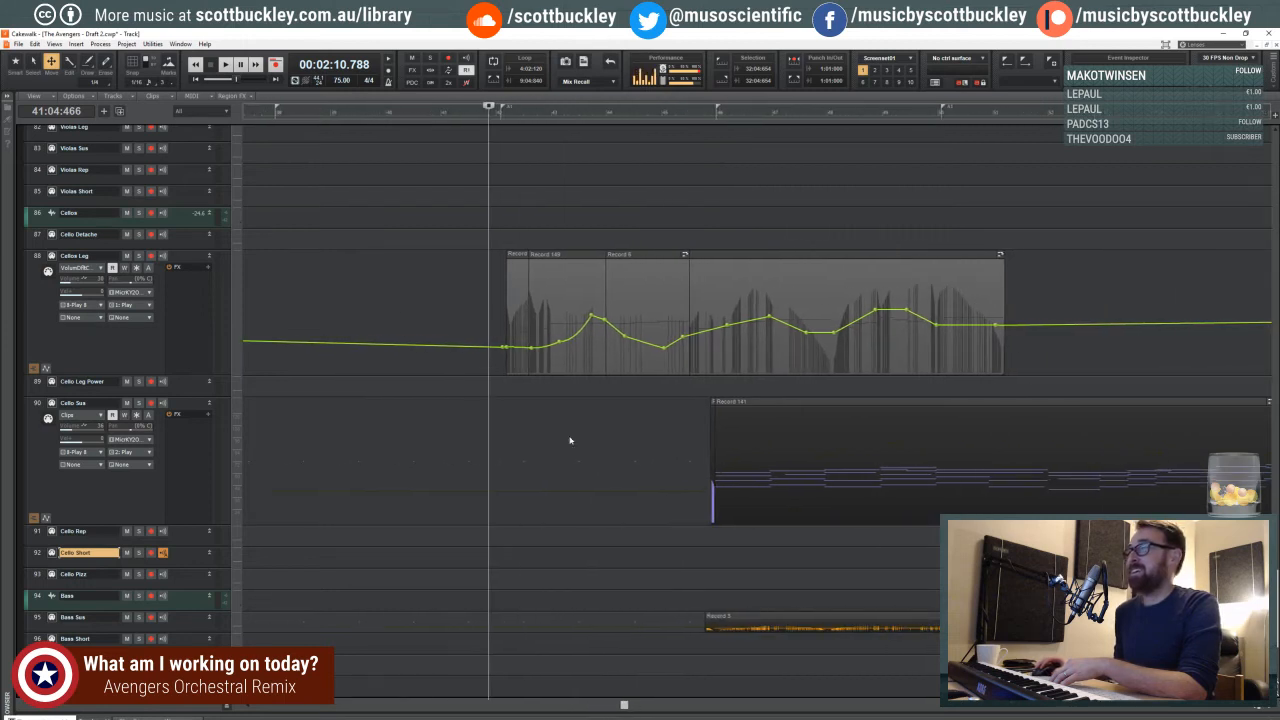
pyautogui.click(460, 113)
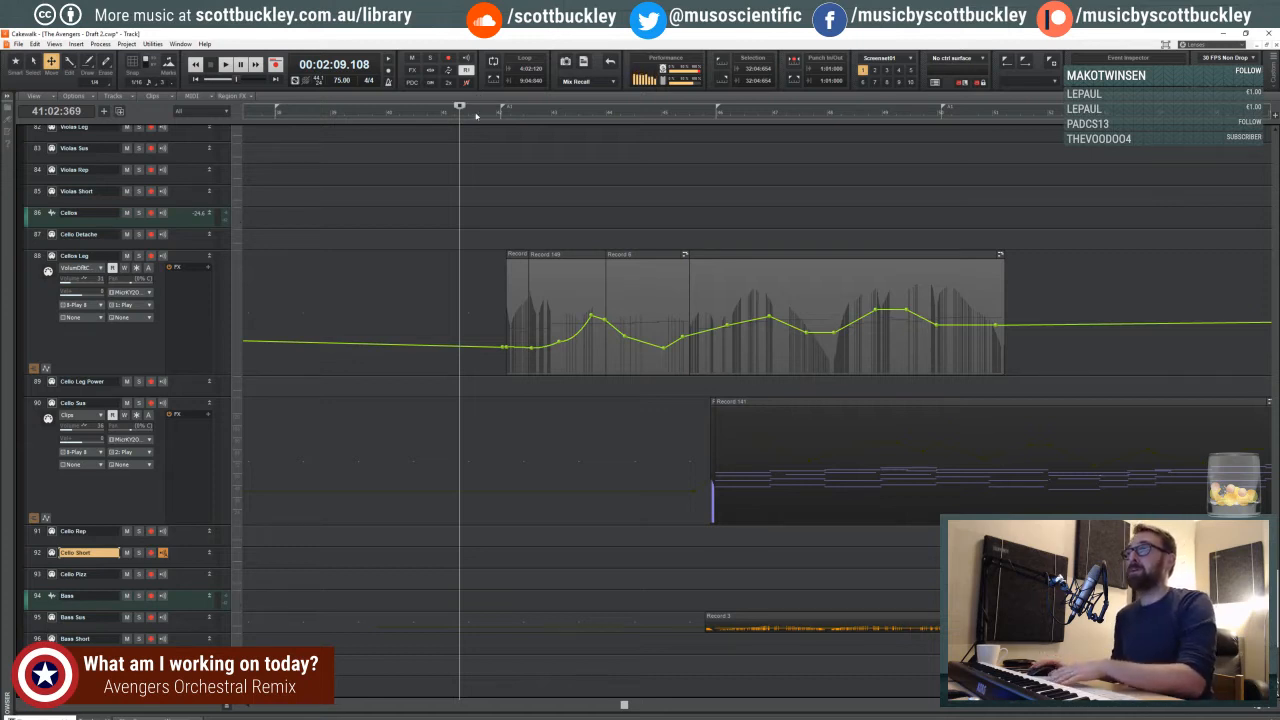
pyautogui.press('space')
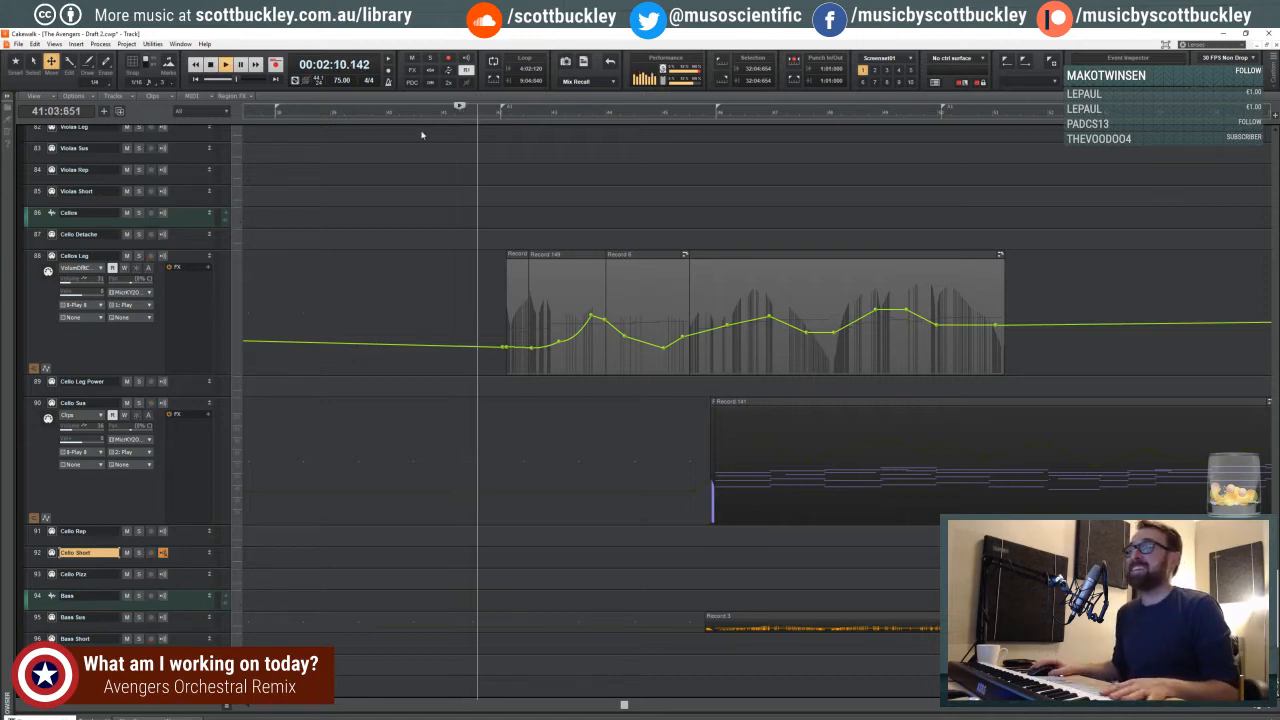
# - Follow the playback on a wider timeline and examine the cello, violin, timpani and cymbal automation up to measure 55
pyautogui.scroll(-4, 642, 281)
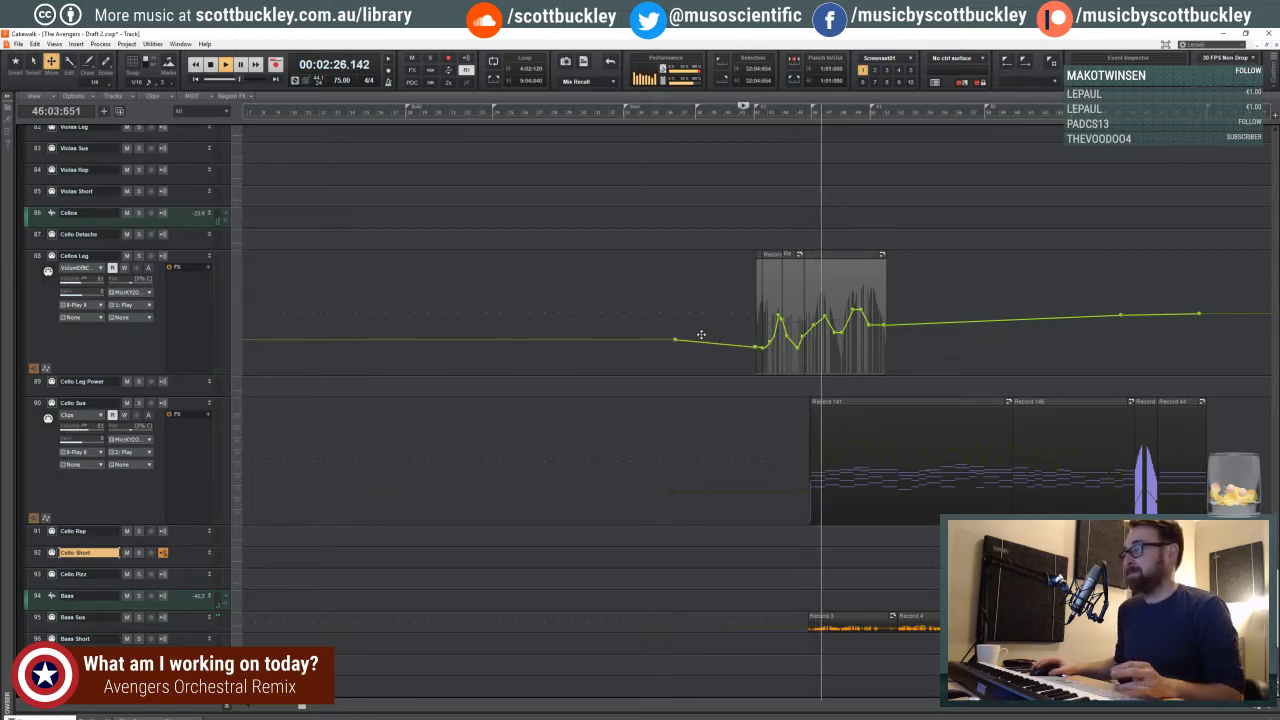
pyautogui.moveTo(303, 706); pyautogui.dragTo(519, 706)
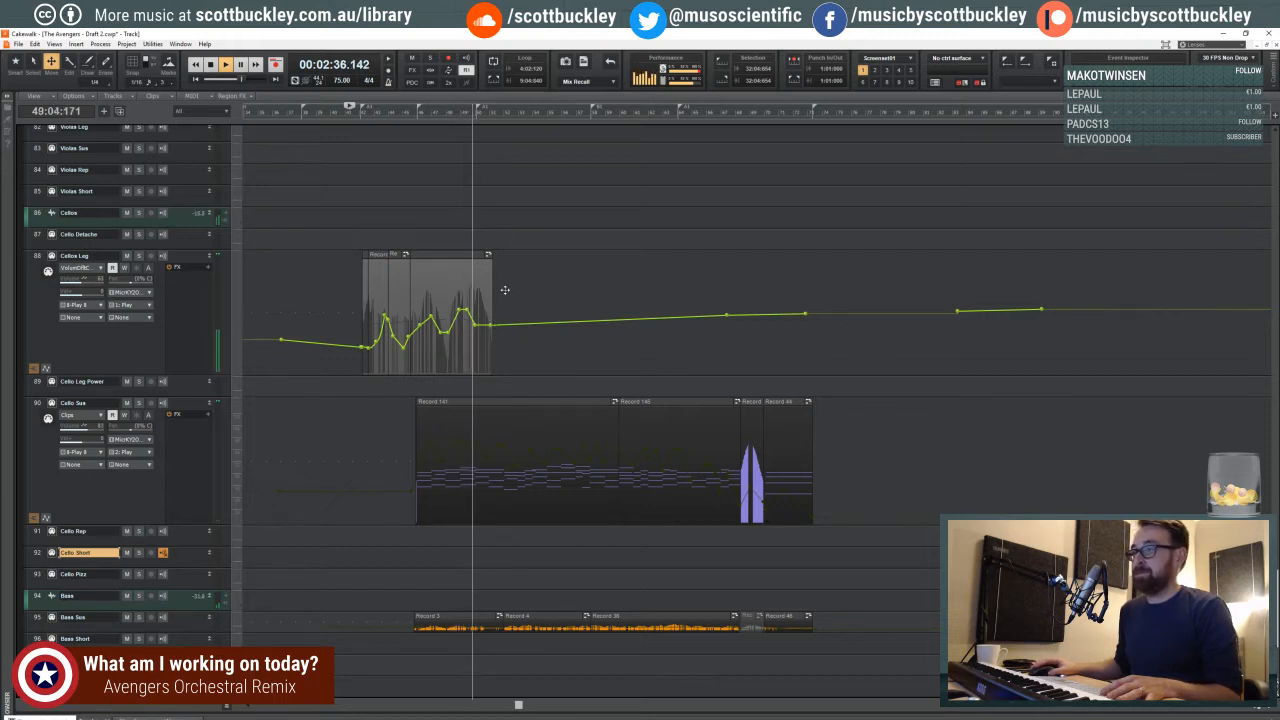
pyautogui.scroll(-3, 490, 340)
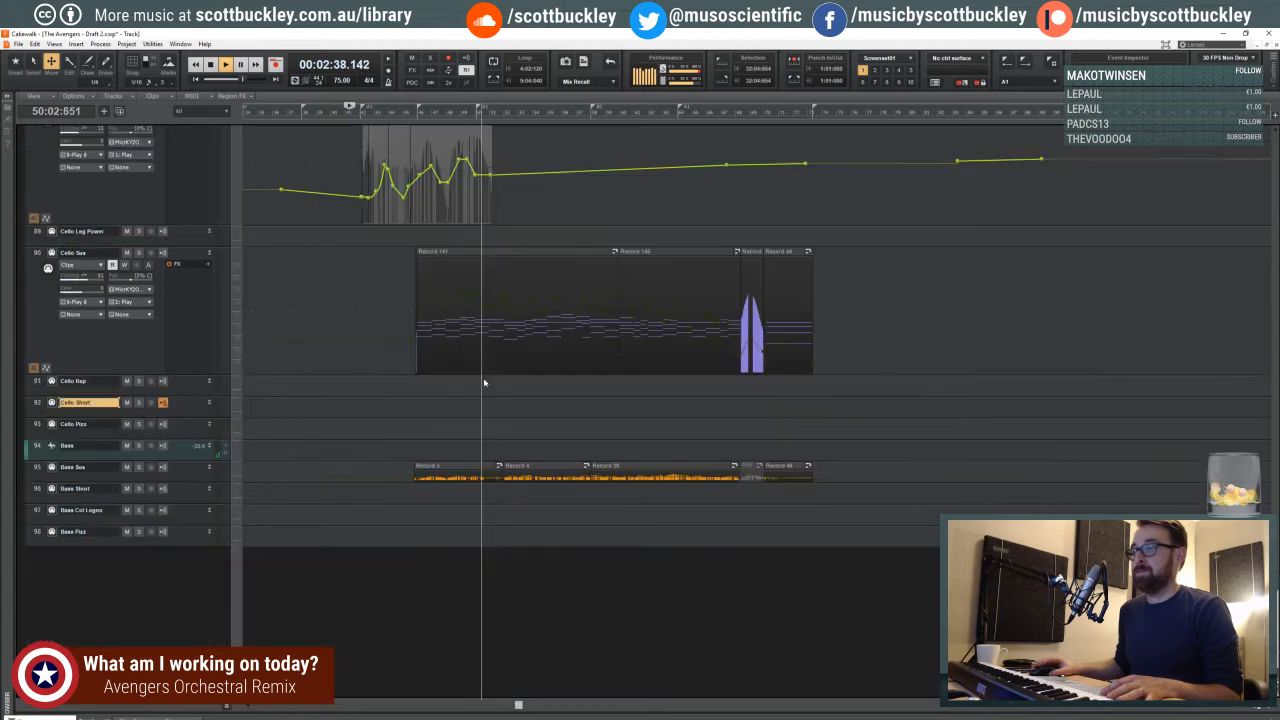
pyautogui.scroll(8, 465, 393)
pyautogui.scroll(12, 465, 393)
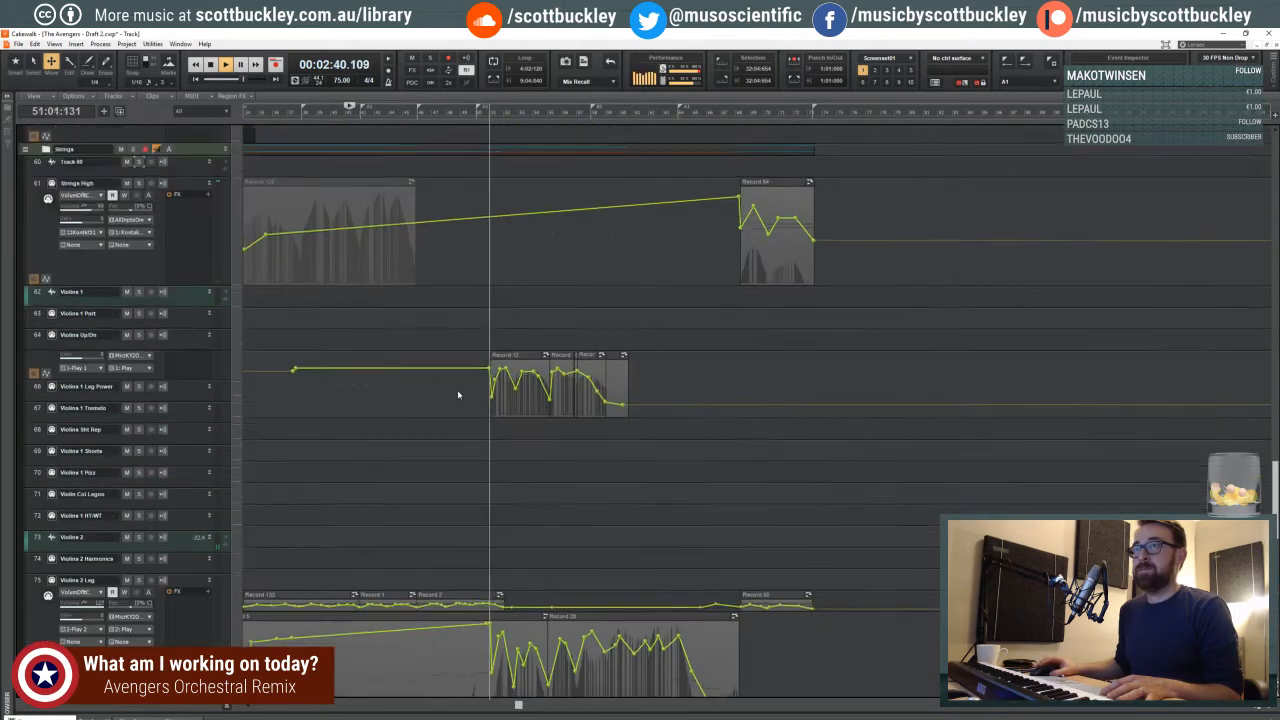
pyautogui.scroll(5, 451, 397)
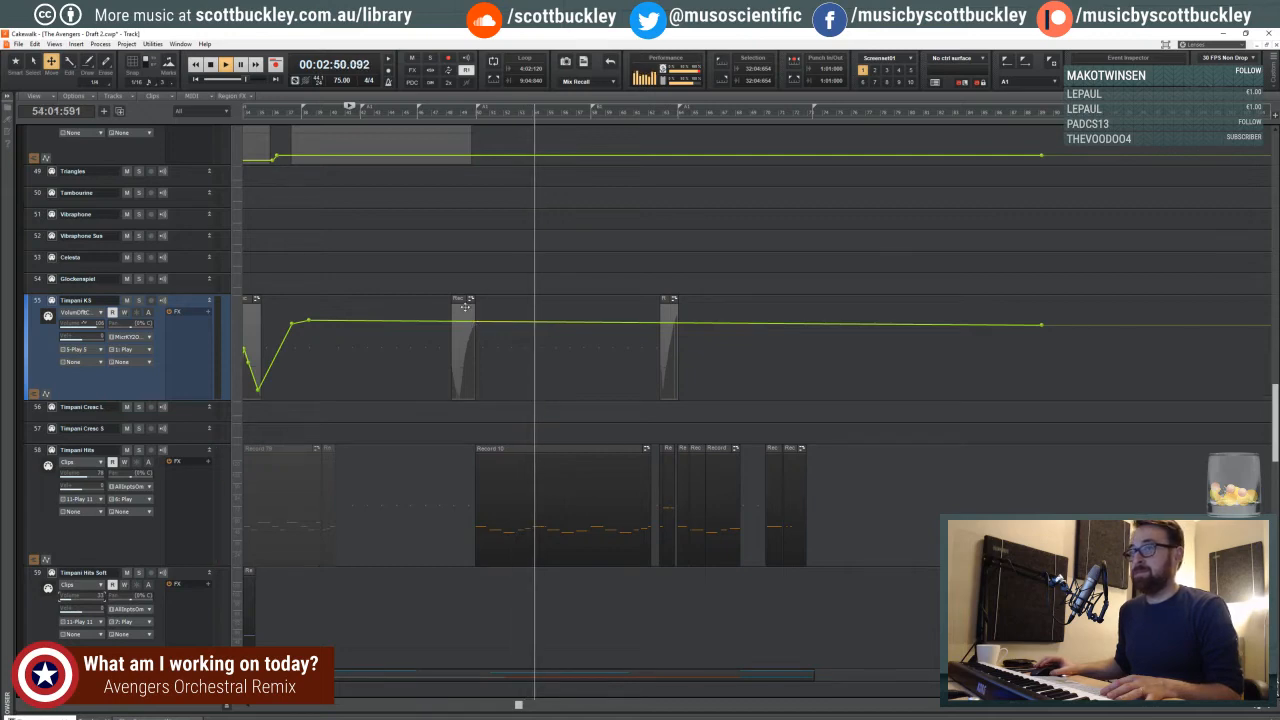
pyautogui.scroll(5, 468, 312)
pyautogui.scroll(1, 465, 307)
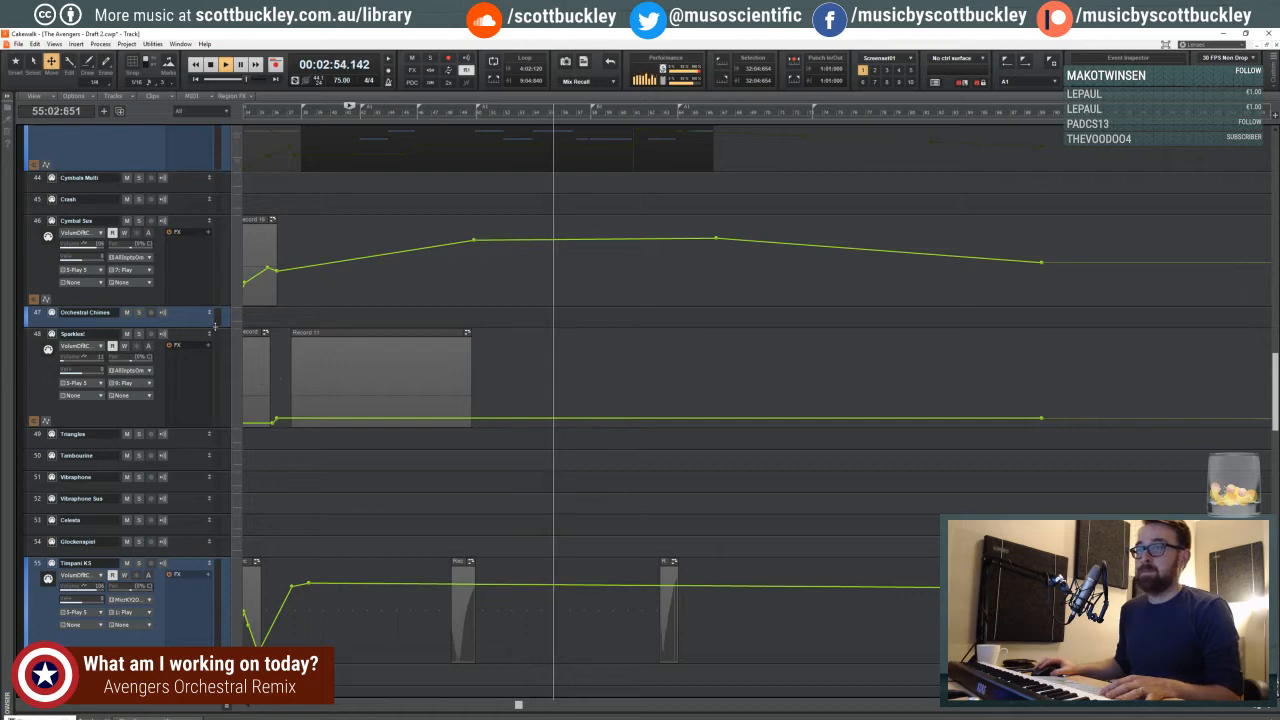
# - Select the first long Cello Sus clip, Record 141, and open its notes in the Piano Roll
pyautogui.scroll(-10, 495, 336)
pyautogui.scroll(-11, 503, 337)
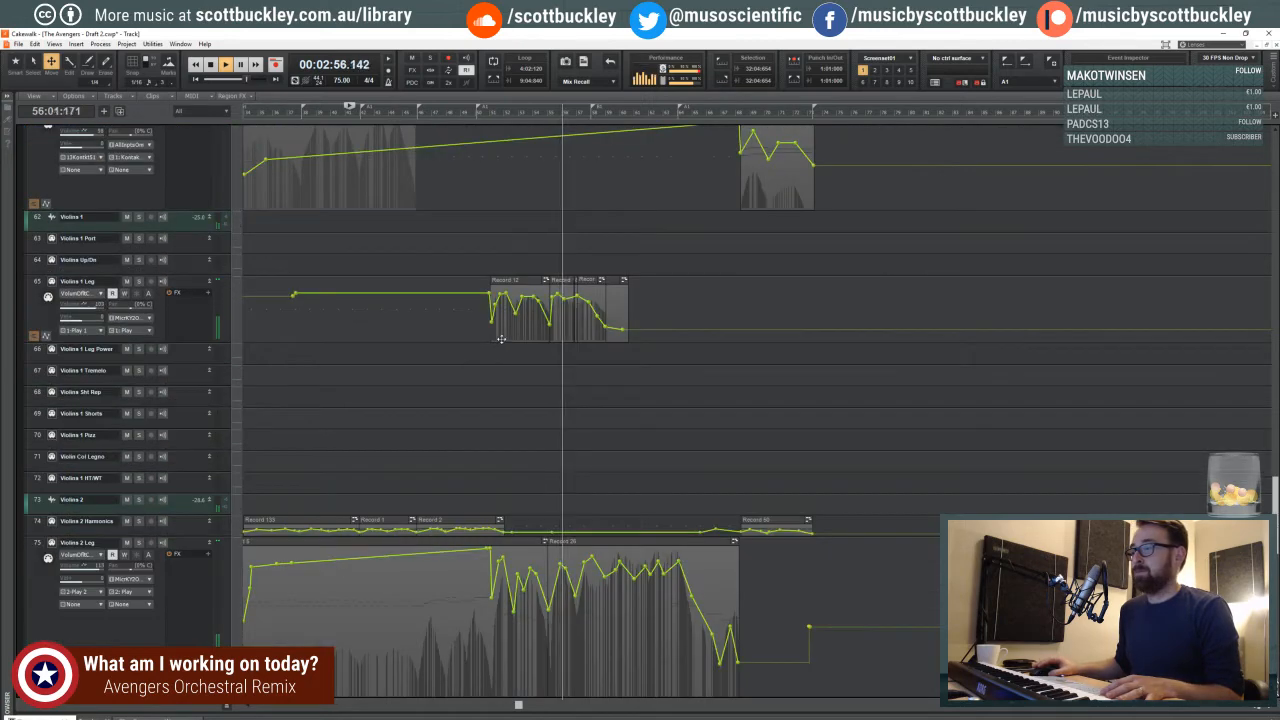
pyautogui.scroll(-4, 339, 452)
pyautogui.scroll(-11, 339, 452)
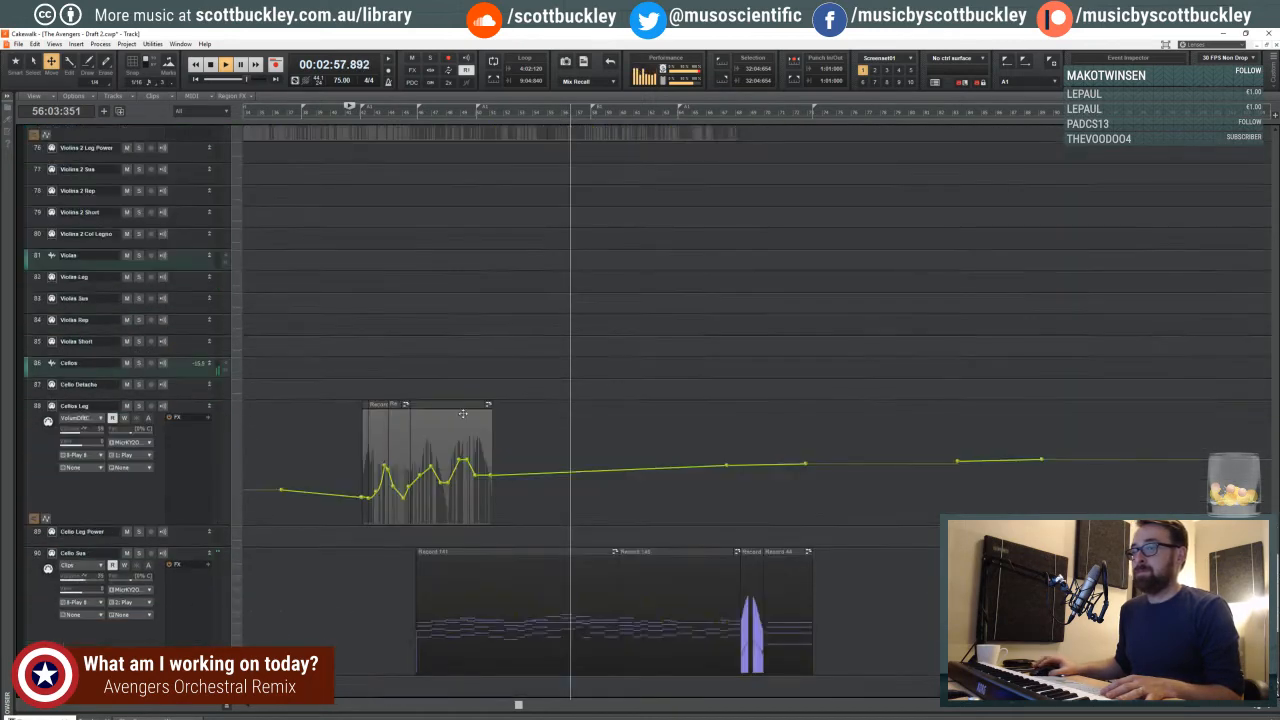
pyautogui.click(558, 335)
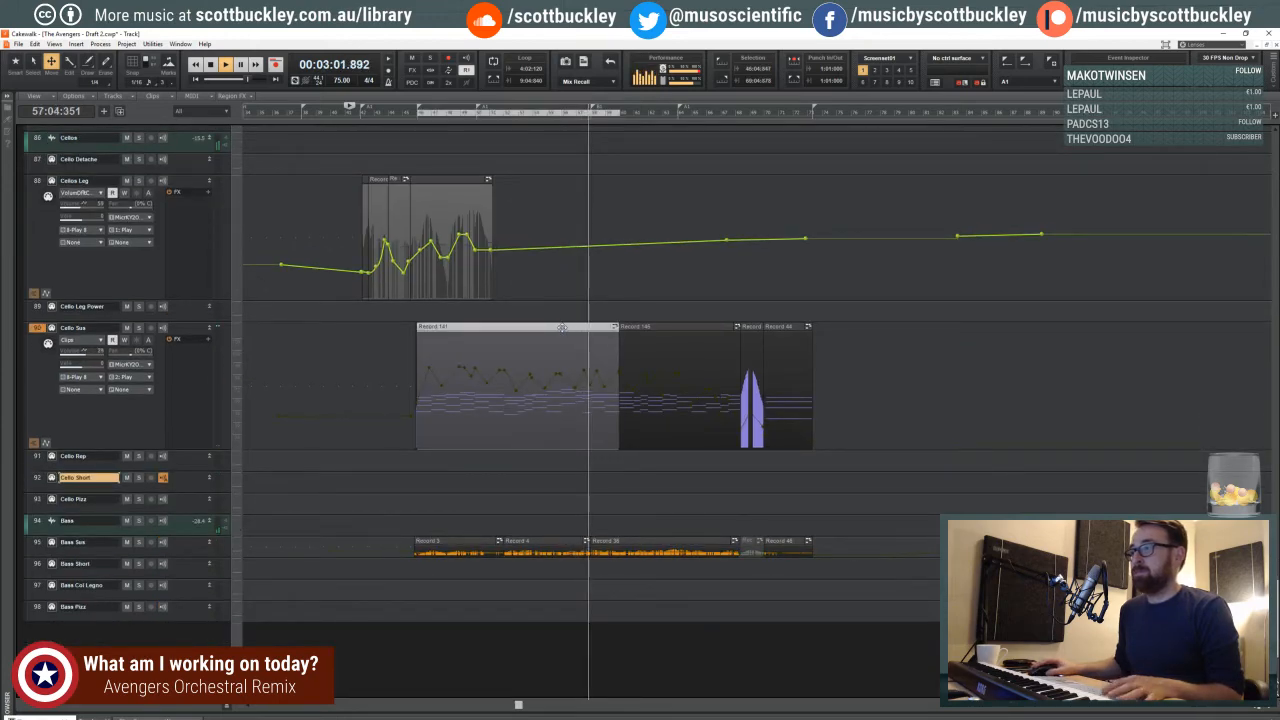
pyautogui.doubleClick(558, 345)
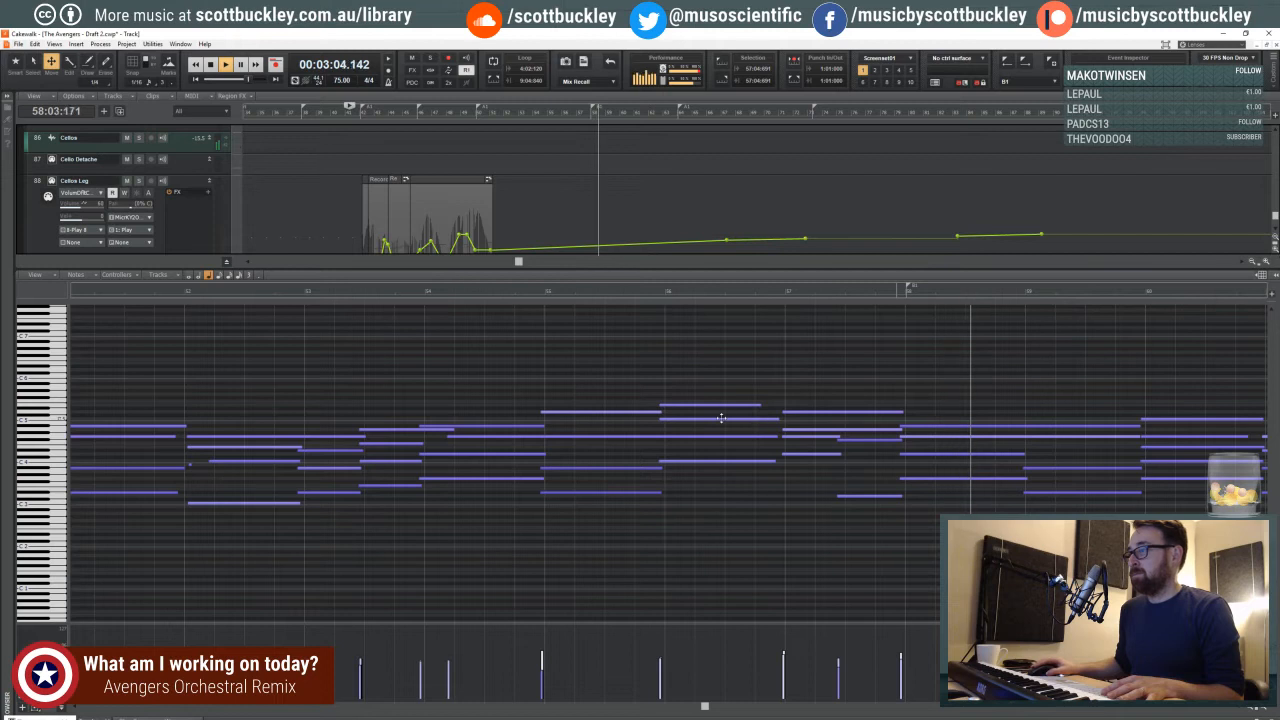
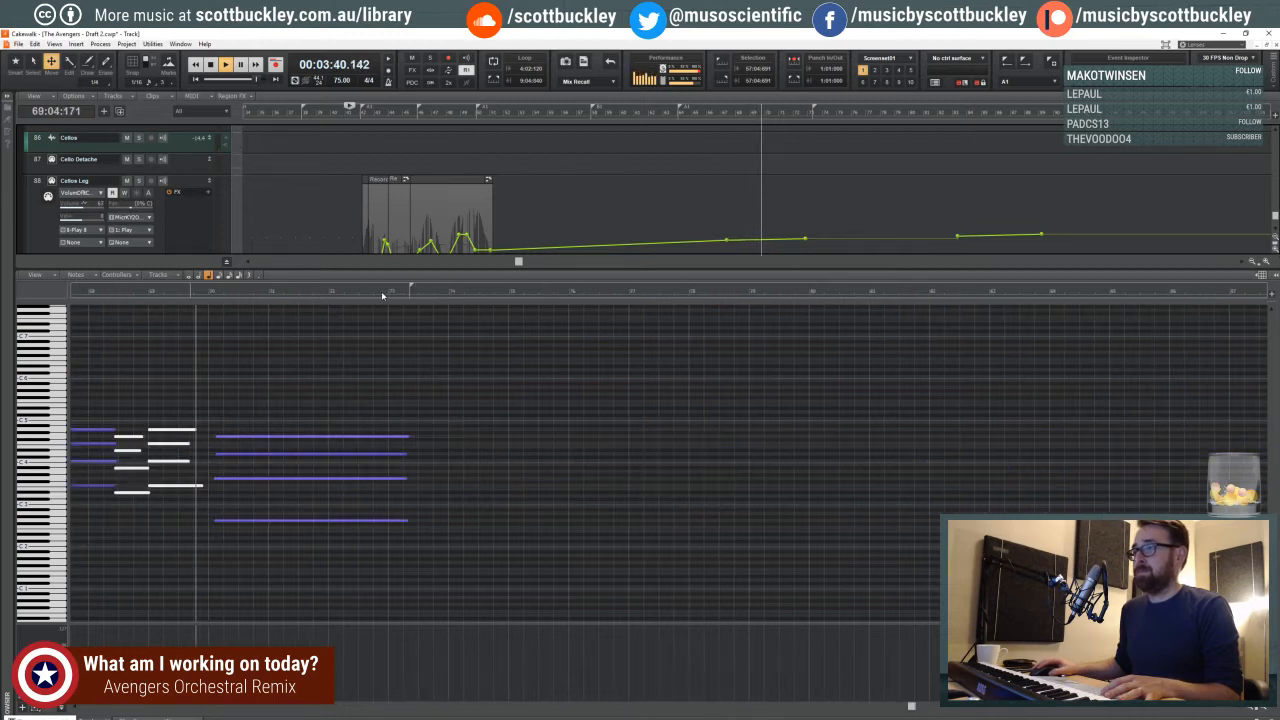
# - Review the end of the cello part around measures 52–73 in the piano roll, and stop playback
pyautogui.click(1252, 708)
pyautogui.click(1252, 708)
pyautogui.click(1252, 708)
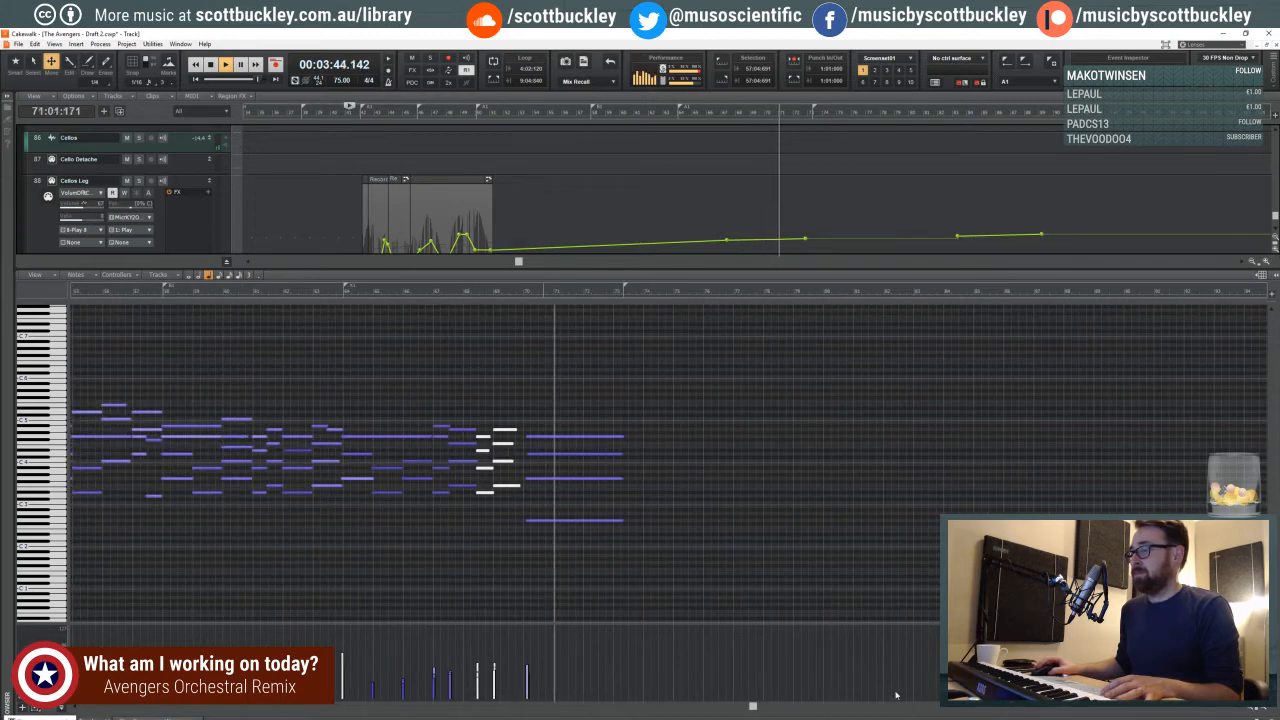
pyautogui.moveTo(752, 706); pyautogui.dragTo(709, 706)
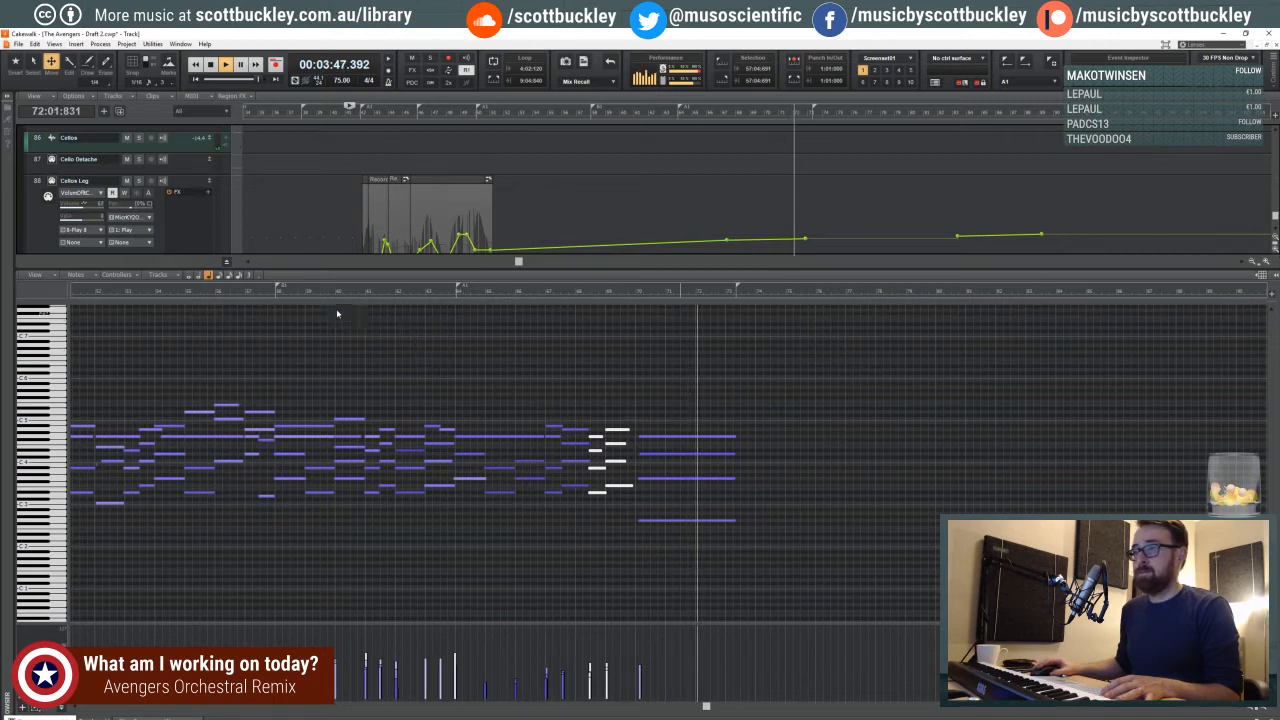
pyautogui.press('space')
# - Step the playback position back through the cello phrase to 53:02:430, just before the mid-measure chord change
pyautogui.click(713, 294)
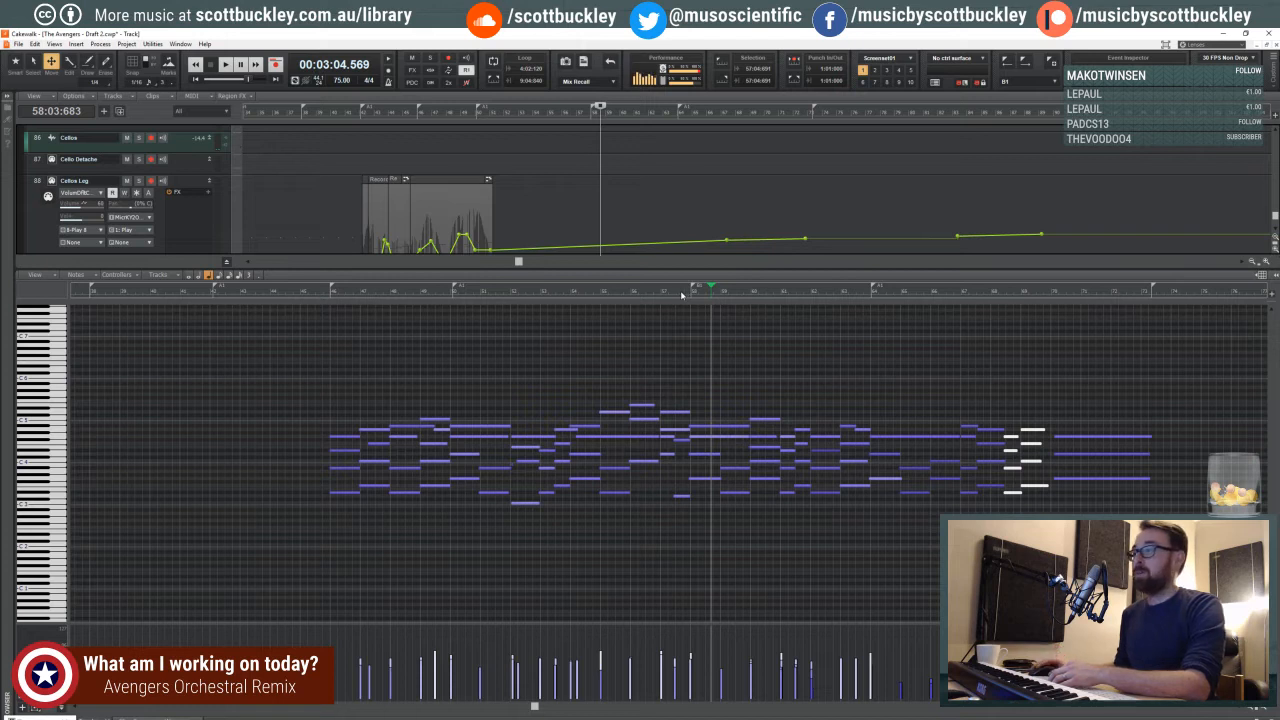
pyautogui.click(681, 294)
pyautogui.click(663, 295)
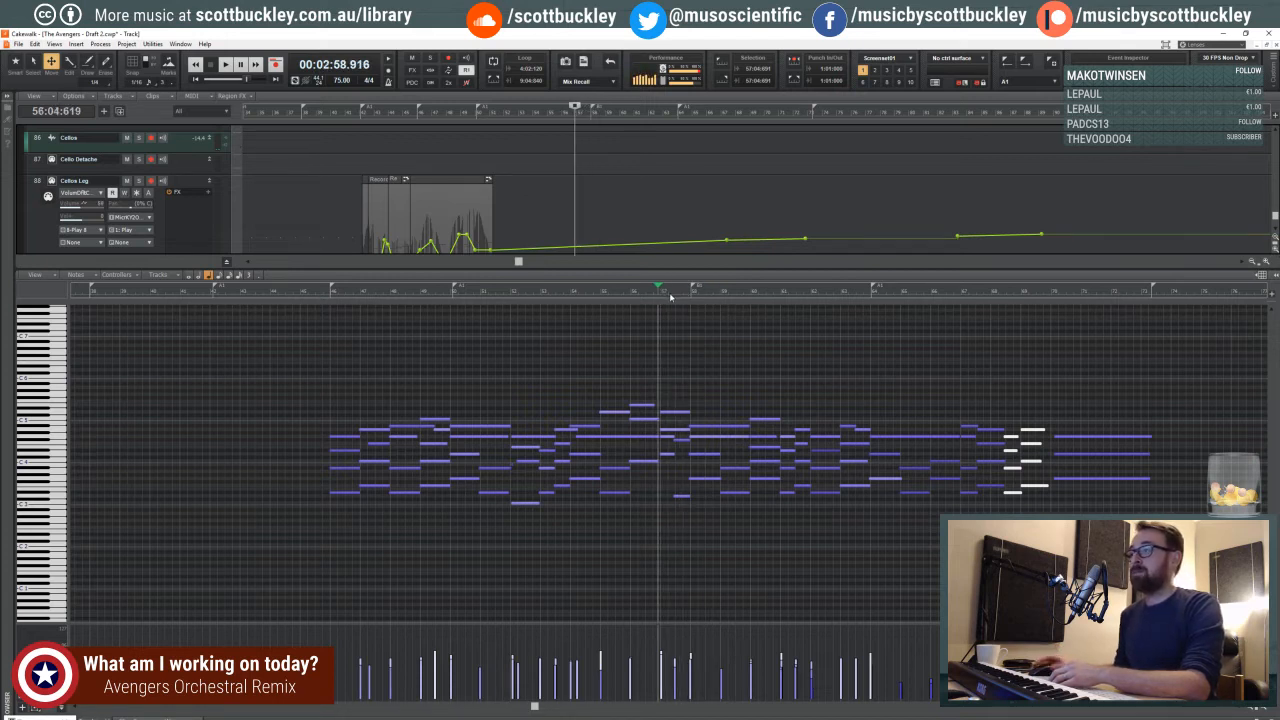
pyautogui.click(1265, 709)
pyautogui.click(1264, 708)
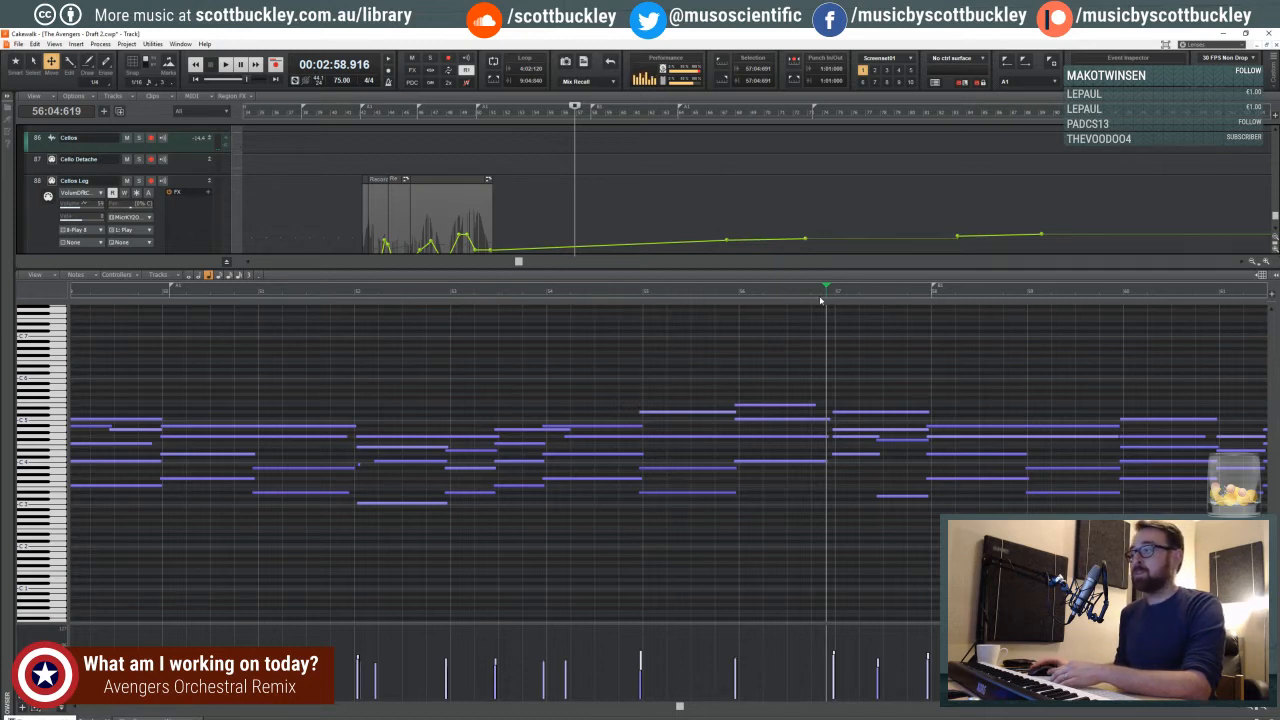
pyautogui.click(733, 291)
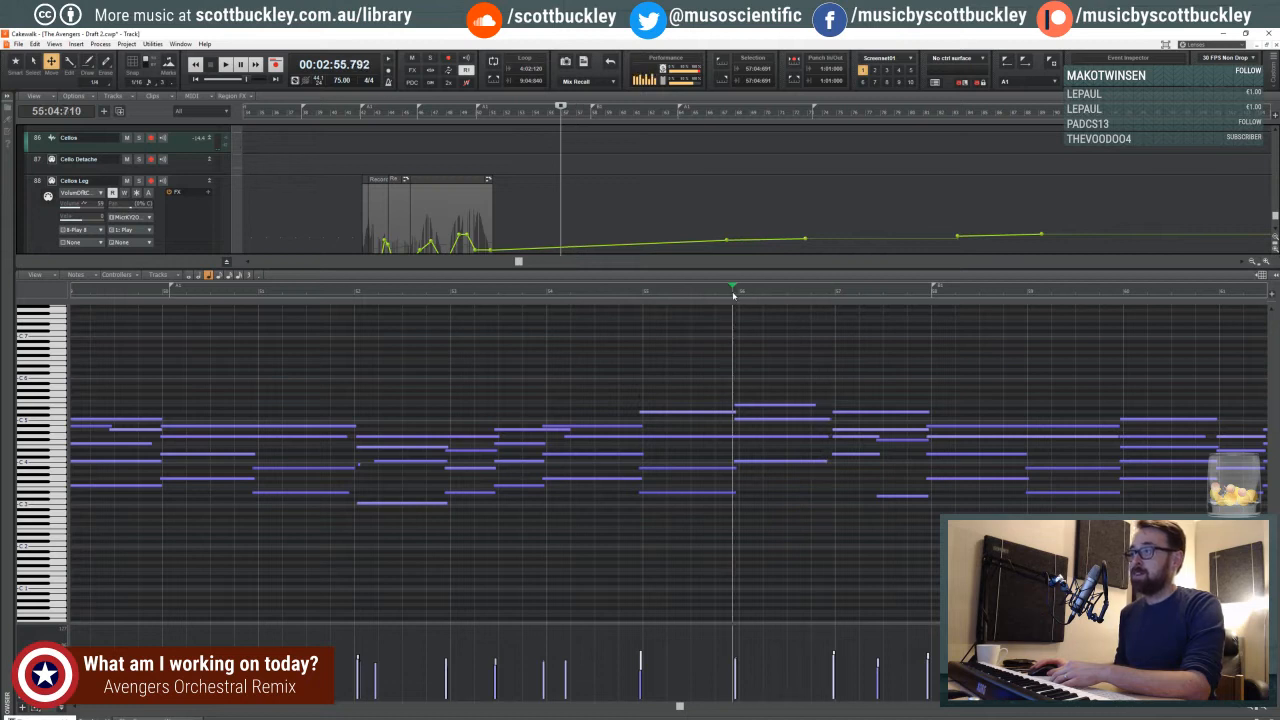
pyautogui.click(639, 291)
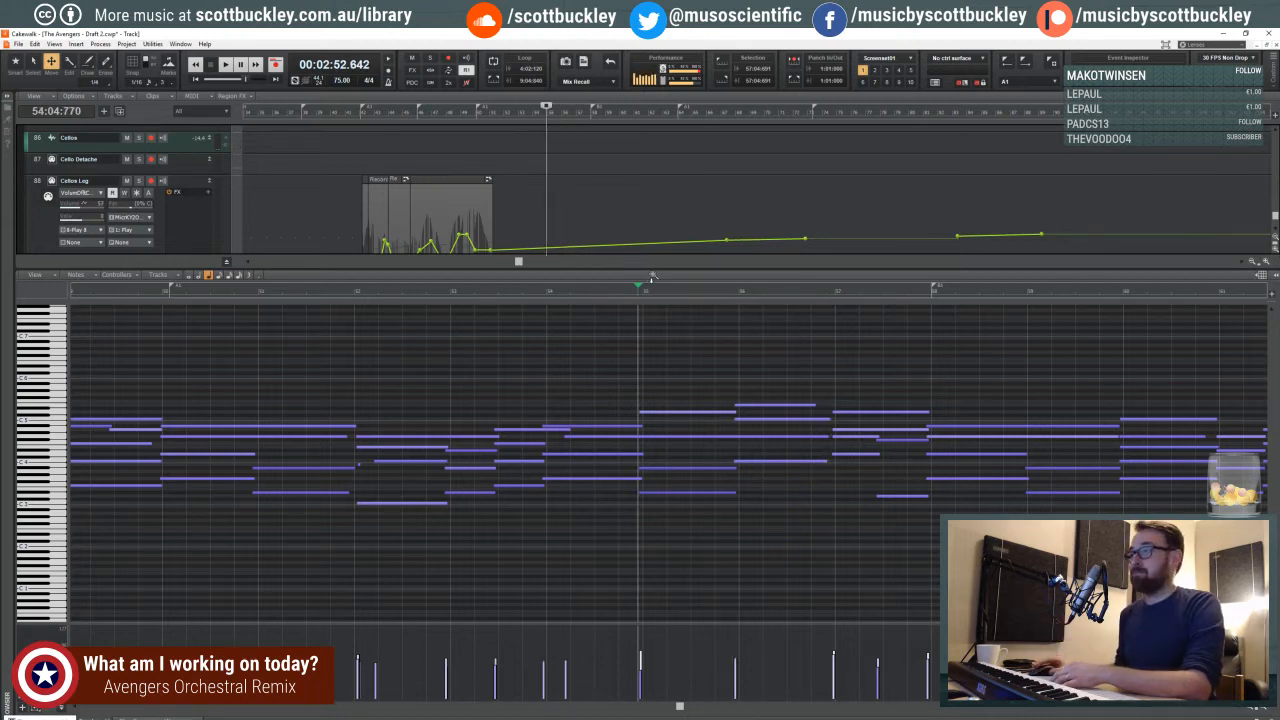
pyautogui.click(494, 291)
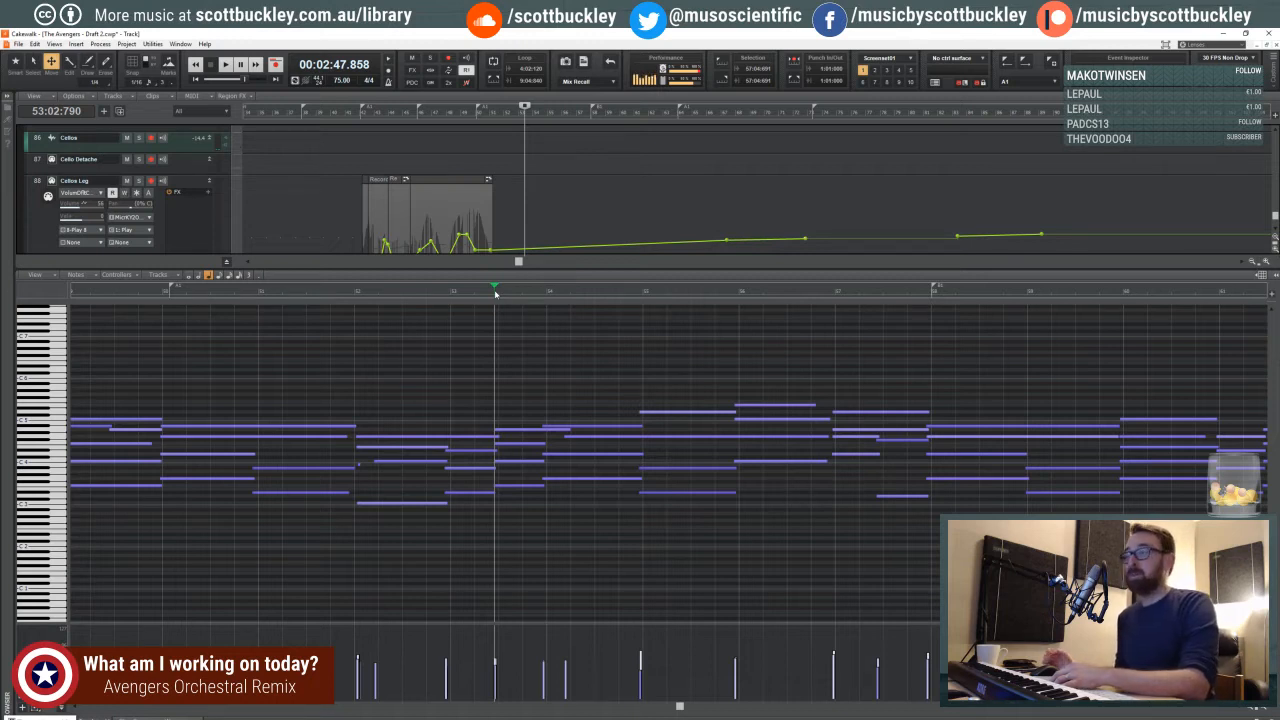
pyautogui.click(485, 296)
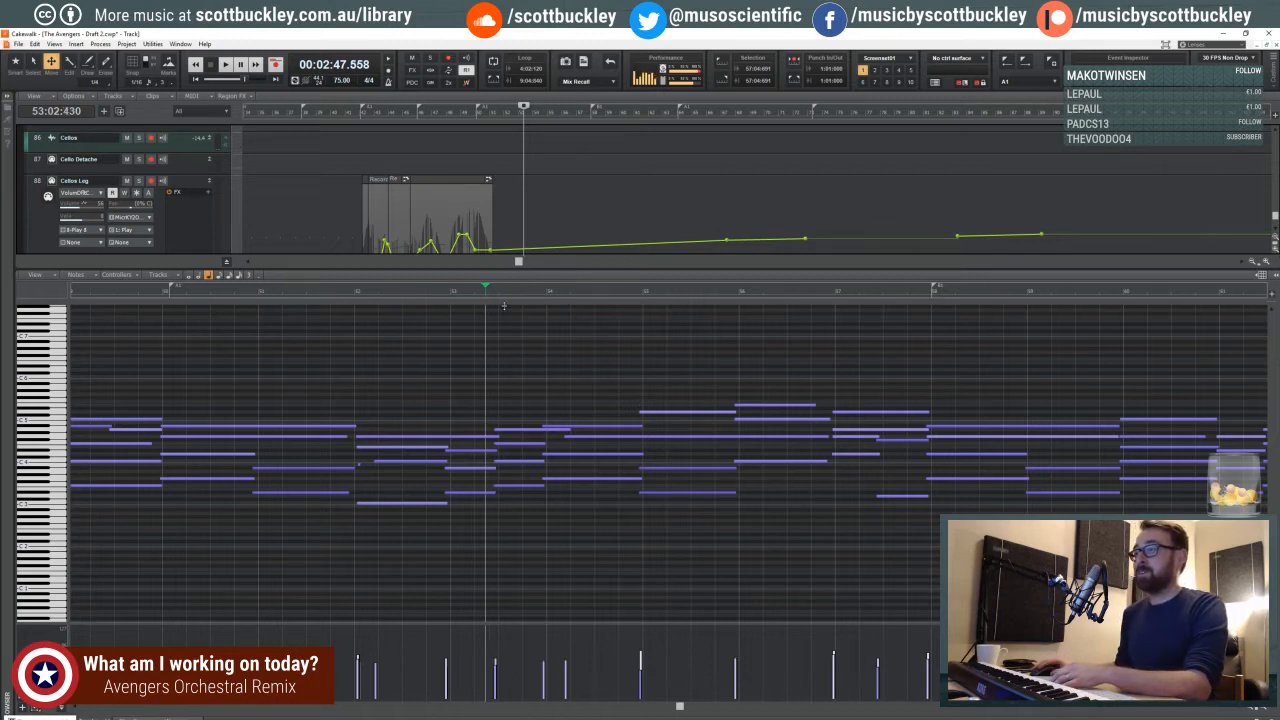
# - Show the whole cello passage in a slightly shorter piano roll, and play the project from measure 53
pyautogui.scroll(-4, 737, 657)
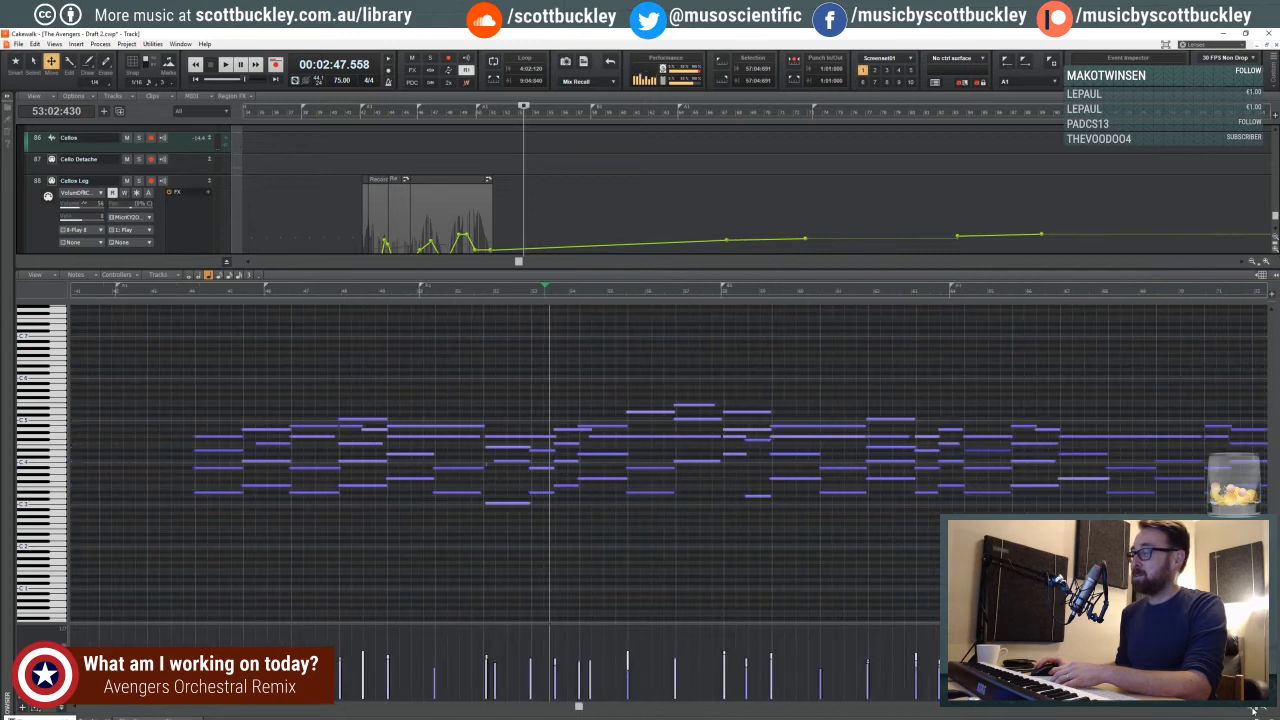
pyautogui.moveTo(578, 708); pyautogui.dragTo(590, 706)
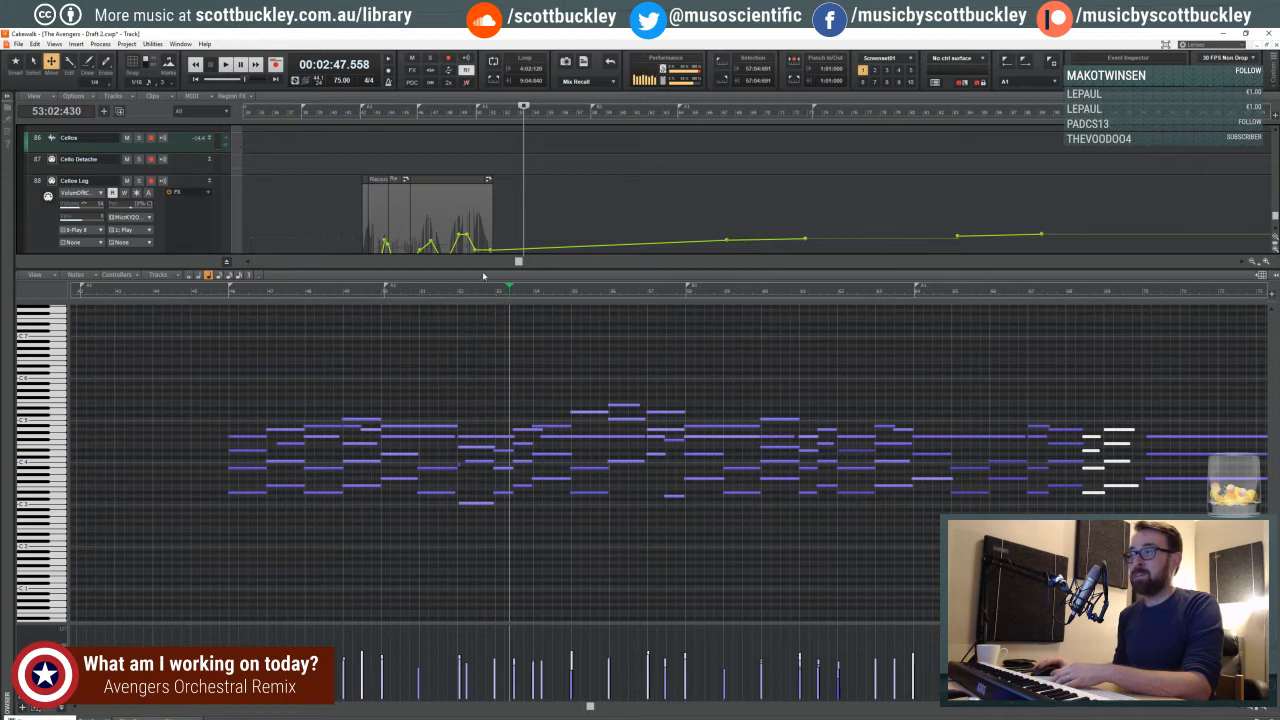
pyautogui.moveTo(495, 315); pyautogui.dragTo(498, 277)
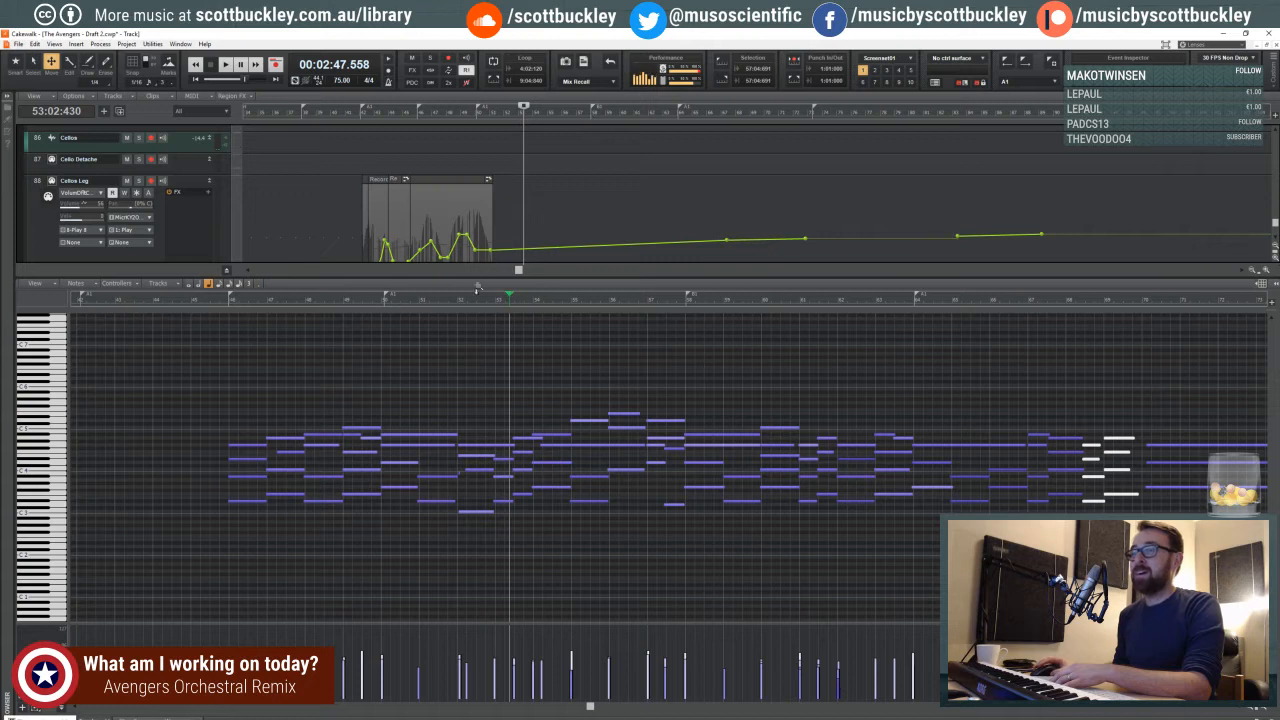
pyautogui.scroll(-1, 504, 226)
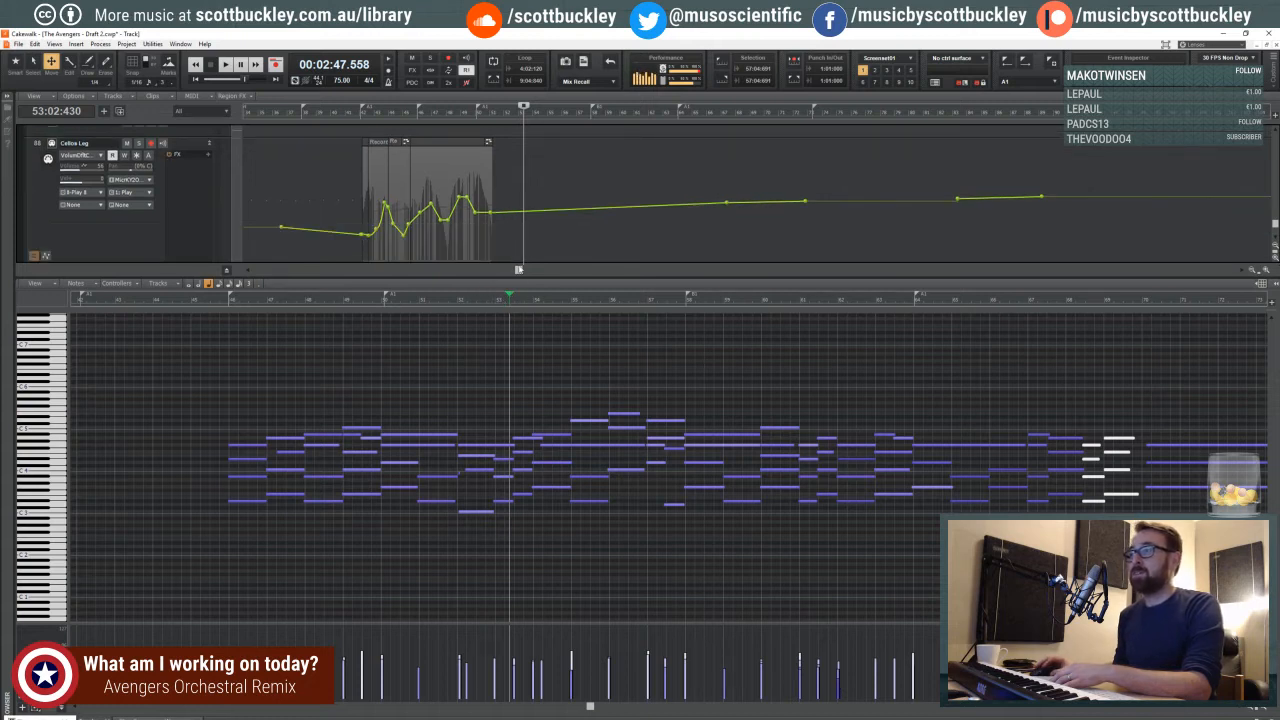
pyautogui.scroll(1, 533, 240)
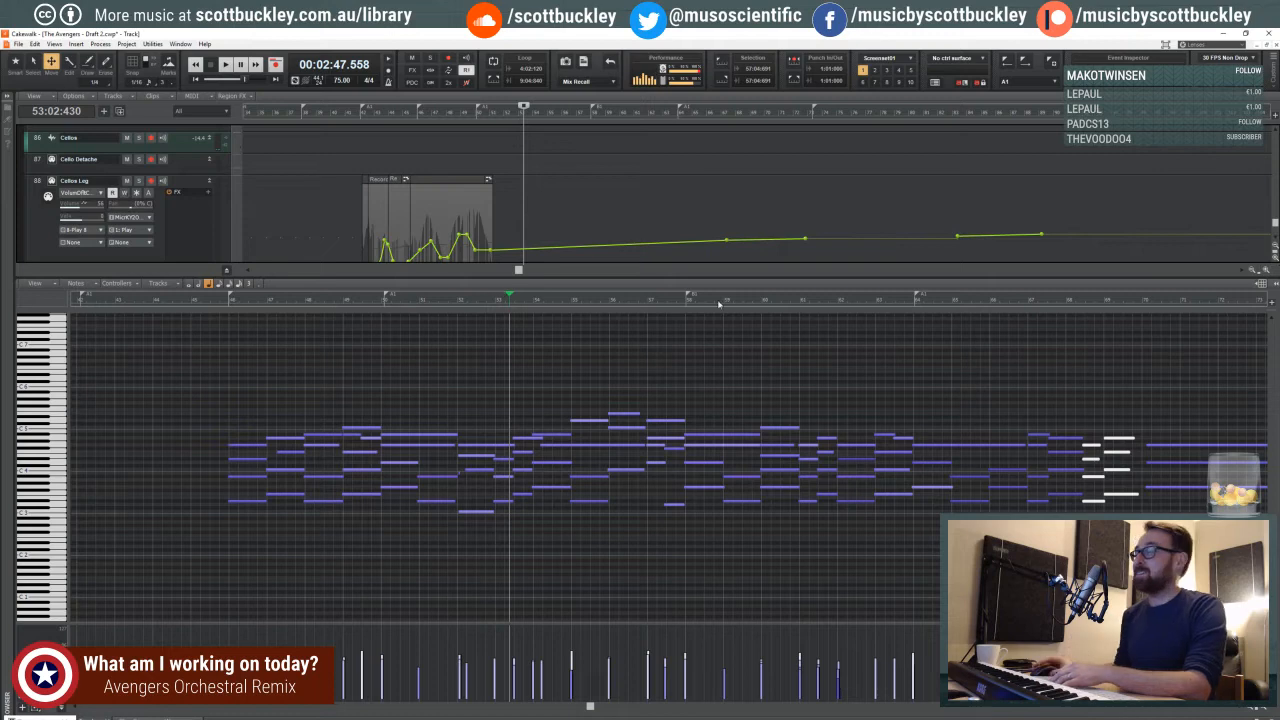
pyautogui.click(1249, 711)
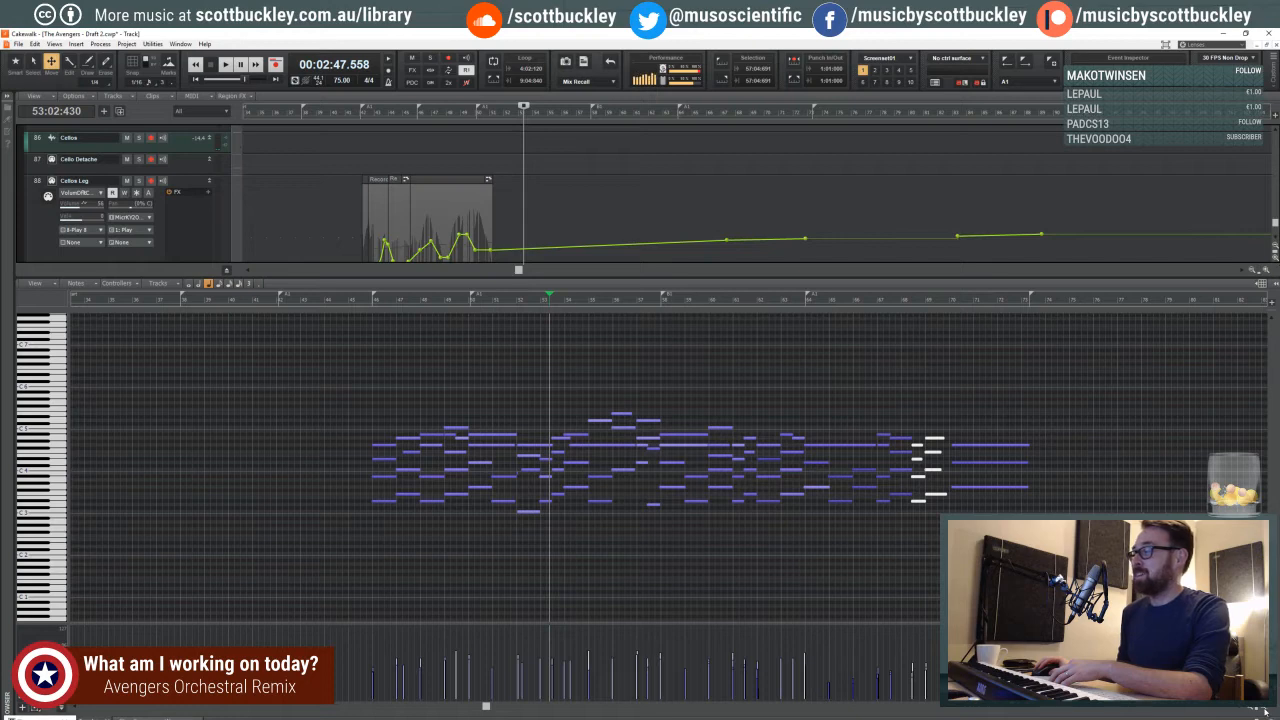
pyautogui.click(1264, 711)
pyautogui.click(1264, 710)
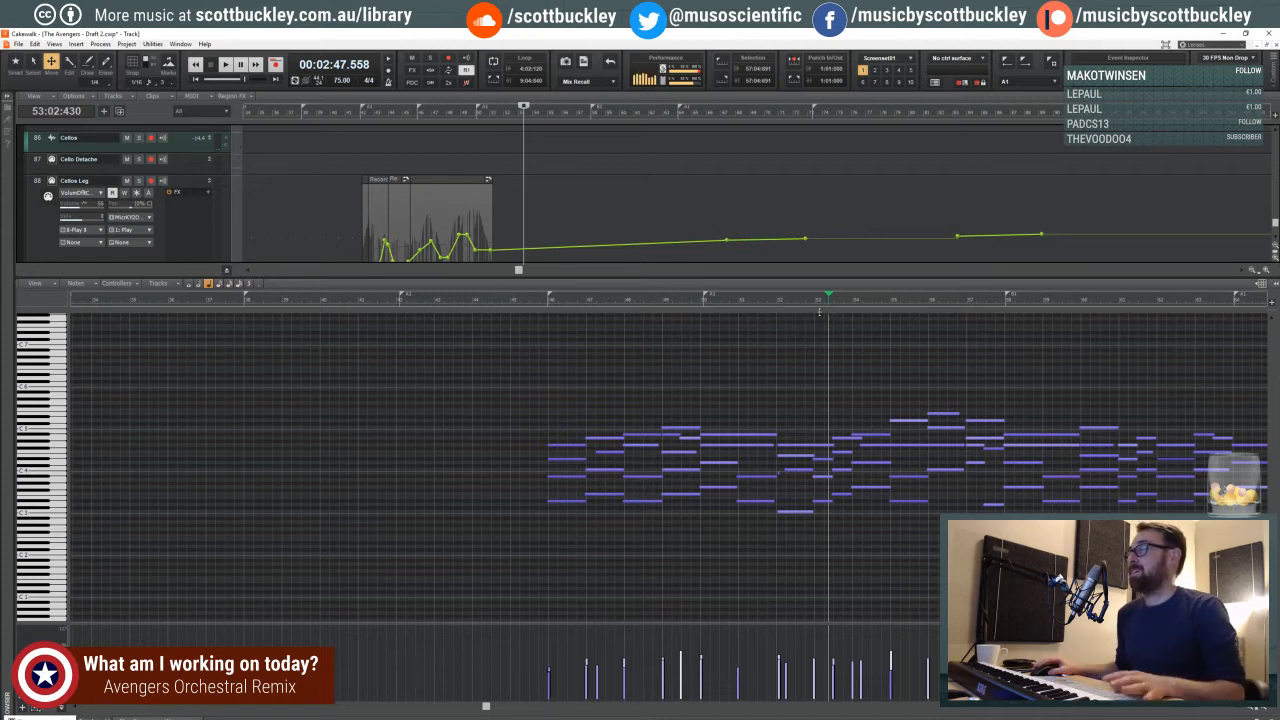
pyautogui.press('space')
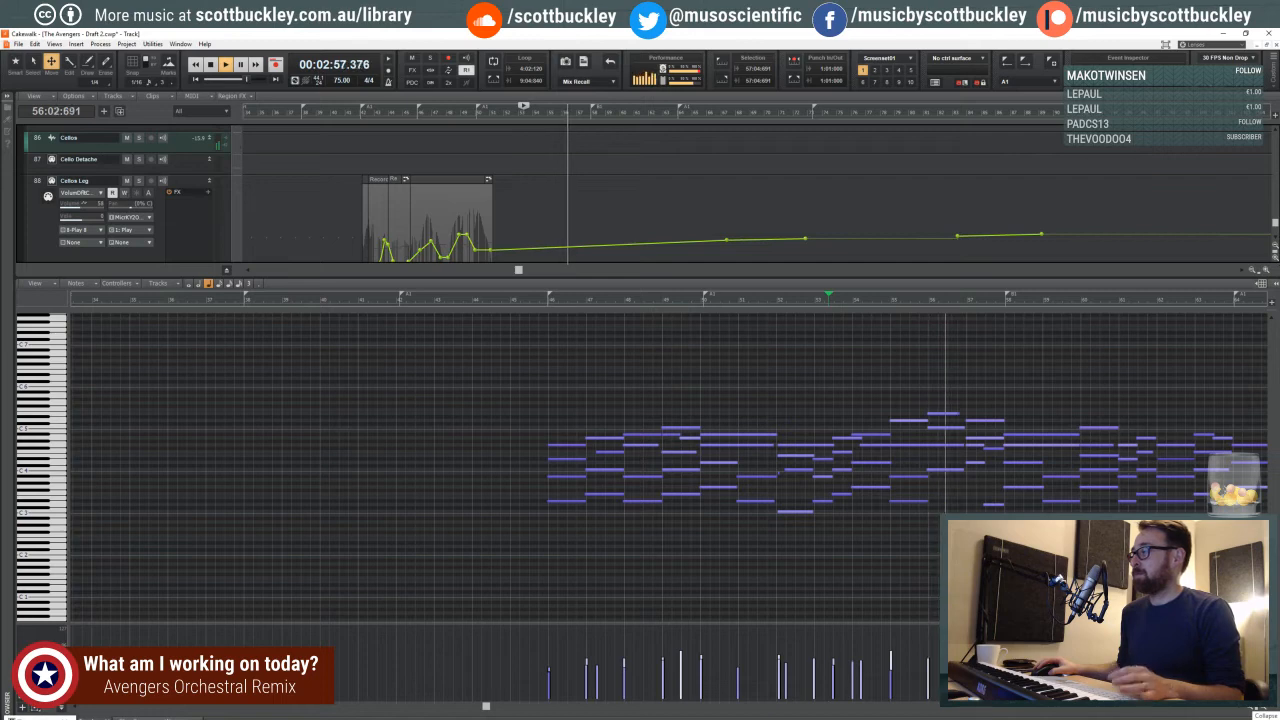
# - Collapse the piano roll and enlarge the Trombones Sus track lane, with its clips in measures 57–73 shown in more detail
pyautogui.click(1268, 717)
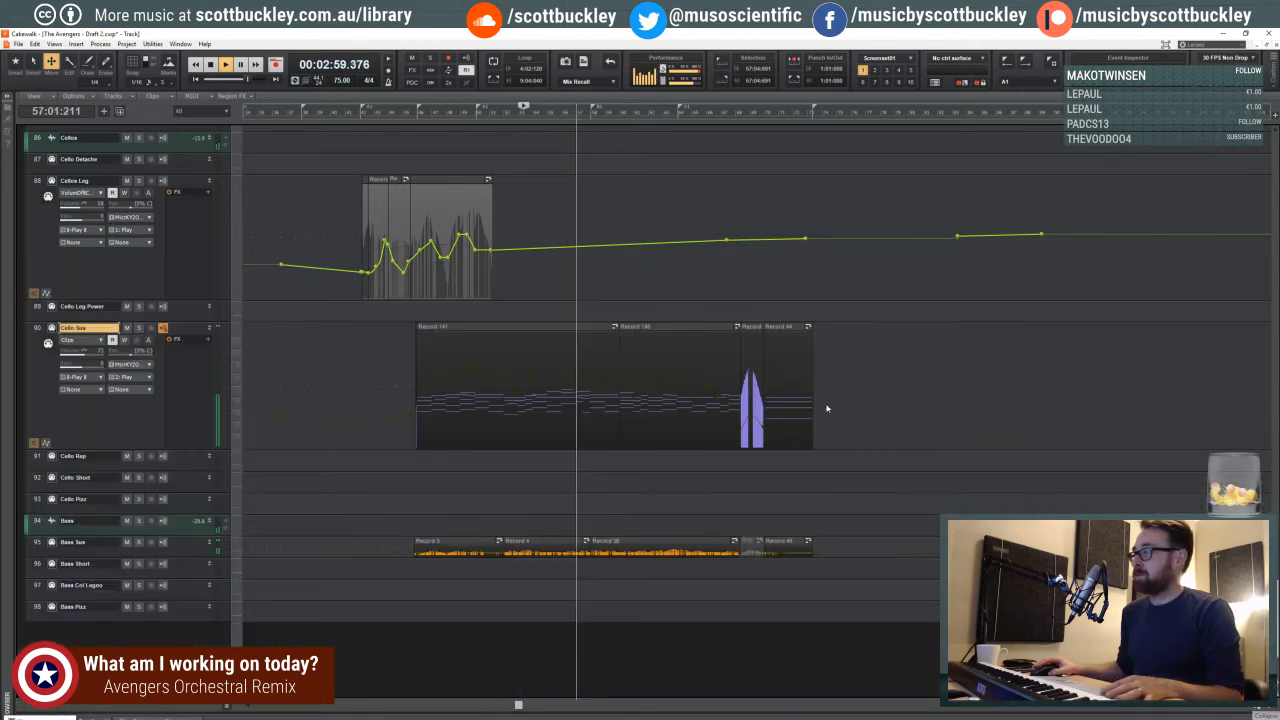
pyautogui.scroll(-2, 588, 380)
pyautogui.scroll(12, 580, 380)
pyautogui.scroll(10, 578, 381)
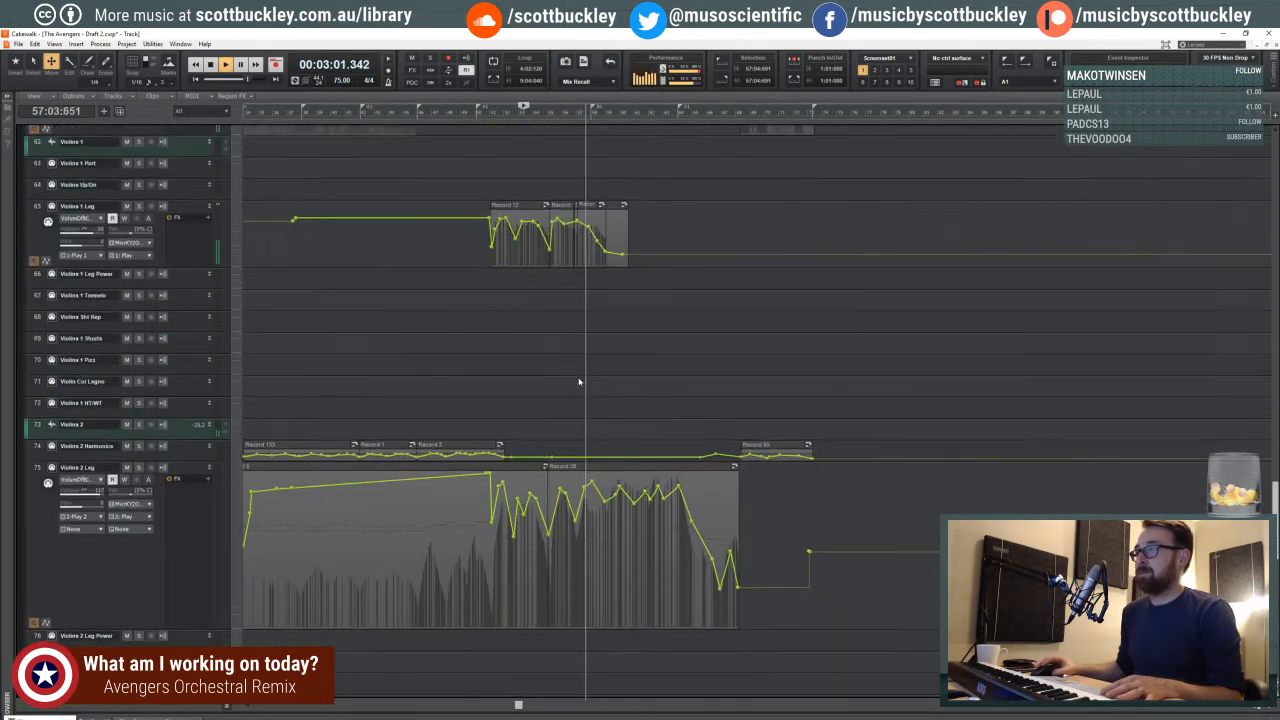
pyautogui.scroll(12, 578, 381)
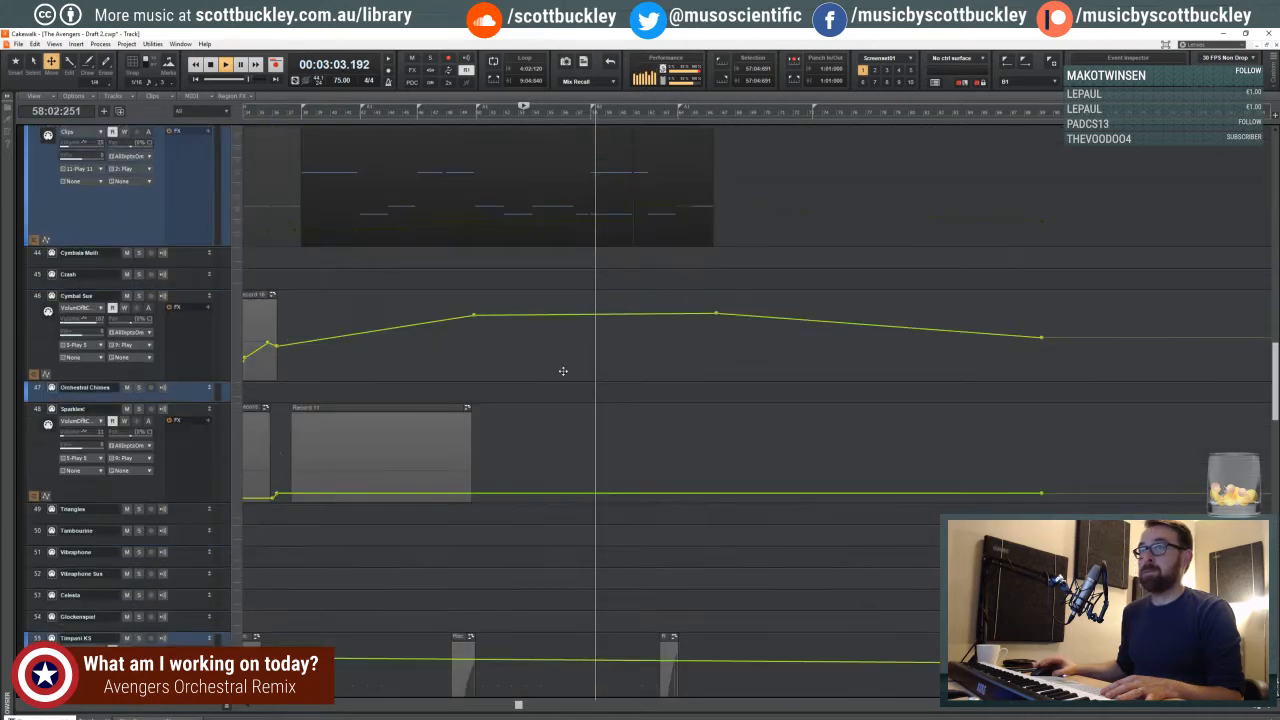
pyautogui.scroll(2, 563, 375)
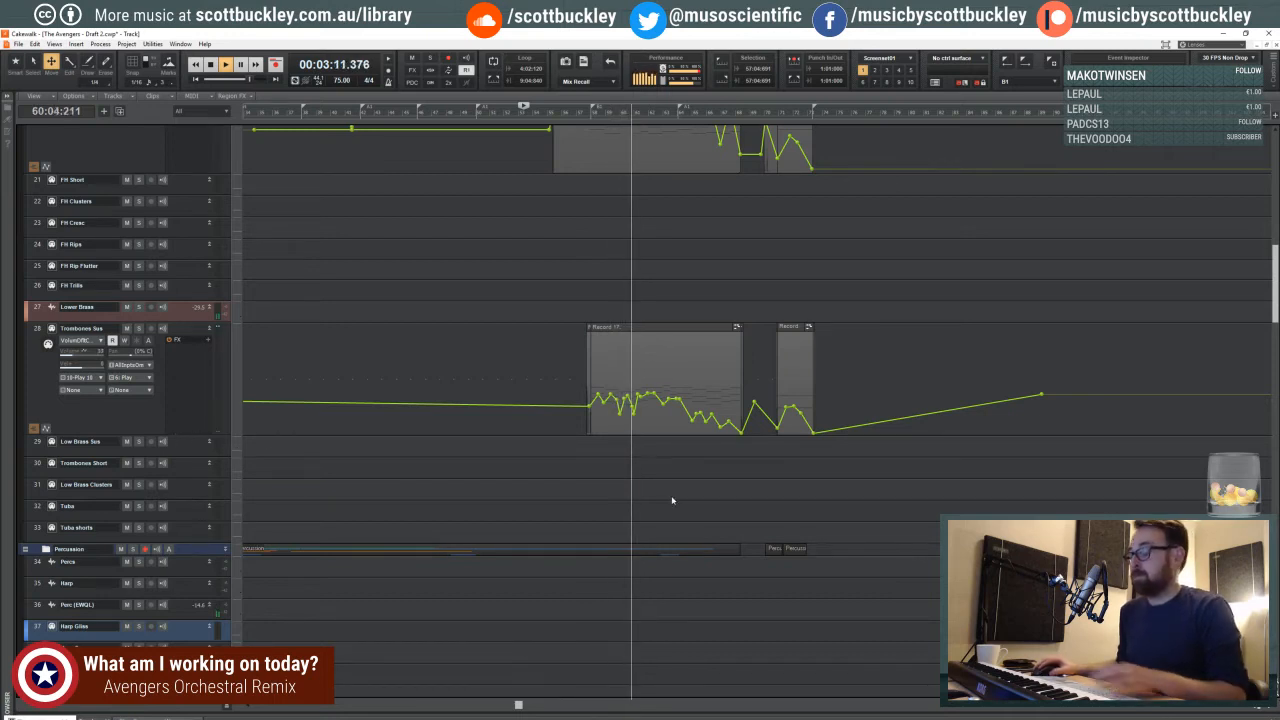
pyautogui.hotkey('ctrl', 'Right')
pyautogui.hotkey('ctrl', 'Right')
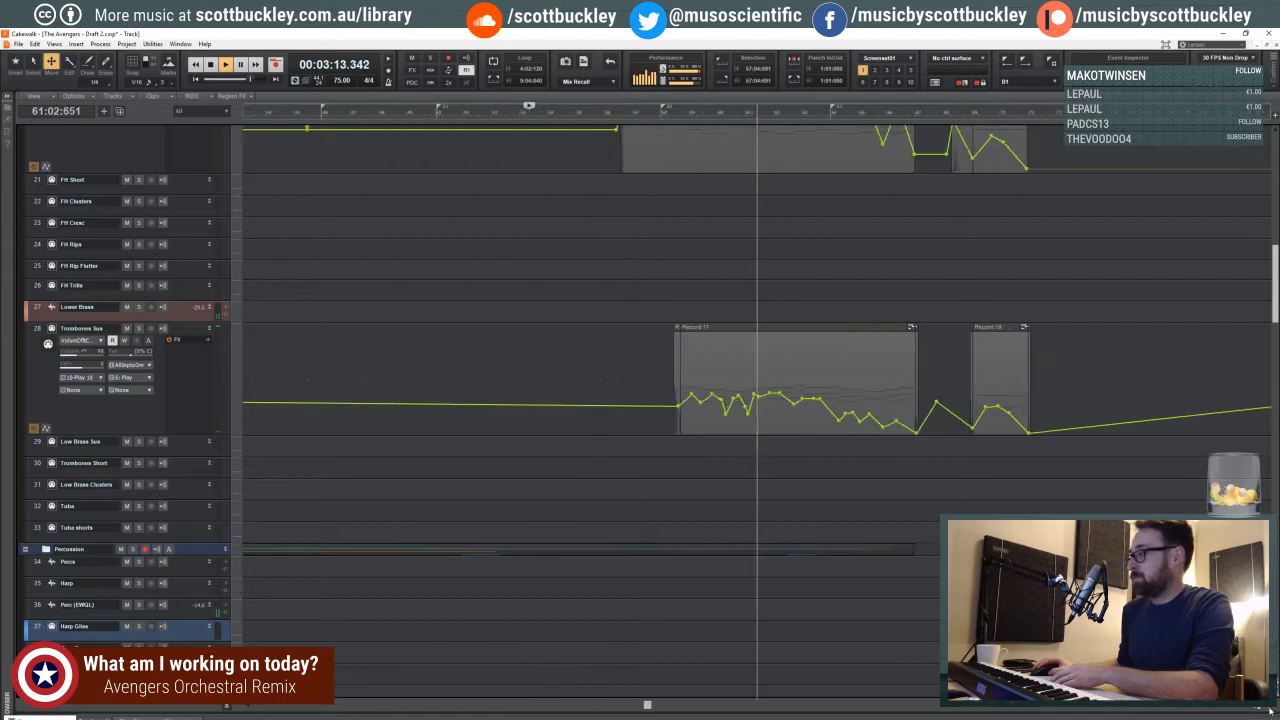
pyautogui.moveTo(697, 704); pyautogui.dragTo(788, 704)
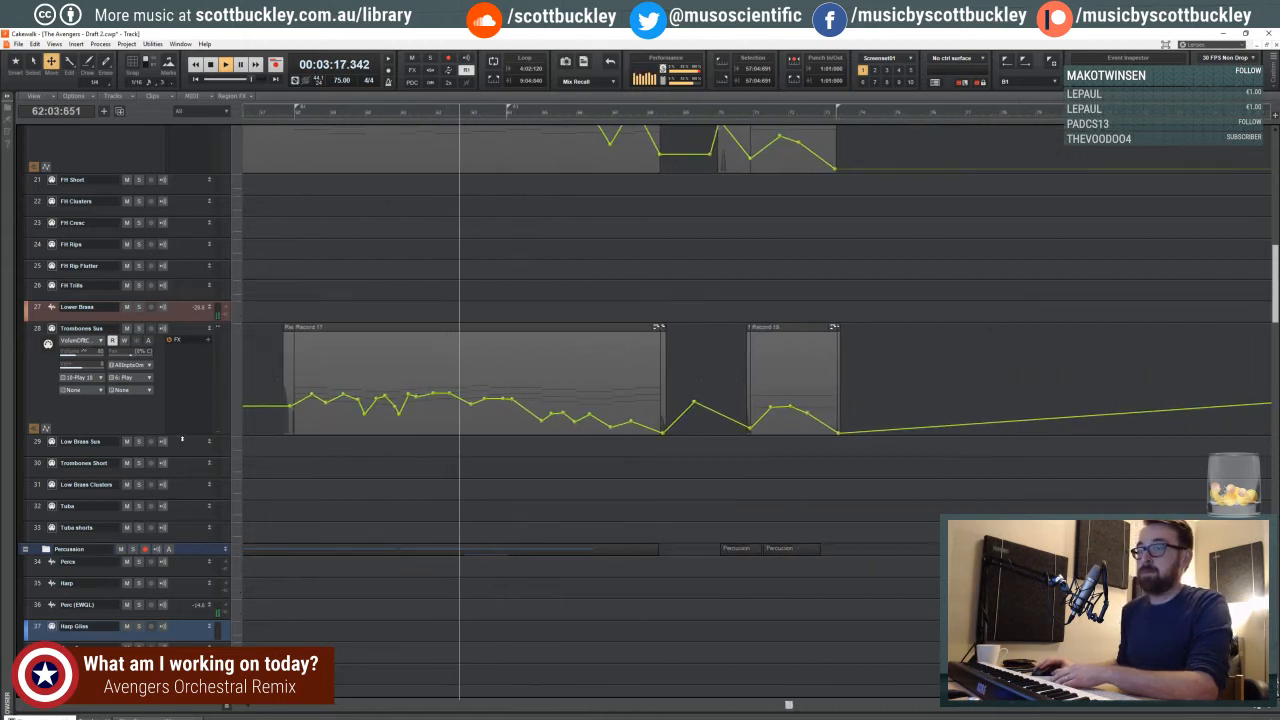
pyautogui.moveTo(176, 436); pyautogui.dragTo(177, 473)
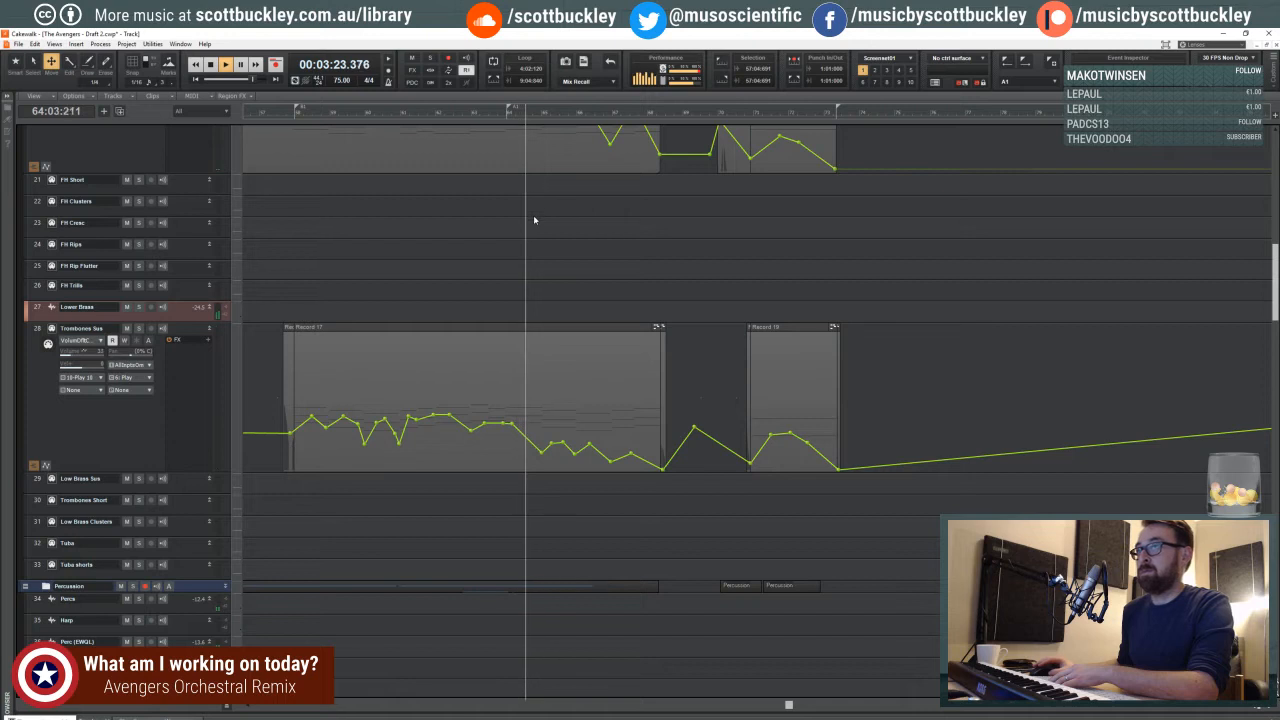
# - Lower the volume automation around measures 70 and 72 on FH Sus, and the measure 71–72 peak on Trombones Sus
pyautogui.scroll(-3, 534, 213)
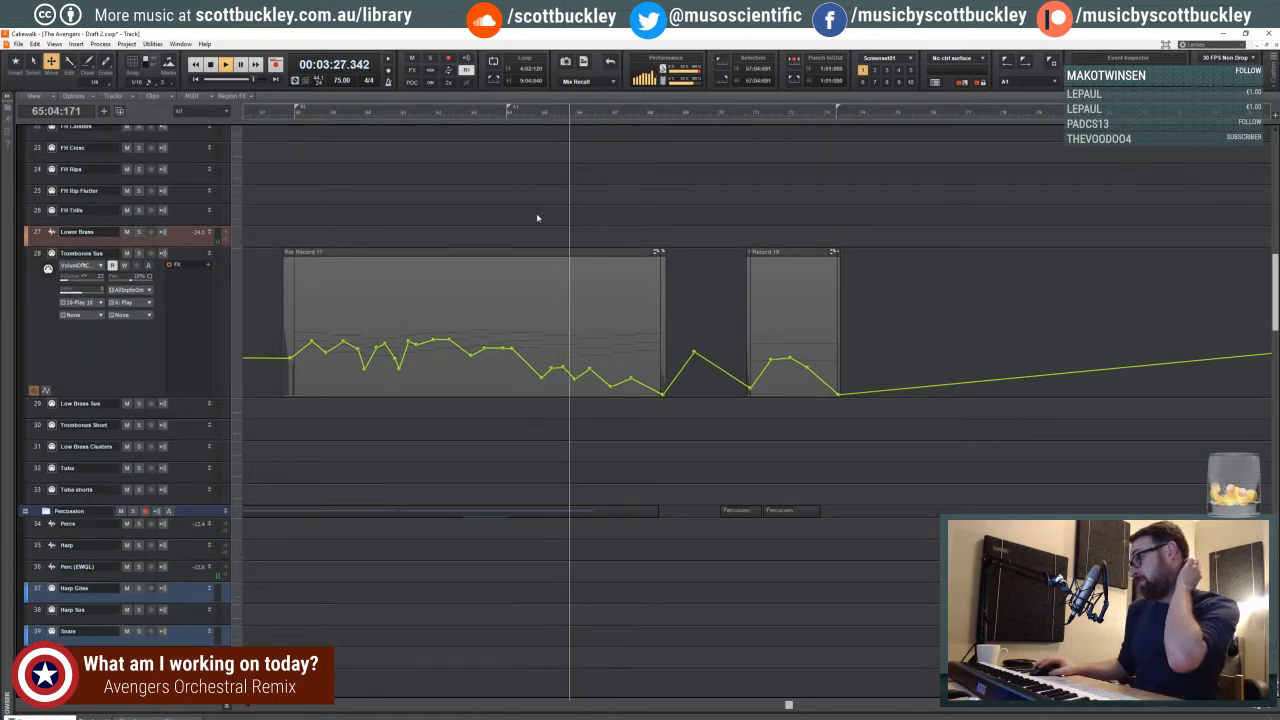
pyautogui.scroll(-9, 535, 220)
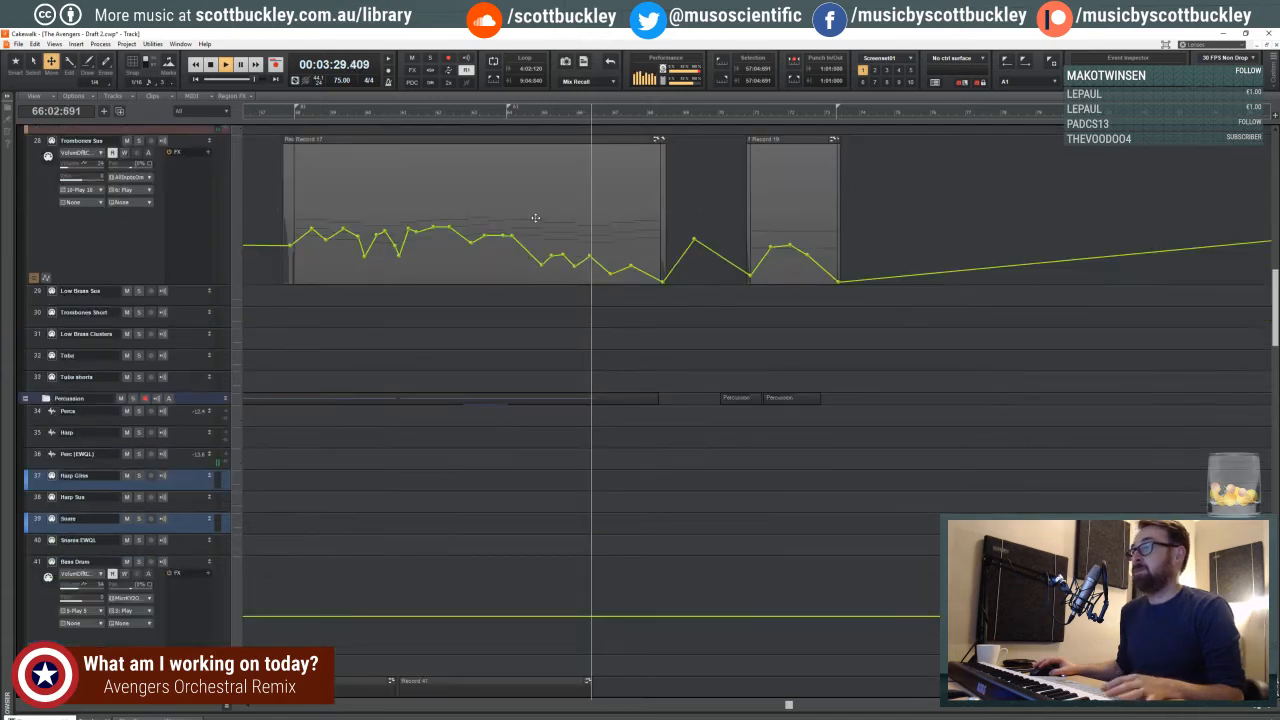
pyautogui.scroll(-9, 668, 257)
pyautogui.scroll(20, 668, 258)
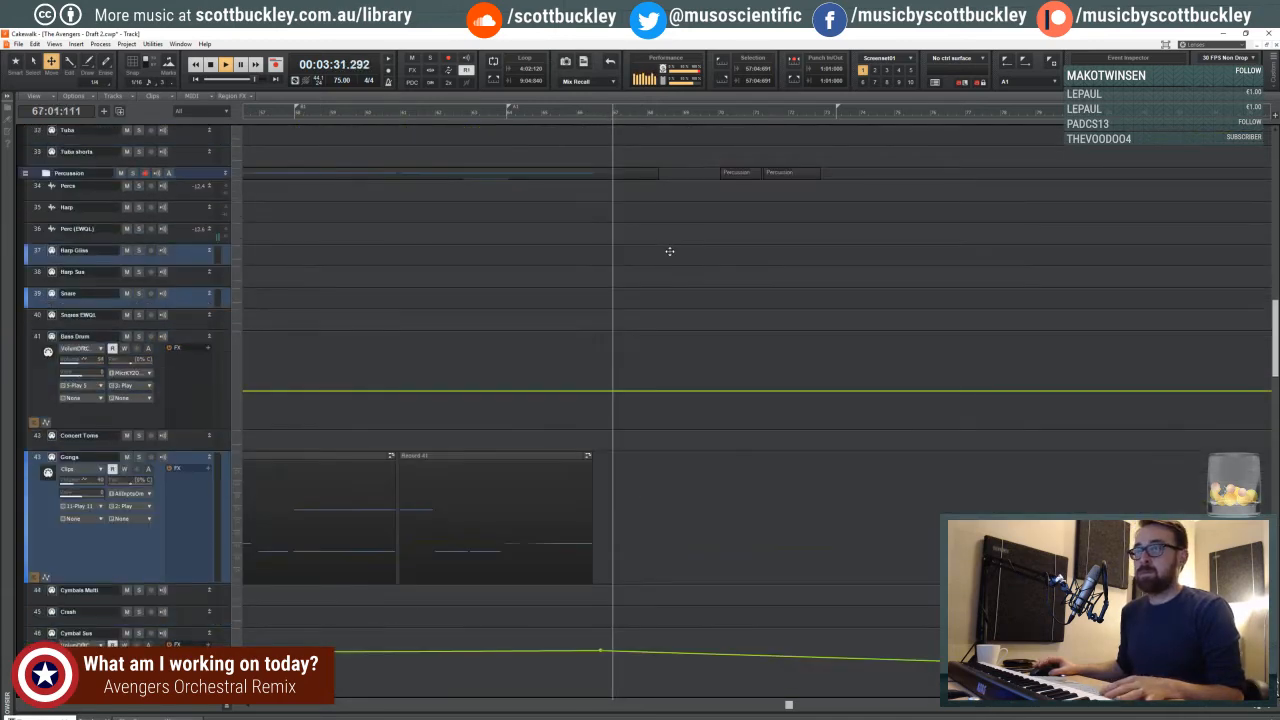
pyautogui.scroll(15, 667, 254)
pyautogui.scroll(-6, 666, 257)
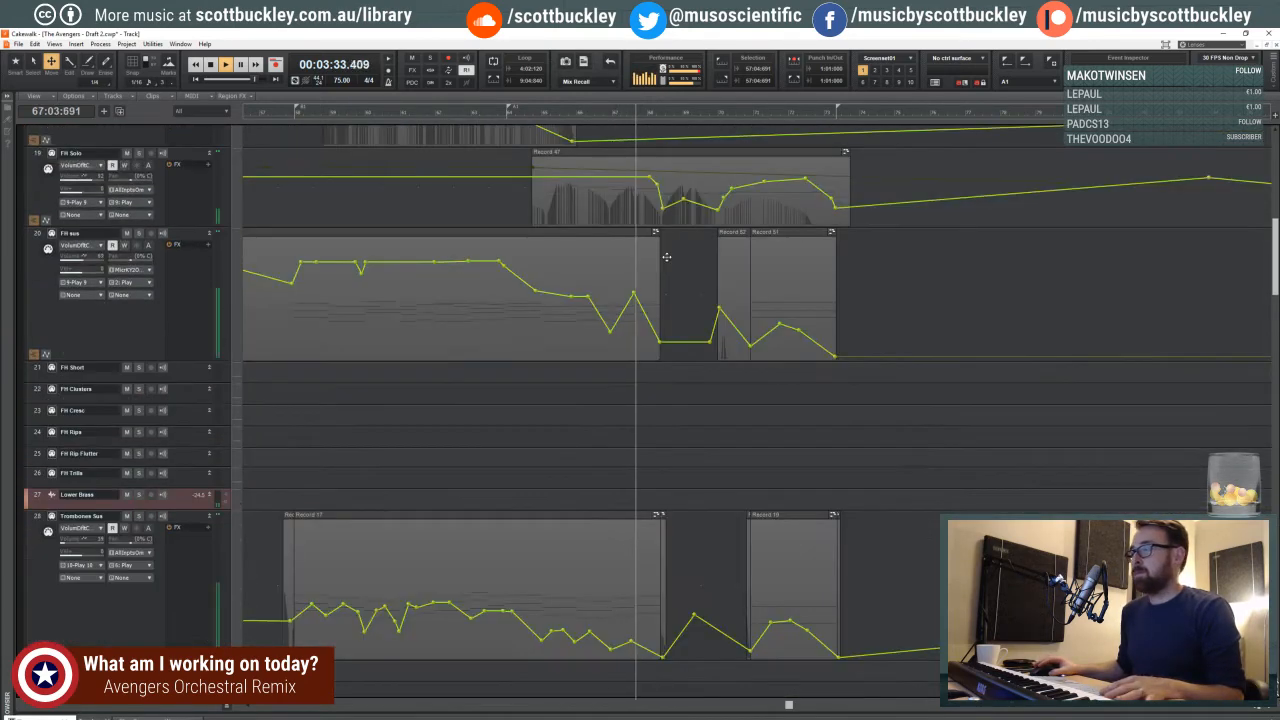
pyautogui.scroll(-2, 666, 257)
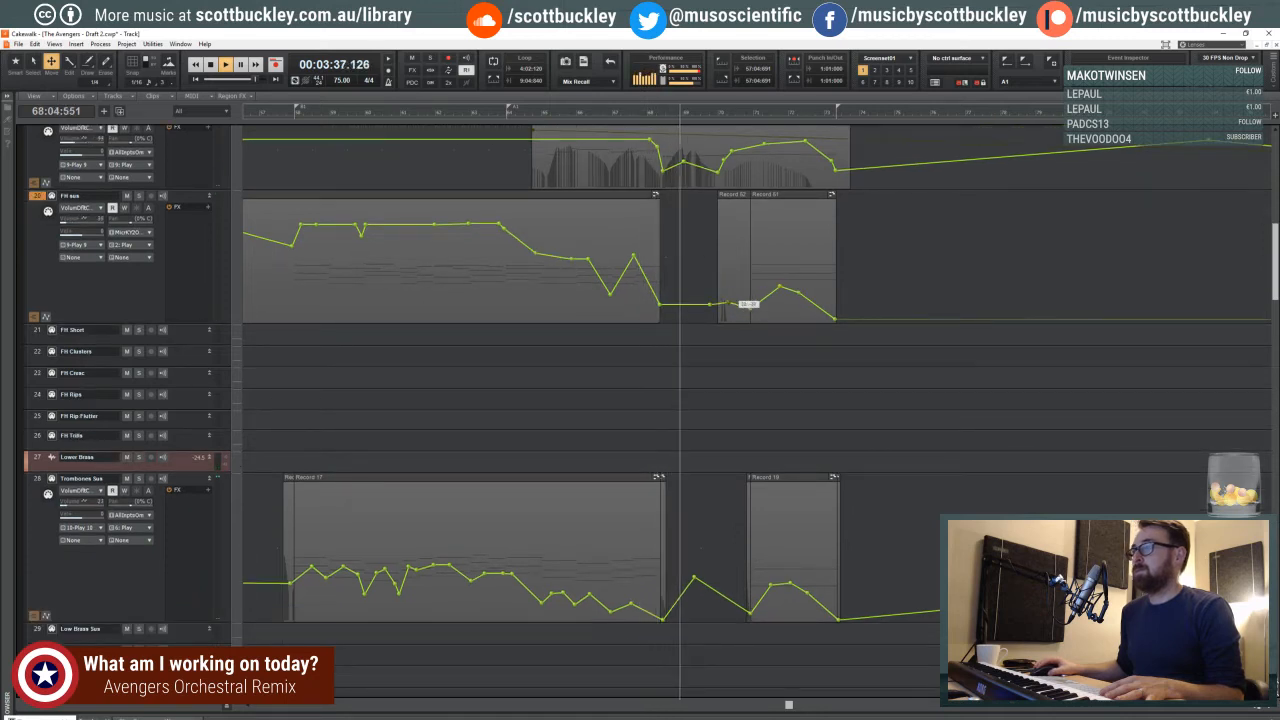
pyautogui.moveTo(723, 294); pyautogui.dragTo(736, 312)
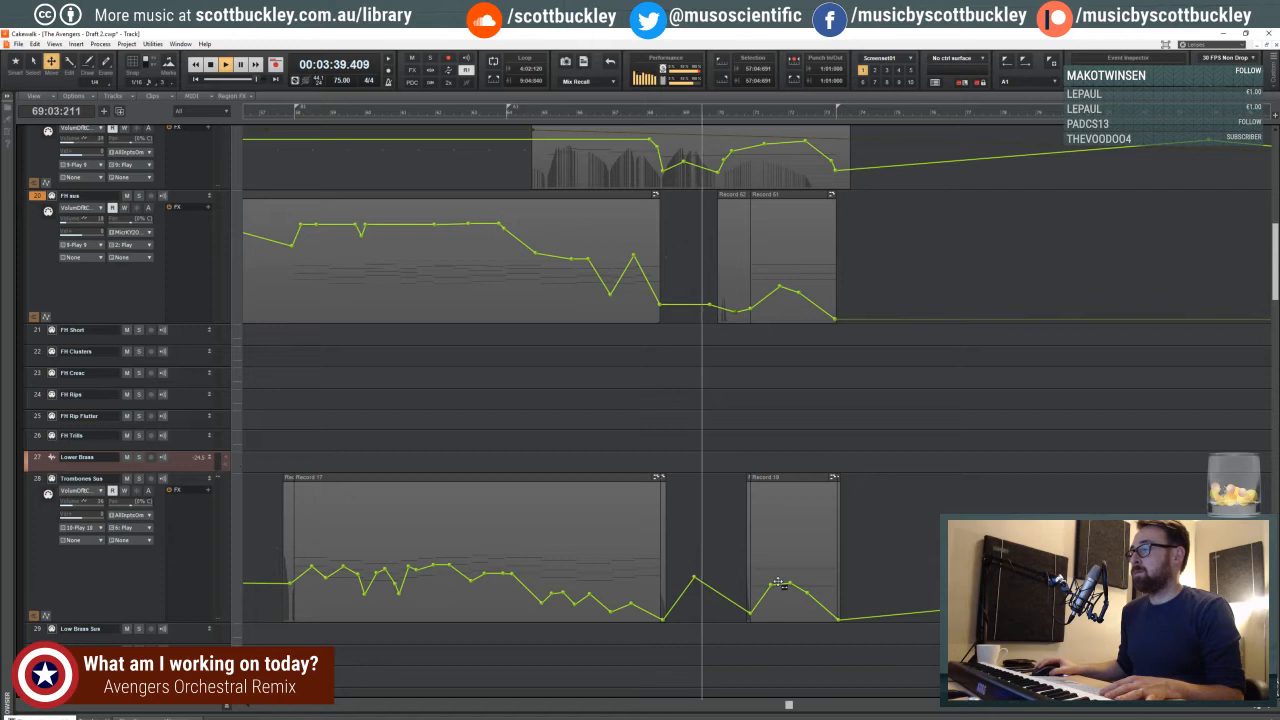
pyautogui.moveTo(783, 585); pyautogui.dragTo(808, 602)
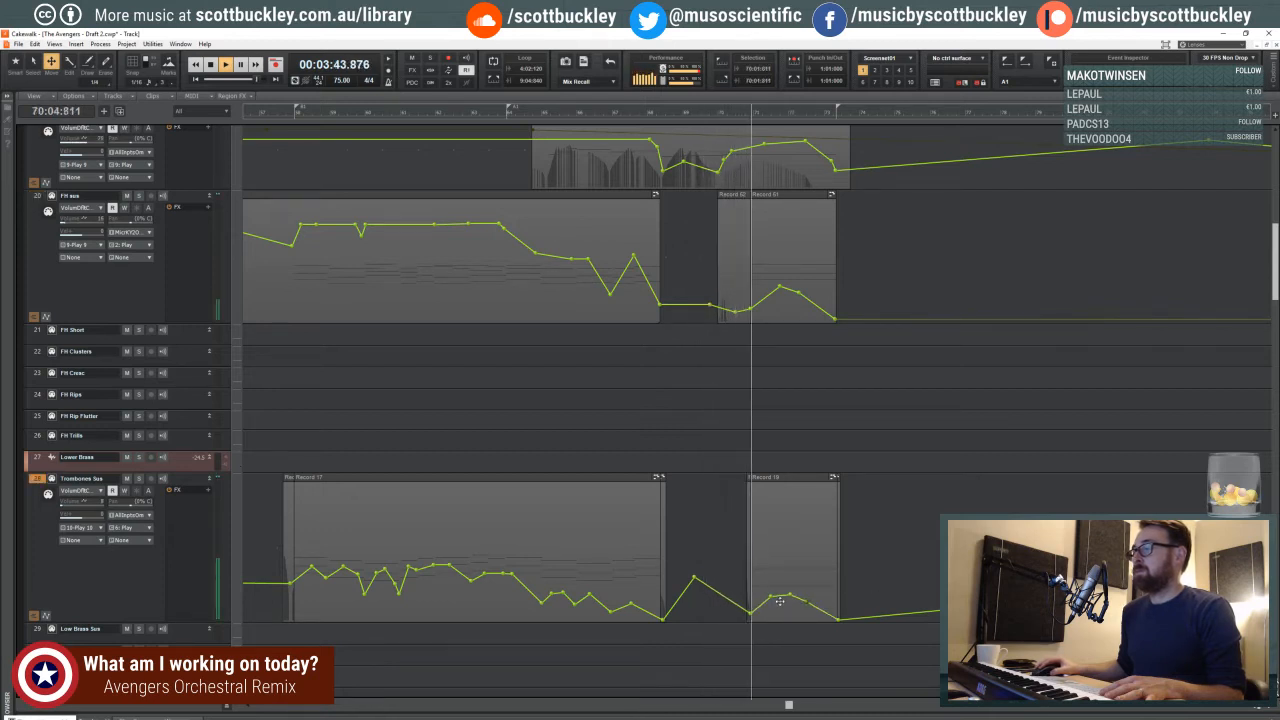
pyautogui.click(781, 290)
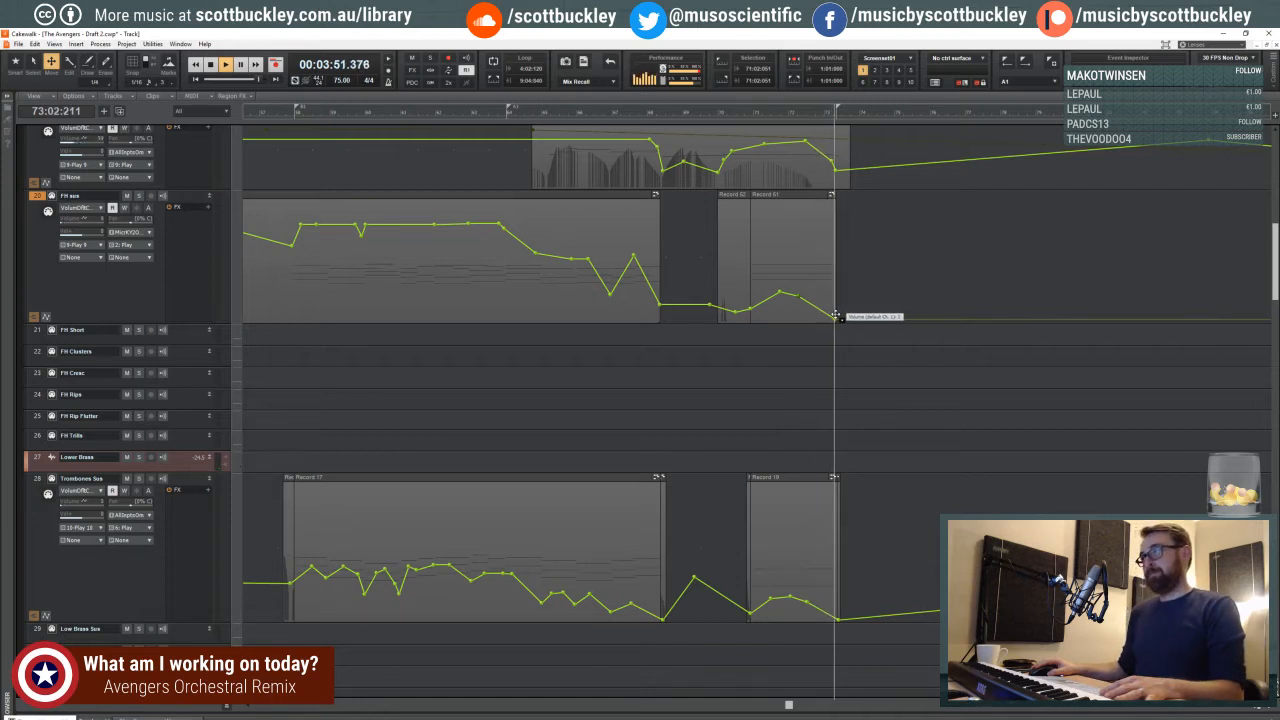
# - Stop playback and set the playback position to 56:04:254, just before the Trombones Sus entry
pyautogui.press('space')
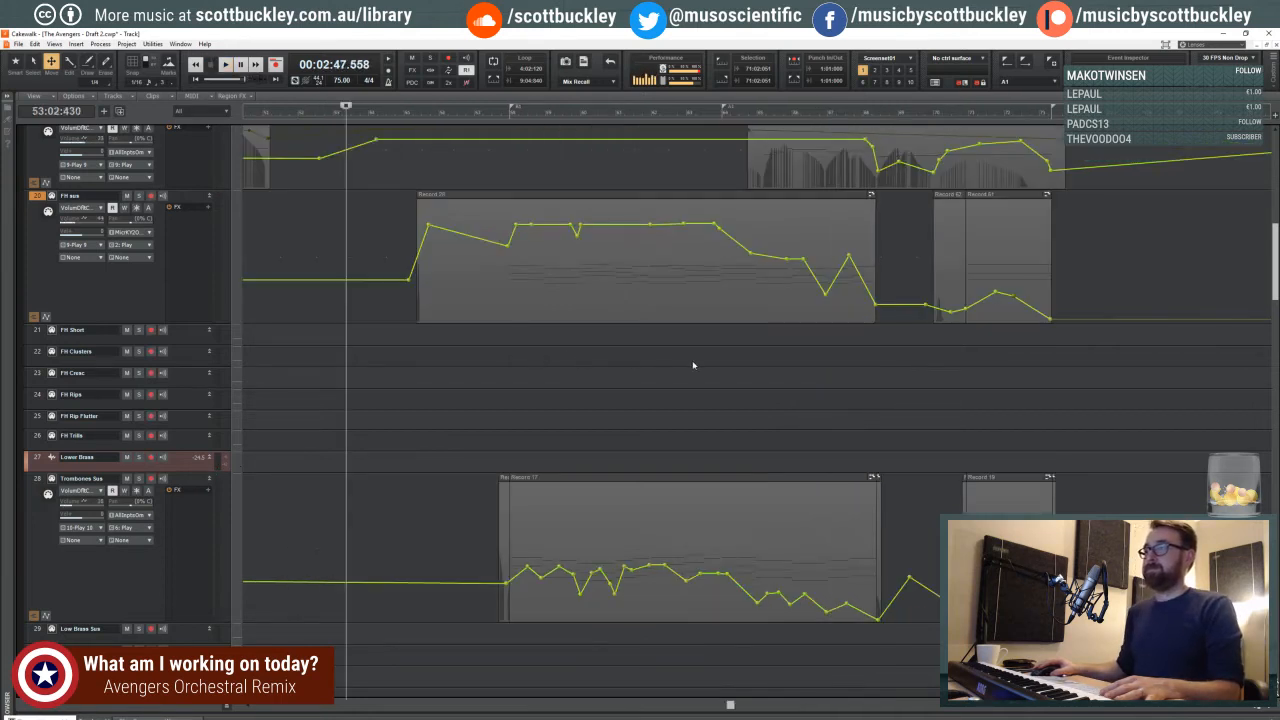
pyautogui.click(703, 365)
pyautogui.click(467, 368)
pyautogui.scroll(-3, 475, 360)
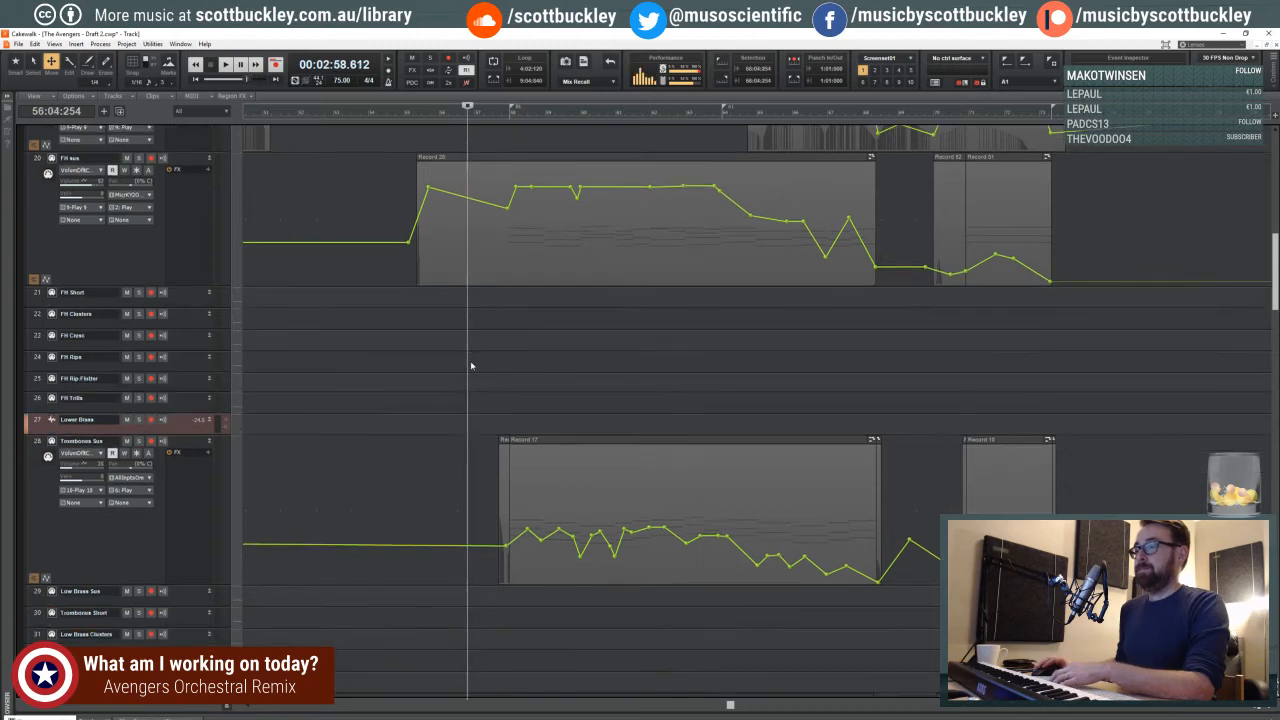
pyautogui.scroll(-2, 477, 357)
pyautogui.hotkey('ctrl', 'Left')
pyautogui.hotkey('ctrl', 'Left')
pyautogui.hotkey('ctrl', 'Left')
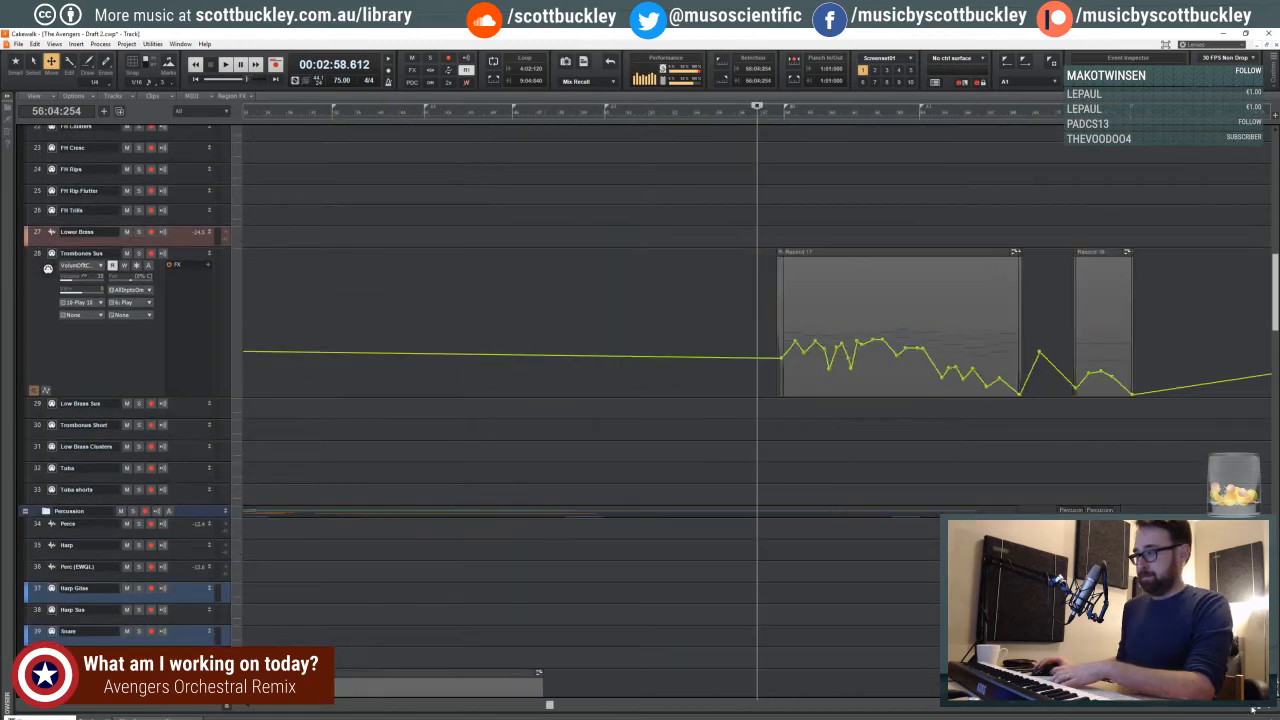
# - Play the project from 49:04:228 and look through the percussion and string tracks down to Cello Sus
pyautogui.click(638, 210)
pyautogui.click(631, 204)
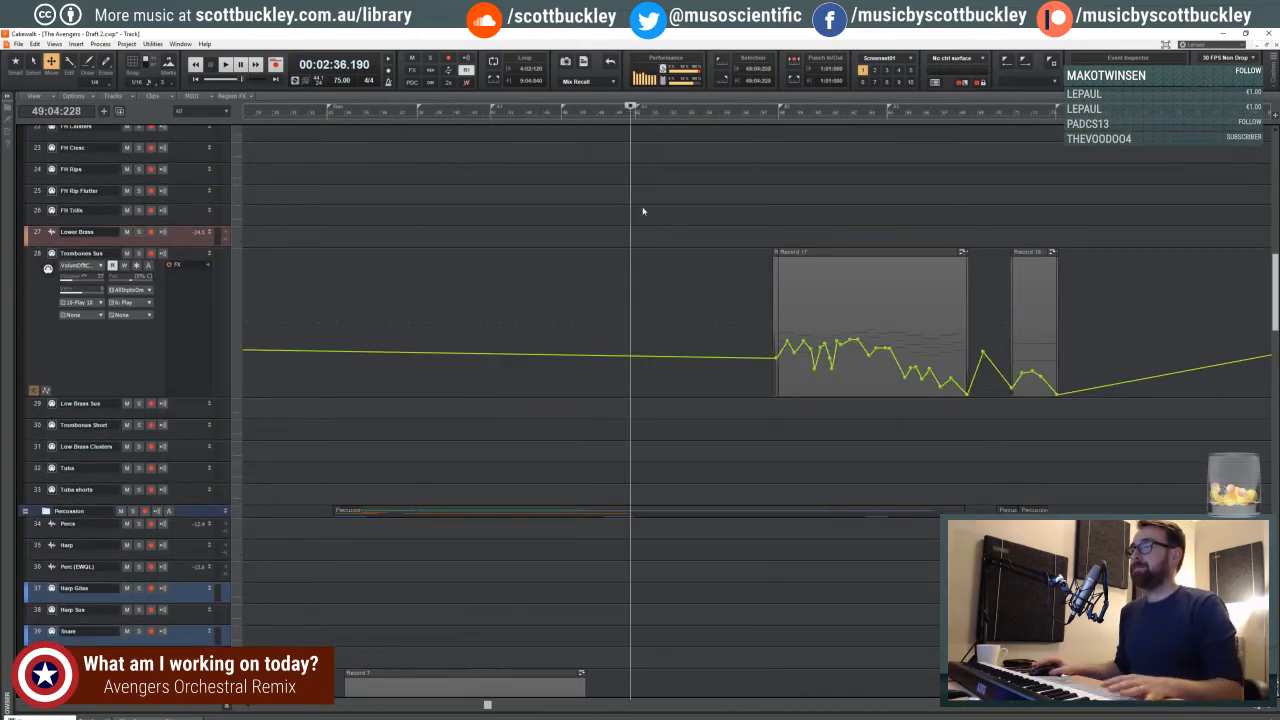
pyautogui.press('space')
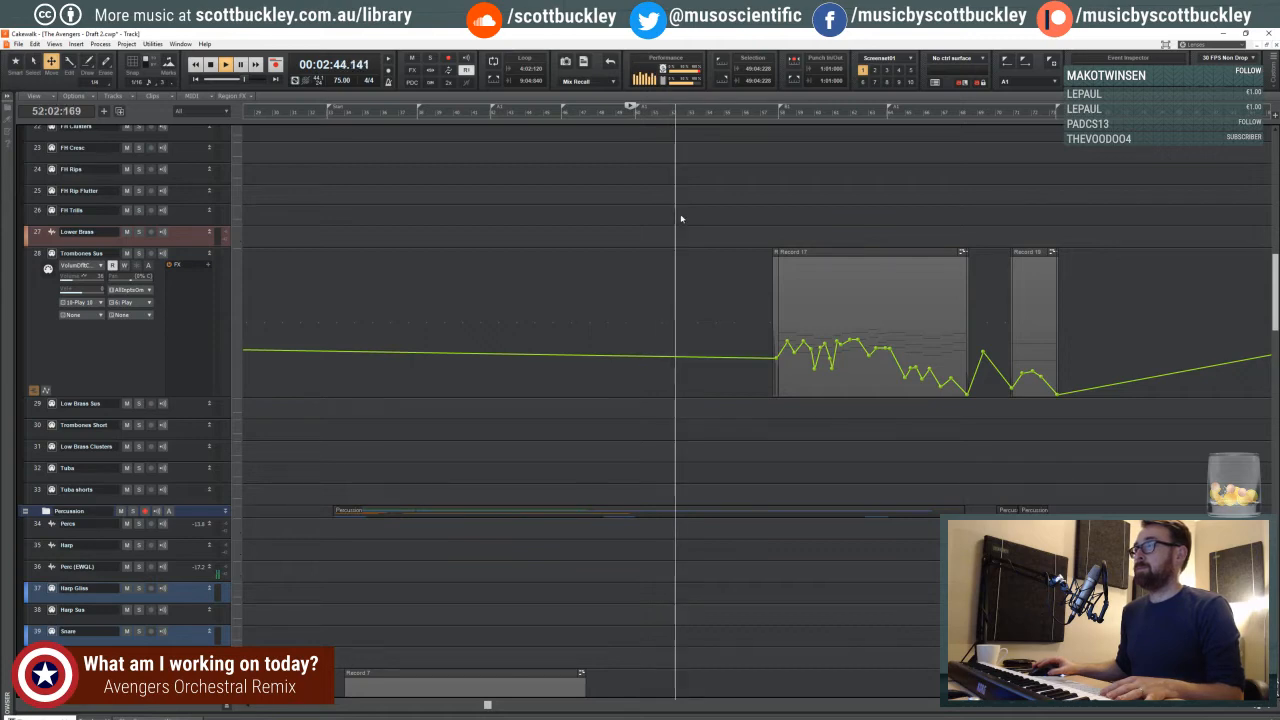
pyautogui.scroll(-5, 660, 240)
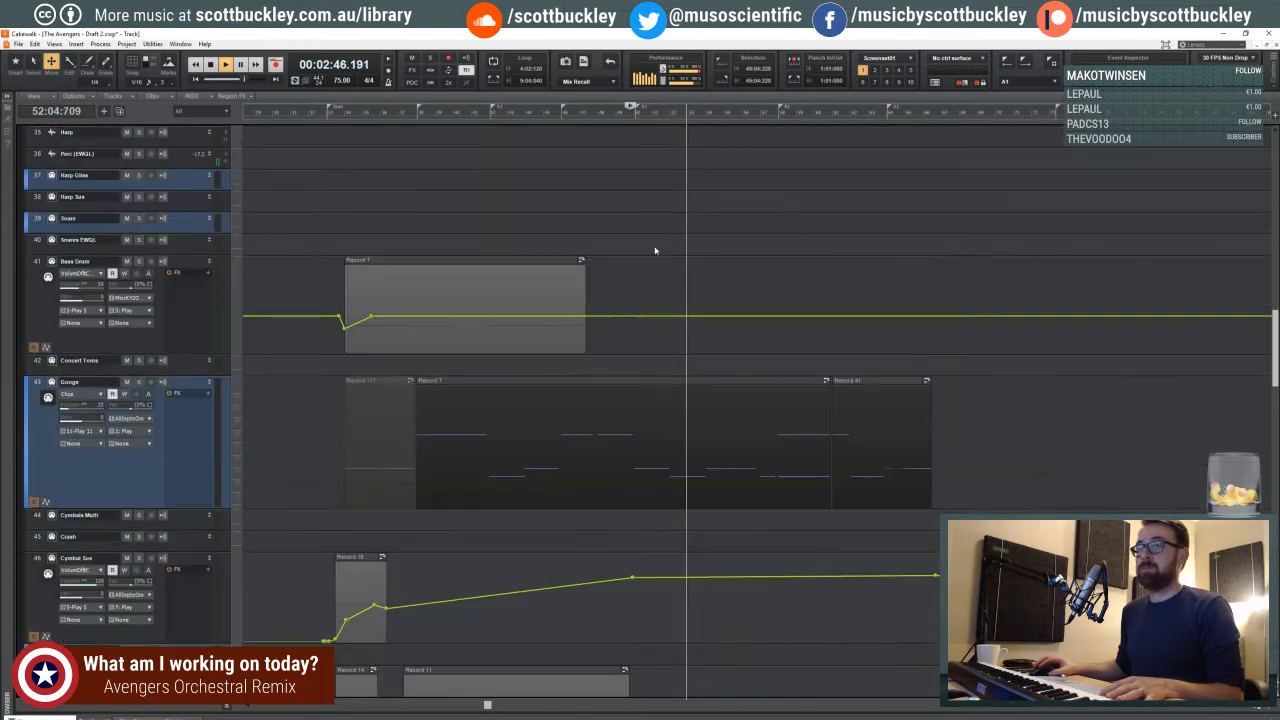
pyautogui.scroll(-8, 655, 250)
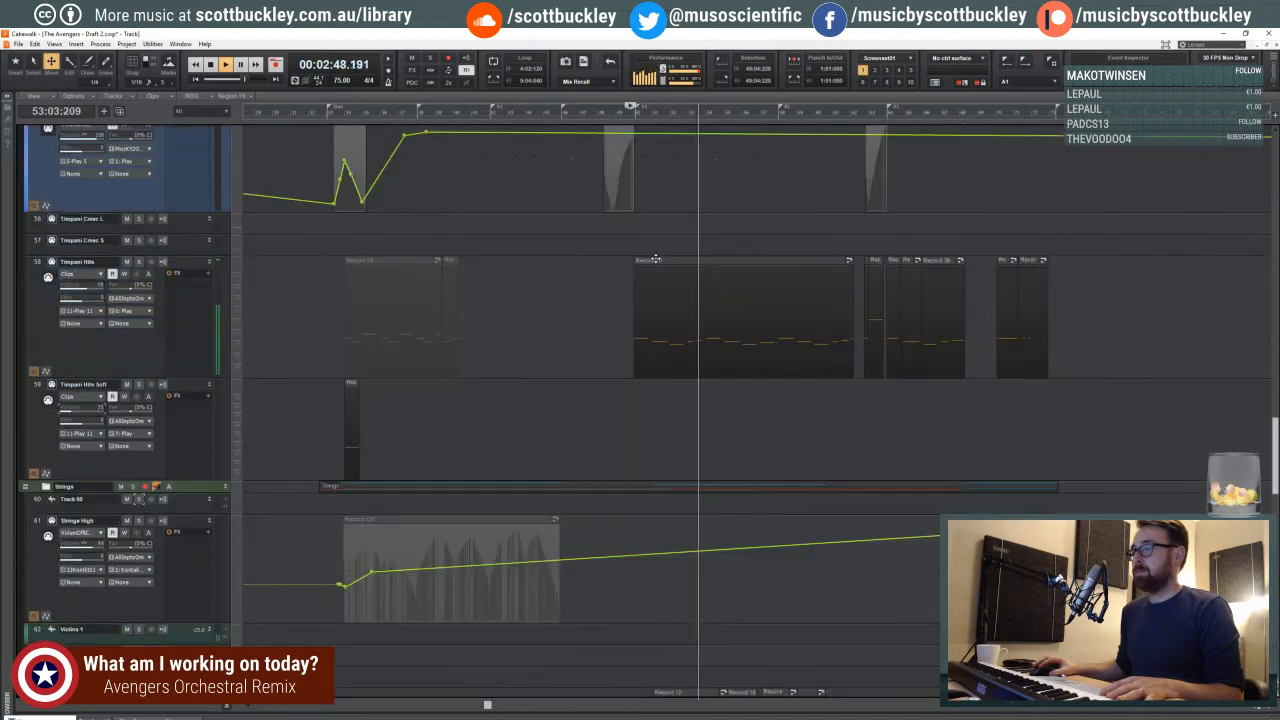
pyautogui.scroll(-8, 655, 259)
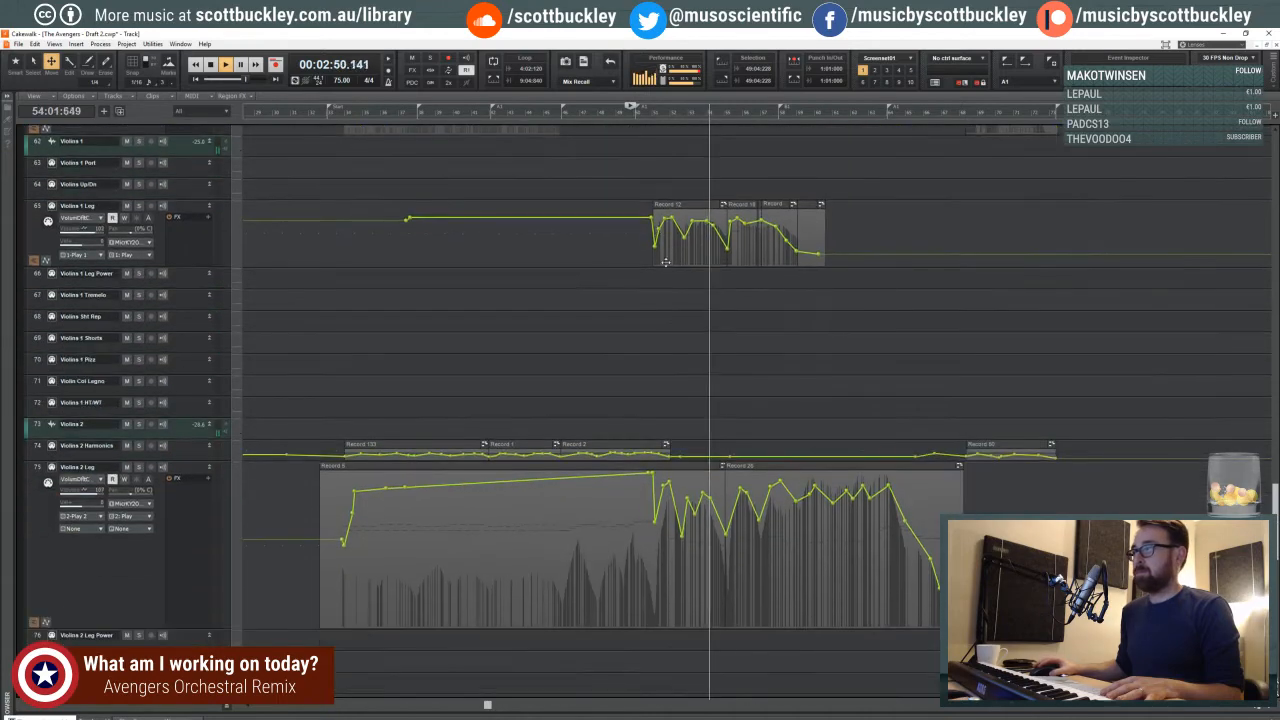
pyautogui.scroll(-8, 687, 354)
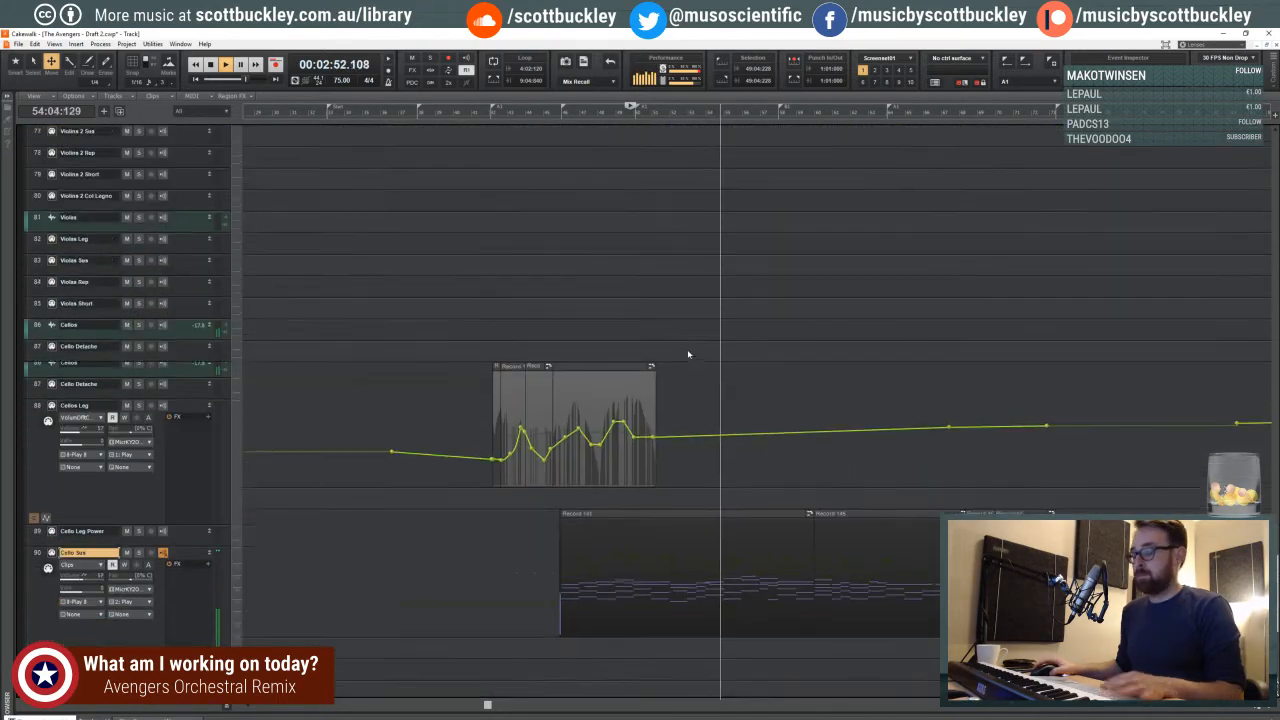
pyautogui.press('space')
pyautogui.scroll(-4, 690, 350)
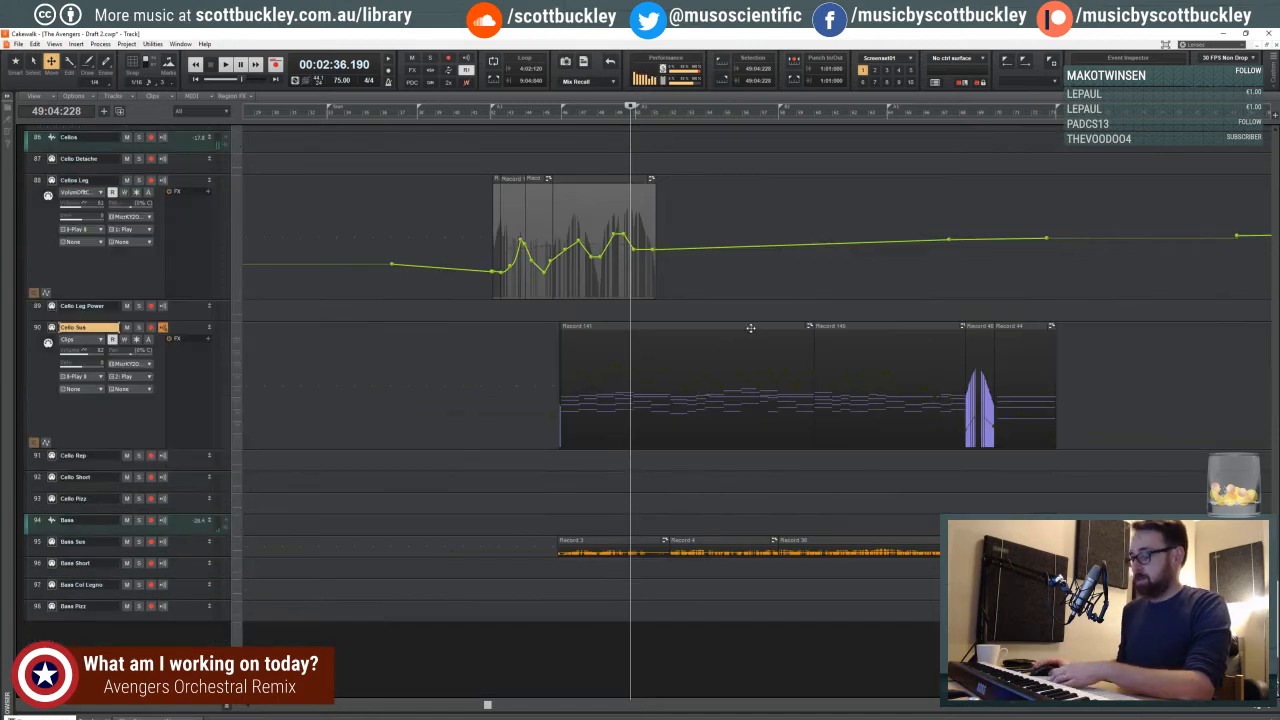
# - Open the first Cello Sus clip in the piano roll, play it from 54:03:506, and show the notes around measures 50–59 in more detail
pyautogui.doubleClick(750, 327)
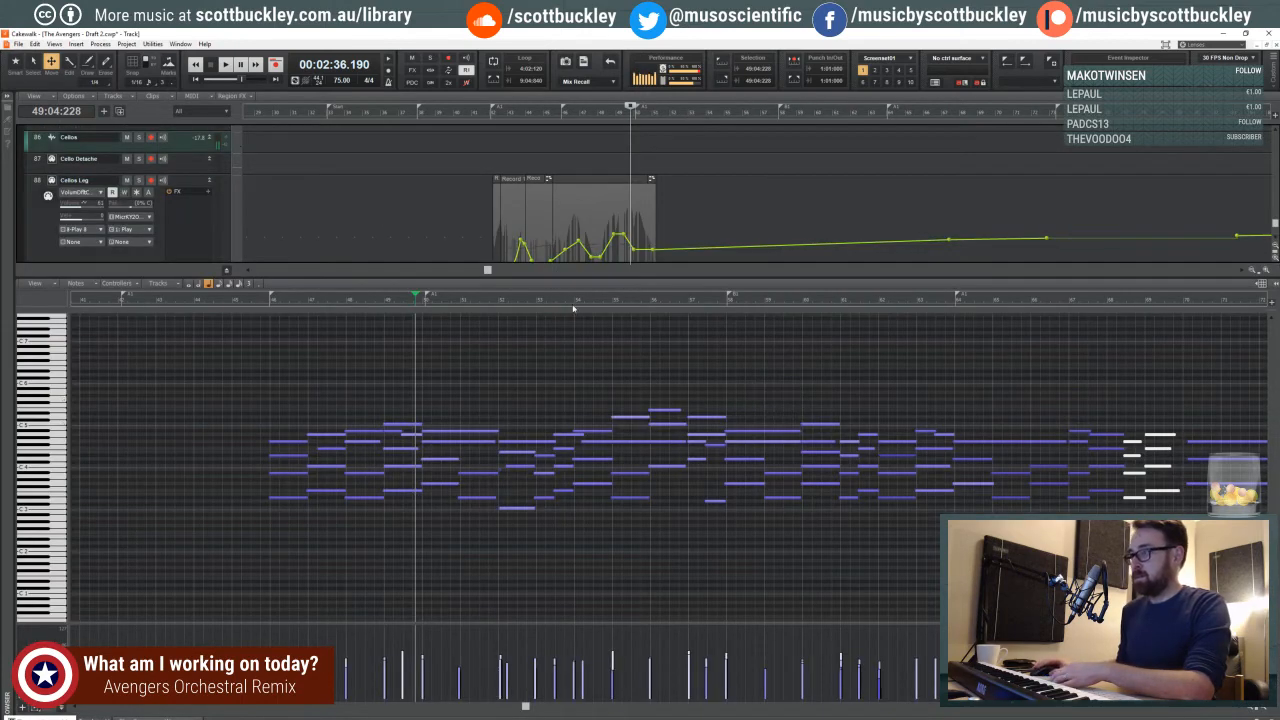
pyautogui.click(599, 300)
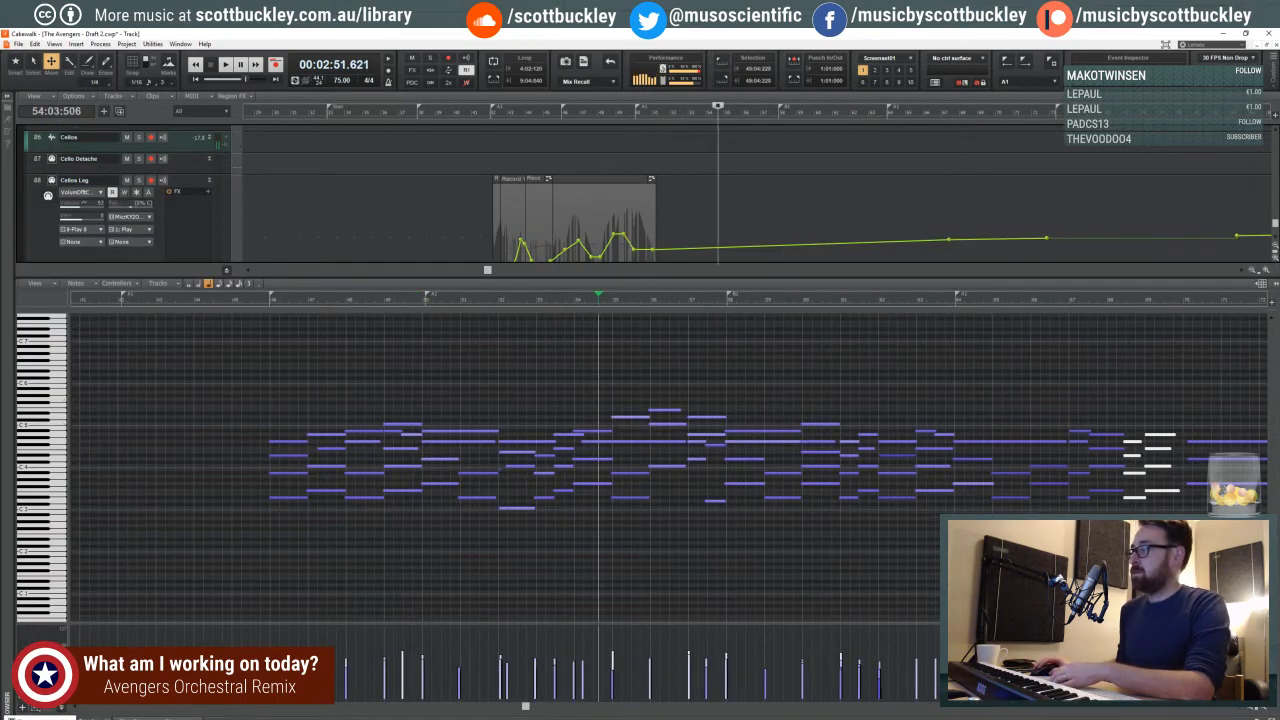
pyautogui.click(1264, 718)
pyautogui.doubleClick(748, 332)
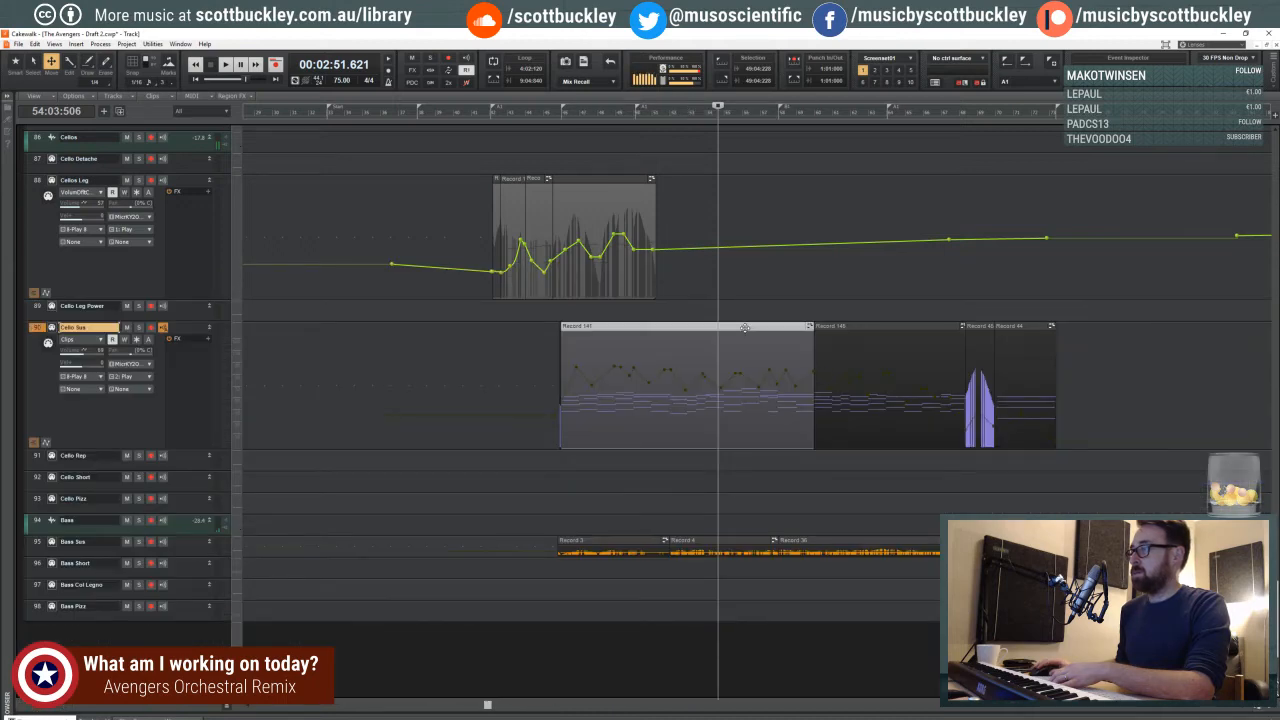
pyautogui.press('space')
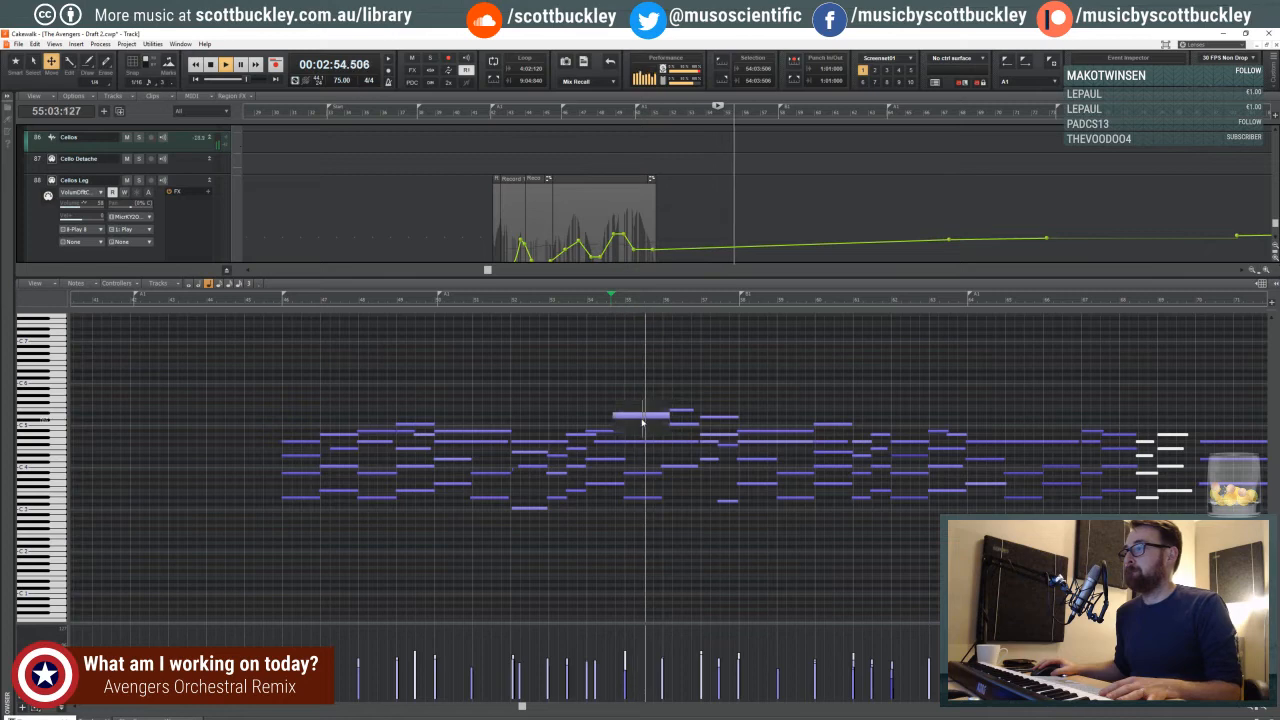
pyautogui.click(1265, 708)
pyautogui.click(1265, 708)
pyautogui.click(1265, 708)
pyautogui.click(1265, 708)
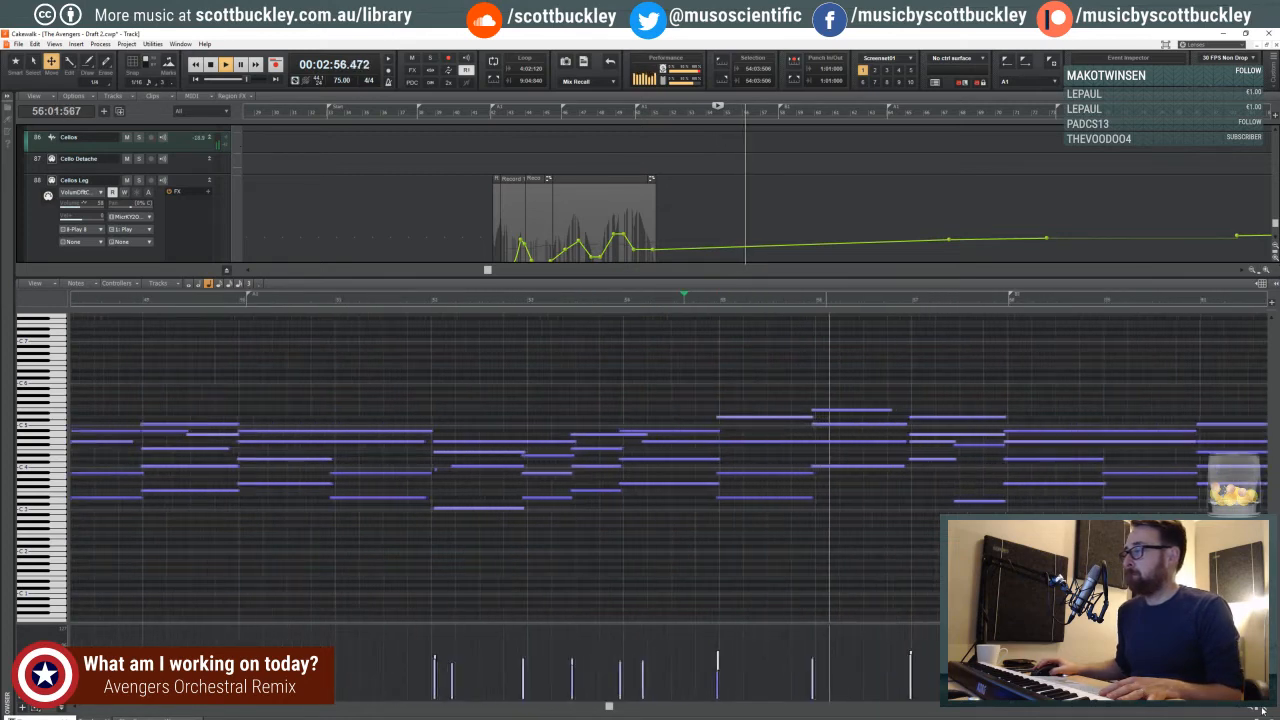
pyautogui.click(1265, 708)
pyautogui.press('space')
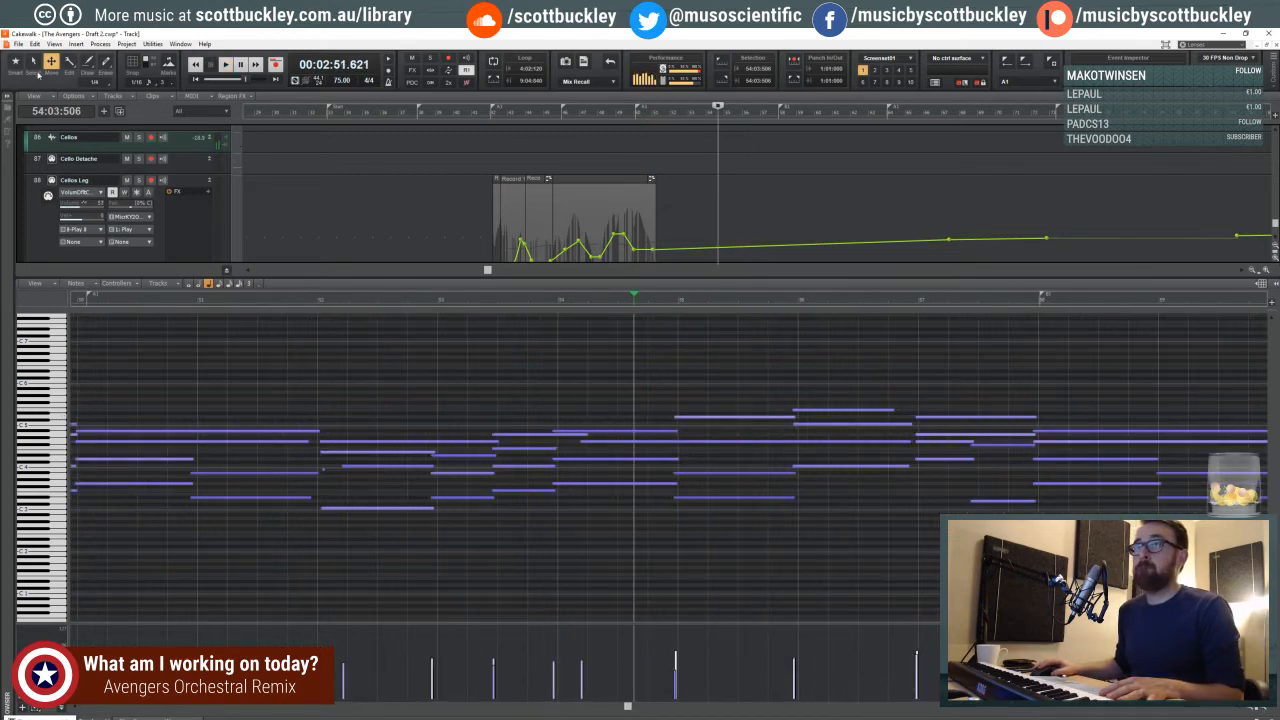
# - Trim the start of the highest cello note in measure 55, leaving a short note just before measure 56, and close the piano roll
pyautogui.click(684, 416)
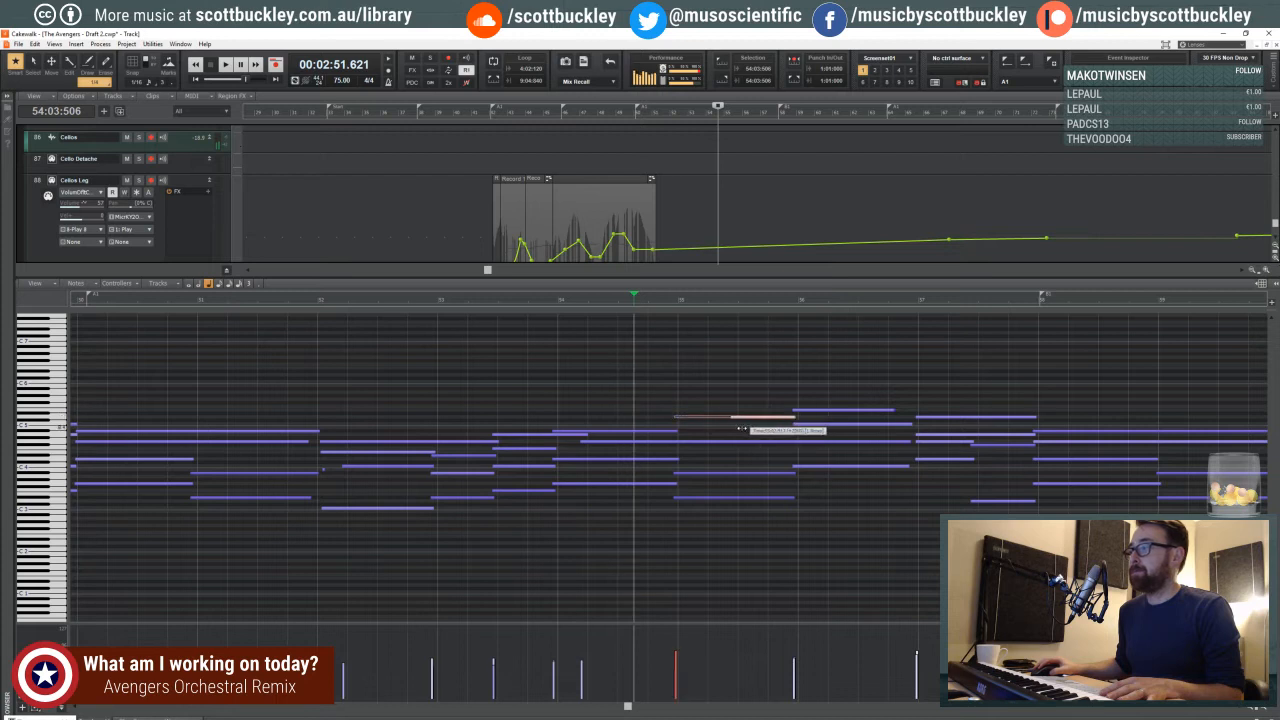
pyautogui.press('space')
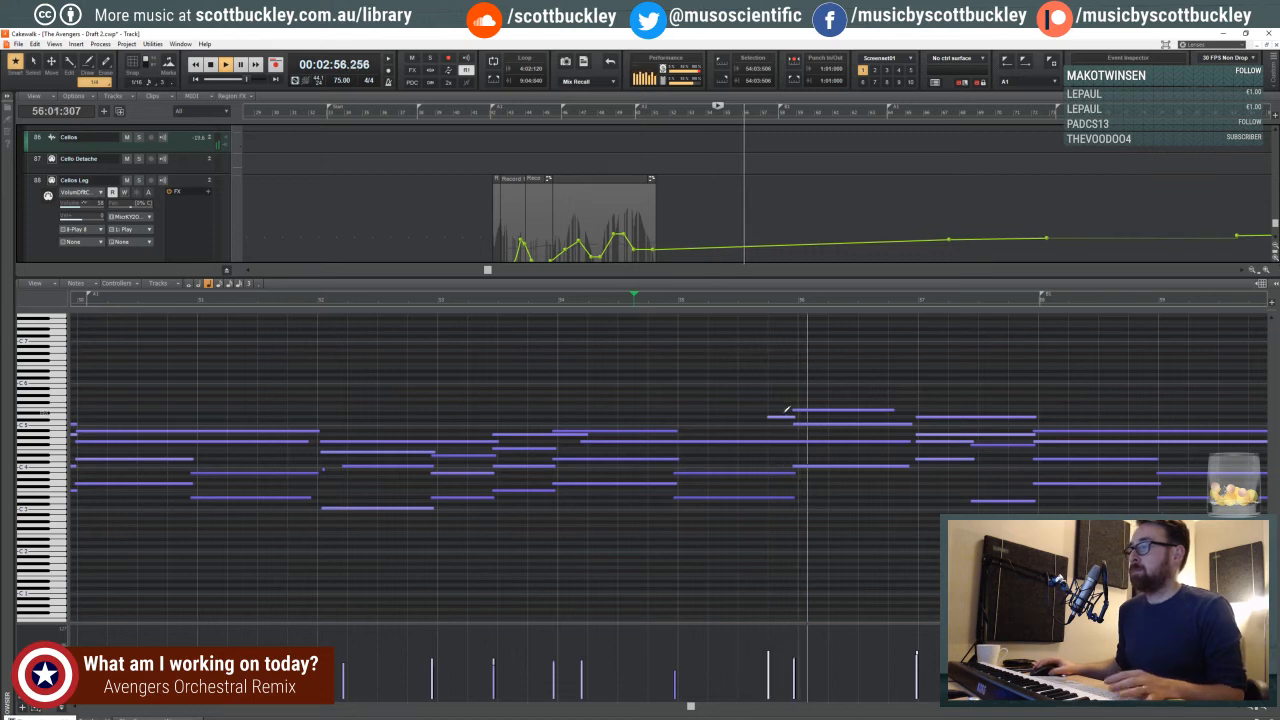
pyautogui.moveTo(769, 416); pyautogui.dragTo(785, 416)
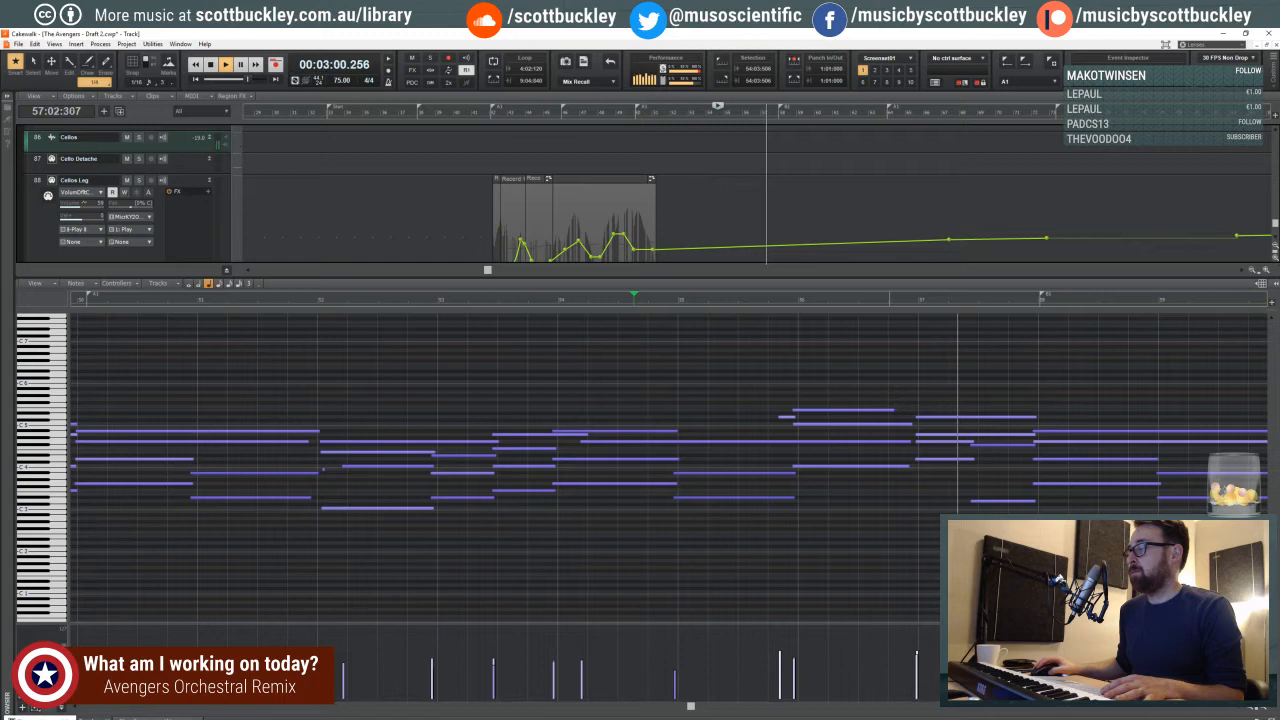
pyautogui.press('d')
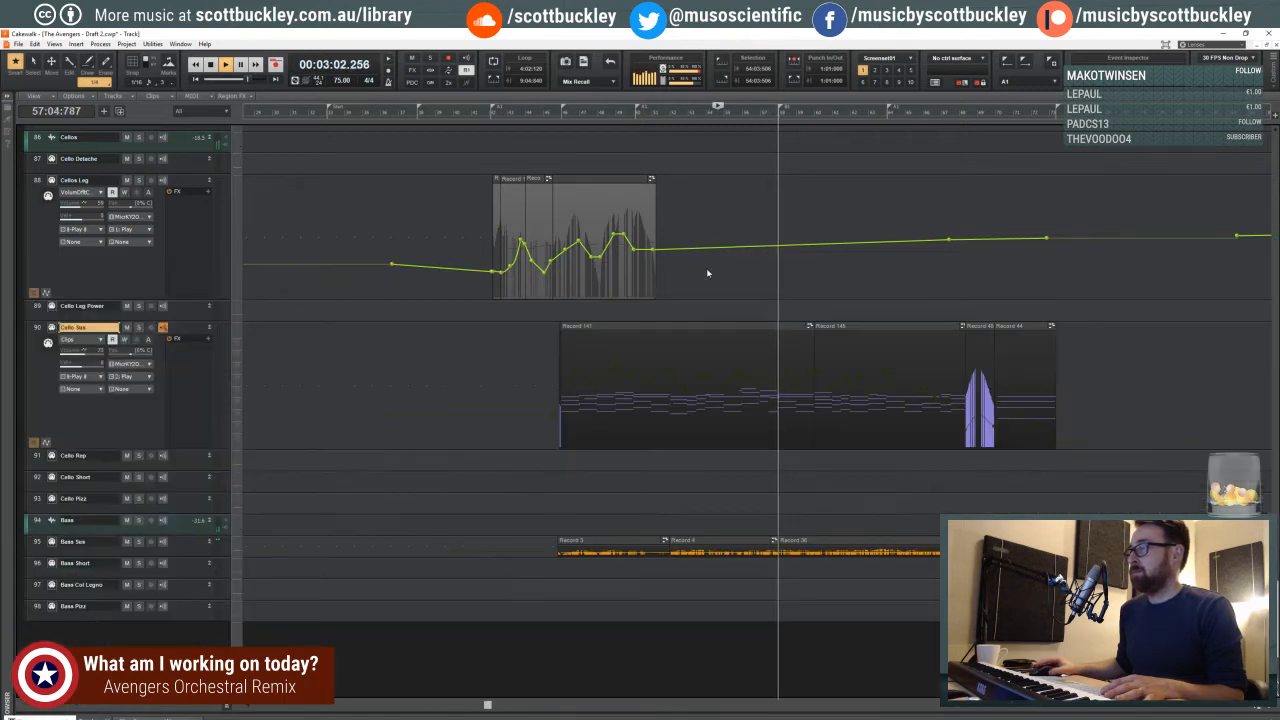
# - Make Cellos Leg the active track, and audition it against the project played from 54:03:506
pyautogui.click(245, 190)
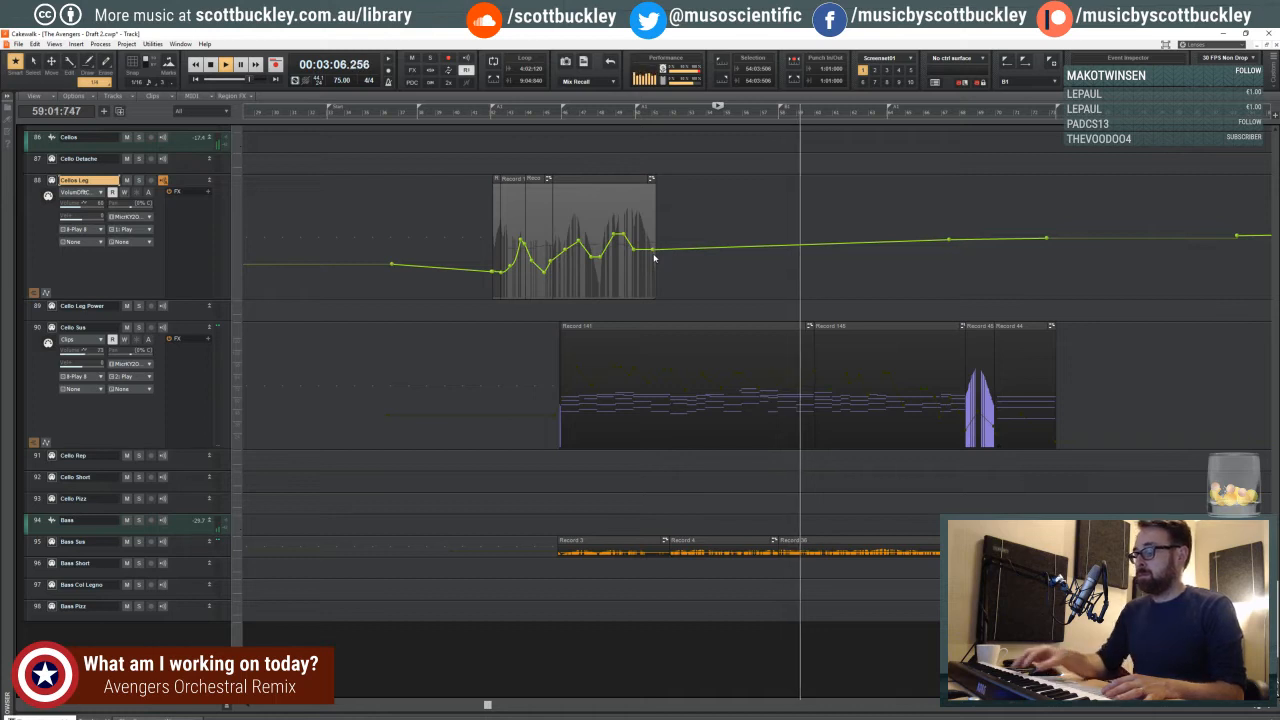
pyautogui.press('space')
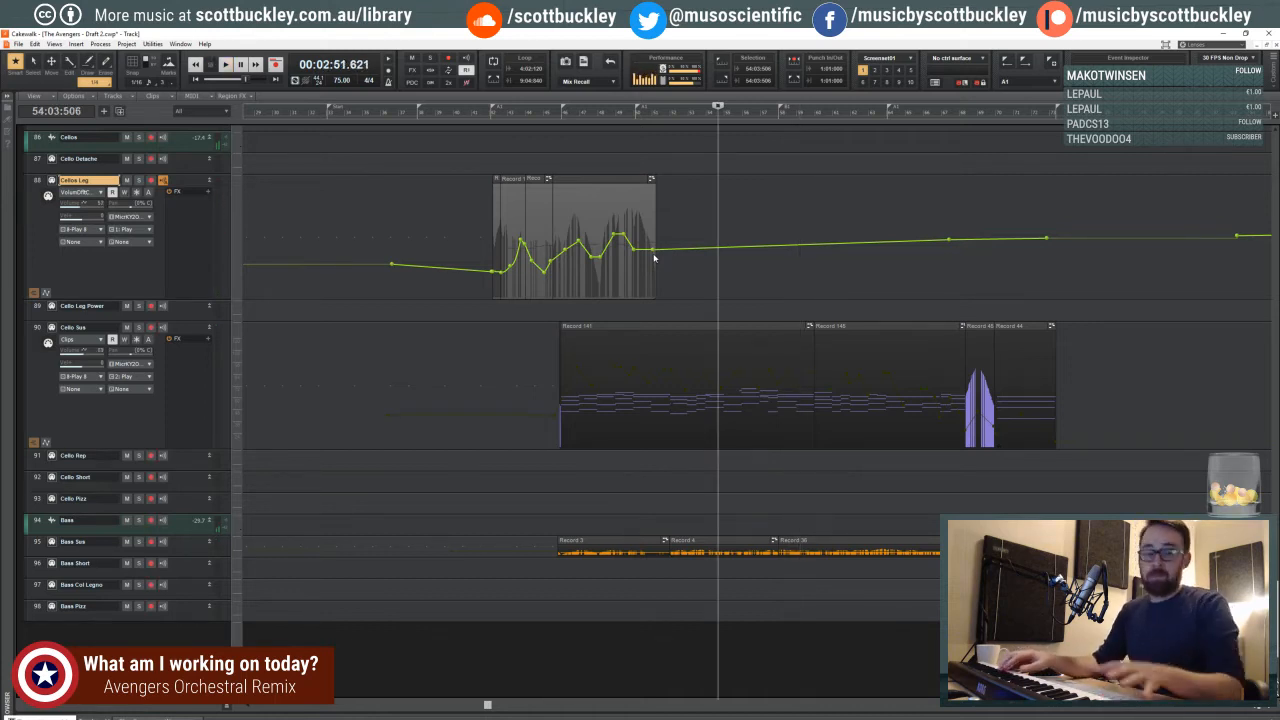
pyautogui.press('space')
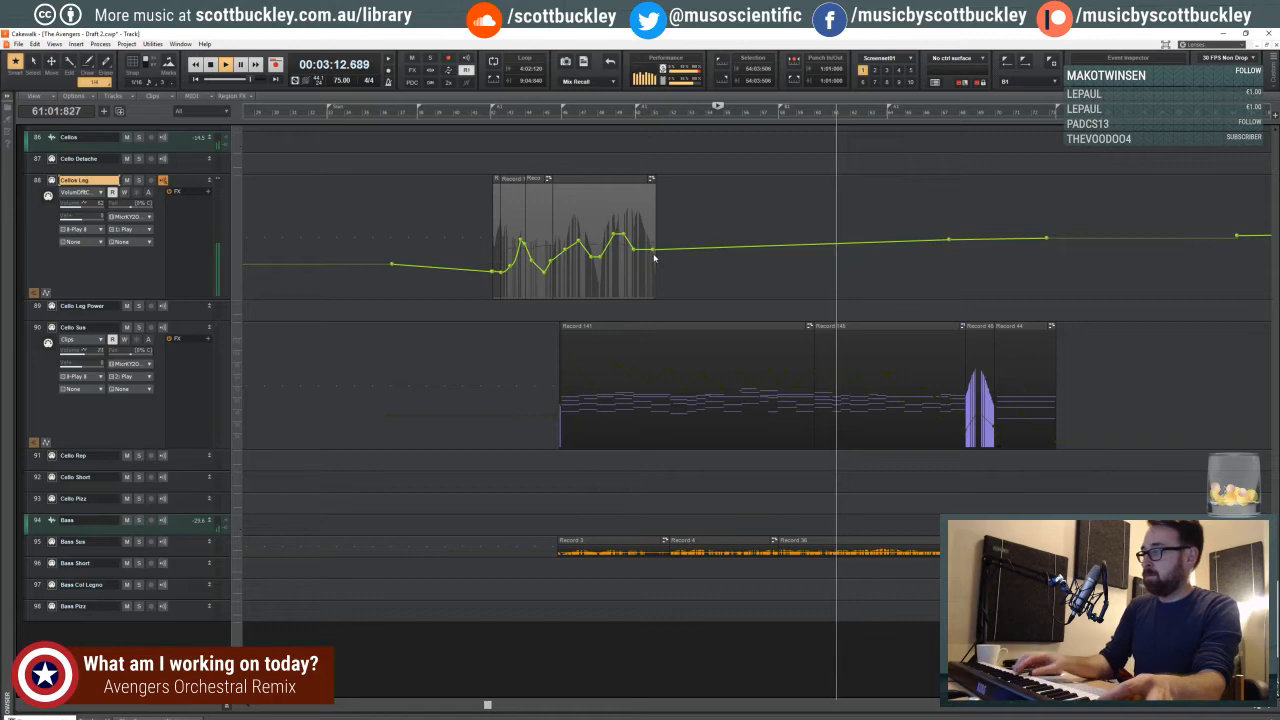
pyautogui.scroll(5, 654, 258)
pyautogui.scroll(1, 814, 214)
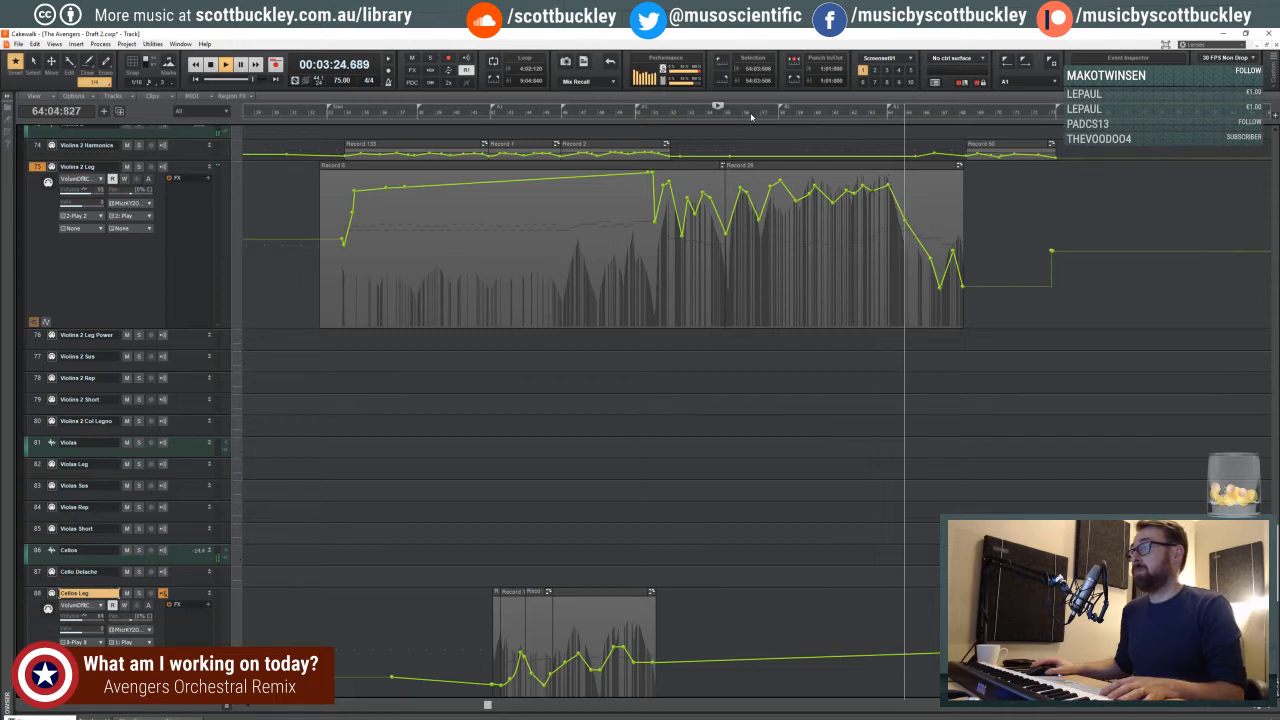
# - Play the project from 51:01:639 while reviewing the tracks from the cellos up to the percussion section
pyautogui.click(656, 110)
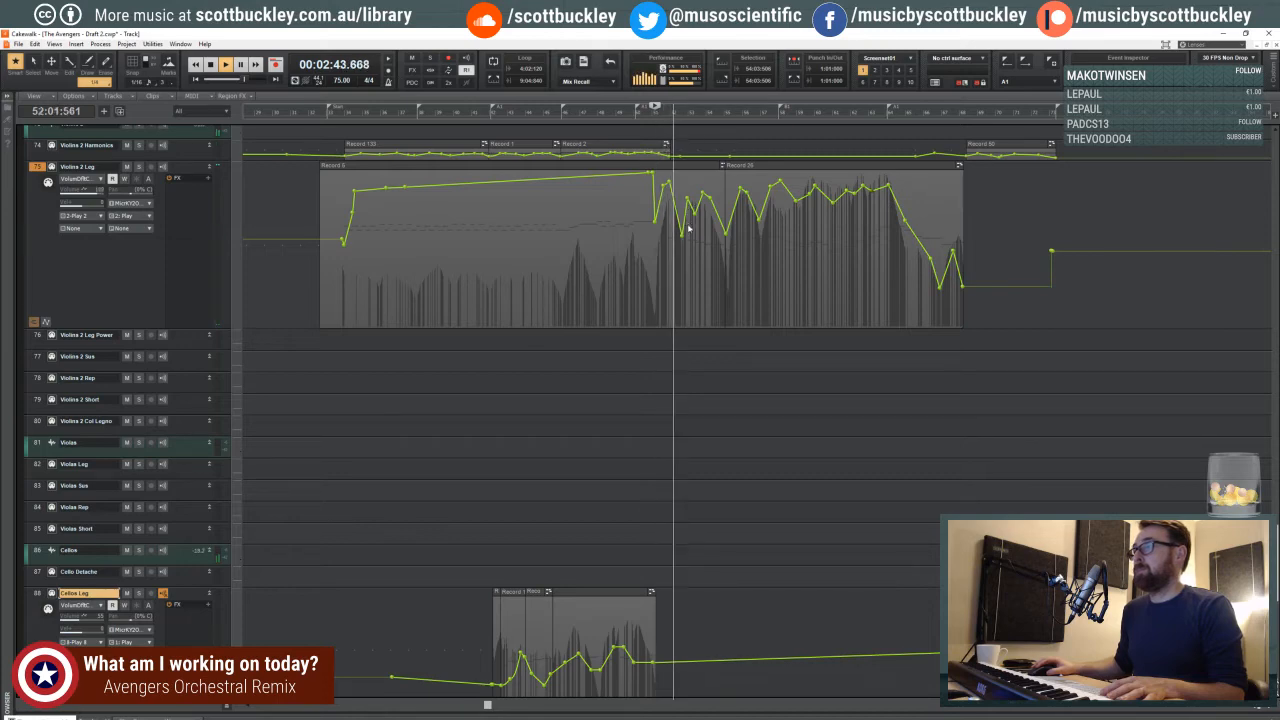
pyautogui.scroll(-3, 710, 309)
pyautogui.scroll(-7, 710, 309)
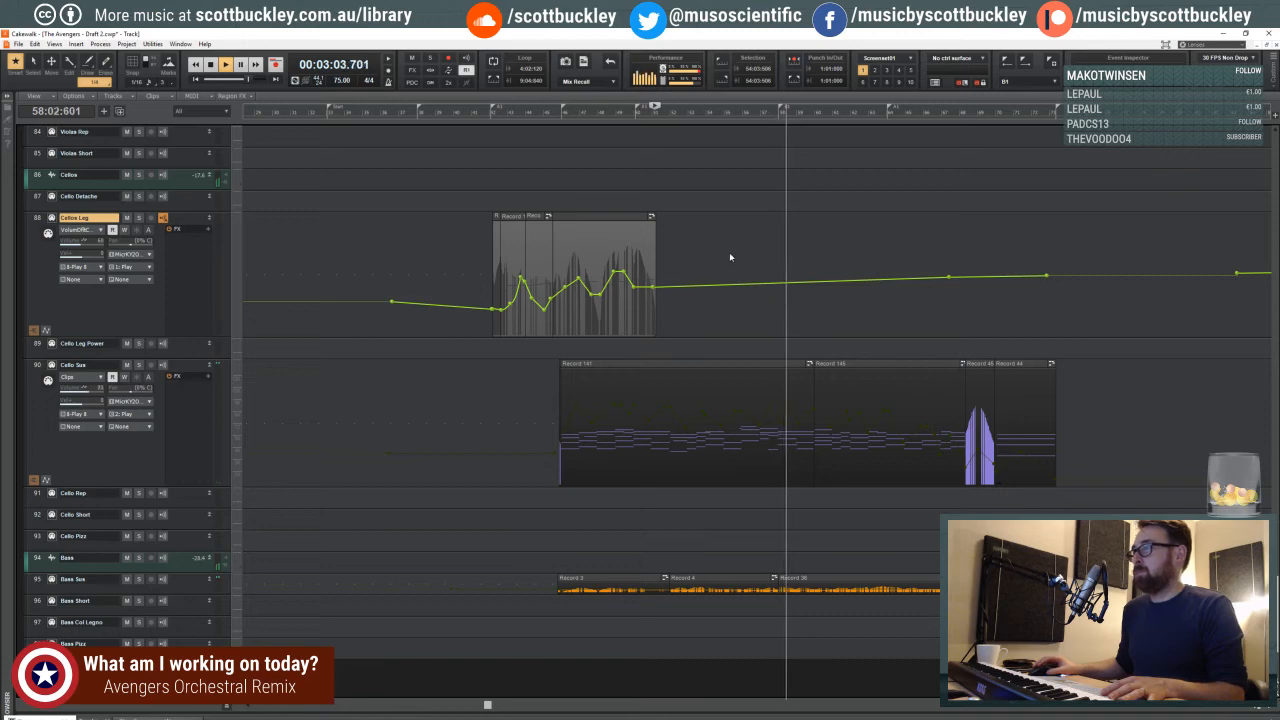
pyautogui.scroll(2, 729, 252)
pyautogui.scroll(5, 729, 253)
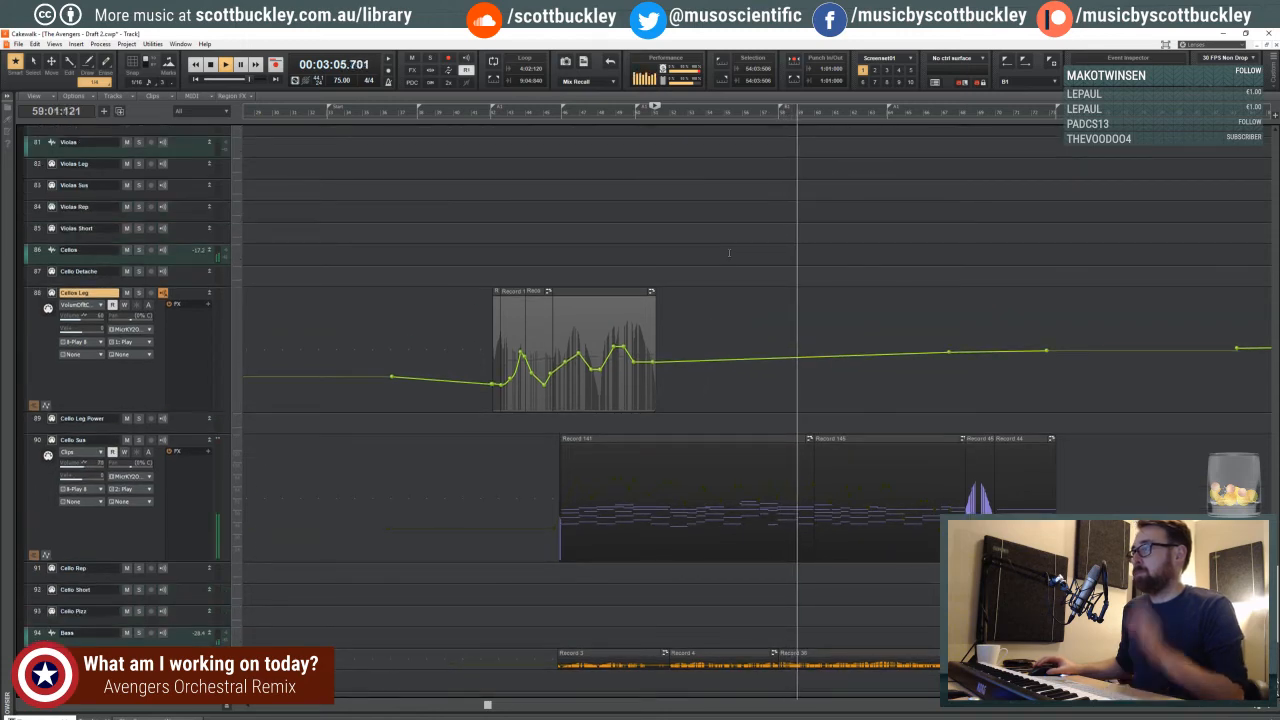
pyautogui.scroll(6, 729, 252)
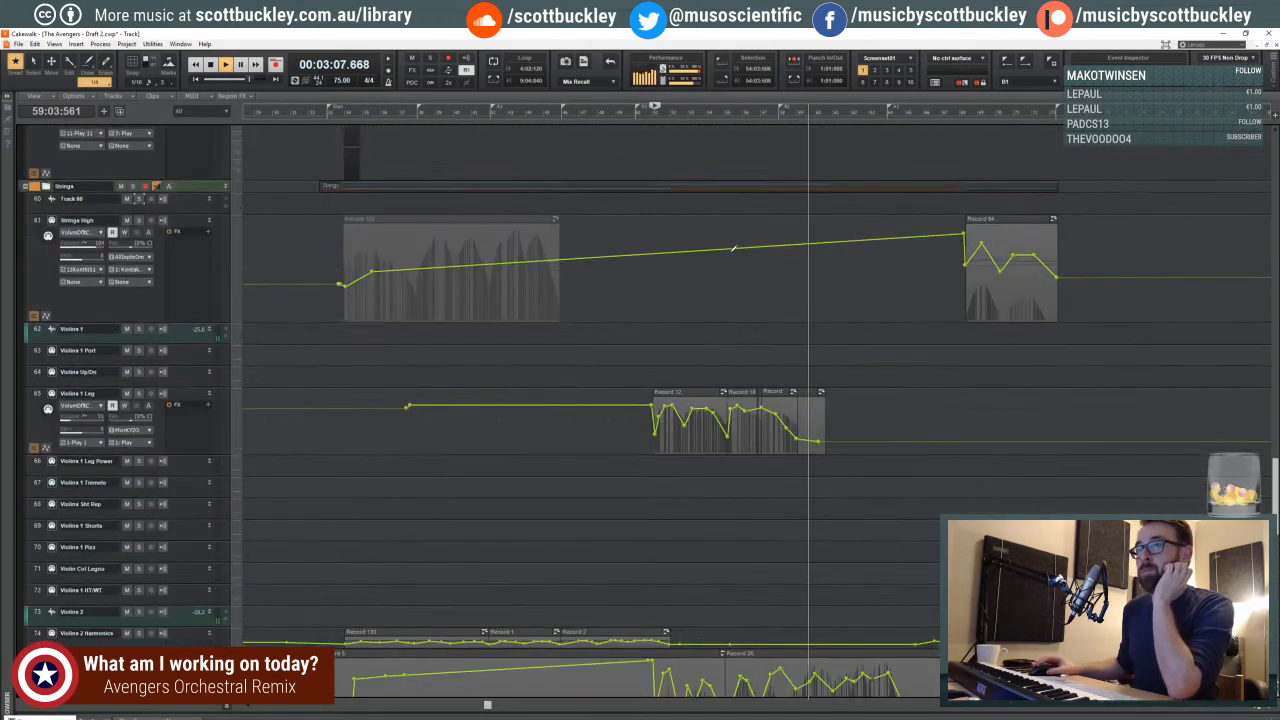
pyautogui.scroll(6, 729, 252)
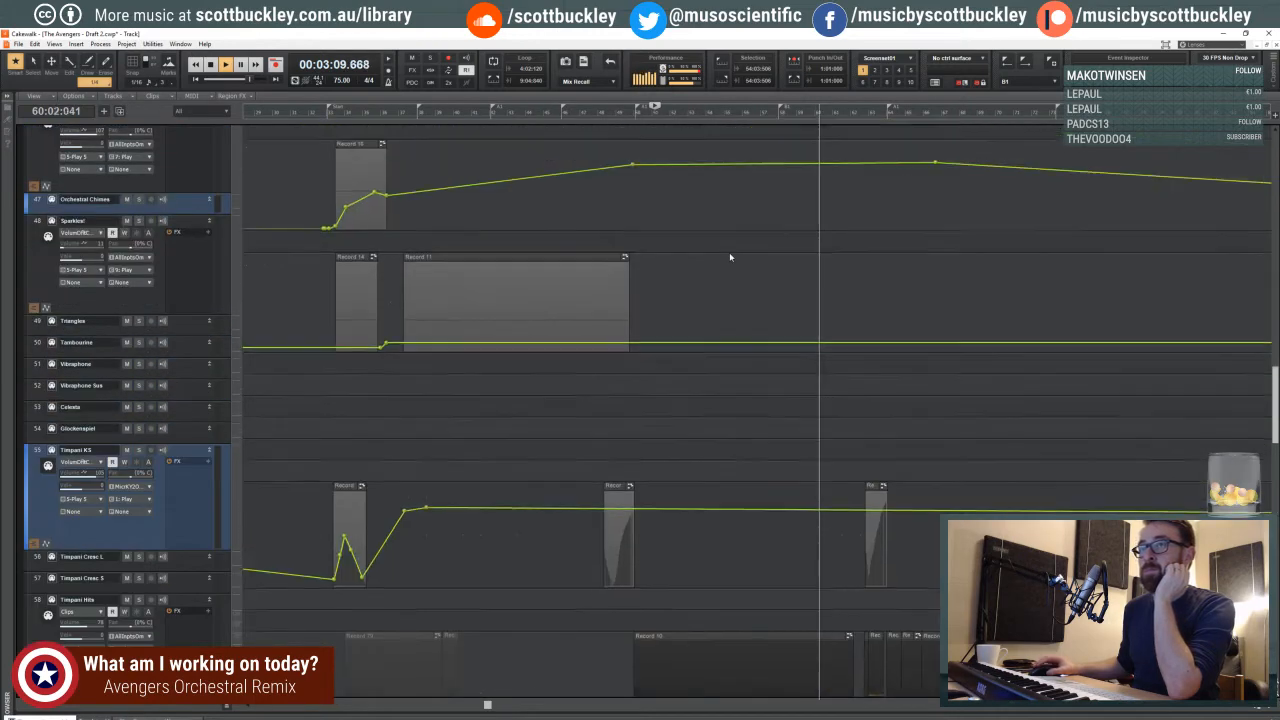
pyautogui.scroll(3, 614, 247)
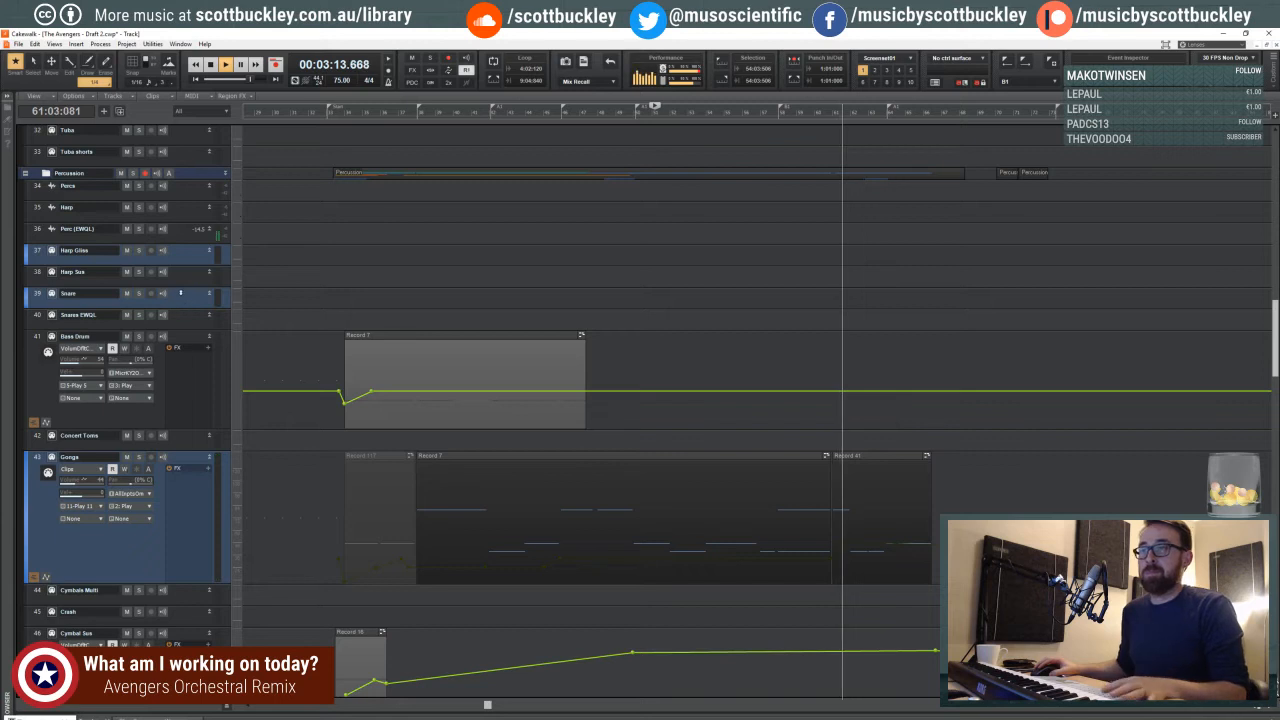
# - Make Snare the active track with an enlarged lane, audition it from 51:01:639, and set the playback position to 56:01:582
pyautogui.click(184, 293)
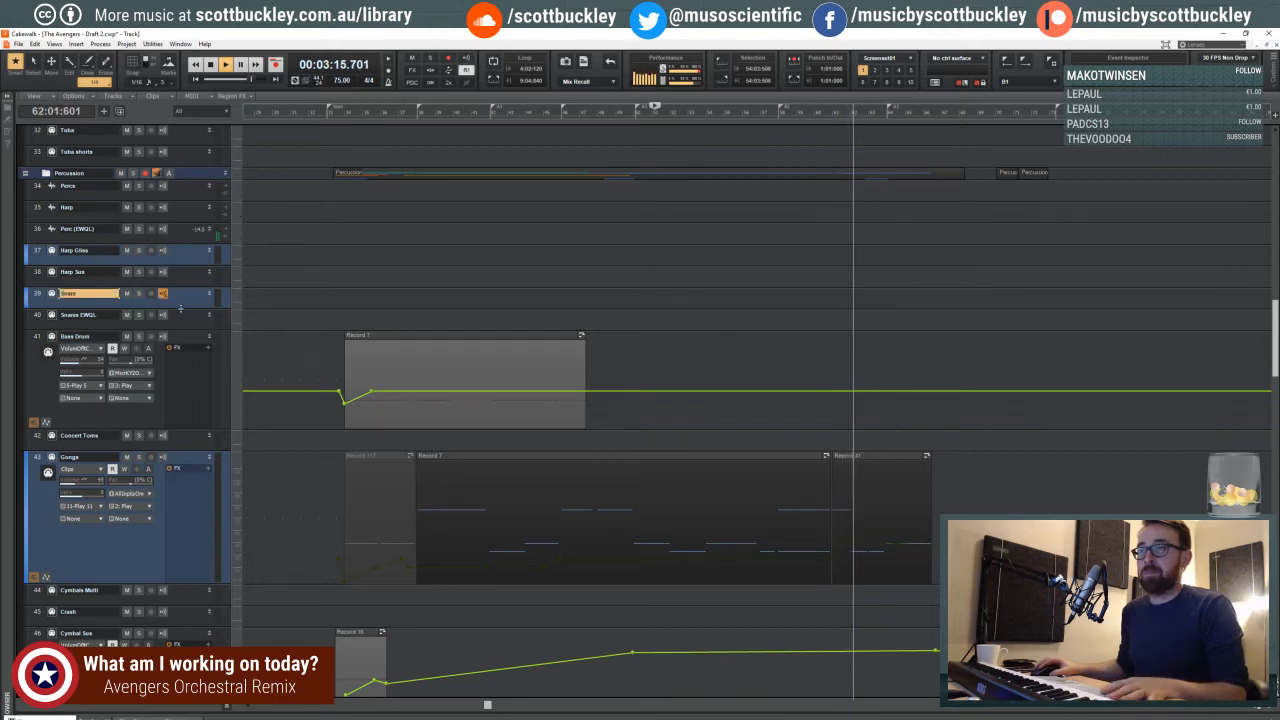
pyautogui.moveTo(180, 309); pyautogui.dragTo(184, 374)
pyautogui.press('space')
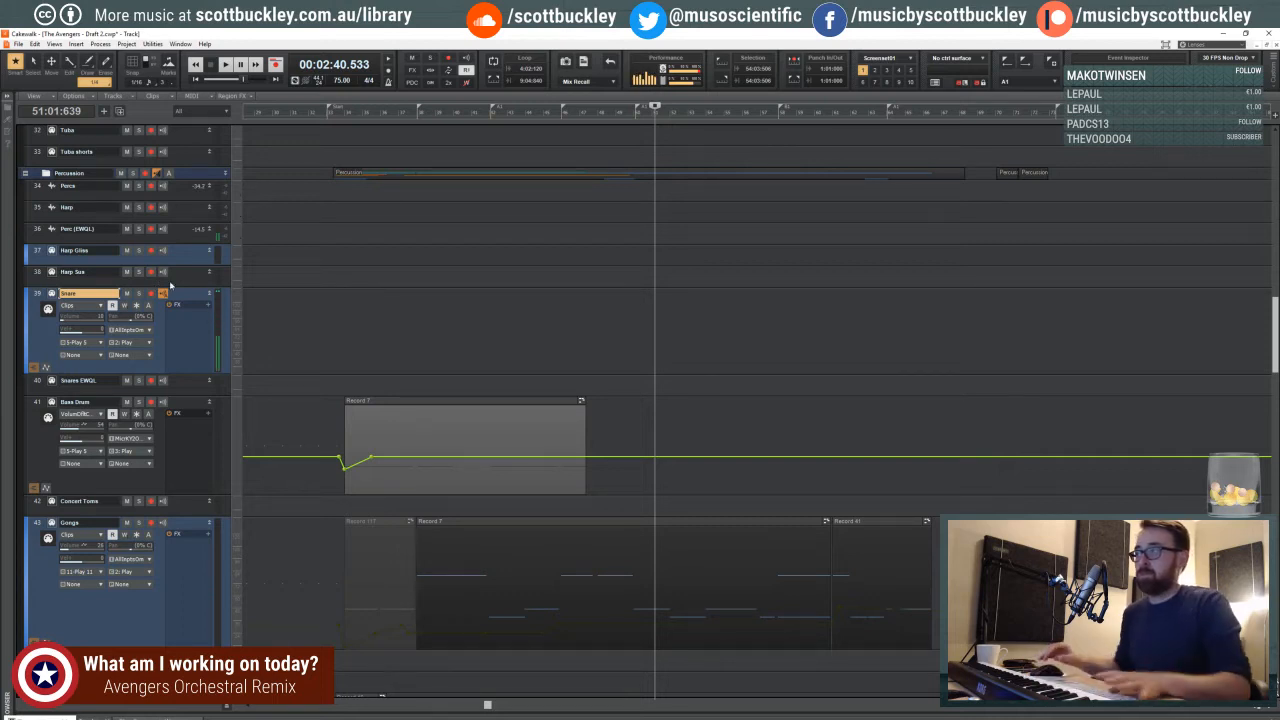
pyautogui.press('space')
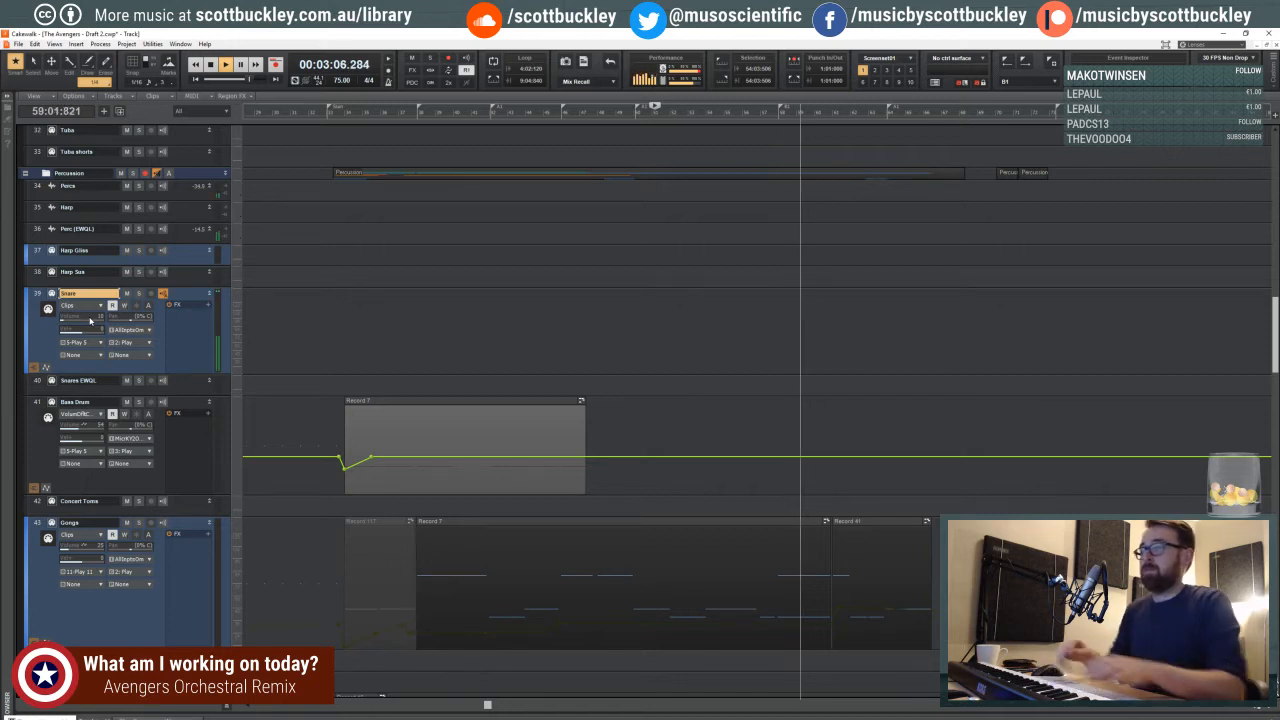
pyautogui.click(745, 263)
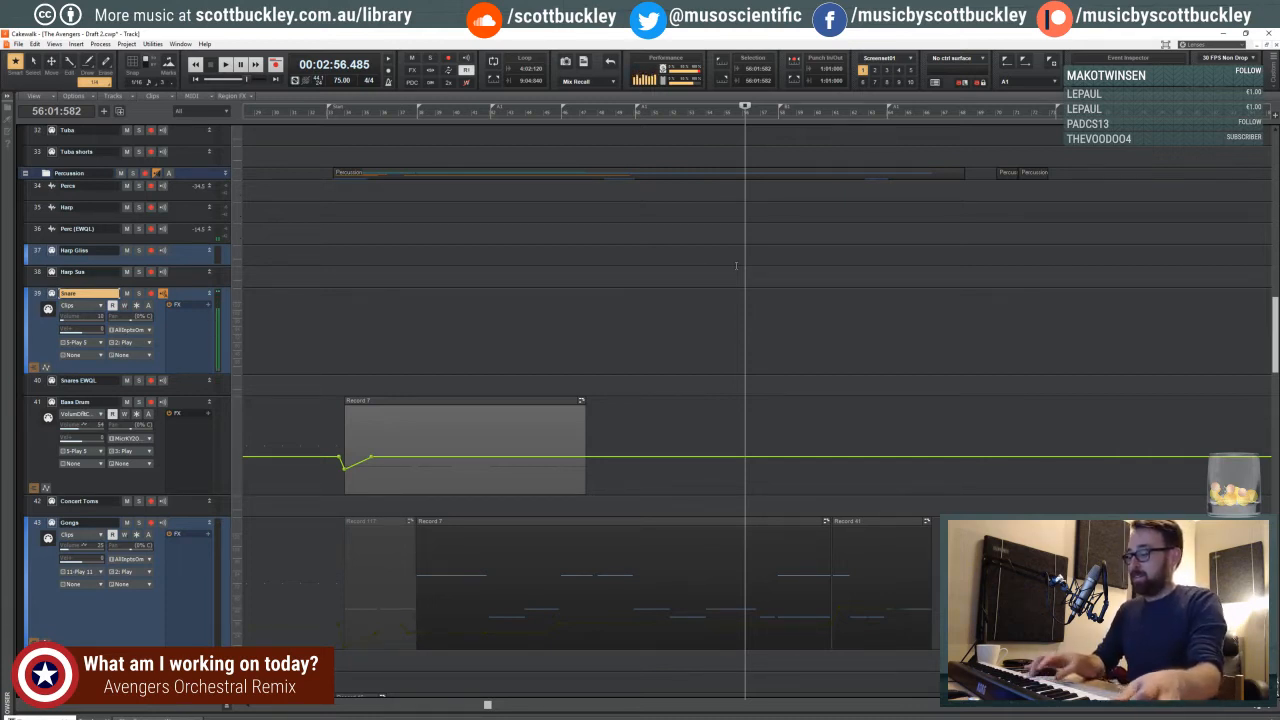
pyautogui.press('r')
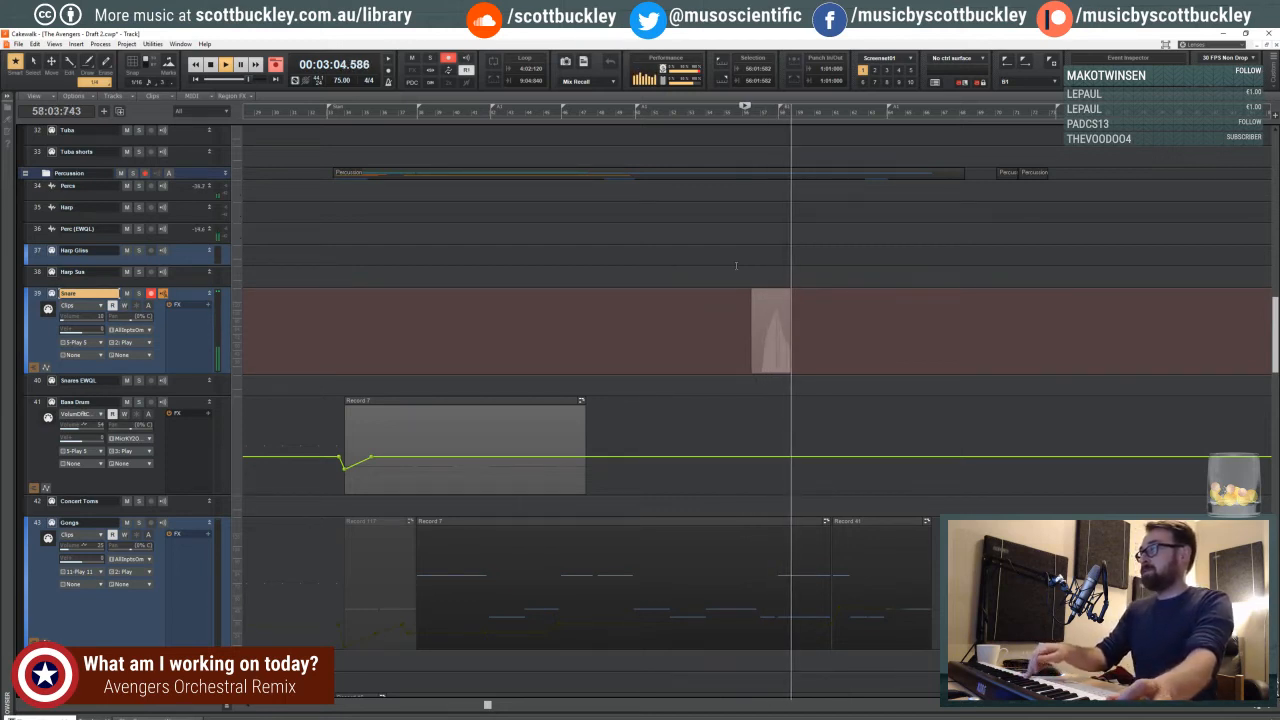
pyautogui.press('space')
pyautogui.hotkey('ctrl', 'z')
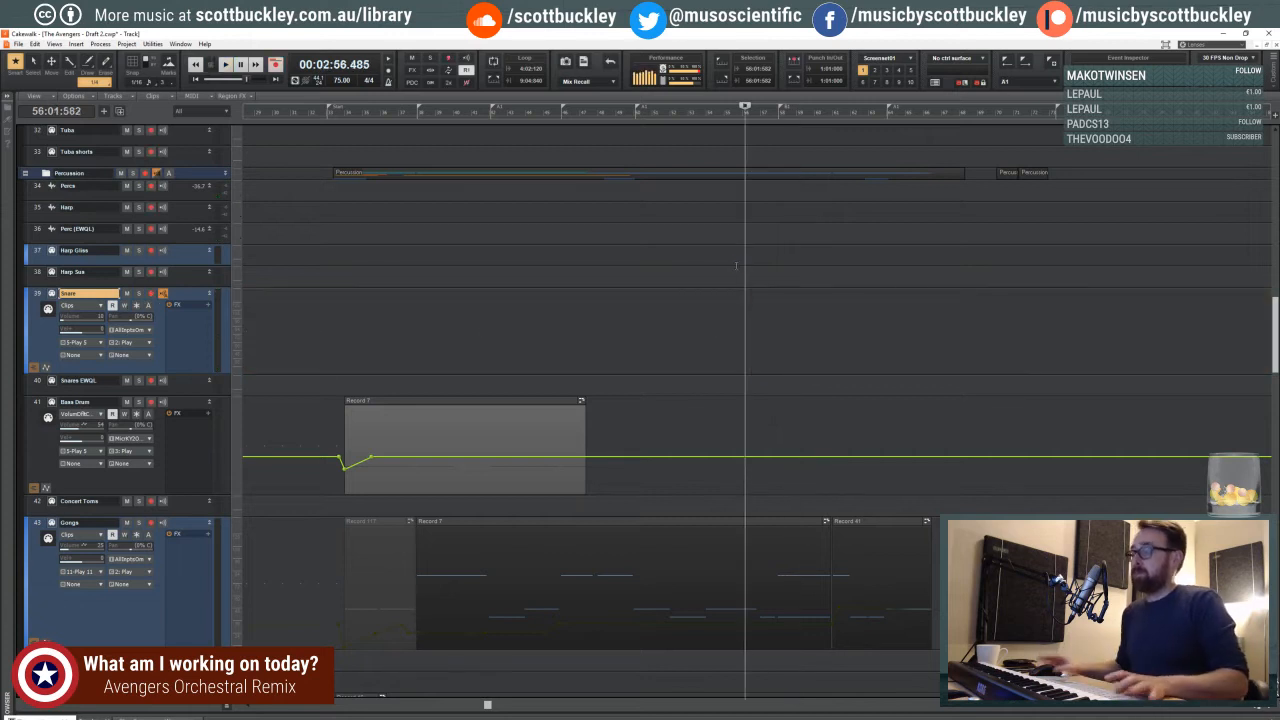
# - Record a snare crescendo on the Snare track from 56:01:582, building up to measure 58
pyautogui.press('r')
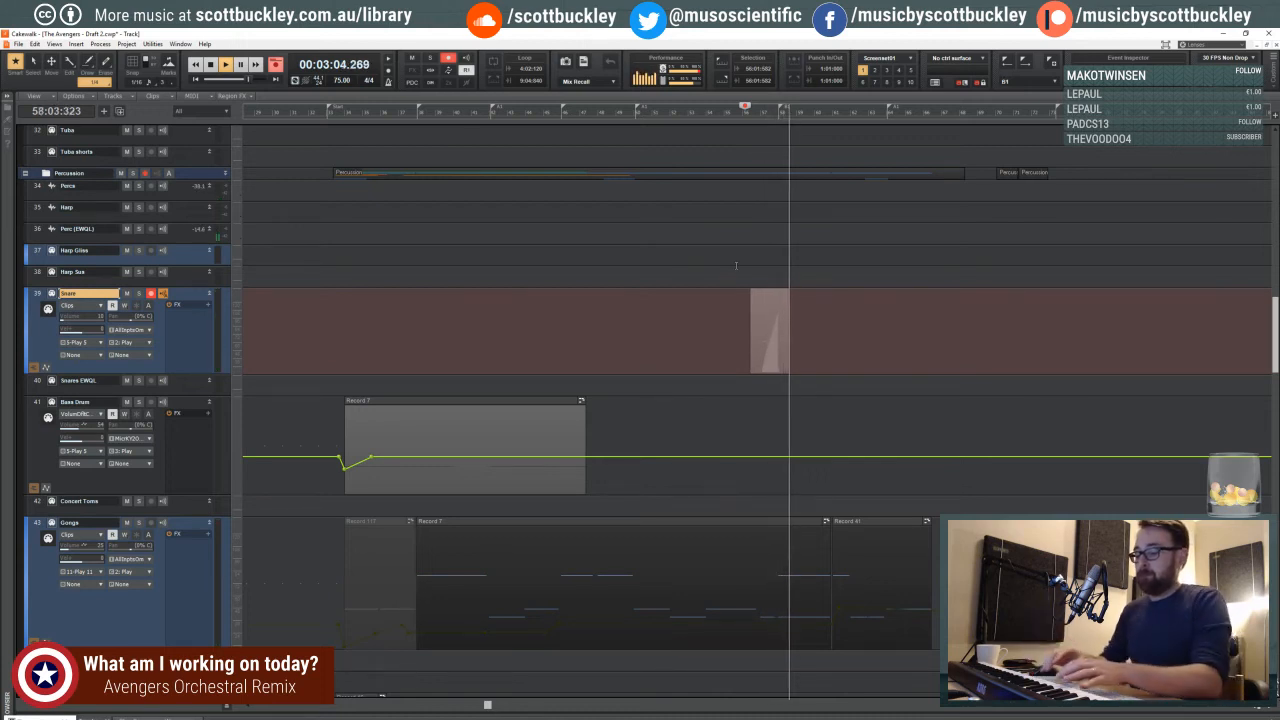
pyautogui.press('space')
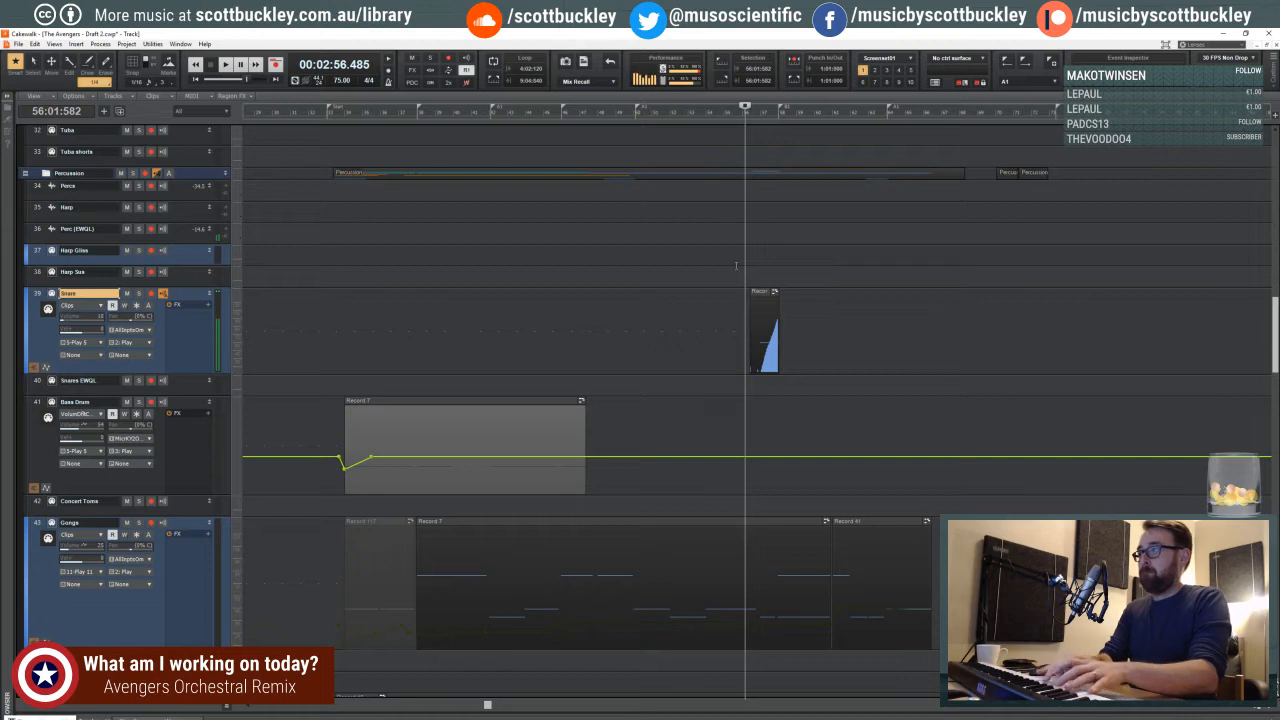
# - Try to record further snare takes over the end of the crescendo, starting from 56:01:582 and from 56:03:805
pyautogui.press('r')
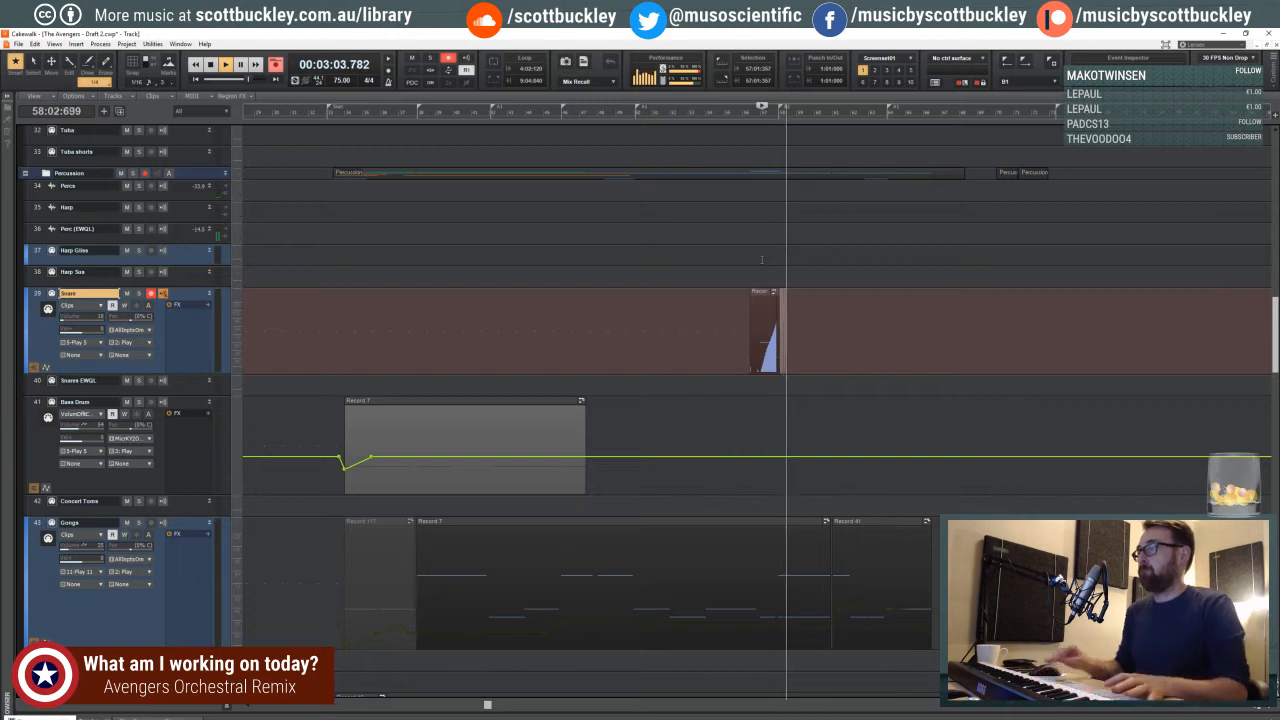
pyautogui.click(1268, 709)
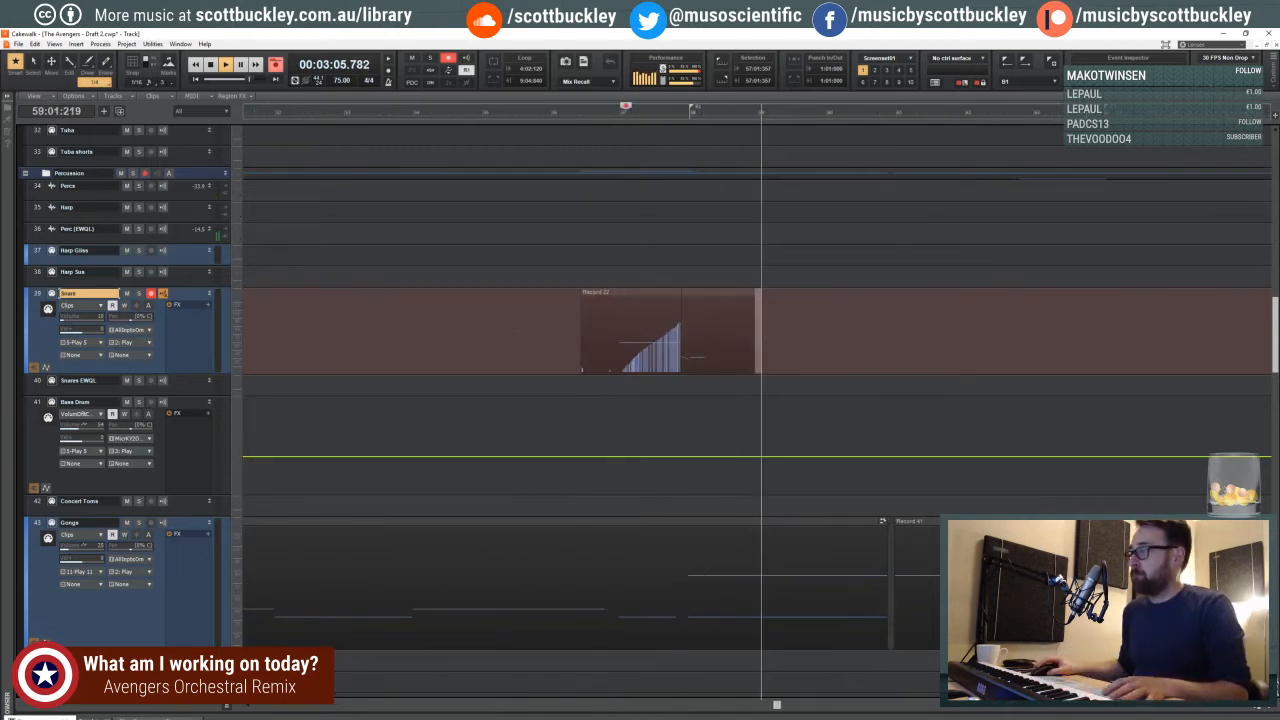
pyautogui.press('space')
pyautogui.press('r')
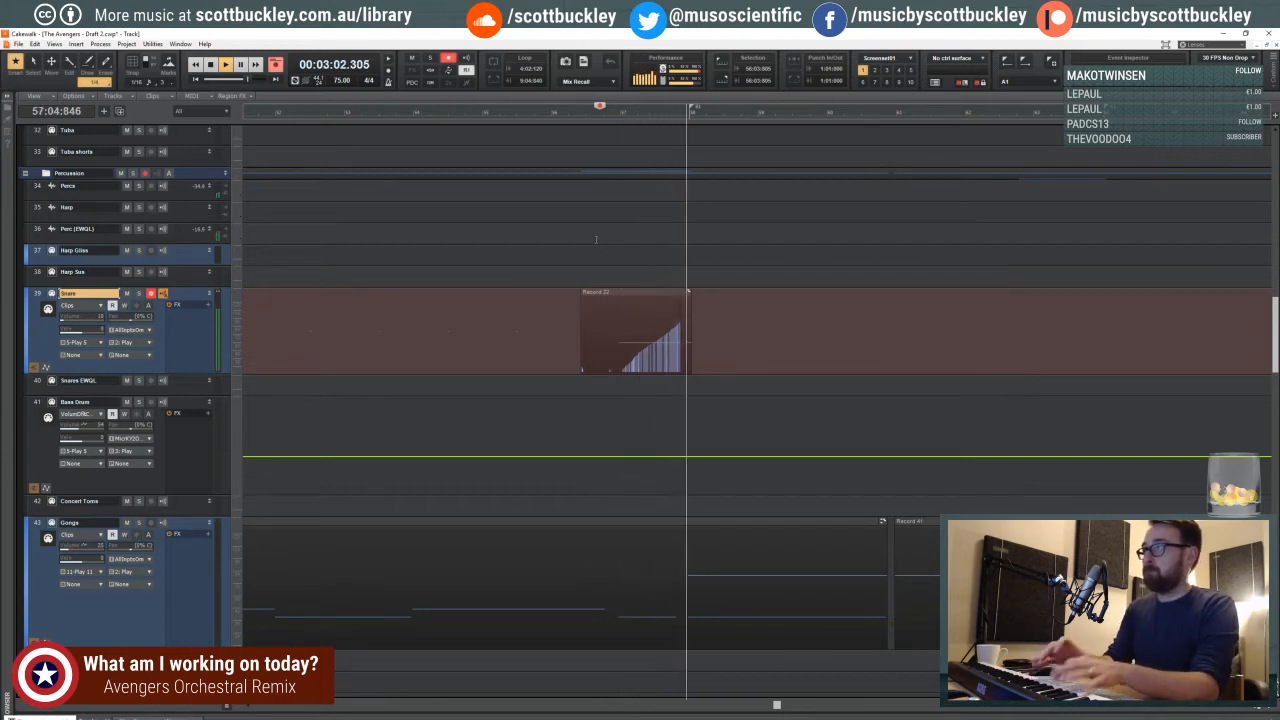
pyautogui.press('space')
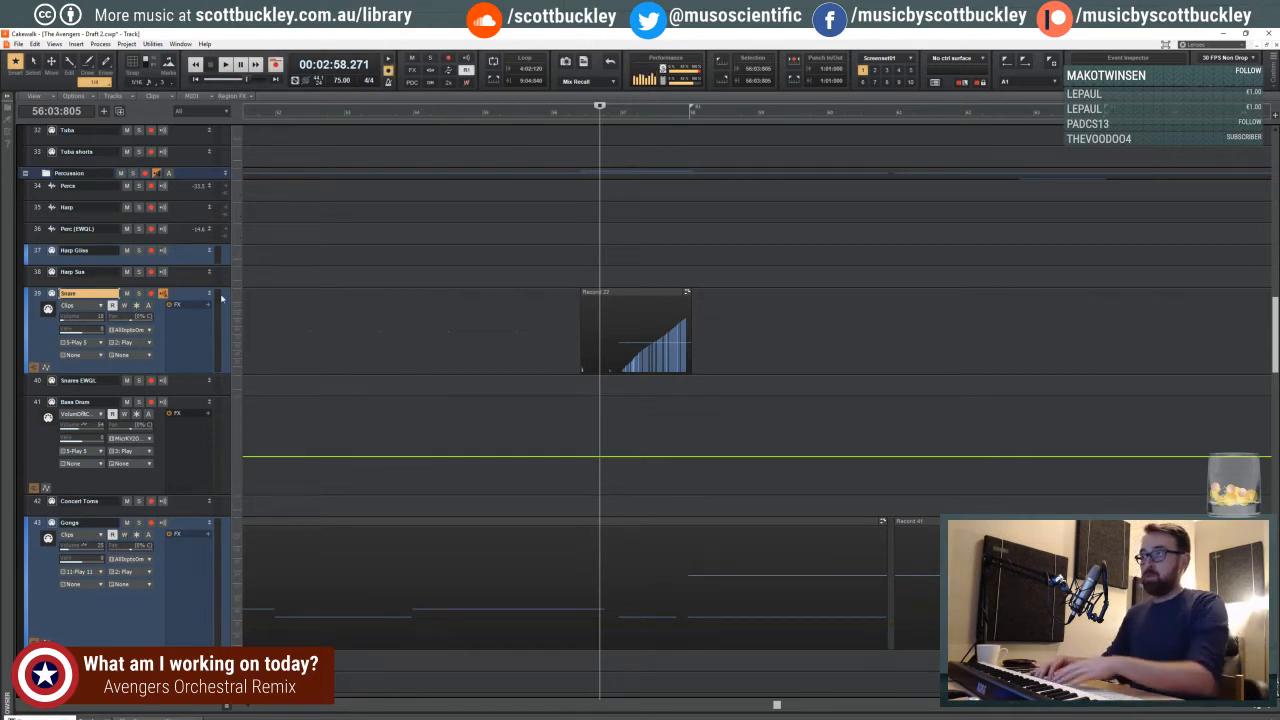
pyautogui.press('r')
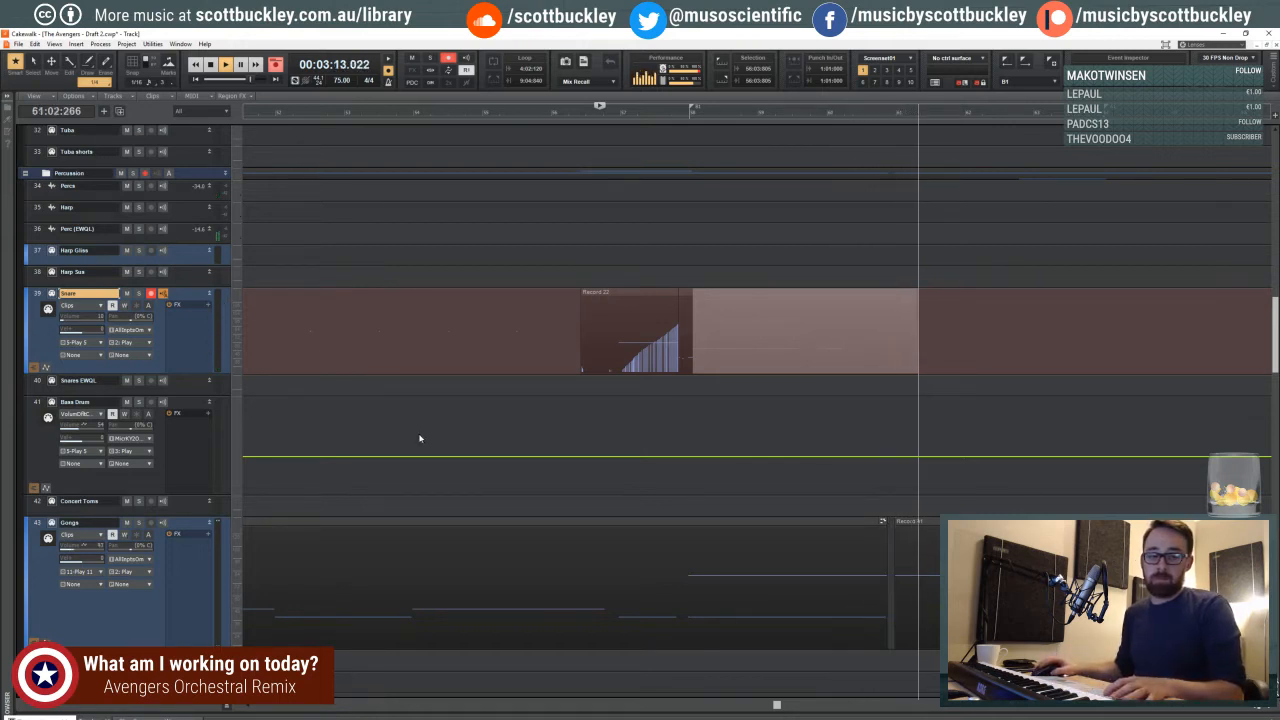
pyautogui.press('space')
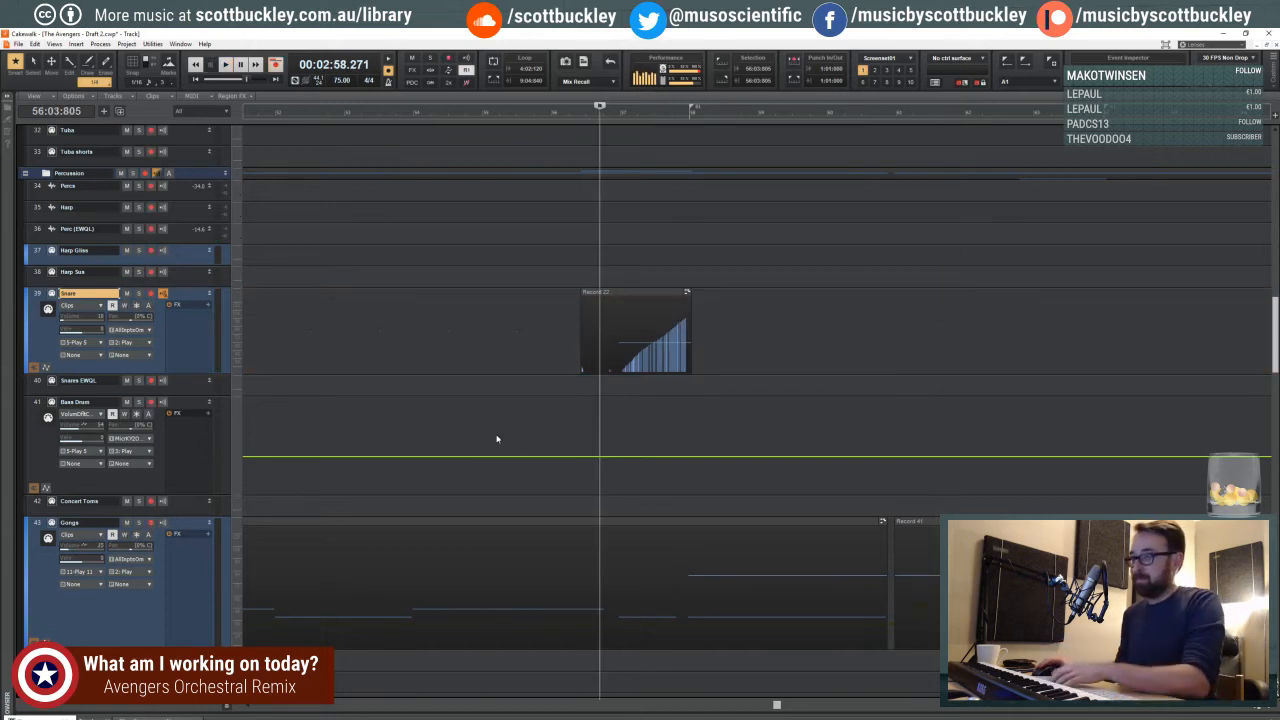
# - Temporarily enlarge the Snares EWQL track's lane below the Snare track to check its settings, and return to the Snare track
pyautogui.scroll(-1, 465, 417)
pyautogui.scroll(3, 463, 417)
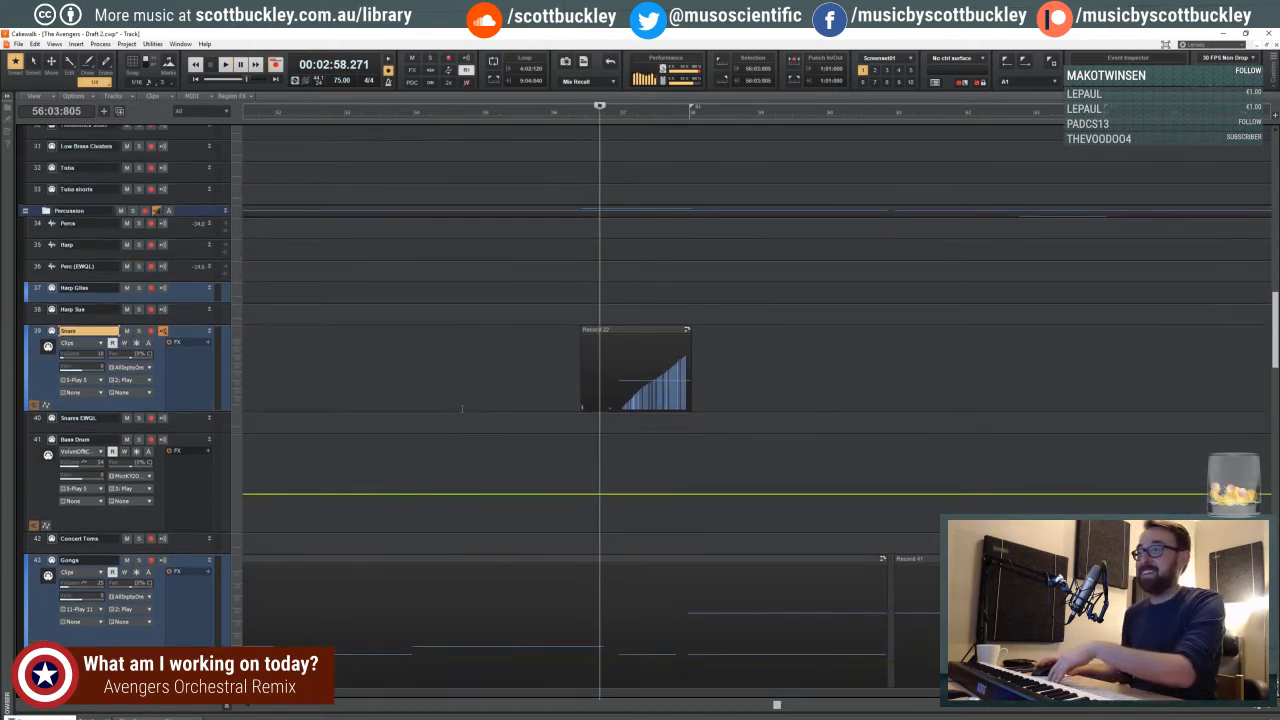
pyautogui.scroll(-1, 231, 380)
pyautogui.scroll(-2, 231, 380)
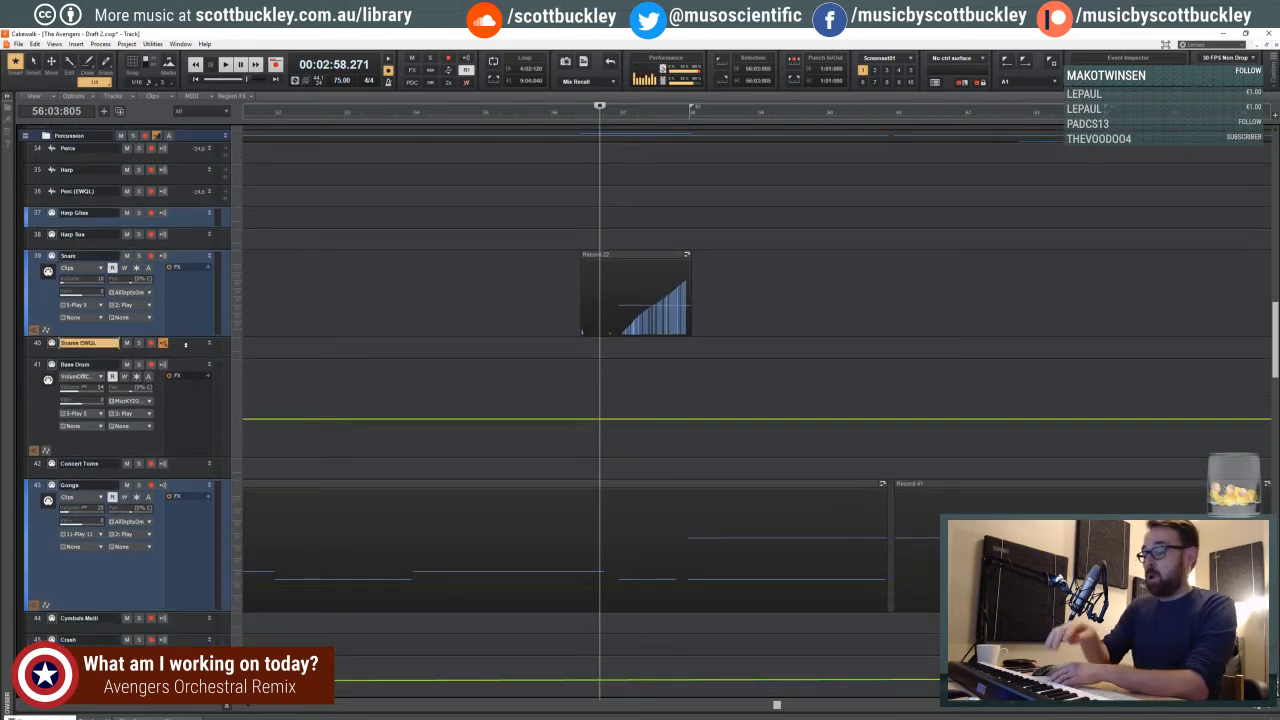
pyautogui.moveTo(178, 357); pyautogui.dragTo(180, 421)
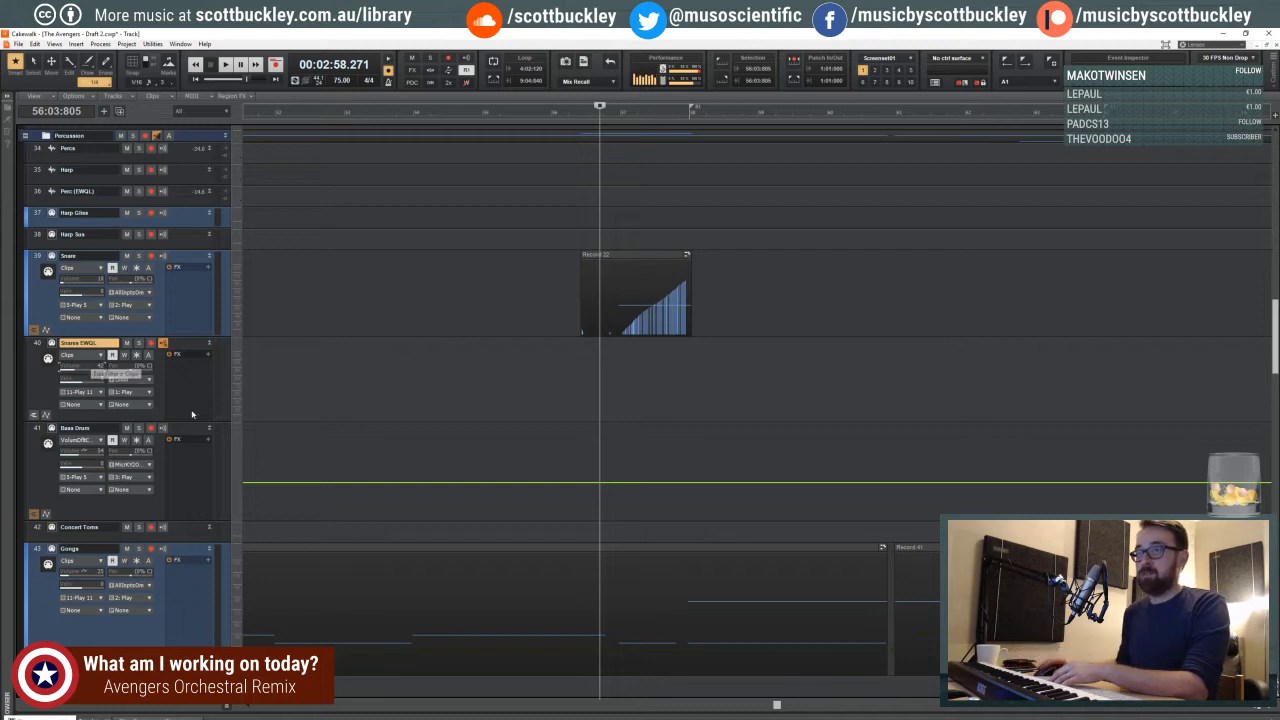
pyautogui.moveTo(144, 422); pyautogui.dragTo(133, 287)
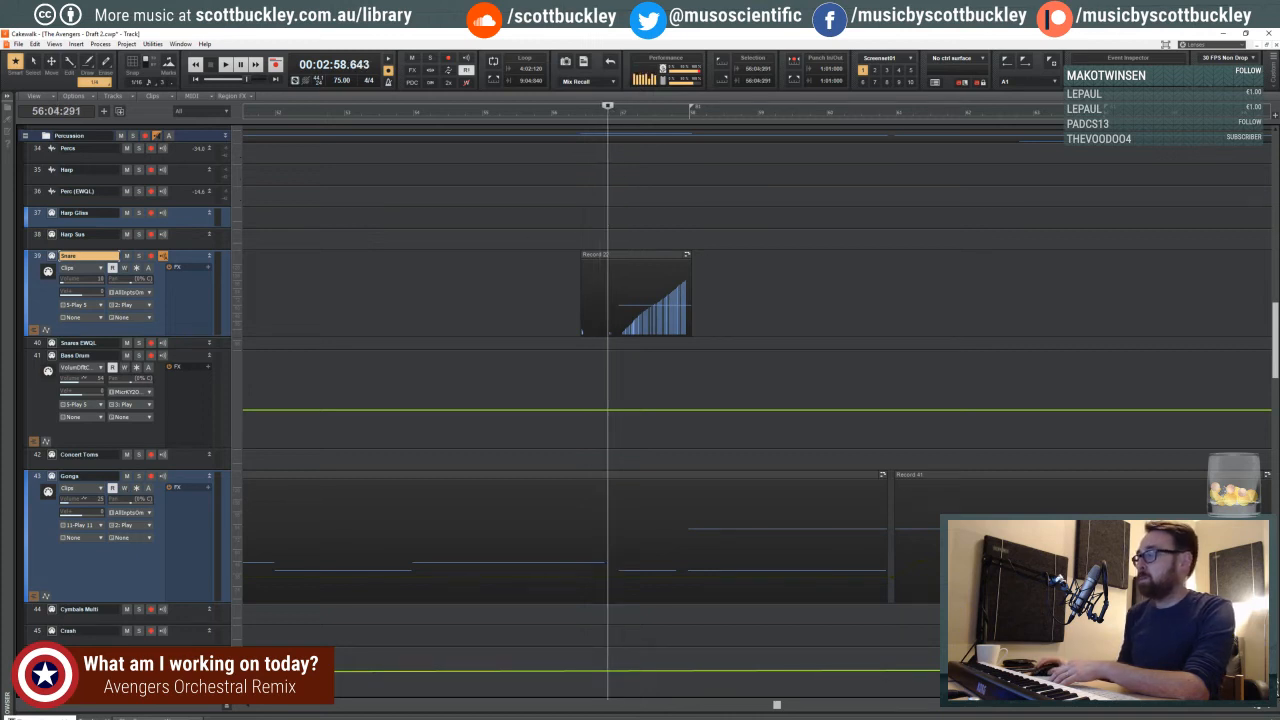
# - Play the project from 56:04:220 while reviewing the percussion tracks, stop playback, and make Bass Drum the active track
pyautogui.click(1269, 708)
pyautogui.click(1269, 708)
pyautogui.click(1243, 708)
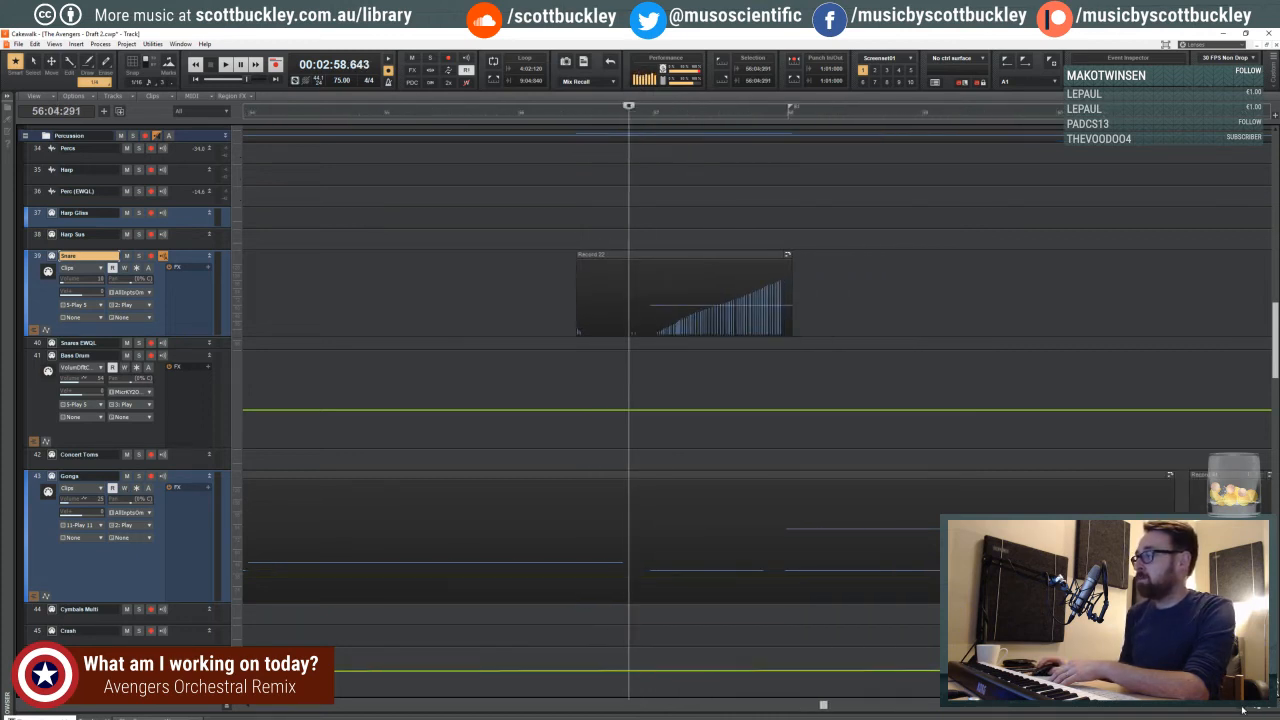
pyautogui.click(563, 209)
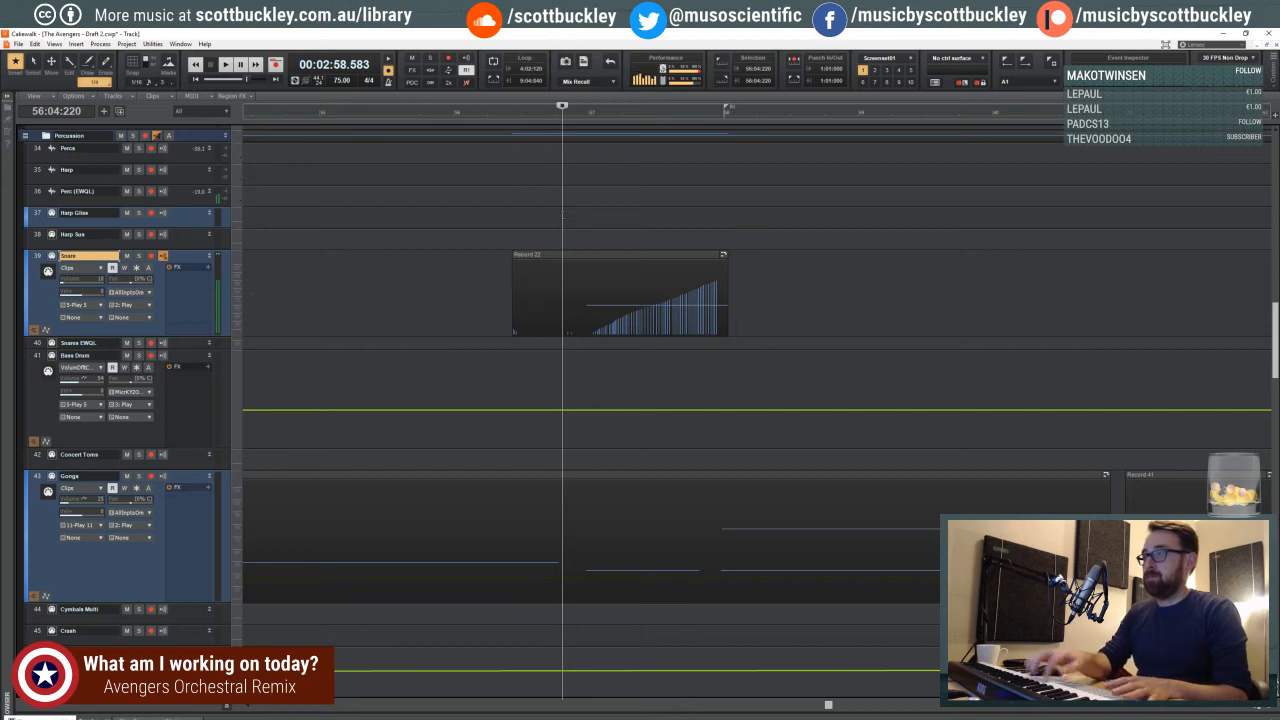
pyautogui.press('space')
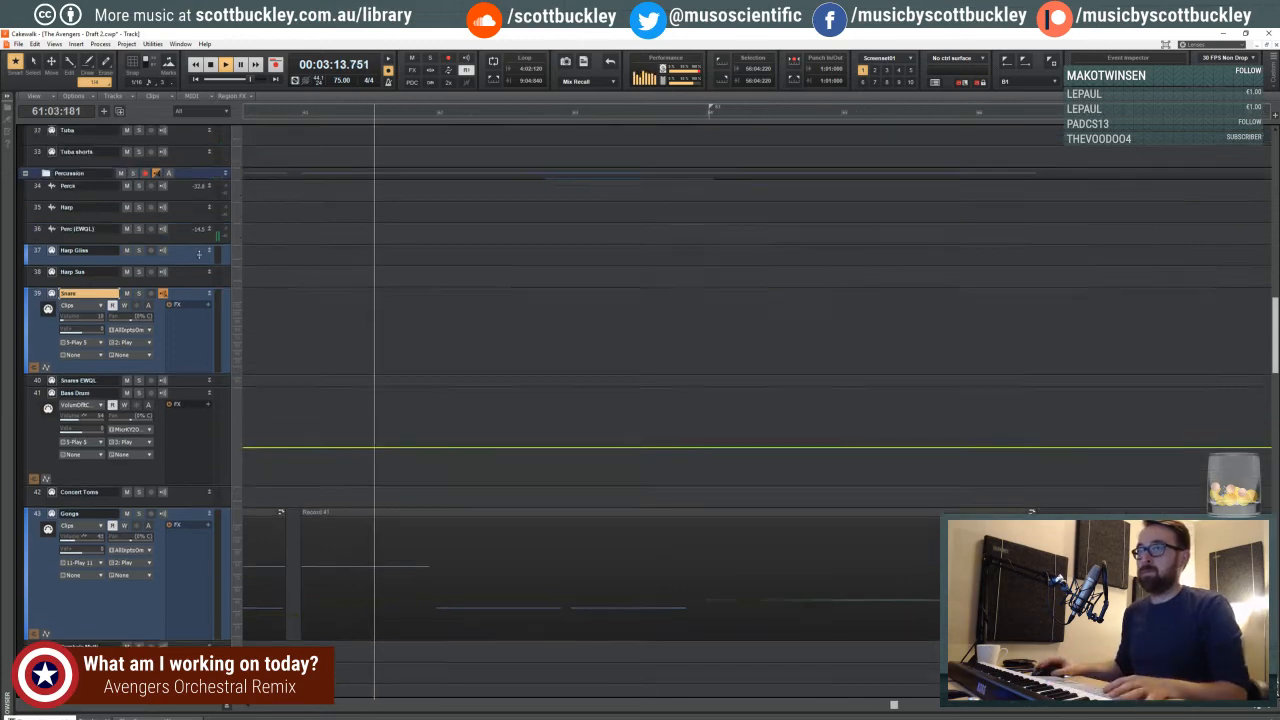
pyautogui.scroll(5, 201, 258)
pyautogui.scroll(-8, 201, 258)
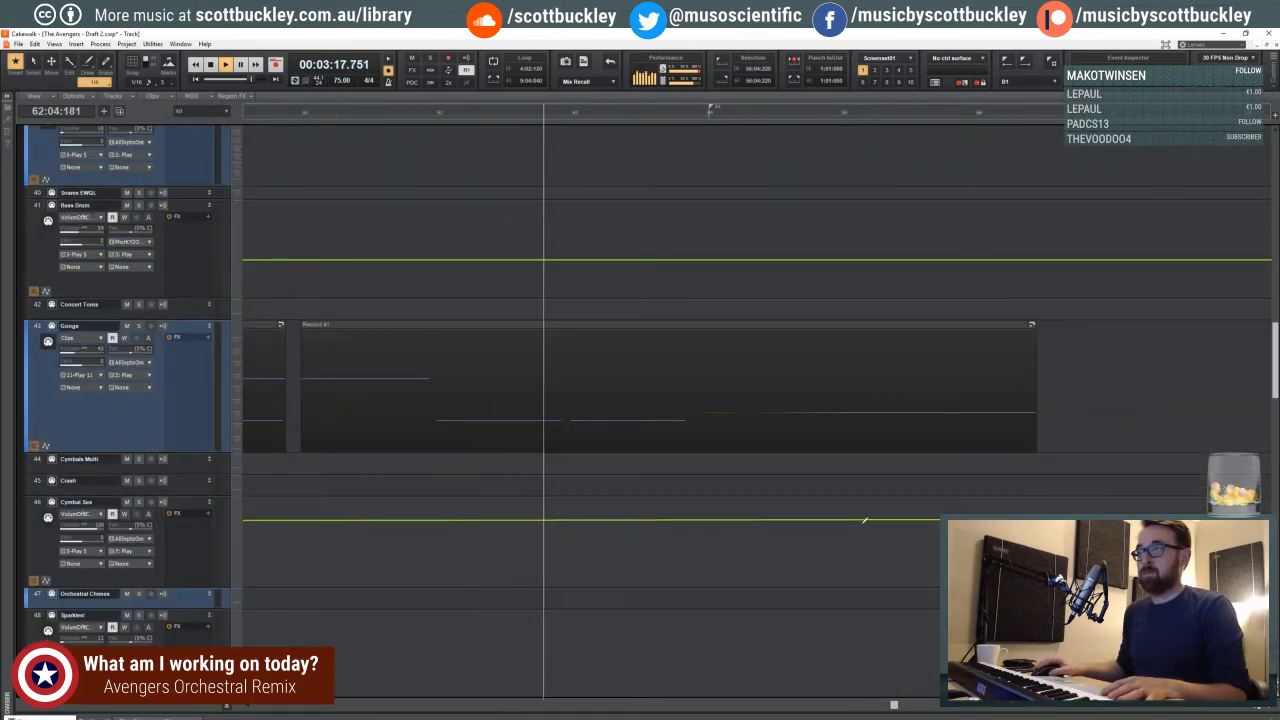
pyautogui.click(1253, 707)
pyautogui.click(1253, 708)
pyautogui.click(1253, 708)
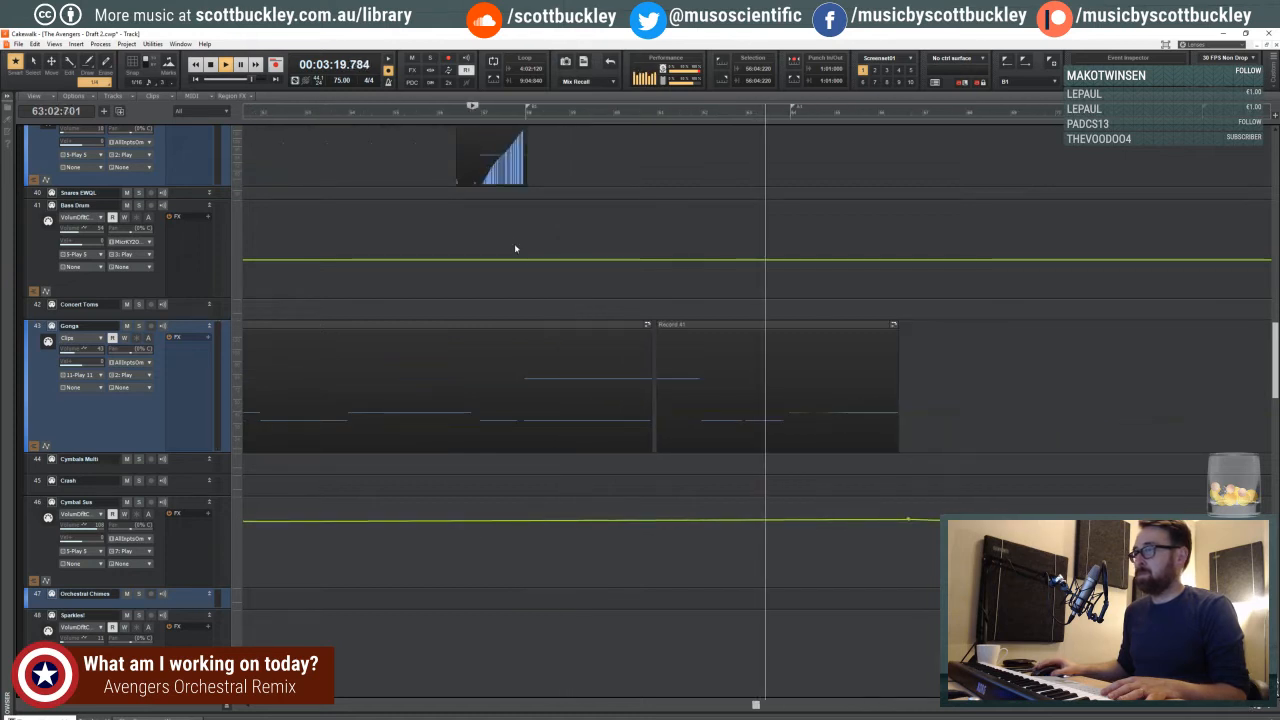
pyautogui.press('space')
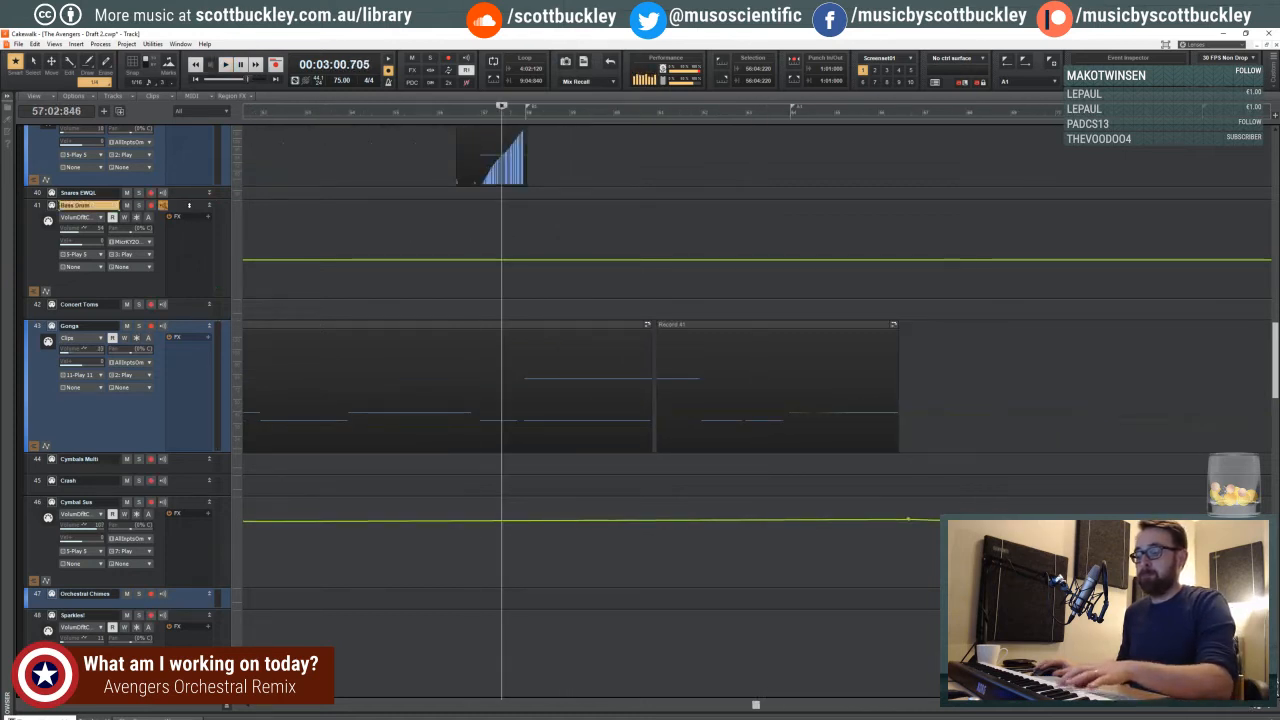
# - Try several bass drum takes on the Bass Drum track, starting from 57:02:846 and from 57:03:495
pyautogui.press('r')
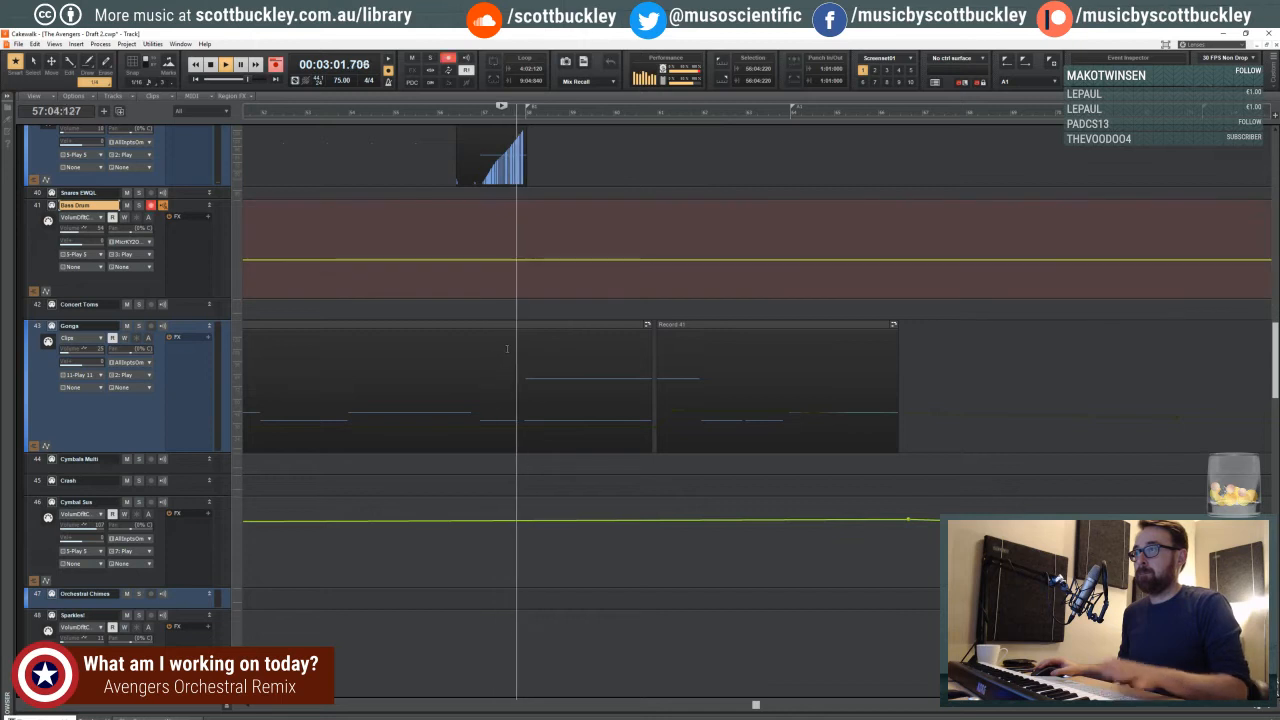
pyautogui.press('space')
pyautogui.press('r')
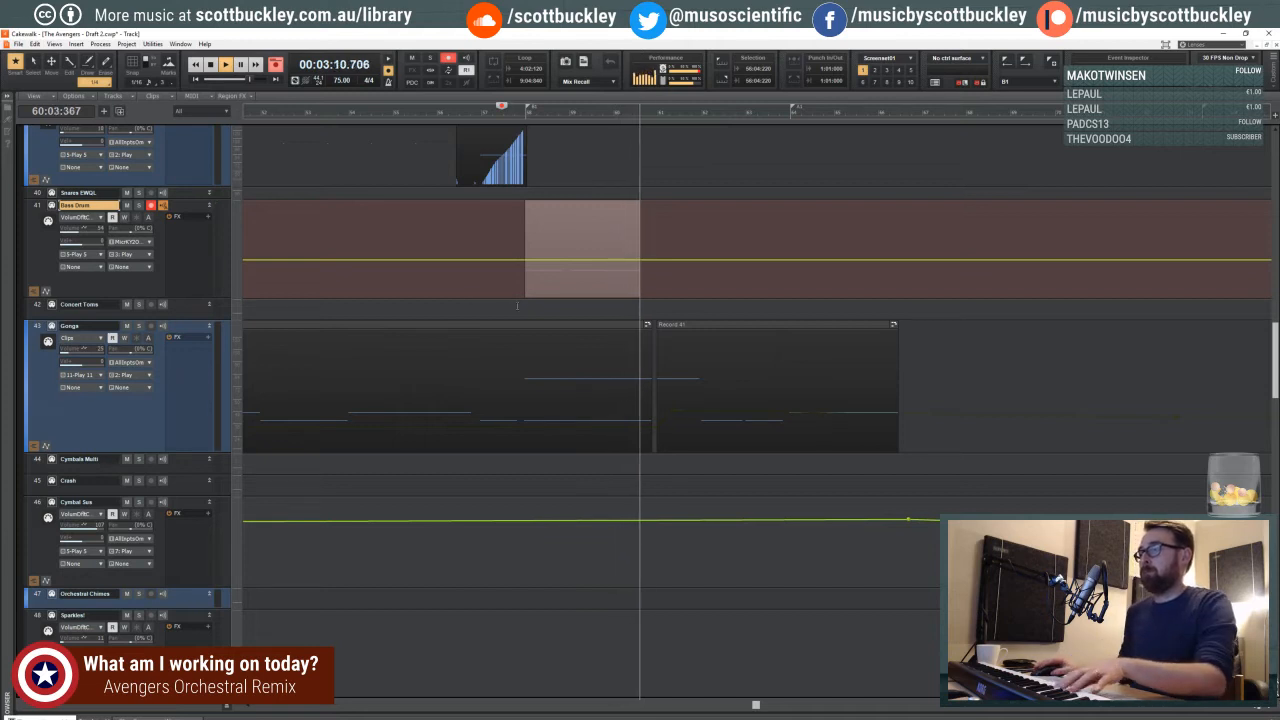
pyautogui.press('space')
pyautogui.press('r')
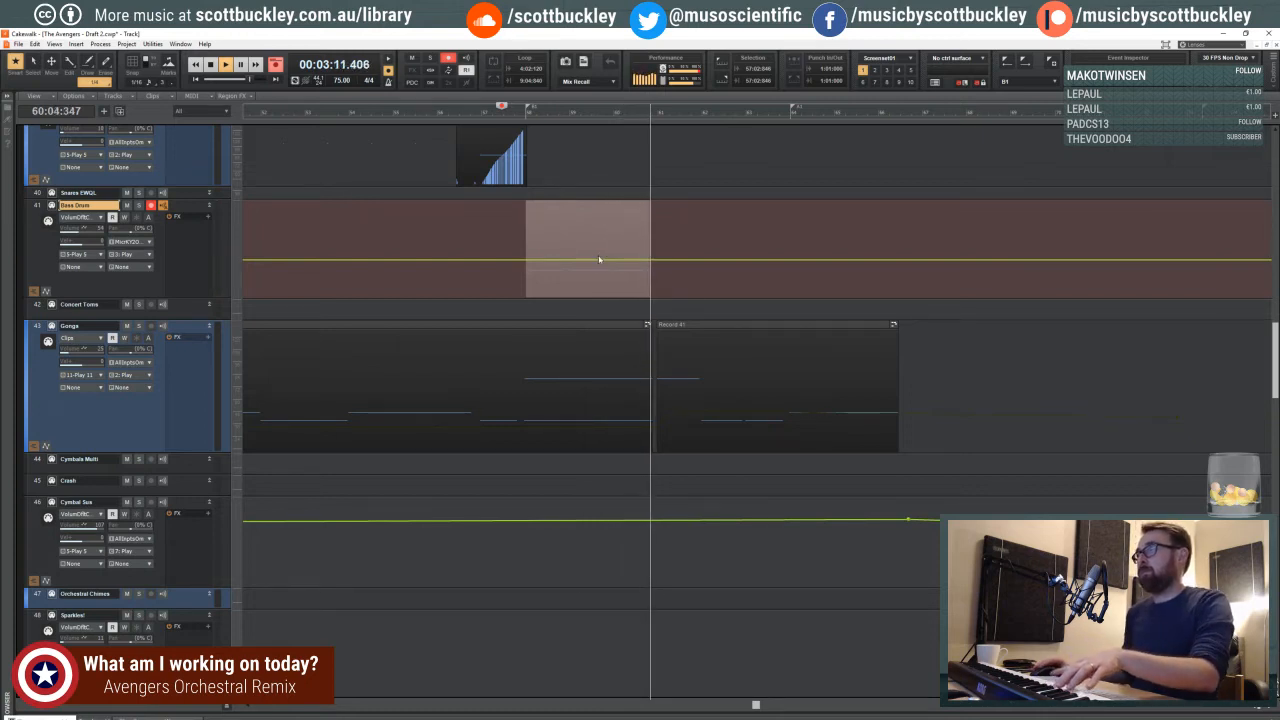
pyautogui.press('space')
pyautogui.hotkey('ctrl', 'z')
pyautogui.press('r')
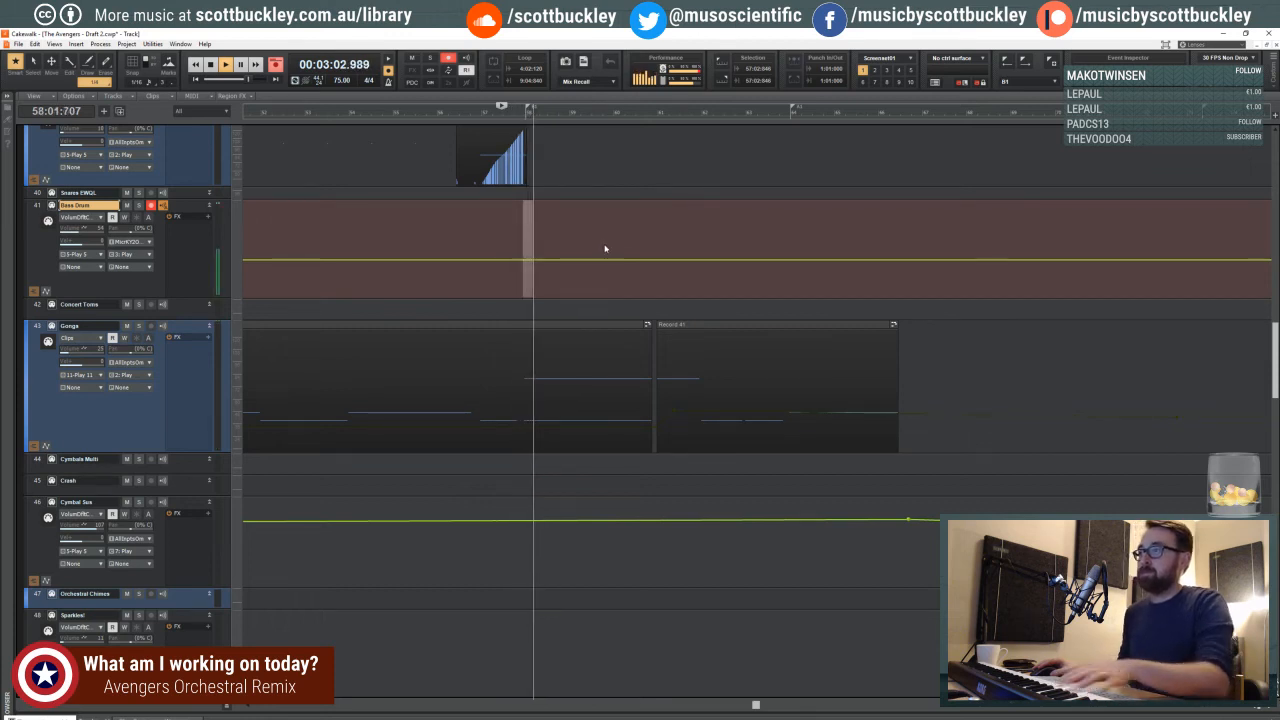
pyautogui.press('space')
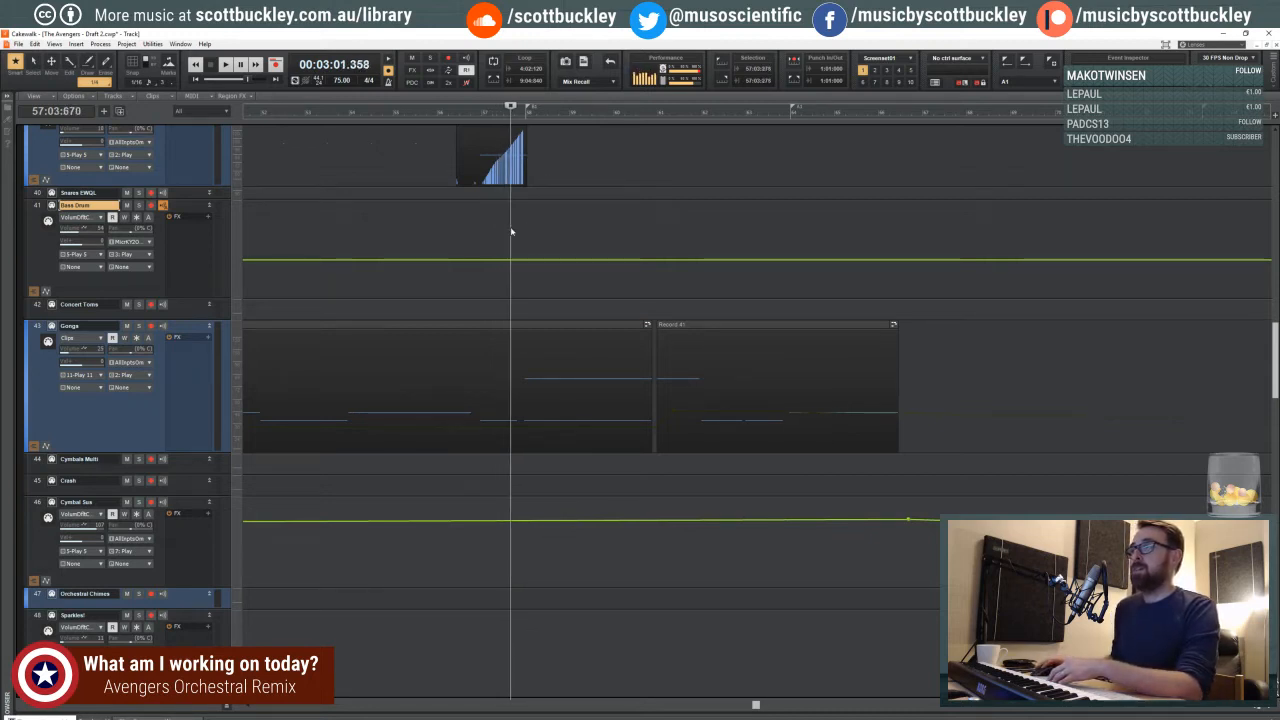
pyautogui.press('space')
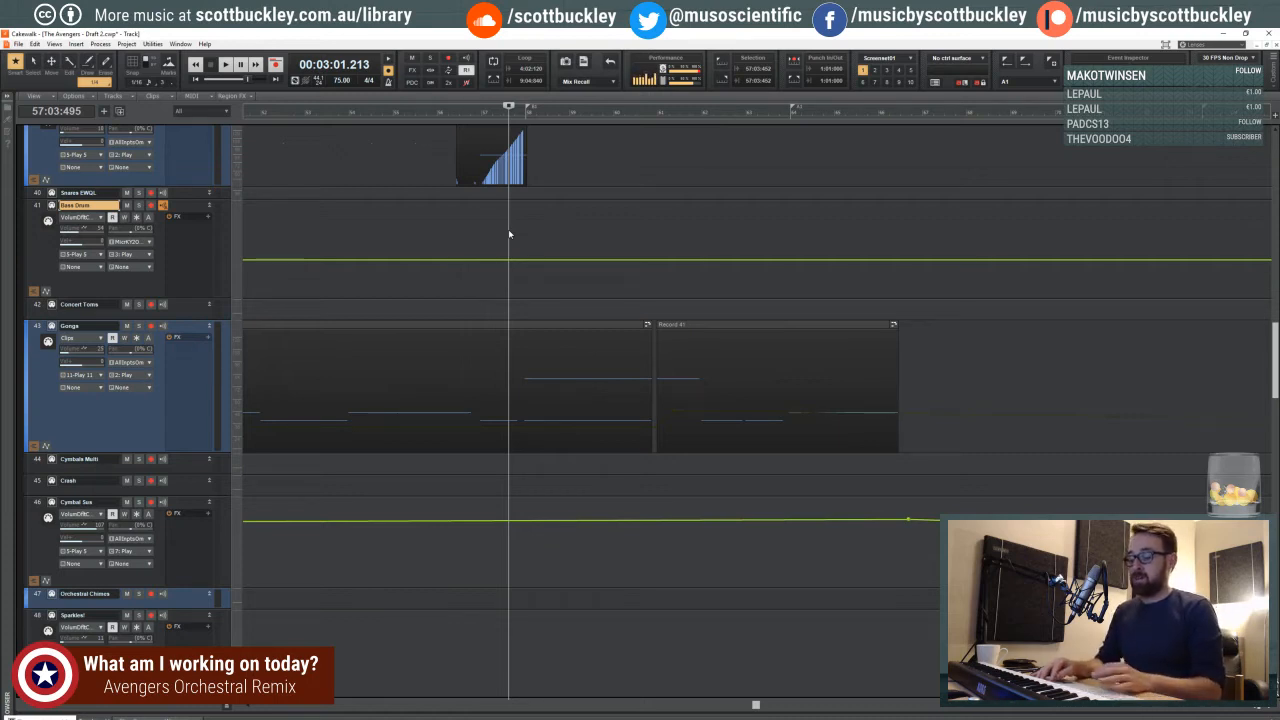
pyautogui.press('r')
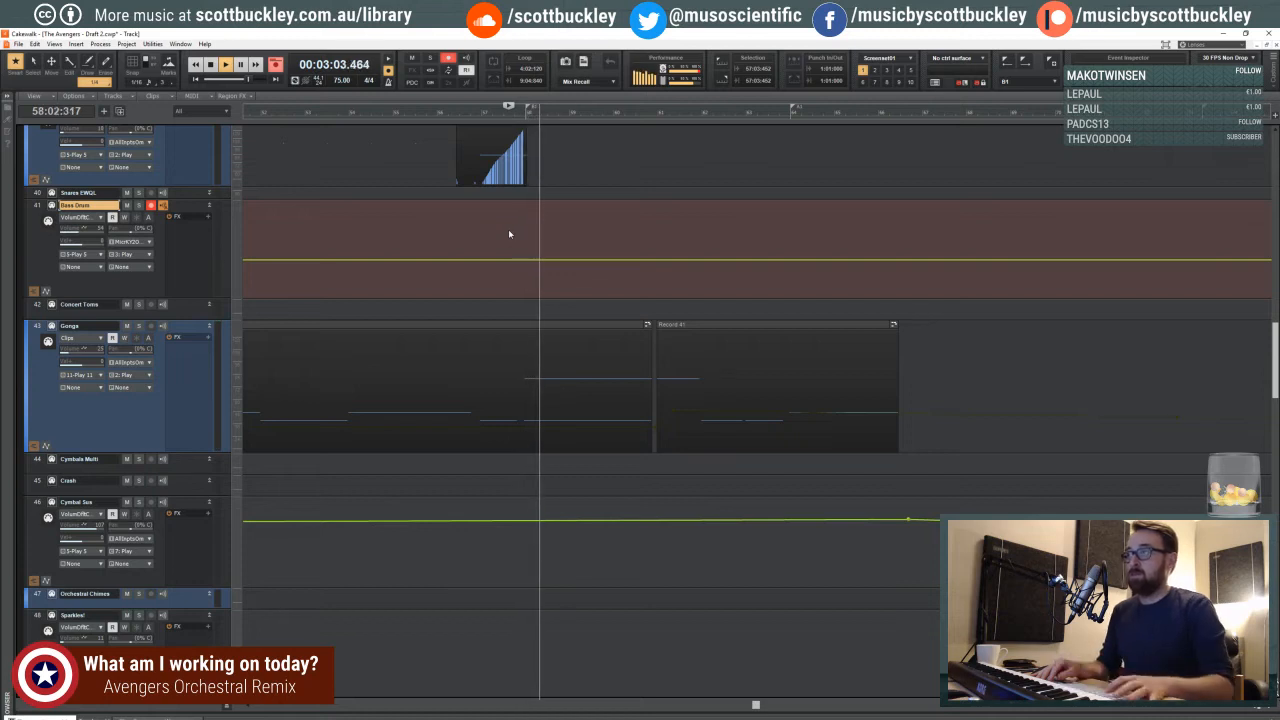
pyautogui.press('space')
# - Record a bass drum part on the Bass Drum track from 57:01:281, with the clip beginning at measure 58
pyautogui.click(485, 223)
pyautogui.press('r')
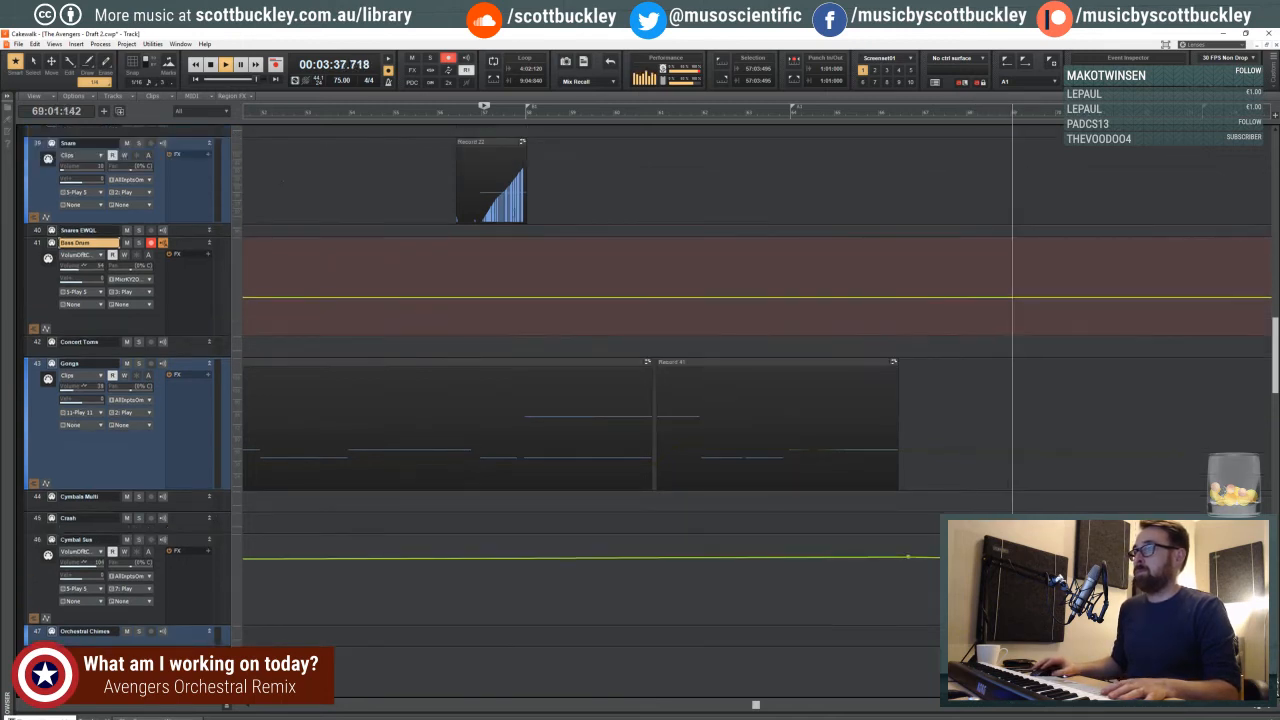
pyautogui.scroll(-1, 516, 217)
pyautogui.press('space')
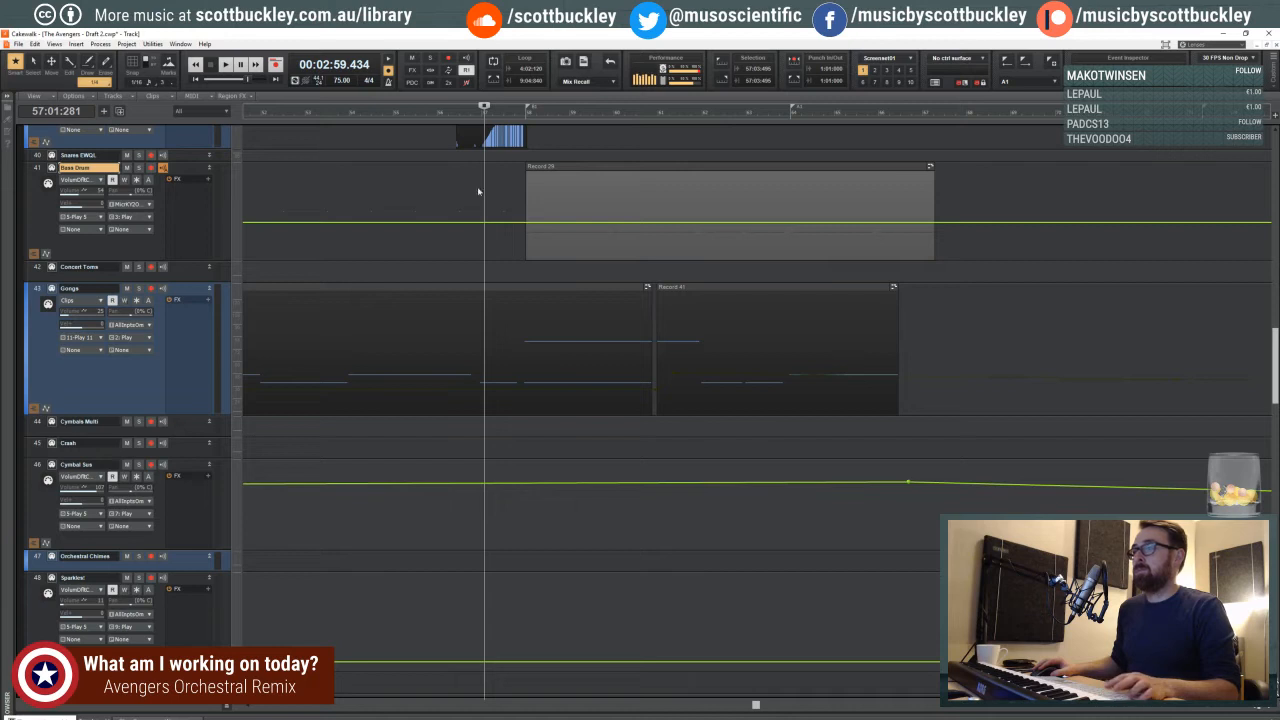
# - Select the newly recorded bass drum clip with the lane showing clips, and quantize it
pyautogui.keyDown('shift'); pyautogui.click(558, 189); pyautogui.keyUp('shift')
pyautogui.keyDown('shift'); pyautogui.click(577, 189); pyautogui.keyUp('shift')
pyautogui.click(576, 167)
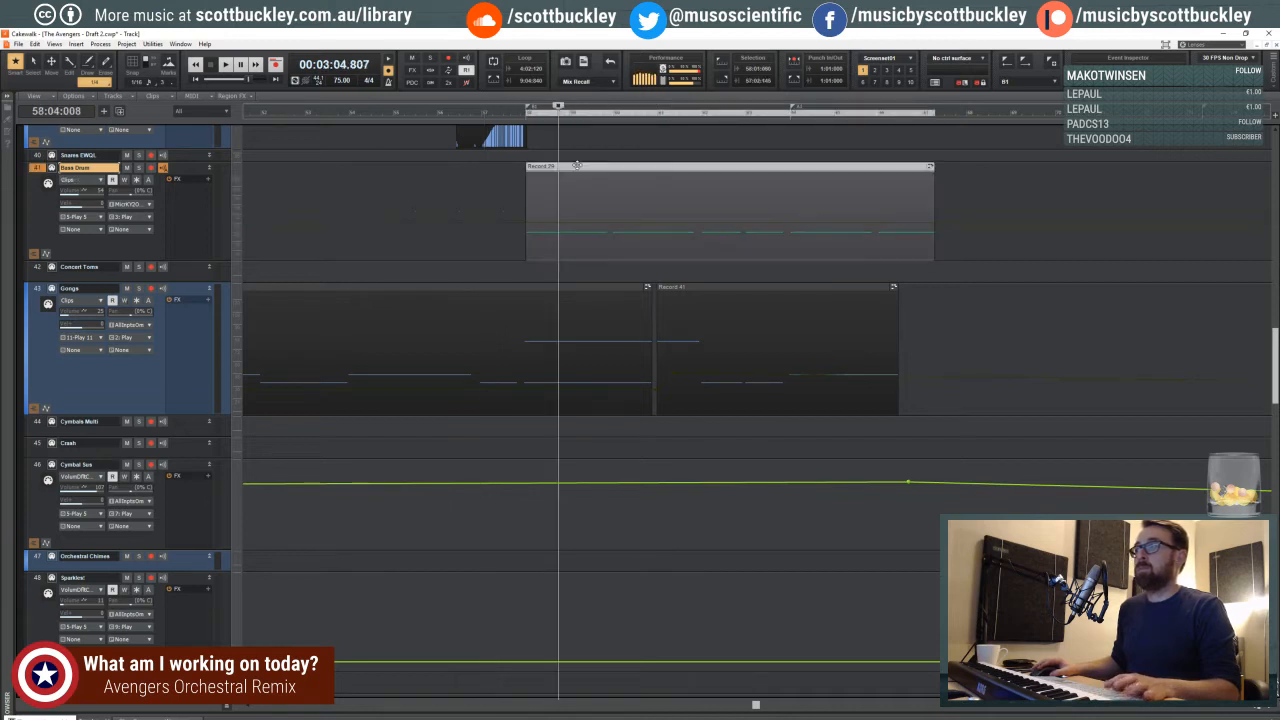
pyautogui.press('q')
pyautogui.press('Return')
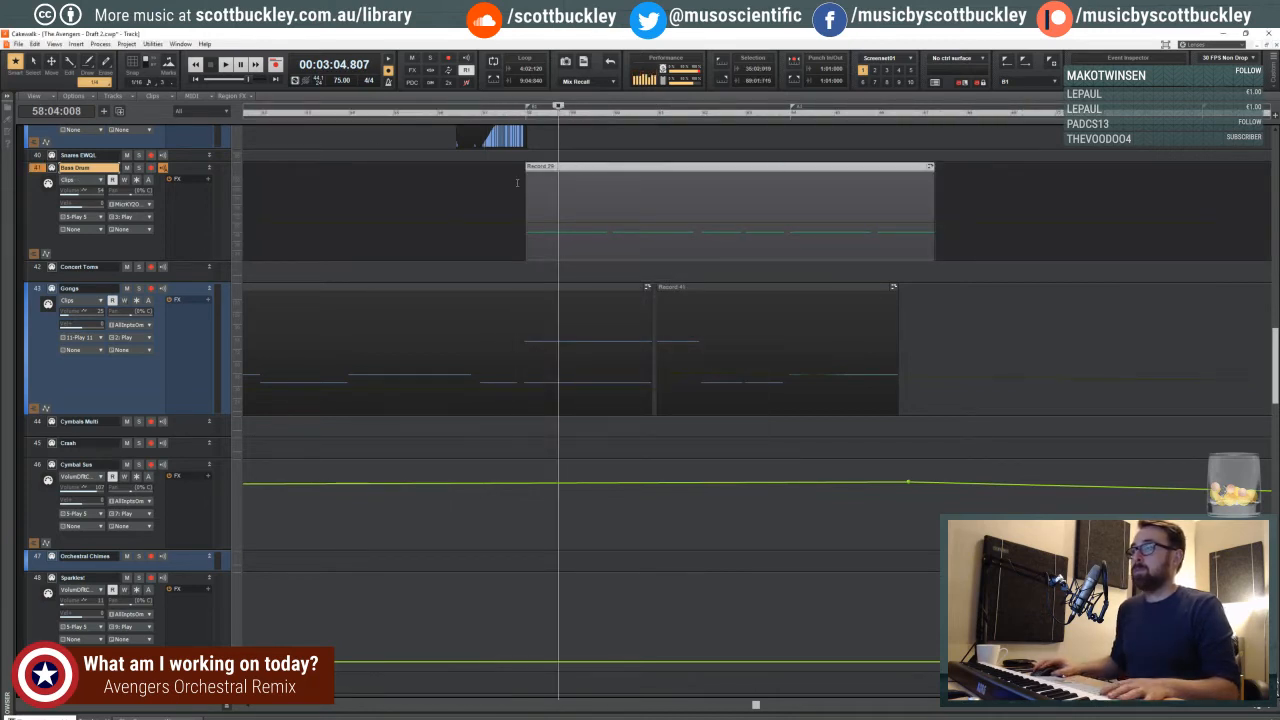
# - Play the project from 57:04:319 to check the quantized bass drum part, and make Snare the active track
pyautogui.click(517, 182)
pyautogui.press('space')
pyautogui.scroll(2, 517, 182)
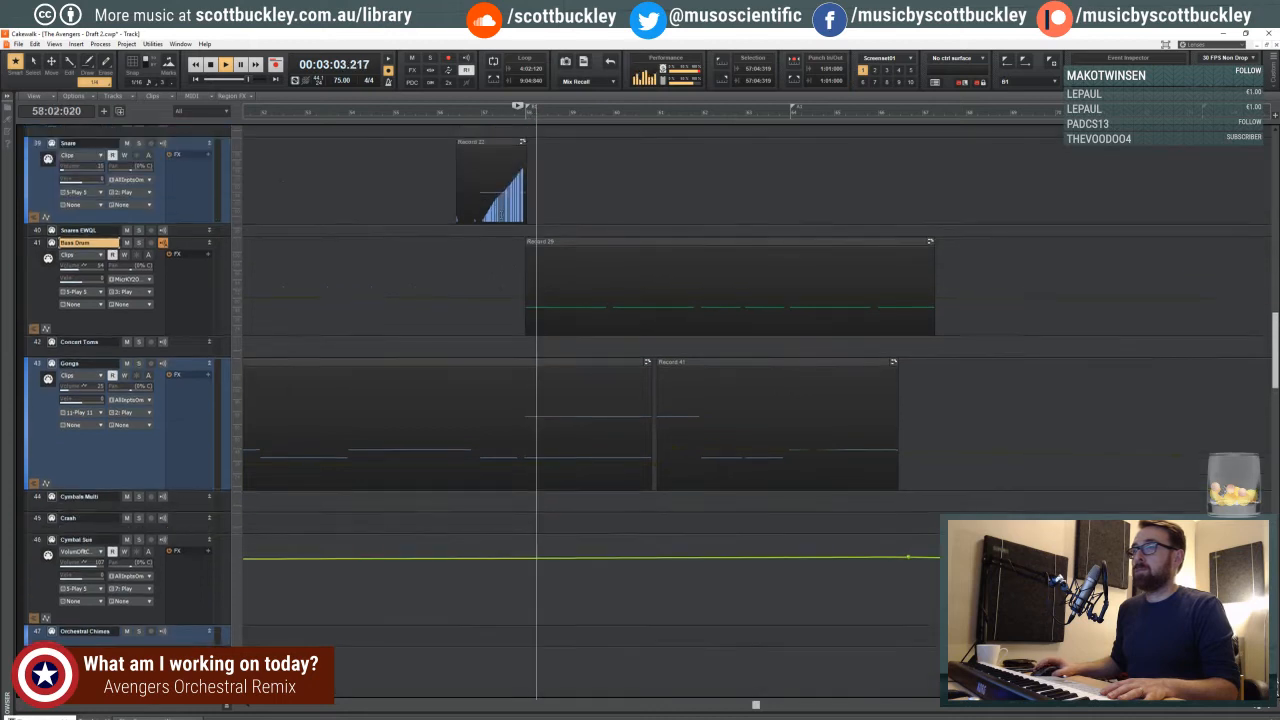
pyautogui.scroll(3, 505, 190)
pyautogui.click(198, 256)
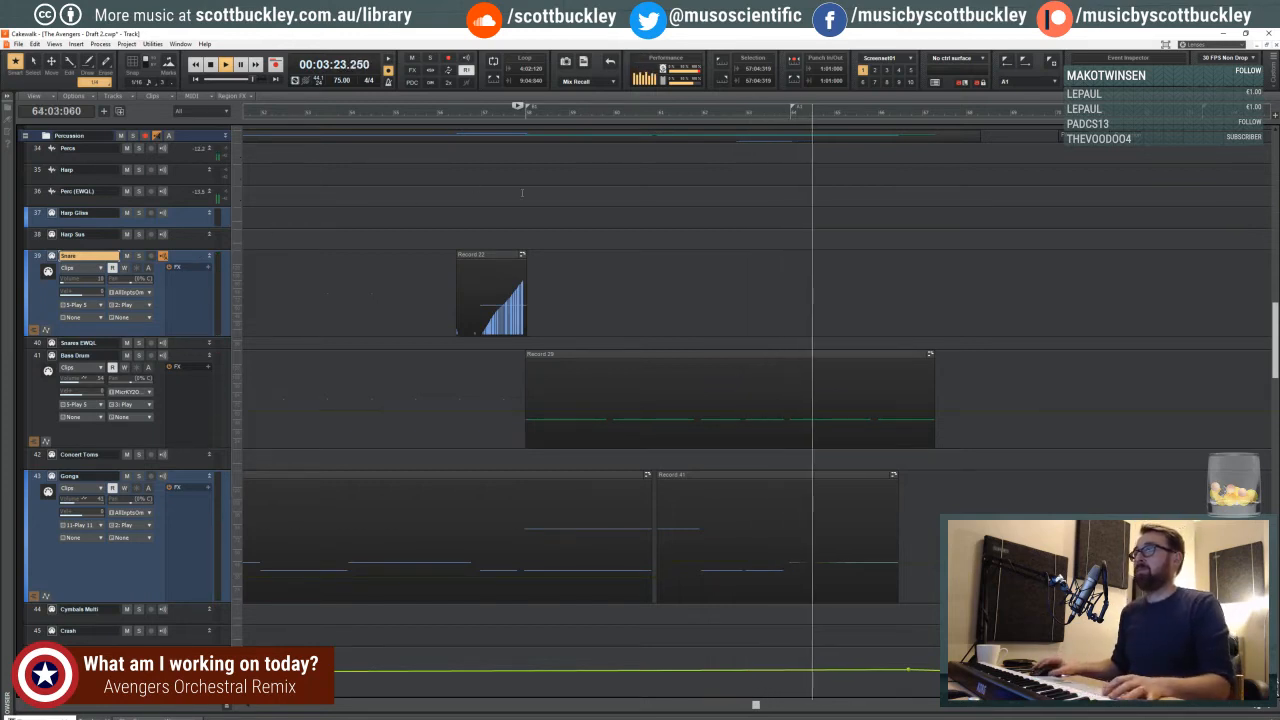
pyautogui.press('space')
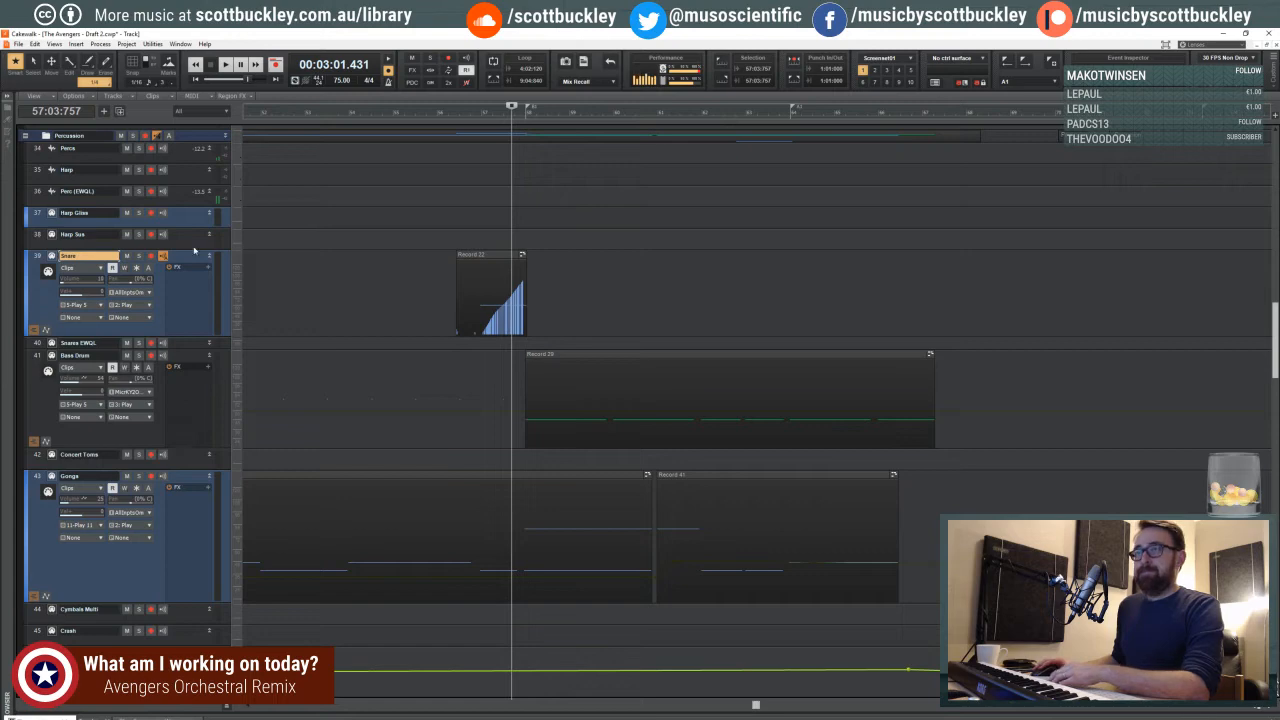
# - Open the 5-Play instrument from the enlarged Percs track, and inspect the Pearl Philharmonic Snare's effects and the browser, player and mixer views
pyautogui.scroll(3, 183, 212)
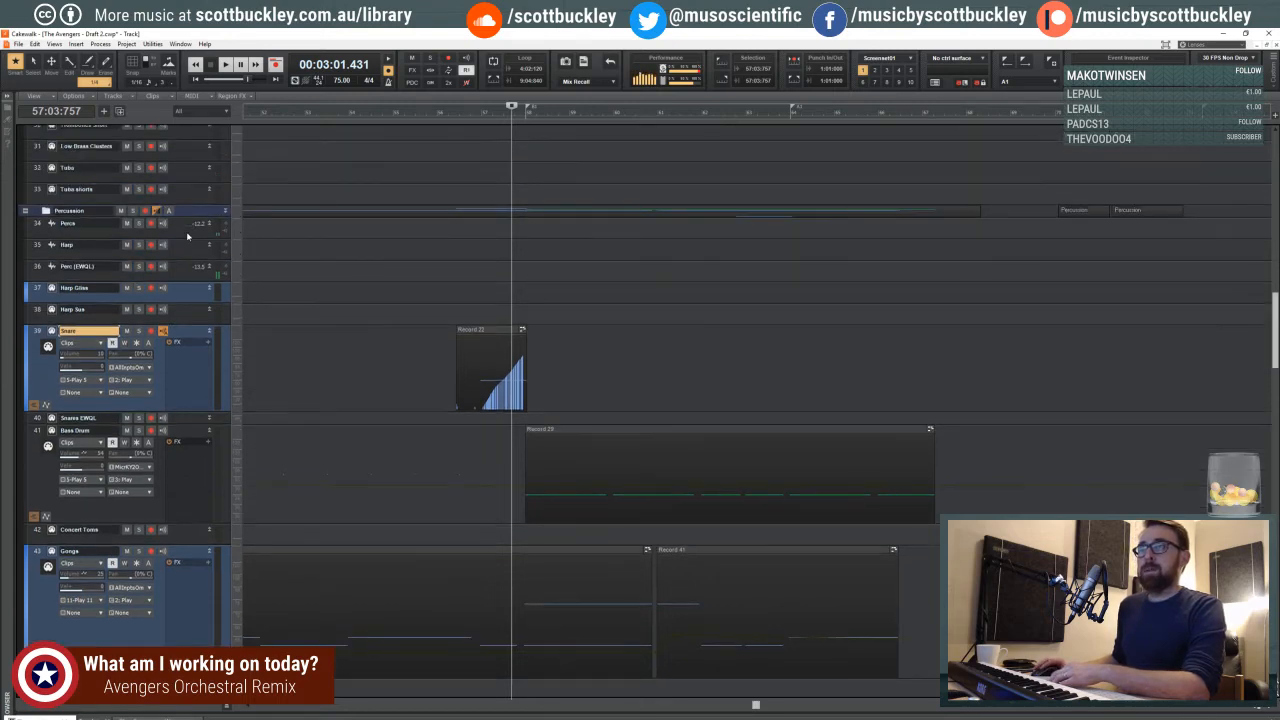
pyautogui.moveTo(185, 236); pyautogui.dragTo(190, 265)
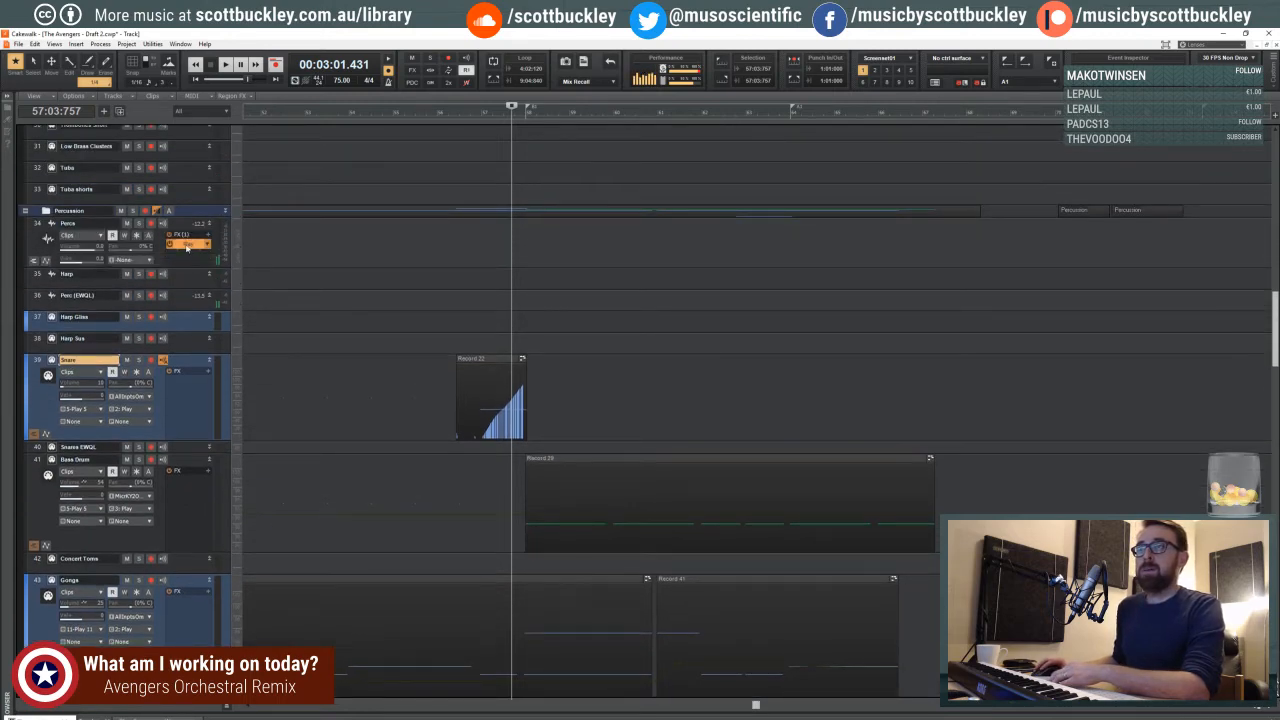
pyautogui.doubleClick(187, 245)
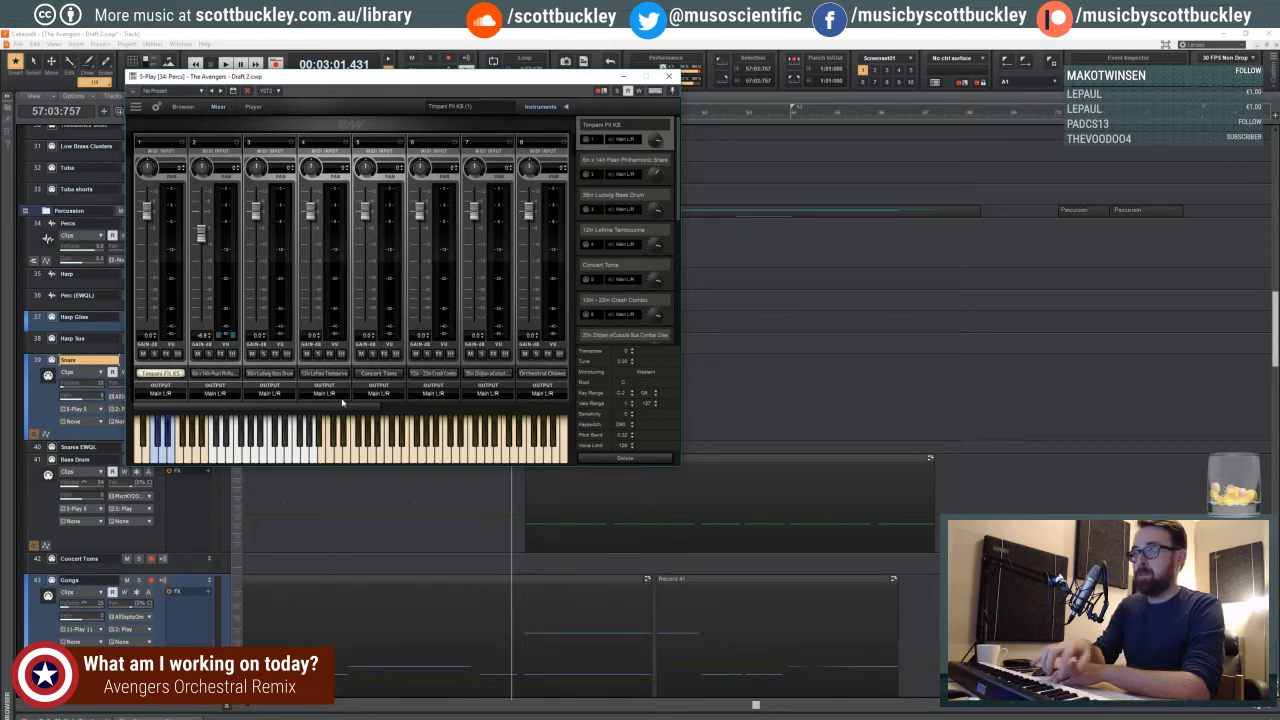
pyautogui.click(219, 354)
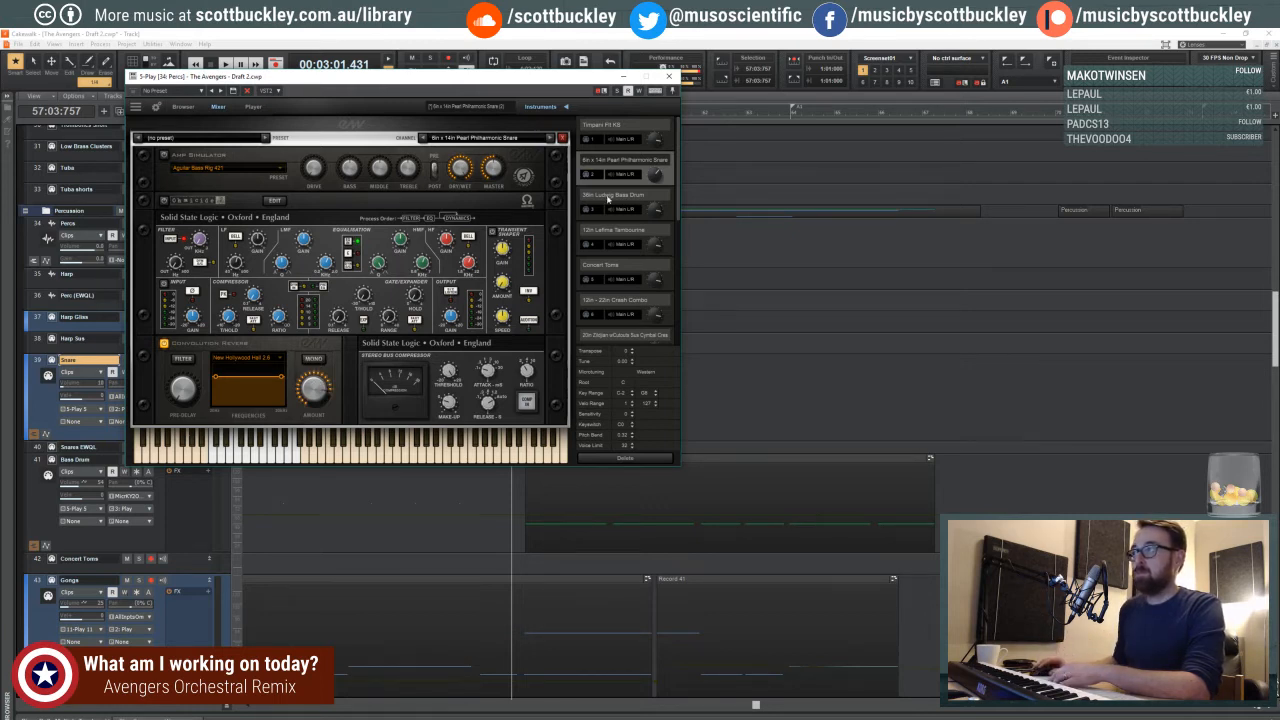
pyautogui.click(184, 107)
pyautogui.click(247, 107)
pyautogui.click(222, 107)
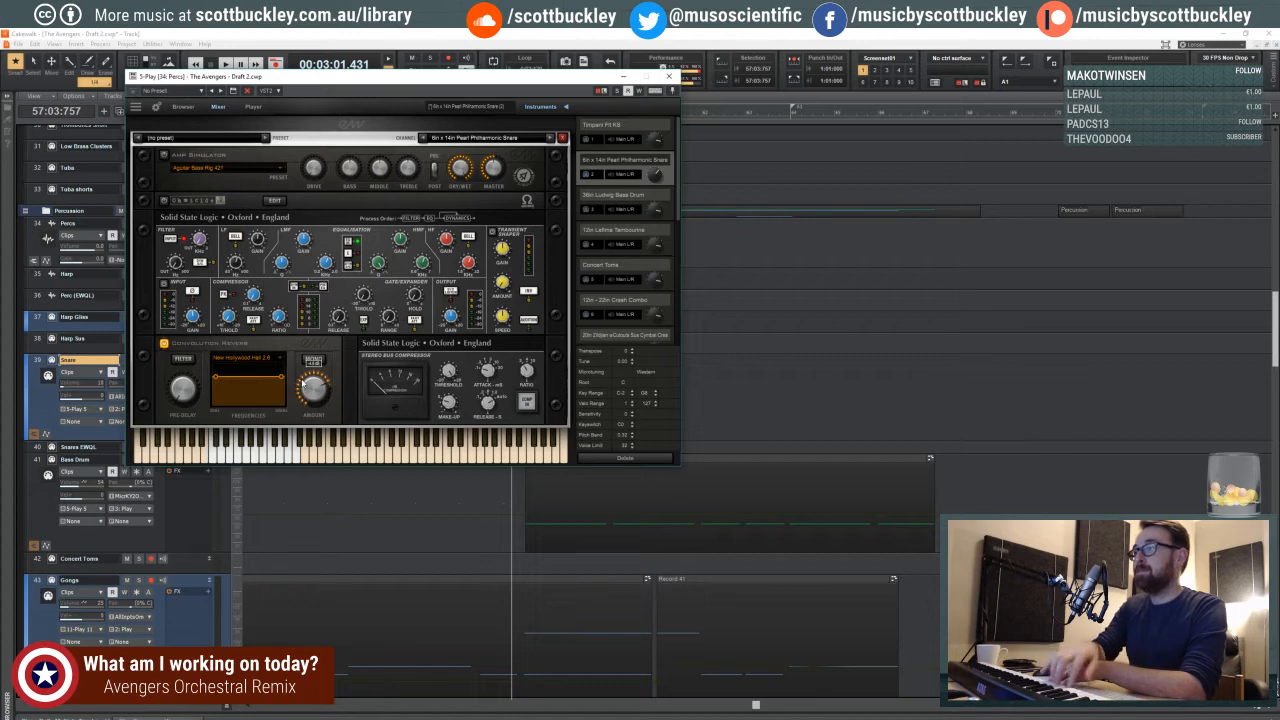
# - Close the instrument window, try recording snare takes on the Snare track from 57:03:757, and undo the unwanted take
pyautogui.click(654, 91)
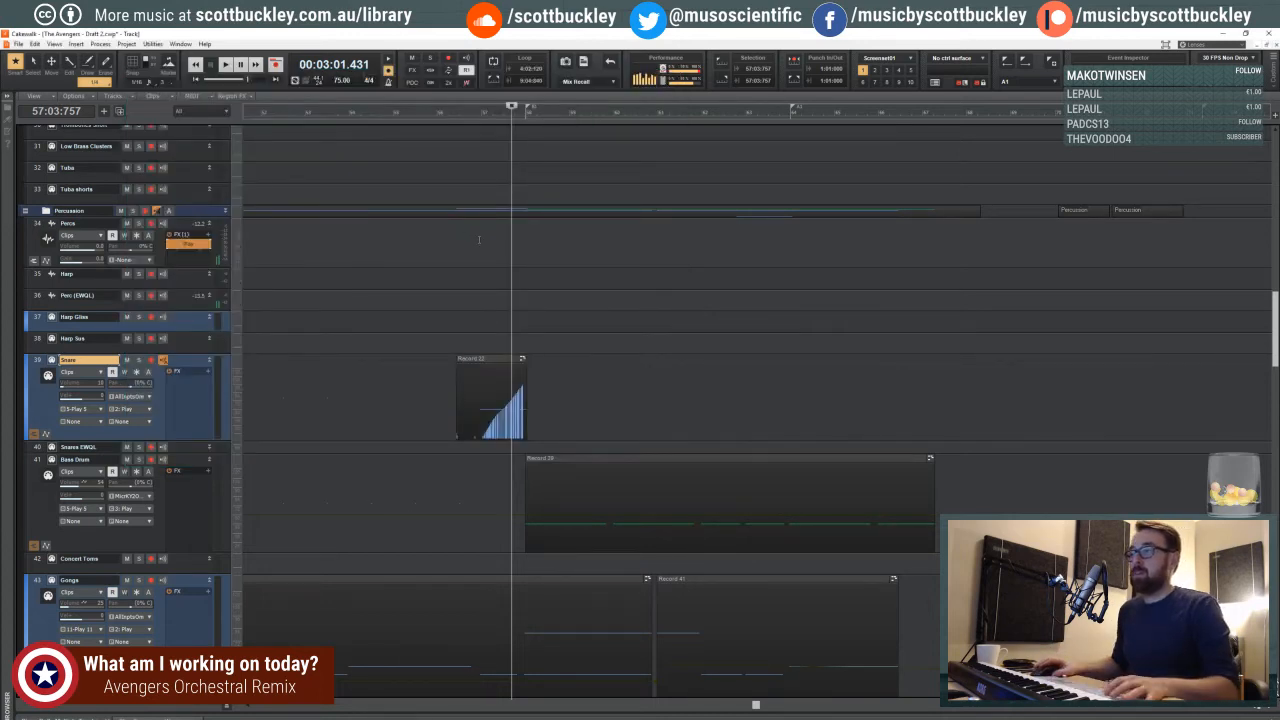
pyautogui.press('r')
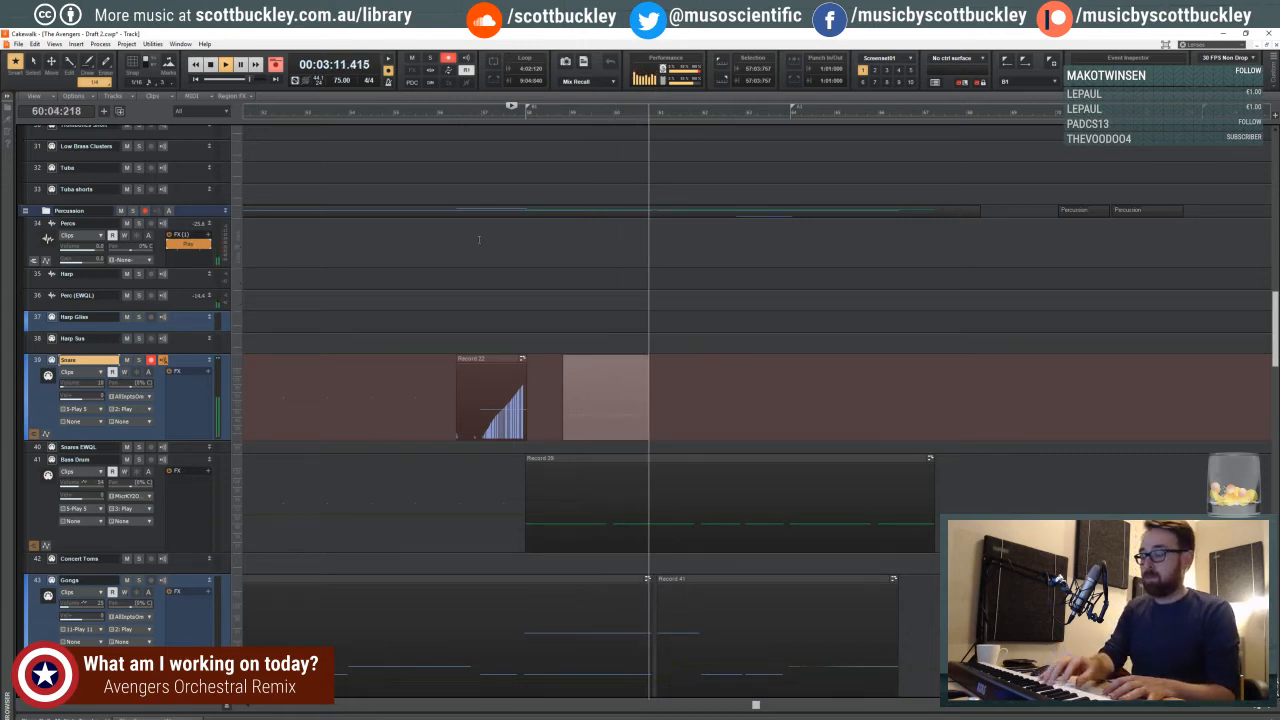
pyautogui.press('space')
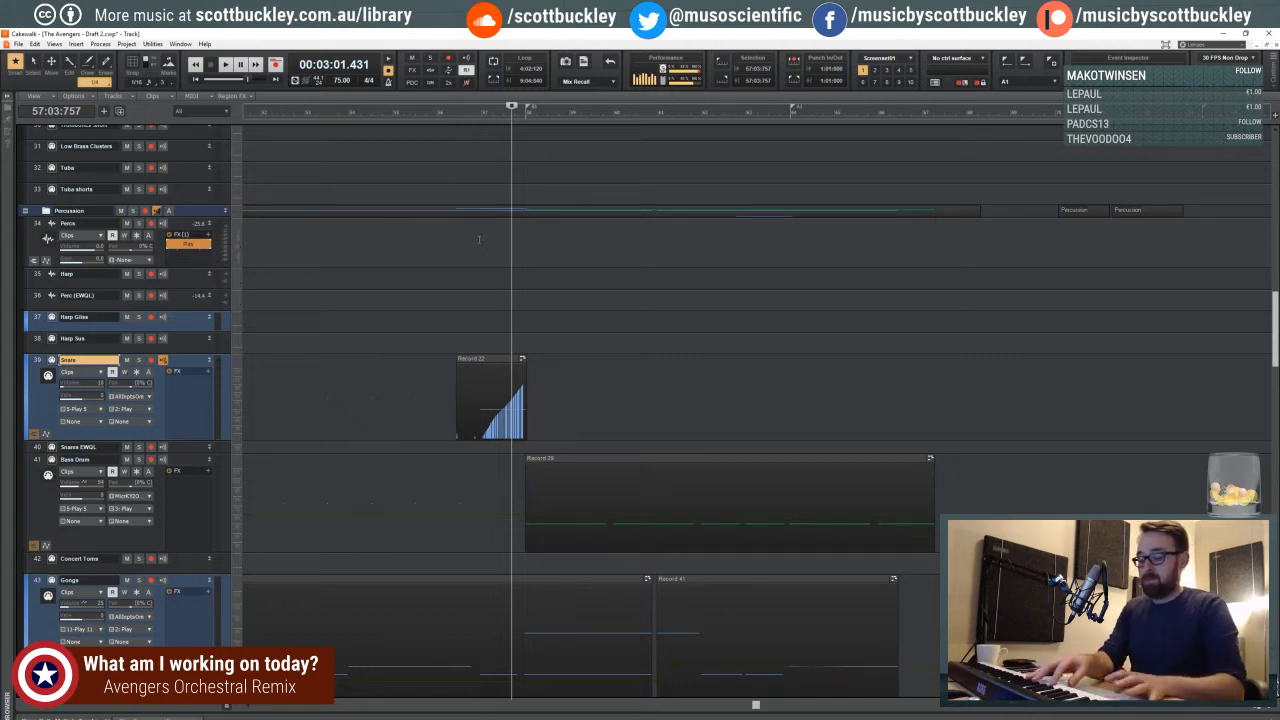
pyautogui.press('r')
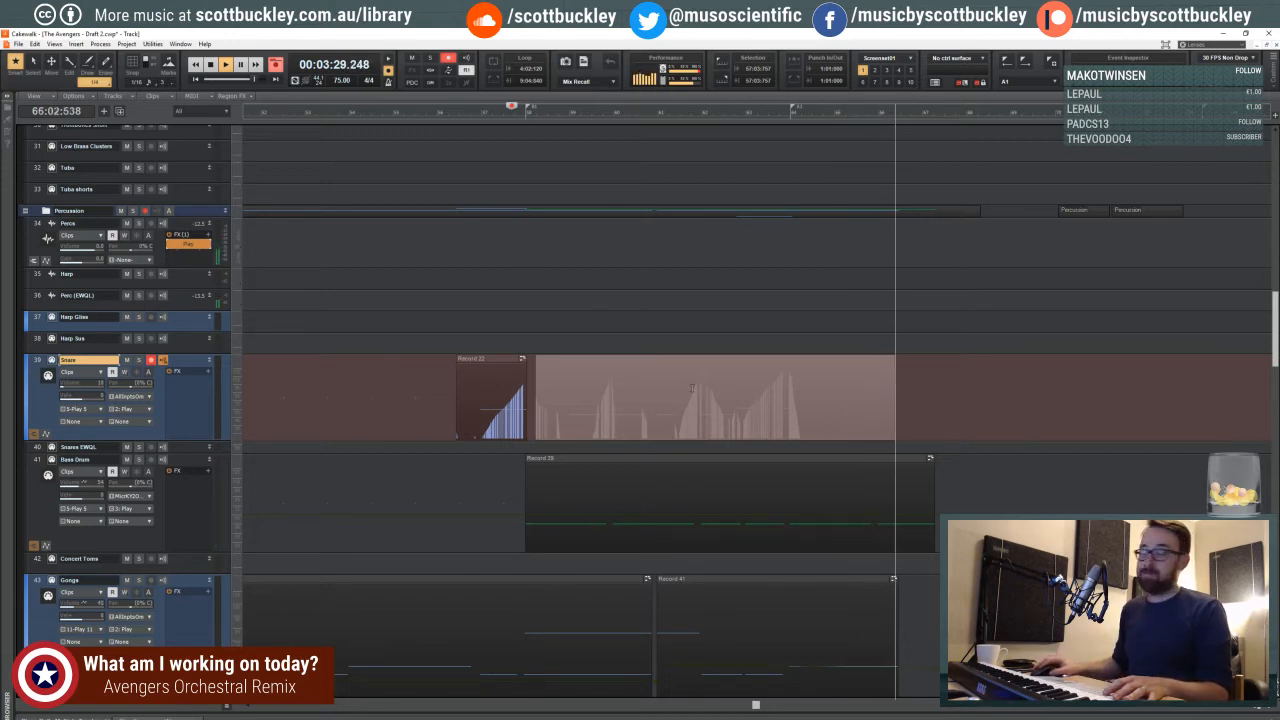
pyautogui.press('space')
pyautogui.hotkey('ctrl', 'z')
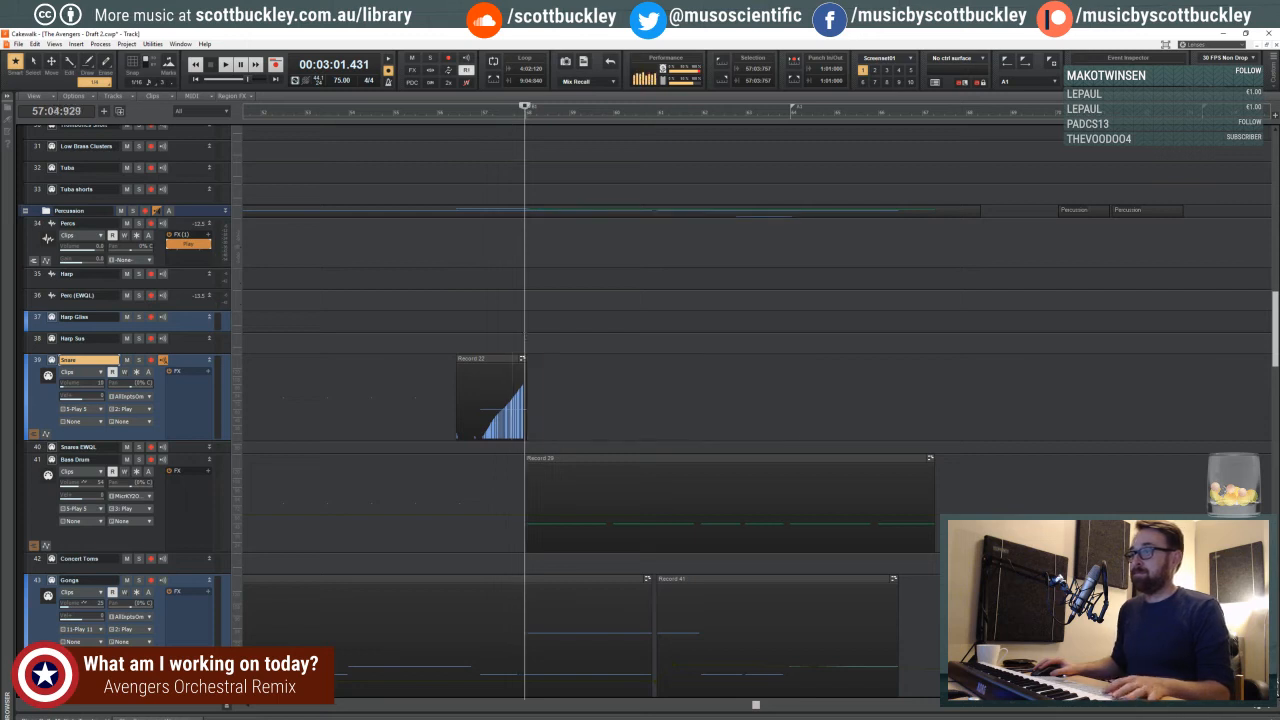
# - Record a snare part on the Snare track from 57:04:929, discarding the first take and recording it again
pyautogui.press('r')
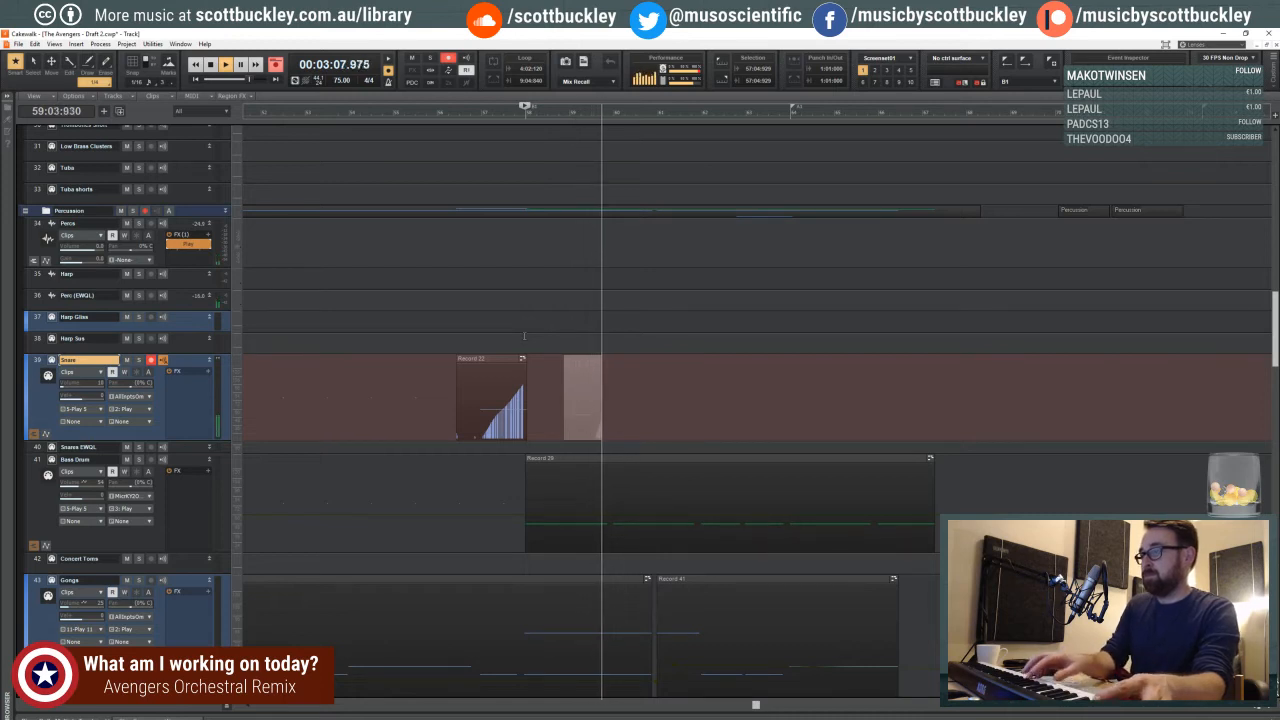
pyautogui.press('space')
pyautogui.hotkey('ctrl', 'z')
pyautogui.press('r')
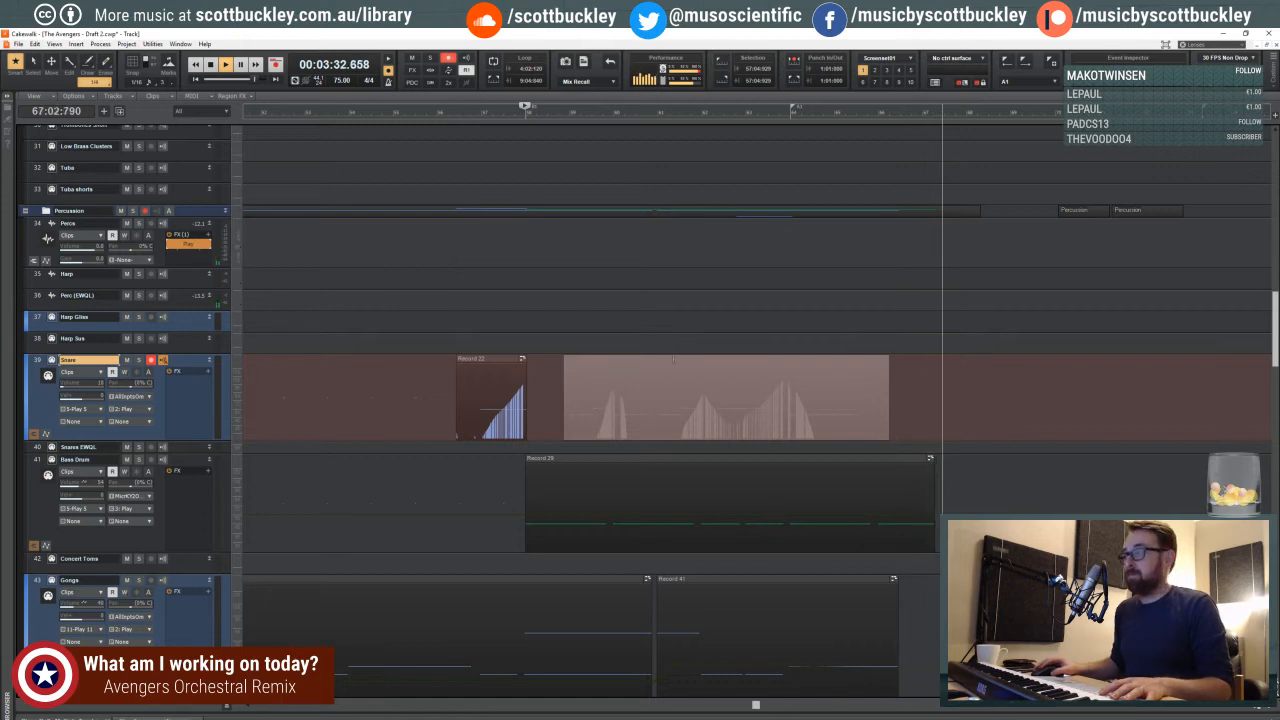
pyautogui.press('space')
# - Try to quantize the newly recorded snare clip to a 1/8 duration, and undo the quantization
pyautogui.click(670, 360)
pyautogui.press('q')
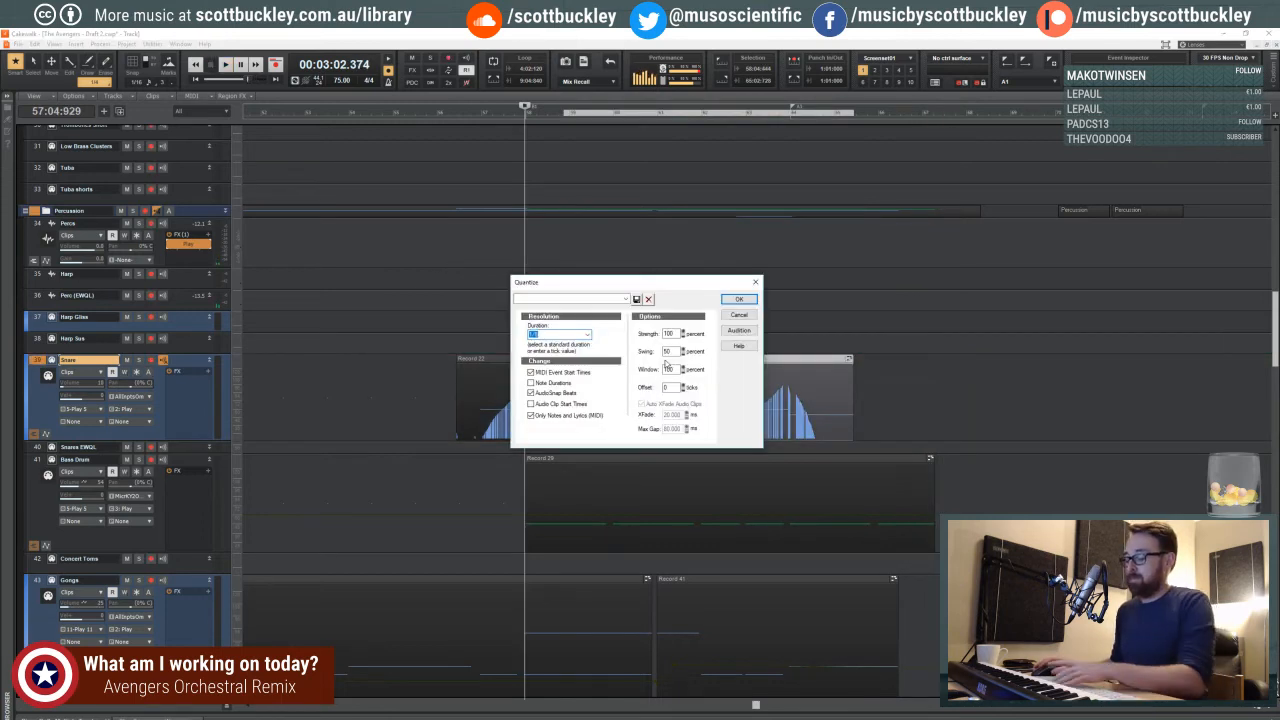
pyautogui.click(737, 300)
pyautogui.click(561, 345)
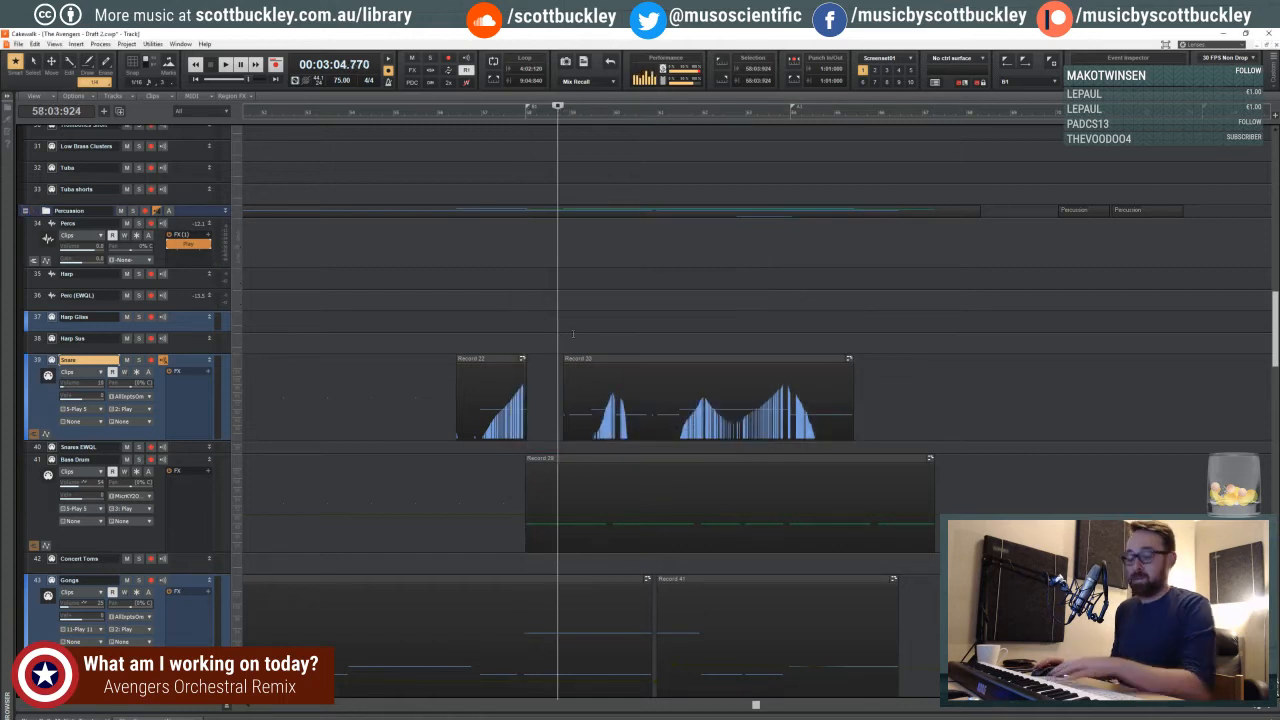
pyautogui.hotkey('ctrl', 'z')
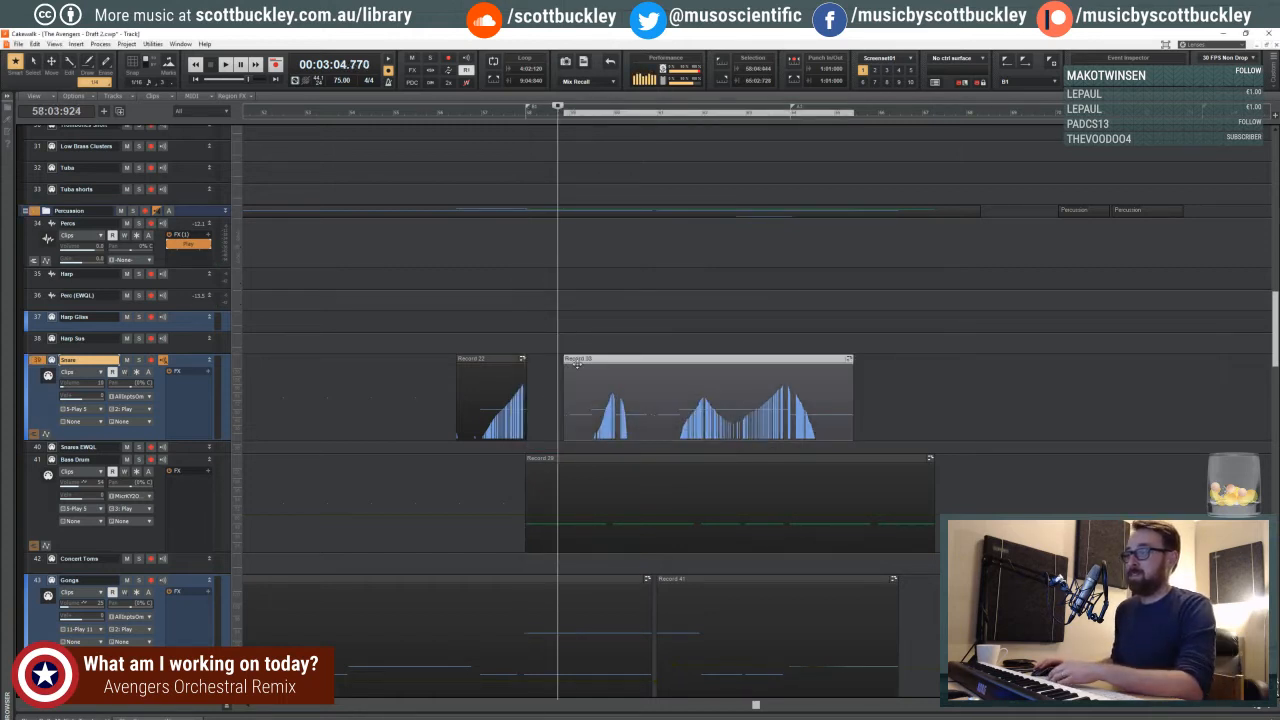
# - Inspect the new snare clip's notes in the piano roll, selecting the notes between measures 58 and 64
pyautogui.doubleClick(576, 365)
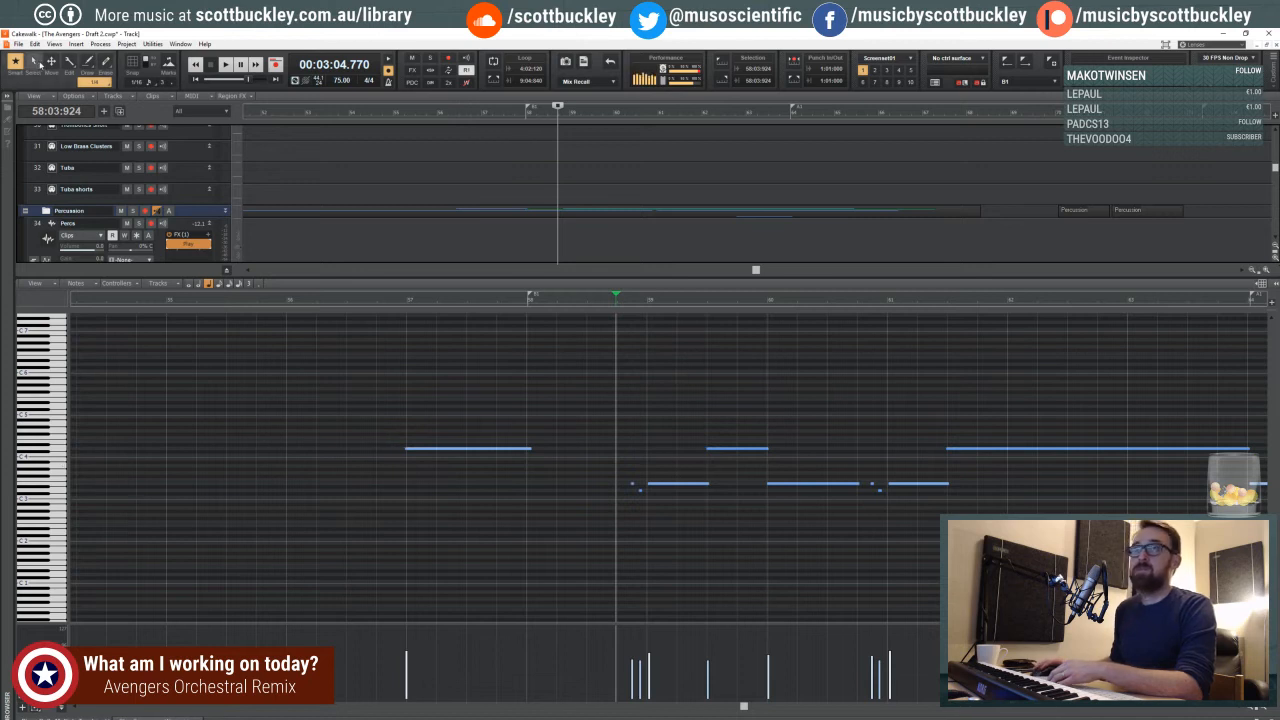
pyautogui.moveTo(607, 403); pyautogui.dragTo(1112, 520)
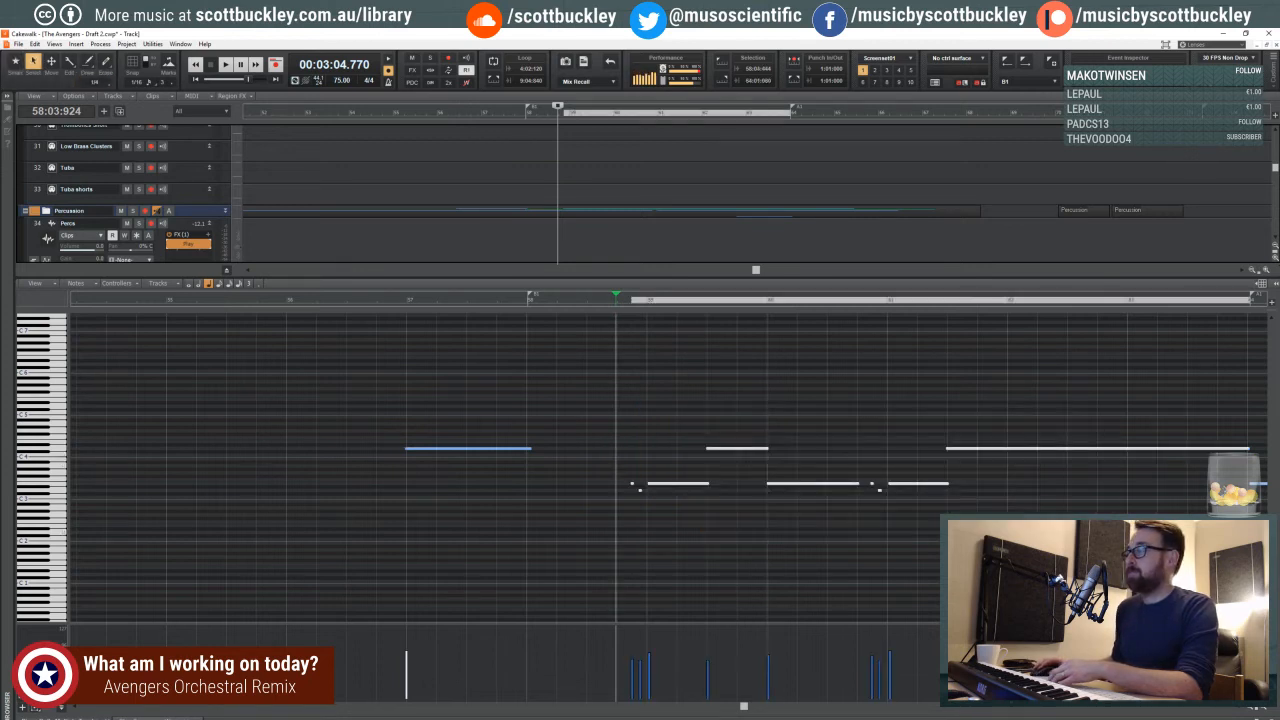
pyautogui.click(1252, 710)
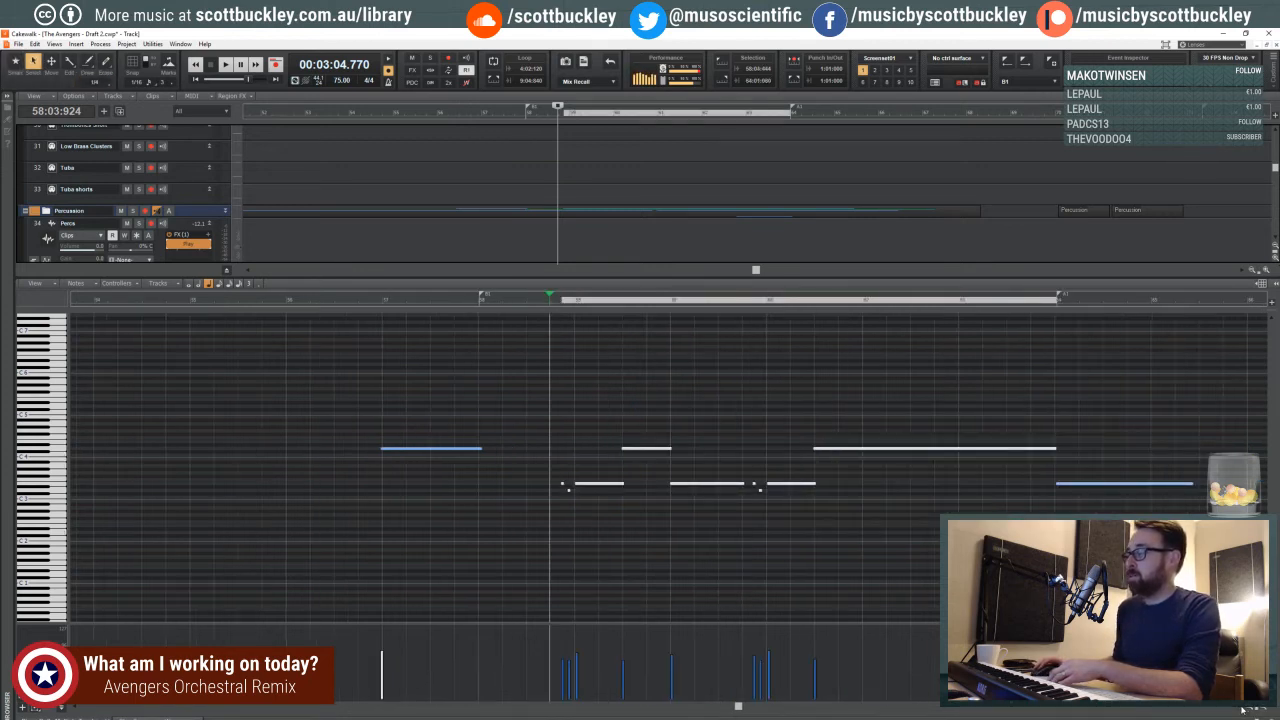
pyautogui.click(1243, 710)
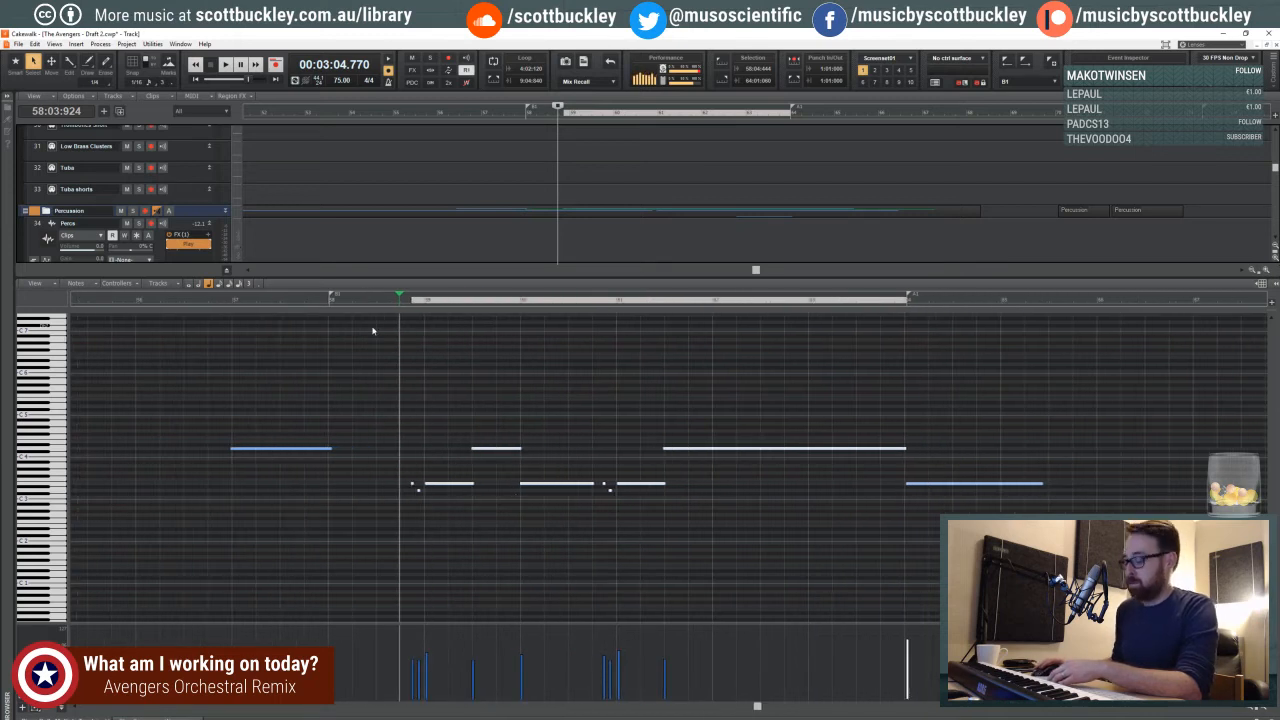
pyautogui.click(456, 412)
pyautogui.moveTo(390, 398); pyautogui.dragTo(766, 508)
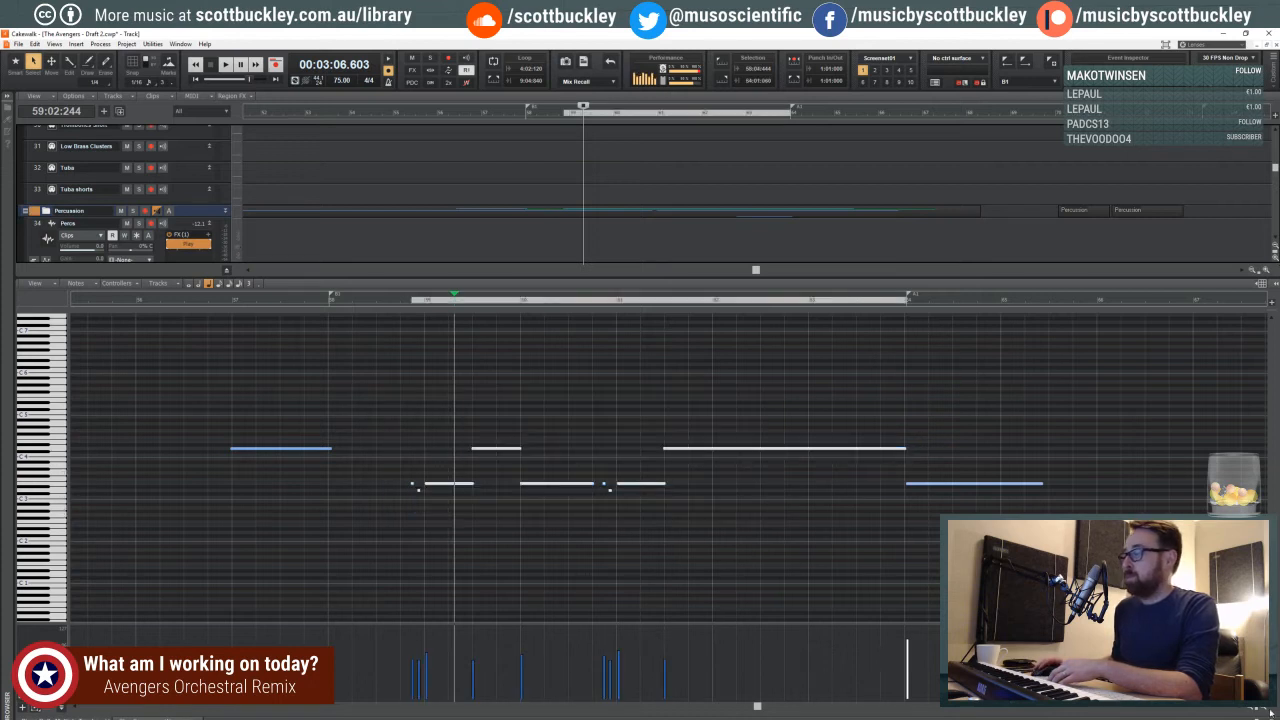
pyautogui.press('d')
# - Quantize the new snare clip to a 1/16 duration
pyautogui.click(629, 361)
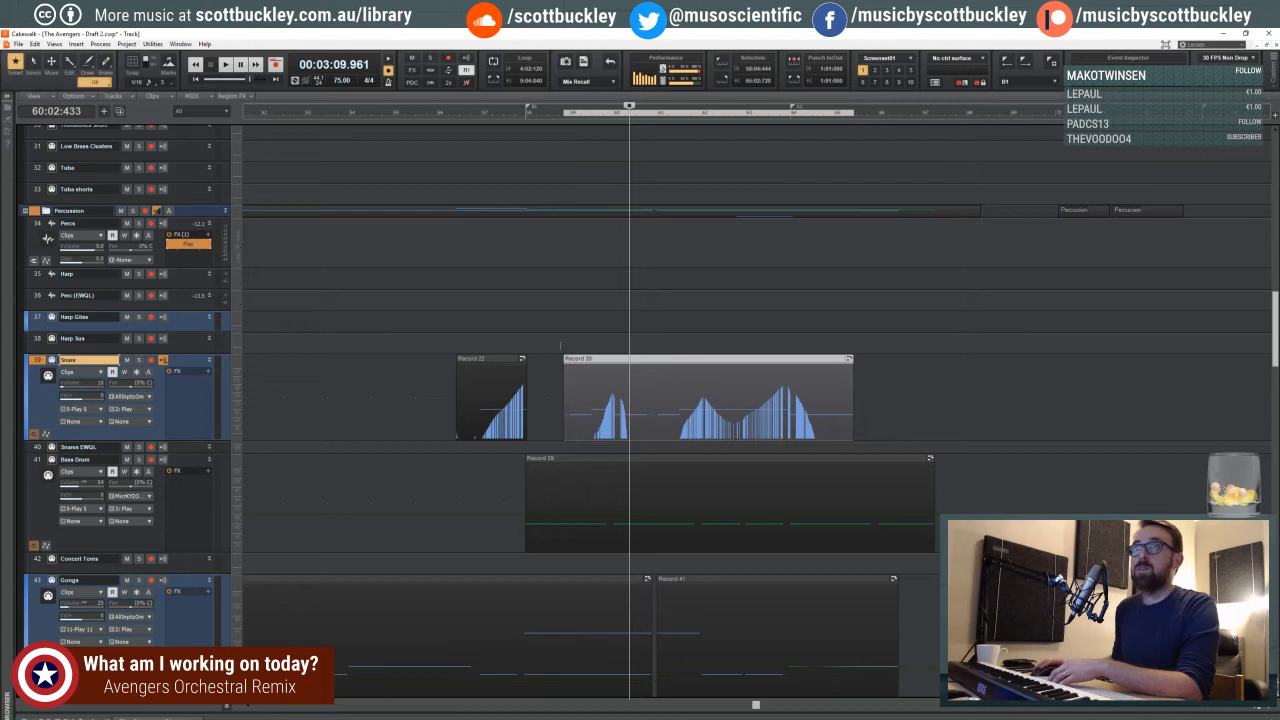
pyautogui.press('q')
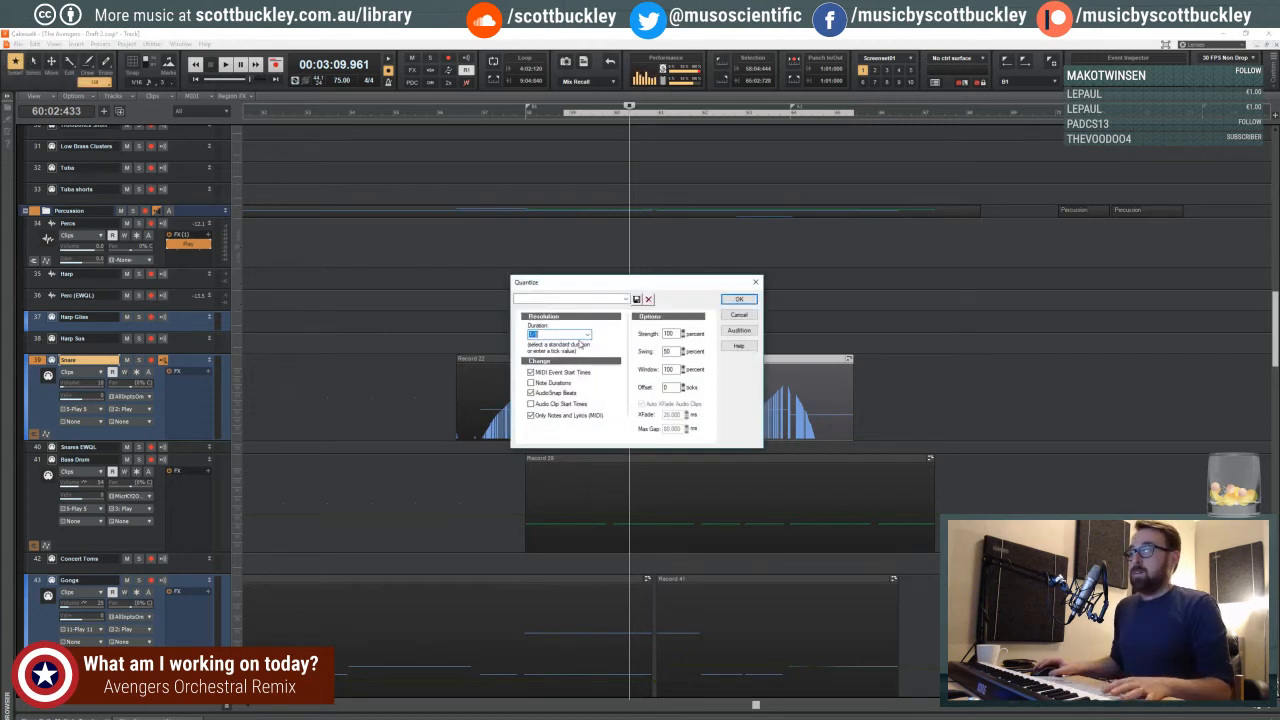
pyautogui.click(588, 335)
pyautogui.click(543, 377)
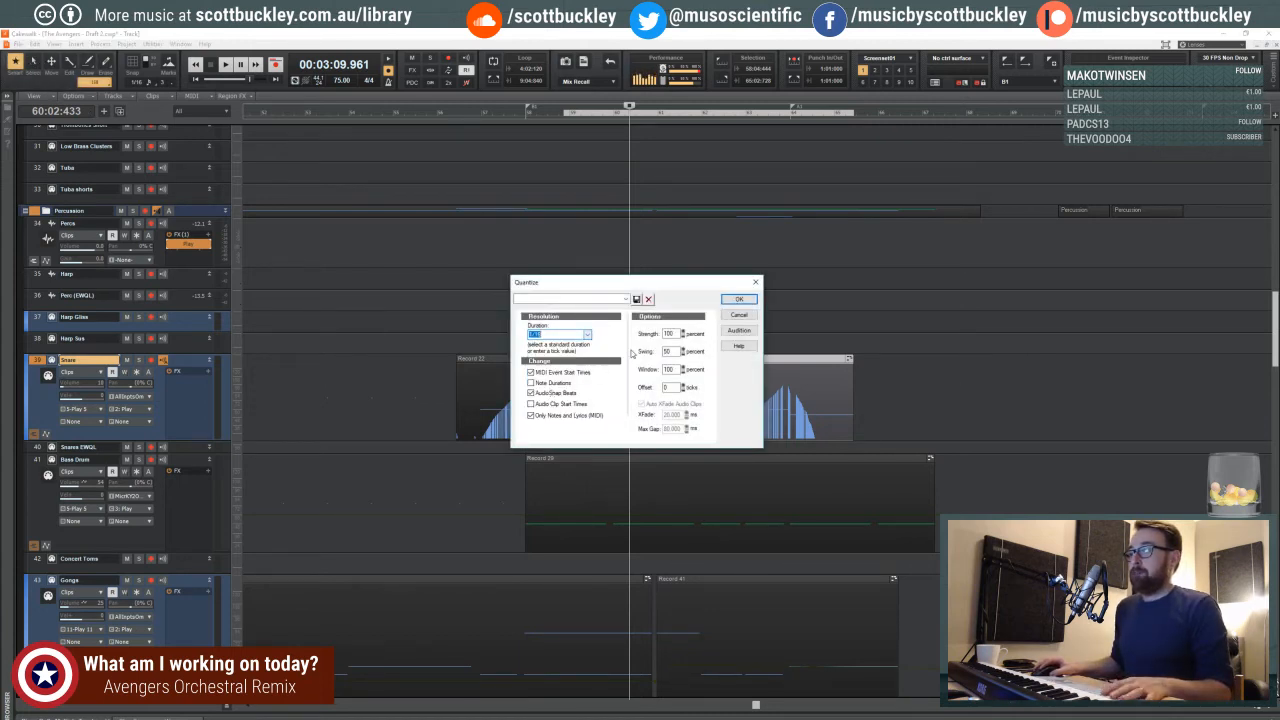
pyautogui.moveTo(655, 286); pyautogui.dragTo(451, 259)
pyautogui.click(535, 272)
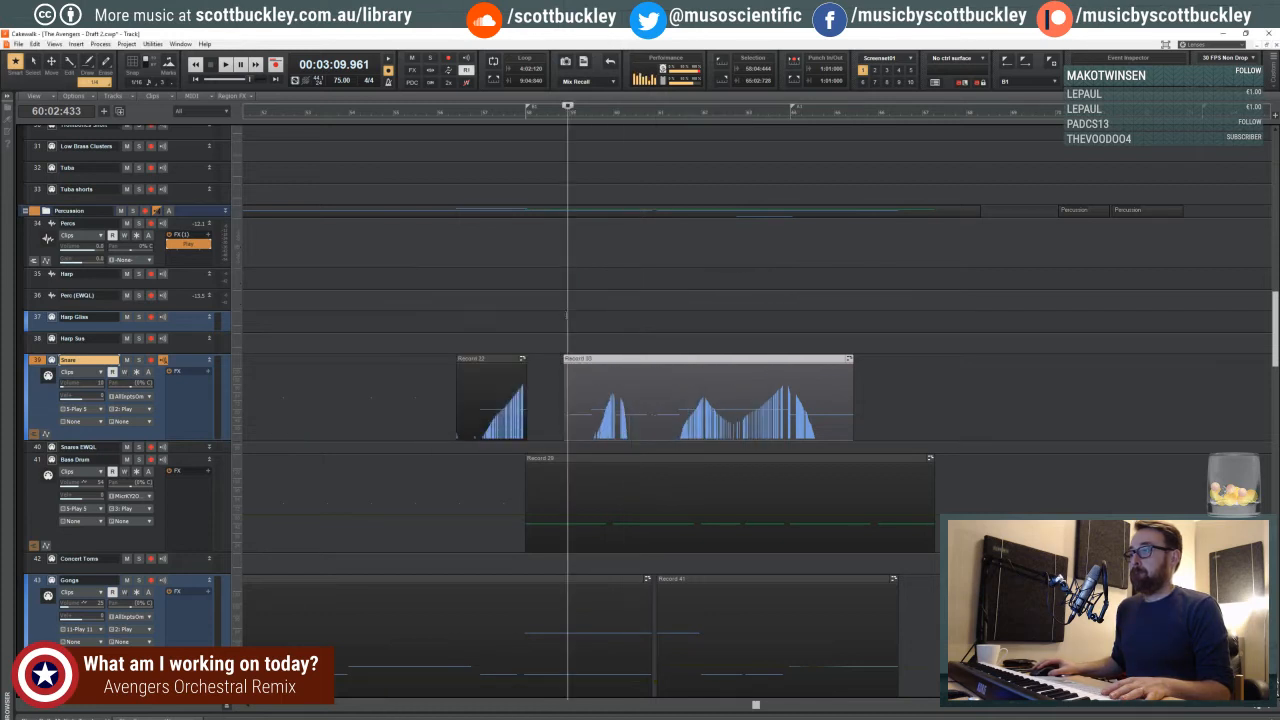
# - Play the project from 58:03:794 to check the quantized snare part
pyautogui.click(560, 311)
pyautogui.press('space')
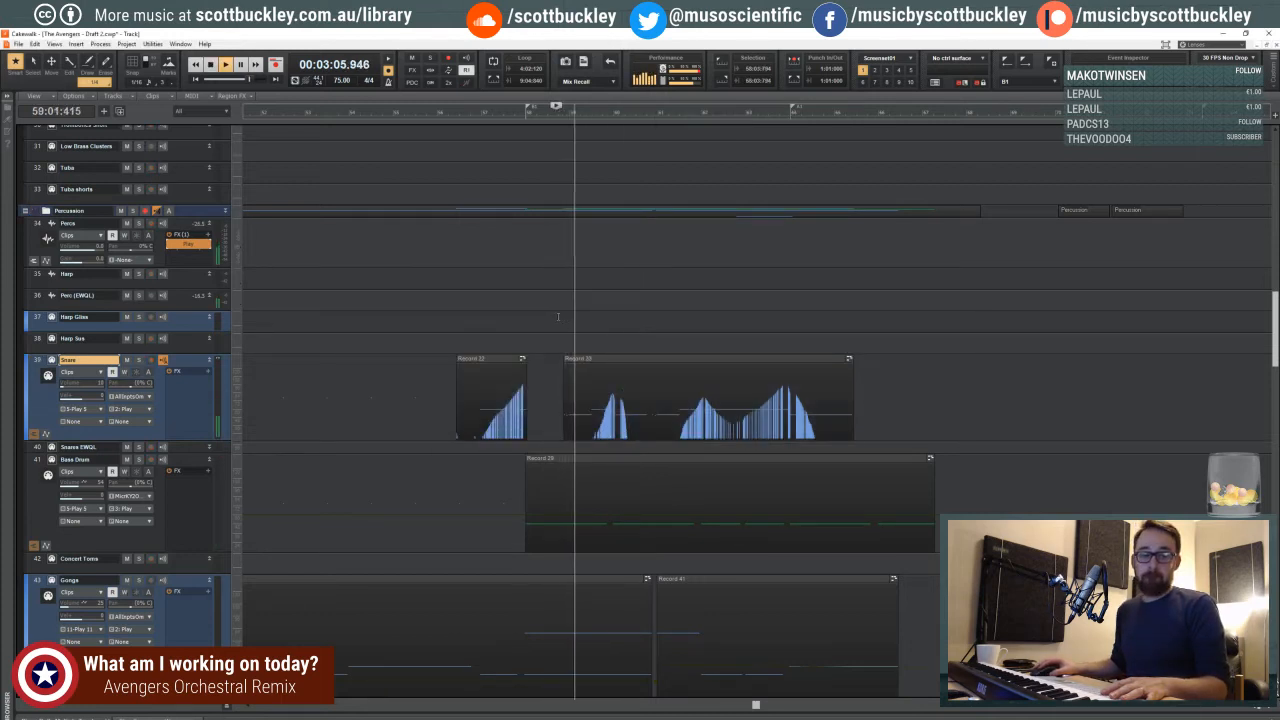
pyautogui.click(597, 358)
pyautogui.press('space')
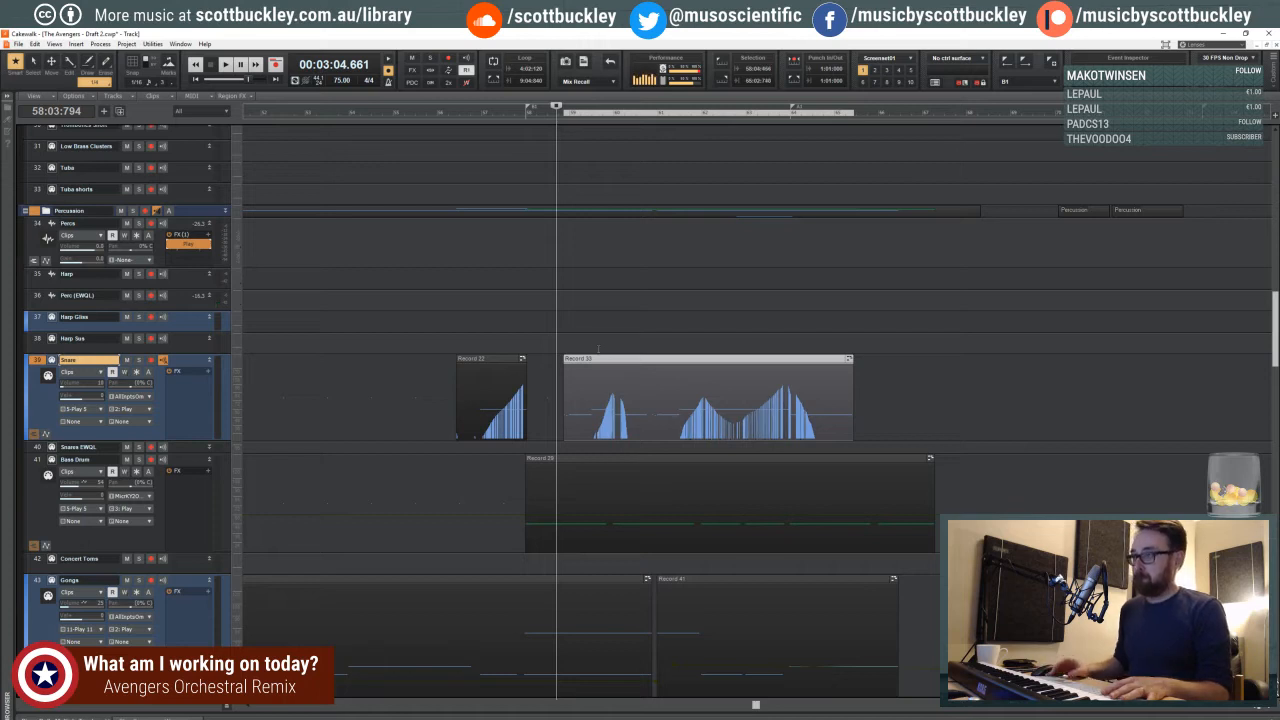
pyautogui.press('space')
pyautogui.press('space')
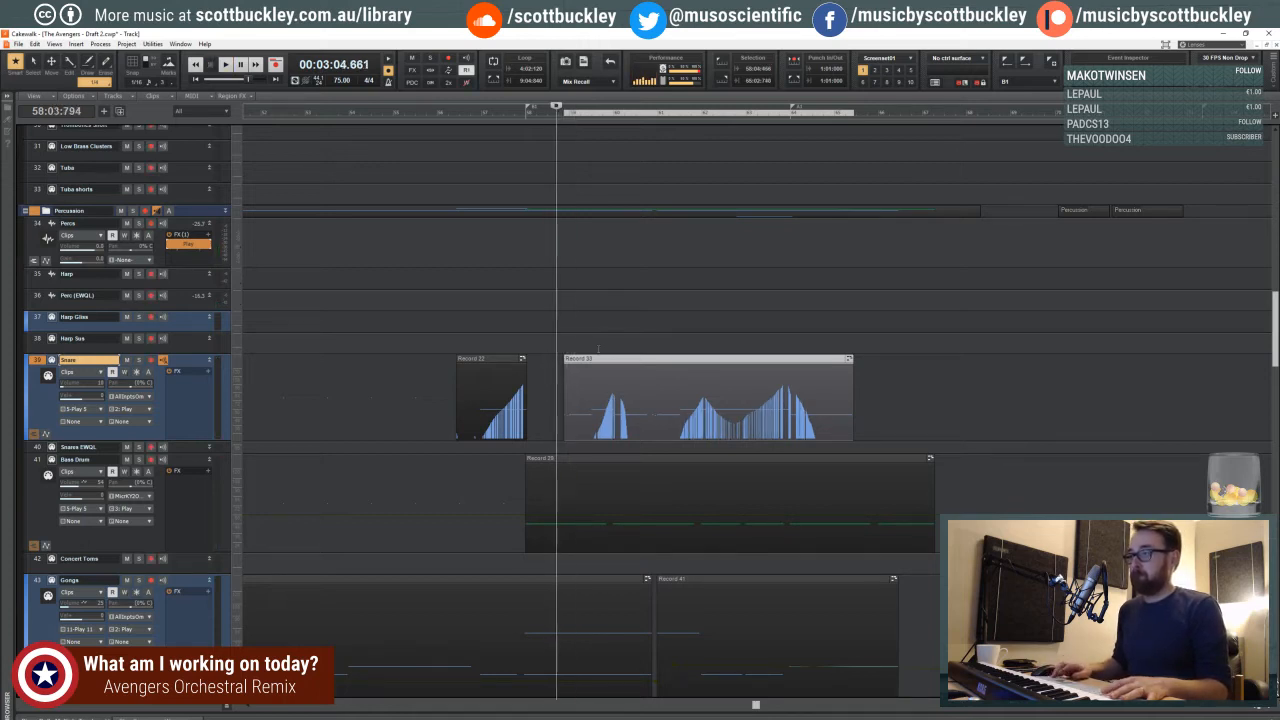
# - Show the snare's controller data in the piano roll, and record a short controller change on the Snare track just after measure 58
pyautogui.press('space')
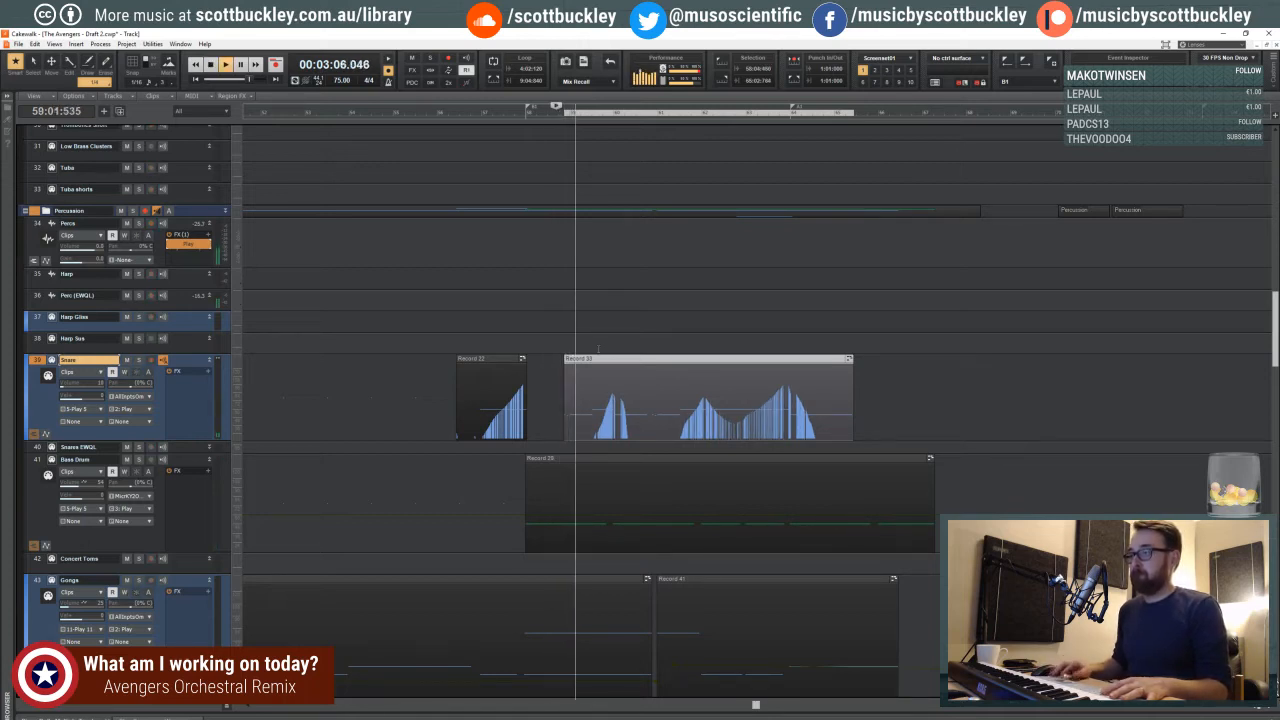
pyautogui.doubleClick(590, 358)
pyautogui.press('space')
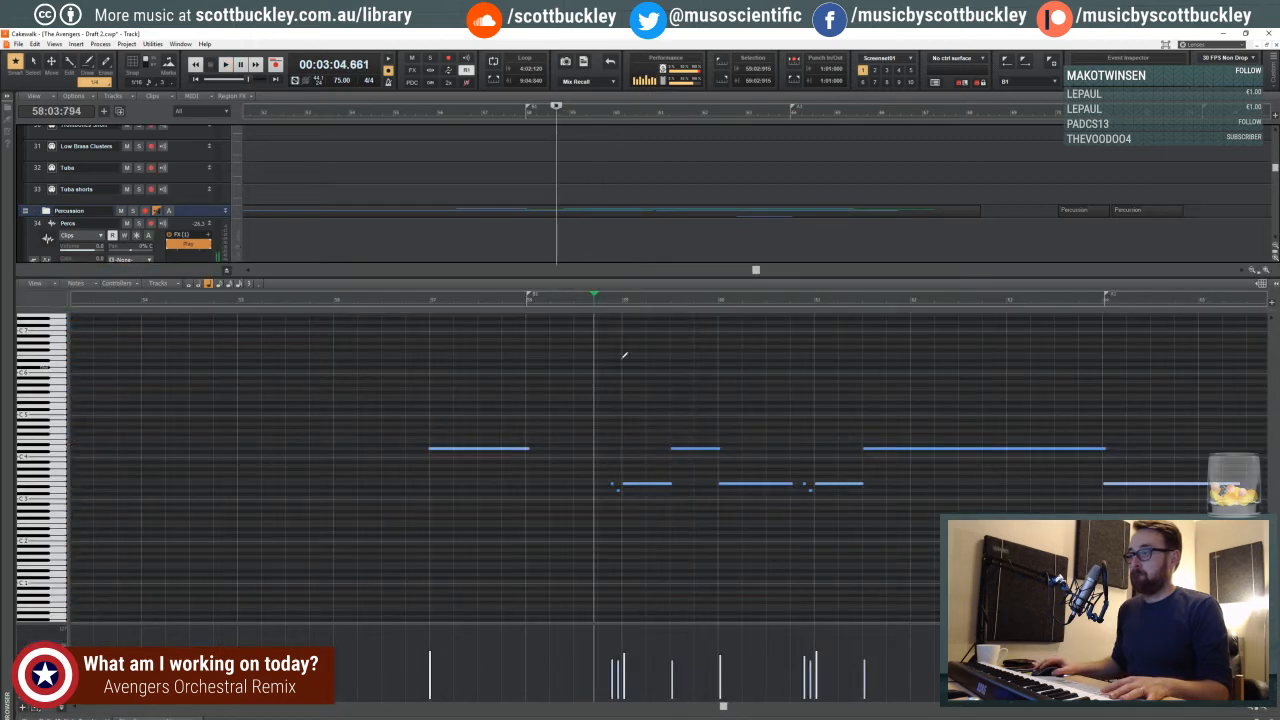
pyautogui.click(60, 692)
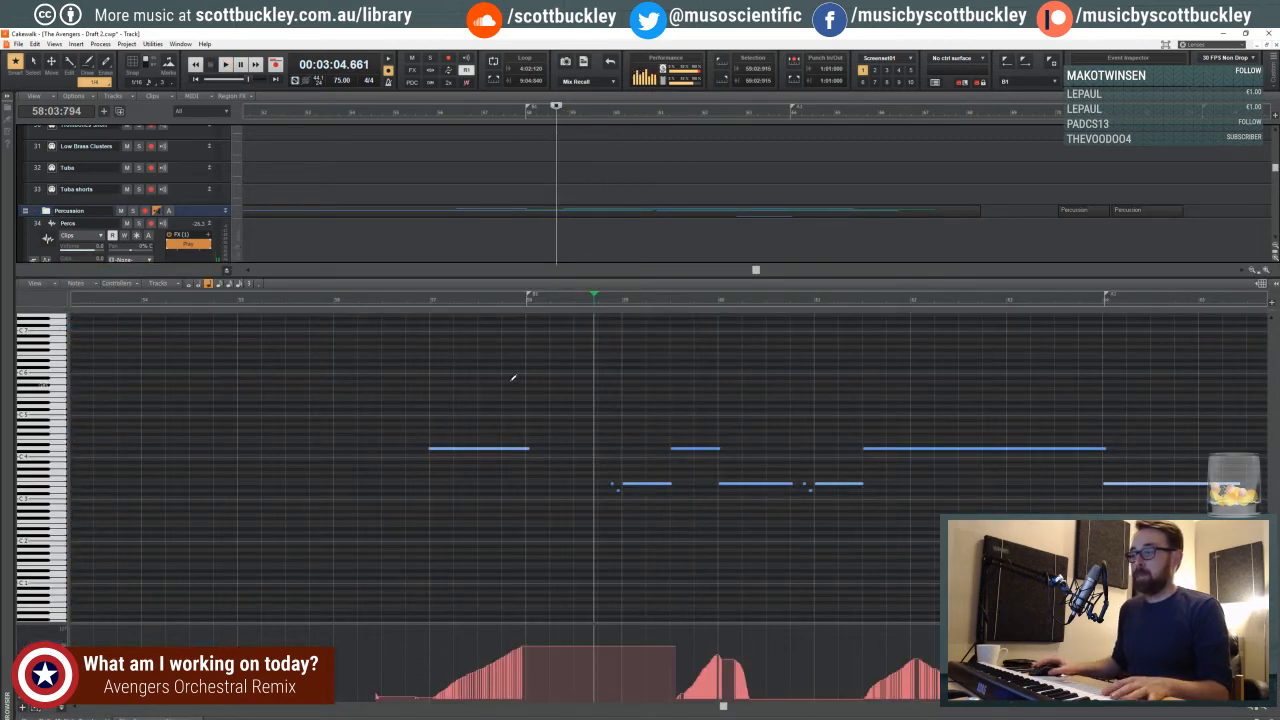
pyautogui.click(541, 298)
pyautogui.press('space')
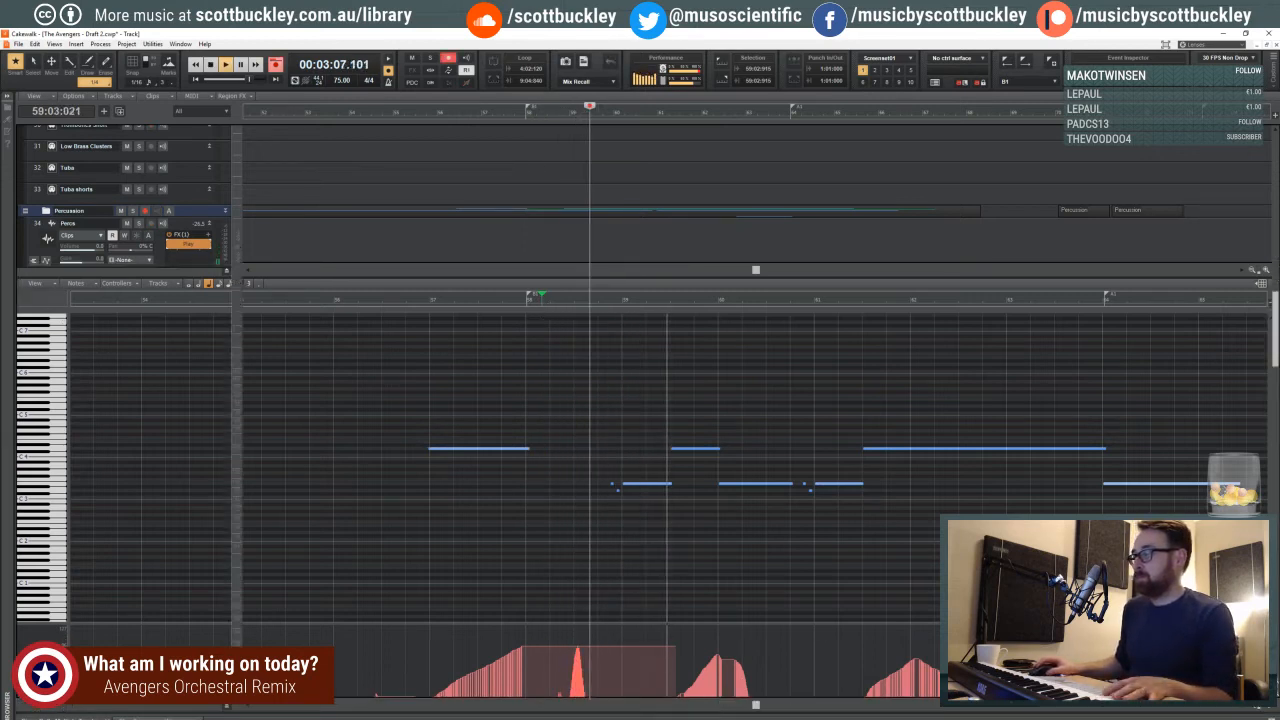
pyautogui.press('d')
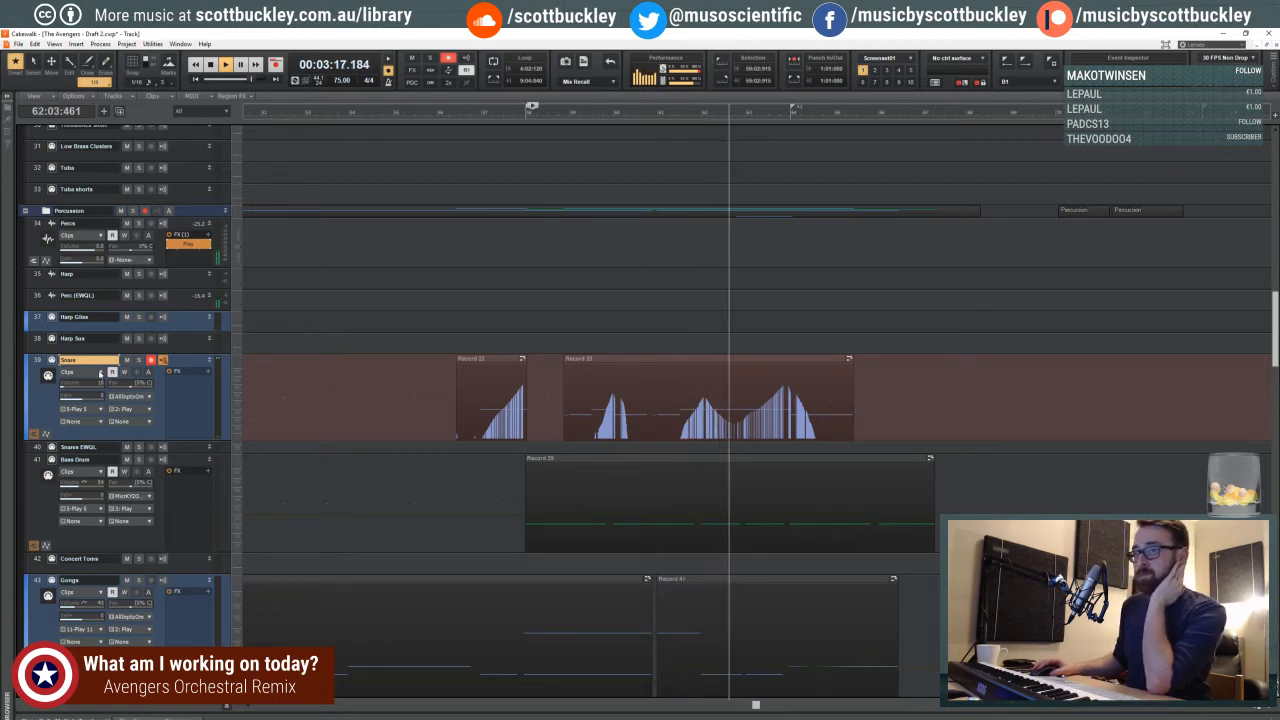
# - Show the Snare track's volume automation and draw a slight dip in it between about measures 61 and 64
pyautogui.click(80, 371)
pyautogui.moveTo(150, 406)
pyautogui.click(243, 471)
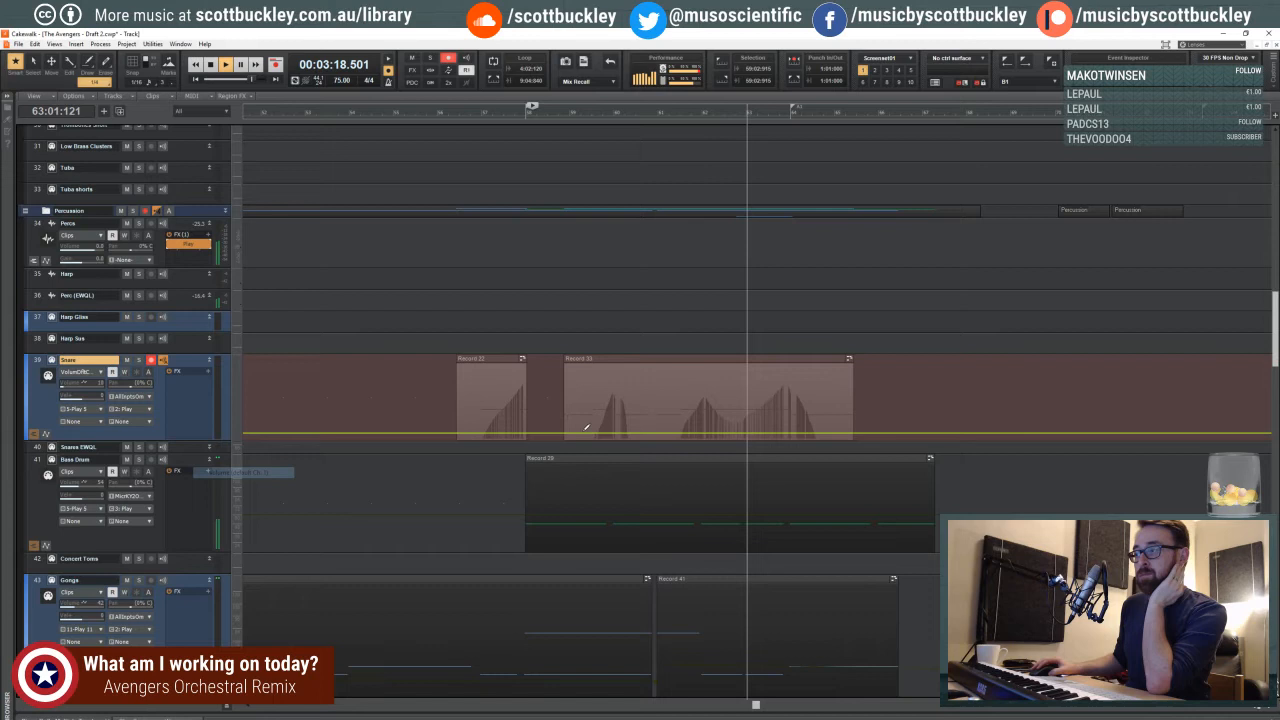
pyautogui.click(685, 431)
pyautogui.moveTo(742, 430); pyautogui.dragTo(798, 430)
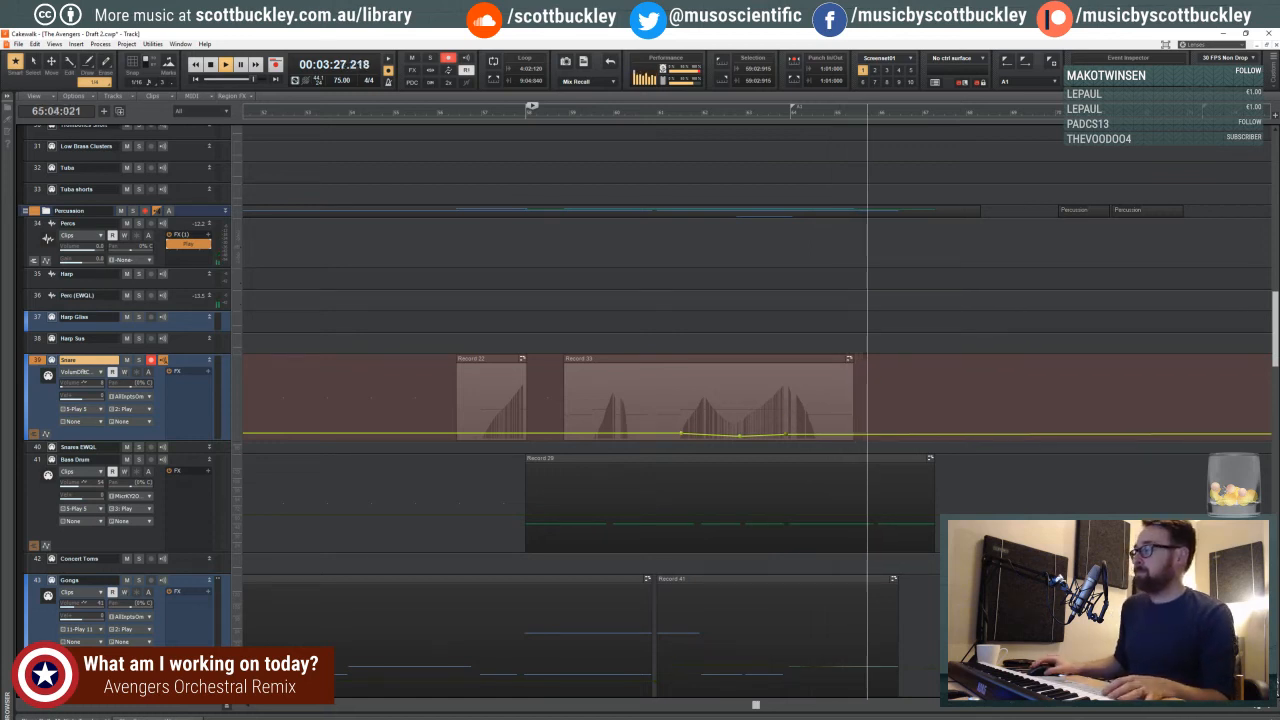
# - Reveal and enlarge the bus pane to show the Master and Winds buses, and replay the project from late in measure 58
pyautogui.click(1254, 708)
pyautogui.click(1254, 708)
pyautogui.click(1254, 708)
pyautogui.click(1254, 708)
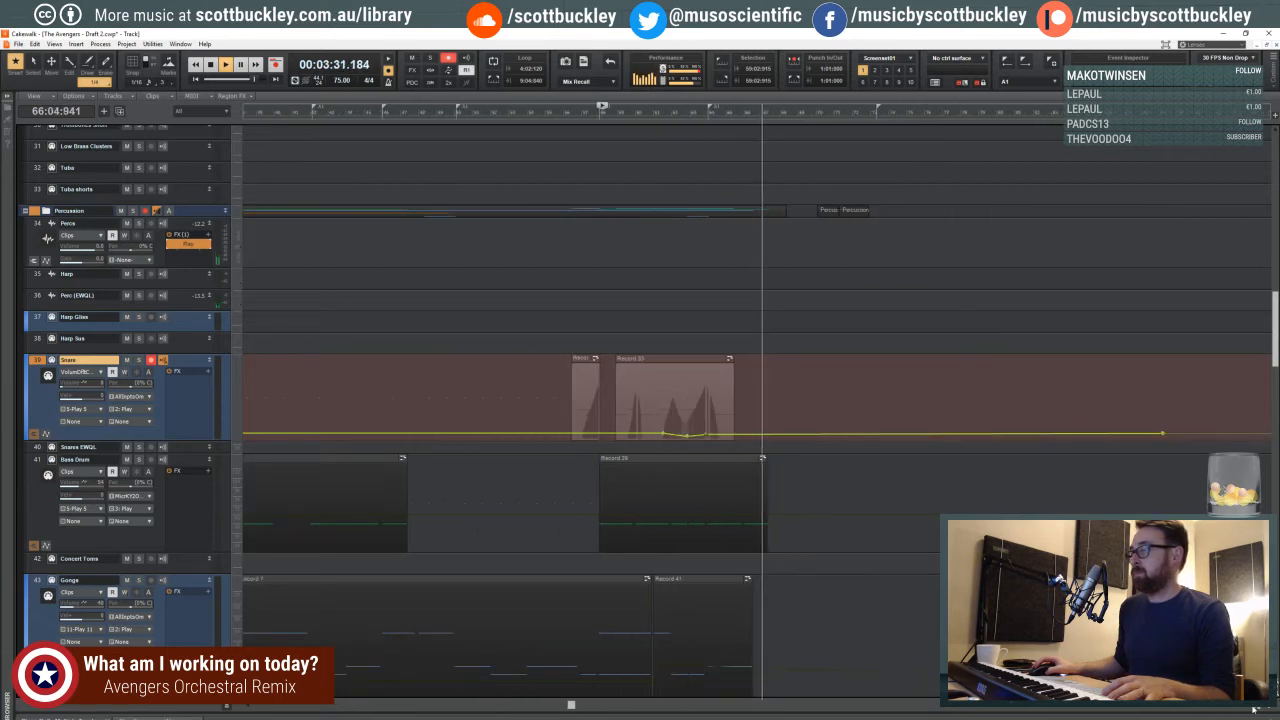
pyautogui.click(227, 706)
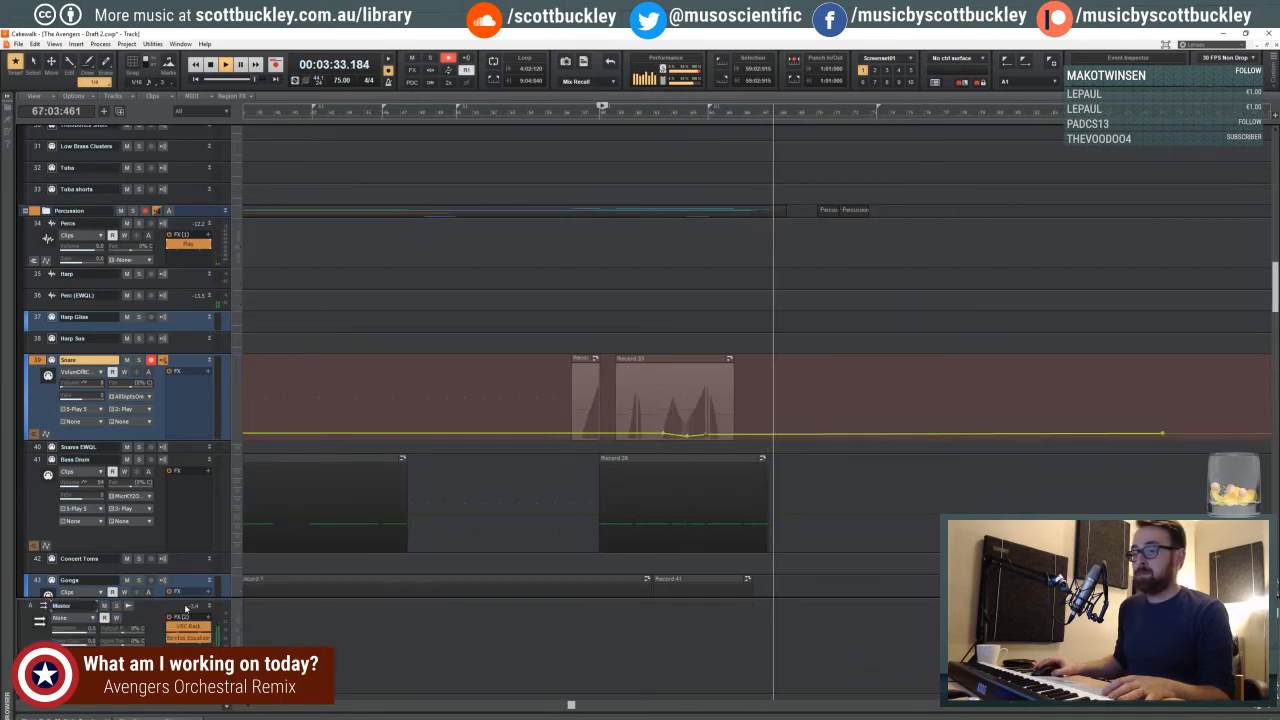
pyautogui.moveTo(185, 598); pyautogui.dragTo(185, 480)
pyautogui.rightClick(179, 530)
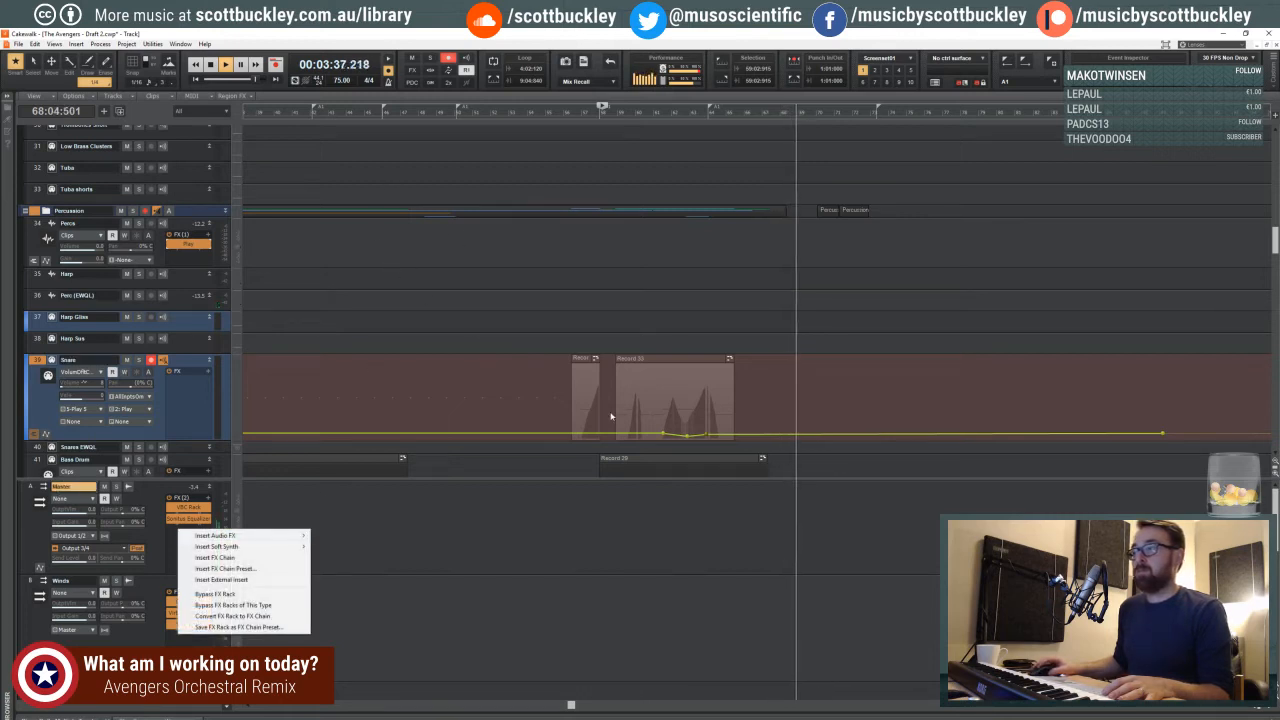
pyautogui.click(606, 248)
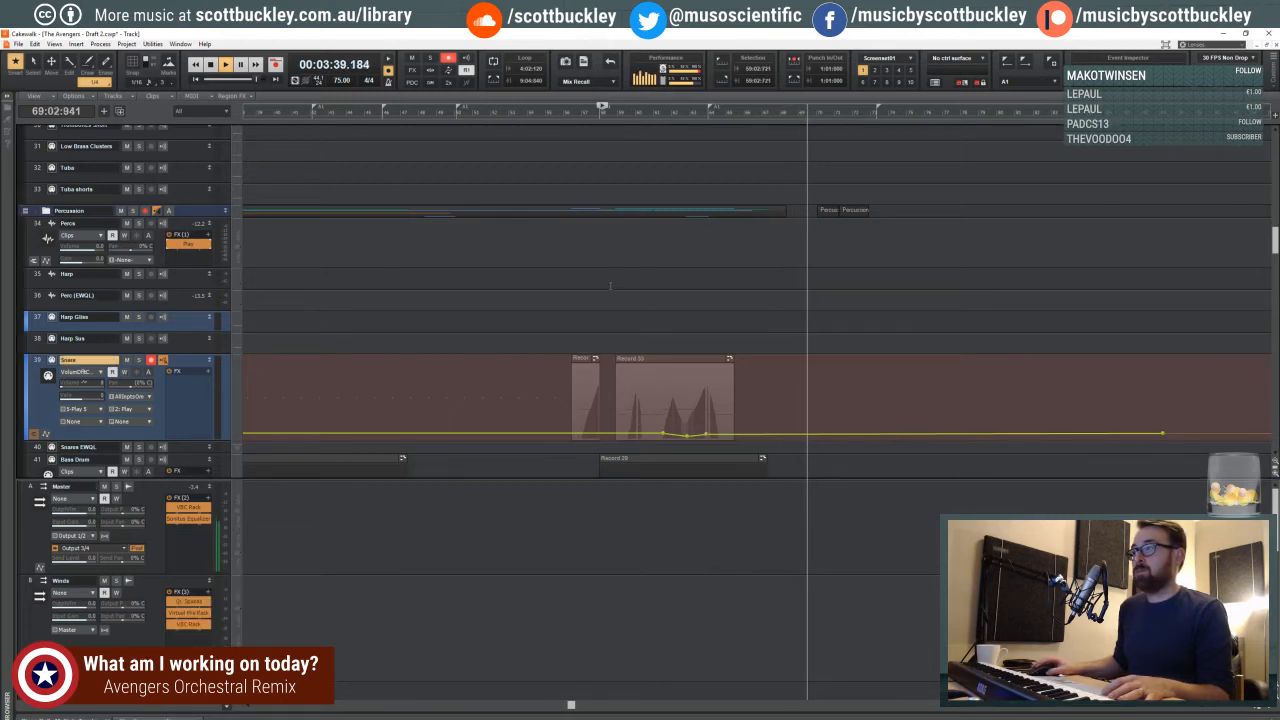
pyautogui.click(610, 283)
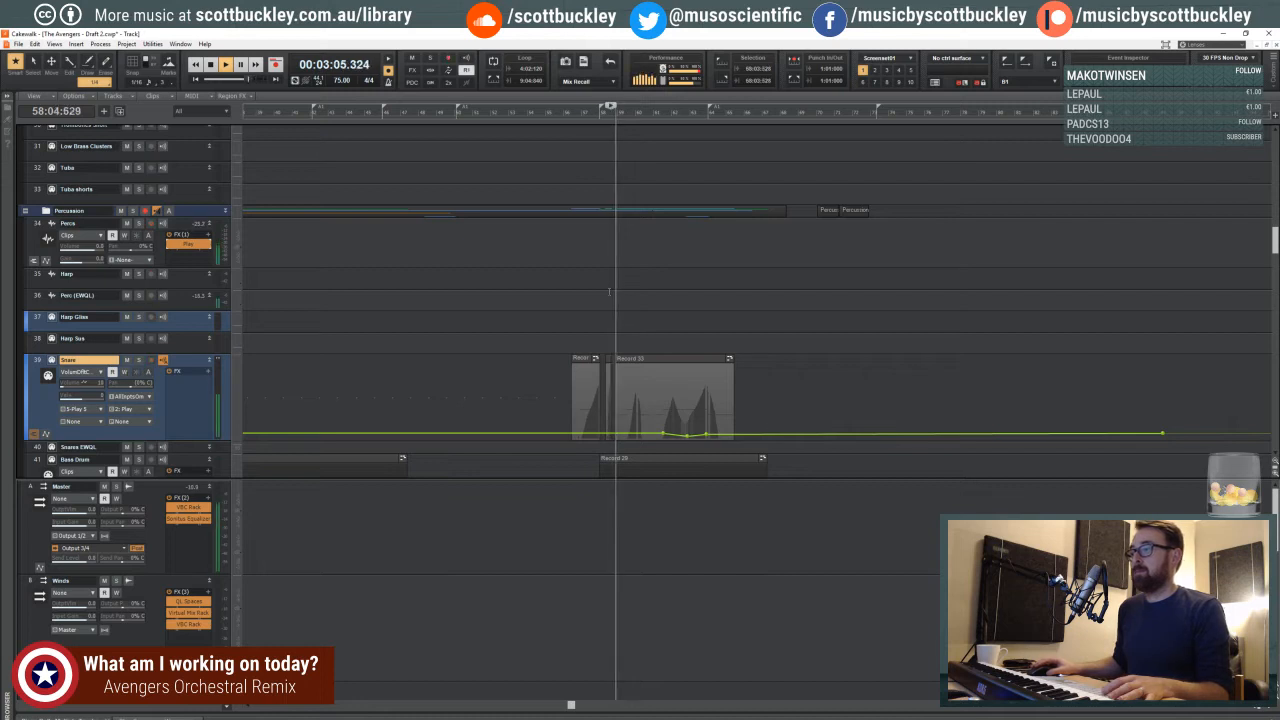
pyautogui.press('space')
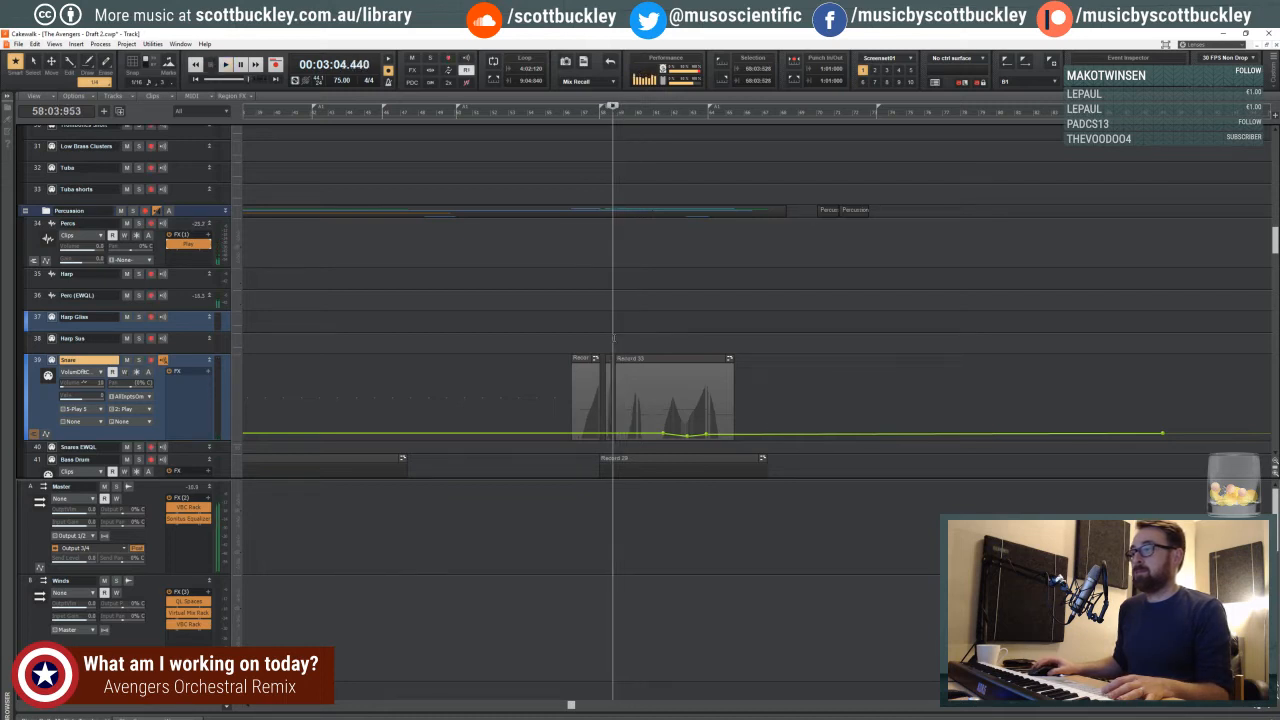
# - Stop the playback with the playhead at the start of measure 58, return the Snare track to clip display and select its longest clip
pyautogui.click(599, 328)
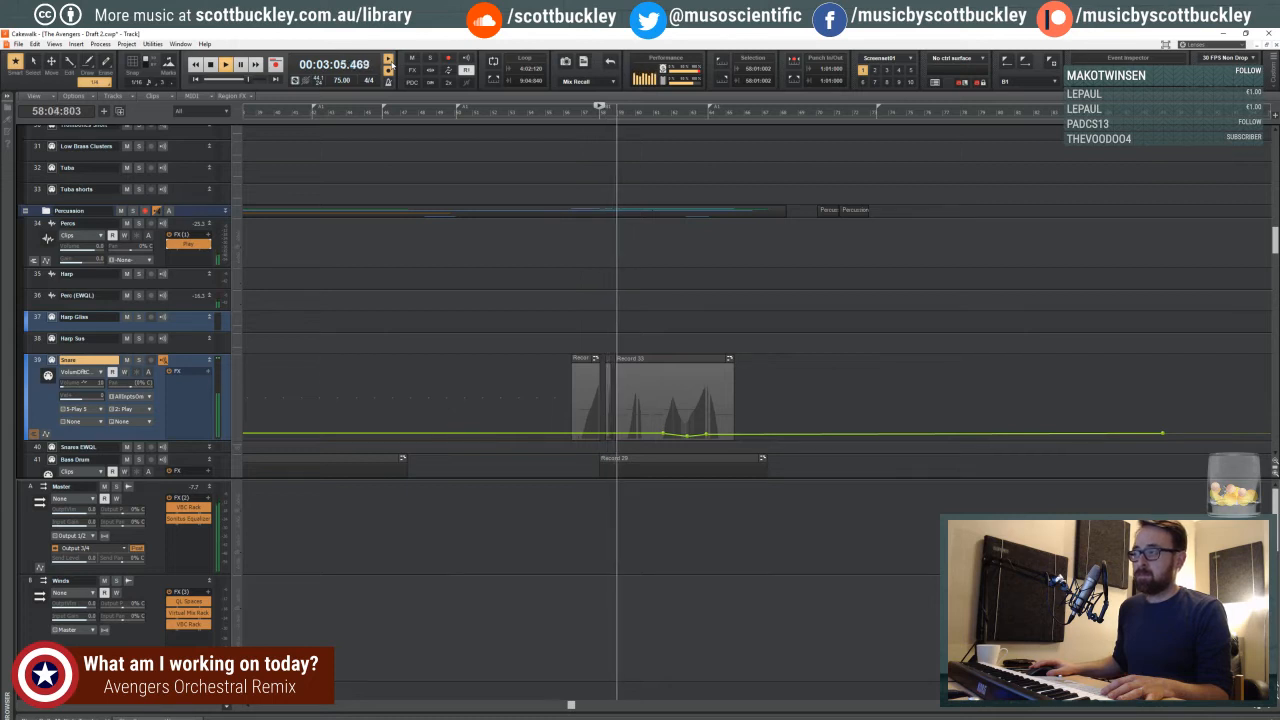
pyautogui.press('space')
pyautogui.click(647, 362)
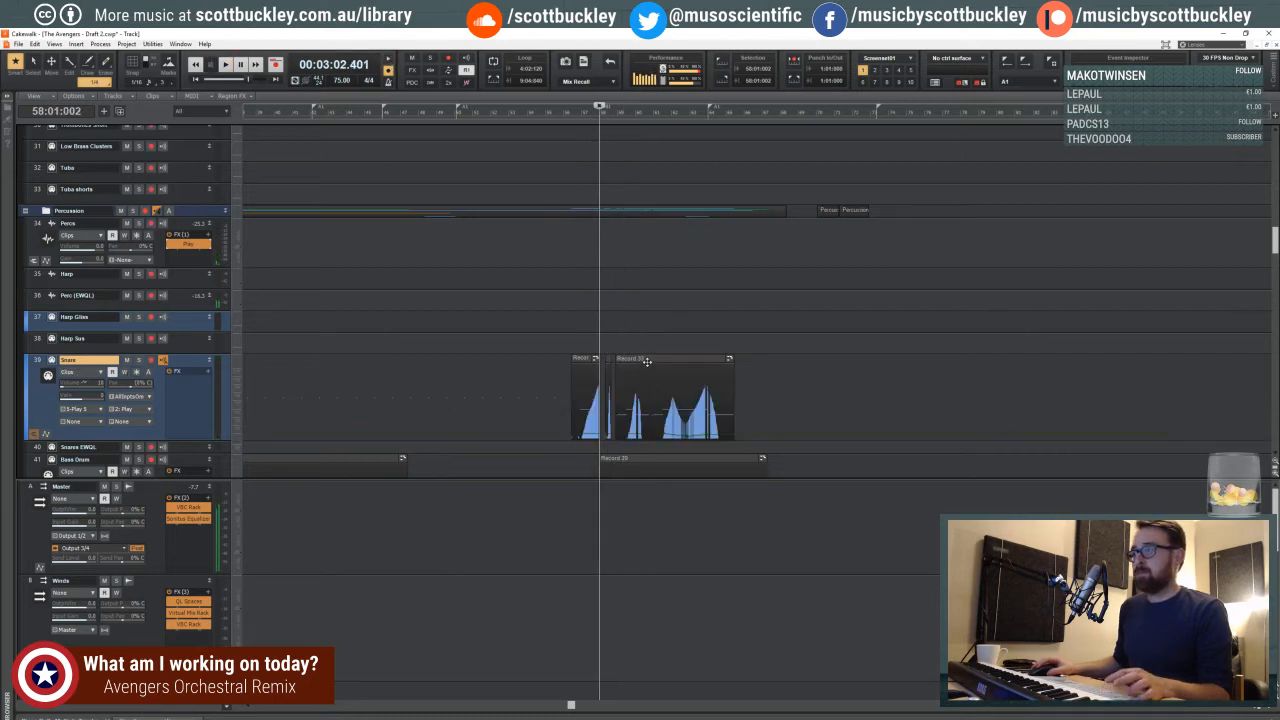
pyautogui.click(655, 362)
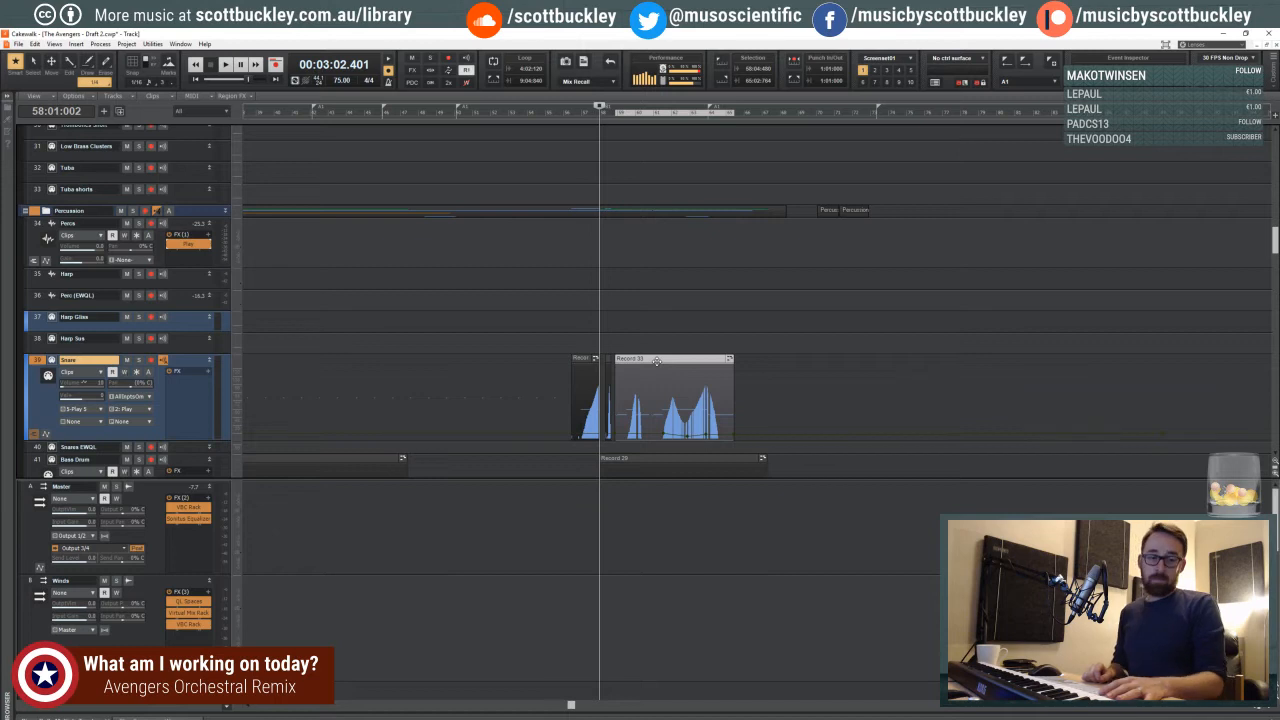
# - Play the project from the start of measure 58 into measure 66 and examine the snare clips up close
pyautogui.press('space')
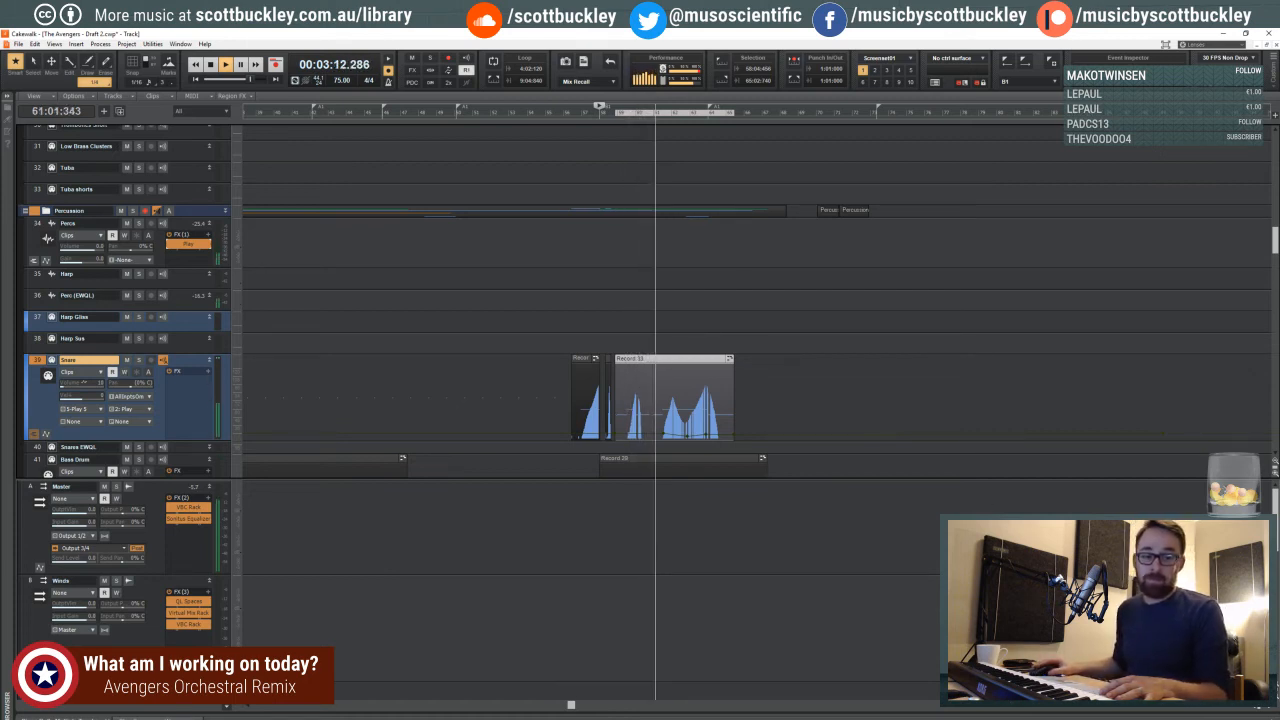
pyautogui.hotkey('ctrl', 'Right')
pyautogui.hotkey('ctrl', 'Right')
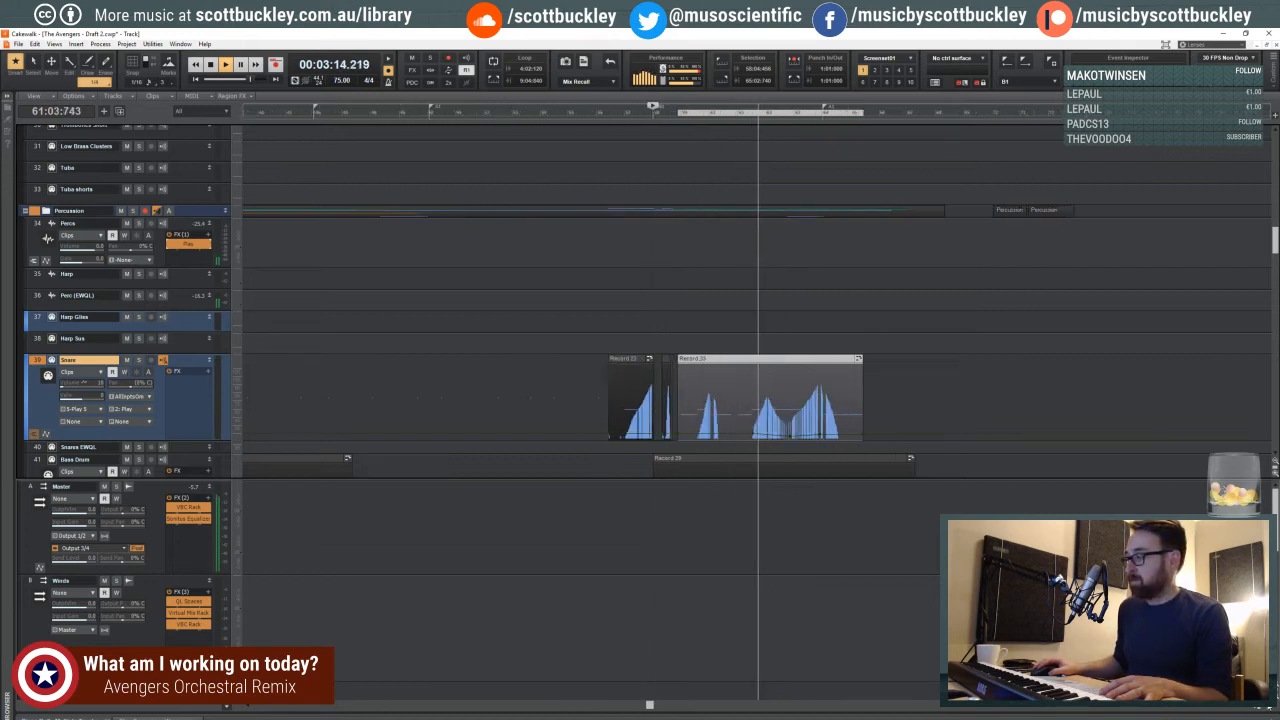
pyautogui.hotkey('ctrl', 'Right')
pyautogui.hotkey('ctrl', 'Right')
pyautogui.hotkey('ctrl', 'Right')
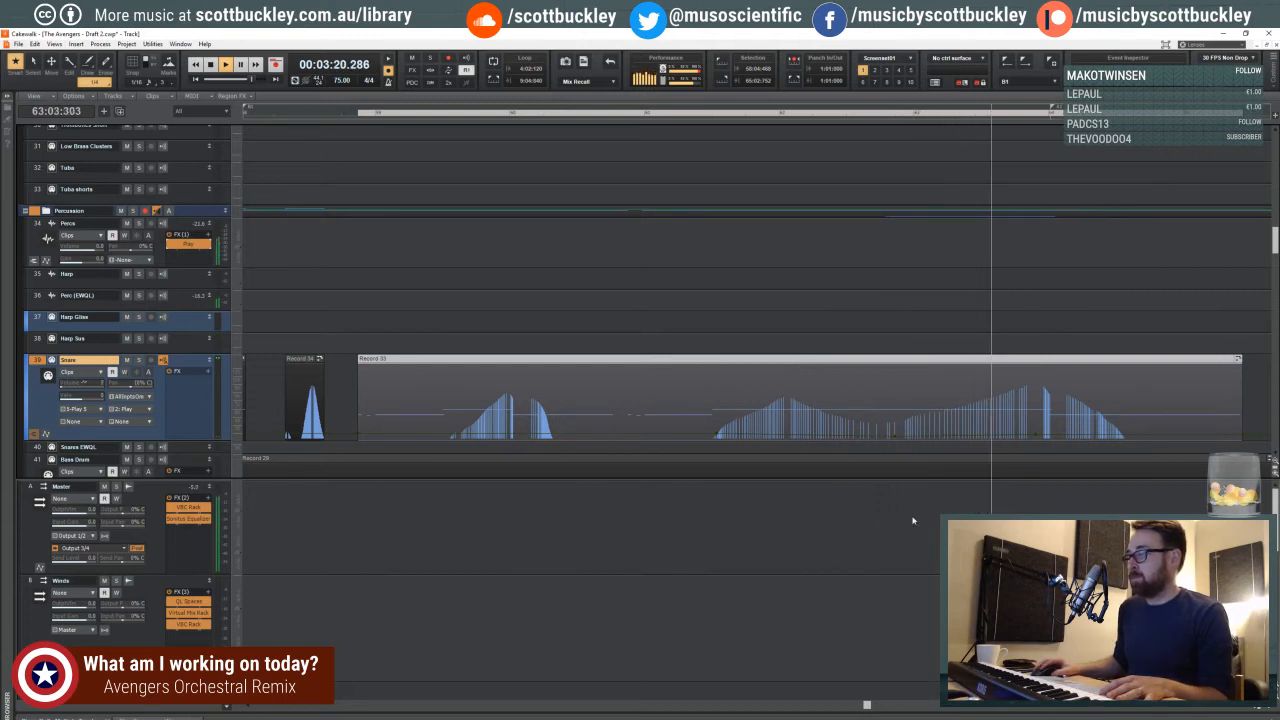
pyautogui.click(1252, 708)
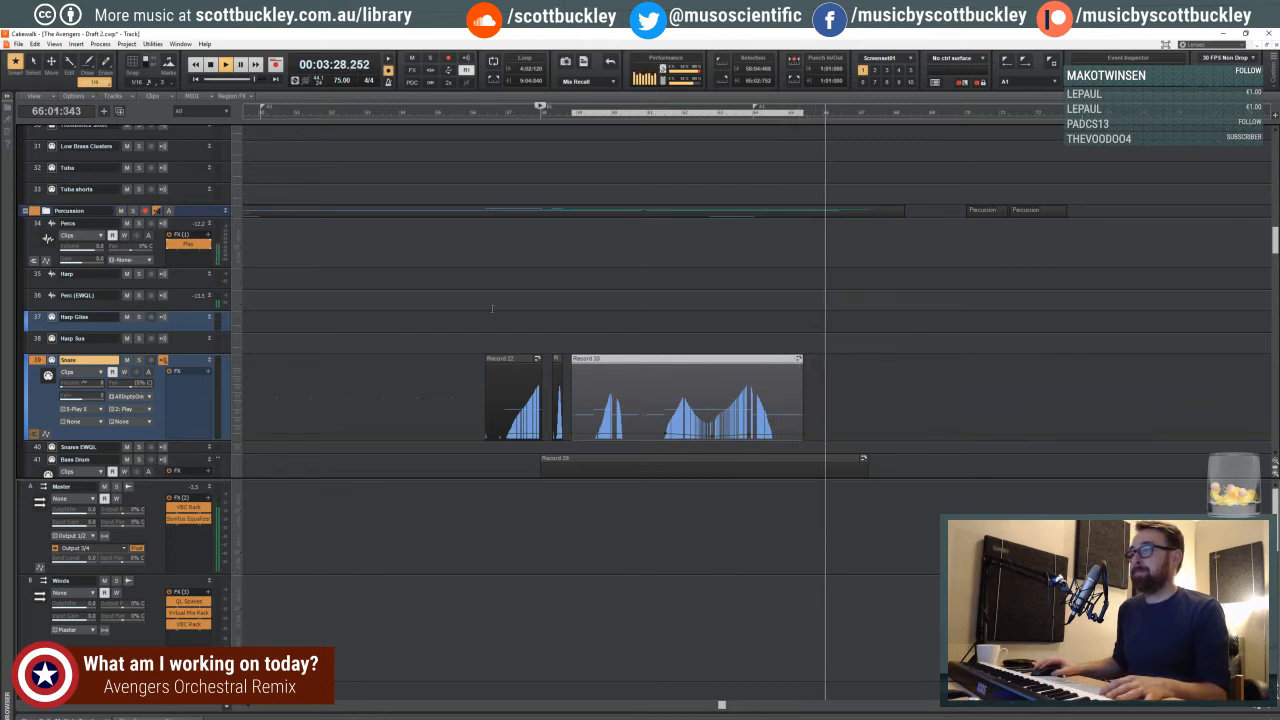
# - Place the playhead late in measure 56 and save the project
pyautogui.click(491, 310)
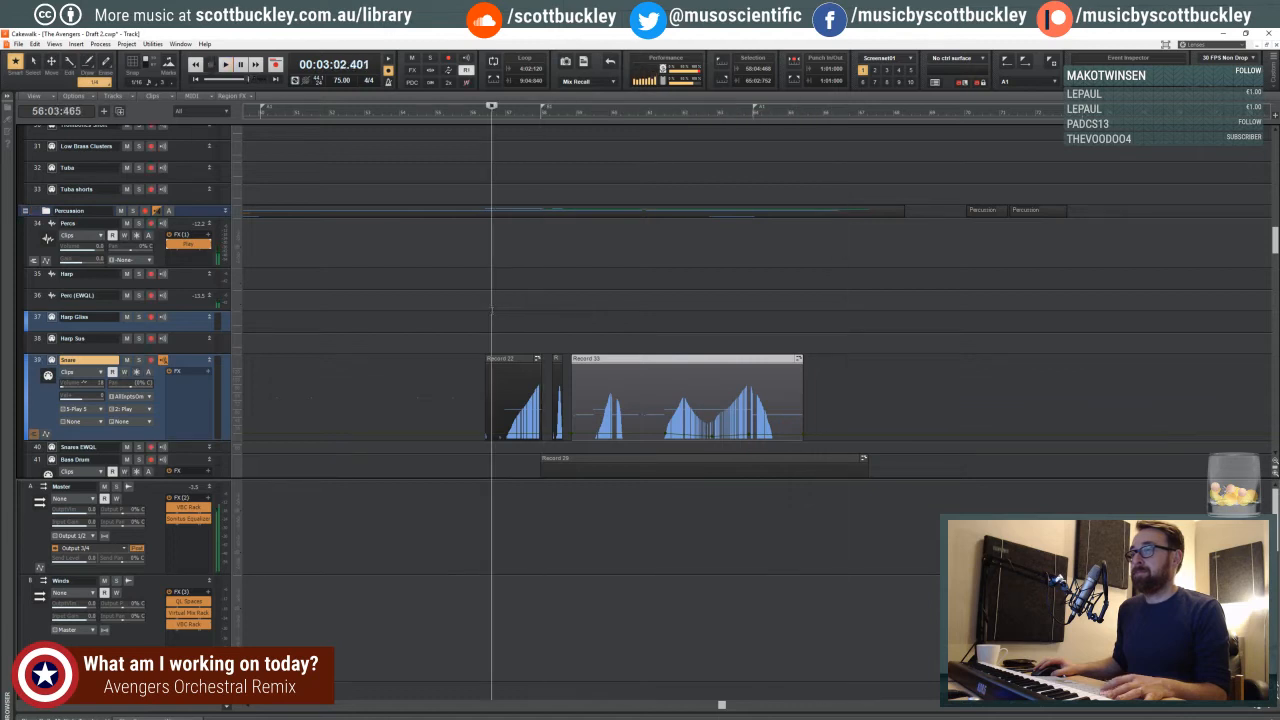
pyautogui.scroll(-1, 258, 477)
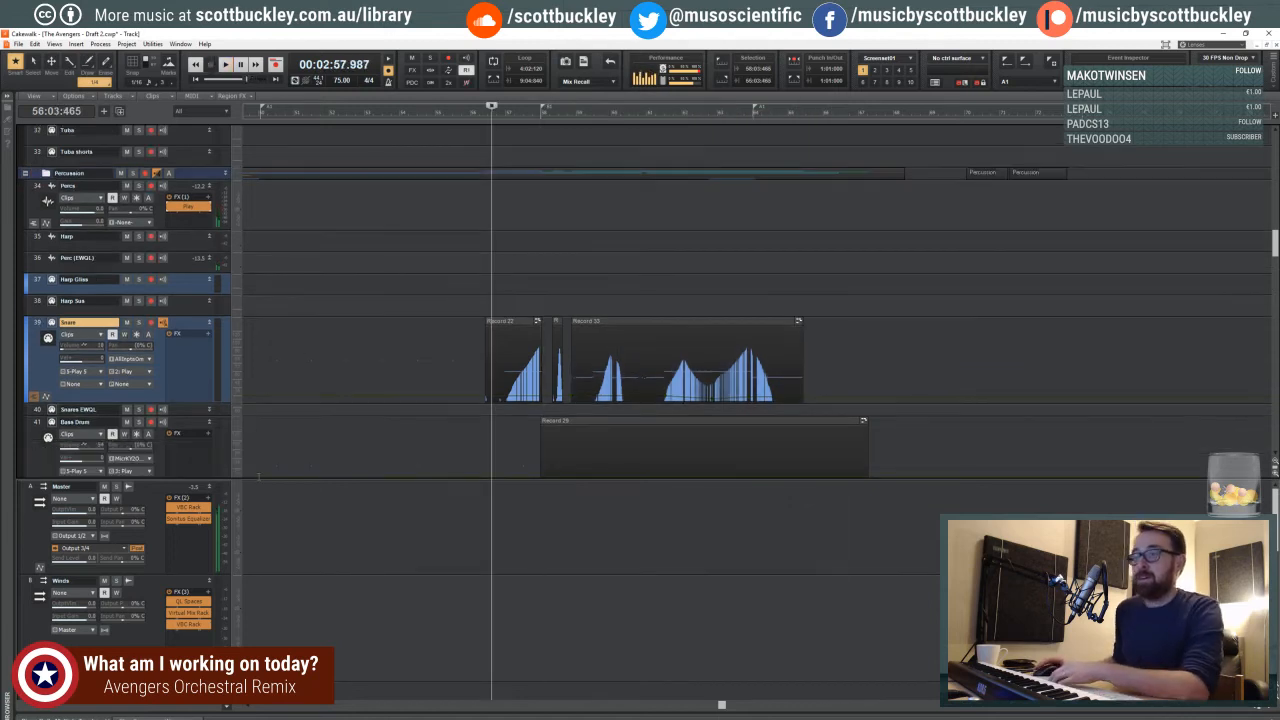
pyautogui.rightClick(204, 551)
pyautogui.moveTo(300, 555)
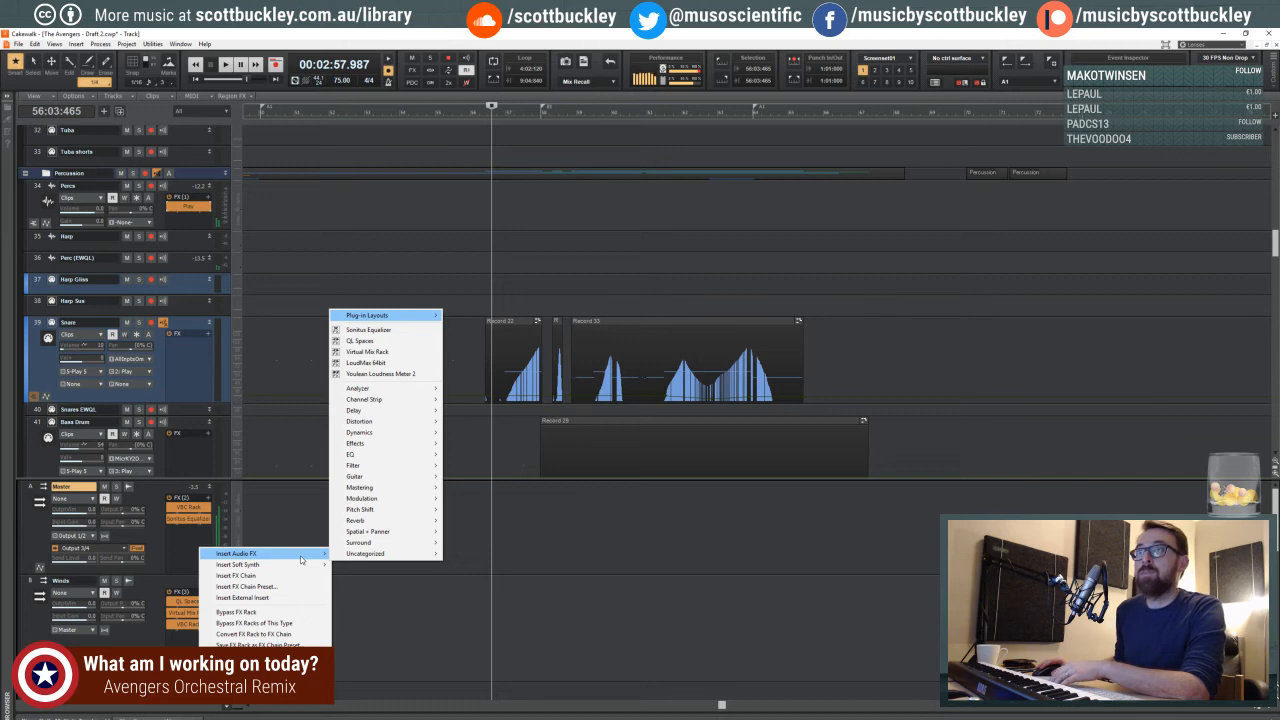
pyautogui.click(497, 201)
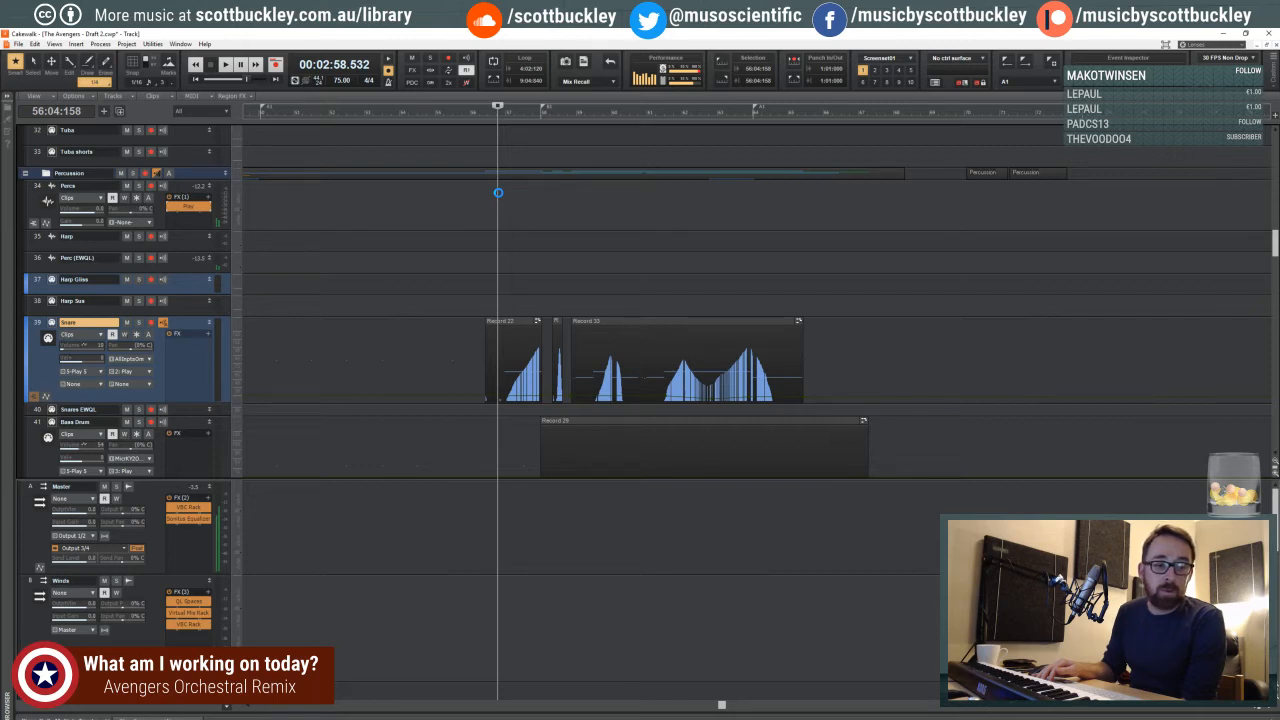
pyautogui.hotkey('ctrl', 's')
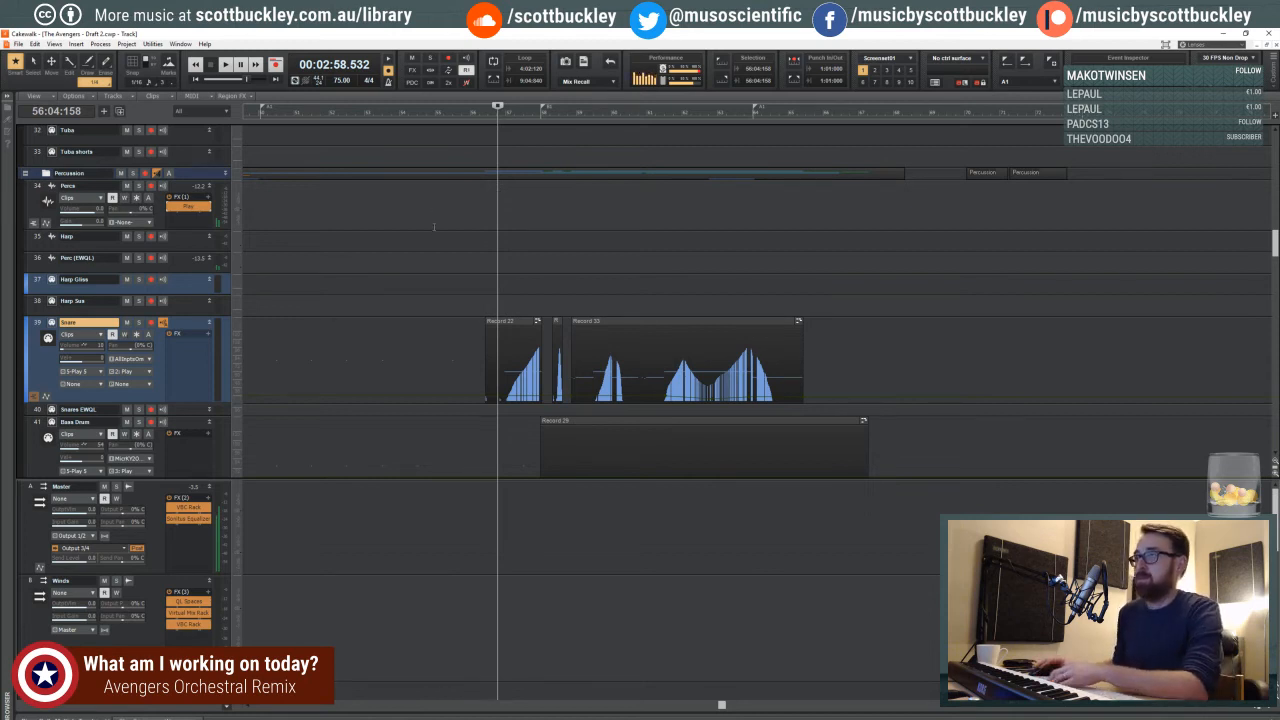
# - Move the playhead back to beat 3 of measure 32, just before the percussion begins
pyautogui.click(365, 213)
pyautogui.moveTo(365, 215); pyautogui.dragTo(251, 210)
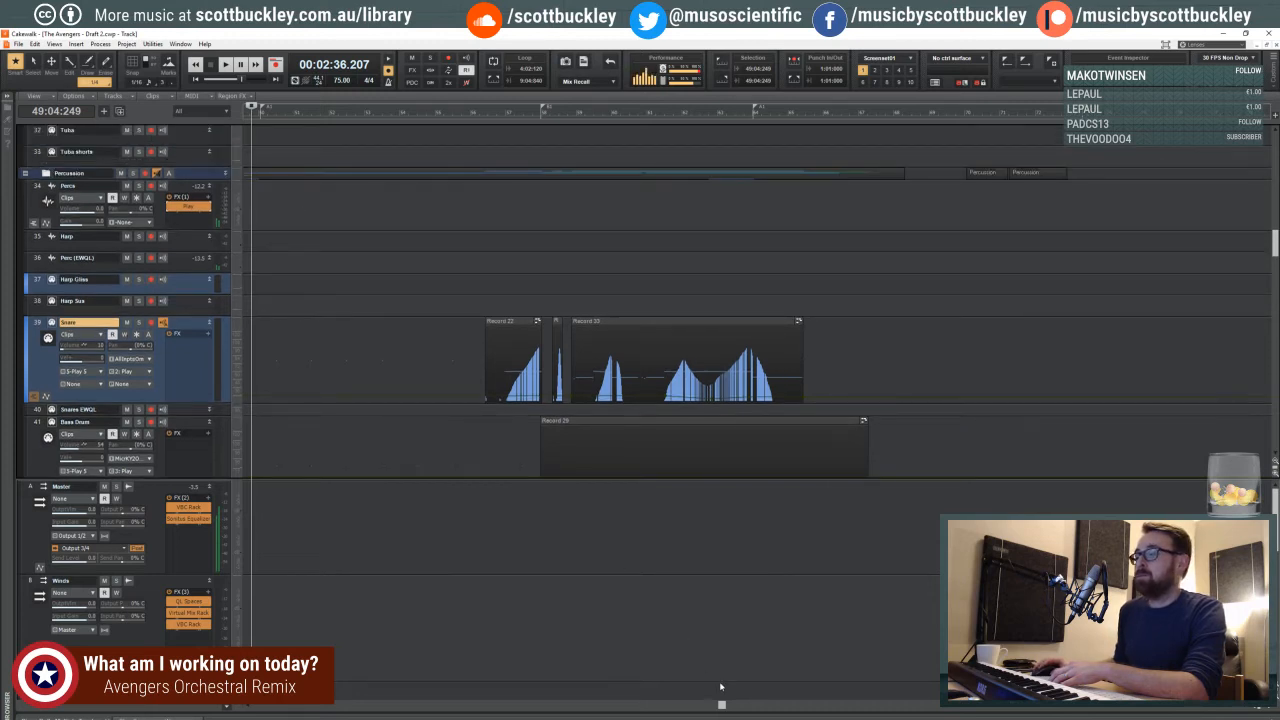
pyautogui.moveTo(721, 706); pyautogui.dragTo(513, 705)
pyautogui.click(425, 274)
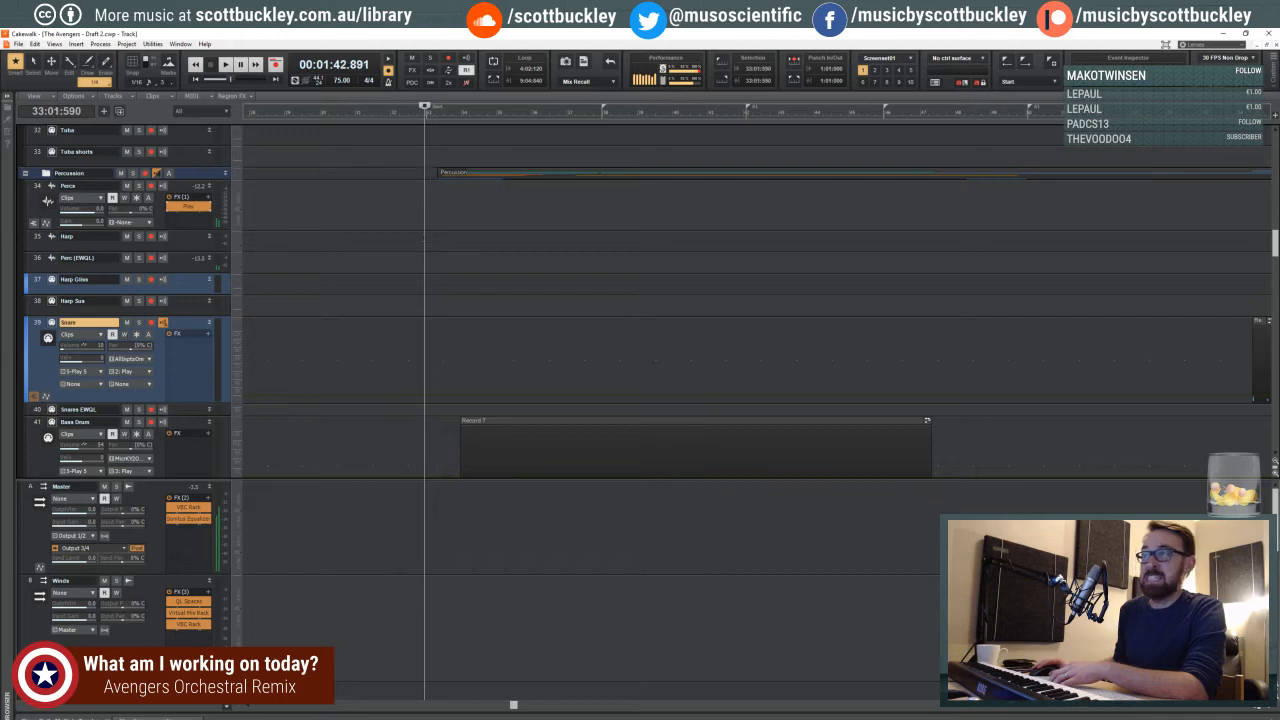
pyautogui.click(429, 203)
pyautogui.click(426, 208)
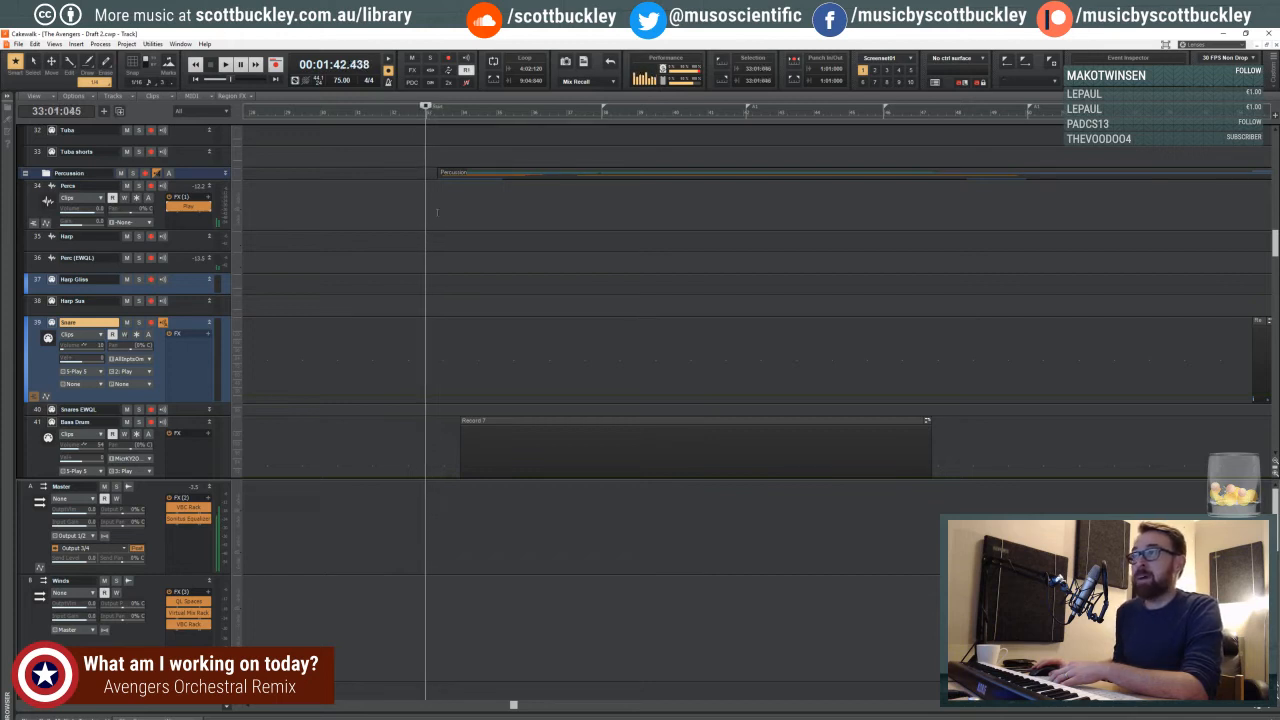
pyautogui.click(421, 207)
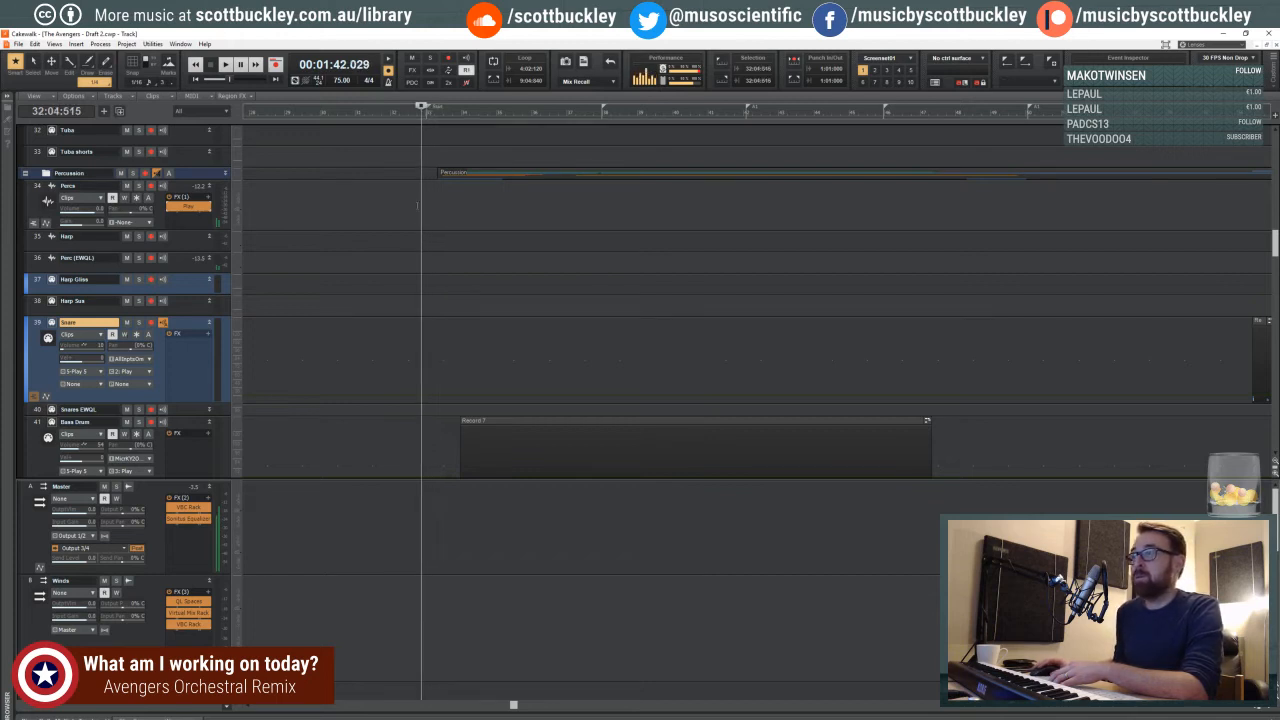
pyautogui.click(422, 205)
pyautogui.click(416, 211)
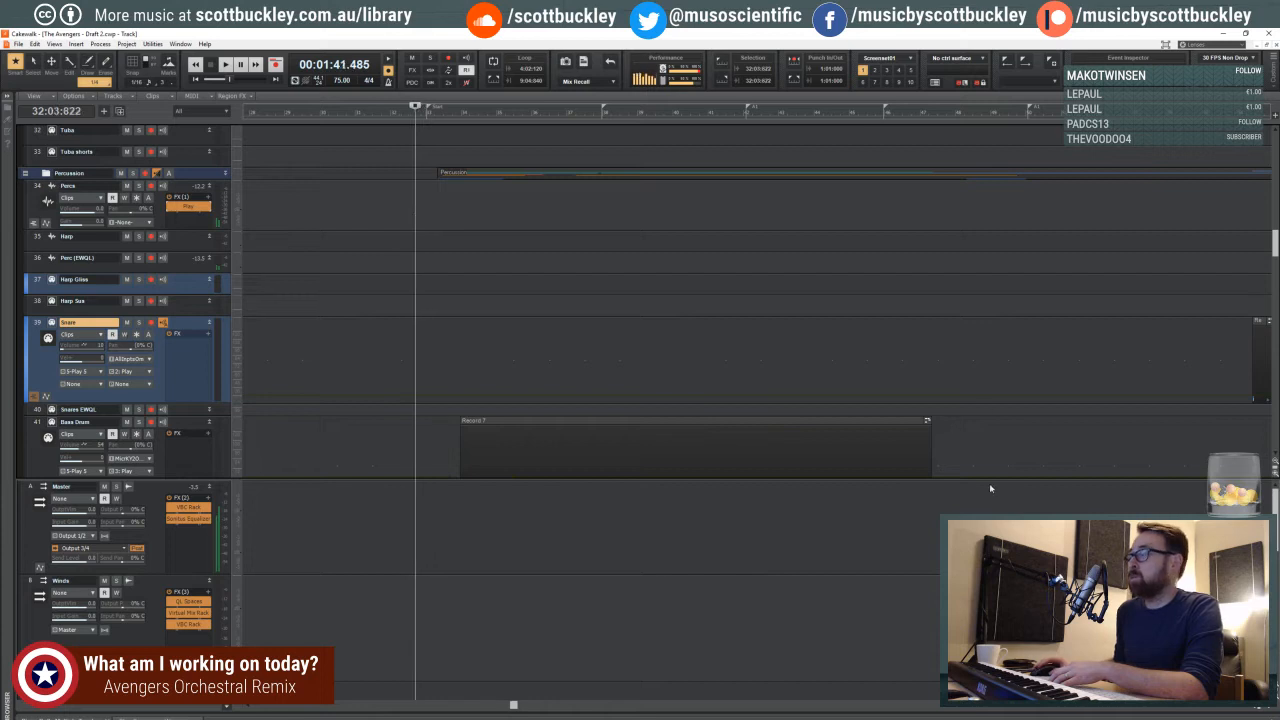
# - Play the project from beat 3 of measure 32 into measure 36 to review the start of the percussion section
pyautogui.hscroll(4, 750, 300)
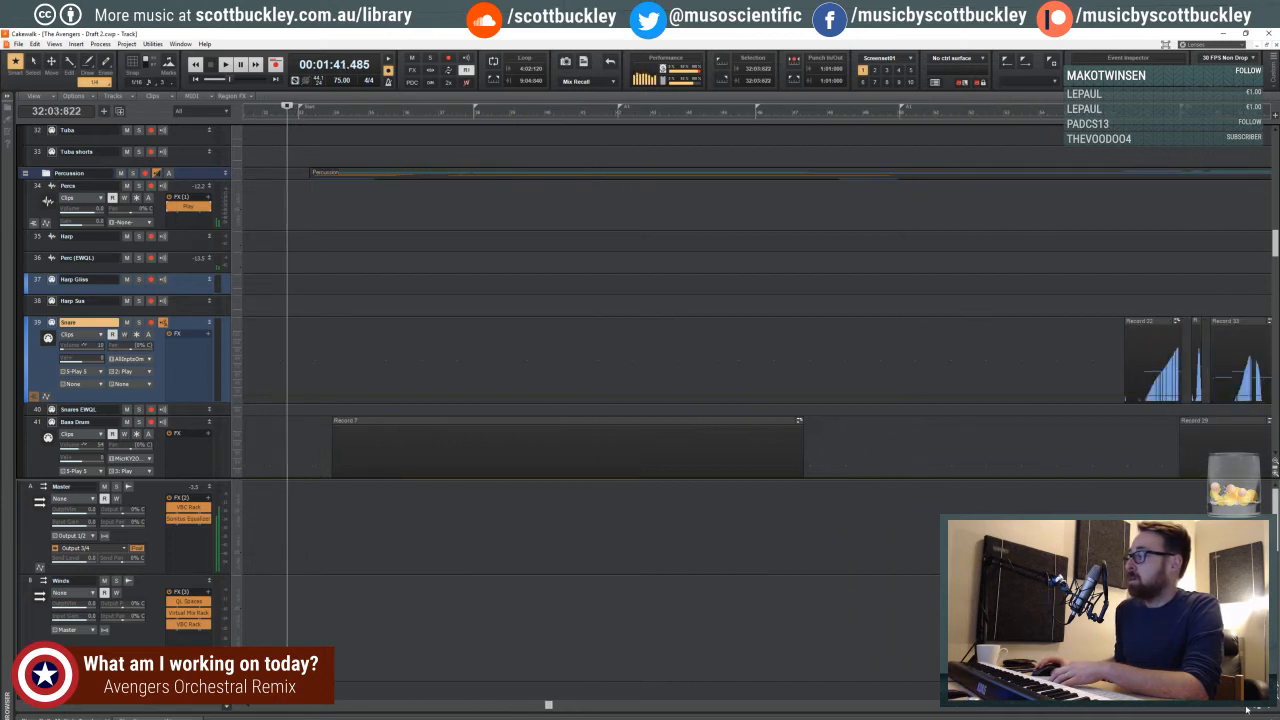
pyautogui.hscroll(-10, 1250, 708)
pyautogui.hscroll(2, 1245, 708)
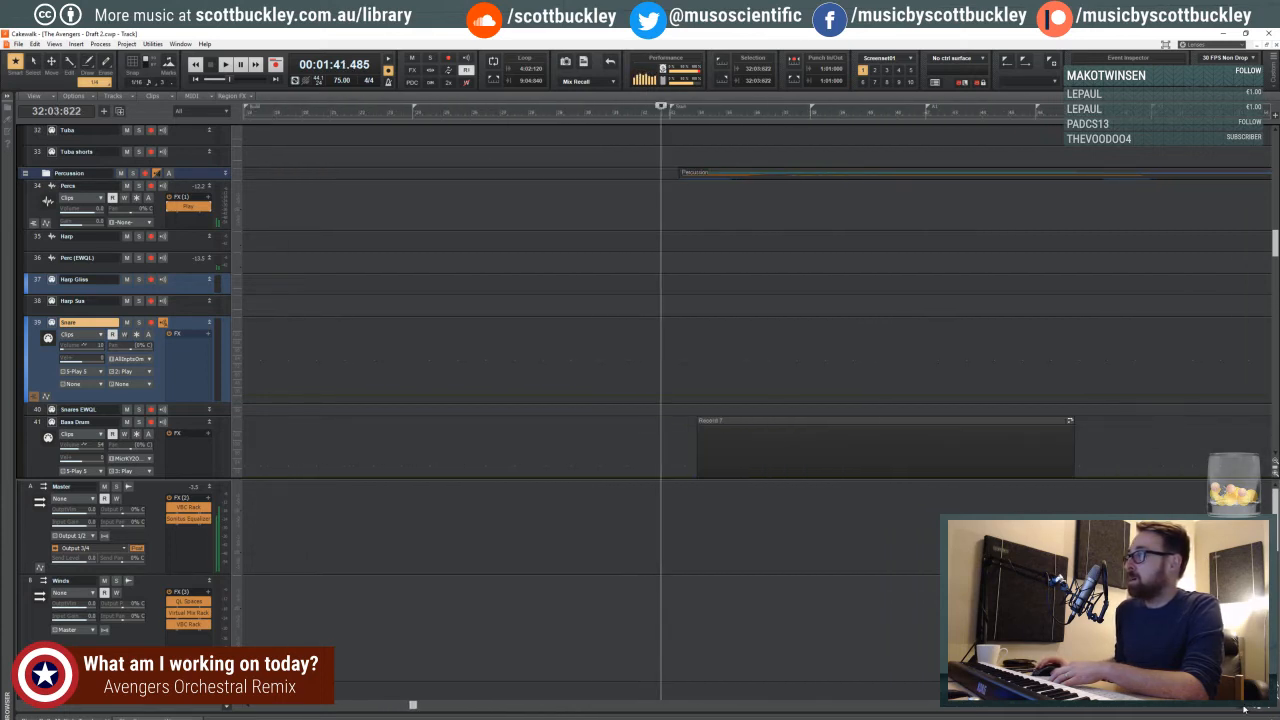
pyautogui.hscroll(6, 1245, 708)
pyautogui.hscroll(1, 1245, 711)
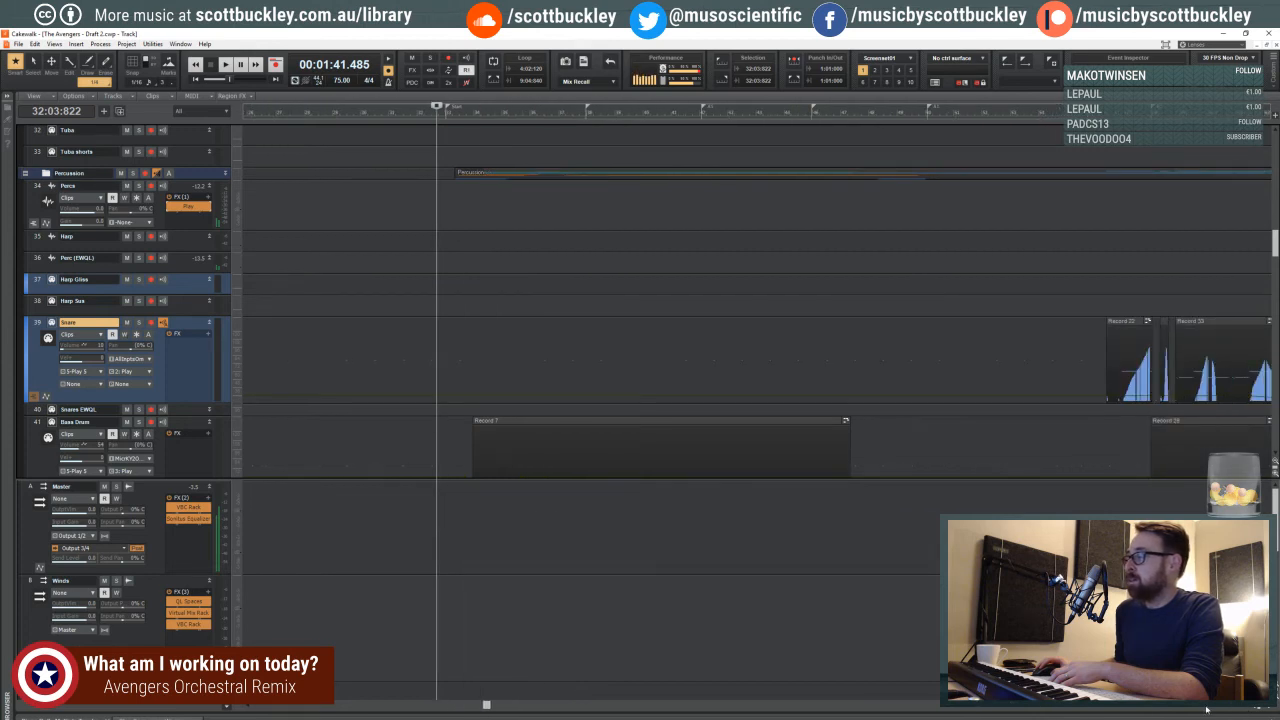
pyautogui.moveTo(487, 706); pyautogui.dragTo(548, 706)
pyautogui.click(1248, 707)
pyautogui.click(1248, 707)
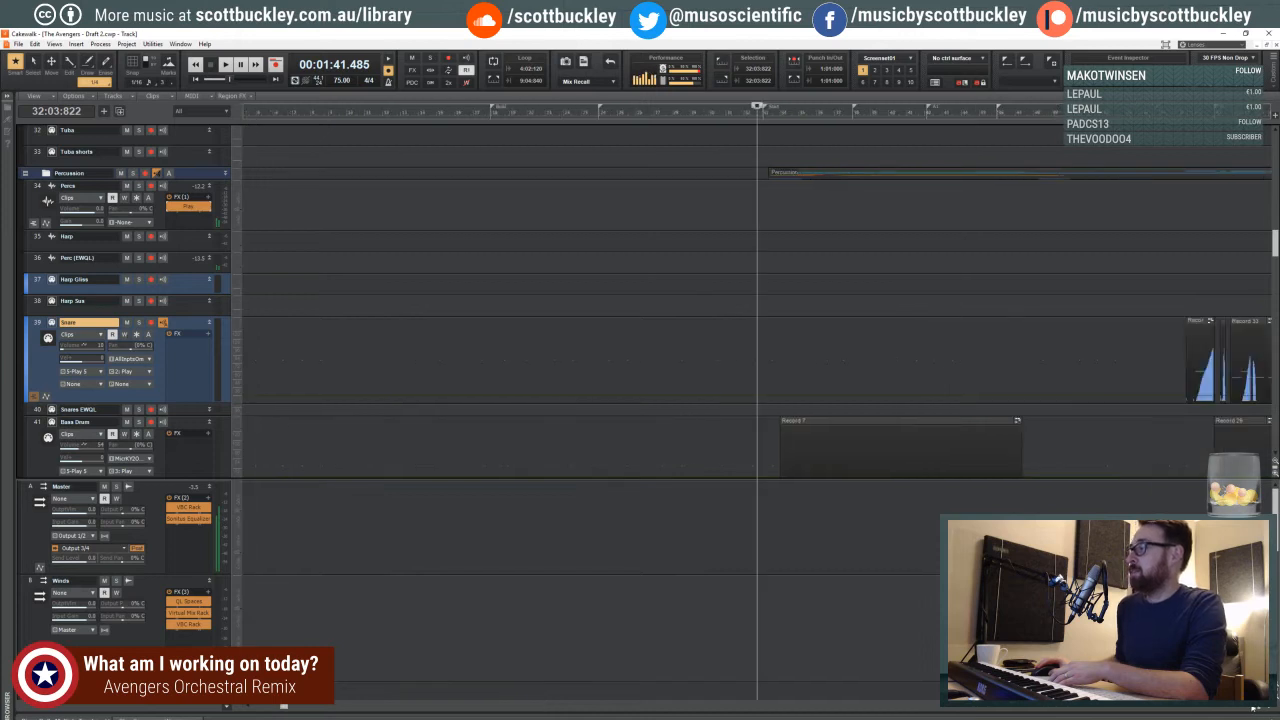
pyautogui.click(1248, 707)
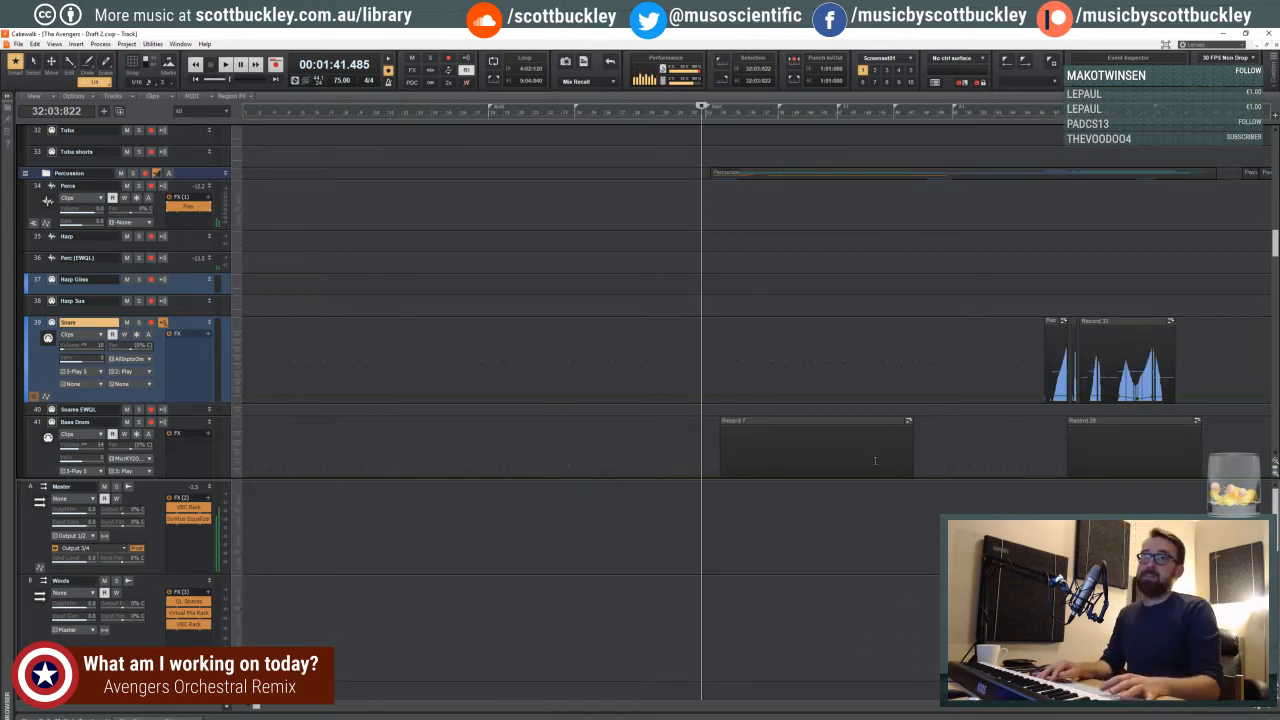
pyautogui.press('space')
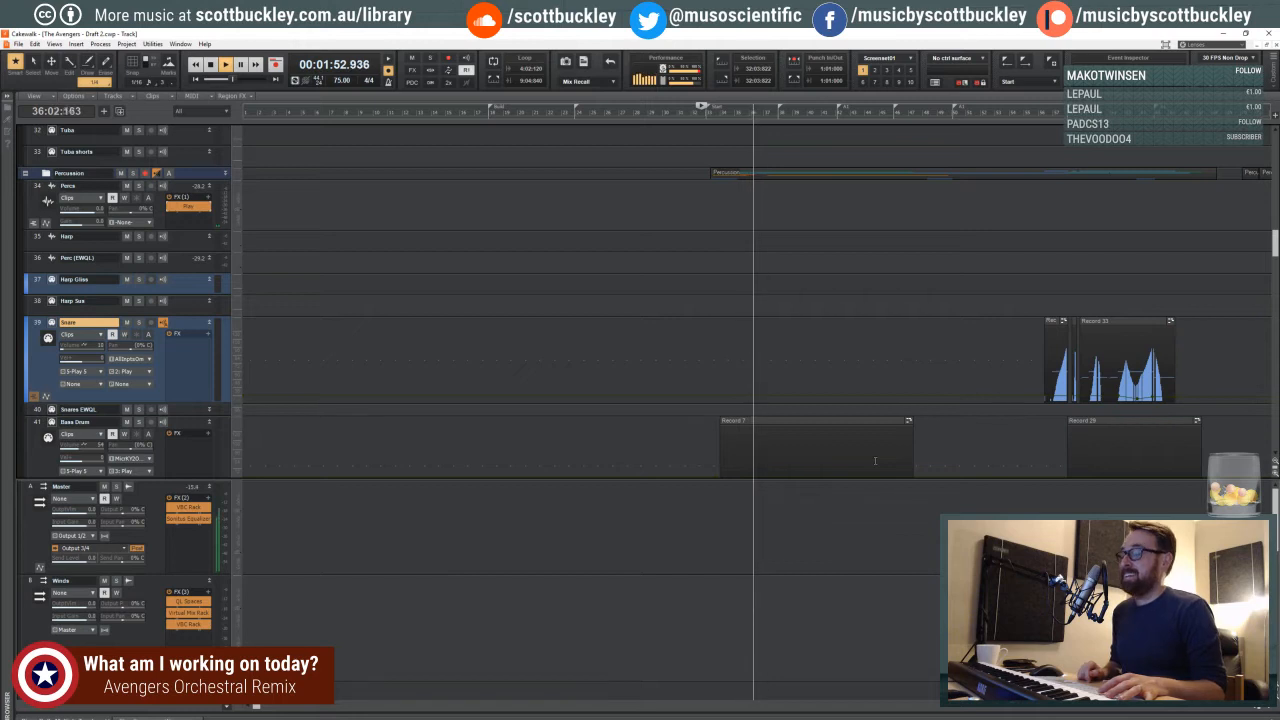
pyautogui.press('space')
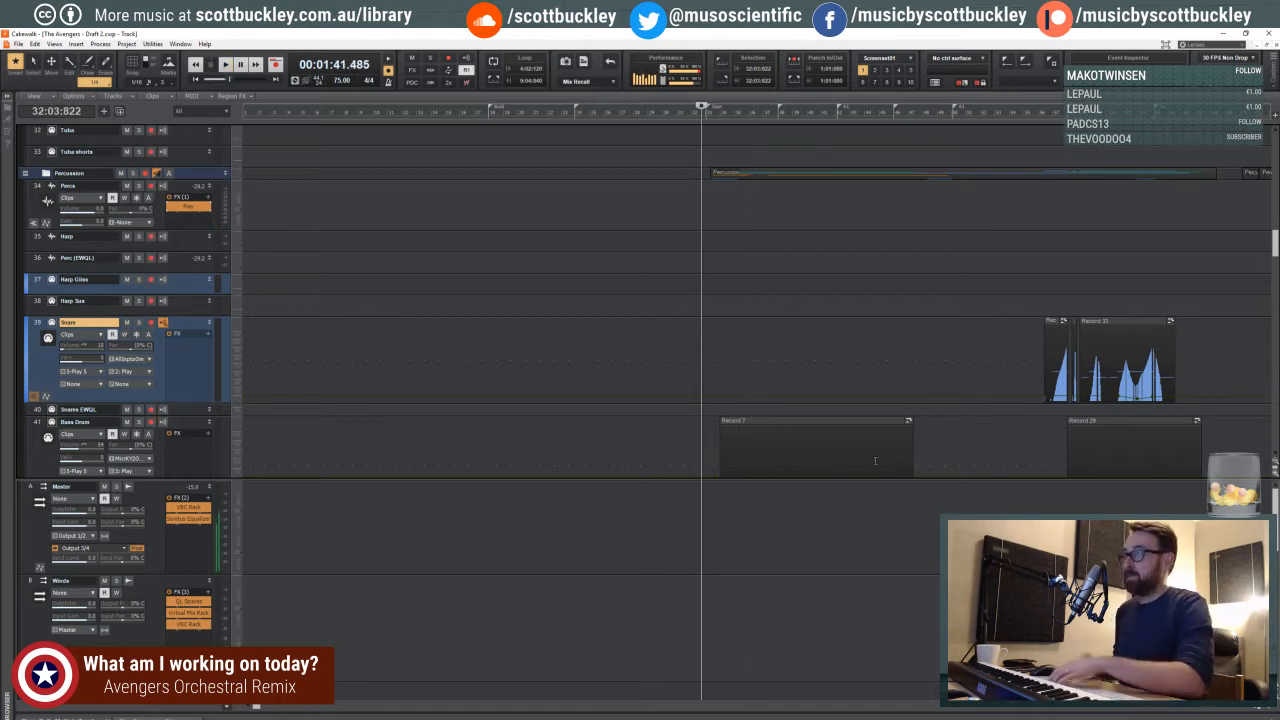
# - Collapse the Bass Drum and Gongs tracks around measure 32 to bring the cymbal tracks below them into view
pyautogui.moveTo(256, 707); pyautogui.dragTo(377, 706)
pyautogui.click(1272, 709)
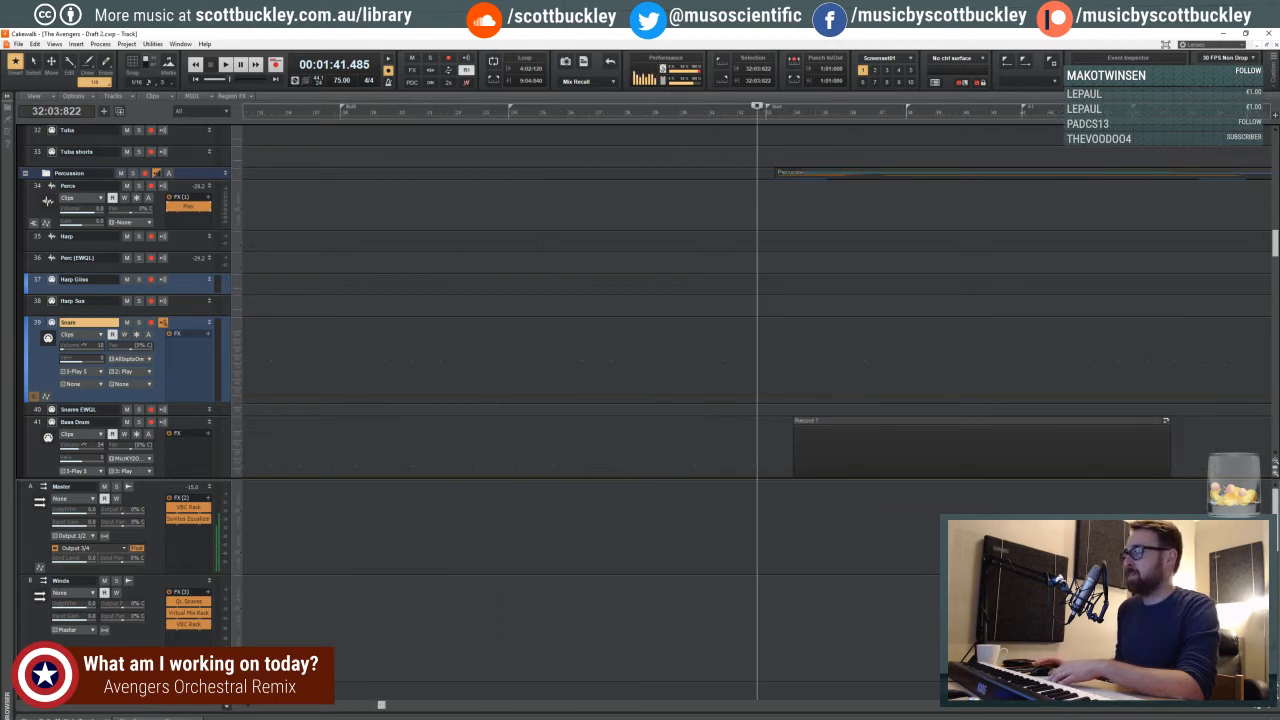
pyautogui.click(1270, 708)
pyautogui.click(1270, 708)
pyautogui.click(1270, 708)
pyautogui.click(1270, 708)
pyautogui.click(1270, 708)
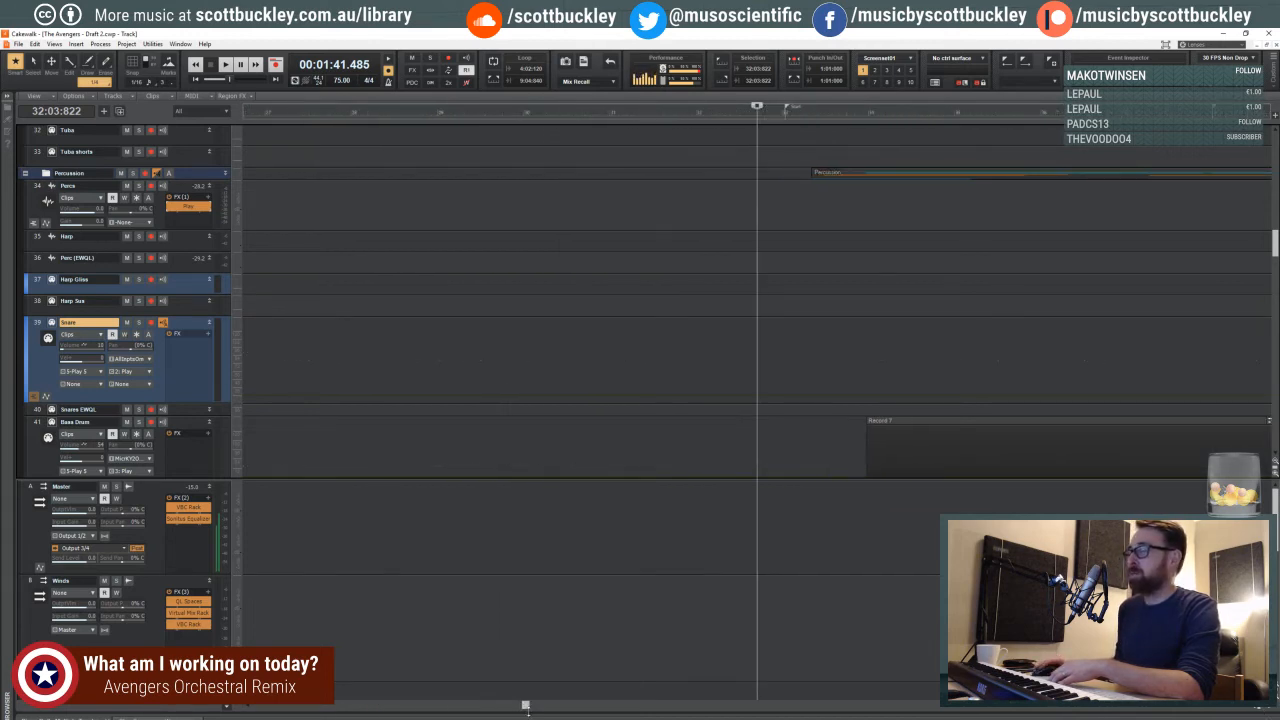
pyautogui.moveTo(525, 706); pyautogui.dragTo(564, 707)
pyautogui.scroll(-3, 269, 332)
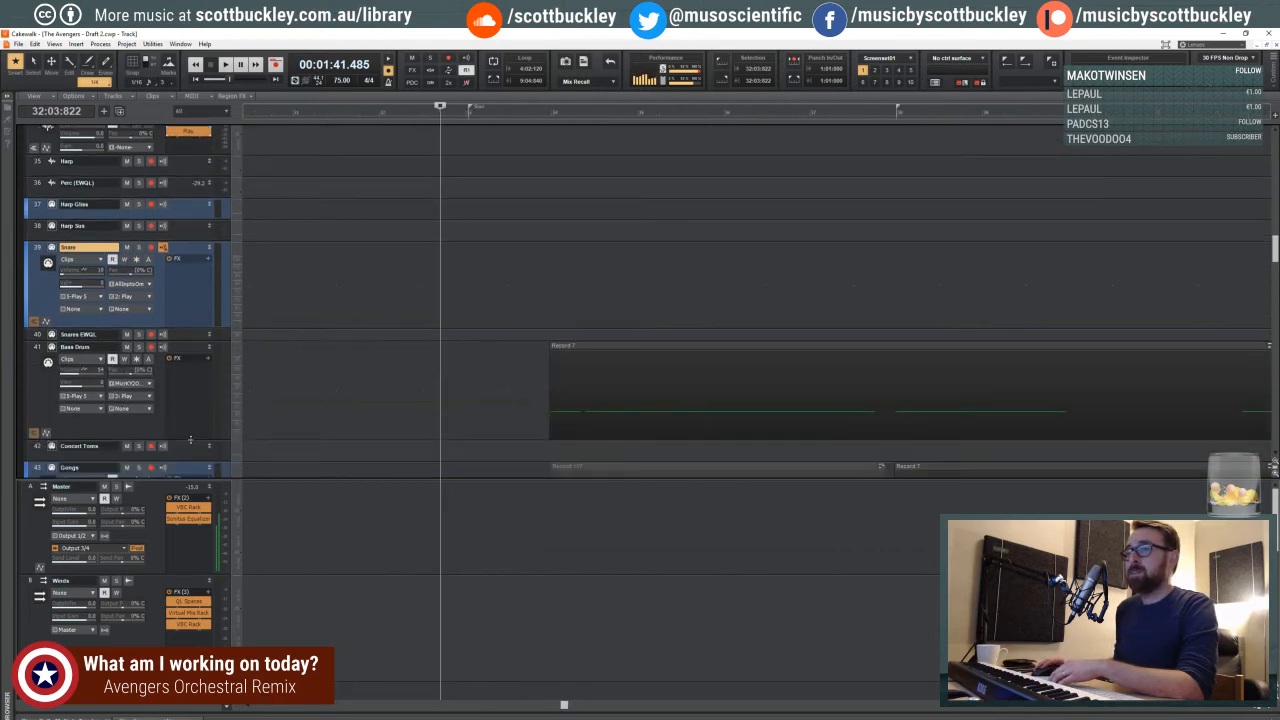
pyautogui.moveTo(190, 440); pyautogui.dragTo(162, 352)
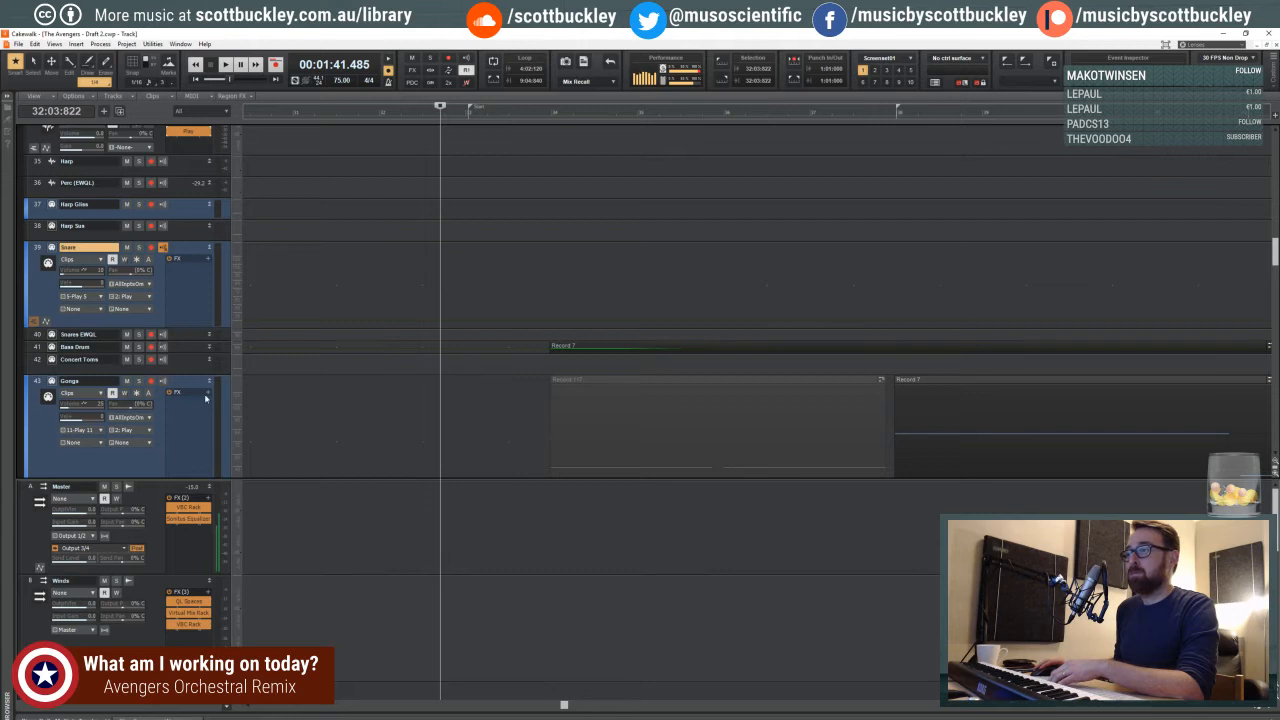
pyautogui.scroll(-6, 206, 398)
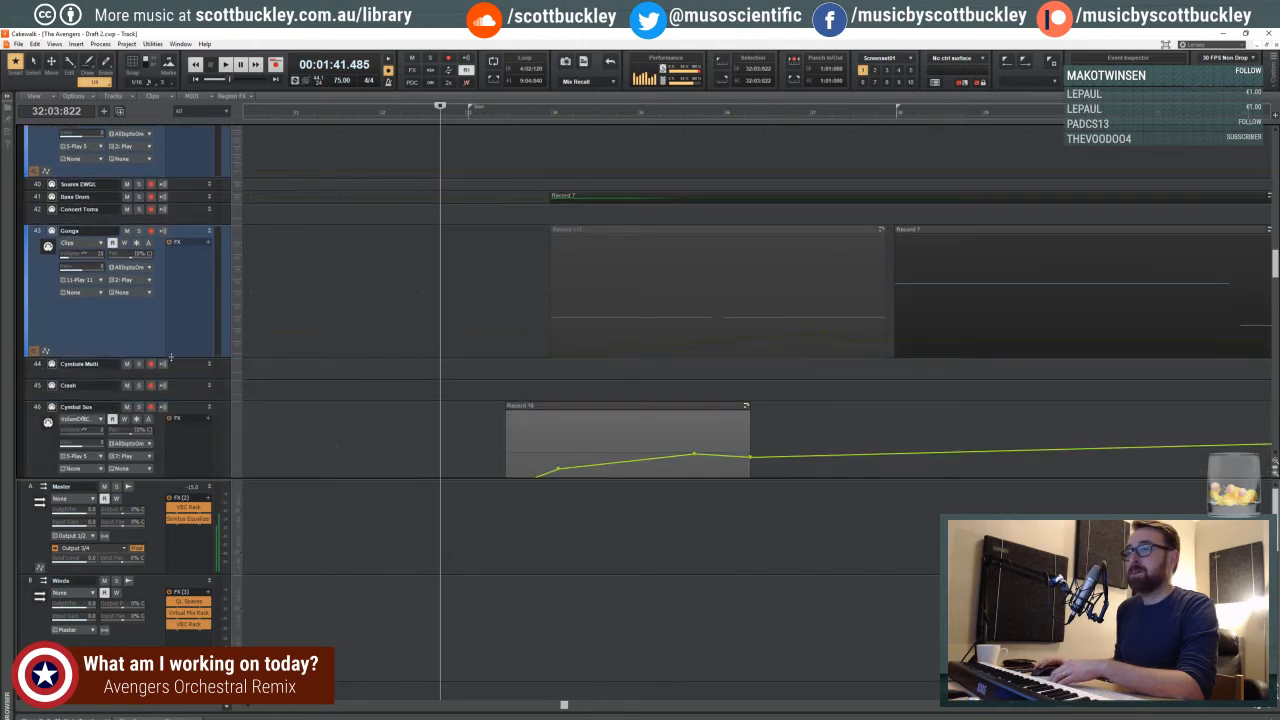
pyautogui.moveTo(171, 357); pyautogui.dragTo(168, 245)
pyautogui.scroll(-2, 307, 344)
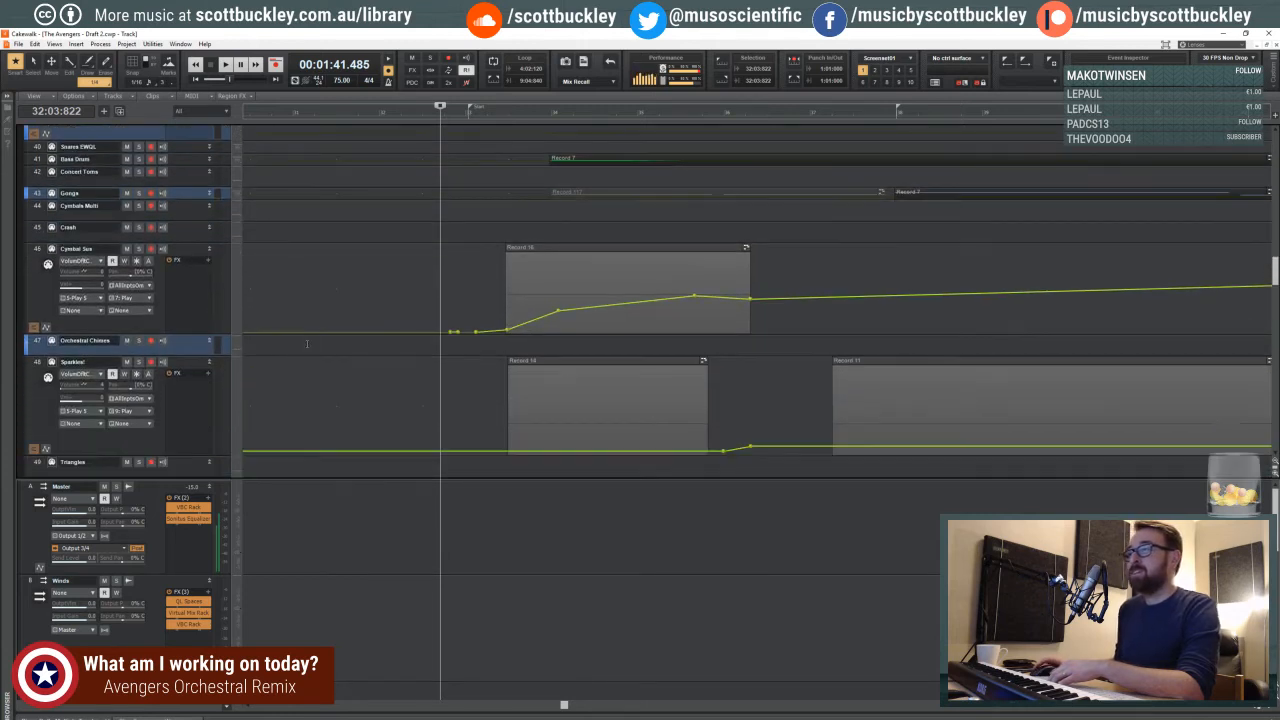
# - Enlarge the Gongs and Bass Drum tracks to show their clips, and play the project from beat 3 of measure 32
pyautogui.moveTo(180, 198); pyautogui.dragTo(176, 275)
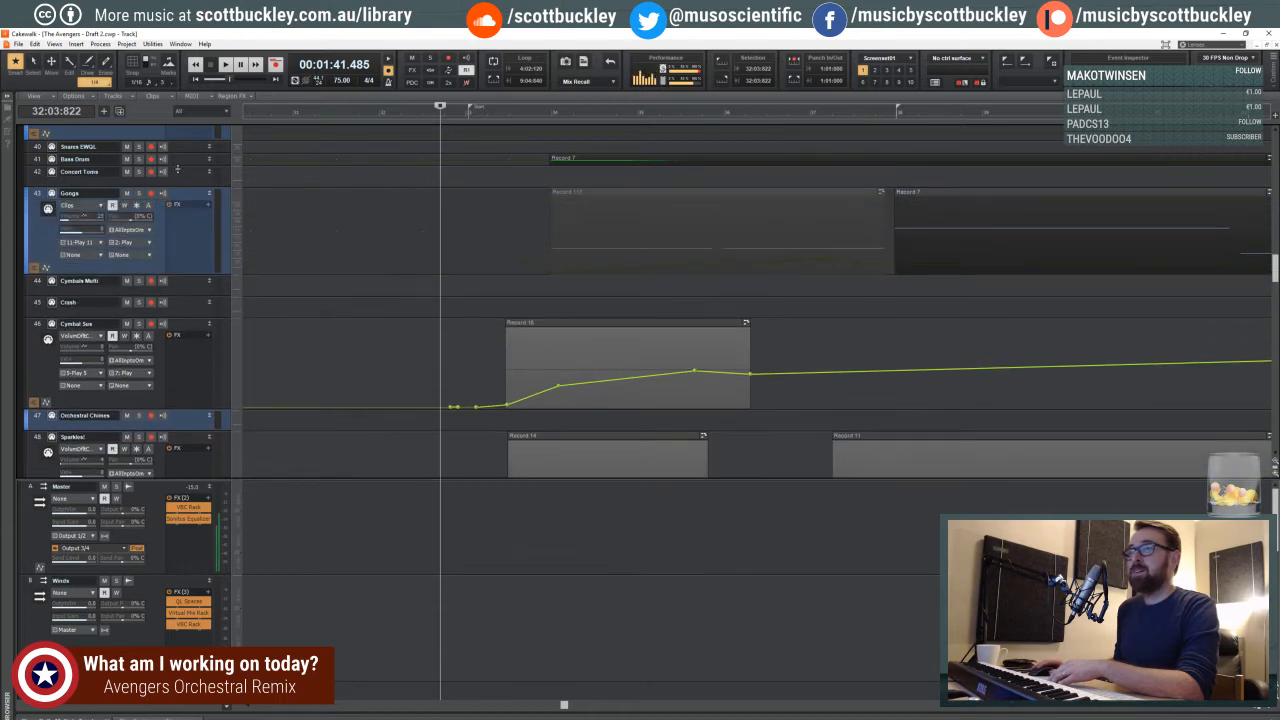
pyautogui.moveTo(178, 169); pyautogui.dragTo(179, 234)
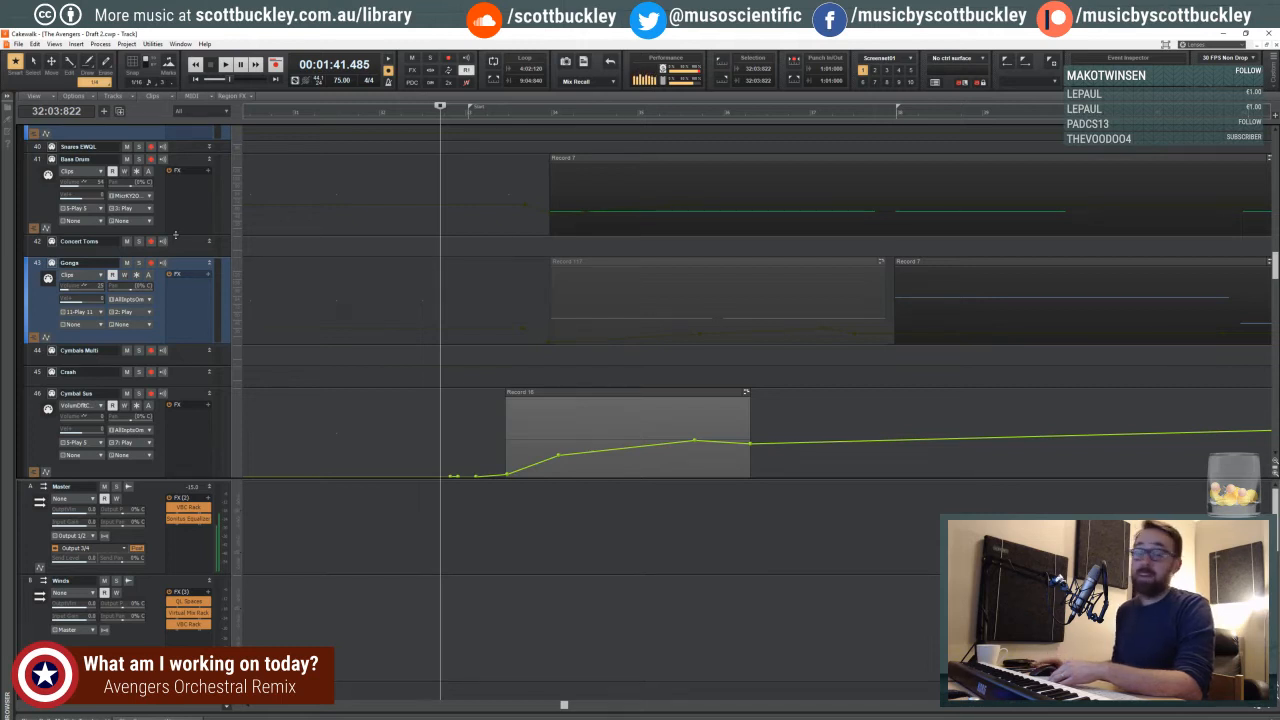
pyautogui.click(1256, 706)
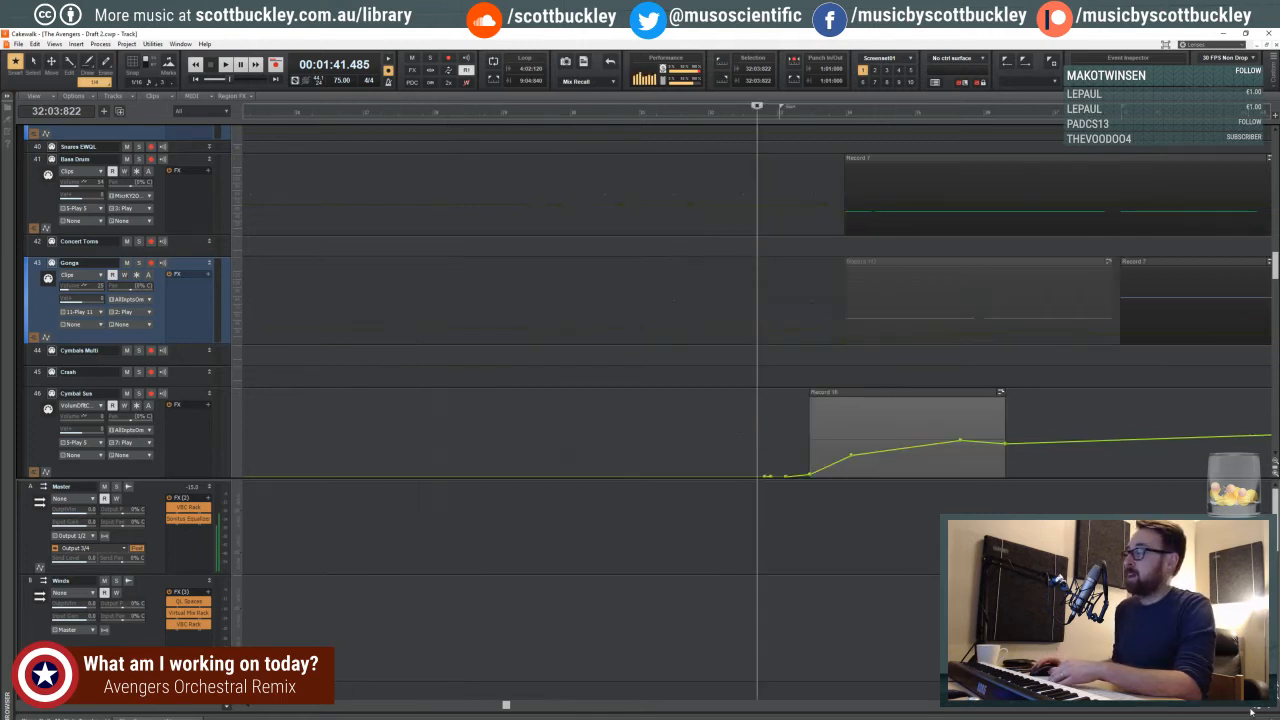
pyautogui.click(1256, 706)
pyautogui.click(1256, 706)
pyautogui.click(1256, 706)
pyautogui.click(1256, 706)
pyautogui.moveTo(378, 706); pyautogui.dragTo(441, 706)
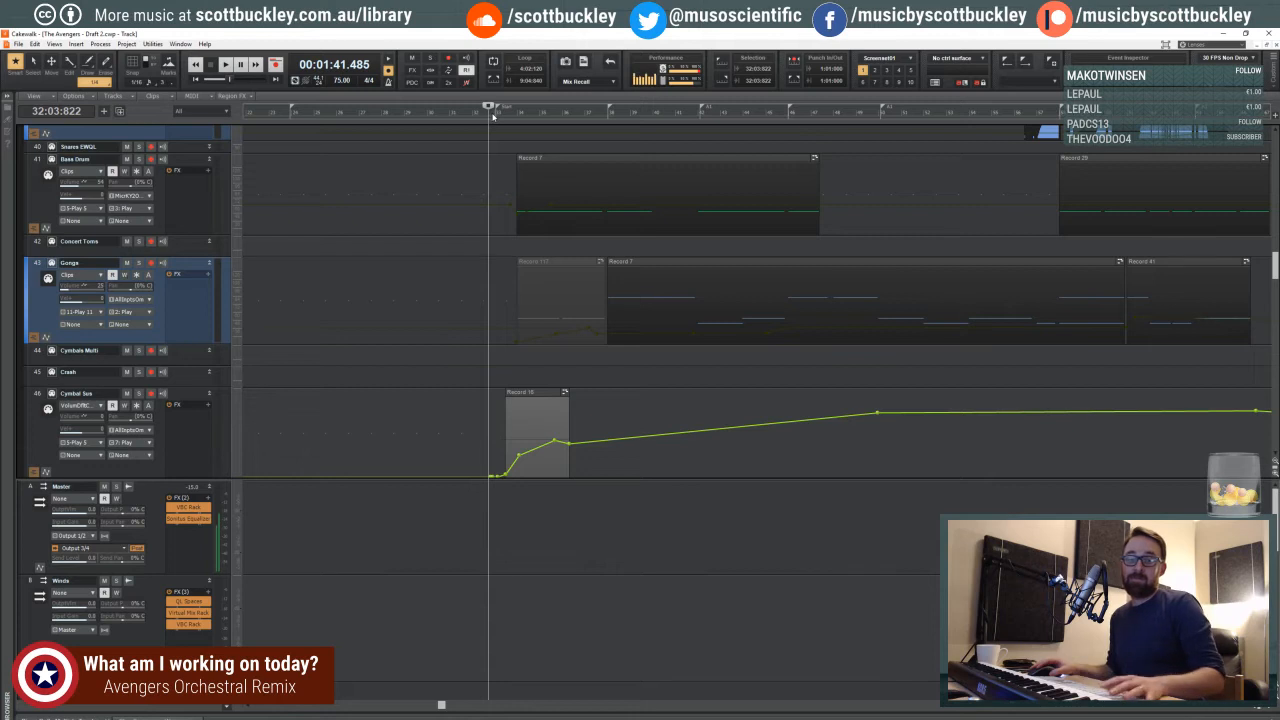
pyautogui.press('space')
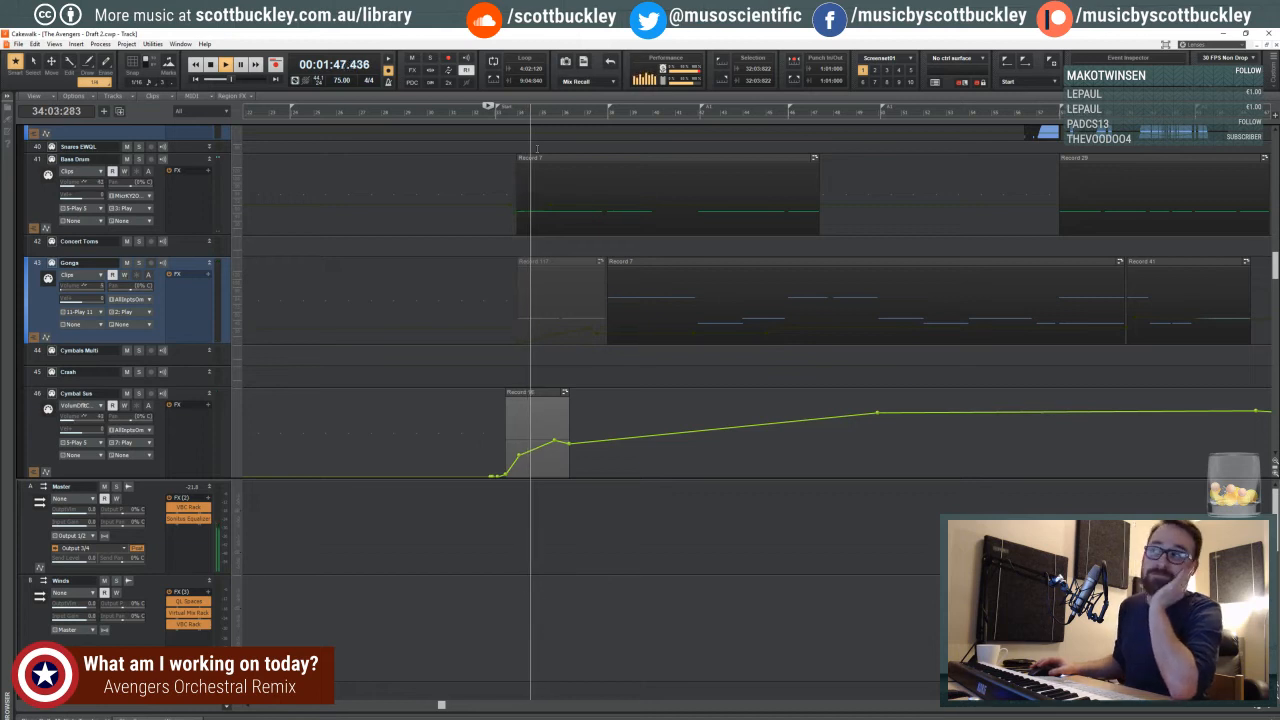
# - Lower the Cymbal Sus volume envelope's swell within the short clip at measures 33 to 35
pyautogui.scroll(-1, 493, 317)
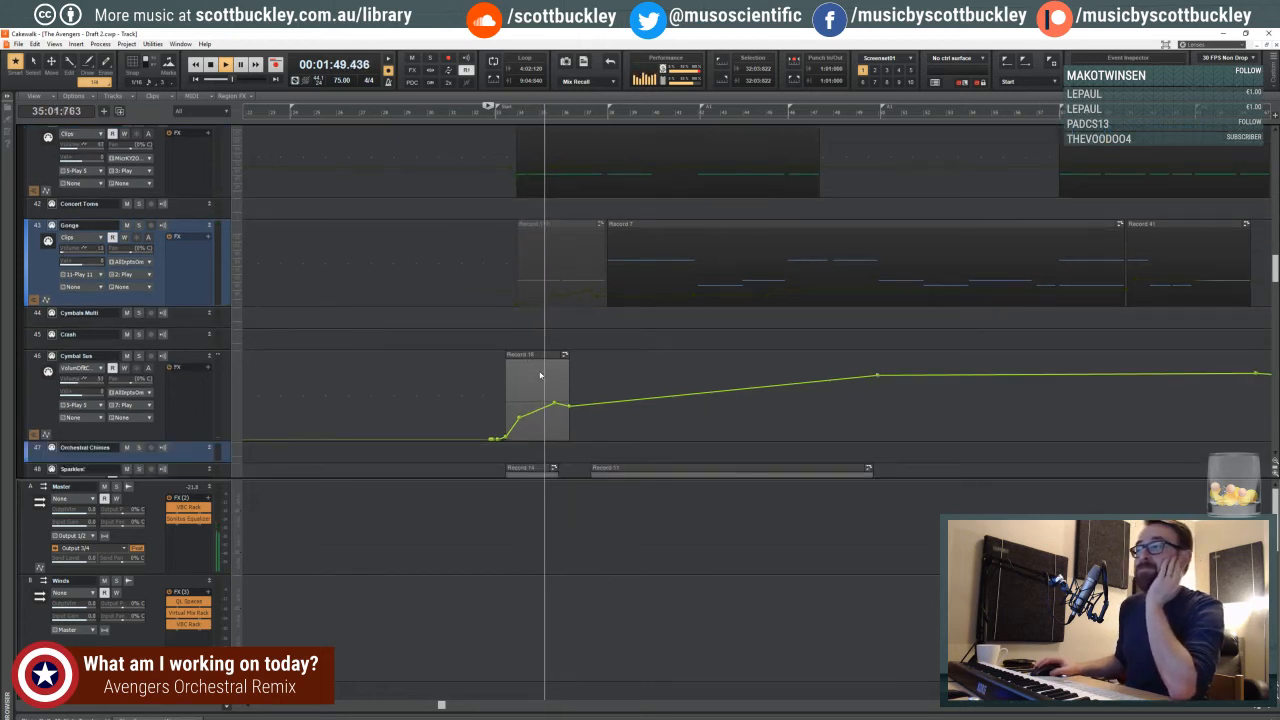
pyautogui.moveTo(519, 418); pyautogui.dragTo(571, 419)
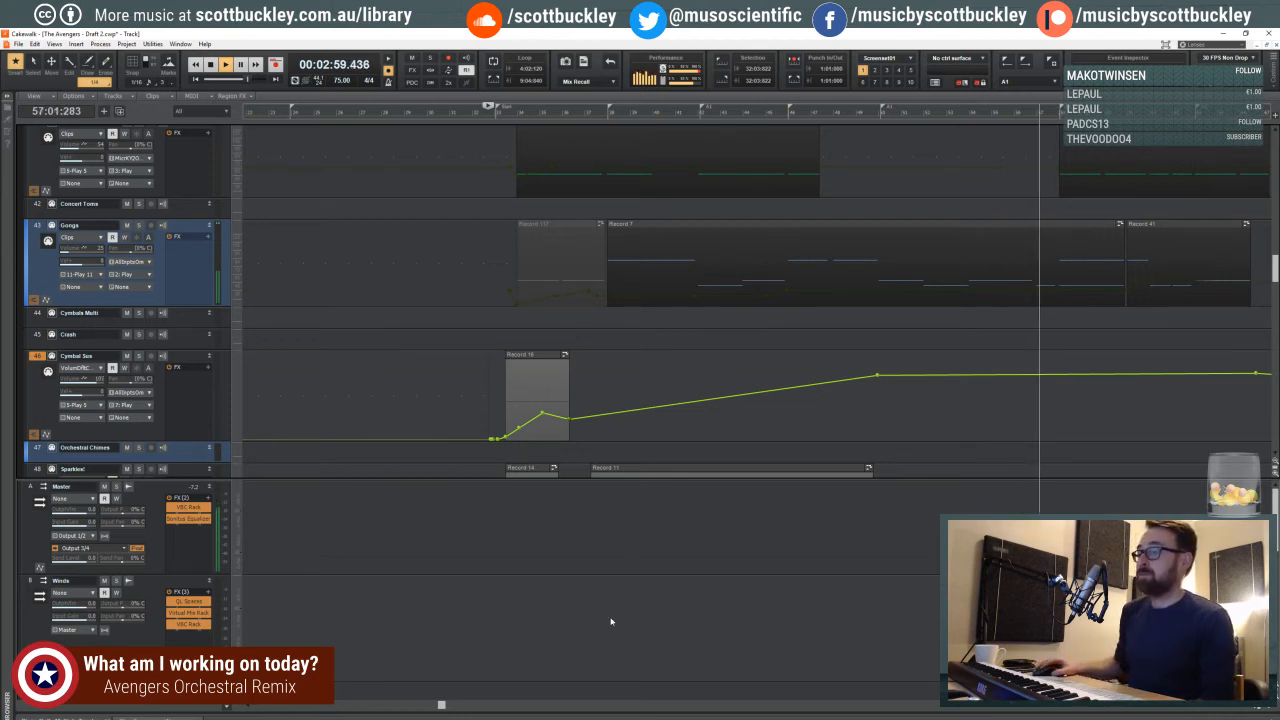
# - Examine the percussion, trombone and French horn tracks from measure 58 onward during playback, and stop playback at measure 73
pyautogui.moveTo(388, 479); pyautogui.dragTo(388, 592)
pyautogui.moveTo(1250, 708); pyautogui.dragTo(1202, 708)
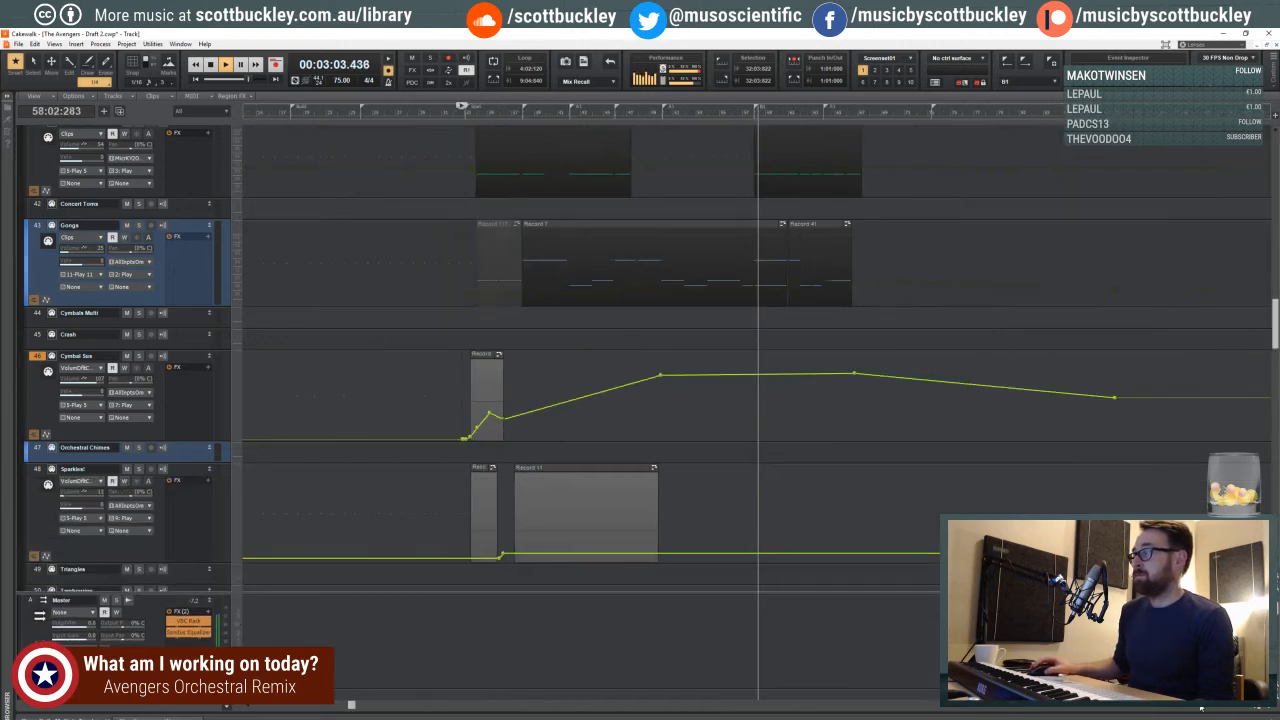
pyautogui.moveTo(351, 705); pyautogui.dragTo(535, 705)
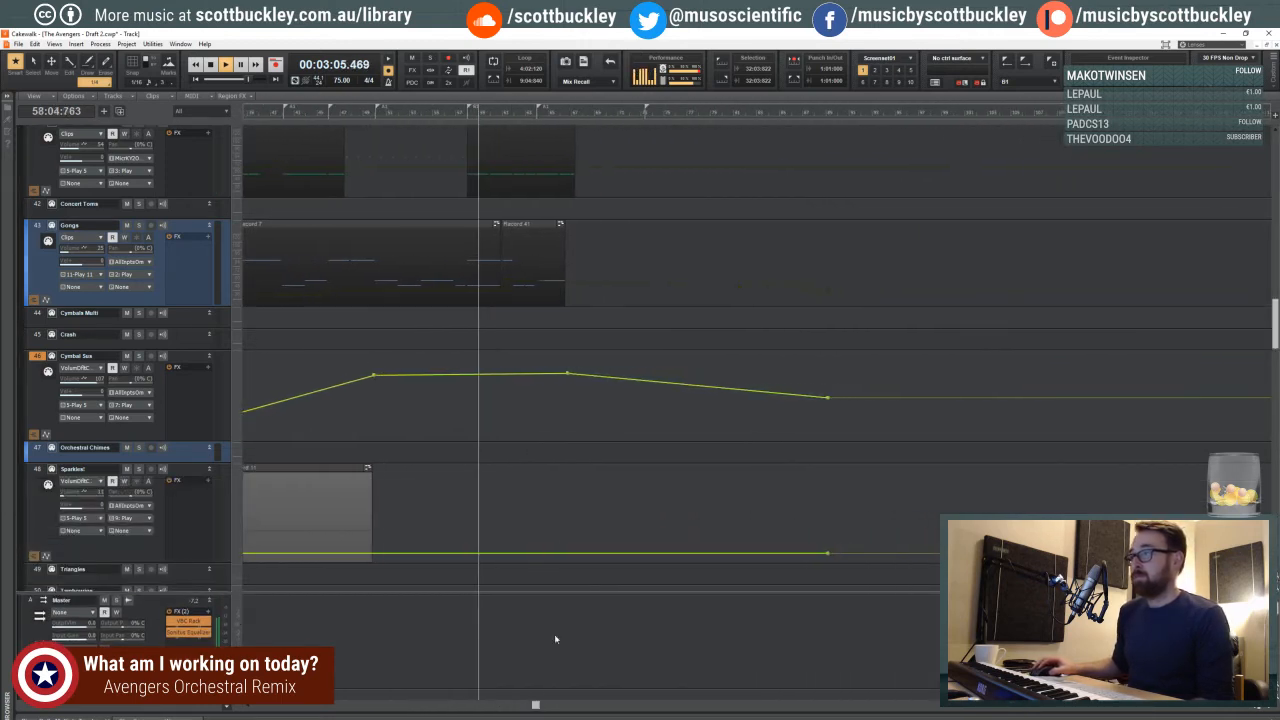
pyautogui.scroll(10, 543, 512)
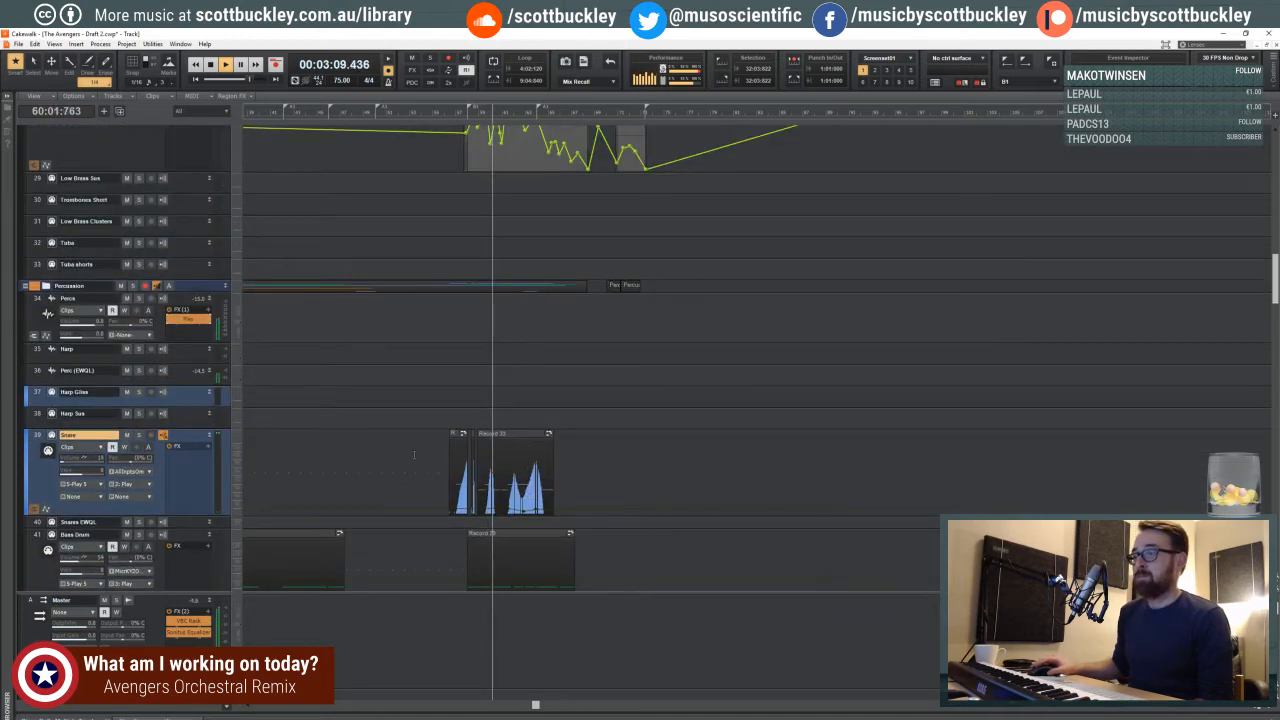
pyautogui.scroll(5, 420, 407)
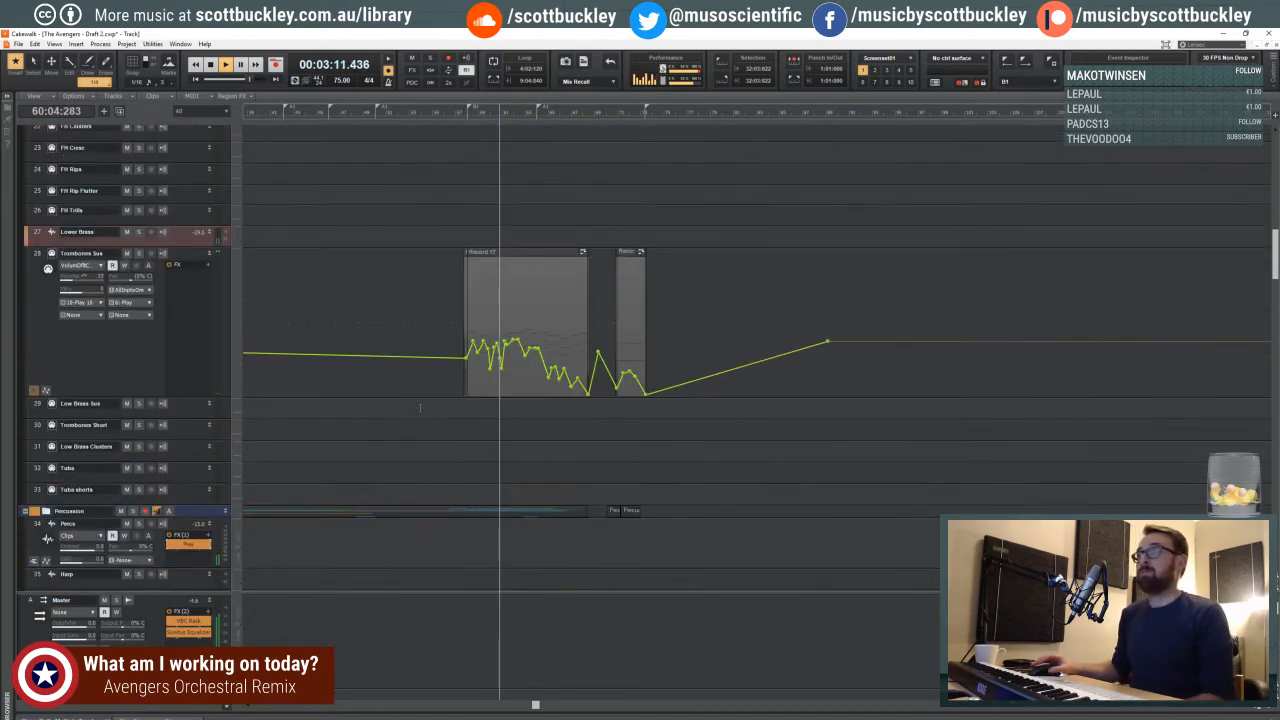
pyautogui.scroll(6, 420, 407)
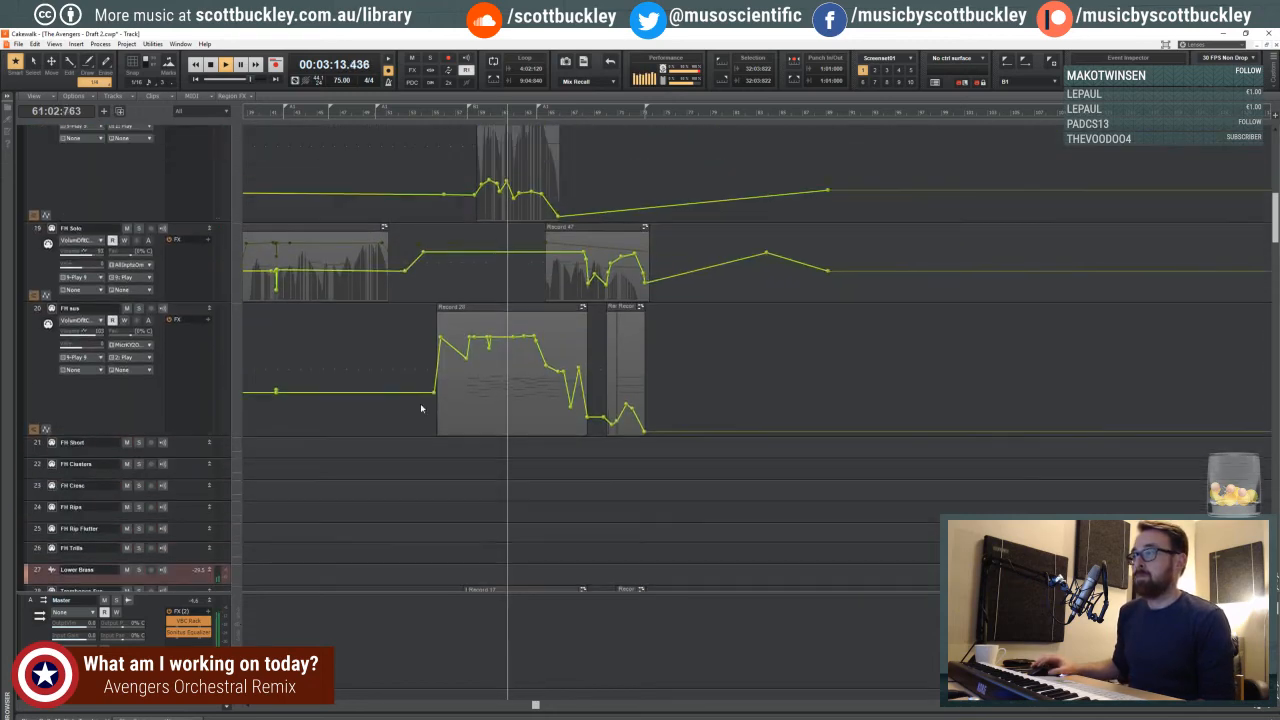
pyautogui.scroll(3, 507, 375)
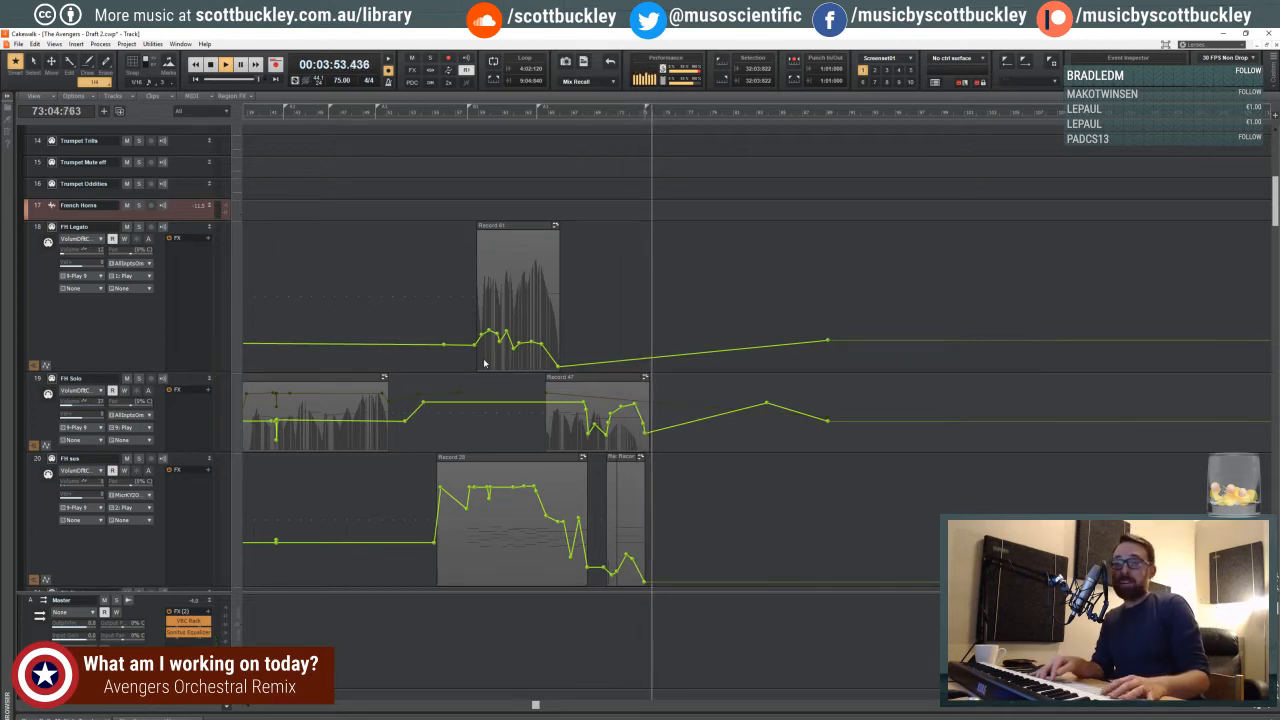
pyautogui.press('space')
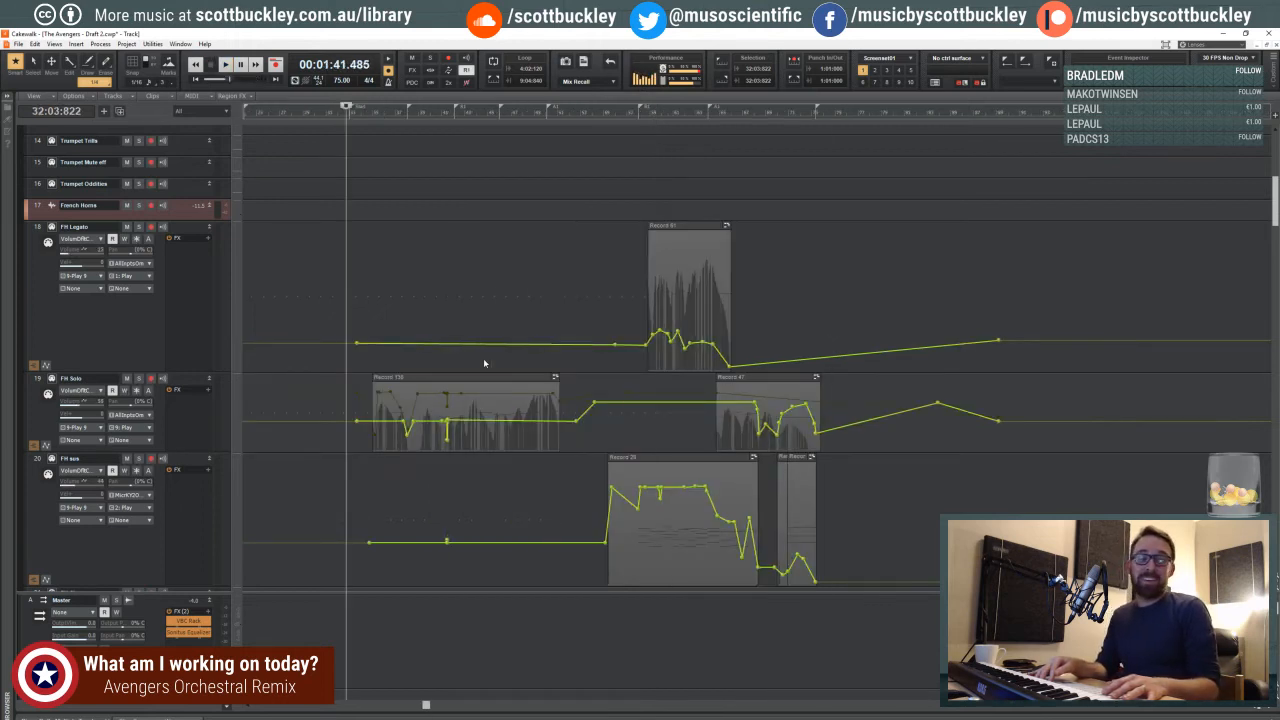
# - Zoom in on the French horn clips around measure 58 and play the project from just before measure 58
pyautogui.click(635, 160)
pyautogui.click(642, 189)
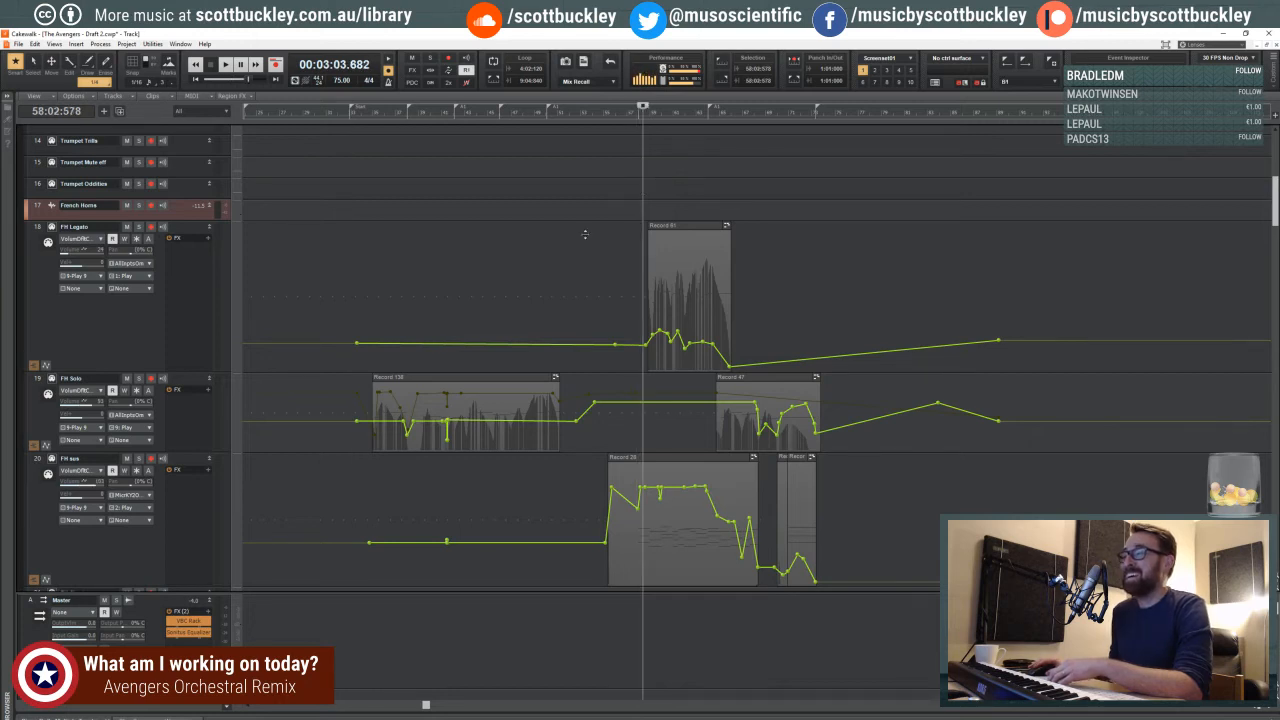
pyautogui.moveTo(427, 708); pyautogui.dragTo(455, 662)
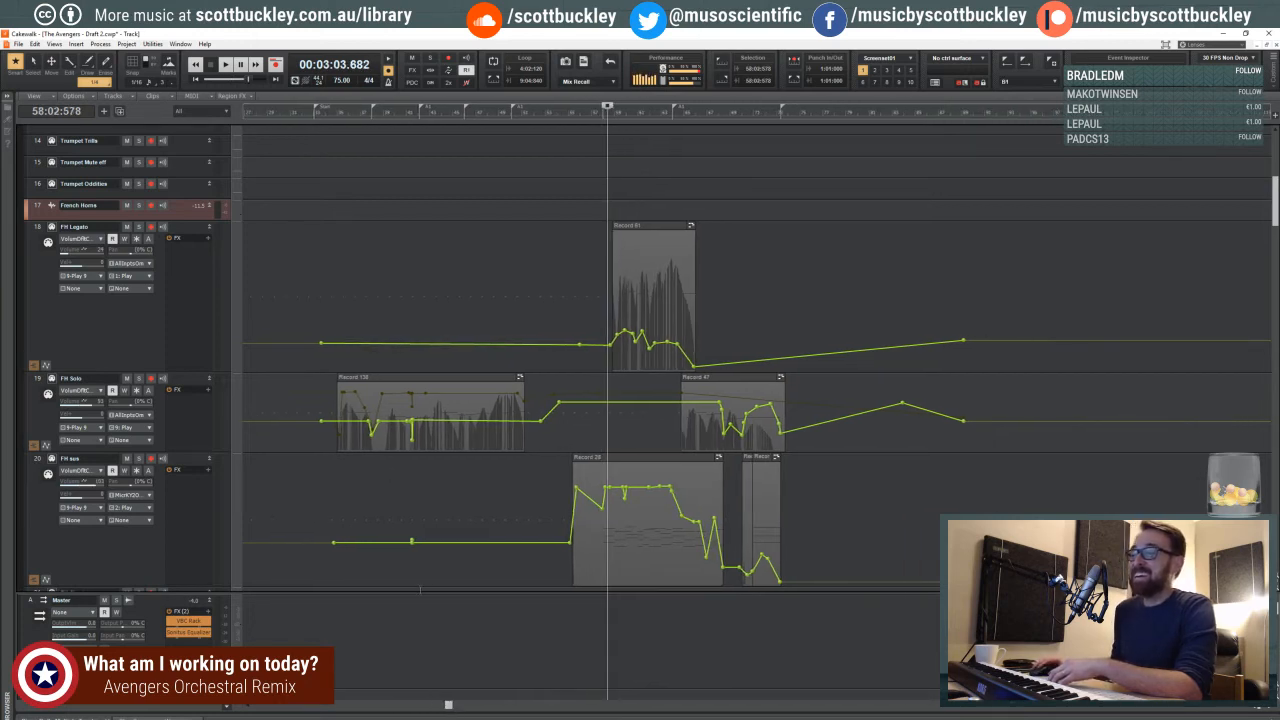
pyautogui.moveTo(410, 593); pyautogui.dragTo(485, 705)
pyautogui.moveTo(1270, 709); pyautogui.dragTo(1180, 711)
pyautogui.moveTo(743, 708); pyautogui.dragTo(758, 631)
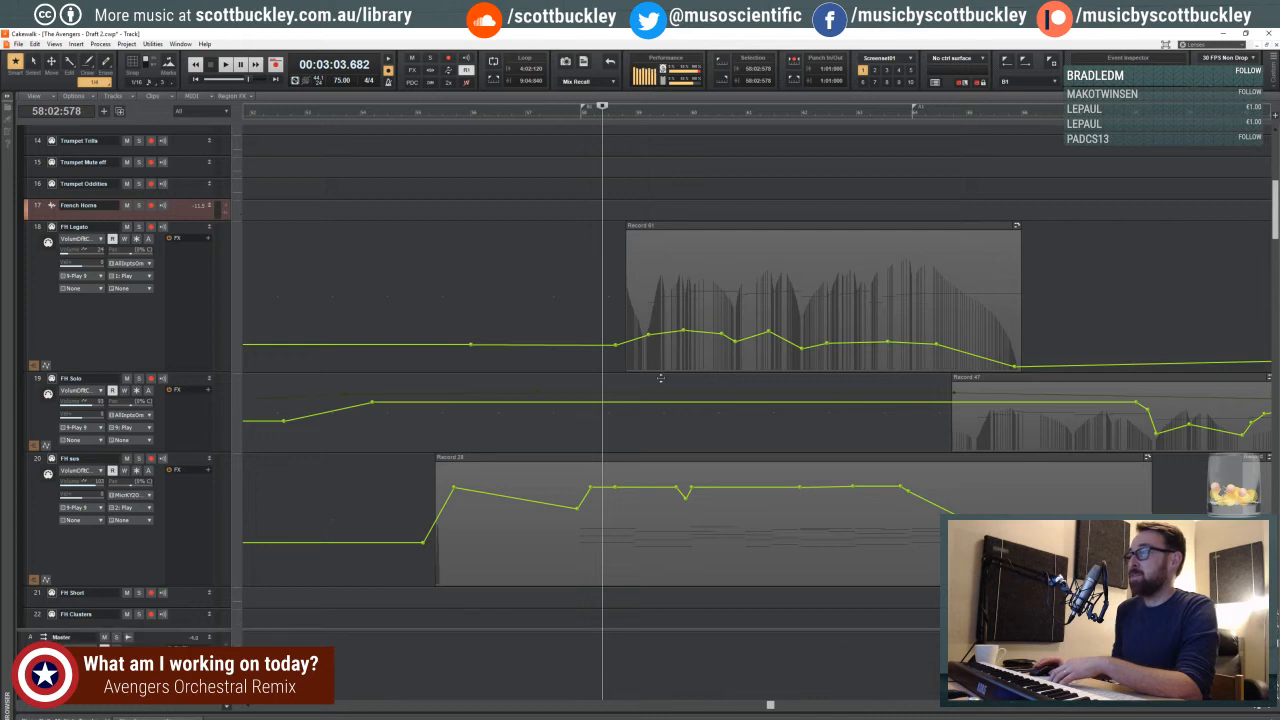
pyautogui.click(574, 285)
pyautogui.press('space')
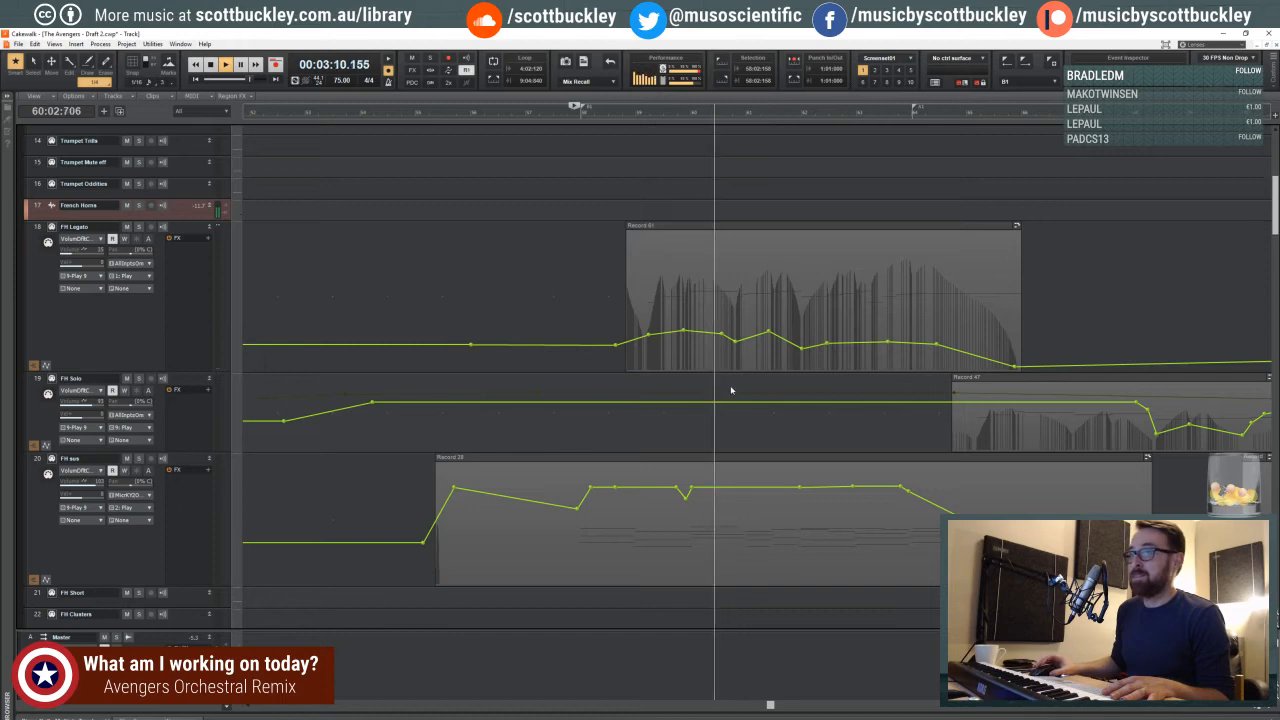
# - Show the Snare track's volume envelope over its clips with the Move tool active
pyautogui.scroll(3, 731, 390)
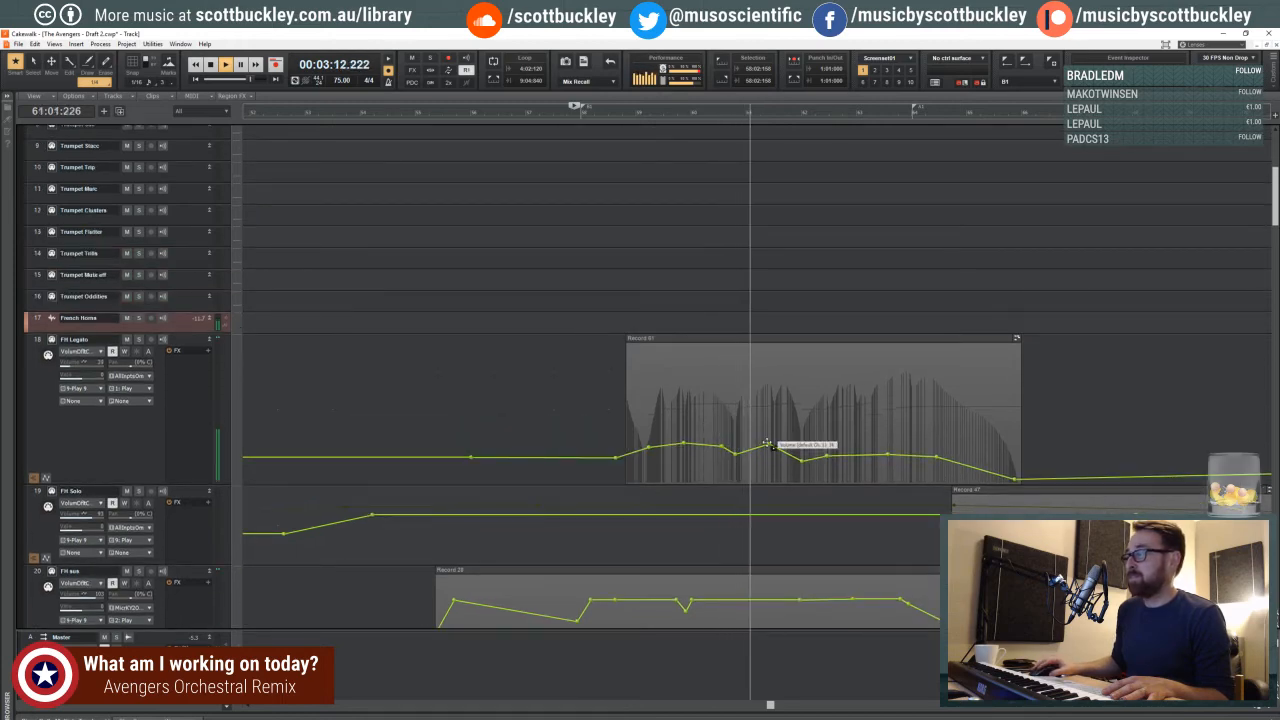
pyautogui.scroll(-8, 755, 440)
pyautogui.scroll(-5, 747, 437)
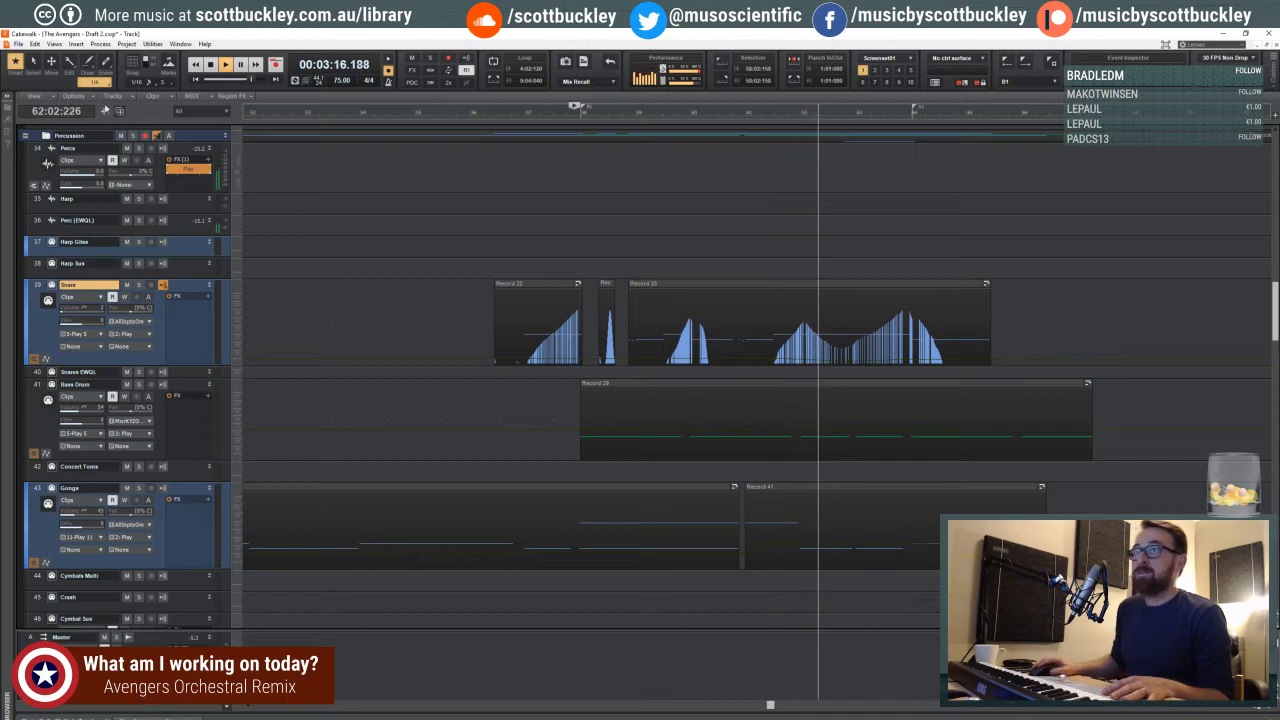
pyautogui.click(51, 62)
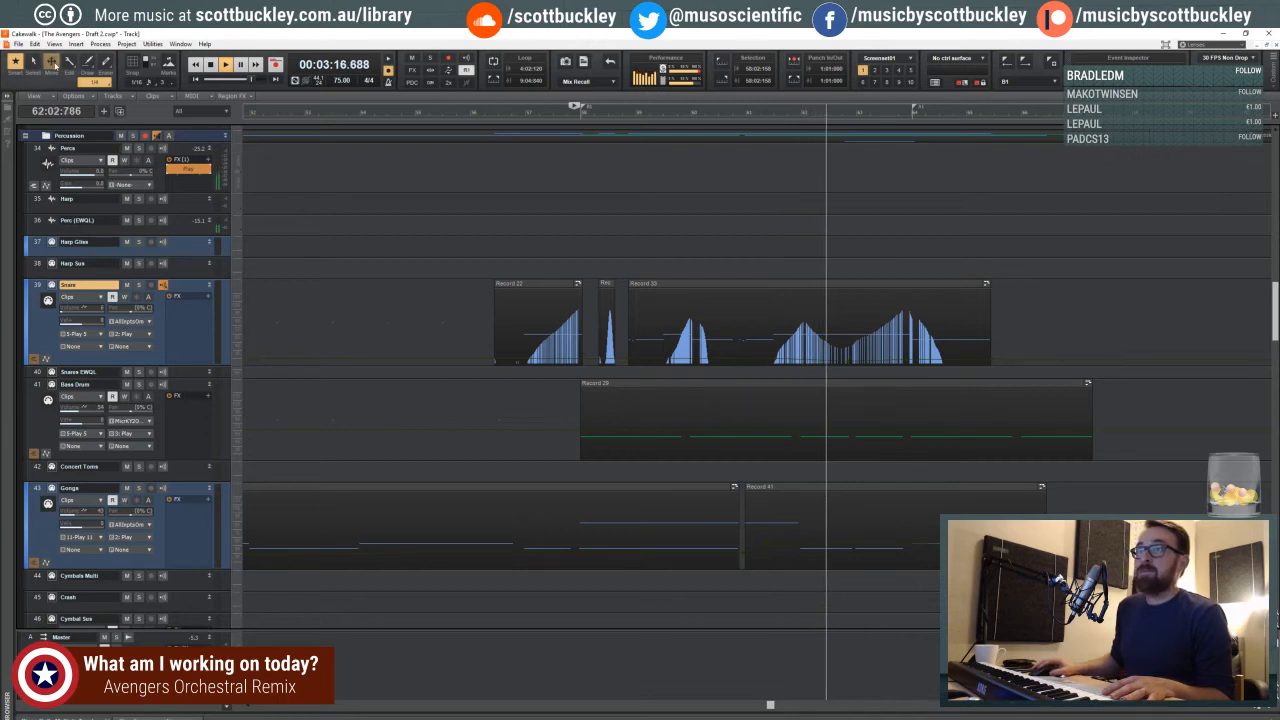
pyautogui.keyDown('shift'); pyautogui.click(642, 359); pyautogui.keyUp('shift')
pyautogui.click(642, 359)
pyautogui.moveTo(642, 359); pyautogui.dragTo(642, 360)
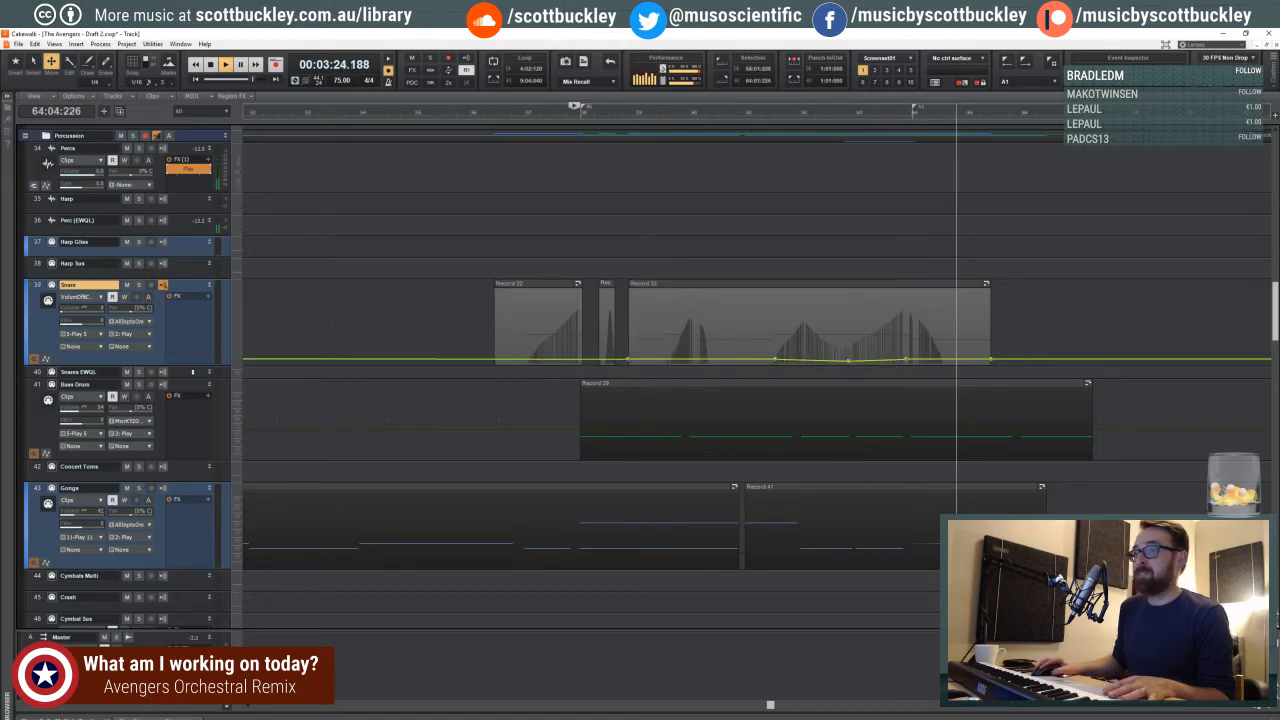
# - Enlarge the Snare track and slightly lower its volume envelope node at the end of the last snare clip
pyautogui.moveTo(184, 364); pyautogui.dragTo(209, 481)
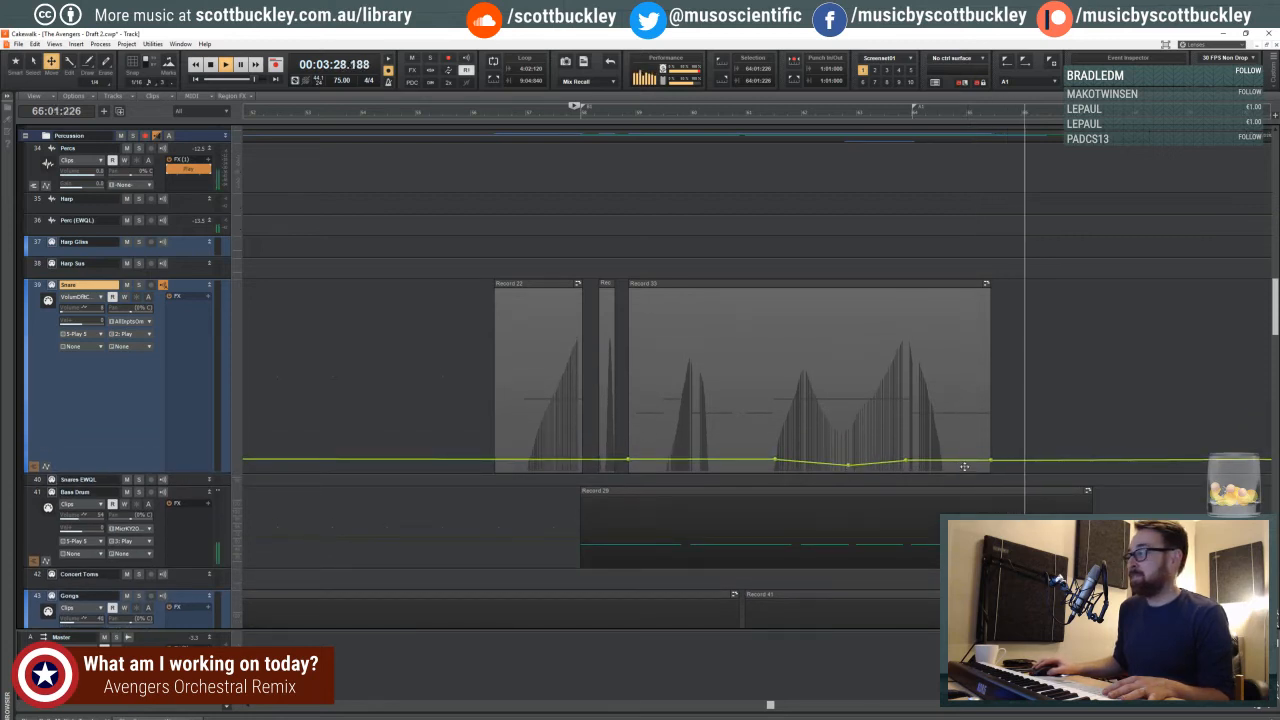
pyautogui.moveTo(991, 461); pyautogui.dragTo(991, 465)
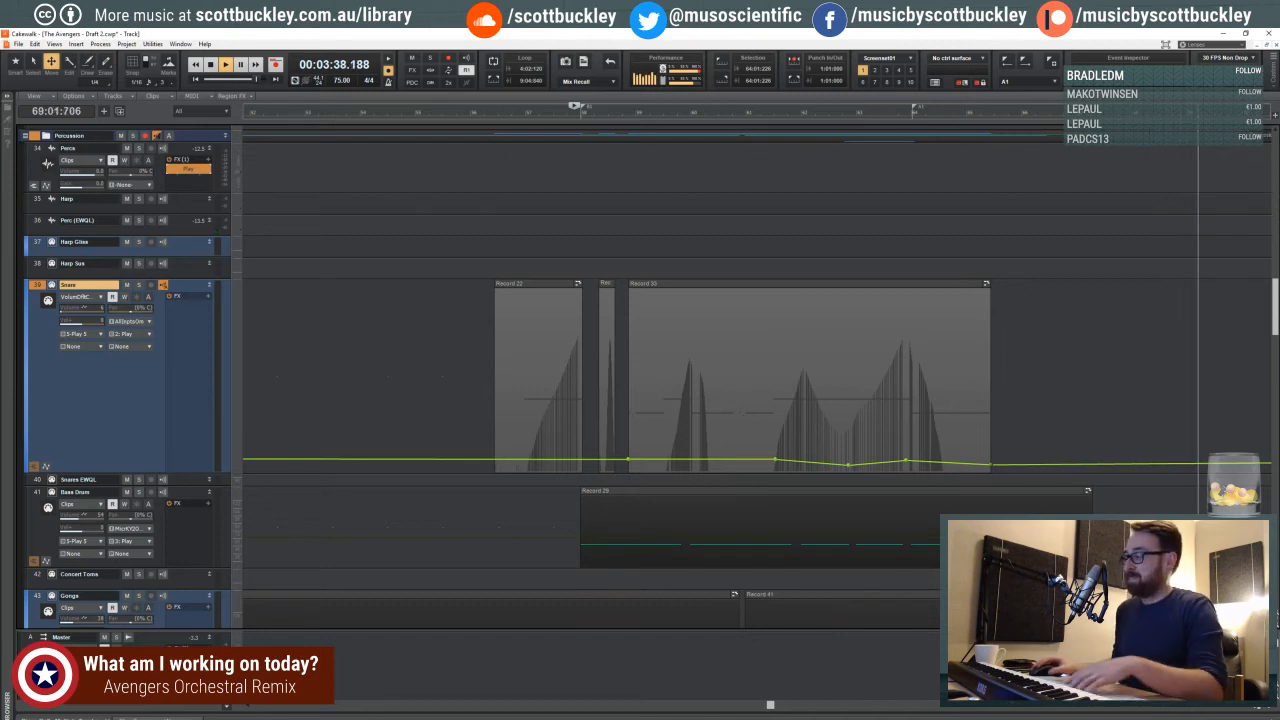
# - Stop playback, zoom out the timeline and place the playhead at beat 4 of measure 32
pyautogui.hotkey('ctrl', 'Left')
pyautogui.hotkey('ctrl', 'Left')
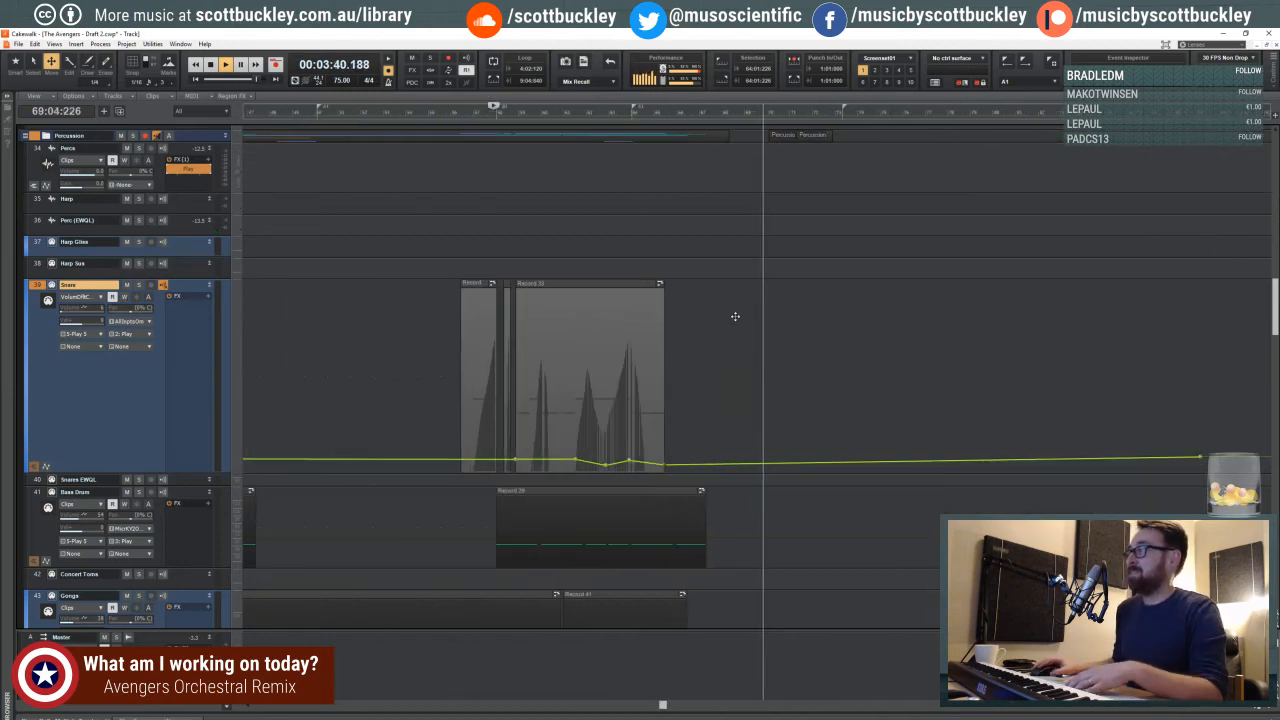
pyautogui.press('space')
pyautogui.moveTo(506, 200); pyautogui.dragTo(303, 181)
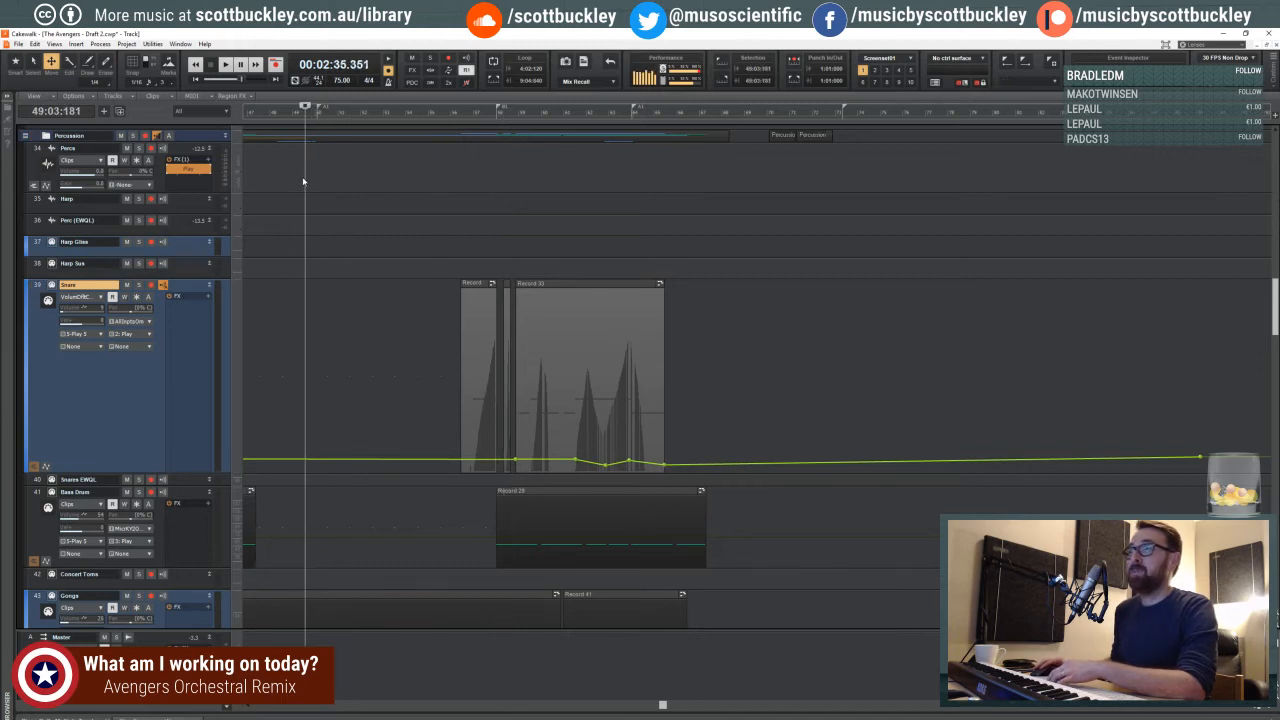
pyautogui.click(1247, 707)
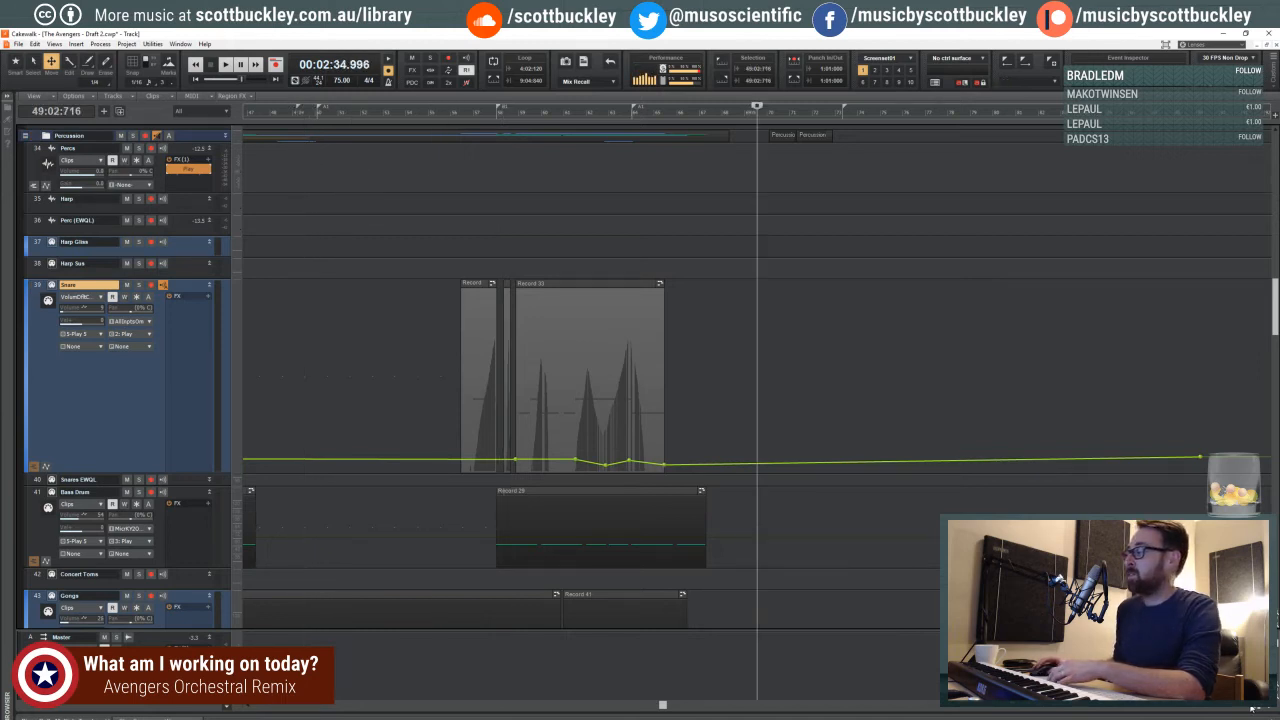
pyautogui.click(1247, 707)
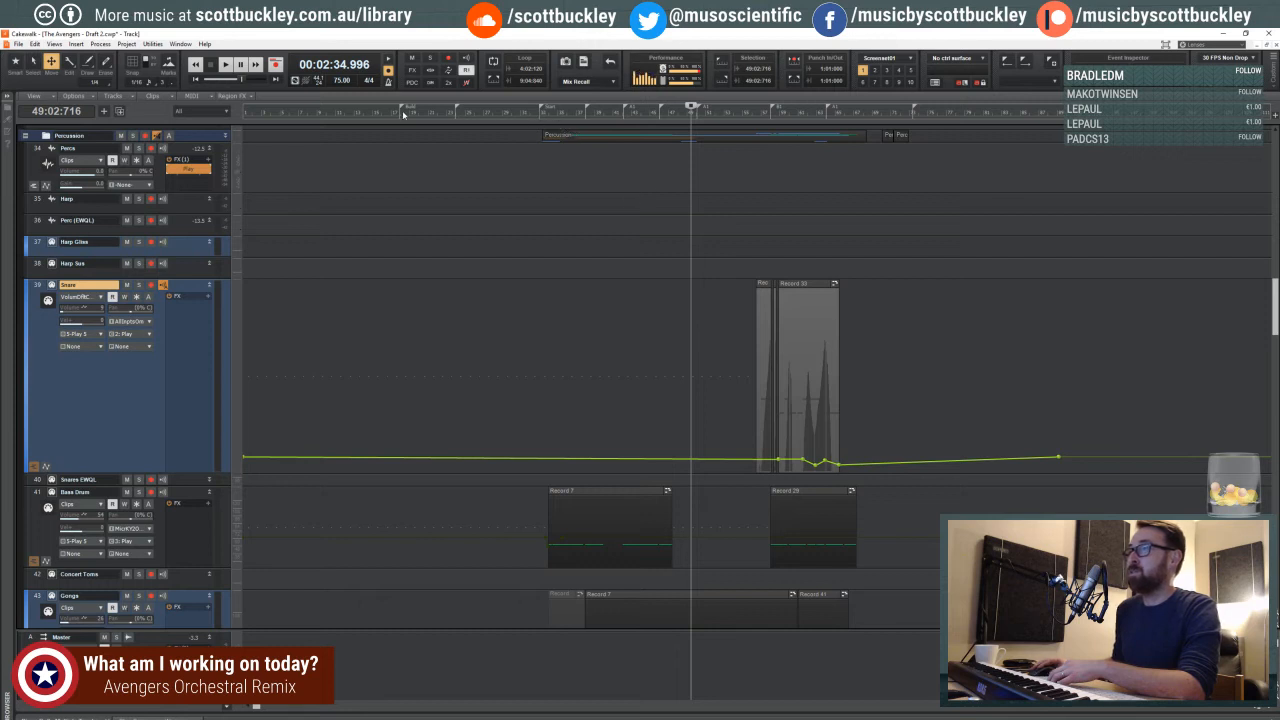
pyautogui.click(539, 121)
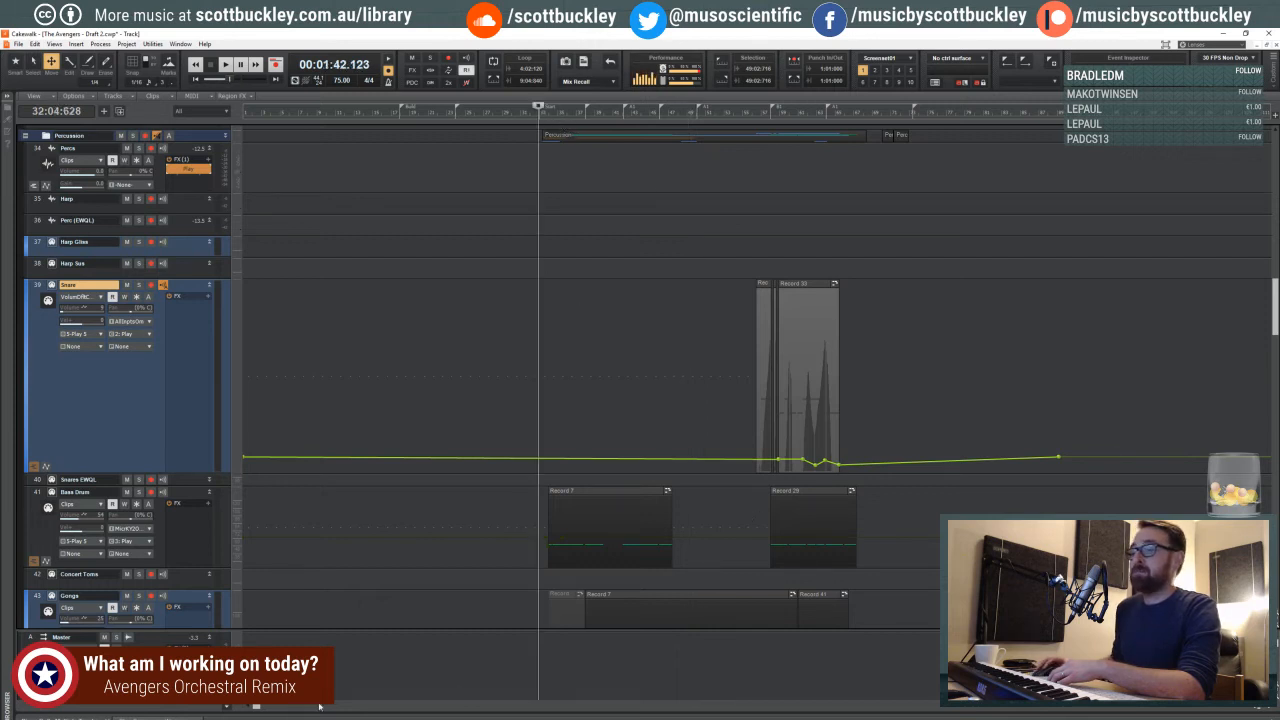
# - Examine the French horn, percussion and timpani tracks from measure 32 onward, zooming out to view the whole section
pyautogui.moveTo(256, 707); pyautogui.dragTo(337, 706)
pyautogui.scroll(10, 591, 397)
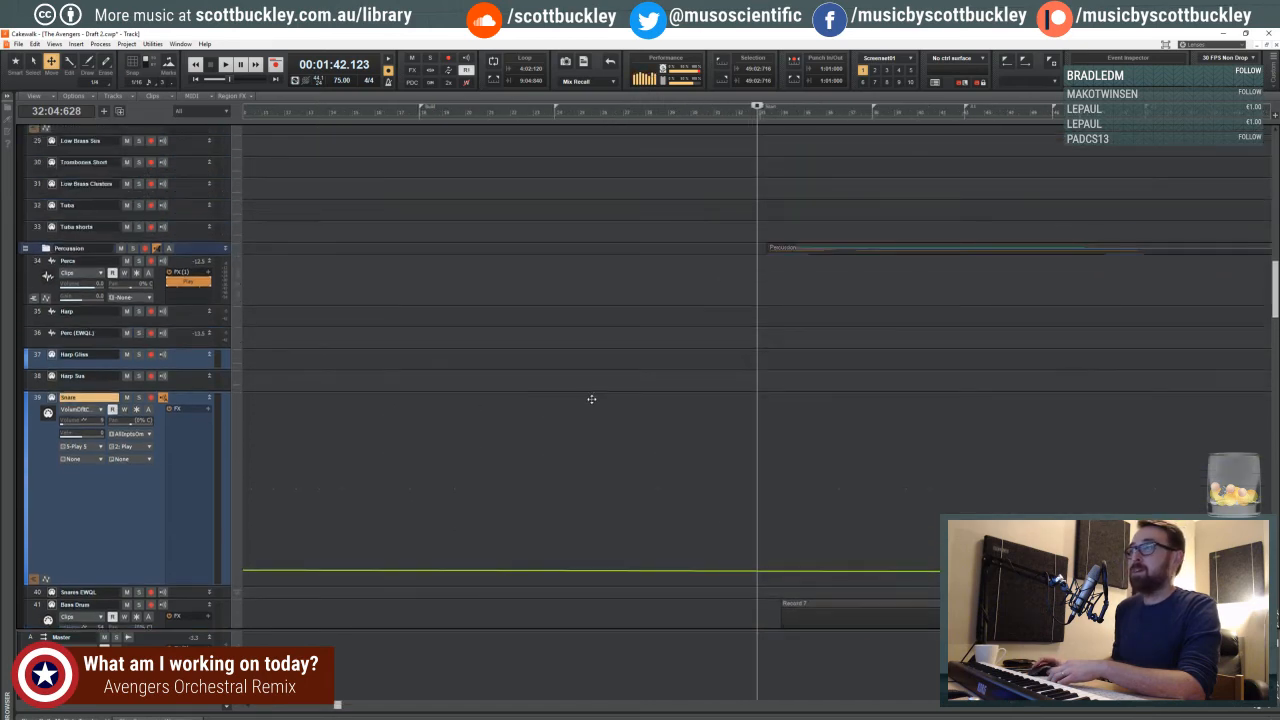
pyautogui.scroll(-13, 599, 388)
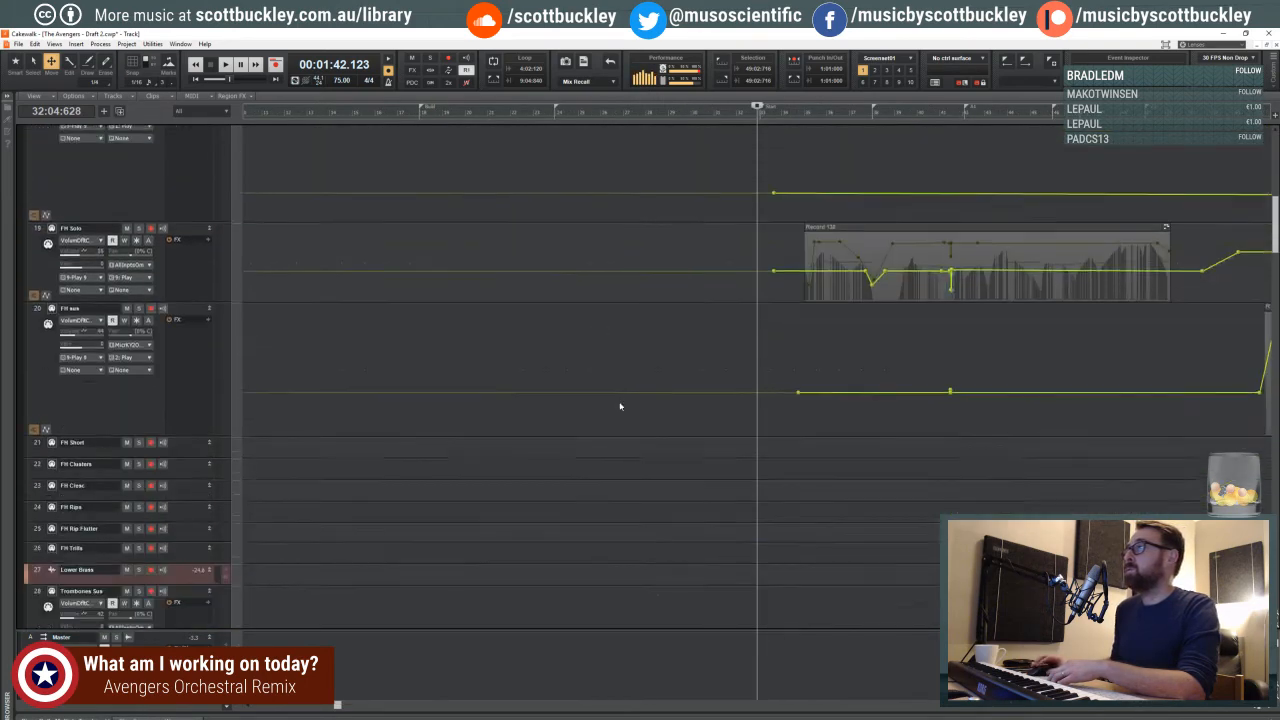
pyautogui.scroll(-5, 640, 408)
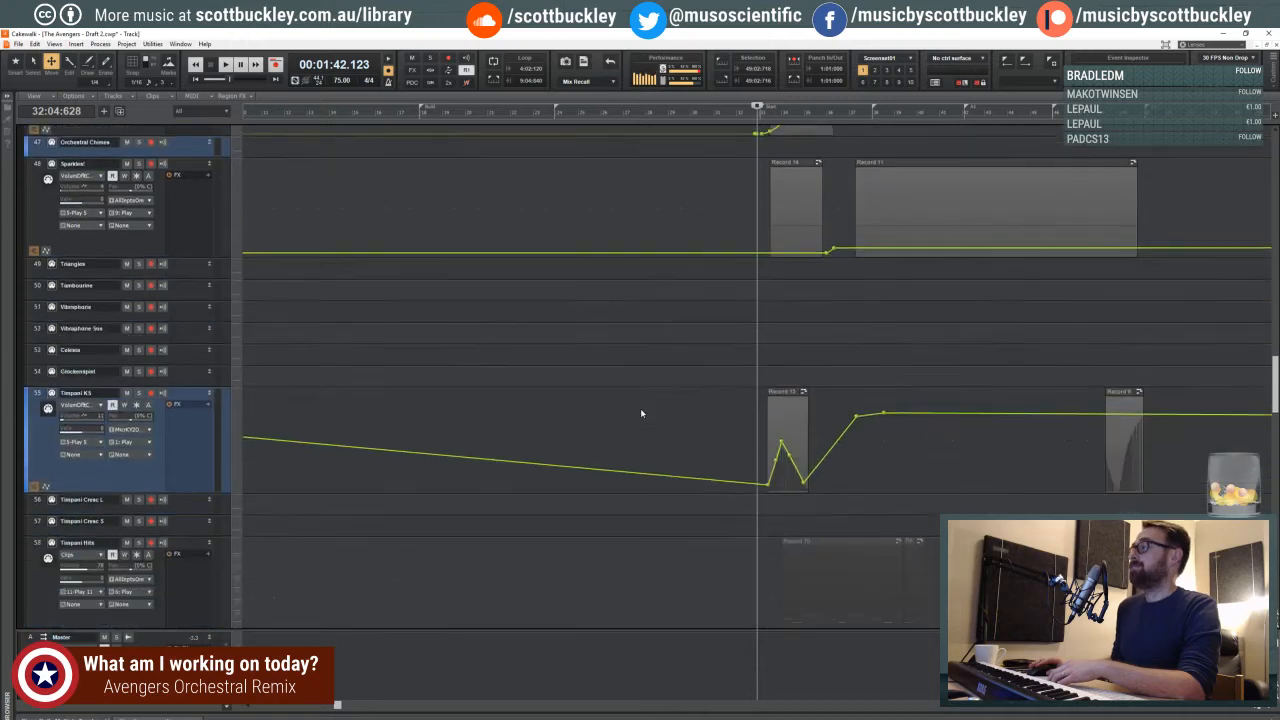
pyautogui.click(322, 704)
pyautogui.click(324, 704)
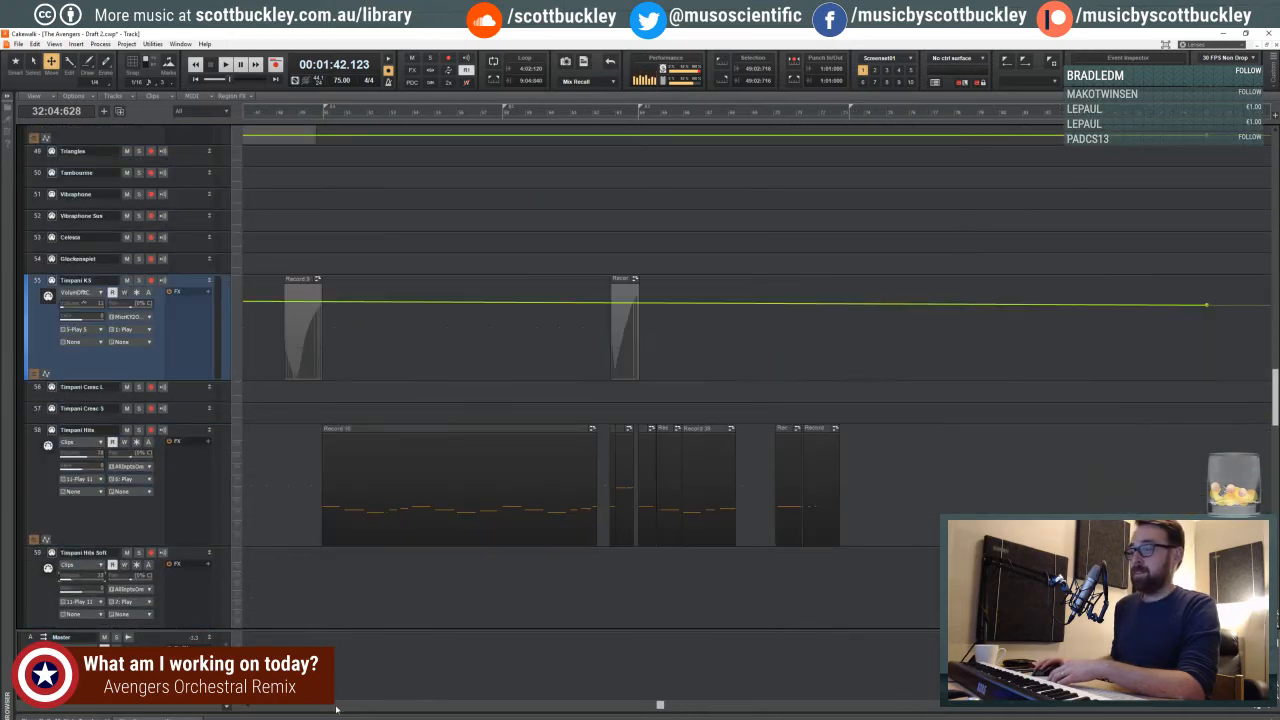
pyautogui.click(340, 706)
pyautogui.click(1236, 707)
pyautogui.click(1236, 707)
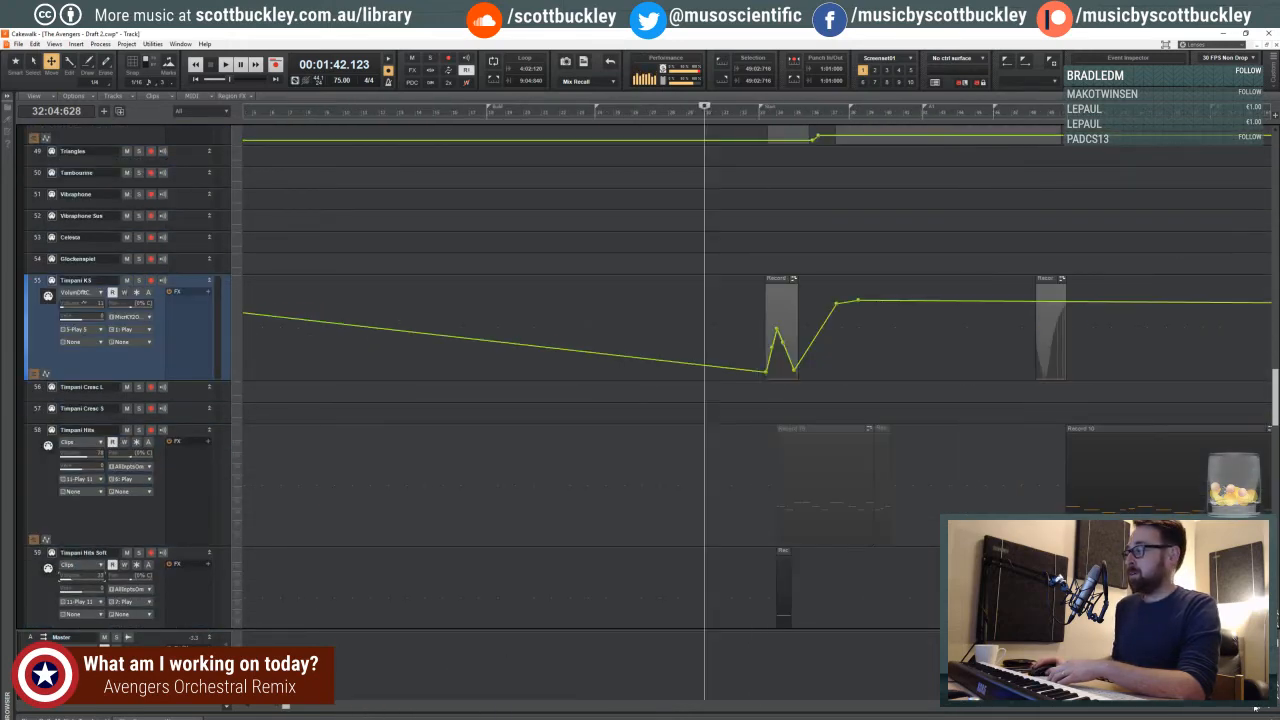
pyautogui.click(1236, 707)
pyautogui.click(1236, 707)
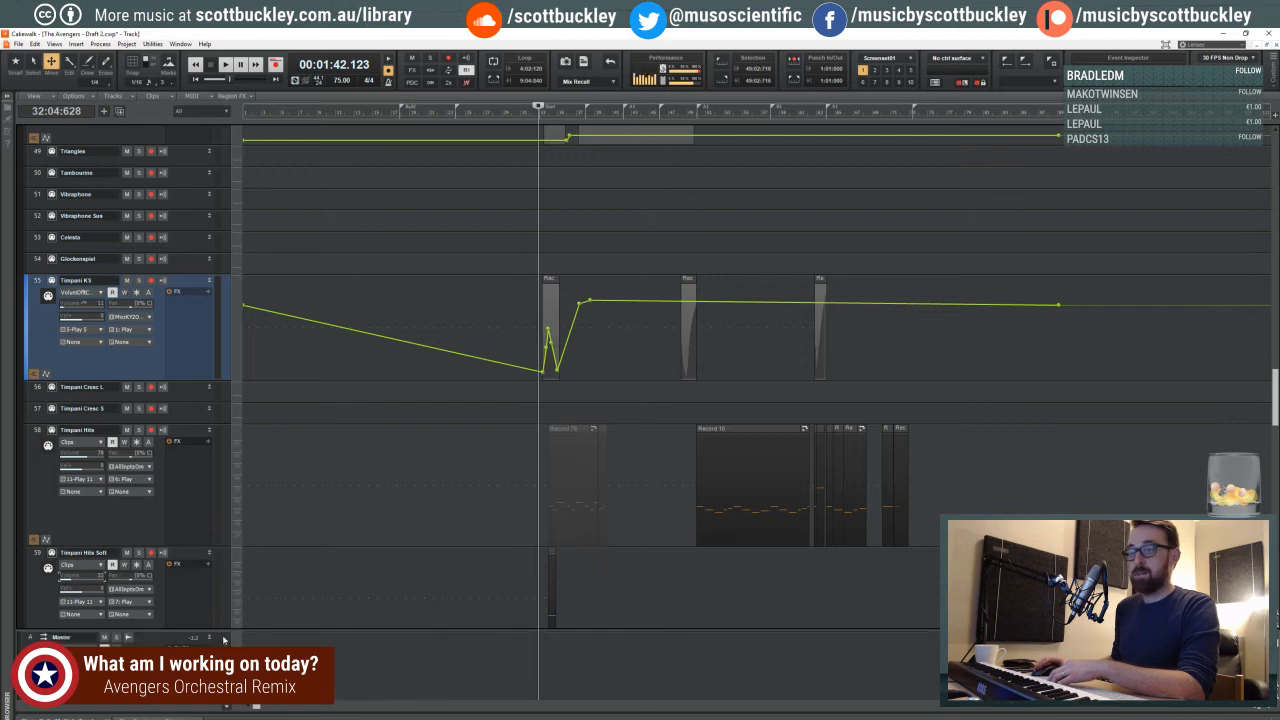
# - Insert Youlean Loudness Meter 2 on the Master bus and start playback from beat 4 of measure 32
pyautogui.moveTo(224, 640); pyautogui.dragTo(224, 422)
pyautogui.rightClick(191, 491)
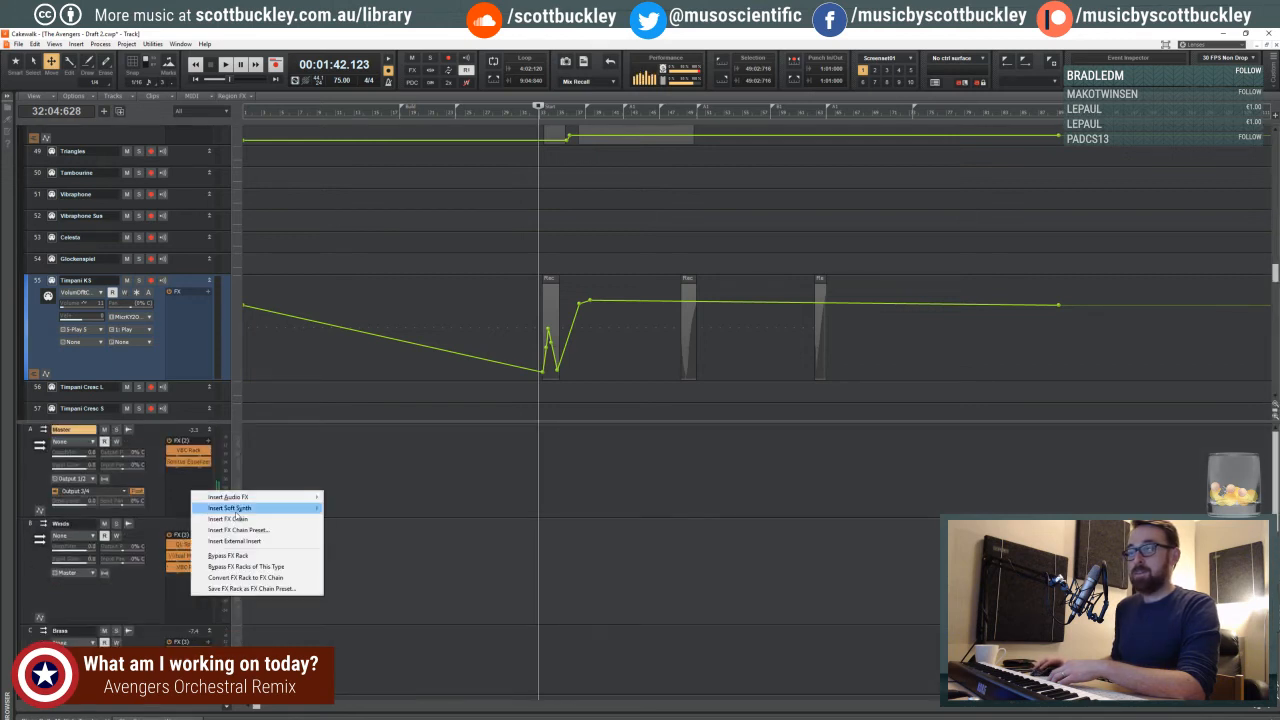
pyautogui.moveTo(241, 516)
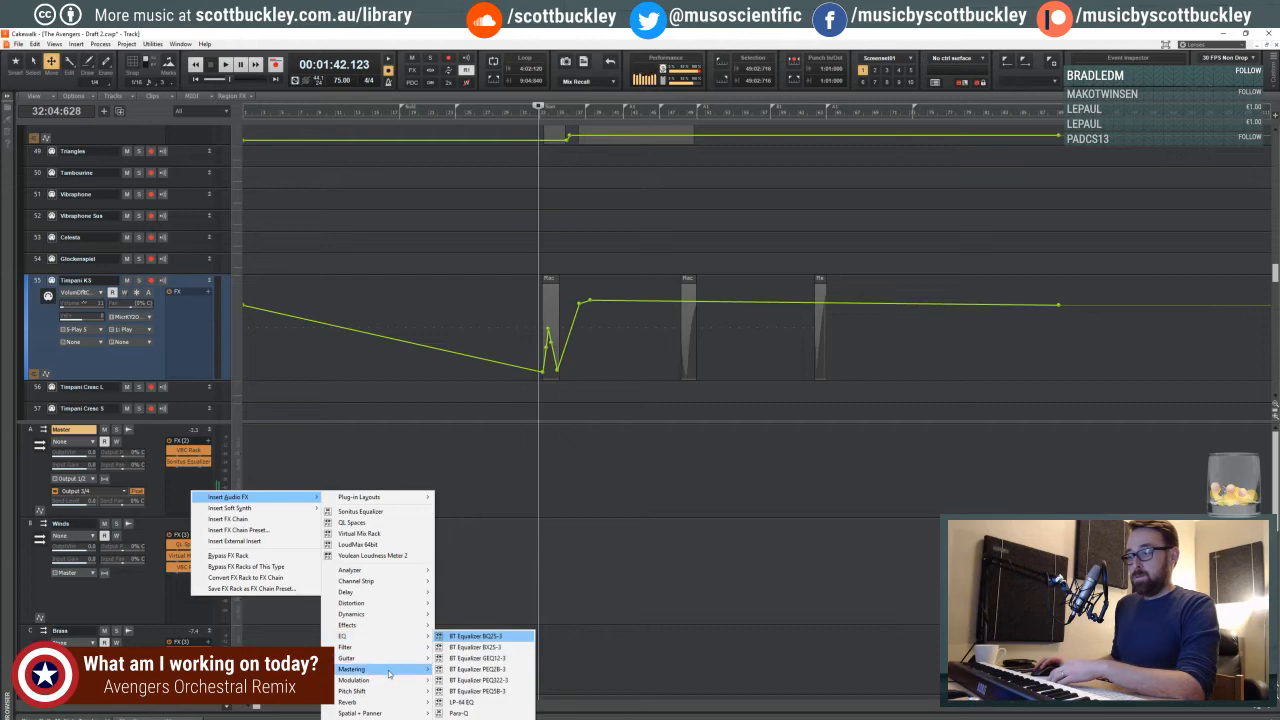
pyautogui.moveTo(391, 685)
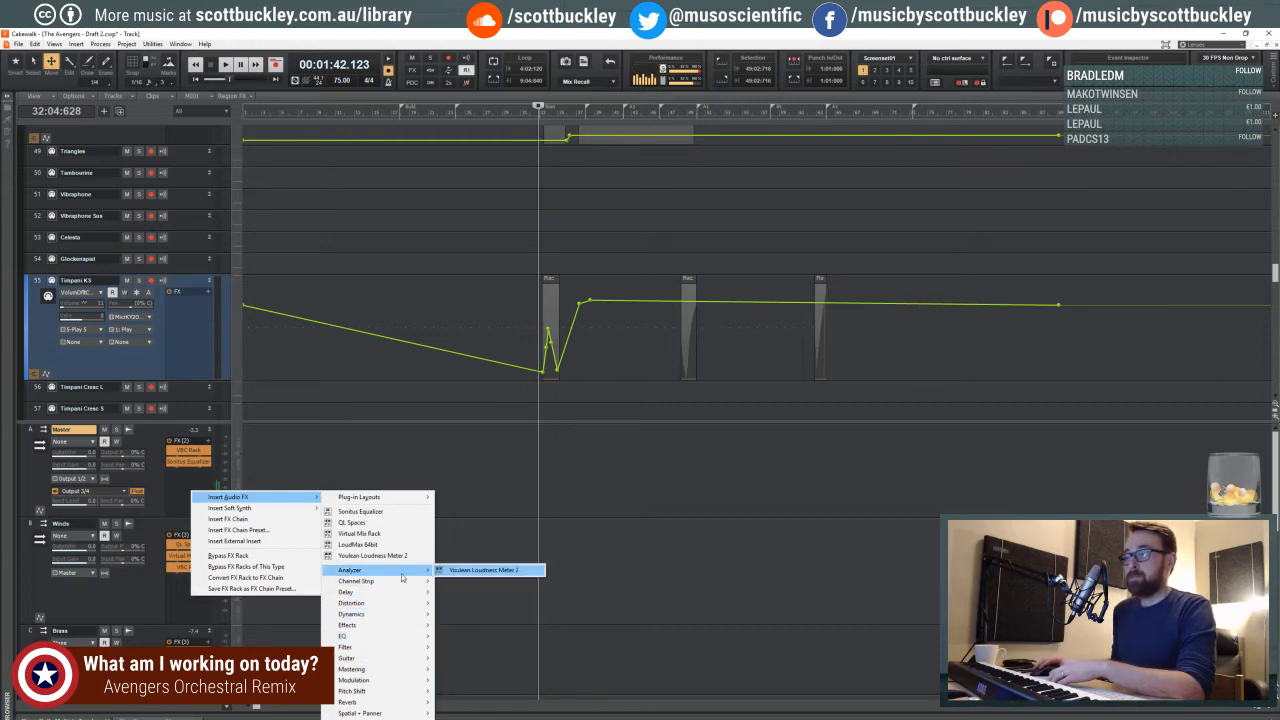
pyautogui.click(459, 572)
pyautogui.moveTo(474, 86); pyautogui.dragTo(451, 399)
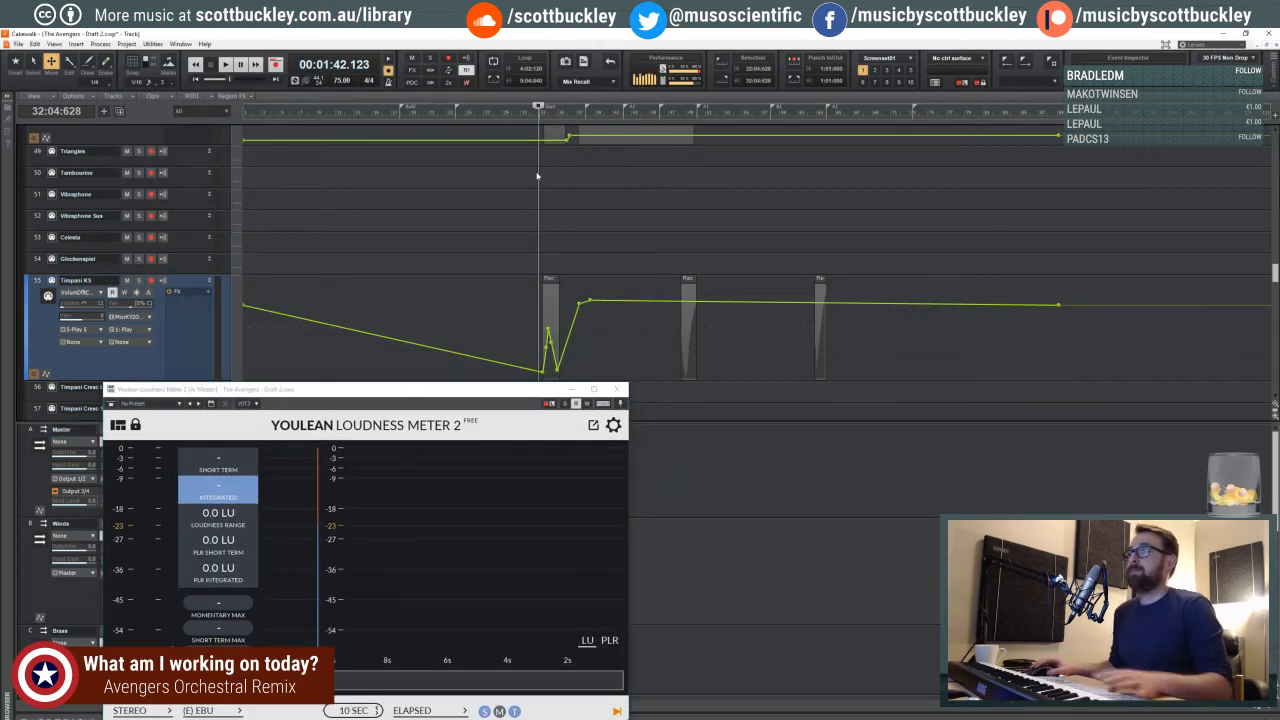
pyautogui.press('space')
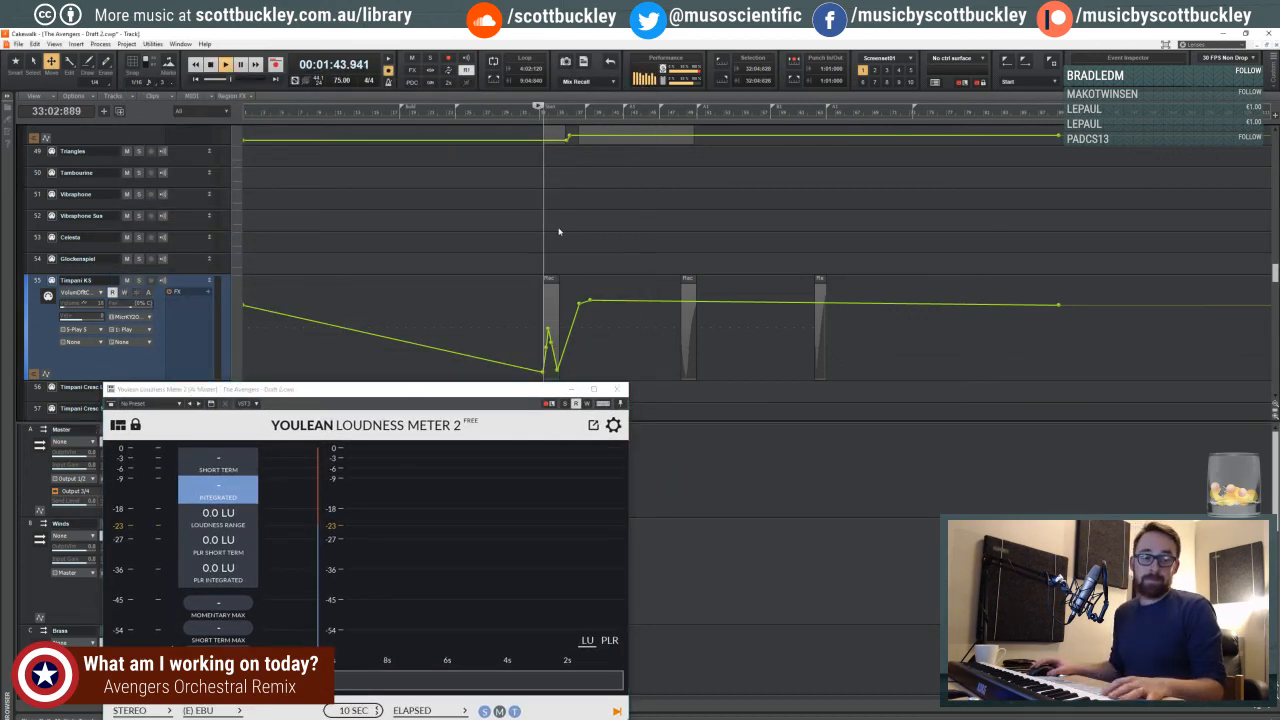
# - Stop playback, place the playhead late in beat 3 of measure 32, and close the loudness meter
pyautogui.press('space')
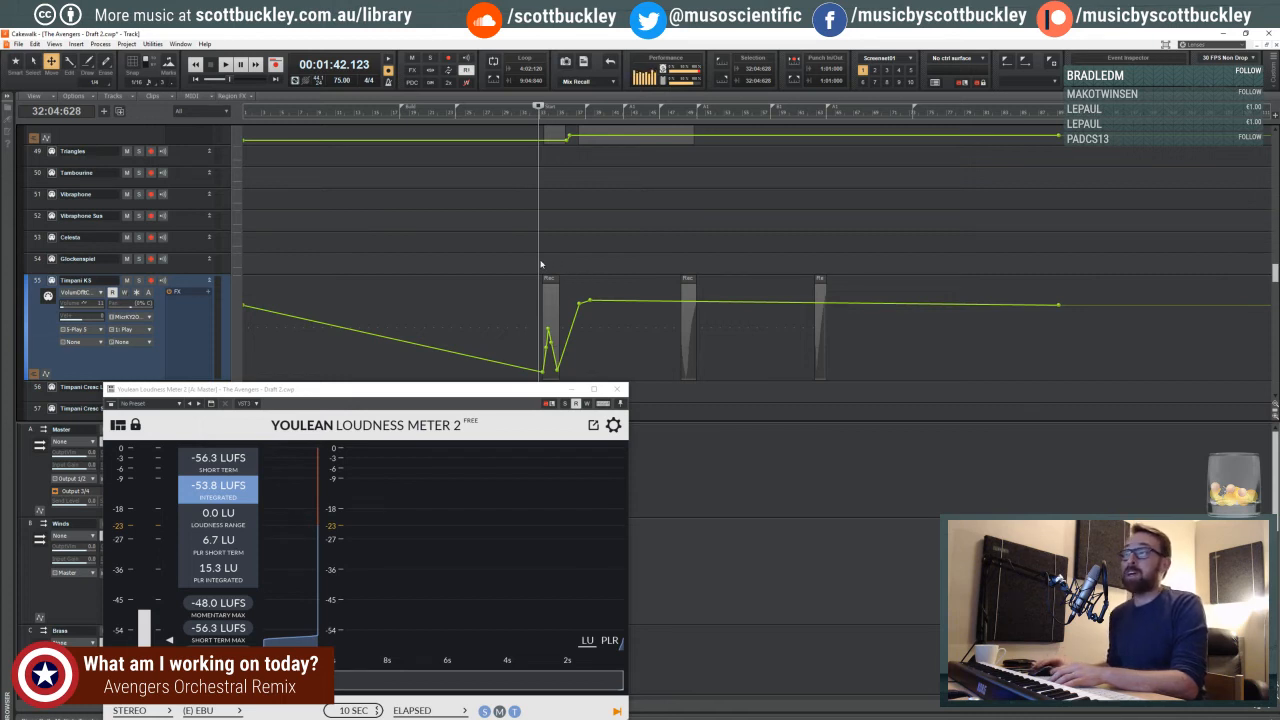
pyautogui.click(536, 264)
pyautogui.click(534, 265)
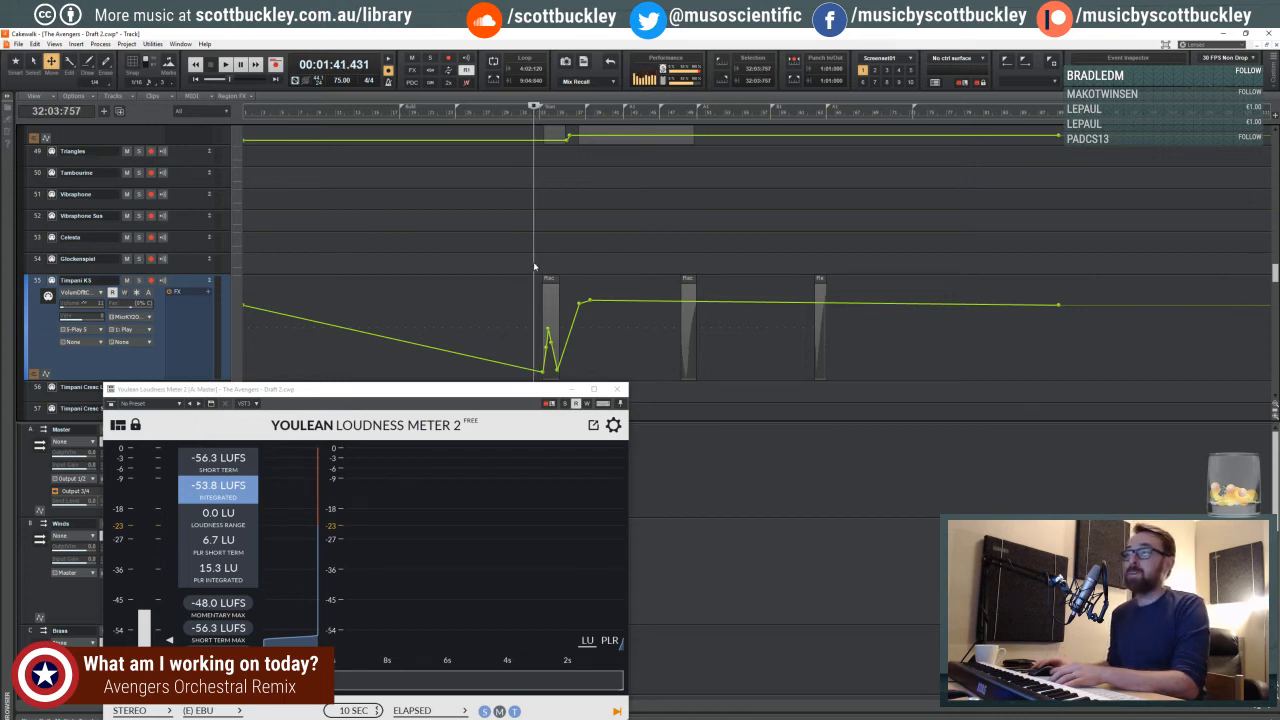
pyautogui.click(536, 265)
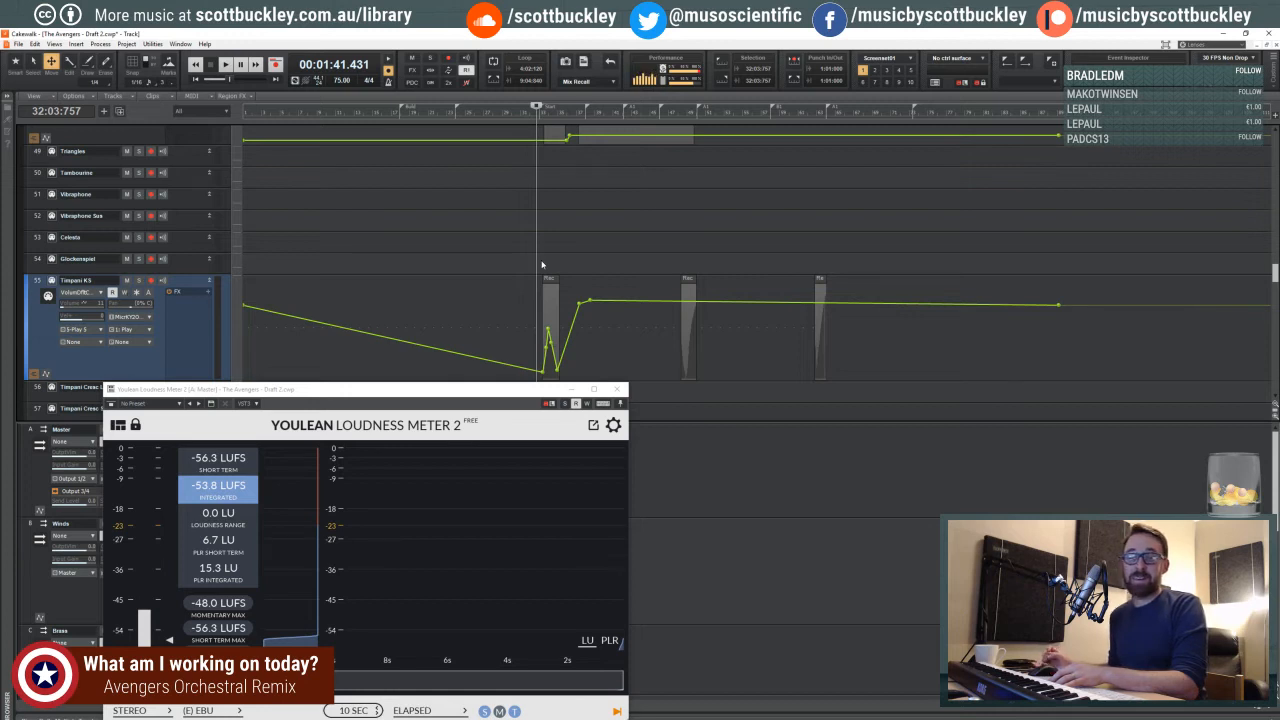
pyautogui.click(1268, 710)
pyautogui.click(1268, 710)
pyautogui.click(1268, 710)
pyautogui.click(1268, 710)
pyautogui.click(1268, 710)
pyautogui.click(1268, 710)
pyautogui.click(1268, 710)
pyautogui.click(1268, 710)
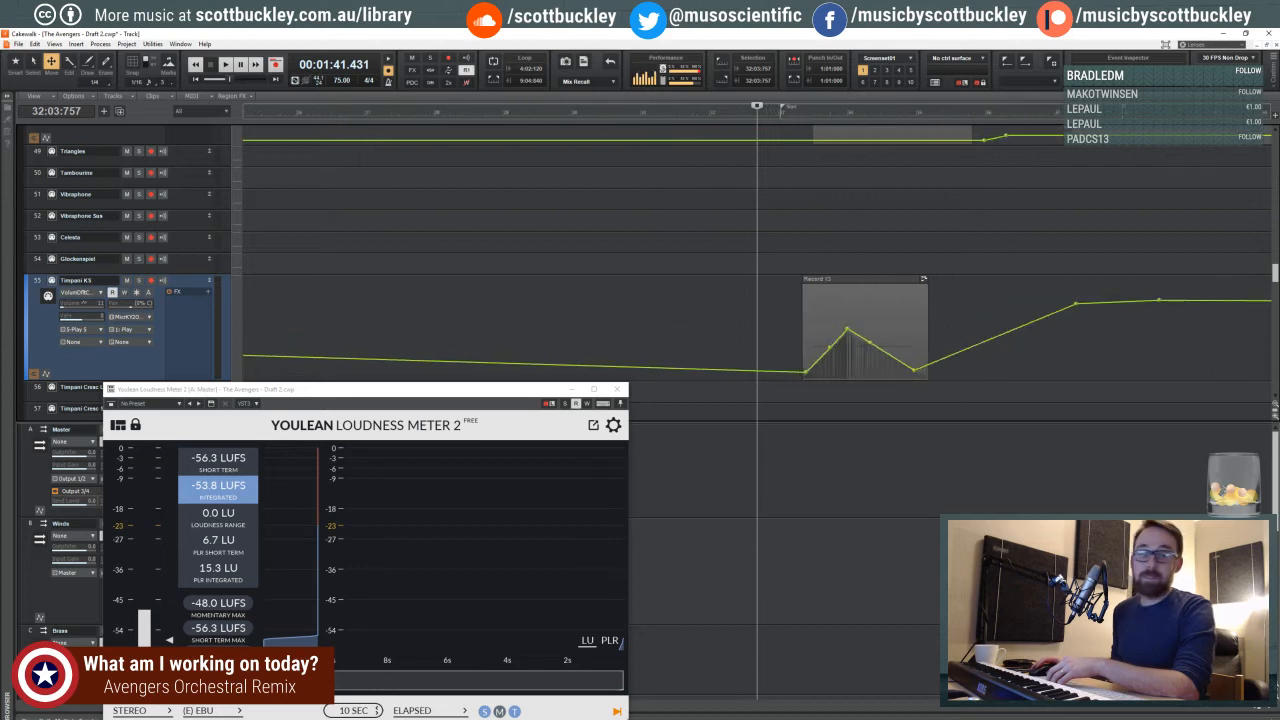
pyautogui.click(617, 389)
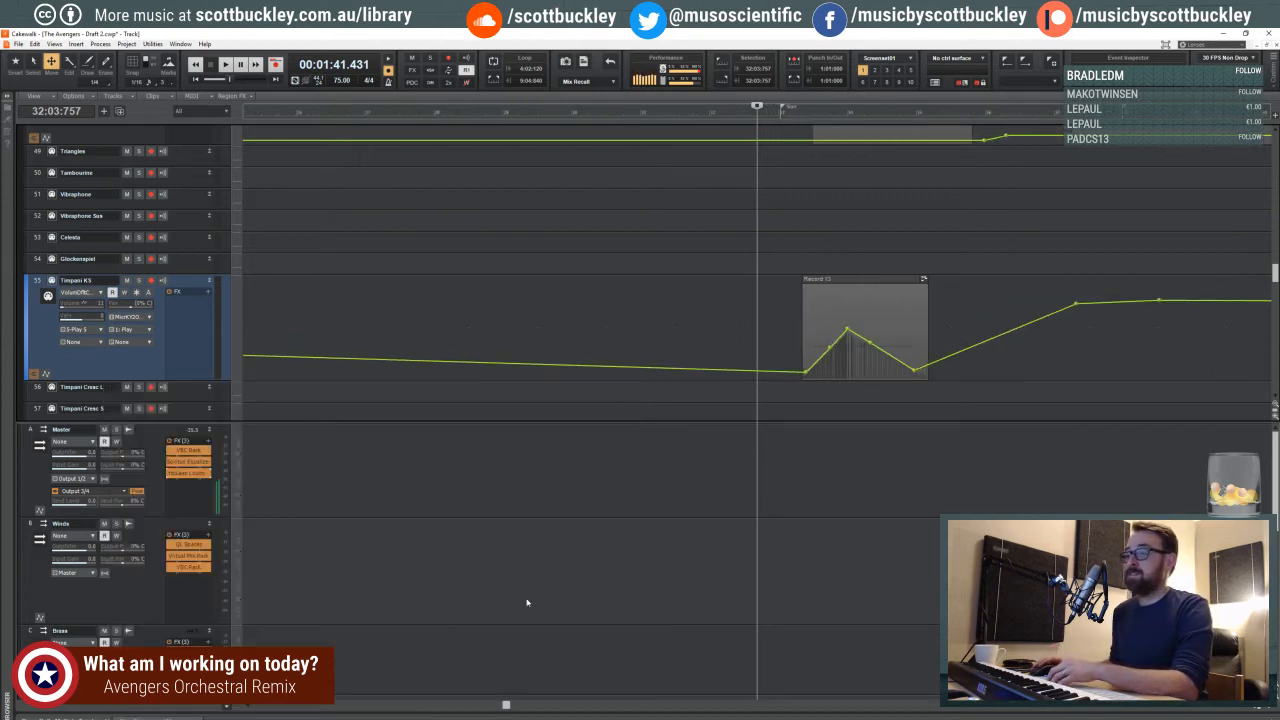
# - Play from beat 4 of measure 32 and check the Master bus loudness in Youlean Loudness Meter 2
pyautogui.moveTo(506, 705); pyautogui.dragTo(560, 708)
pyautogui.moveTo(401, 119); pyautogui.dragTo(396, 116)
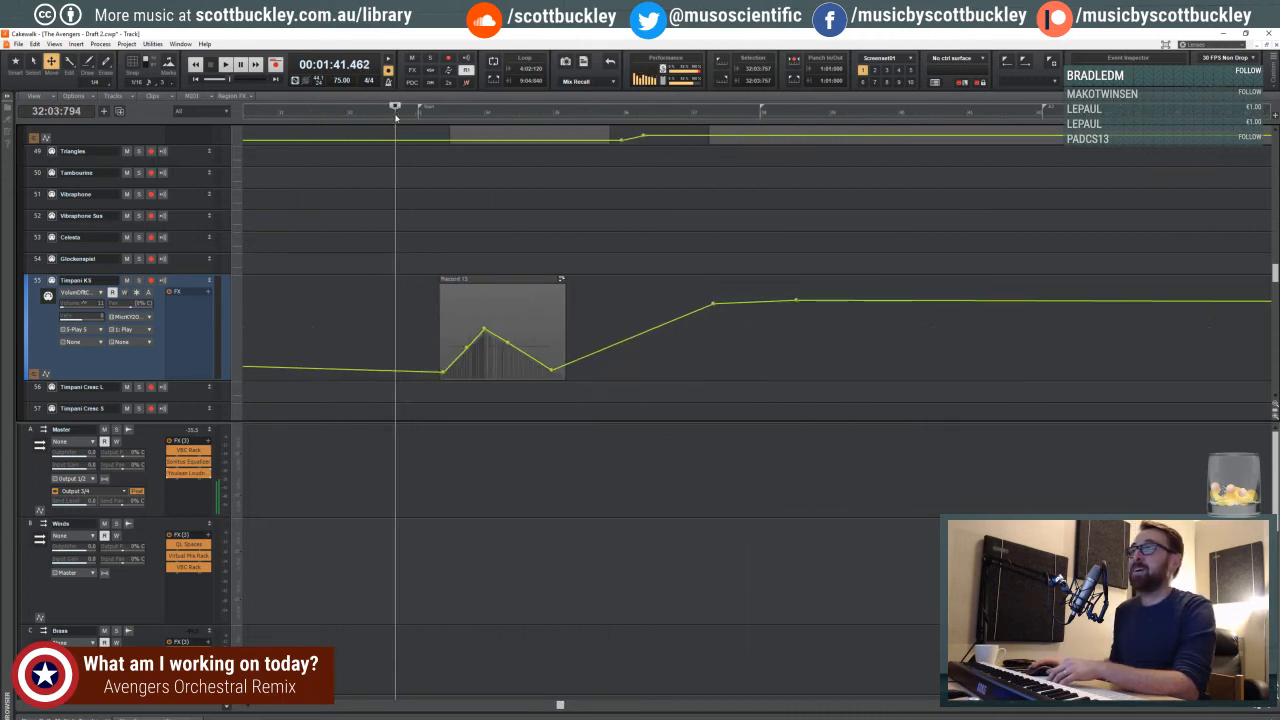
pyautogui.click(396, 118)
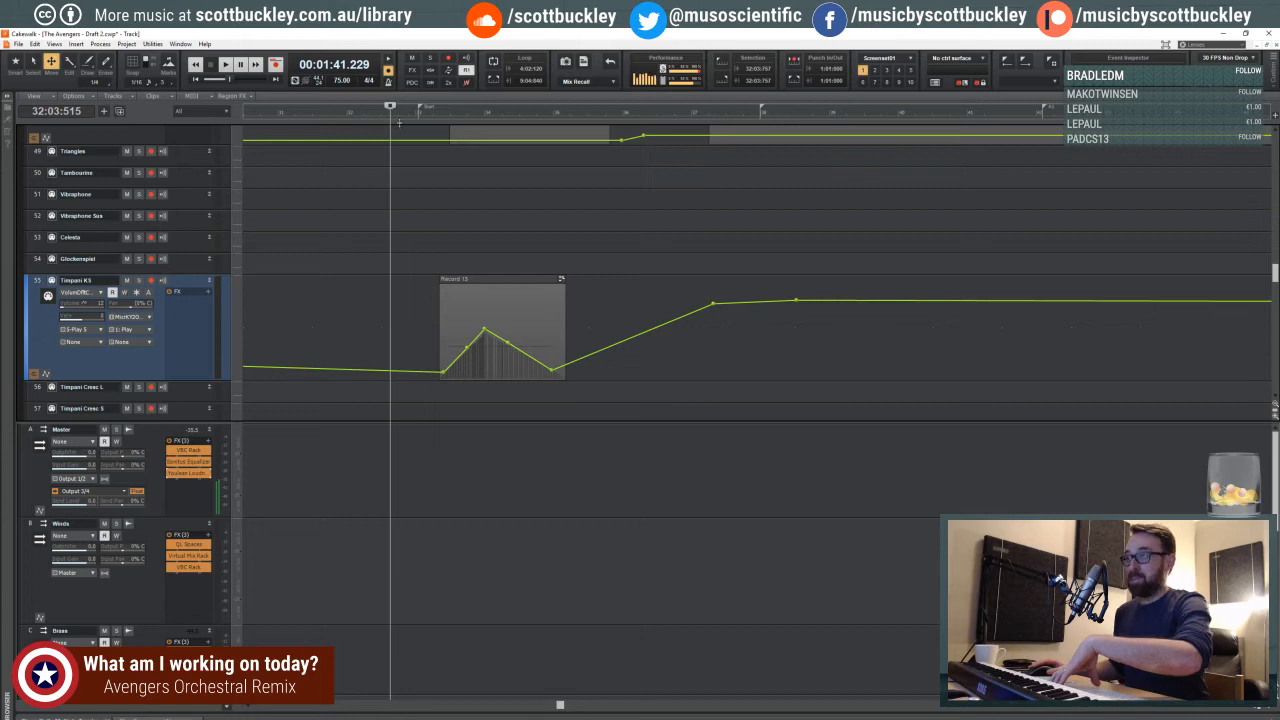
pyautogui.click(371, 116)
pyautogui.click(373, 116)
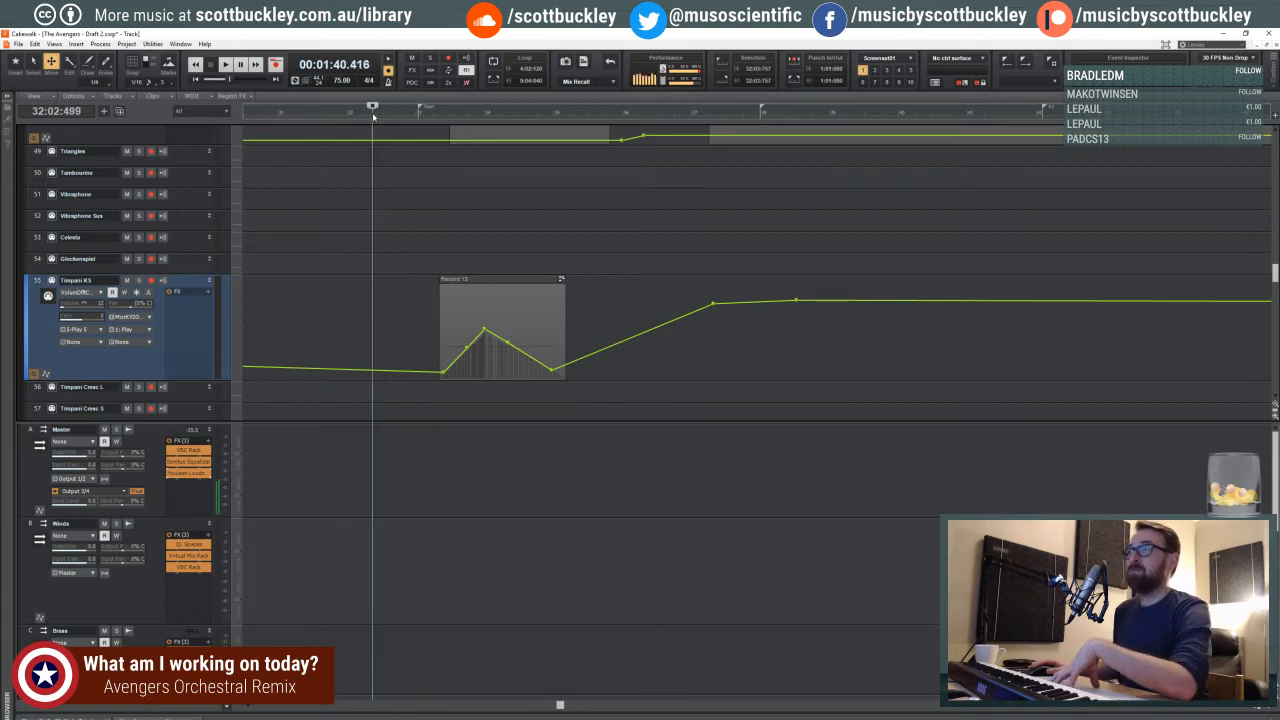
pyautogui.click(372, 116)
pyautogui.click(371, 116)
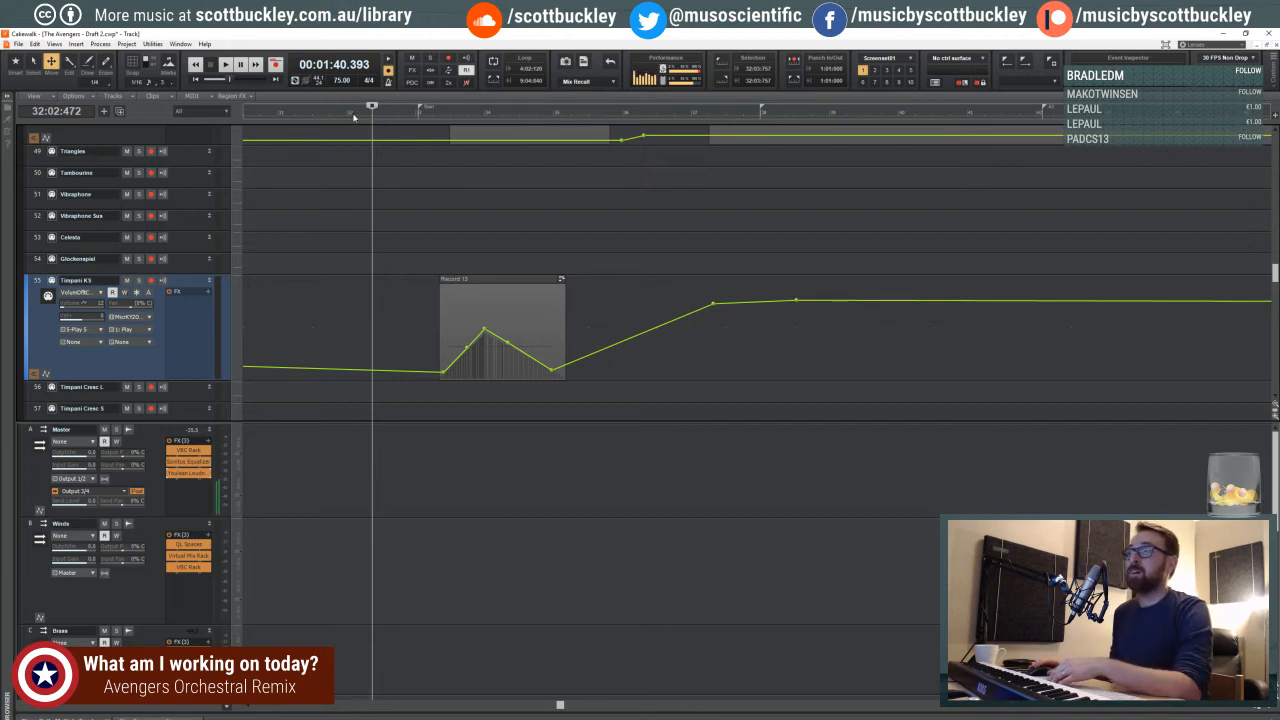
pyautogui.click(353, 116)
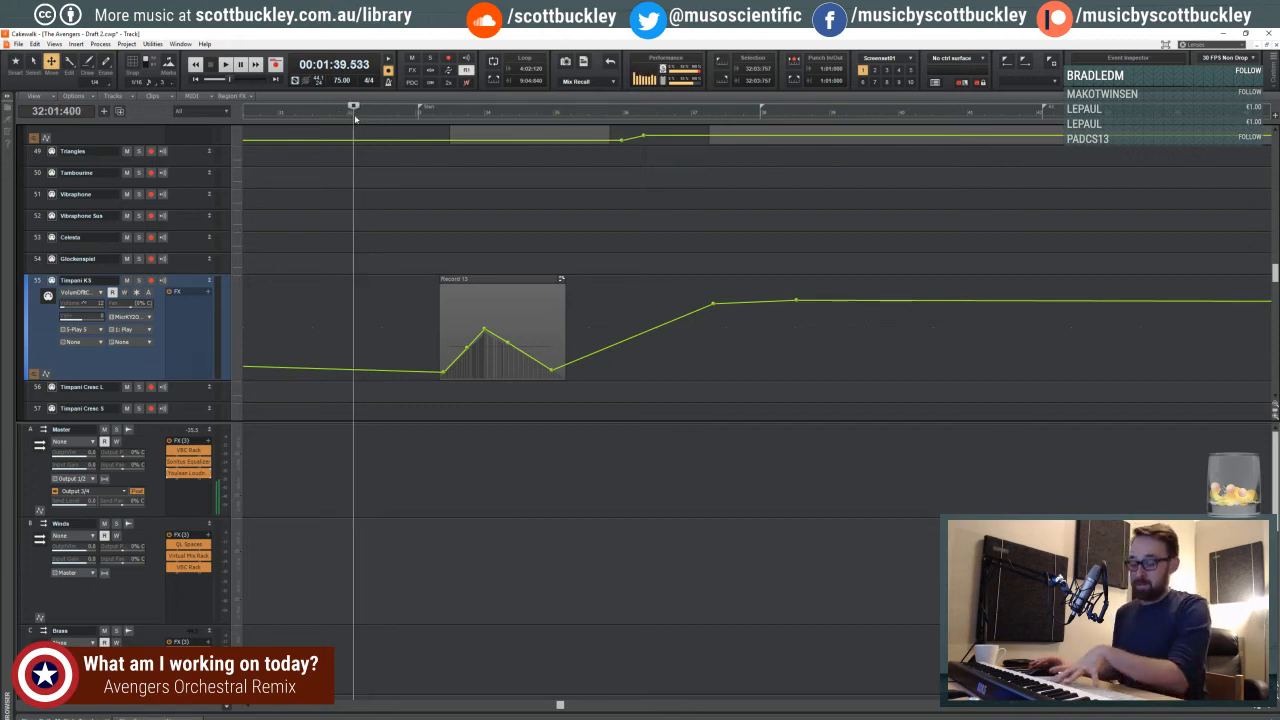
pyautogui.click(405, 116)
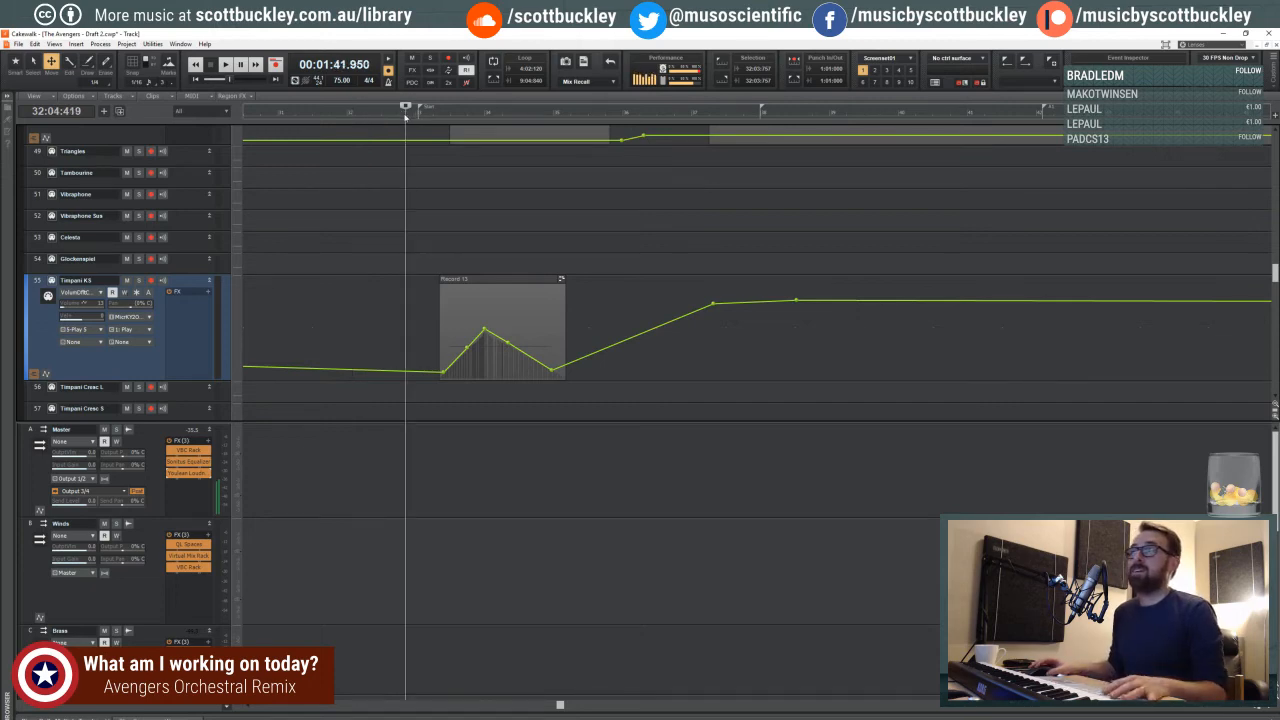
pyautogui.press('space')
pyautogui.doubleClick(202, 474)
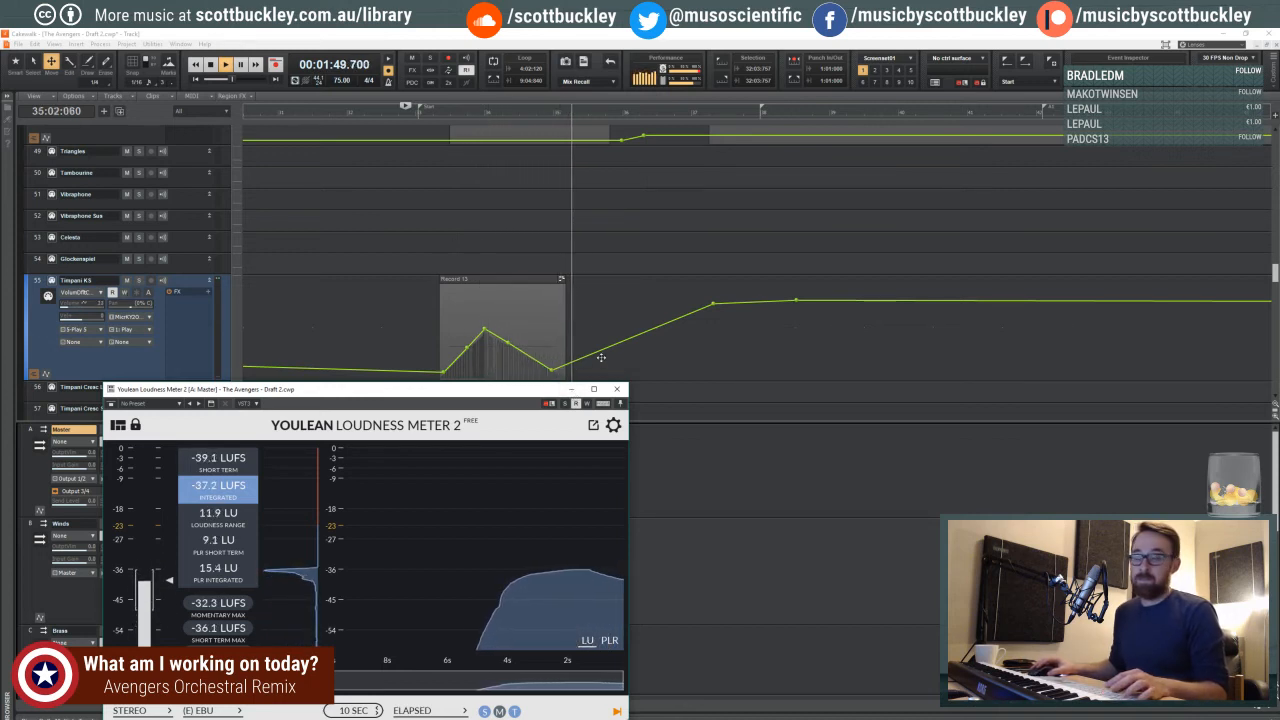
pyautogui.click(572, 389)
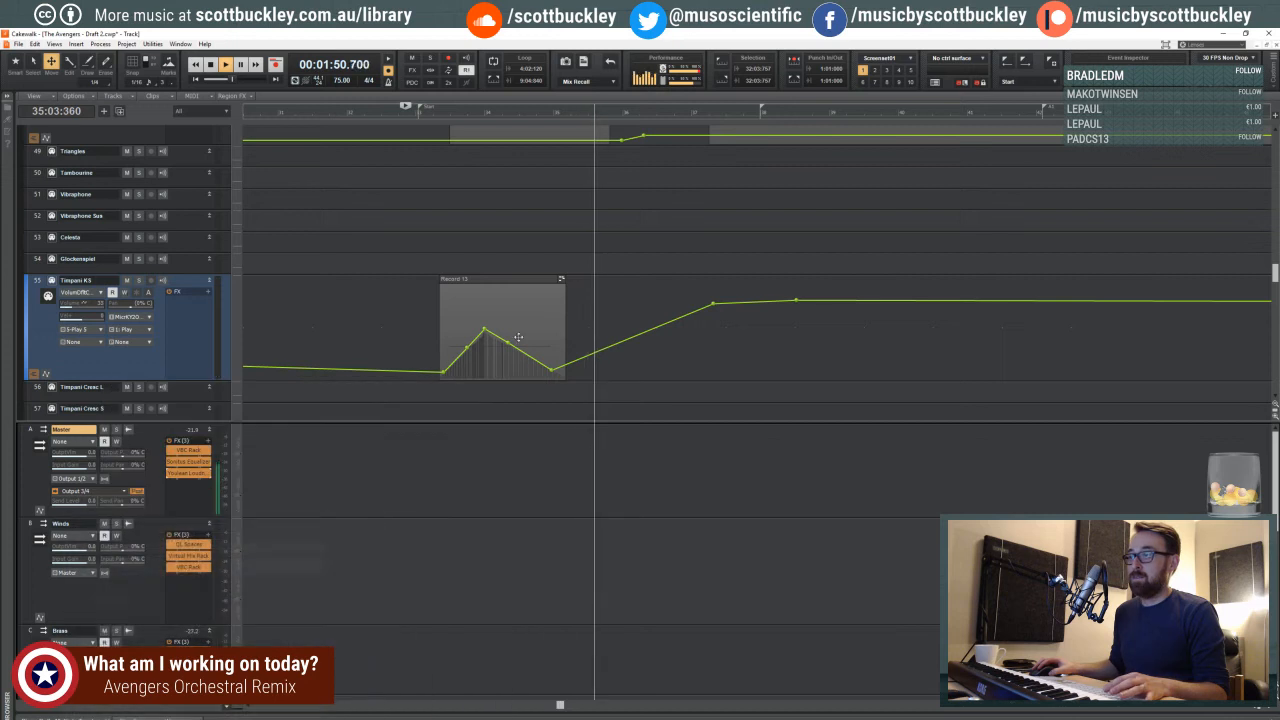
# - Examine the first clips on the Timpani KS, Timpani Hits and Timpani Hits Soft tracks during playback, and stop it
pyautogui.keyDown('shift'); pyautogui.click(468, 304); pyautogui.keyUp('shift')
pyautogui.click(468, 280)
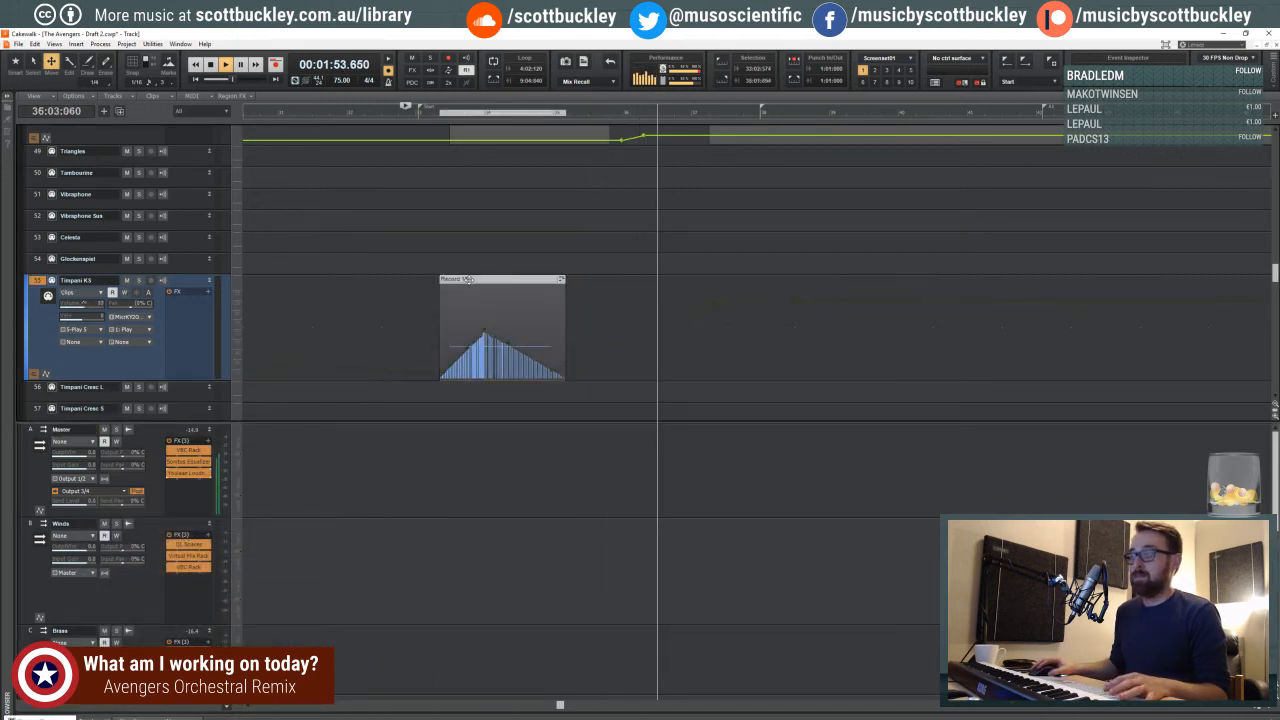
pyautogui.scroll(-3, 478, 336)
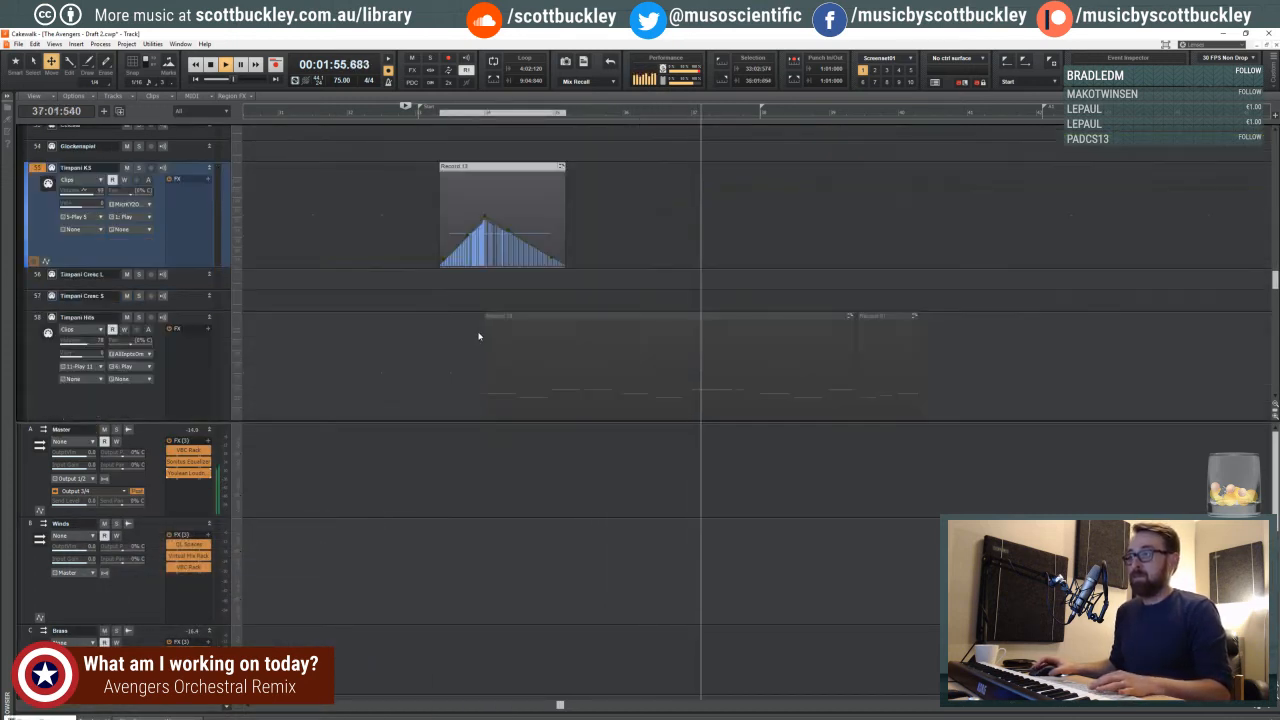
pyautogui.scroll(-4, 478, 336)
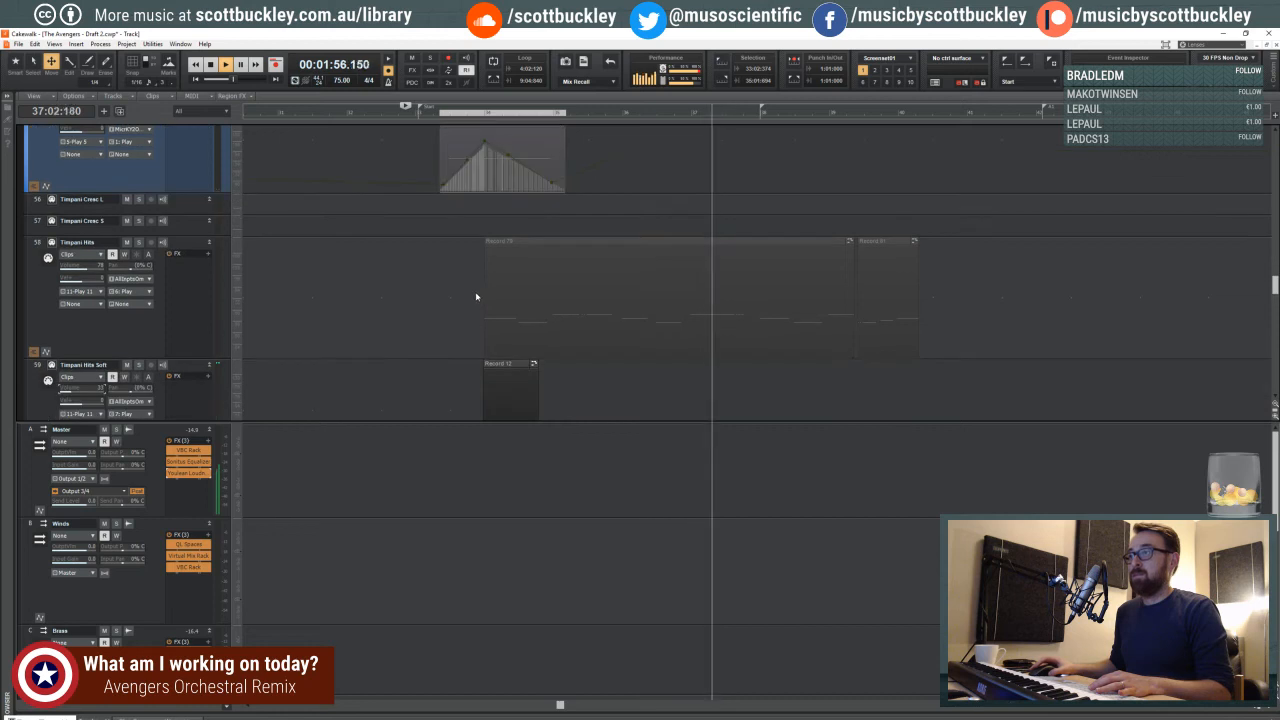
pyautogui.press('space')
# - Put the playhead back on beat 4 of measure 32 and briefly replay the passage
pyautogui.click(447, 243)
pyautogui.click(414, 238)
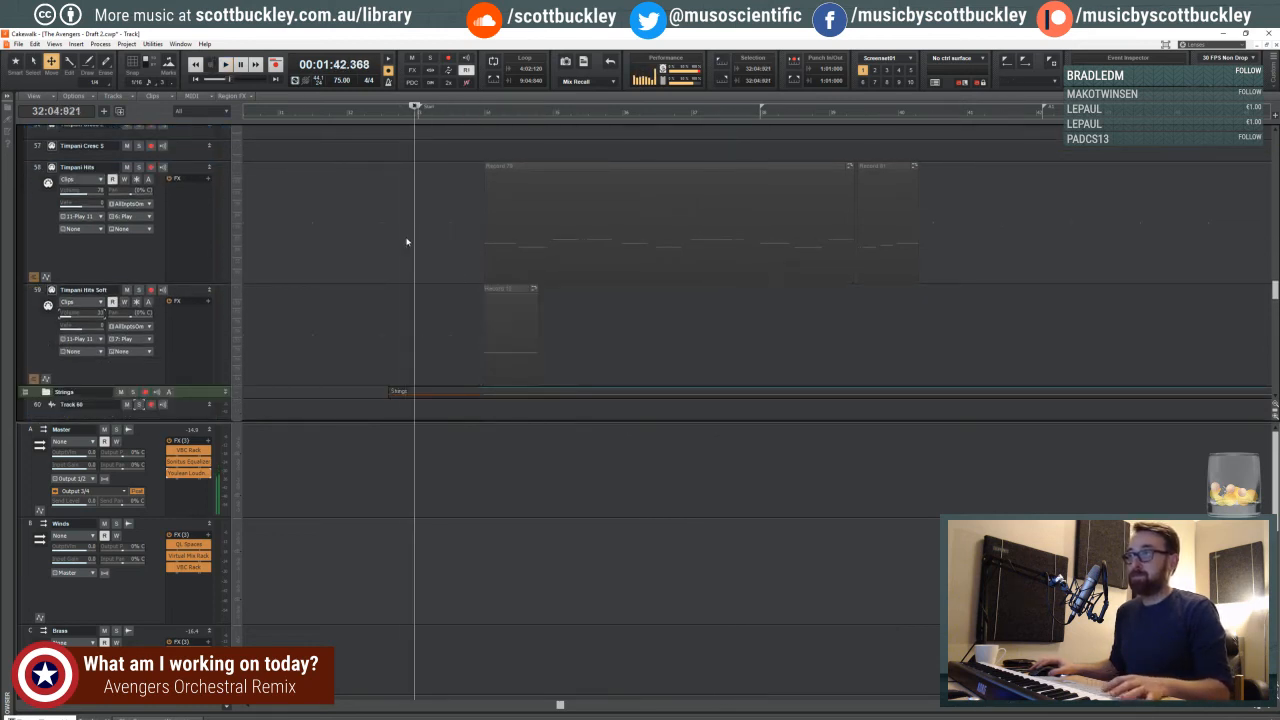
pyautogui.click(406, 241)
pyautogui.press('space')
pyautogui.press('space')
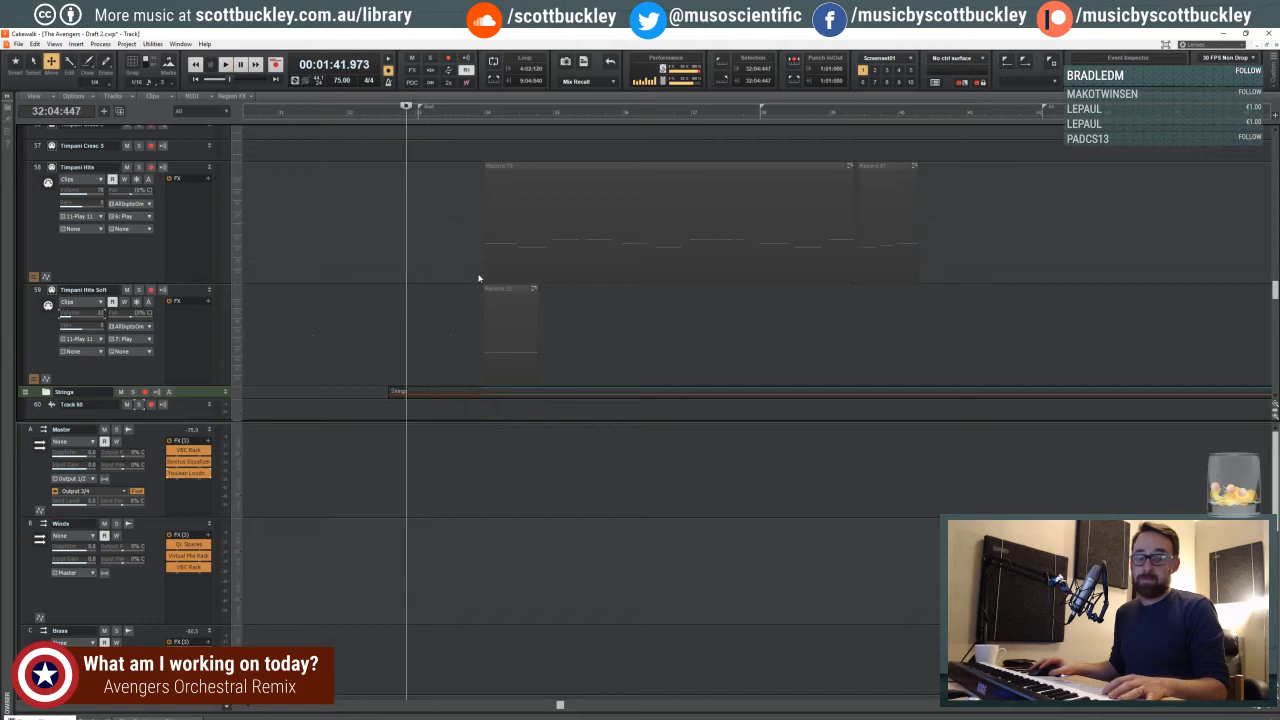
# - Return to the Timpani KS track and place the playhead midway through beat 2 of measure 32
pyautogui.scroll(4, 412, 277)
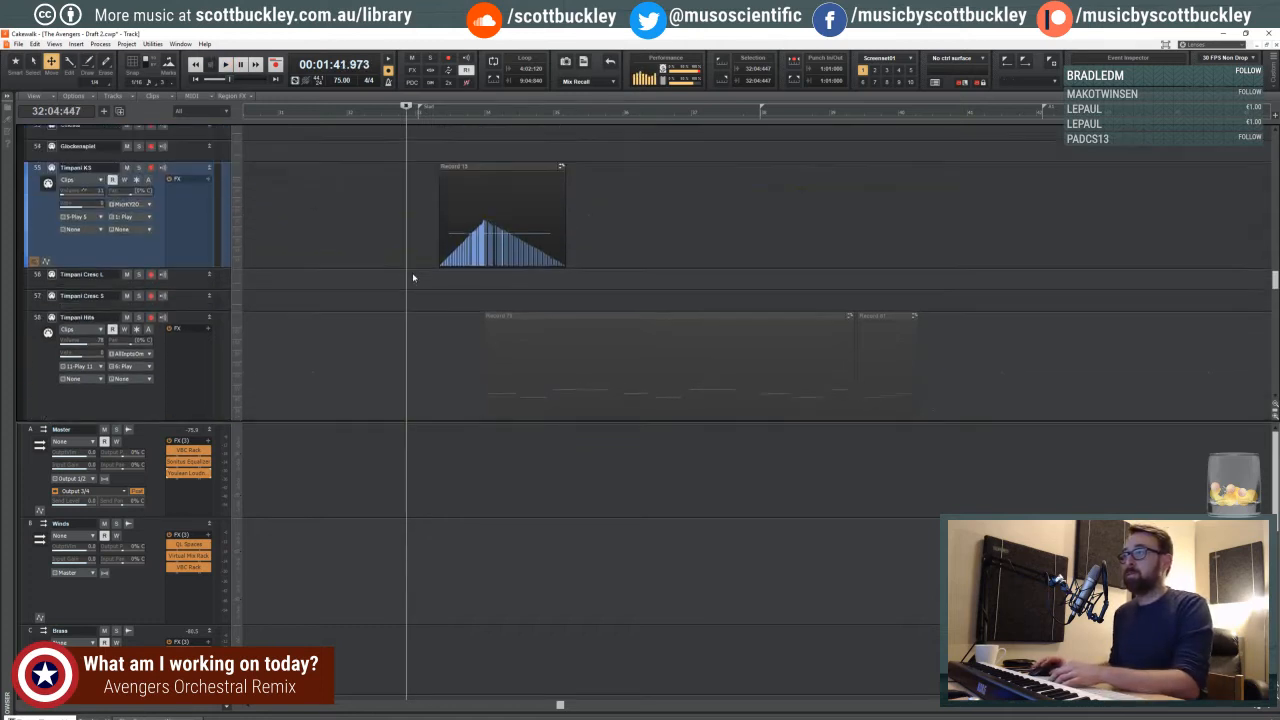
pyautogui.scroll(5, 412, 277)
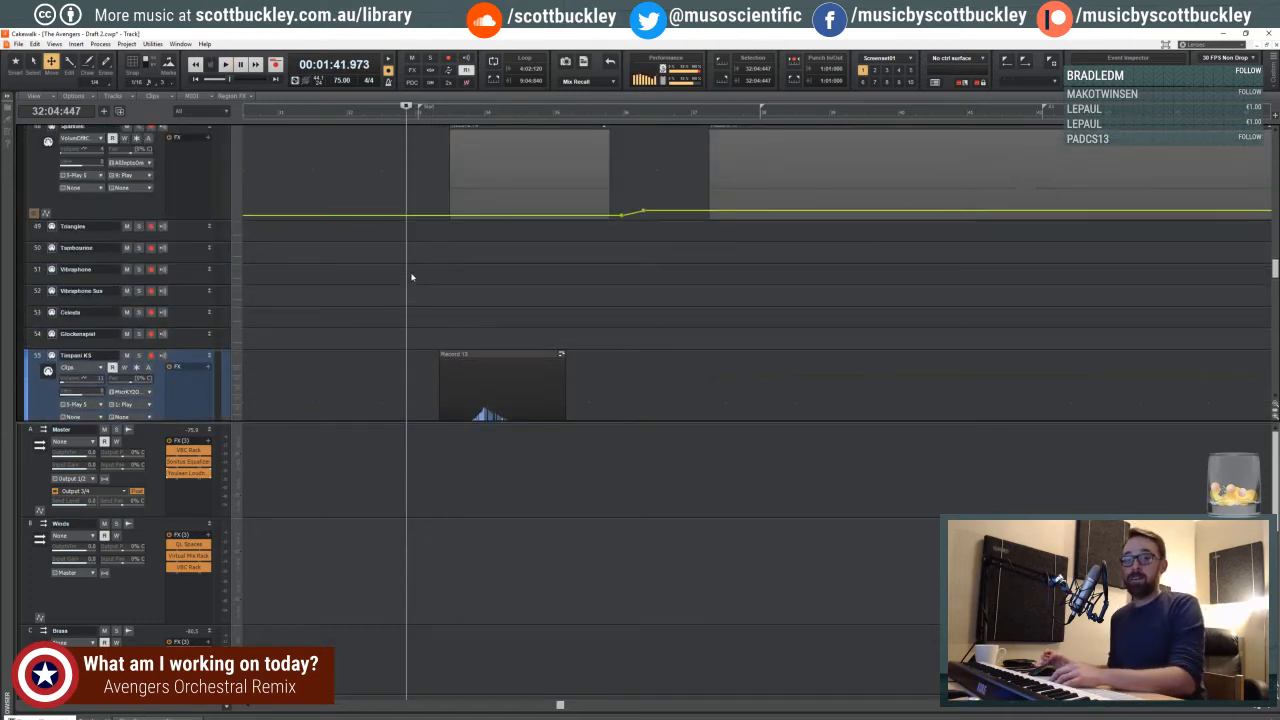
pyautogui.scroll(-4, 413, 272)
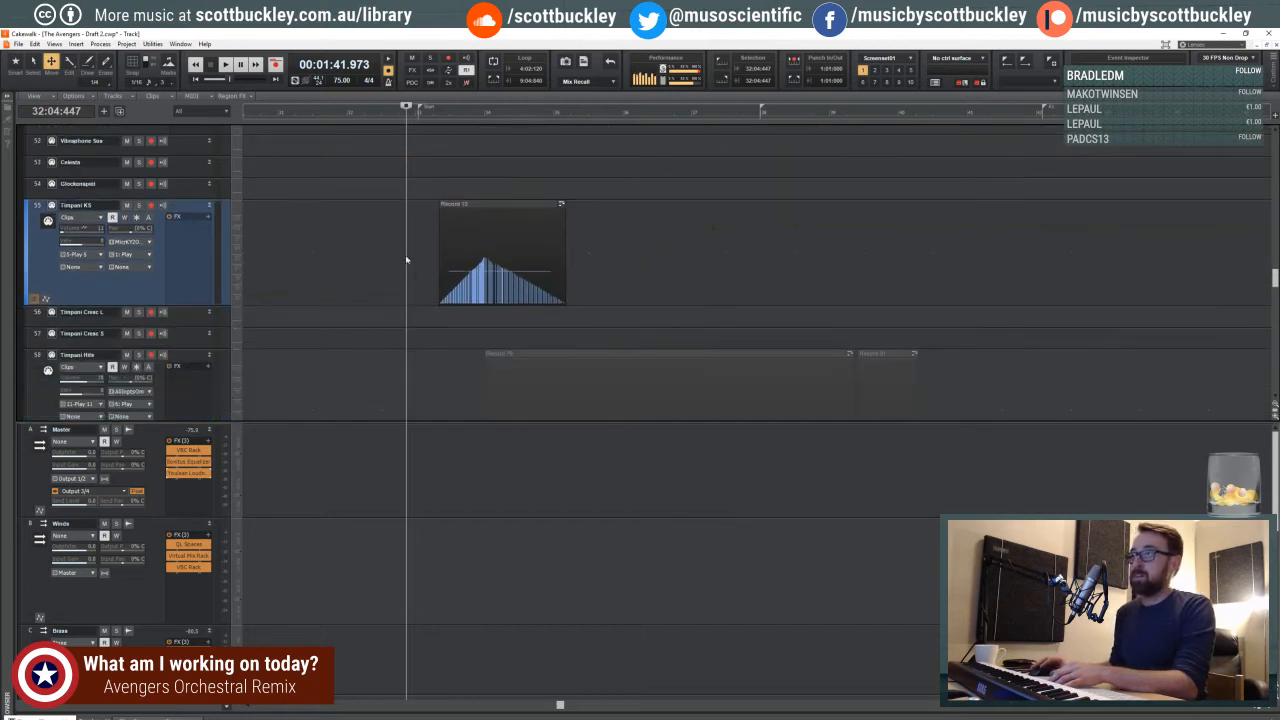
pyautogui.click(397, 254)
pyautogui.click(394, 254)
pyautogui.click(386, 257)
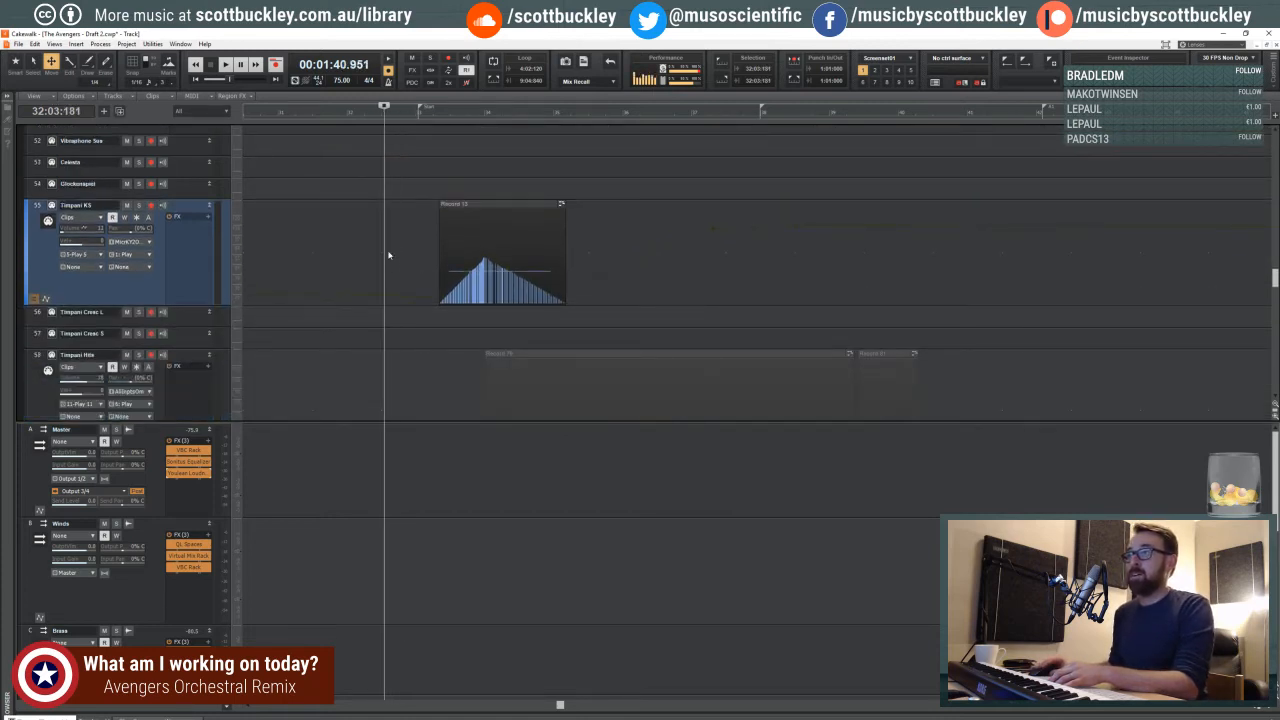
pyautogui.click(389, 254)
pyautogui.click(392, 252)
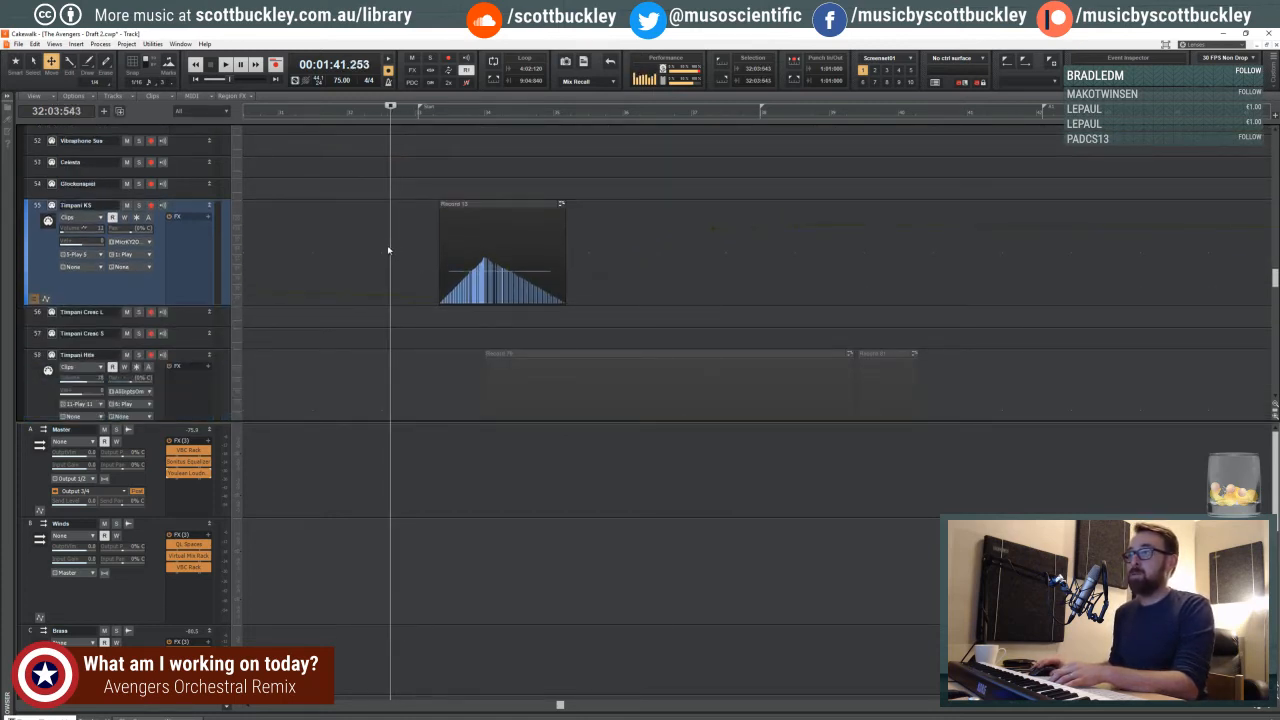
pyautogui.click(388, 250)
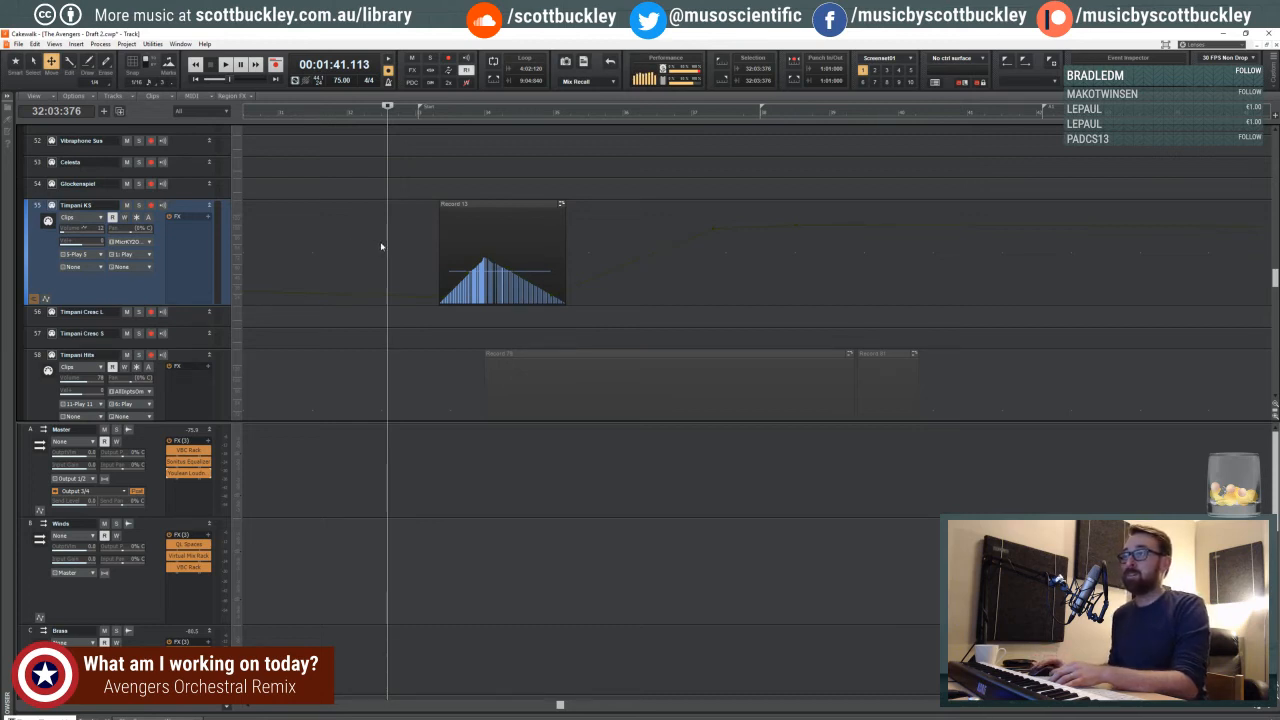
pyautogui.click(368, 247)
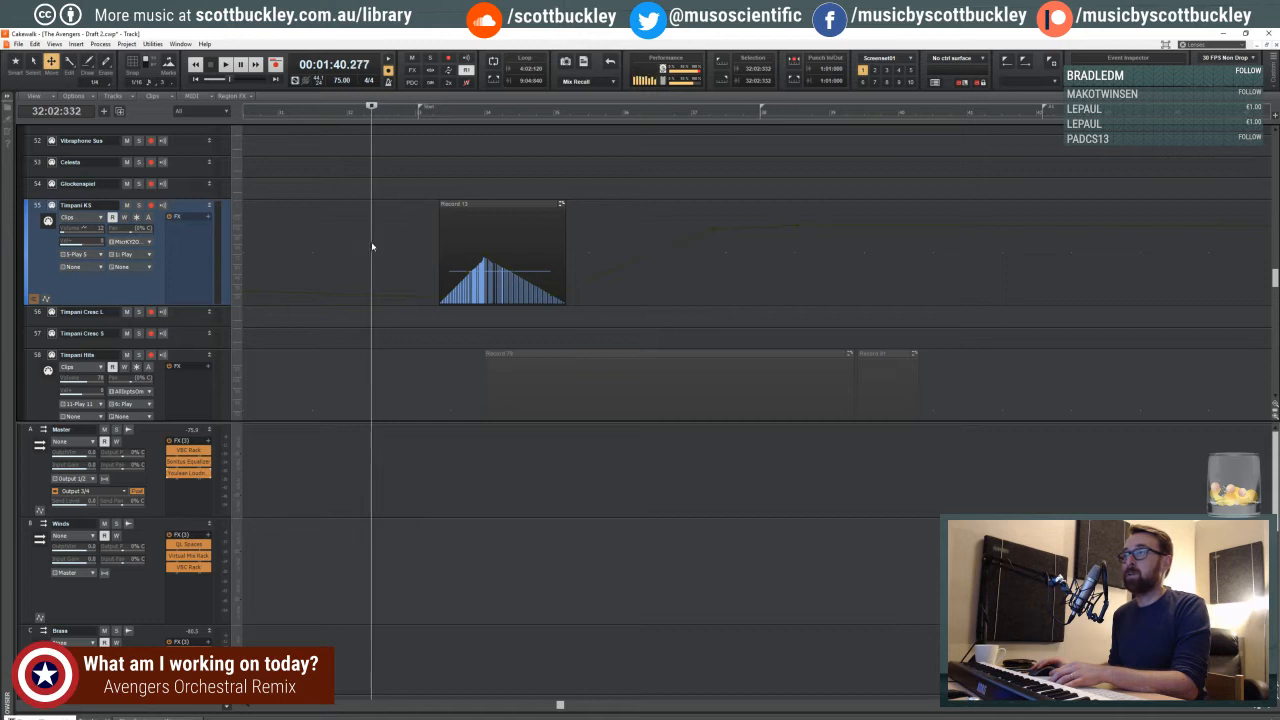
pyautogui.click(373, 242)
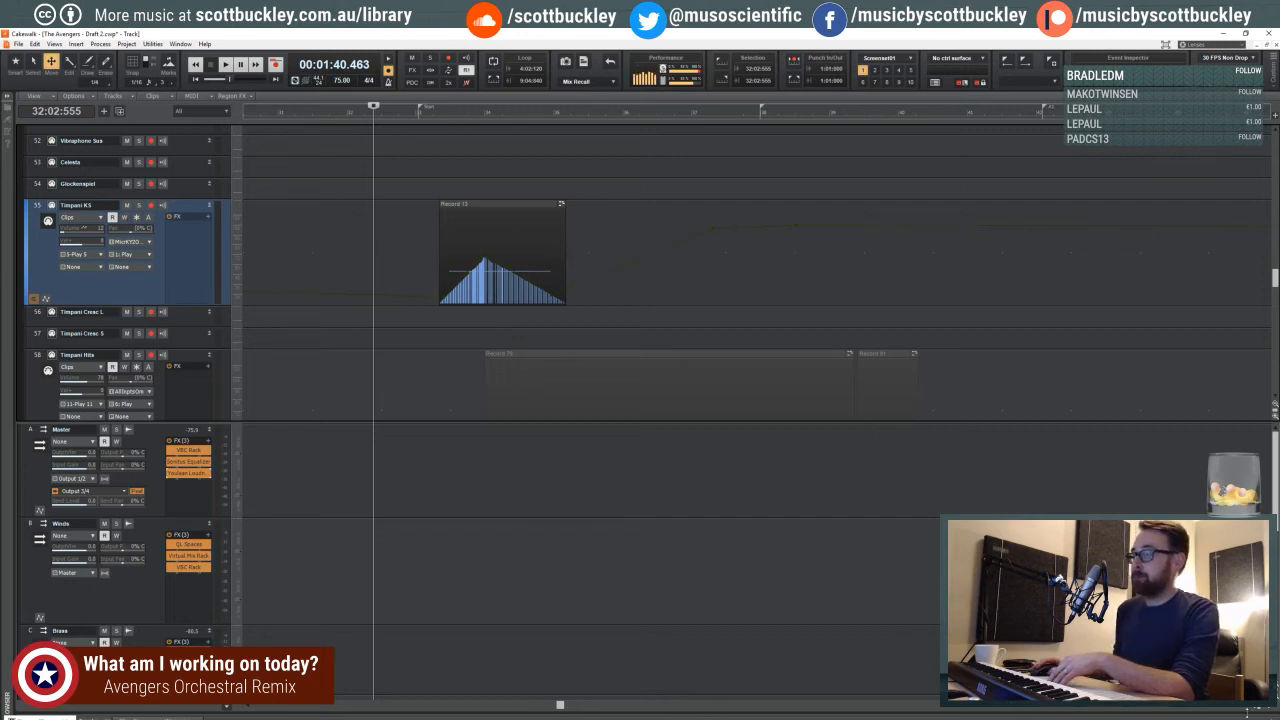
# - Zoom the timeline in on the first Timpani KS clip and the end of measure 32
pyautogui.click(1271, 708)
pyautogui.click(1271, 708)
pyautogui.click(1271, 708)
pyautogui.click(1271, 708)
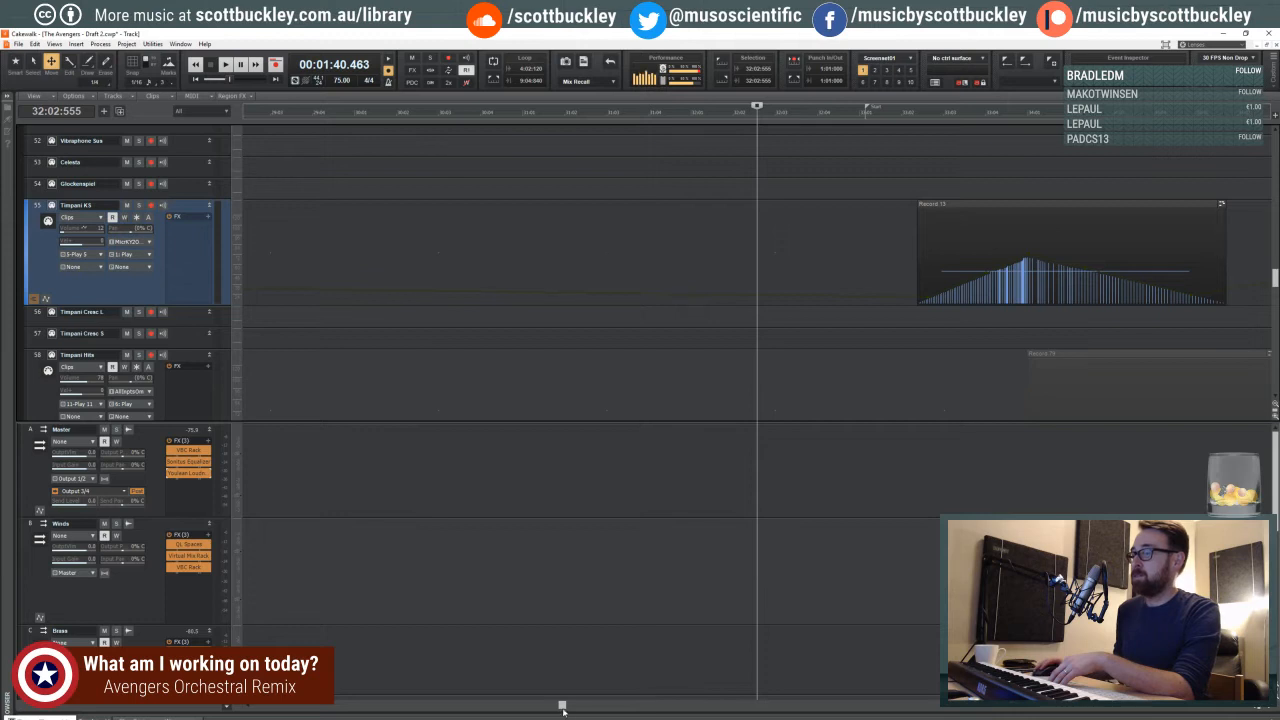
pyautogui.moveTo(562, 708); pyautogui.dragTo(586, 706)
pyautogui.scroll(1, 397, 294)
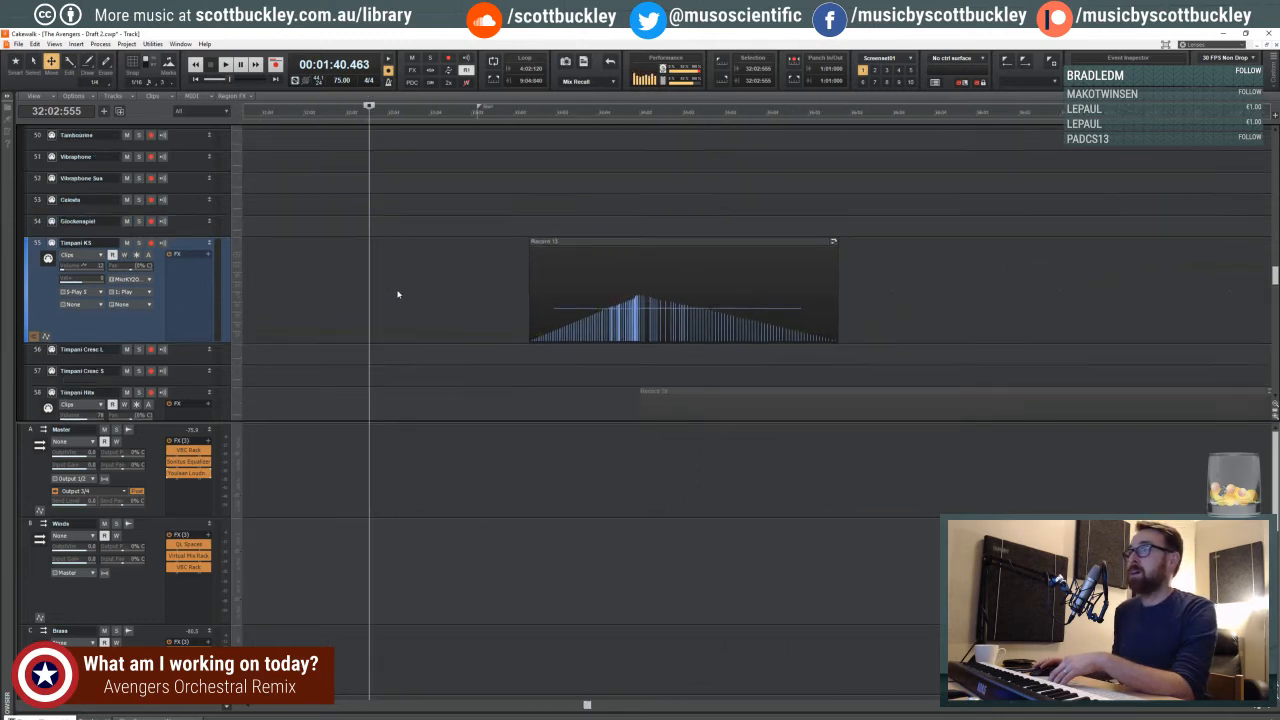
pyautogui.scroll(1, 397, 294)
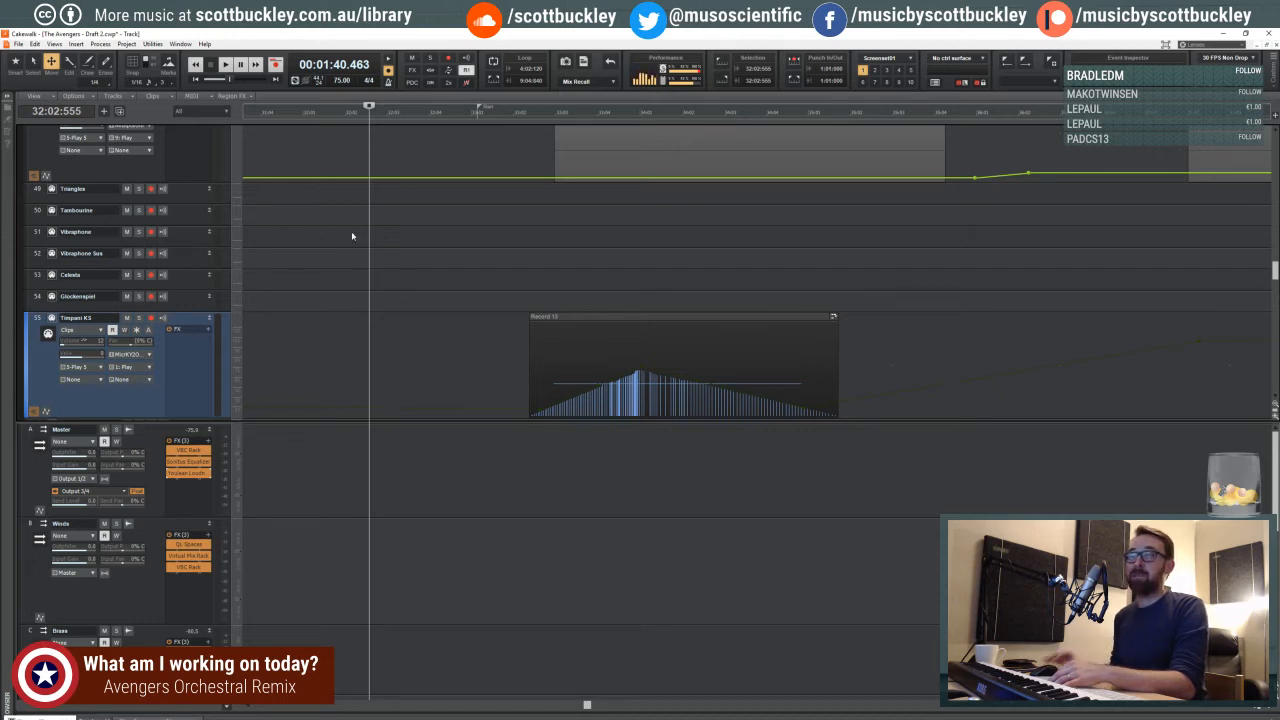
pyautogui.moveTo(346, 117); pyautogui.dragTo(322, 115)
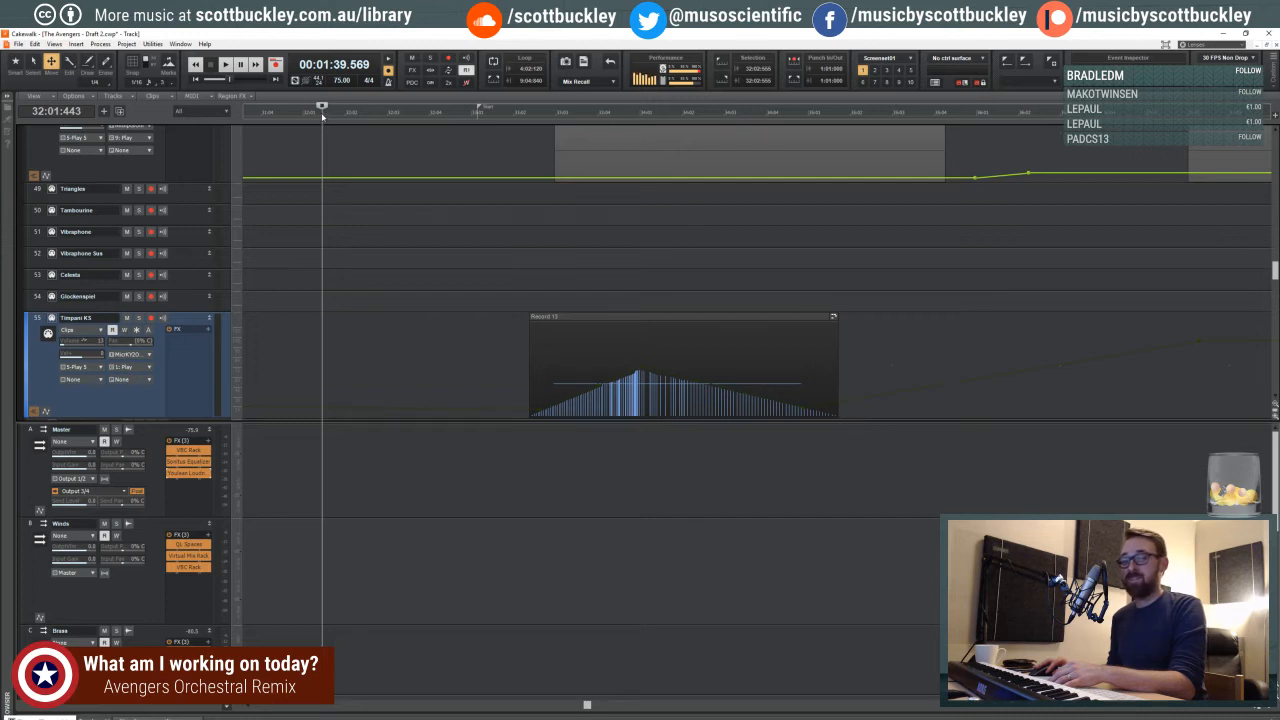
pyautogui.moveTo(320, 117); pyautogui.dragTo(366, 114)
pyautogui.click(438, 232)
pyautogui.scroll(2, 440, 230)
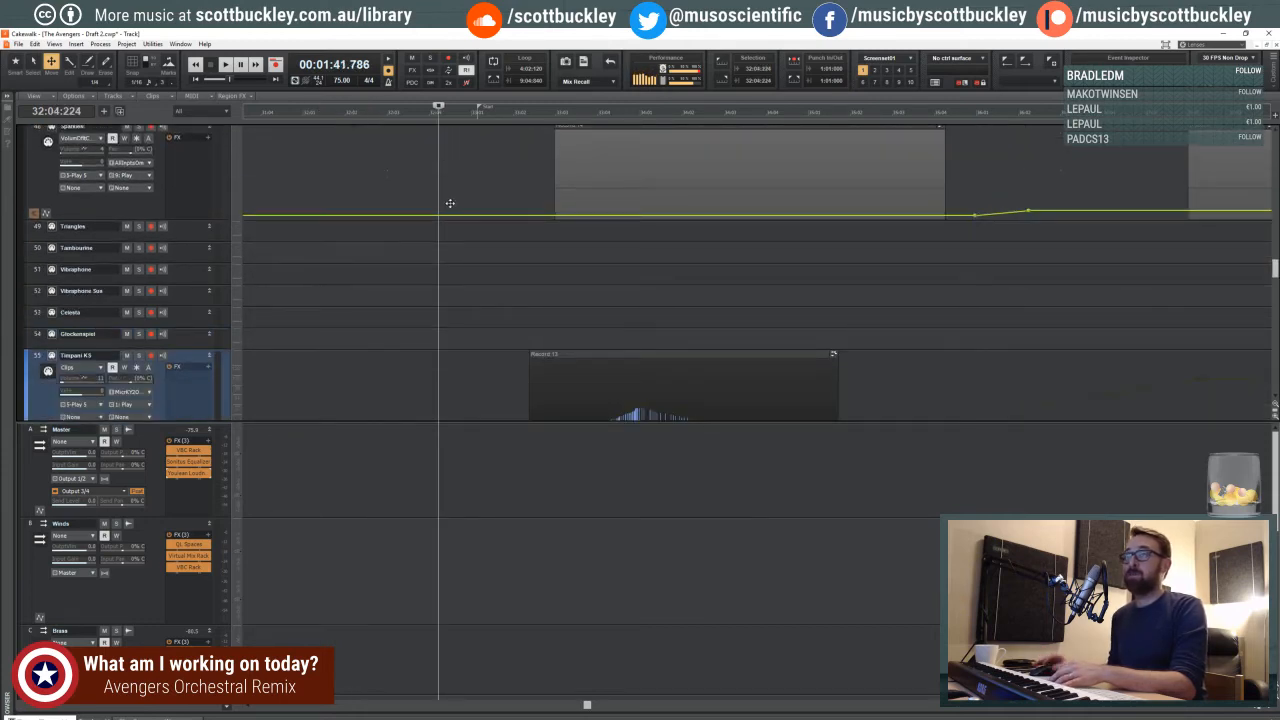
pyautogui.scroll(-2, 450, 231)
pyautogui.scroll(-1, 451, 231)
pyautogui.scroll(1, 457, 228)
pyautogui.scroll(2, 457, 228)
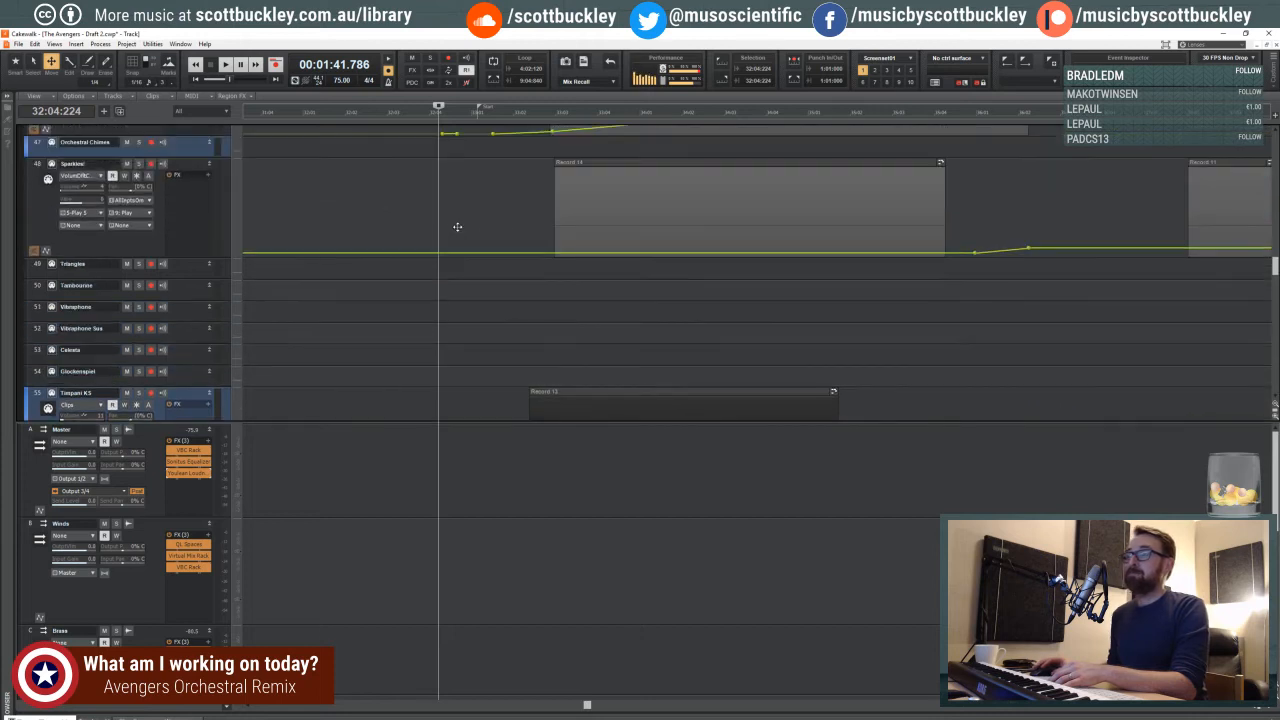
# - Move the playhead back to the end of beat 4 in measure 31
pyautogui.click(391, 116)
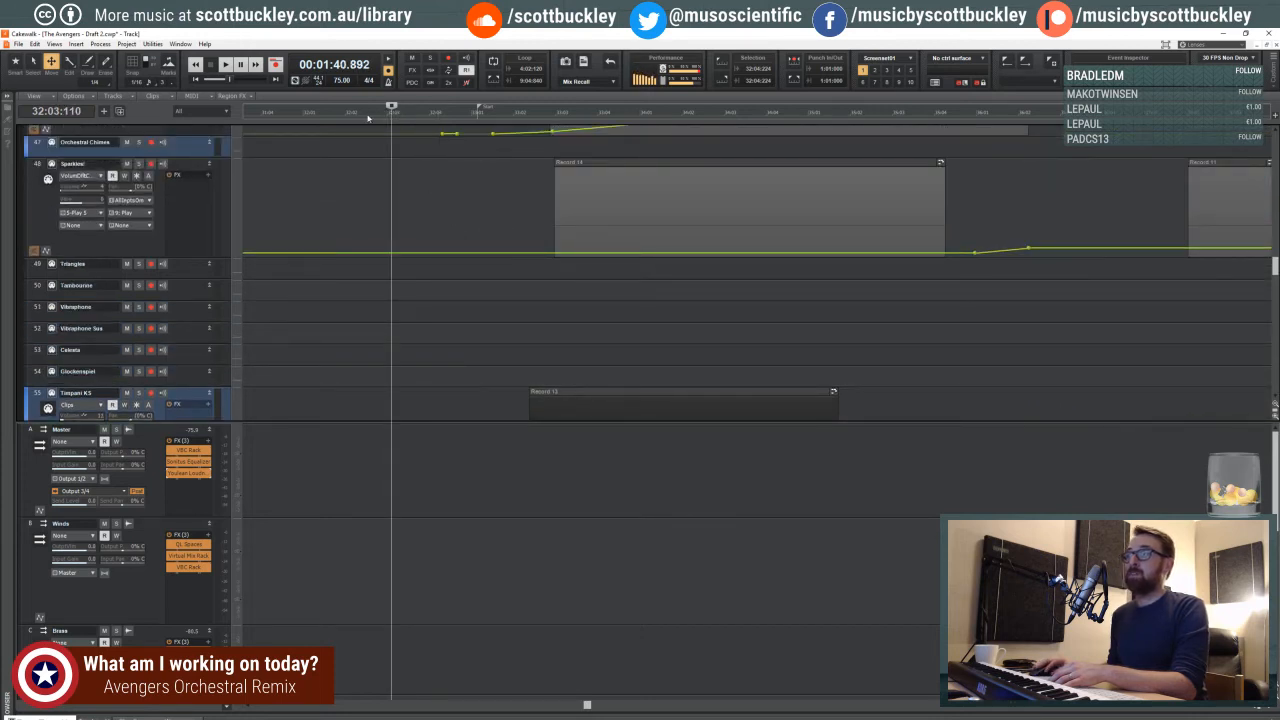
pyautogui.click(365, 116)
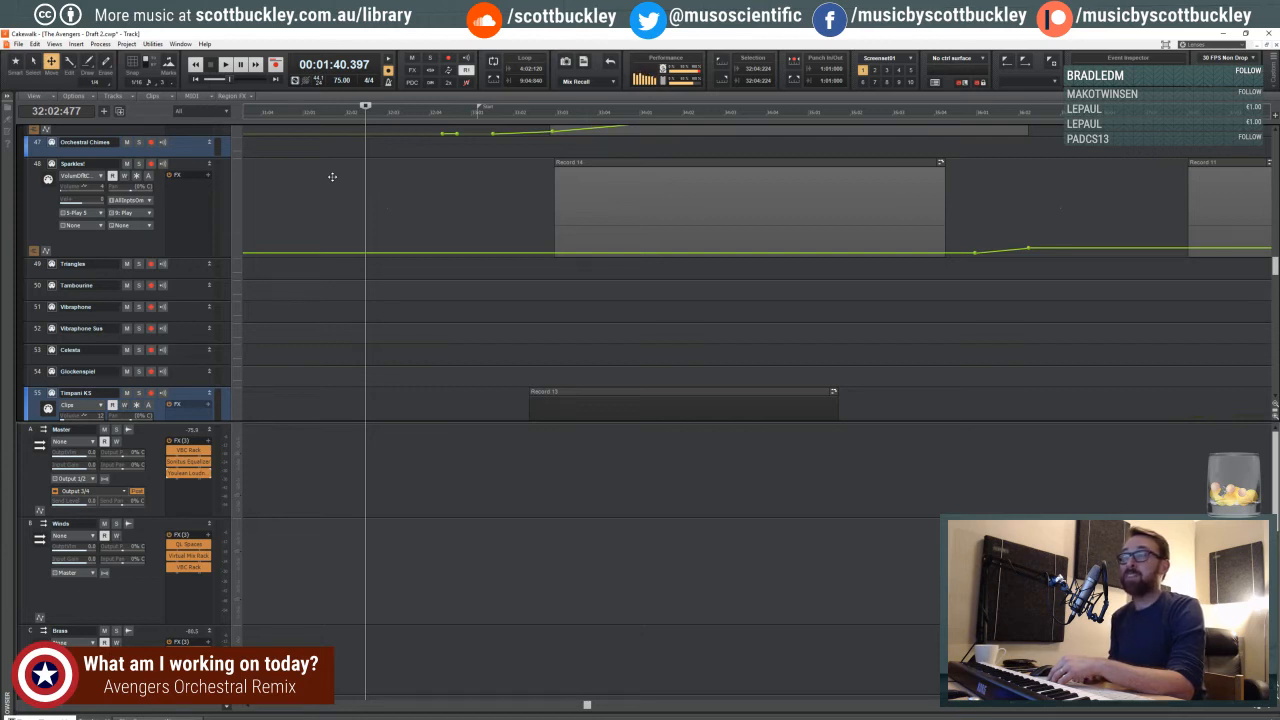
pyautogui.click(307, 113)
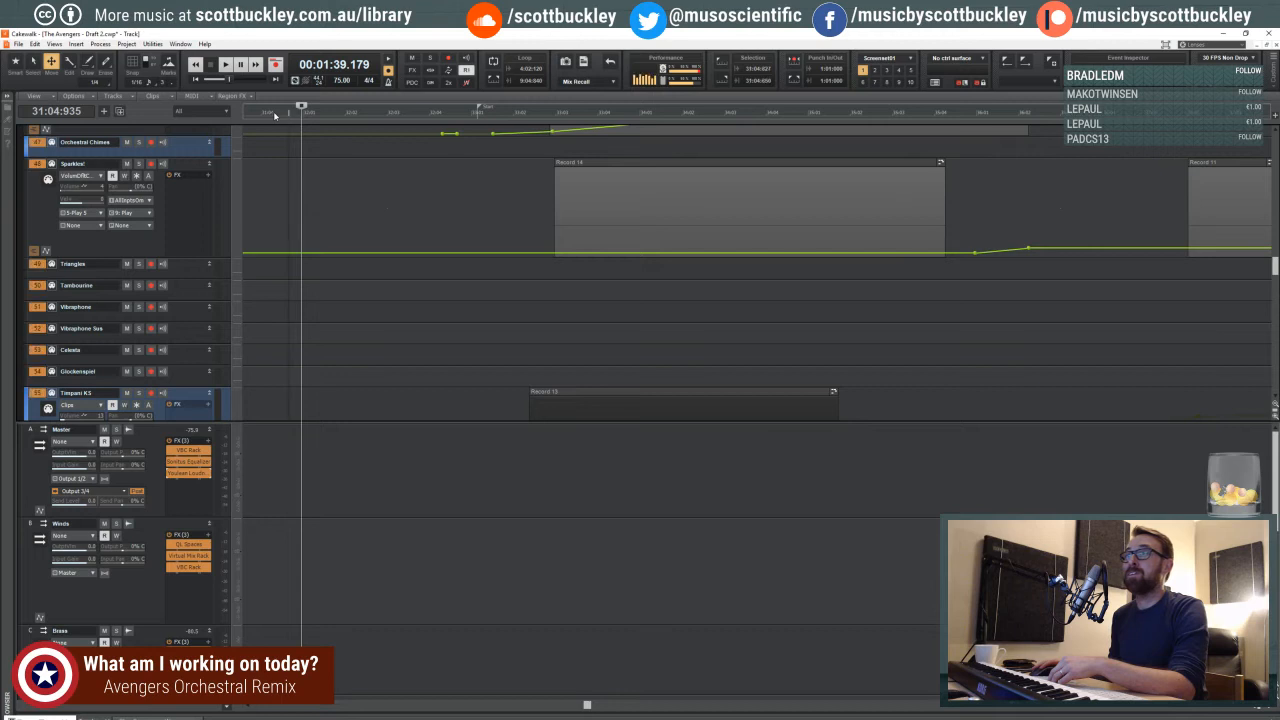
# - Position the playhead midway through beat 1 of measure 32, ahead of the first Timpani KS clip
pyautogui.click(276, 117)
pyautogui.click(346, 252)
pyautogui.click(337, 290)
pyautogui.click(349, 186)
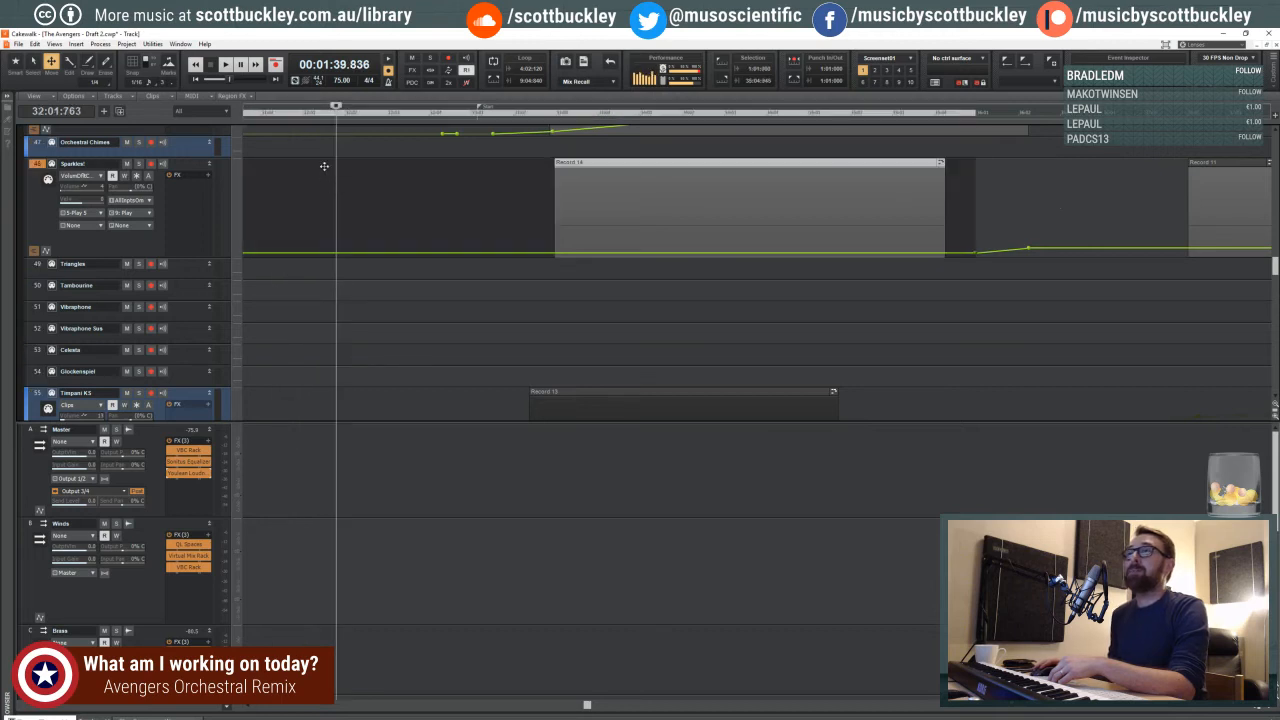
pyautogui.click(325, 116)
pyautogui.click(323, 116)
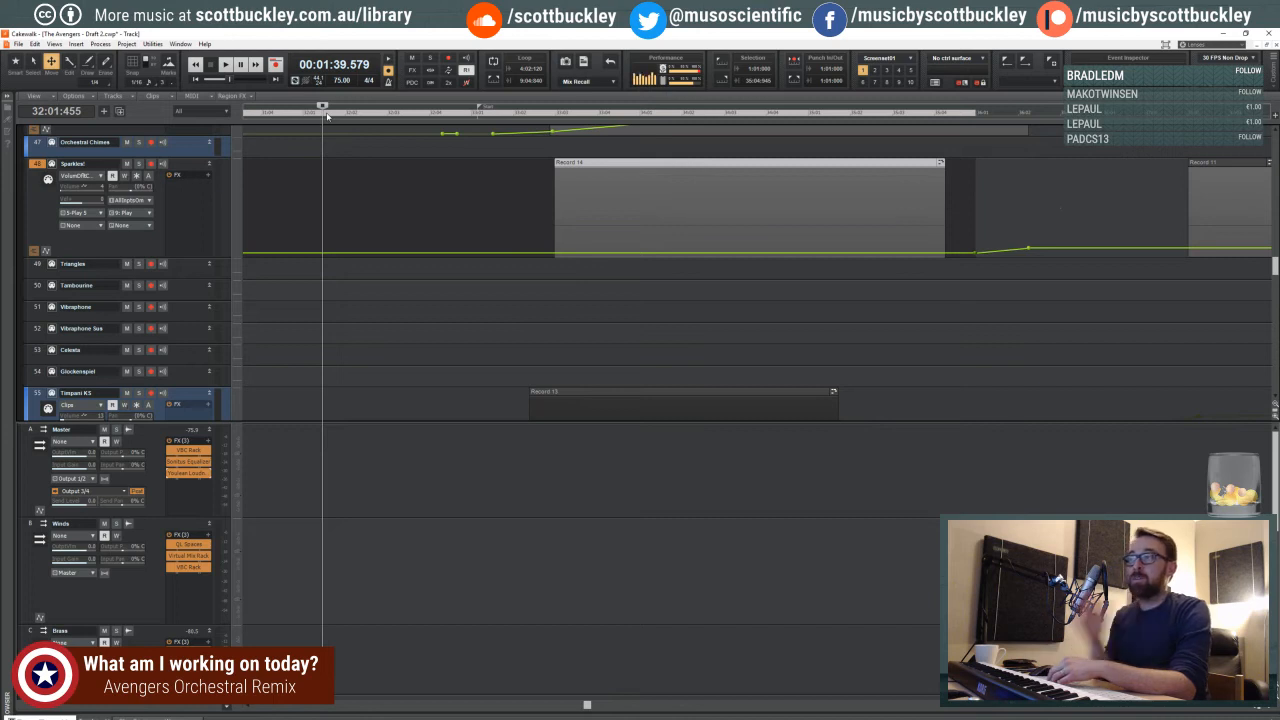
# - Zoom the timeline out around the Timpani KS clips and place the playhead midway through beat 3 of measure 32
pyautogui.click(1255, 707)
pyautogui.scroll(3, 783, 275)
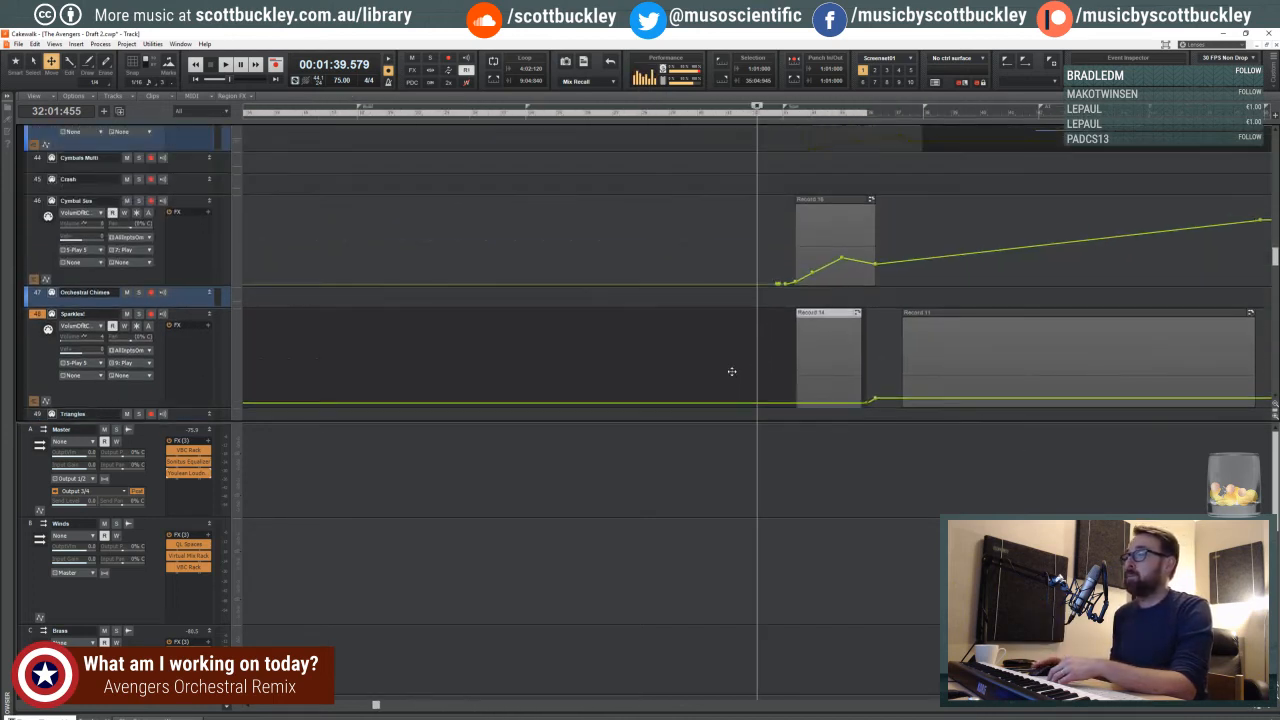
pyautogui.moveTo(488, 423); pyautogui.dragTo(398, 711)
pyautogui.hscroll(5, 398, 711)
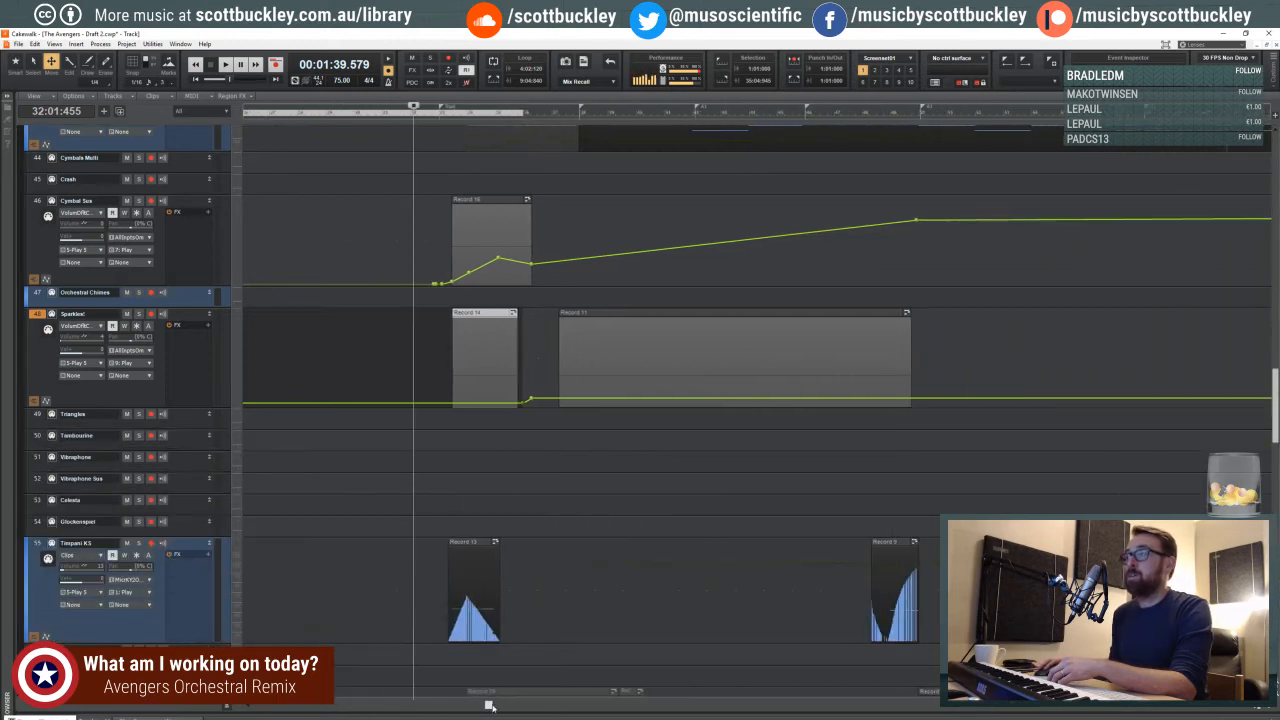
pyautogui.scroll(-3, 484, 517)
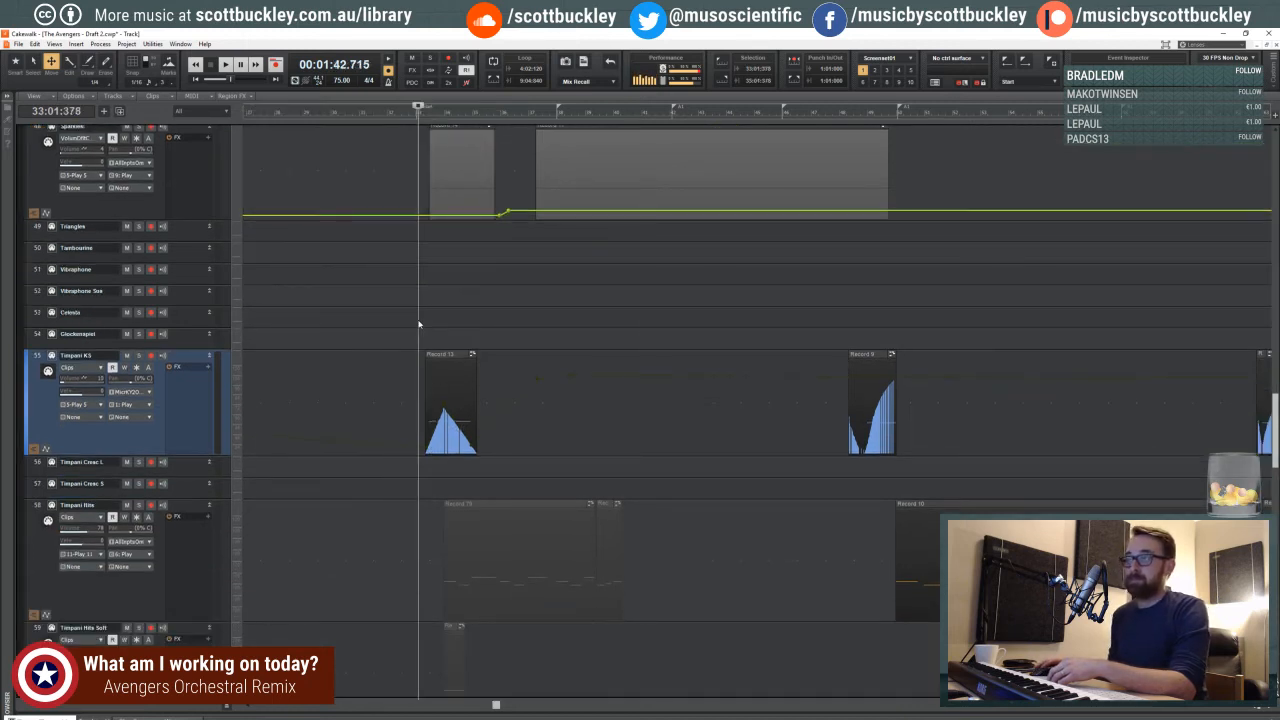
pyautogui.click(411, 317)
pyautogui.click(403, 317)
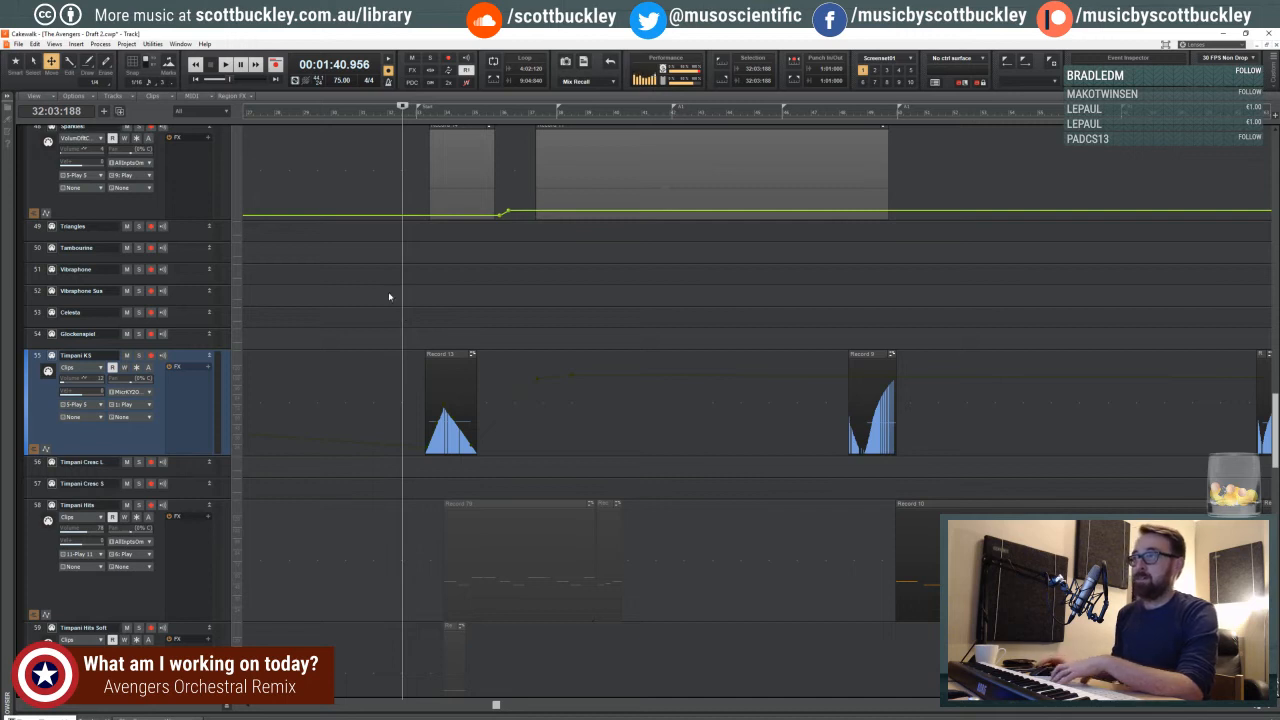
pyautogui.click(404, 301)
pyautogui.click(405, 301)
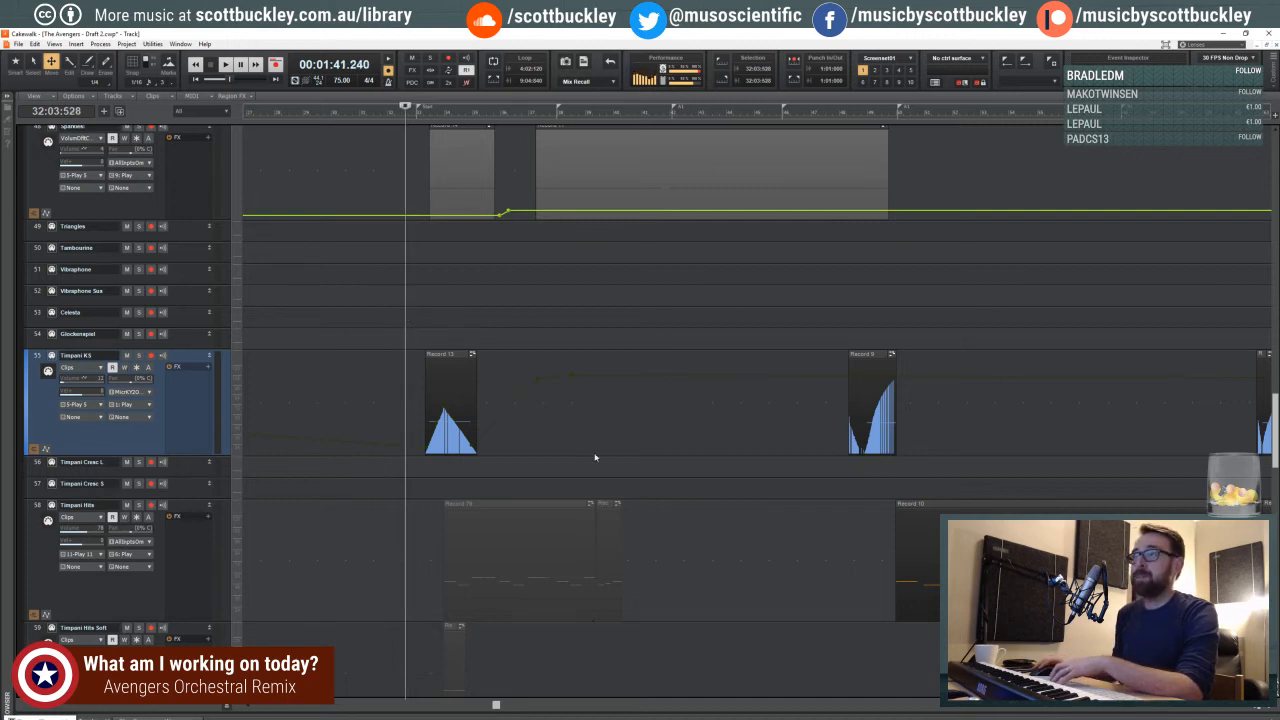
# - Bring the Gongs and Cymbal Sus tracks into view, try playhead positions in beat 4, and return it to beat 3 of measure 32
pyautogui.moveTo(494, 703); pyautogui.dragTo(530, 706)
pyautogui.scroll(10, 443, 490)
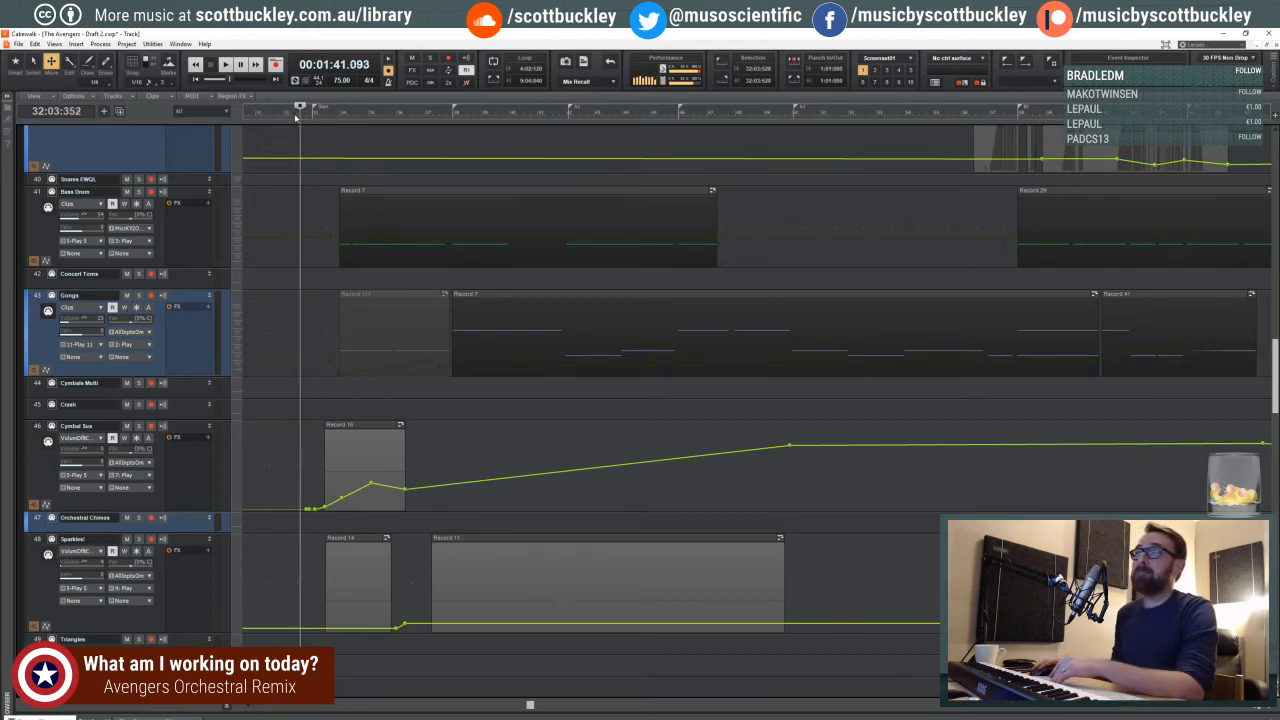
pyautogui.click(295, 117)
pyautogui.click(306, 117)
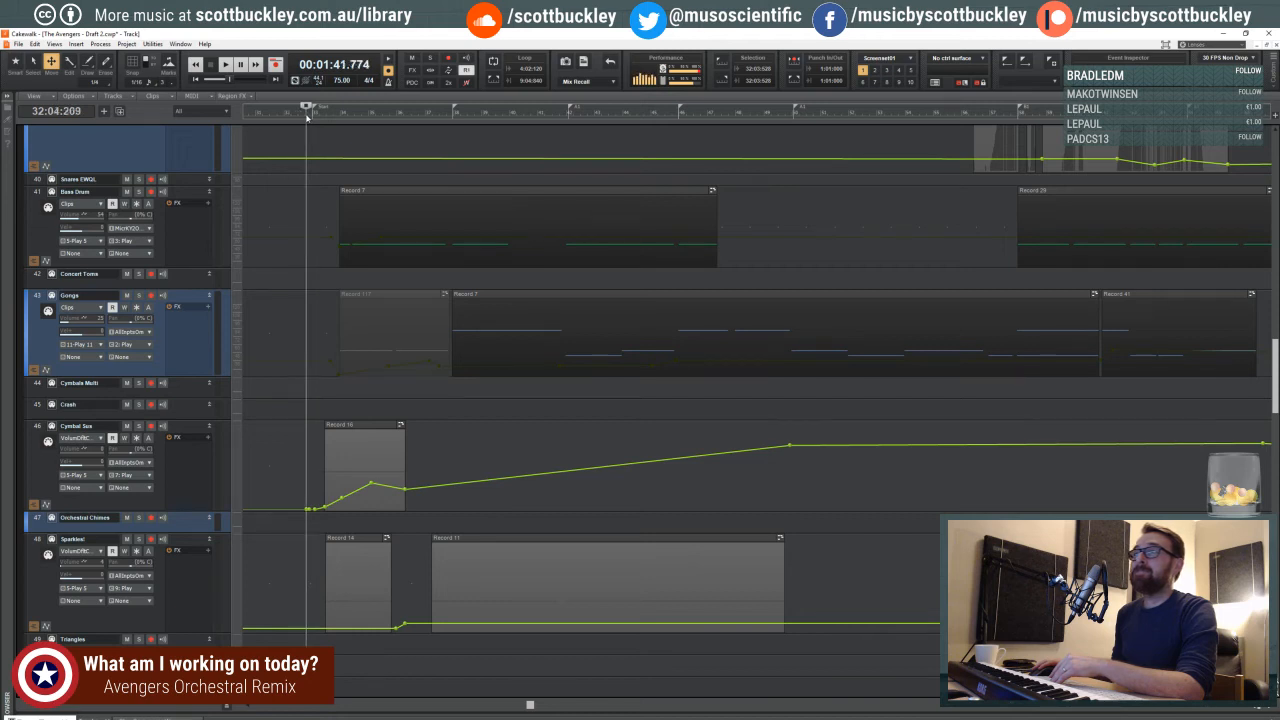
pyautogui.click(307, 117)
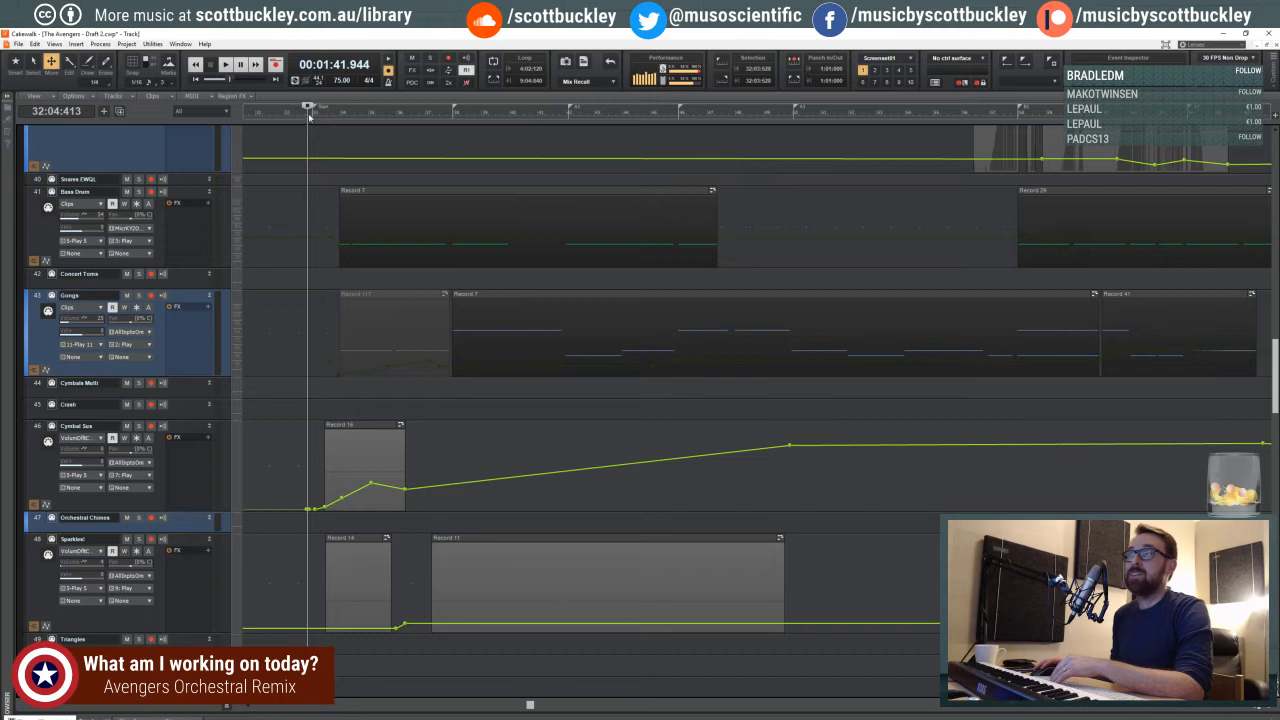
pyautogui.click(309, 117)
pyautogui.click(302, 117)
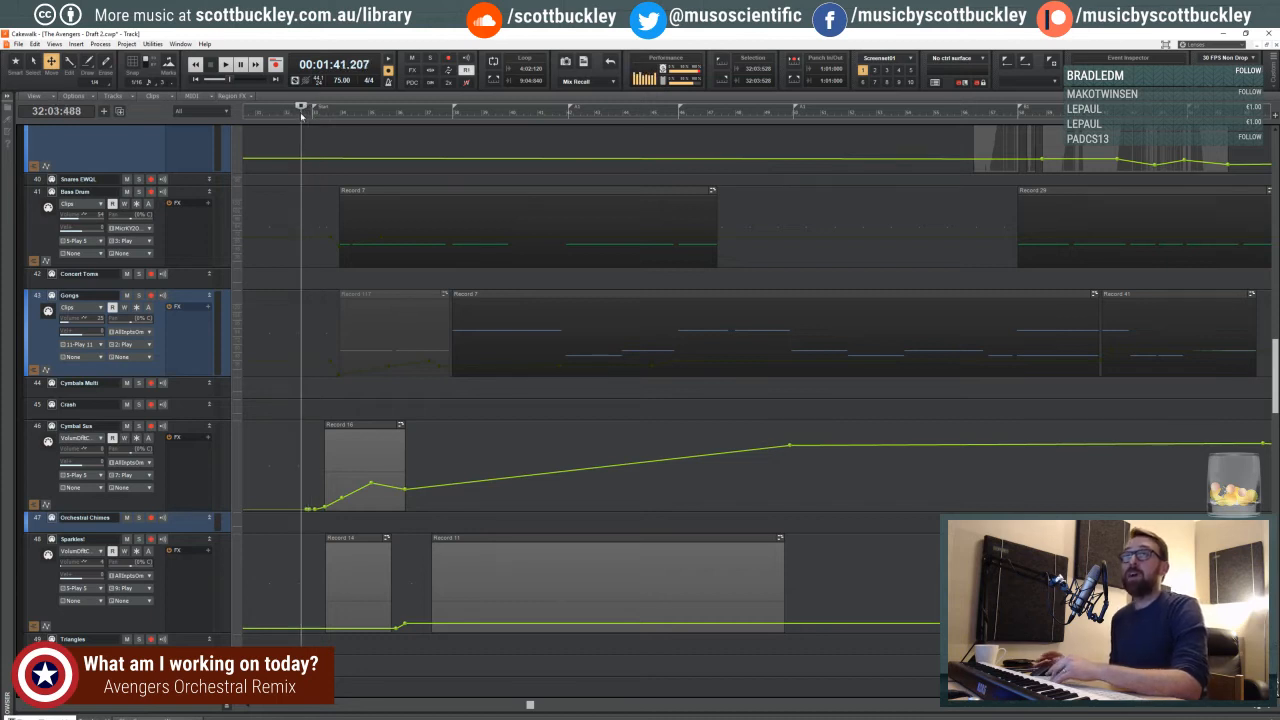
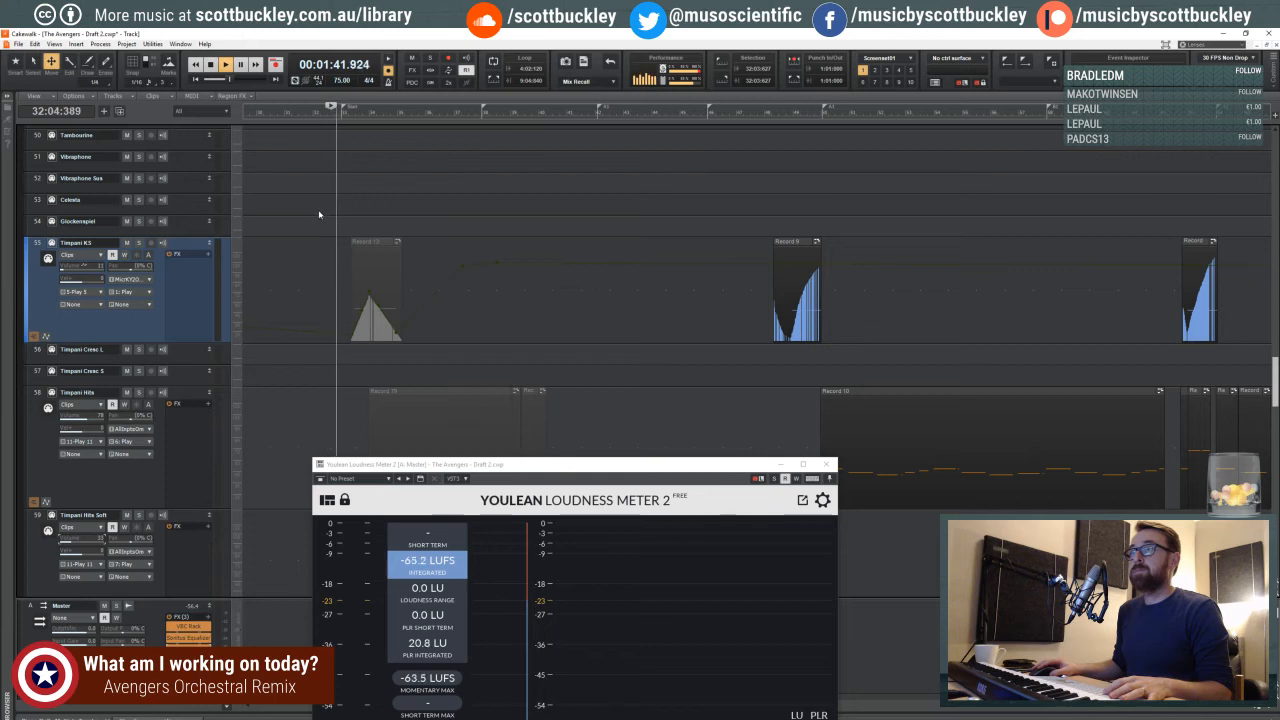
# - Set the playback return point late in beat 1 of measure 32 and move the loudness meter clear of the master effects rack
pyautogui.click(319, 214)
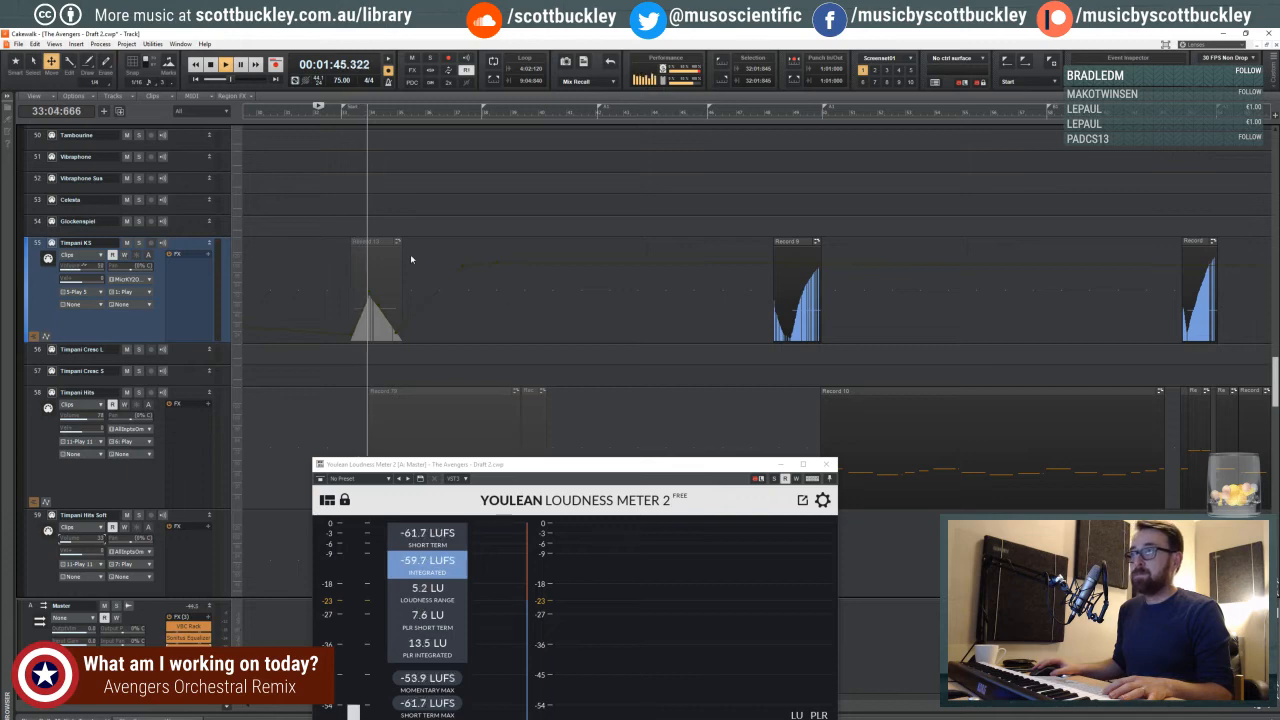
pyautogui.moveTo(514, 461); pyautogui.dragTo(398, 182)
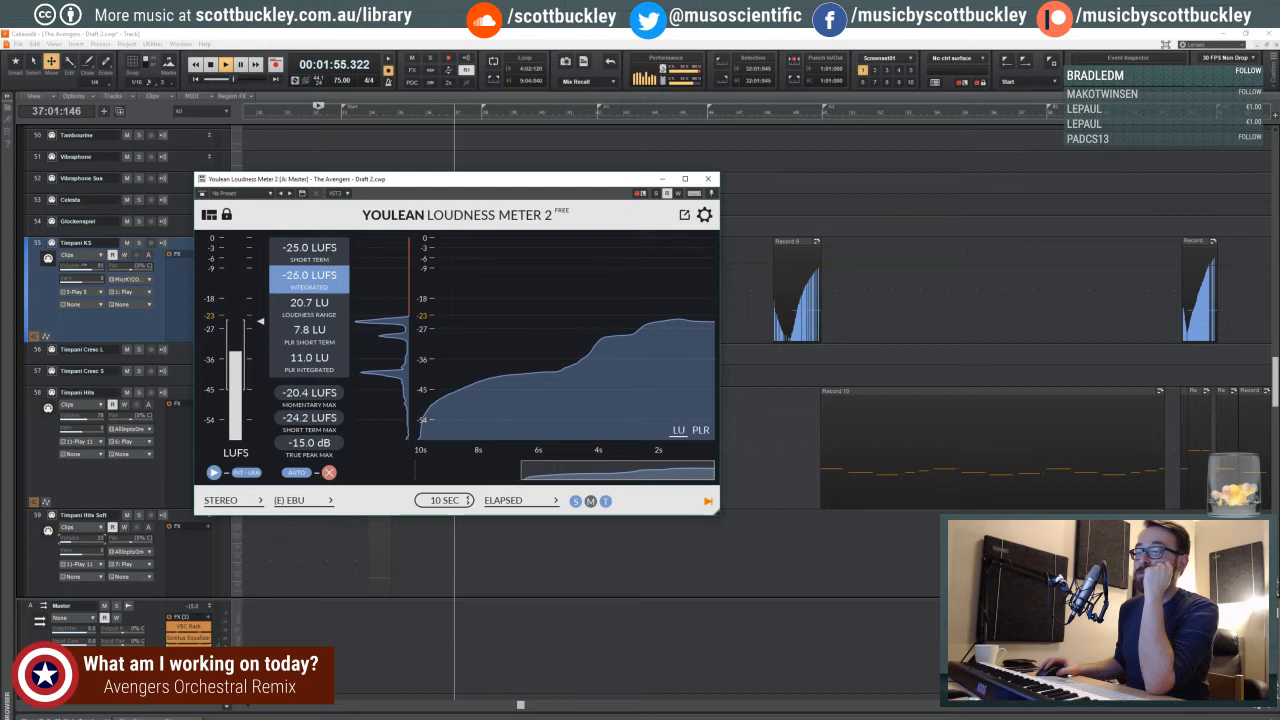
# - Insert the Slate Digital FG-X dynamics plug-in on the Master bus
pyautogui.rightClick(190, 617)
pyautogui.moveTo(263, 587)
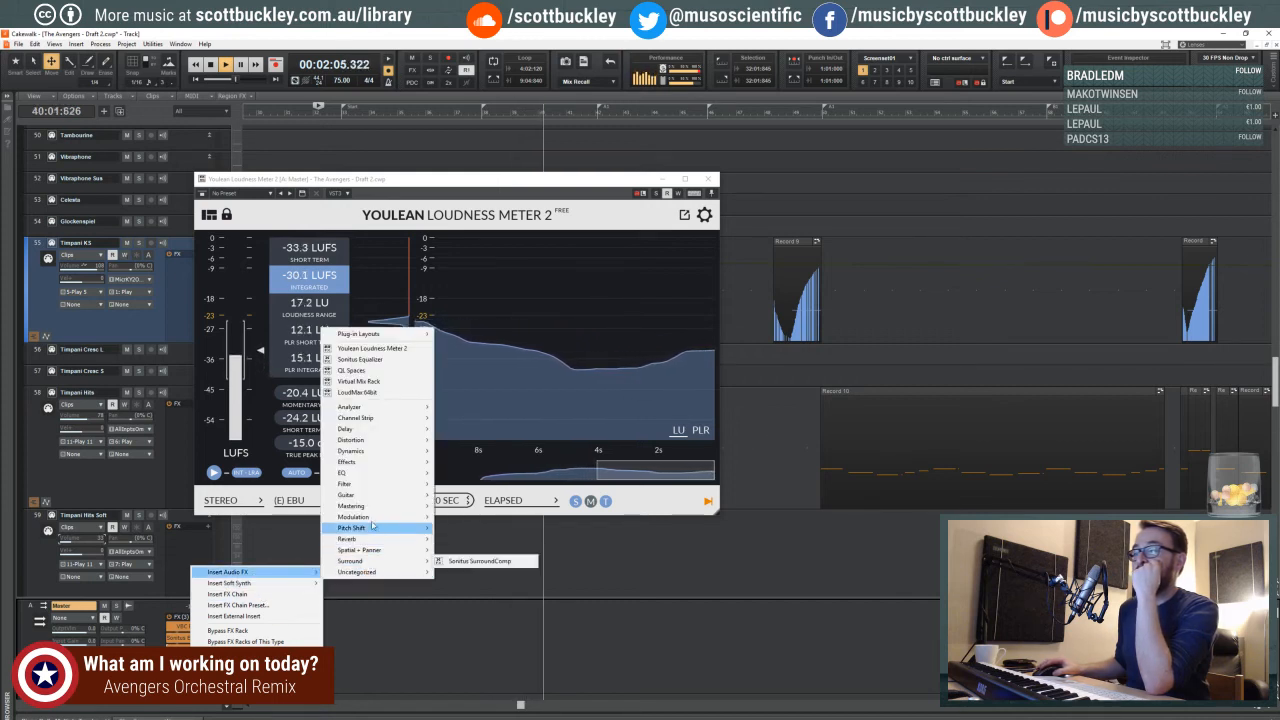
pyautogui.moveTo(370, 531)
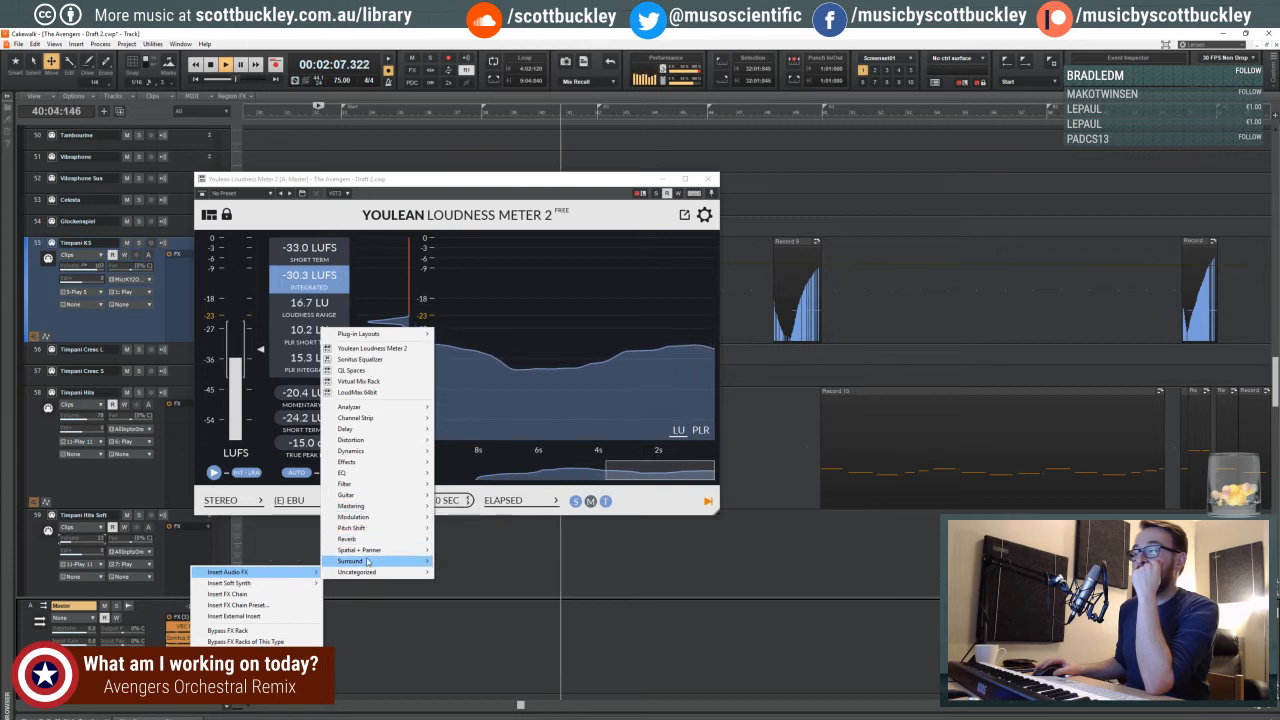
pyautogui.moveTo(389, 455)
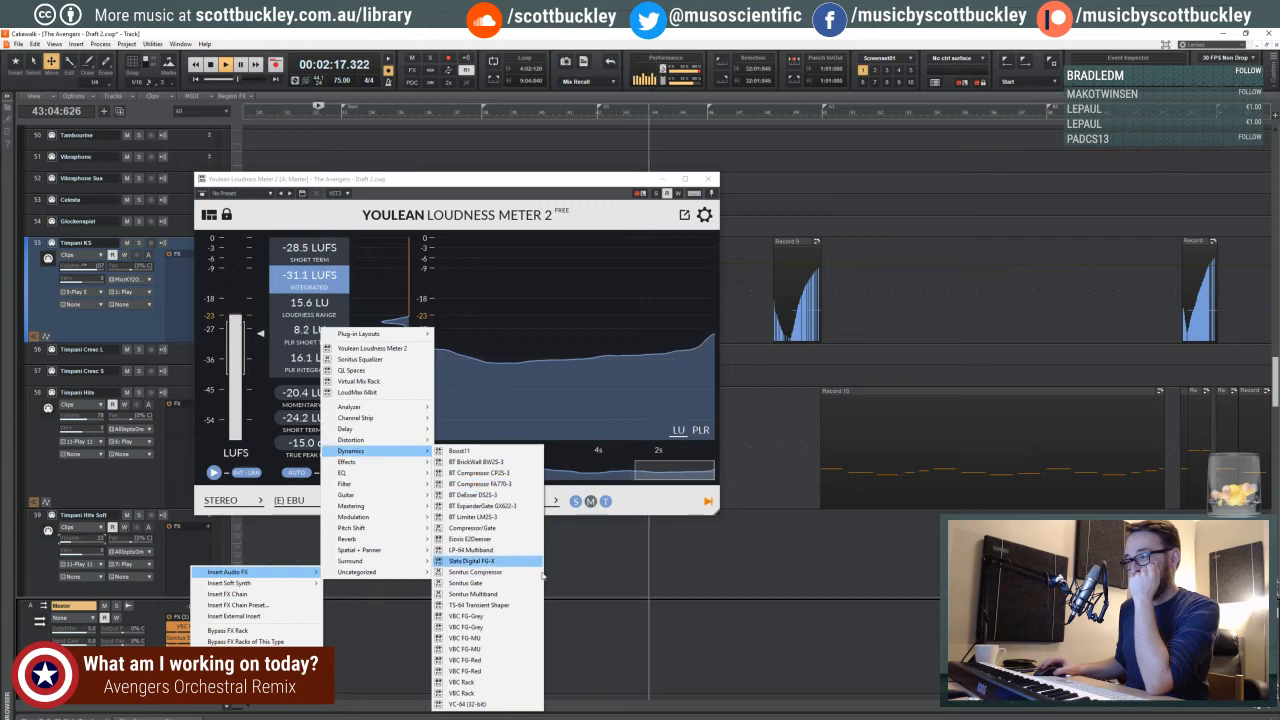
pyautogui.click(500, 561)
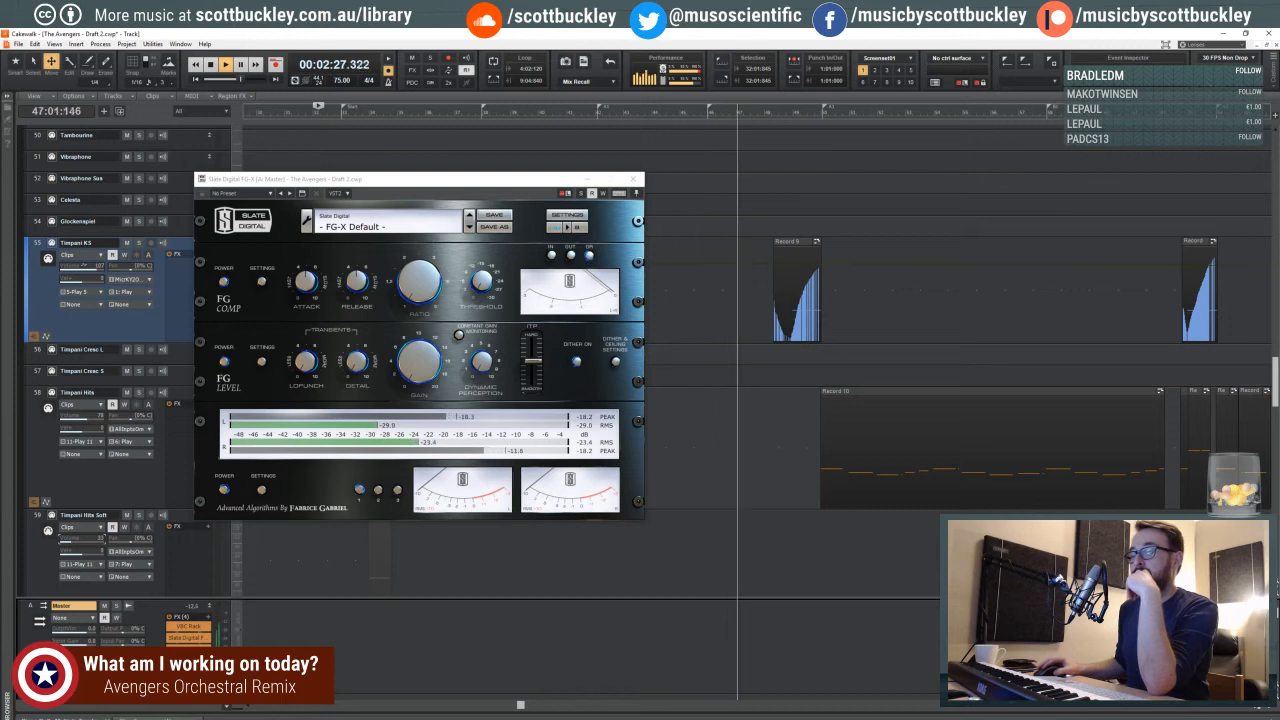
pyautogui.rightClick(192, 578)
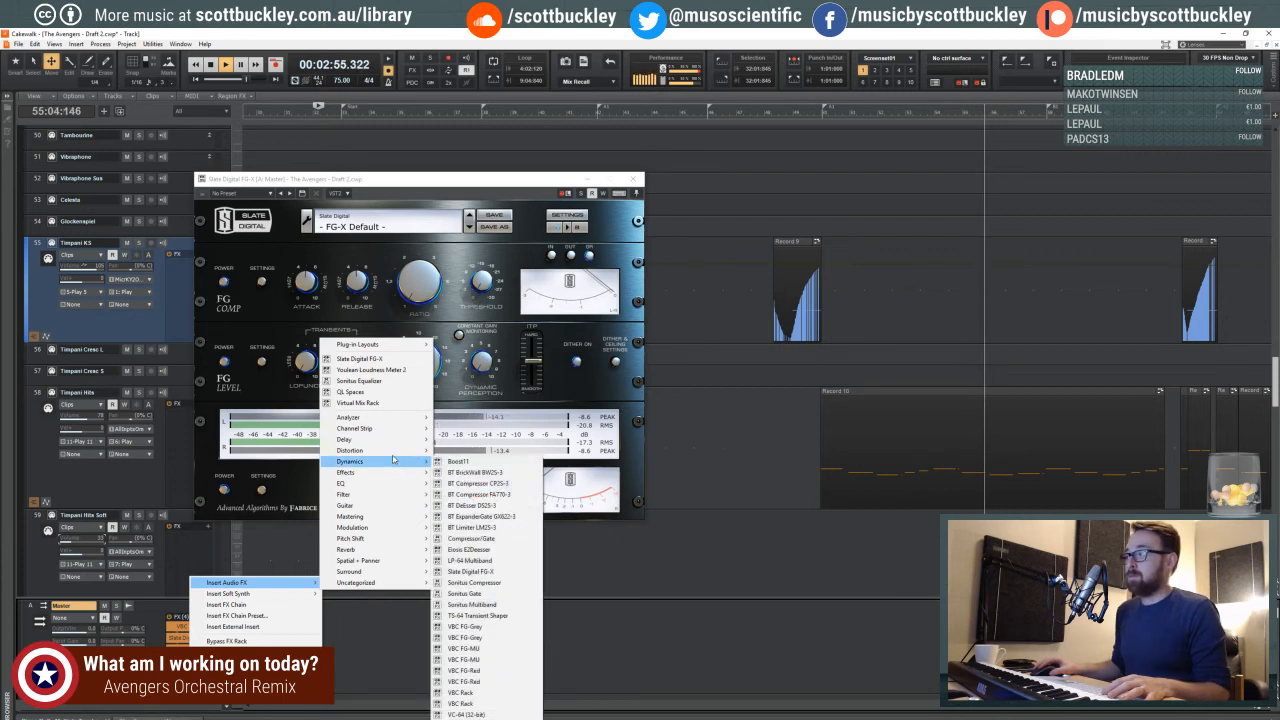
pyautogui.press('Escape')
# - Zoom the timeline out and compare the Youlean loudness readings with the FG-X level meters during playback
pyautogui.hotkey('ctrl', 'Left')
pyautogui.hotkey('ctrl', 'Left')
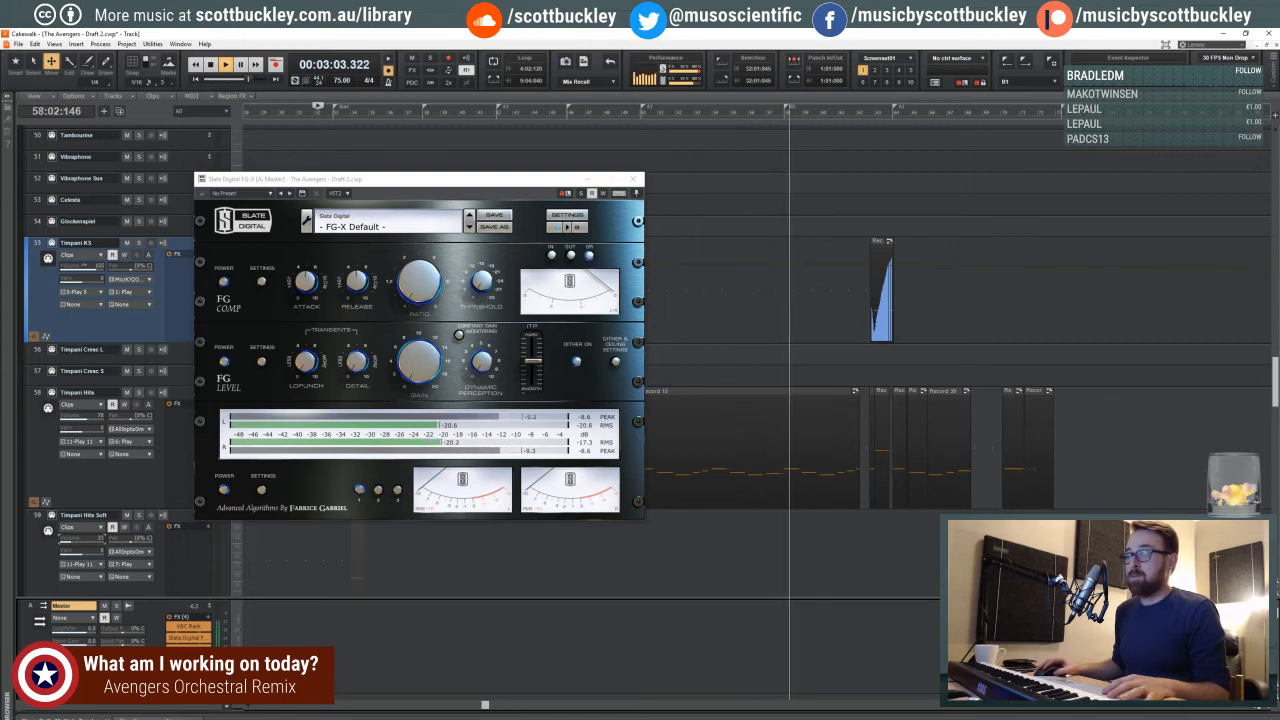
pyautogui.doubleClick(188, 661)
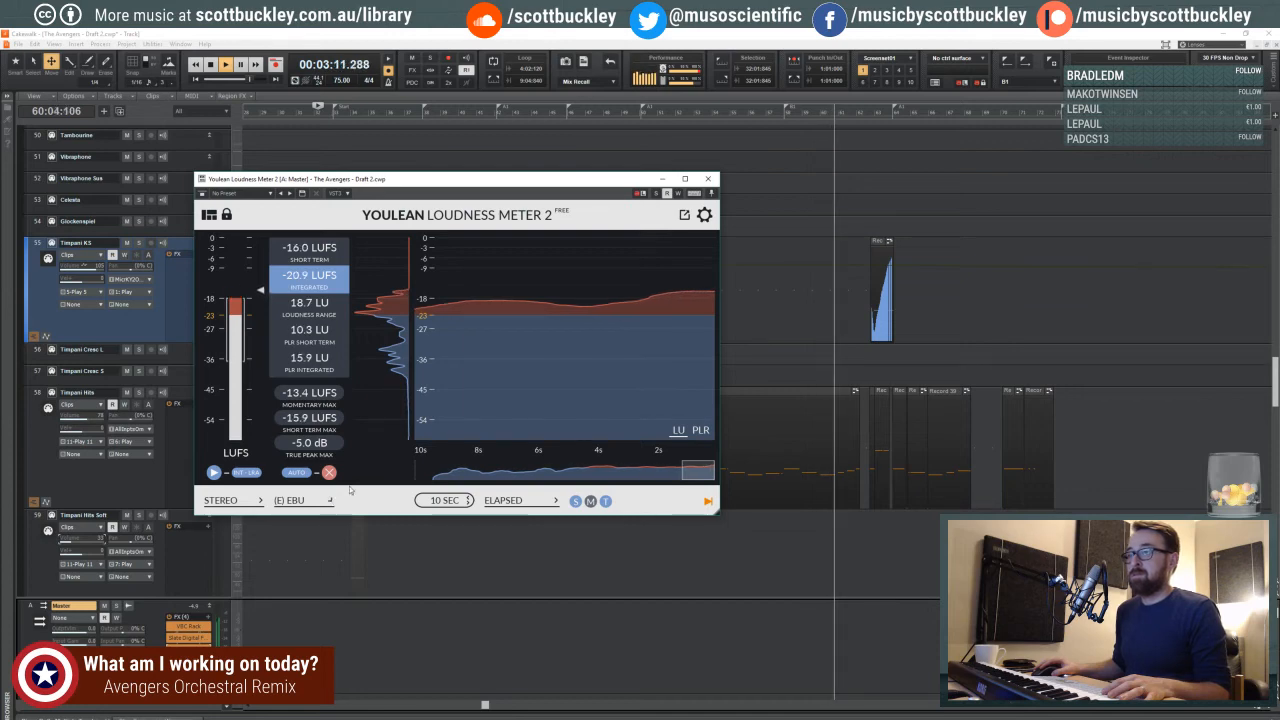
pyautogui.doubleClick(189, 638)
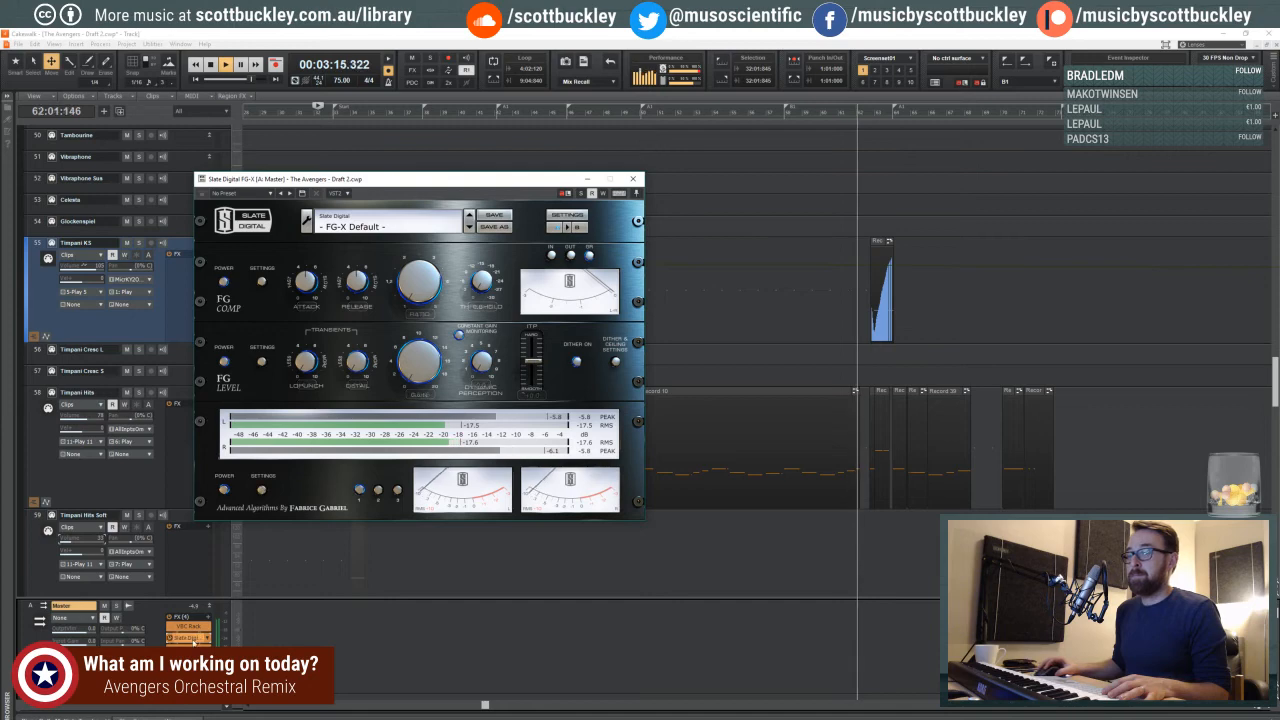
pyautogui.doubleClick(189, 660)
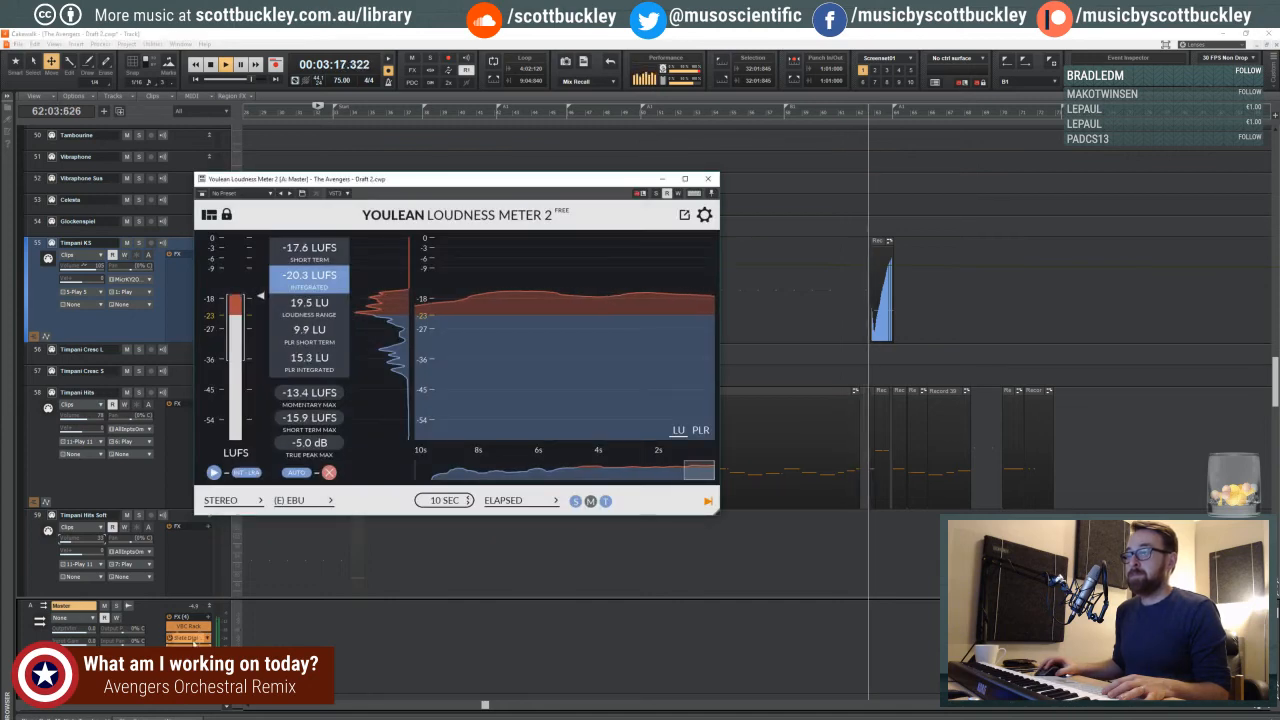
# - Raise the FG Level gain in FG-X and recheck the master loudness on the Youlean meter before stopping playback
pyautogui.doubleClick(189, 638)
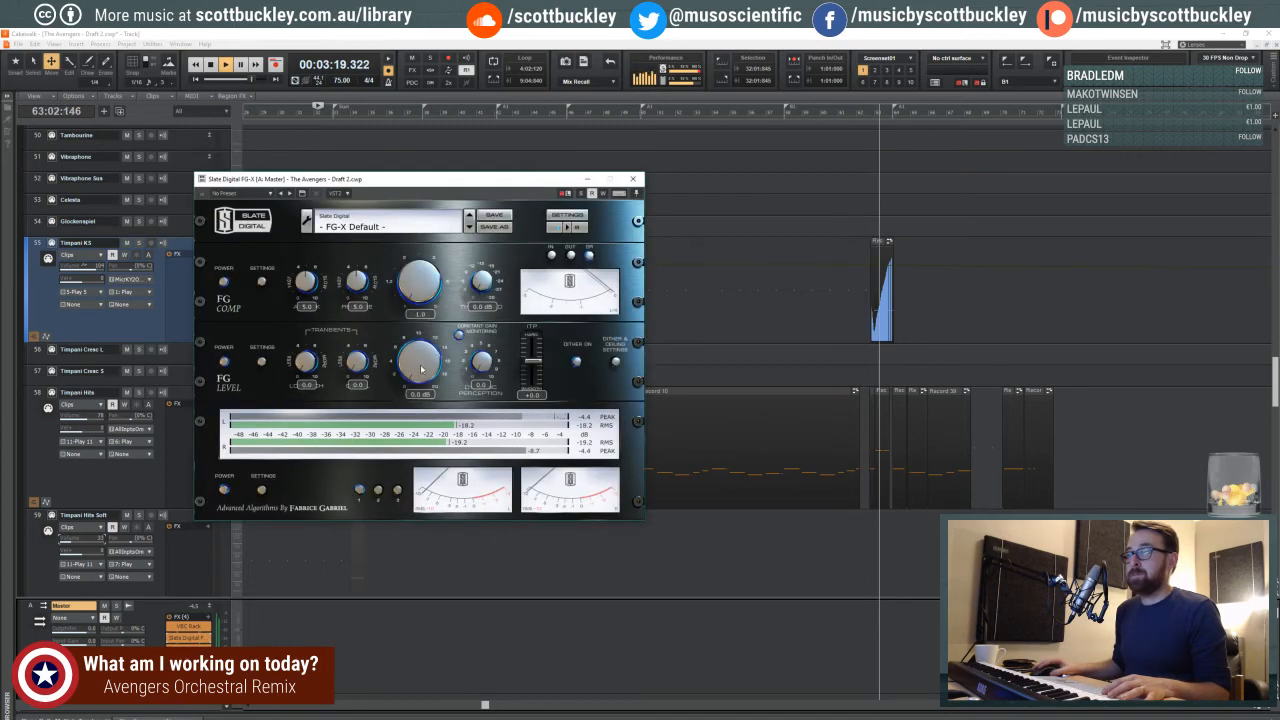
pyautogui.moveTo(413, 375); pyautogui.dragTo(404, 362)
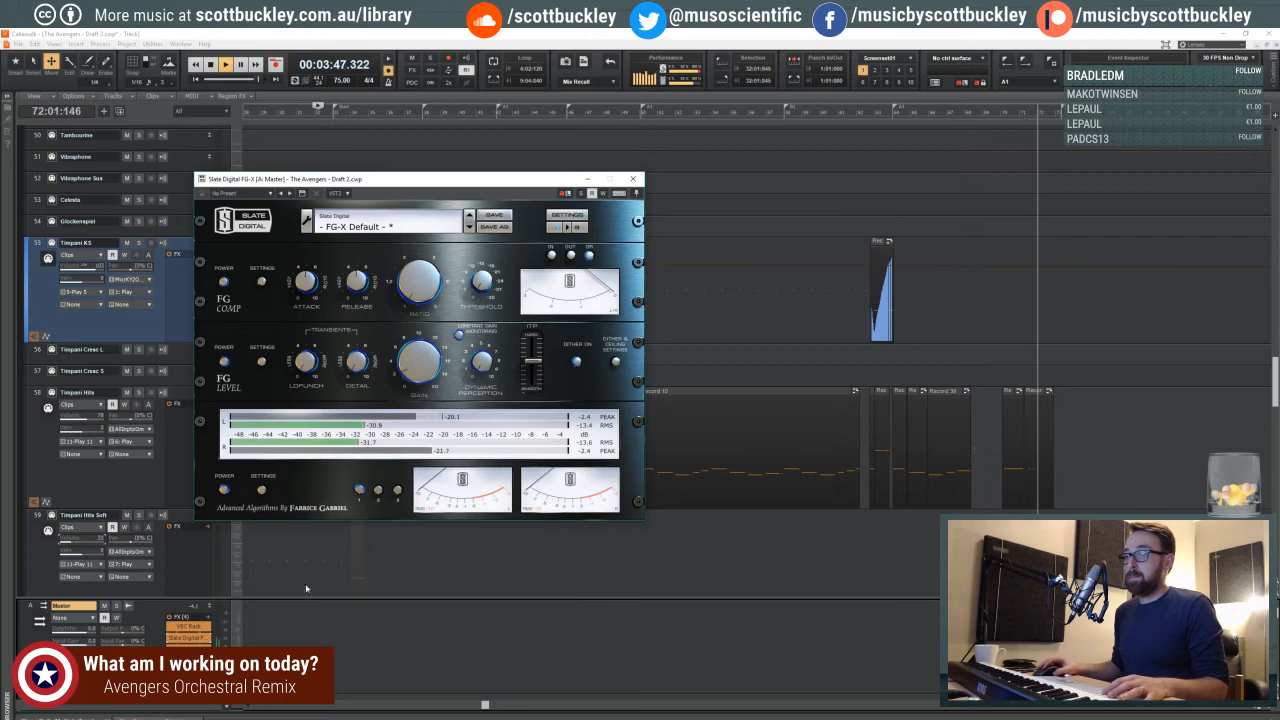
pyautogui.doubleClick(188, 661)
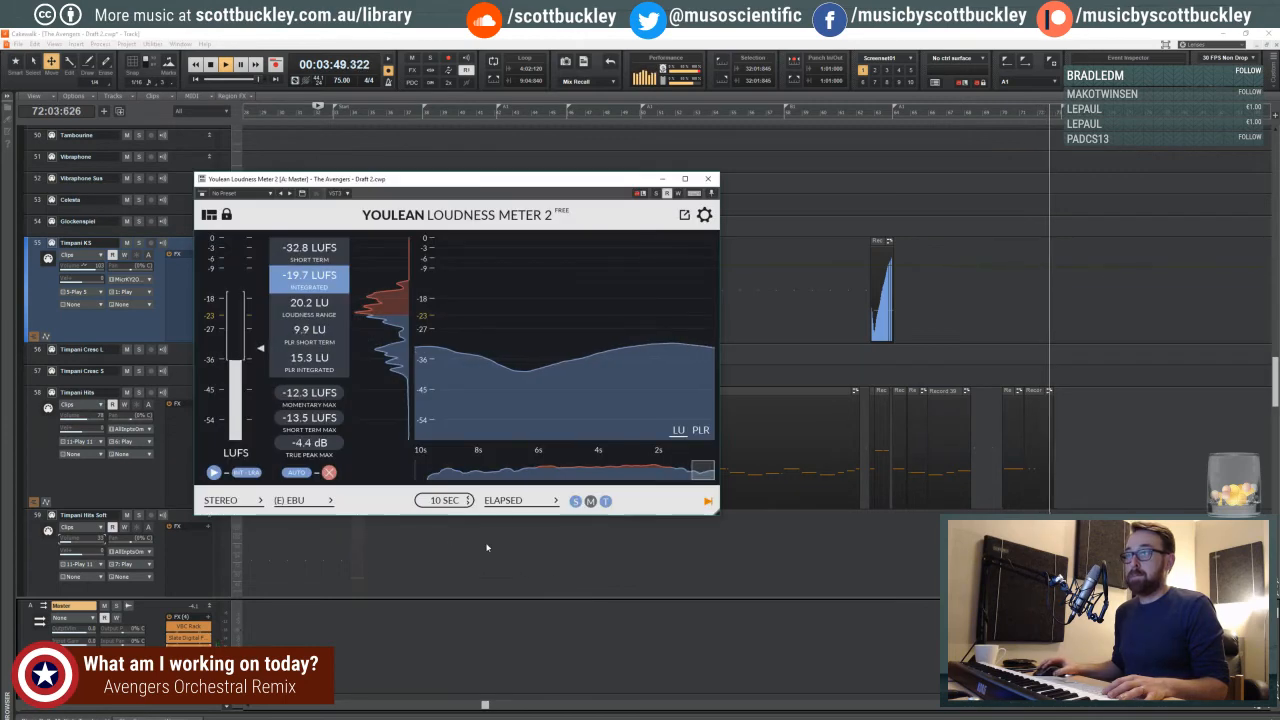
pyautogui.press('space')
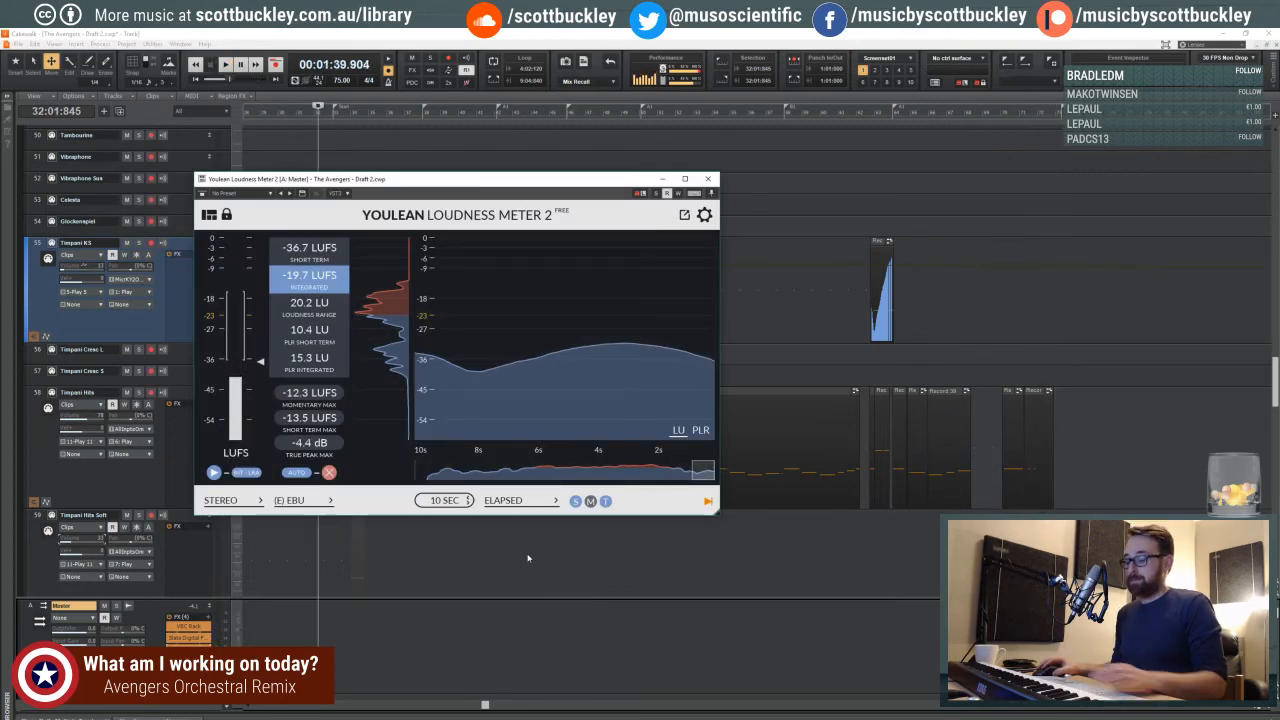
pyautogui.scroll(2, 477, 518)
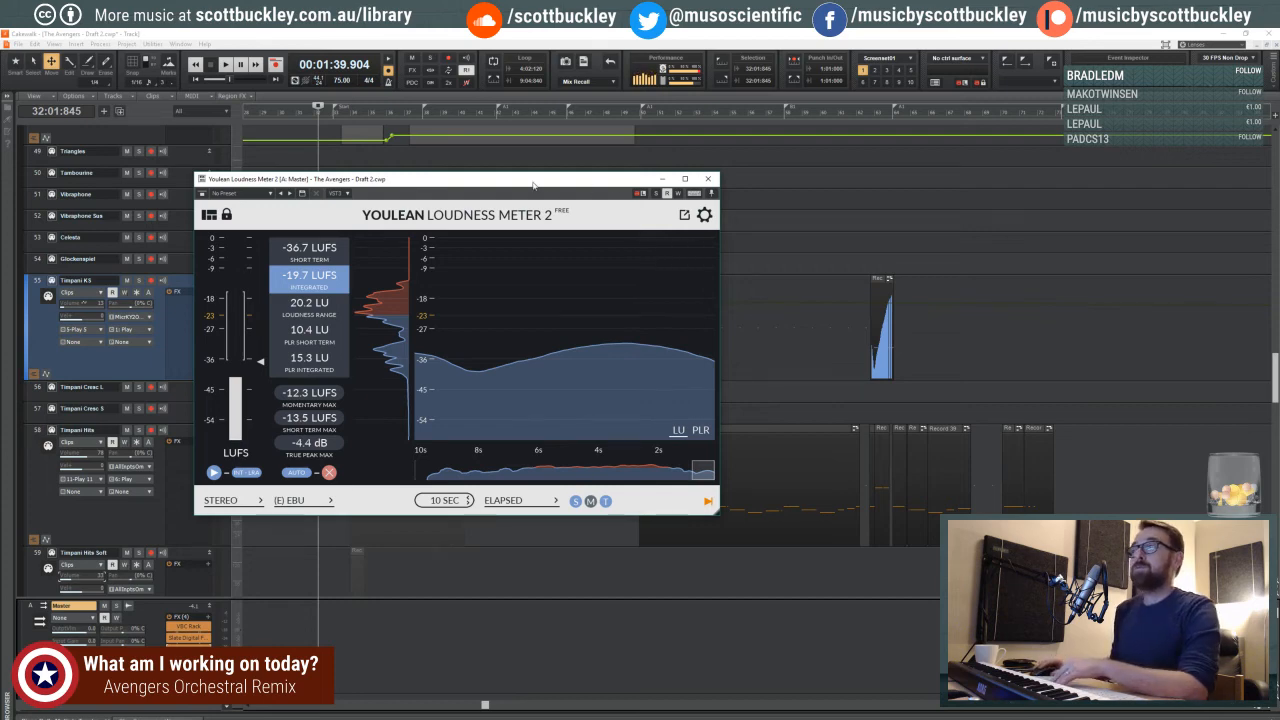
pyautogui.moveTo(533, 184); pyautogui.dragTo(589, 168)
pyautogui.moveTo(212, 165); pyautogui.dragTo(212, 206)
pyautogui.moveTo(333, 167); pyautogui.dragTo(335, 187)
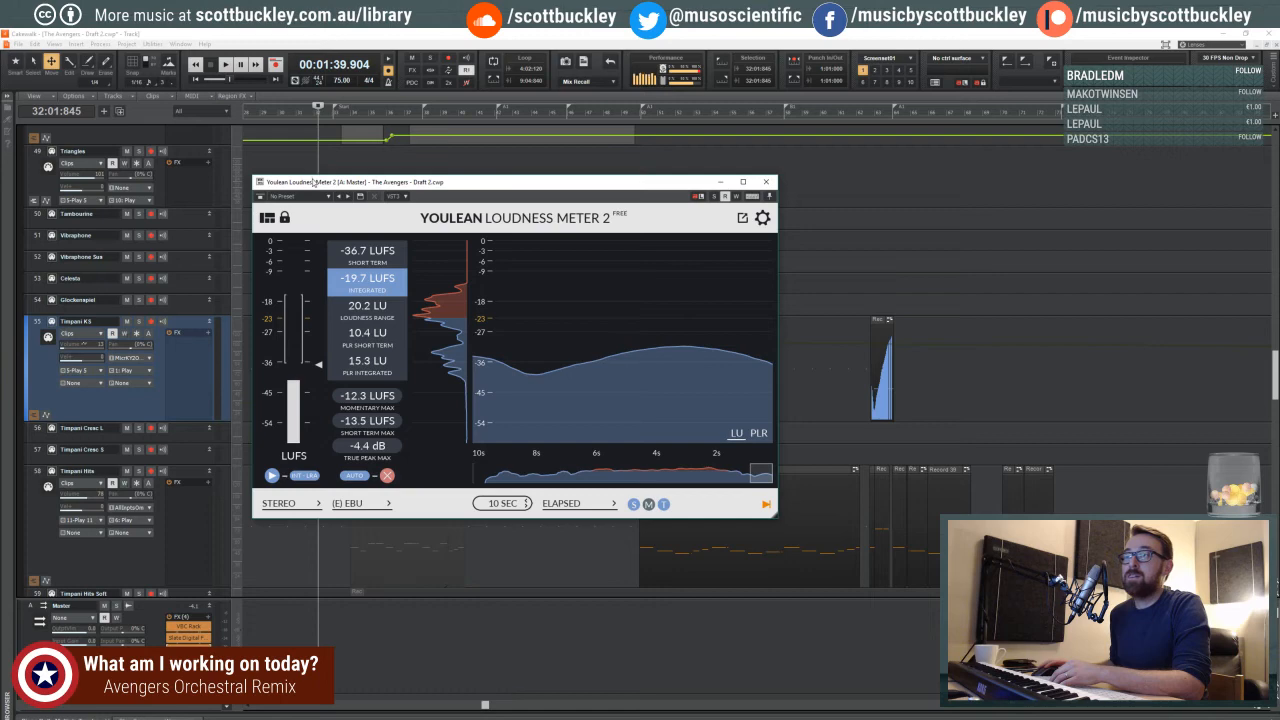
pyautogui.moveTo(313, 182); pyautogui.dragTo(384, 161)
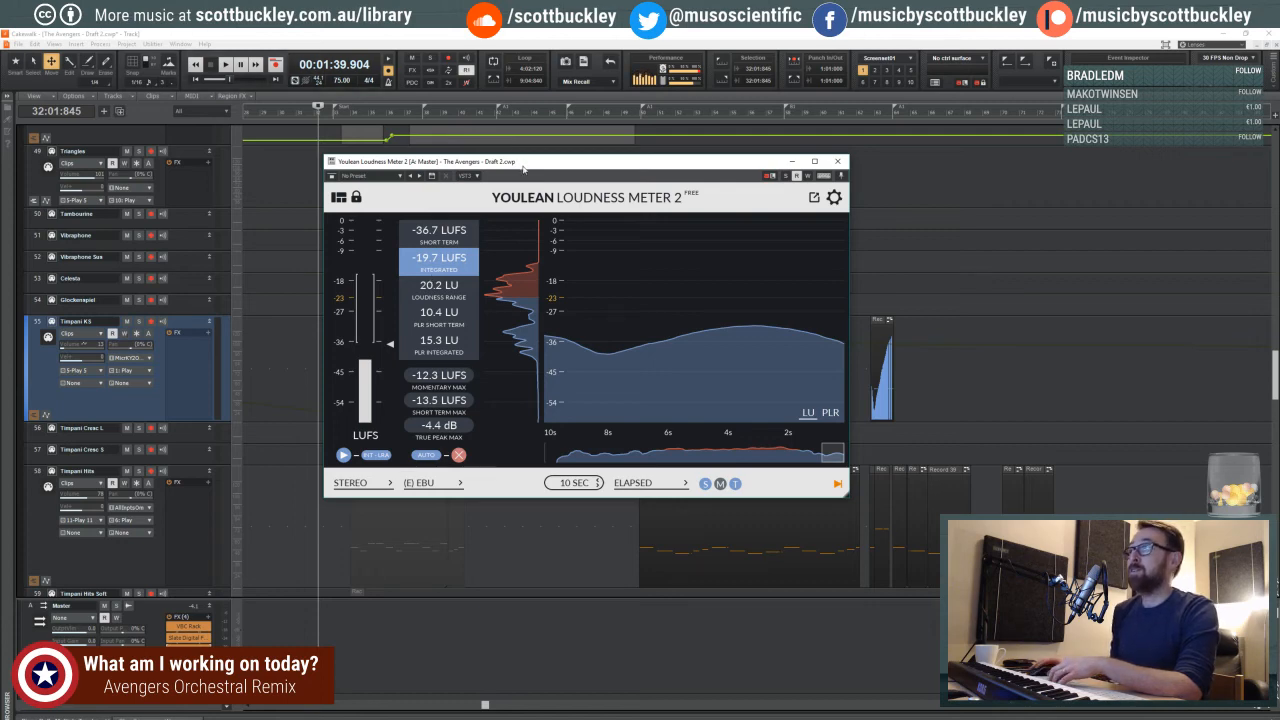
pyautogui.moveTo(524, 166); pyautogui.dragTo(545, 187)
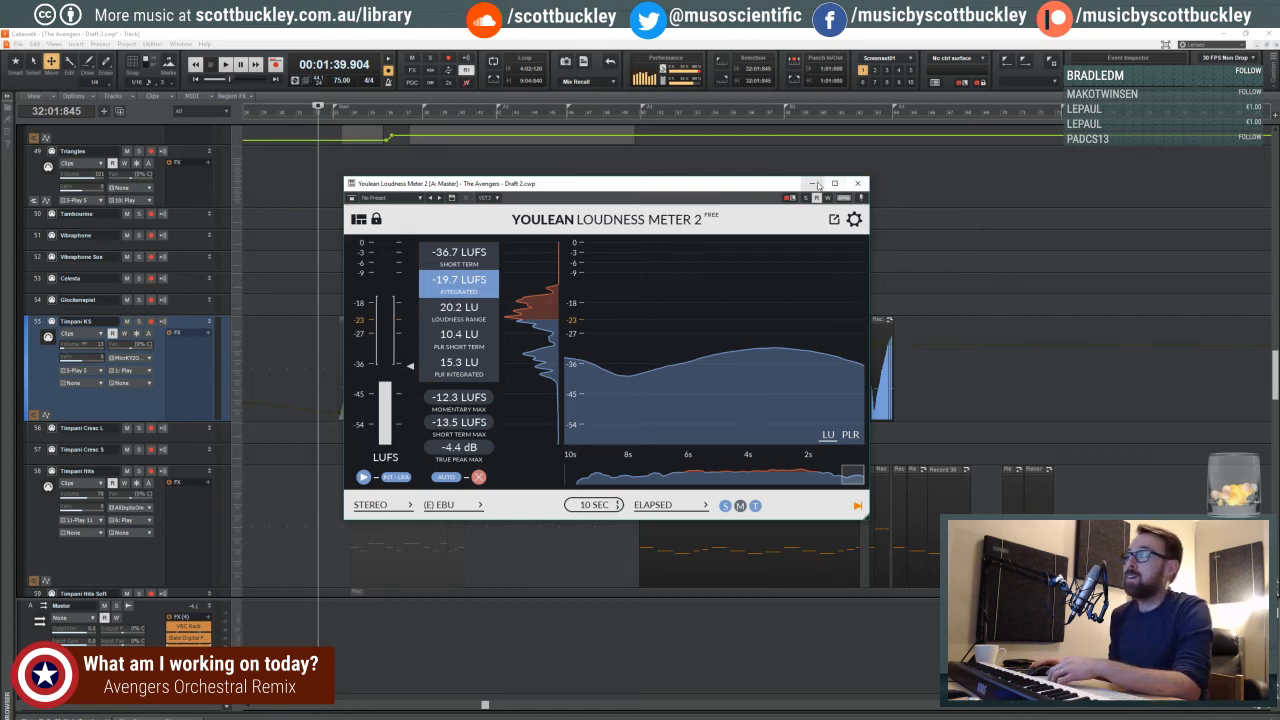
# - Inspect the FG-X settings on the Master bus and bring the loudness meter back up
pyautogui.click(857, 183)
pyautogui.click(1267, 708)
pyautogui.click(1267, 708)
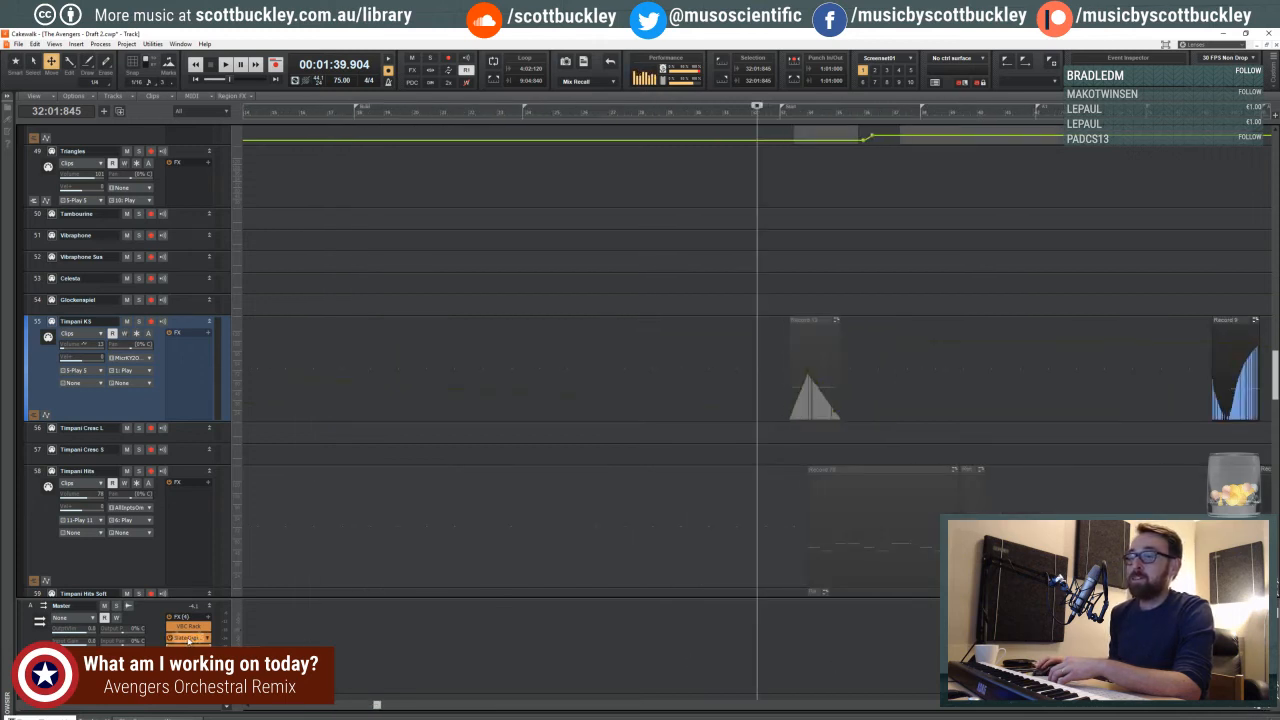
pyautogui.doubleClick(188, 638)
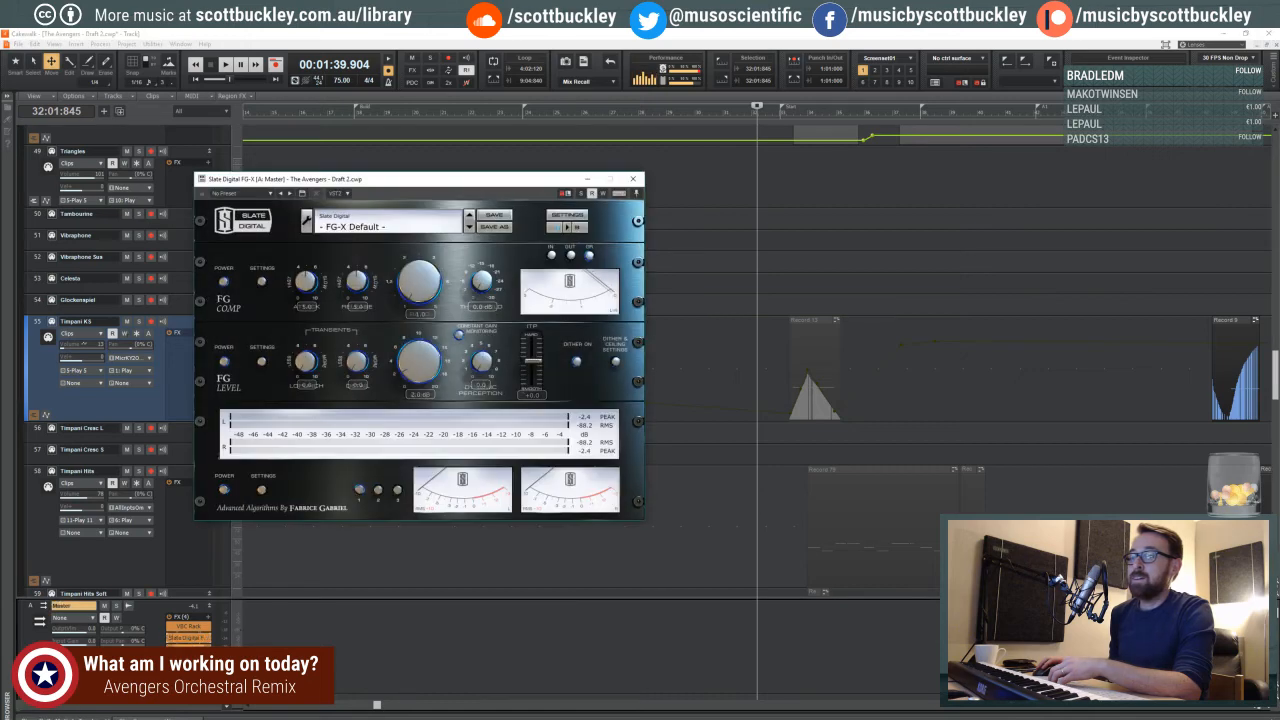
pyautogui.doubleClick(188, 649)
pyautogui.moveTo(431, 181); pyautogui.dragTo(480, 163)
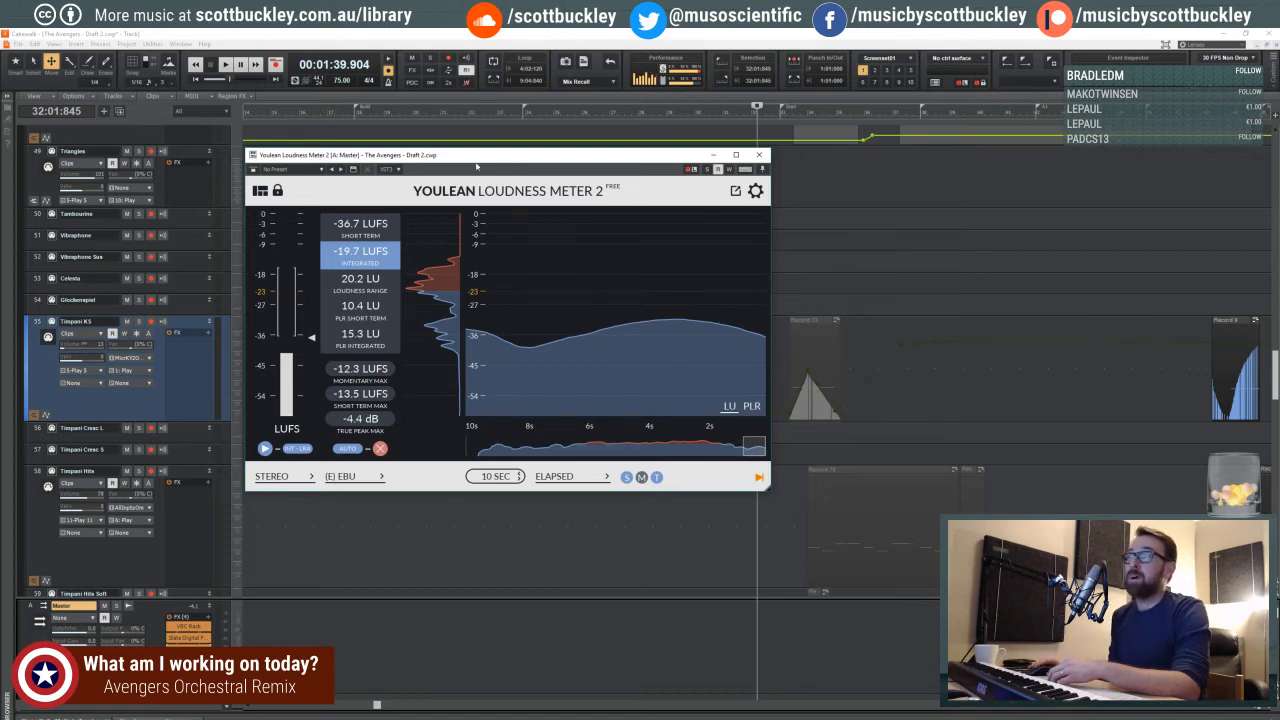
pyautogui.moveTo(469, 159)
pyautogui.mouseDown()
pyautogui.moveTo(478, 168)
pyautogui.moveTo(466, 159)
pyautogui.mouseUp()
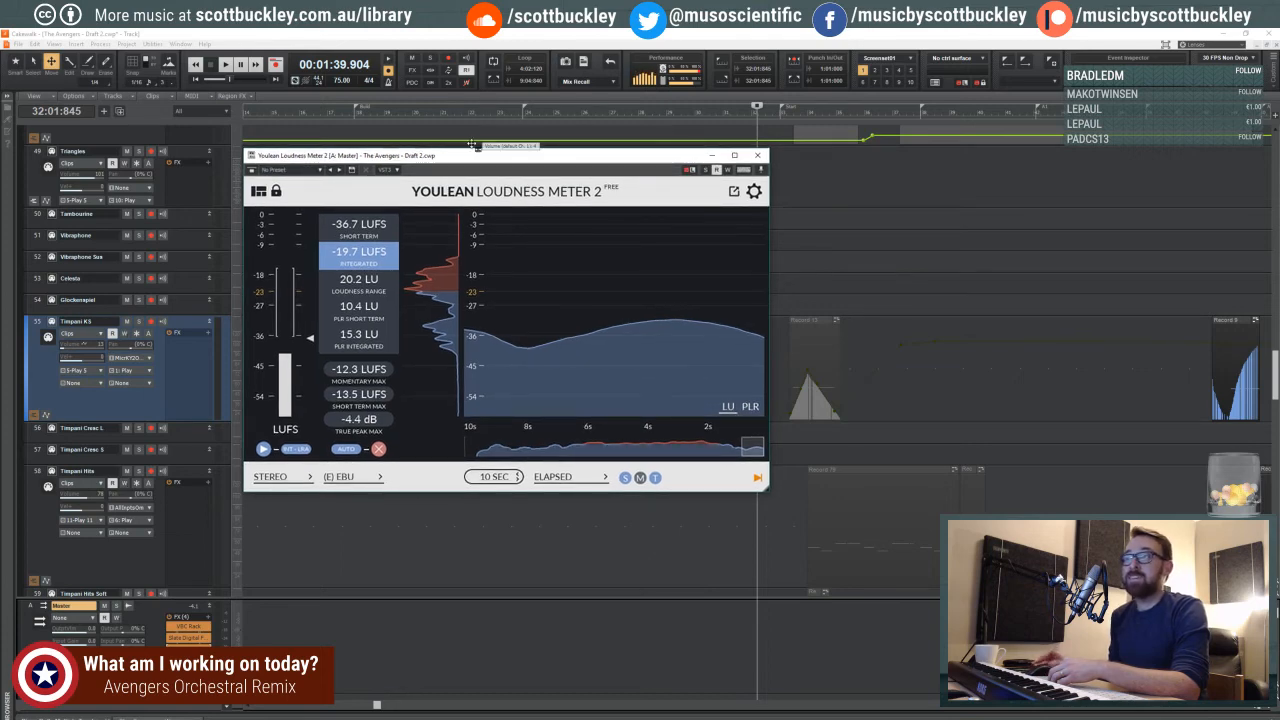
pyautogui.moveTo(457, 159)
pyautogui.mouseDown()
pyautogui.moveTo(473, 180)
pyautogui.moveTo(456, 158)
pyautogui.mouseUp()
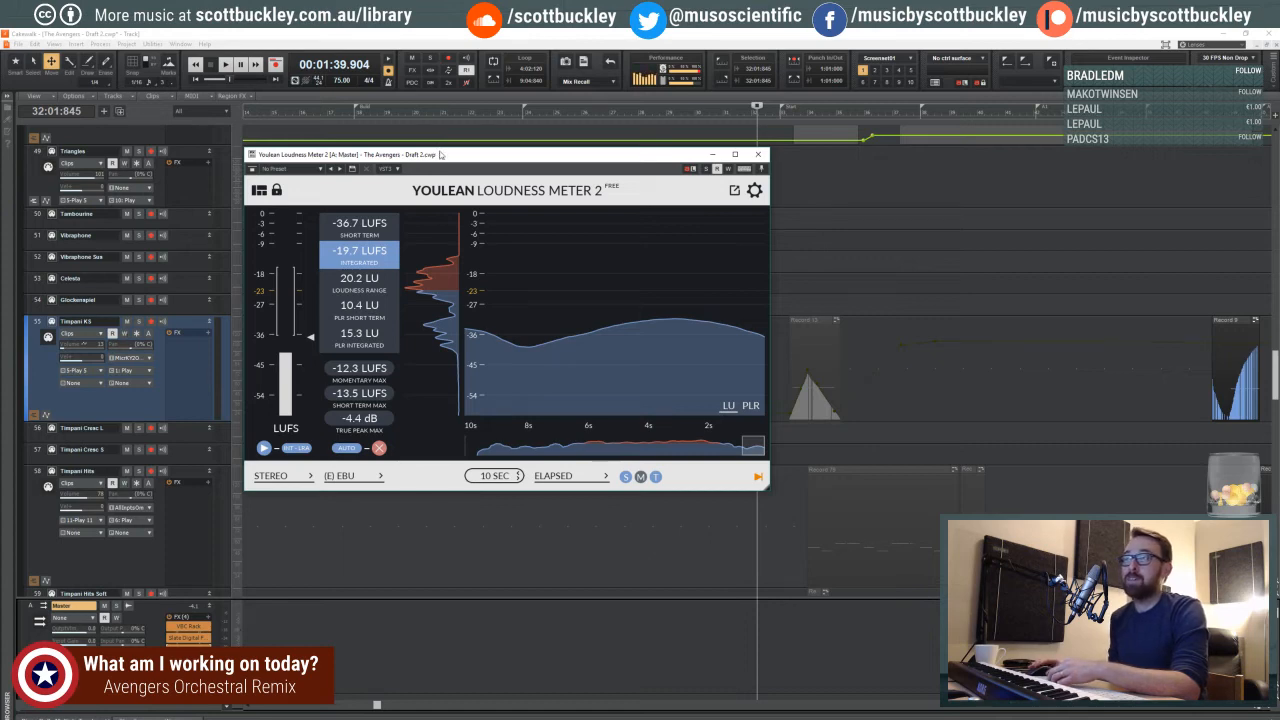
pyautogui.moveTo(437, 154)
pyautogui.mouseDown()
pyautogui.moveTo(455, 162)
pyautogui.moveTo(438, 154)
pyautogui.mouseUp()
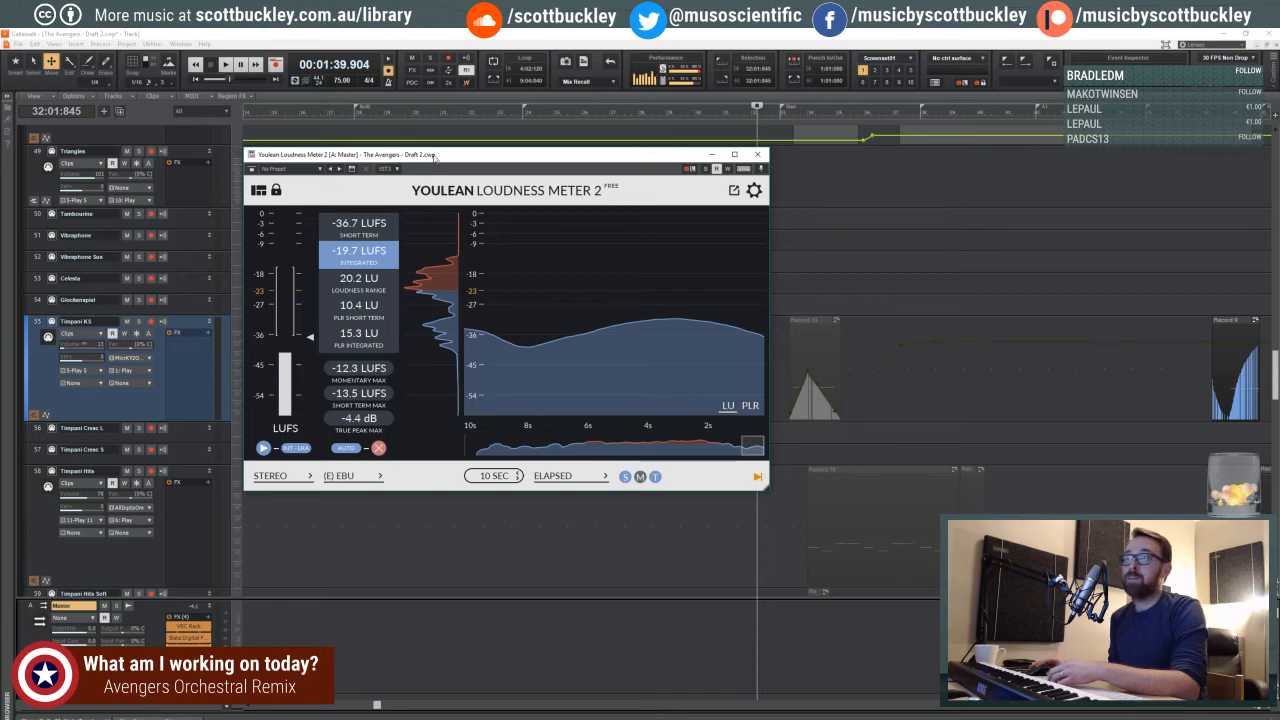
pyautogui.moveTo(437, 151)
pyautogui.mouseDown()
pyautogui.moveTo(438, 175)
pyautogui.moveTo(437, 151)
pyautogui.moveTo(438, 163)
pyautogui.mouseUp()
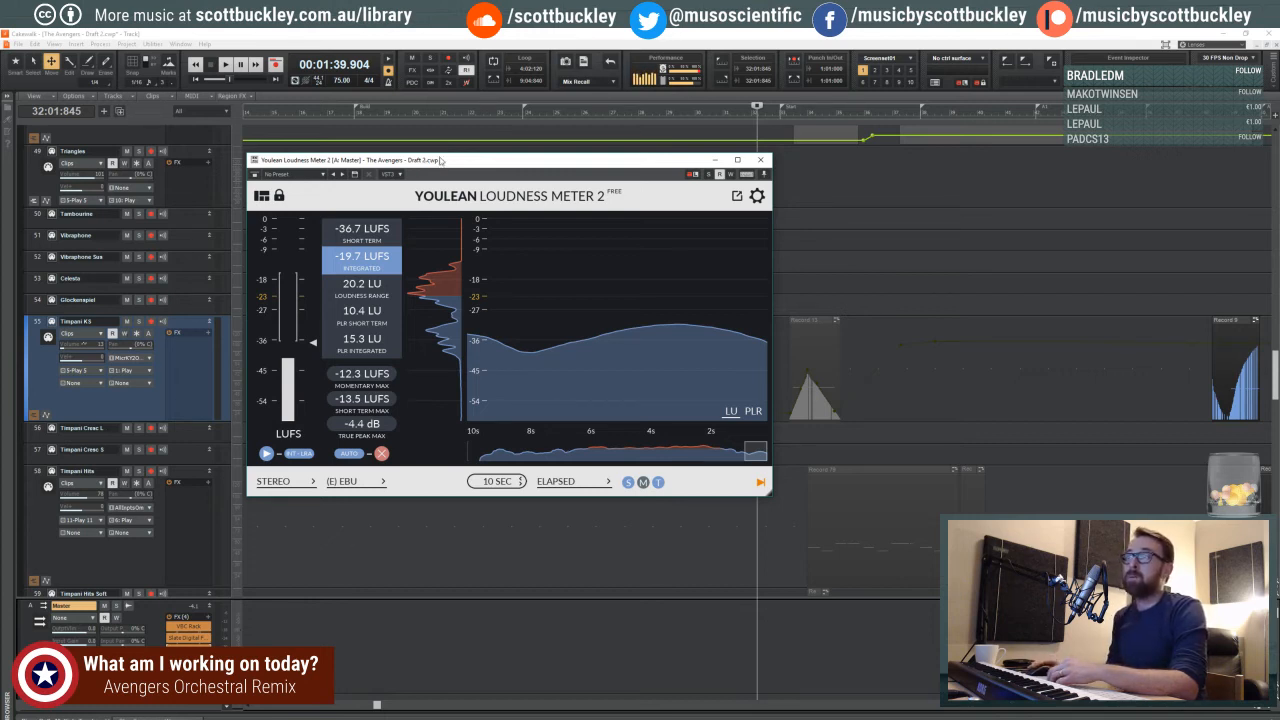
pyautogui.moveTo(441, 160); pyautogui.dragTo(438, 156)
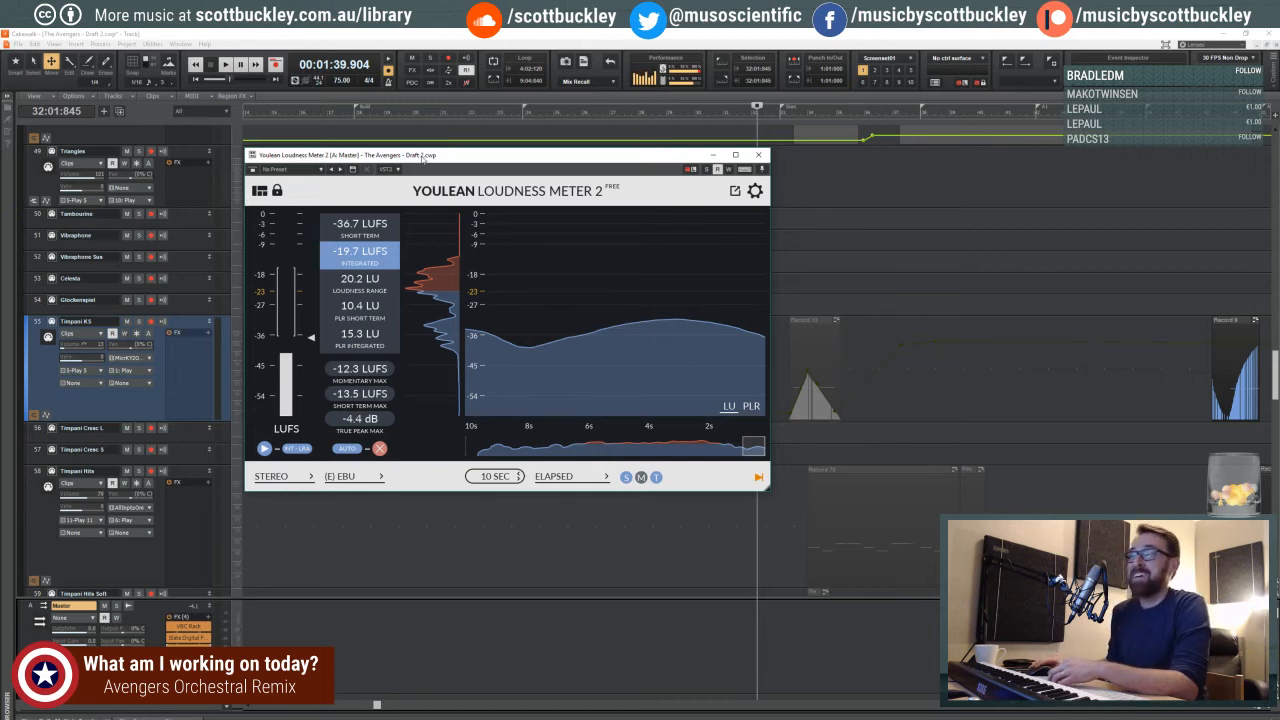
pyautogui.moveTo(422, 159); pyautogui.dragTo(439, 163)
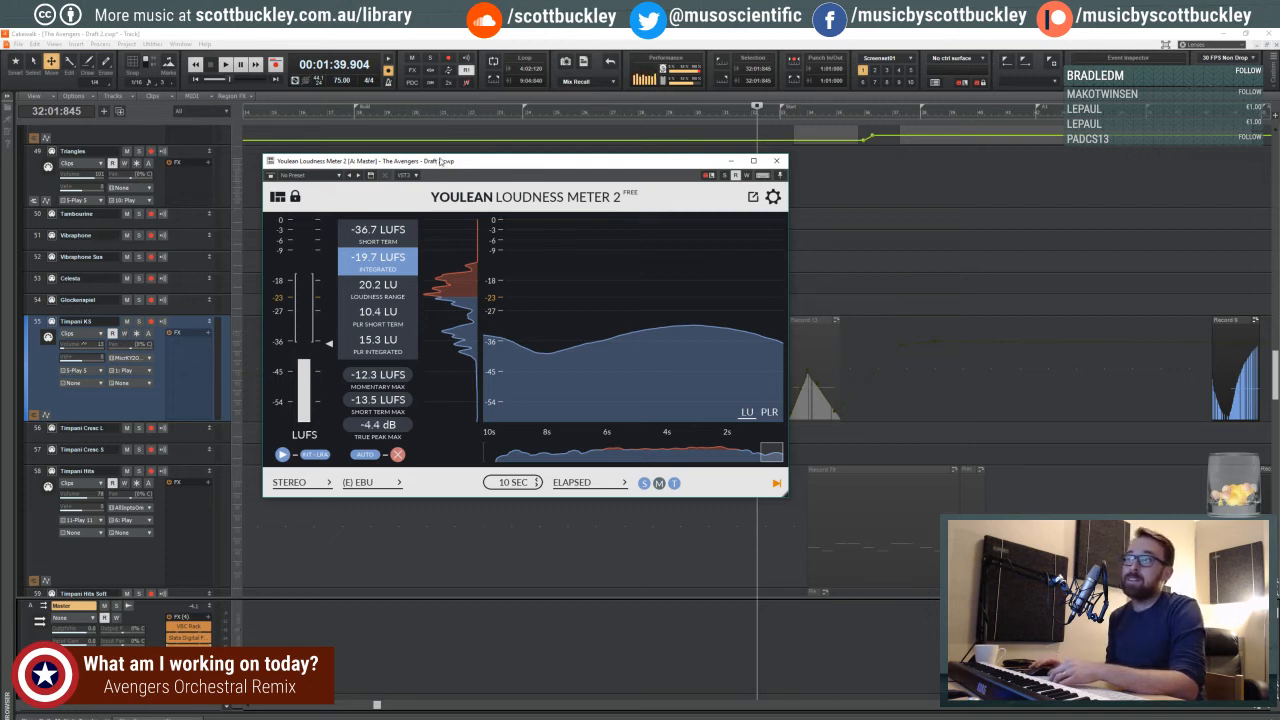
pyautogui.moveTo(439, 162); pyautogui.dragTo(480, 176)
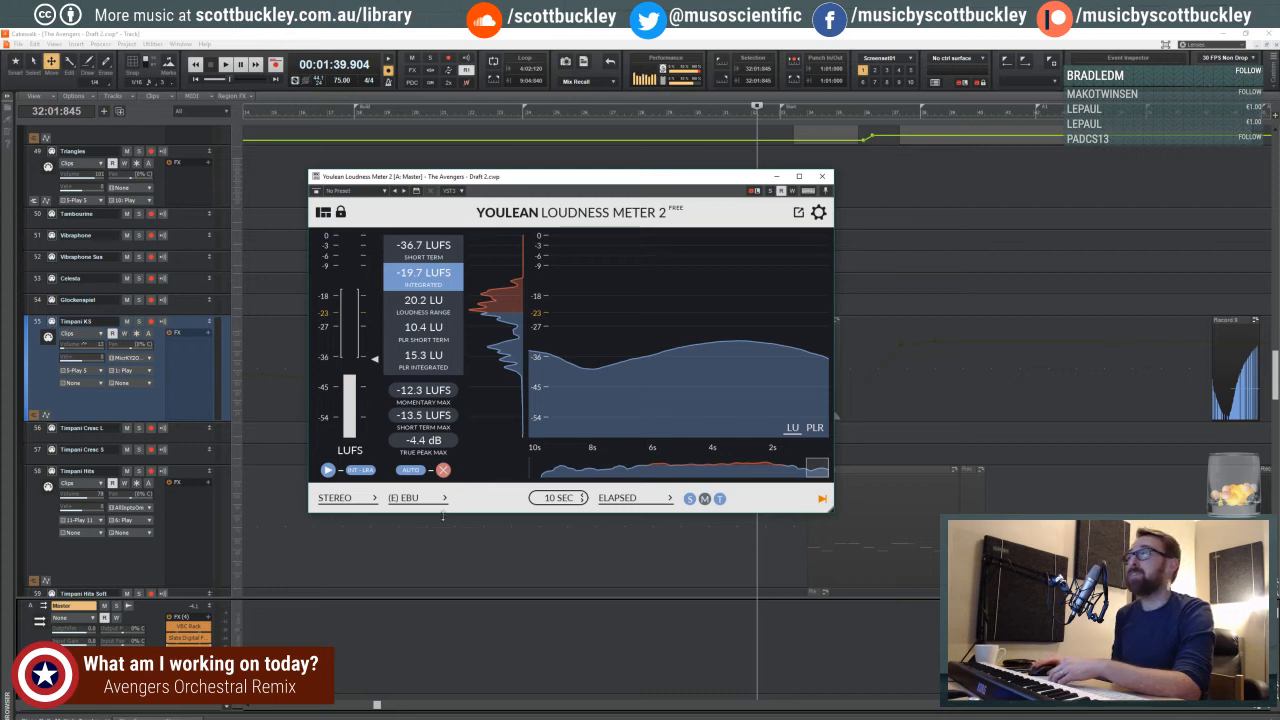
# - Dismiss the loudness meter and place the playhead near the start of measure 17
pyautogui.click(779, 178)
pyautogui.click(451, 177)
pyautogui.click(329, 182)
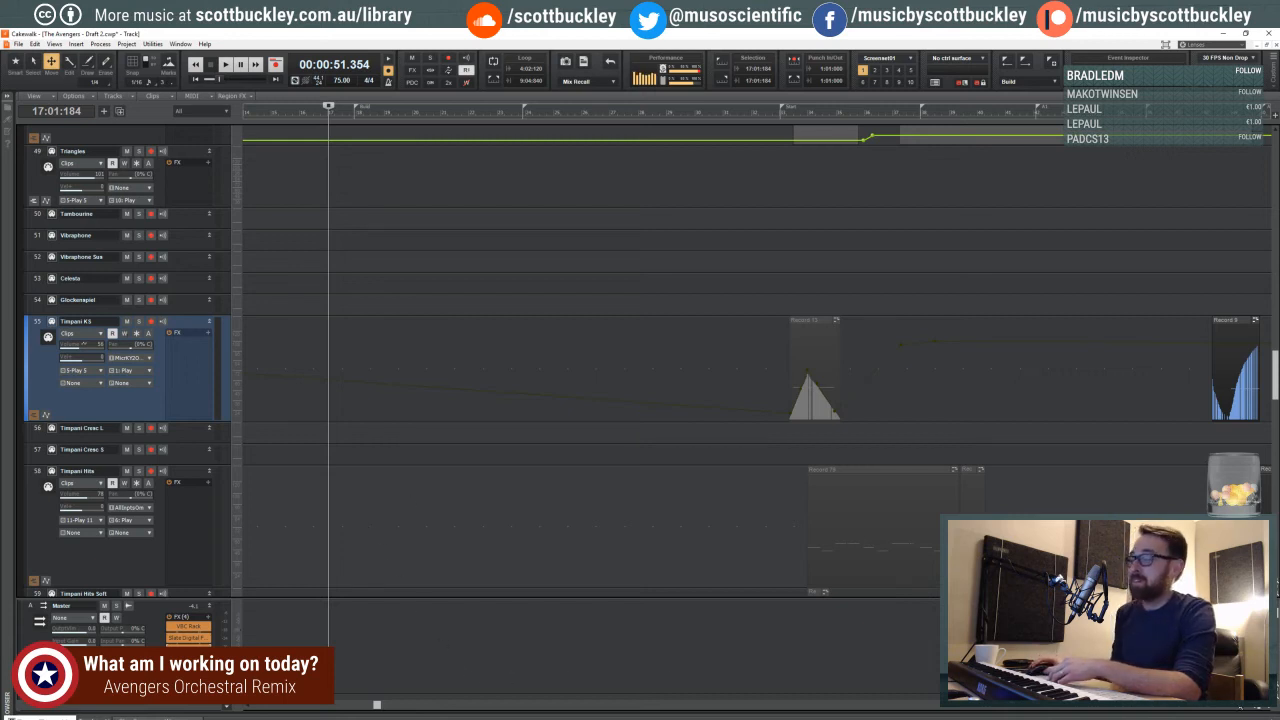
# - Bring the track above Triangles into view on a zoomed-out timeline and reposition the playhead late in beat 1 of measure 17
pyautogui.scroll(-5, 462, 385)
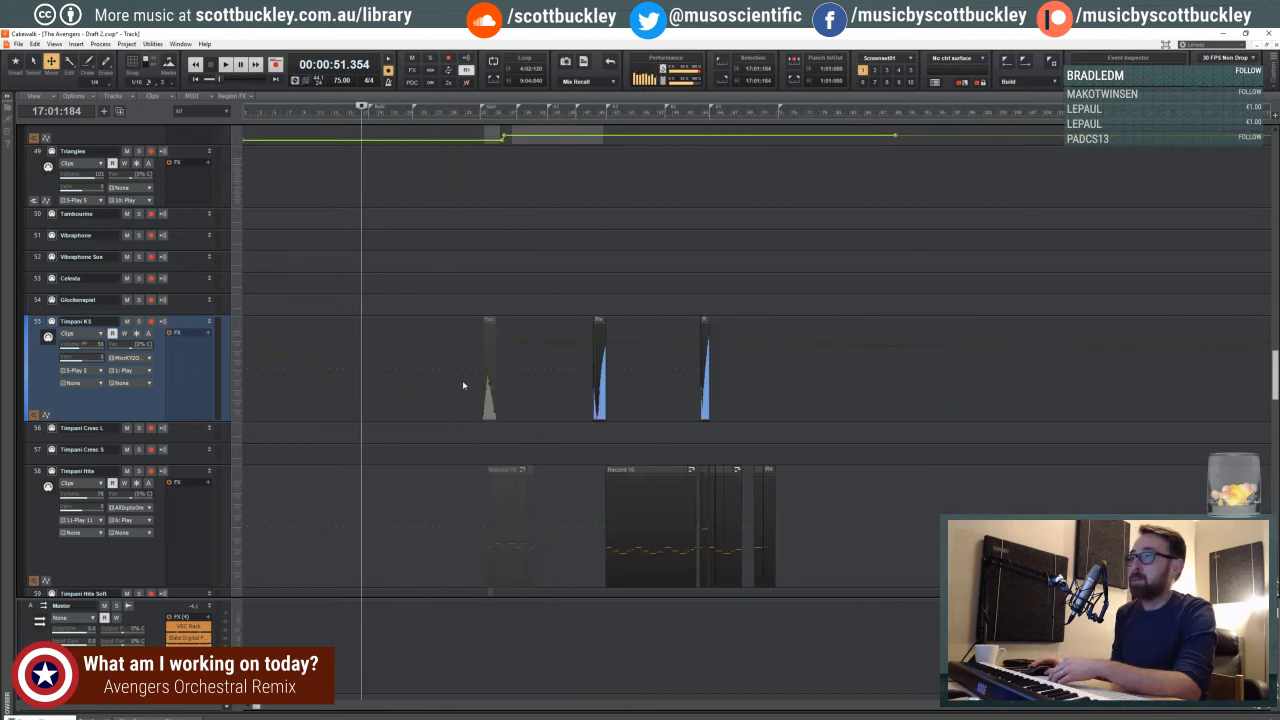
pyautogui.scroll(3, 417, 374)
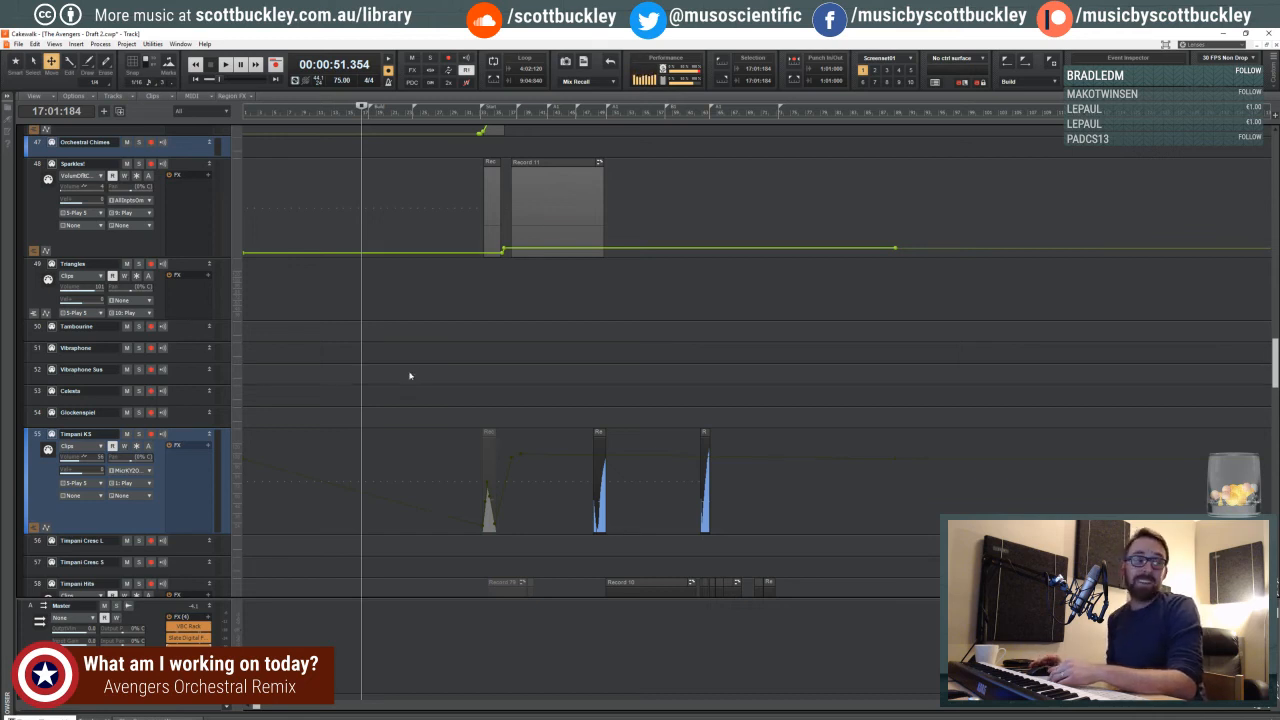
pyautogui.scroll(1, 398, 364)
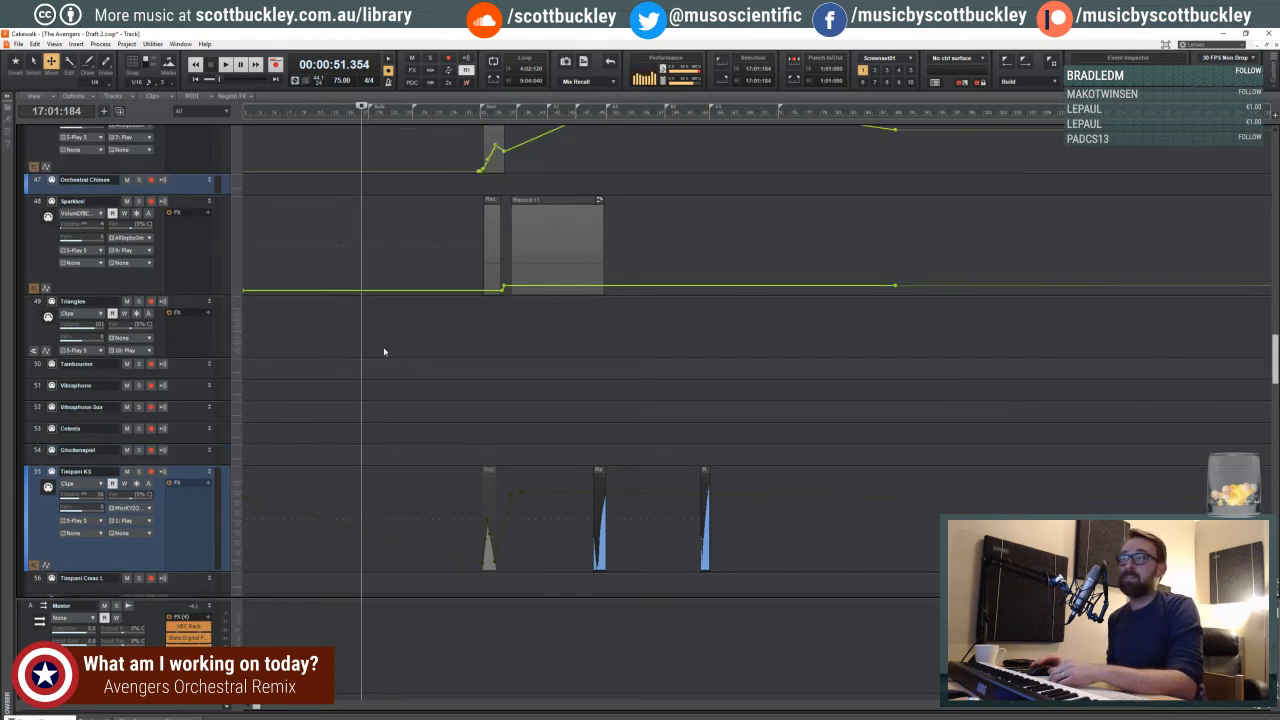
pyautogui.click(369, 253)
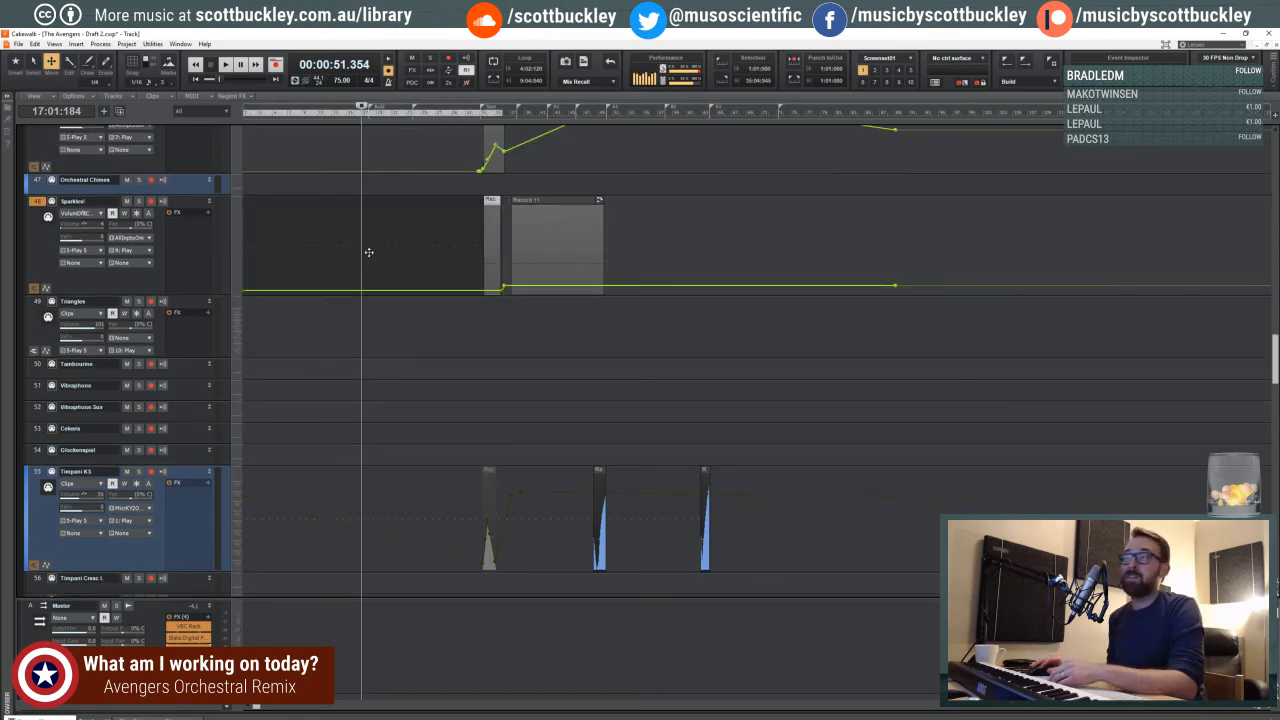
pyautogui.click(362, 157)
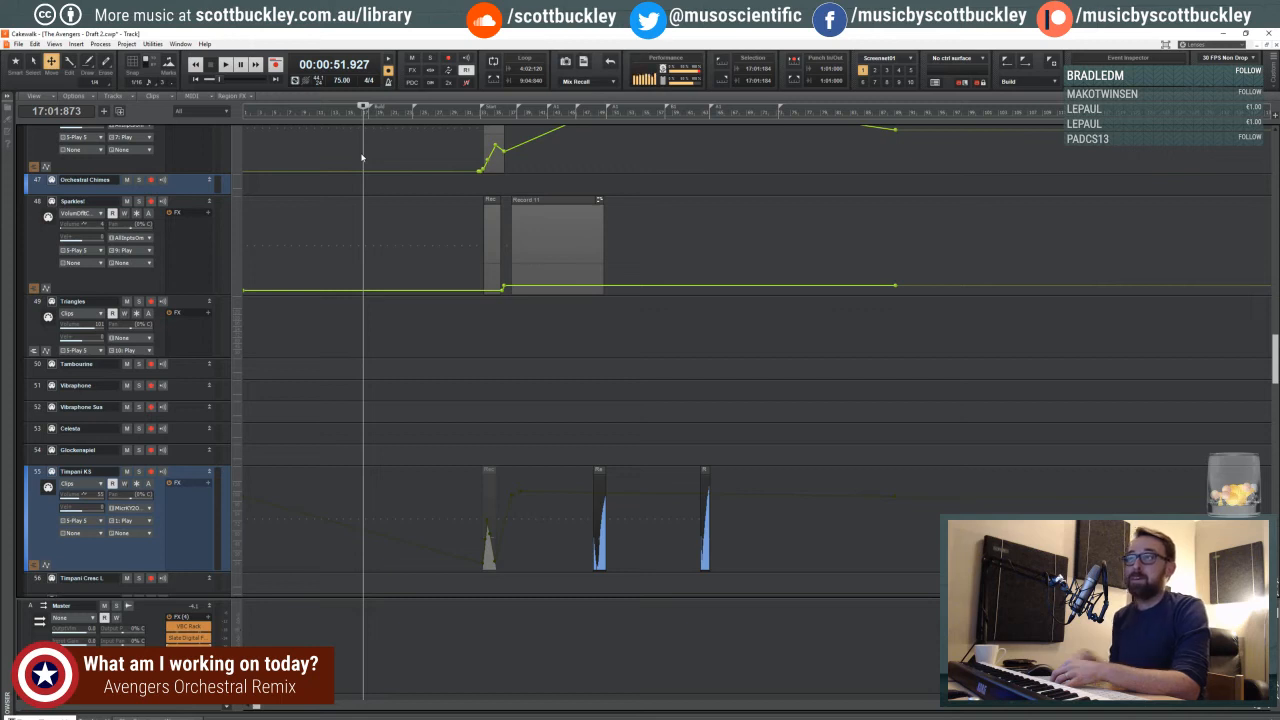
# - Enlarge the timeline around measure 17 and place the playhead in beat 2 of that measure
pyautogui.click(1271, 709)
pyautogui.click(1271, 709)
pyautogui.click(1271, 709)
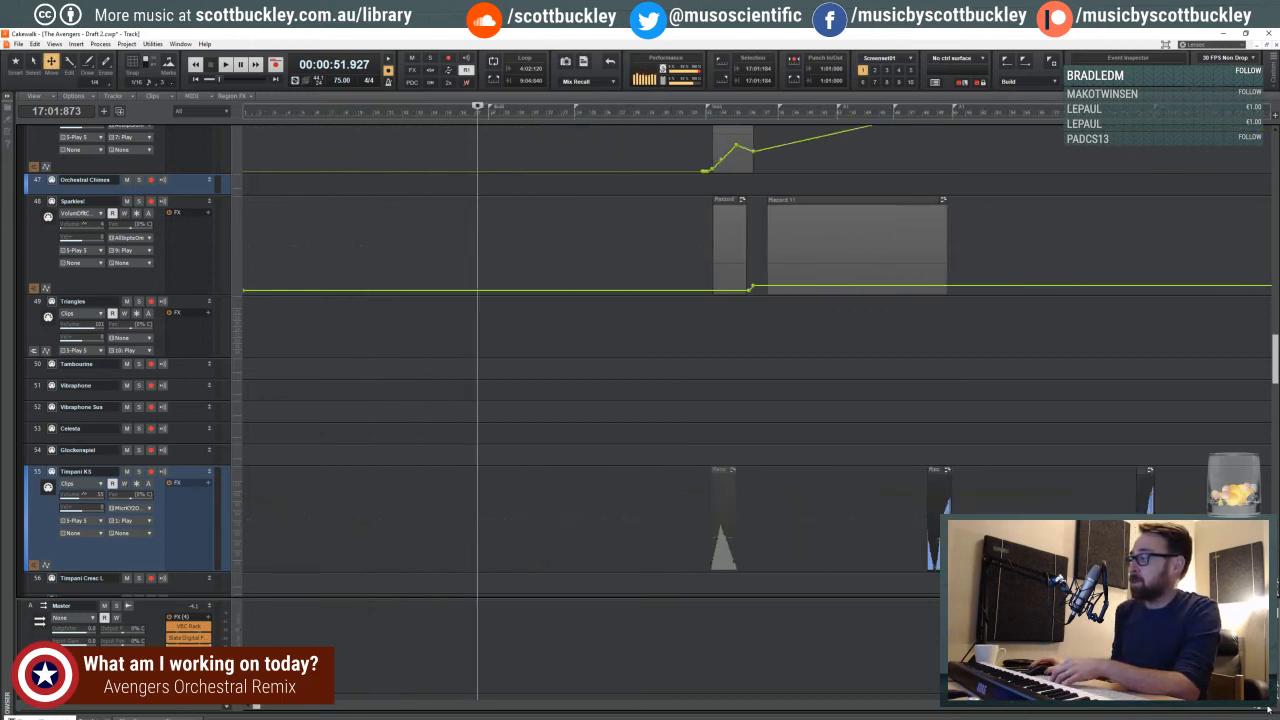
pyautogui.click(1271, 709)
pyautogui.click(1271, 709)
pyautogui.click(1244, 709)
pyautogui.click(1244, 709)
pyautogui.click(1244, 709)
pyautogui.click(1244, 709)
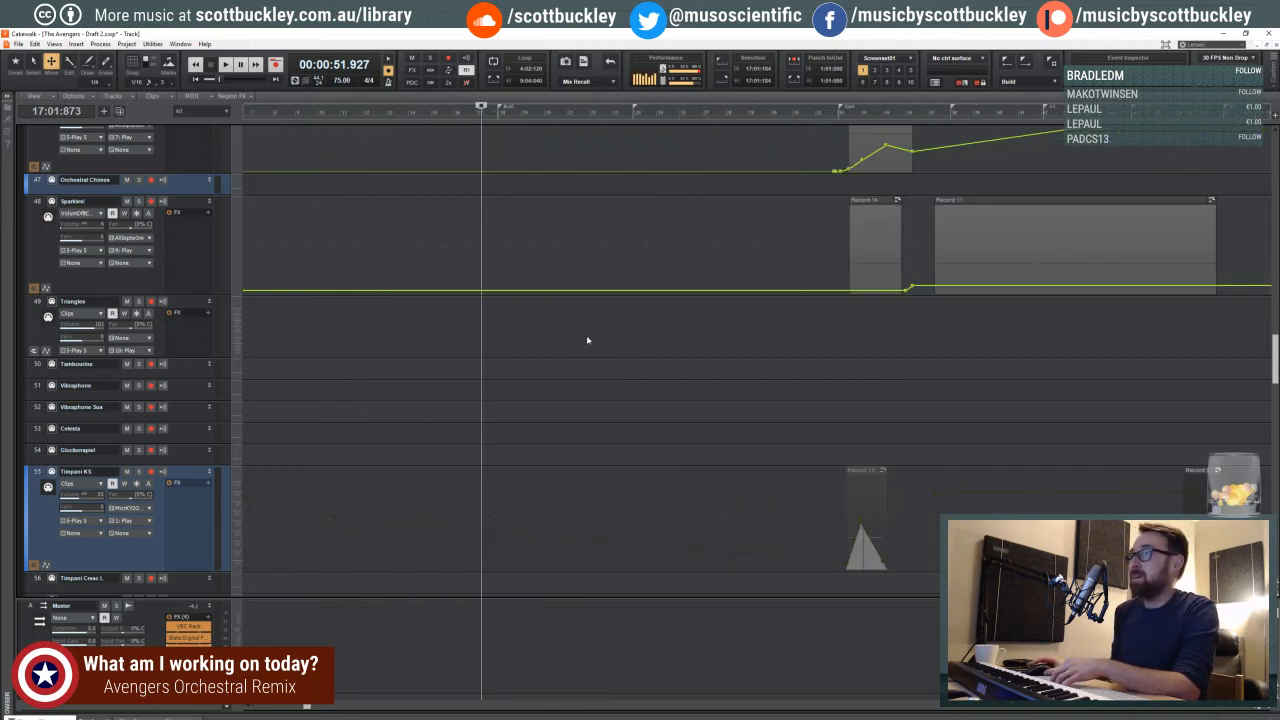
pyautogui.click(489, 237)
pyautogui.click(489, 158)
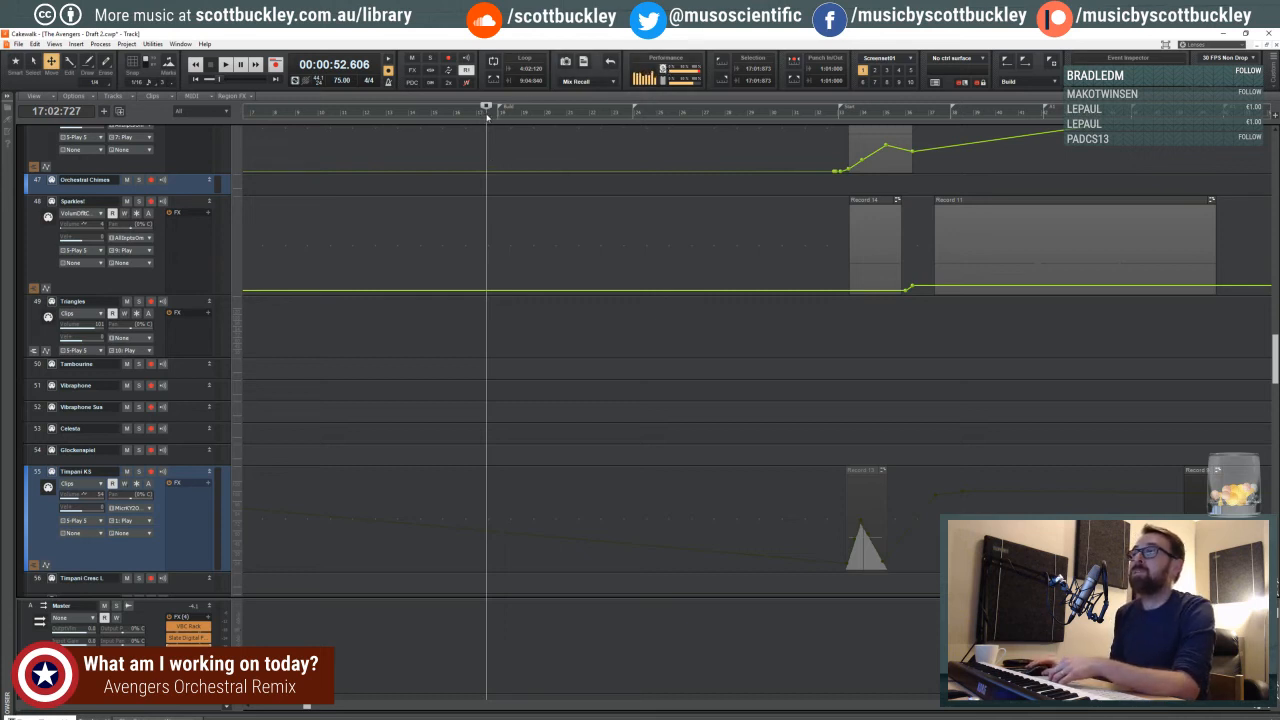
pyautogui.click(485, 112)
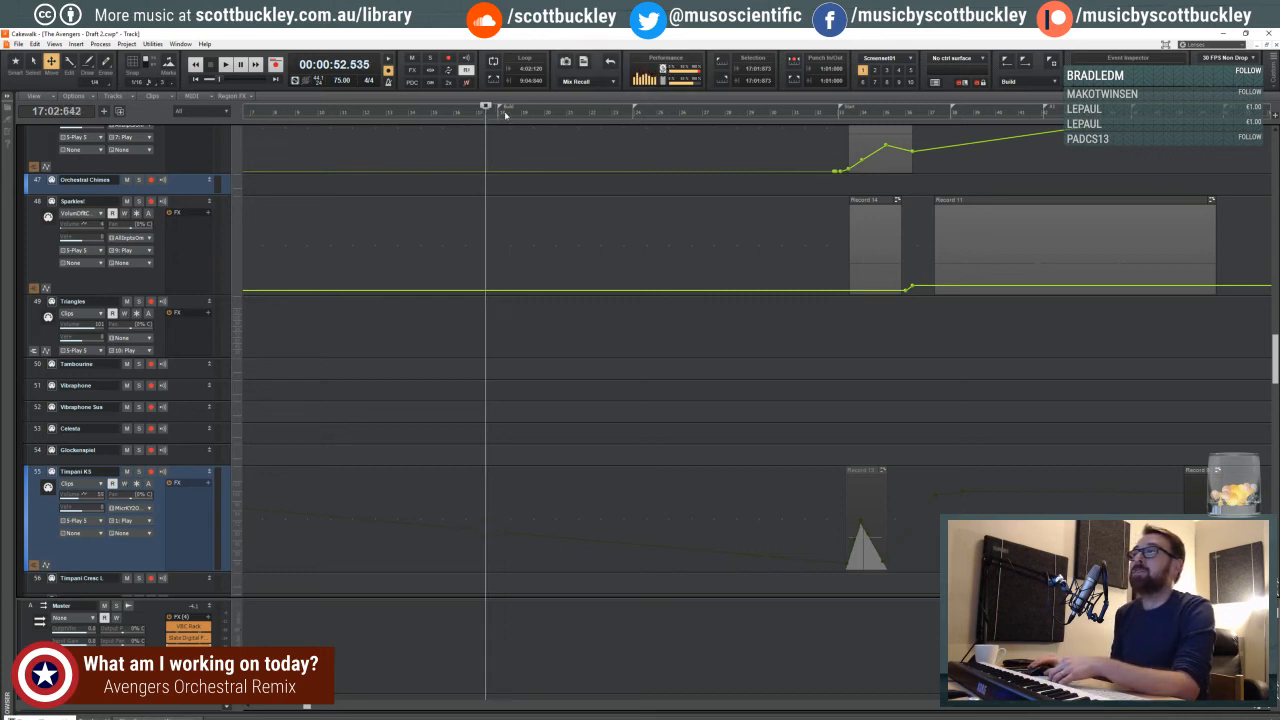
pyautogui.click(511, 108)
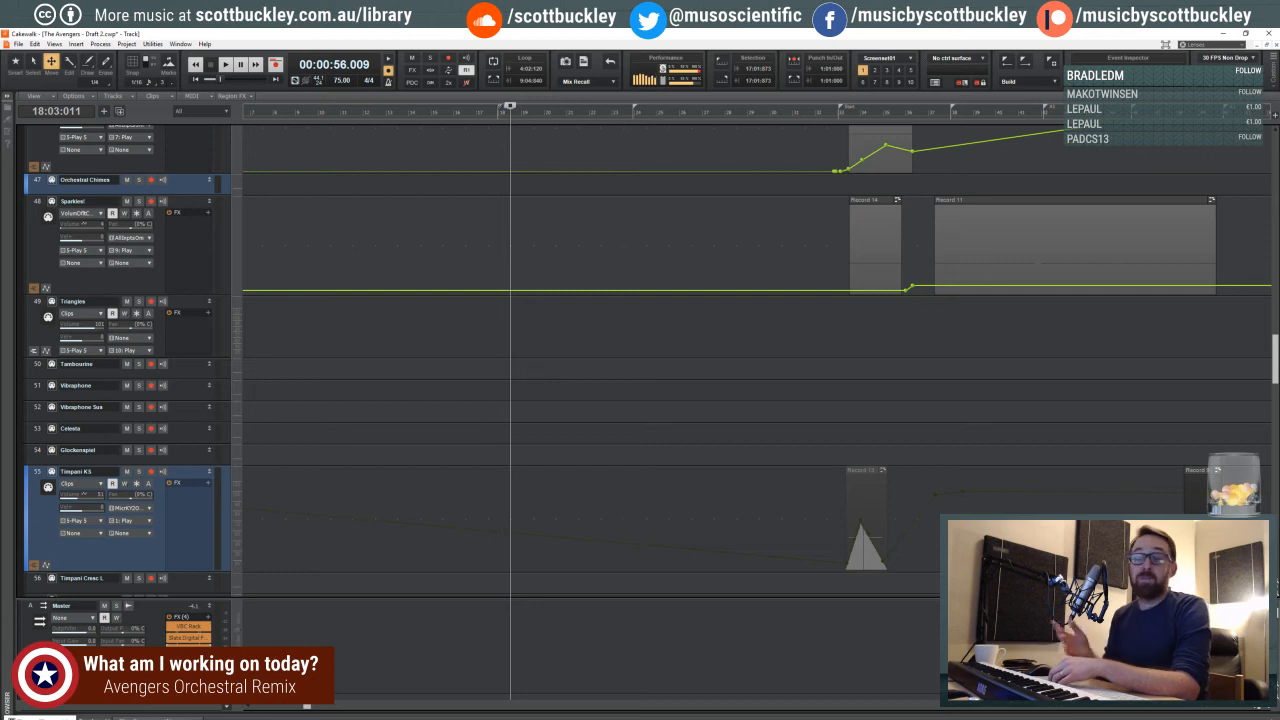
pyautogui.click(487, 114)
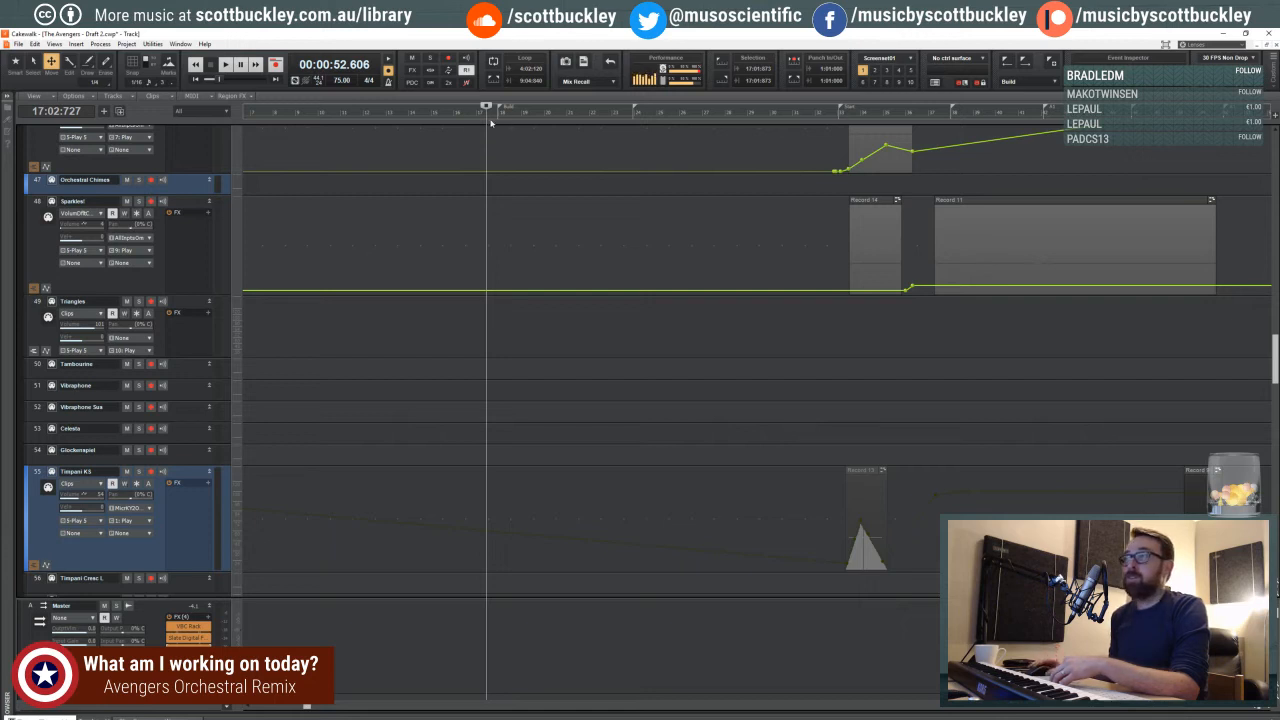
pyautogui.click(488, 116)
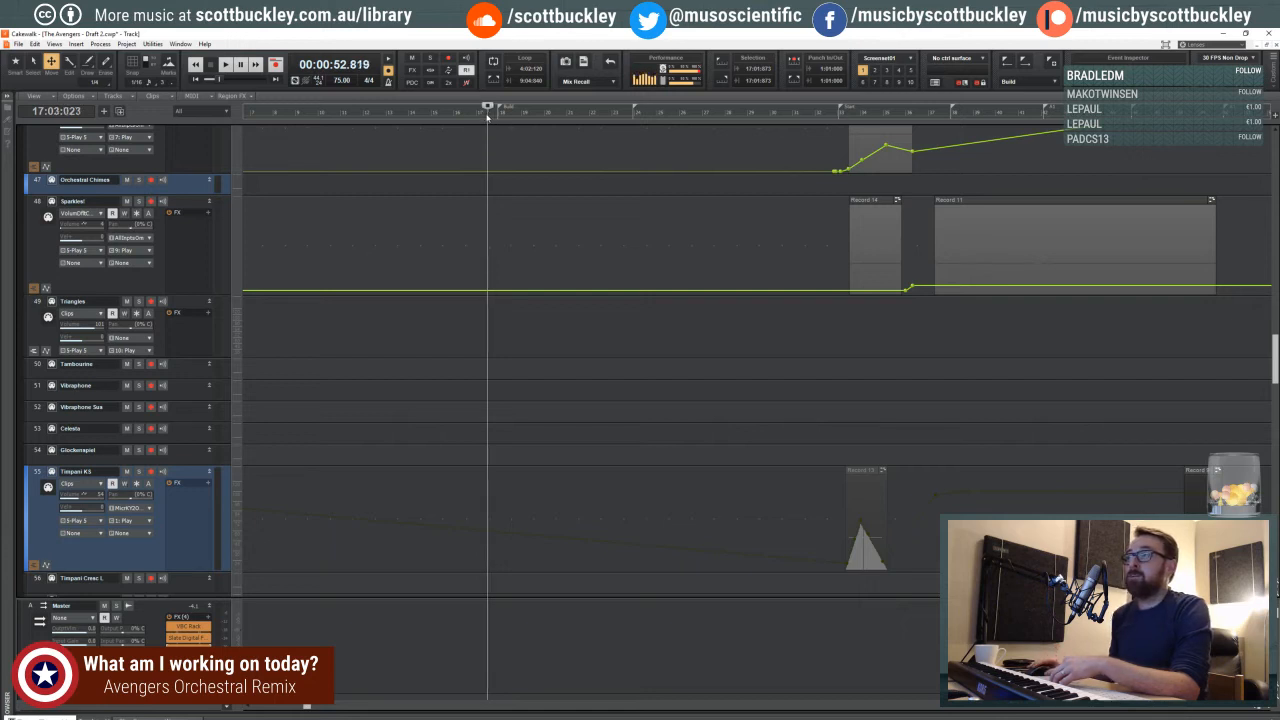
pyautogui.press('space')
pyautogui.click(488, 116)
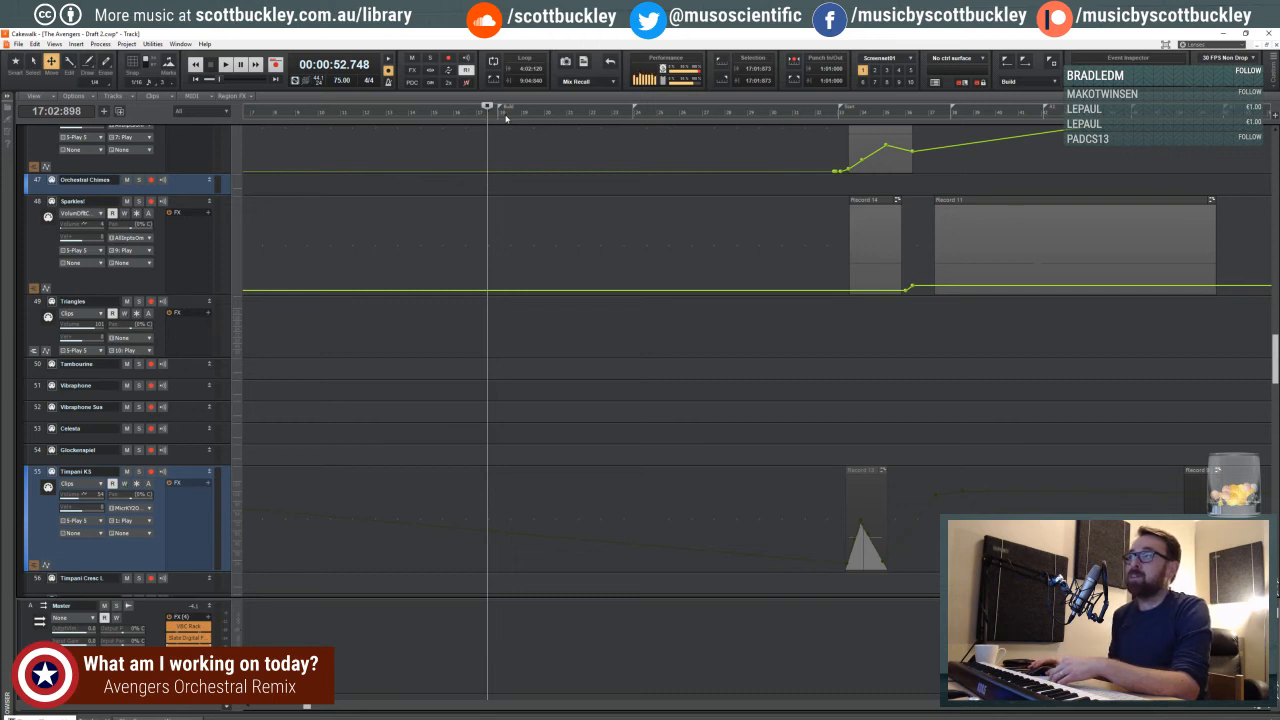
pyautogui.click(507, 118)
pyautogui.click(484, 118)
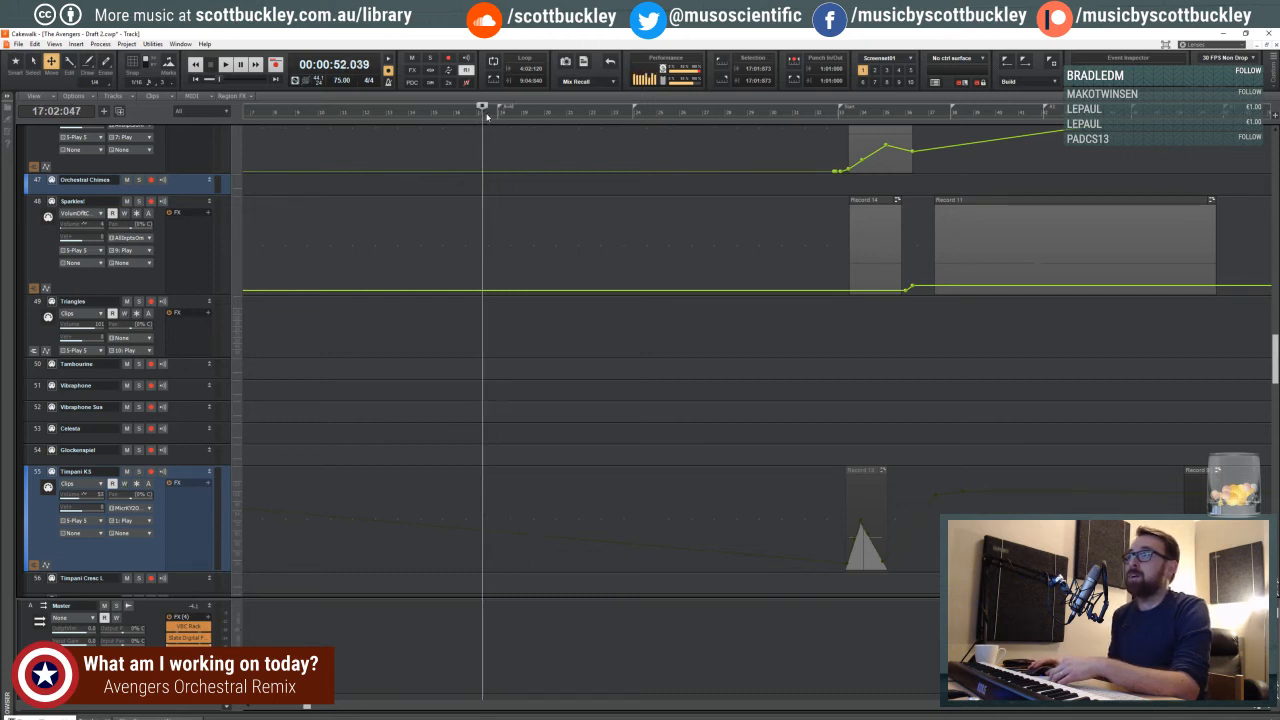
pyautogui.click(487, 117)
# - Look over the tracks from the top of the project down through the French horns, with the playhead at beat 4 of measure 17
pyautogui.click(1265, 709)
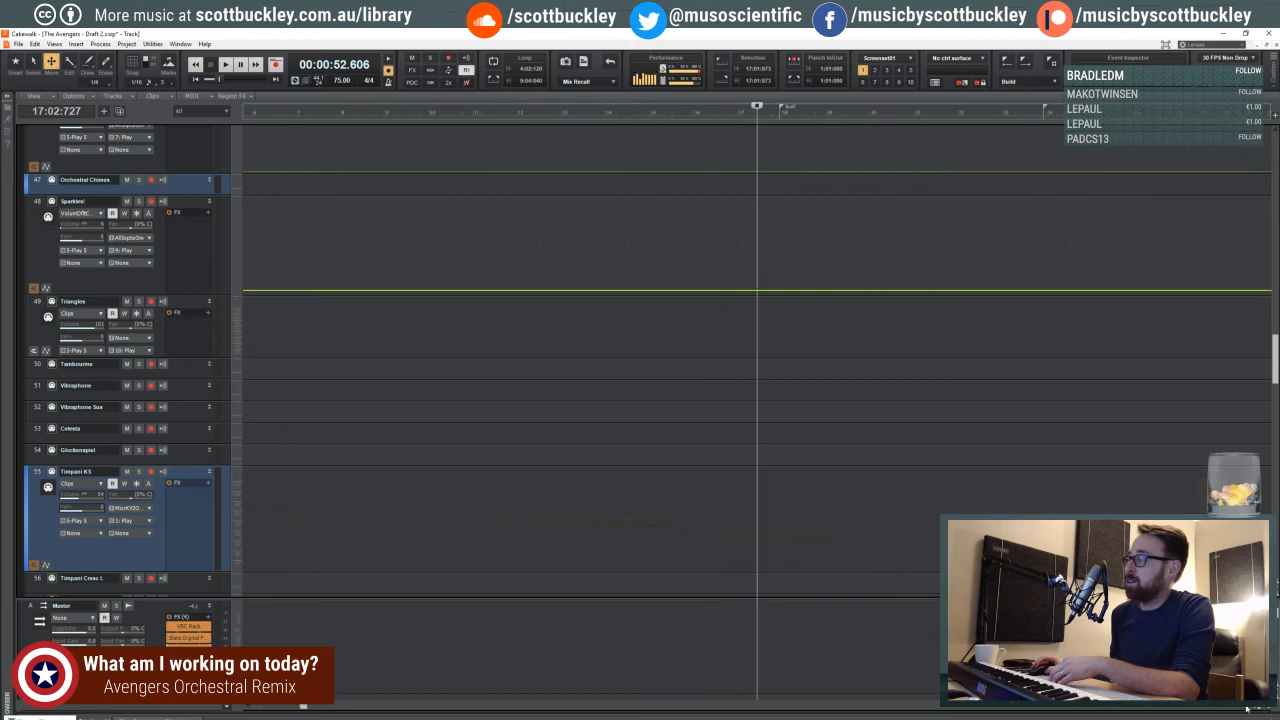
pyautogui.click(1245, 709)
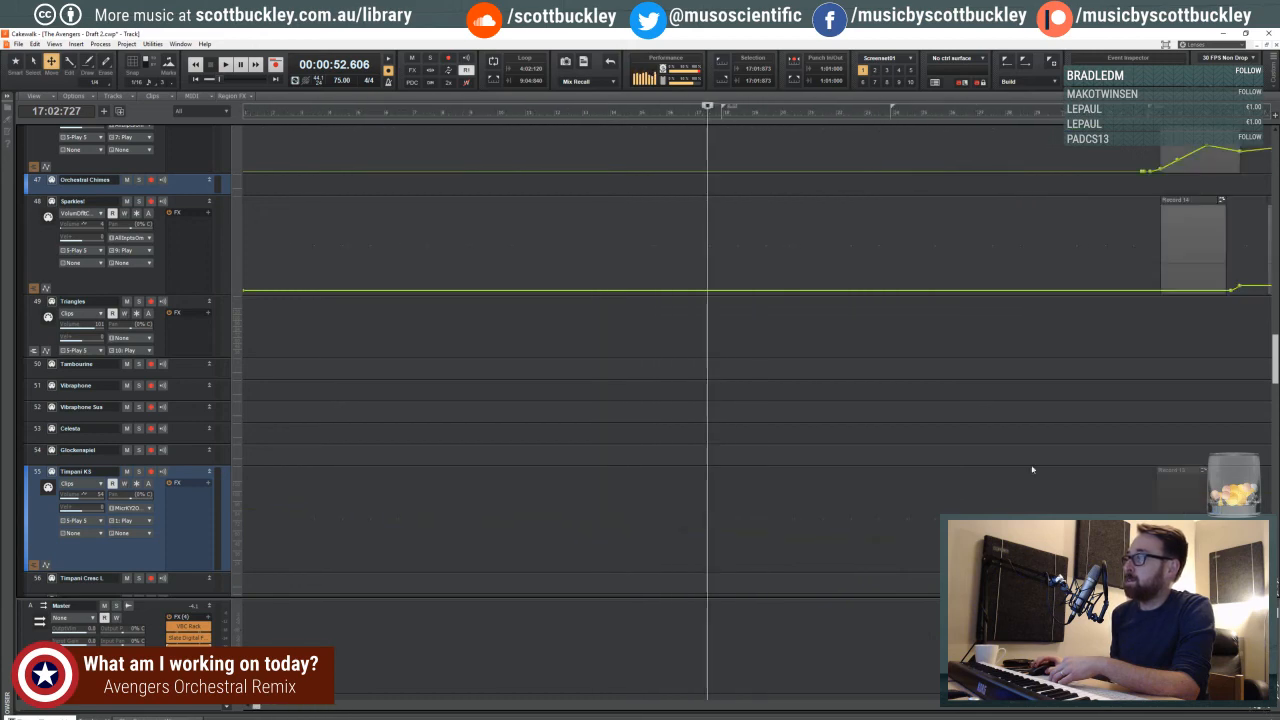
pyautogui.scroll(10, 837, 426)
pyautogui.scroll(10, 728, 411)
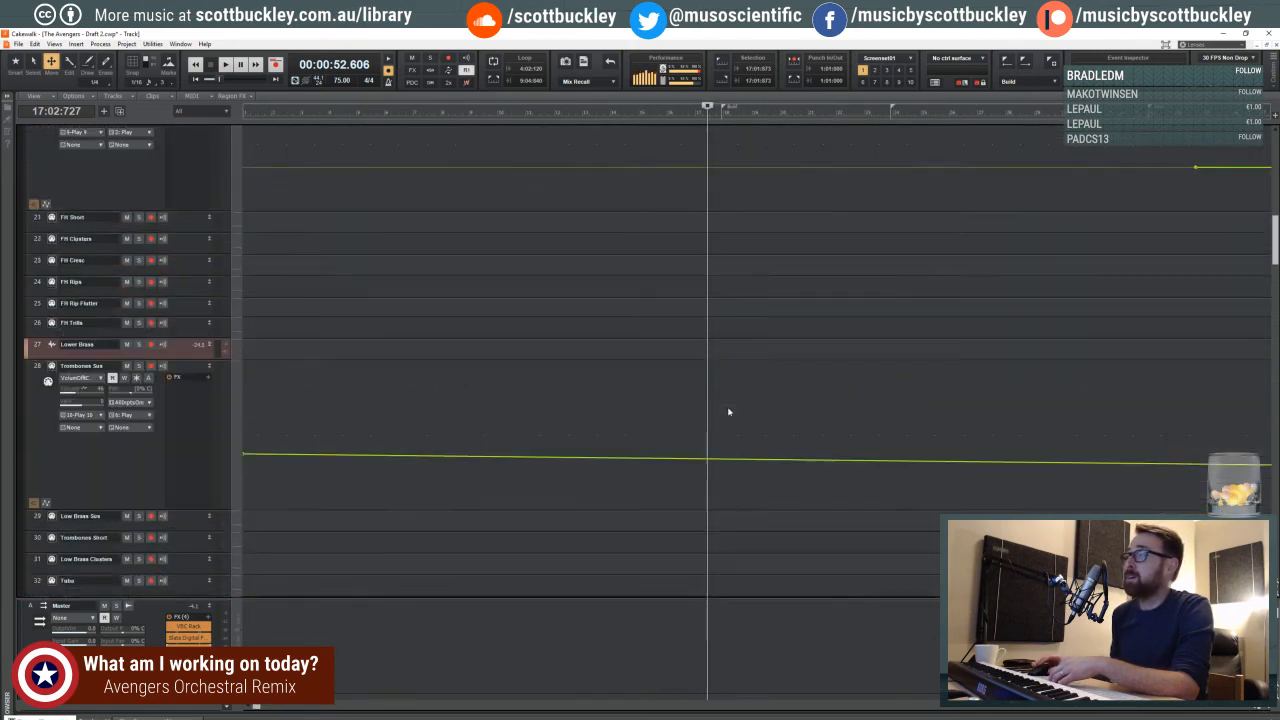
pyautogui.scroll(8, 728, 411)
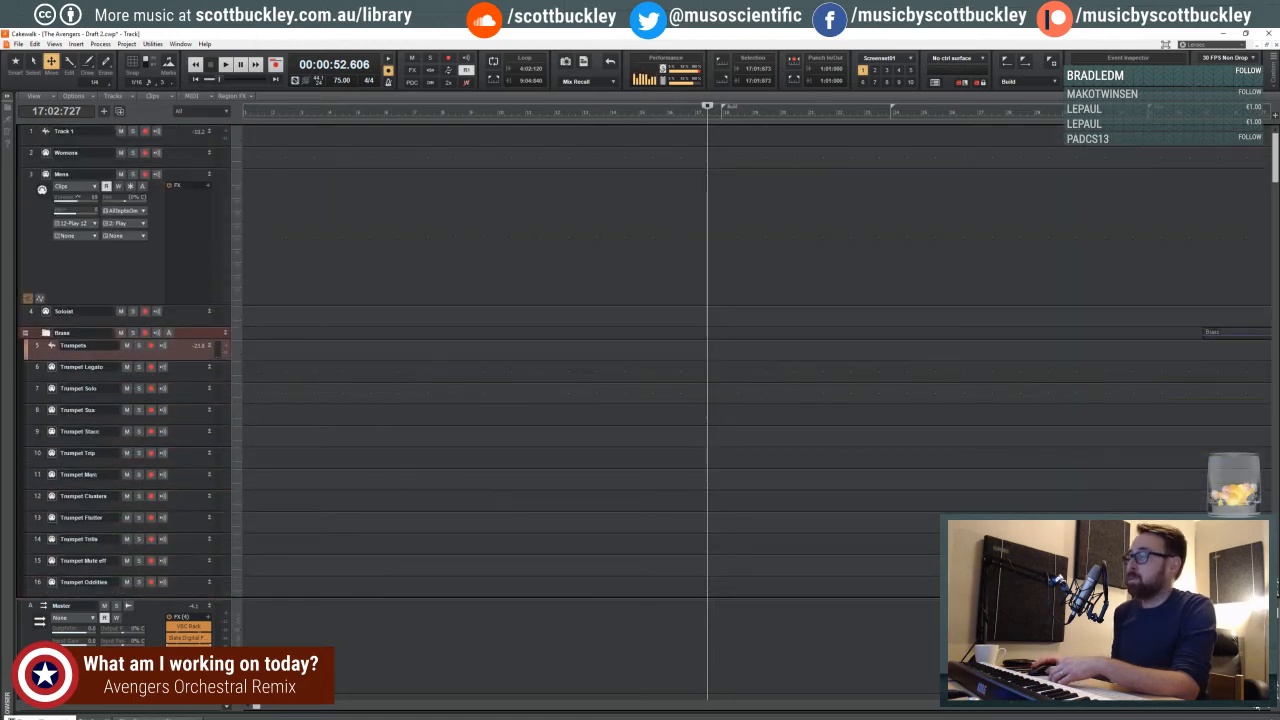
pyautogui.scroll(-5, 760, 345)
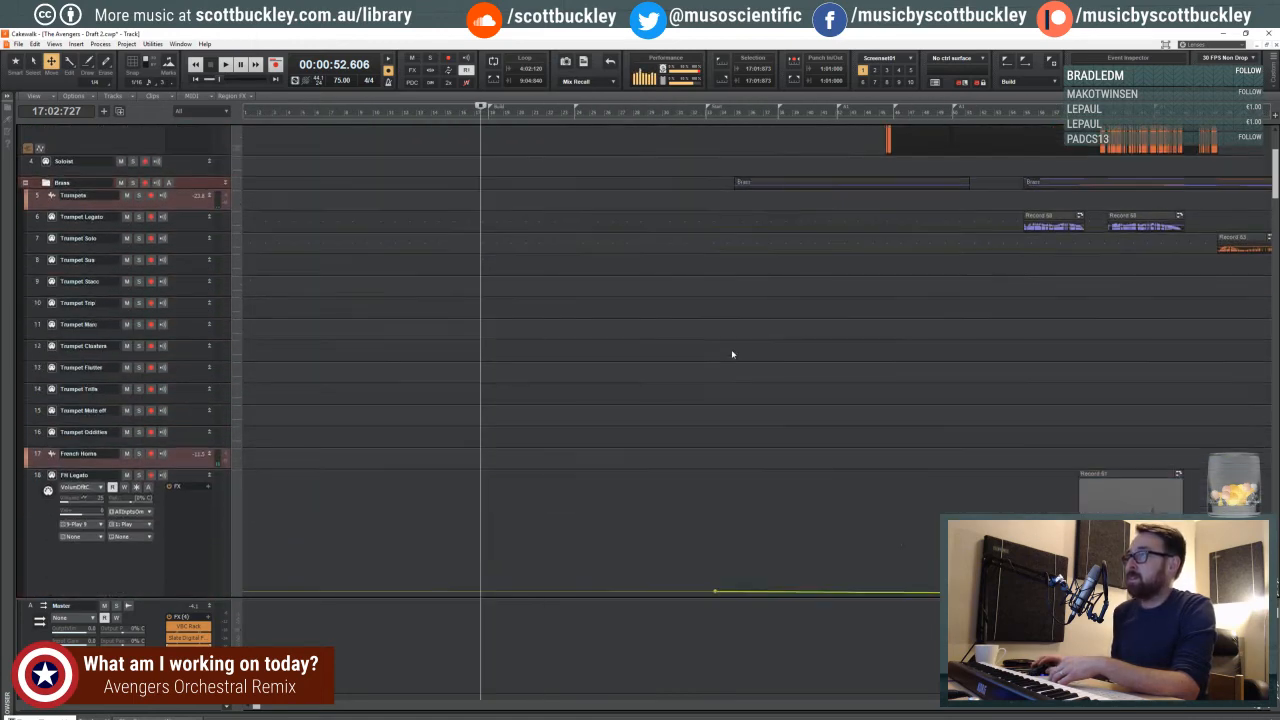
pyautogui.scroll(-4, 489, 318)
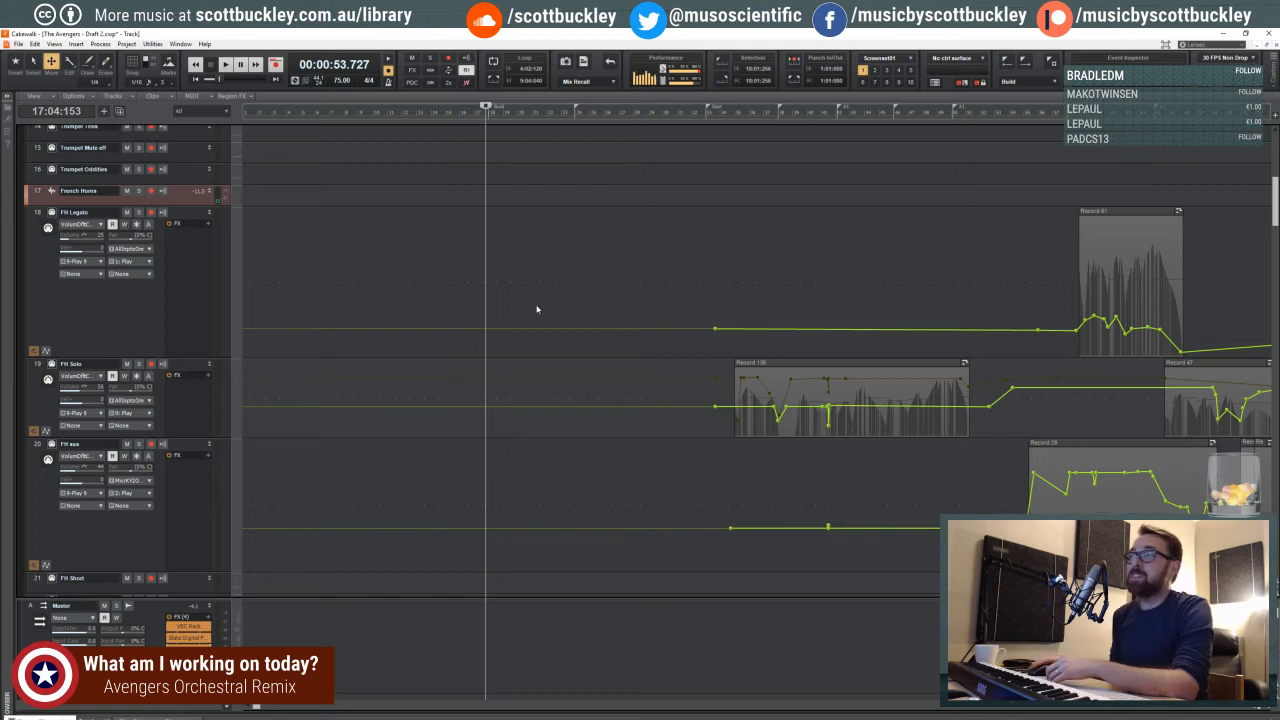
pyautogui.click(483, 307)
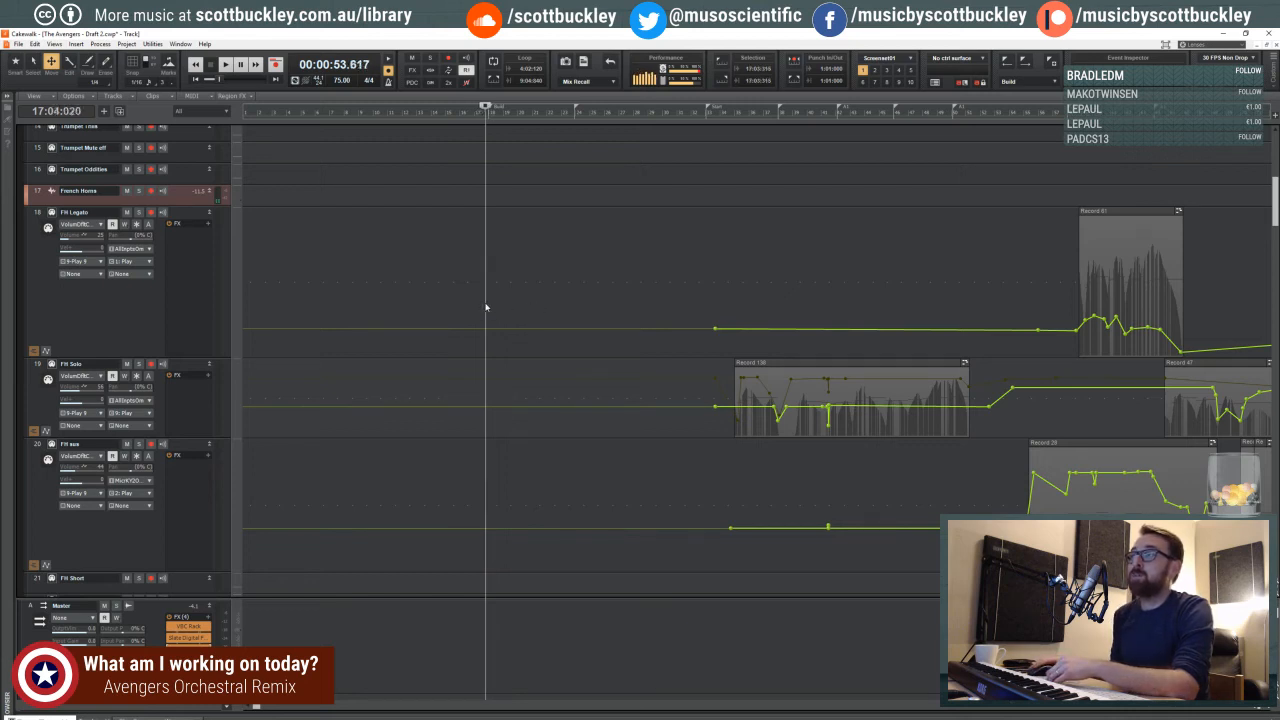
pyautogui.click(1269, 708)
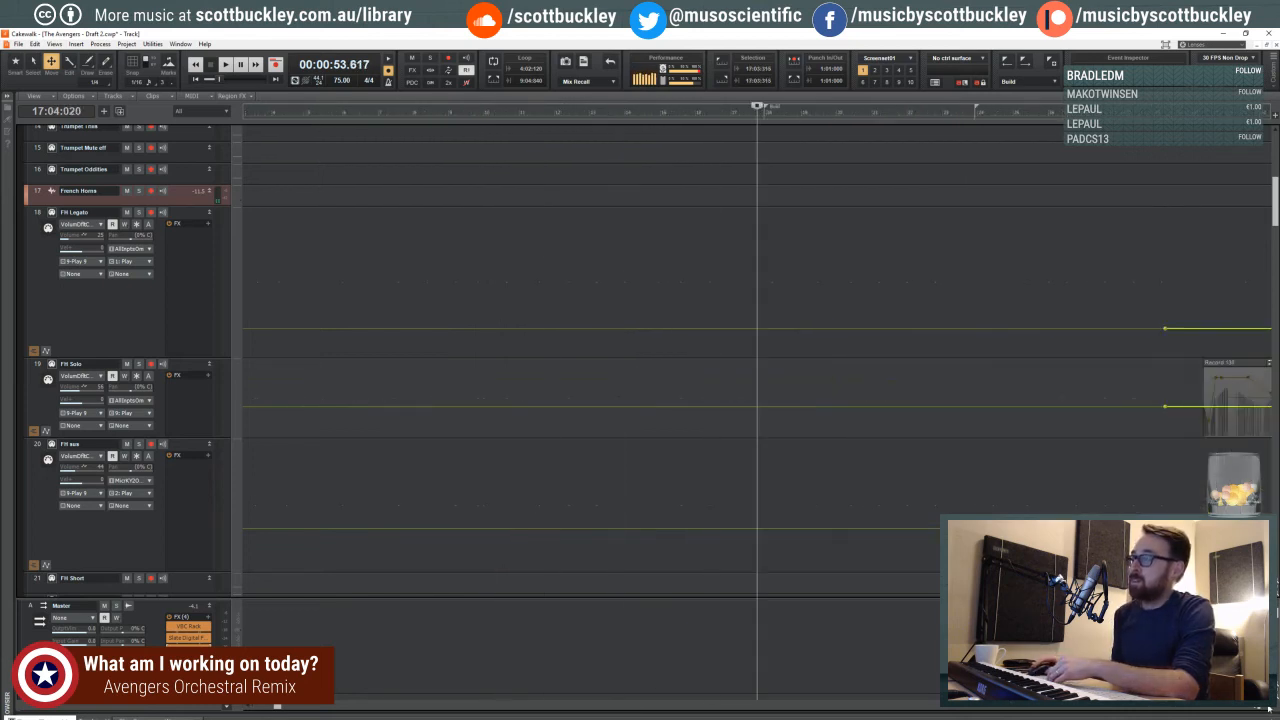
pyautogui.scroll(-3, 446, 415)
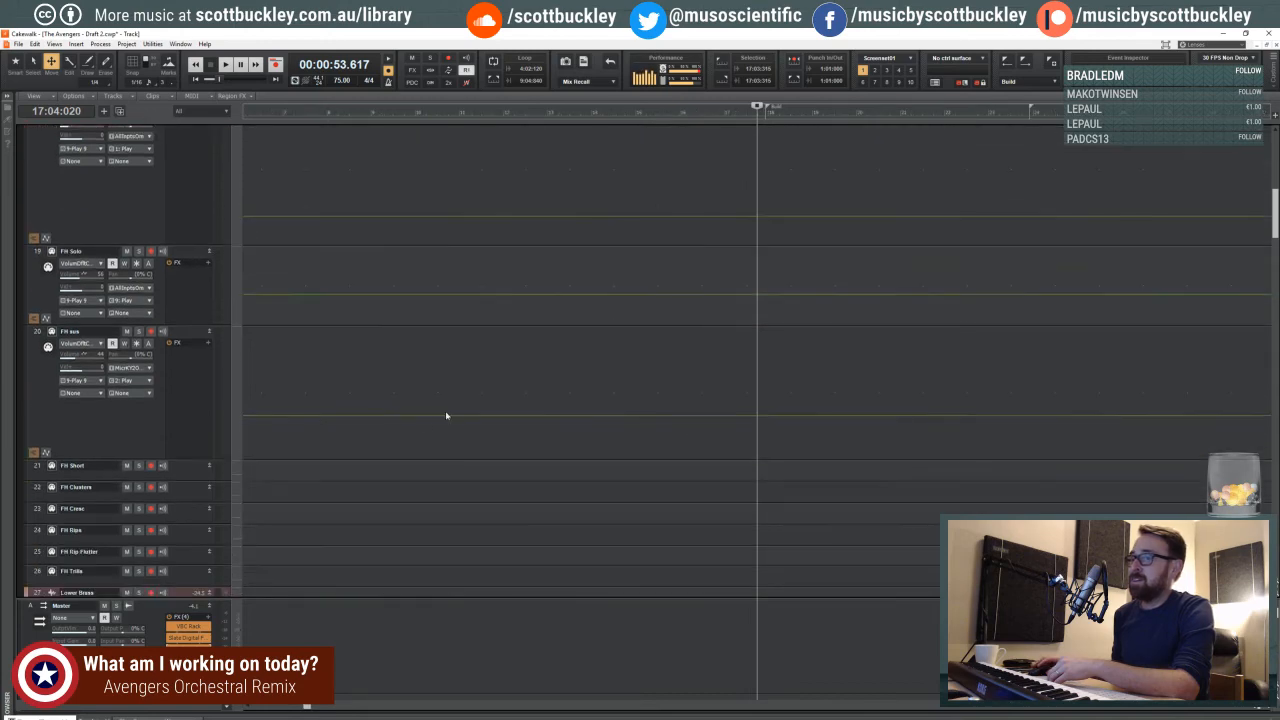
# - Audition the mix from measure 17 and from the Start marker with FG-X open on the Master bus, and put the plug-in window away
pyautogui.doubleClick(189, 637)
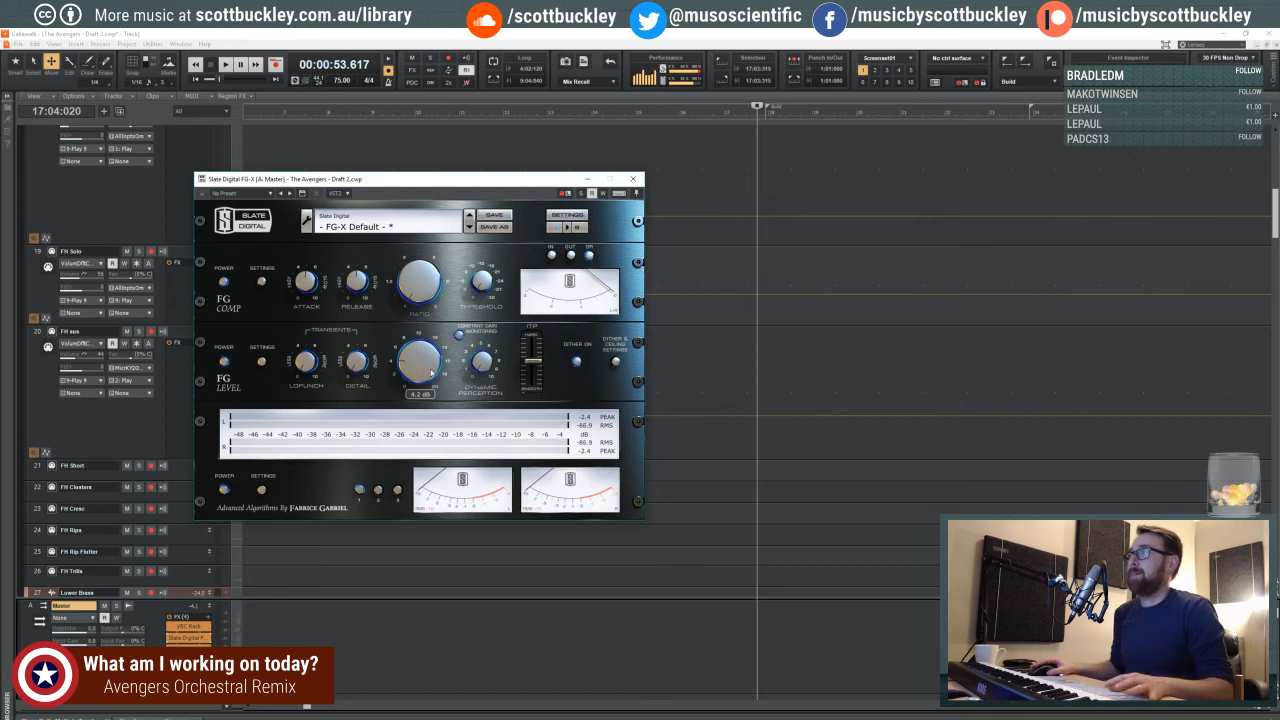
pyautogui.press('space')
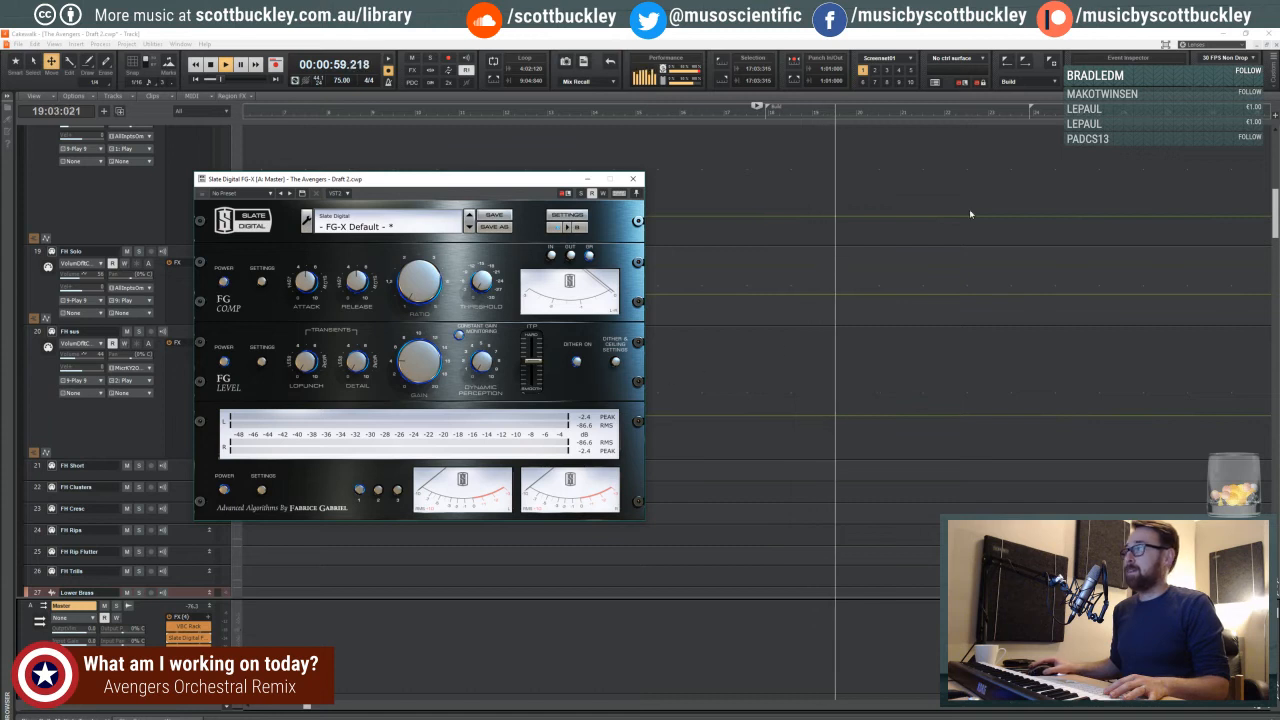
pyautogui.press('space')
pyautogui.click(1011, 180)
pyautogui.press('space')
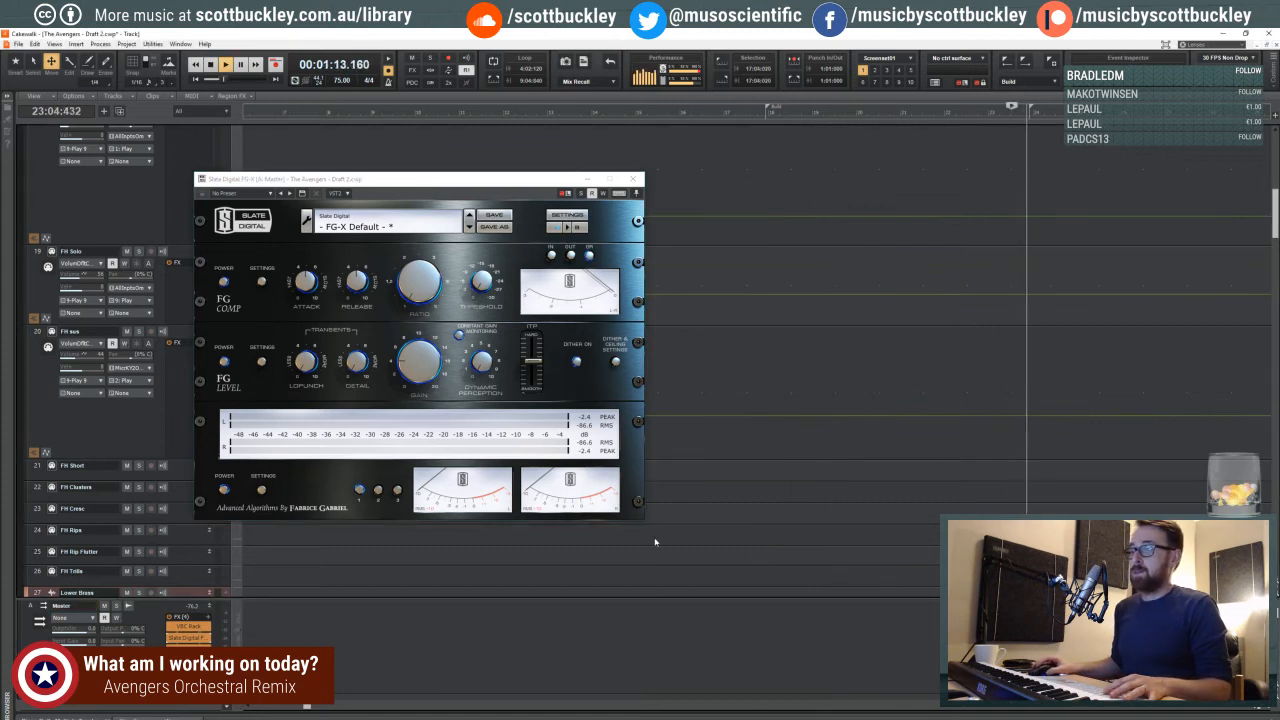
pyautogui.press('space')
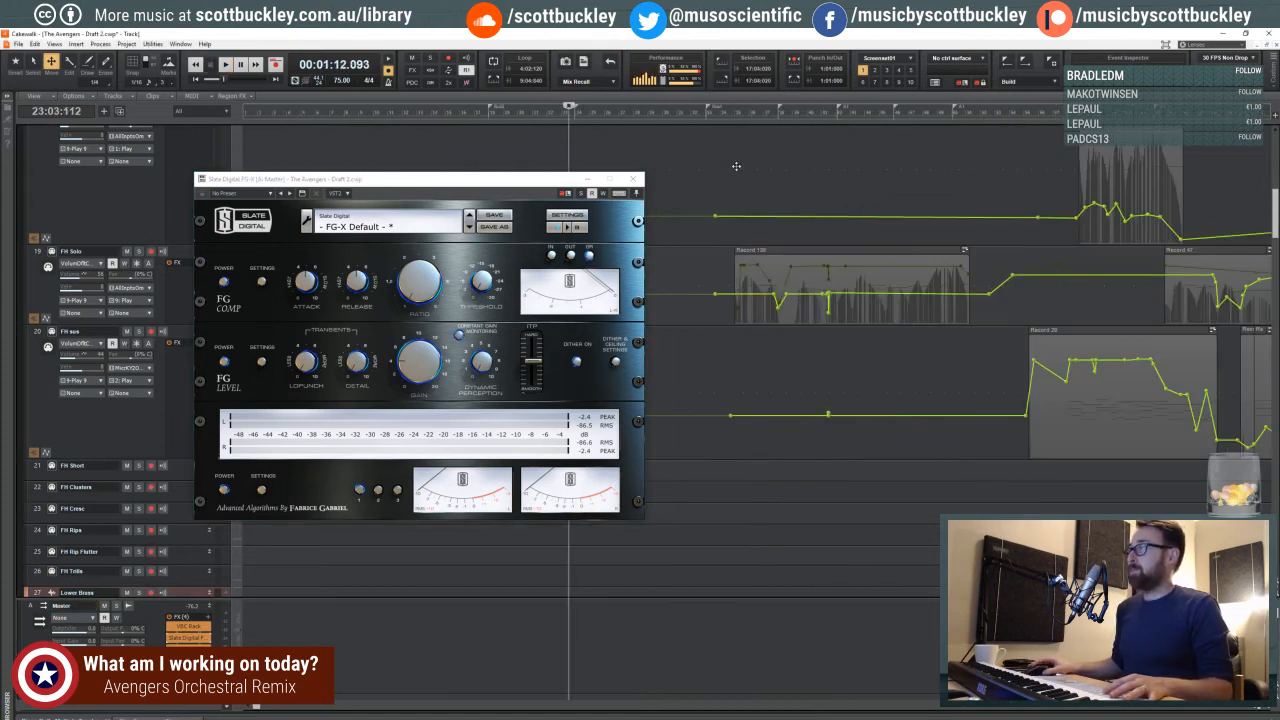
pyautogui.press('space')
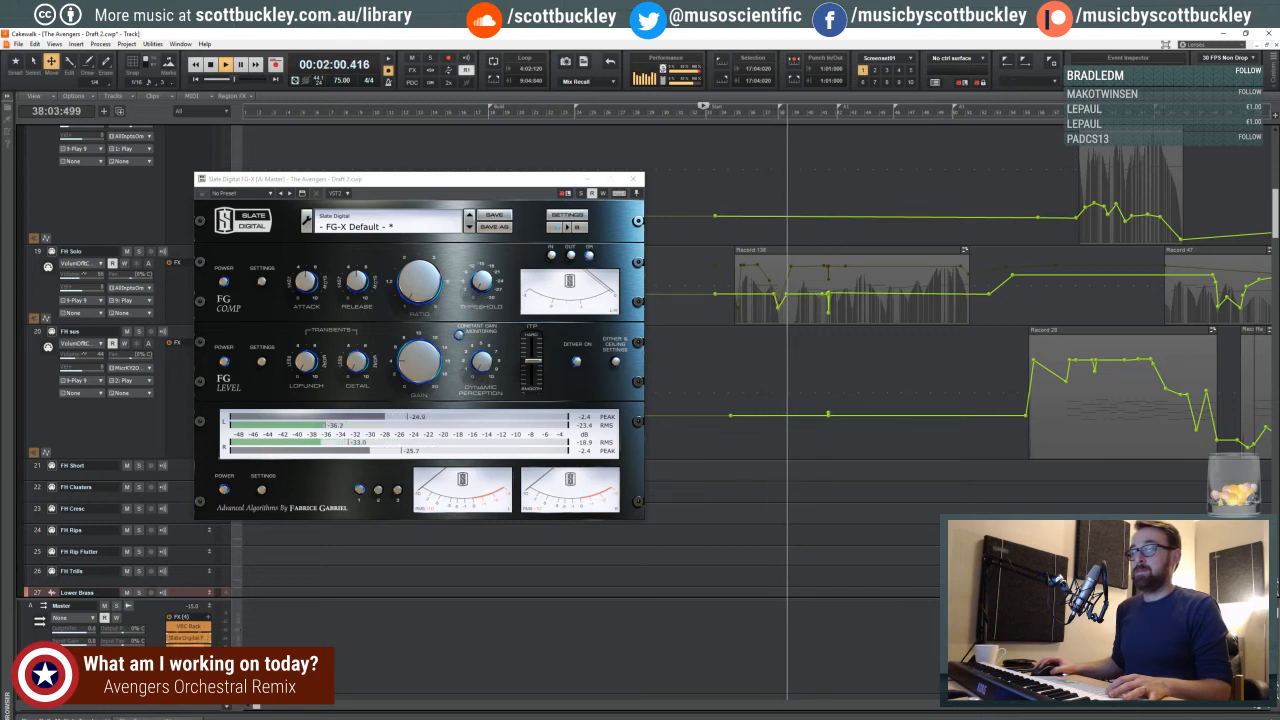
pyautogui.click(588, 180)
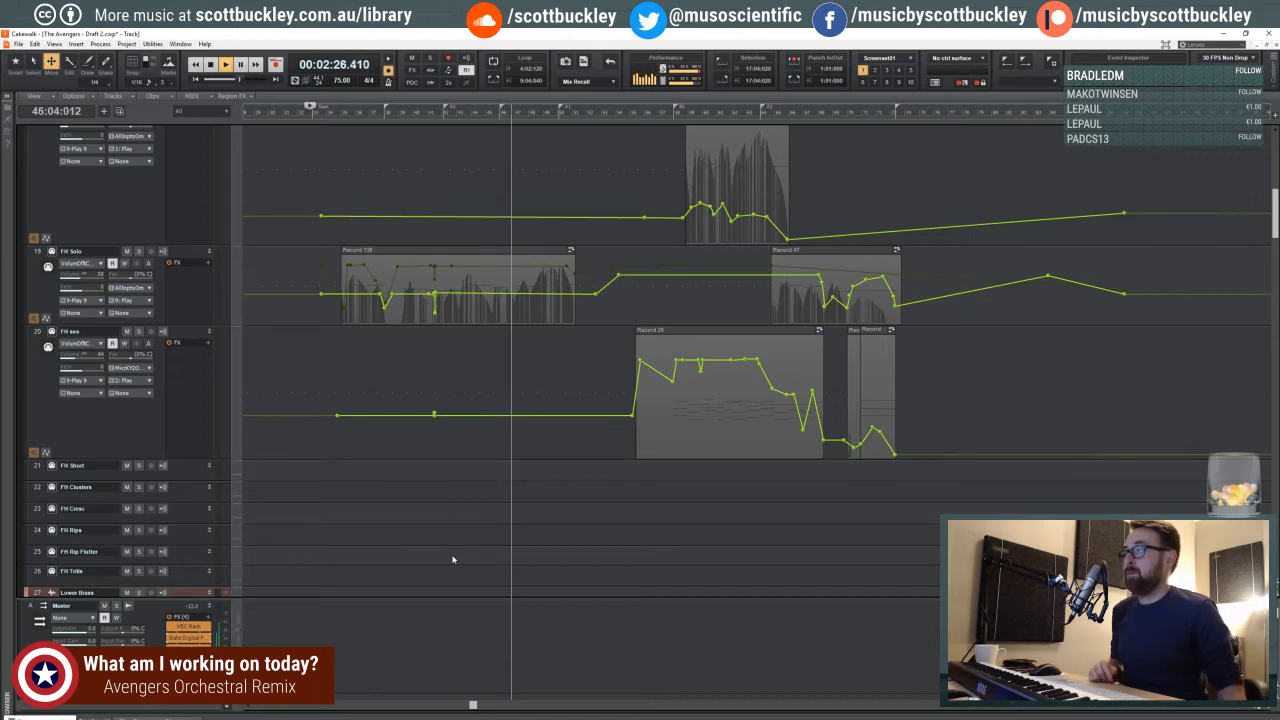
# - Scan the lower brass, percussion and violin tracks while the mix keeps playing
pyautogui.scroll(-8, 500, 374)
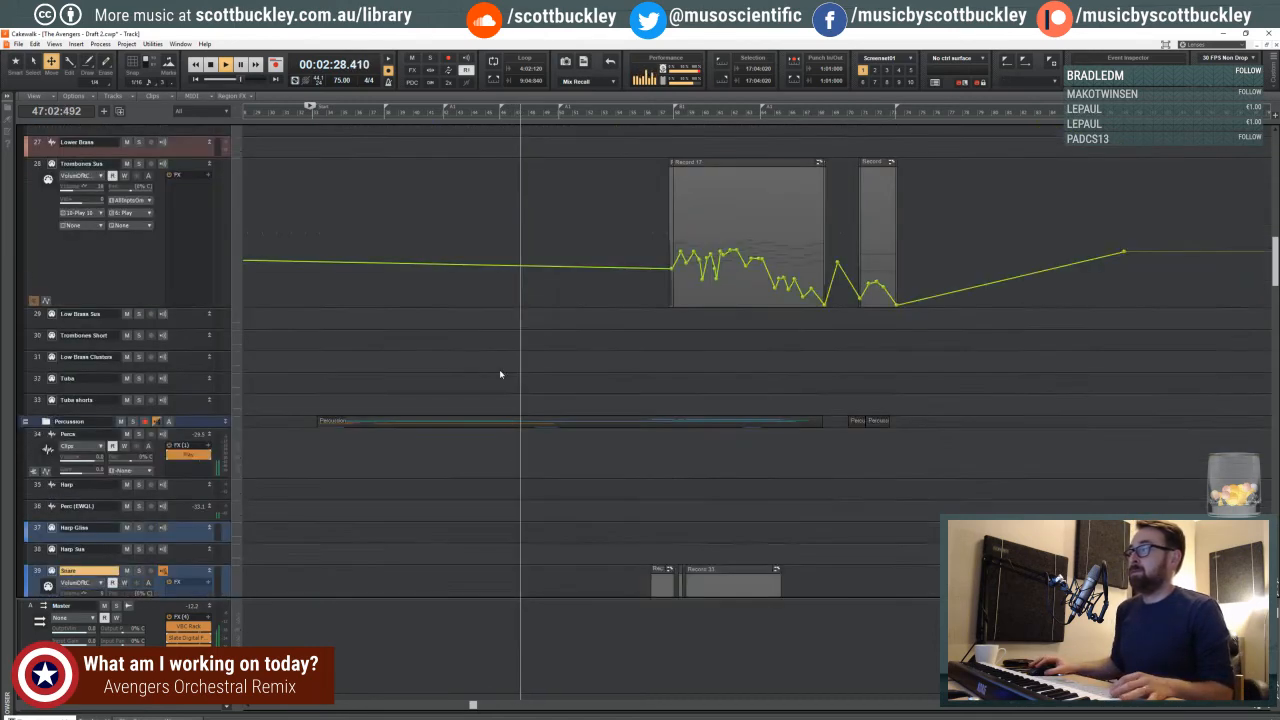
pyautogui.scroll(-10, 500, 374)
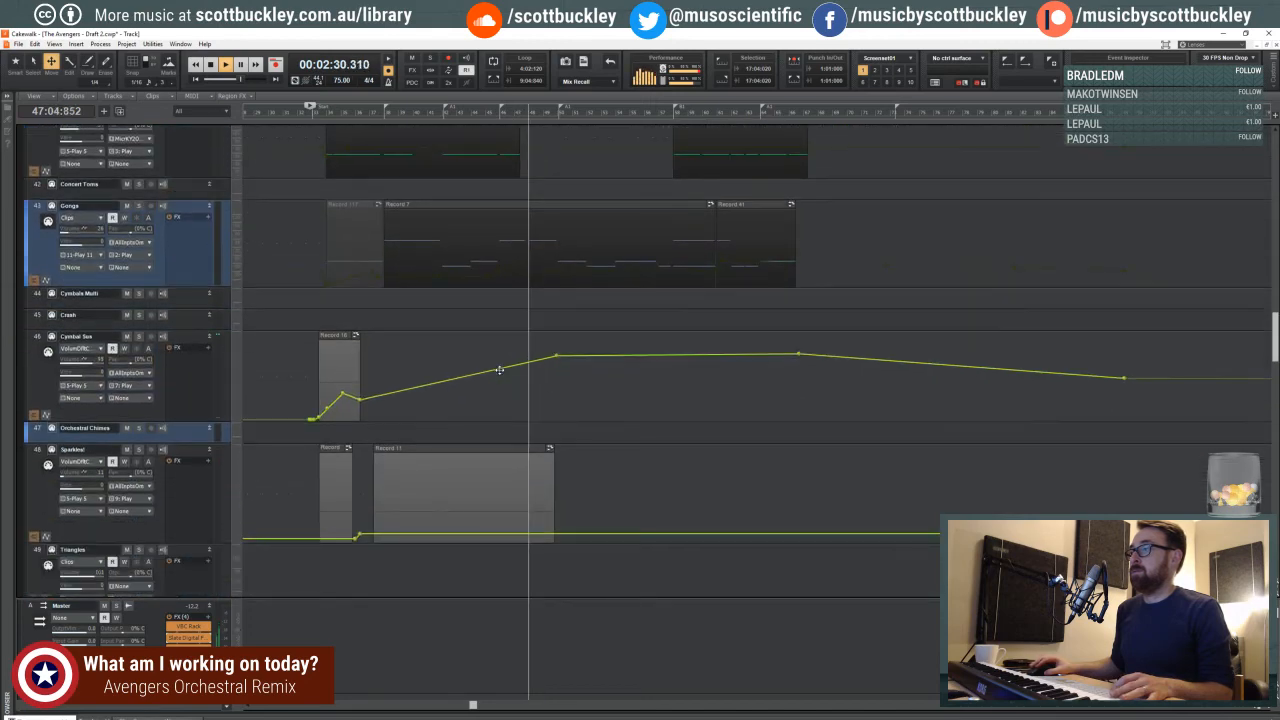
pyautogui.scroll(-10, 500, 370)
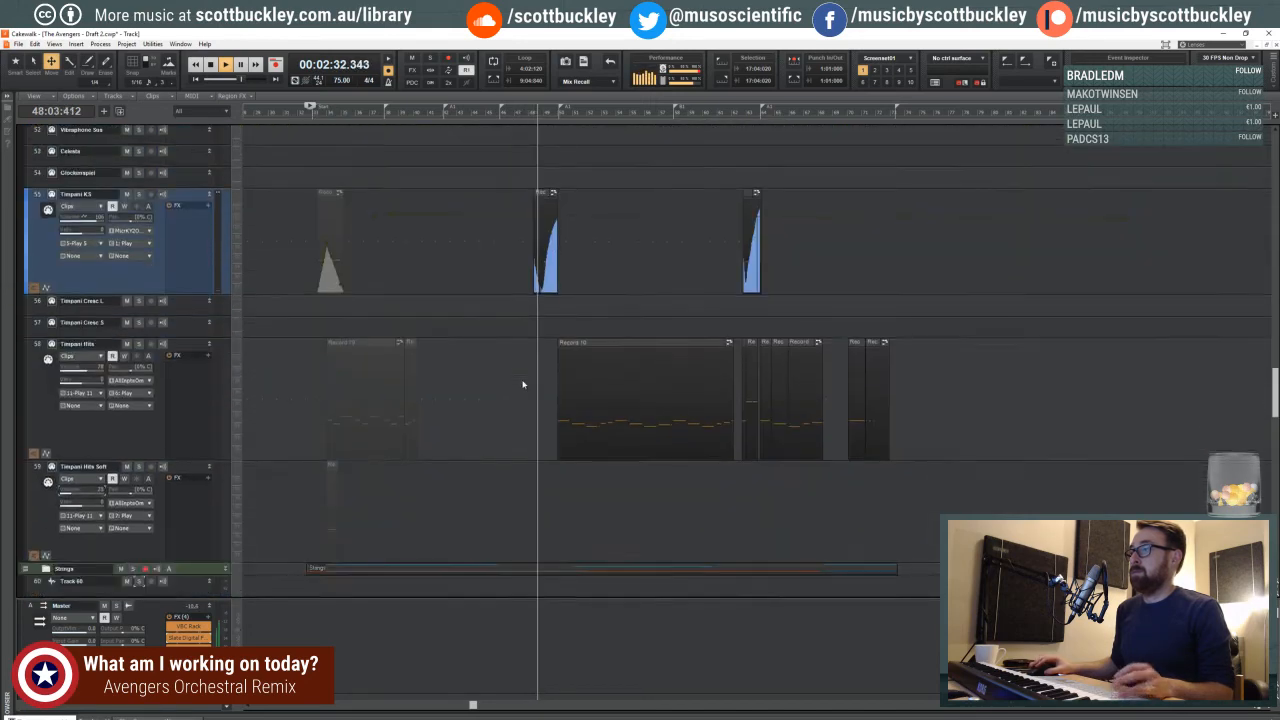
pyautogui.scroll(-10, 523, 383)
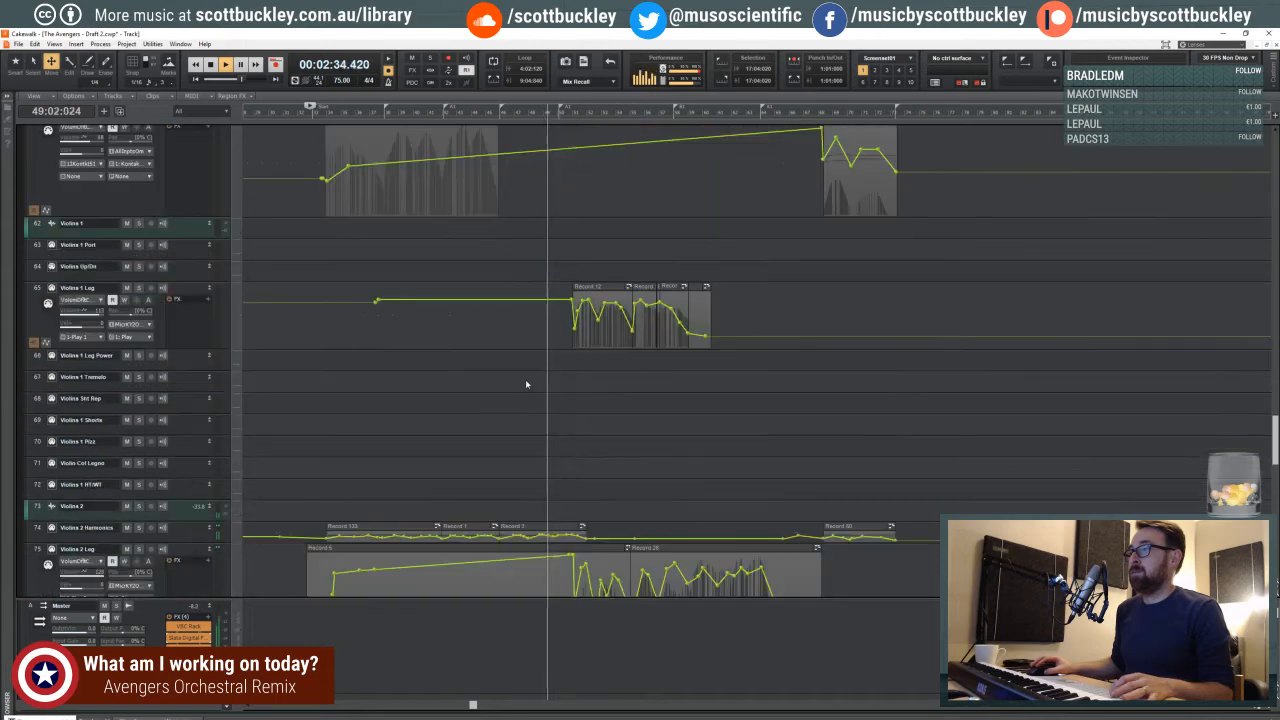
pyautogui.scroll(-6, 525, 383)
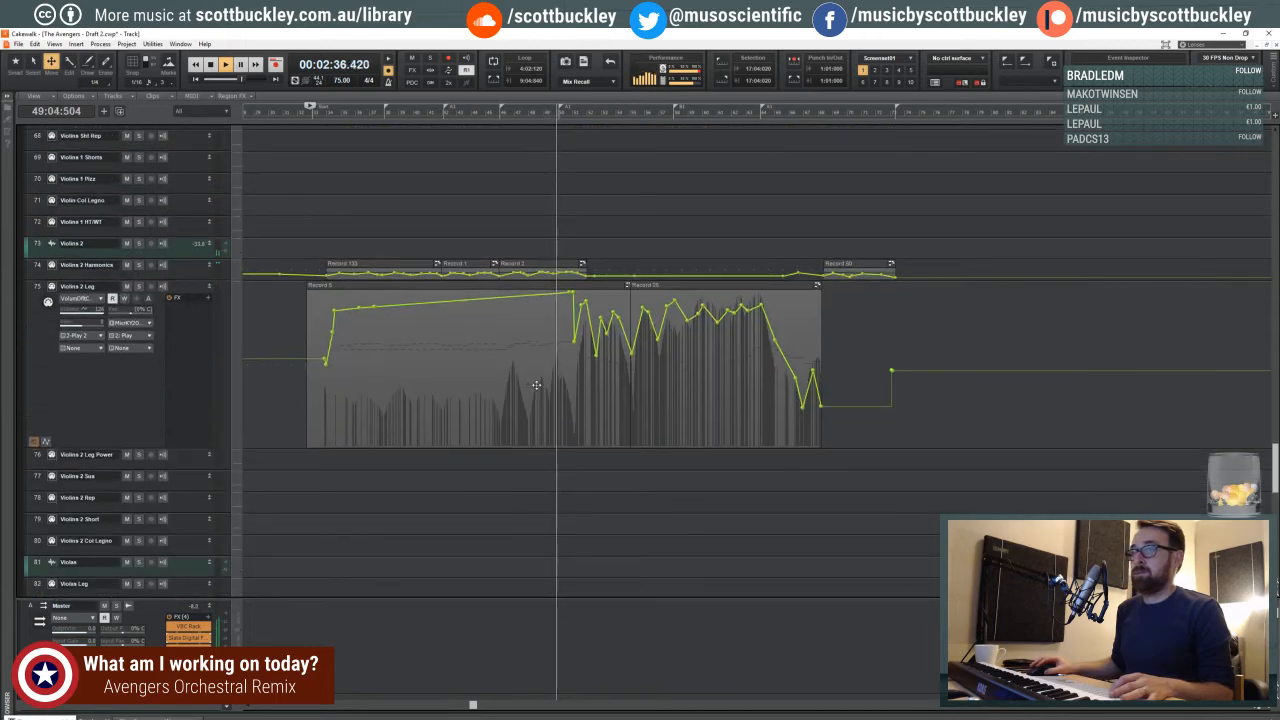
pyautogui.scroll(-5, 550, 384)
# - Add nodes to the Timpani KS volume envelope with the Smart tool, forming a short dip at the end of the Record 9 clip
pyautogui.scroll(10, 572, 380)
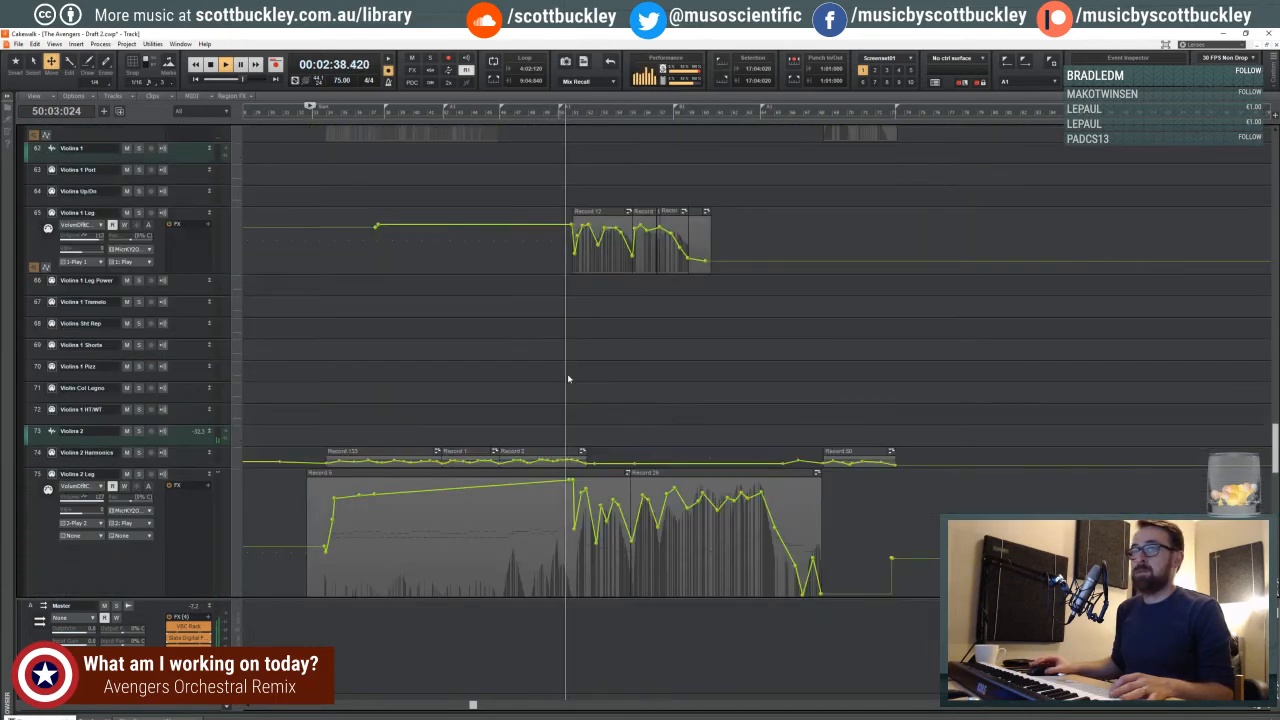
pyautogui.scroll(10, 568, 378)
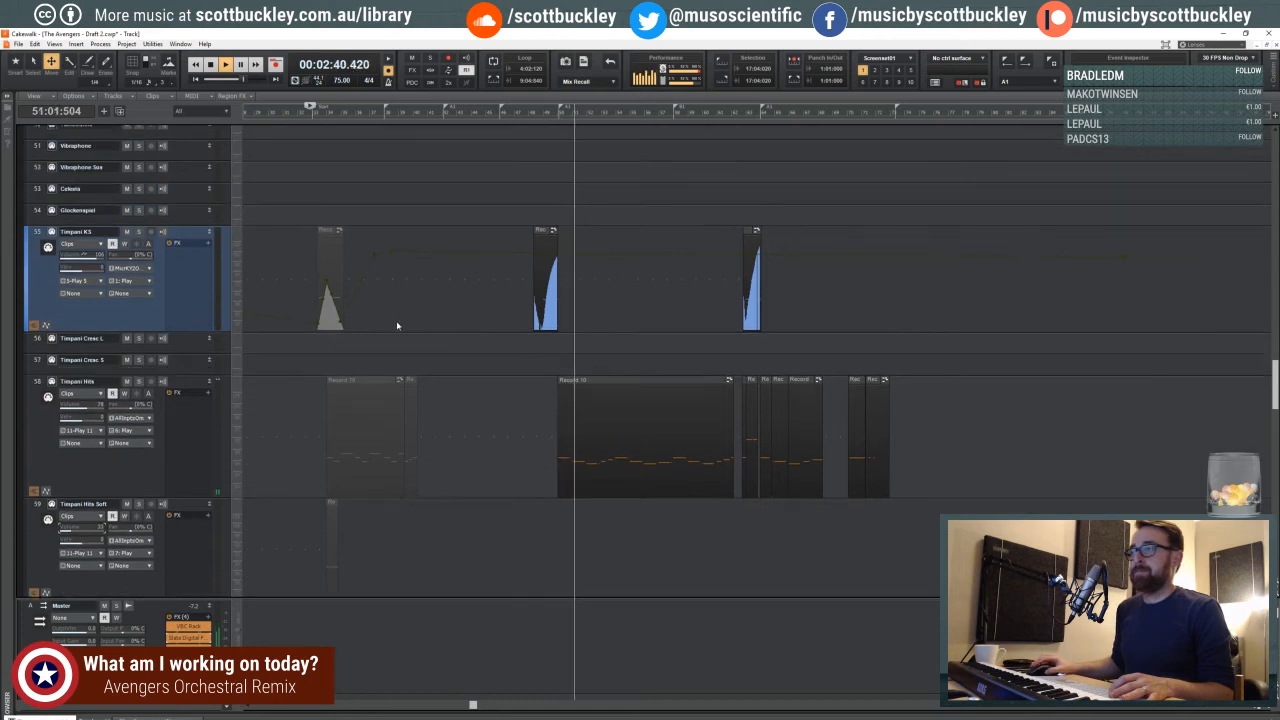
pyautogui.scroll(4, 680, 254)
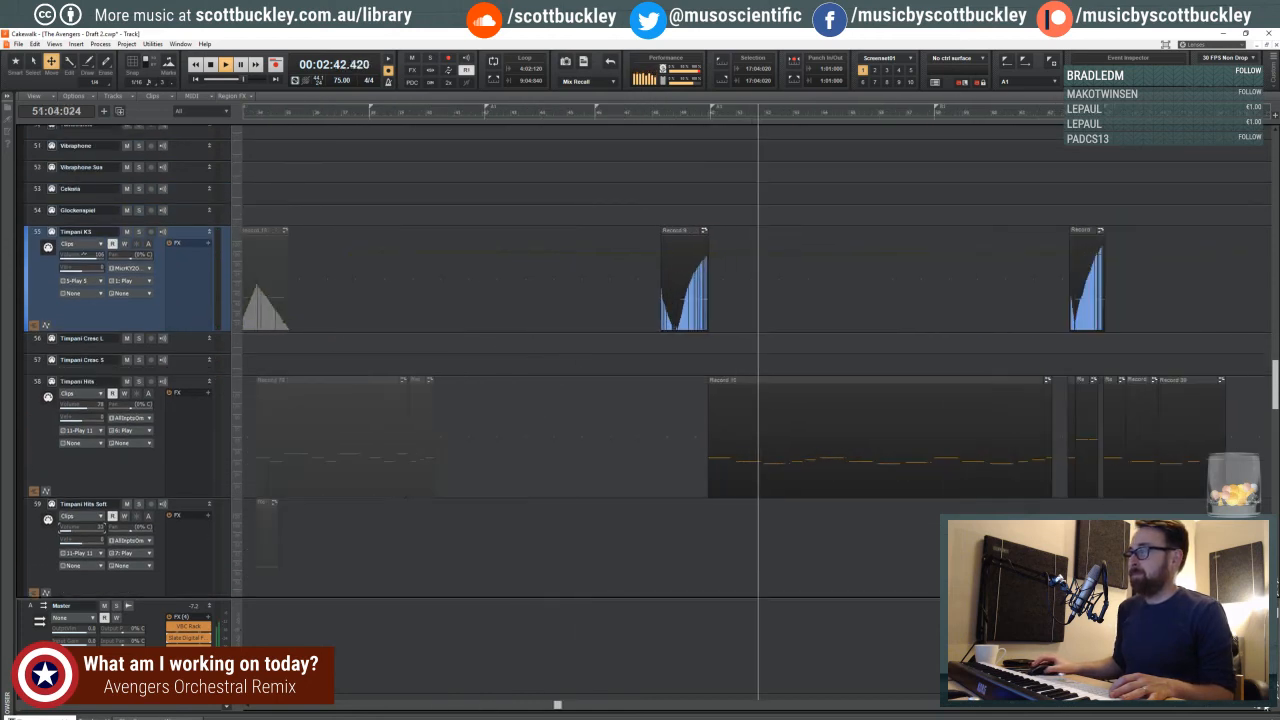
pyautogui.click(15, 64)
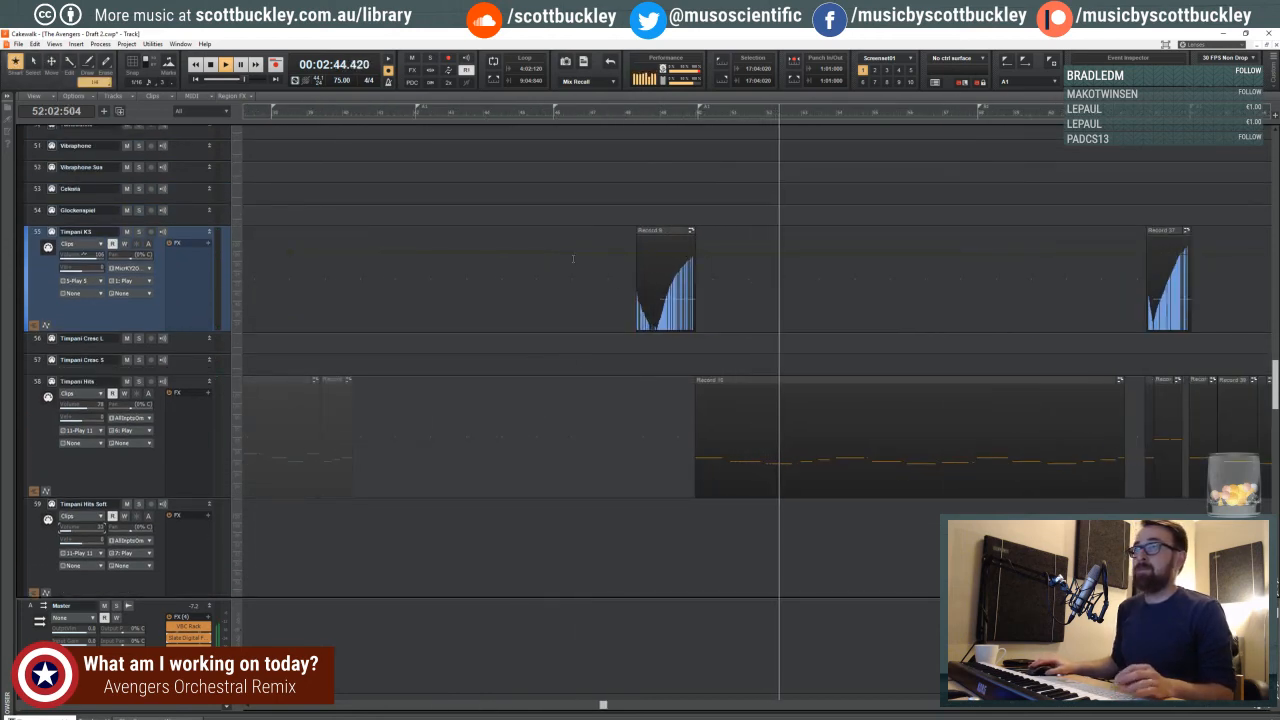
pyautogui.keyDown('shift'); pyautogui.click(688, 252); pyautogui.keyUp('shift')
pyautogui.click(686, 252)
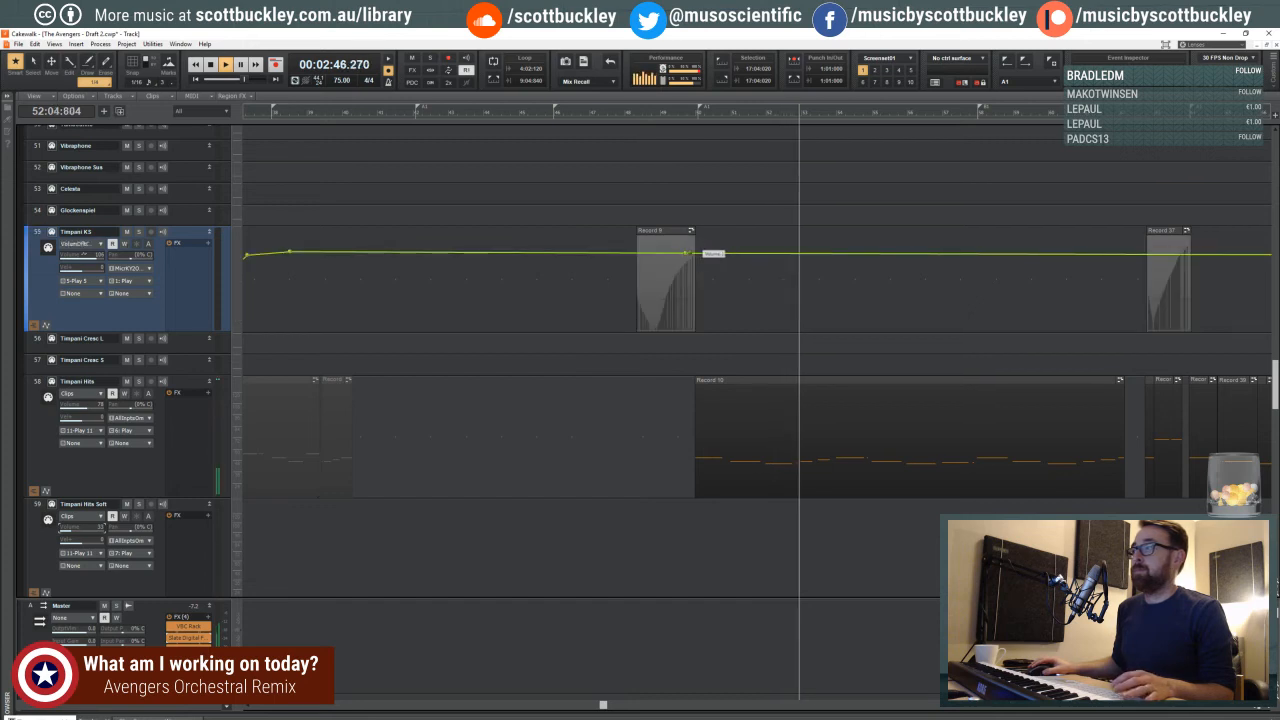
pyautogui.moveTo(695, 253); pyautogui.dragTo(715, 255)
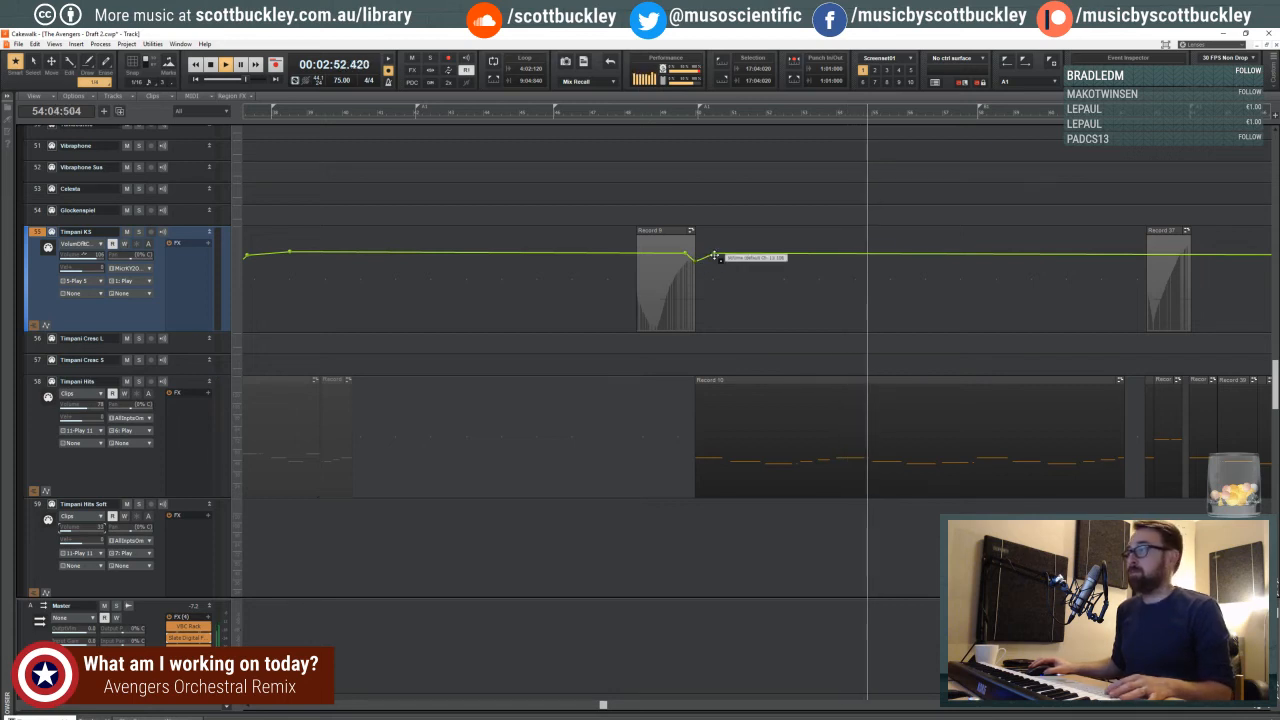
# - Fine-tune the Timpani KS volume node just before the dip, moving it slightly up to the end of the Record 9 clip
pyautogui.click(1252, 708)
pyautogui.click(1252, 708)
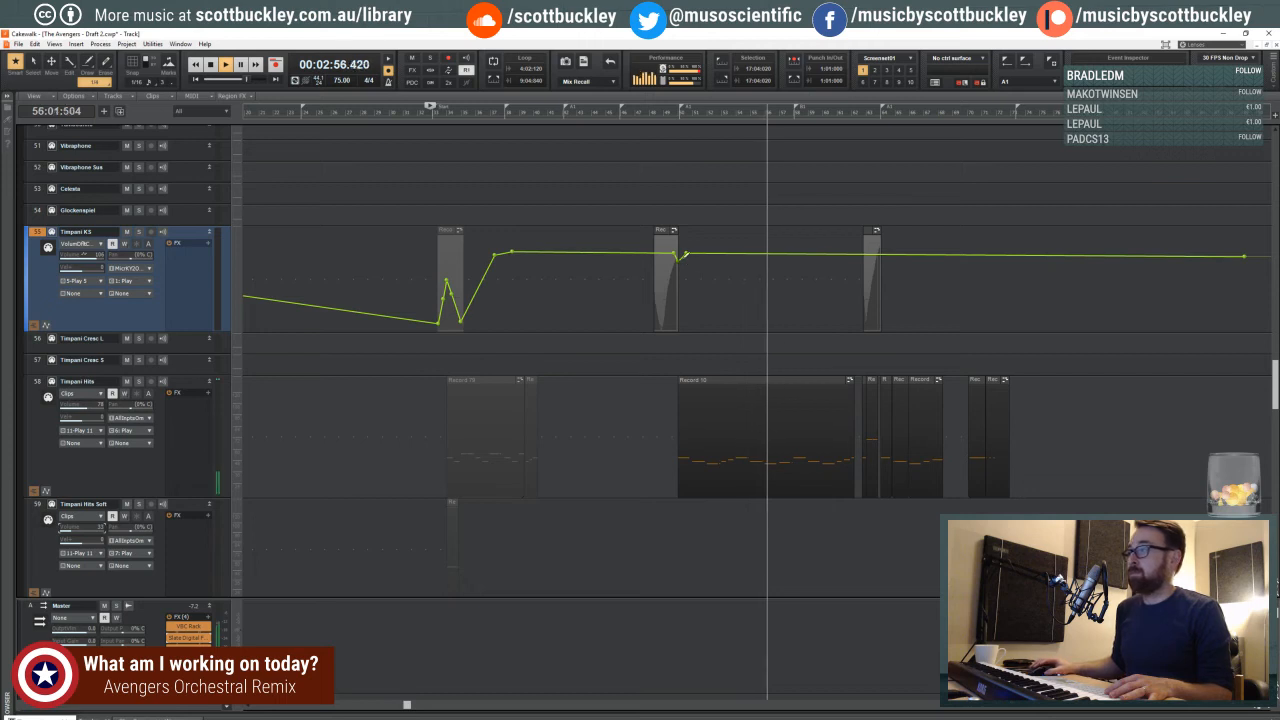
pyautogui.moveTo(675, 255); pyautogui.dragTo(676, 253)
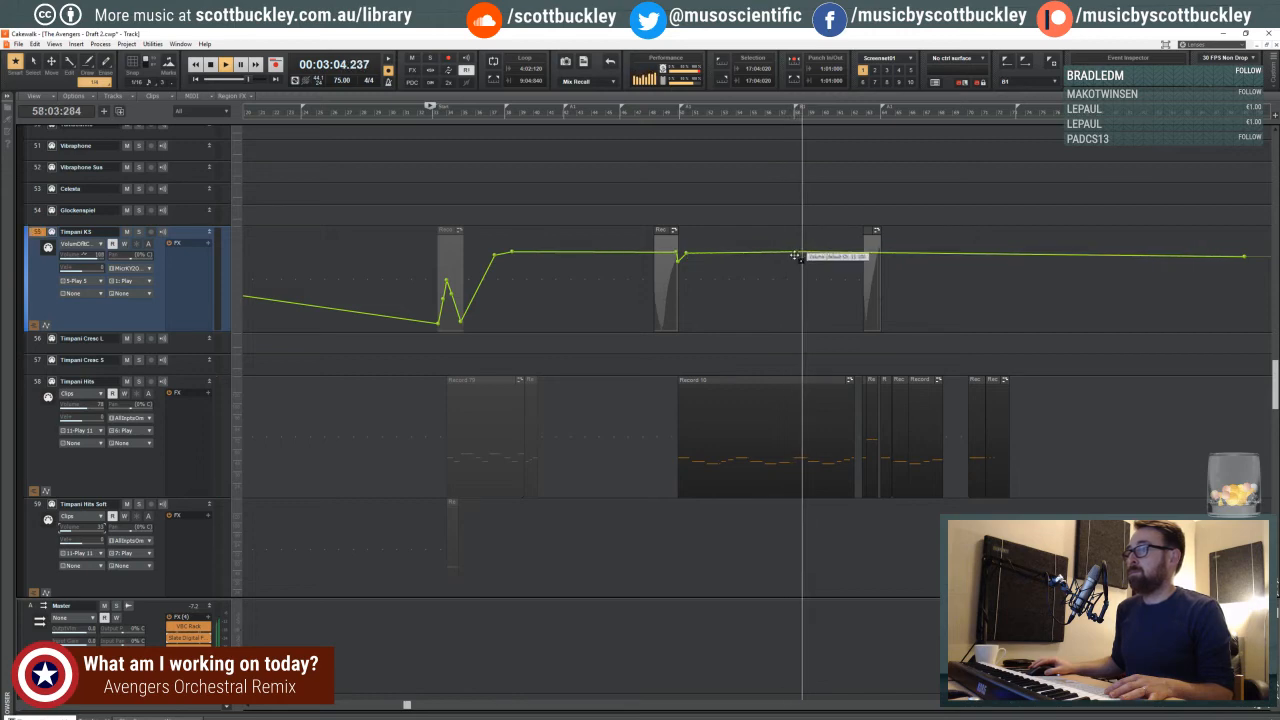
# - Lower the Snare volume envelope leading into its last clip and adjust the nodes to form a small peak near the clip's end
pyautogui.scroll(2, 677, 308)
pyautogui.scroll(5, 676, 308)
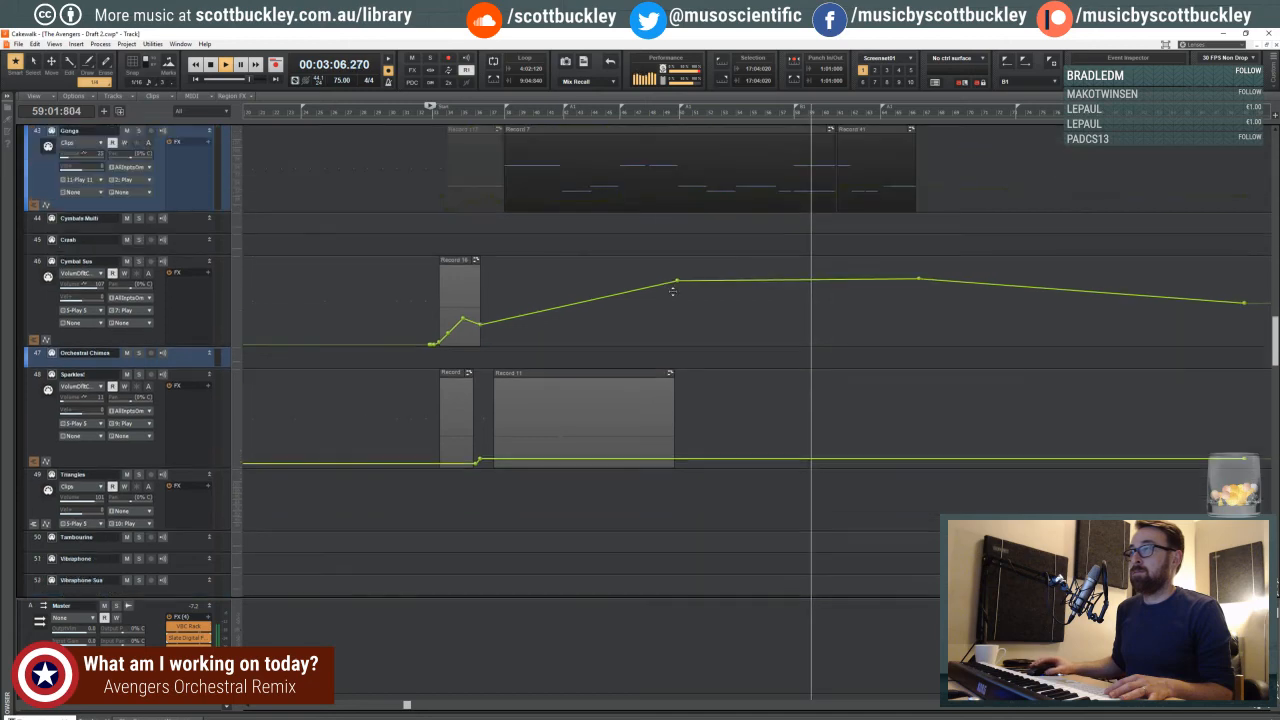
pyautogui.scroll(3, 674, 300)
pyautogui.scroll(5, 673, 291)
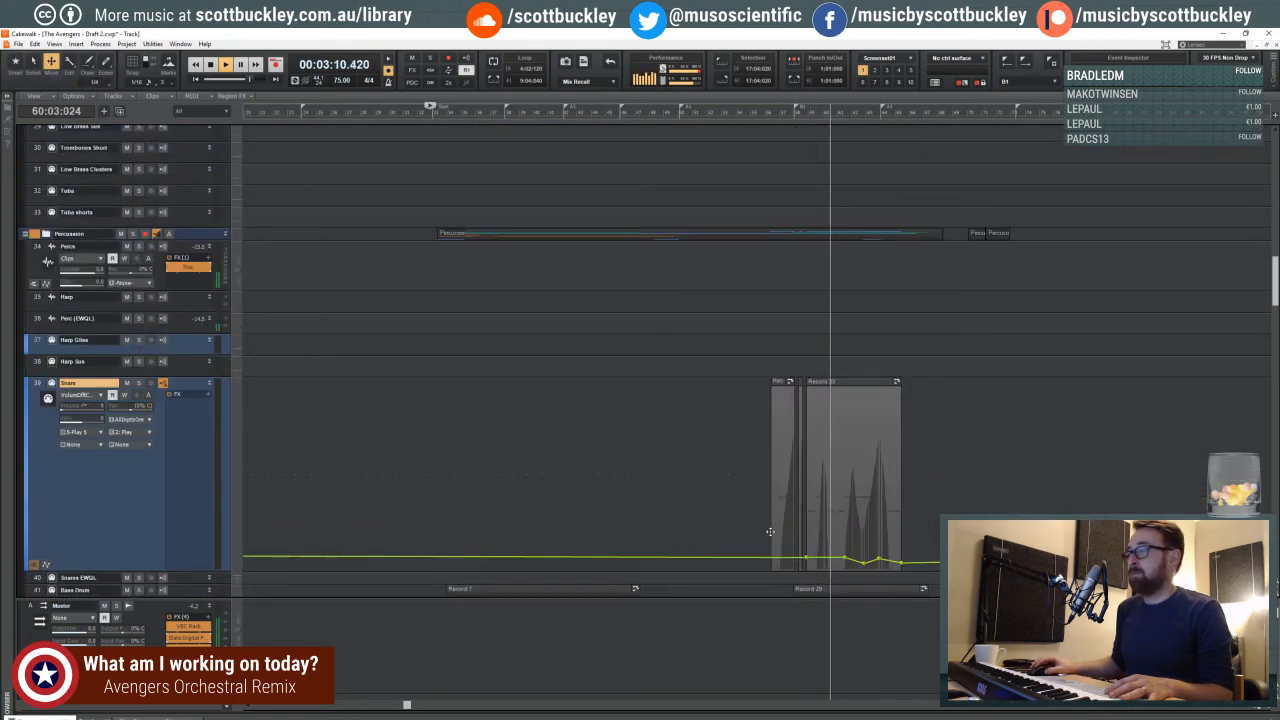
pyautogui.moveTo(823, 558); pyautogui.dragTo(823, 563)
pyautogui.click(845, 561)
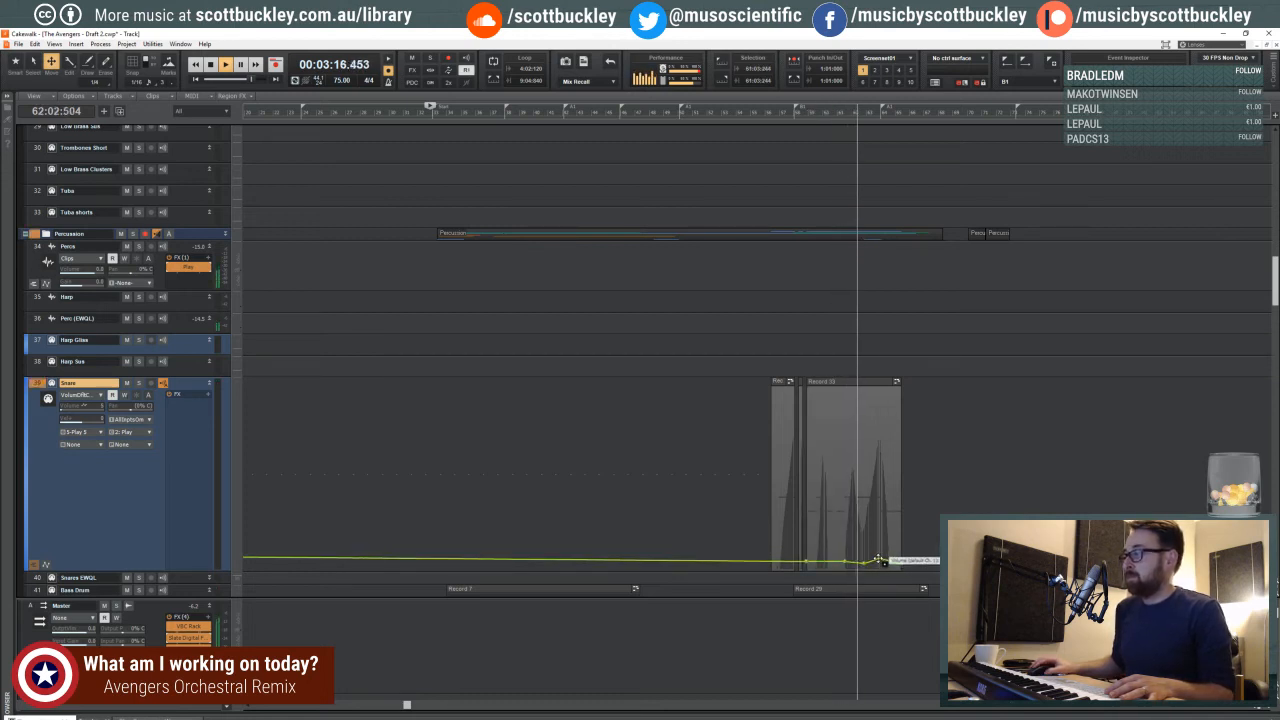
pyautogui.moveTo(879, 561); pyautogui.dragTo(879, 558)
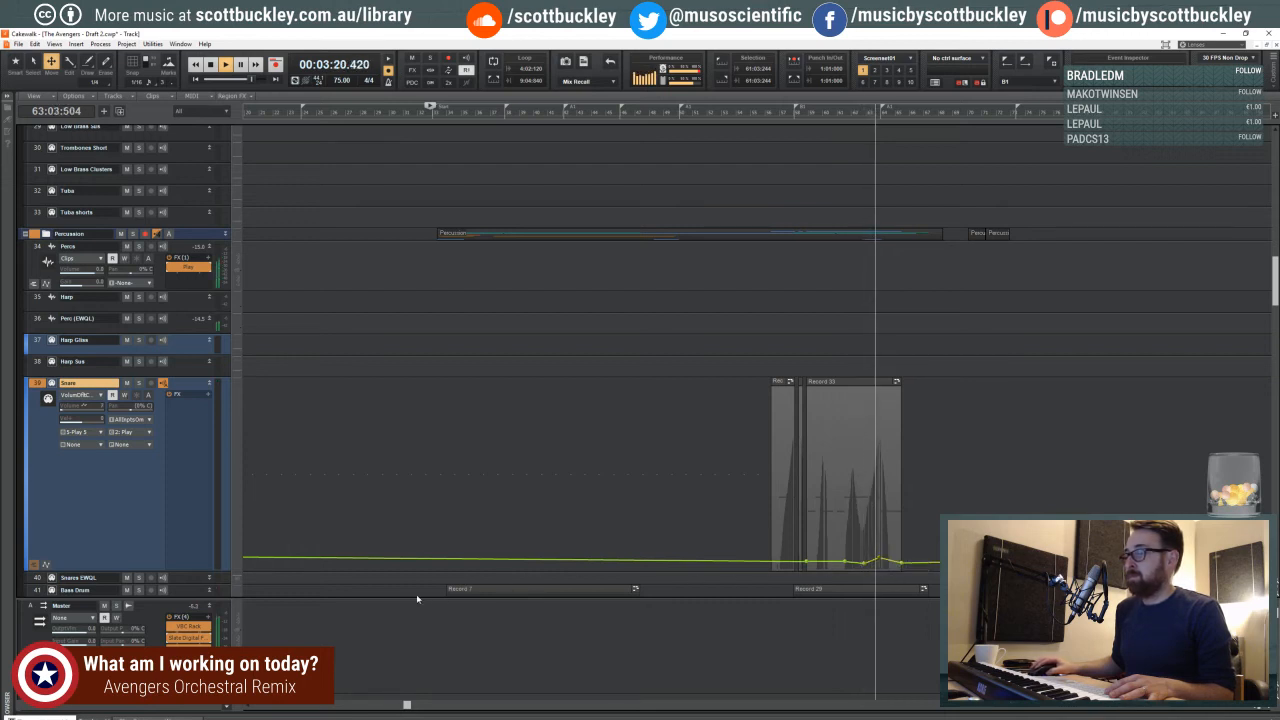
# - Collapse the bus pane to give the tracks more height, and follow playback past the end of the Snare clips
pyautogui.moveTo(386, 597); pyautogui.dragTo(386, 700)
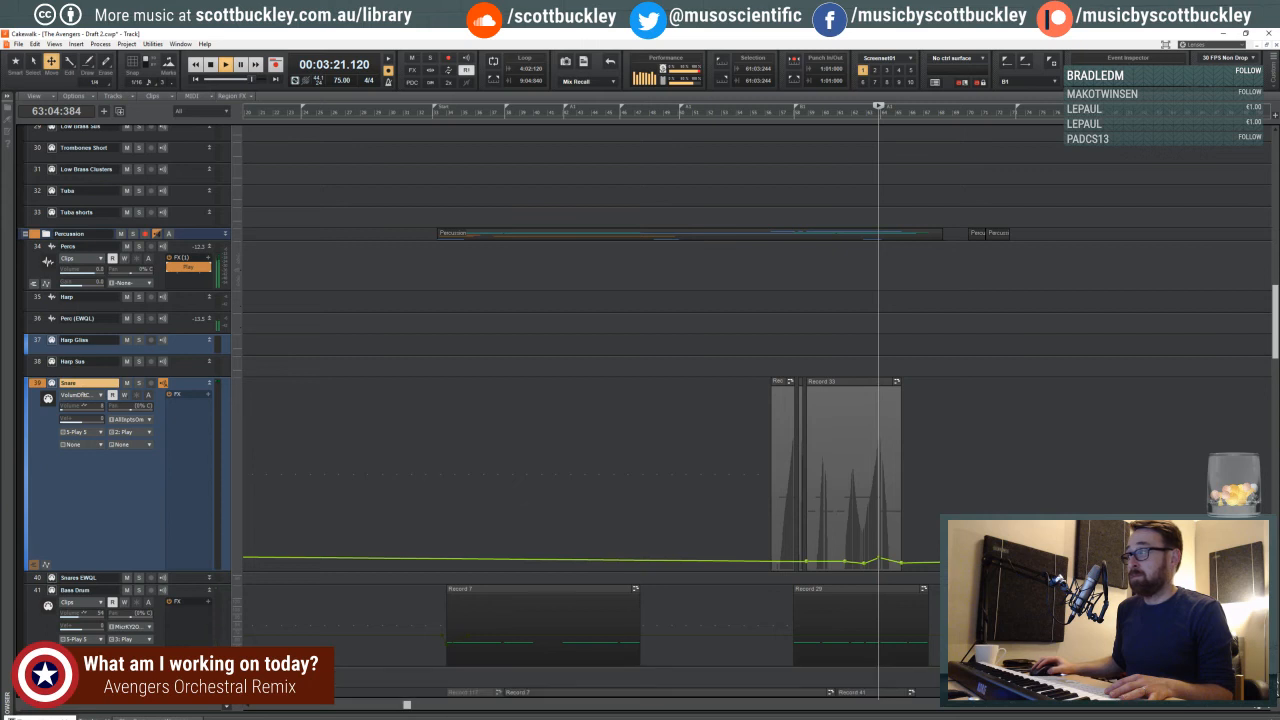
pyautogui.click(1252, 709)
pyautogui.click(1252, 709)
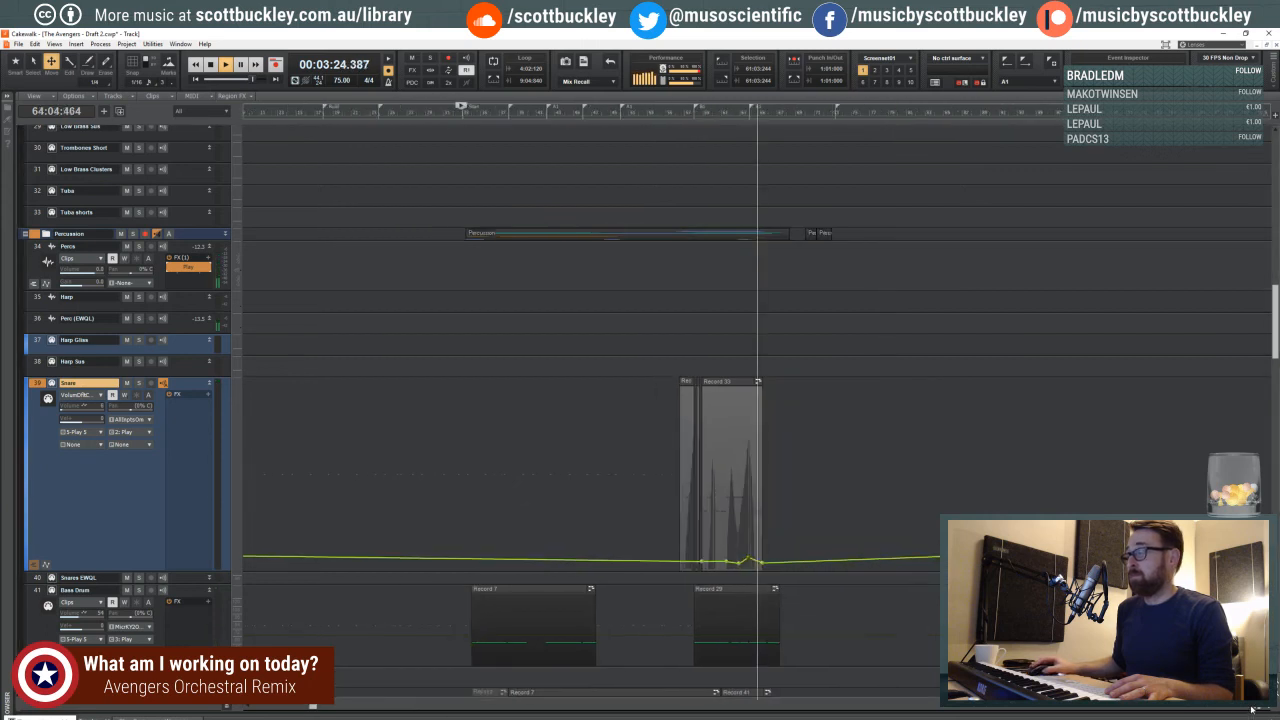
pyautogui.click(1252, 709)
pyautogui.scroll(-1, 714, 563)
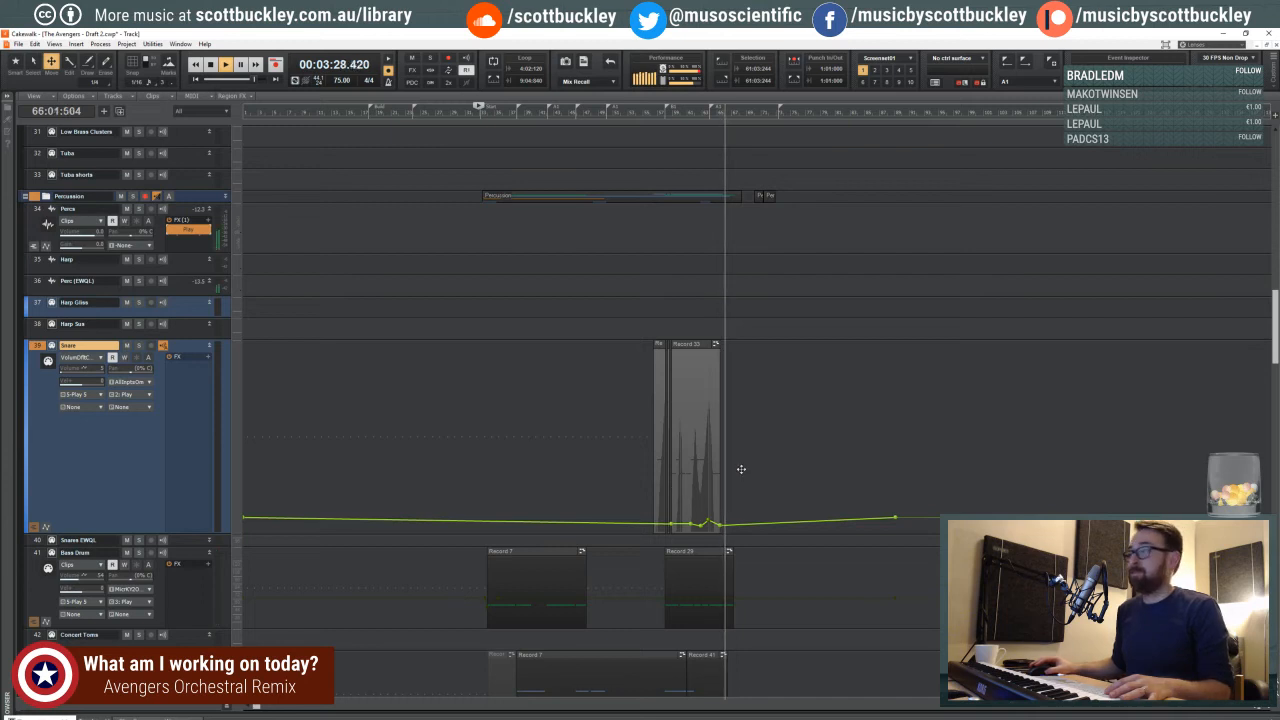
pyautogui.scroll(-1, 741, 469)
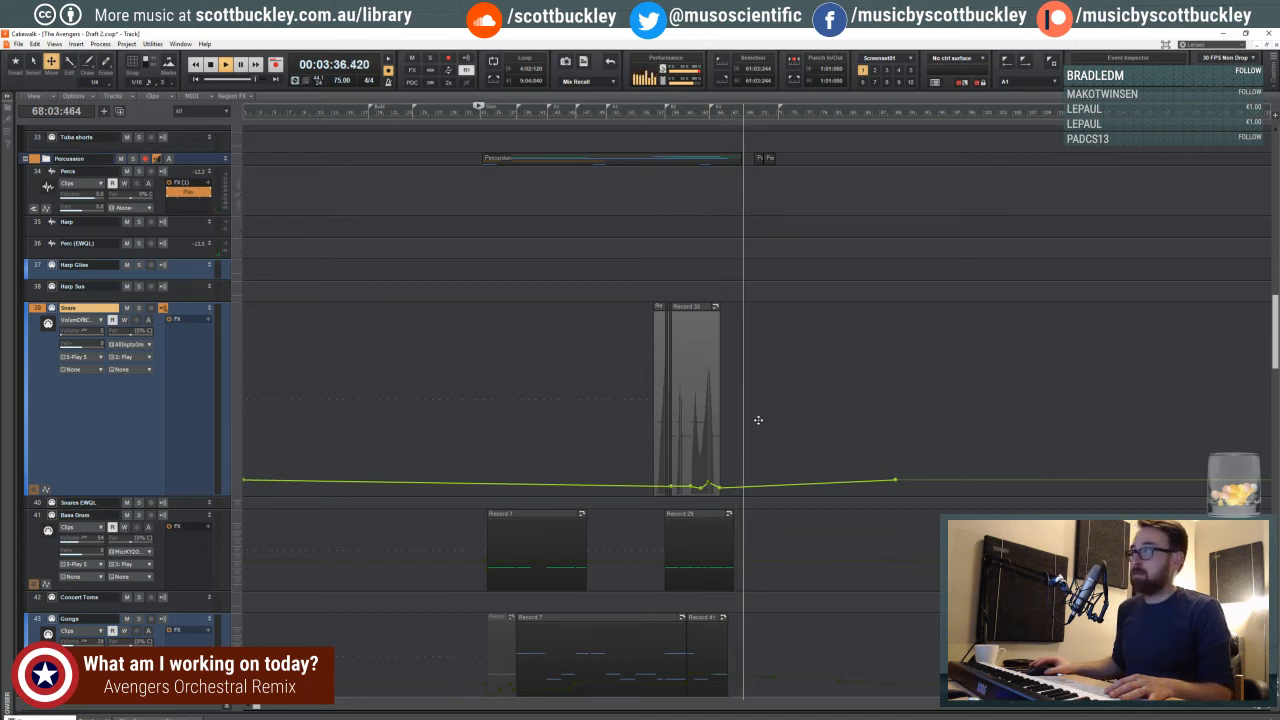
# - Add a lower node to the Snare volume envelope after its last clip, and stop playback
pyautogui.hotkey('ctrl', 'Right')
pyautogui.hotkey('ctrl', 'Right')
pyautogui.hotkey('ctrl', 'Right')
pyautogui.hotkey('ctrl', 'Right')
pyautogui.hotkey('ctrl', 'Right')
pyautogui.hotkey('ctrl', 'Right')
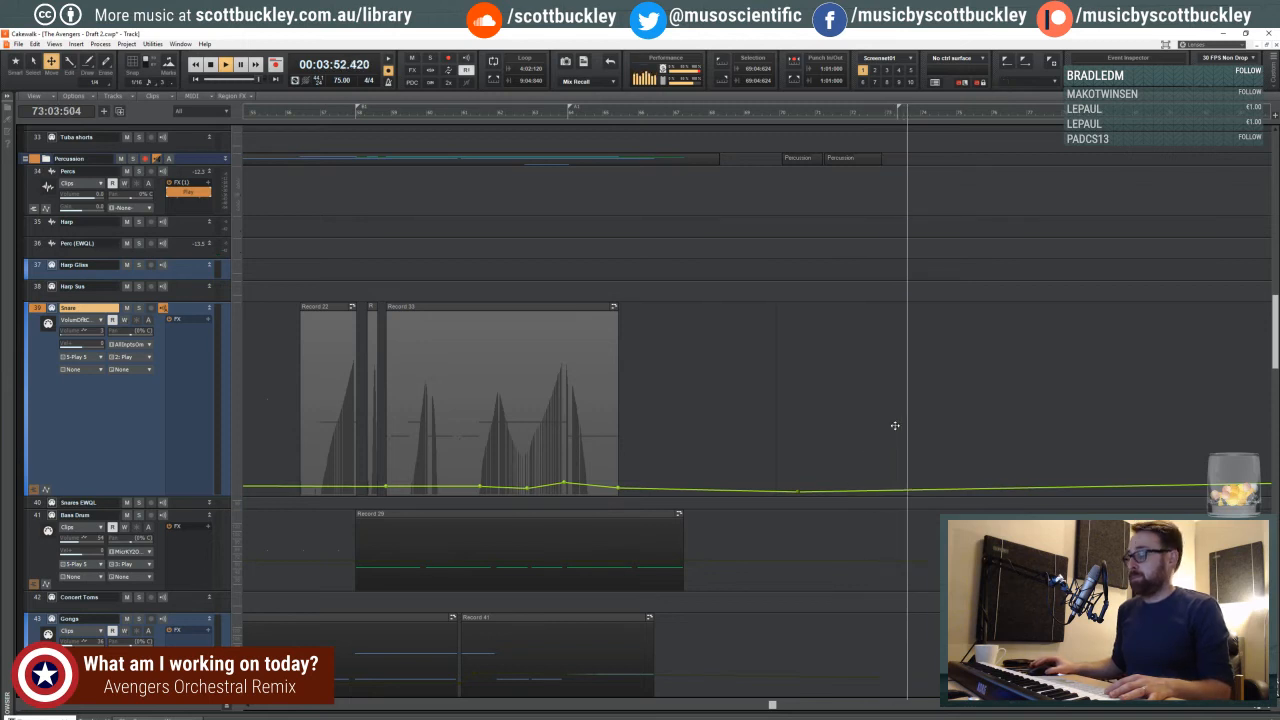
pyautogui.press('space')
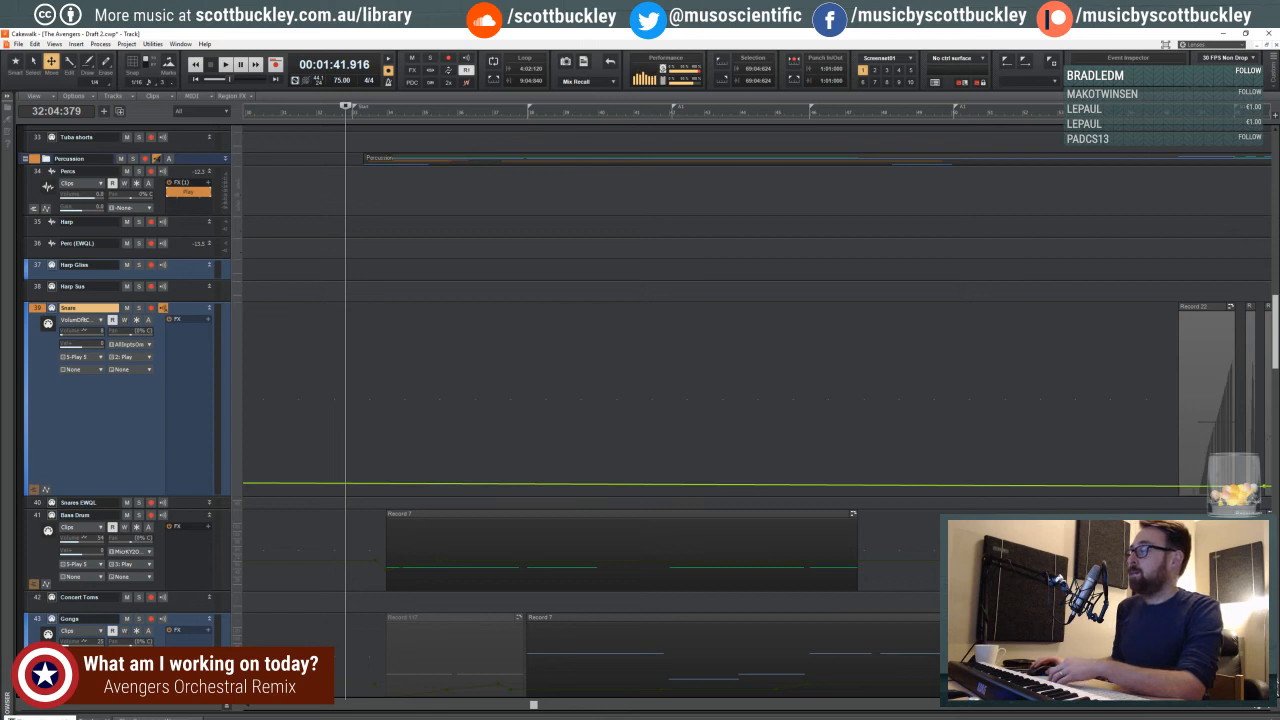
# - Audition the transition at the Start marker from beat 3 of measure 32 while looking over the bass drum, gong and cymbal tracks
pyautogui.click(1254, 709)
pyautogui.click(1254, 709)
pyautogui.click(1254, 709)
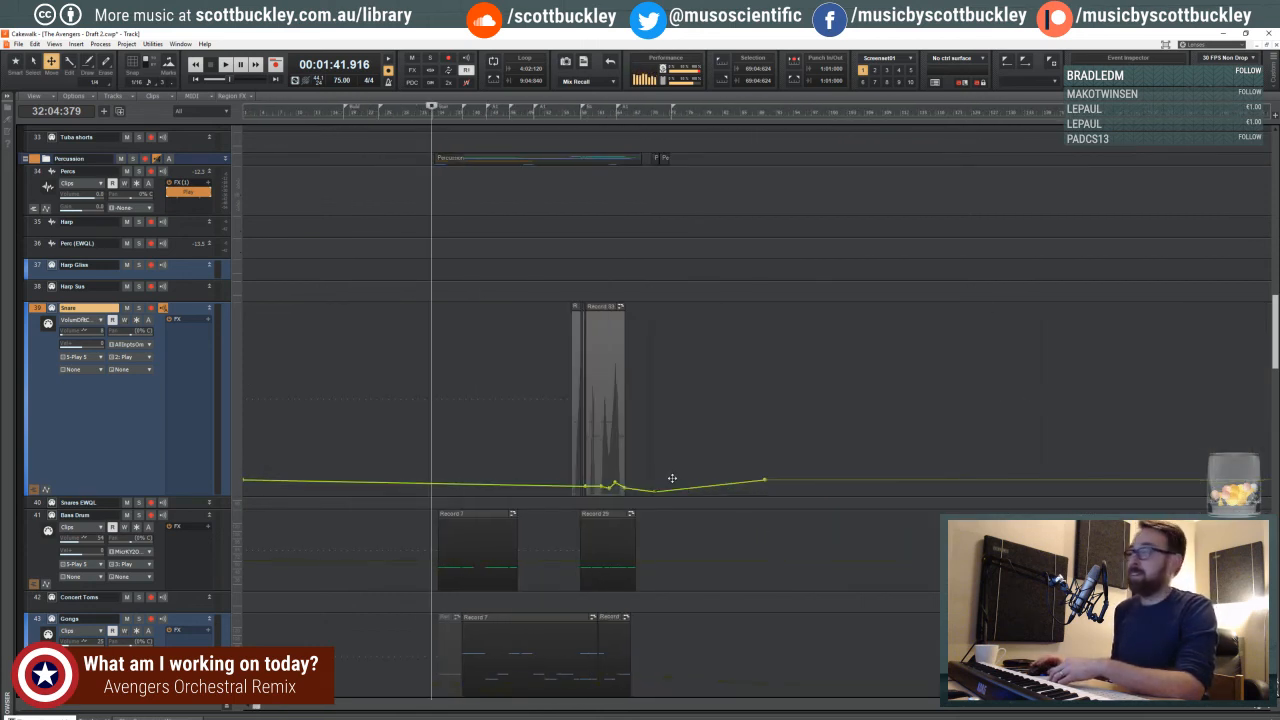
pyautogui.moveTo(257, 707); pyautogui.dragTo(281, 707)
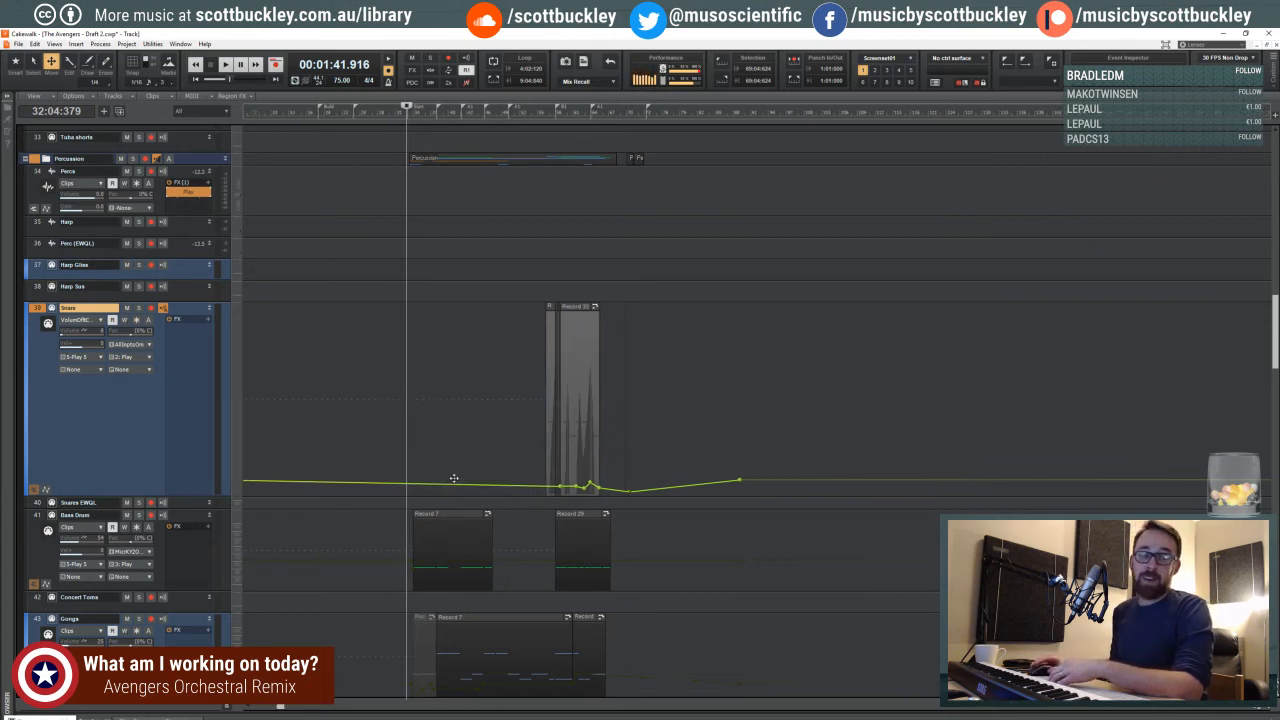
pyautogui.moveTo(537, 118); pyautogui.dragTo(533, 116)
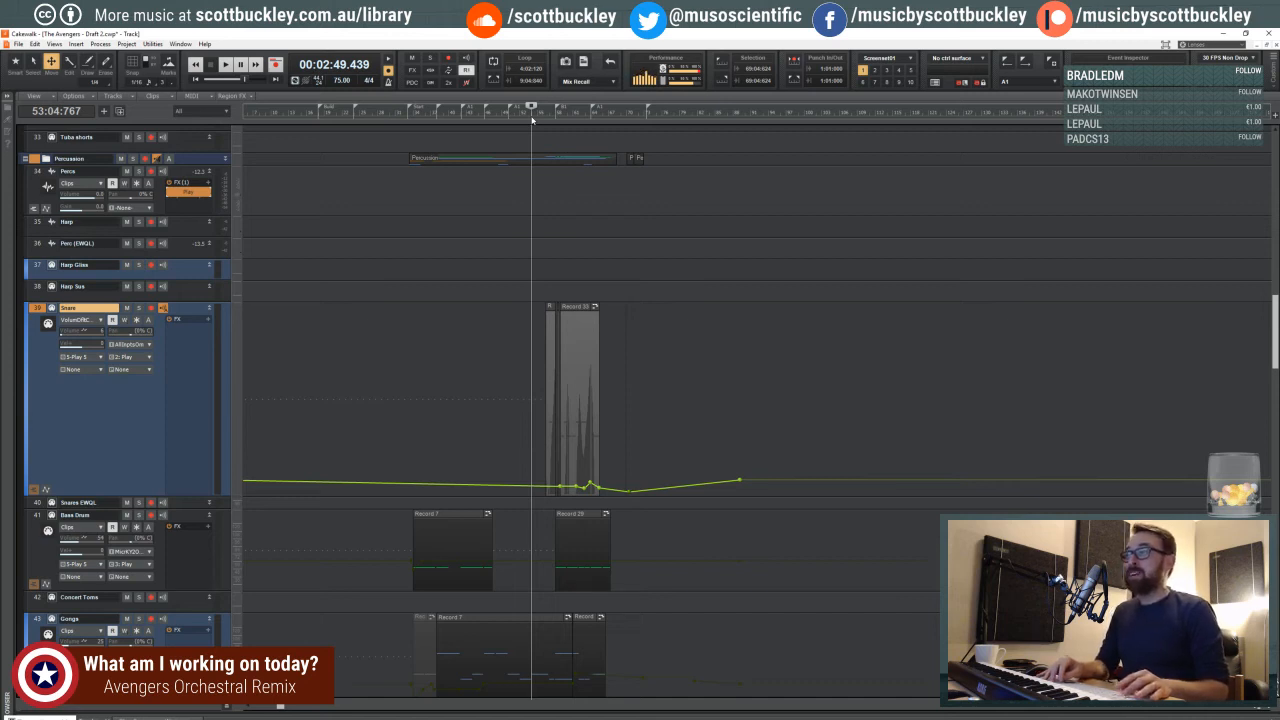
pyautogui.click(406, 117)
pyautogui.click(1269, 709)
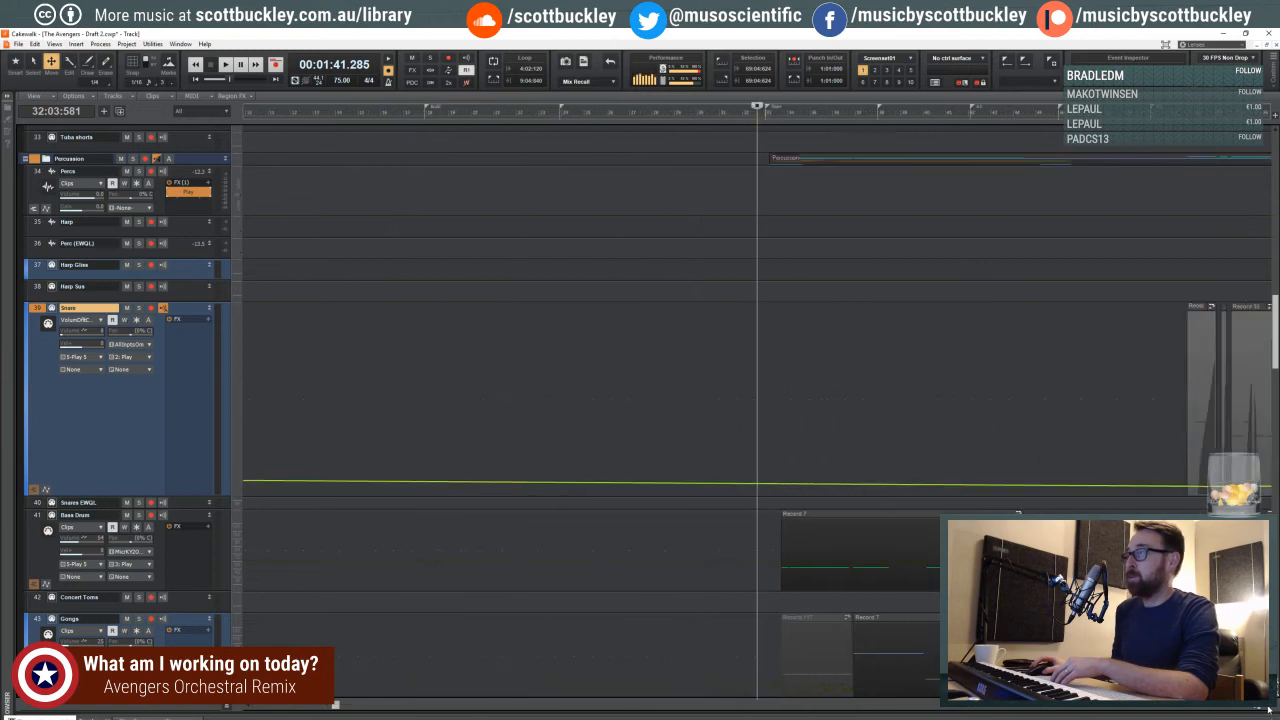
pyautogui.moveTo(505, 709); pyautogui.dragTo(543, 704)
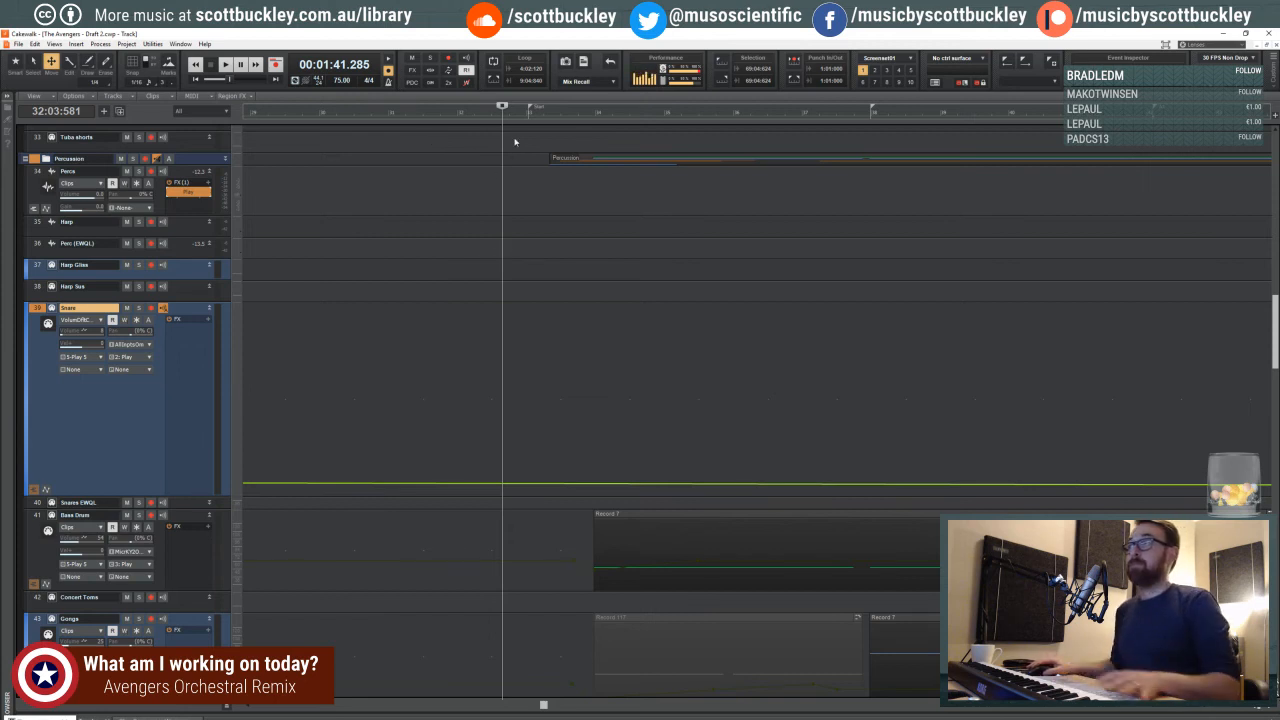
pyautogui.press('space')
pyautogui.scroll(-1, 570, 200)
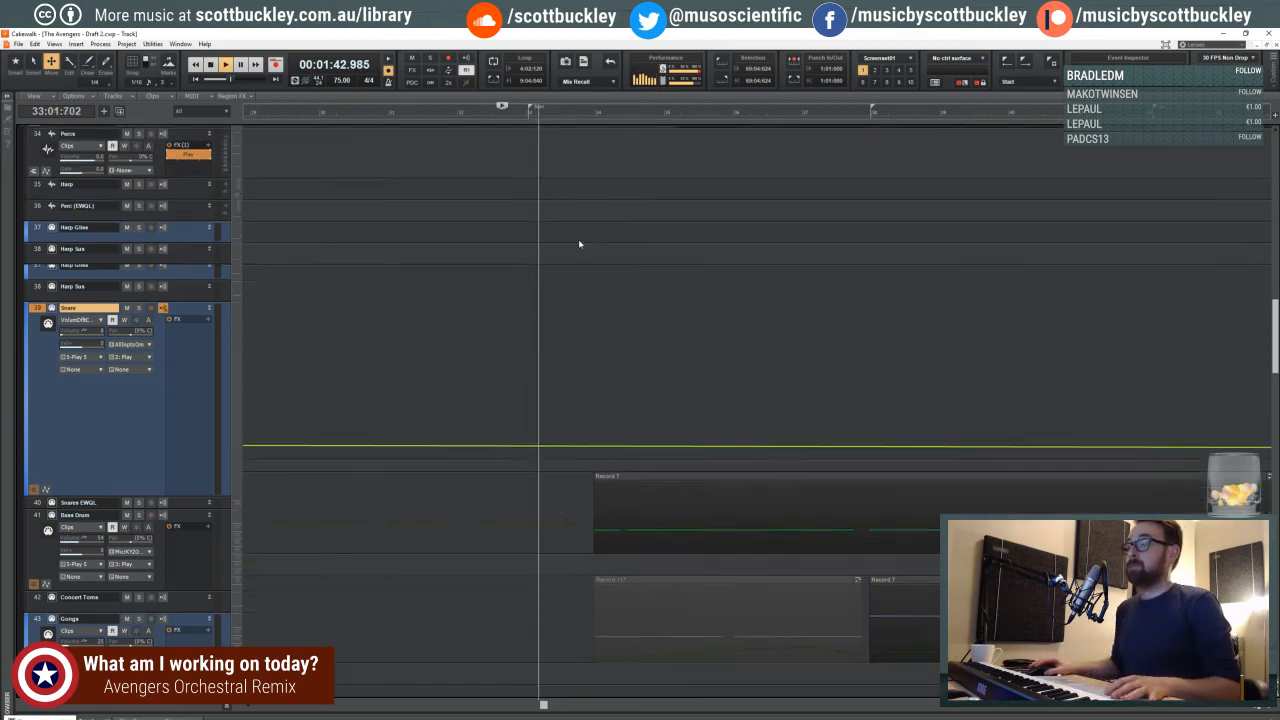
pyautogui.scroll(-5, 578, 243)
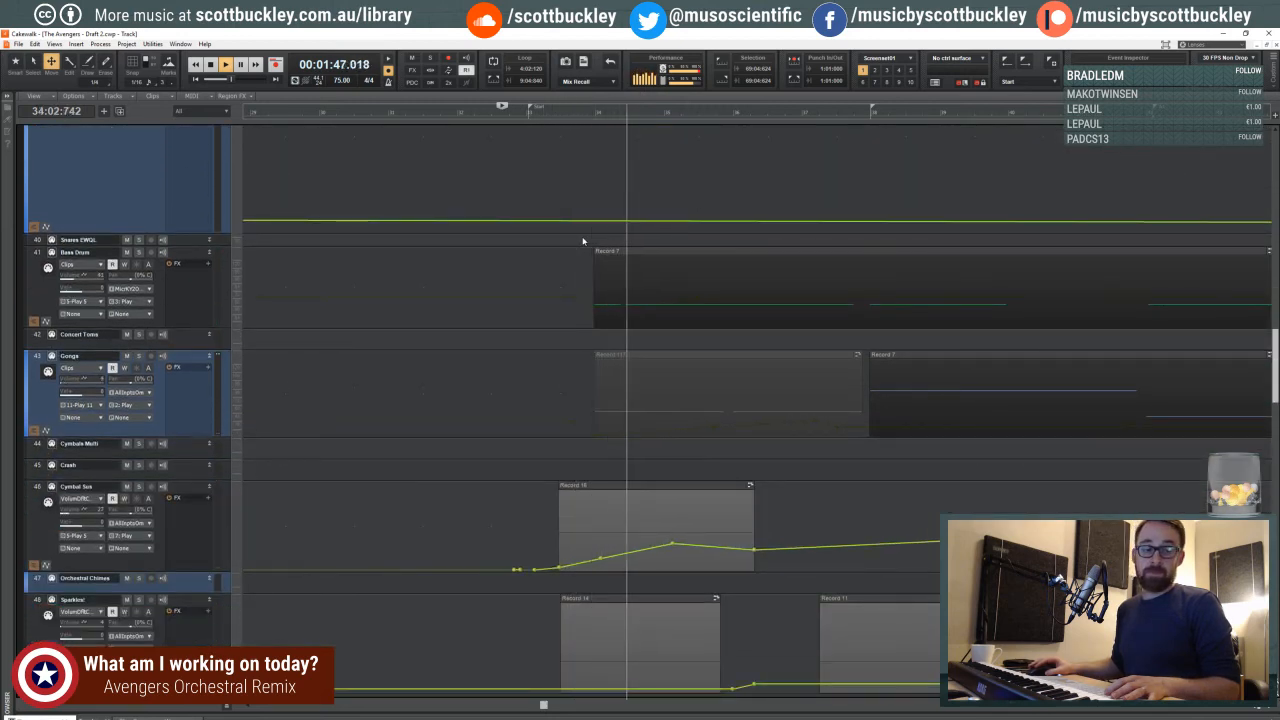
pyautogui.press('space')
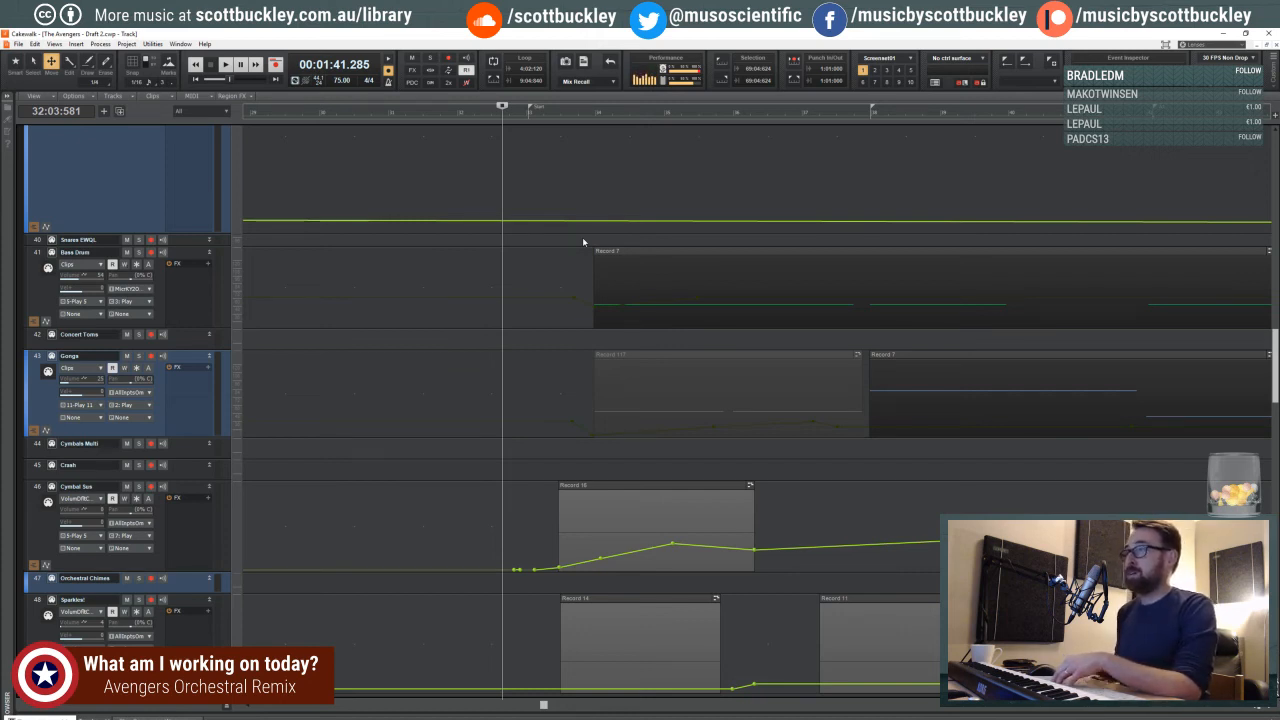
# - Step the playhead through the passage from beat 3 of measure 32 to beat 4 of measure 35
pyautogui.click(523, 119)
pyautogui.click(502, 118)
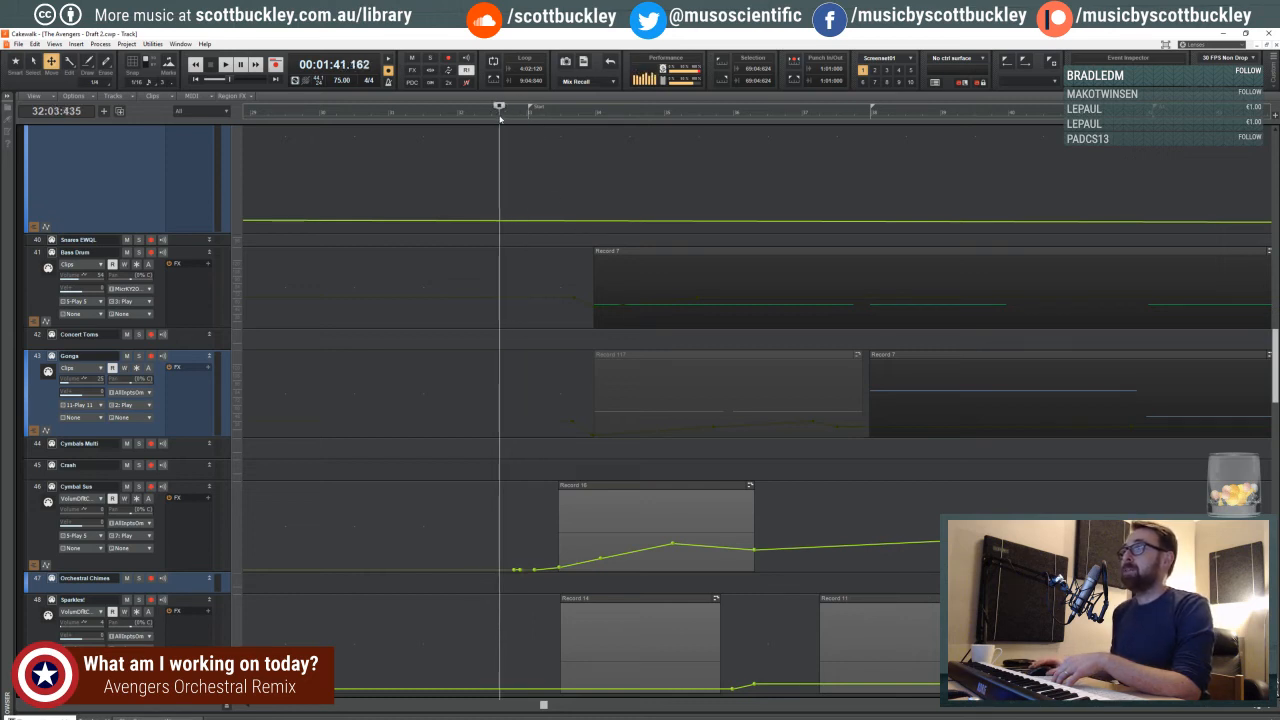
pyautogui.click(503, 119)
pyautogui.click(517, 119)
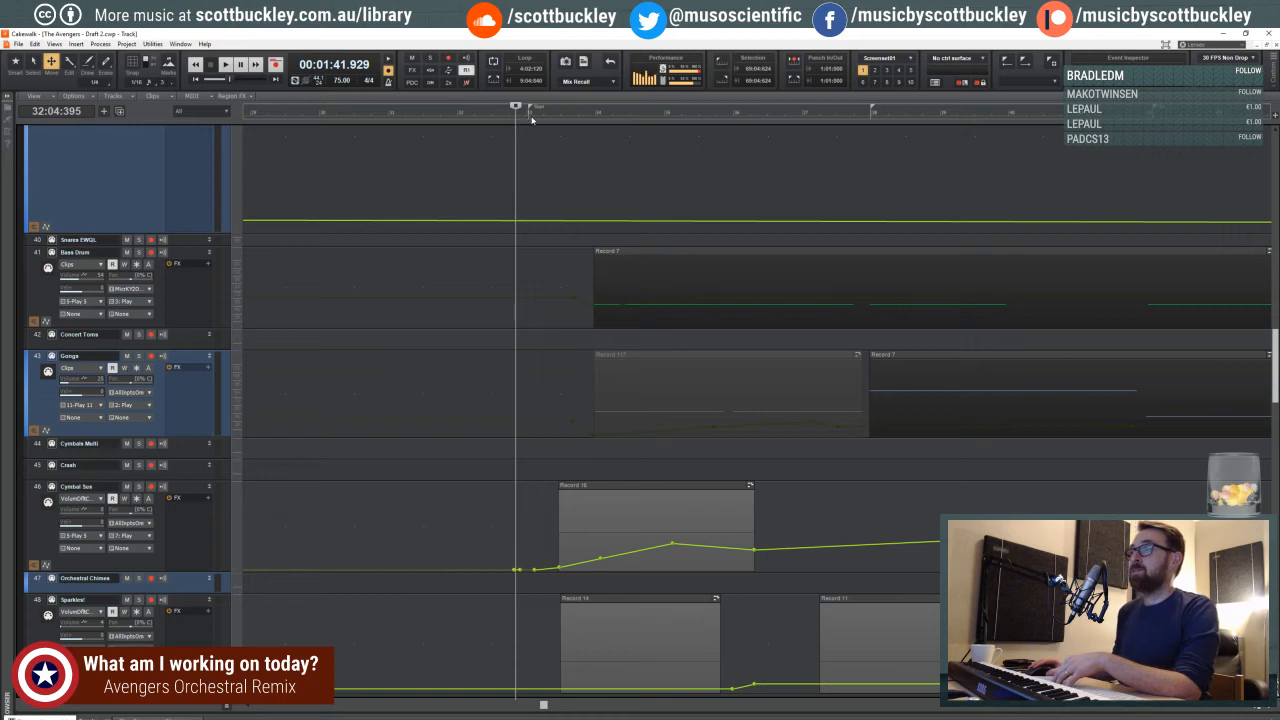
pyautogui.click(533, 117)
pyautogui.click(554, 119)
pyautogui.click(569, 119)
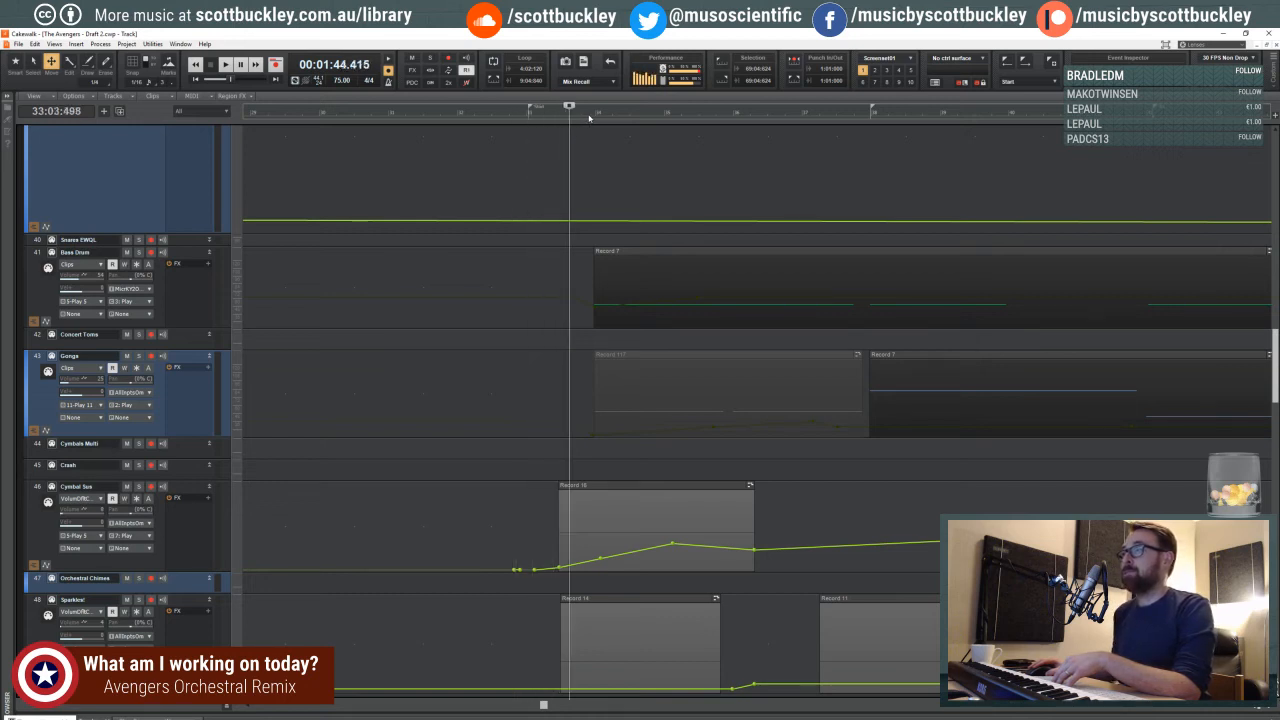
pyautogui.click(589, 117)
pyautogui.click(601, 117)
pyautogui.click(615, 117)
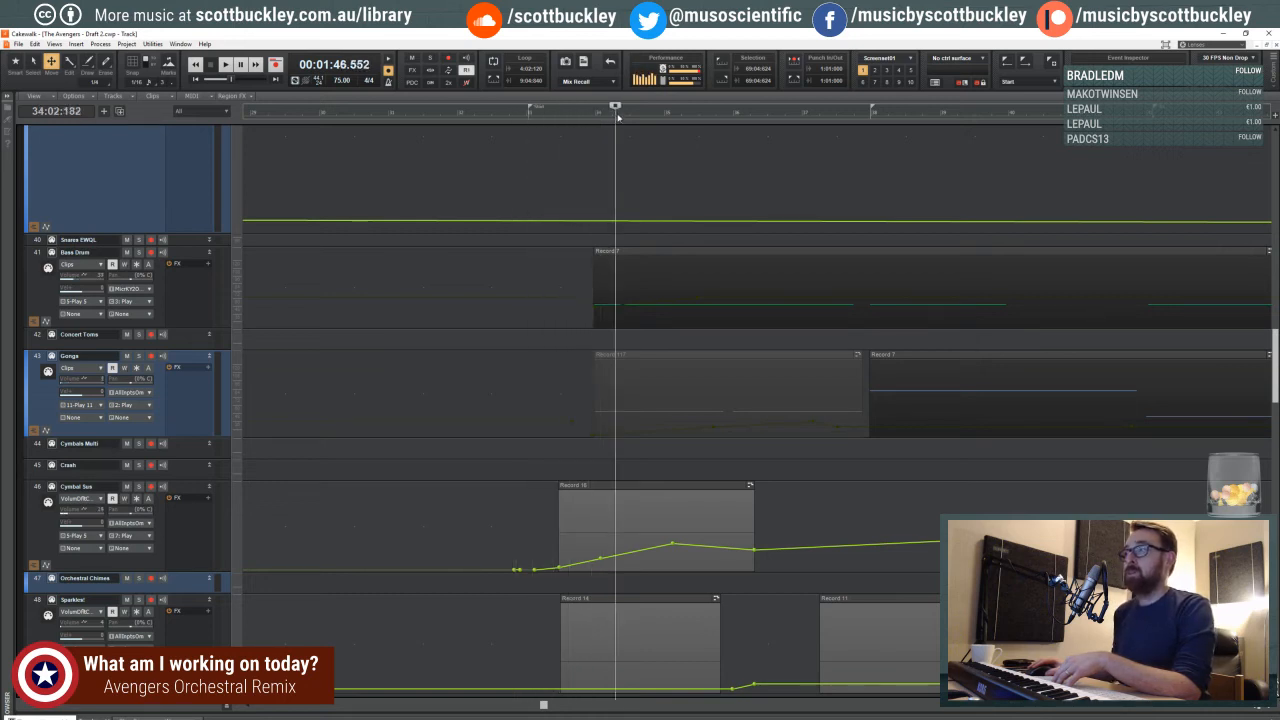
pyautogui.click(637, 117)
pyautogui.click(651, 117)
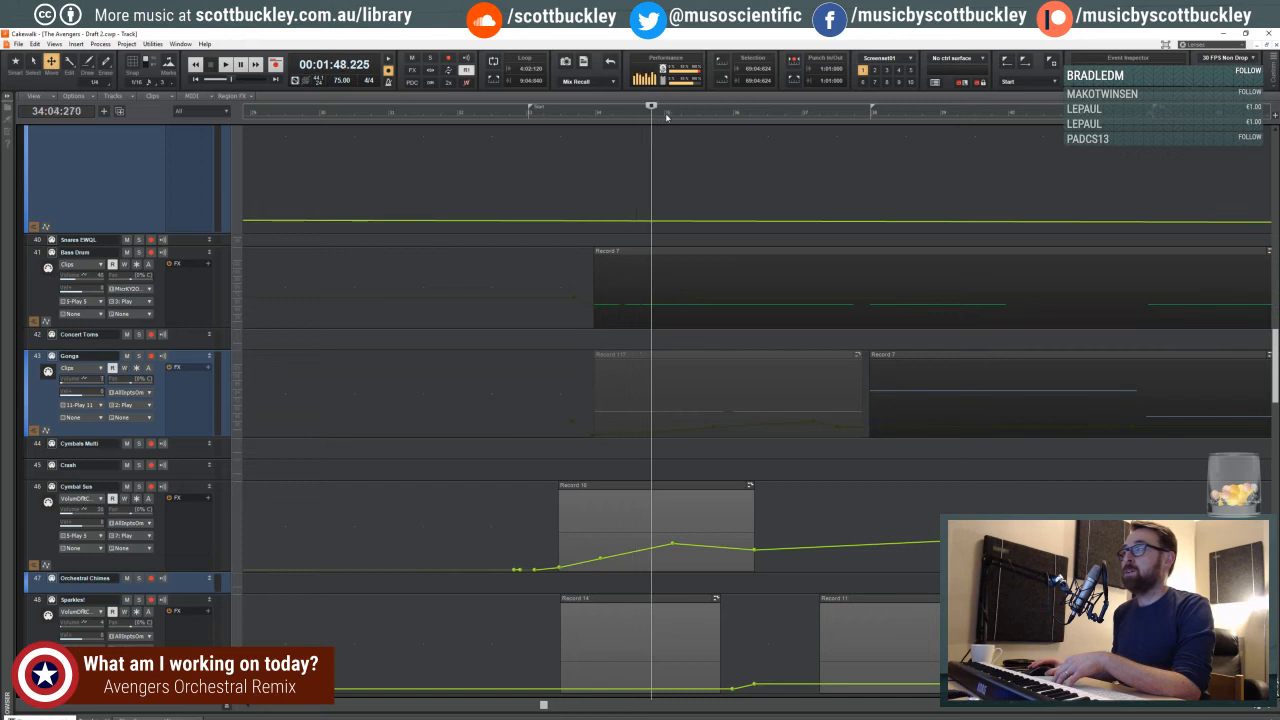
pyautogui.click(670, 117)
pyautogui.click(689, 117)
pyautogui.click(708, 117)
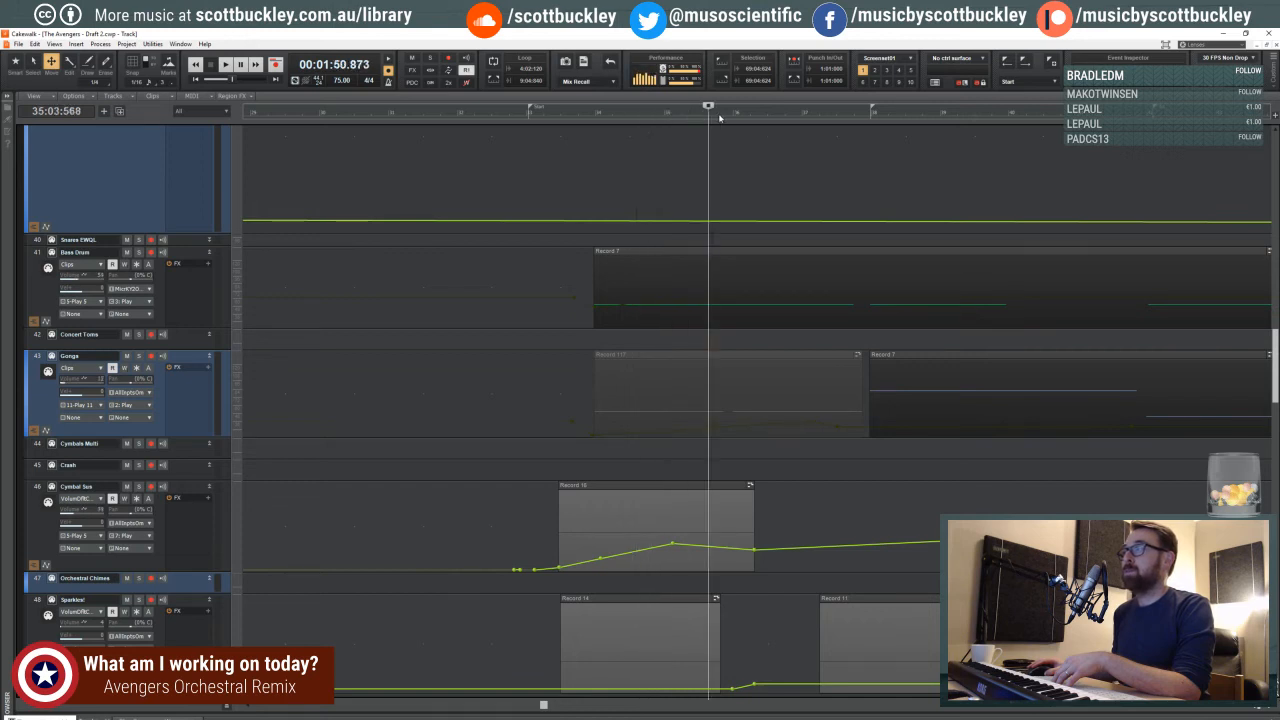
pyautogui.click(728, 117)
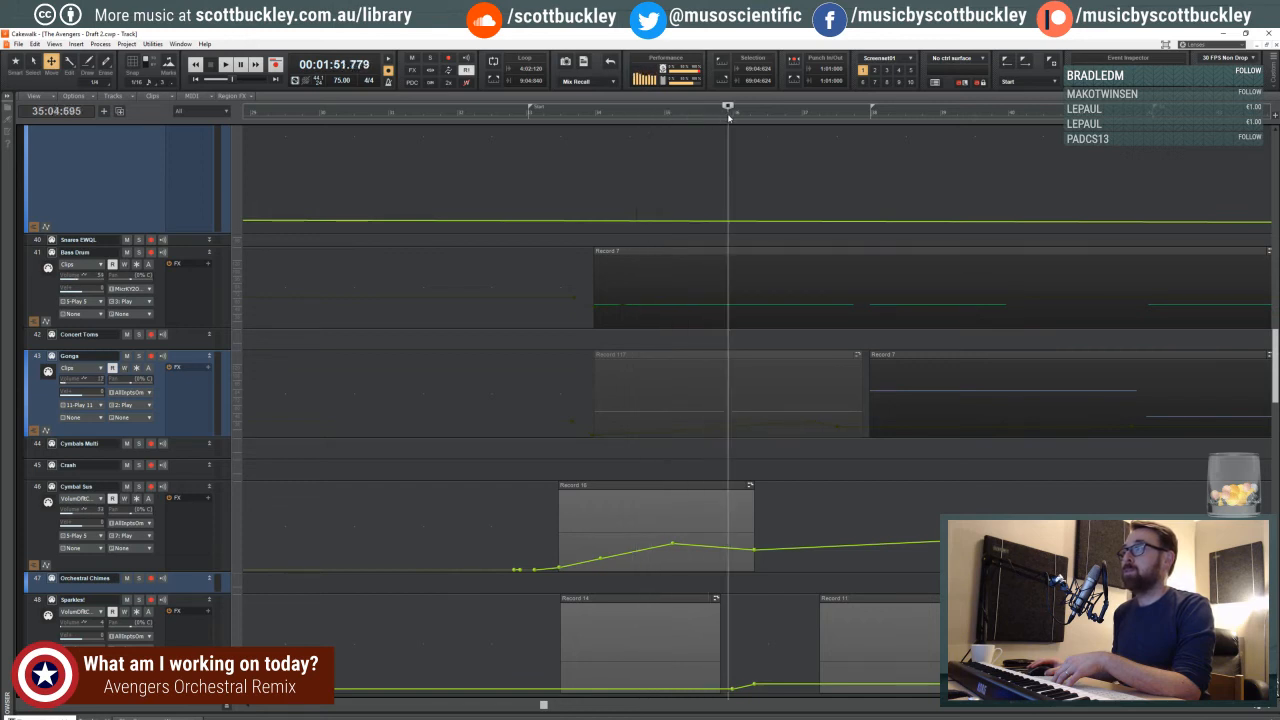
# - Scrub back and forth across the Start marker between measures 31 and 33, settling on beat 3 of measure 32
pyautogui.click(517, 116)
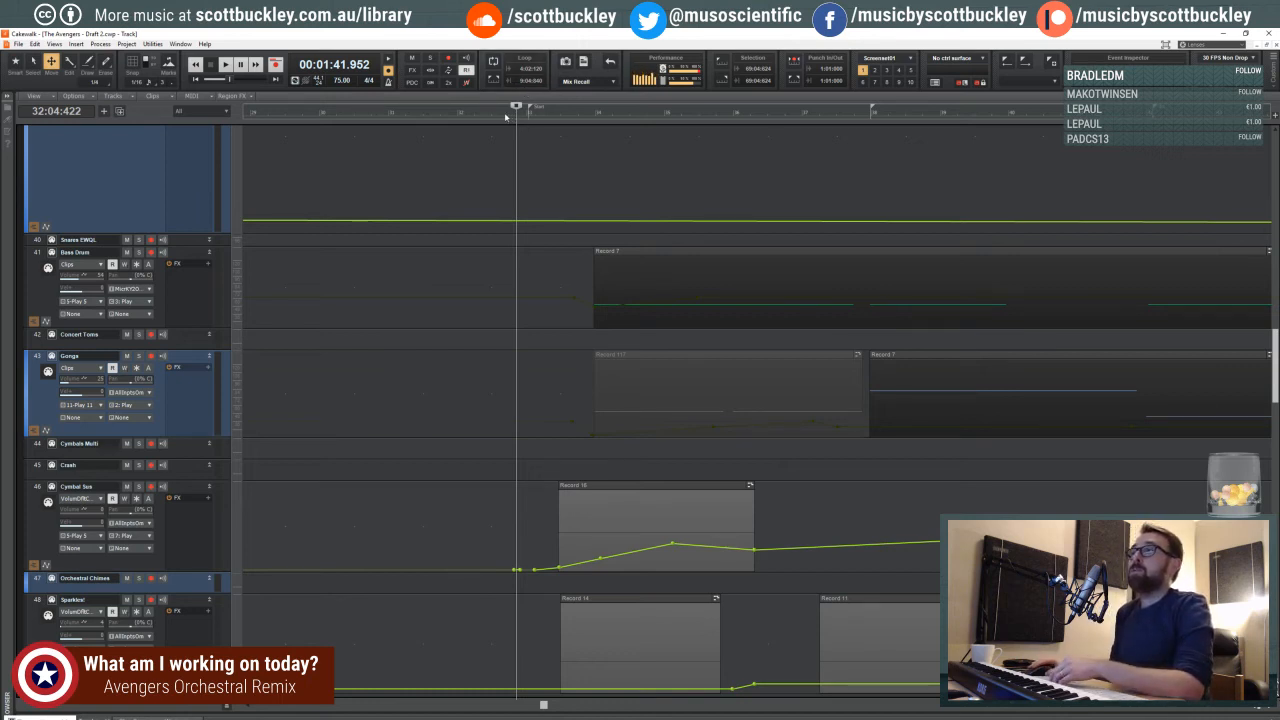
pyautogui.click(455, 117)
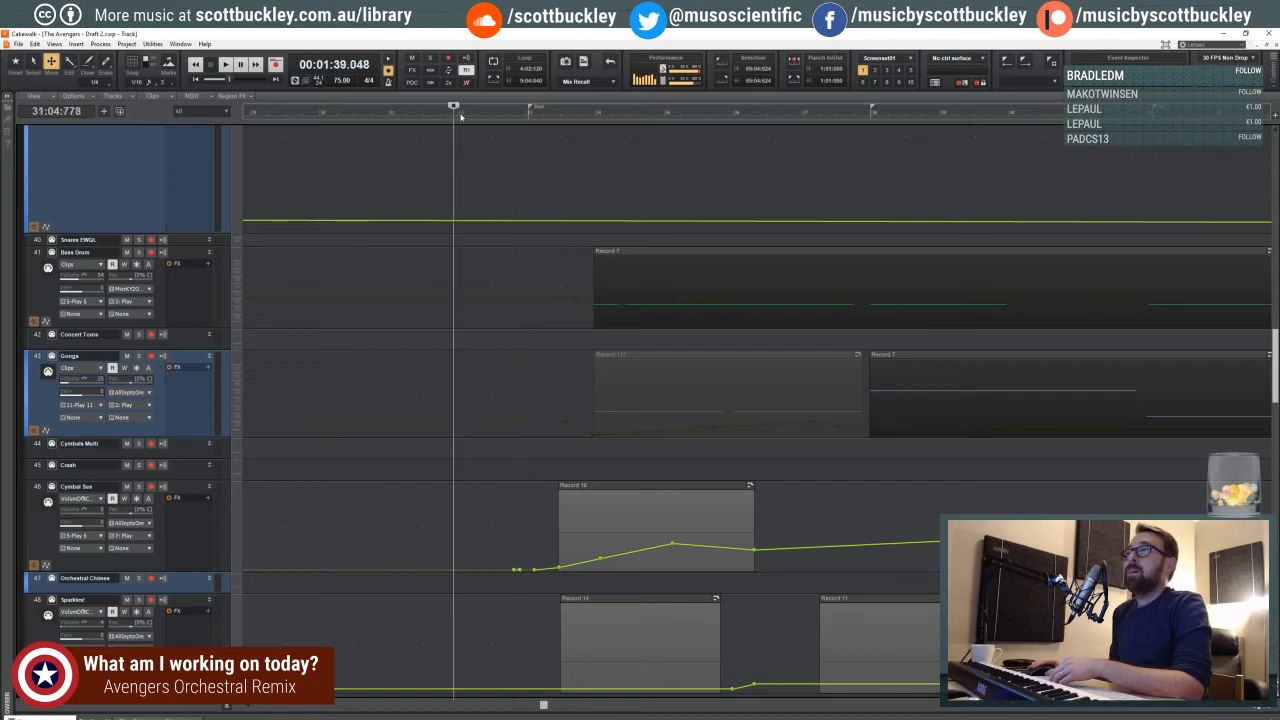
pyautogui.click(467, 117)
pyautogui.click(483, 118)
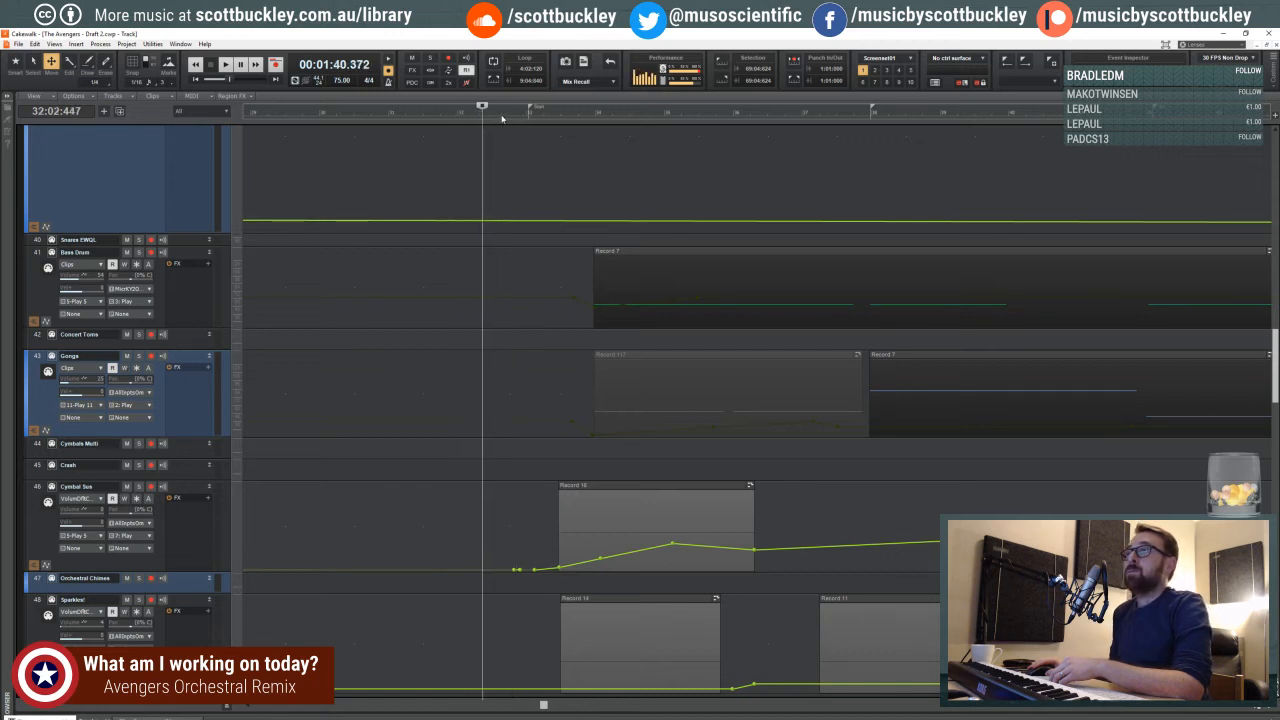
pyautogui.click(500, 118)
pyautogui.click(518, 118)
pyautogui.click(536, 117)
pyautogui.click(518, 117)
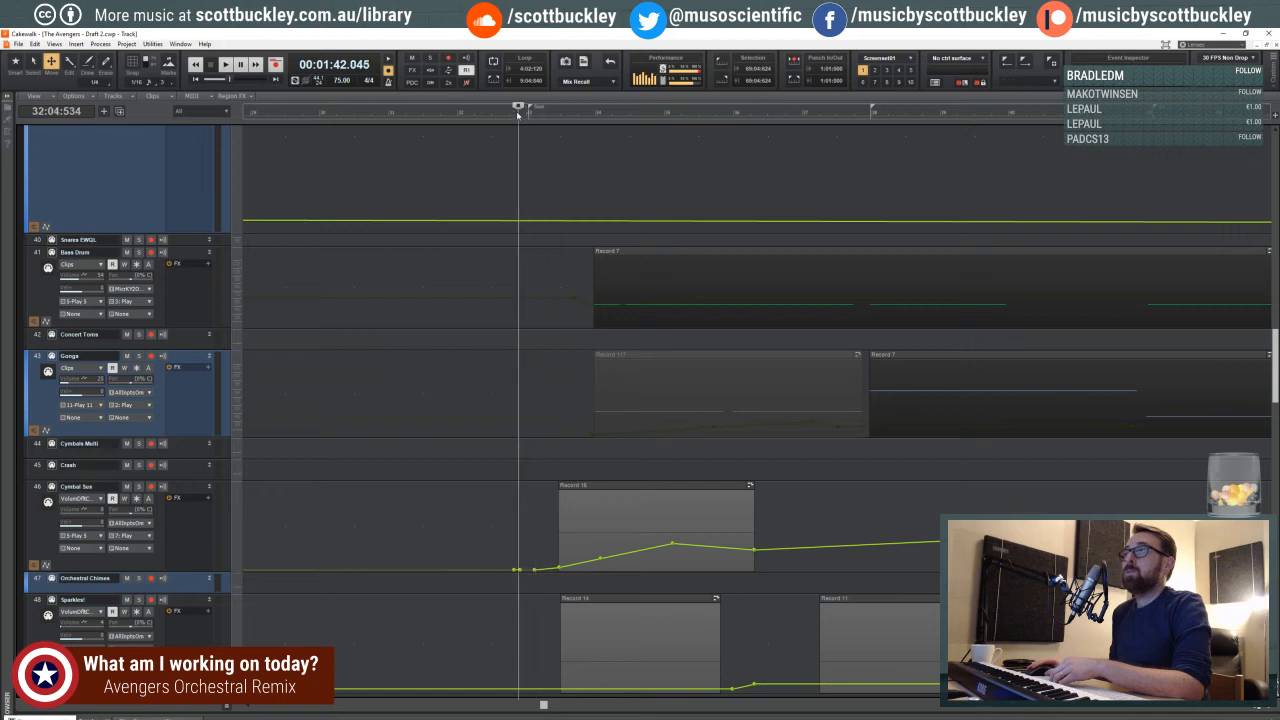
pyautogui.click(518, 116)
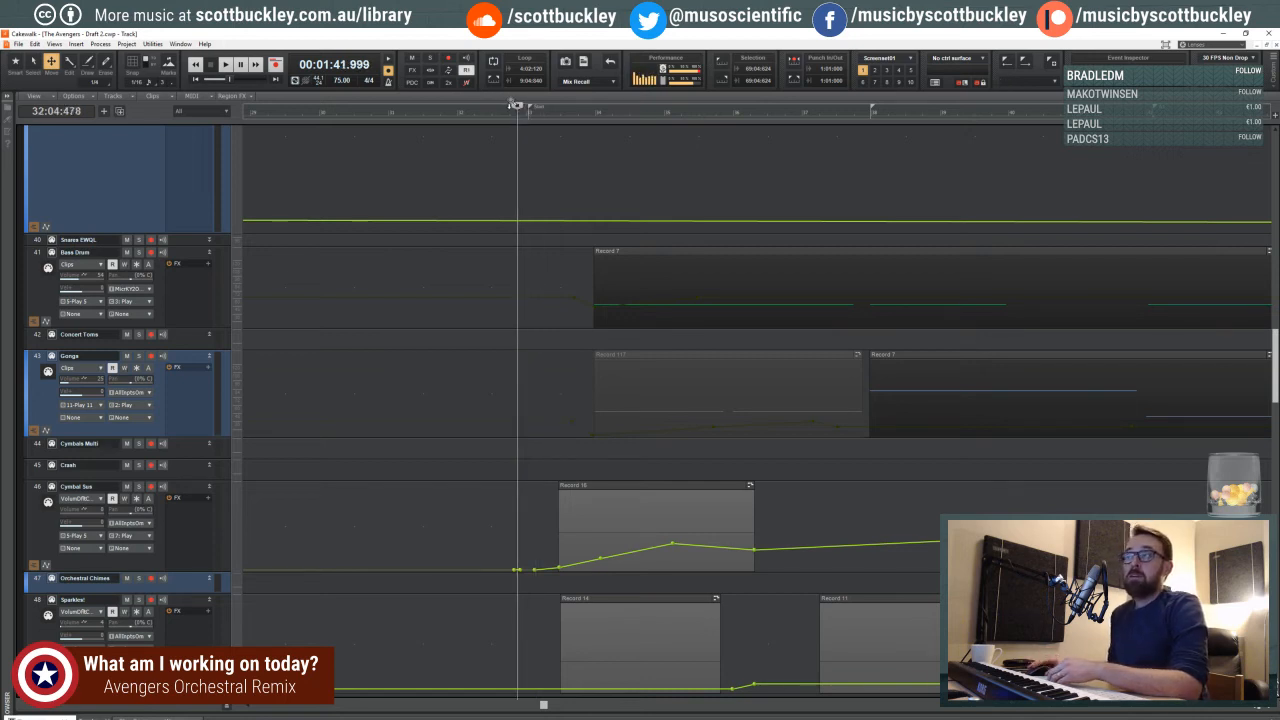
pyautogui.click(500, 117)
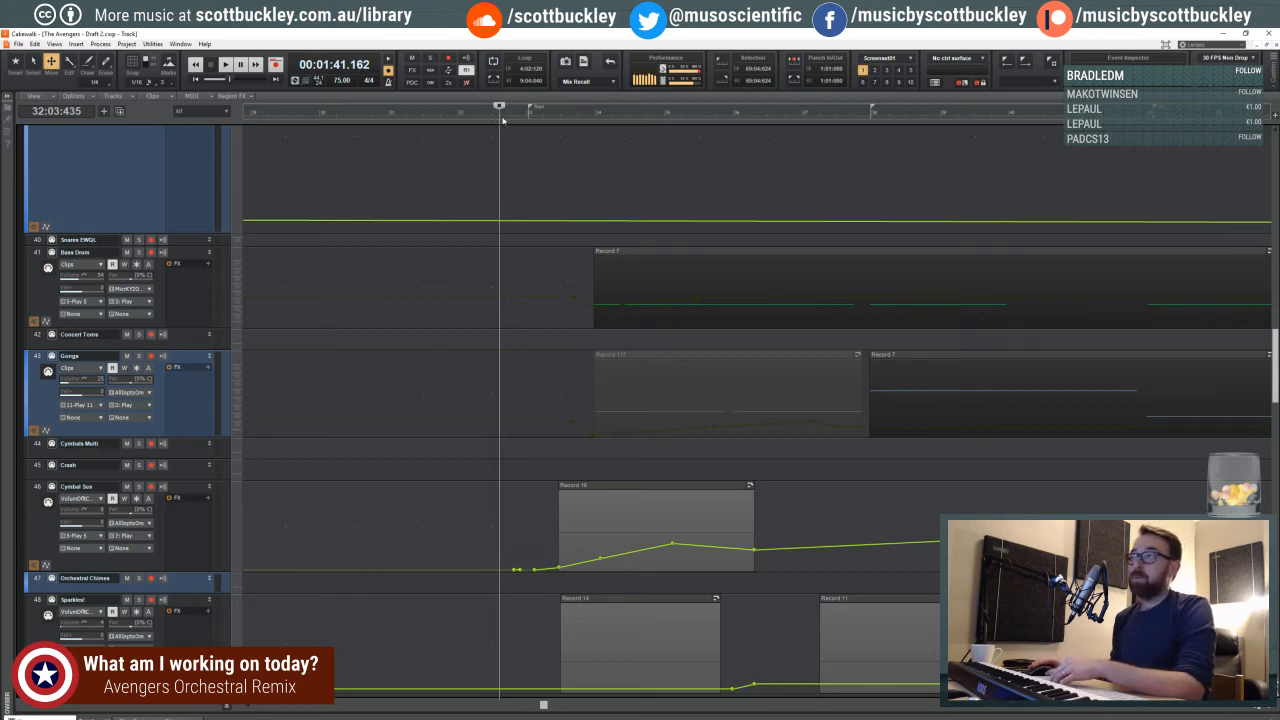
pyautogui.click(504, 118)
pyautogui.click(500, 118)
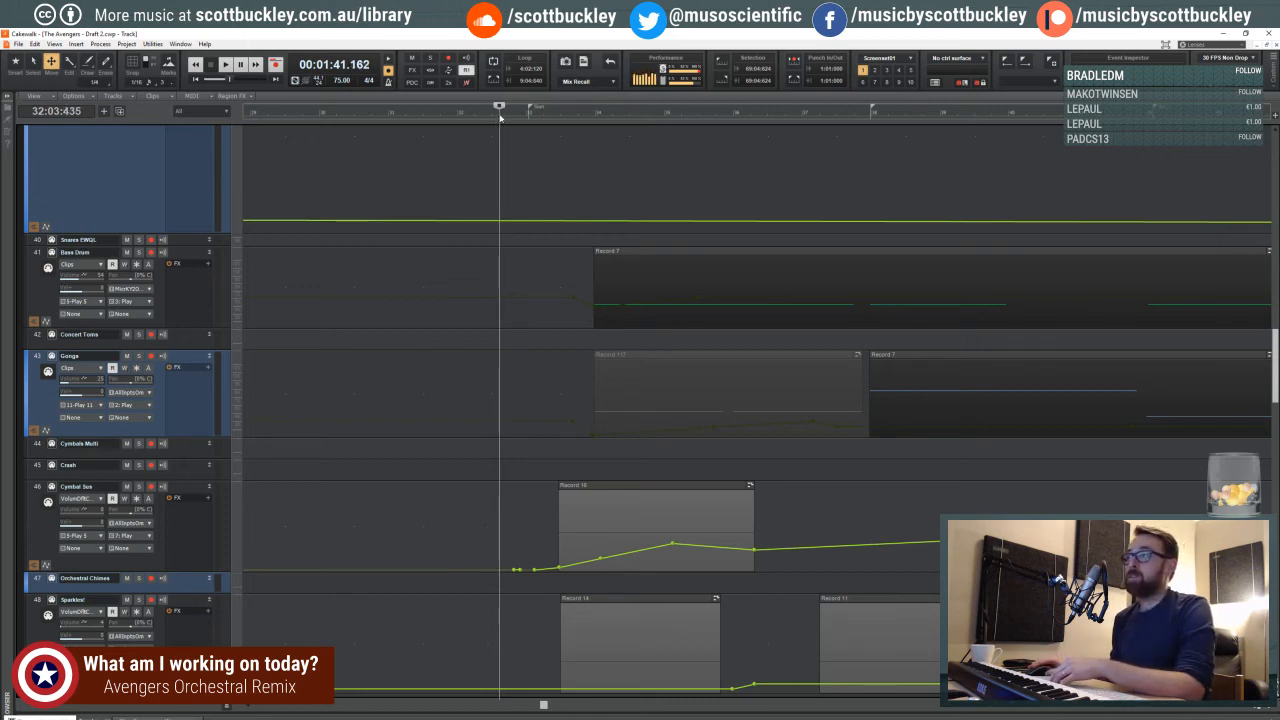
pyautogui.click(500, 116)
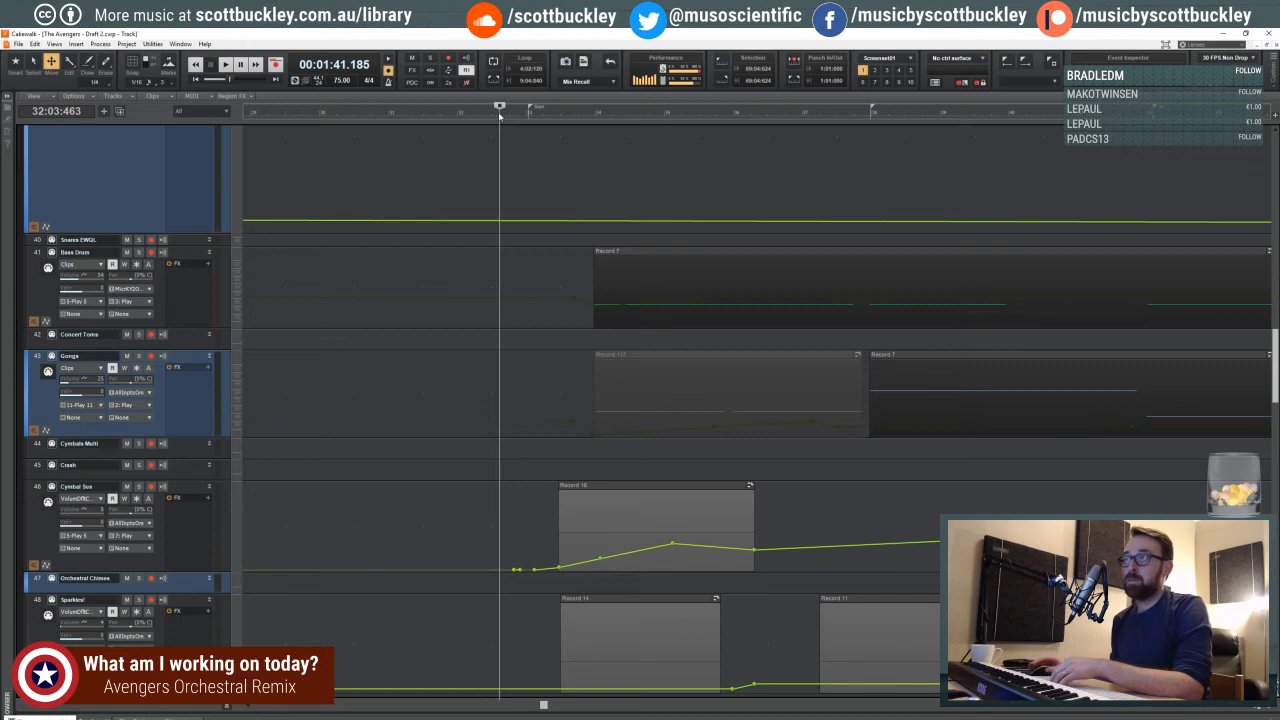
# - Nudge the playhead back and forth between beats 3 and 4 of measure 32, just before the Start marker
pyautogui.click(502, 118)
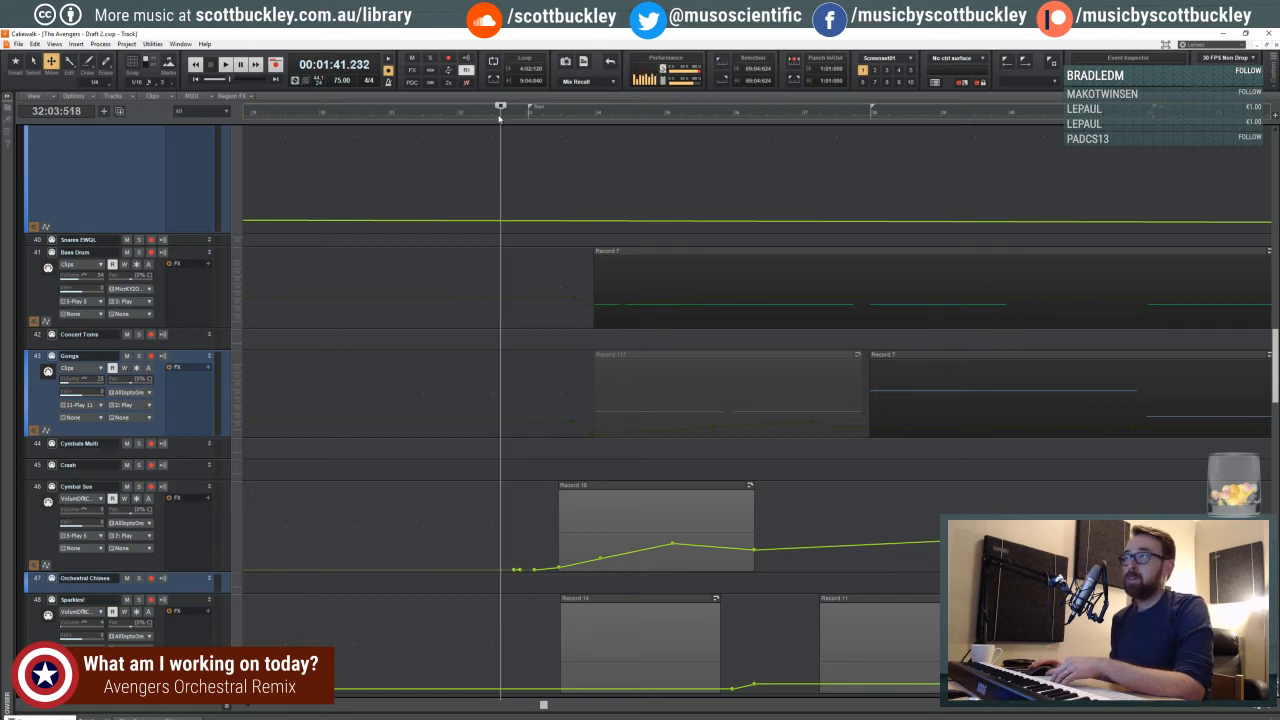
pyautogui.click(499, 118)
pyautogui.click(501, 118)
pyautogui.click(513, 119)
pyautogui.click(508, 119)
pyautogui.click(512, 119)
pyautogui.click(500, 119)
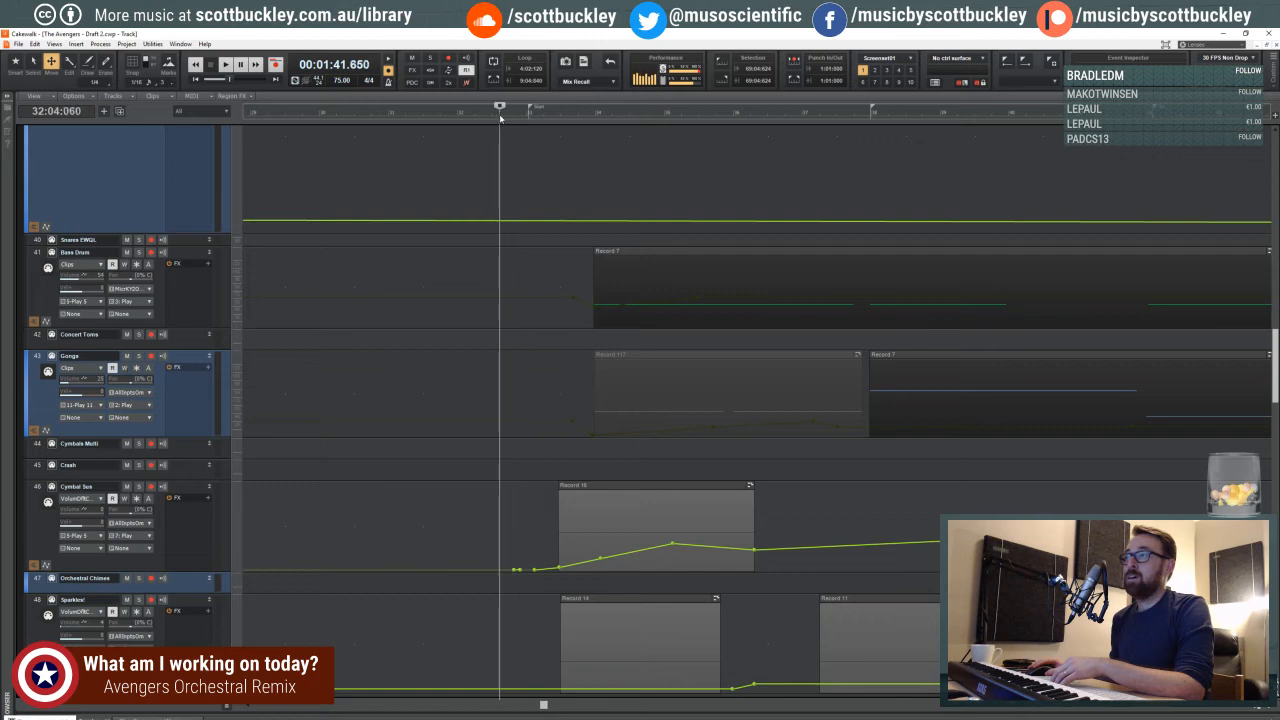
pyautogui.click(501, 118)
# - Audition the passage across the Start marker from beat 4 of measure 32, and stop playback in measure 33
pyautogui.scroll(5, 493, 144)
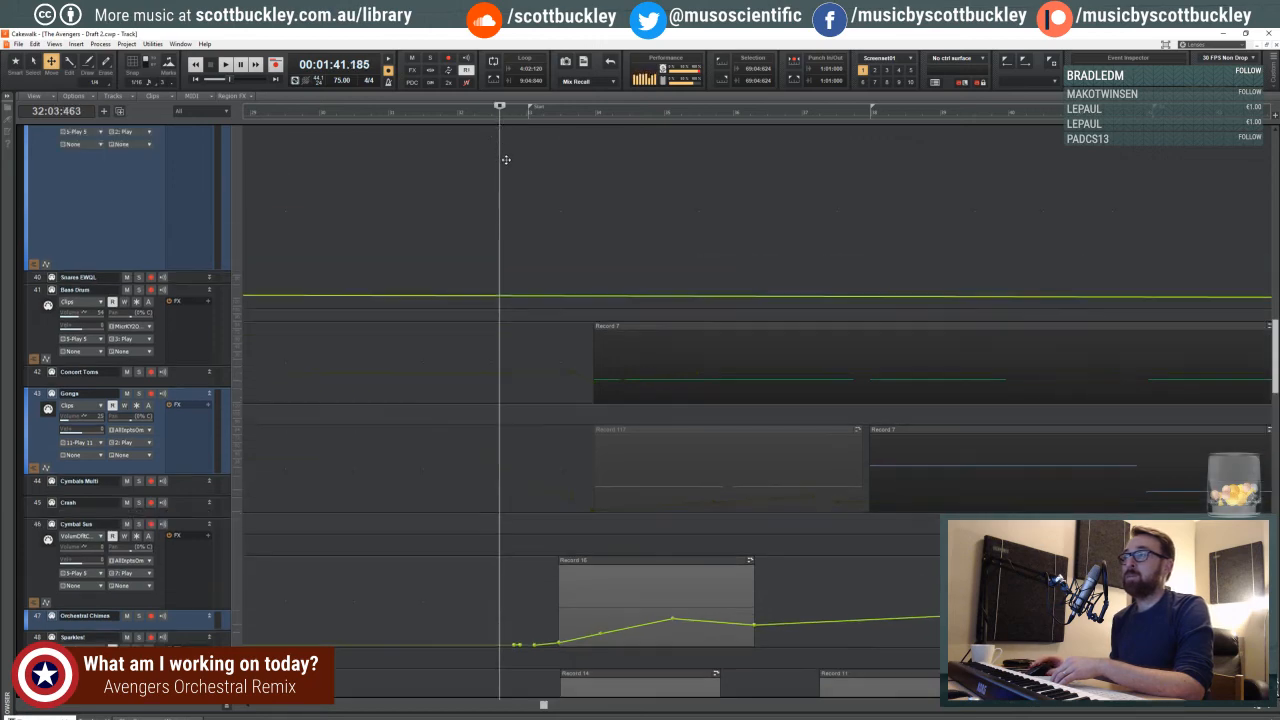
pyautogui.scroll(2, 521, 216)
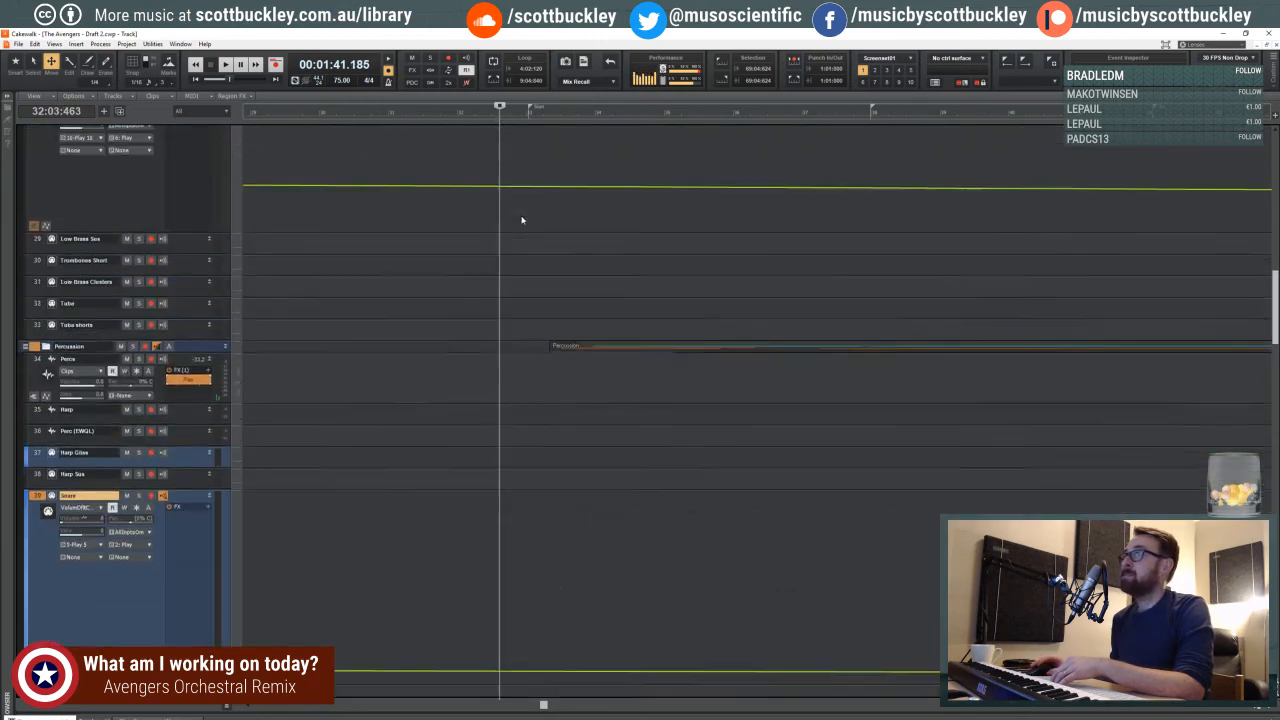
pyautogui.scroll(-6, 520, 216)
pyautogui.scroll(-1, 519, 218)
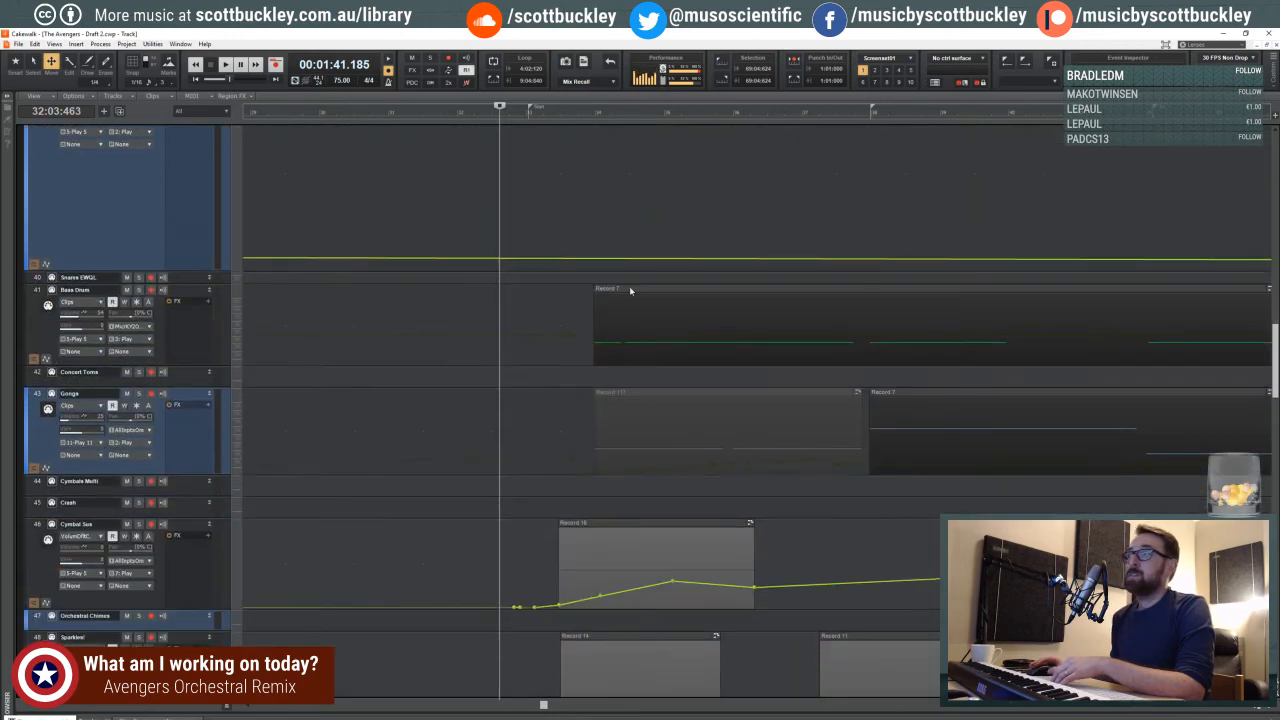
pyautogui.click(1269, 707)
pyautogui.click(1269, 707)
pyautogui.click(1269, 707)
pyautogui.click(1269, 707)
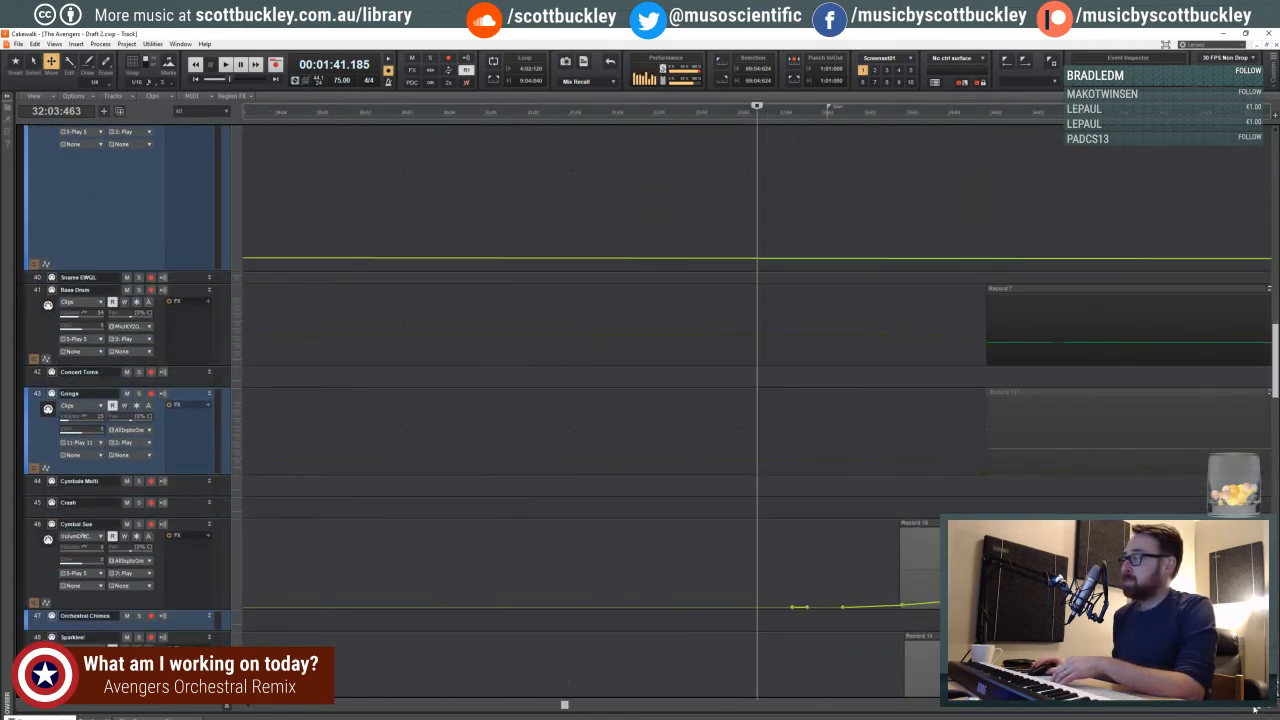
pyautogui.click(797, 116)
pyautogui.press('space')
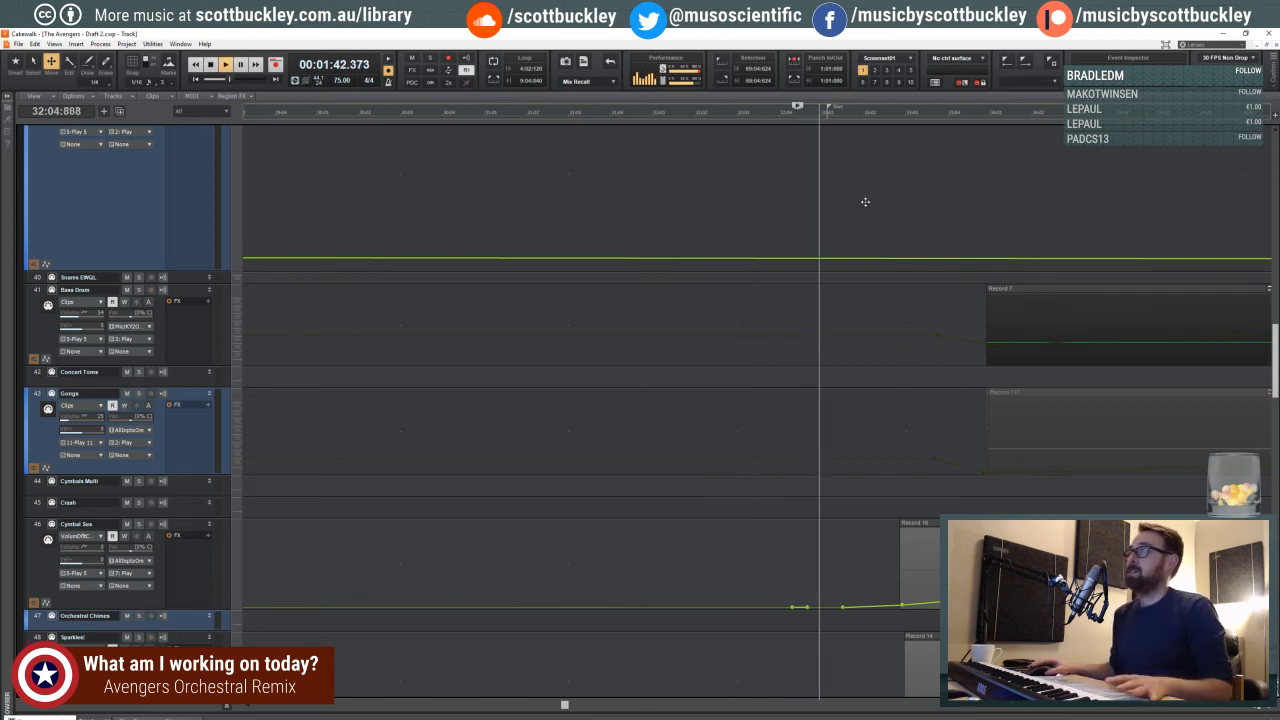
pyautogui.click(1254, 708)
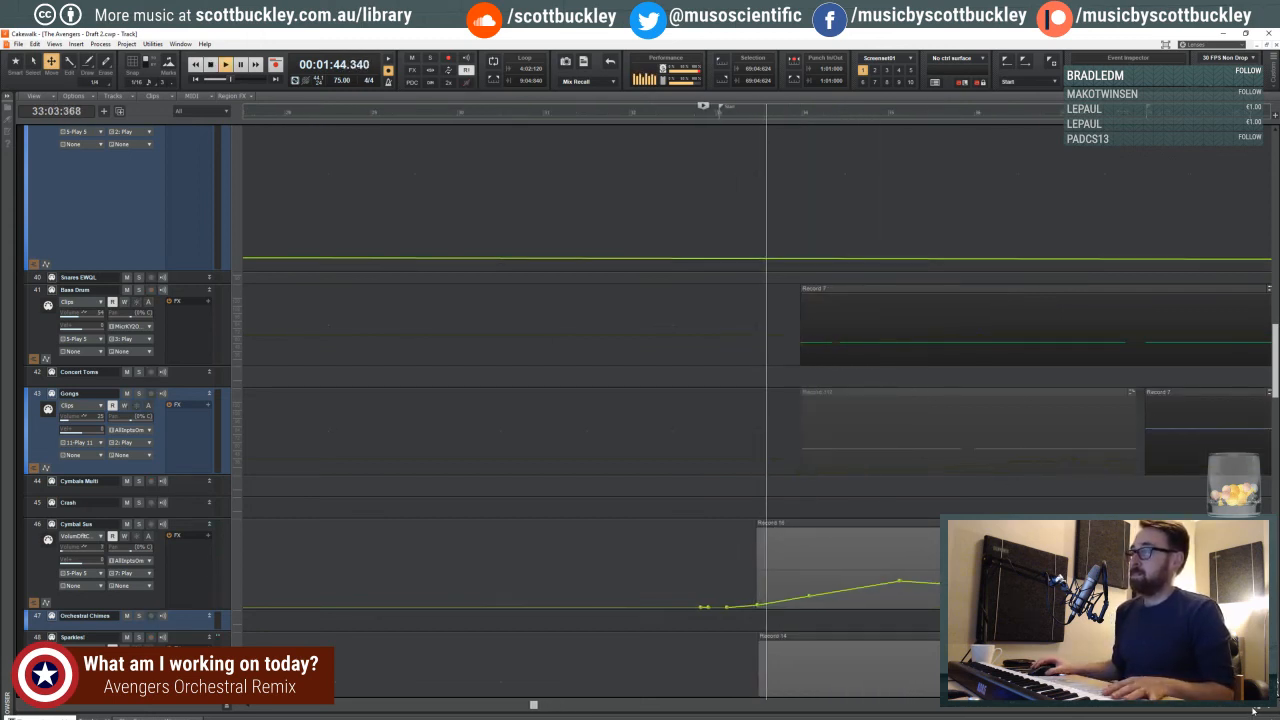
pyautogui.press('space')
# - Reveal the Master and Winds buses below the tracks and place the playhead in beat 4 of measure 32
pyautogui.scroll(-3, 459, 585)
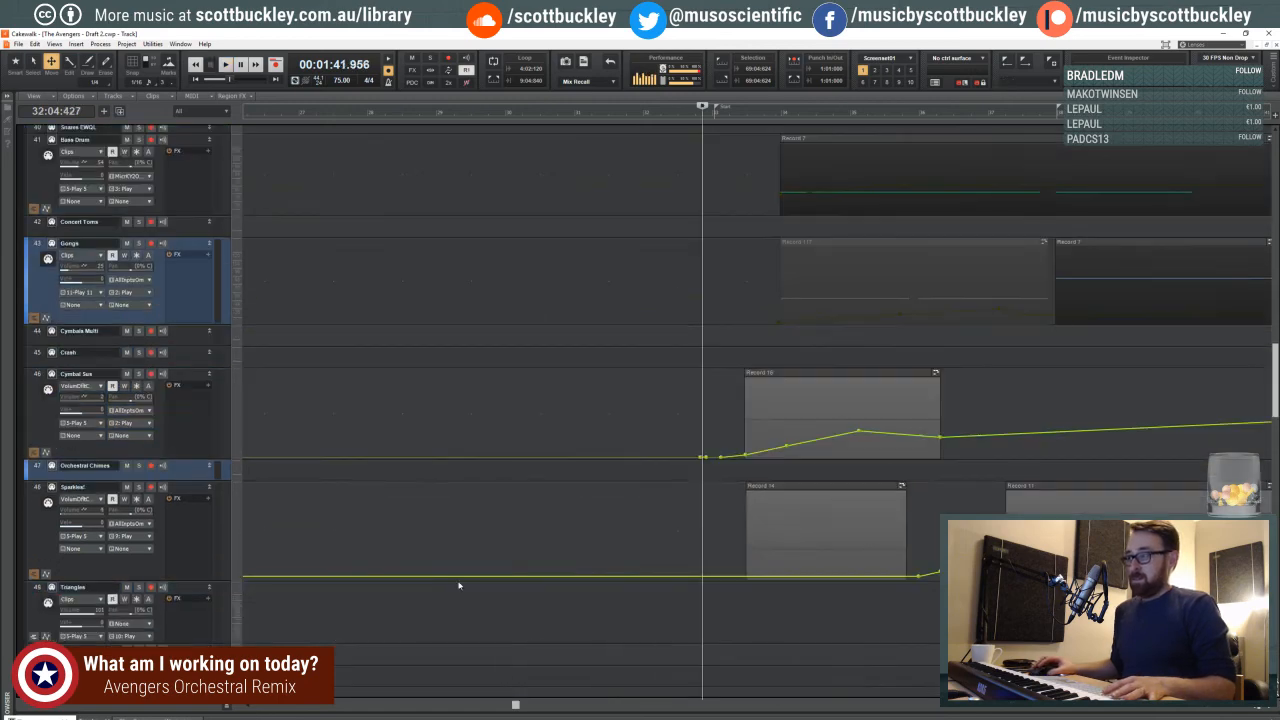
pyautogui.scroll(-6, 459, 585)
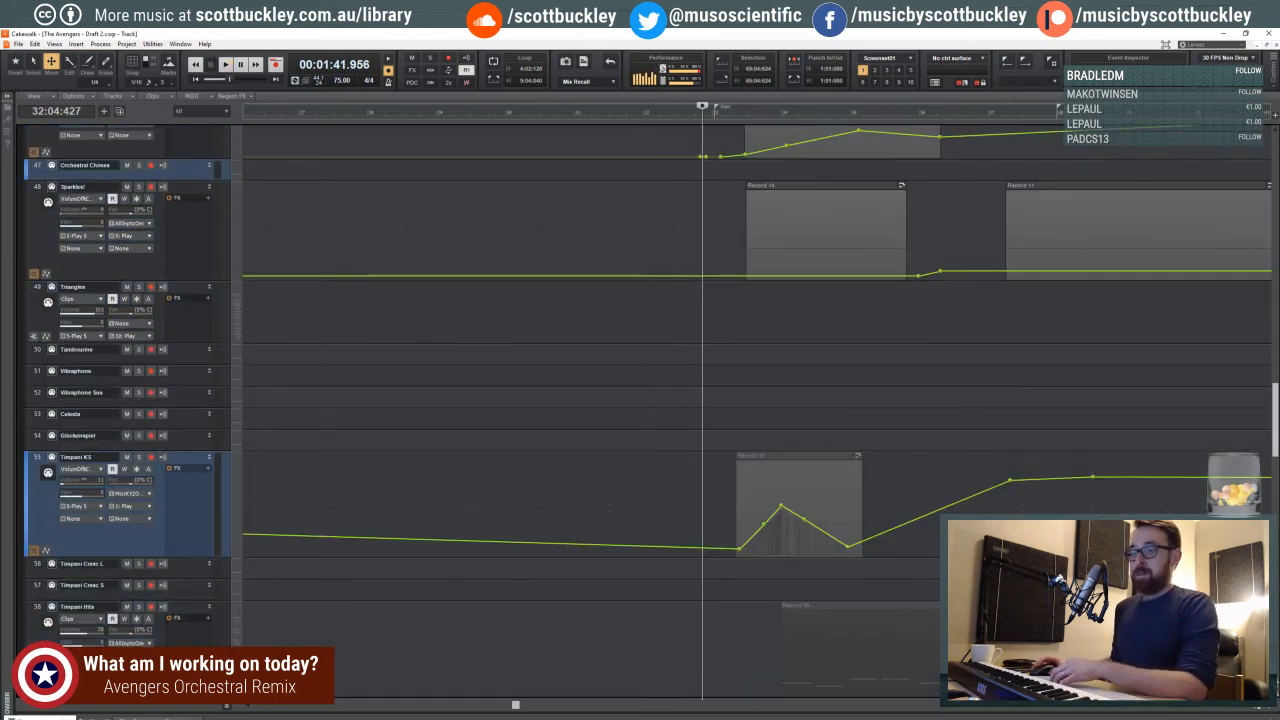
pyautogui.click(227, 707)
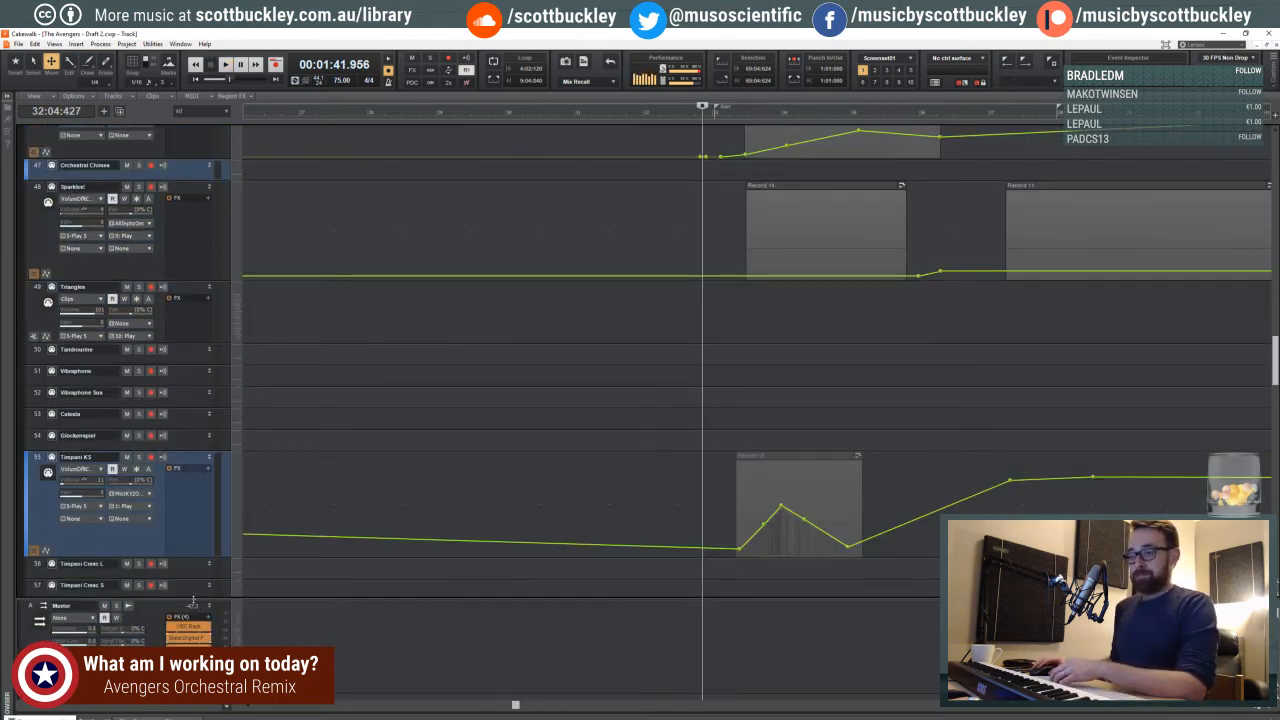
pyautogui.moveTo(193, 601); pyautogui.dragTo(206, 454)
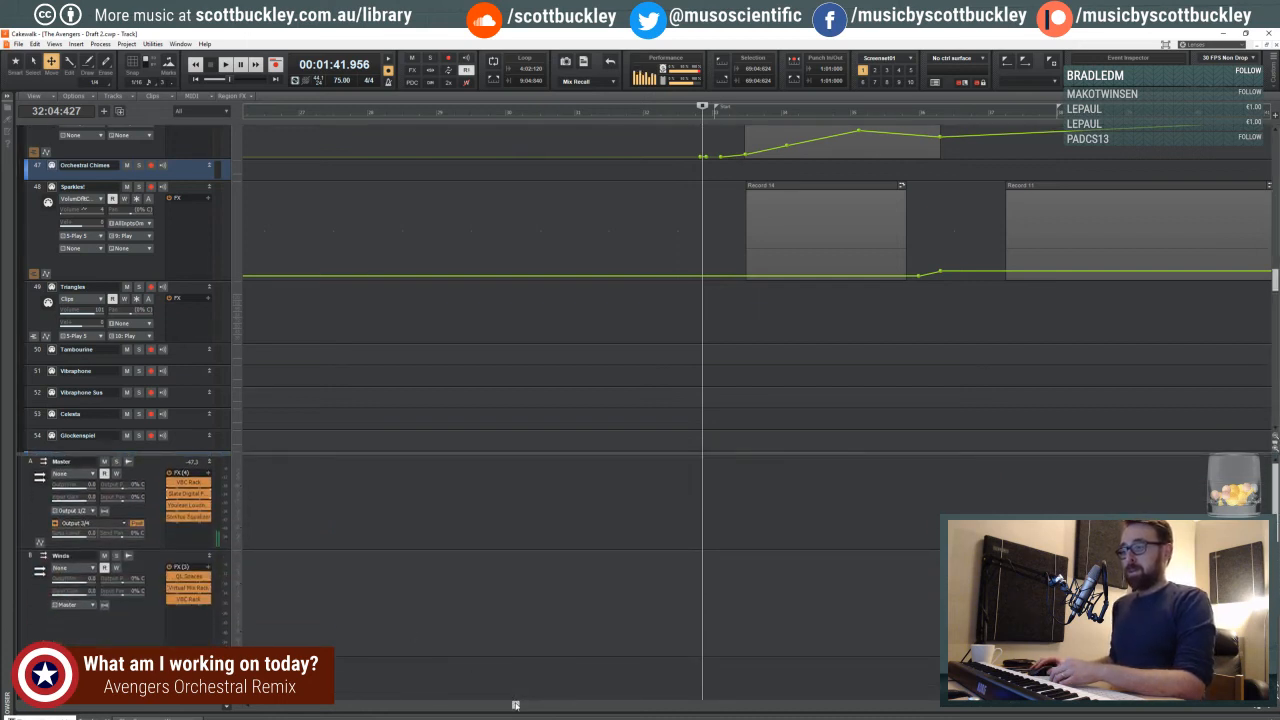
pyautogui.moveTo(515, 705); pyautogui.dragTo(443, 705)
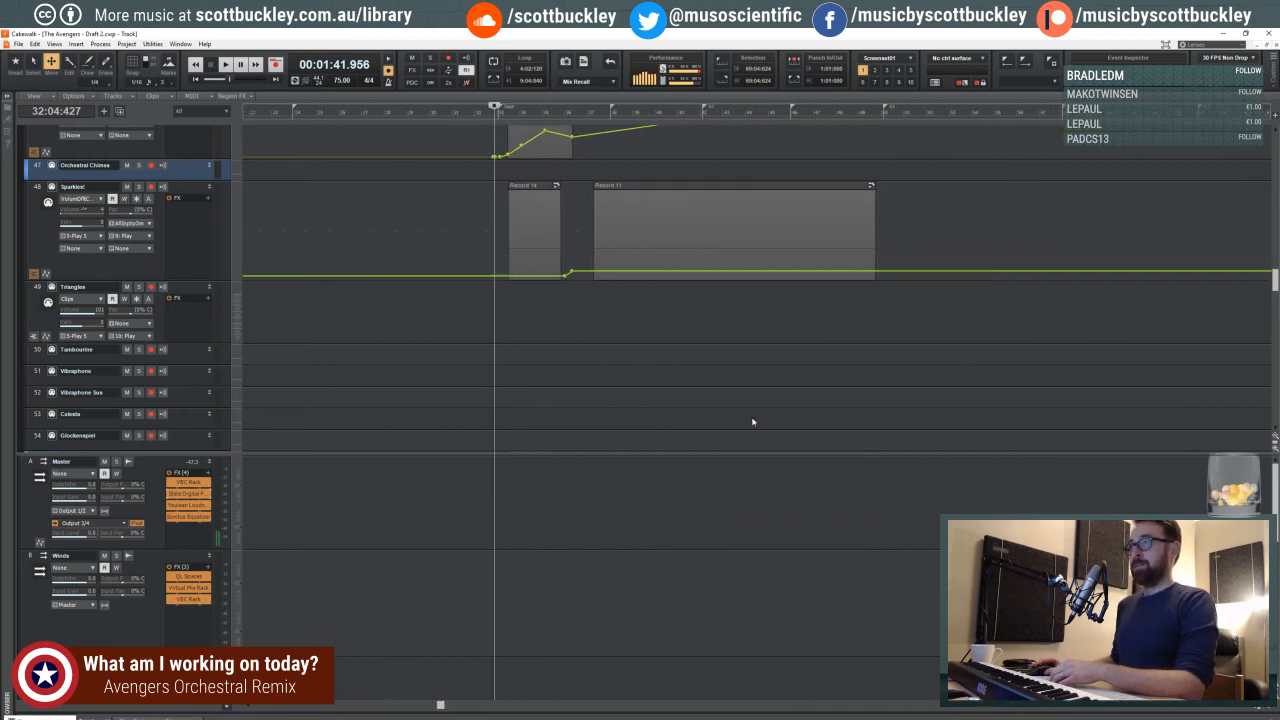
pyautogui.click(501, 115)
pyautogui.click(496, 115)
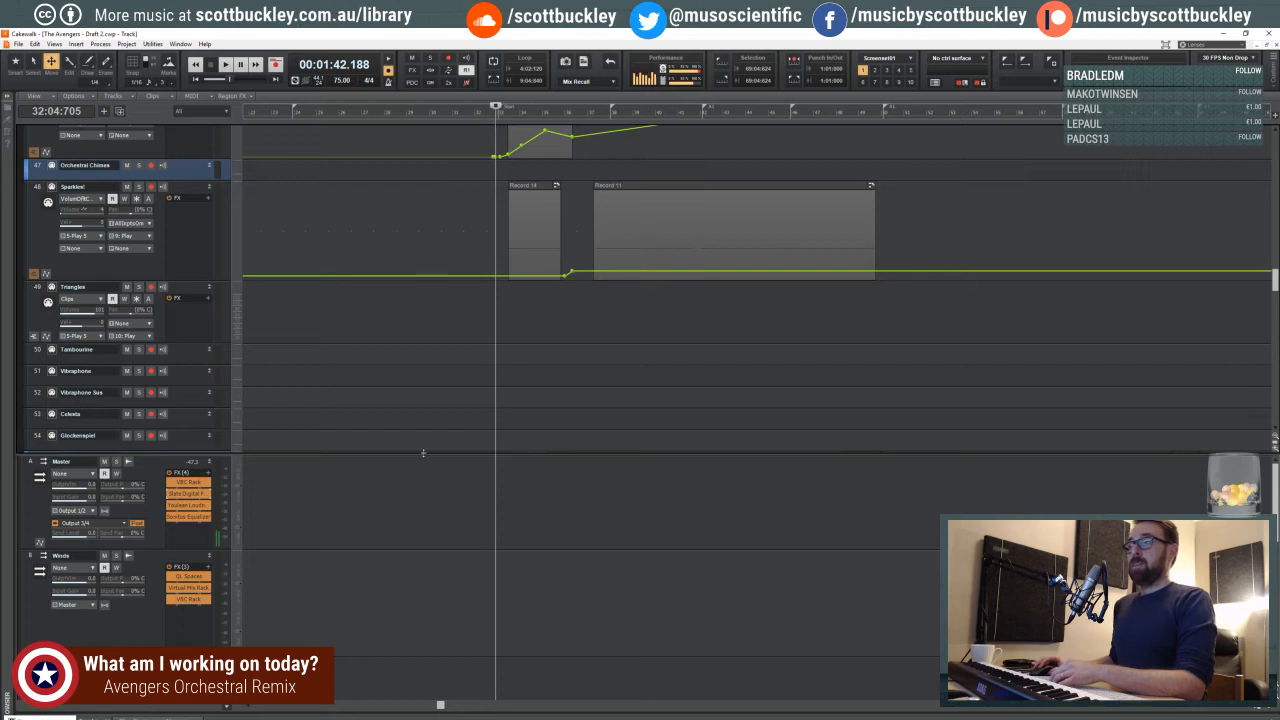
# - Collapse the bus pane to show the Timpani tracks again, and save the project
pyautogui.moveTo(428, 452); pyautogui.dragTo(428, 628)
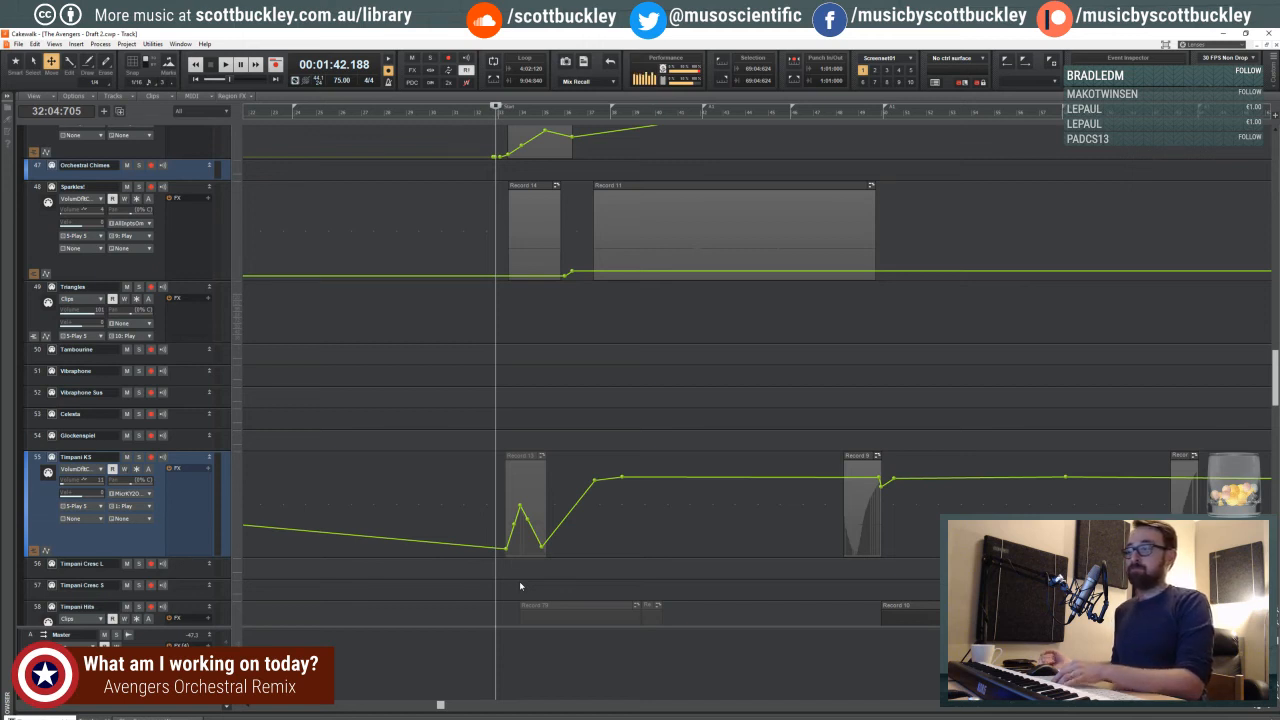
pyautogui.moveTo(501, 629); pyautogui.dragTo(467, 708)
pyautogui.moveTo(440, 708)
pyautogui.mouseDown()
pyautogui.moveTo(423, 706)
pyautogui.moveTo(448, 706)
pyautogui.mouseUp()
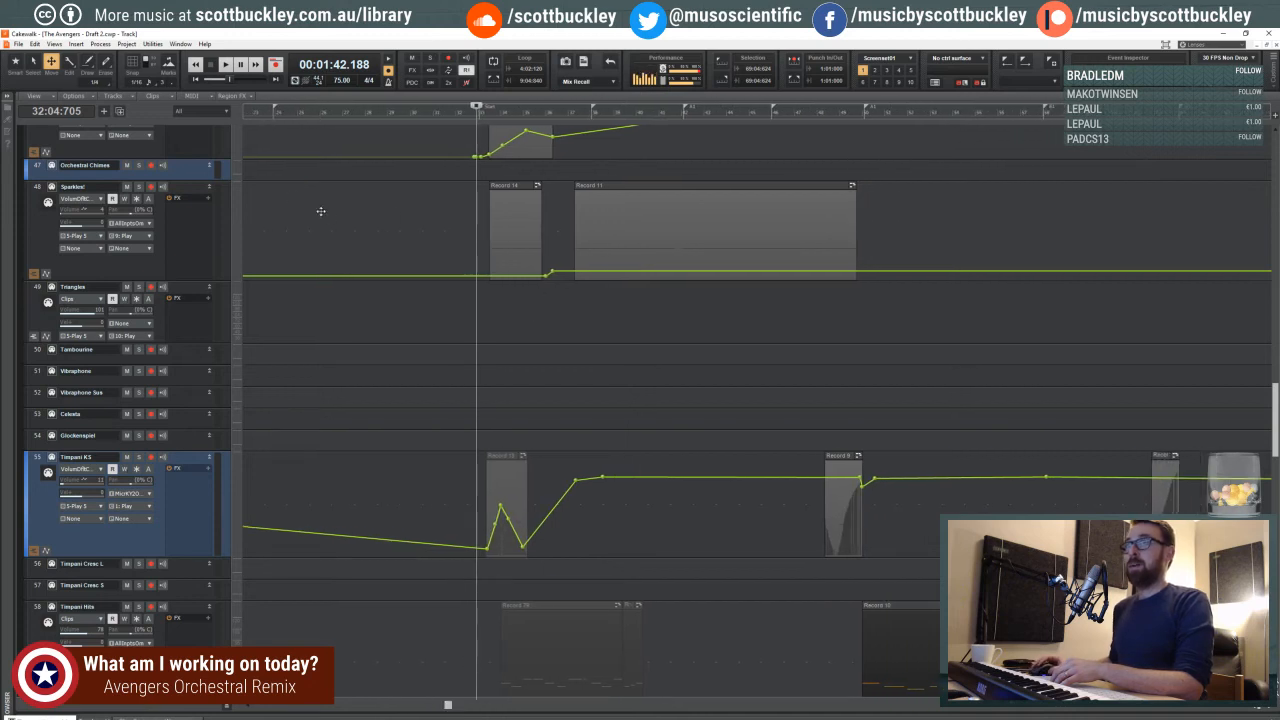
pyautogui.click(18, 44)
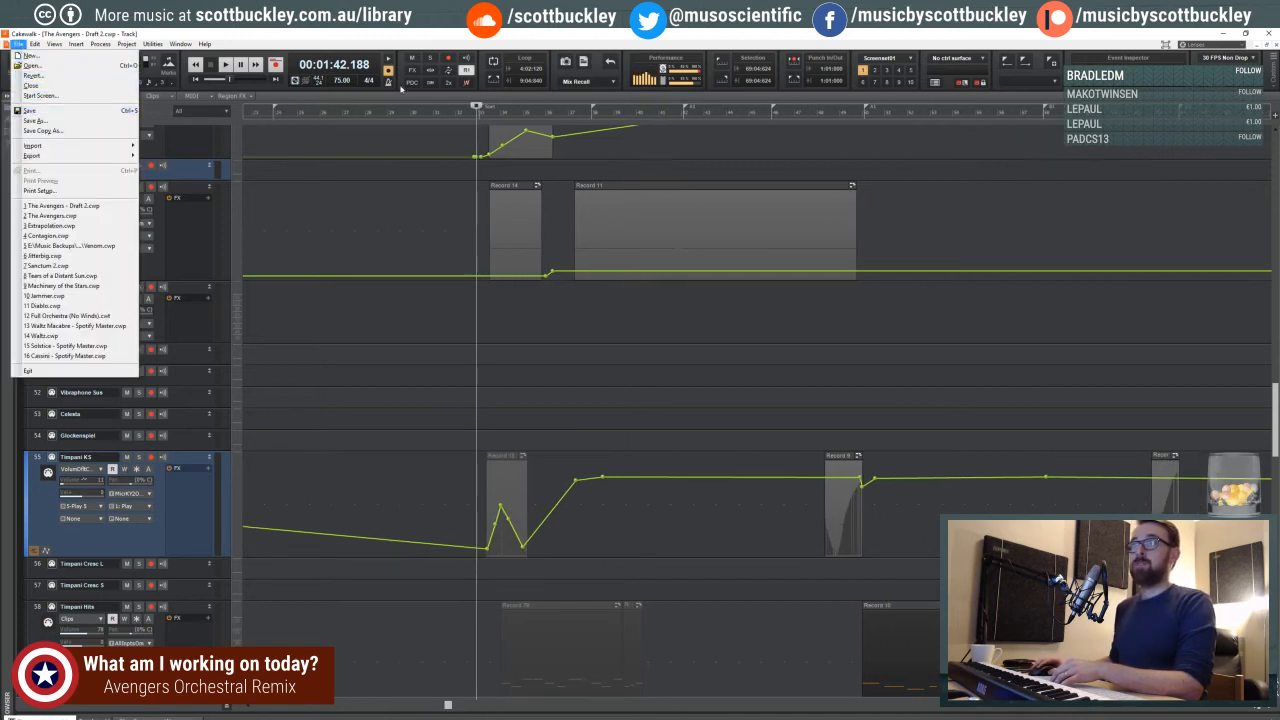
pyautogui.click(38, 110)
# - Move the Cymbal Sus volume envelope's paired nodes before the Start marker back to early in measure 31
pyautogui.click(1264, 711)
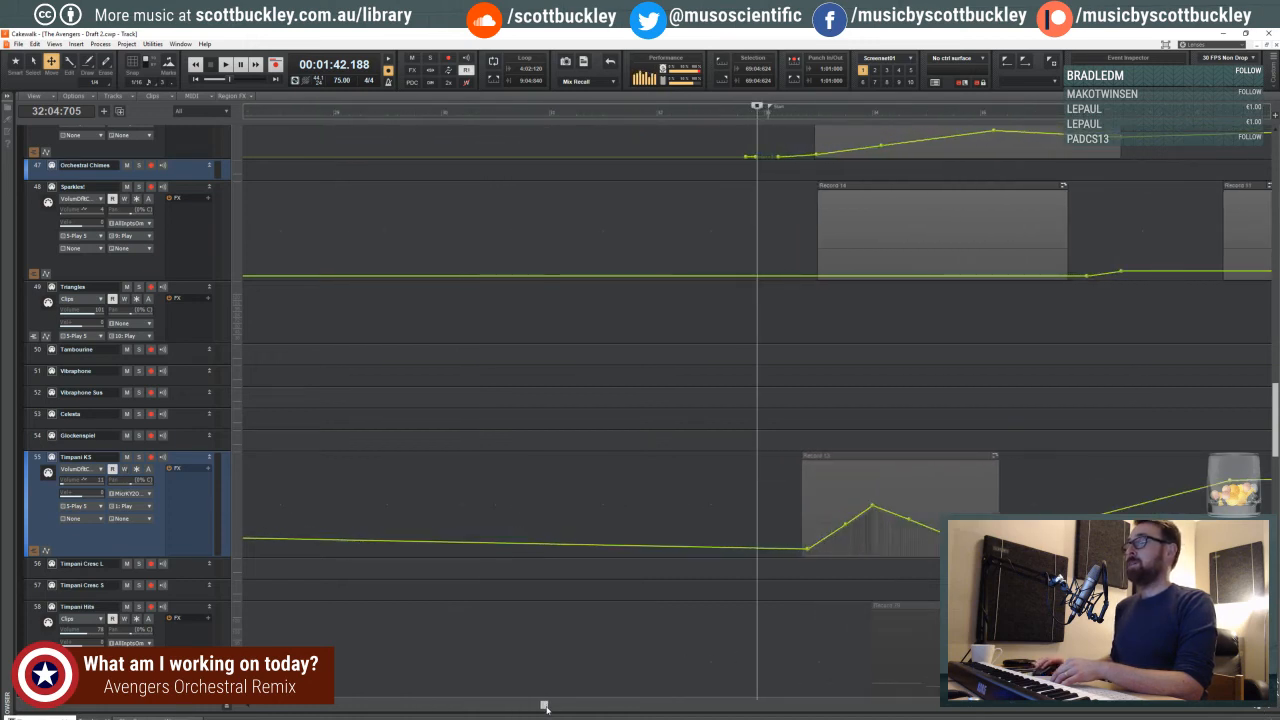
pyautogui.moveTo(545, 707); pyautogui.dragTo(576, 705)
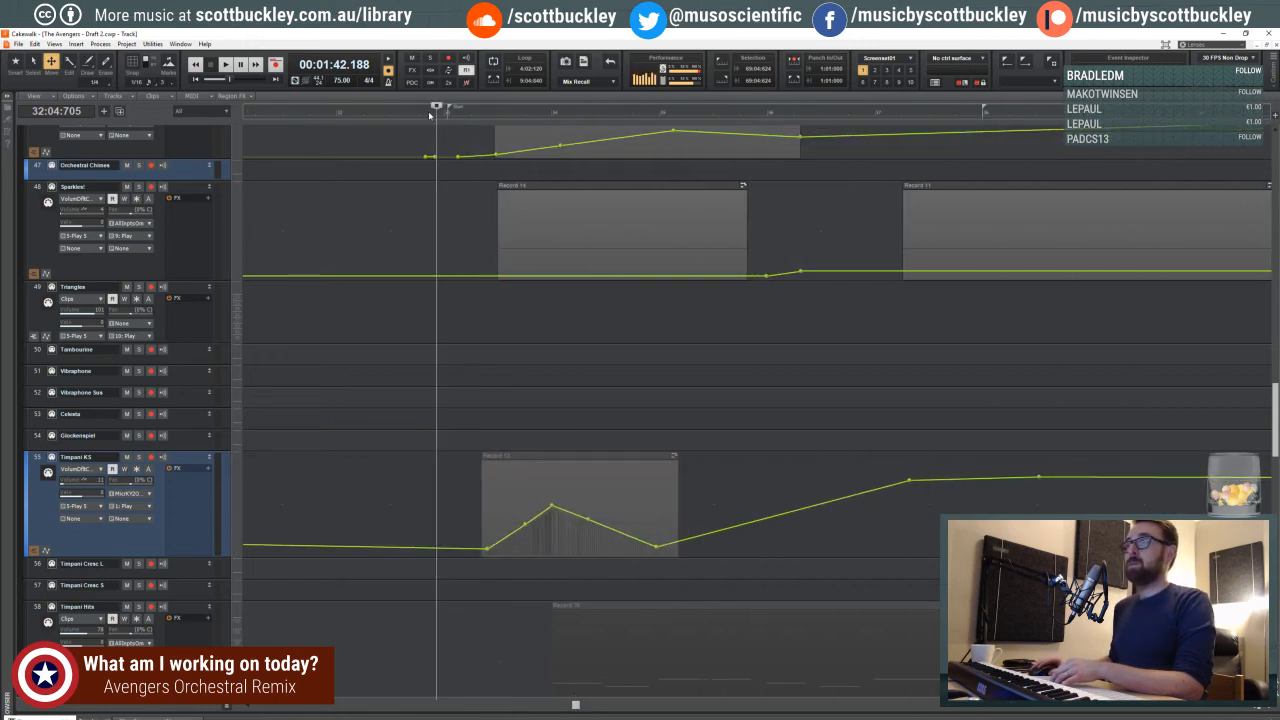
pyautogui.moveTo(430, 115); pyautogui.dragTo(432, 118)
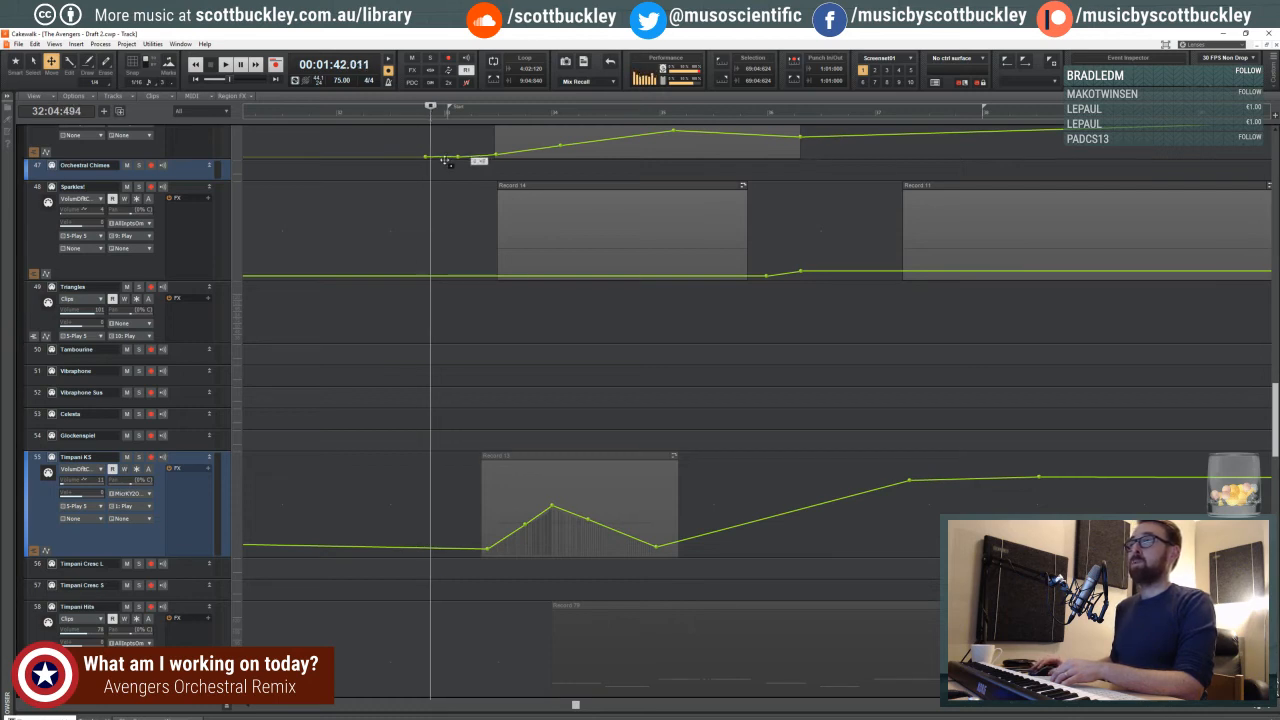
pyautogui.moveTo(445, 159); pyautogui.dragTo(427, 159)
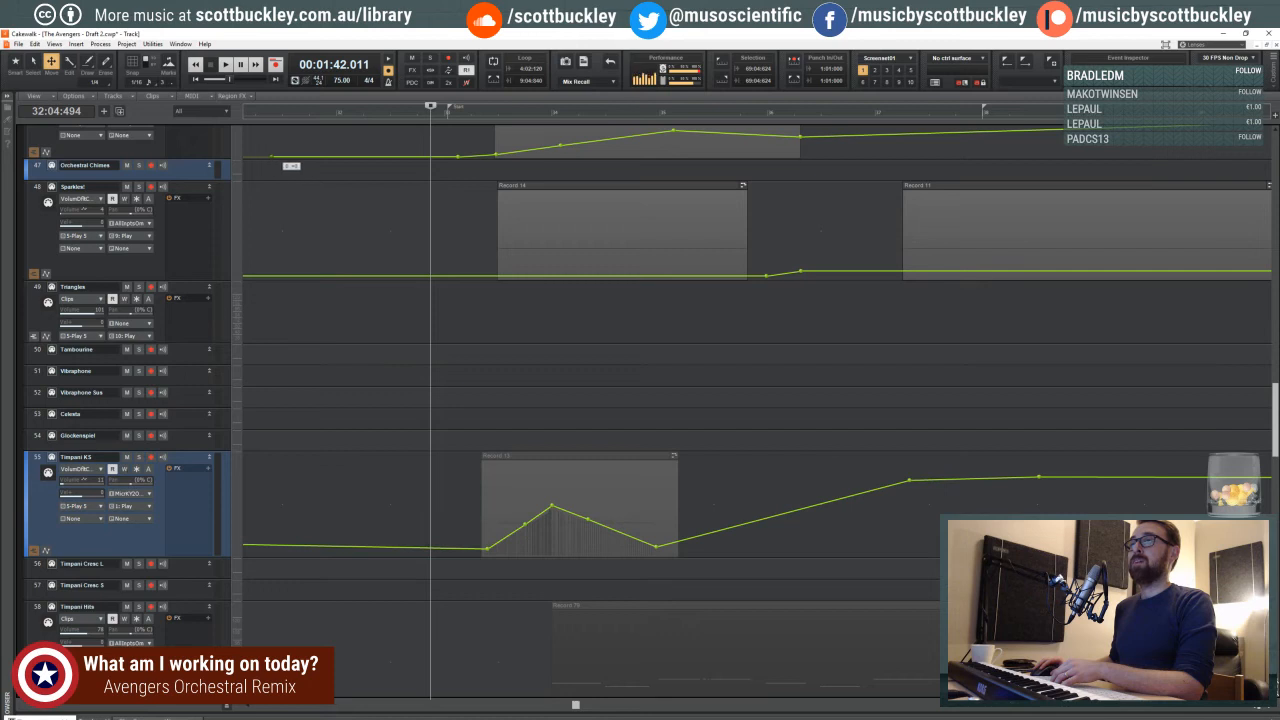
# - Scrub the playhead through beats 2 to 4 of measure 32, settling just before the Start marker
pyautogui.moveTo(275, 121); pyautogui.dragTo(404, 117)
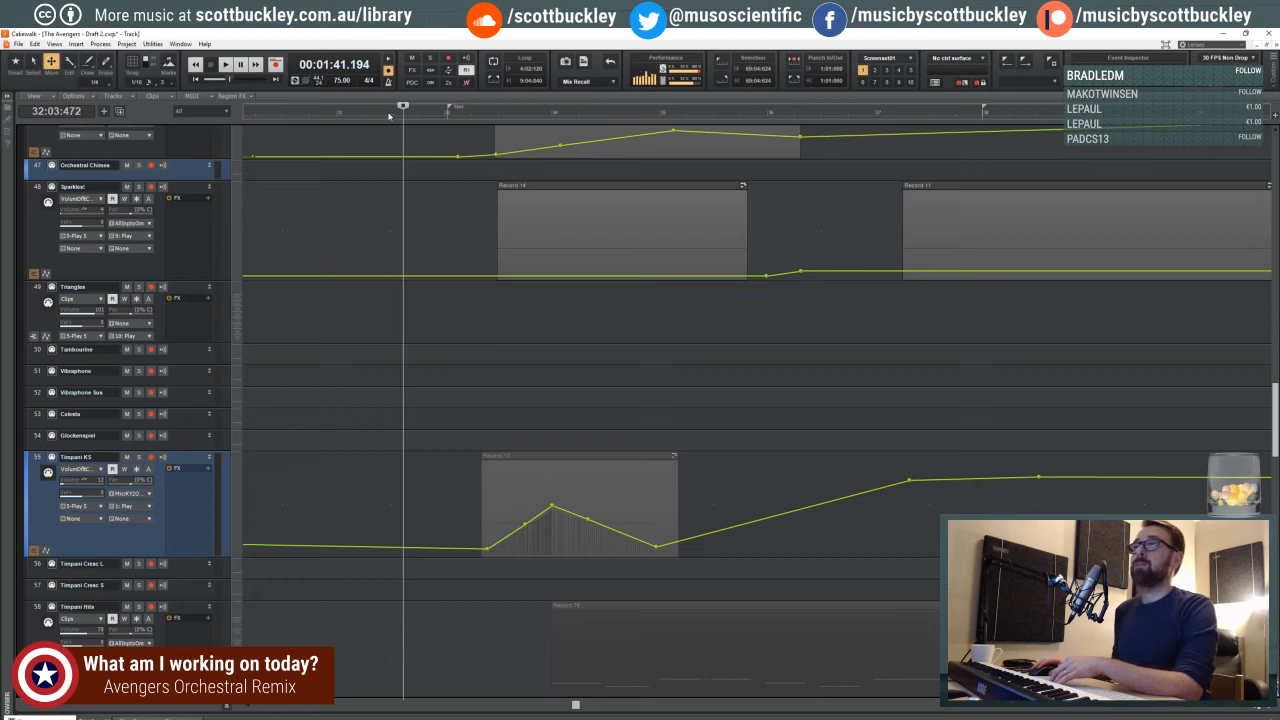
pyautogui.click(389, 116)
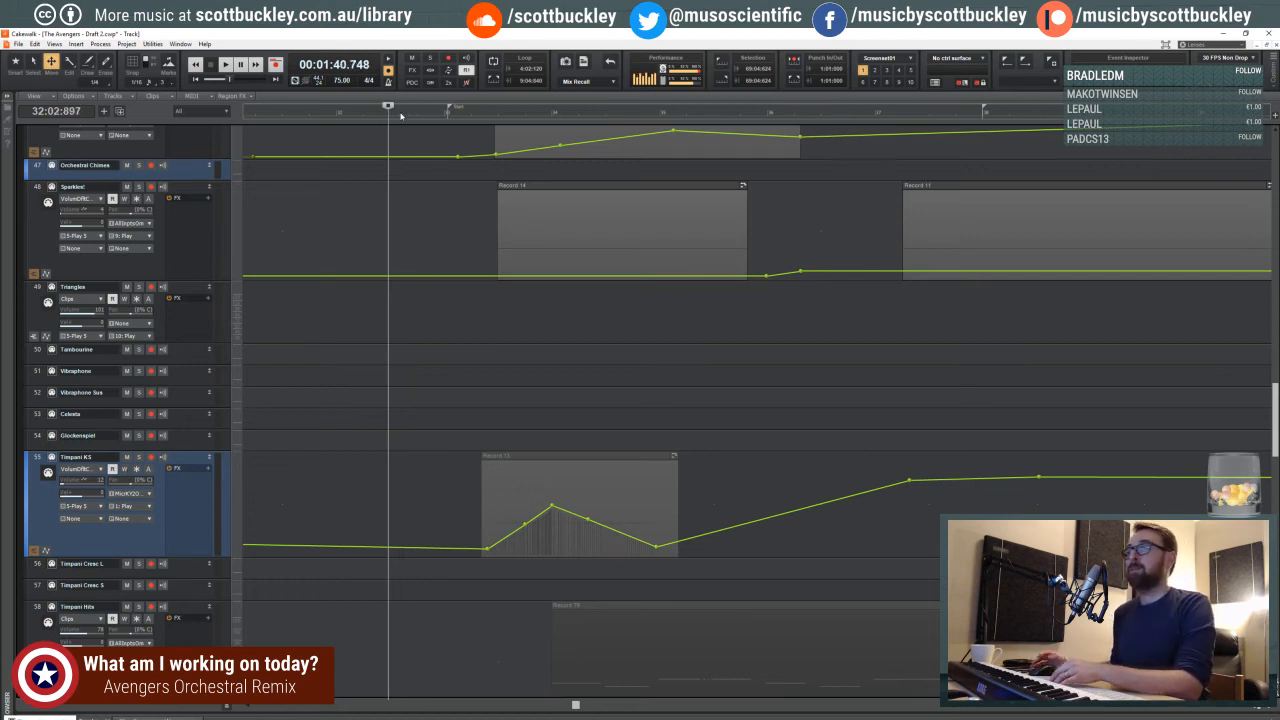
pyautogui.click(404, 116)
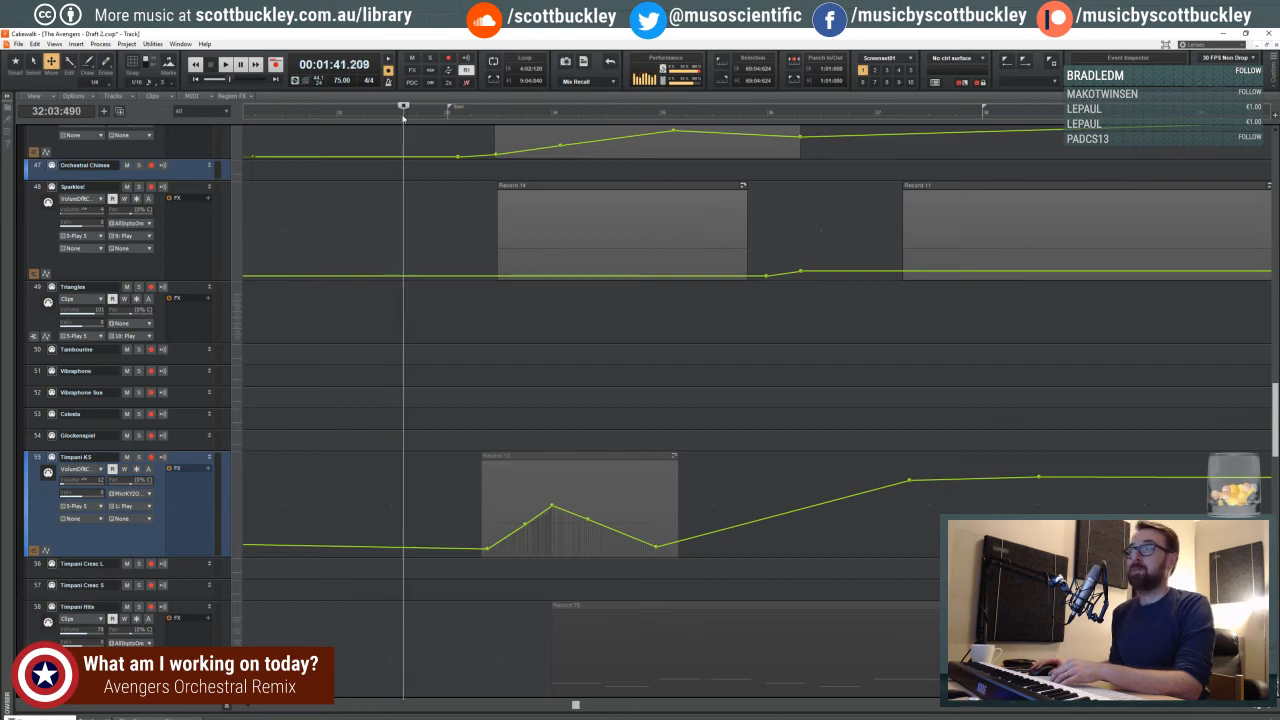
pyautogui.click(391, 118)
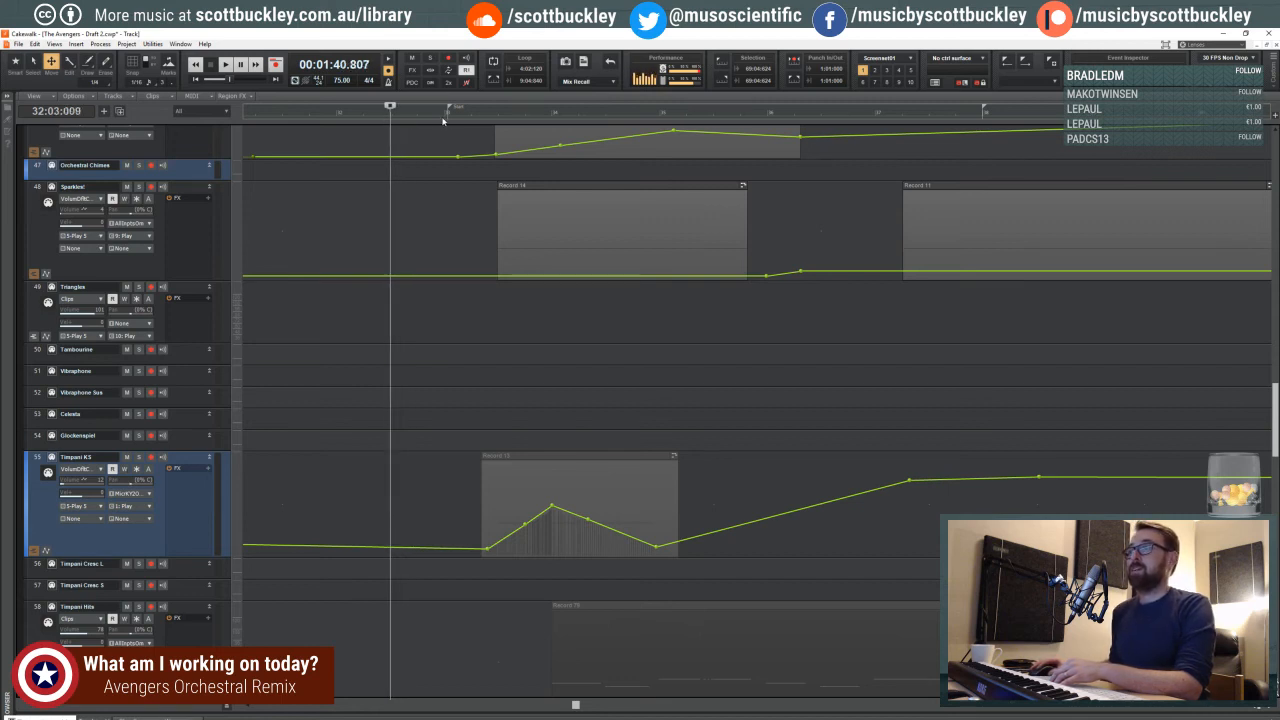
pyautogui.click(444, 117)
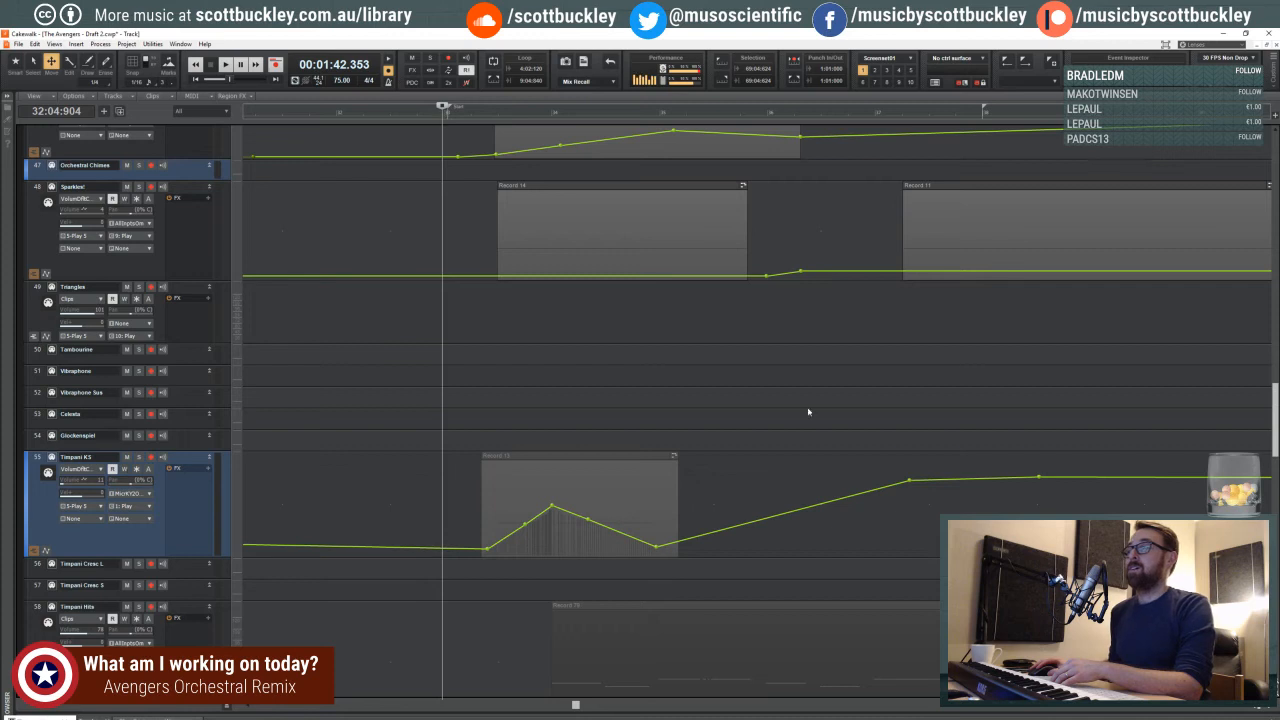
# - Bring measures 33 to 41 into view and start playback from the end of measure 32
pyautogui.click(1267, 708)
pyautogui.click(1267, 708)
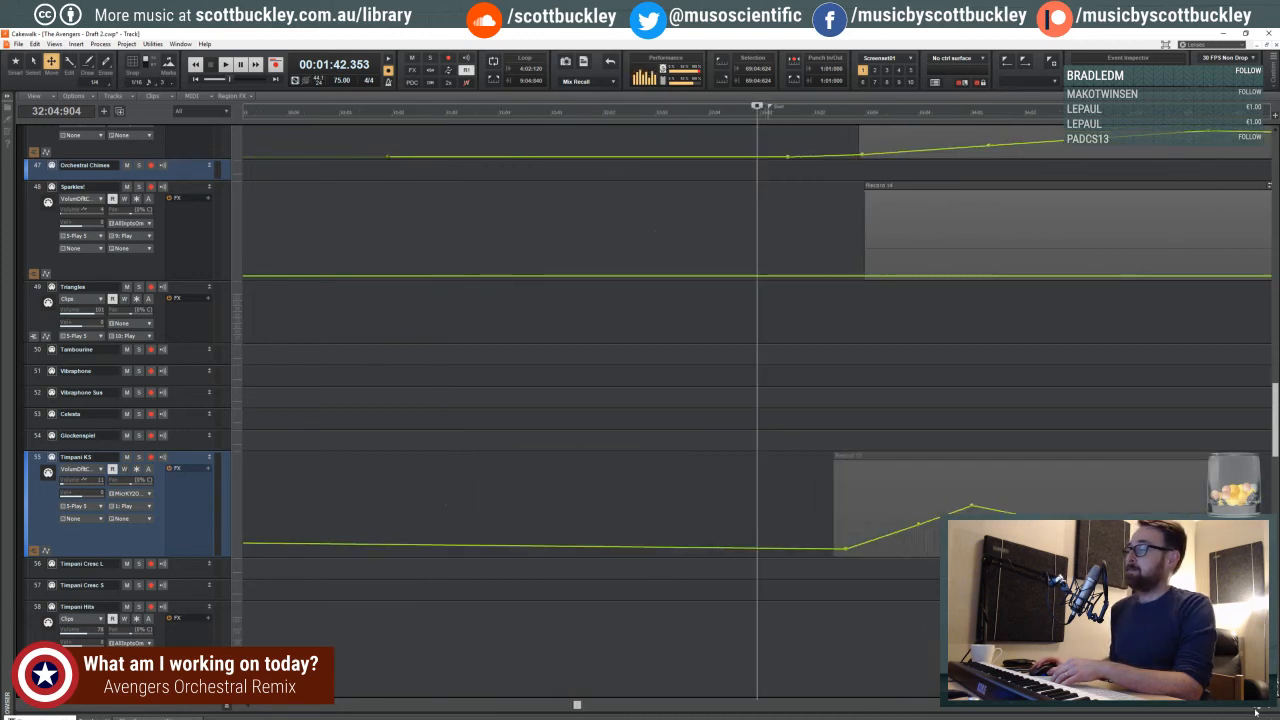
pyautogui.click(1252, 710)
pyautogui.click(1252, 710)
pyautogui.click(1252, 710)
pyautogui.click(1252, 710)
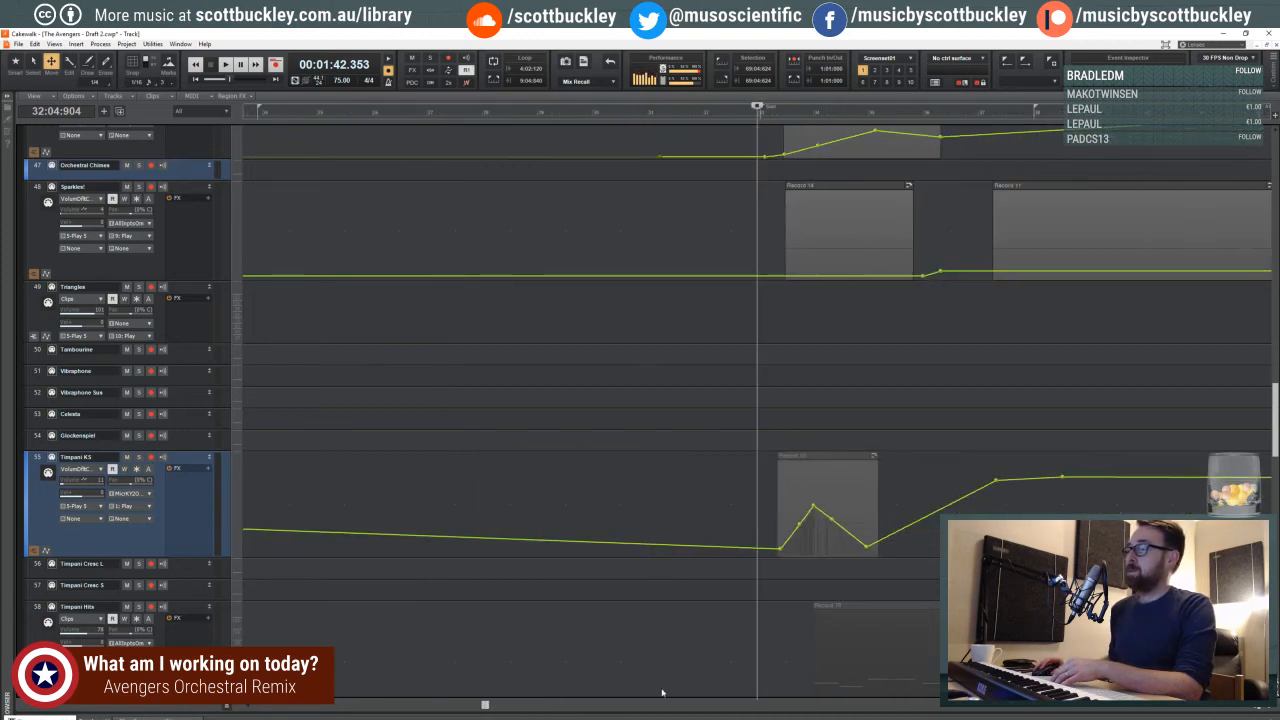
pyautogui.moveTo(484, 706); pyautogui.dragTo(560, 706)
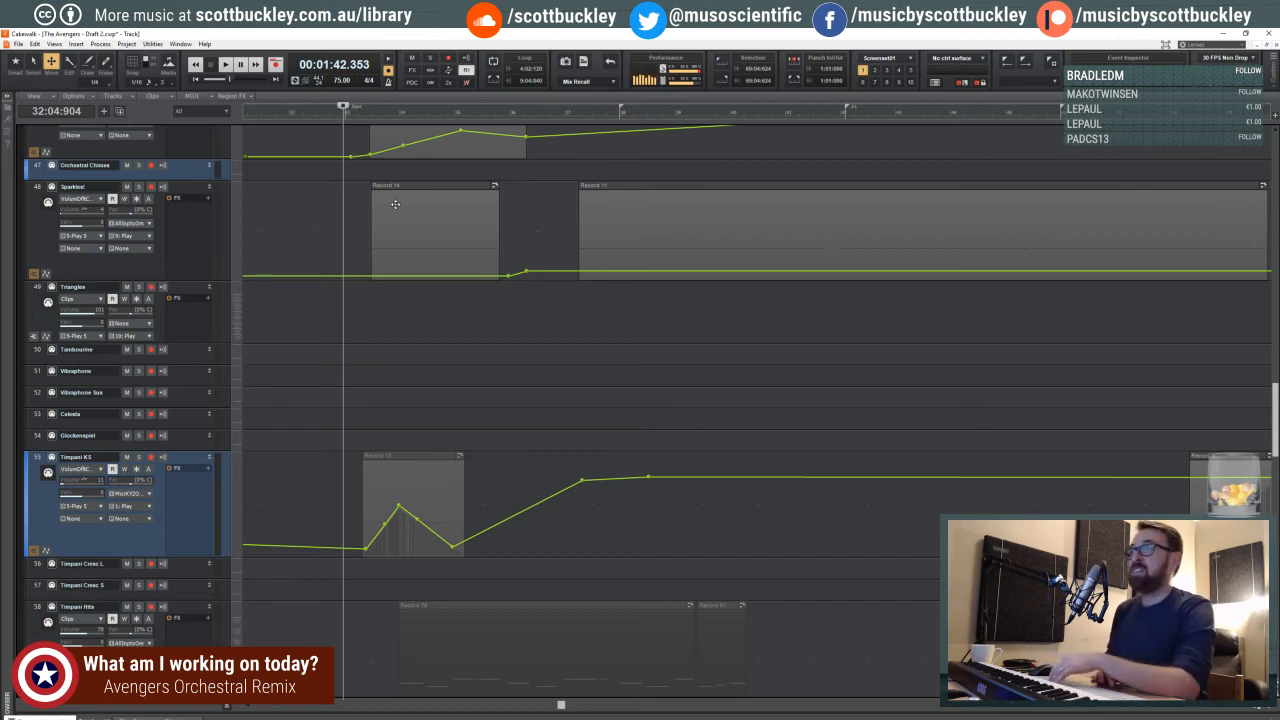
pyautogui.press('space')
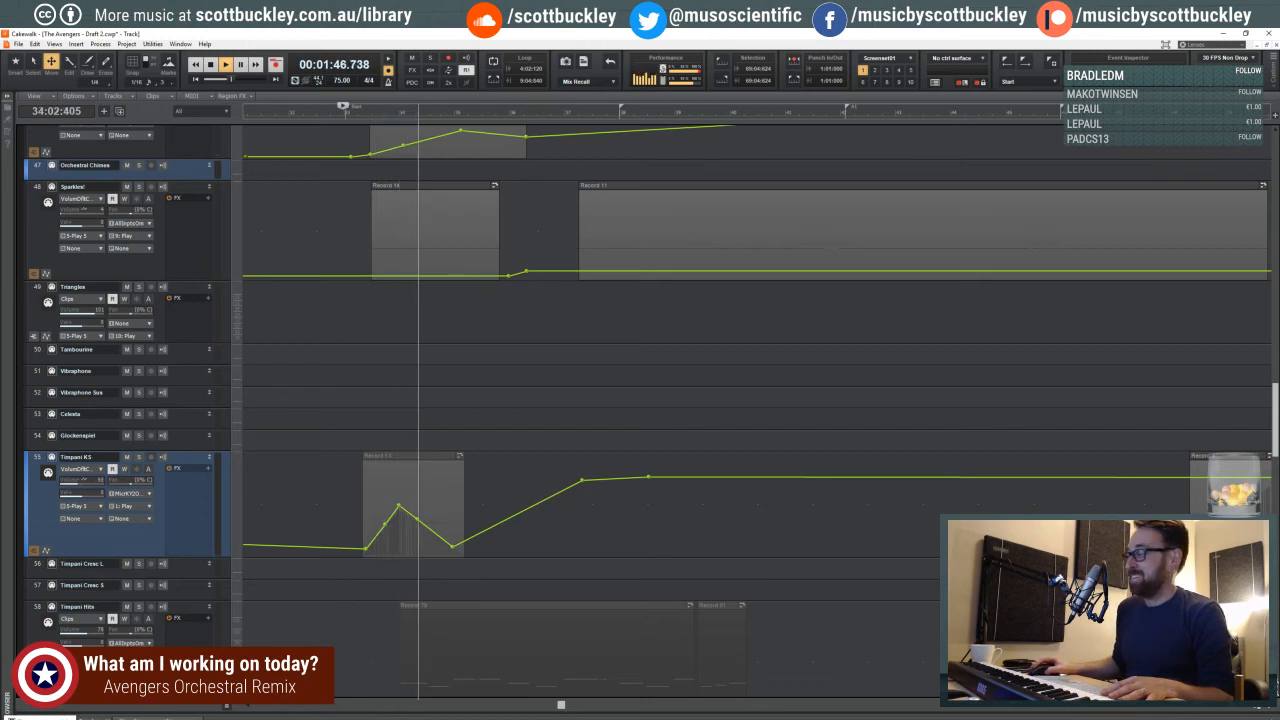
# - Survey the tracks from Timpani through Snare and the brass up to the choir while playback continues
pyautogui.click(1251, 708)
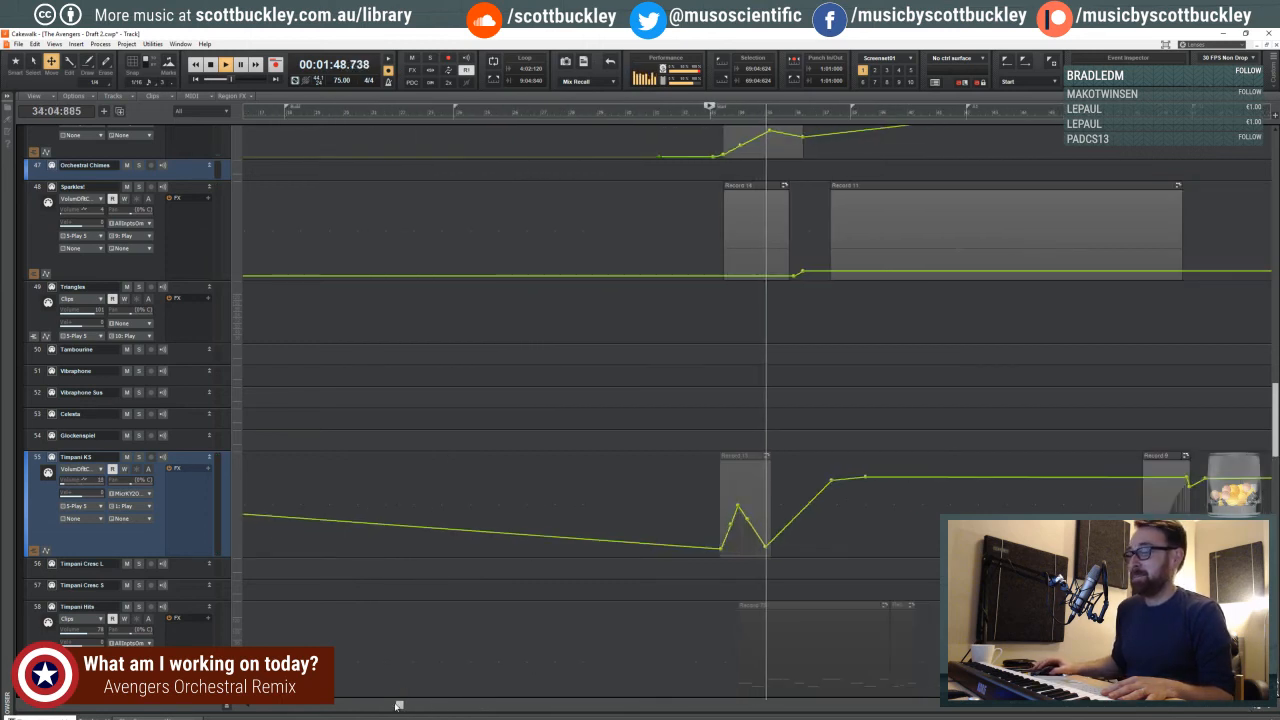
pyautogui.moveTo(400, 705); pyautogui.dragTo(510, 706)
pyautogui.scroll(5, 462, 406)
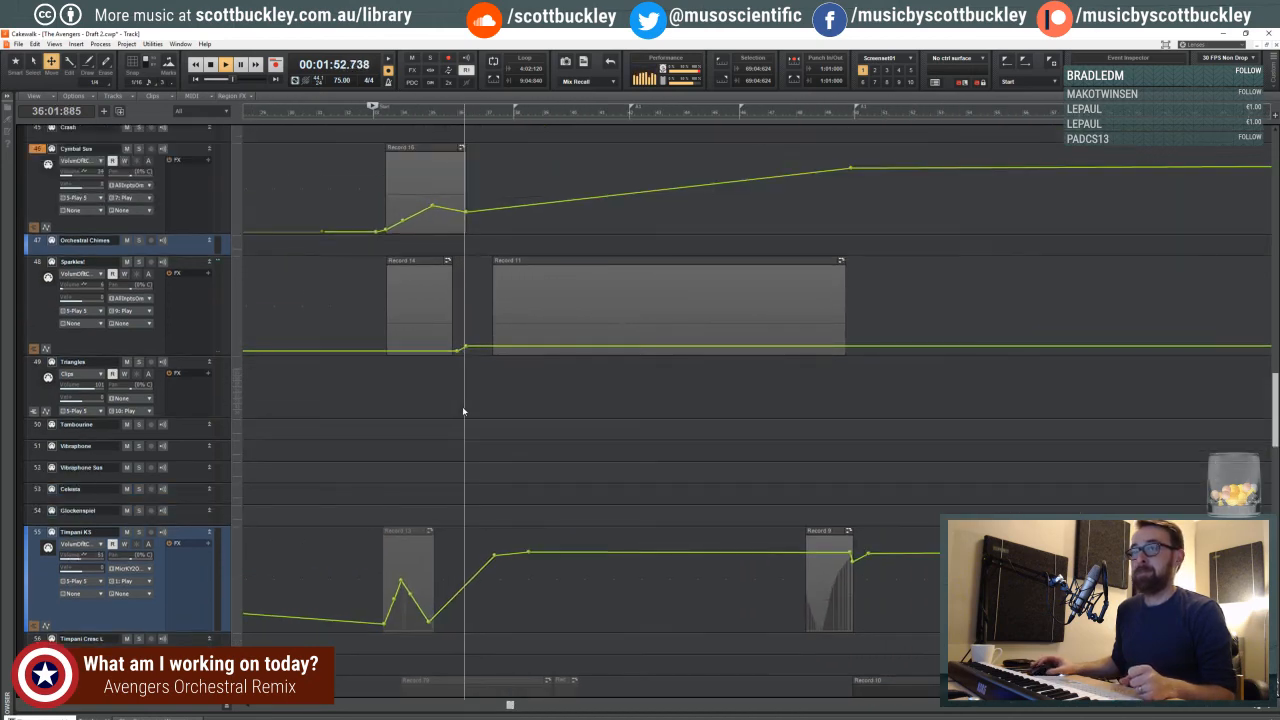
pyautogui.scroll(5, 462, 406)
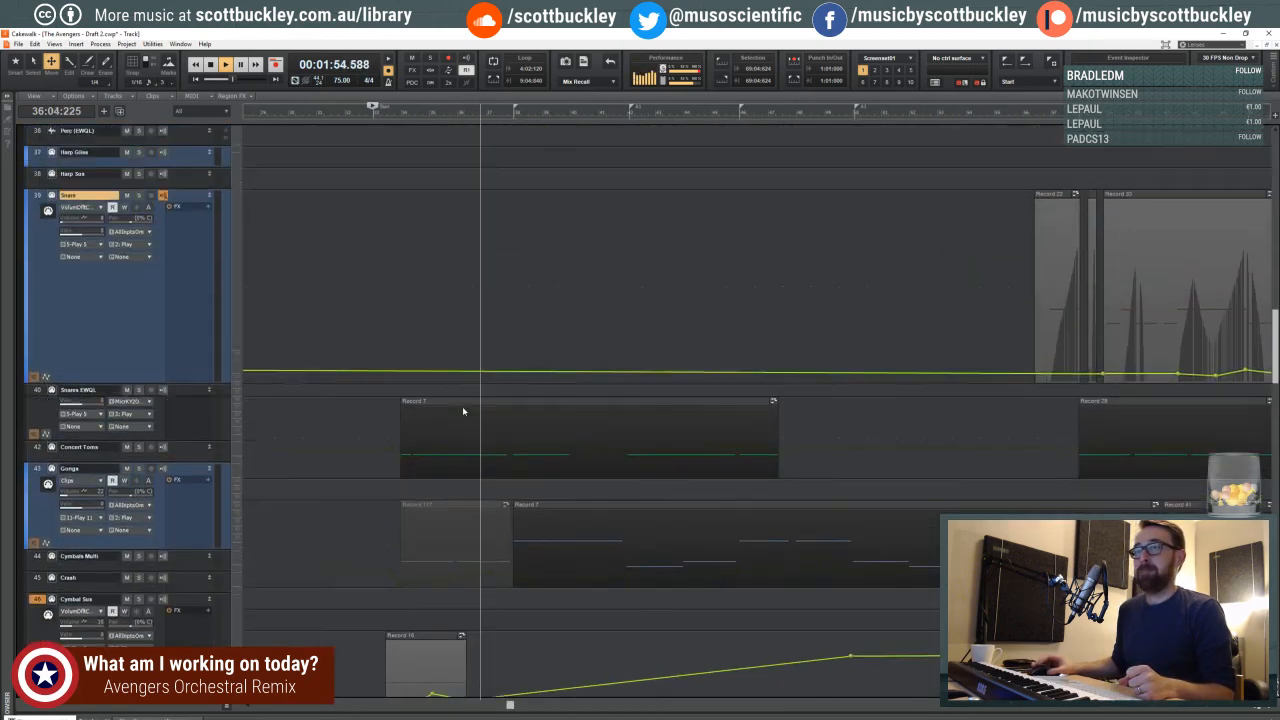
pyautogui.scroll(5, 470, 420)
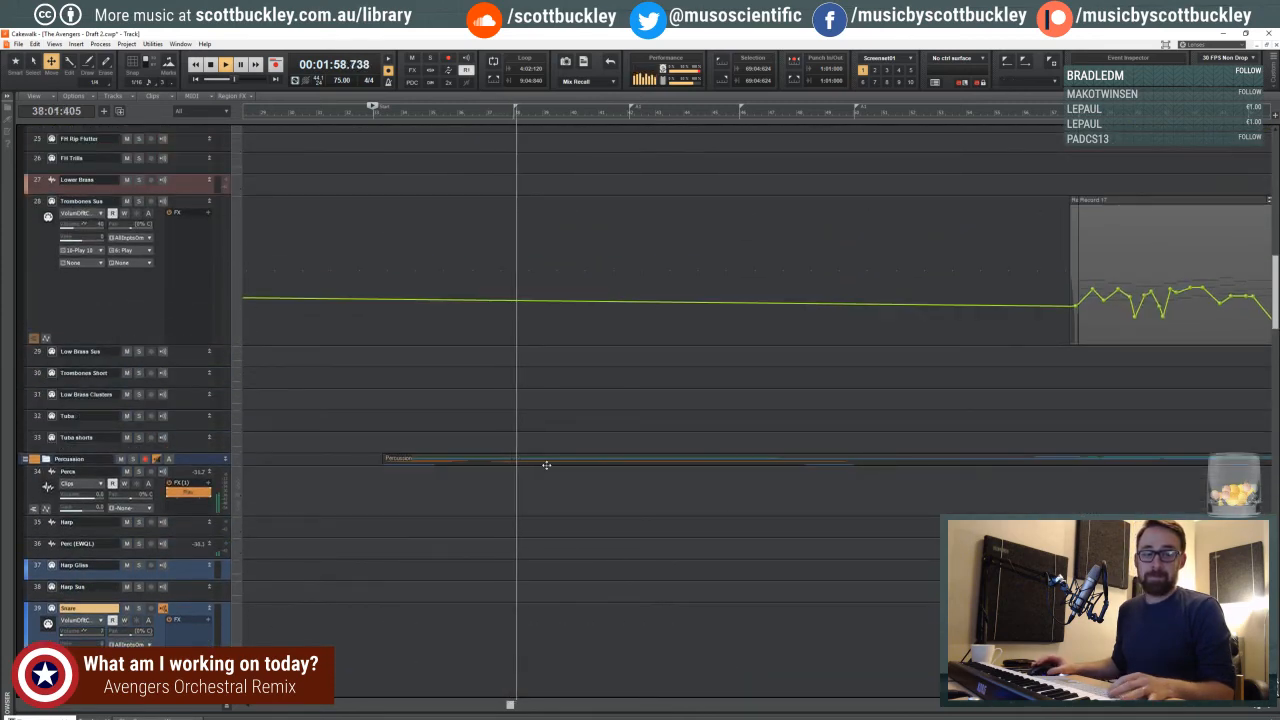
pyautogui.scroll(2, 705, 454)
pyautogui.scroll(4, 705, 454)
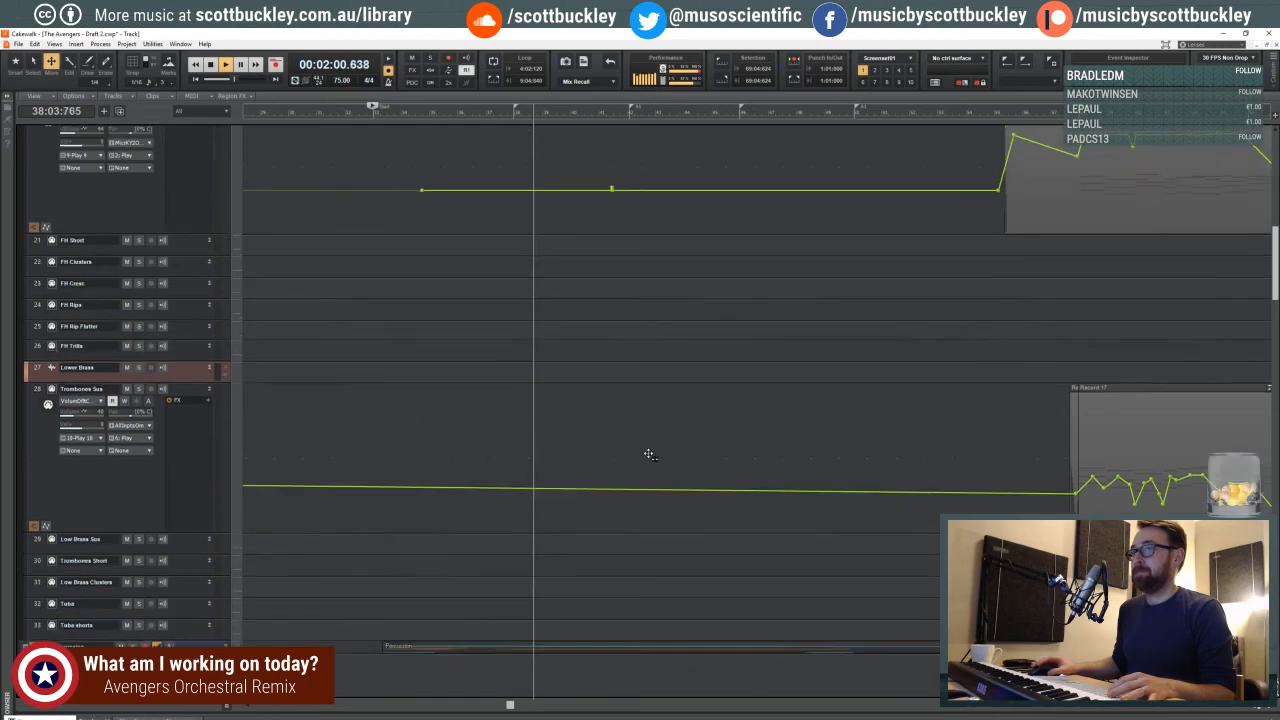
pyautogui.scroll(1, 635, 470)
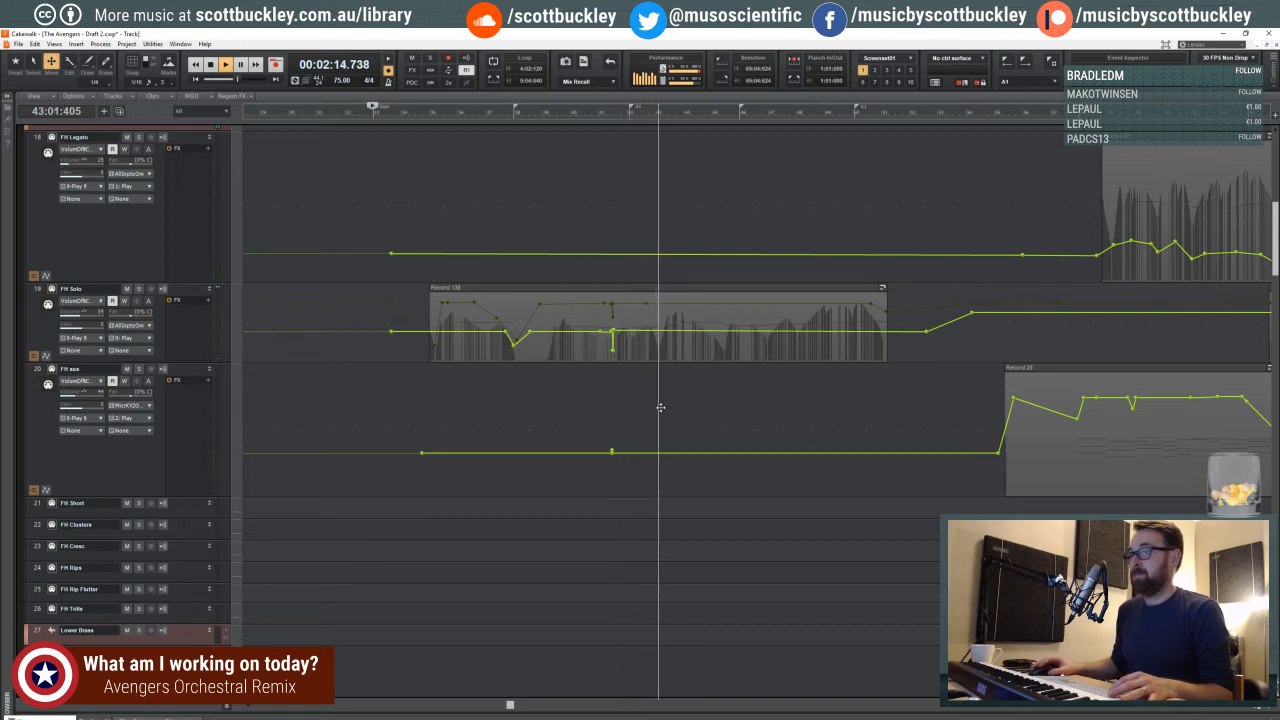
pyautogui.scroll(-4, 660, 408)
pyautogui.scroll(-4, 634, 394)
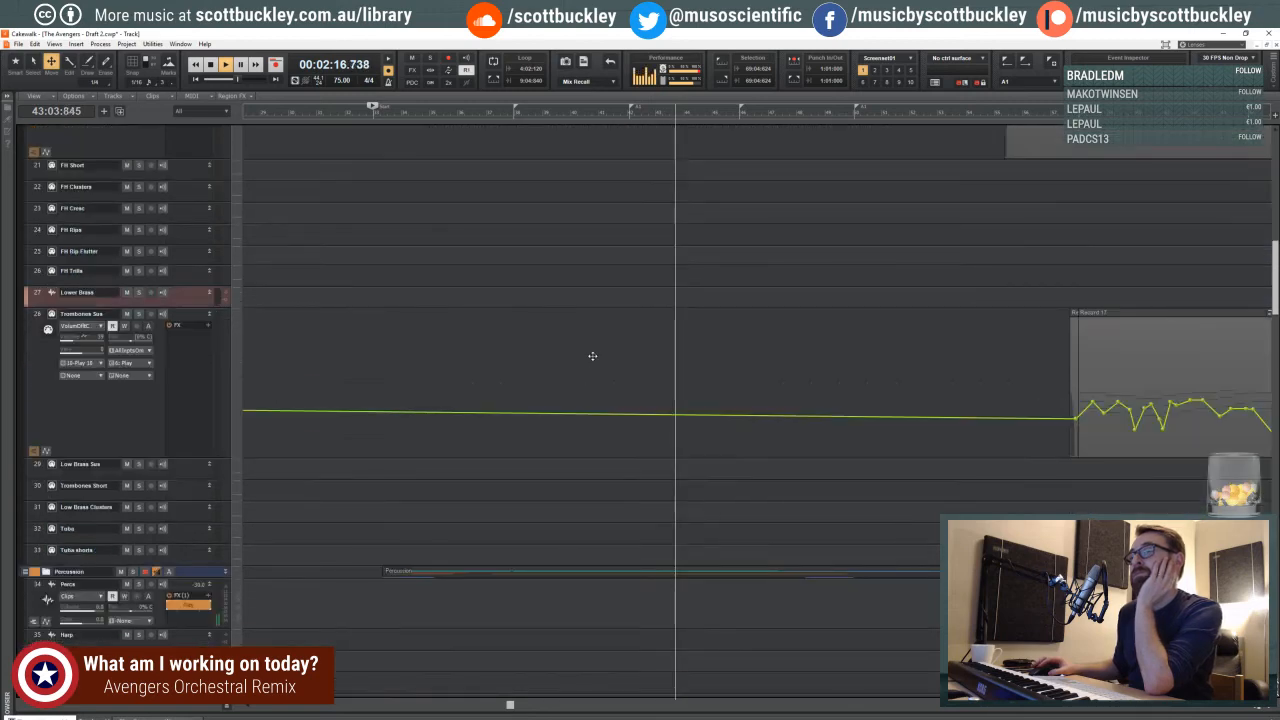
pyautogui.scroll(10, 593, 354)
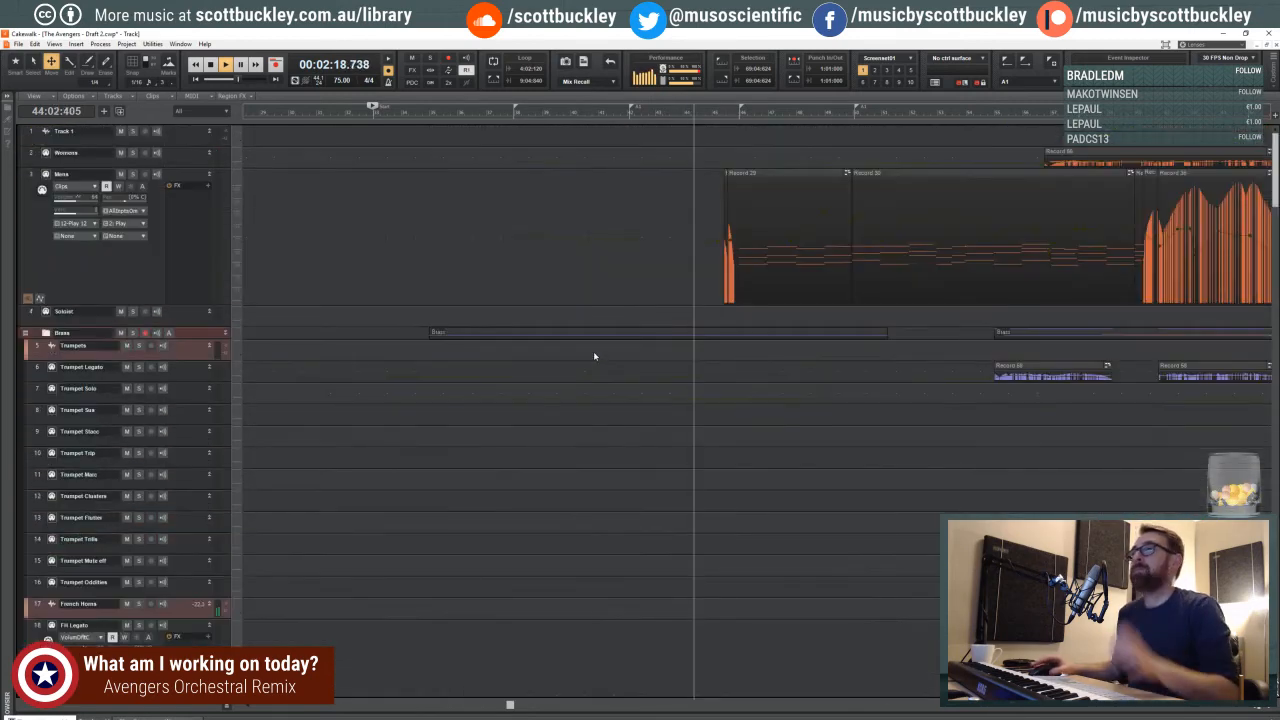
# - Stop playback, enlarge the Womens track and raise its volume envelope segment between measures 38 and 52
pyautogui.press('space')
pyautogui.moveTo(179, 166); pyautogui.dragTo(179, 234)
pyautogui.click(177, 156)
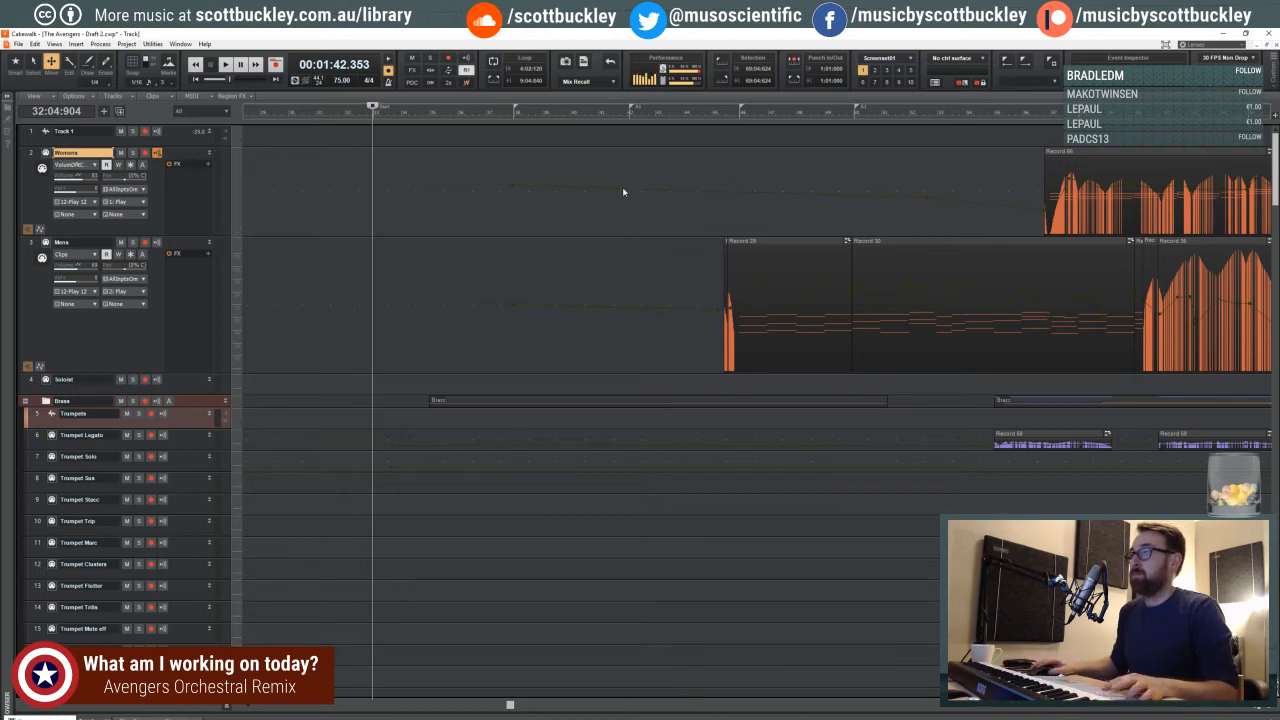
pyautogui.moveTo(622, 188); pyautogui.dragTo(625, 161)
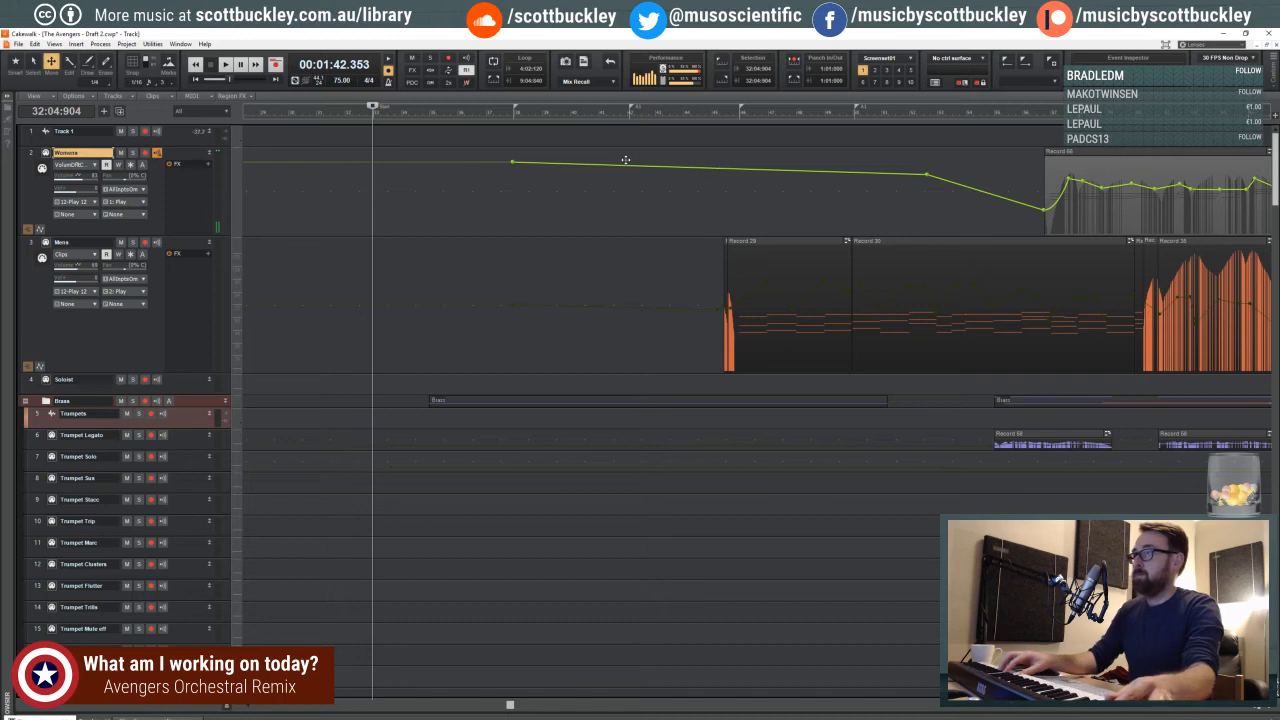
# - Audition the passage from the end of measure 37 through measure 51
pyautogui.click(508, 190)
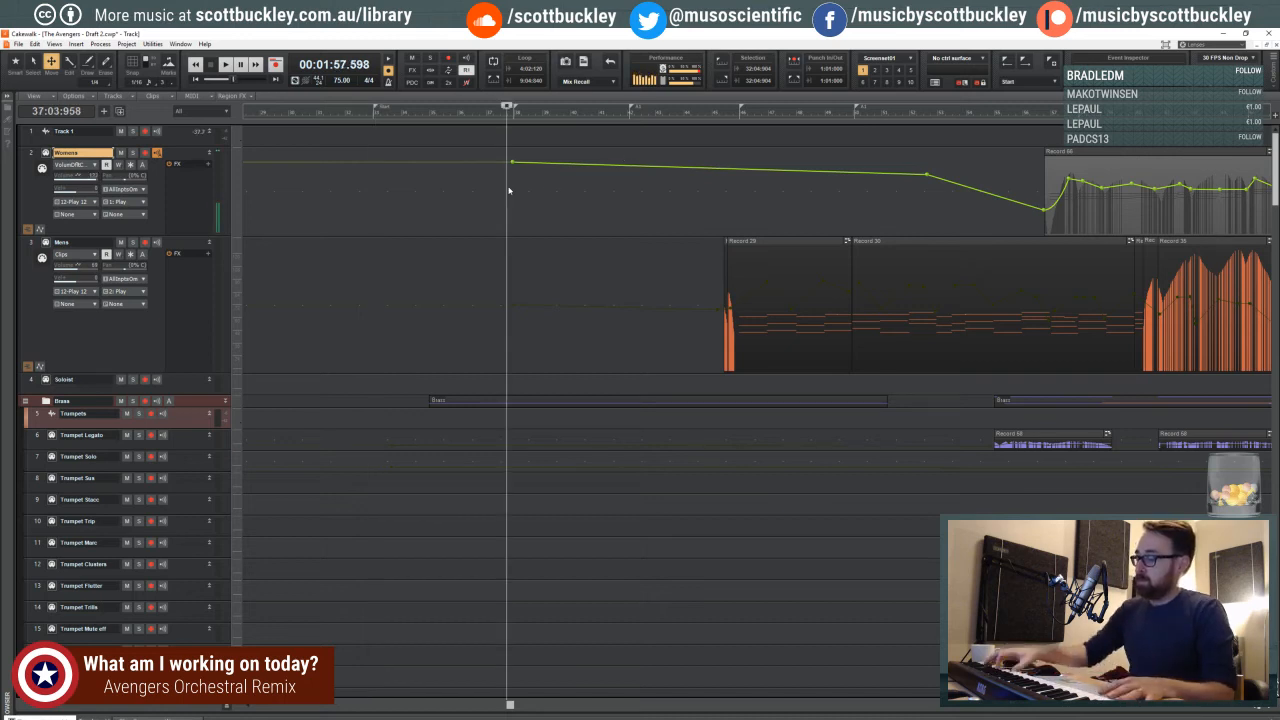
pyautogui.press('space')
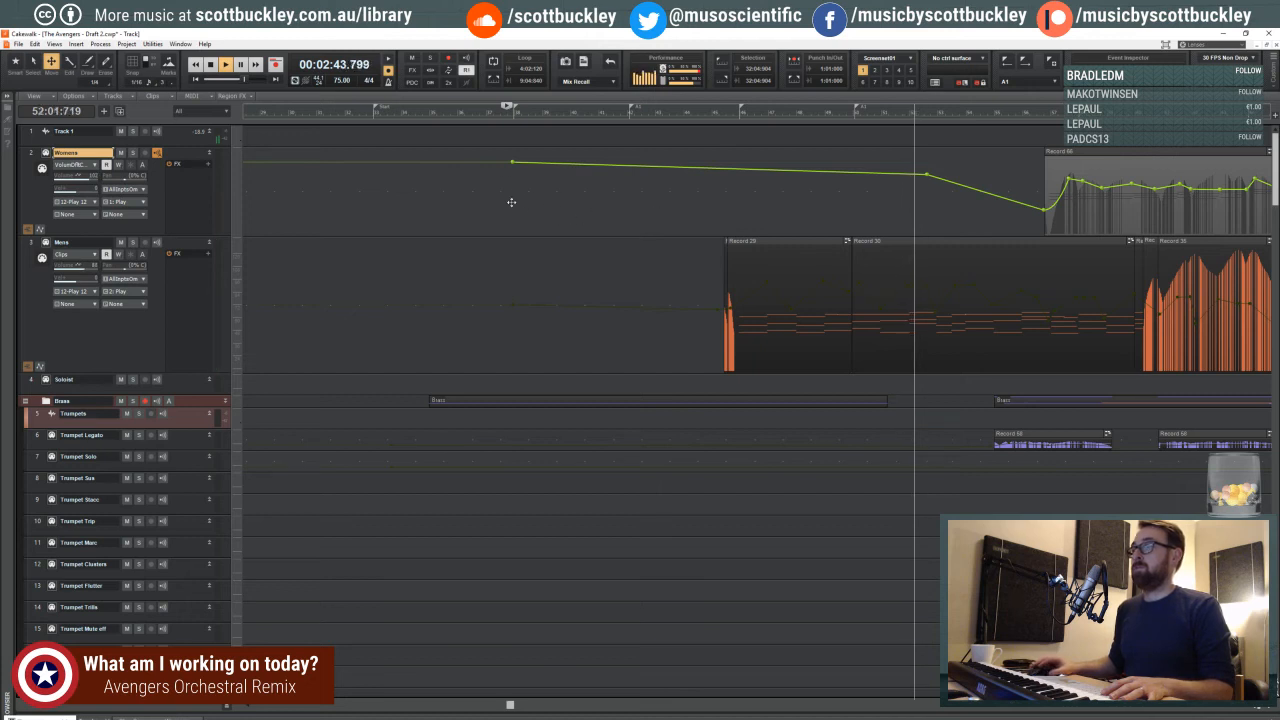
pyautogui.press('space')
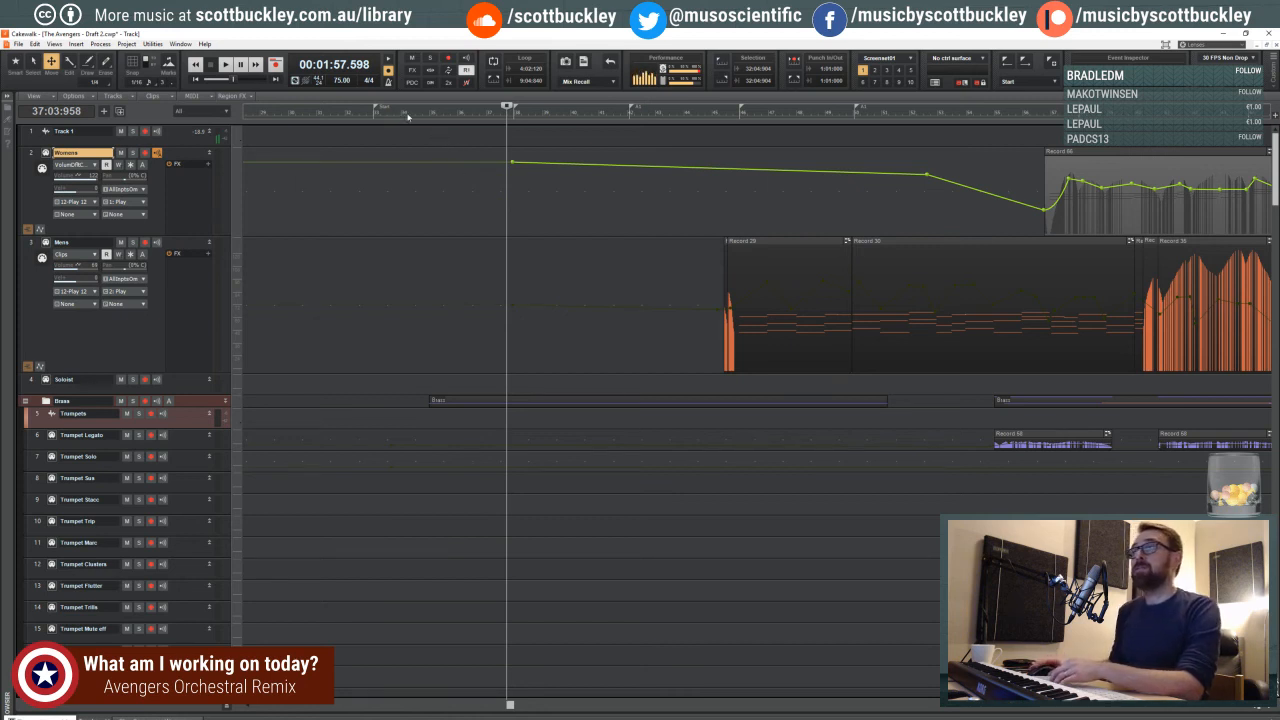
# - Scrub the playhead between measures 33 and 37, and try recording a Womens take from beat 3 of measure 37
pyautogui.moveTo(405, 117); pyautogui.dragTo(396, 119)
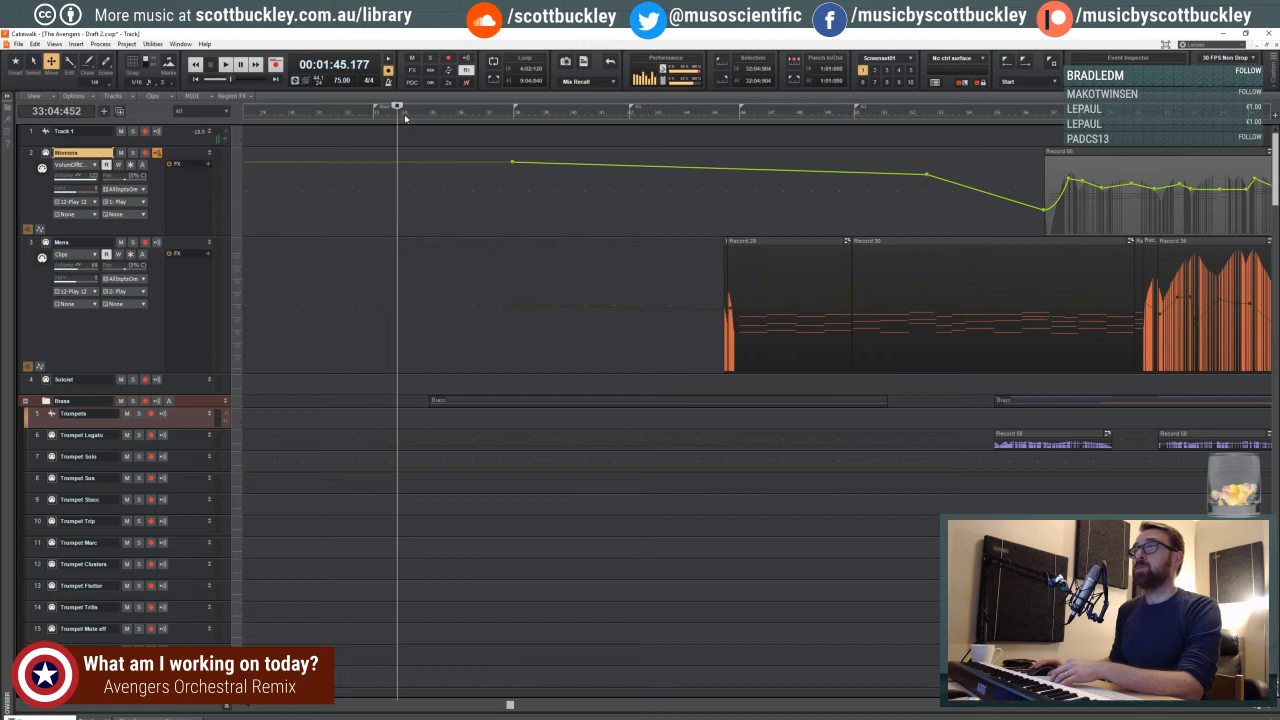
pyautogui.click(496, 116)
pyautogui.click(482, 117)
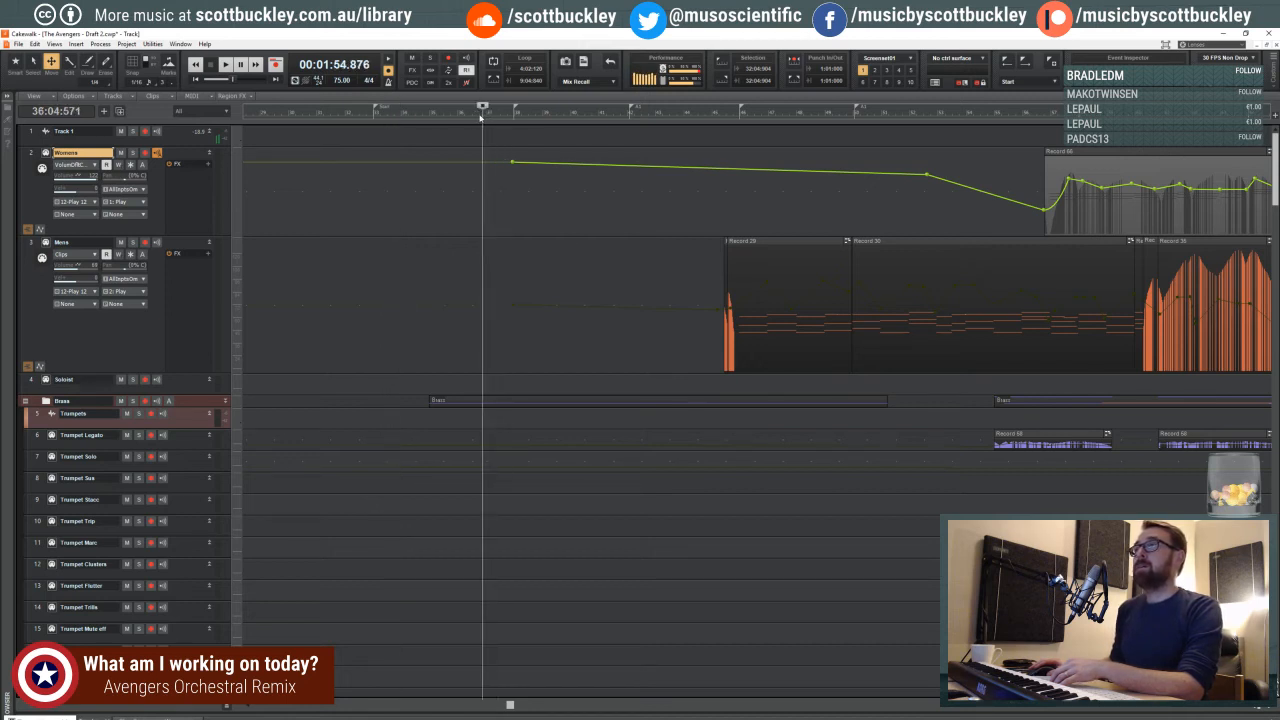
pyautogui.click(476, 117)
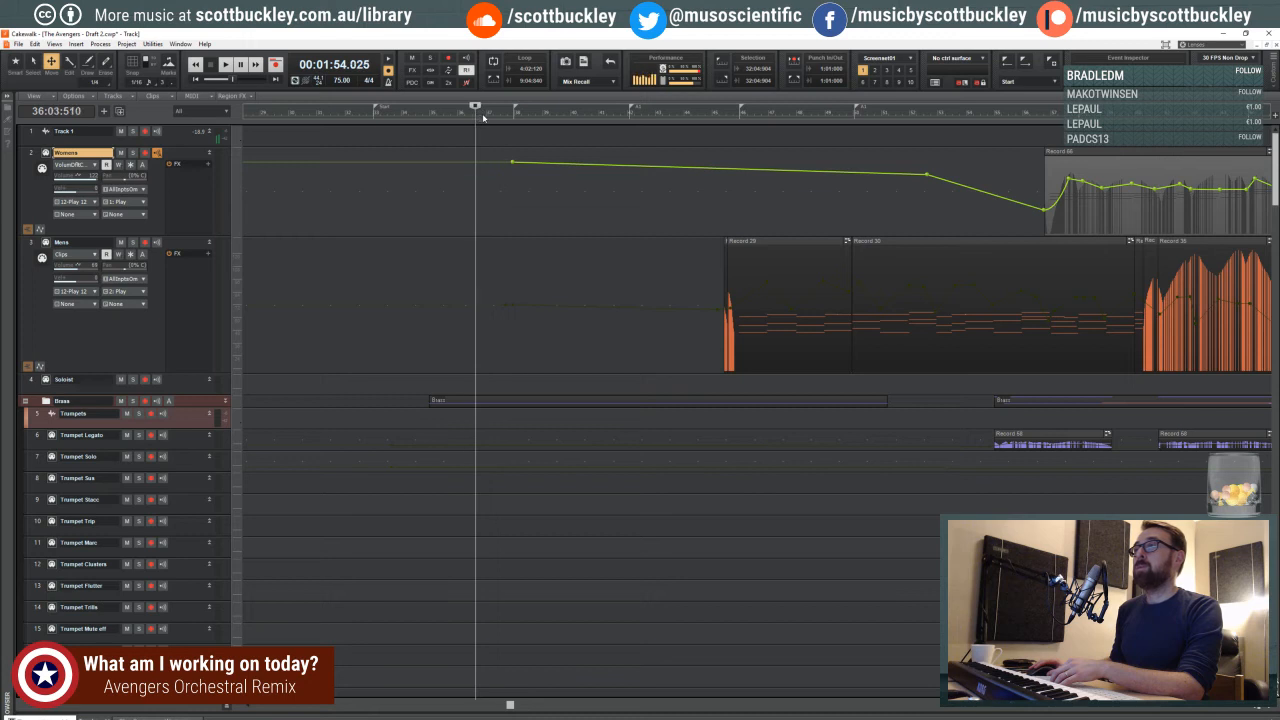
pyautogui.click(483, 117)
pyautogui.click(497, 117)
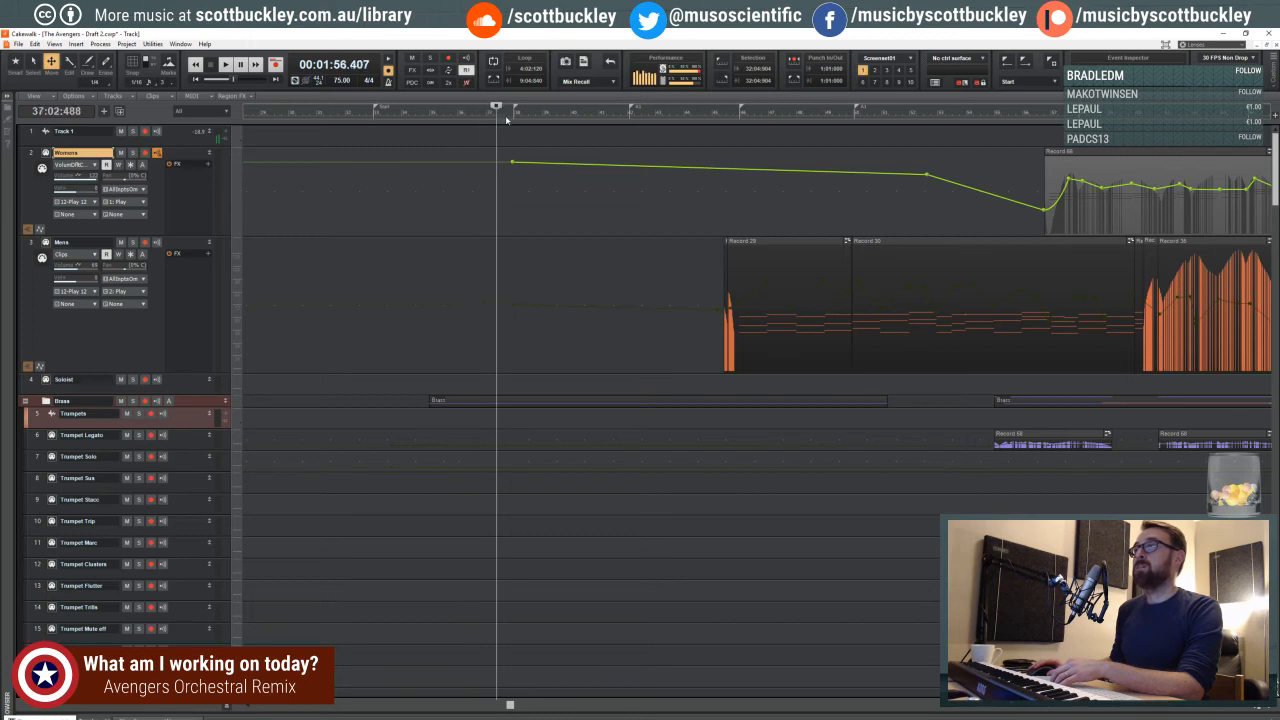
pyautogui.click(510, 117)
pyautogui.click(503, 116)
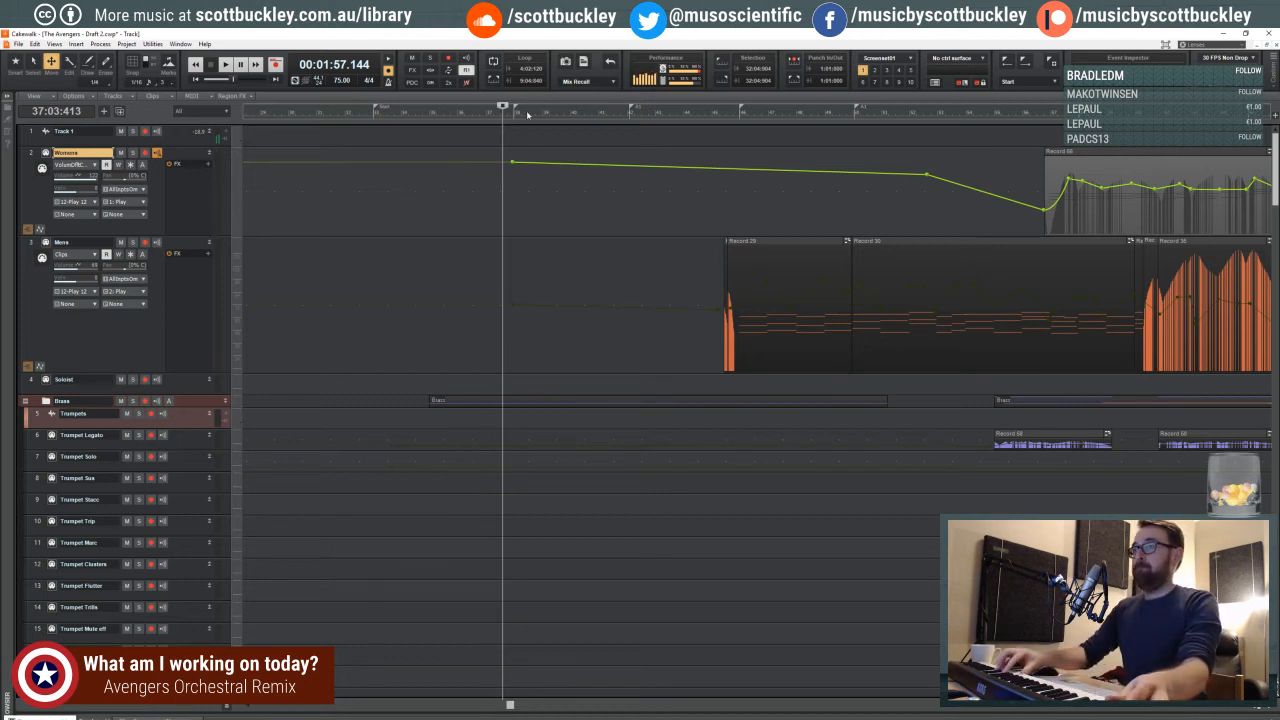
pyautogui.press('r')
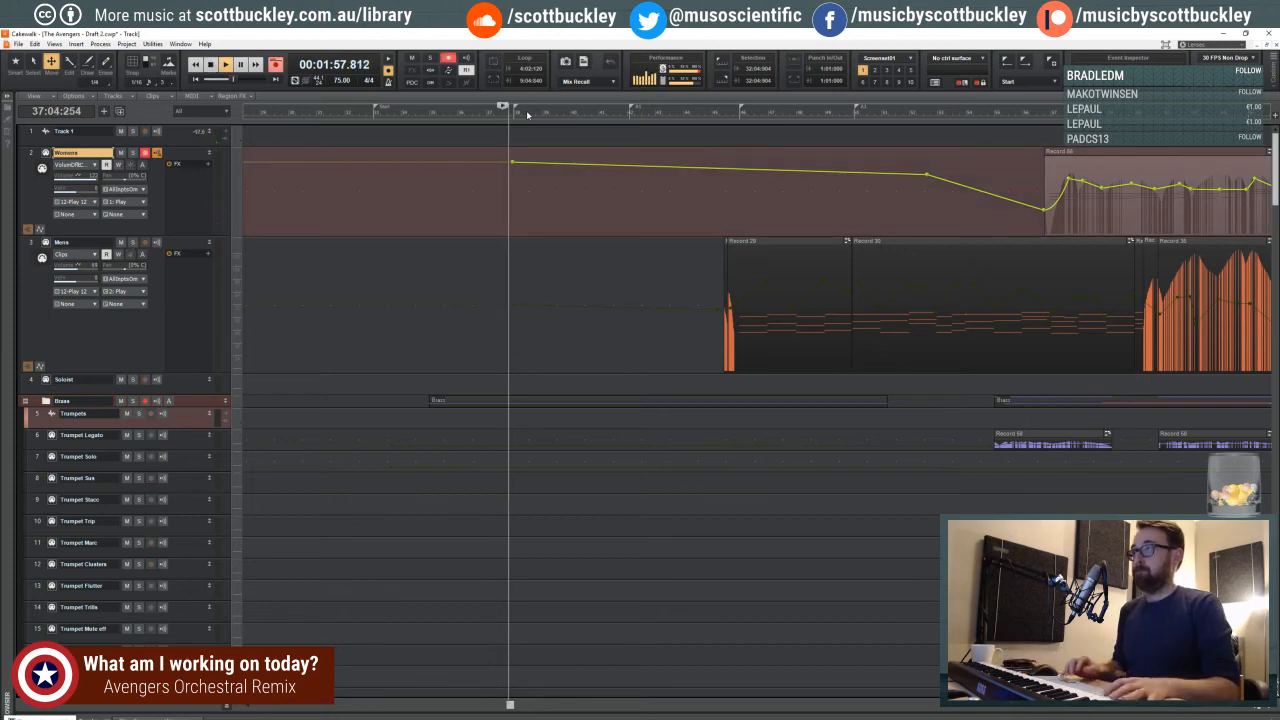
pyautogui.press('space')
# - Audition the passage from beat 4 of measure 32, just before the Start marker
pyautogui.click(367, 189)
pyautogui.press('space')
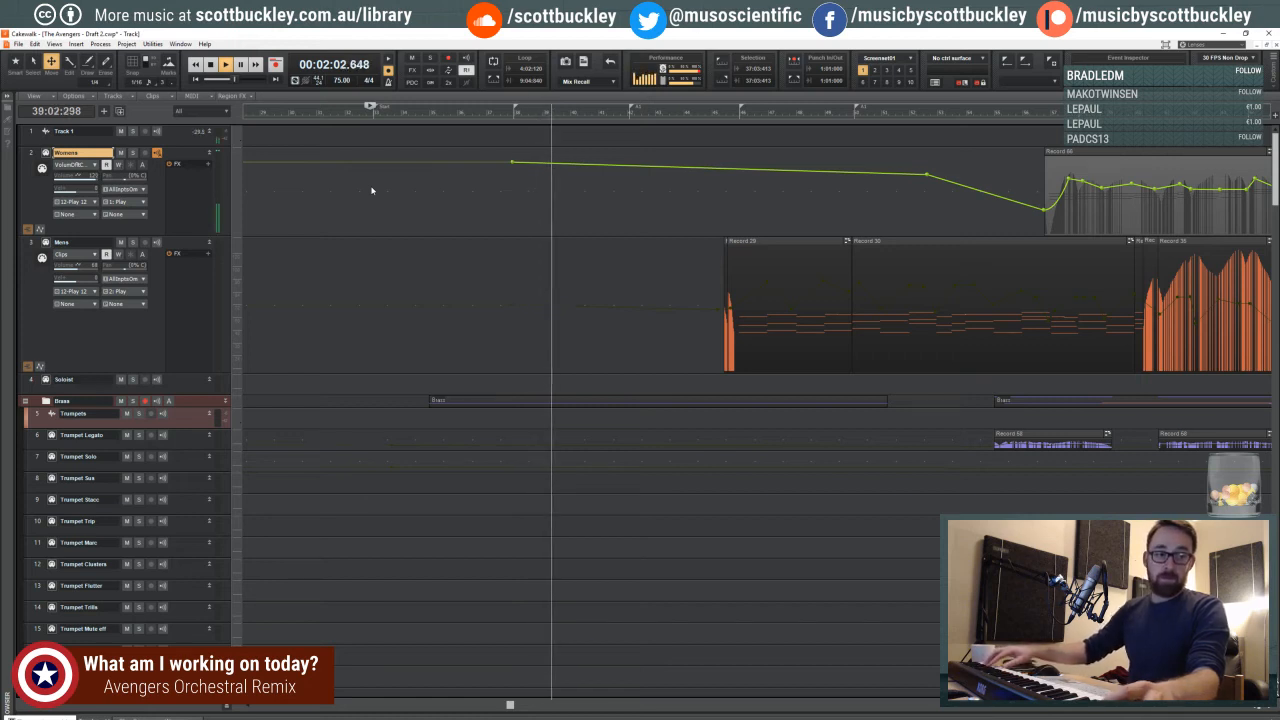
pyautogui.press('space')
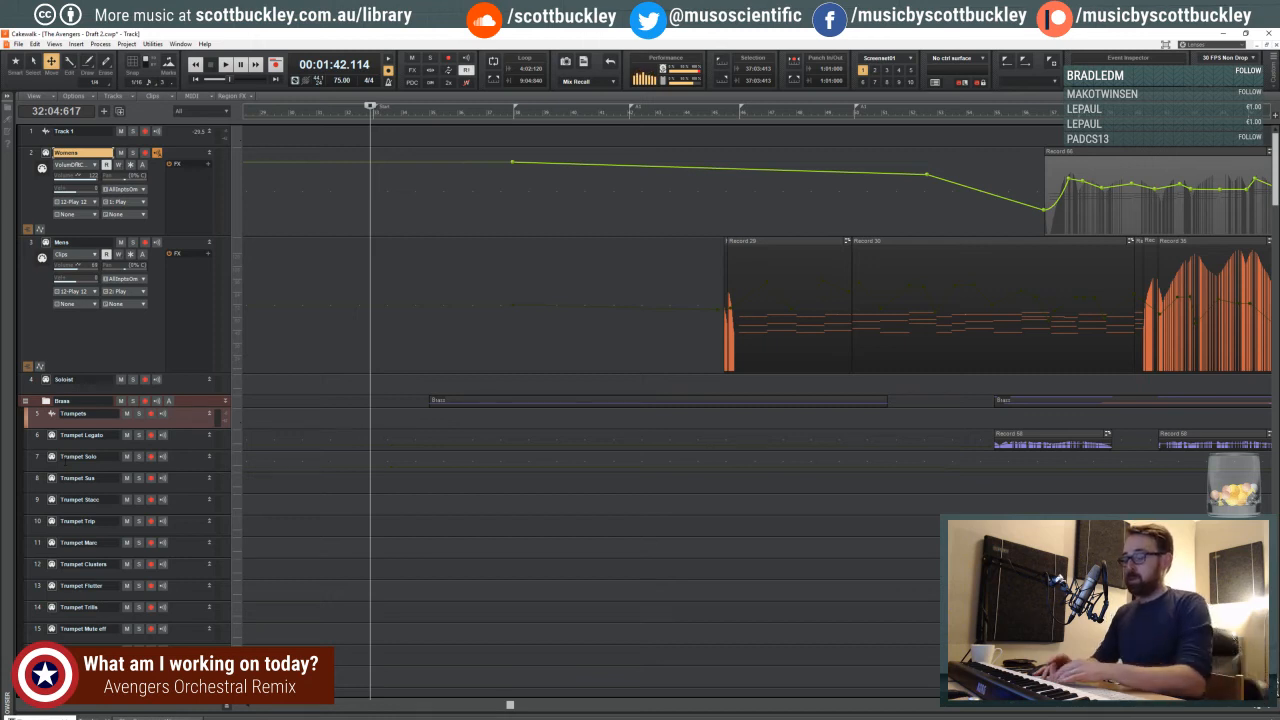
# - Scrub the playhead across measures 34 to 36 and cue playback late in measure 34
pyautogui.click(410, 219)
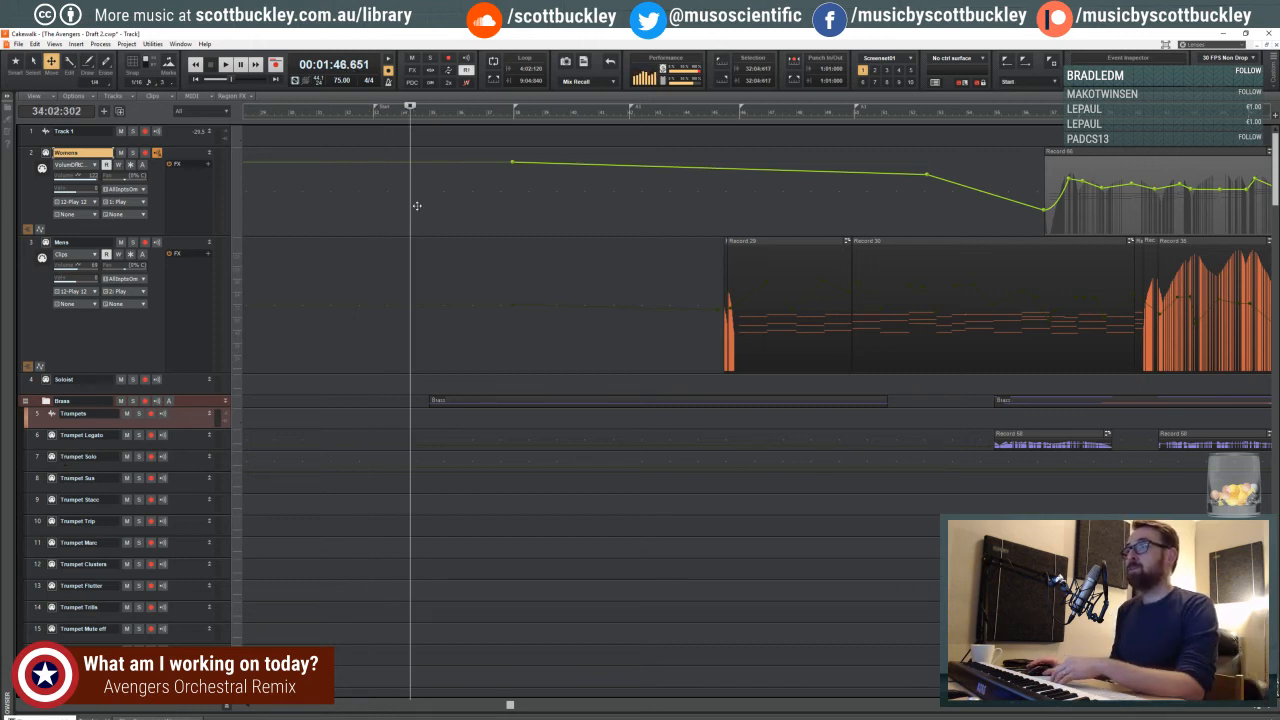
pyautogui.click(420, 203)
pyautogui.click(441, 197)
pyautogui.click(430, 191)
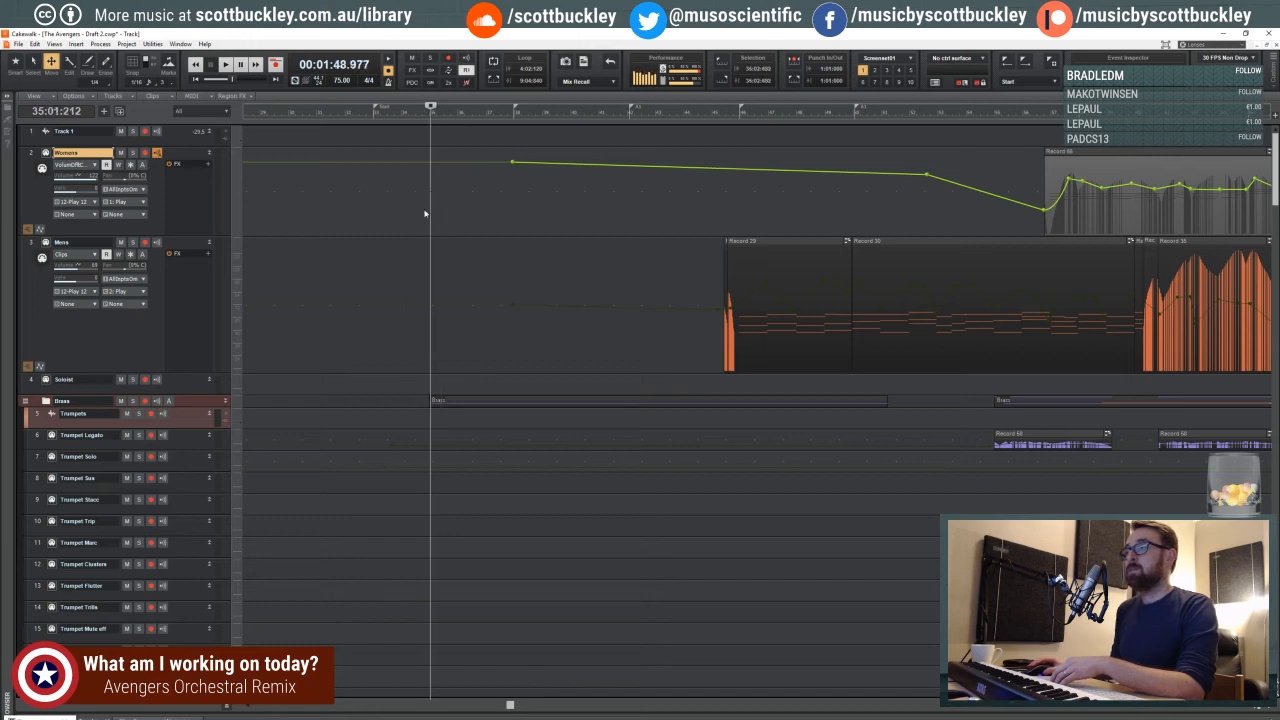
pyautogui.click(422, 211)
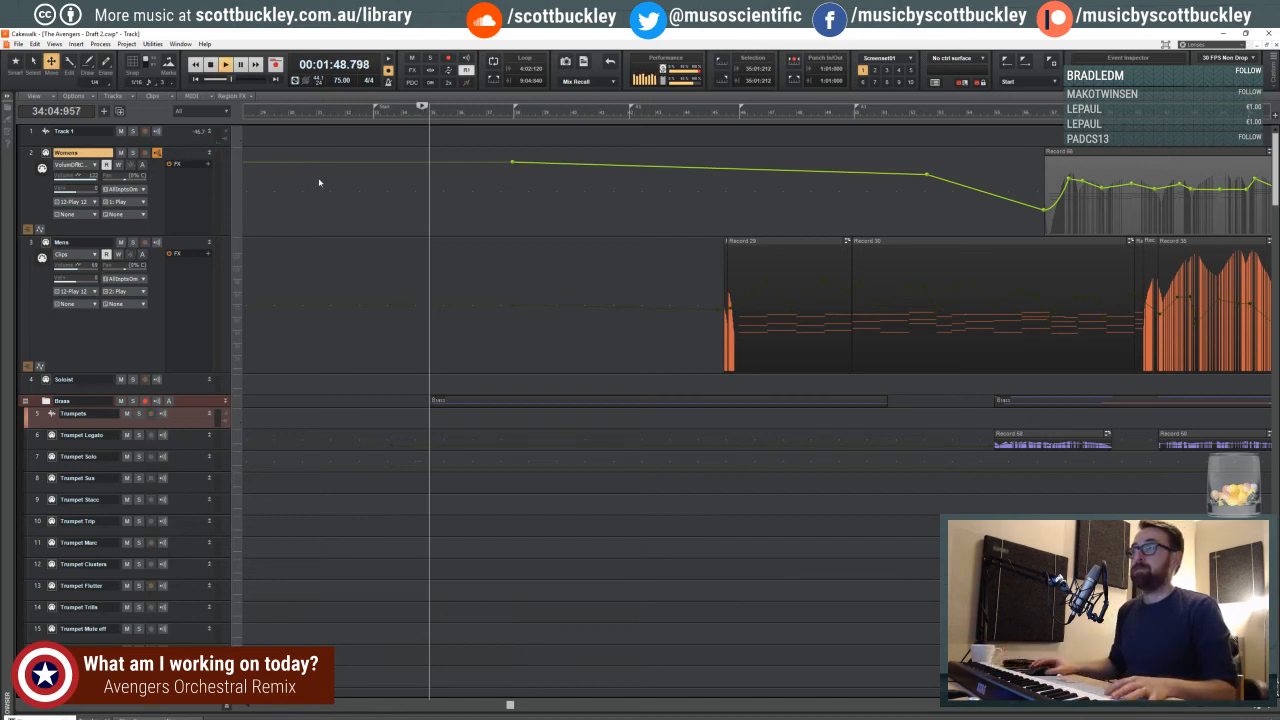
# - Arm the Womens track, record a take from beat 3 of measure 32 through measure 45, and save the project
pyautogui.click(363, 206)
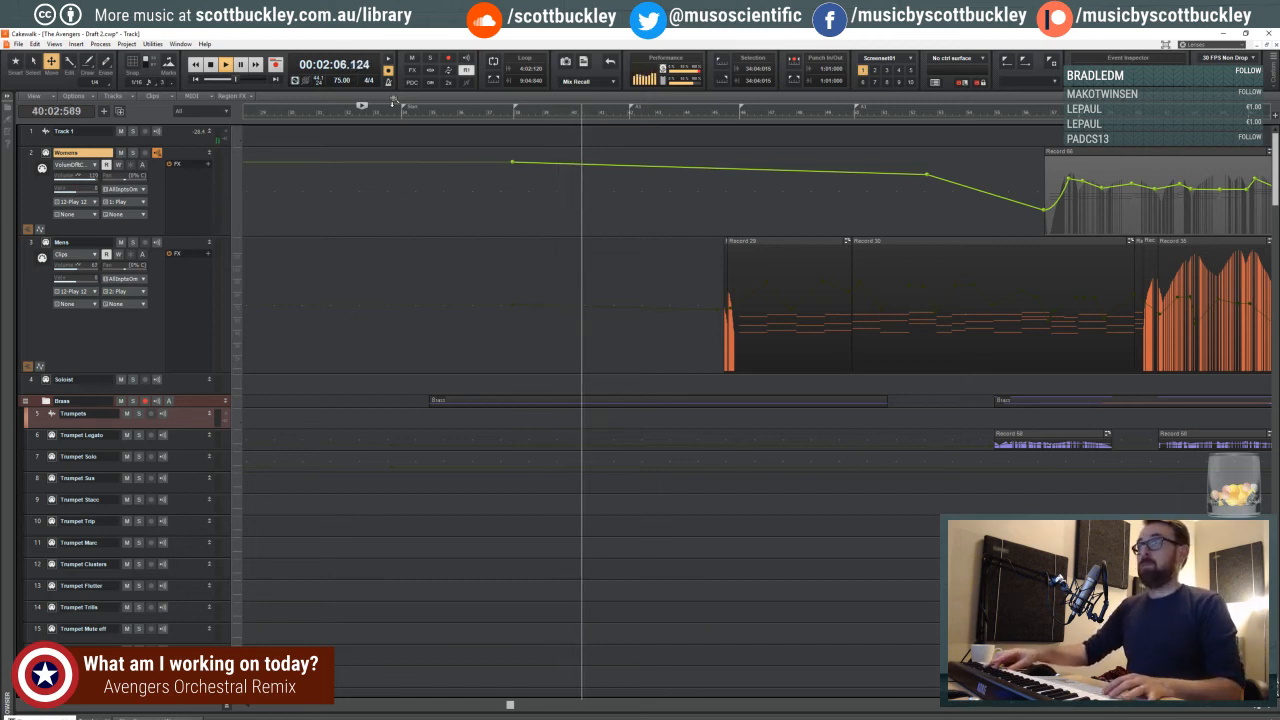
pyautogui.press('space')
pyautogui.click(145, 153)
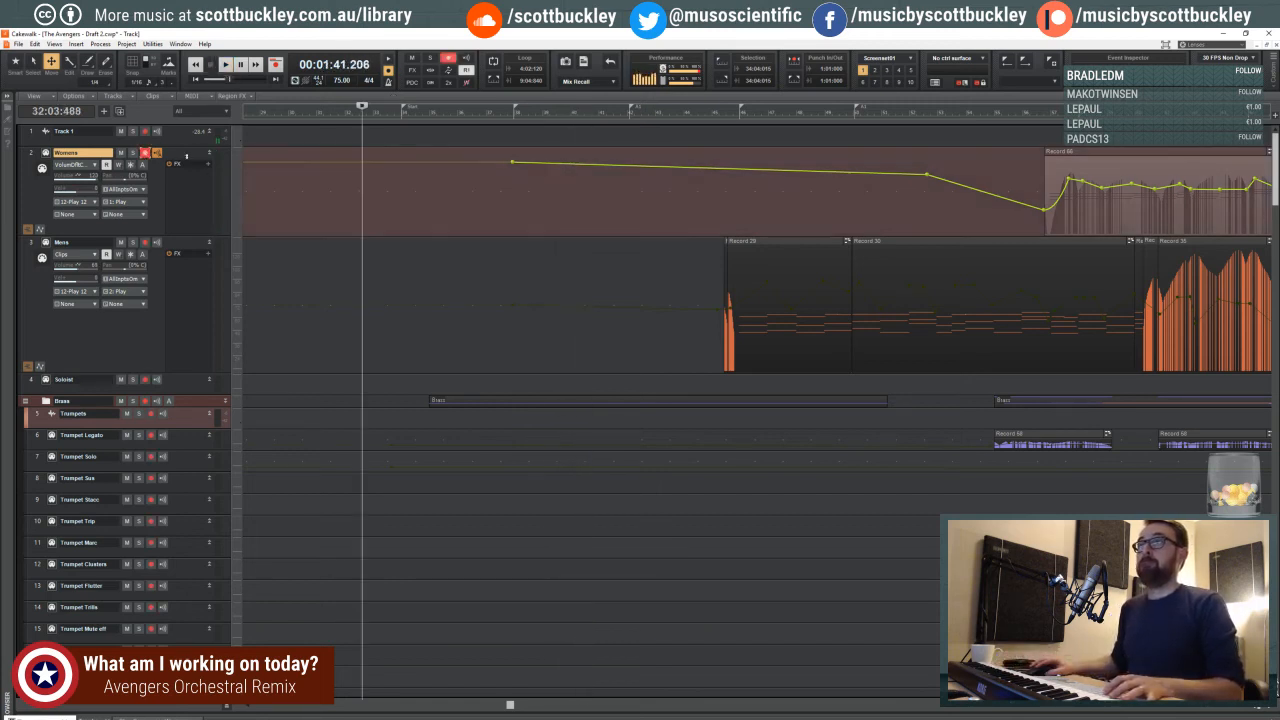
pyautogui.press('r')
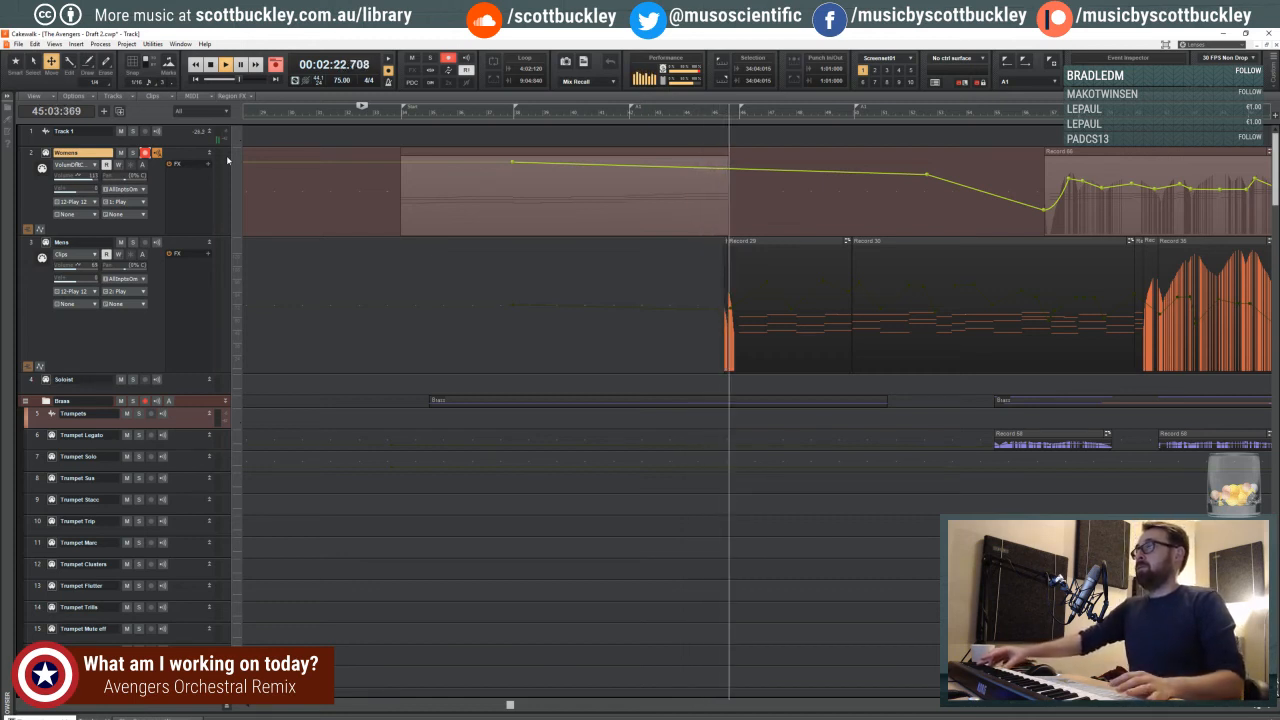
pyautogui.press('space')
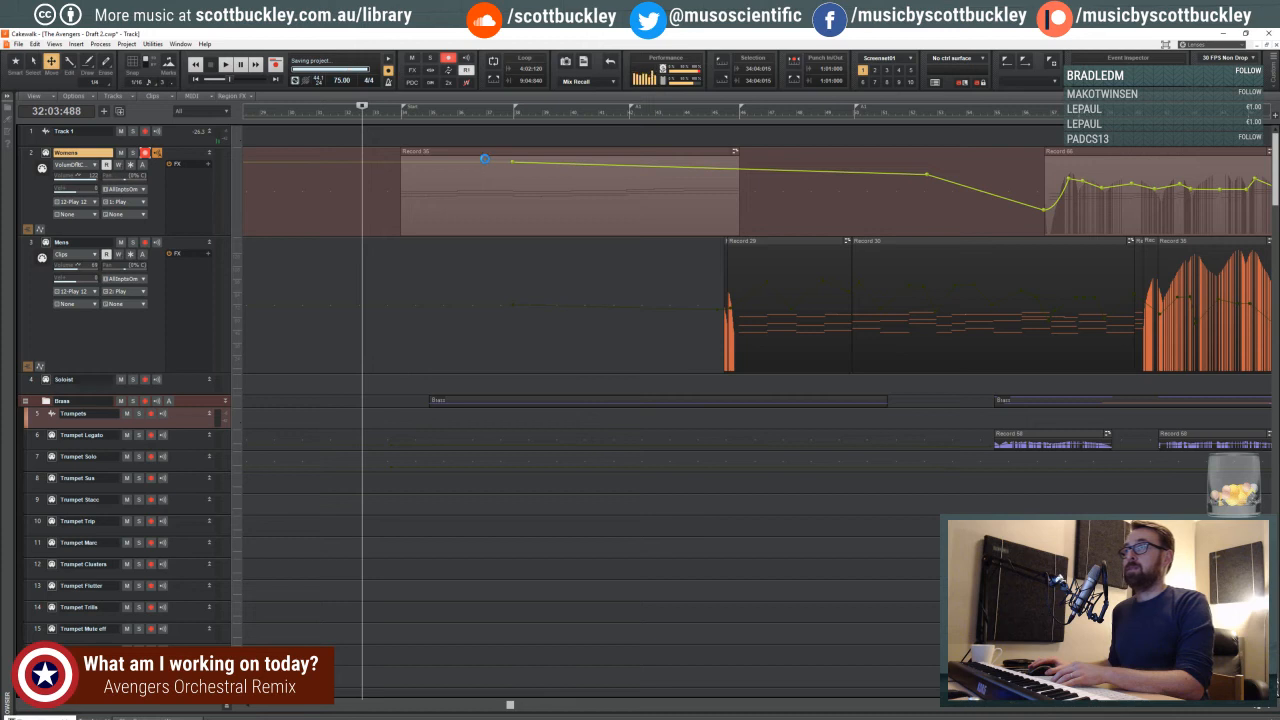
# - Select the newly recorded Womens clip starting at the Start marker and mute it
pyautogui.keyDown('shift'); pyautogui.click(492, 197); pyautogui.keyUp('shift')
pyautogui.click(494, 152)
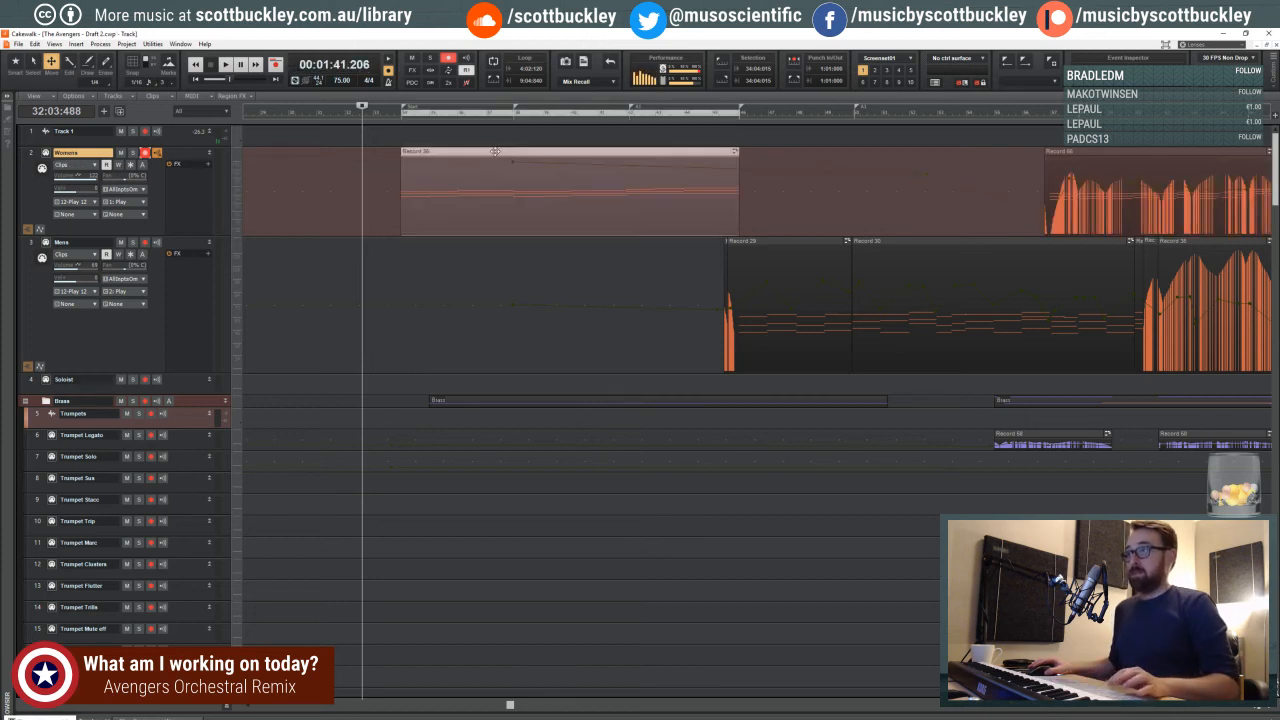
pyautogui.press('k')
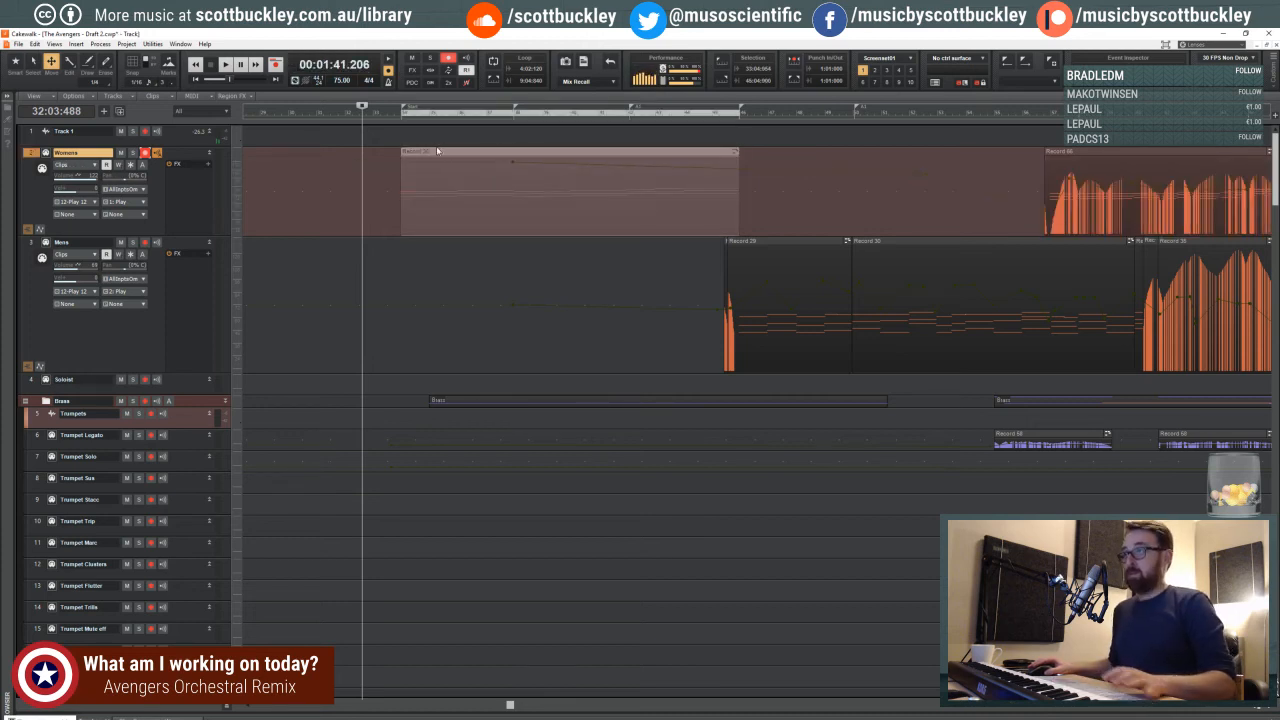
# - Play the transition from beat 4 of measure 32 with the new Womens clip muted
pyautogui.click(392, 114)
pyautogui.click(372, 116)
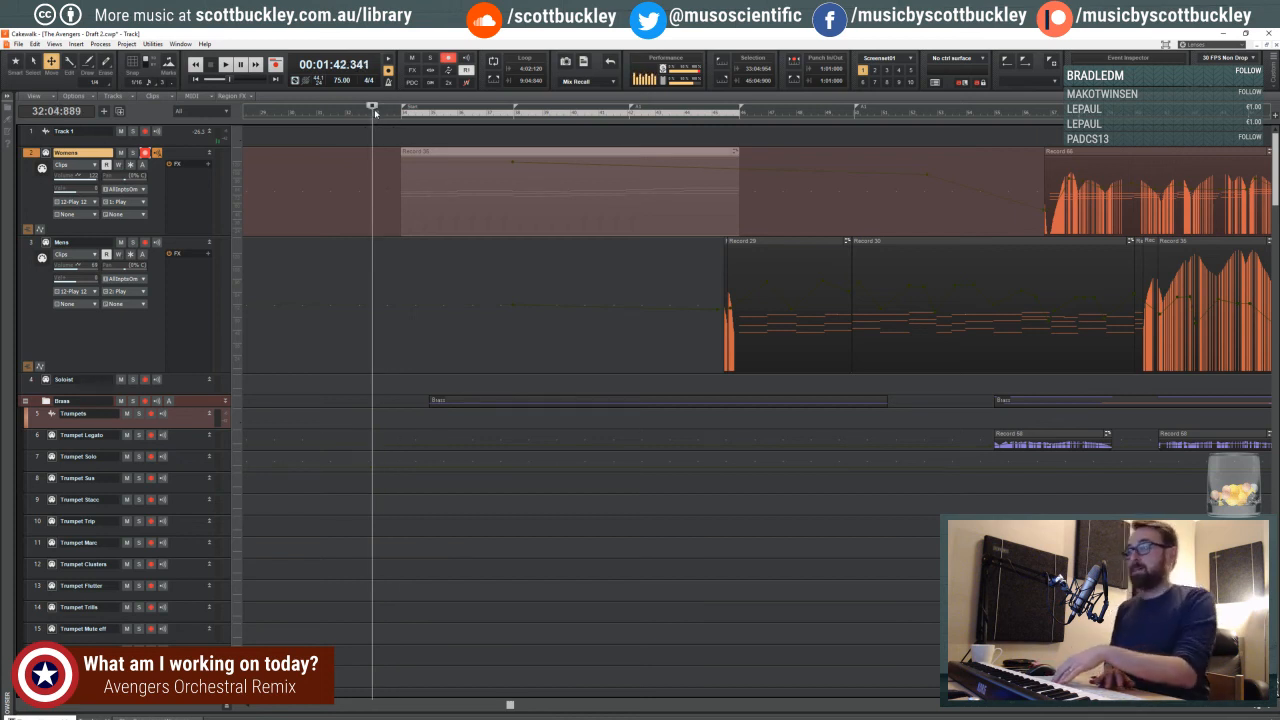
pyautogui.press('space')
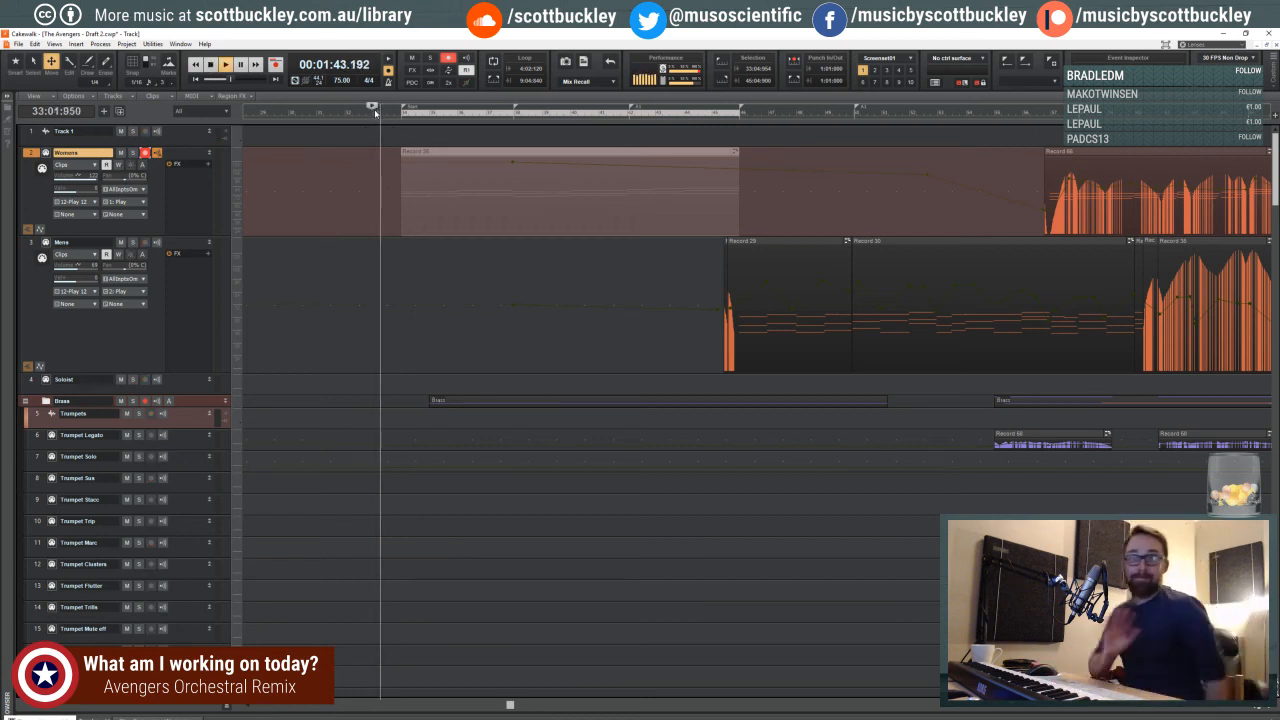
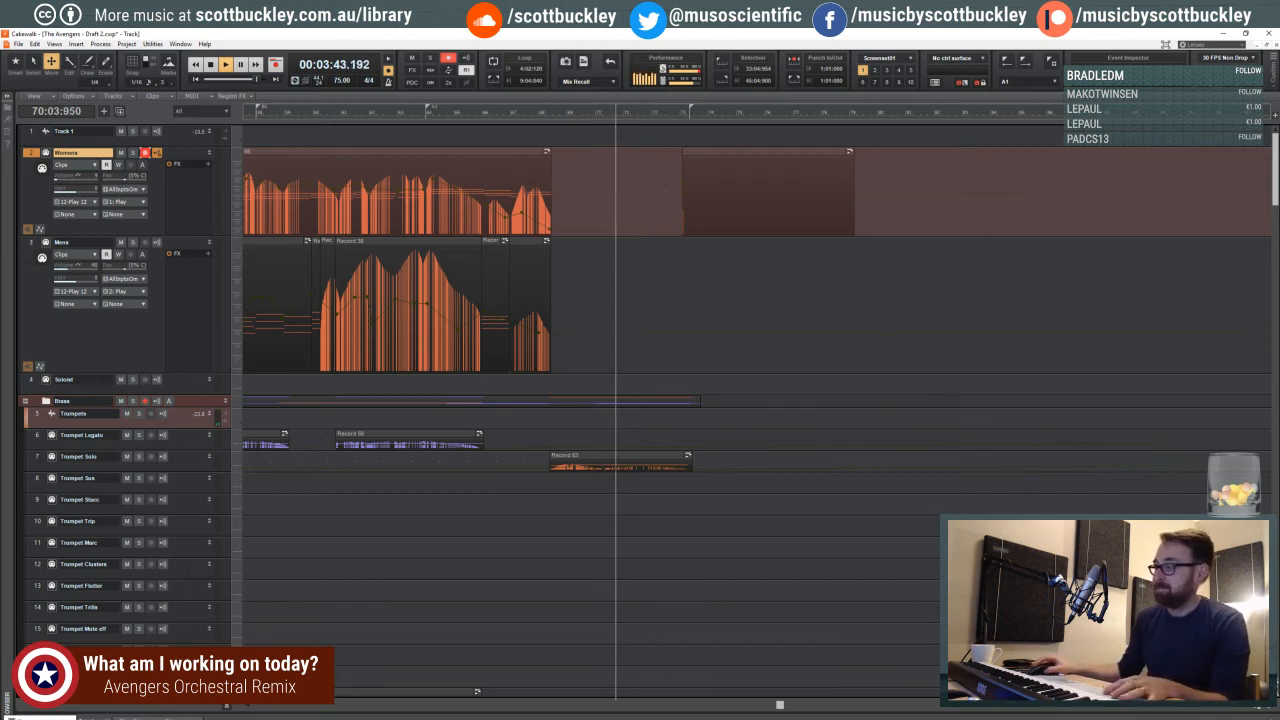
# - Stop playback and look through the arrangement of every section from the choir down to the basses
pyautogui.click(1255, 707)
pyautogui.click(1255, 707)
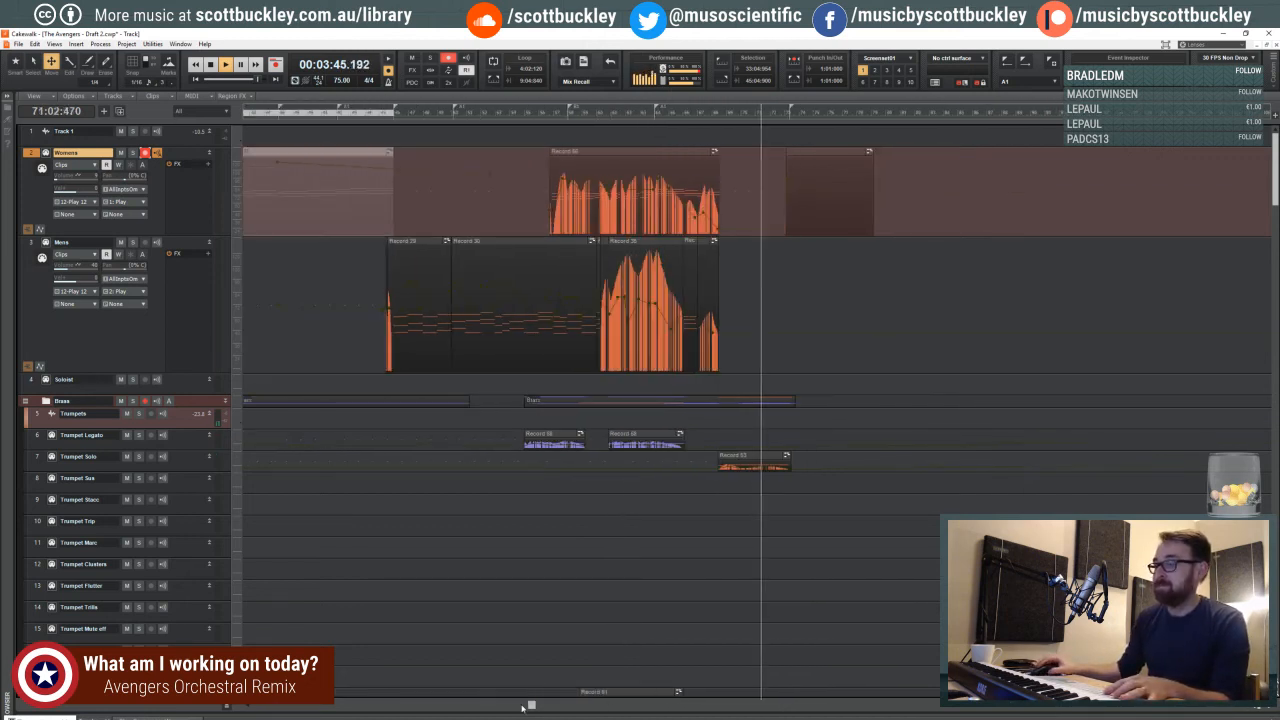
pyautogui.moveTo(527, 706); pyautogui.dragTo(441, 705)
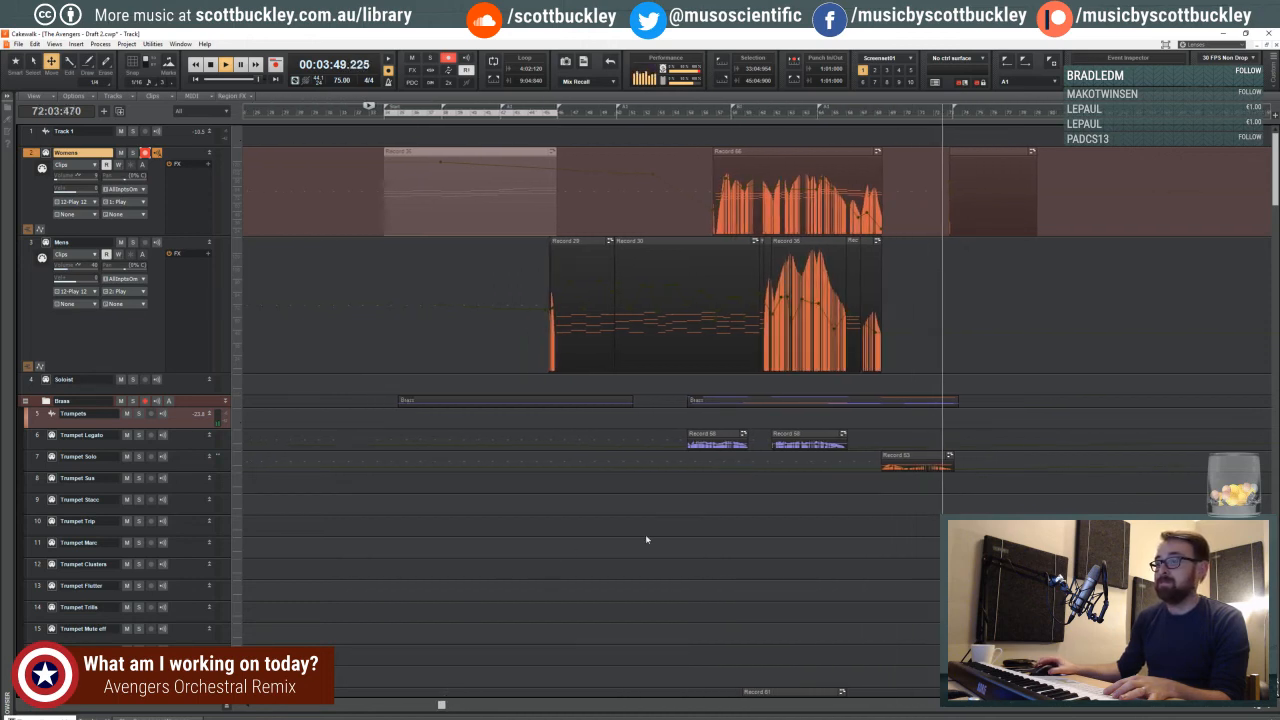
pyautogui.scroll(-6, 646, 540)
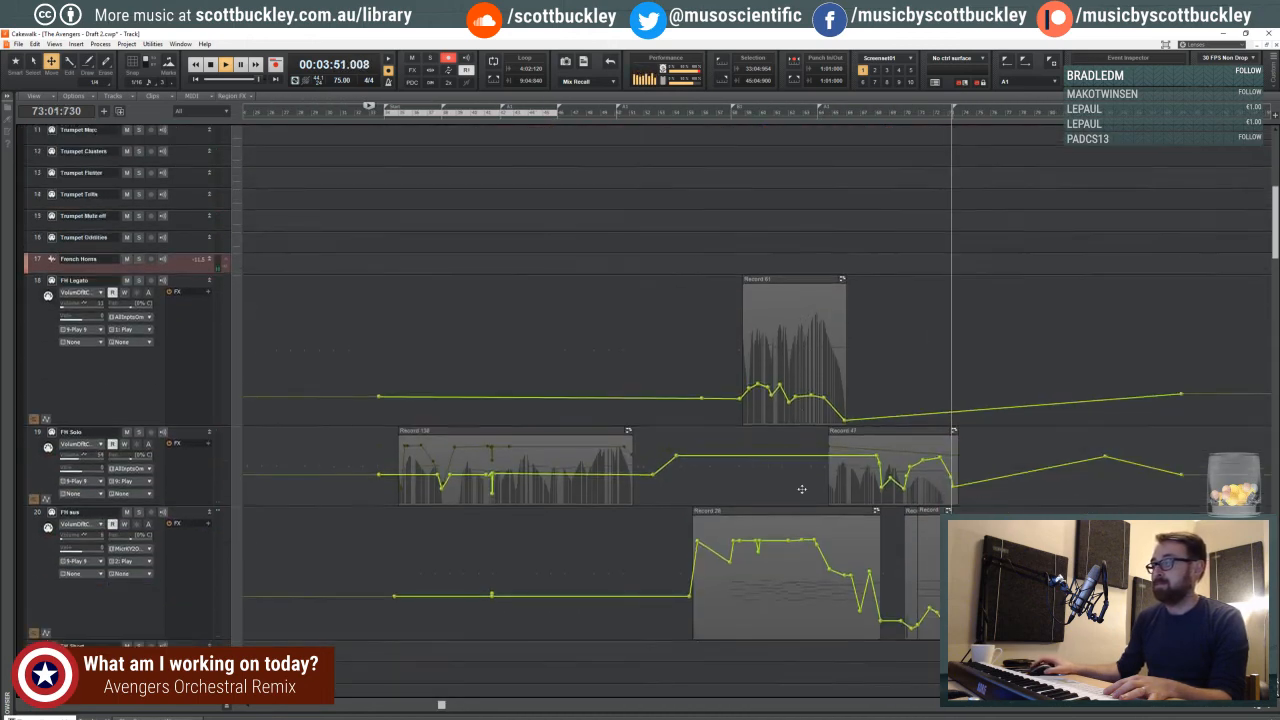
pyautogui.scroll(-5, 801, 489)
pyautogui.press('space')
pyautogui.scroll(-3, 803, 488)
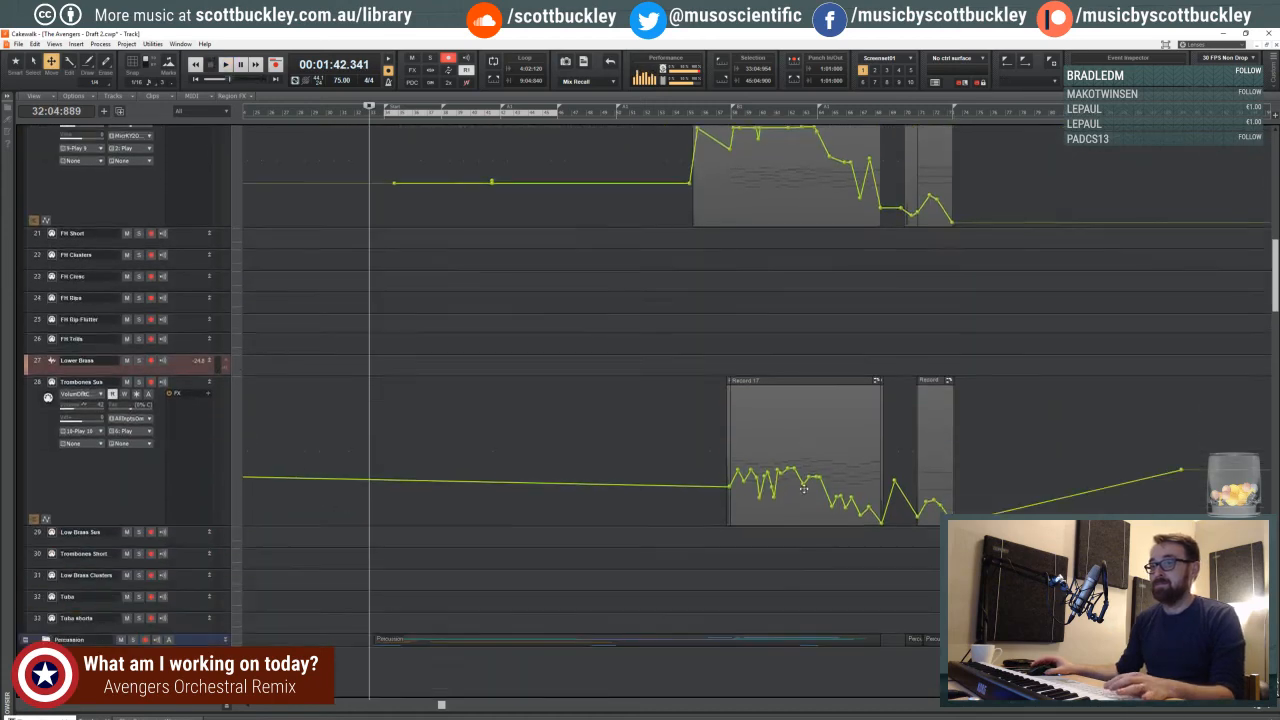
pyautogui.scroll(-6, 805, 485)
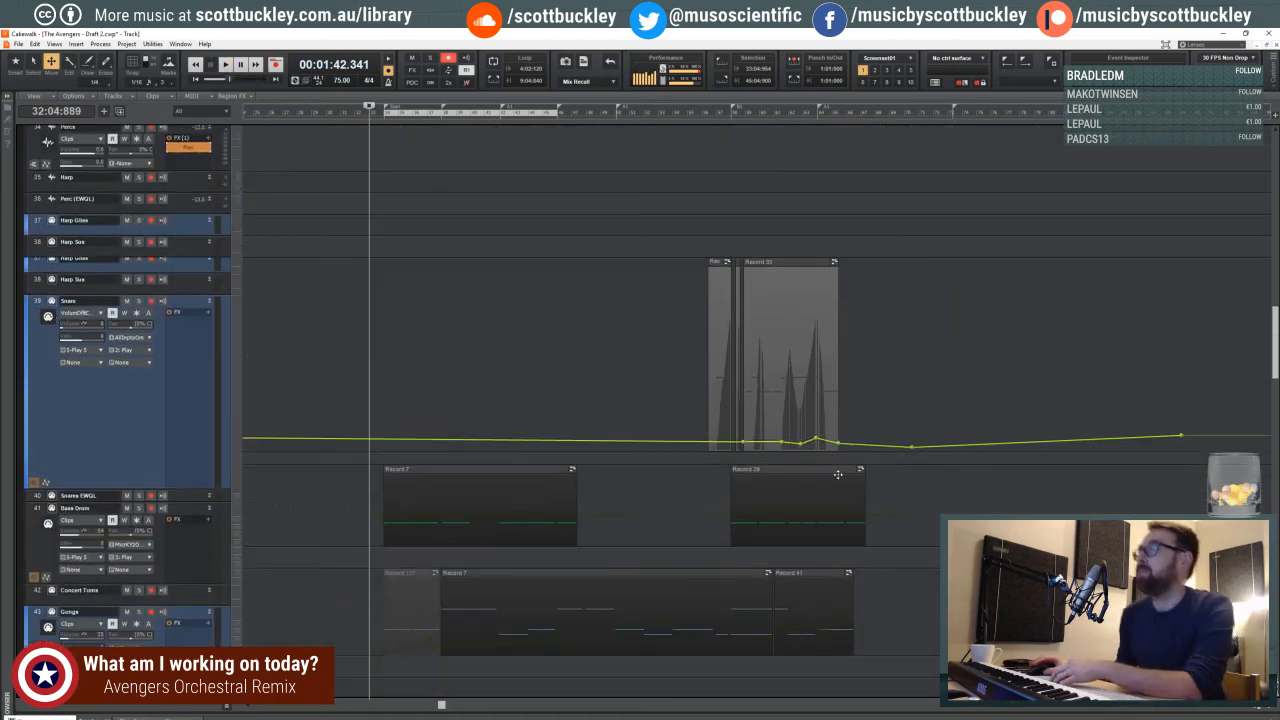
pyautogui.scroll(-8, 850, 470)
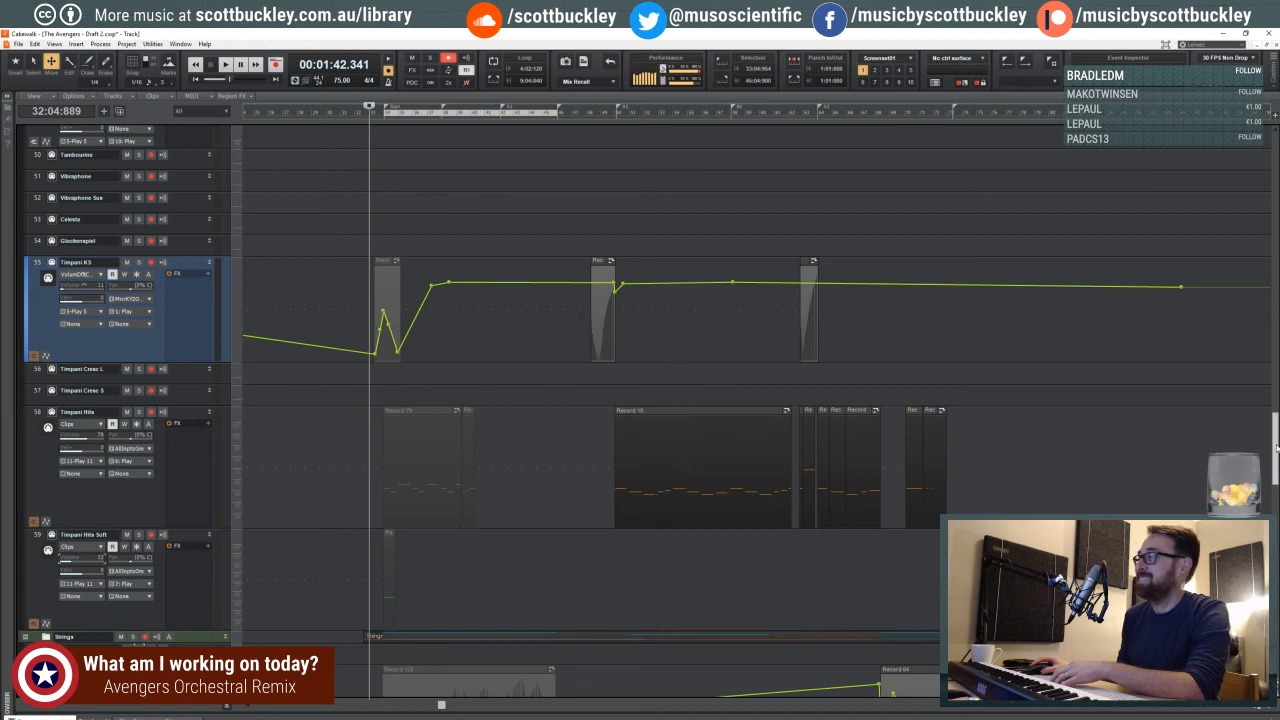
pyautogui.moveTo(1277, 448); pyautogui.dragTo(1277, 600)
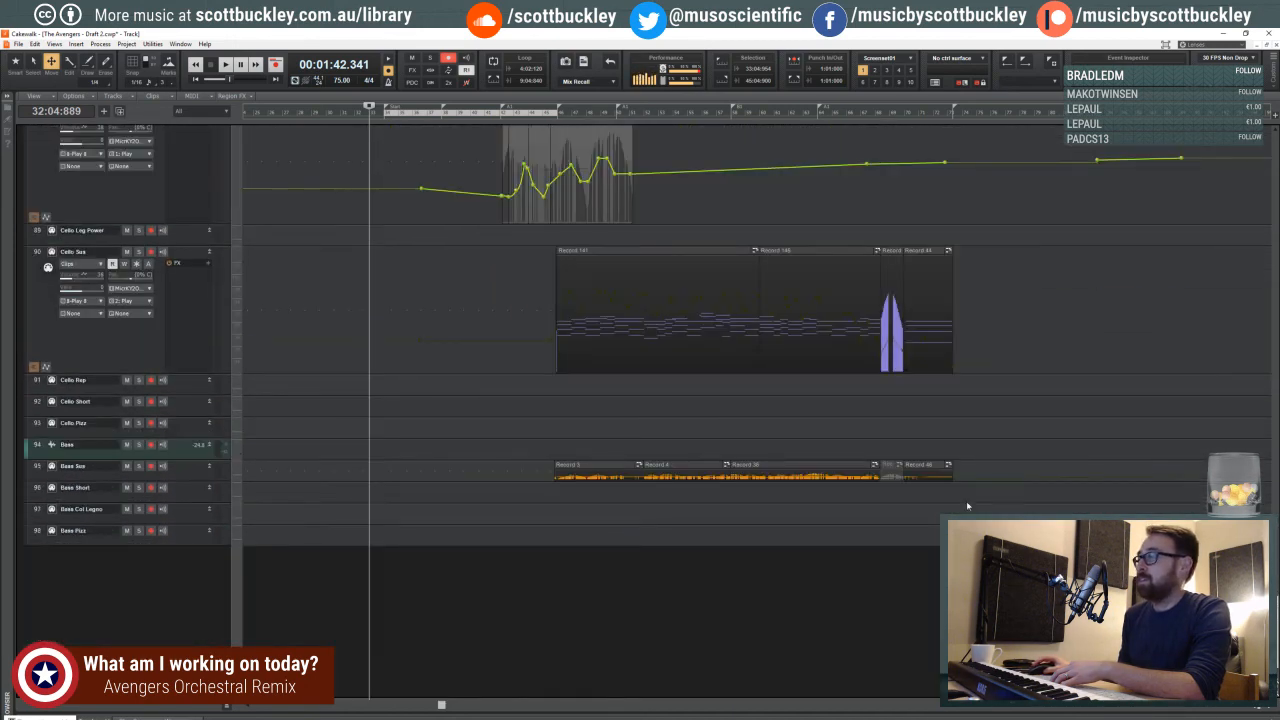
# - Enlarge the Bass Sus track and slightly raise the end of its volume envelope in the last clip, around measure 72
pyautogui.moveTo(196, 477); pyautogui.dragTo(194, 571)
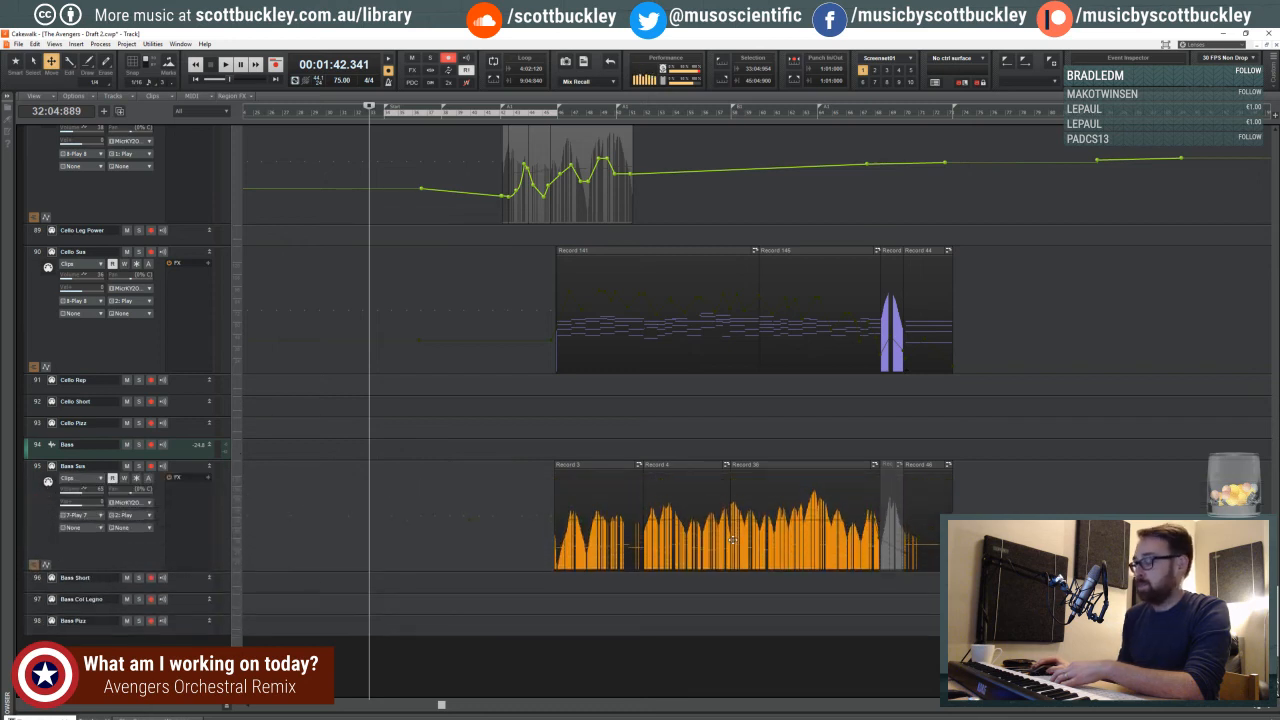
pyautogui.keyDown('shift'); pyautogui.click(927, 541); pyautogui.keyUp('shift')
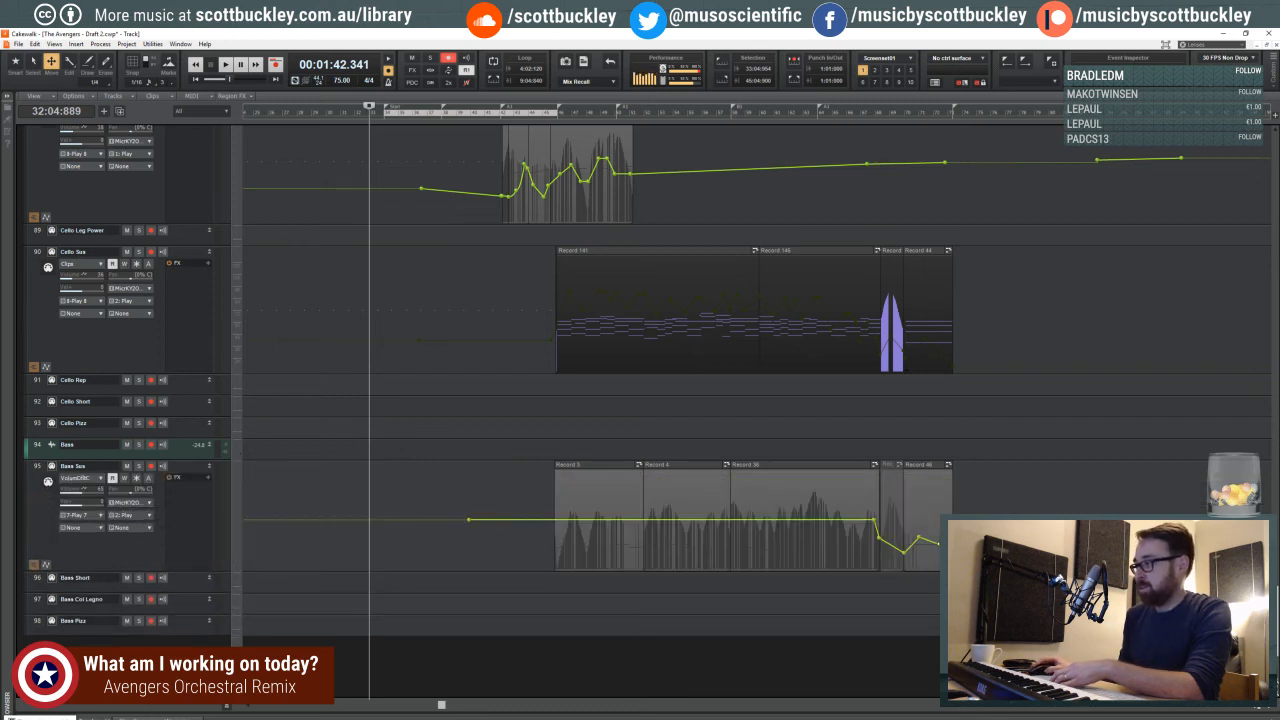
pyautogui.moveTo(952, 549); pyautogui.dragTo(952, 543)
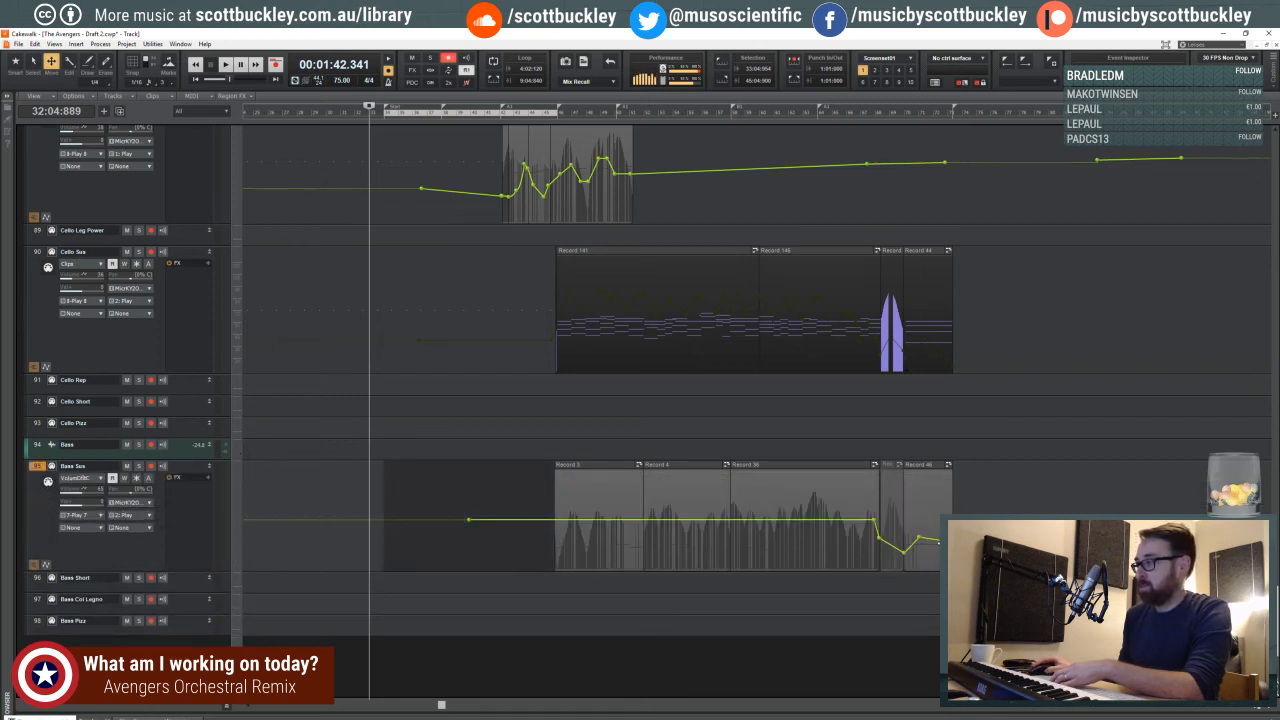
pyautogui.moveTo(922, 541); pyautogui.dragTo(938, 541)
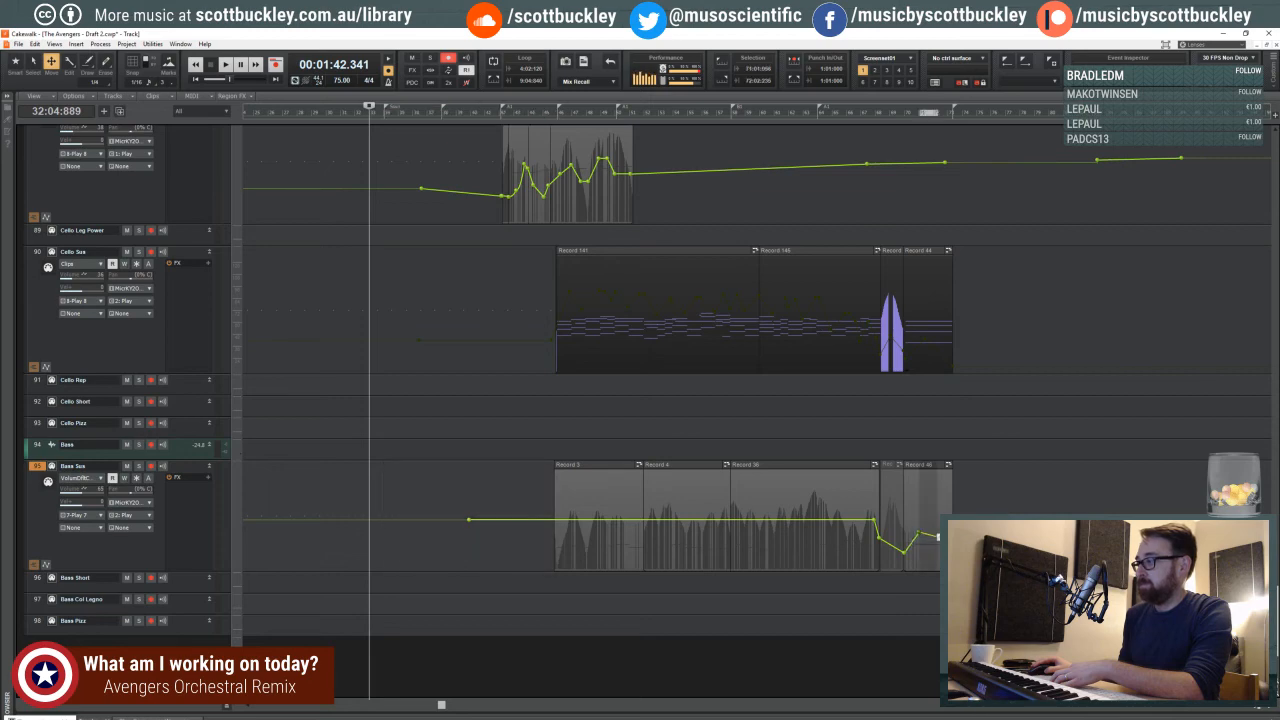
pyautogui.click(901, 450)
pyautogui.click(923, 545)
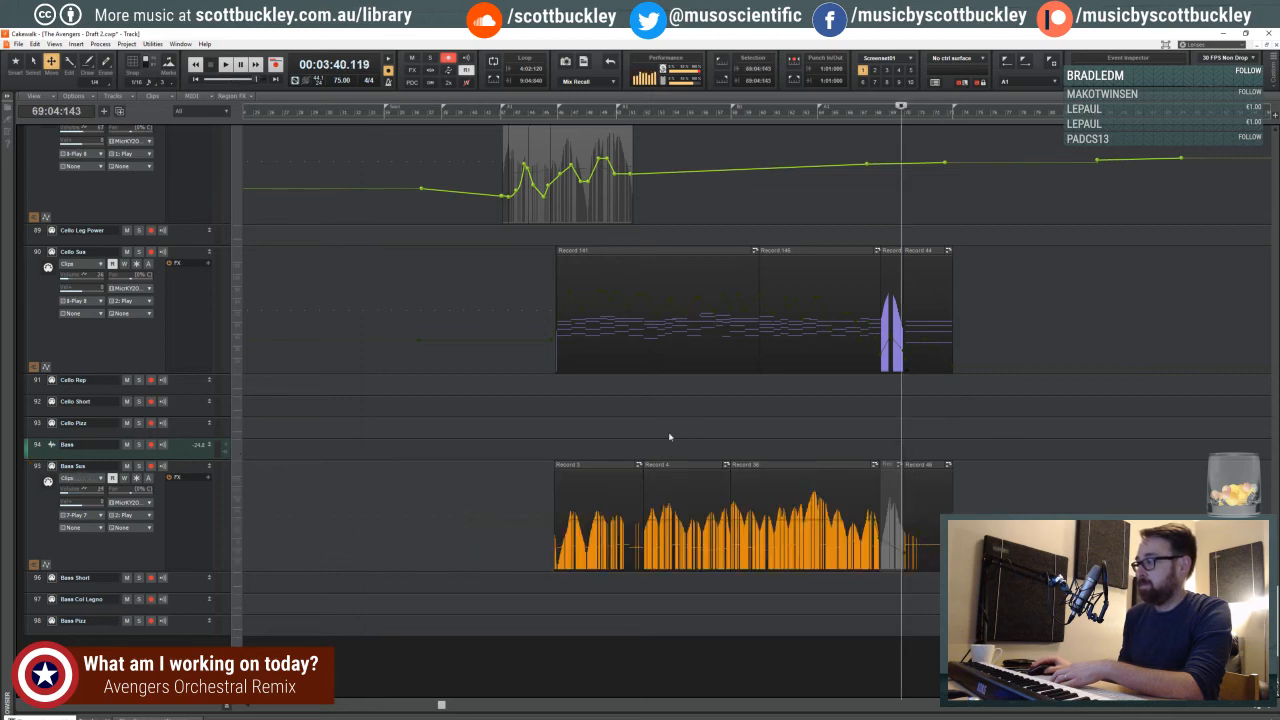
# - Unmute the Womens clip at the Start marker, cue the playhead late in measure 33, and disarm the Womens track
pyautogui.click(466, 366)
pyautogui.scroll(3, 466, 368)
pyautogui.scroll(15, 467, 368)
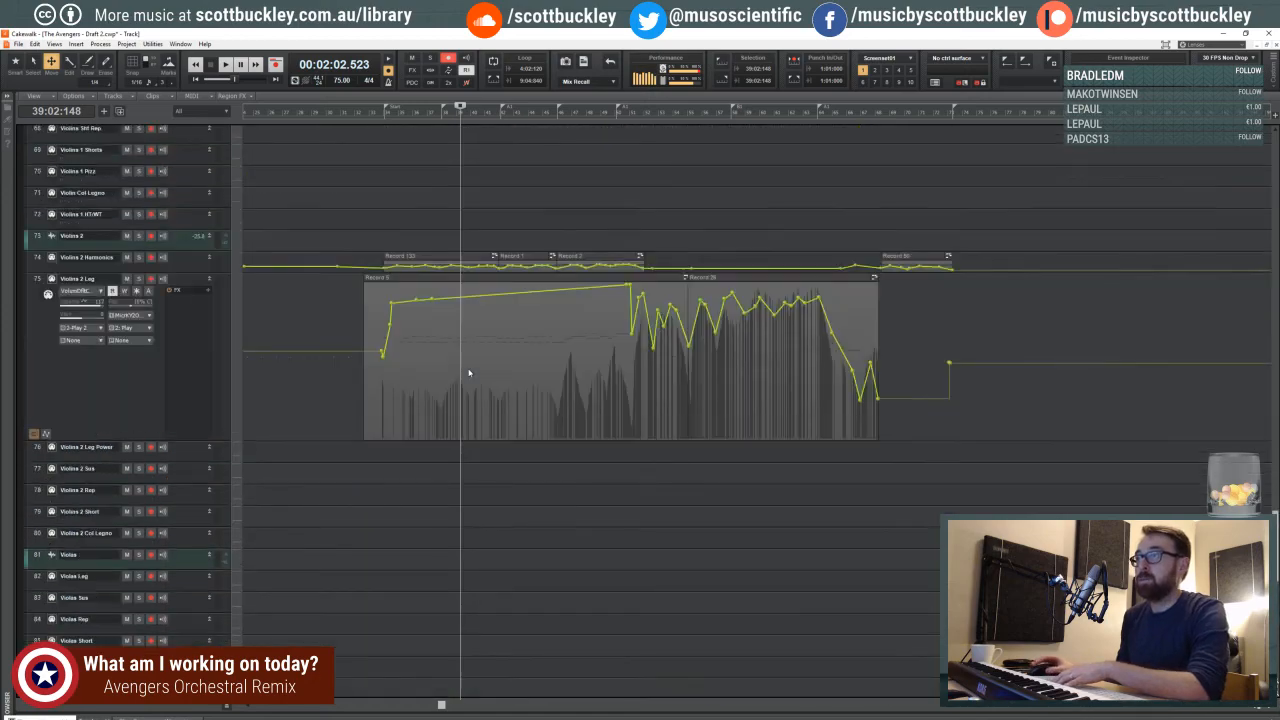
pyautogui.scroll(15, 471, 369)
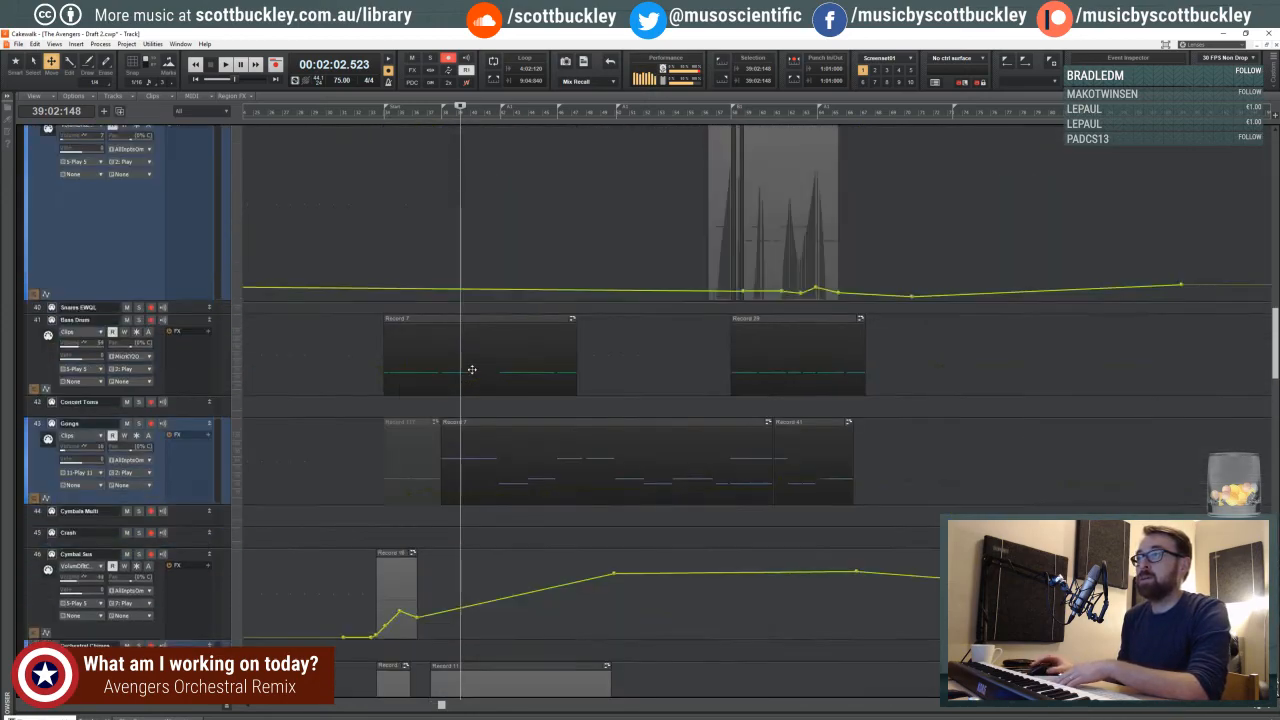
pyautogui.scroll(6, 471, 369)
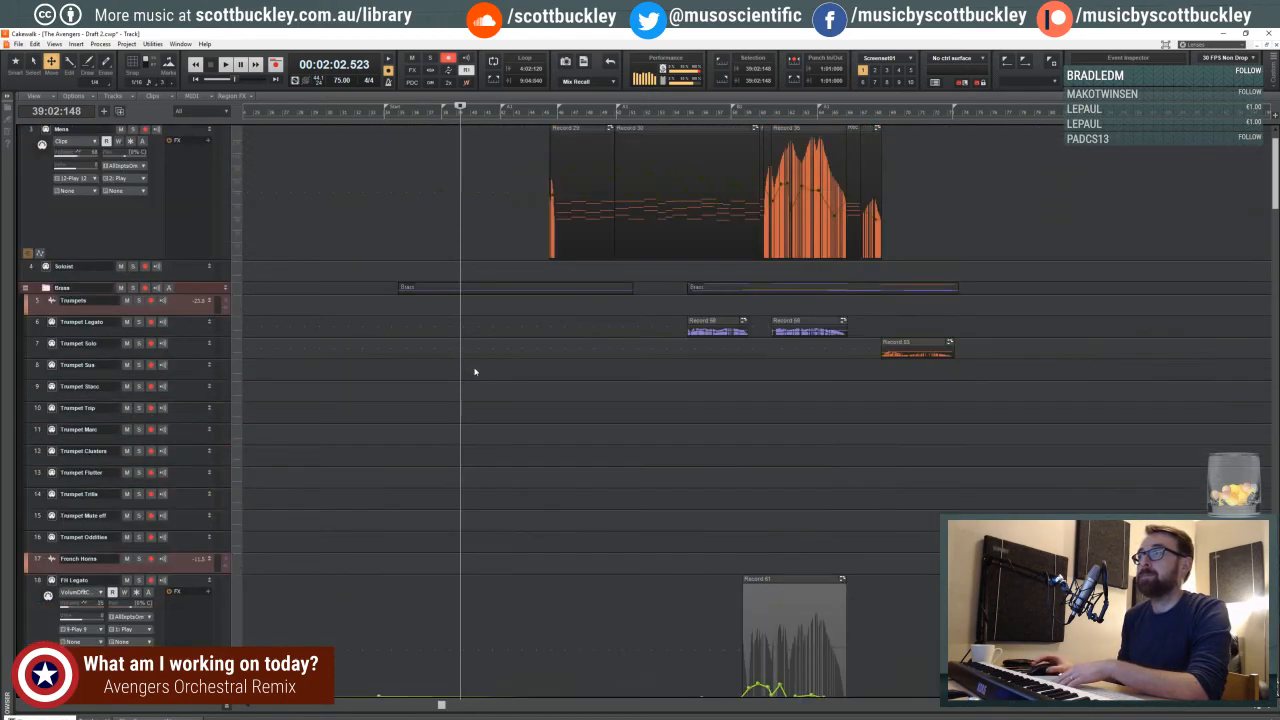
pyautogui.click(444, 192)
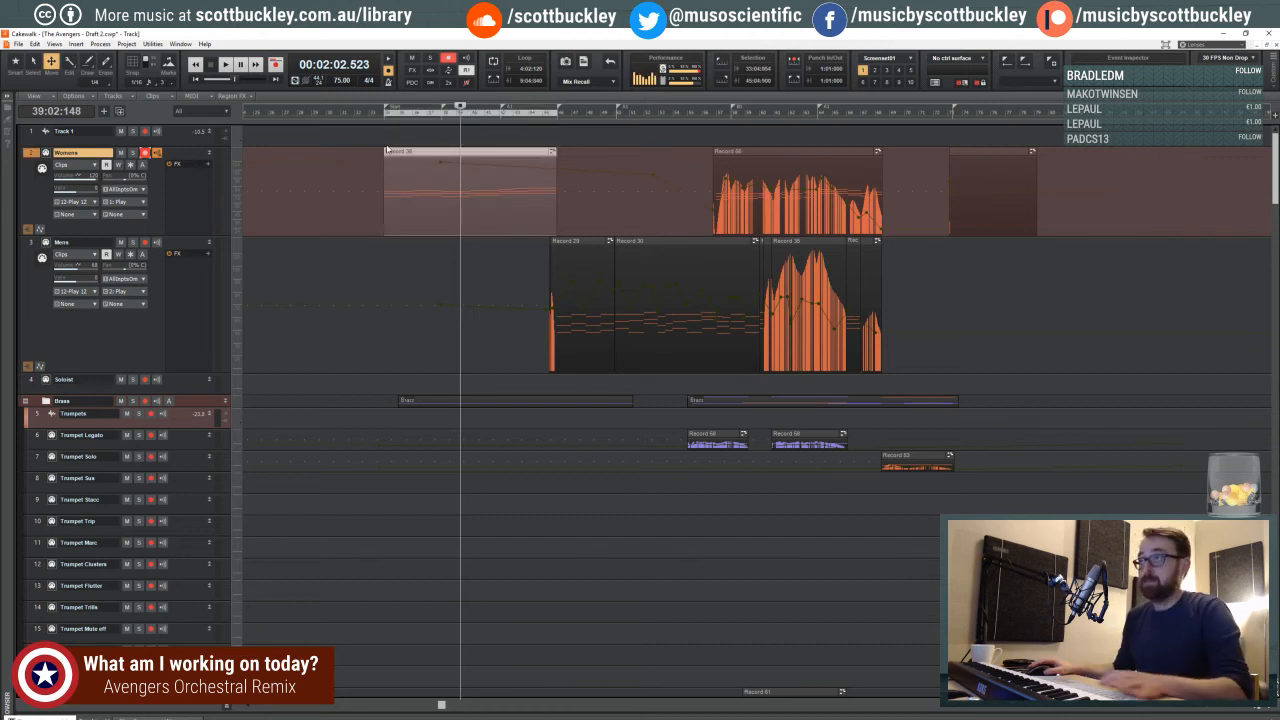
pyautogui.click(380, 137)
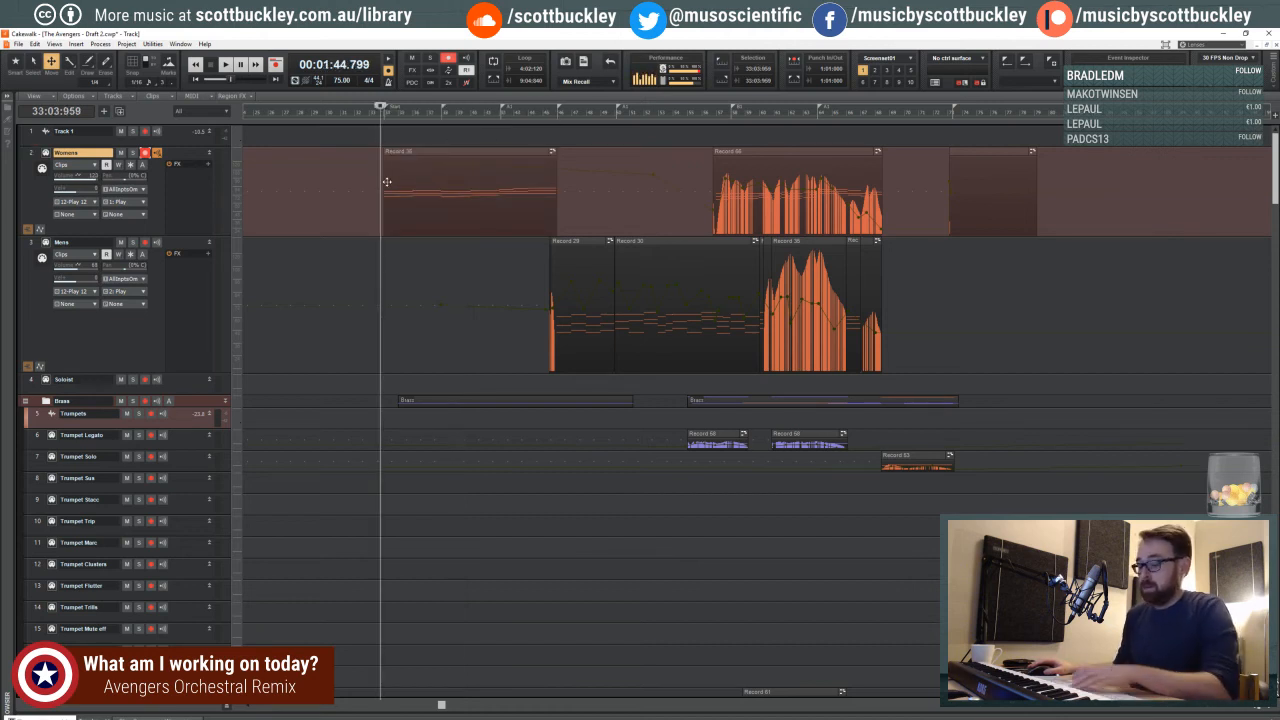
pyautogui.click(146, 155)
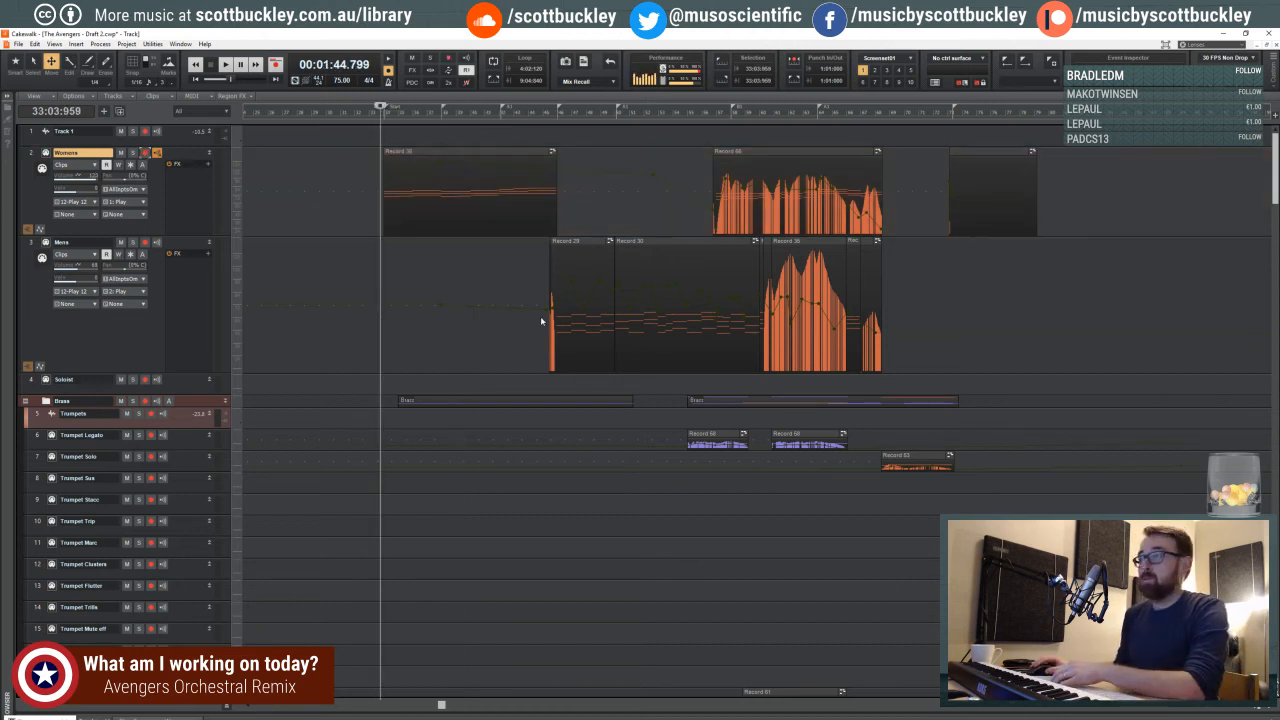
# - Enlarge the Womens track and add volume envelope nodes at the start of its first clip and near measure 35
pyautogui.scroll(3, 617, 355)
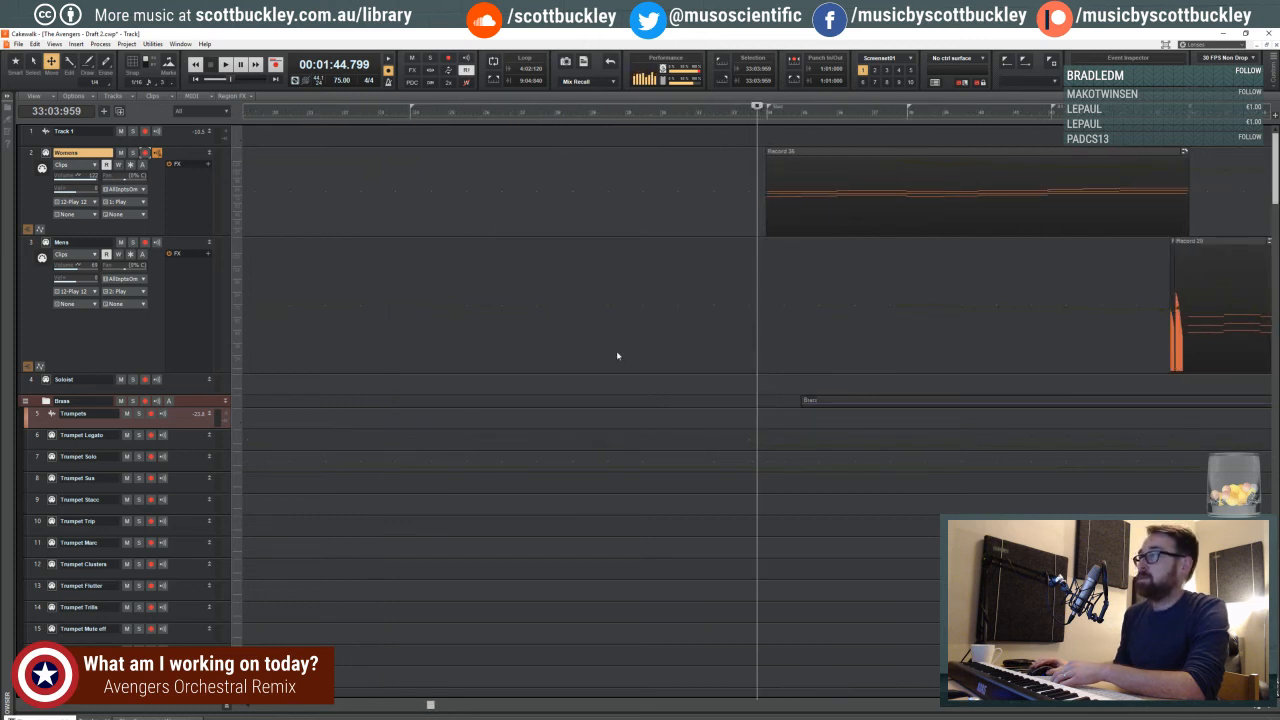
pyautogui.moveTo(203, 239); pyautogui.dragTo(204, 276)
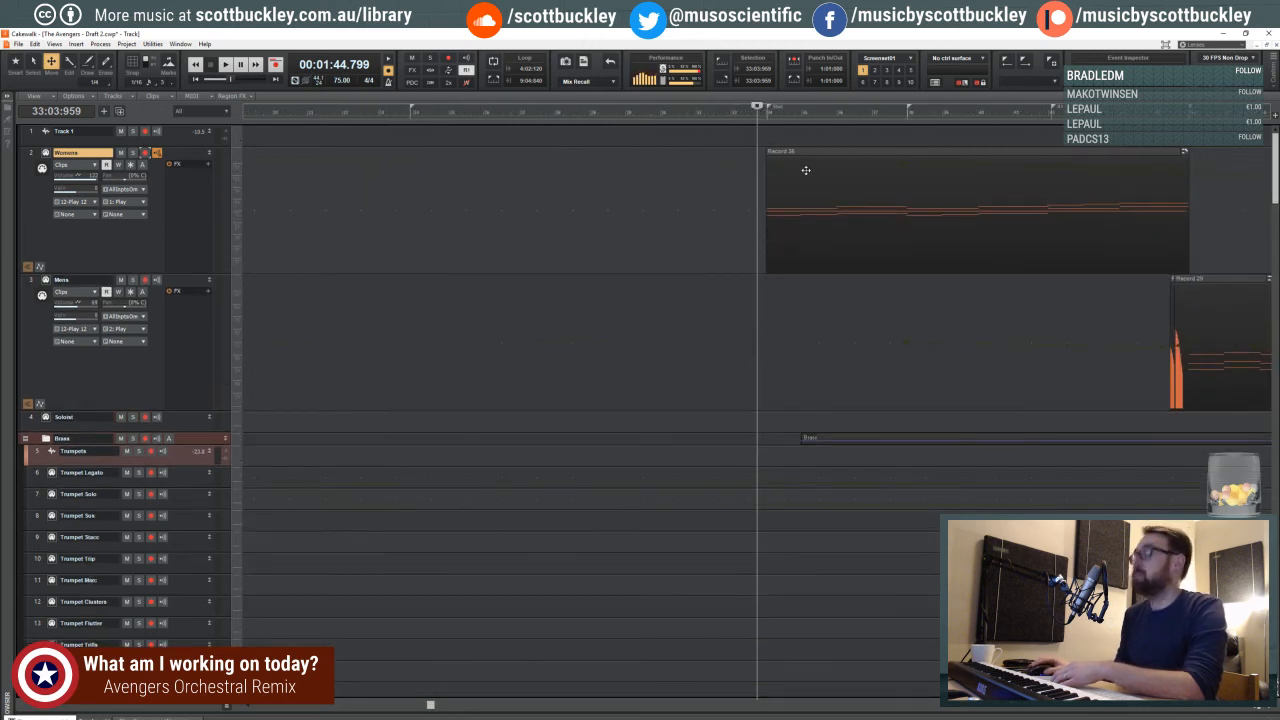
pyautogui.keyDown('shift'); pyautogui.click(803, 162); pyautogui.keyUp('shift')
pyautogui.doubleClick(842, 163)
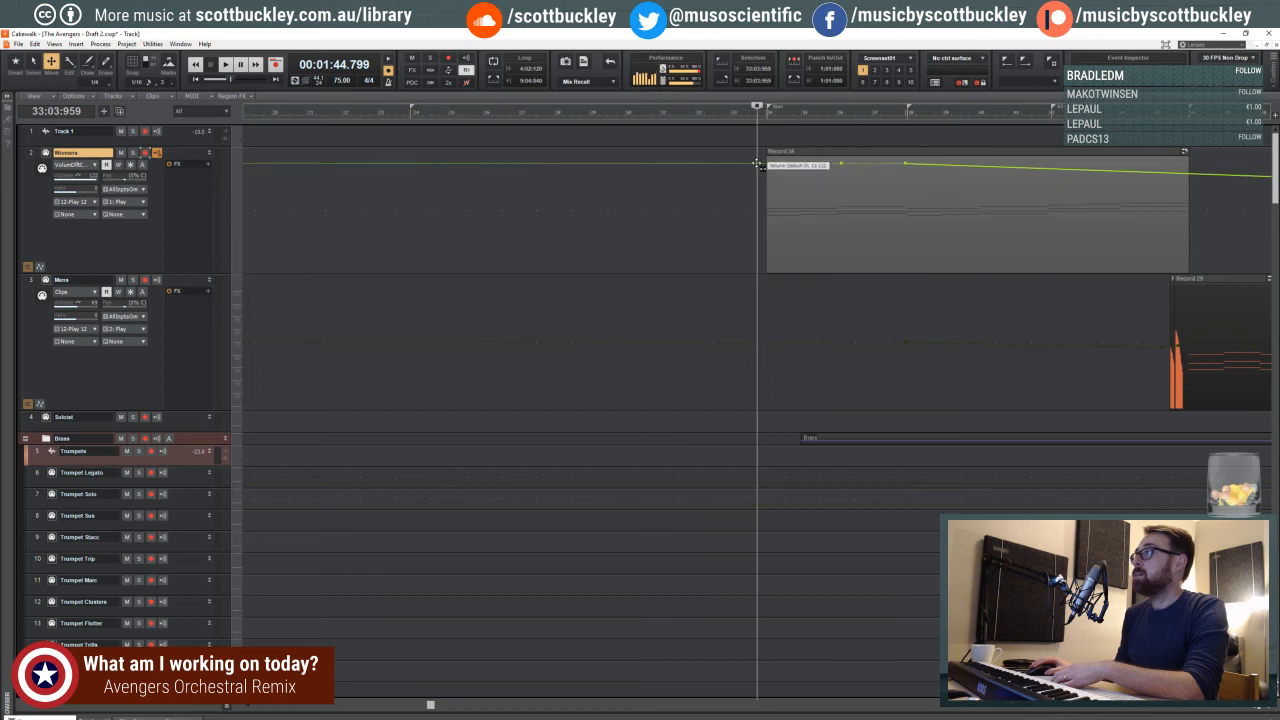
pyautogui.click(767, 165)
pyautogui.click(766, 166)
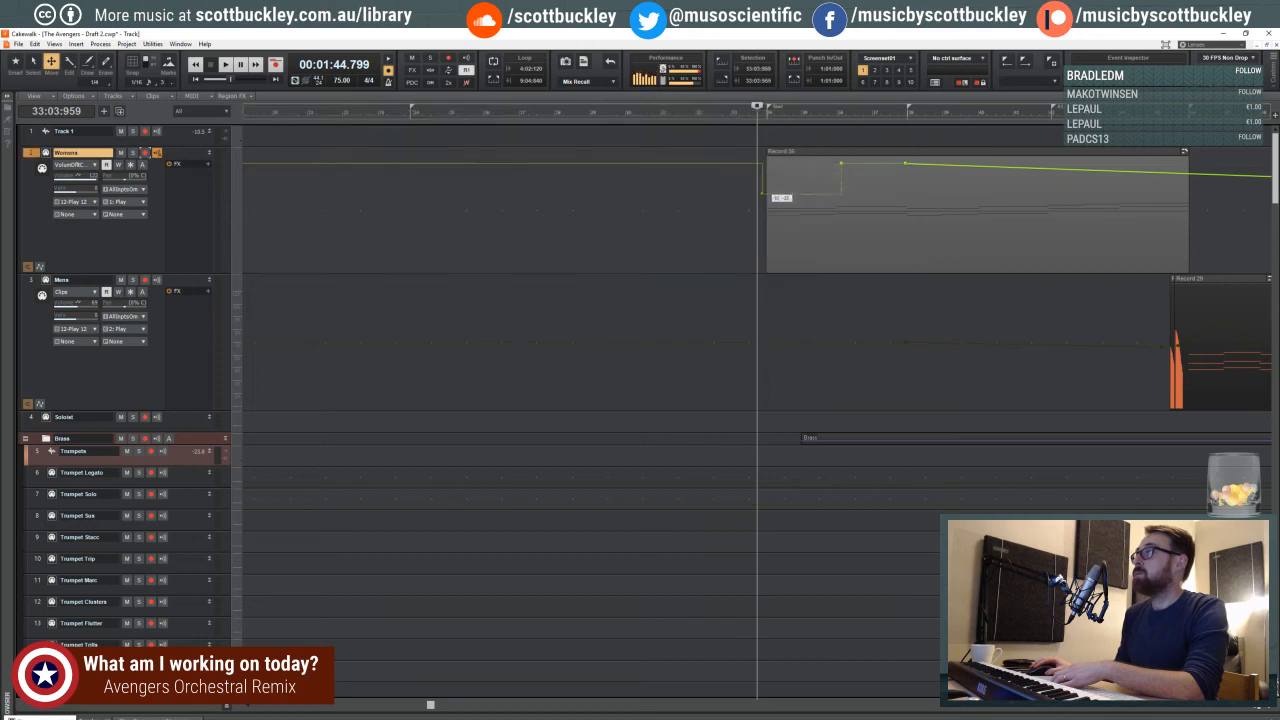
pyautogui.moveTo(762, 193); pyautogui.dragTo(837, 161)
pyautogui.doubleClick(807, 209)
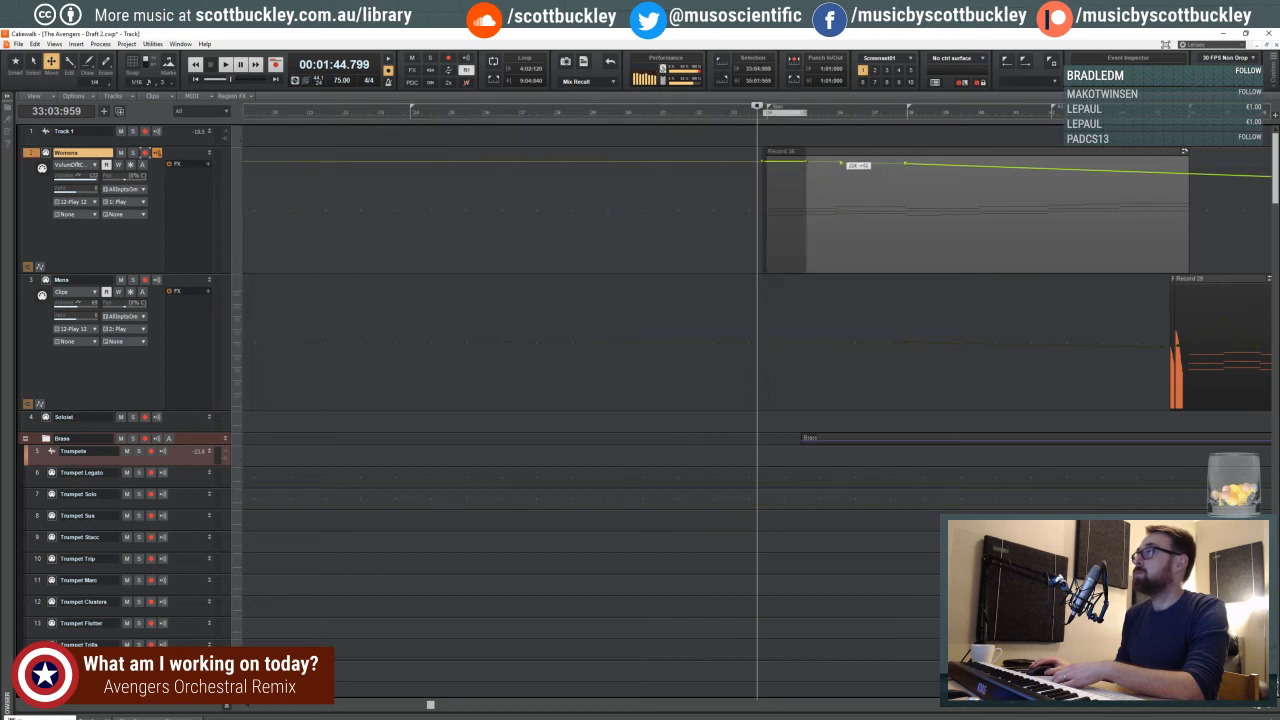
# - Delete the Womens volume node at measure 38 and raise the node at the end of the first clip
pyautogui.click(811, 153)
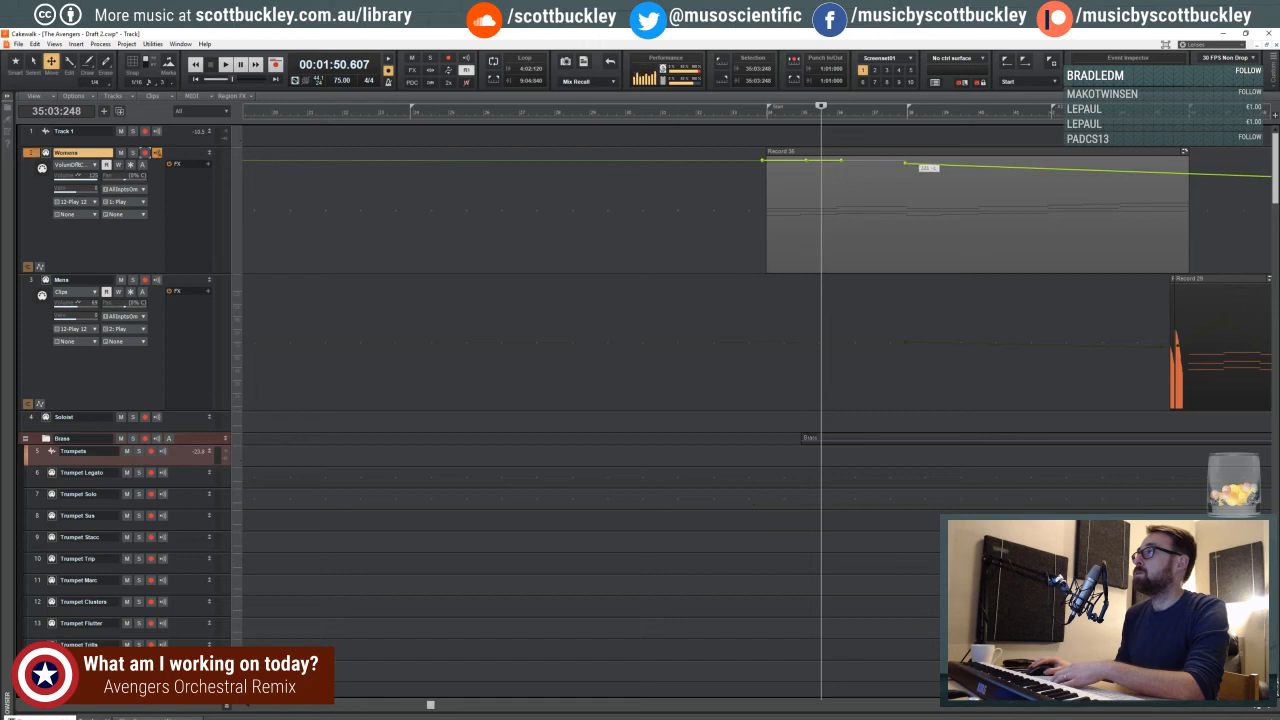
pyautogui.click(916, 166)
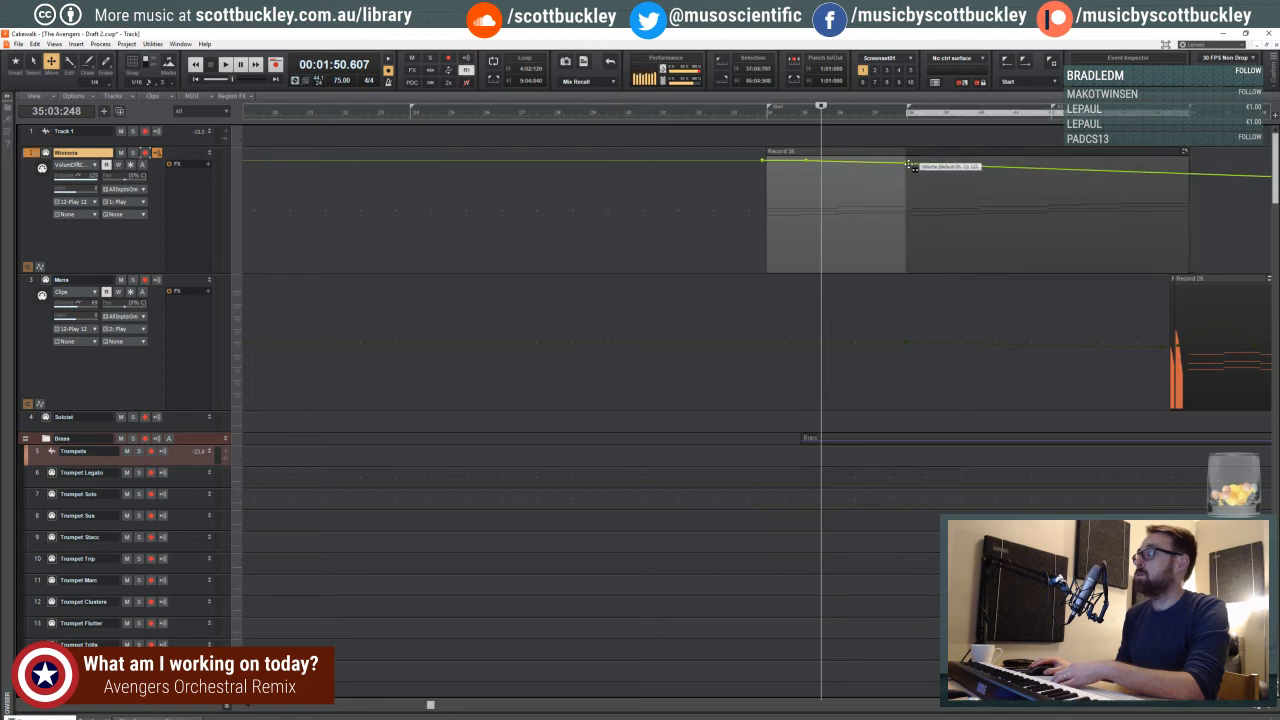
pyautogui.press('Delete')
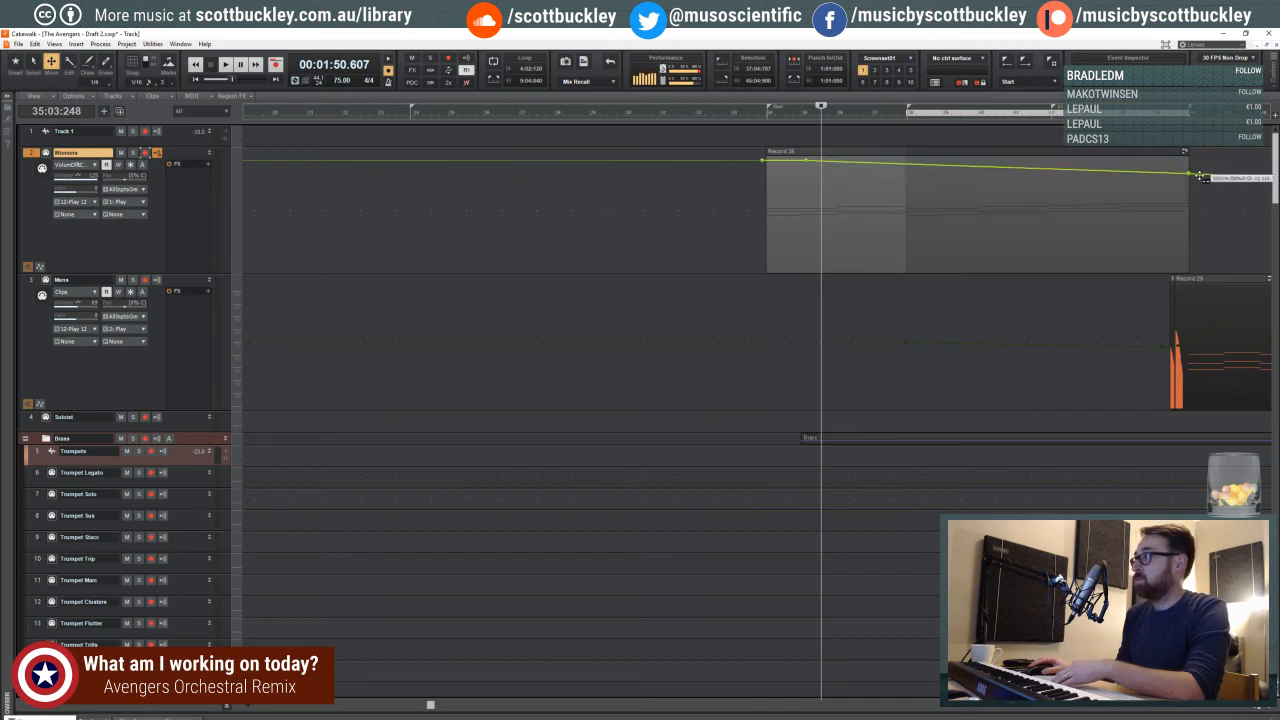
pyautogui.moveTo(1190, 175); pyautogui.dragTo(1200, 169)
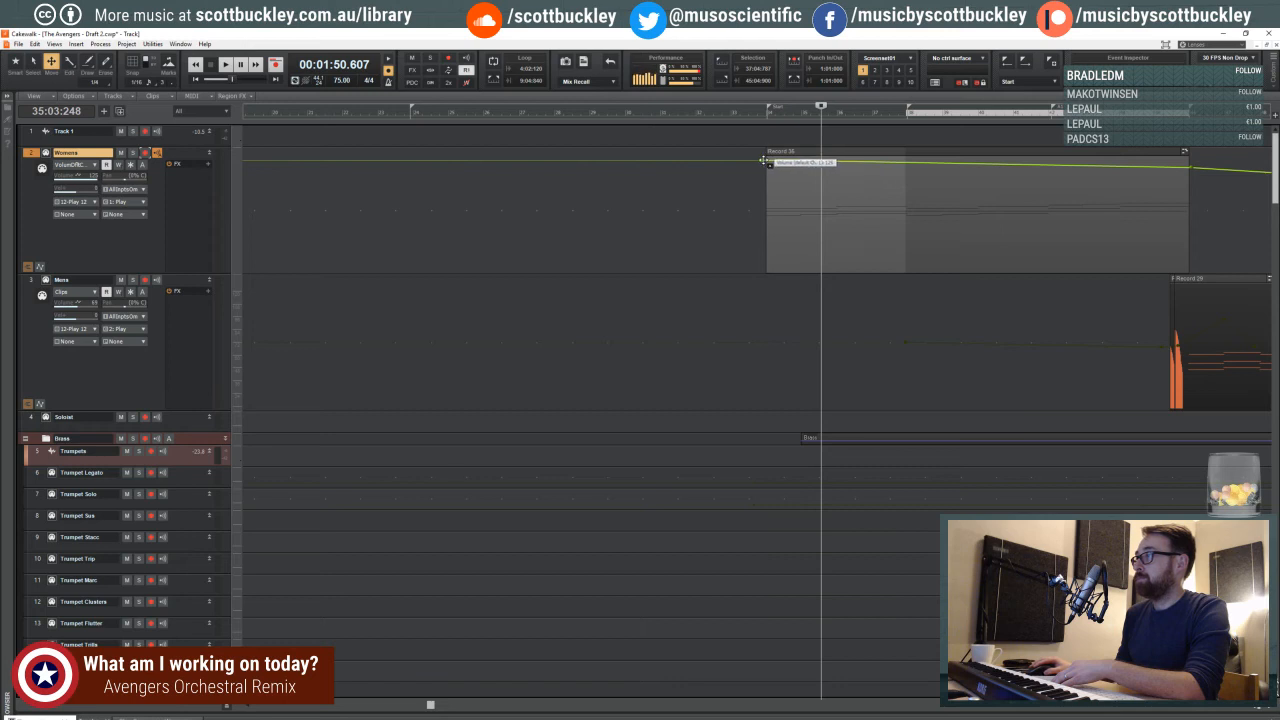
# - Play from late measure 33 while pulling the Womens volume envelope down to near silence from measure 34 to measure 37
pyautogui.moveTo(763, 160); pyautogui.dragTo(763, 175)
pyautogui.click(758, 114)
pyautogui.press('space')
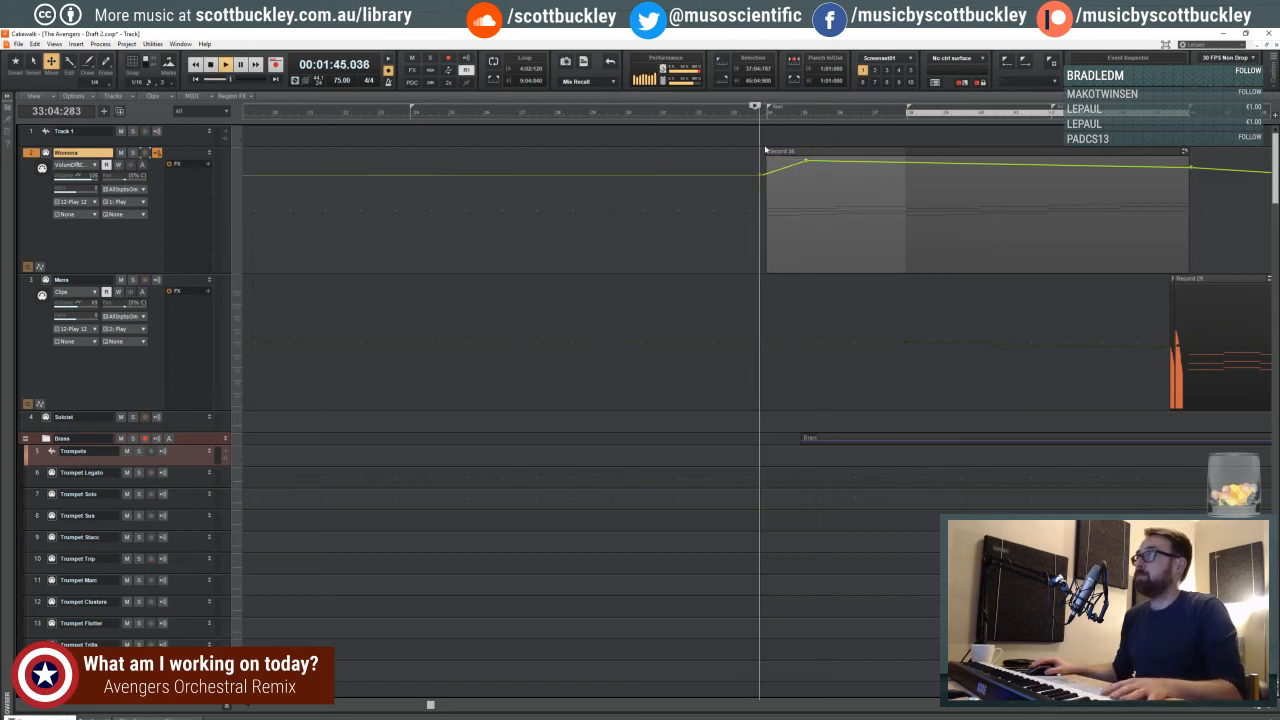
pyautogui.moveTo(764, 175); pyautogui.dragTo(765, 231)
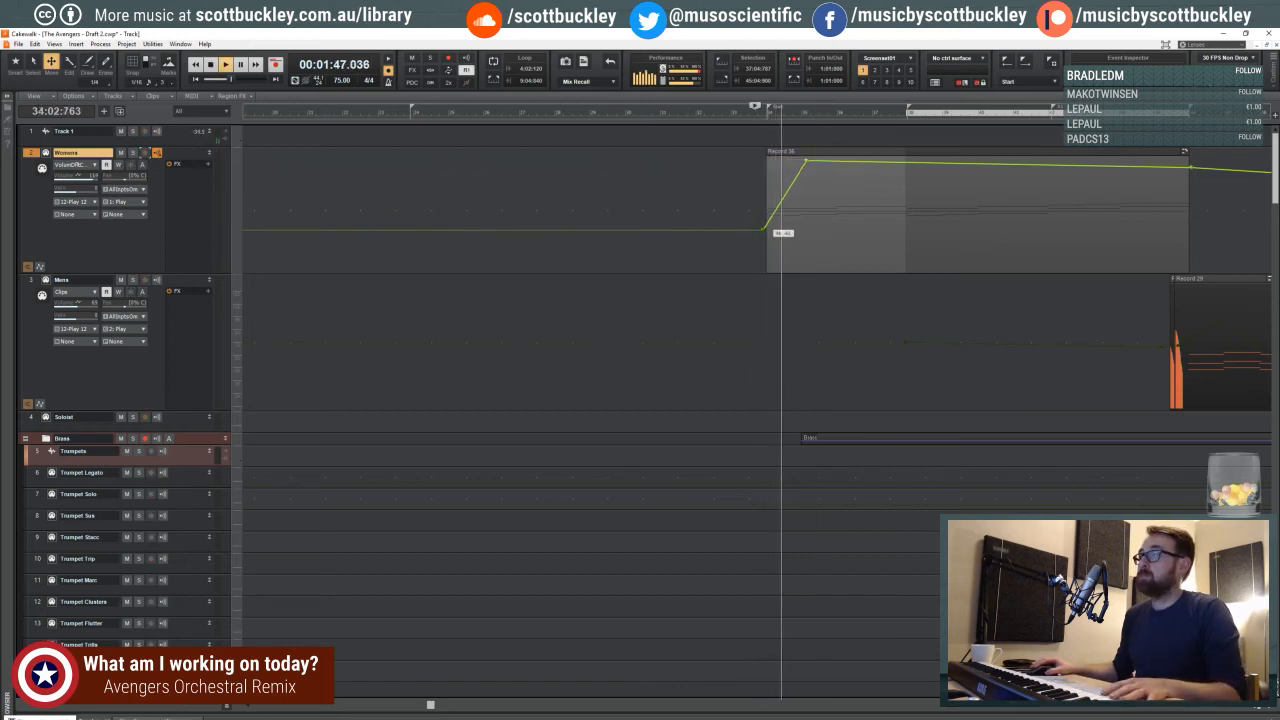
pyautogui.moveTo(808, 161); pyautogui.dragTo(874, 270)
pyautogui.moveTo(810, 227); pyautogui.dragTo(808, 270)
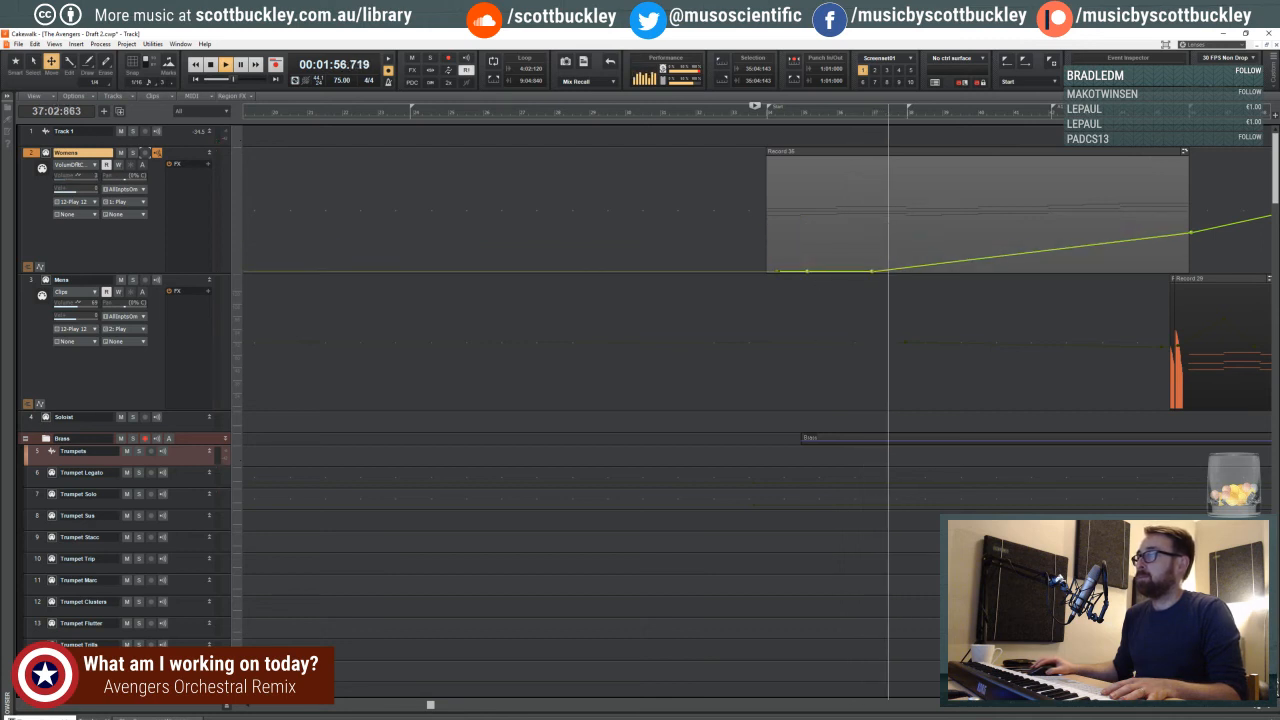
# - Shape a Womens volume swell that rises from about measure 38 to a peak near measure 40 and dips at measure 42
pyautogui.moveTo(906, 268); pyautogui.dragTo(1048, 240)
pyautogui.click(886, 270)
pyautogui.click(914, 259)
pyautogui.click(957, 224)
pyautogui.click(1009, 216)
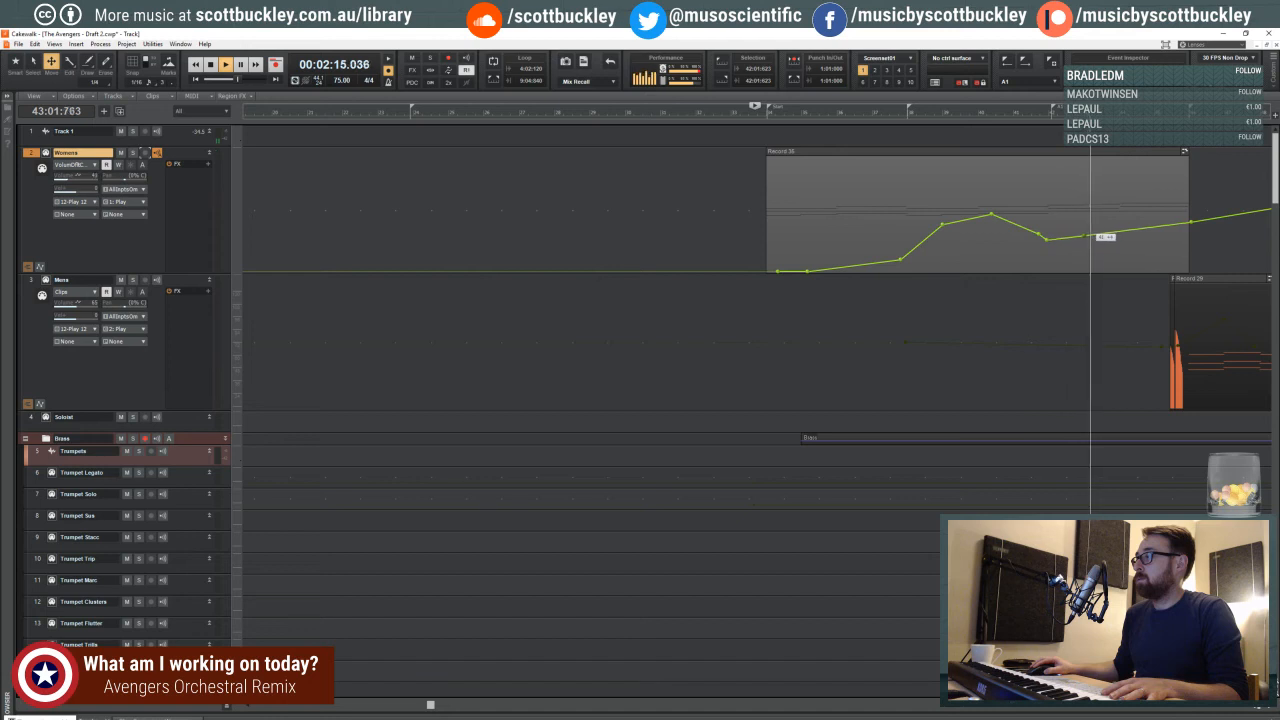
# - Add small Womens volume swells around measures 43 and 44, and fade the envelope to silence at the clip's end
pyautogui.click(1099, 231)
pyautogui.moveTo(1088, 234); pyautogui.dragTo(1186, 243)
pyautogui.click(1129, 249)
pyautogui.doubleClick(1148, 231)
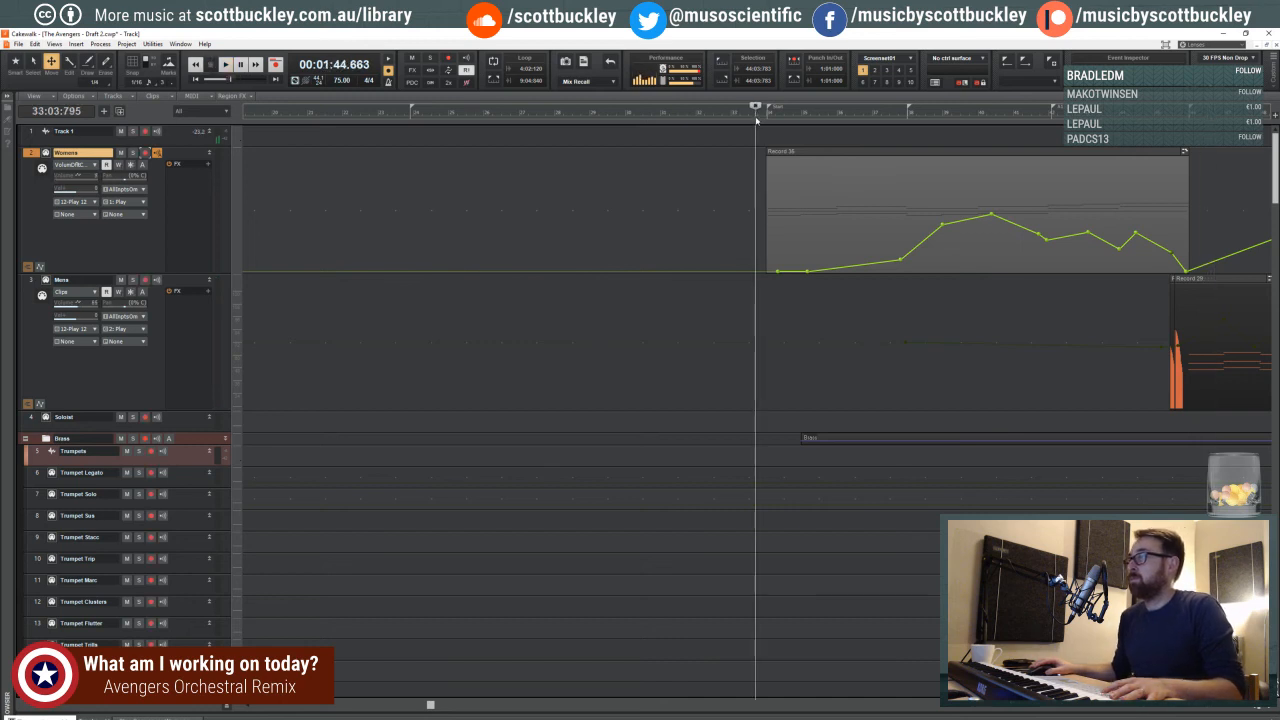
# - Restart playback late in measure 33, stop it, and zoom in on the clip's opening at the Start marker
pyautogui.click(750, 147)
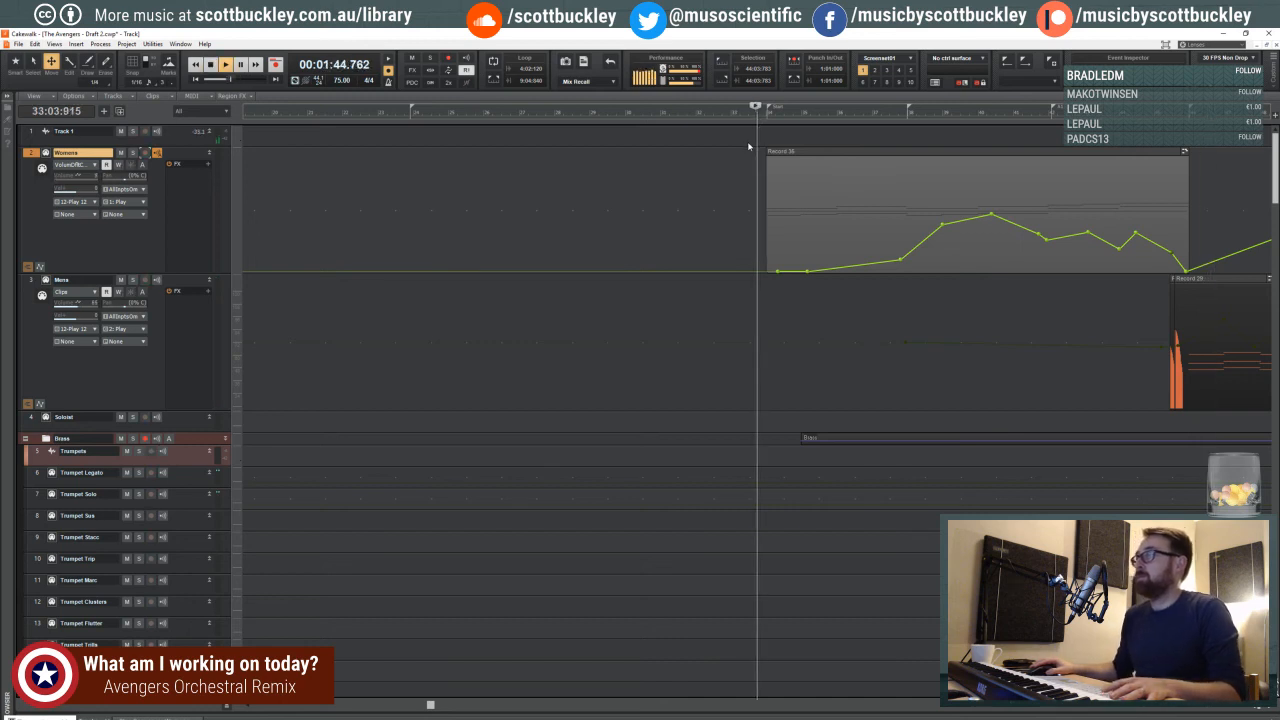
pyautogui.press('space')
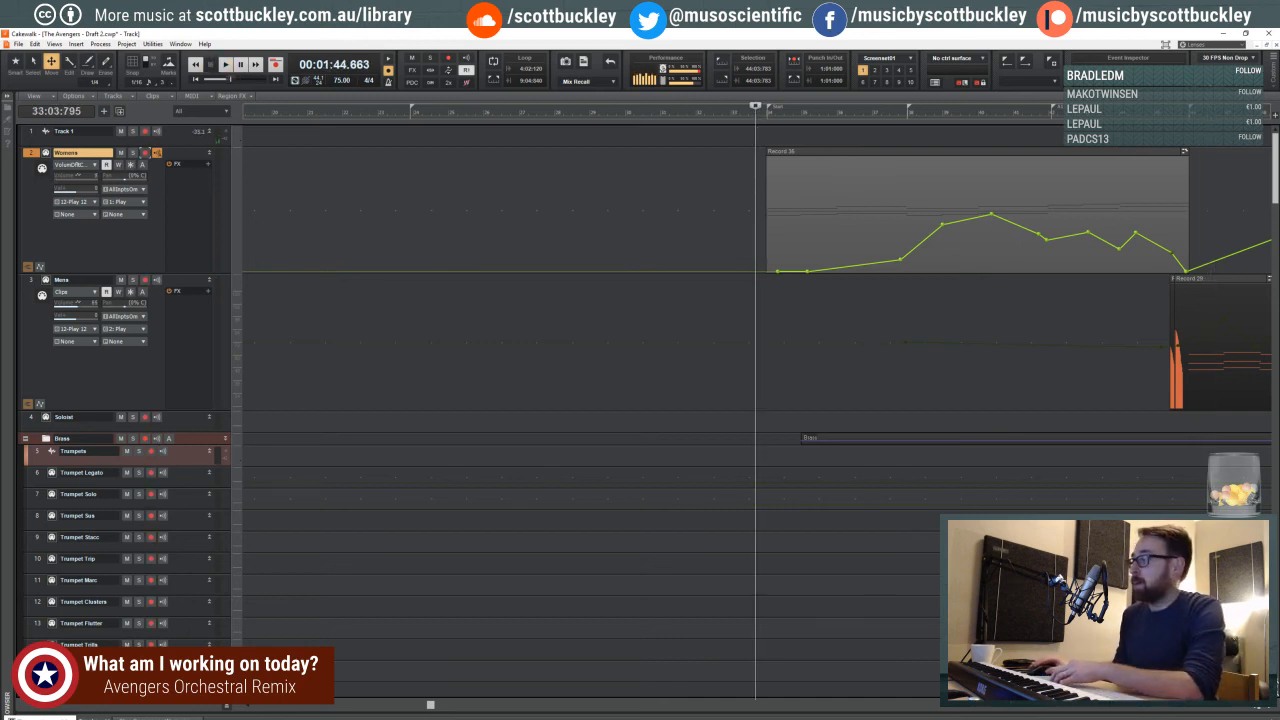
pyautogui.hotkey('ctrl', 'Right')
pyautogui.hotkey('ctrl', 'Right')
pyautogui.hotkey('ctrl', 'Right')
pyautogui.hotkey('ctrl', 'Right')
pyautogui.hotkey('ctrl', 'Right')
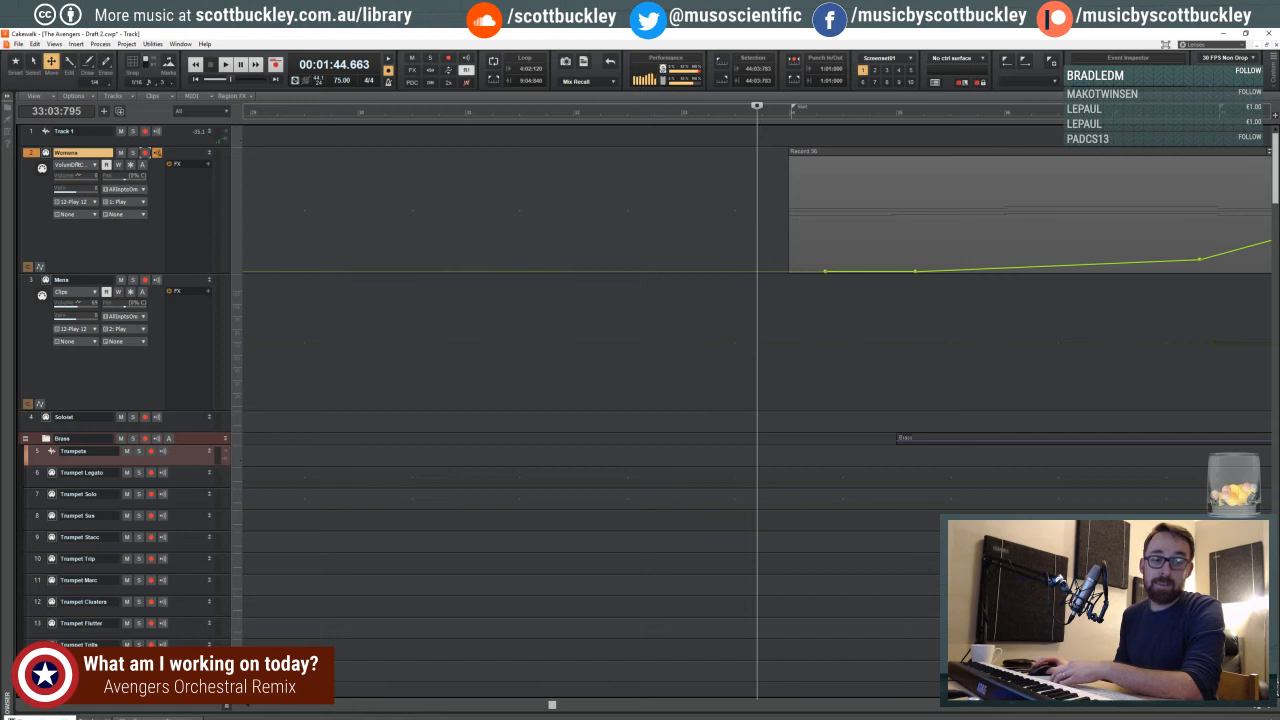
# - Play from late measure 33 and extend the silent start of the Womens volume envelope to just before the clip begins
pyautogui.press('space')
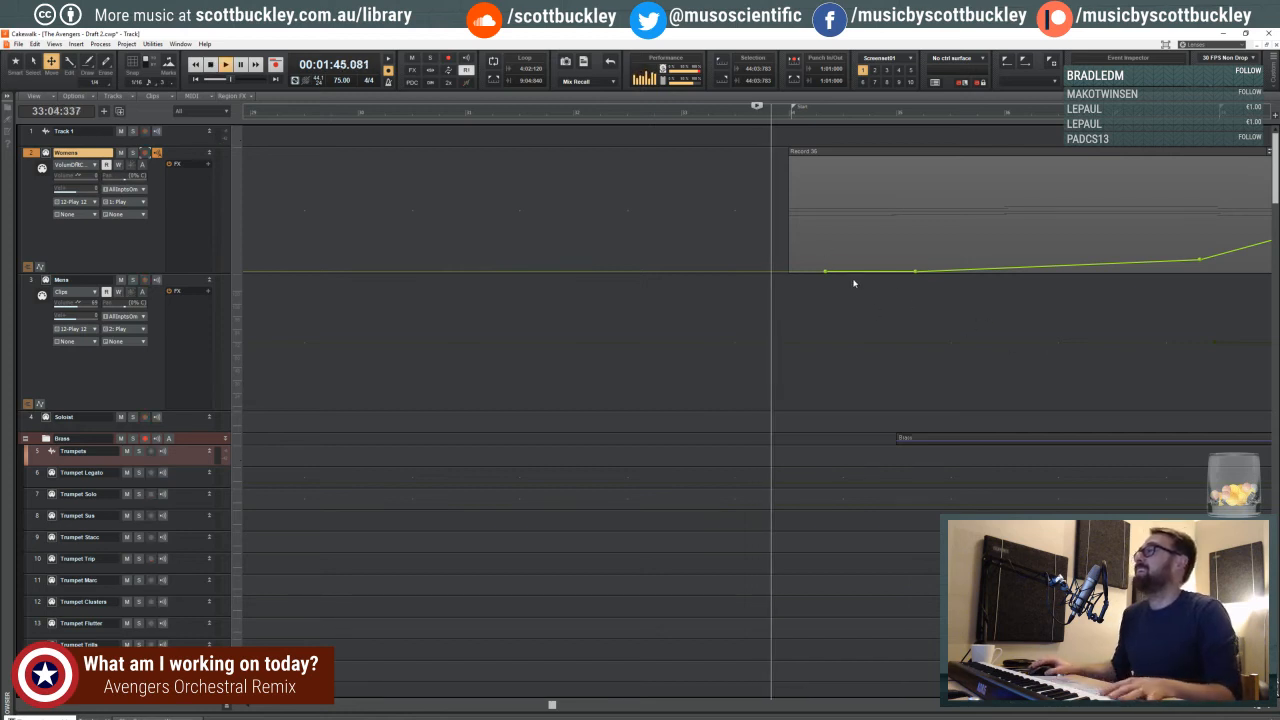
pyautogui.click(801, 271)
pyautogui.moveTo(803, 271); pyautogui.dragTo(852, 272)
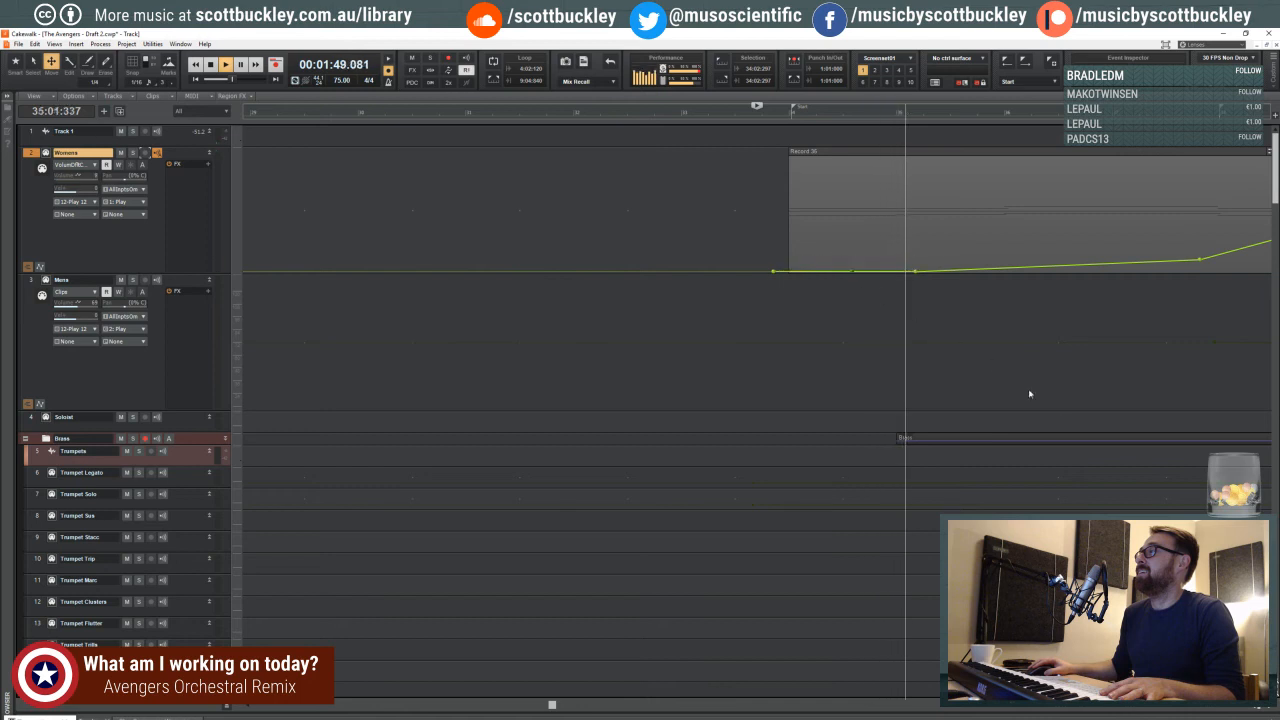
pyautogui.click(1254, 708)
pyautogui.click(1254, 708)
pyautogui.click(1254, 708)
pyautogui.click(1254, 708)
pyautogui.click(1254, 708)
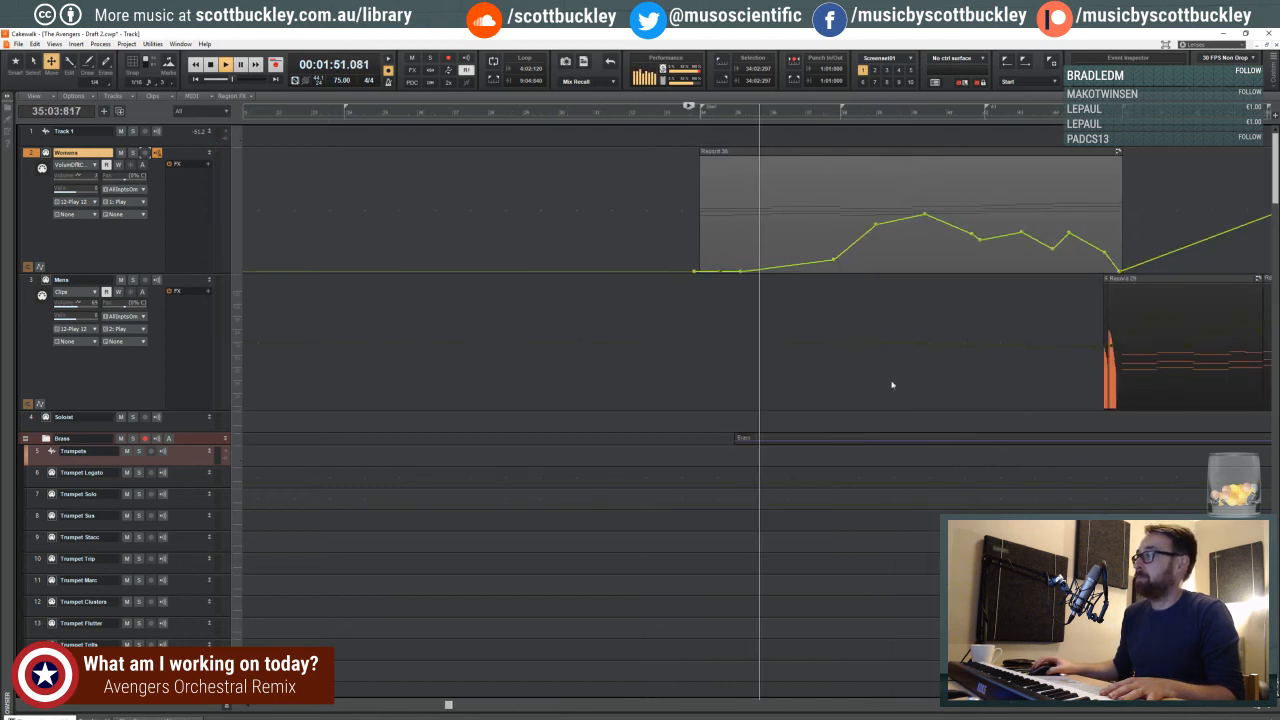
# - Hold the Womens volume silent until measure 38, then shape swells peaking near measures 39, 41, 43 and late in measure 44
pyautogui.moveTo(834, 262); pyautogui.dragTo(940, 203)
pyautogui.click(893, 214)
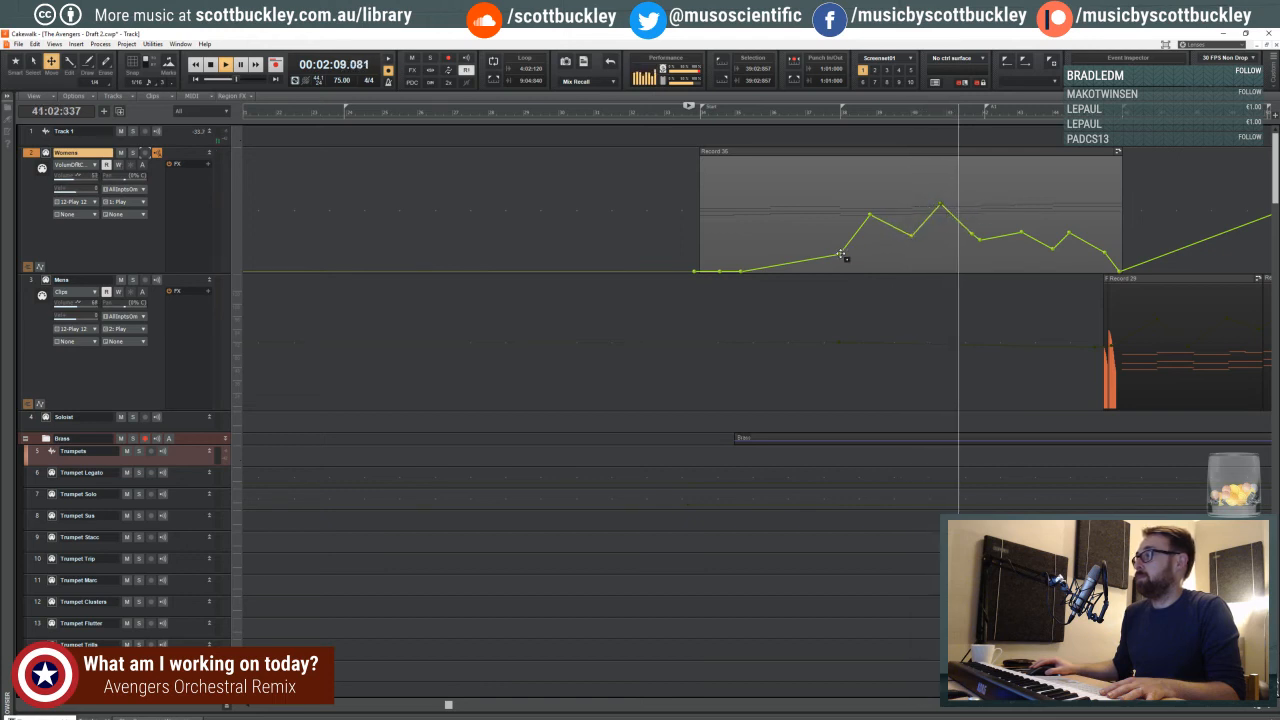
pyautogui.moveTo(841, 254); pyautogui.dragTo(838, 268)
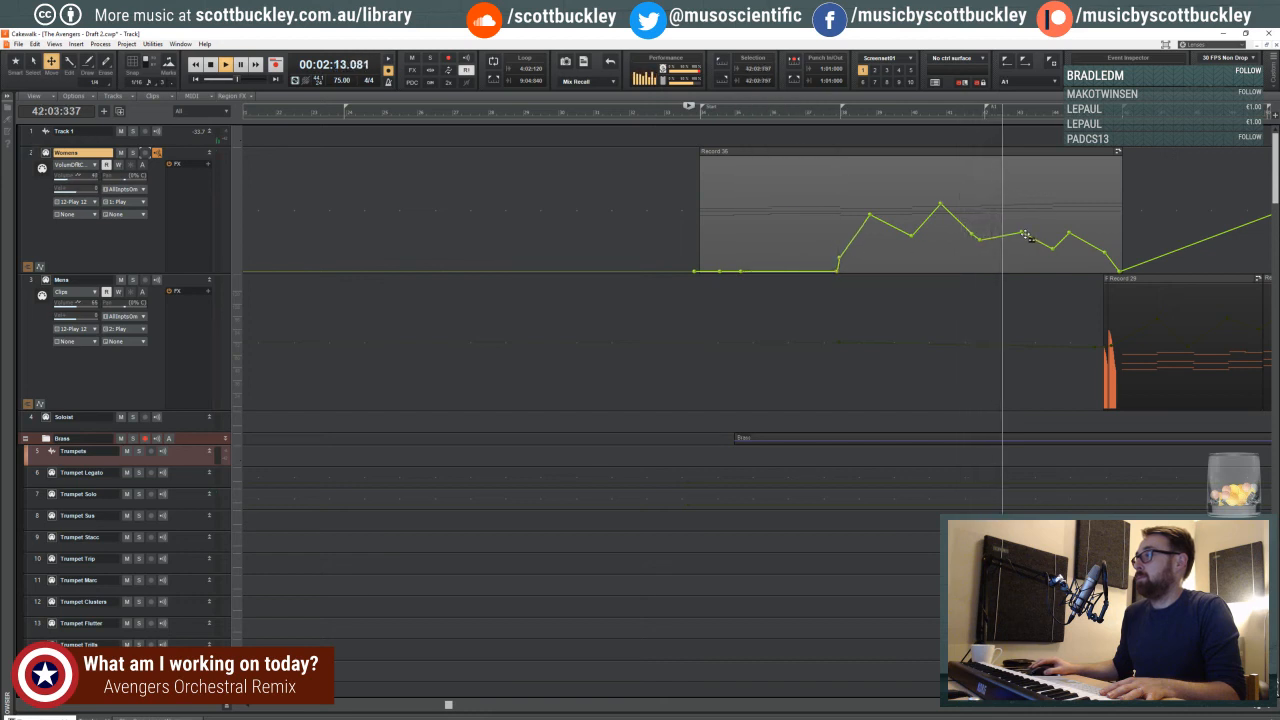
pyautogui.moveTo(1025, 235); pyautogui.dragTo(1075, 215)
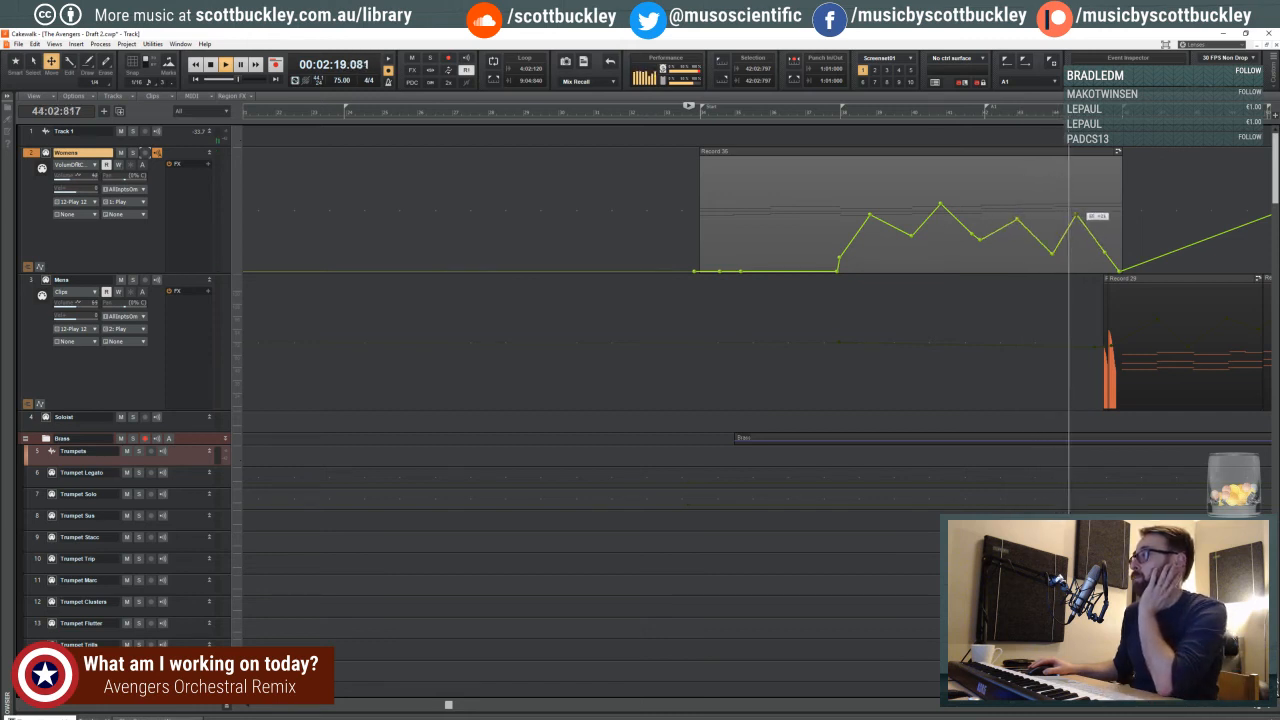
# - Move the Womens swell peak near measure 43 earlier and apply Slow Curve to its rise and fall, replaying from around measure 42
pyautogui.rightClick(1036, 234)
pyautogui.press('Escape')
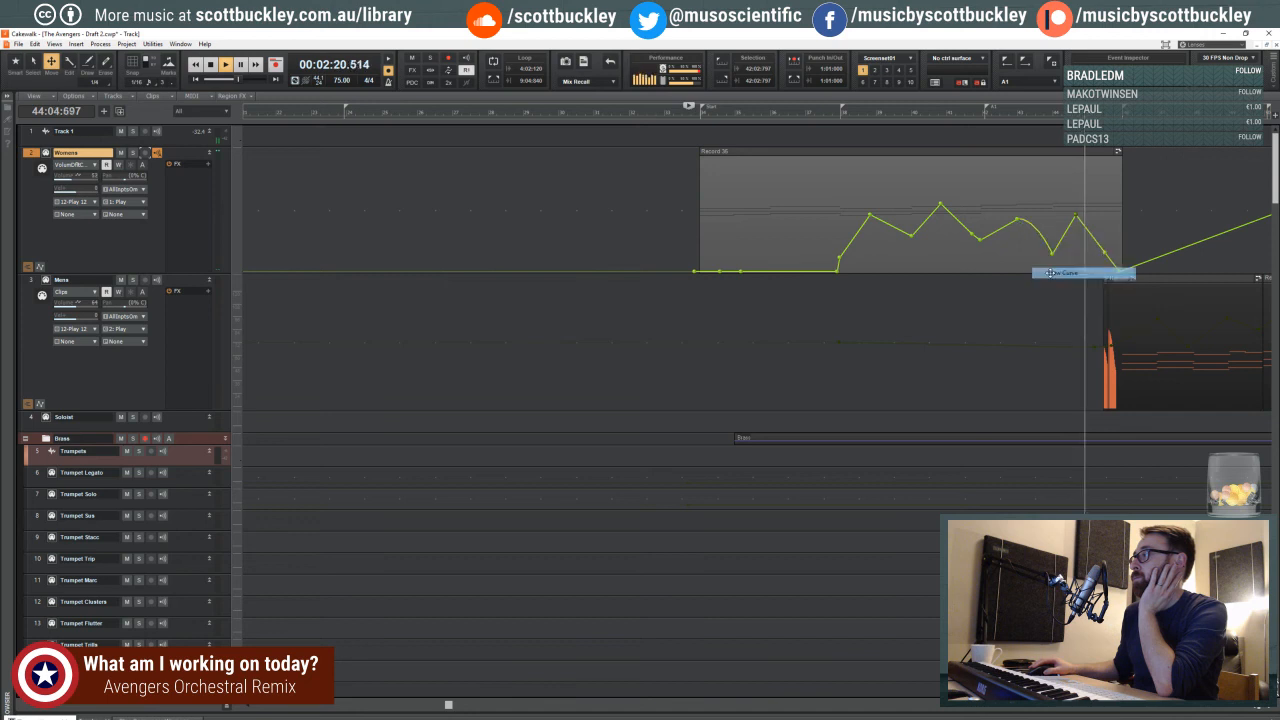
pyautogui.rightClick(1008, 234)
pyautogui.click(1085, 245)
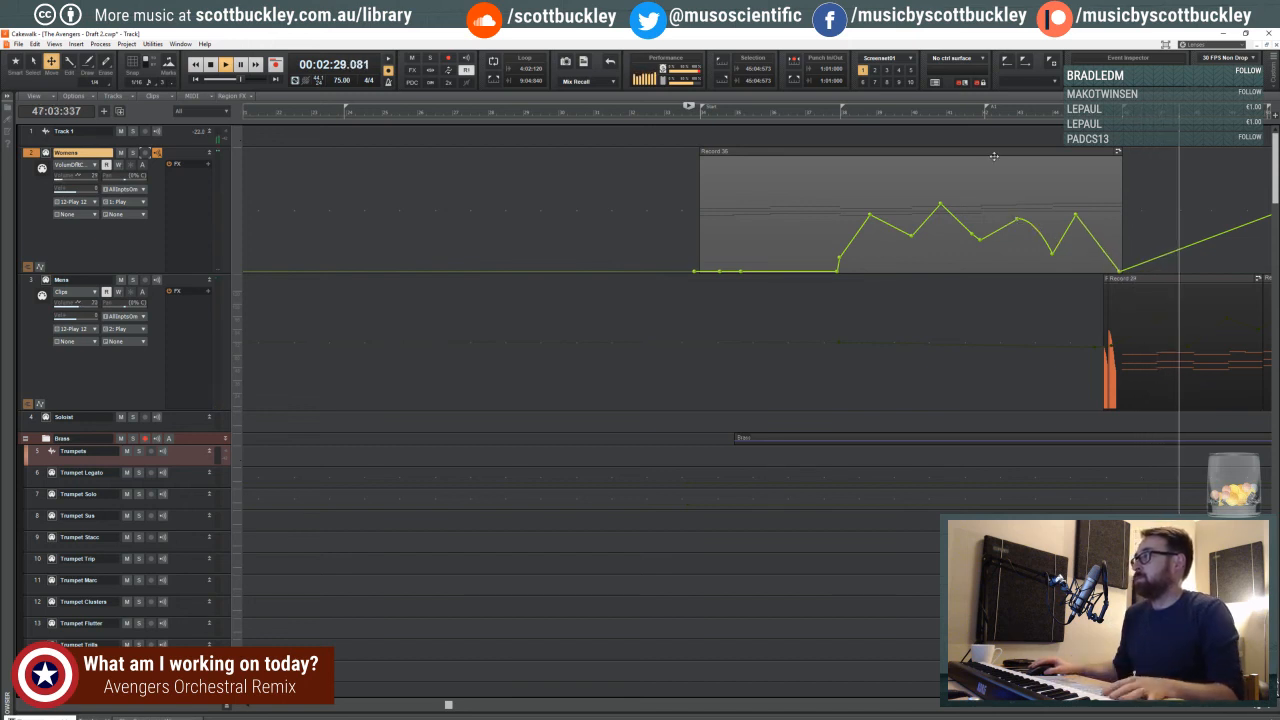
pyautogui.click(978, 120)
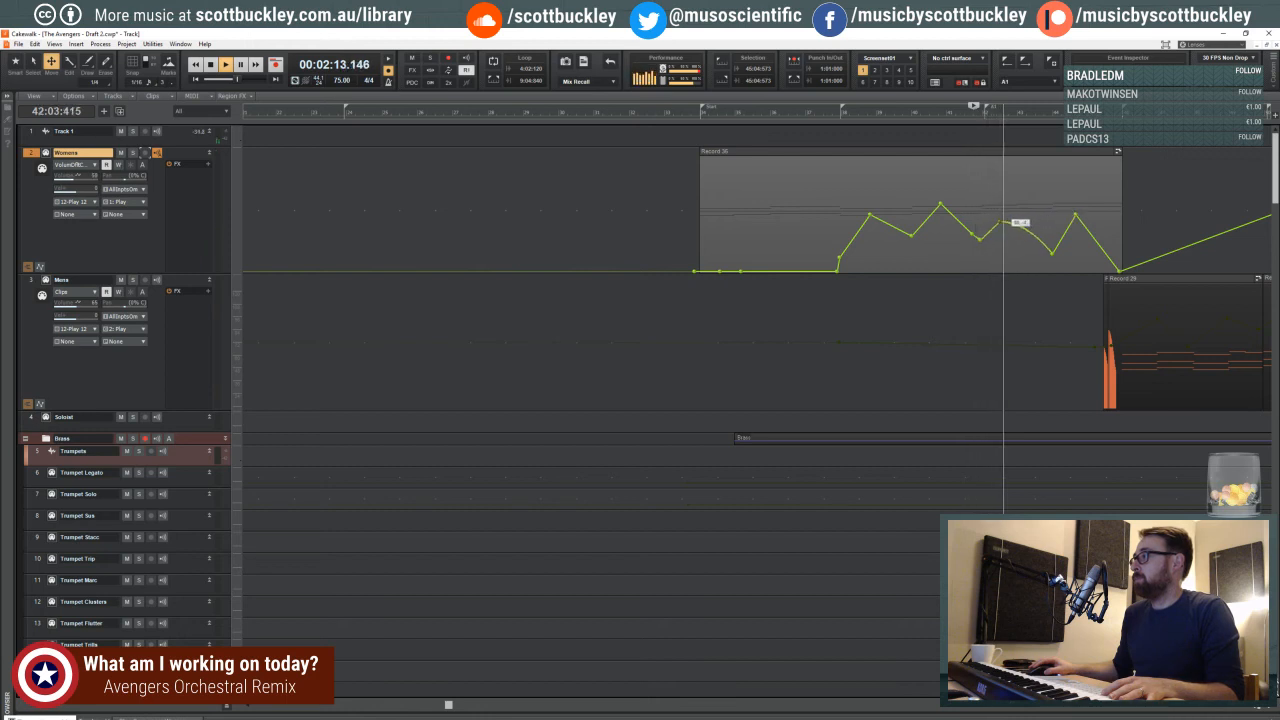
pyautogui.rightClick(1016, 223)
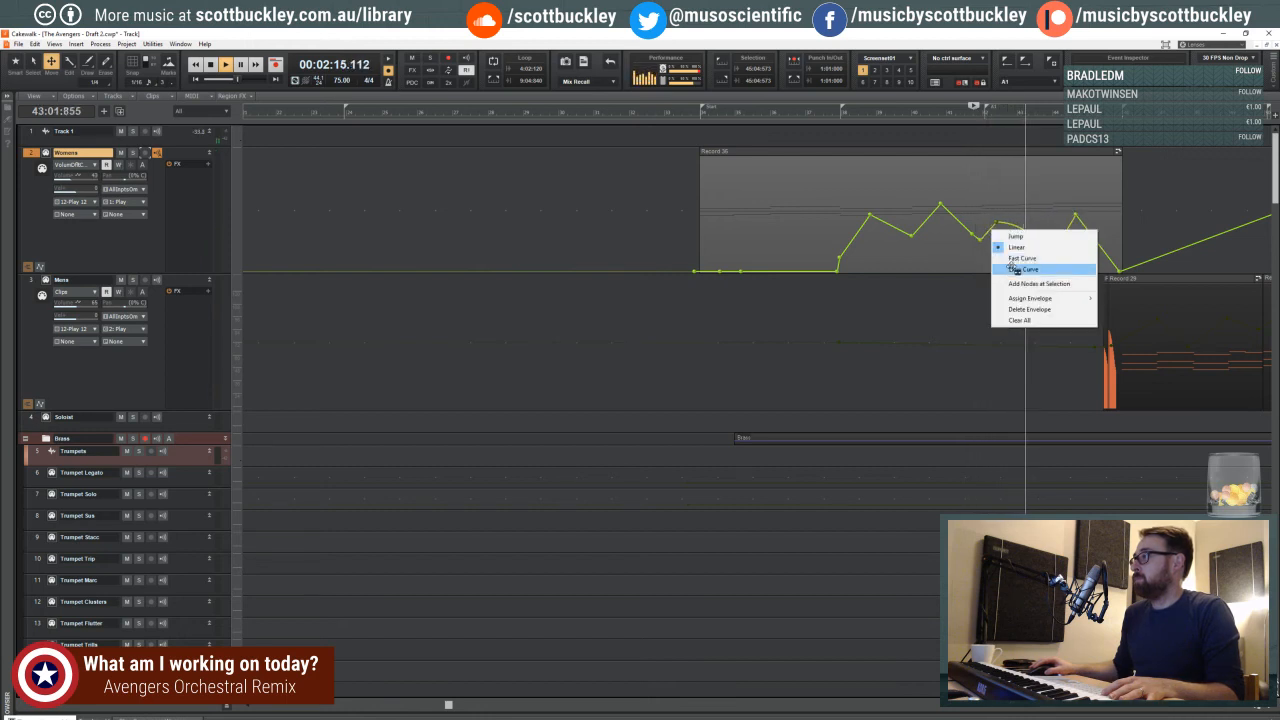
pyautogui.click(1010, 262)
pyautogui.click(974, 117)
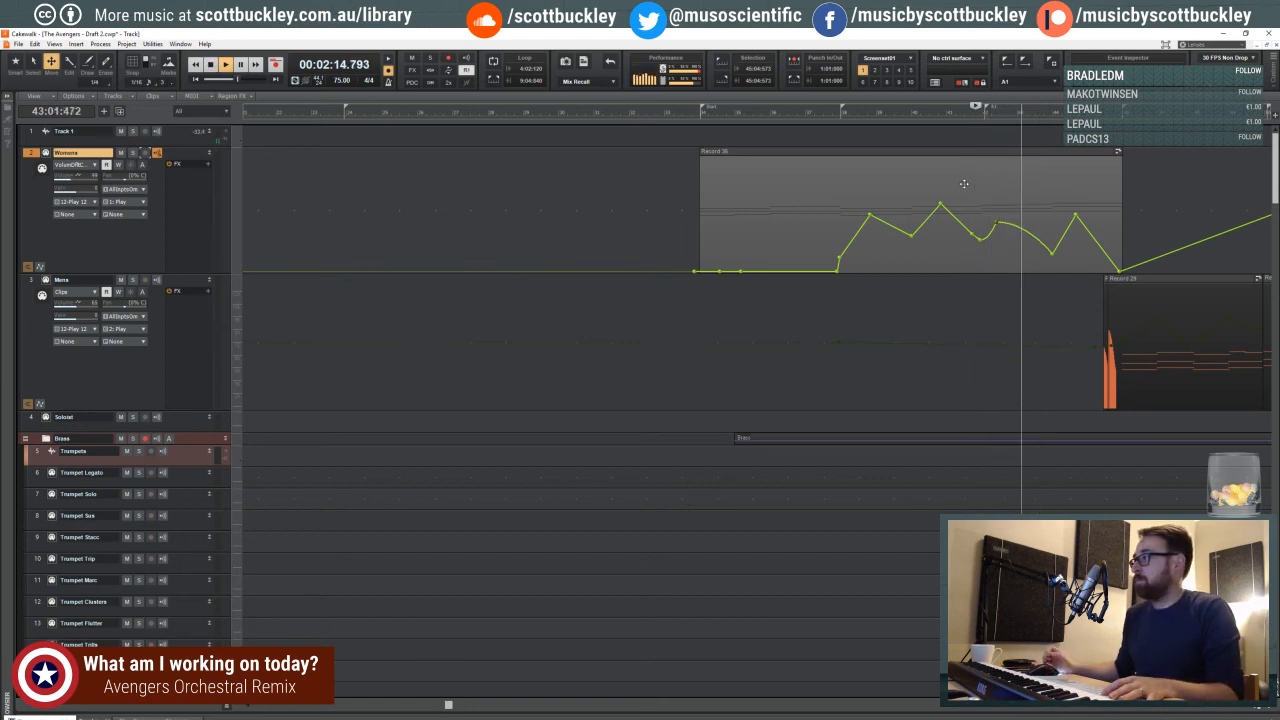
# - Audition the Womens ending into the Mens entry, then restart playback from just before the Start marker
pyautogui.hotkey('ctrl', 'Left')
pyautogui.hotkey('ctrl', 'Left')
pyautogui.hotkey('ctrl', 'Left')
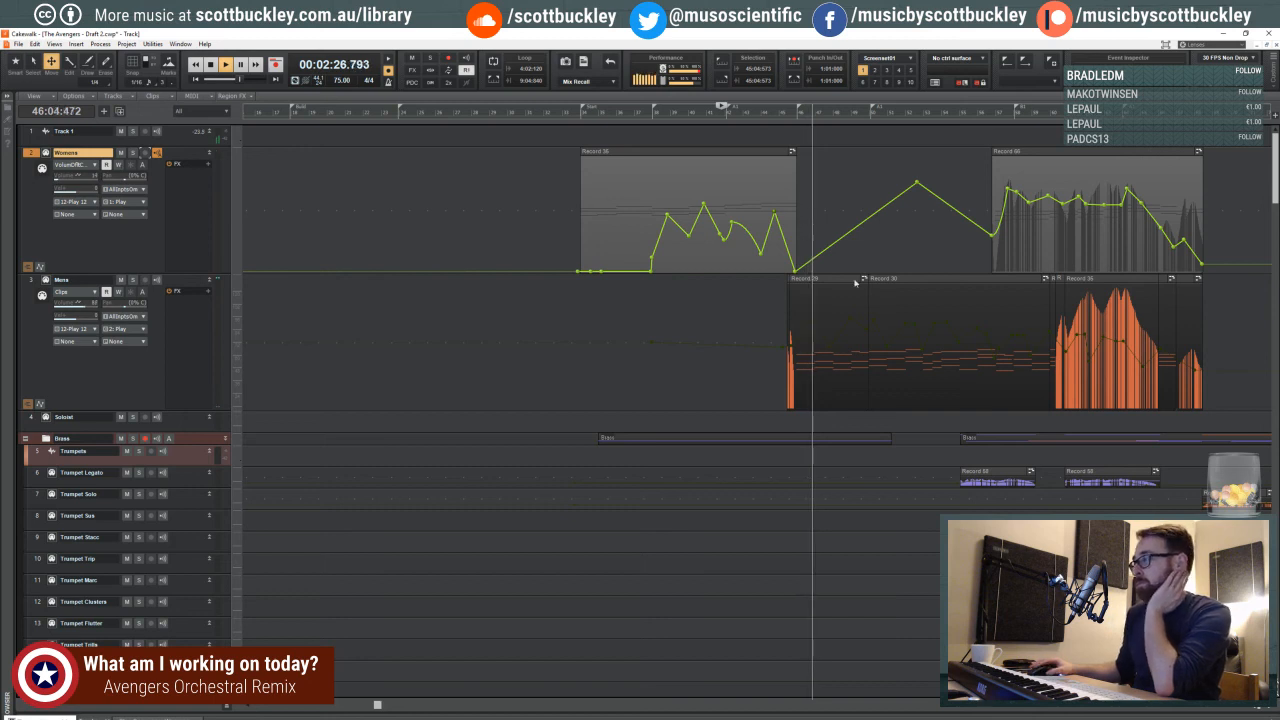
pyautogui.click(1253, 710)
pyautogui.click(1253, 710)
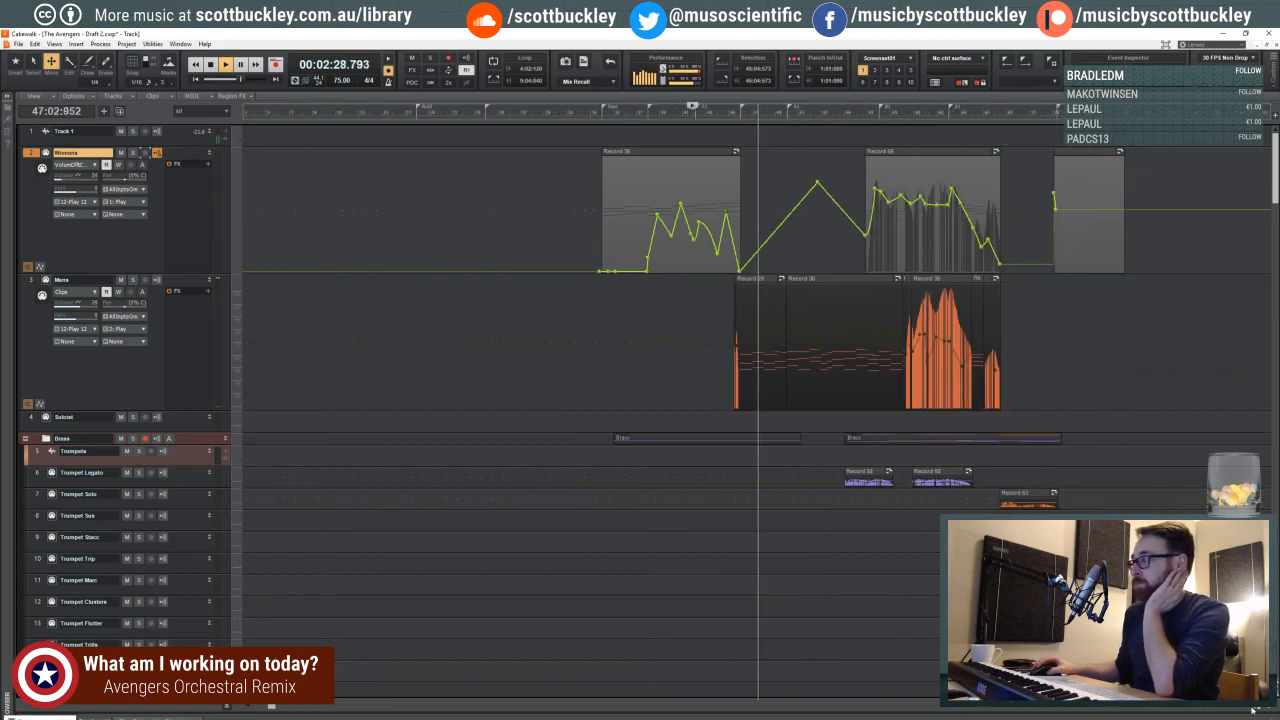
pyautogui.click(1253, 710)
pyautogui.press('space')
pyautogui.click(545, 110)
pyautogui.press('space')
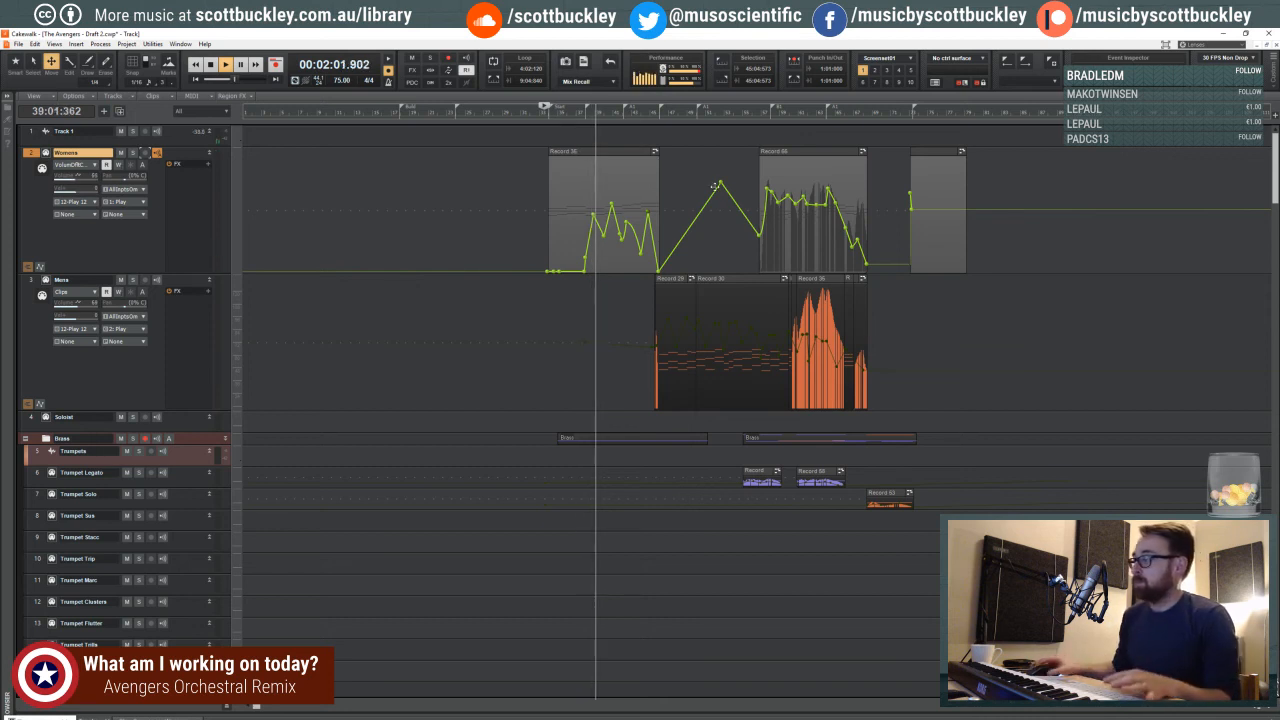
# - Raise the Womens volume peak near measure 39 and shift the peak after measure 42 higher and later
pyautogui.click(1270, 707)
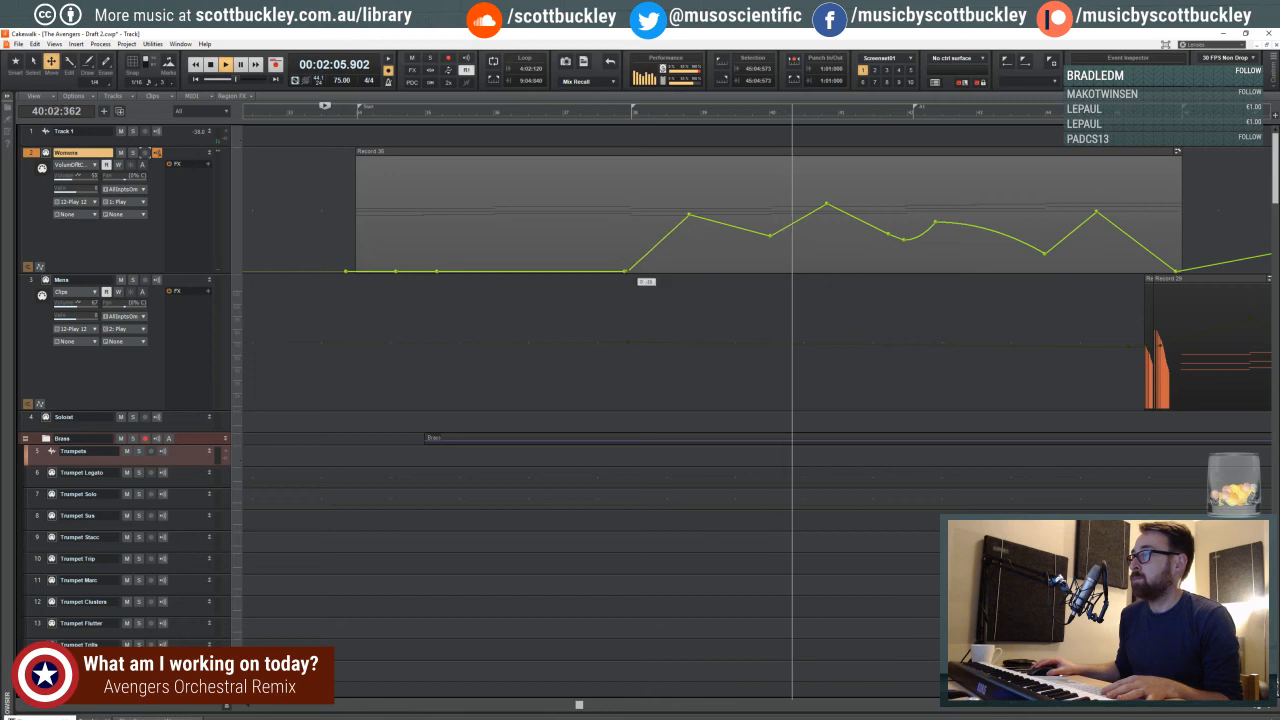
pyautogui.rightClick(644, 258)
pyautogui.click(686, 216)
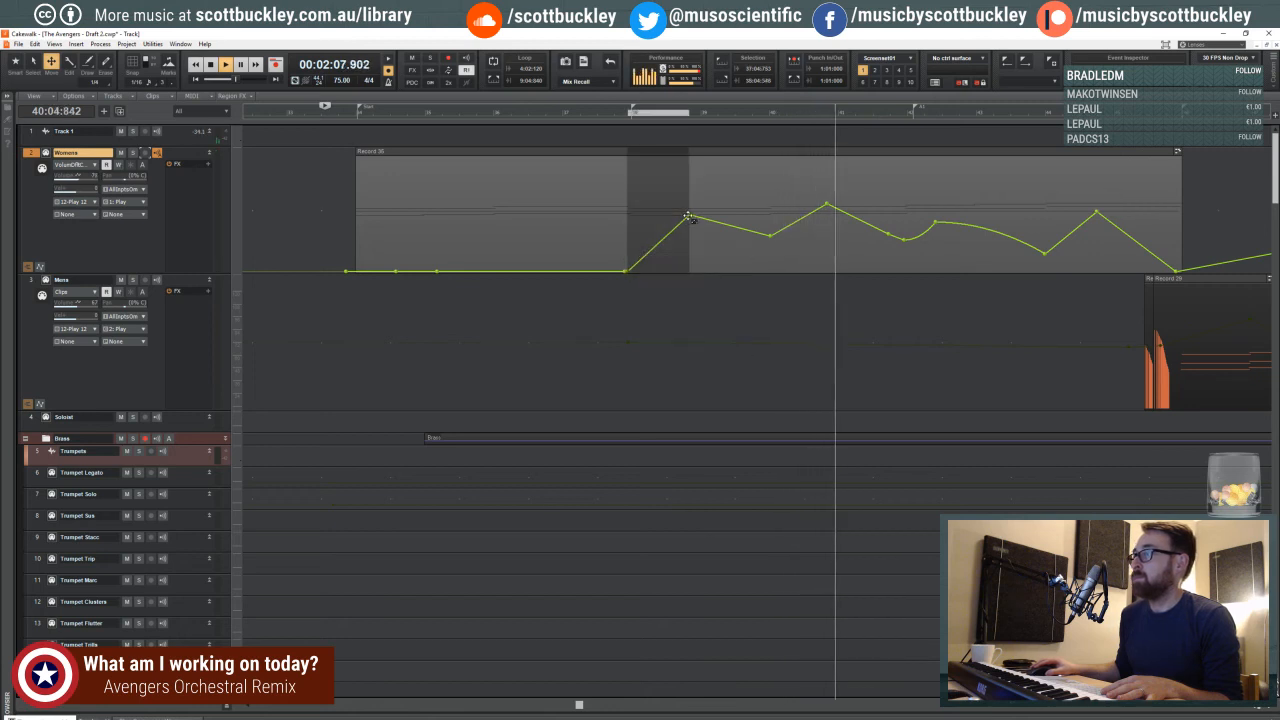
pyautogui.moveTo(689, 216); pyautogui.dragTo(690, 196)
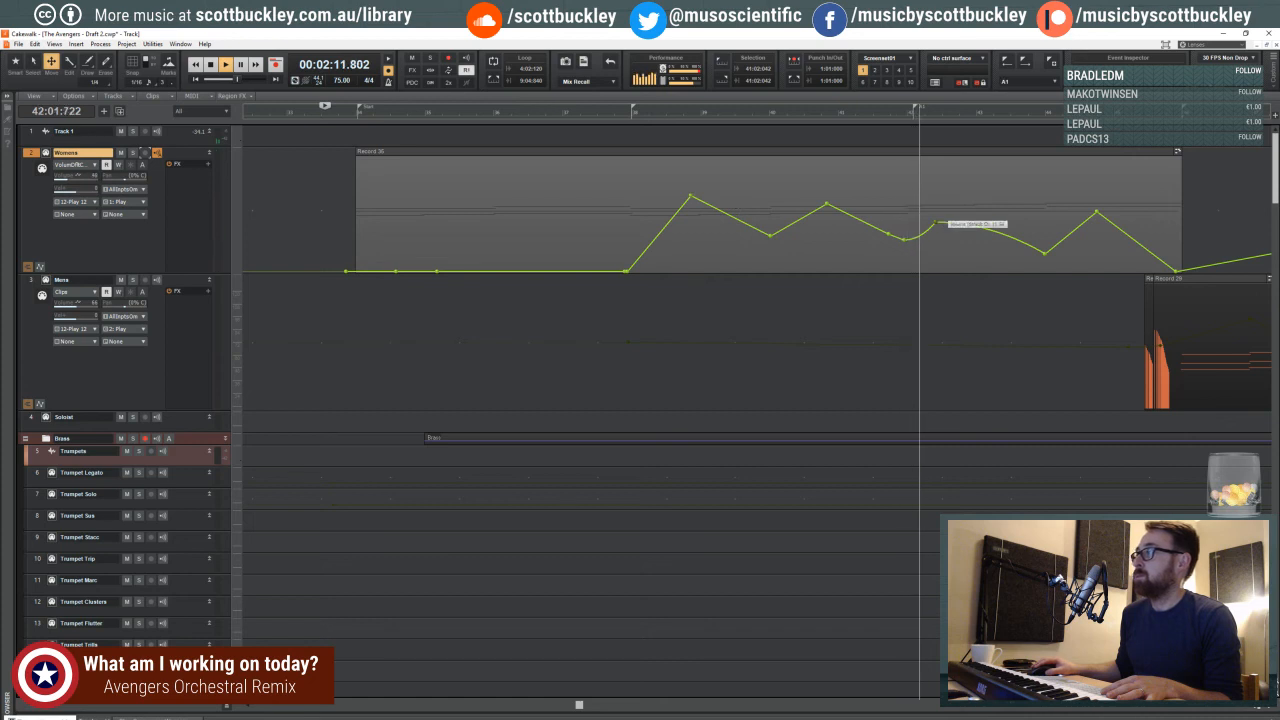
pyautogui.moveTo(935, 221); pyautogui.dragTo(959, 213)
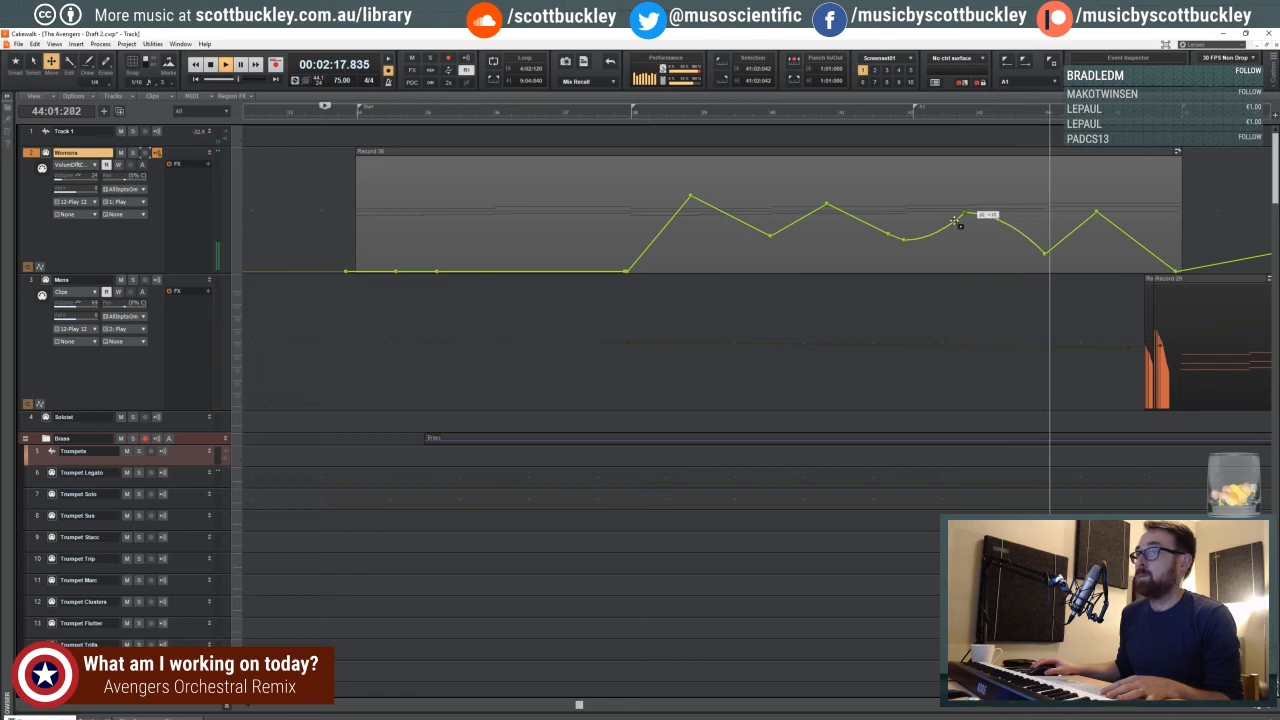
# - Apply Slow Curve to the Womens volume rise into the late measure 44 peak and try to reshape the final fade
pyautogui.rightClick(1073, 233)
pyautogui.click(1105, 273)
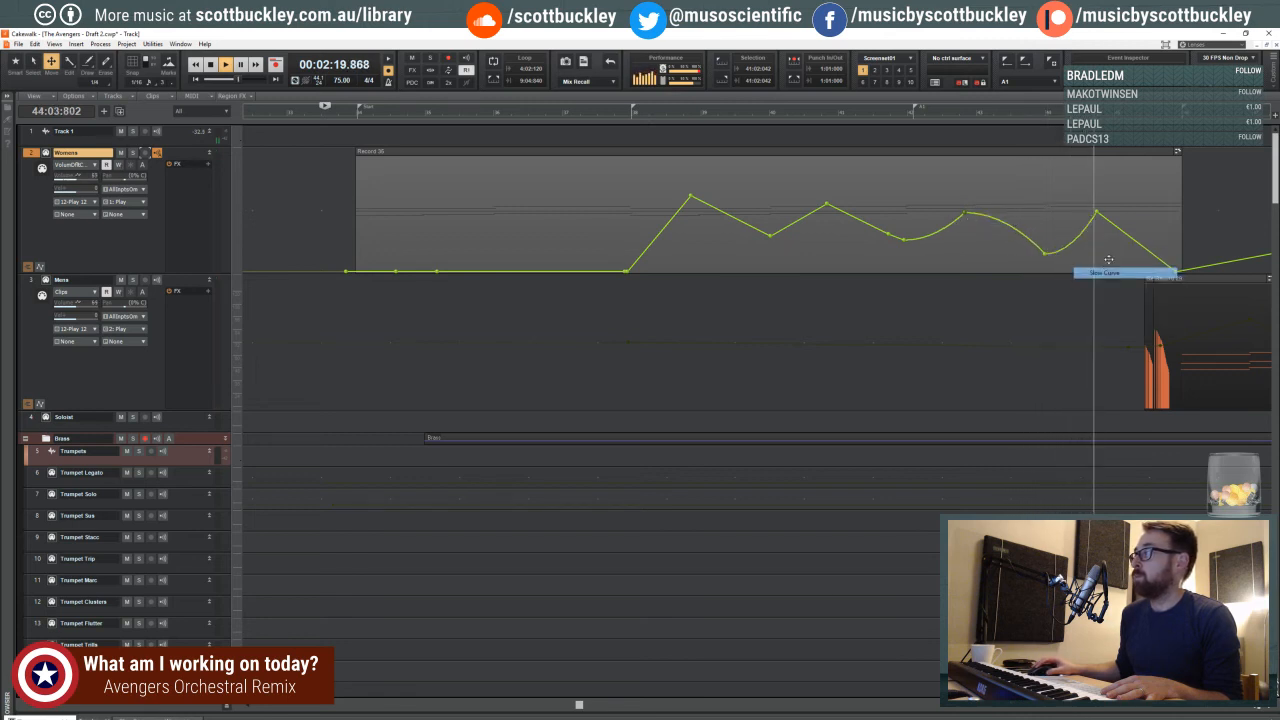
pyautogui.rightClick(1127, 231)
pyautogui.rightClick(1122, 231)
pyautogui.click(1121, 248)
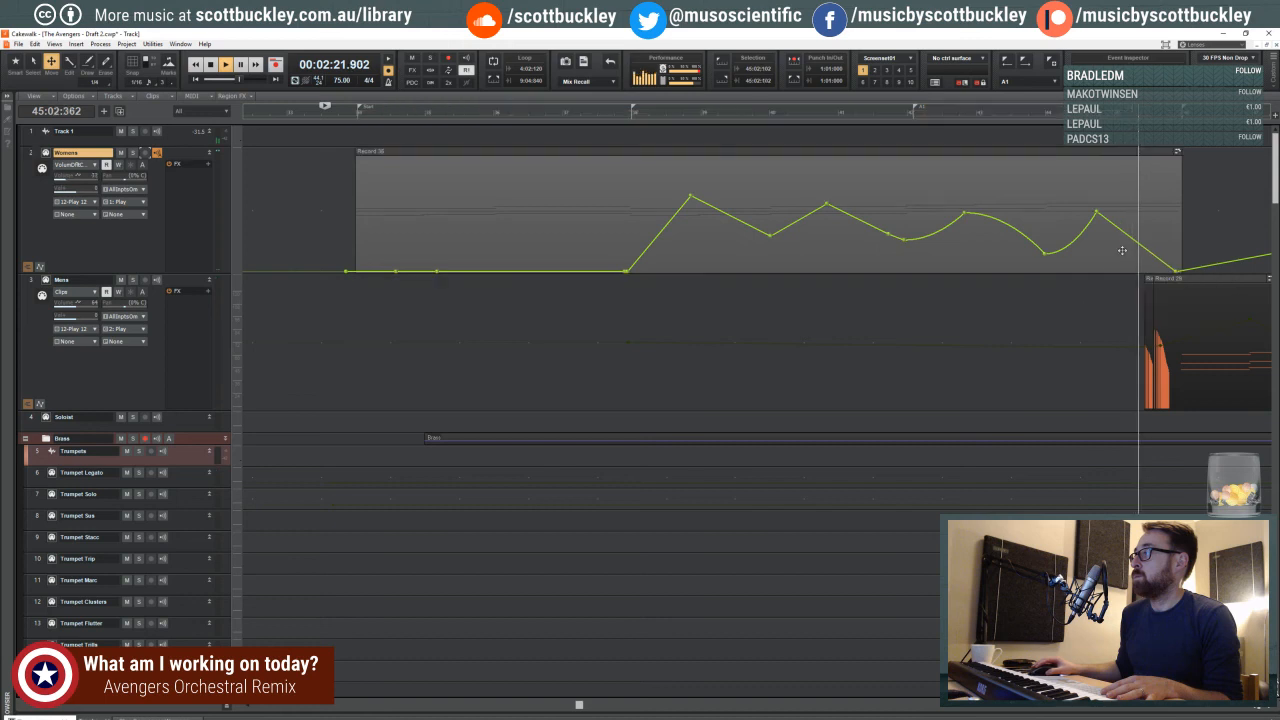
pyautogui.rightClick(1130, 237)
pyautogui.click(1109, 325)
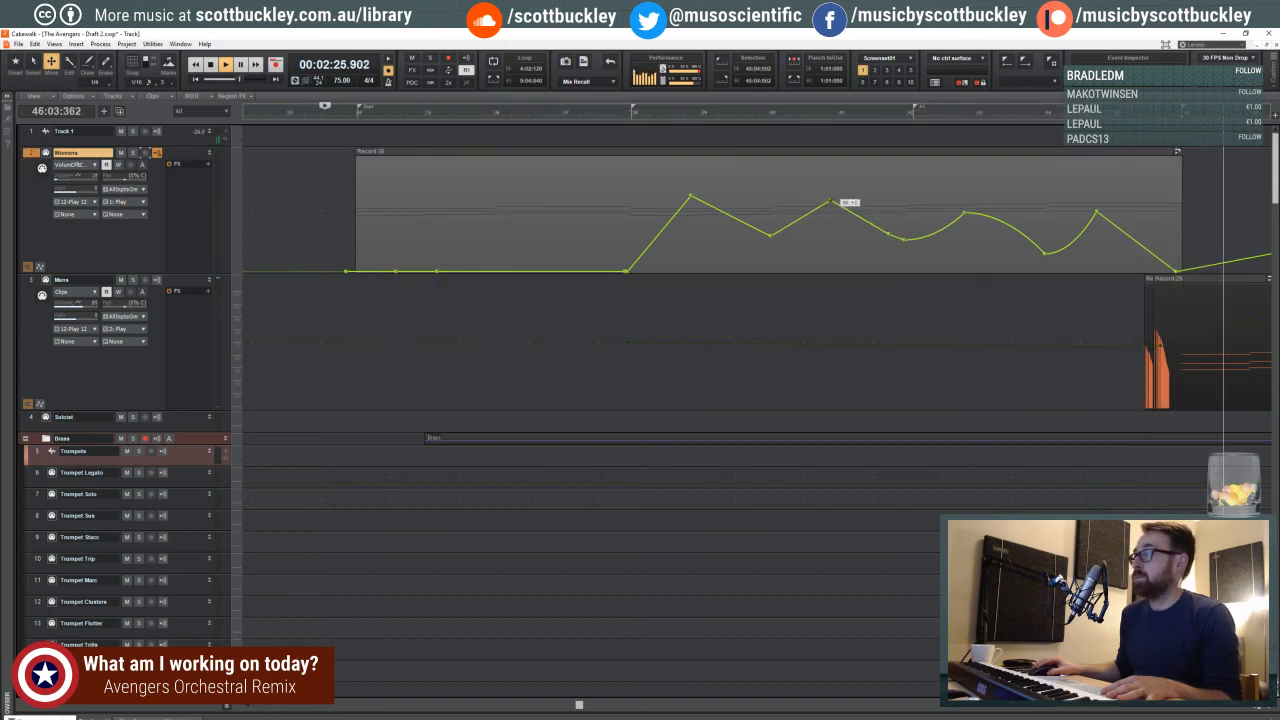
# - Apply Slow Curve to the Womens volume rises leading into the peaks near measures 39 and 41
pyautogui.rightClick(818, 210)
pyautogui.click(850, 249)
pyautogui.rightClick(683, 213)
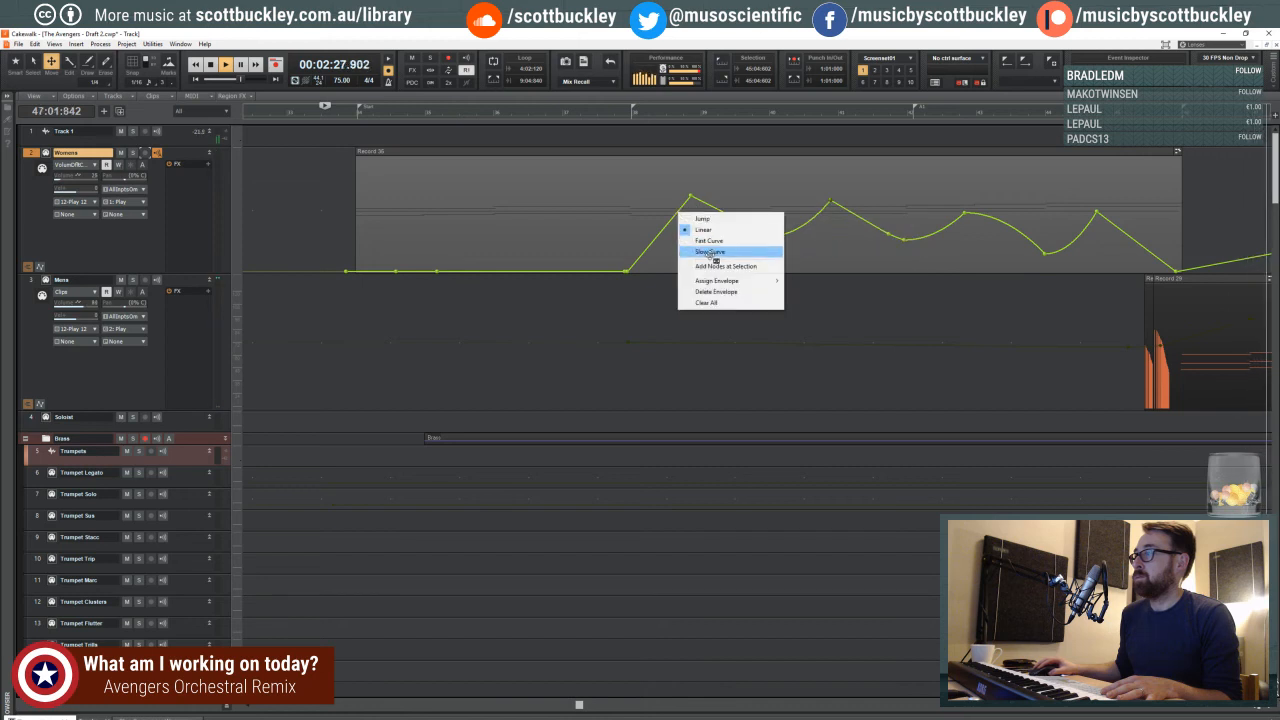
pyautogui.click(715, 251)
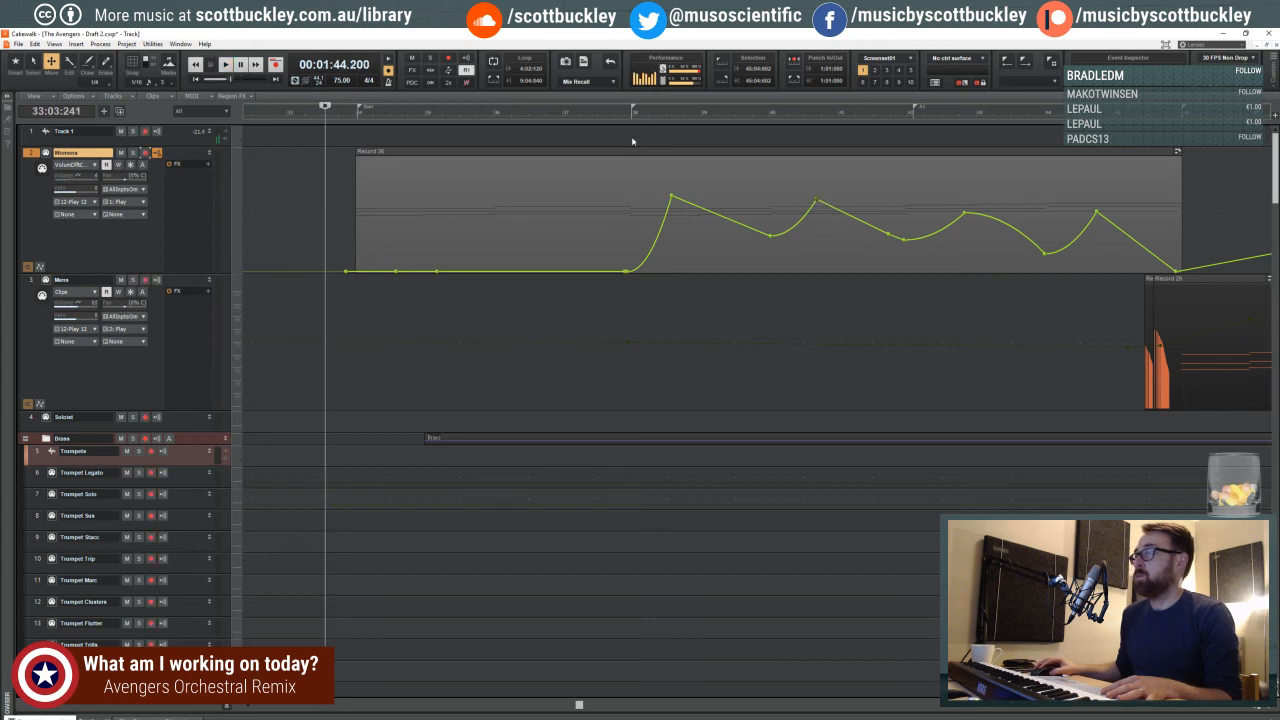
# - Replay from just before measure 38, bring the four Womens volume peaks to similar heights, and hold silence past measure 46
pyautogui.click(618, 108)
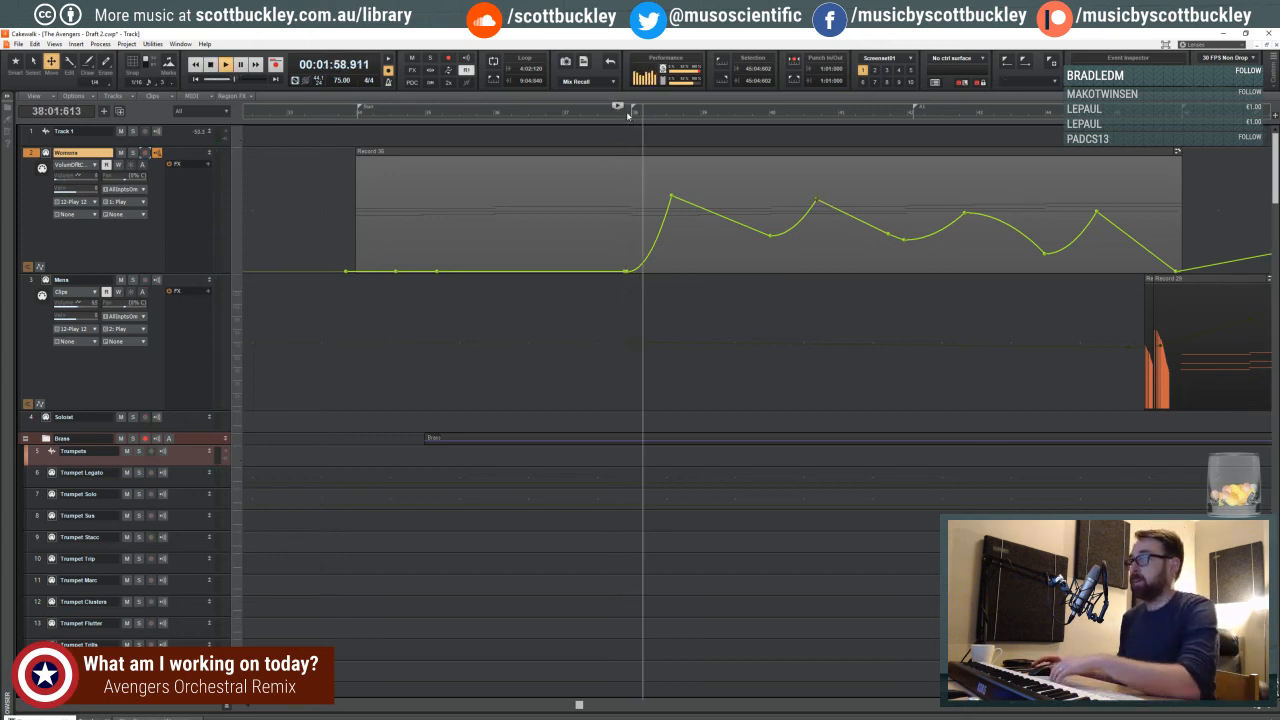
pyautogui.hotkey('ctrl', 'Left')
pyautogui.hotkey('ctrl', 'Left')
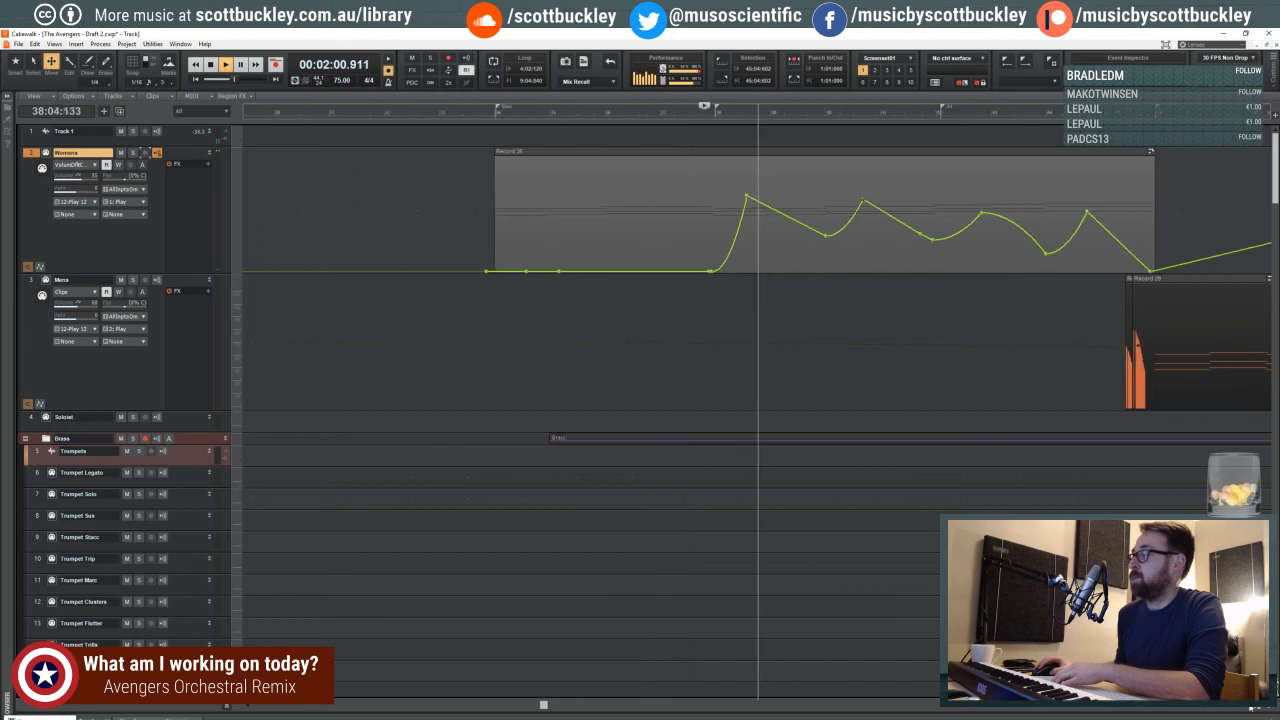
pyautogui.moveTo(745, 194); pyautogui.dragTo(753, 195)
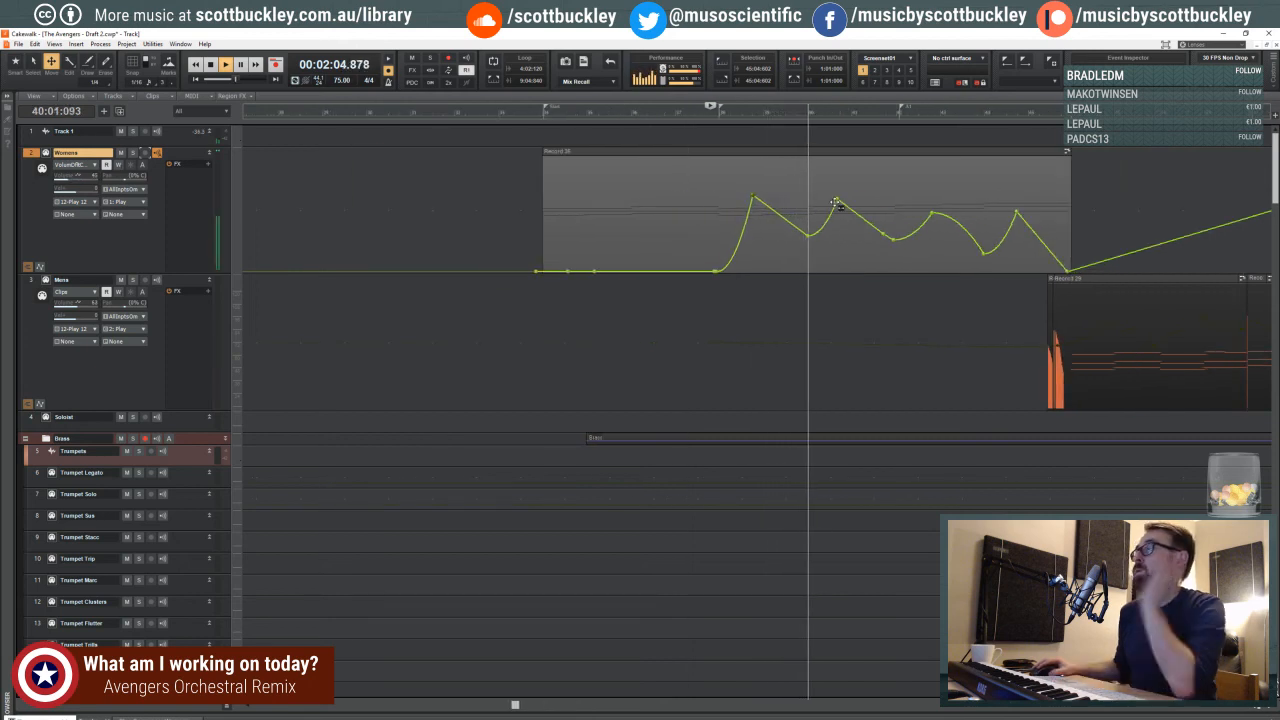
pyautogui.moveTo(838, 201); pyautogui.dragTo(838, 197)
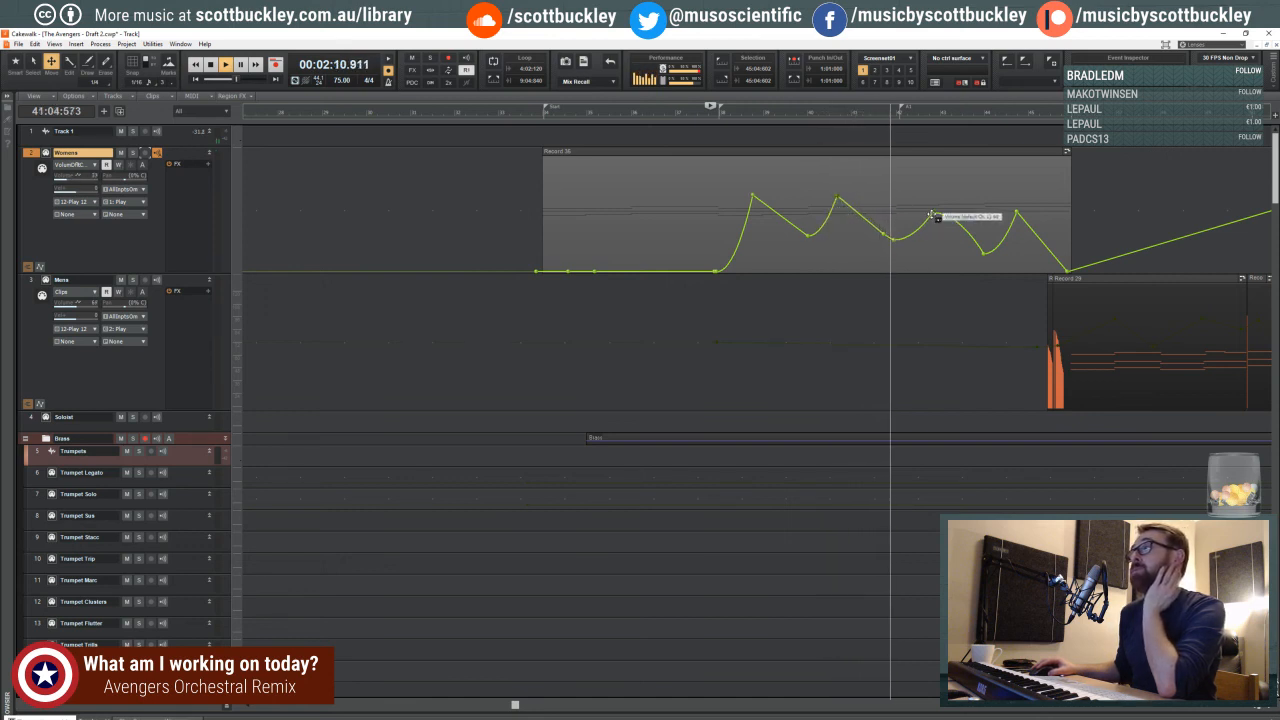
pyautogui.moveTo(932, 212); pyautogui.dragTo(932, 197)
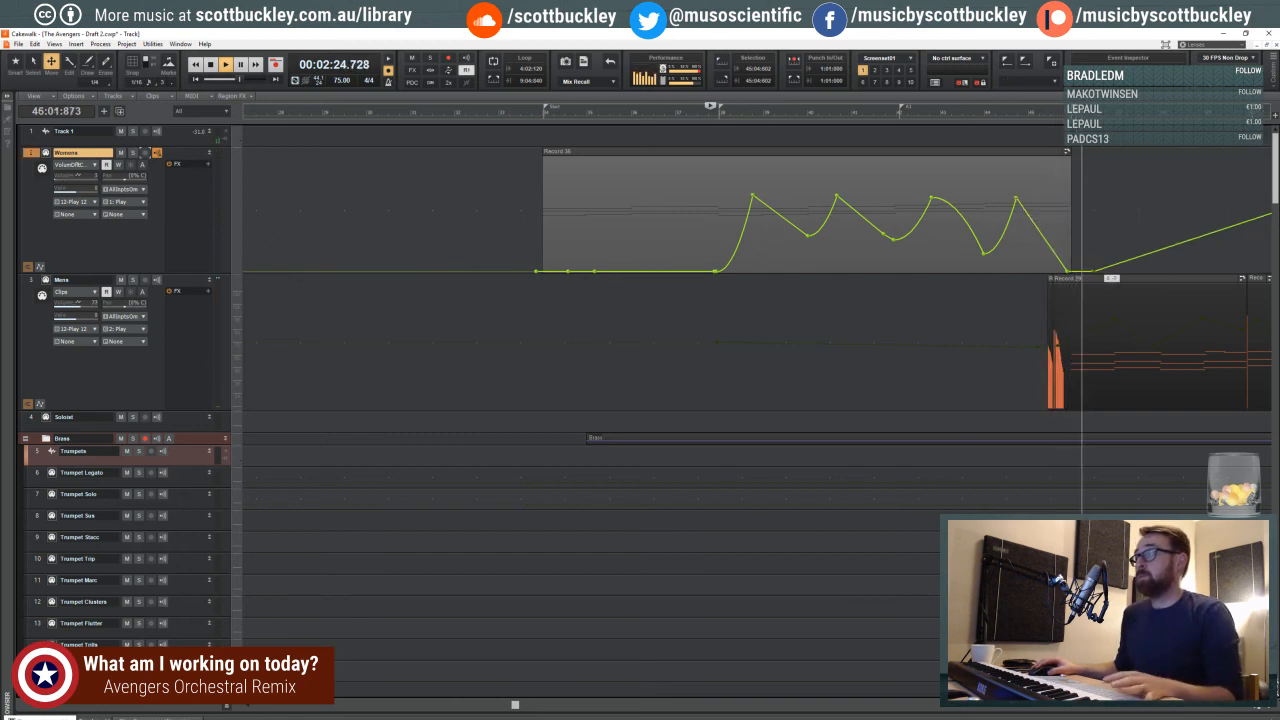
# - Audition the section after the Womens clip, from measure 46 through the Mens part to measure 53
pyautogui.hotkey('ctrl', 'Left')
pyautogui.hotkey('ctrl', 'Left')
pyautogui.hotkey('ctrl', 'Left')
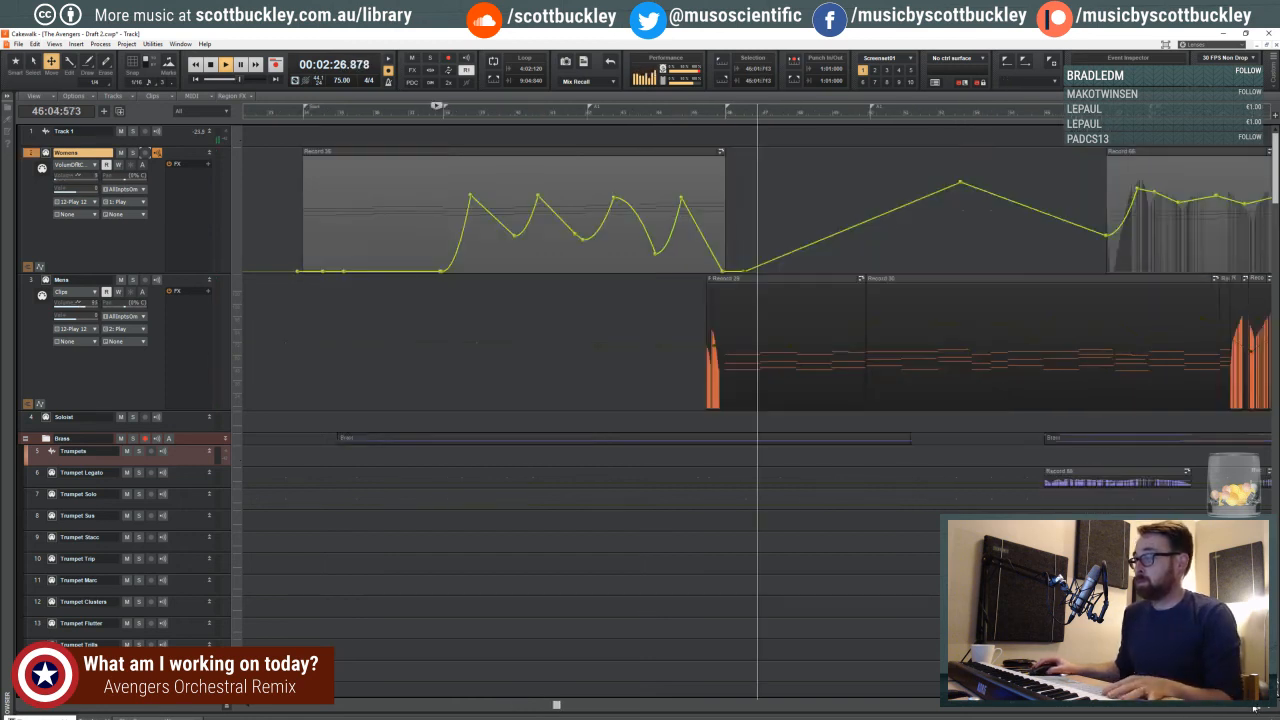
pyautogui.moveTo(463, 707); pyautogui.dragTo(536, 706)
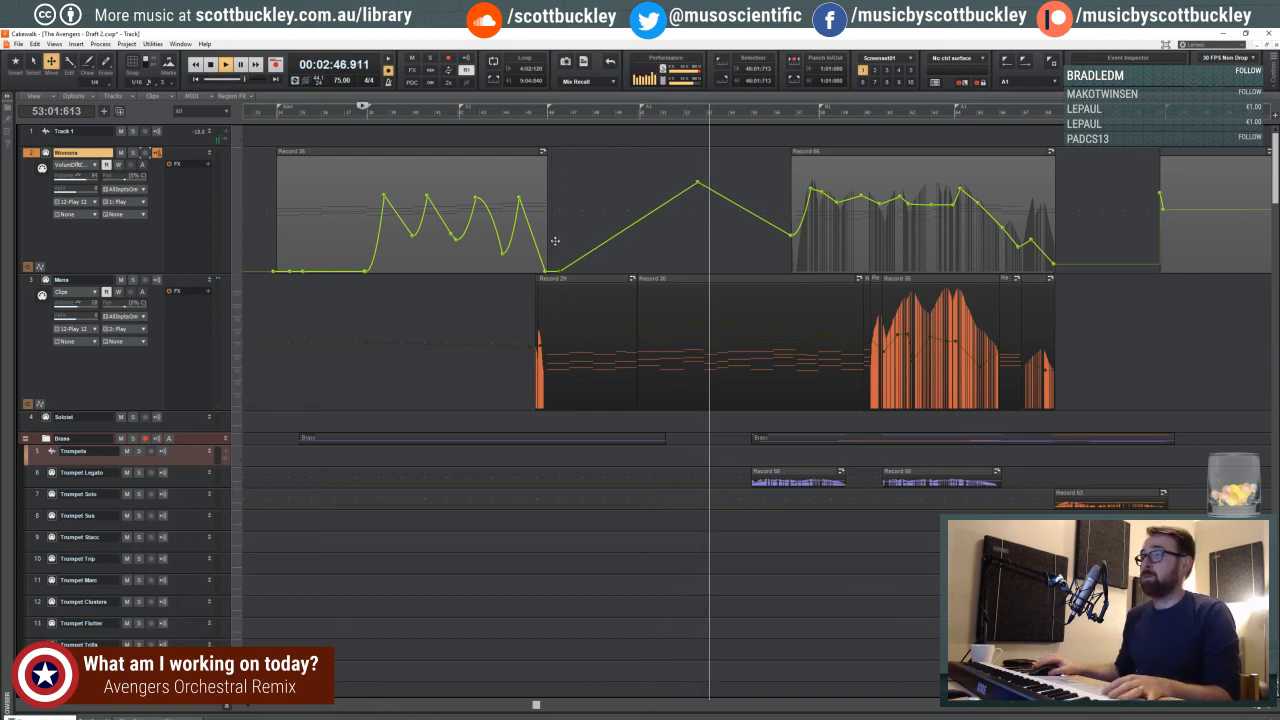
# - Record a short Womens clip starting late in measure 33, just before the Start marker
pyautogui.click(266, 111)
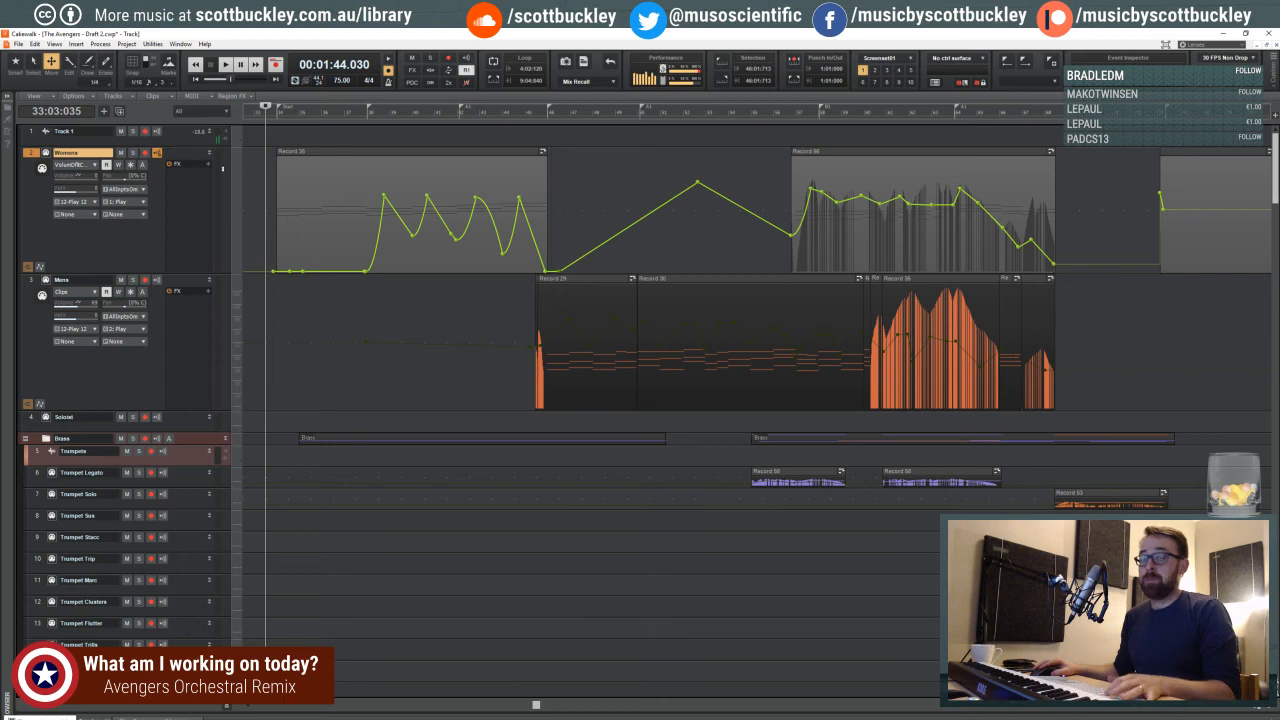
pyautogui.press('r')
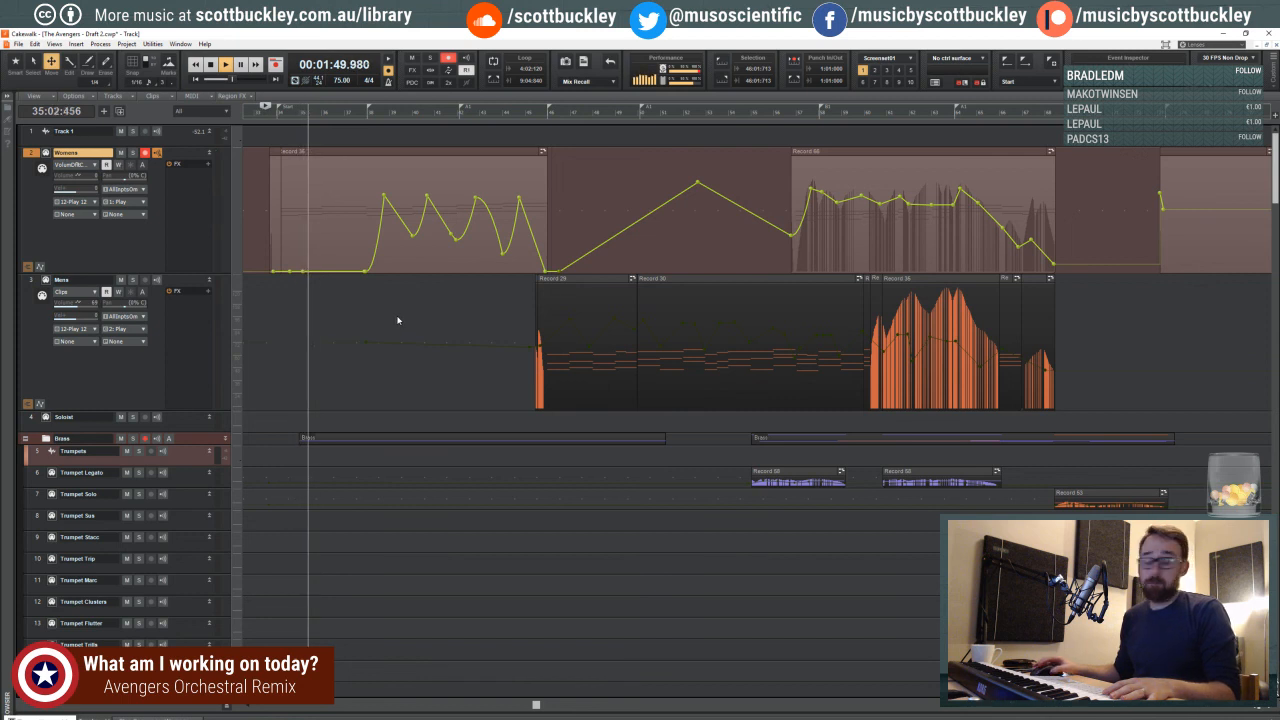
pyautogui.press('space')
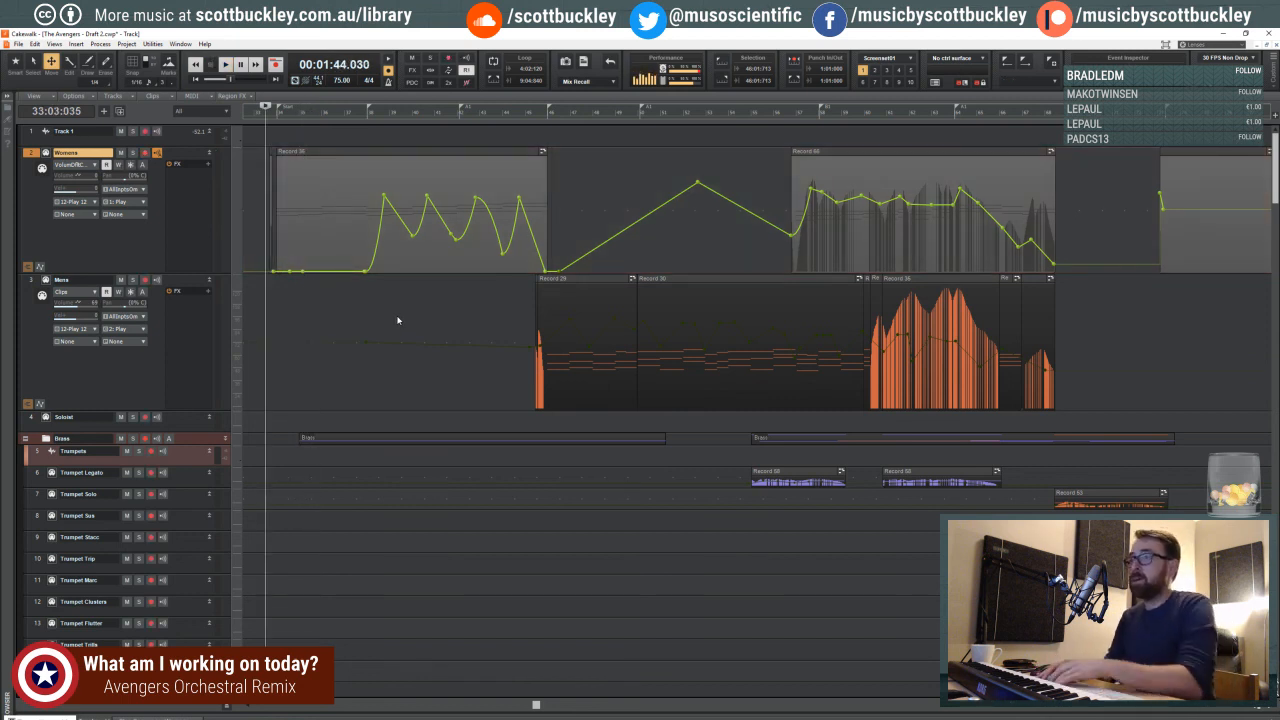
pyautogui.click(1271, 711)
pyautogui.click(1271, 711)
pyautogui.click(1271, 711)
pyautogui.click(1245, 708)
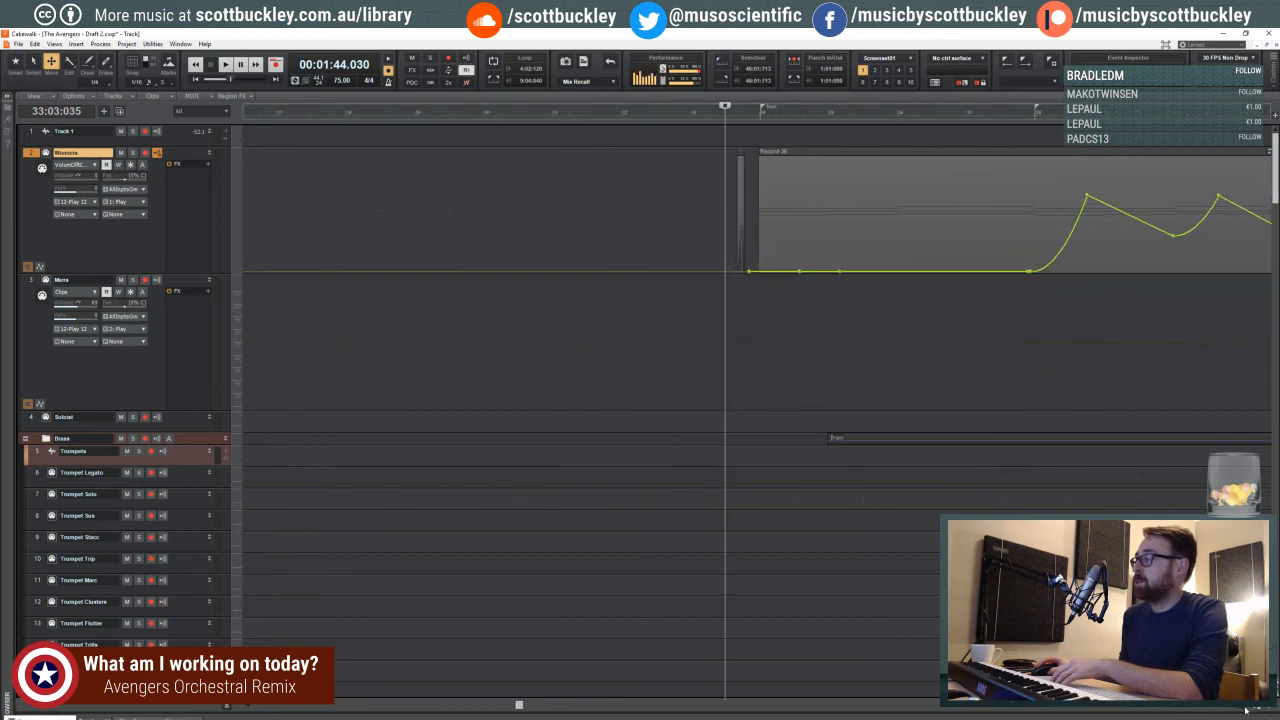
pyautogui.click(1246, 709)
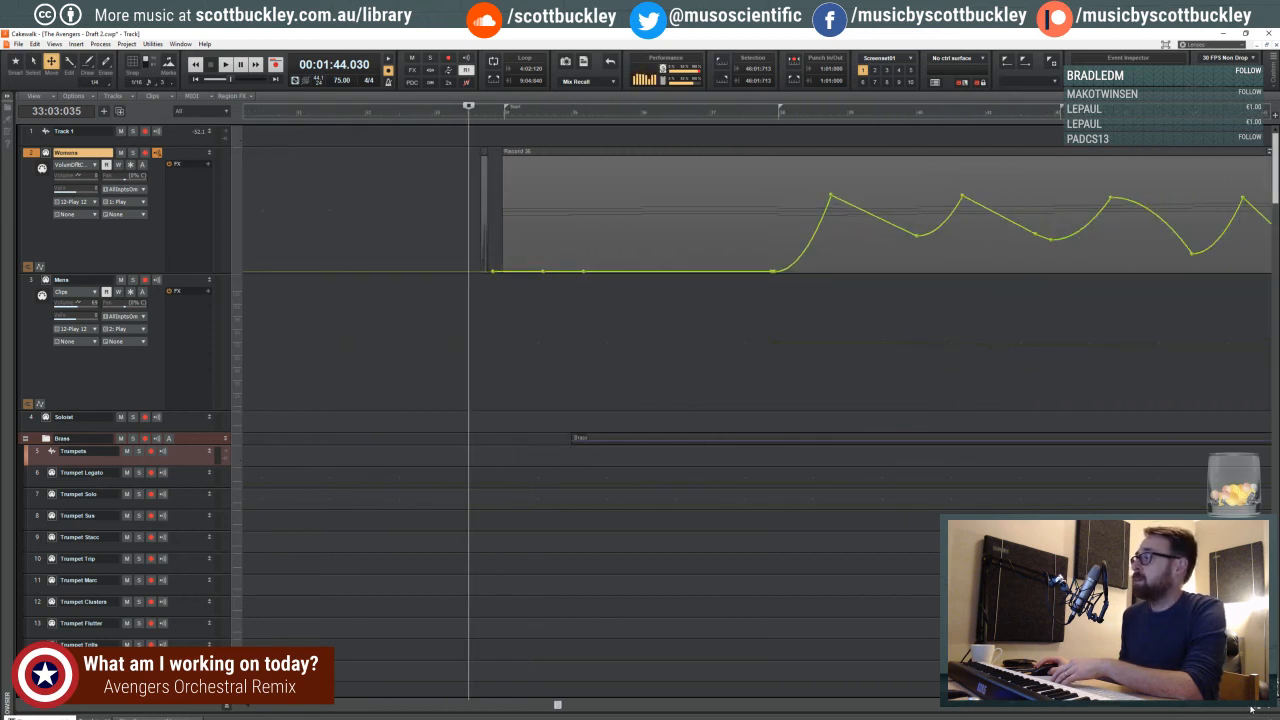
# - Play the arrangement from late in measure 33 and listen through the Womens and Mens choir clips
pyautogui.click(1251, 708)
pyautogui.click(1251, 708)
pyautogui.click(1244, 708)
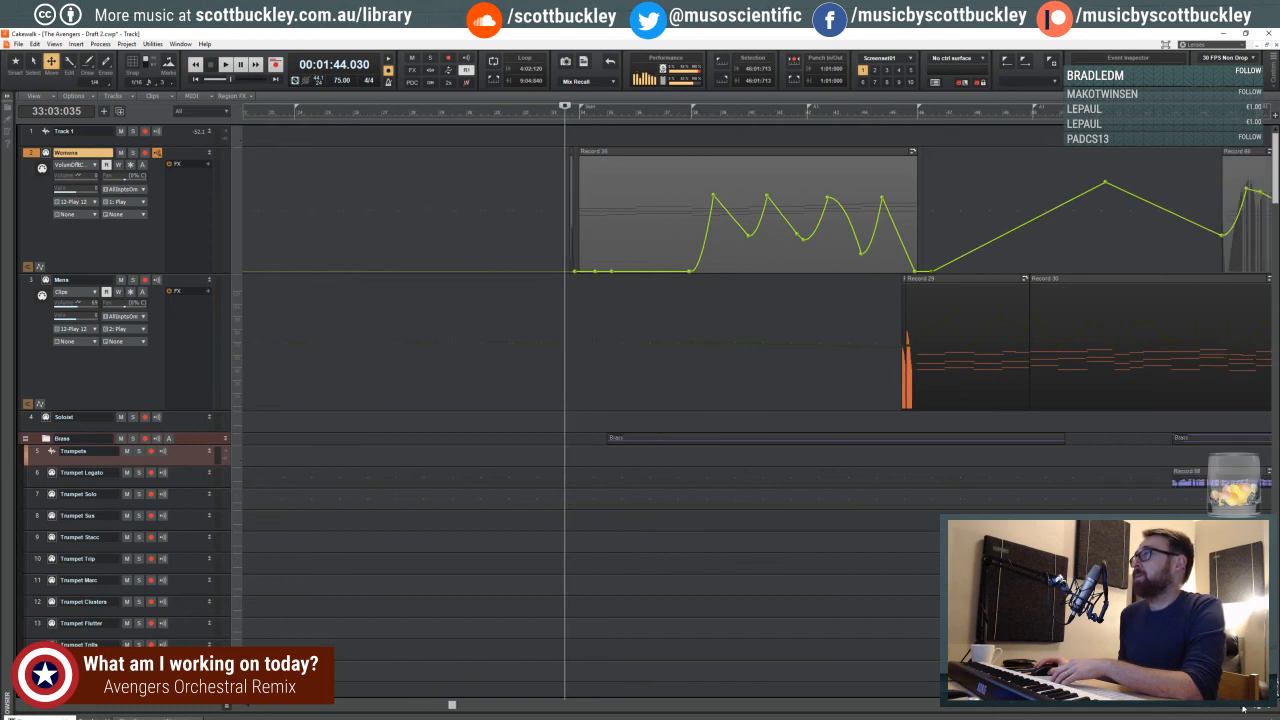
pyautogui.click(657, 708)
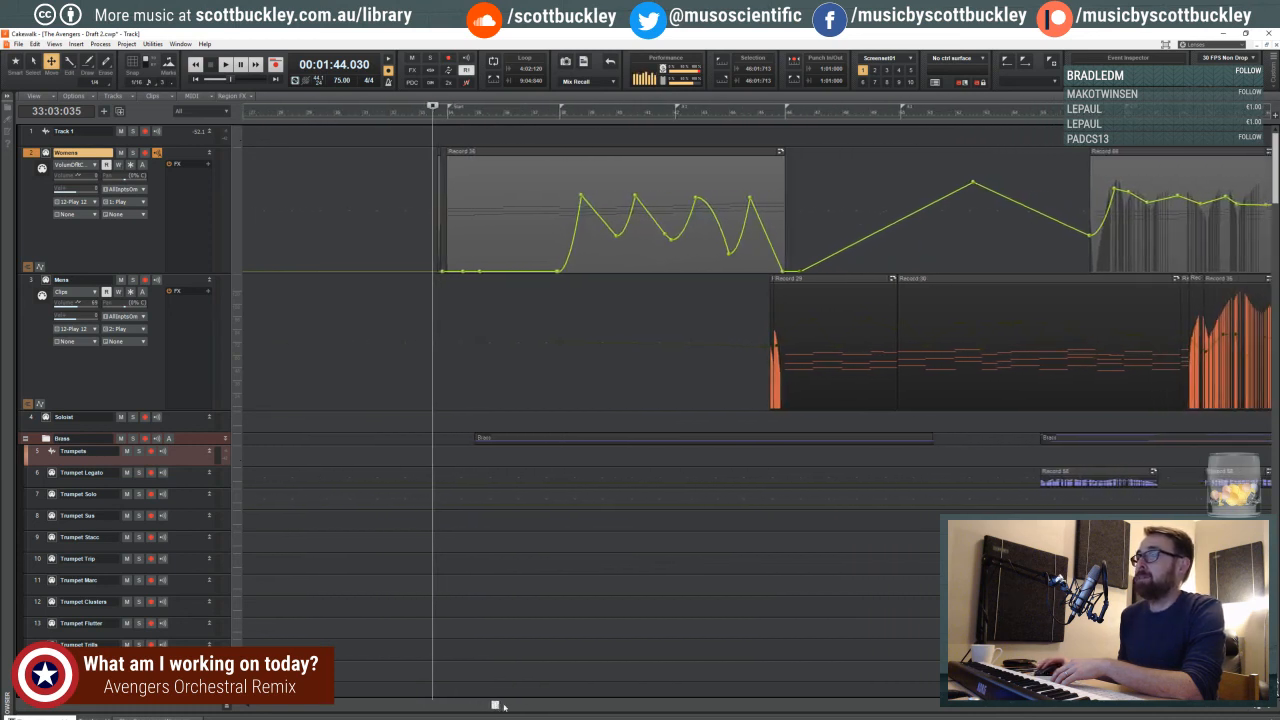
pyautogui.click(1250, 708)
pyautogui.click(1250, 708)
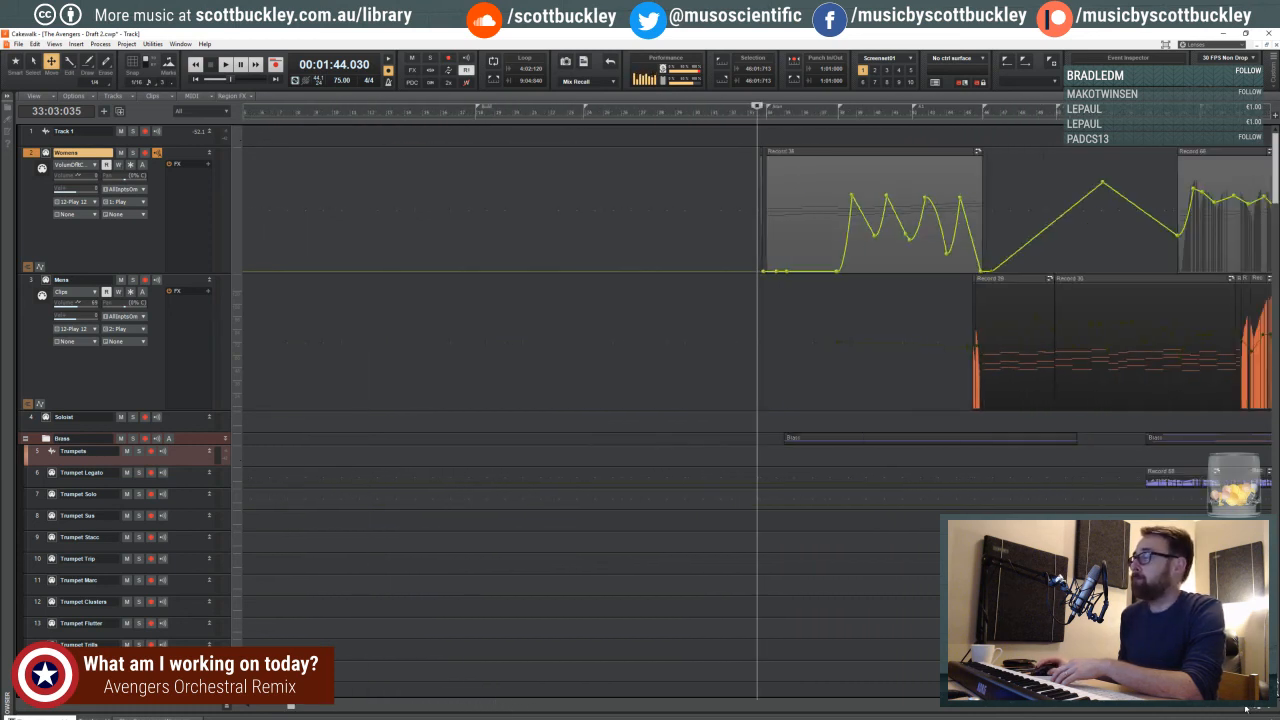
pyautogui.click(1243, 708)
pyautogui.click(1243, 708)
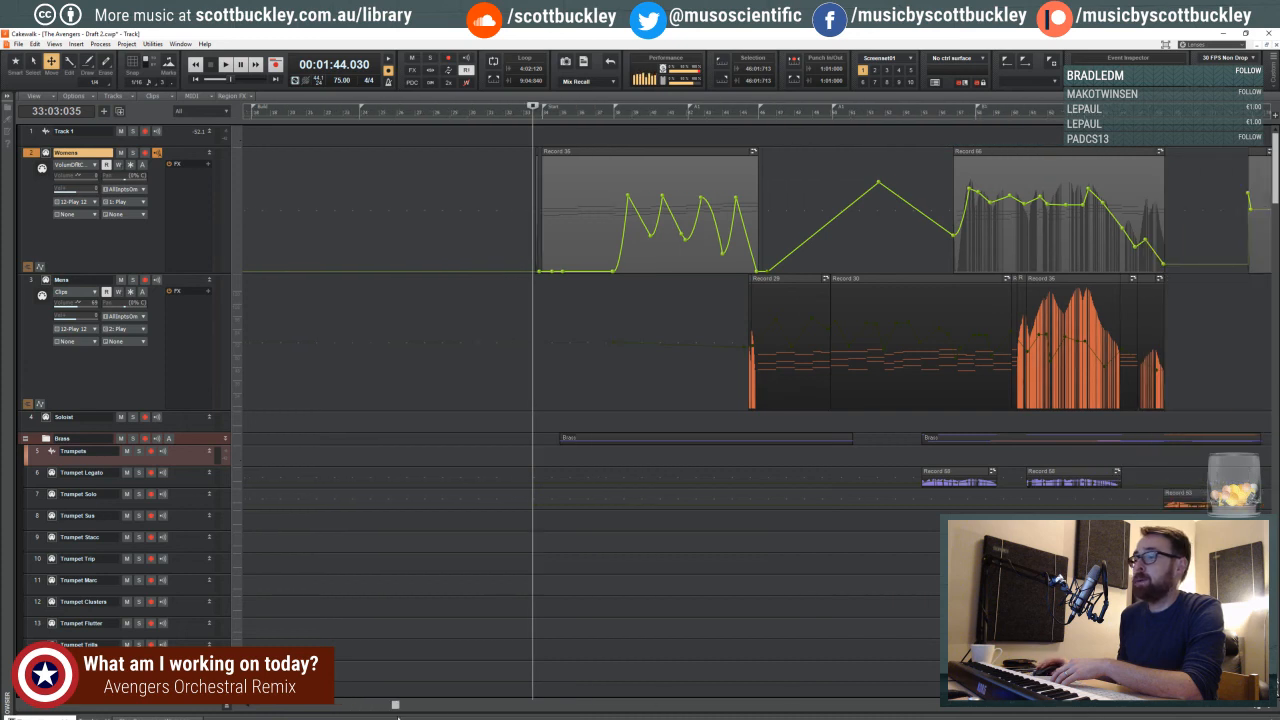
pyautogui.moveTo(396, 707); pyautogui.dragTo(462, 707)
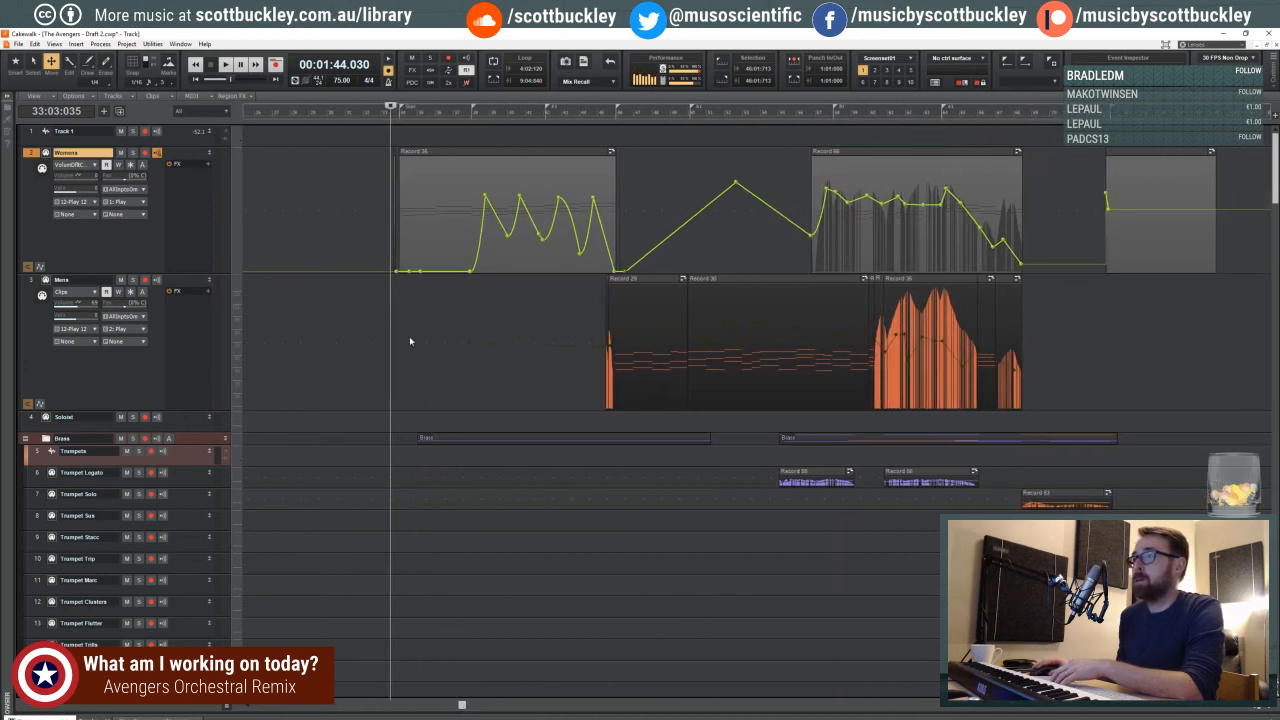
pyautogui.click(1257, 706)
pyautogui.click(1245, 708)
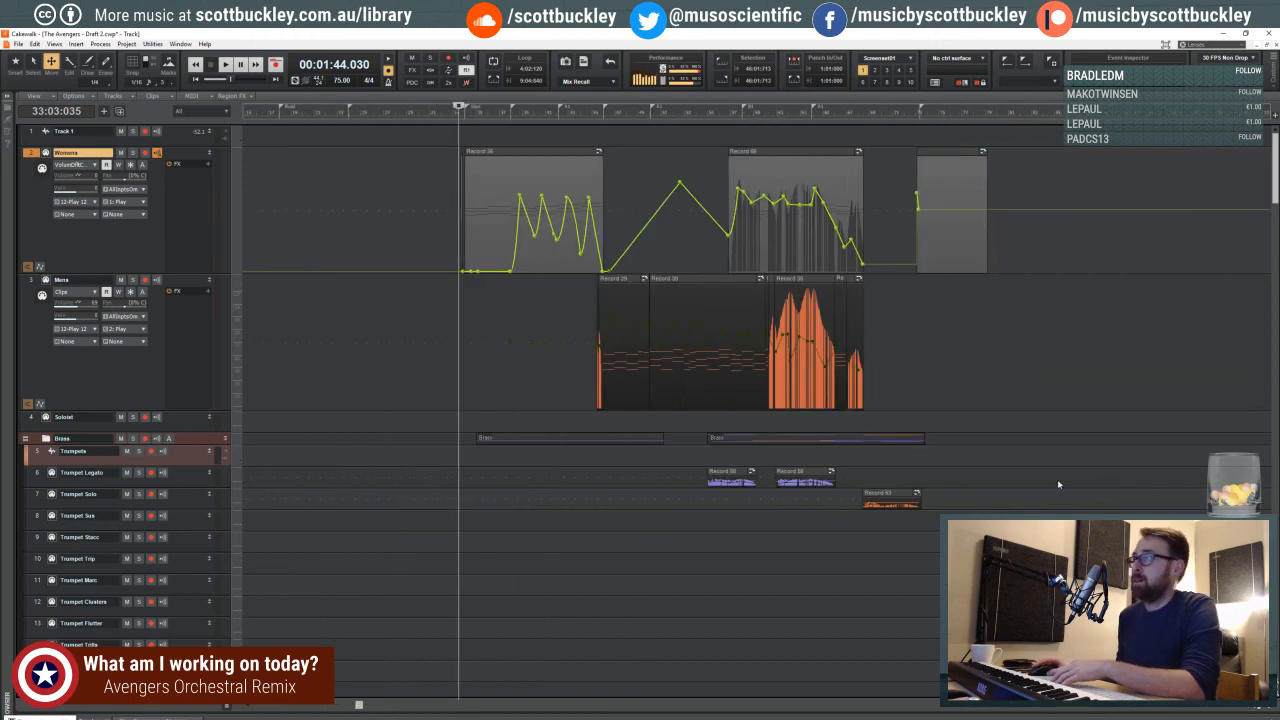
pyautogui.press('space')
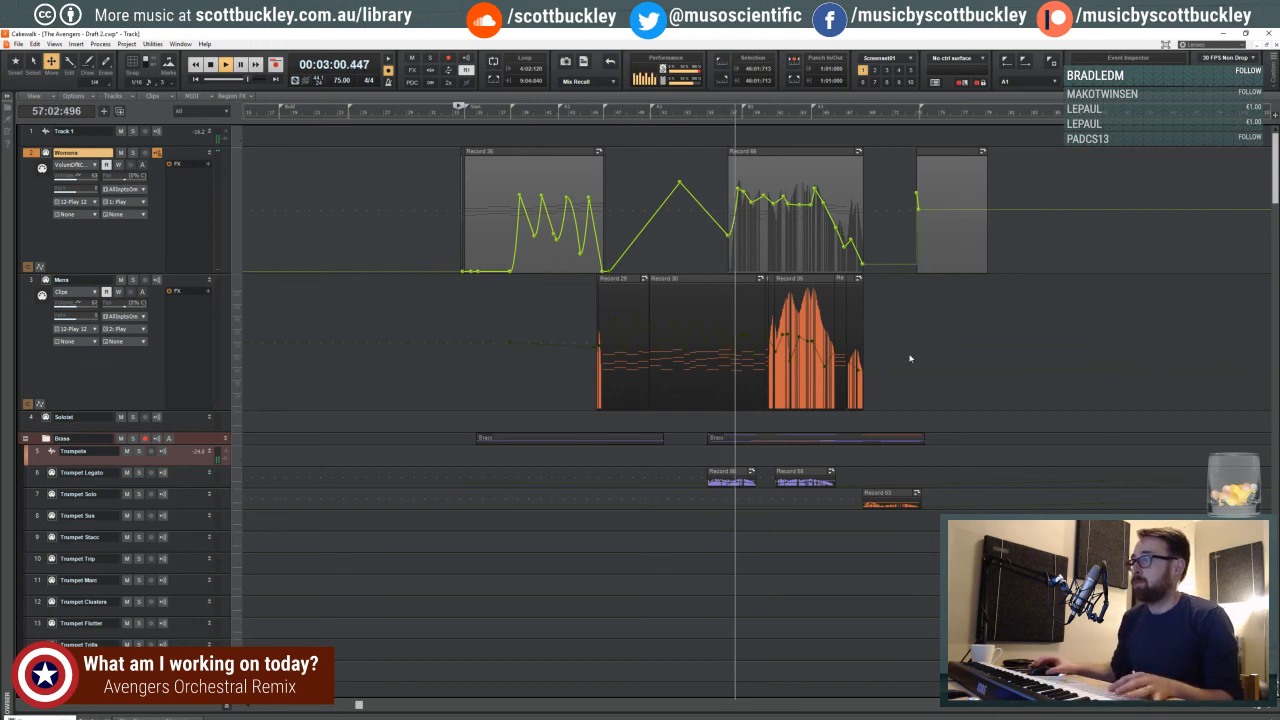
# - Examine the FH Legato, FH Solo and FH sus volume envelopes while listening from measure 57 to measure 73, and stop playback
pyautogui.scroll(-3, 838, 415)
pyautogui.scroll(-12, 845, 420)
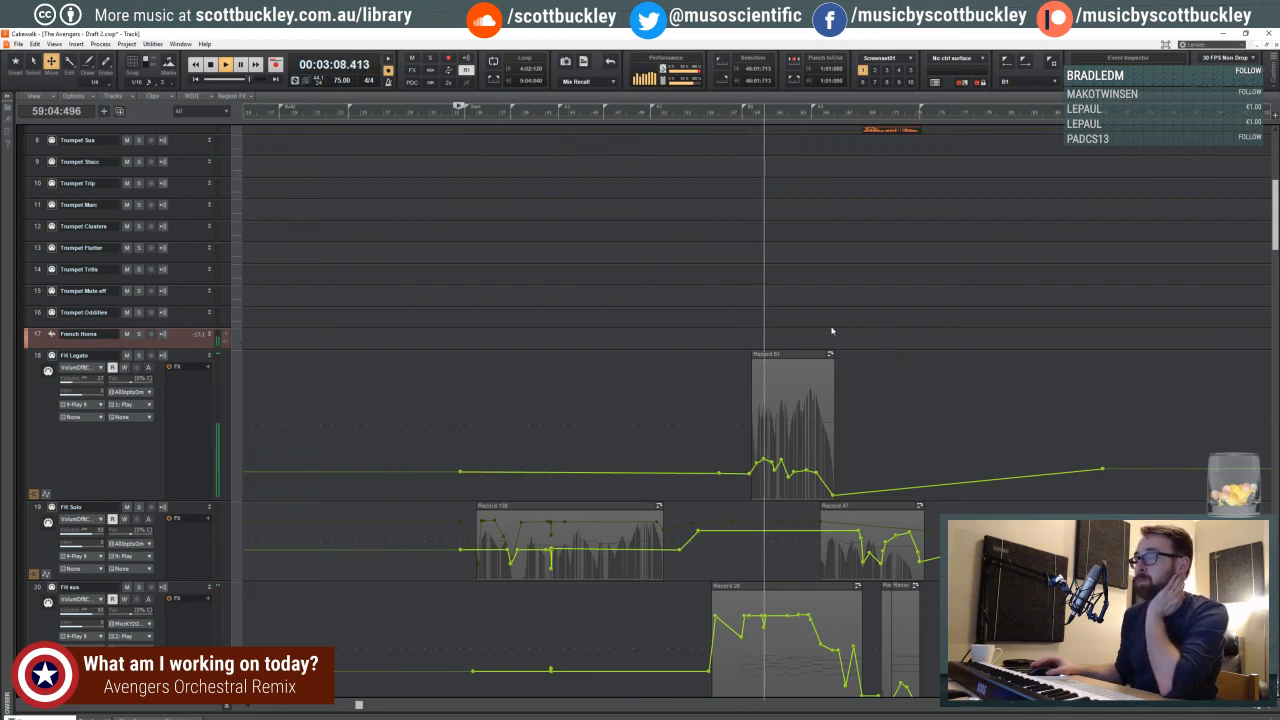
pyautogui.click(781, 461)
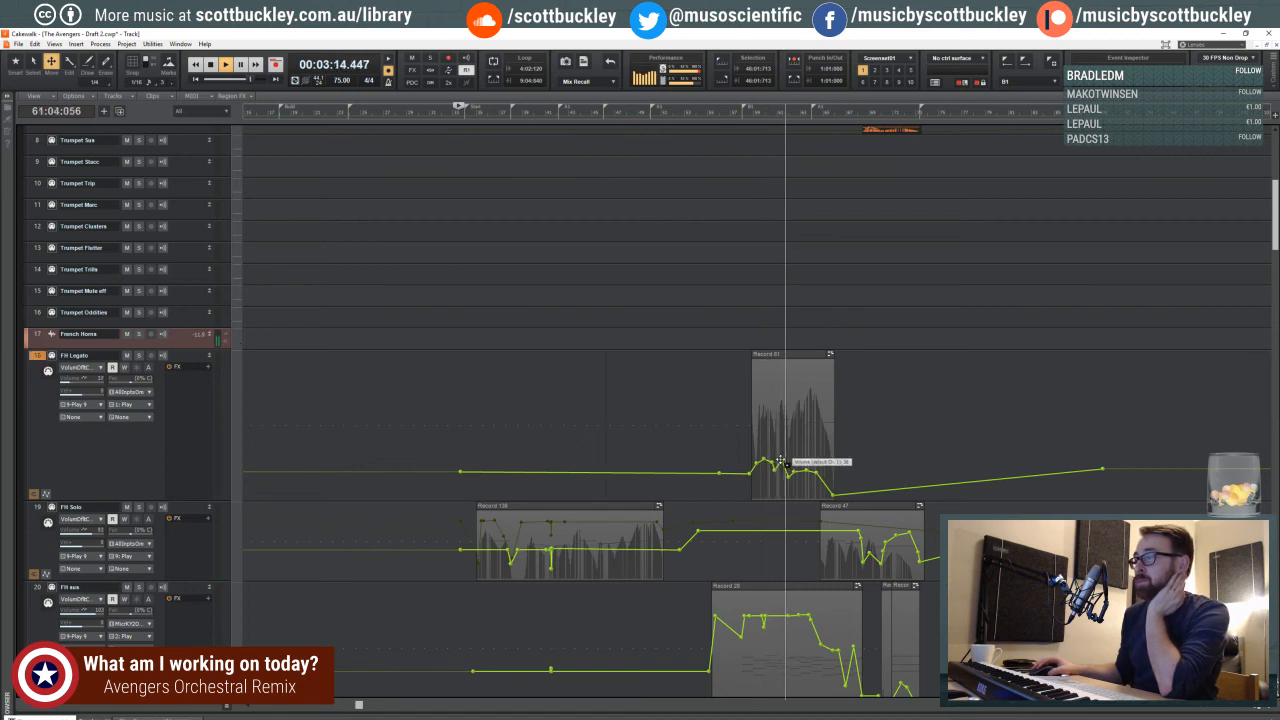
pyautogui.scroll(-3, 950, 410)
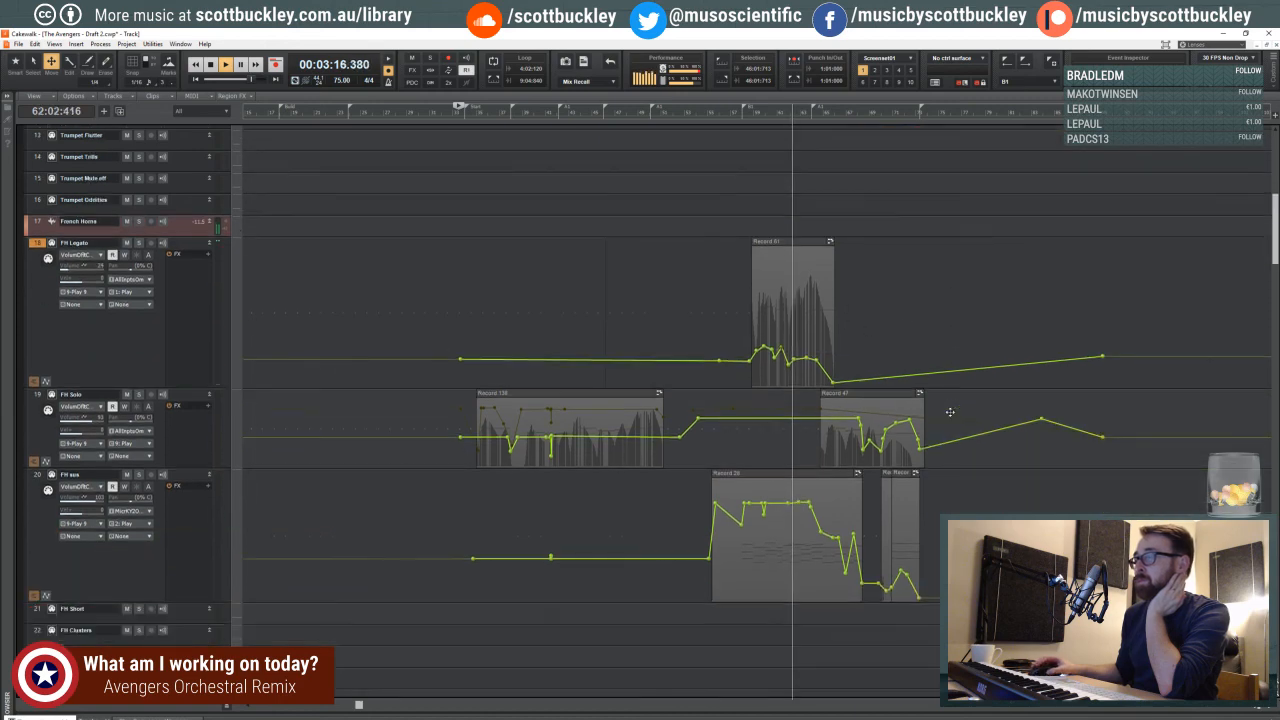
pyautogui.scroll(-2, 950, 411)
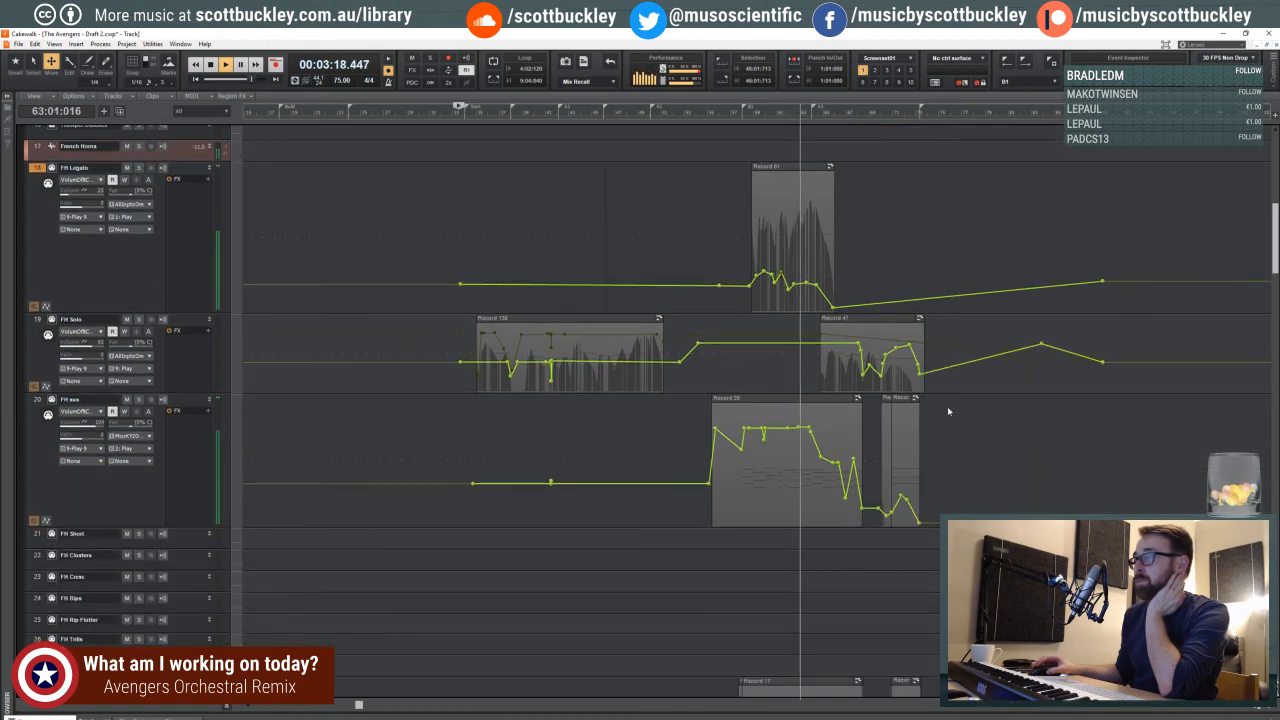
pyautogui.scroll(6, 947, 406)
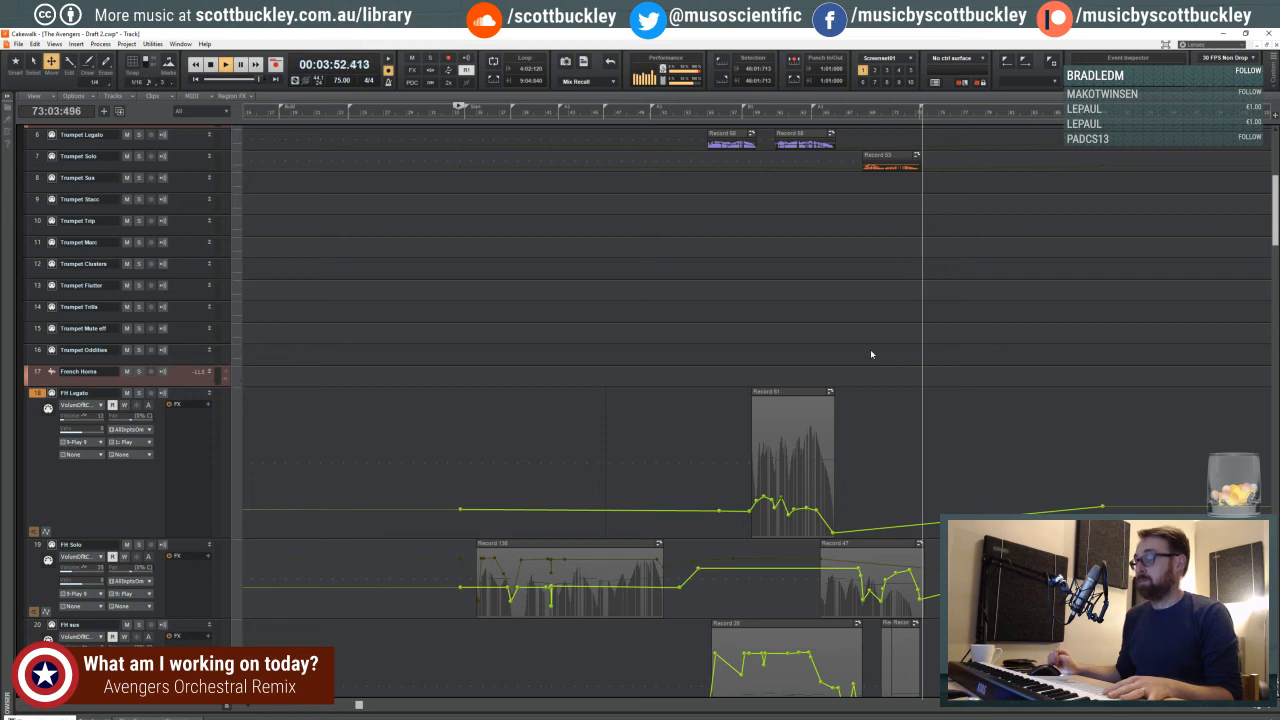
pyautogui.press('space')
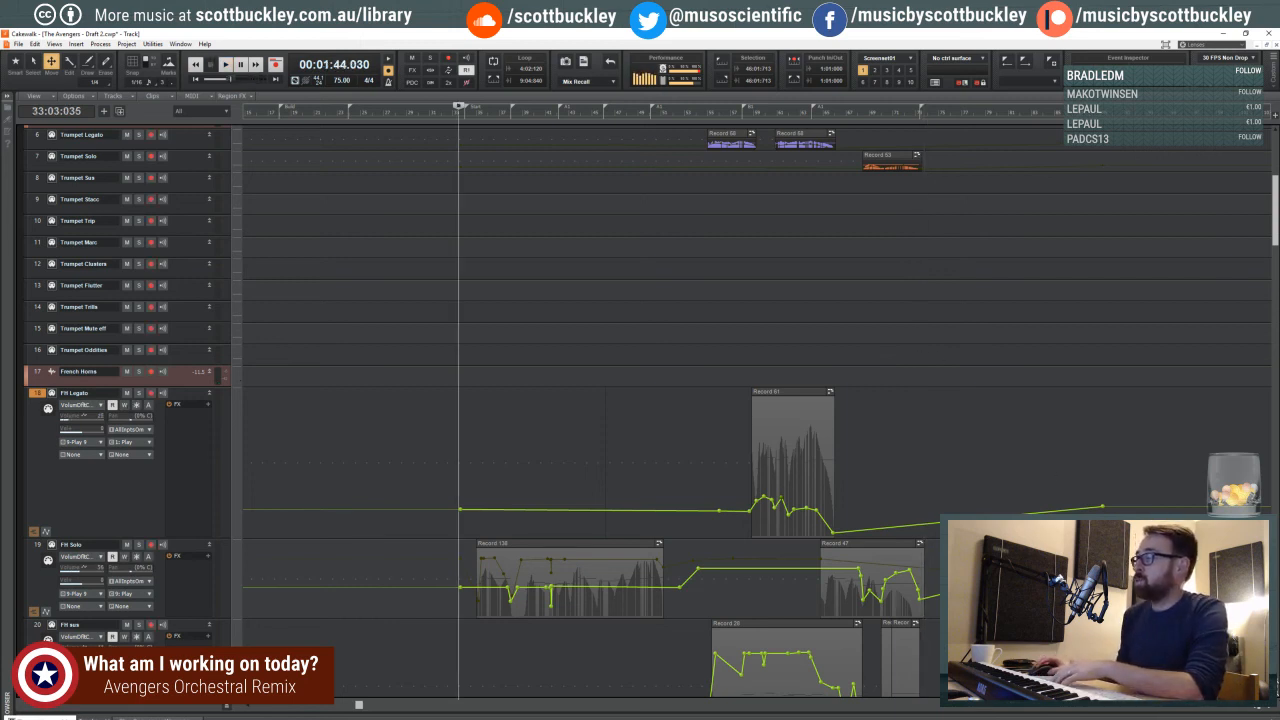
pyautogui.moveTo(1257, 708); pyautogui.dragTo(1055, 712)
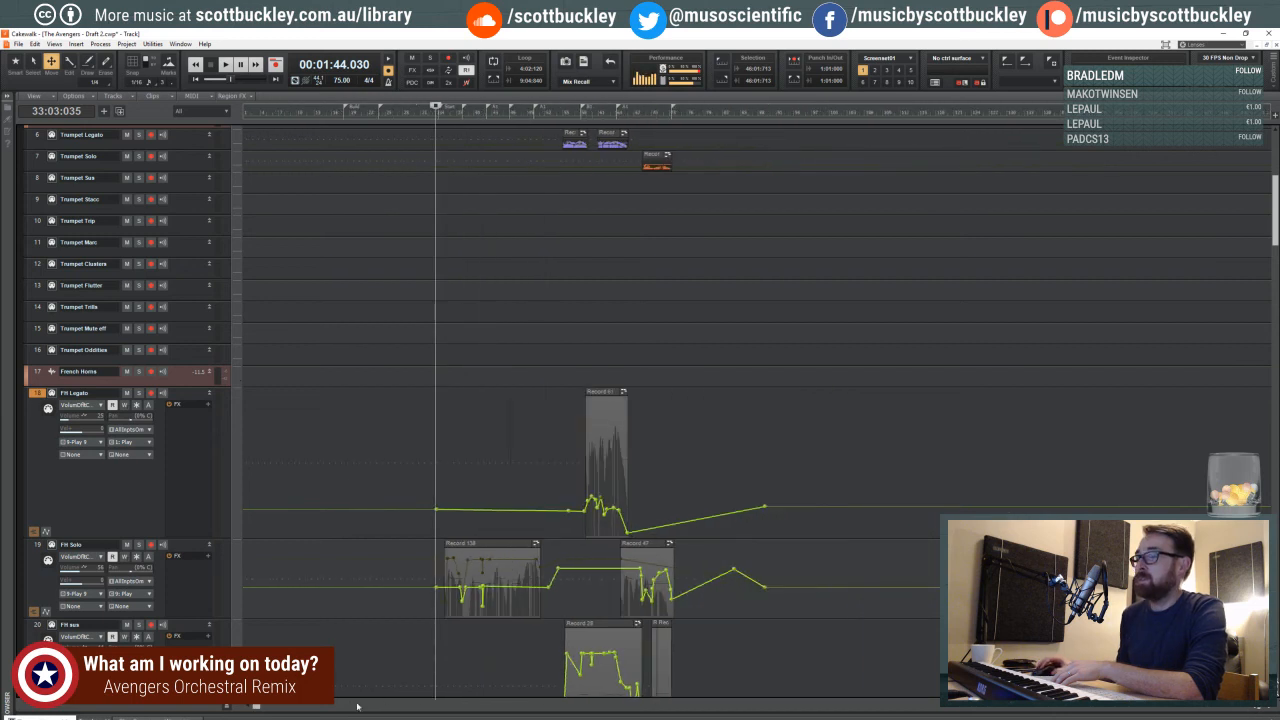
pyautogui.moveTo(250, 712); pyautogui.dragTo(262, 706)
pyautogui.hscroll(1, 590, 410)
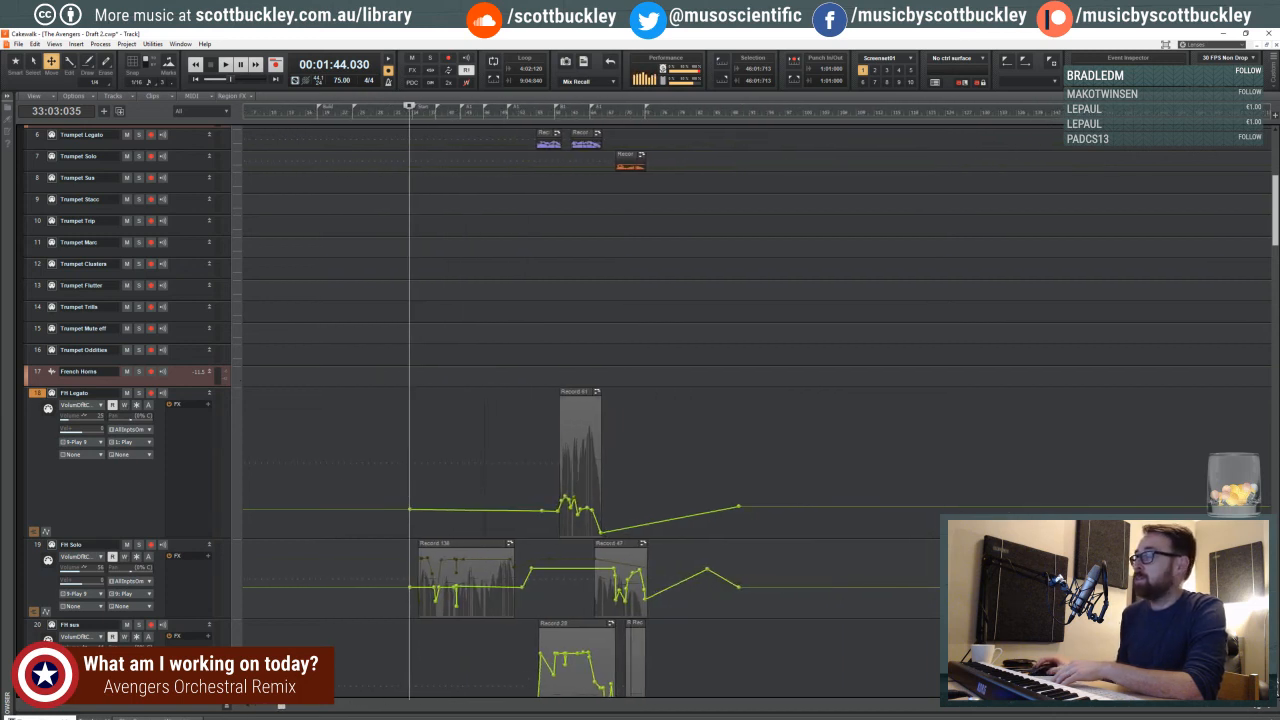
pyautogui.click(1265, 708)
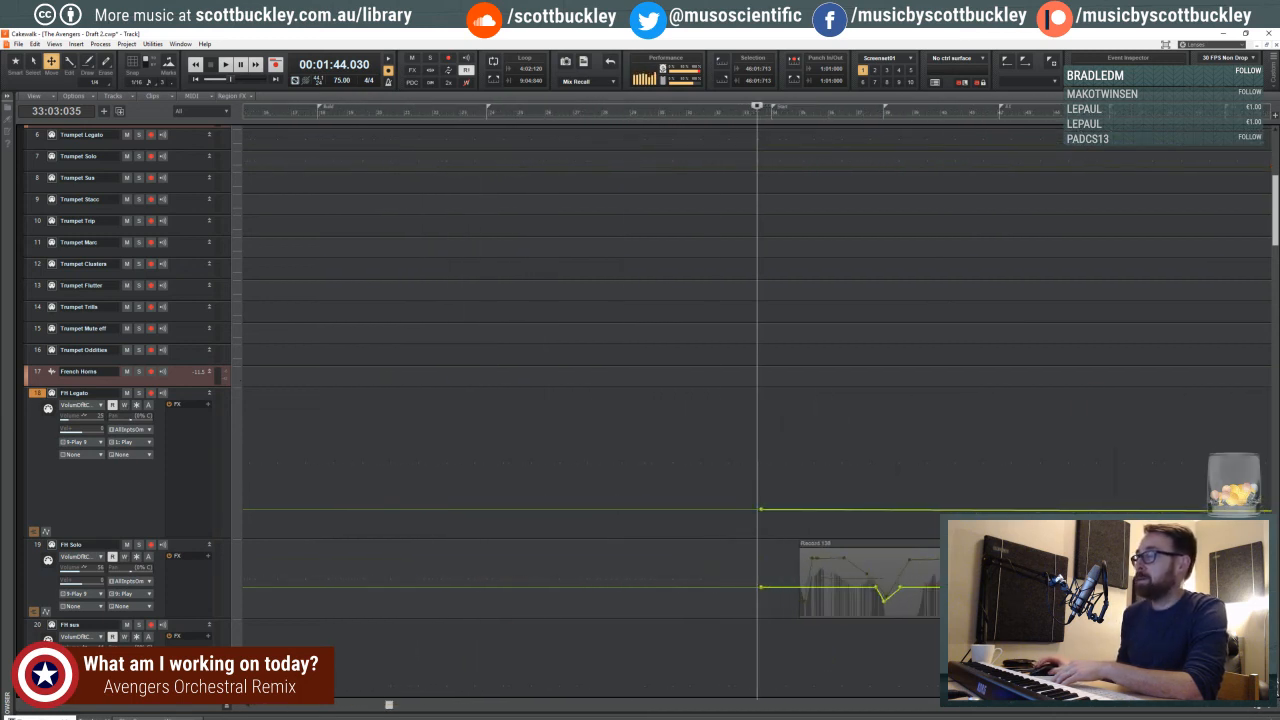
pyautogui.moveTo(393, 707); pyautogui.dragTo(536, 706)
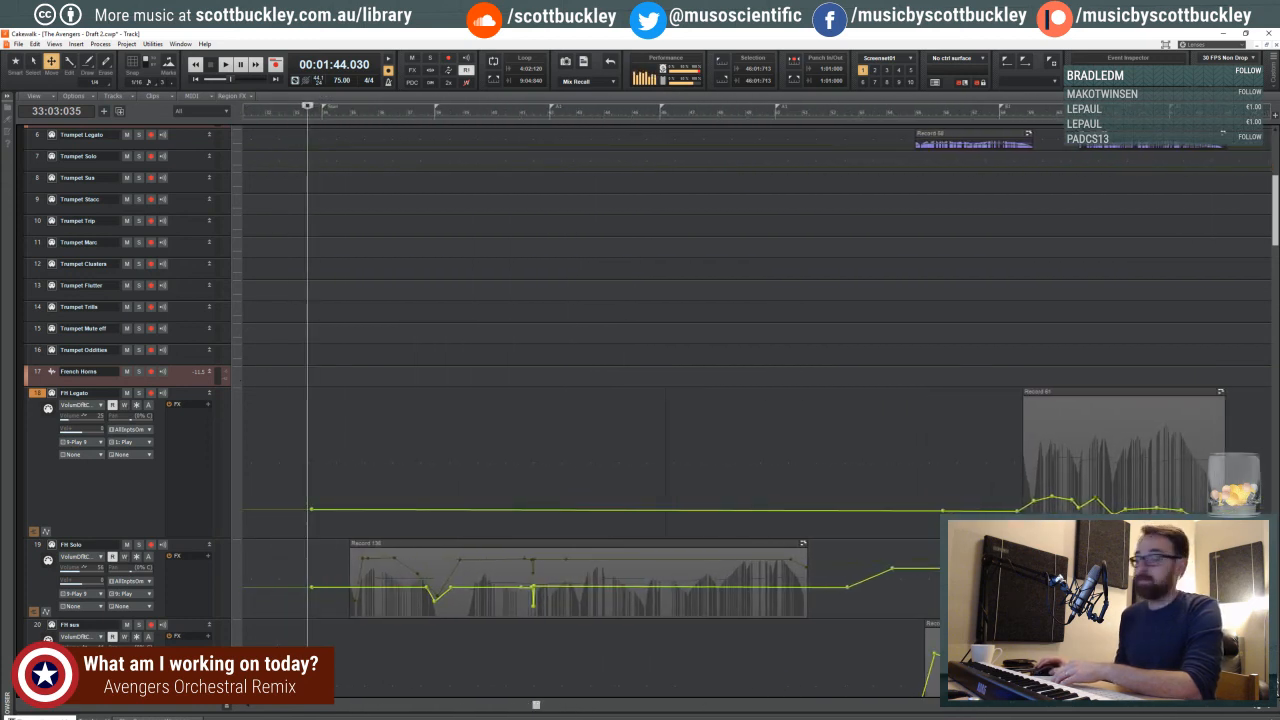
pyautogui.click(1250, 710)
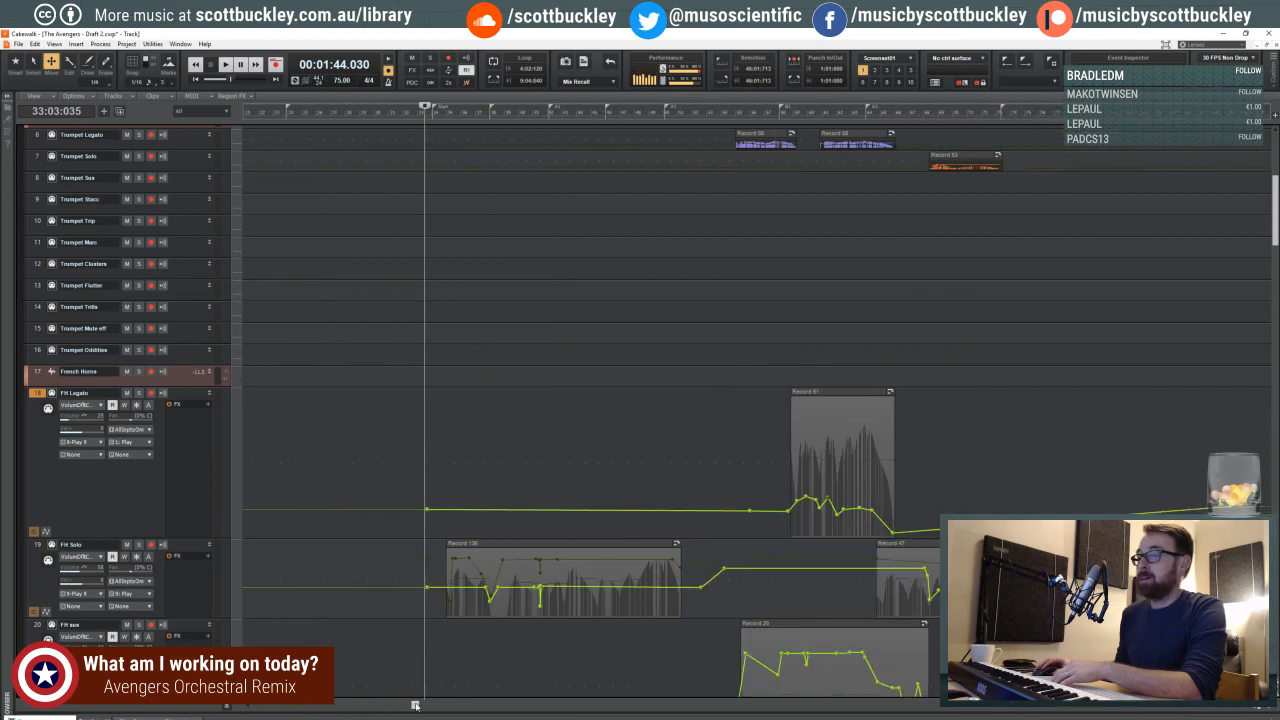
pyautogui.moveTo(415, 706); pyautogui.dragTo(462, 706)
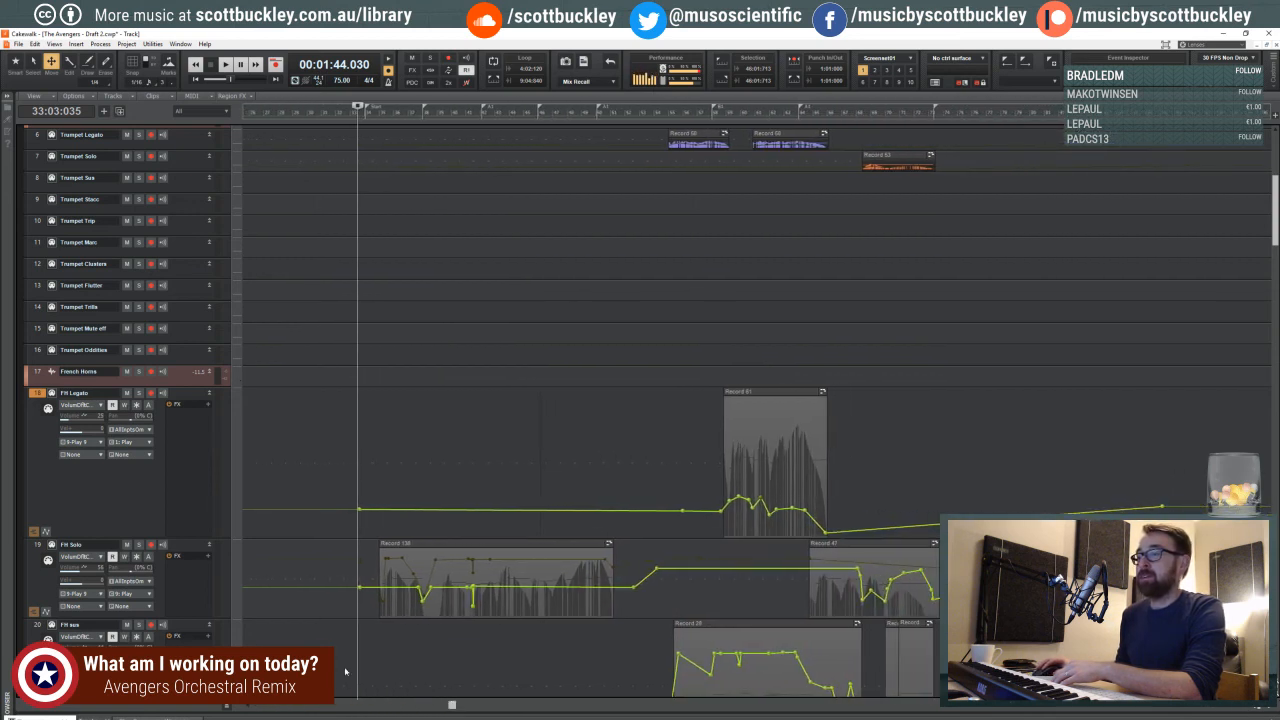
# - Add nodes to the FH Legato volume envelope and shape a short fade-in from silence around the Start marker
pyautogui.scroll(-5, 338, 630)
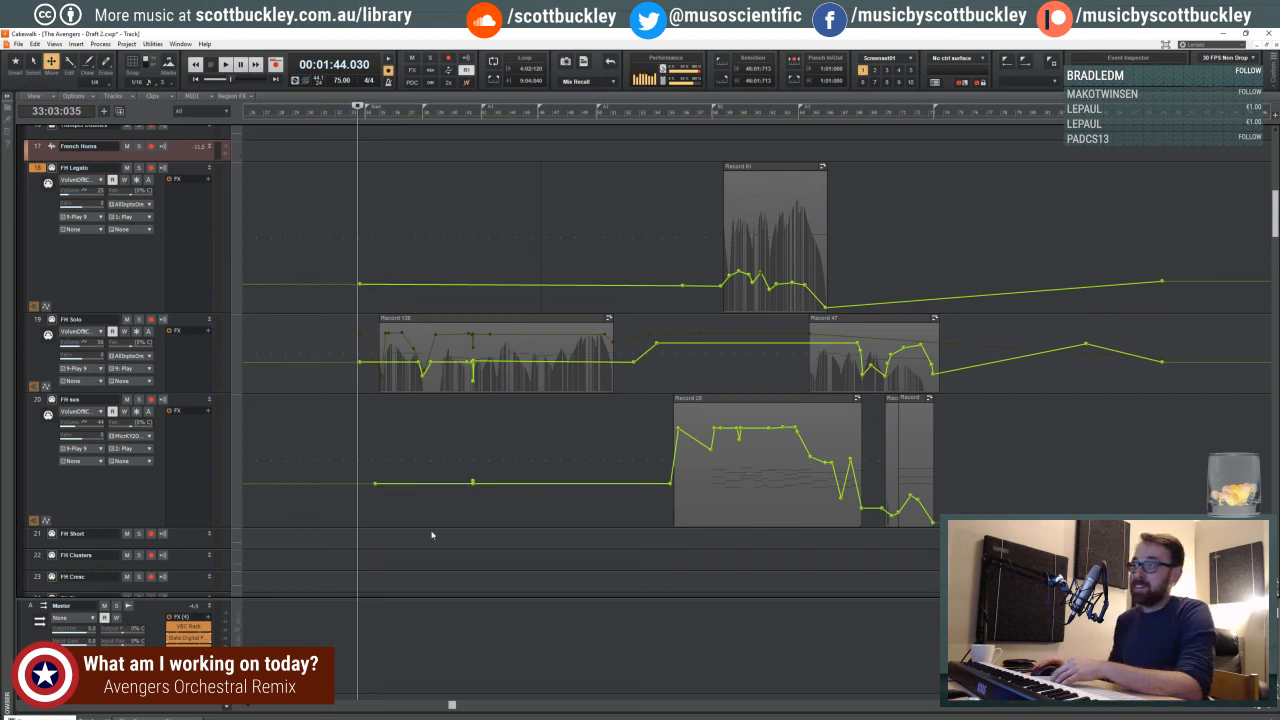
pyautogui.doubleClick(610, 285)
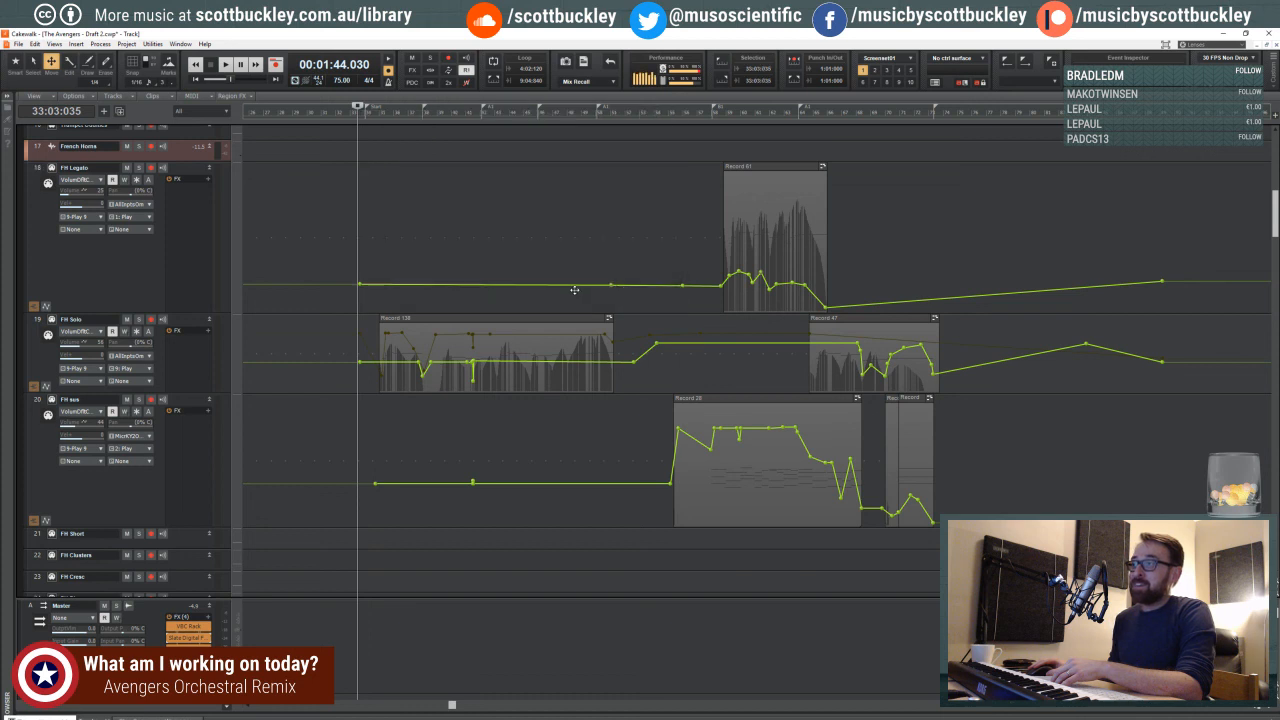
pyautogui.click(560, 286)
pyautogui.moveTo(560, 286); pyautogui.dragTo(374, 286)
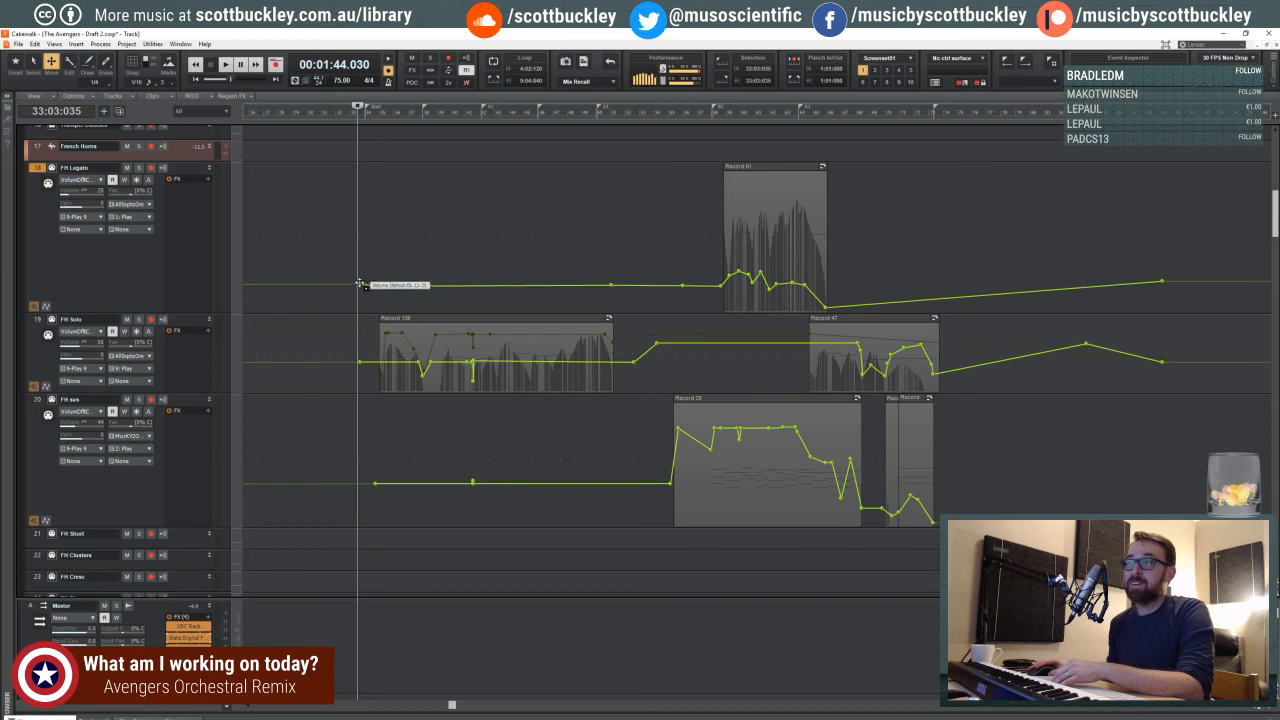
pyautogui.hscroll(-5, 359, 287)
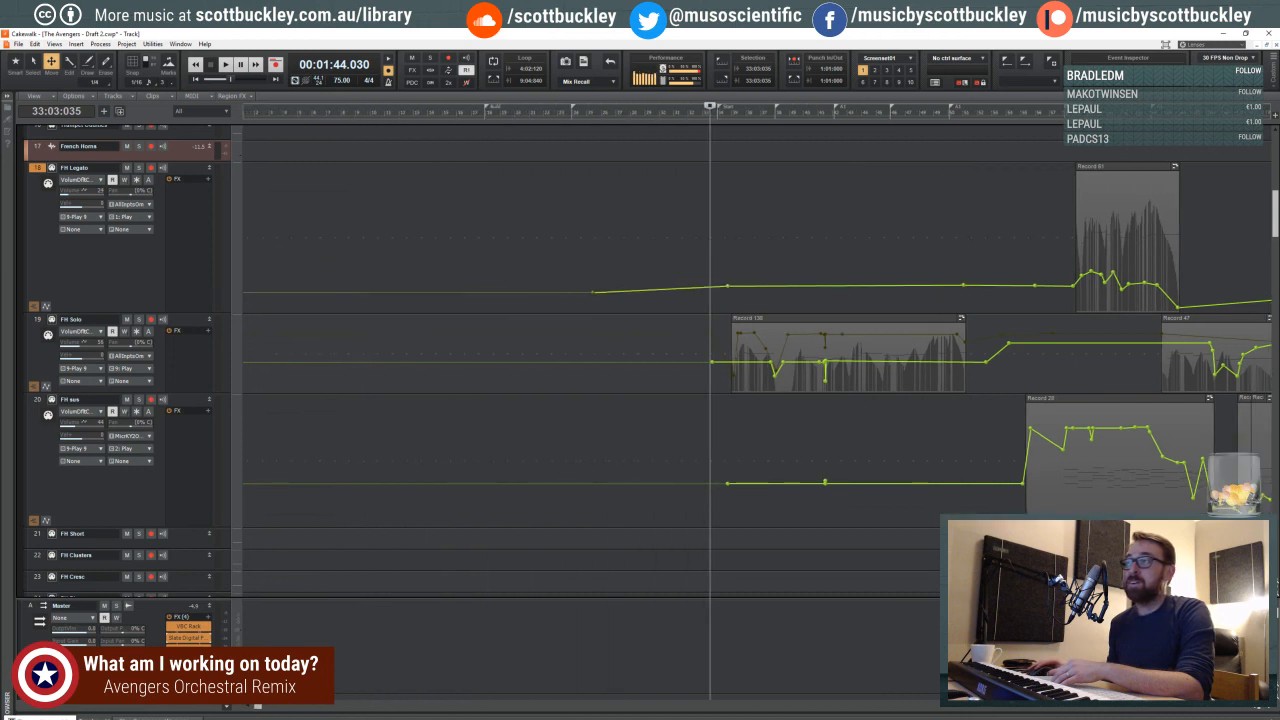
pyautogui.moveTo(712, 283); pyautogui.dragTo(713, 310)
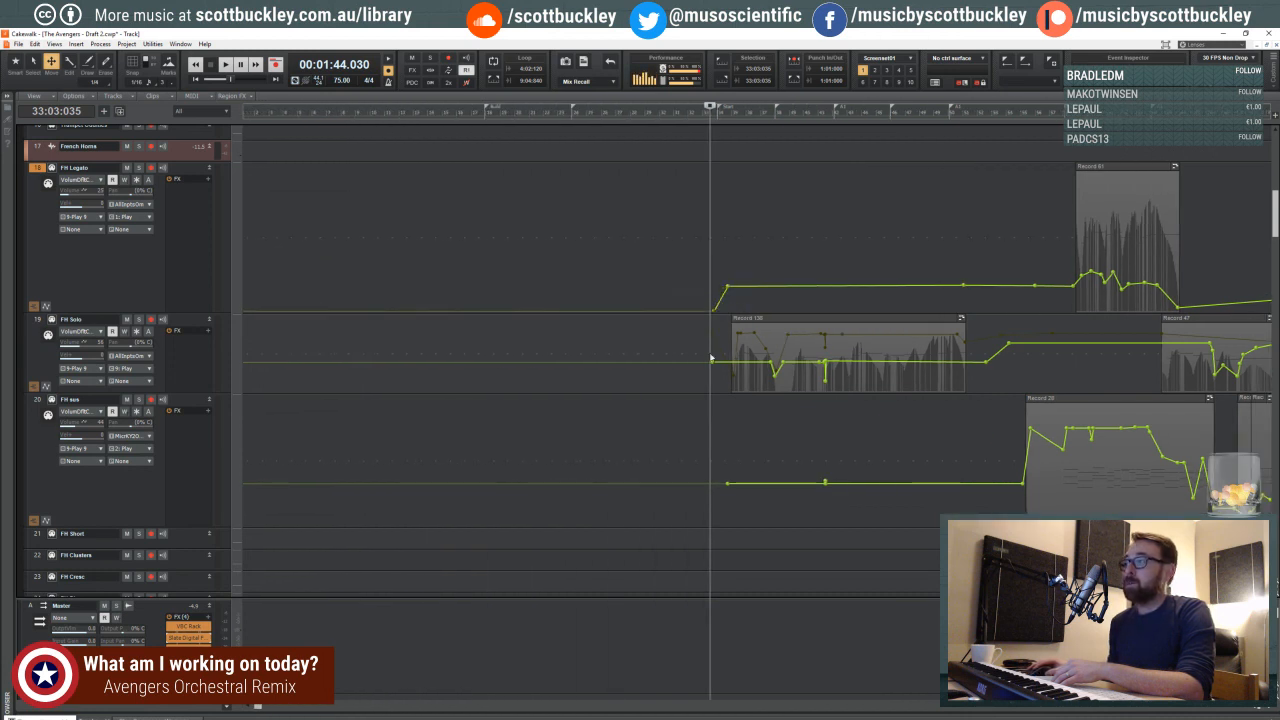
pyautogui.moveTo(260, 706); pyautogui.dragTo(491, 680)
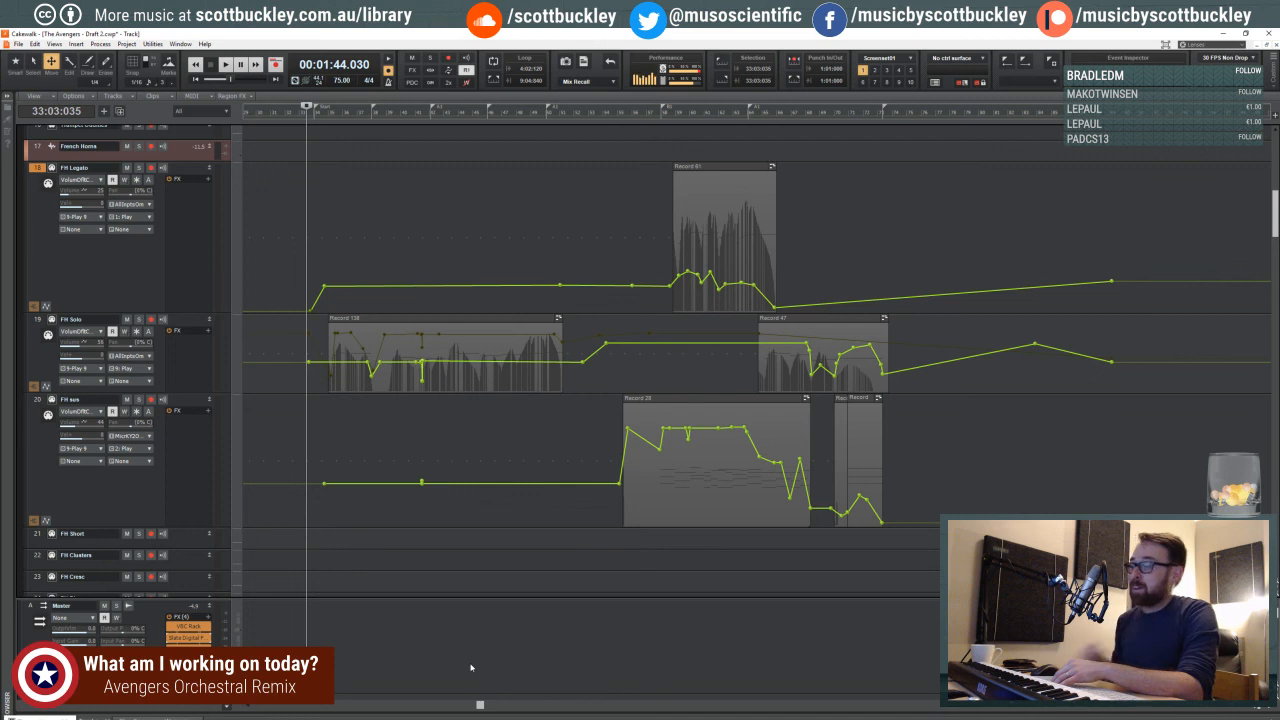
pyautogui.click(1267, 707)
pyautogui.click(1267, 707)
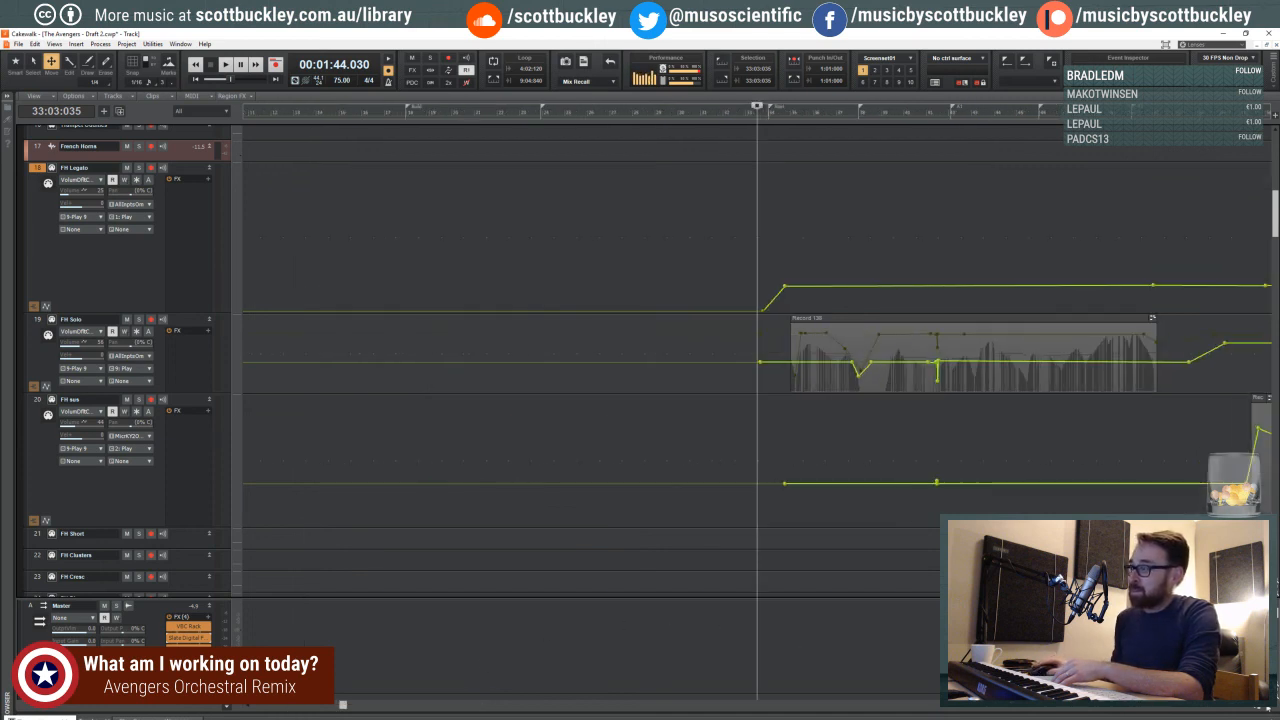
pyautogui.moveTo(342, 706); pyautogui.dragTo(502, 706)
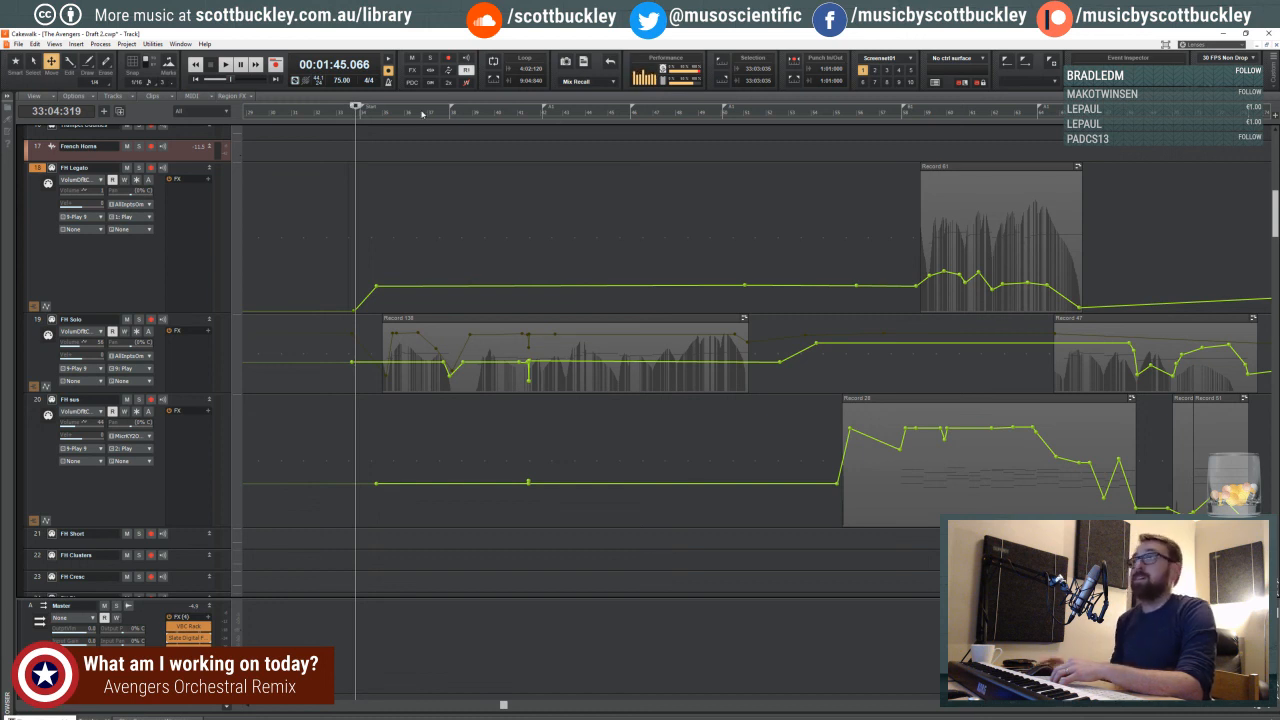
pyautogui.click(1265, 708)
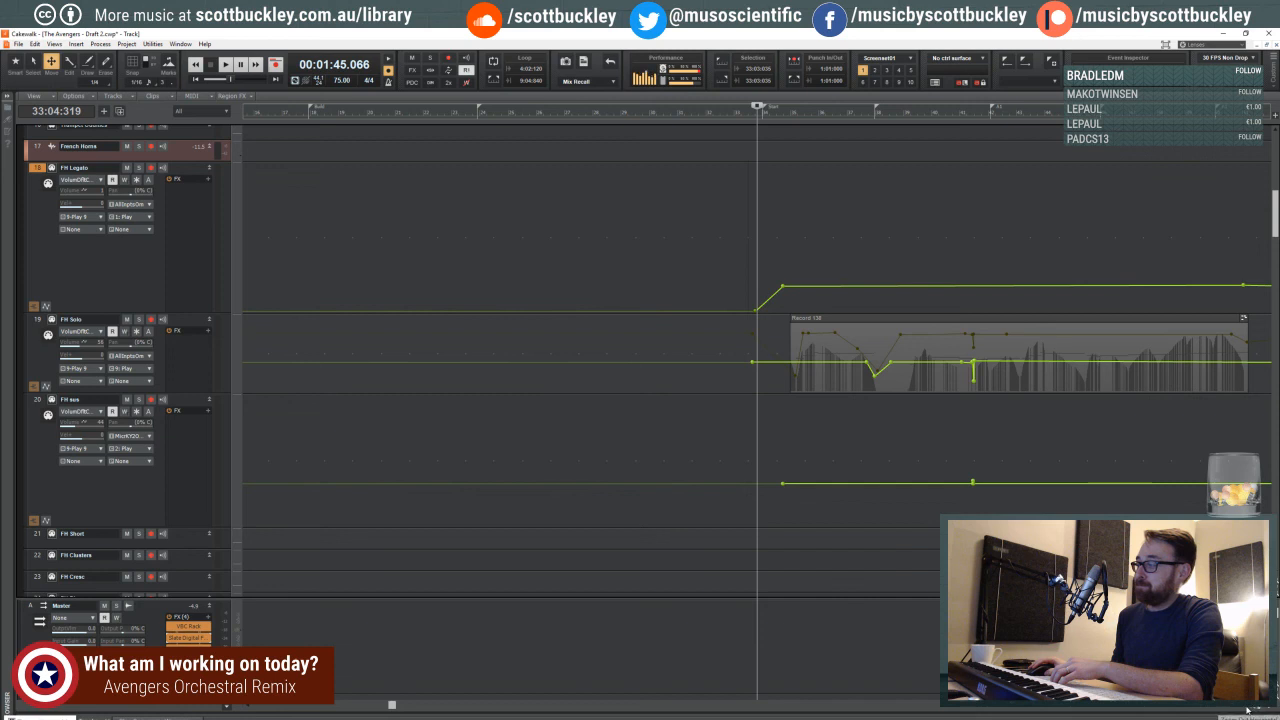
pyautogui.click(1245, 709)
pyautogui.click(1245, 709)
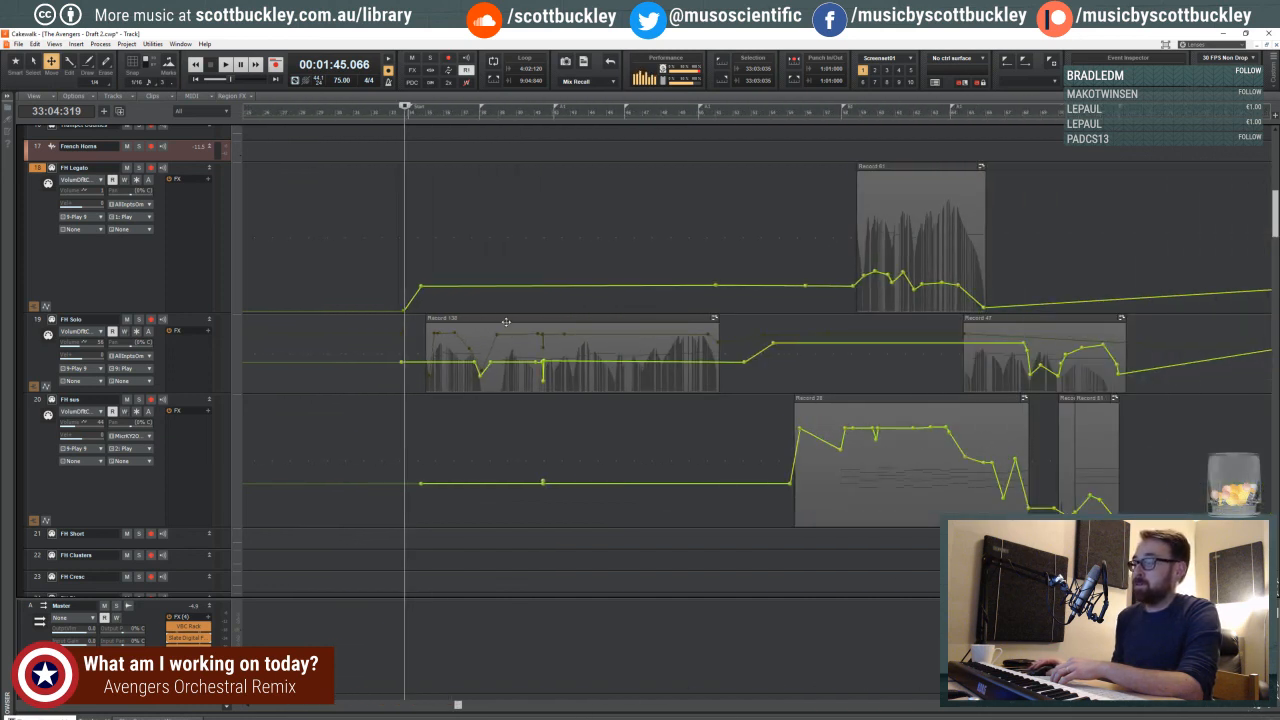
# - Place the playhead at 33:03:216 and move the FH Legato fade-in's upper node slightly later, to the start of the first FH Solo clip
pyautogui.click(410, 114)
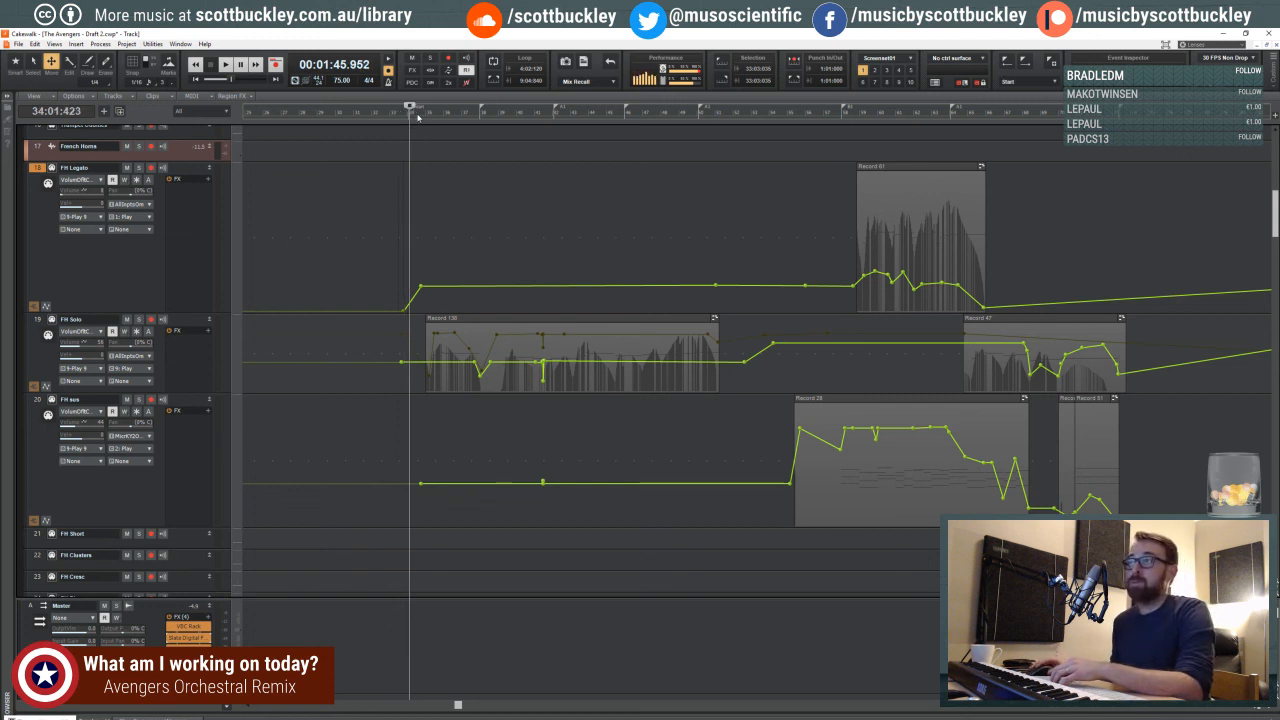
pyautogui.click(416, 116)
pyautogui.click(410, 115)
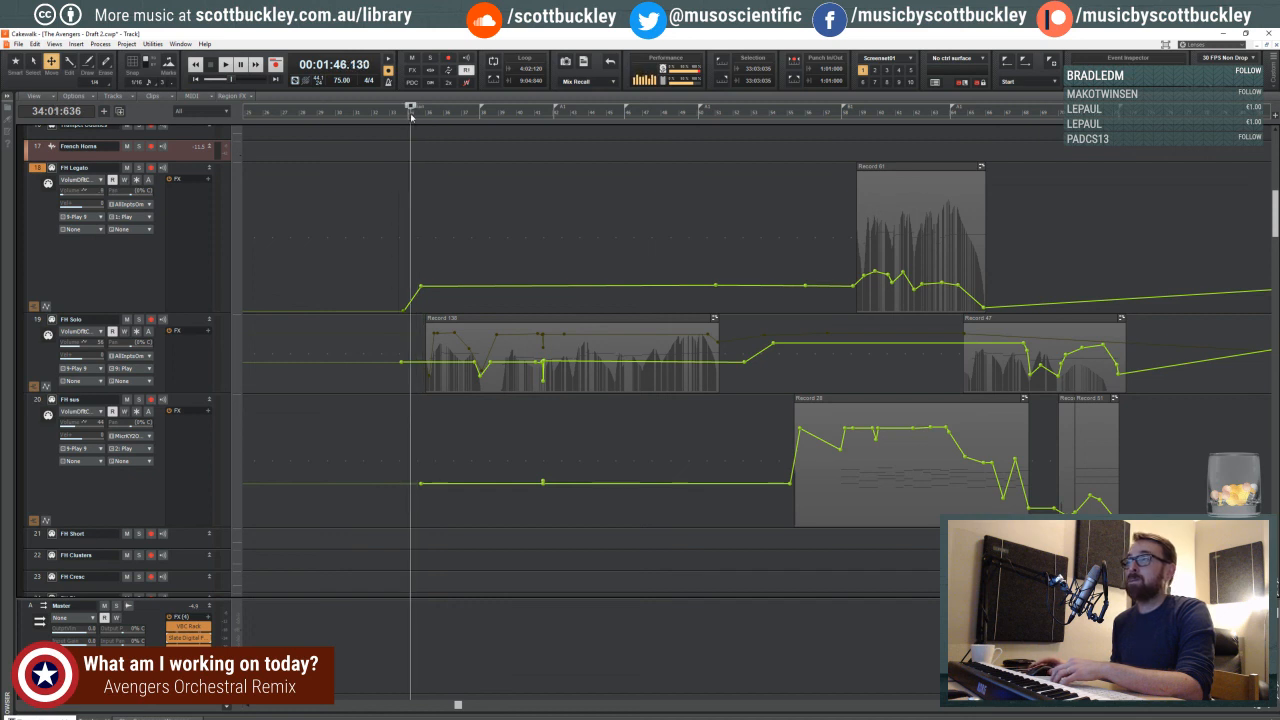
pyautogui.click(404, 115)
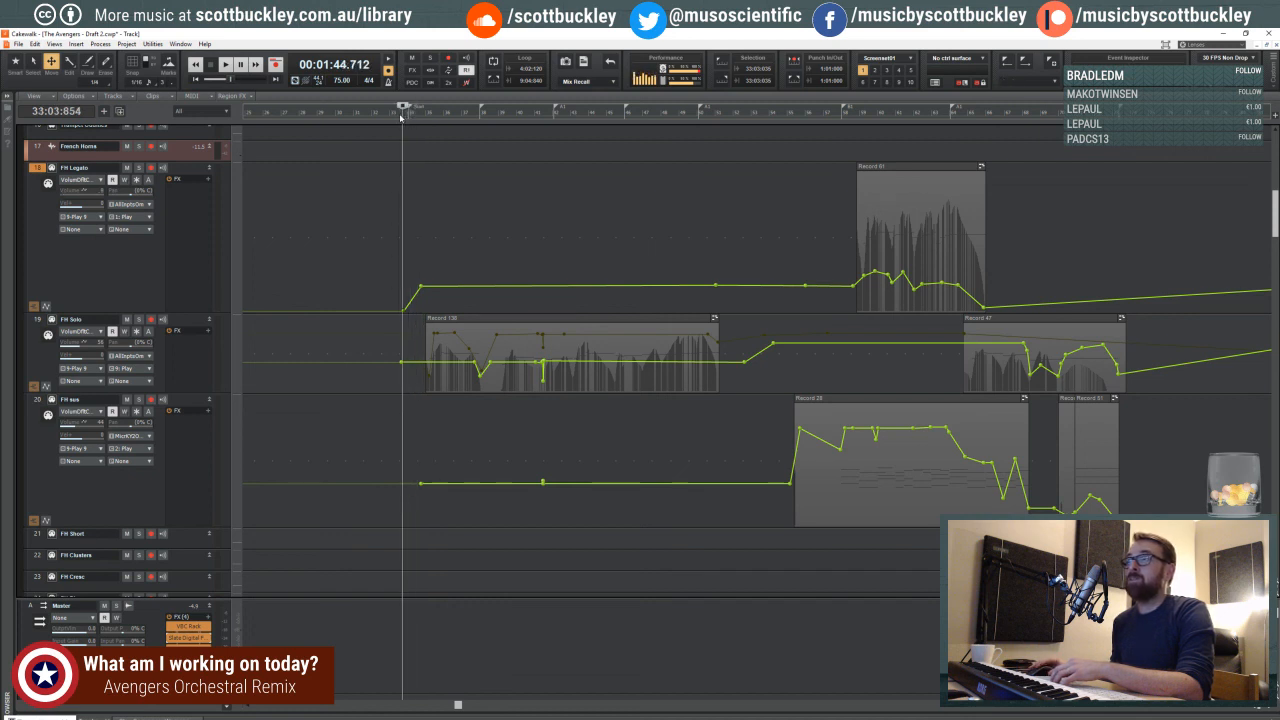
pyautogui.click(401, 115)
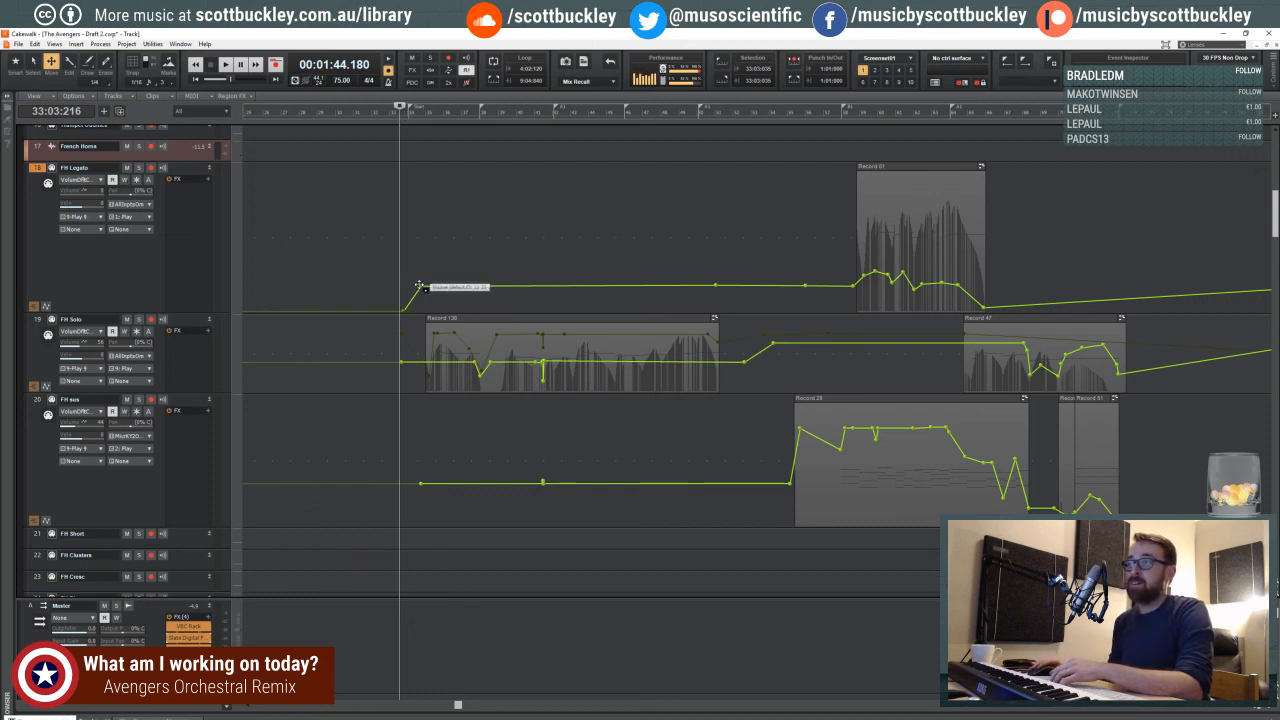
pyautogui.moveTo(420, 286); pyautogui.dragTo(427, 286)
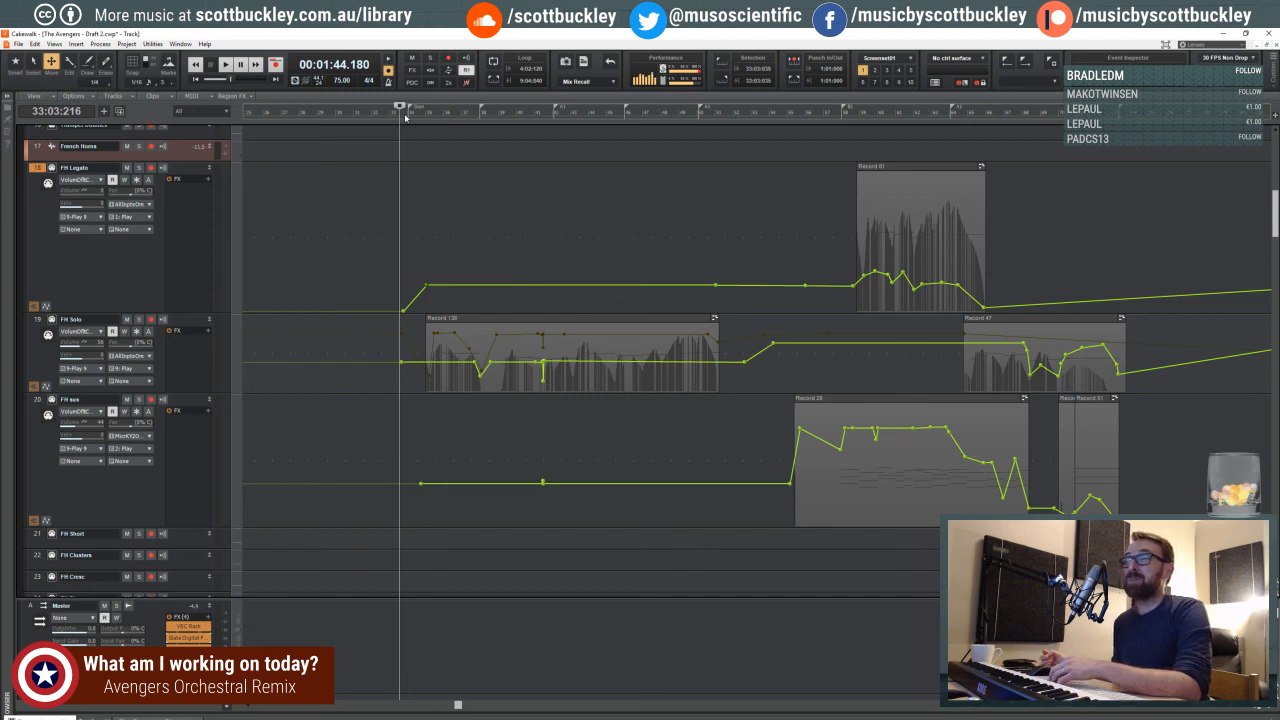
pyautogui.click(1271, 709)
# - Examine the FH Legato, FH Solo and FH sus volume envelopes, and place the playhead at 50:03:905 near the end of the first FH Solo clip
pyautogui.click(1271, 709)
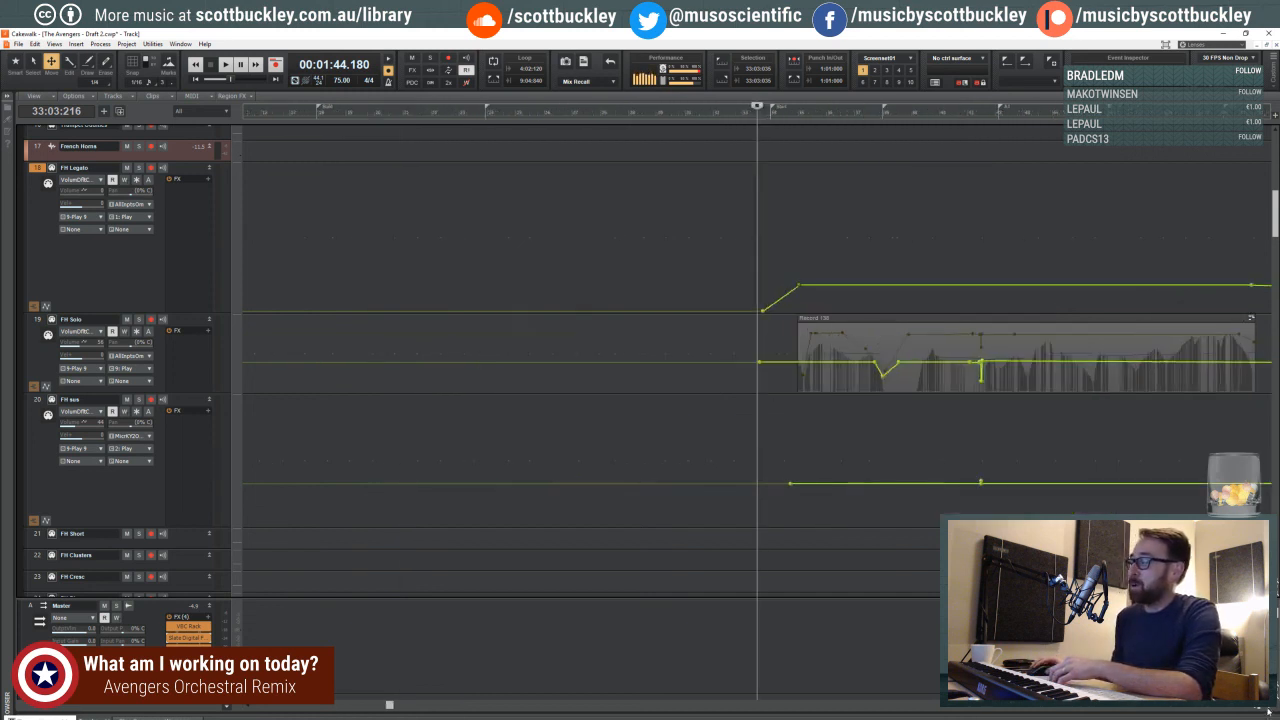
pyautogui.click(1271, 709)
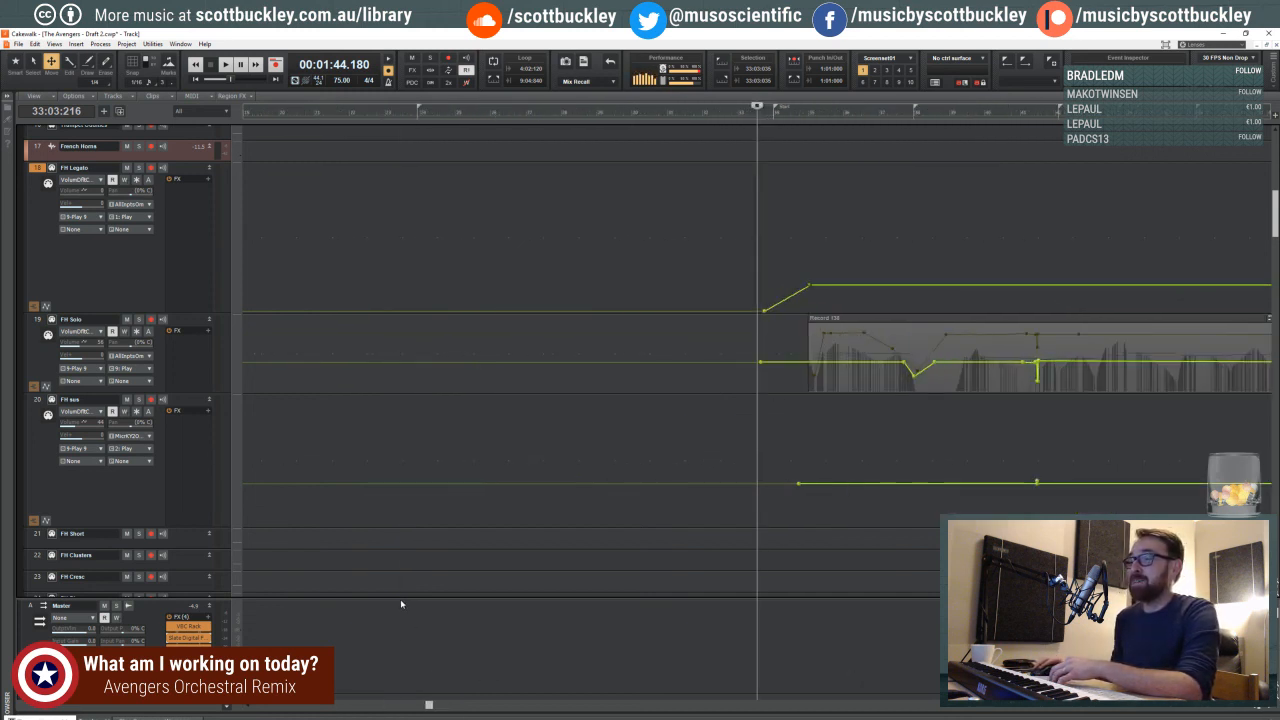
pyautogui.moveTo(400, 600); pyautogui.dragTo(492, 706)
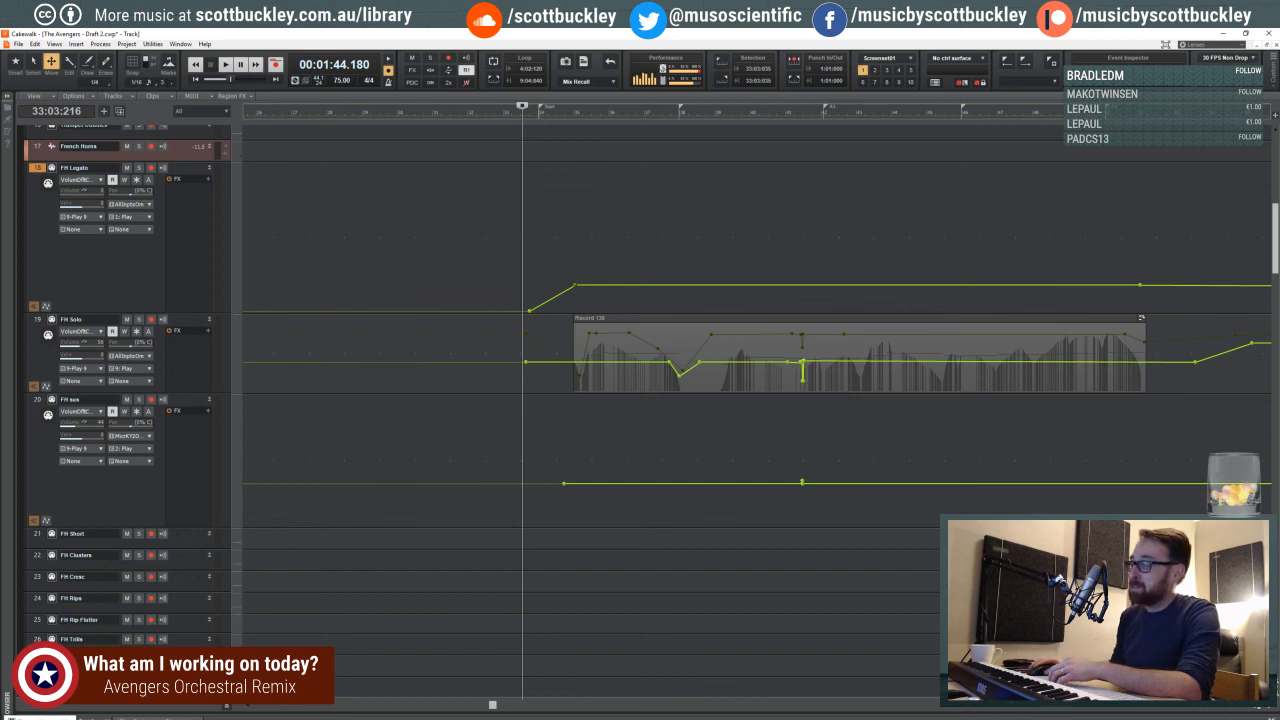
pyautogui.hotkey('ctrl', 'Left')
pyautogui.hotkey('ctrl', 'Left')
pyautogui.hotkey('ctrl', 'Left')
pyautogui.hotkey('ctrl', 'Left')
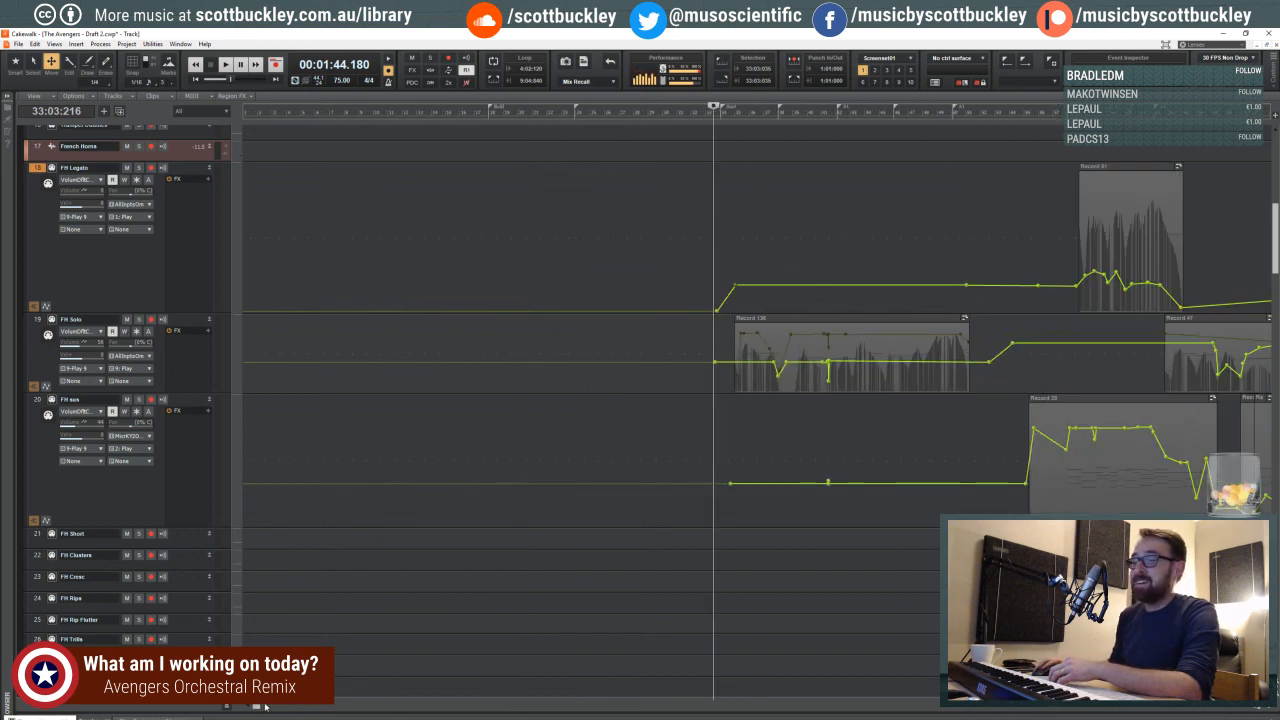
pyautogui.moveTo(265, 707); pyautogui.dragTo(462, 707)
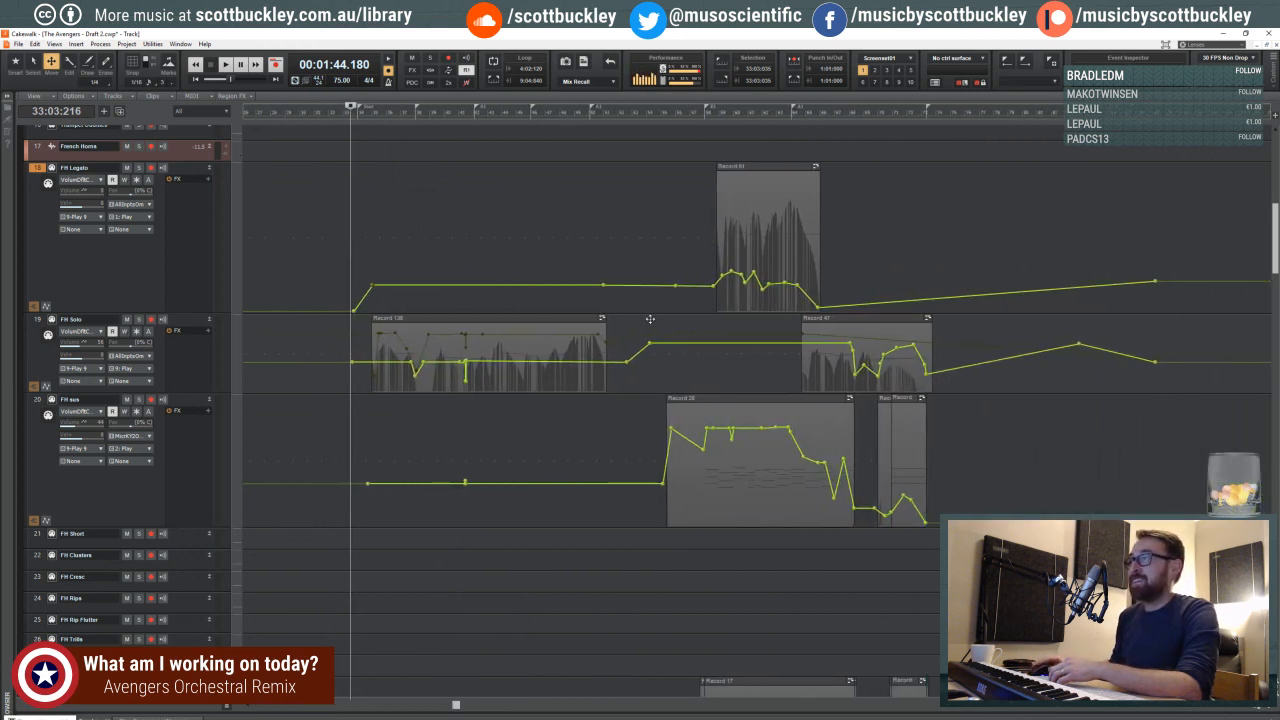
pyautogui.click(608, 108)
pyautogui.click(601, 114)
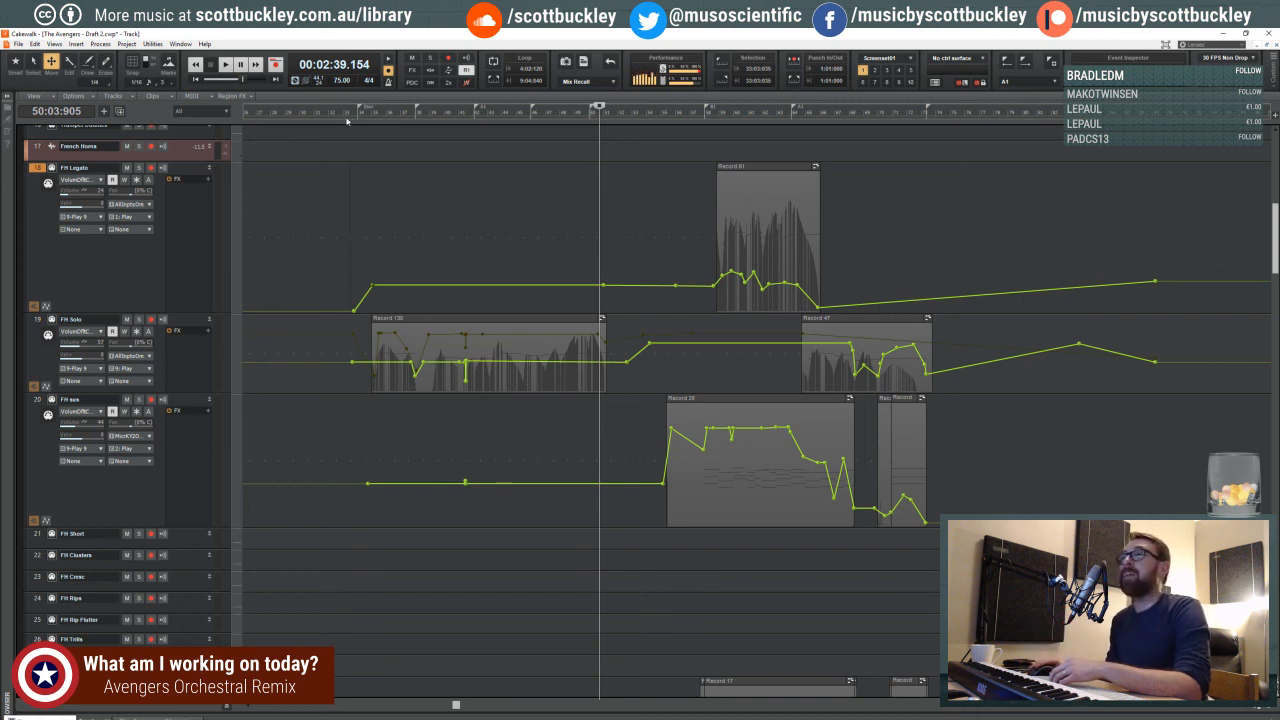
# - Return the playhead to 33:02:944, just before the FH Legato volume fade-in at the Start marker
pyautogui.click(350, 114)
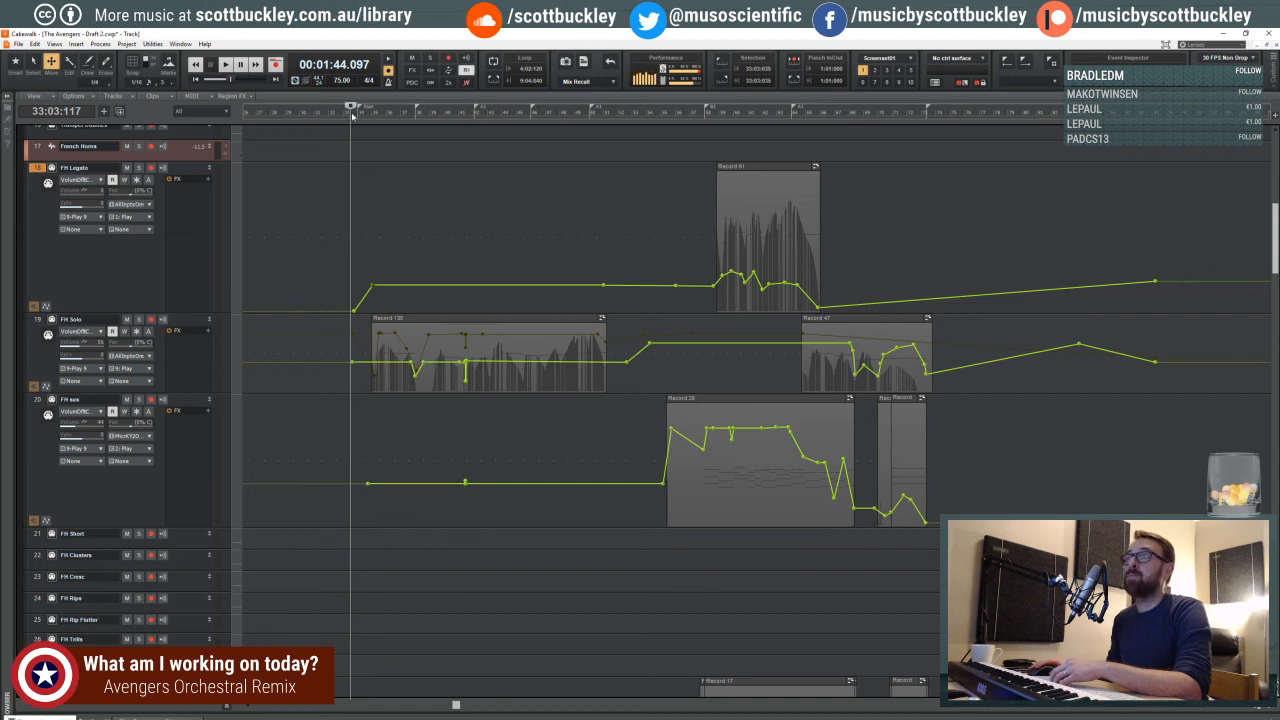
pyautogui.click(364, 116)
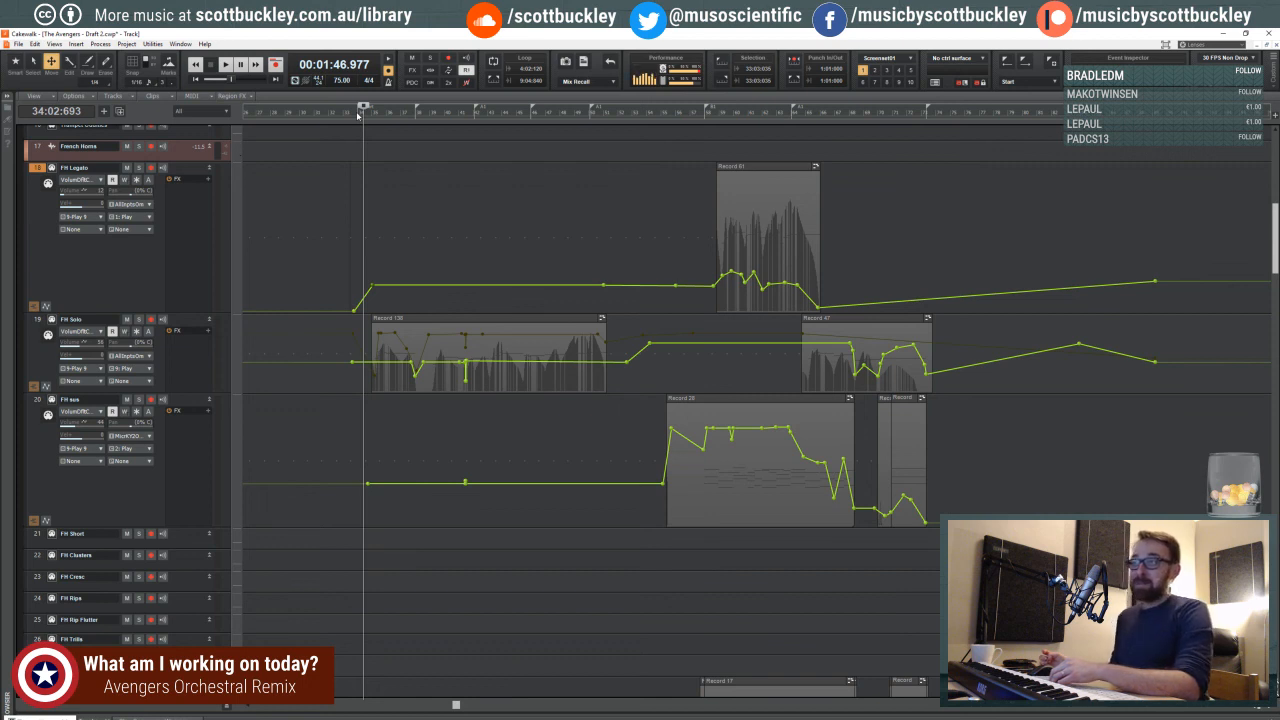
pyautogui.click(350, 114)
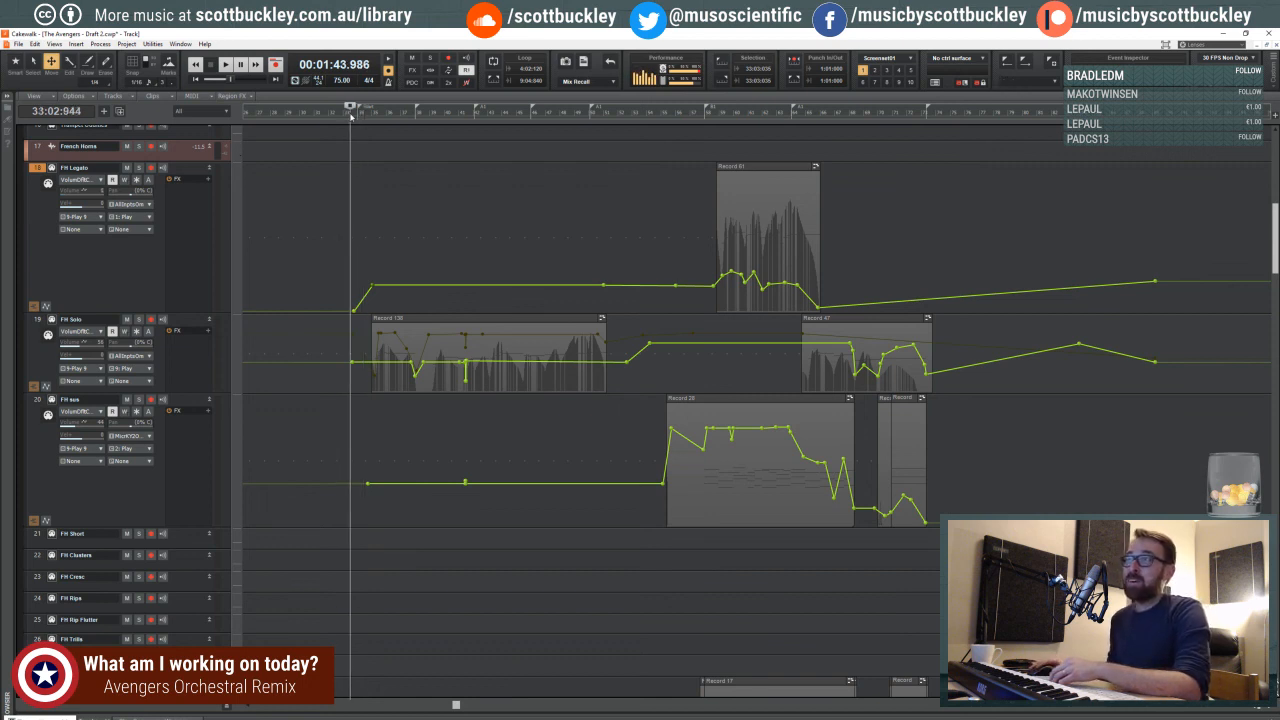
pyautogui.moveTo(455, 704); pyautogui.dragTo(484, 705)
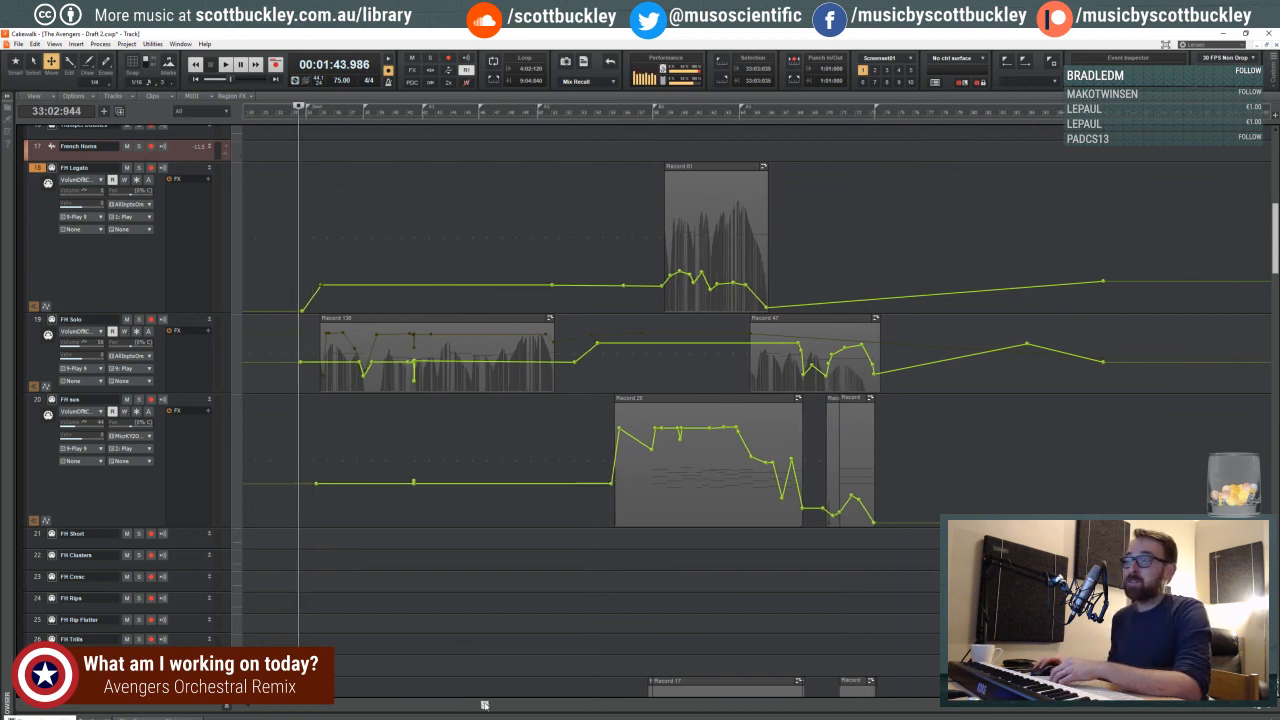
pyautogui.click(1268, 709)
pyautogui.click(1268, 709)
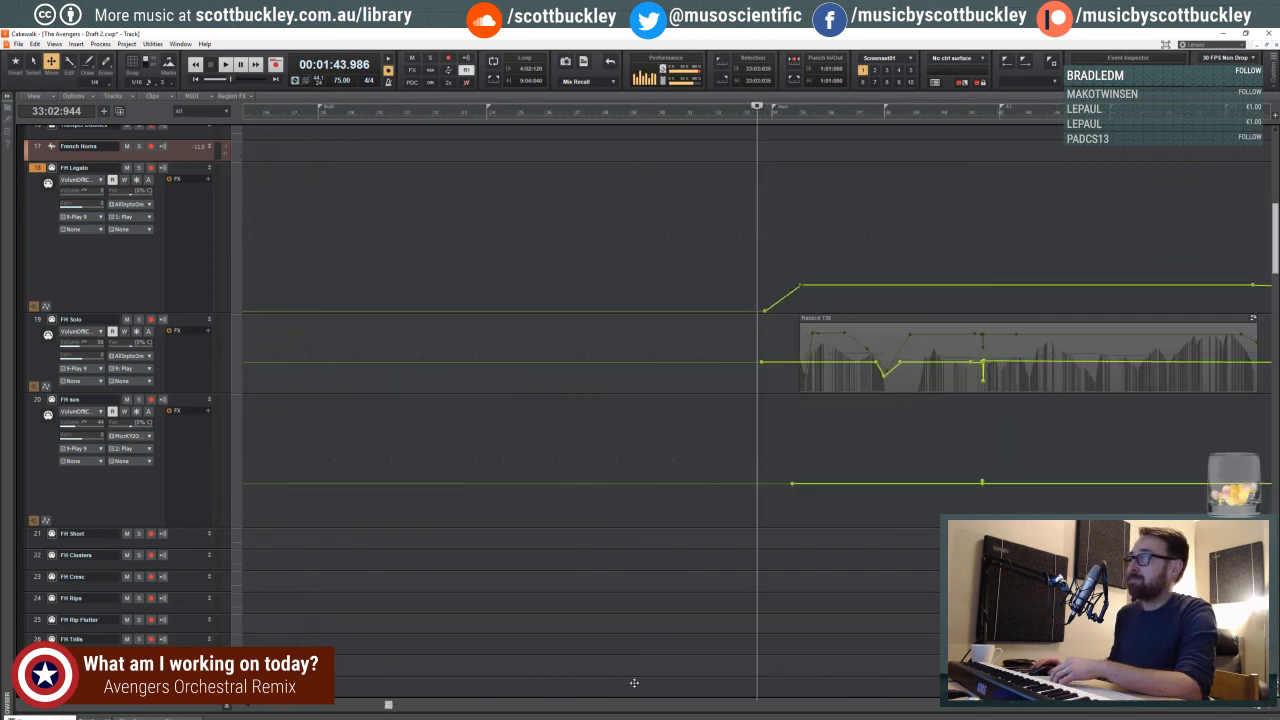
pyautogui.moveTo(390, 706); pyautogui.dragTo(536, 706)
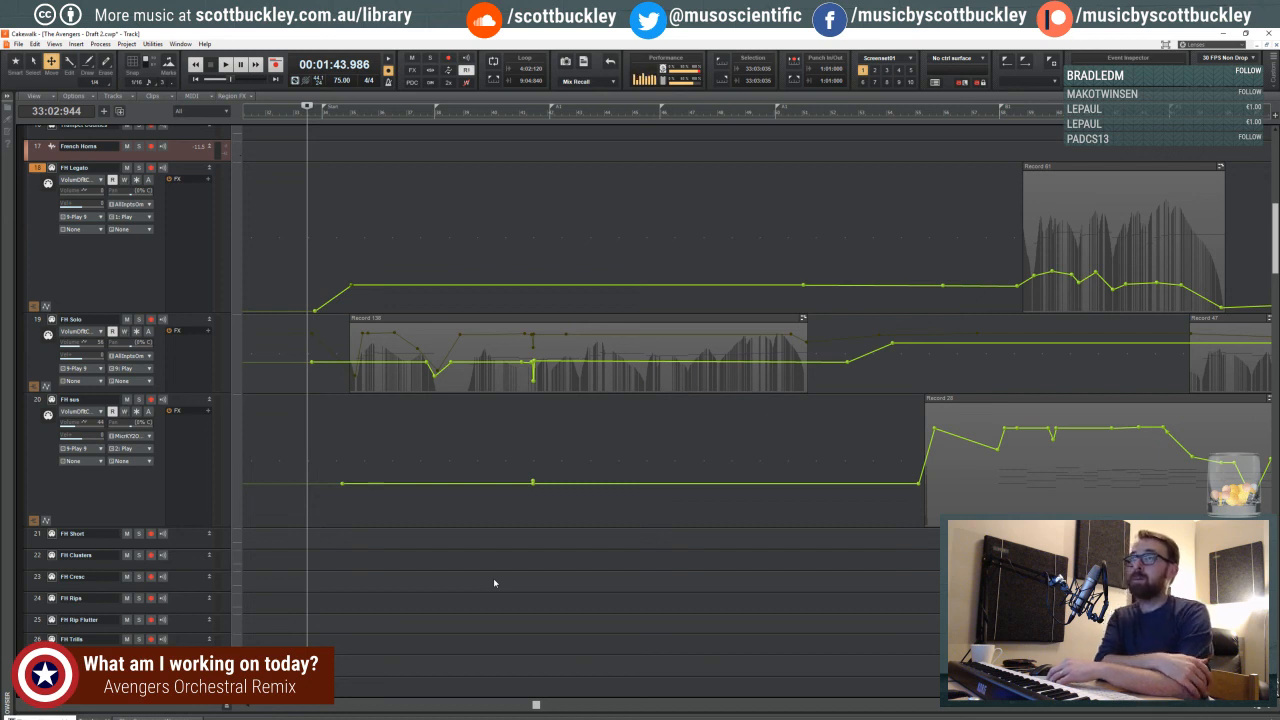
pyautogui.click(1250, 708)
pyautogui.click(1250, 708)
pyautogui.click(1250, 708)
pyautogui.click(1250, 708)
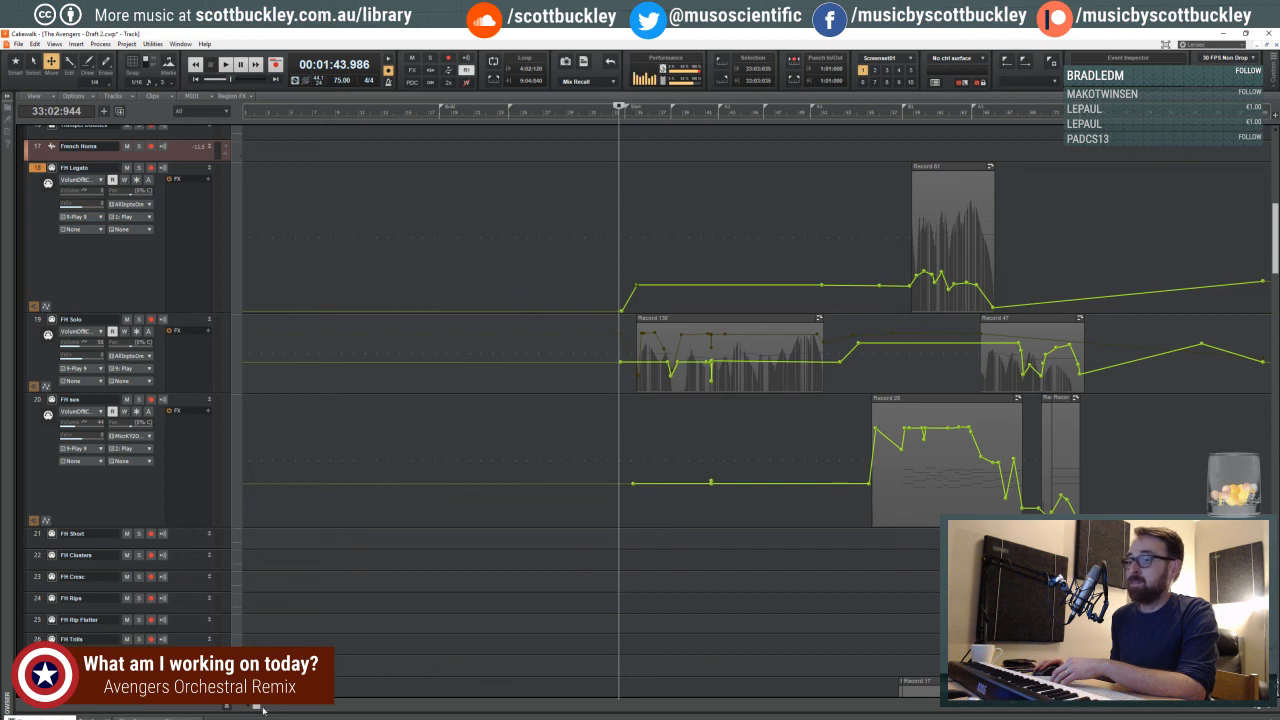
pyautogui.moveTo(262, 708); pyautogui.dragTo(344, 708)
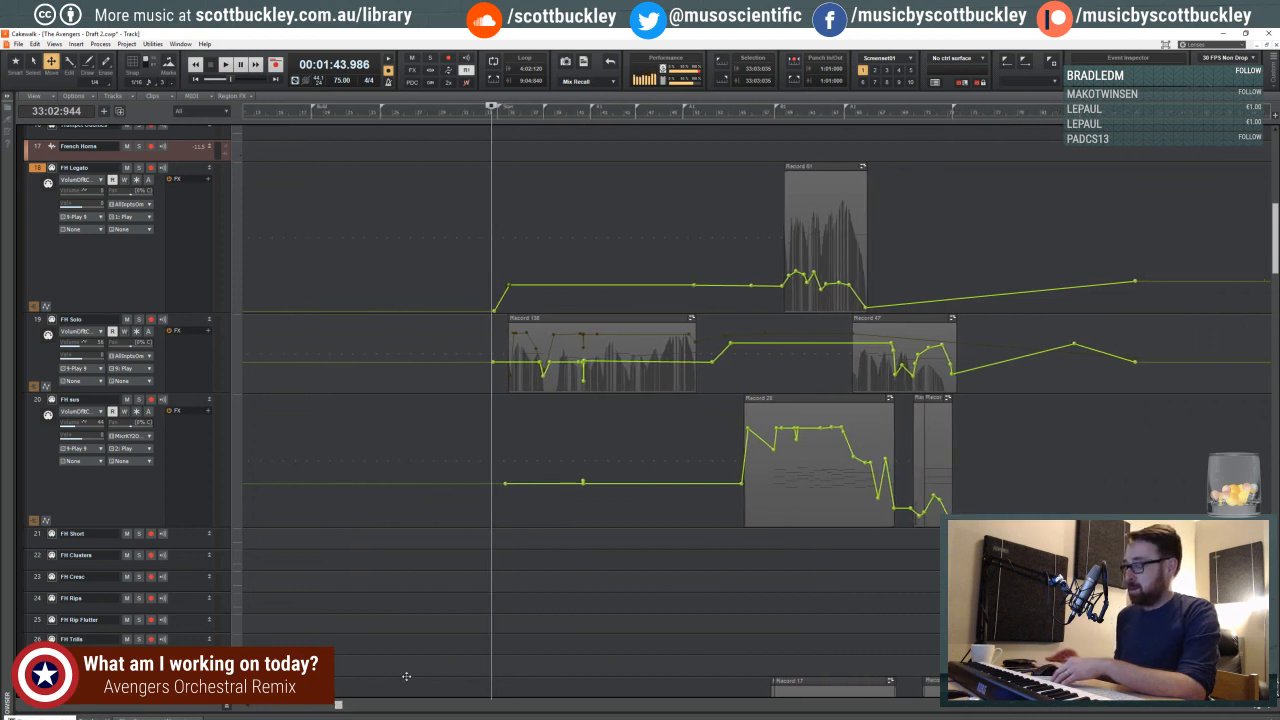